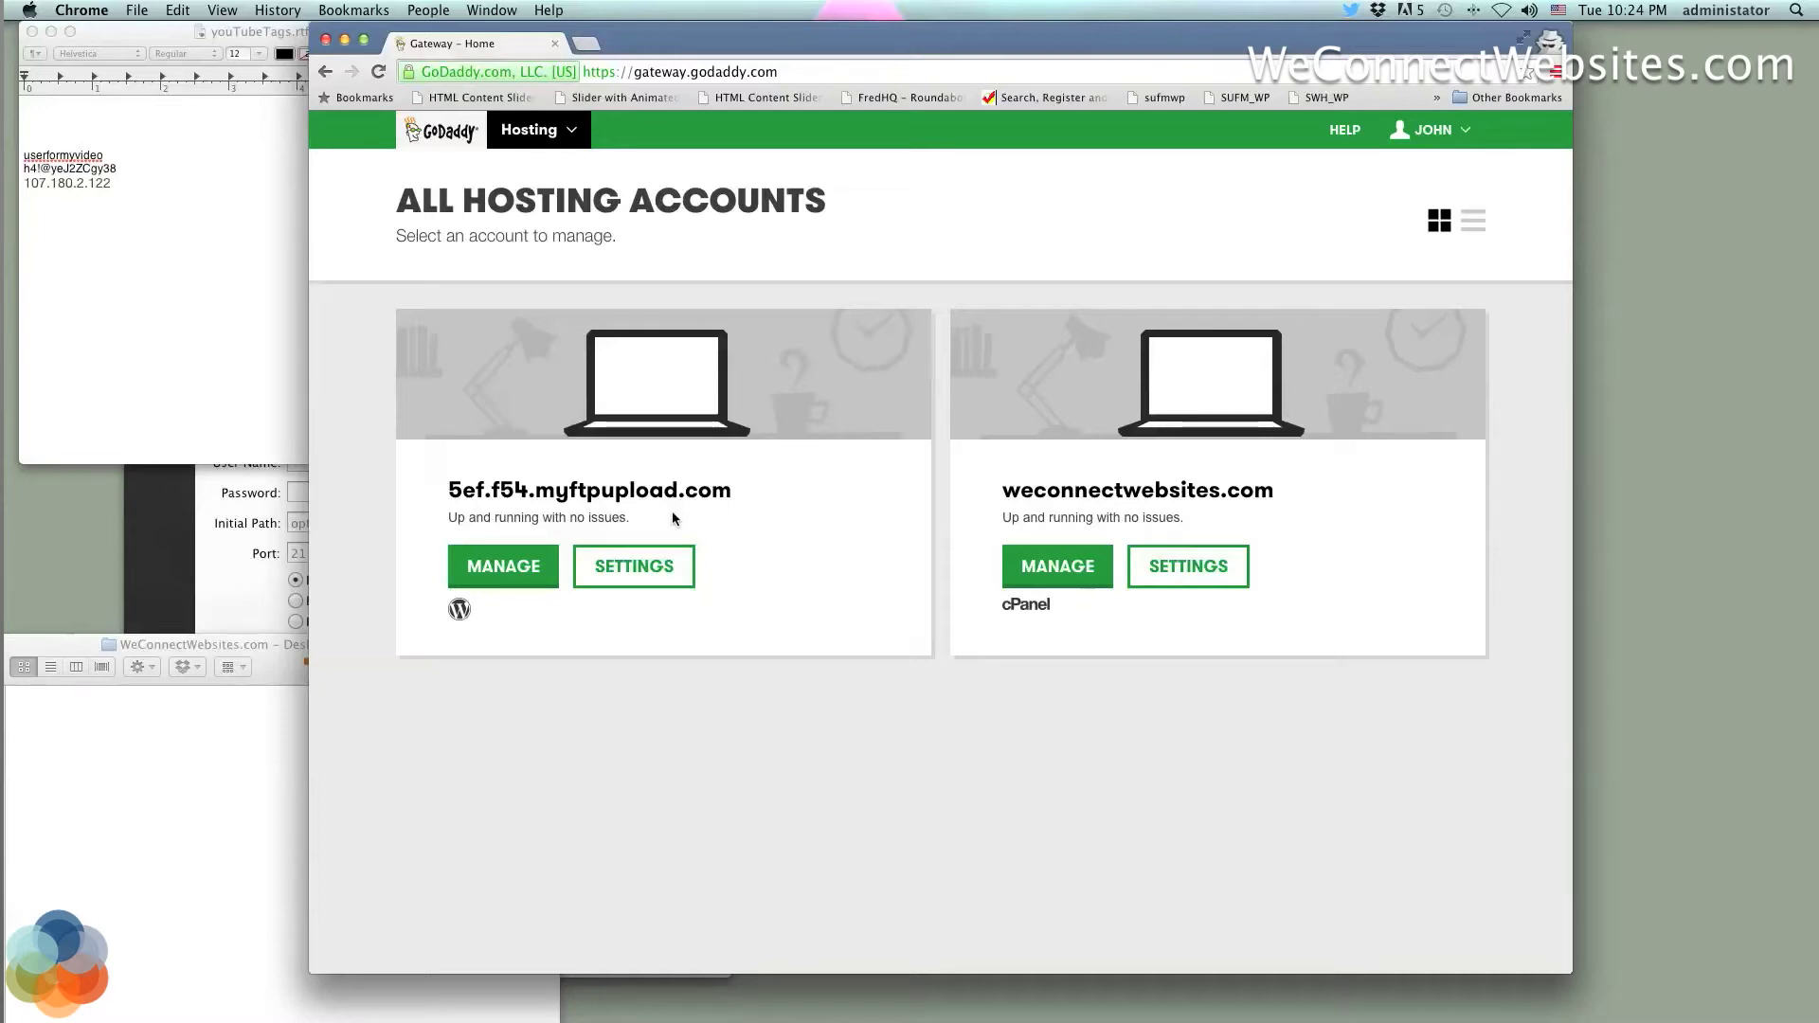
Highlight the first account's domain name, 5ef.f54.myftpupload.com, on the hosting page
drag(674, 516, 444, 487)
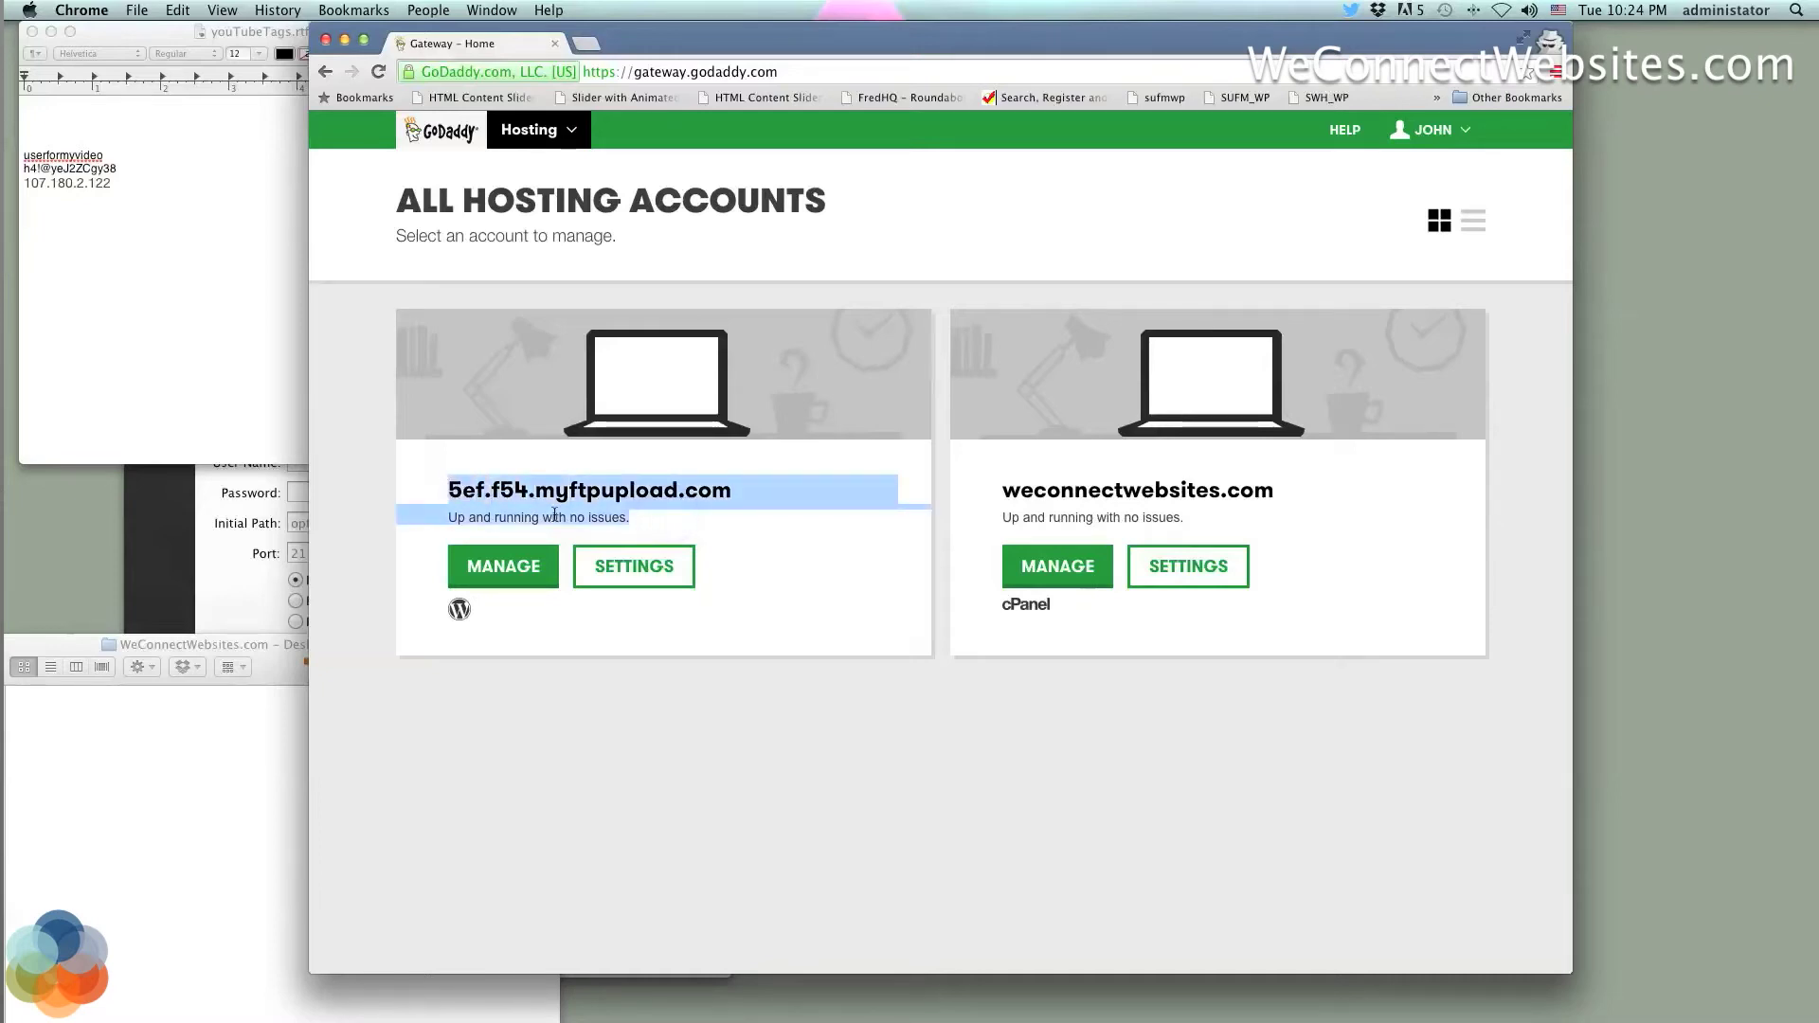
drag(650, 521, 449, 486)
drag(742, 498, 456, 486)
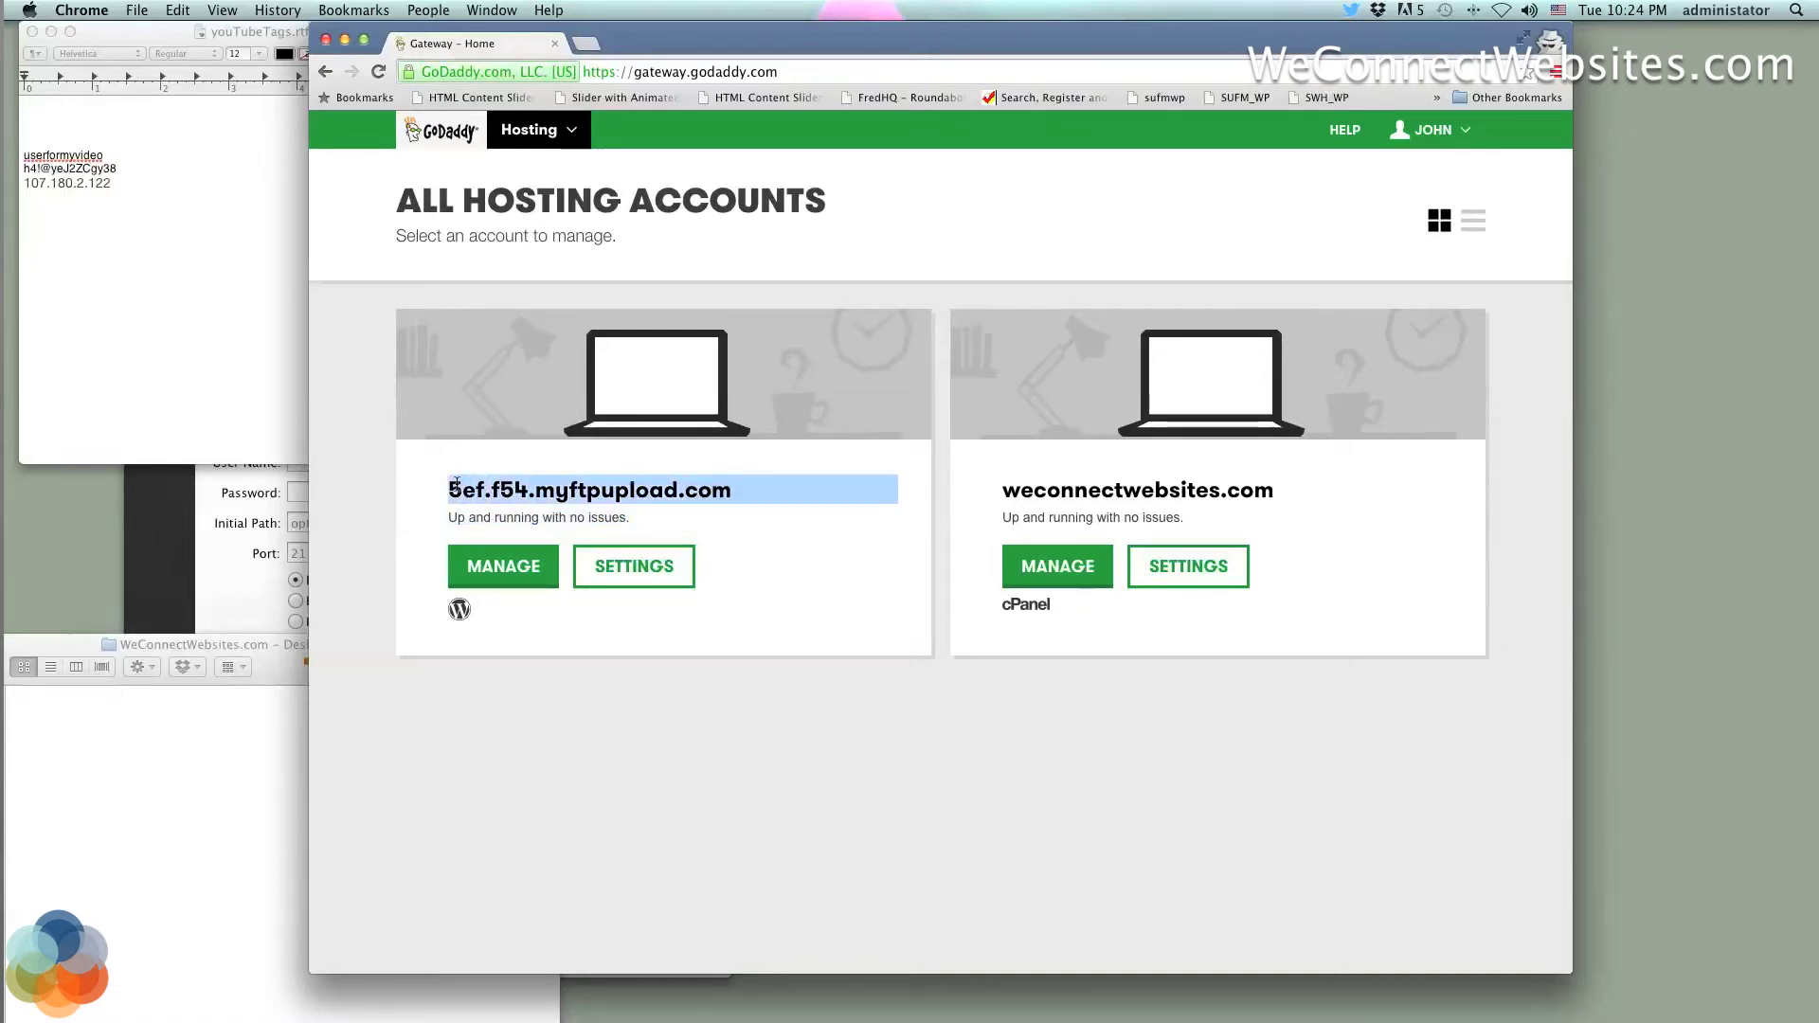
click(735, 521)
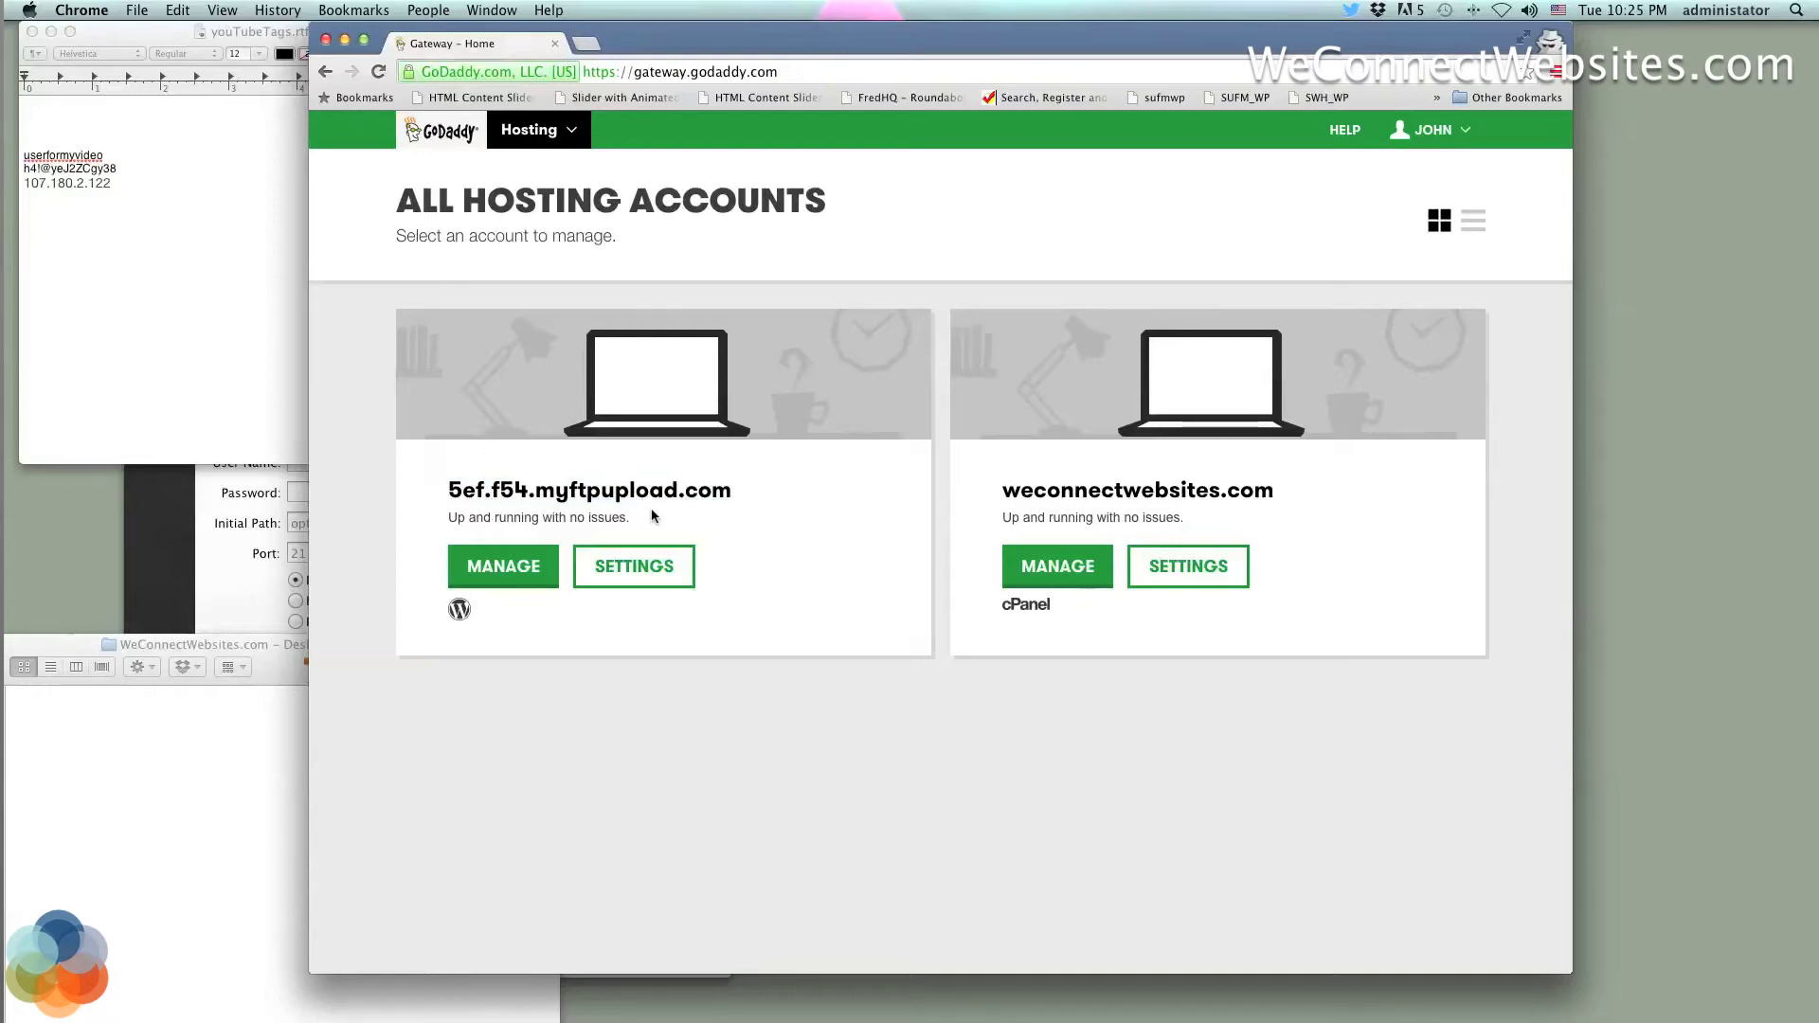
click(944, 576)
click(944, 576)
drag(728, 498, 450, 495)
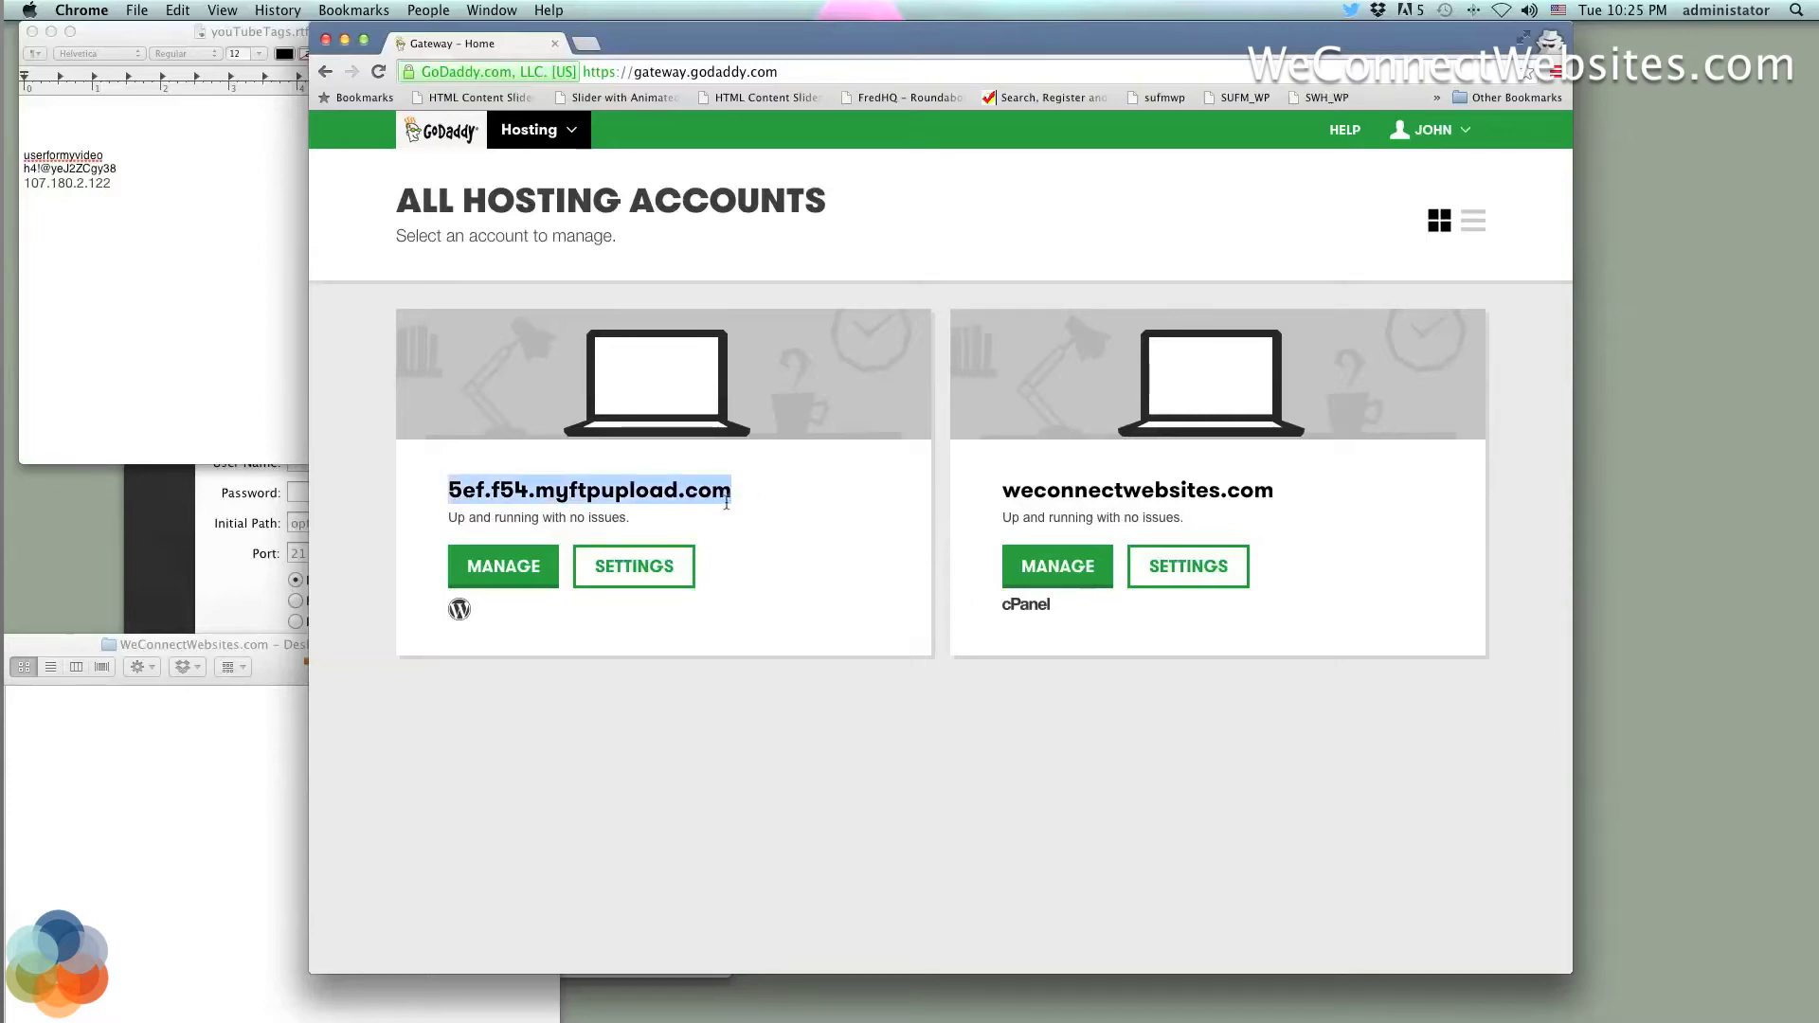
drag(739, 496, 416, 483)
click(753, 496)
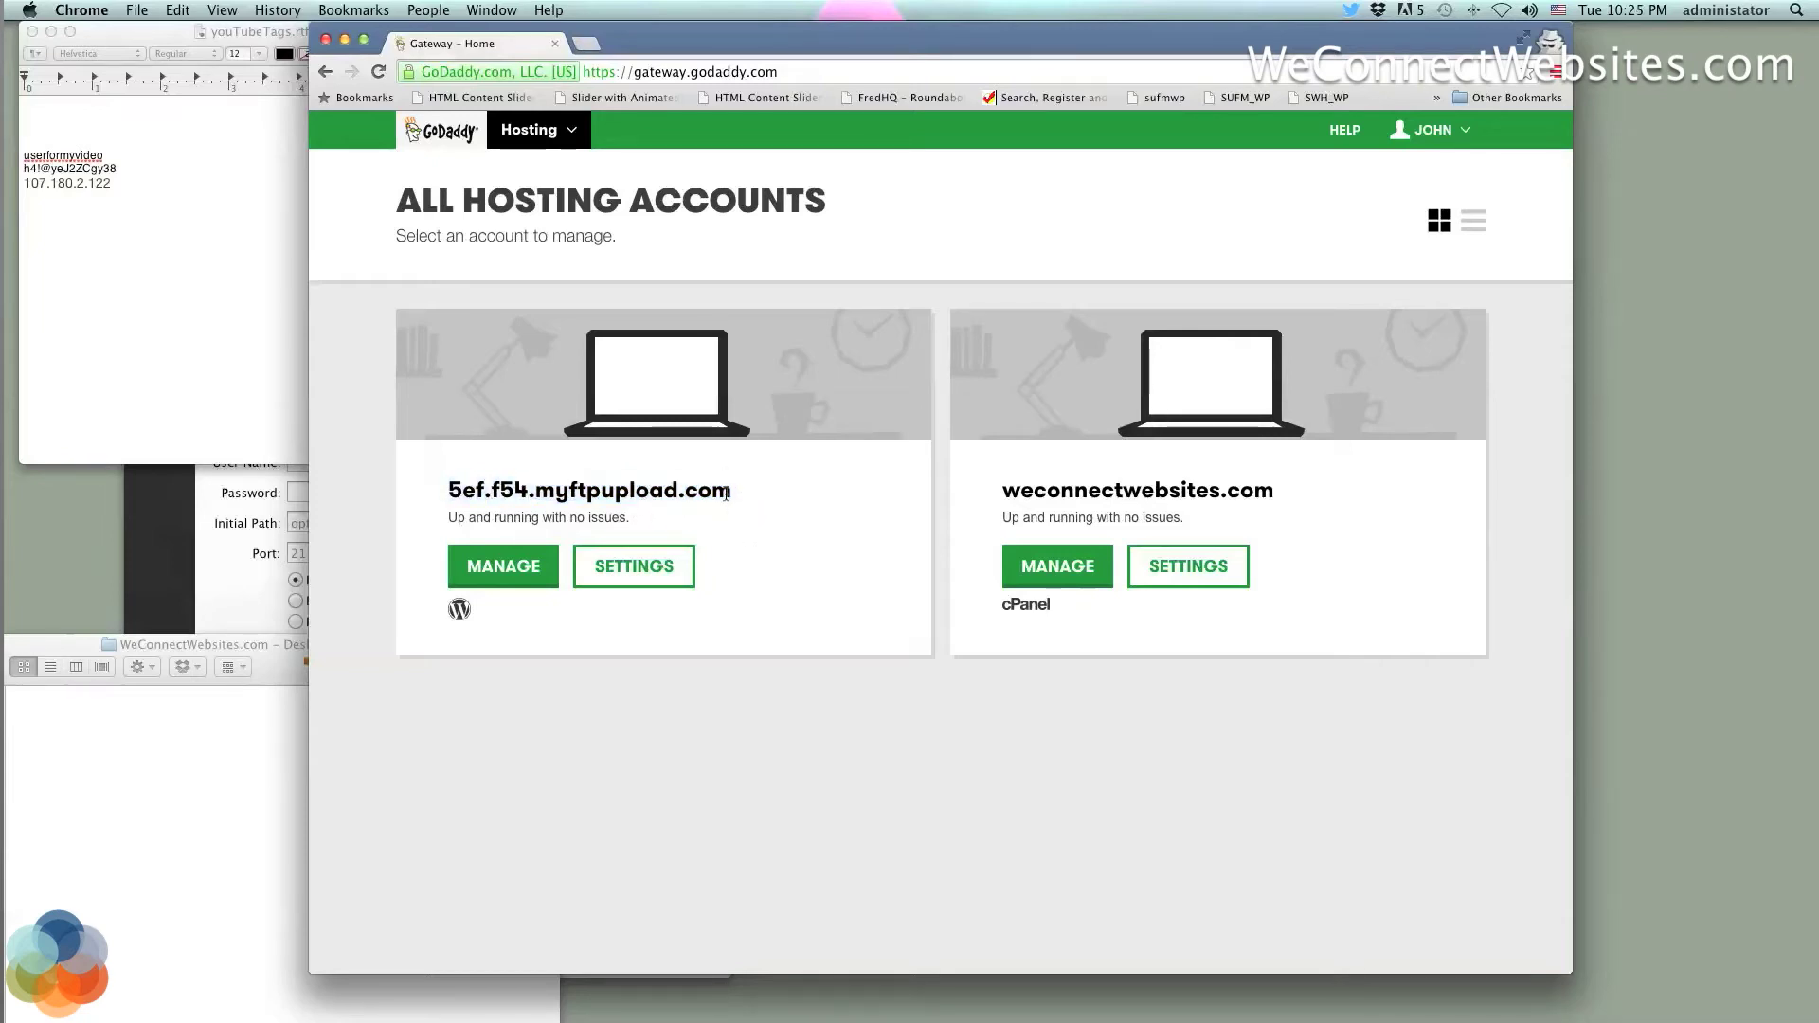
click(734, 502)
drag(734, 502, 455, 490)
click(493, 495)
Remove the site from the account's Settings, confirming with the word 'reset'
click(627, 571)
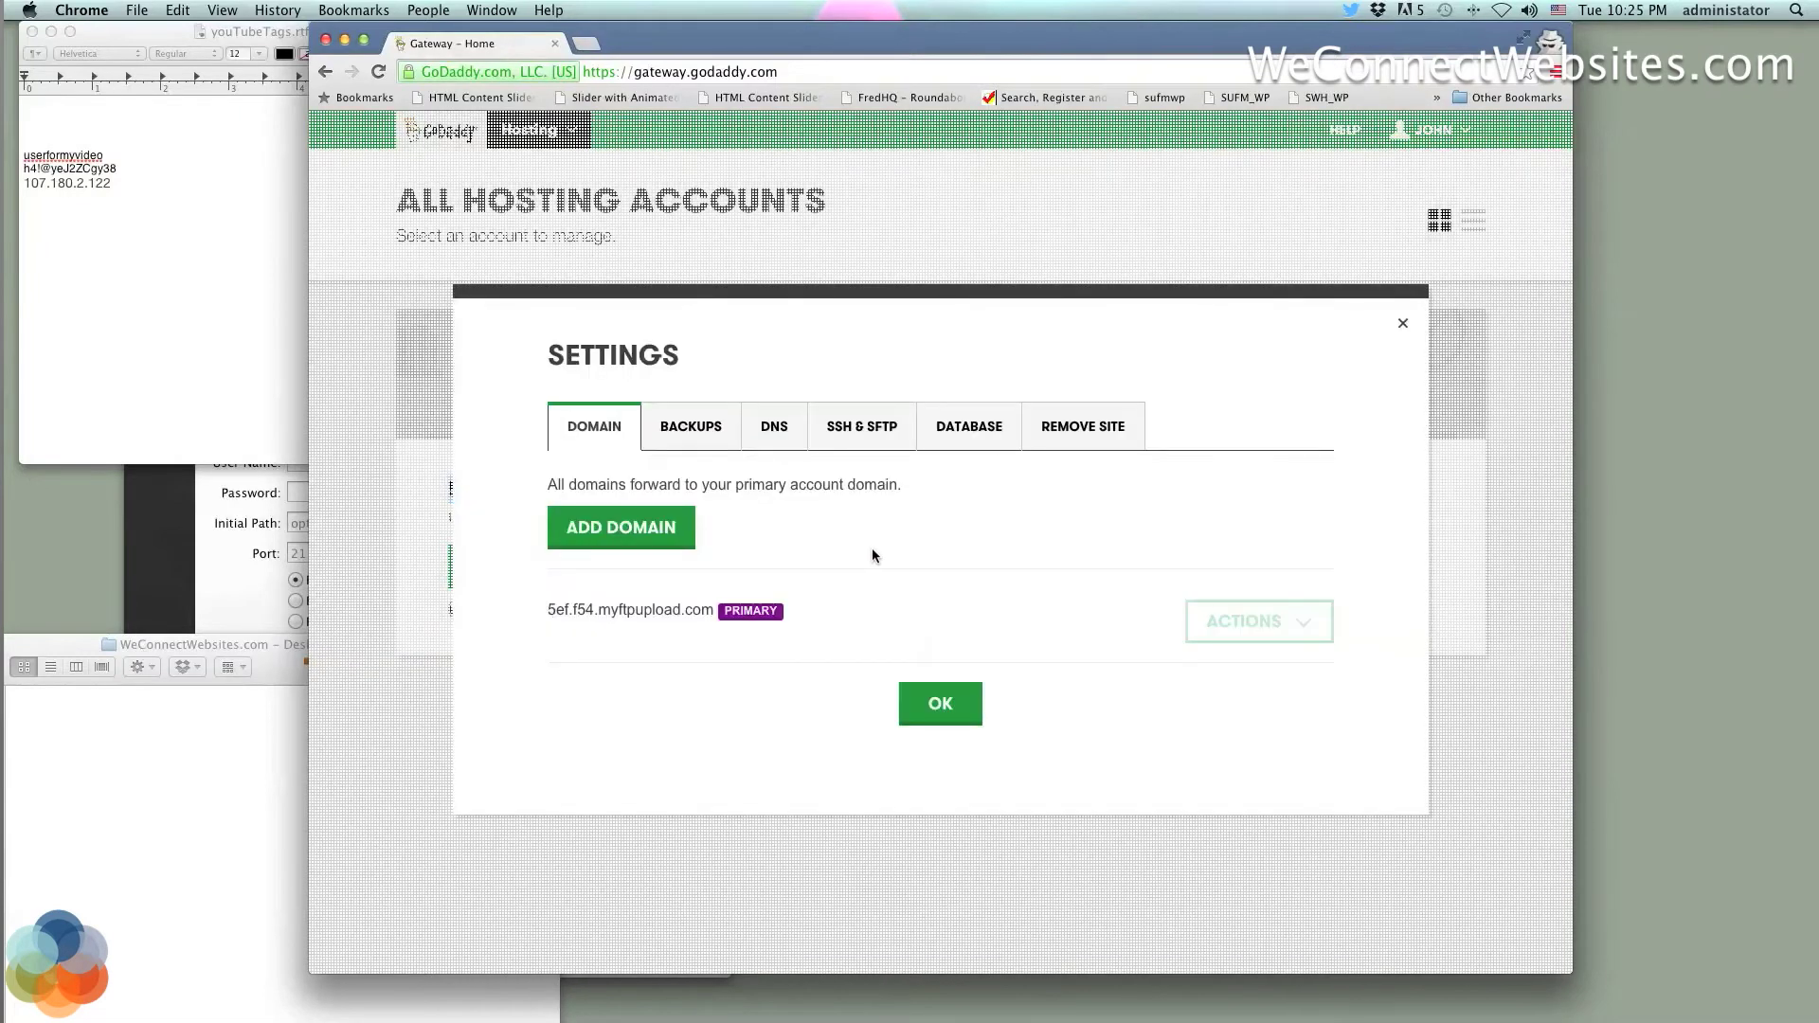
click(1079, 422)
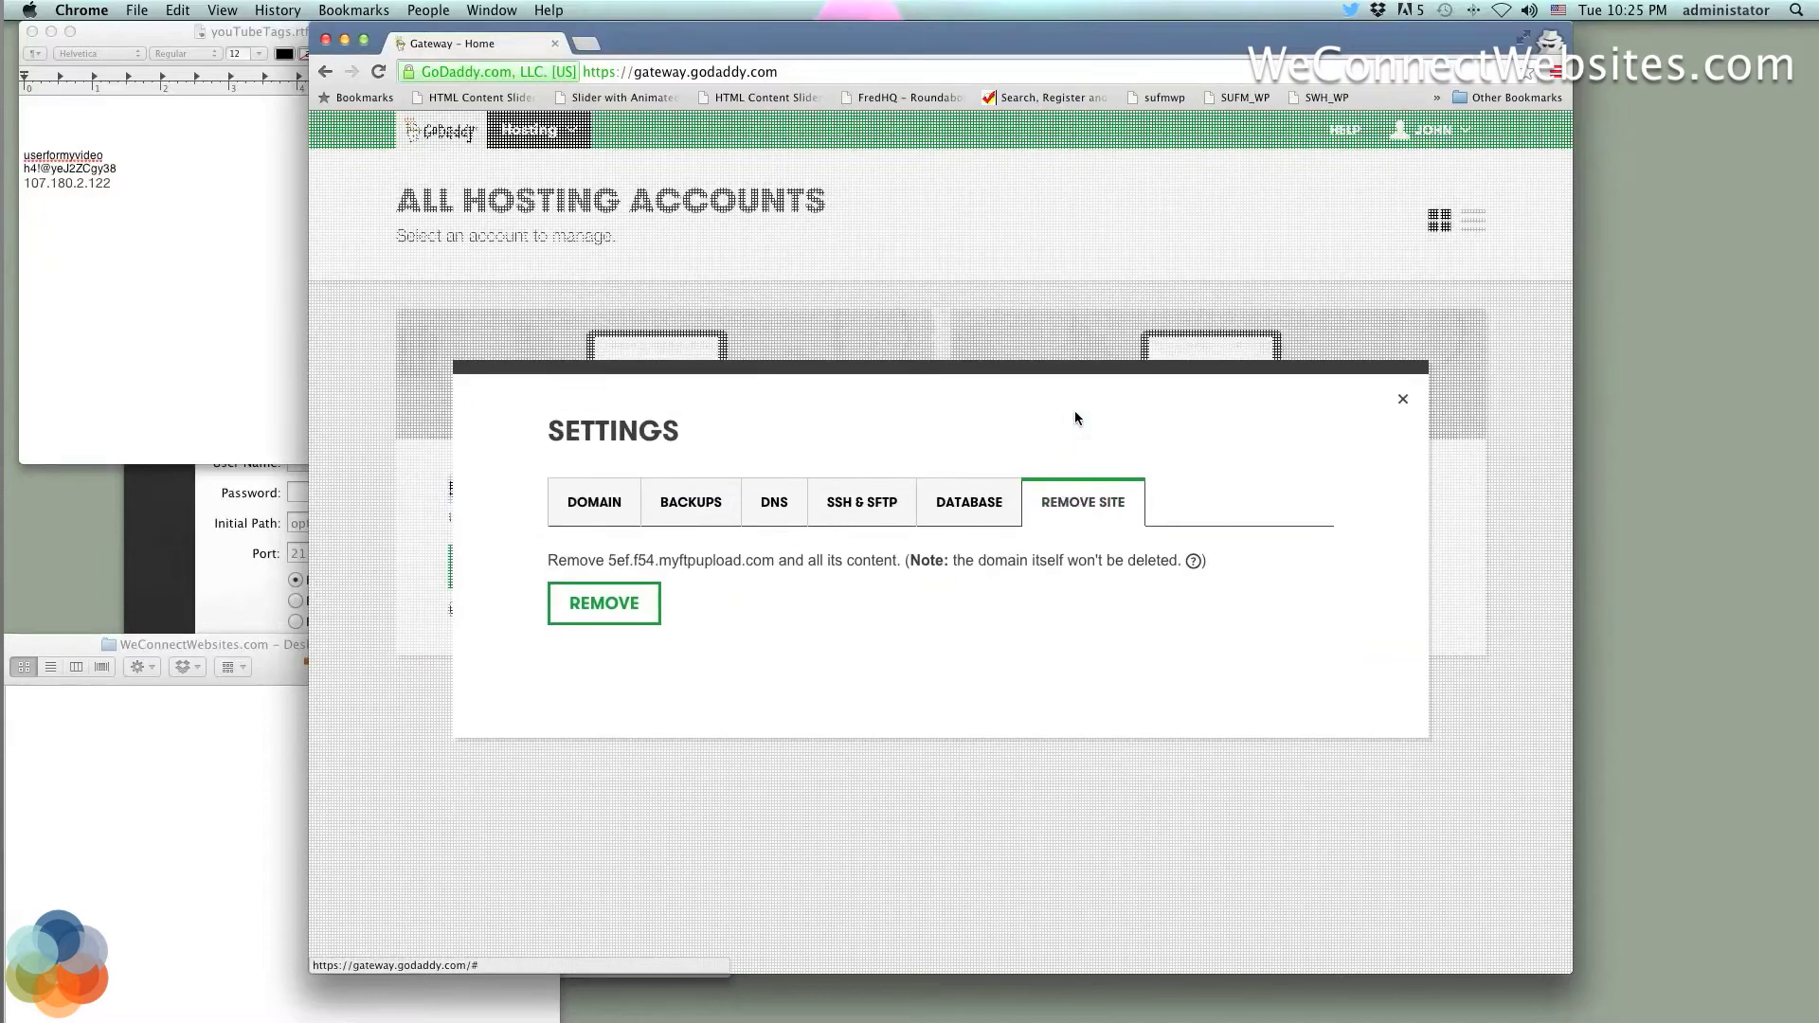
click(603, 603)
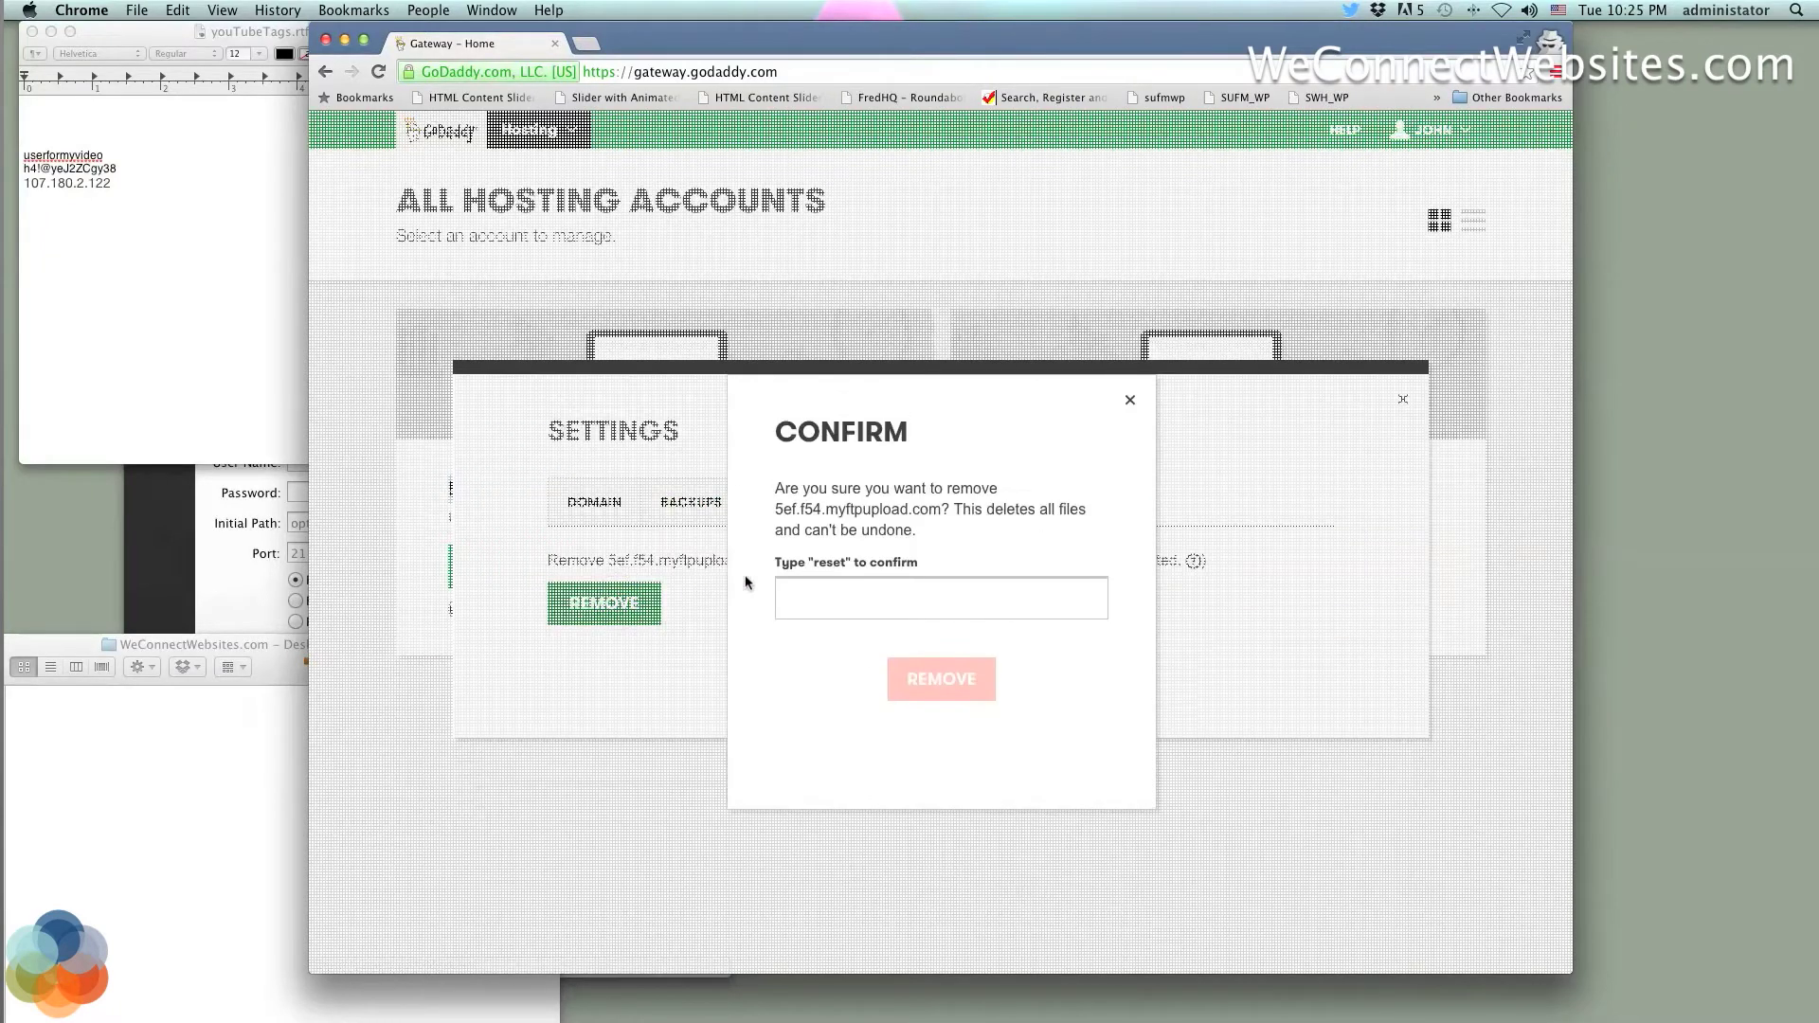
click(832, 593)
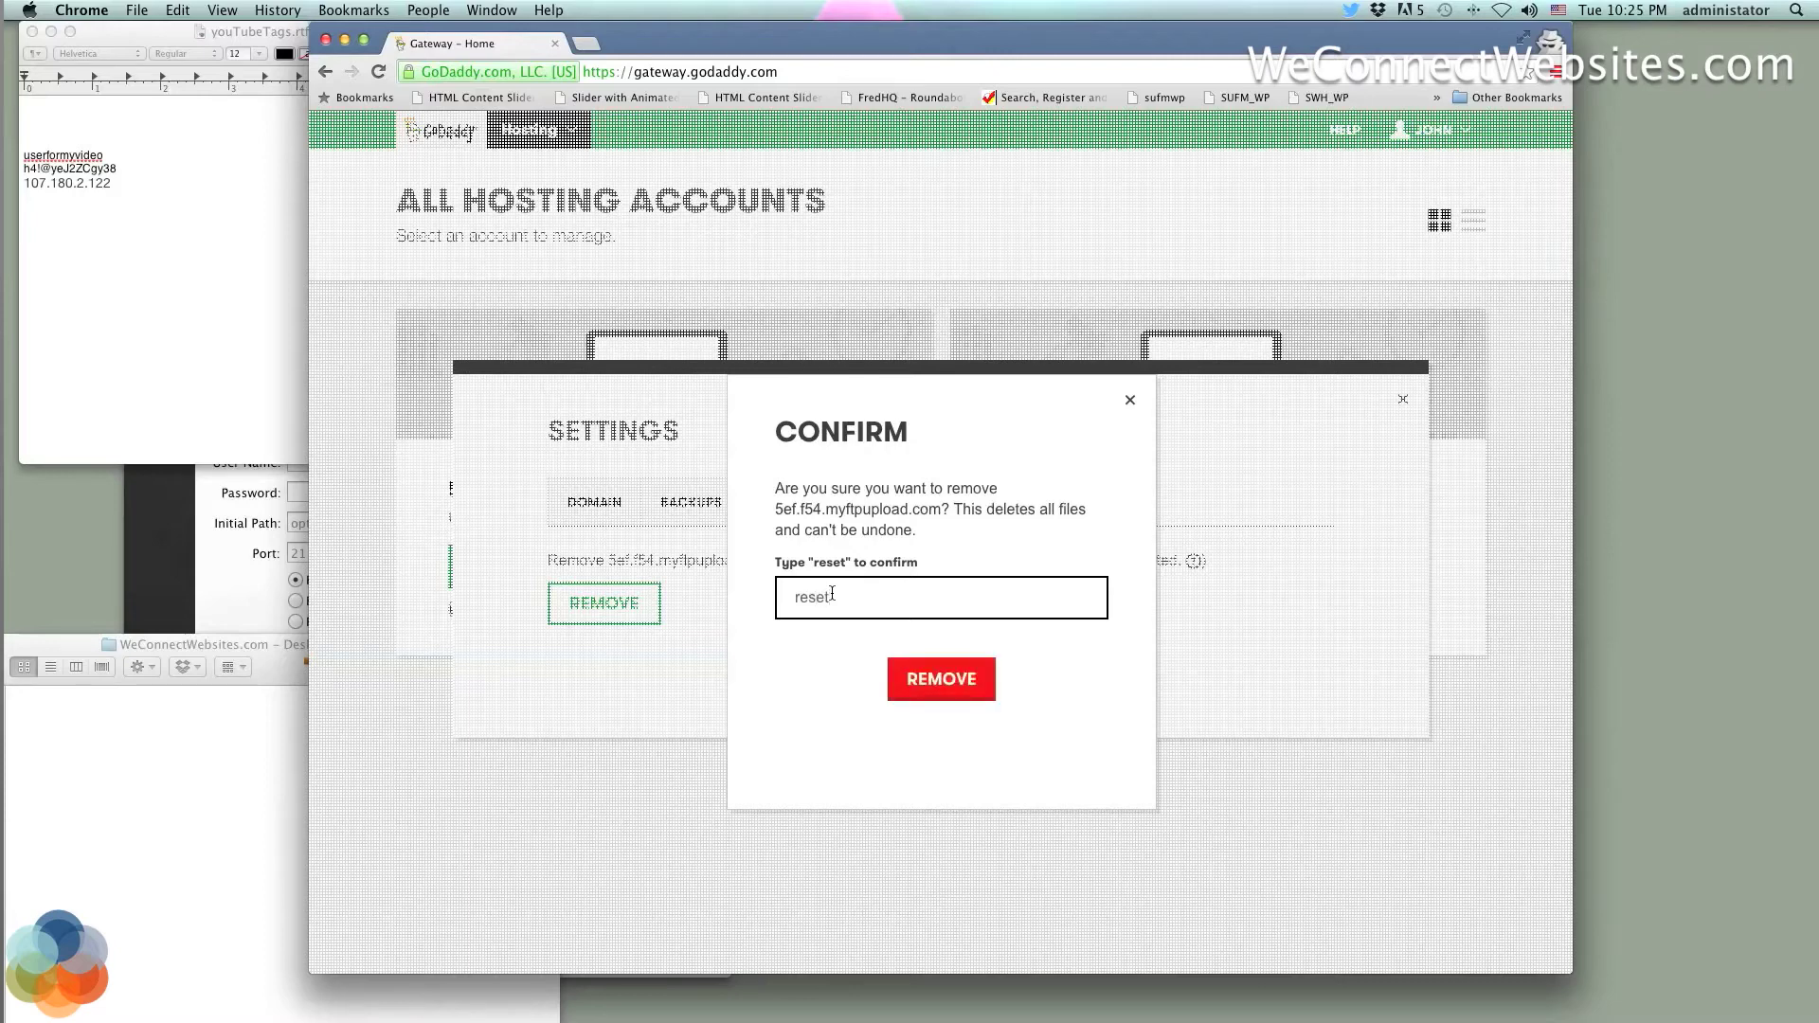
key(Return)
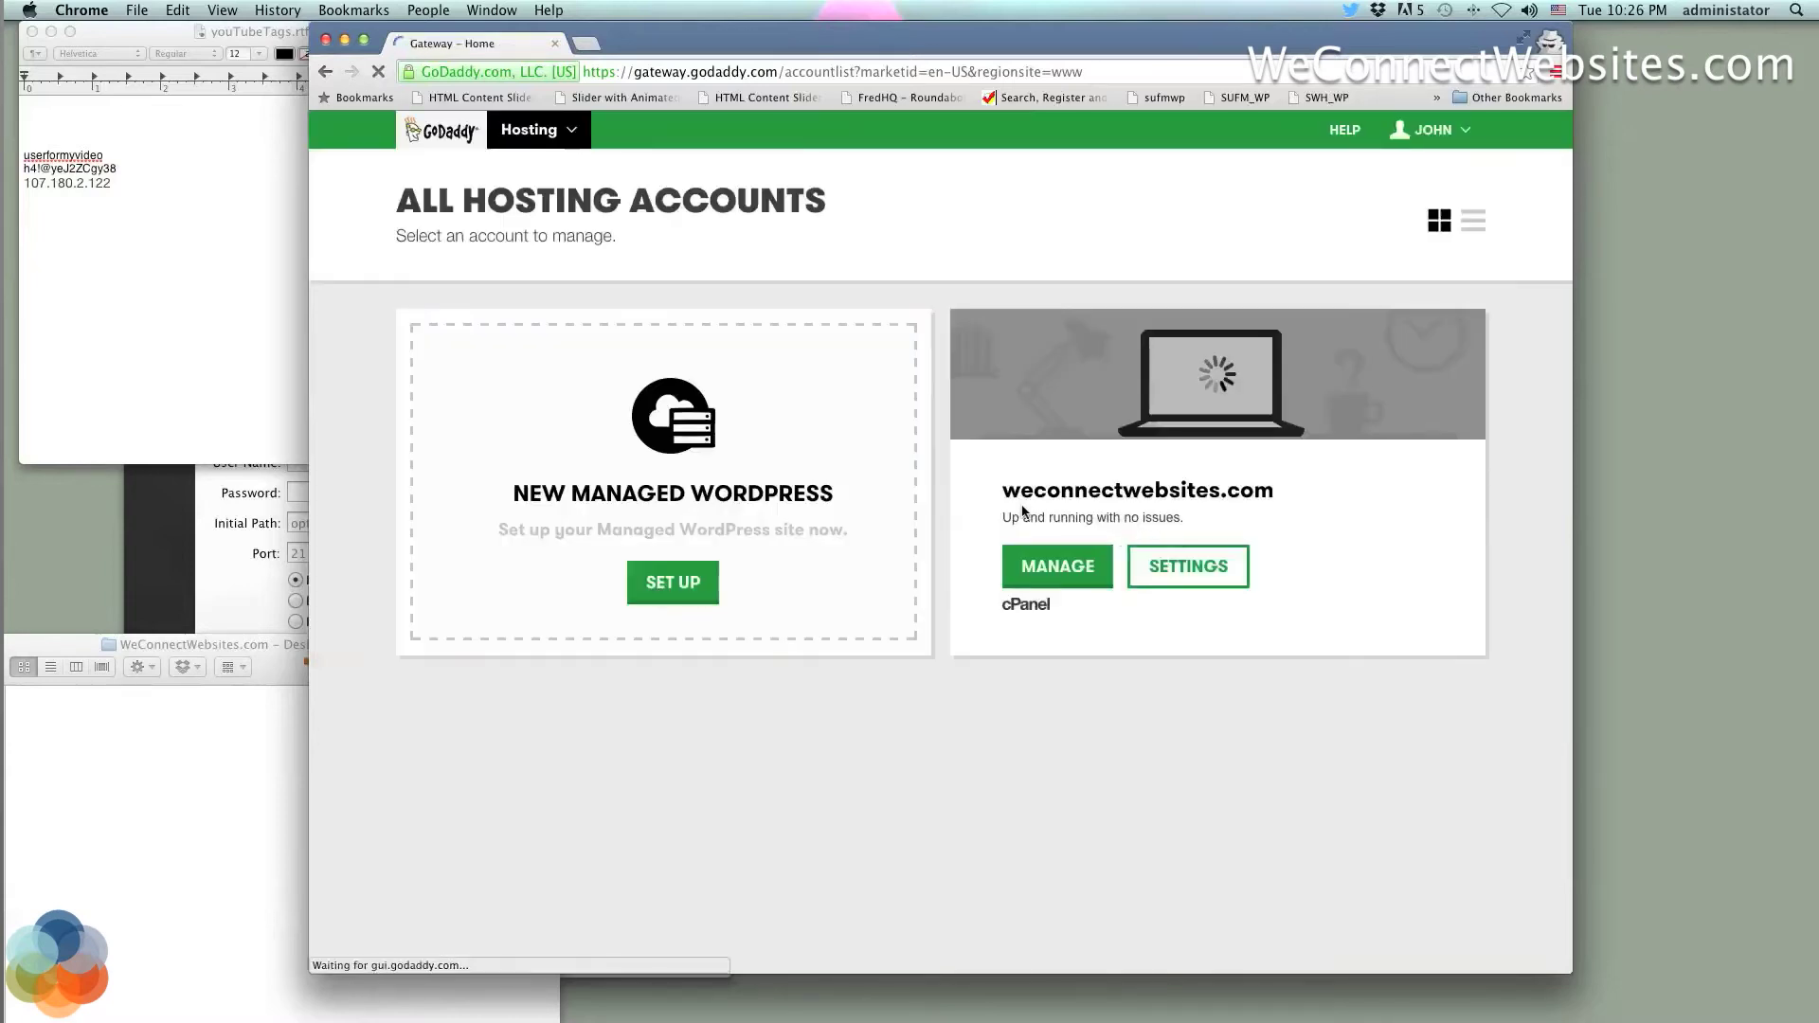
Begin a New Managed WordPress setup and choose Create a New WordPress Site, checking the saved login notes
click(687, 583)
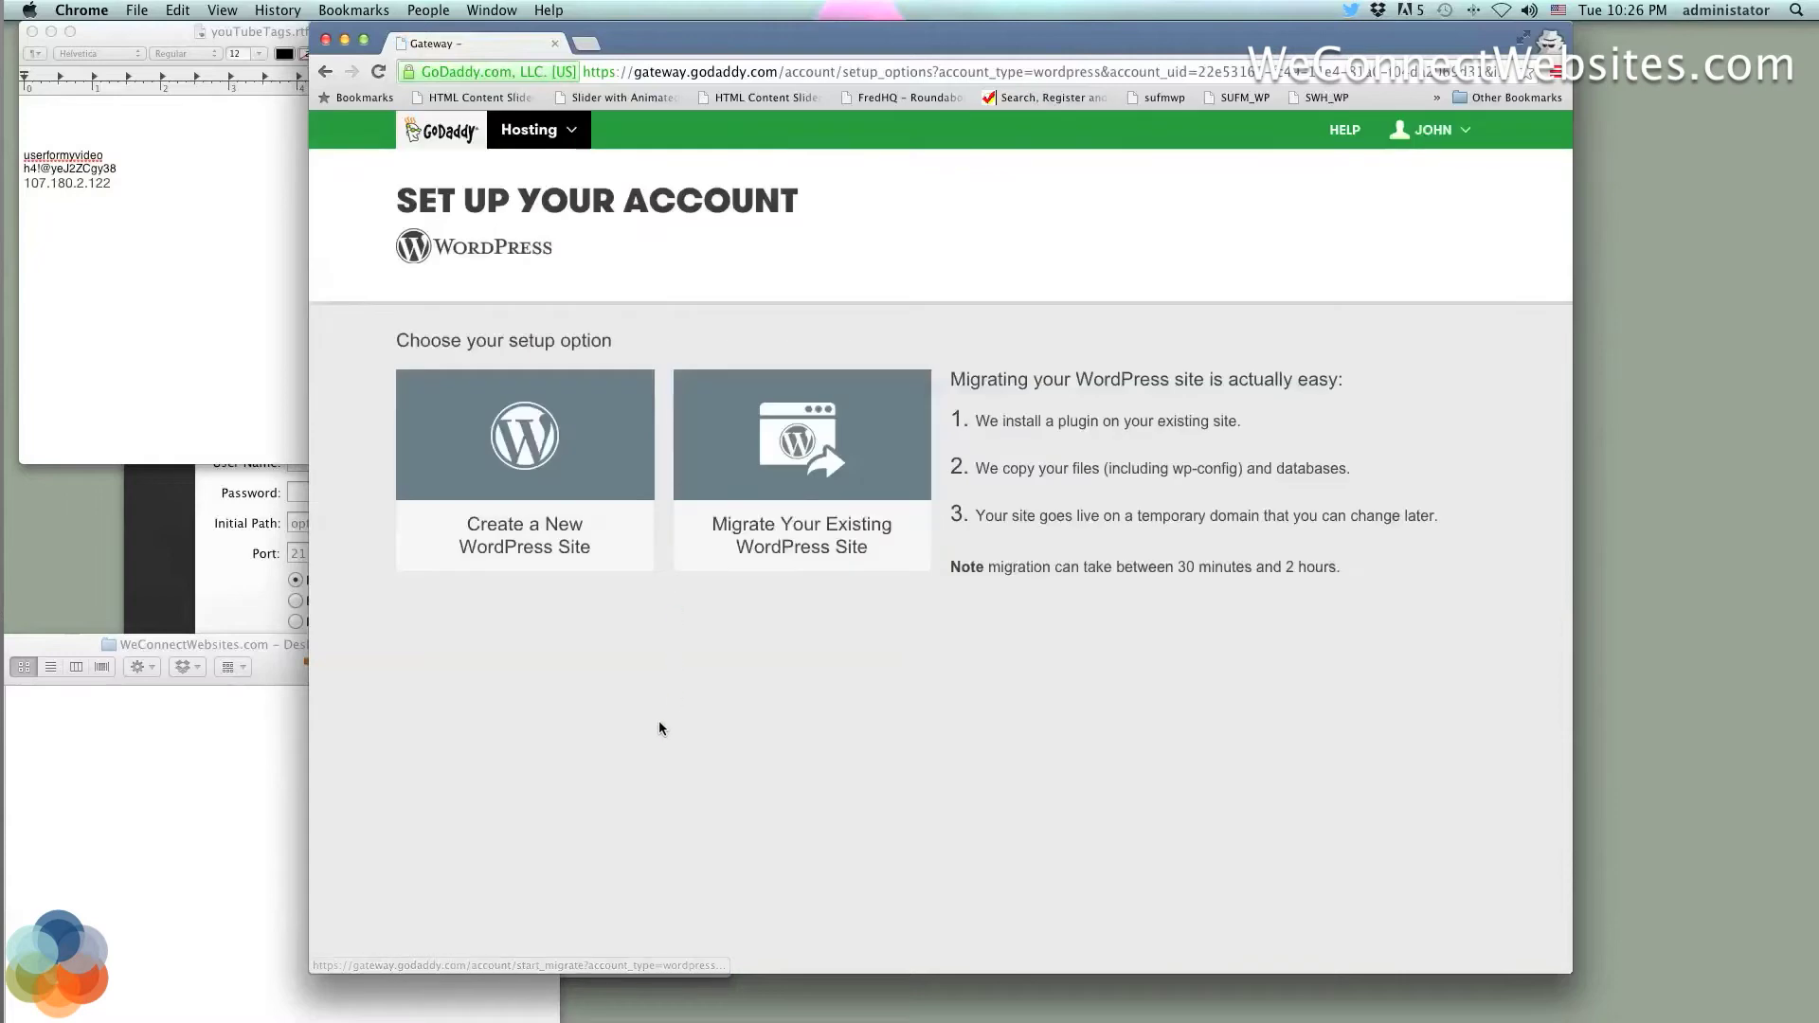
click(231, 327)
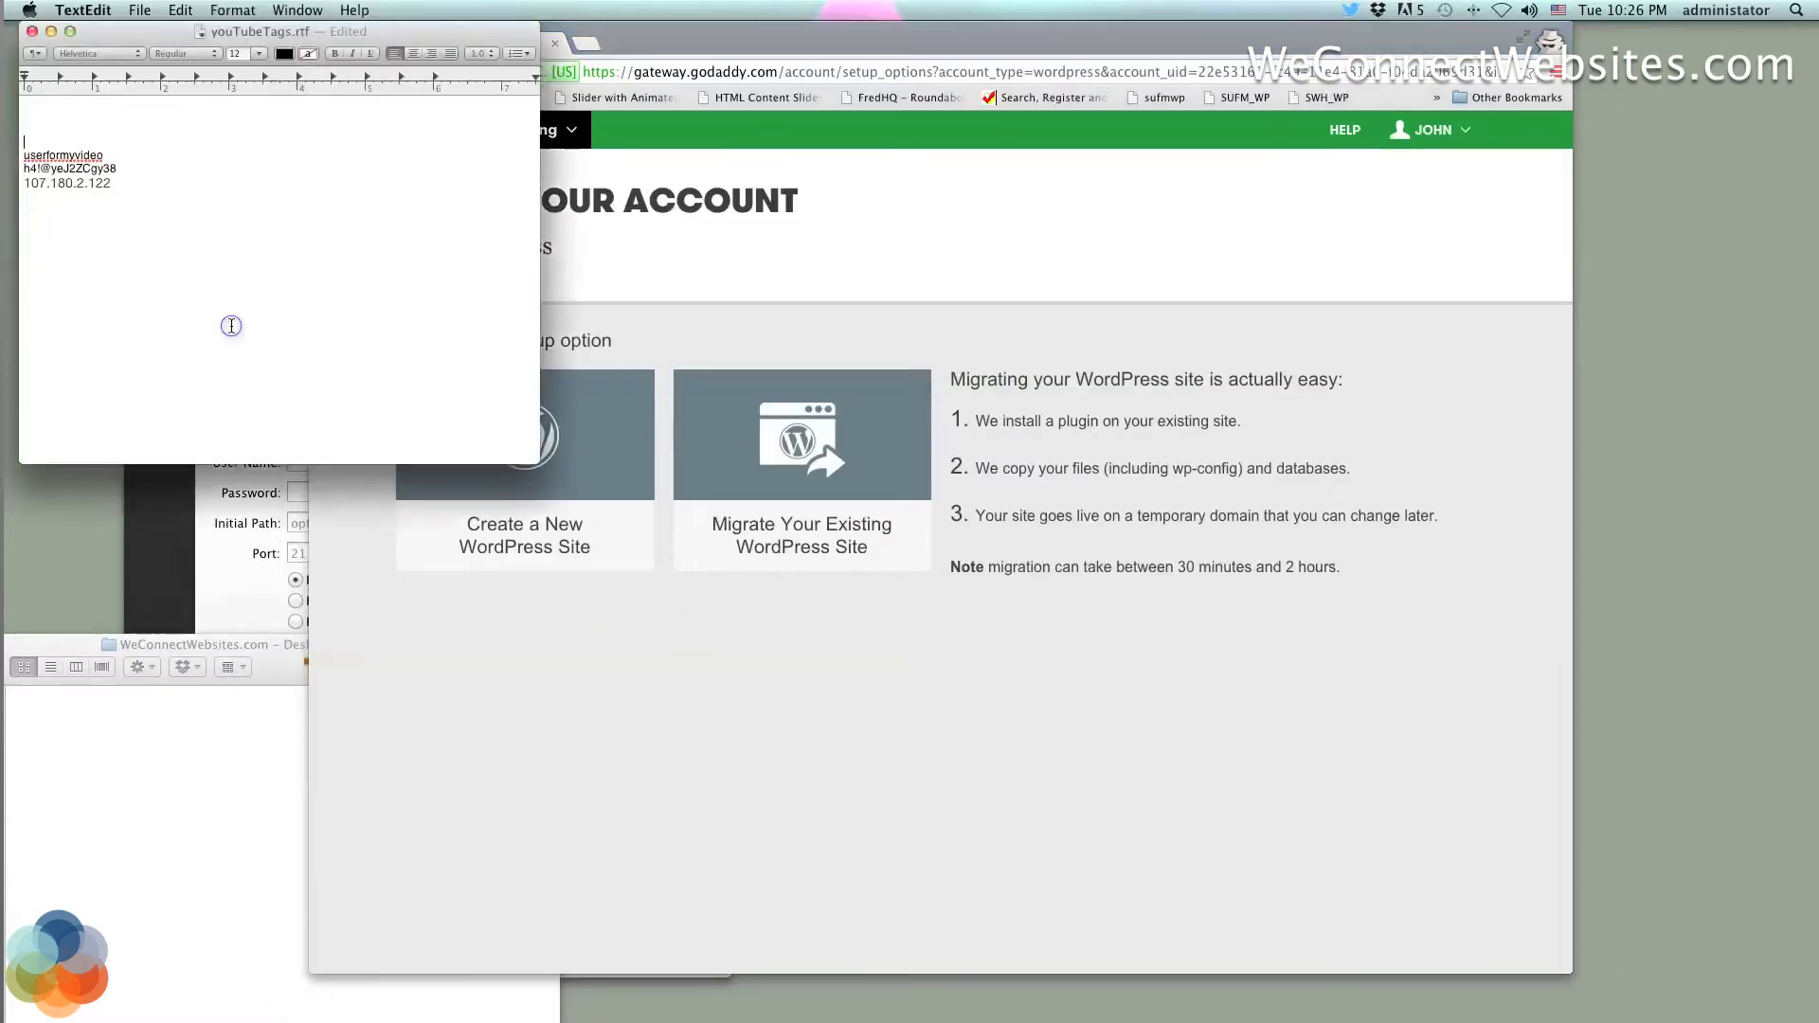
double_click(90, 155)
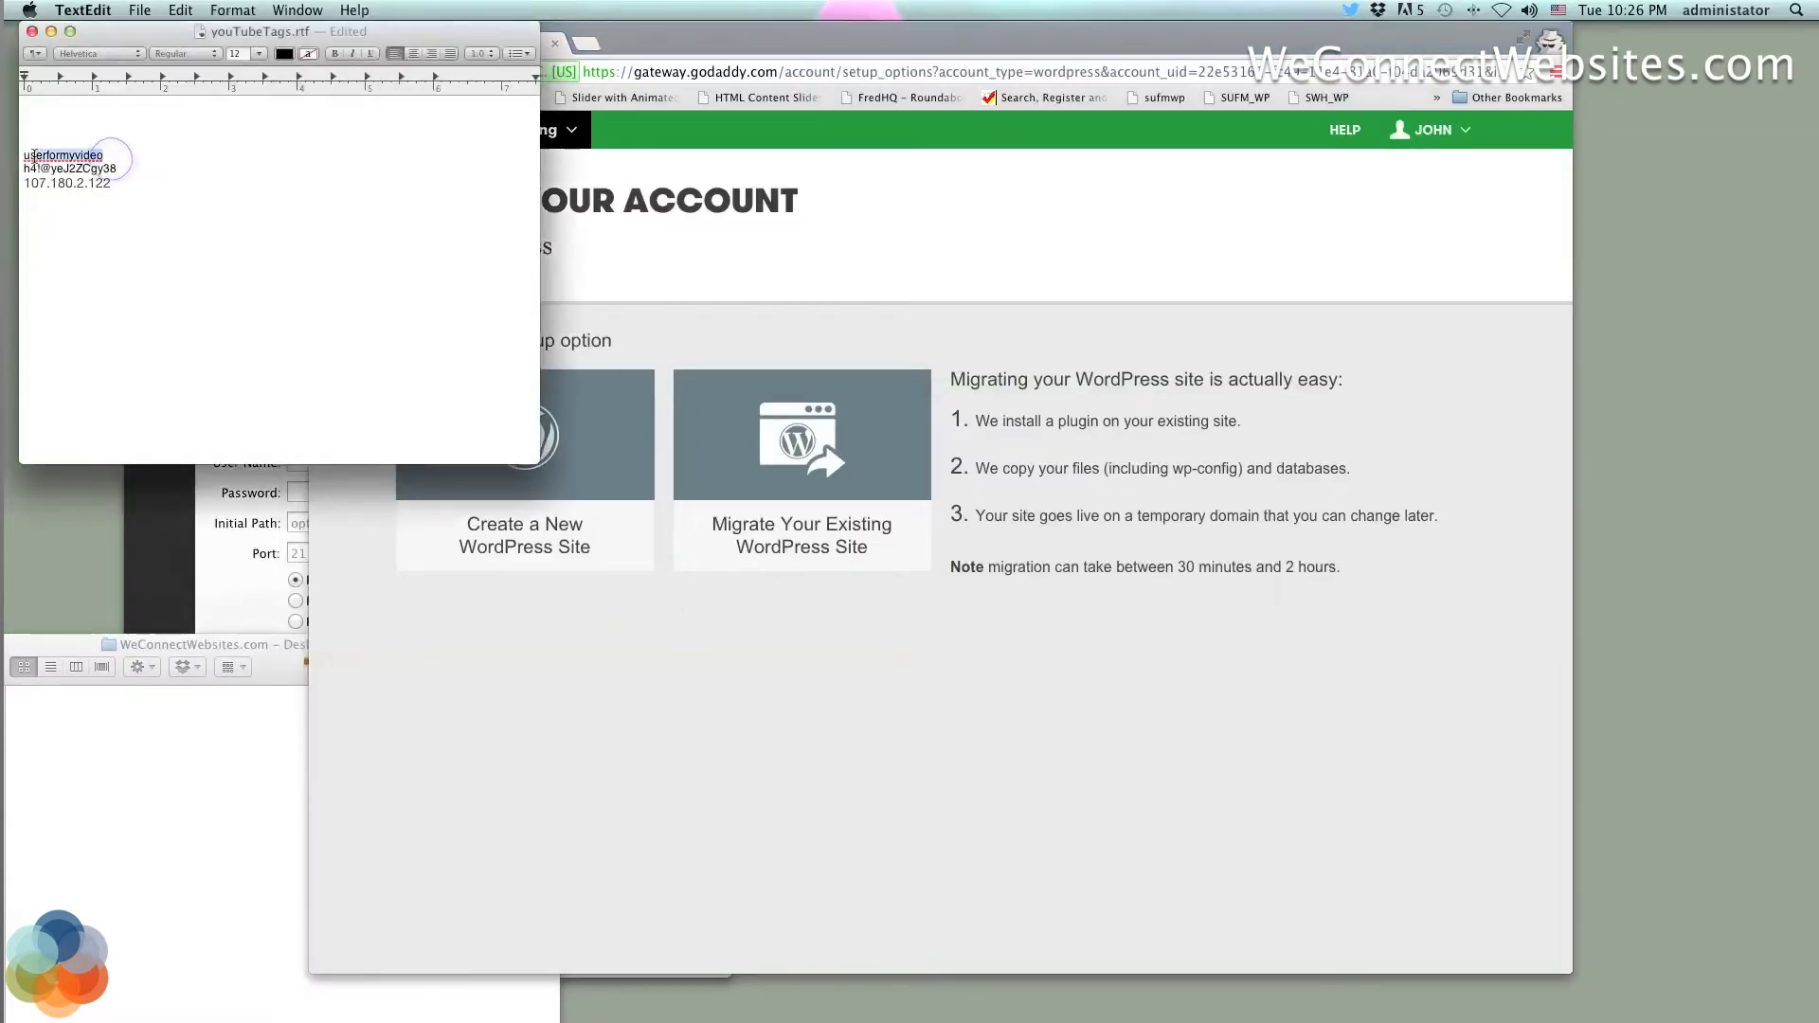
drag(118, 169, 21, 168)
click(567, 476)
click(535, 434)
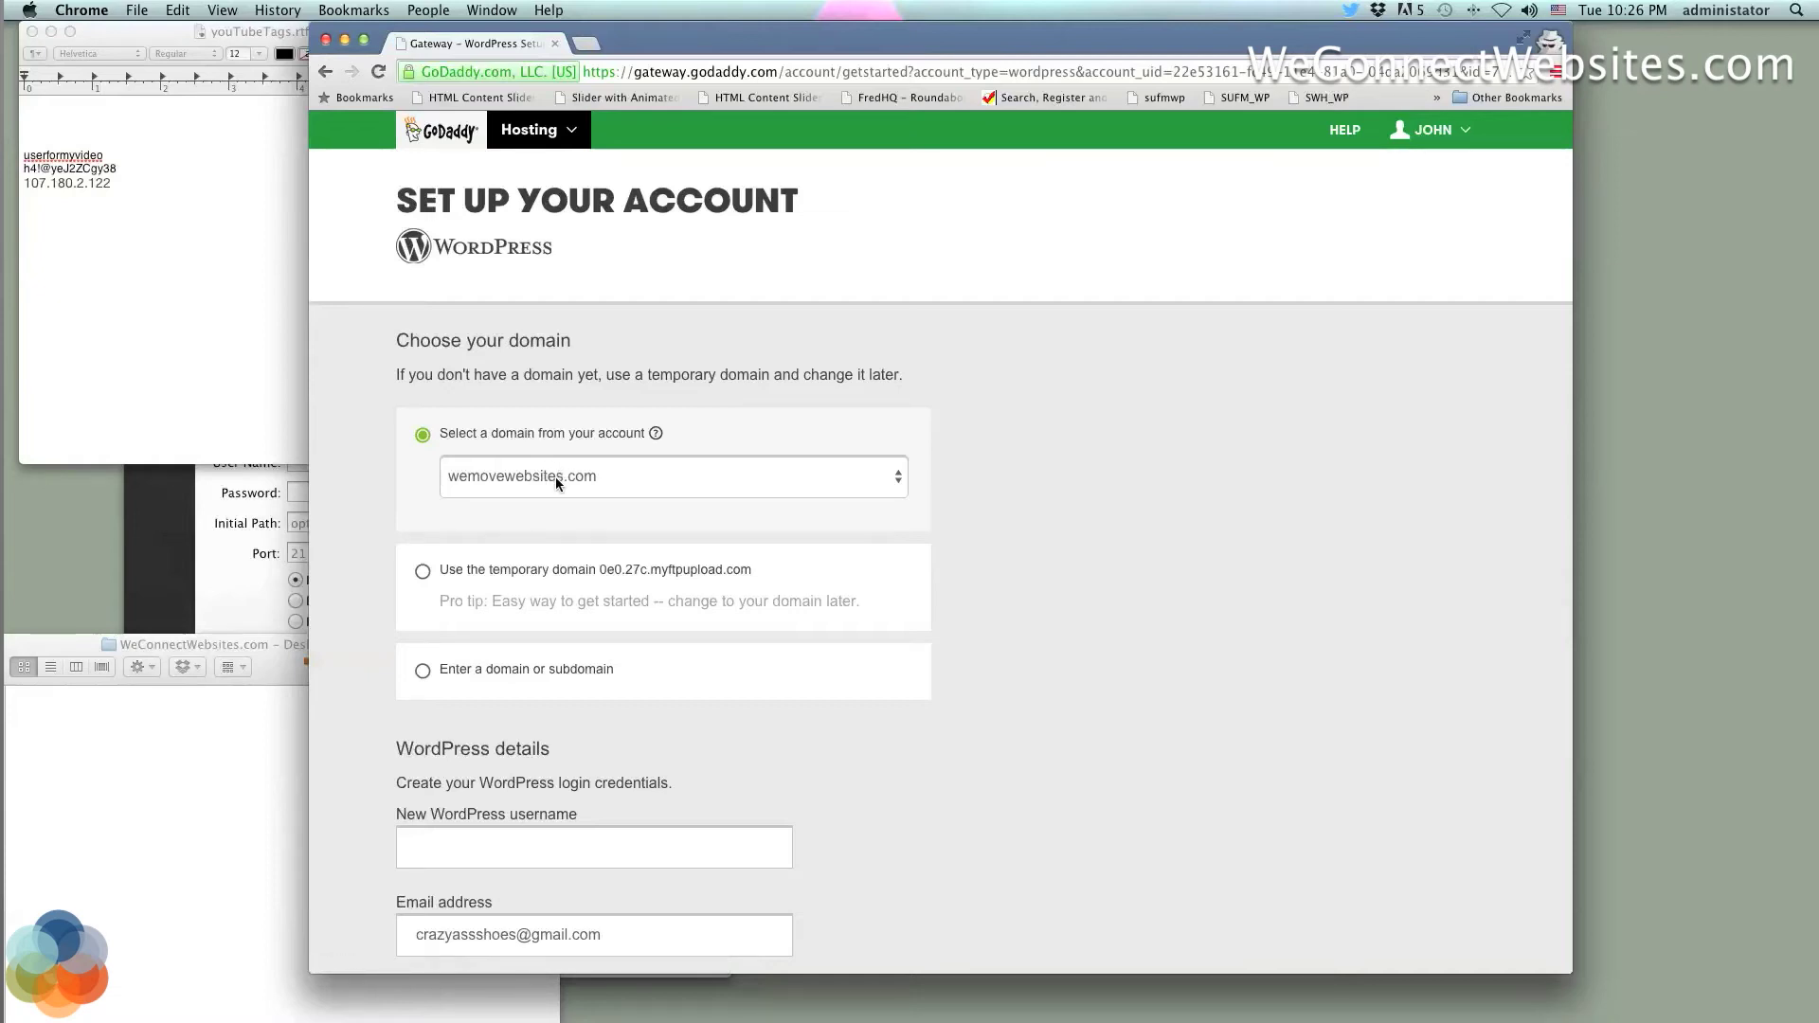
Choose the temporary domain 0e0.27c.myftpupload.com for the new site instead of wemovewebsites.com
click(555, 476)
click(542, 508)
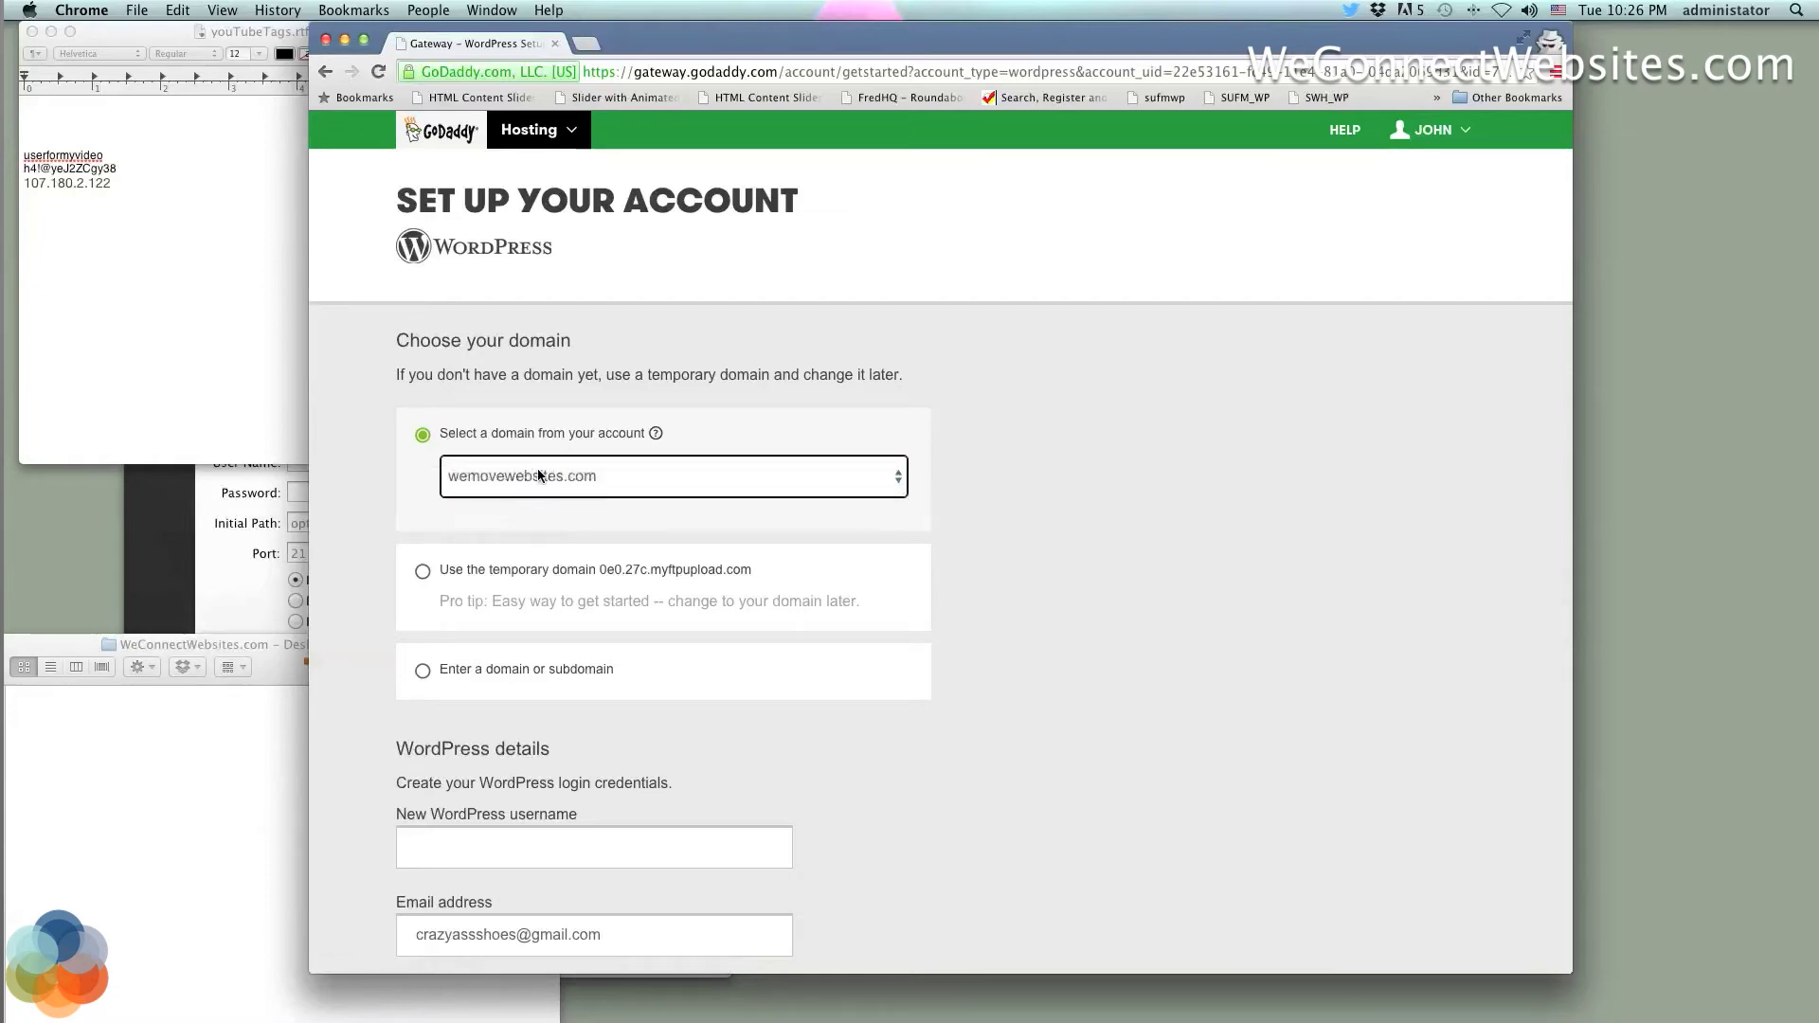
click(424, 573)
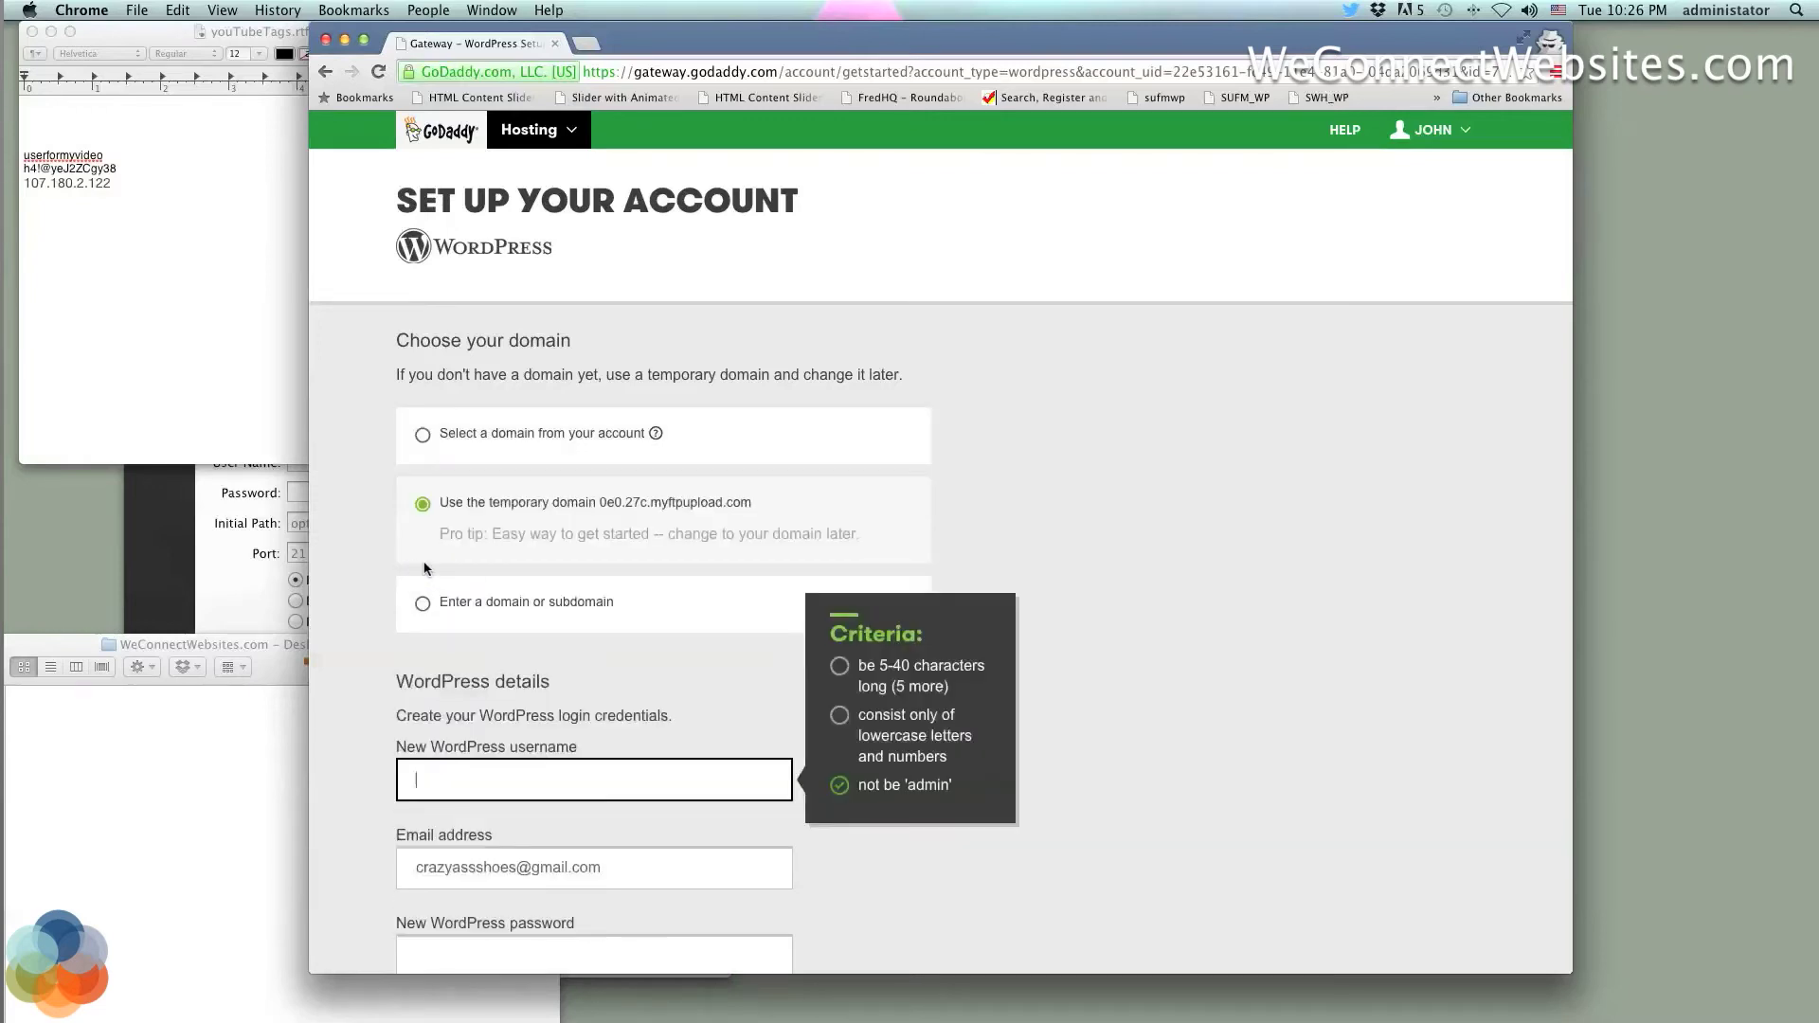
drag(754, 503, 607, 498)
click(600, 684)
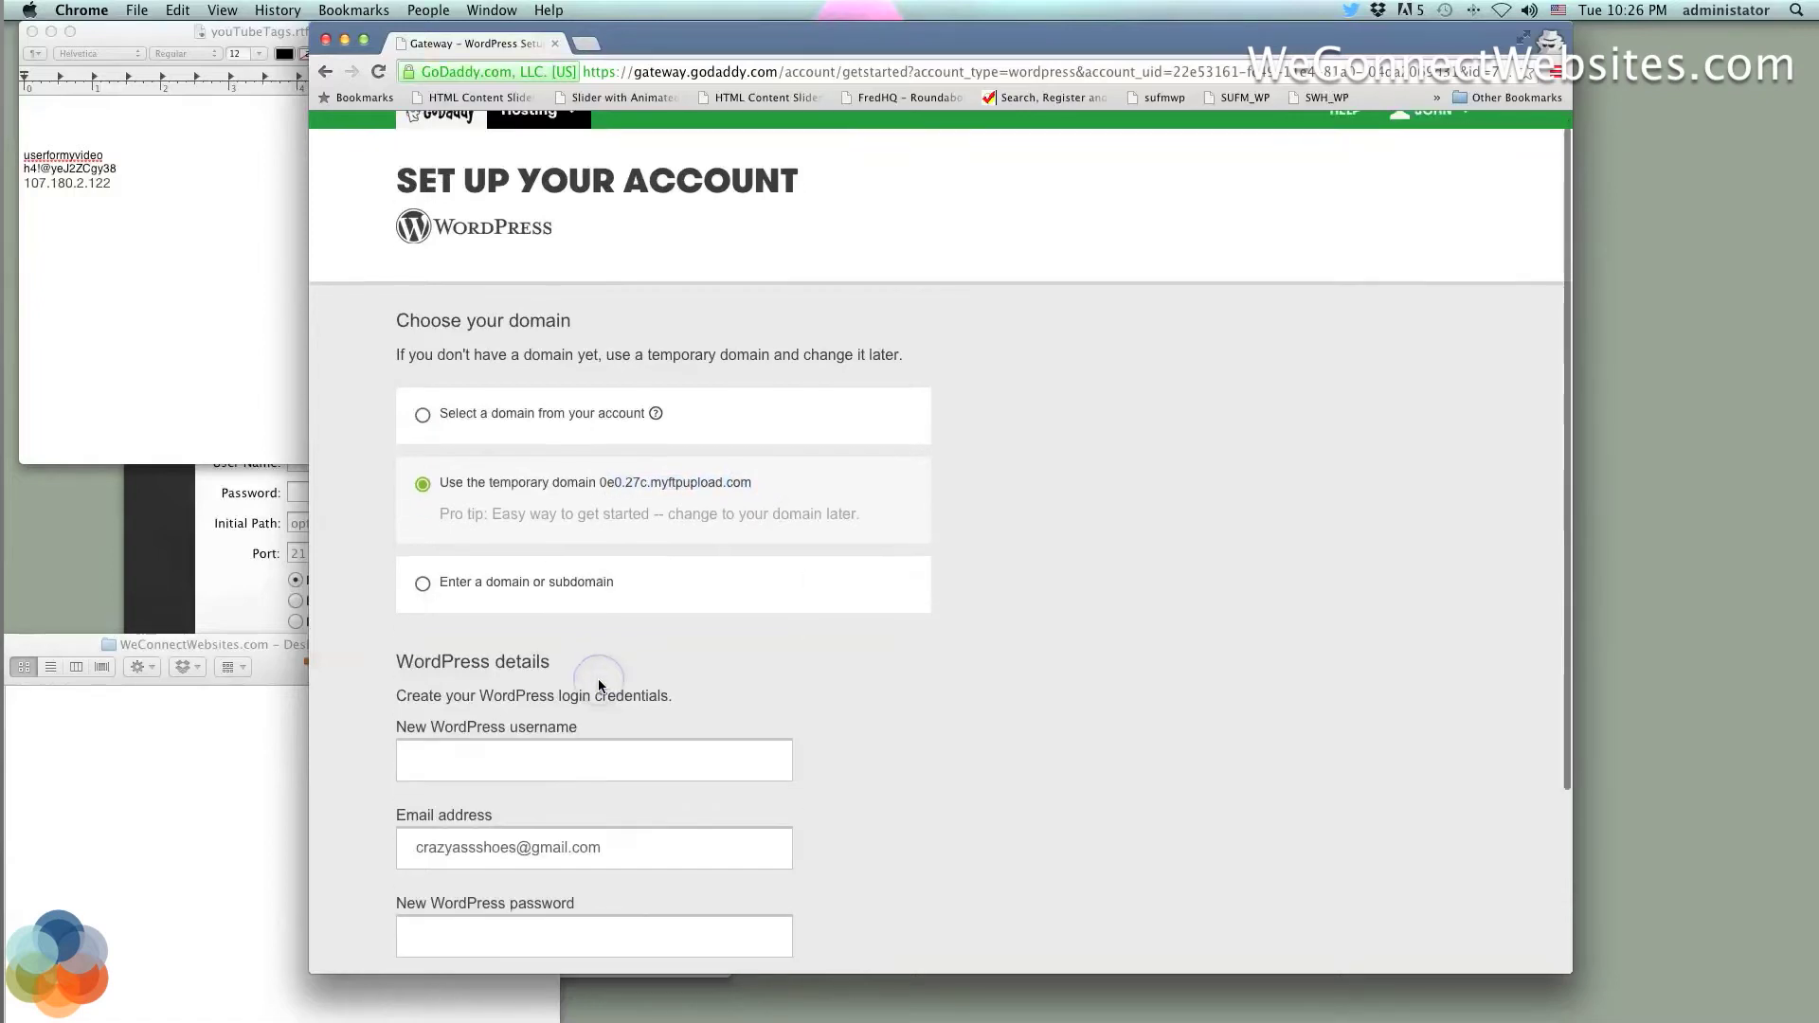
Paste the saved username into New WordPress username and retype the contact e-mail address
scroll(600, 683, down, 3)
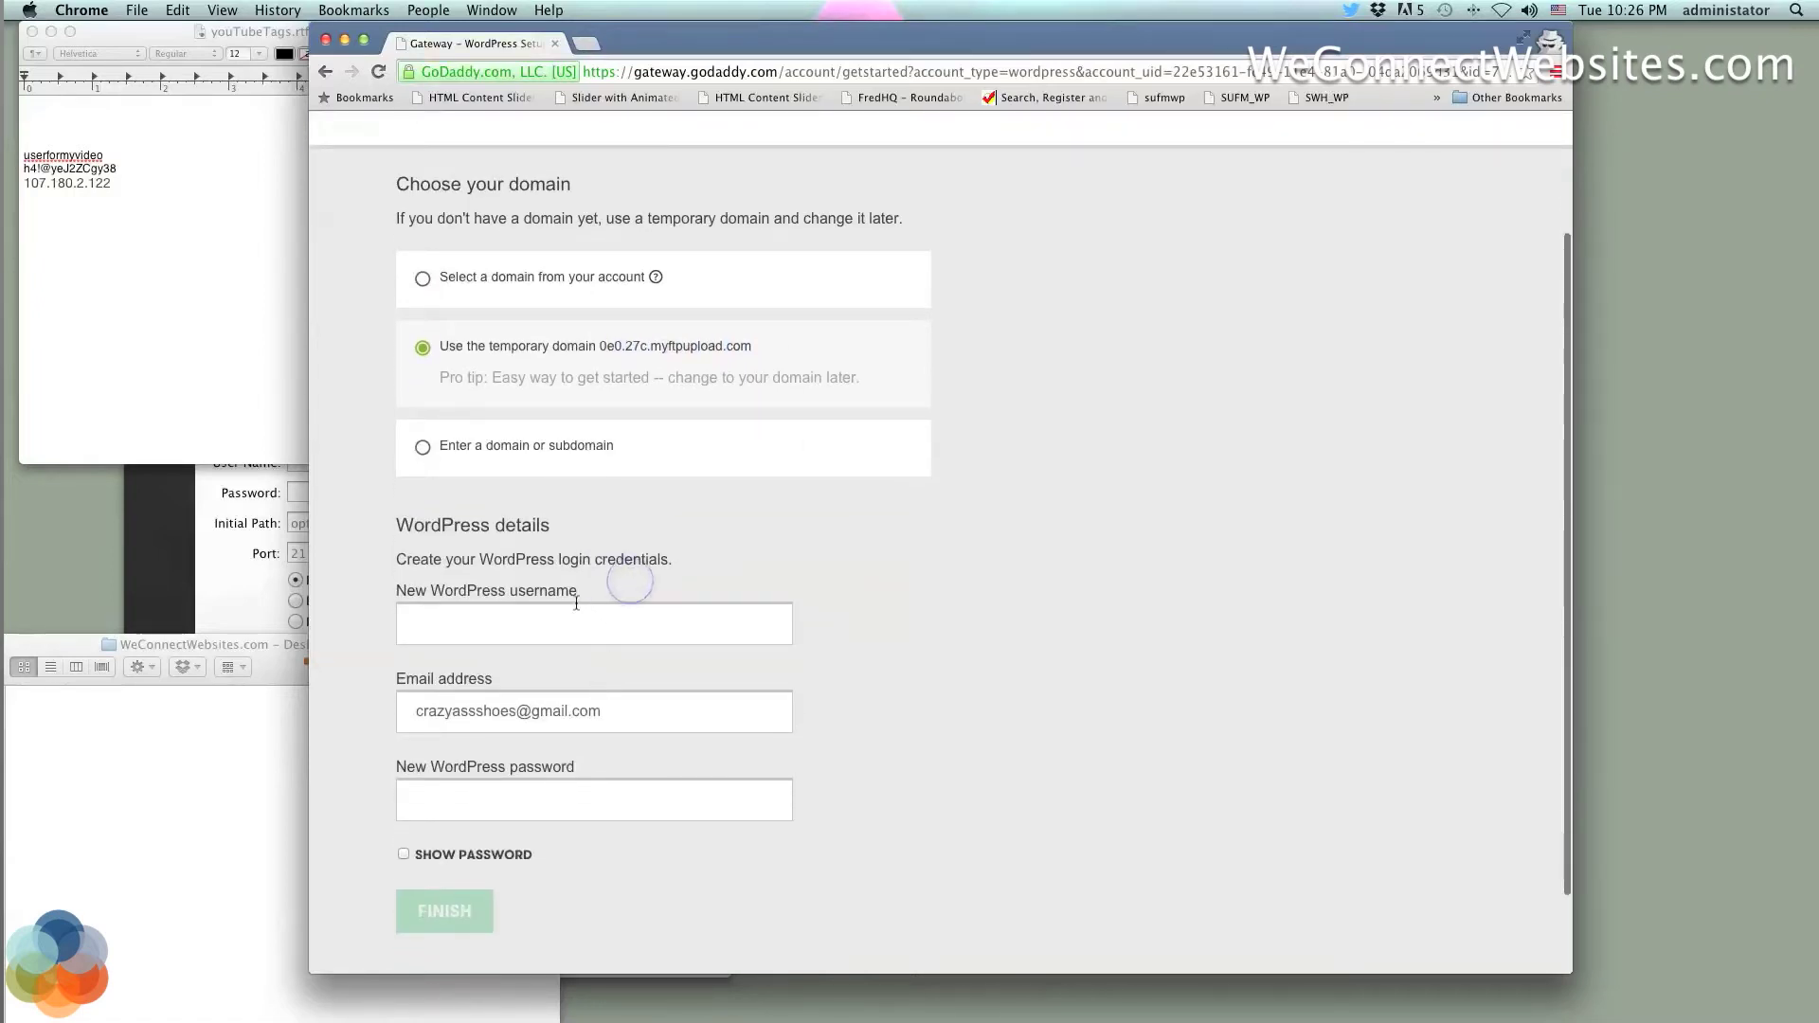
click(549, 616)
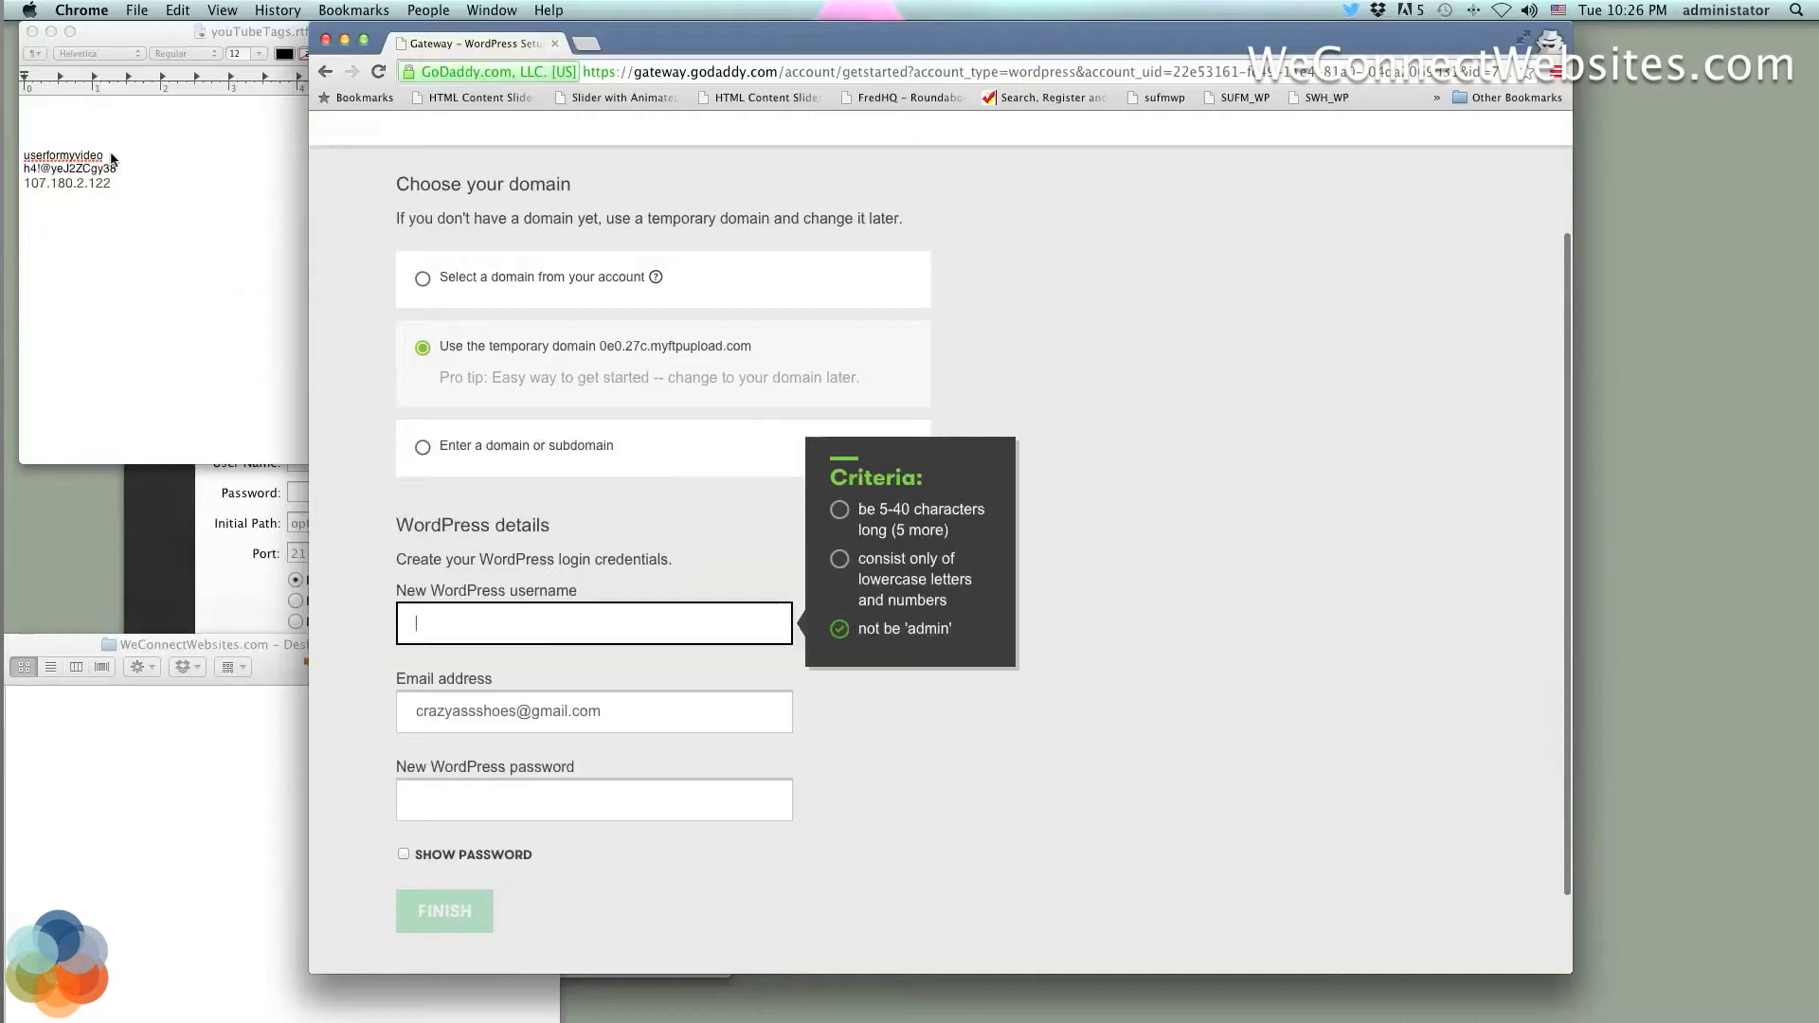
click(112, 159)
drag(110, 157, 11, 151)
key(super+c)
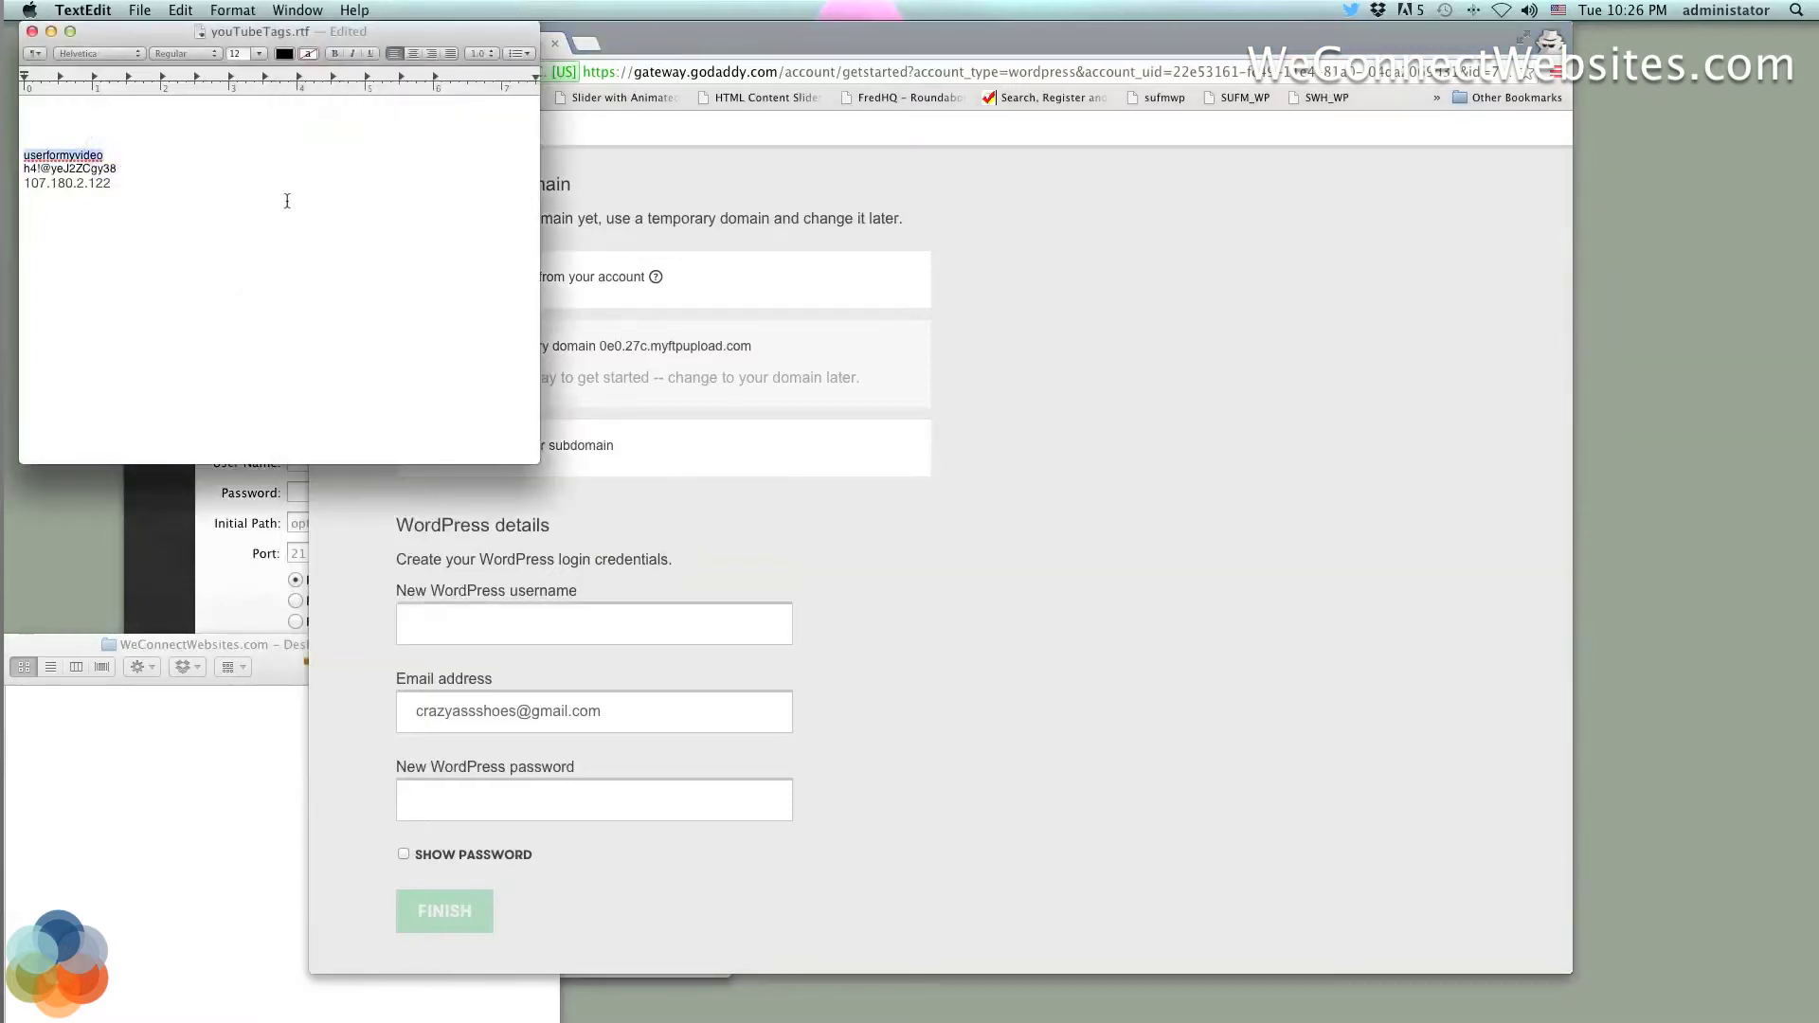
click(437, 628)
key(super+v)
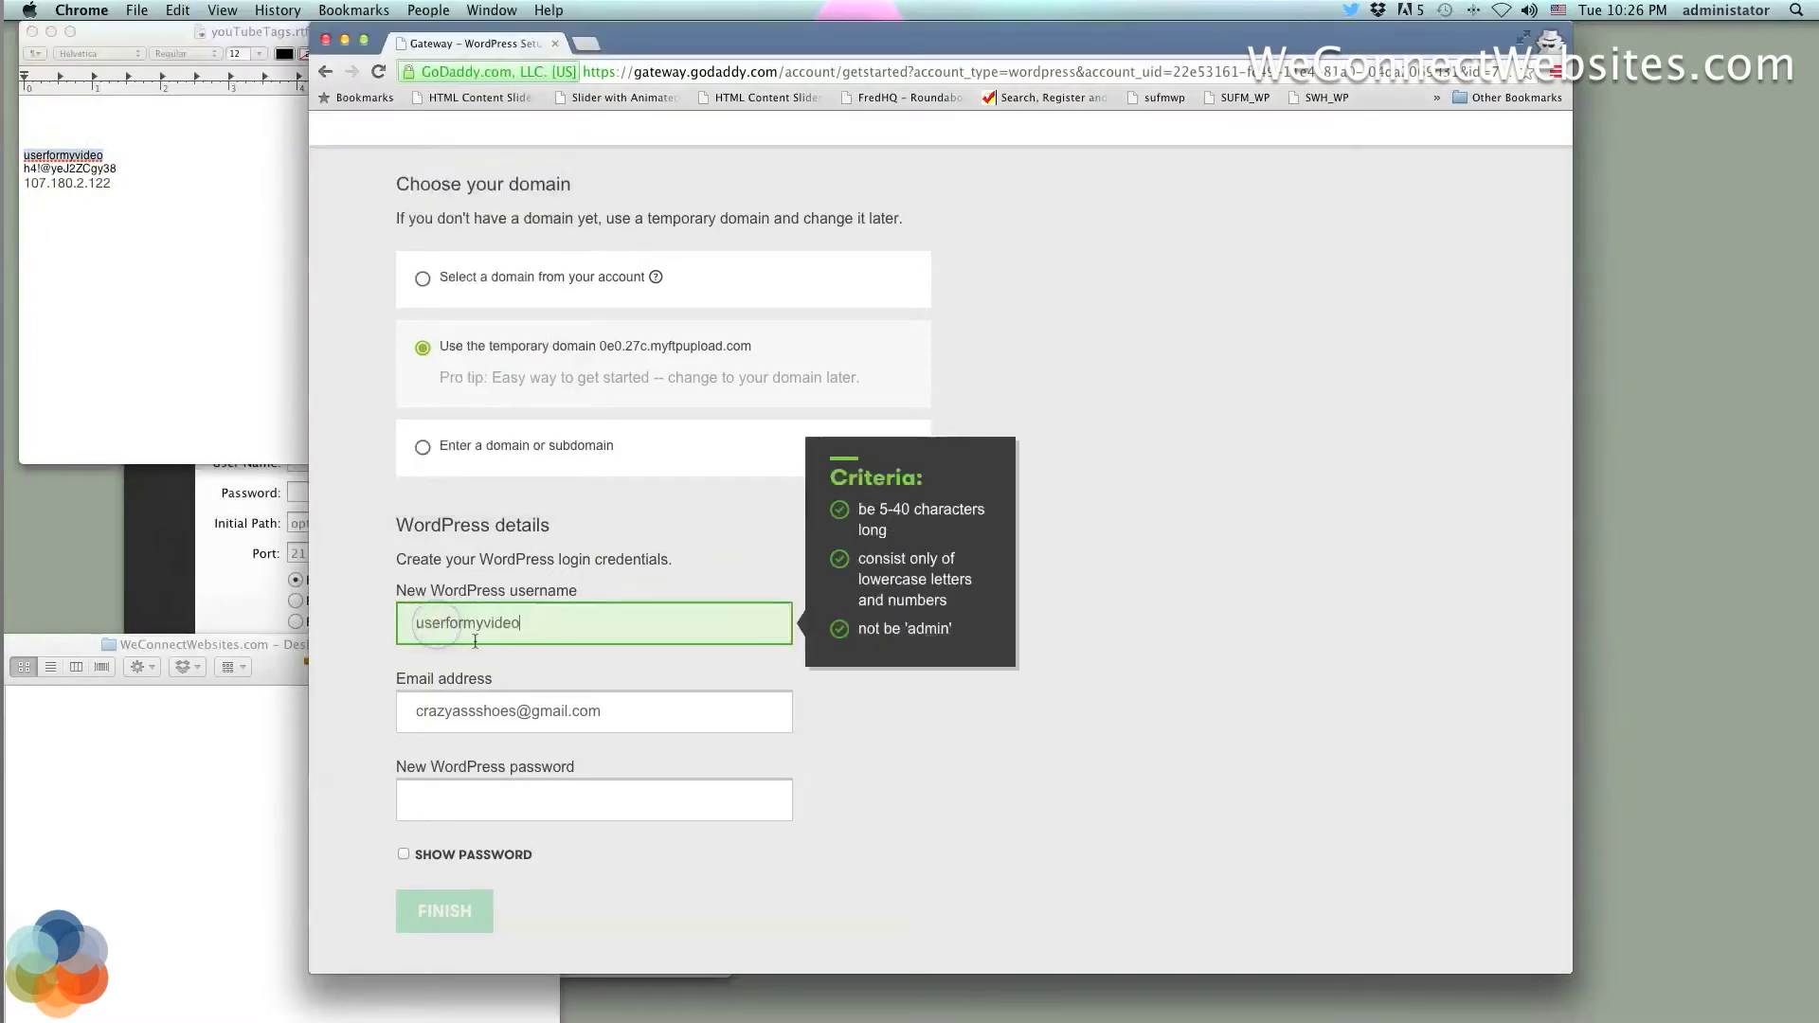
click(538, 661)
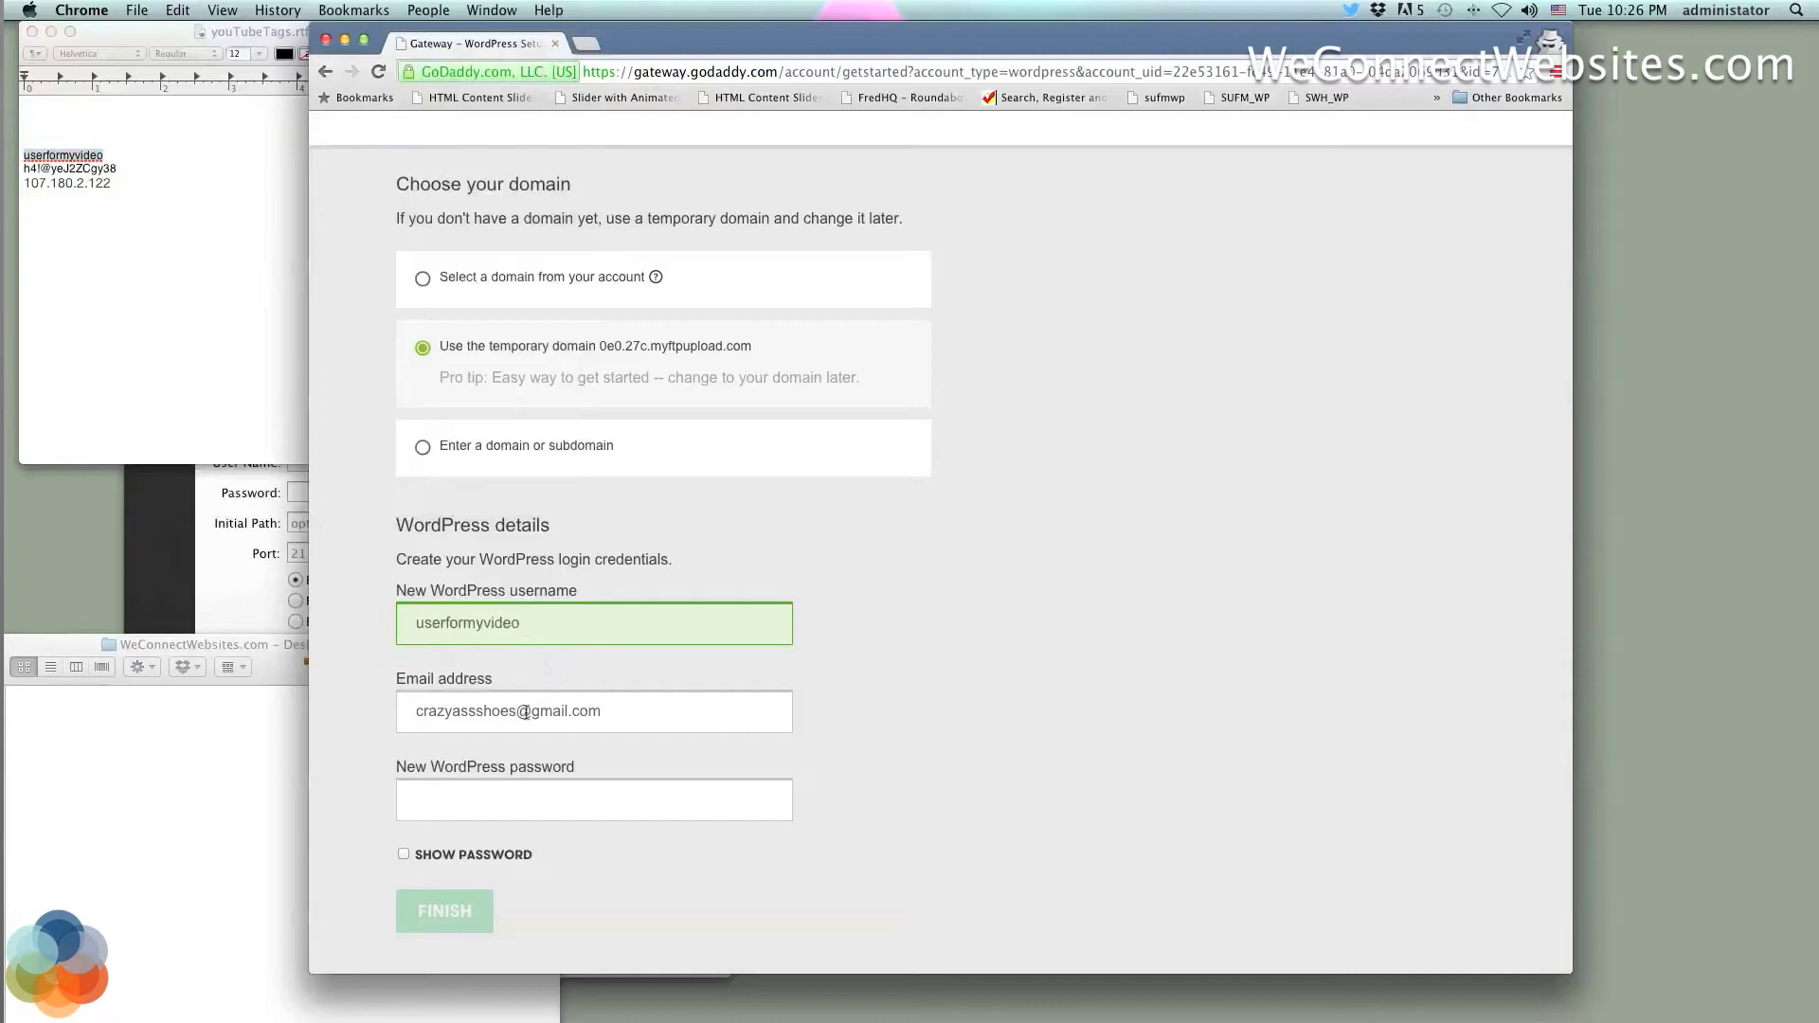
drag(526, 717, 332, 695)
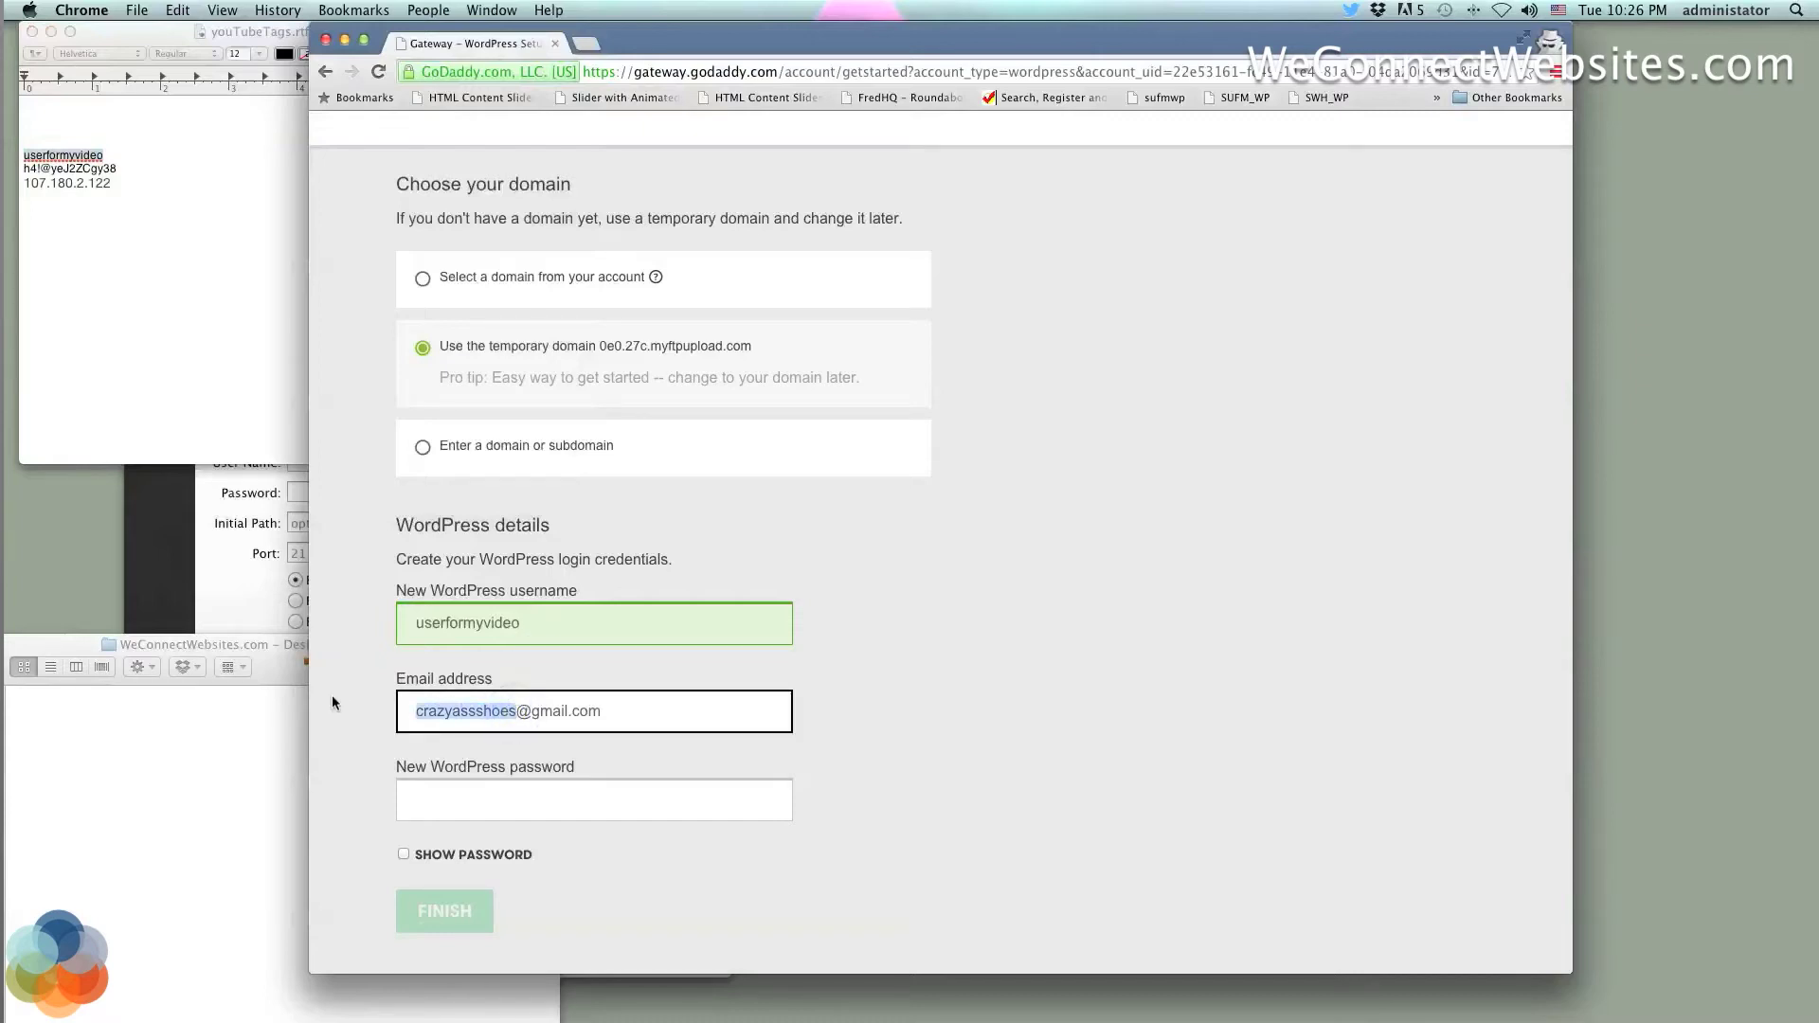
text(weconnectwe)
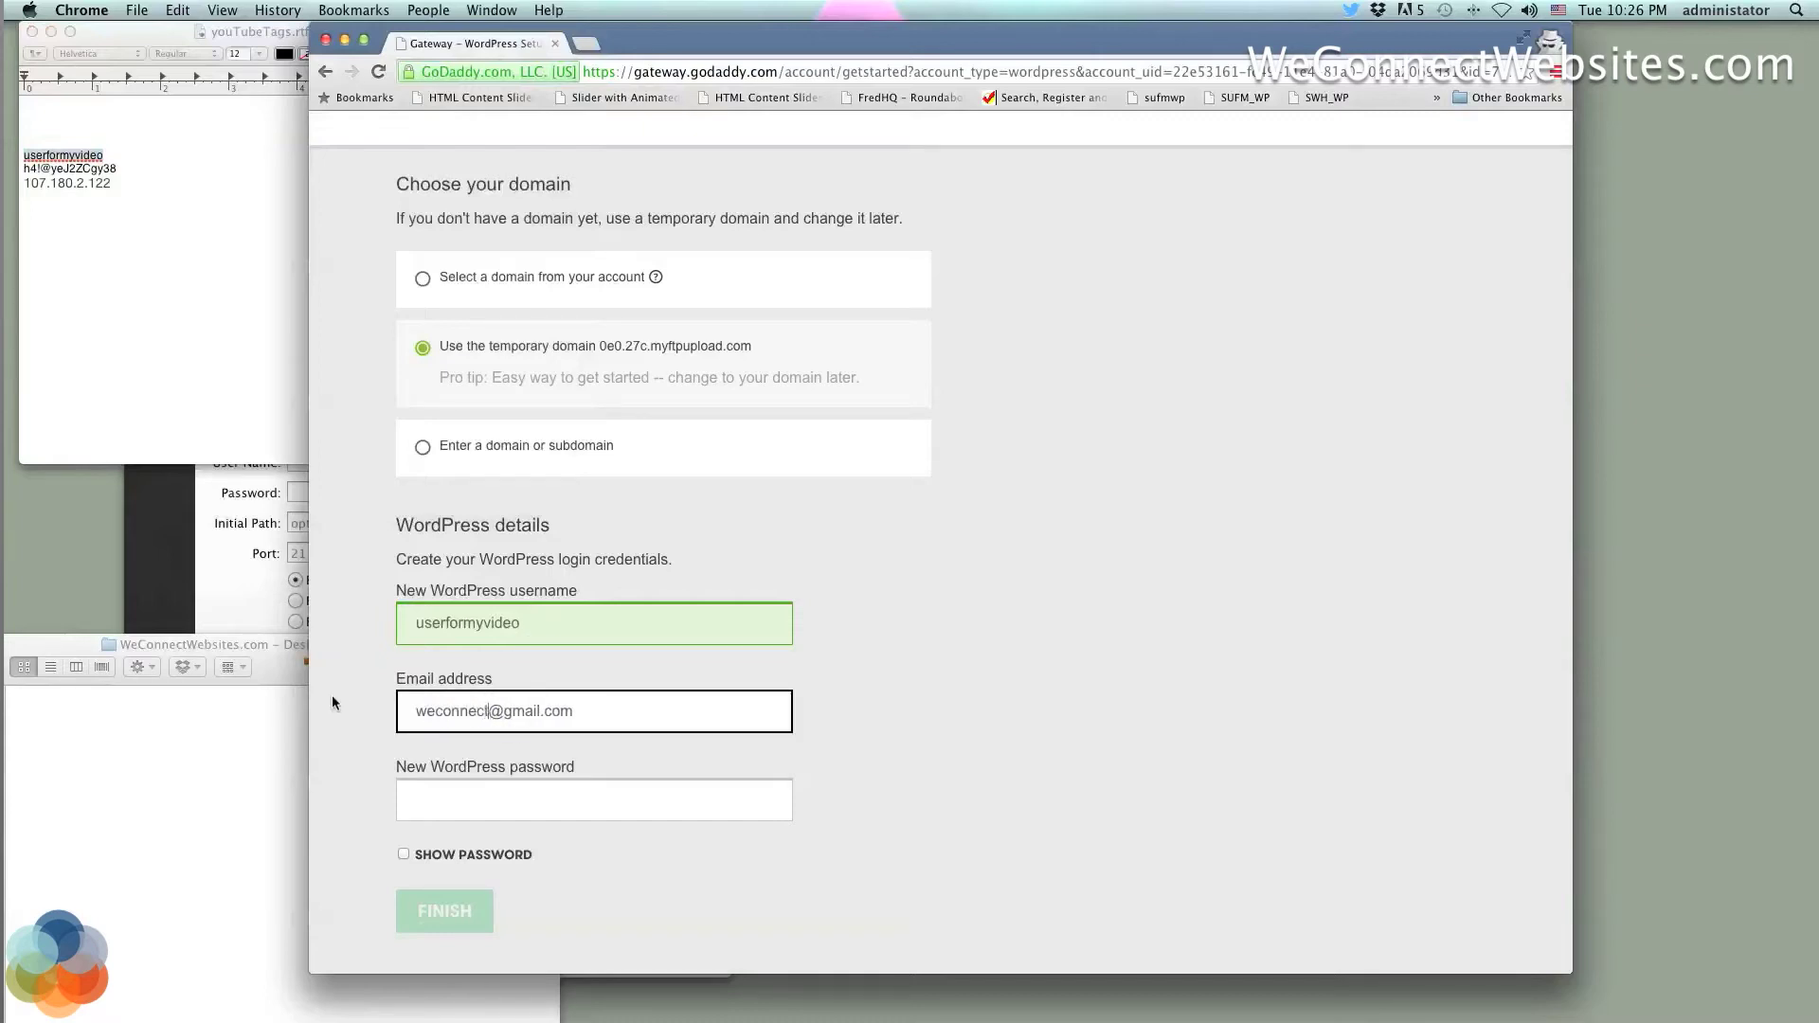
text(bsites)
Paste the saved password from the notes into the new WordPress password field and trim its end
click(418, 813)
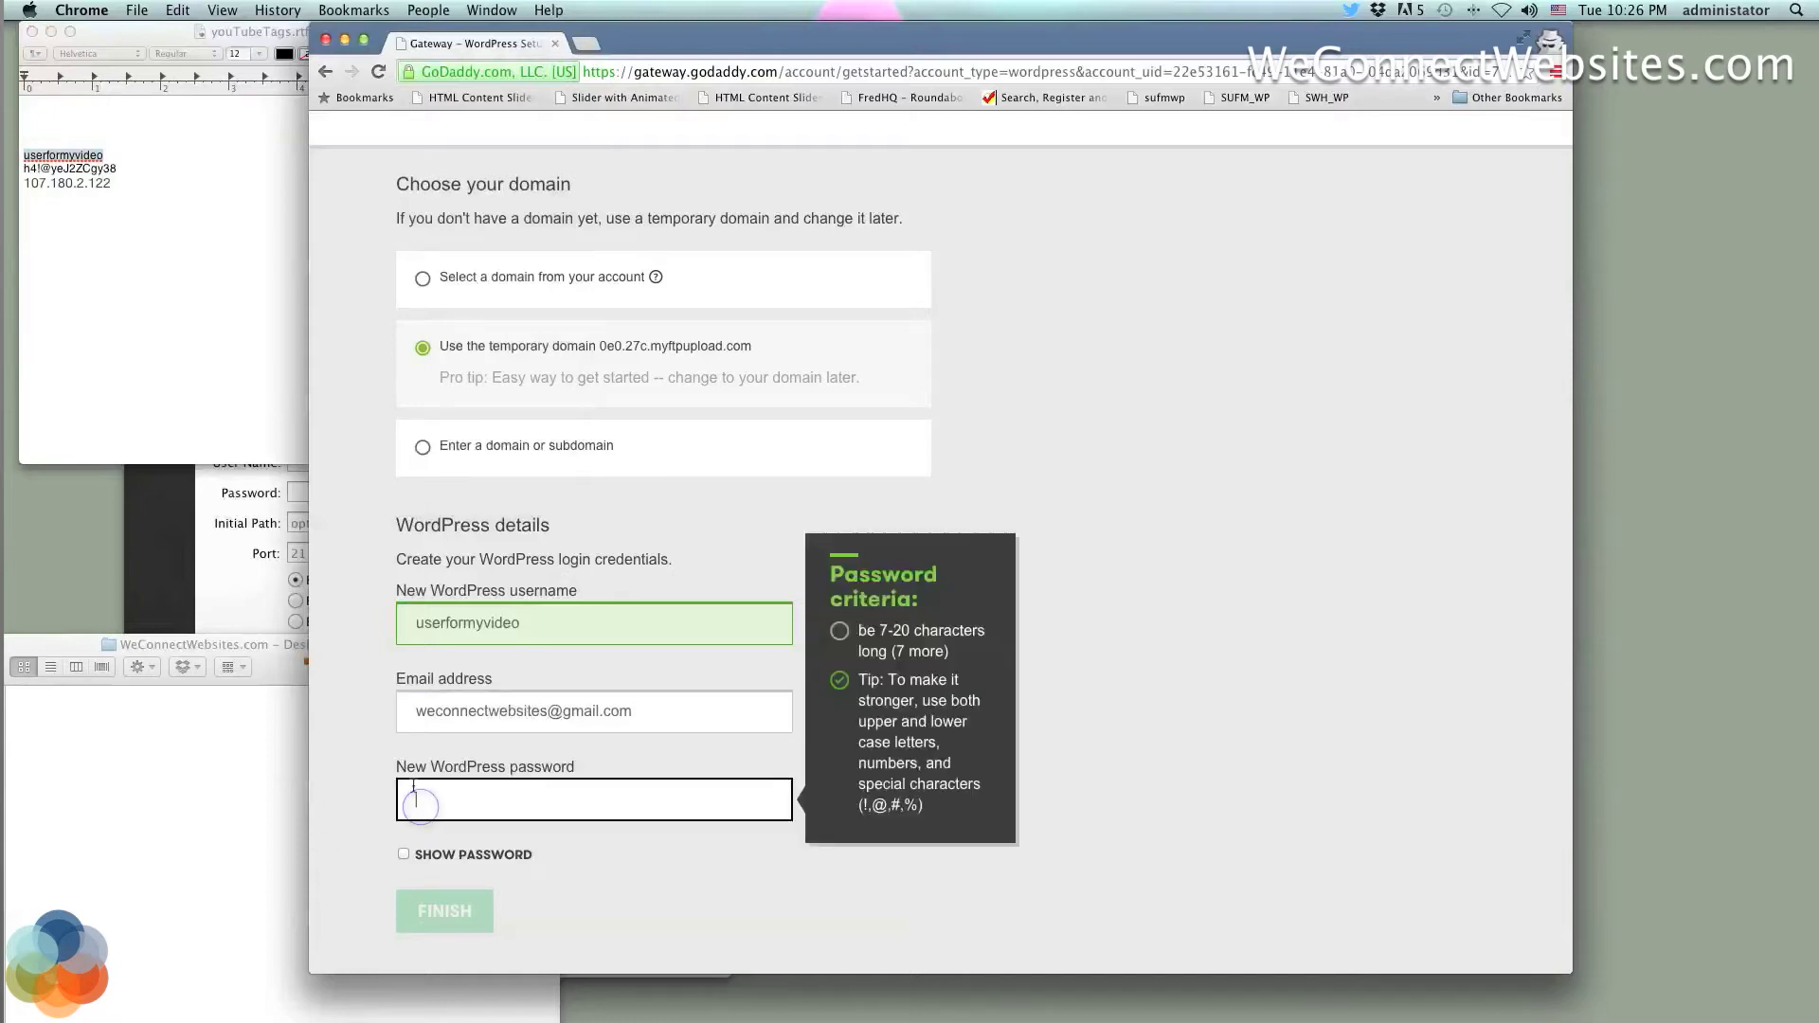
click(123, 175)
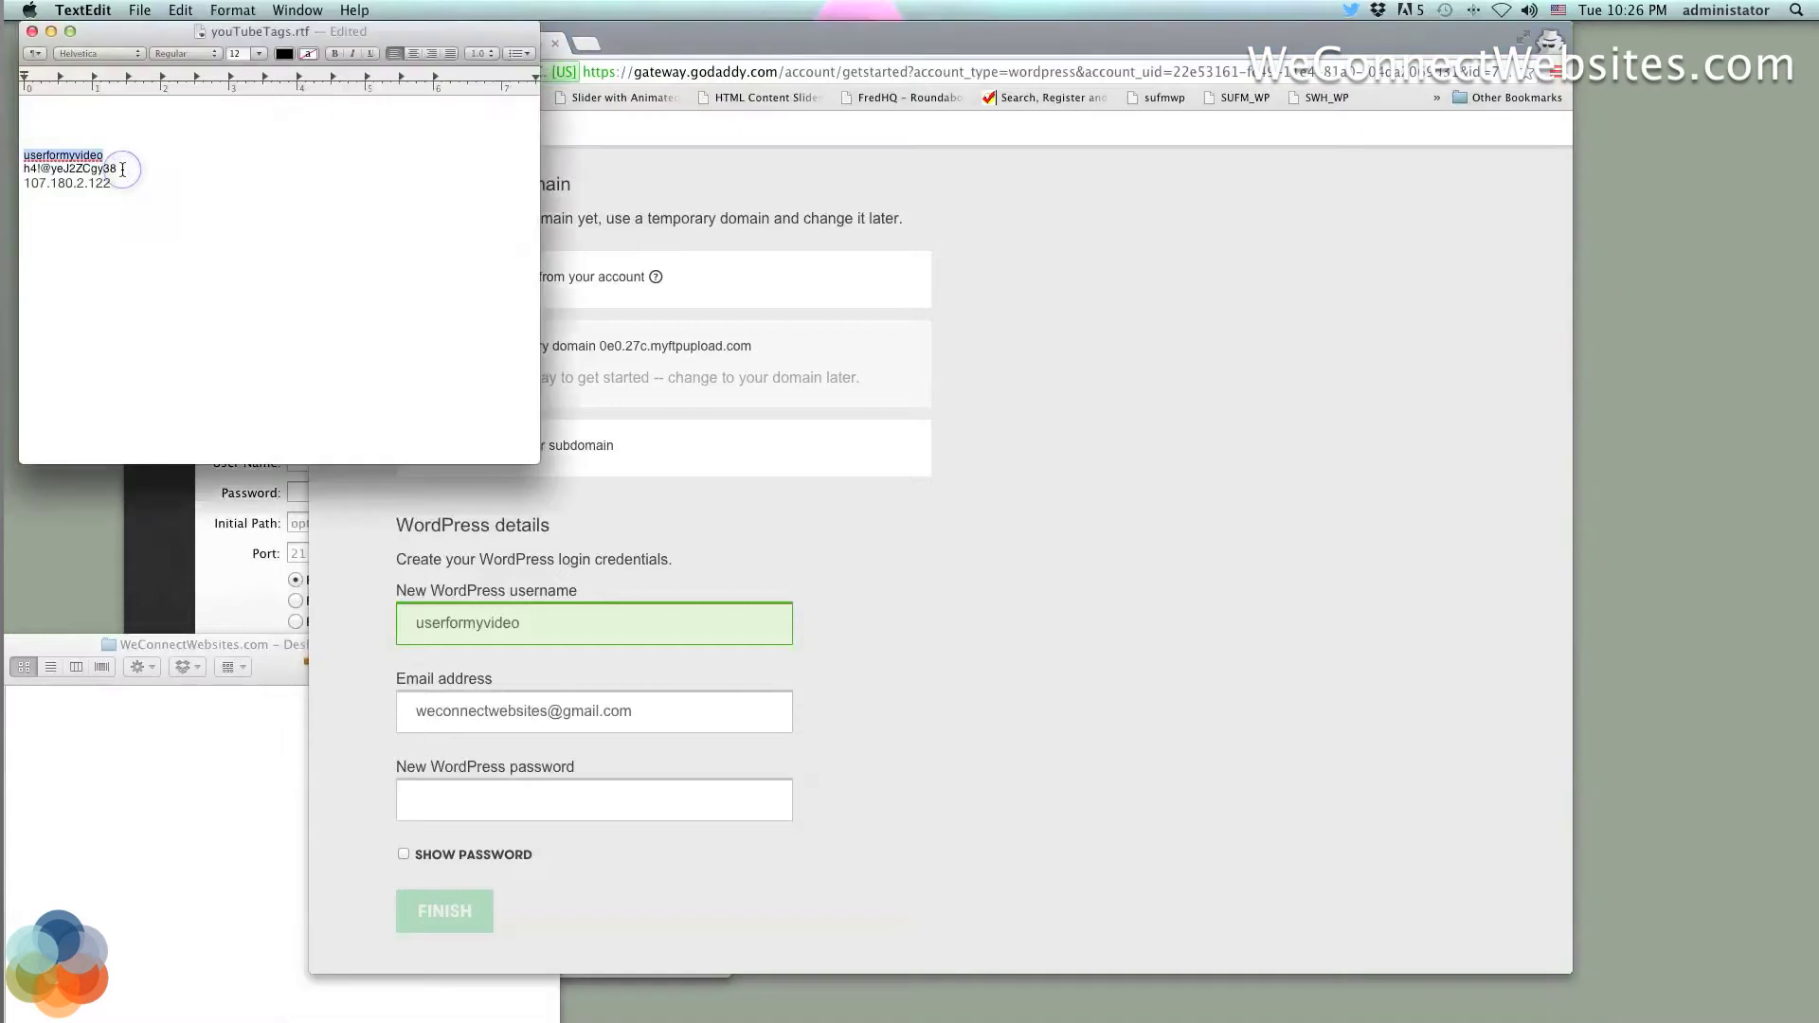
drag(123, 171, 23, 170)
key(super+c)
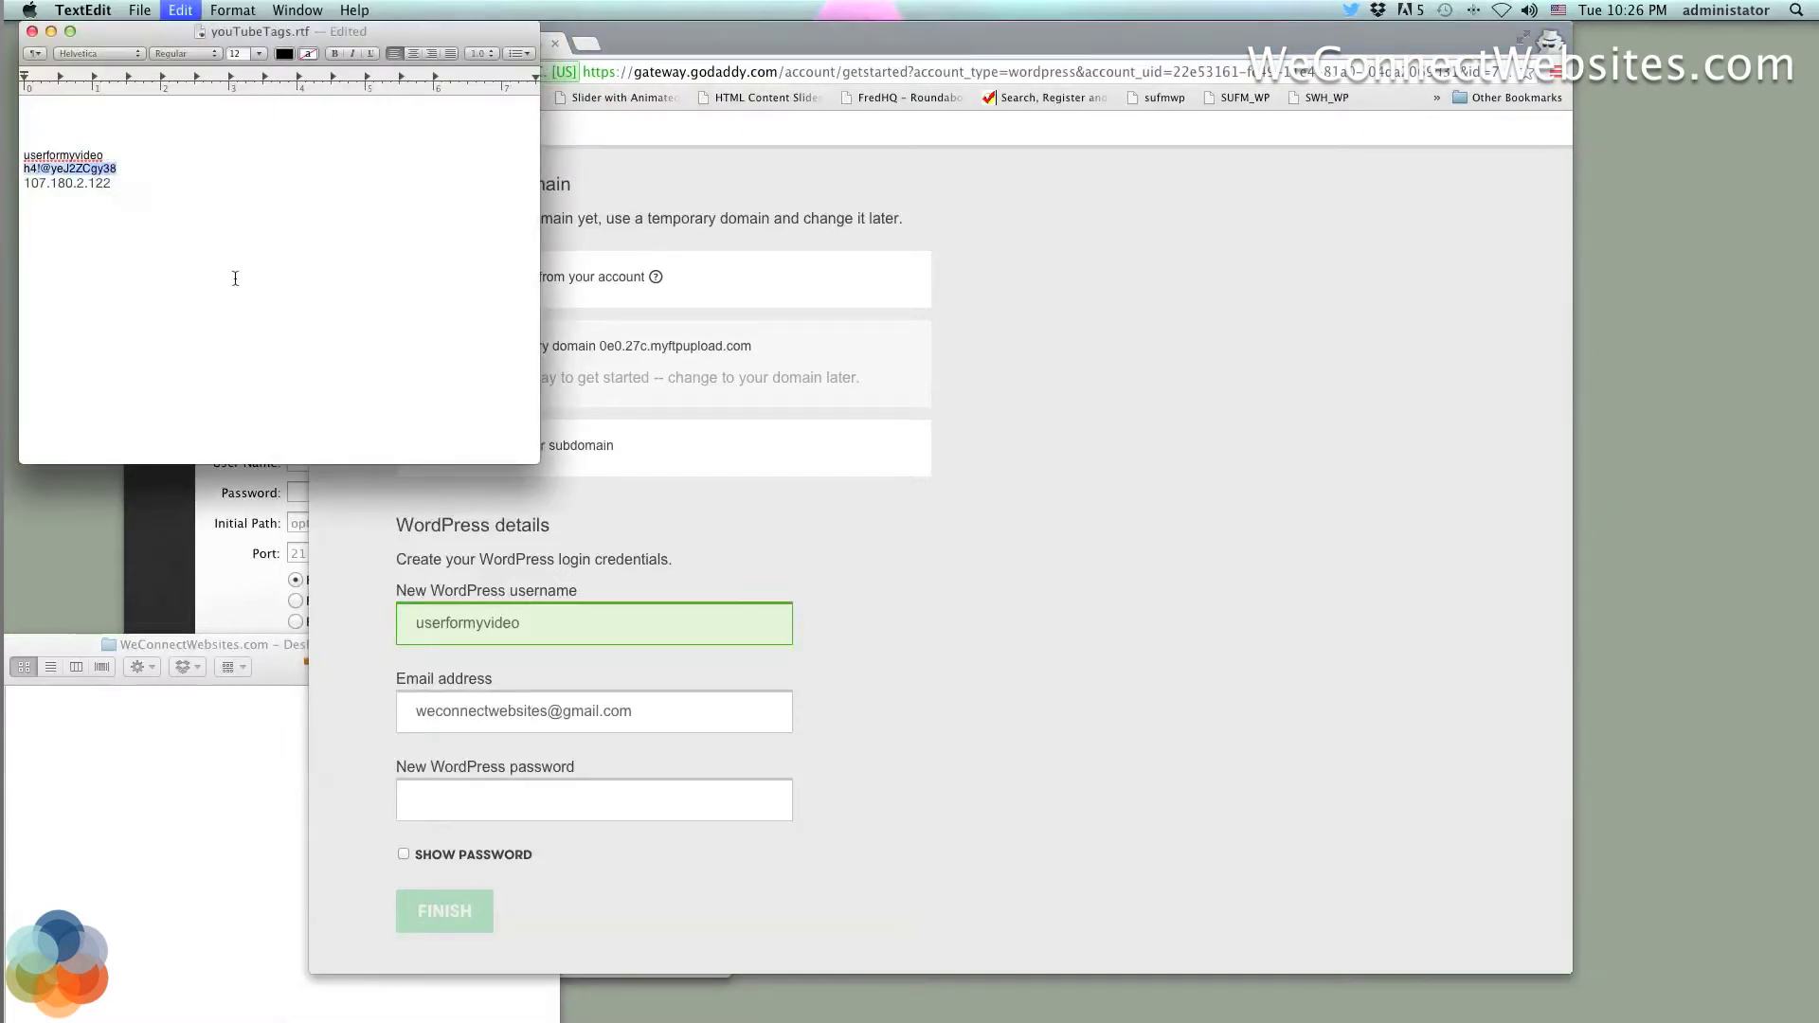
click(482, 785)
key(super+v)
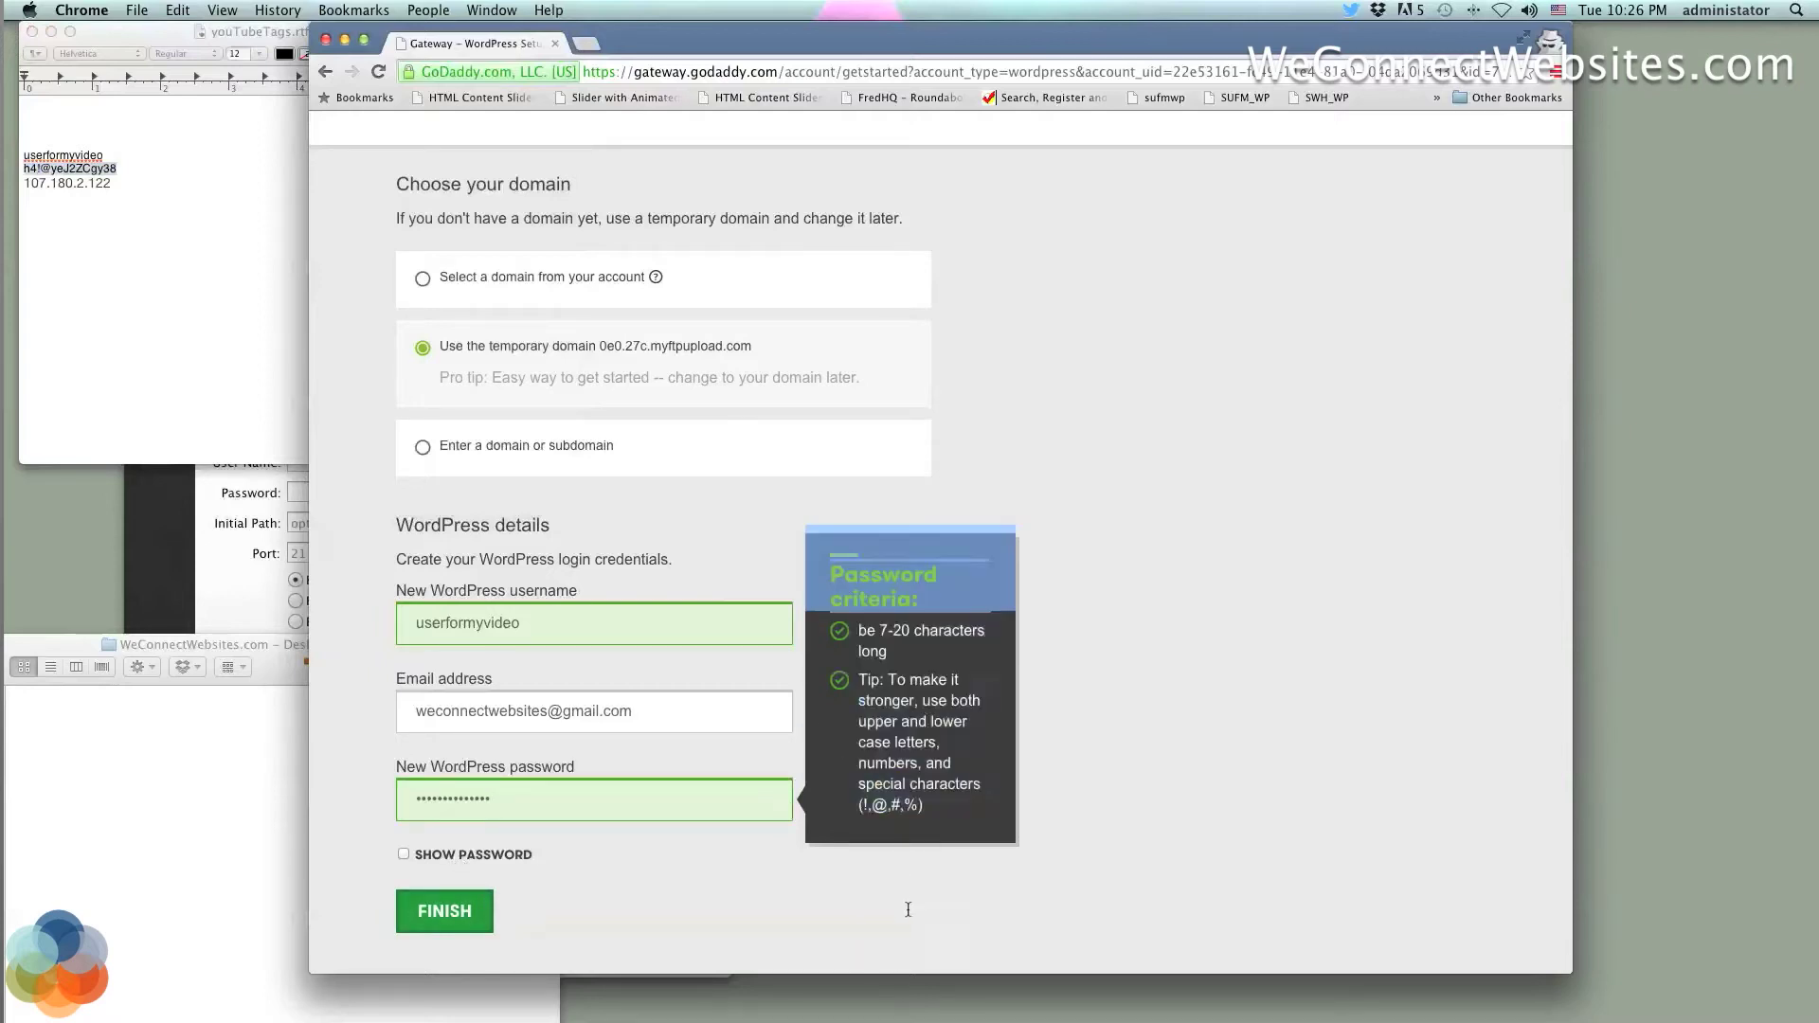
click(783, 812)
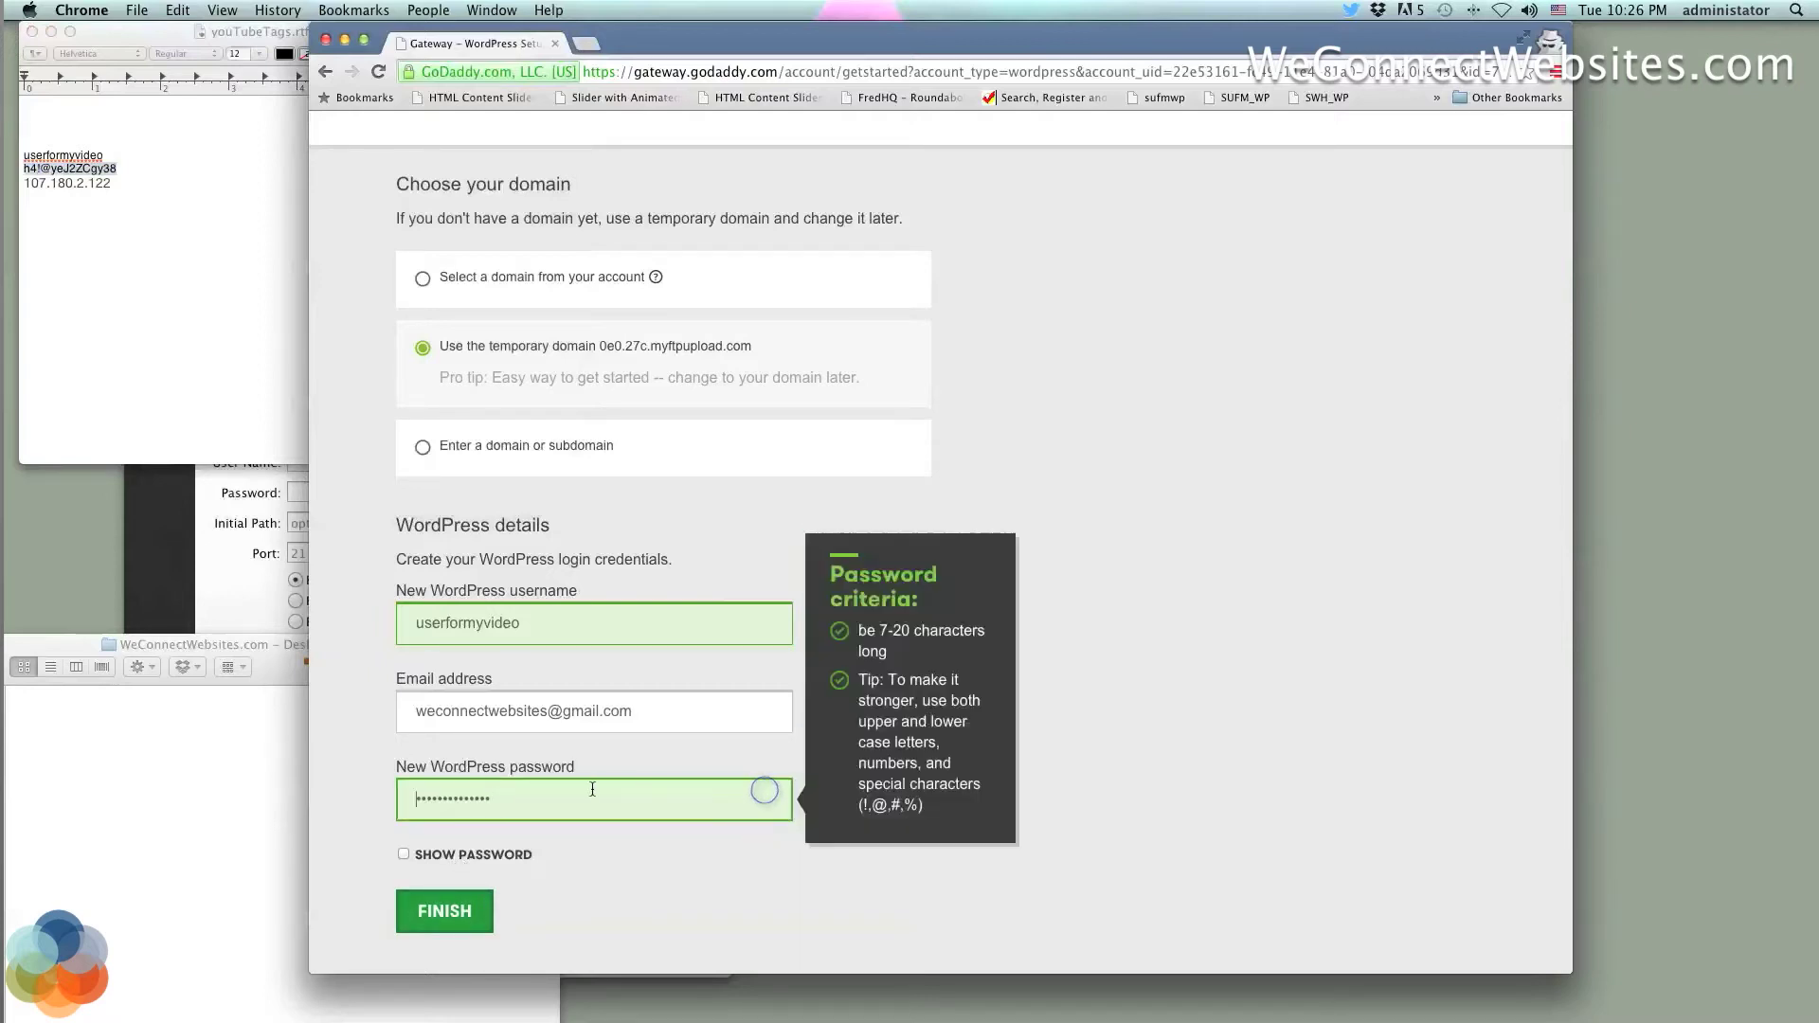
click(502, 810)
drag(502, 810, 449, 799)
key(BackSpace)
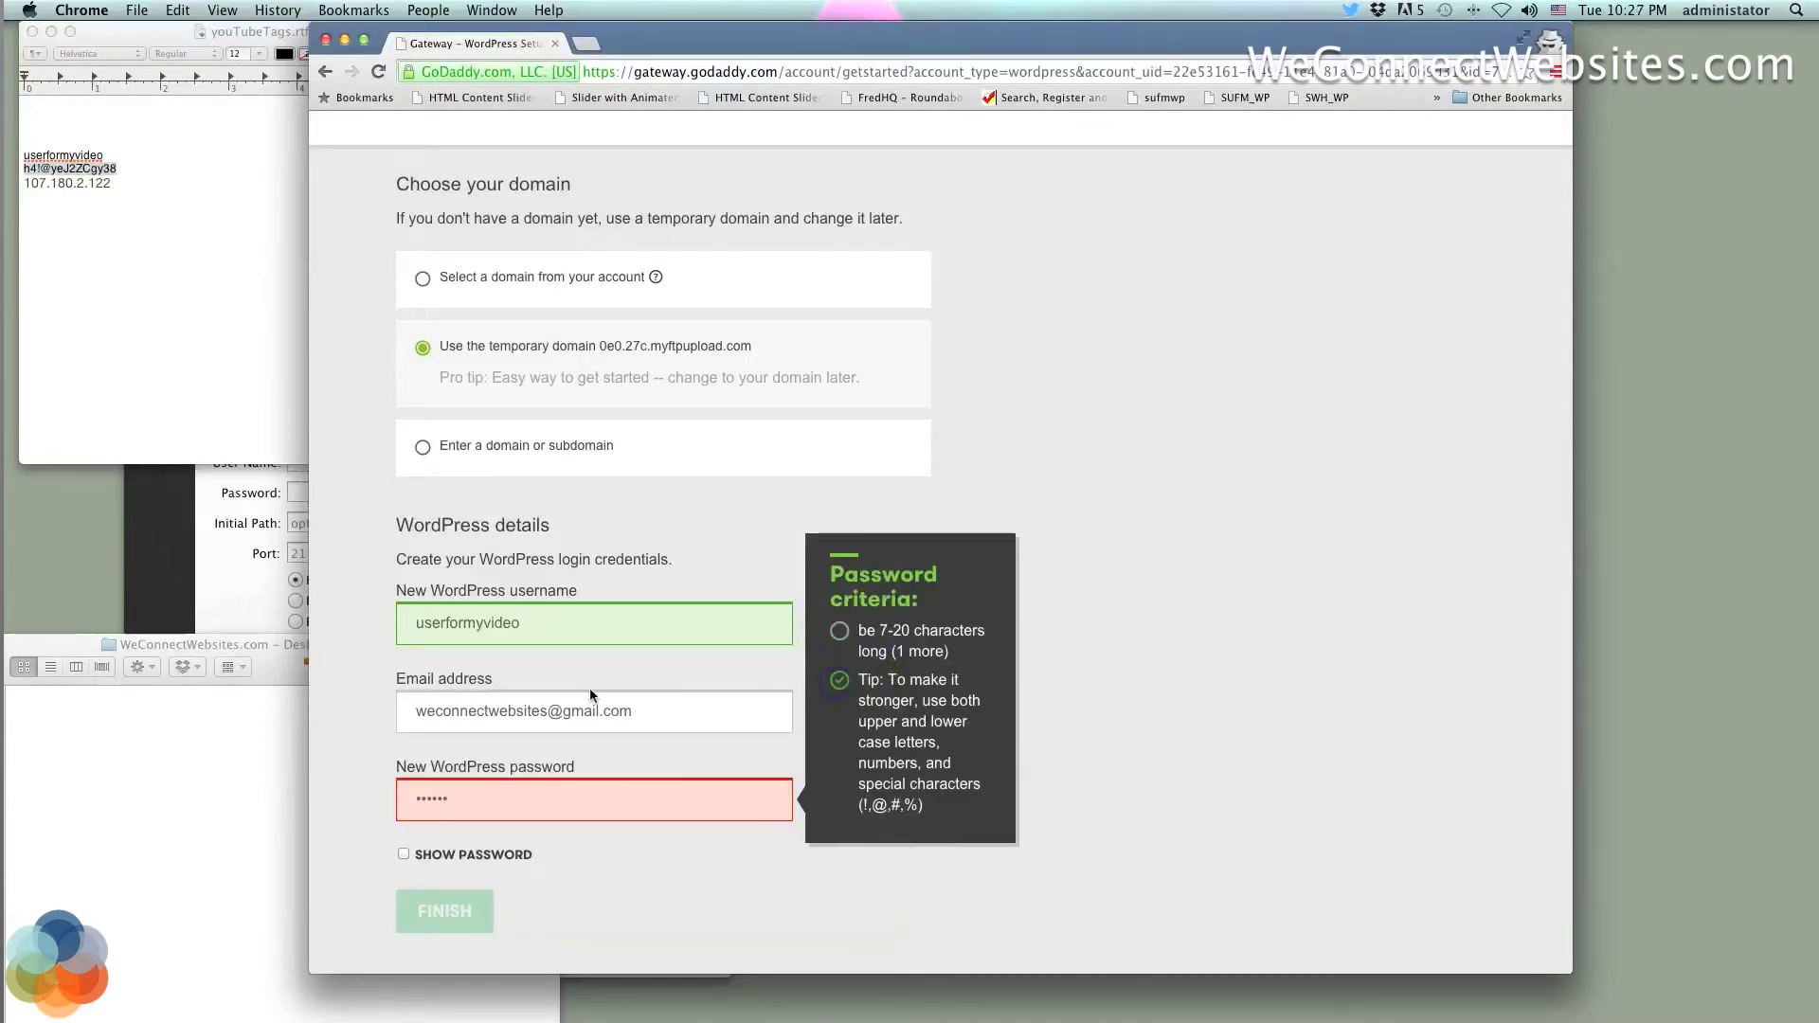
Add extra characters to the username and replace the password with the full saved one
click(463, 623)
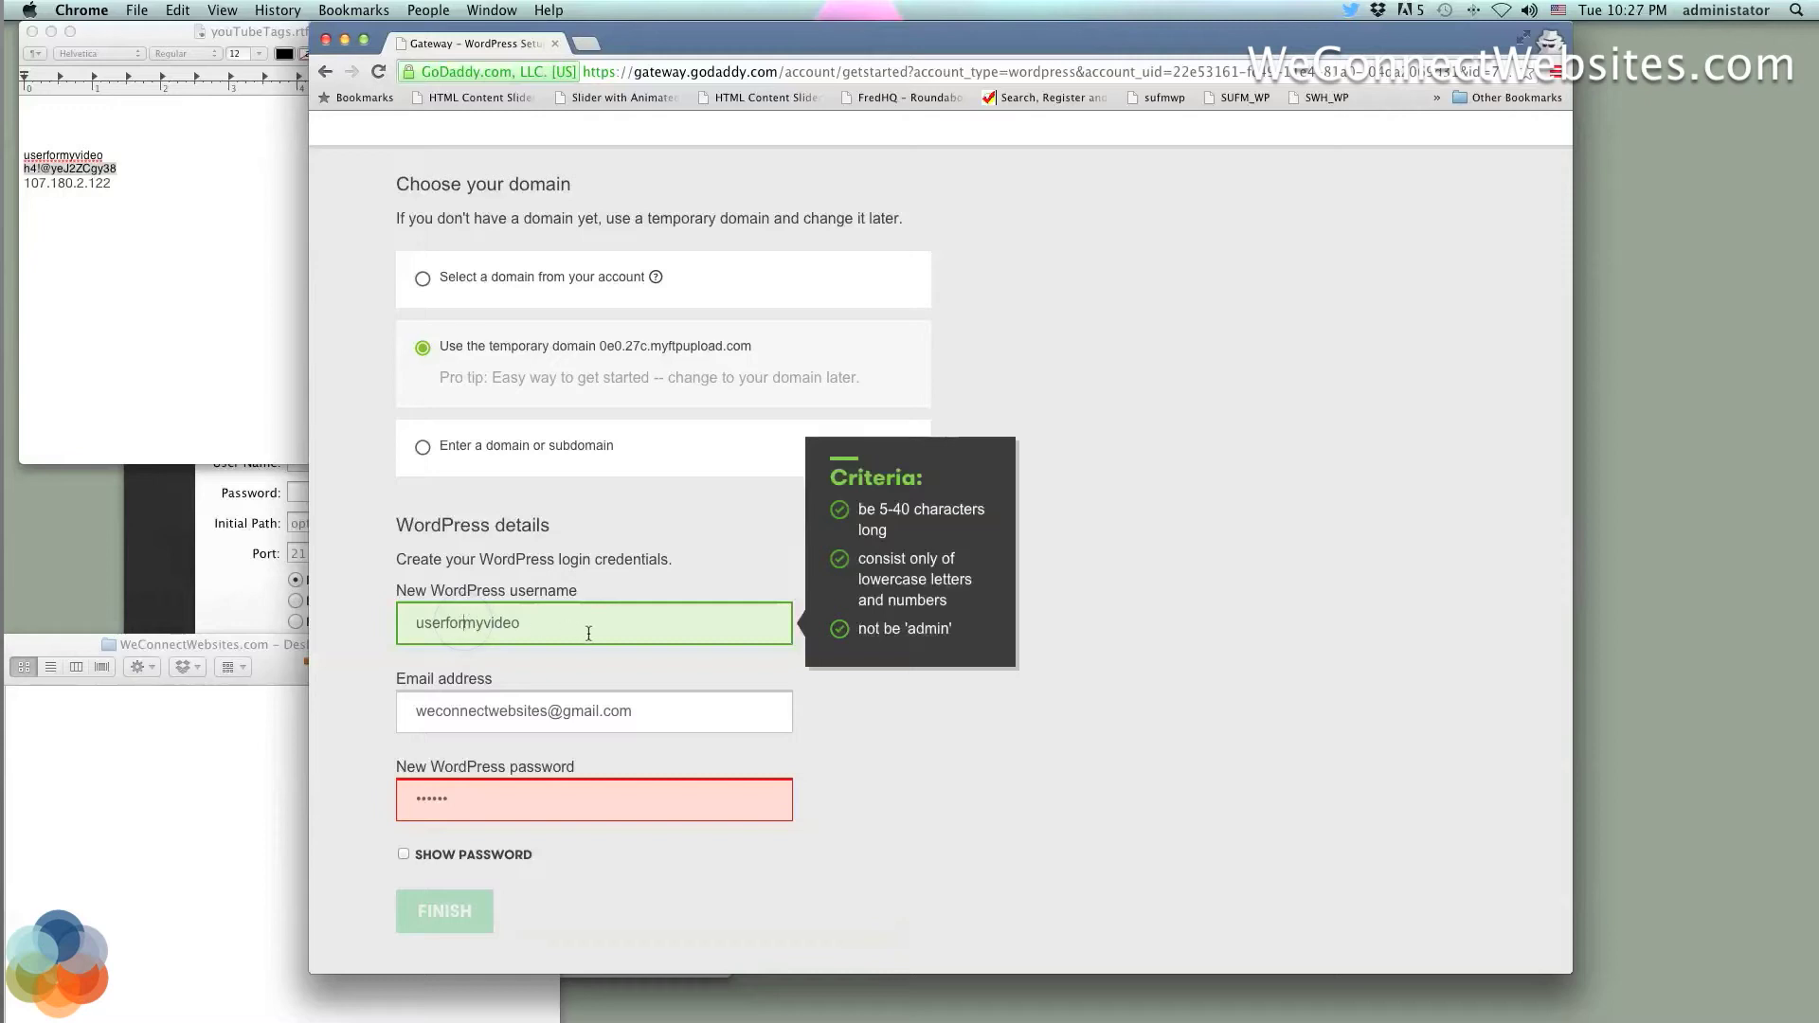
text(4$#)
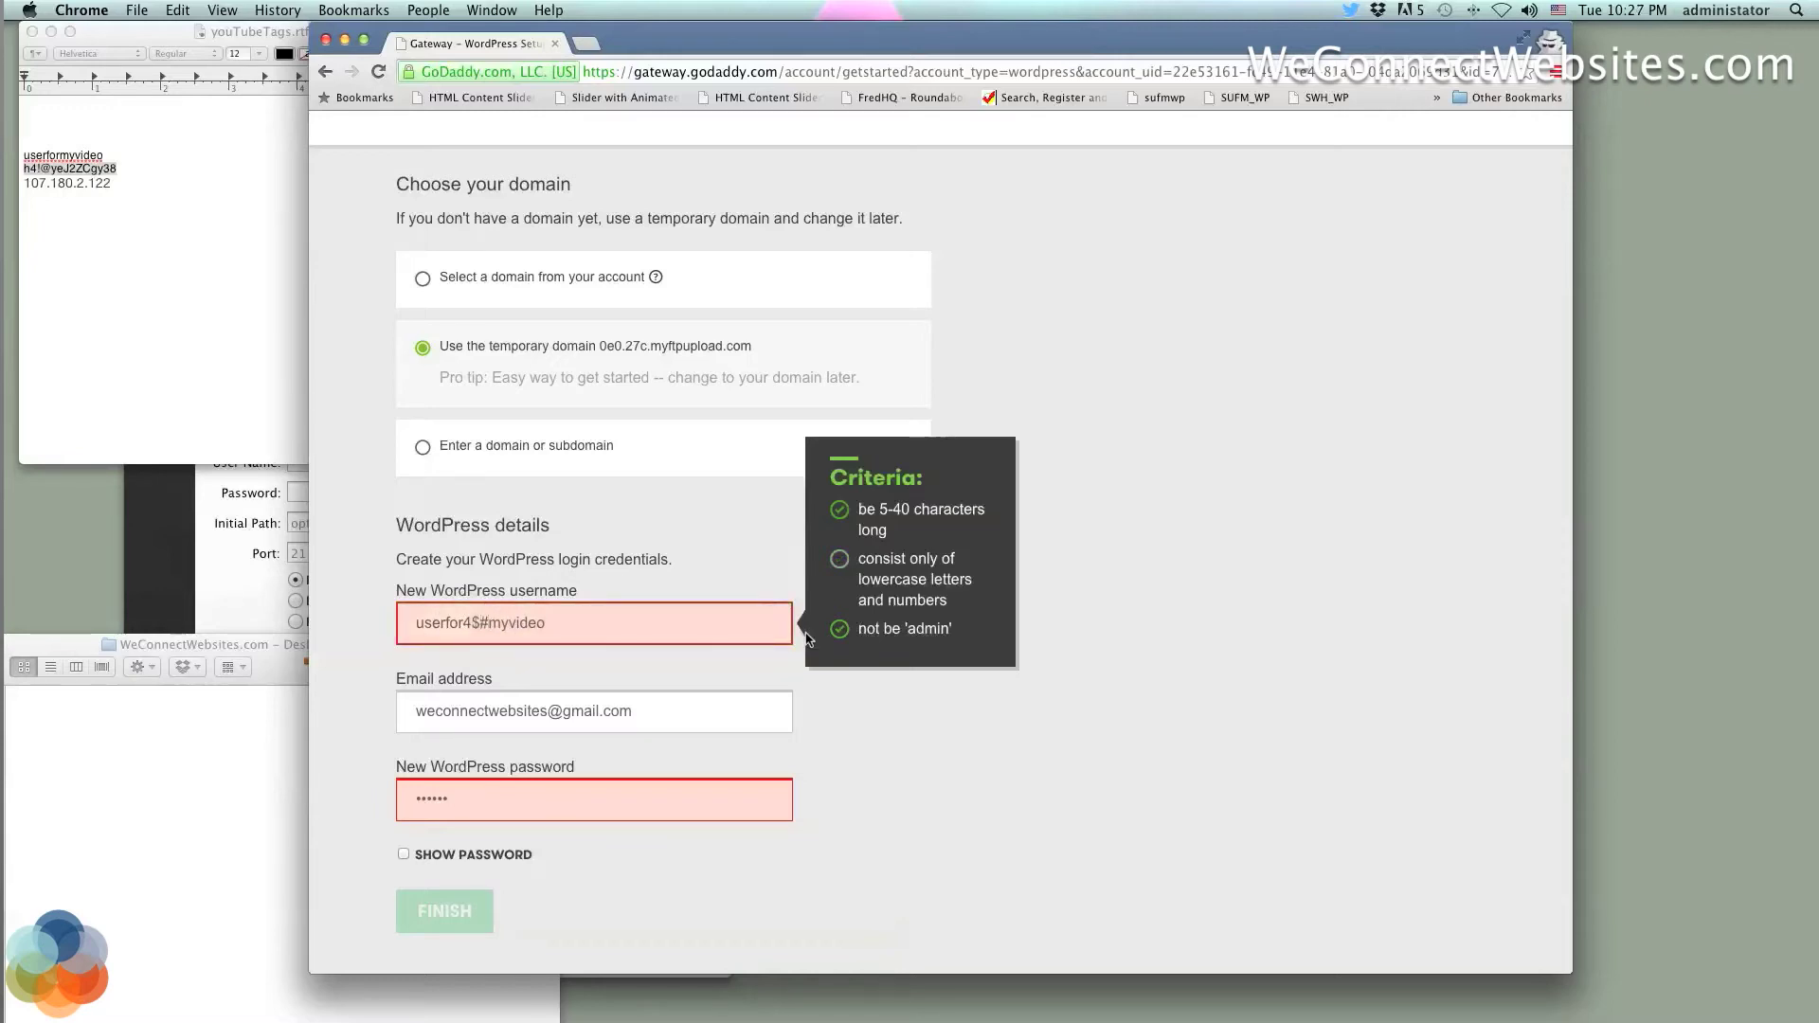
click(514, 787)
double_click(492, 800)
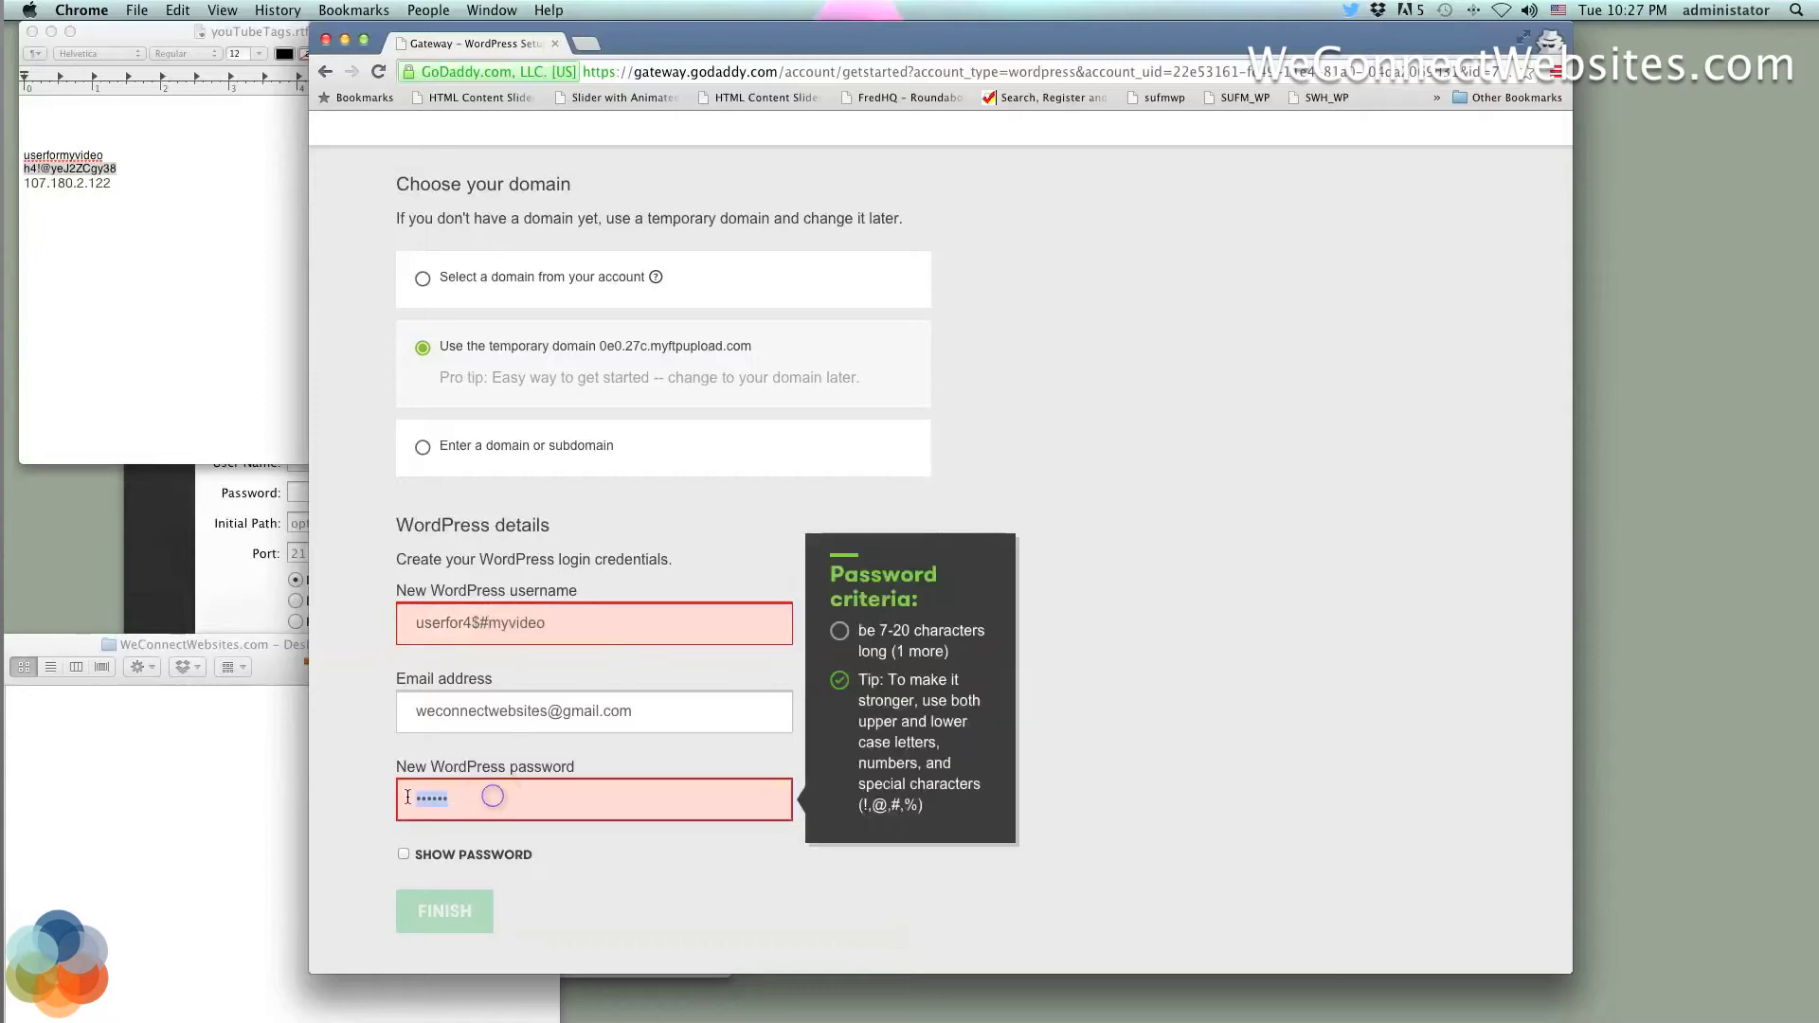
key(super+v)
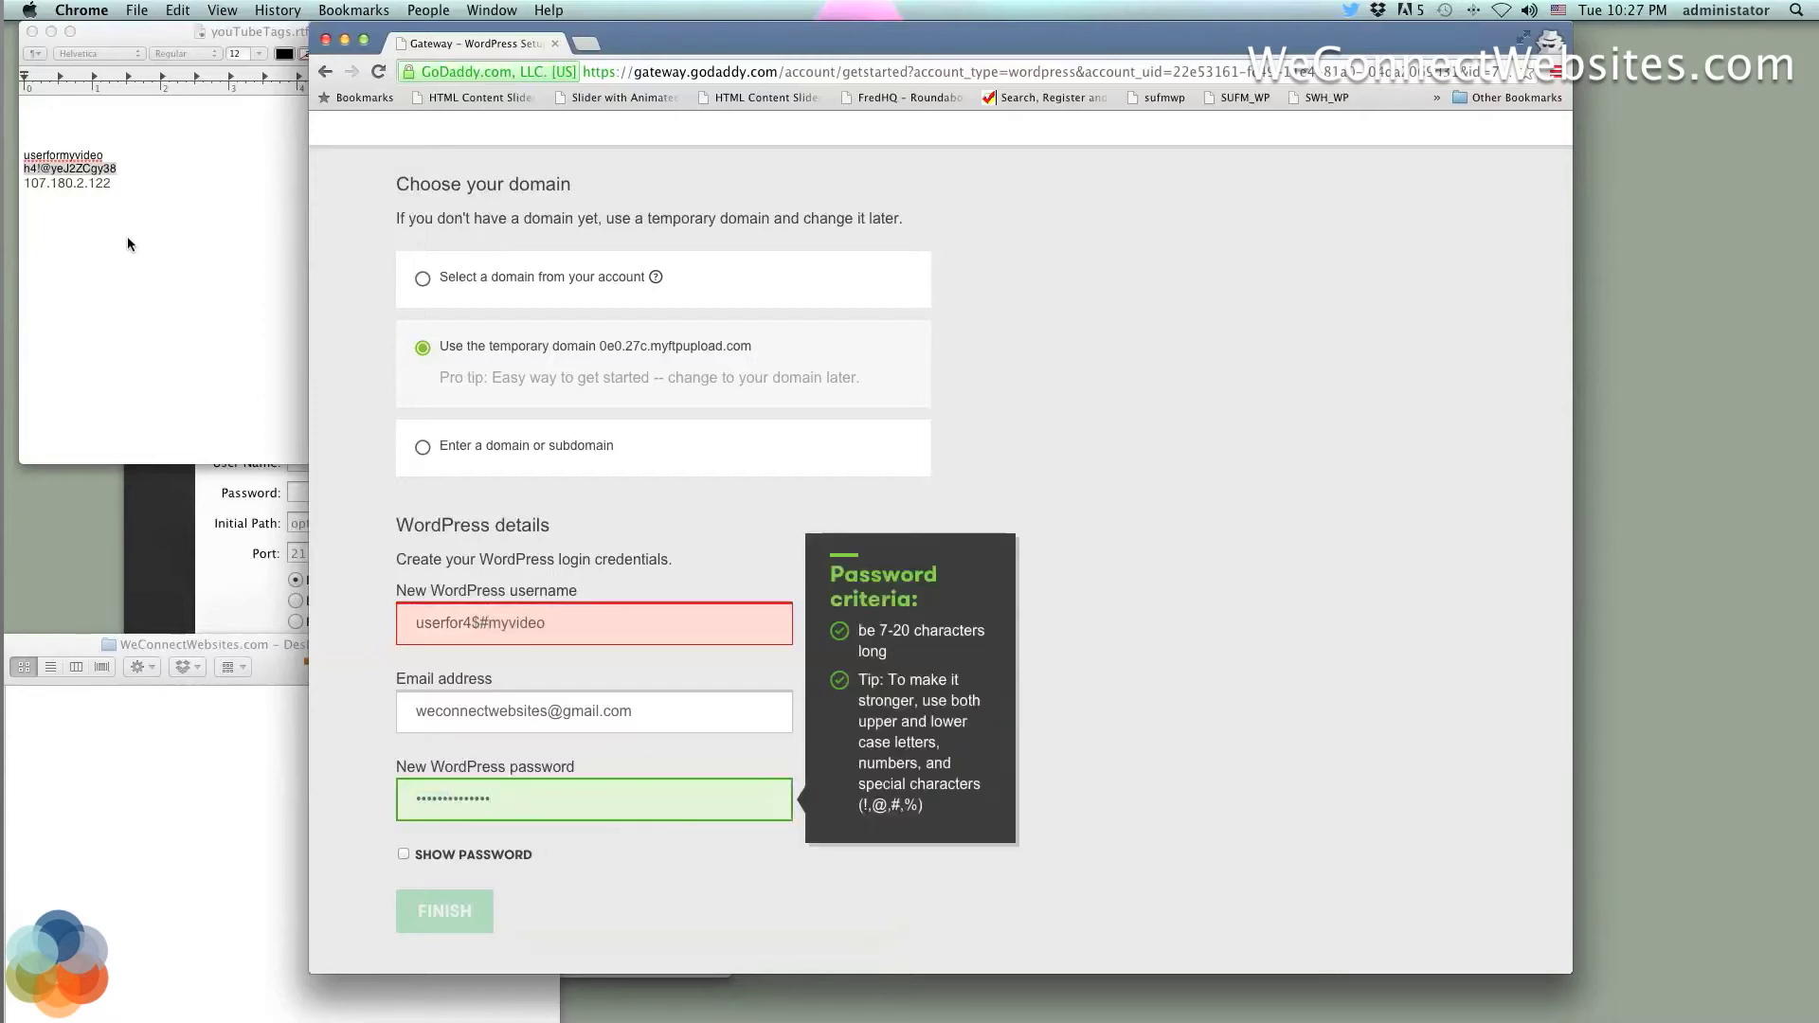
Replace the invalid username with the valid saved username and submit the details with FINISH
double_click(87, 156)
key(super+c)
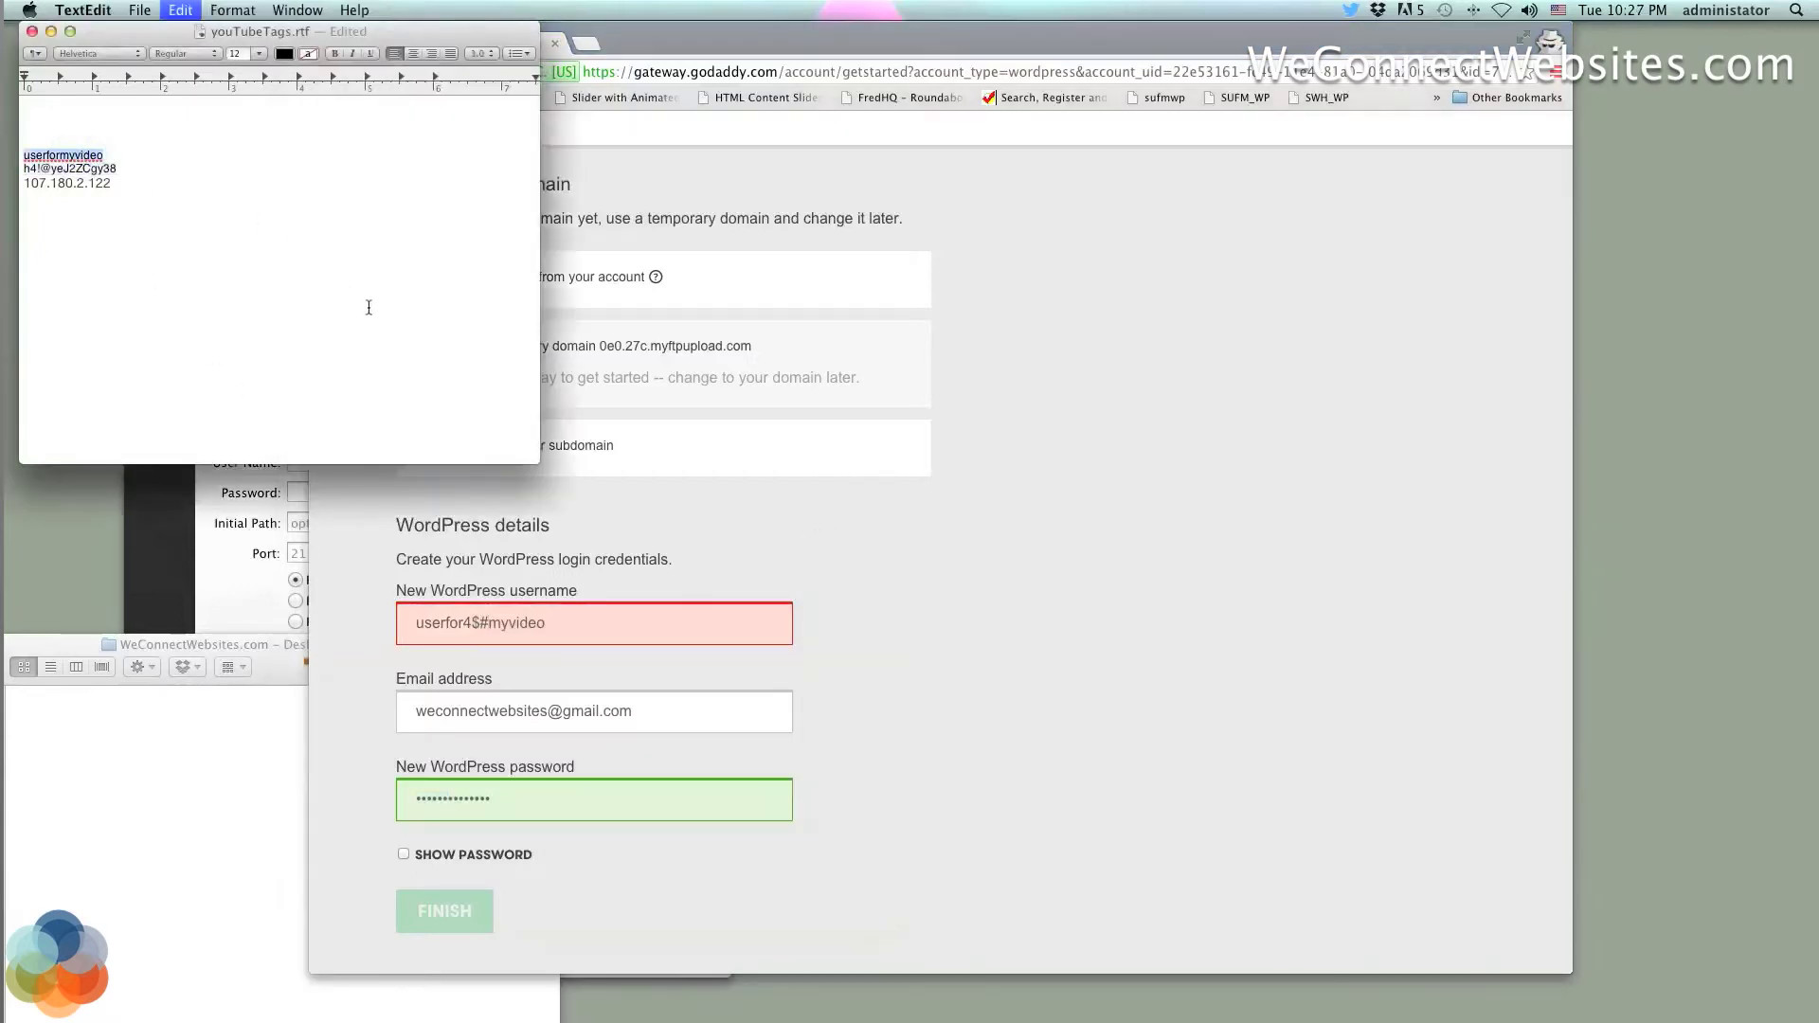
click(551, 633)
key(super+a)
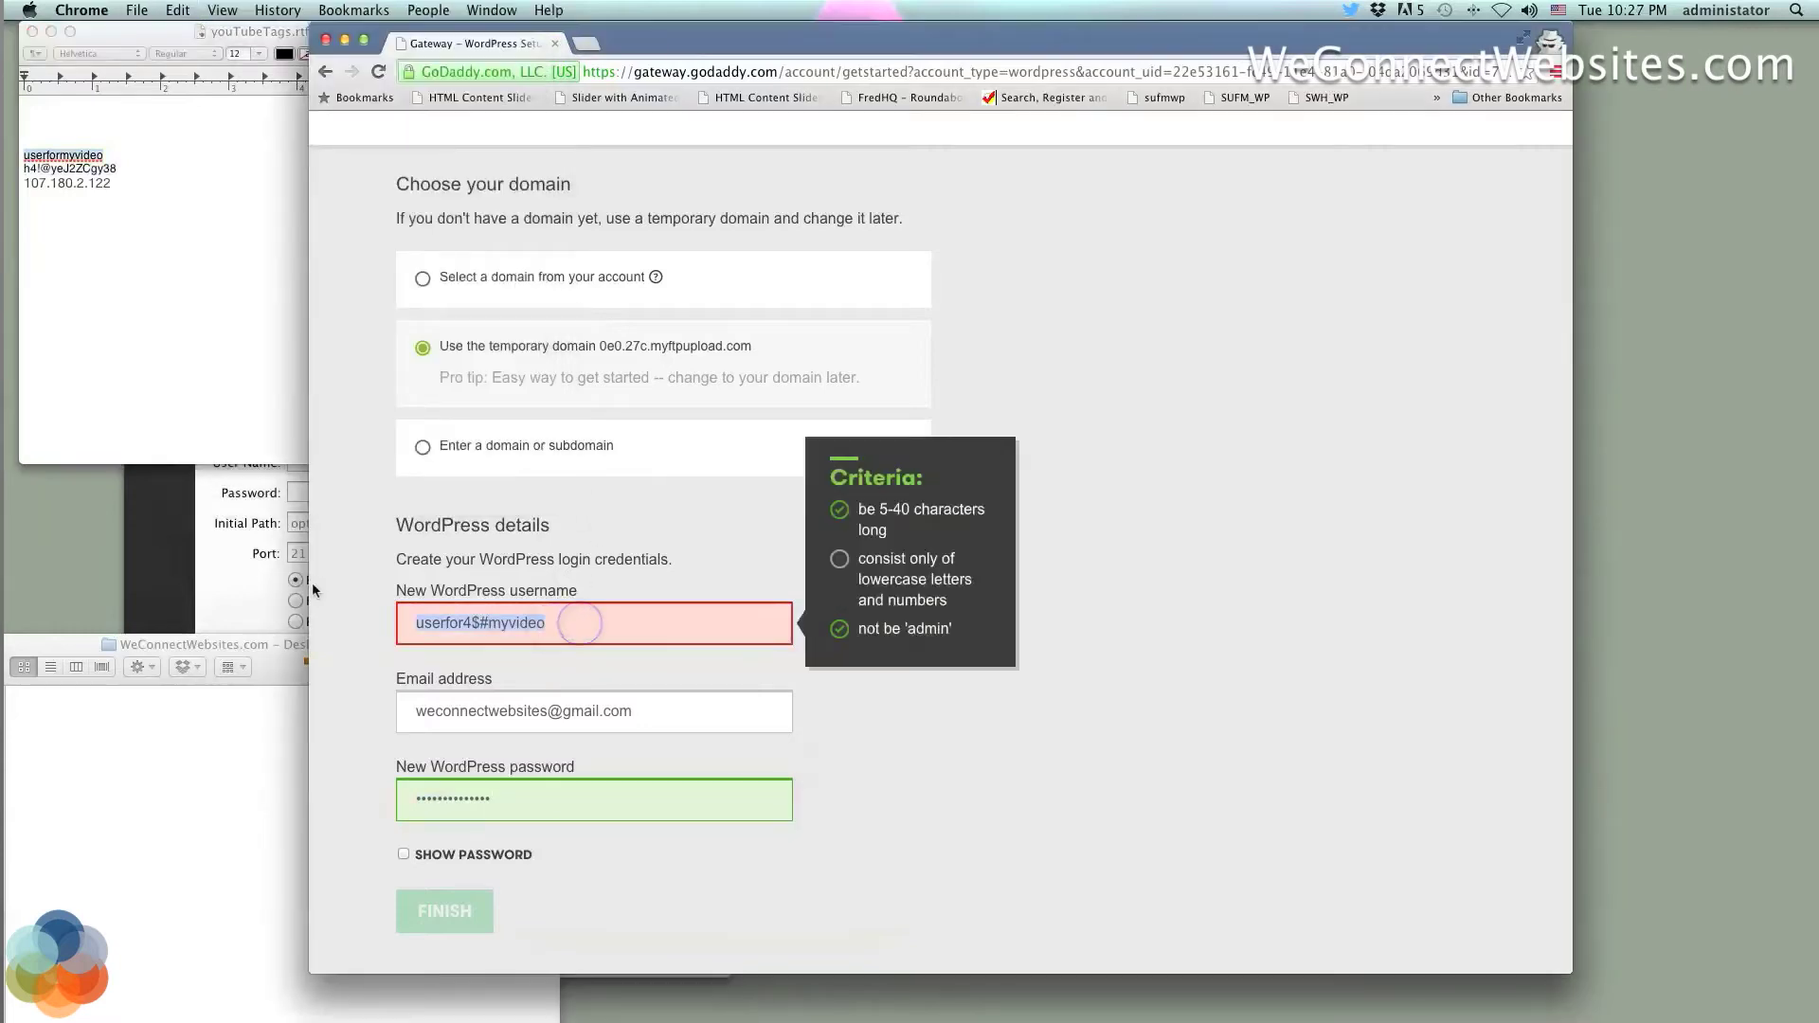
key(super+v)
click(455, 915)
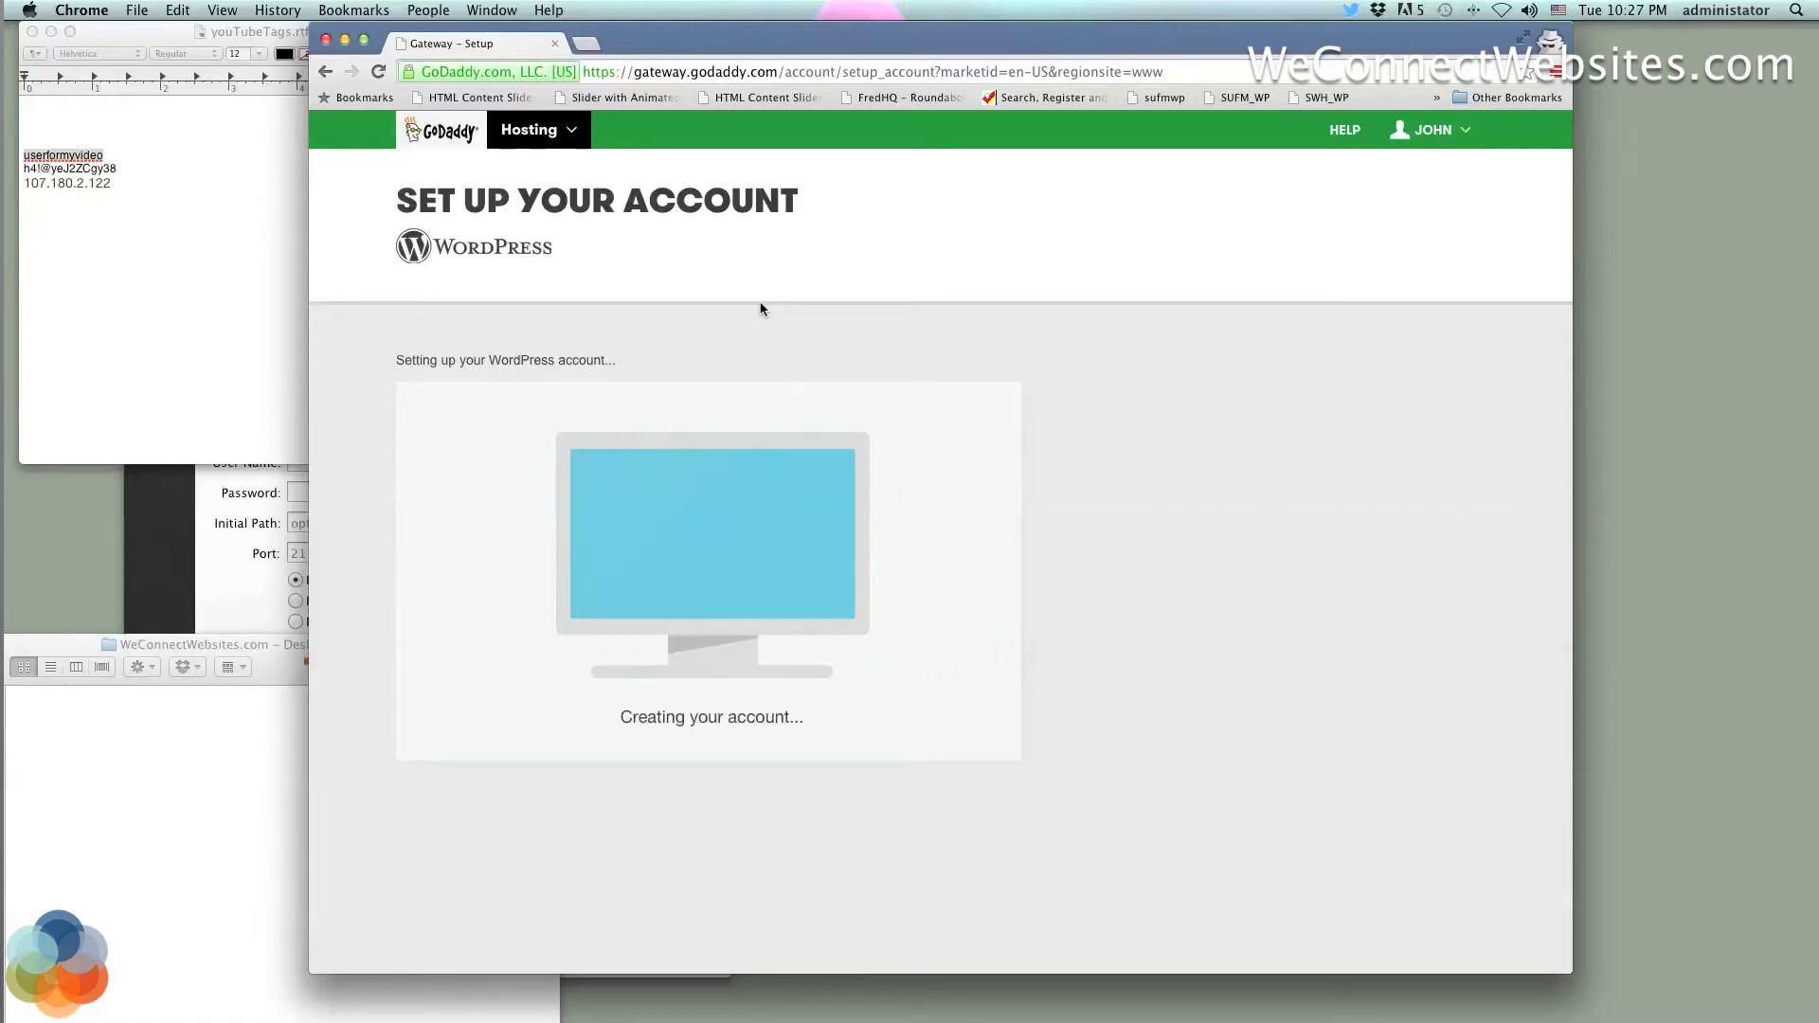
Open gateway.godaddy.com in a new tab to view the hosting accounts list while setup finishes
drag(734, 30, 771, 30)
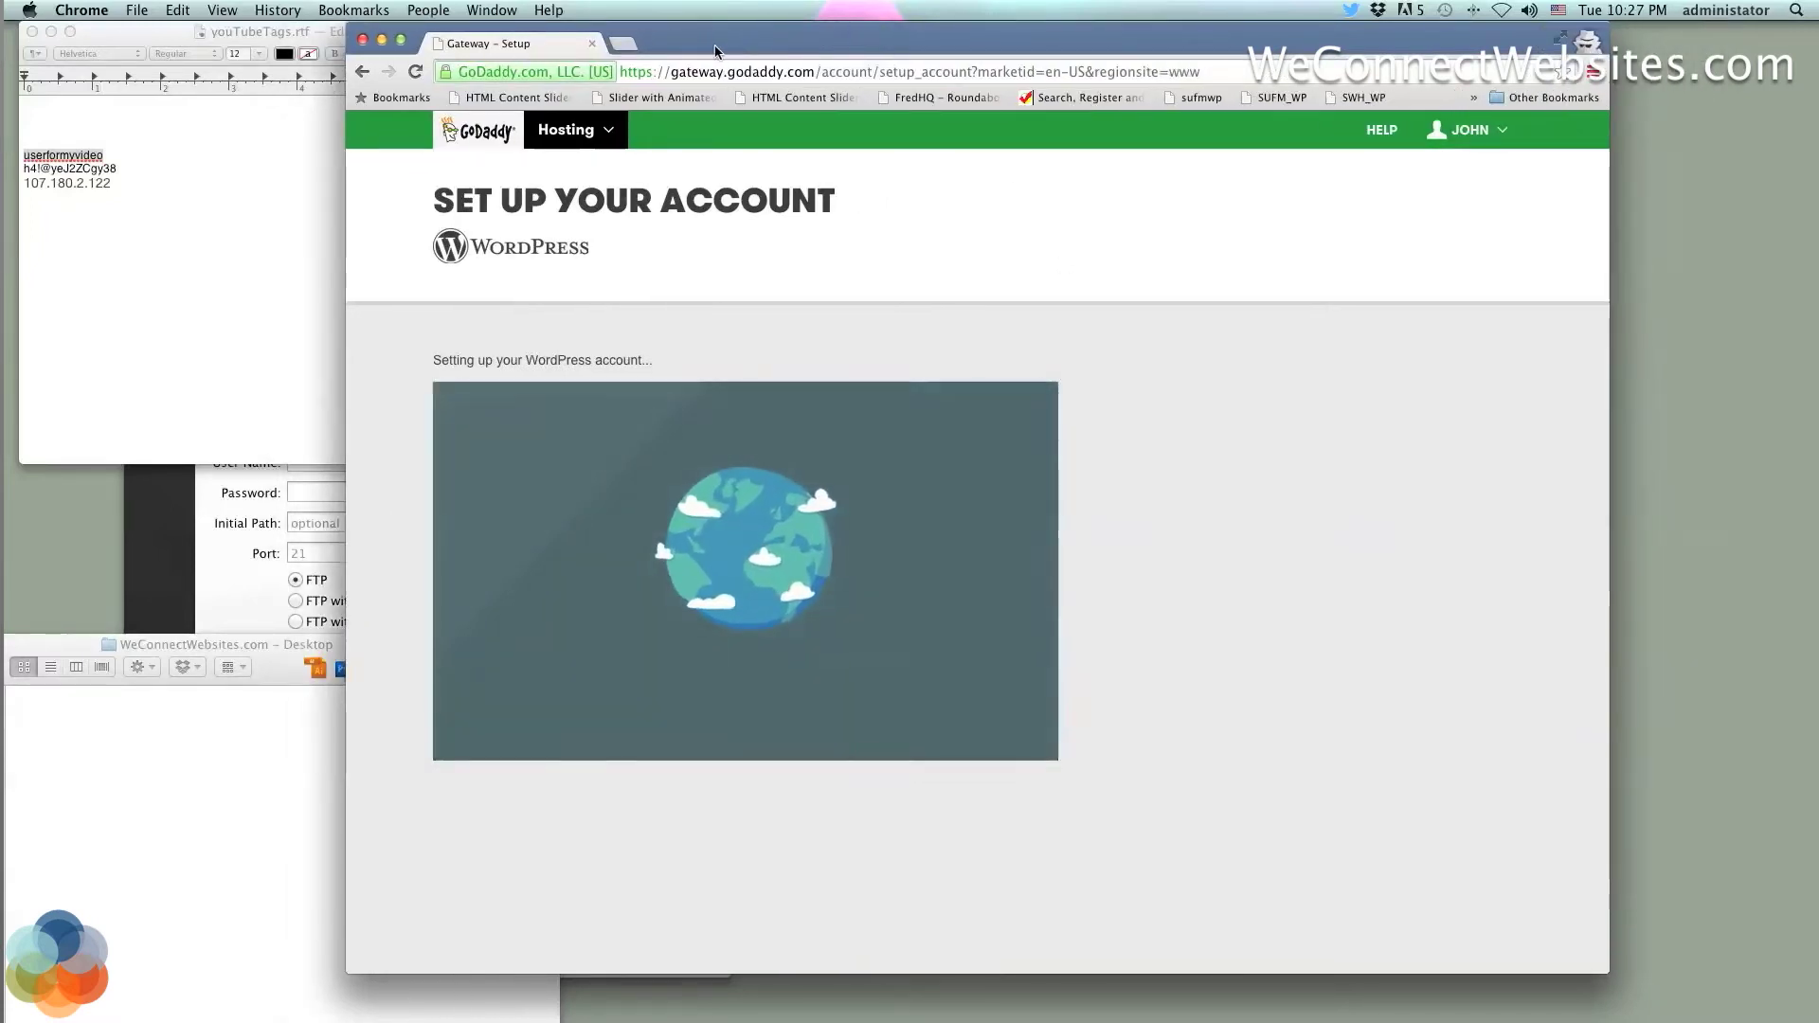
click(637, 45)
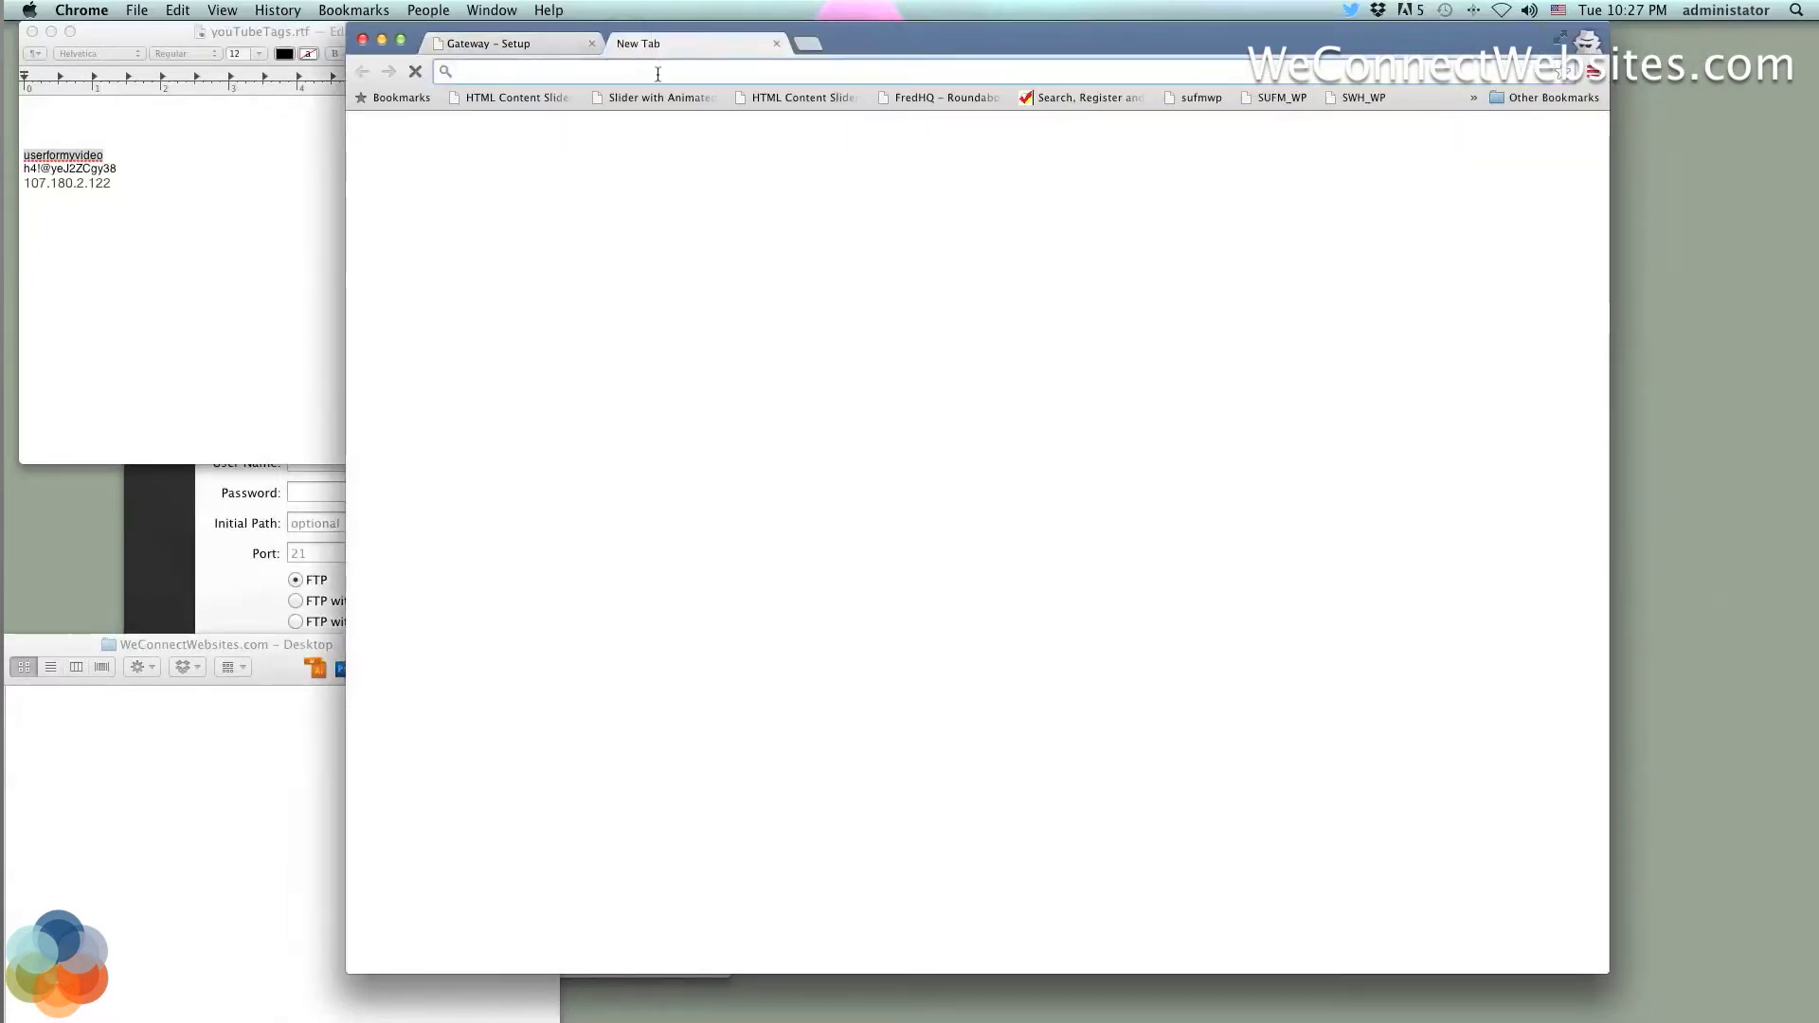
text(gate)
key(Return)
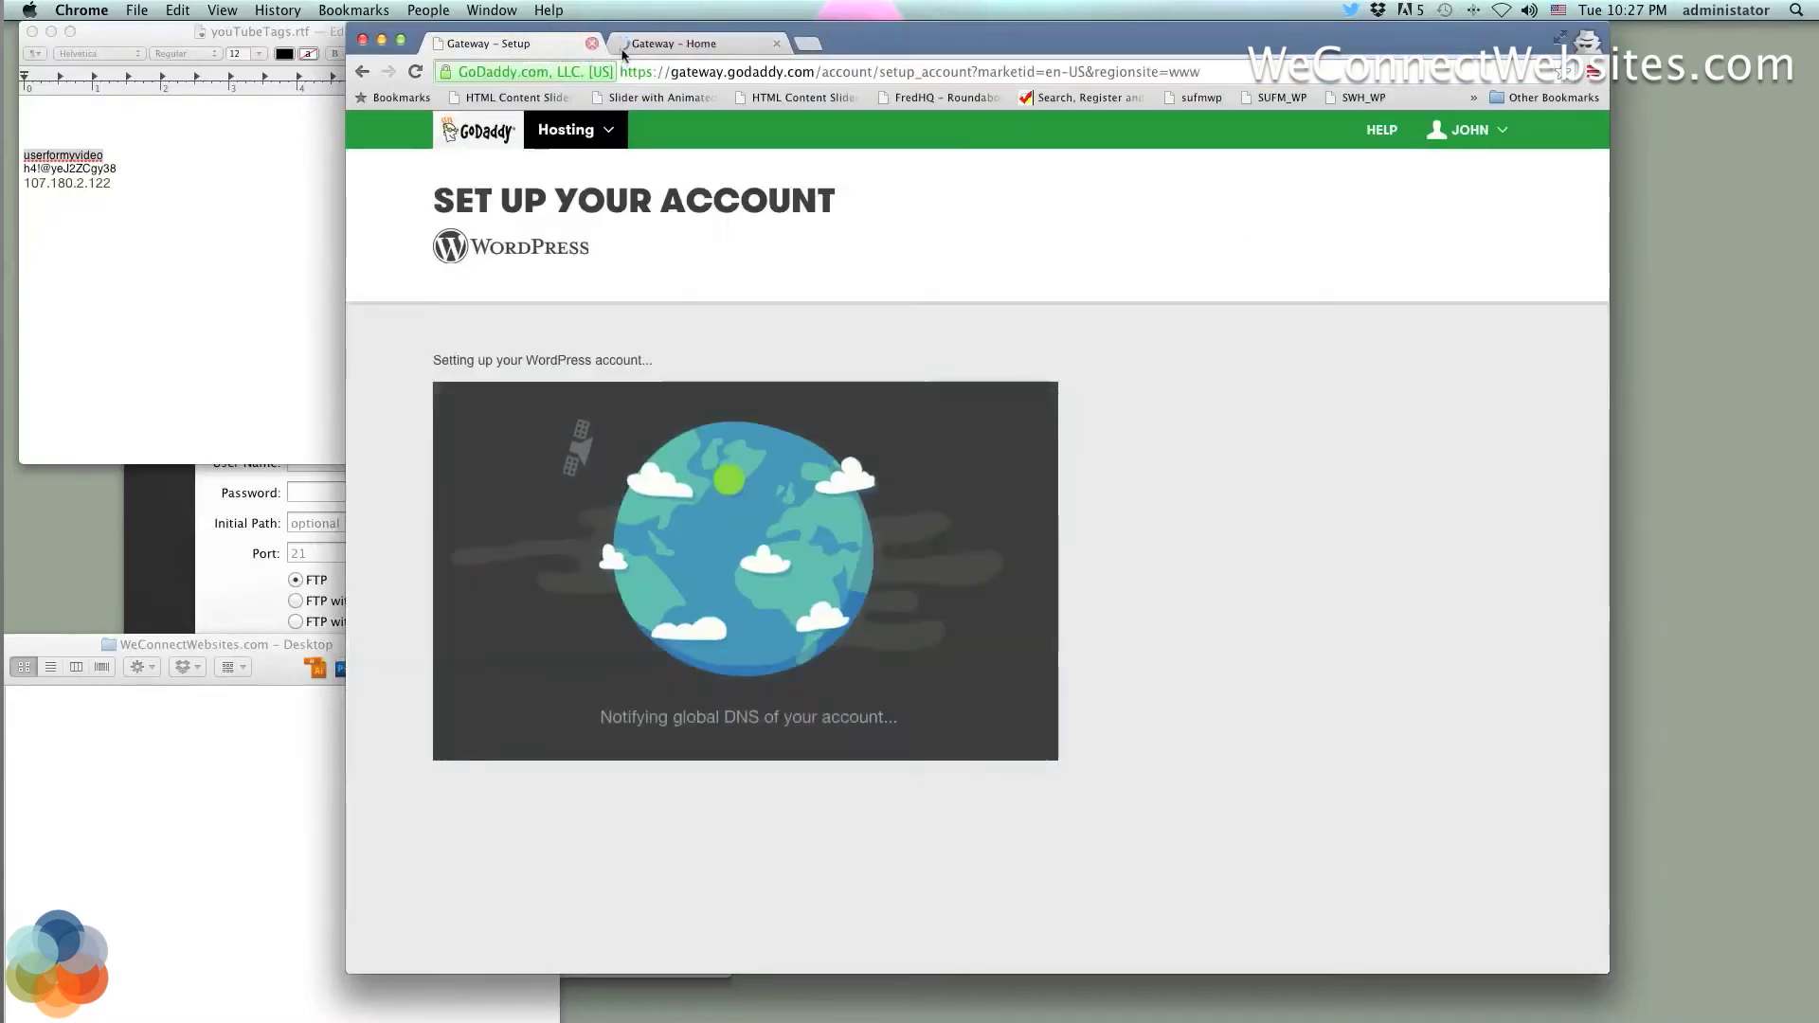
click(680, 46)
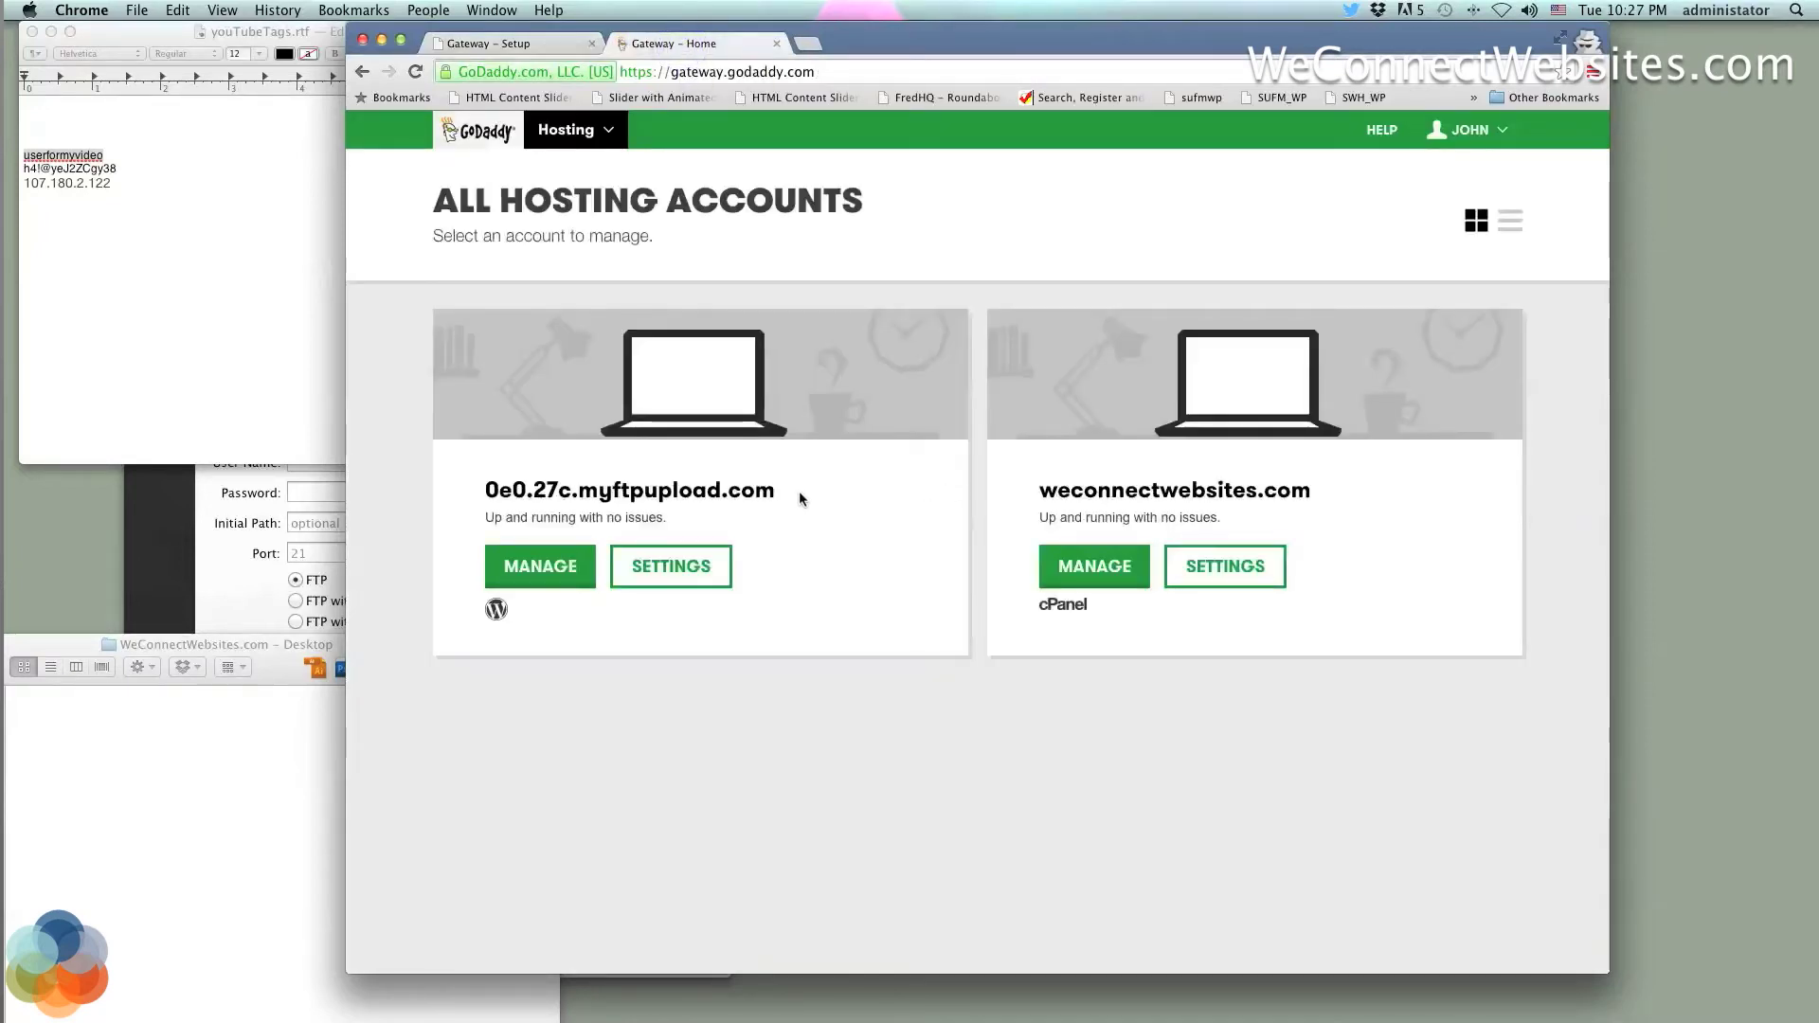
click(576, 44)
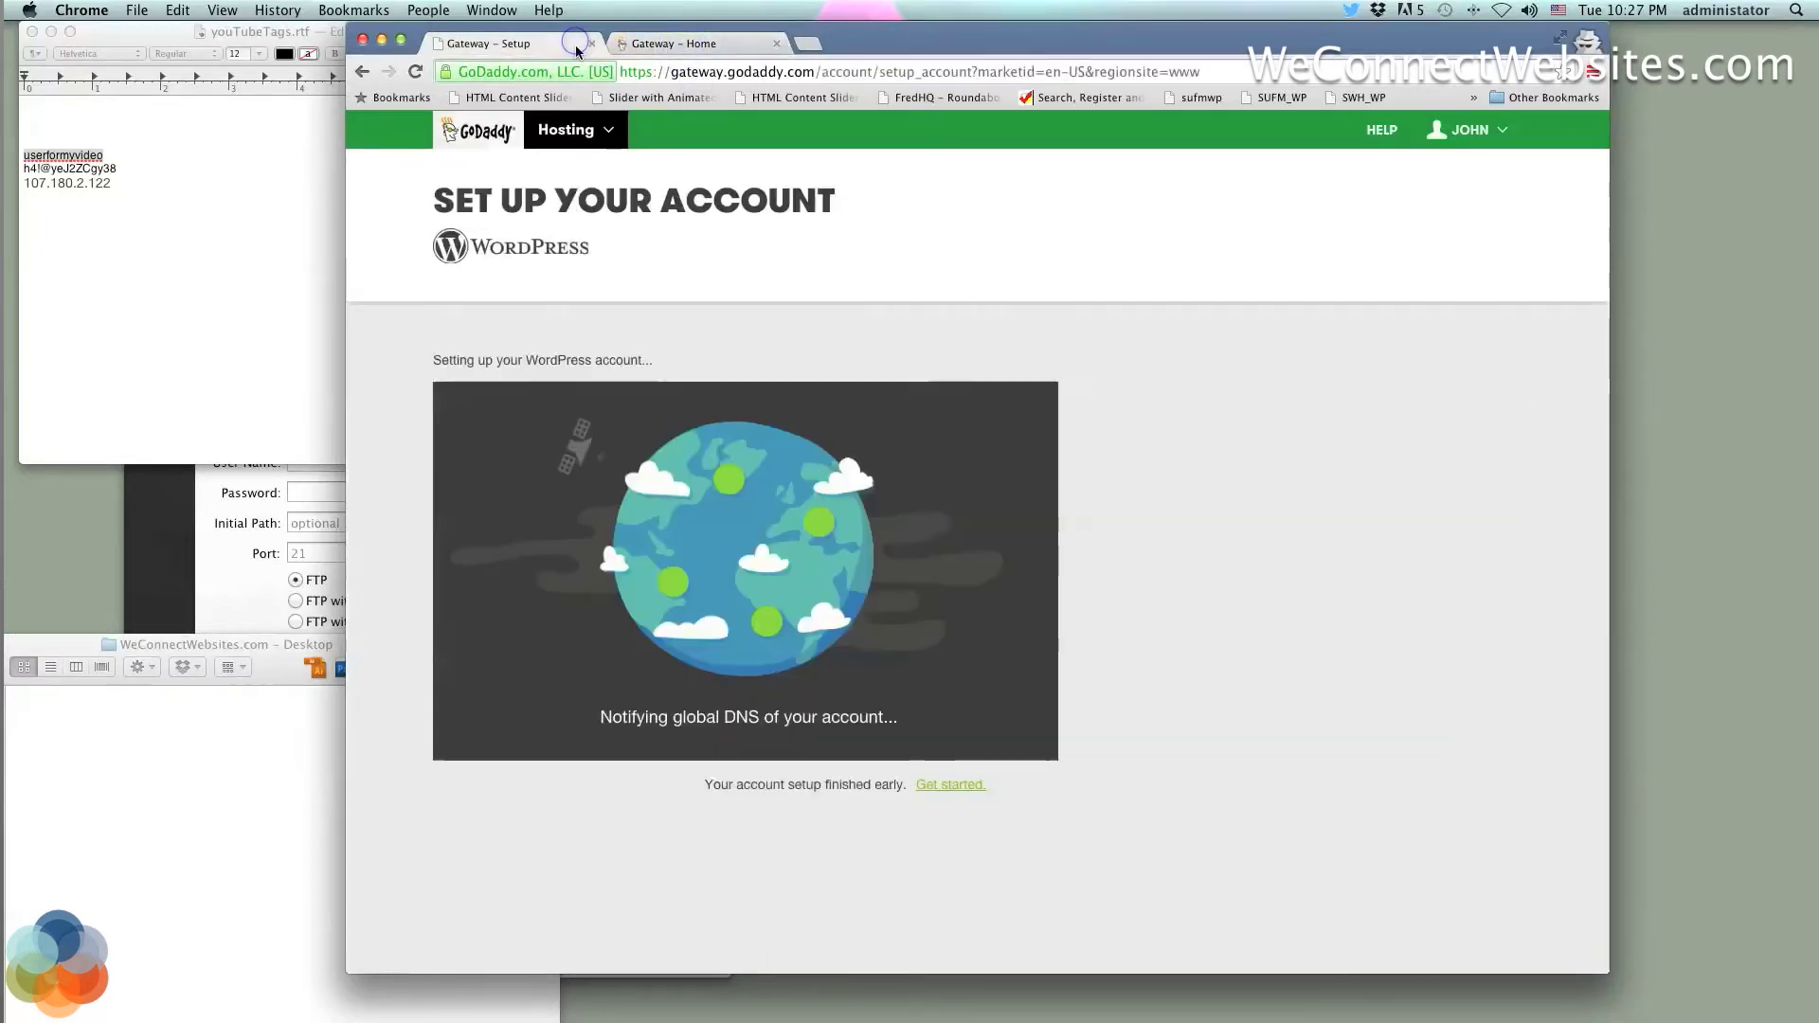
click(728, 45)
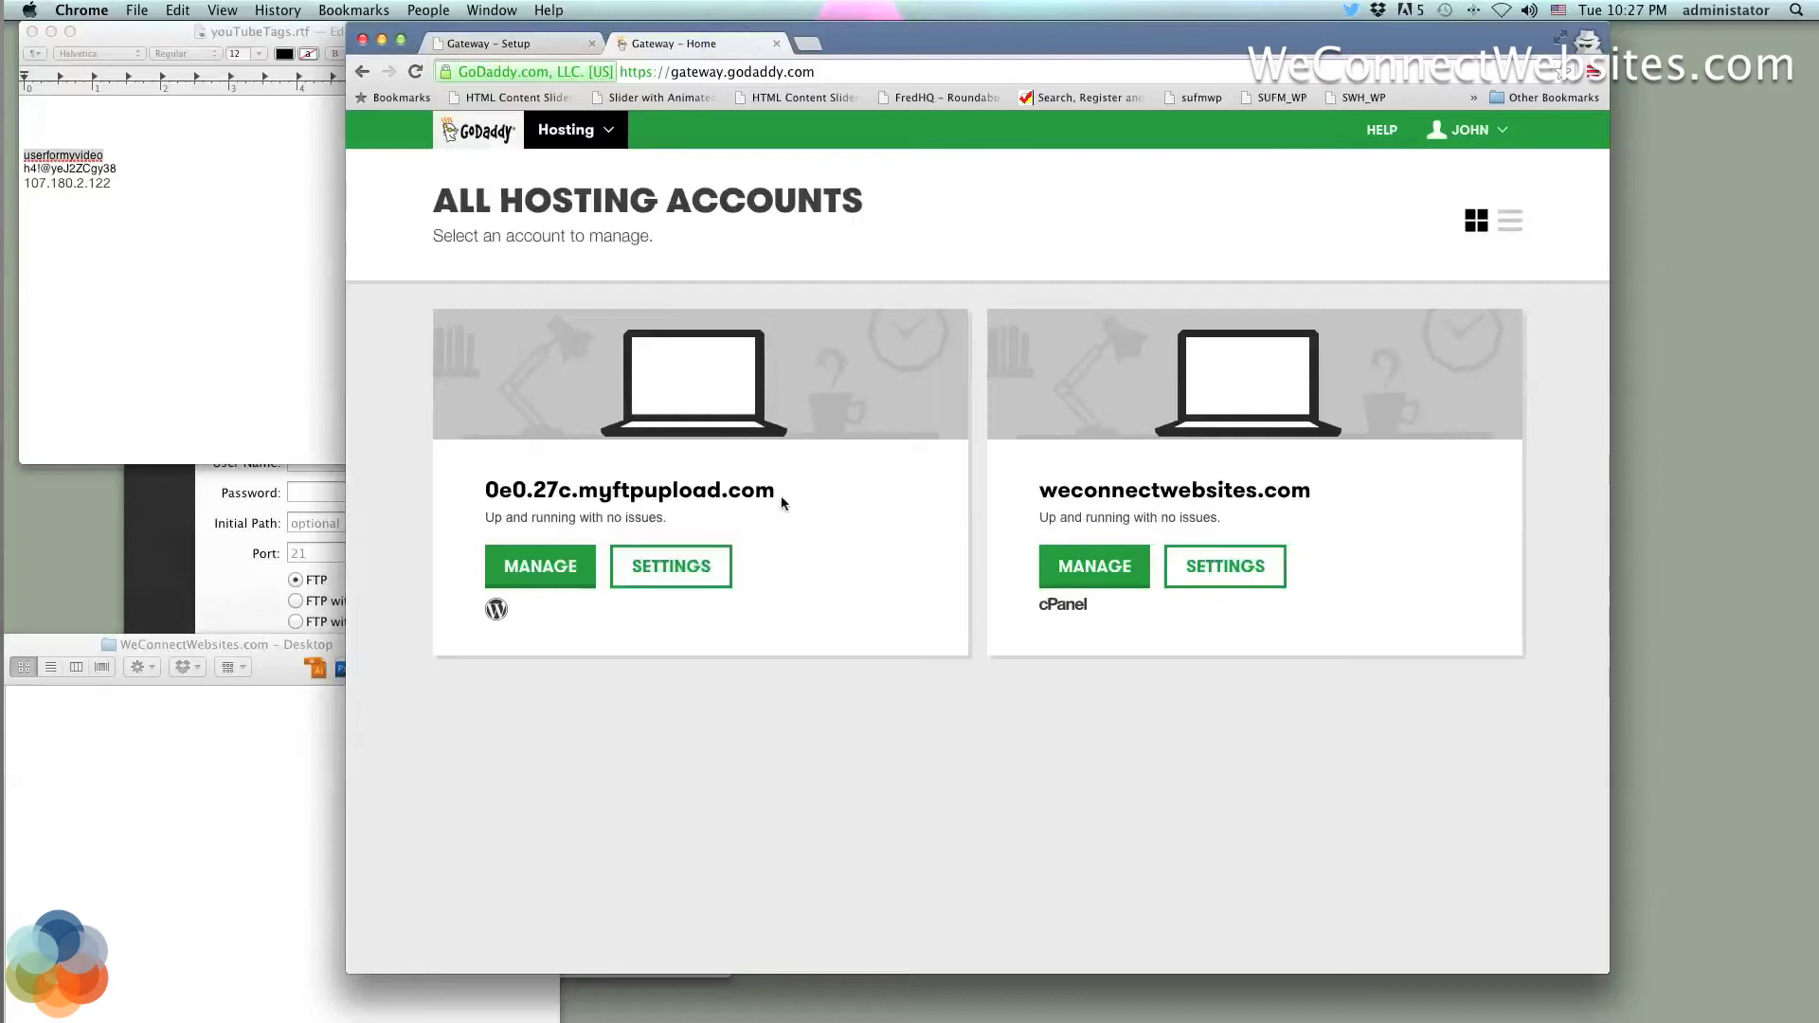
Load 0e0.27c.myftpupload.com in a new tab to see the default WordPress site, then close that tab
drag(781, 490, 538, 485)
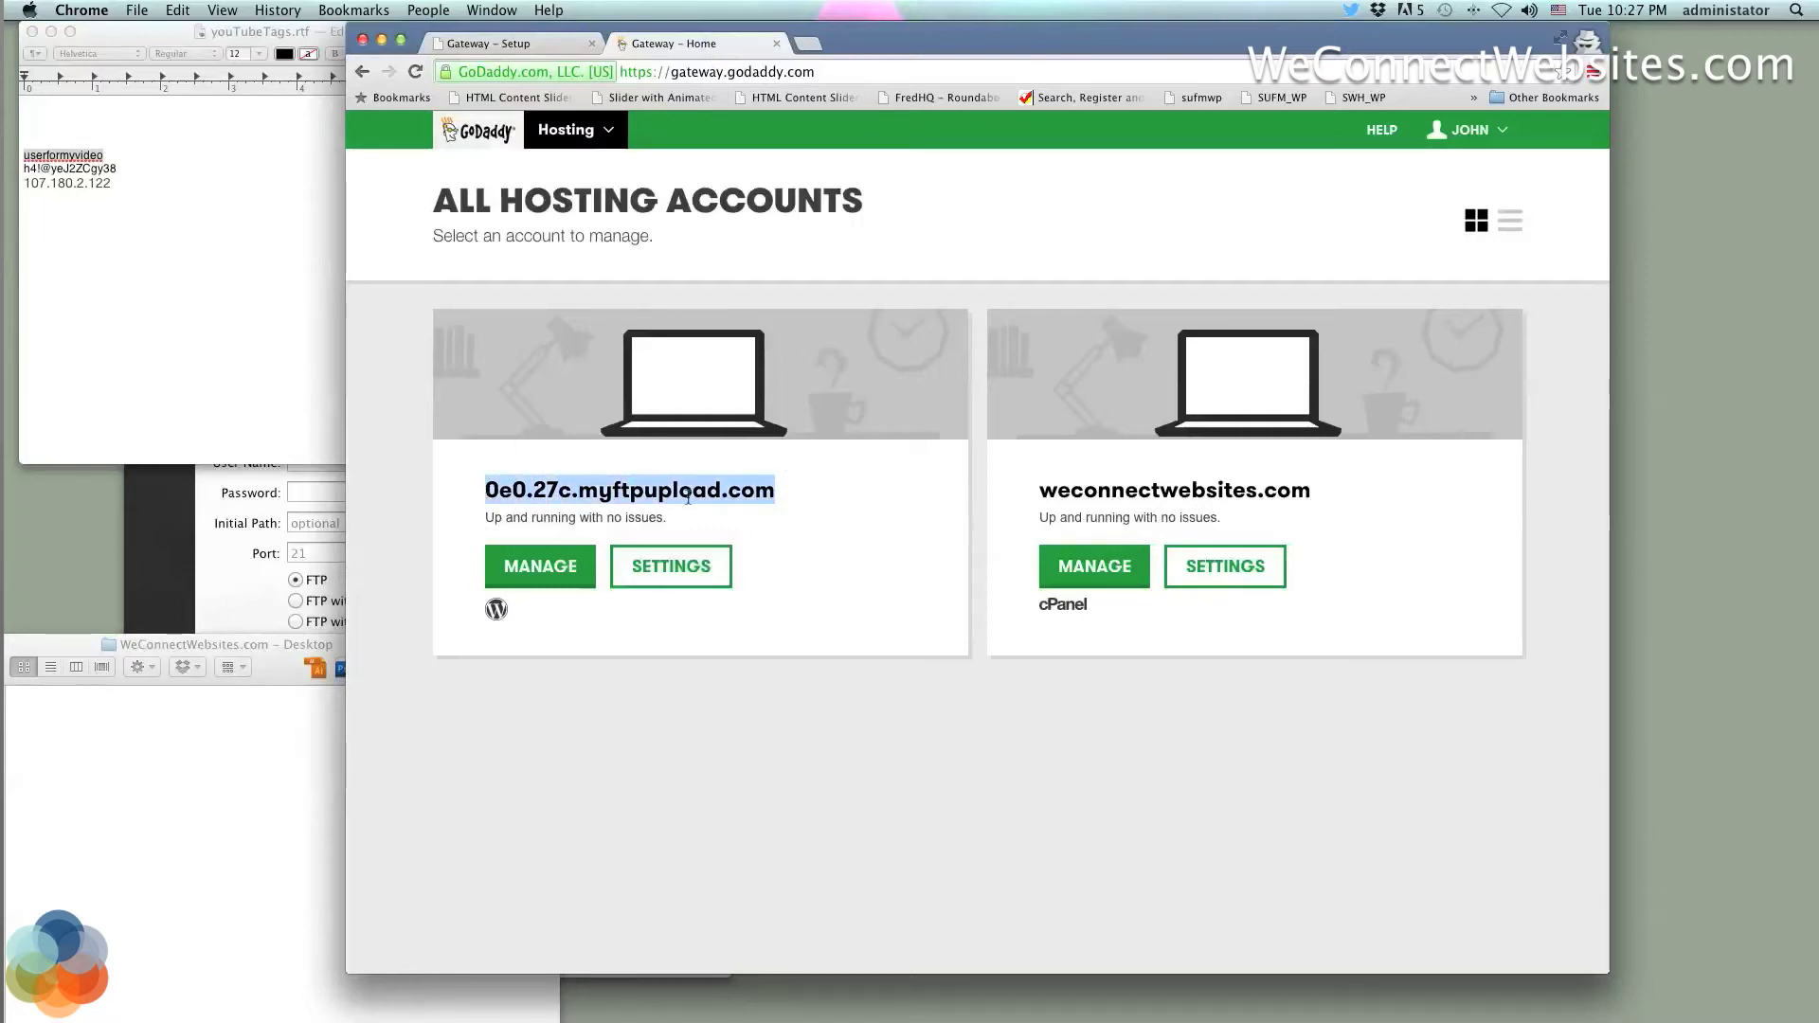
click(780, 494)
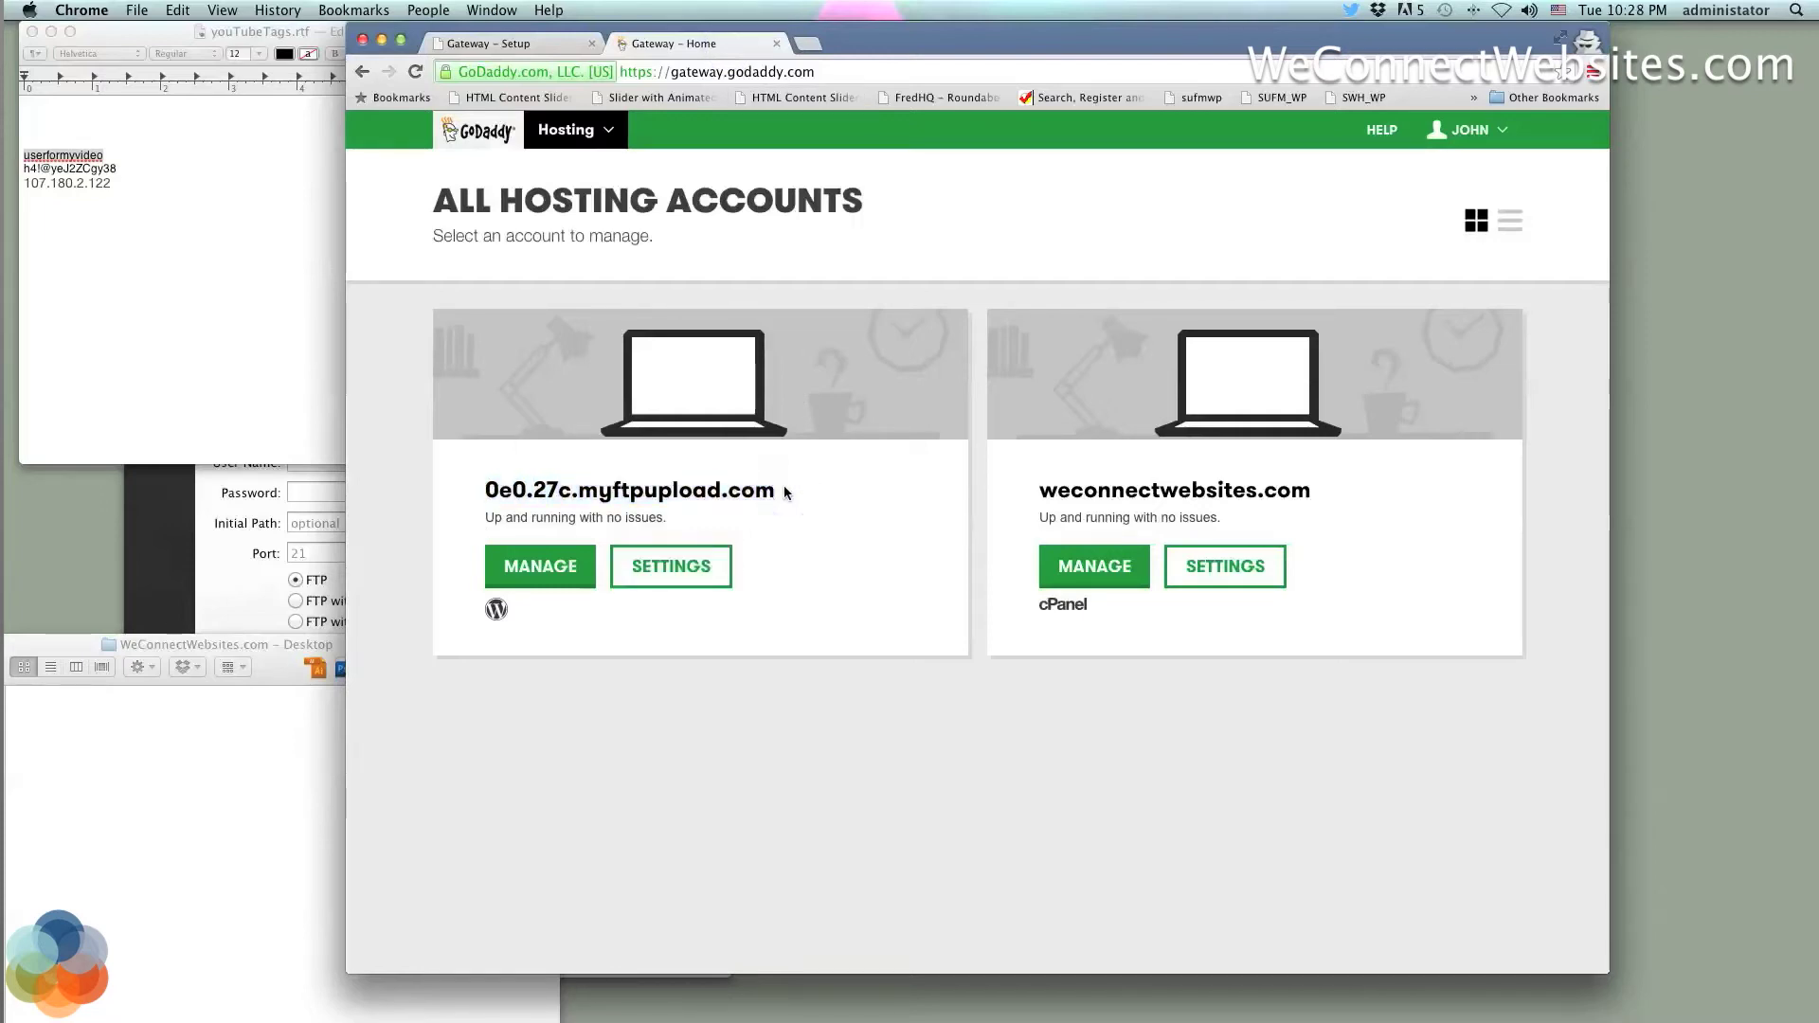
drag(792, 490, 471, 486)
key(super+c)
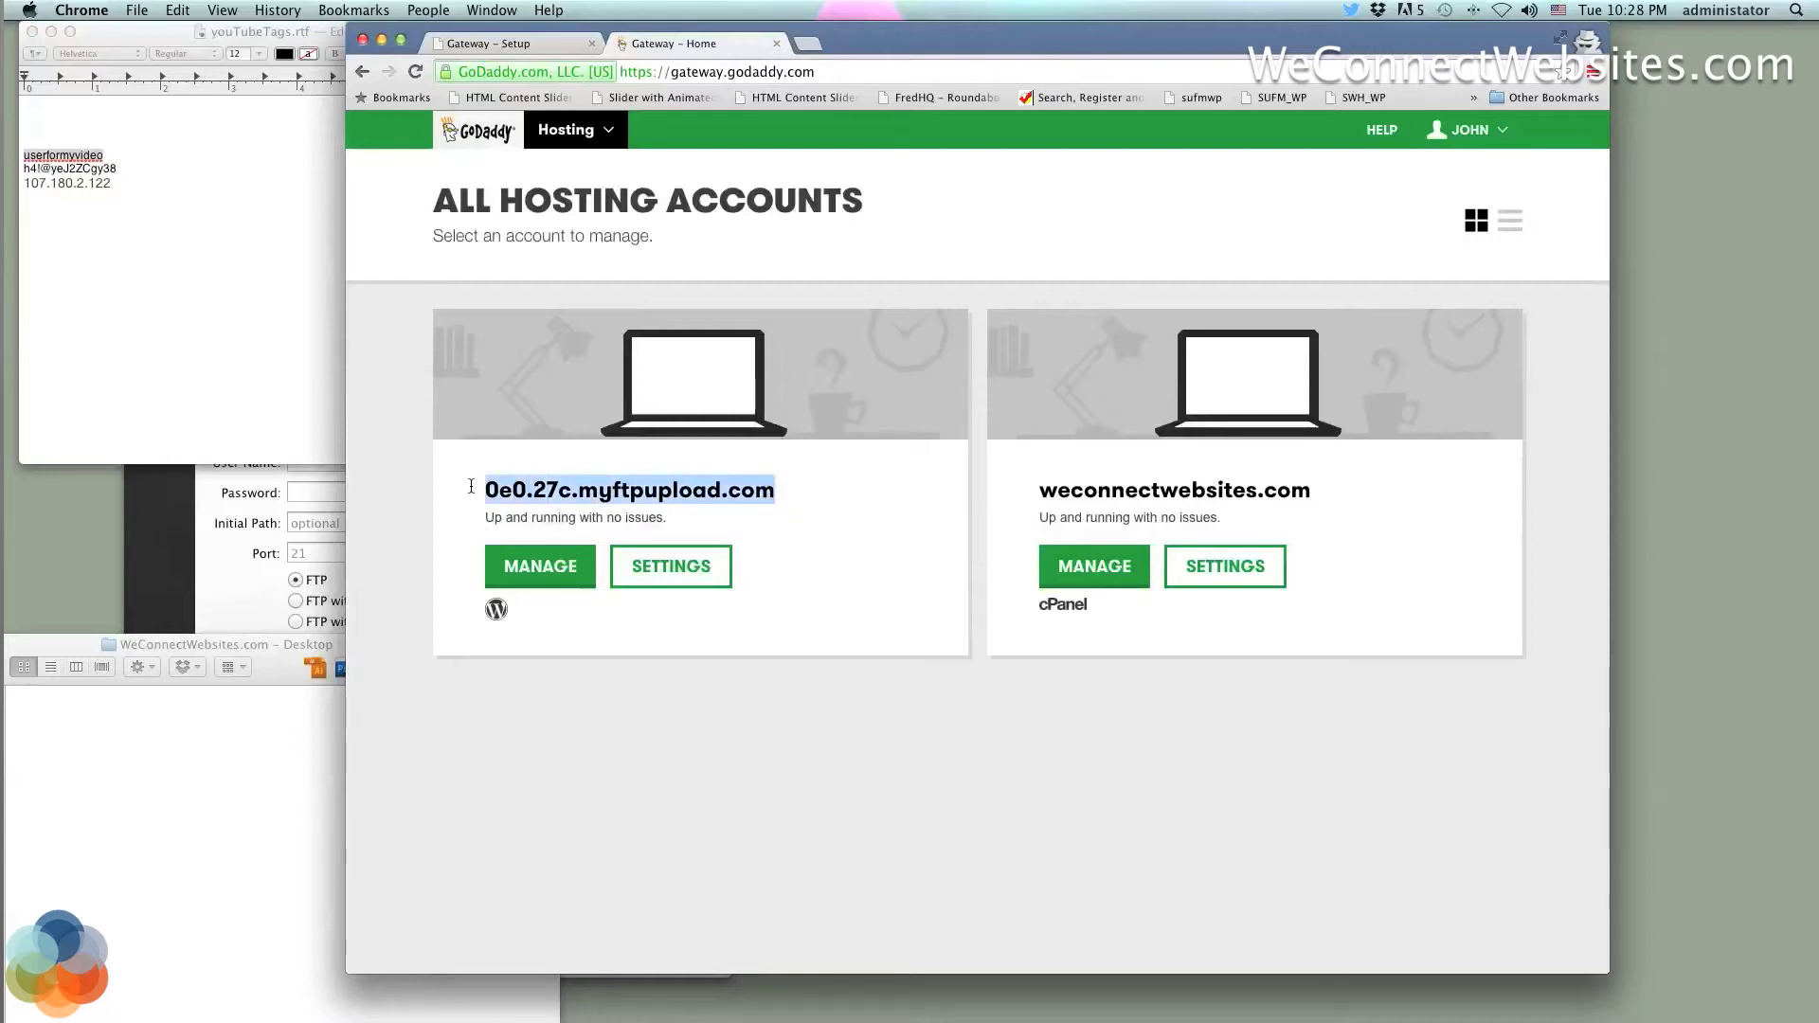
click(807, 44)
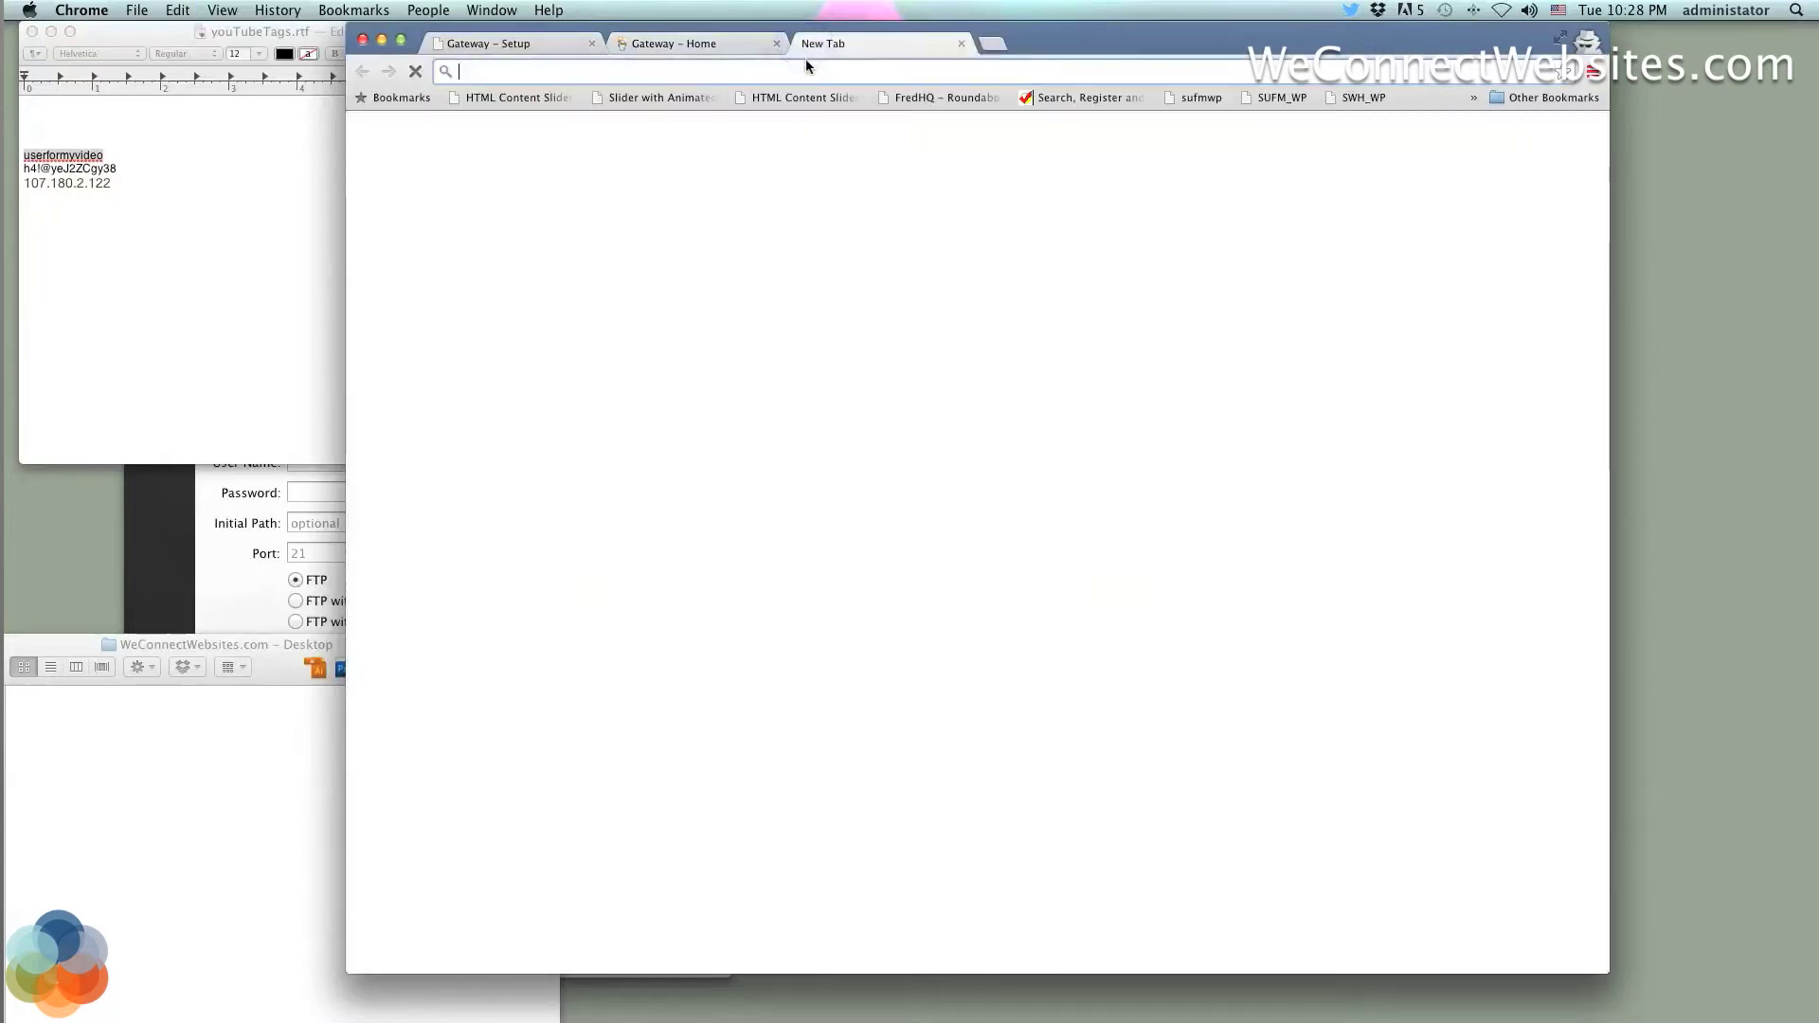
key(super+v)
key(Return)
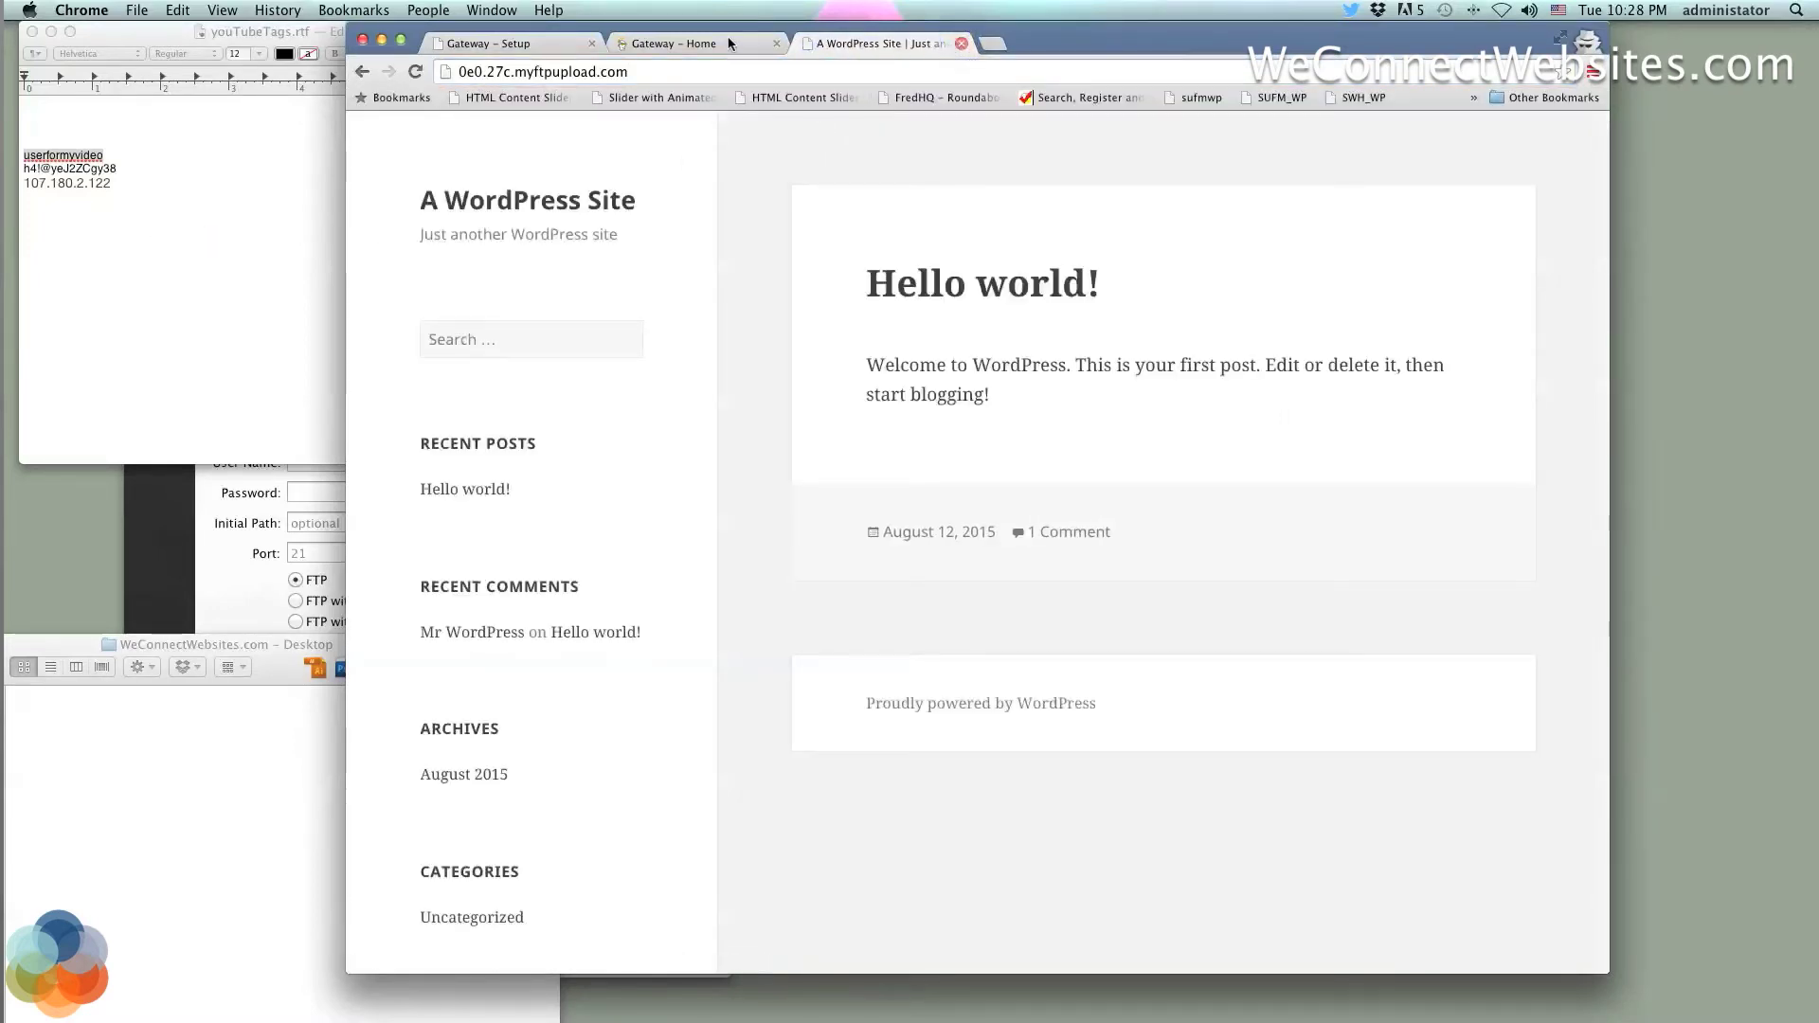
click(963, 44)
drag(1317, 494, 1034, 482)
key(super+c)
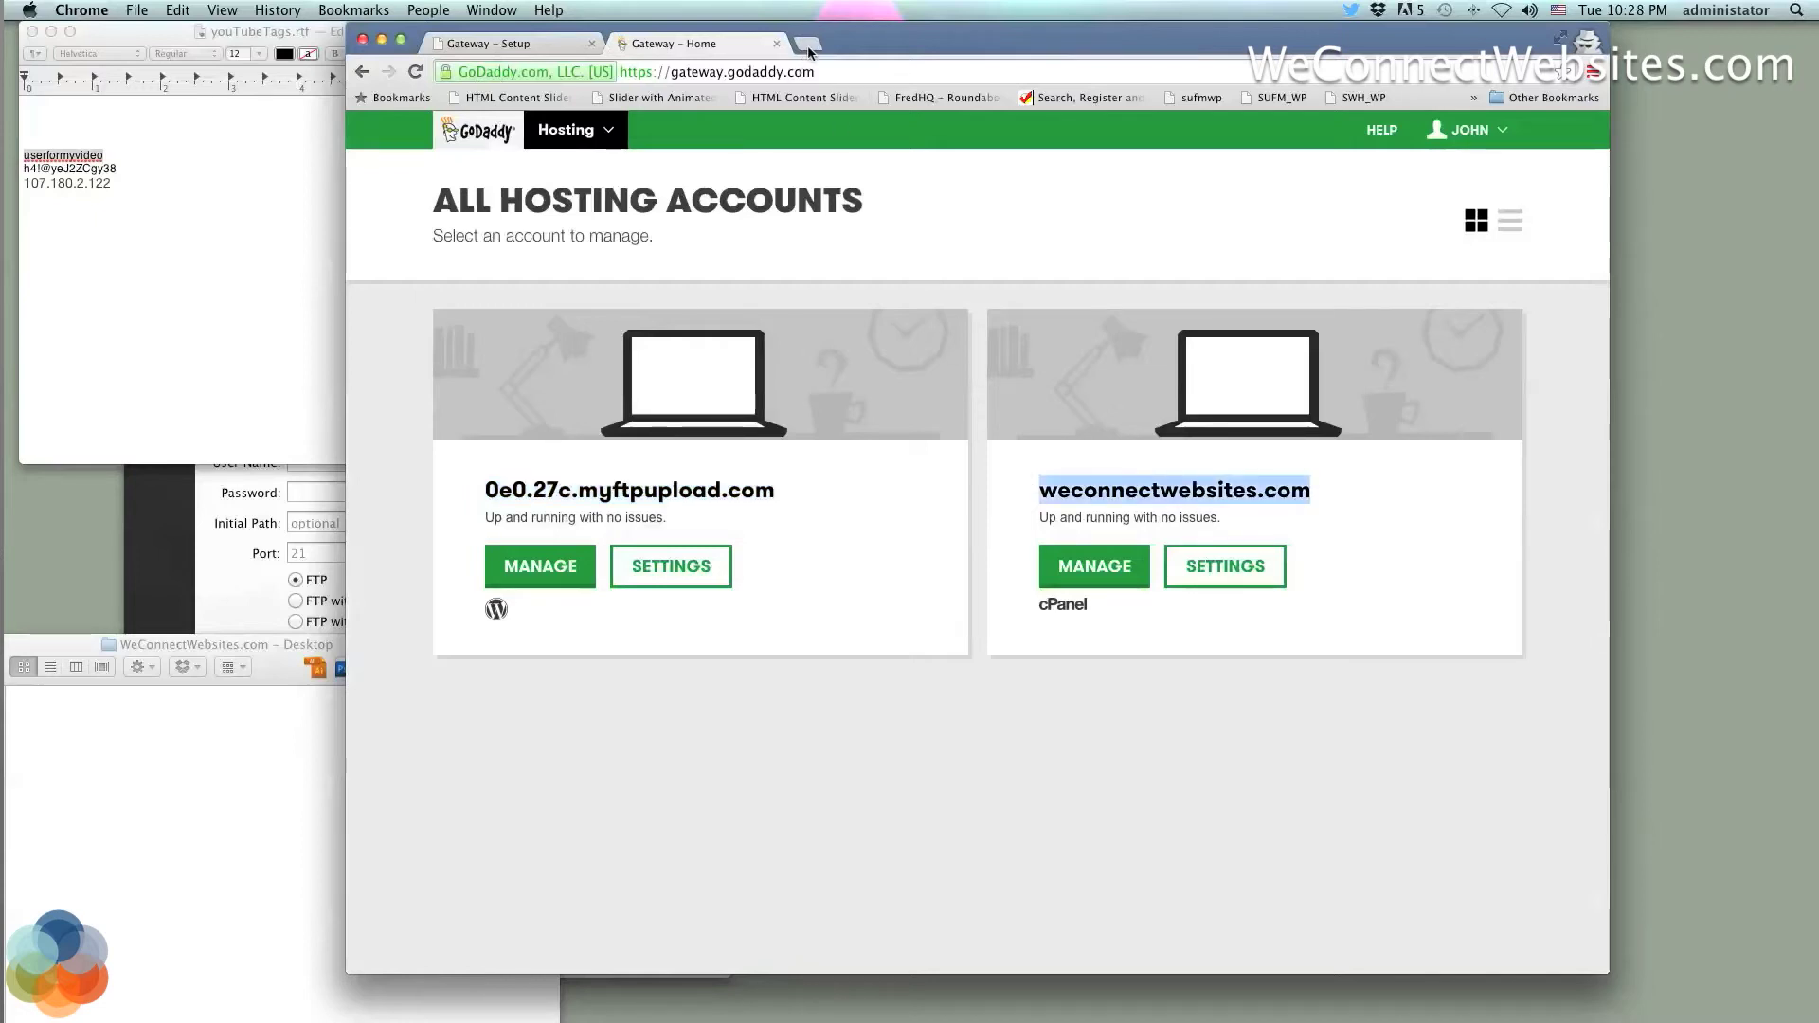
click(807, 44)
key(super+v)
key(Return)
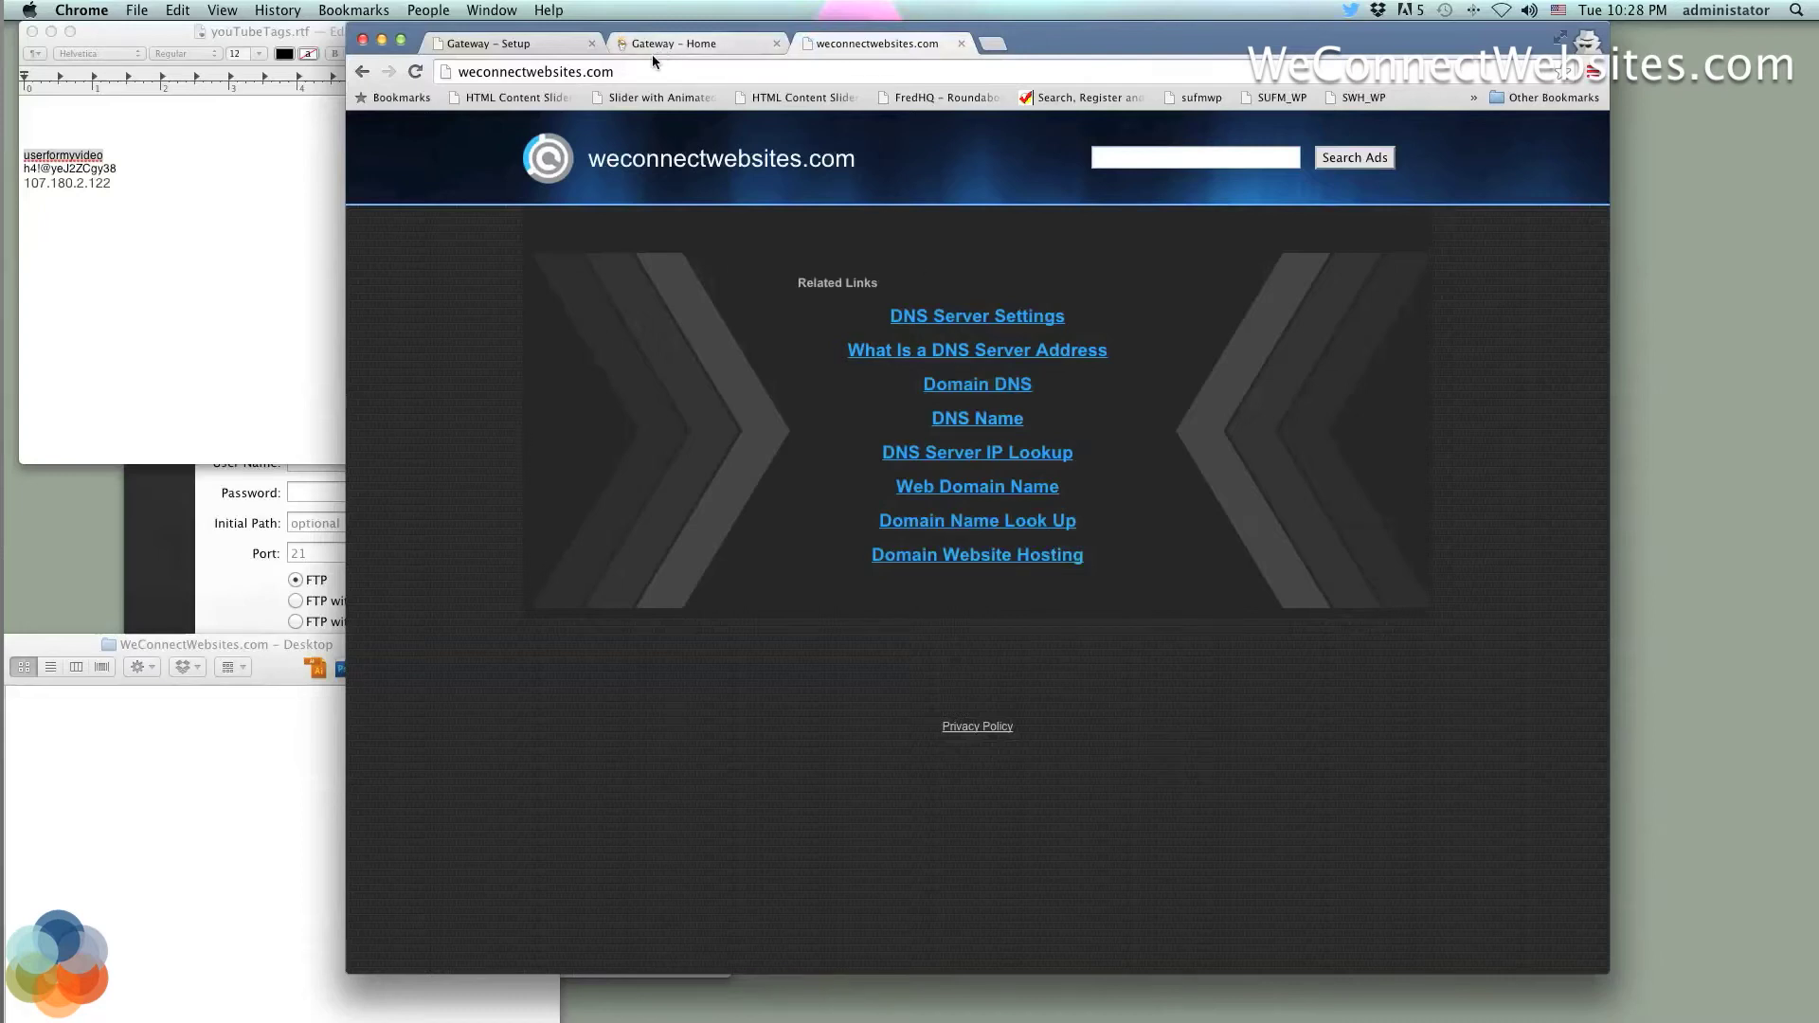
drag(653, 72, 453, 74)
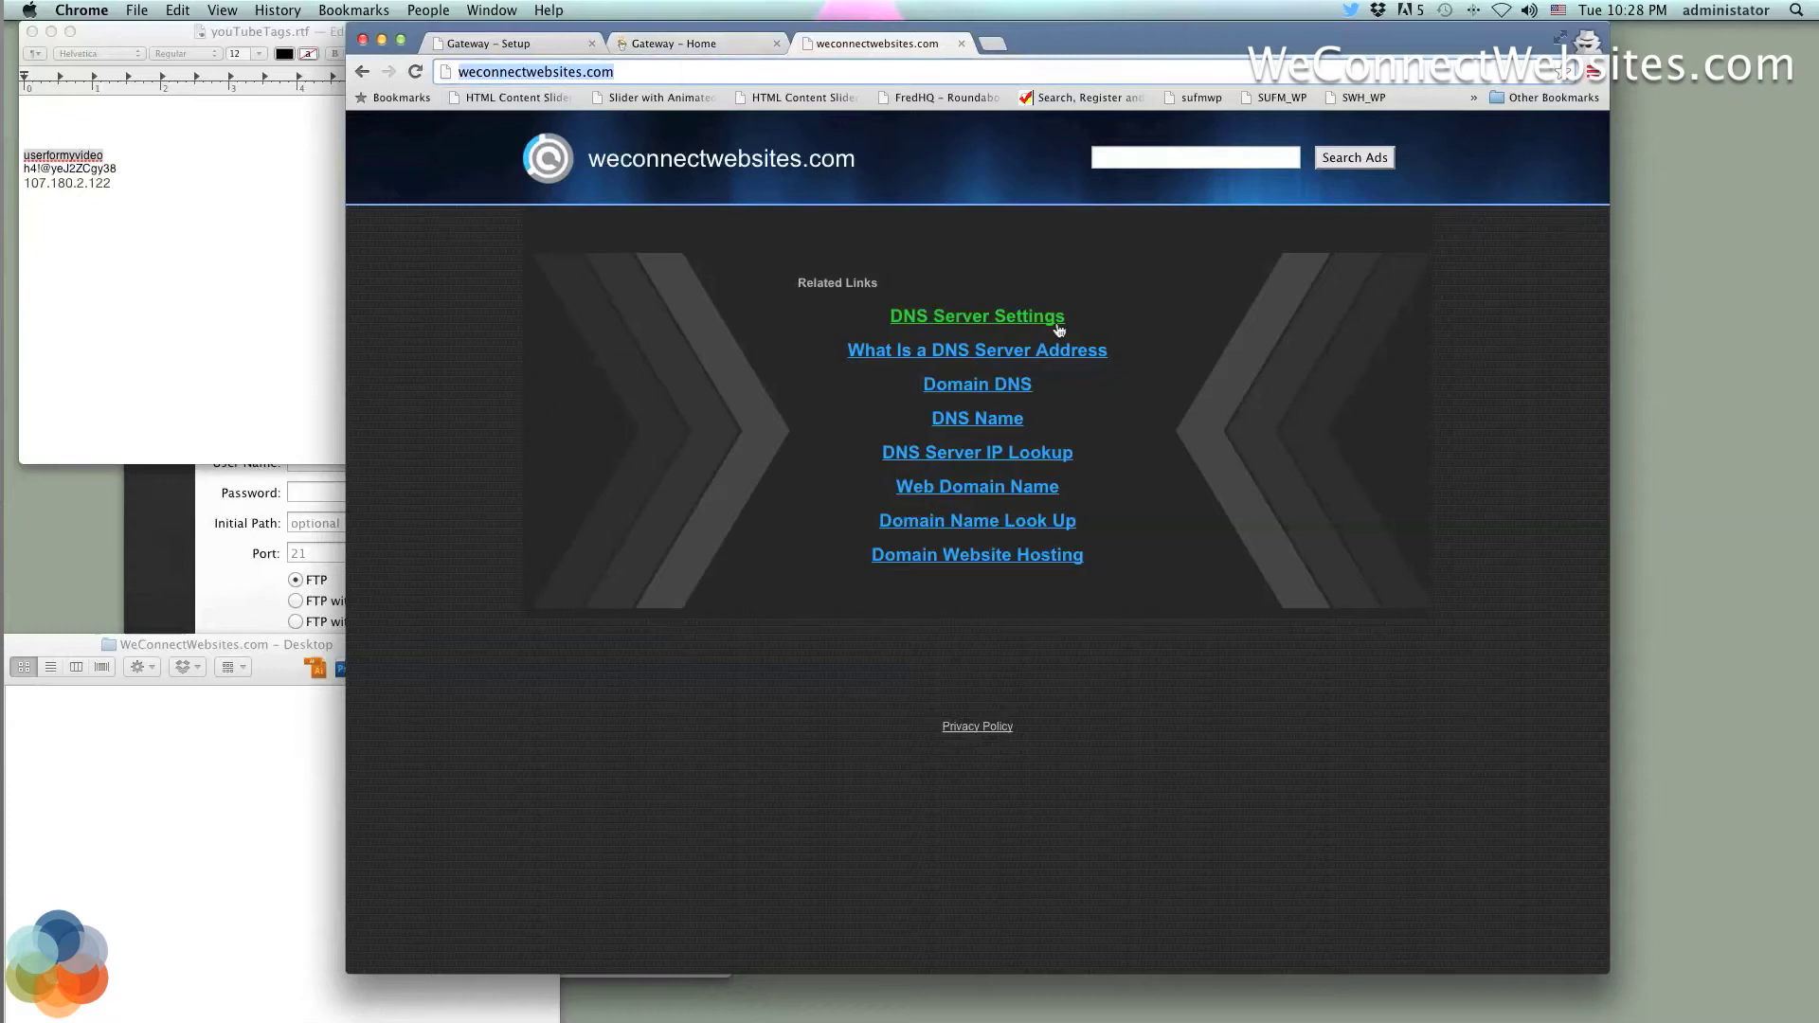
double_click(1137, 627)
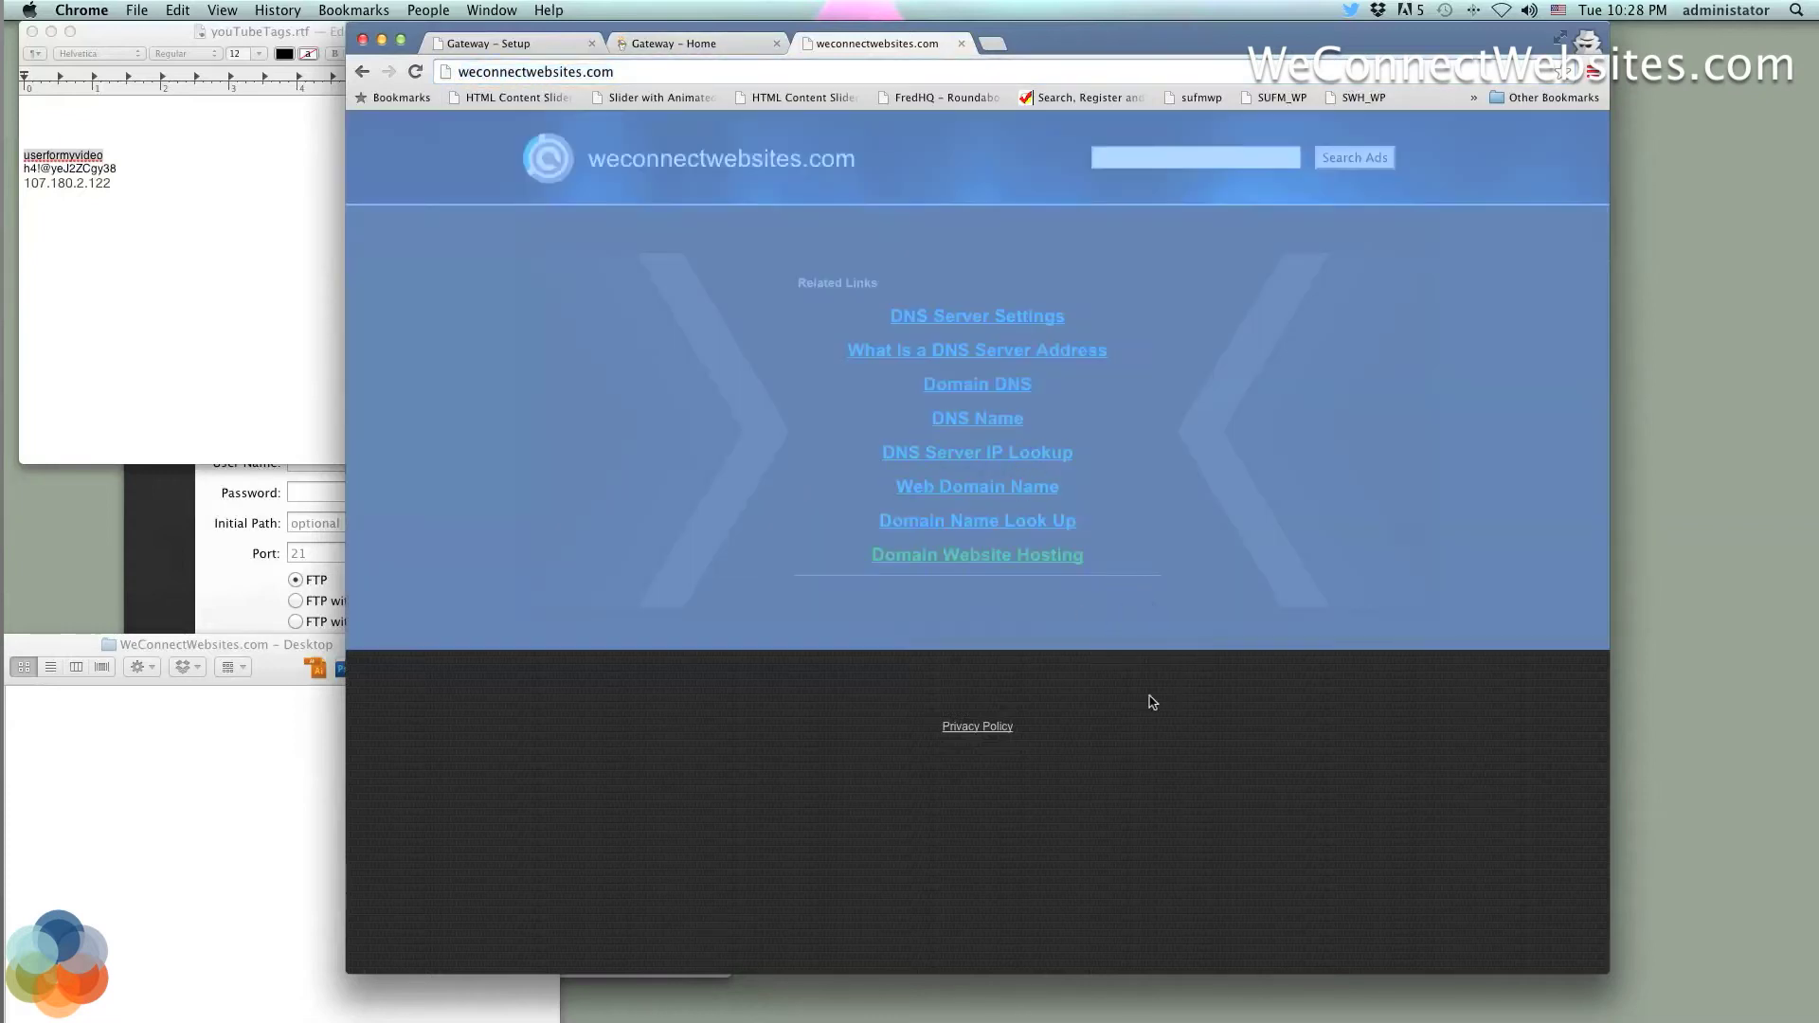
click(1157, 706)
drag(1128, 664, 940, 360)
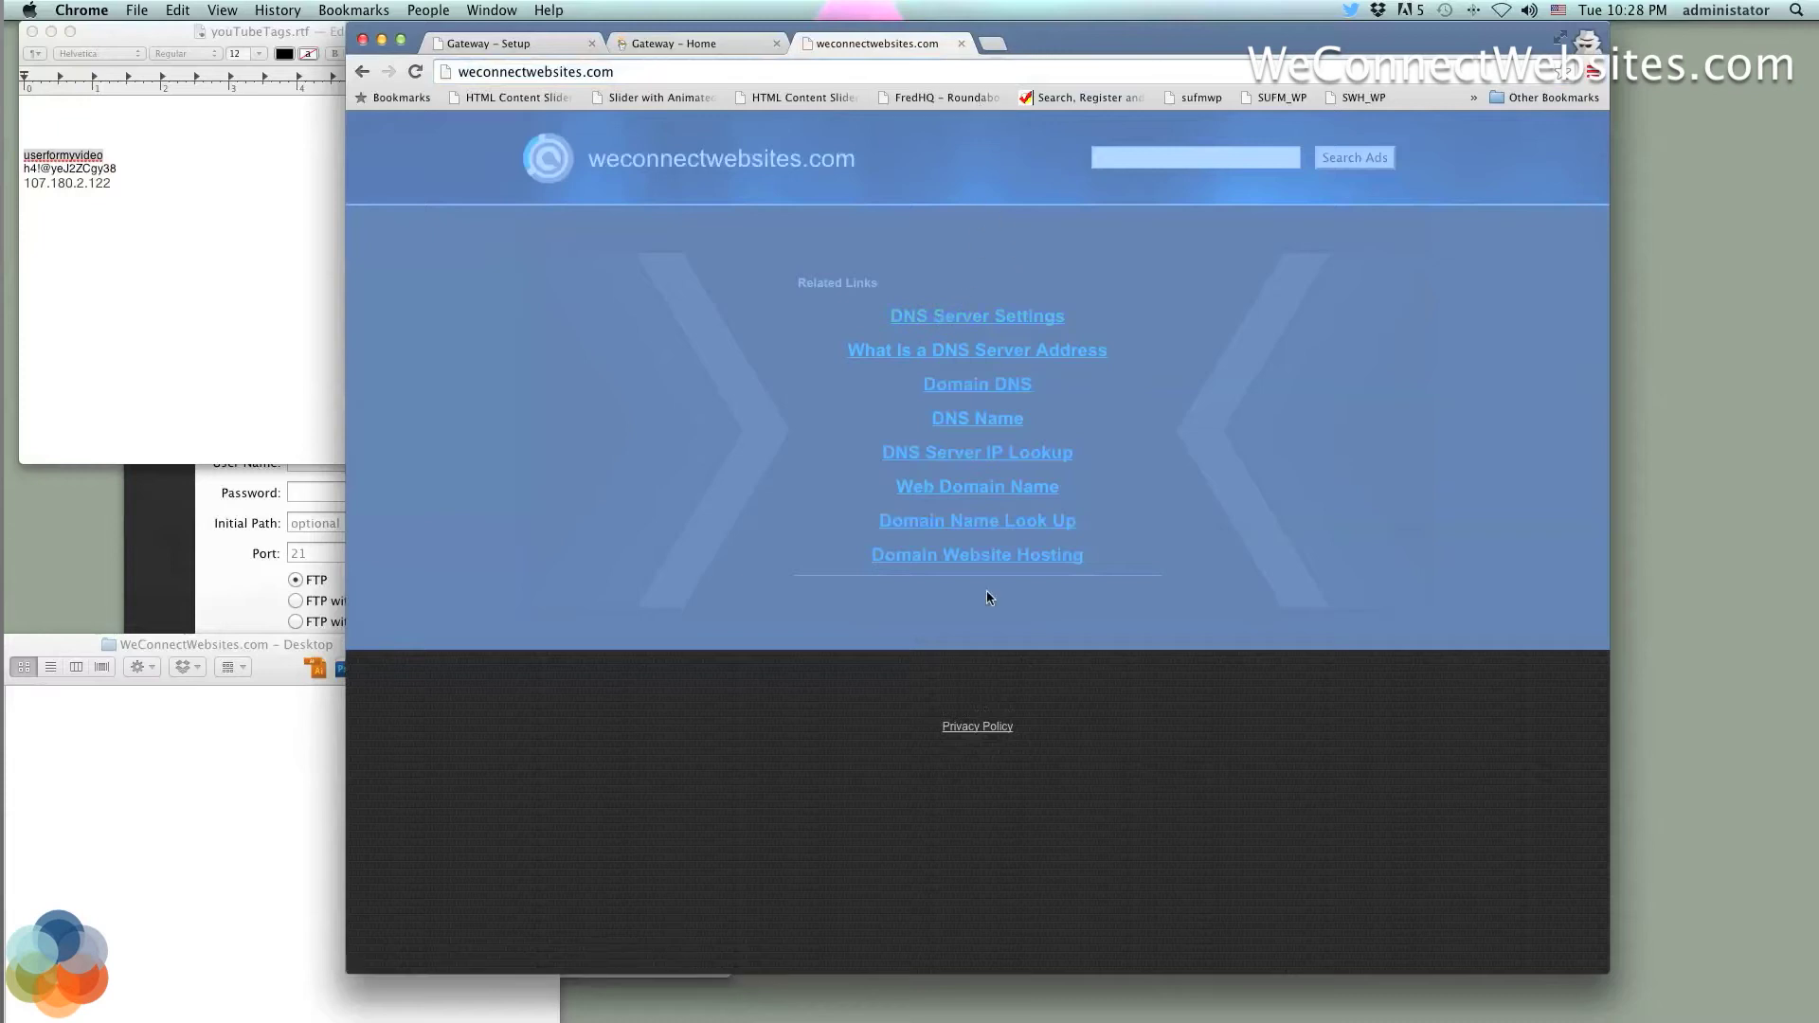
click(1088, 752)
drag(1137, 739, 832, 300)
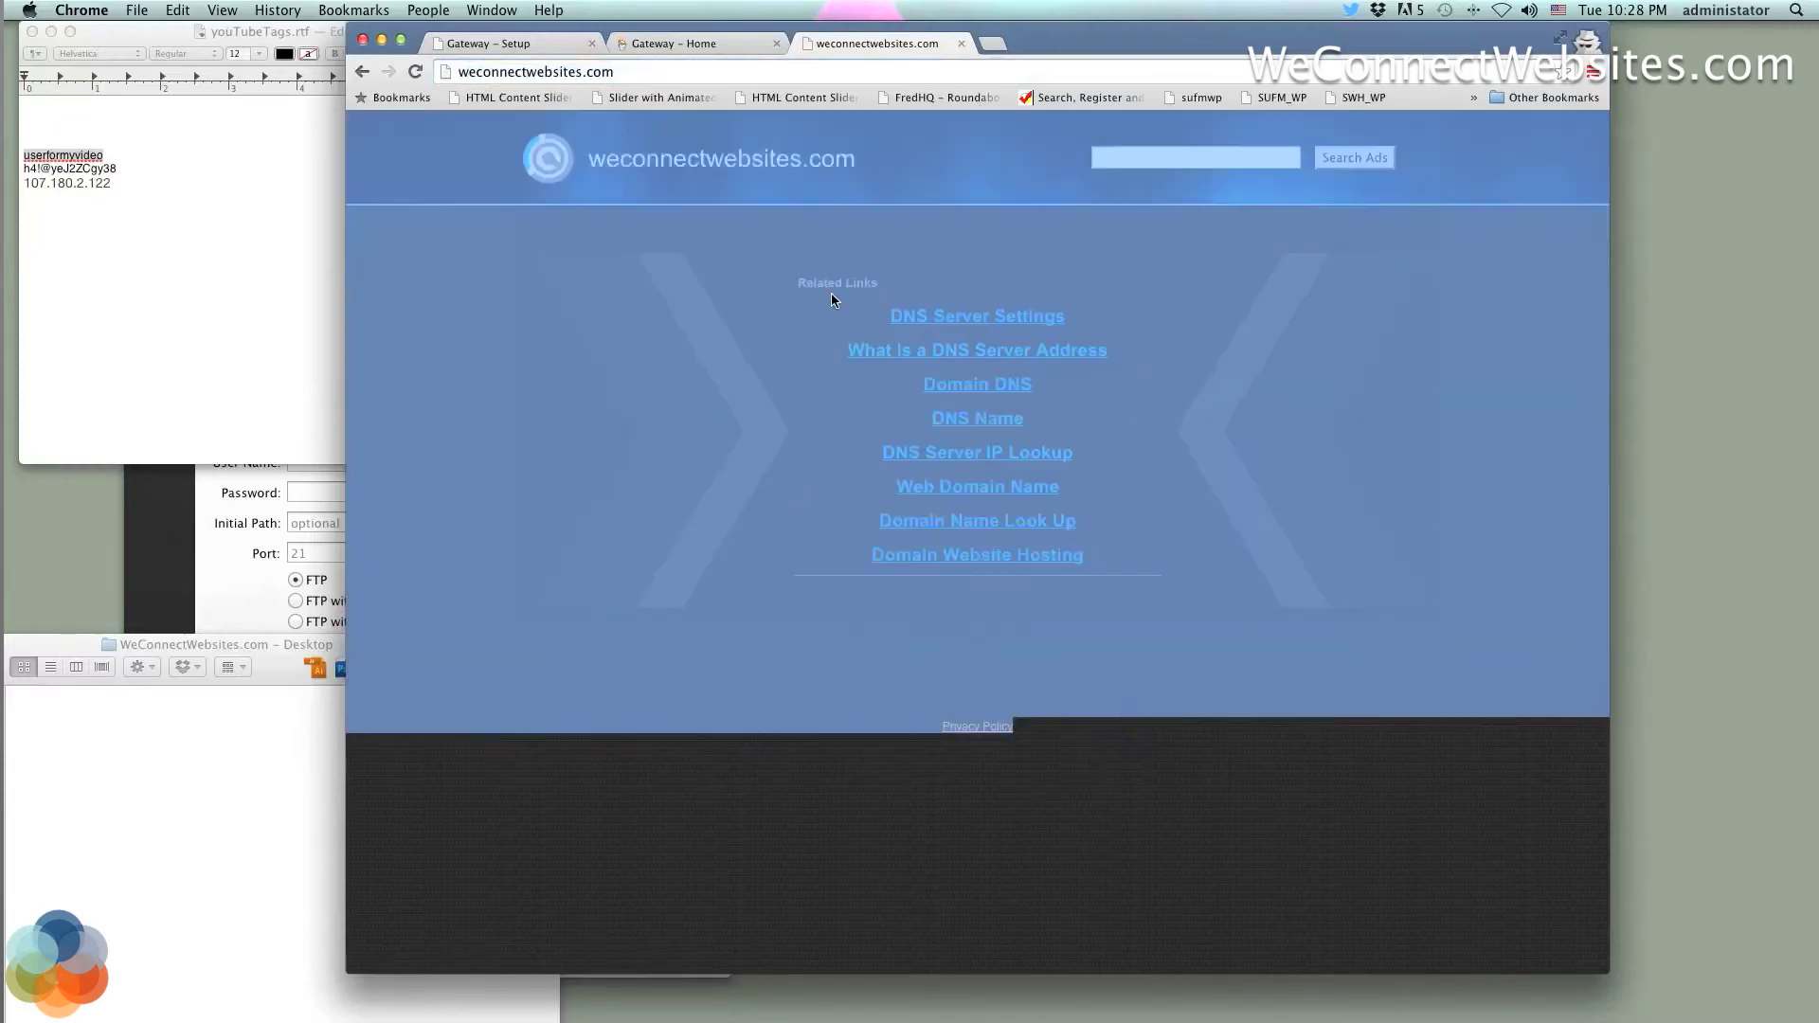
click(1118, 758)
drag(1108, 755, 969, 384)
click(962, 43)
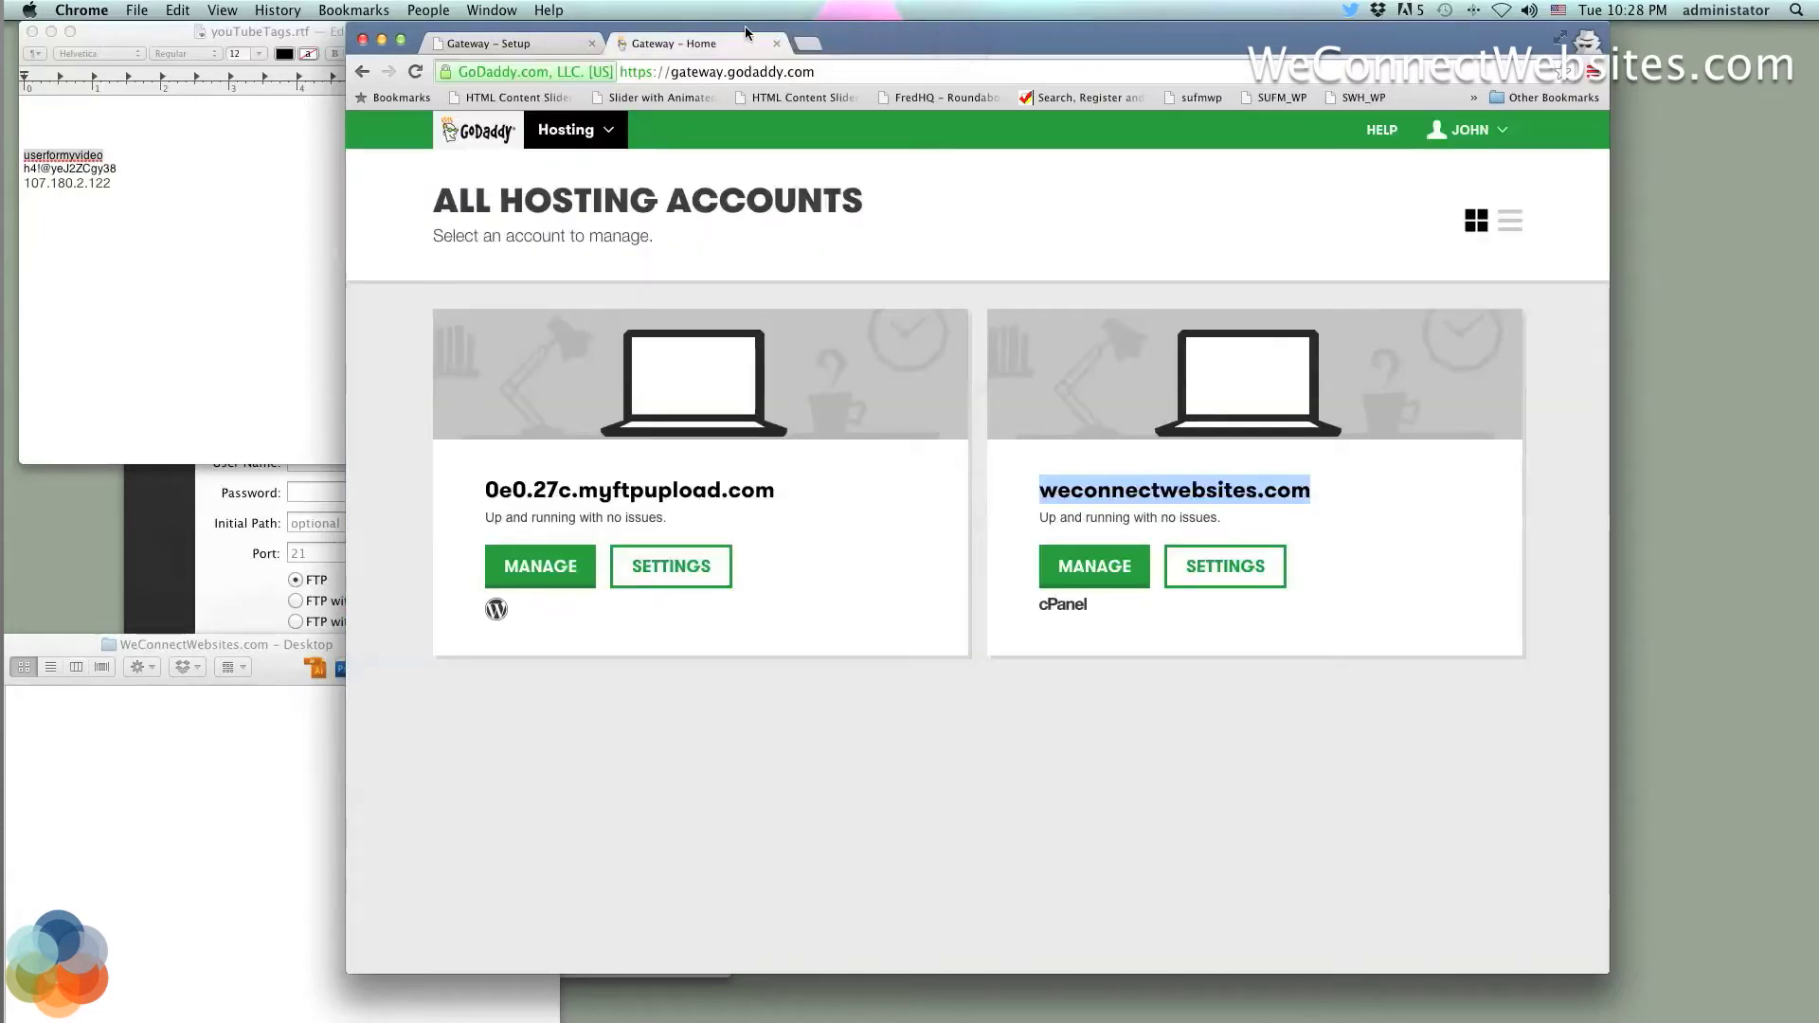
Click MANAGE on the weconnectwebsites.com hosting account card
click(993, 409)
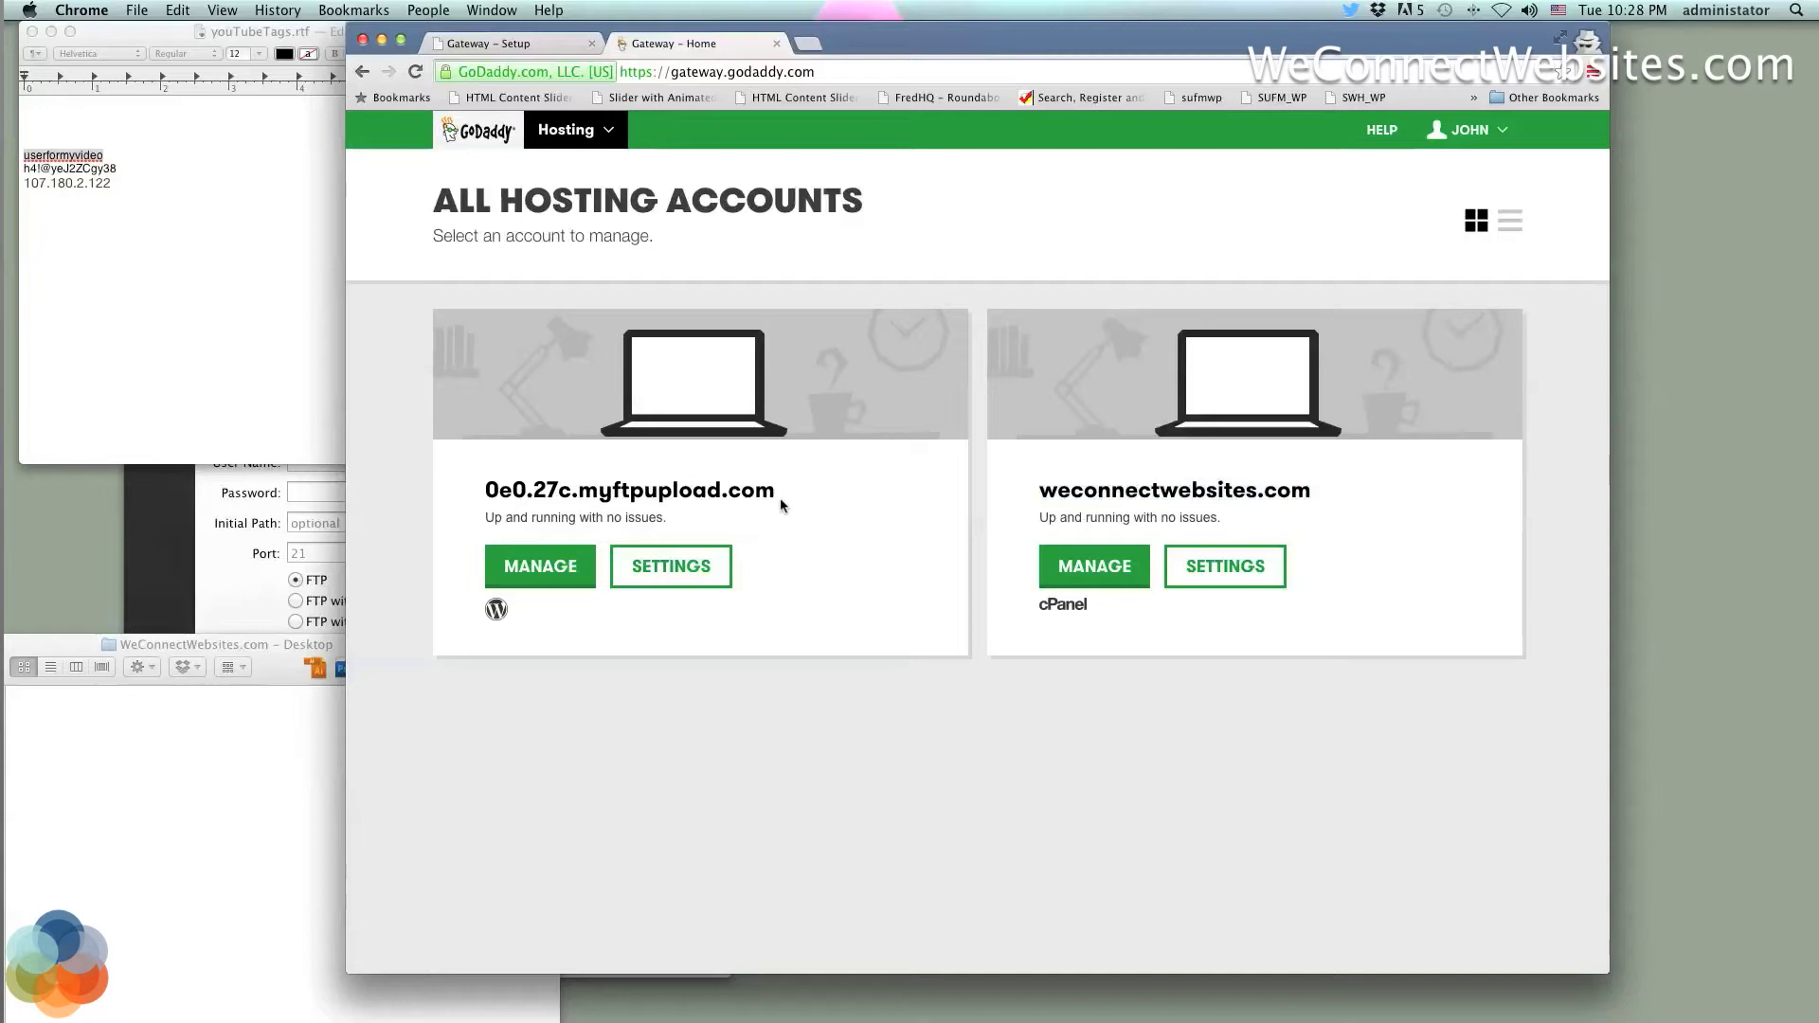
drag(799, 496, 489, 474)
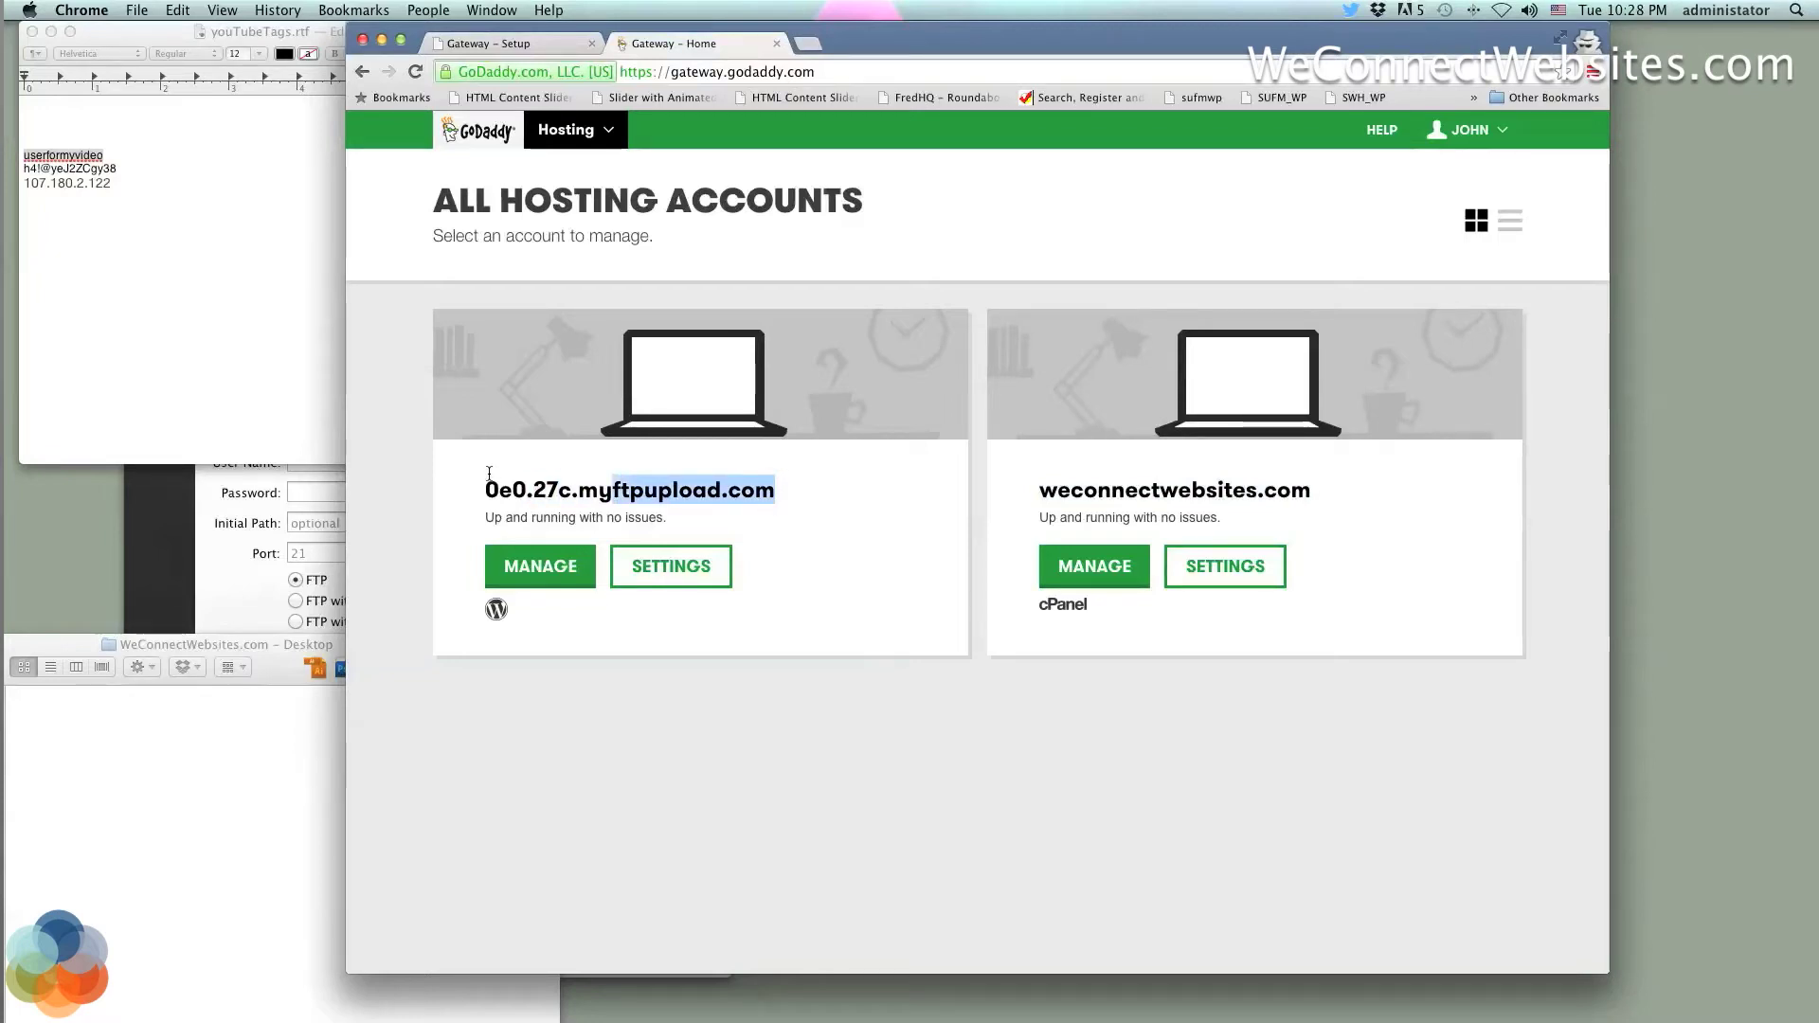
drag(820, 489, 475, 454)
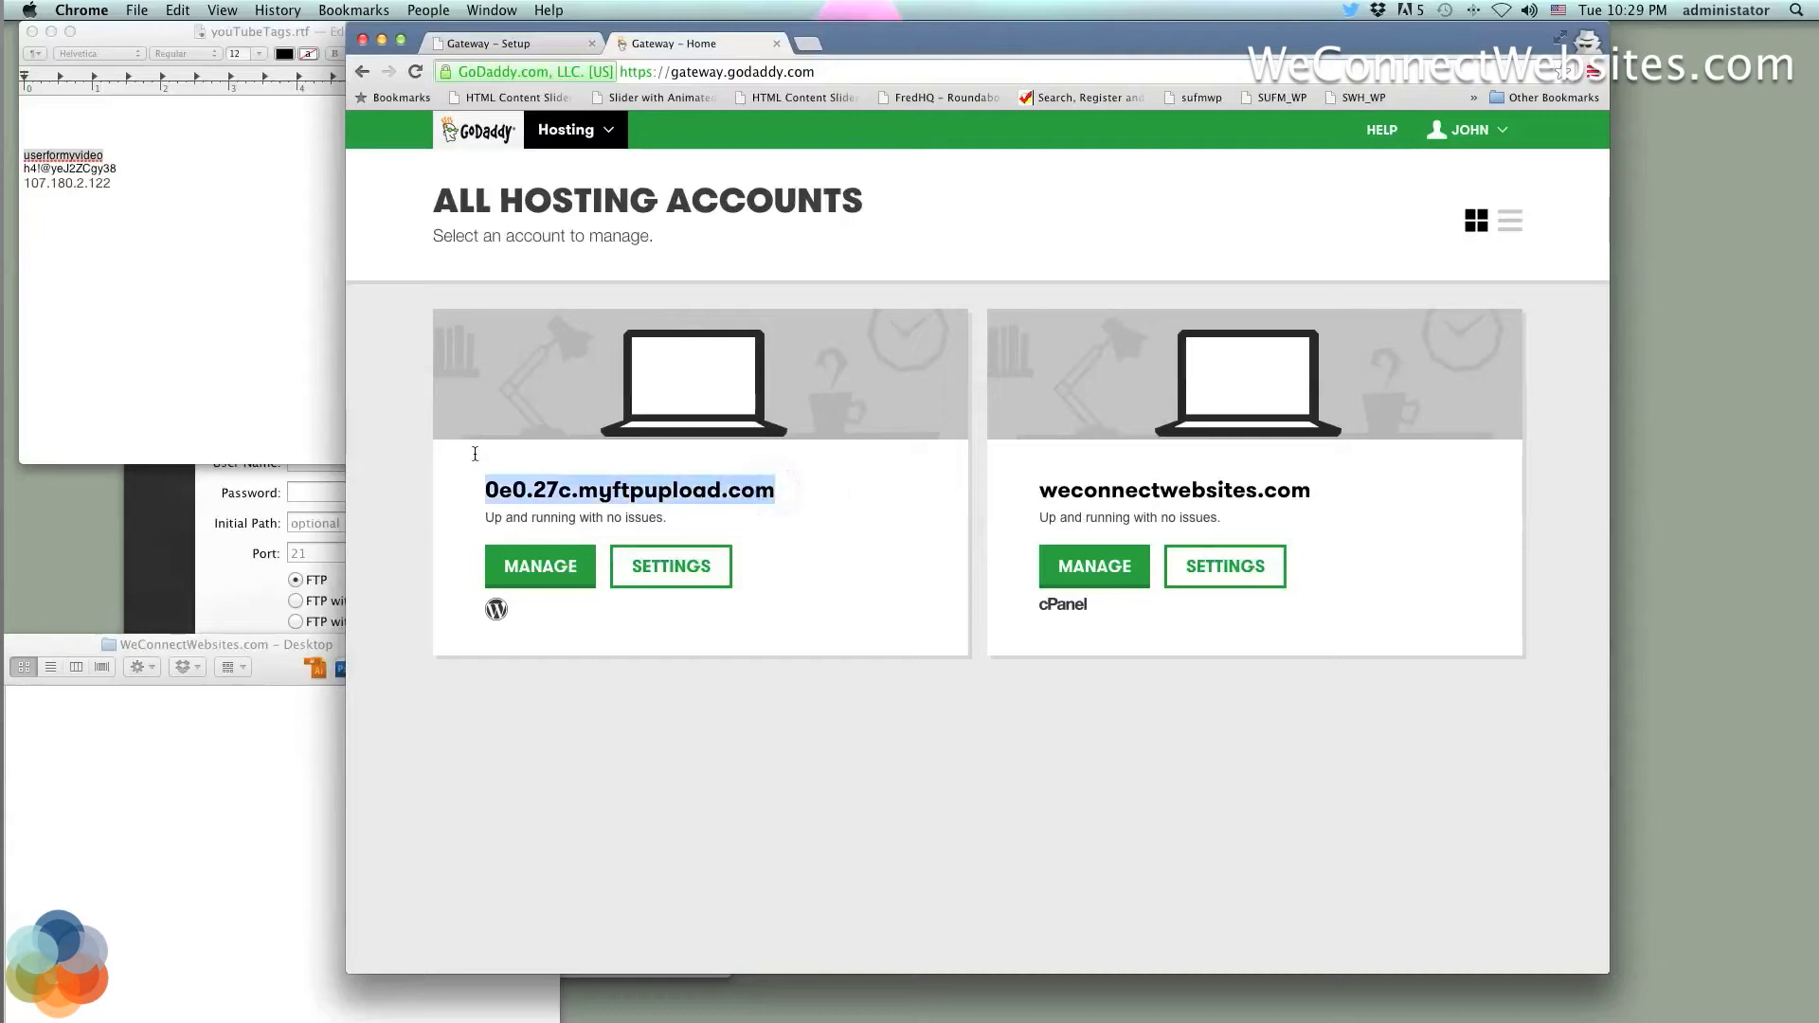
click(472, 455)
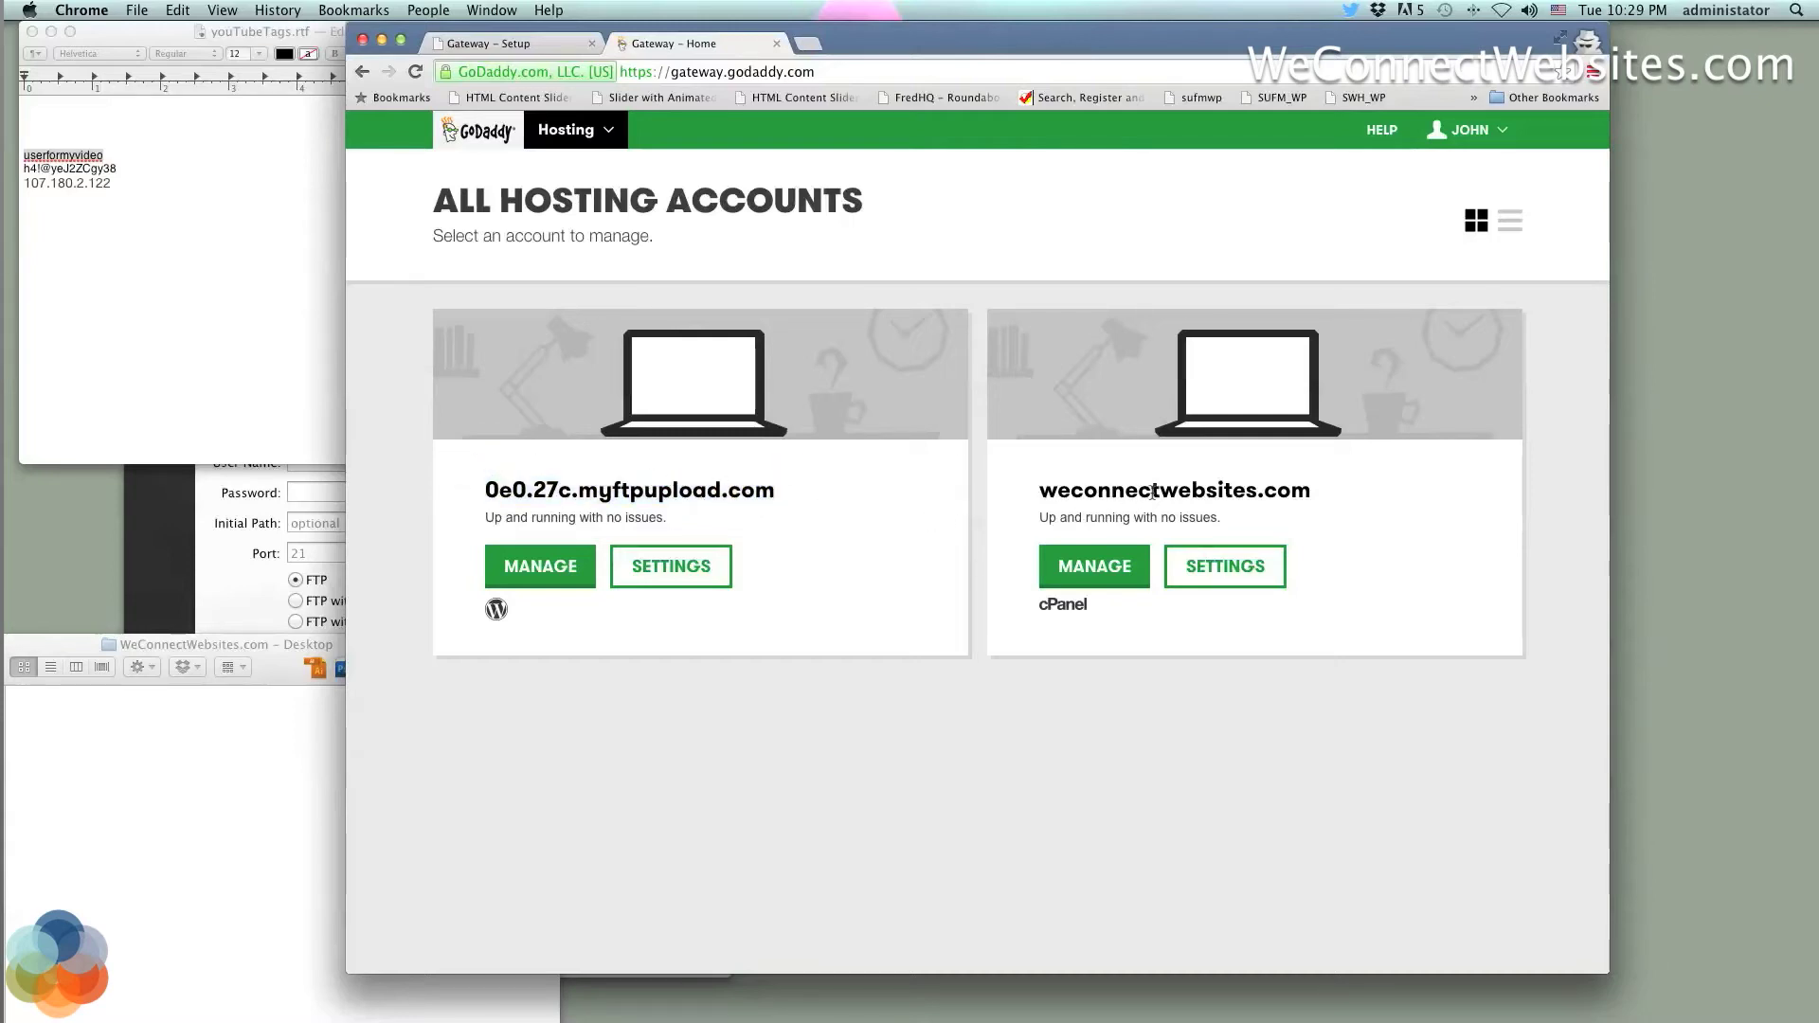
drag(1327, 495, 1021, 494)
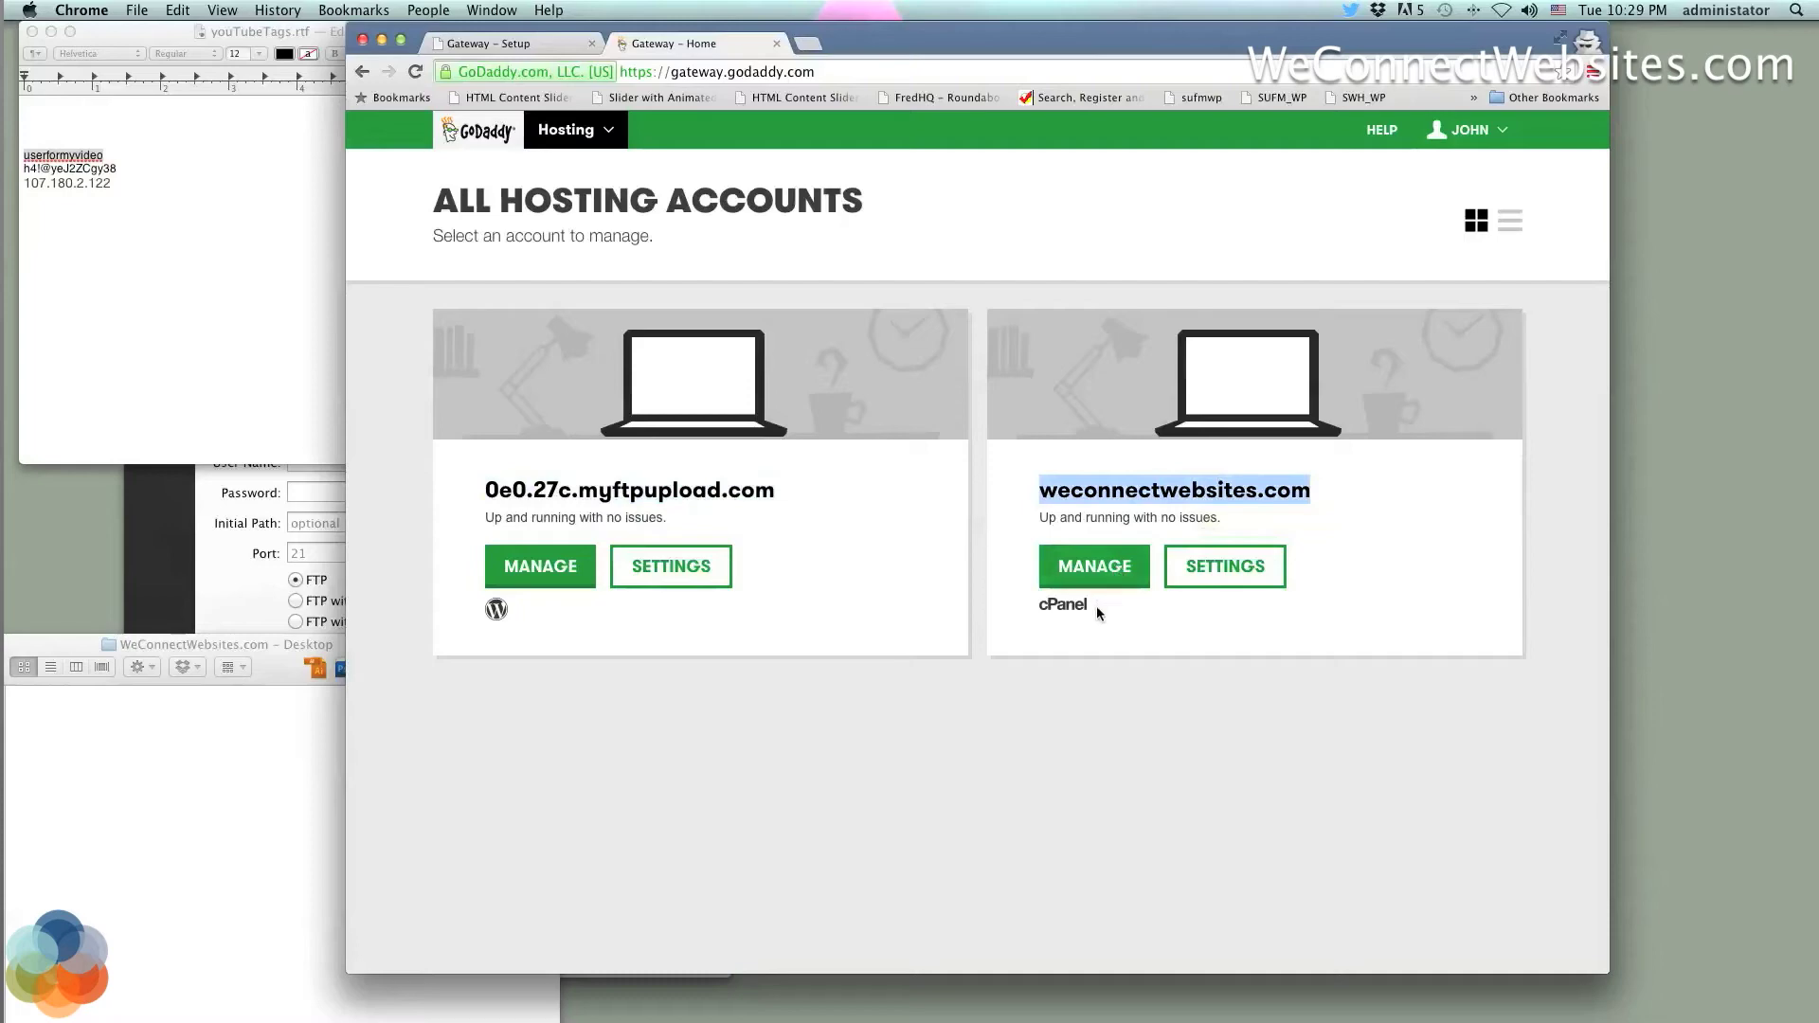
click(1106, 568)
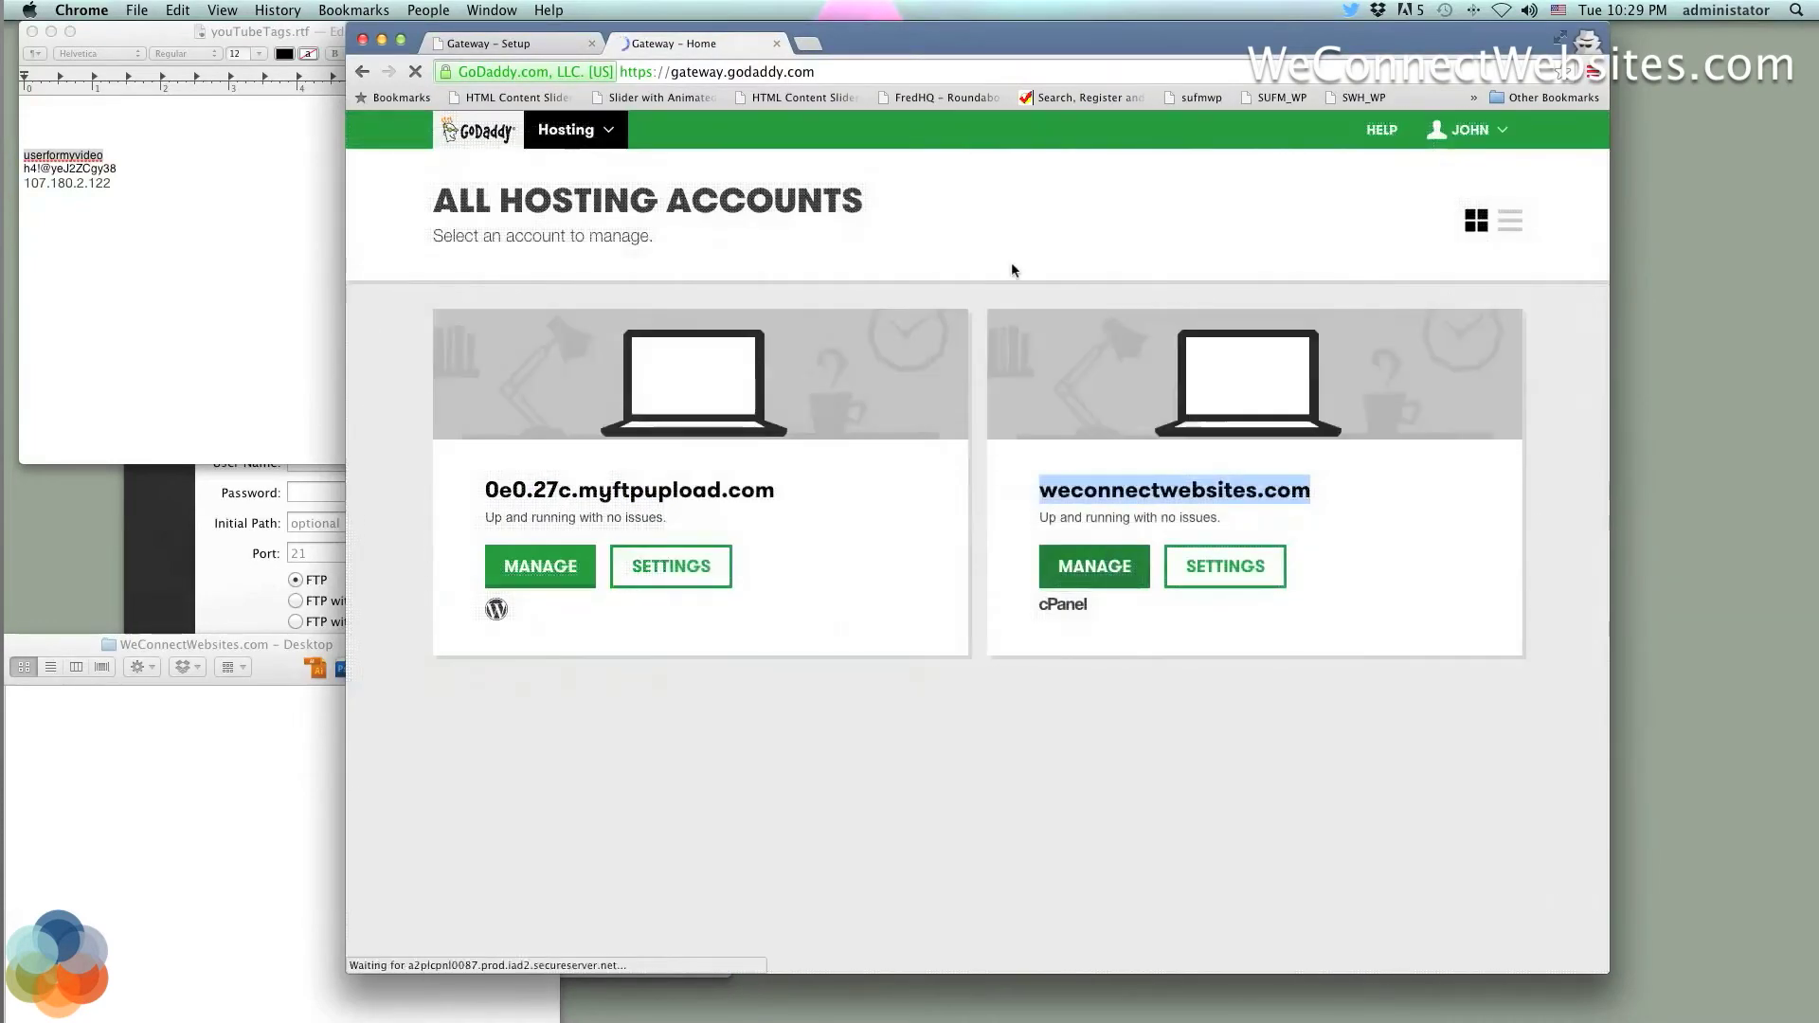
Copy the IP 107.180.2.122 and the home-directory user name into Transmit's Server and User Name fields
drag(952, 47, 1102, 48)
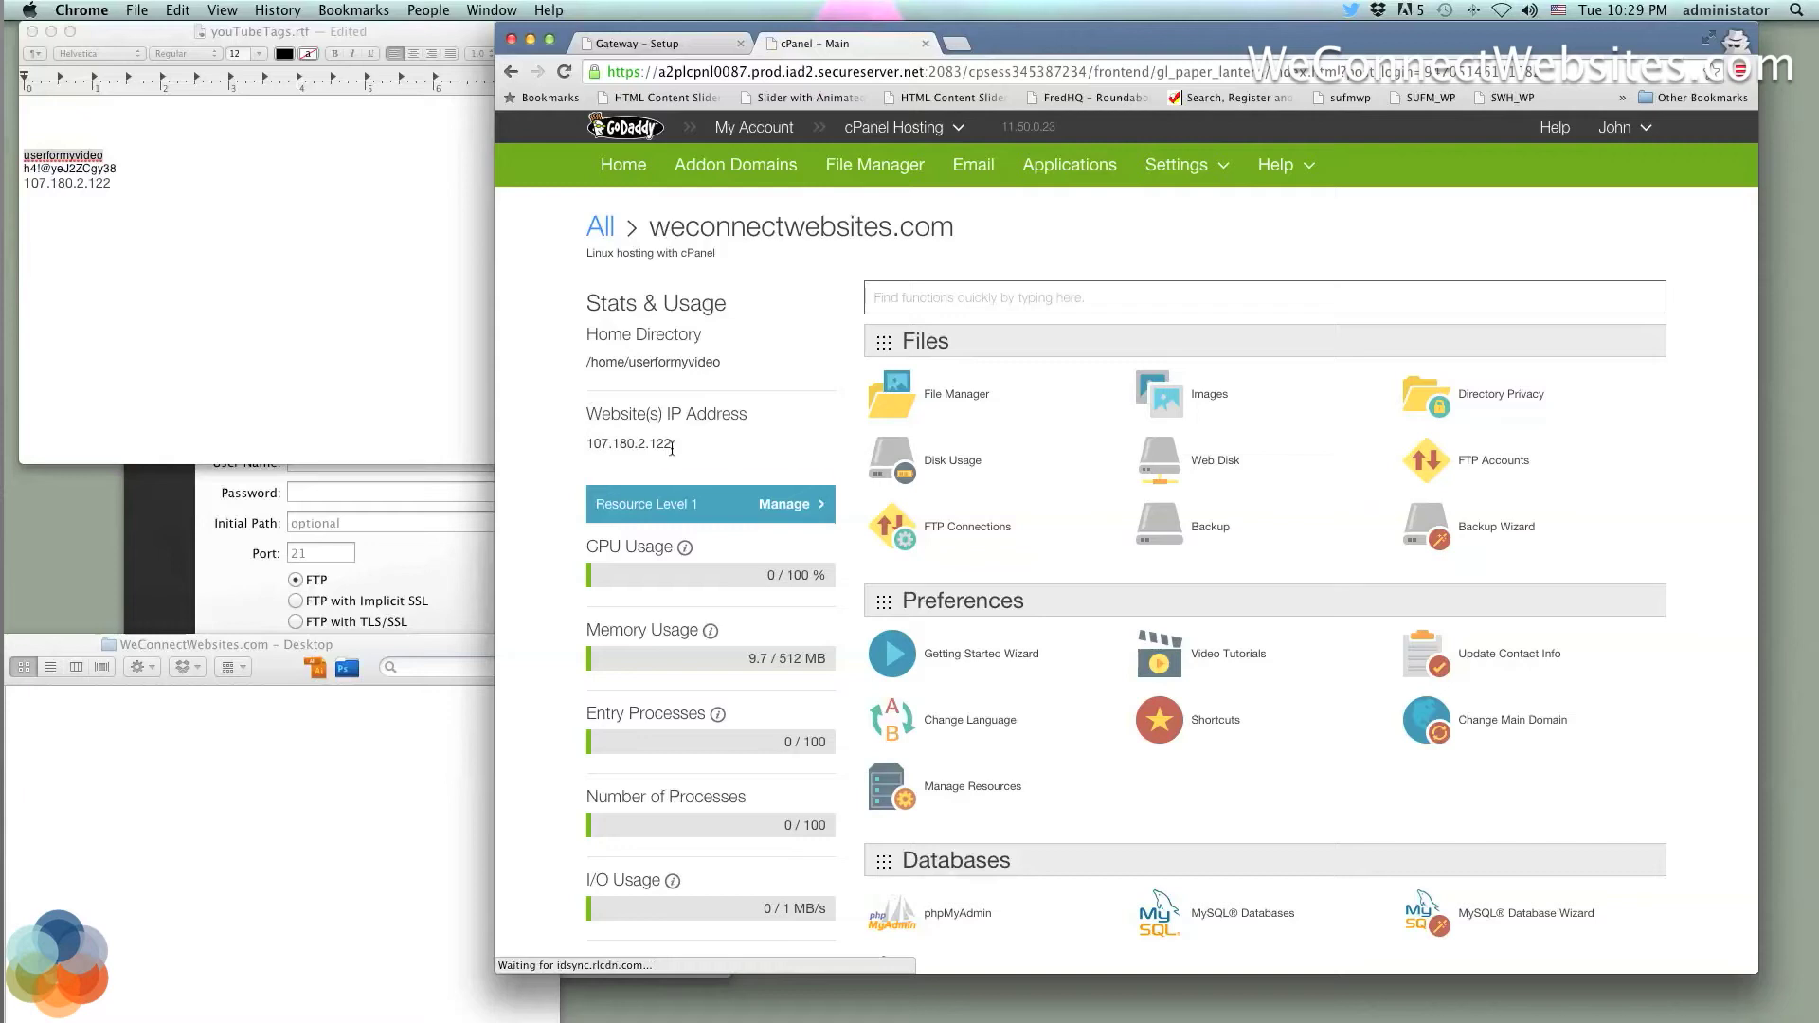
double_click(592, 444)
key(super+c)
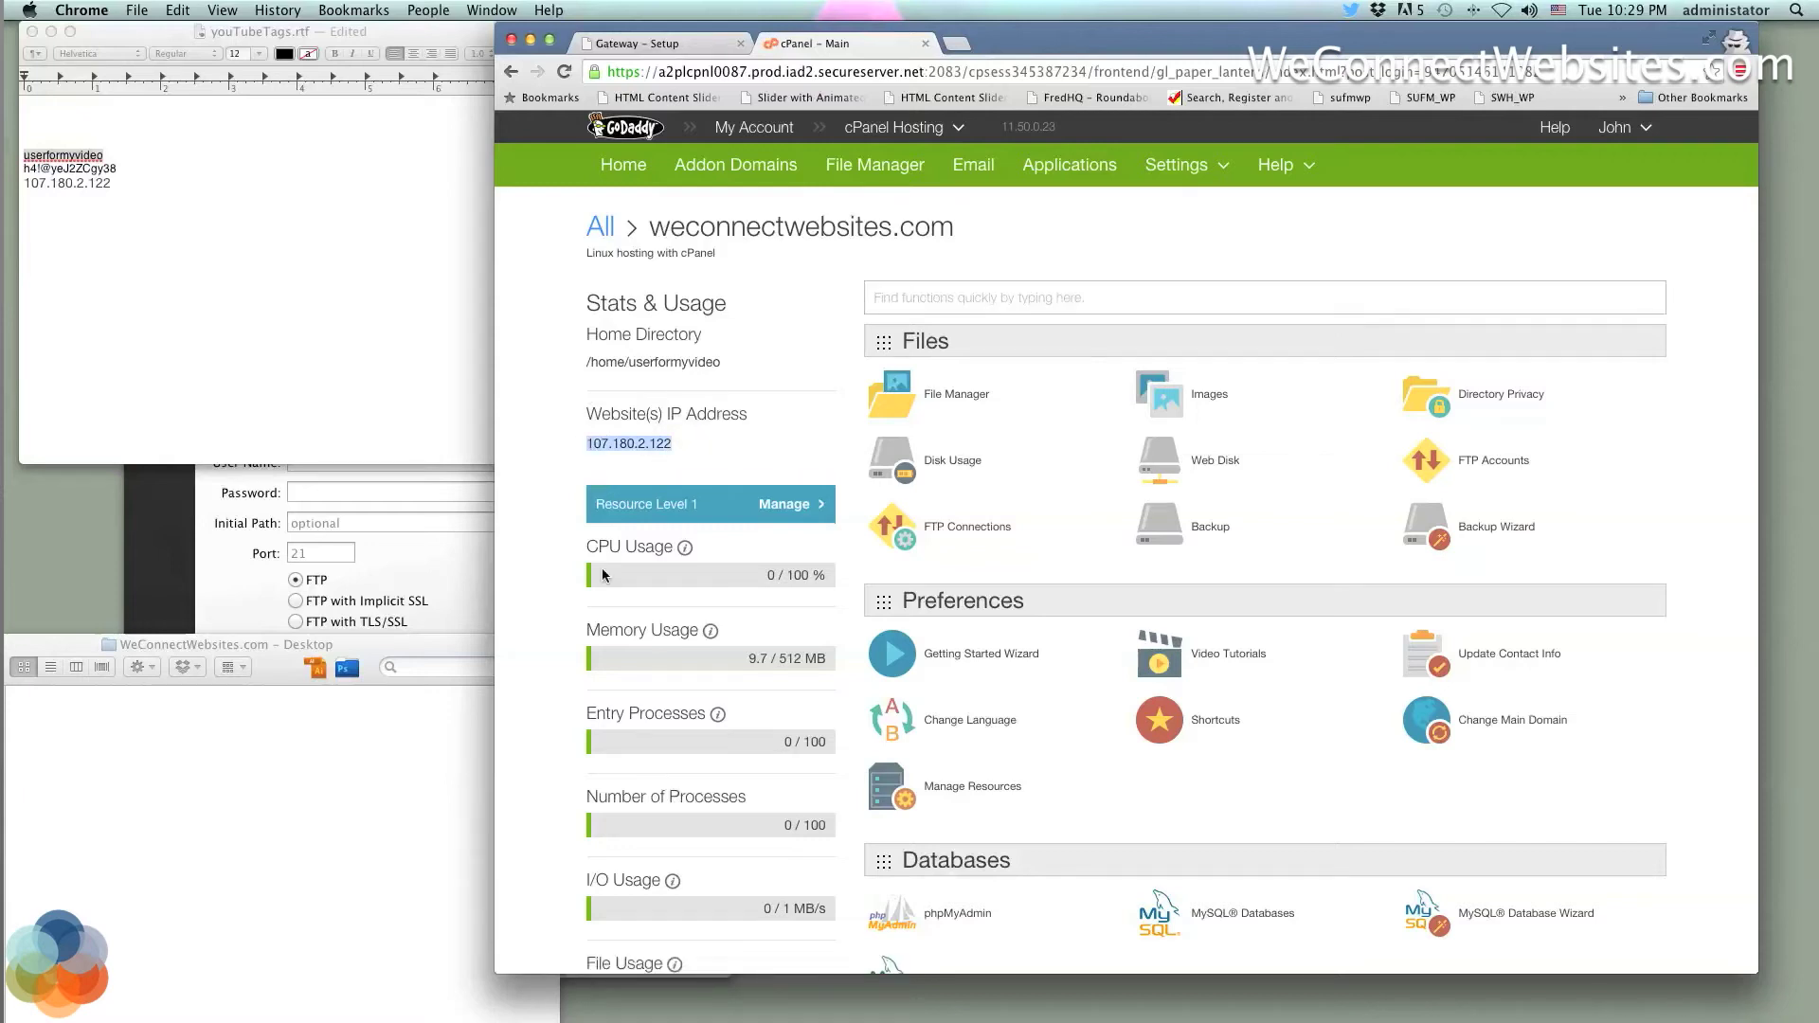
click(180, 519)
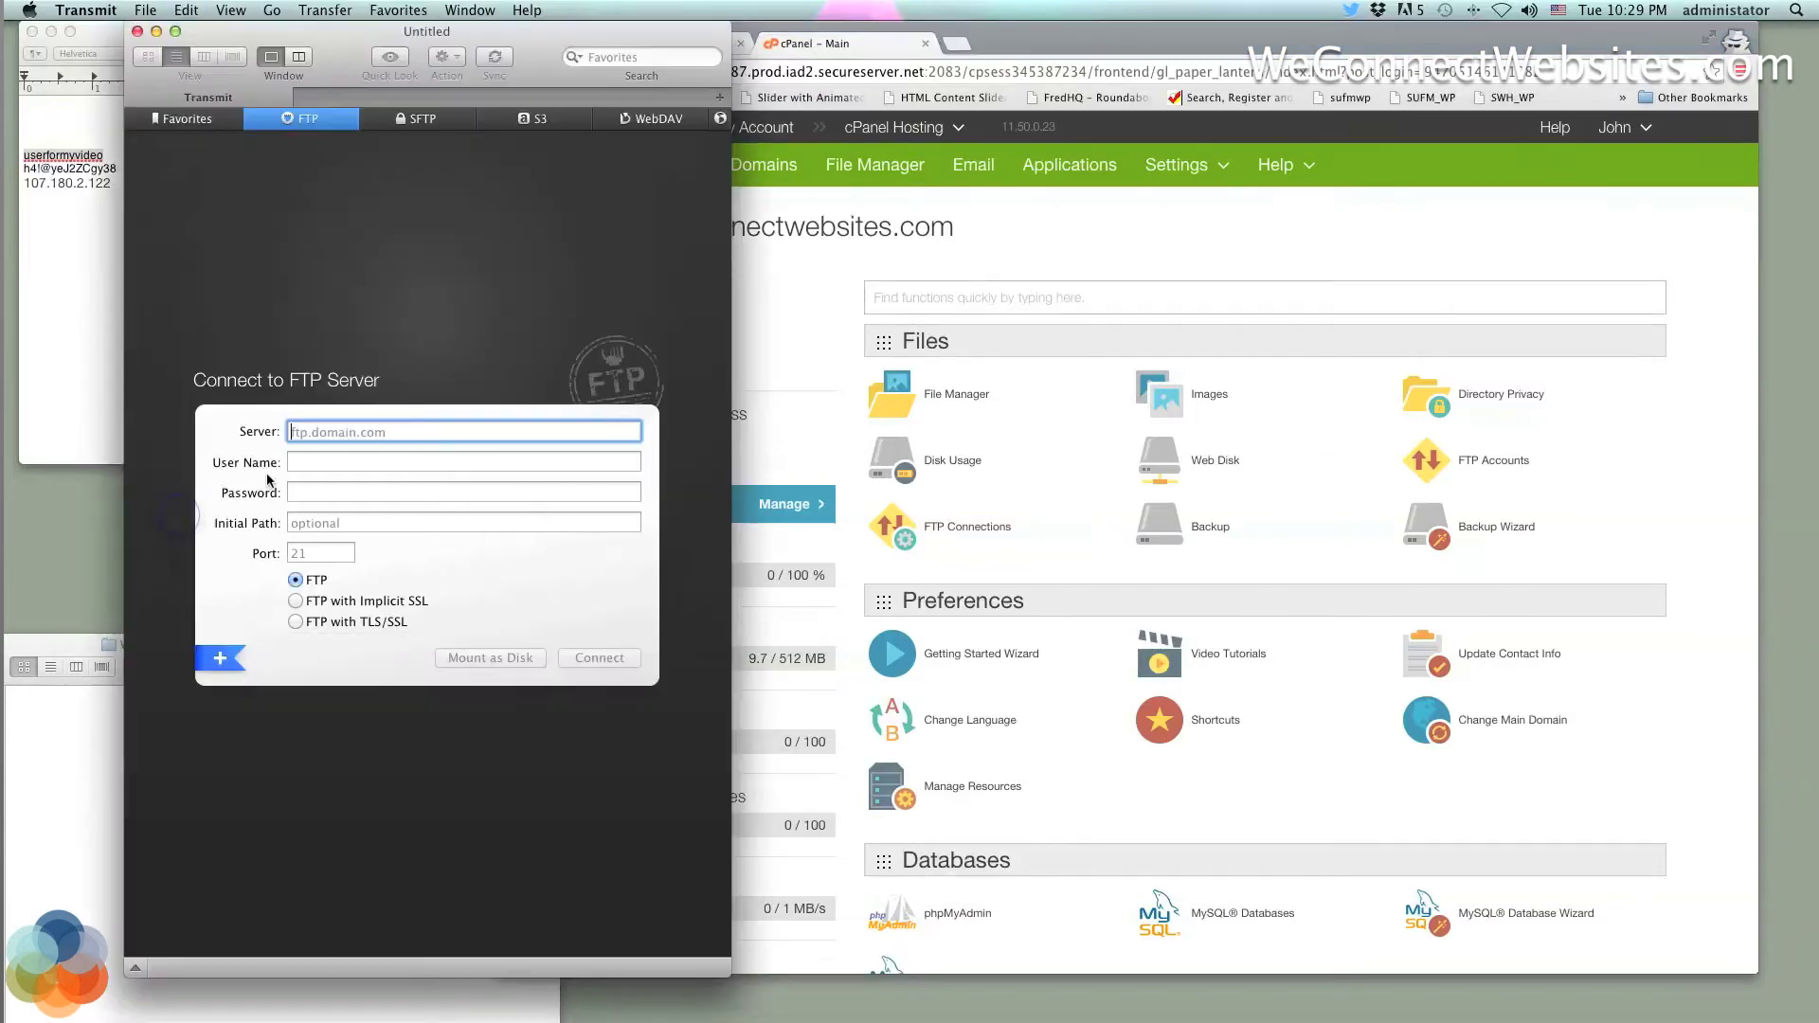
key(super+v)
click(818, 343)
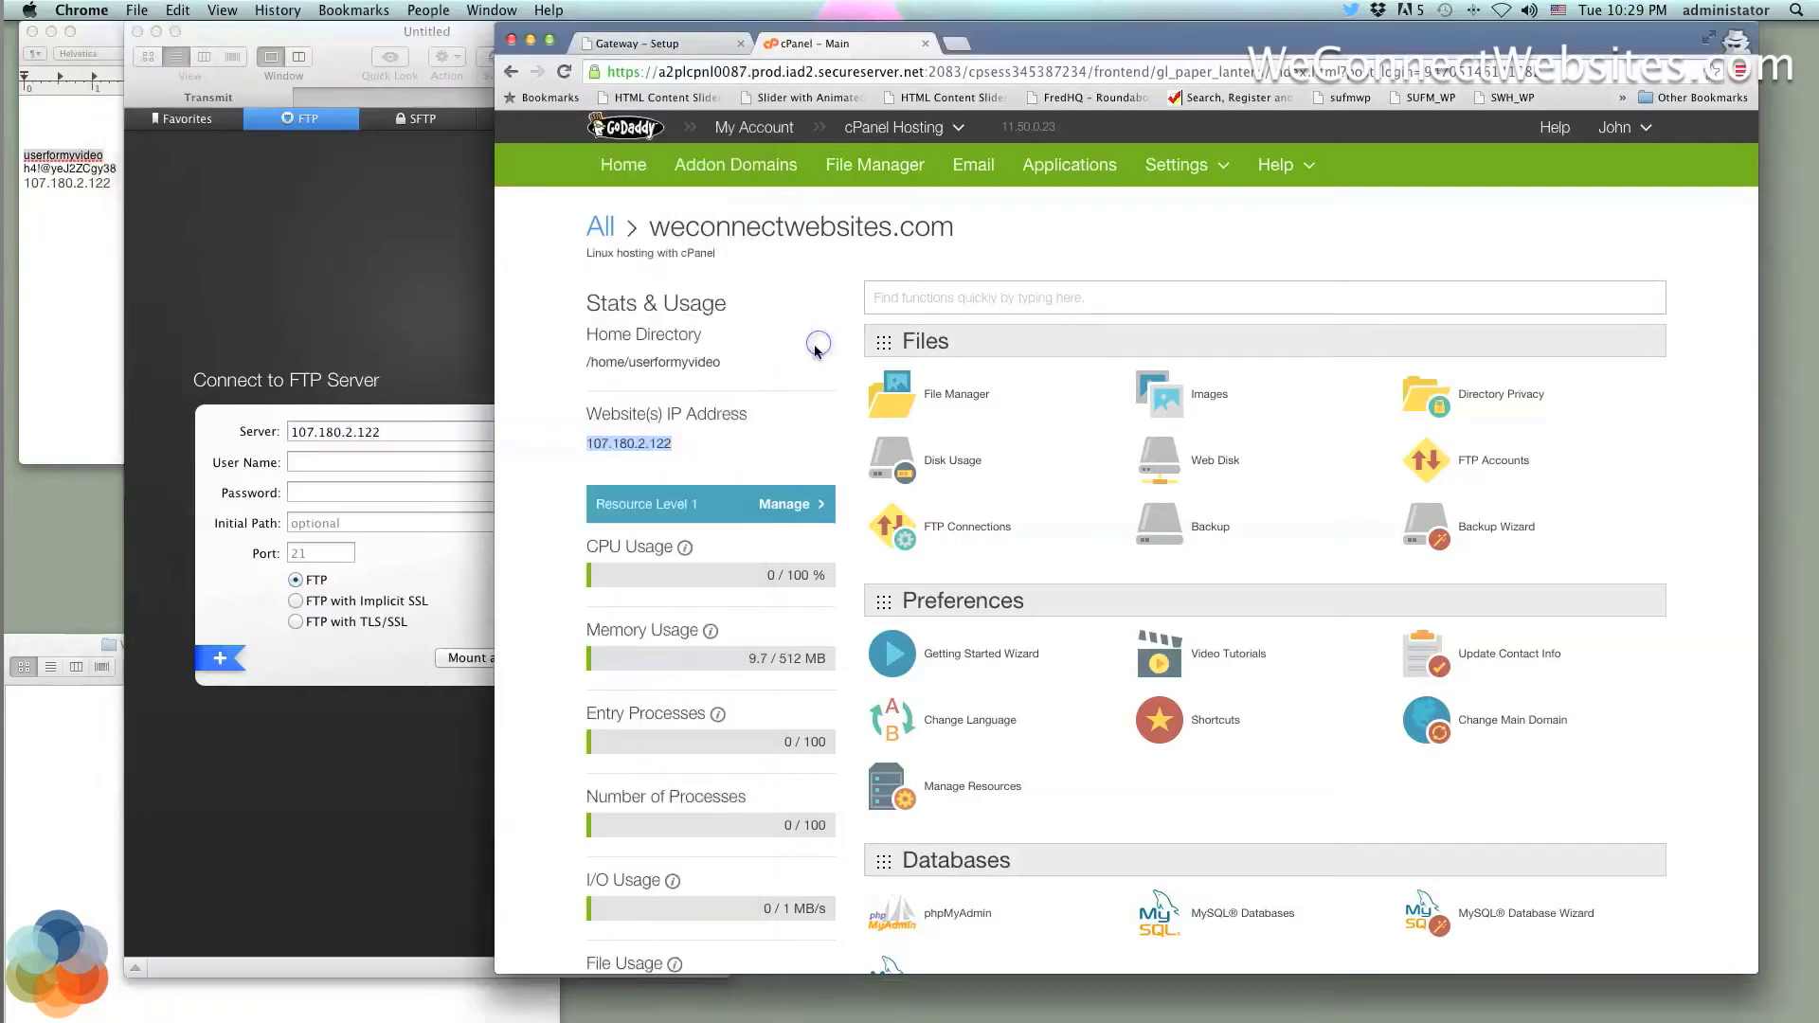
double_click(686, 361)
key(super+c)
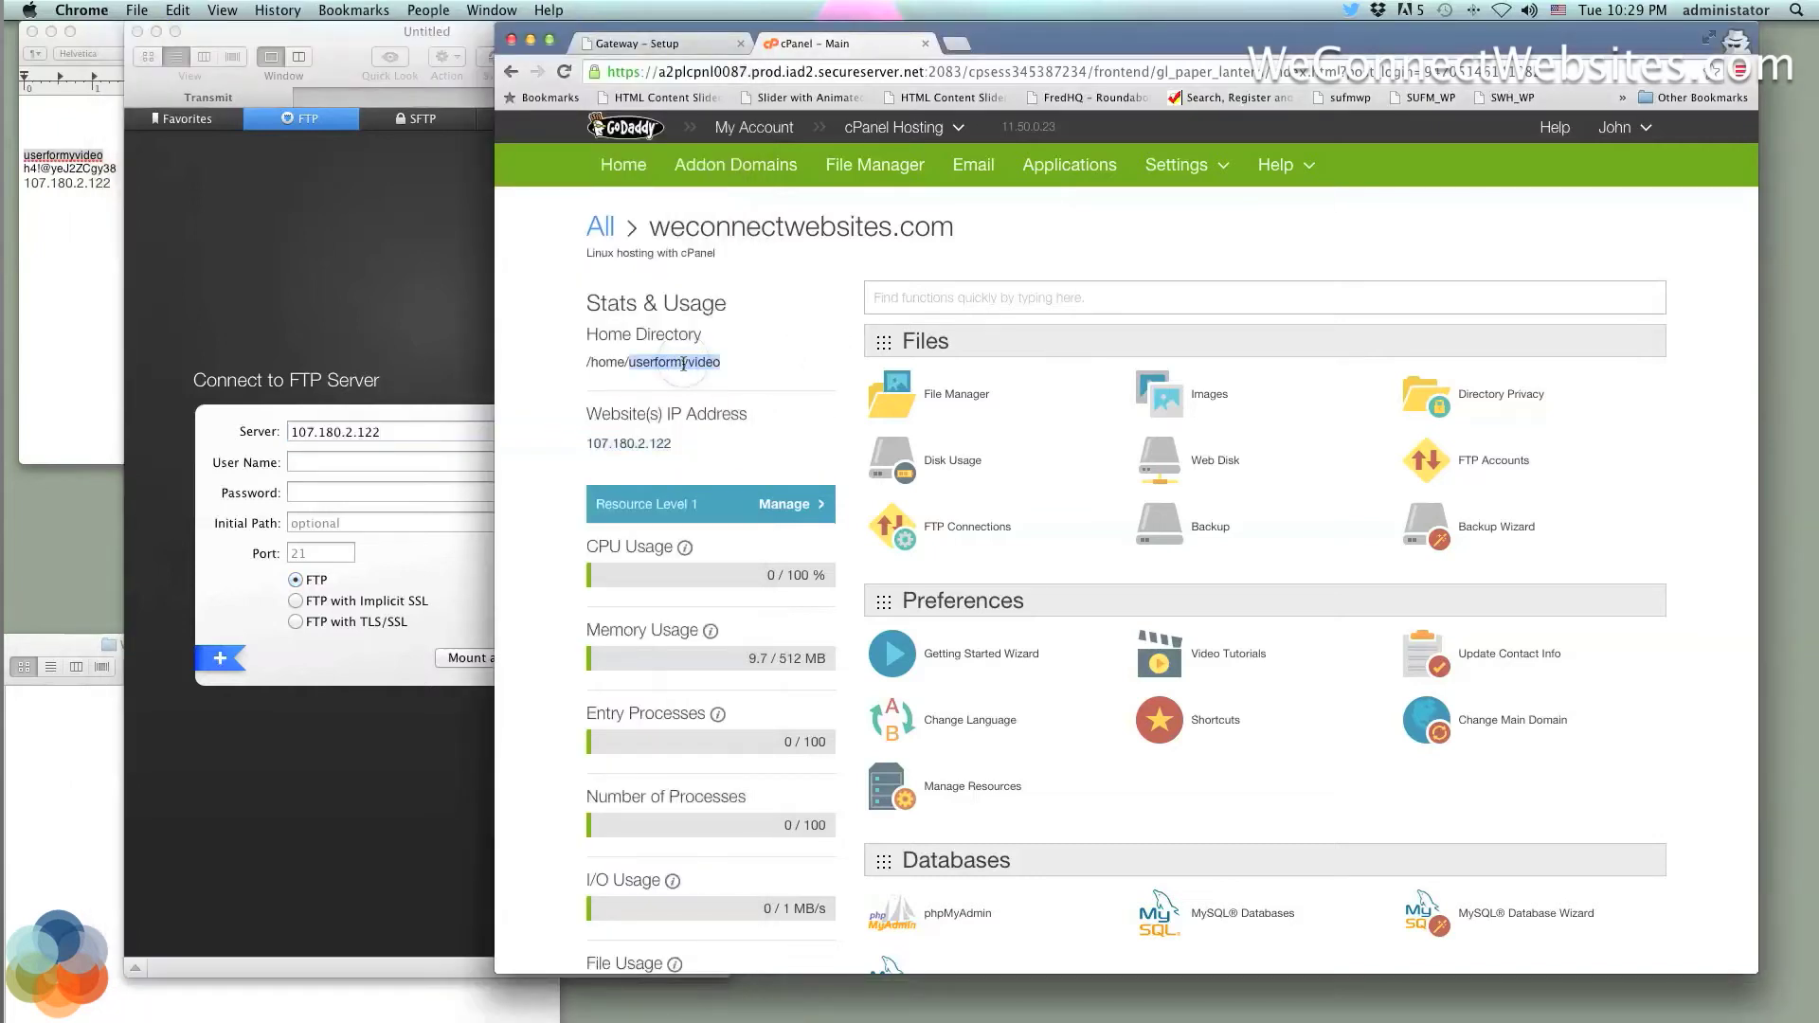
click(302, 468)
key(super+v)
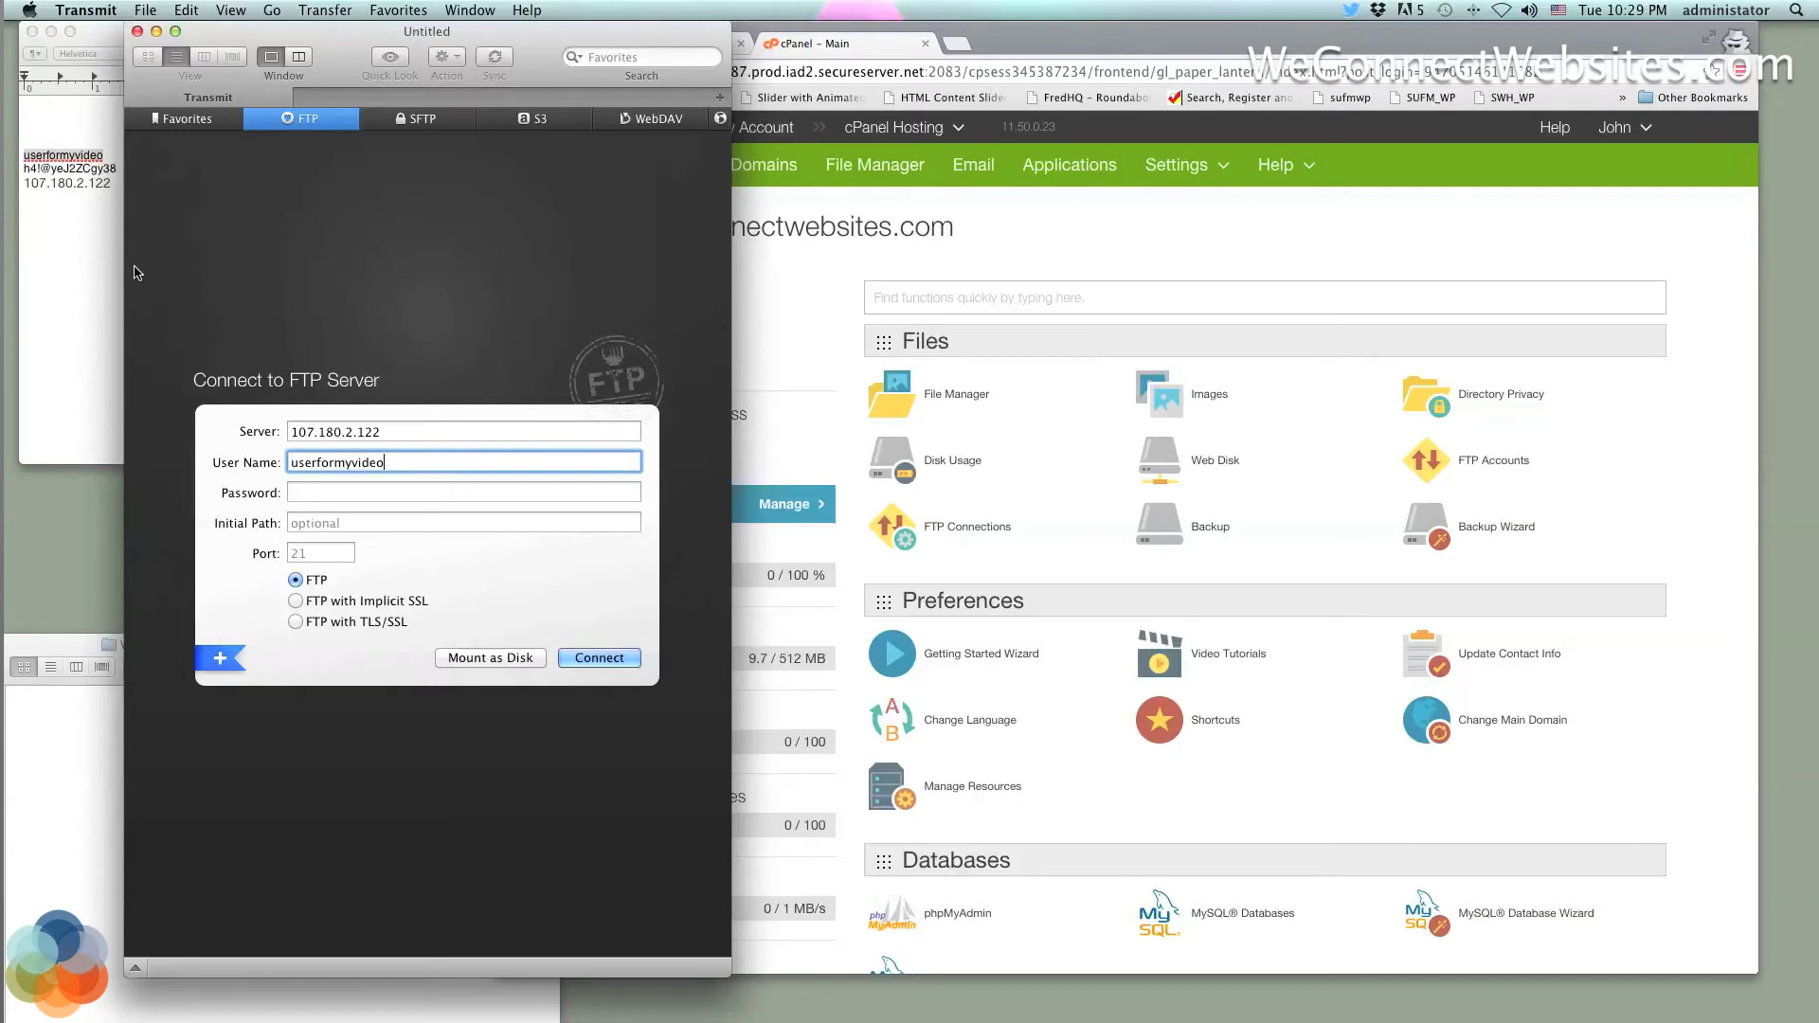
Copy the saved account password from the notes into Transmit's Password field
click(61, 233)
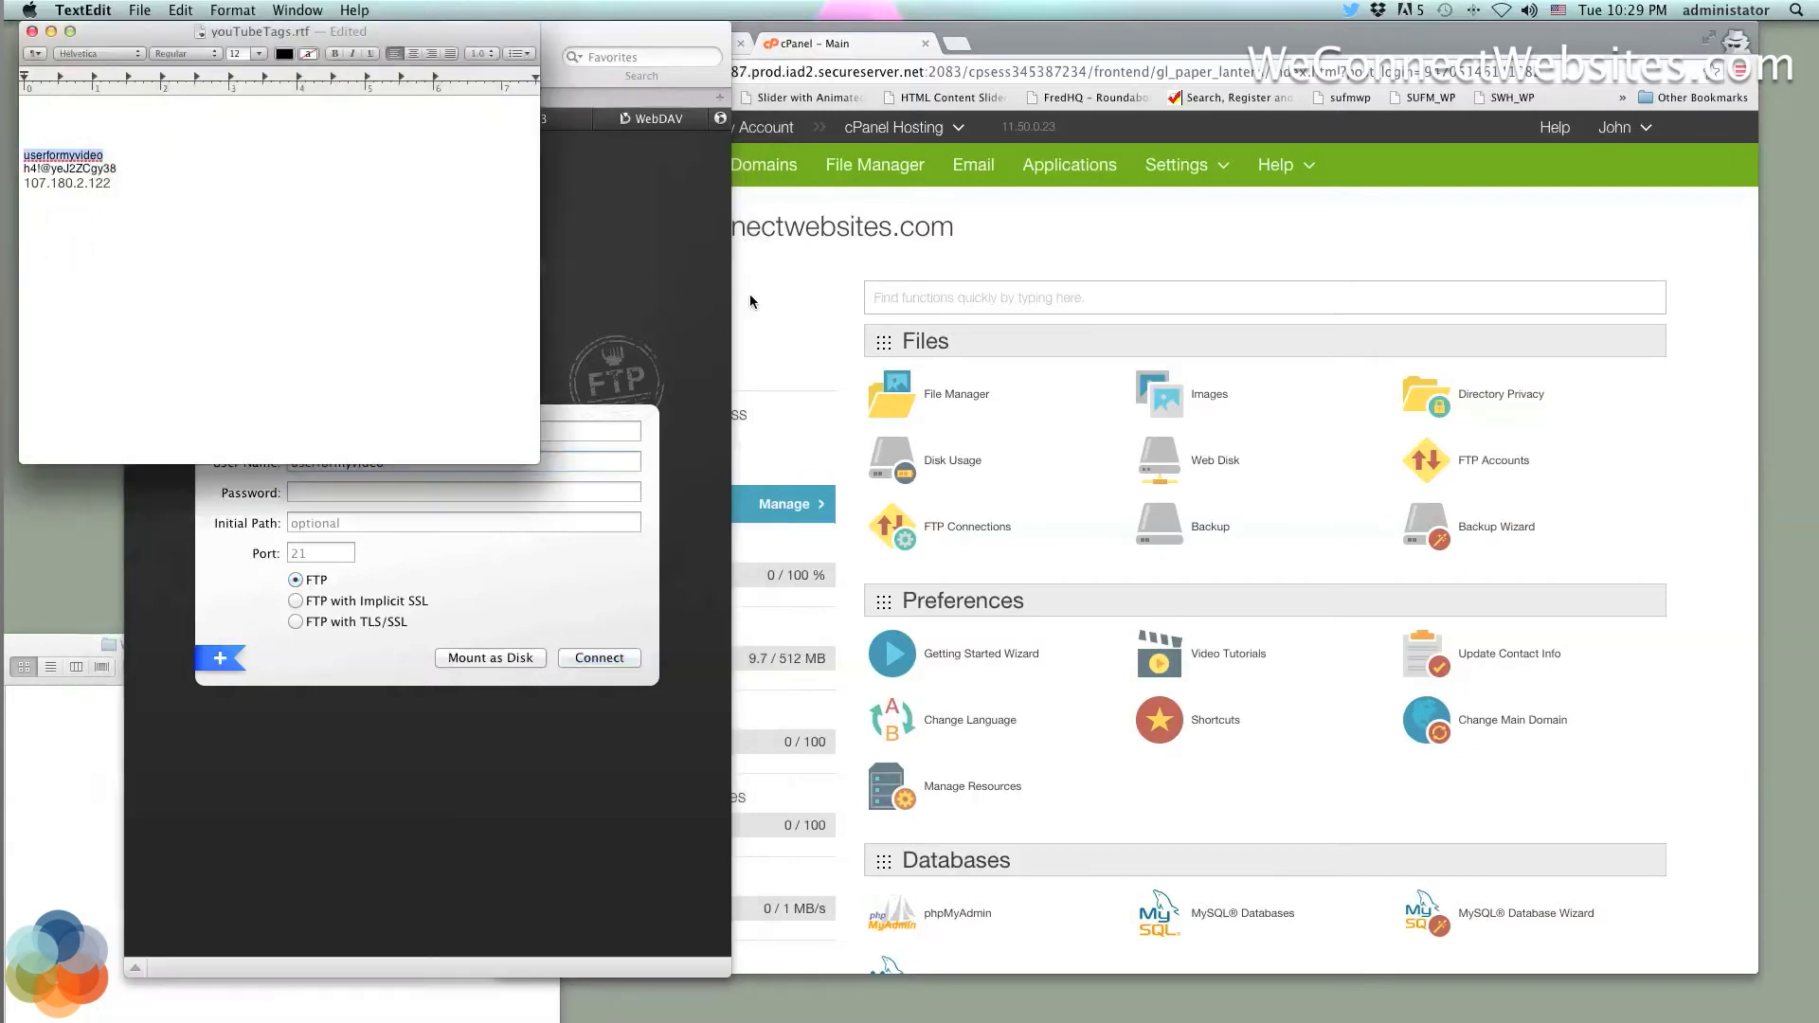
click(666, 297)
click(825, 328)
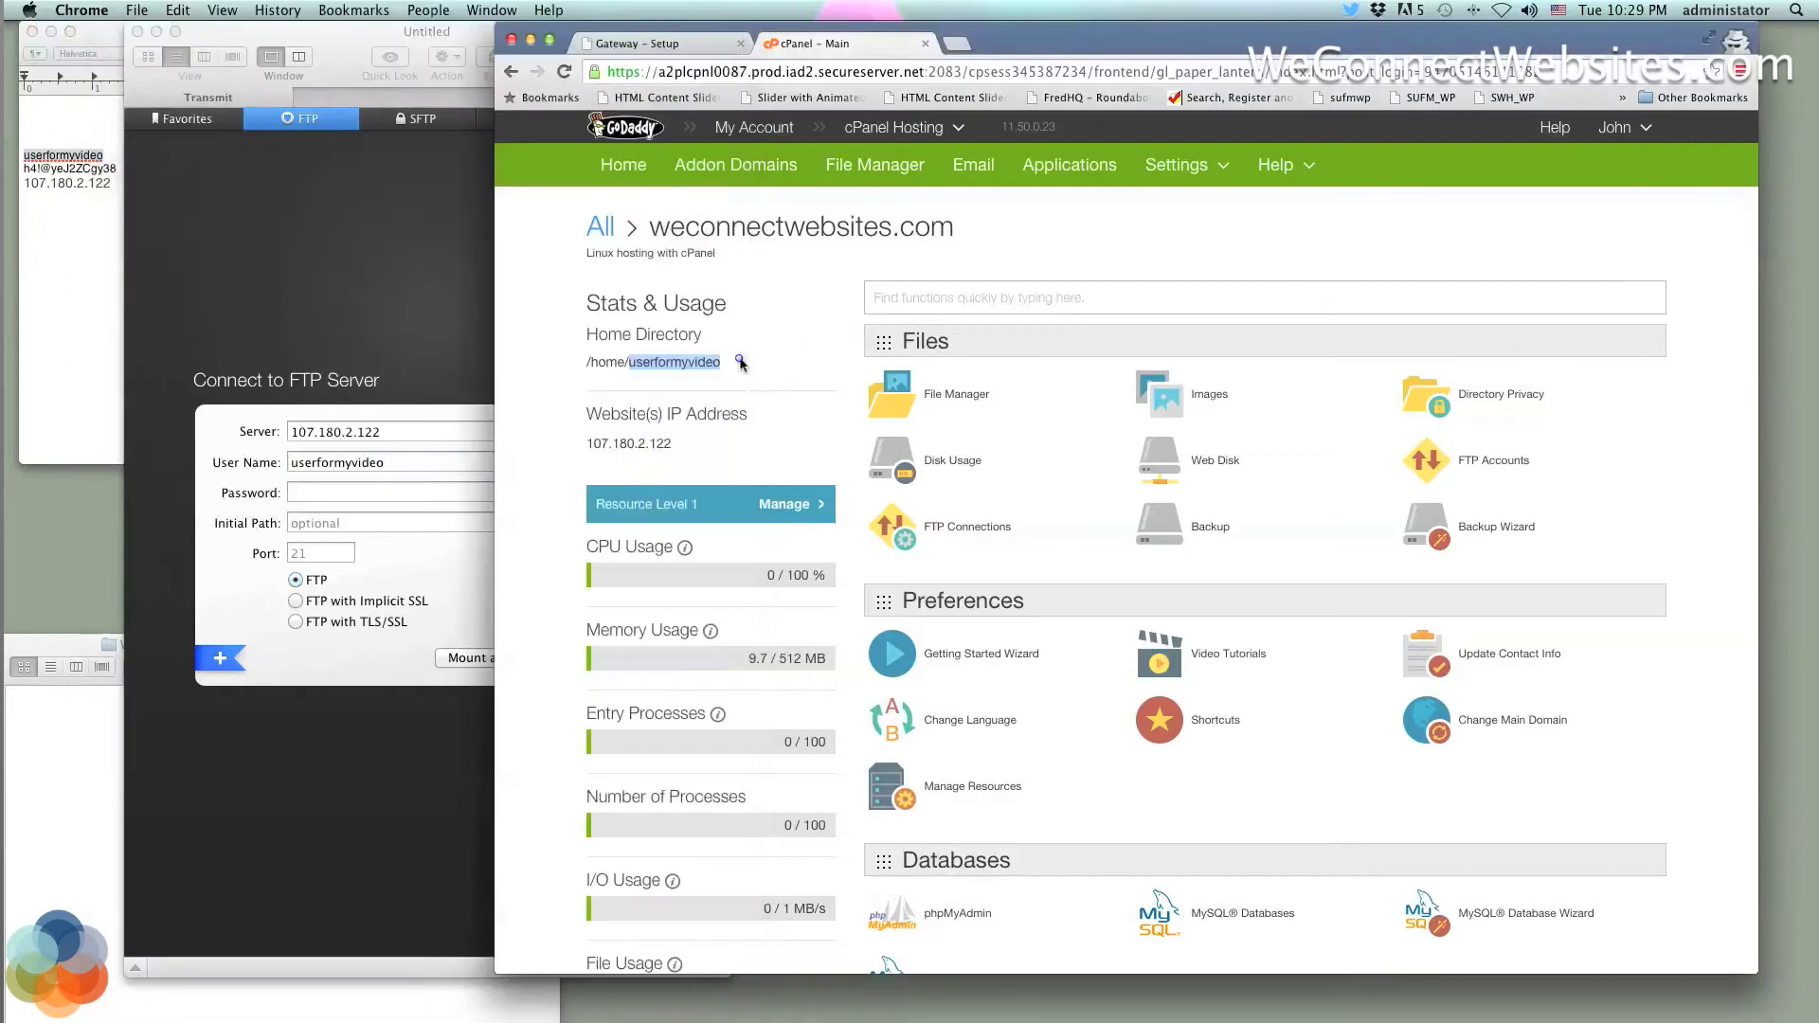
click(739, 358)
double_click(703, 359)
double_click(742, 367)
drag(676, 449, 584, 443)
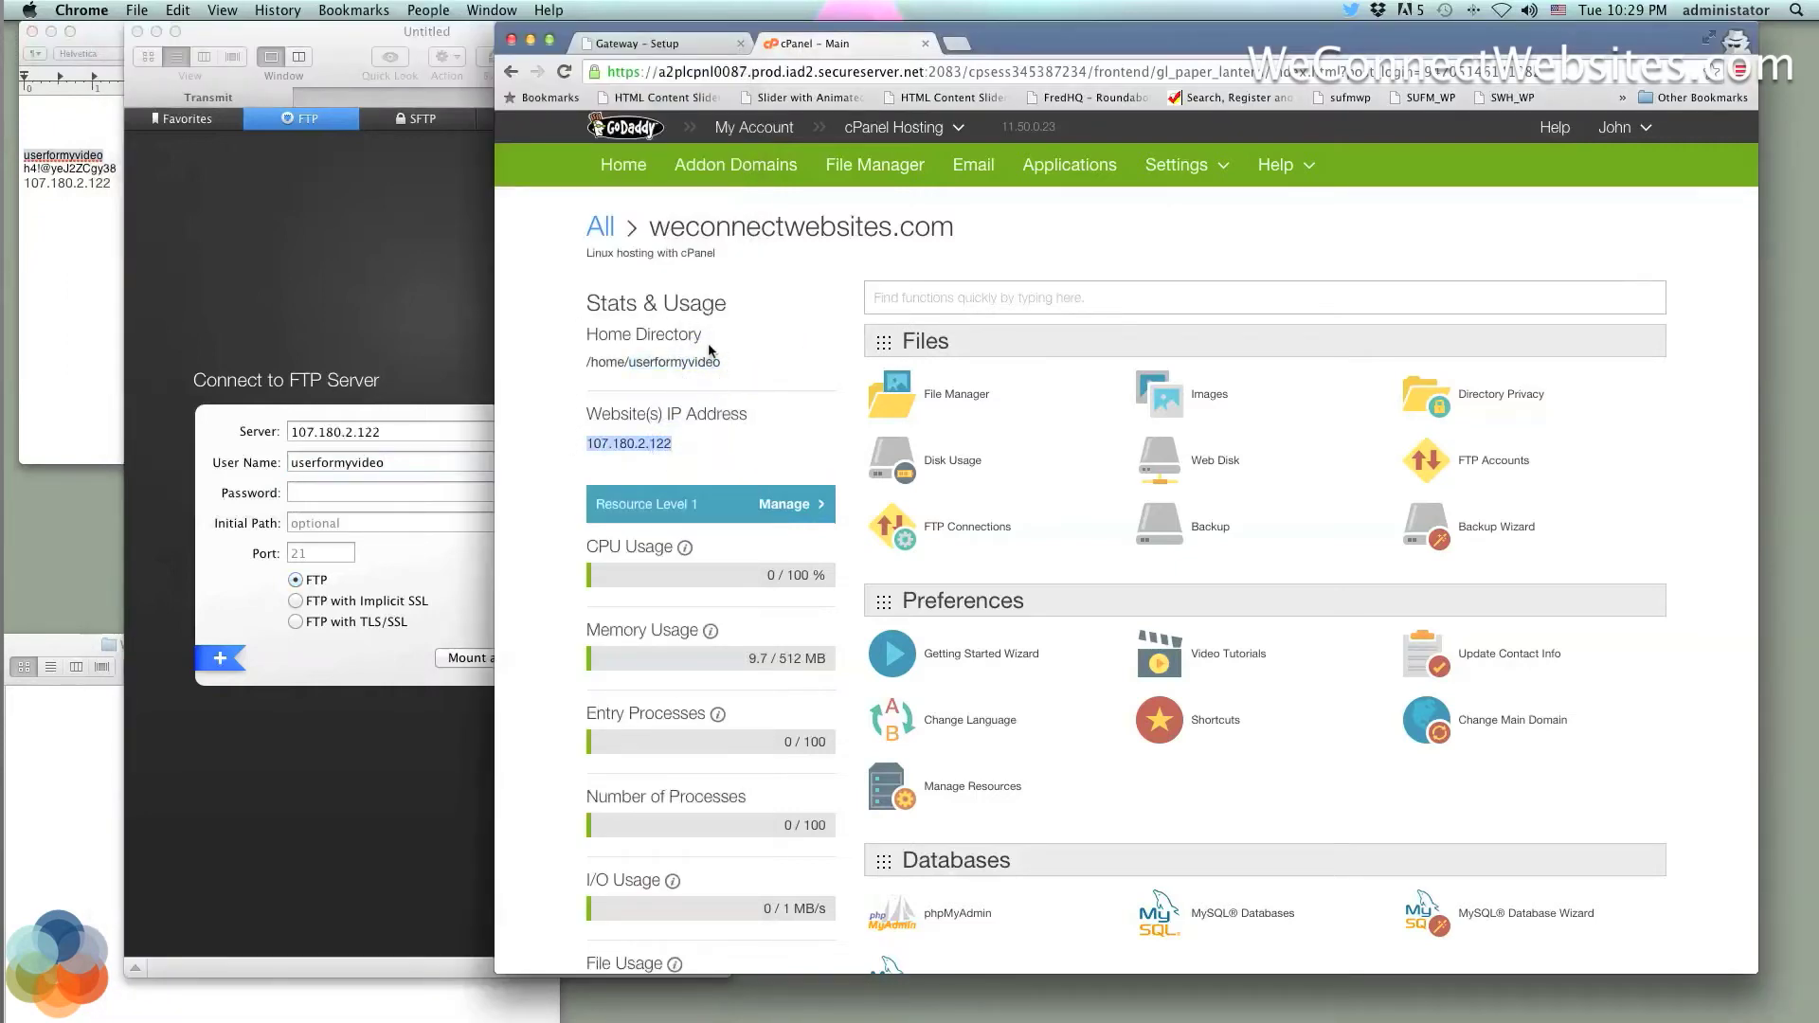
click(97, 183)
drag(117, 168, 32, 169)
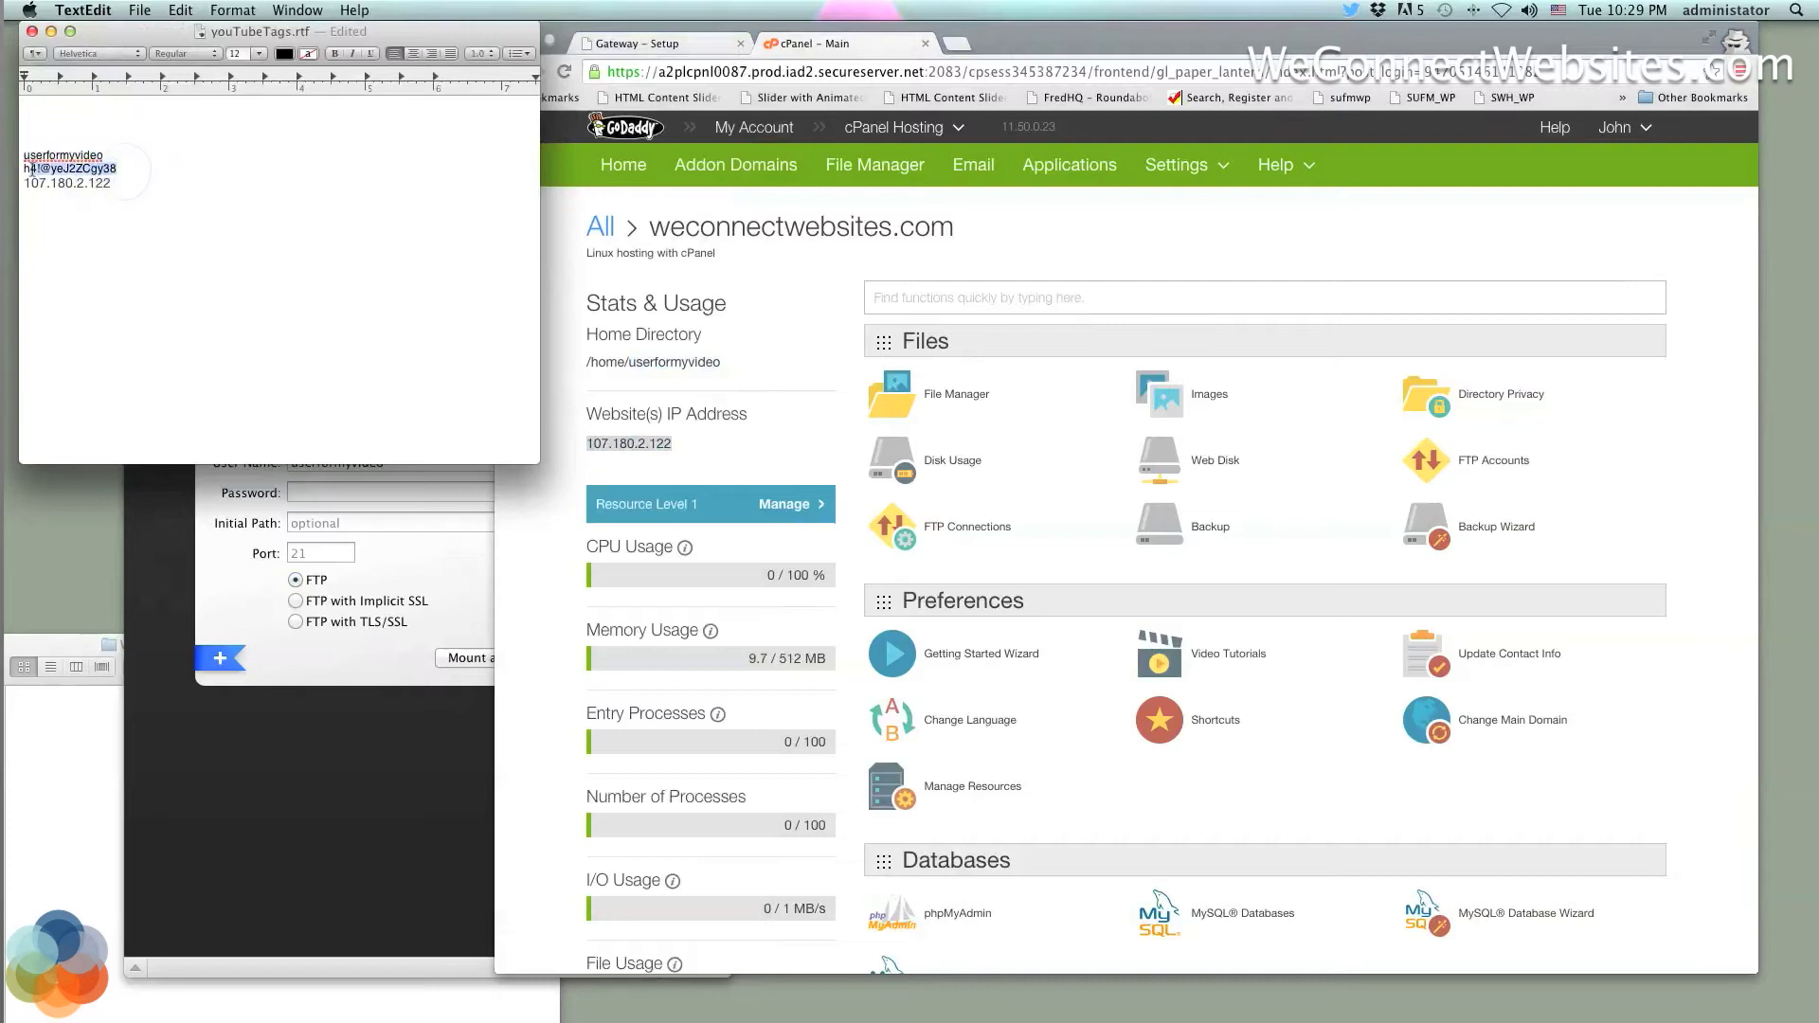
click(396, 494)
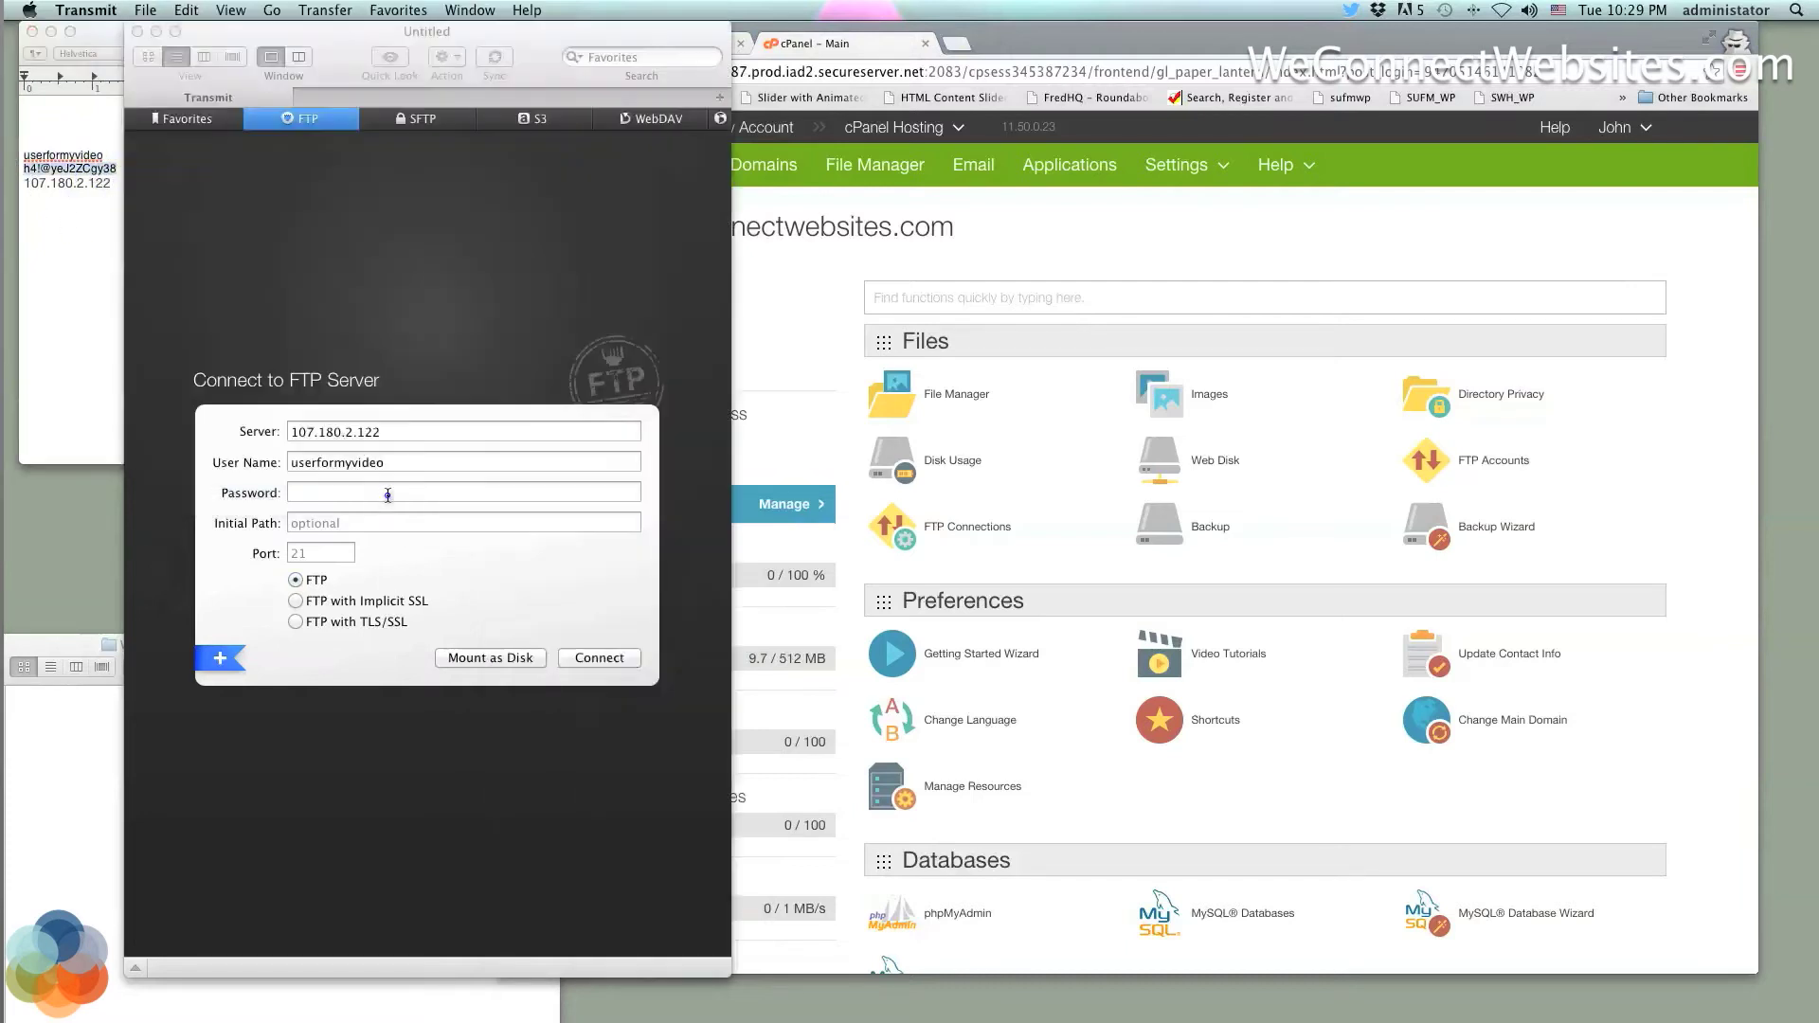
key(super+v)
Connect to 107.180.2.122 and expand public_html to show the WordPress files
click(597, 658)
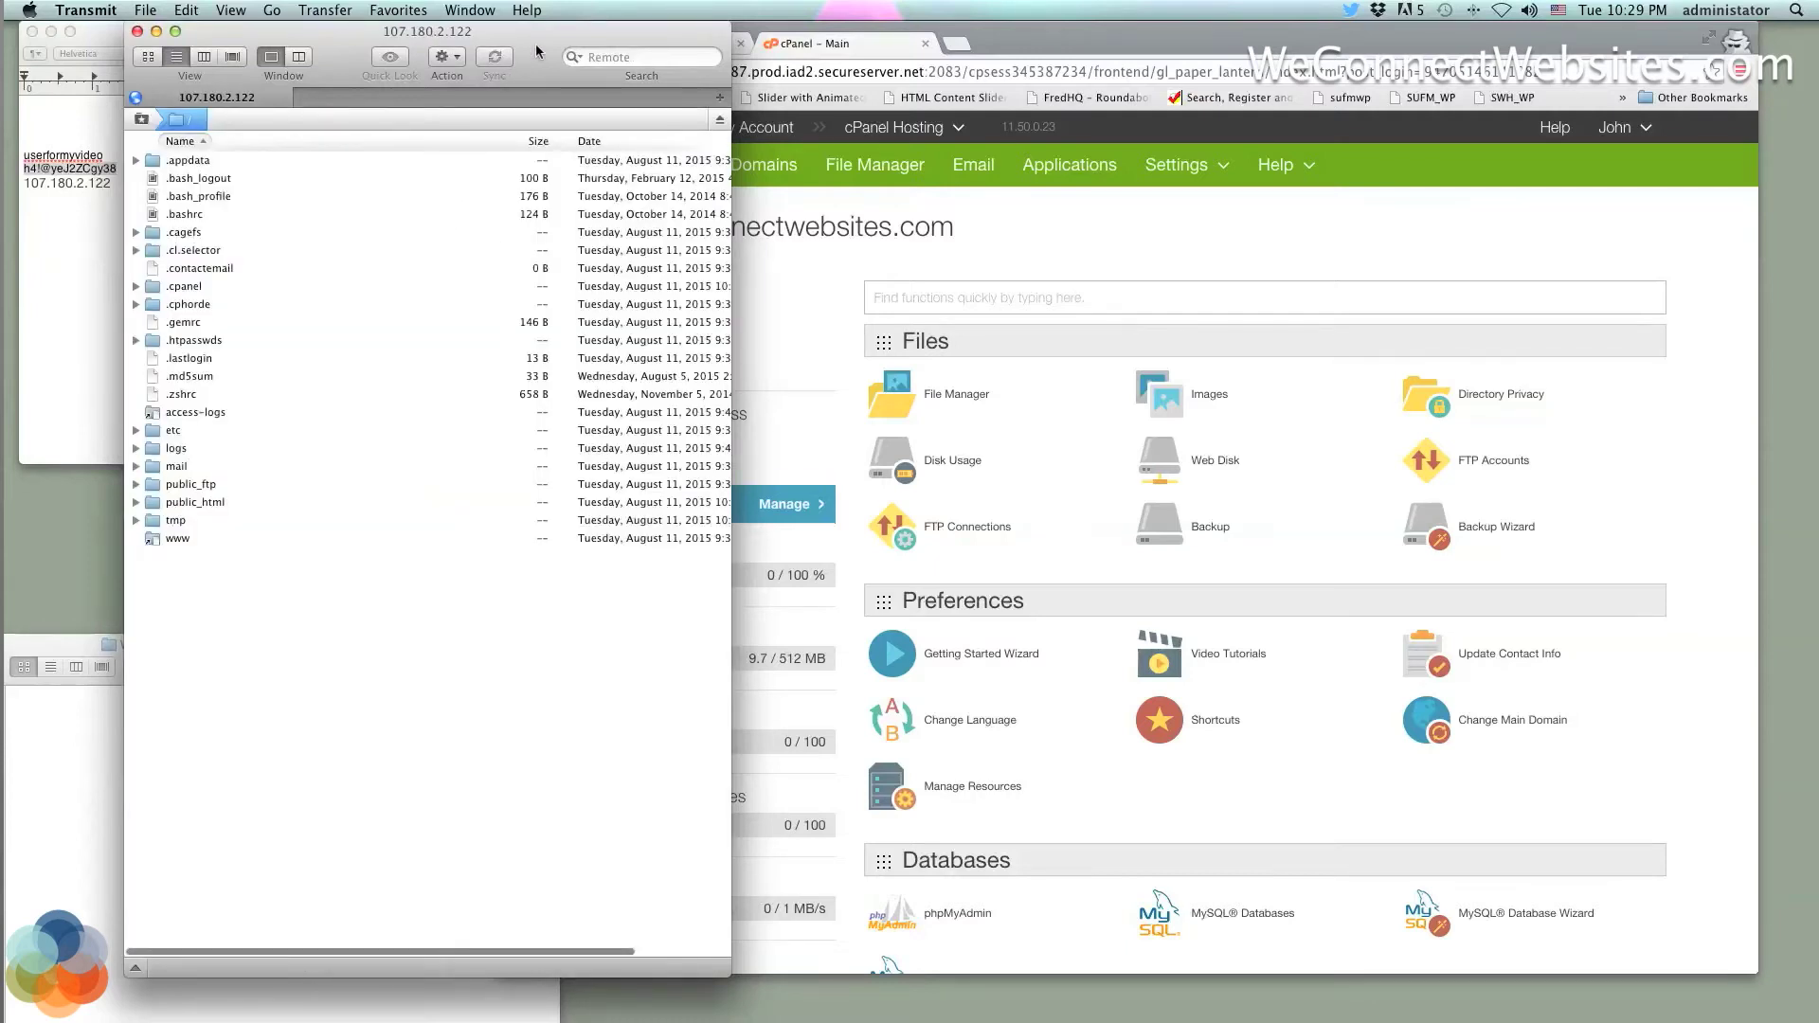
drag(540, 54, 614, 54)
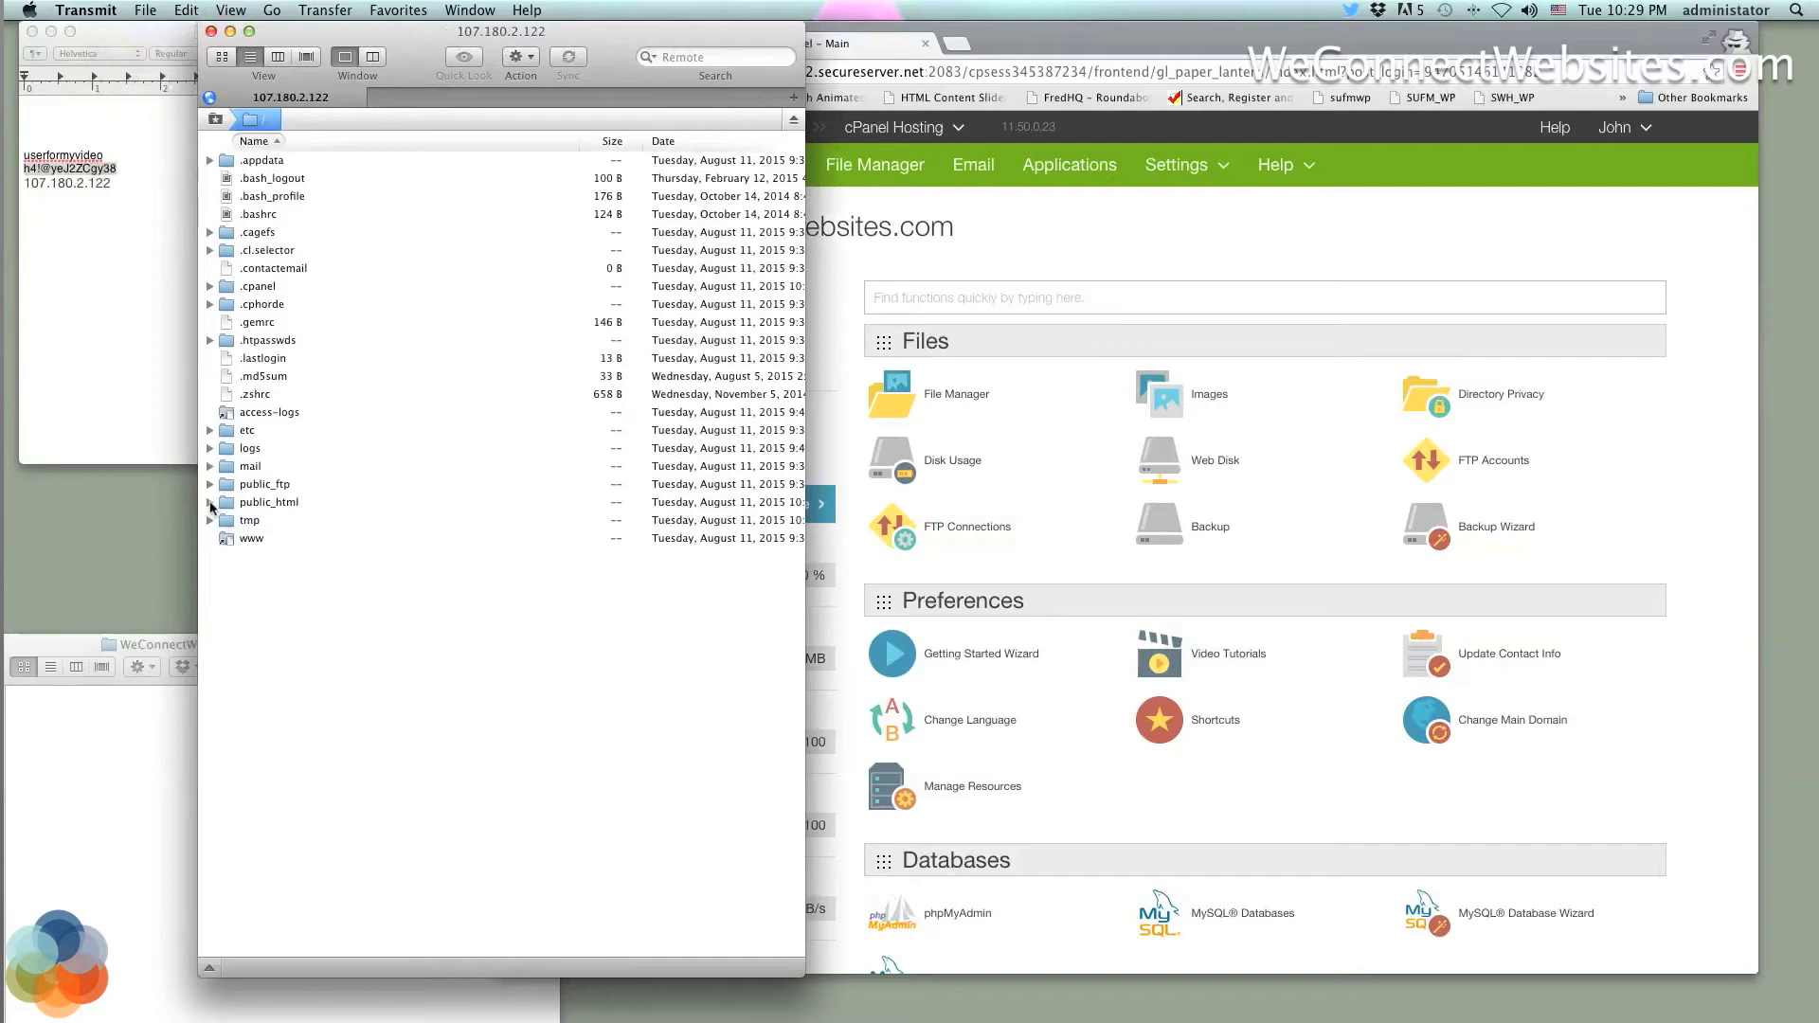
click(210, 503)
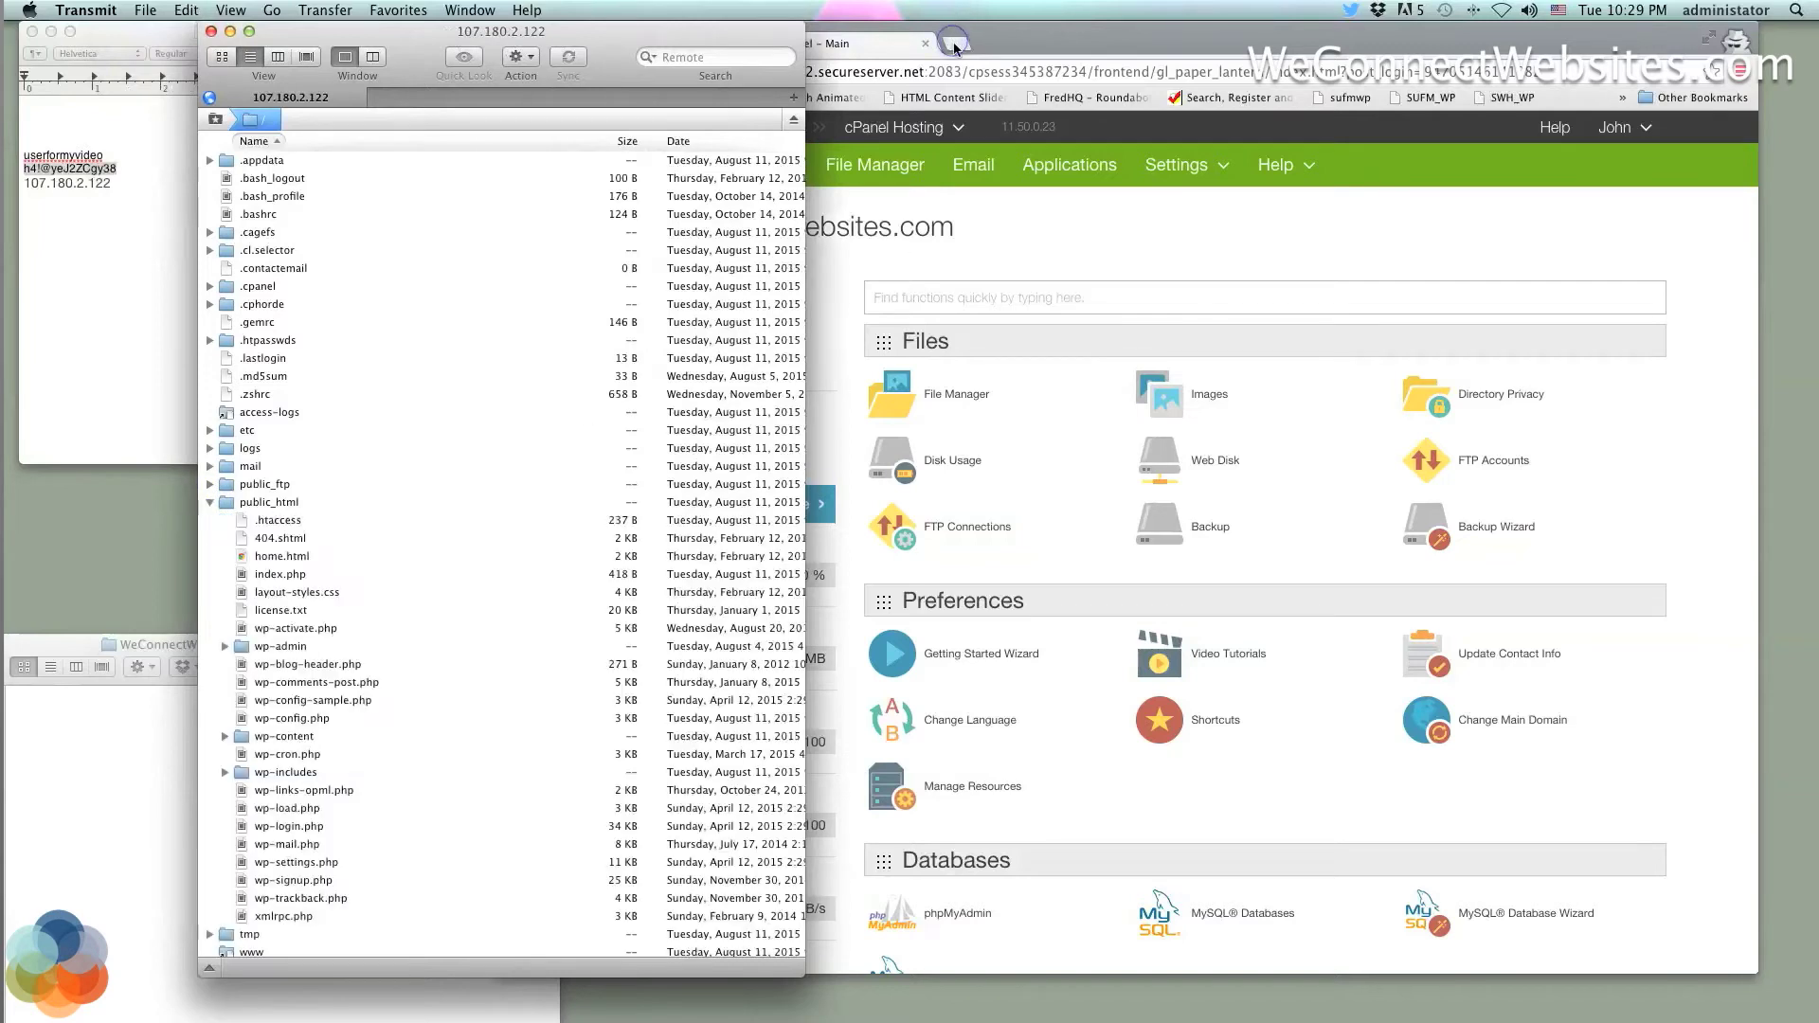
Check weconnectwebsites.com in a new browser tab, then close it to return to cPanel
click(954, 45)
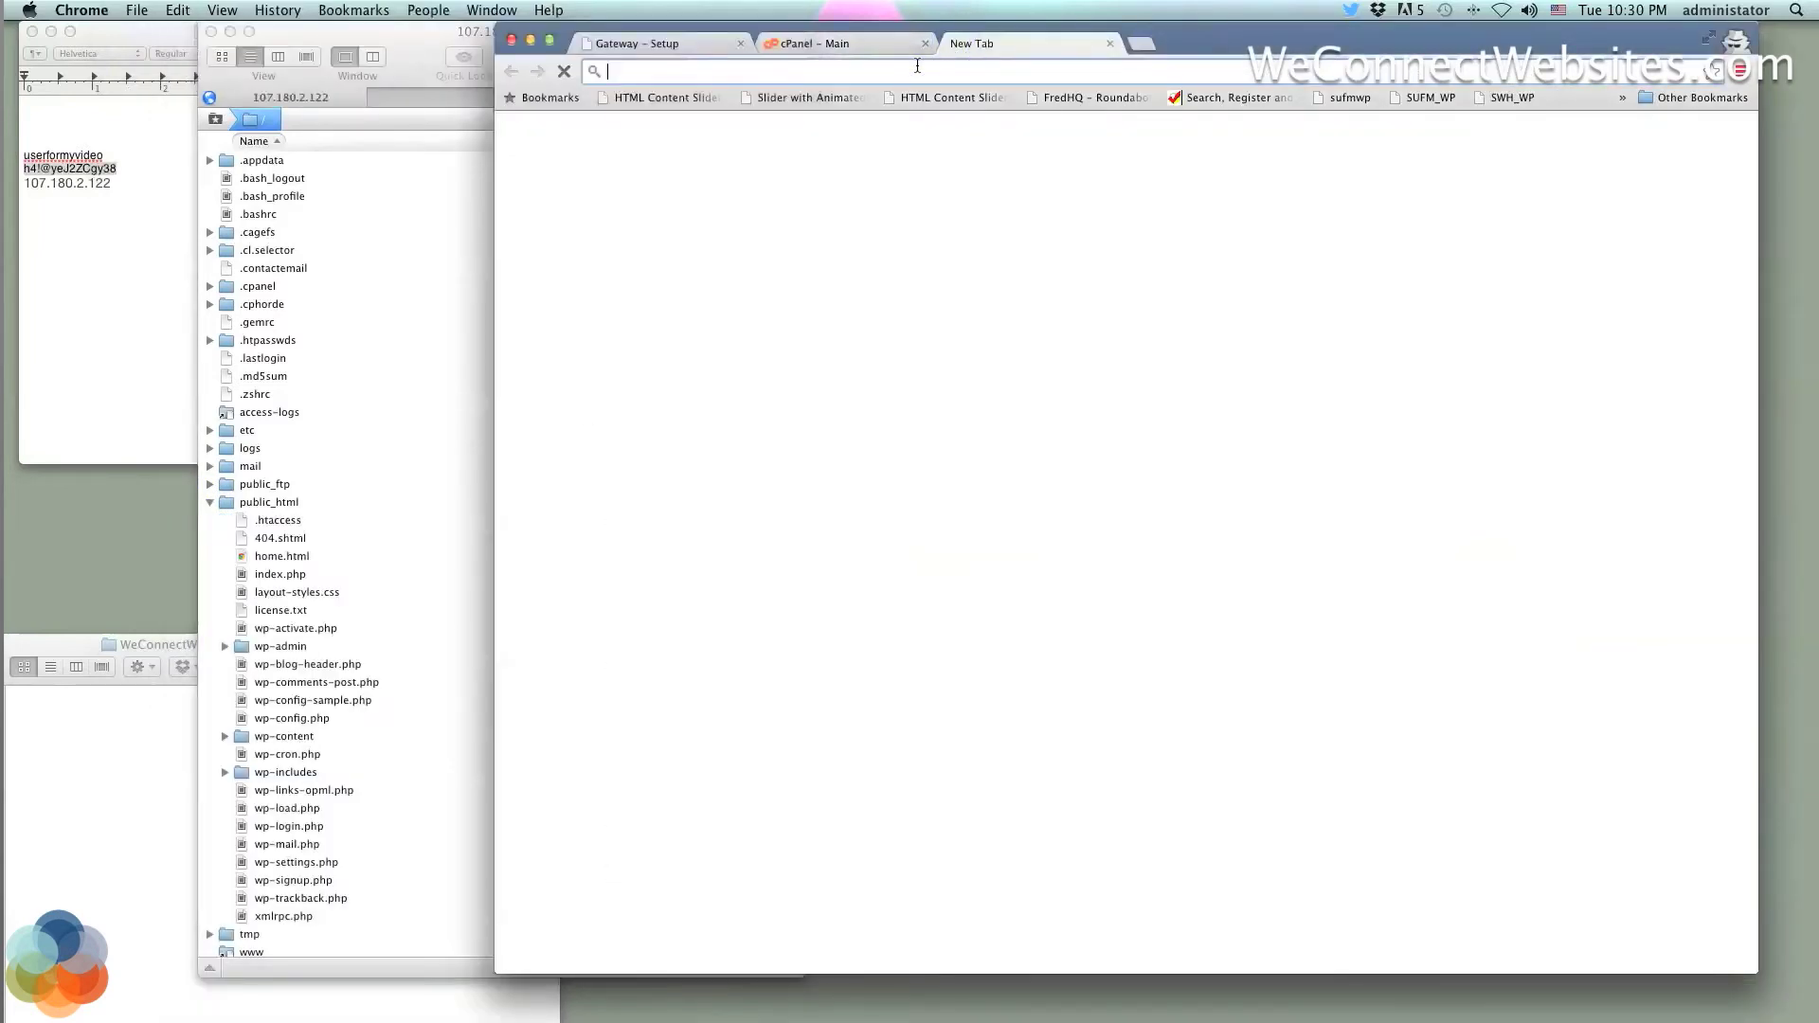
text(we)
key(Return)
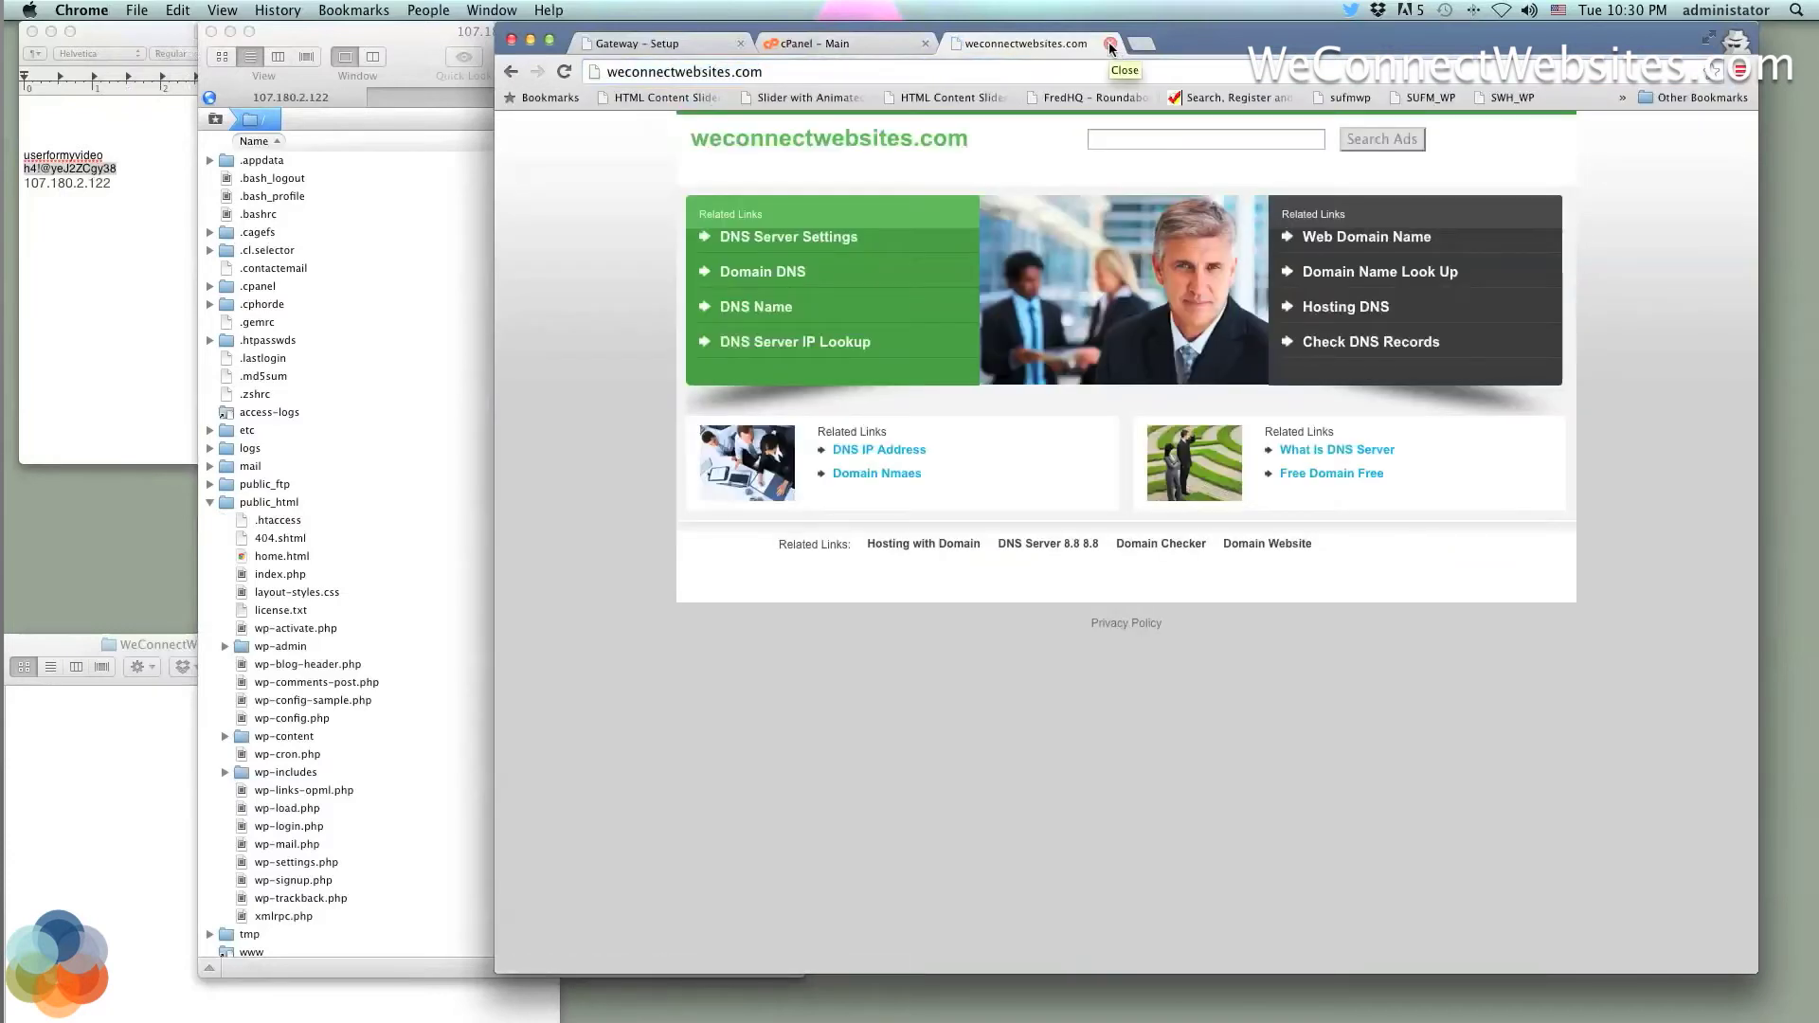
click(1110, 44)
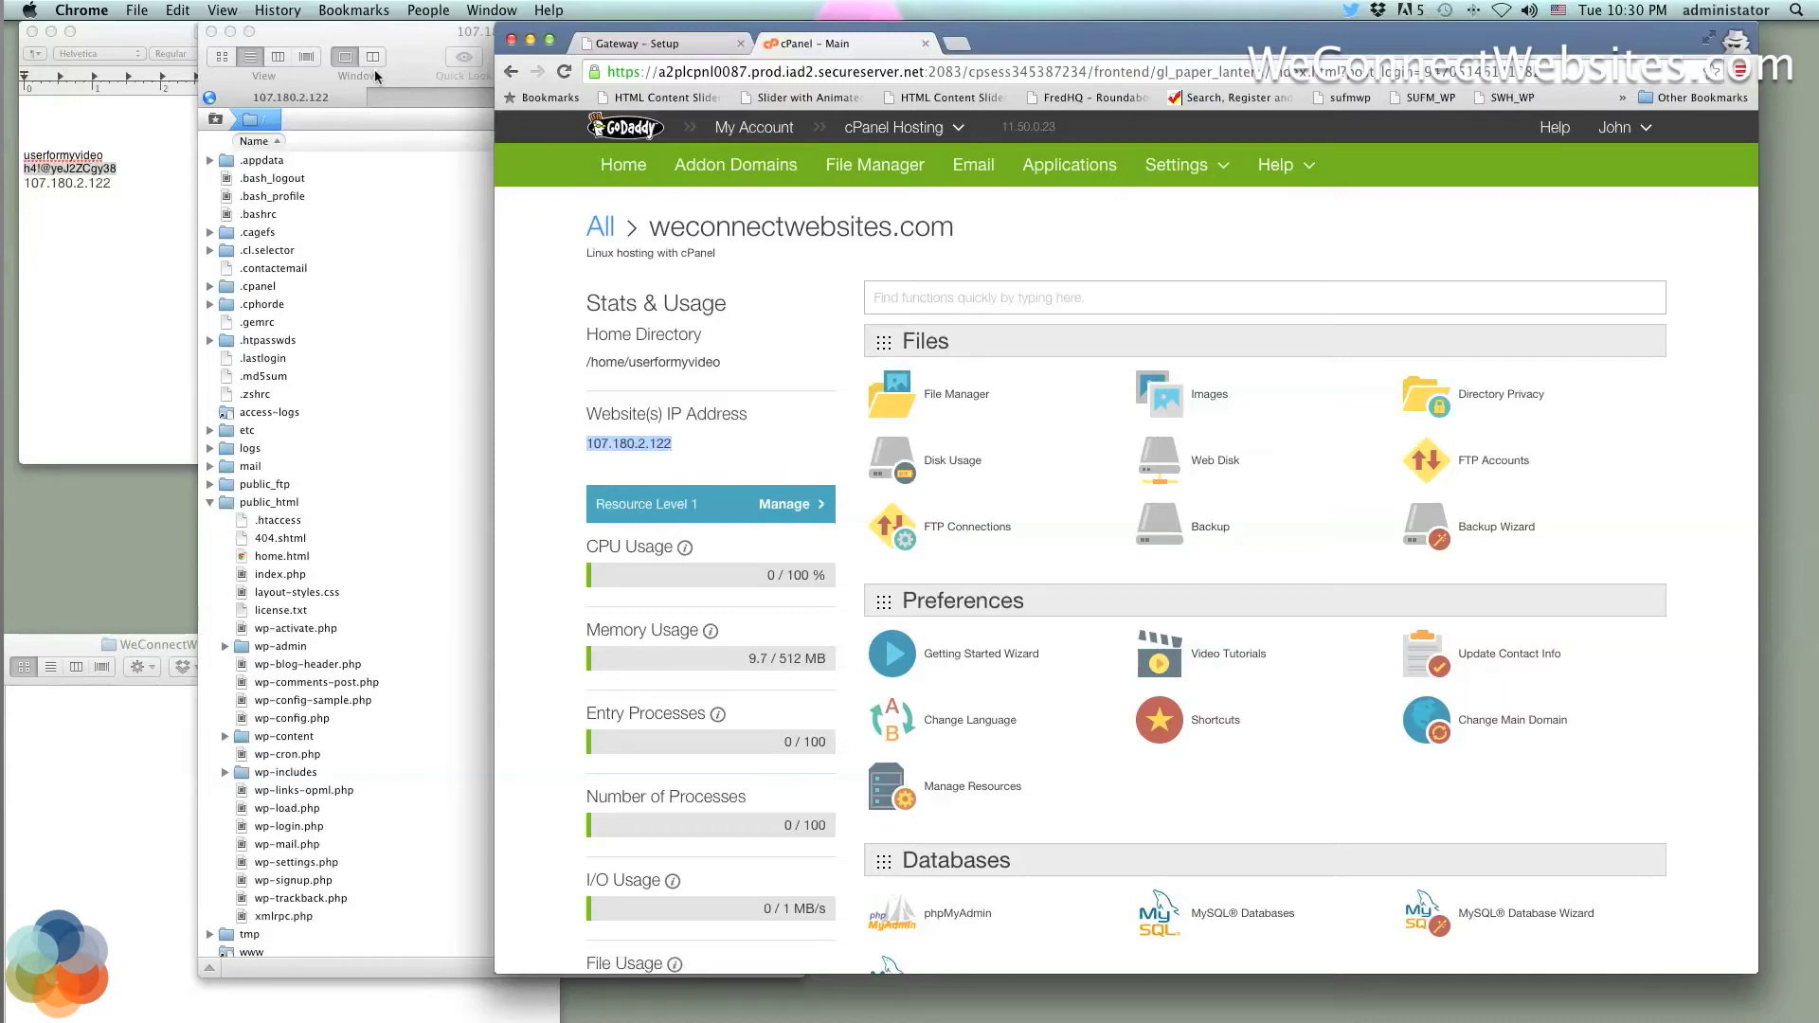
Arrange the server file list and the Desktop folder window side by side
drag(402, 45, 603, 44)
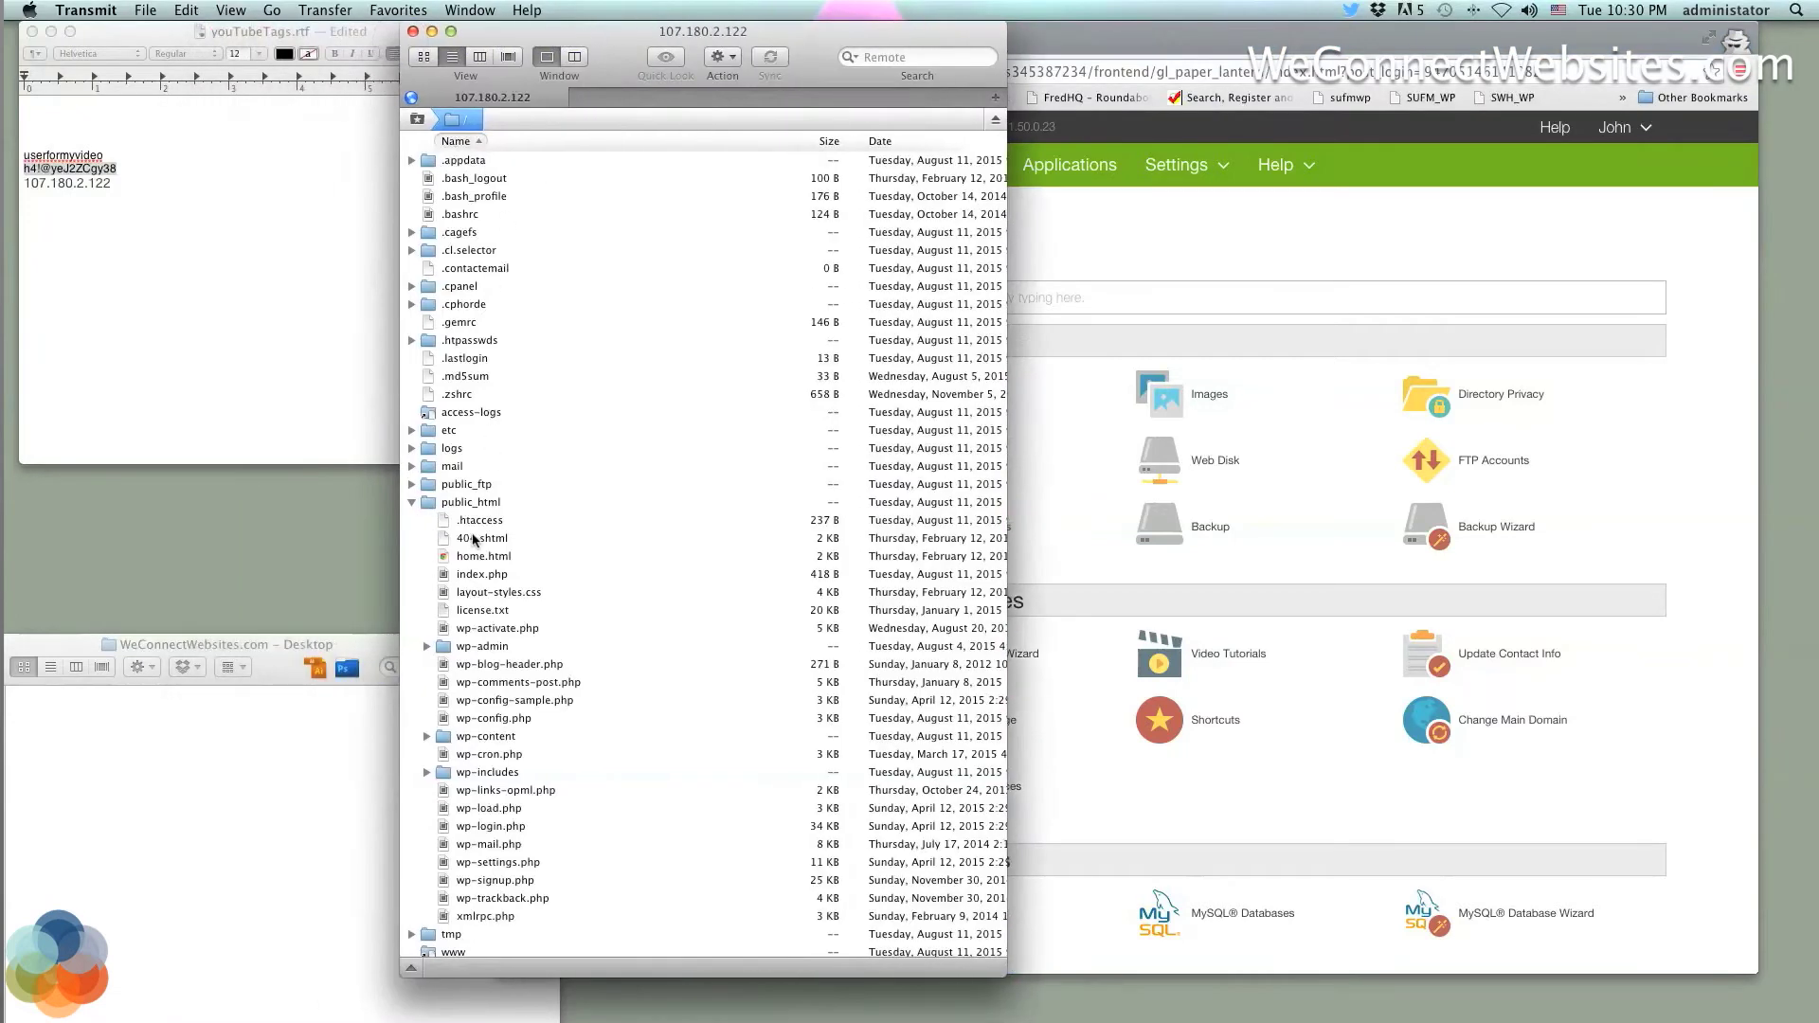
click(278, 674)
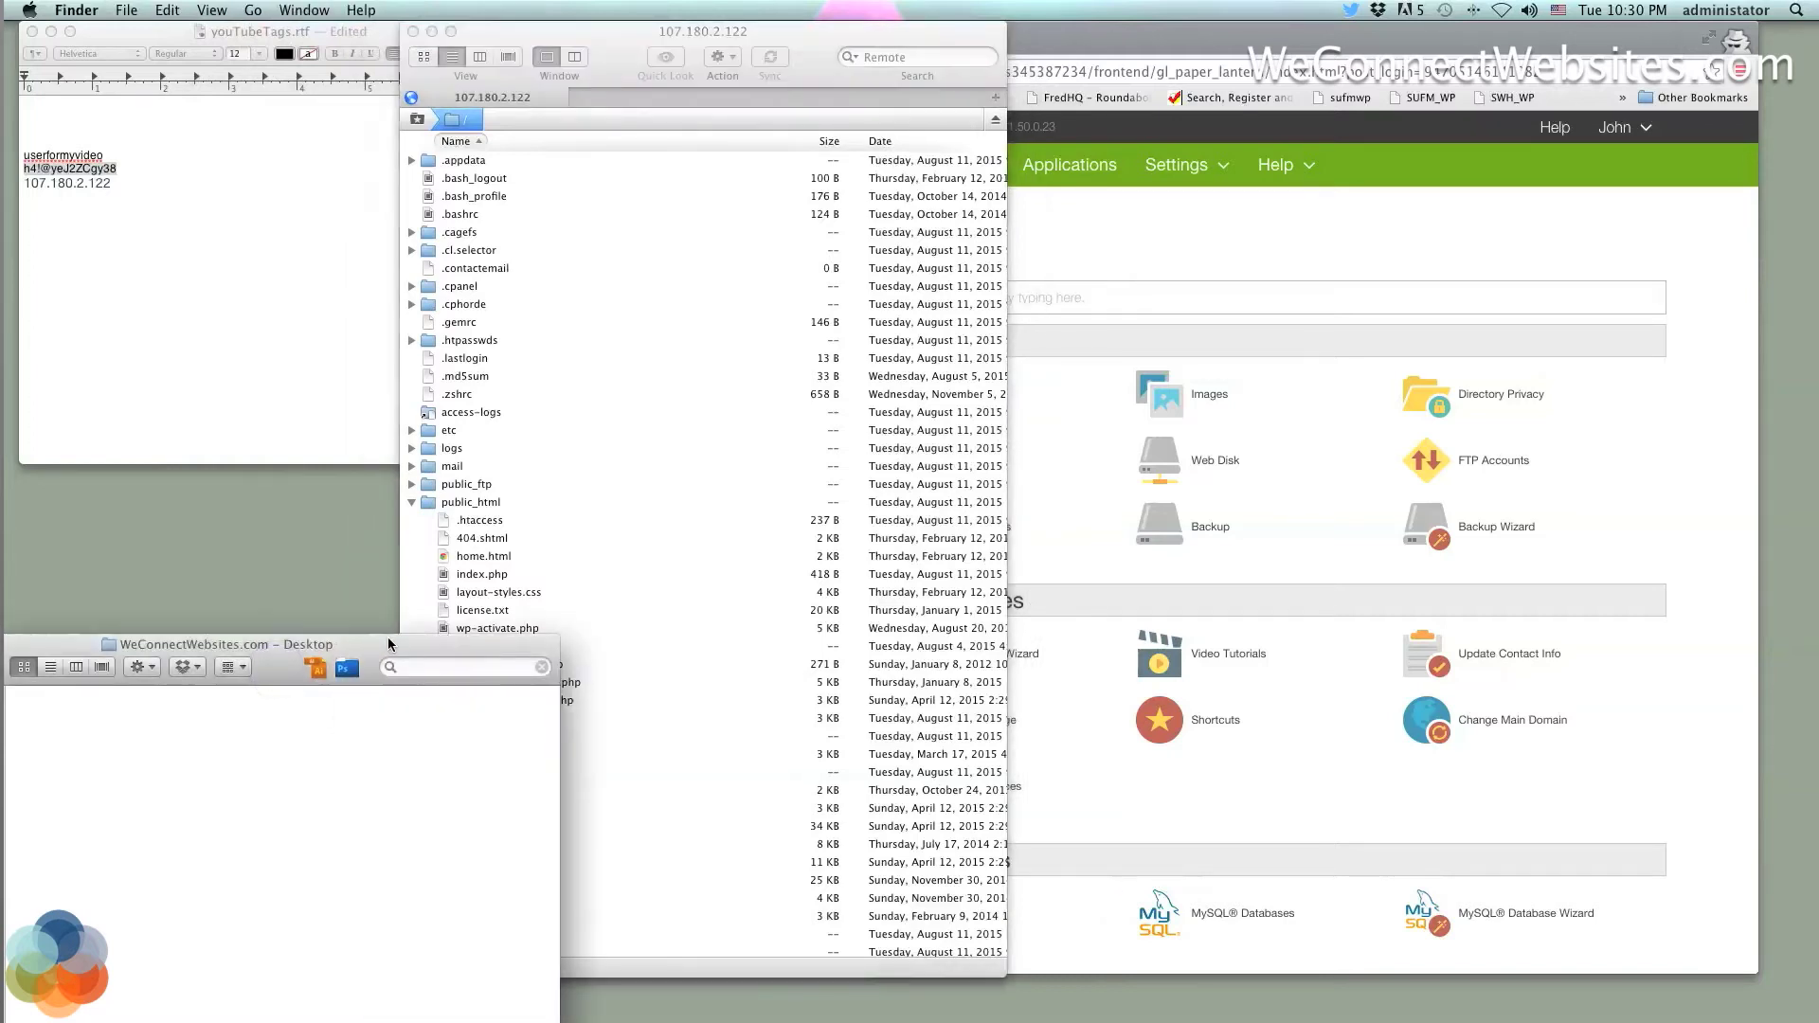
drag(371, 649, 451, 491)
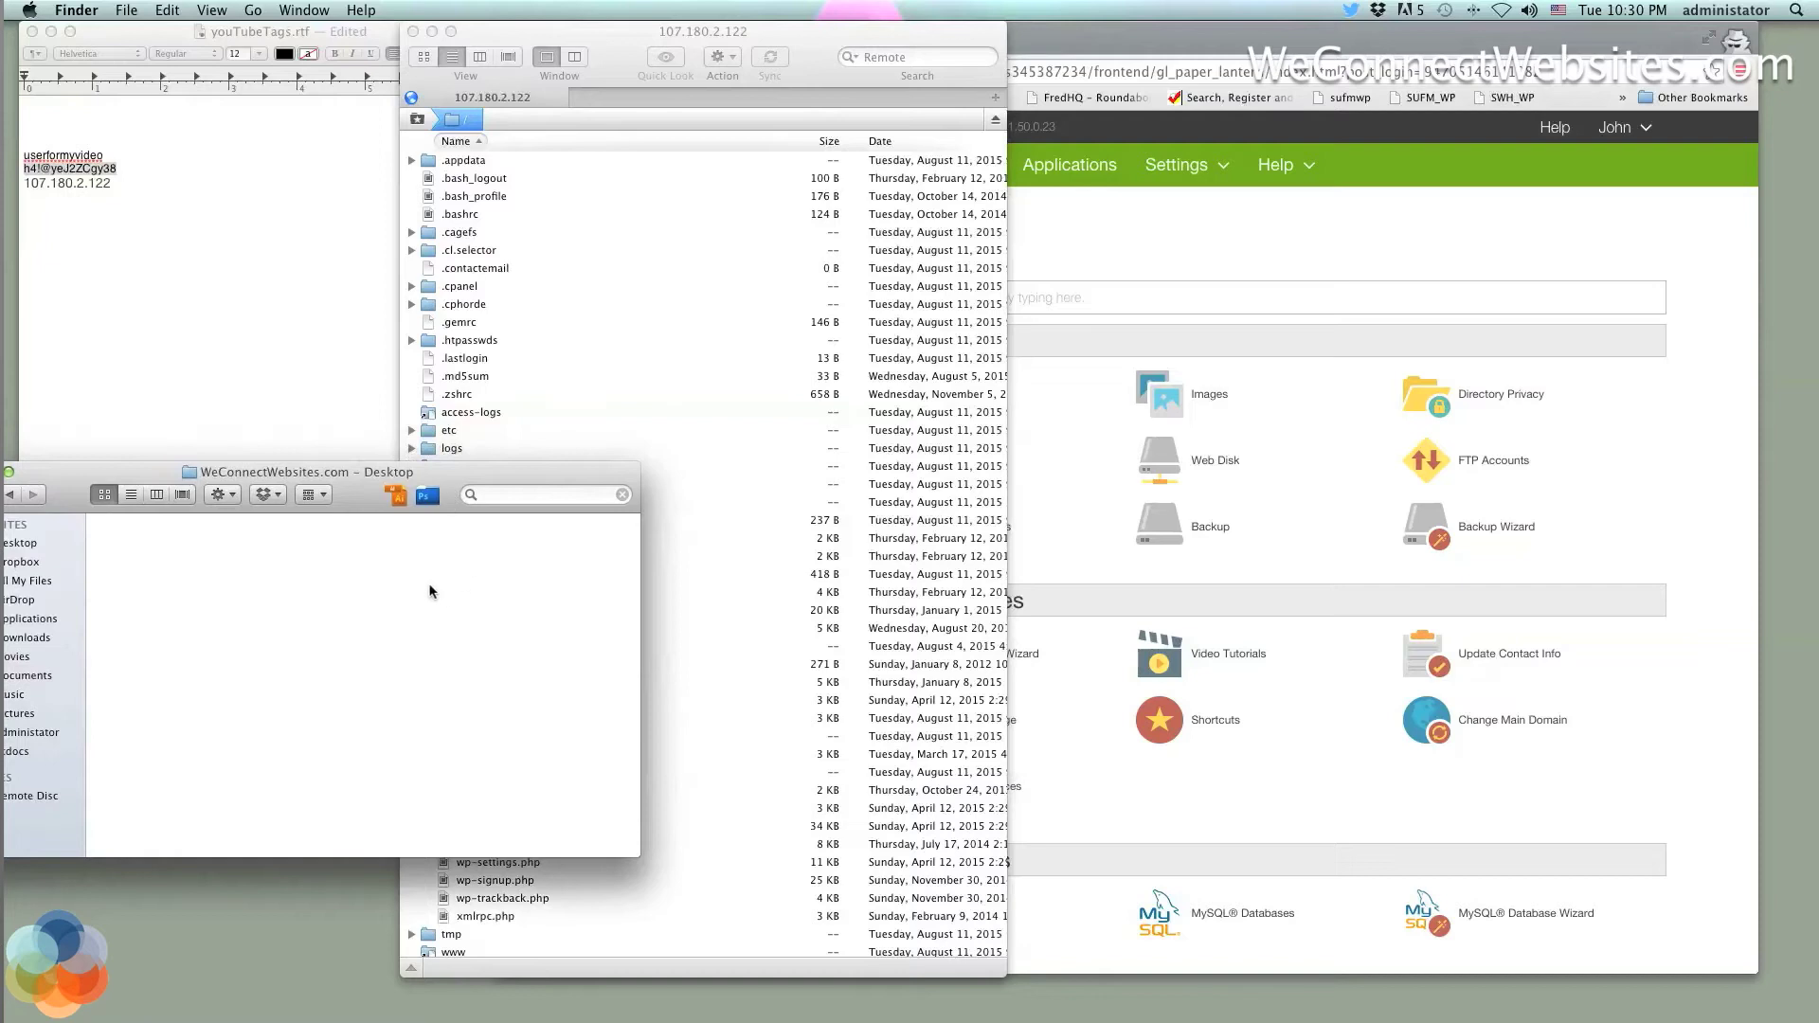
drag(198, 599, 476, 675)
drag(173, 563, 599, 781)
drag(470, 477, 370, 580)
click(569, 537)
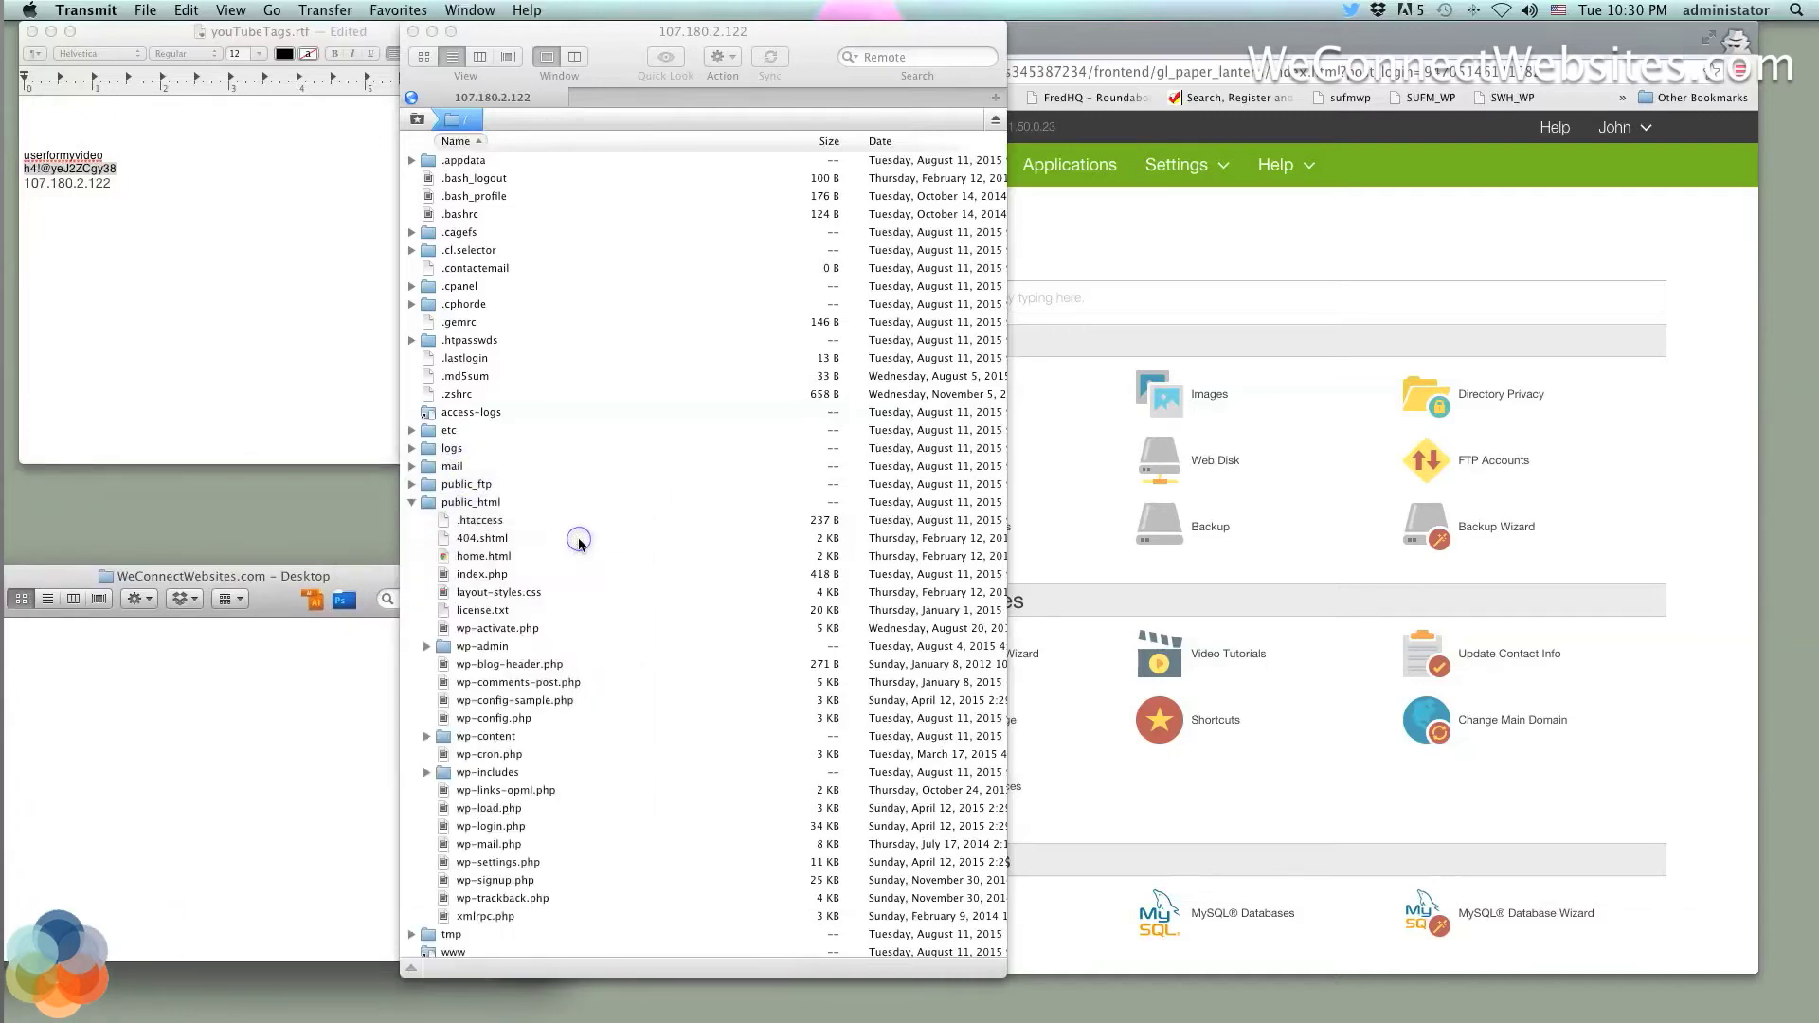
scroll(492, 535, down, 1)
scroll(488, 525, up, 1)
Download all public_html files, .htaccess through xmlrpc.php, into the Desktop site folder, replacing .htaccess
click(478, 515)
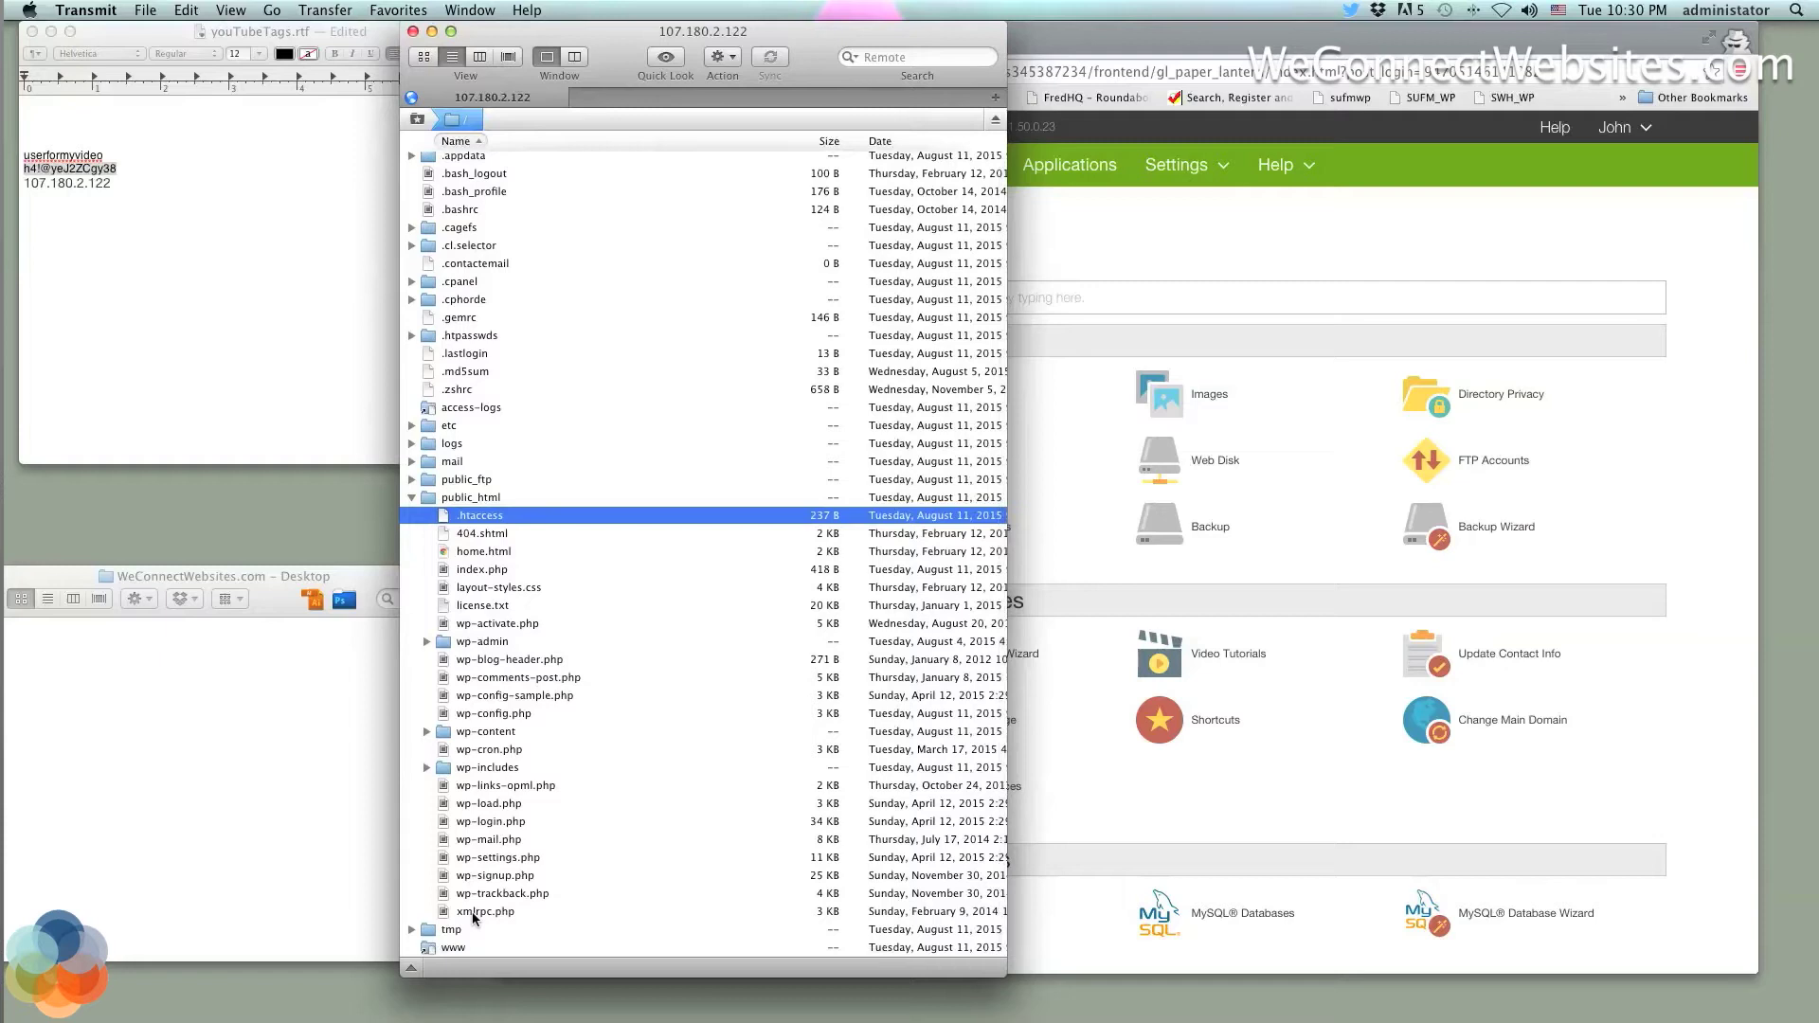
shift+click(474, 913)
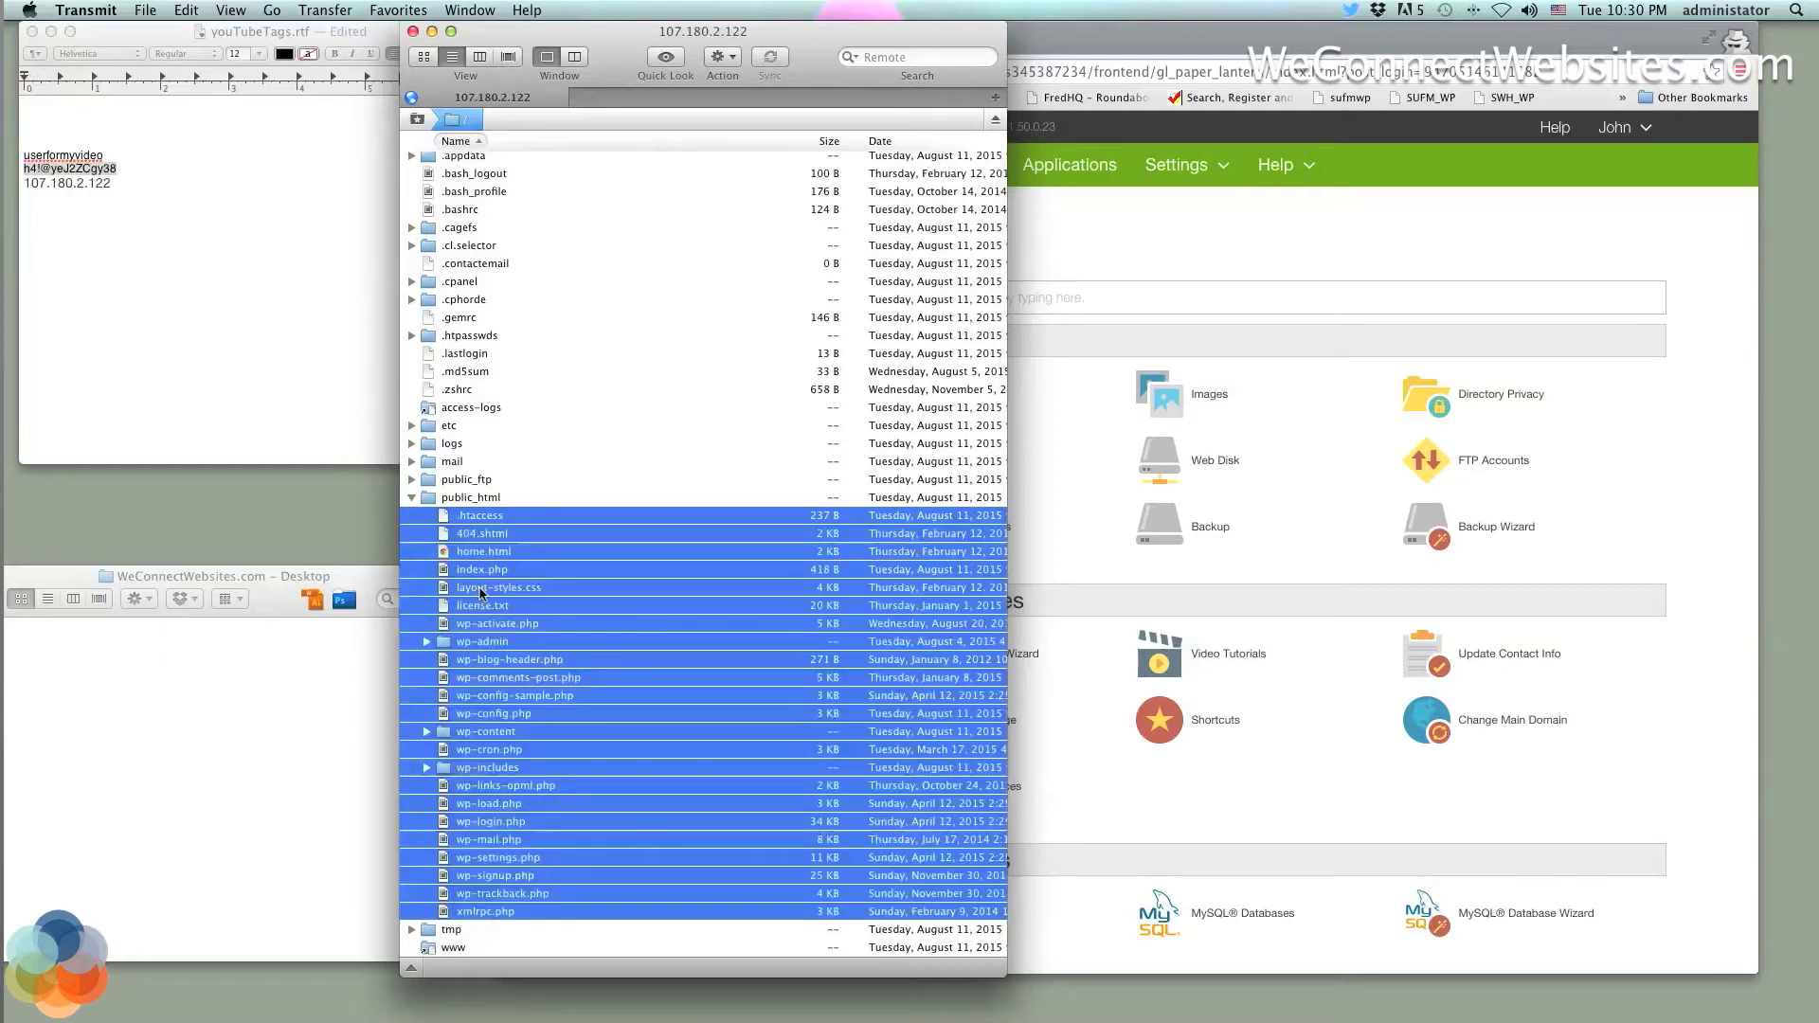
drag(480, 593, 198, 735)
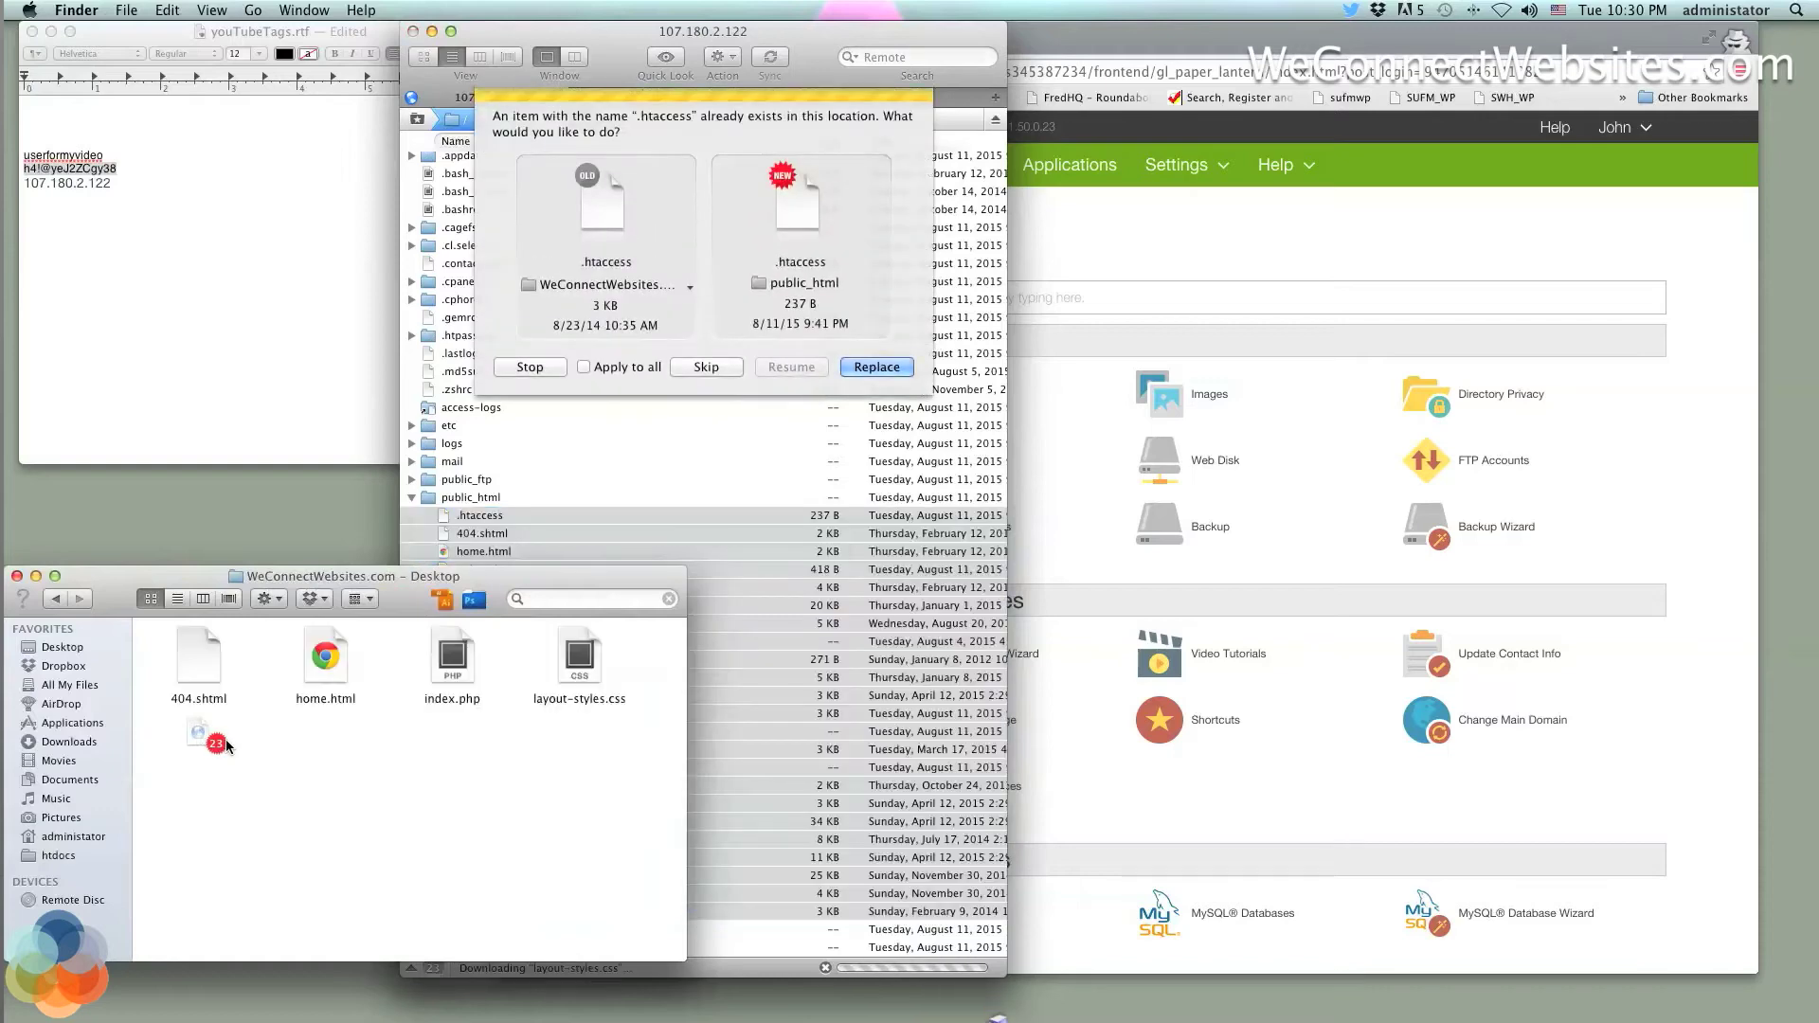
click(865, 368)
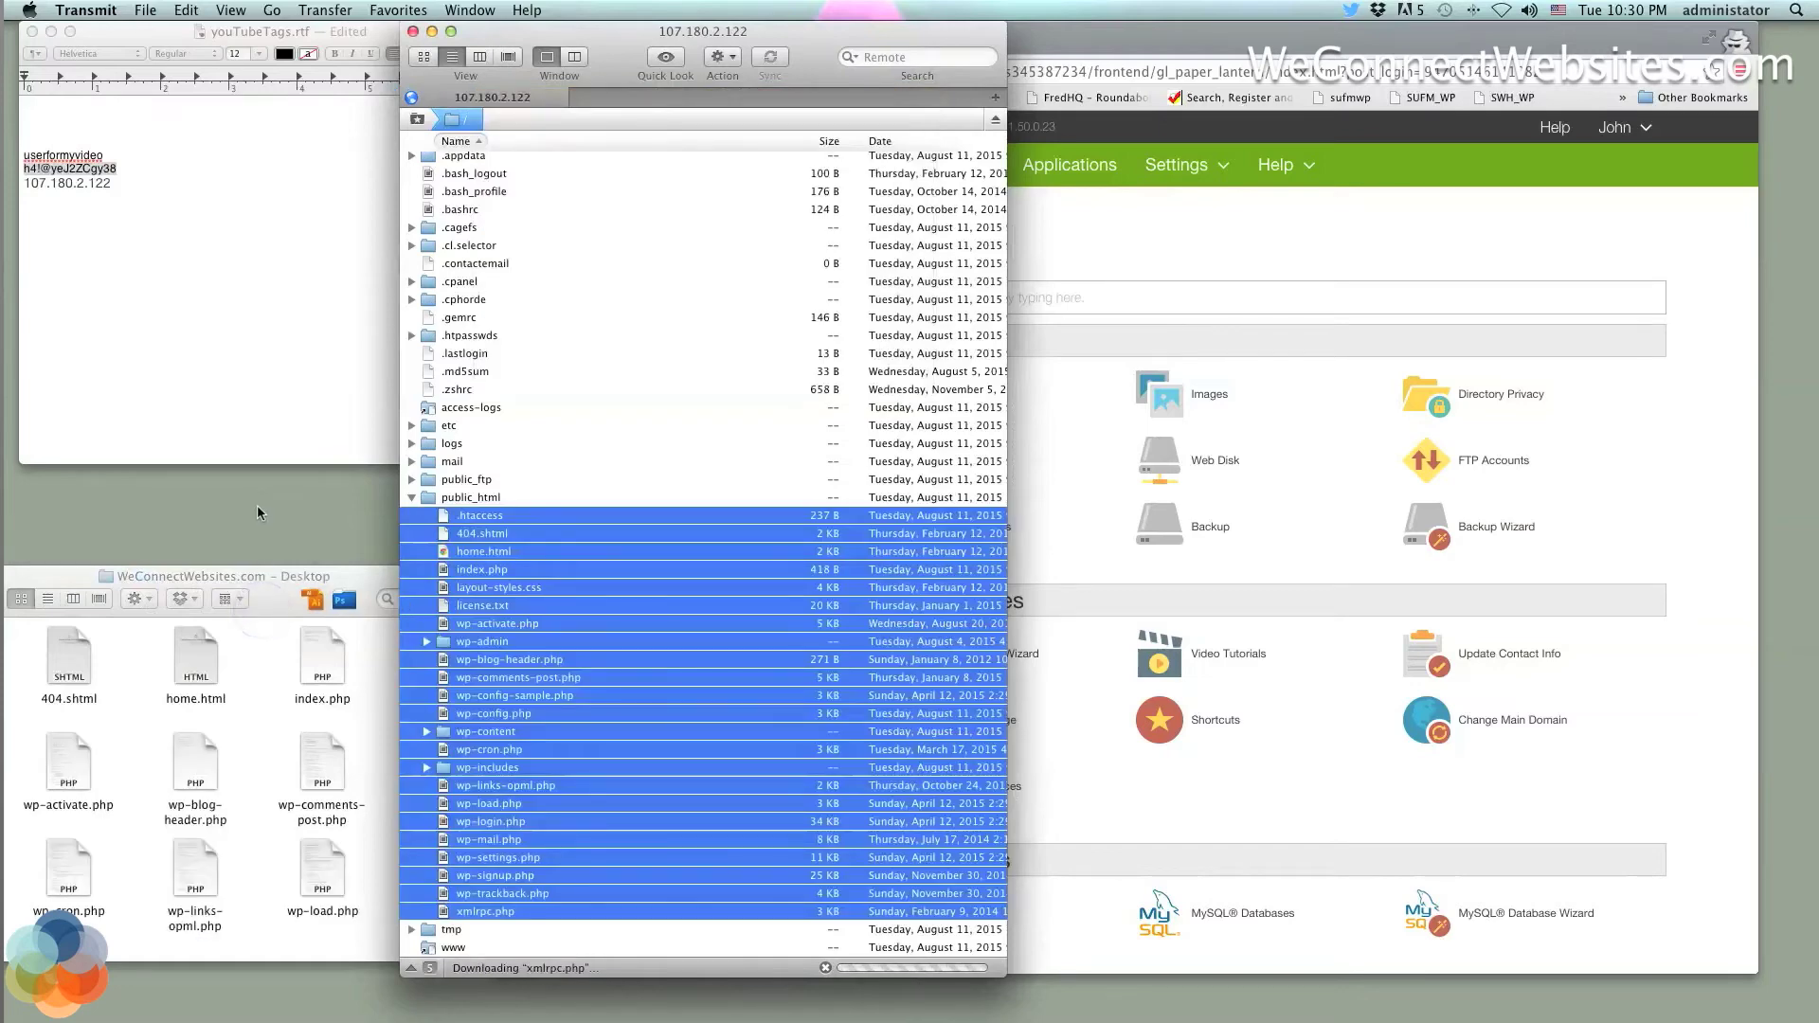
drag(261, 605, 217, 659)
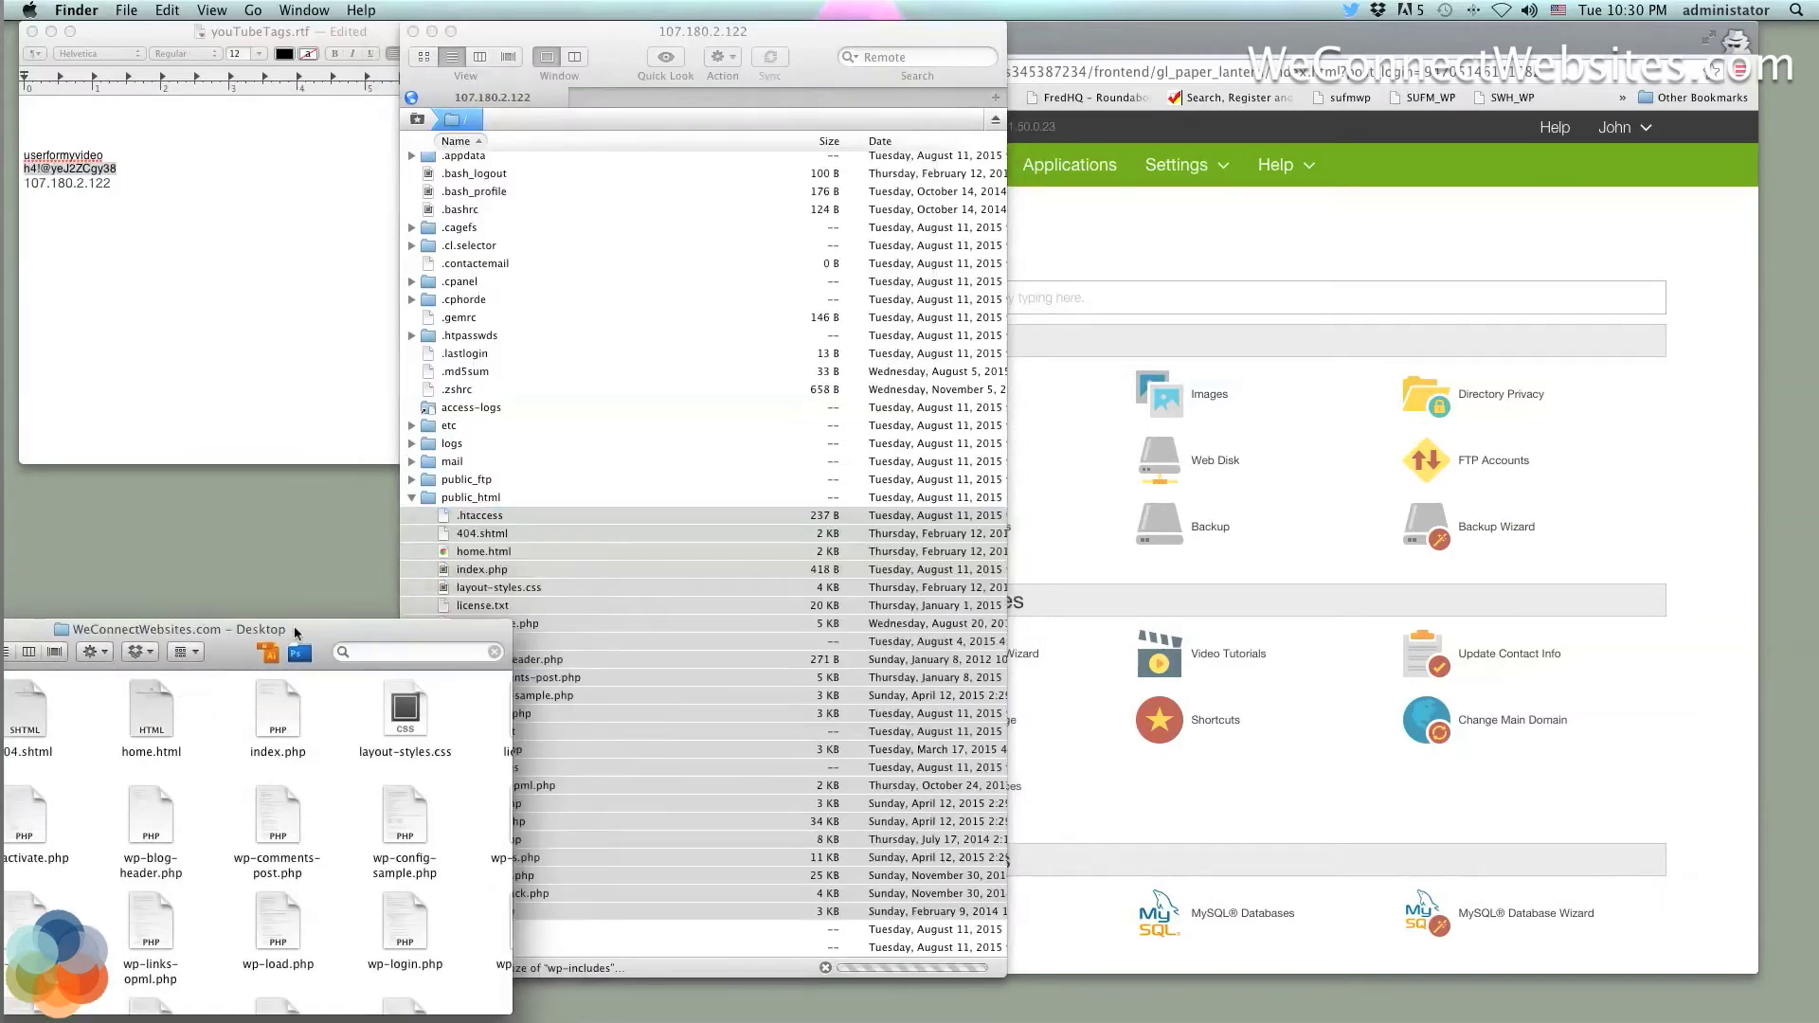
drag(315, 626, 319, 613)
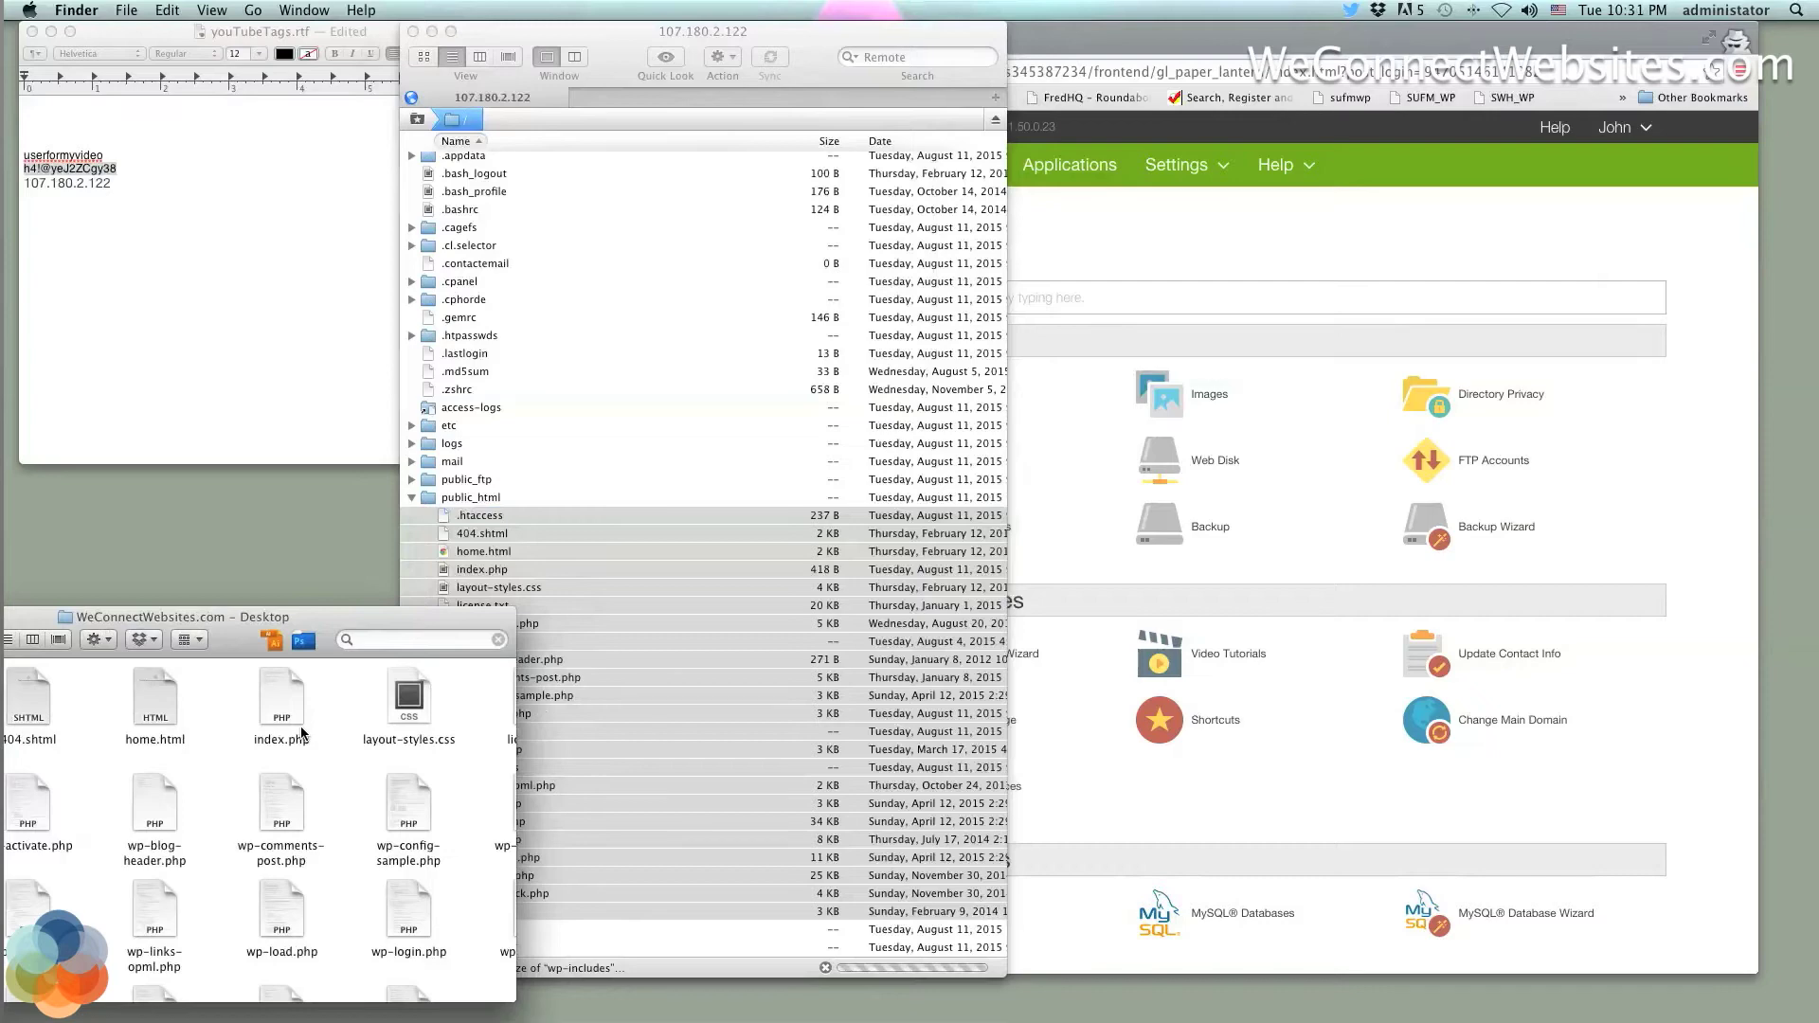
scroll(303, 732, down, 5)
Watch the download progress, then move Transmit aside and bring the cPanel browser window forward
click(702, 465)
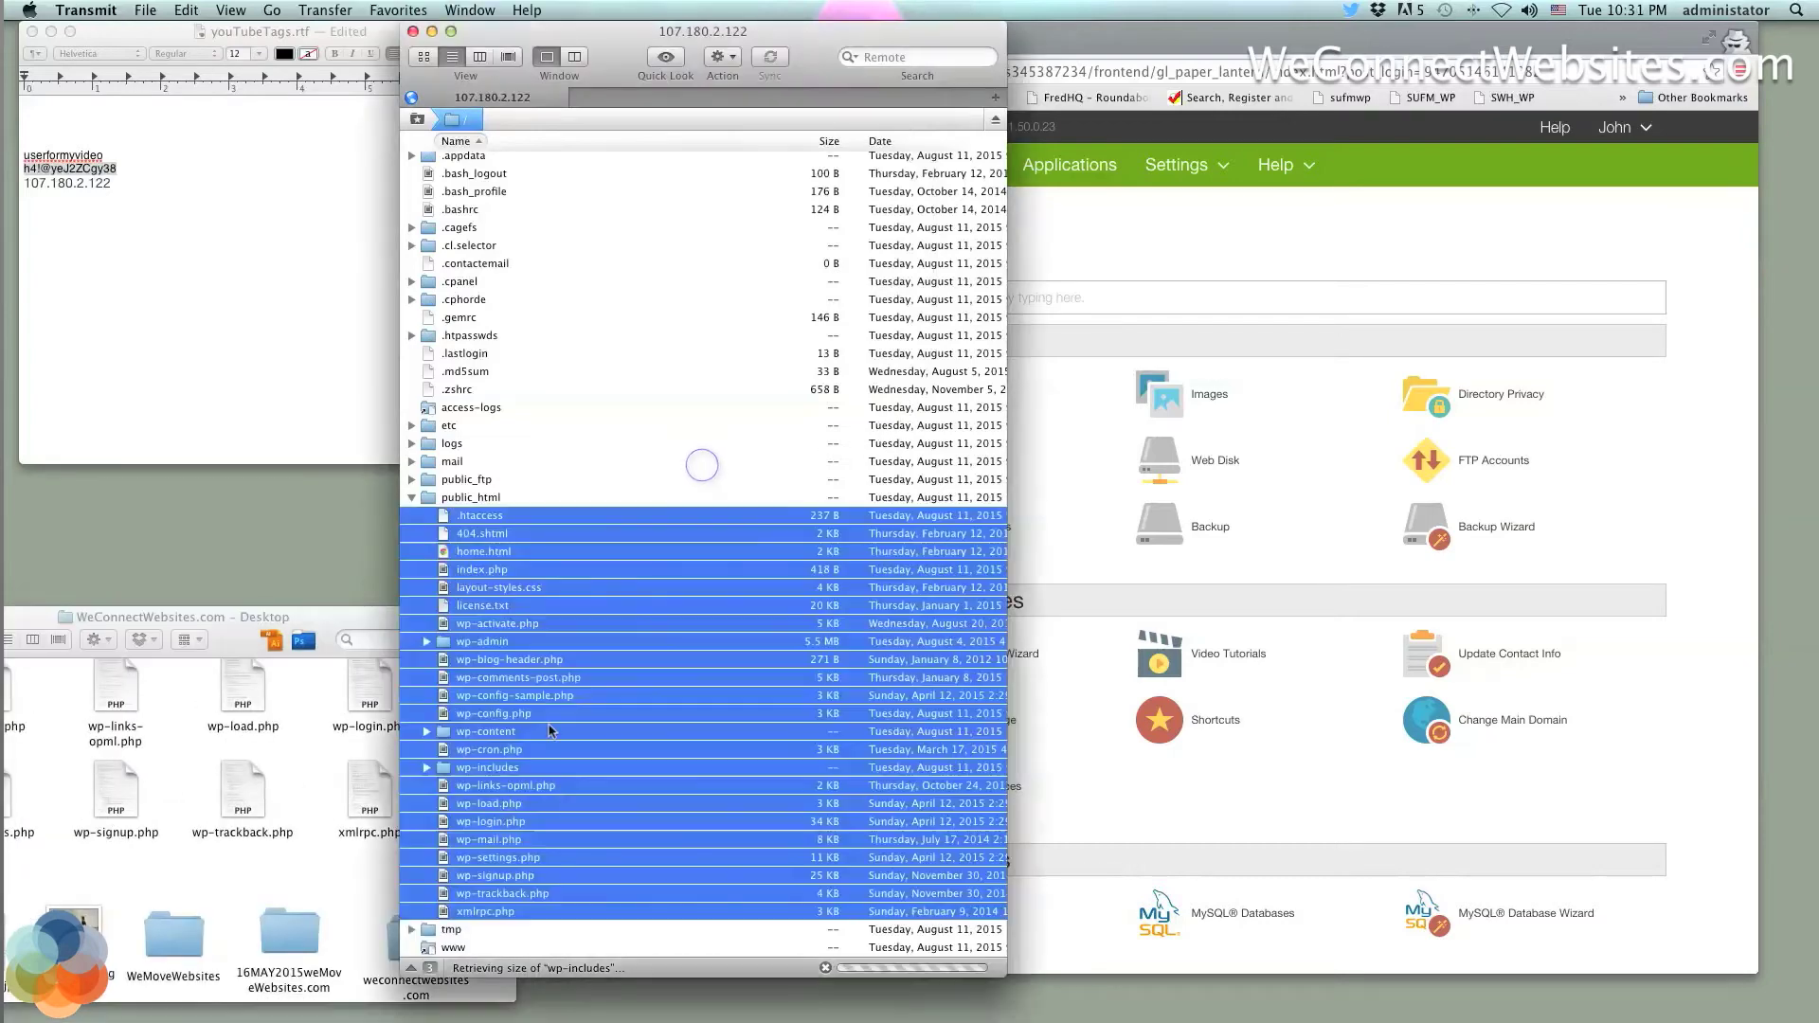
click(294, 879)
scroll(294, 833, up, 5)
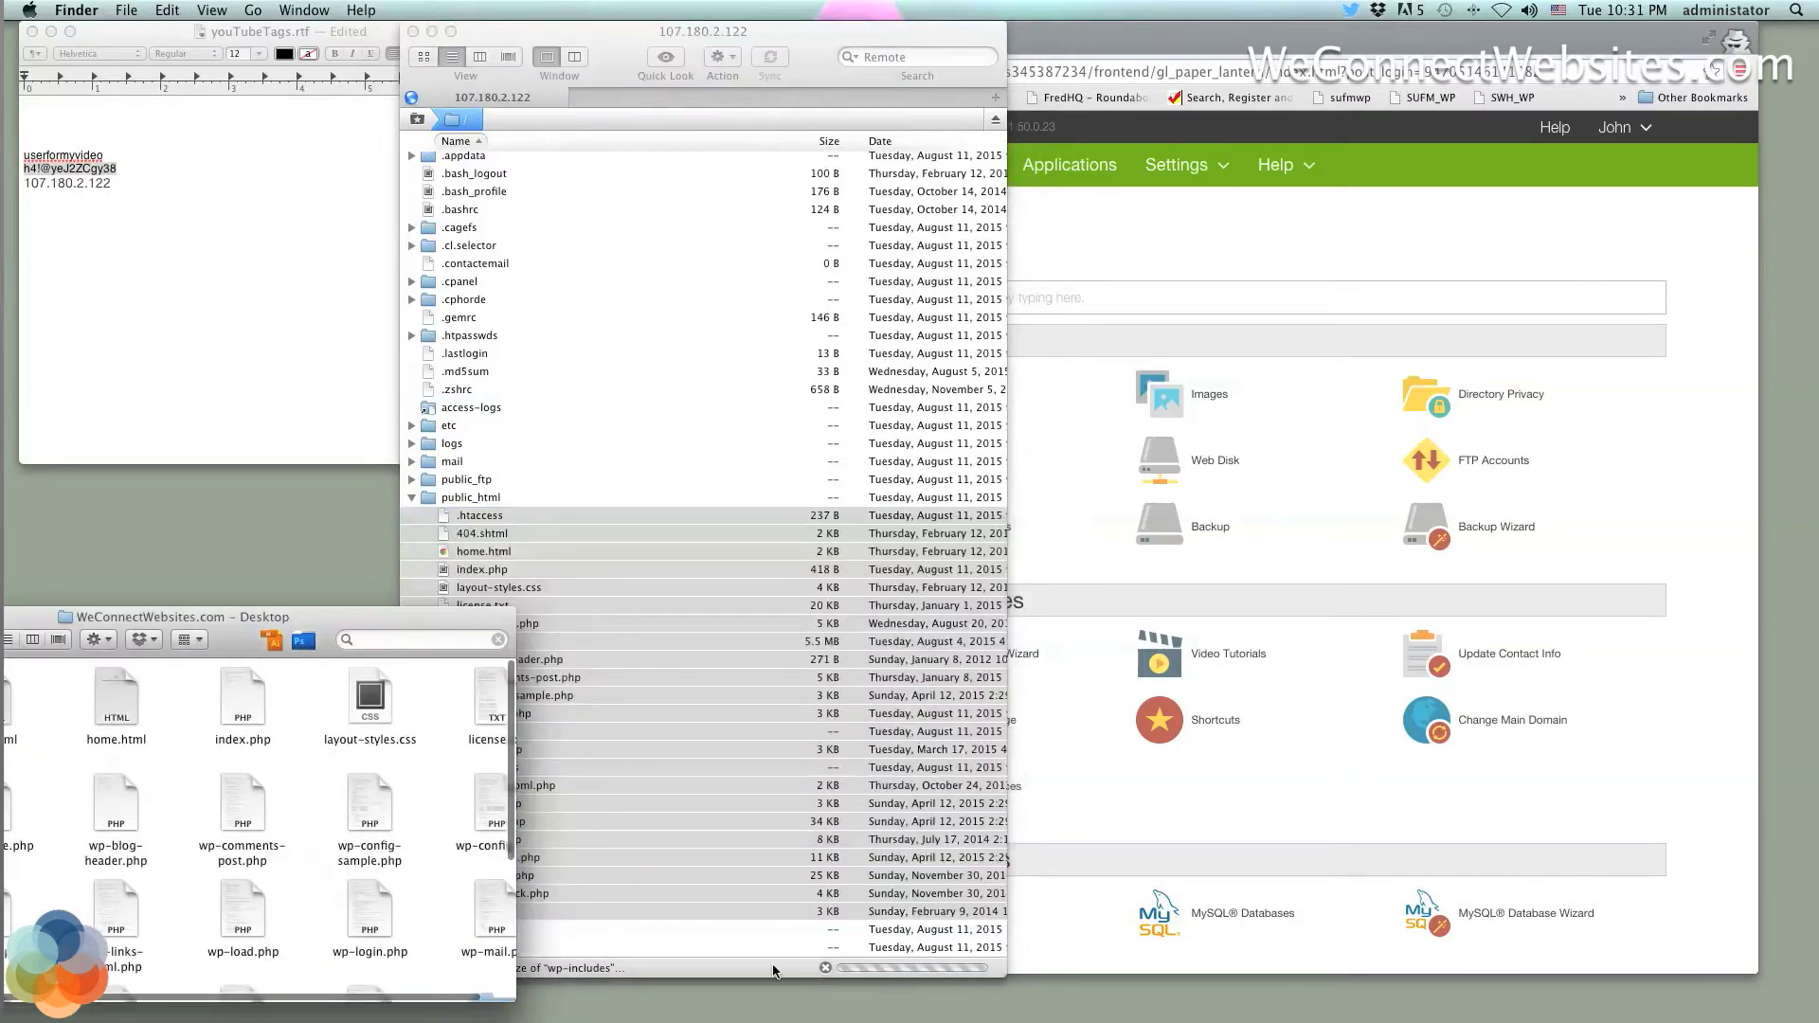
click(742, 929)
scroll(728, 732, down, 1)
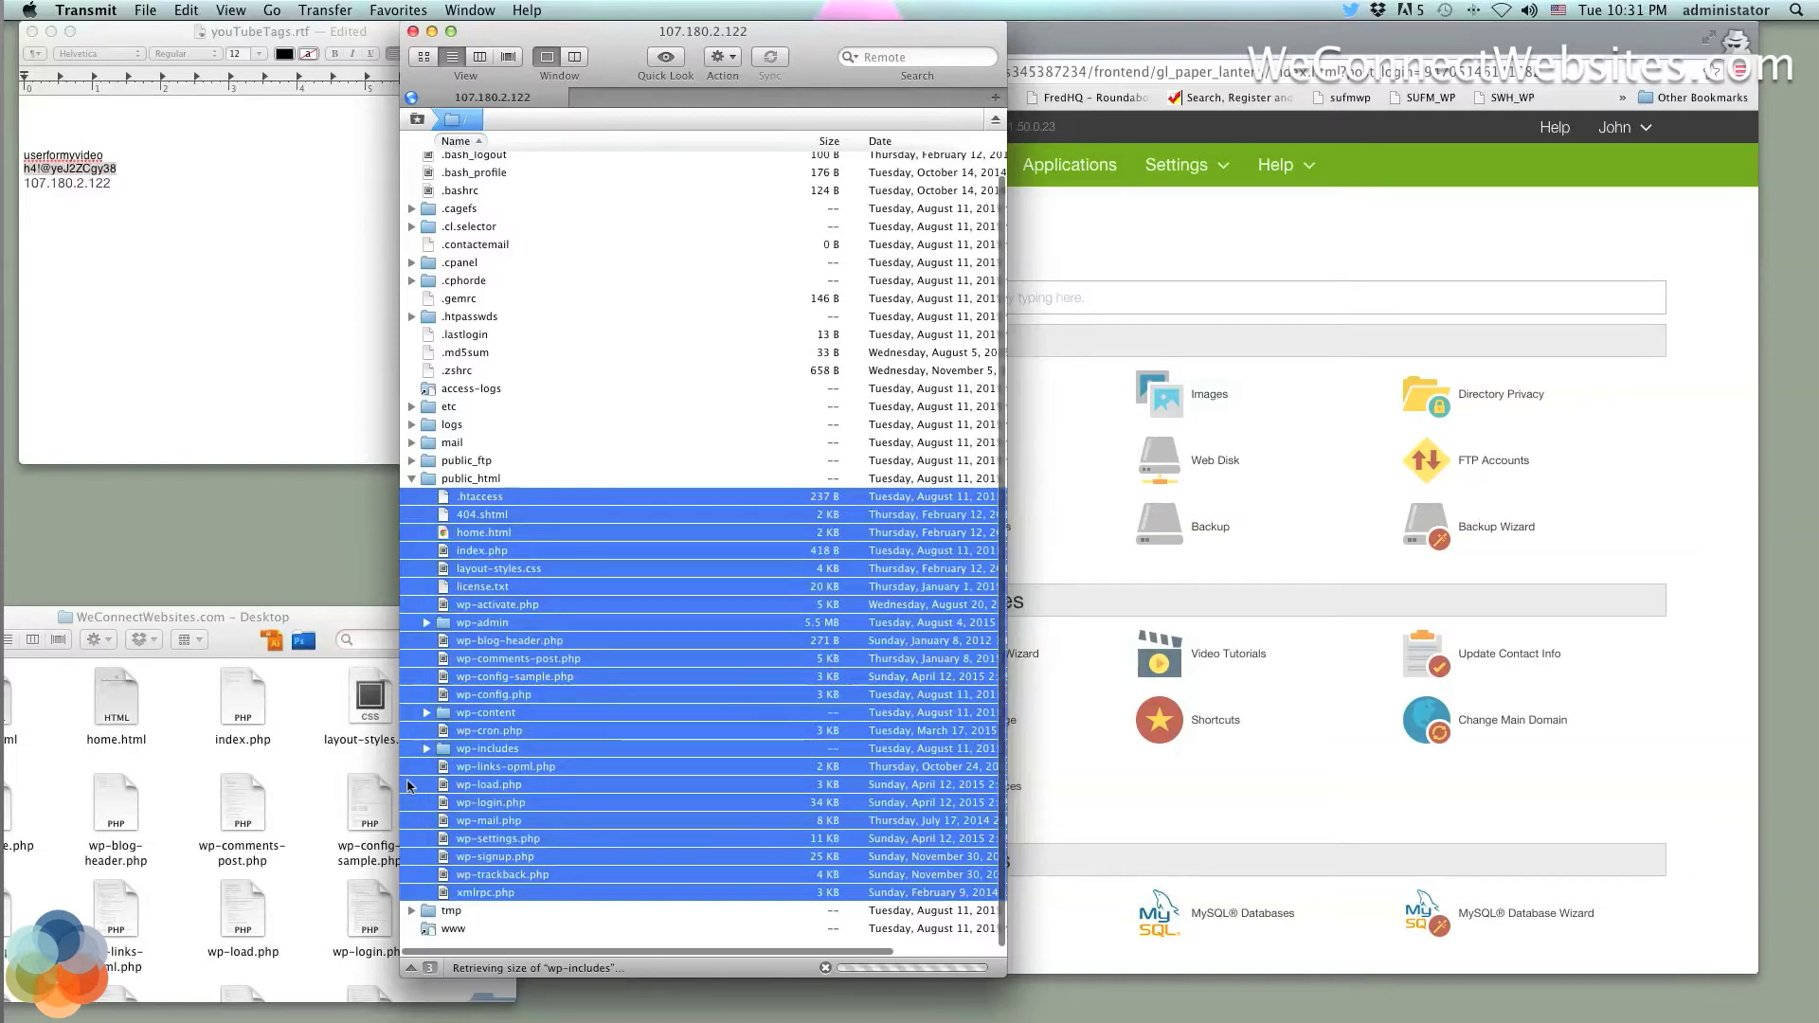
drag(822, 32, 499, 32)
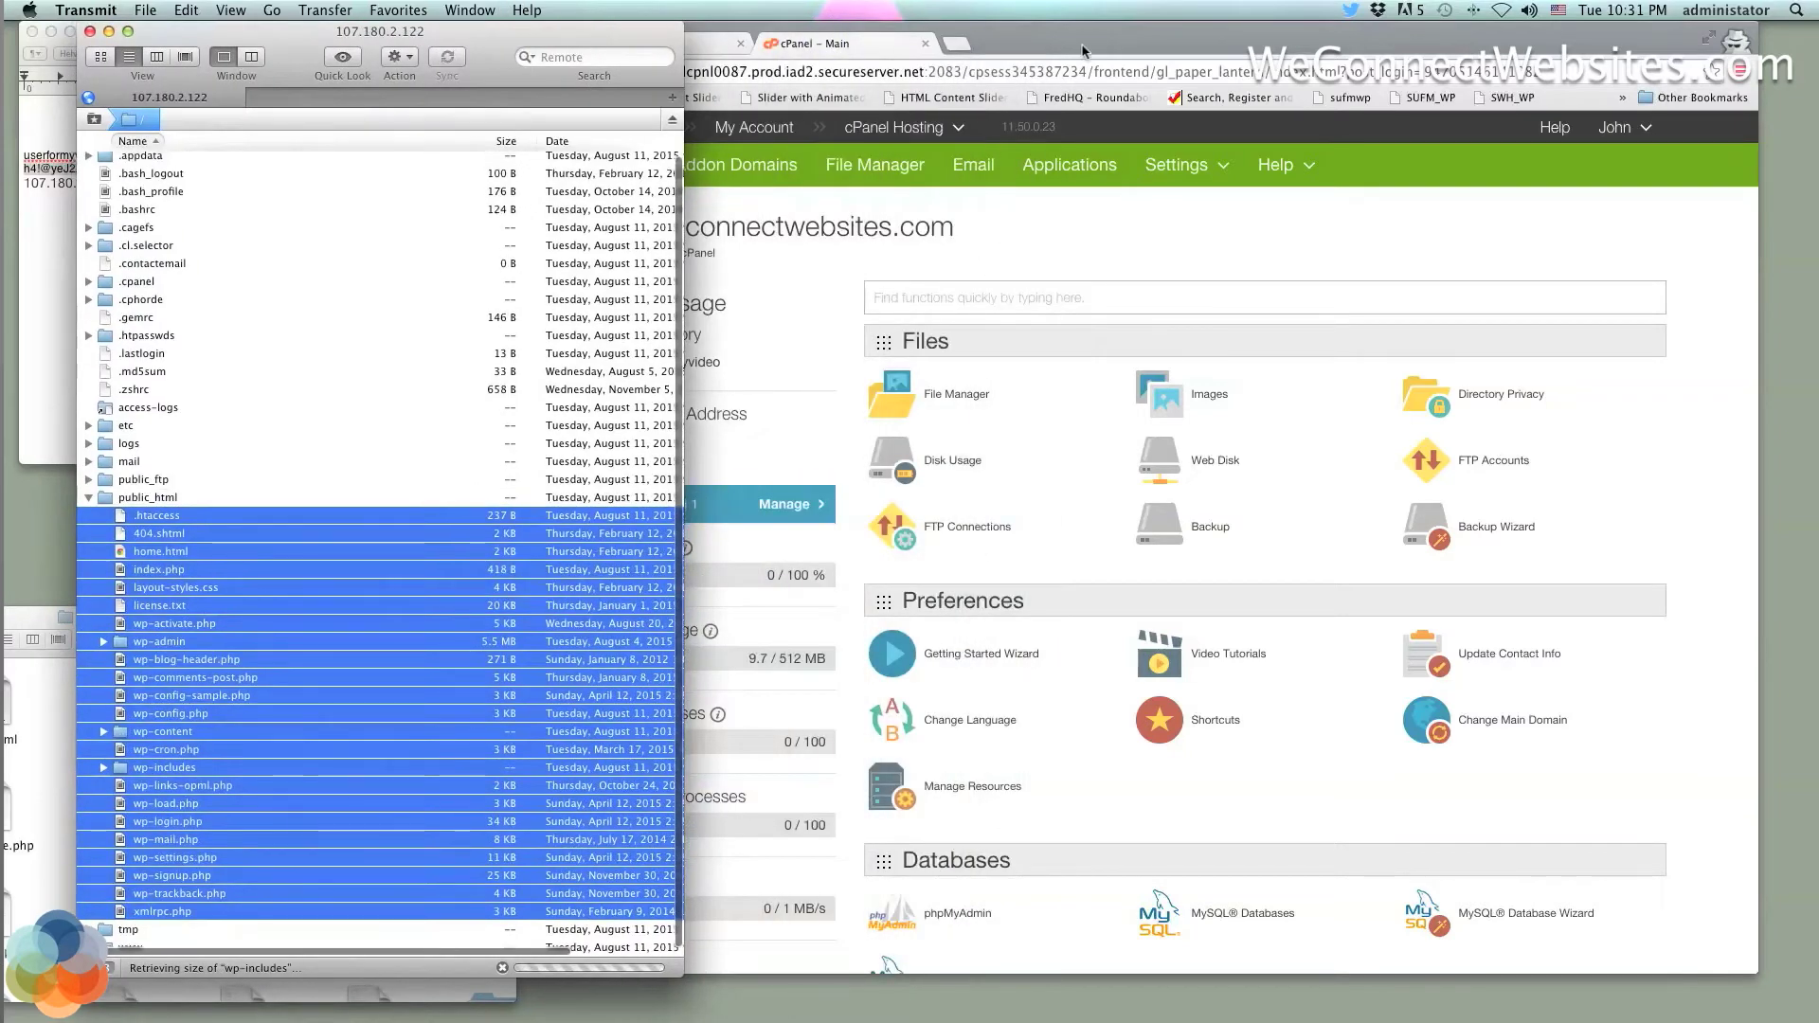
drag(1085, 49, 1066, 48)
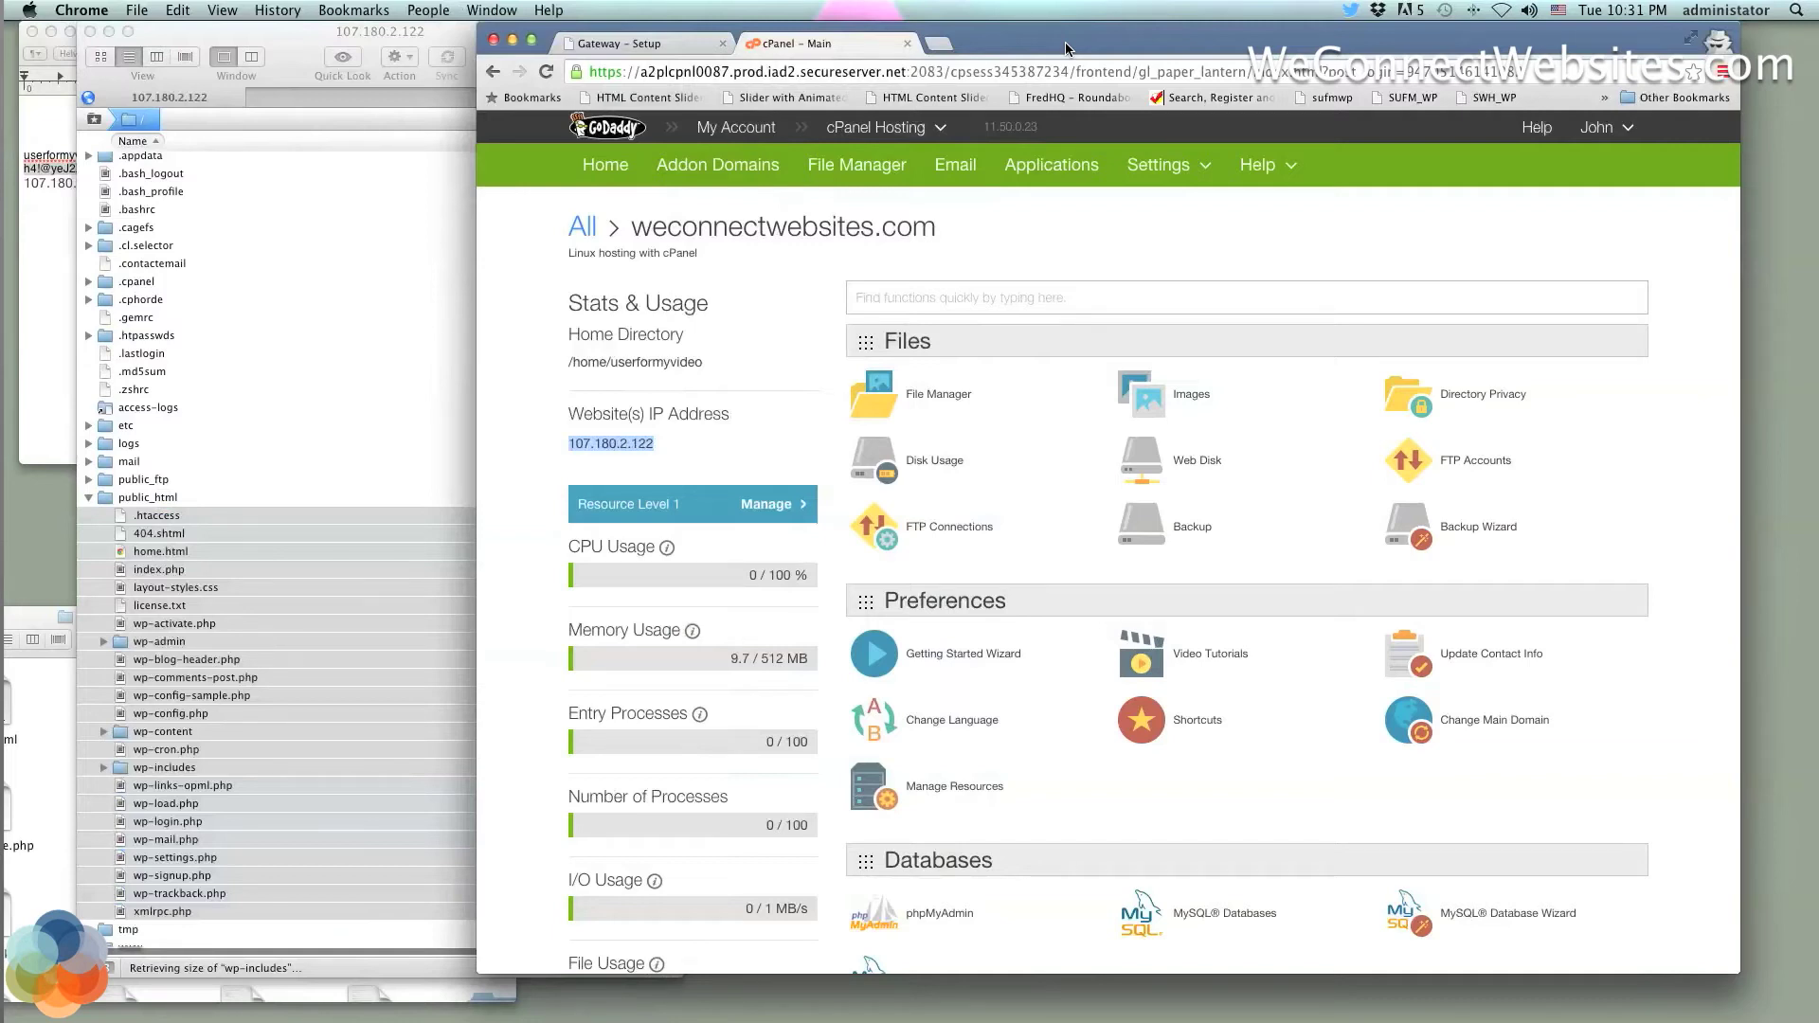
Open phpMyAdmin from cPanel and bring up the i1712617_wp1 database overview
drag(1244, 47, 1292, 47)
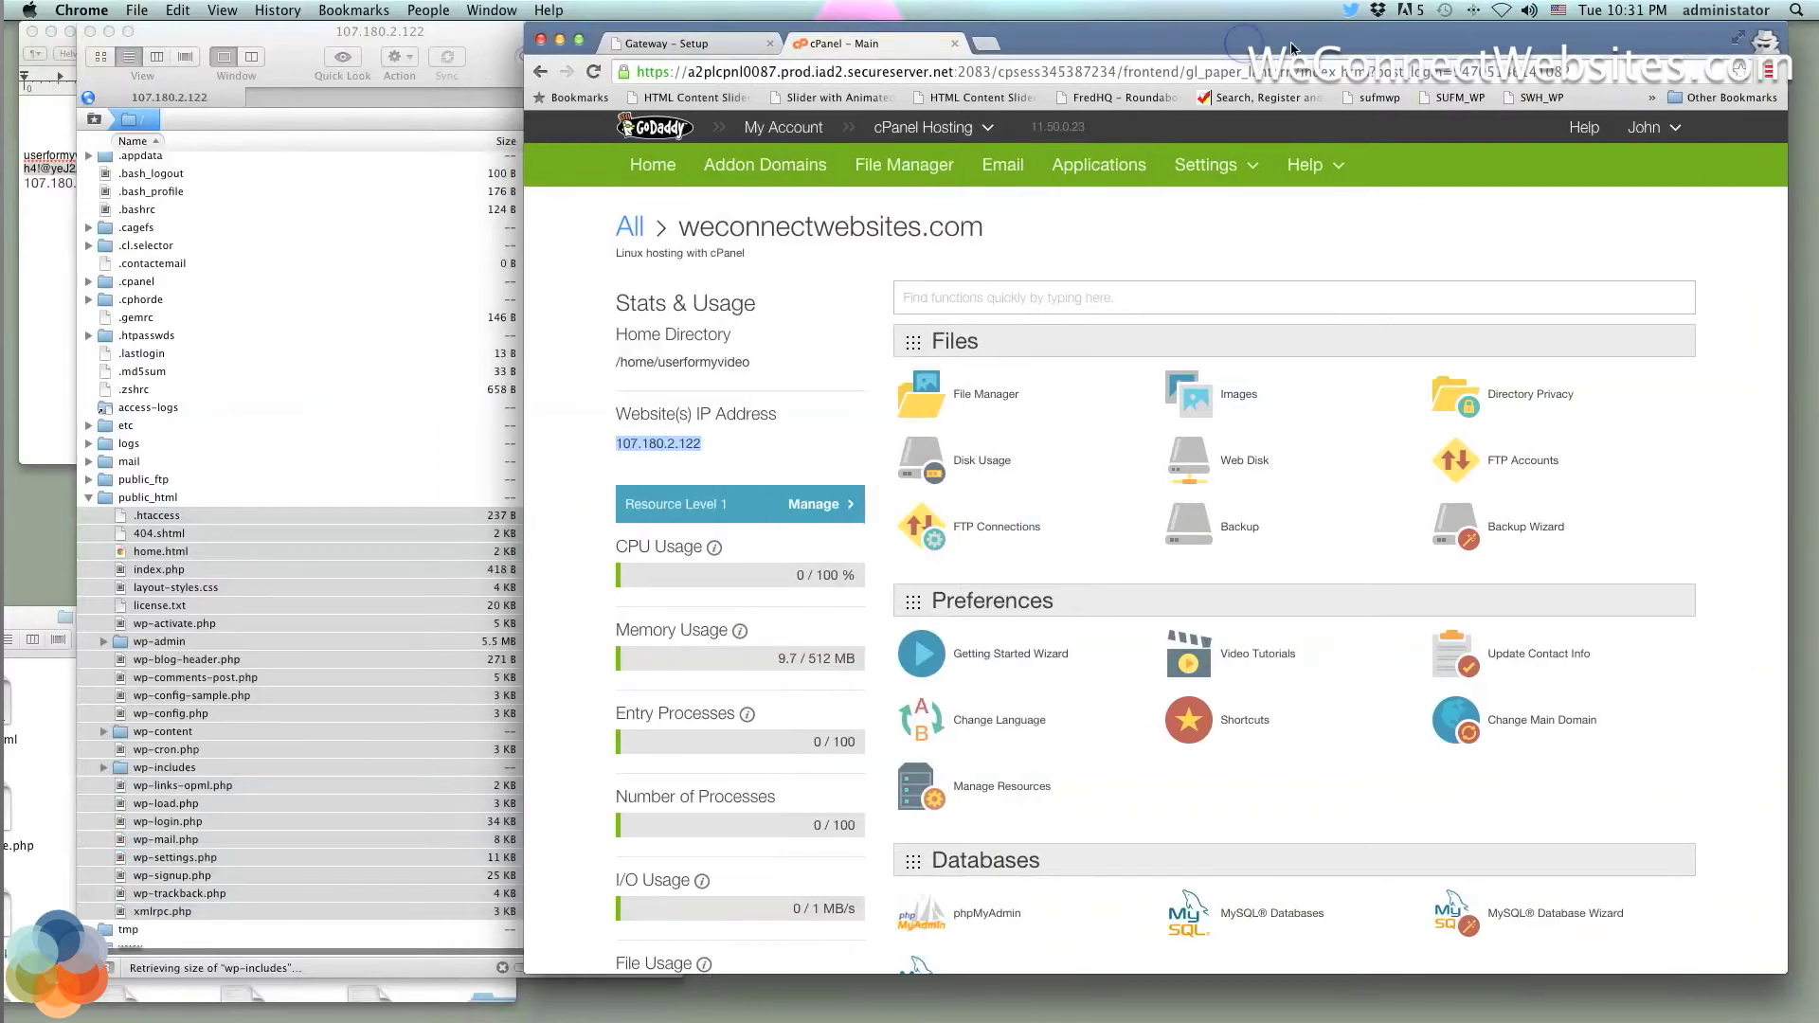
scroll(1071, 514, down, 5)
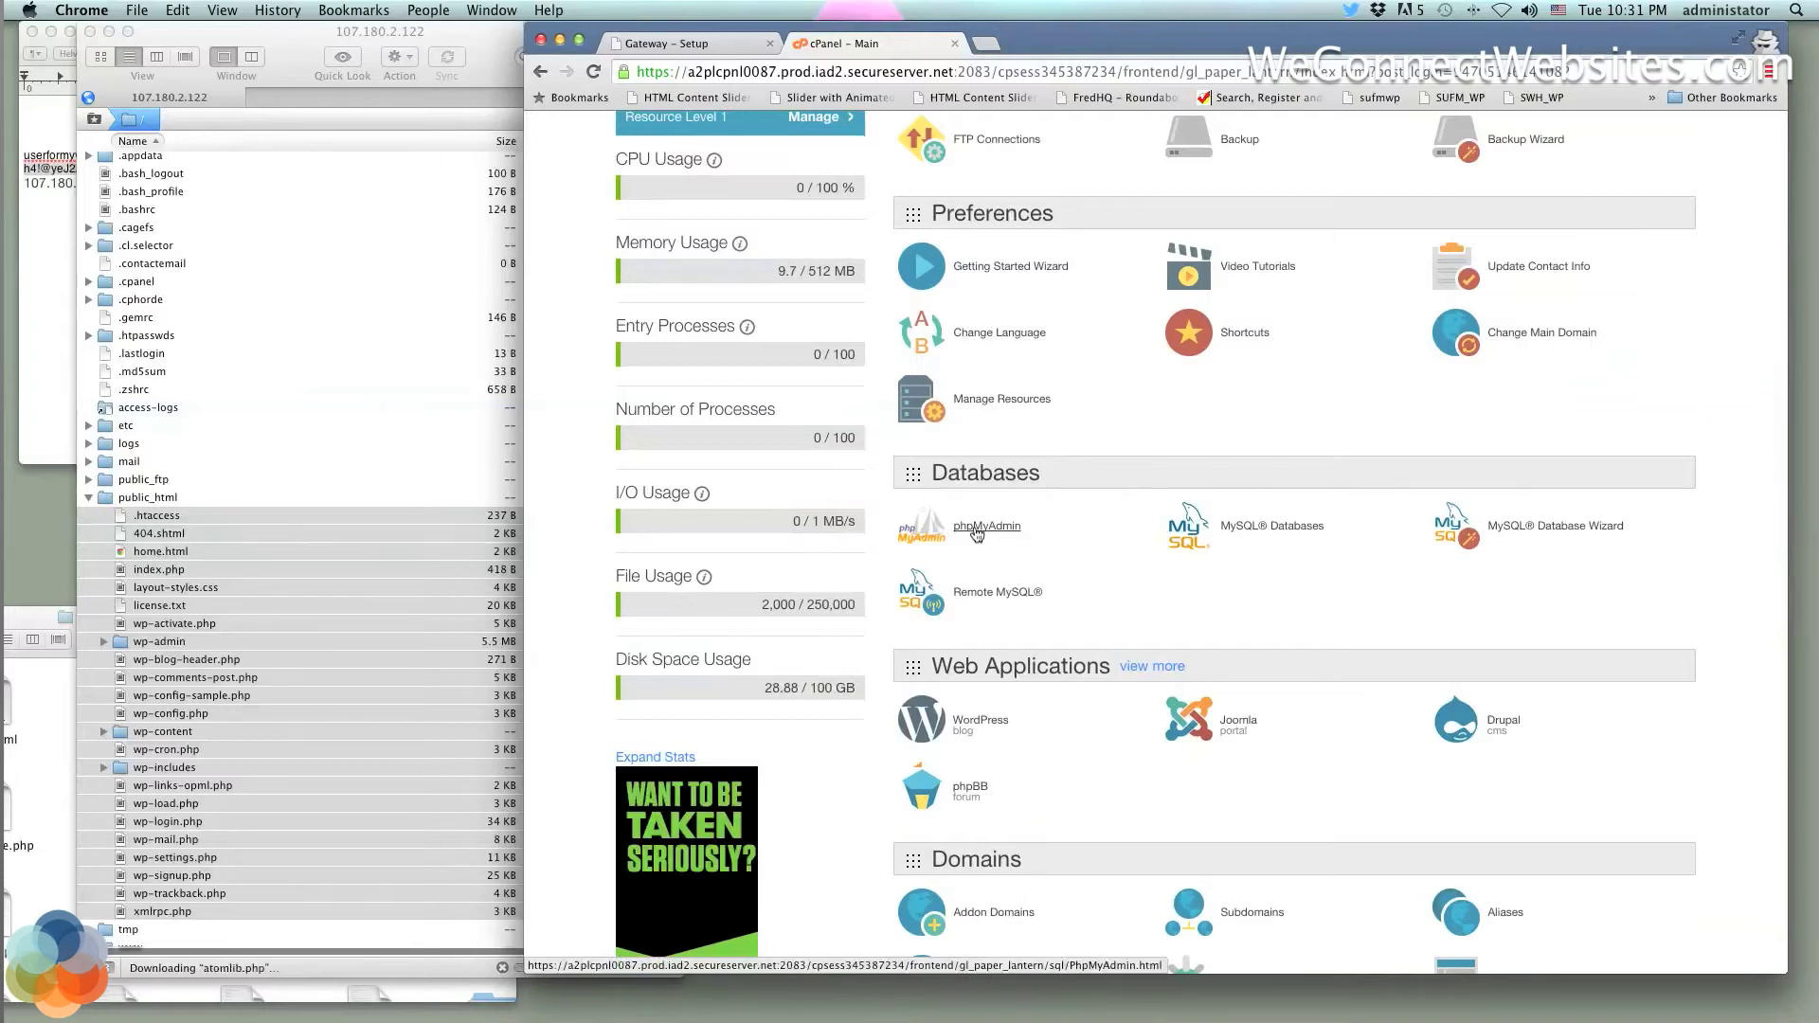
click(976, 530)
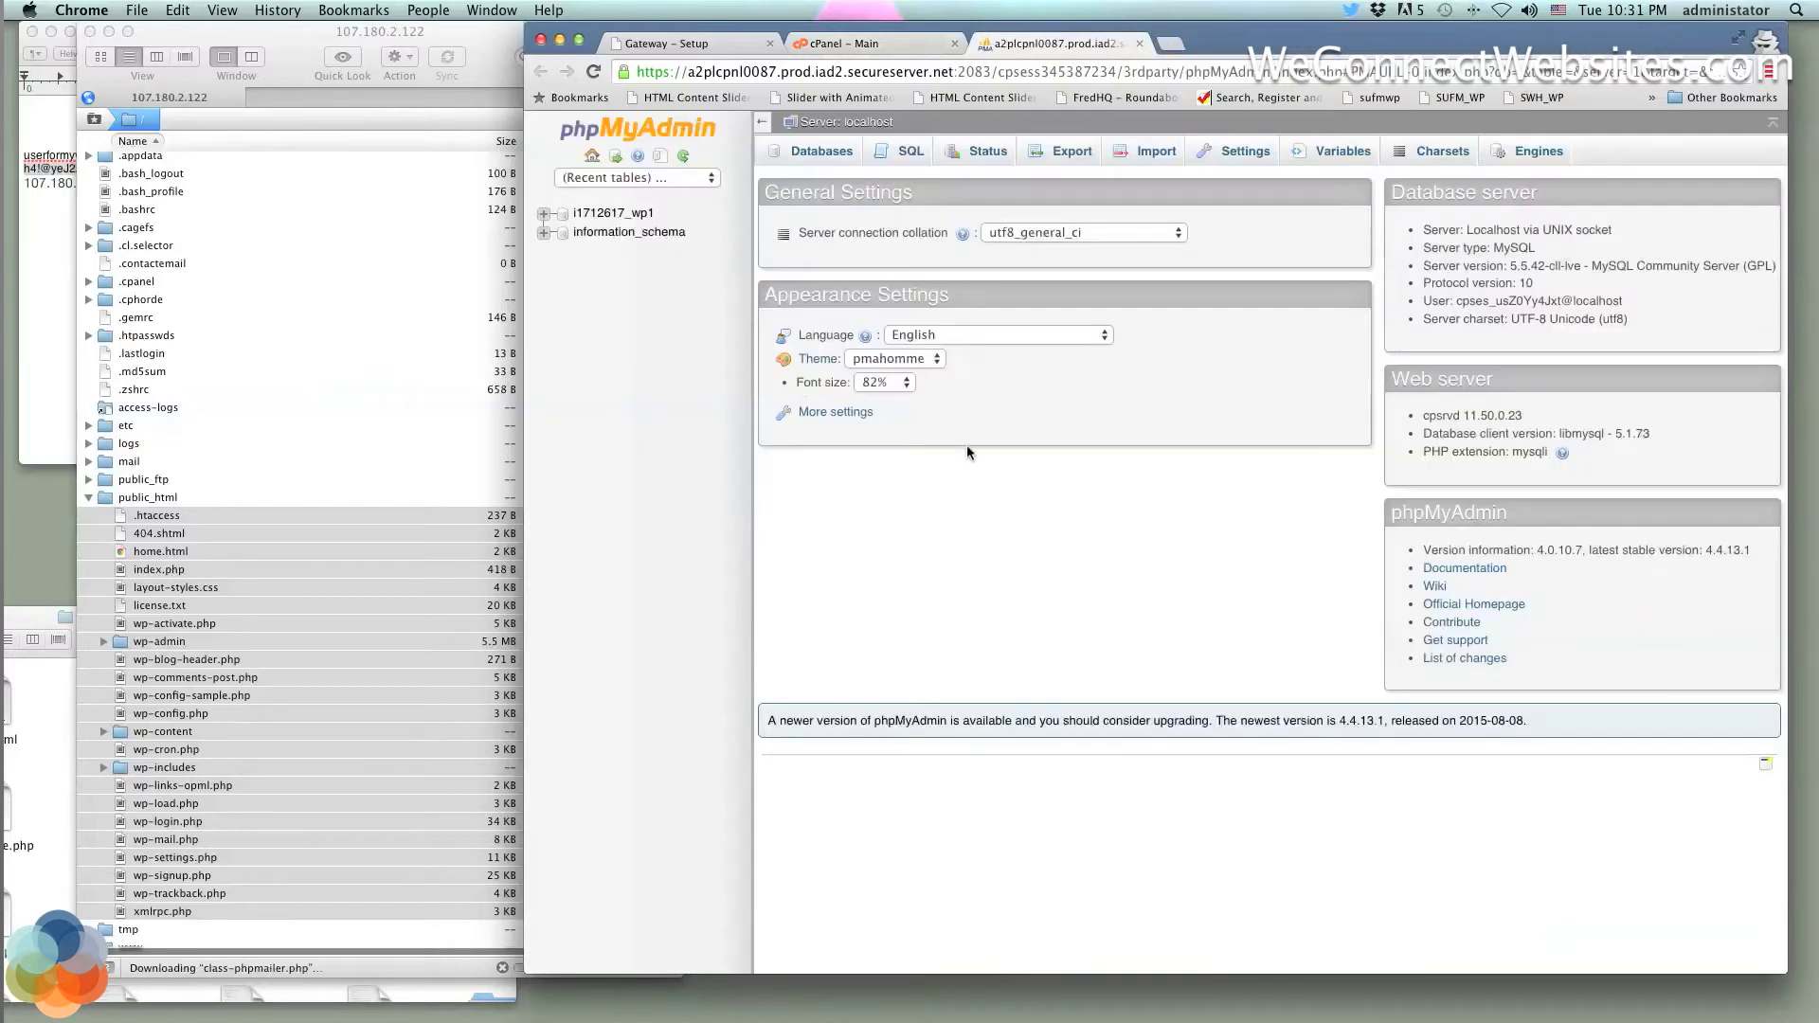
click(543, 215)
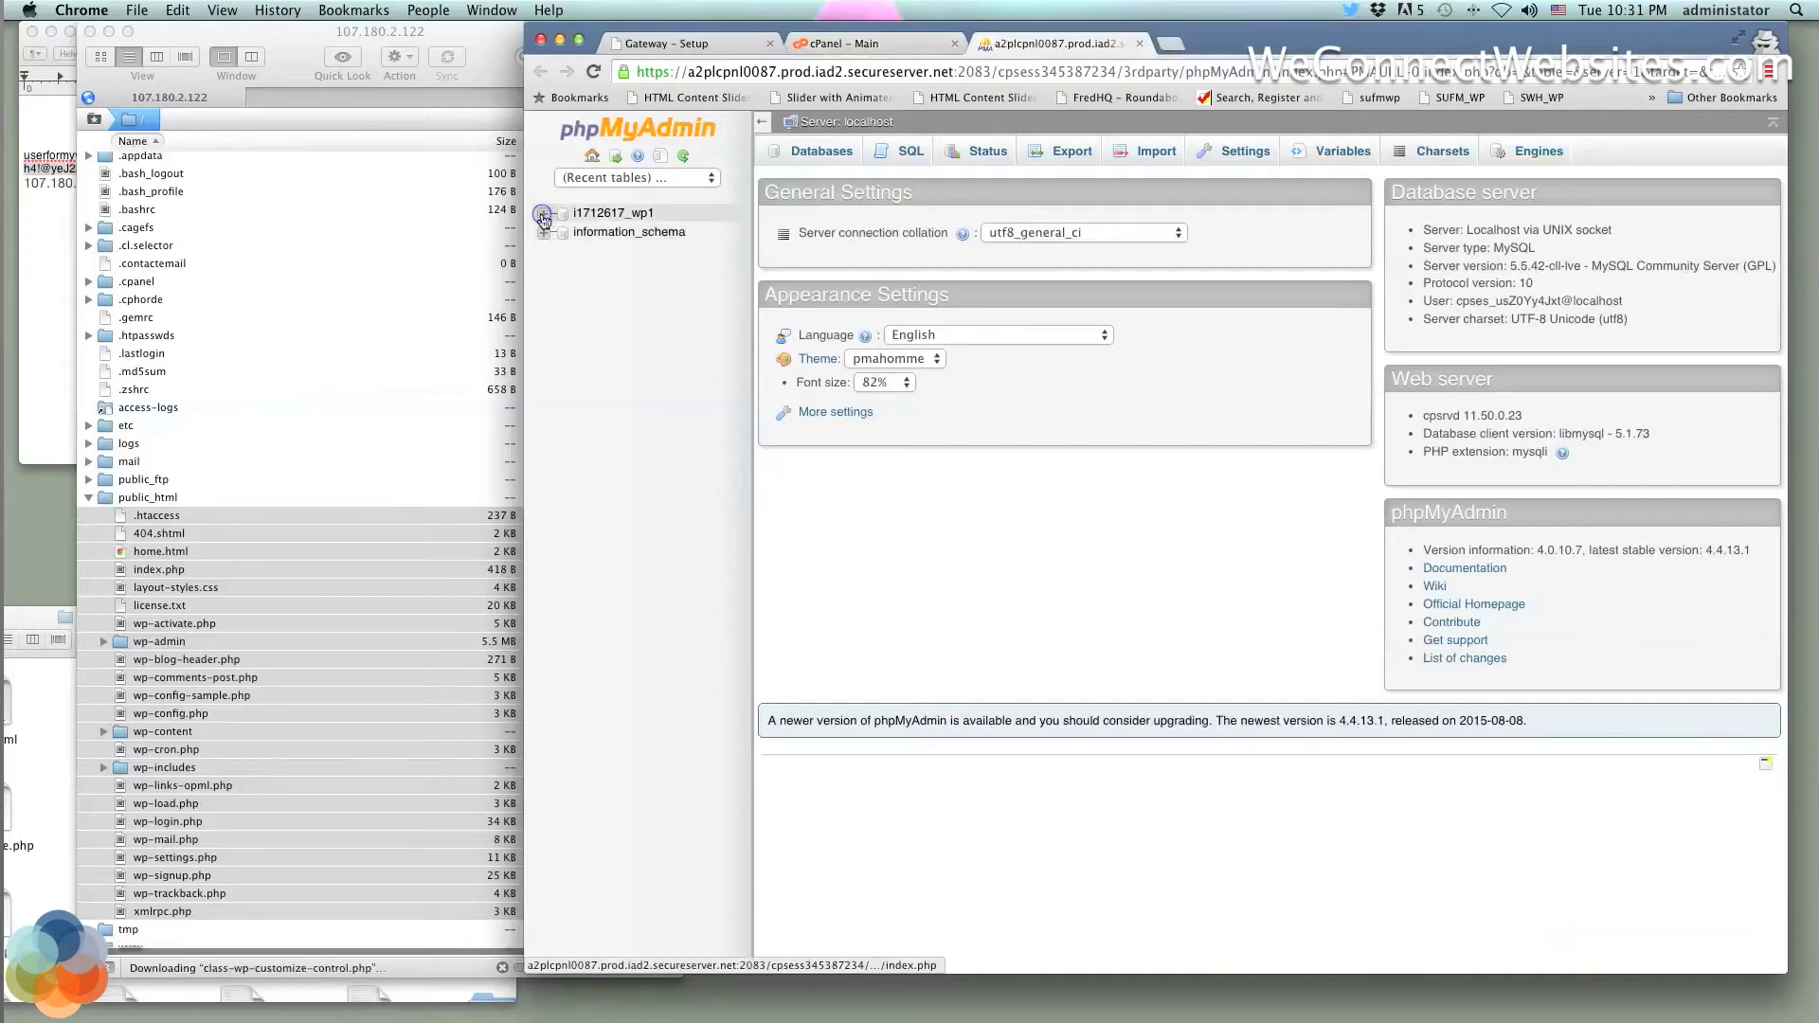
click(606, 214)
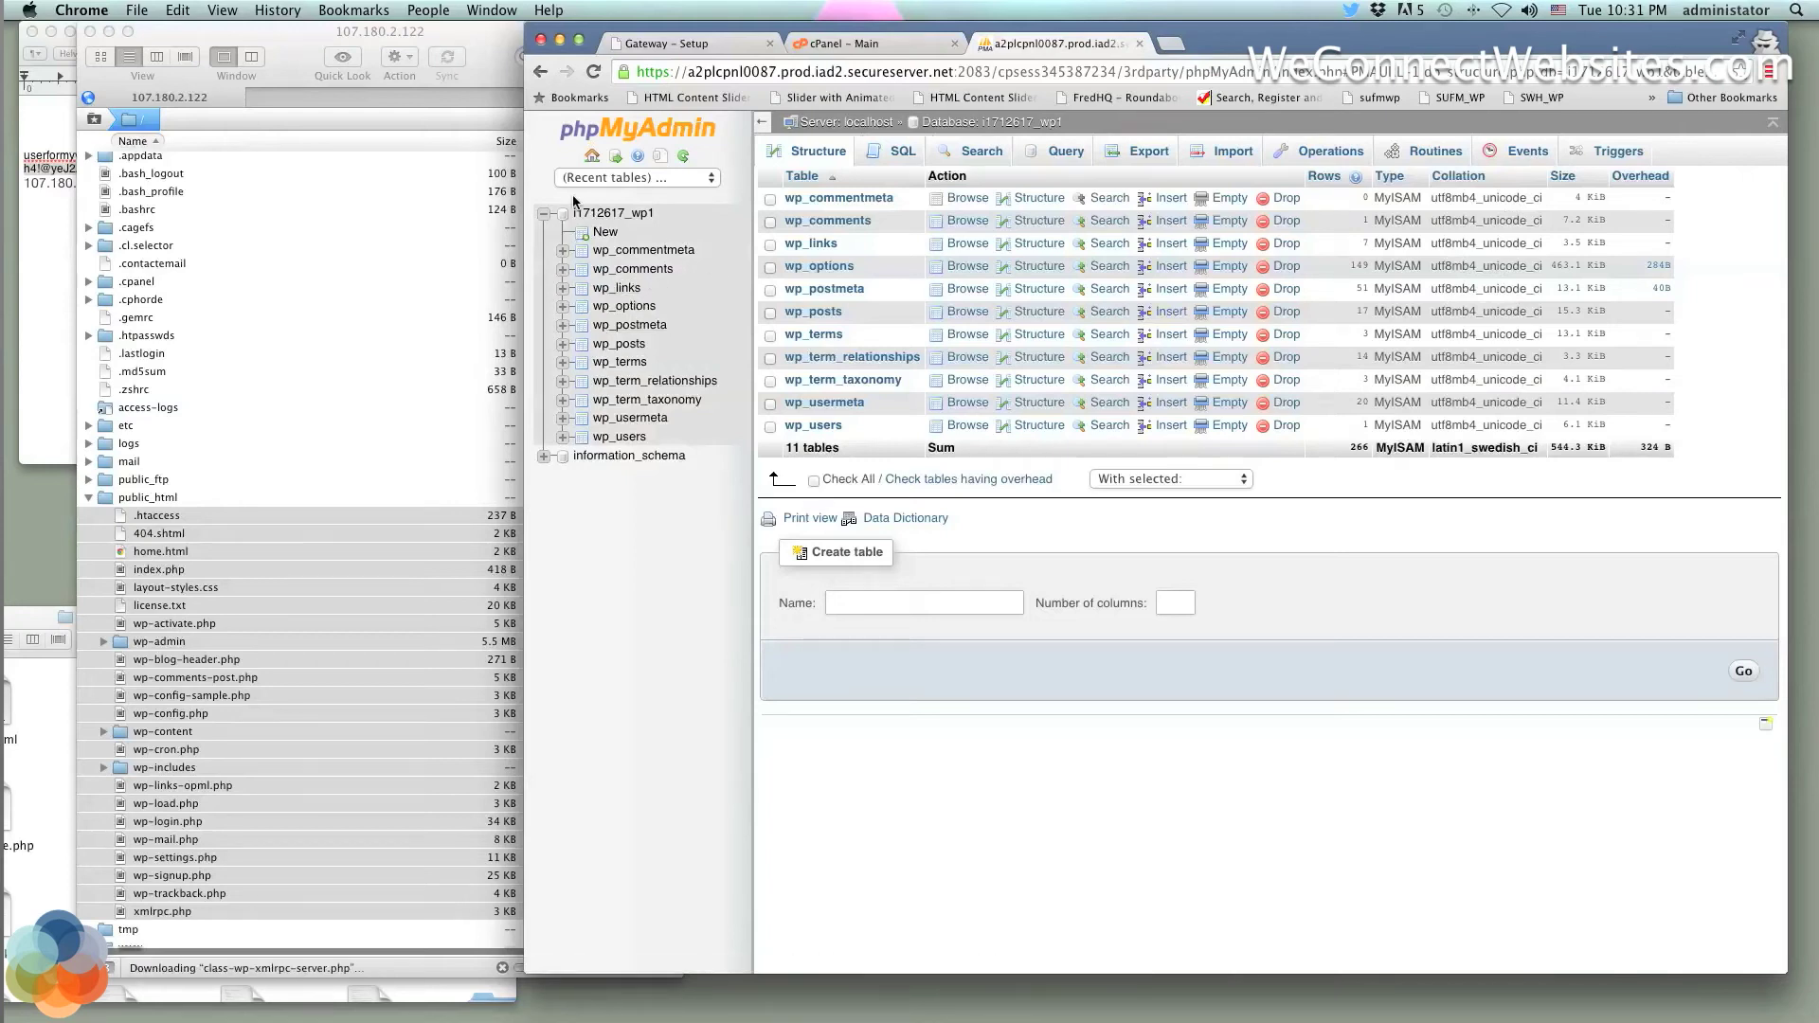
click(544, 215)
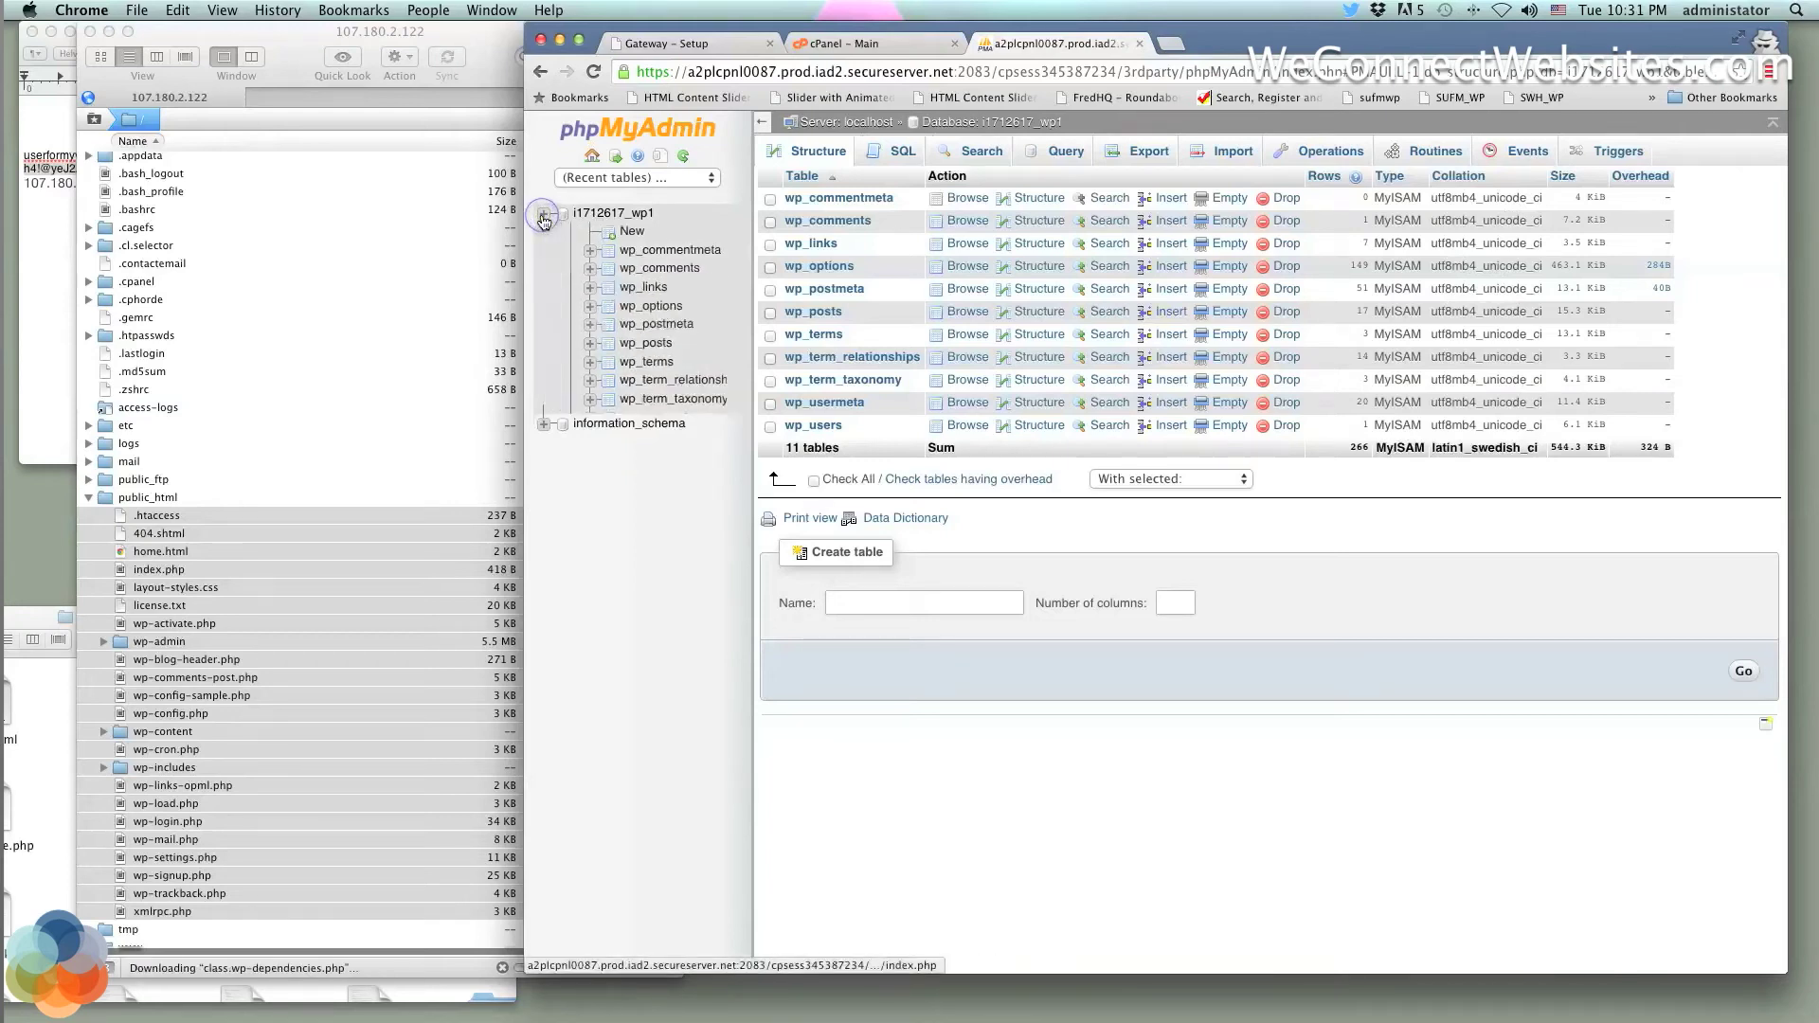
click(627, 213)
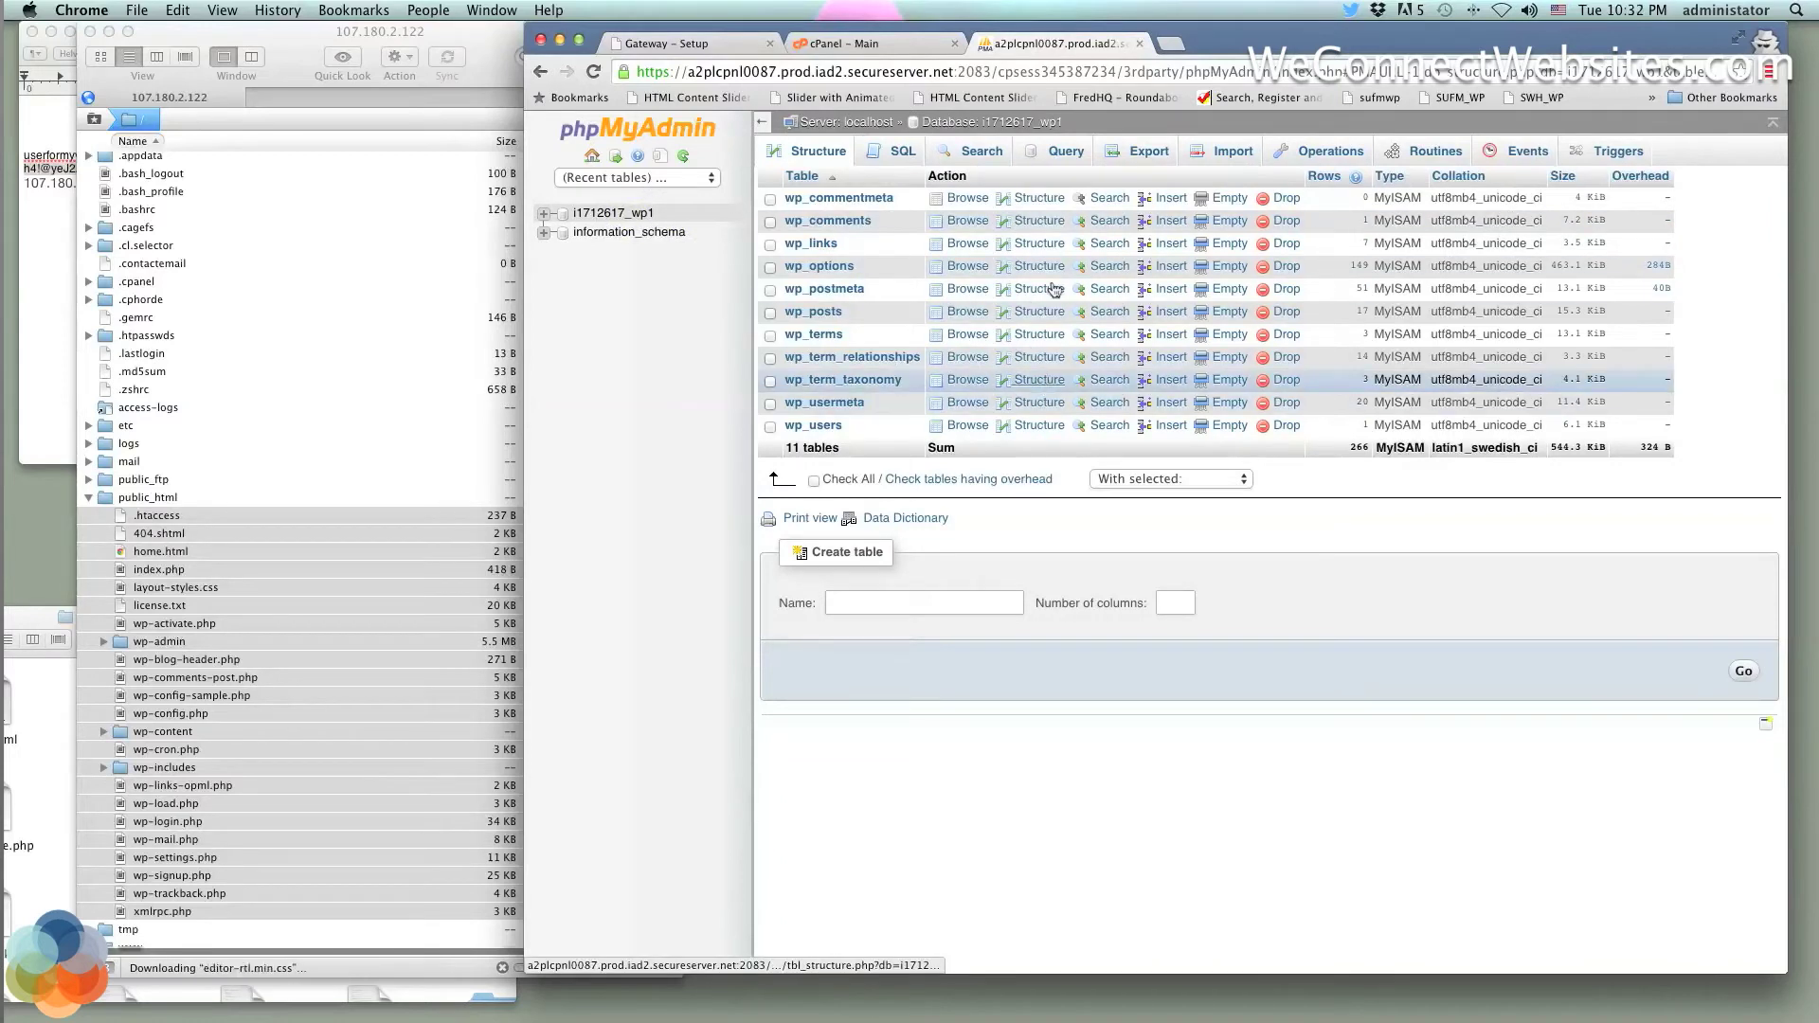
Select all 11 tables of i1712617_wp1 and go to the Export page
click(846, 480)
click(1123, 479)
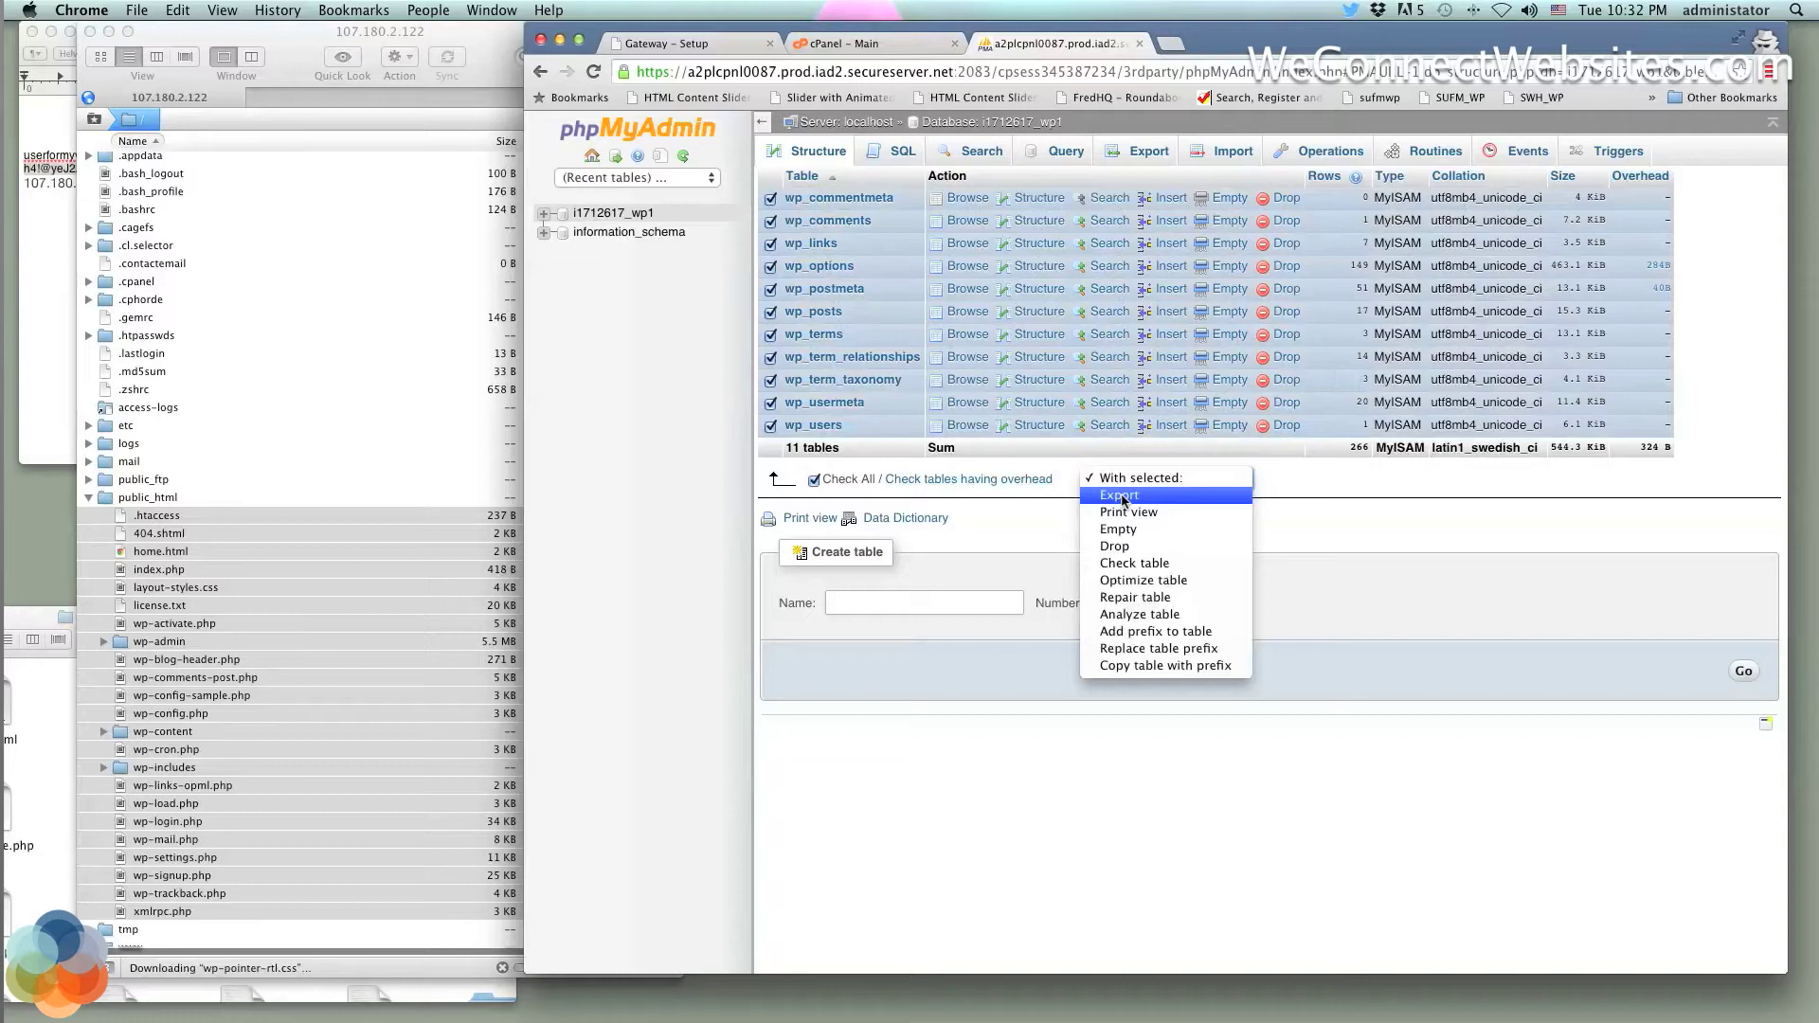
click(1142, 143)
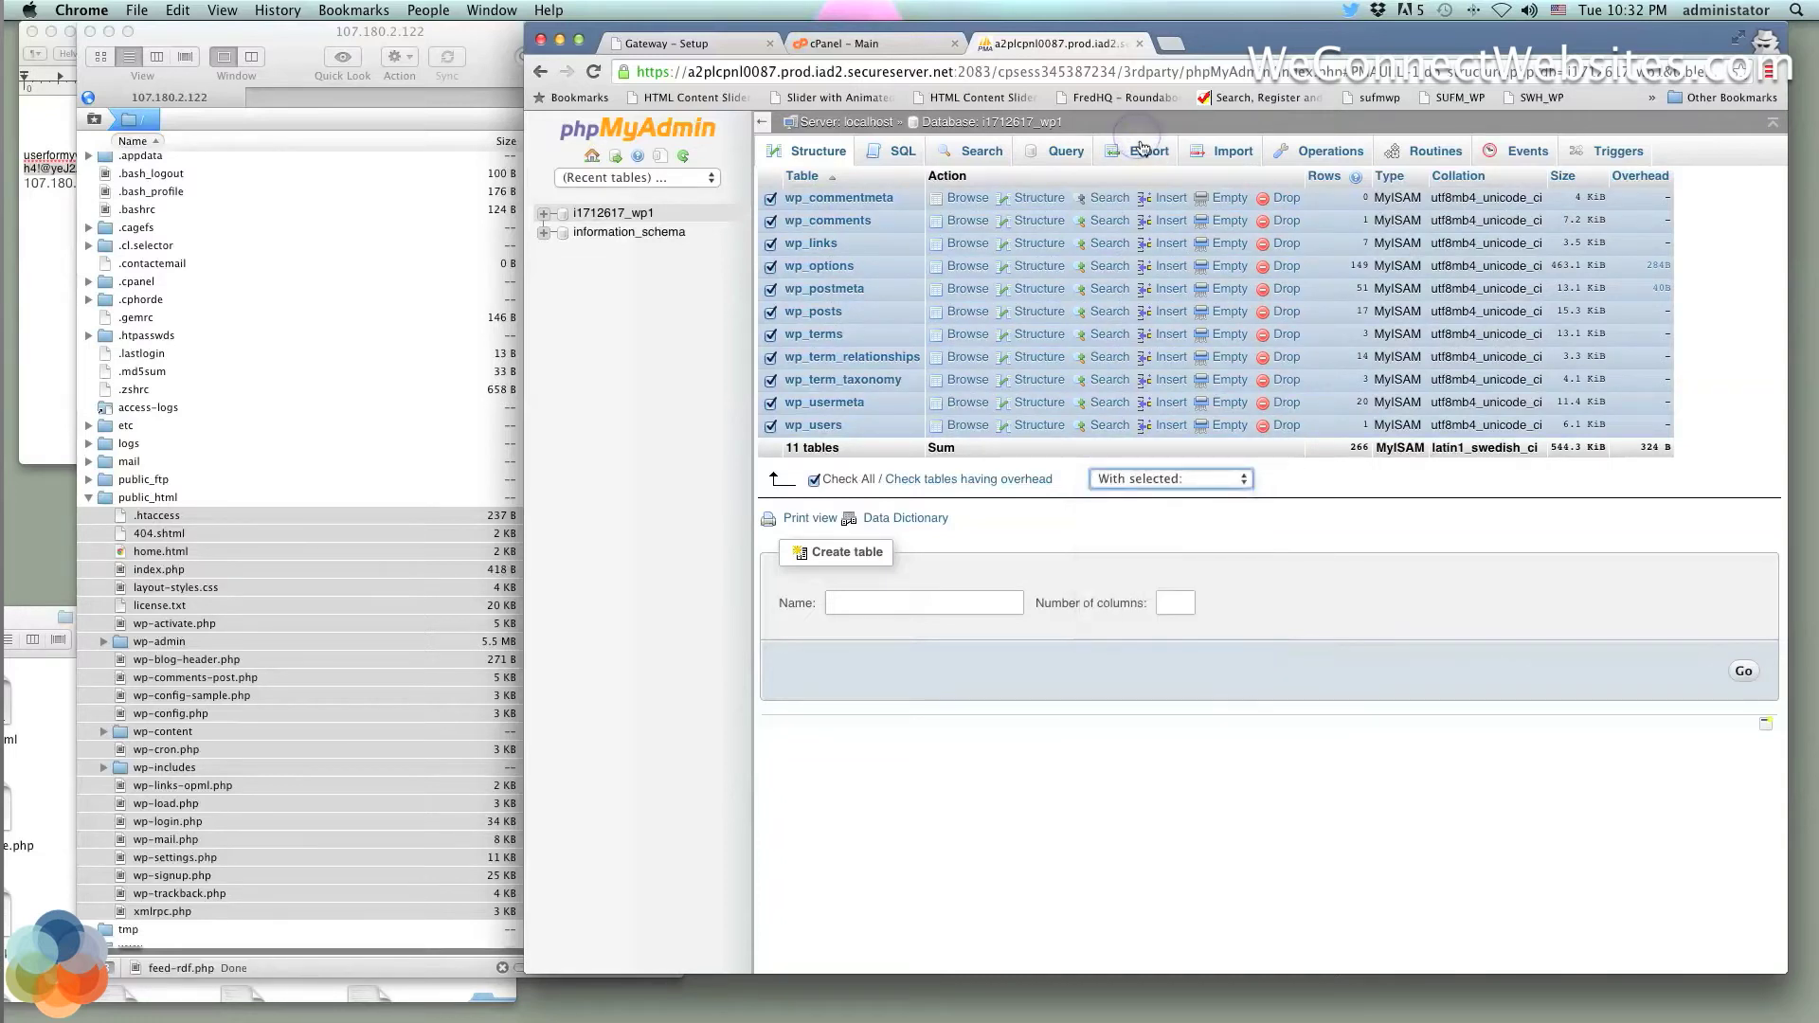
click(1145, 145)
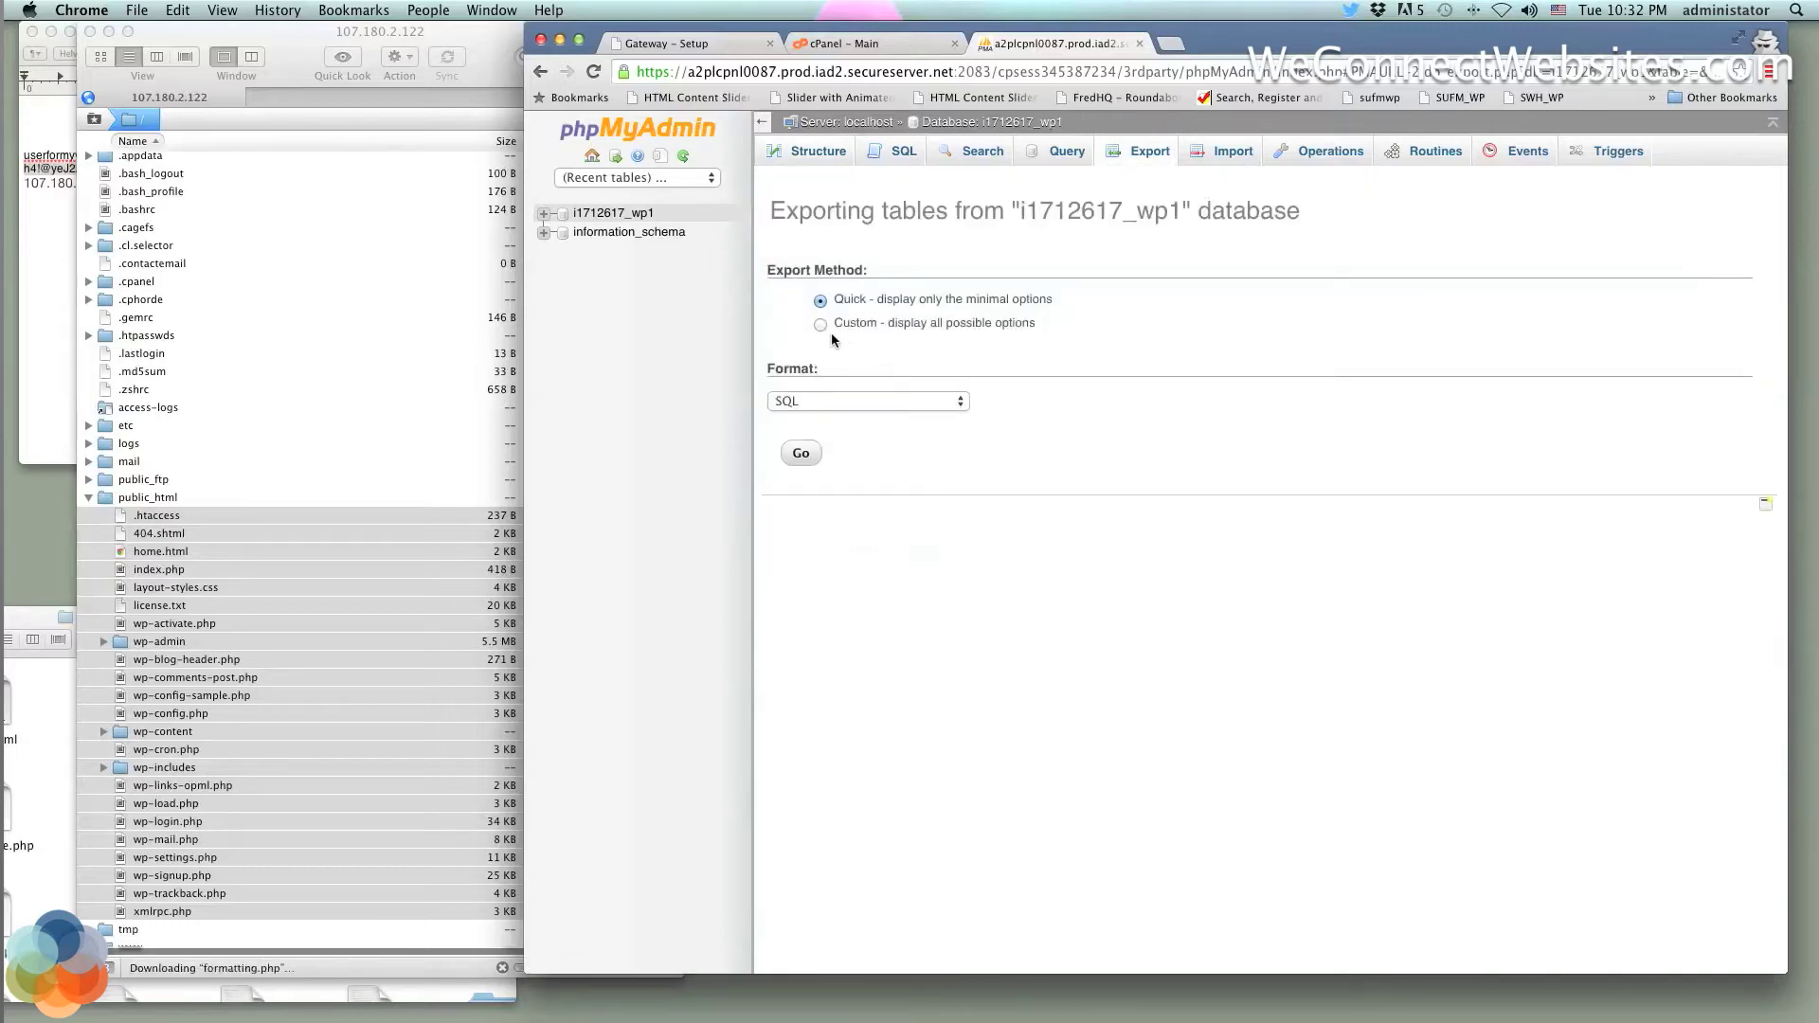
Run a Quick SQL export of i1712617_wp1 and show i1712617_wp1.sql in Finder
drag(1304, 222, 847, 212)
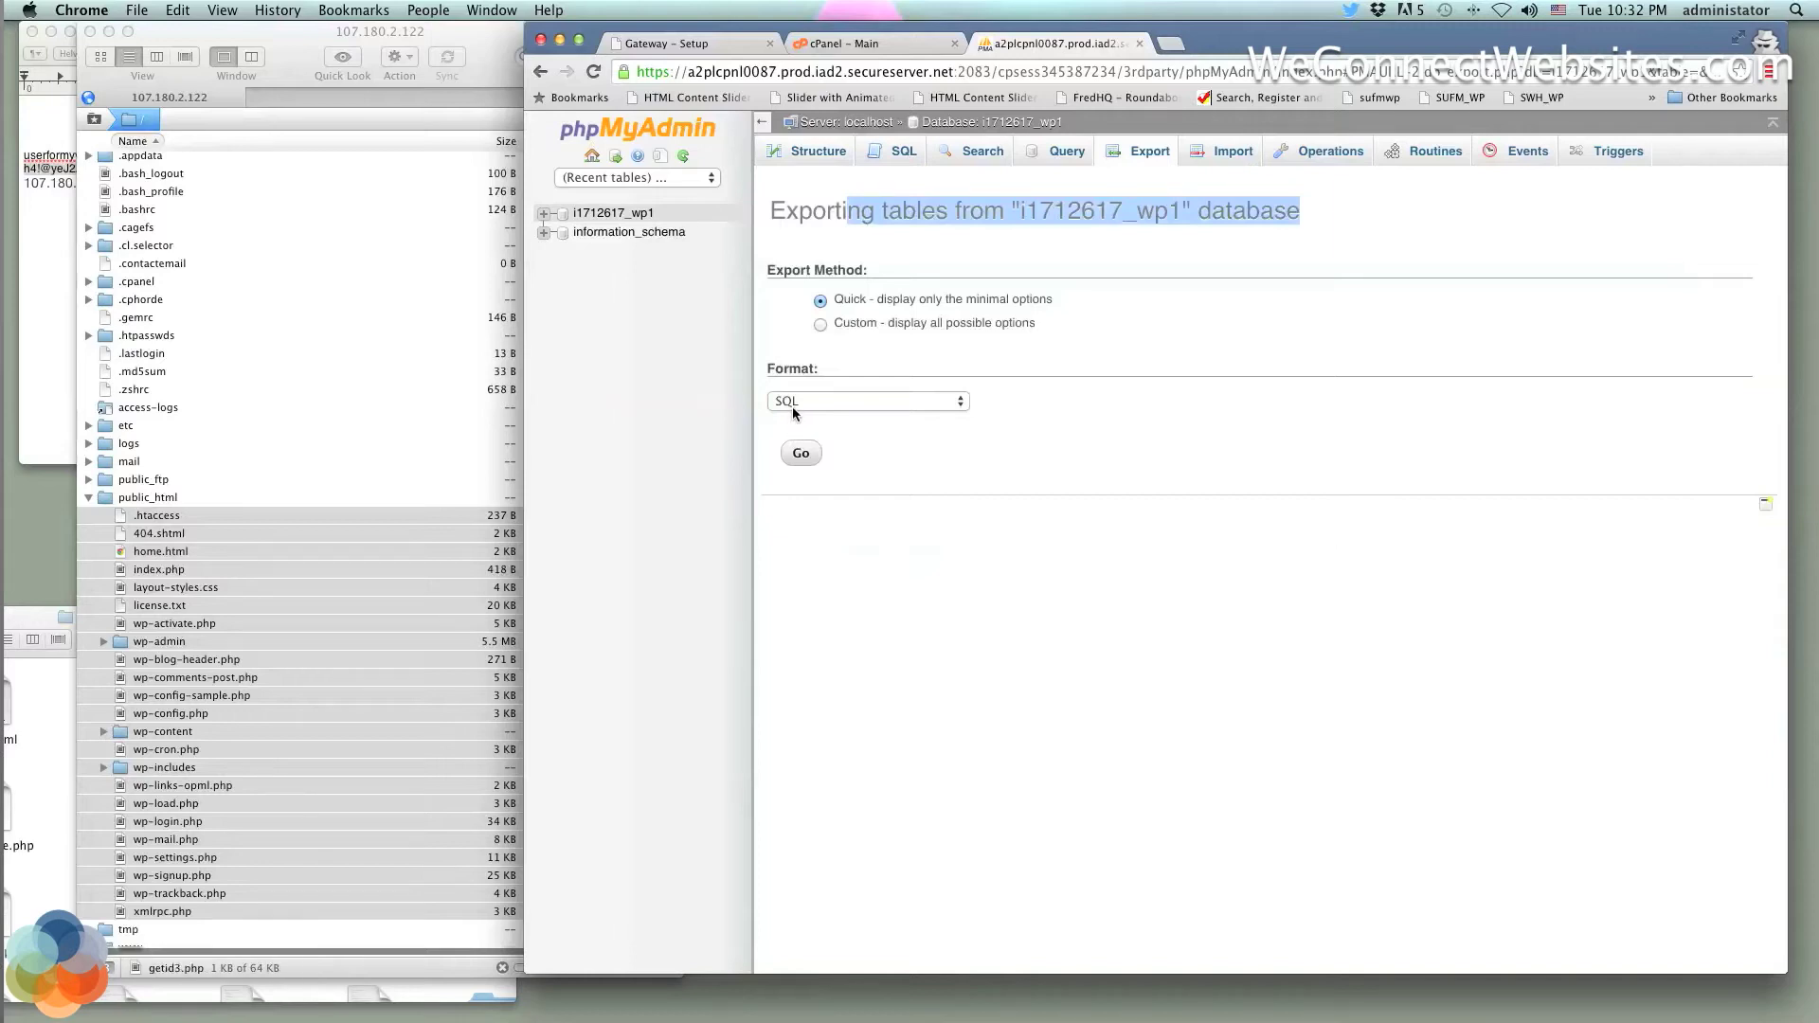
click(798, 455)
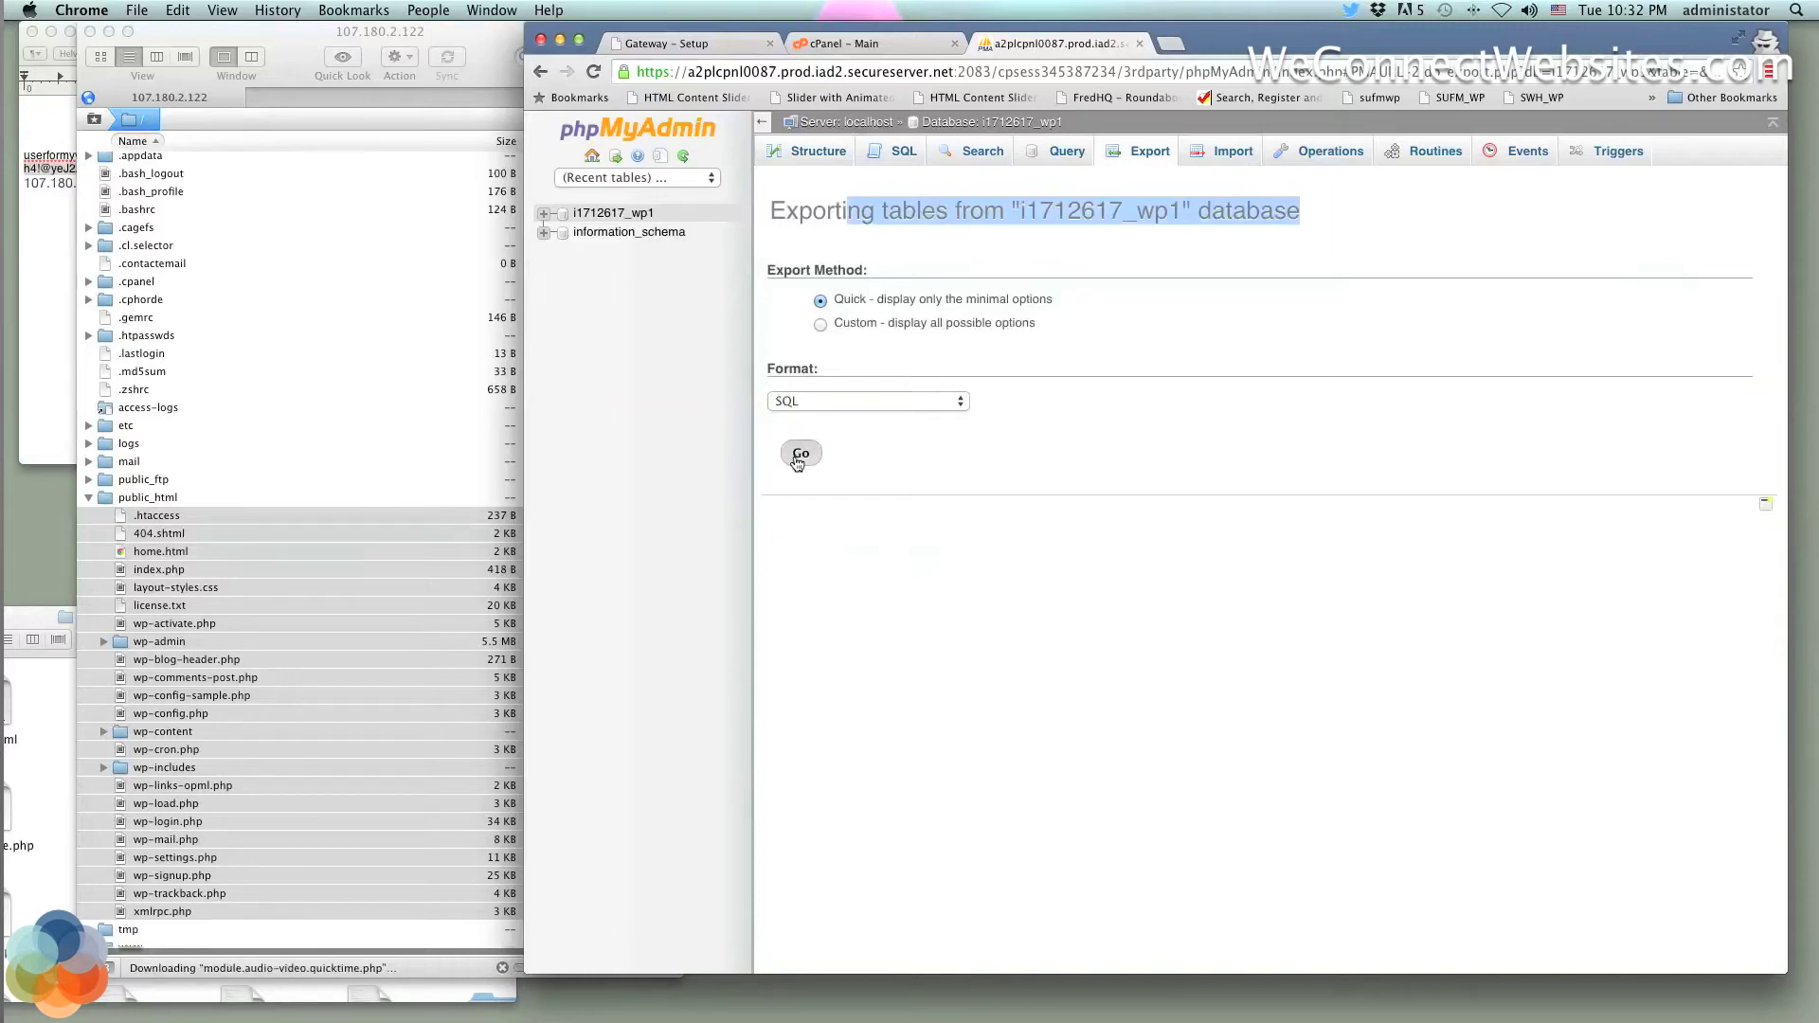
click(916, 304)
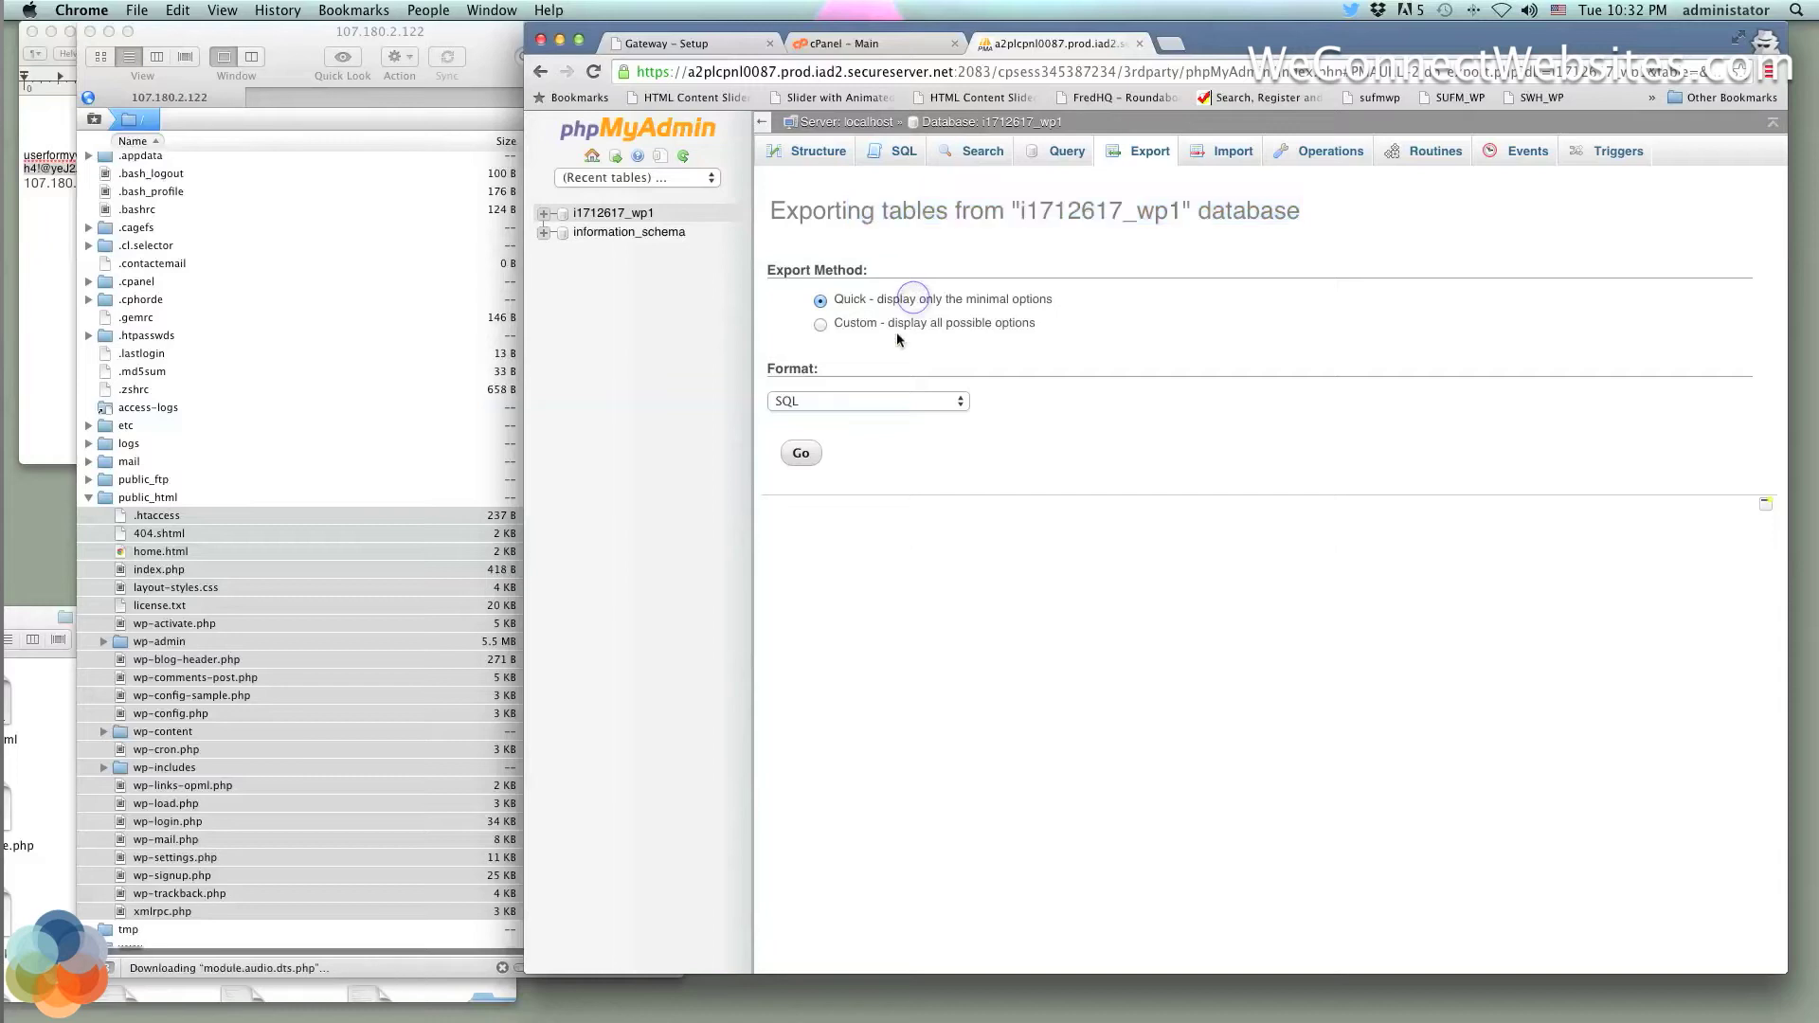
click(800, 455)
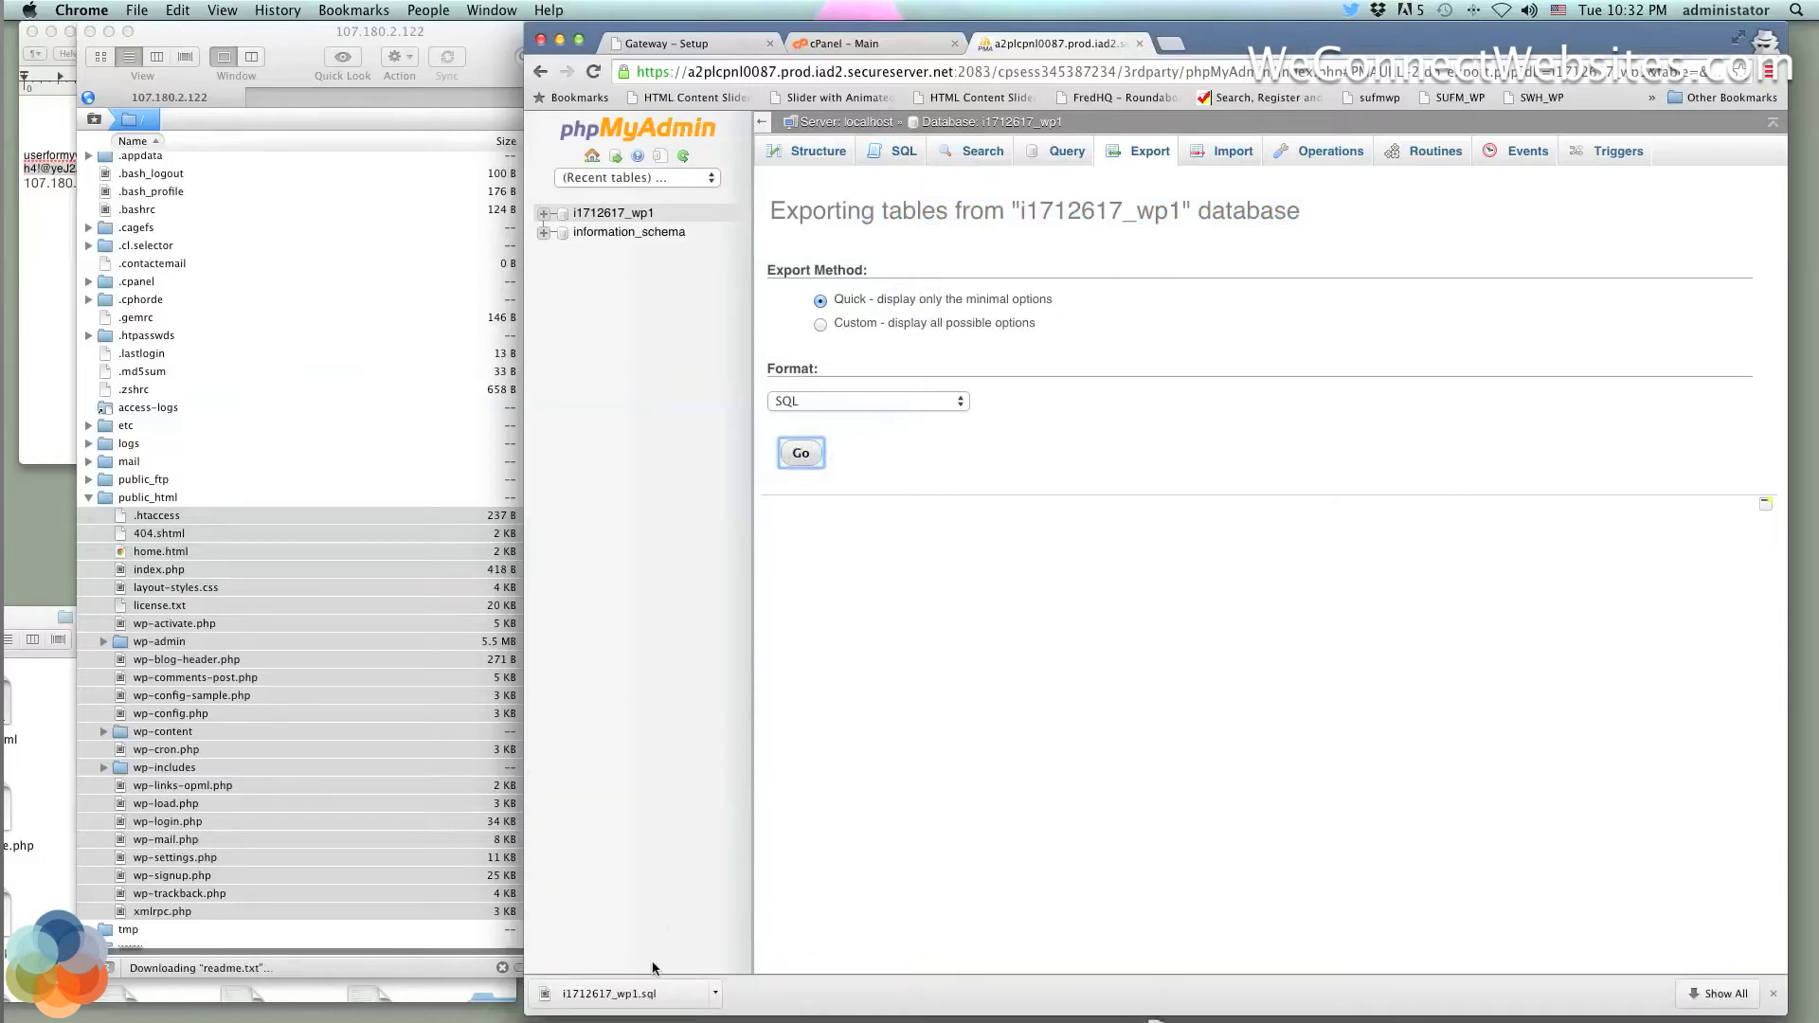
click(712, 992)
click(782, 970)
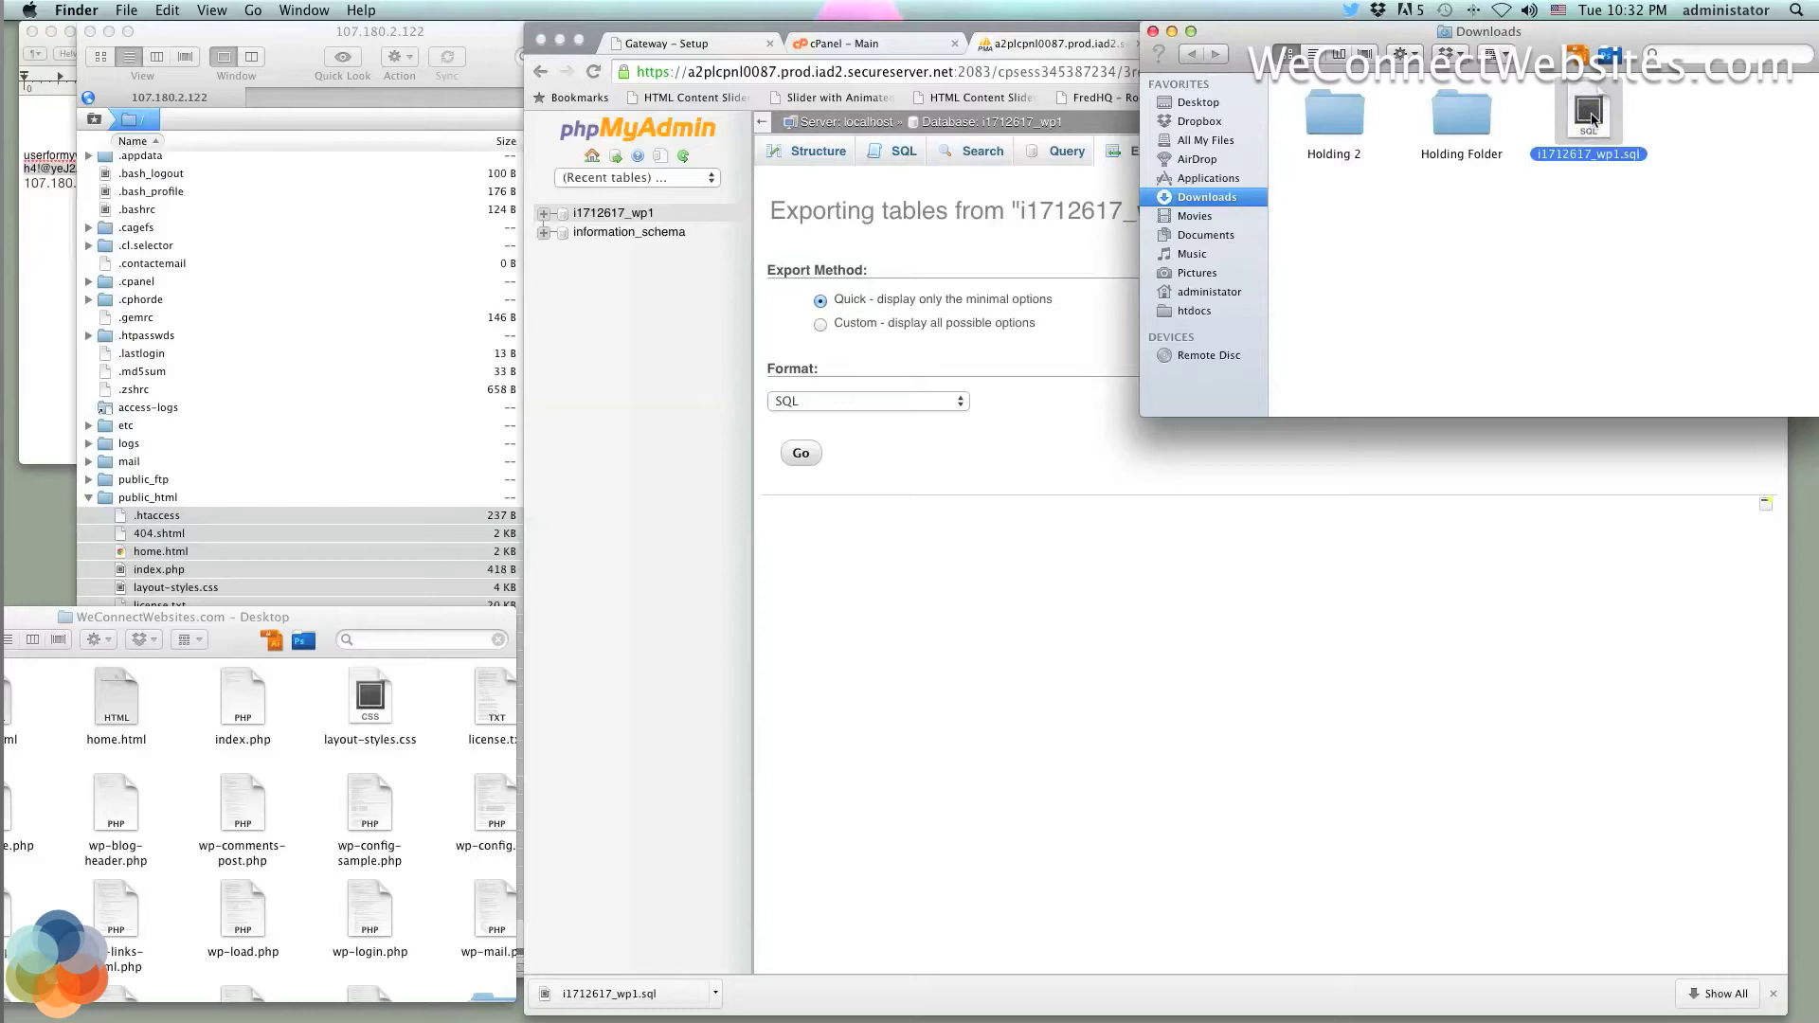
Move i1712617_wp1.sql from Downloads into the WeConnectWebsites.com folder
drag(1547, 144, 477, 695)
click(583, 716)
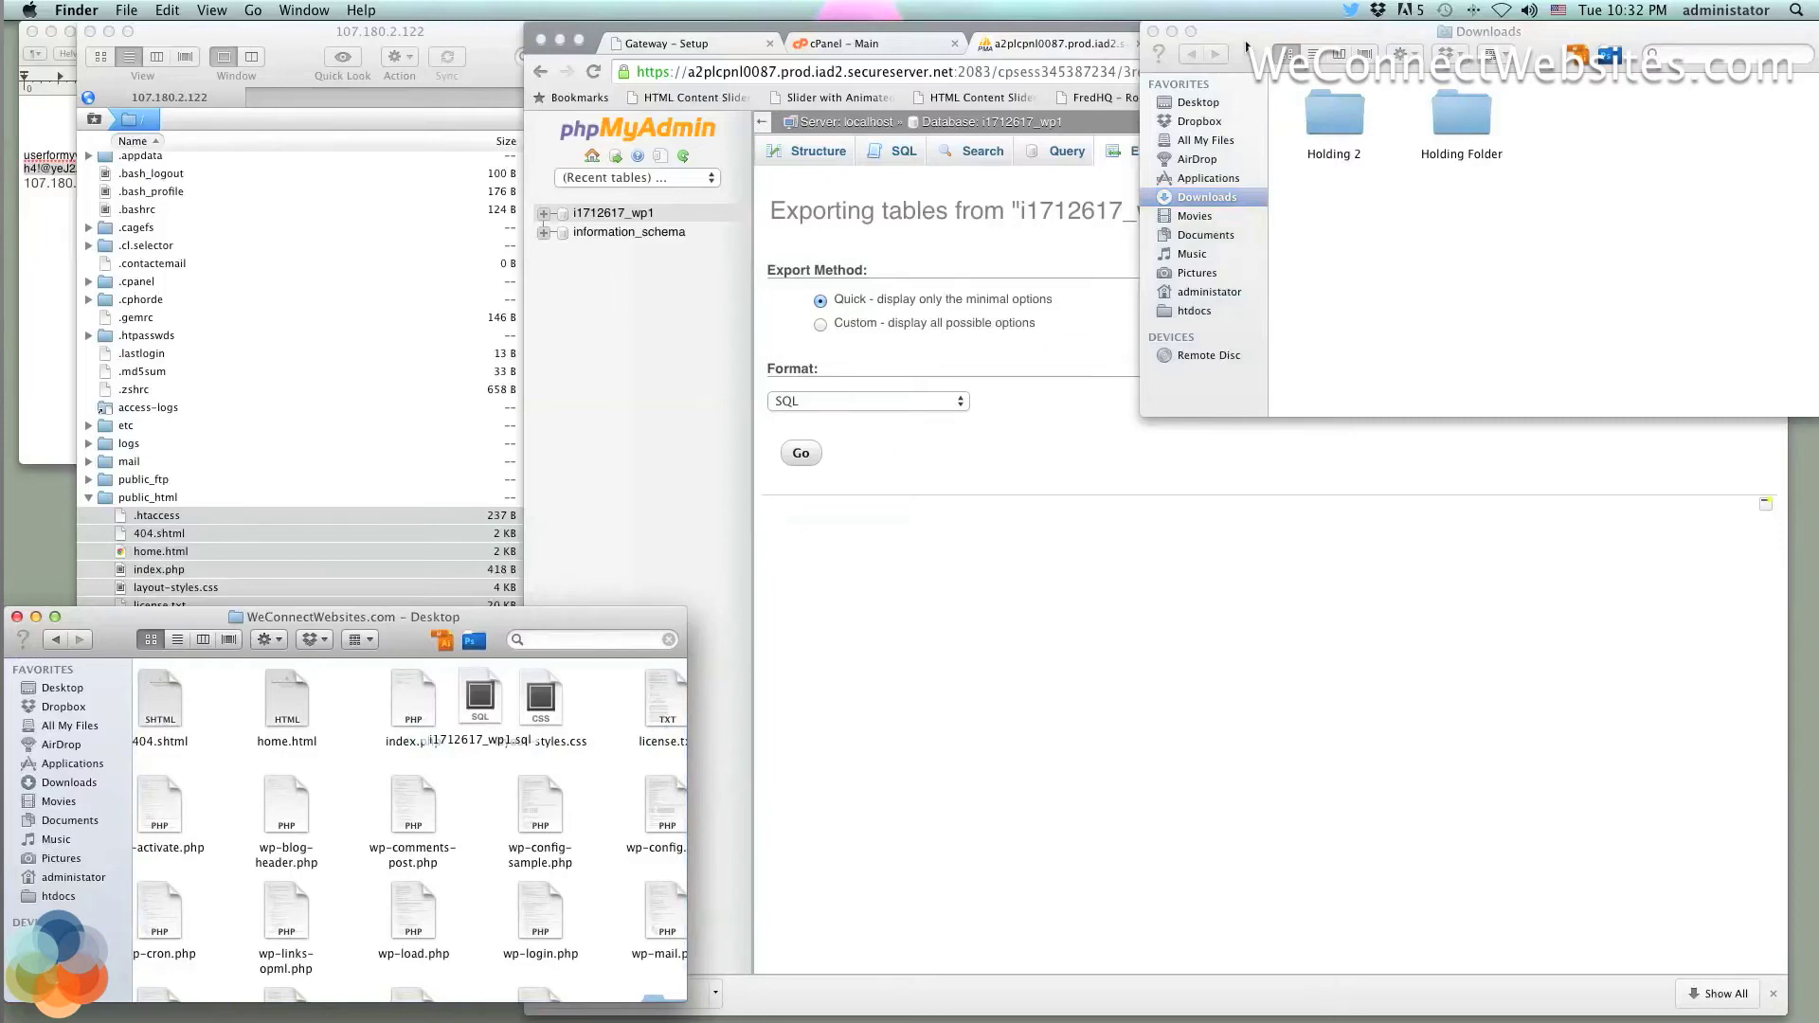
drag(1244, 43, 1647, 43)
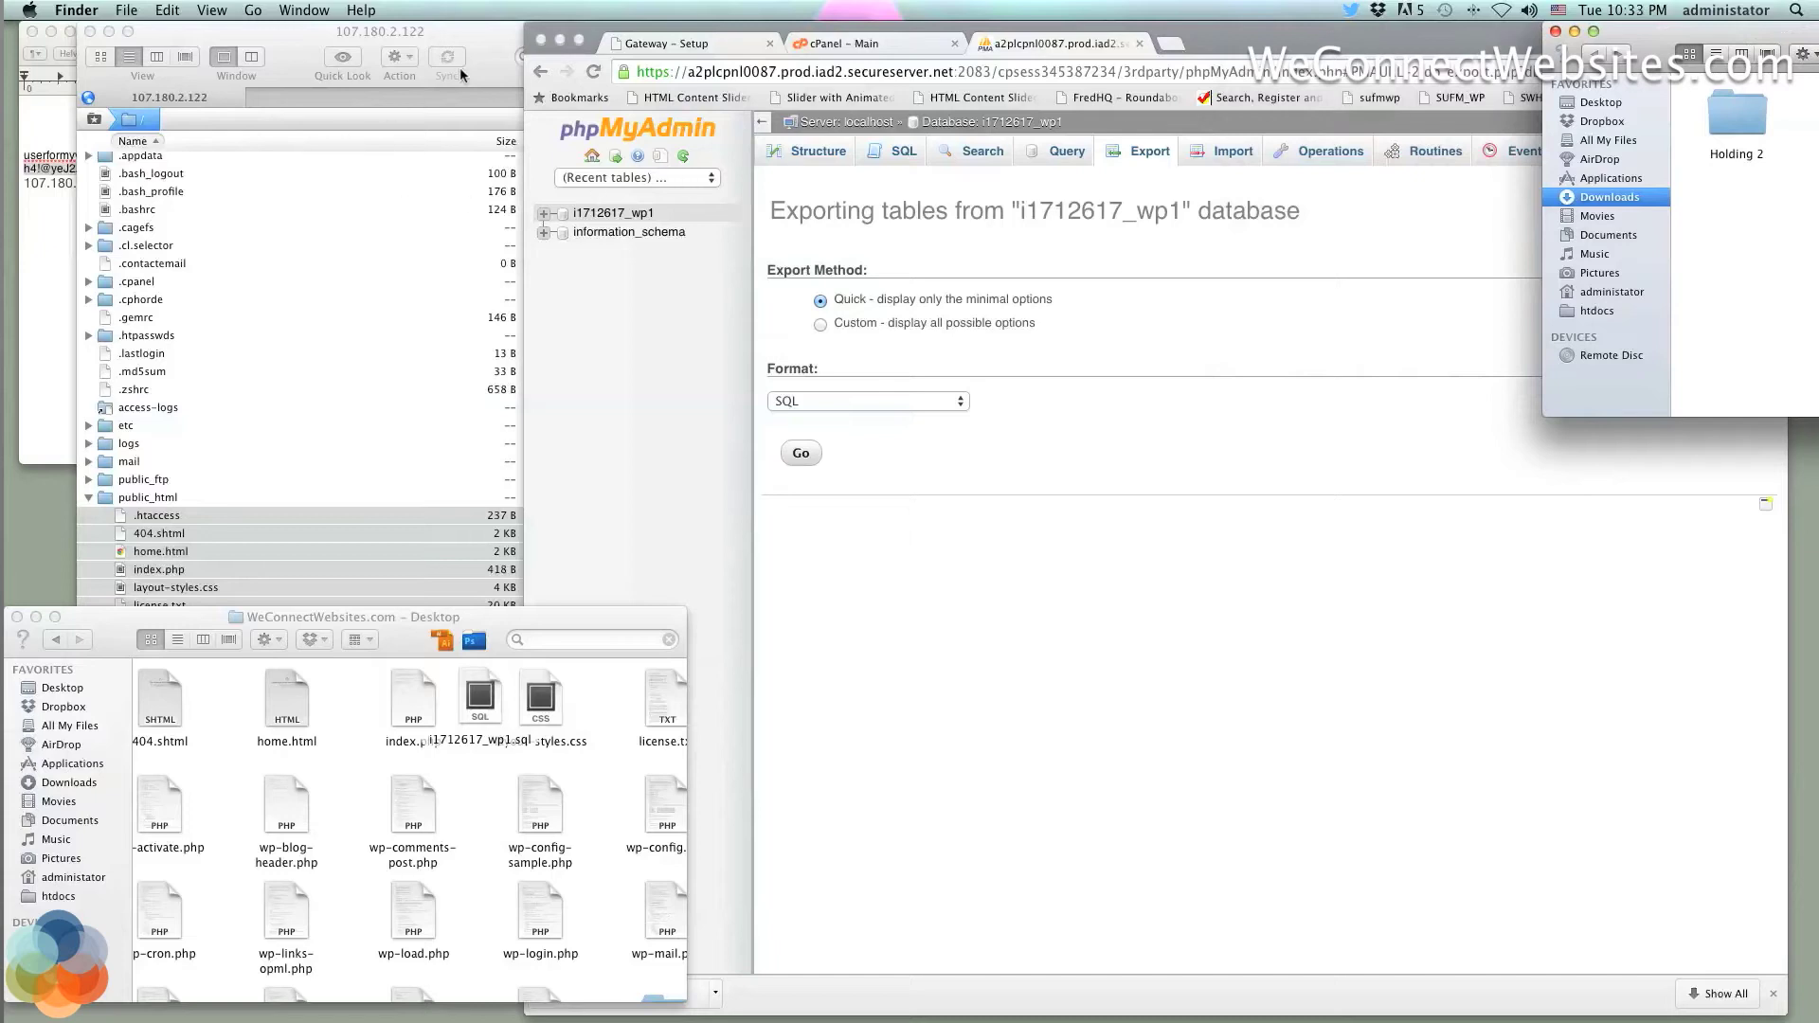
click(458, 67)
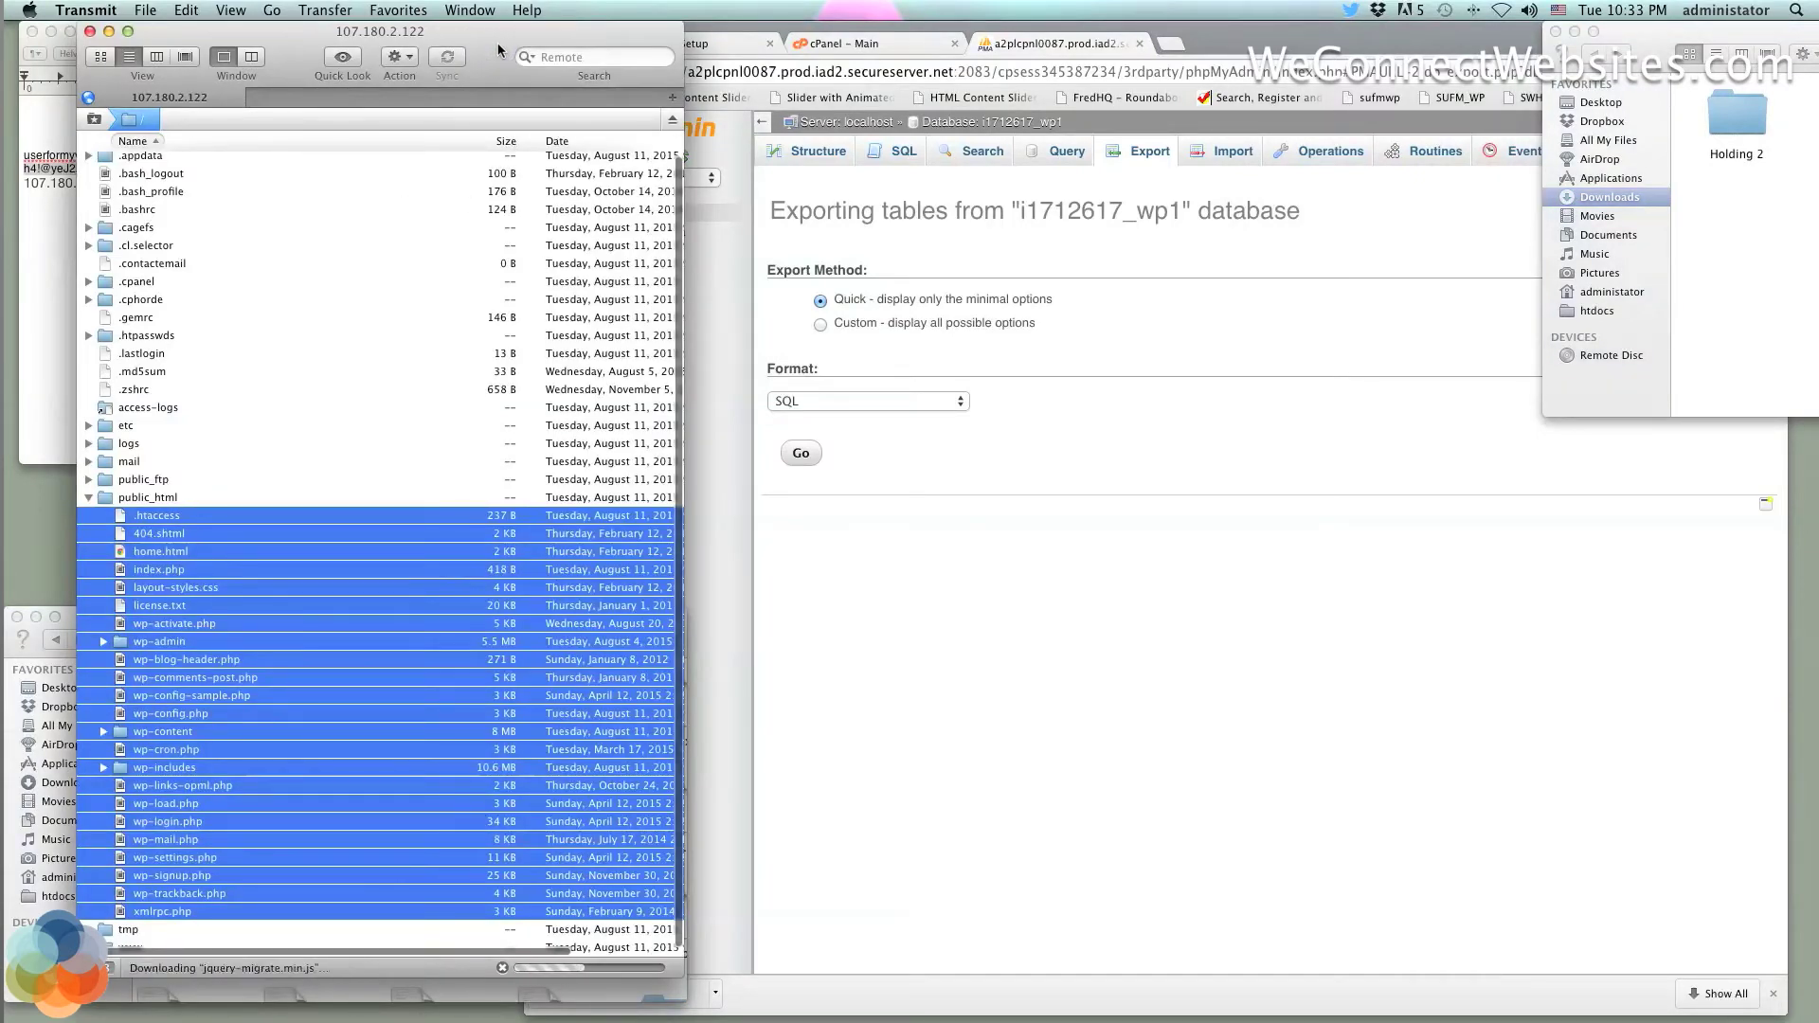
Open the GoDaddy hosting account's settings and show its SSH & SFTP details
click(1067, 188)
click(867, 45)
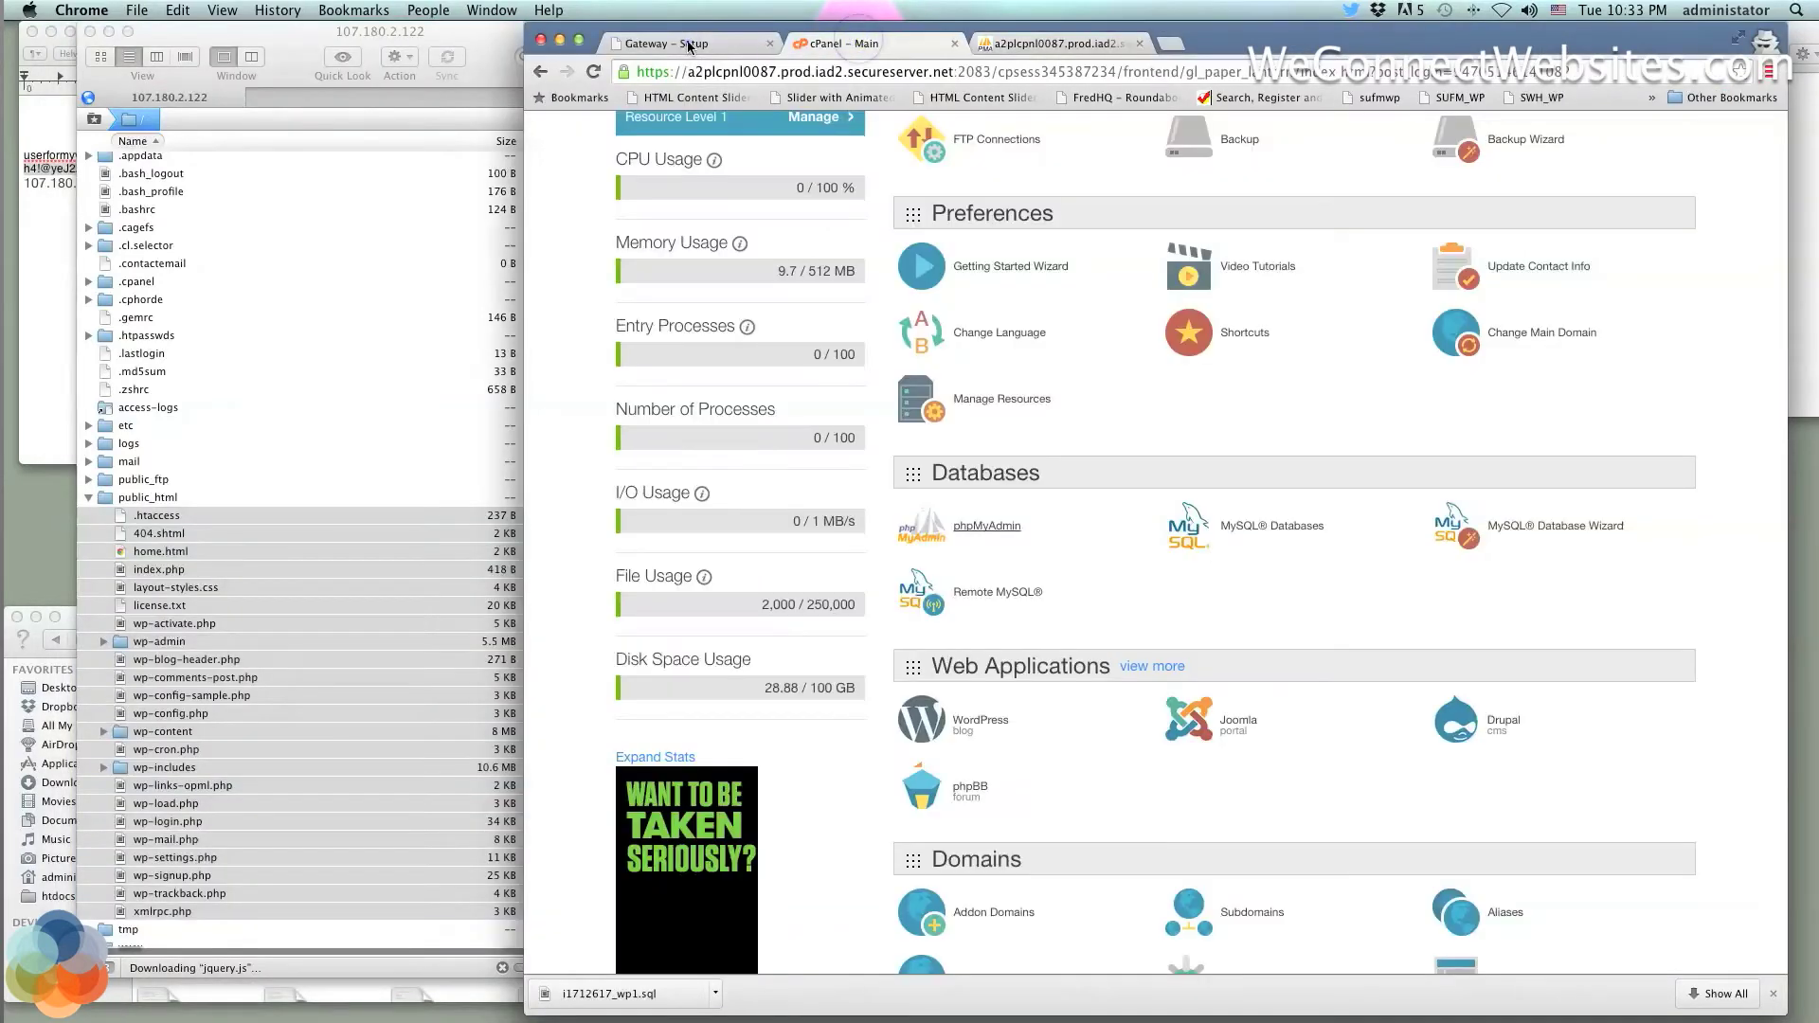
click(690, 44)
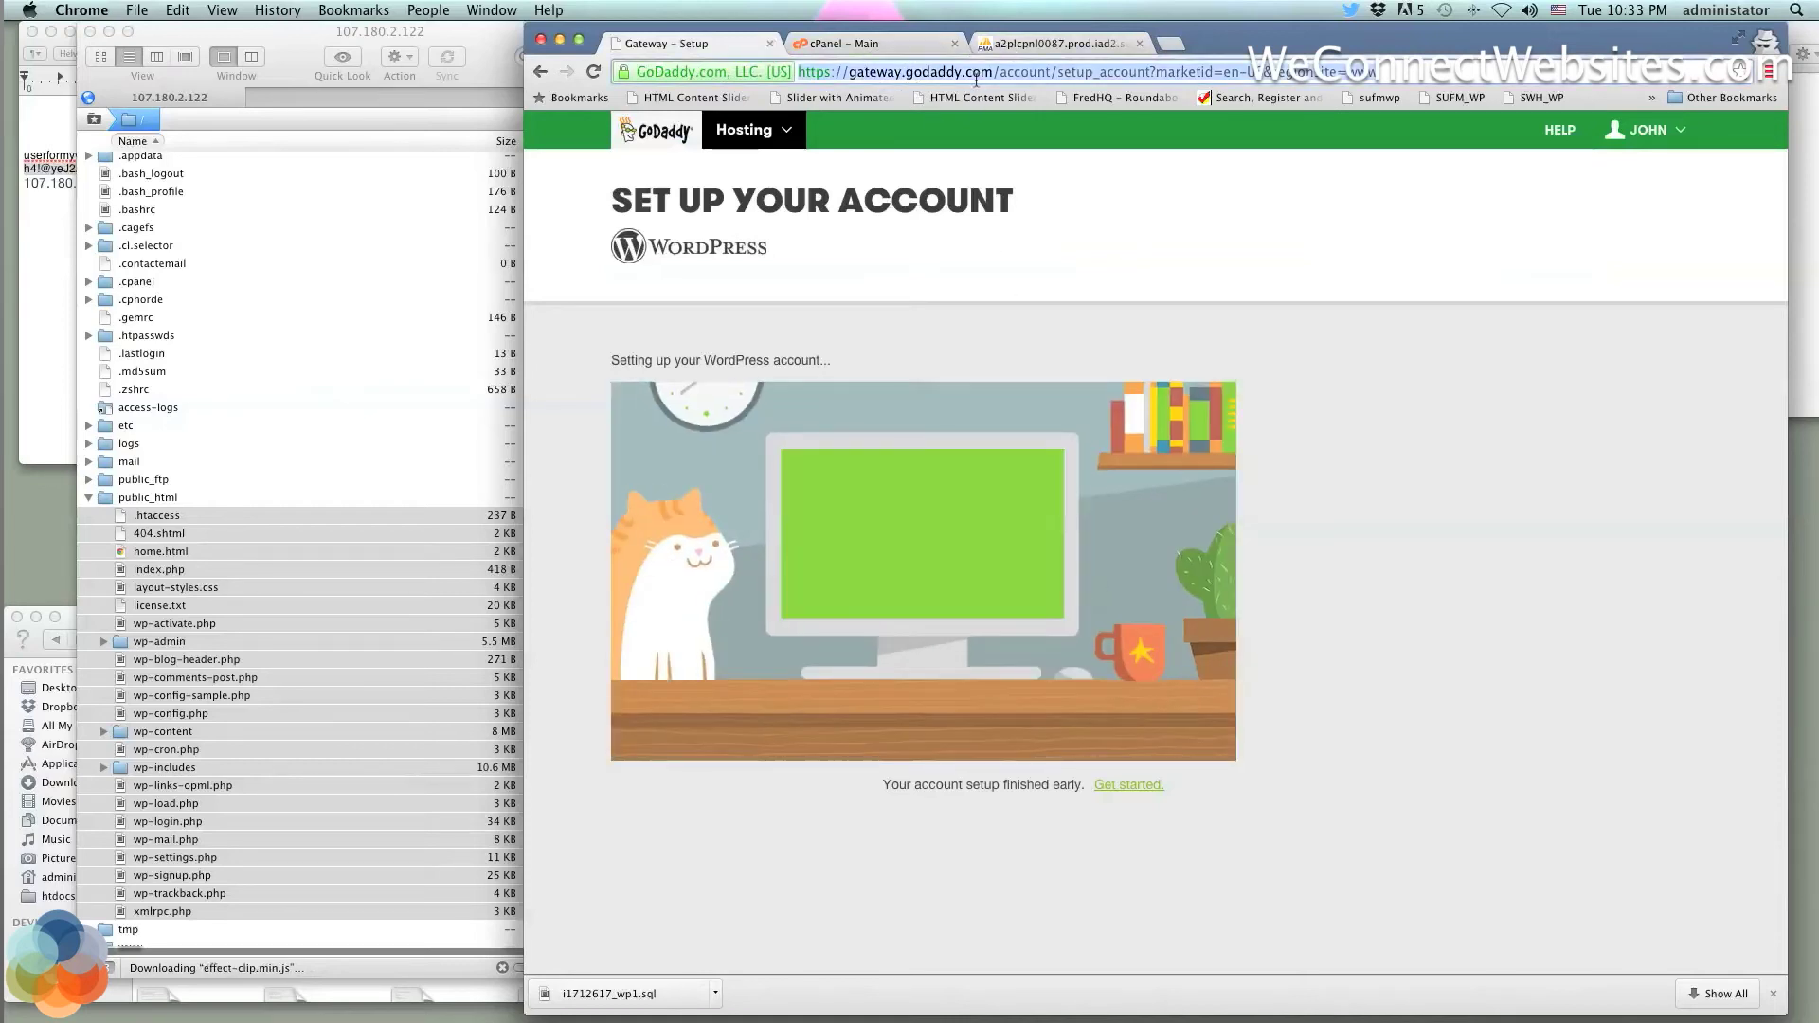
text(ga)
key(Return)
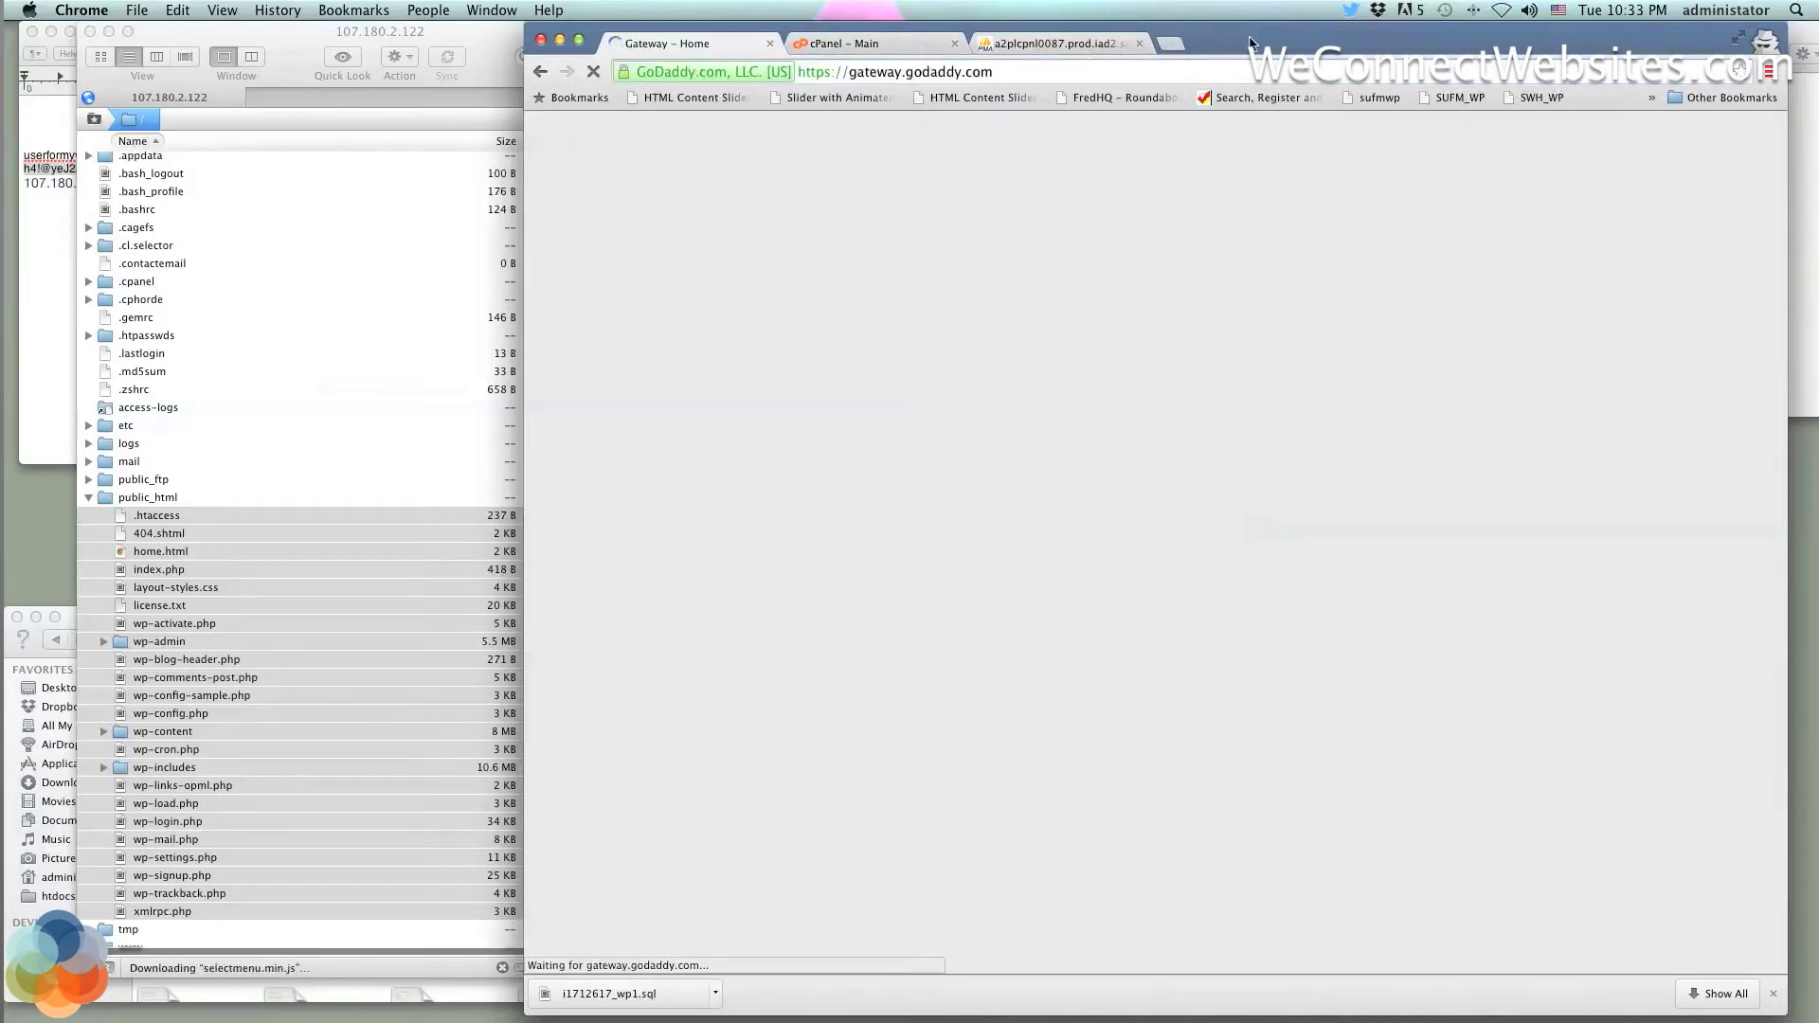
drag(1249, 43, 1211, 45)
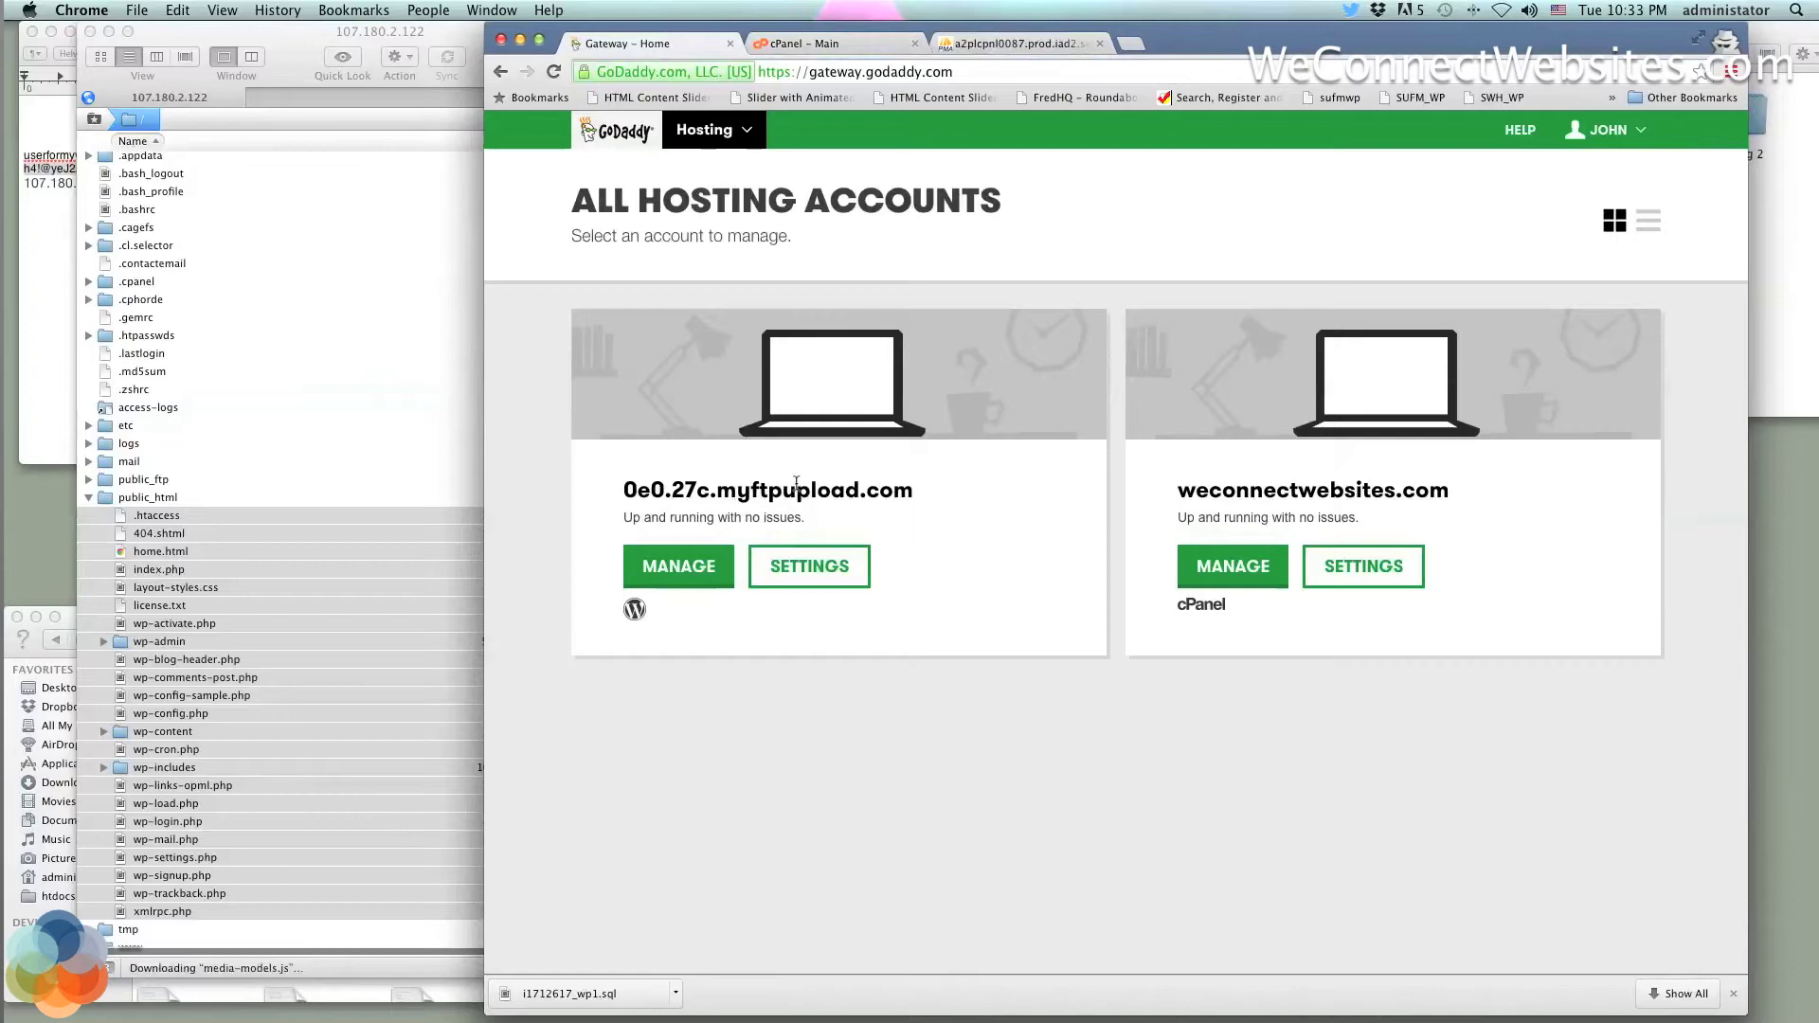
click(812, 569)
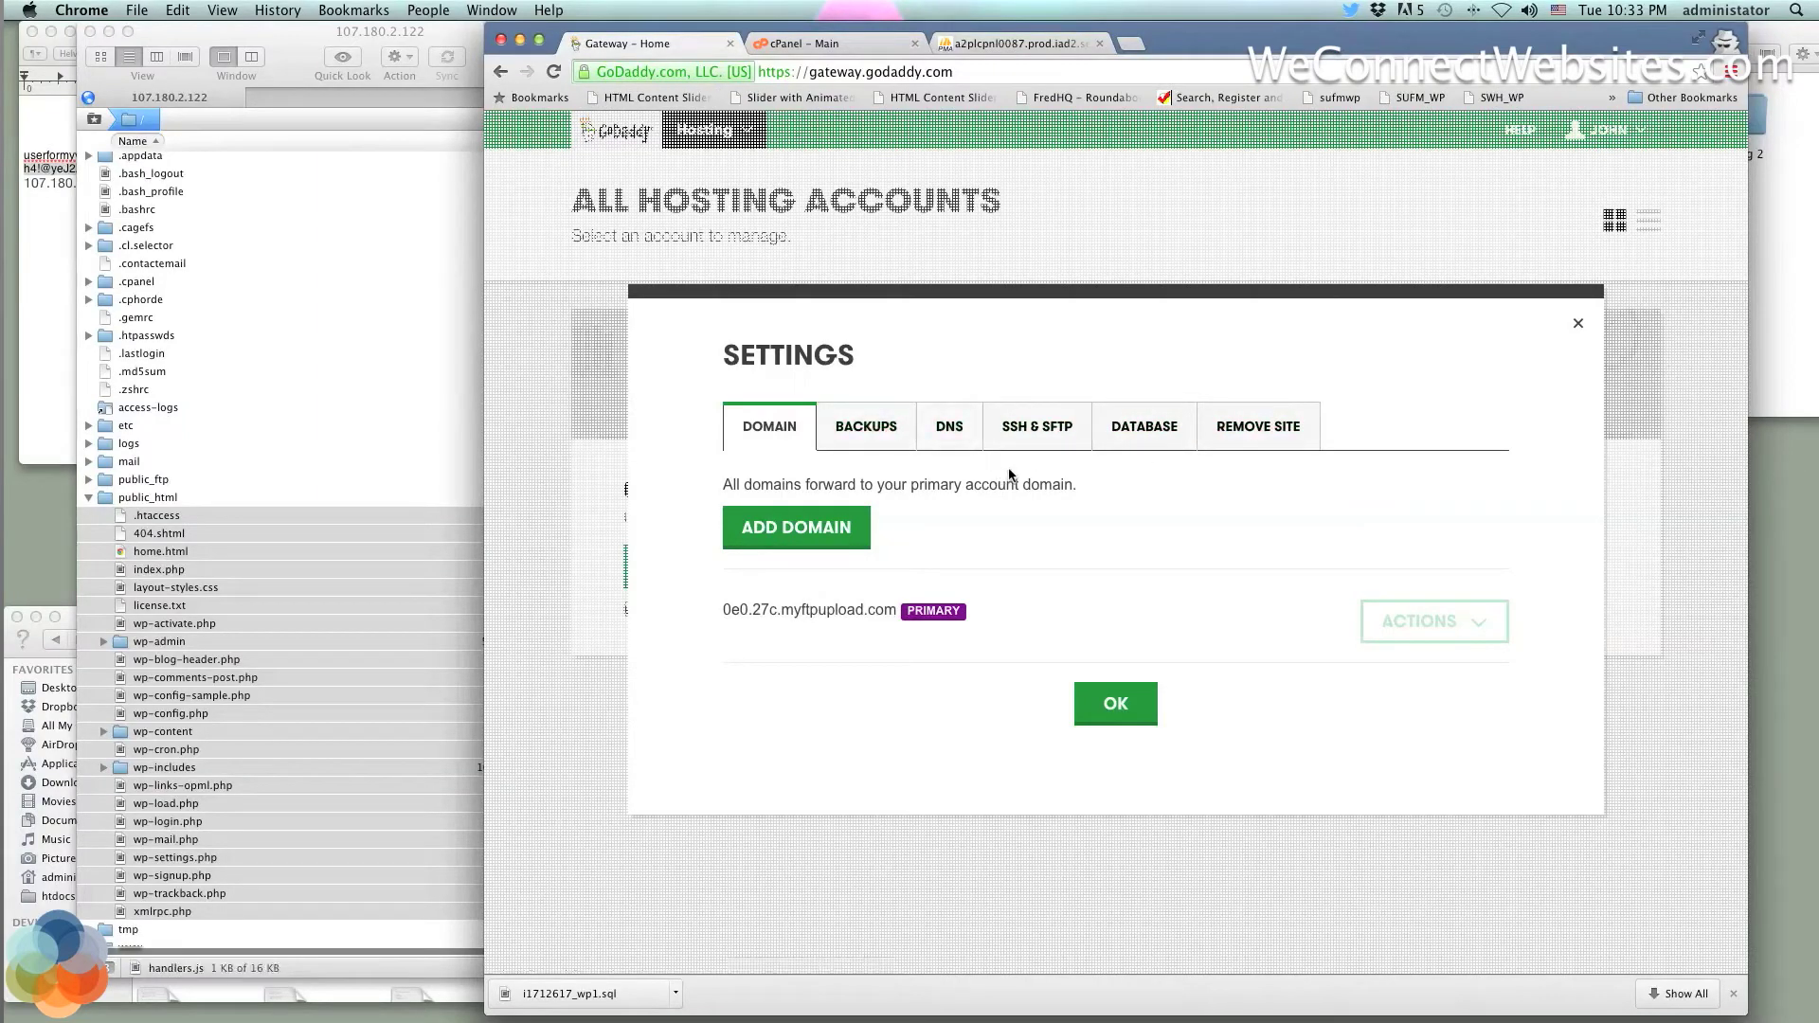
click(1028, 424)
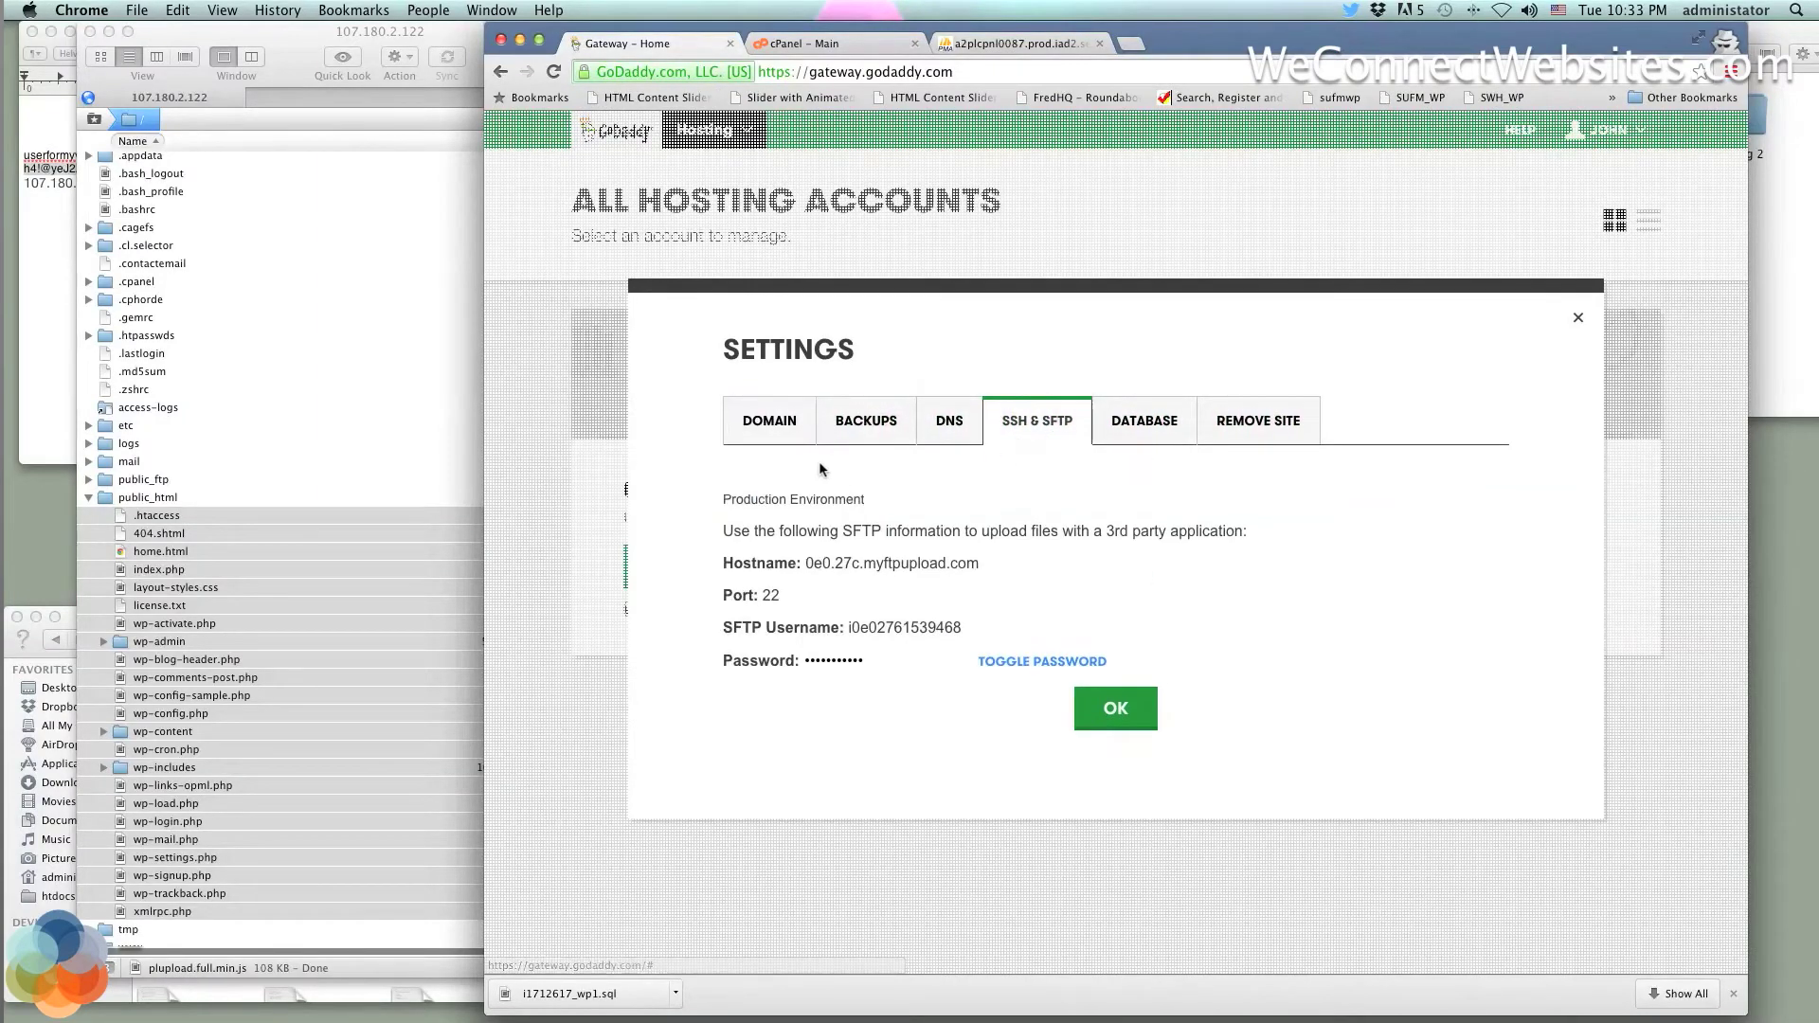
Start a new Transmit connection window set to SFTP
click(290, 45)
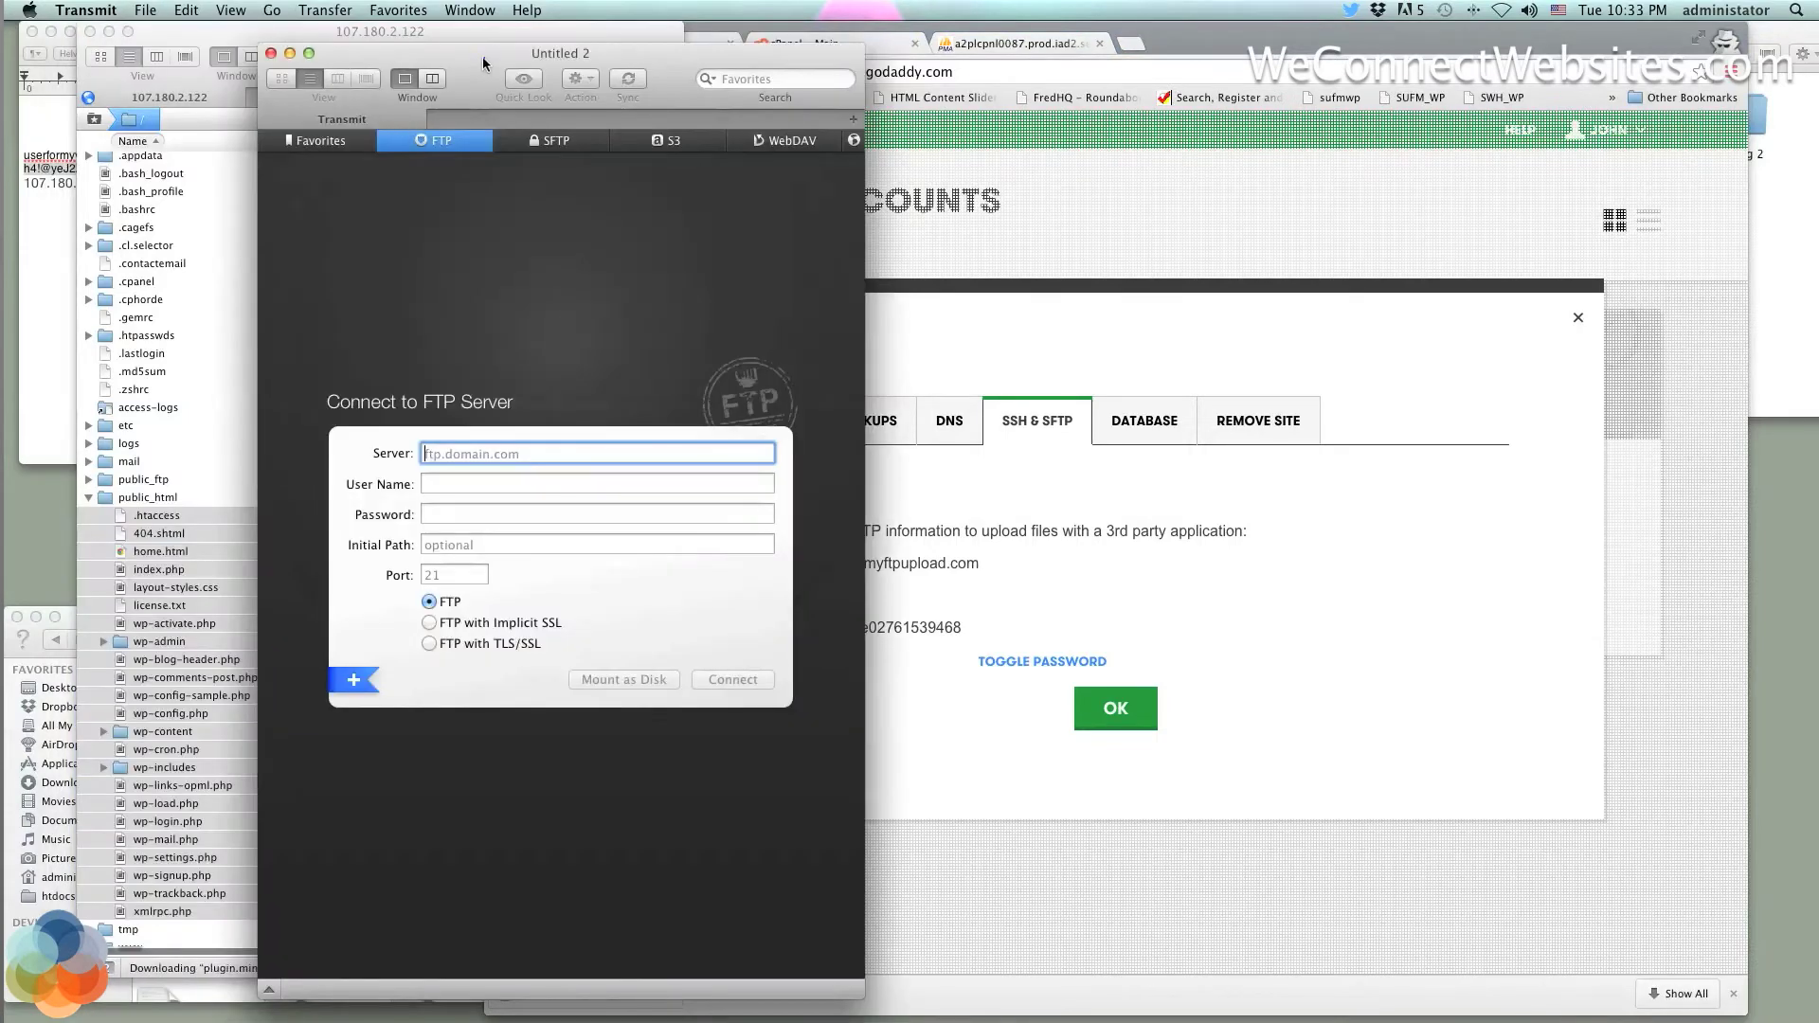
drag(483, 57, 405, 46)
click(452, 121)
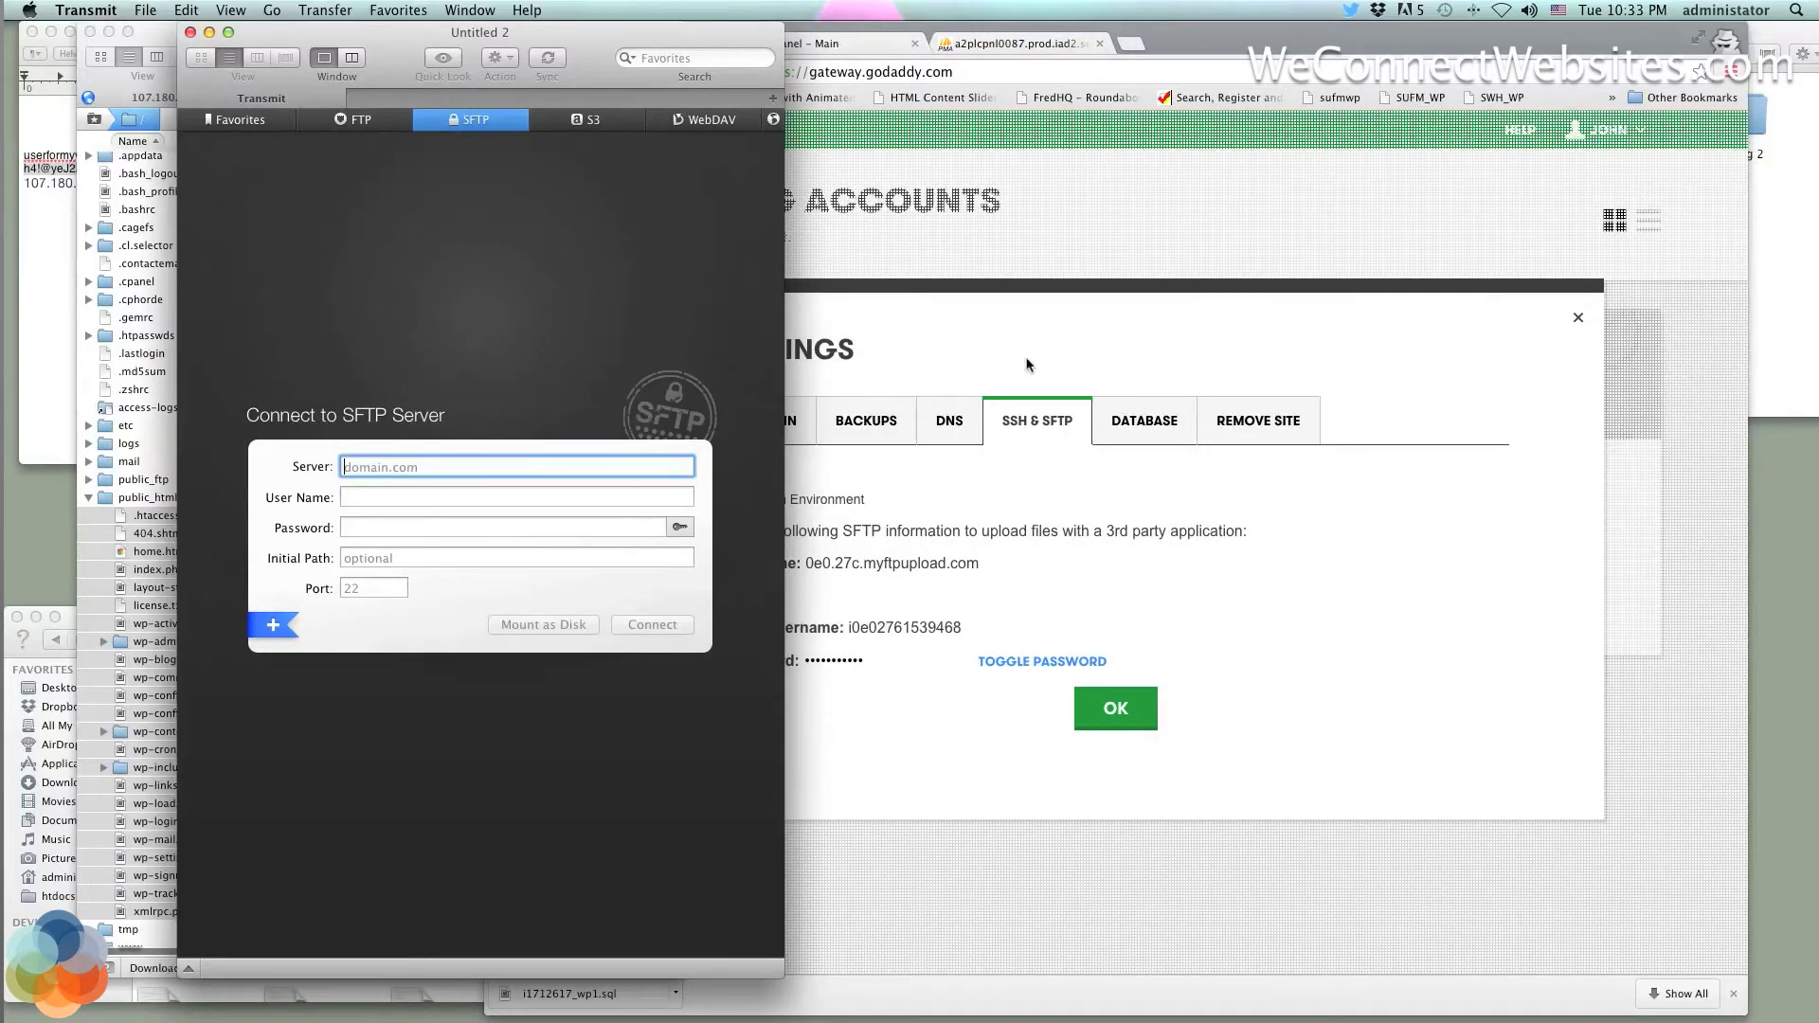
Confirm the new Transmit connection uses SFTP and check its port
click(955, 355)
click(466, 231)
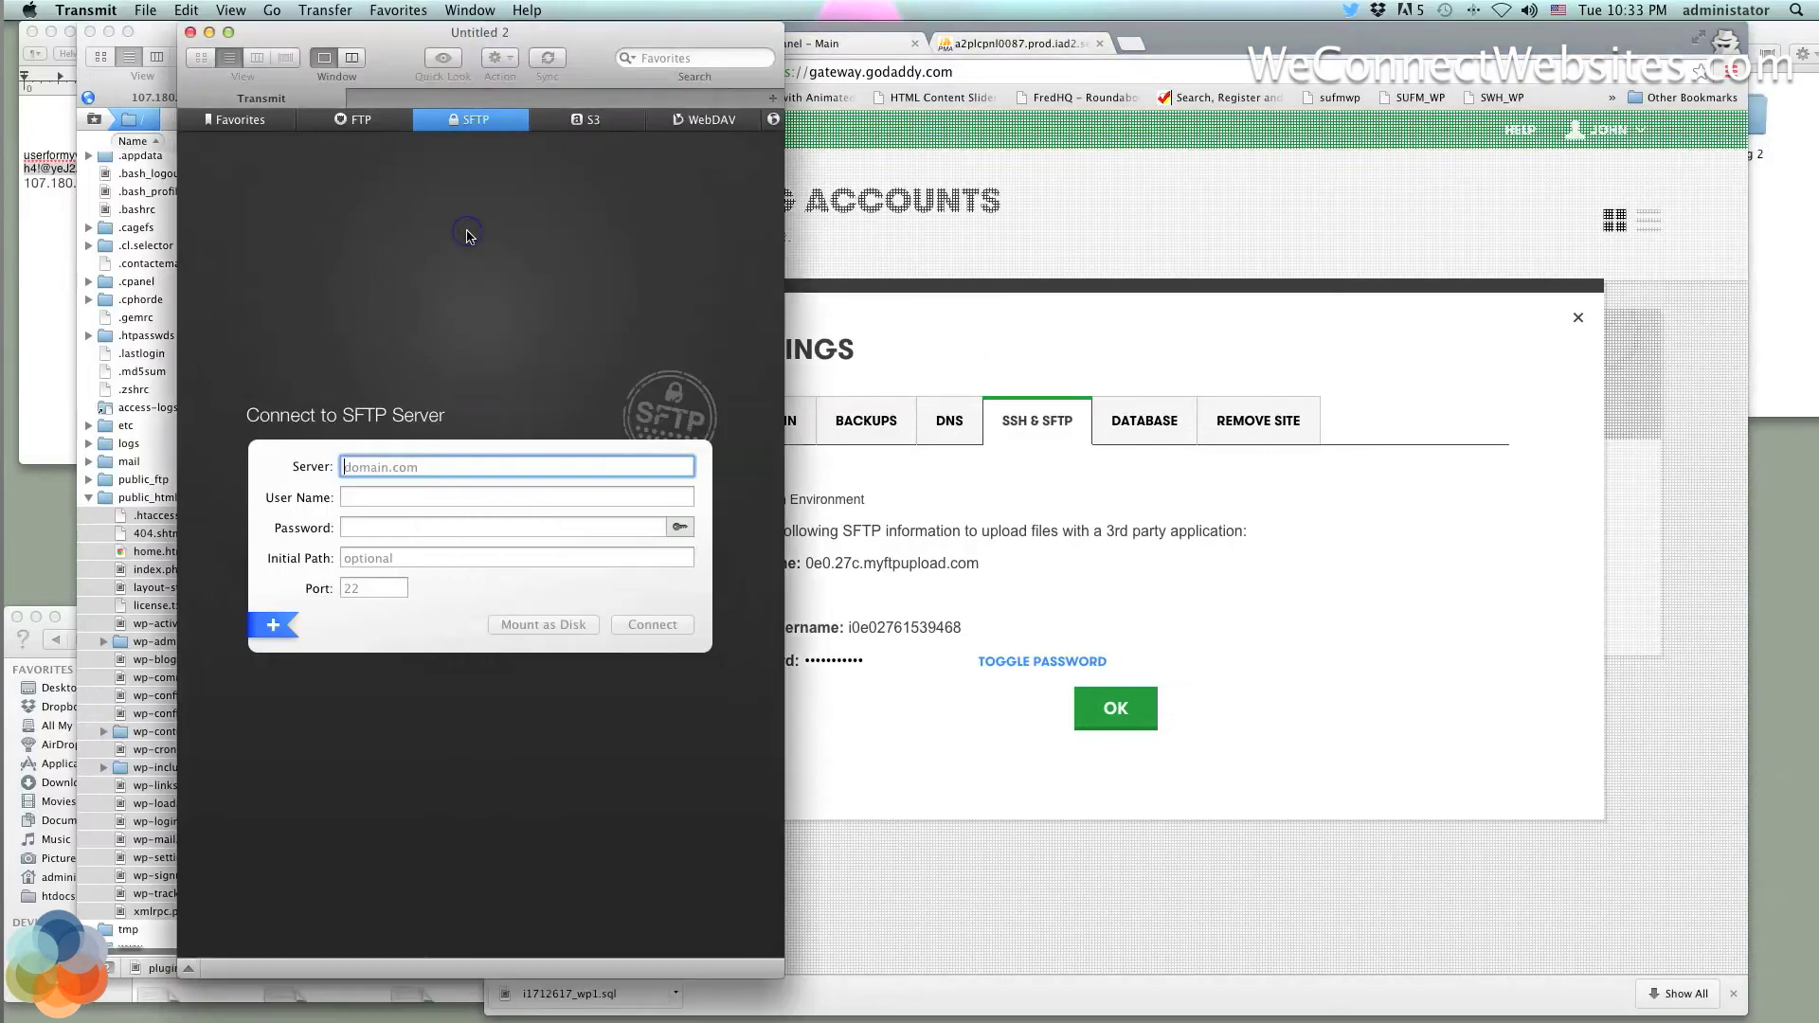
click(360, 120)
click(470, 120)
click(371, 584)
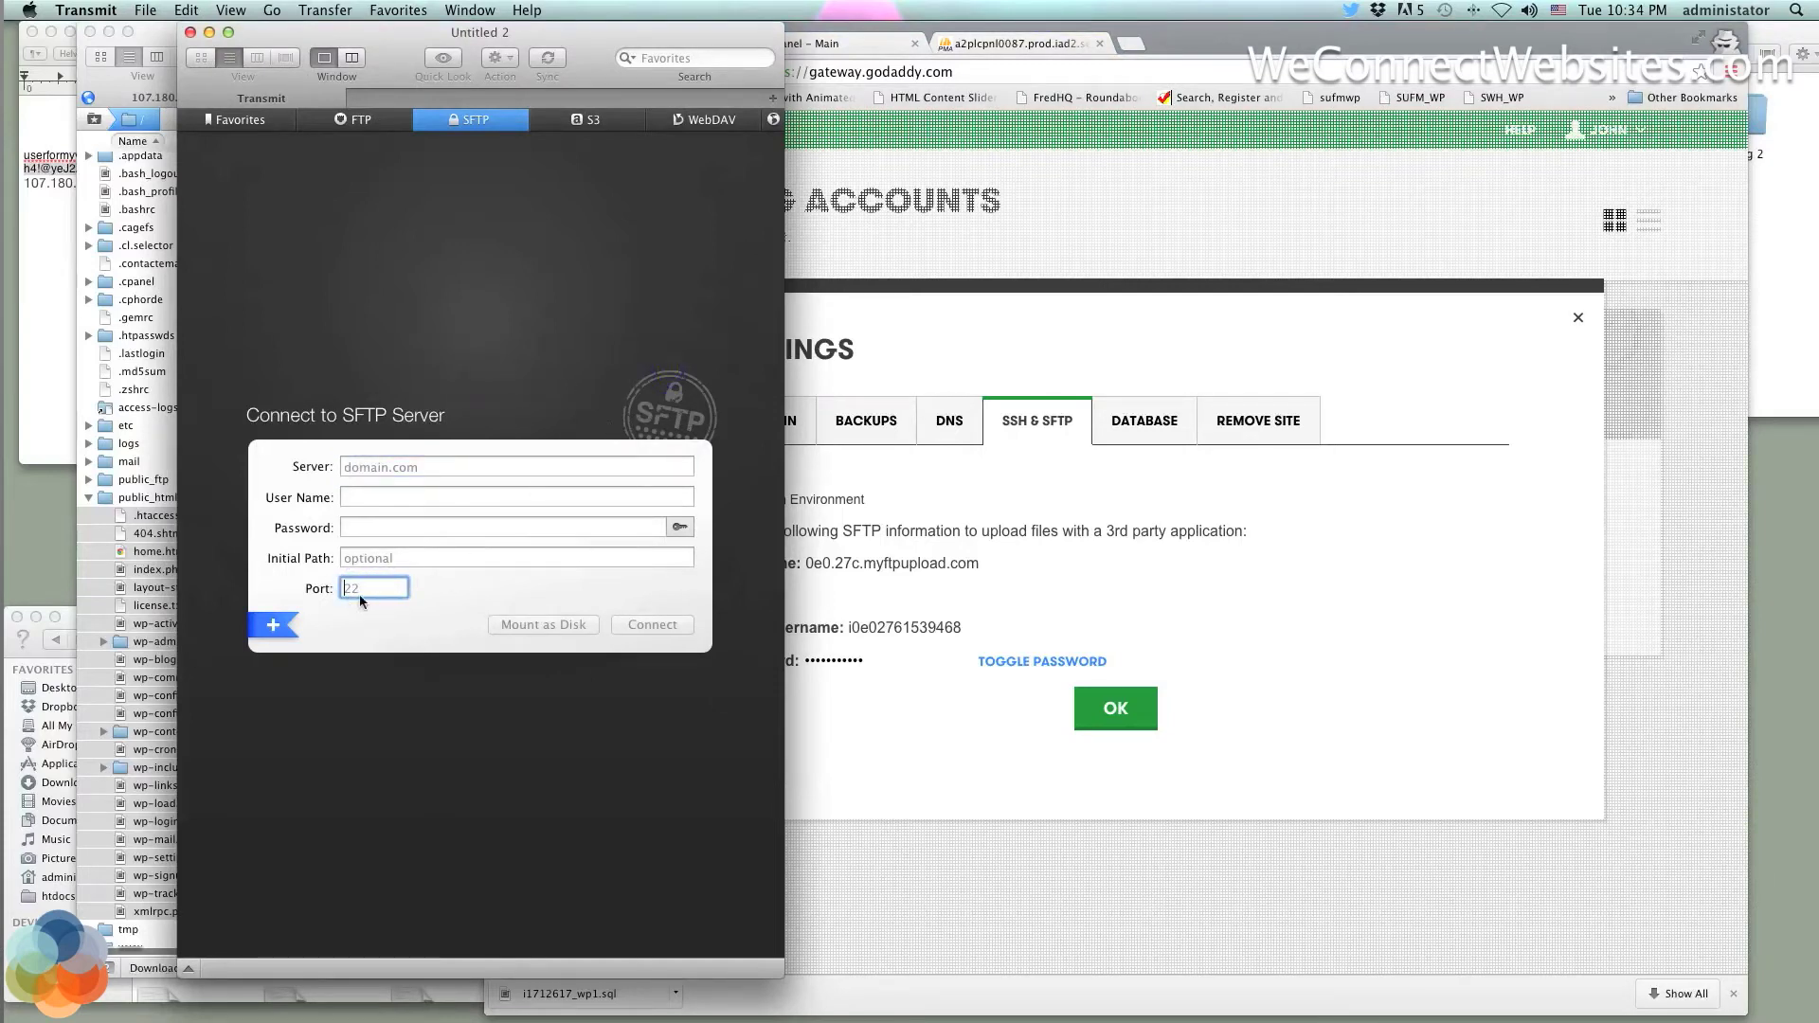
Copy the SFTP hostname 0e0.27c.myftpupload.com and the SFTP username from GoDaddy into Transmit
click(1135, 390)
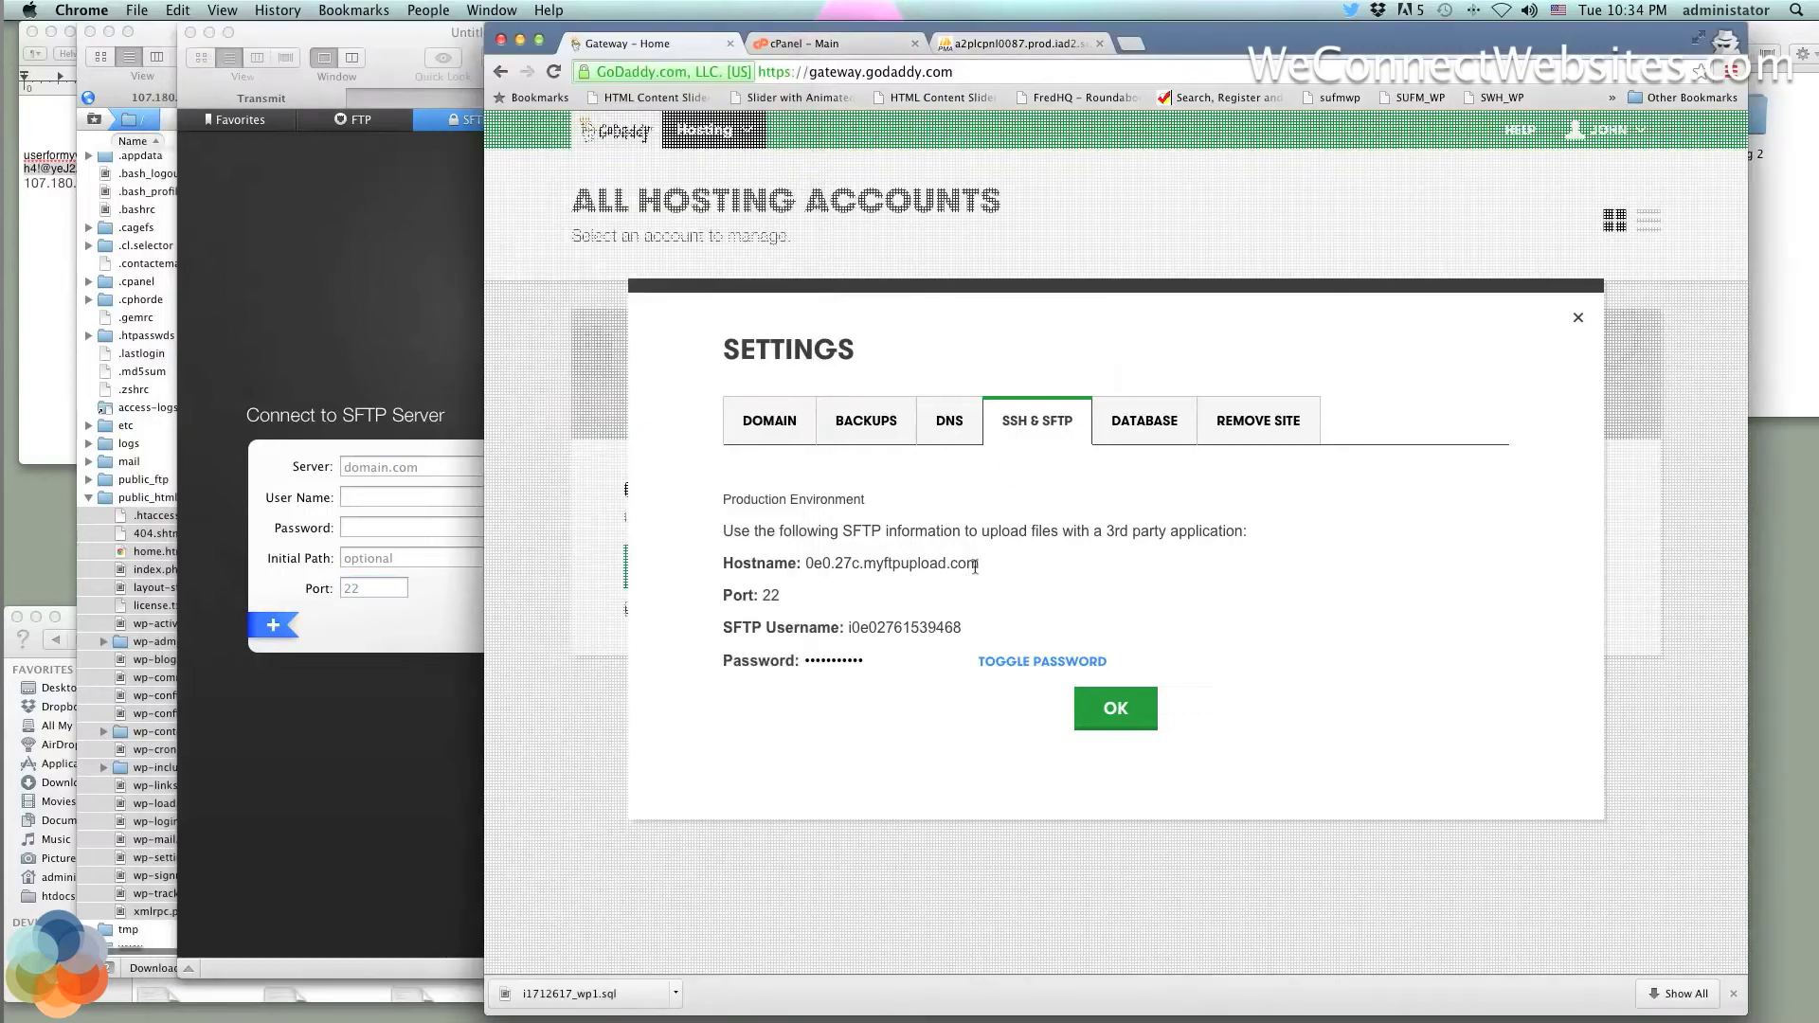
drag(977, 566, 807, 565)
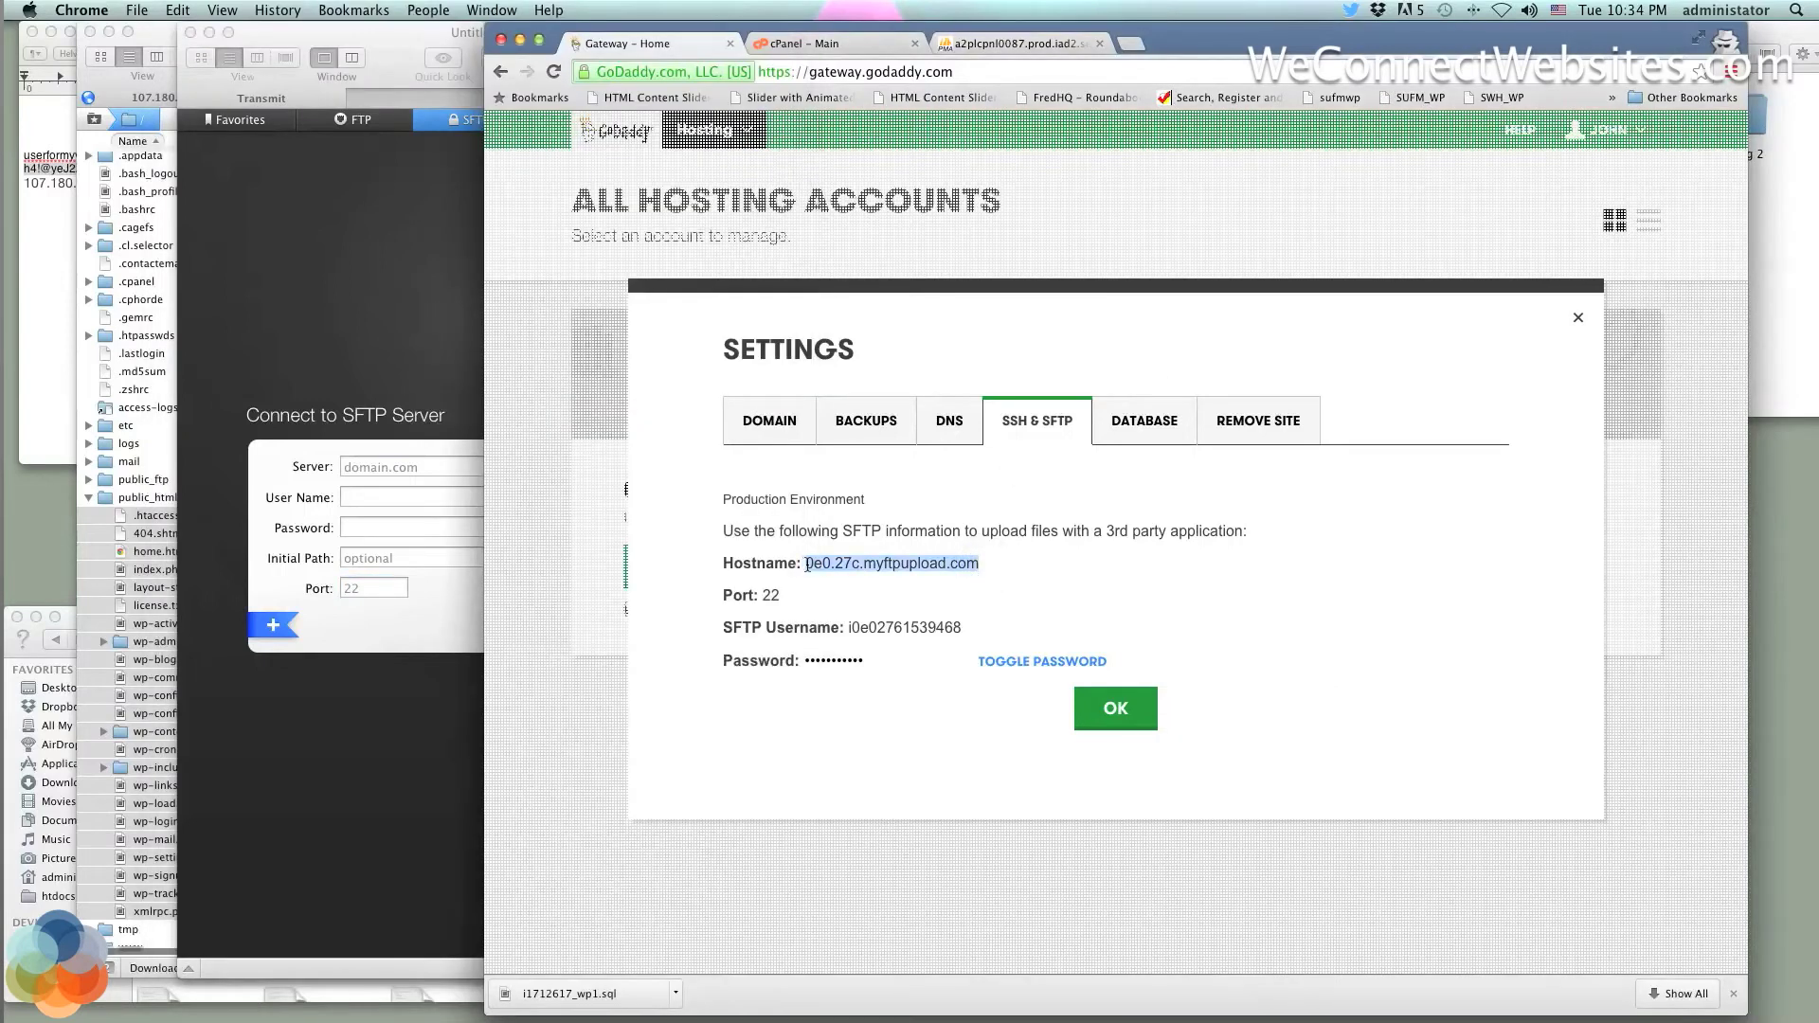
key(super+c)
click(416, 467)
key(super+v)
click(1055, 582)
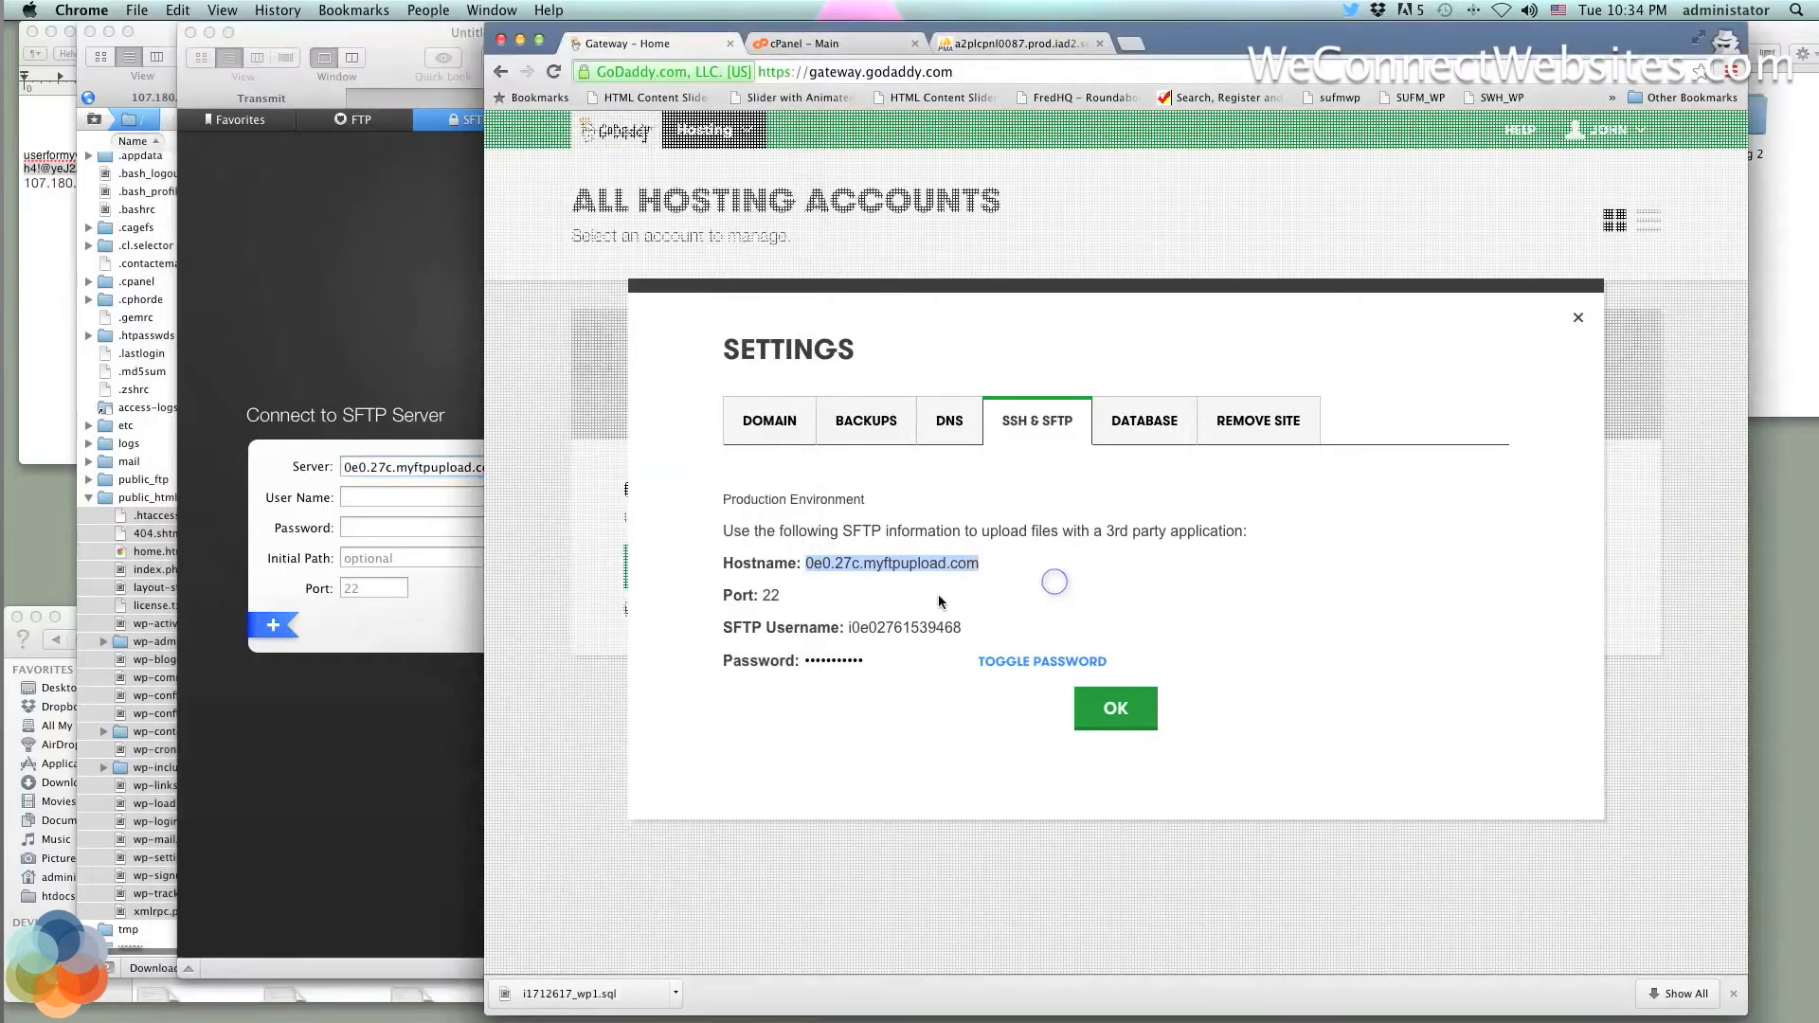
drag(963, 627, 845, 630)
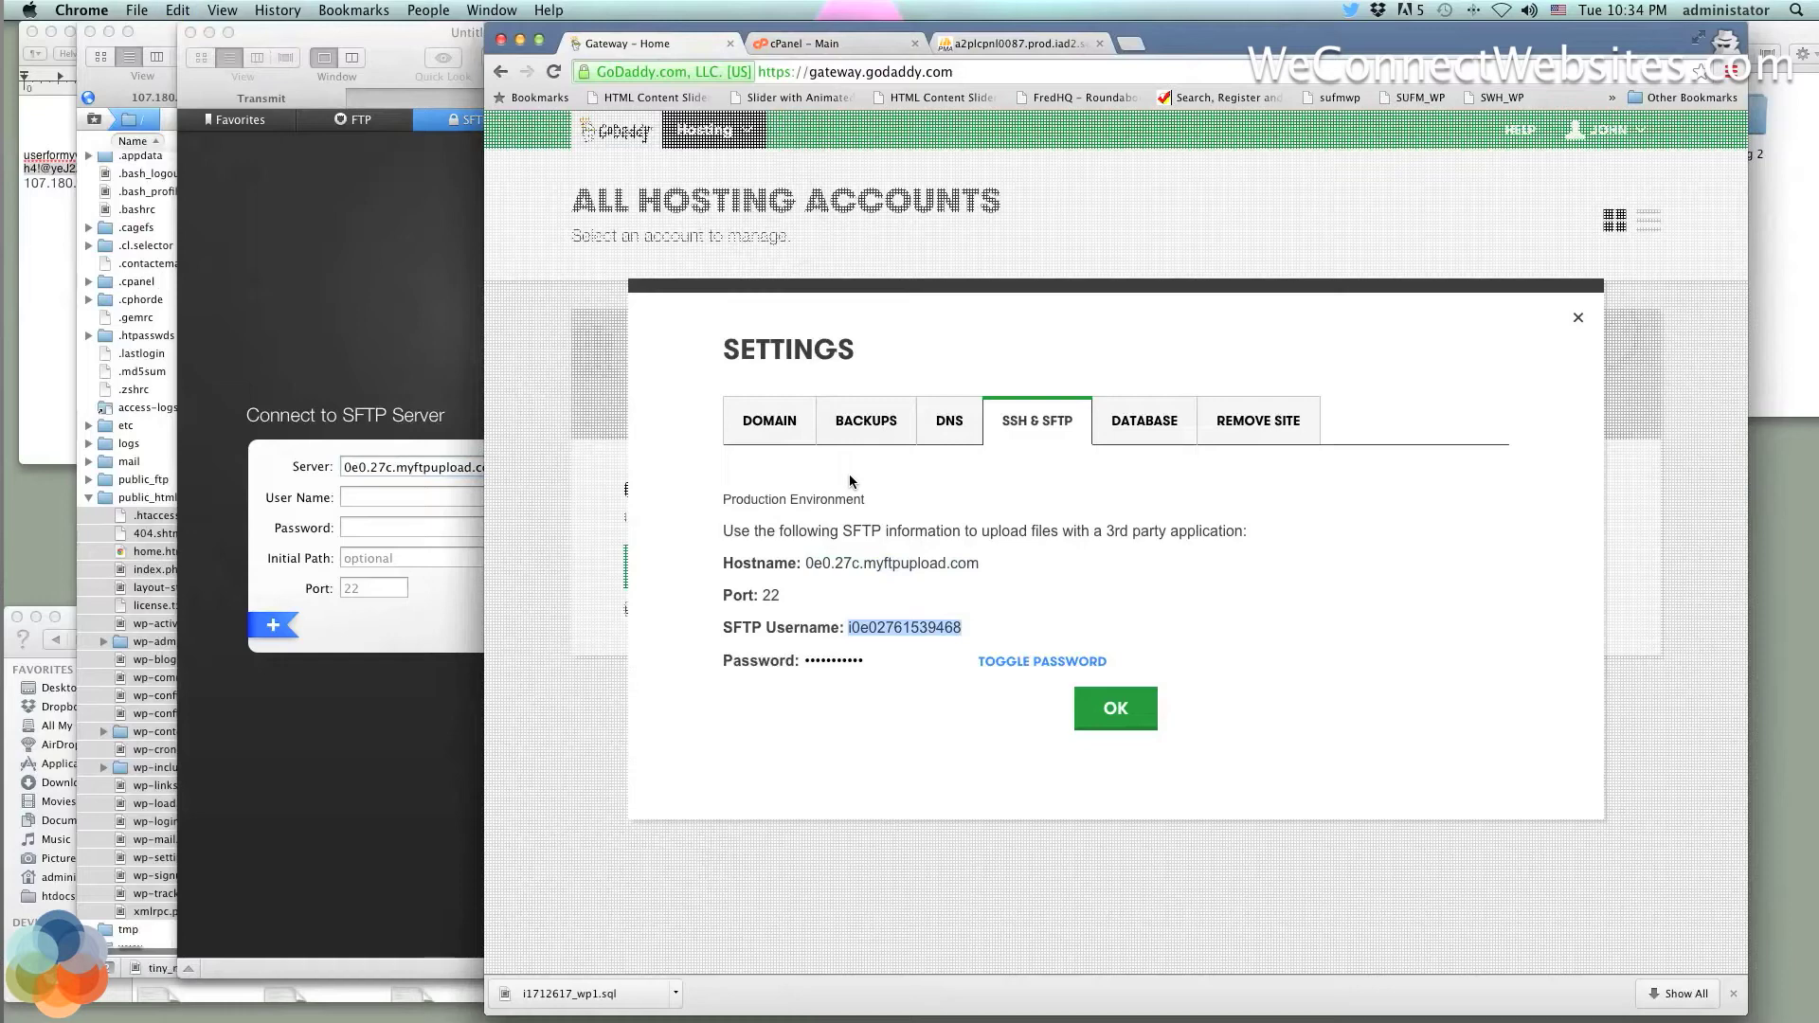
click(413, 497)
key(super+v)
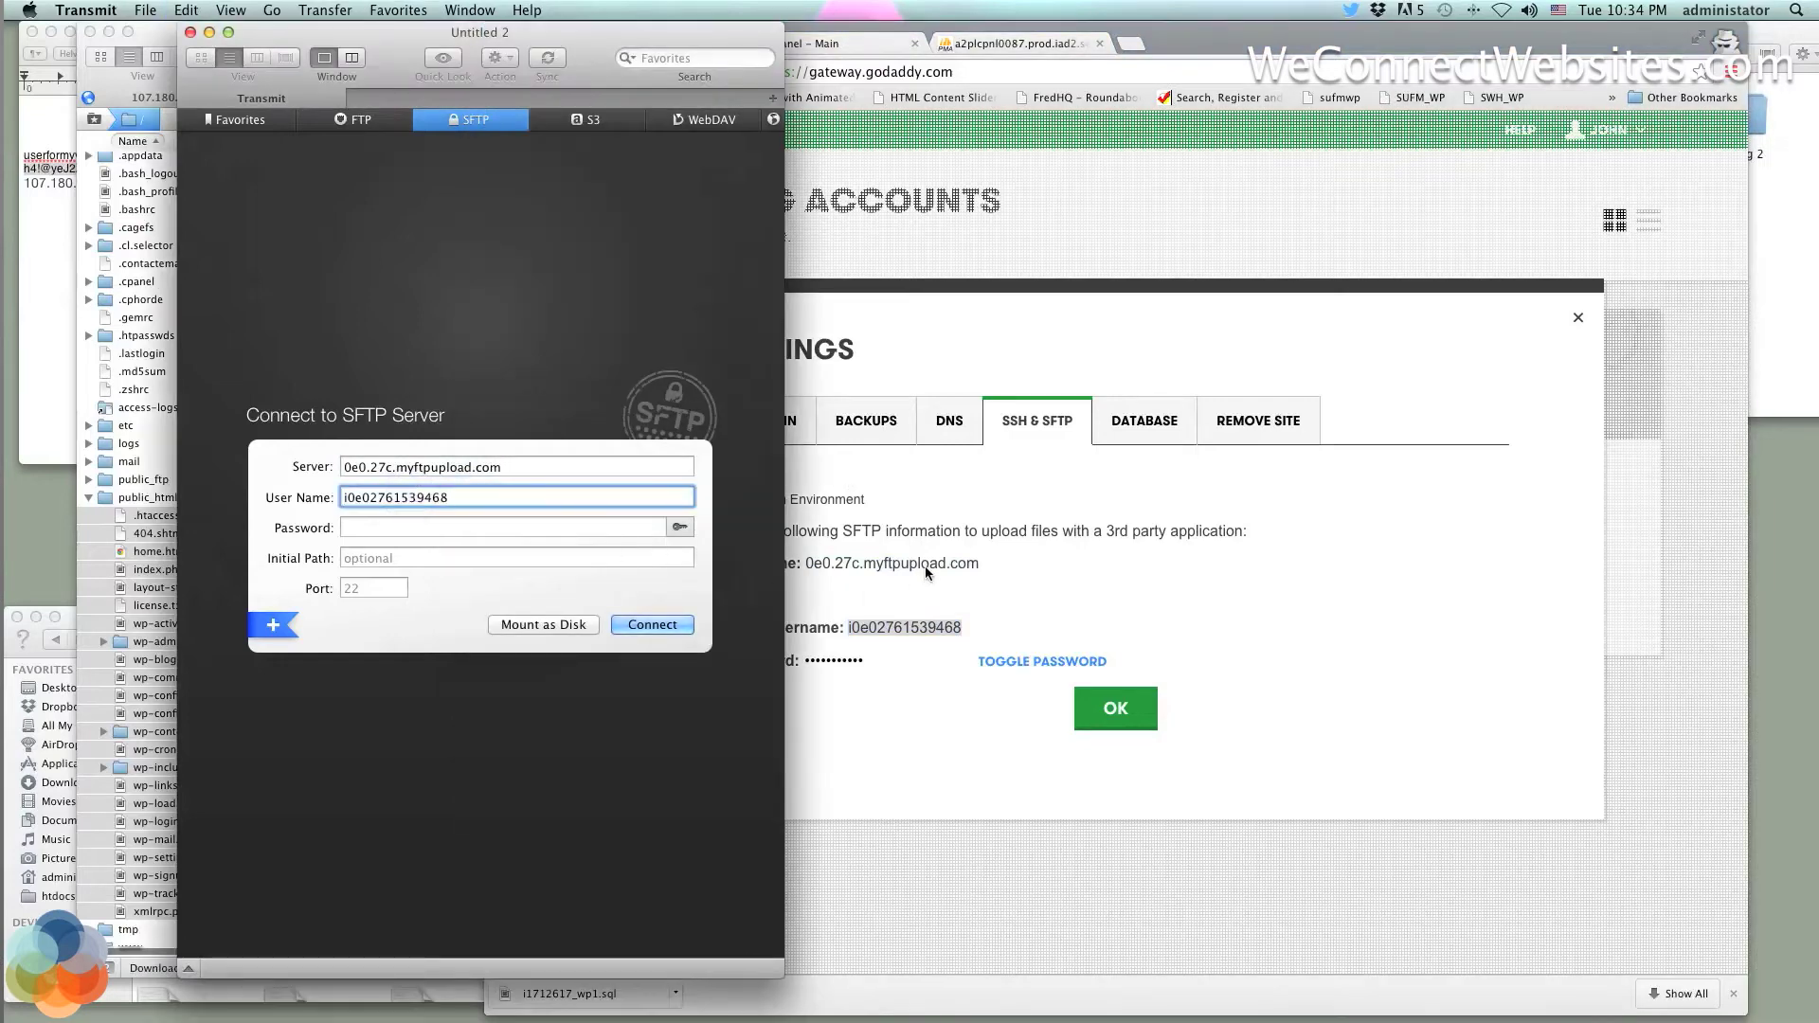
Paste the revealed SFTP password into Transmit and connect to the new host
click(1002, 608)
click(1024, 661)
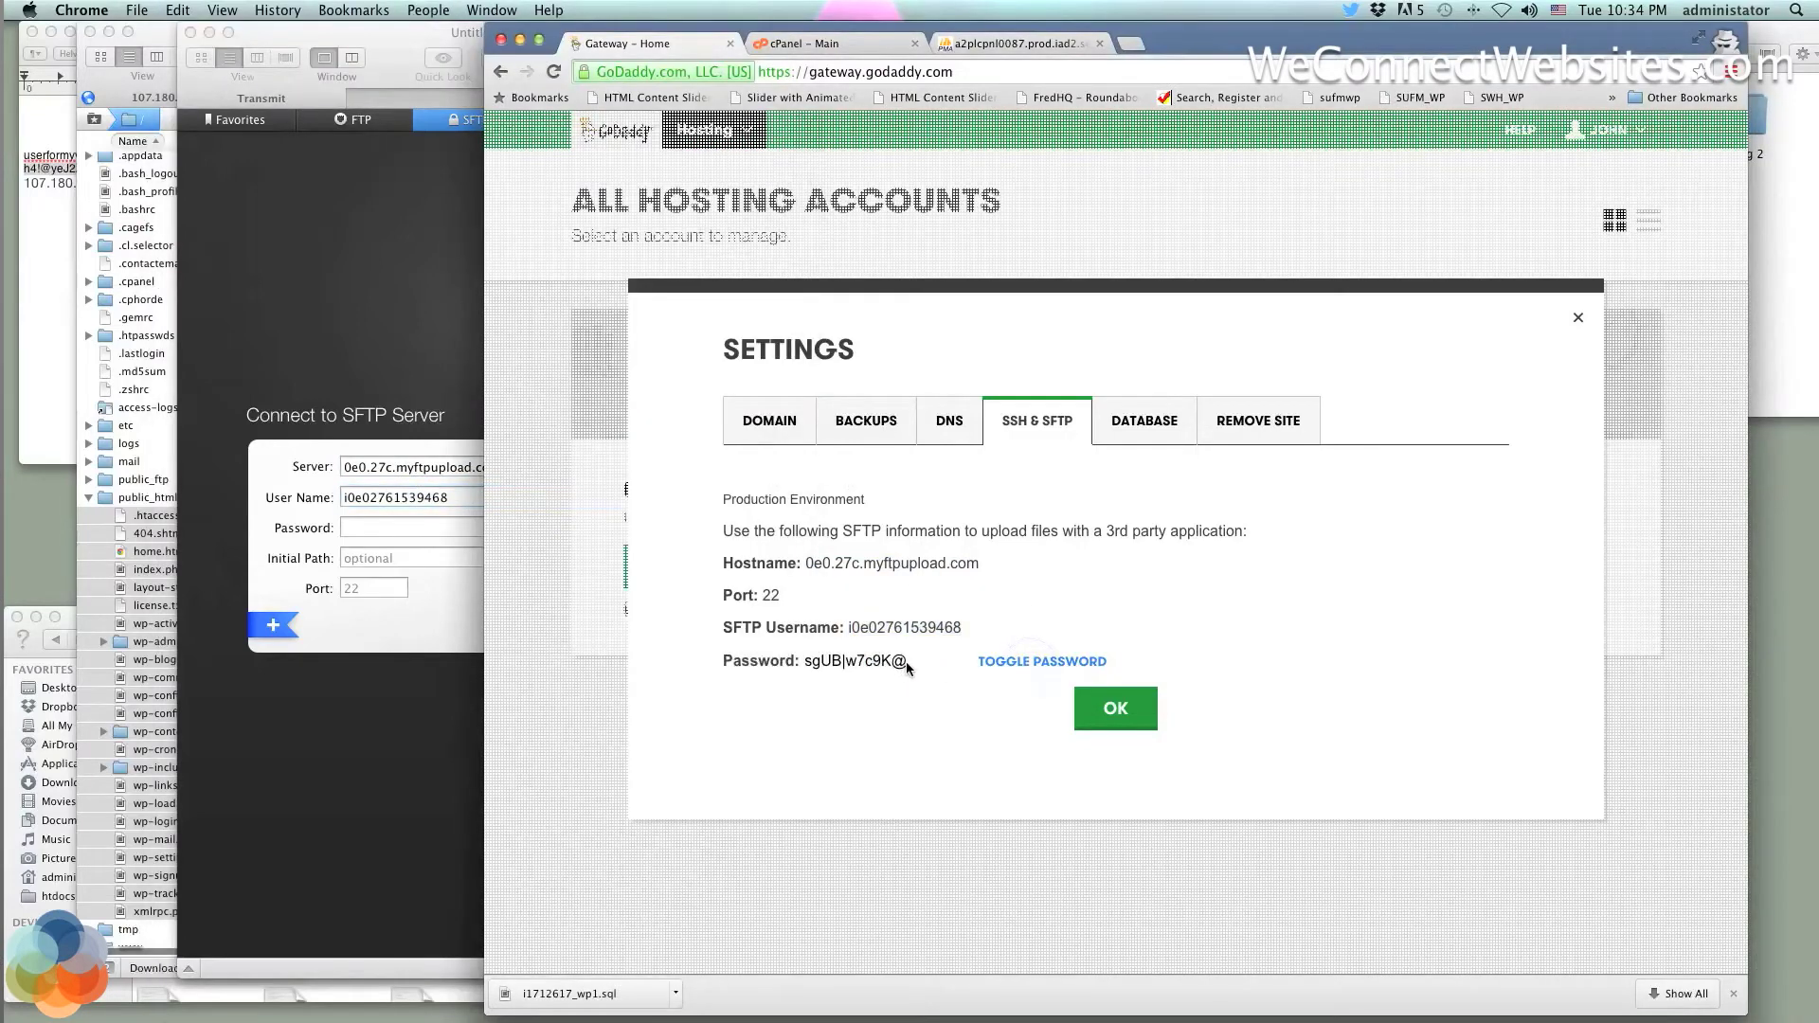
drag(905, 661, 805, 662)
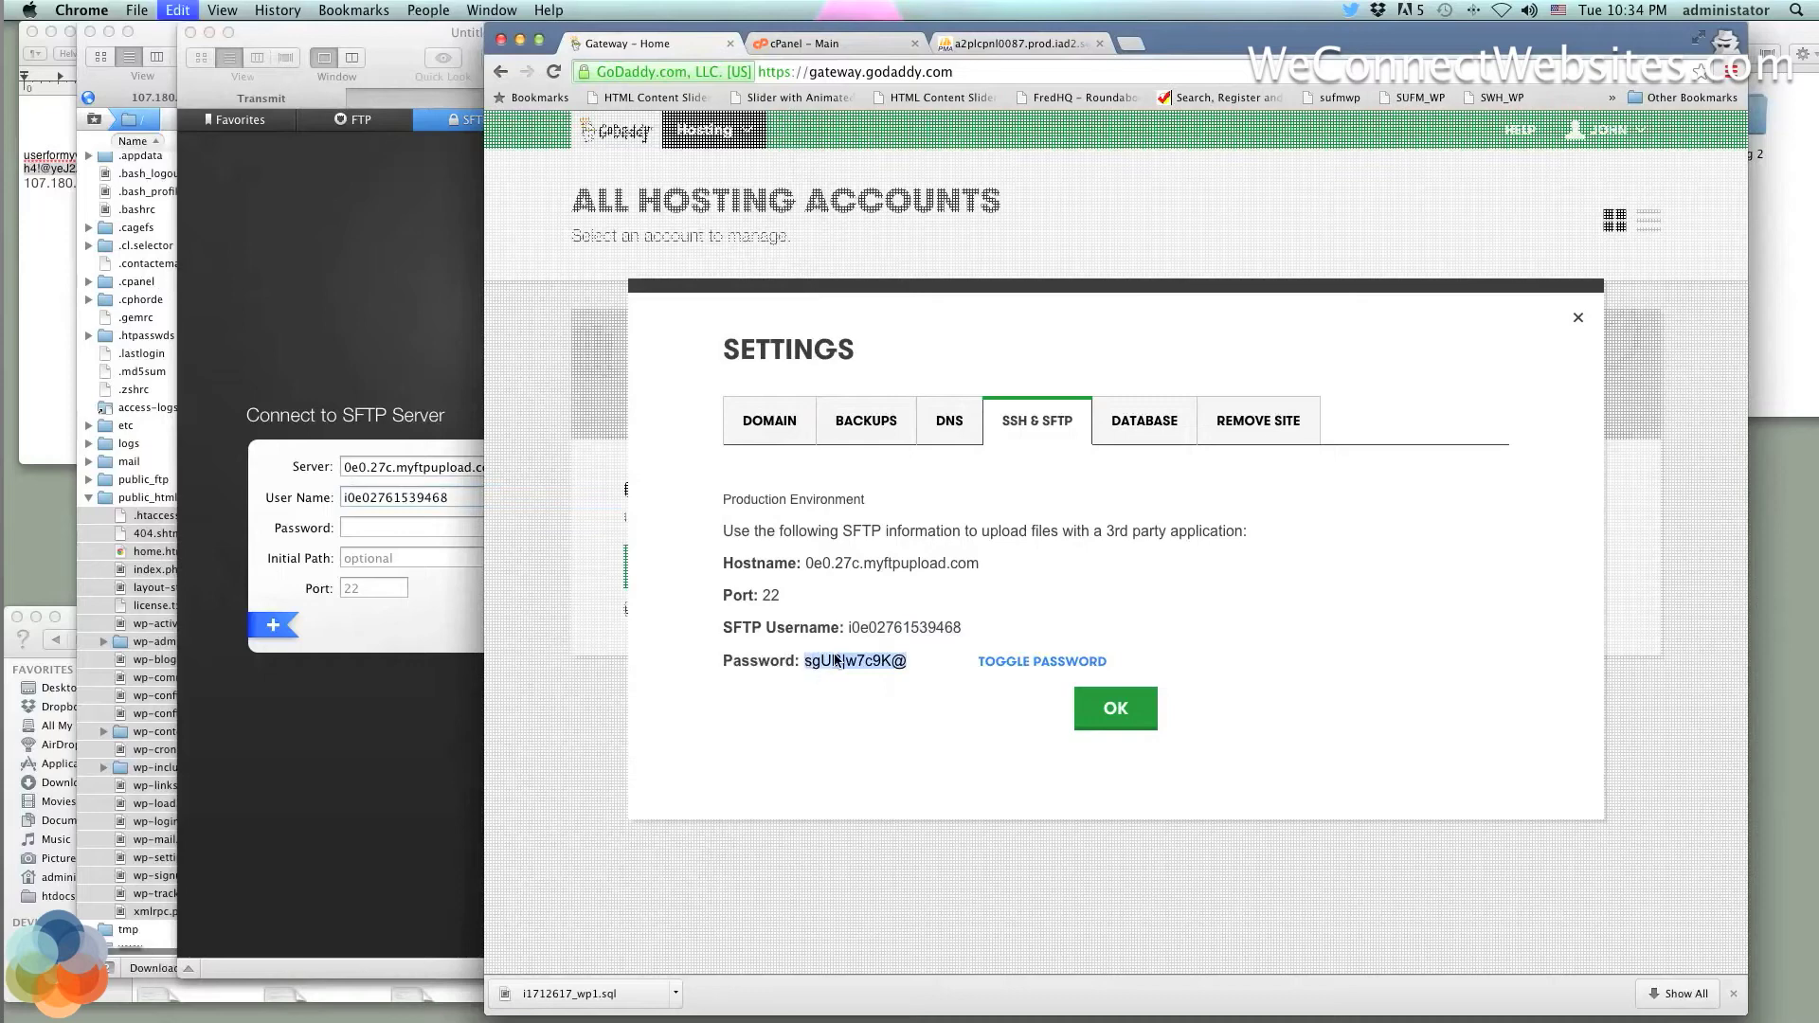
click(417, 528)
key(super+v)
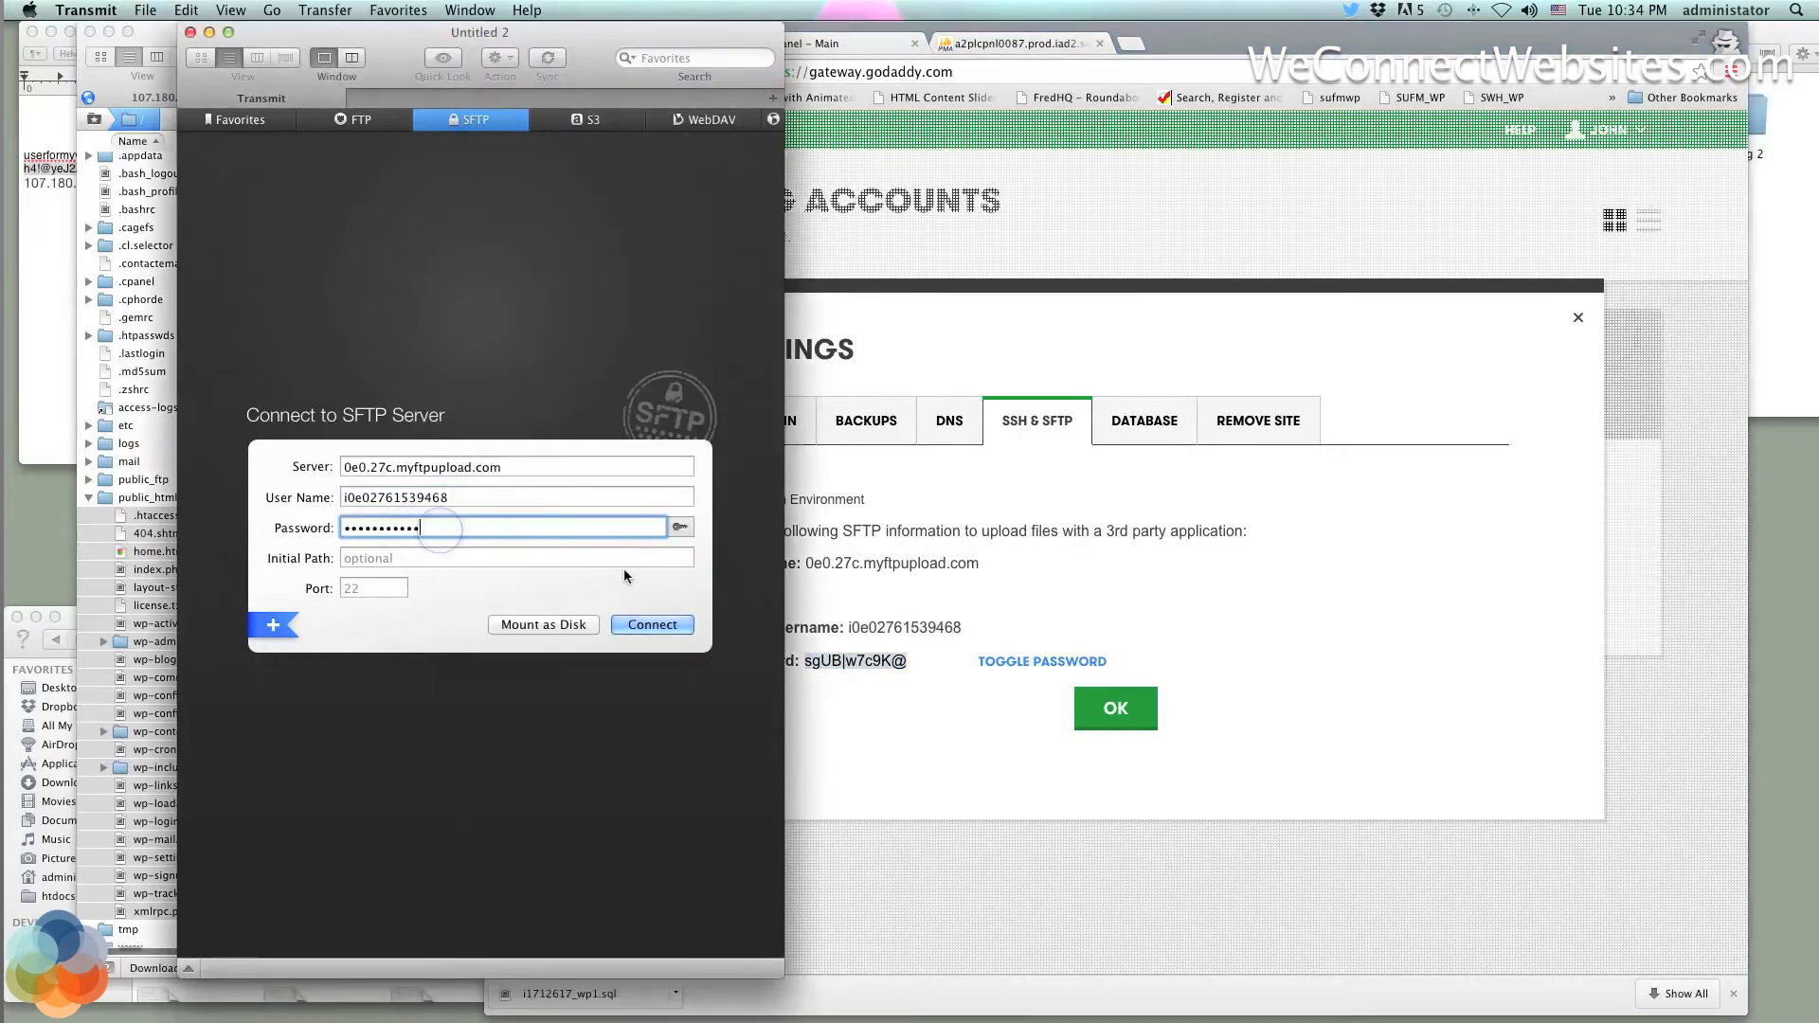
click(653, 627)
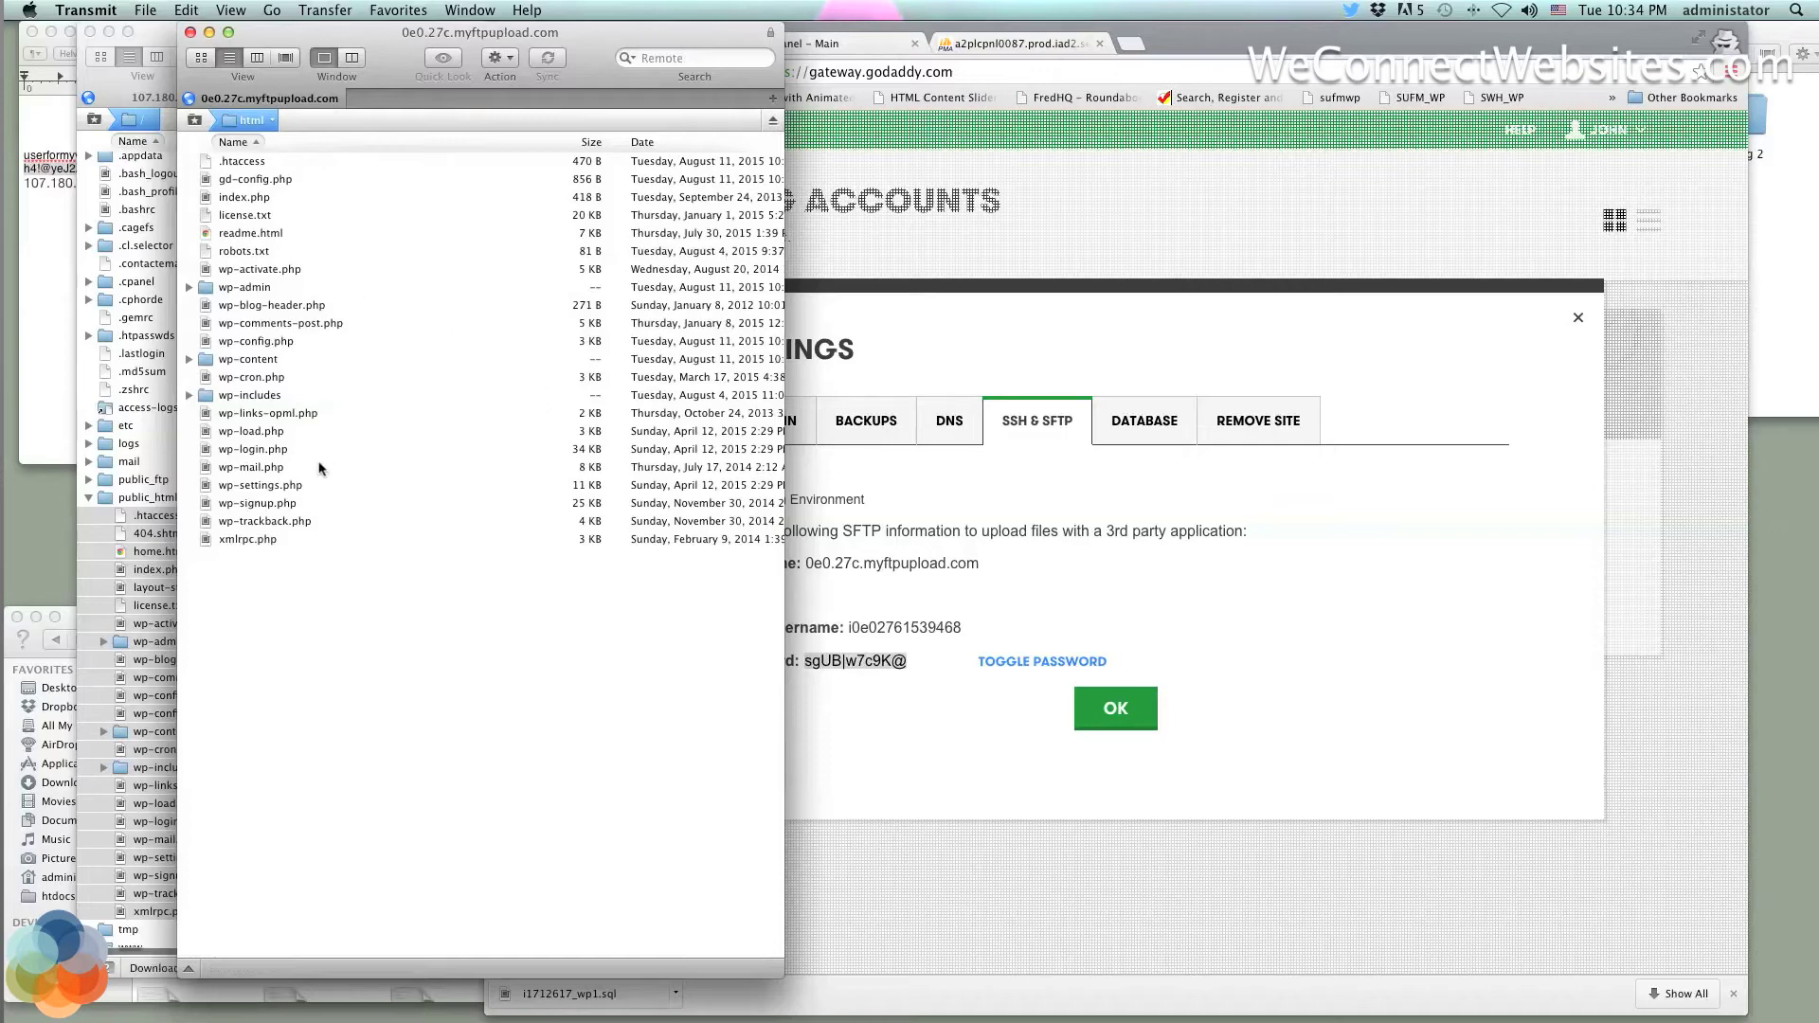
Position the 0e0.27c.myftpupload.com Transmit window next to the old server's window
click(142, 196)
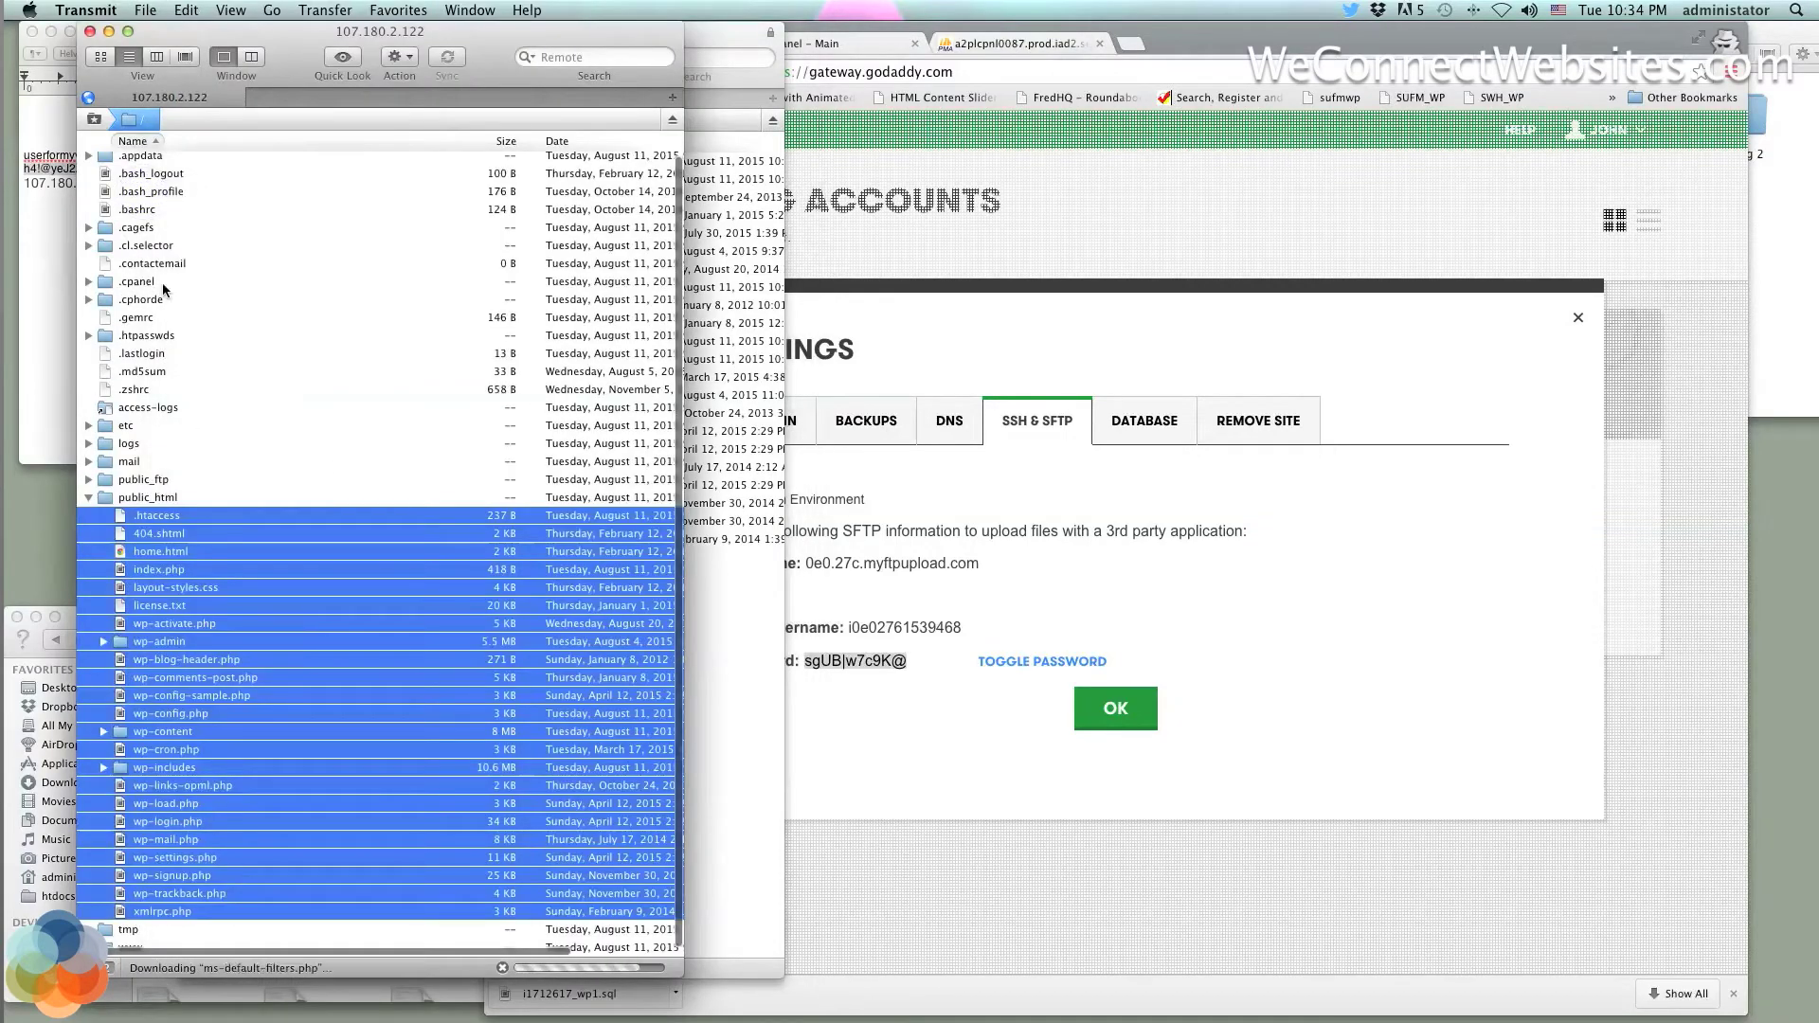
drag(712, 31, 874, 31)
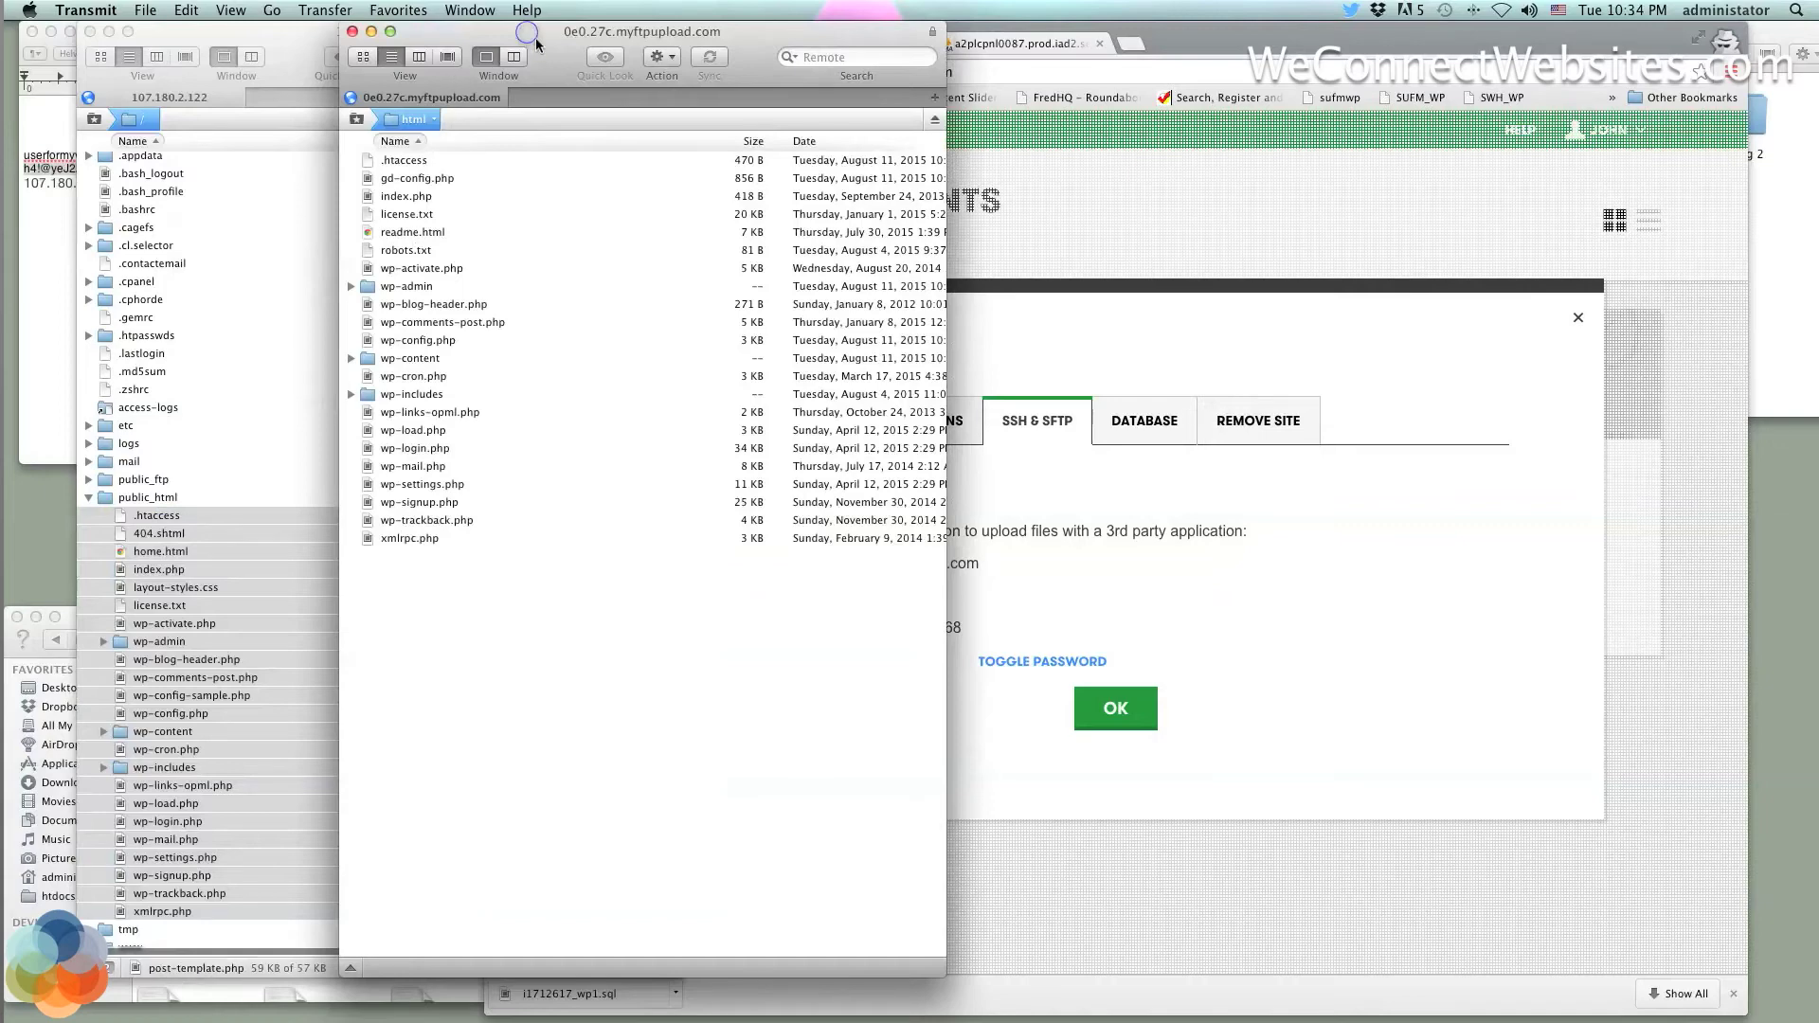
drag(536, 43, 572, 24)
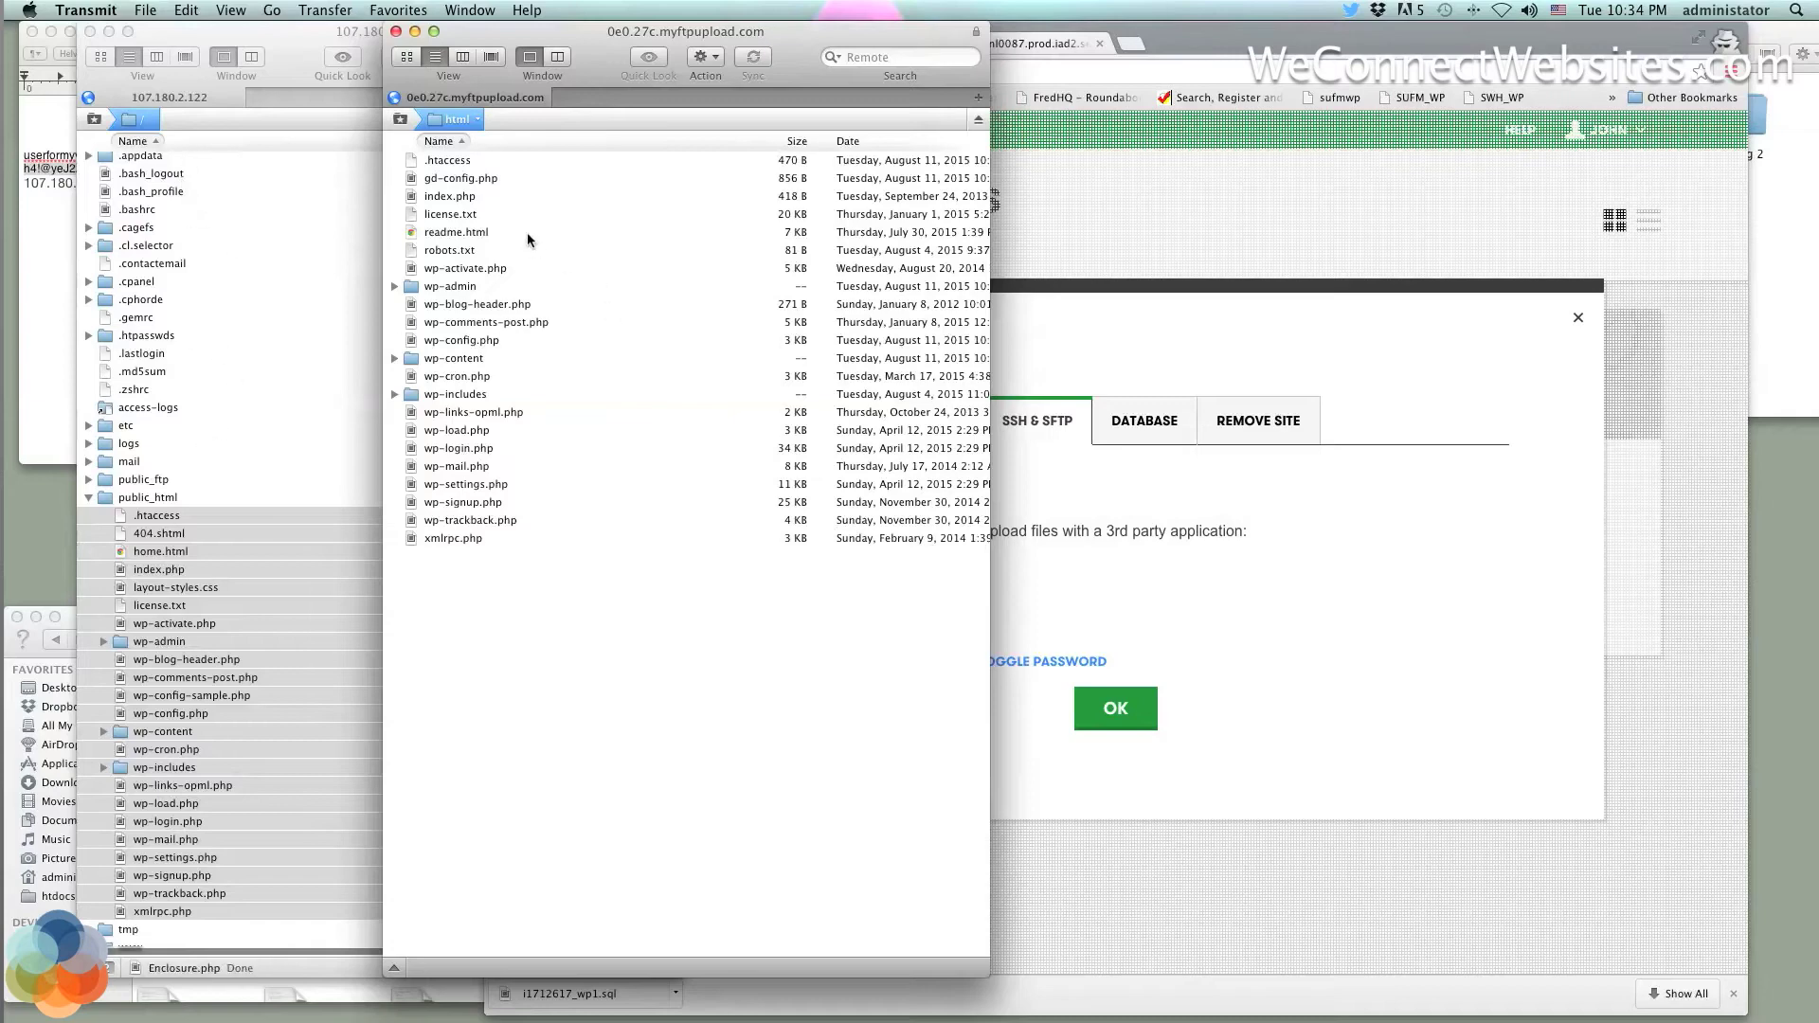
drag(820, 31, 546, 32)
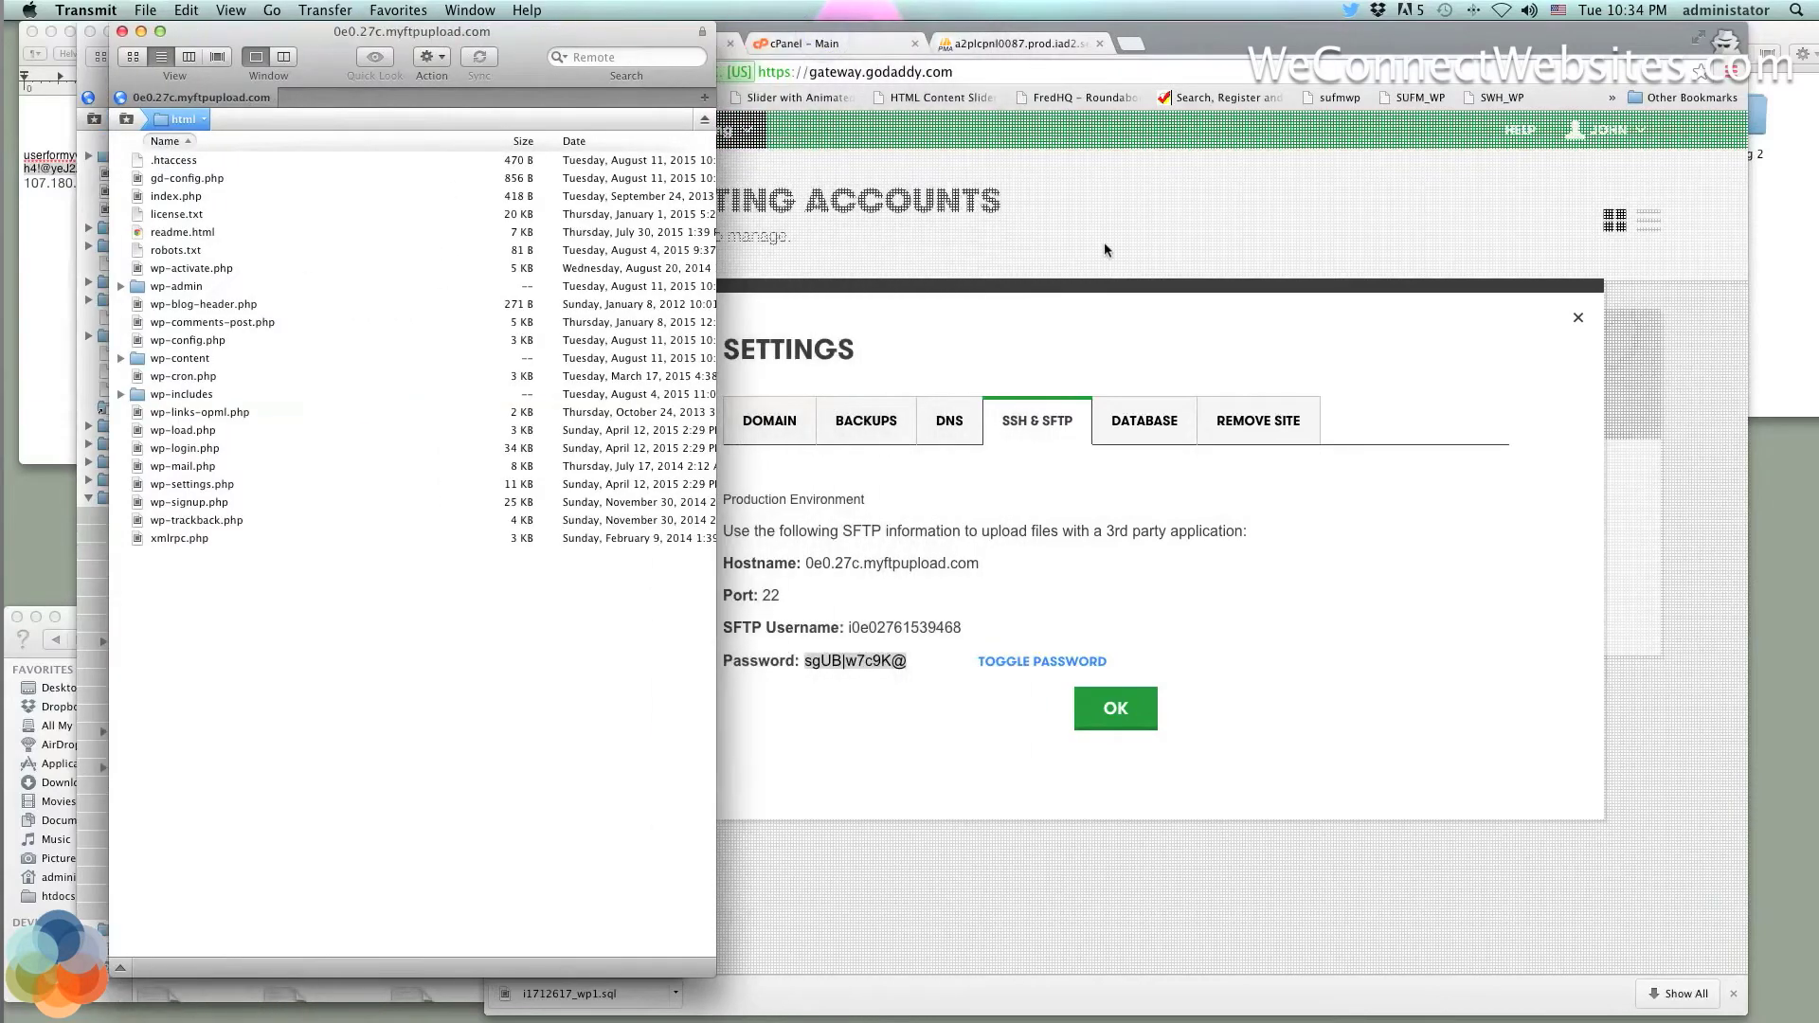
click(1105, 249)
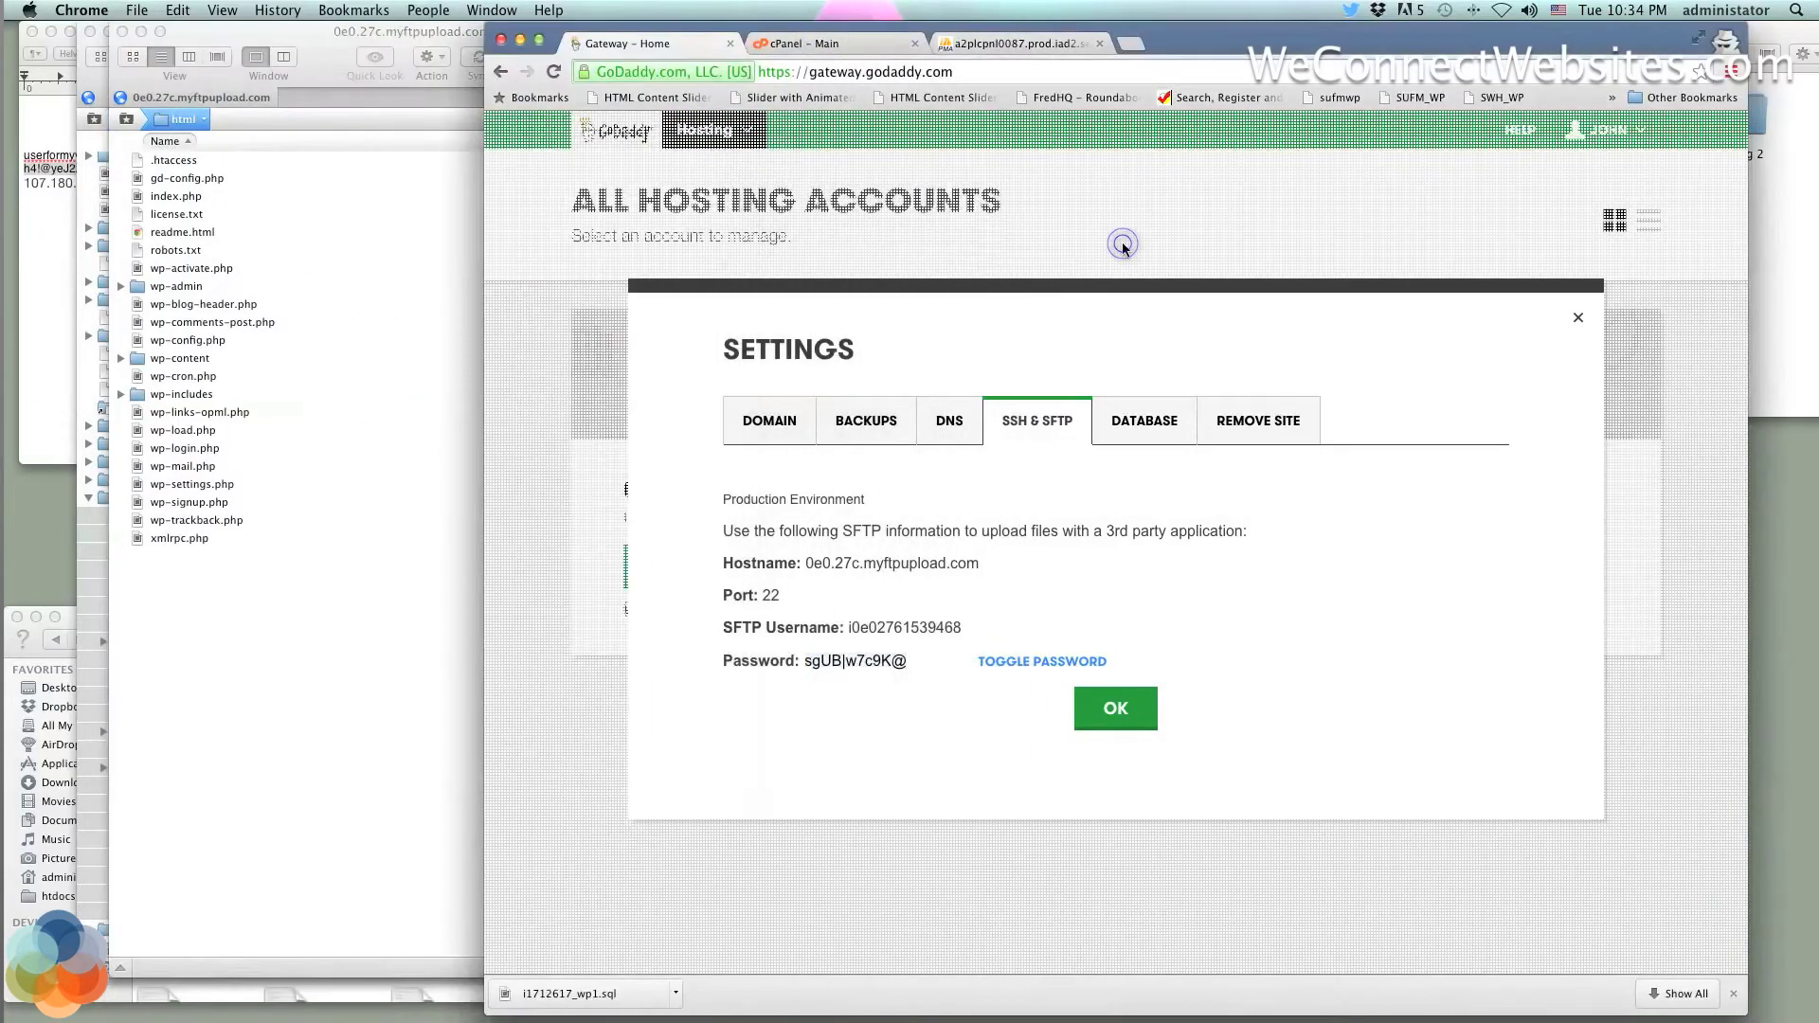
Check the account's DOMAIN settings, close them, and view the cPanel tab
click(768, 427)
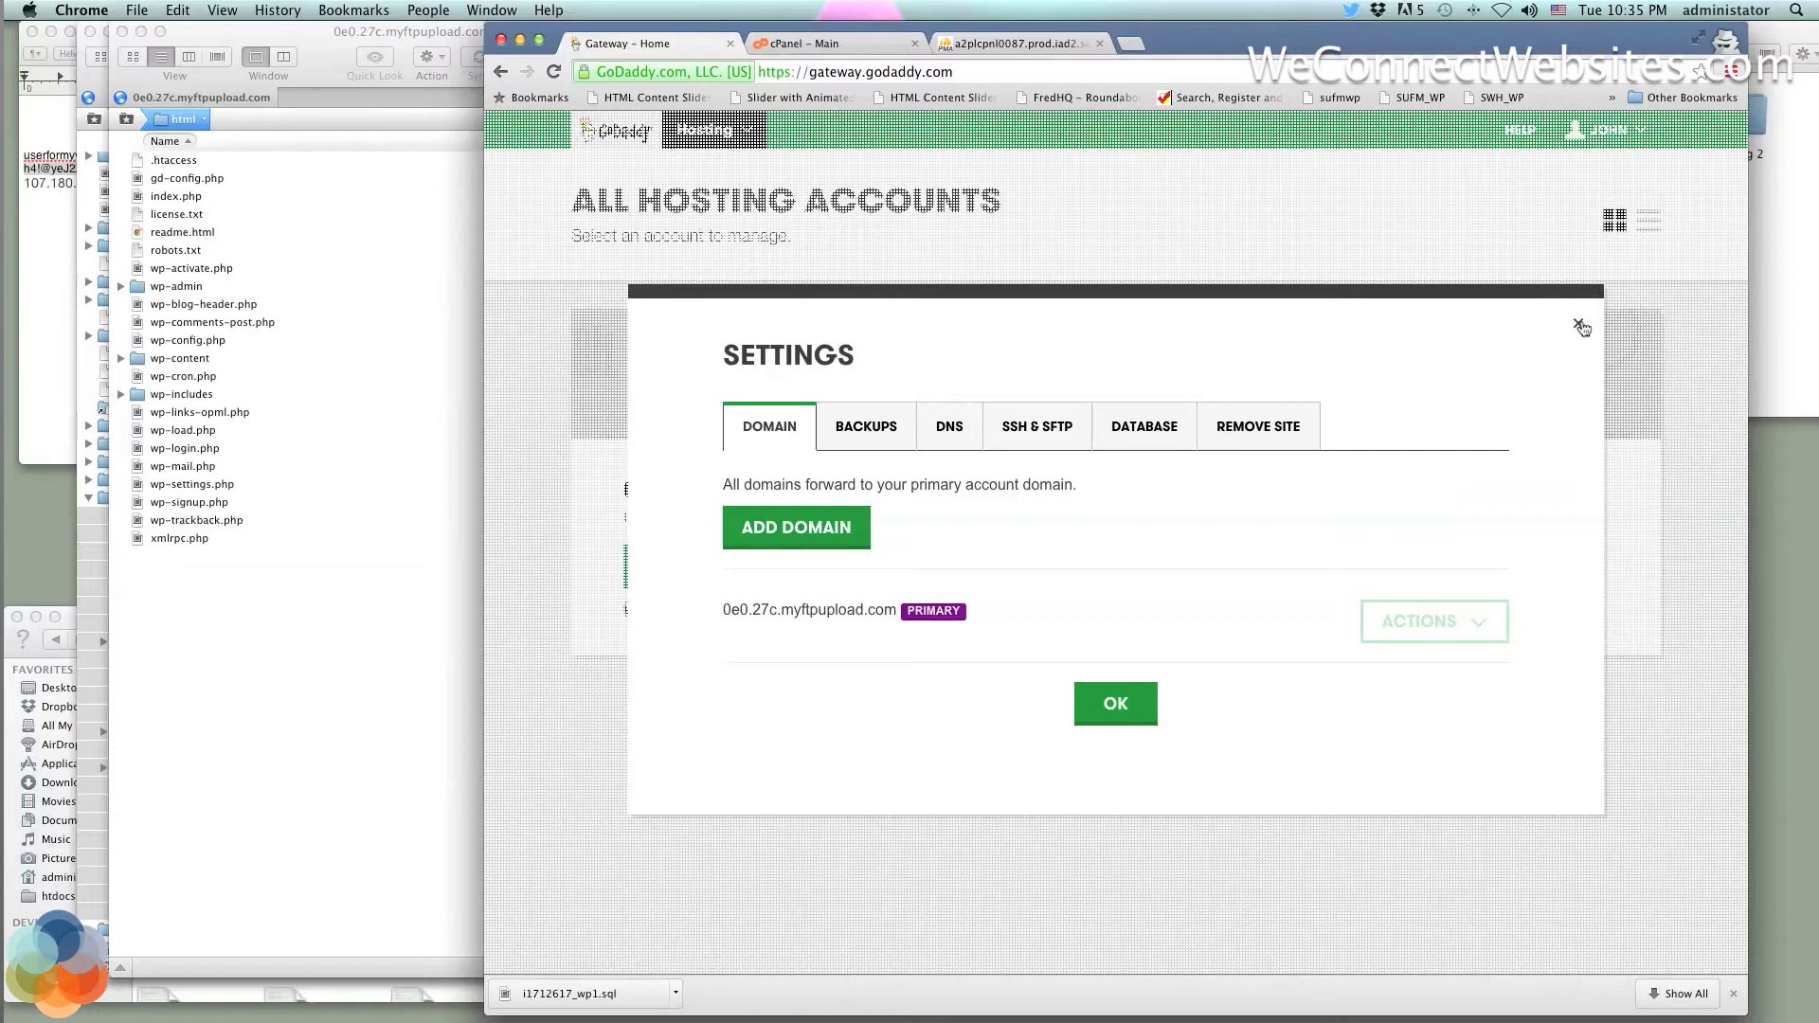
click(1149, 696)
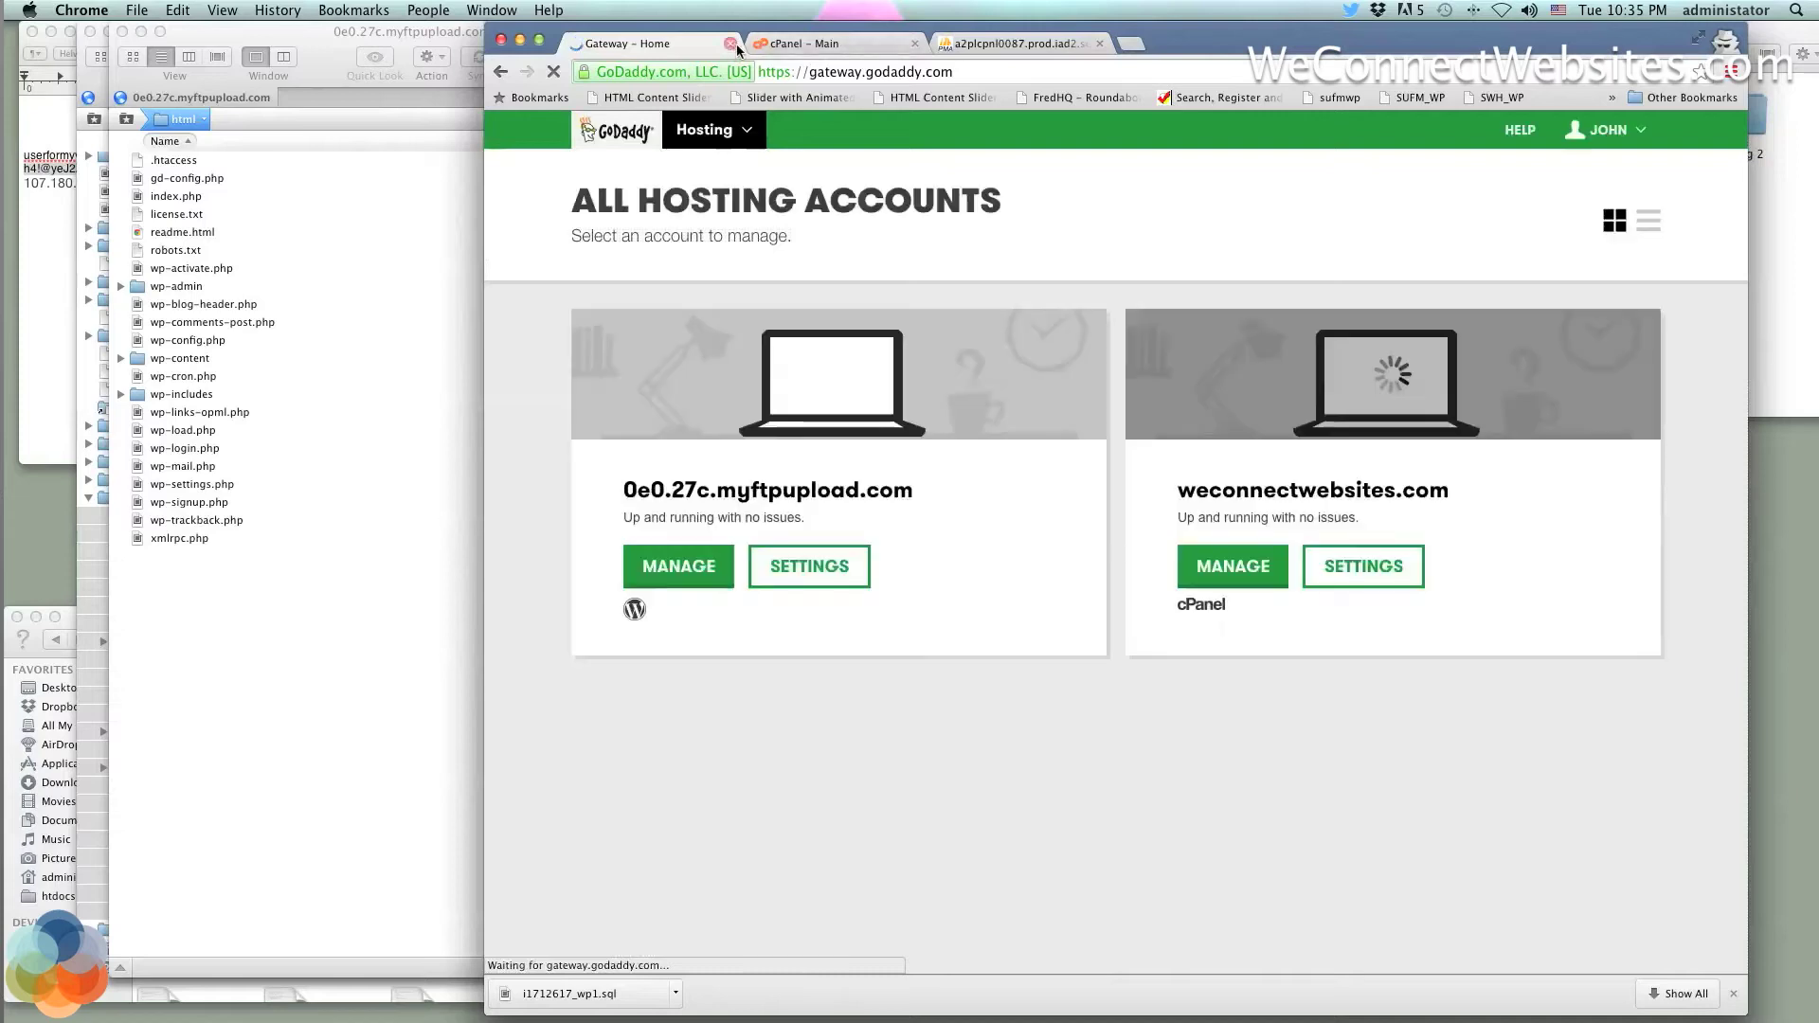
click(892, 52)
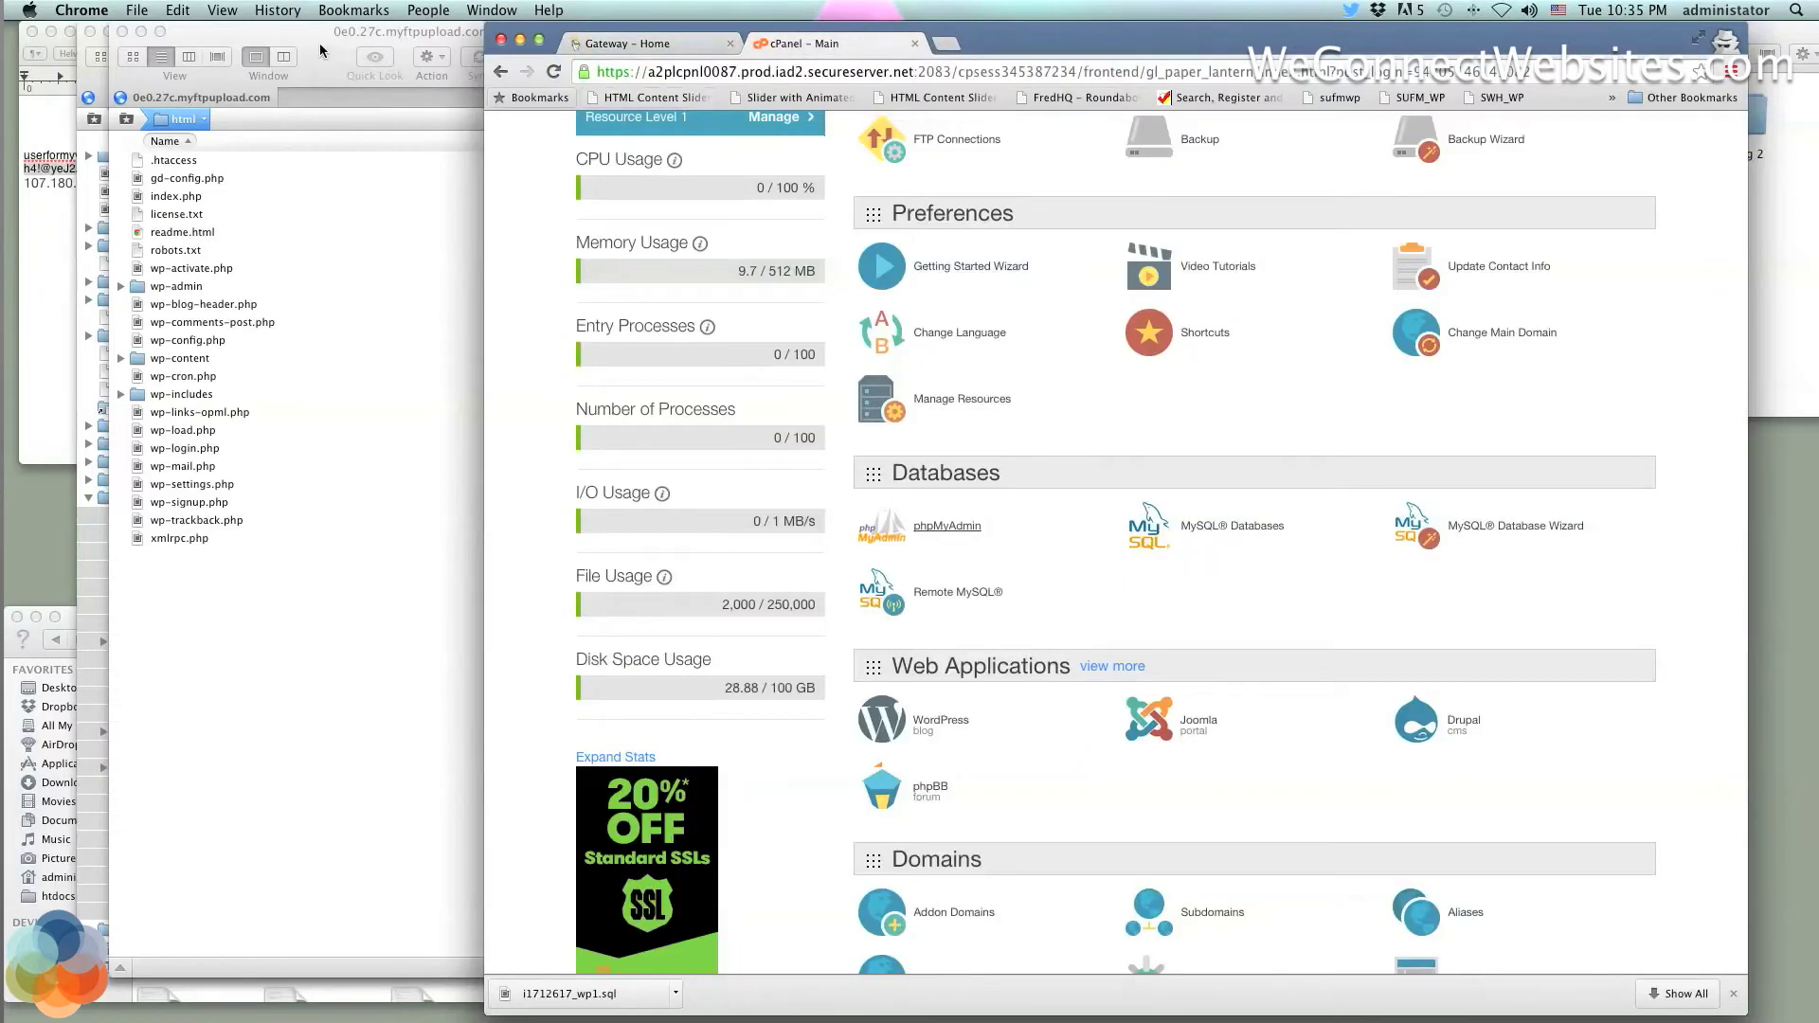
Rearrange the old server's and new host's Transmit windows side by side
drag(299, 32, 1038, 7)
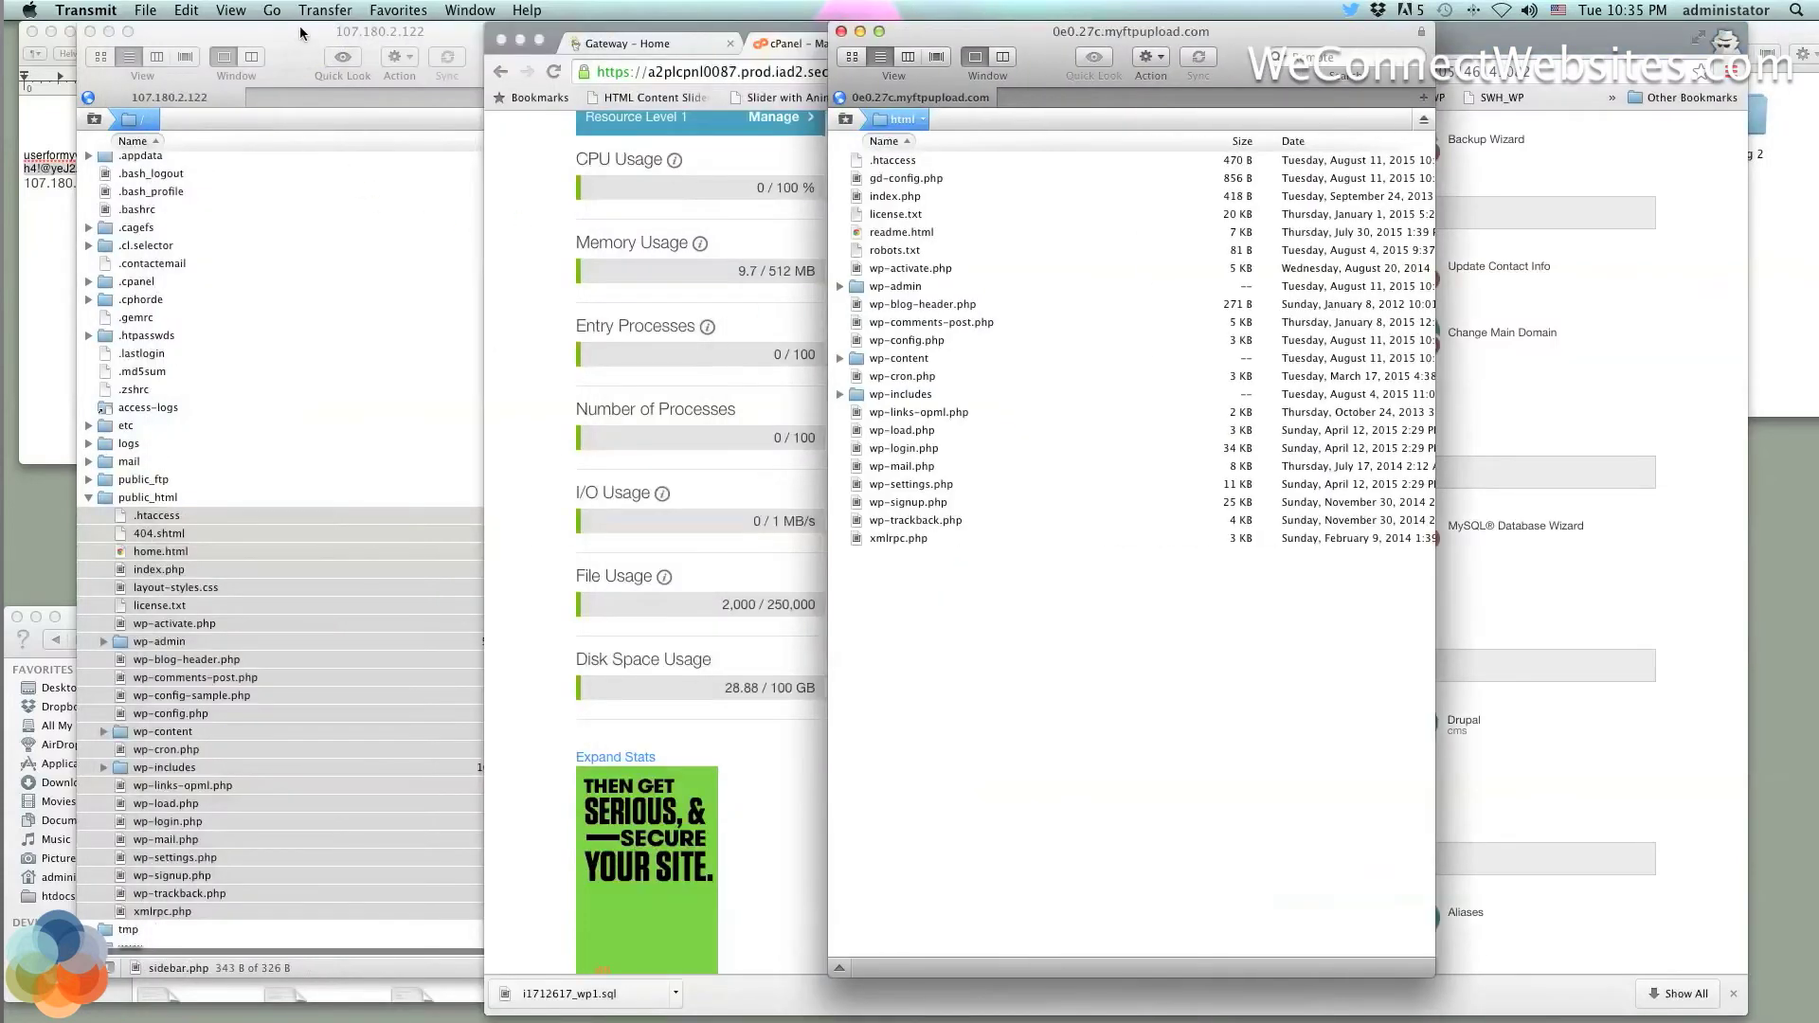
click(303, 32)
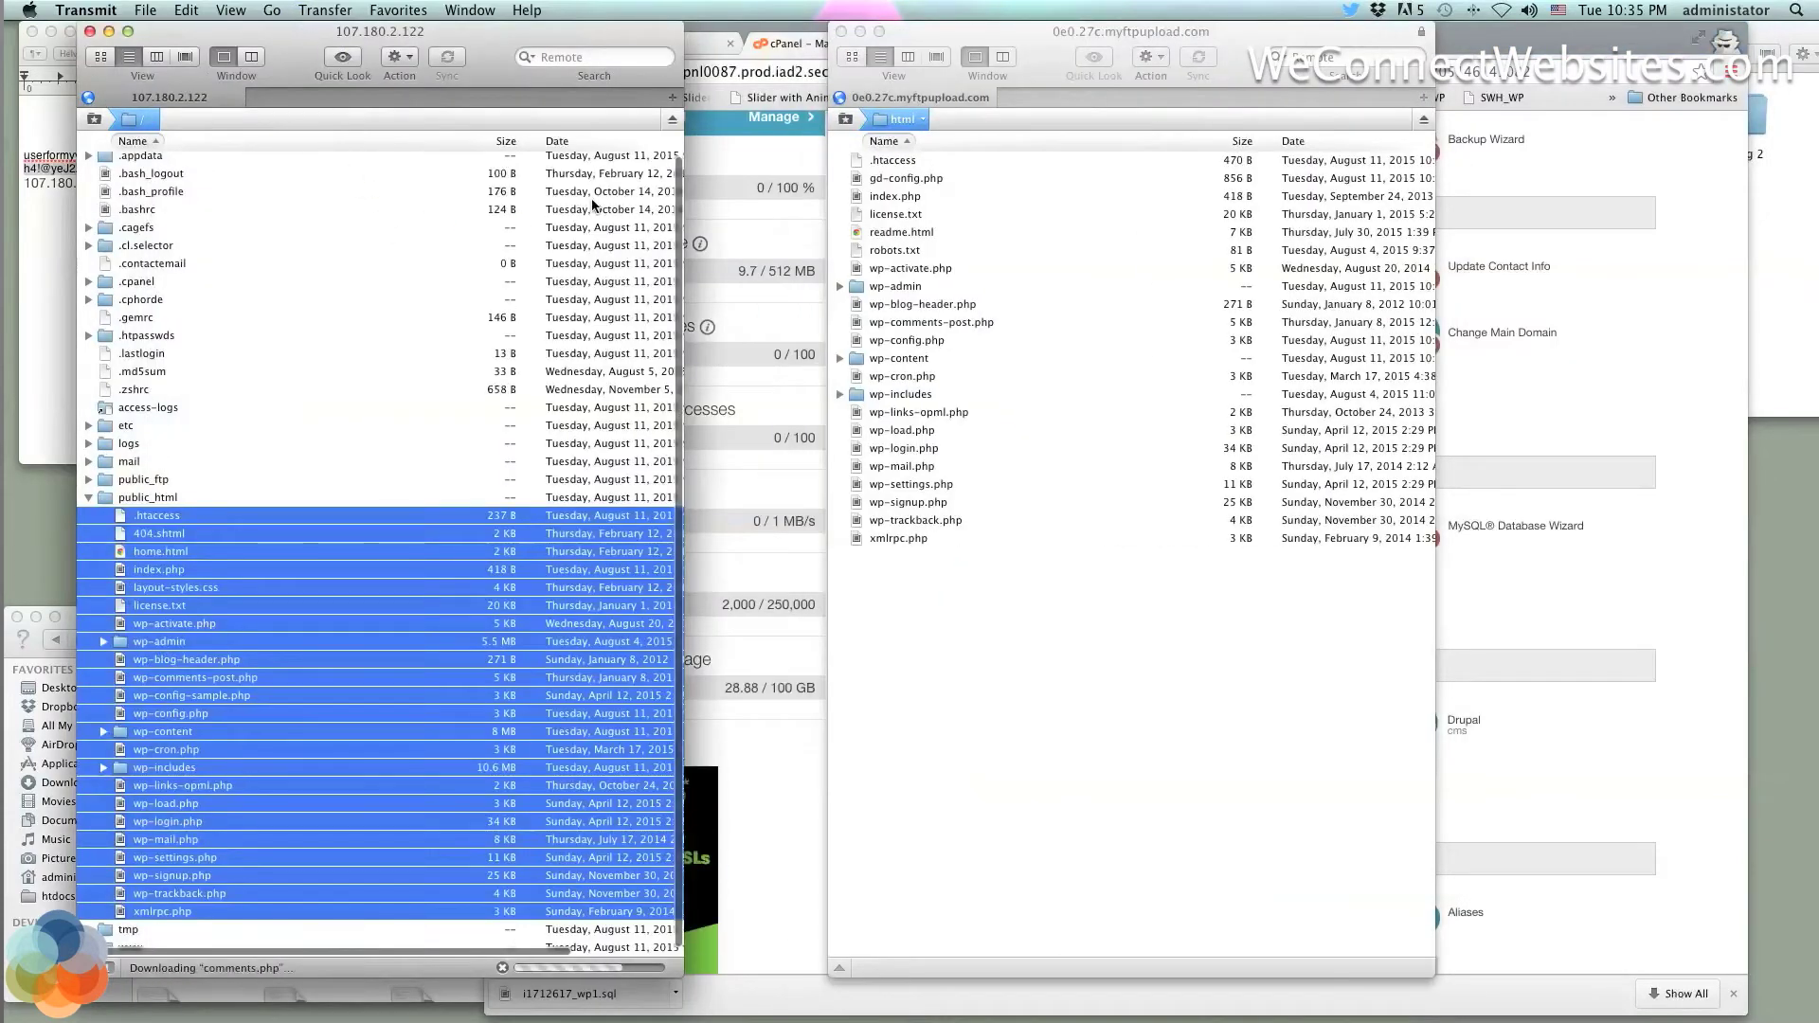
drag(500, 33, 459, 33)
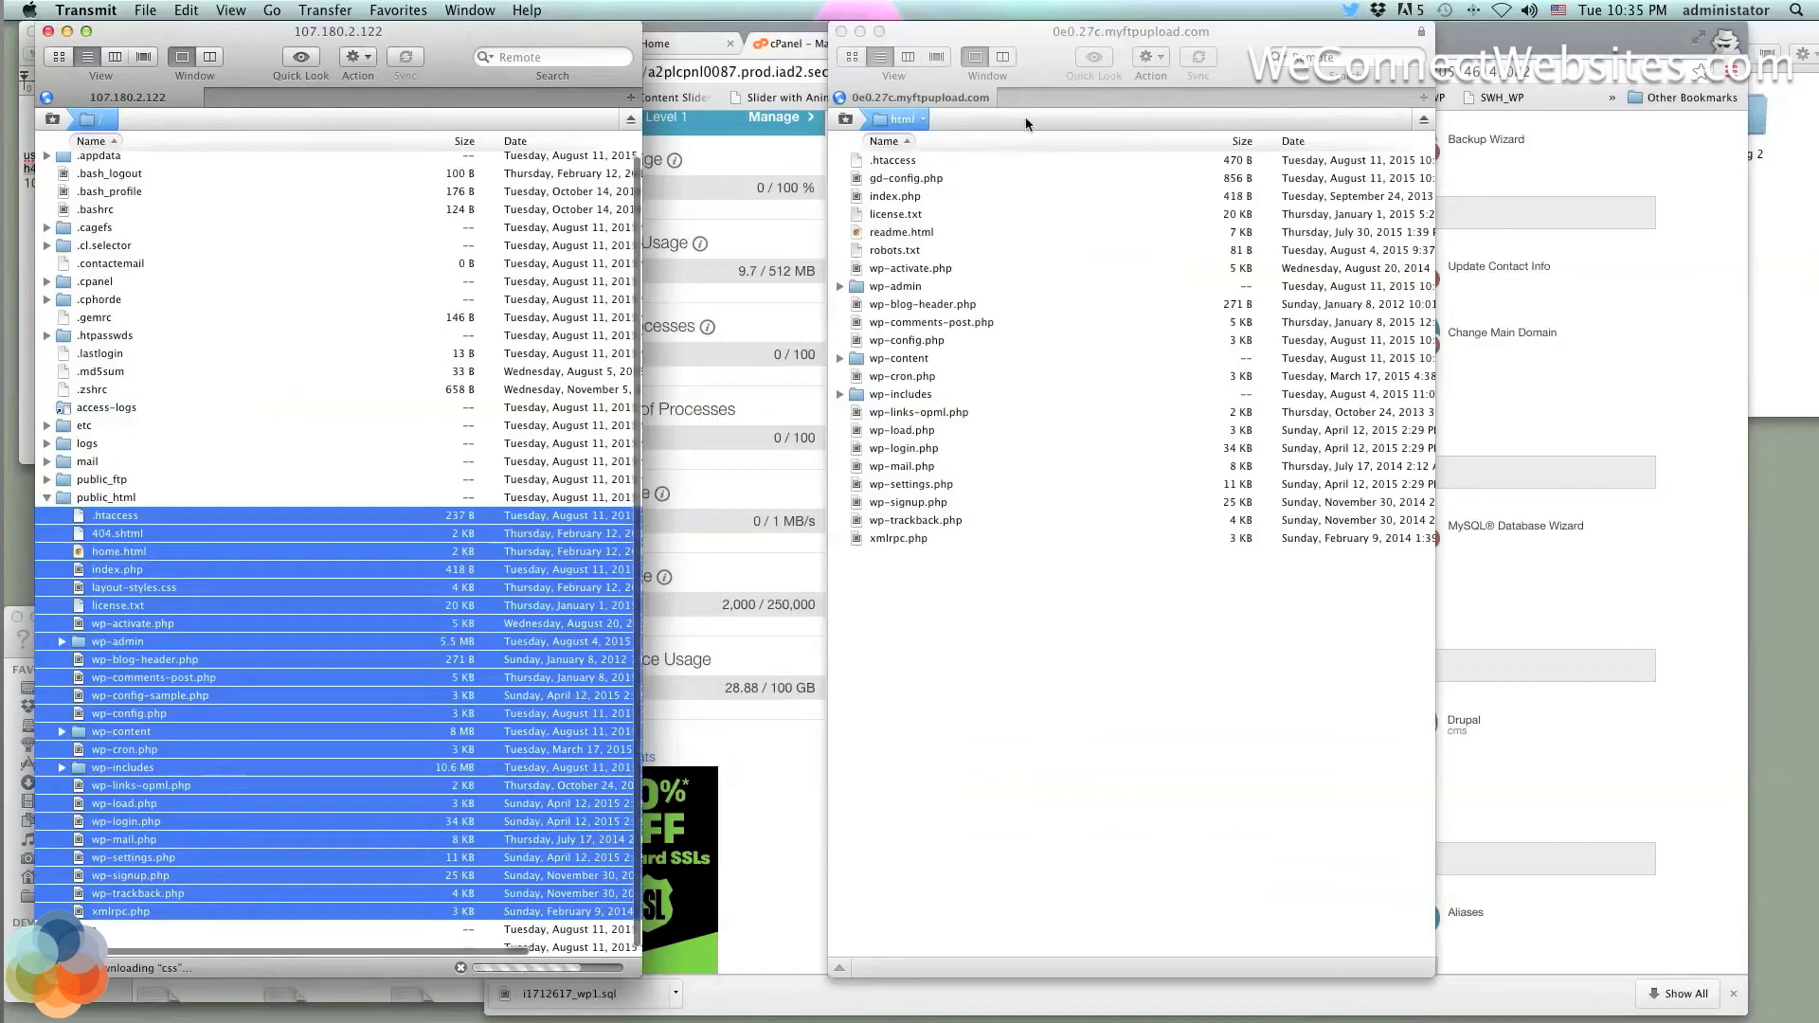
drag(987, 32, 449, 16)
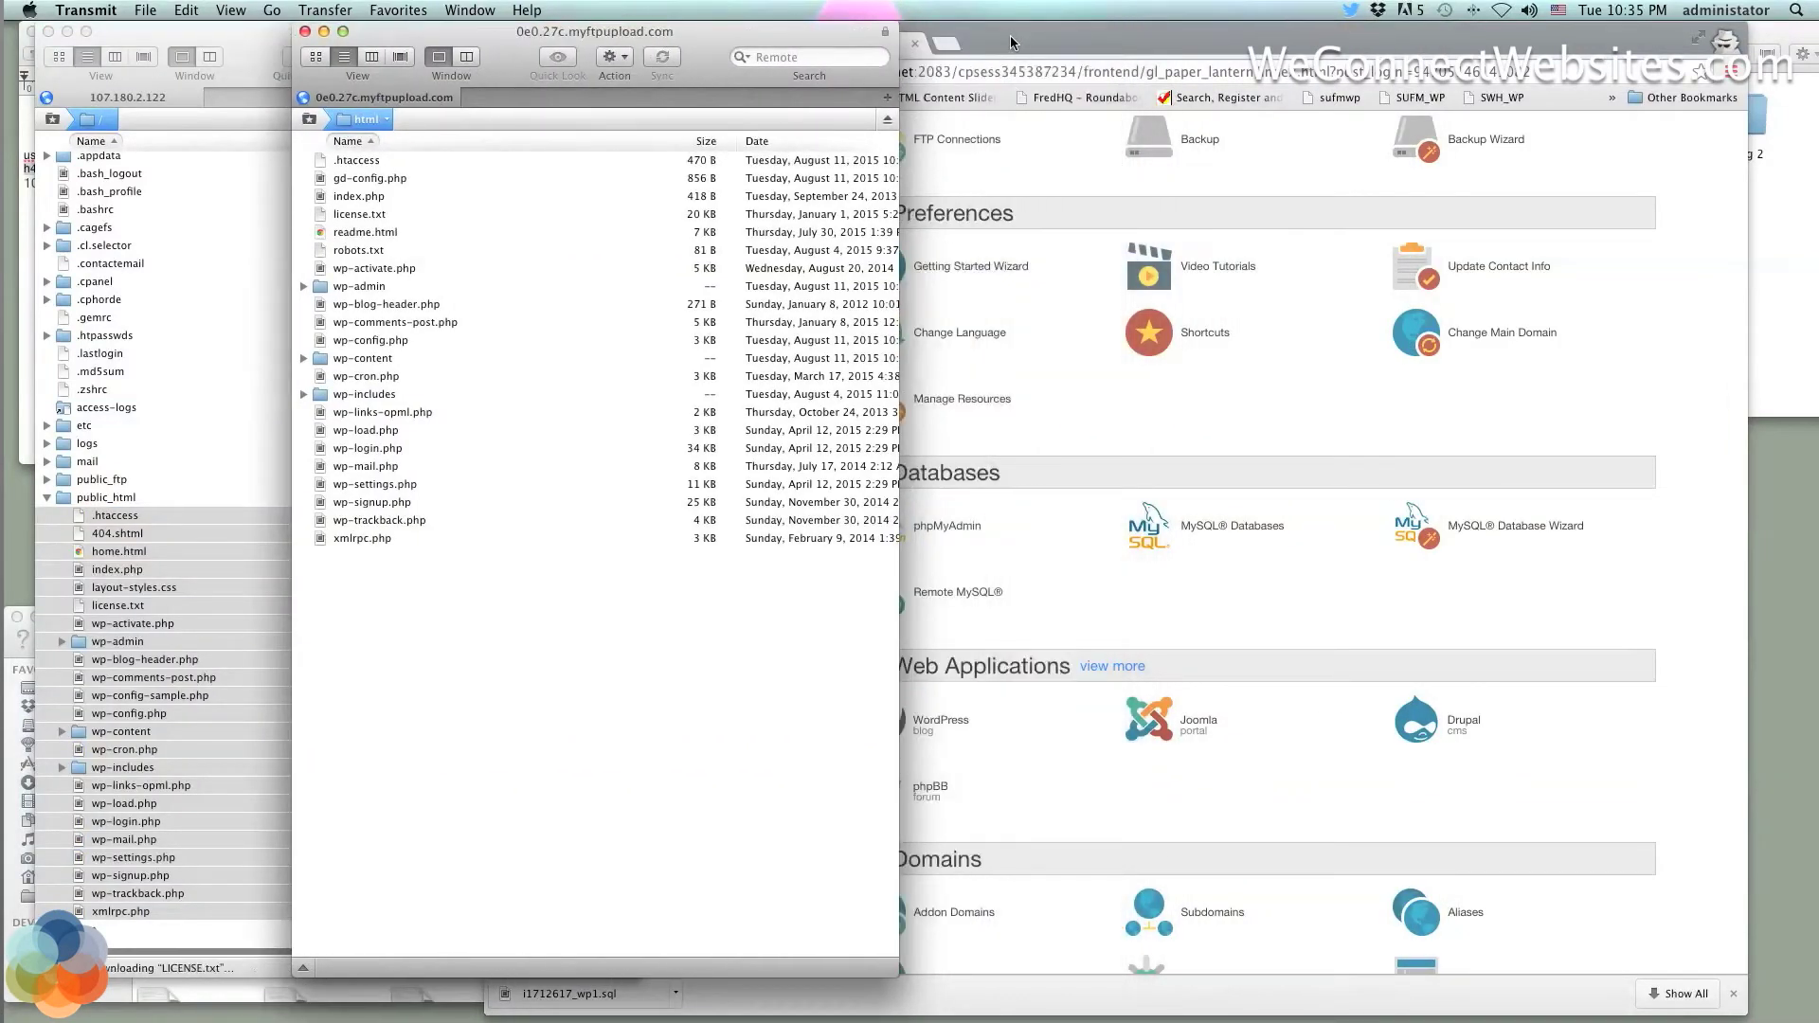
Reopen SETTINGS for the 0e0.27c.myftpupload.com account from Gateway – Home
click(1013, 42)
click(663, 43)
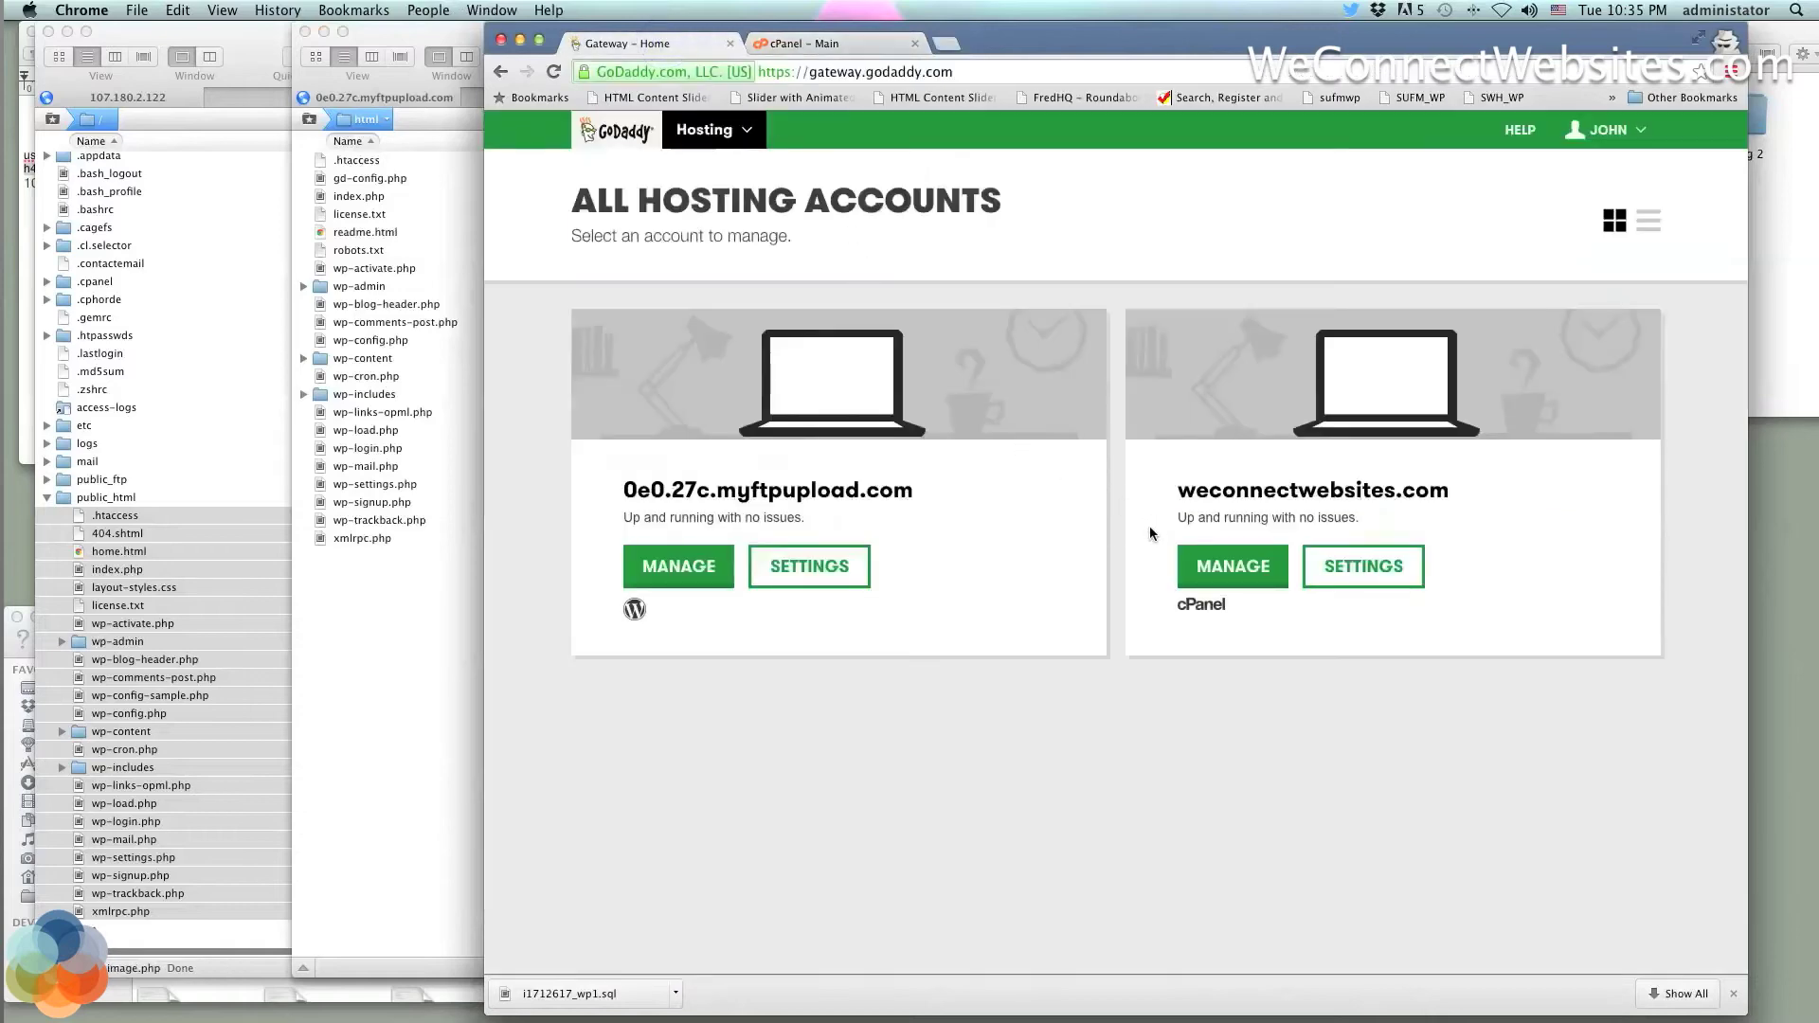
click(803, 570)
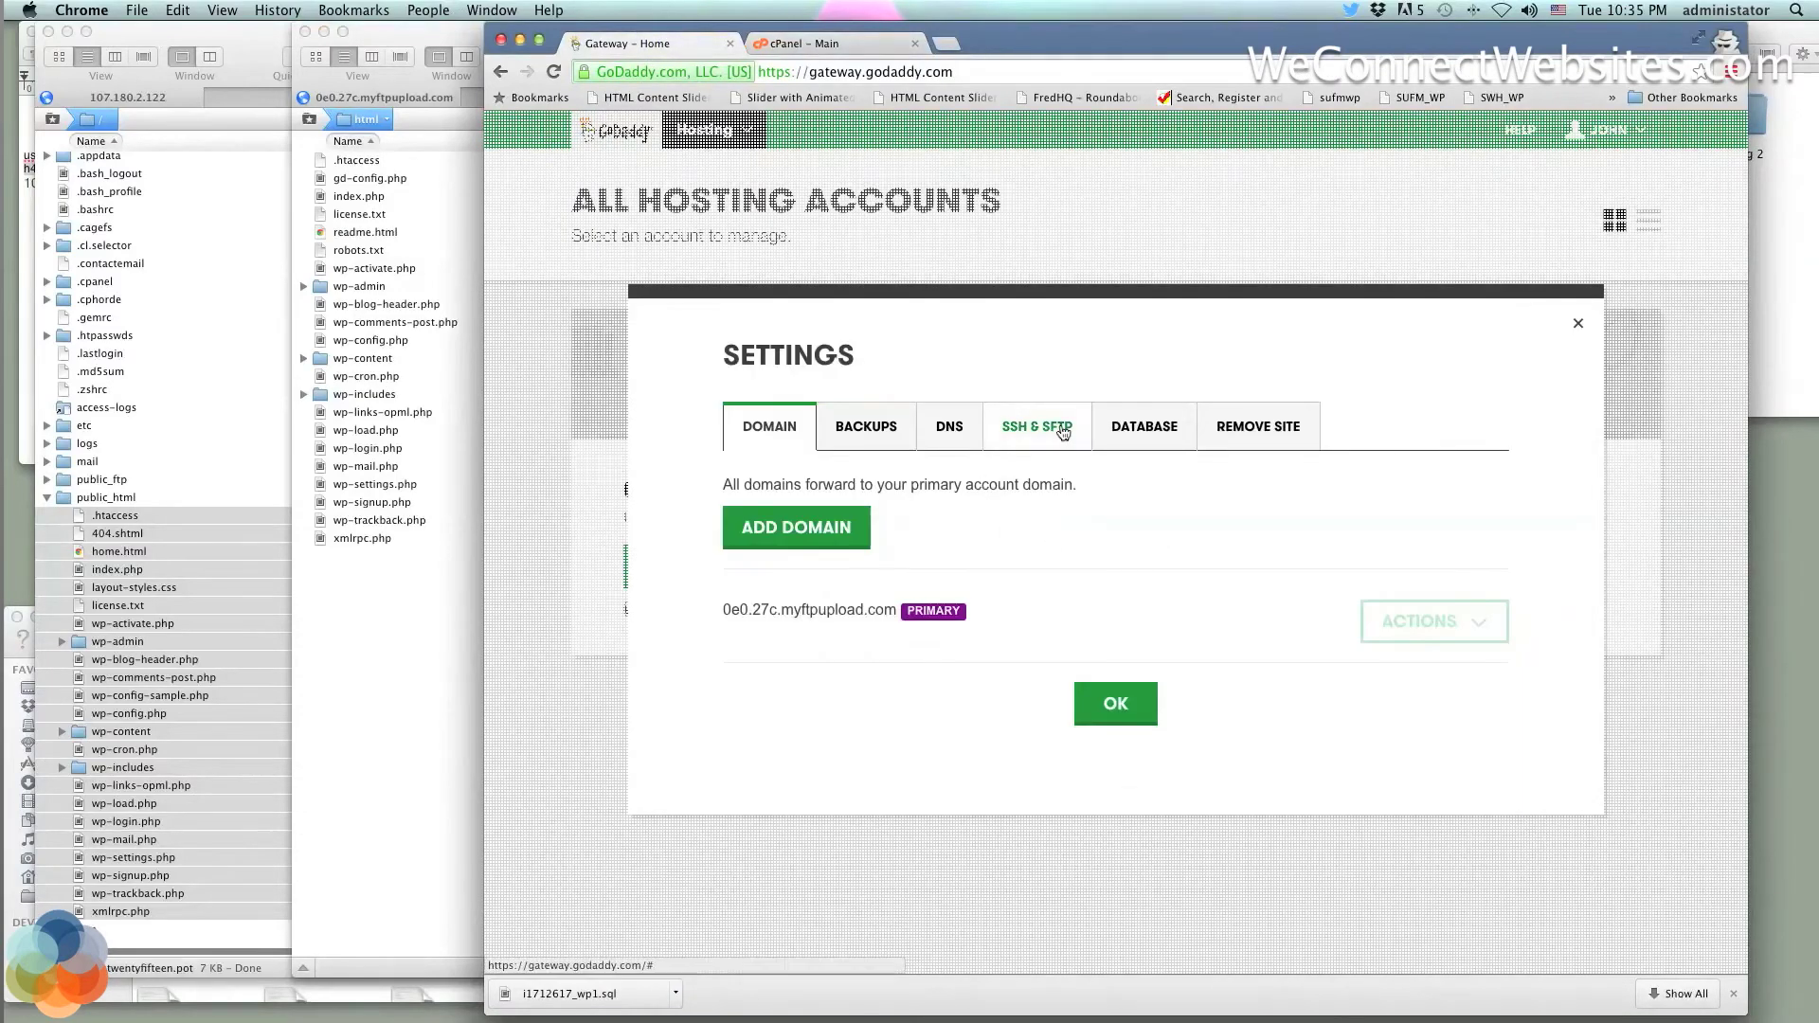
Open the new site's phpMyAdmin login page and enter the database username from the Database tab
click(1143, 428)
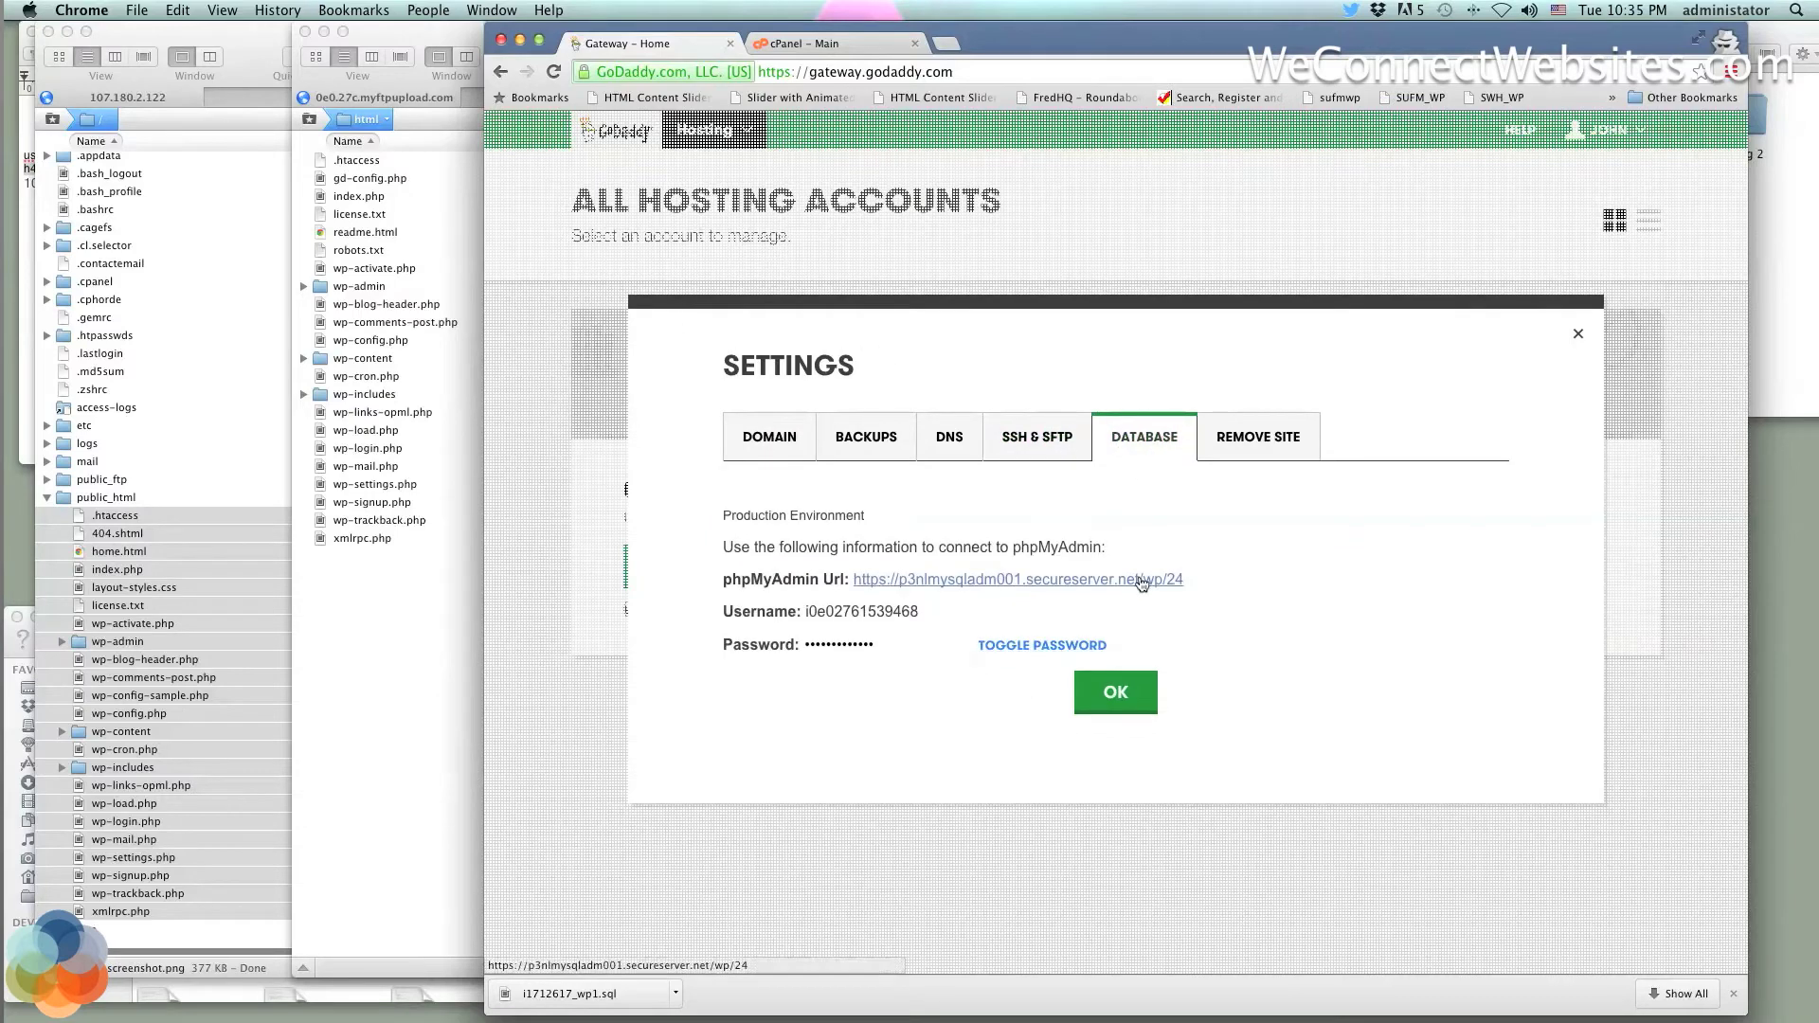
click(1054, 577)
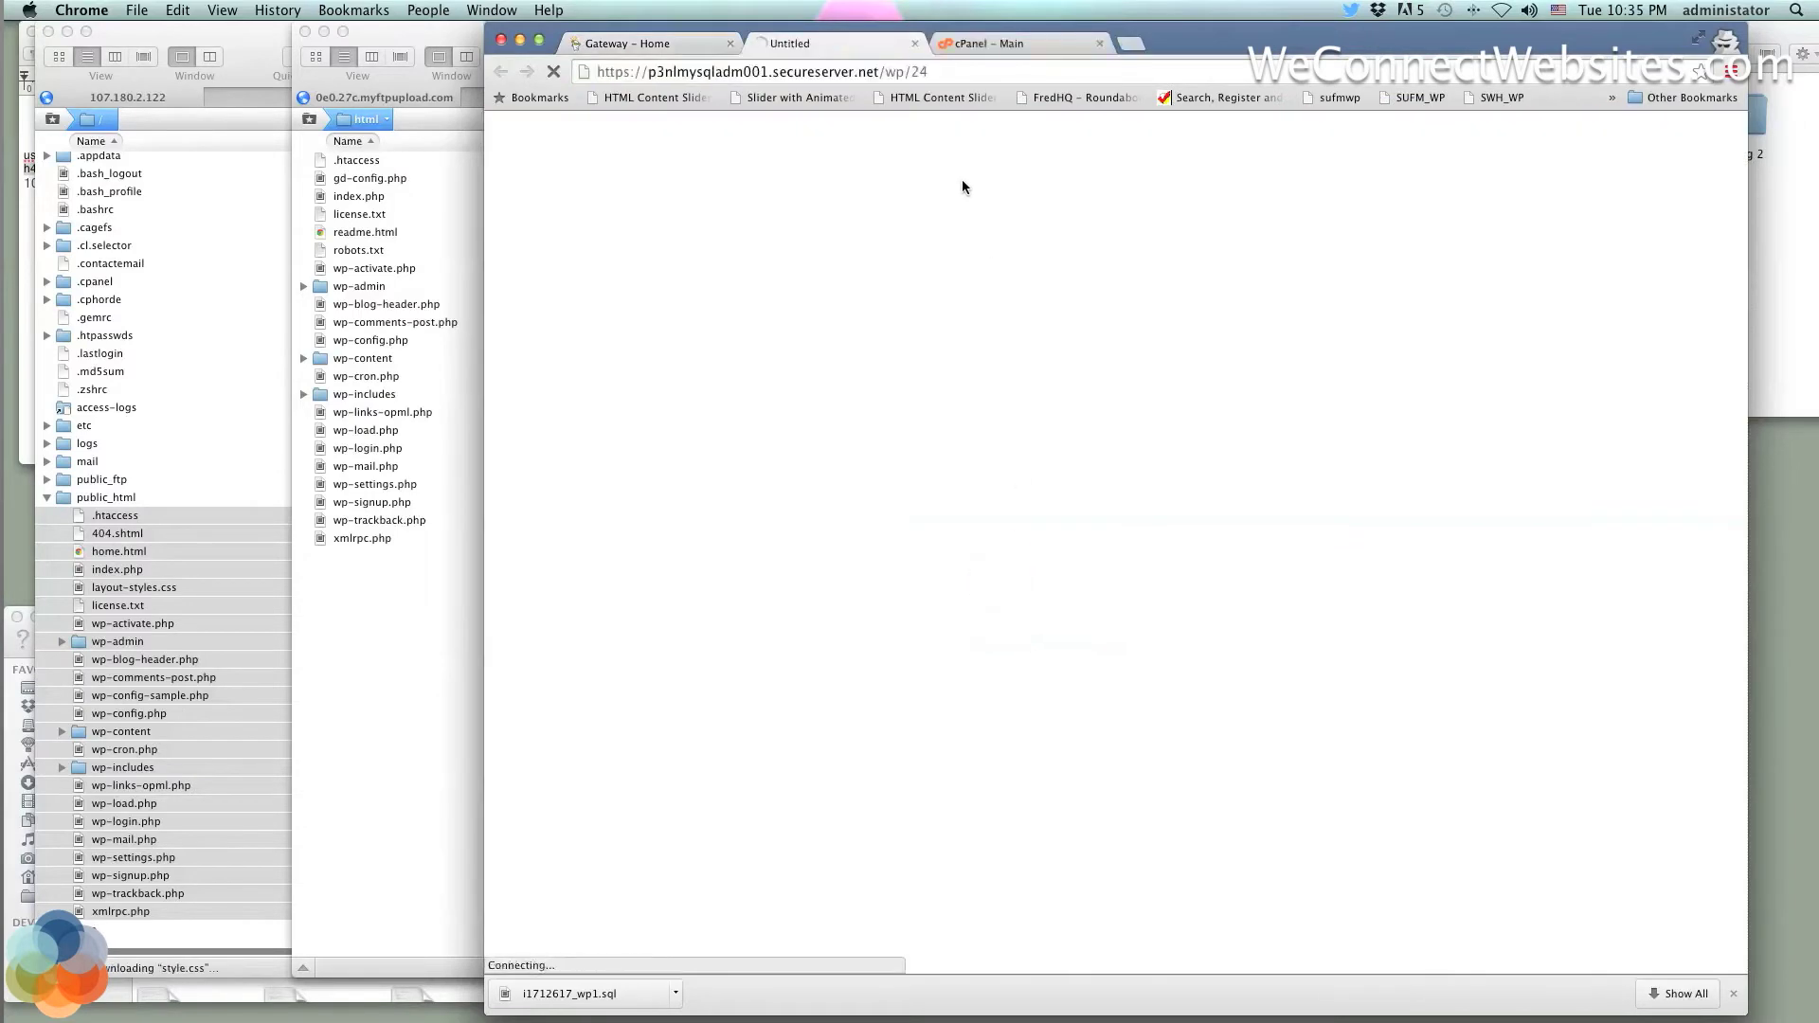
click(633, 44)
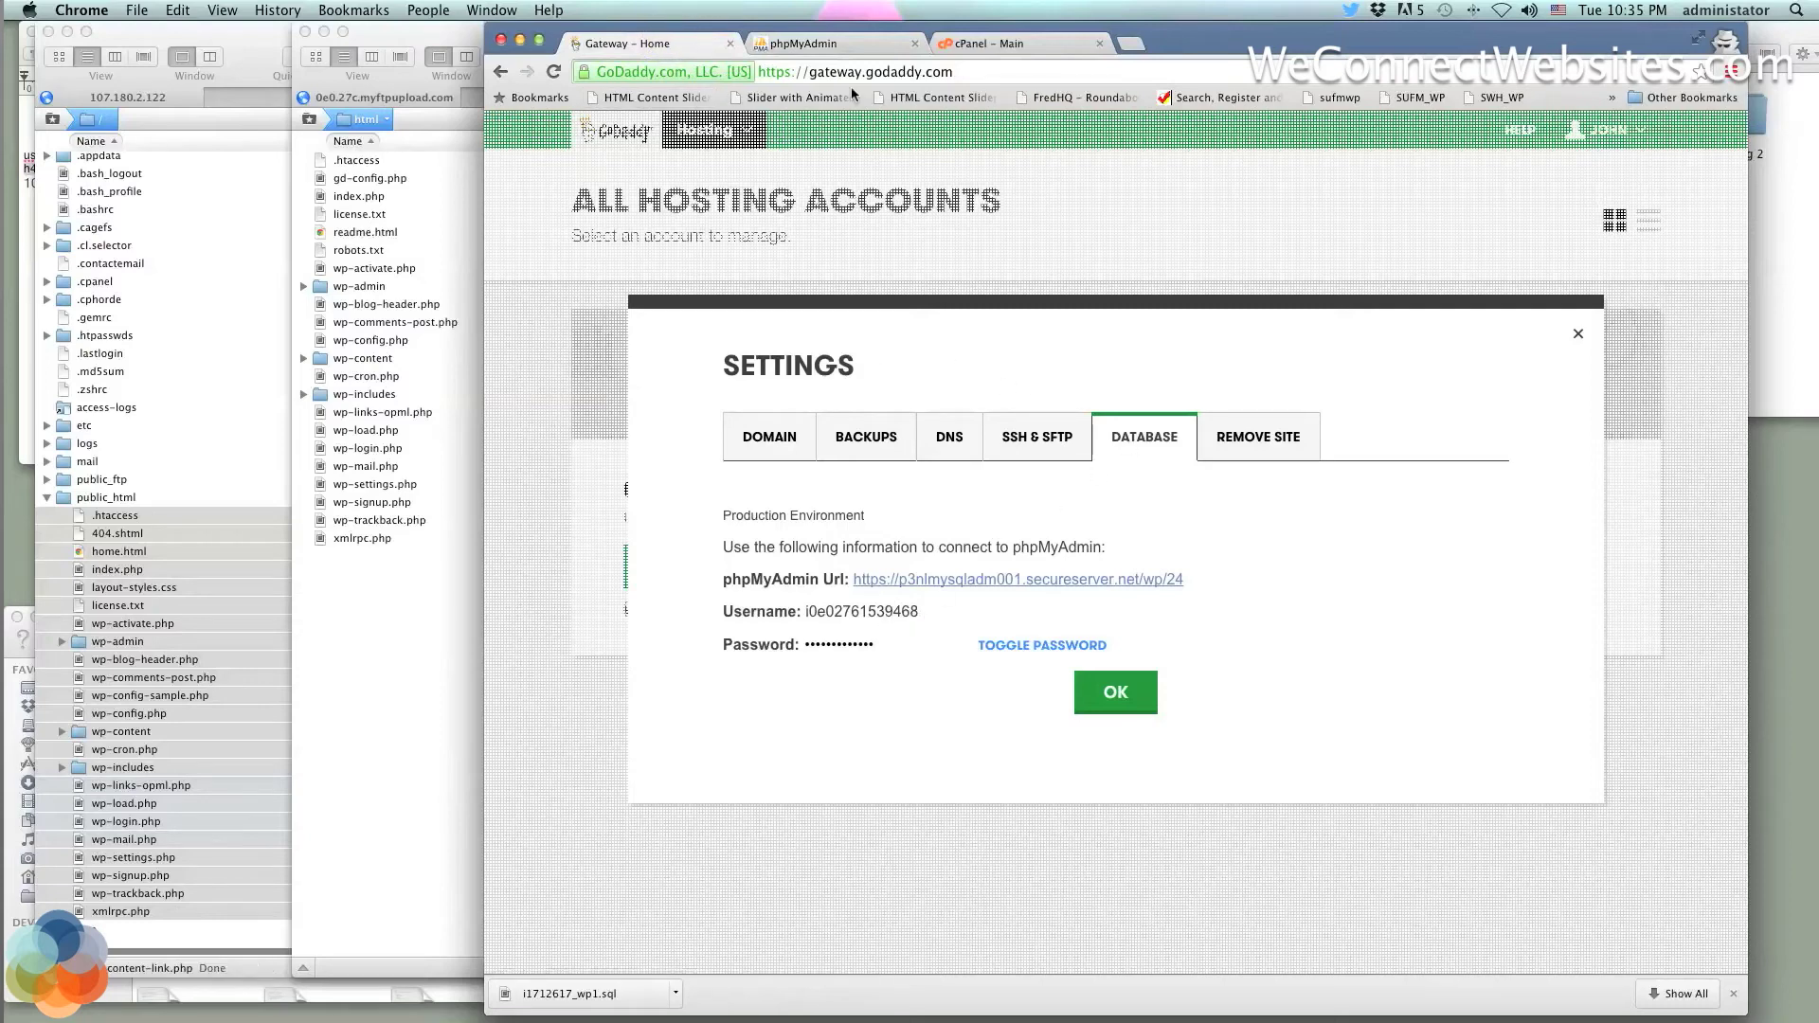
click(847, 47)
click(662, 48)
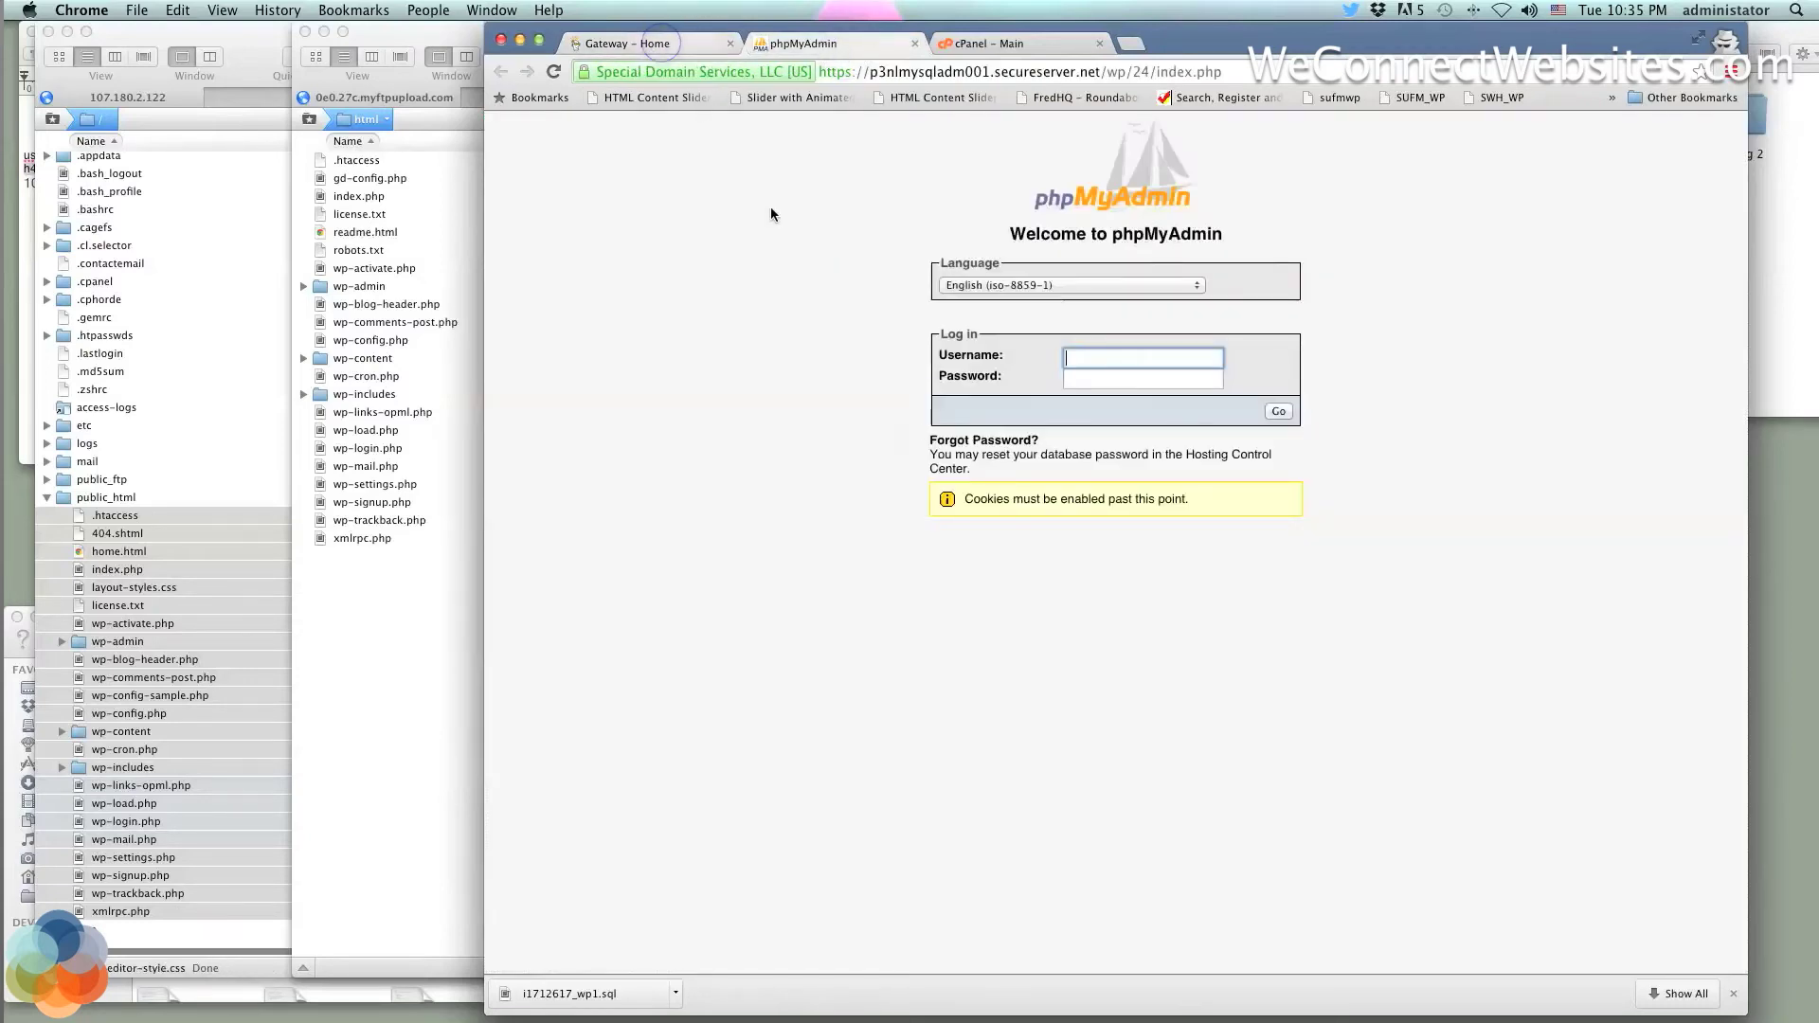
drag(921, 612, 806, 615)
key(super+c)
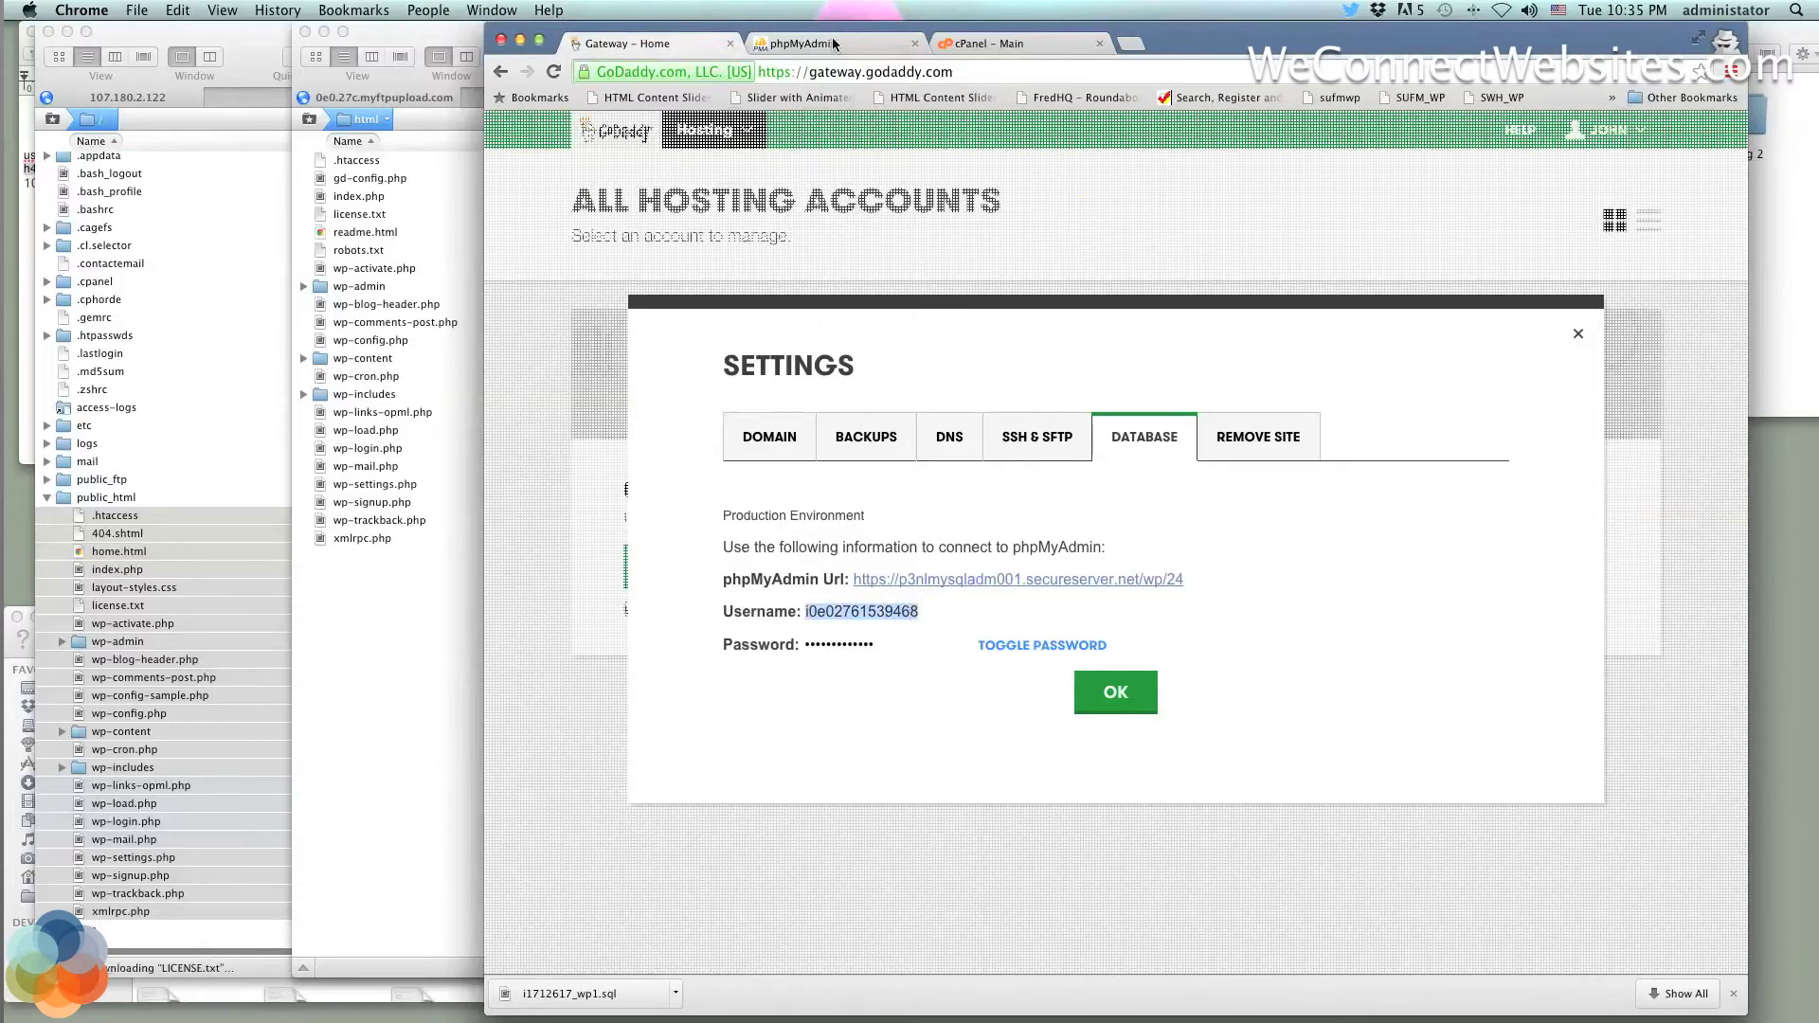
click(810, 44)
click(1098, 363)
key(super+v)
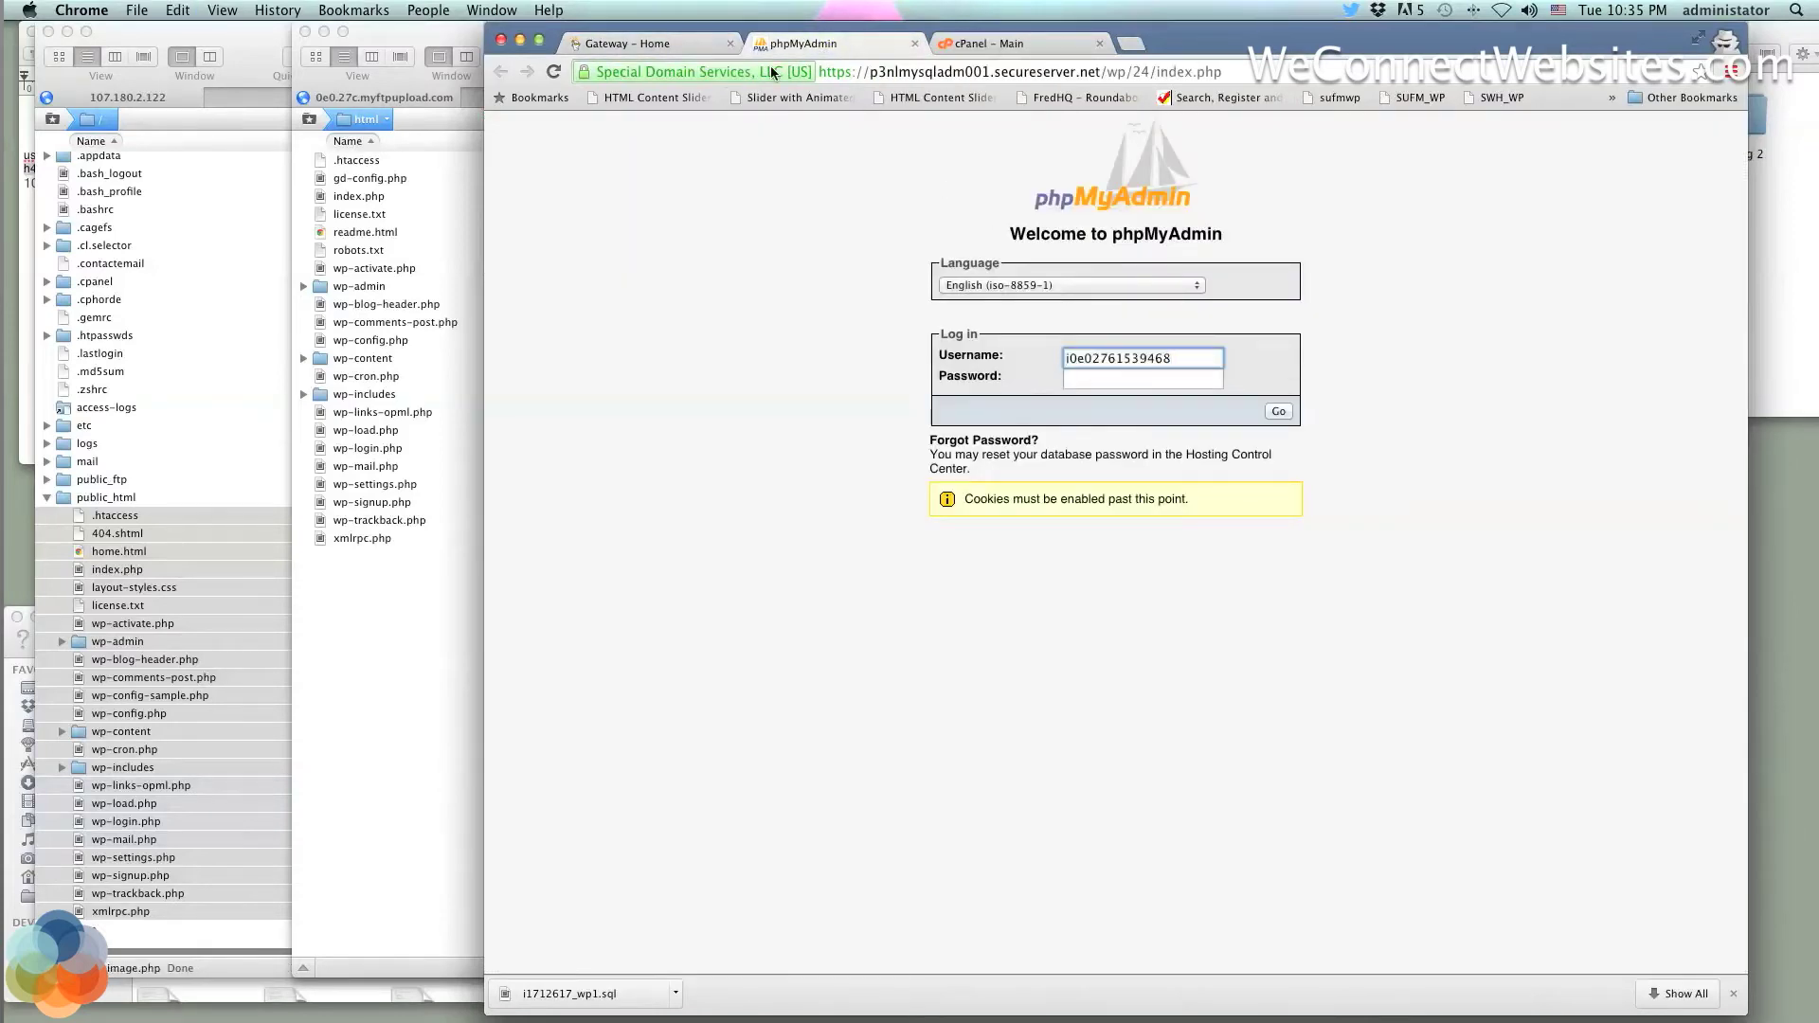
Enter the revealed database password and log into phpMyAdmin
click(663, 43)
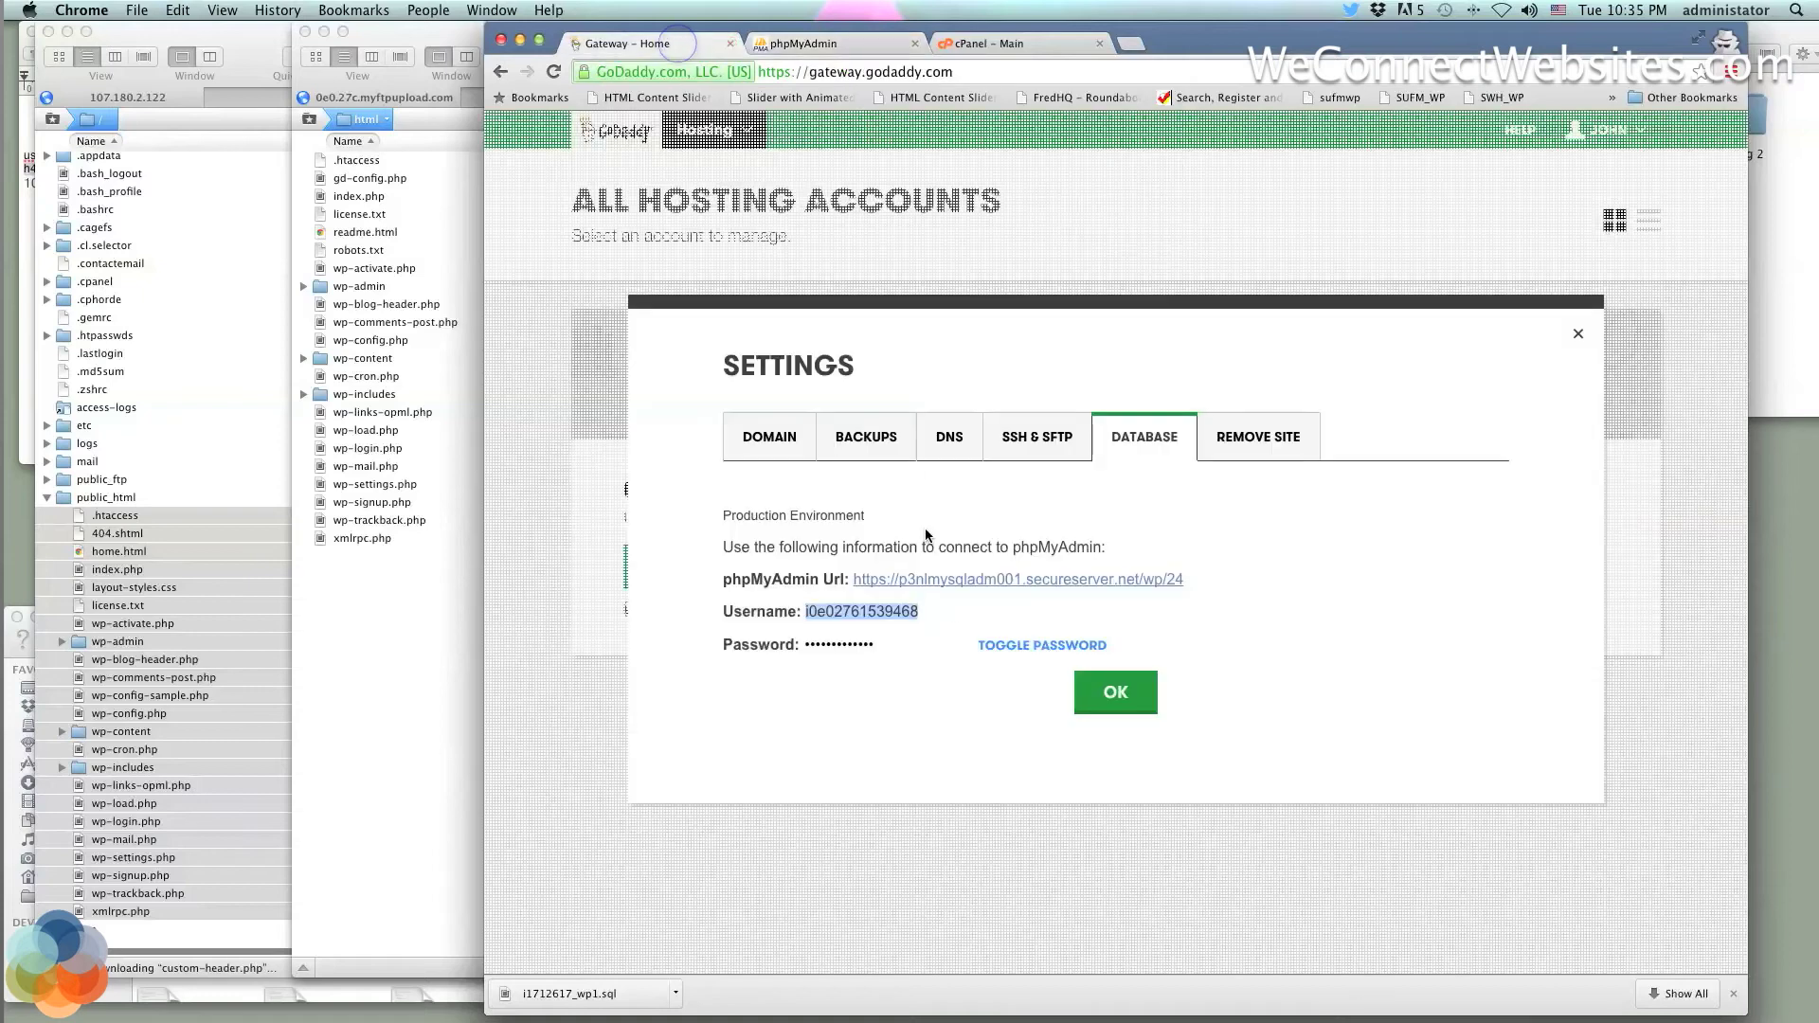
click(1033, 648)
drag(919, 646, 803, 645)
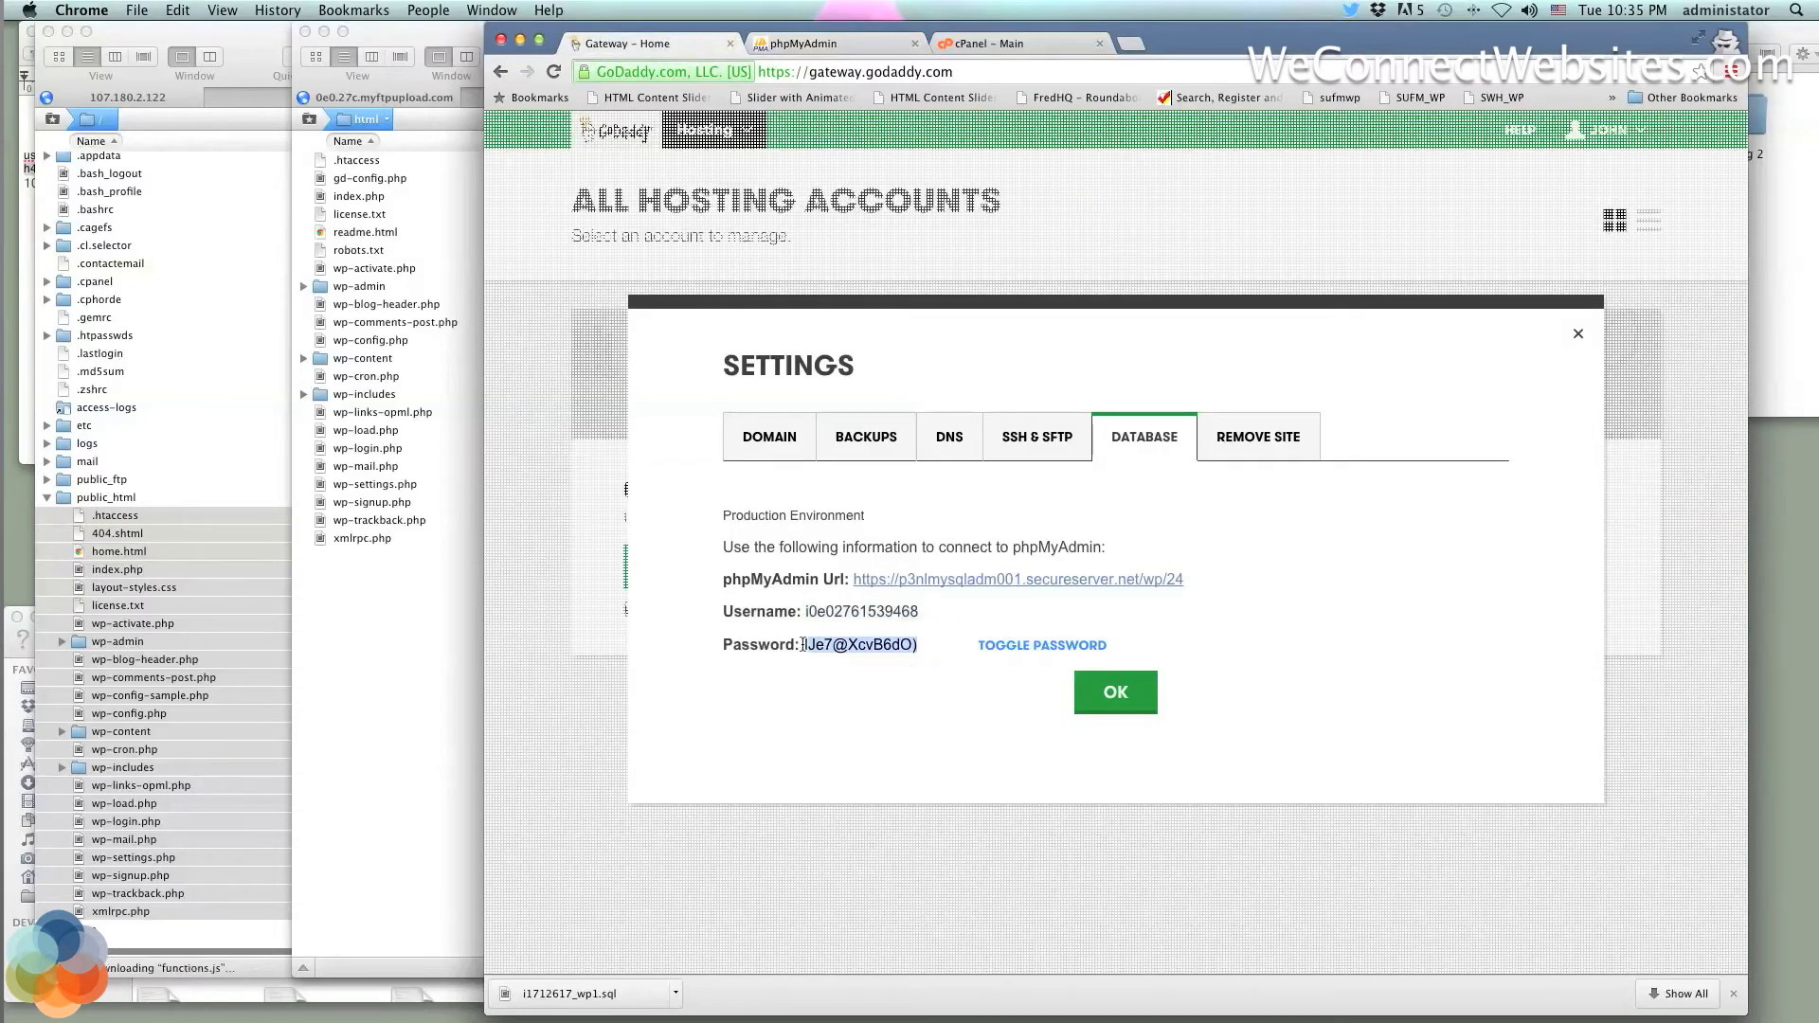
click(834, 44)
click(1122, 379)
key(super+v)
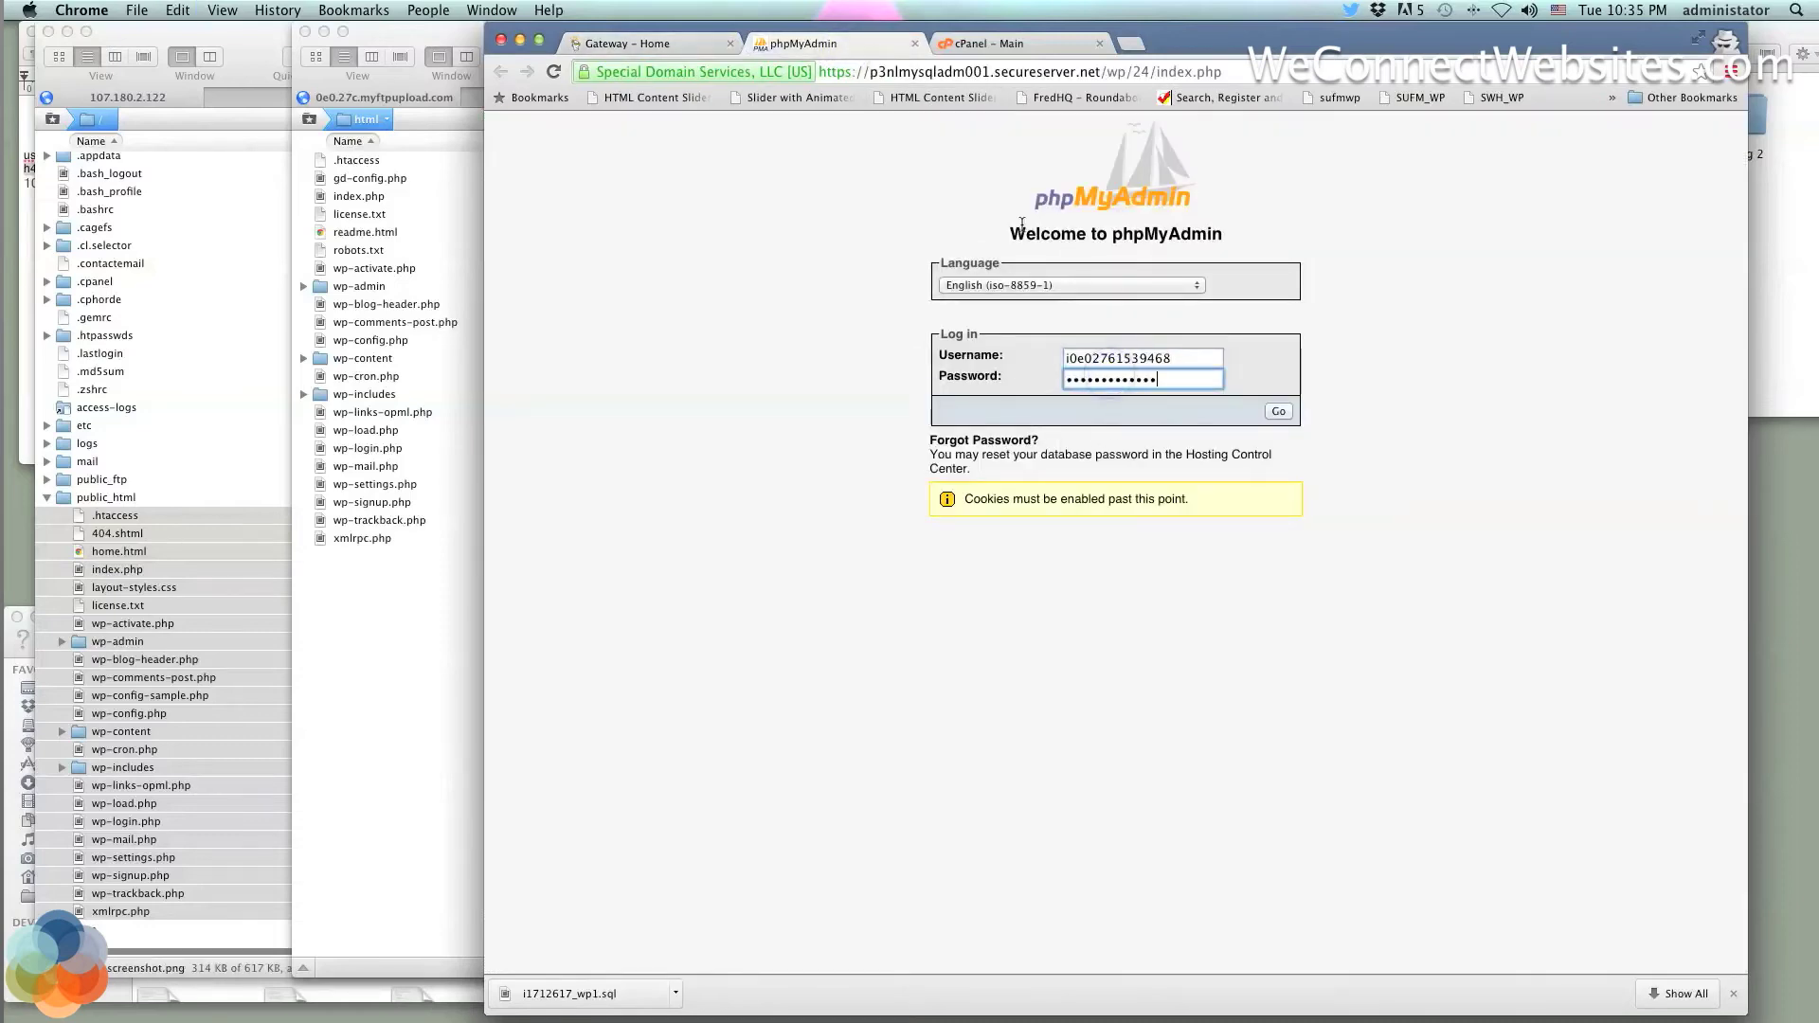
click(1275, 412)
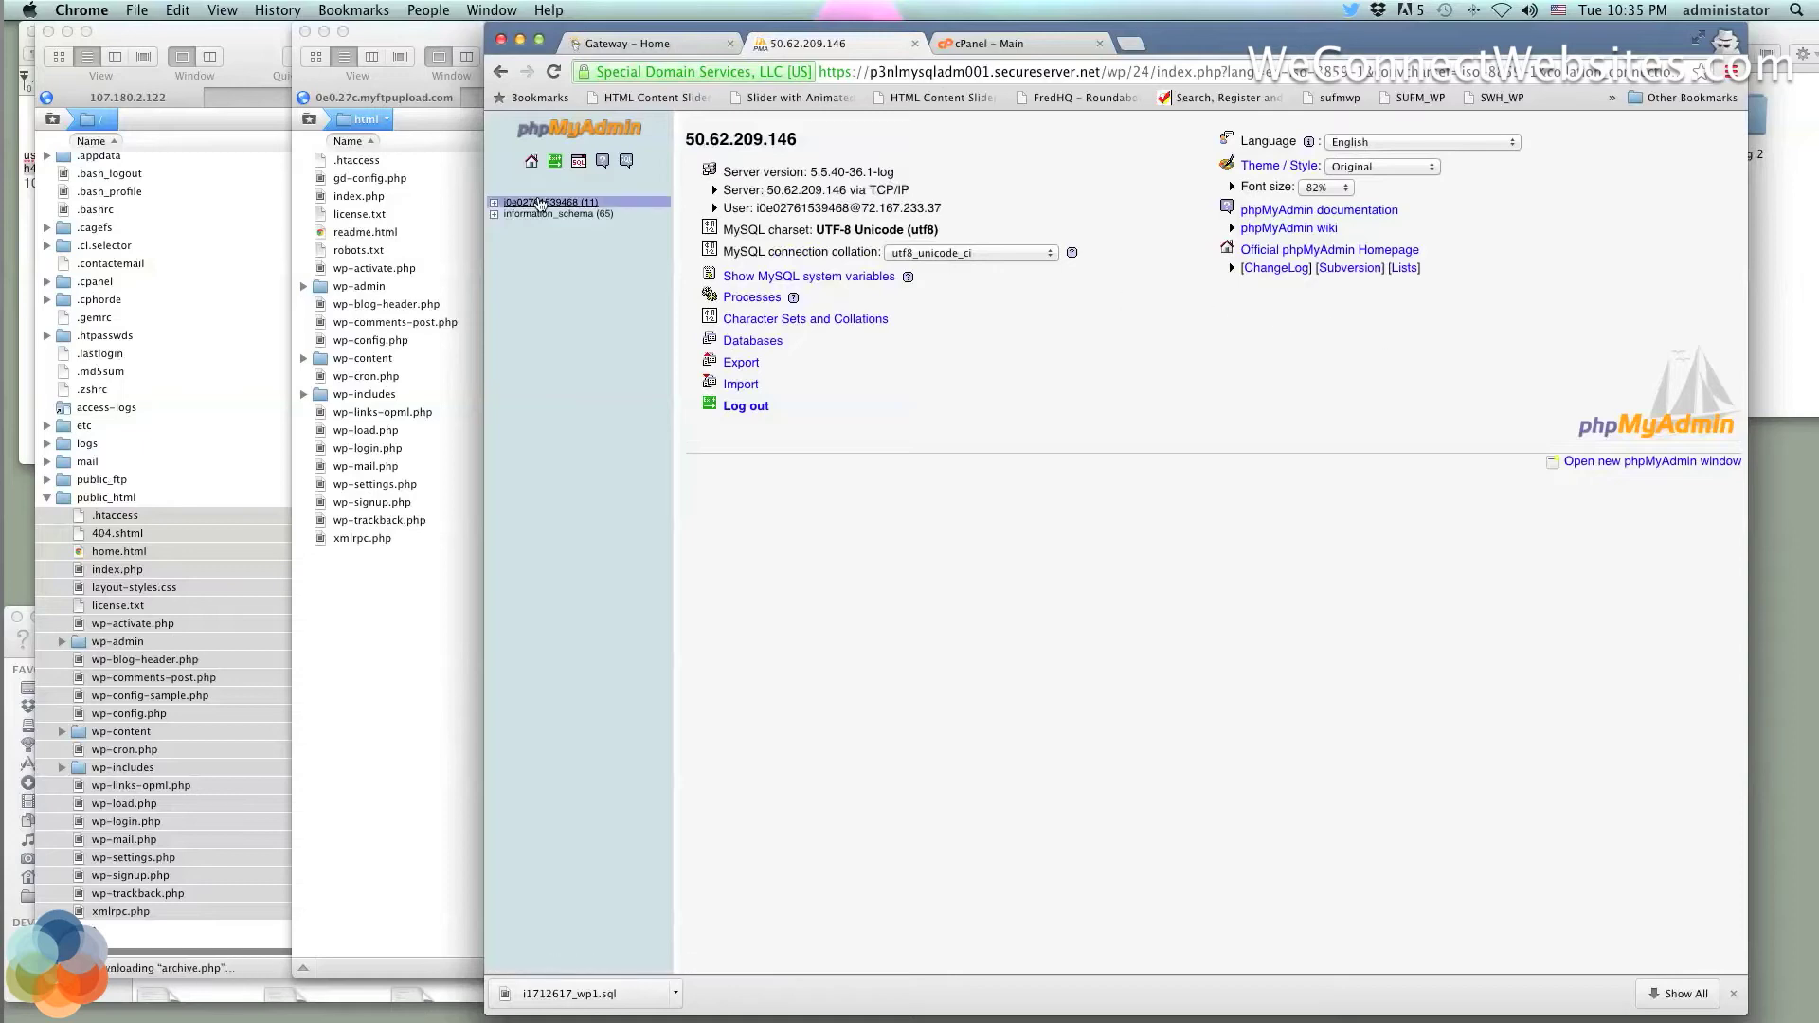
Select all 11 wp_zkb2chk2hc_ tables, choose Empty, then decline the TRUNCATE confirmation
click(542, 206)
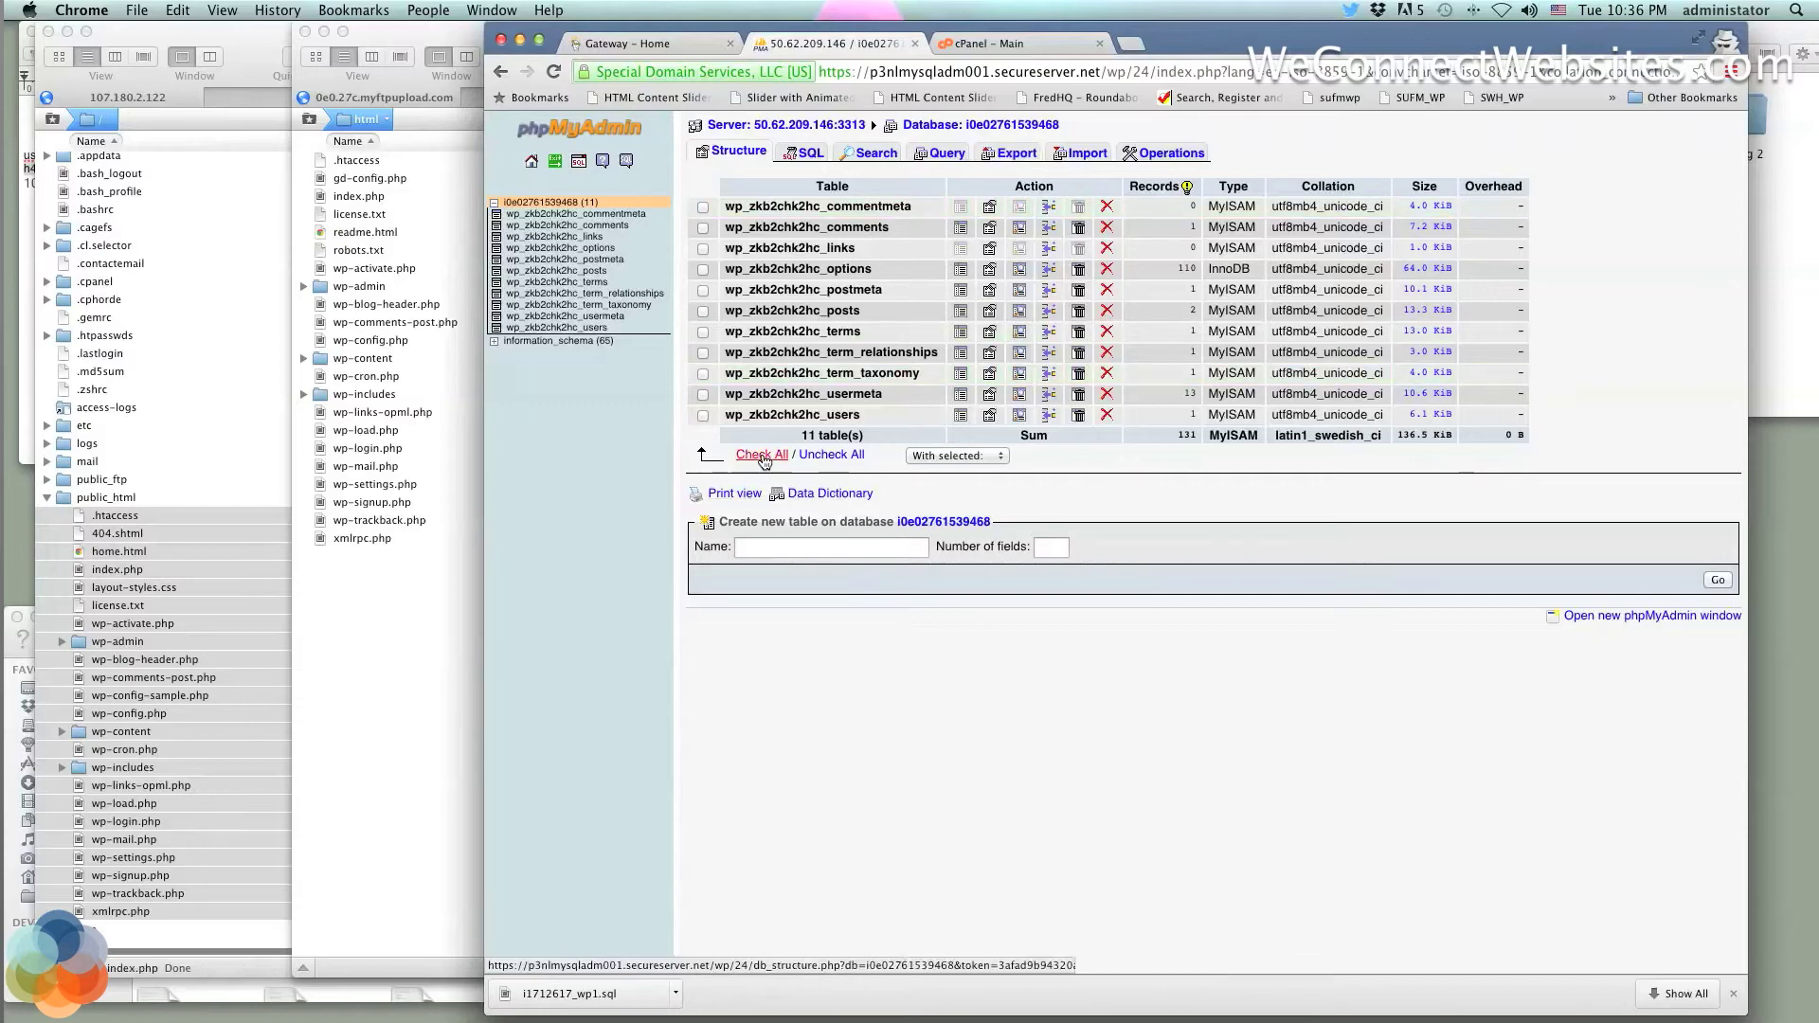
click(764, 455)
click(948, 456)
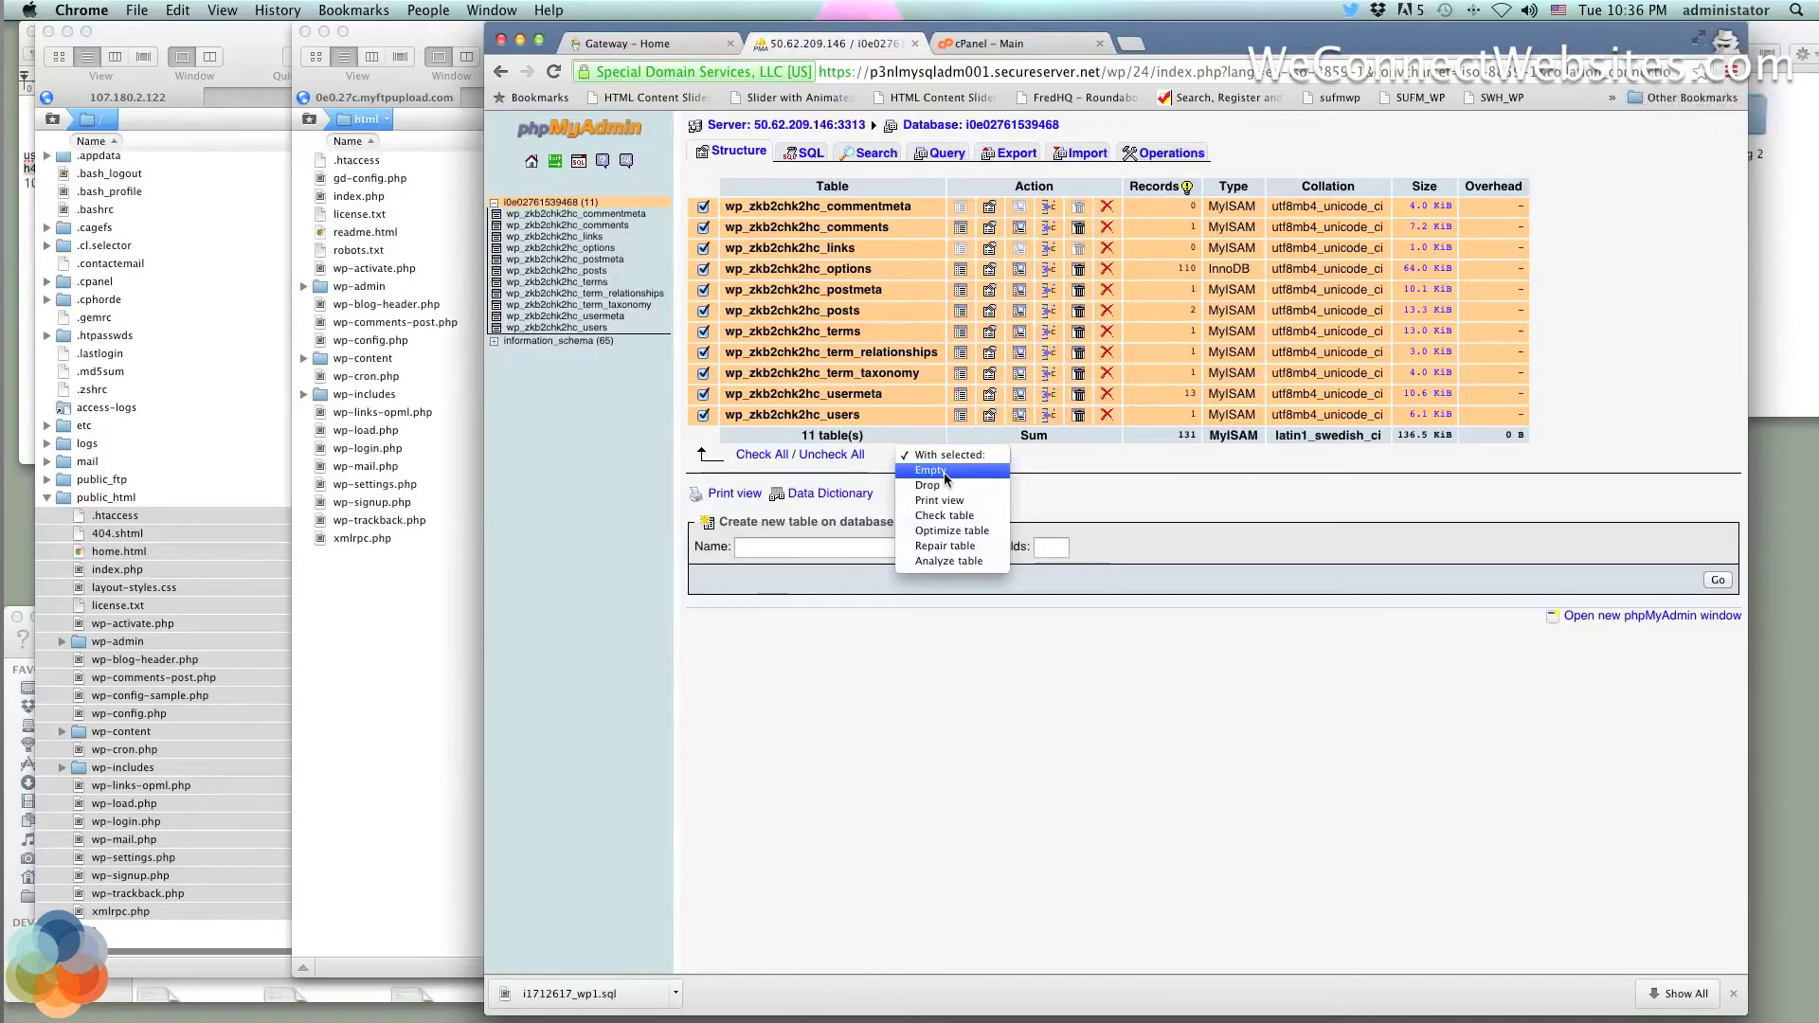
click(931, 471)
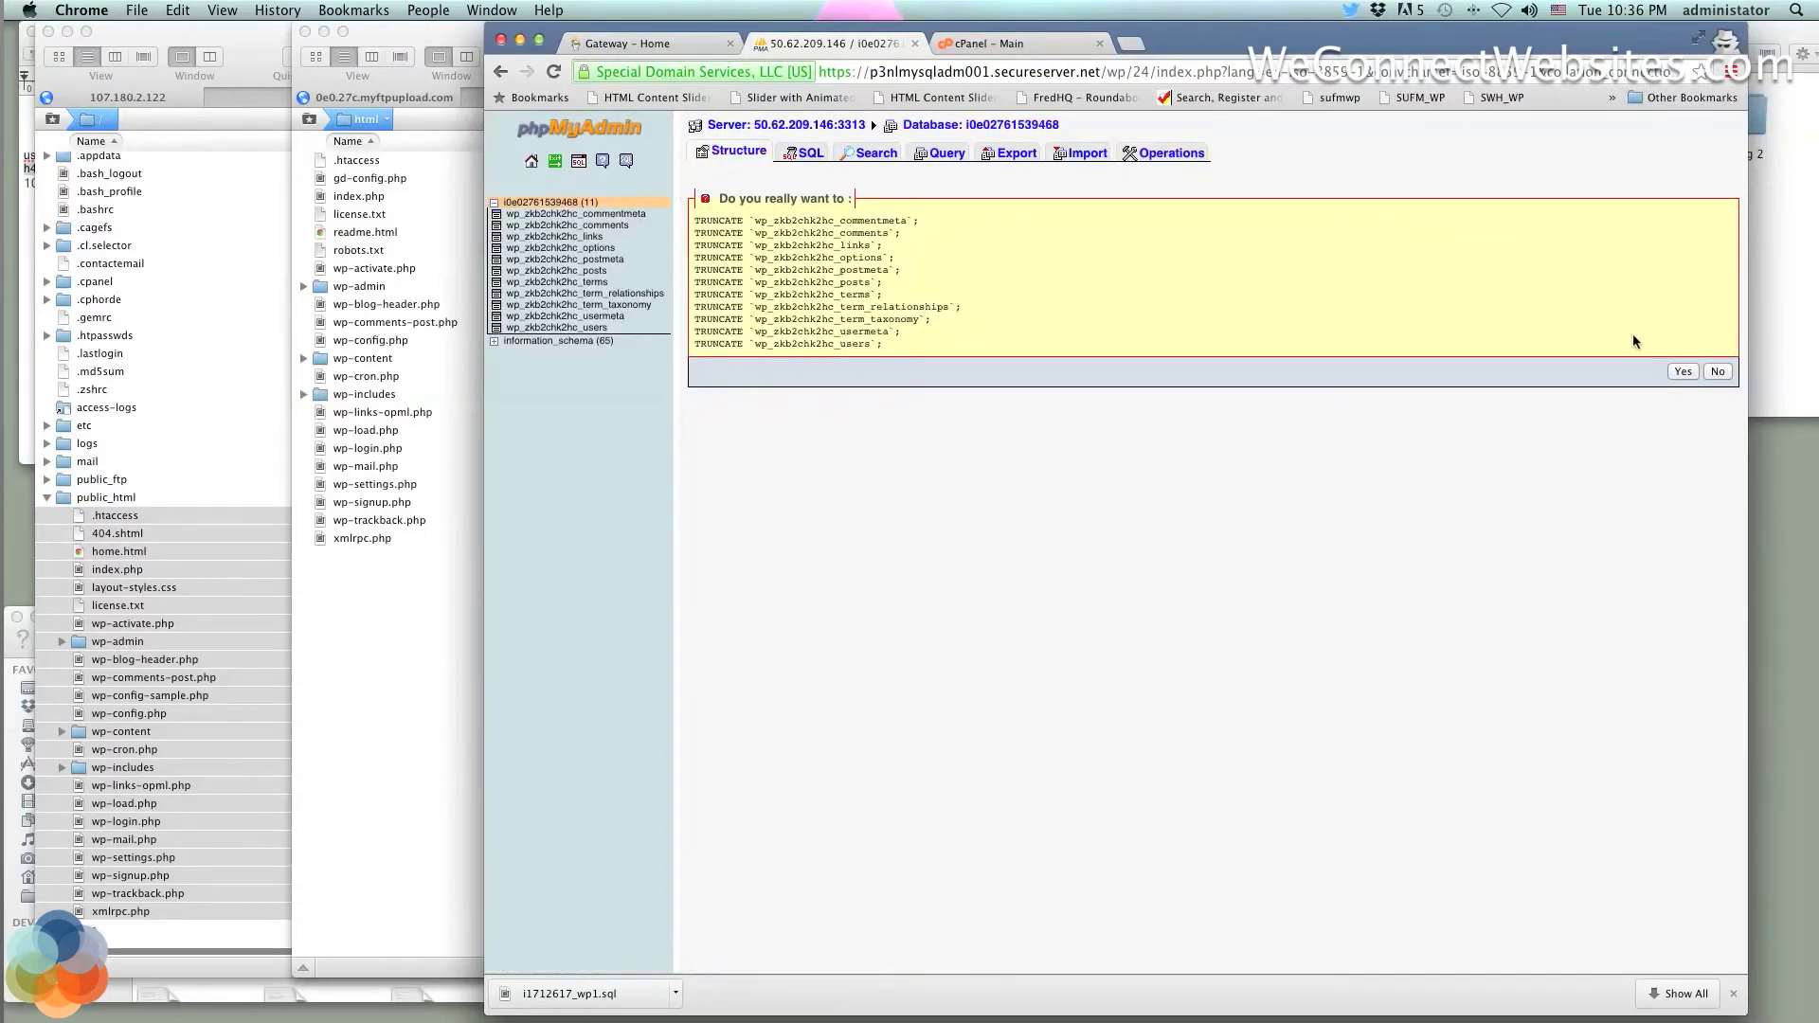
click(1717, 374)
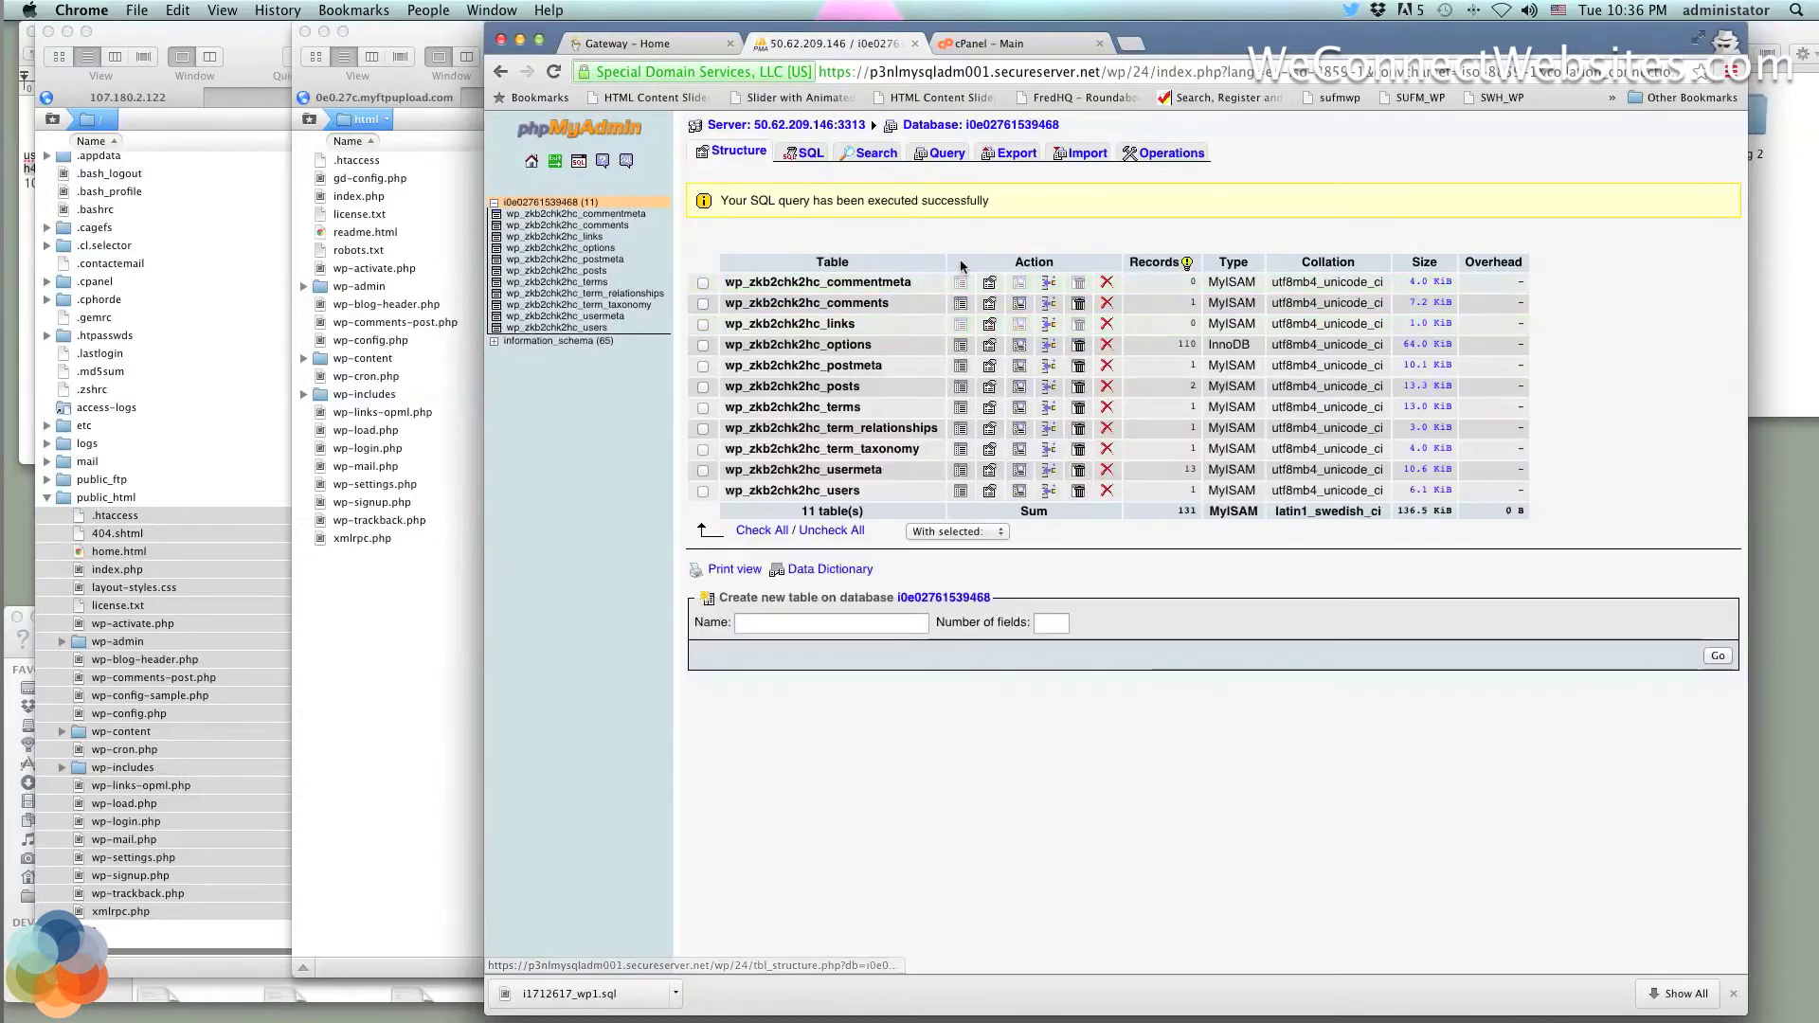
Mark all 11 tables and look through the 'With selected:' actions without choosing one
click(762, 531)
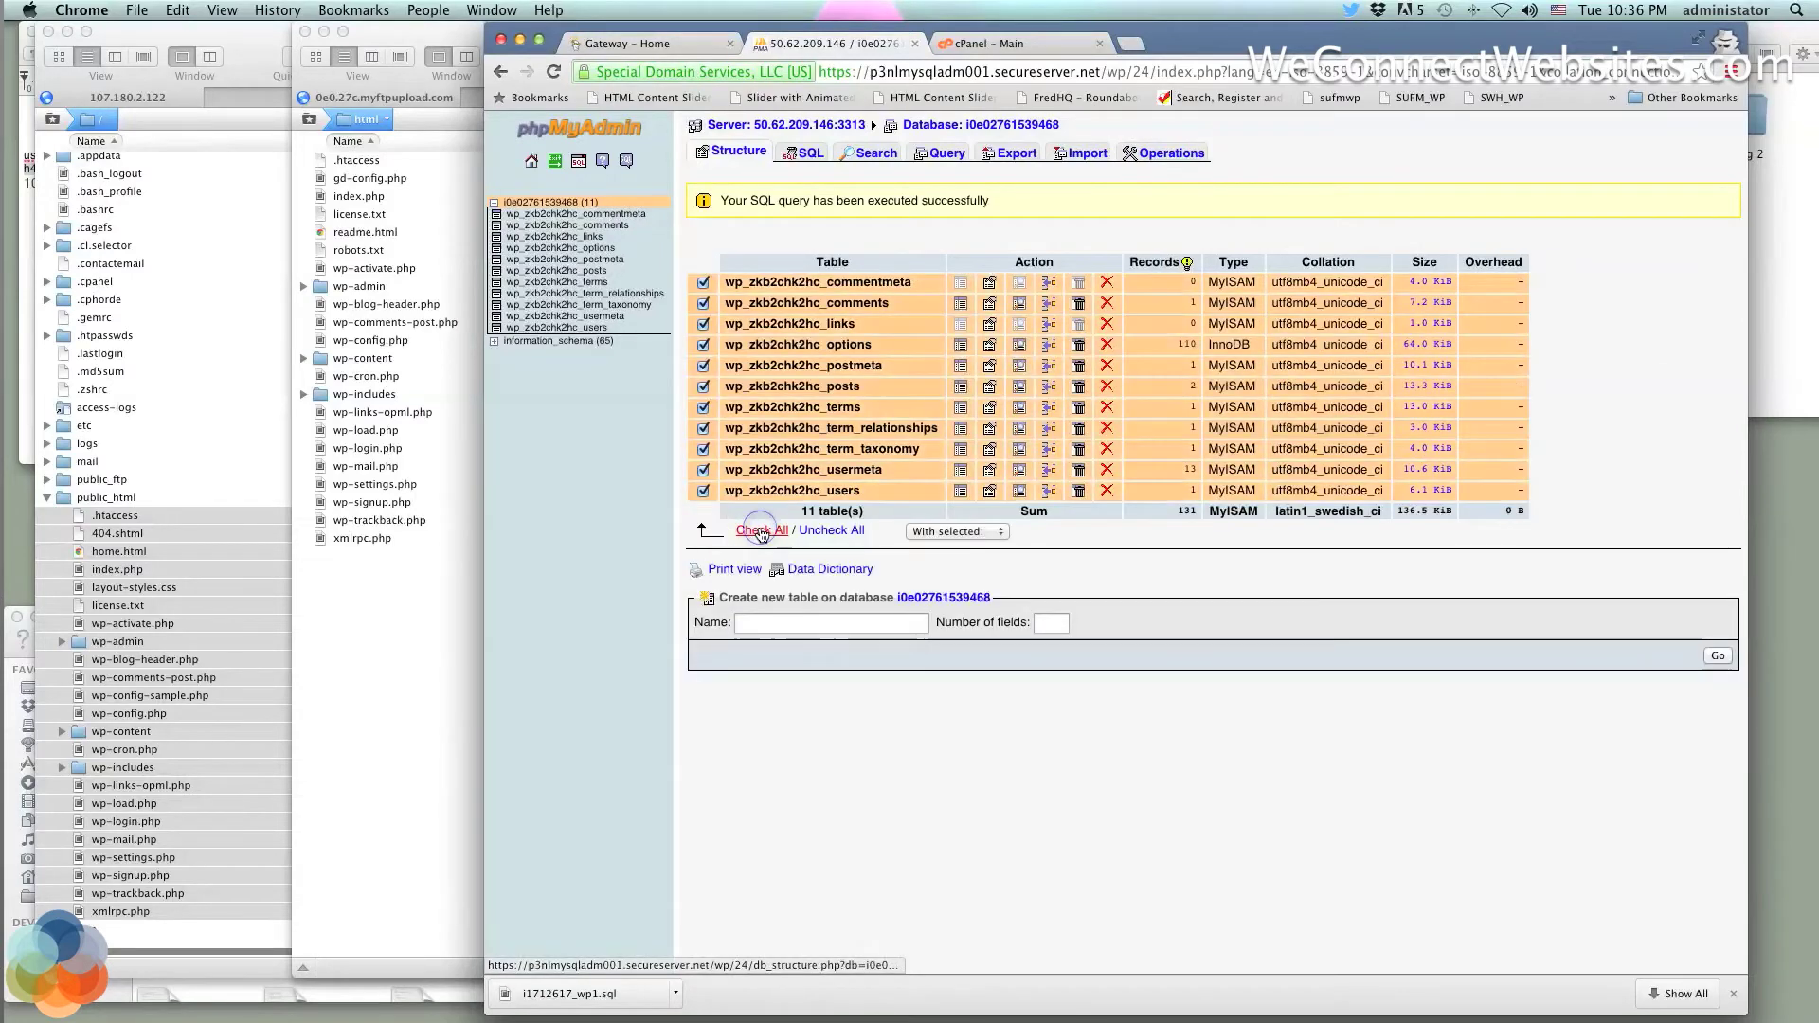
click(956, 532)
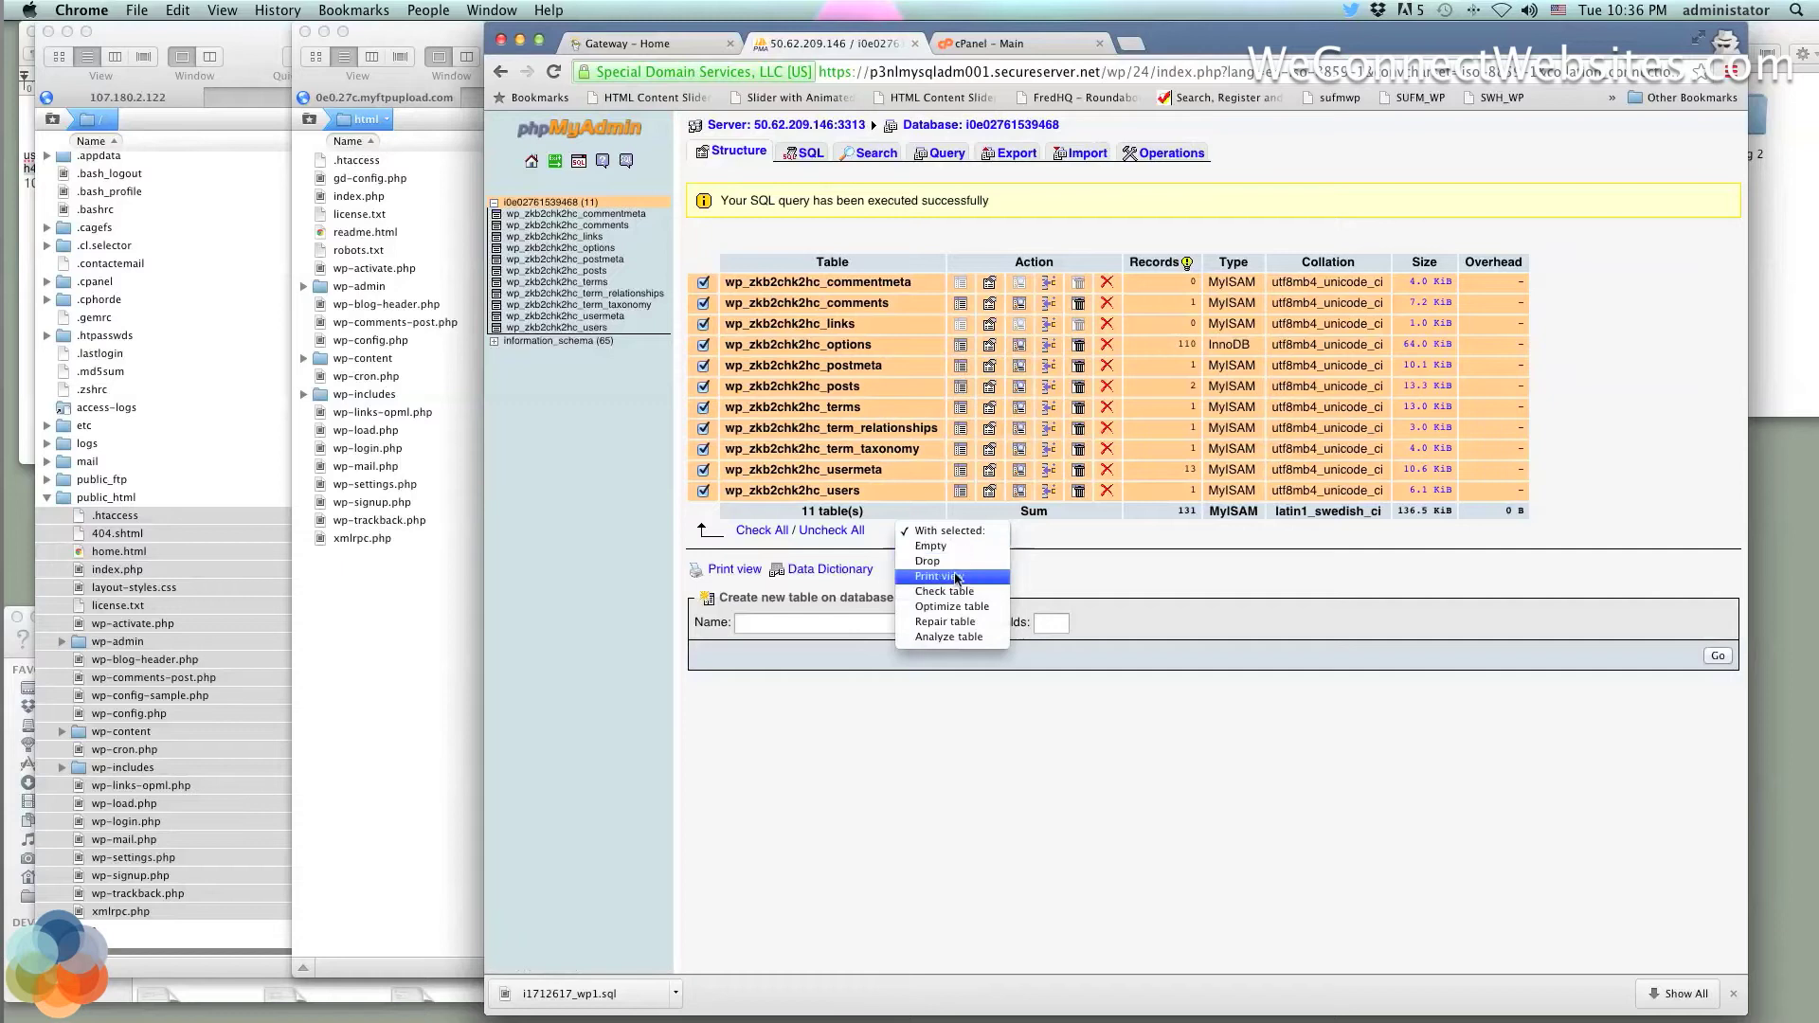
click(1083, 554)
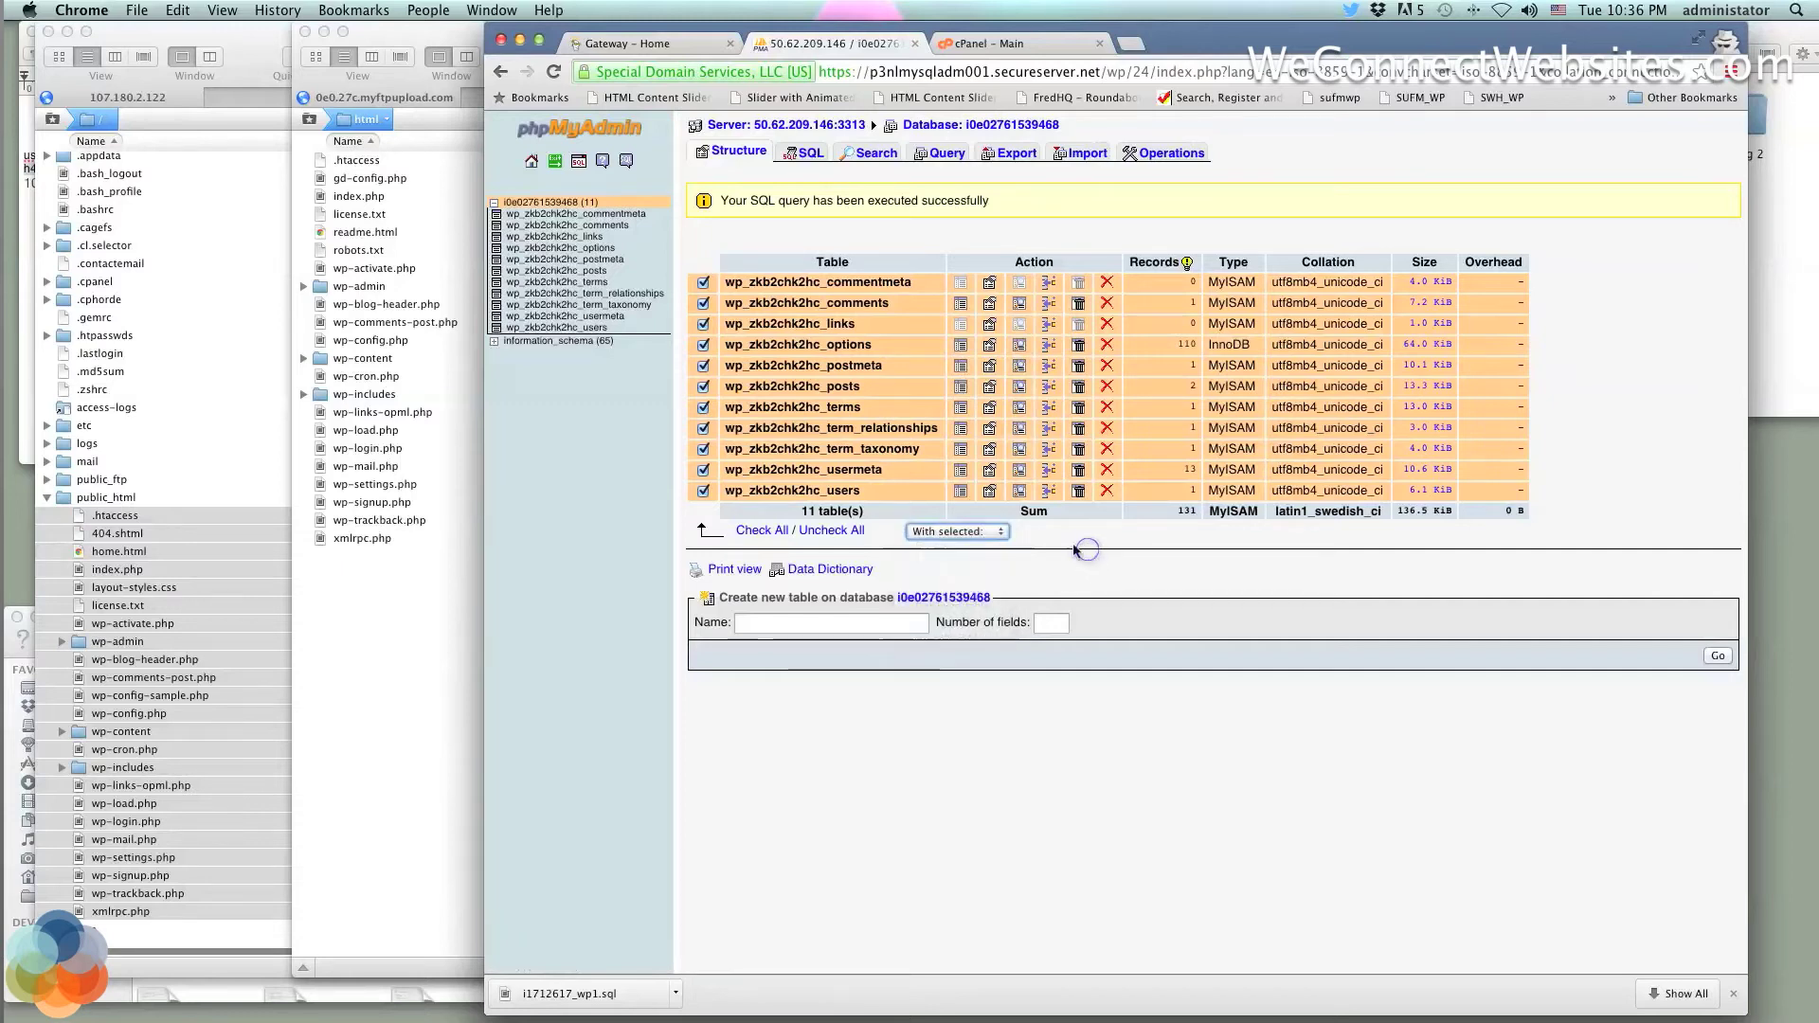
click(976, 531)
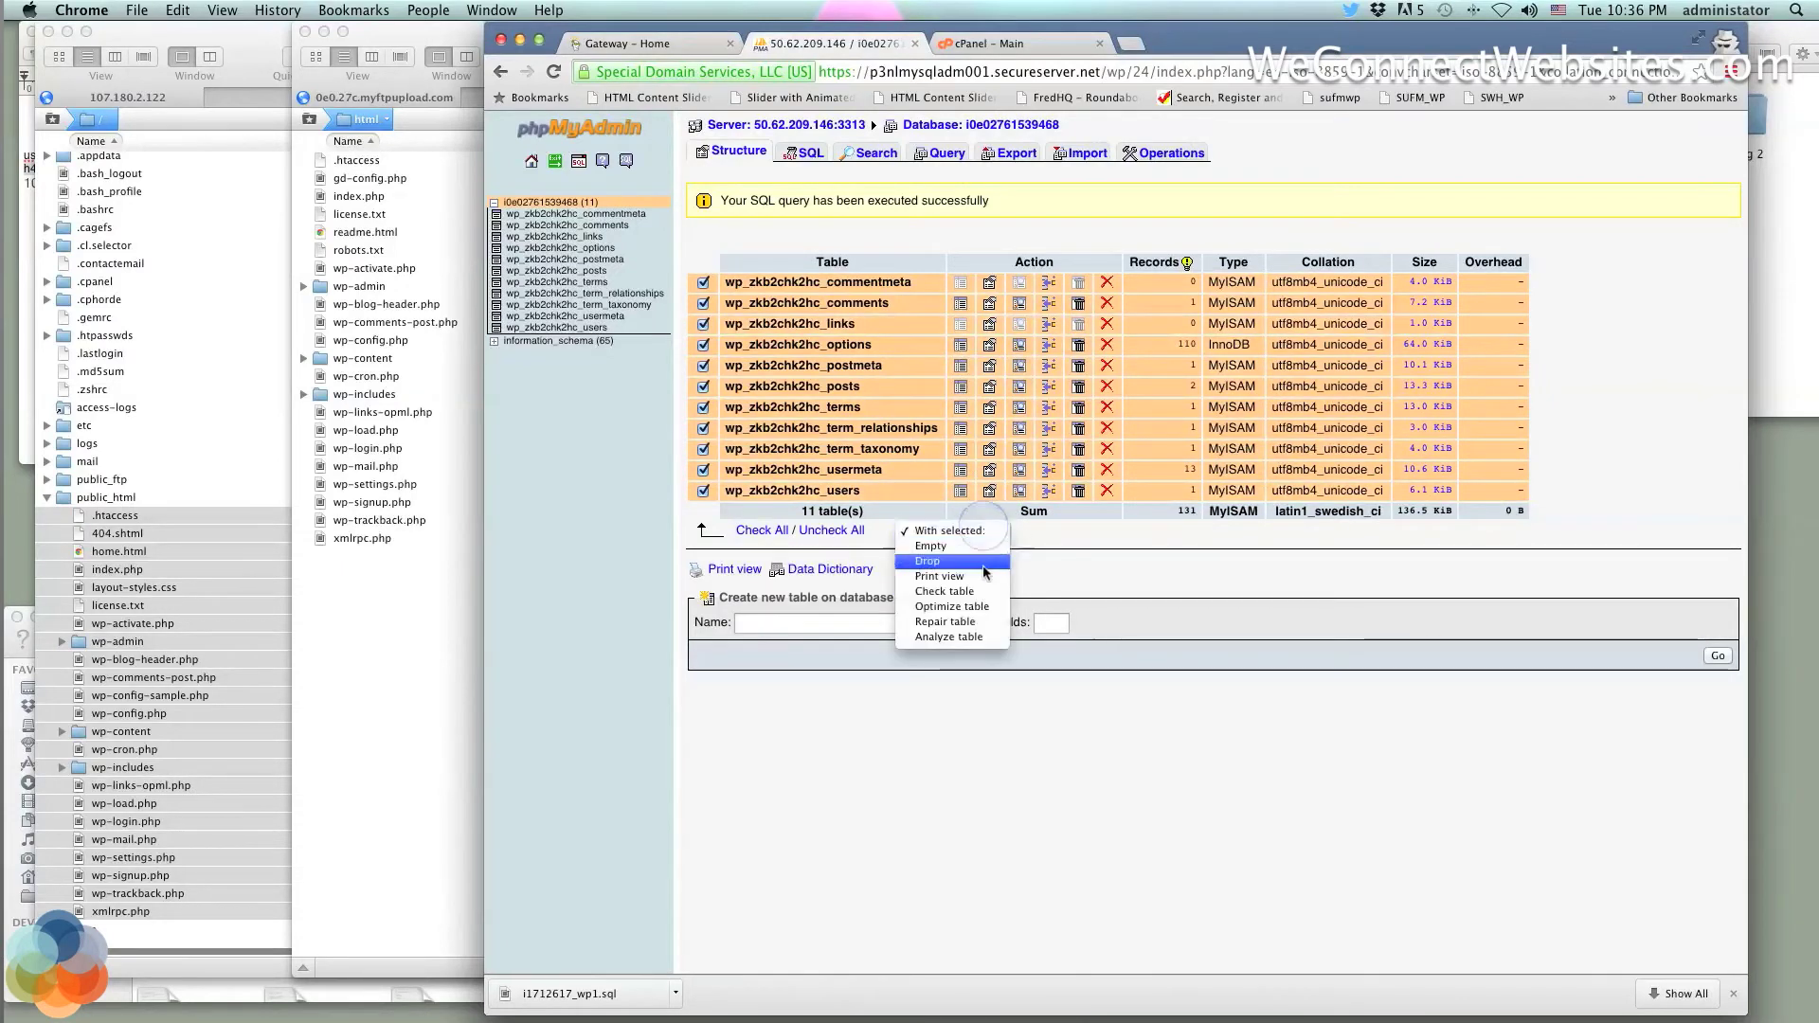
click(1049, 565)
Export the database as an SQL file and show i0e02761539468.sql in Finder
click(1010, 153)
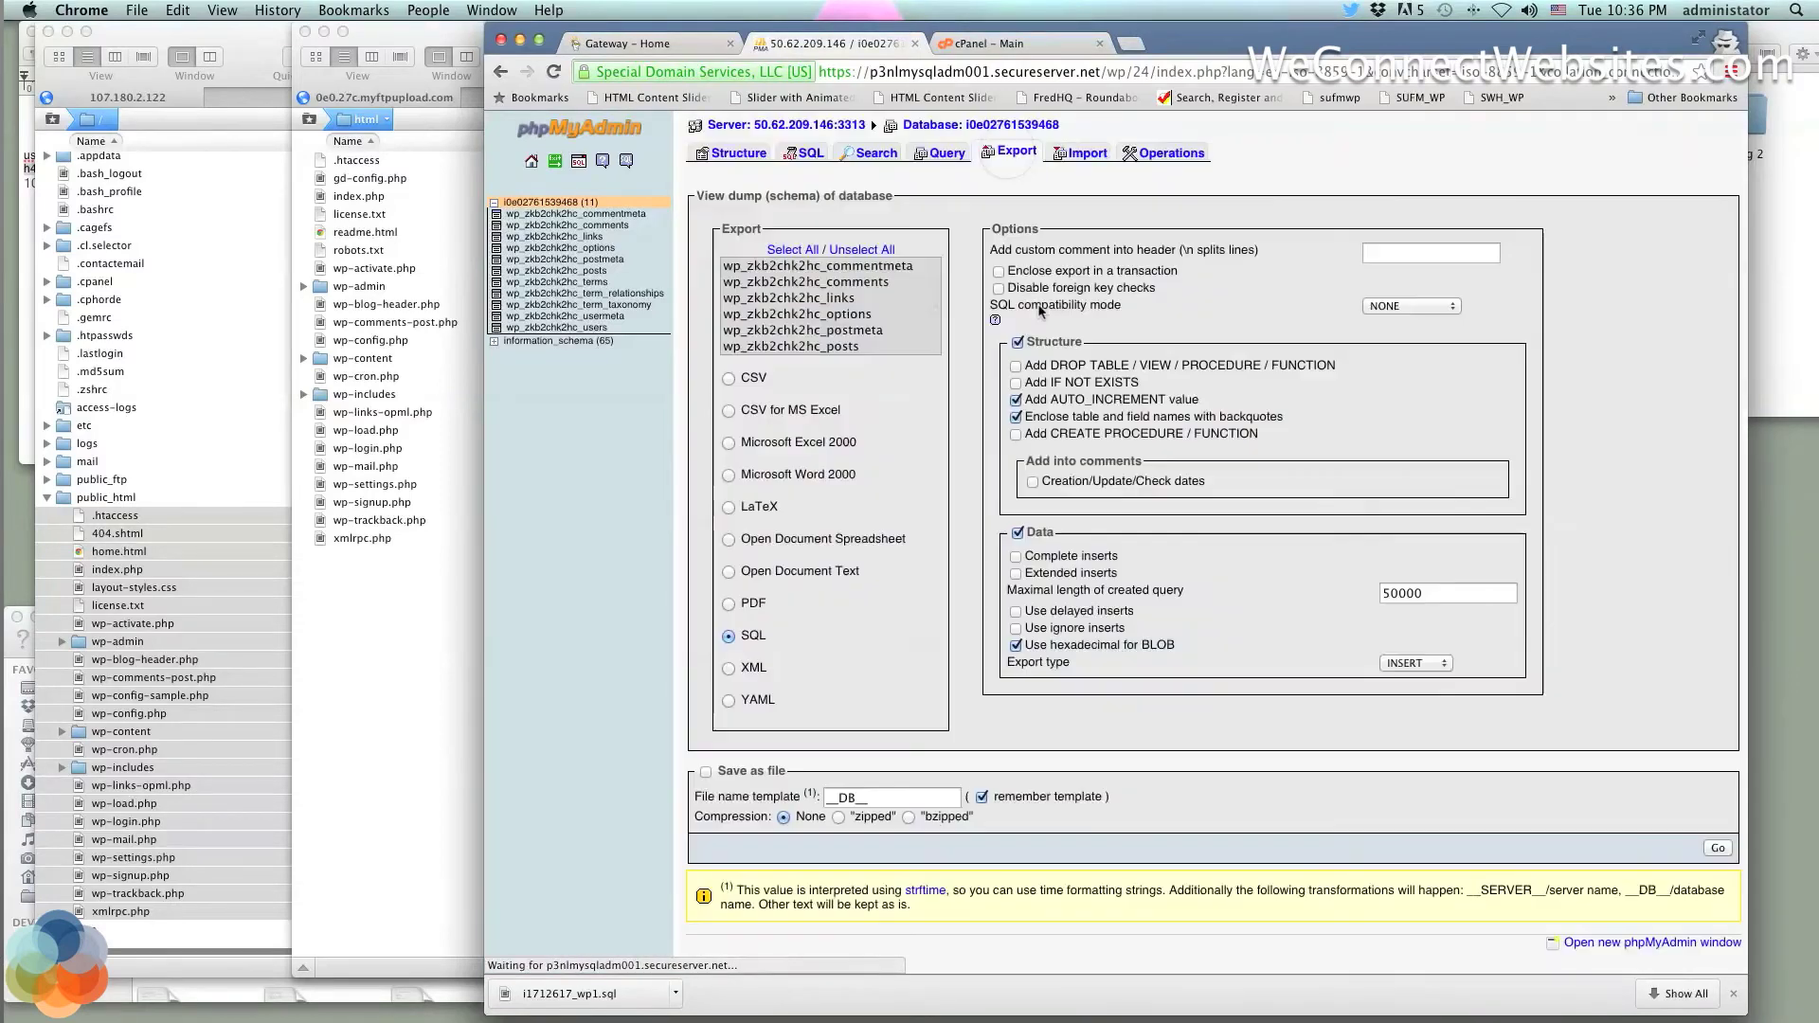
click(728, 638)
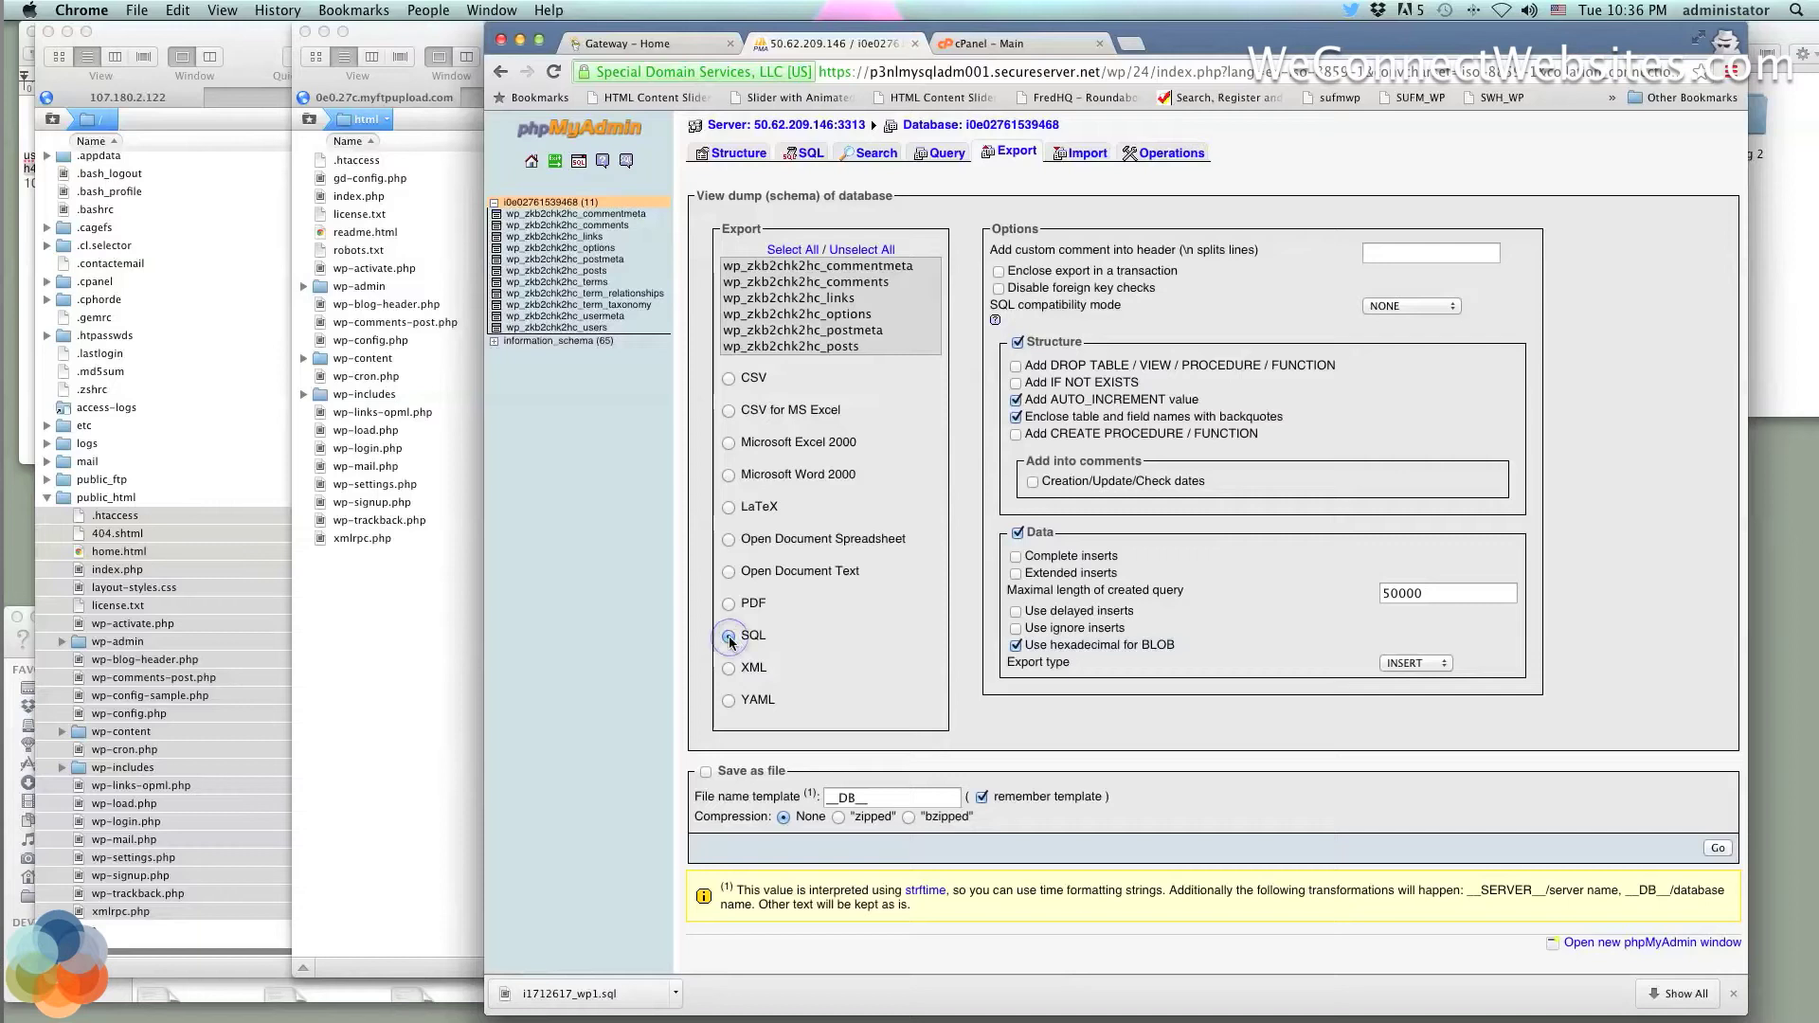
click(707, 772)
click(1718, 849)
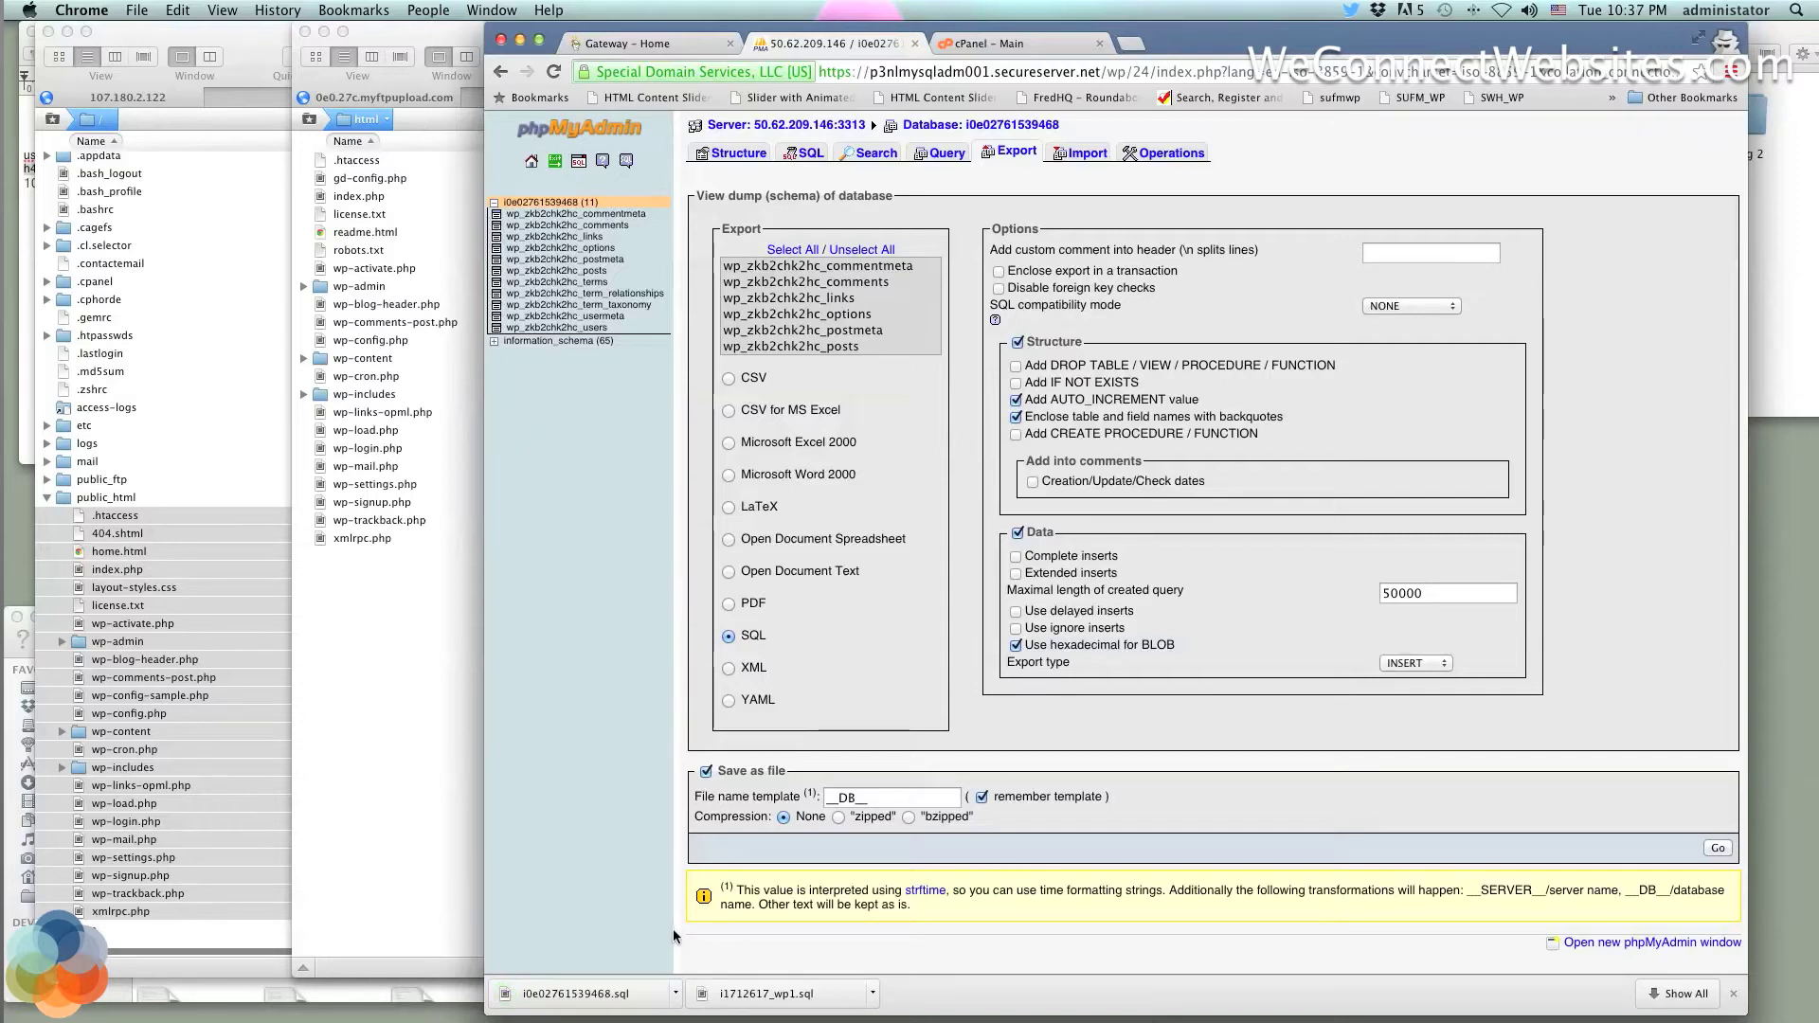
click(676, 994)
click(735, 977)
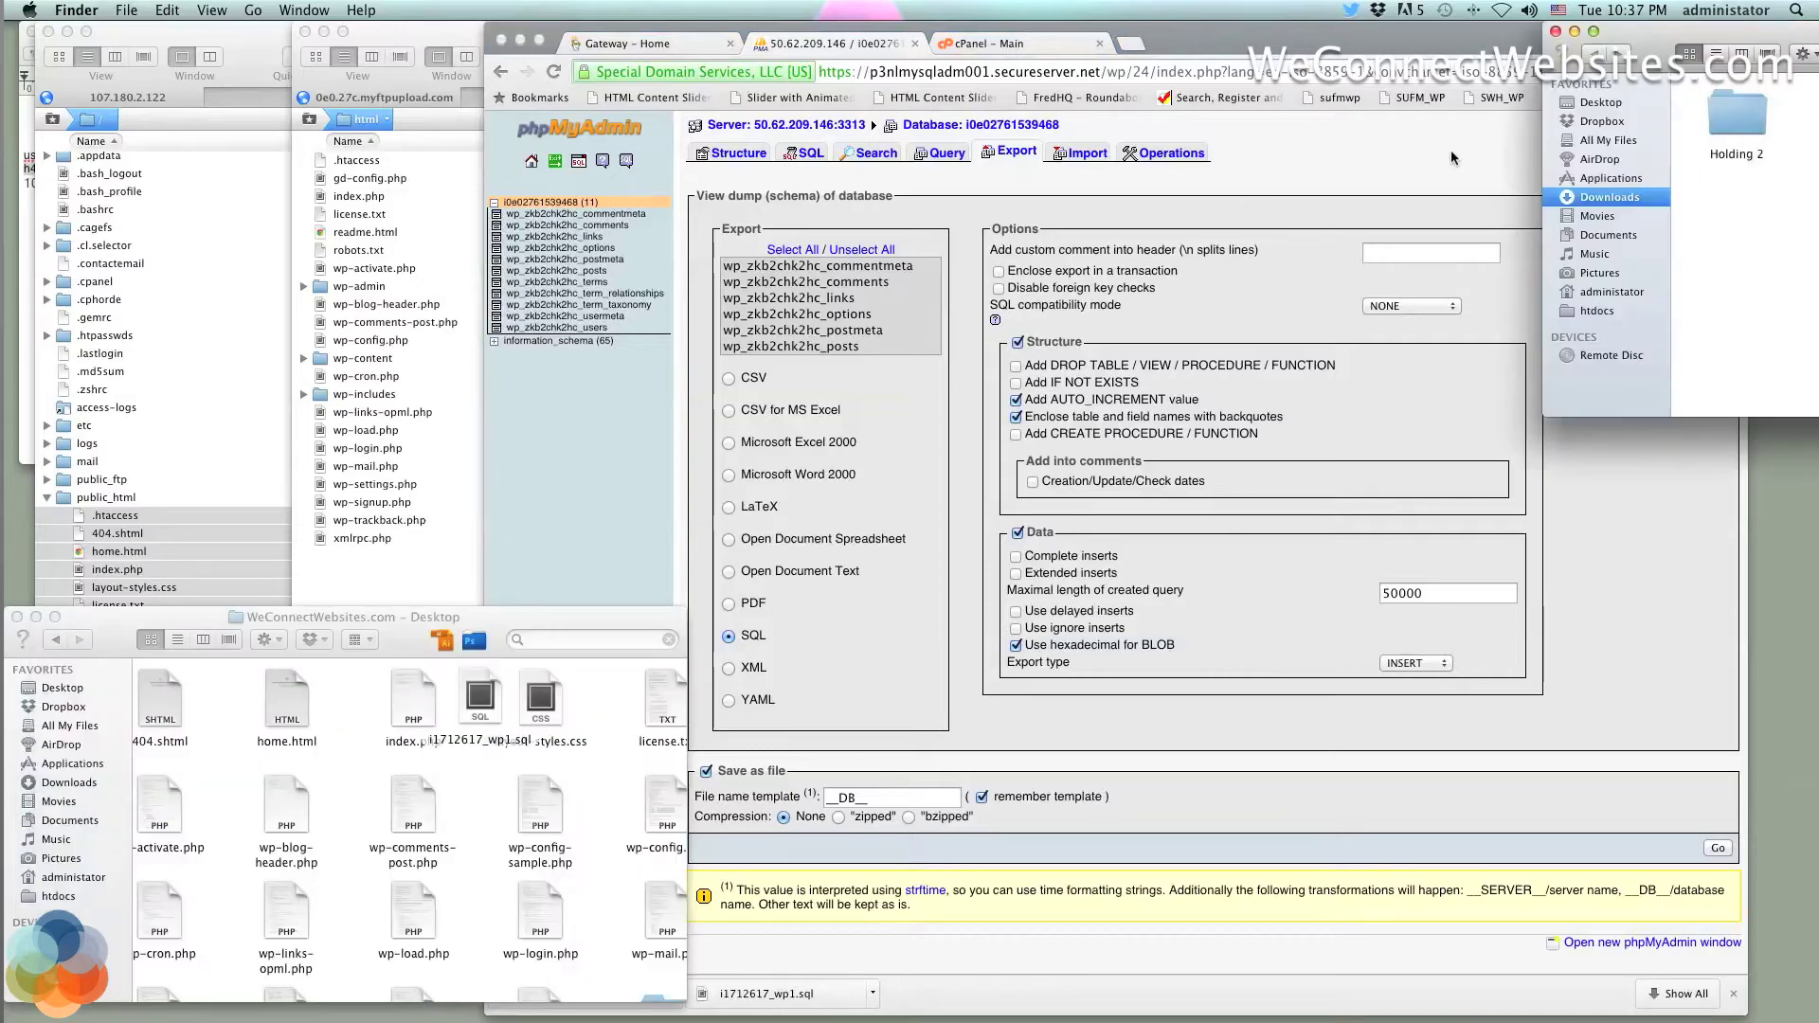
Try to drag the downloaded SQL export out of the Downloads window
drag(1703, 44, 1301, 4)
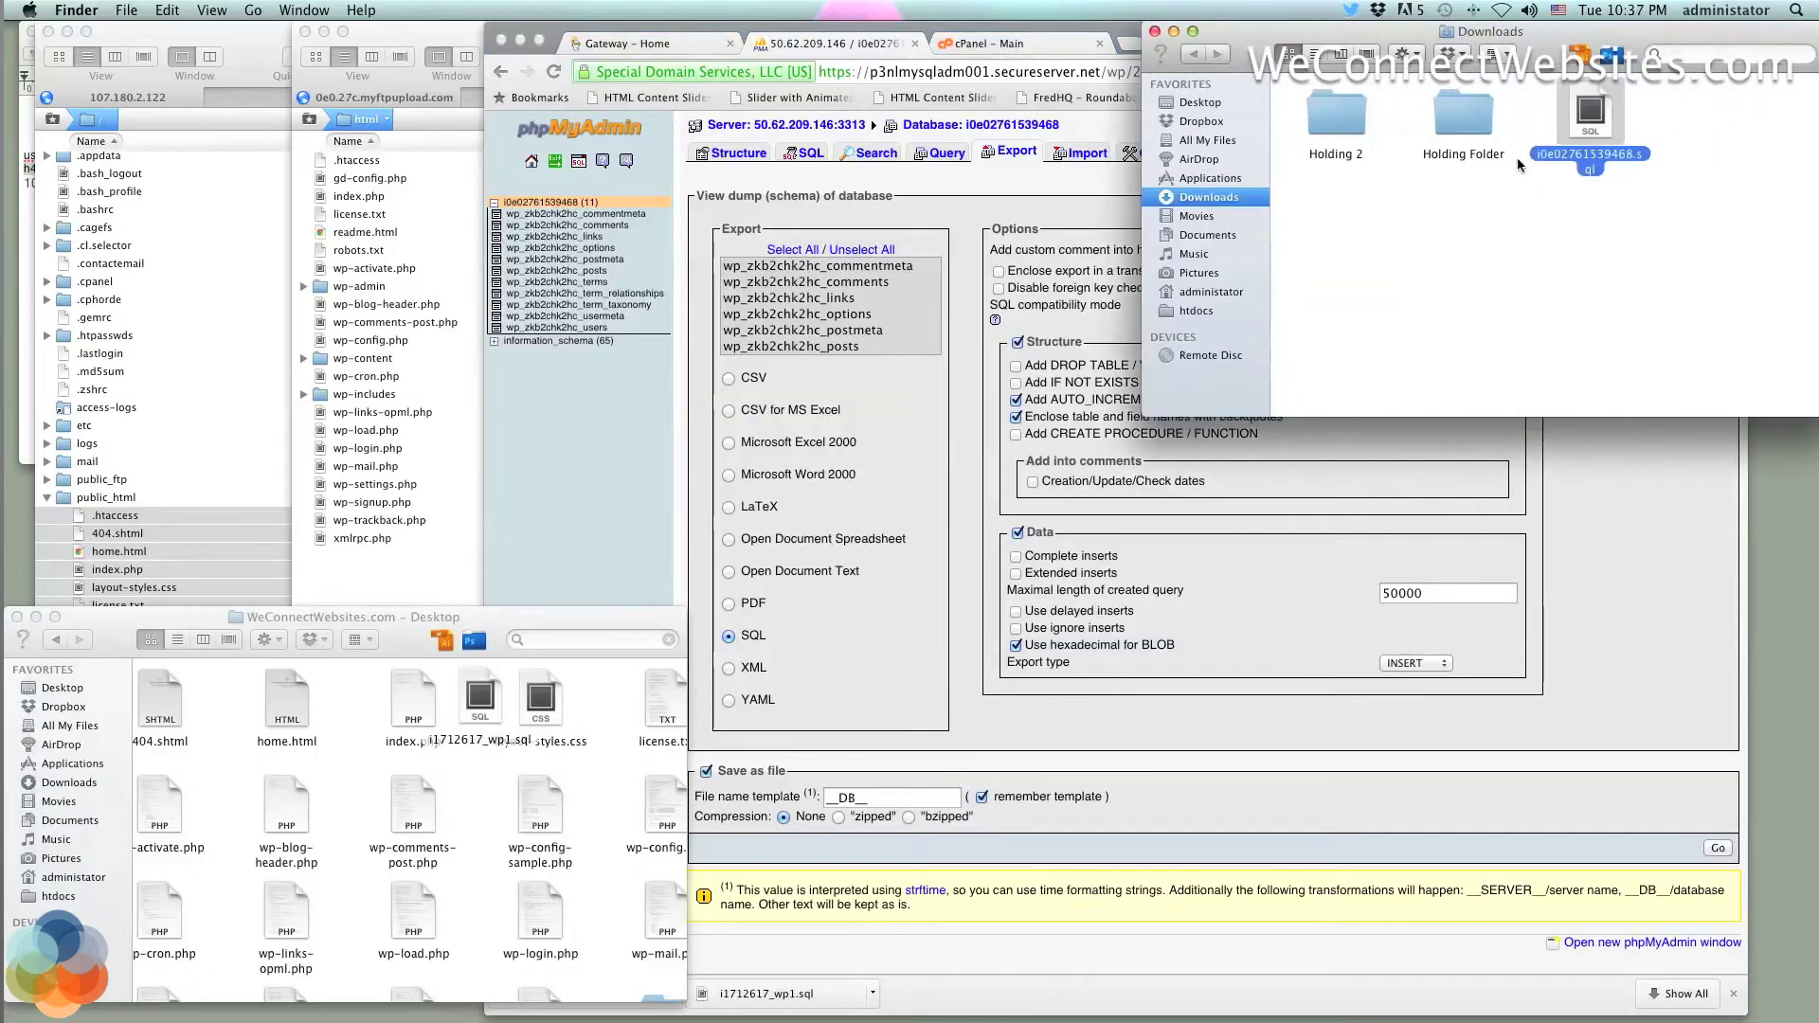
click(1599, 118)
drag(1594, 122, 1427, 272)
click(1512, 265)
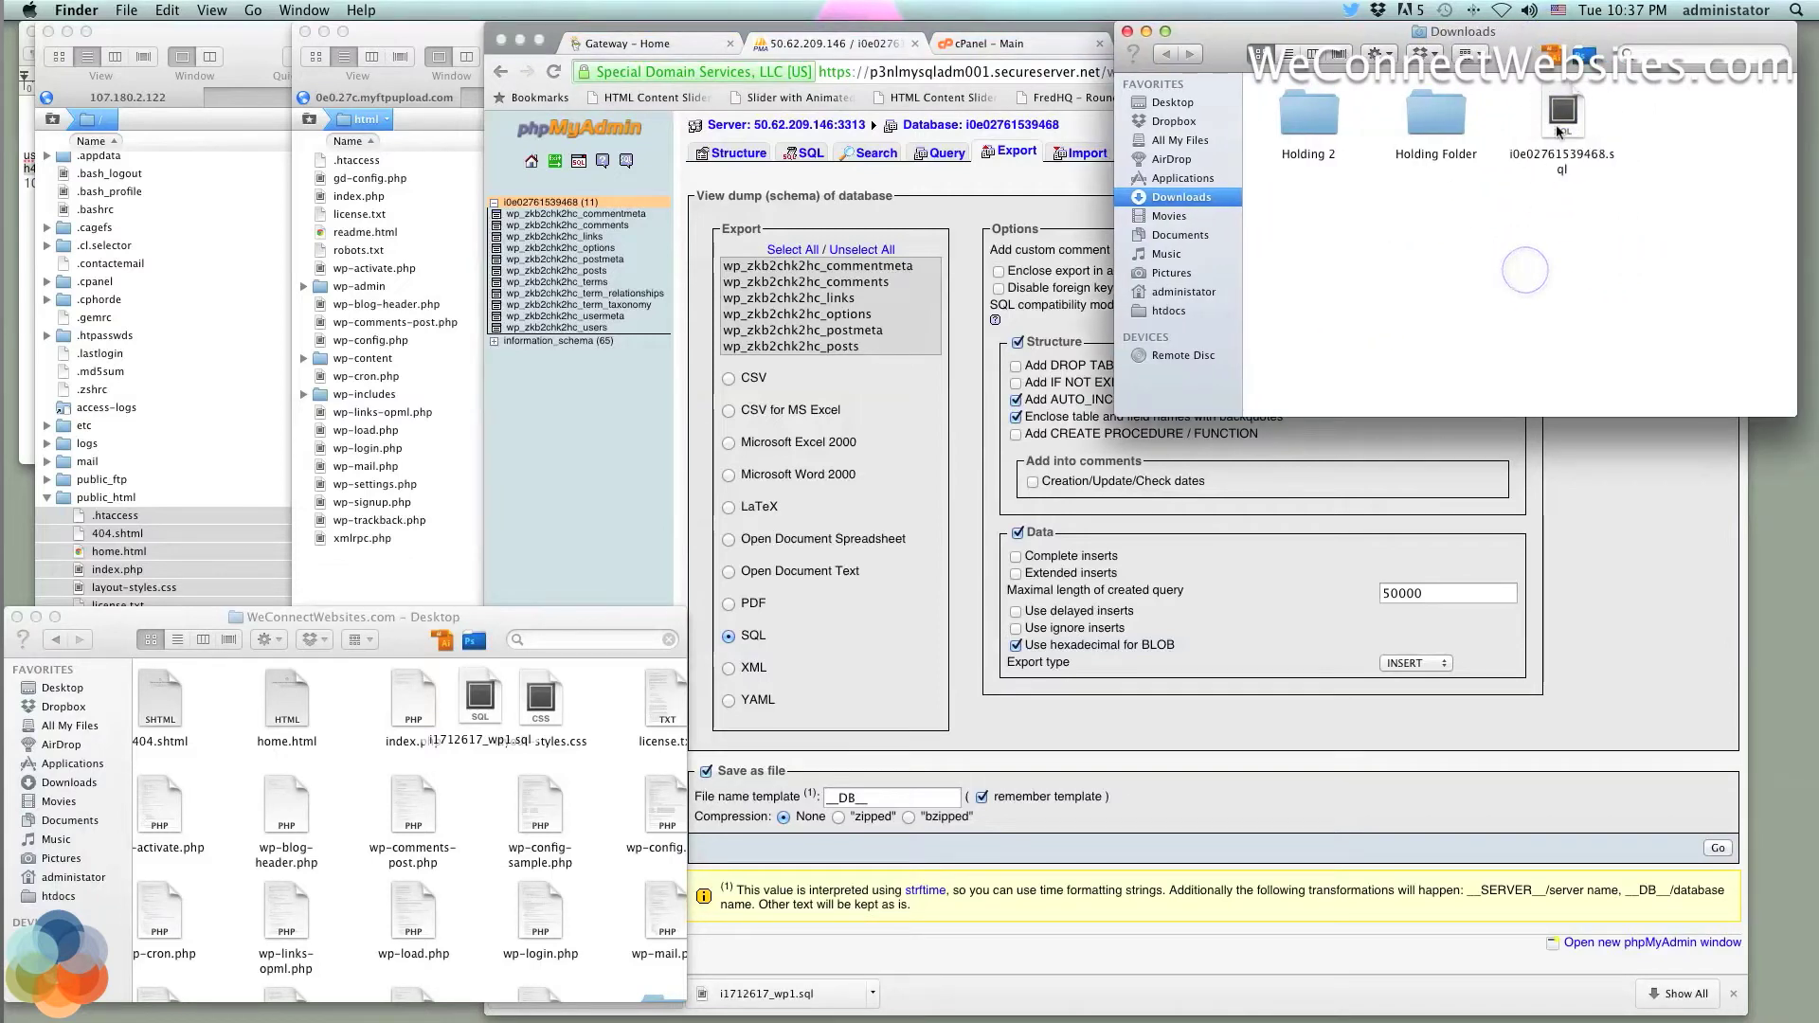
drag(1564, 119, 1458, 250)
click(1555, 250)
Select i1712617_wp1.sql and shuffle the Desktop, Downloads, browser and Transmit windows
click(480, 696)
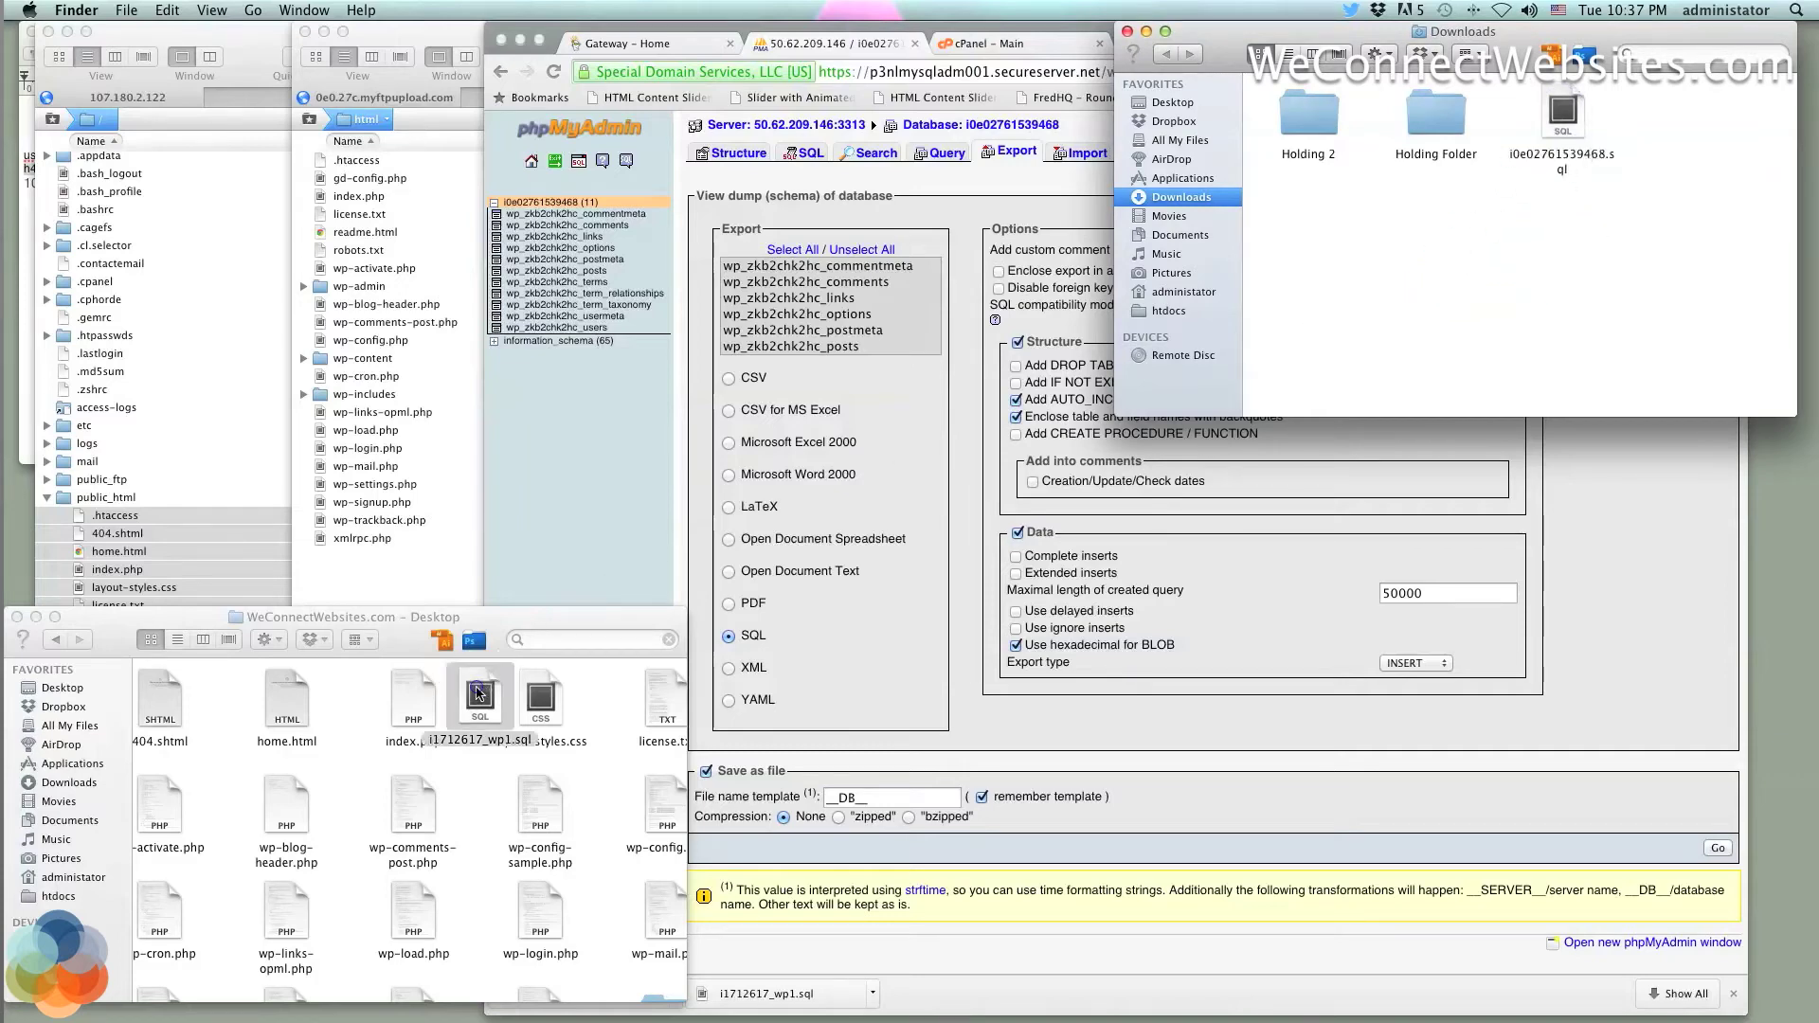
drag(493, 626, 390, 672)
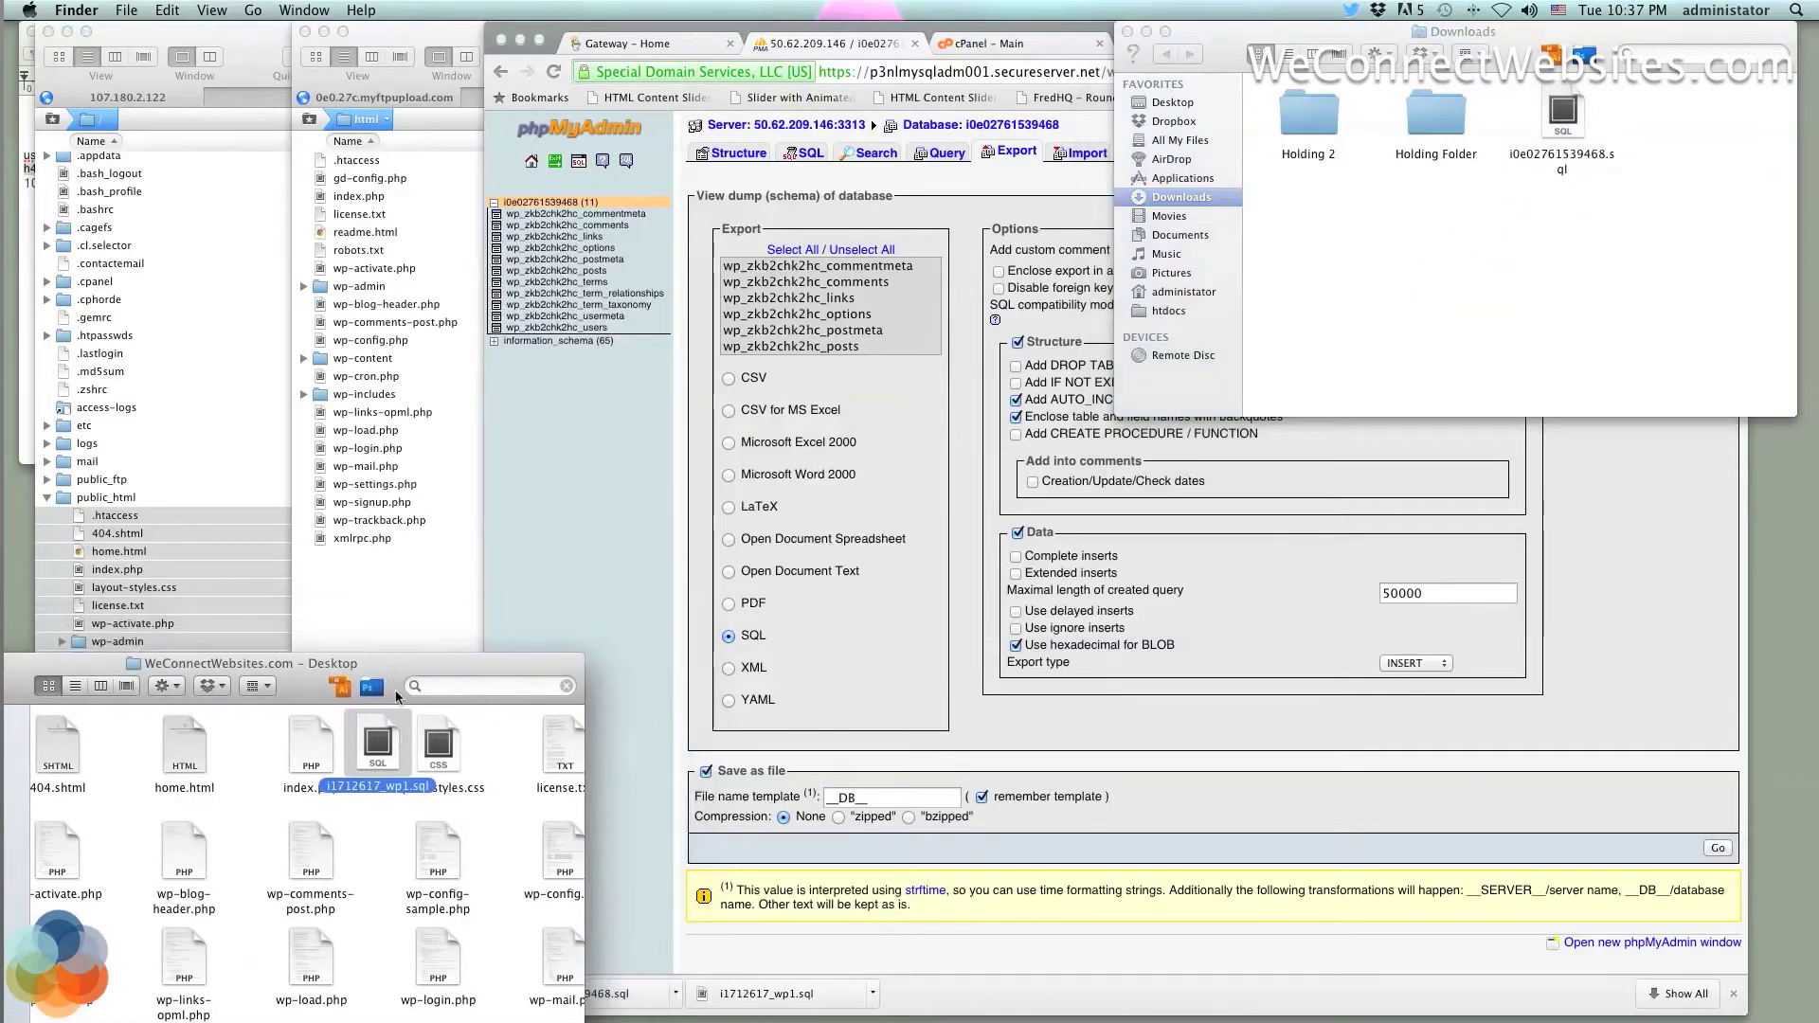
click(1541, 140)
click(594, 441)
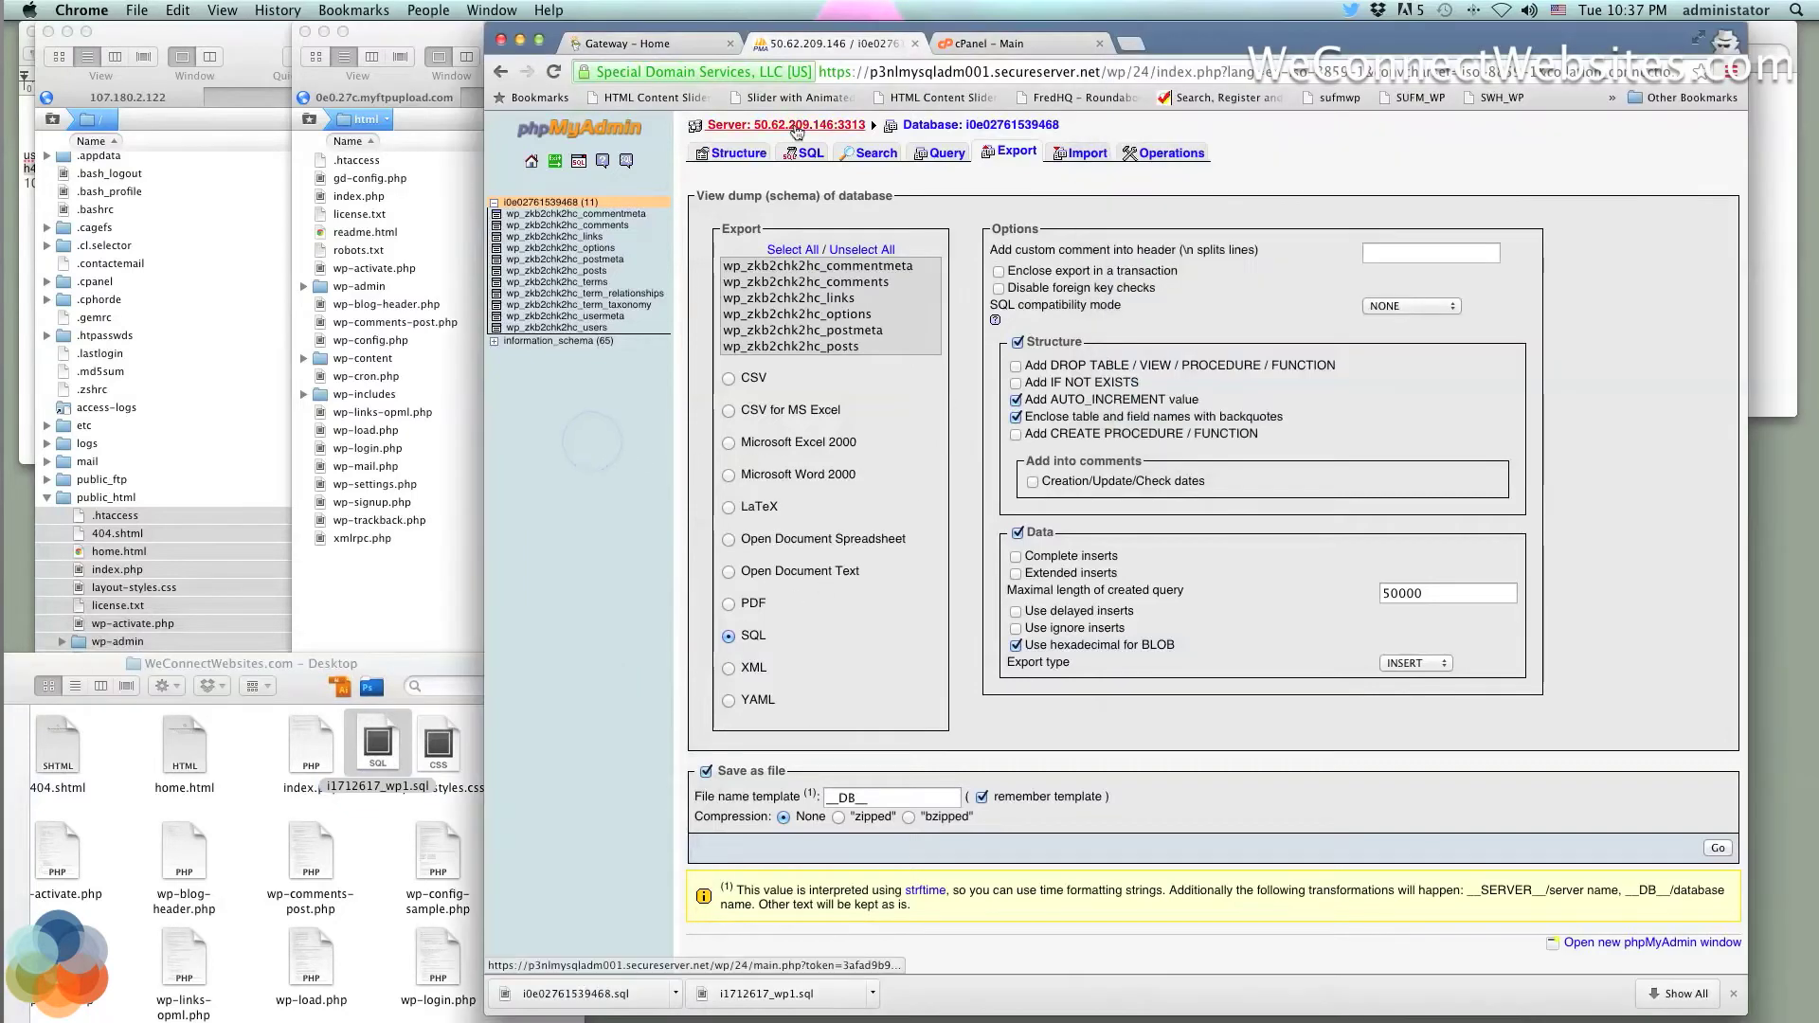
drag(796, 36, 924, 36)
click(235, 170)
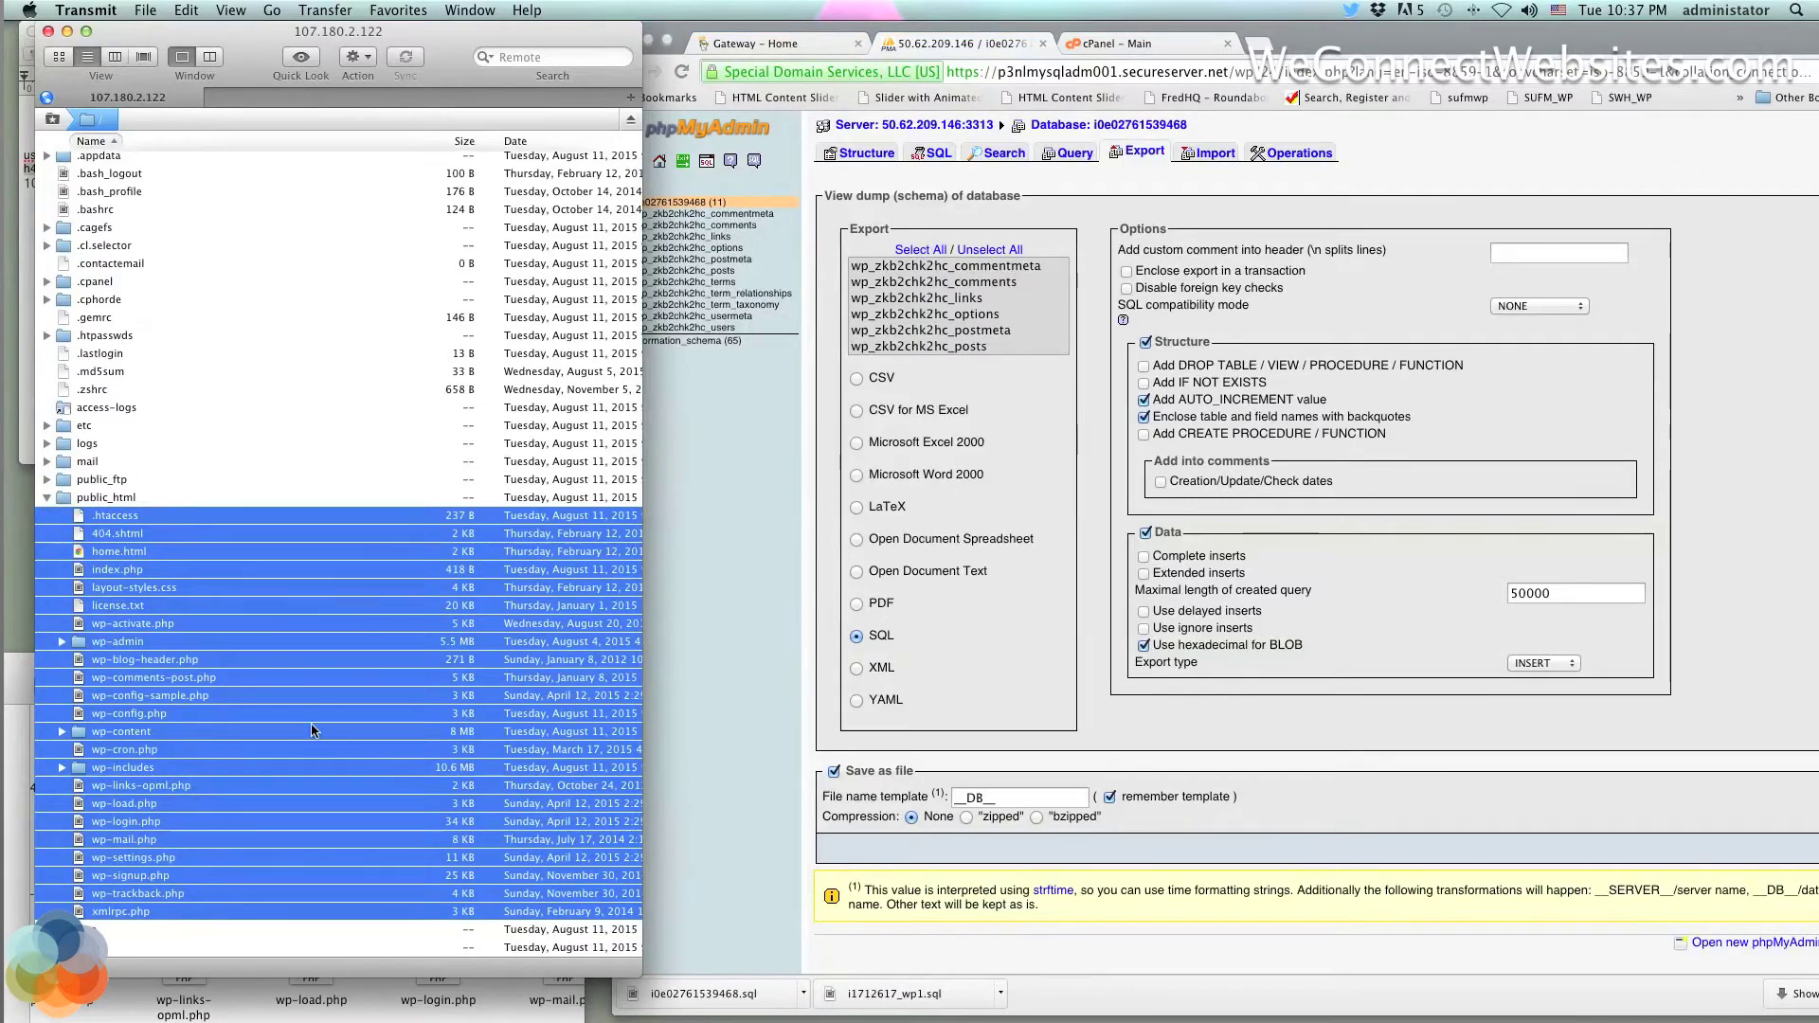
Raise the Desktop folder window, move it upward and enlarge it to show more files
click(113, 1007)
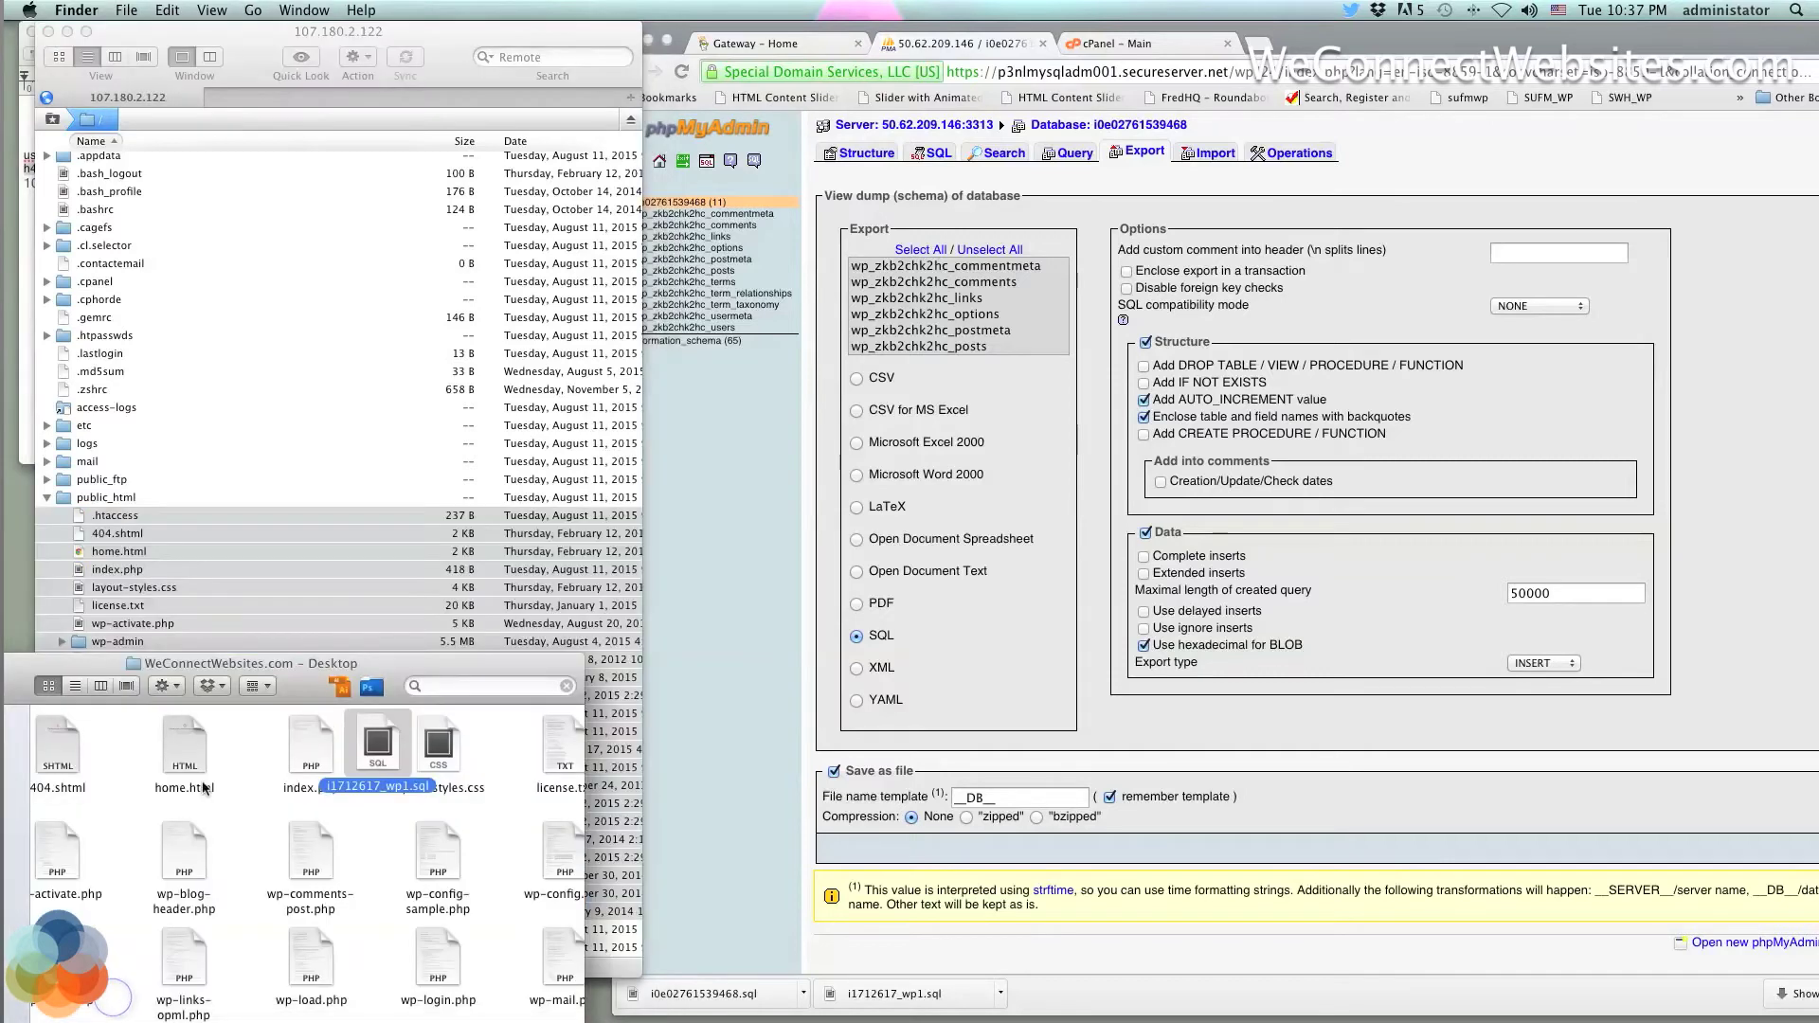
drag(220, 671, 235, 387)
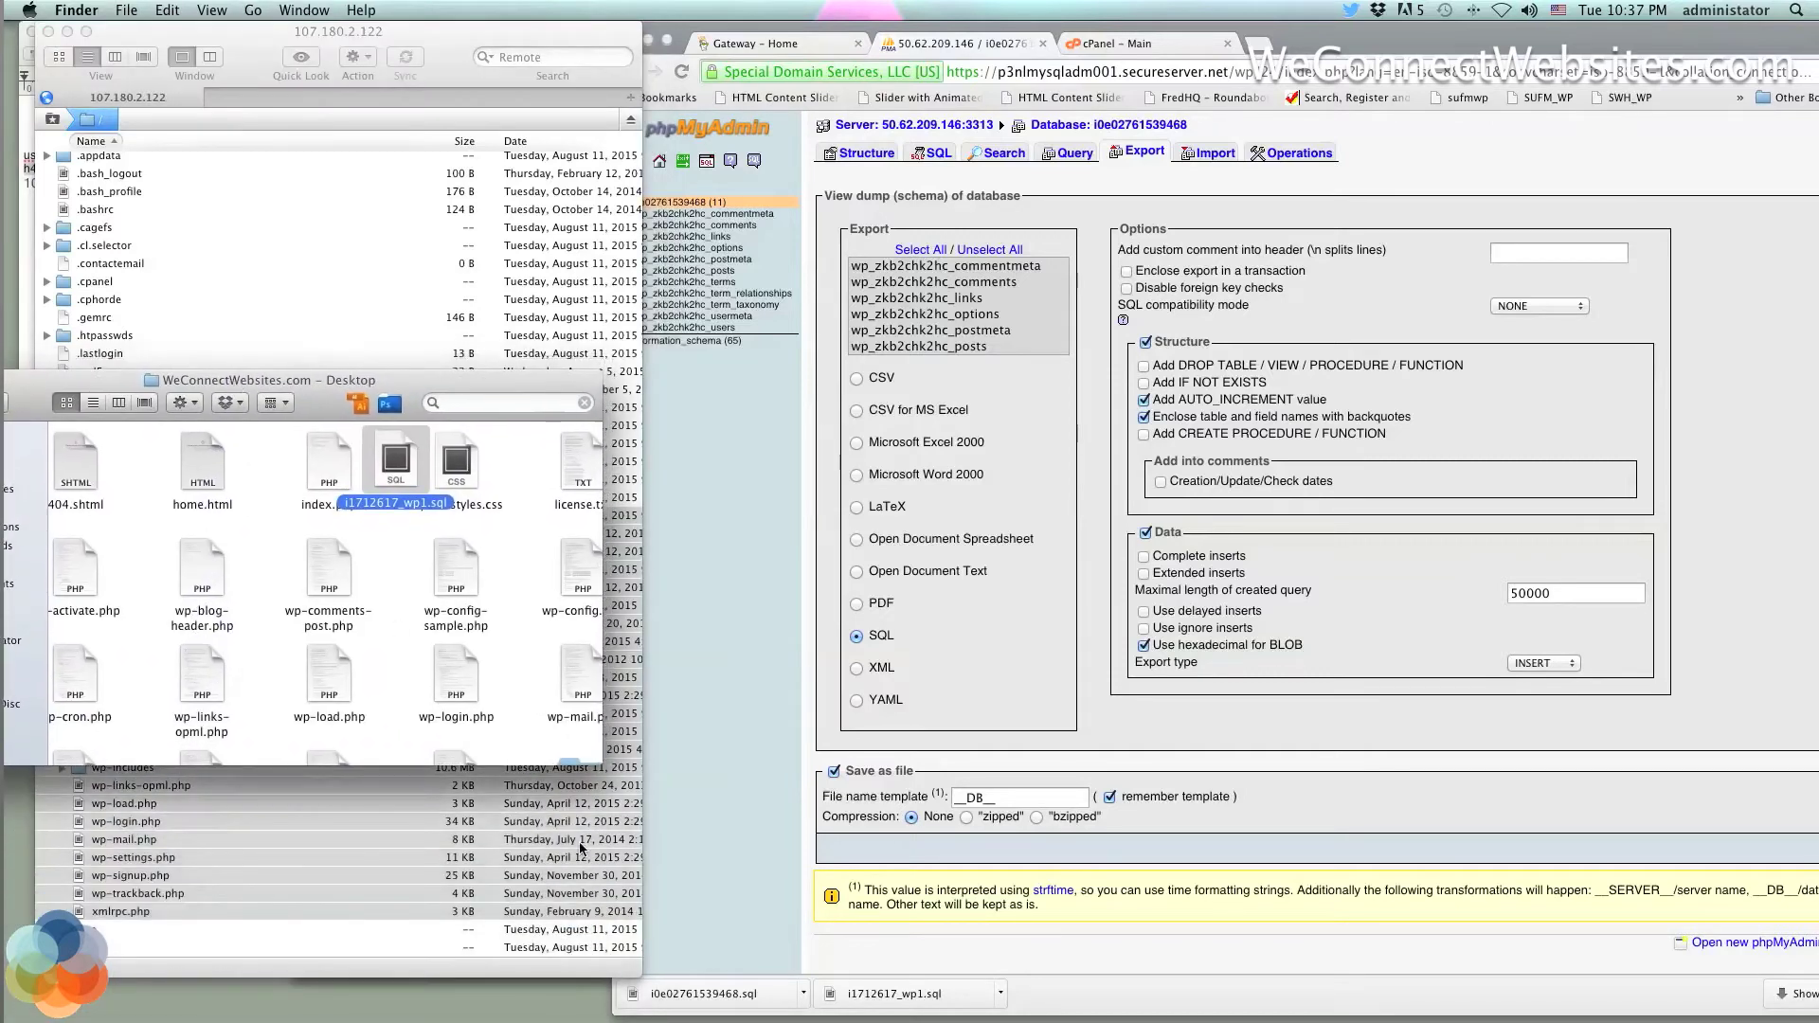
drag(603, 764, 877, 935)
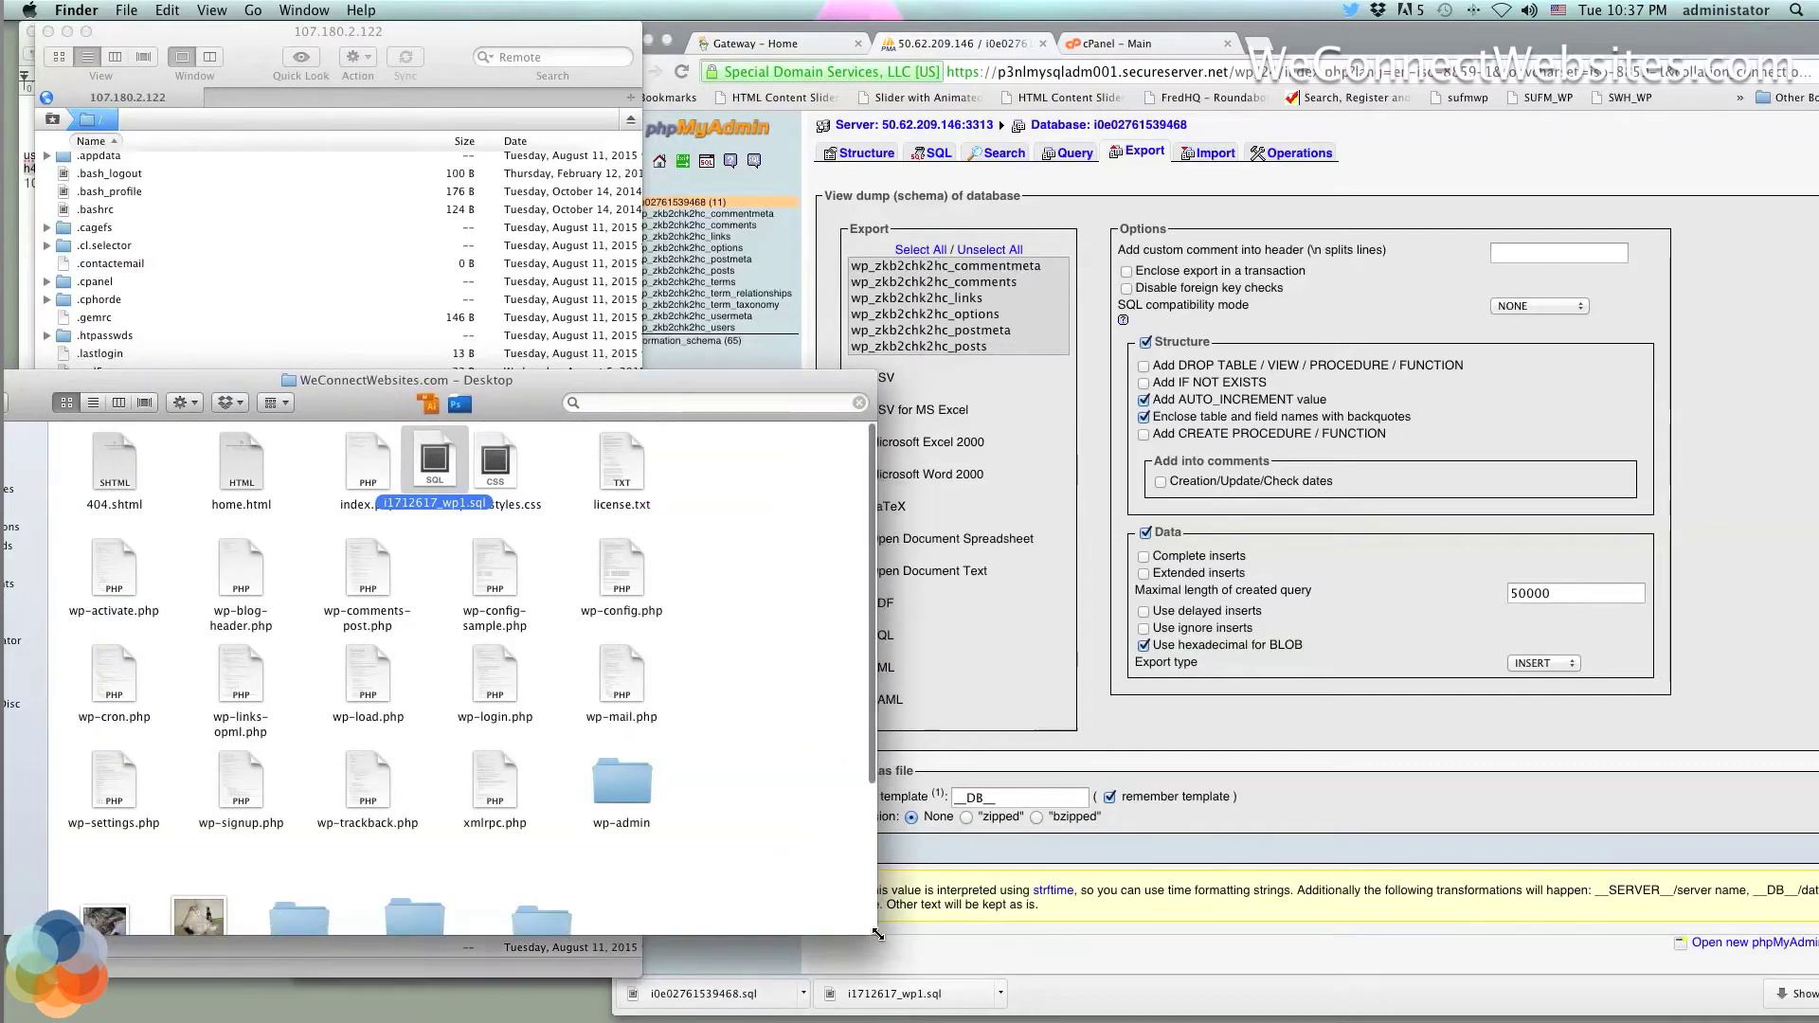
scroll(561, 629, down, 3)
right_click(556, 622)
click(610, 6)
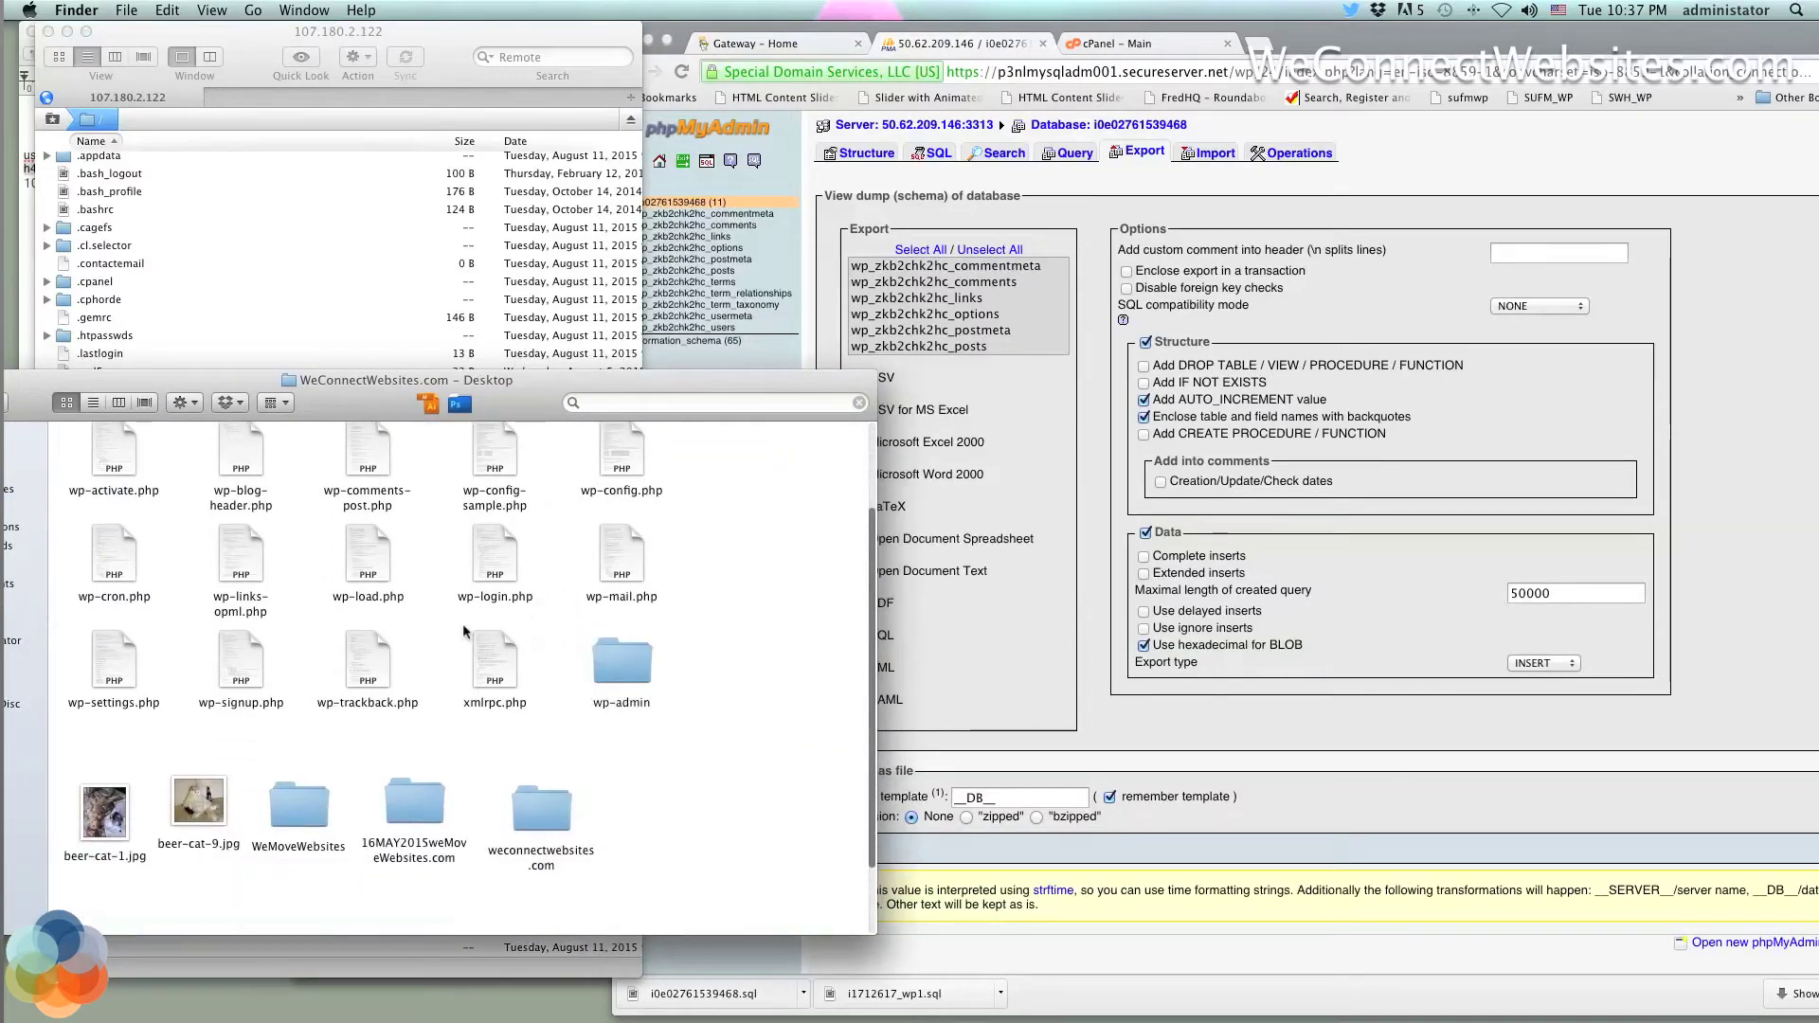
Reposition the wp-content and wp-includes folders below wp-admin
drag(625, 800, 117, 882)
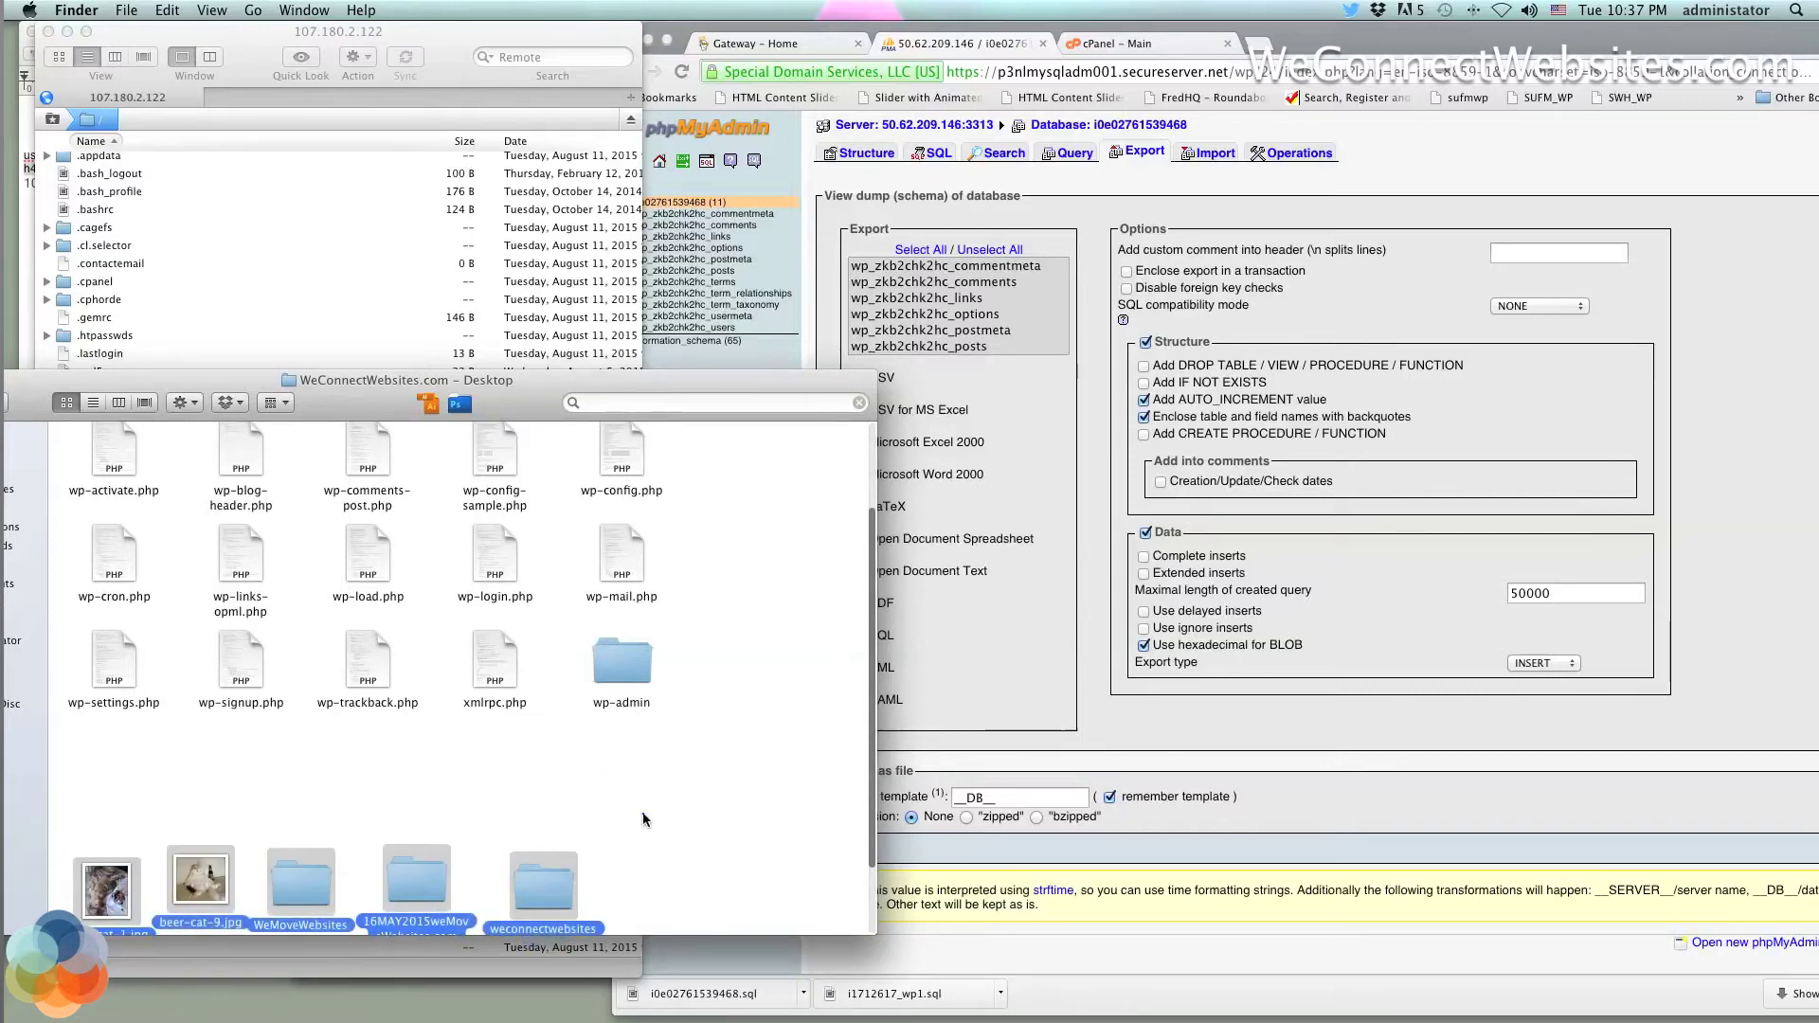
scroll(640, 815, up, 3)
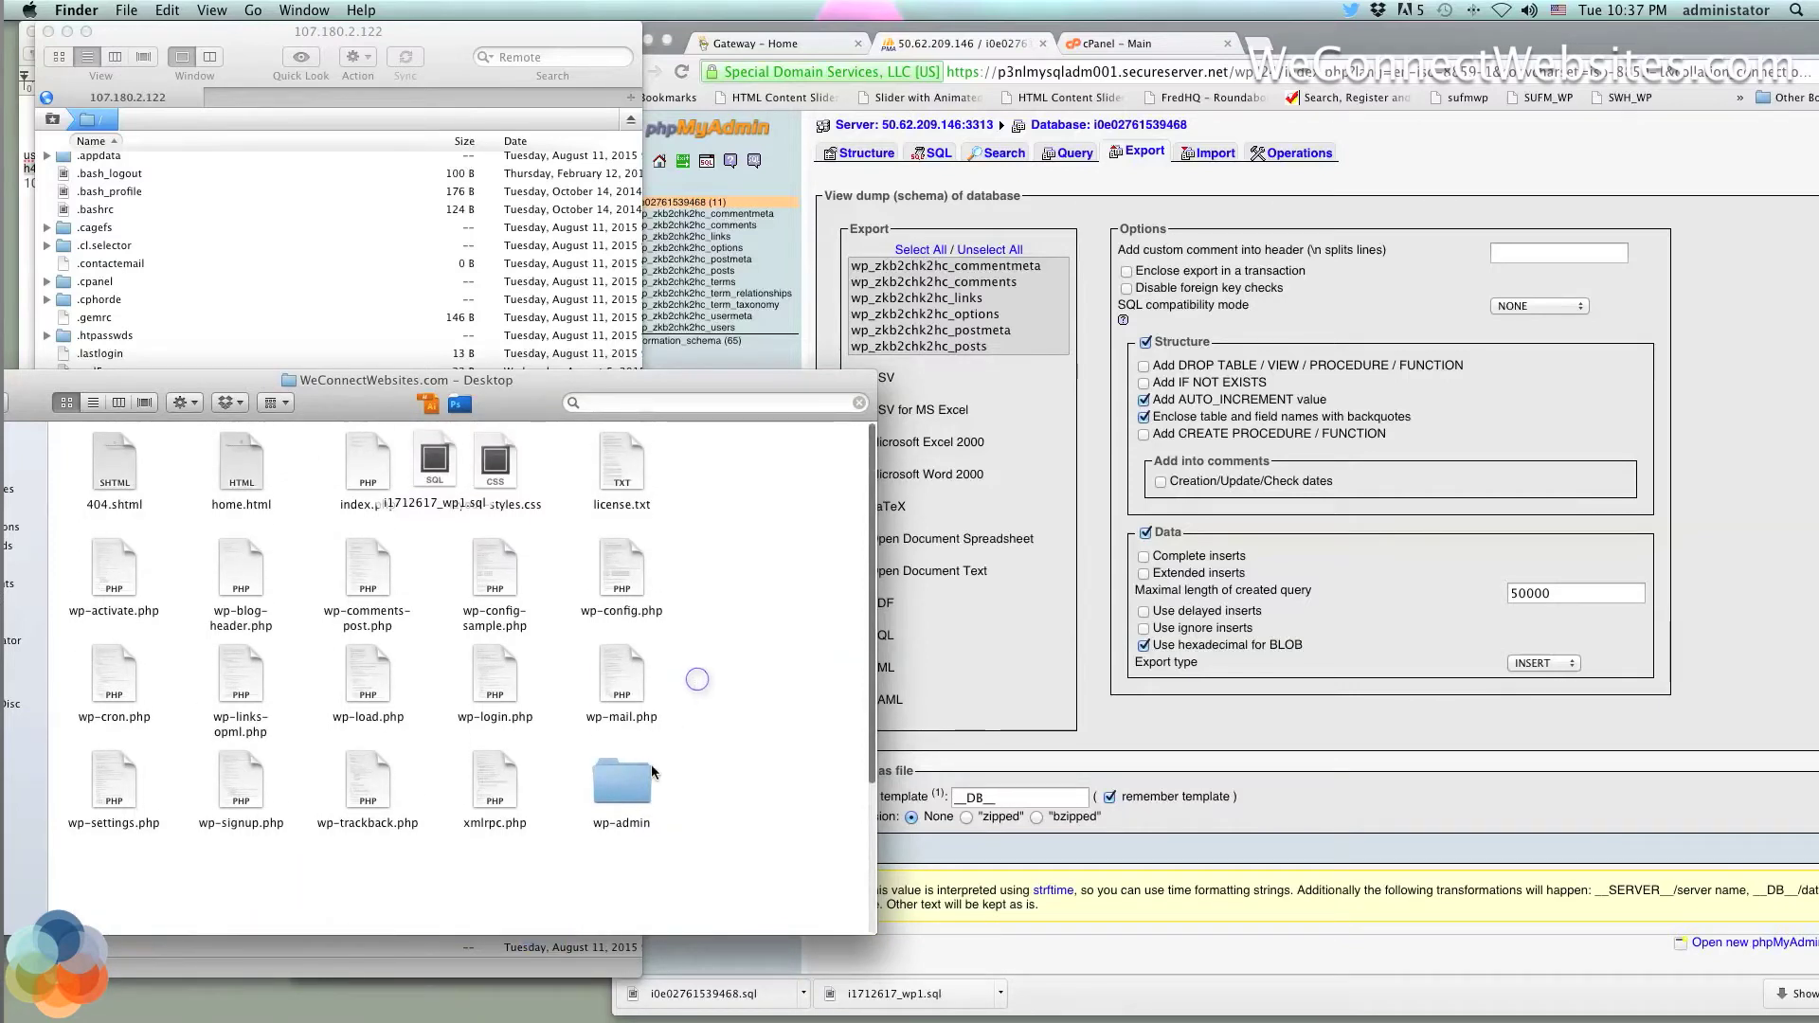
scroll(617, 792, down, 5)
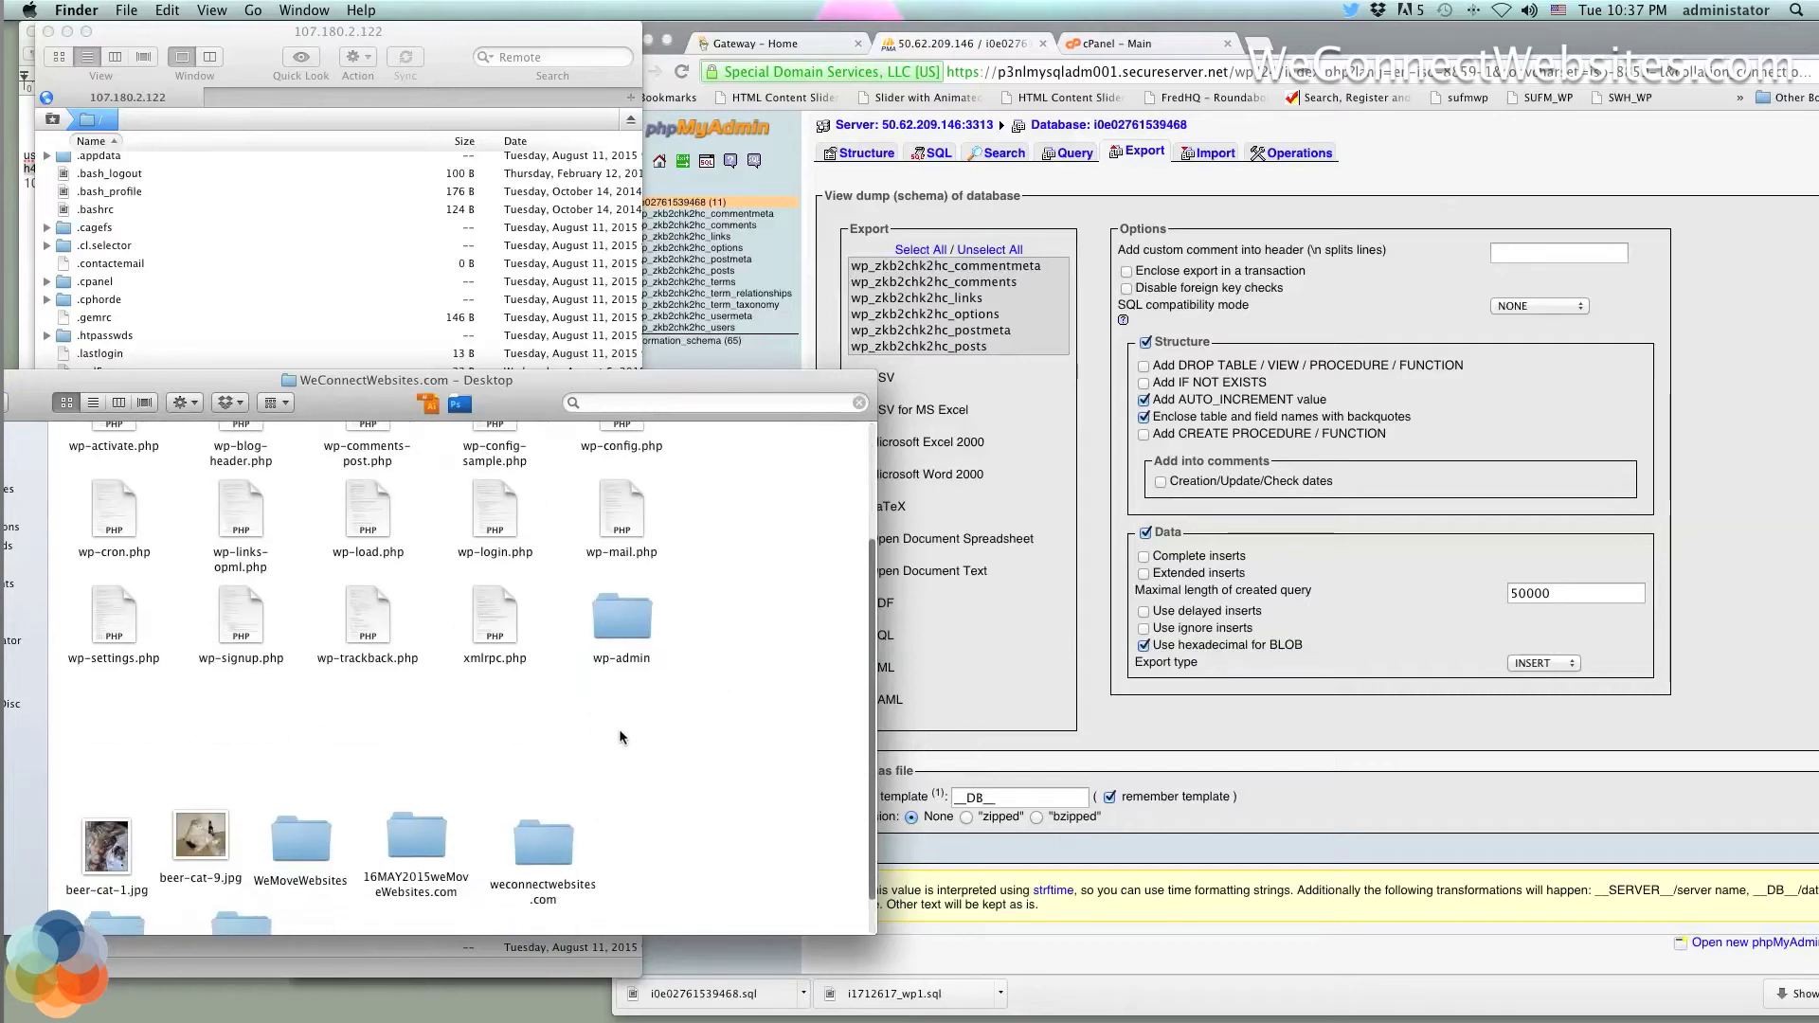
drag(249, 884, 754, 554)
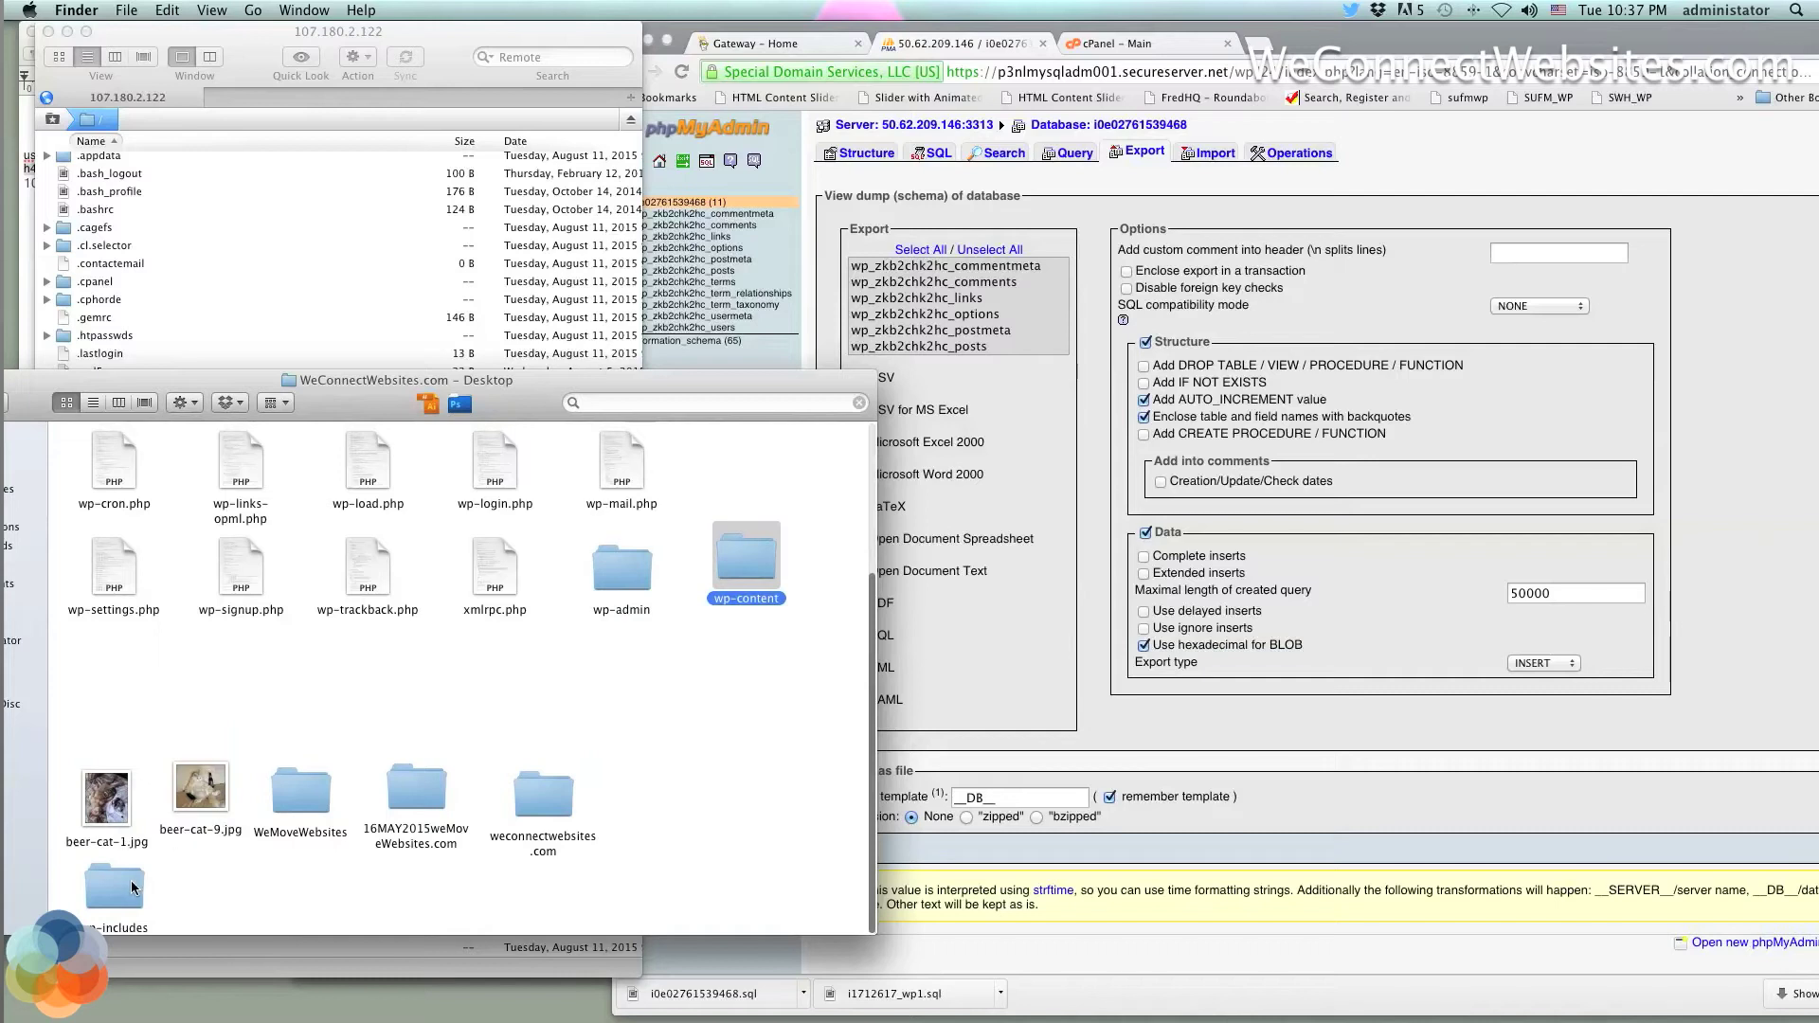
drag(133, 888, 633, 663)
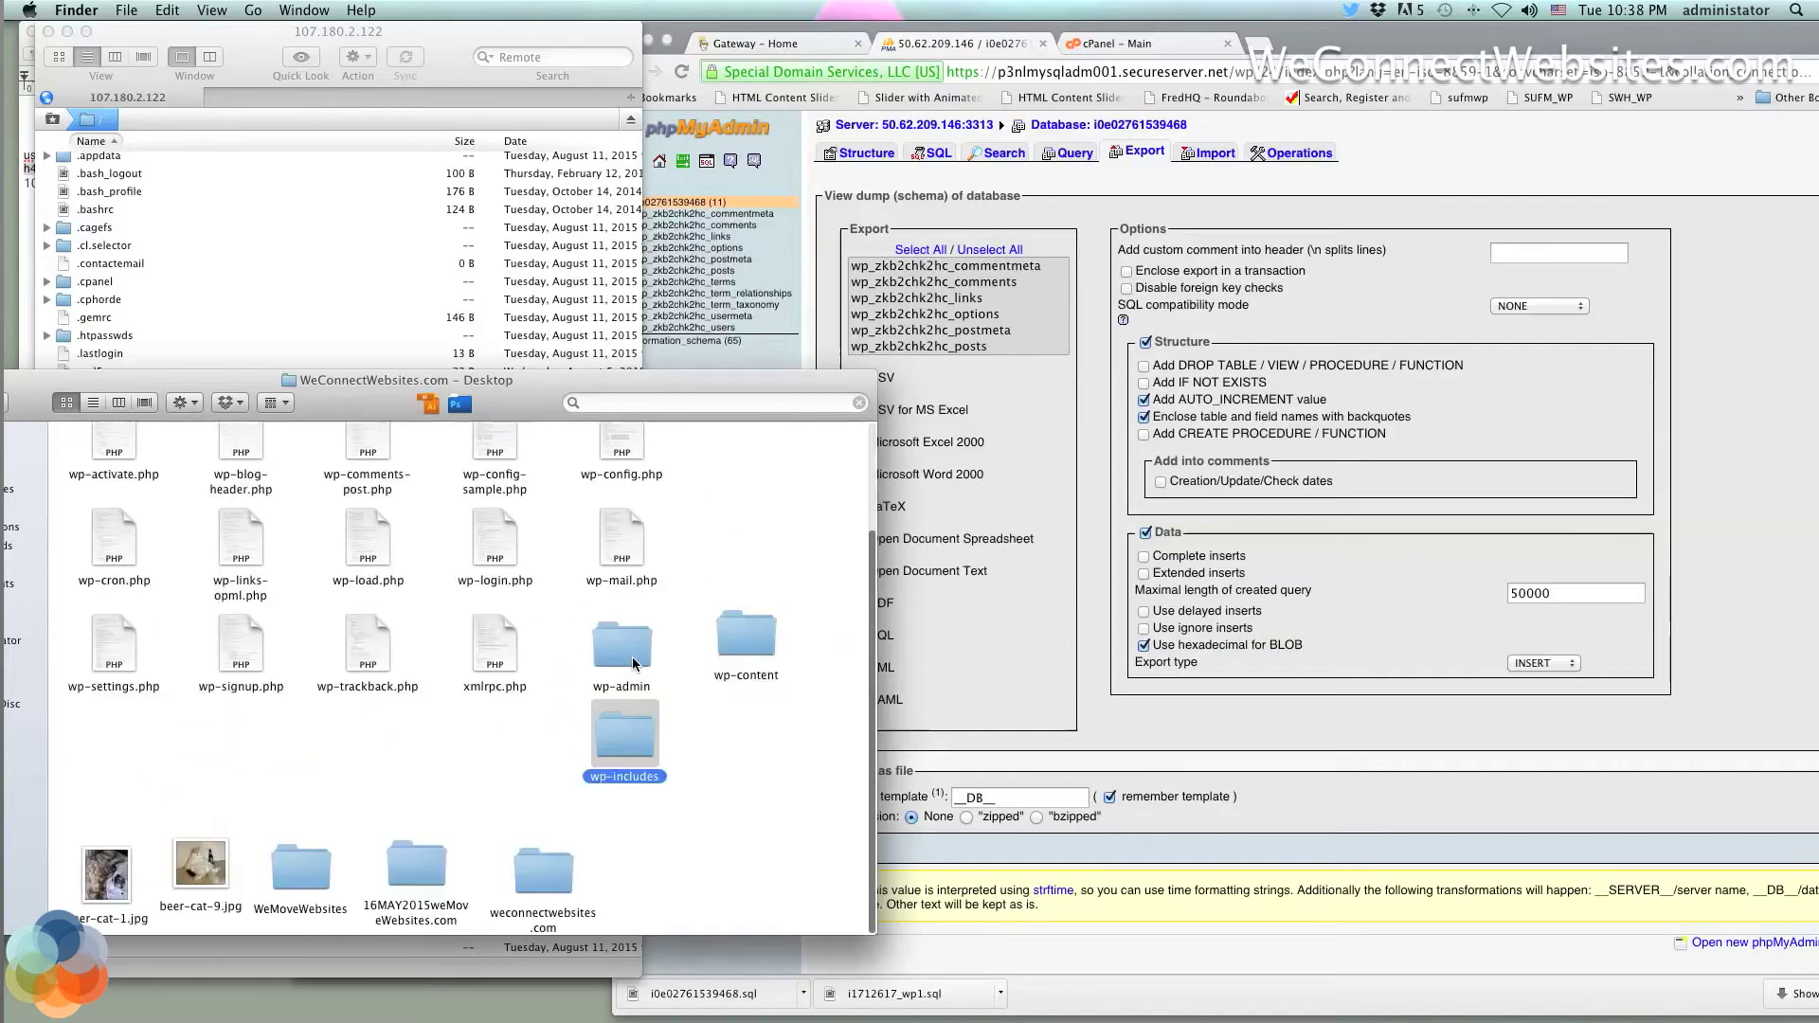
drag(746, 640, 499, 753)
click(646, 785)
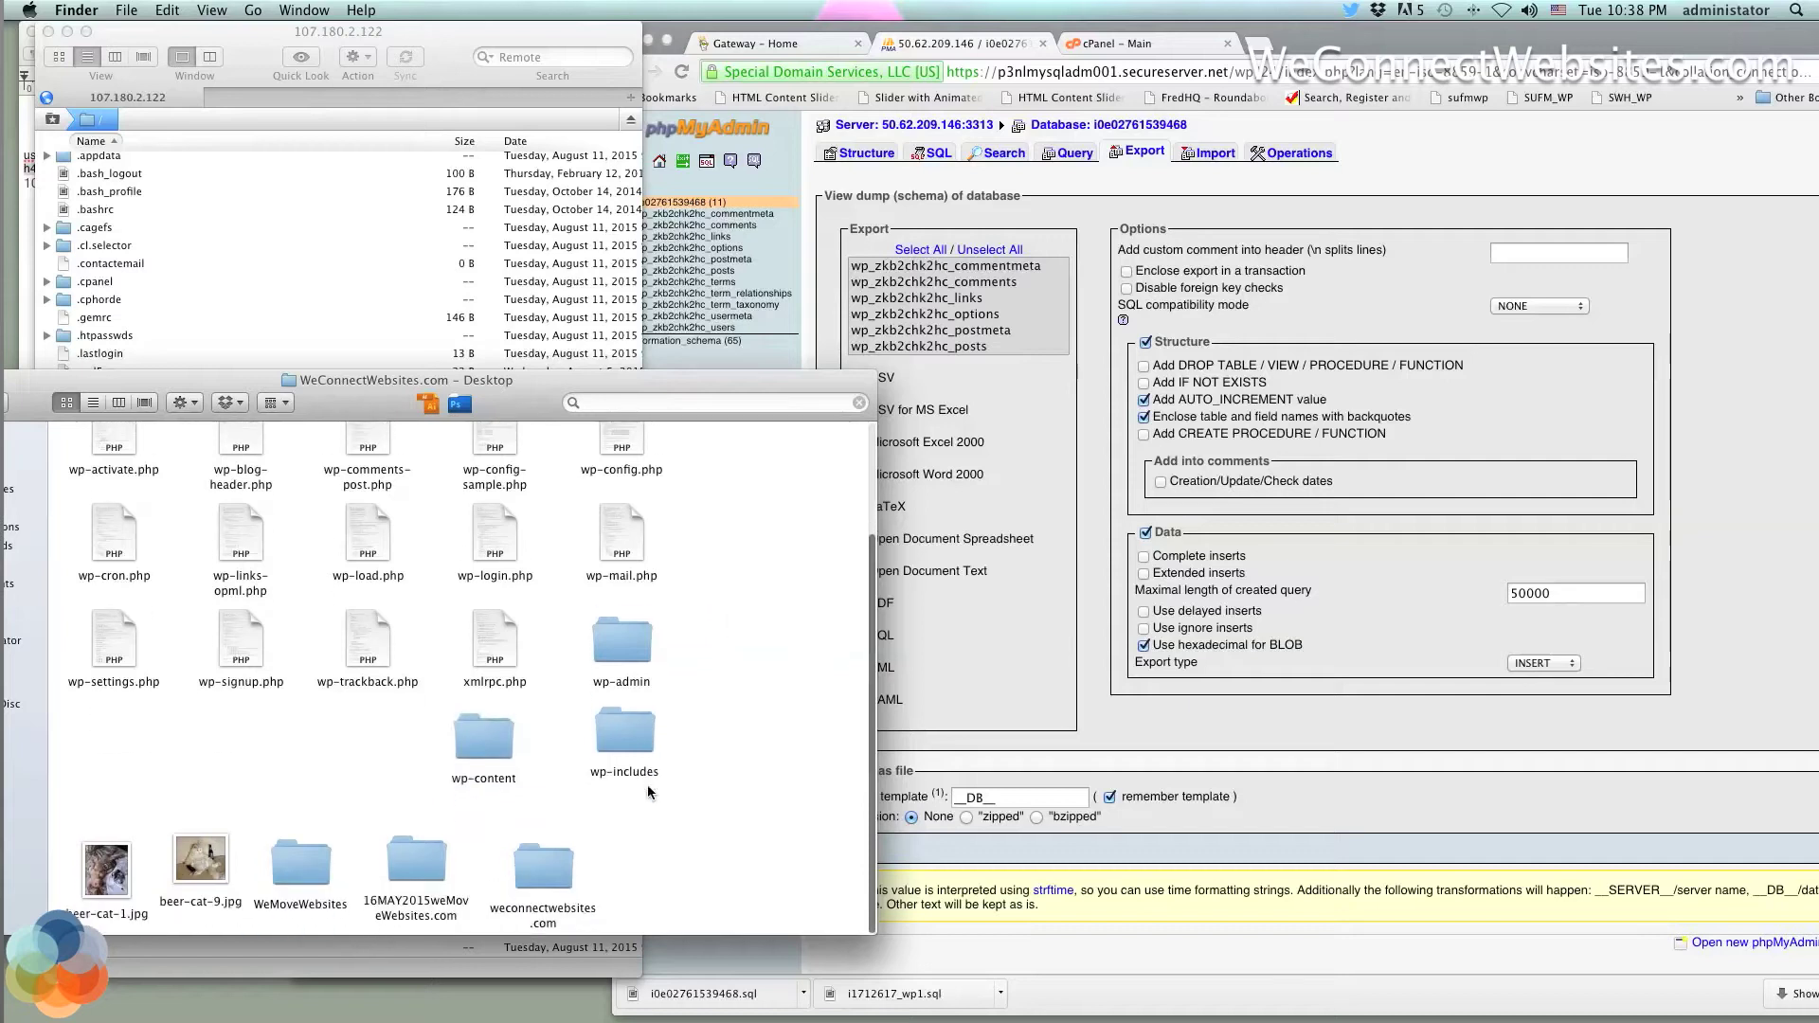
Move beer-cat-1.jpg and the other bottom-row items further down
drag(656, 885, 120, 919)
click(142, 843)
click(131, 881)
click(122, 880)
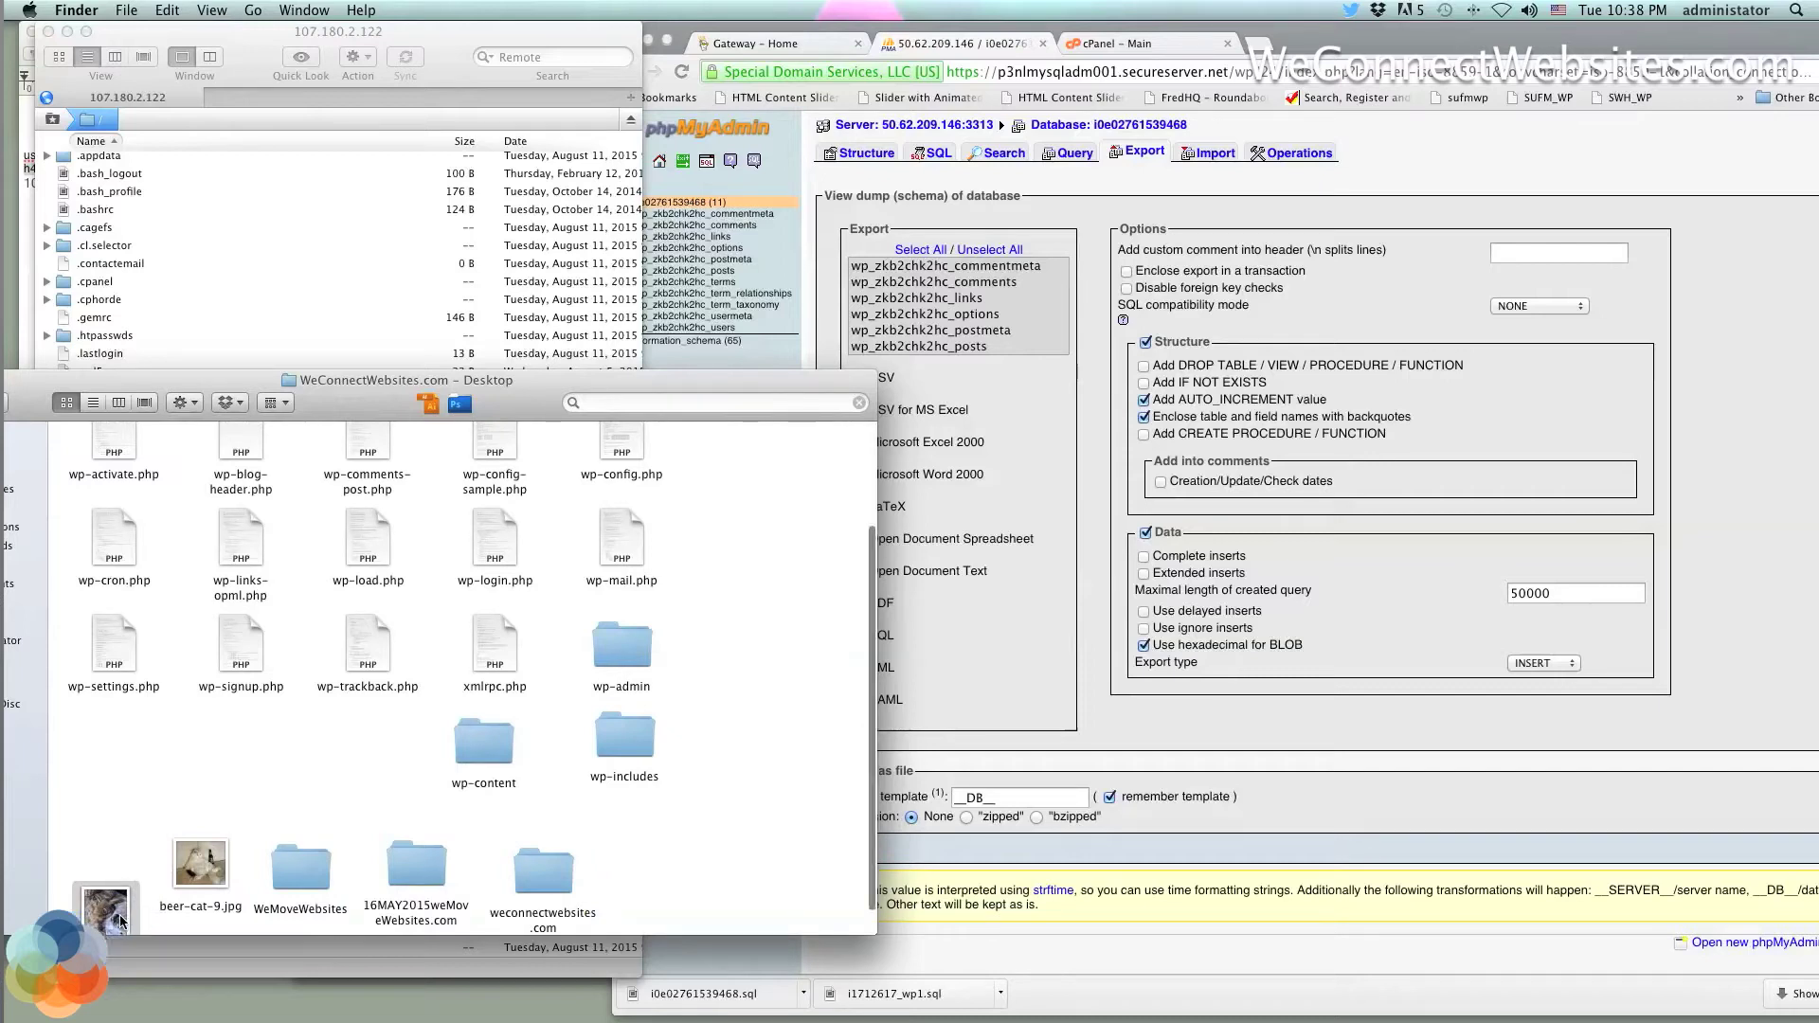
click(684, 886)
drag(685, 886, 201, 893)
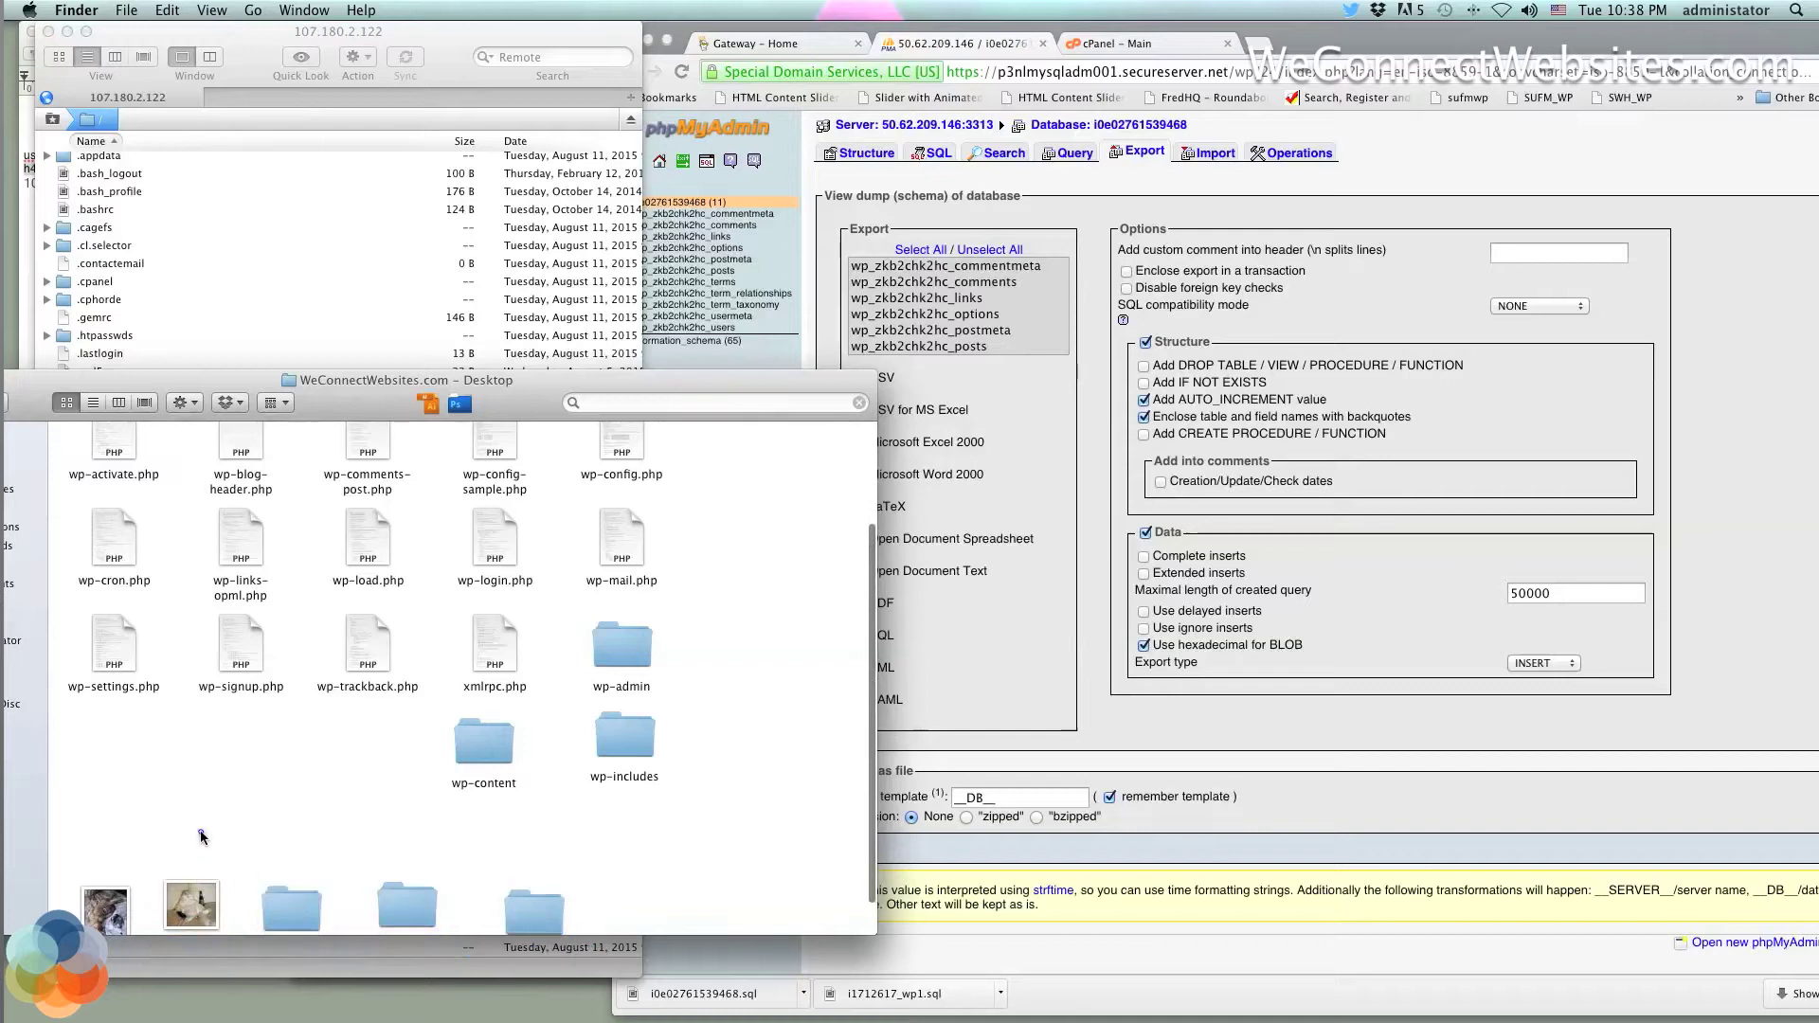
scroll(201, 837, up, 3)
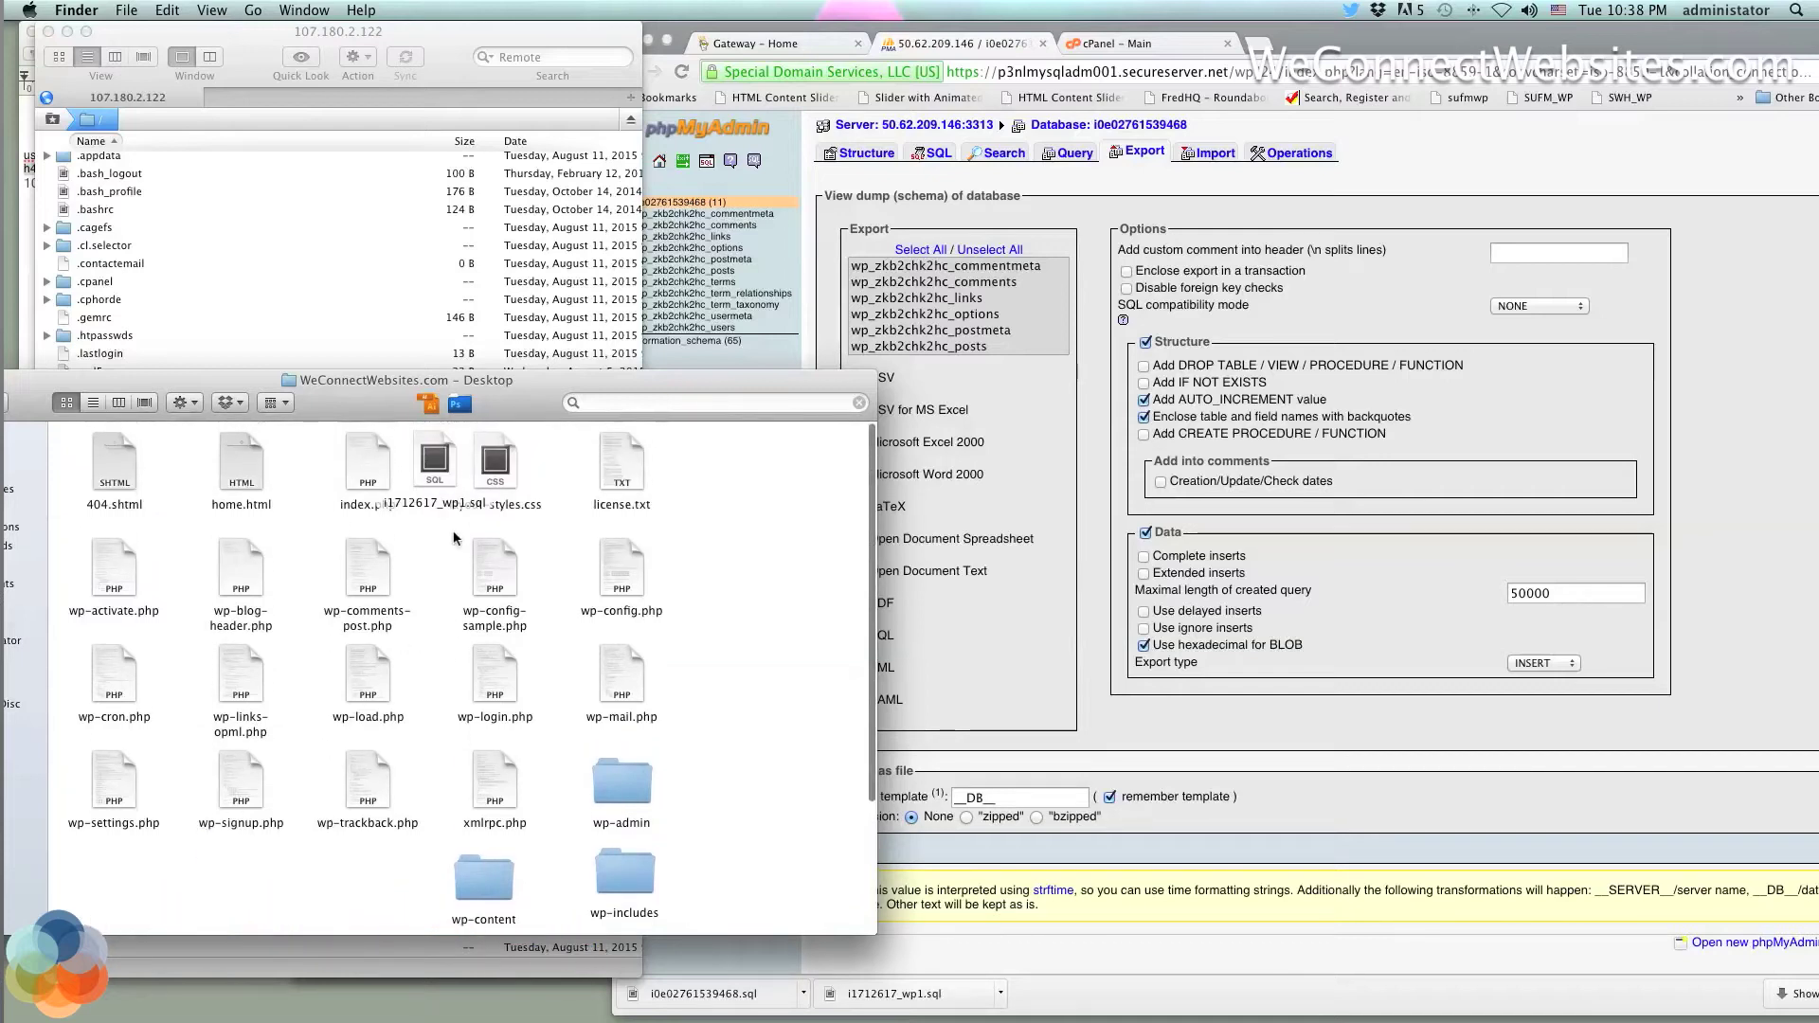
Drag i1712617_wp1.sql down among the WordPress files and clear the selection
drag(435, 464, 379, 895)
click(458, 559)
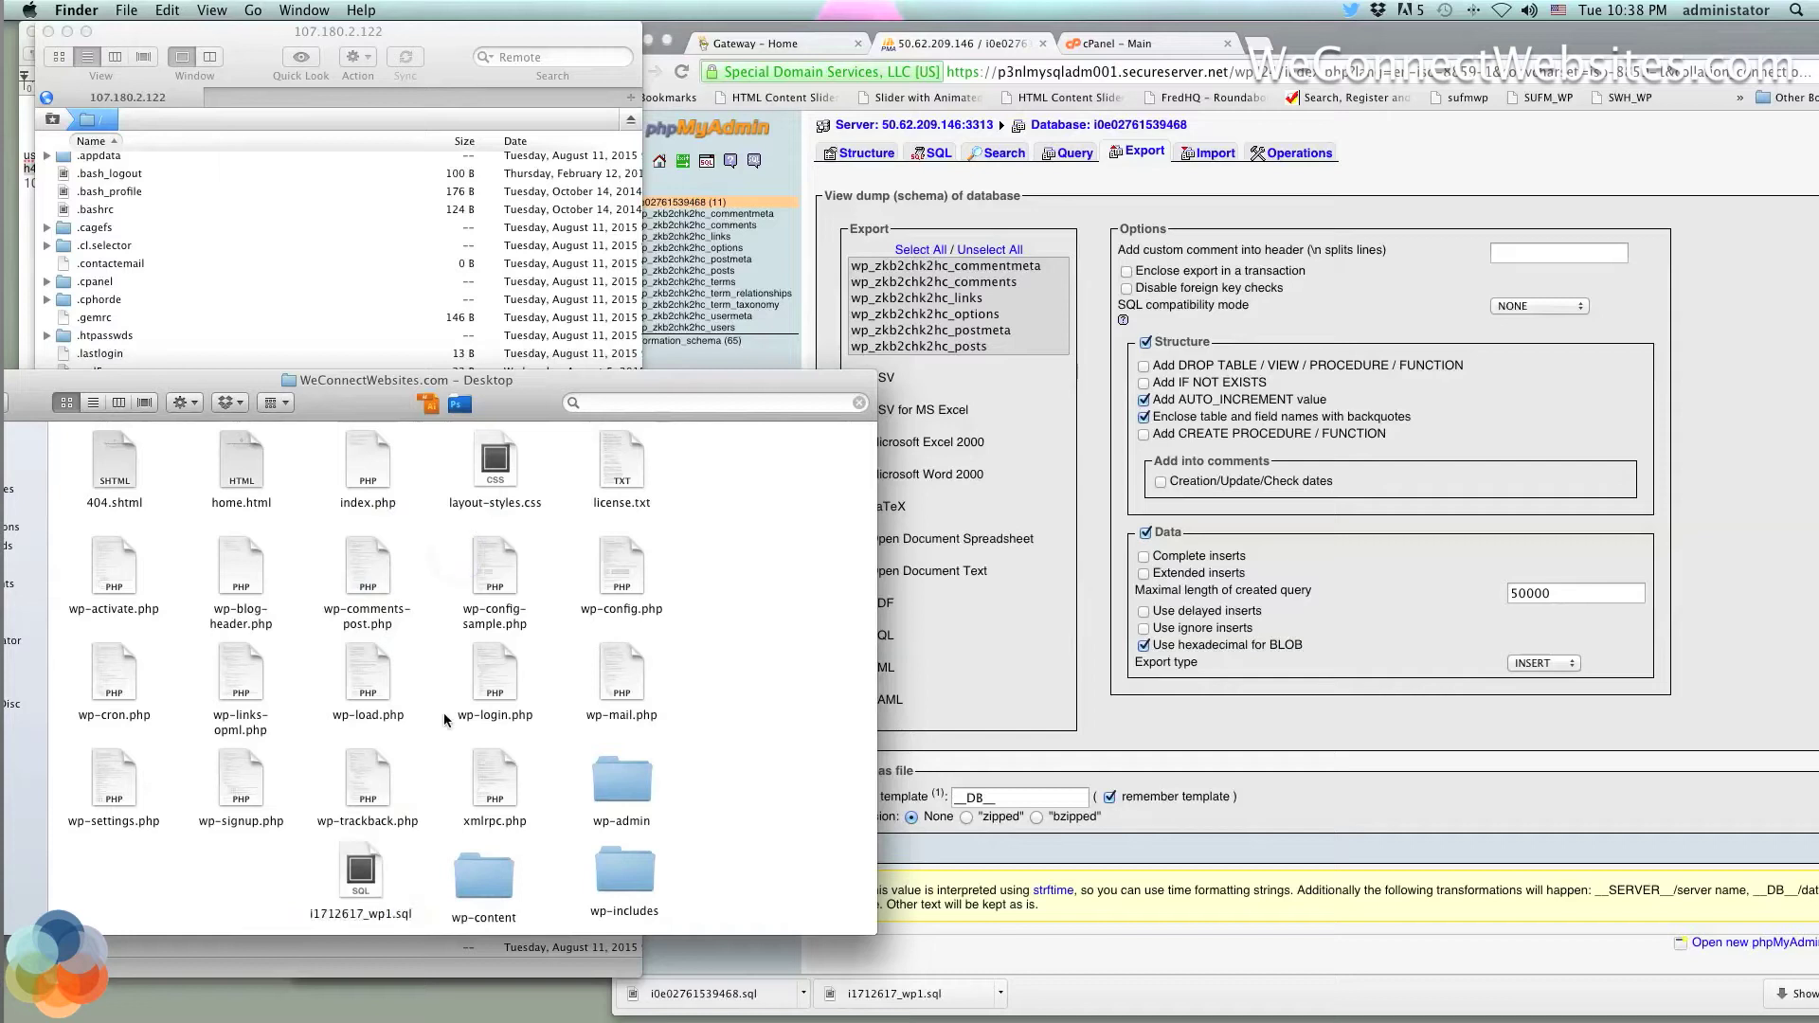
scroll(443, 712, up, 1)
drag(71, 459, 722, 861)
click(366, 877)
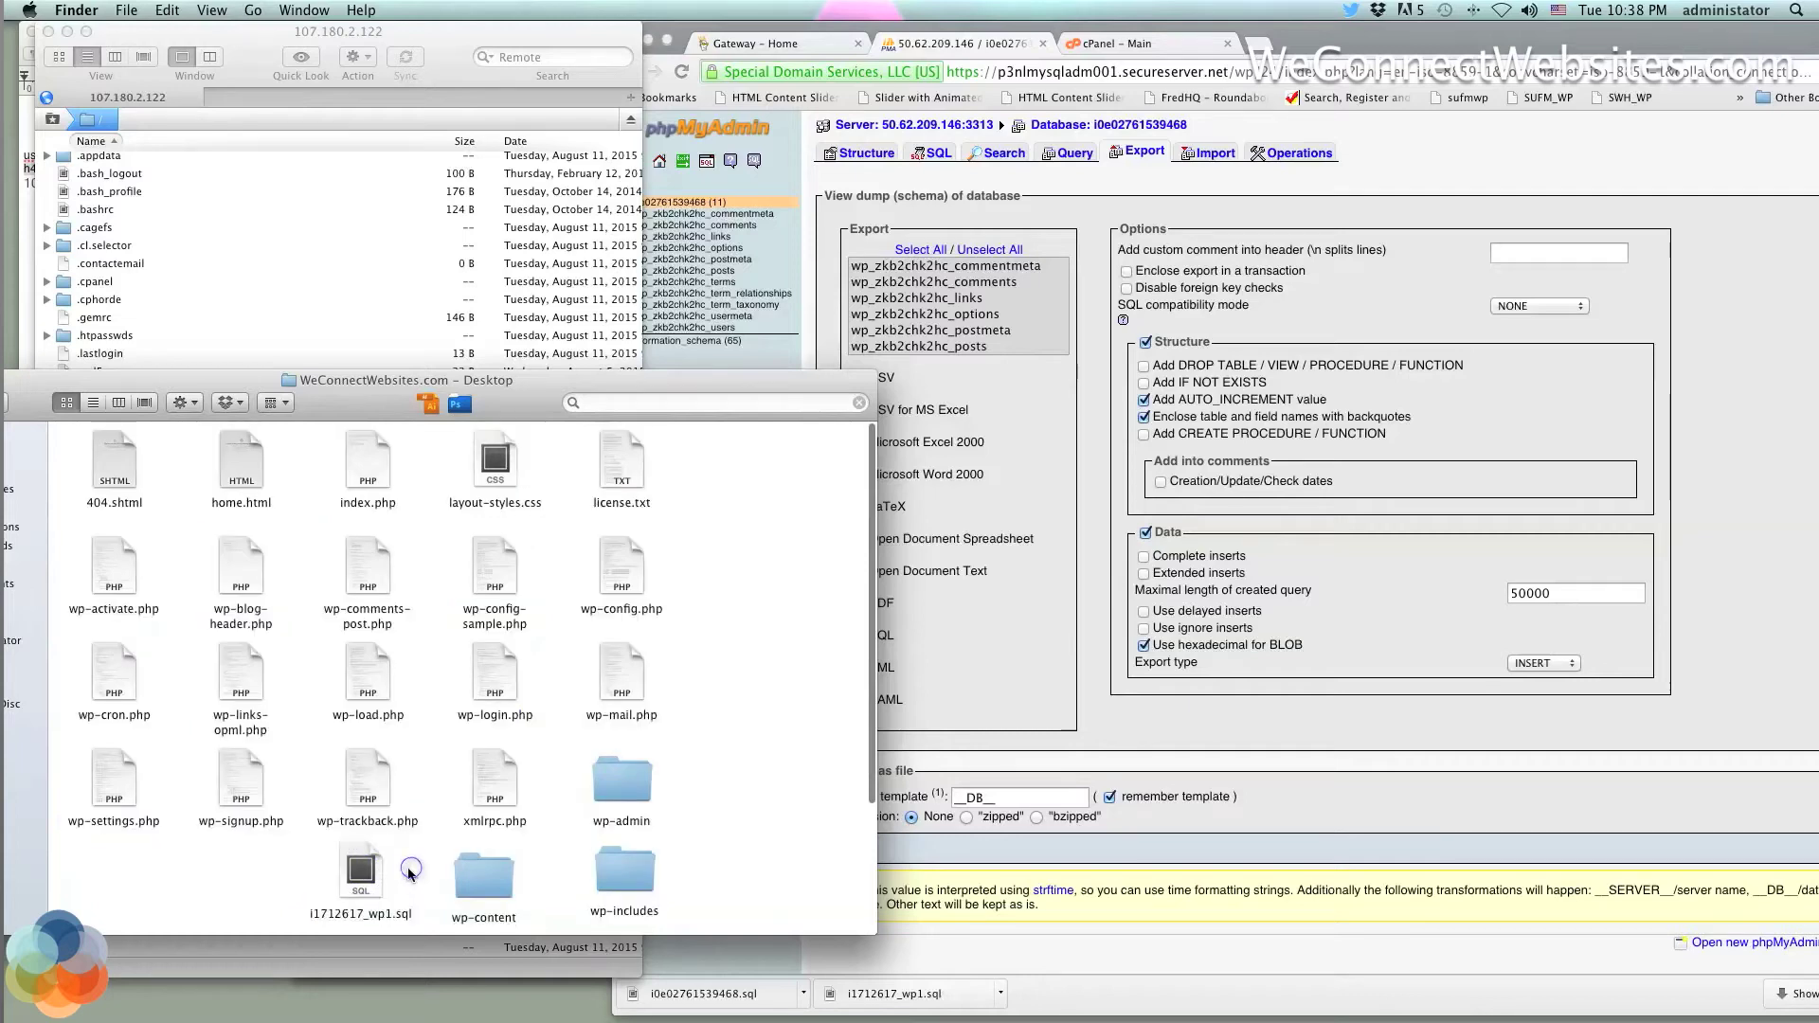
drag(728, 896, 108, 461)
click(660, 800)
Select i0e02761539468.sql in Downloads and arrange the browser, Downloads and FTP windows around it
drag(1376, 48, 1057, 48)
click(1679, 270)
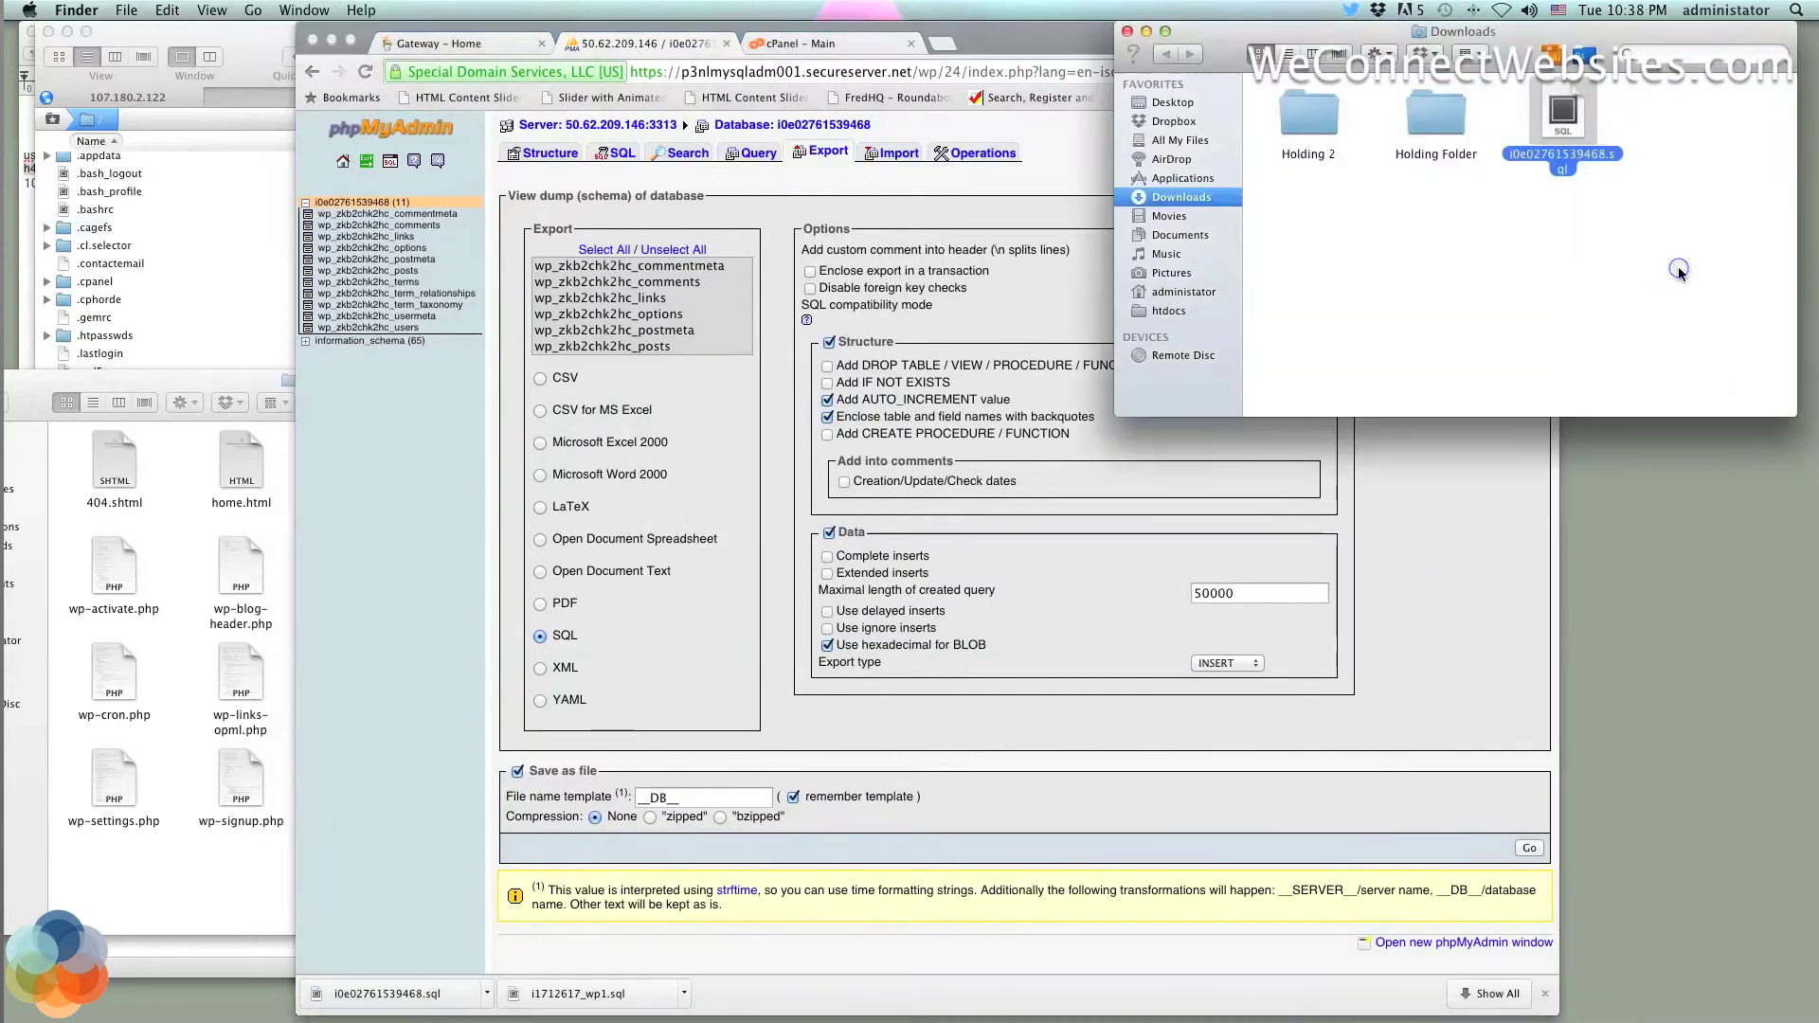
click(1582, 114)
click(1613, 133)
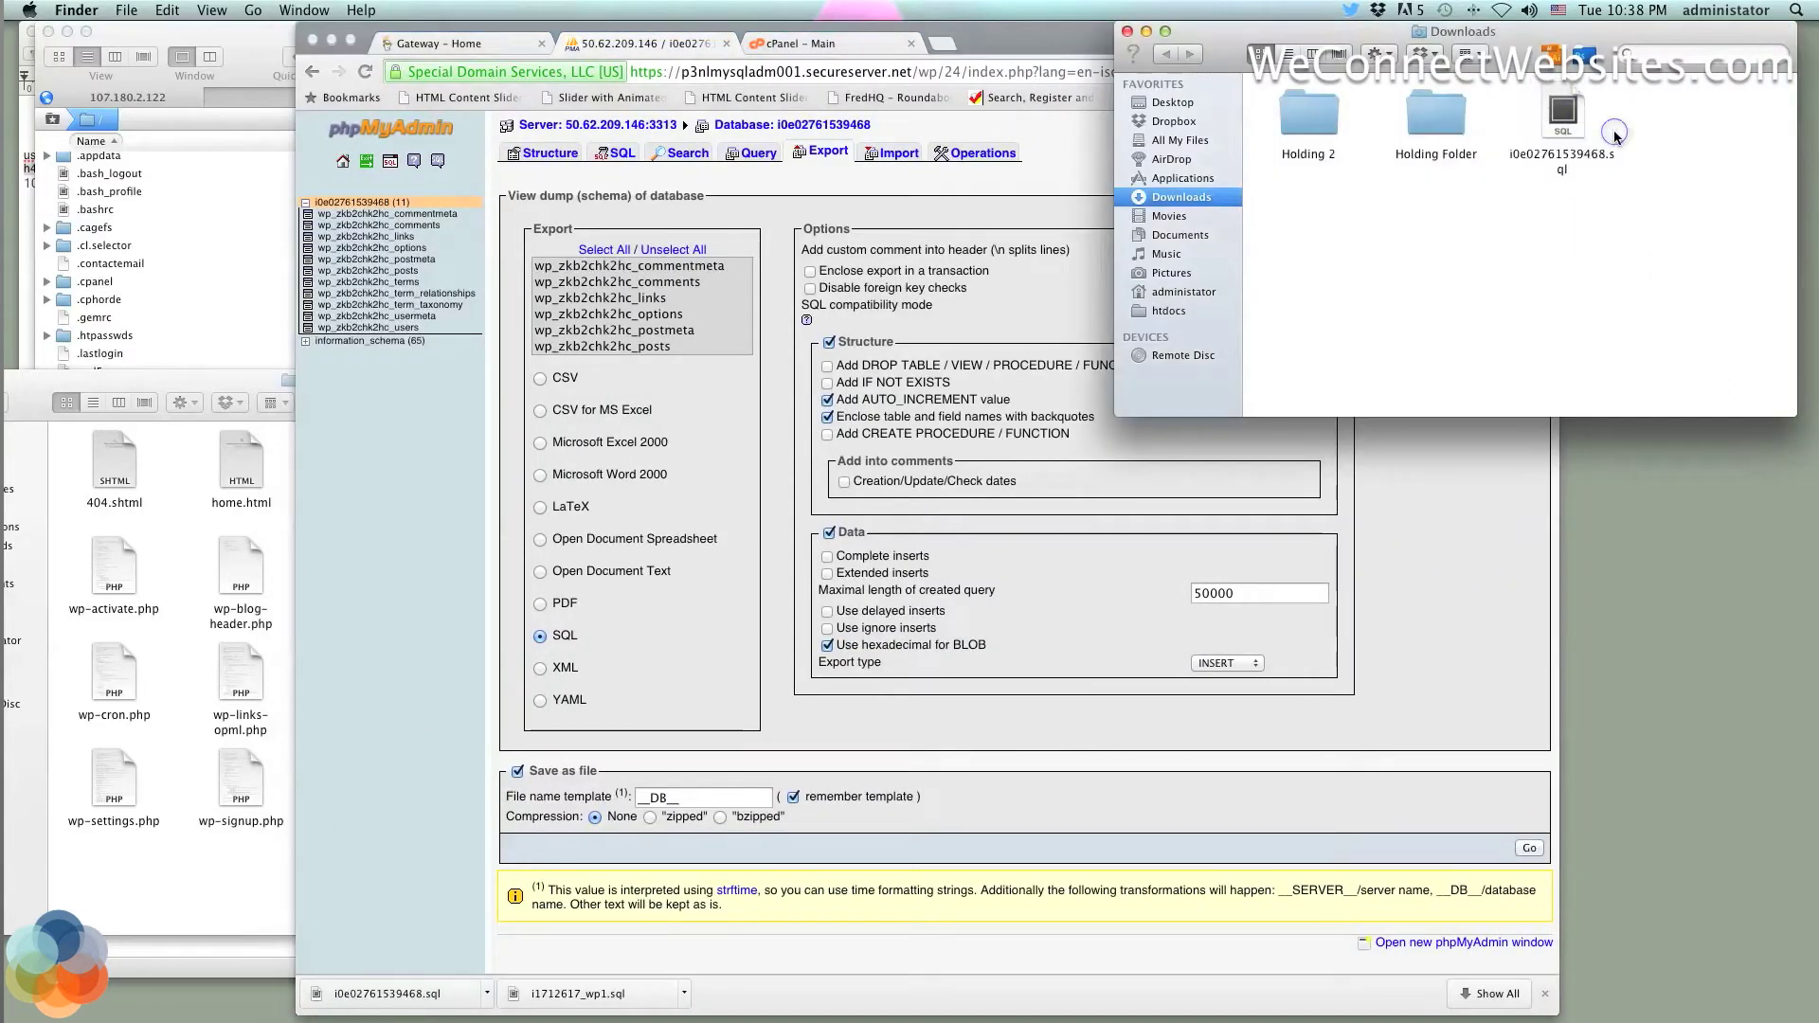
click(1569, 123)
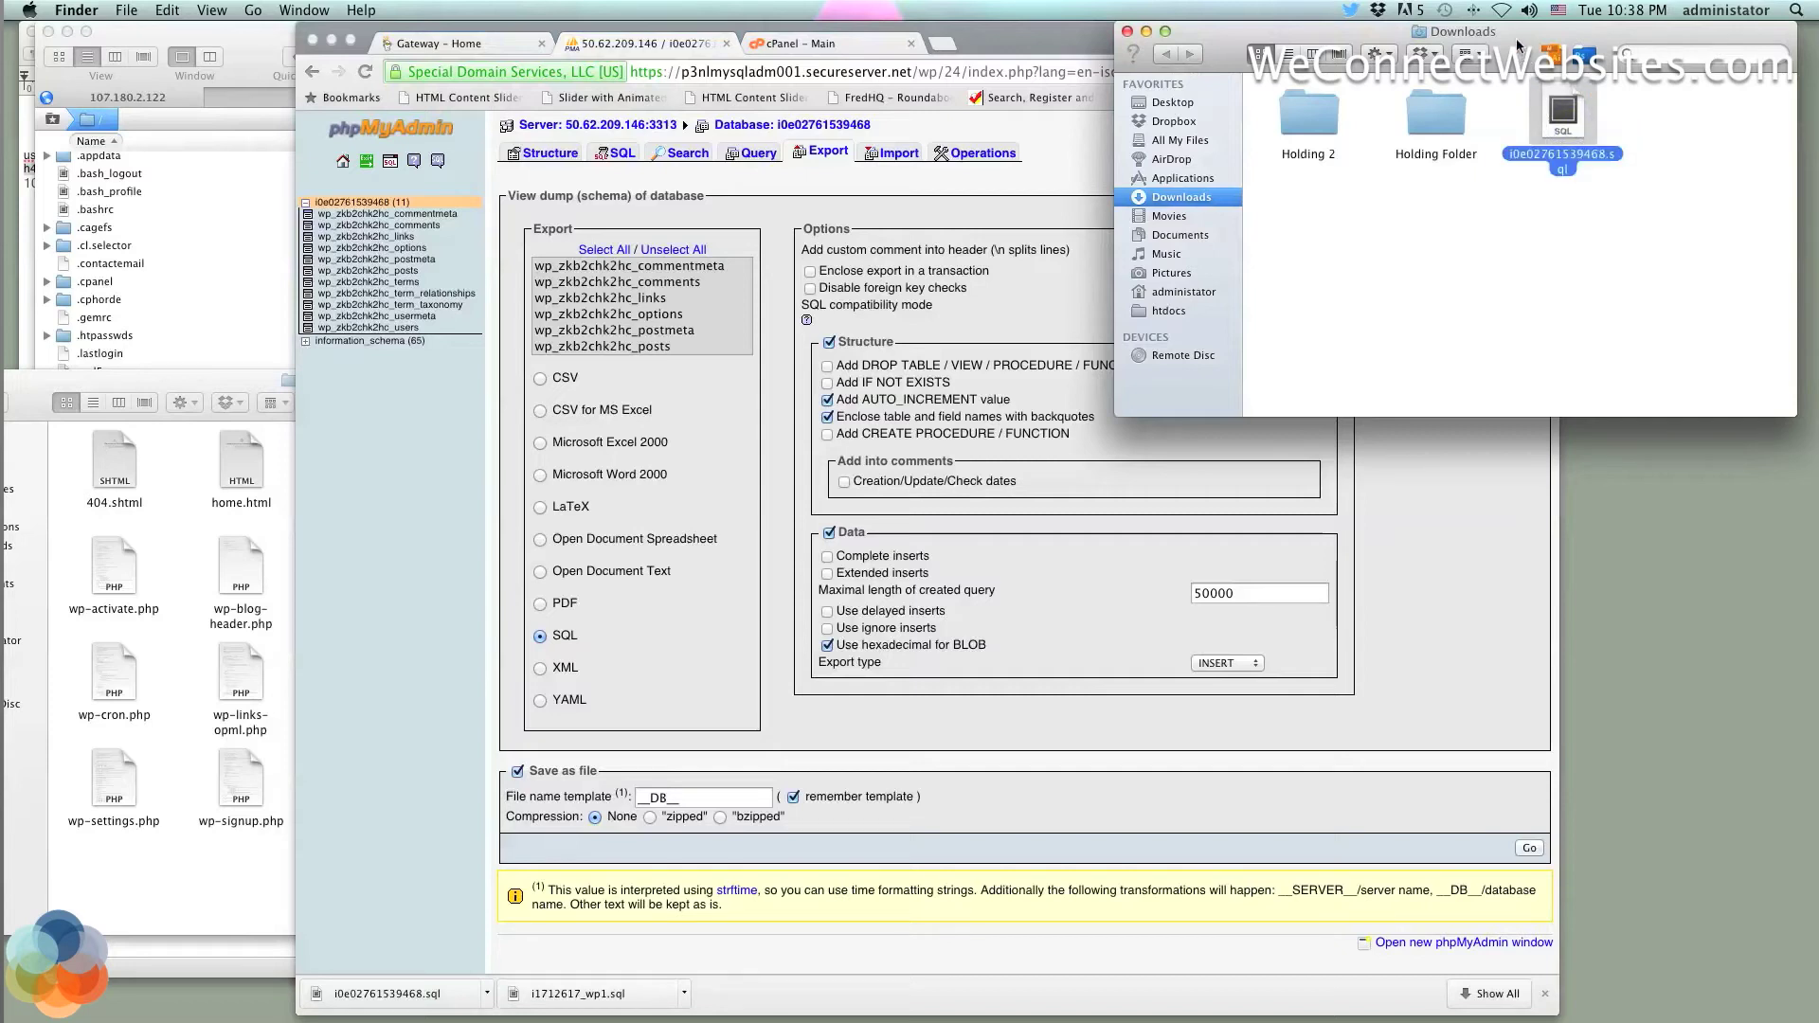
drag(1519, 44, 1659, 14)
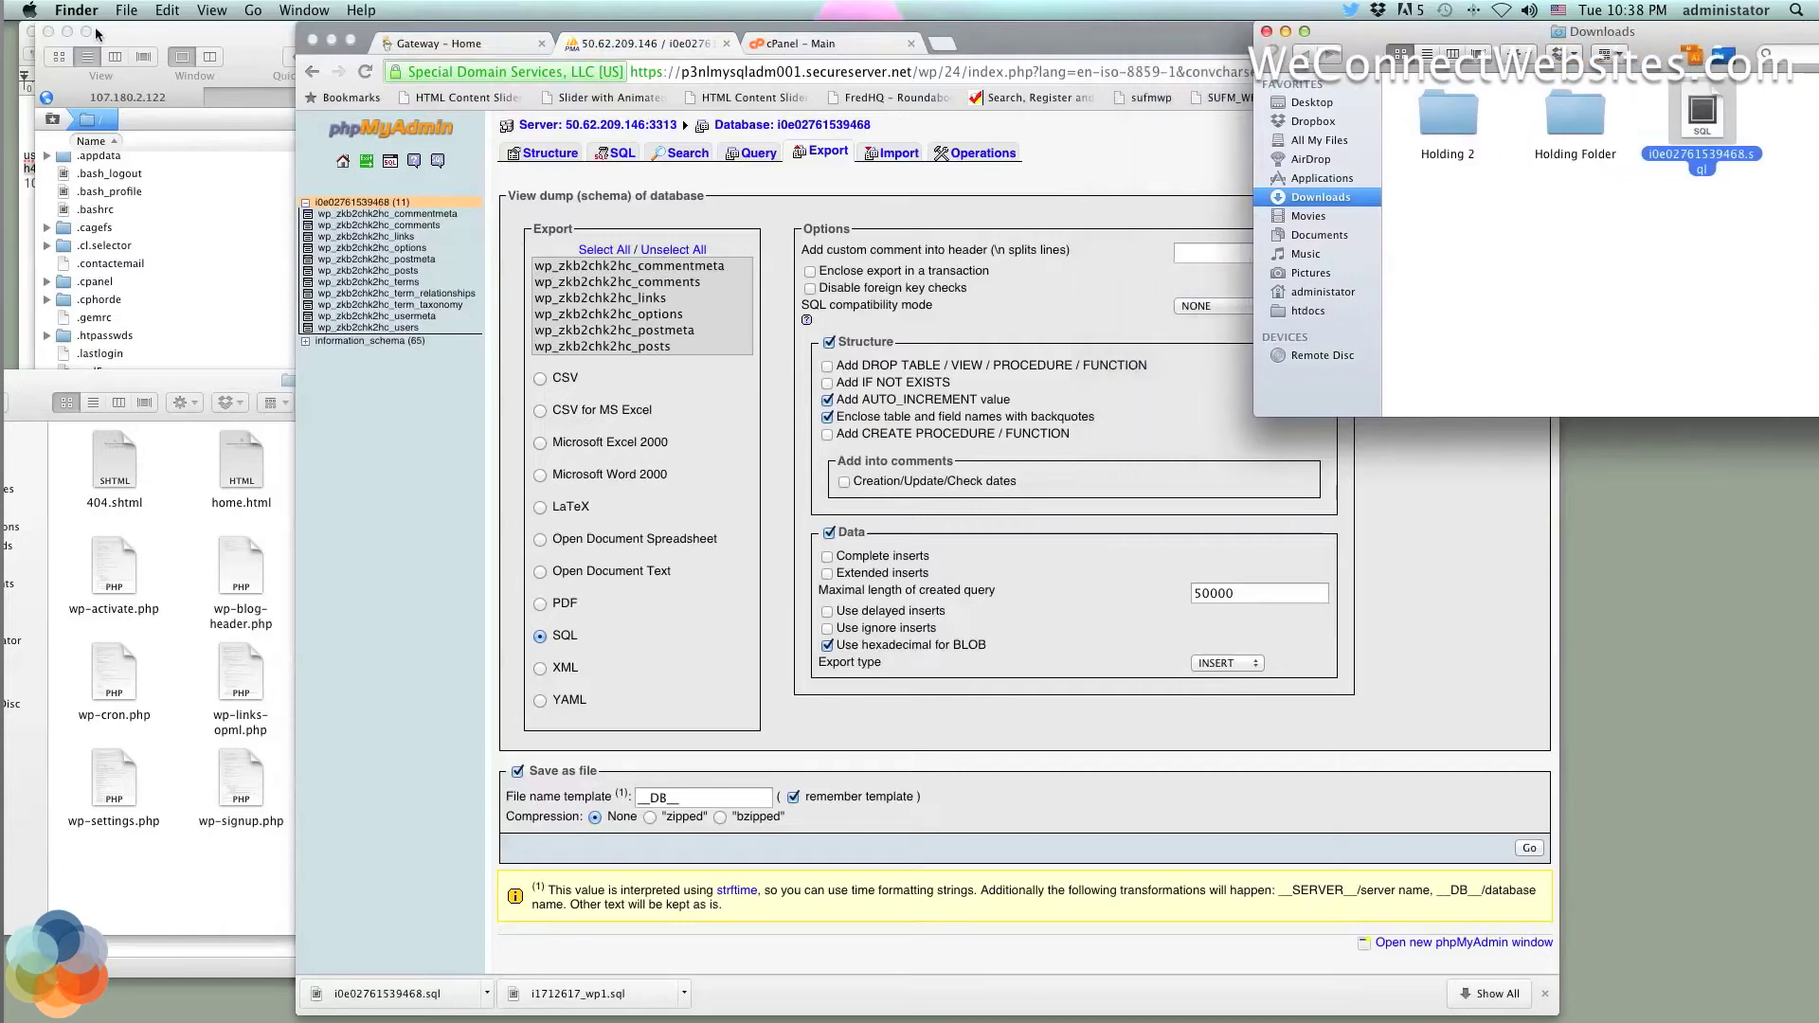
drag(143, 36, 217, 25)
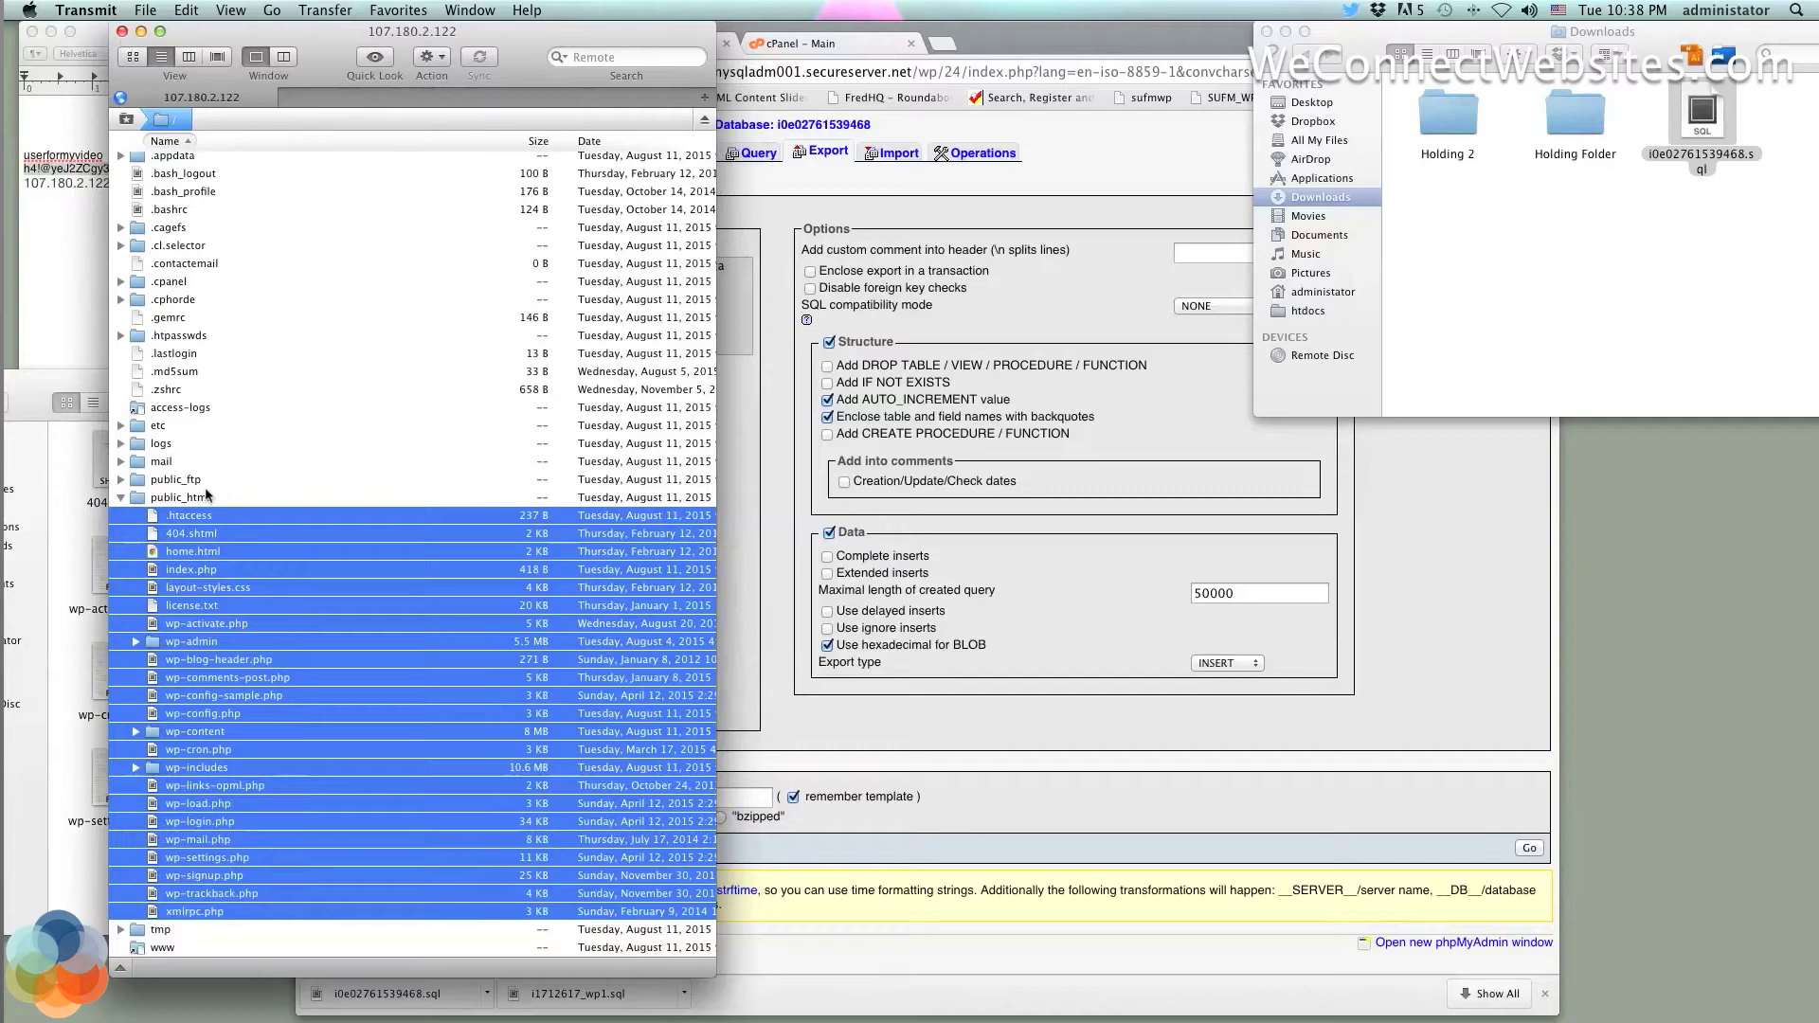
Collapse public_html, close the 107.180.2.122 window, and check the myftpupload.com html files
click(122, 498)
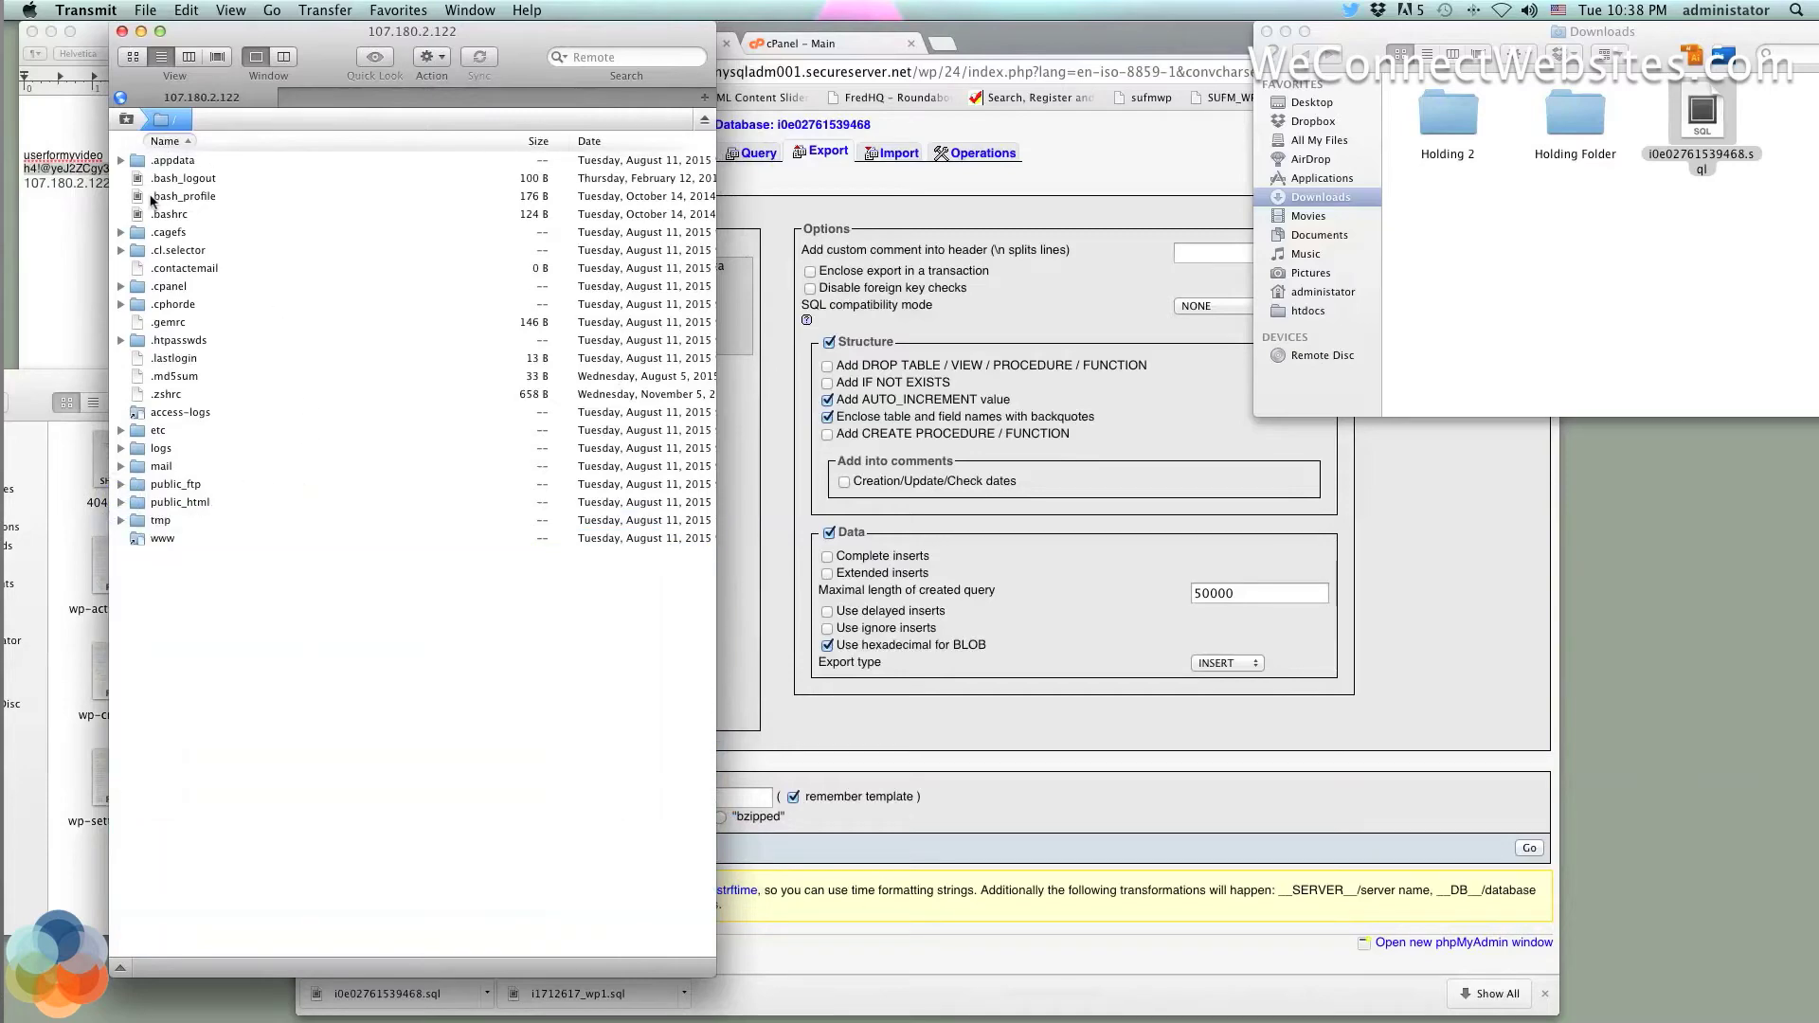
click(123, 33)
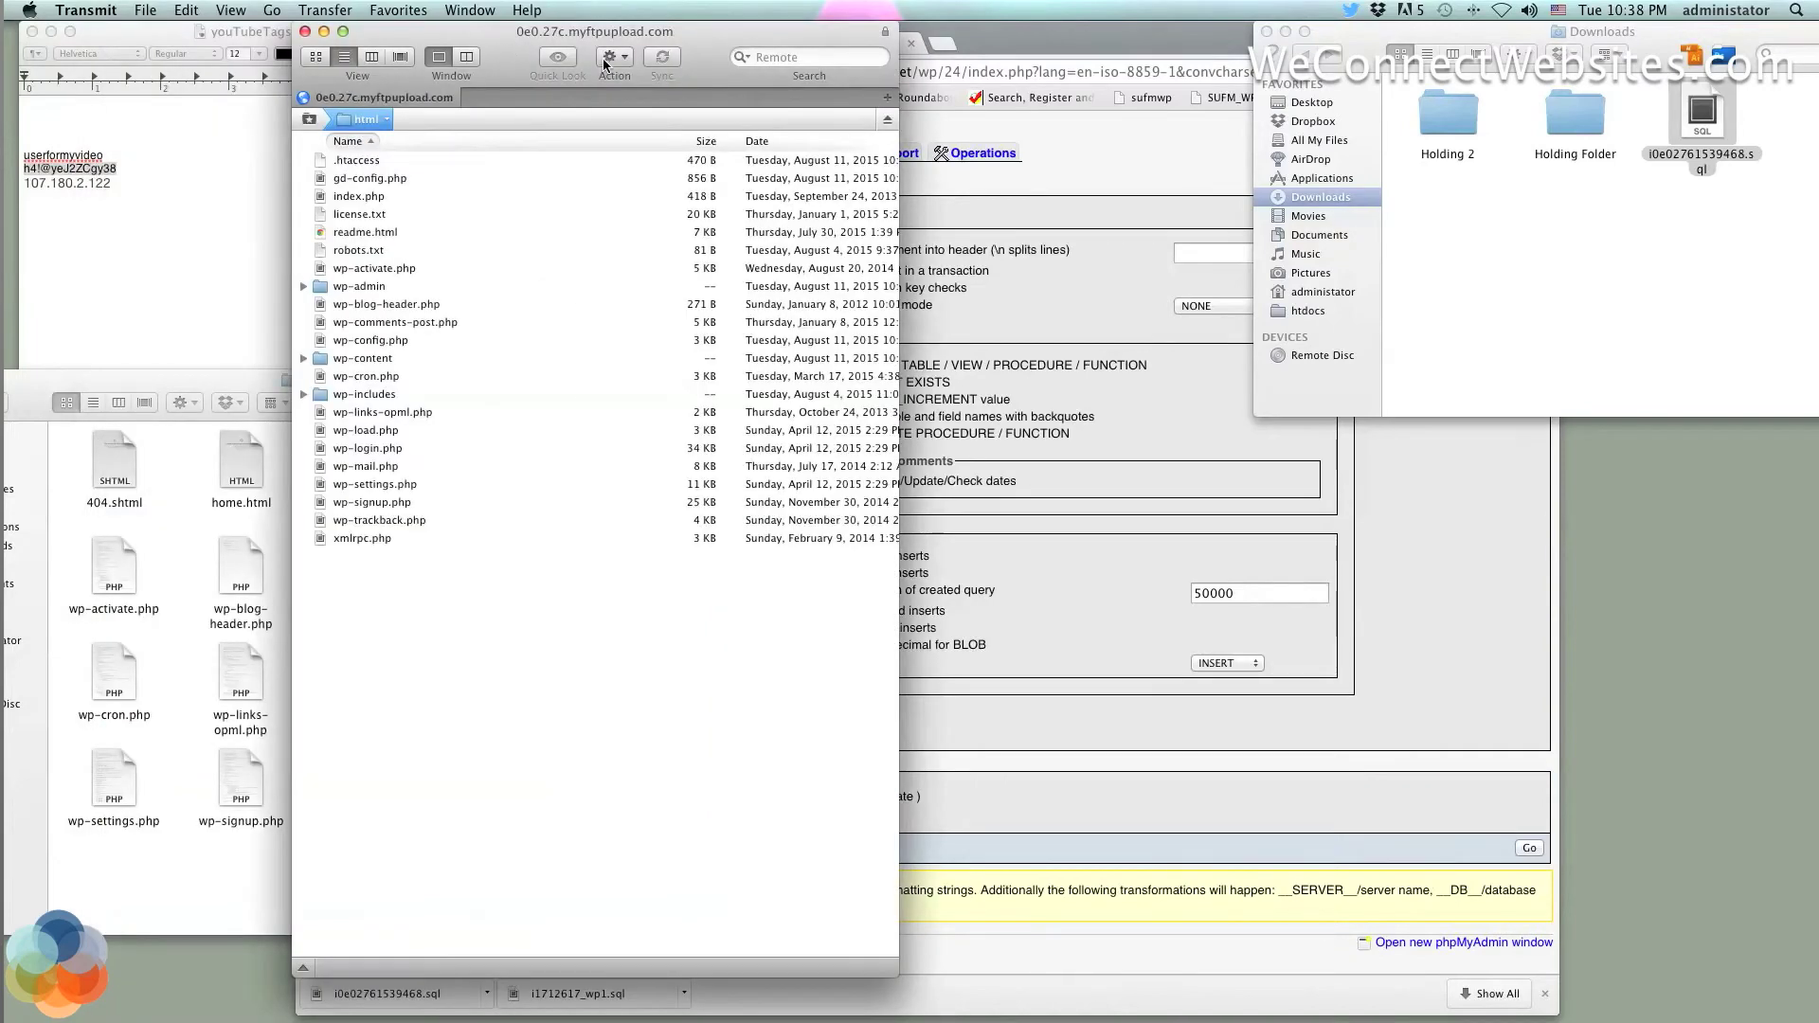
drag(705, 30, 513, 32)
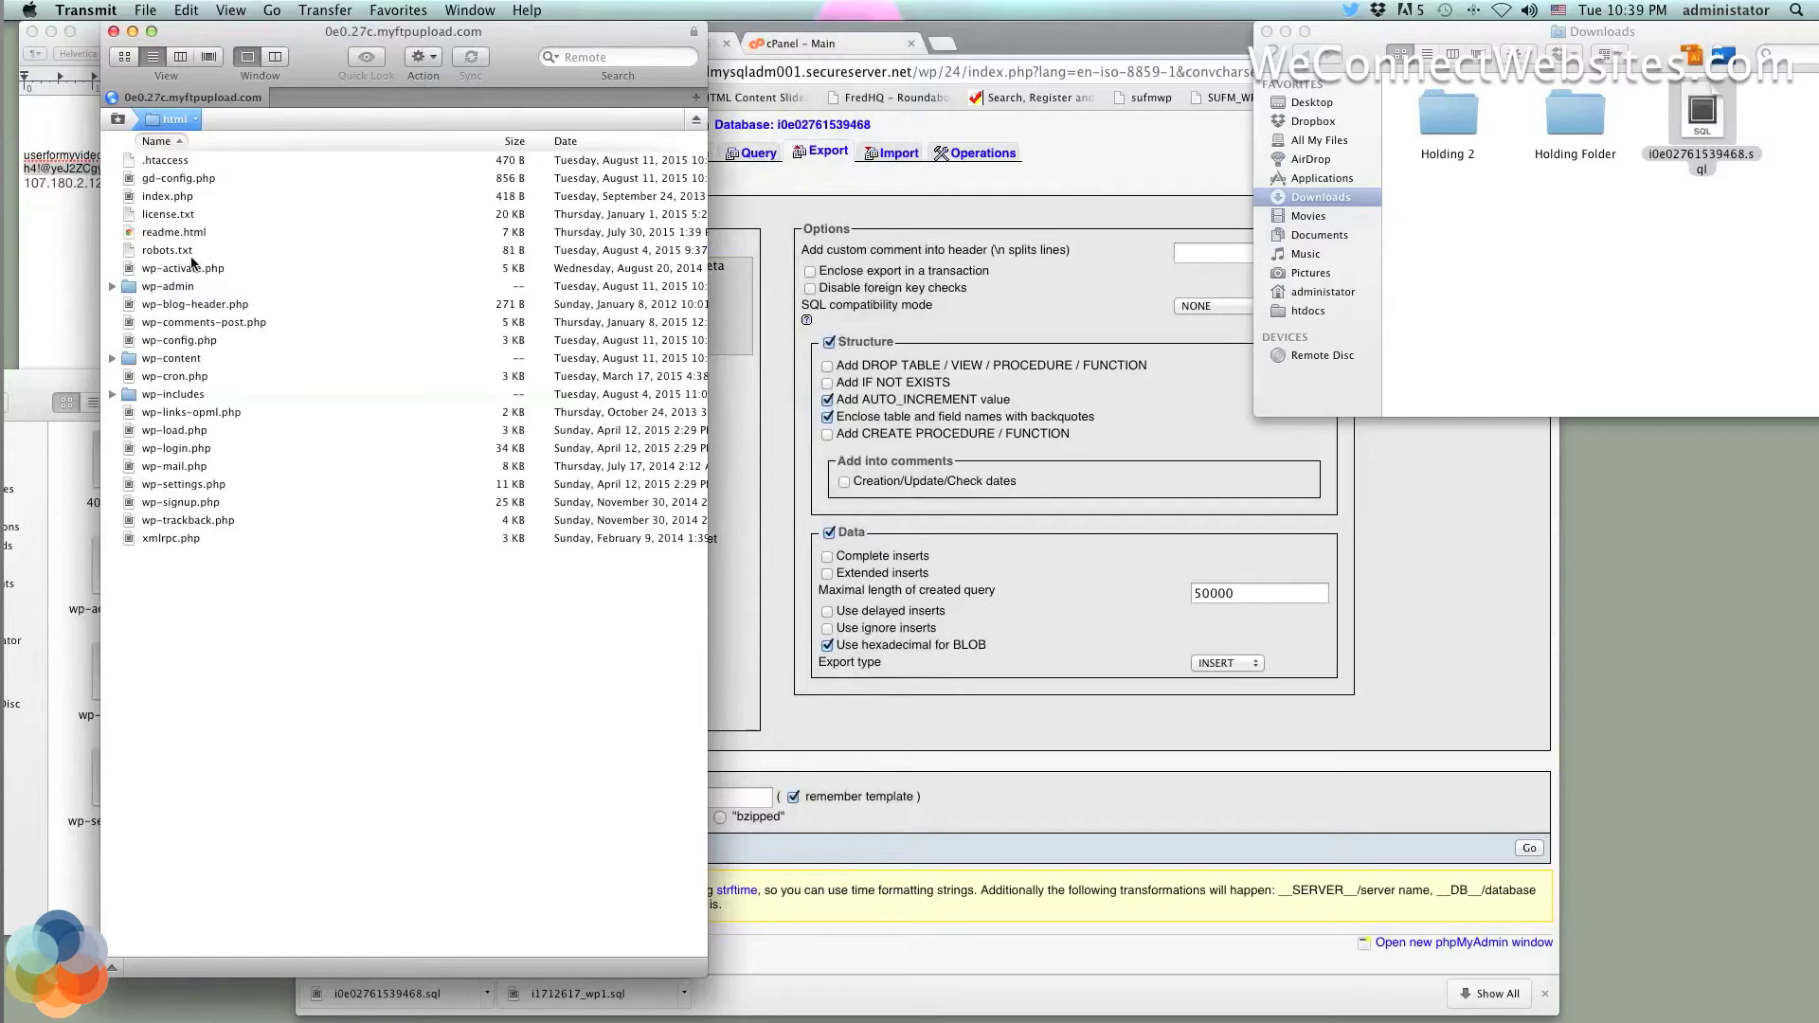
click(224, 179)
click(154, 161)
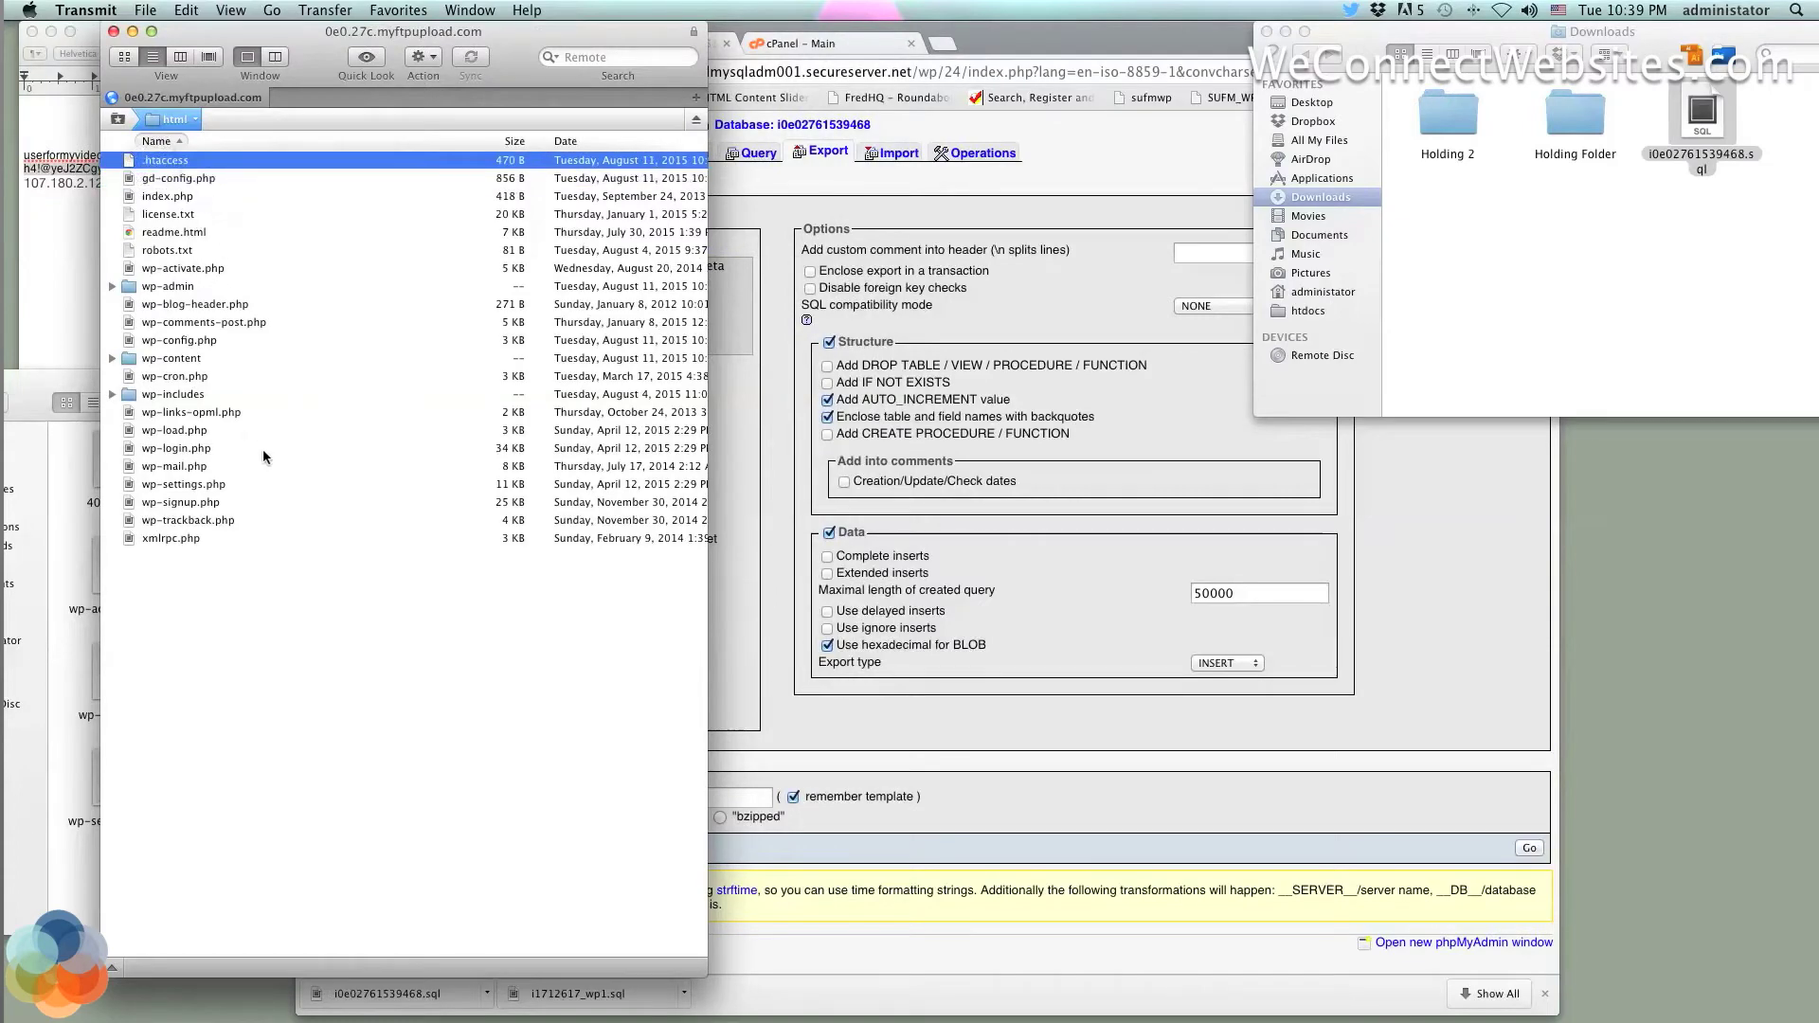
key(super+a)
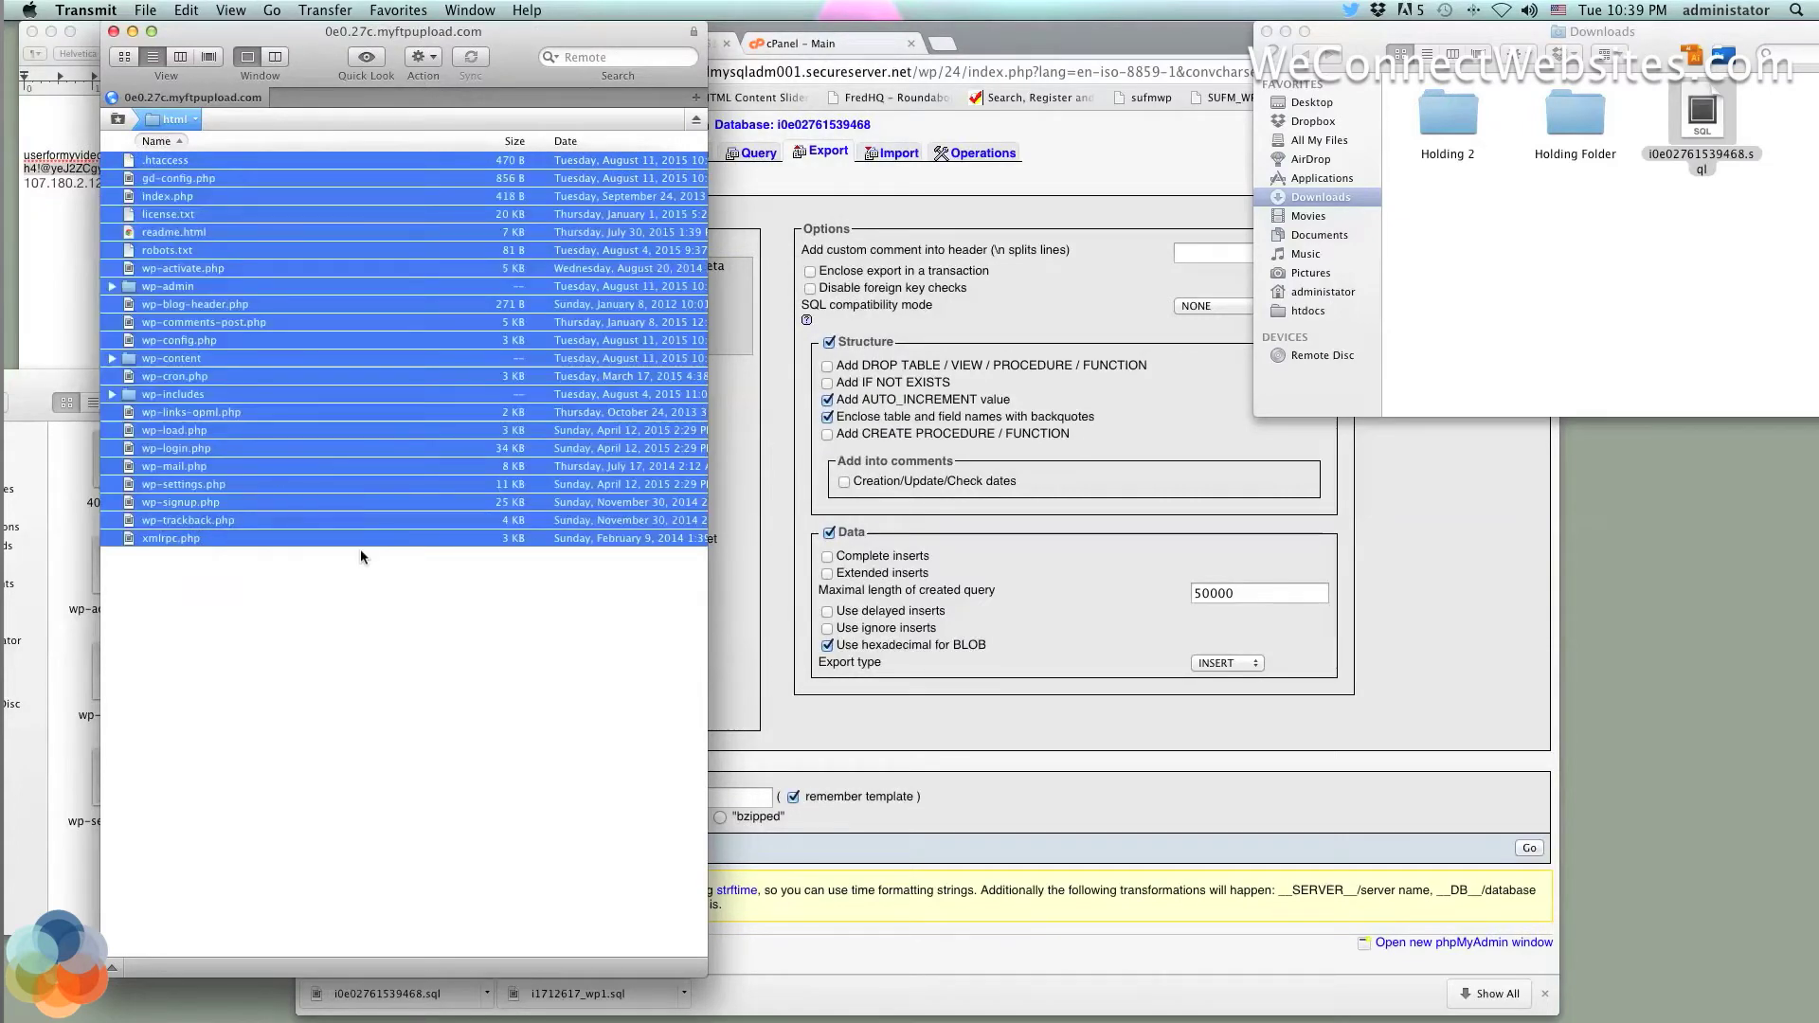
click(361, 549)
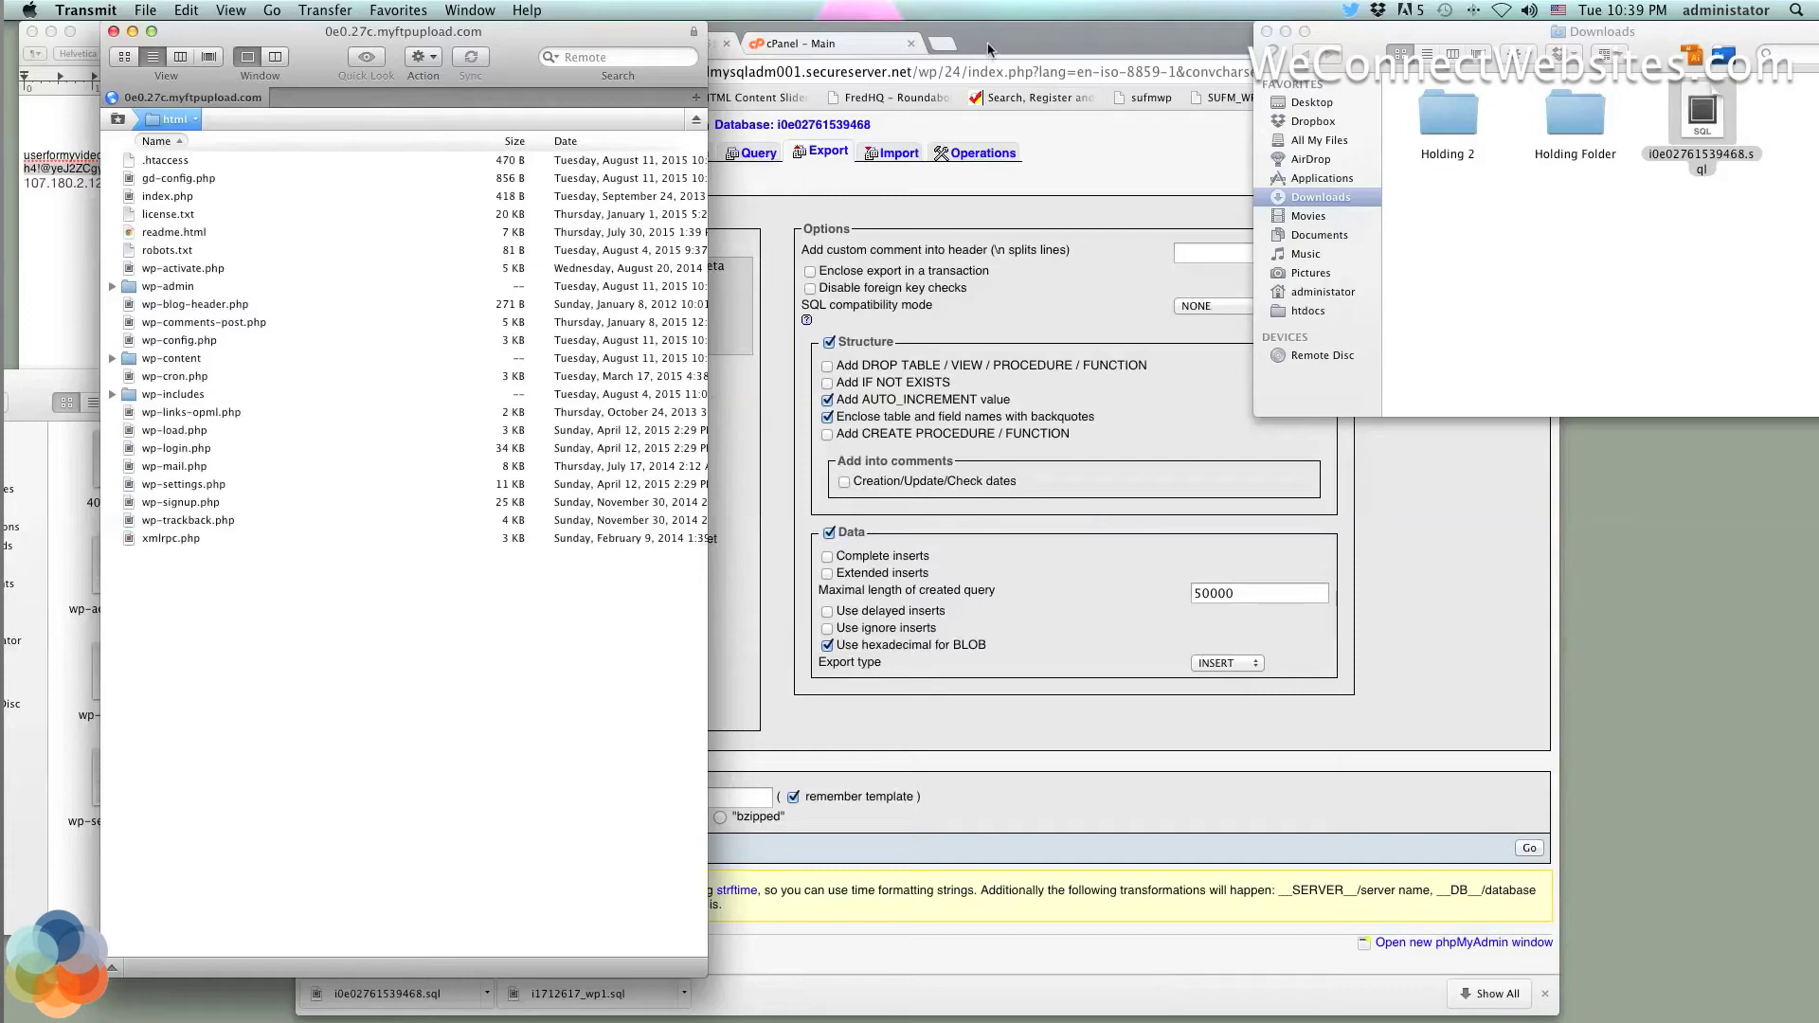
drag(993, 45, 1065, 6)
Open i0e02761539468.sql from Downloads with Sublime Text 2.app via Open With
click(1751, 218)
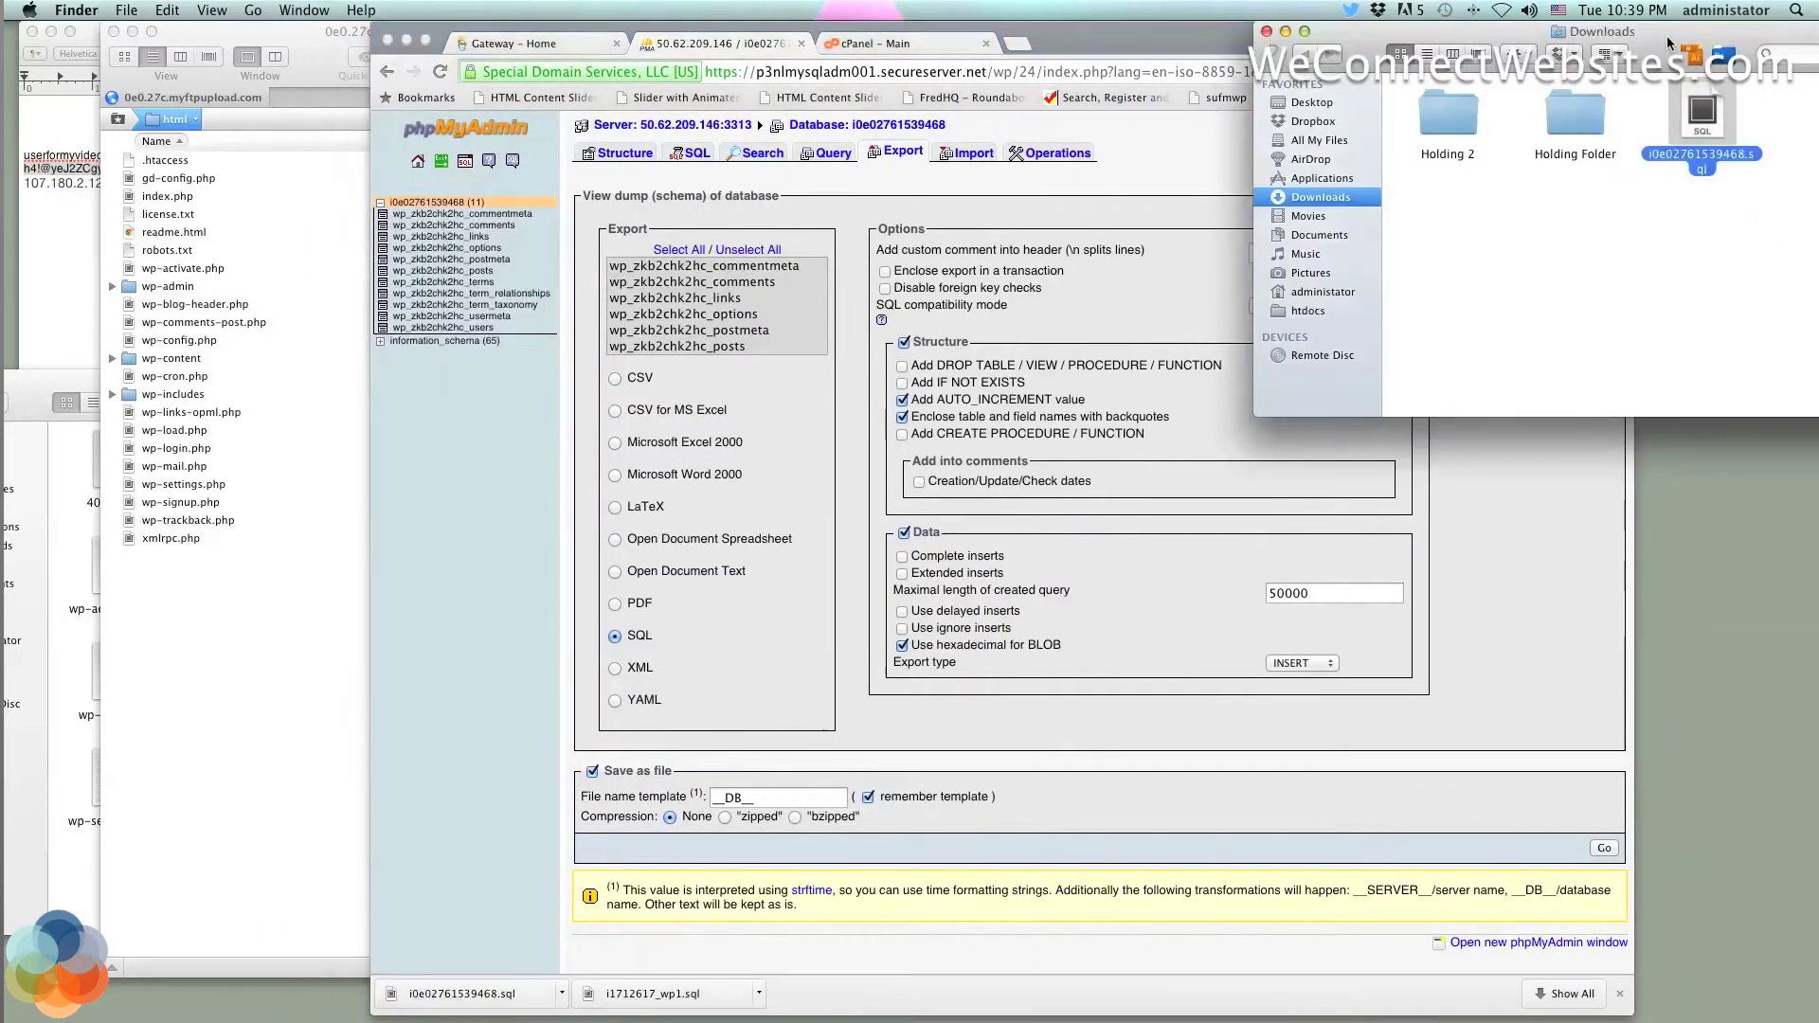
drag(1668, 36, 1593, 36)
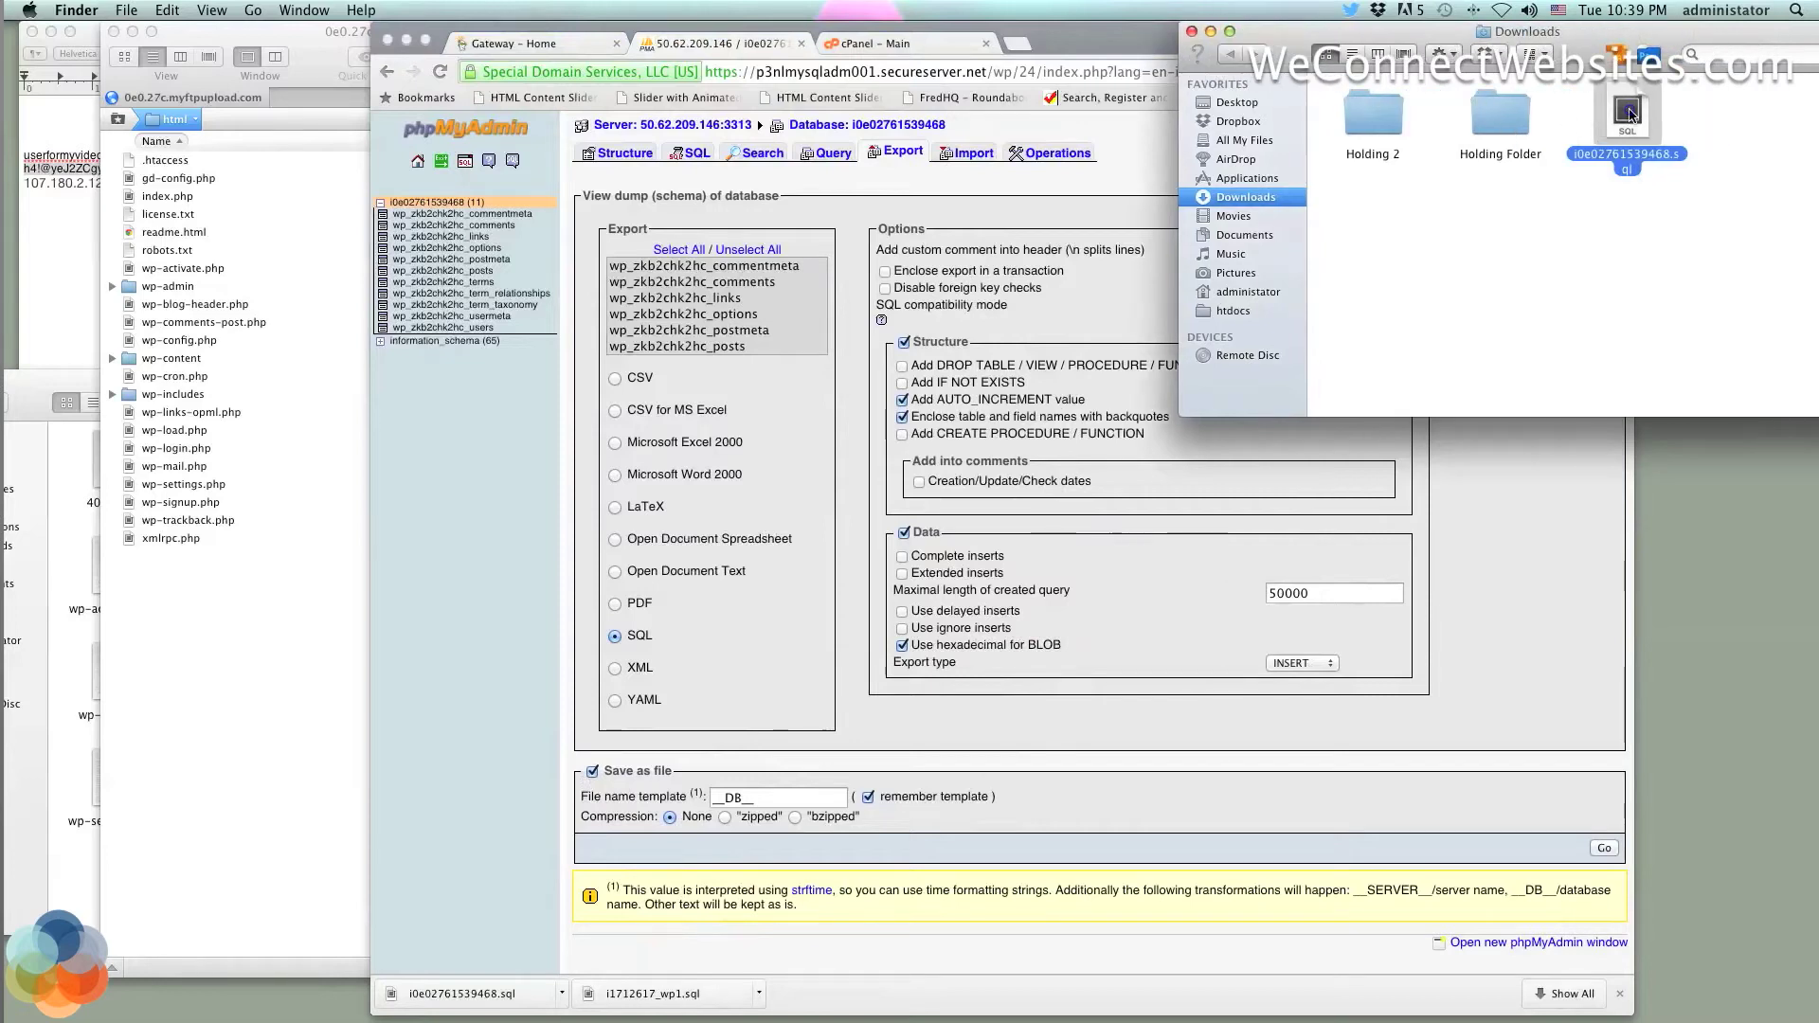
right_click(1629, 111)
mouse_move(1372, 138)
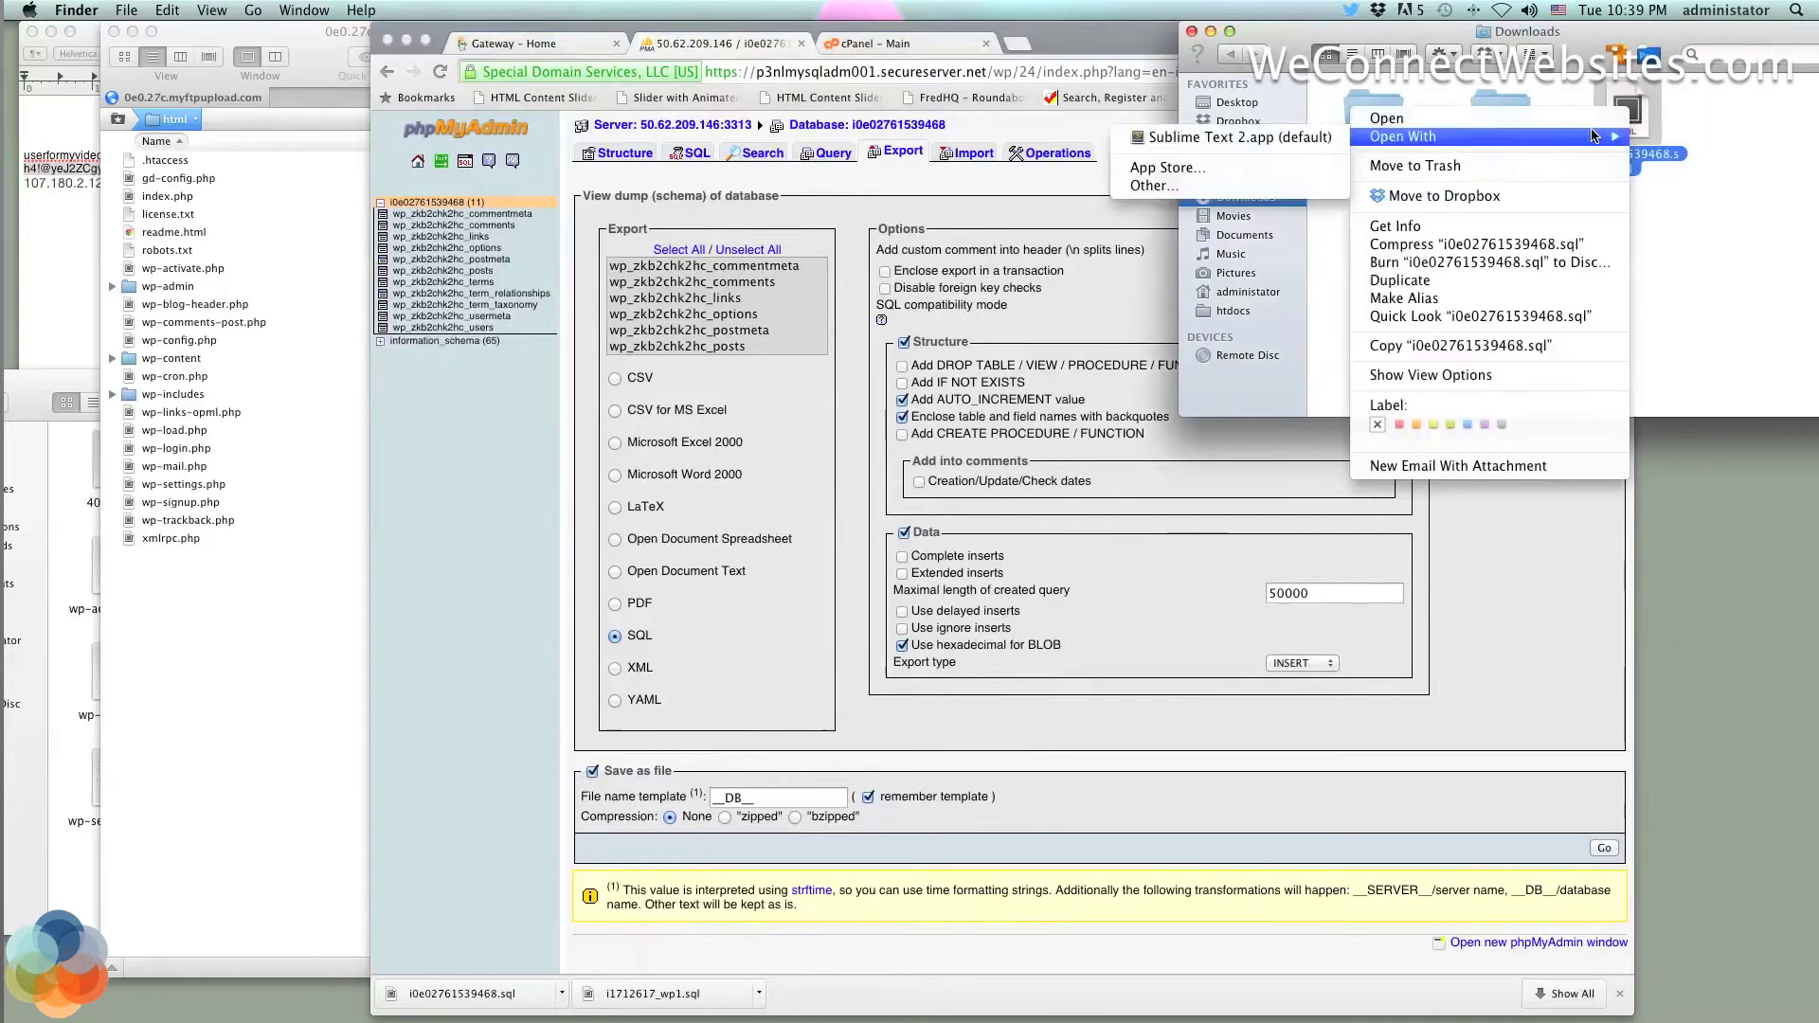
click(1306, 139)
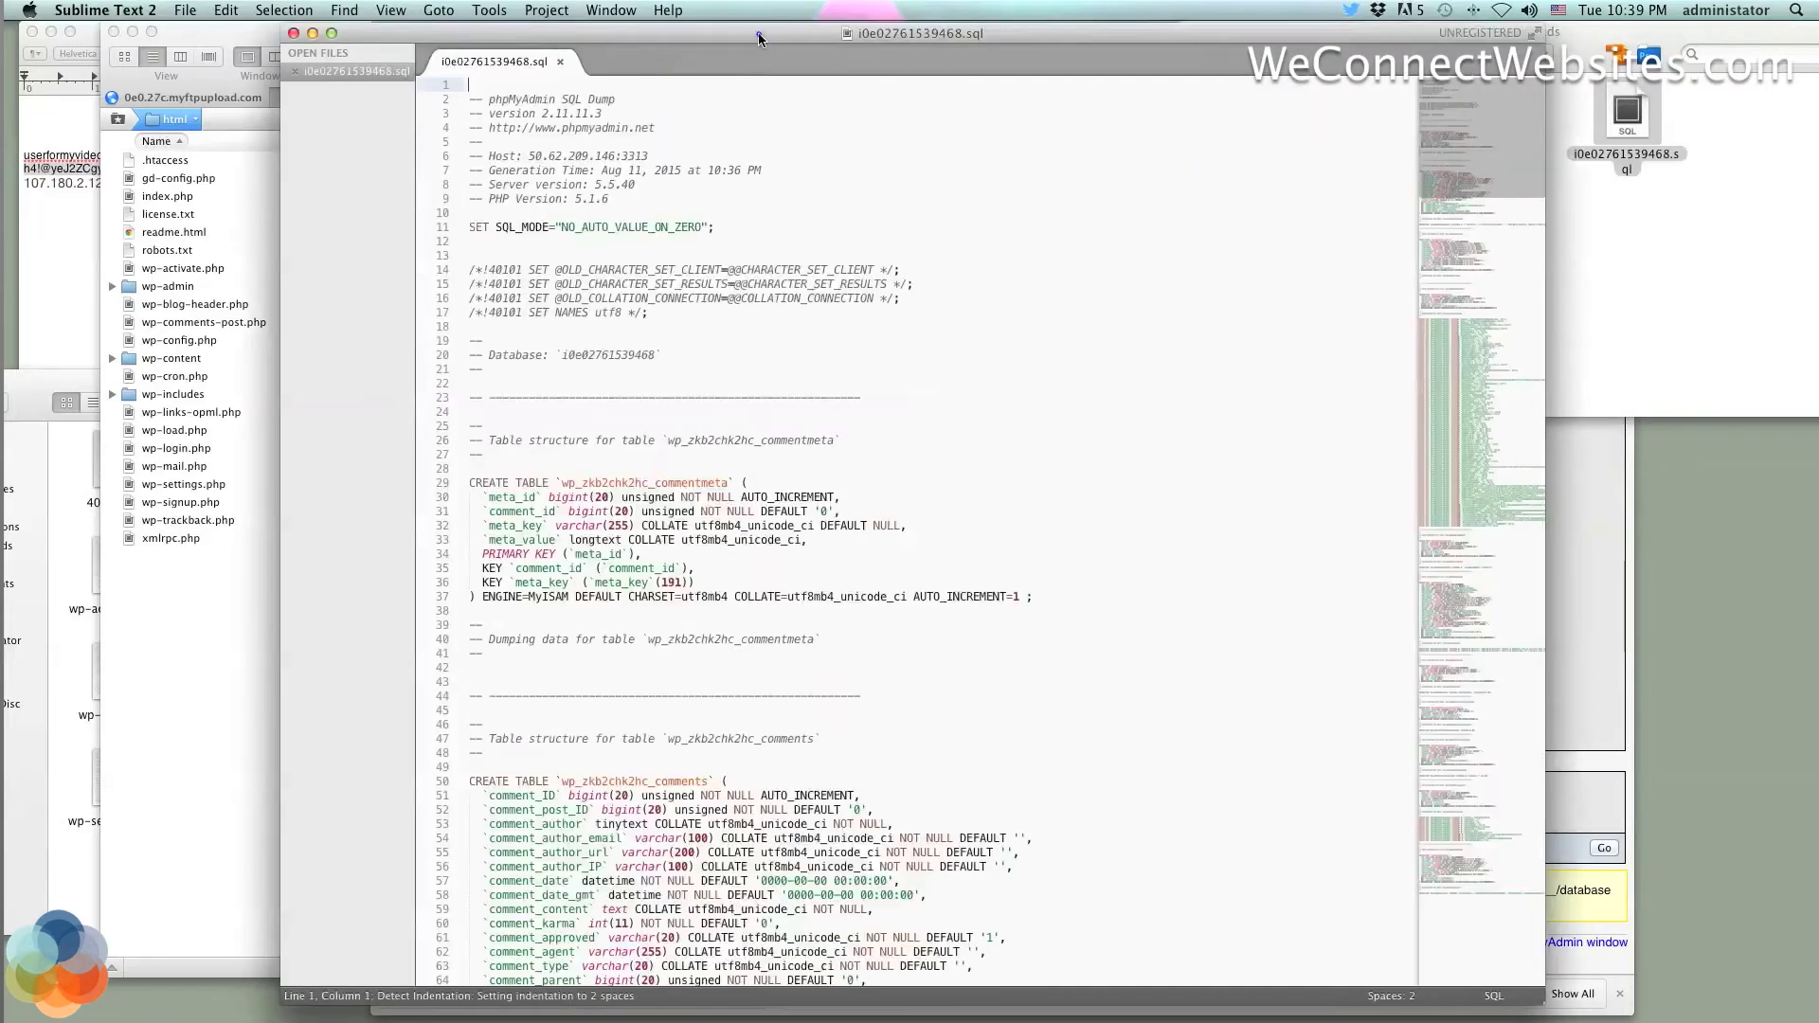
Open the old dump i1712617_wp1.sql from the Desktop folder in Sublime Text 2
drag(758, 38, 1308, 36)
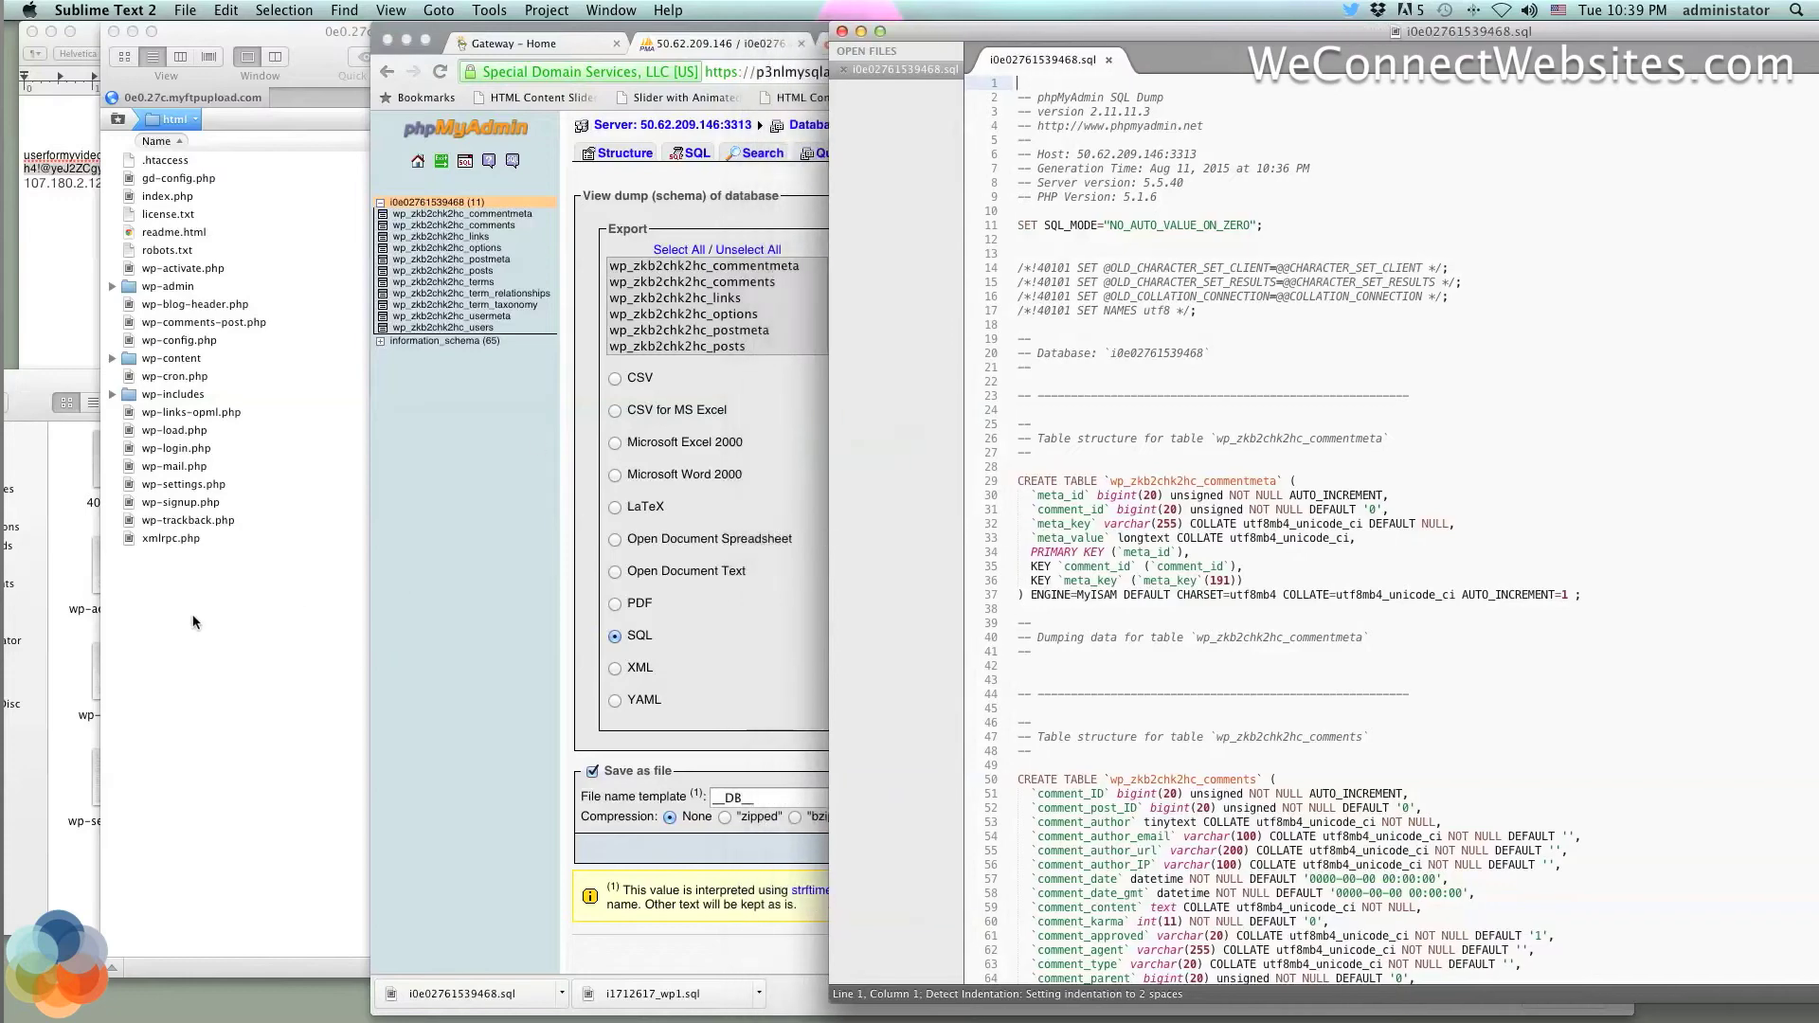
click(42, 401)
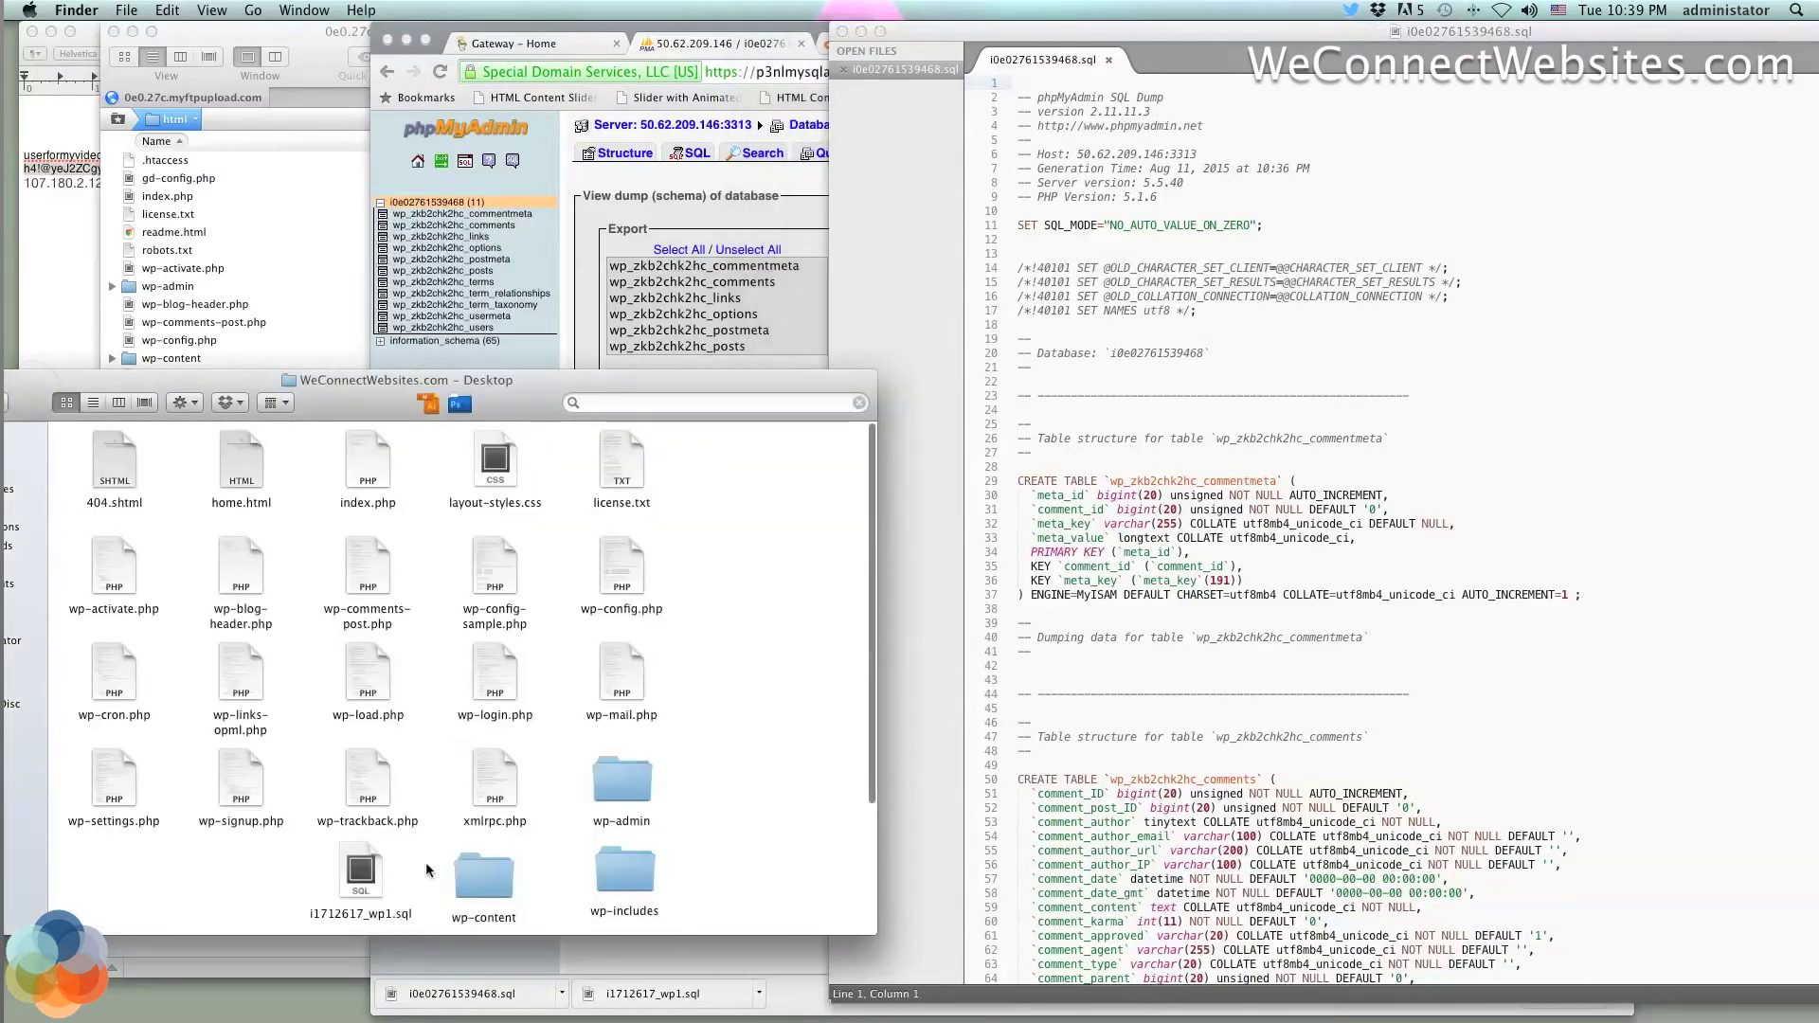
right_click(360, 870)
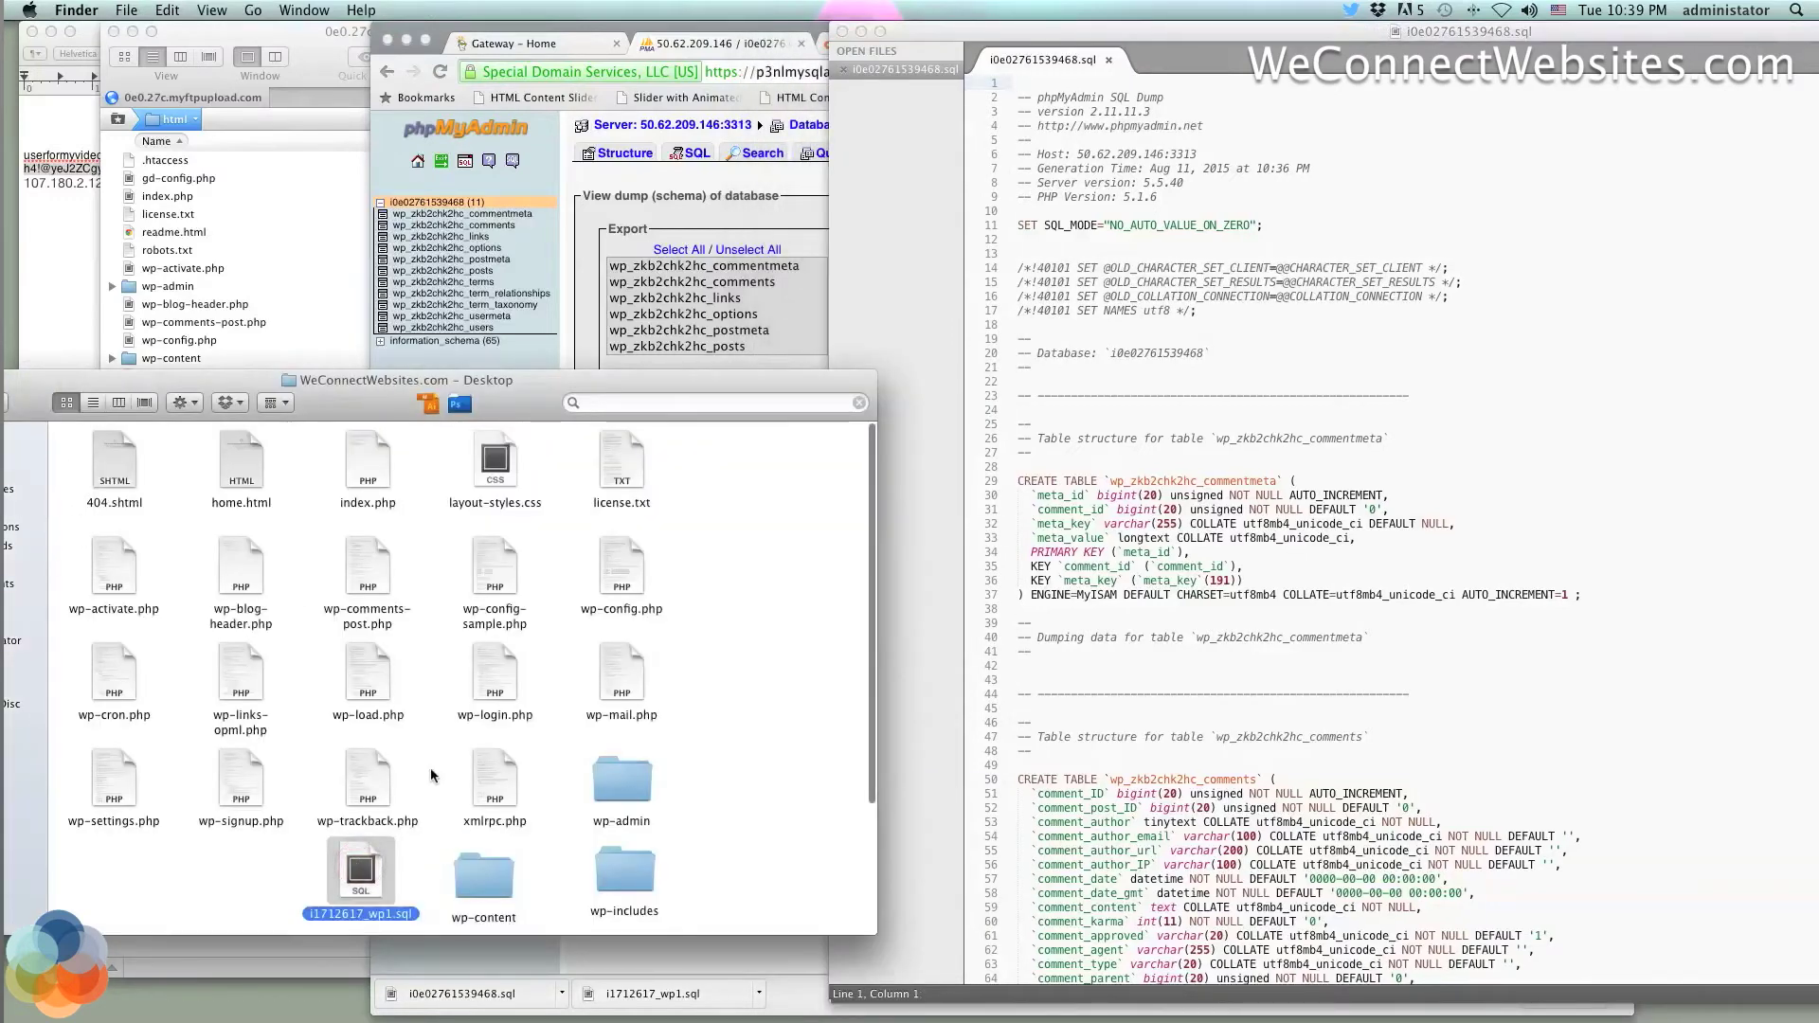
mouse_move(483, 655)
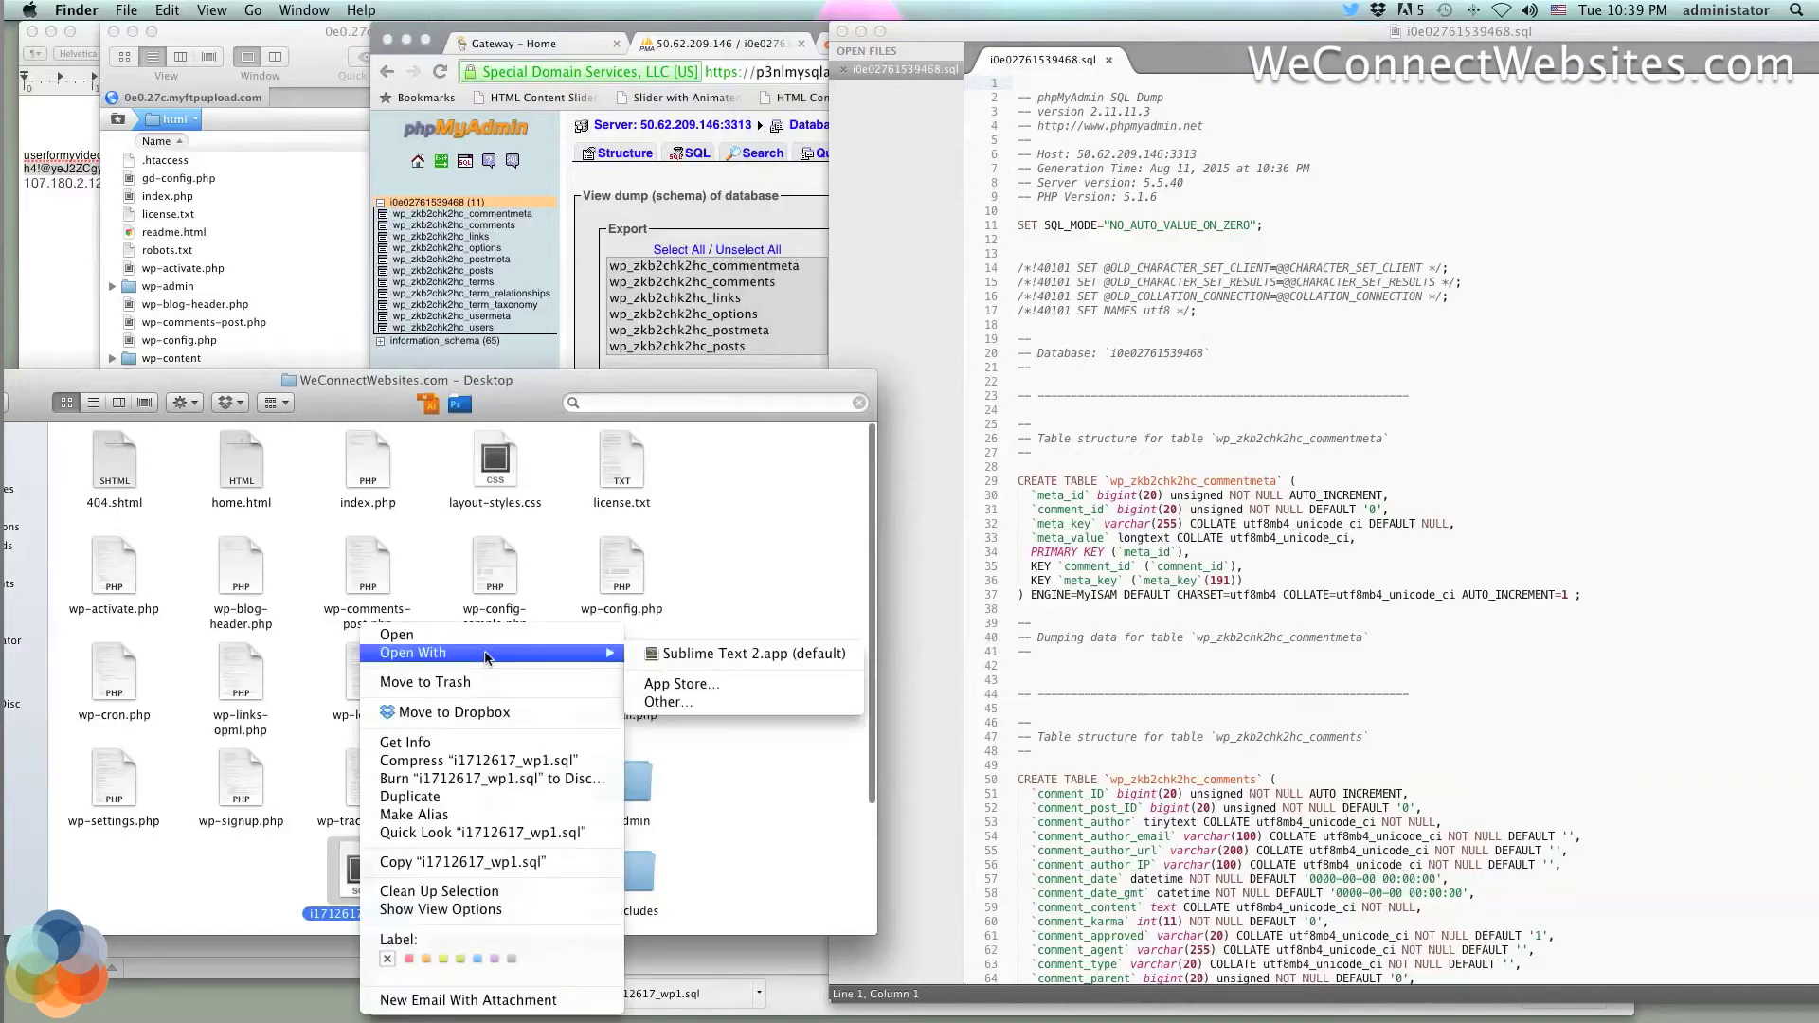
click(702, 653)
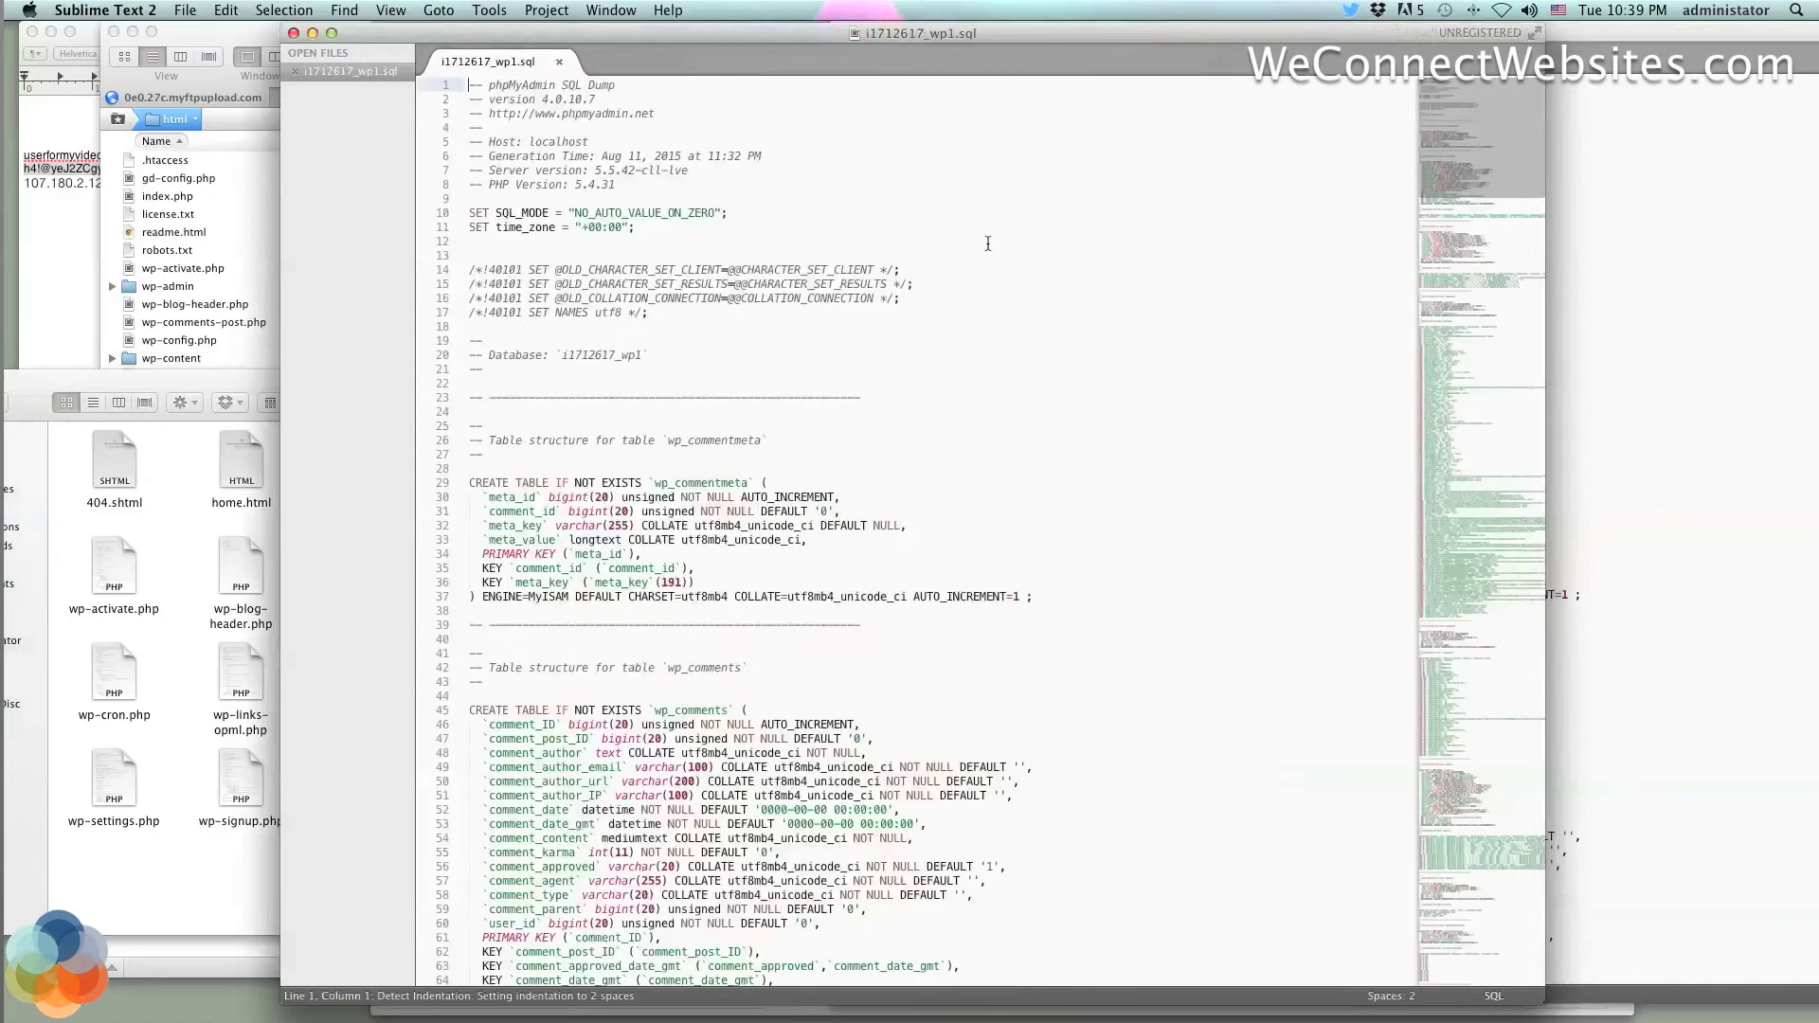
Place the old dump's window on the left and the new dump's window on the right
drag(1230, 31, 1012, 11)
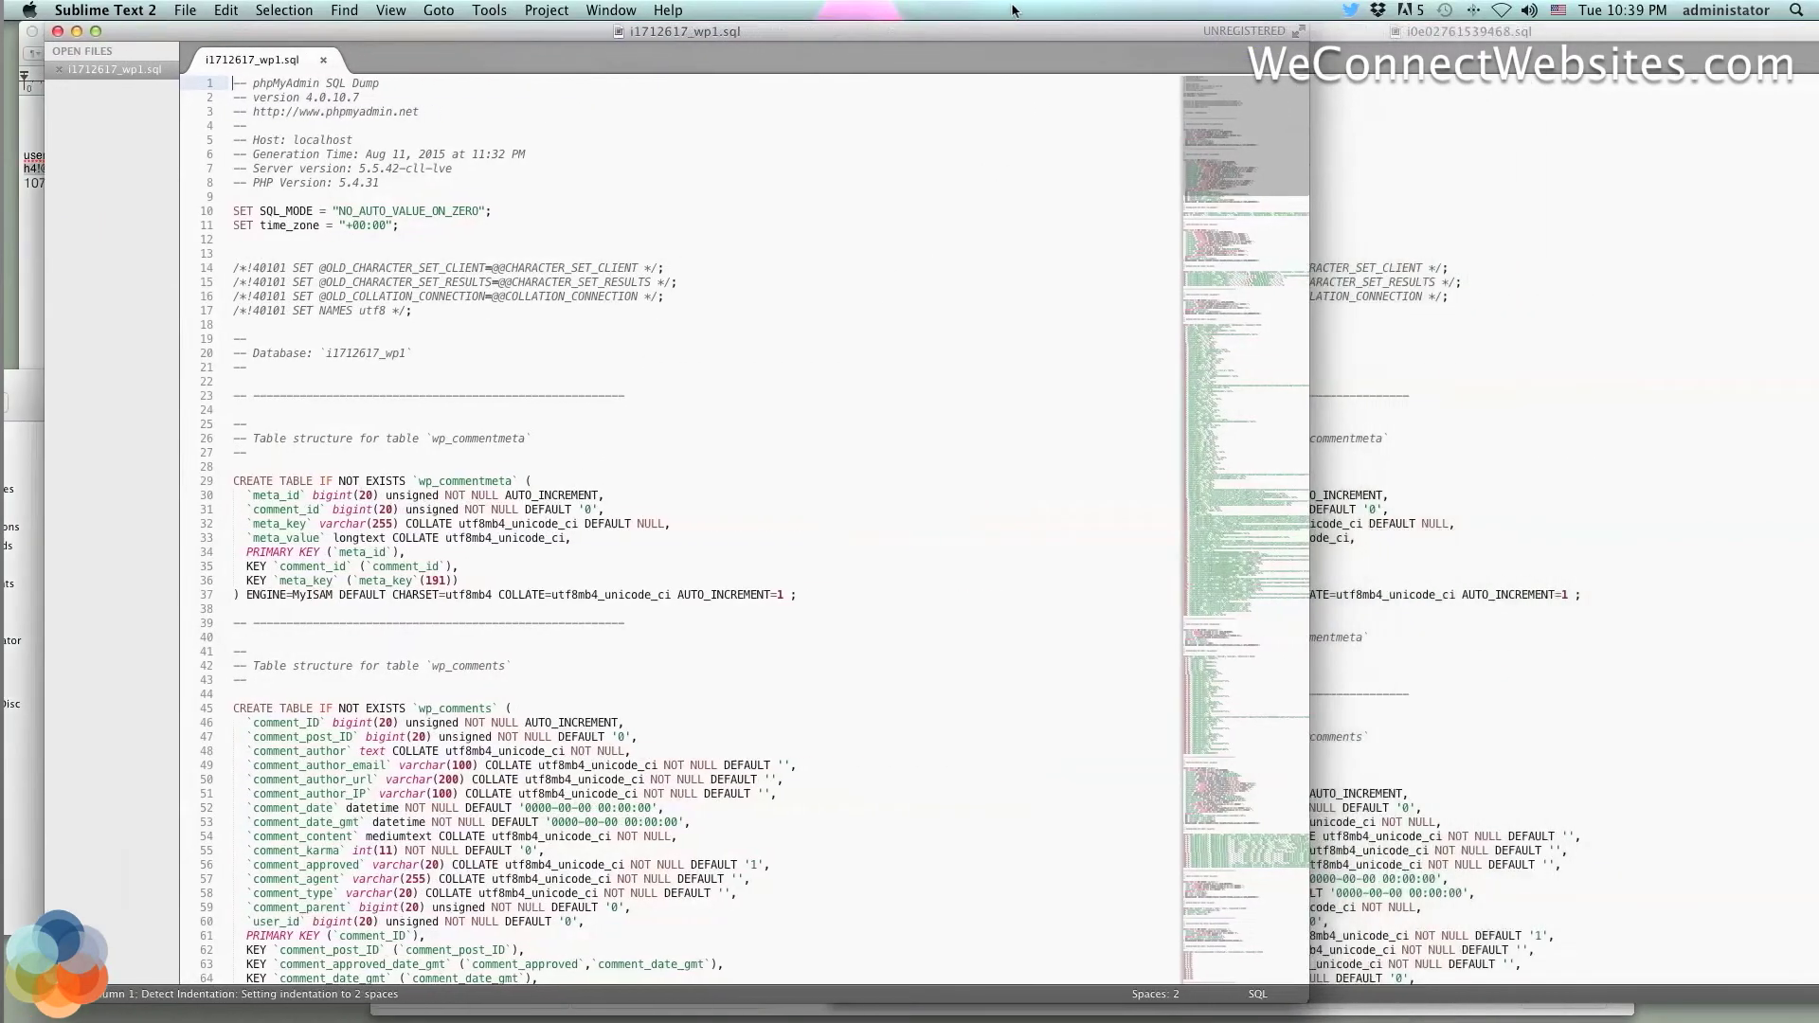
click(1602, 218)
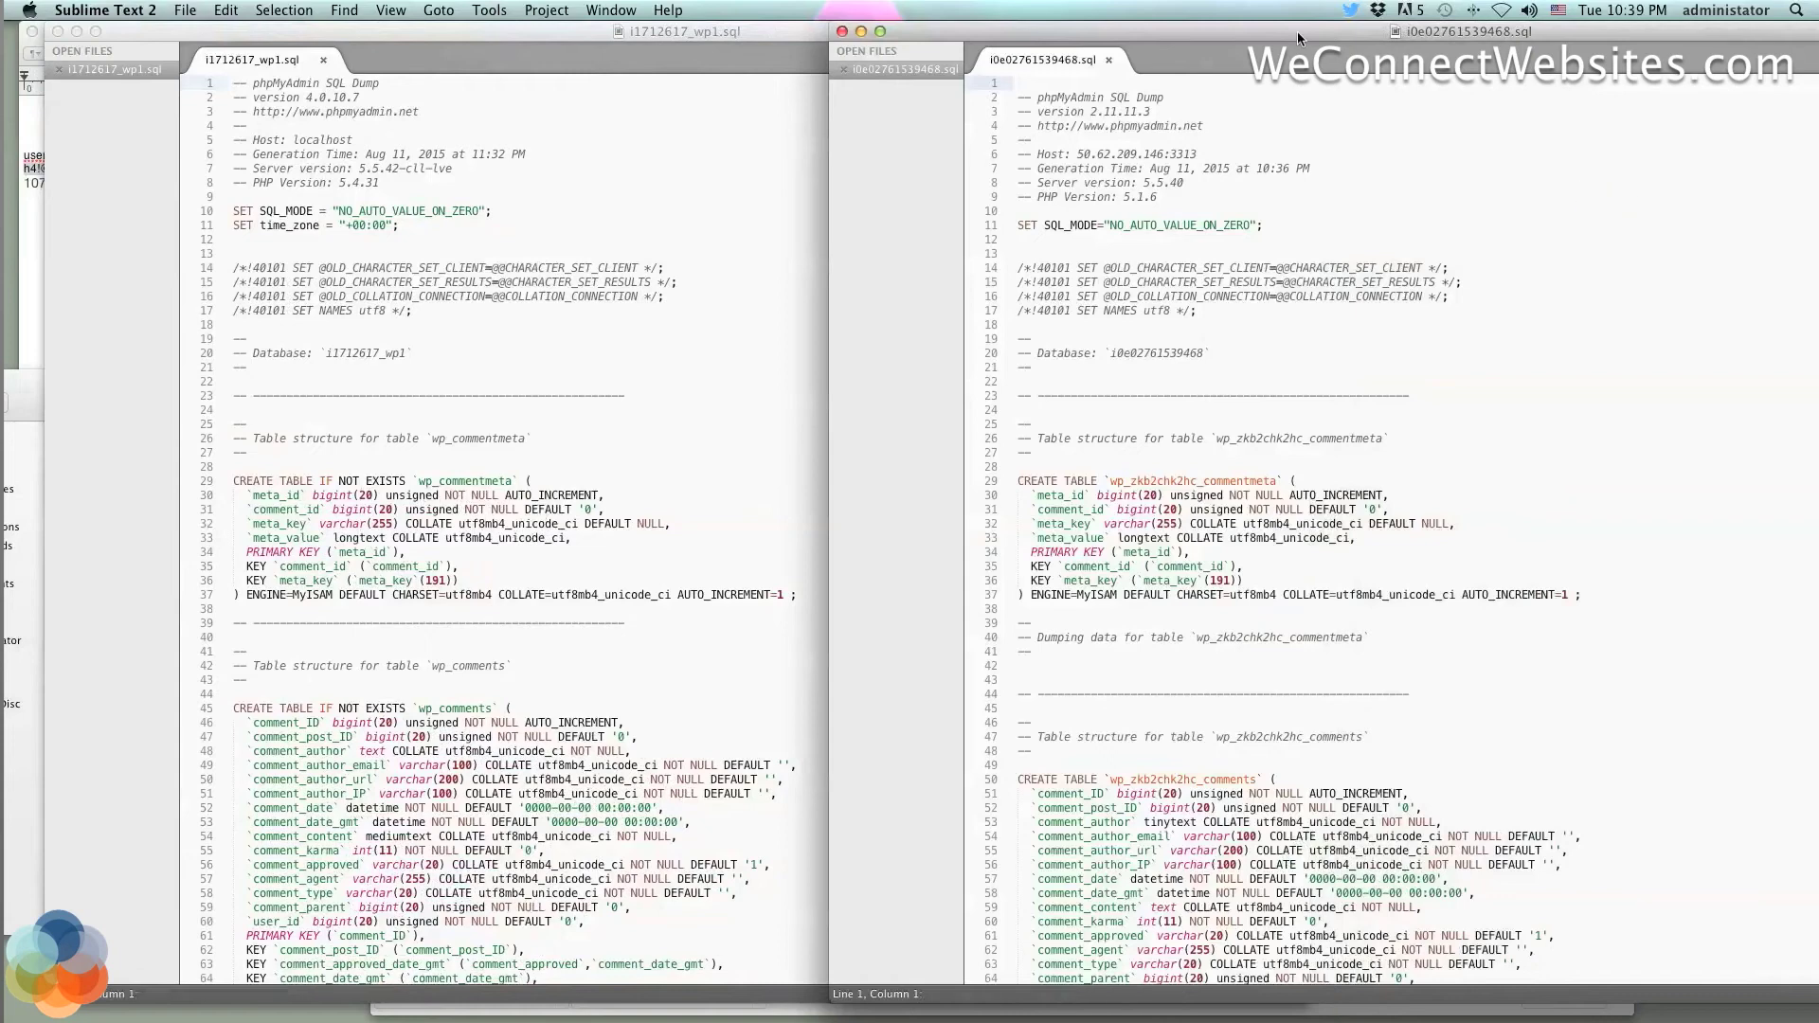
drag(1298, 32, 1217, 73)
click(1409, 212)
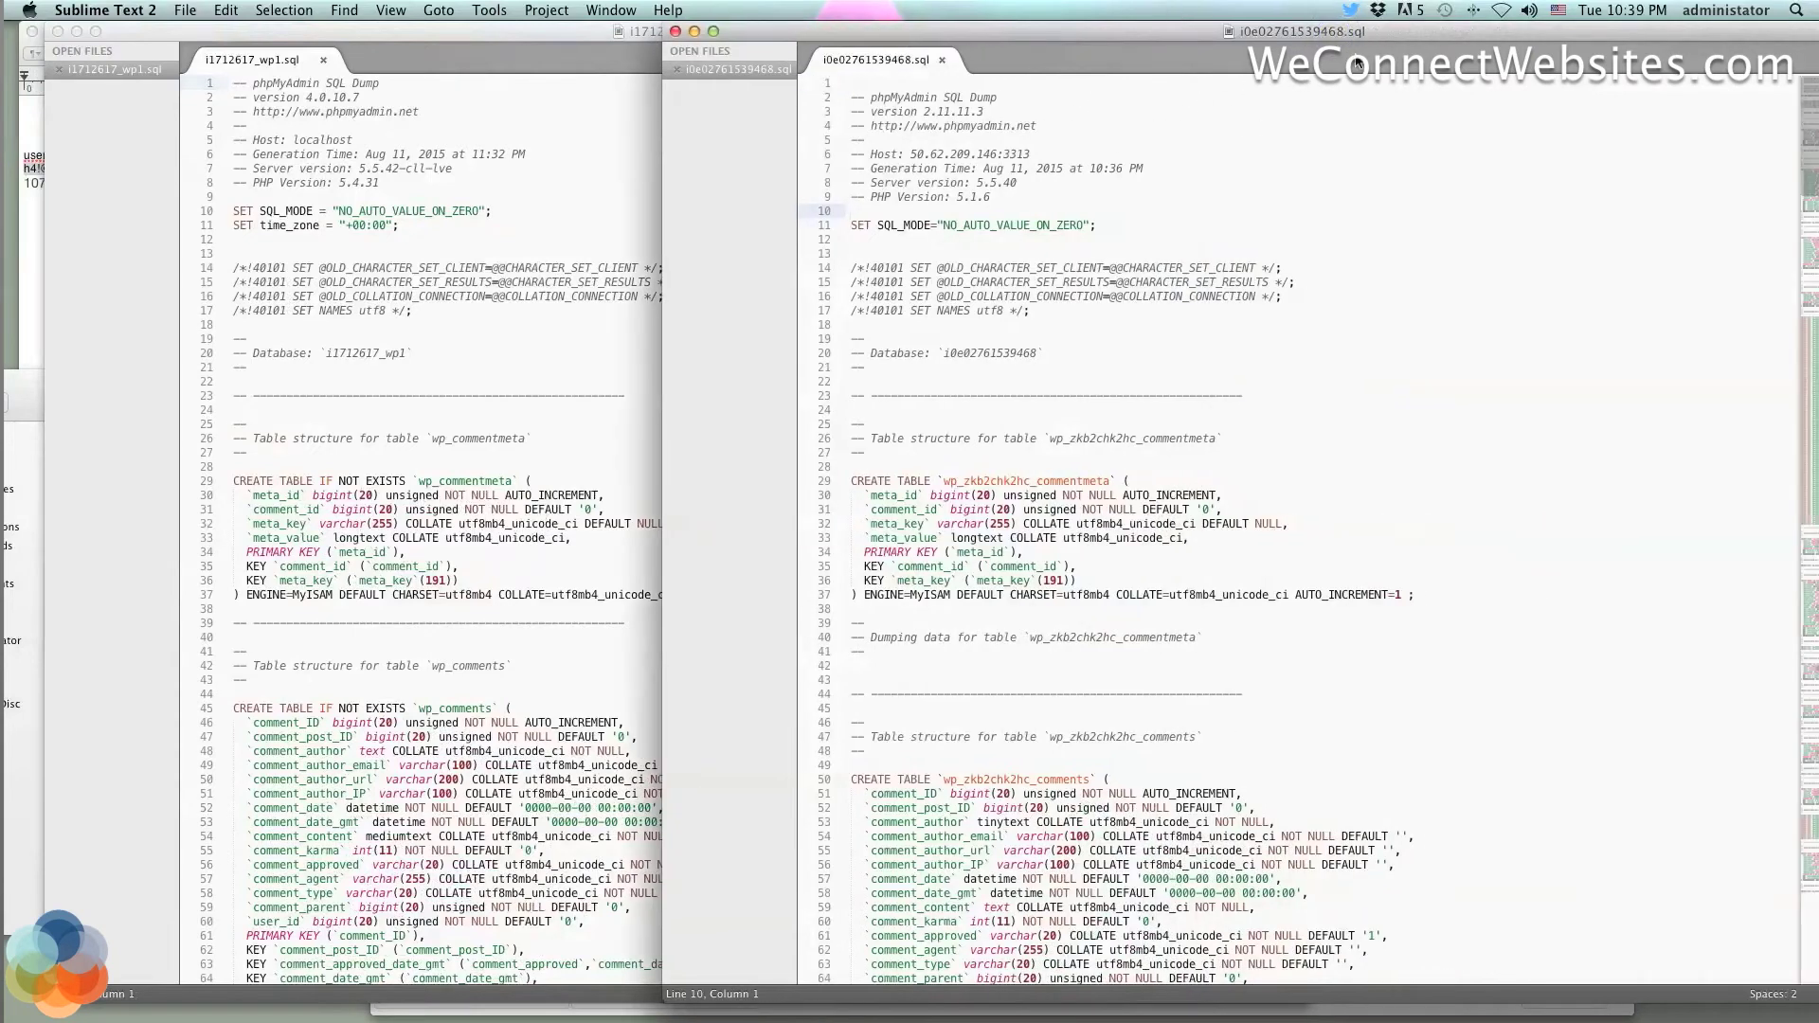
drag(1382, 37, 1570, 69)
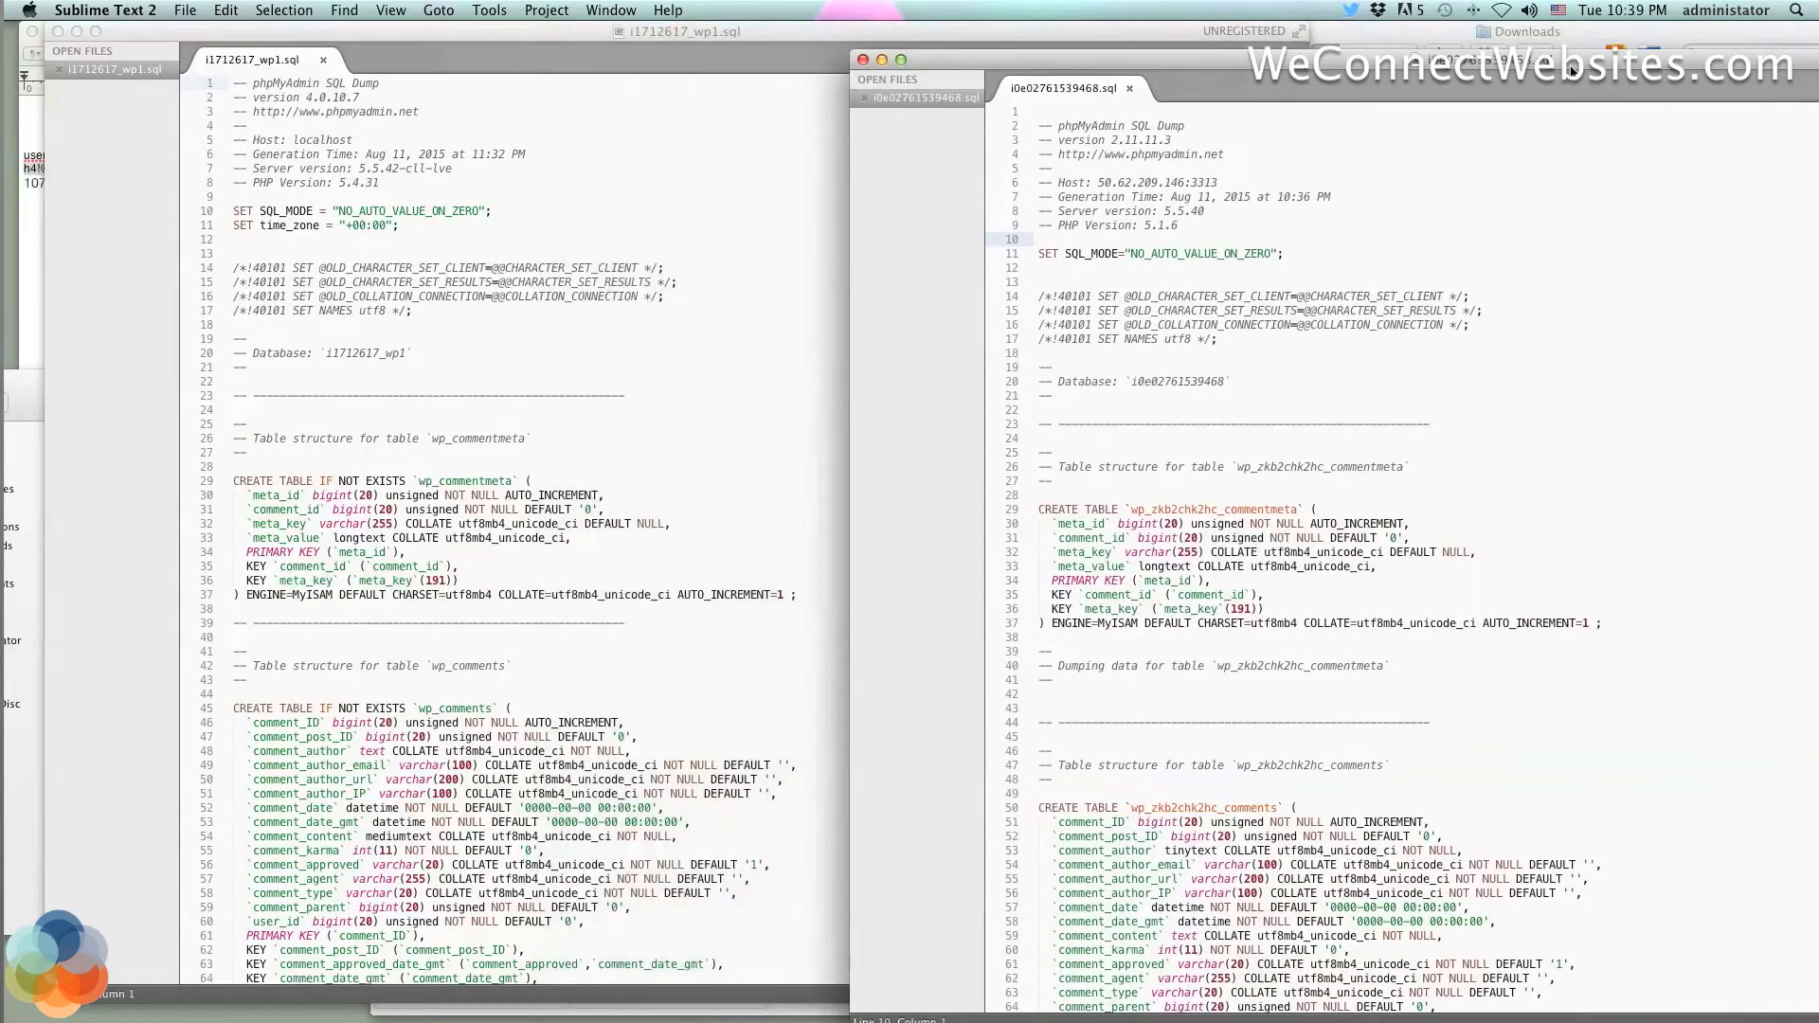
click(694, 119)
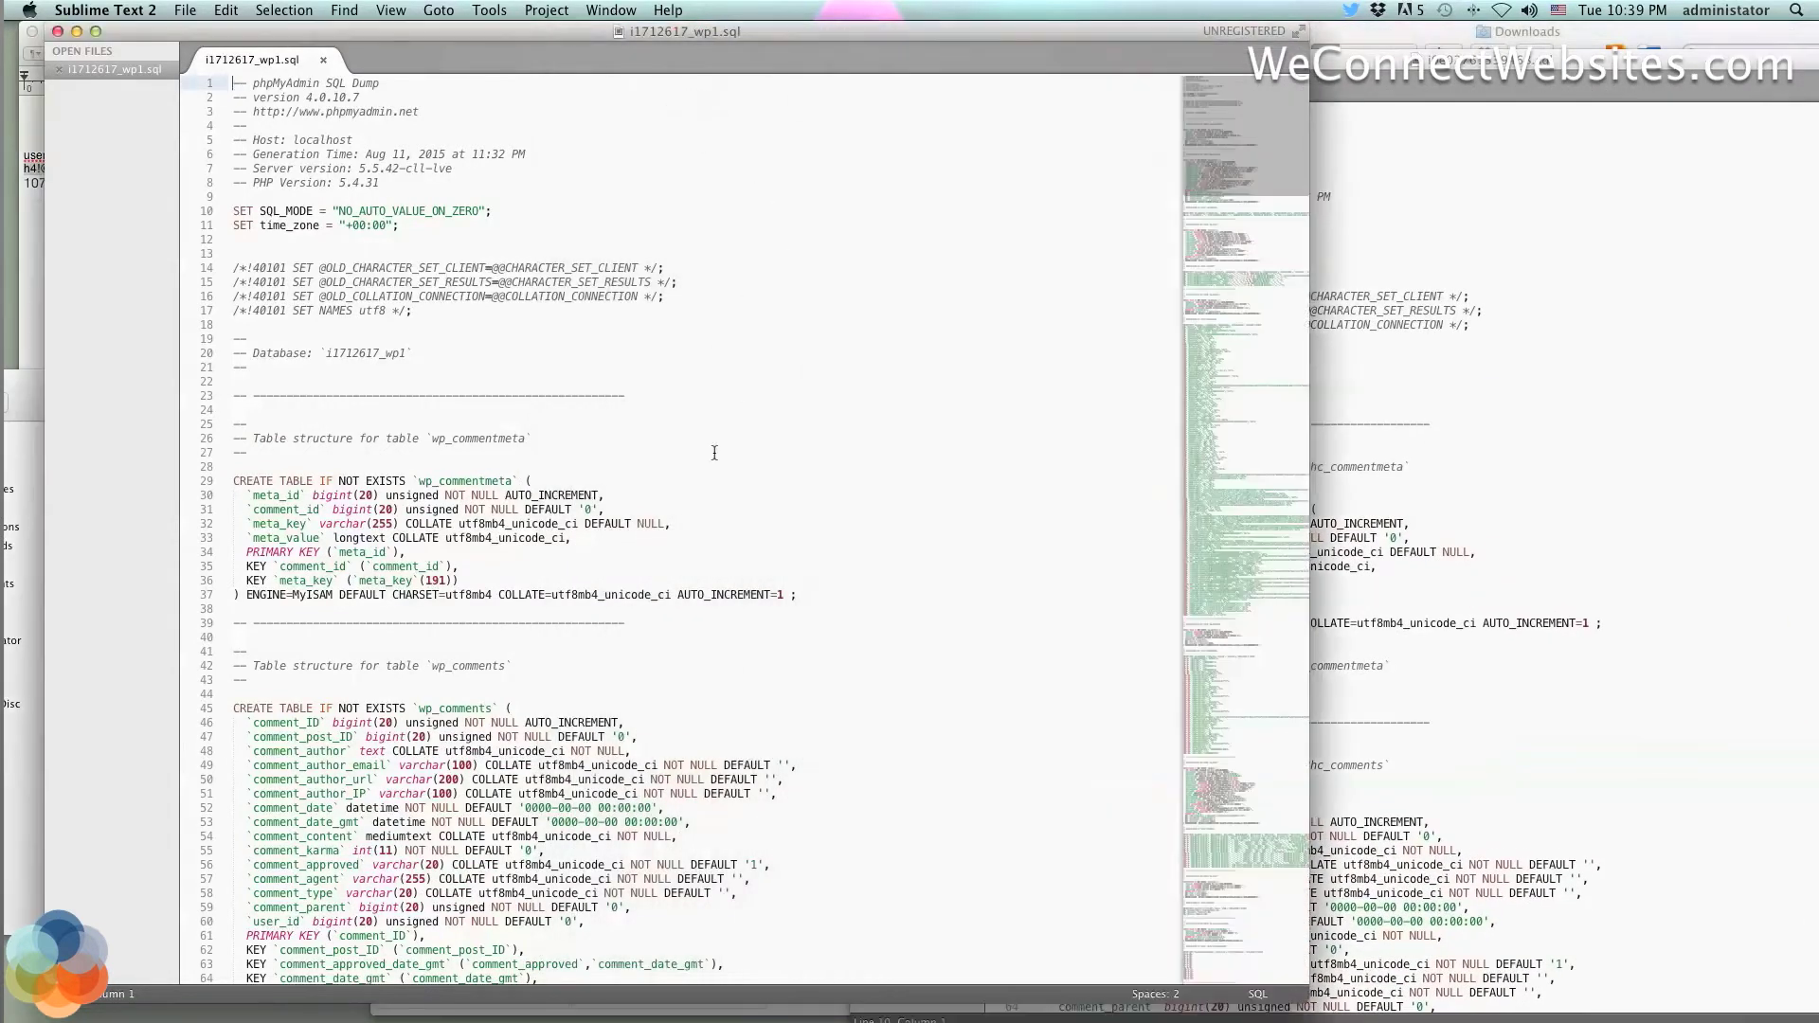
scroll(713, 453, down, 8)
scroll(714, 453, down, 8)
scroll(748, 402, up, 15)
Line the two dumps up side by side and scroll through their headers
drag(1031, 38, 955, 37)
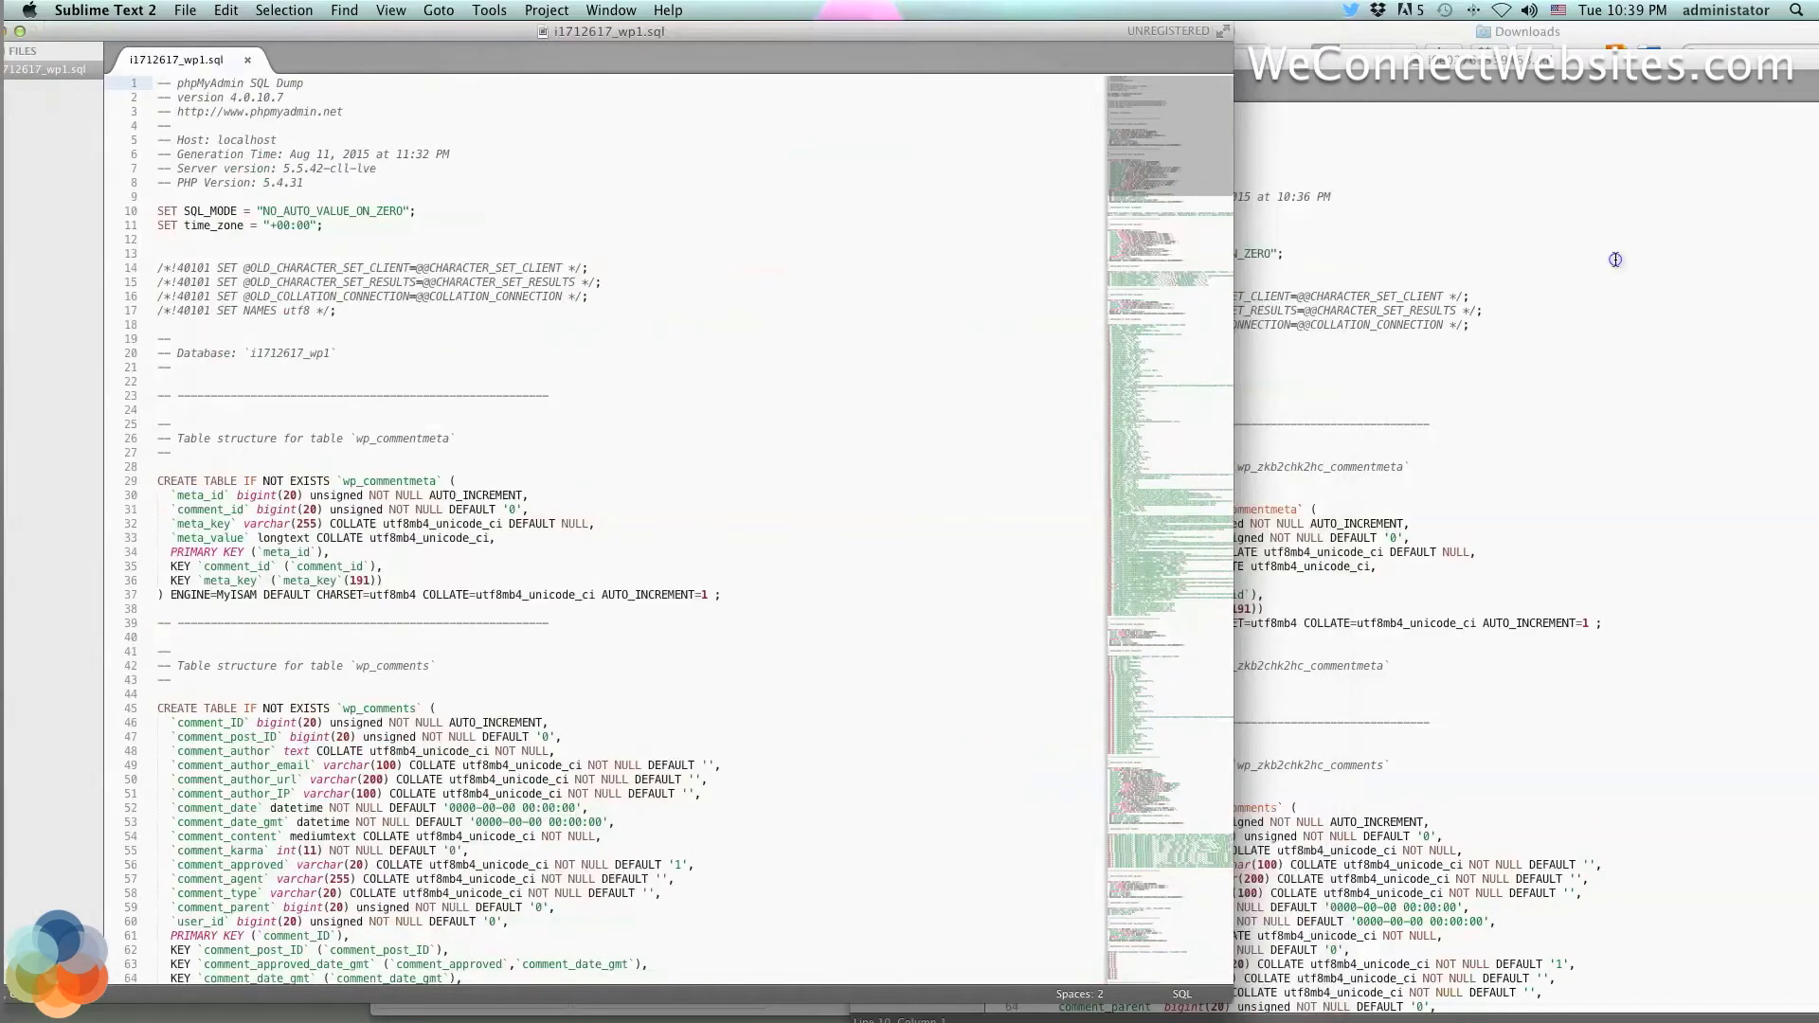
click(1599, 244)
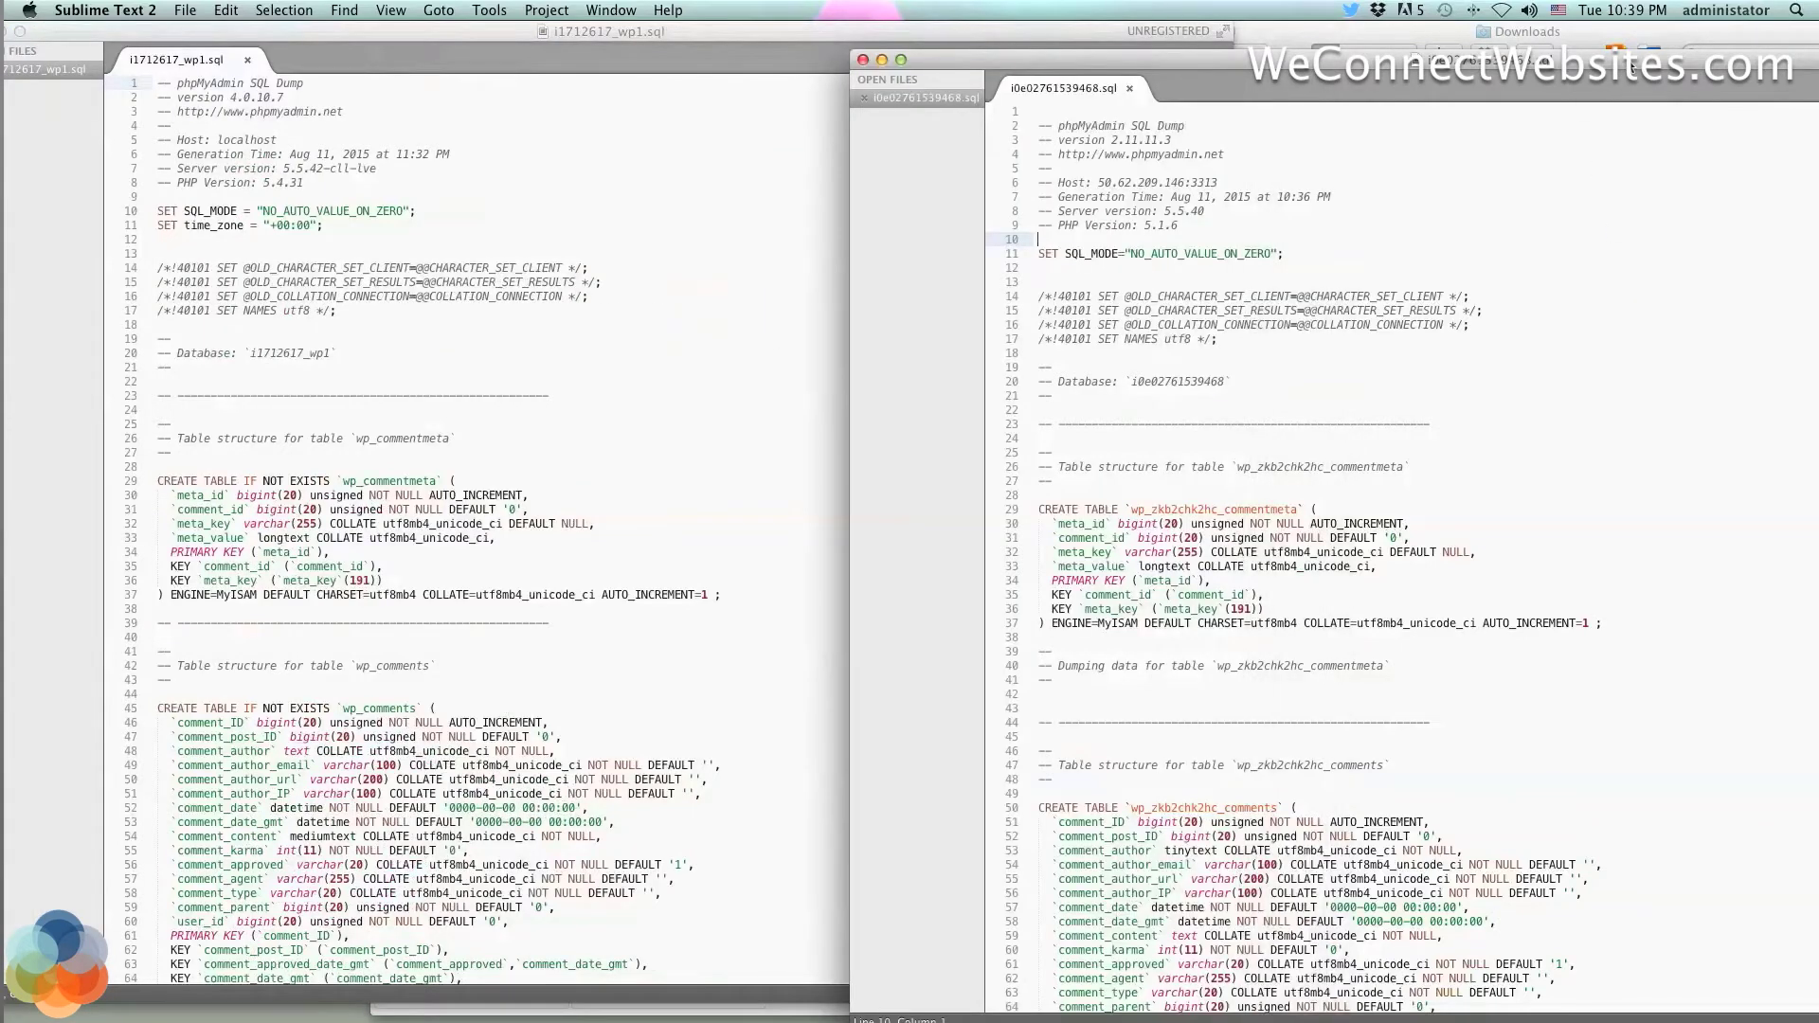
drag(1630, 62, 1592, 33)
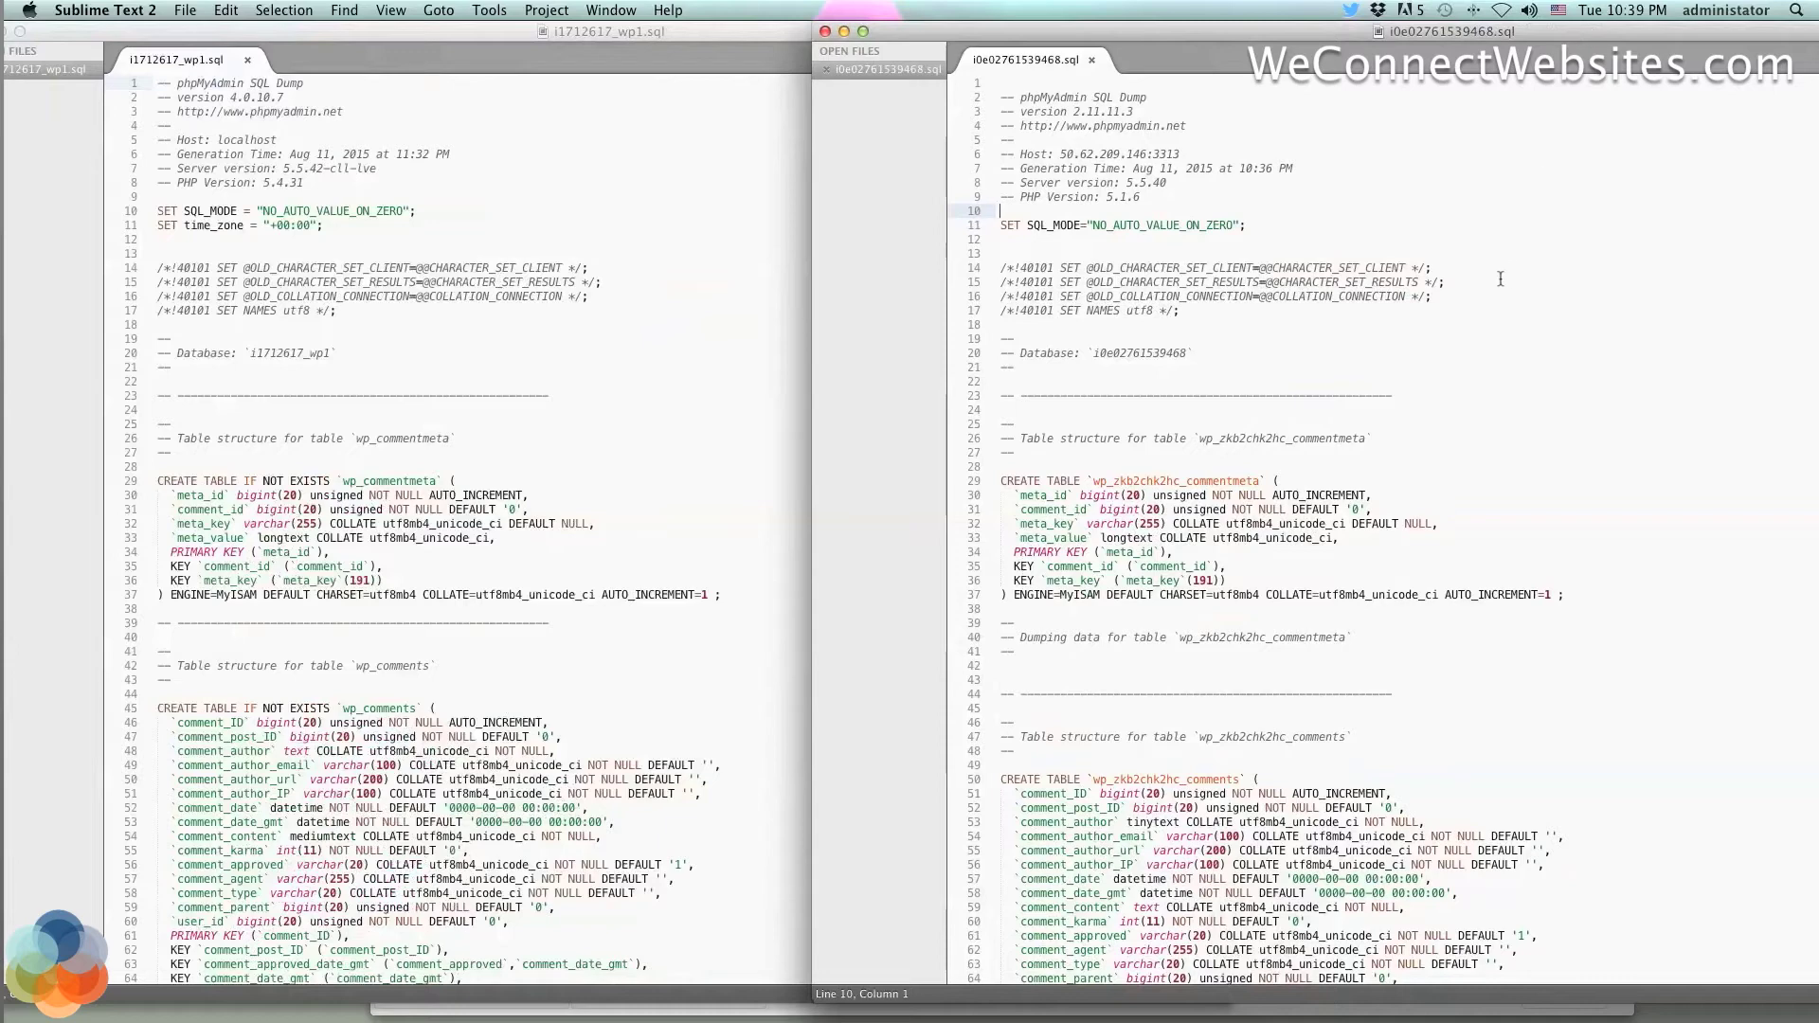
scroll(684, 527, down, 5)
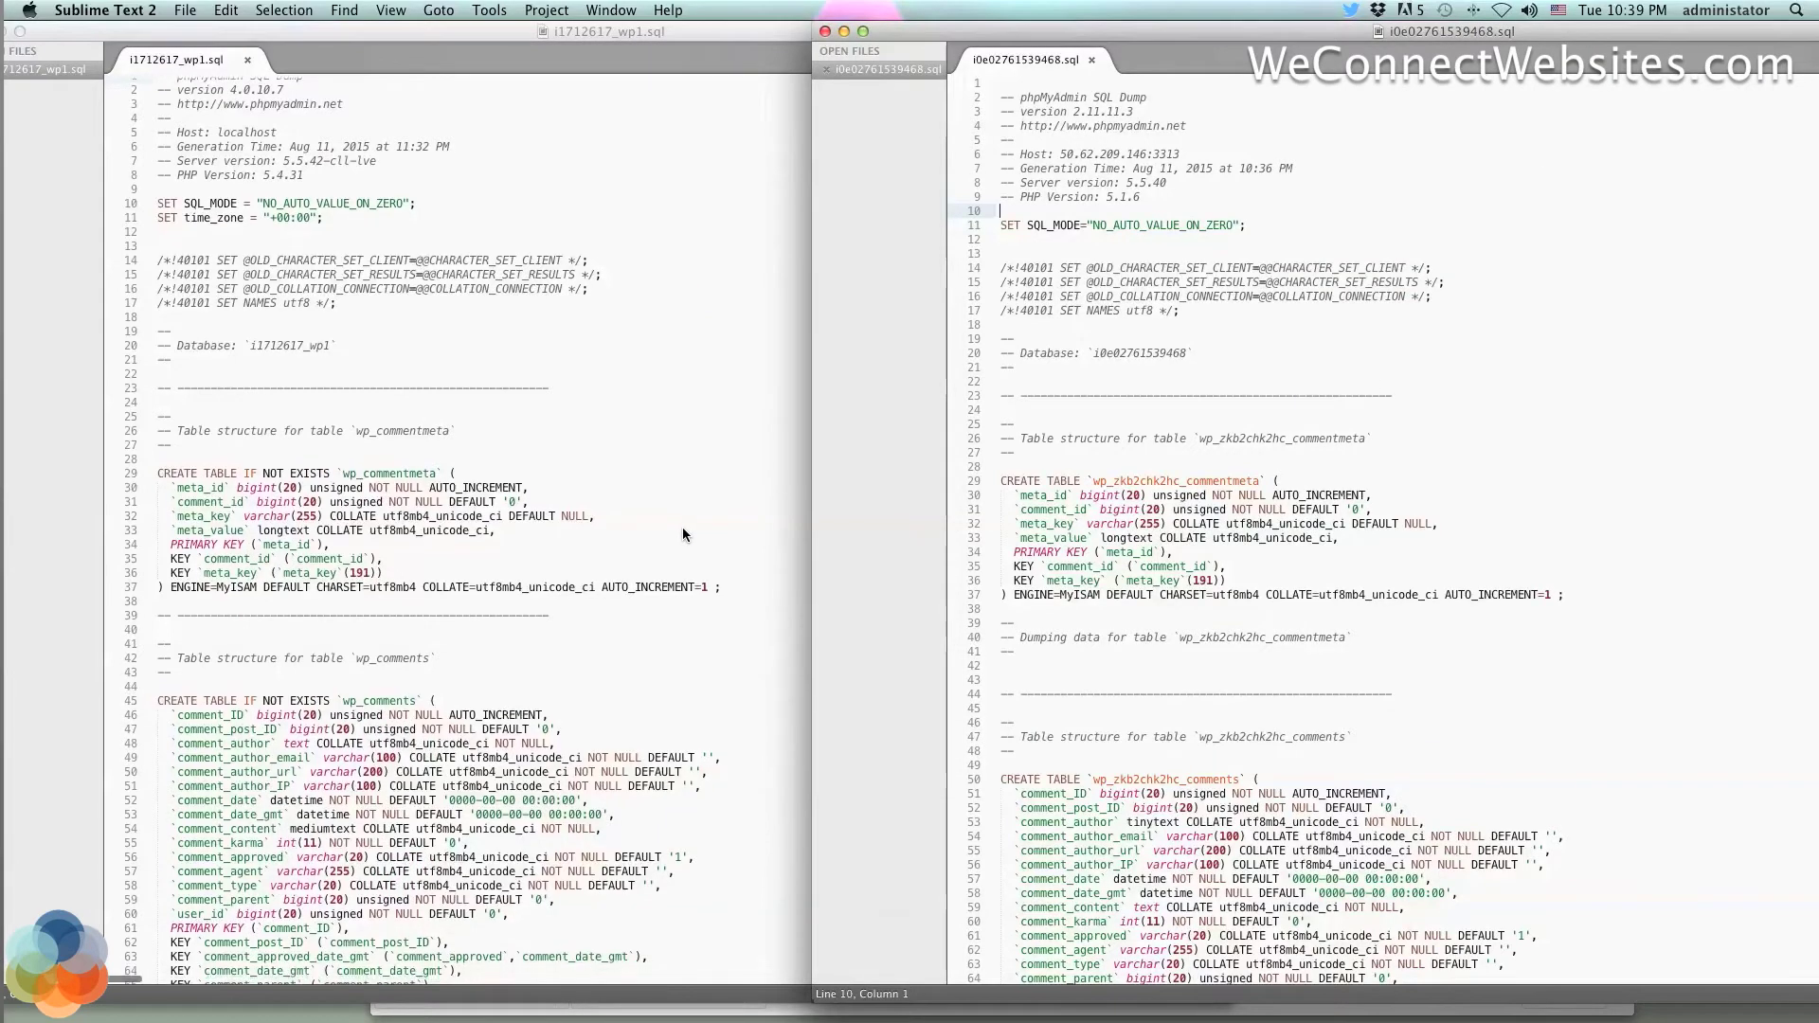
scroll(682, 534, up, 5)
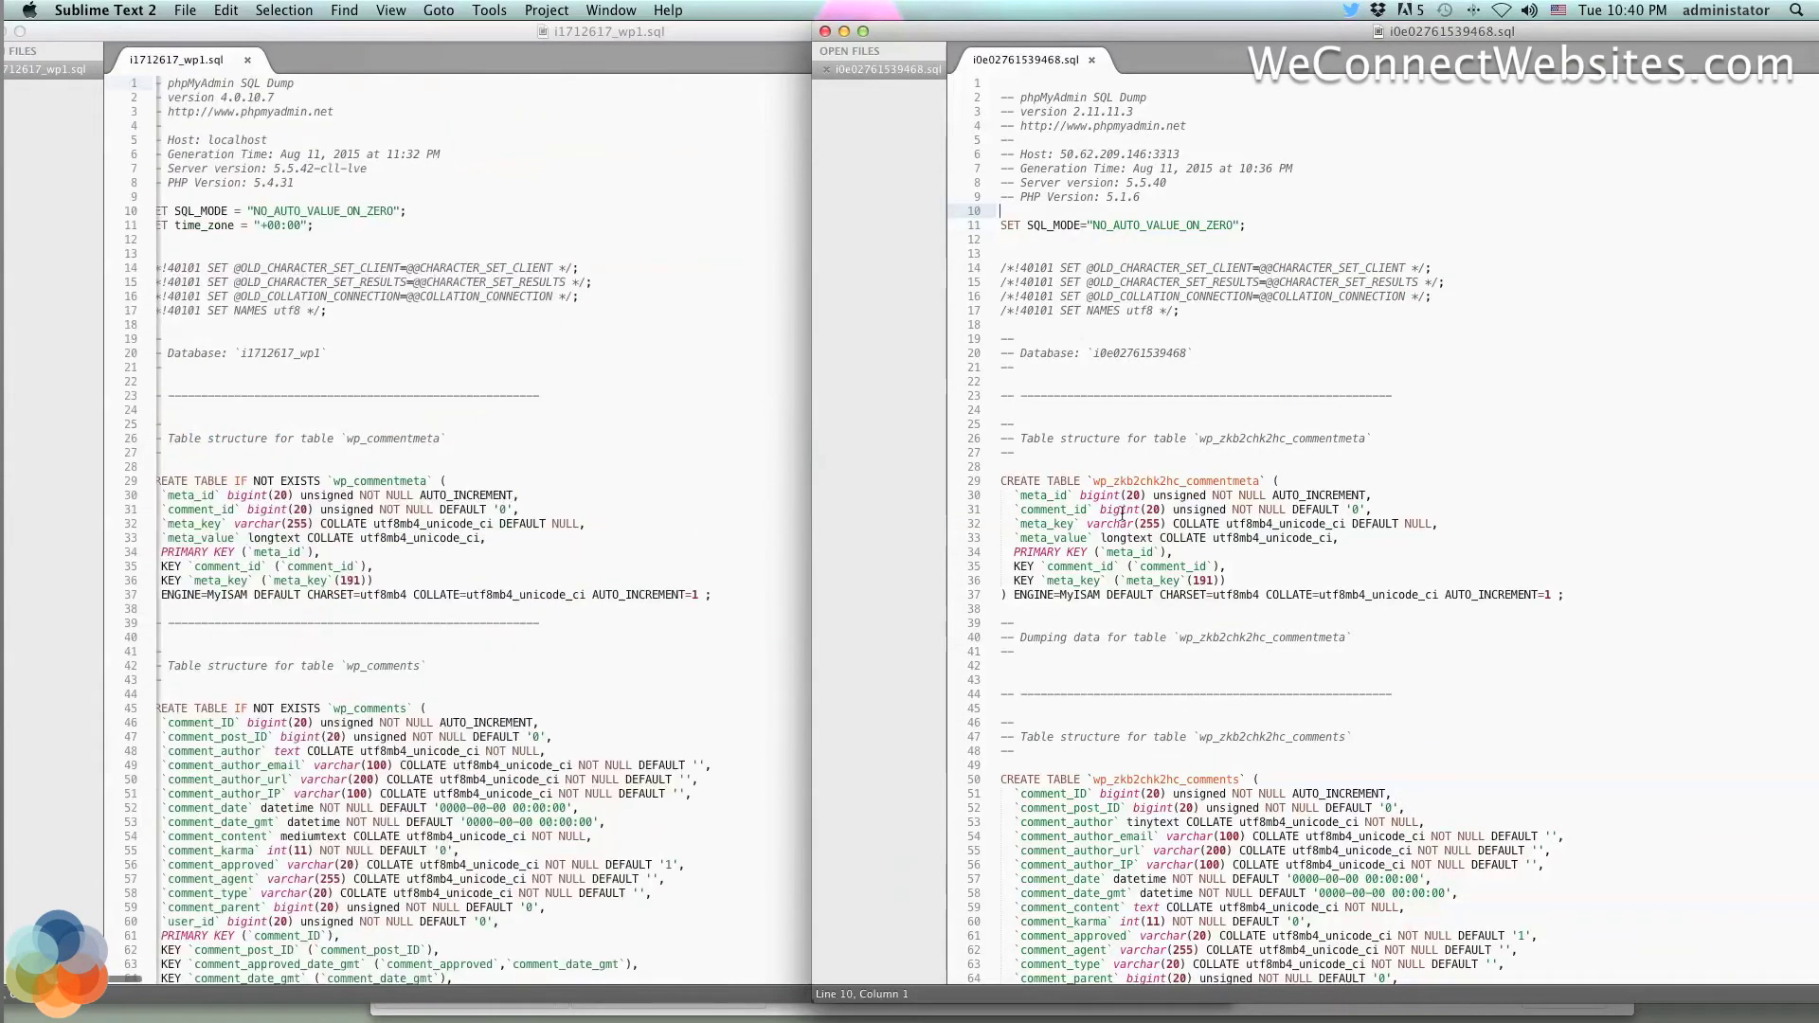
scroll(1379, 410, down, 5)
scroll(1379, 409, up, 5)
scroll(472, 339, left, 1)
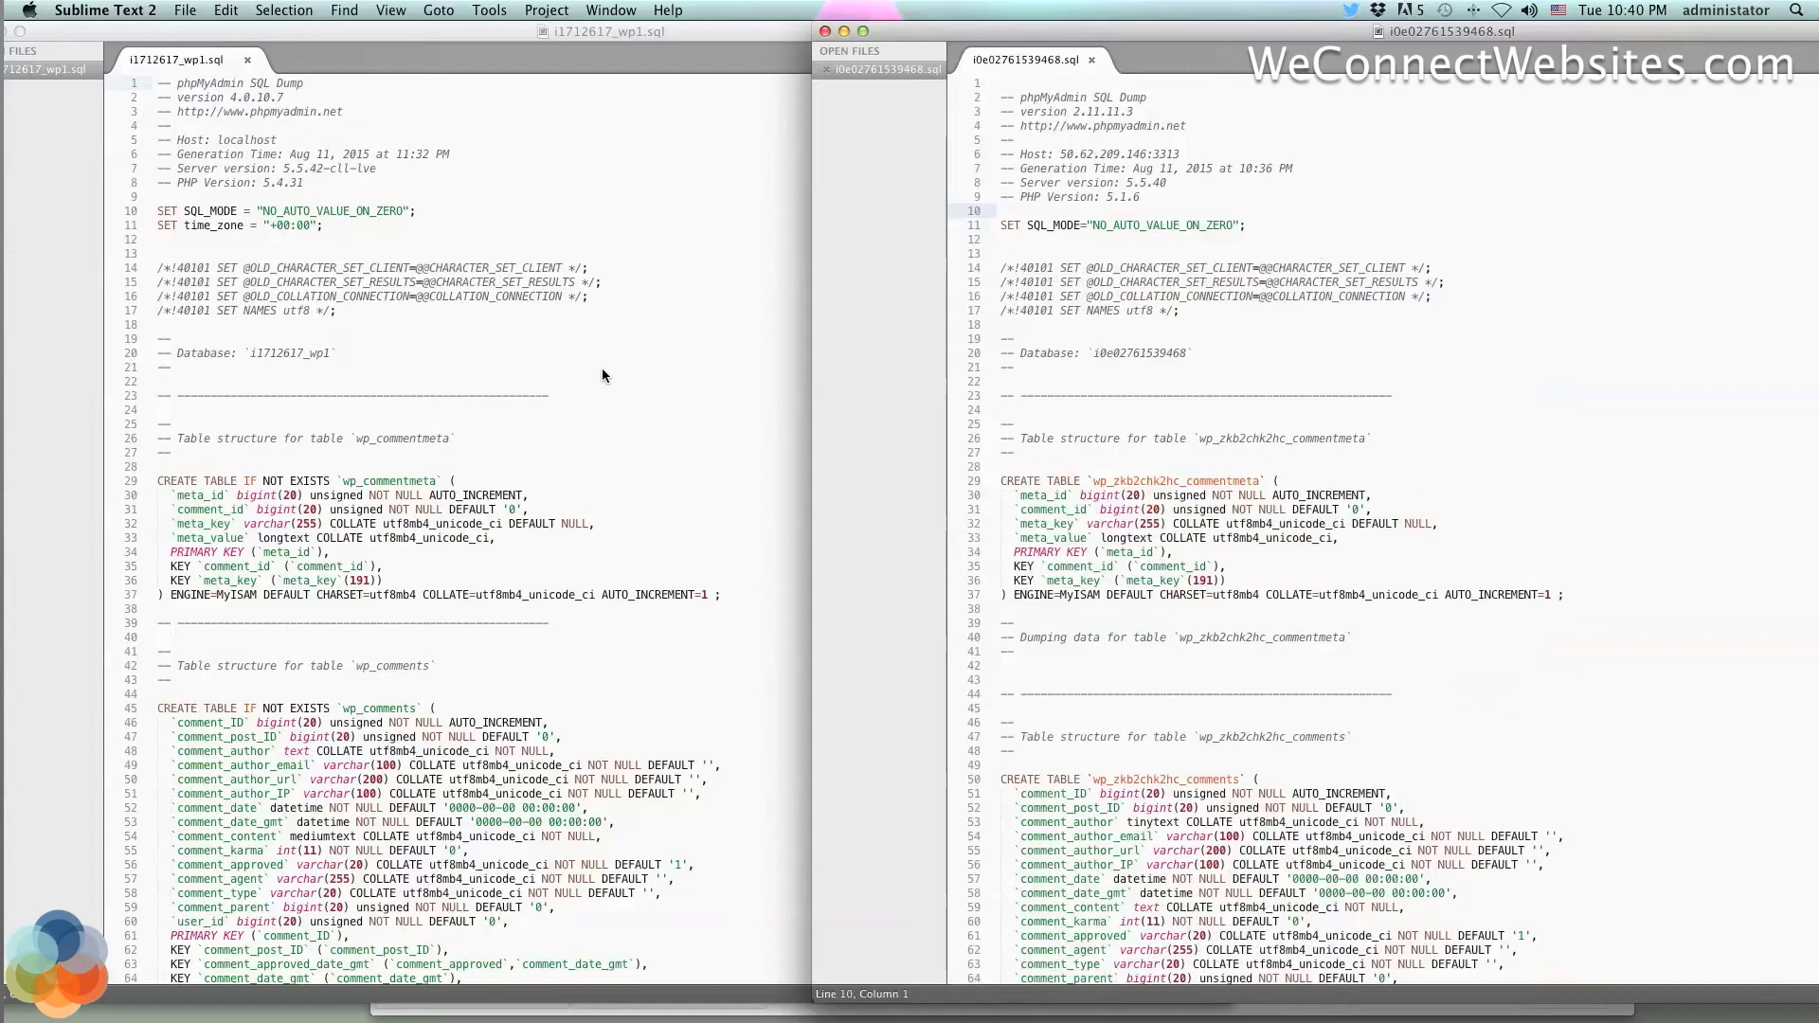
Locate the old database name i1712617_wp1 on line 20 of the old dump
click(565, 346)
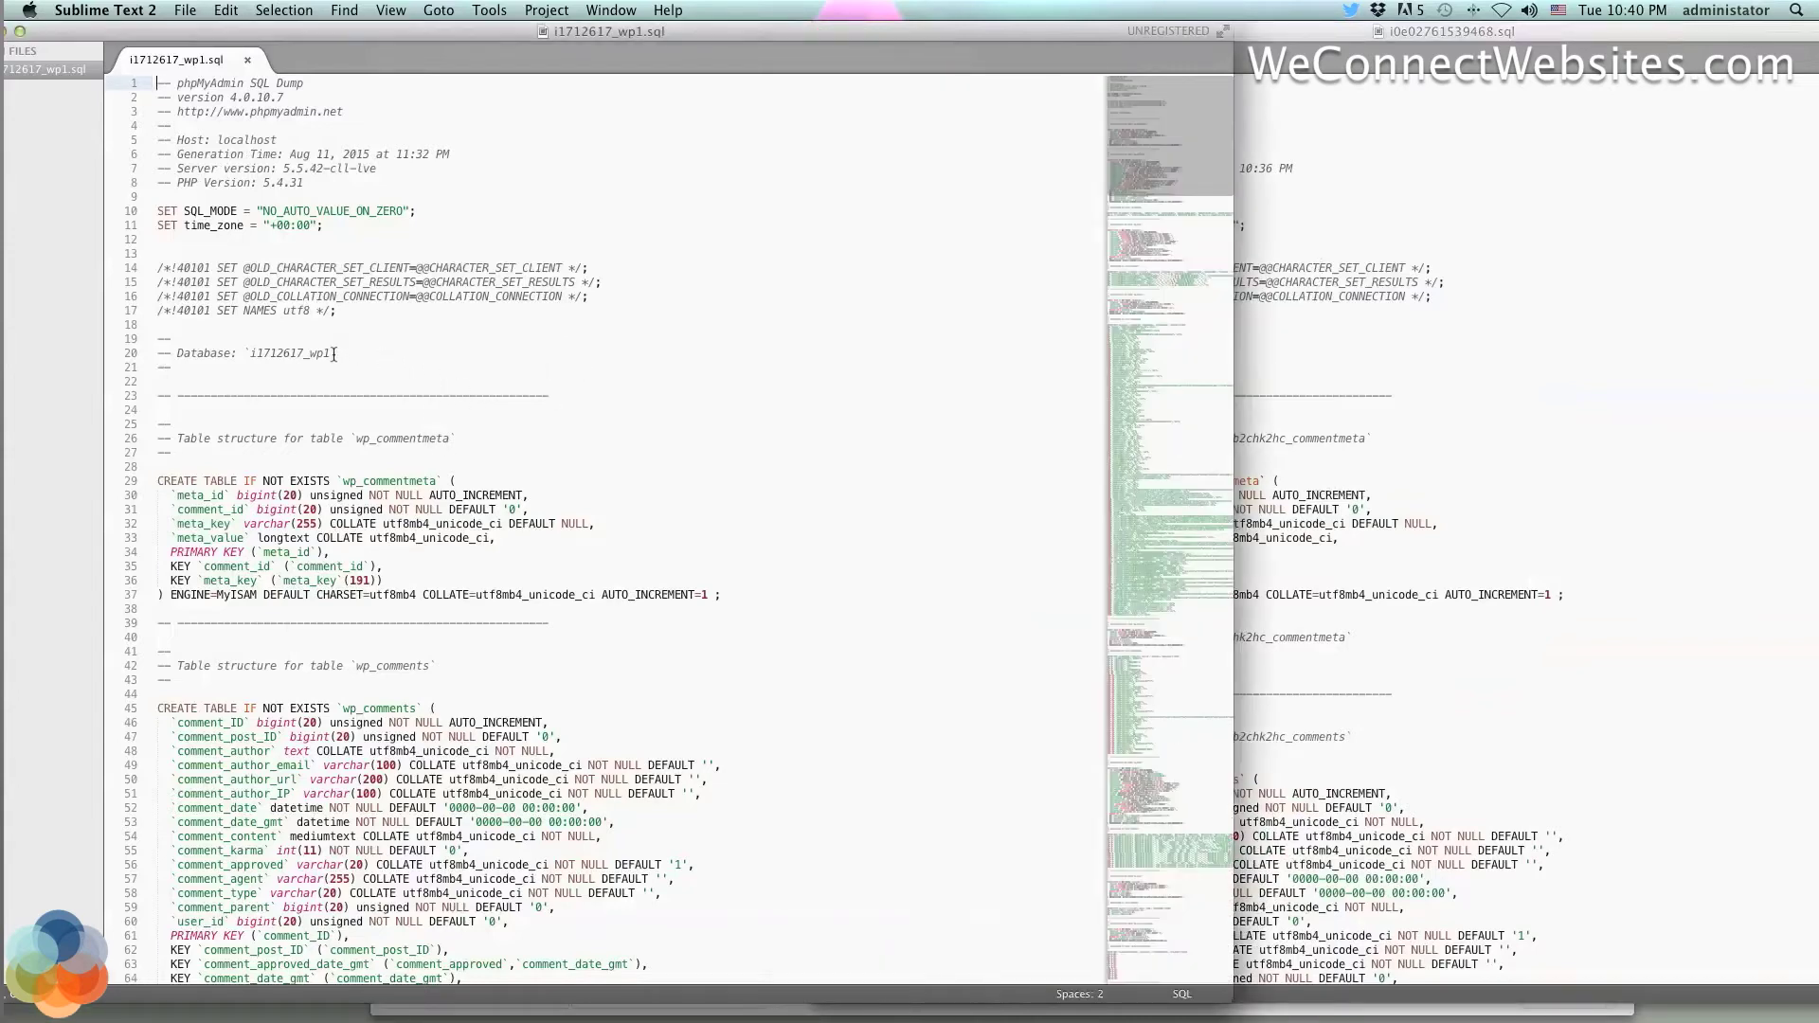
drag(333, 352, 248, 349)
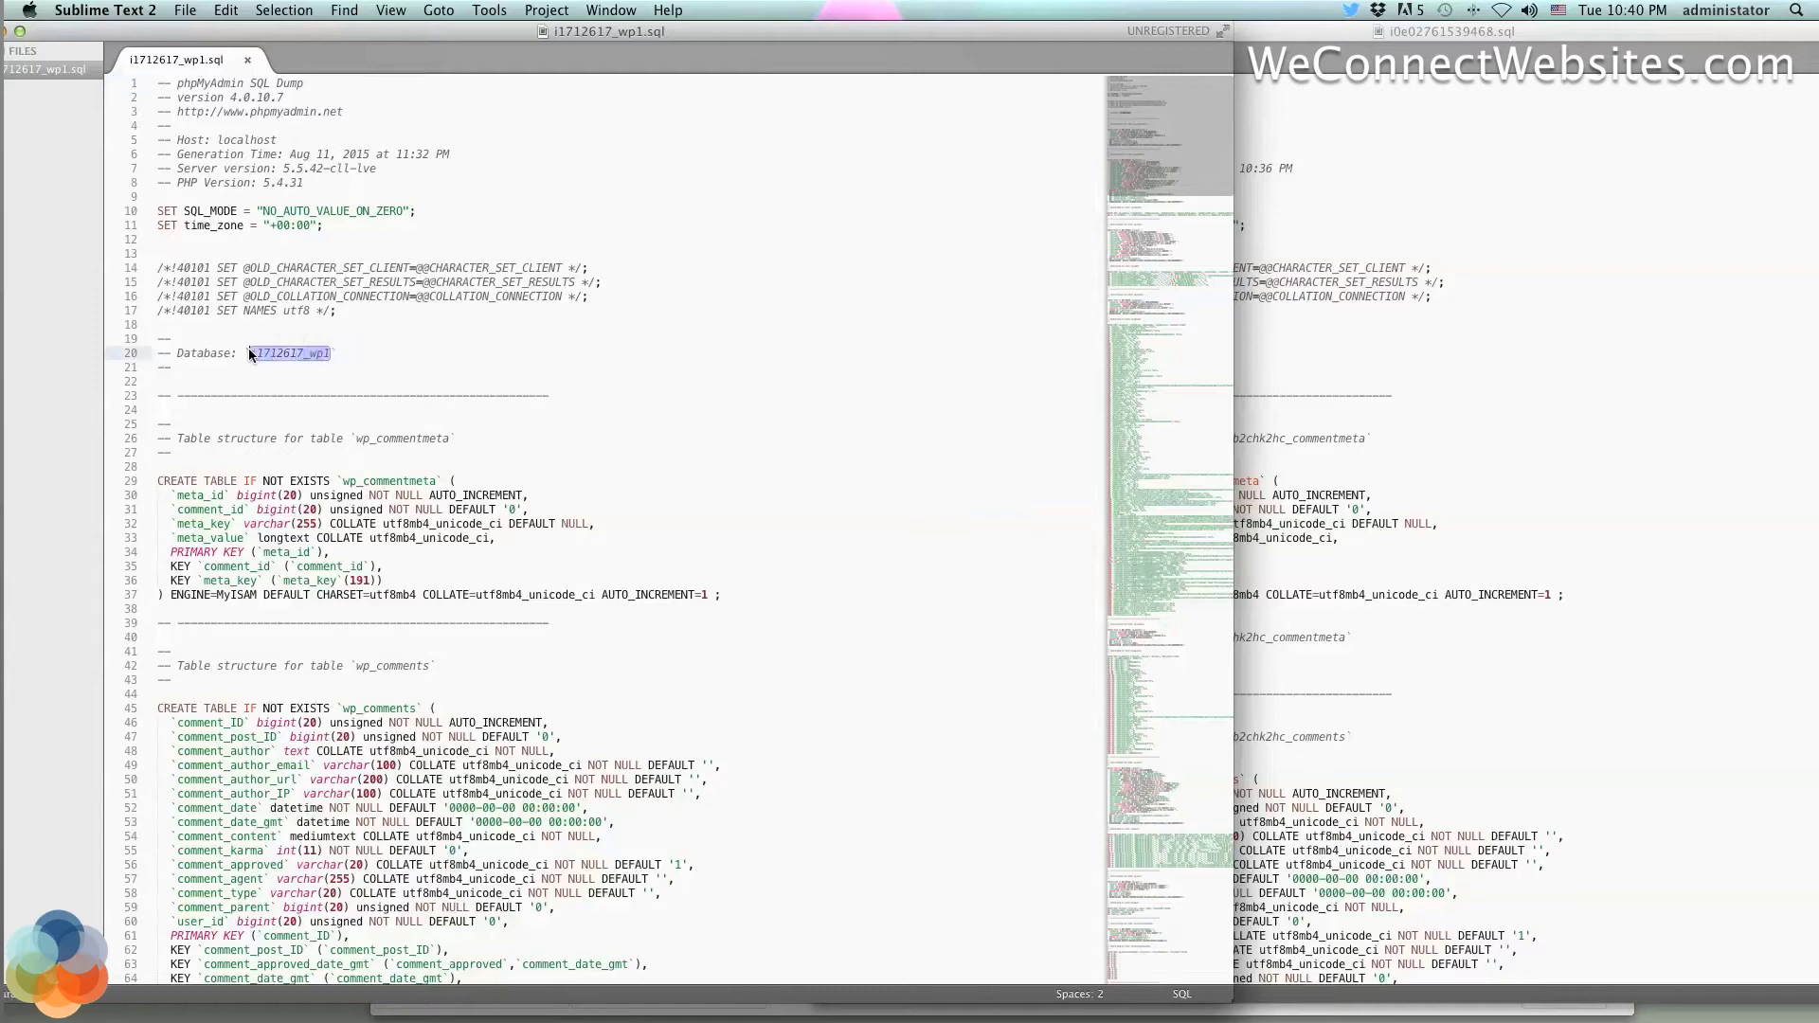
click(411, 365)
scroll(559, 473, down, 12)
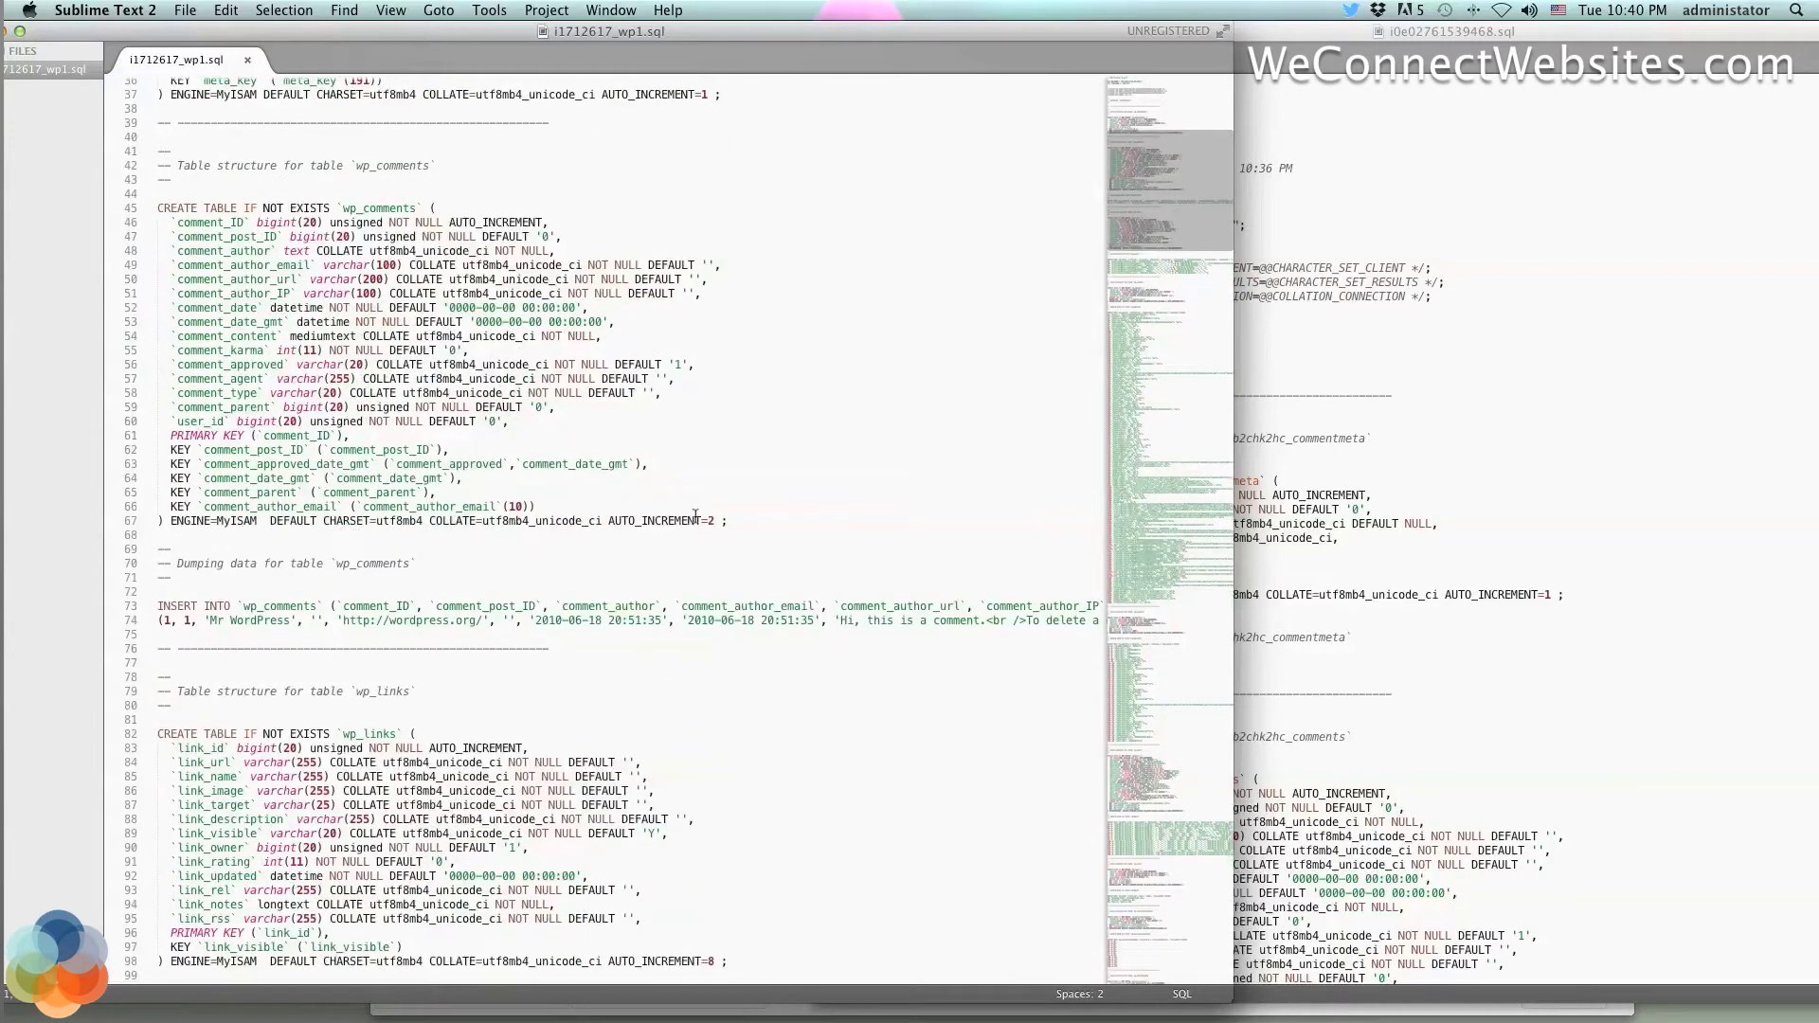
scroll(696, 516, up, 12)
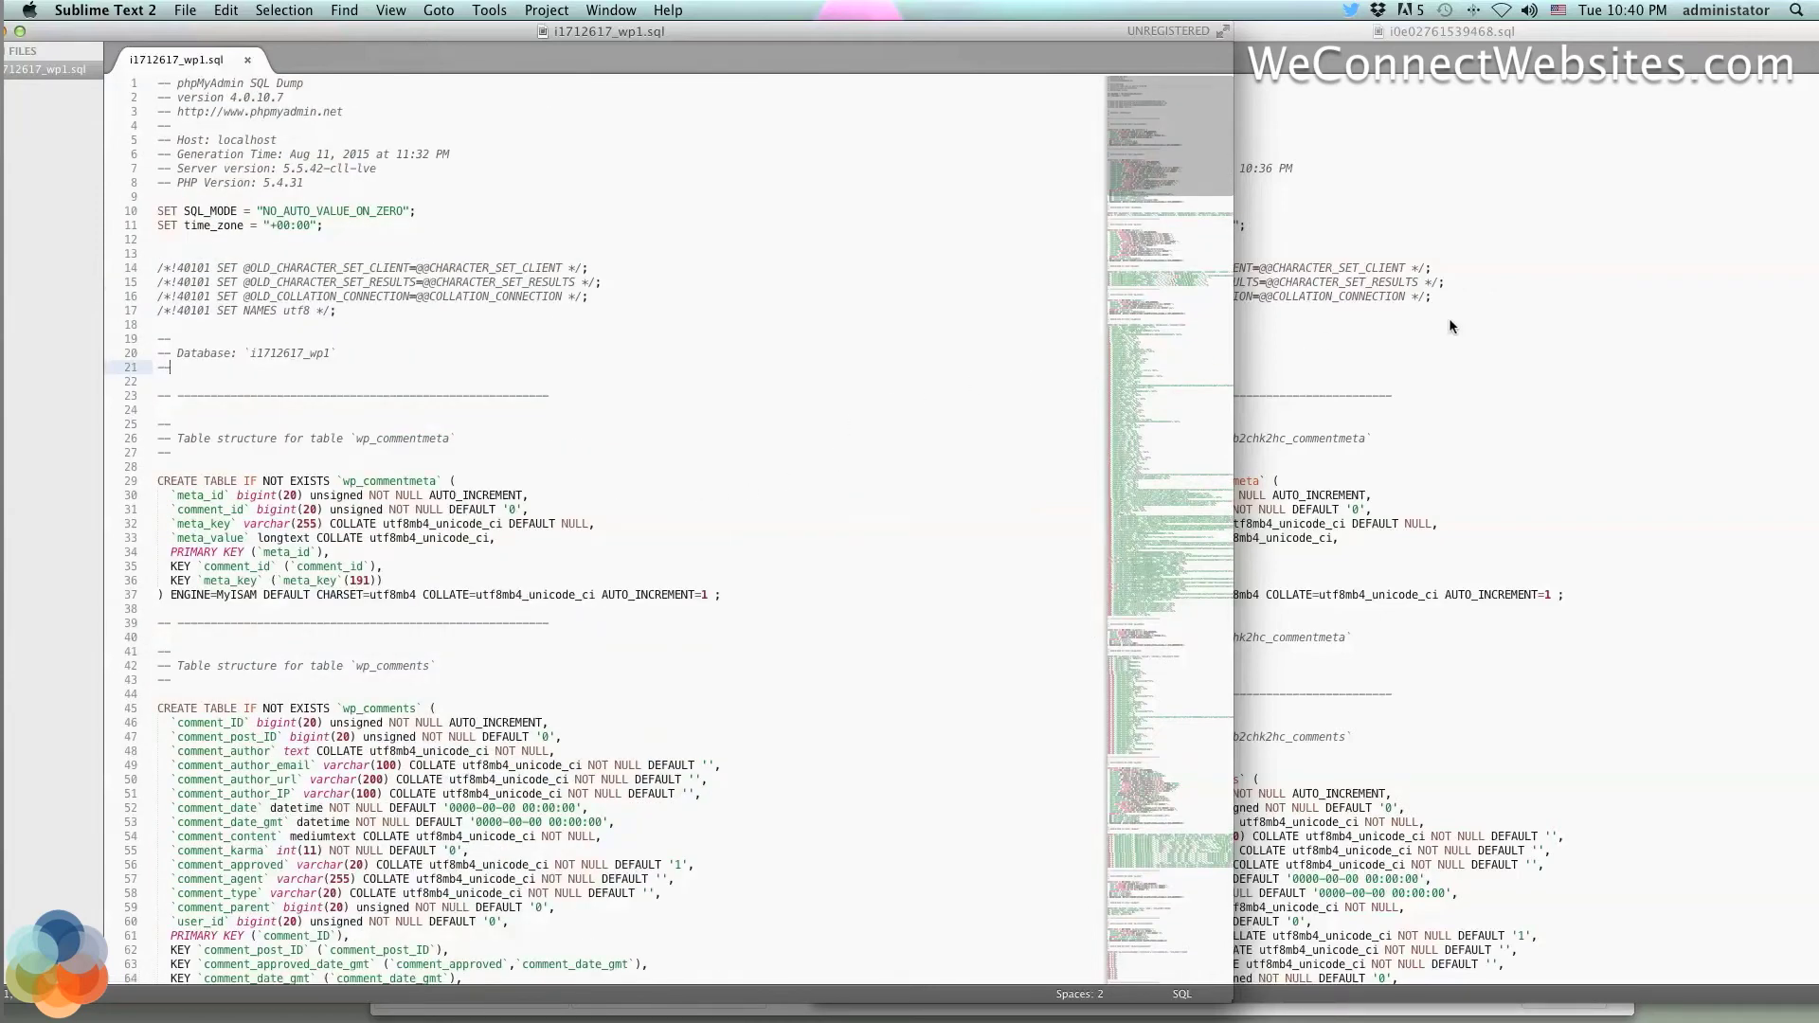
click(1449, 226)
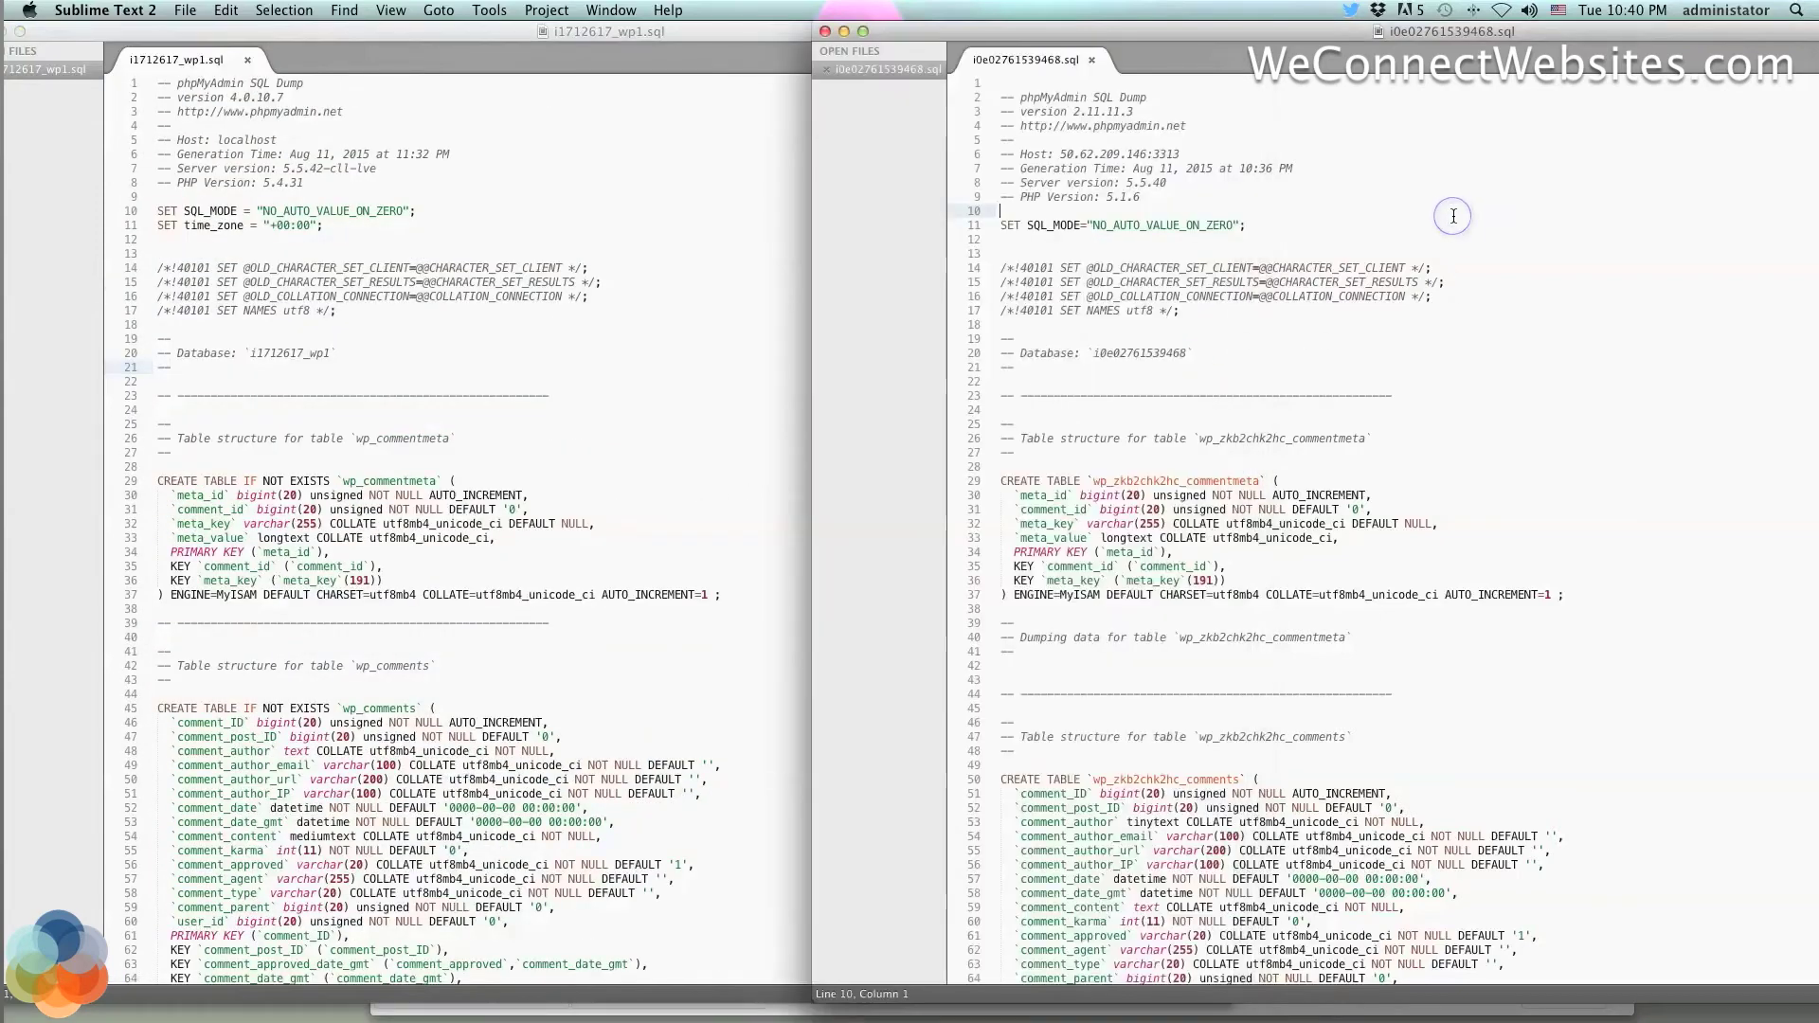
click(1189, 353)
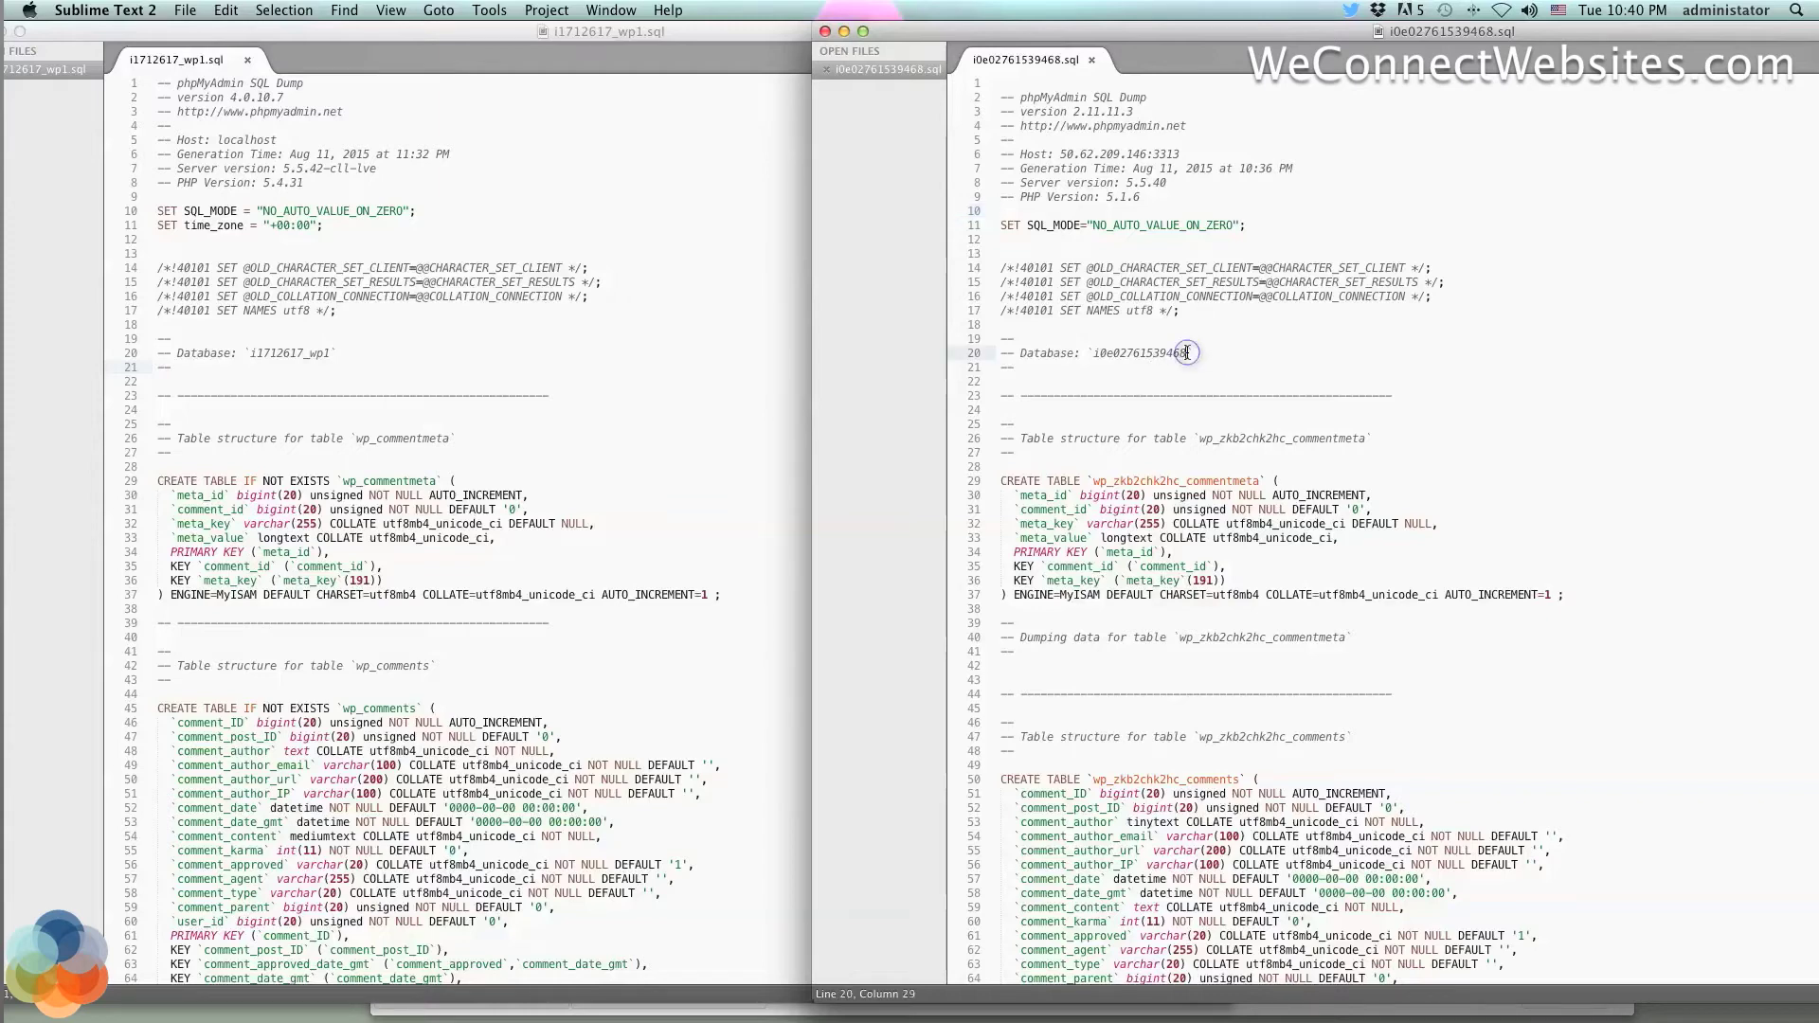
shift+click(1091, 354)
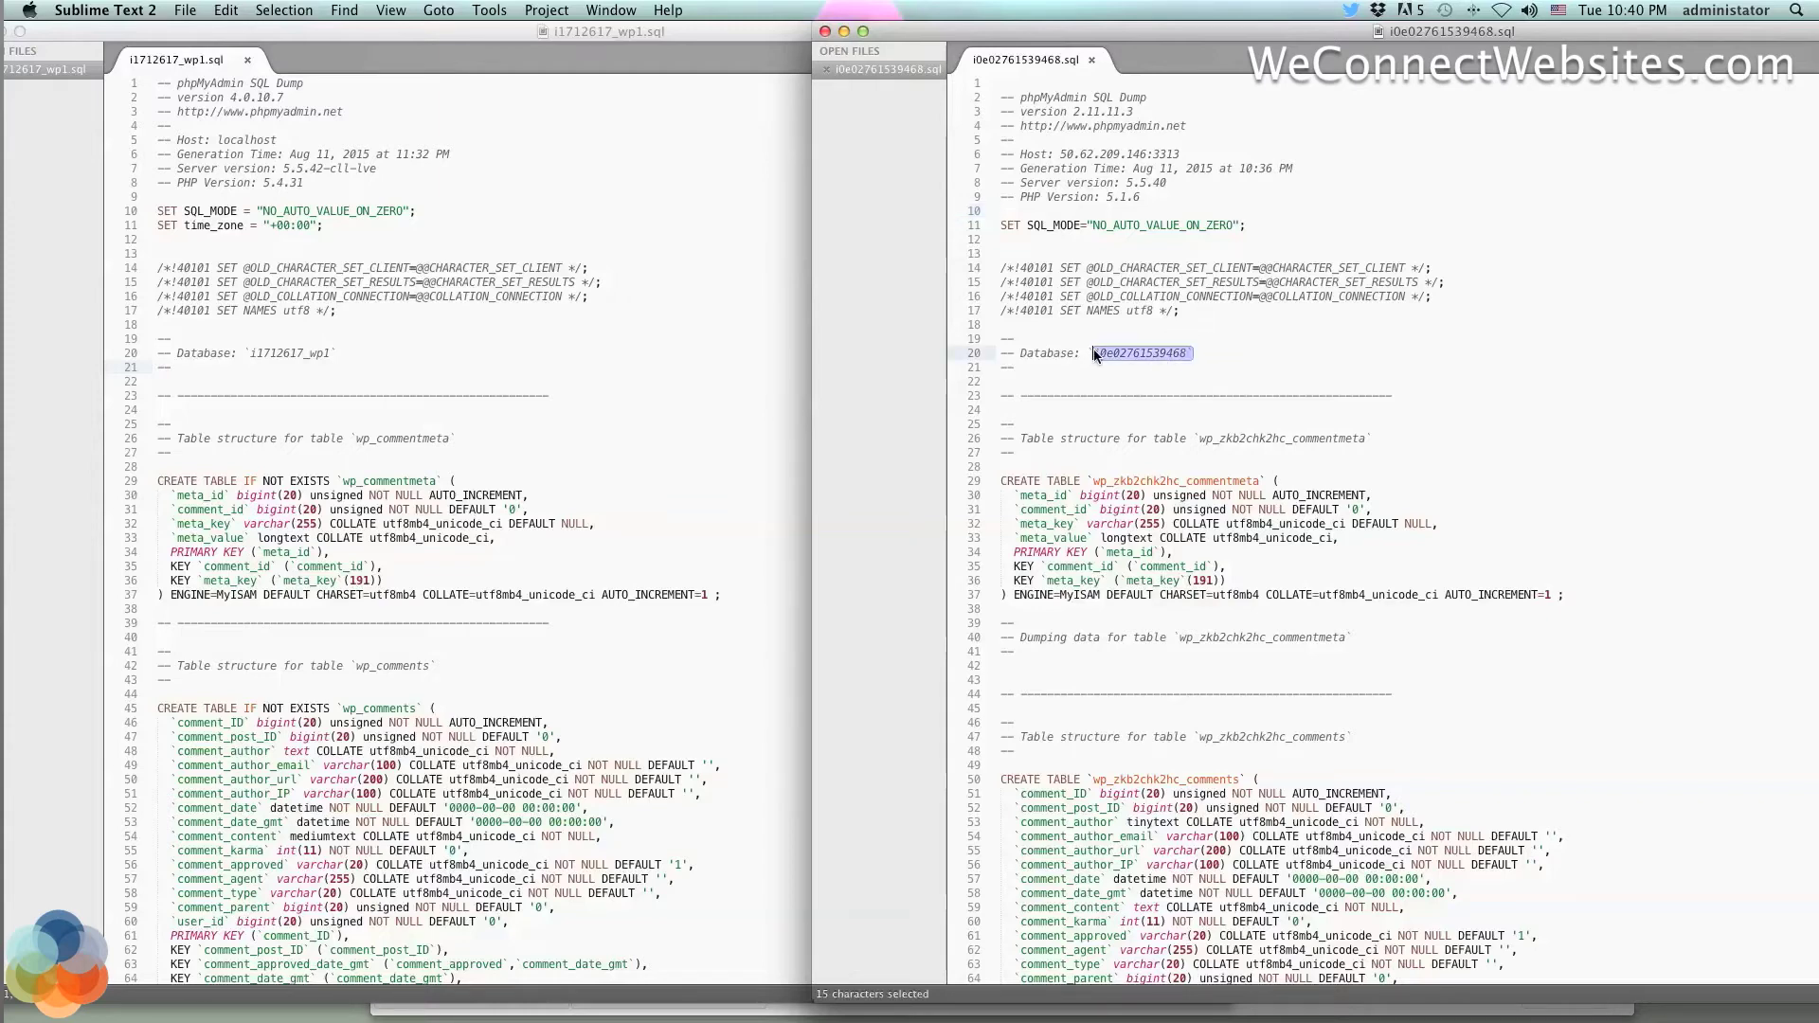
double_click(1155, 355)
key(super+c)
Select i1712617_wp1 on line 20 of the old dump and move the editor aside
click(564, 360)
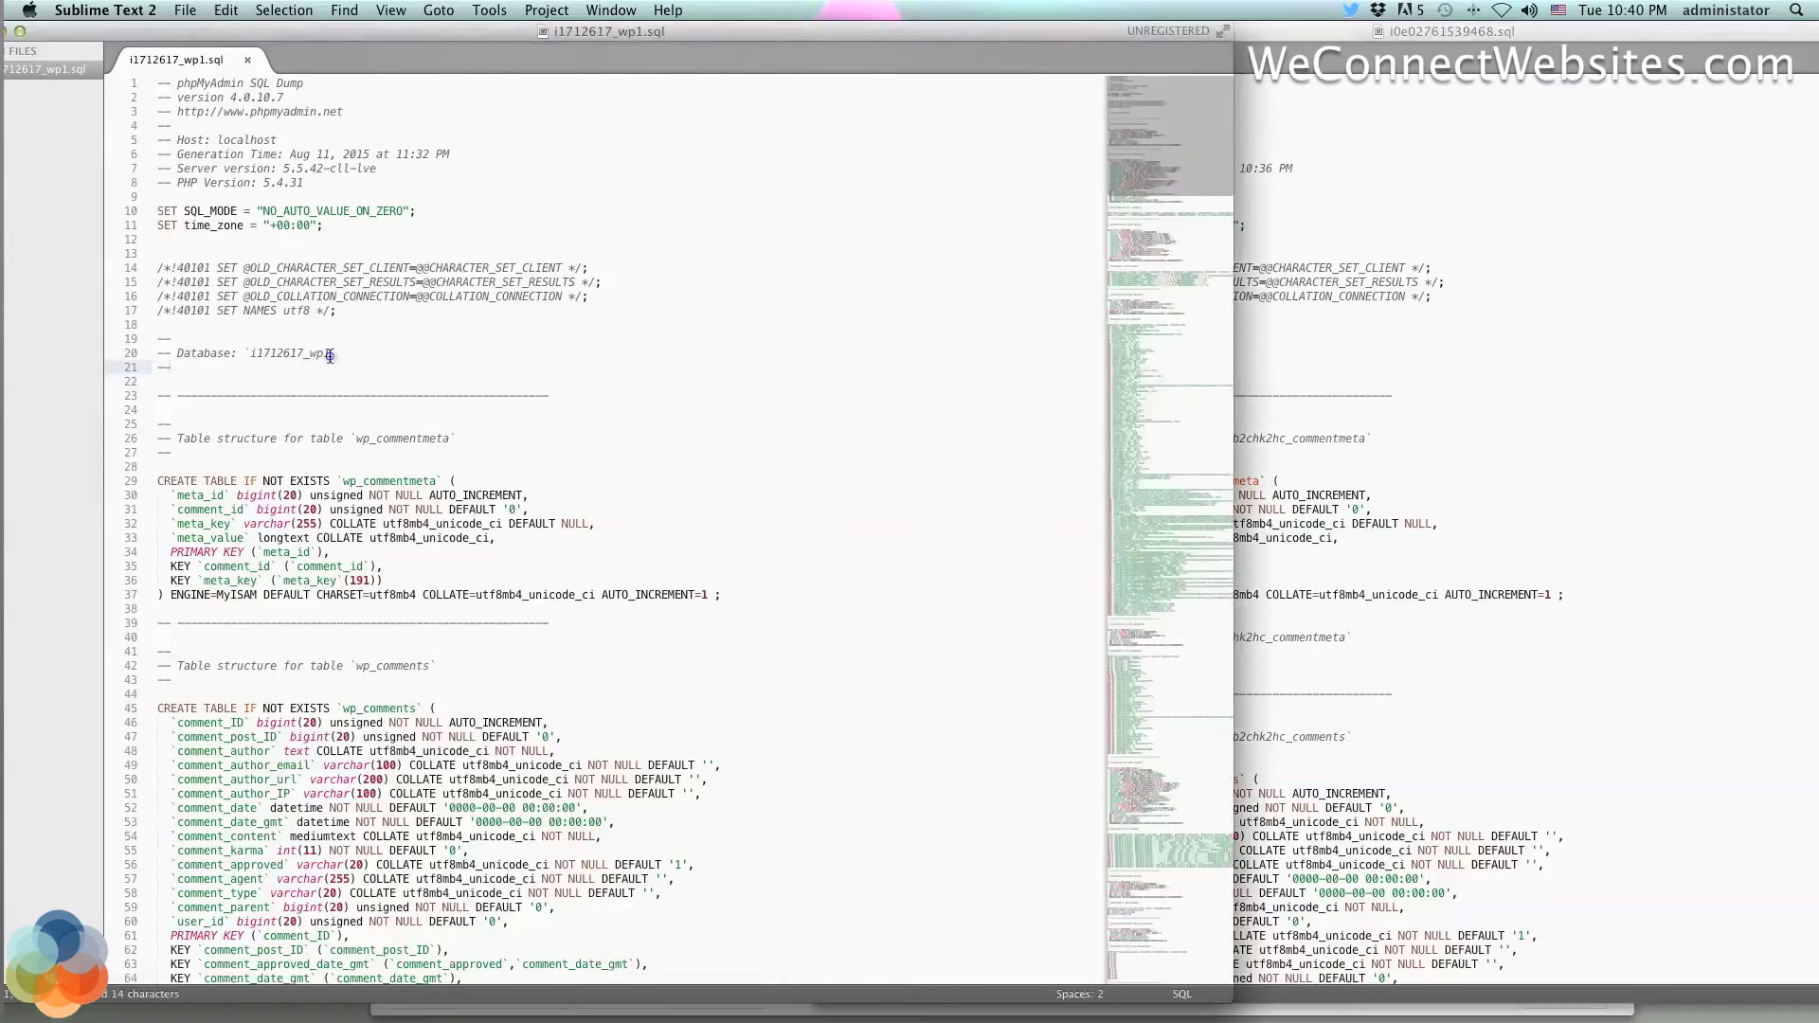
drag(330, 355, 256, 356)
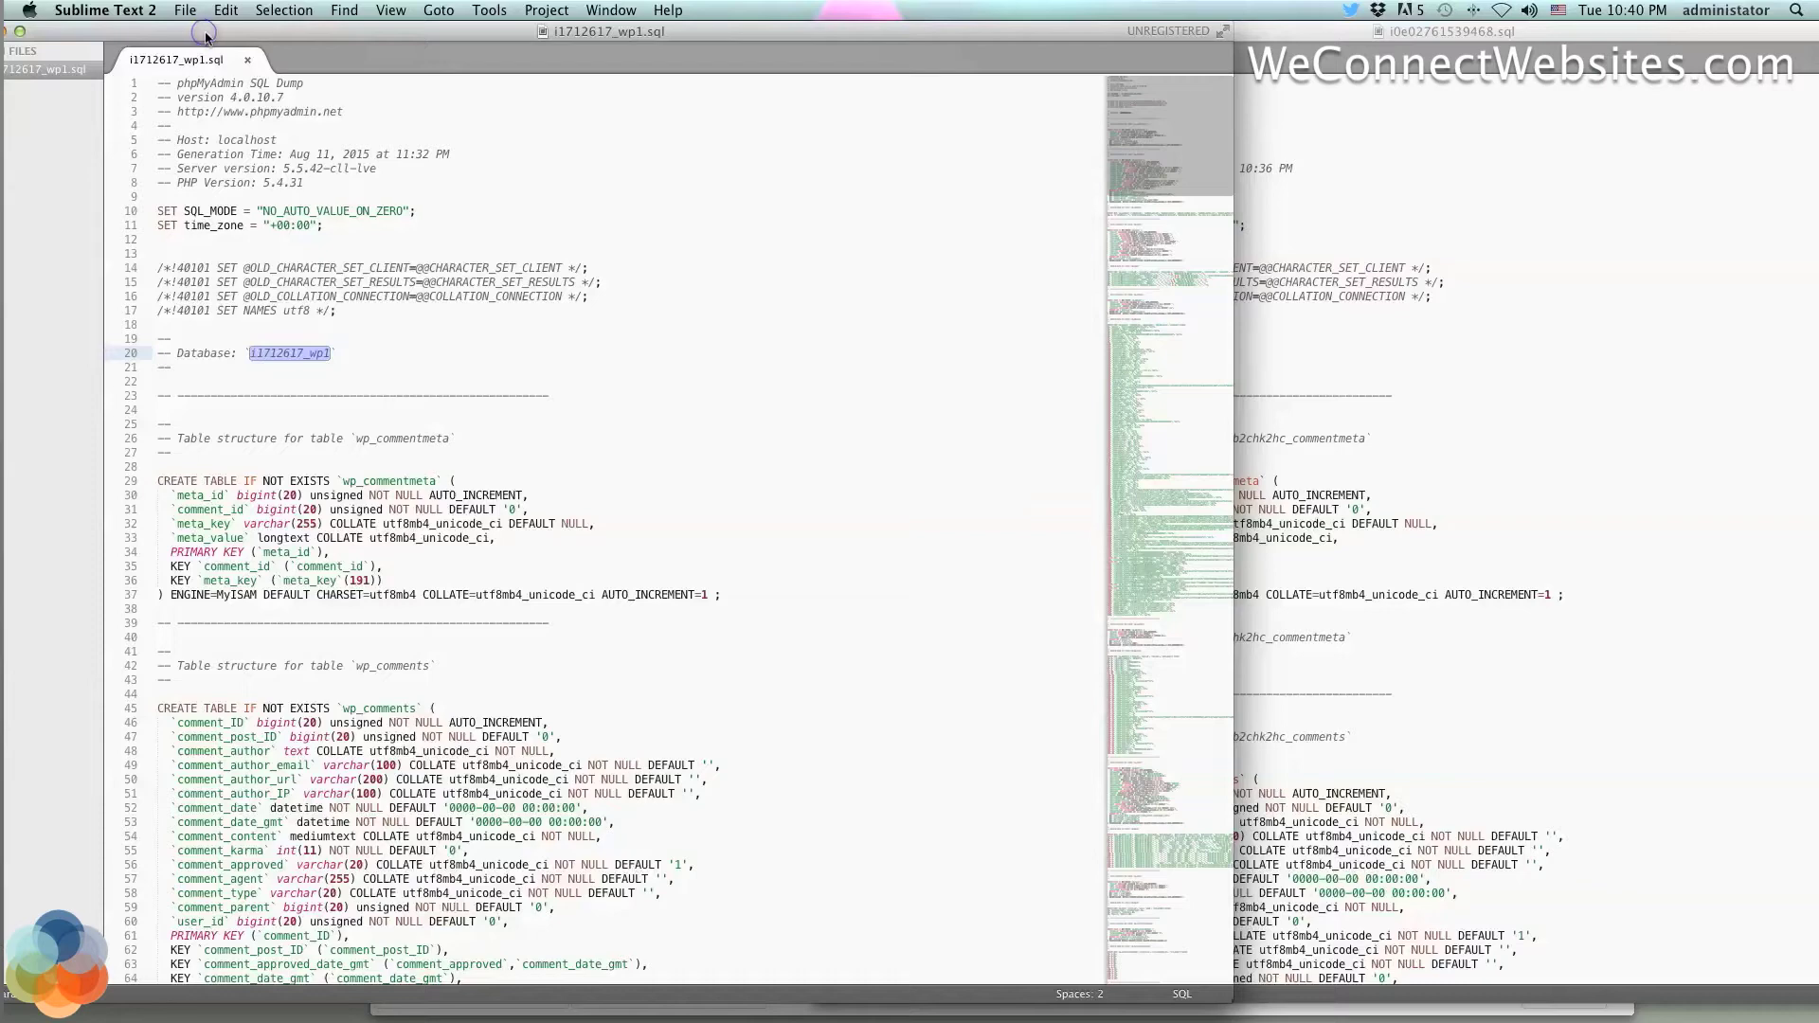
drag(205, 38, 843, 27)
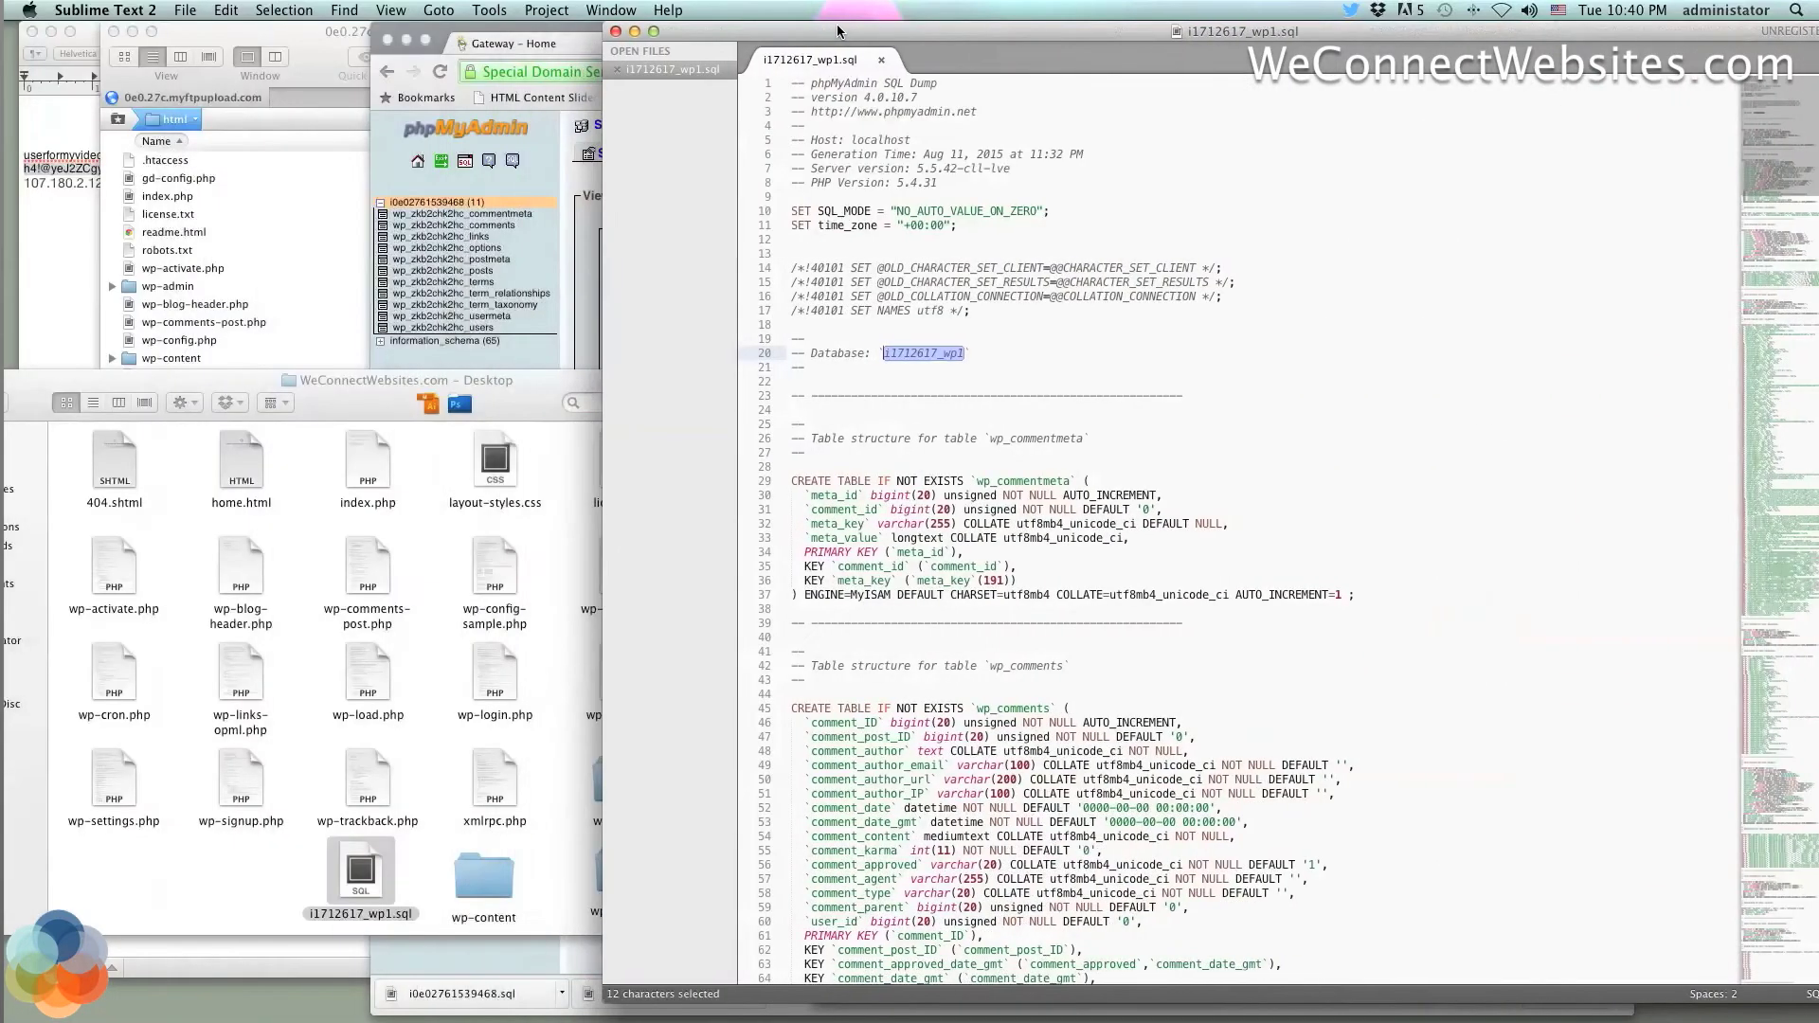
Duplicate i1712617_wp1.sql and move the copy lower in the Desktop folder
click(429, 812)
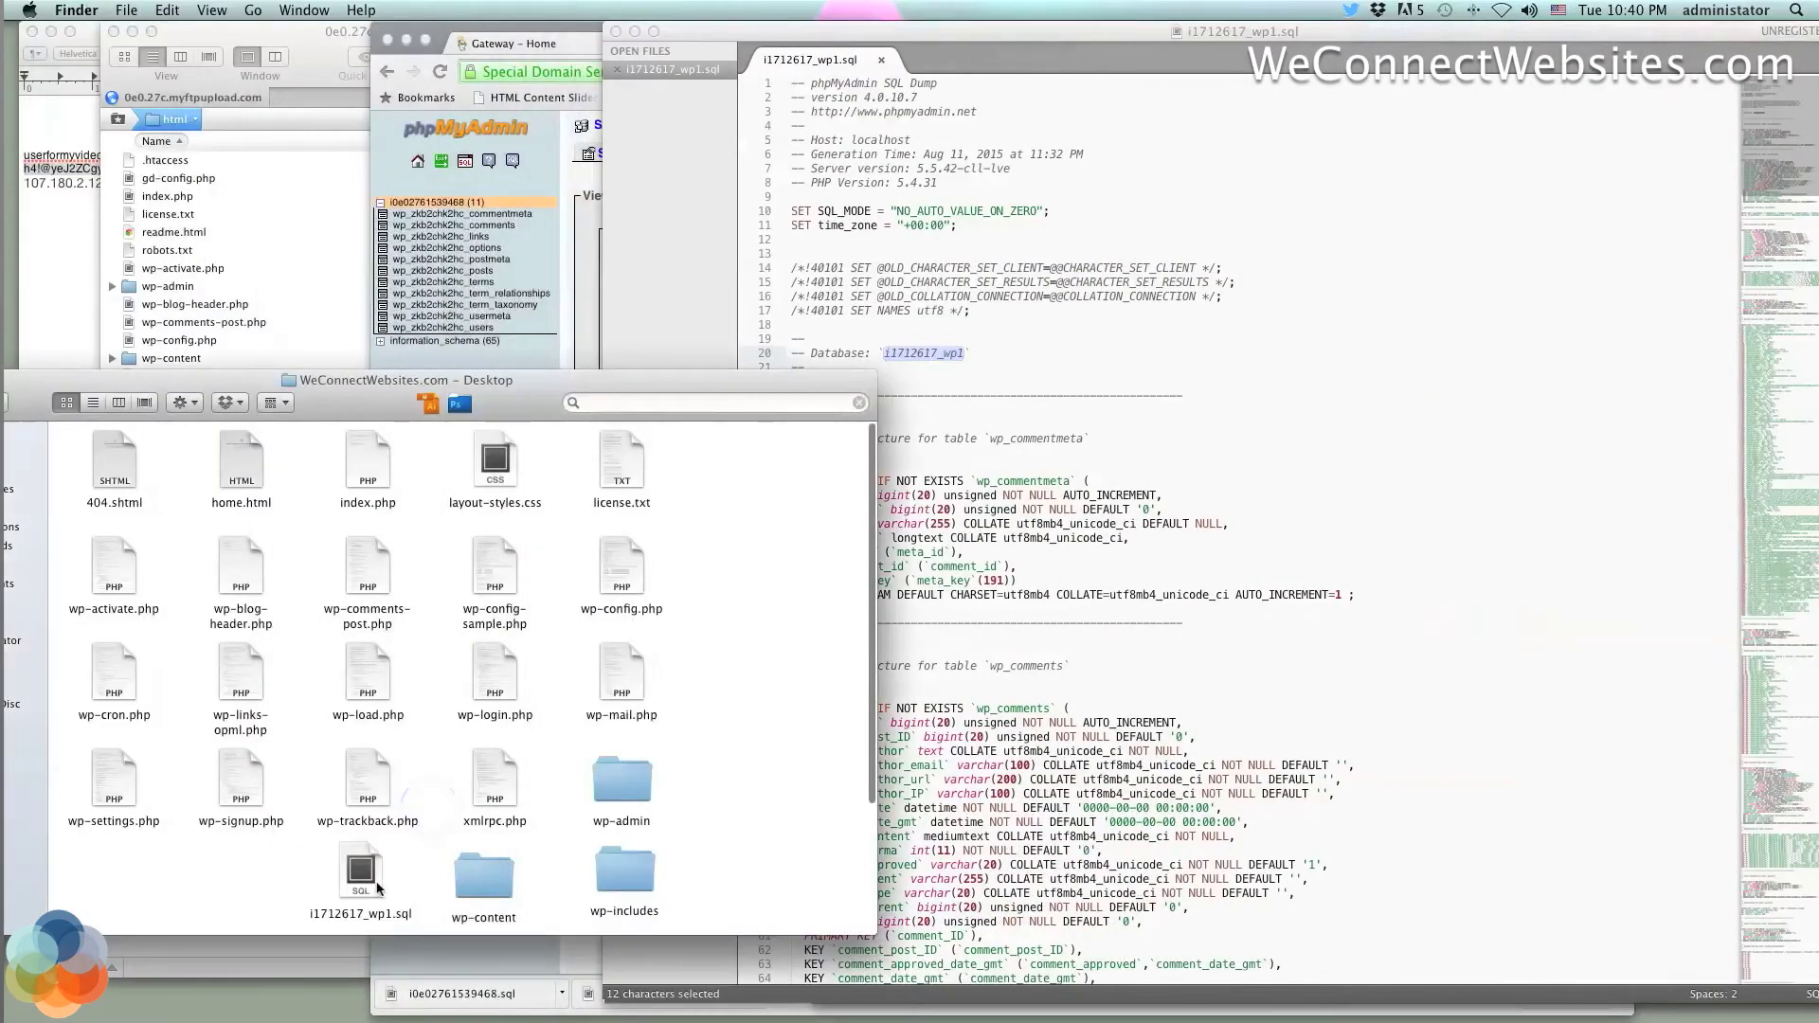
click(374, 885)
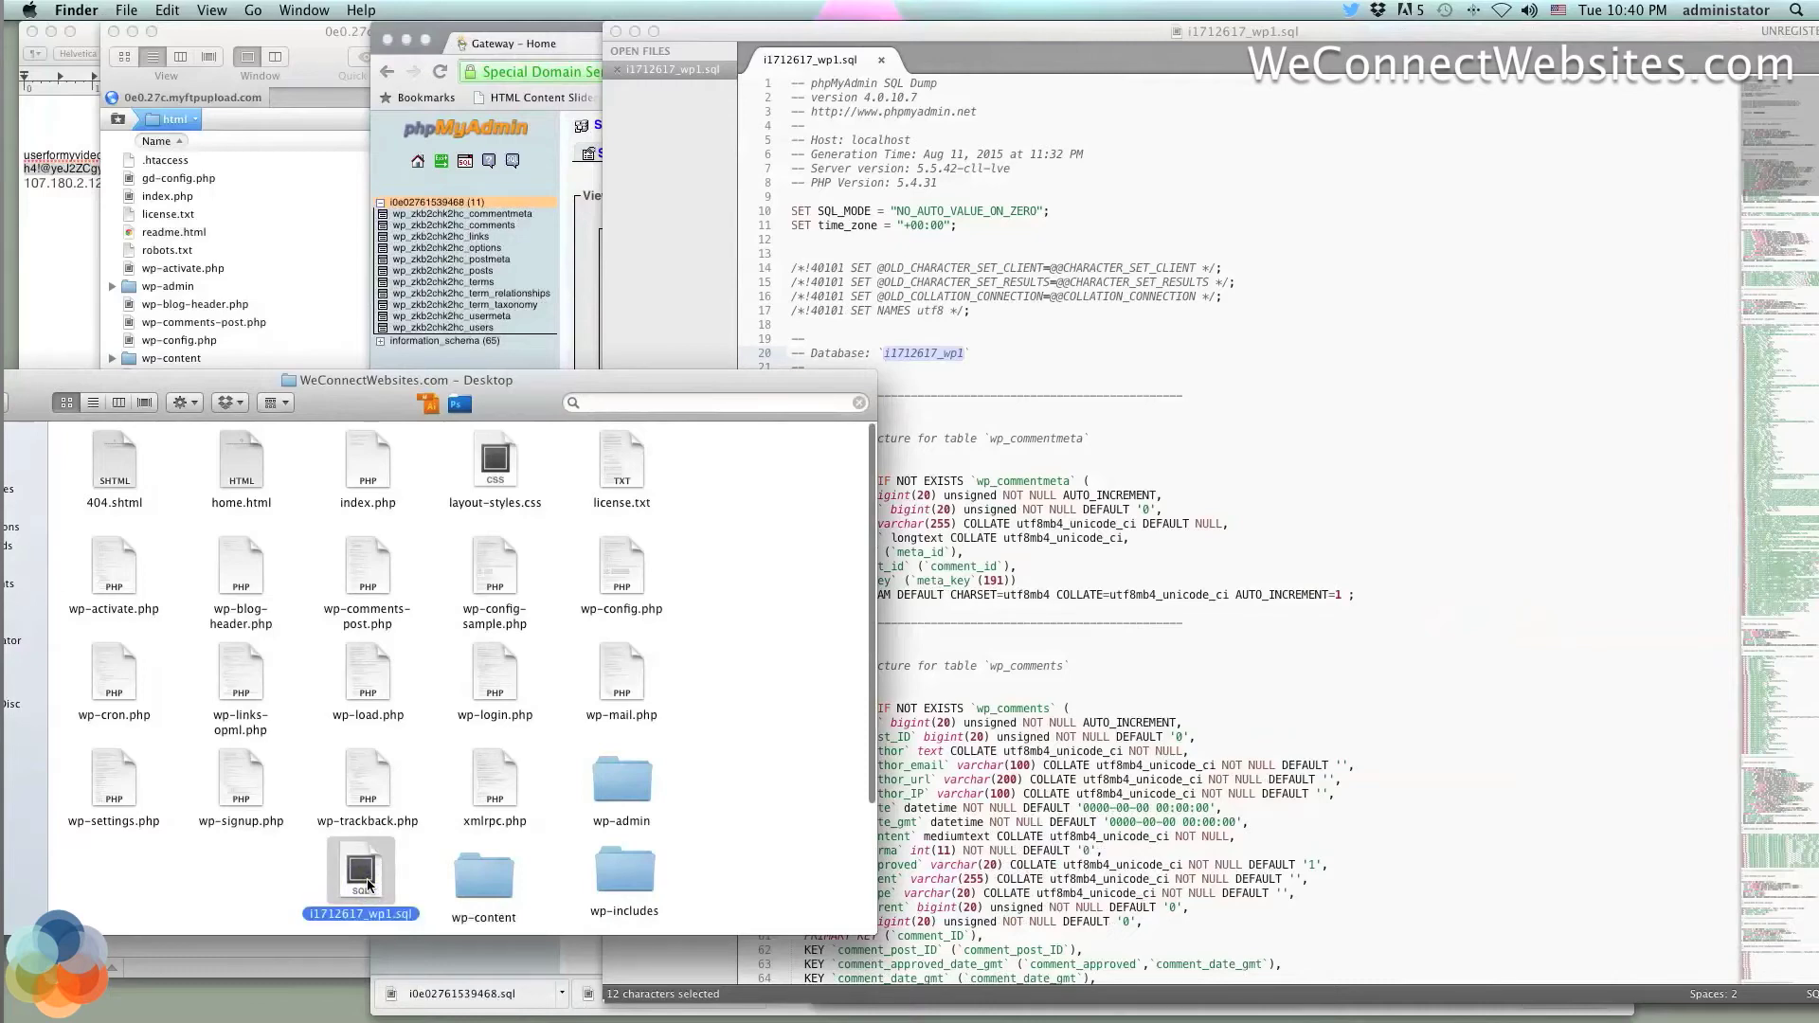
right_click(367, 881)
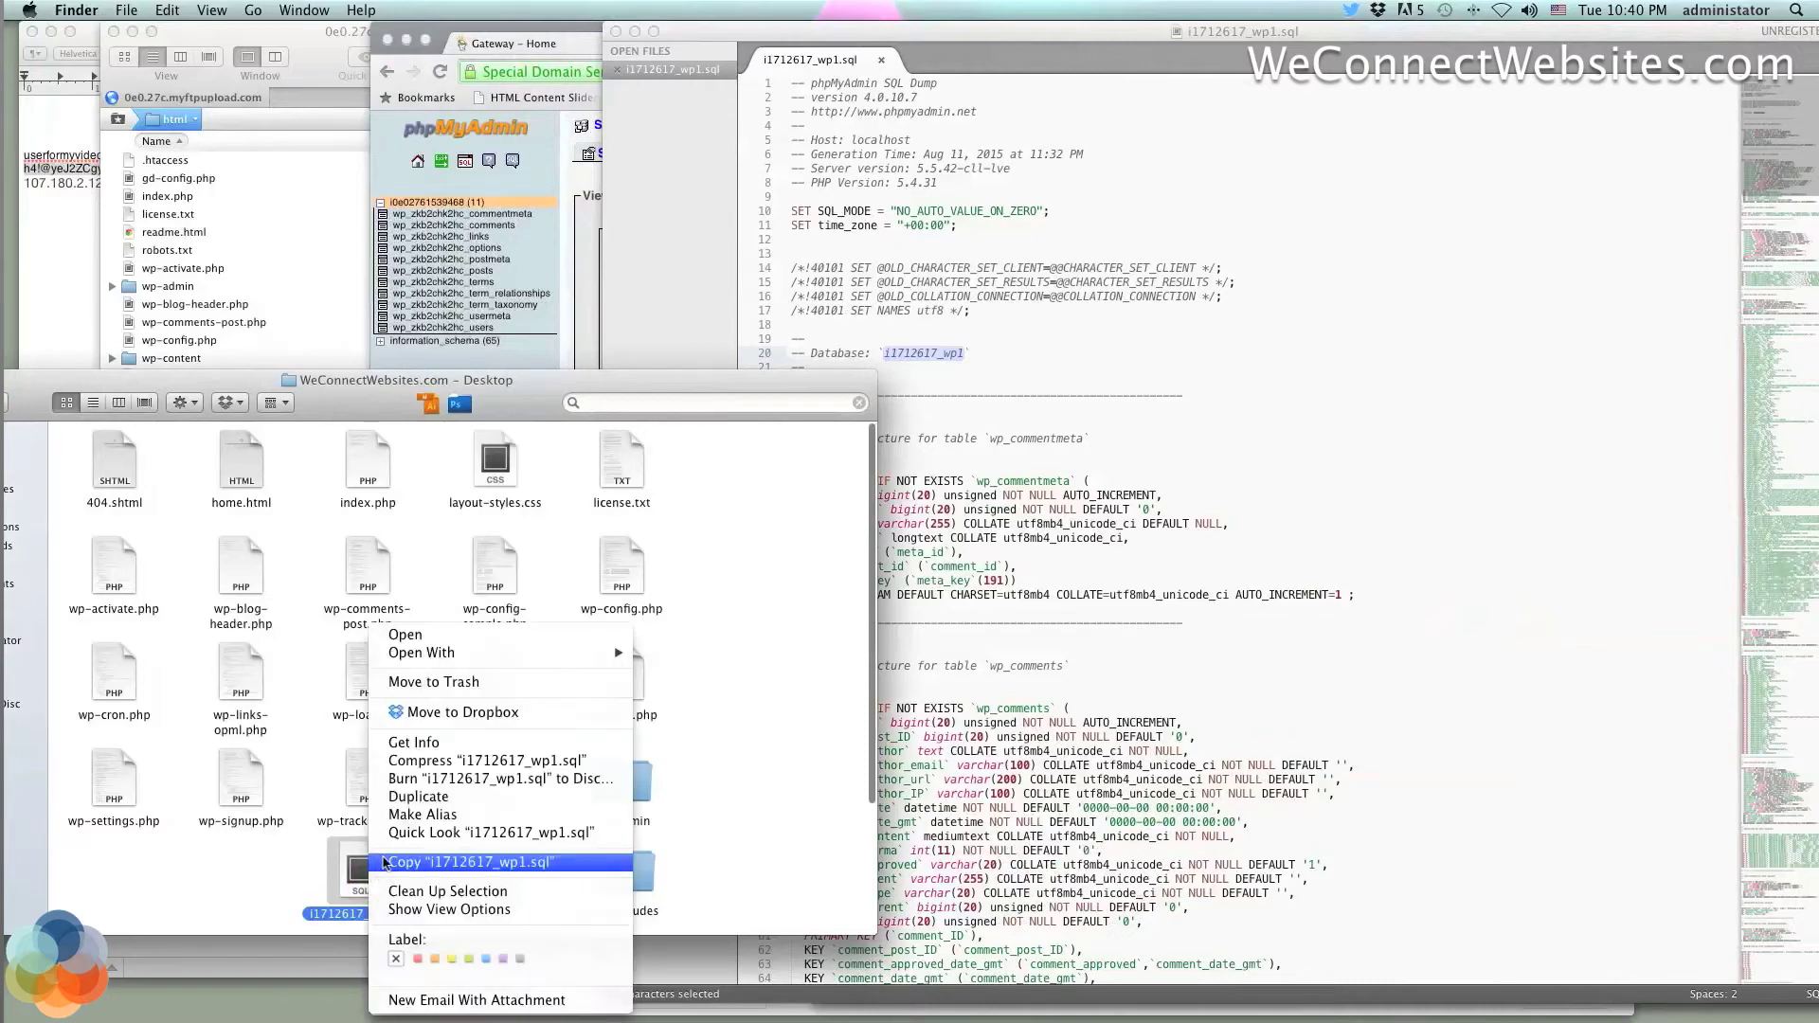
click(411, 799)
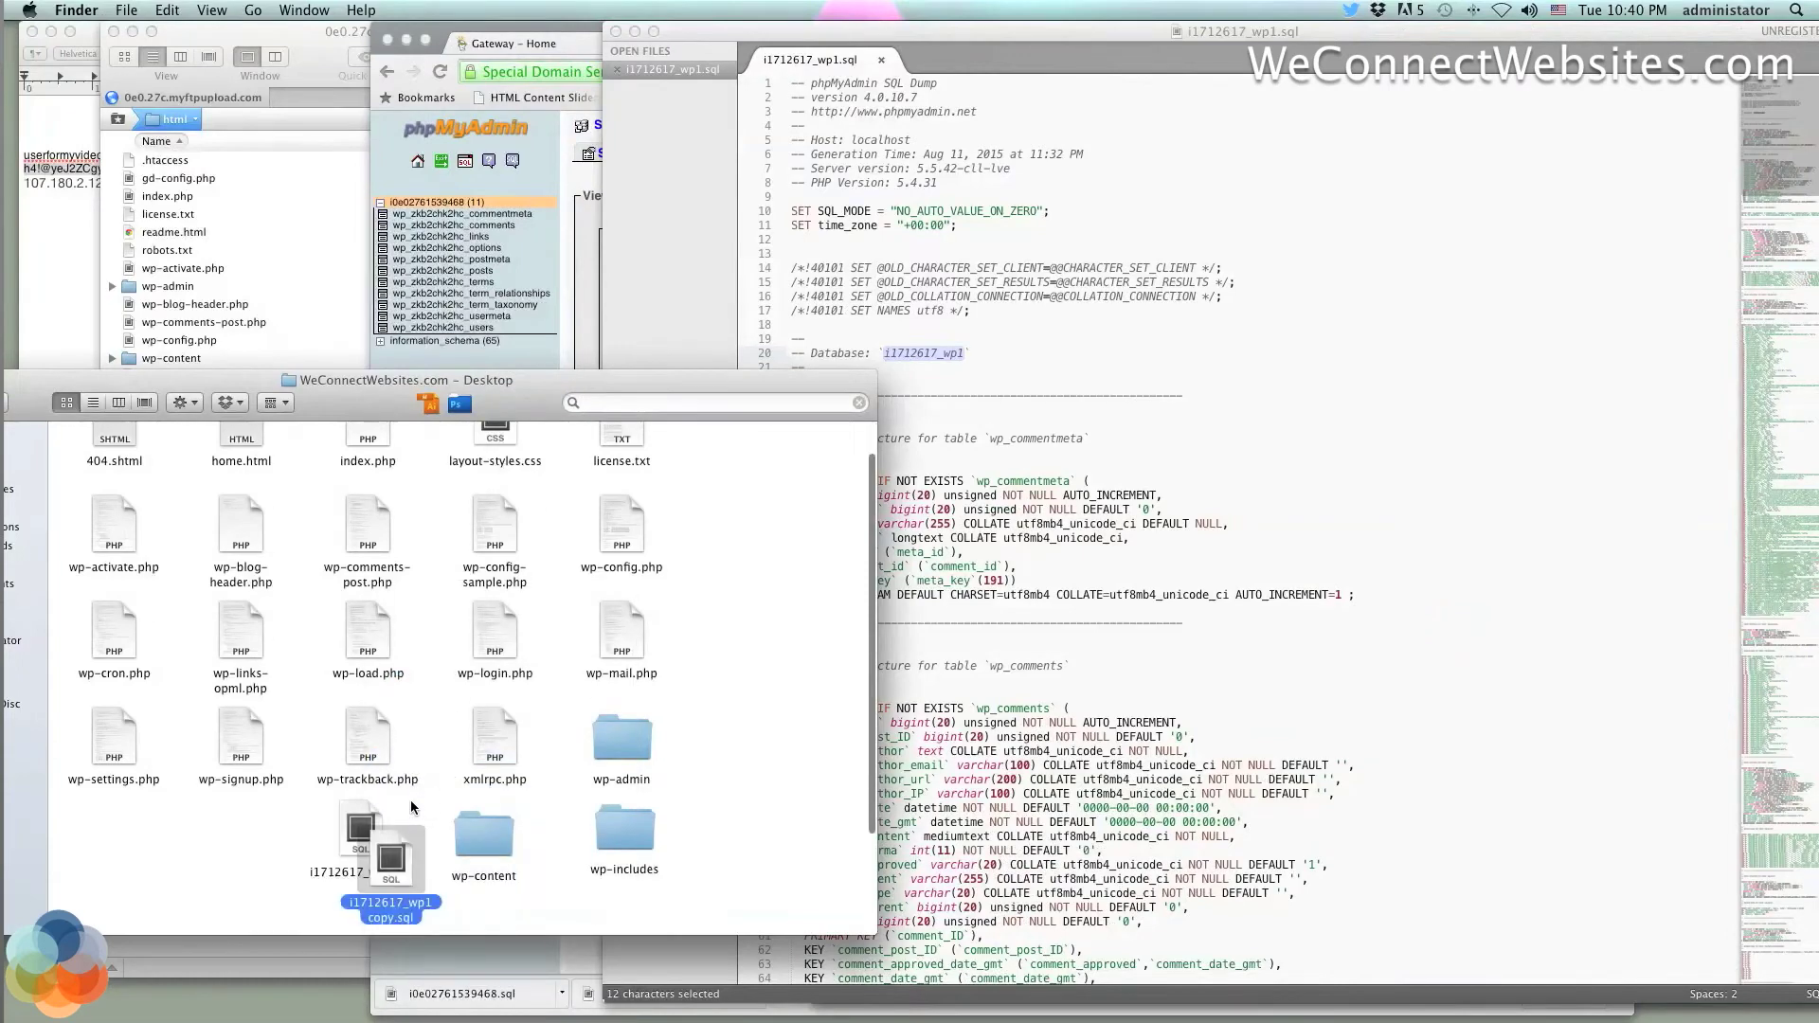
drag(398, 859, 741, 883)
click(736, 862)
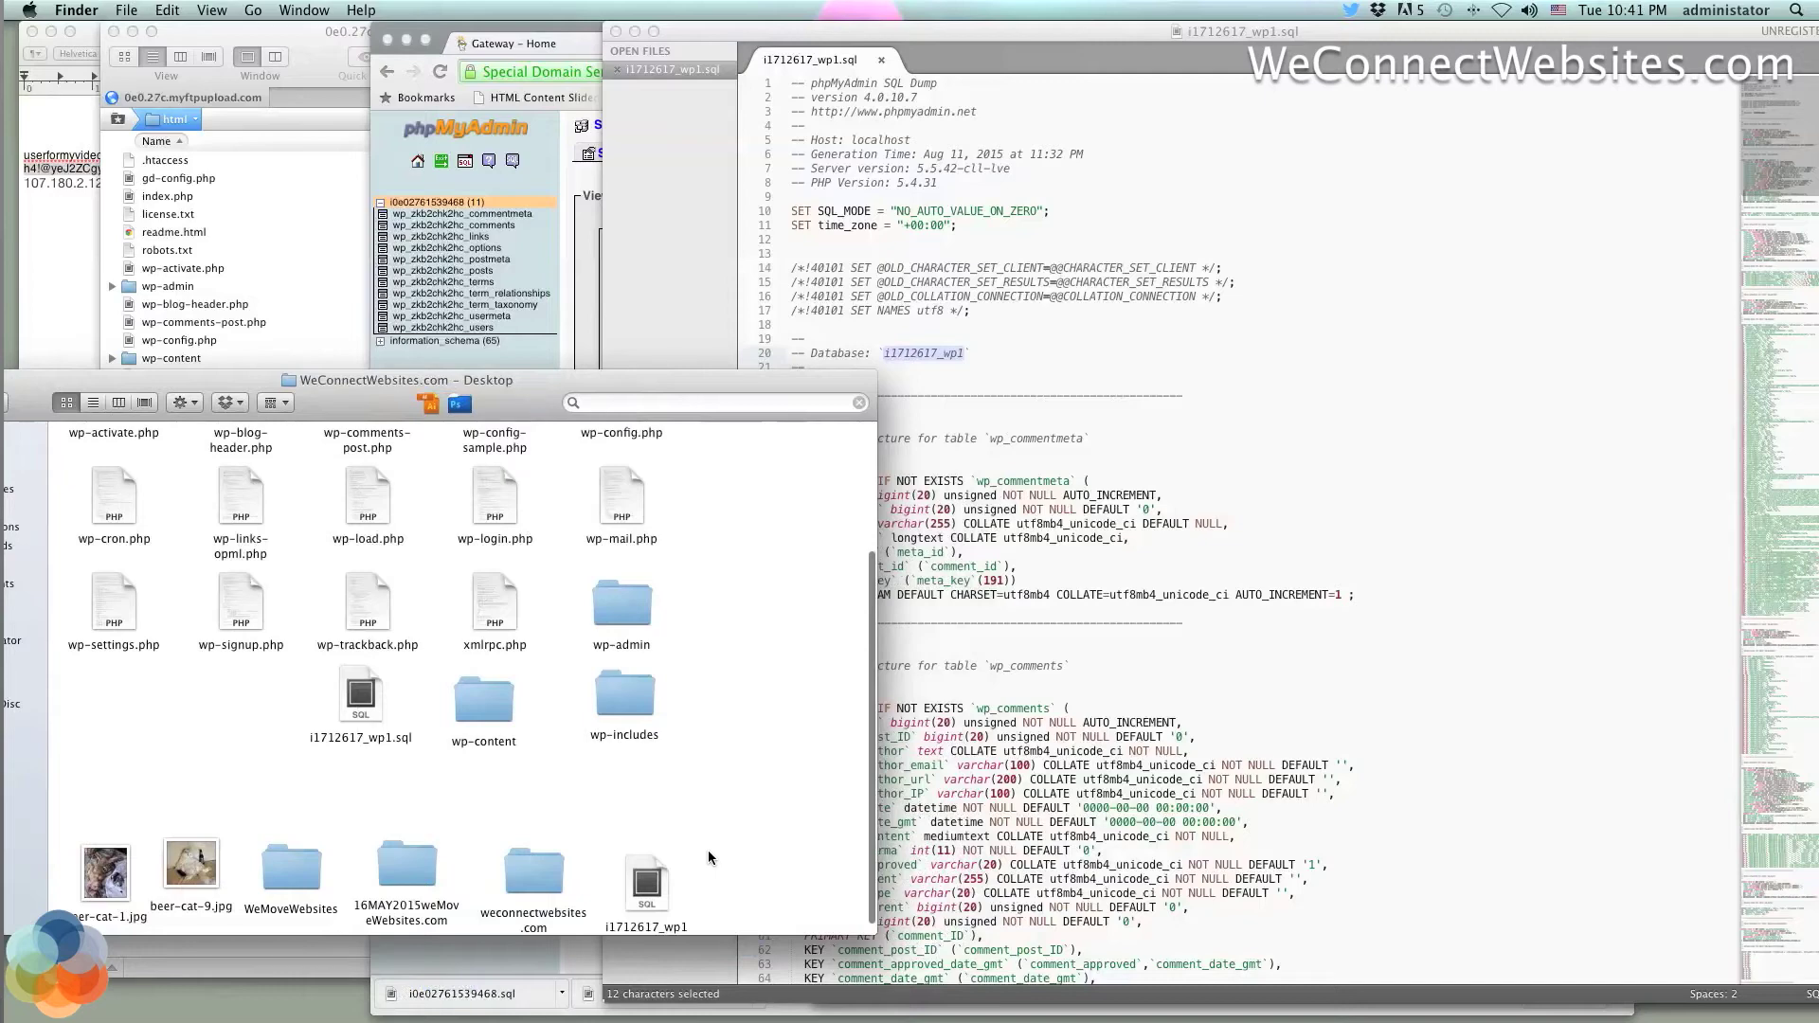
Make a second copy of i1712617_wp1.sql and place it at the folder's lower right
click(366, 712)
right_click(366, 712)
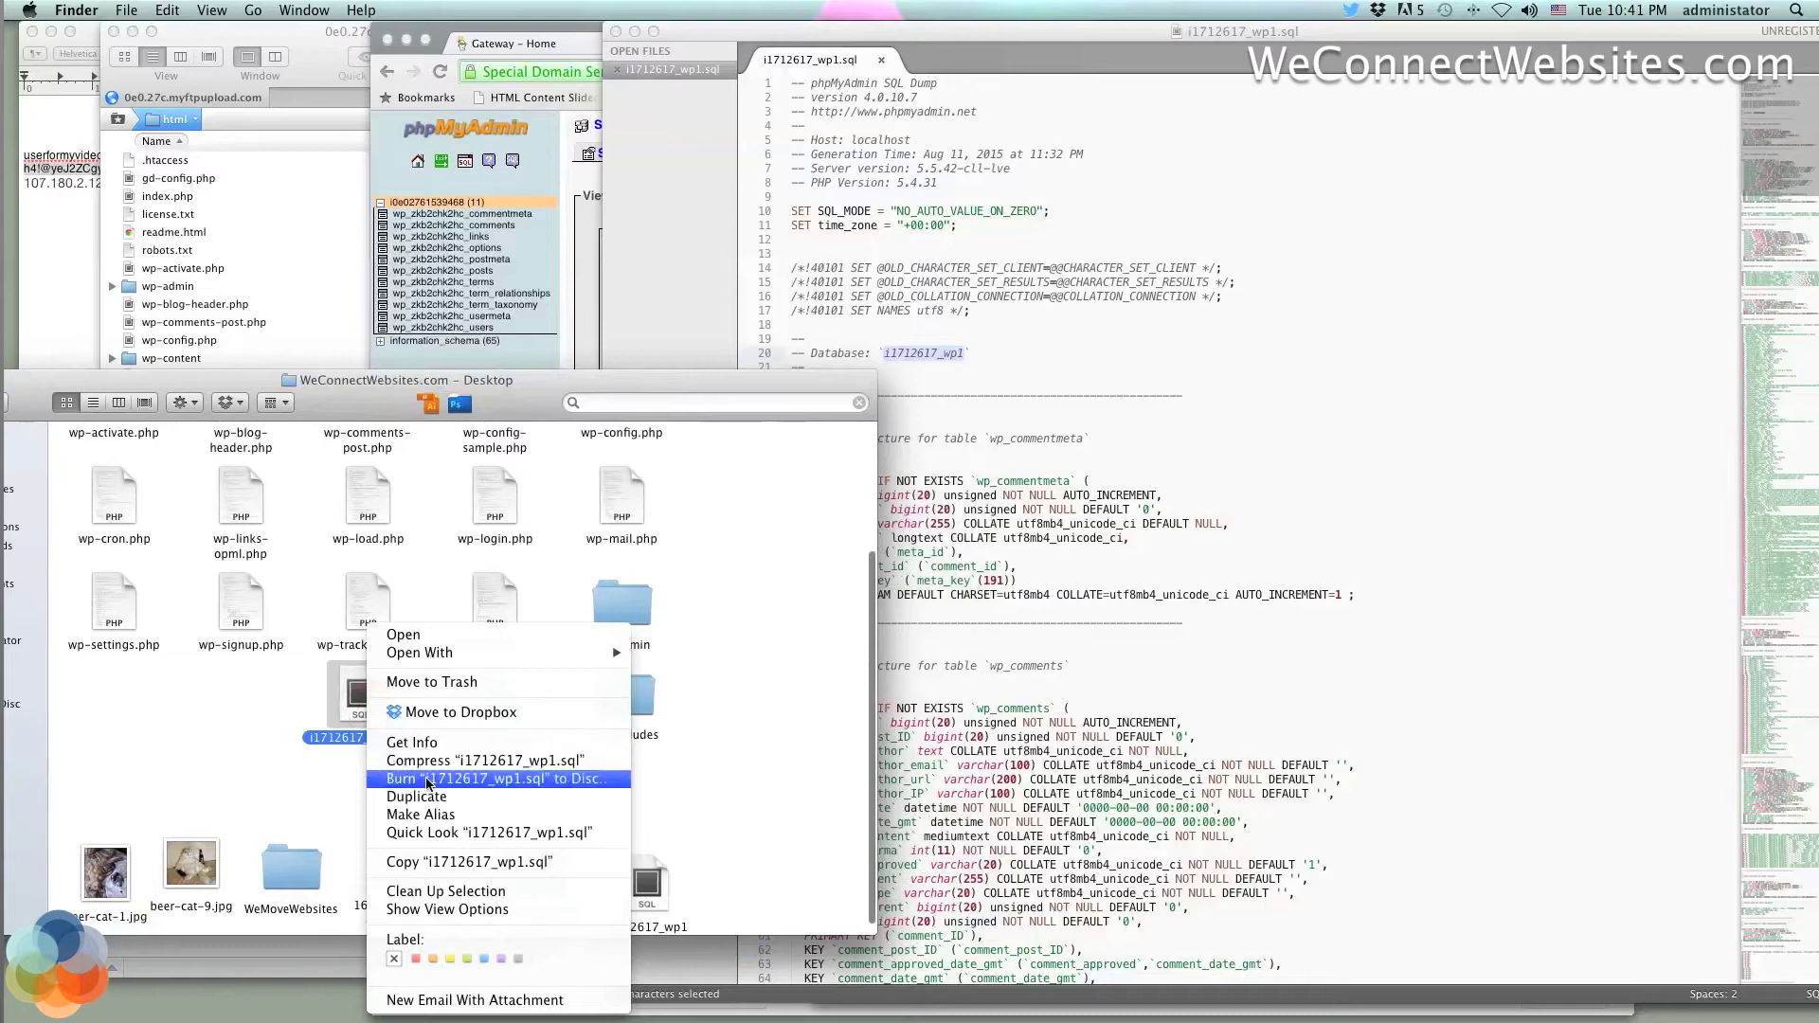
click(428, 797)
drag(390, 725, 728, 894)
click(688, 808)
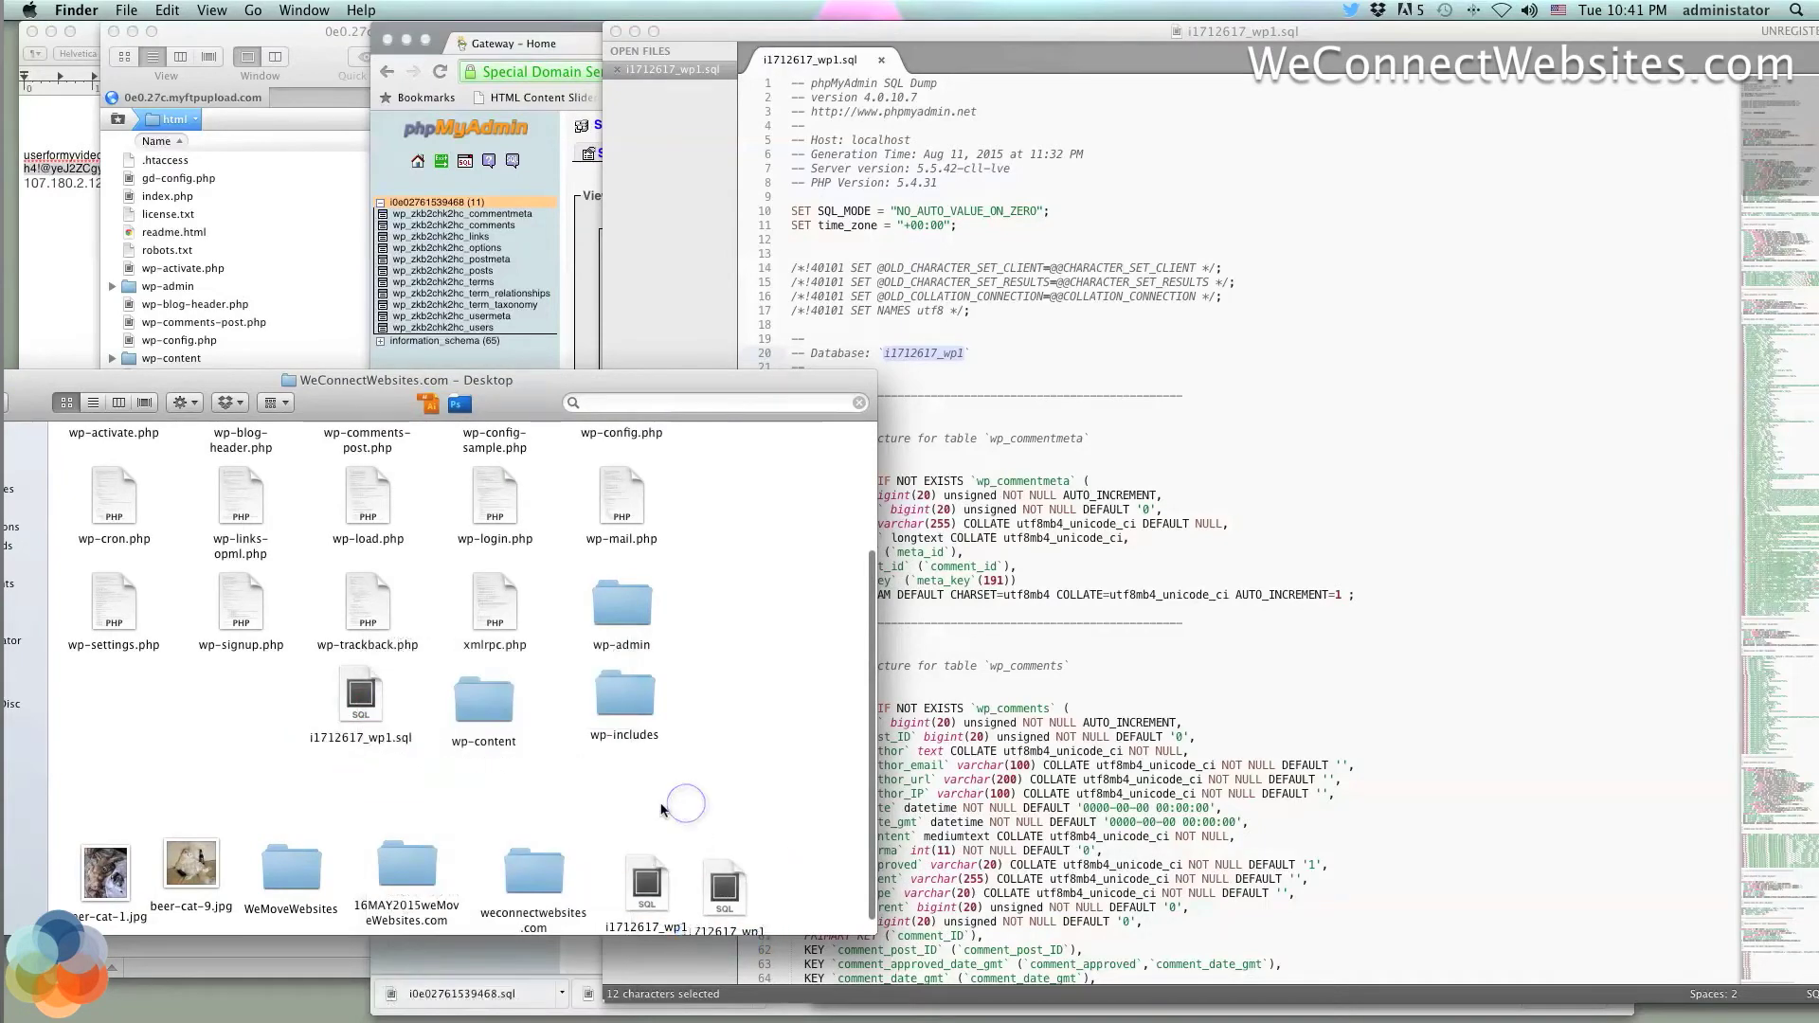
Move the Desktop folder window down and return to the old dump in Sublime Text
scroll(427, 785, up, 3)
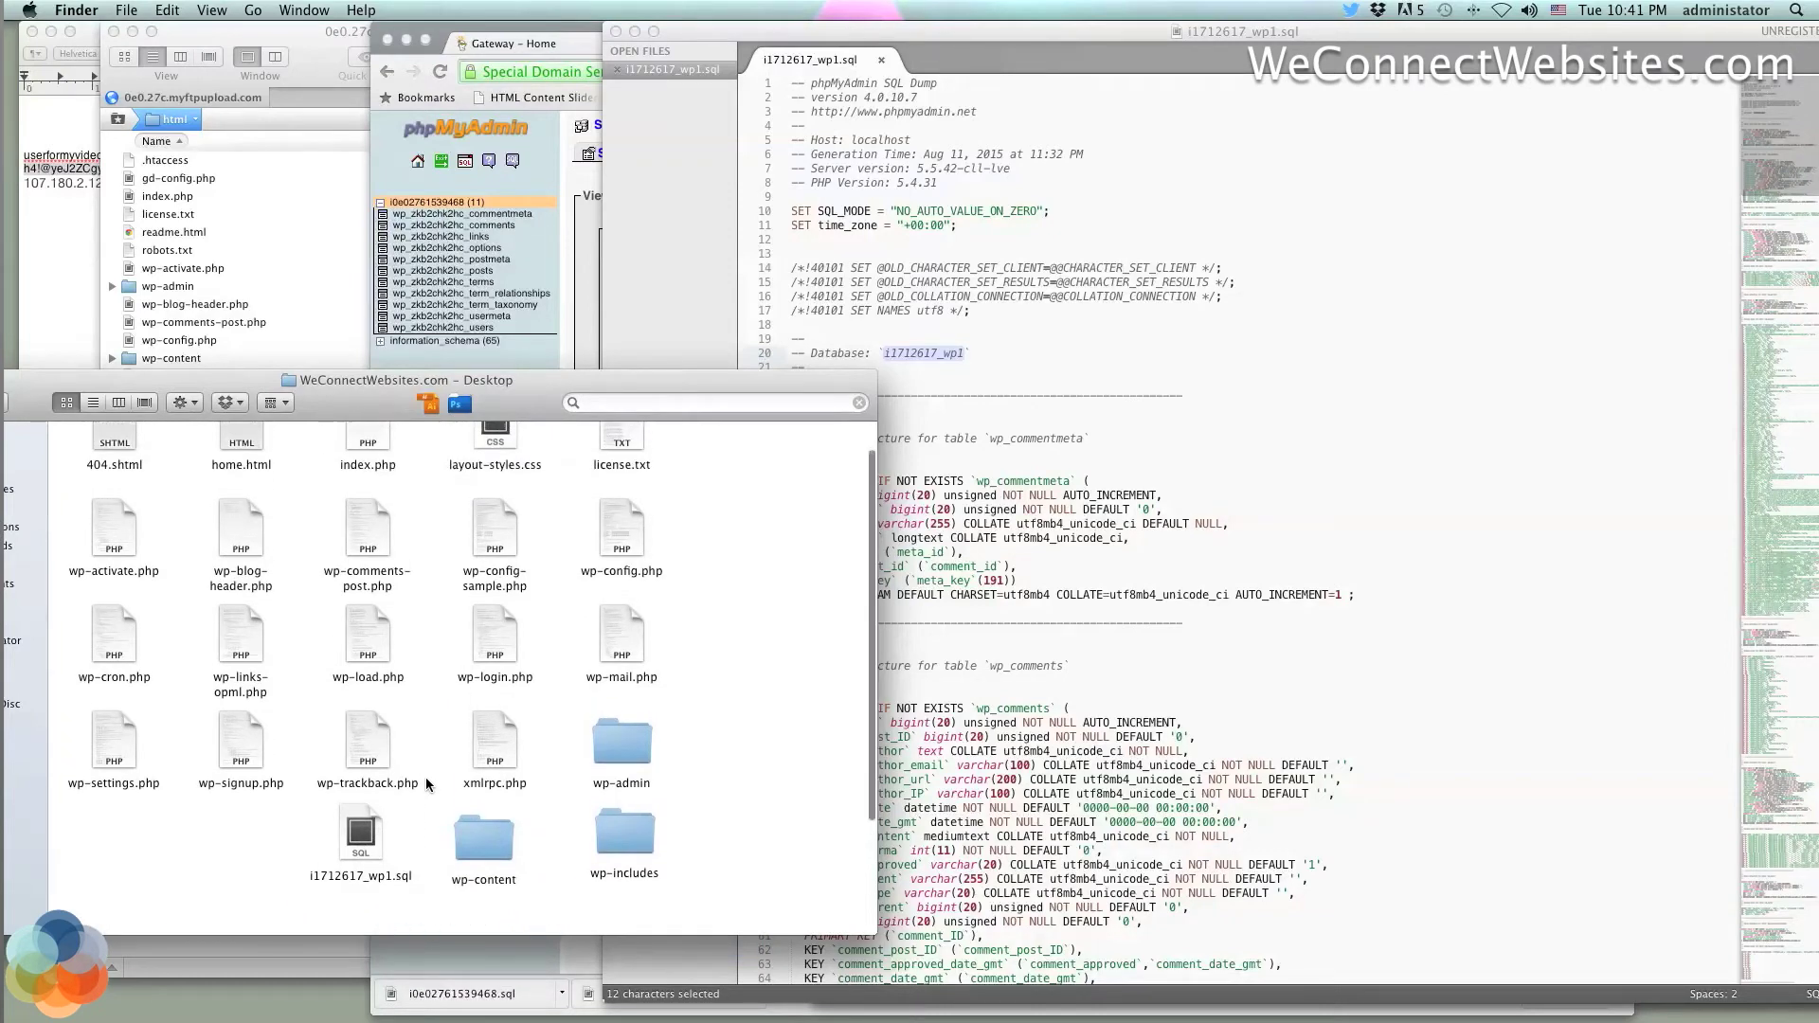
scroll(424, 777, up, 2)
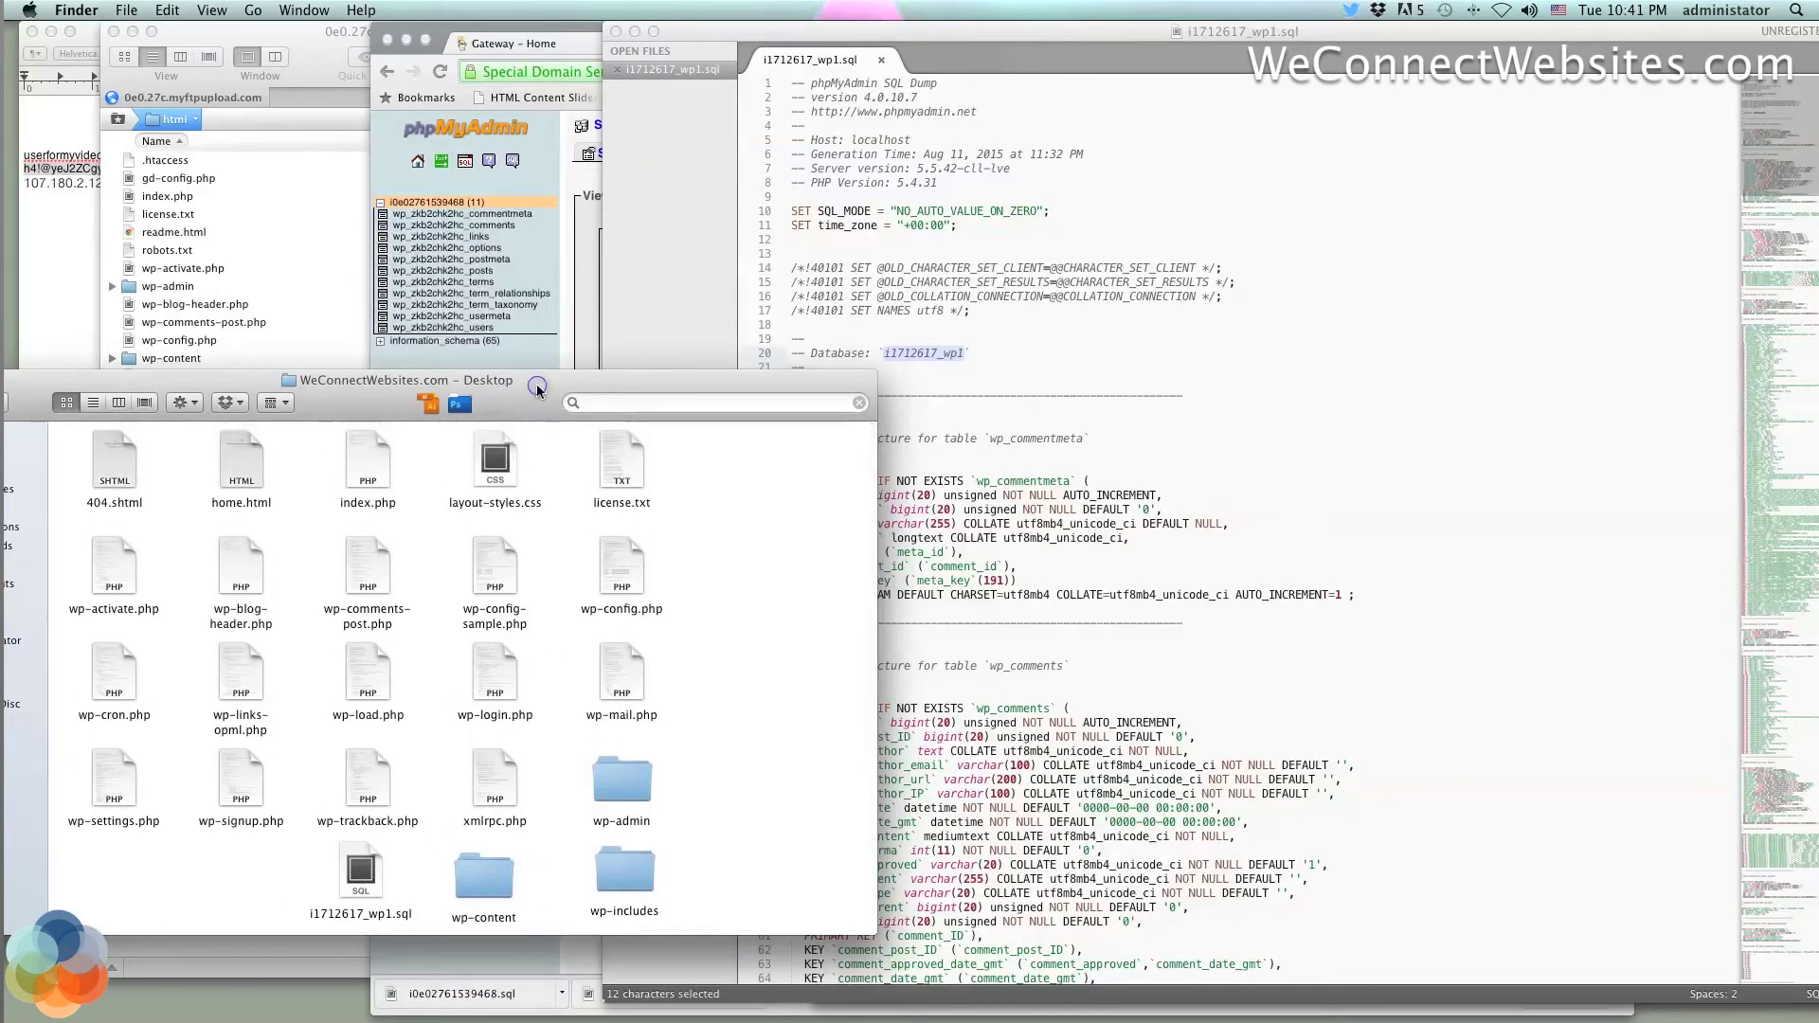
drag(539, 387, 500, 609)
click(1229, 251)
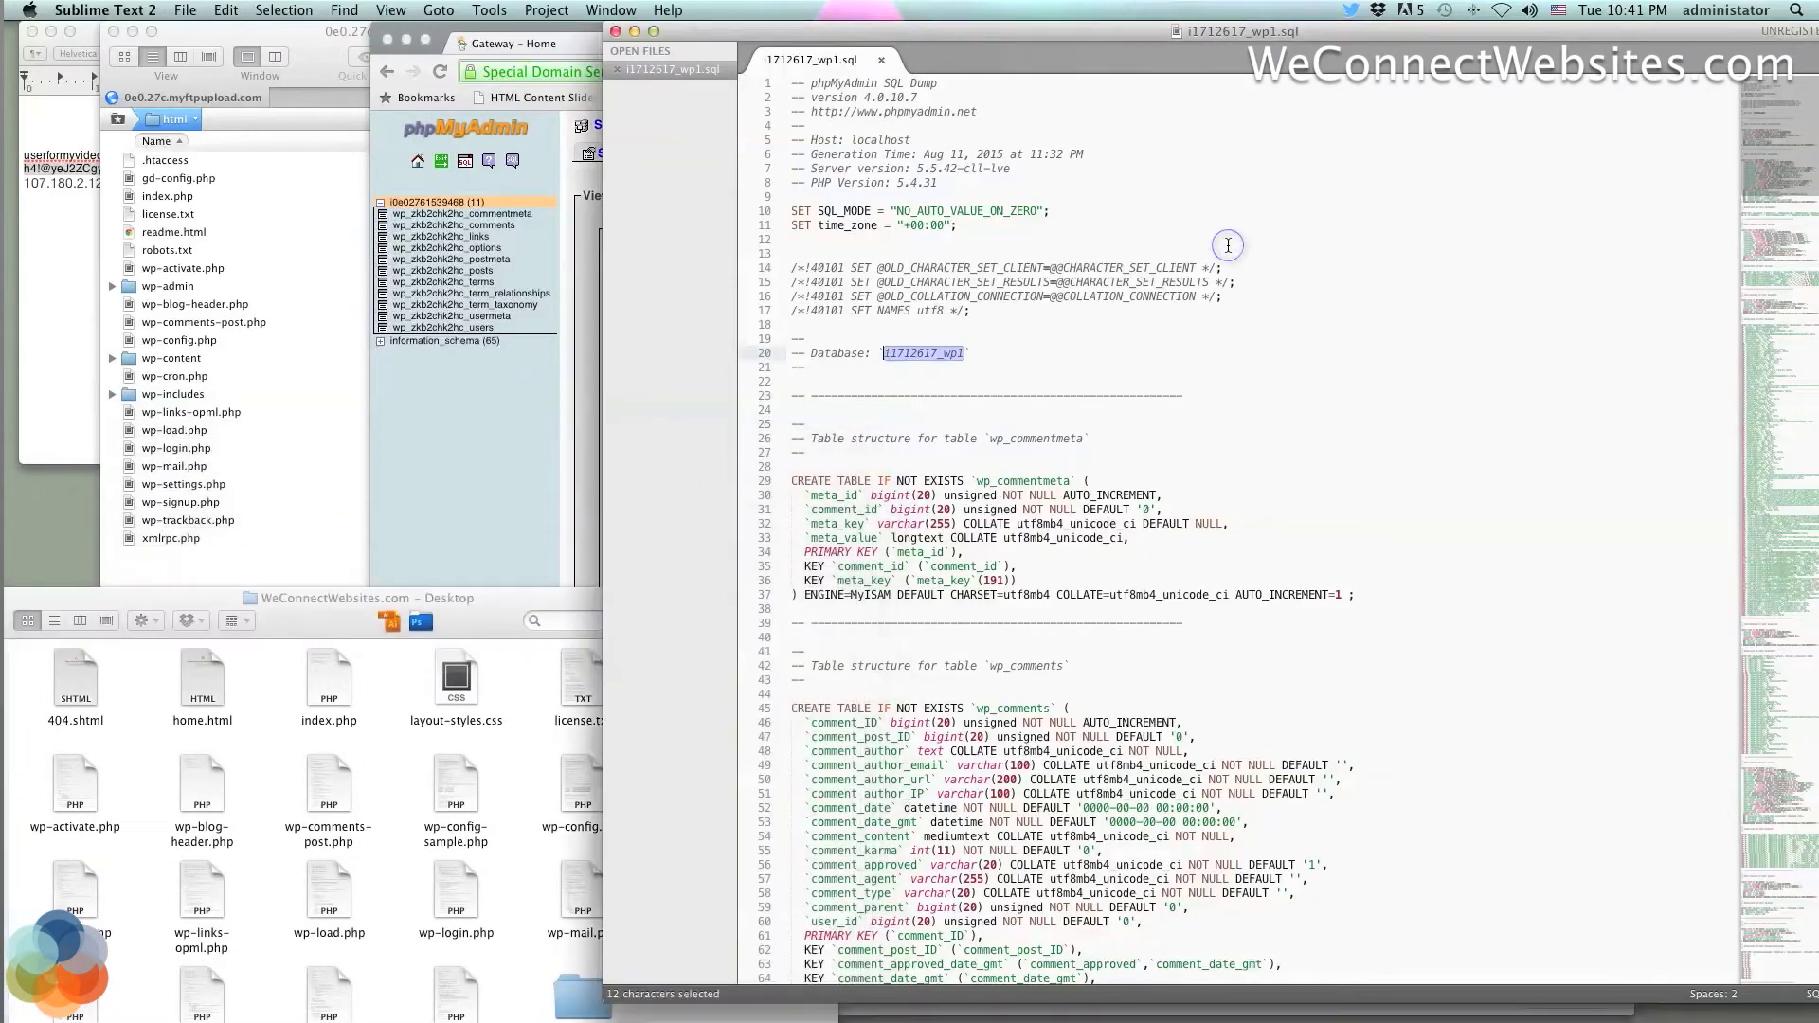
drag(1378, 31, 810, 7)
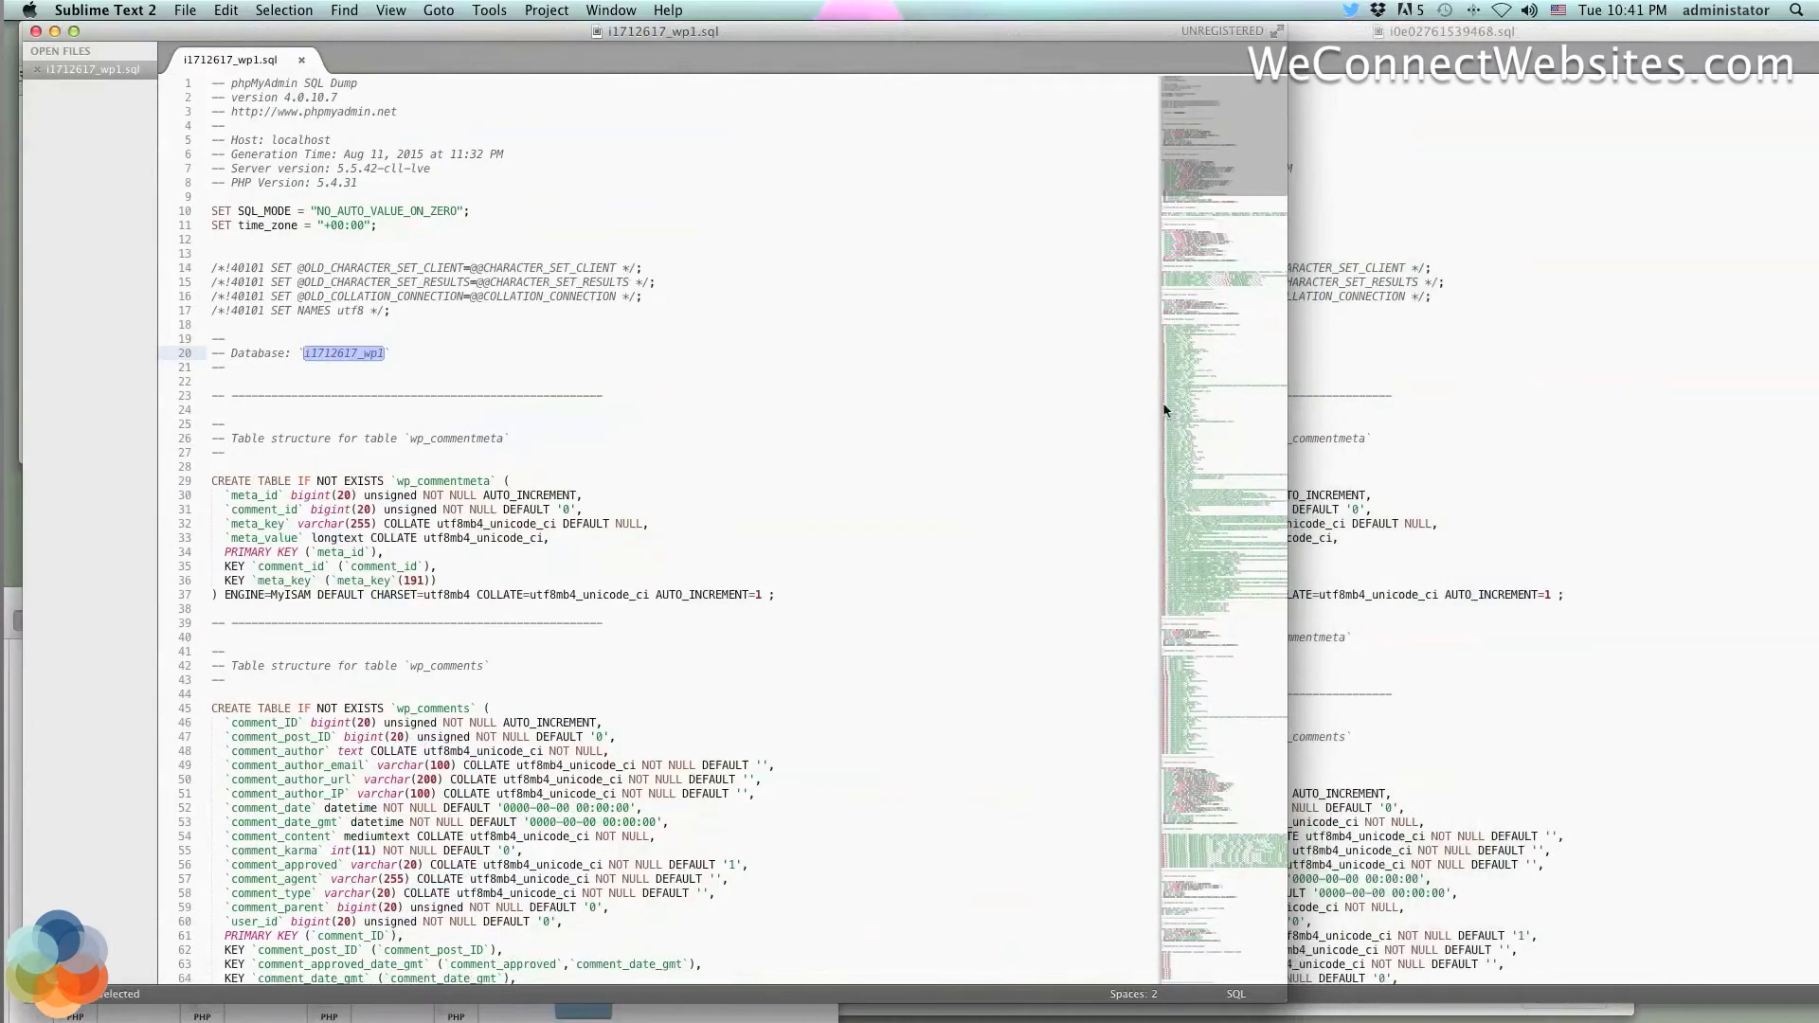
click(1511, 366)
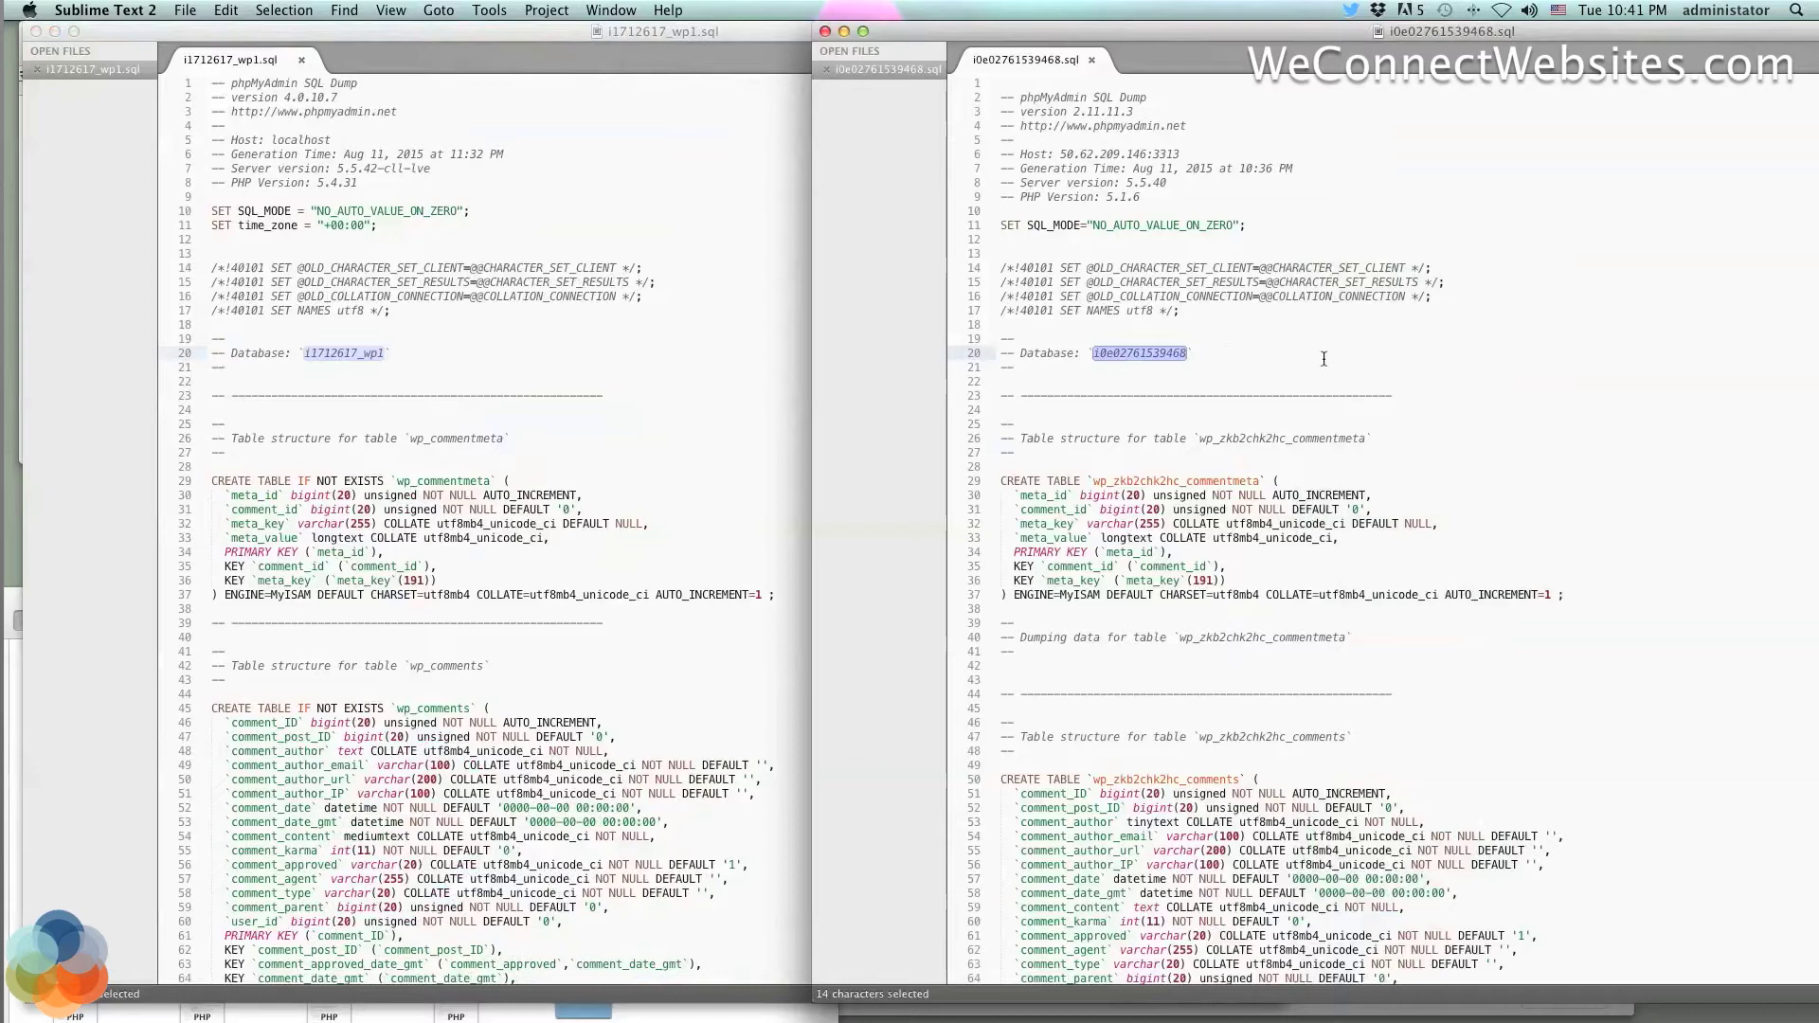
click(659, 289)
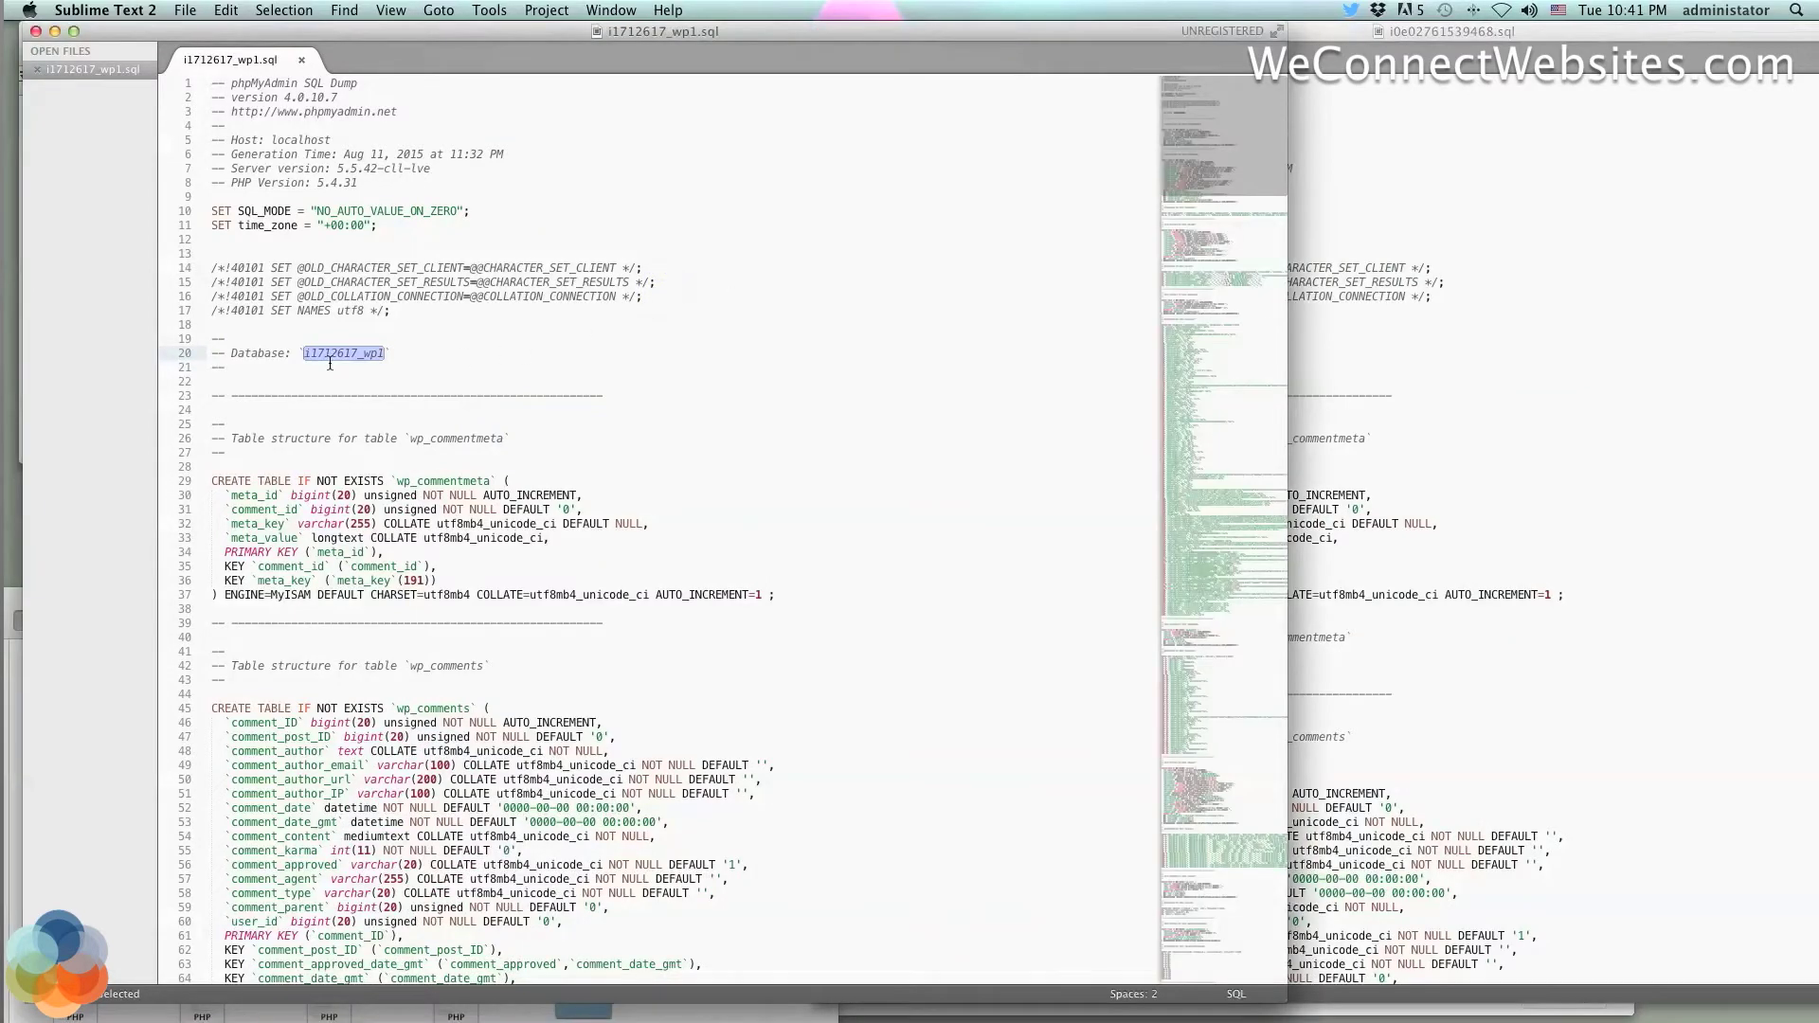
key(super+v)
click(469, 352)
Copy the wp_zkb2chk2hc_ prefix from line 26 of the new dump, then return to the old dump
click(1444, 352)
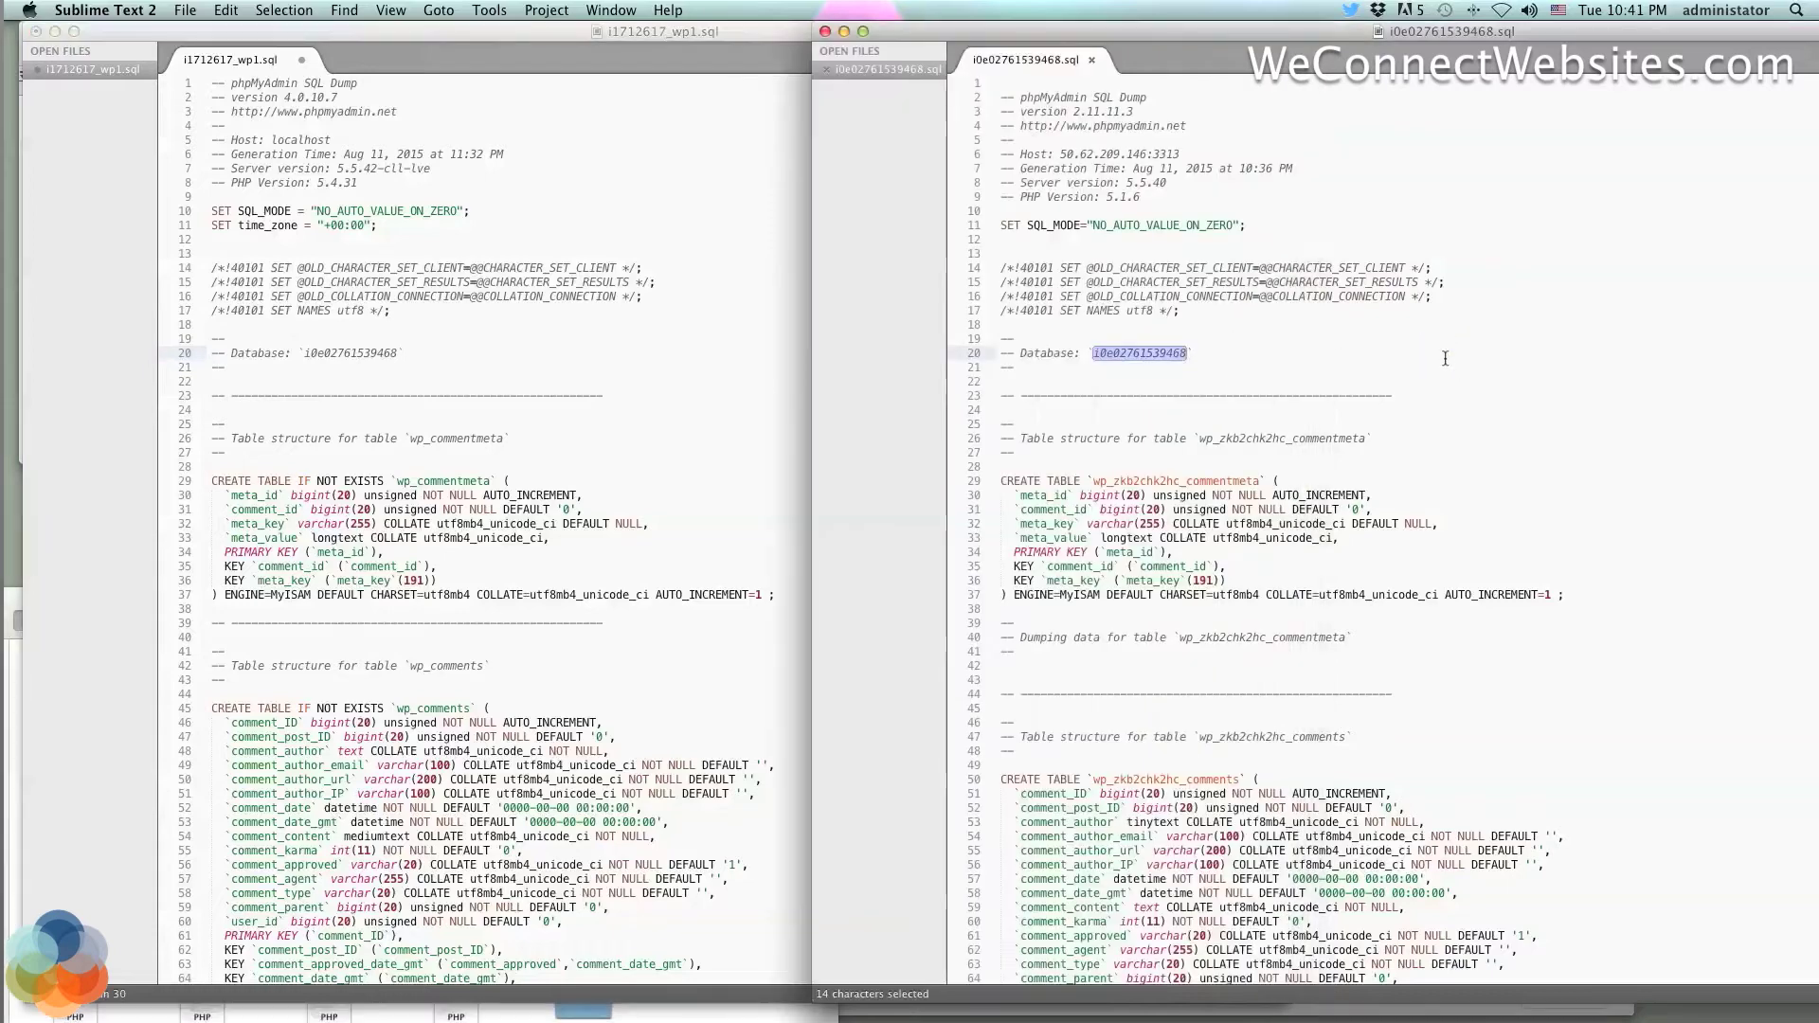
click(1498, 507)
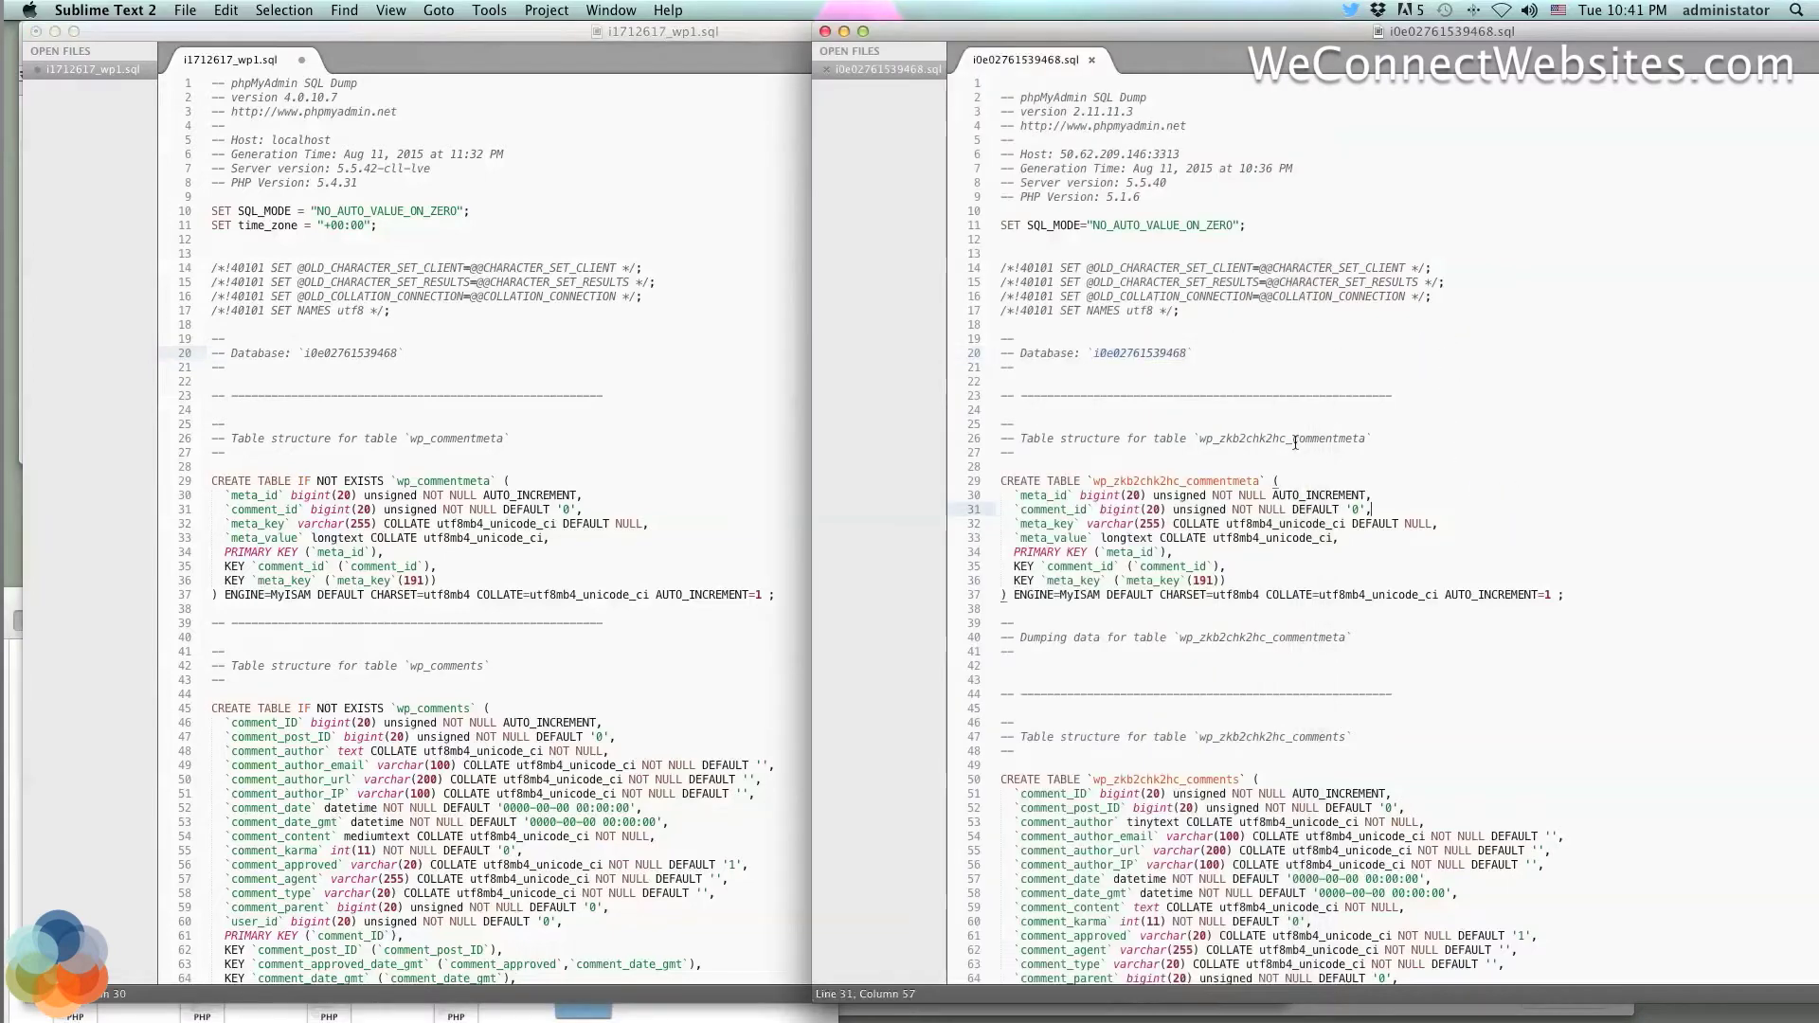
drag(1295, 441, 1200, 441)
key(super+c)
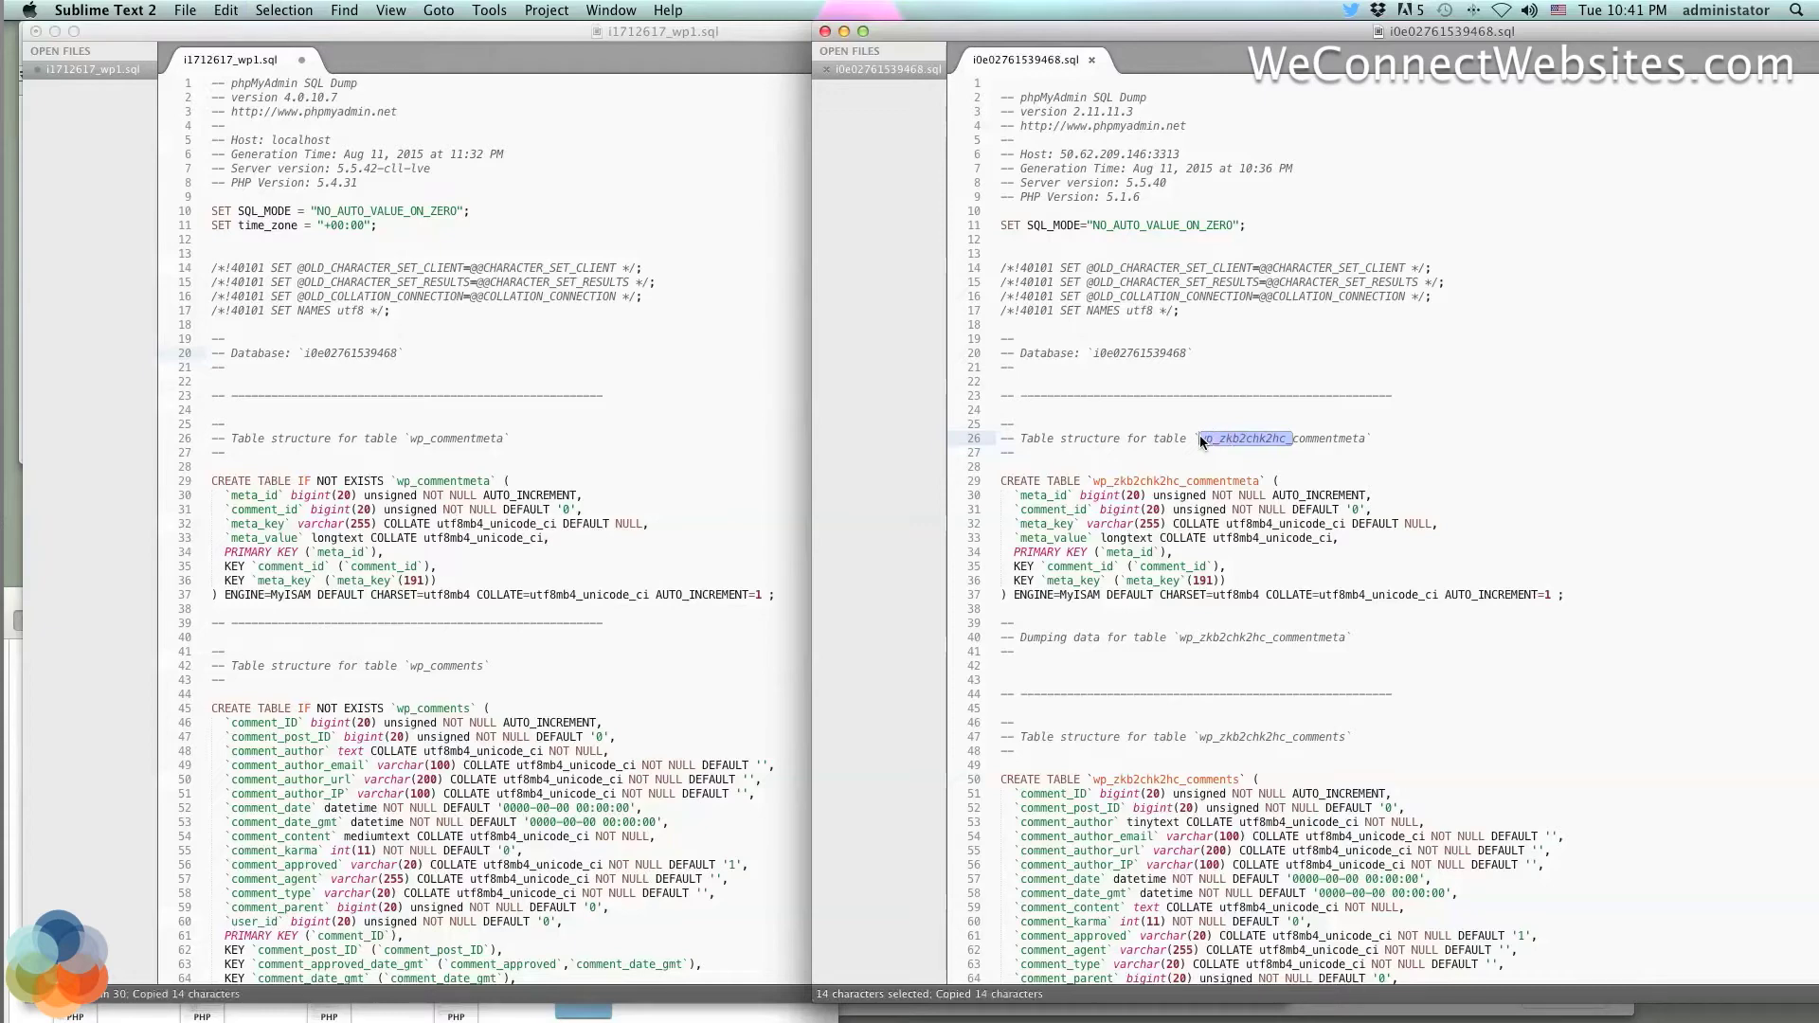
click(1293, 442)
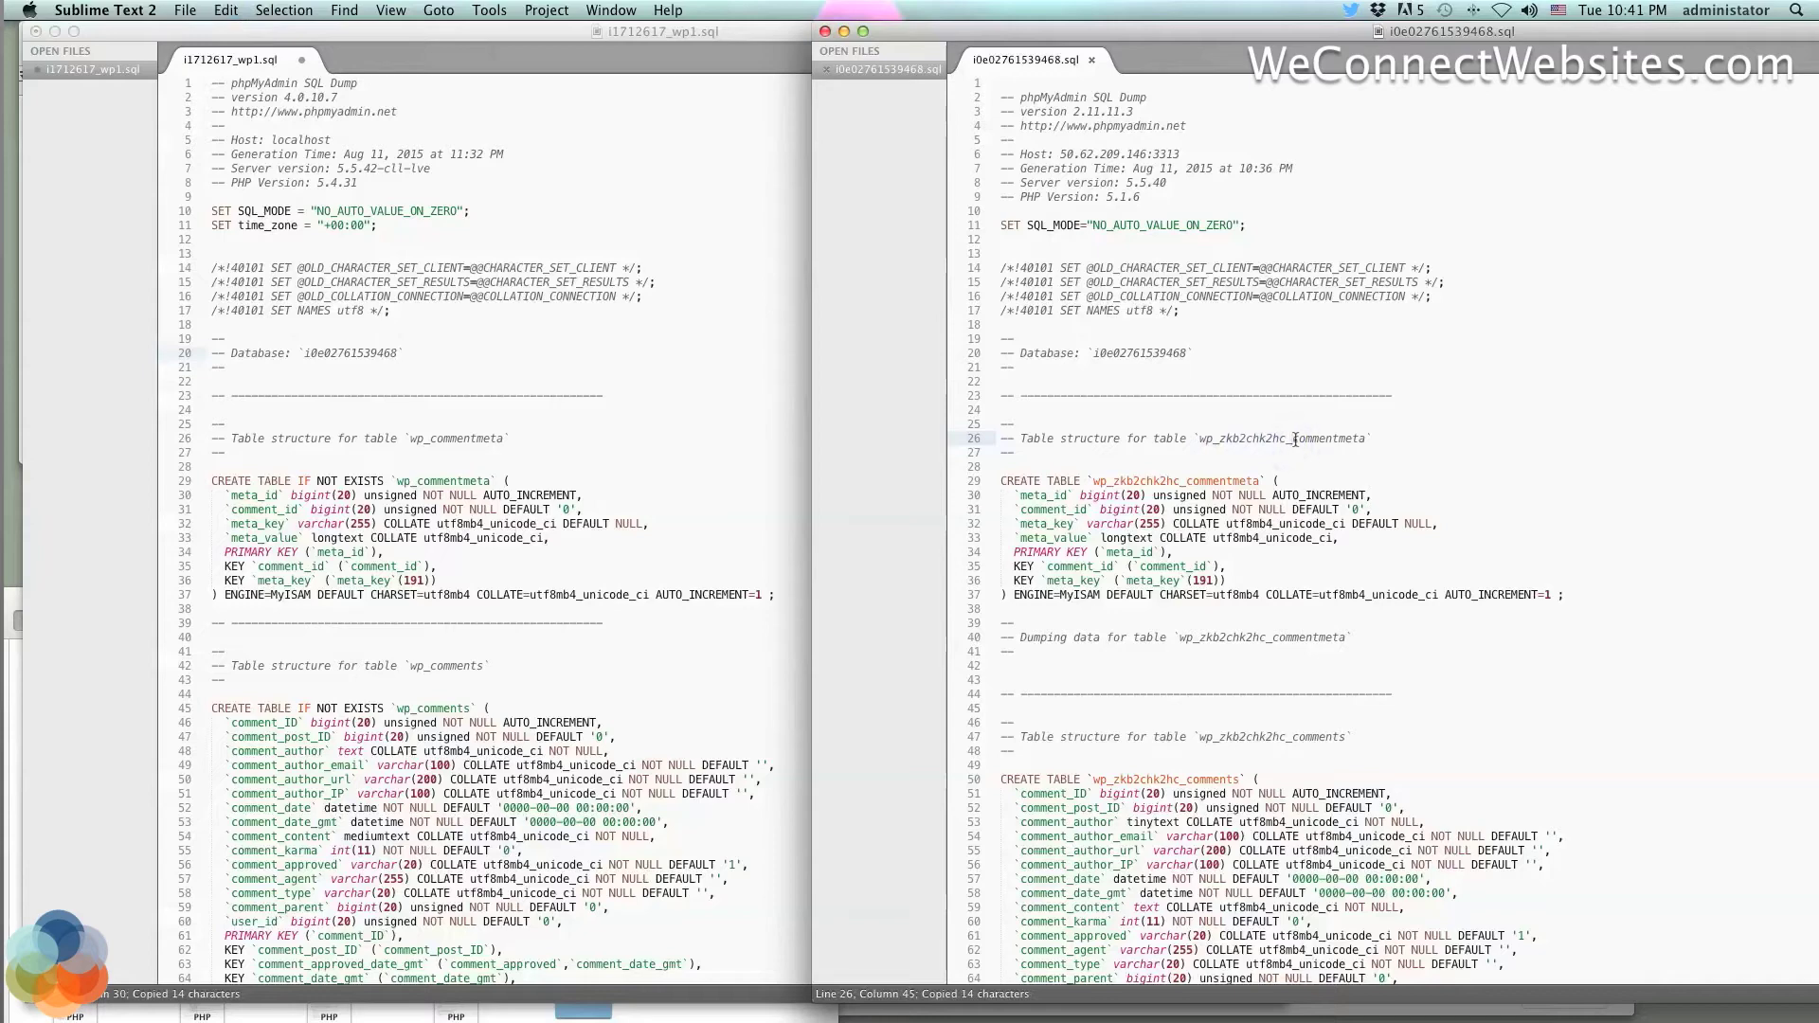
drag(1293, 439, 1199, 440)
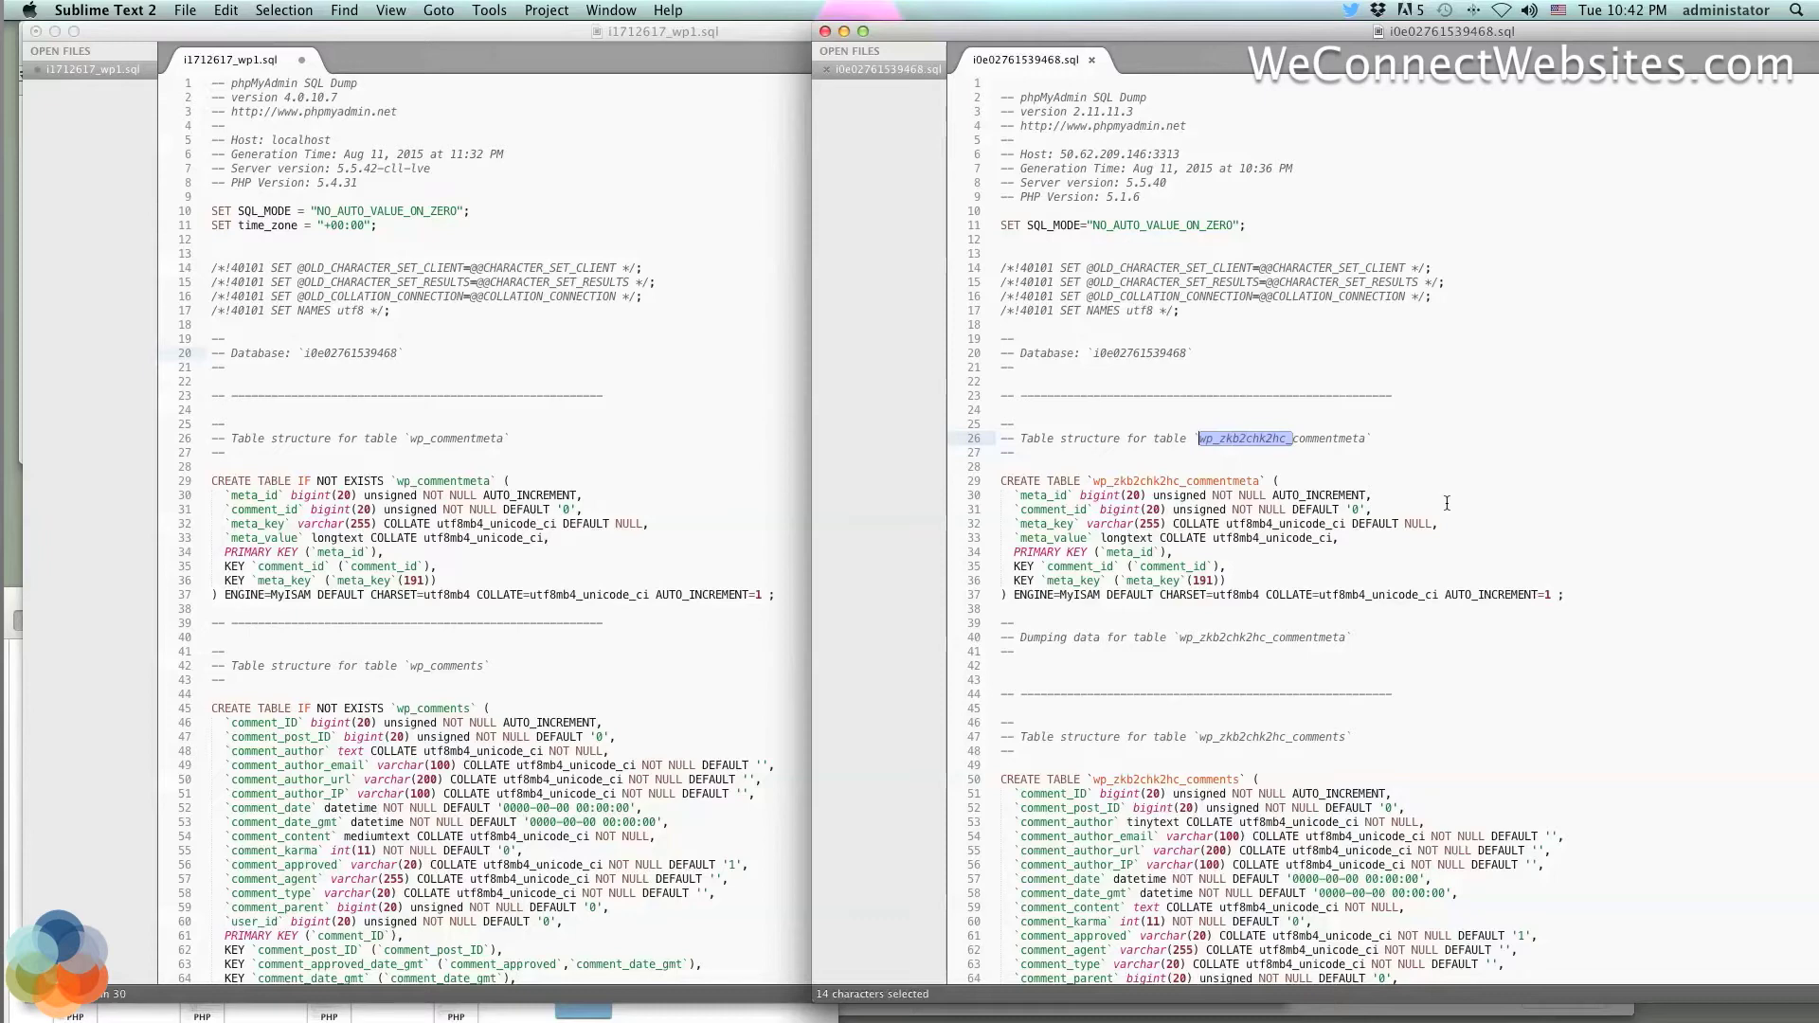
key(super+c)
click(648, 355)
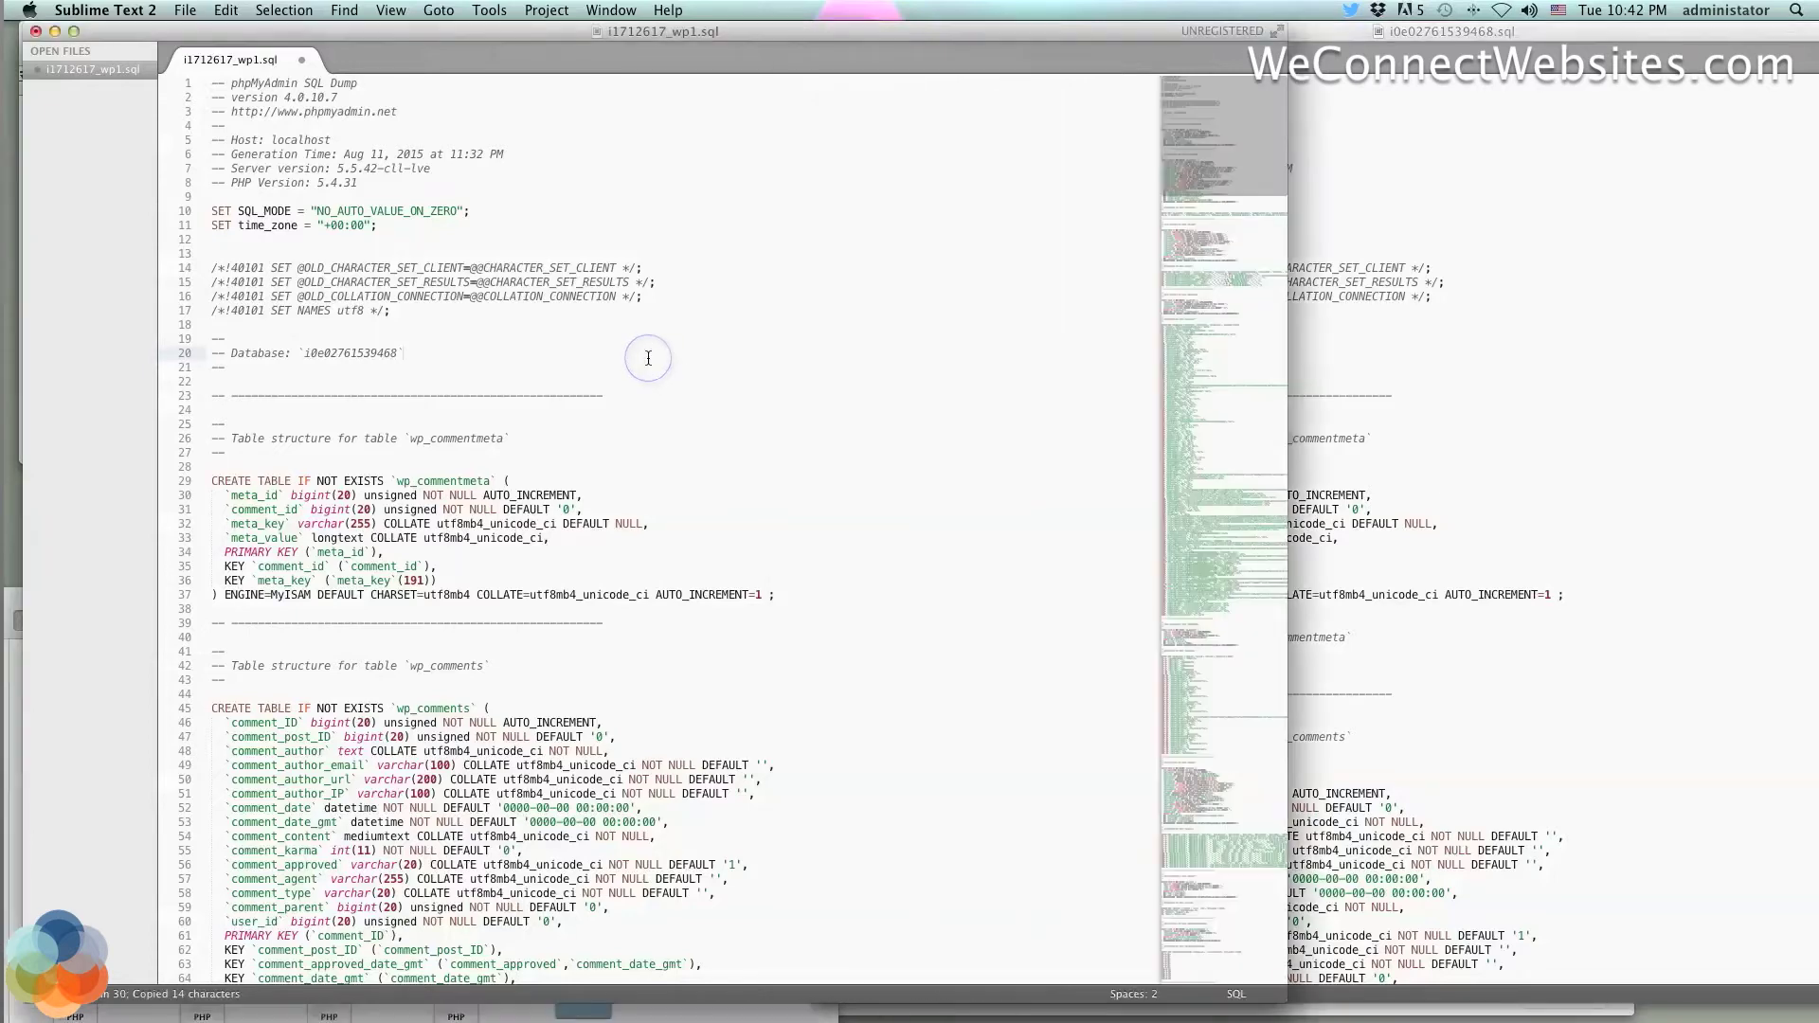
click(666, 473)
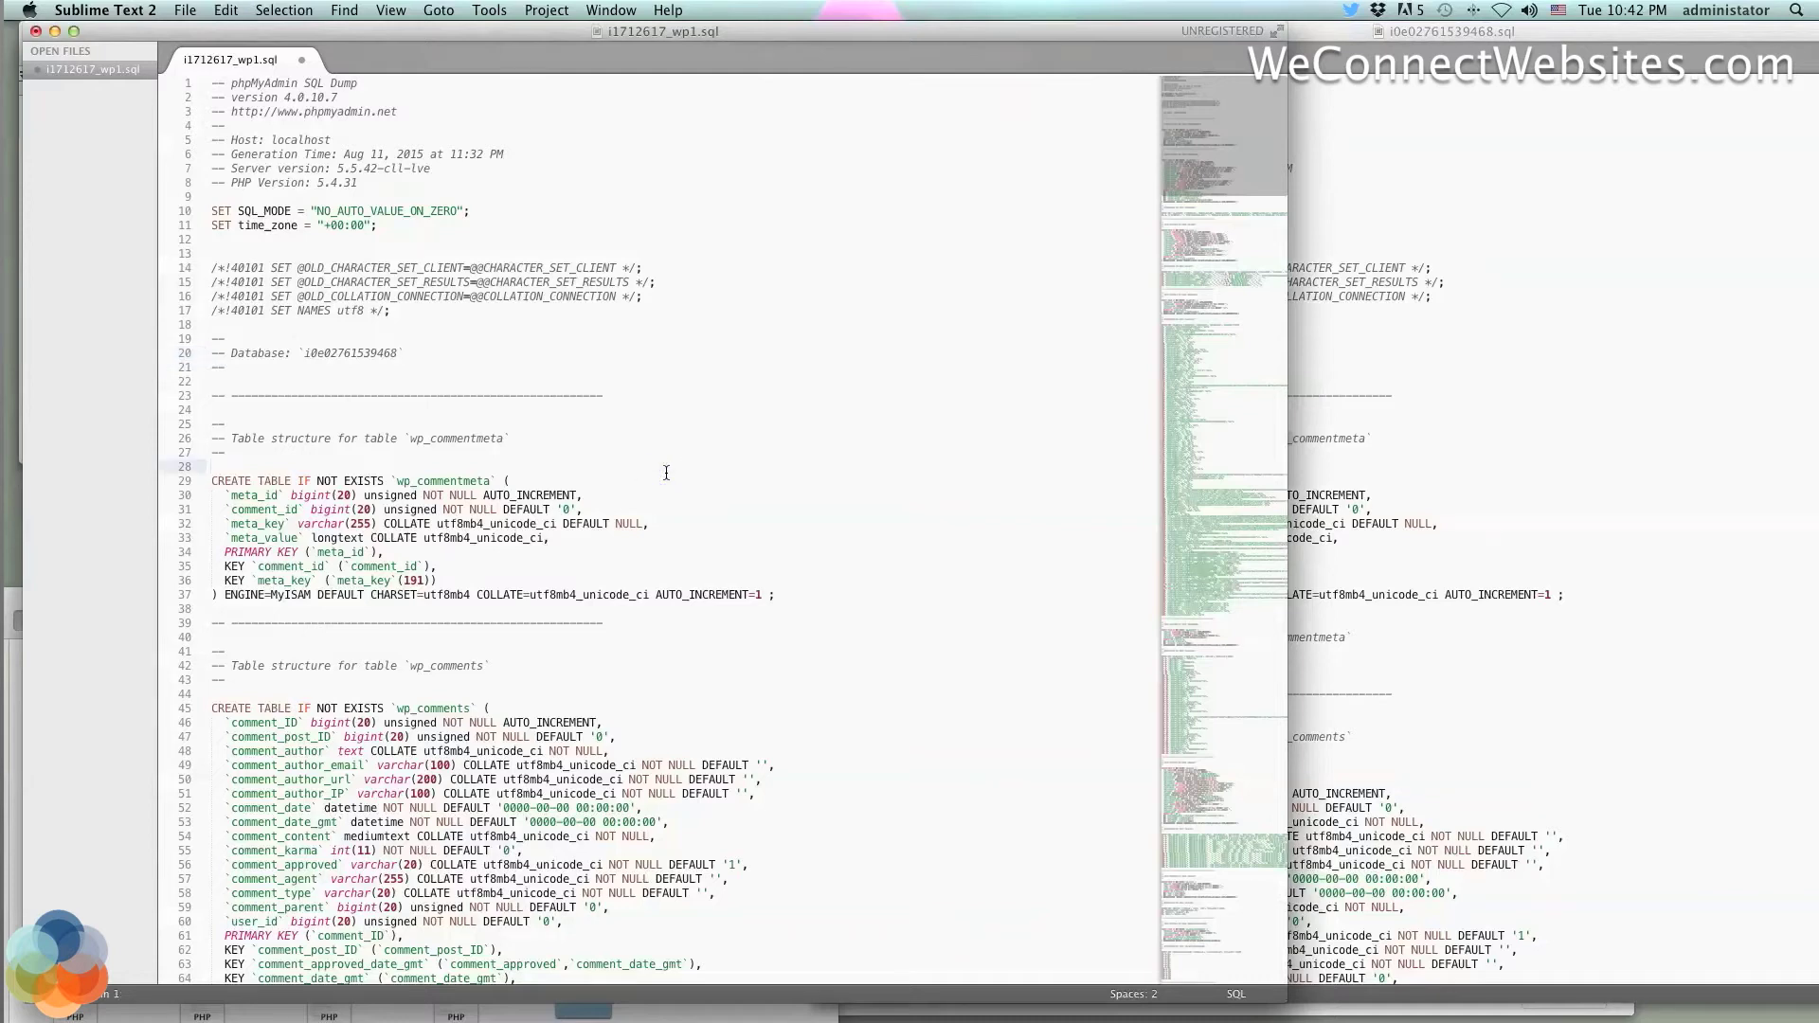
Find 'wp_' in i1712617_wp1.sql and scroll through the highlighted table-prefix matches
key(super+f)
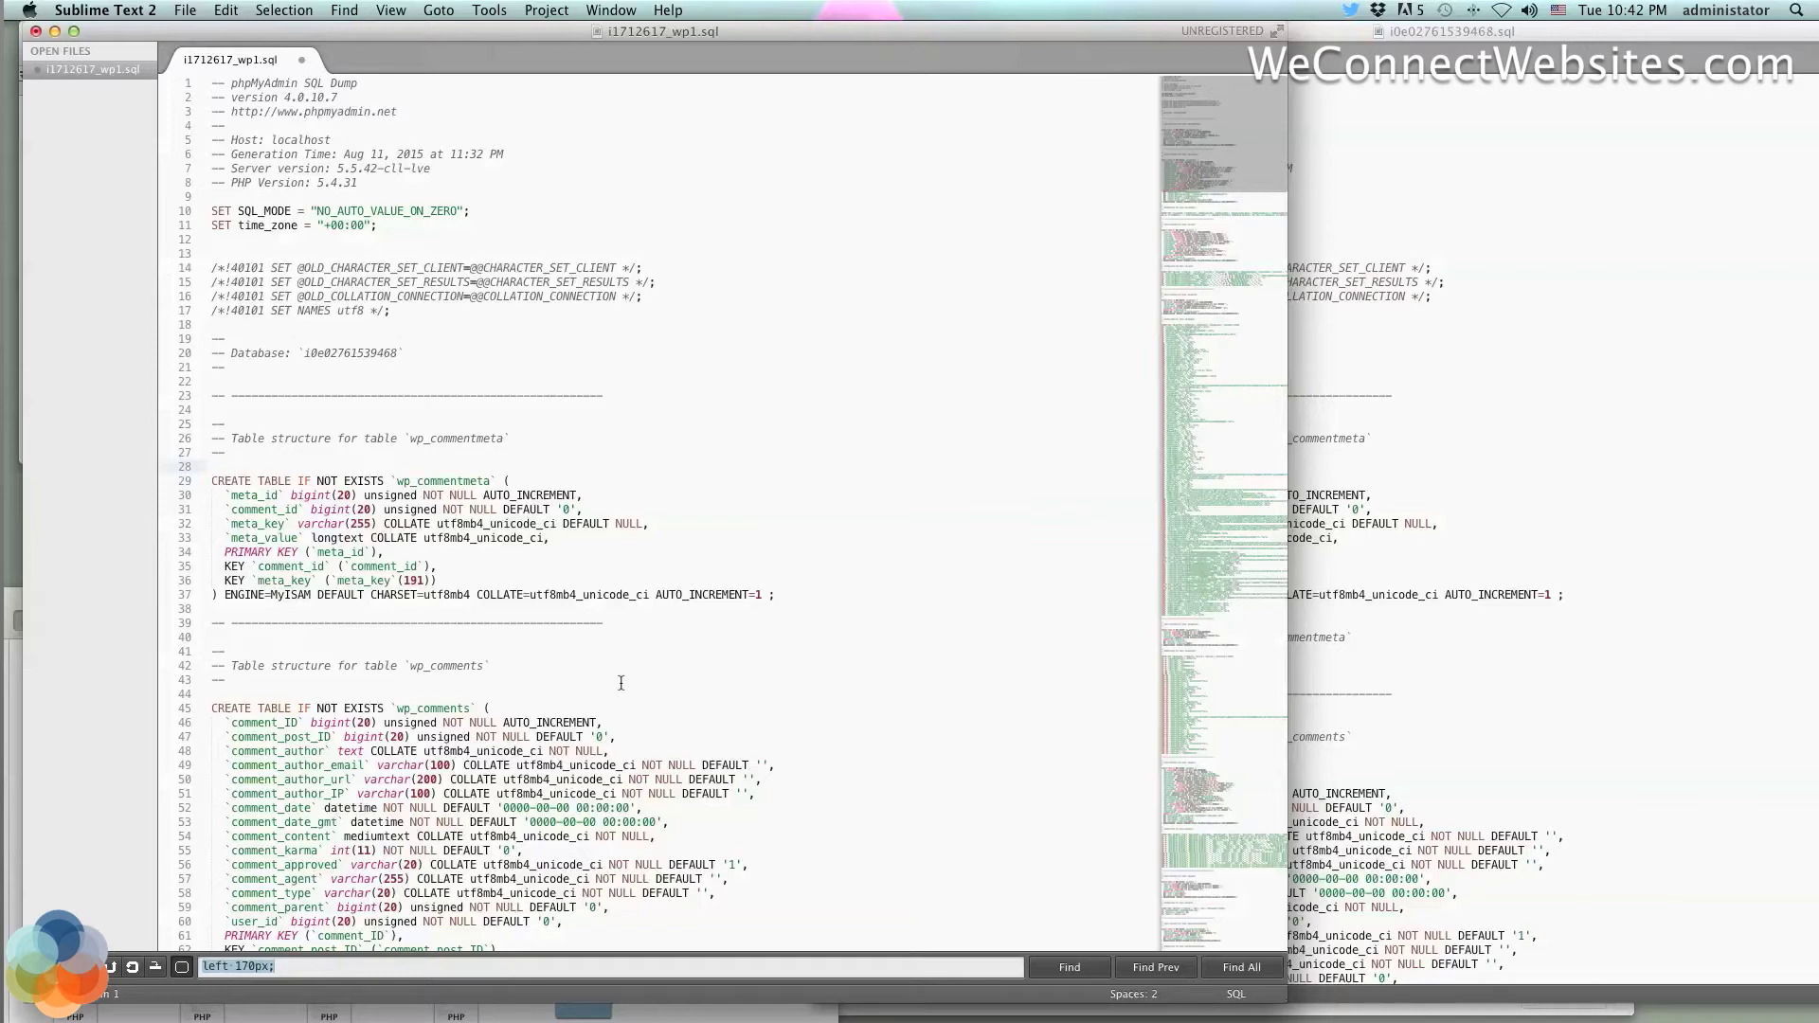
text(wp)
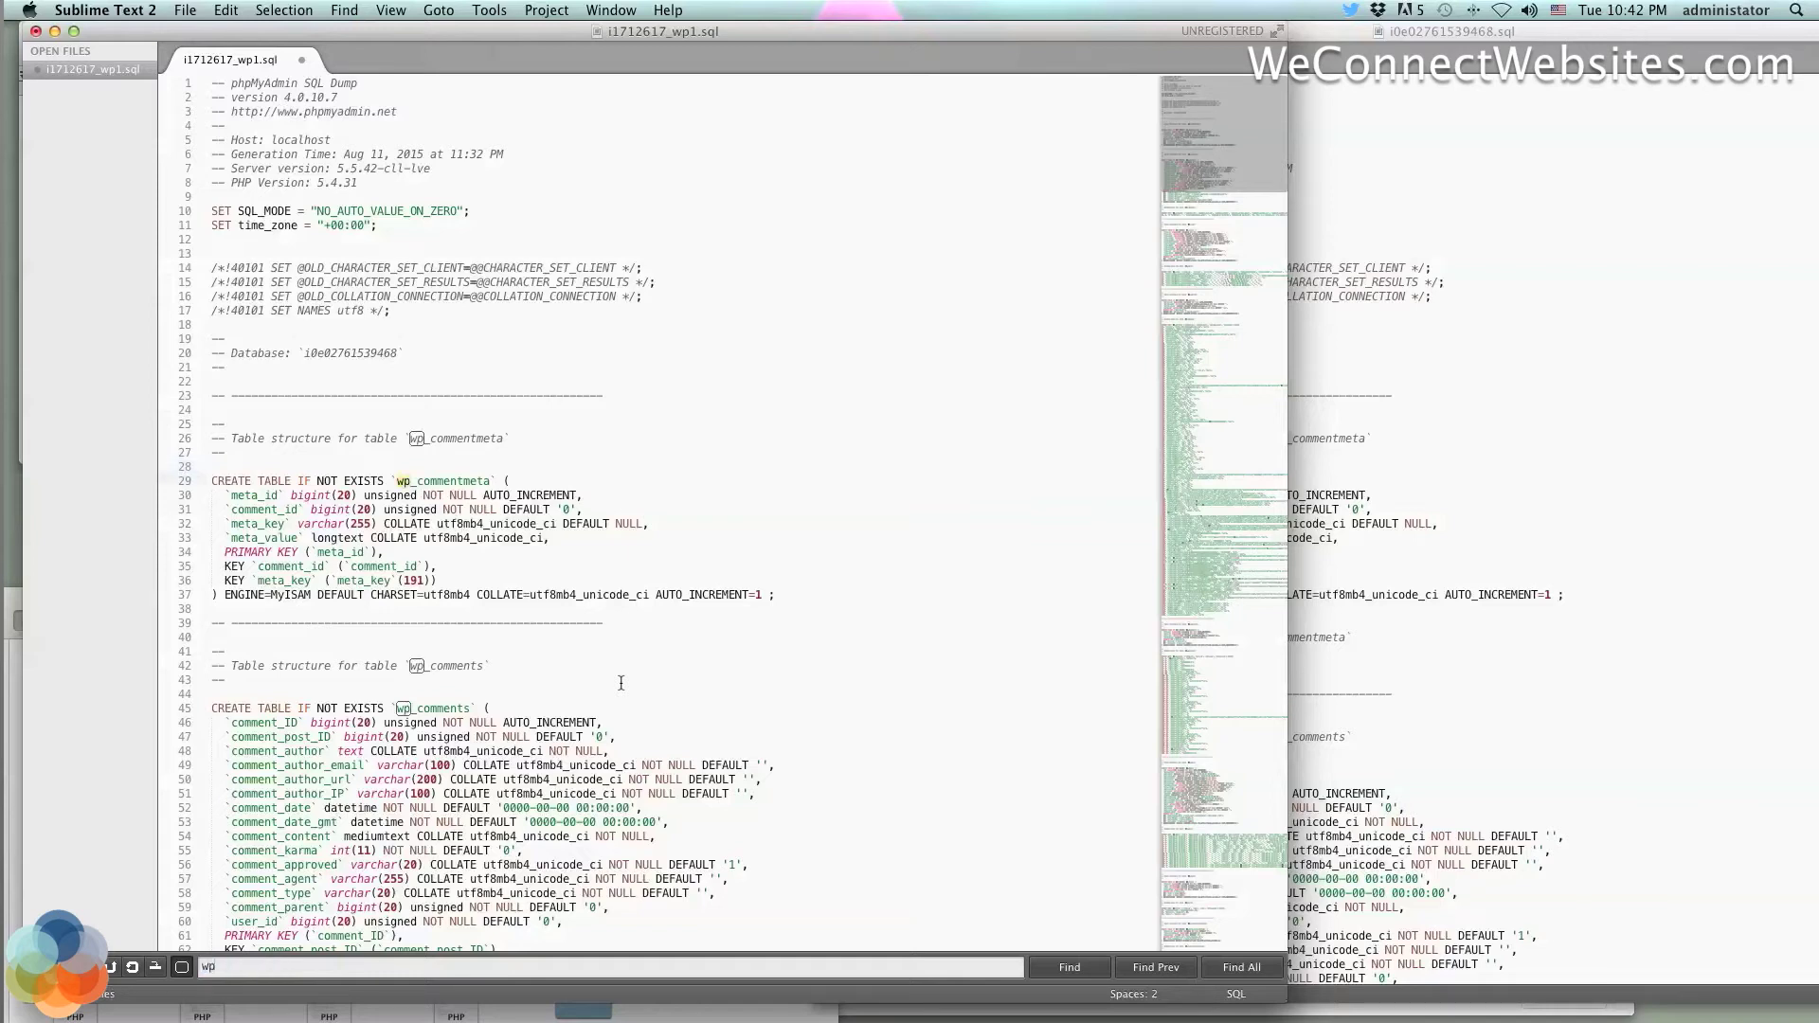
text(_)
scroll(410, 731, down, 10)
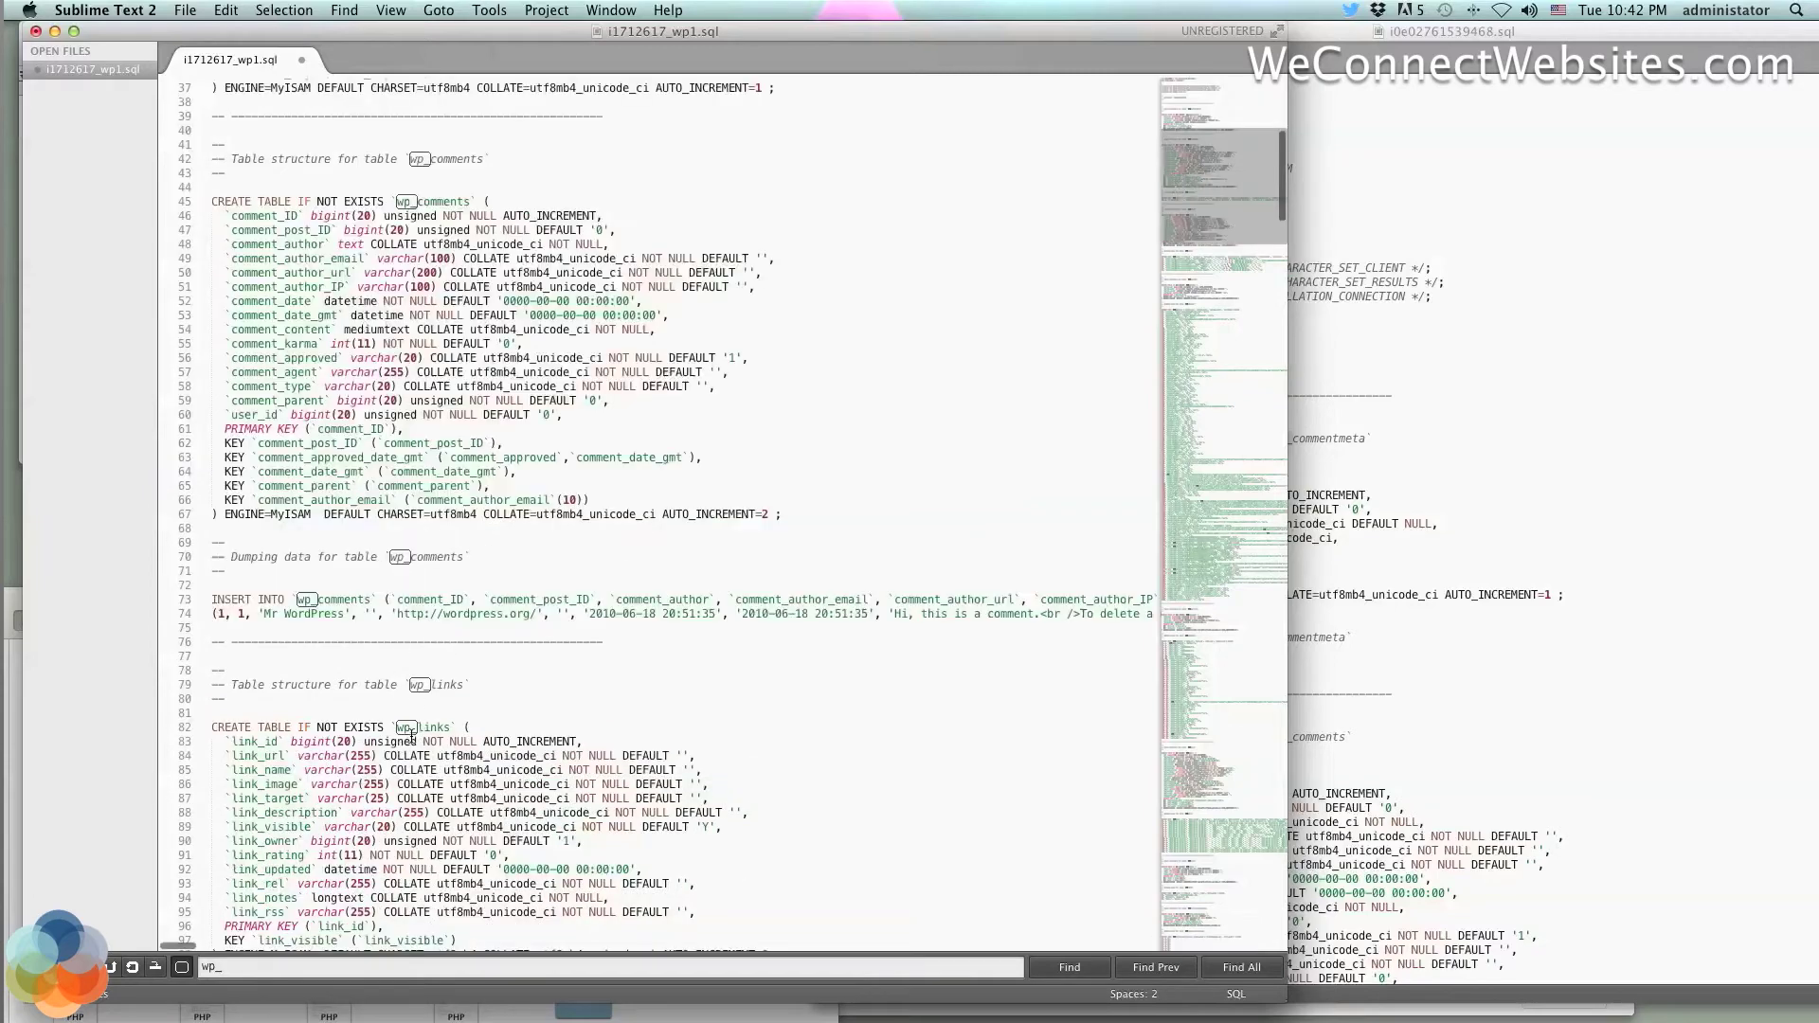
scroll(412, 735, down, 4)
scroll(411, 737, down, 7)
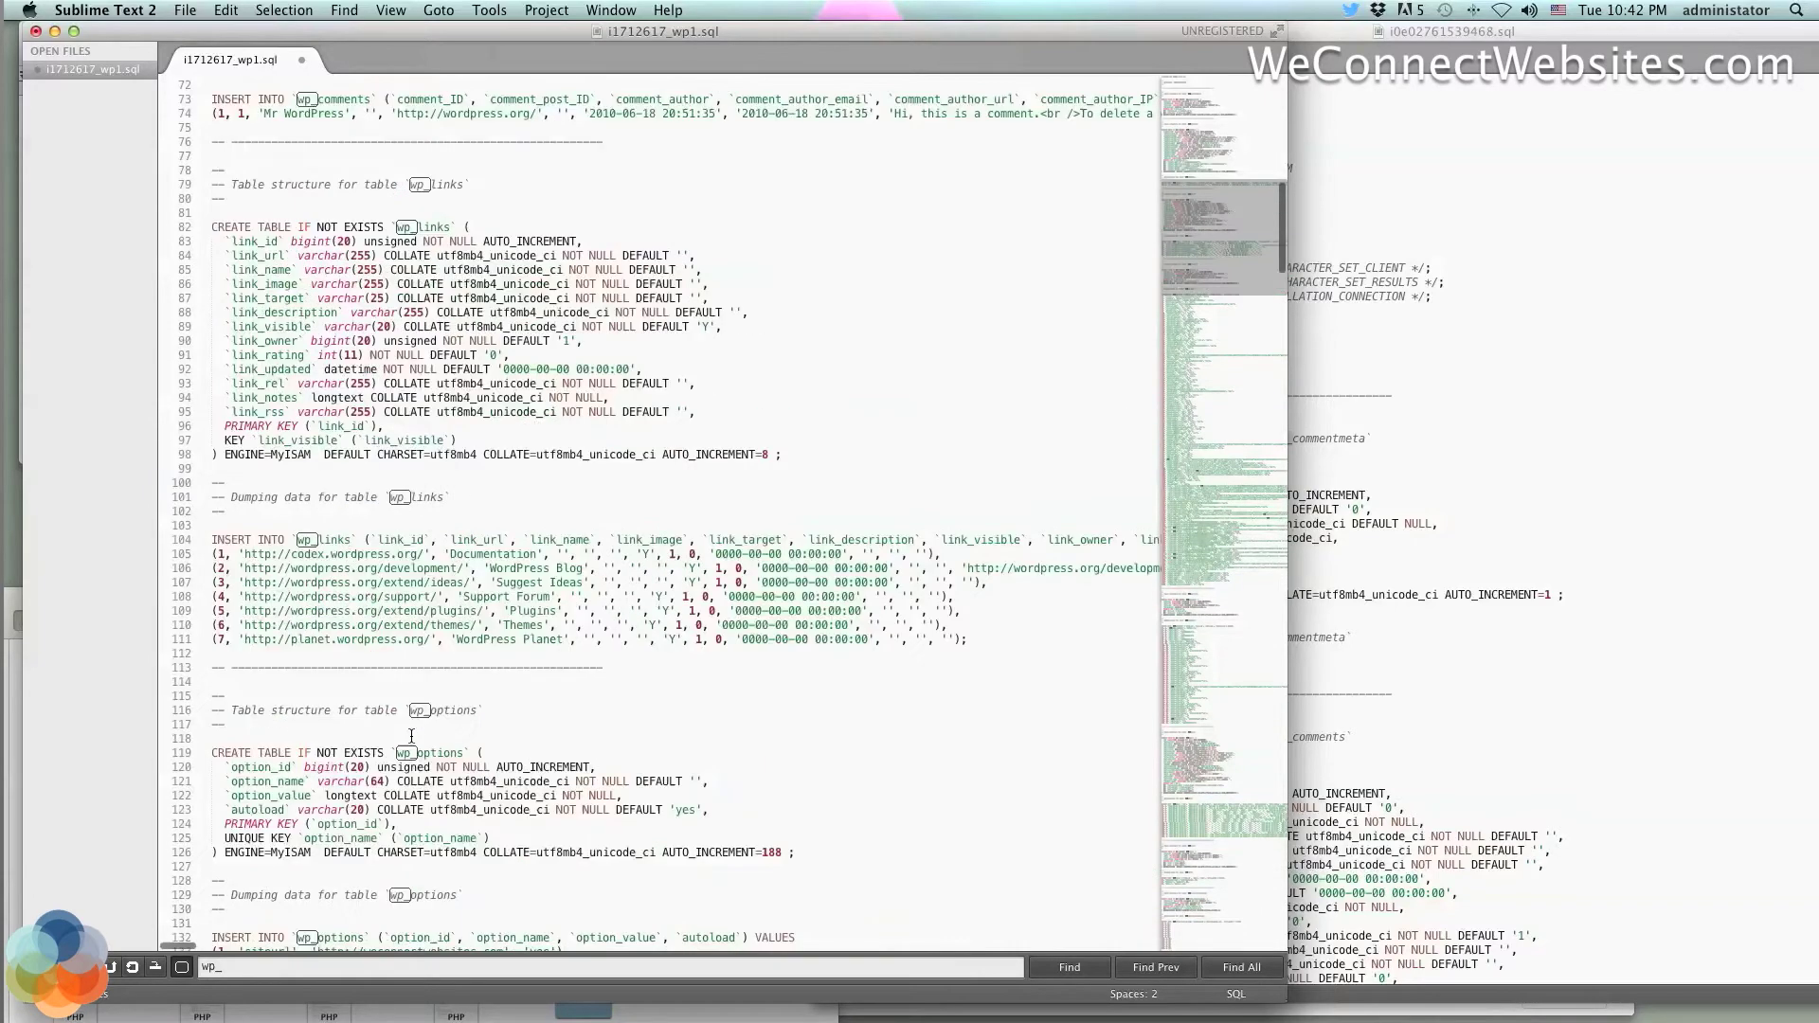
scroll(411, 736, down, 7)
scroll(411, 737, down, 20)
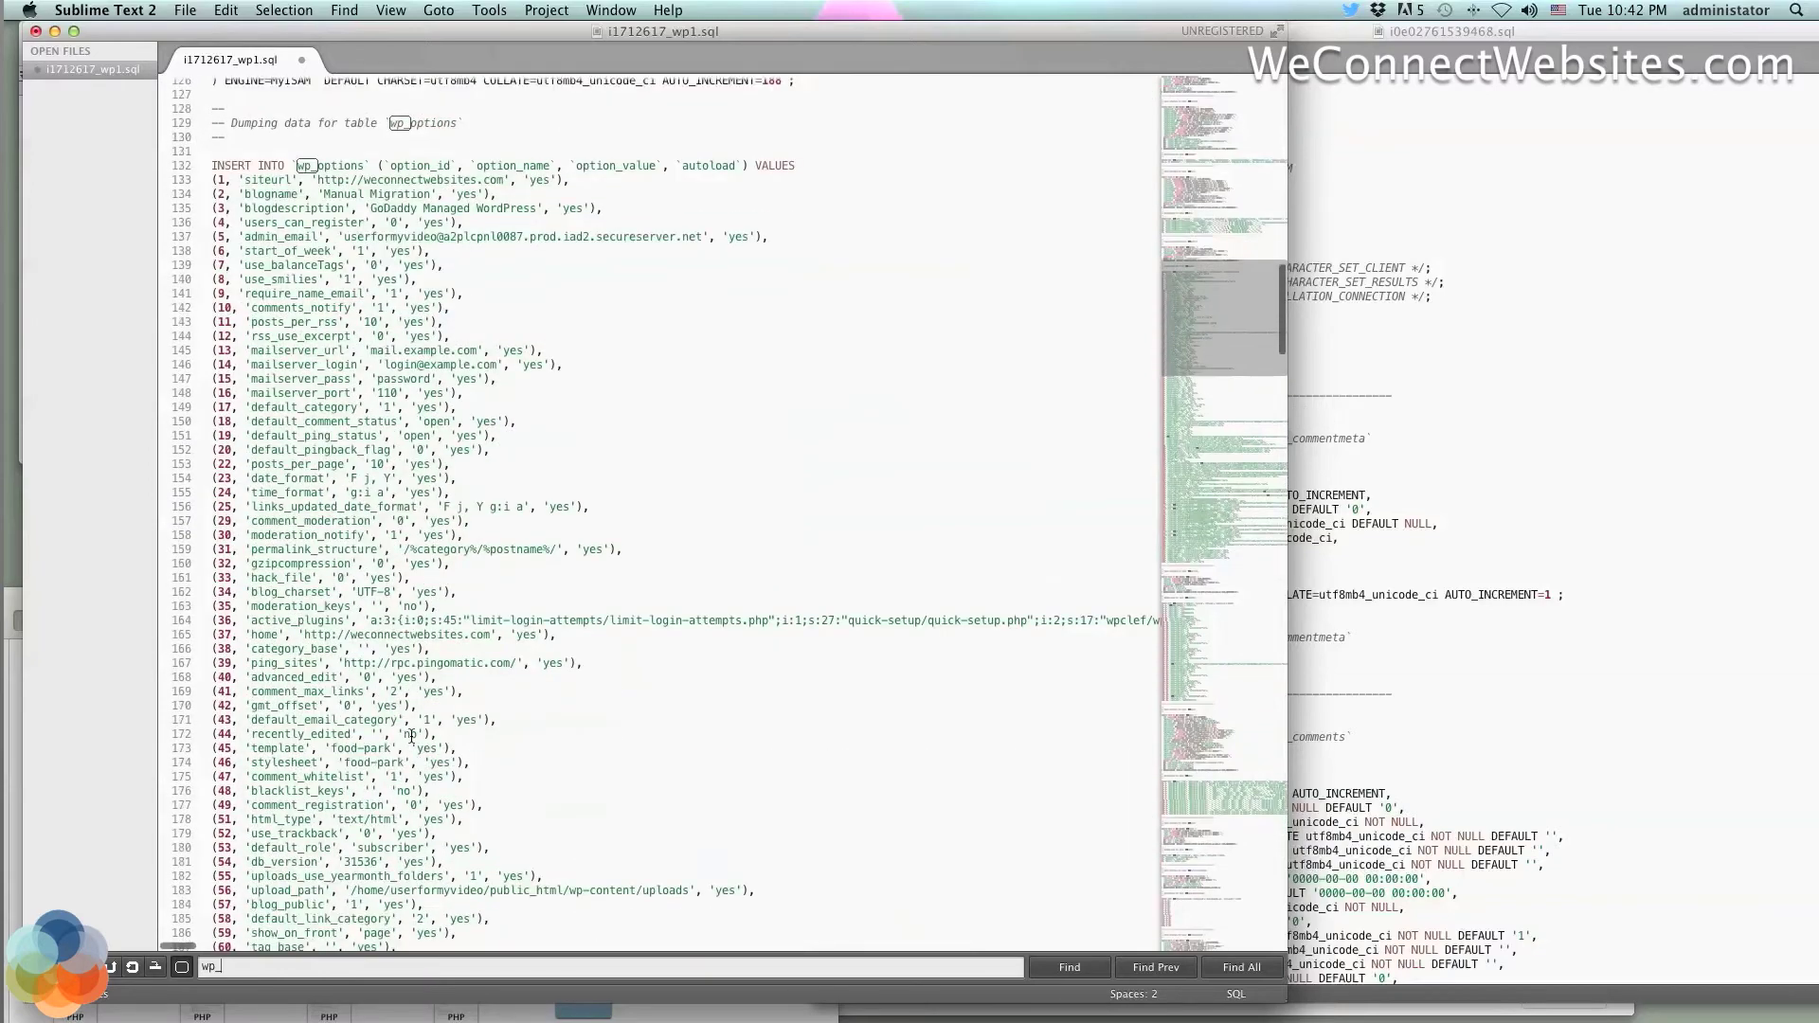
scroll(411, 736, down, 20)
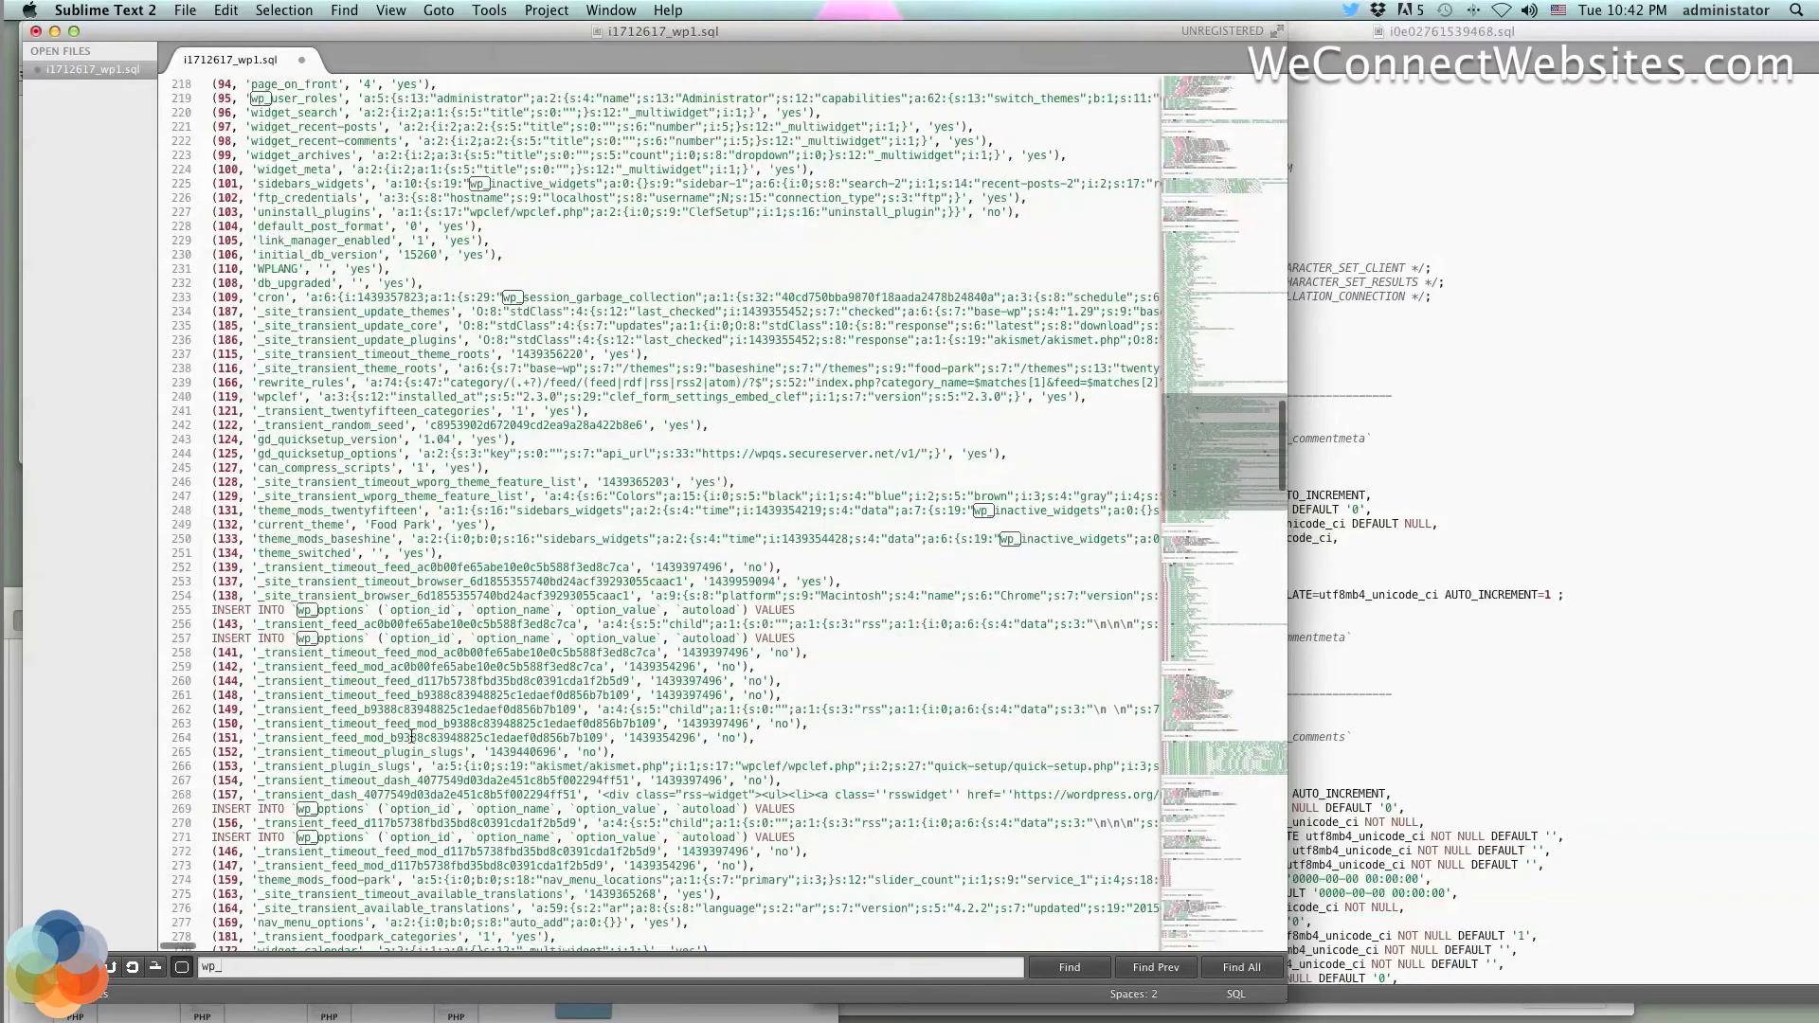
scroll(411, 736, up, 20)
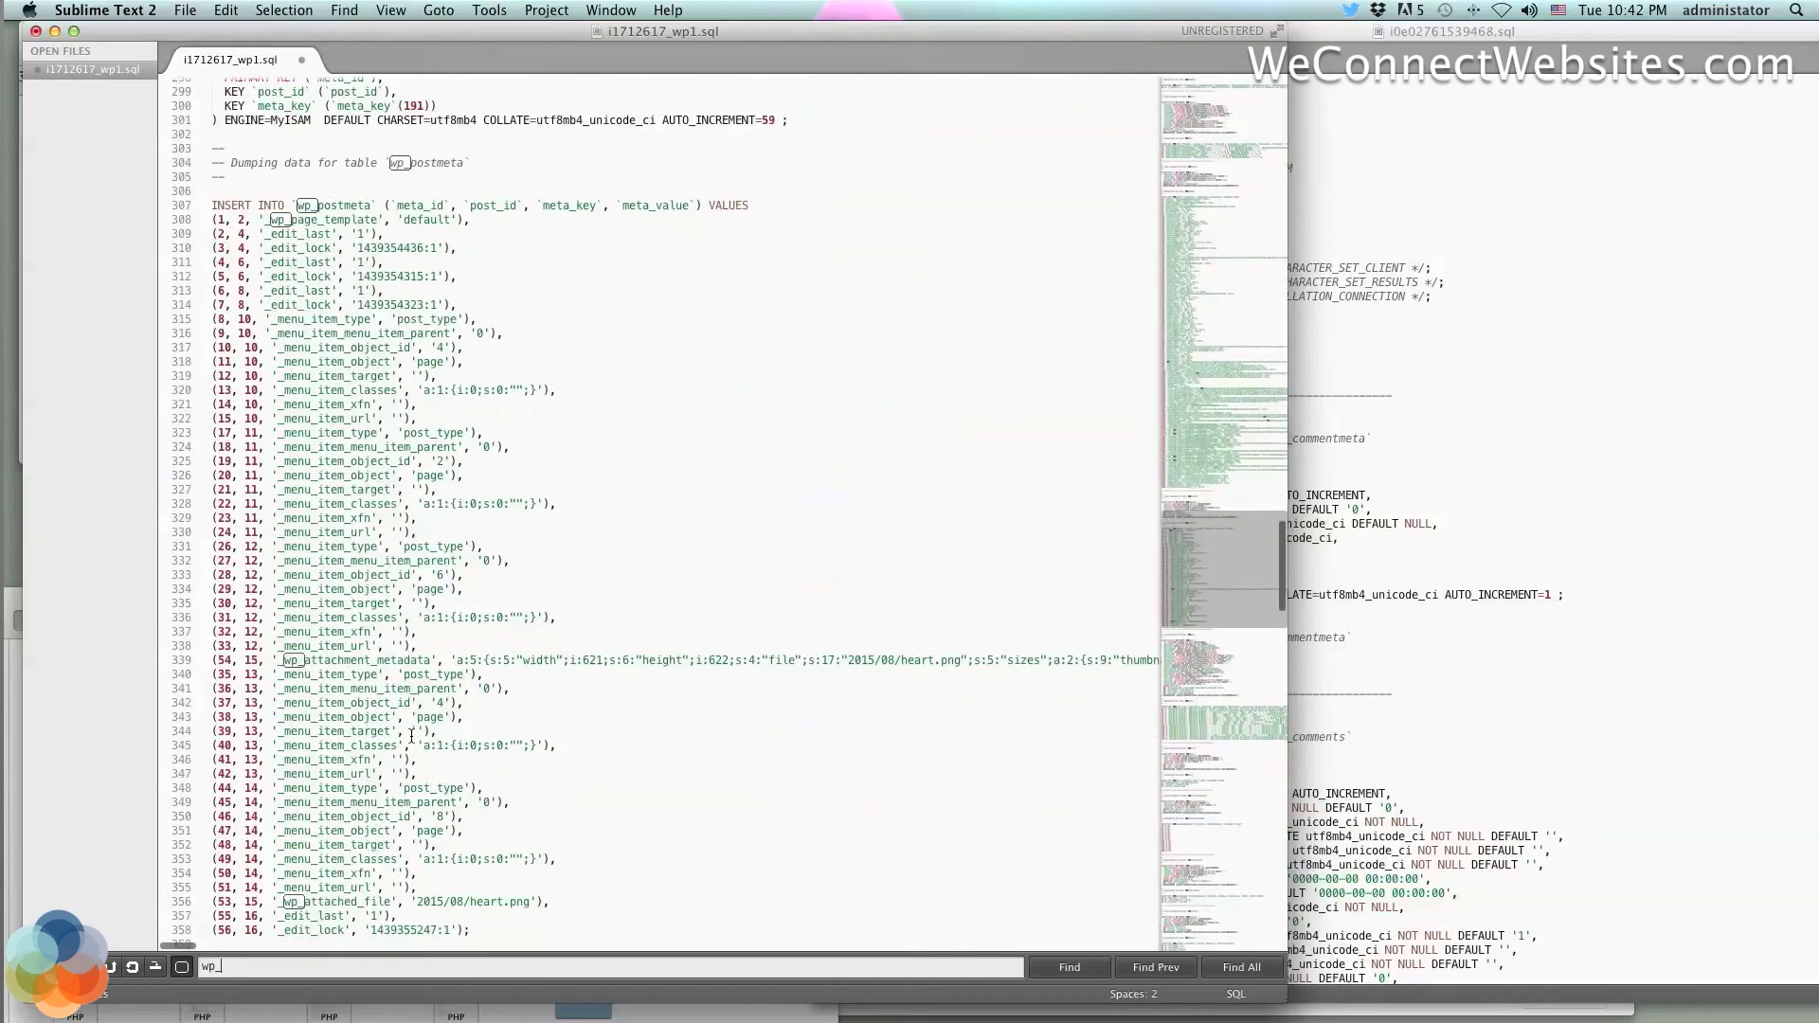
scroll(411, 736, right, 2)
scroll(411, 736, up, 20)
scroll(411, 736, left, 2)
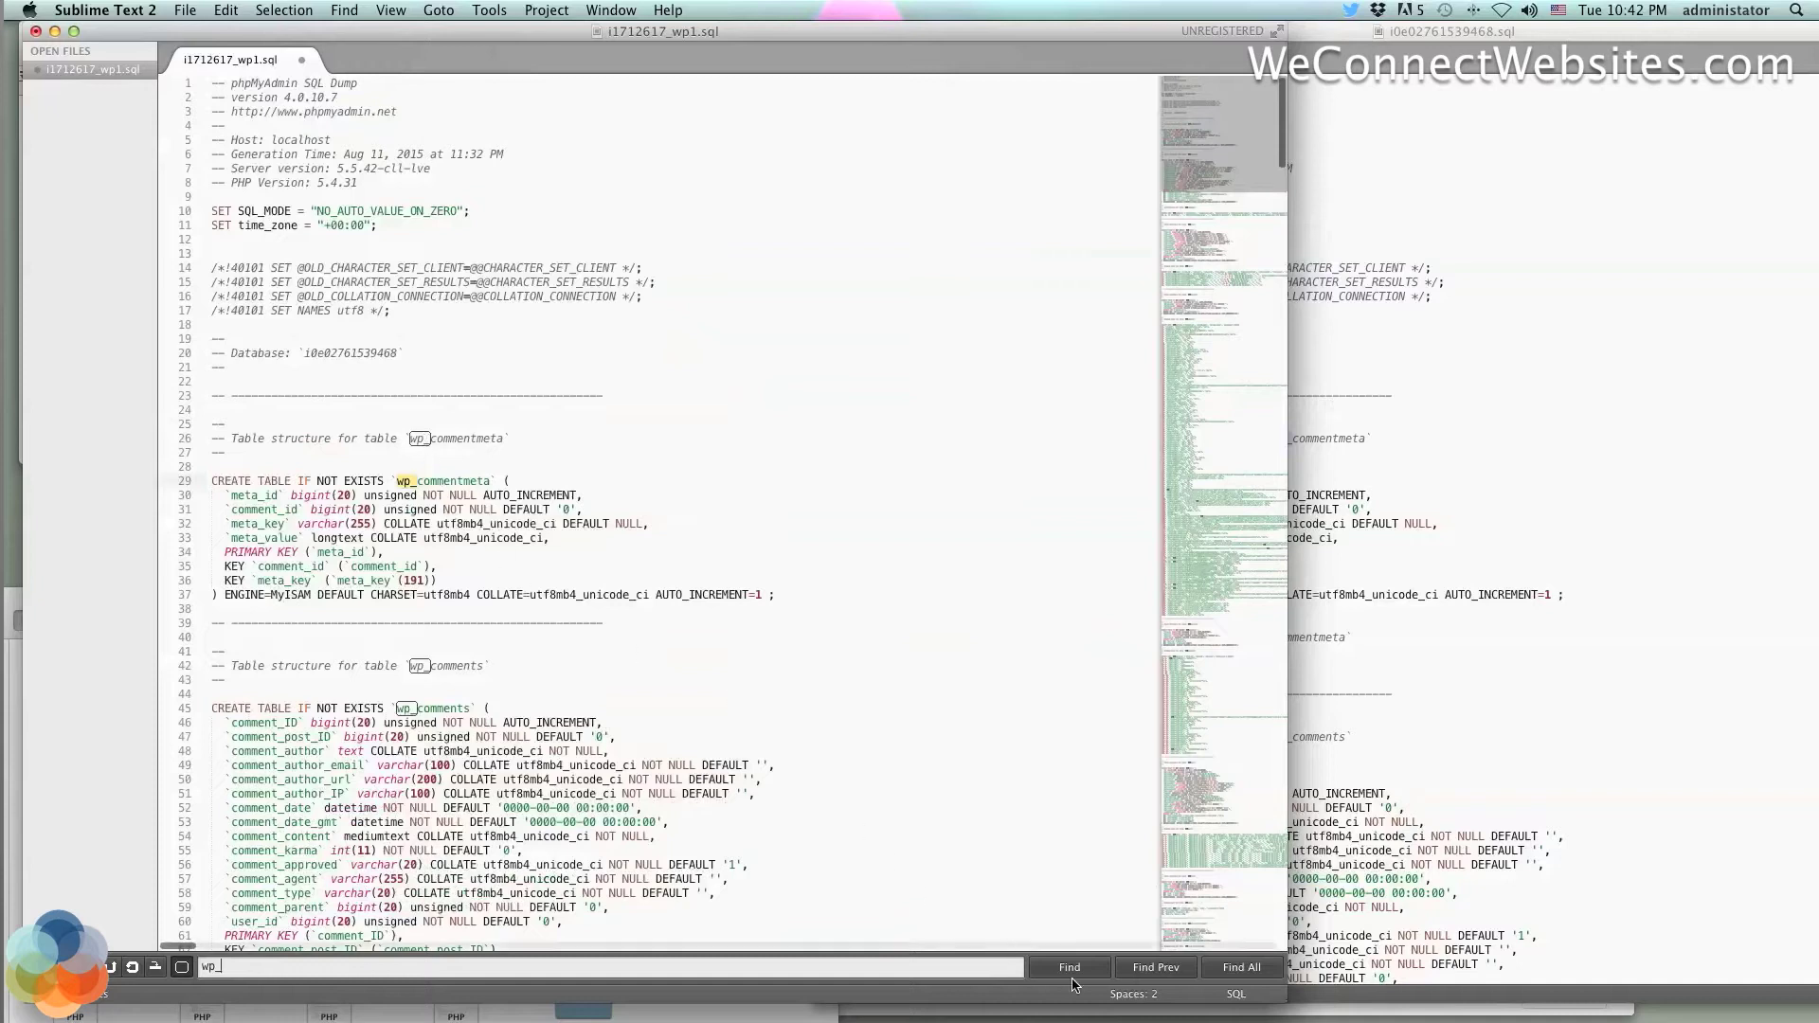
Replace the 66 'wp_' occurrences in i1712617_wp1.sql with 'wp_zkb2chk2hc_' using Find All and paste
click(1242, 967)
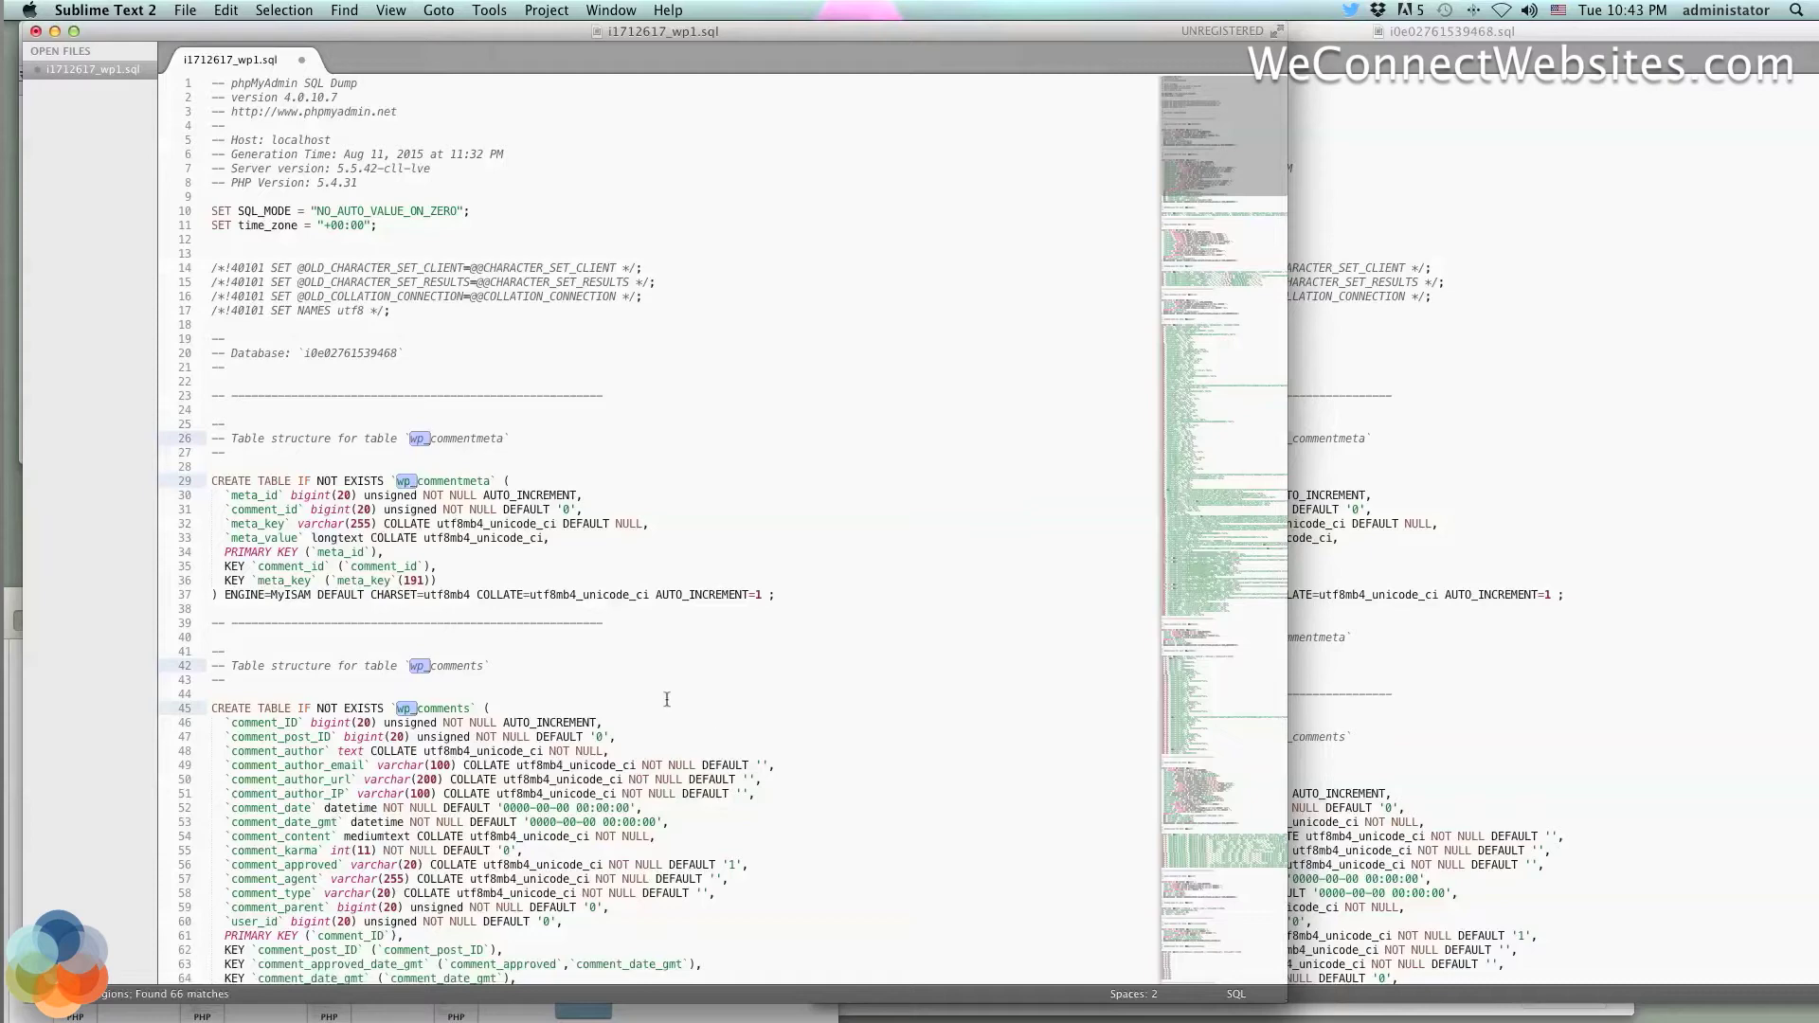
scroll(529, 528, down, 3)
scroll(529, 529, down, 6)
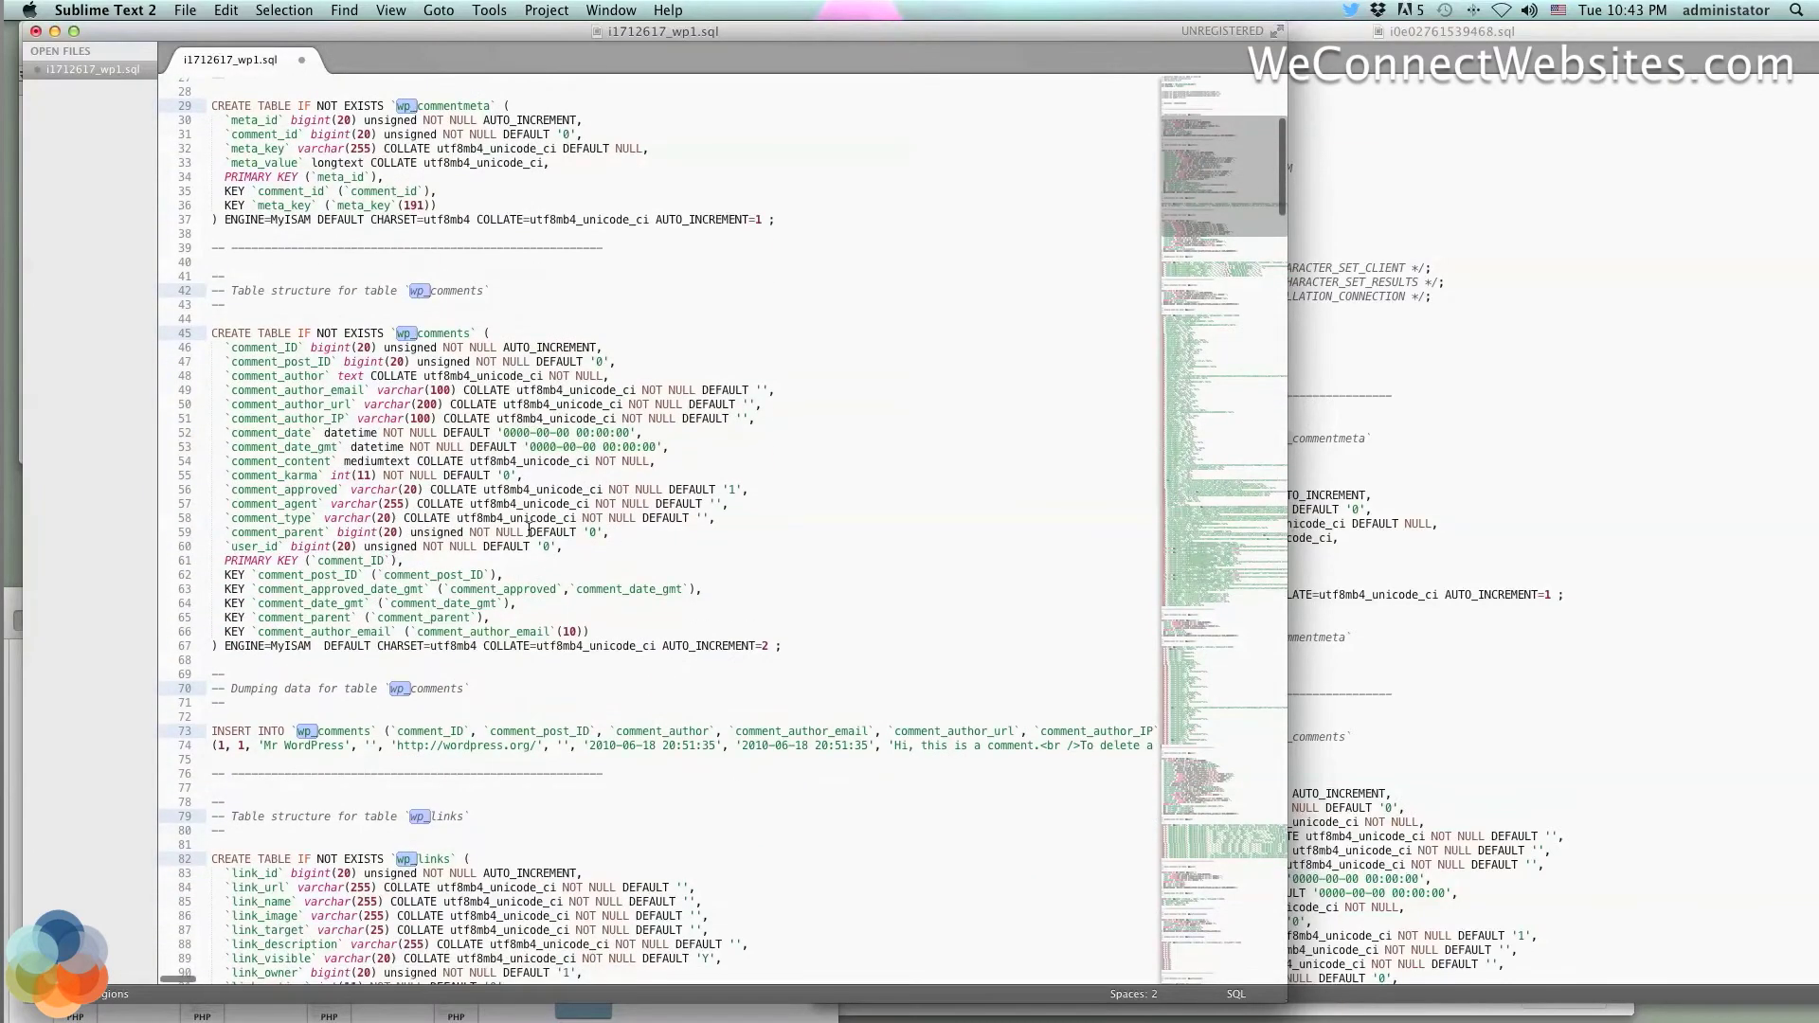
scroll(529, 528, up, 8)
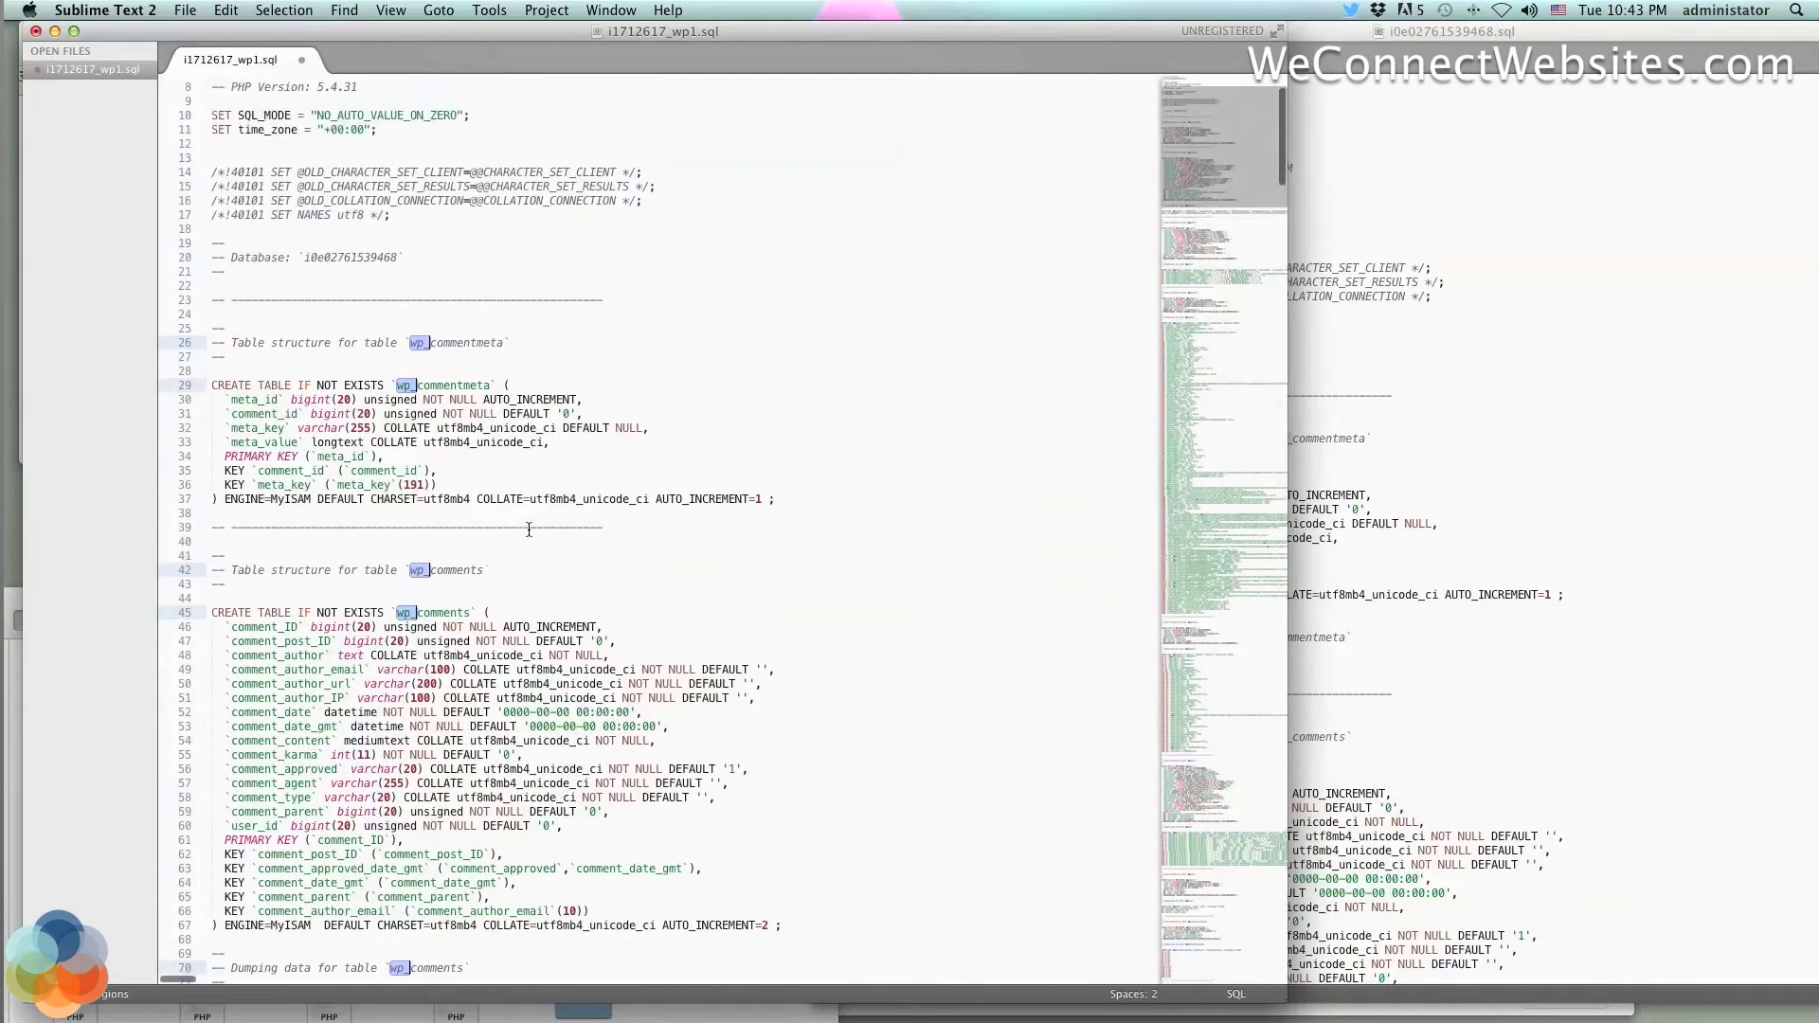
scroll(529, 528, up, 1)
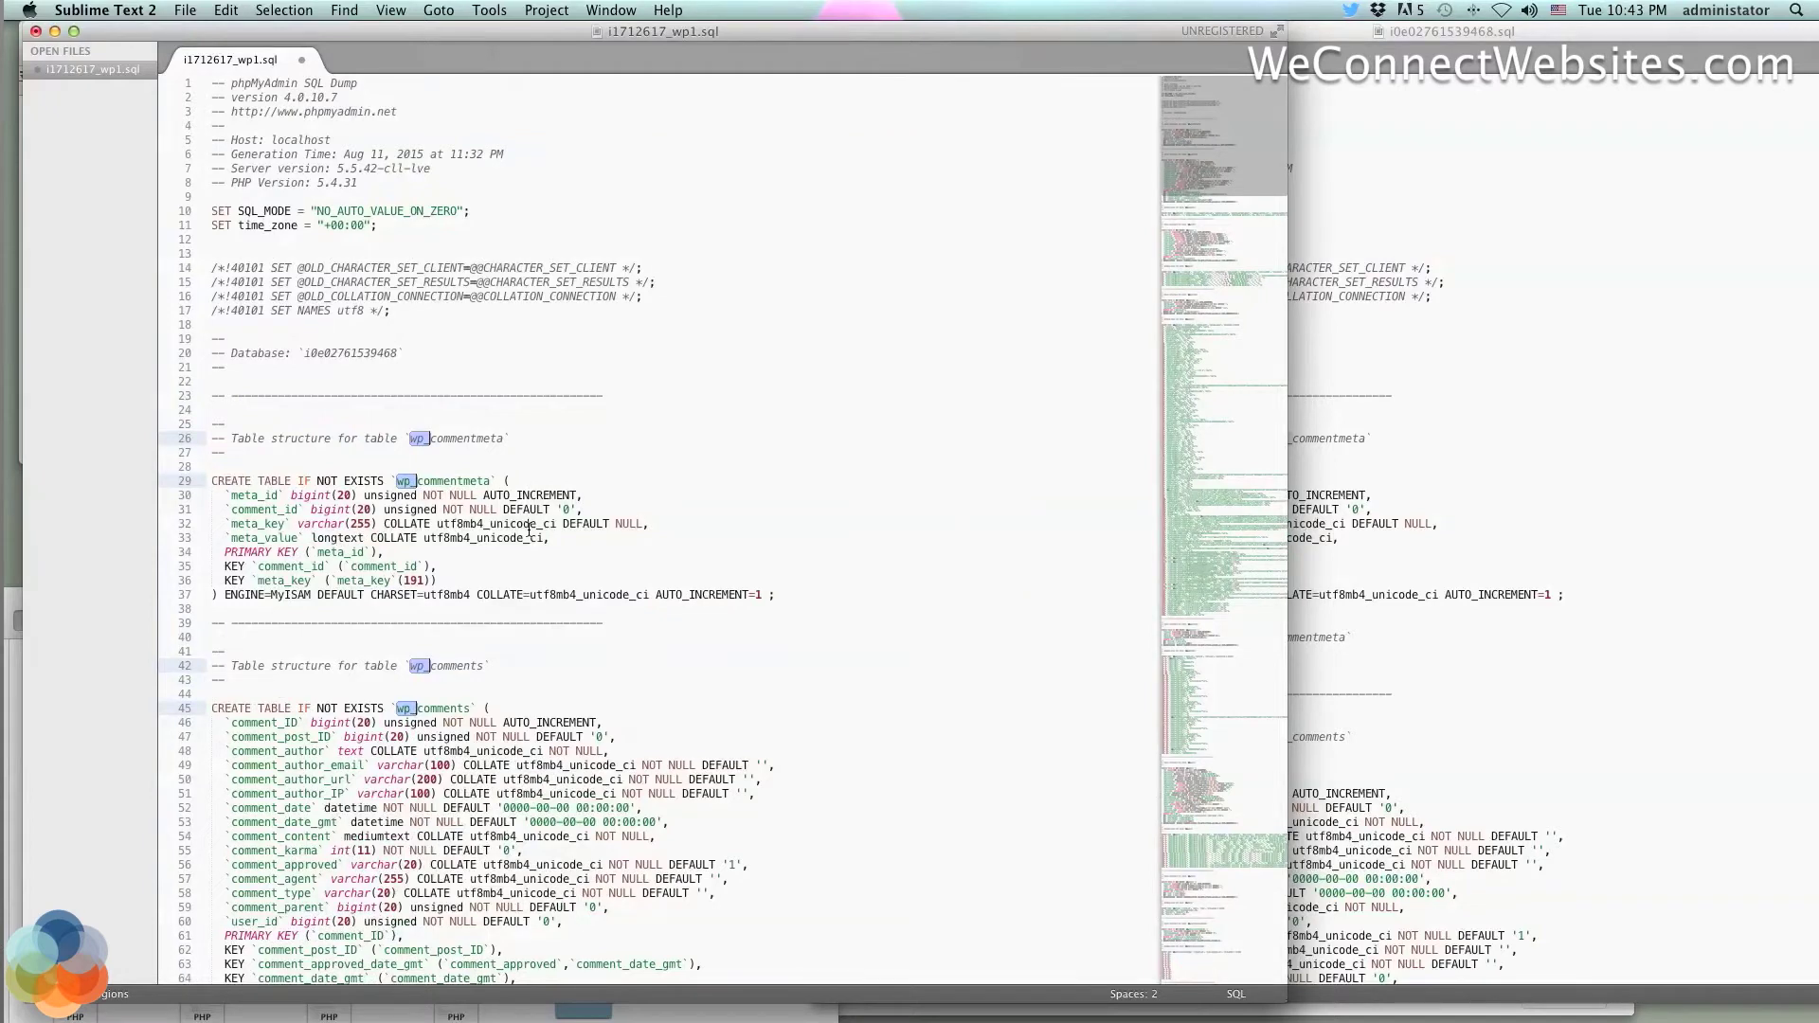
text(wp_zkb2chk2hc_)
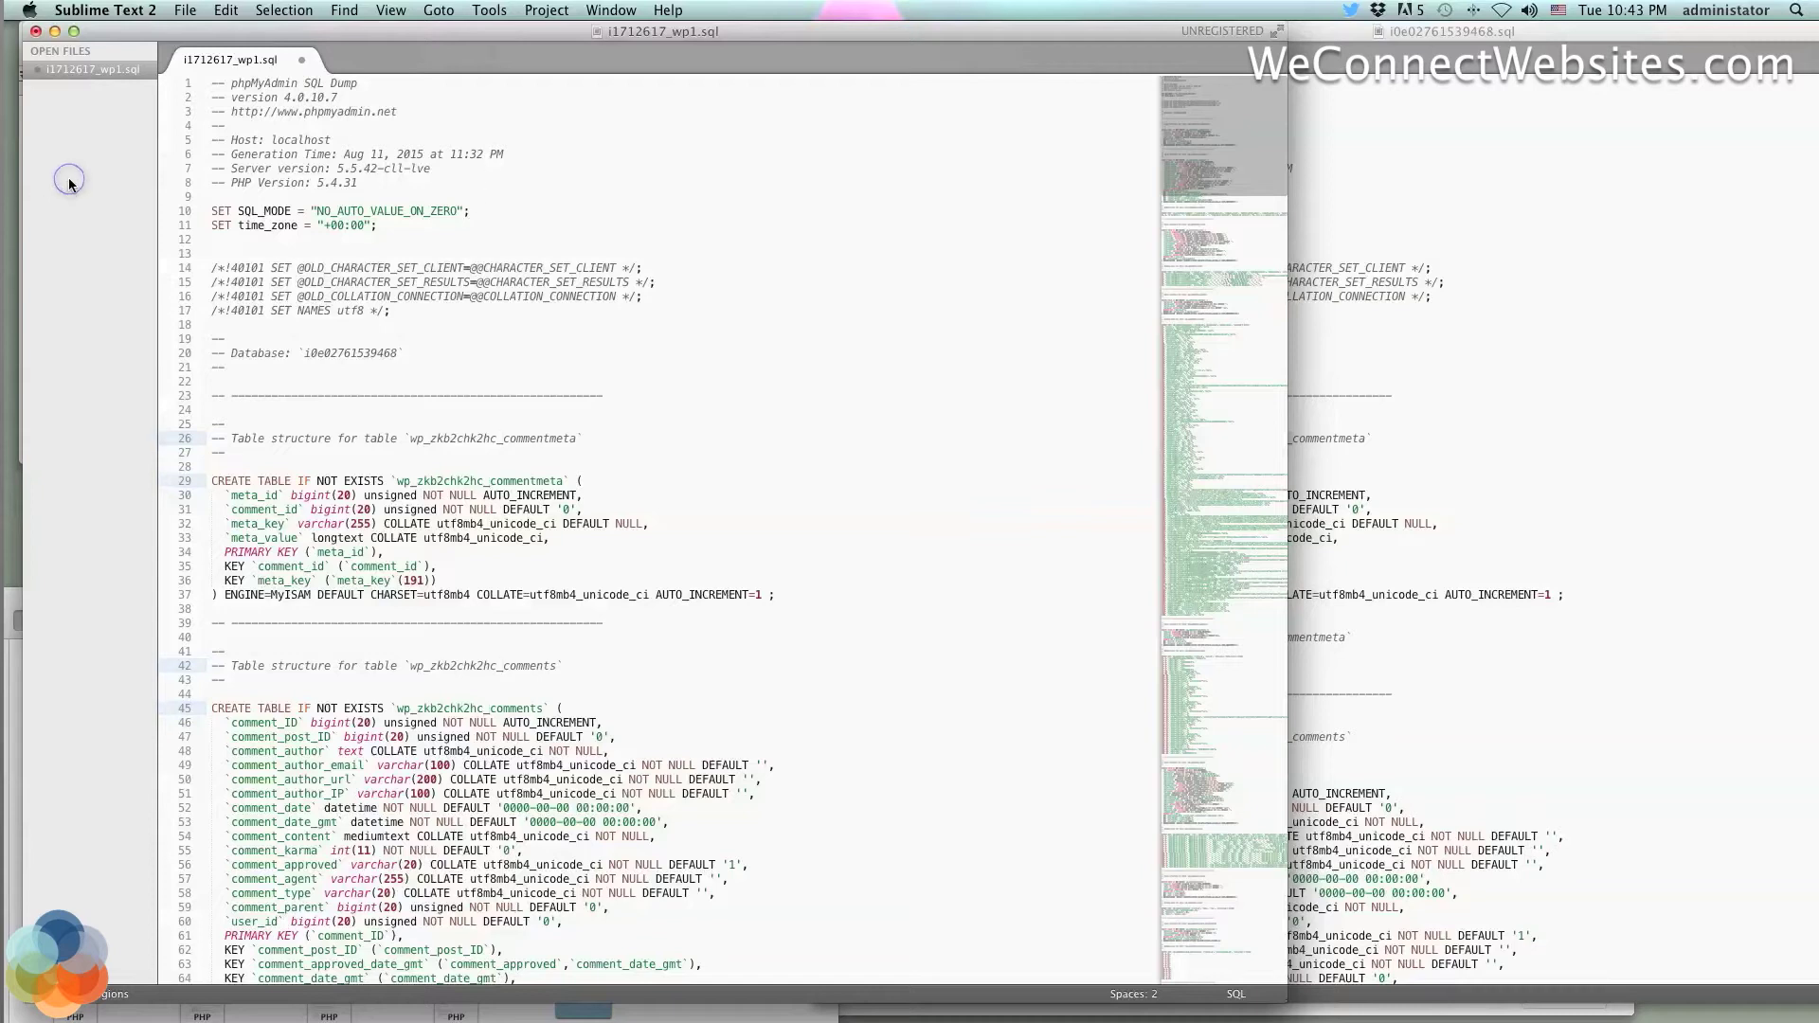
Review the header of the i1712617_wp1.sql dump around lines 26–28
click(329, 32)
click(612, 439)
click(603, 471)
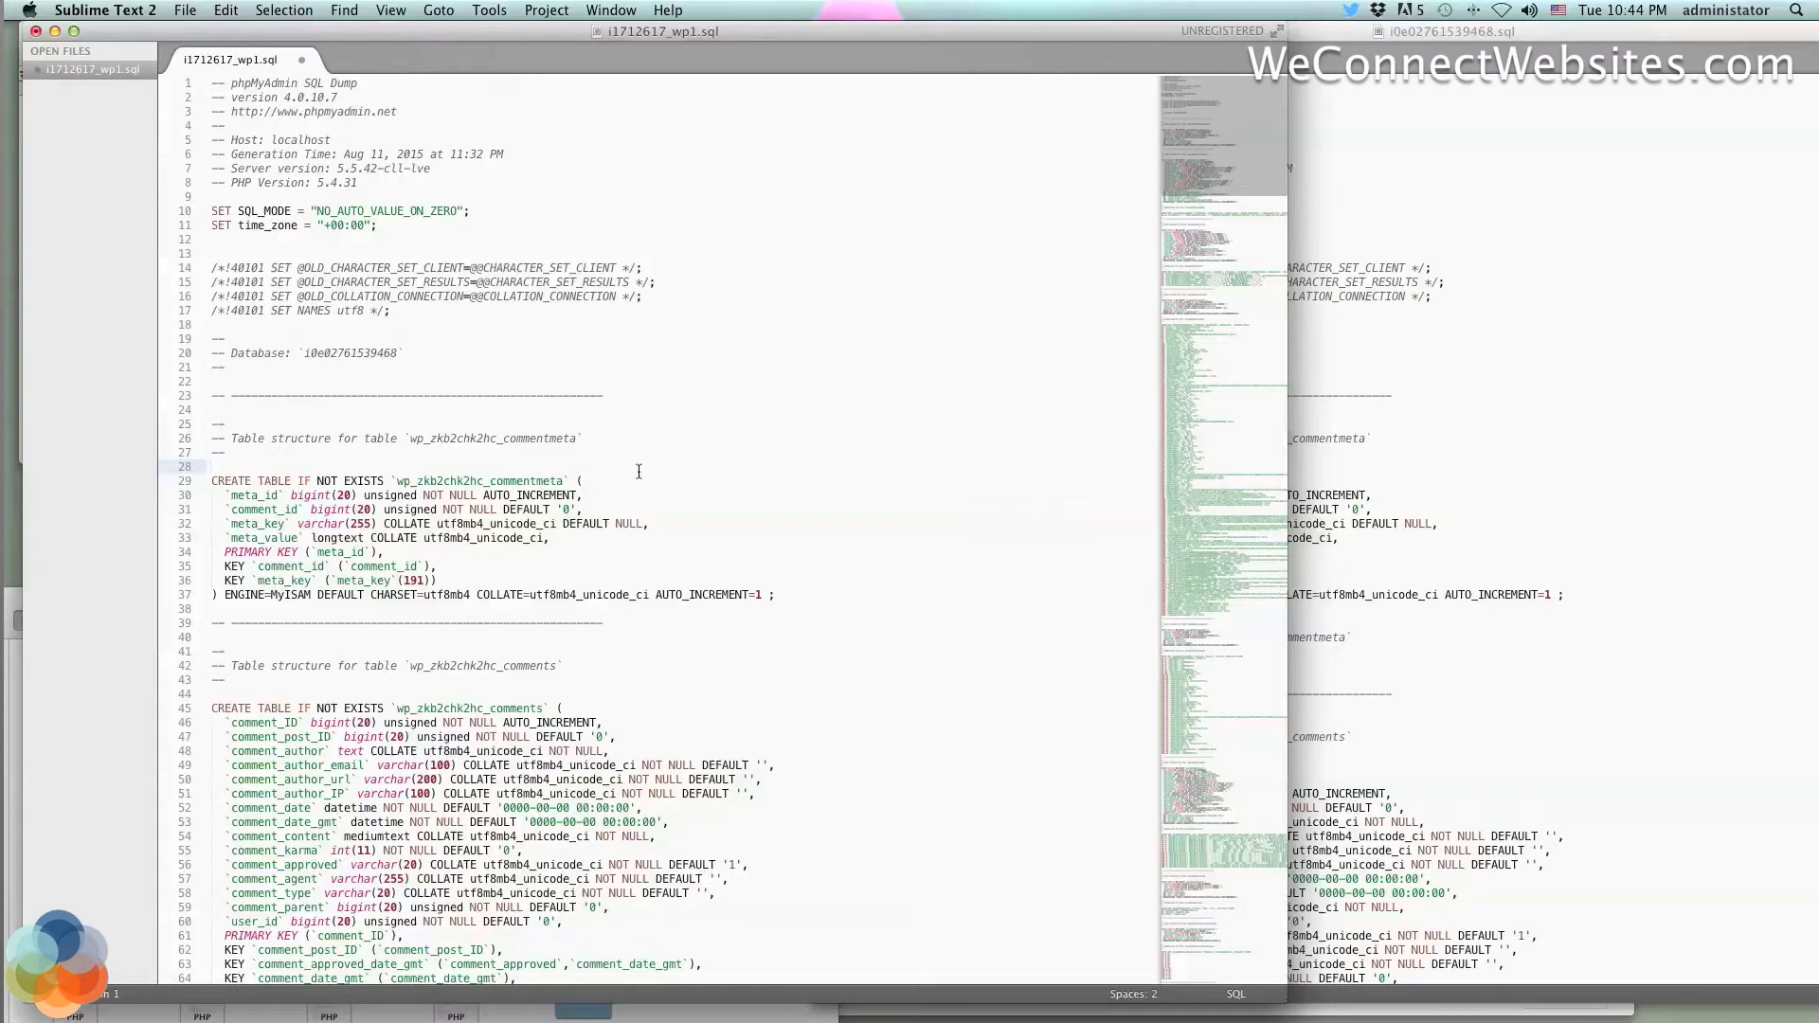
scroll(639, 472, down, 9)
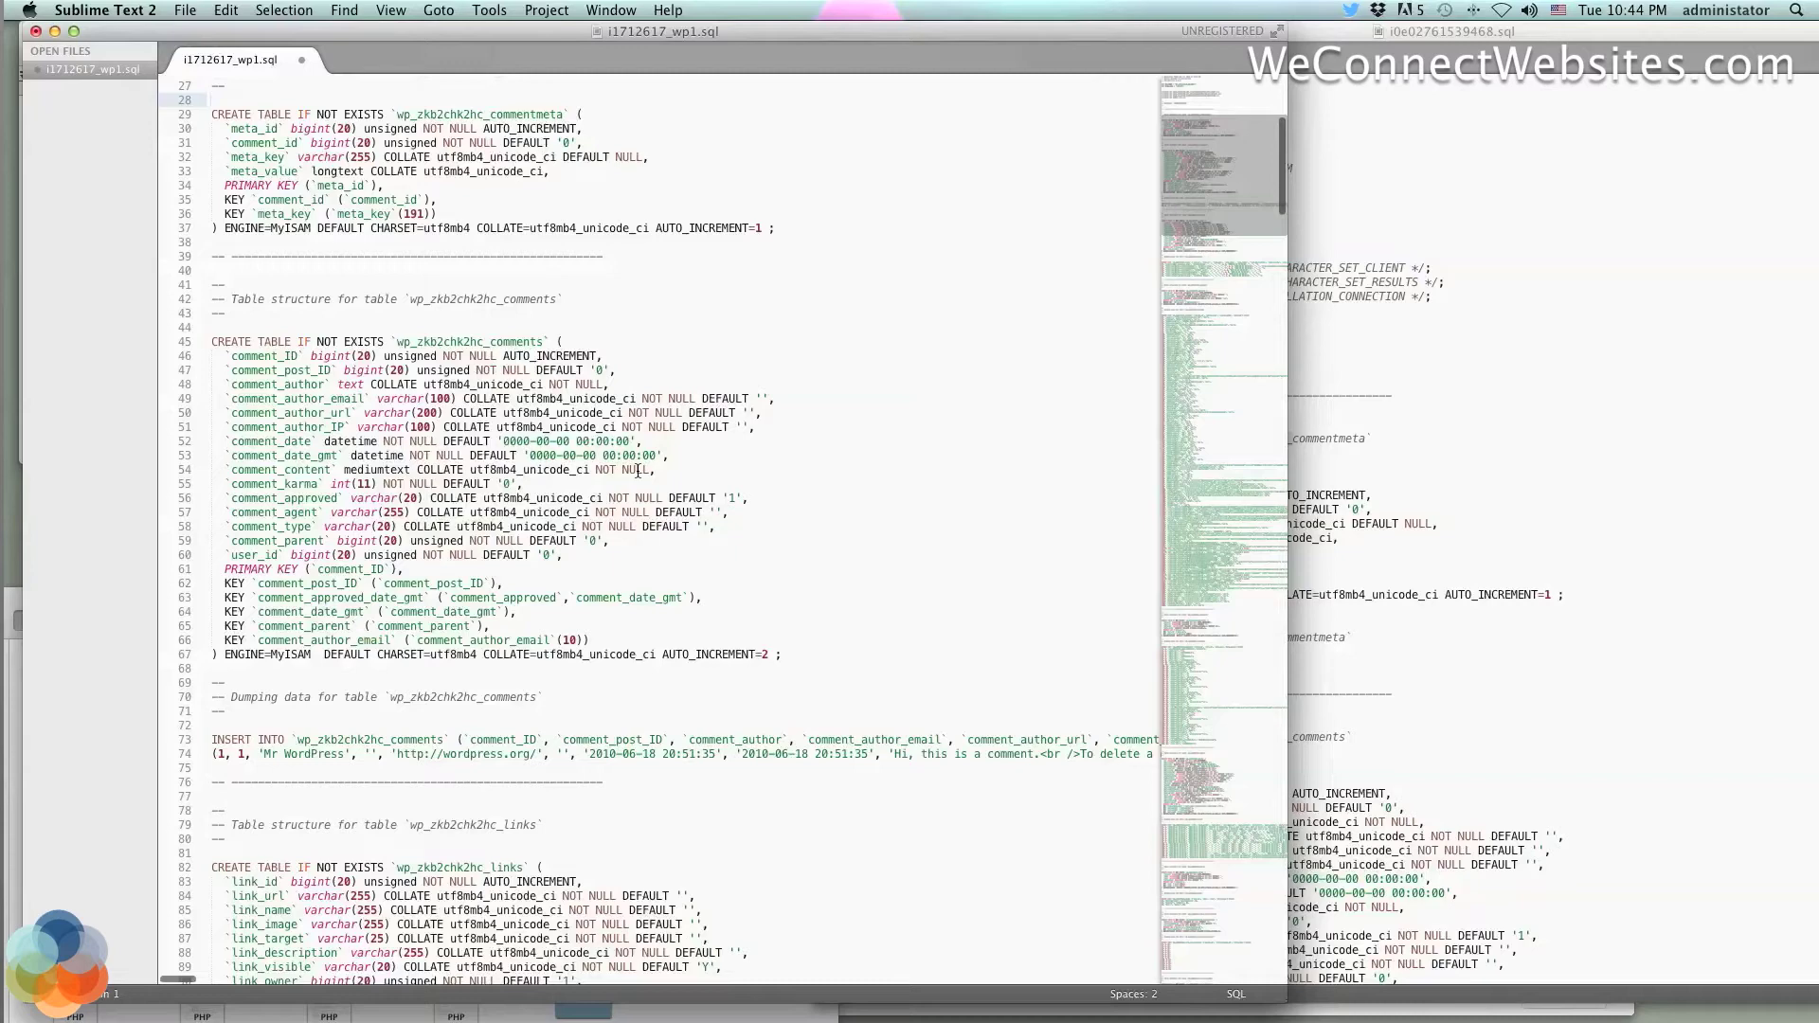
scroll(638, 471, down, 8)
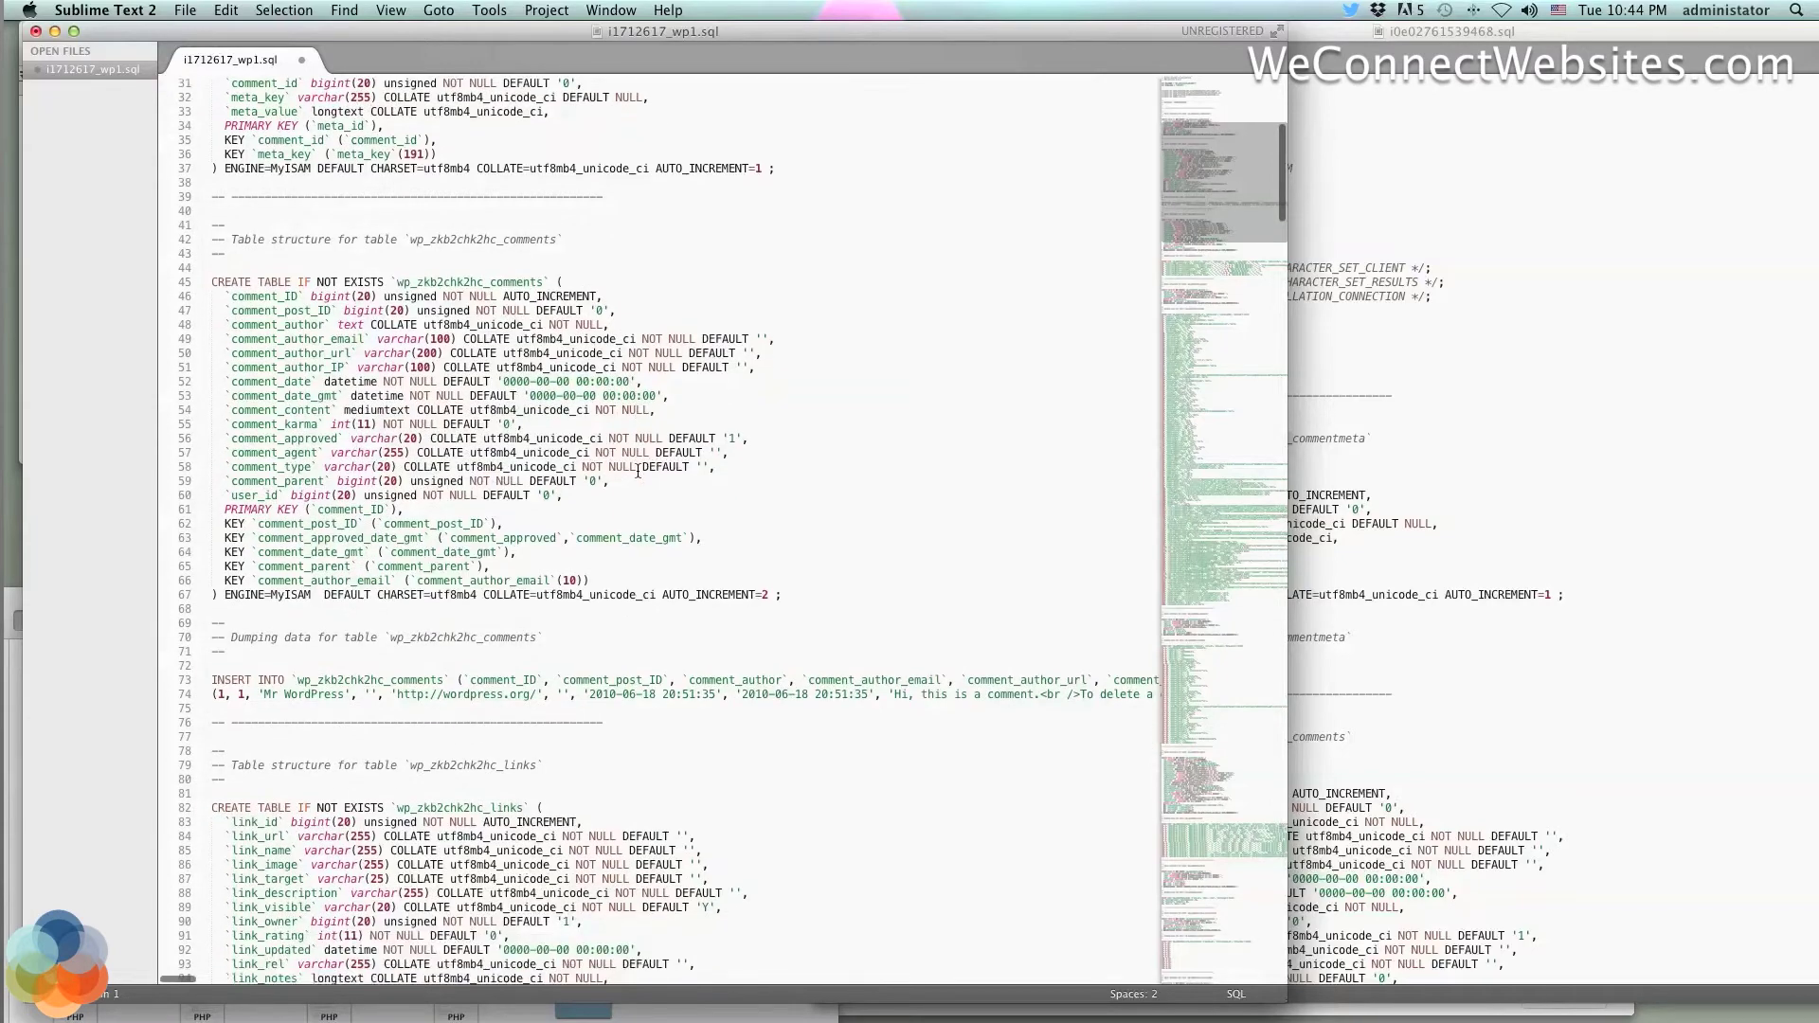
scroll(637, 471, down, 2)
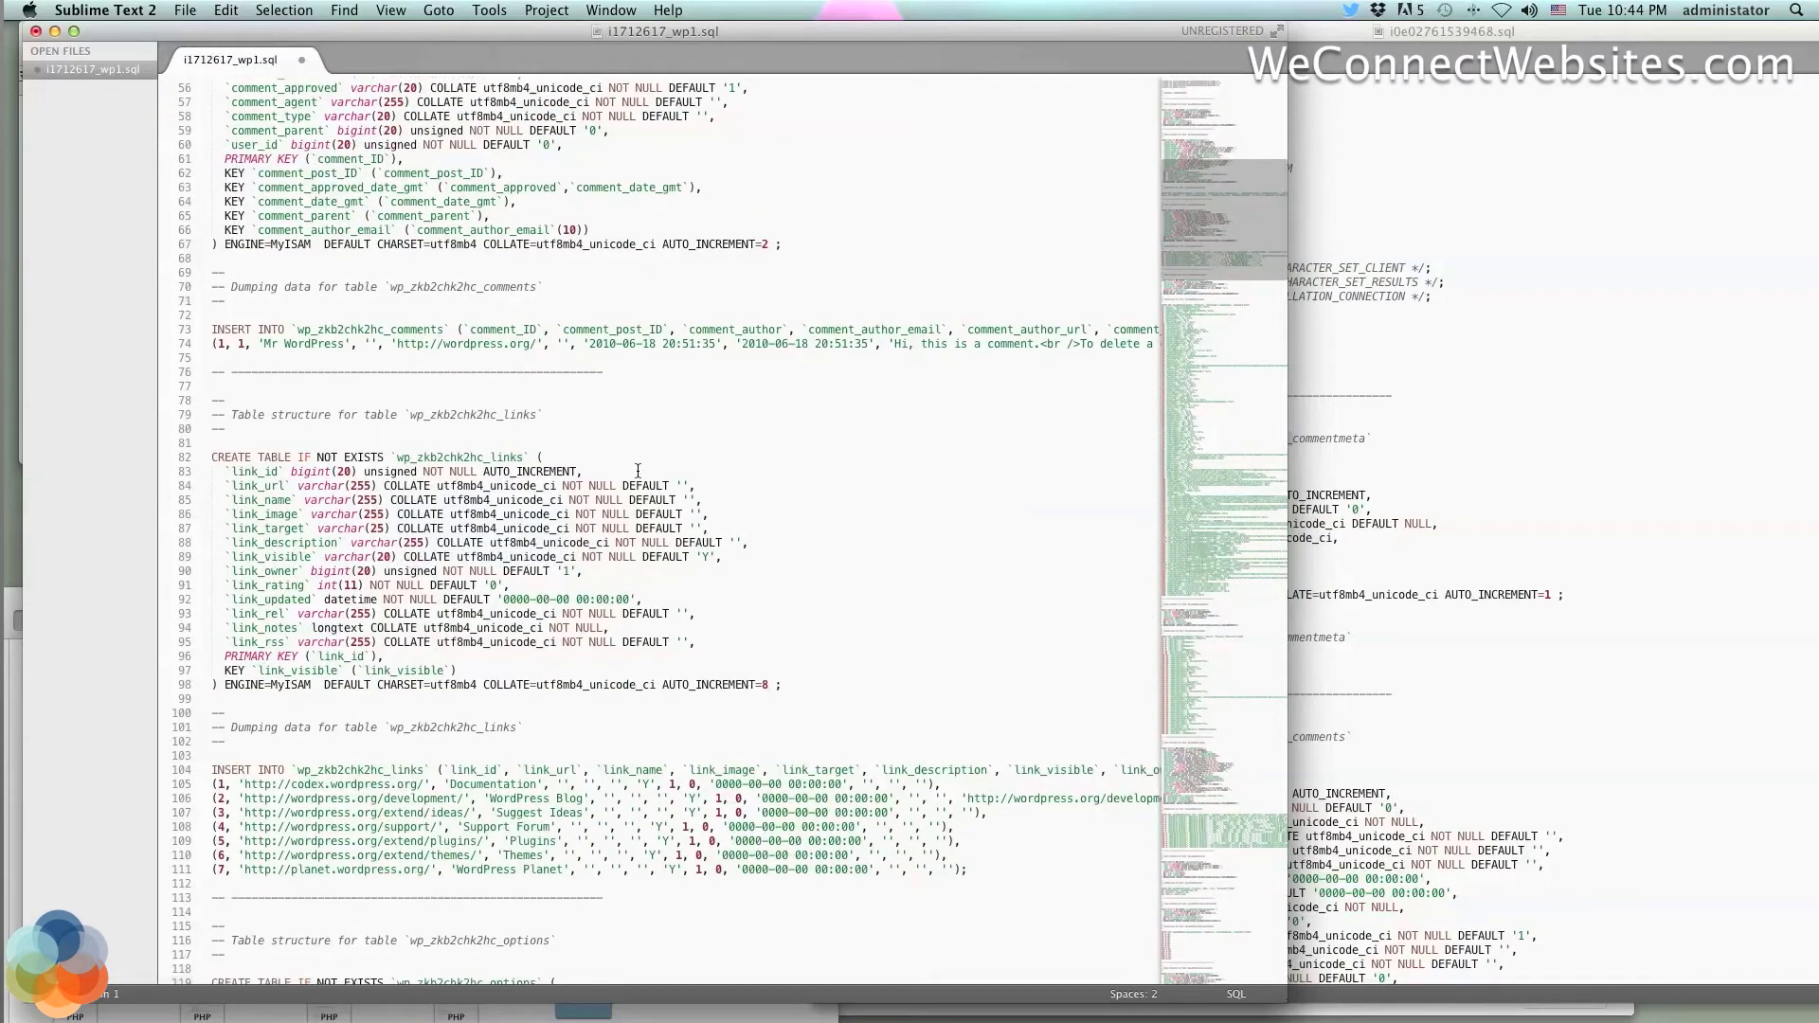
scroll(638, 471, down, 10)
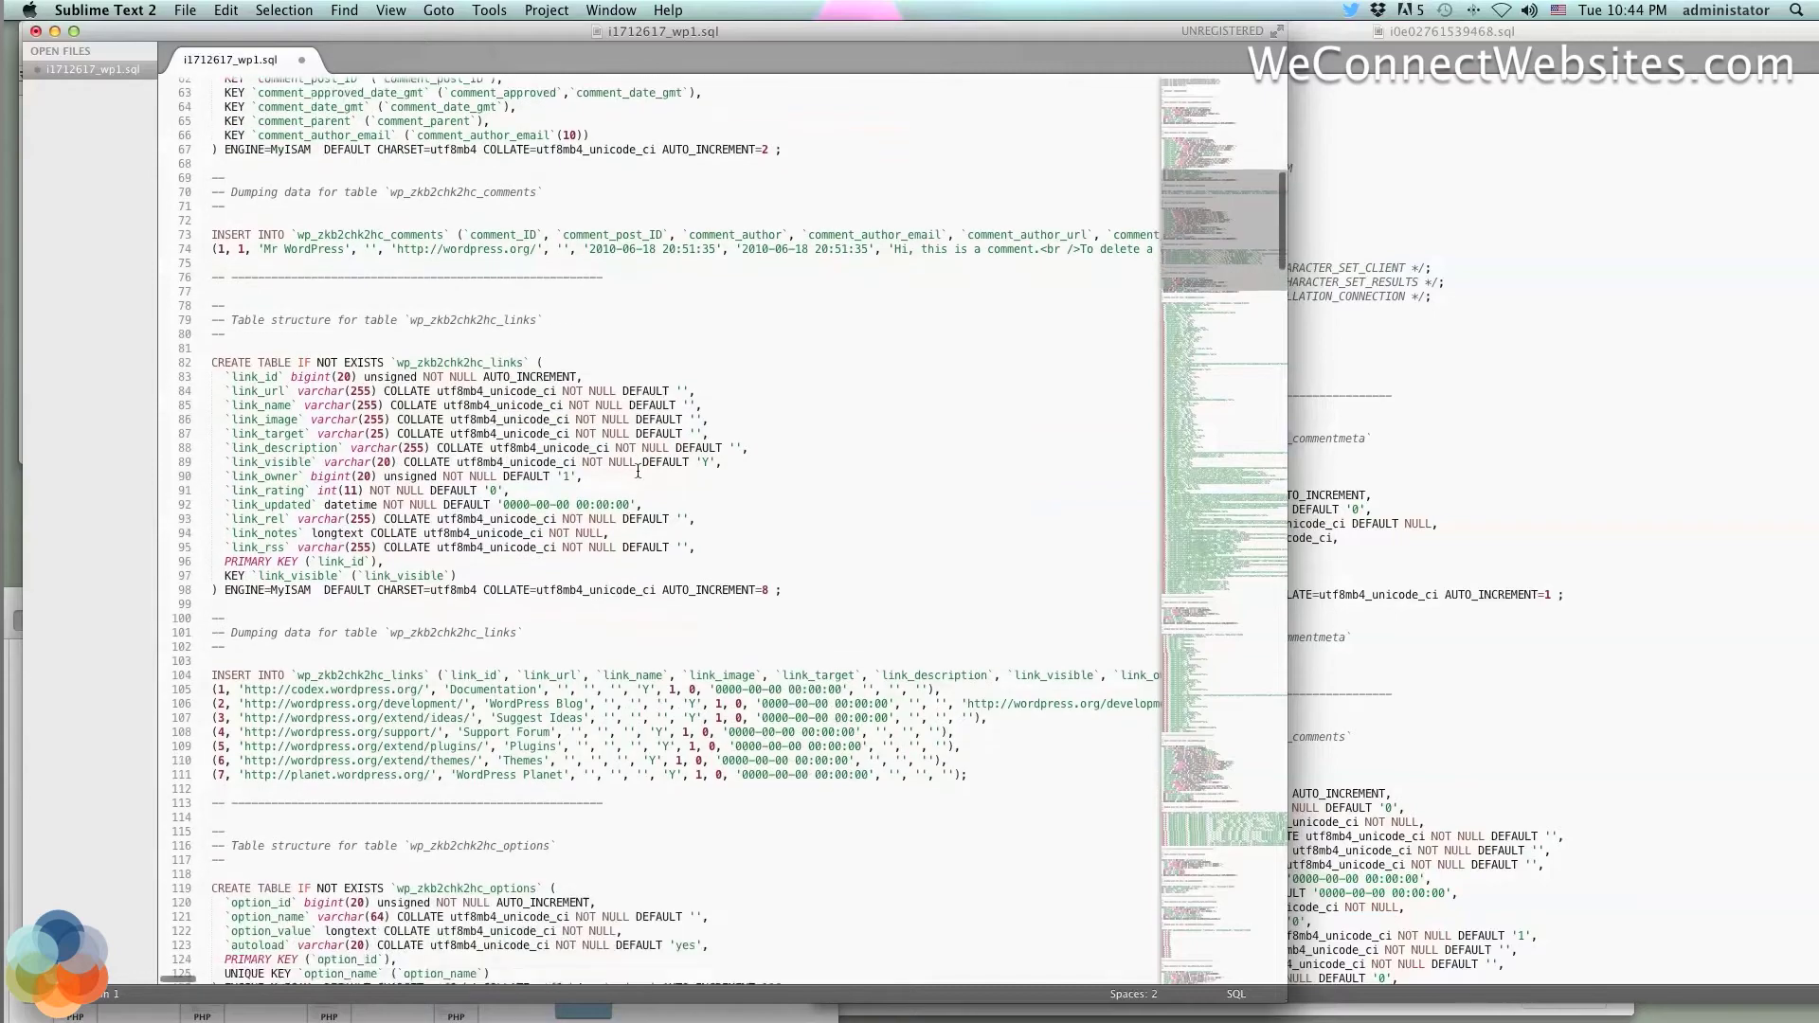
scroll(637, 471, up, 20)
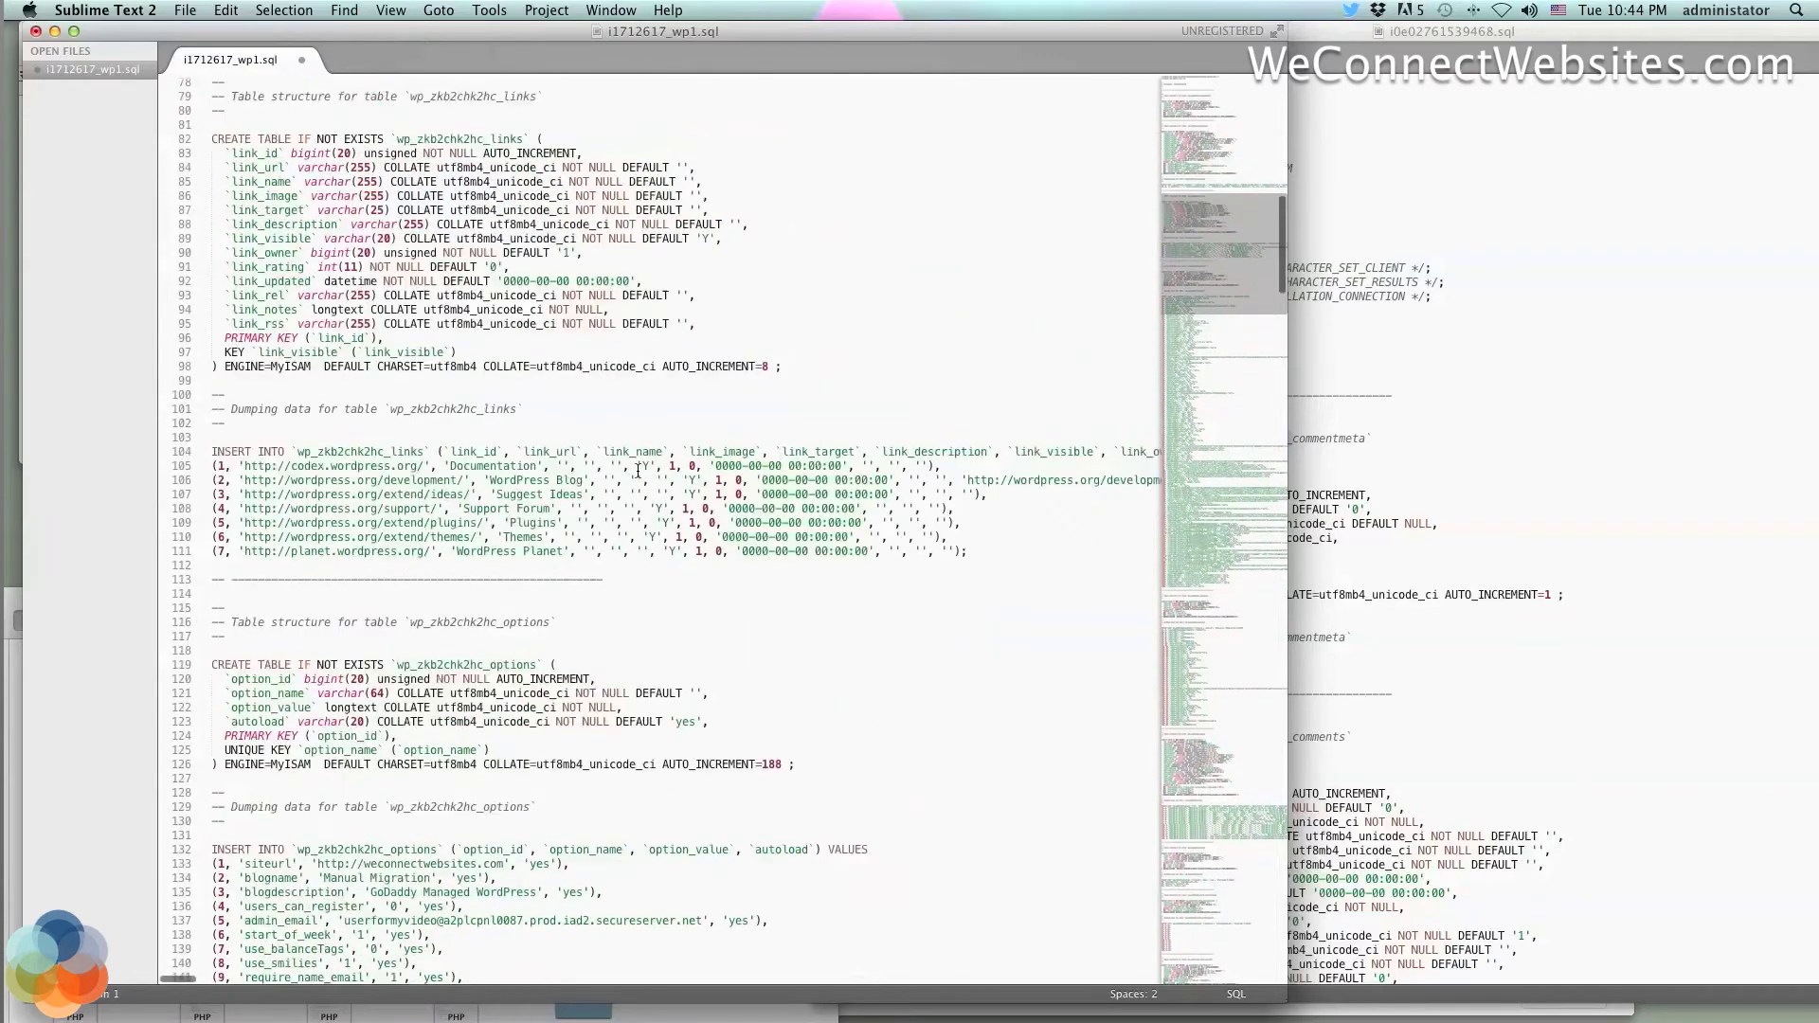
scroll(637, 471, up, 2)
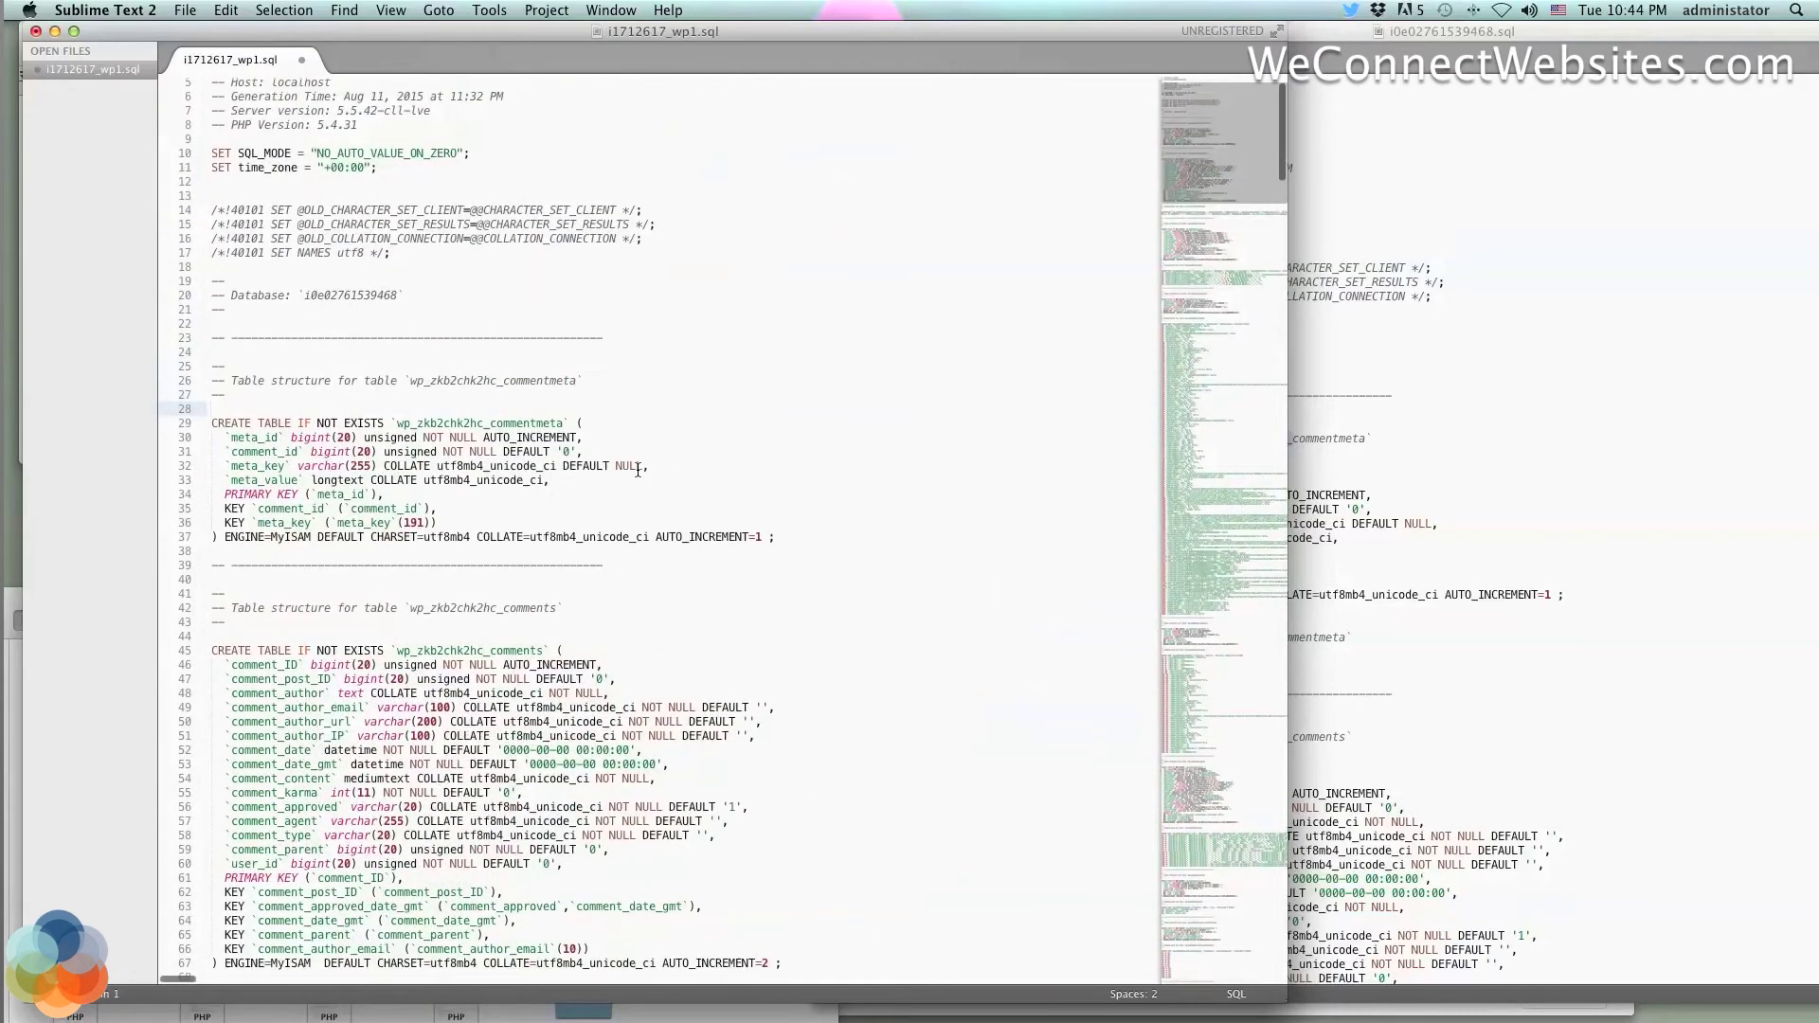
scroll(638, 471, up, 2)
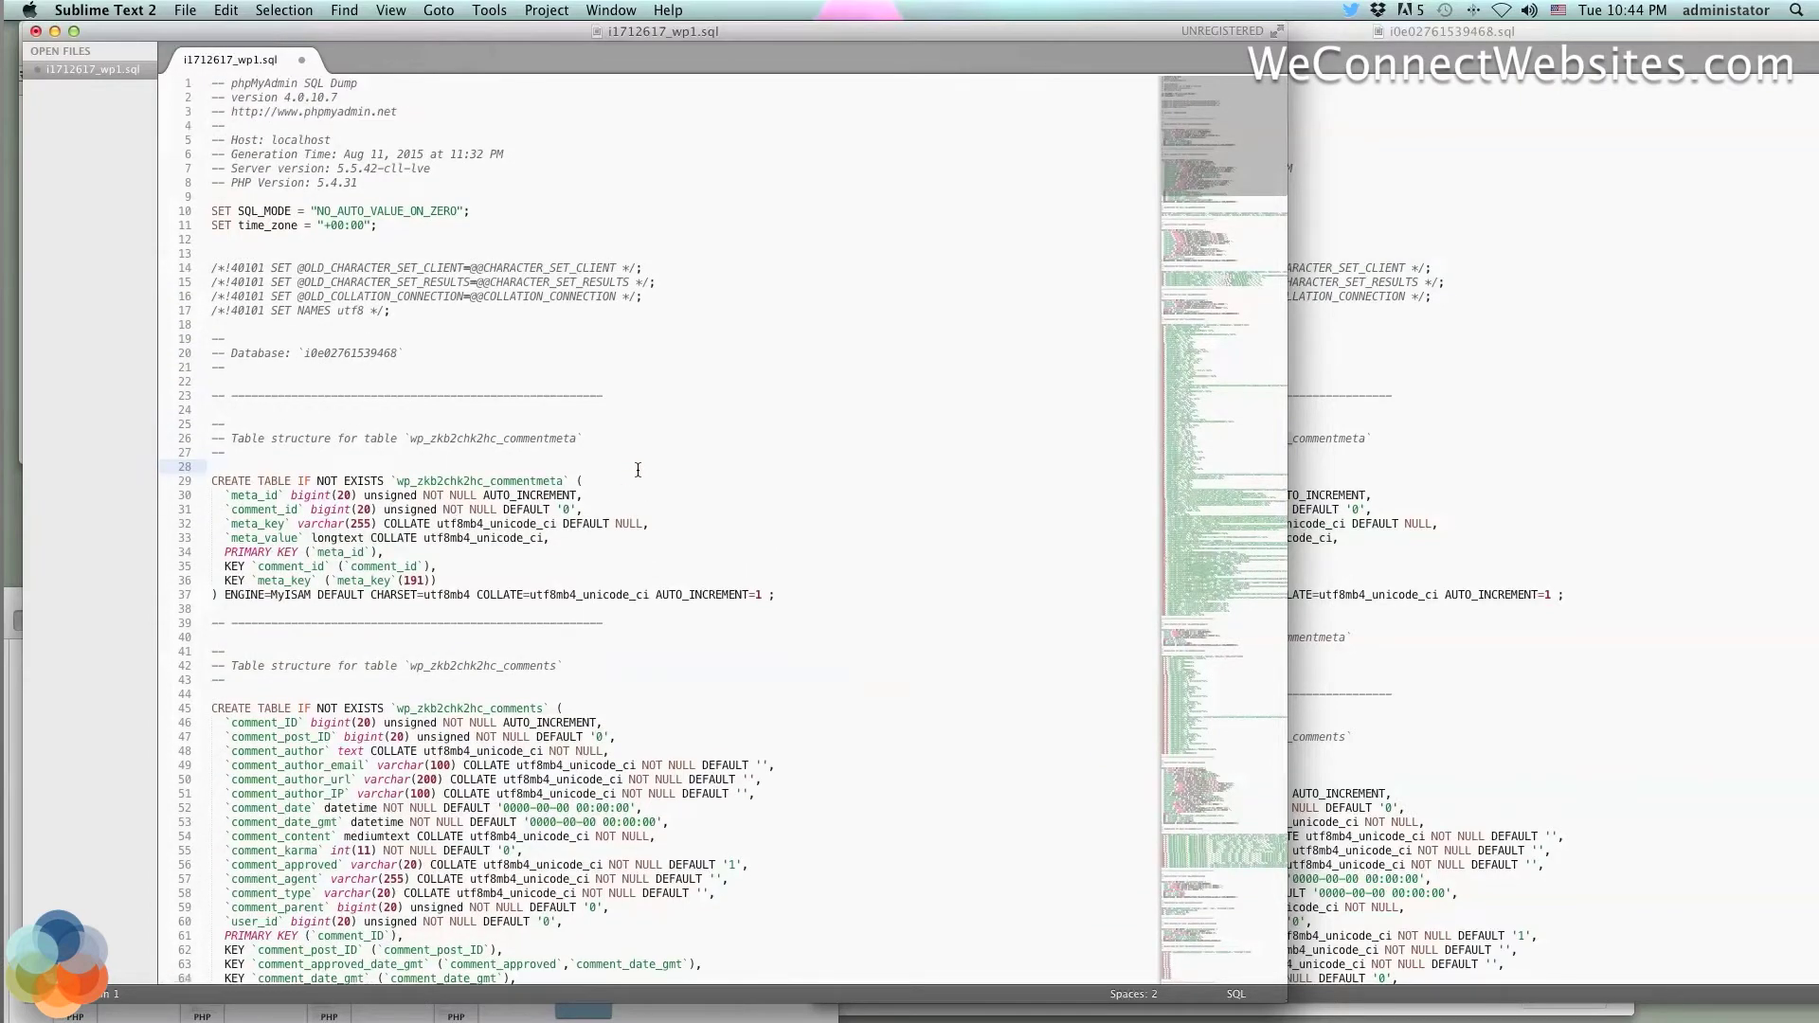
scroll(637, 471, down, 7)
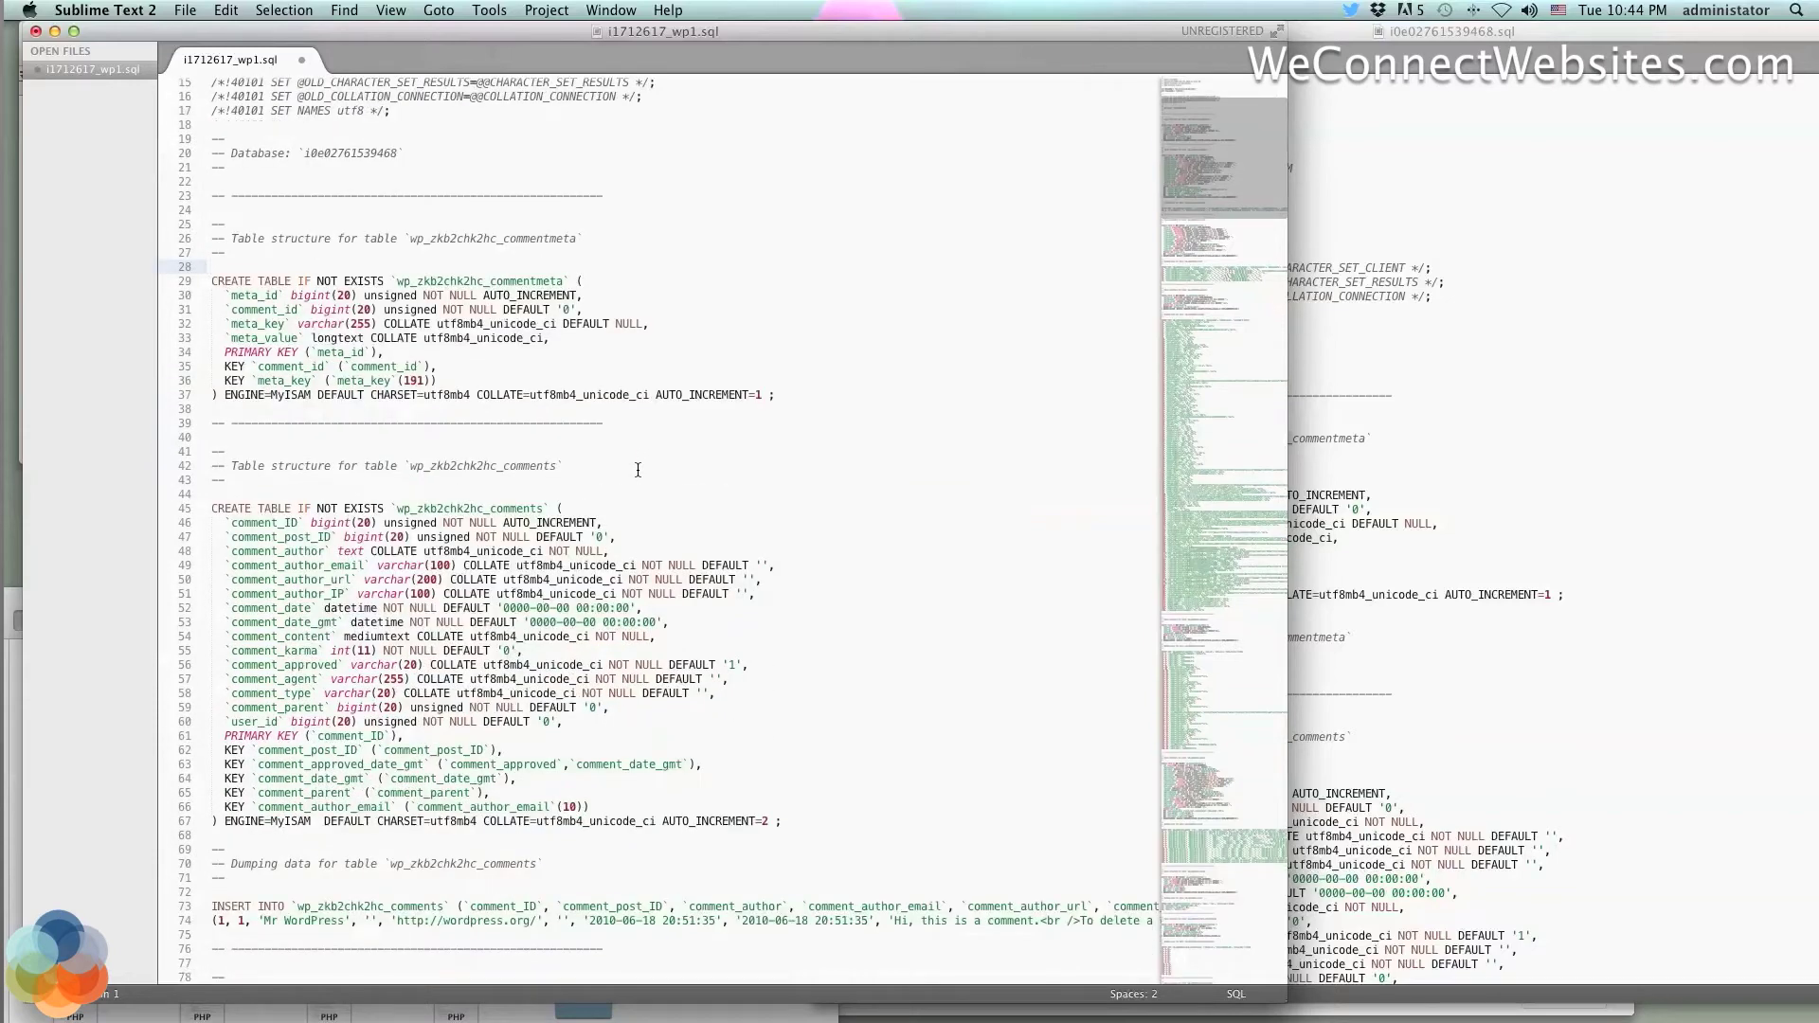
scroll(638, 471, down, 7)
scroll(638, 471, down, 15)
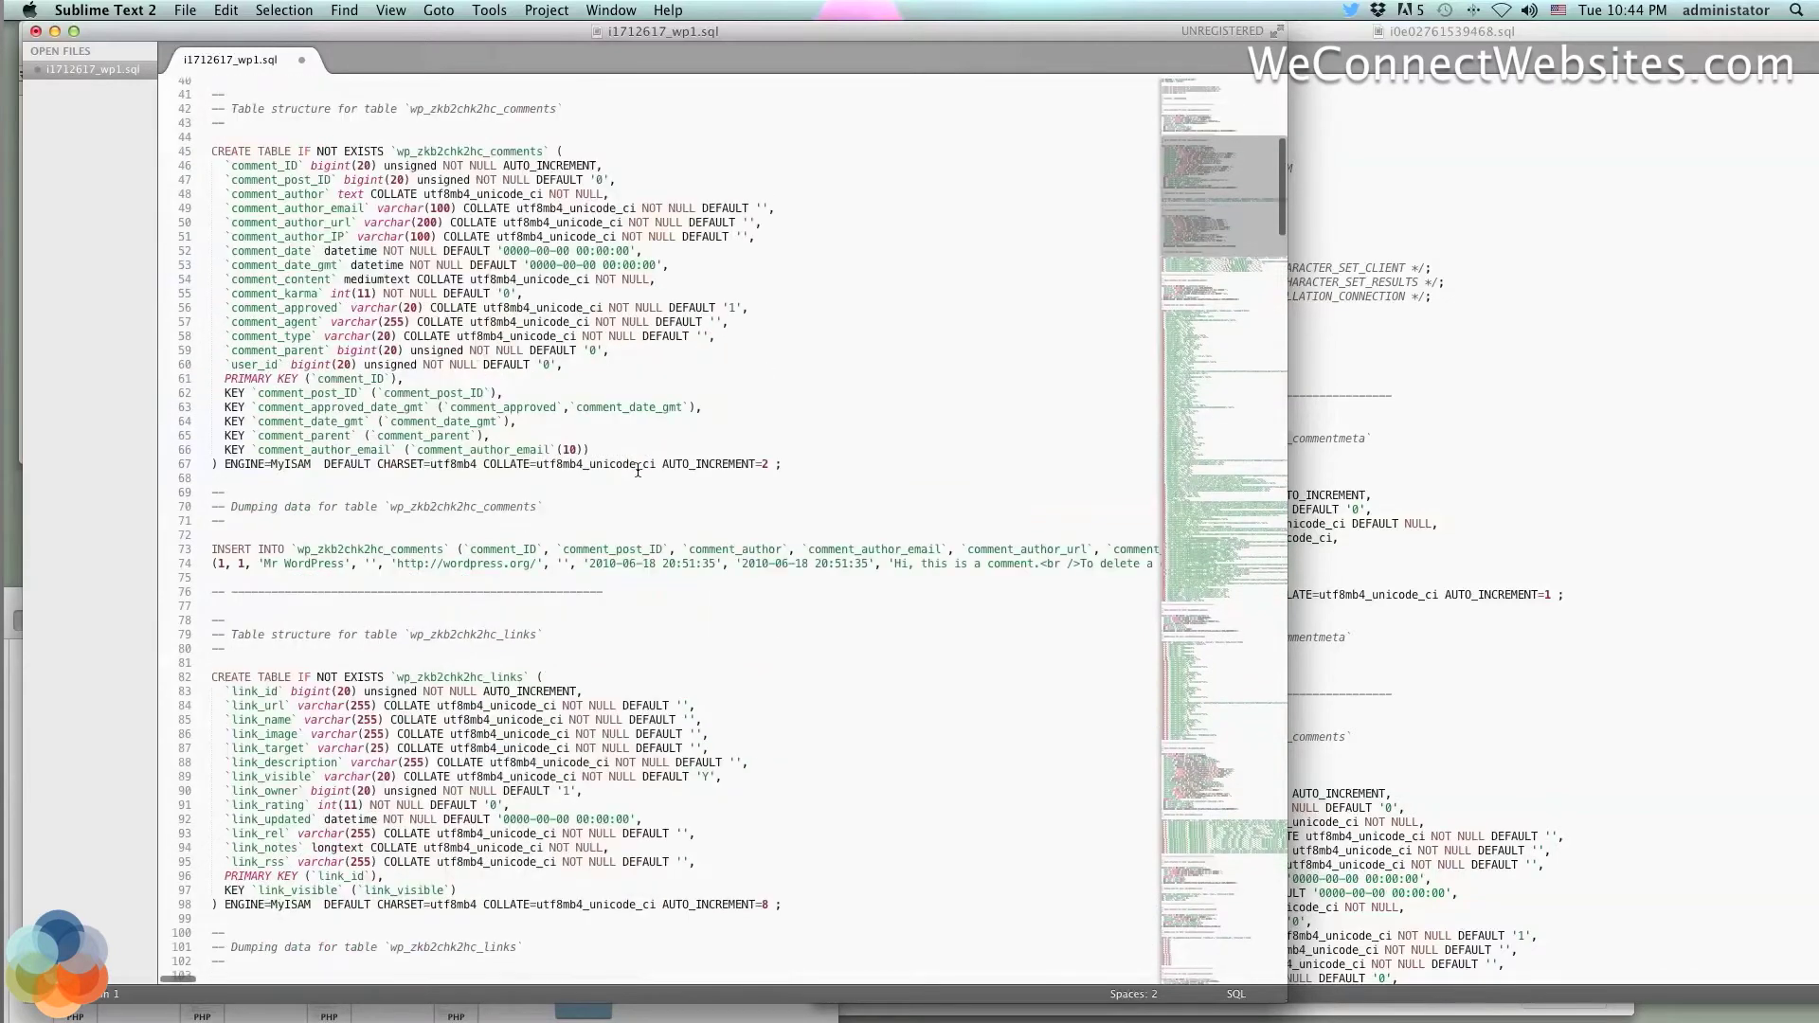
scroll(638, 471, down, 20)
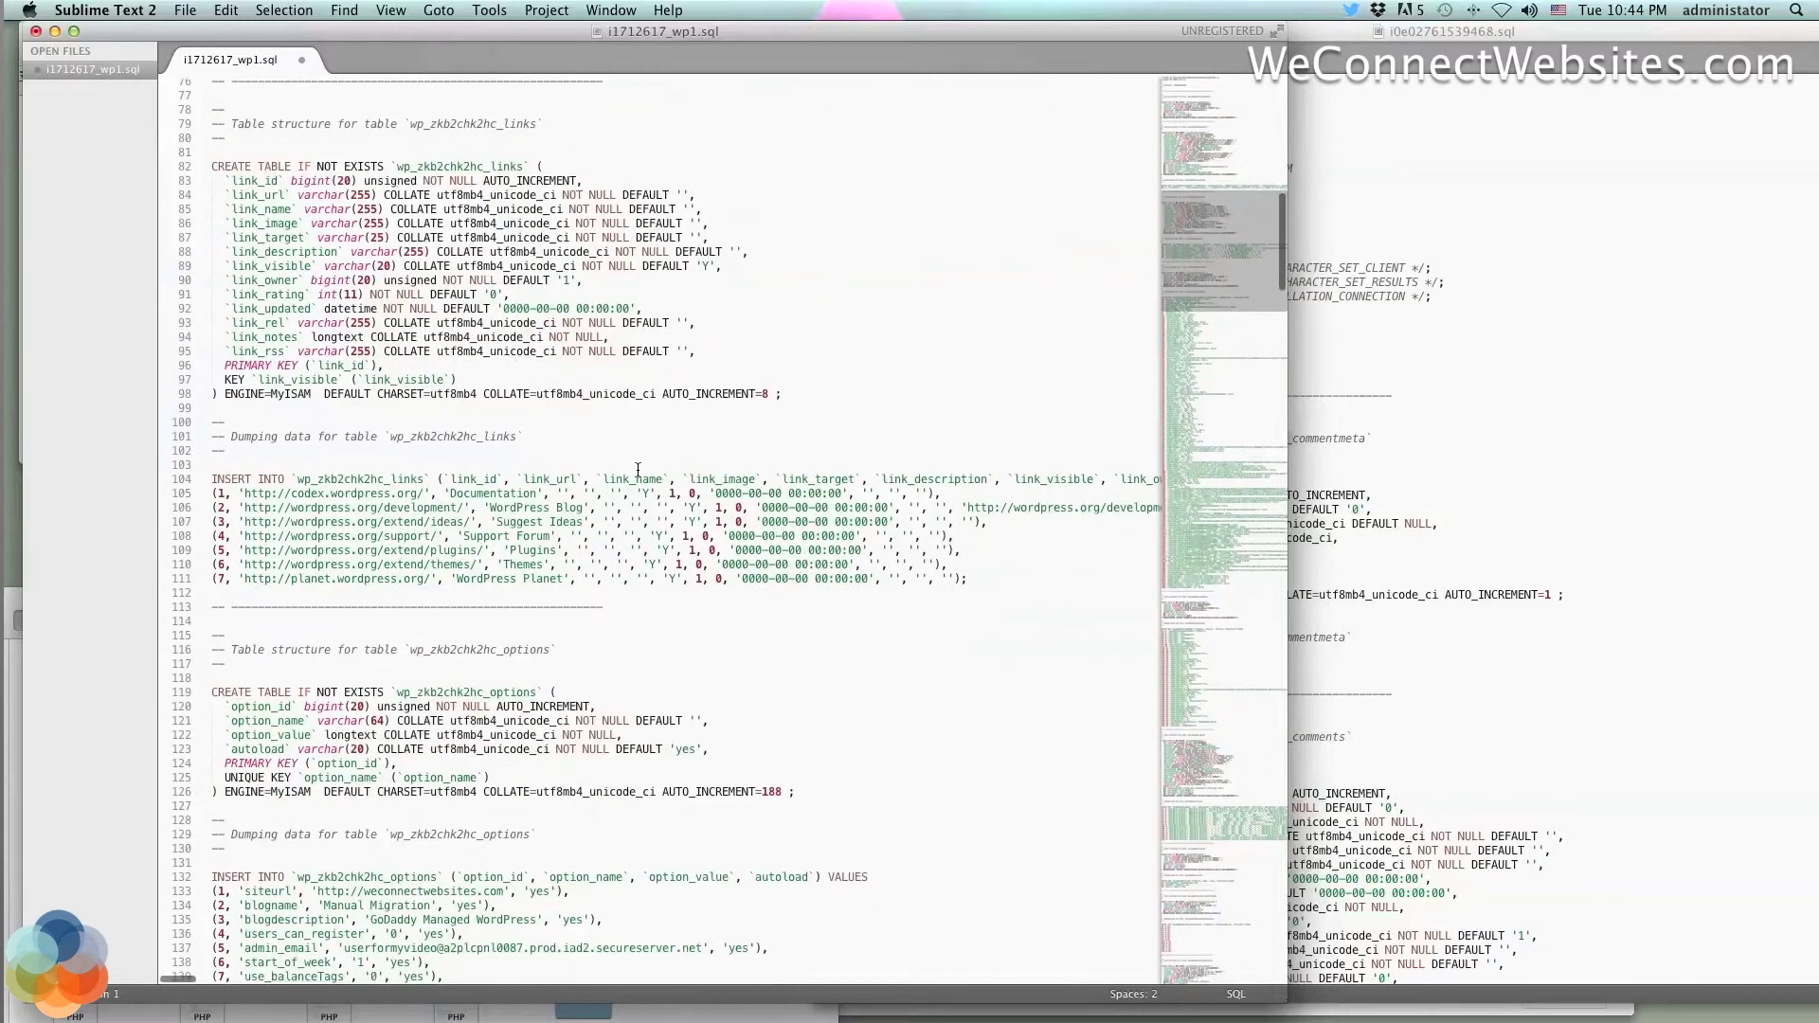
scroll(637, 471, down, 5)
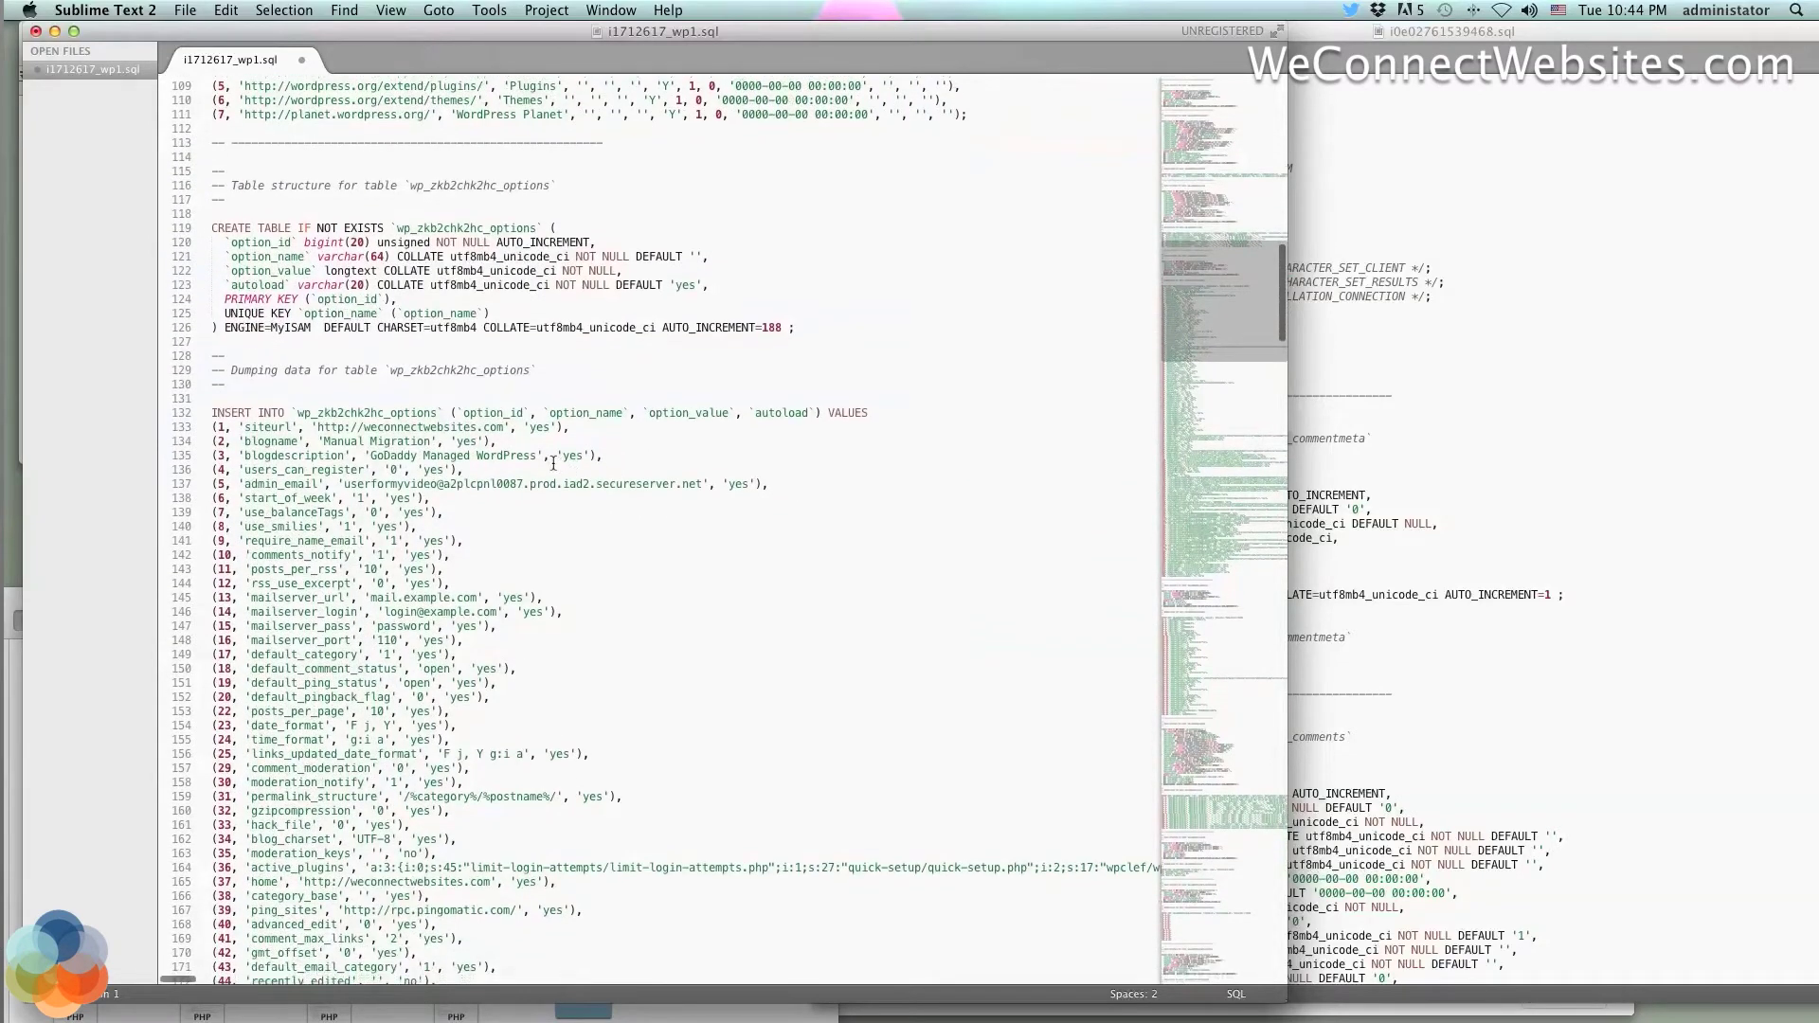
click(506, 427)
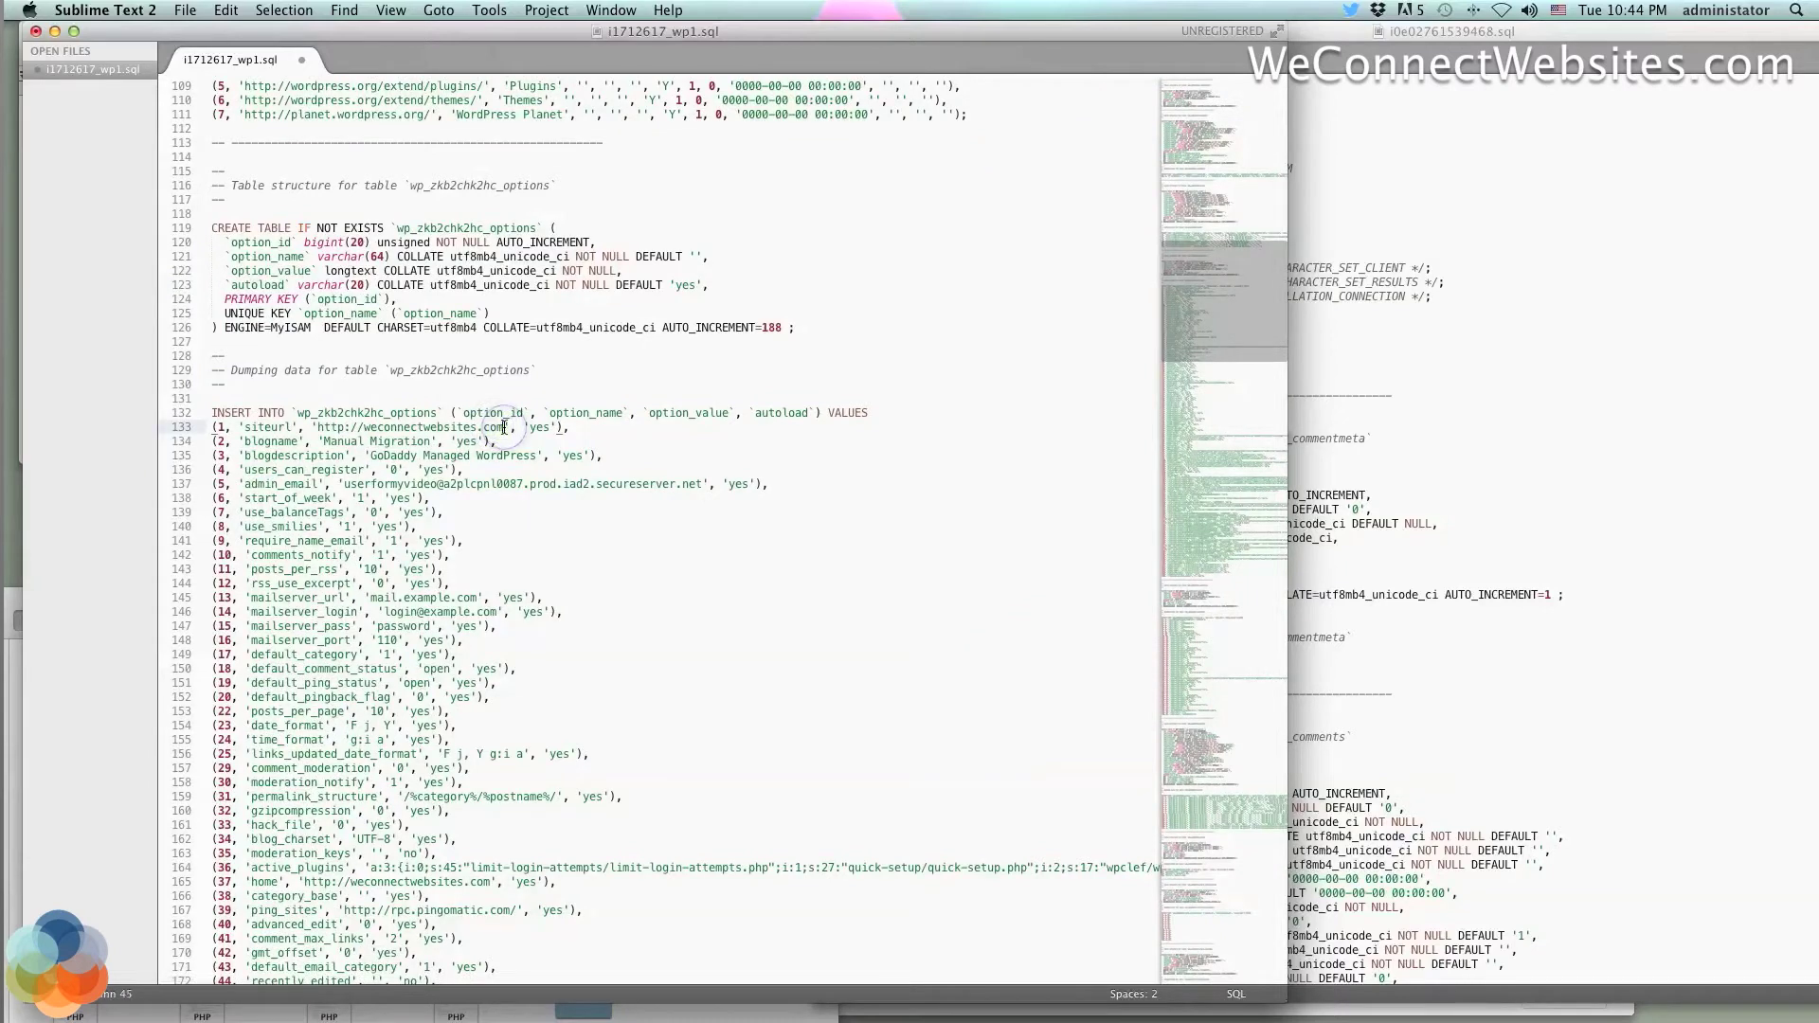
drag(506, 428, 432, 418)
drag(369, 414, 318, 428)
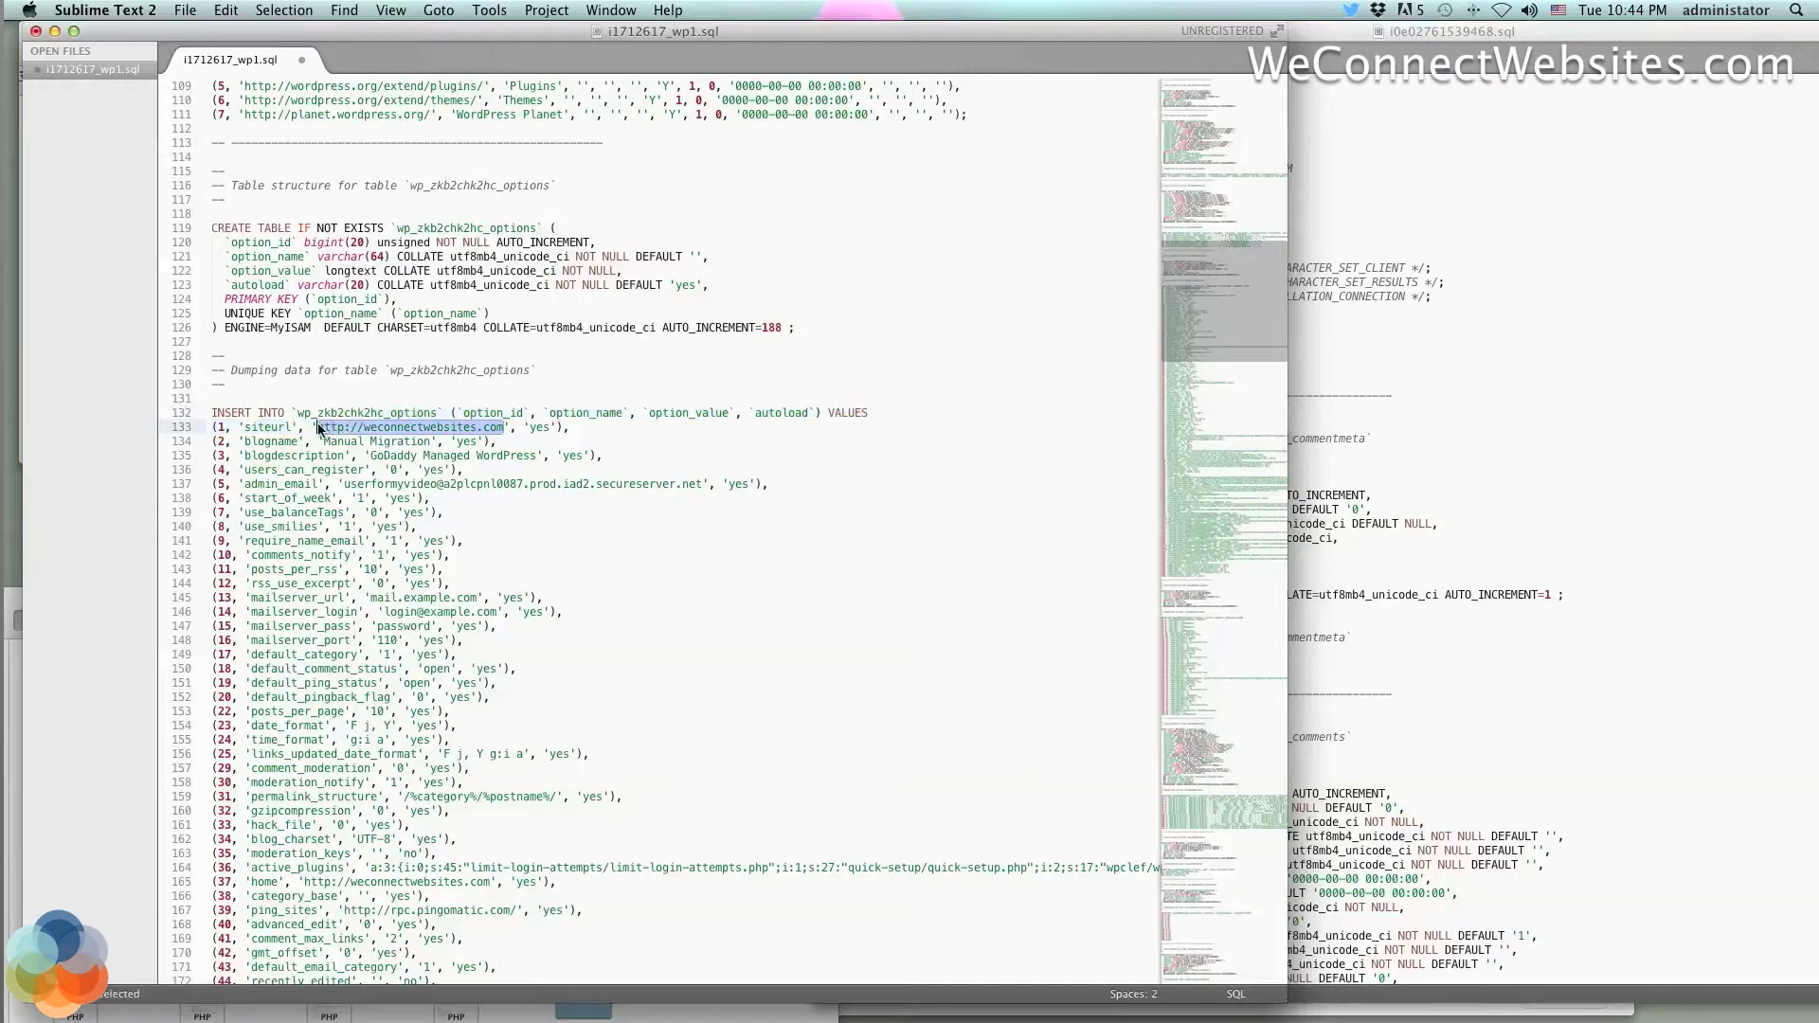
click(169, 426)
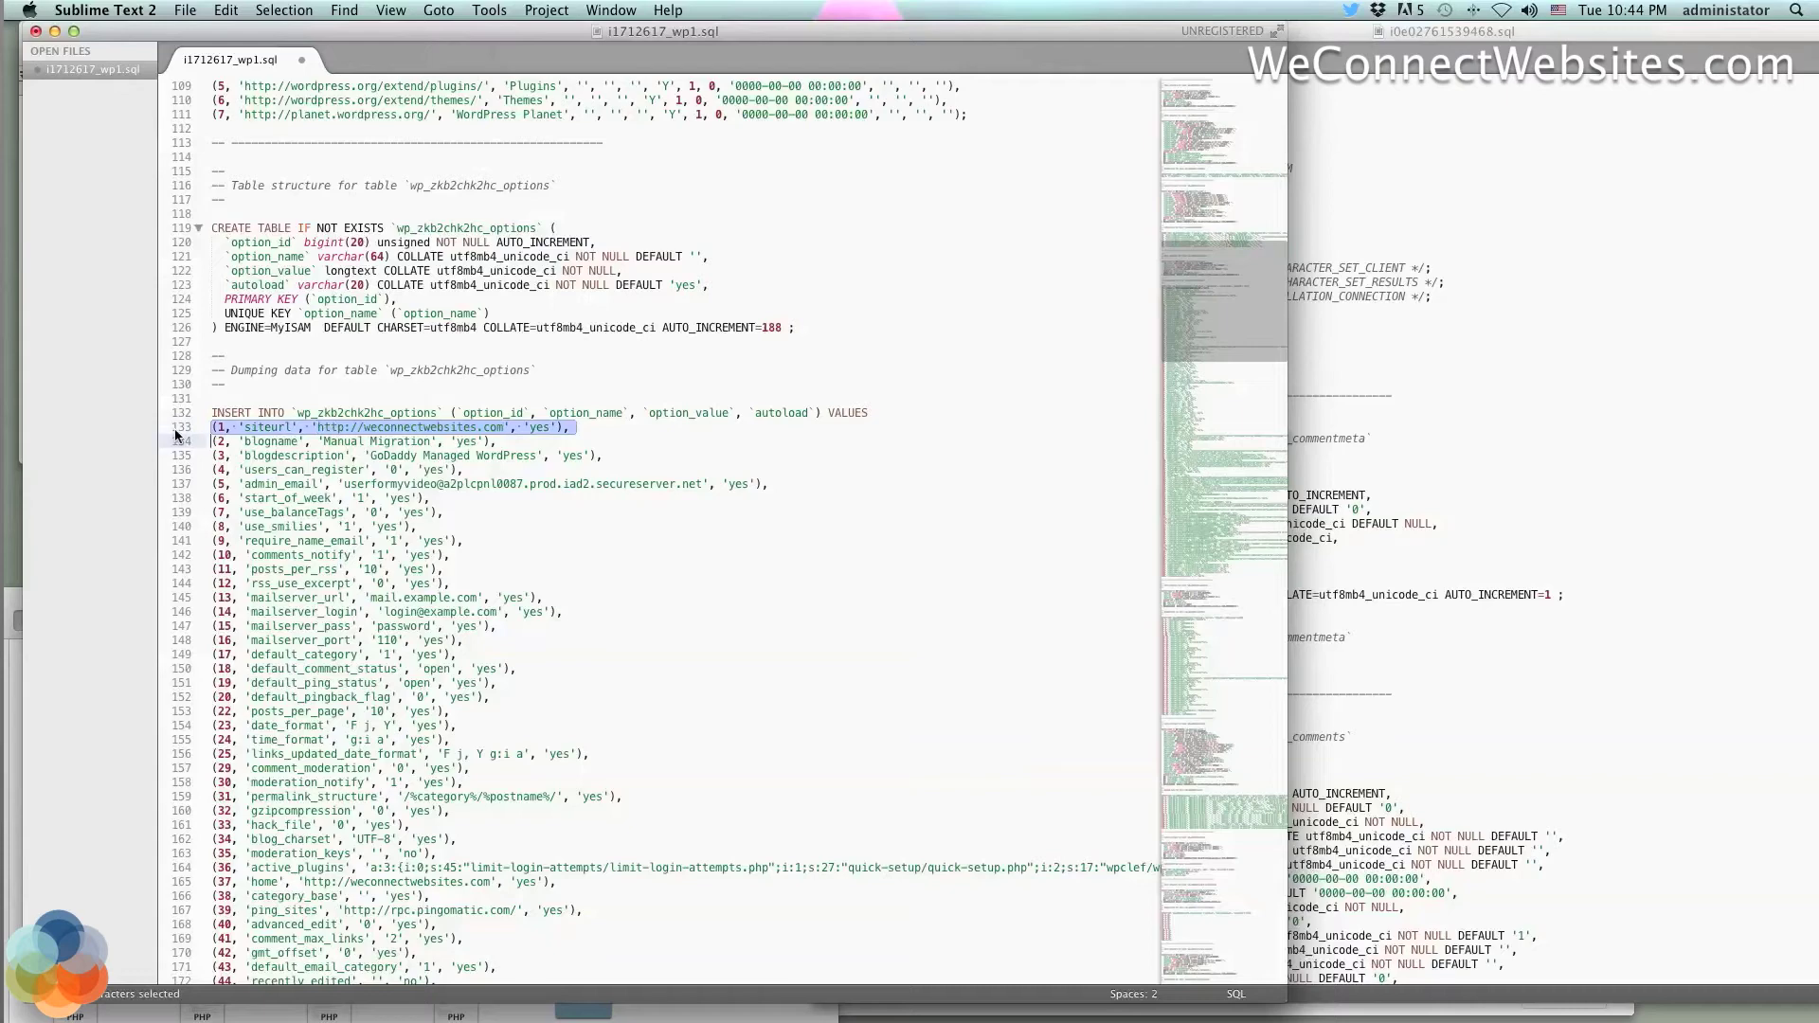
click(207, 427)
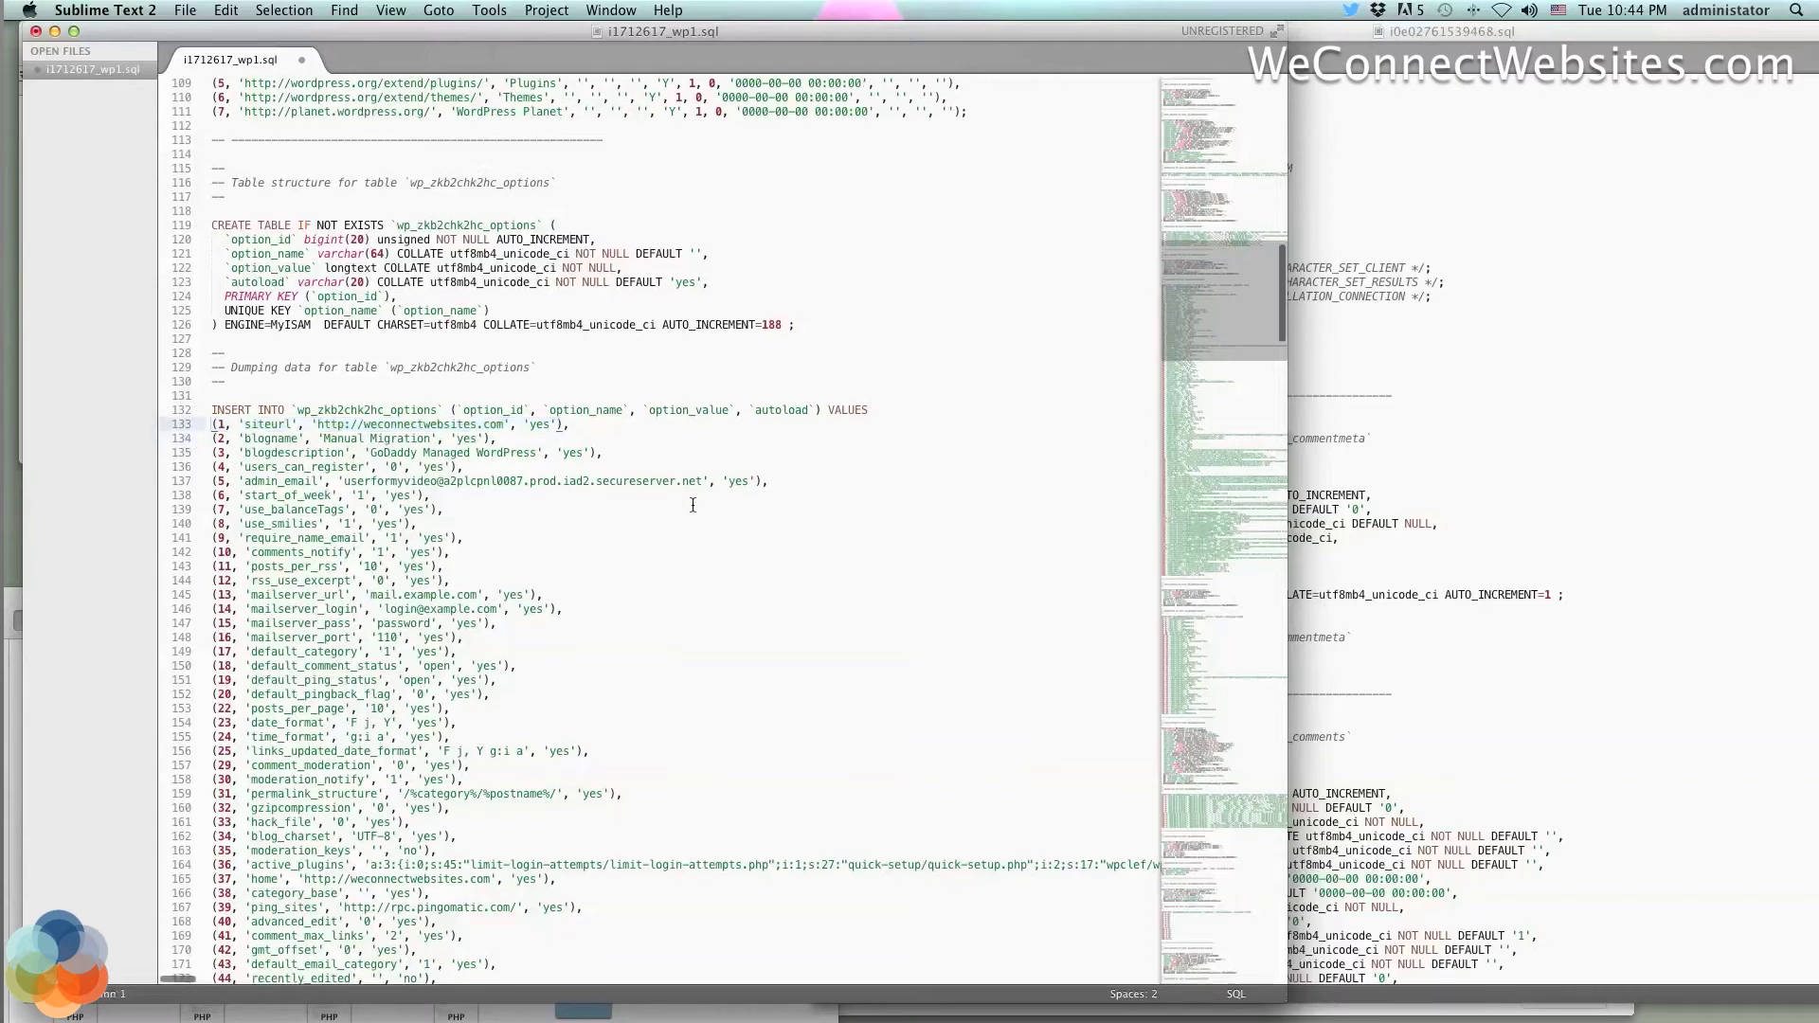
scroll(692, 505, down, 4)
scroll(692, 505, down, 1)
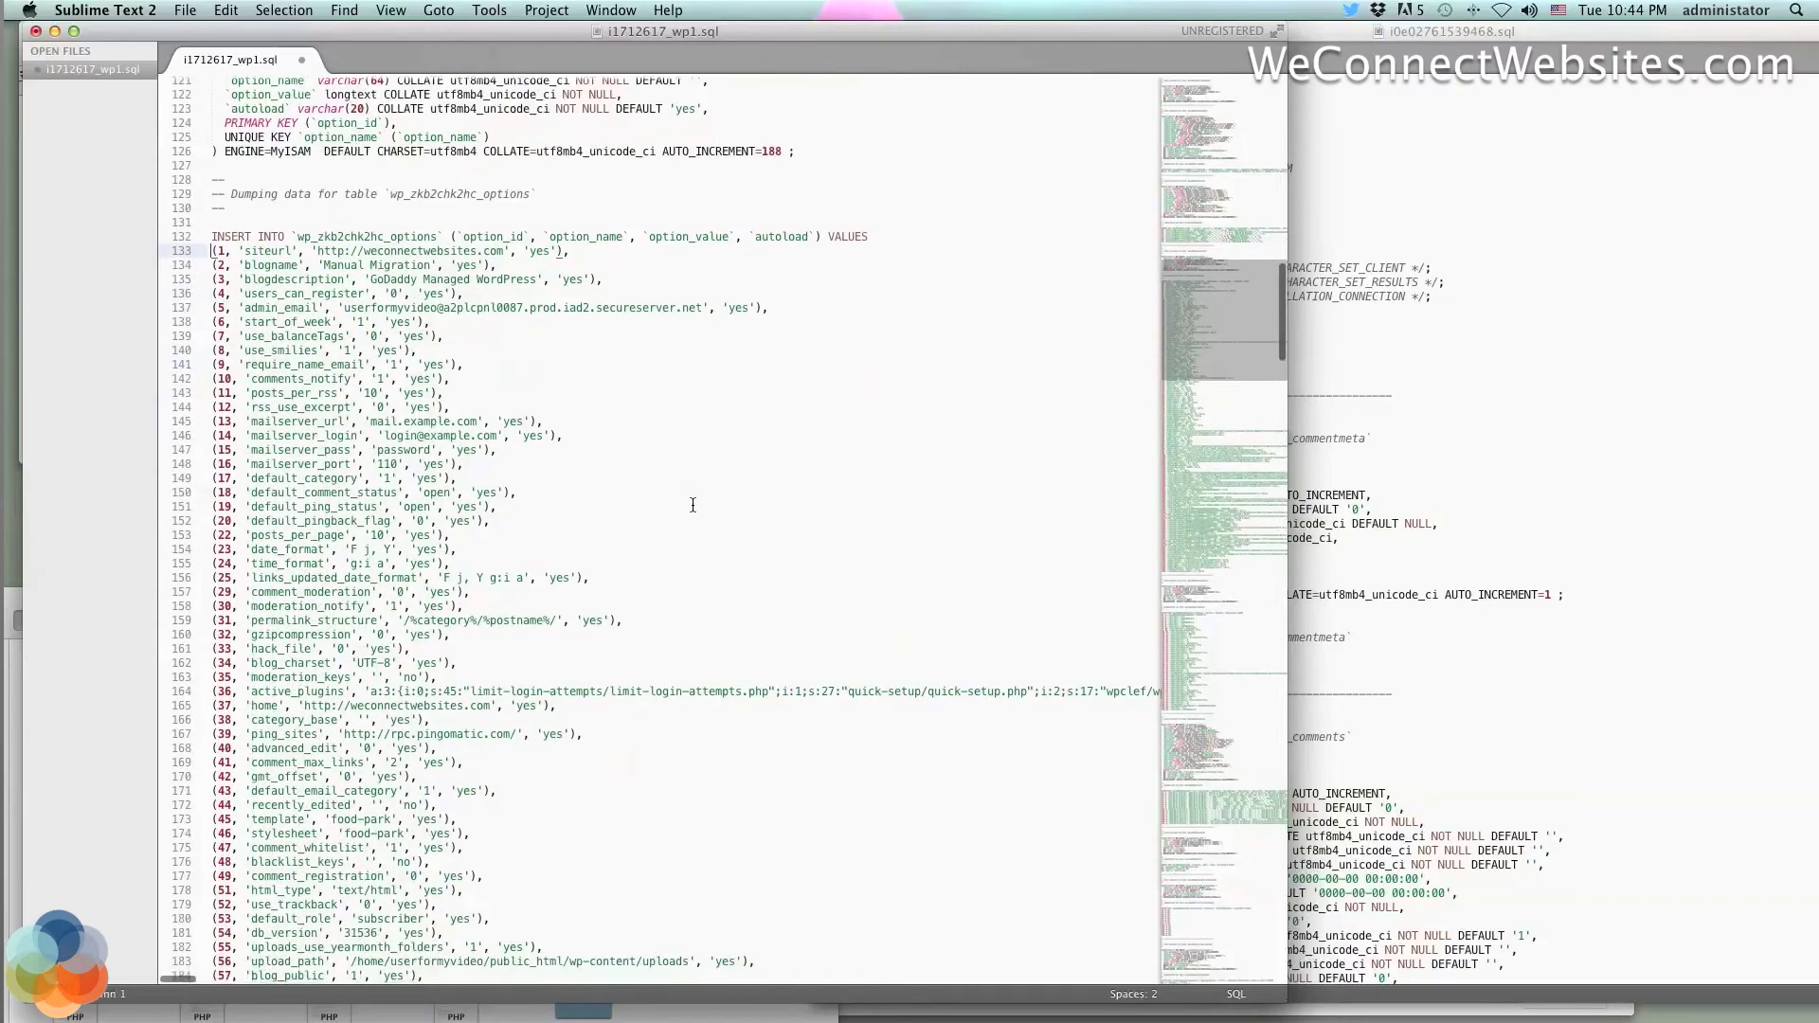
scroll(692, 505, down, 1)
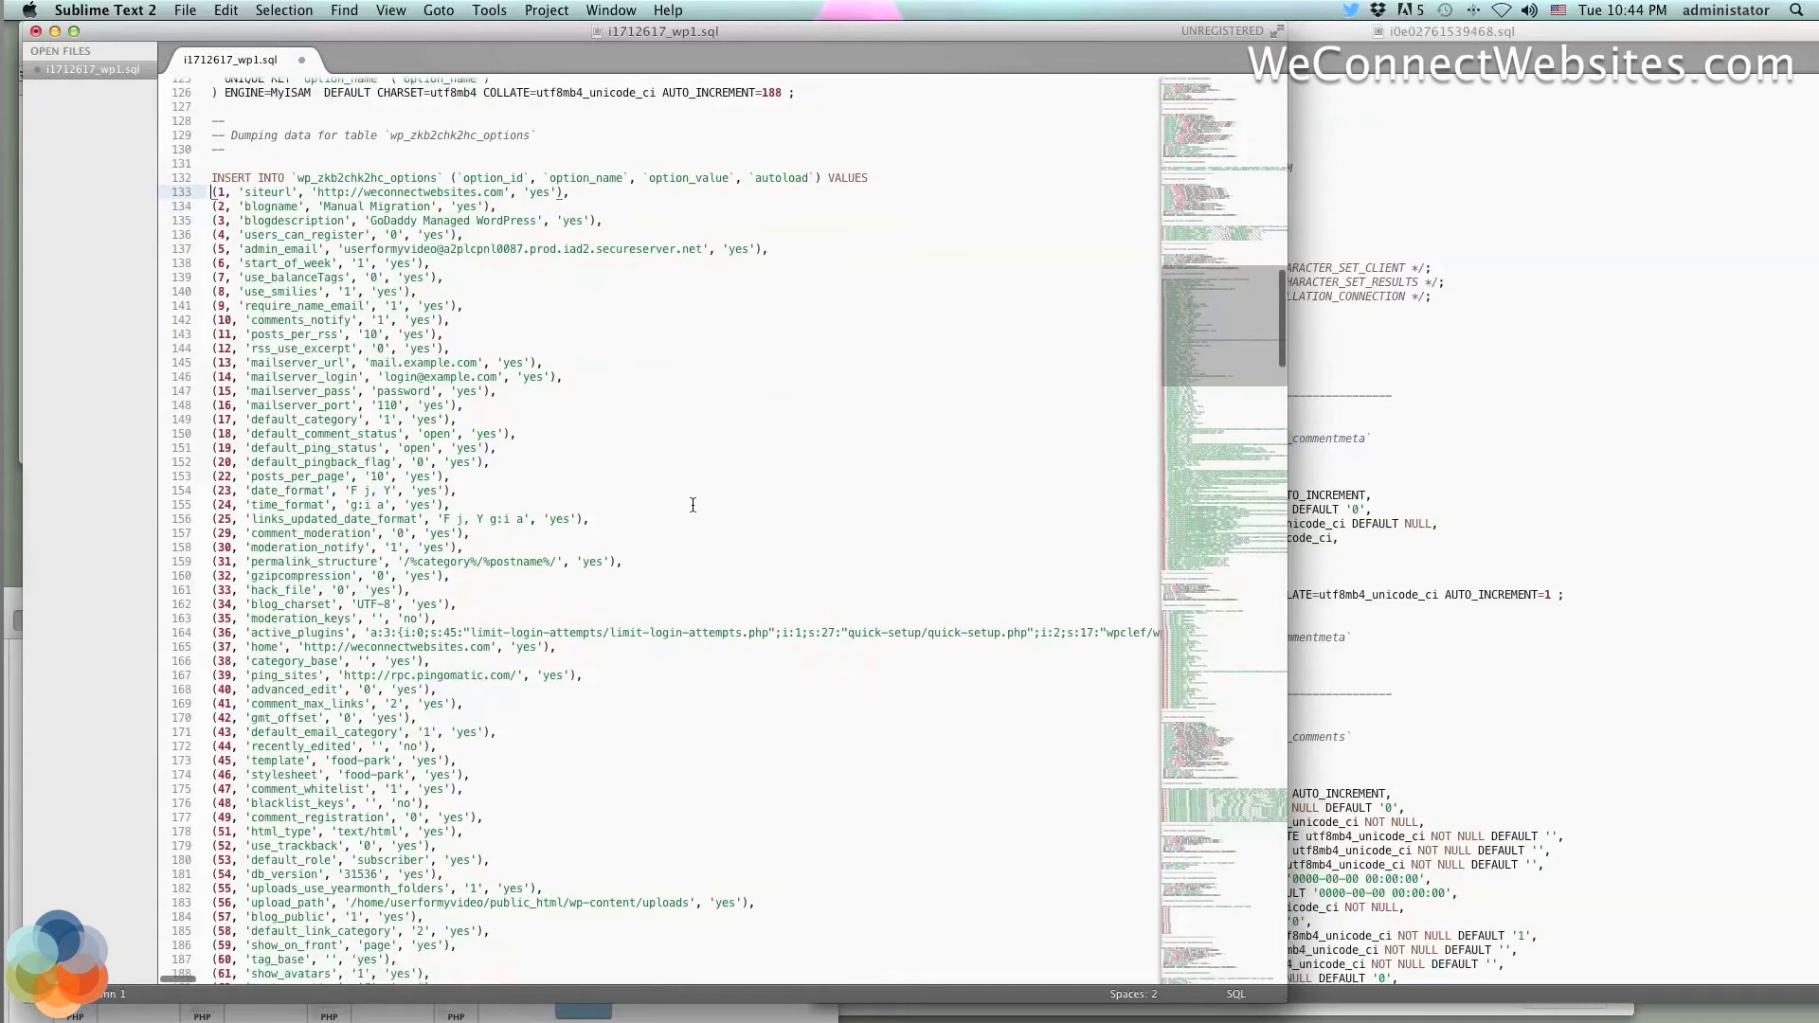
scroll(692, 505, down, 2)
scroll(692, 505, down, 6)
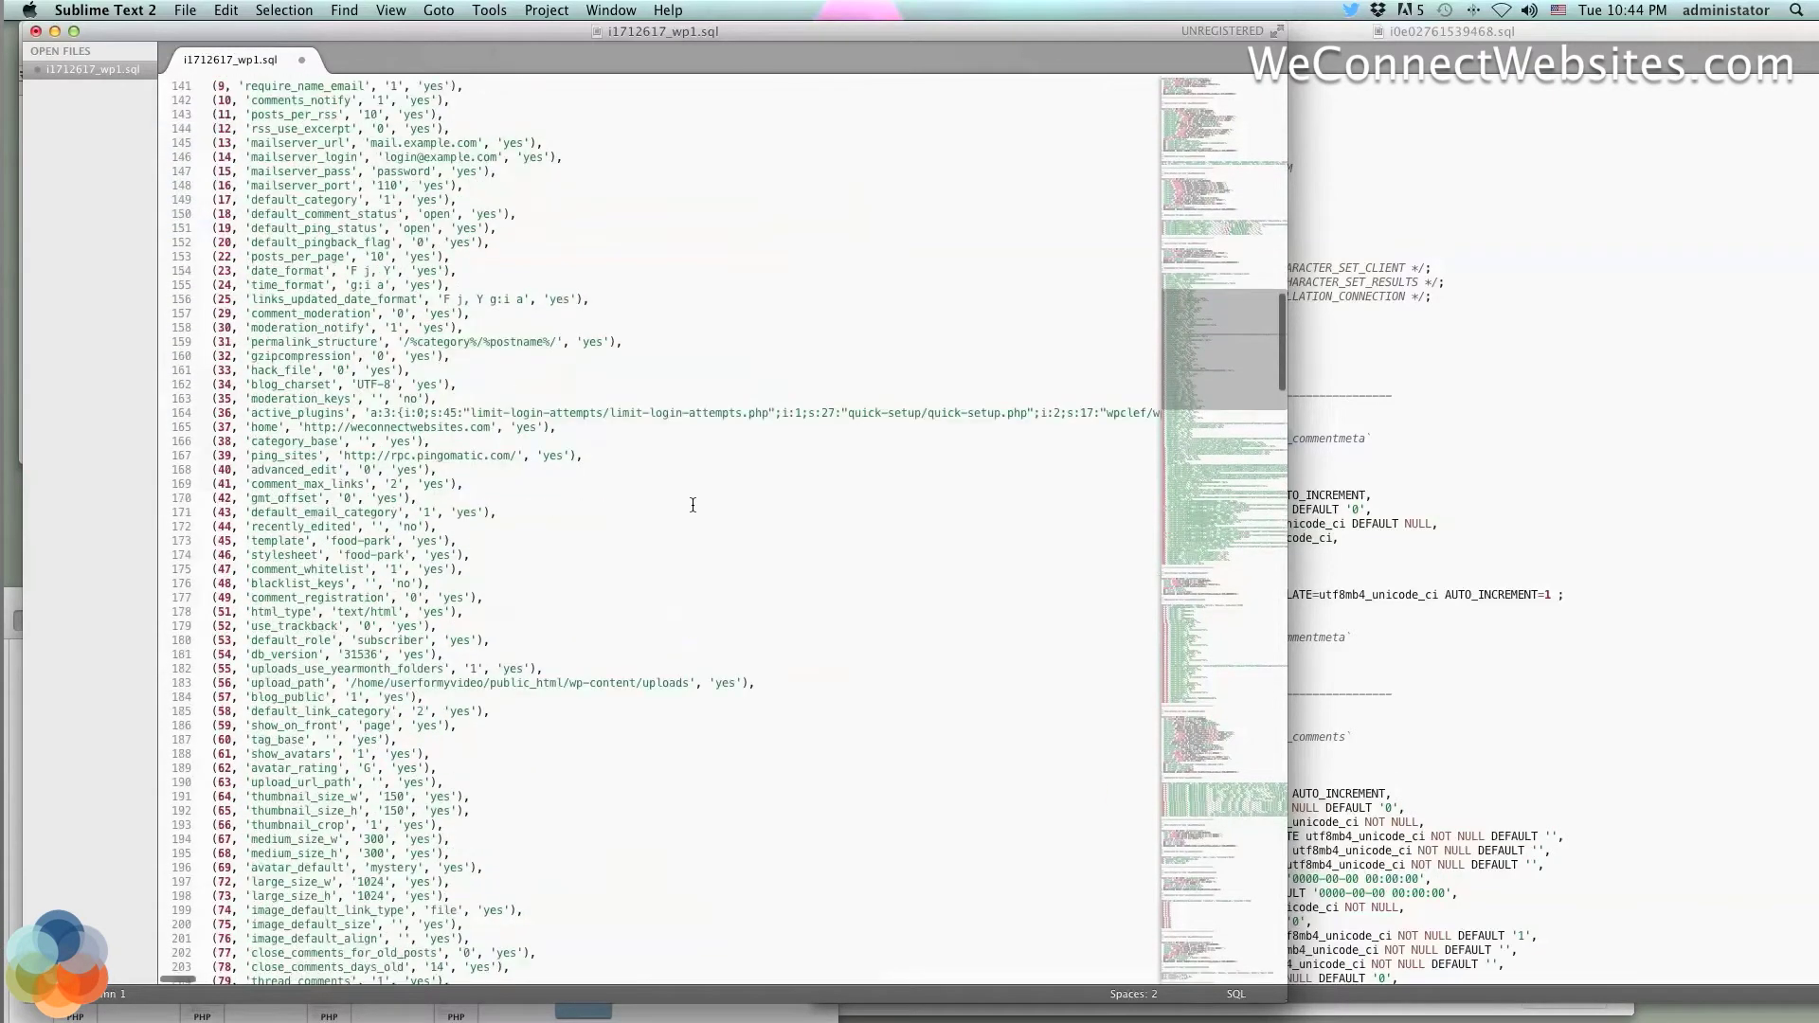
scroll(693, 505, down, 2)
scroll(692, 505, down, 1)
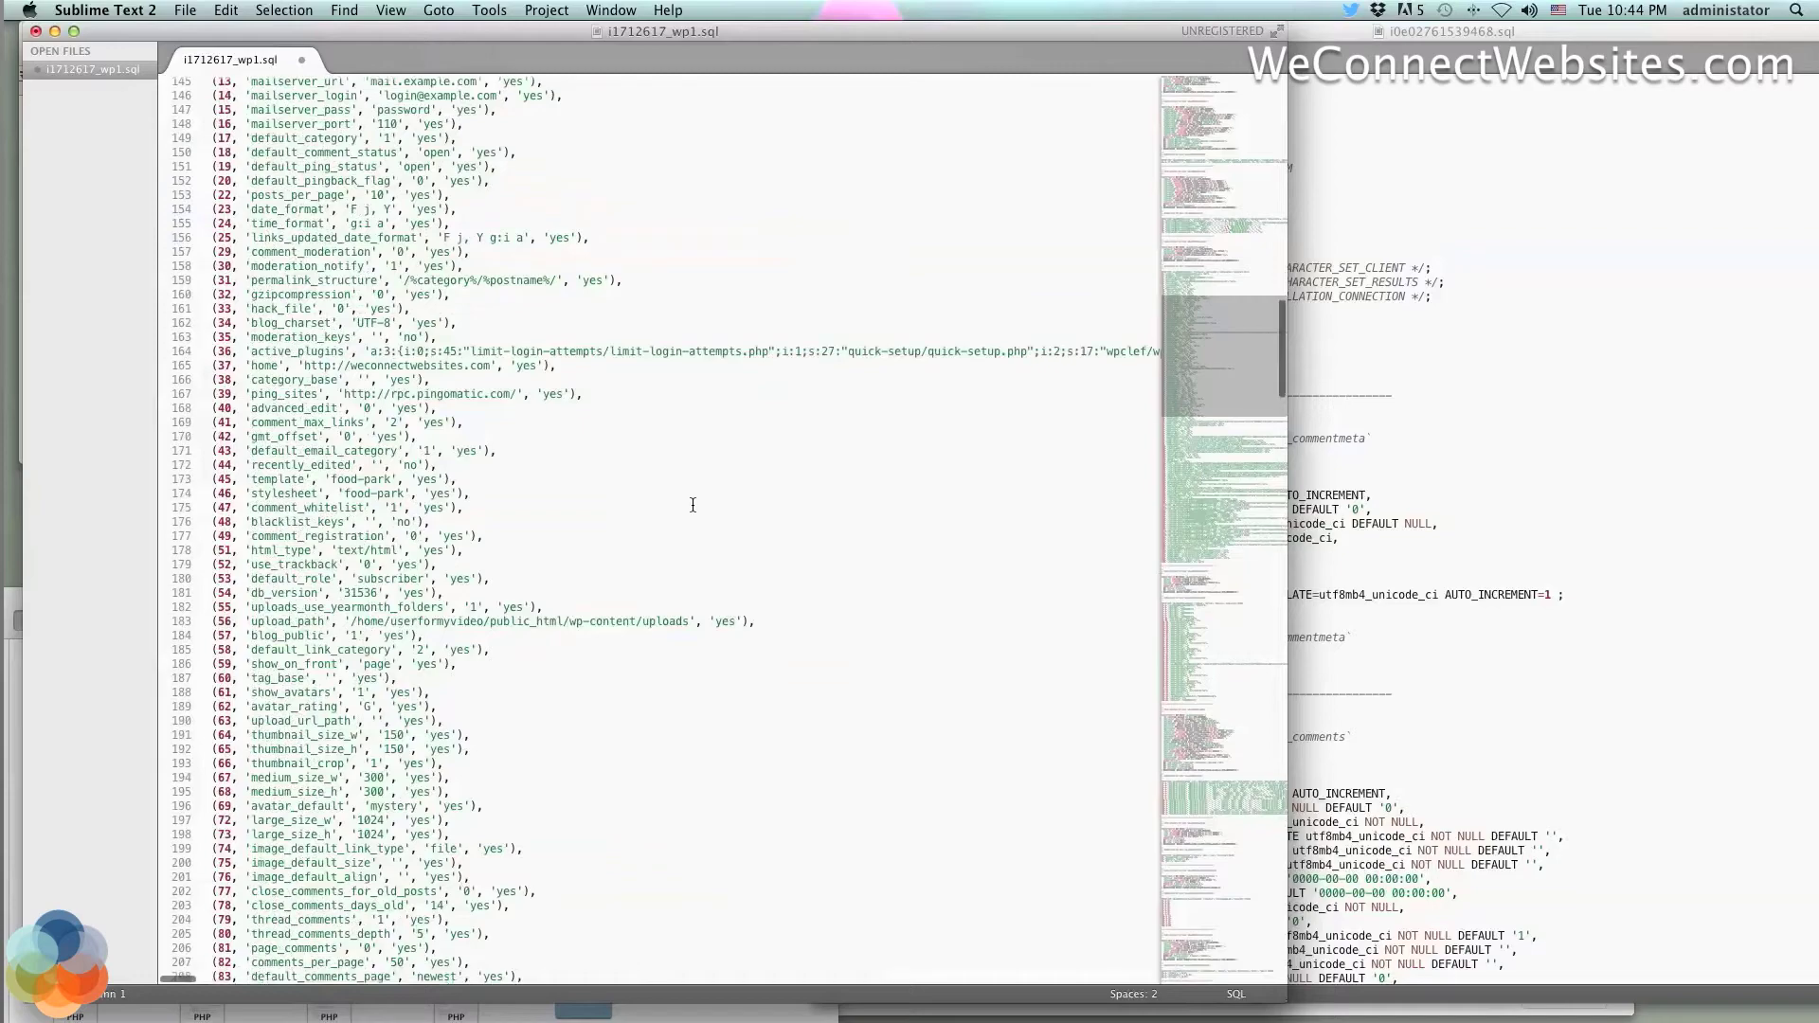
scroll(693, 505, down, 20)
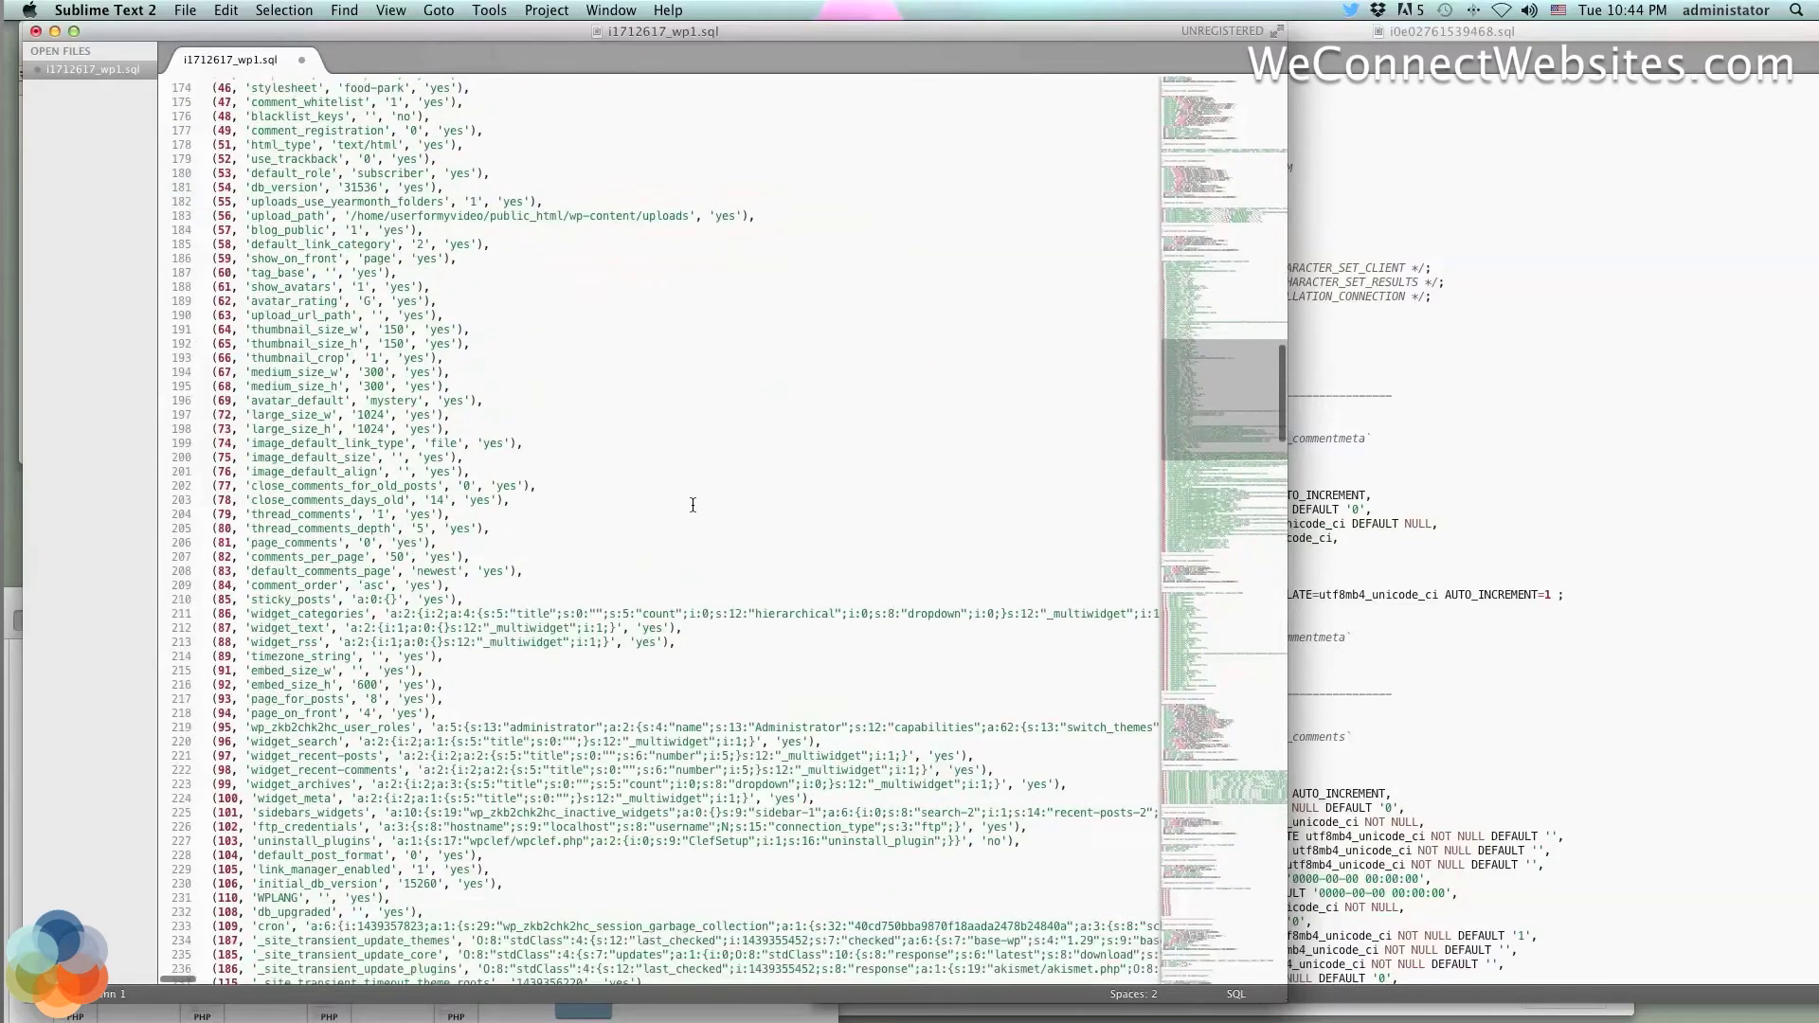
scroll(693, 506, down, 18)
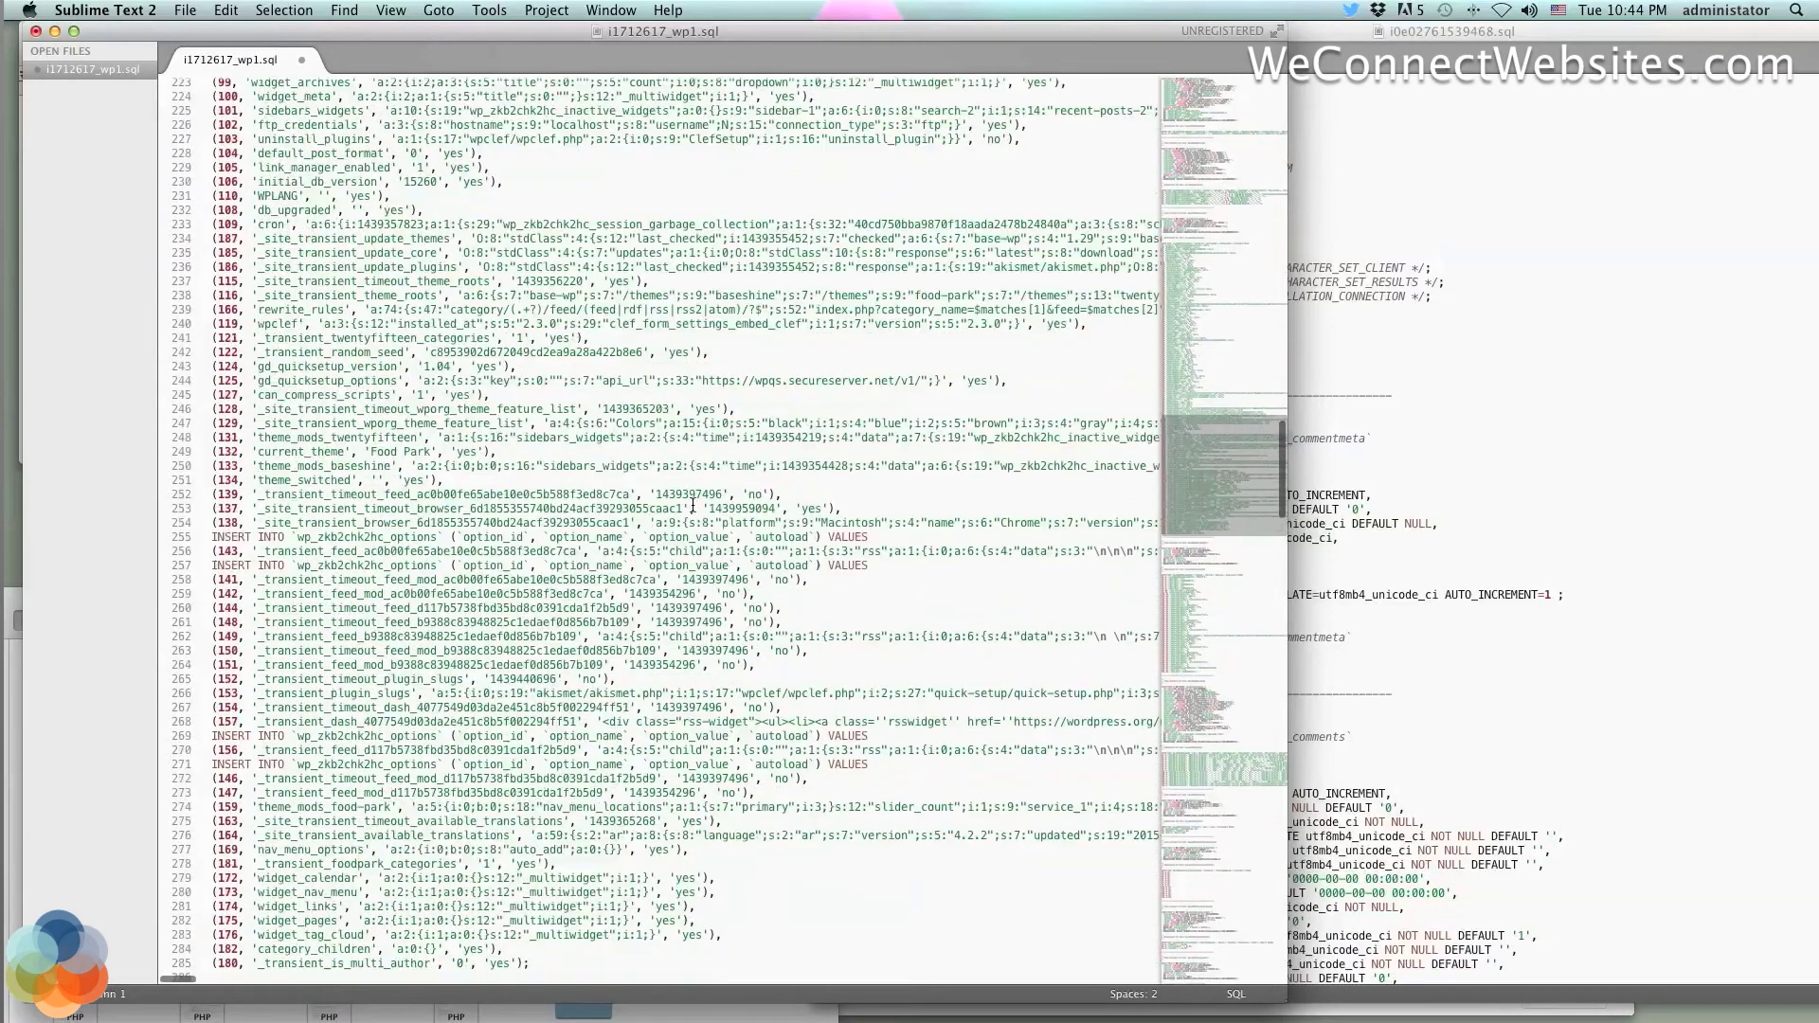
scroll(692, 505, down, 10)
scroll(693, 505, down, 10)
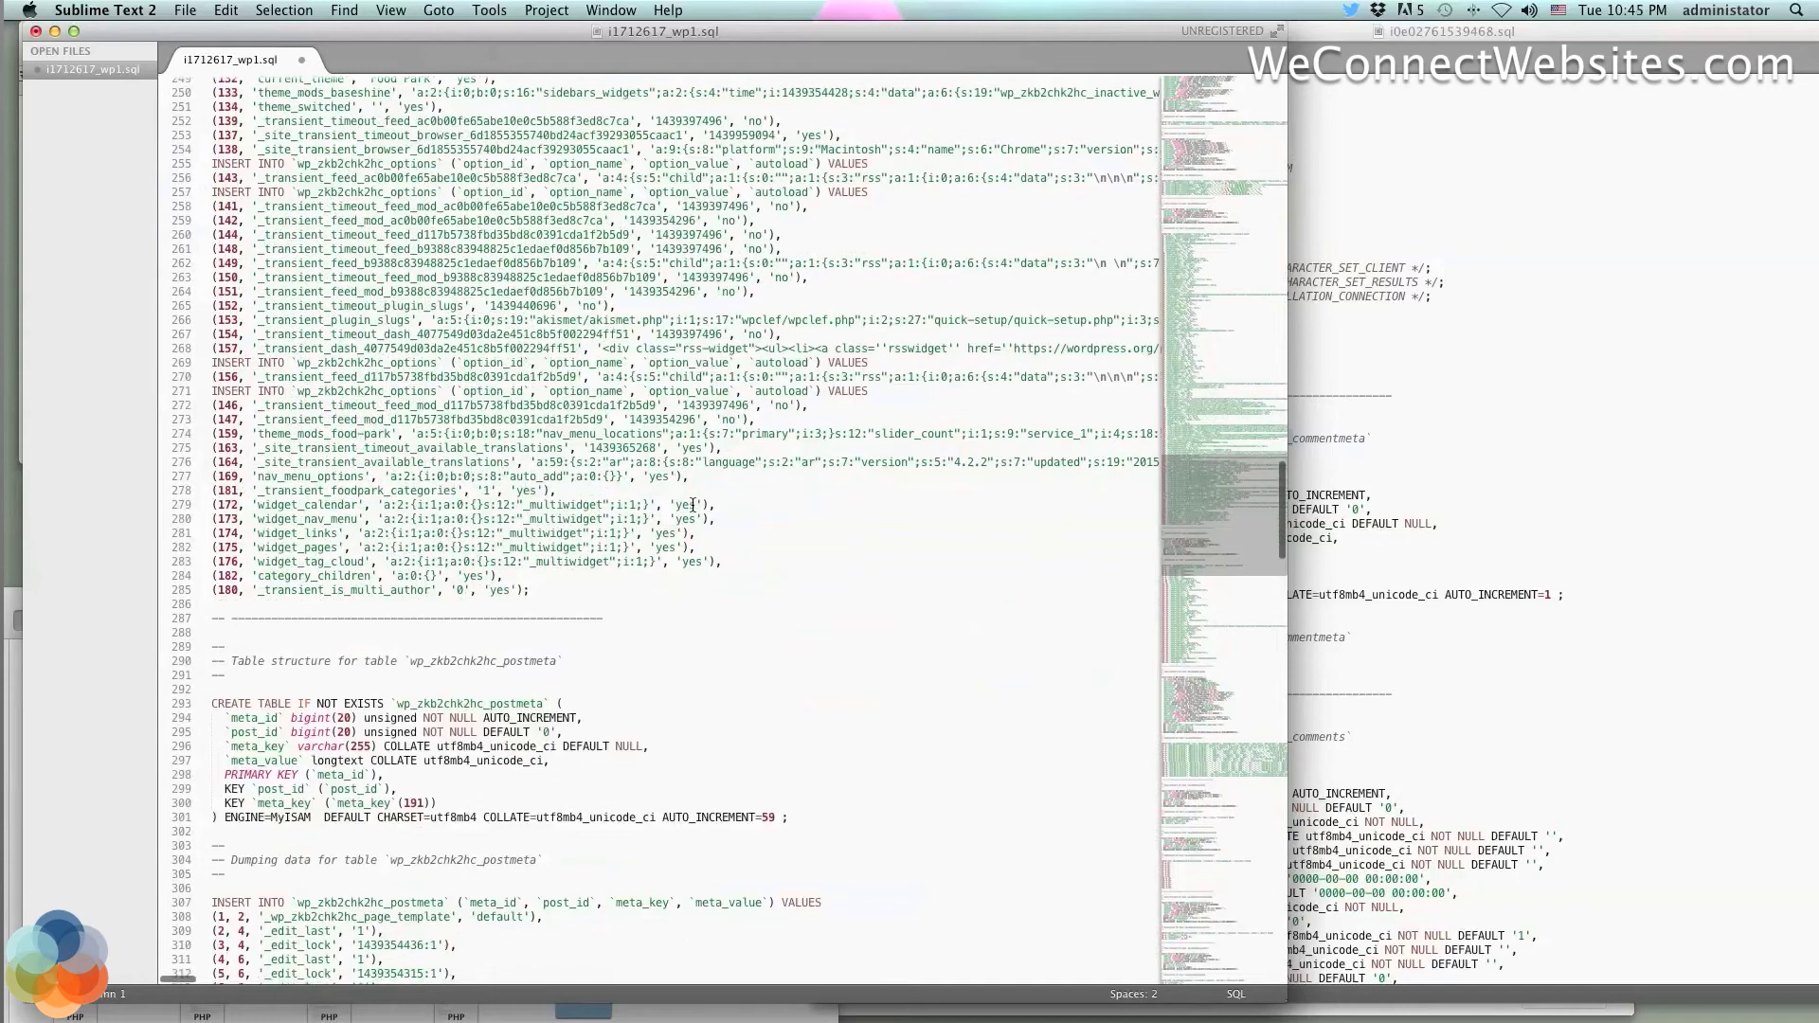
scroll(693, 505, down, 20)
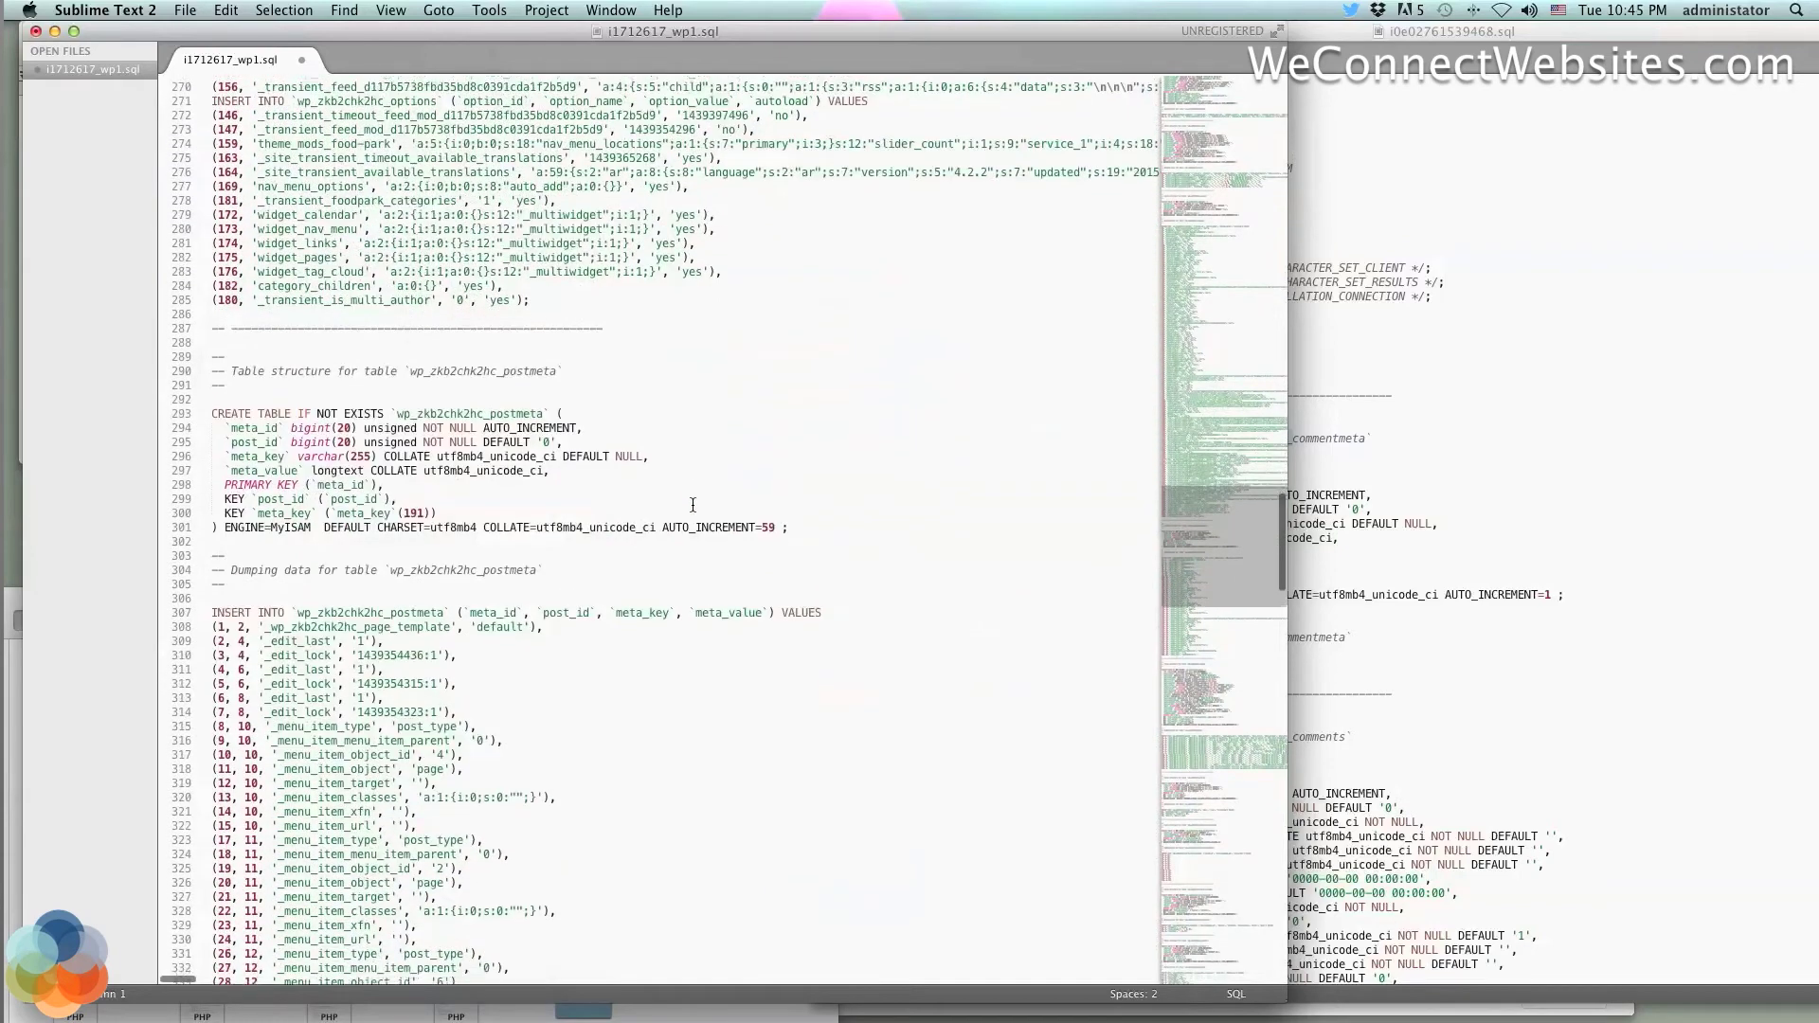
scroll(693, 505, down, 1)
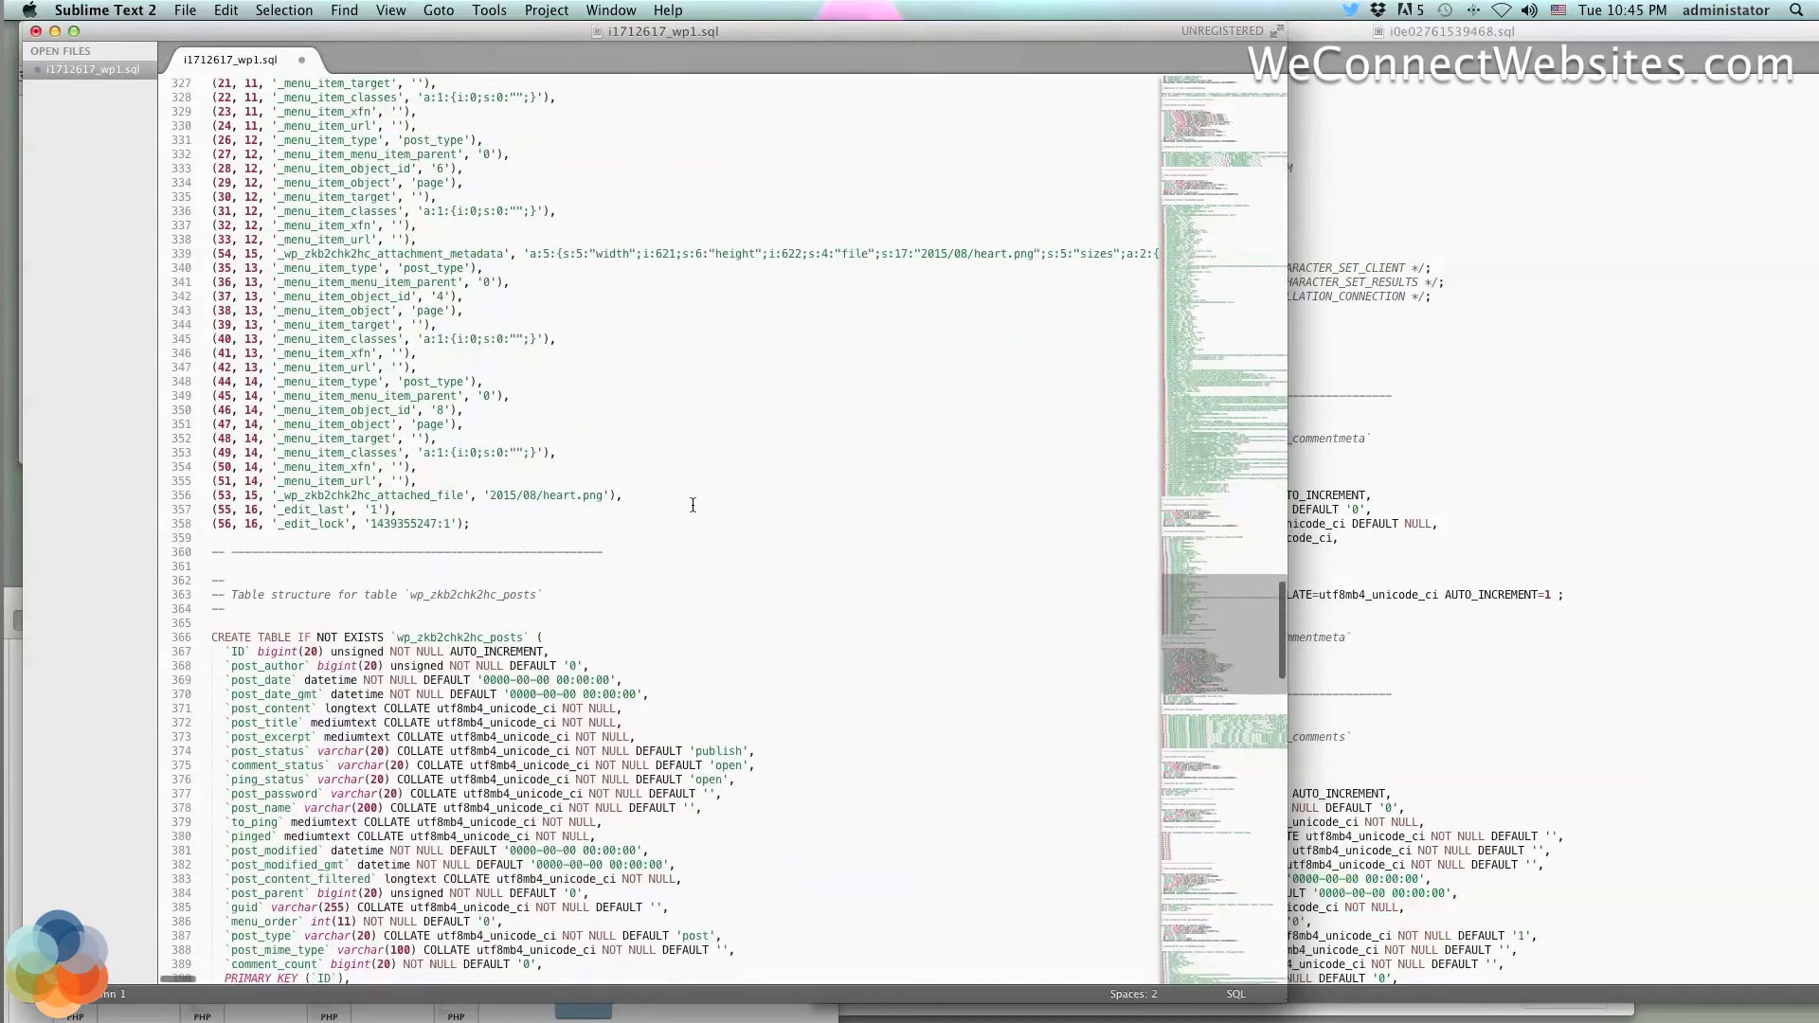
scroll(693, 505, down, 12)
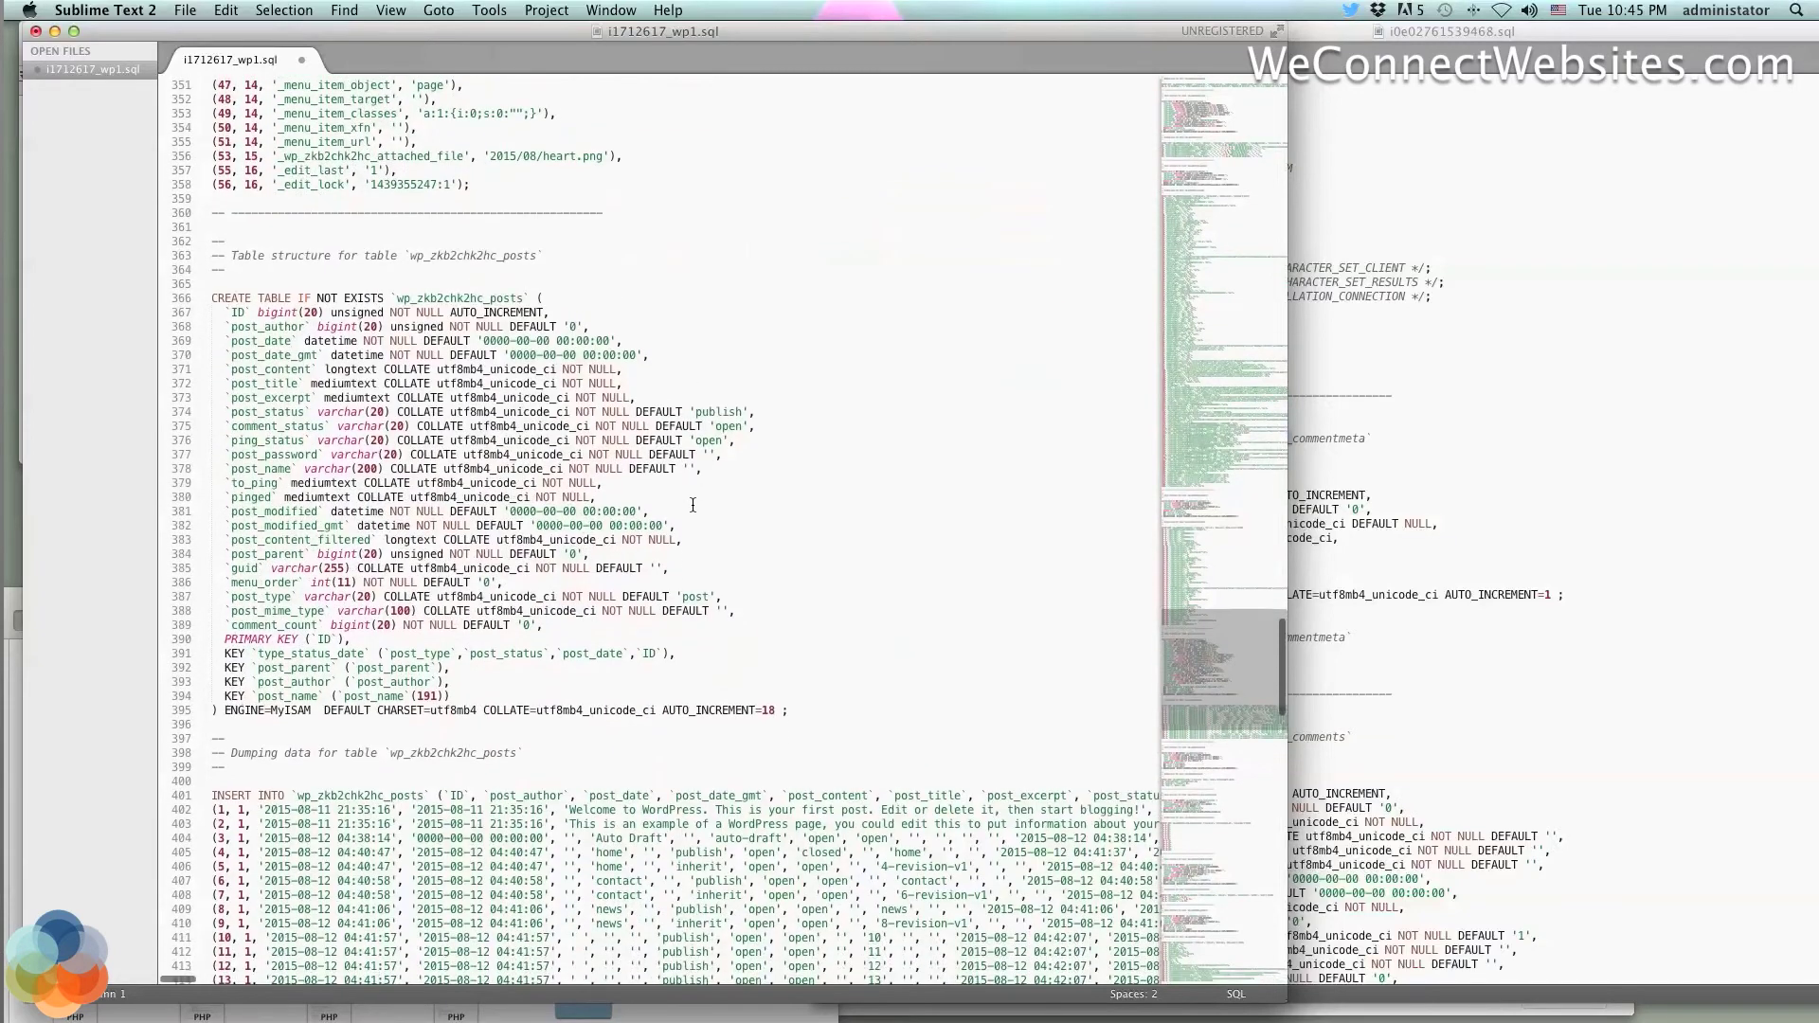
scroll(693, 505, up, 20)
scroll(693, 505, right, 1)
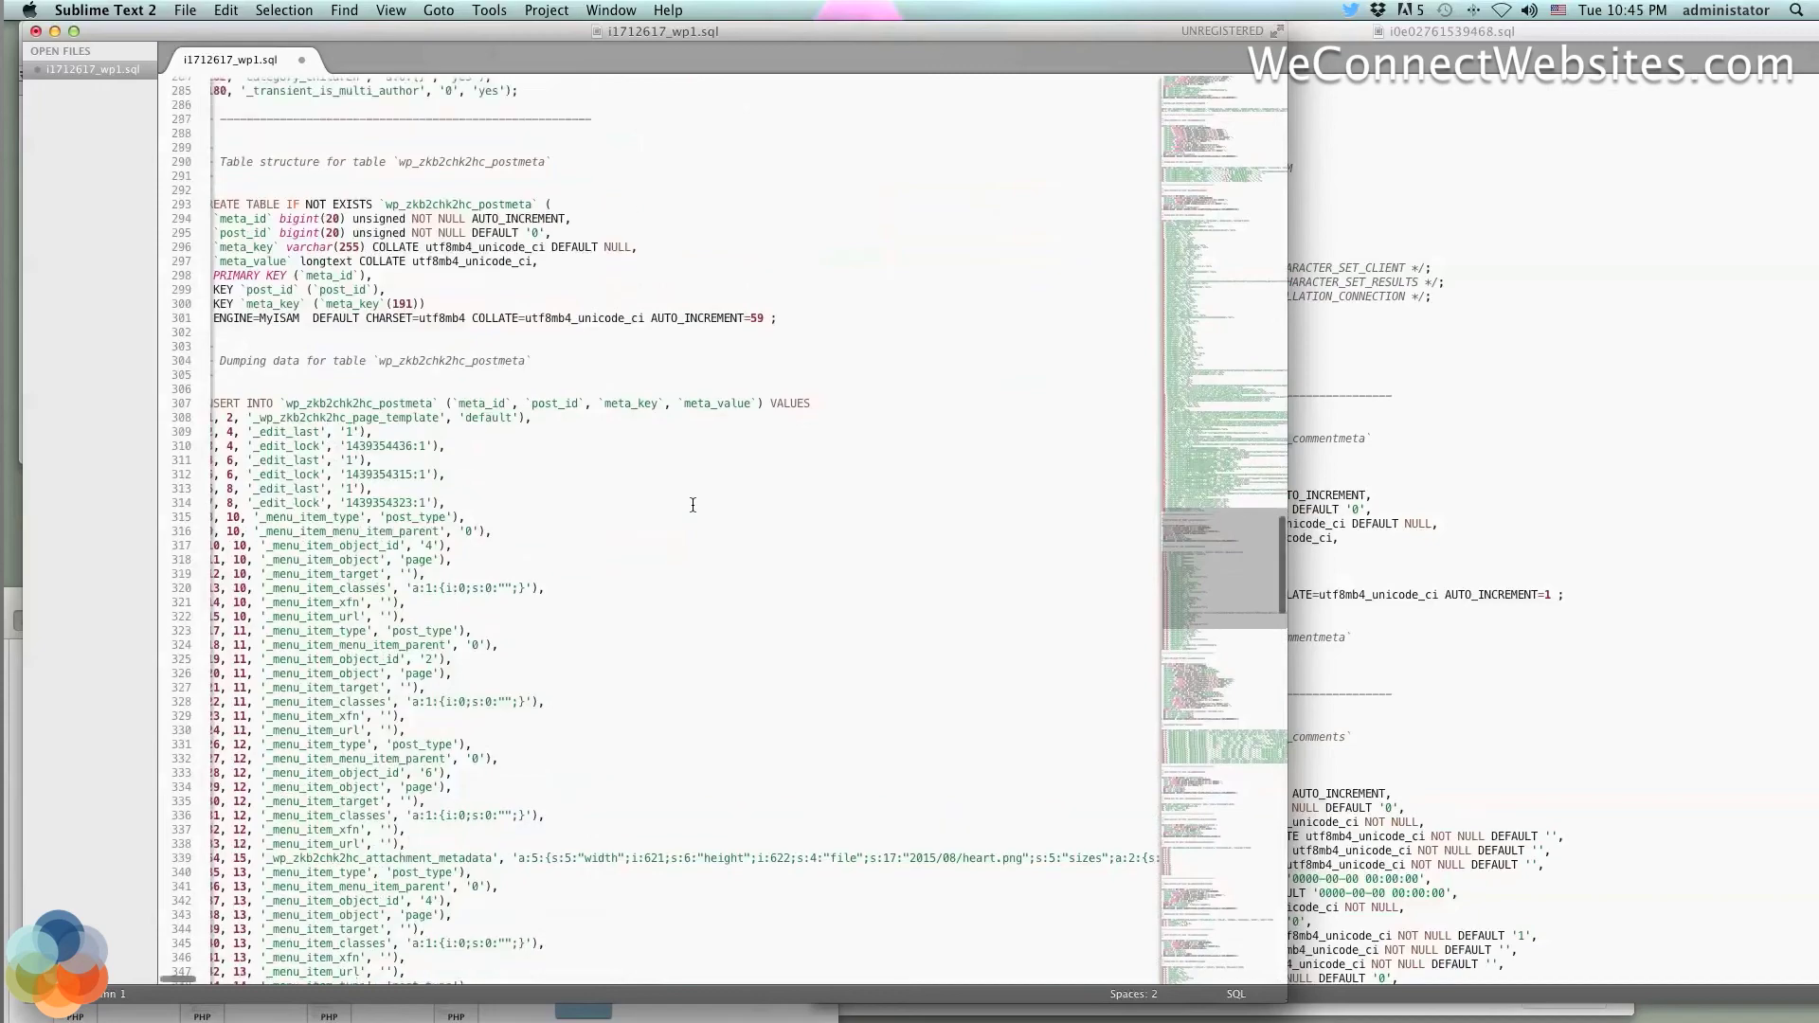
scroll(692, 505, up, 20)
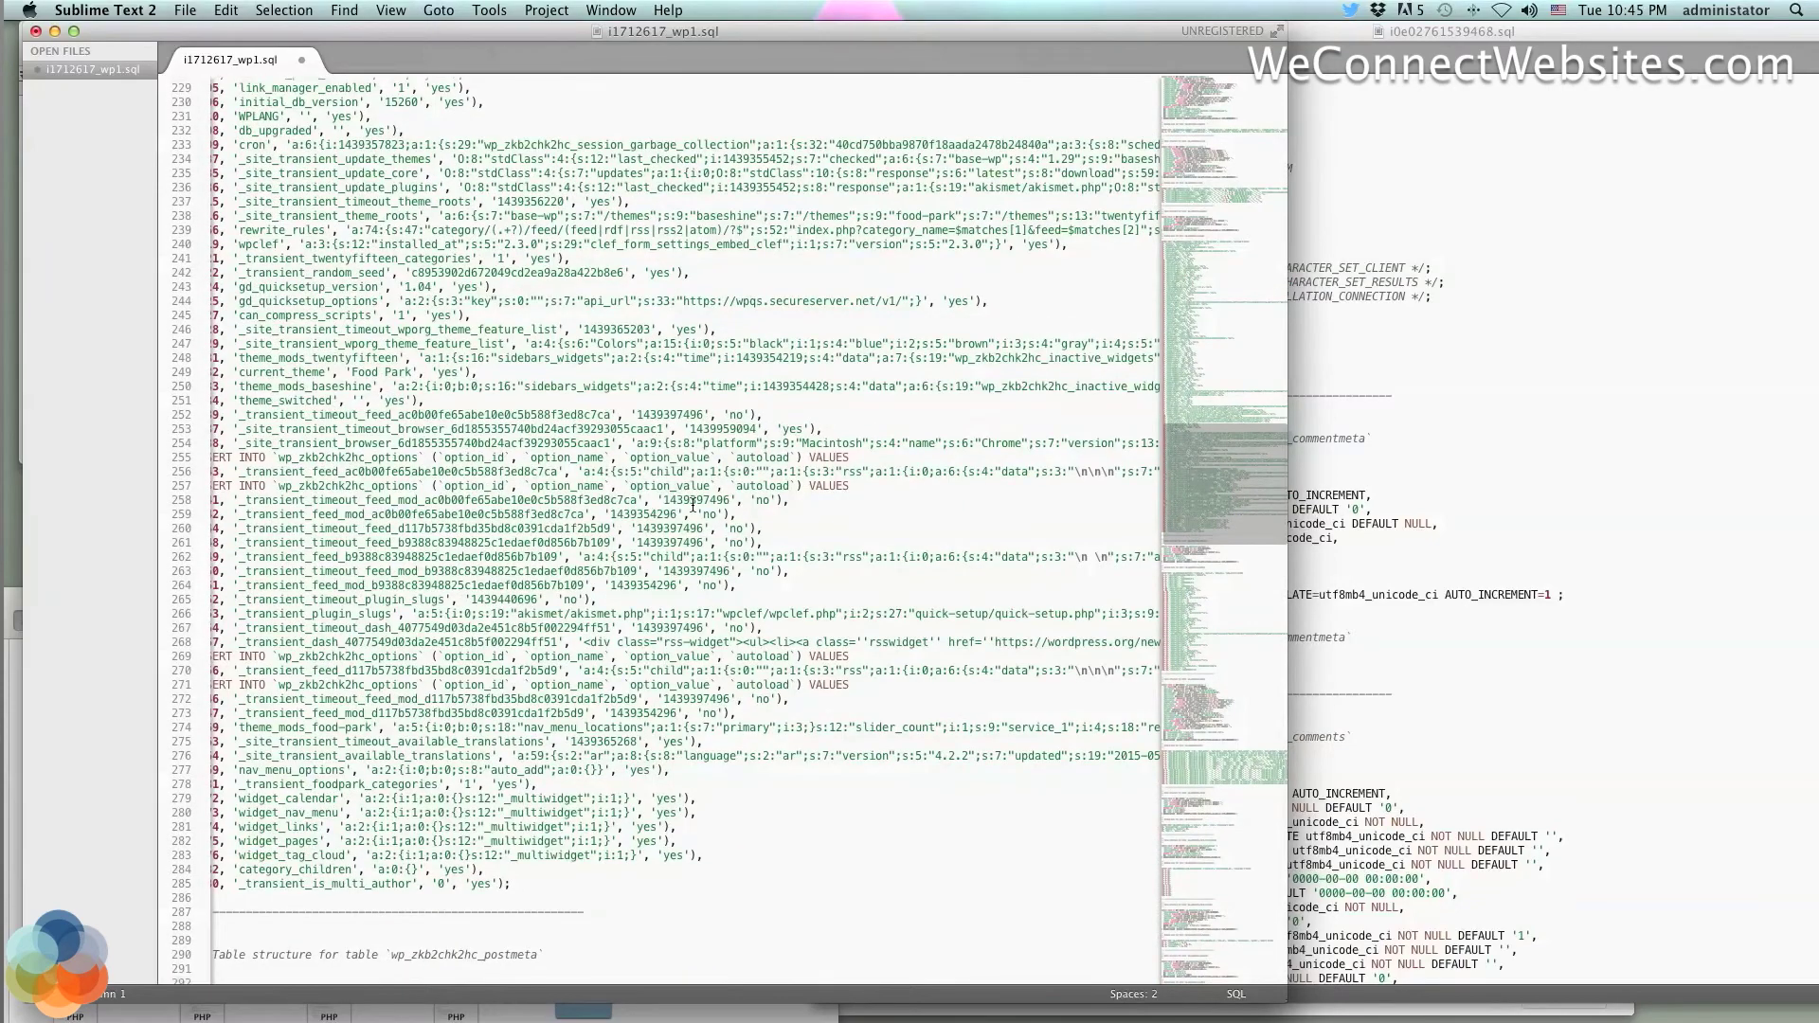
scroll(693, 505, up, 20)
scroll(692, 505, left, 1)
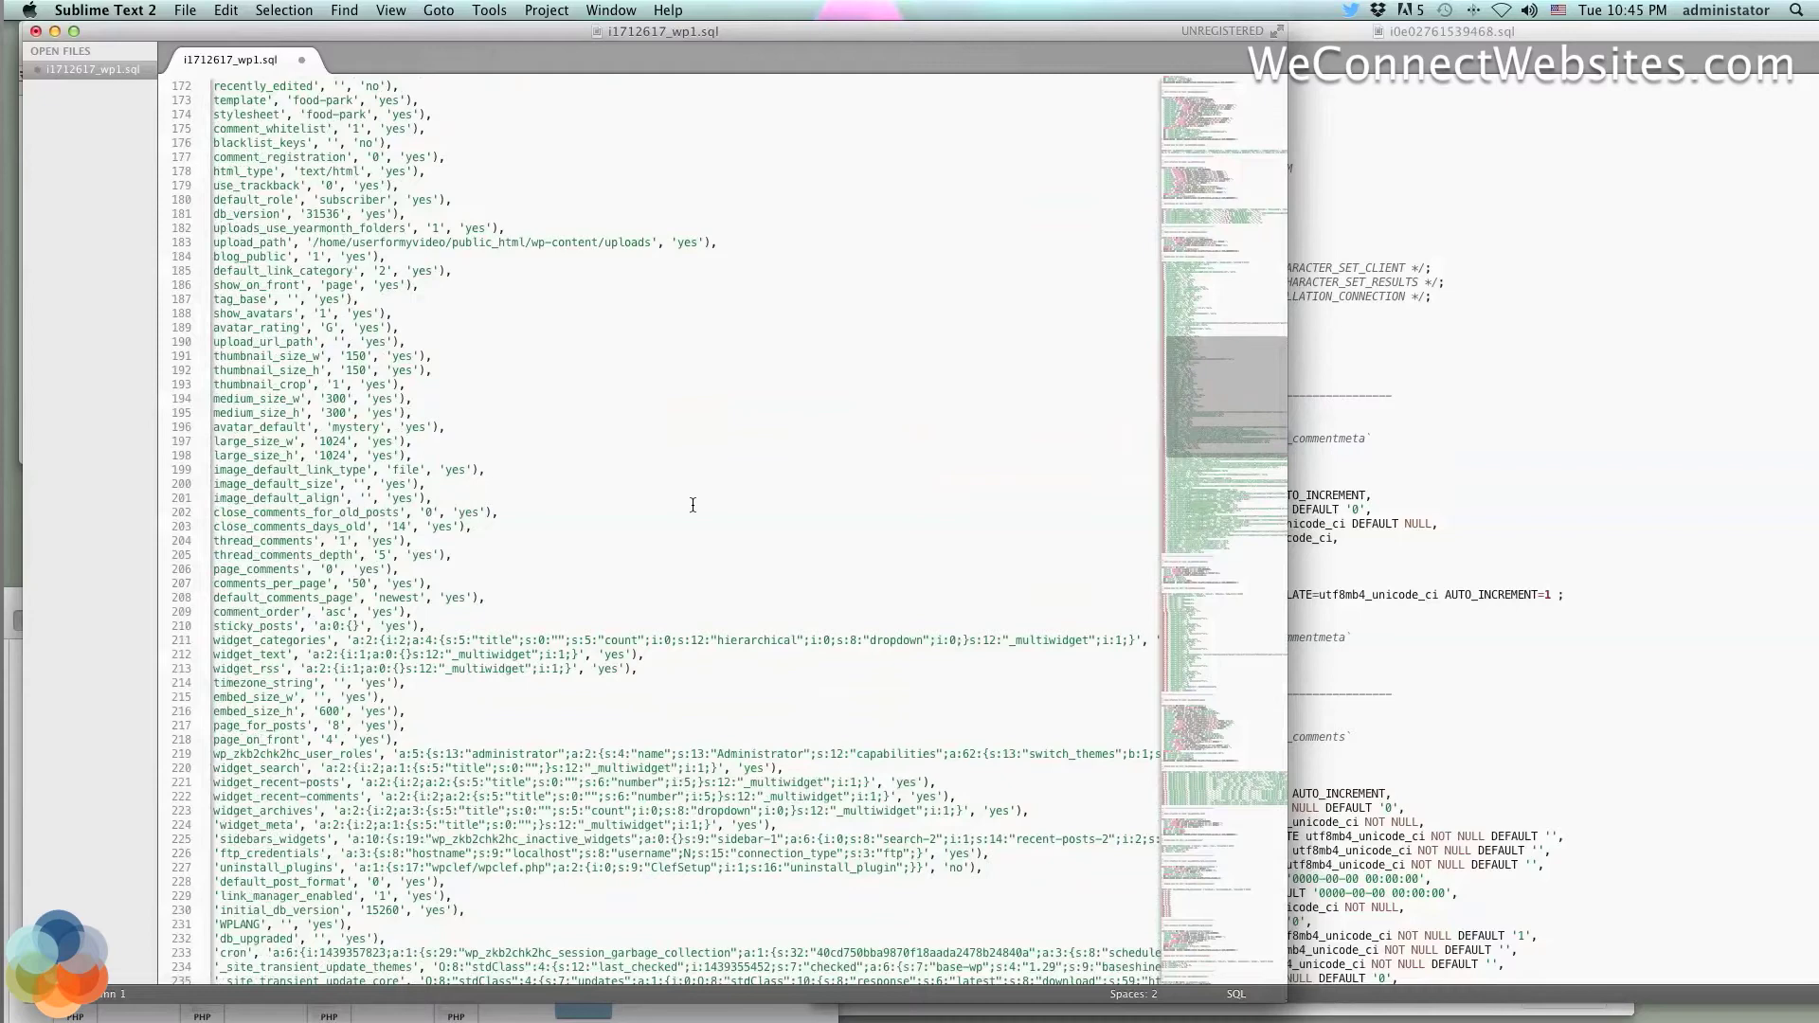
scroll(693, 505, up, 10)
scroll(693, 505, left, 1)
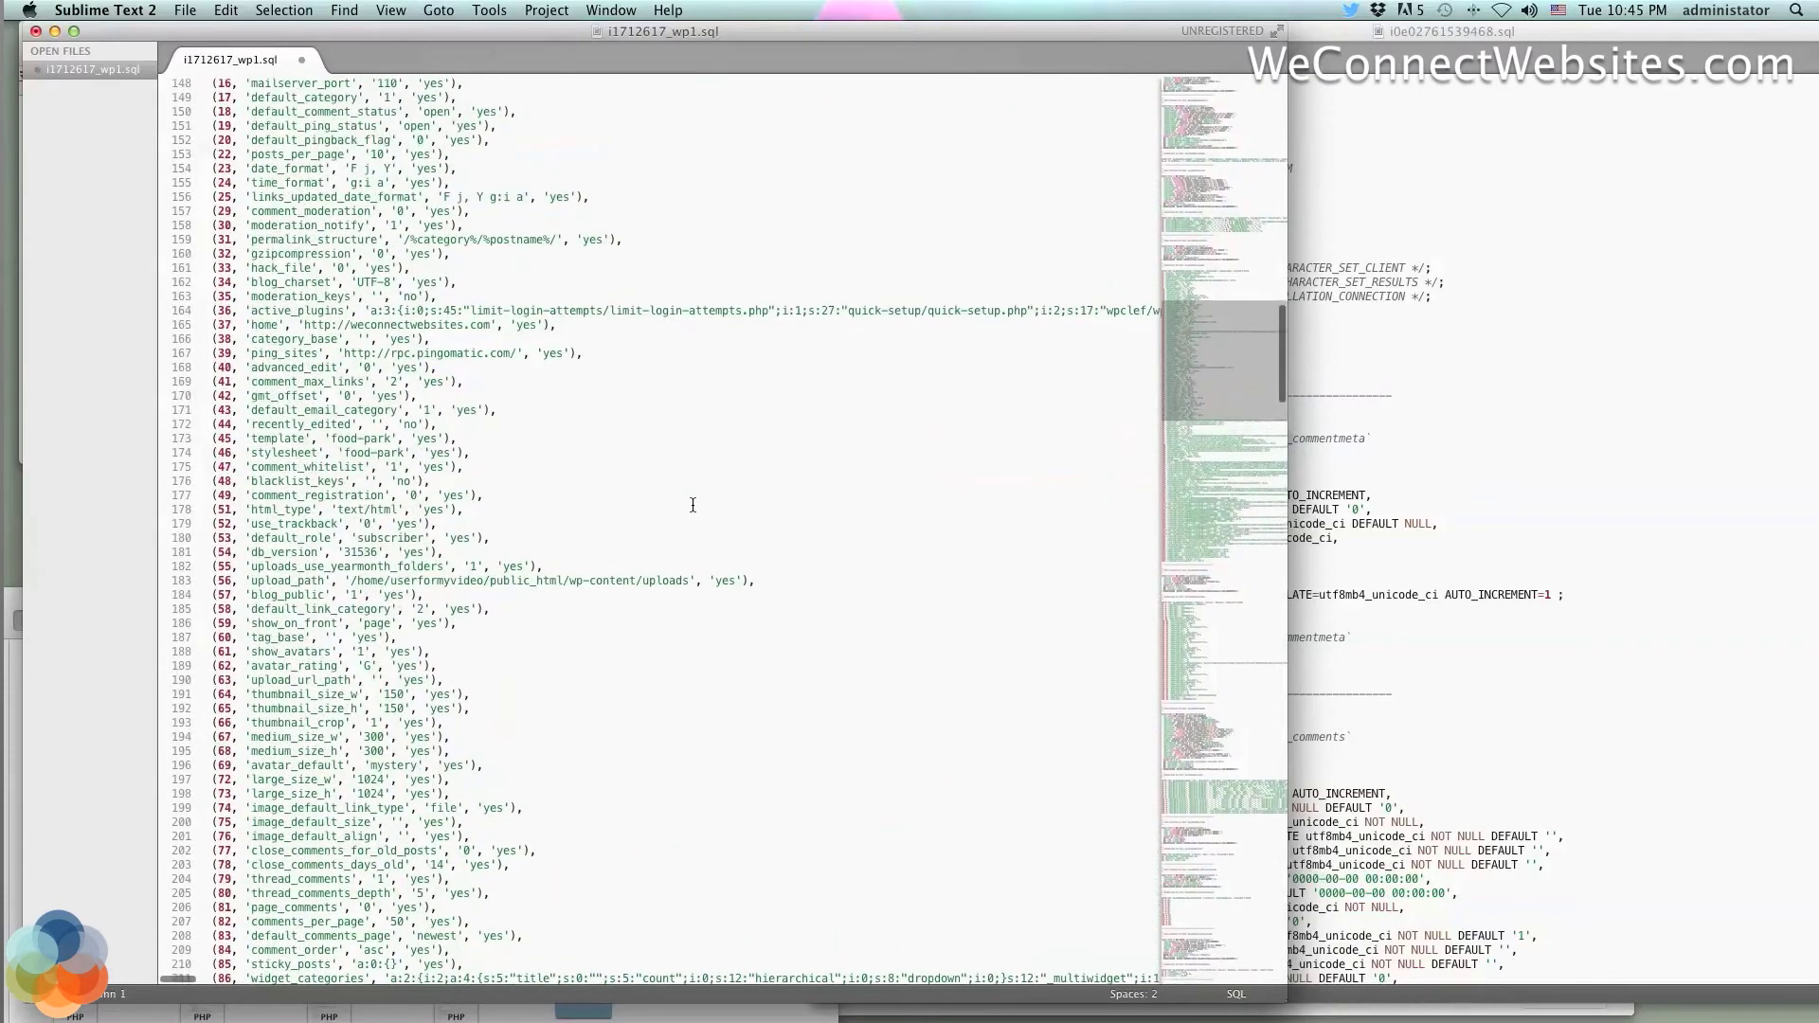
scroll(693, 505, up, 1)
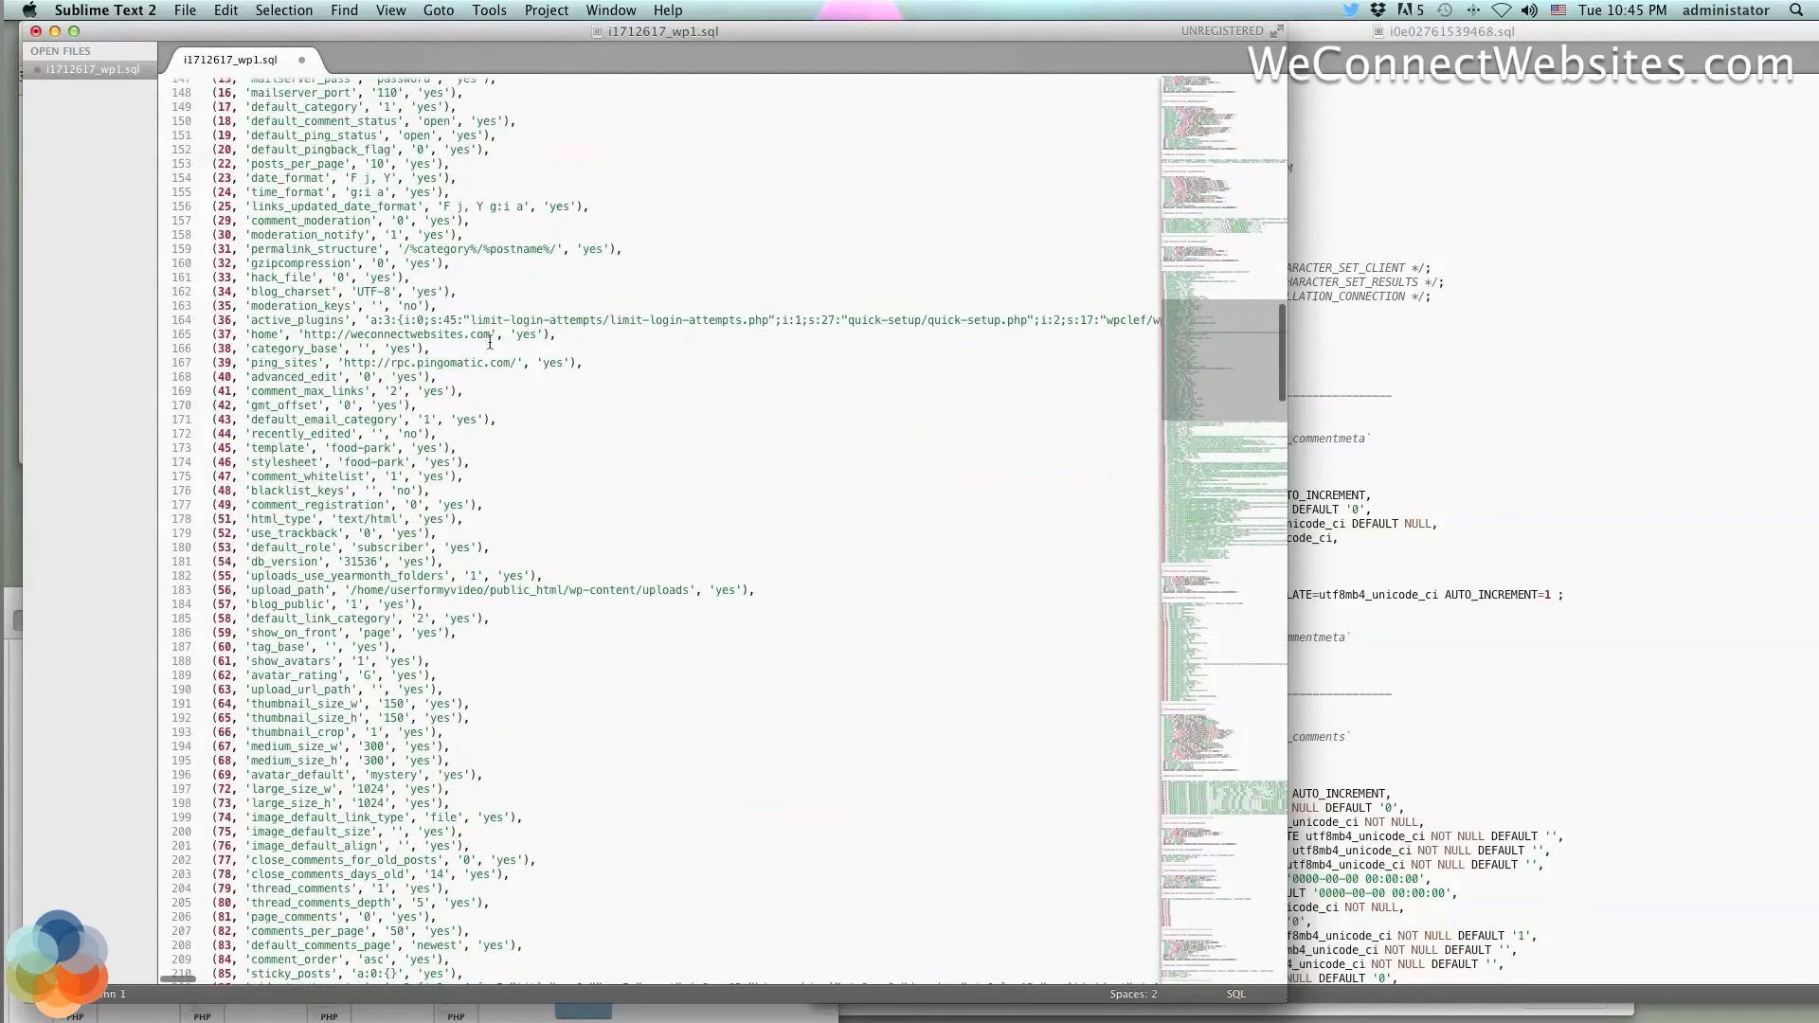
scroll(490, 339, up, 10)
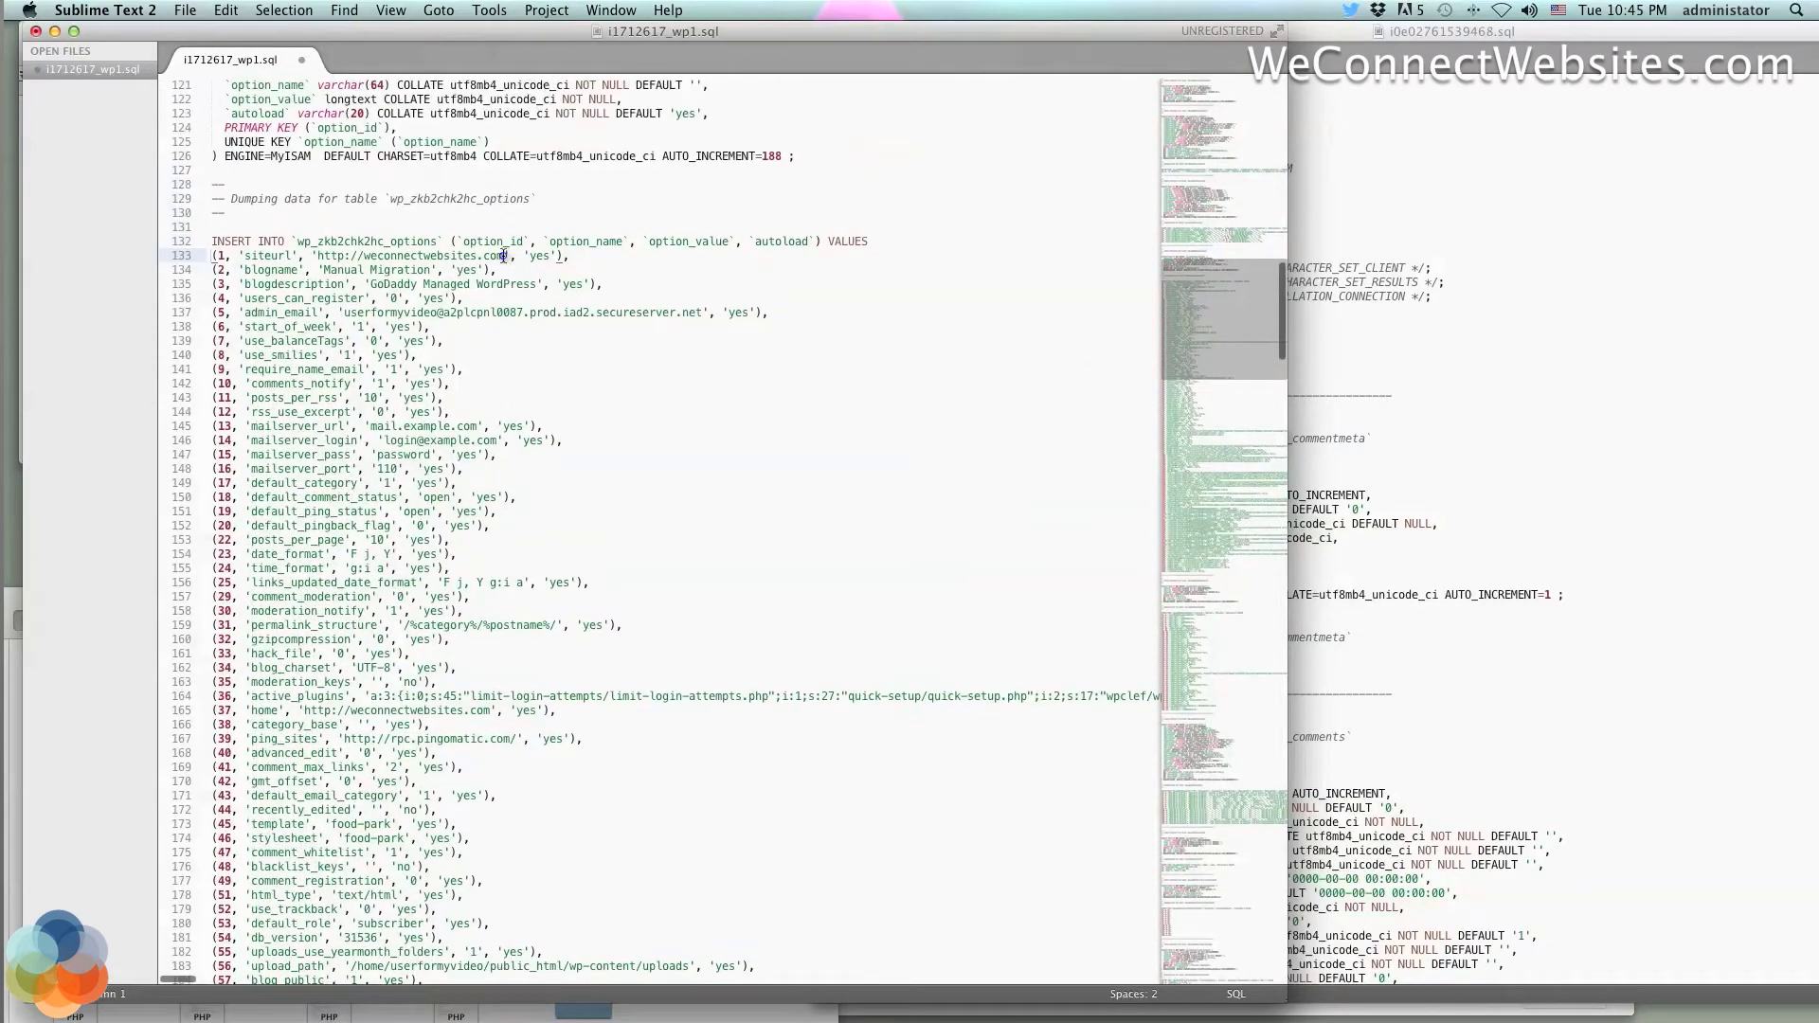
drag(503, 258, 317, 258)
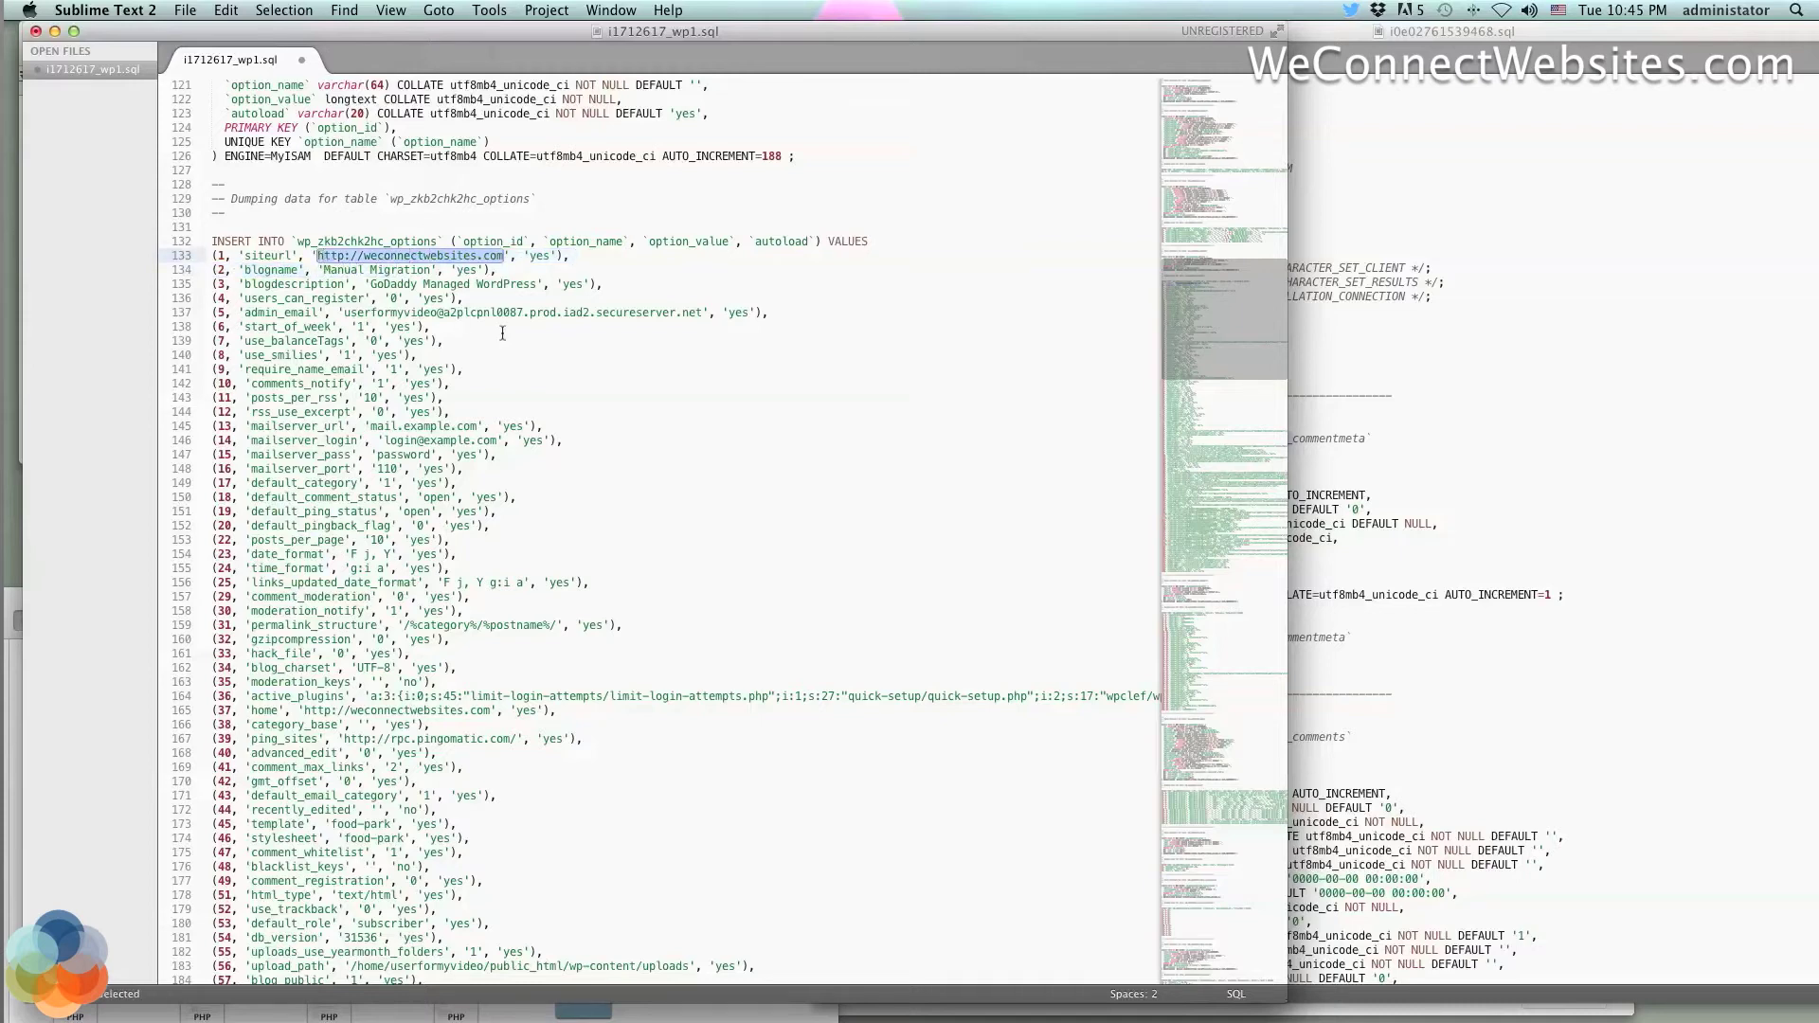
key(super+c)
scroll(502, 332, down, 1)
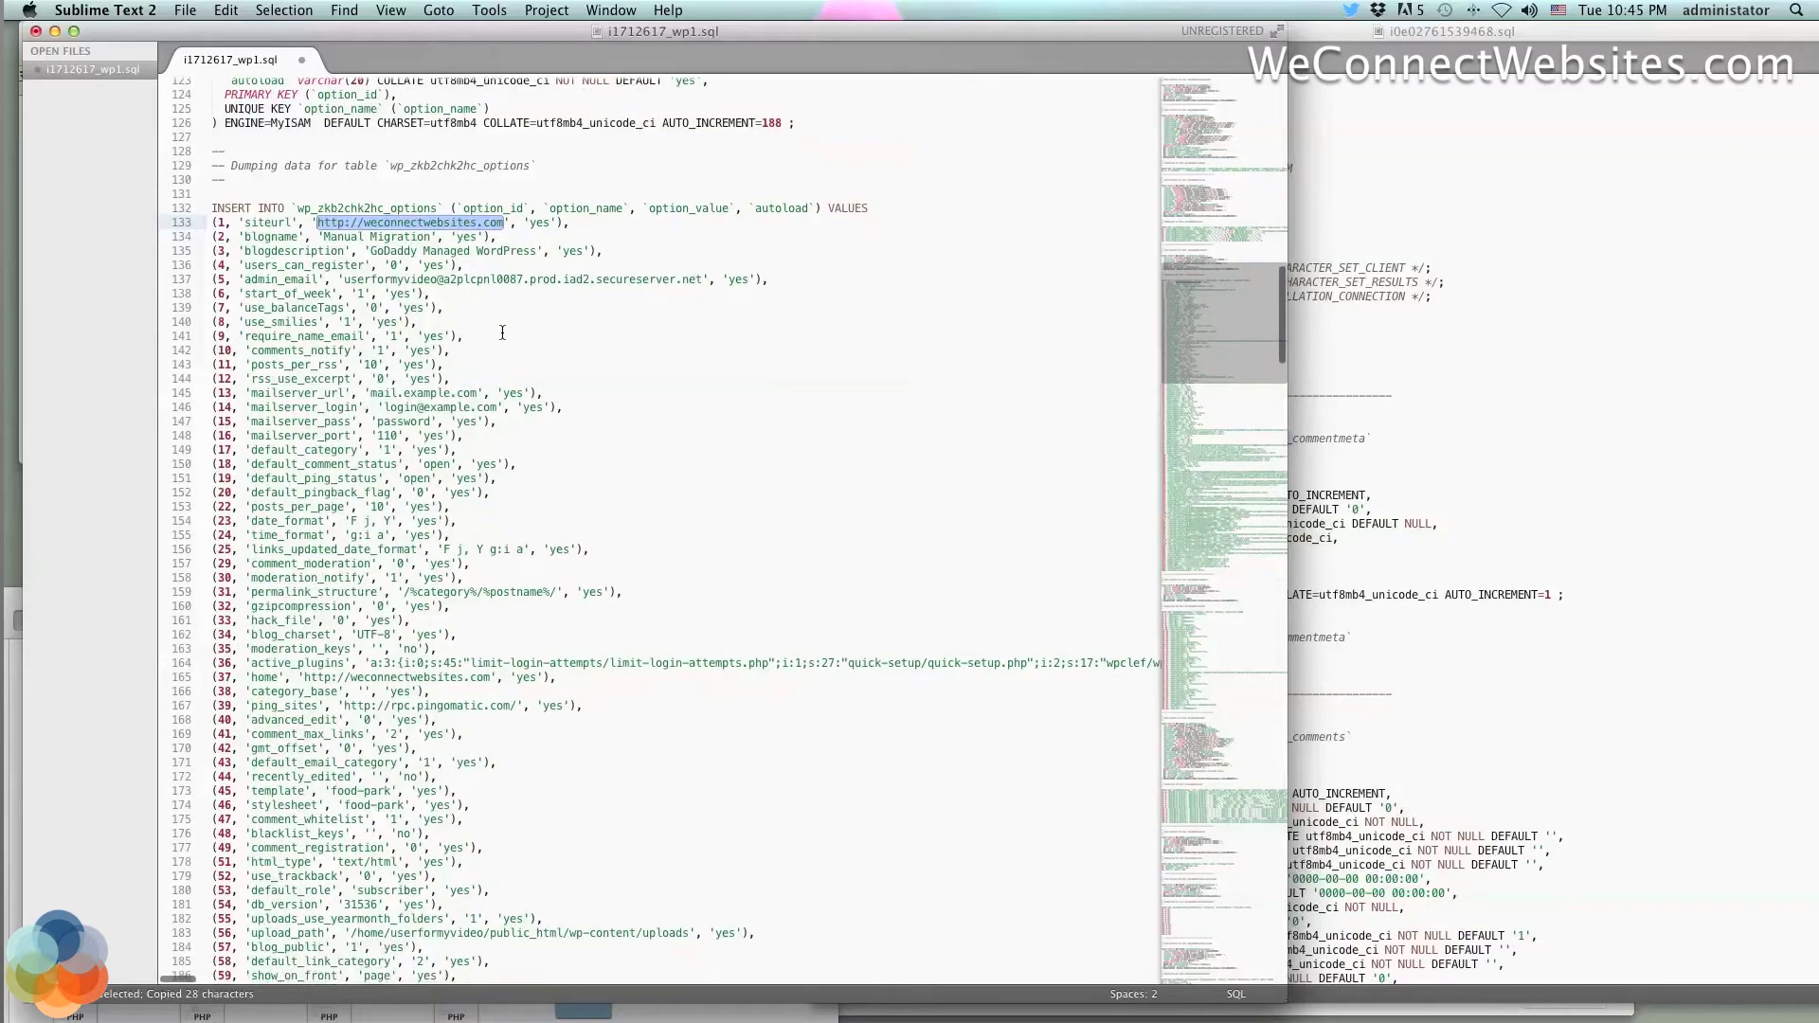
key(super+f)
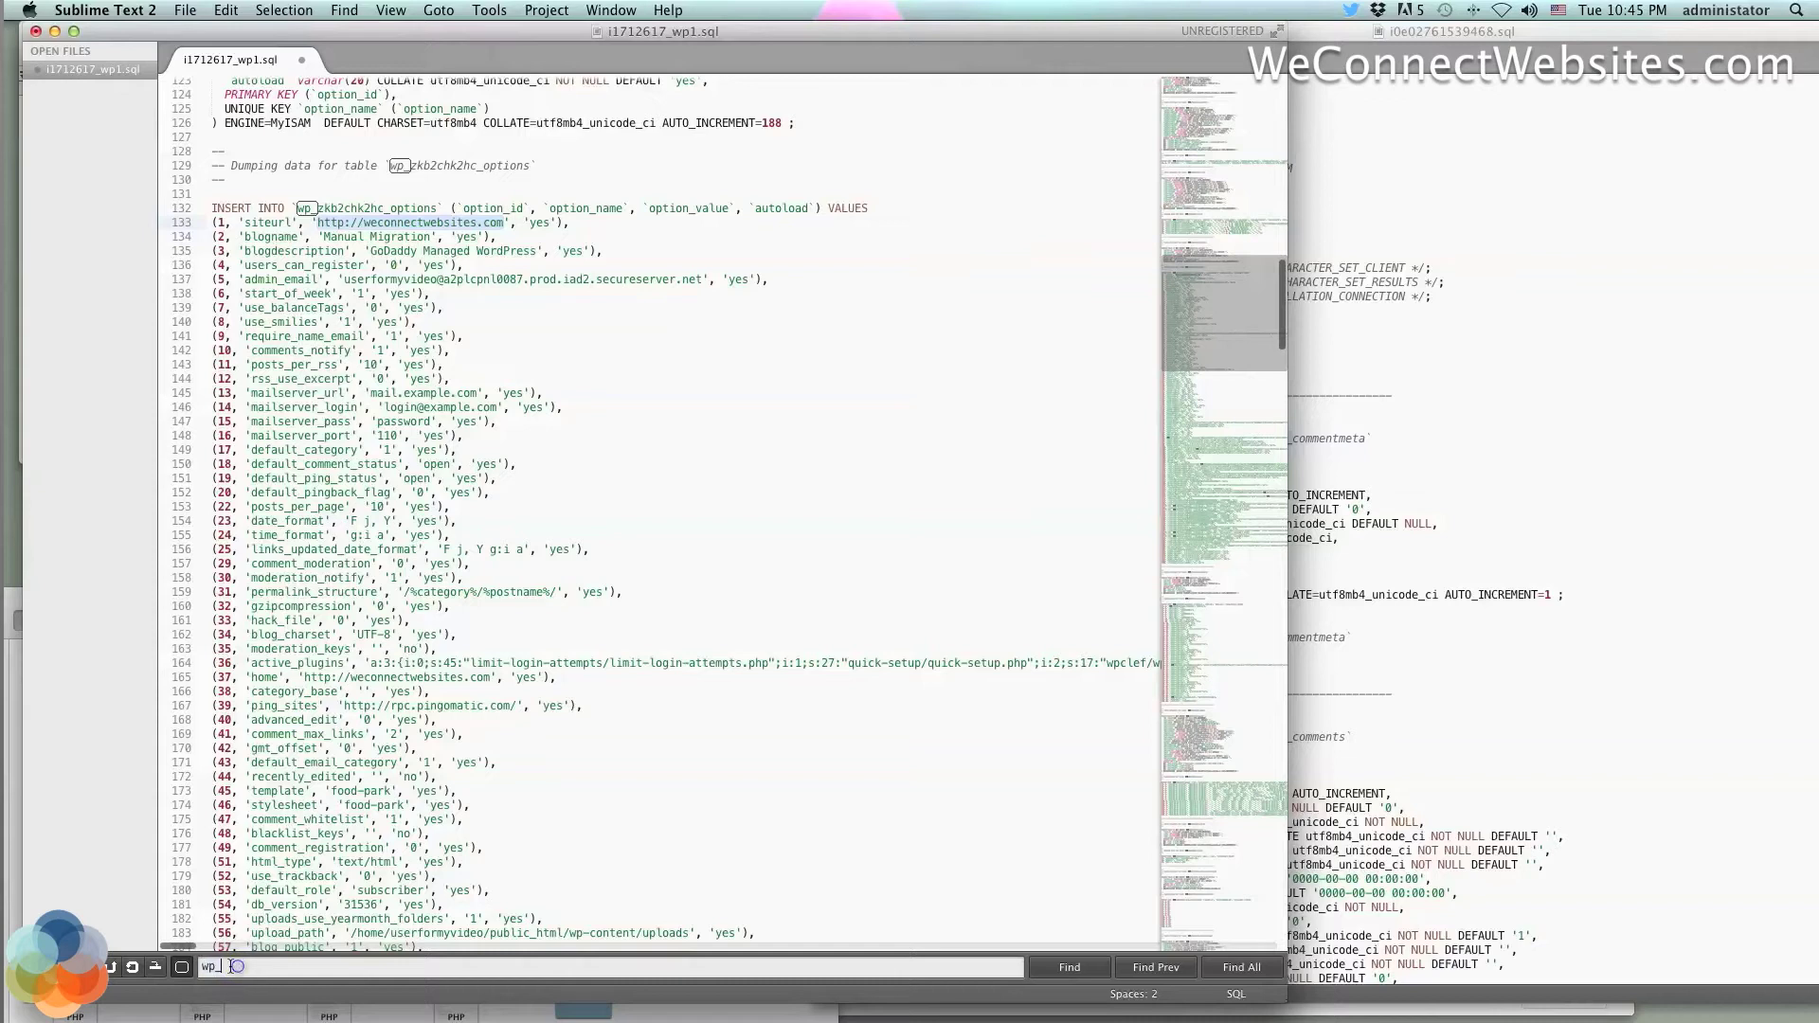
key(super+v)
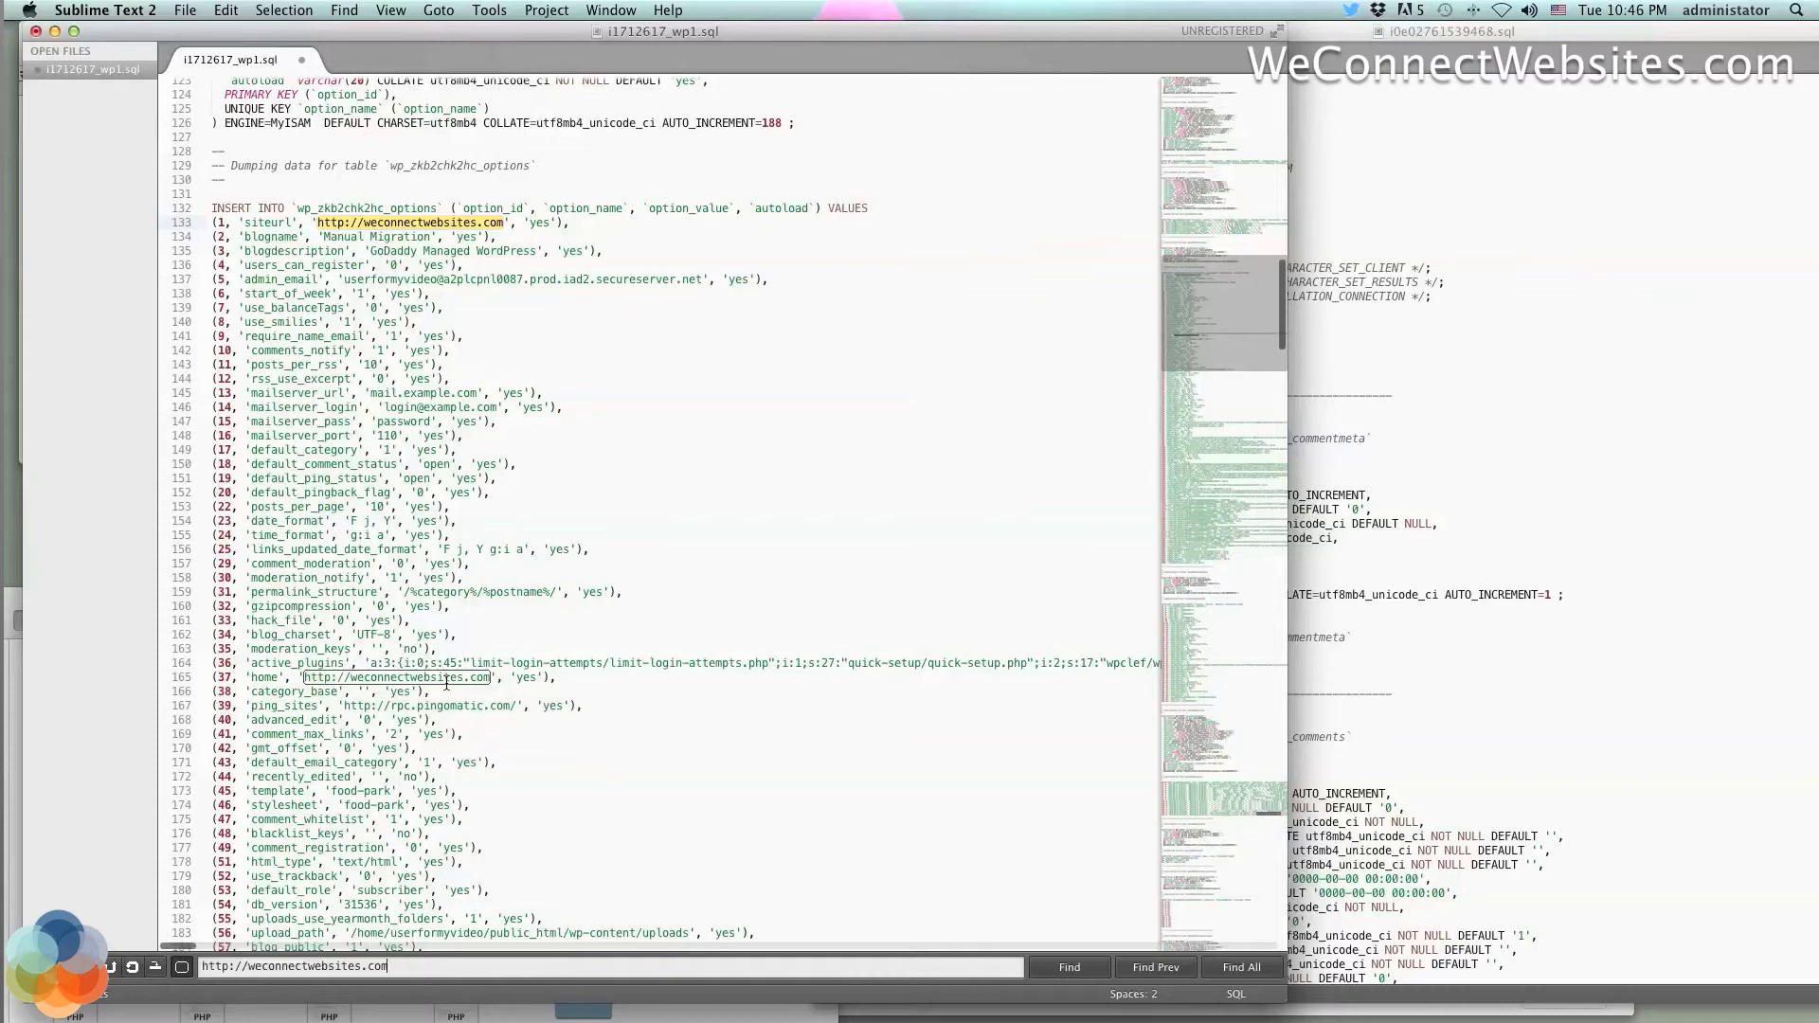
click(1627, 512)
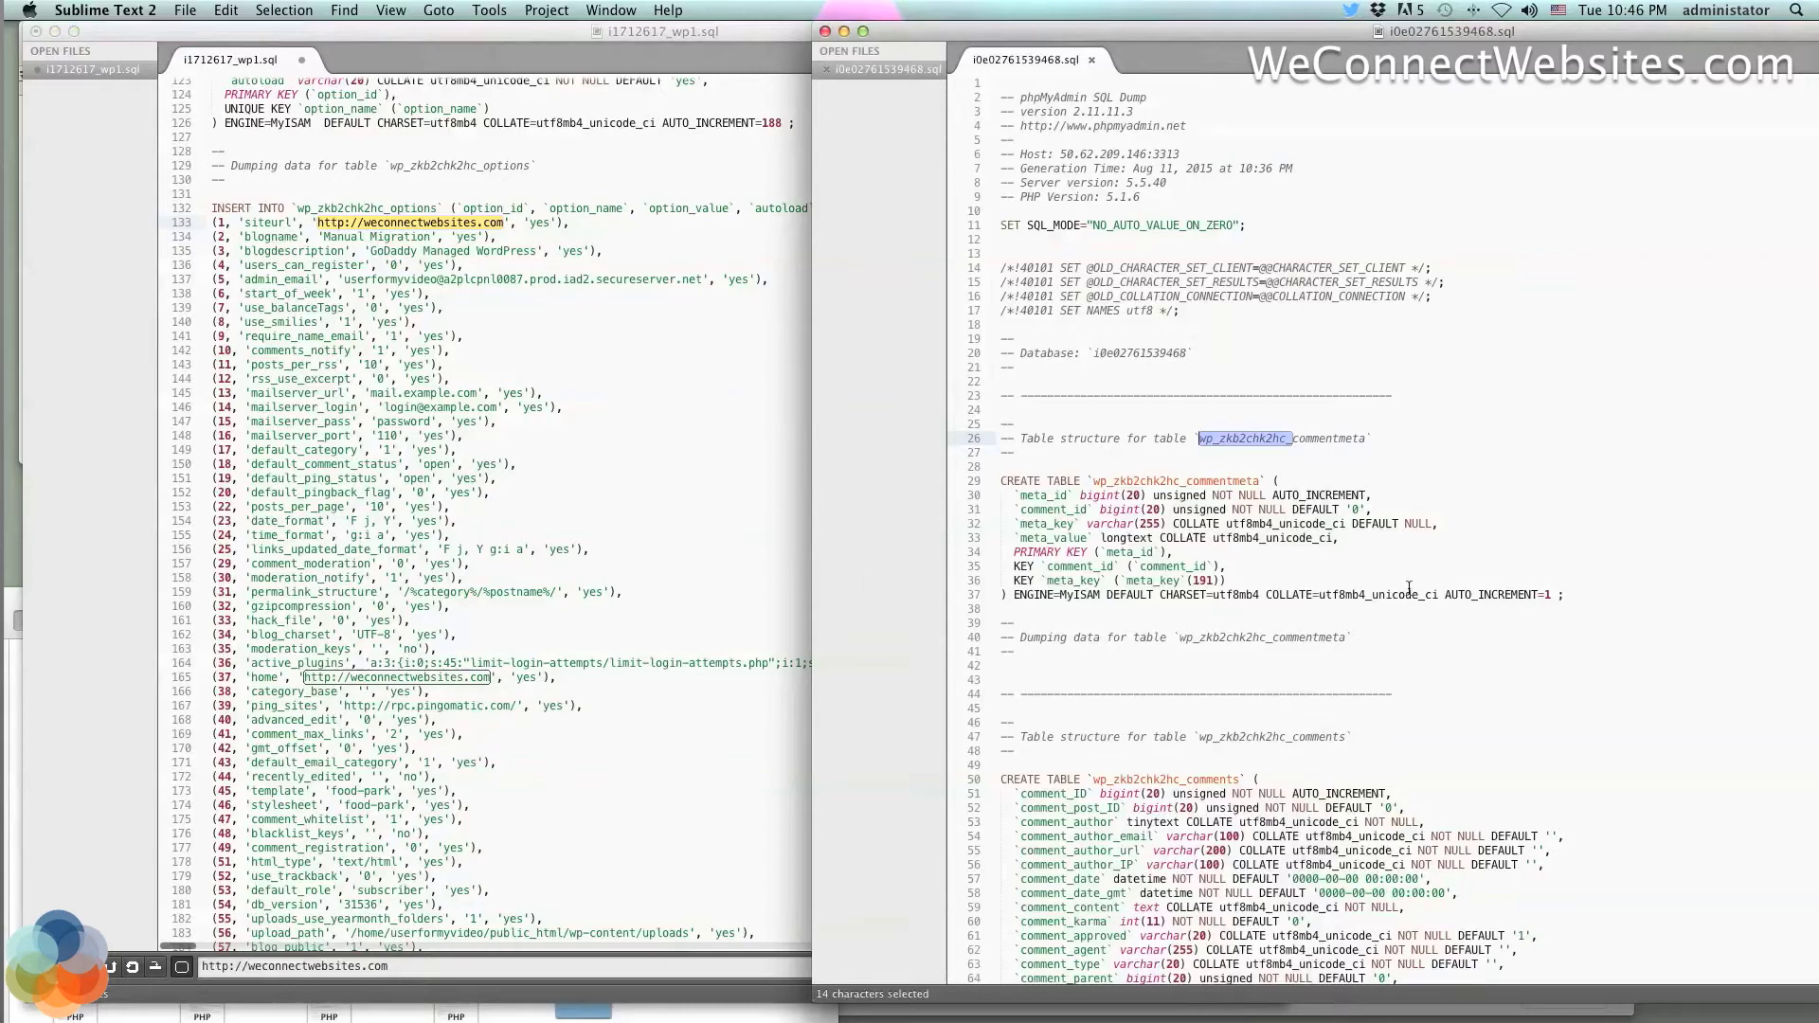
scroll(1409, 588, down, 10)
scroll(1408, 588, down, 3)
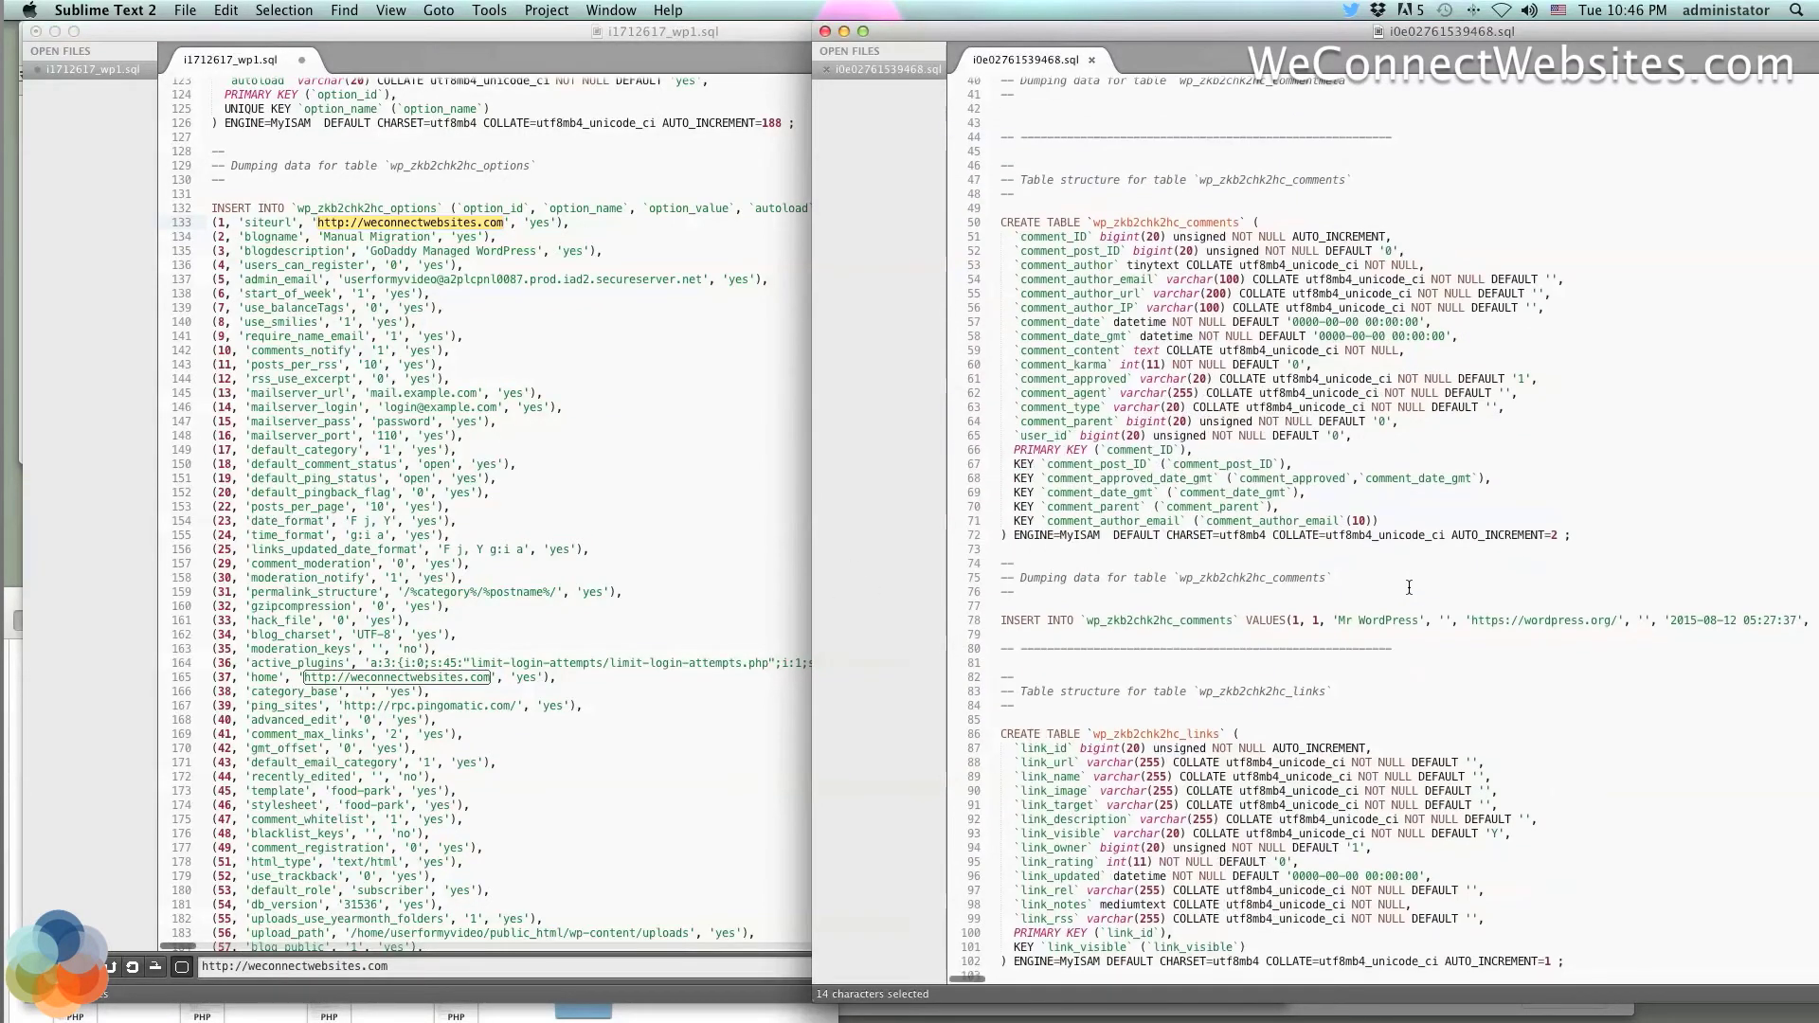
scroll(1408, 587, down, 15)
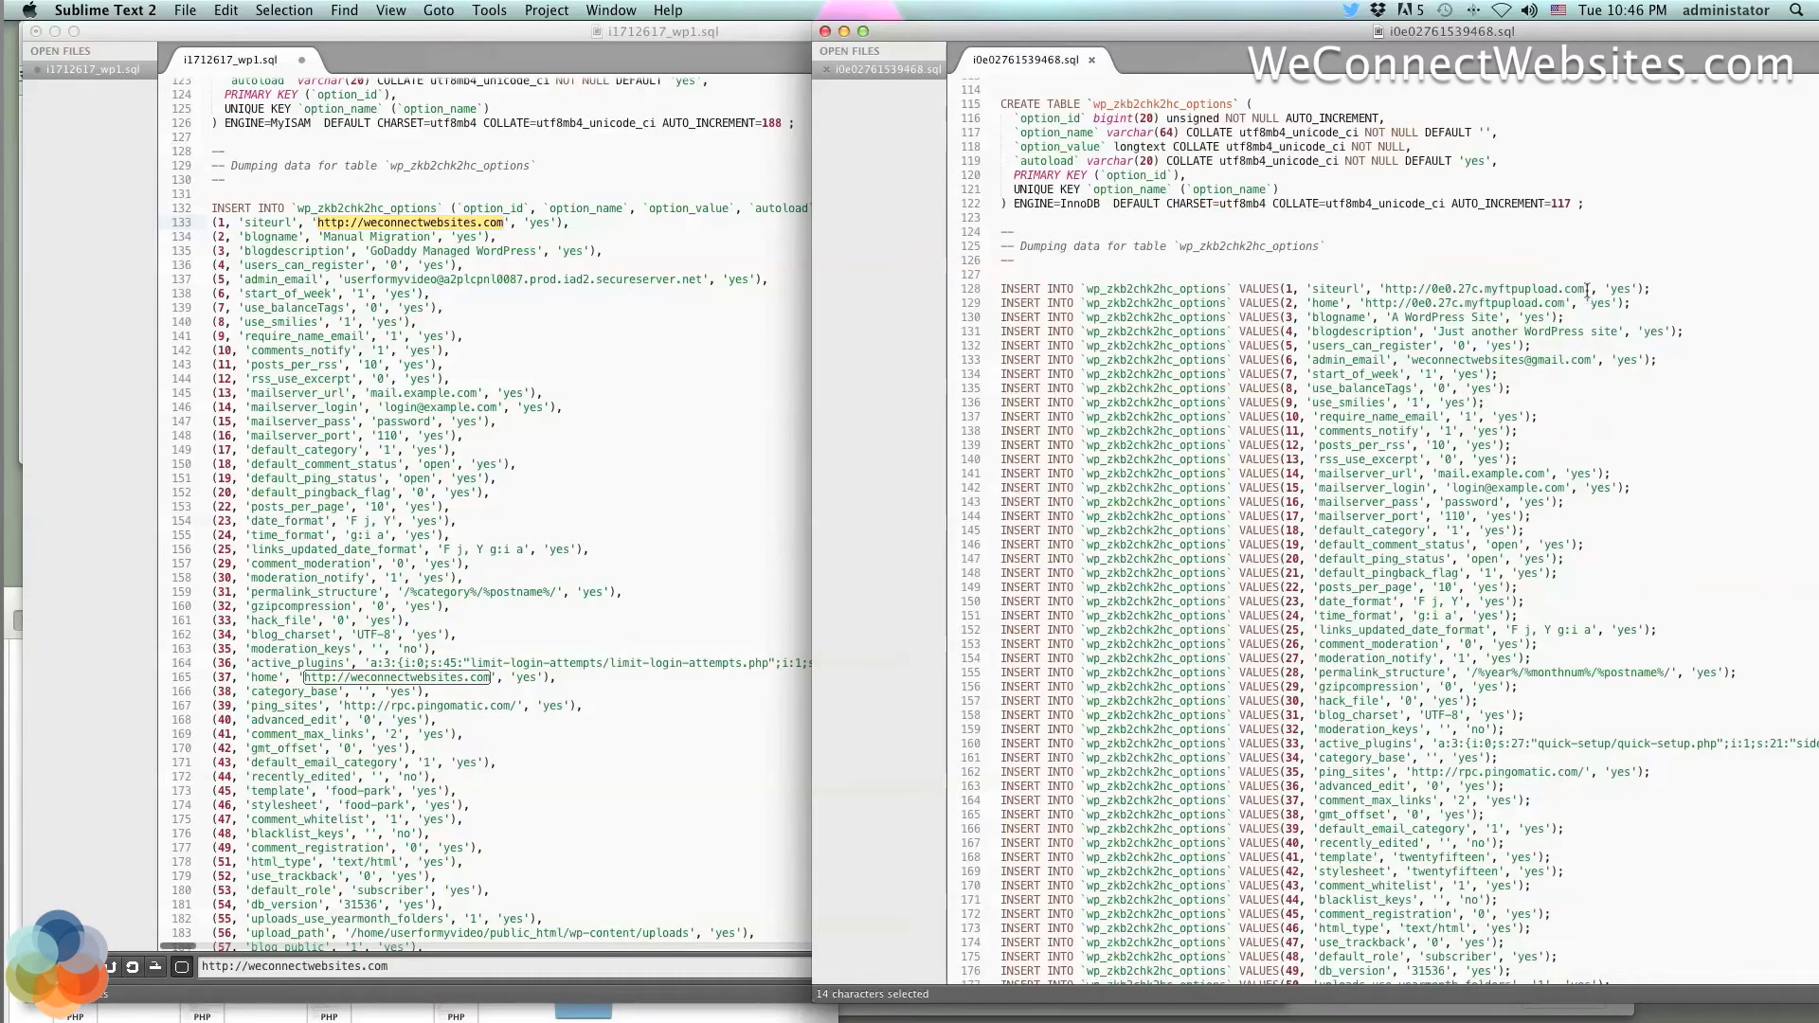
drag(1585, 289, 1387, 290)
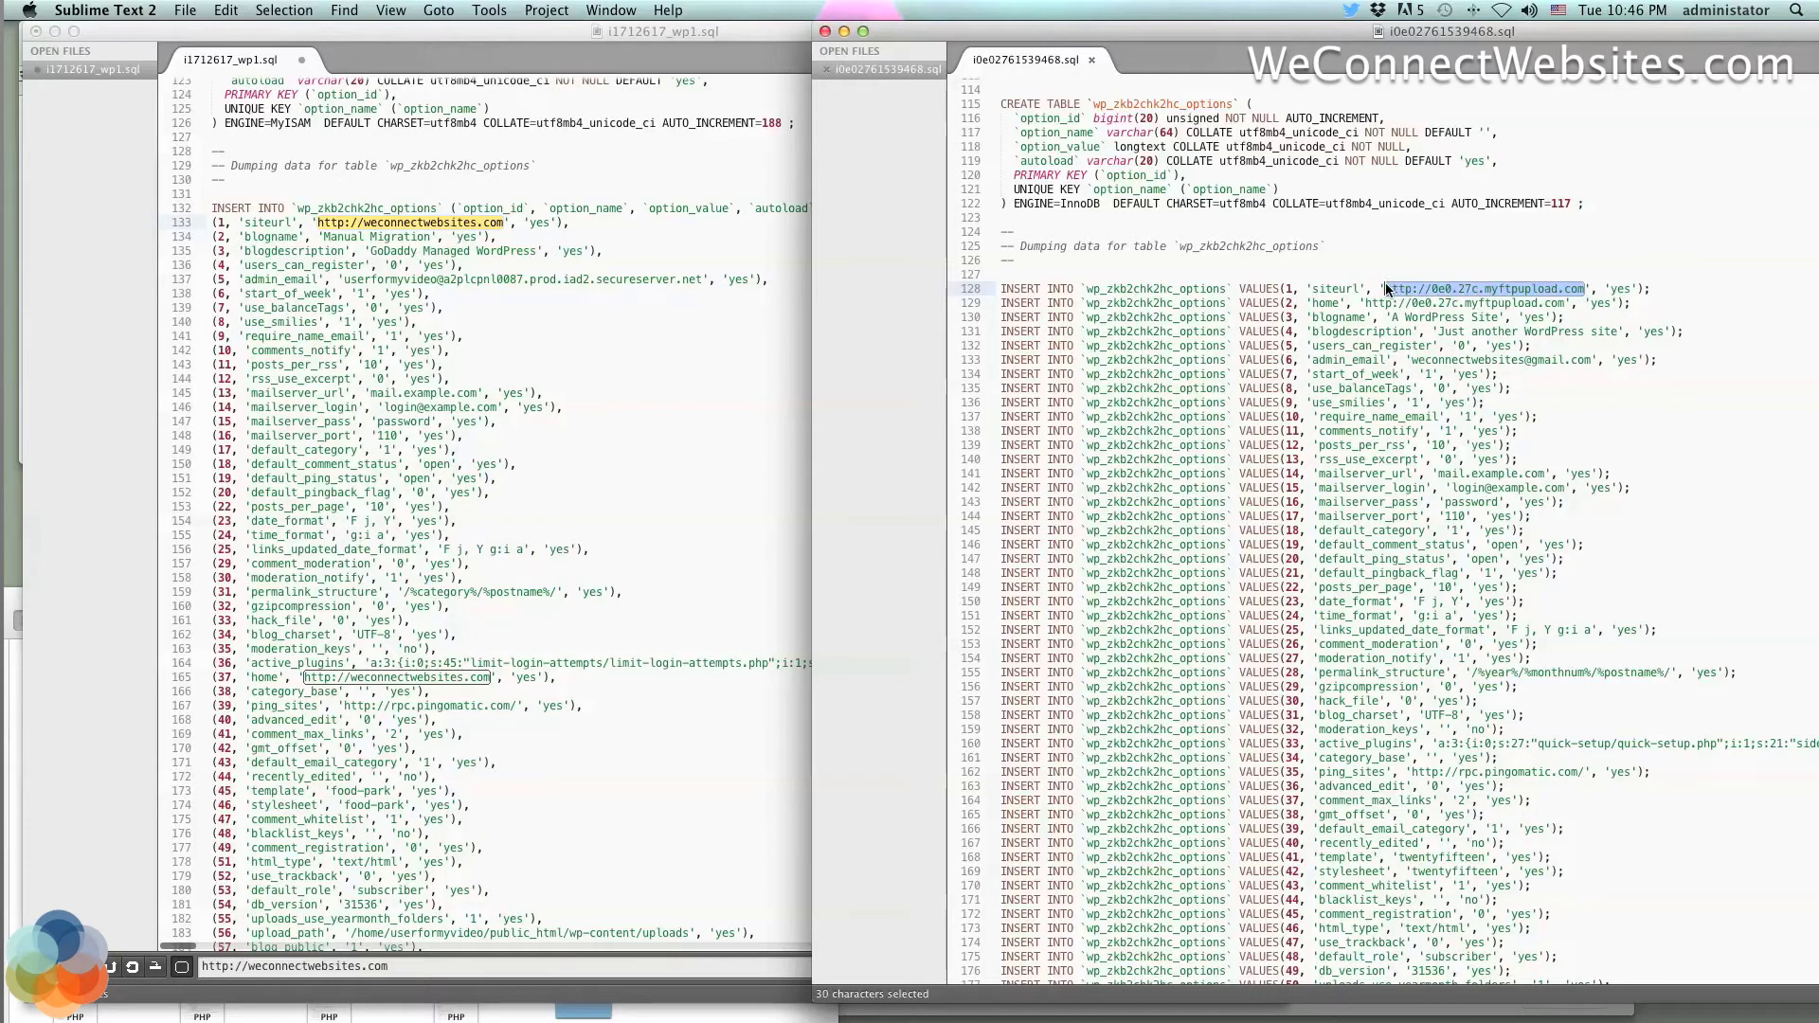
key(super+c)
click(406, 968)
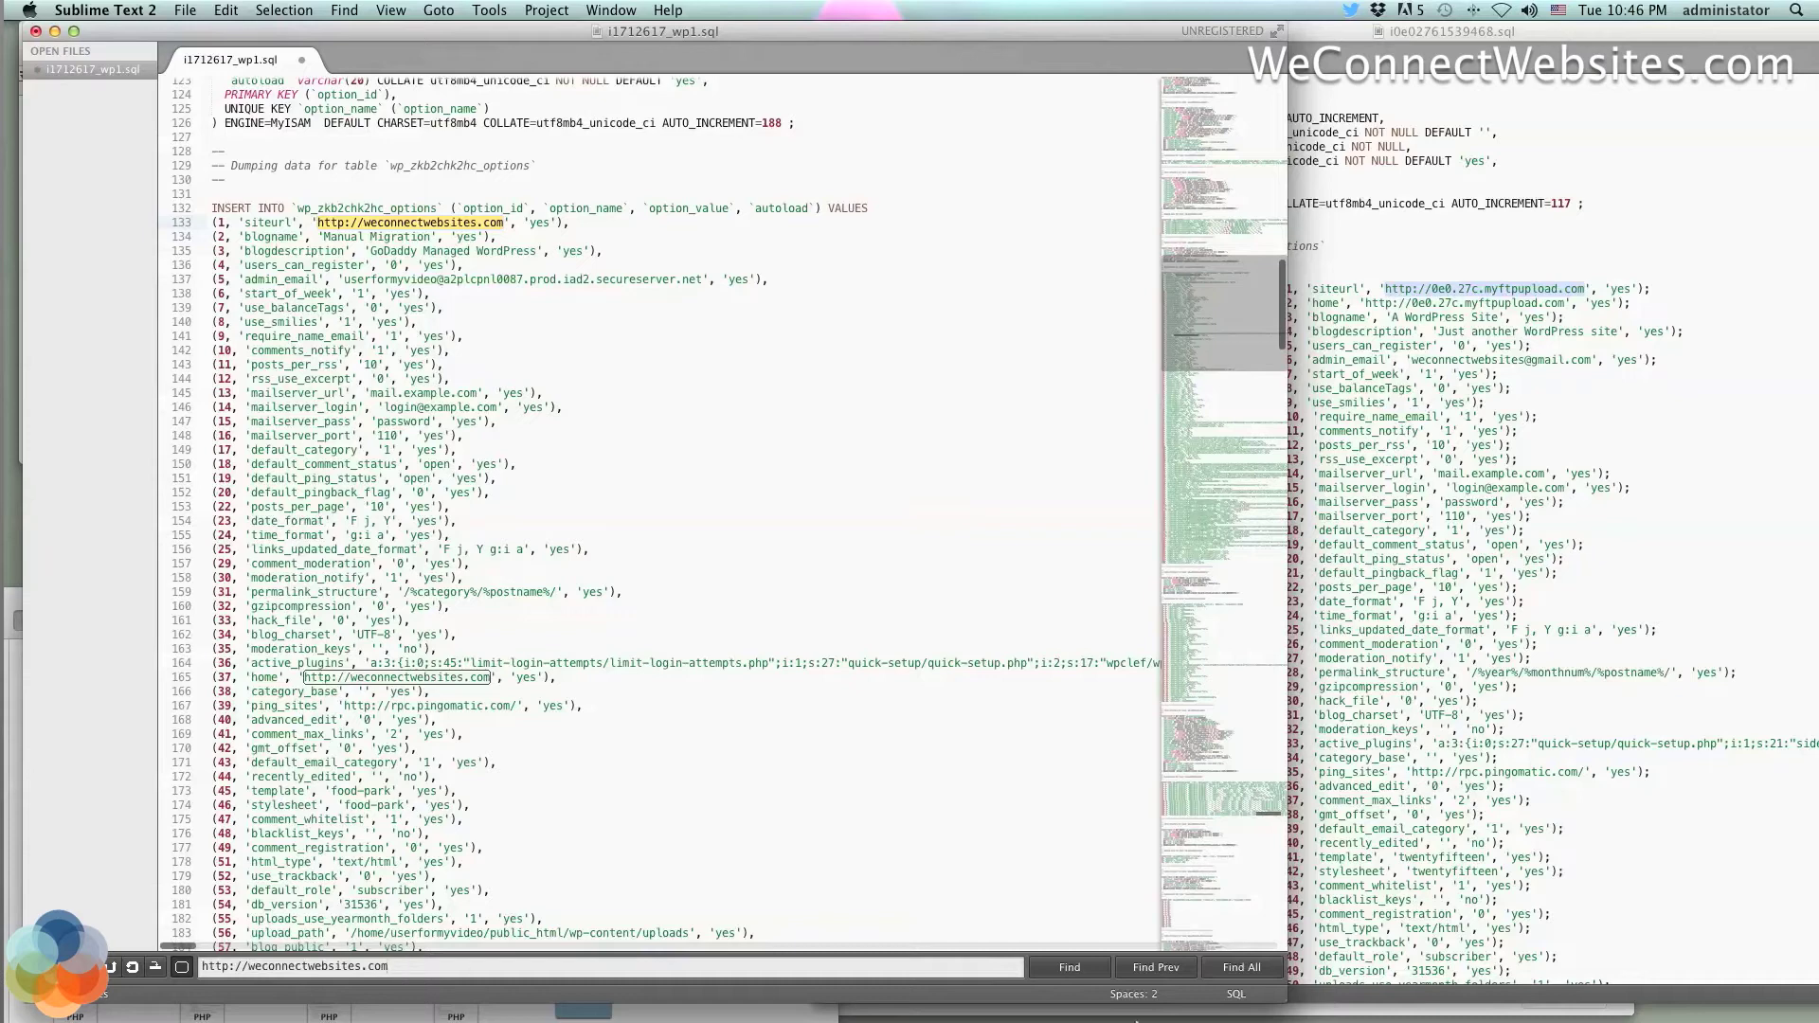
click(1236, 968)
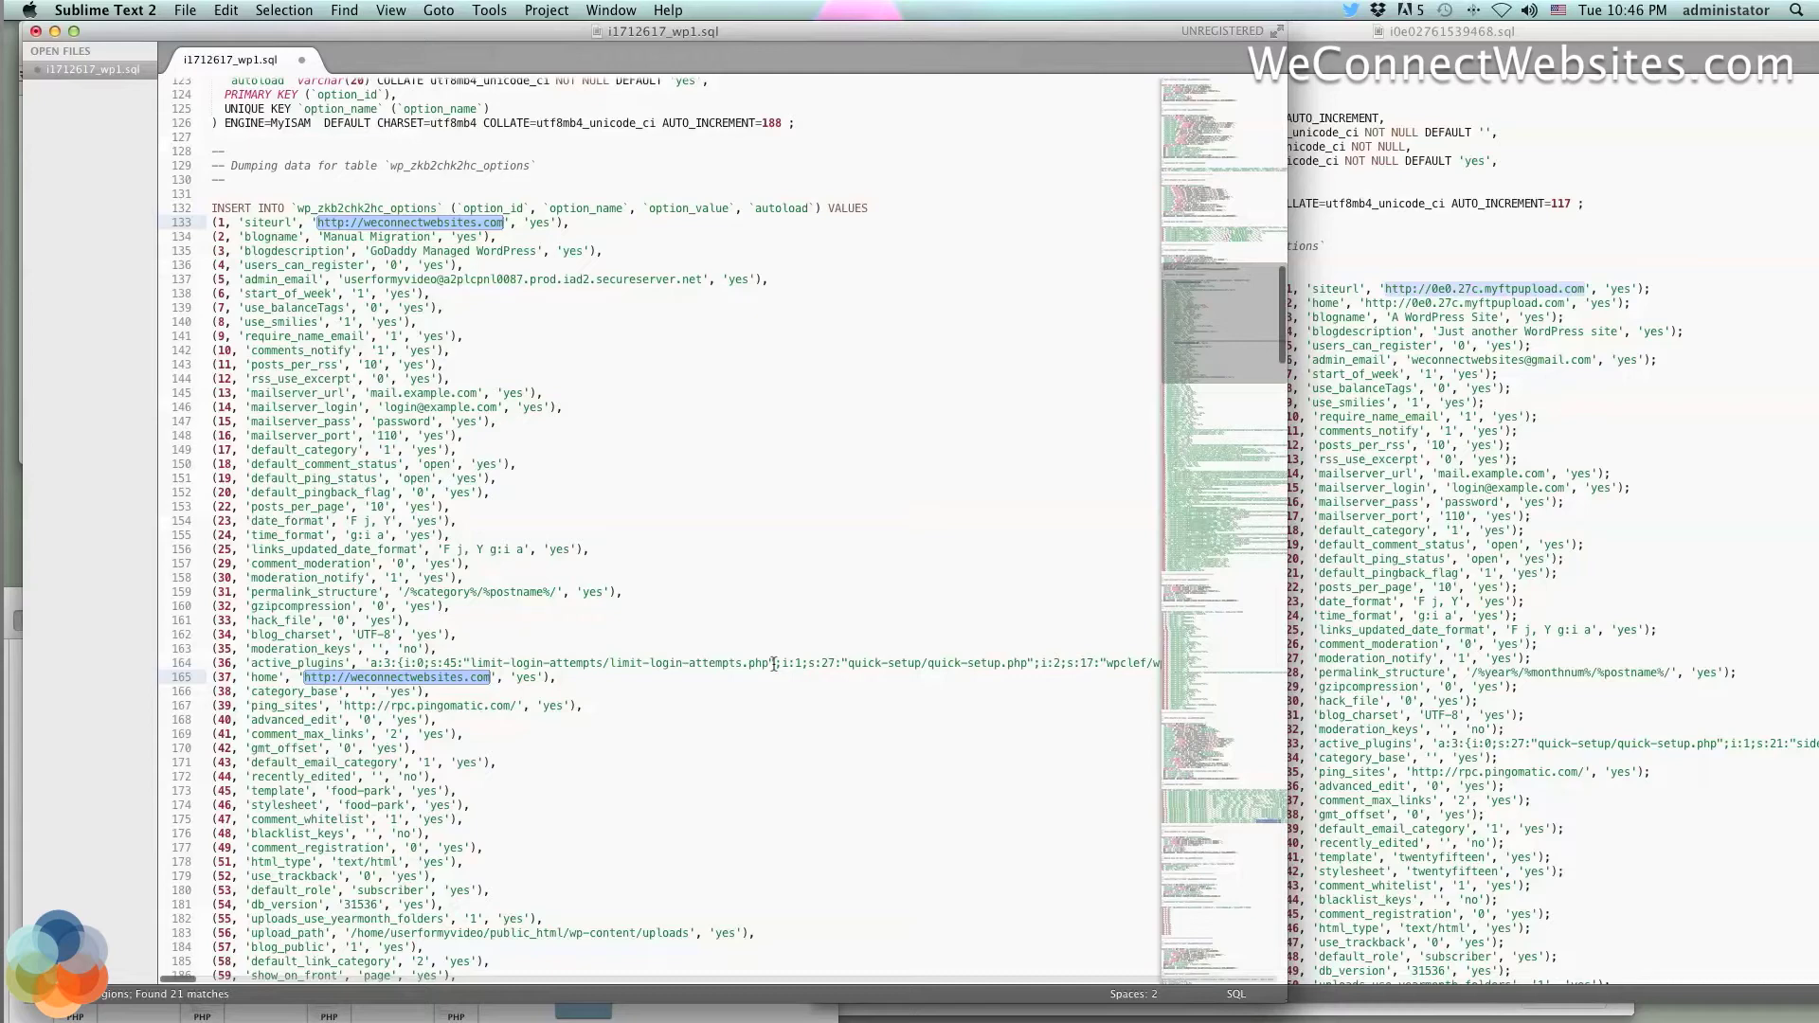
key(super+v)
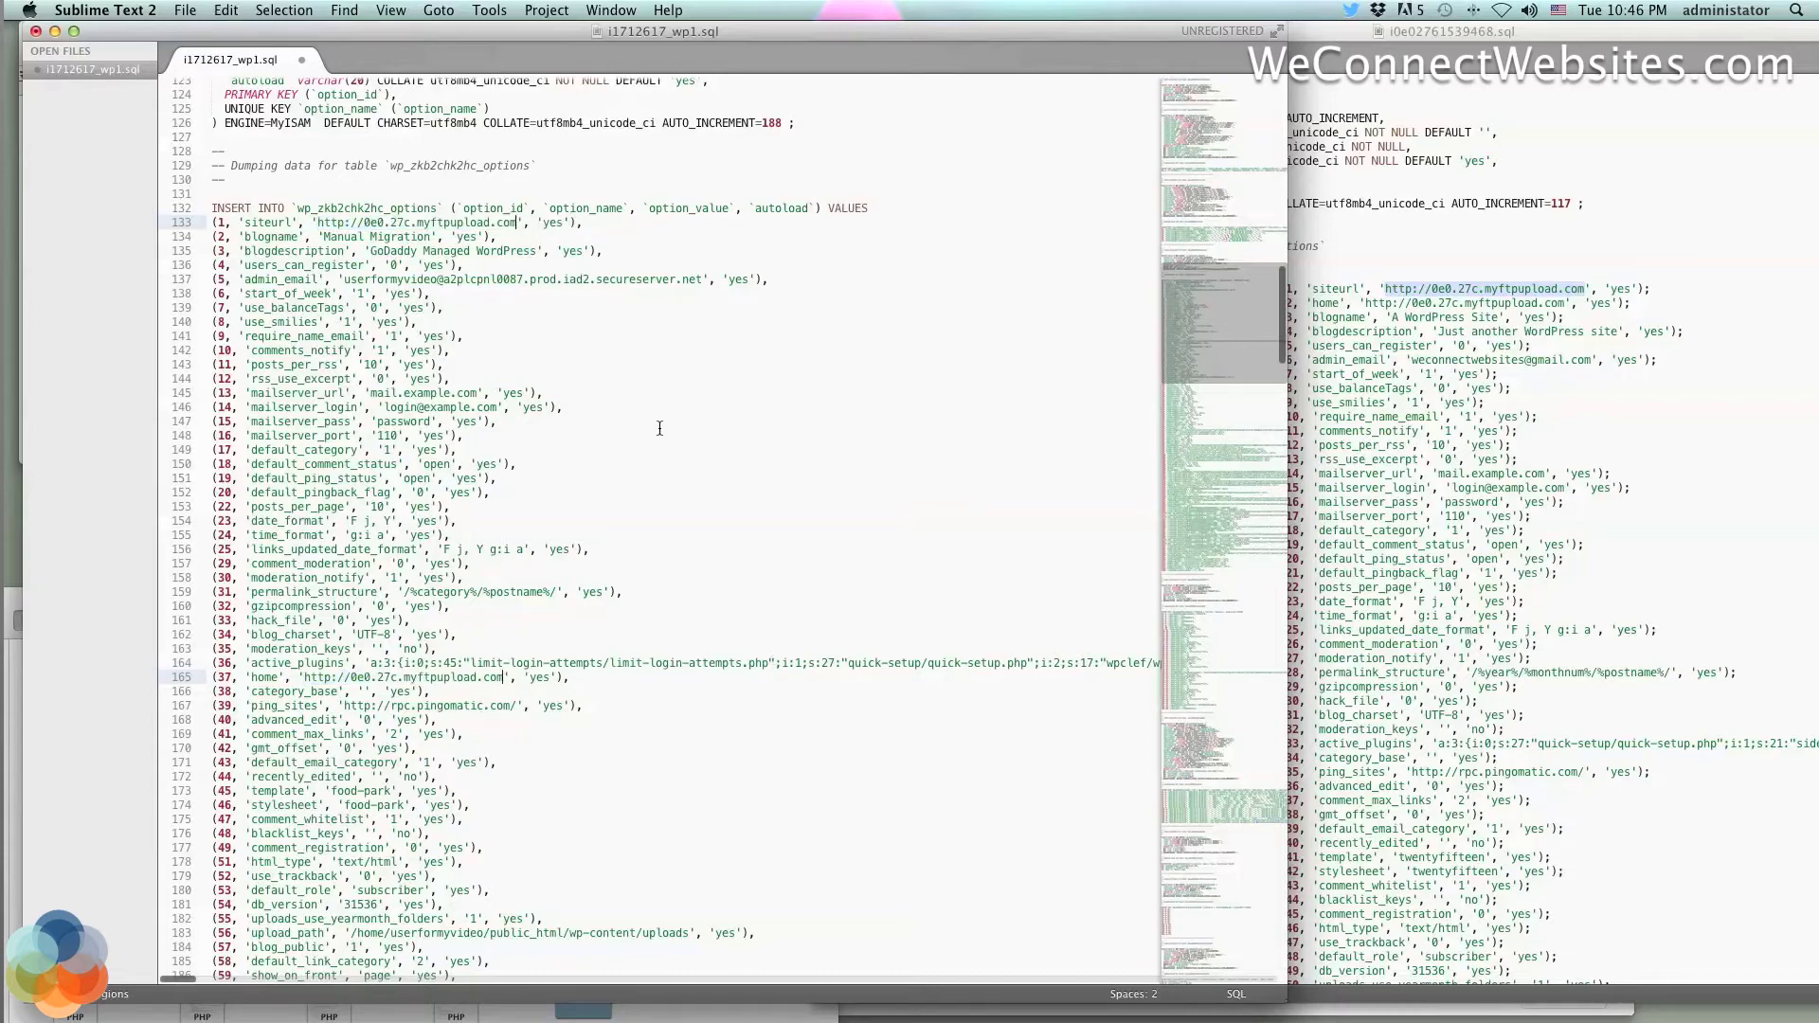
Verify lines 133 and 165 now show the new site URL
scroll(660, 429, up, 3)
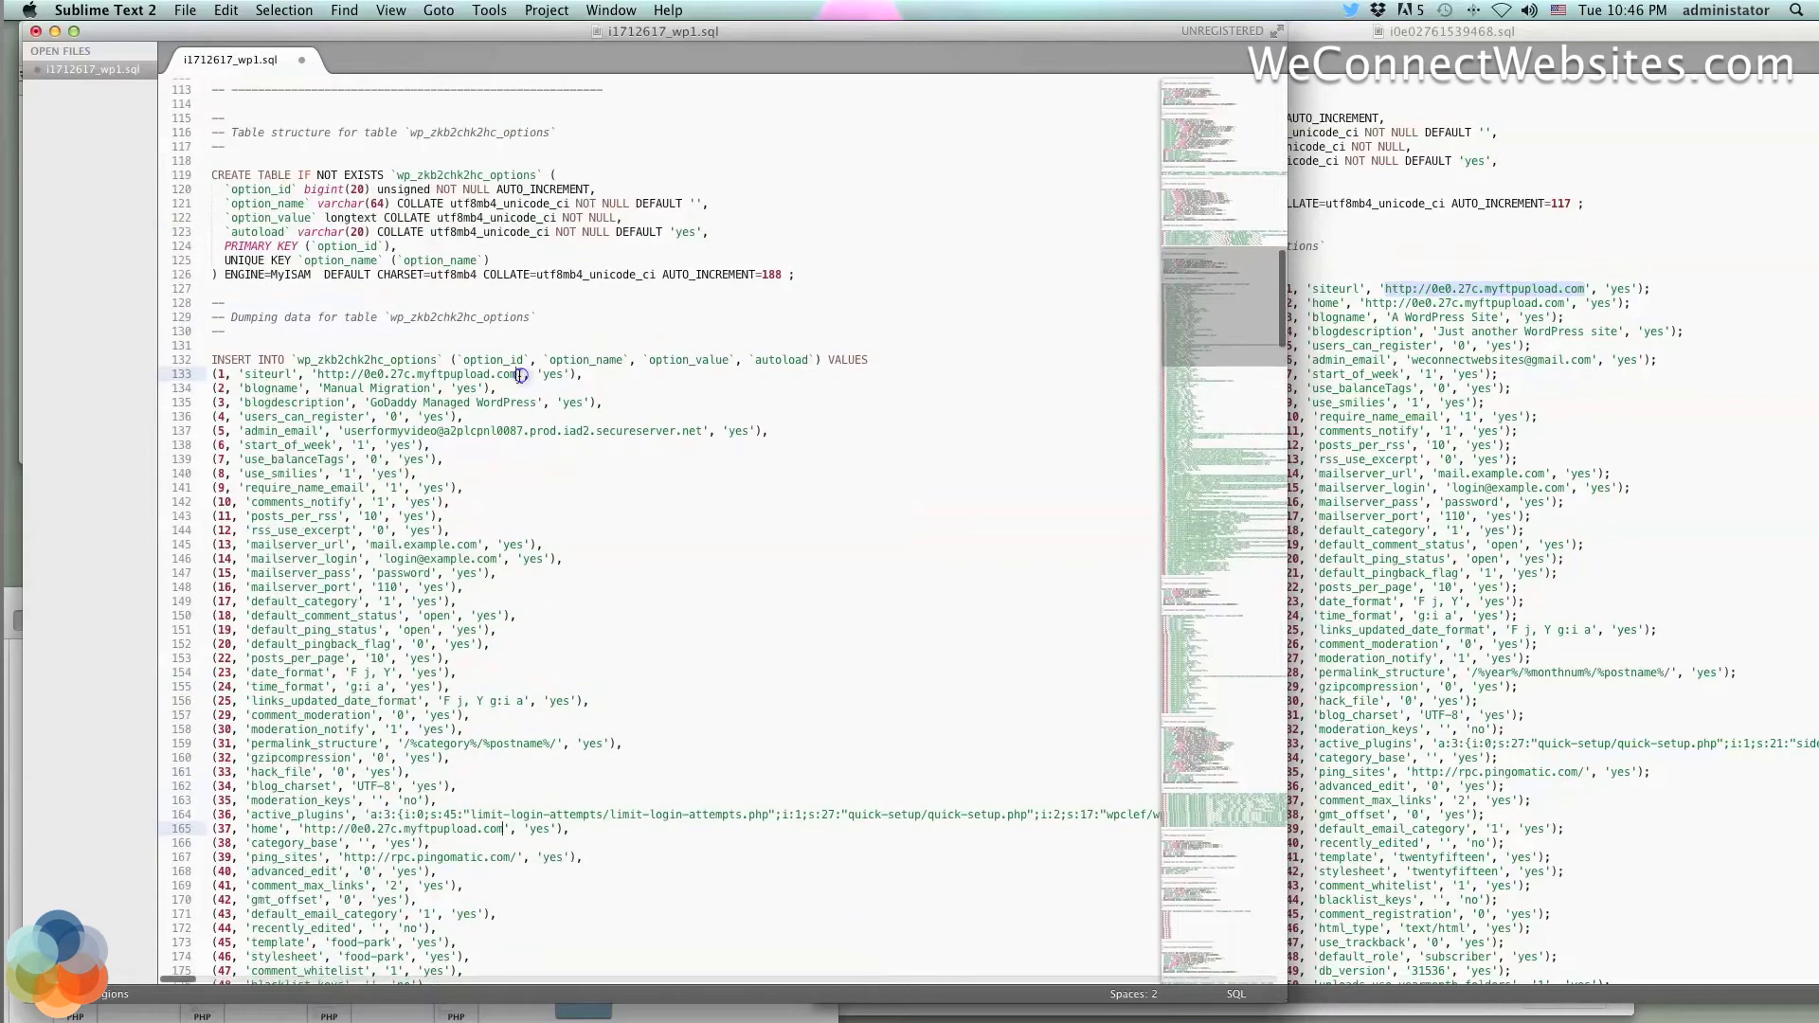
drag(520, 376, 318, 377)
scroll(461, 526, down, 5)
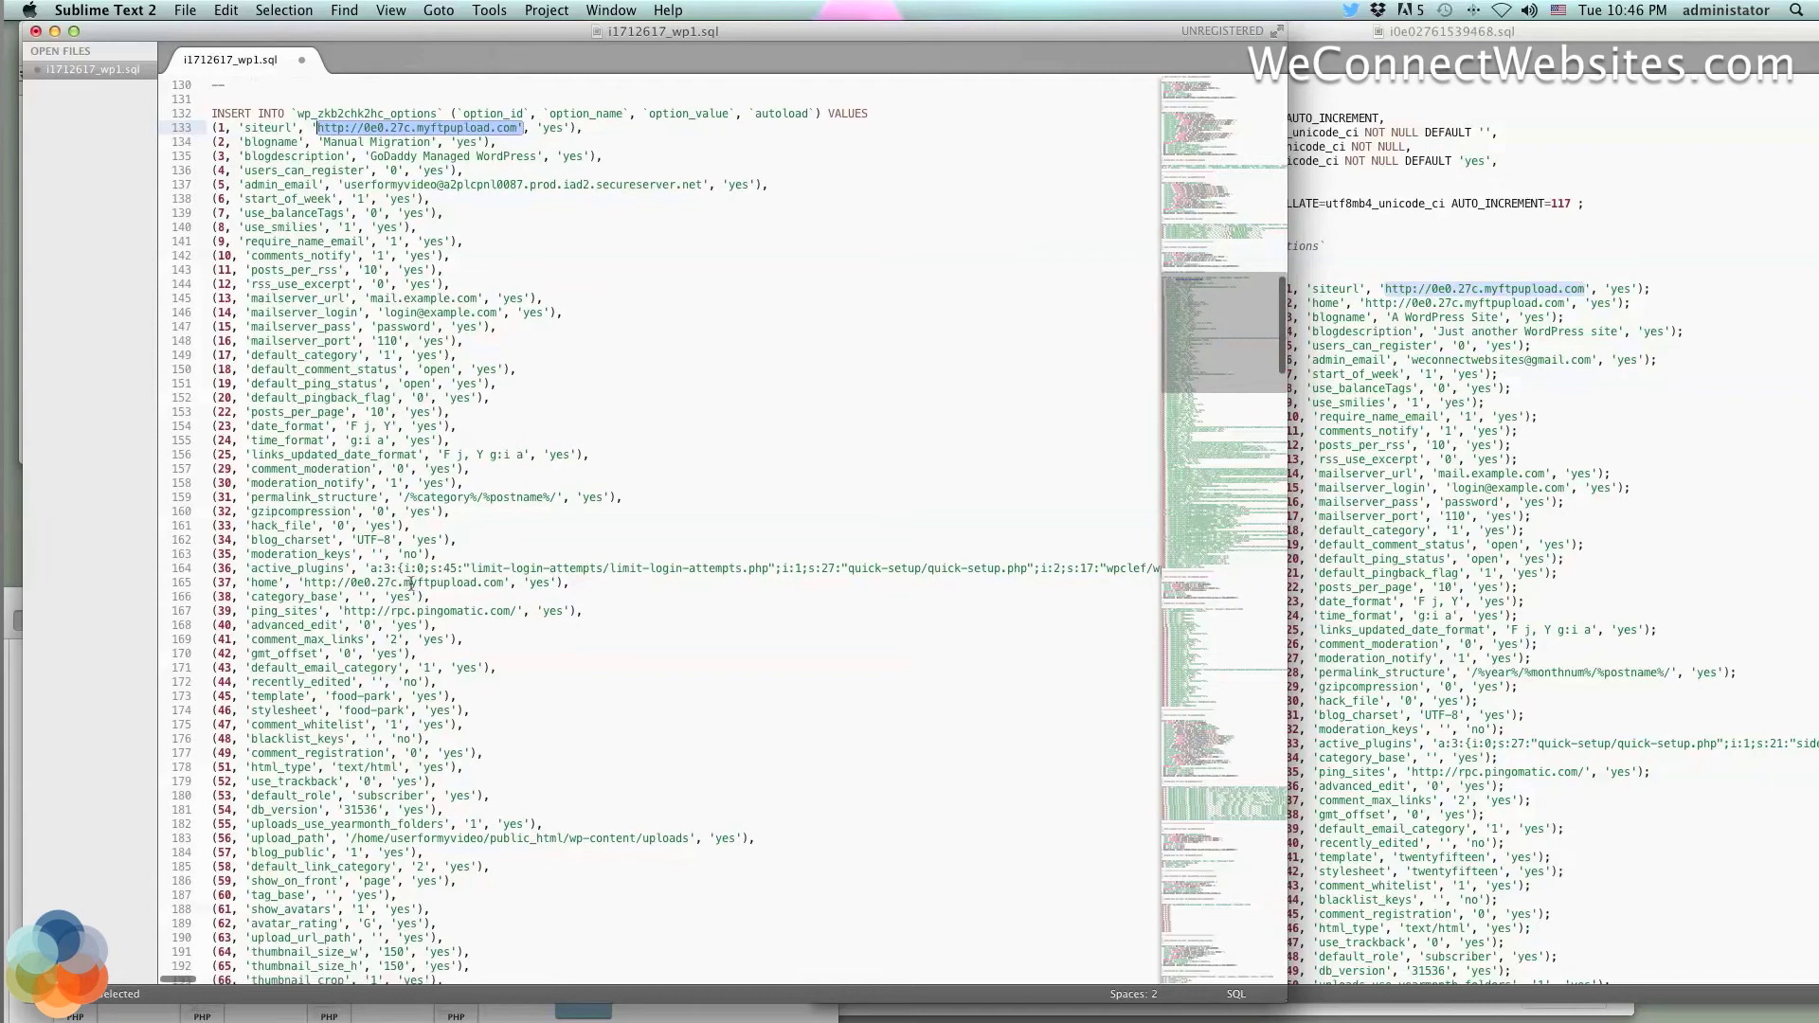
drag(511, 581, 315, 568)
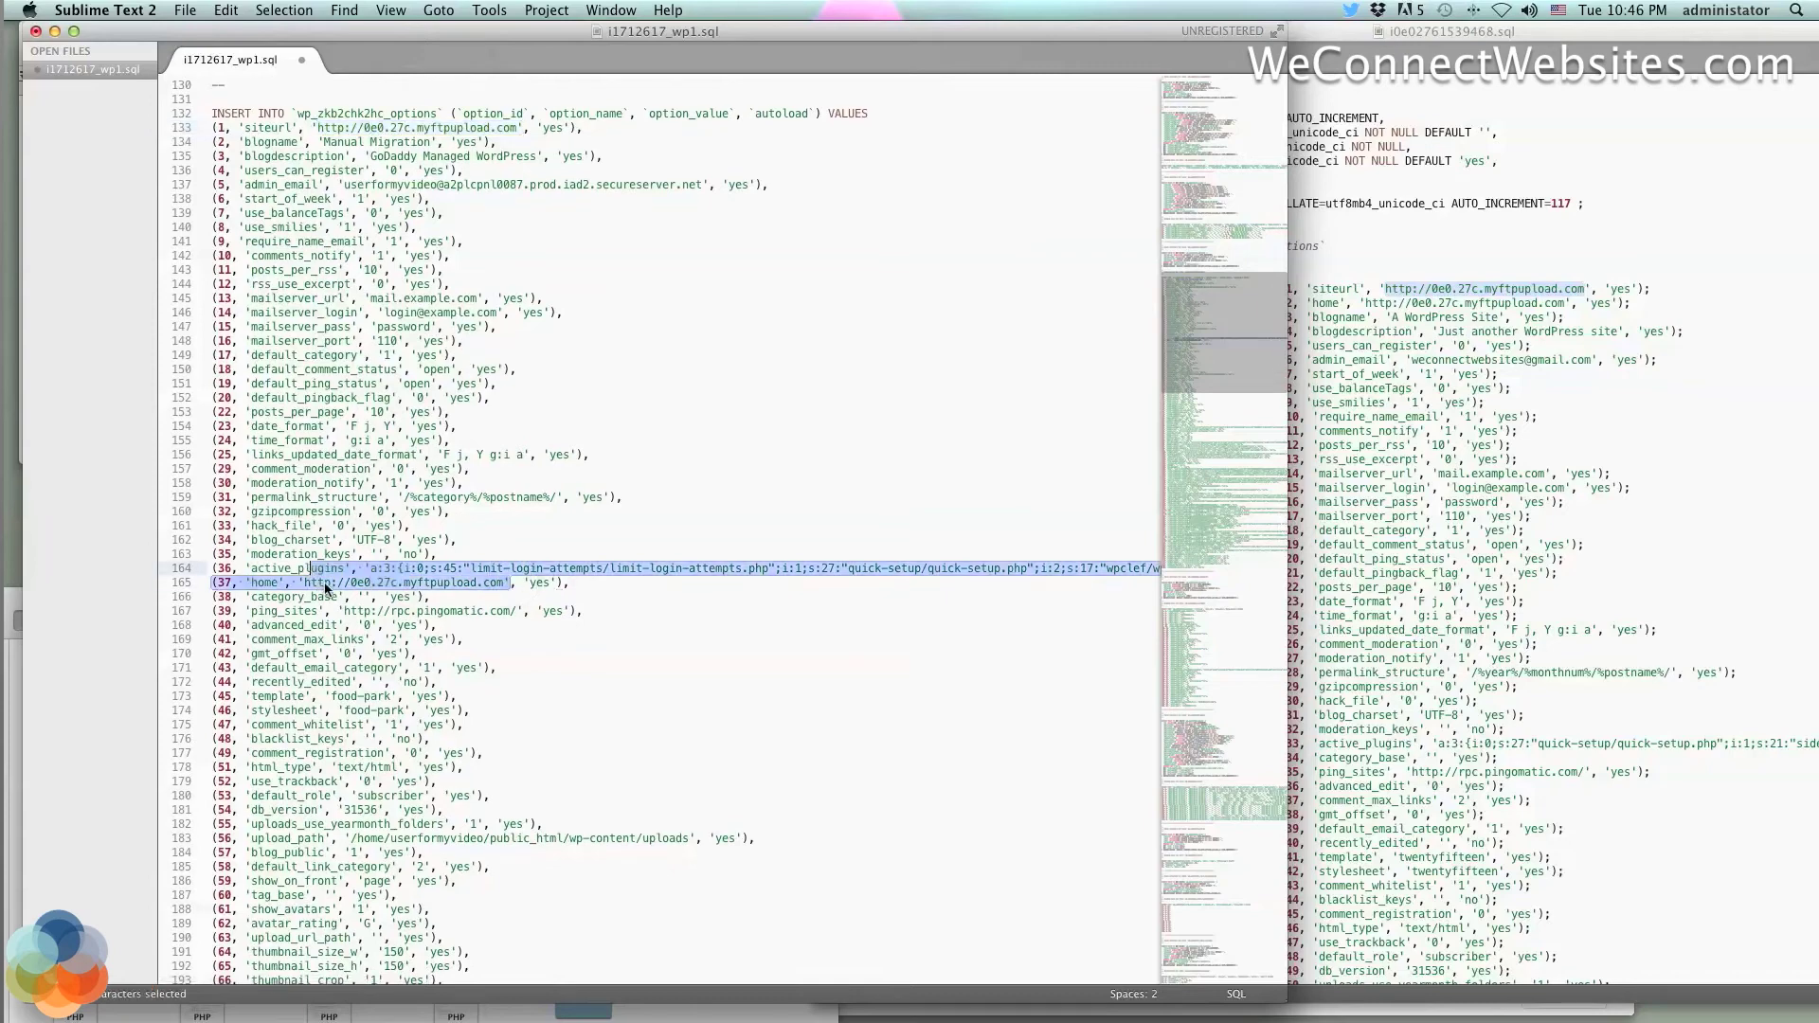
click(380, 581)
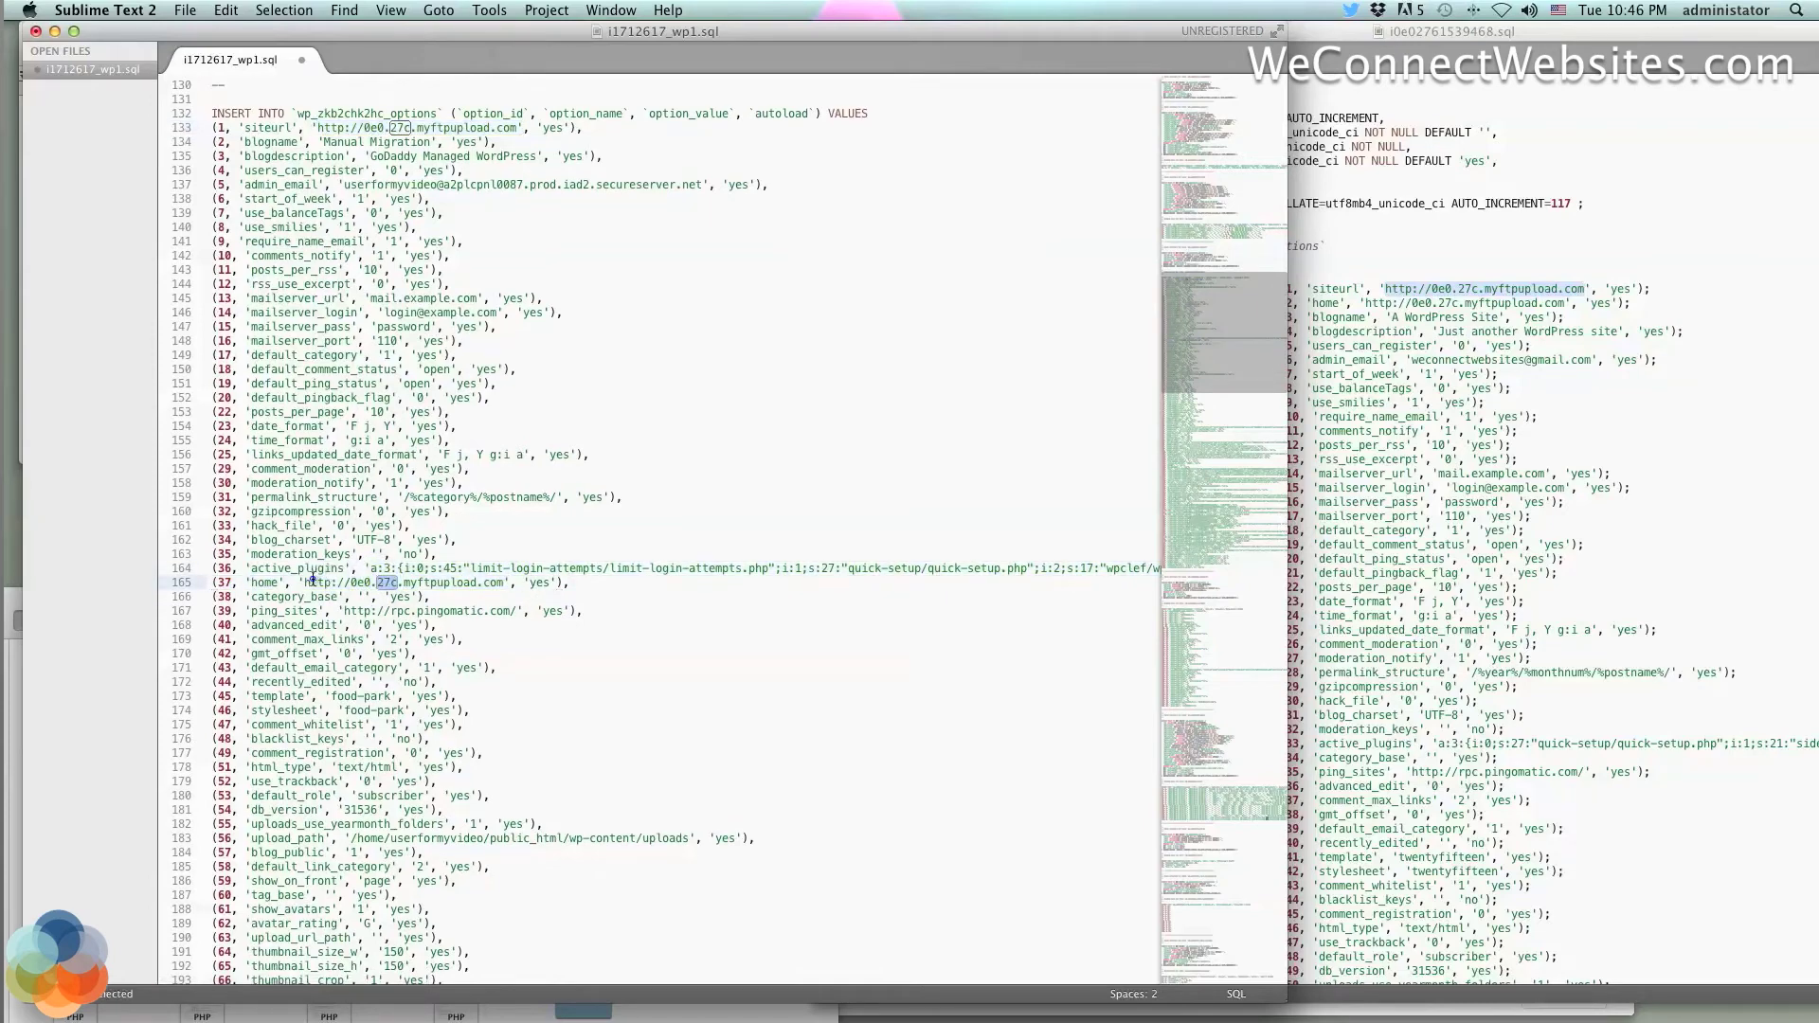
drag(308, 582, 496, 582)
click(522, 582)
click(756, 483)
scroll(373, 513, up, 15)
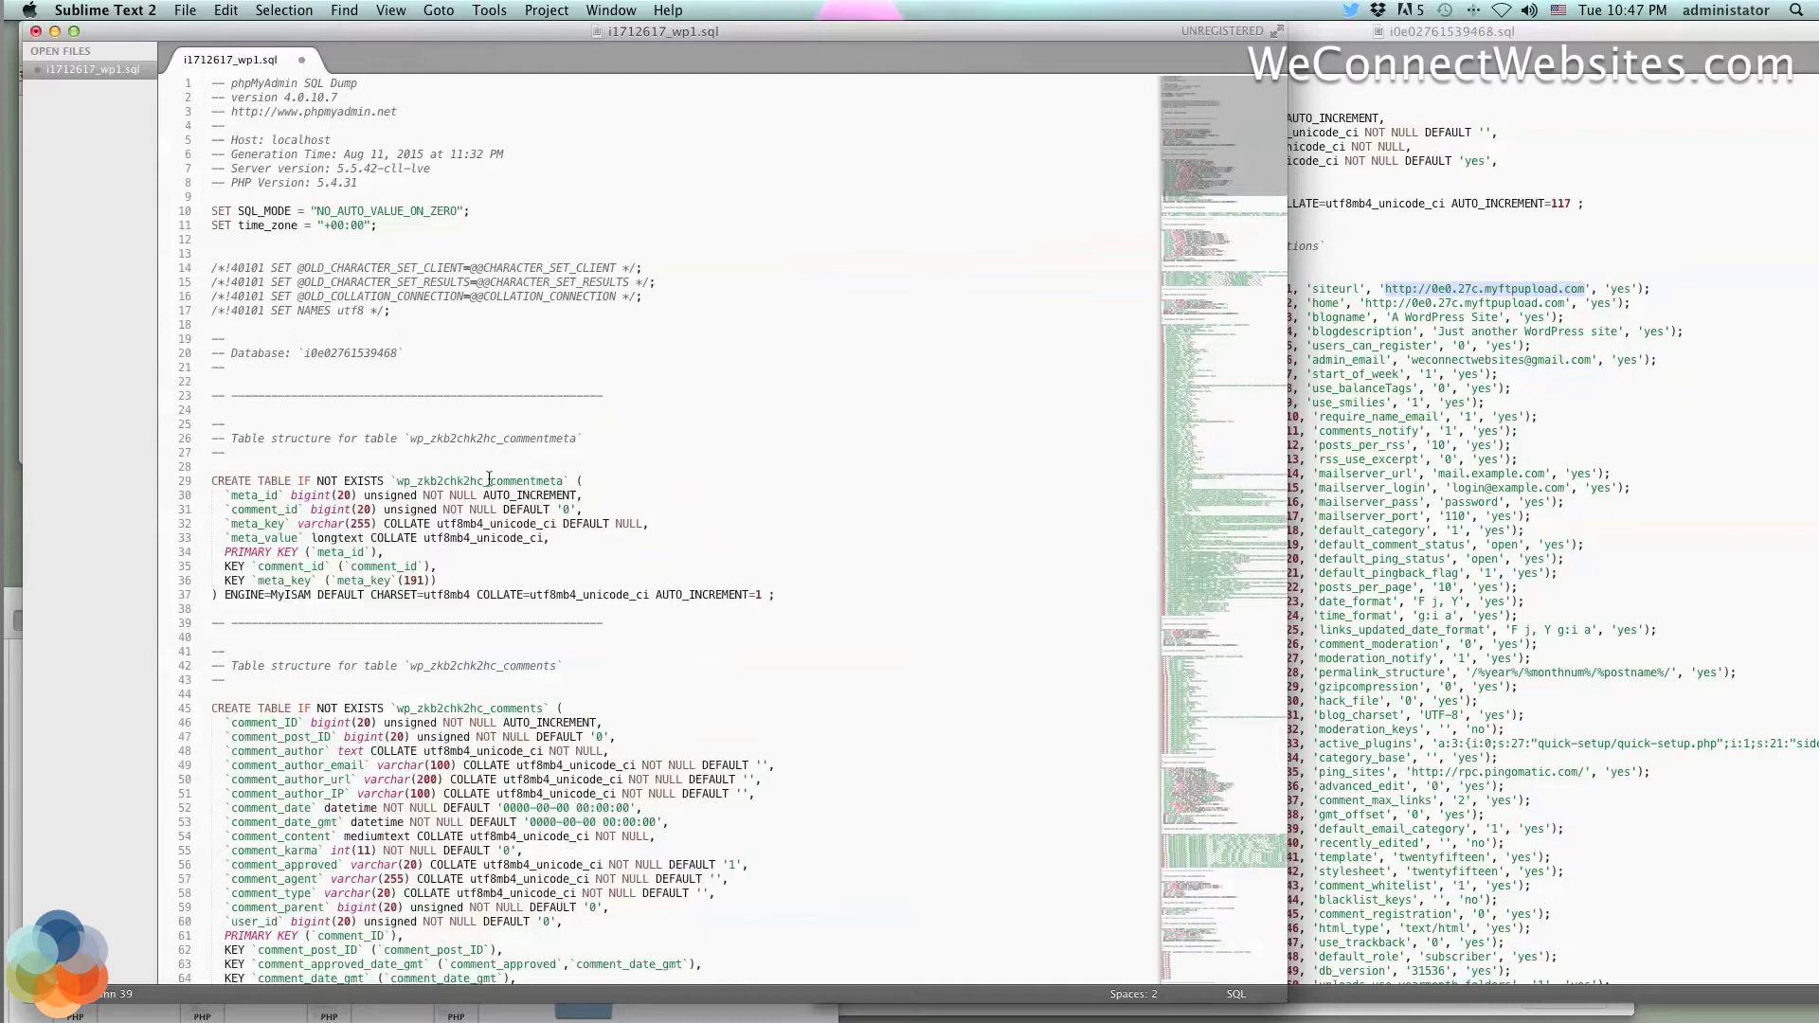
Save the edited i1712617_wp1.sql dump and move the editor aside to show the Desktop folder
key(super+s)
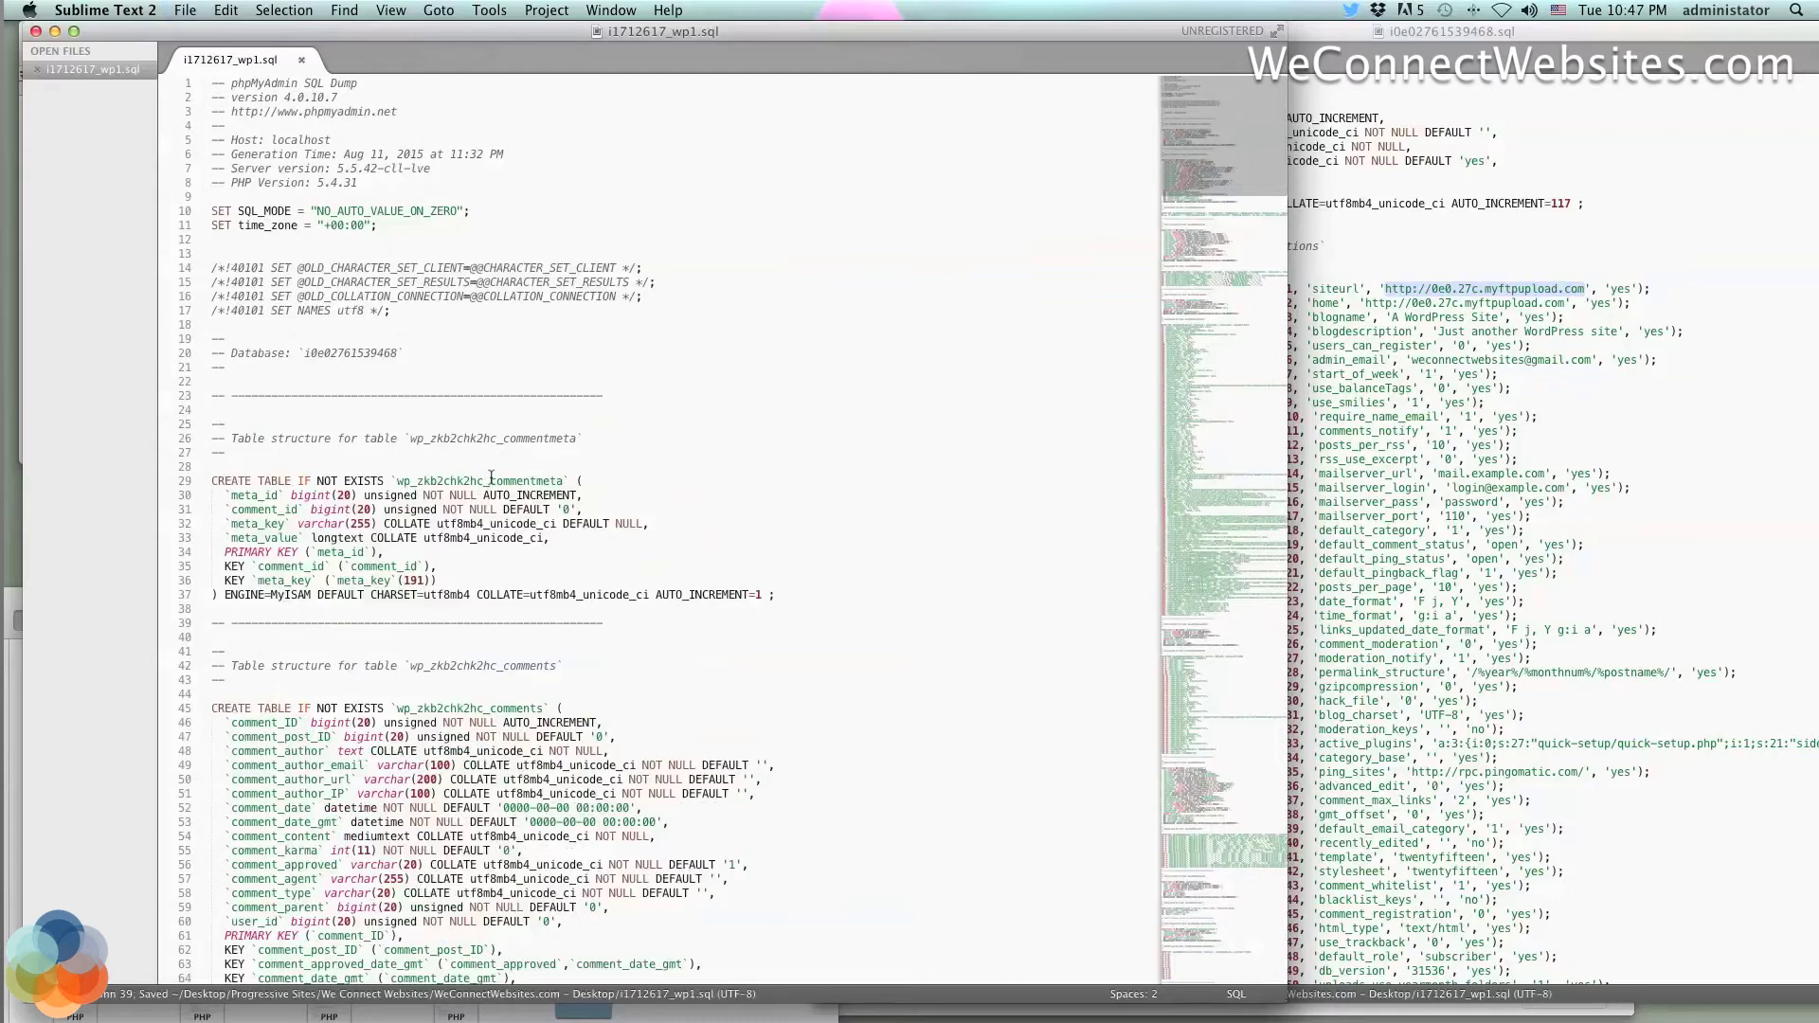
drag(144, 34, 585, 34)
drag(192, 593, 196, 481)
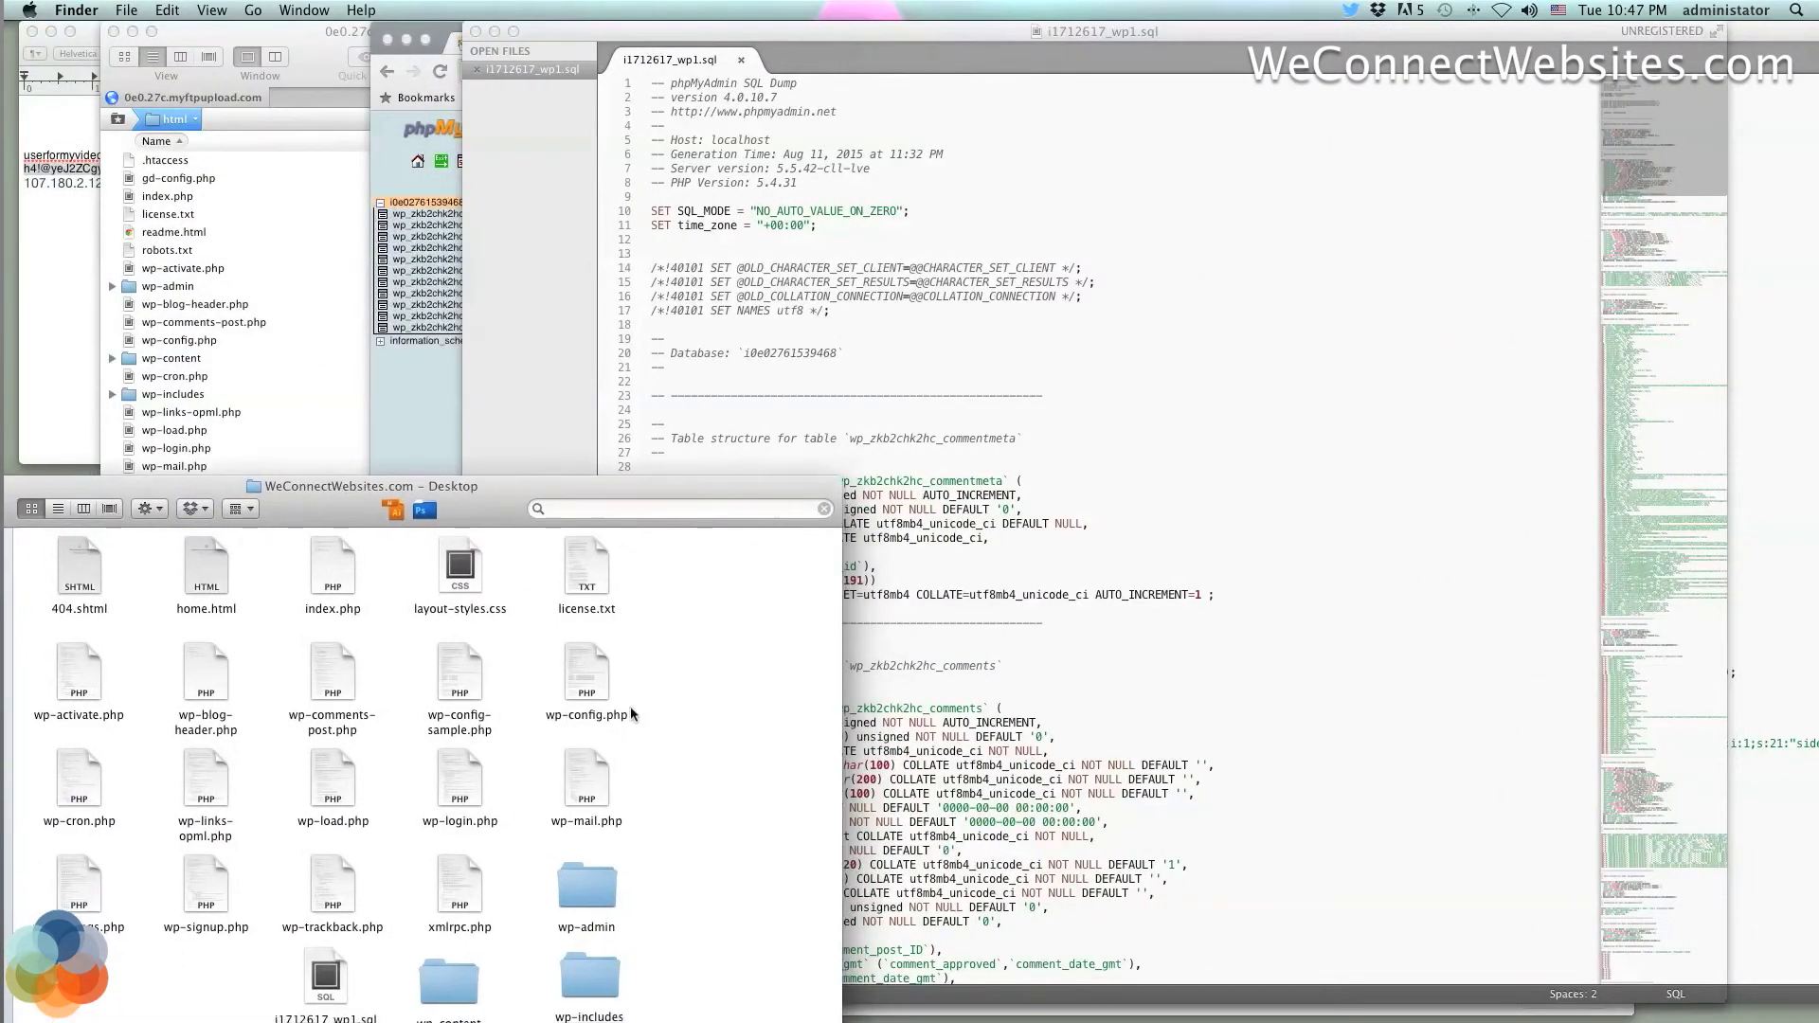
scroll(634, 715, down, 3)
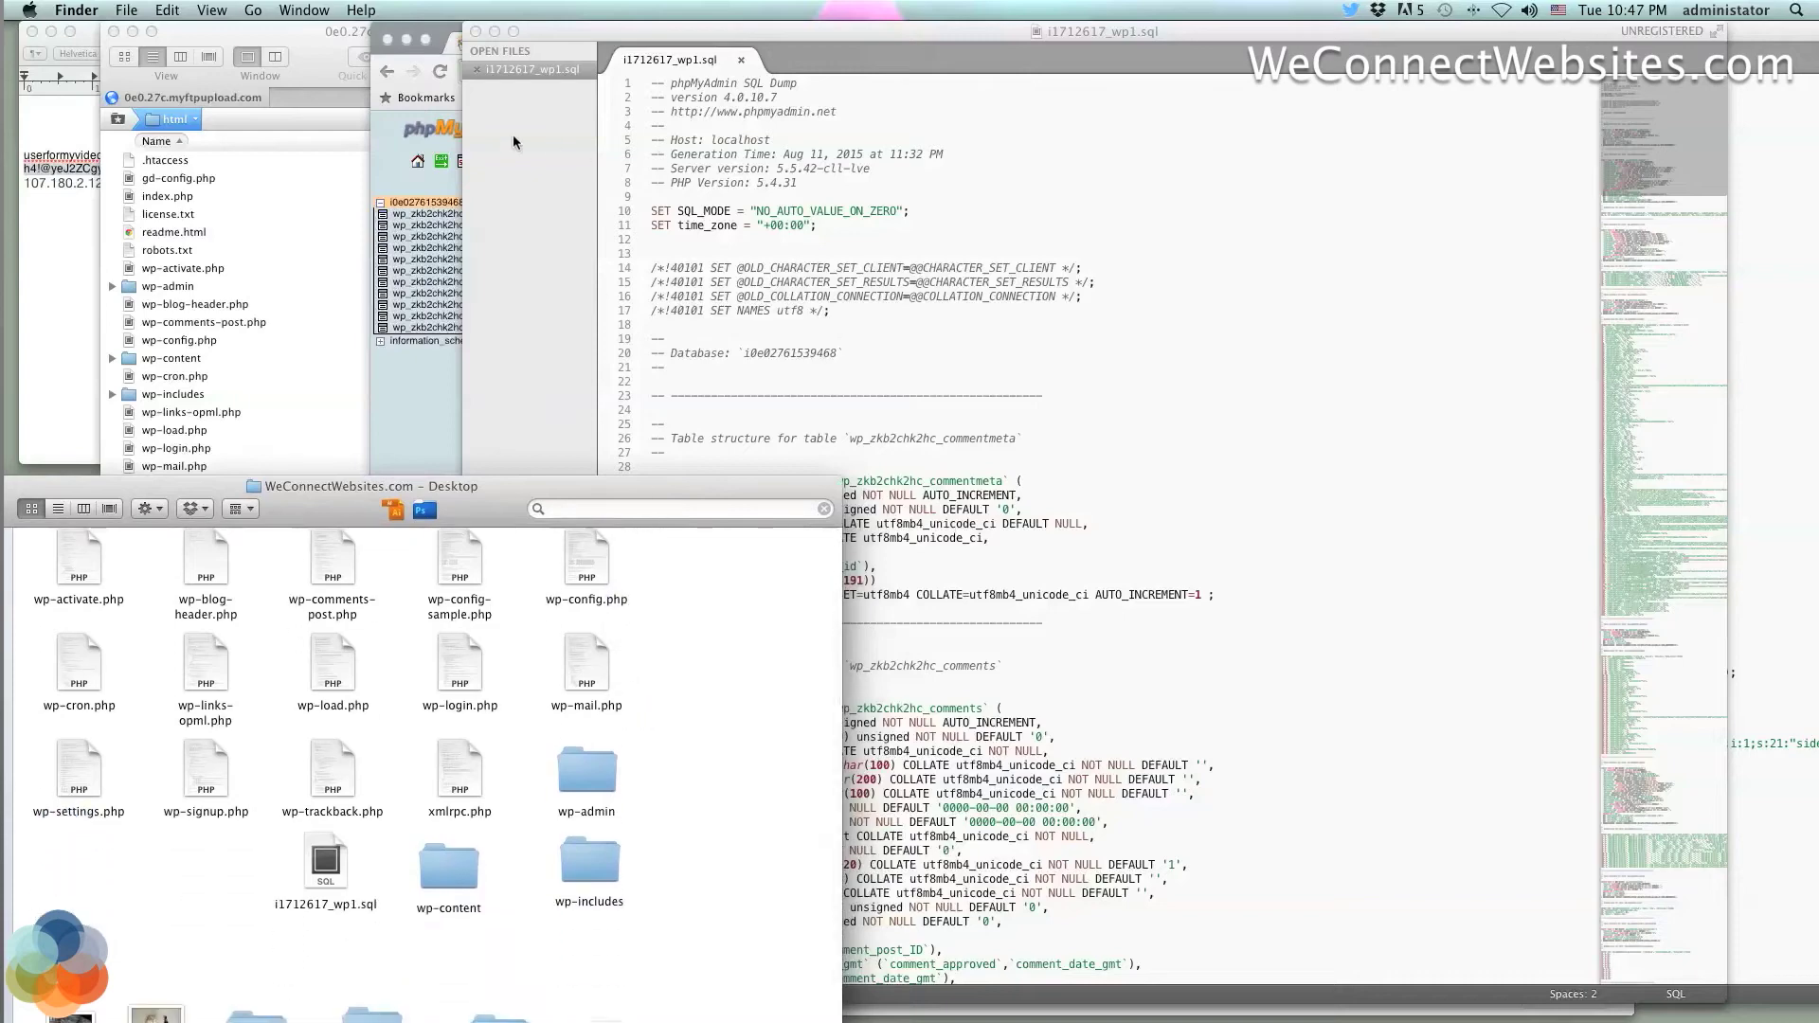
scroll(463, 790, up, 1)
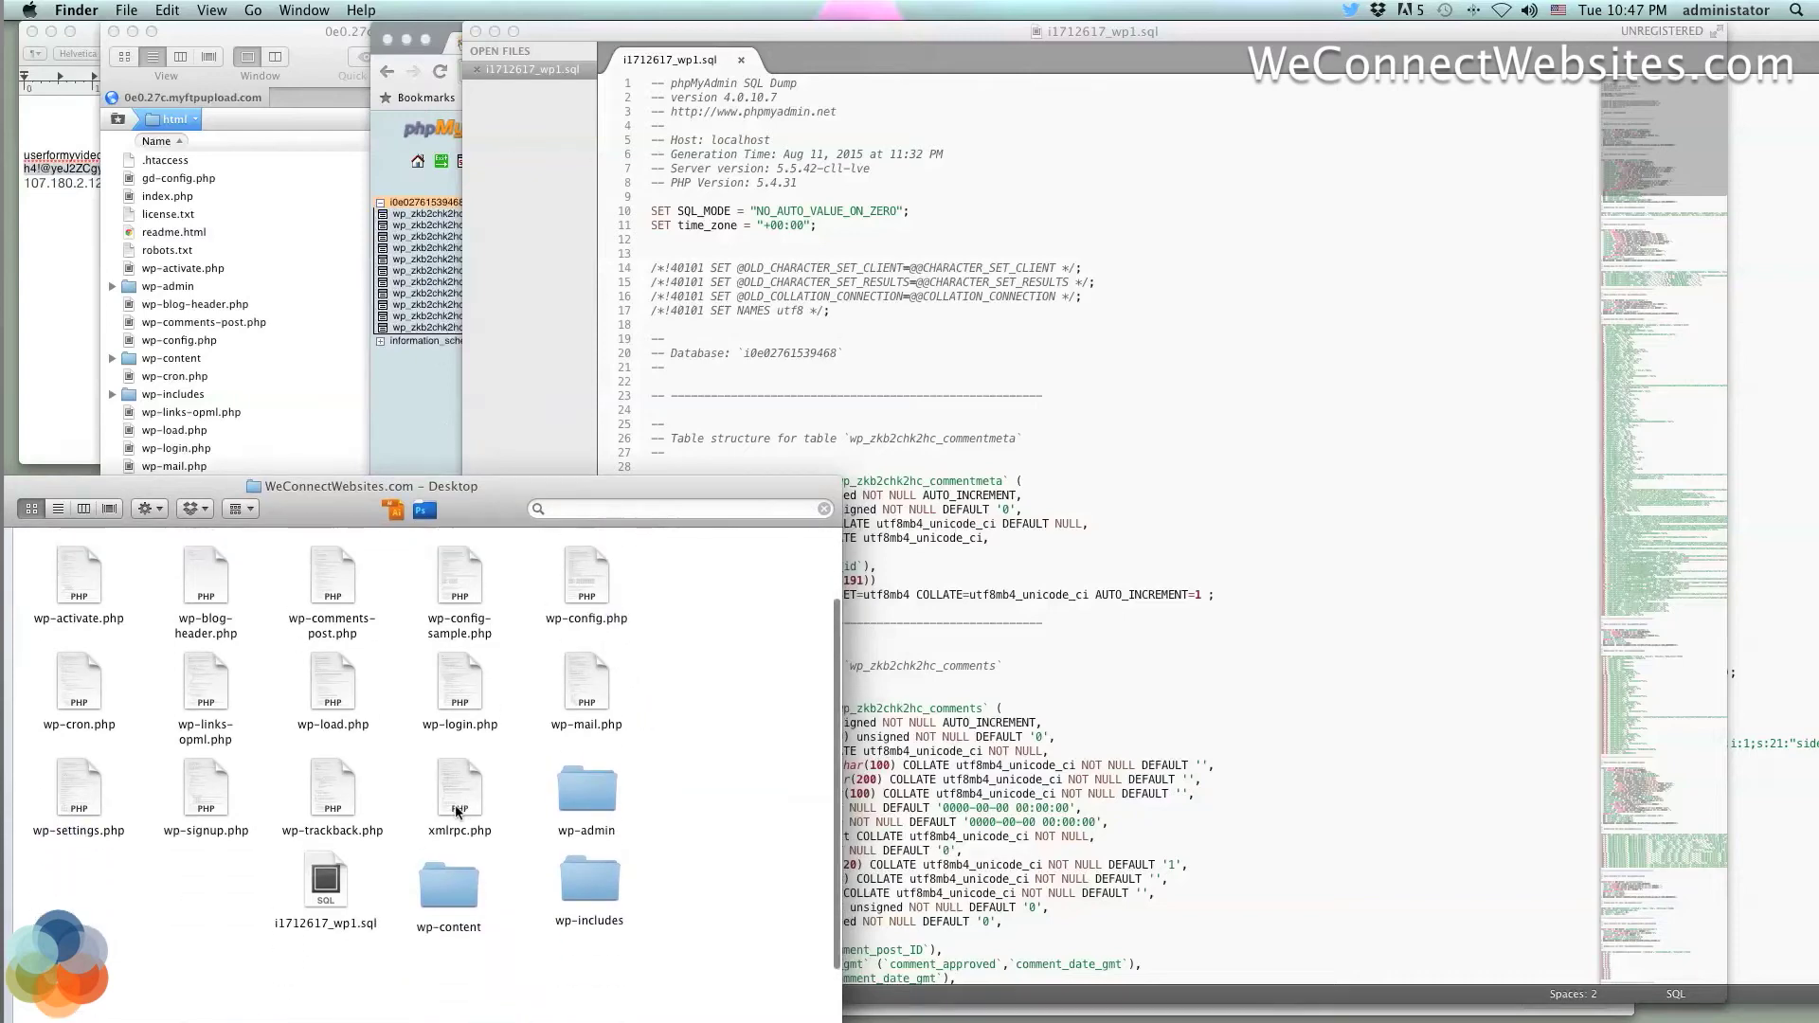
Locate the i1712617_wp1.sql file in the WeConnectWebsites.com Desktop folder
click(1104, 483)
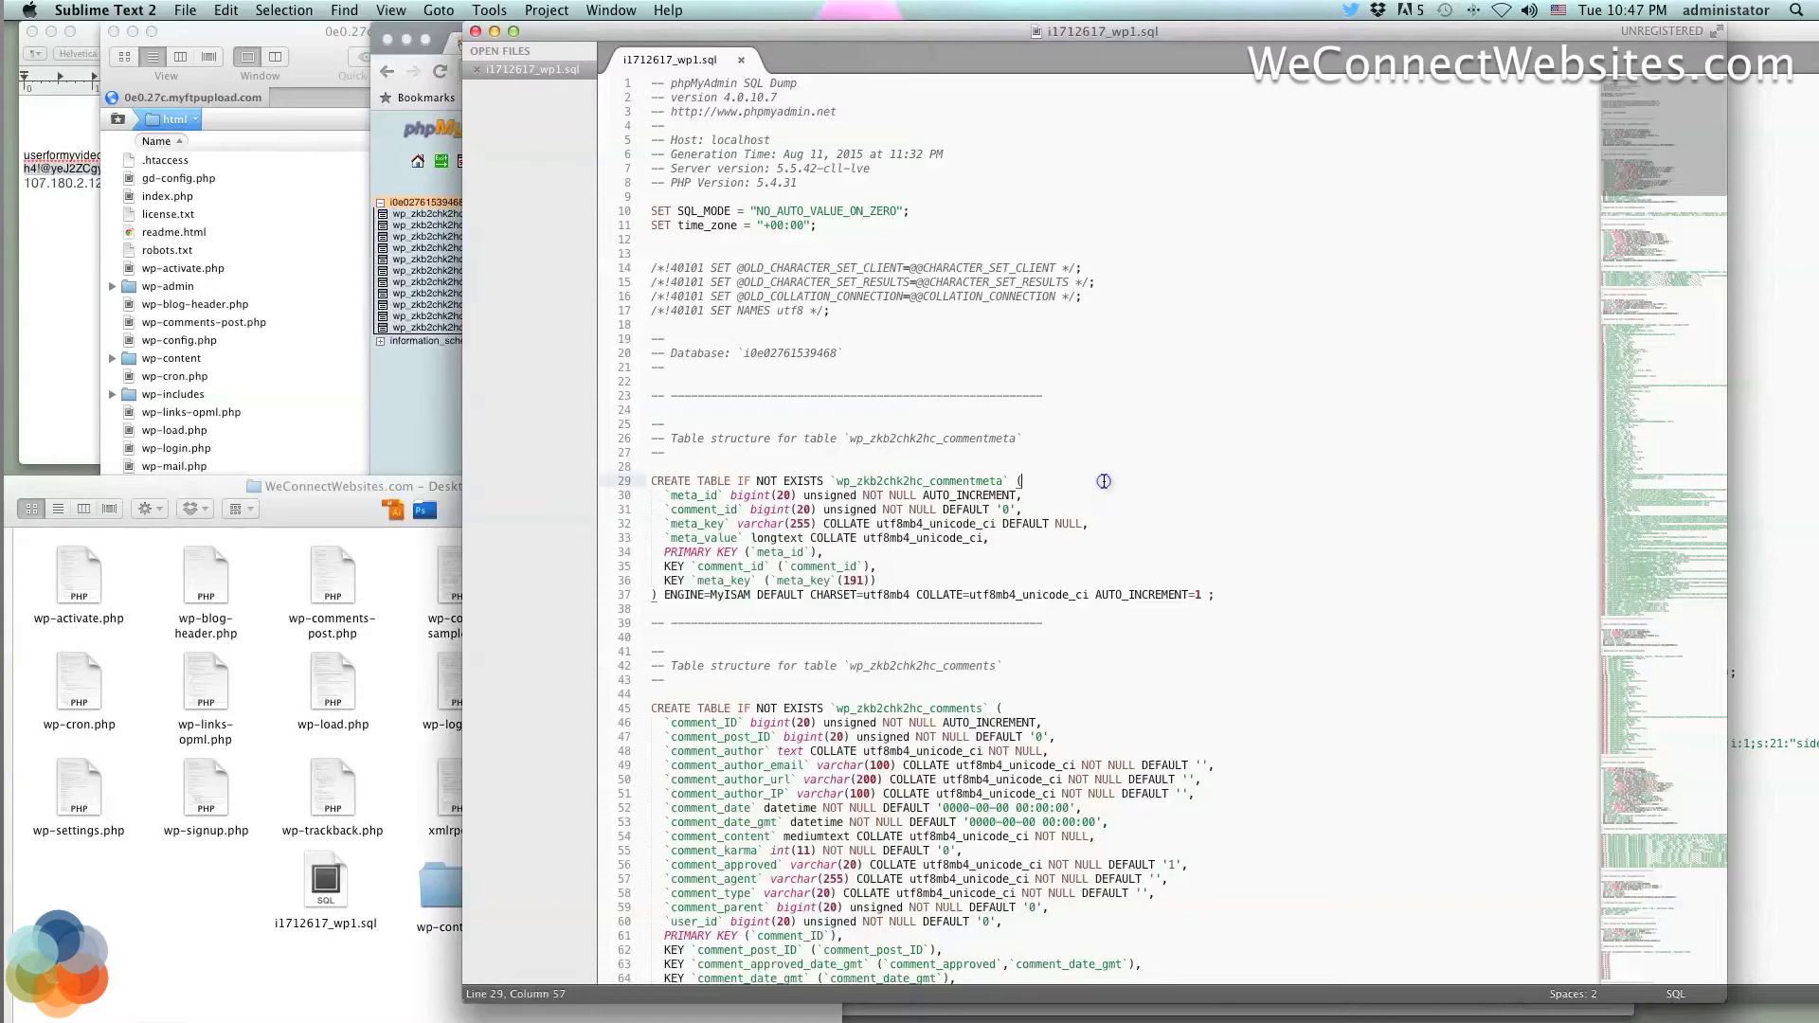
triple_click(1104, 483)
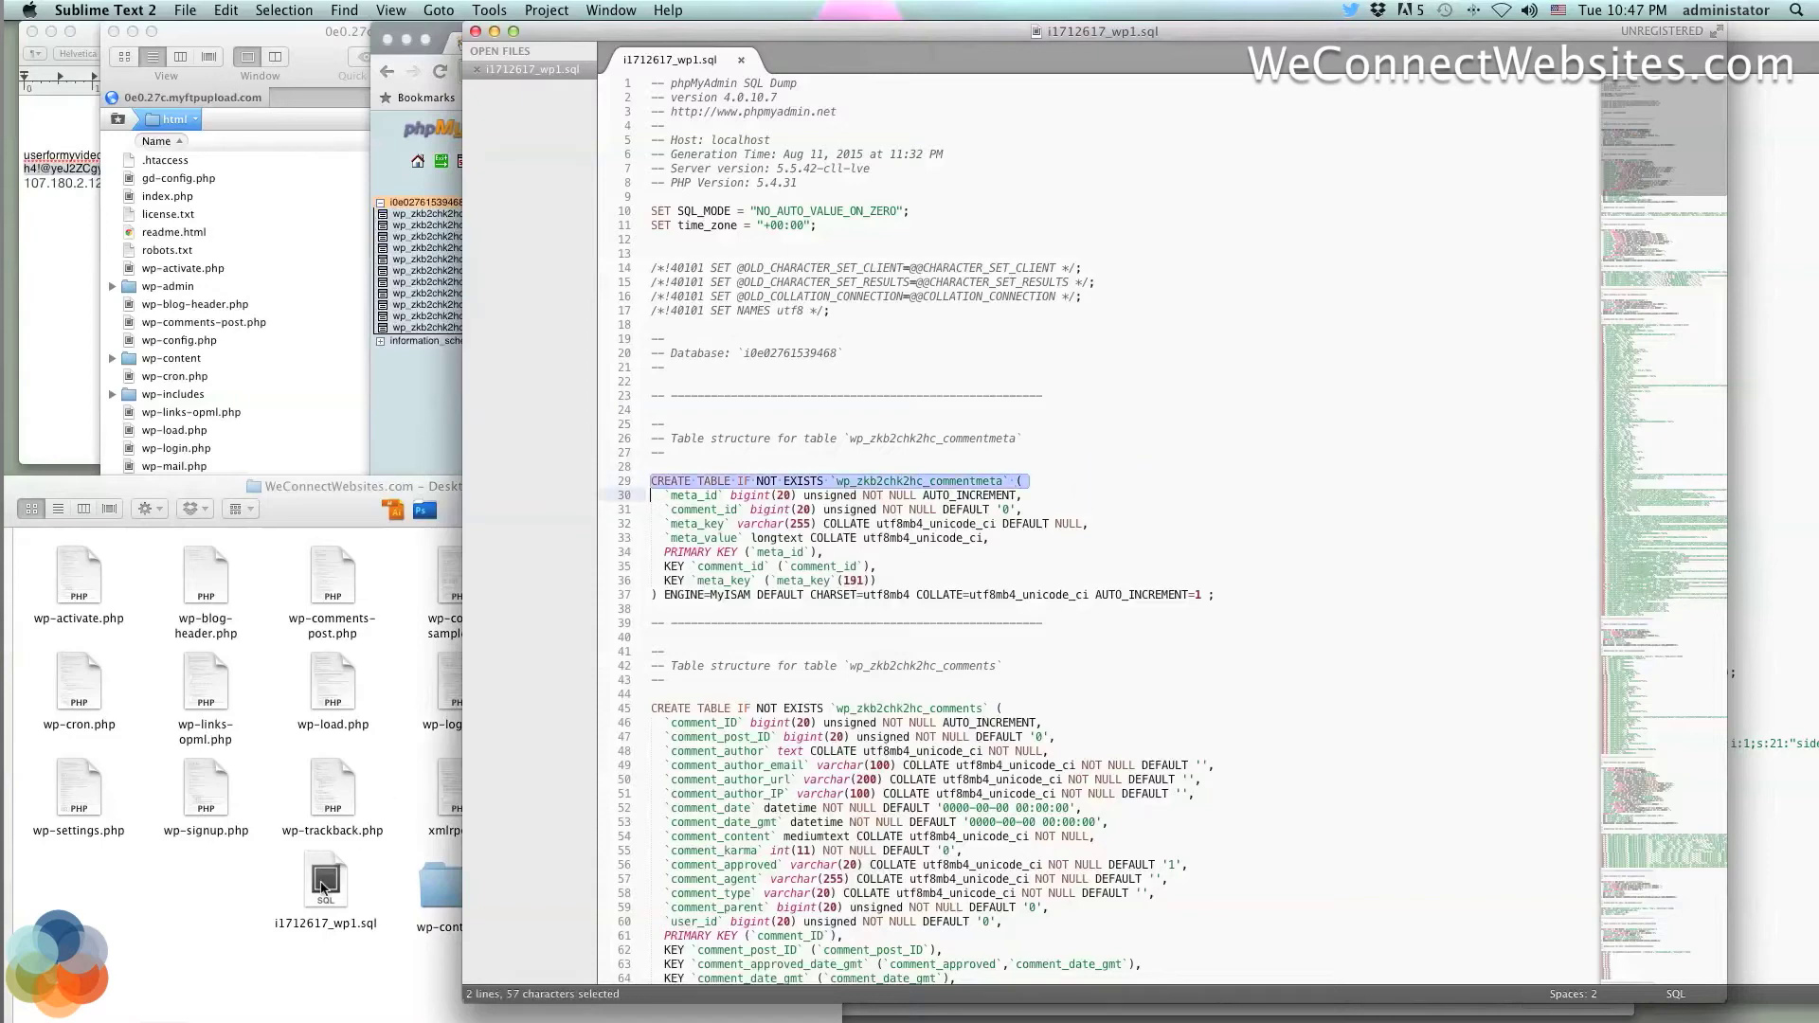
click(325, 881)
click(272, 879)
drag(273, 875, 344, 882)
click(374, 887)
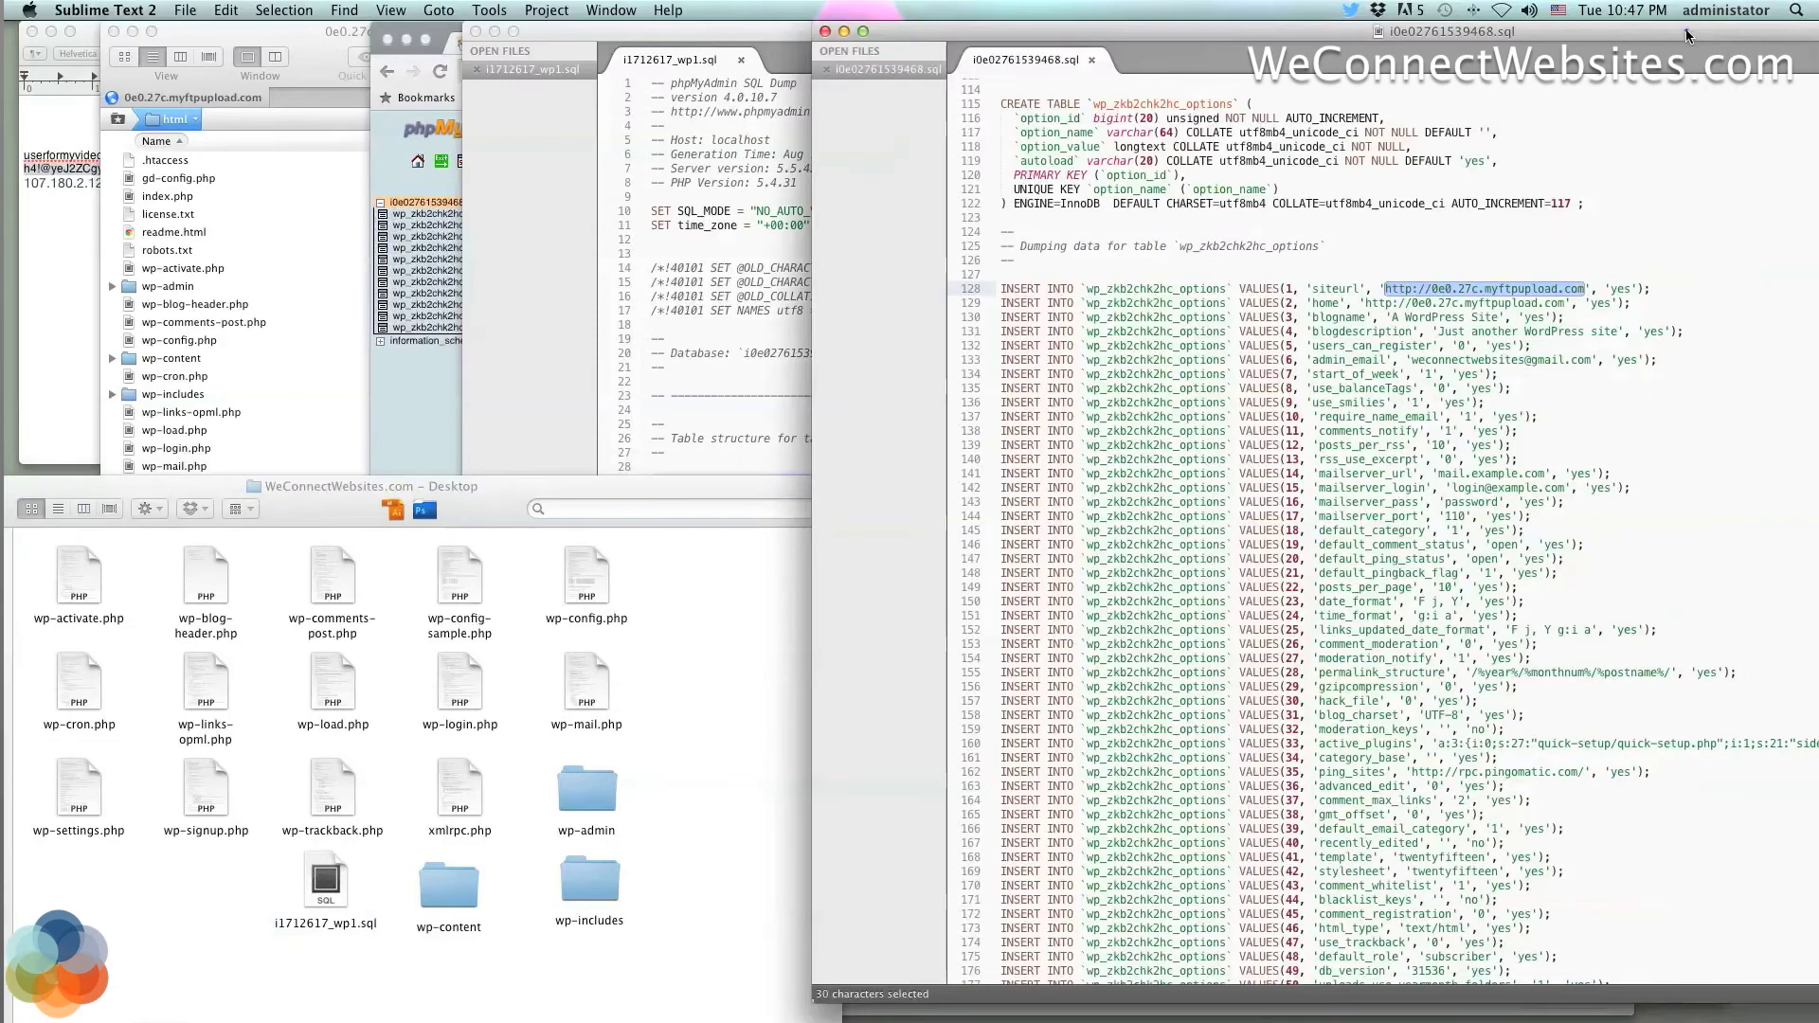
Close the i0e02761539468.sql dump and bring the Downloads folder forward
drag(1690, 33, 1550, 150)
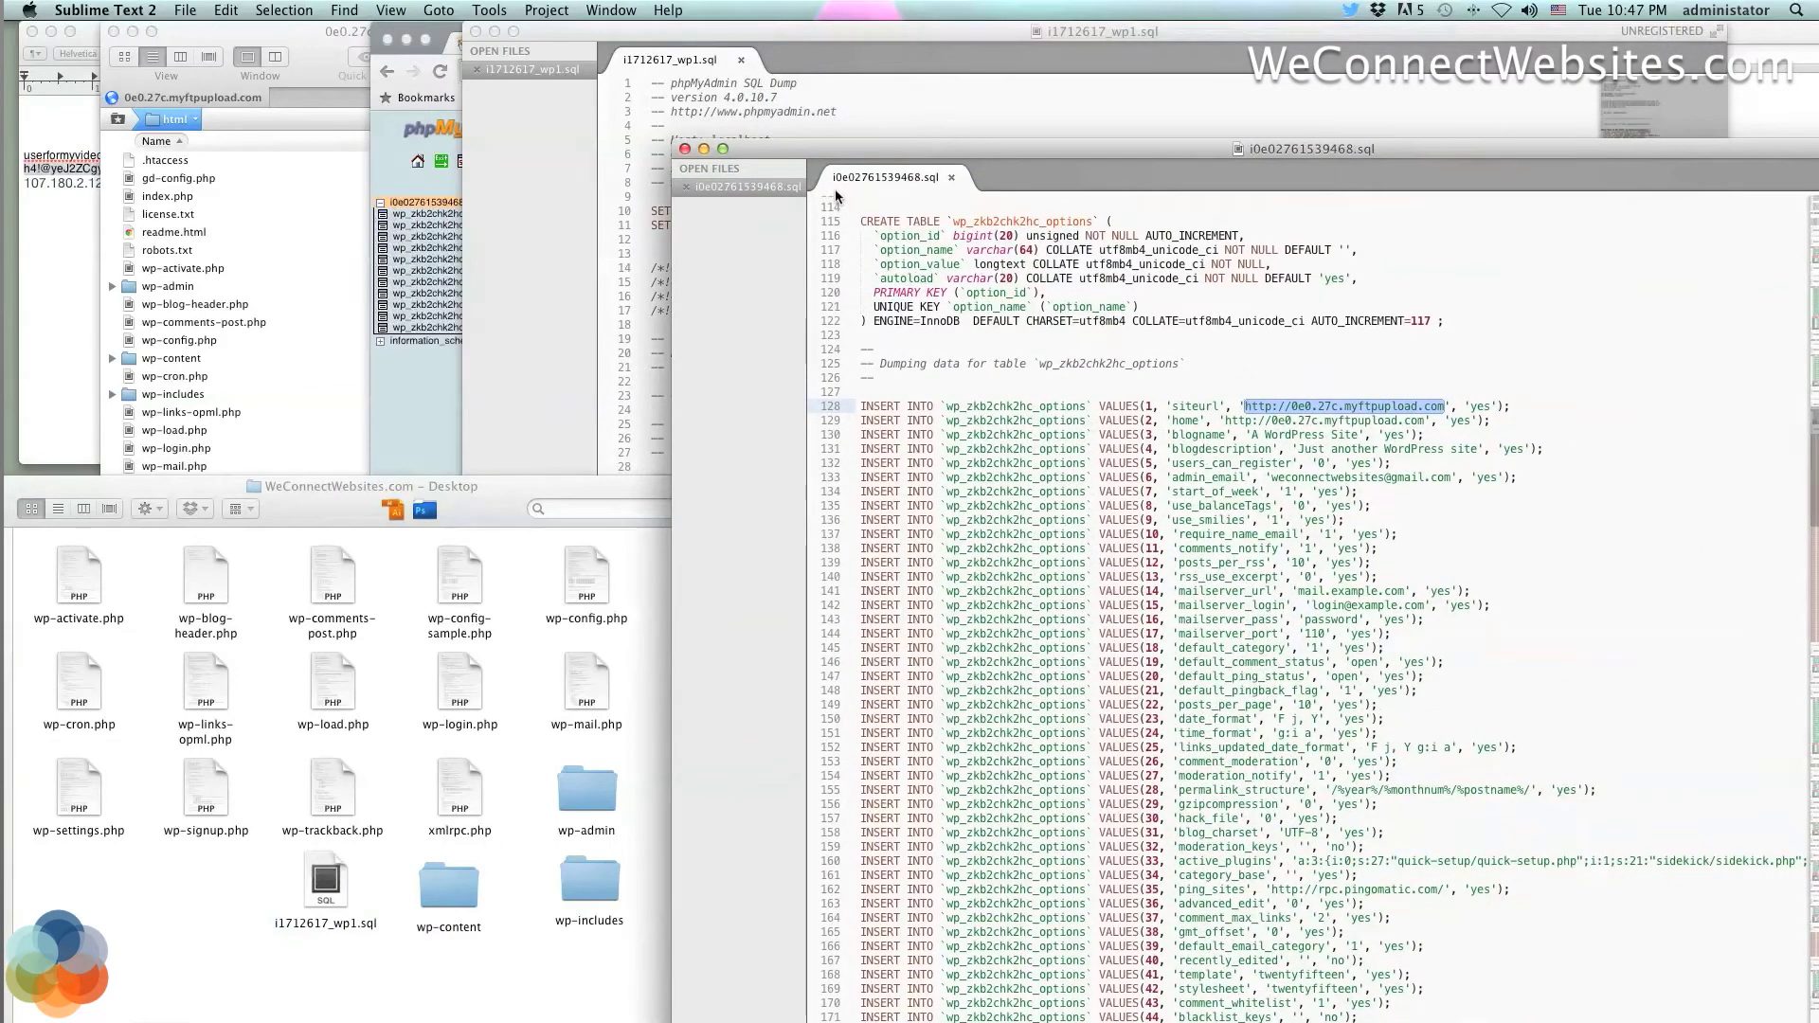
click(684, 149)
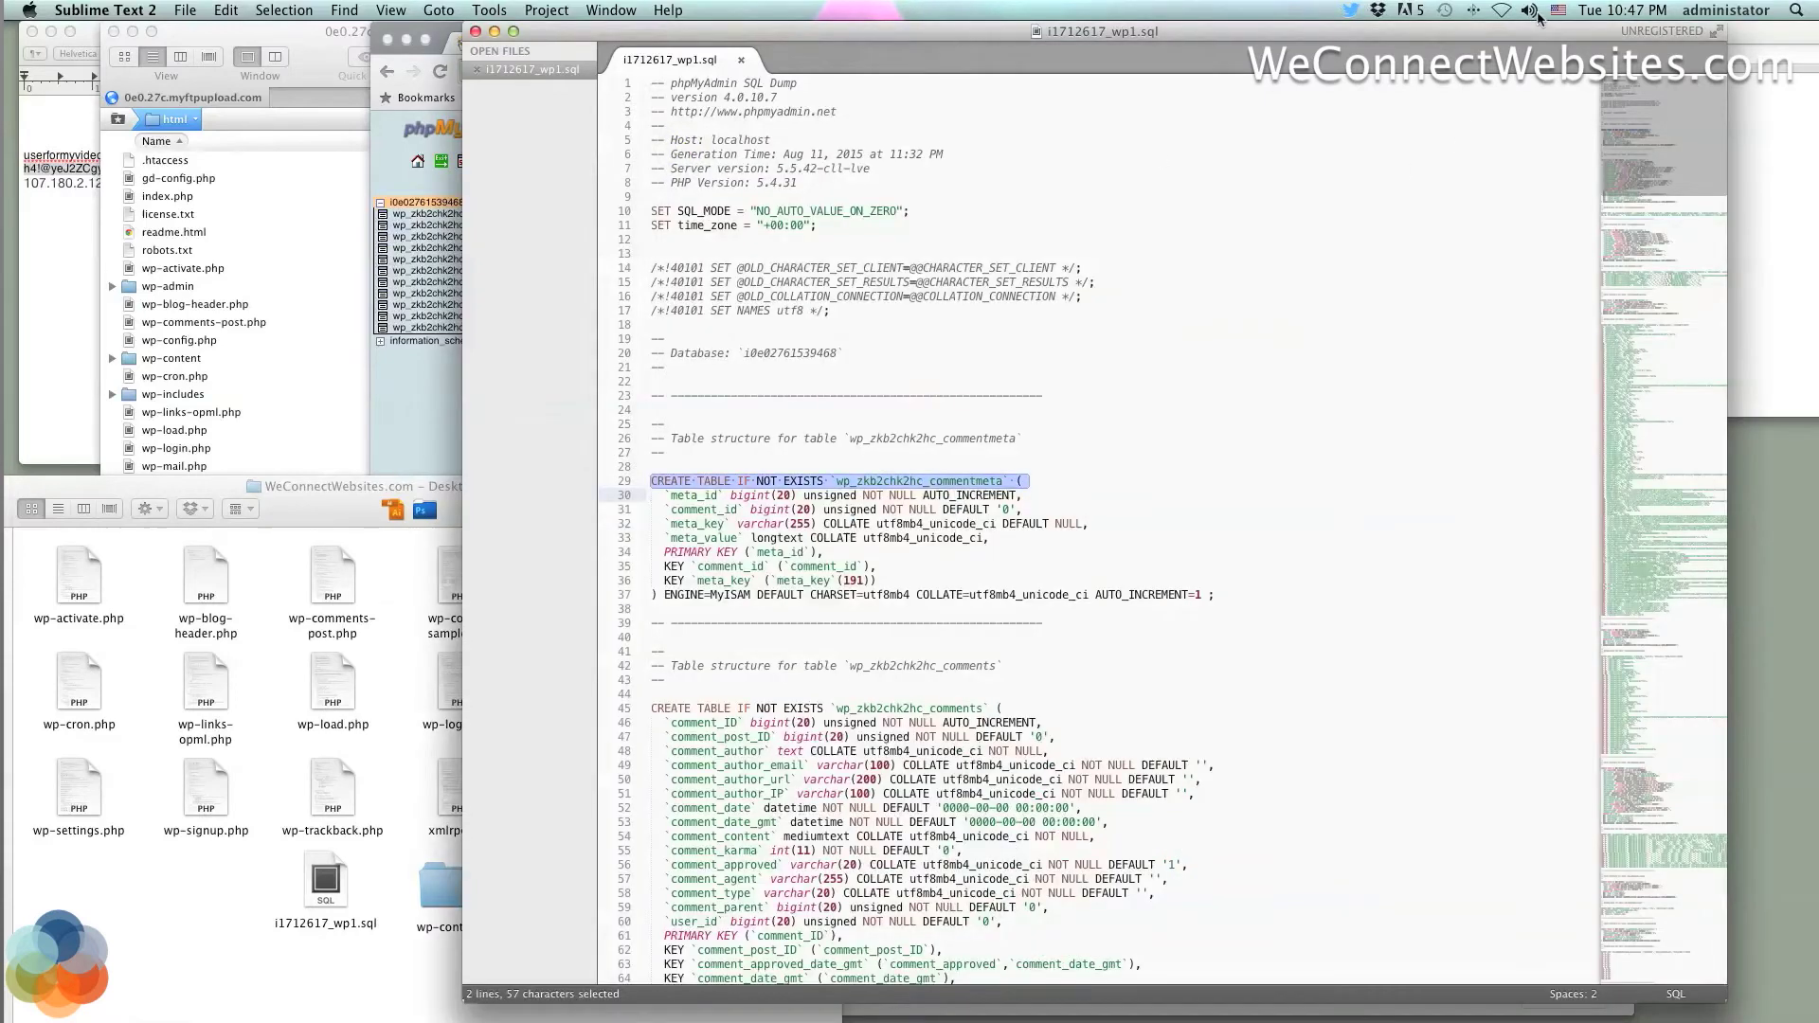
drag(1554, 30, 1213, 10)
click(1635, 294)
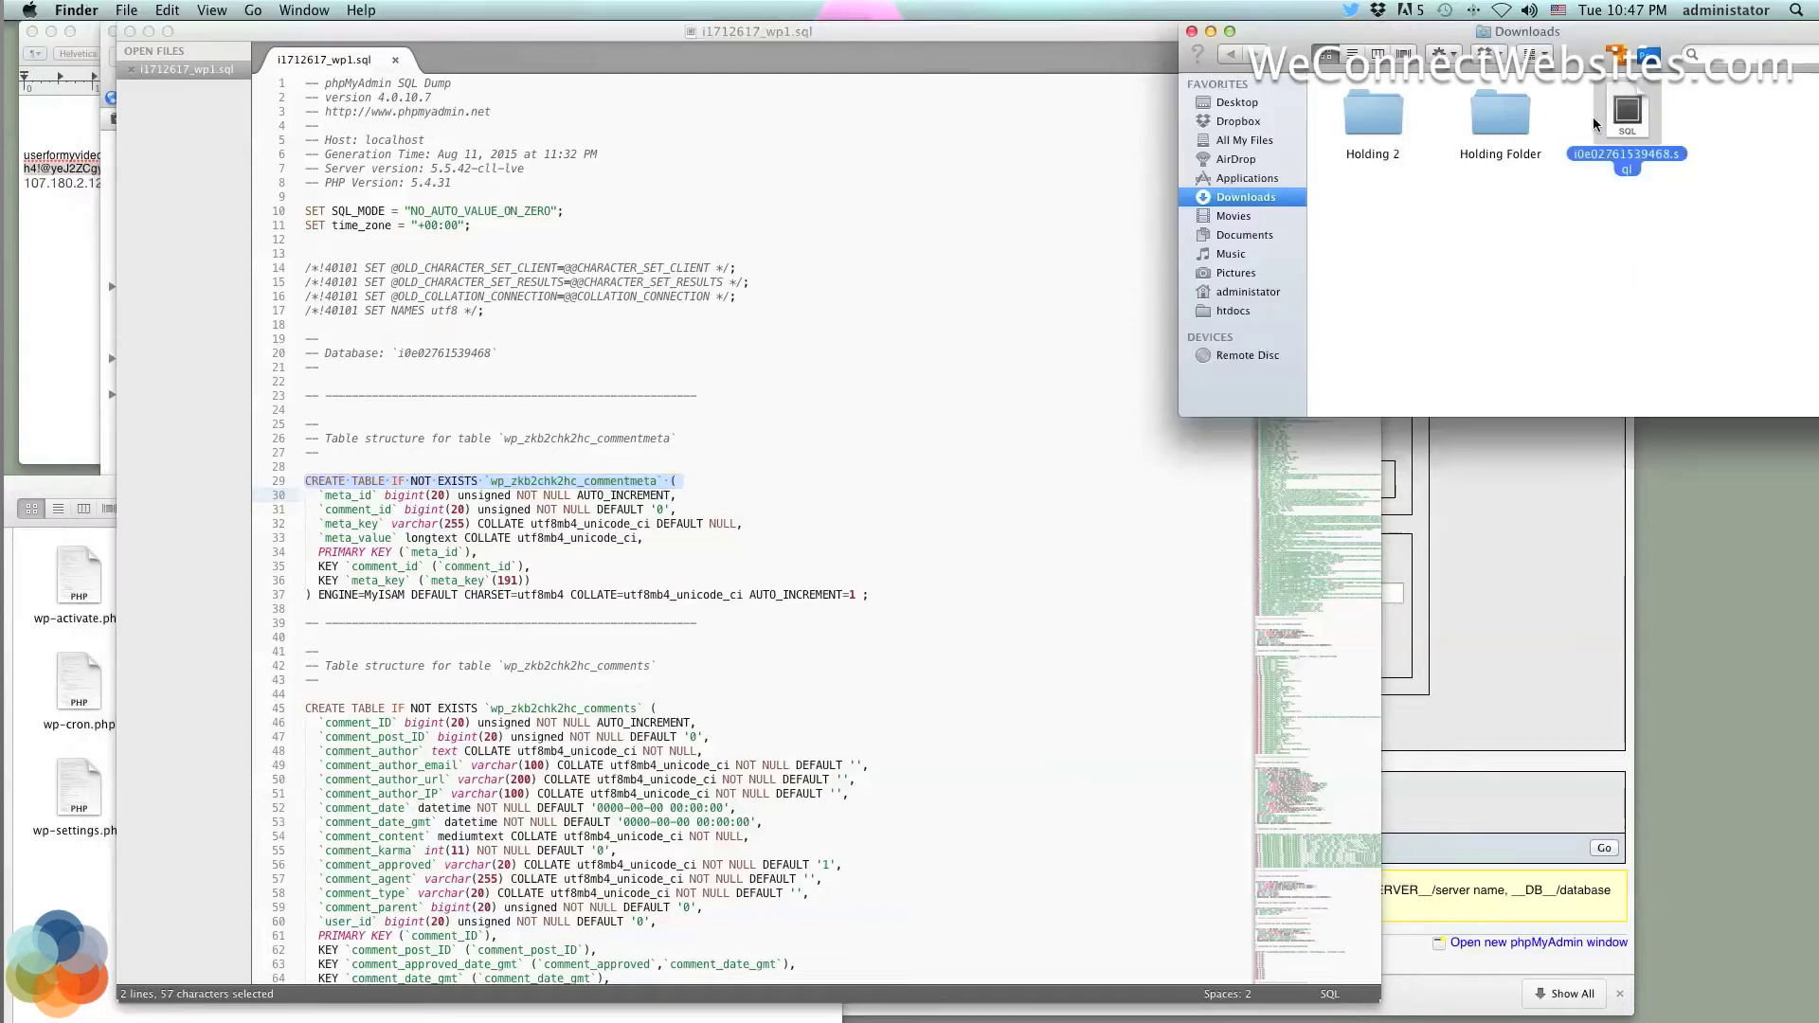
Reopen the downloaded i0e02761539468.sql from Downloads, then close it again
click(1693, 131)
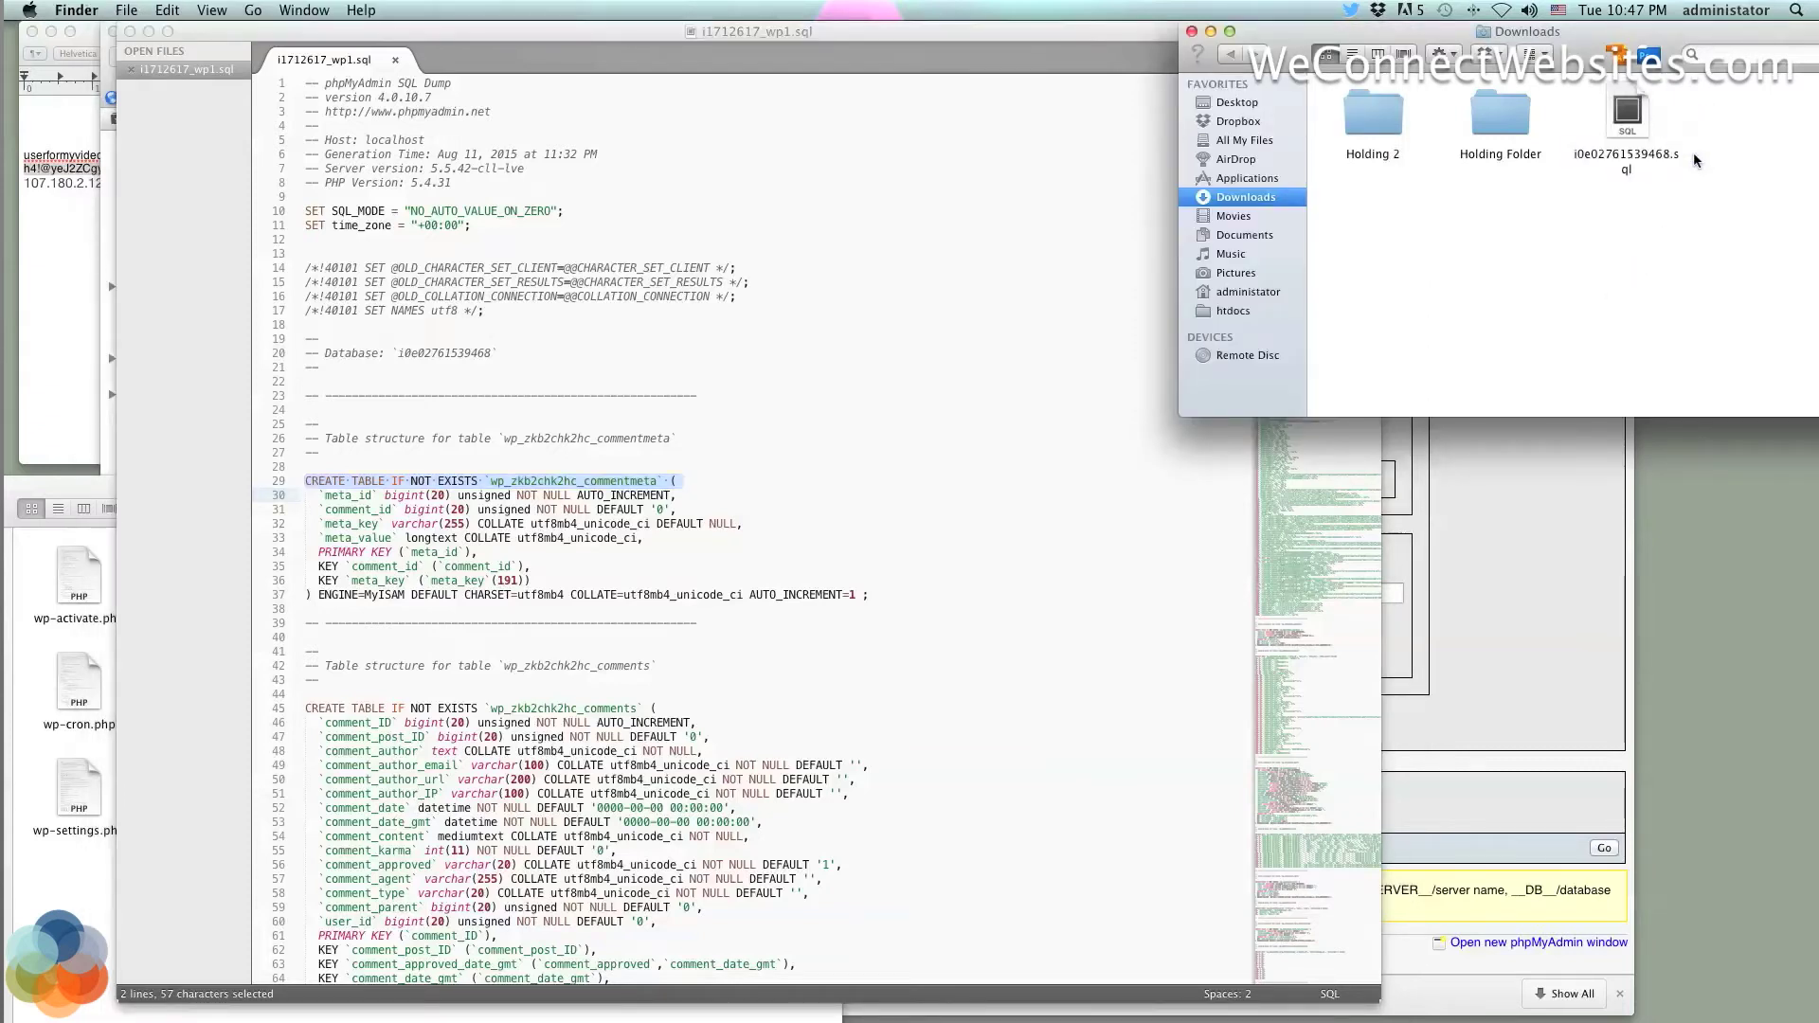
click(1639, 135)
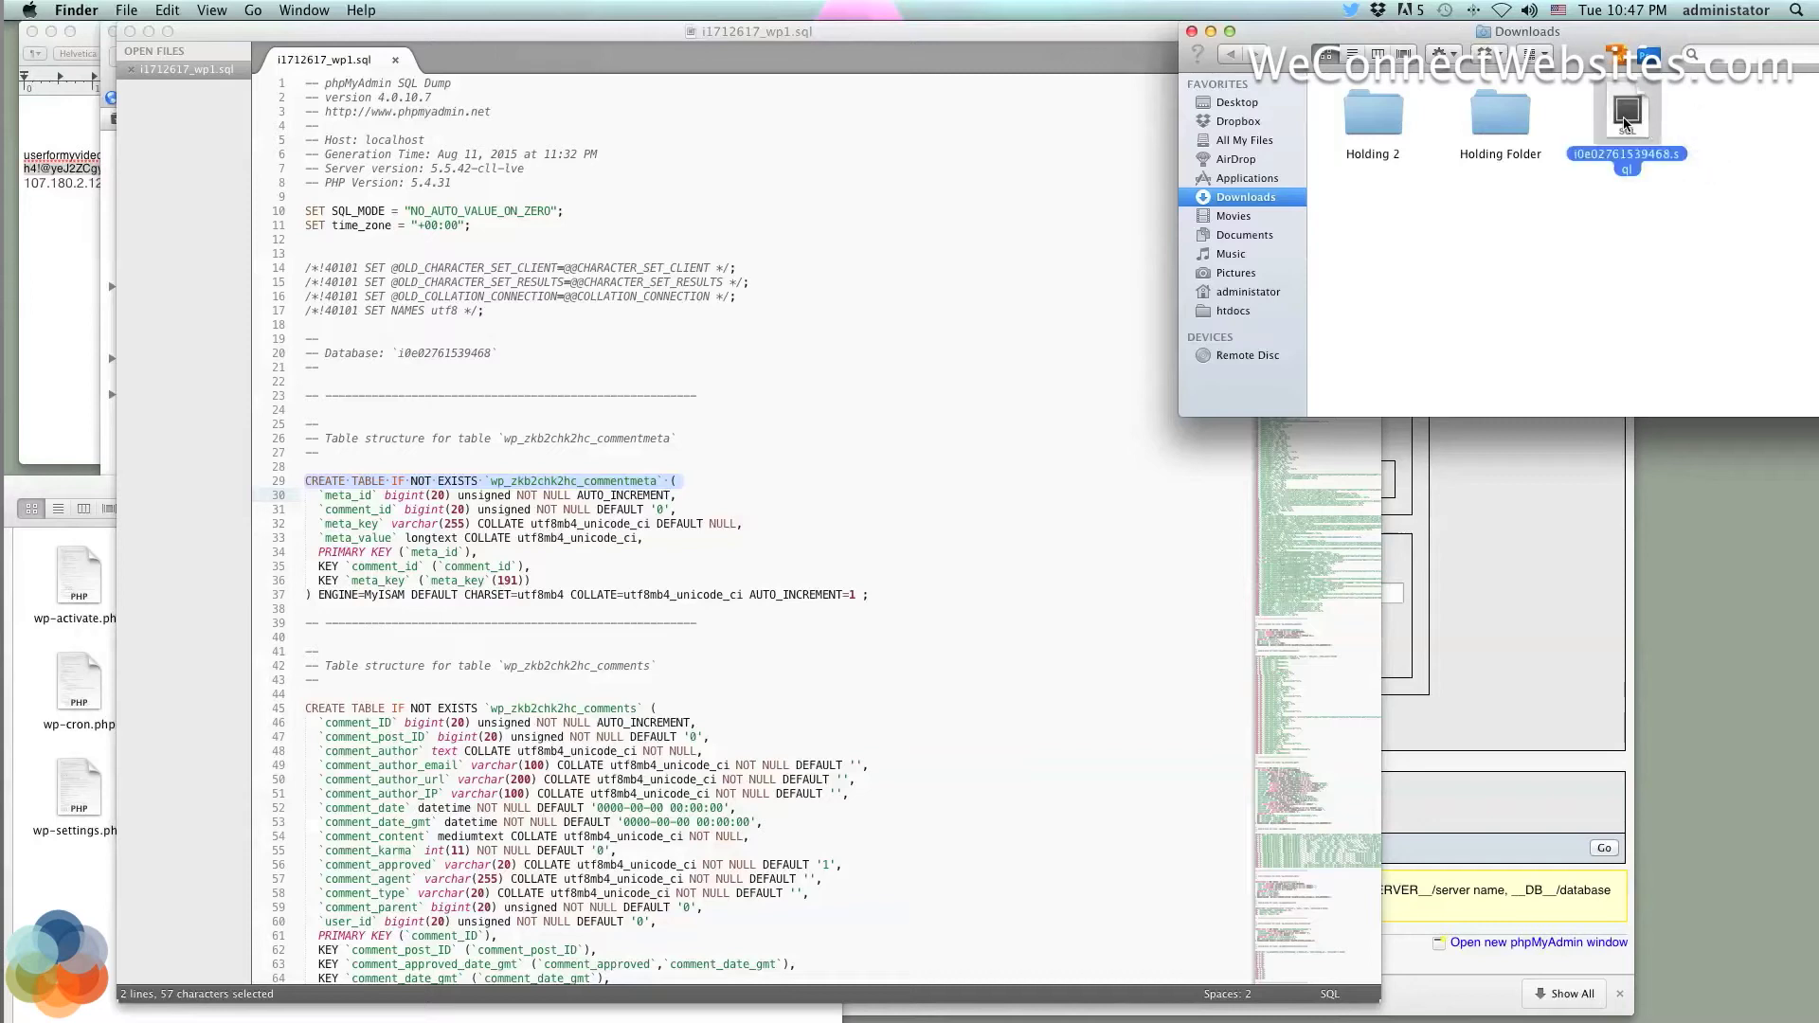
click(1696, 185)
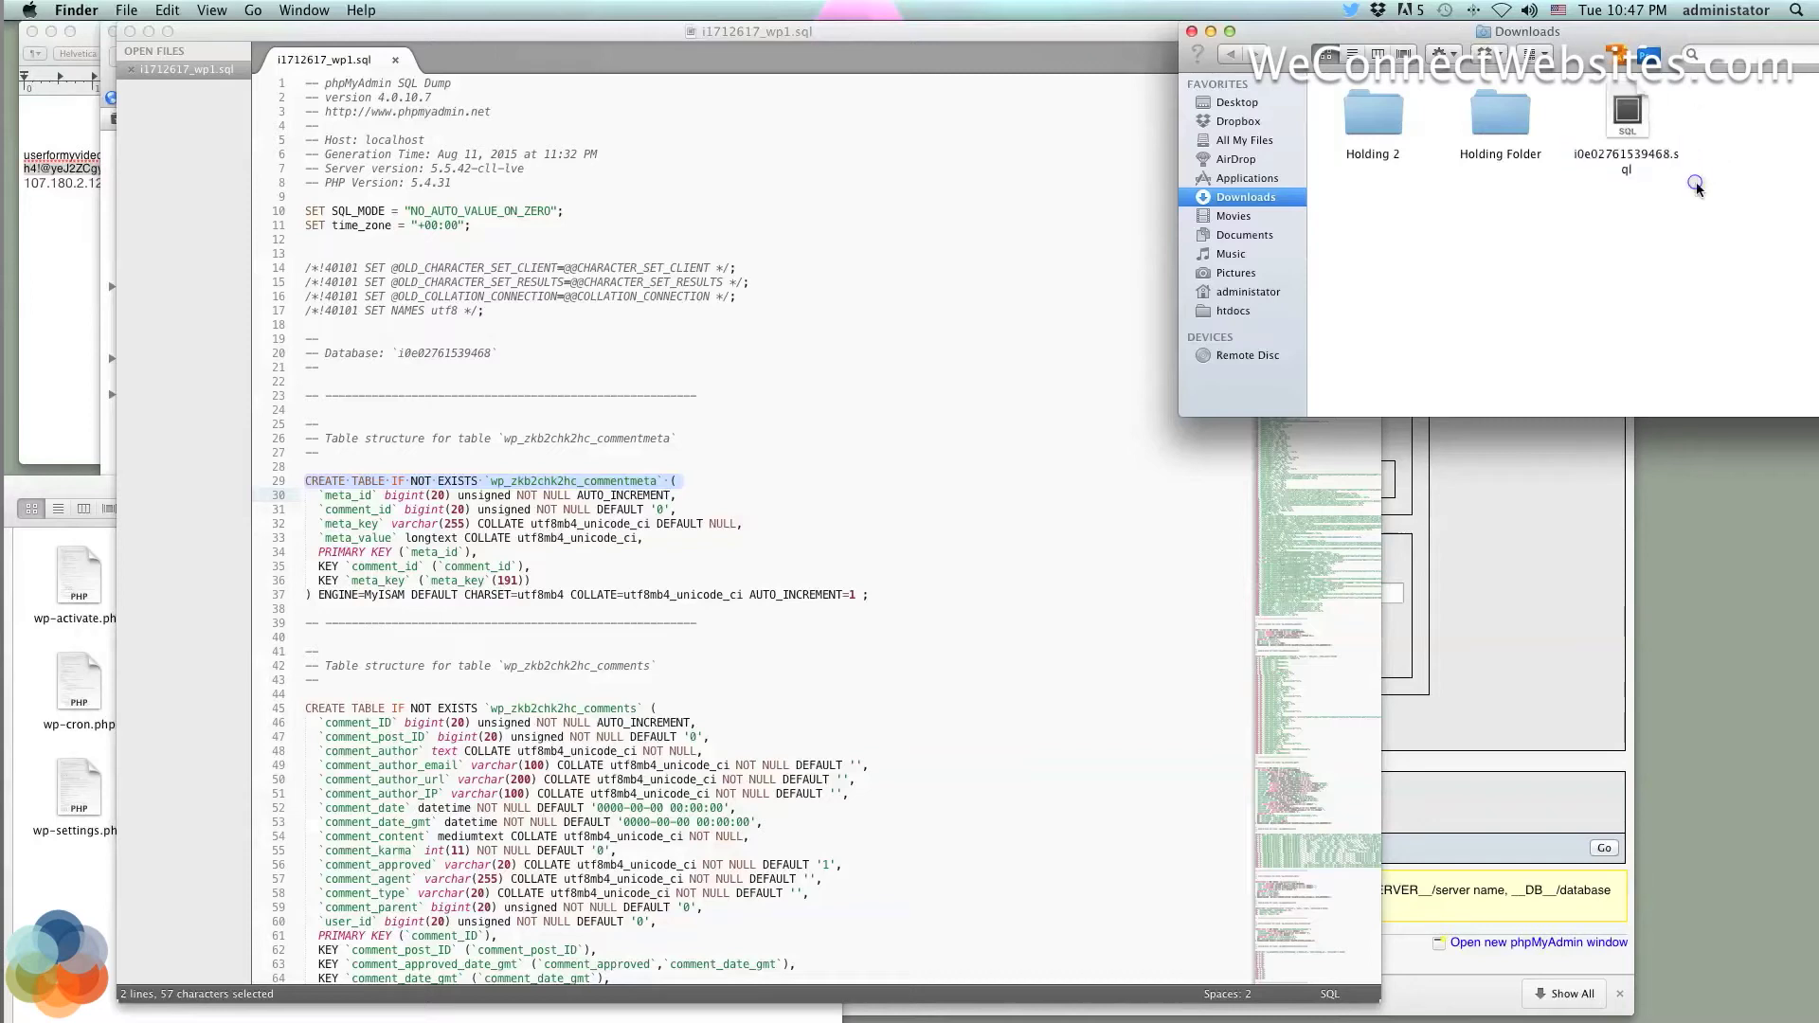
double_click(1640, 152)
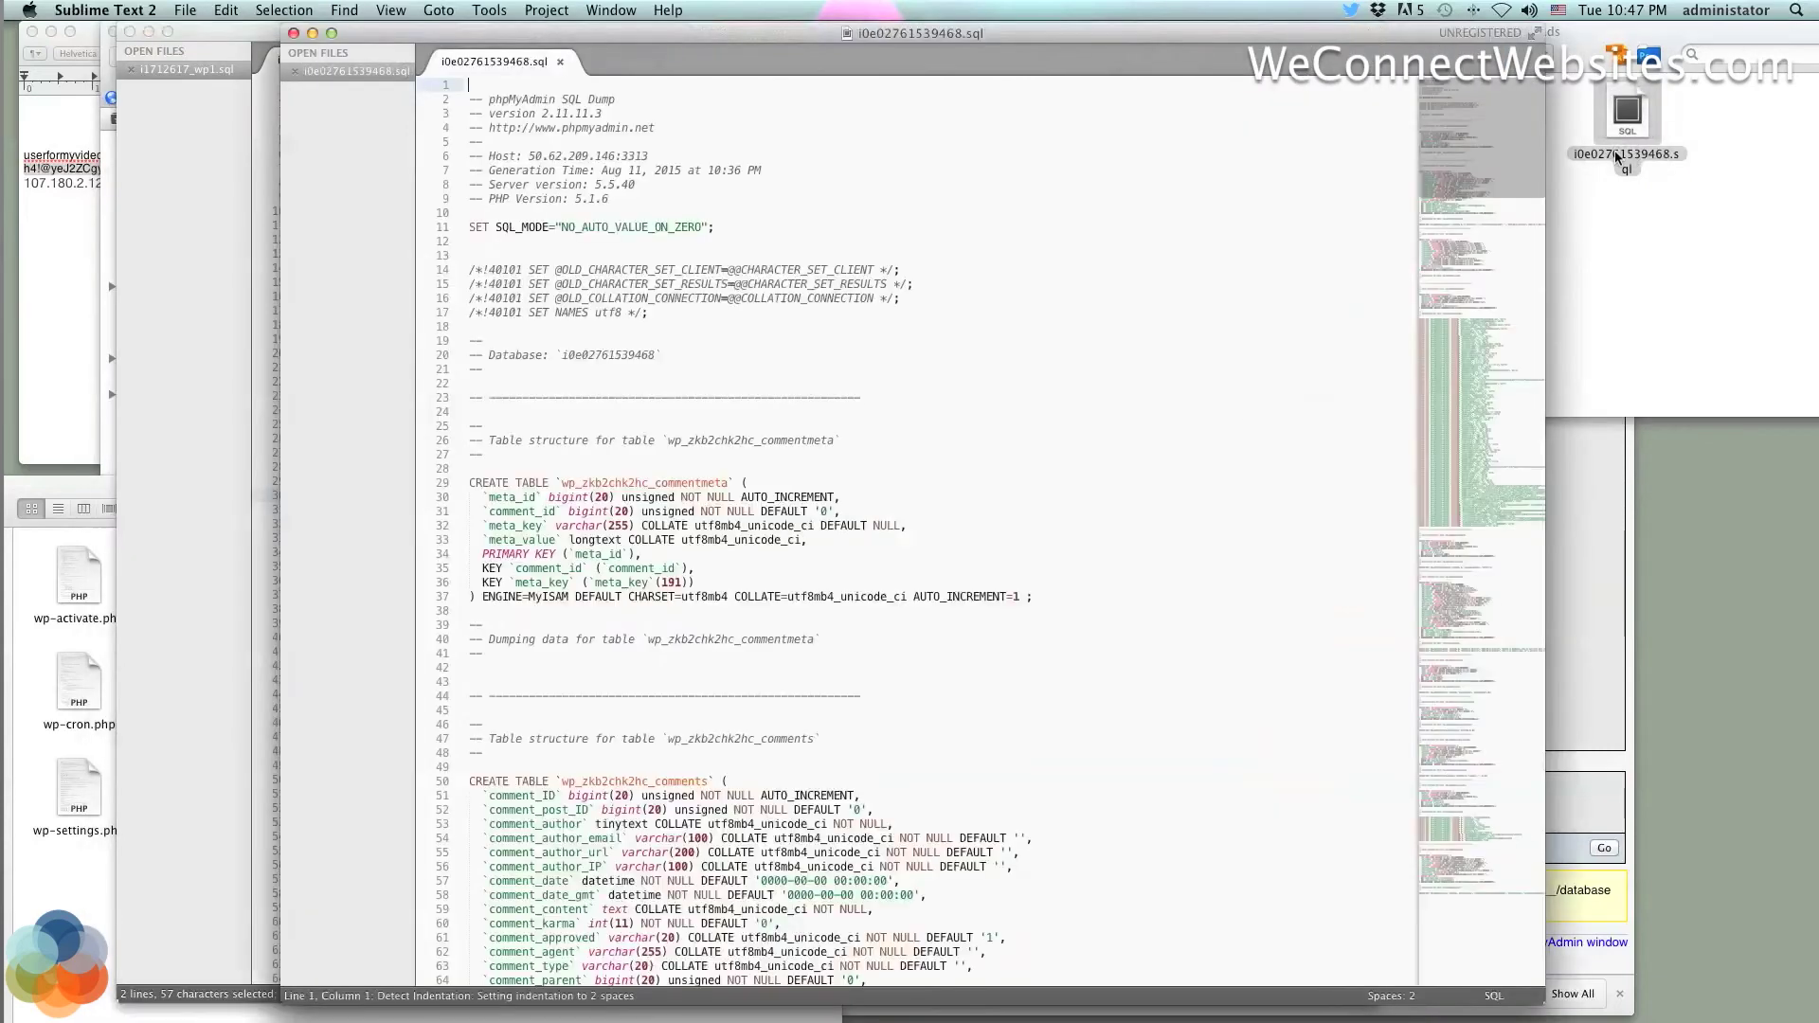
click(294, 33)
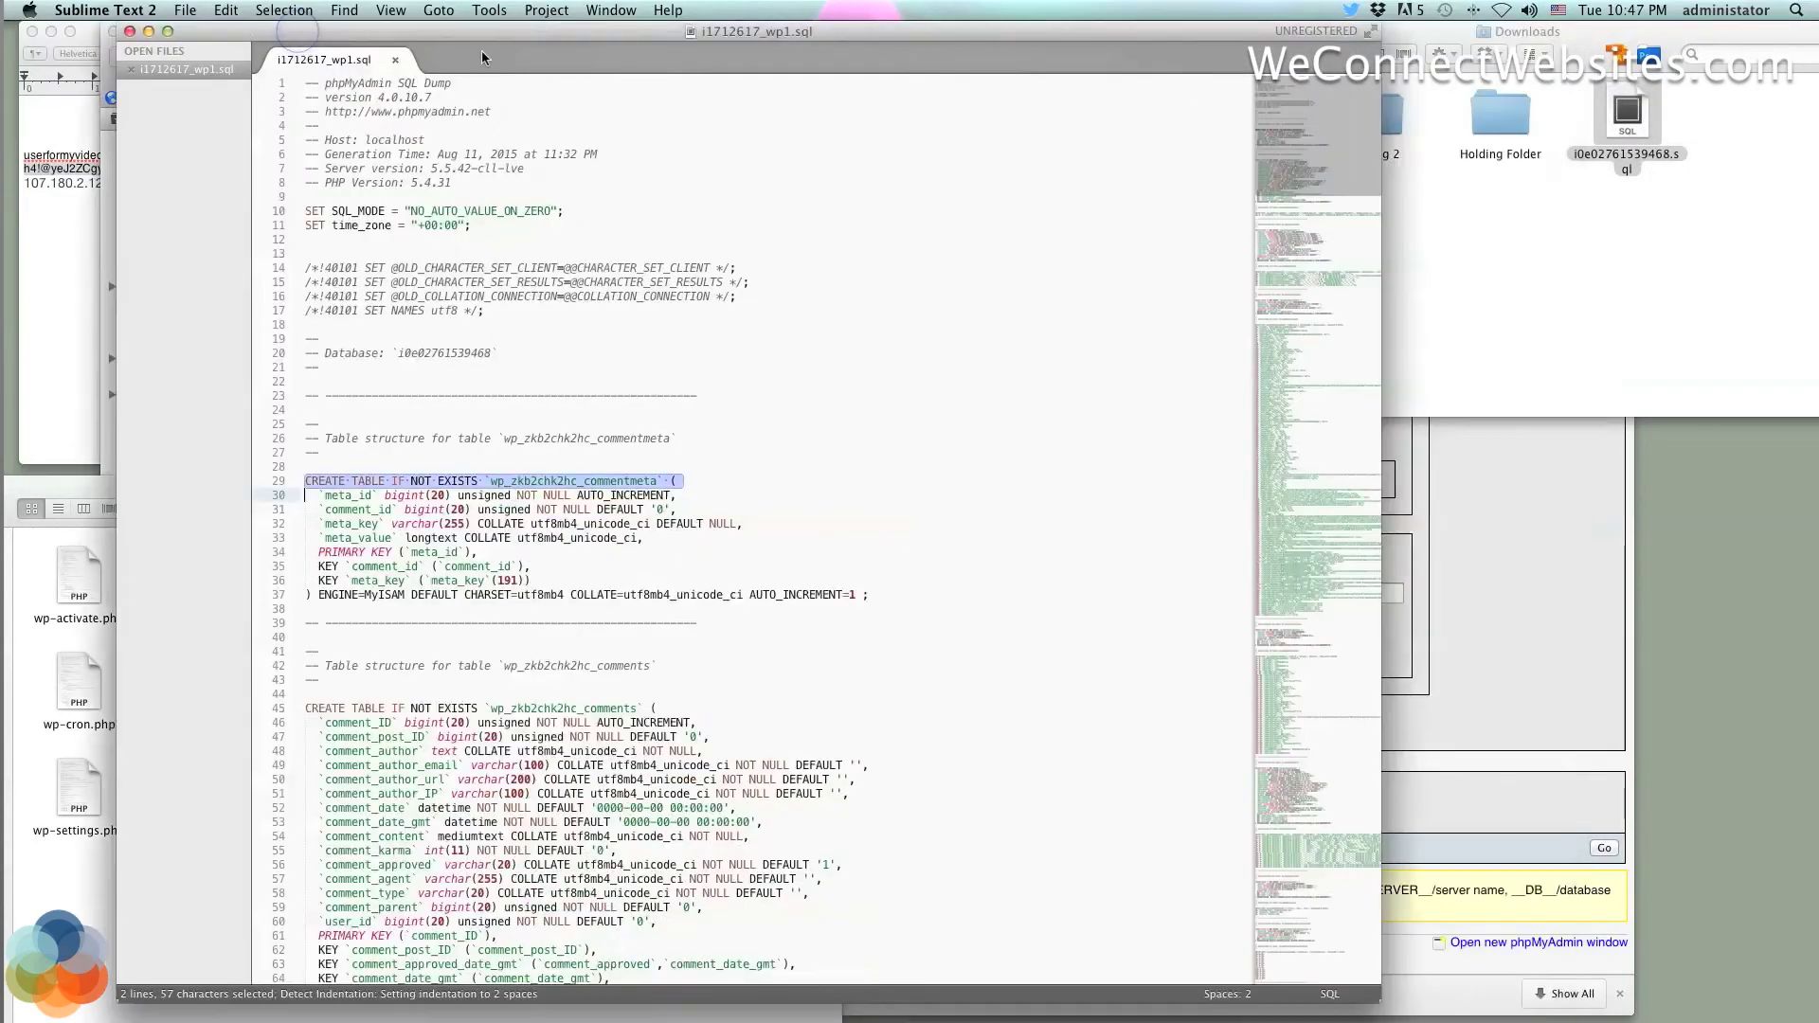
Arrange the Downloads window beside the i1712617_wp1.sql editor
click(1597, 156)
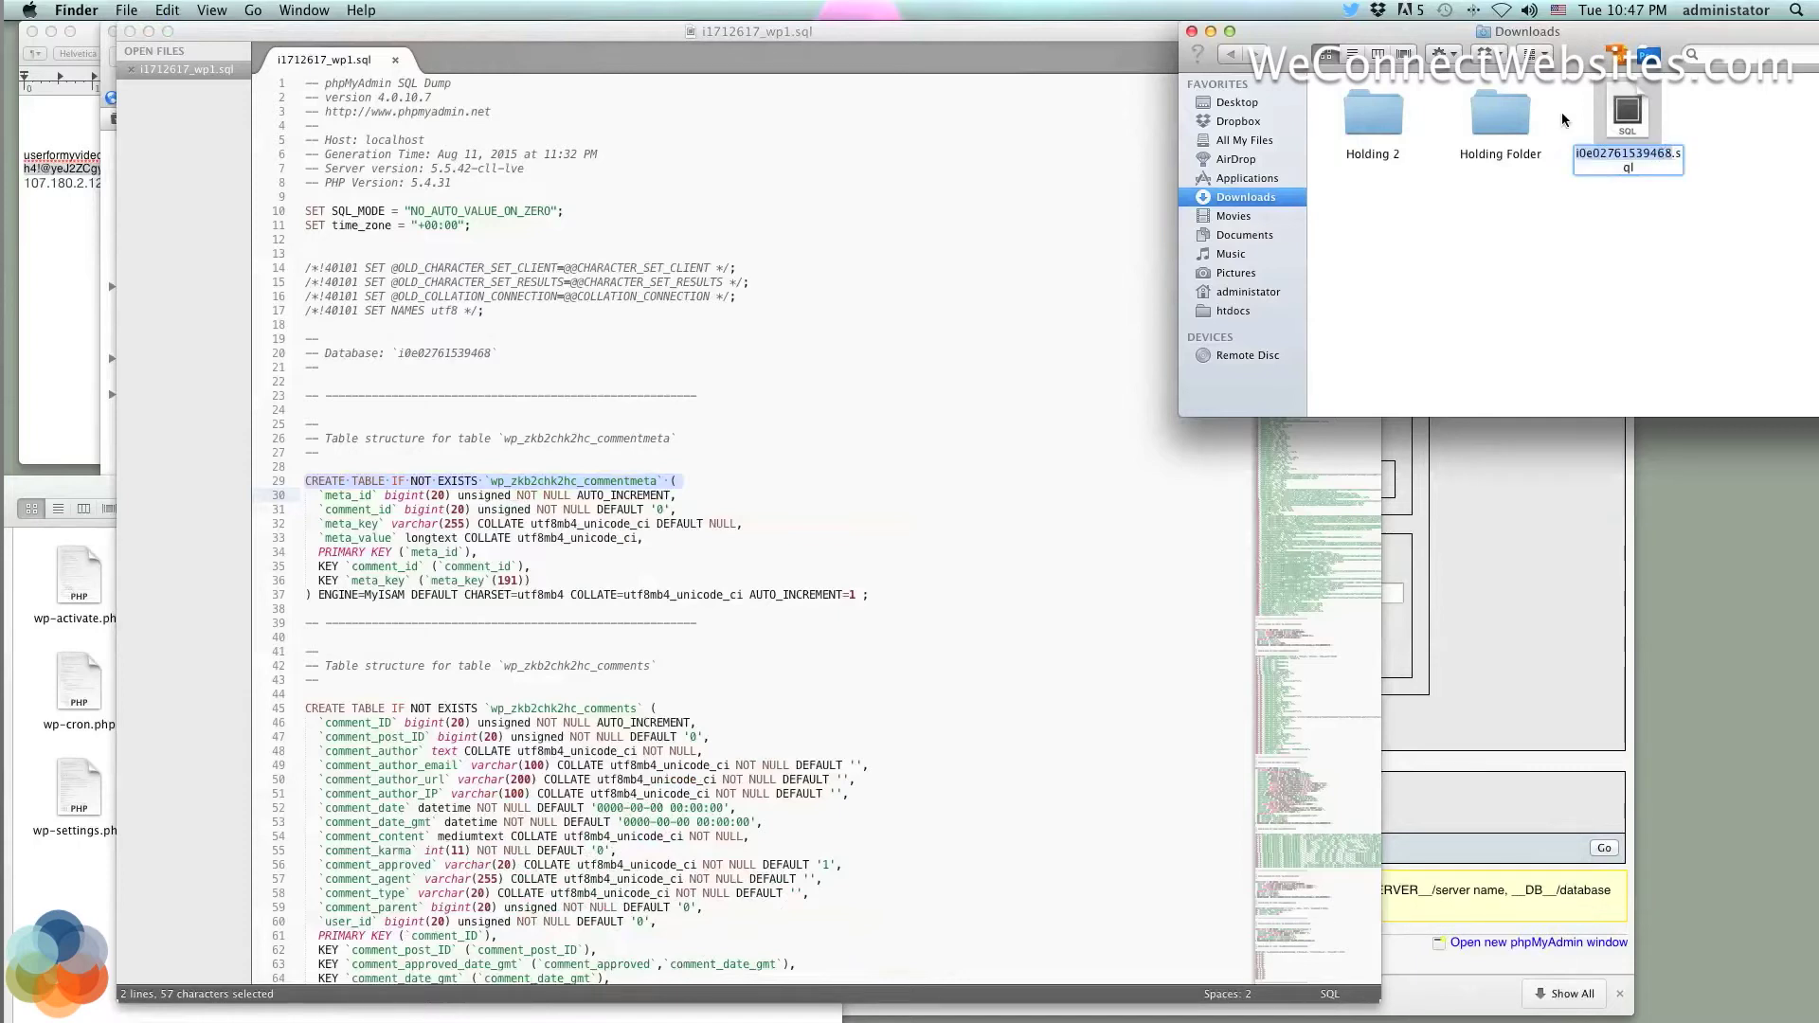
drag(1002, 25, 1145, 25)
click(1723, 185)
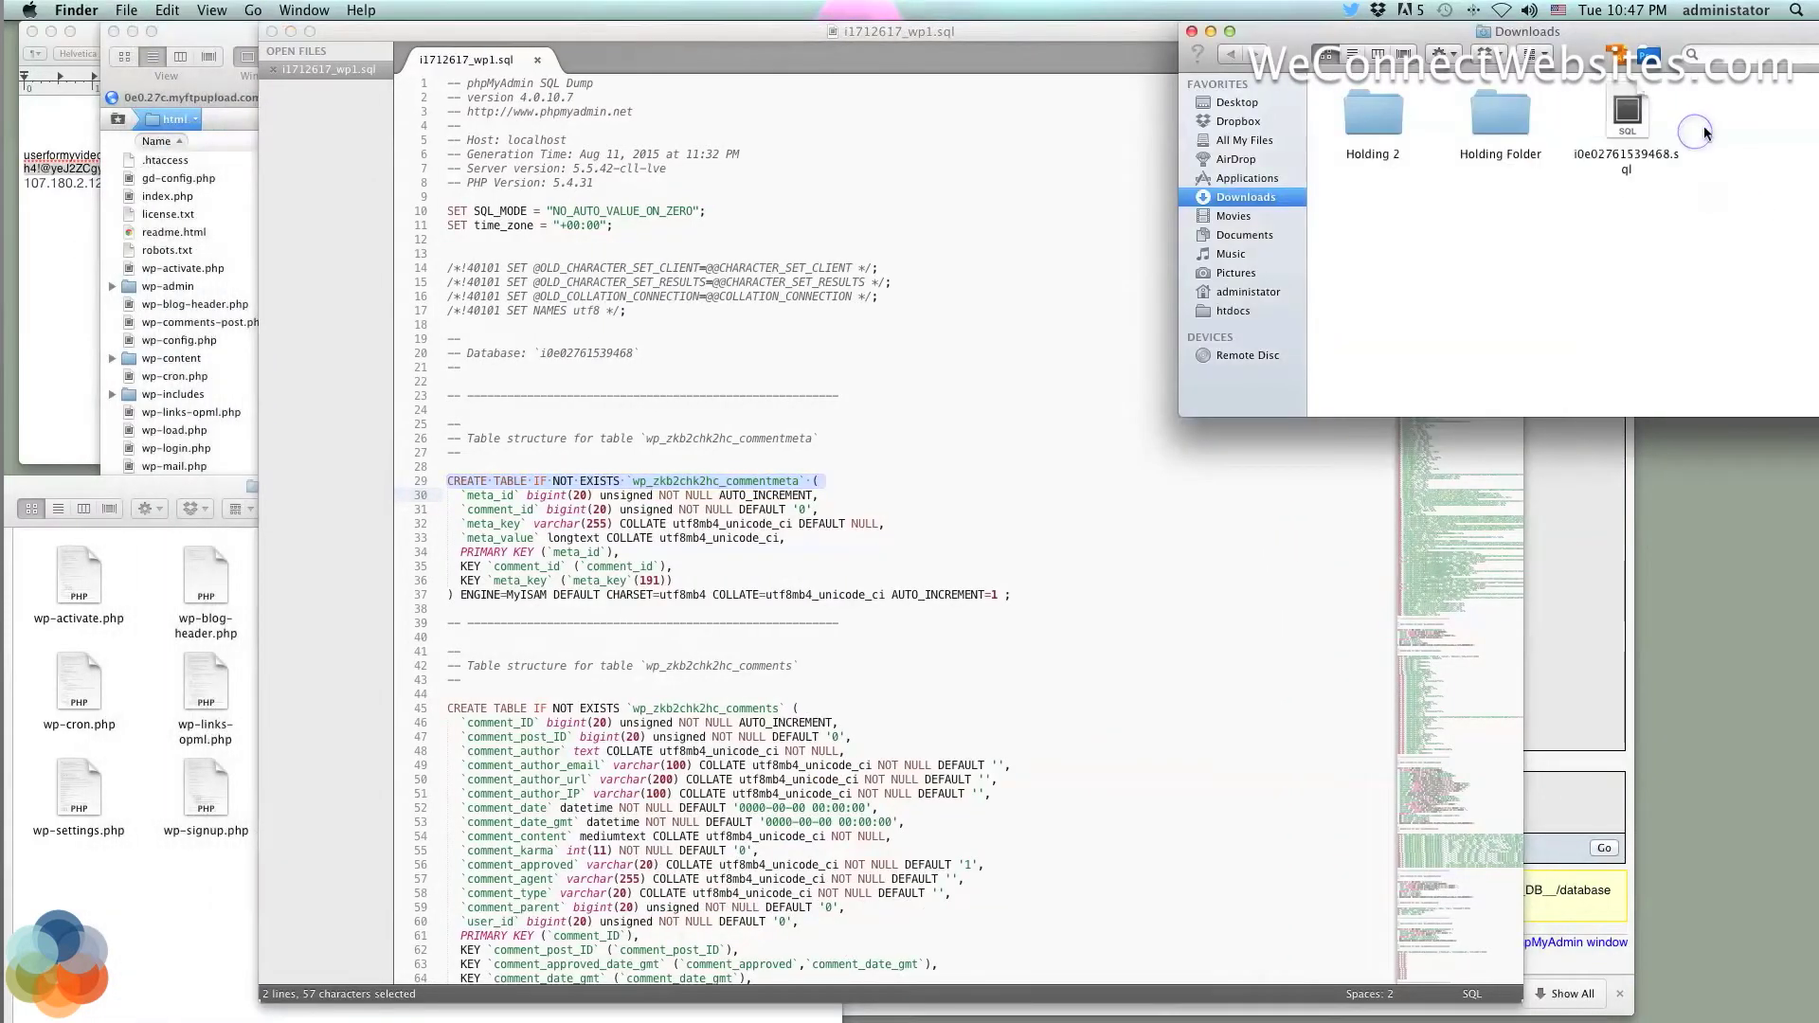
drag(702, 26, 762, 27)
scroll(1036, 424, down, 20)
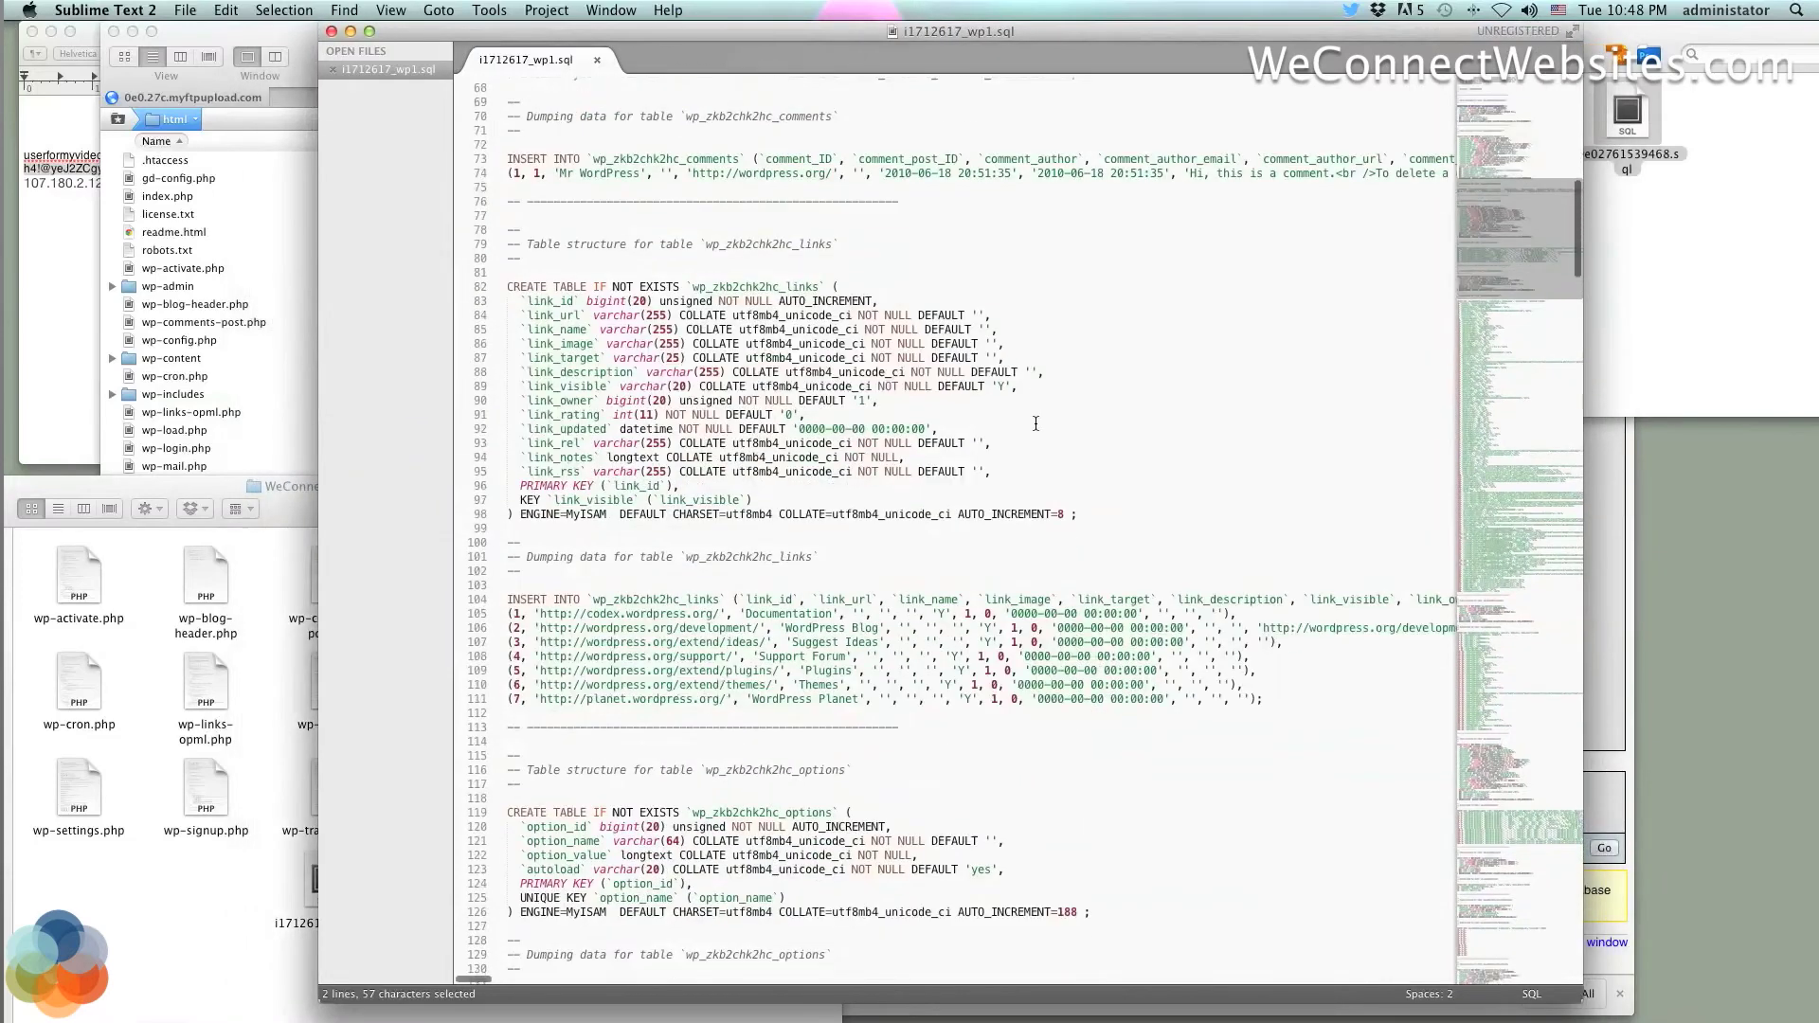
Rename the Desktop file i1712617_wp1.sql to i0e02761539468.sql by pasting the database name
click(299, 890)
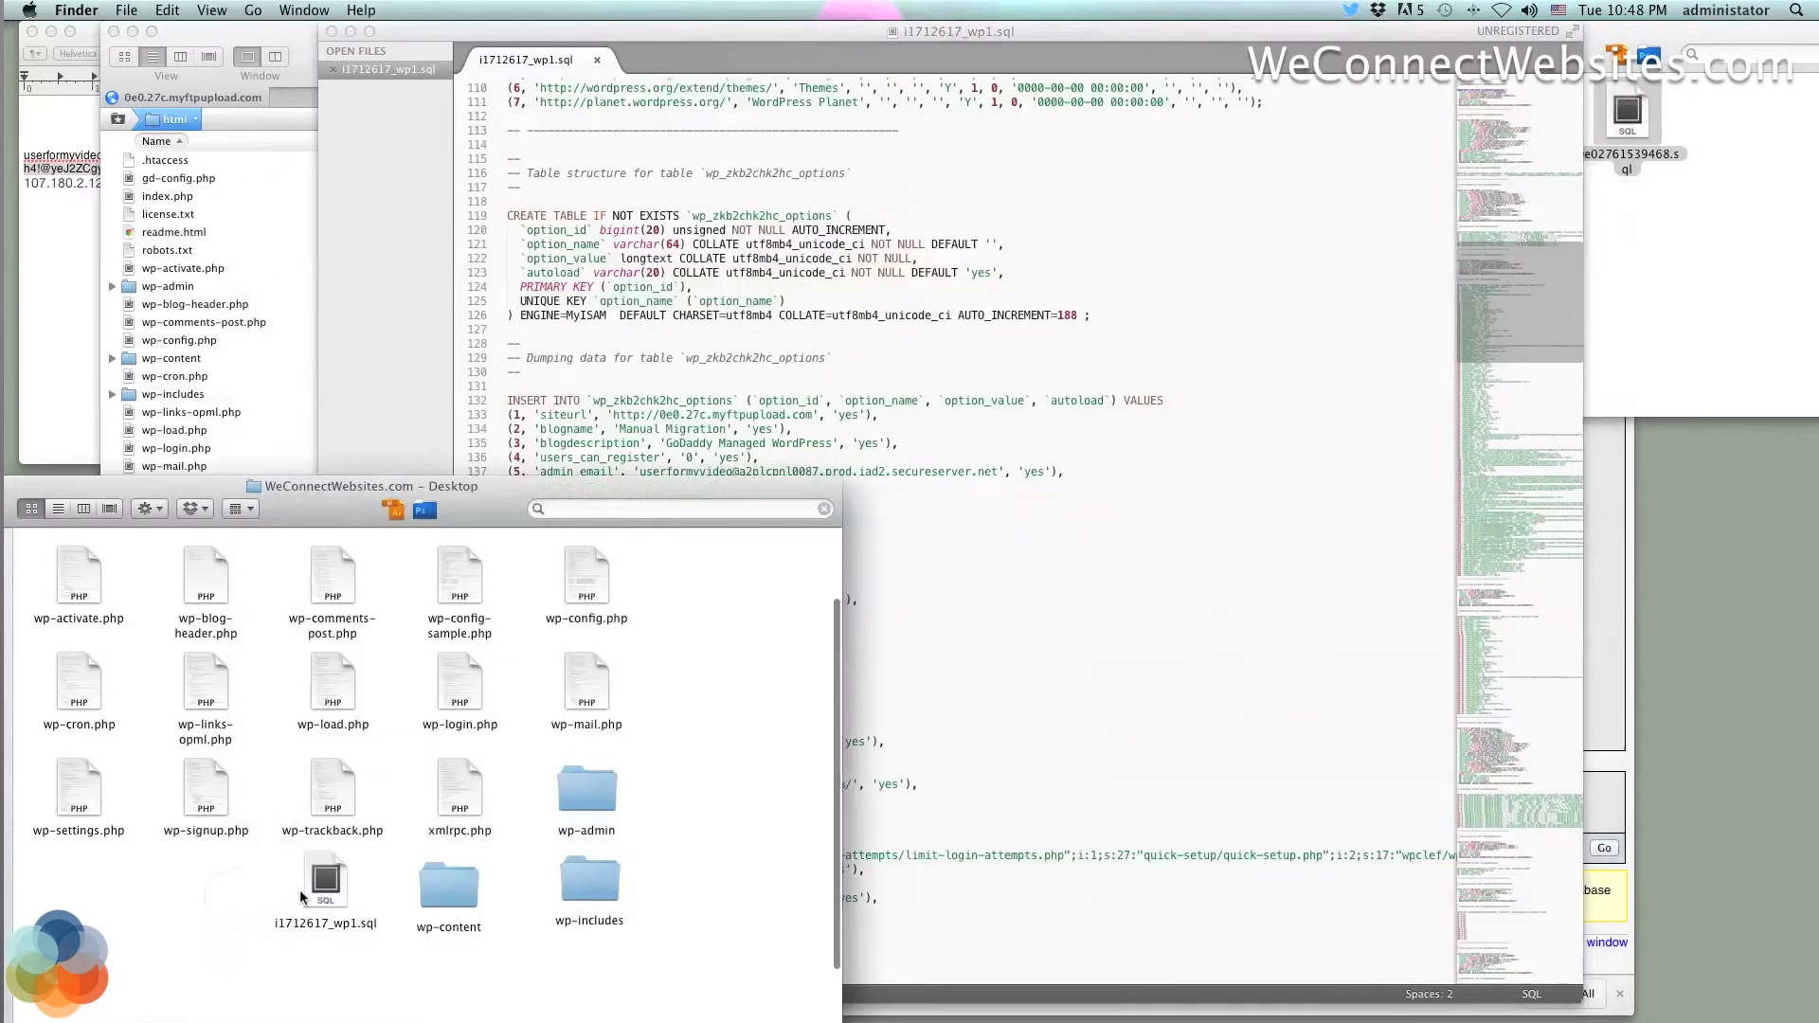
click(902, 461)
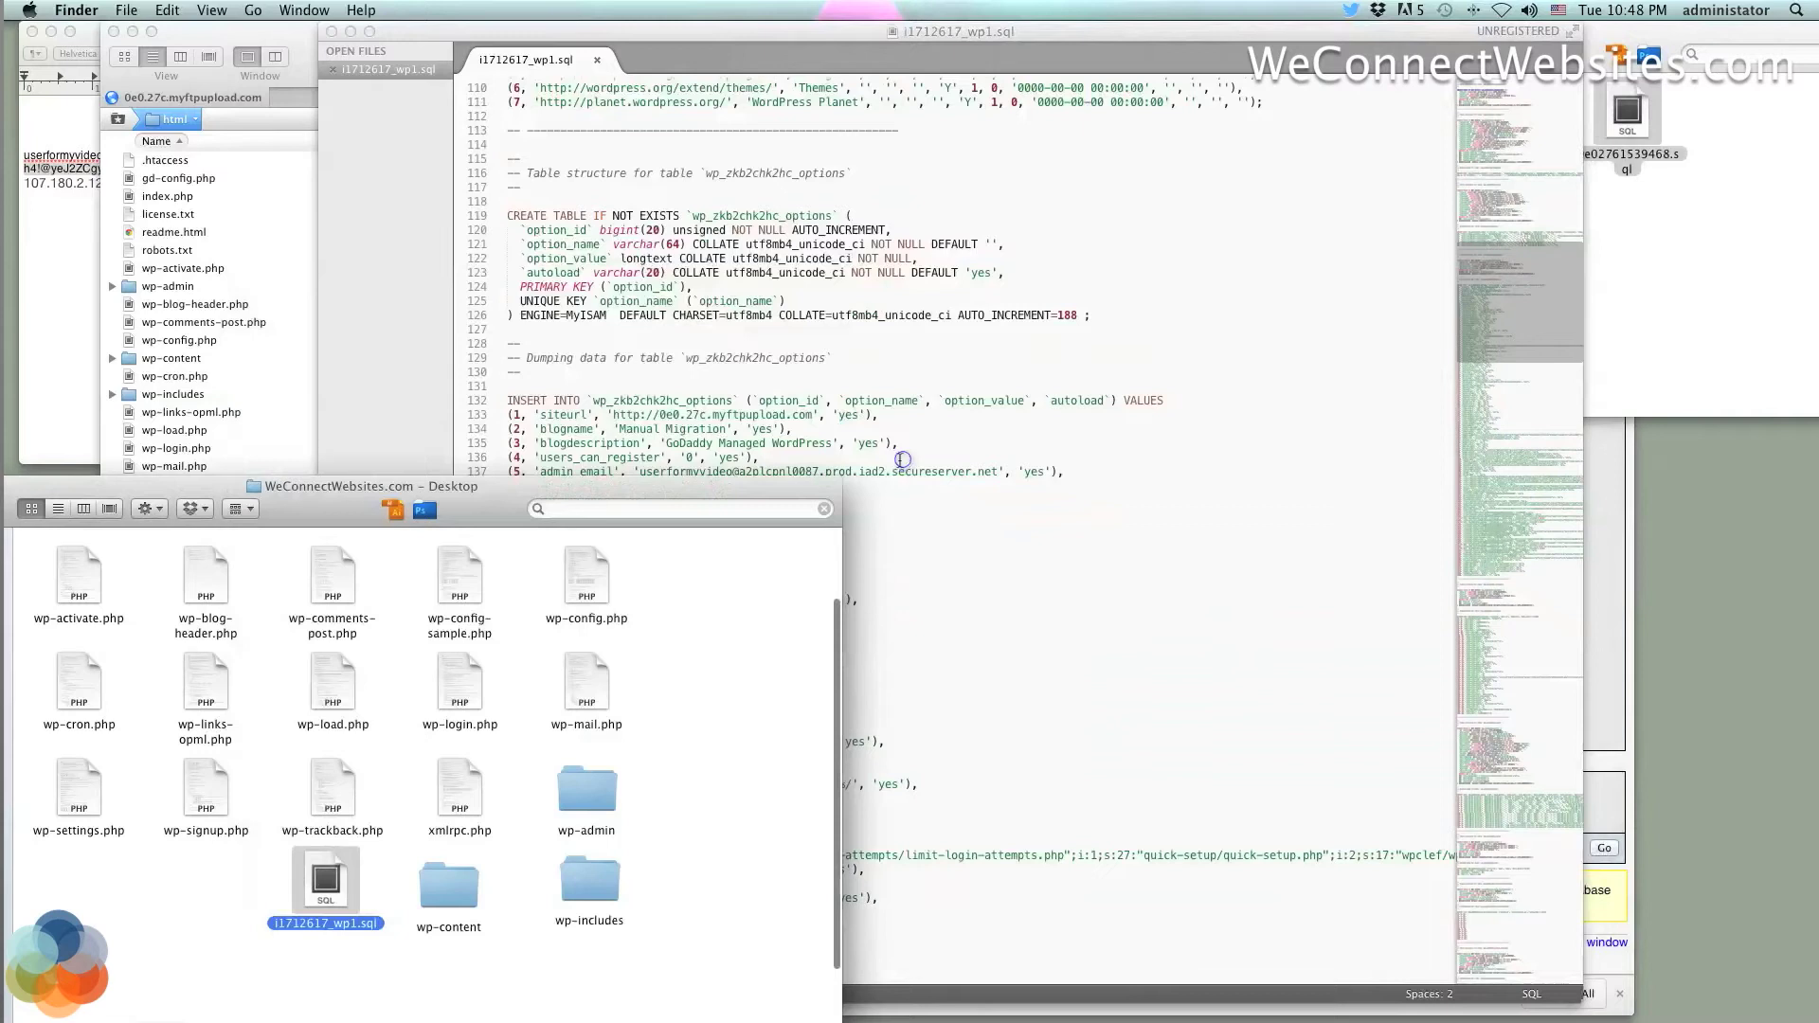
click(234, 902)
drag(275, 881, 337, 887)
click(303, 924)
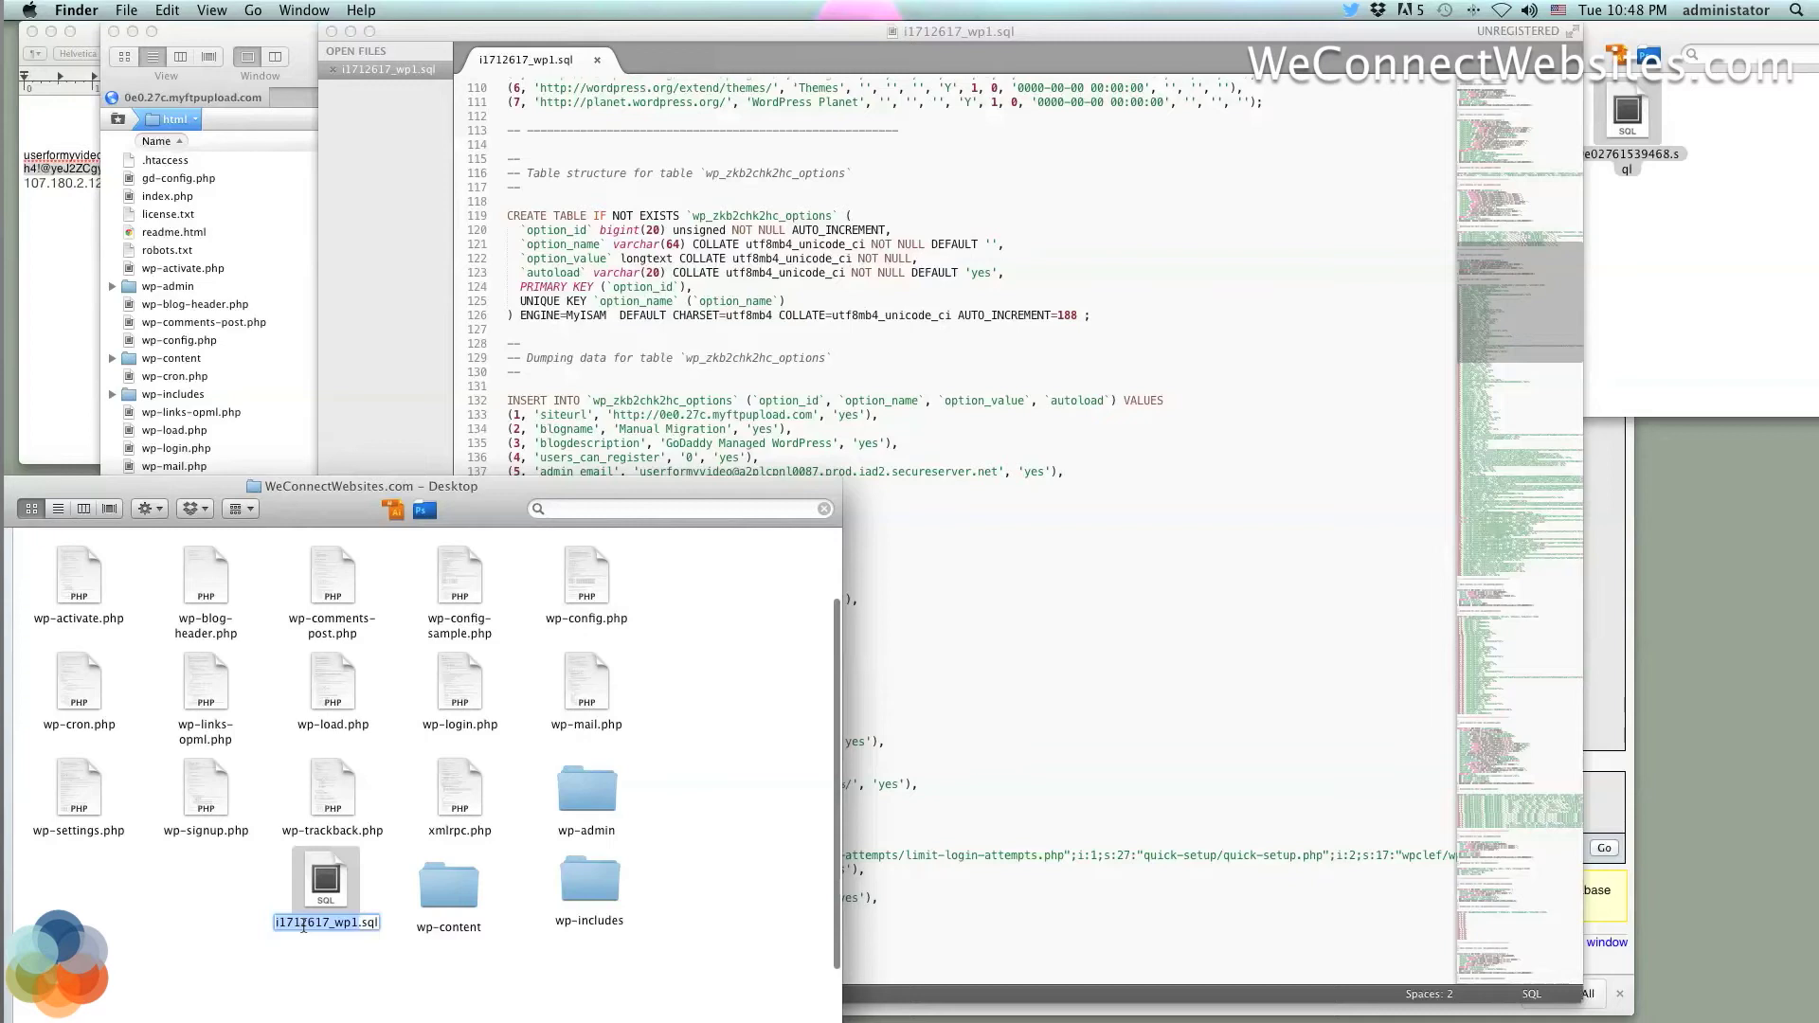
key(super+v)
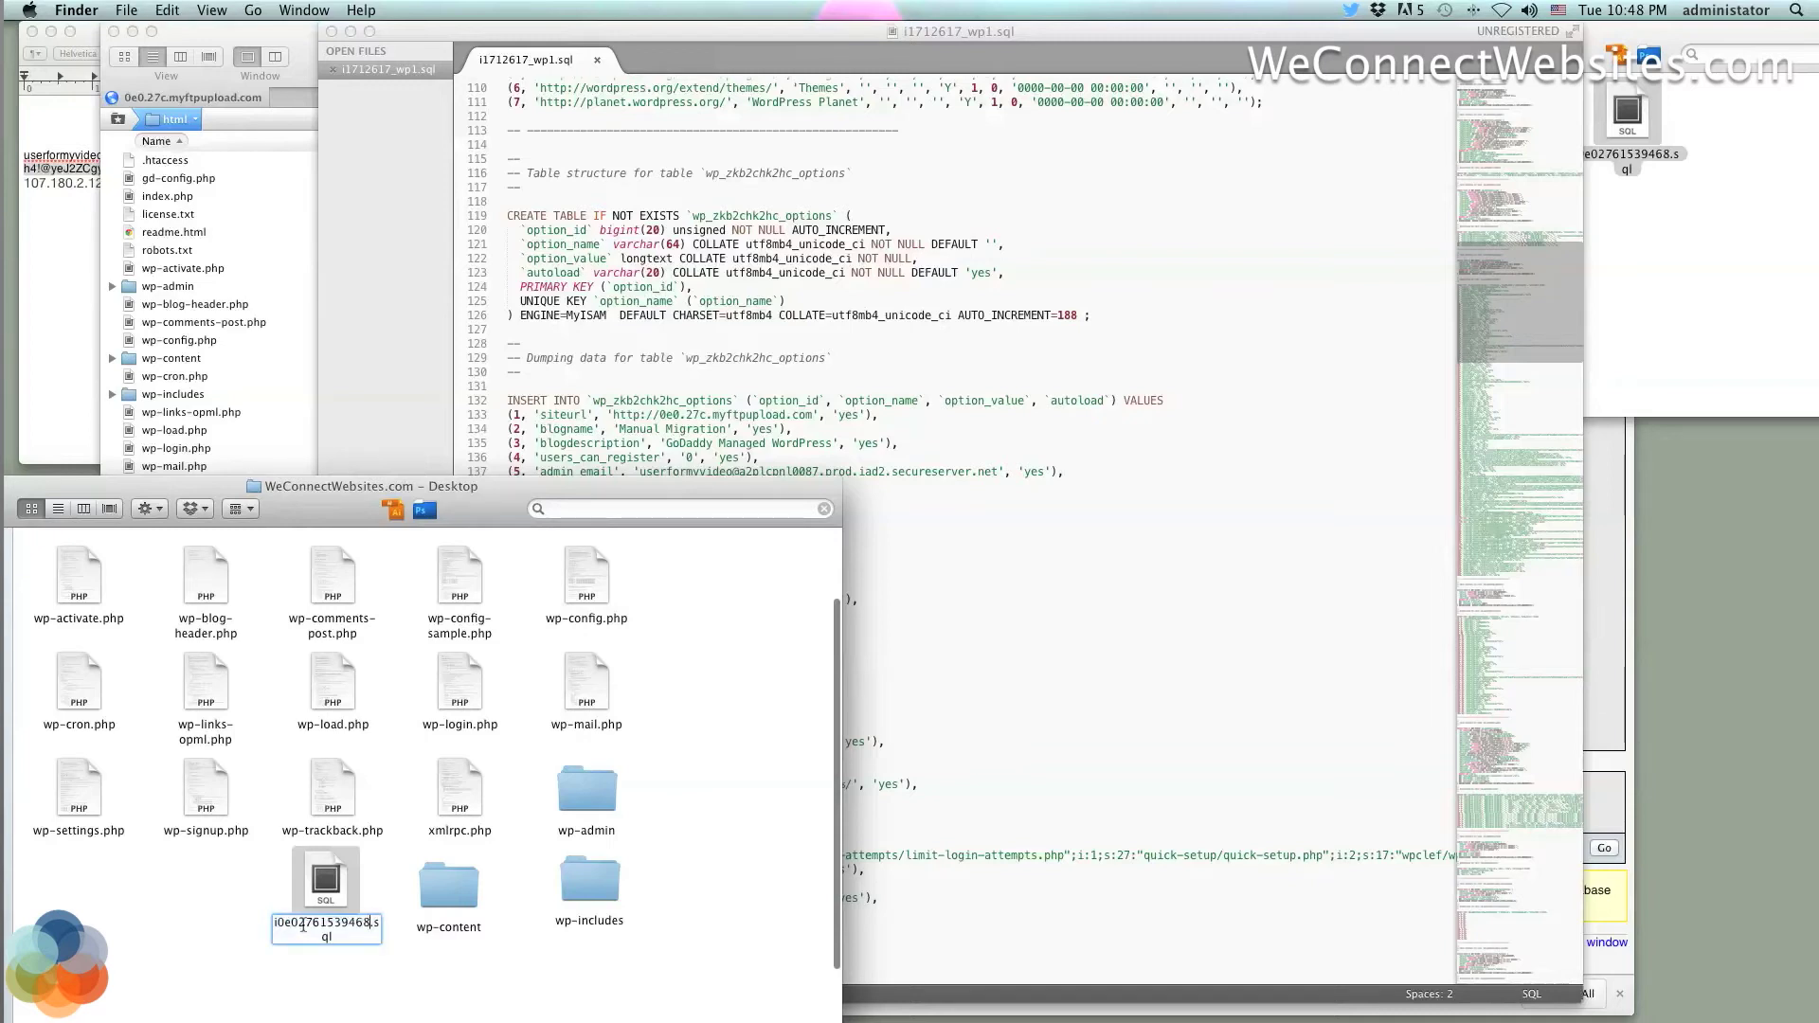
key(Return)
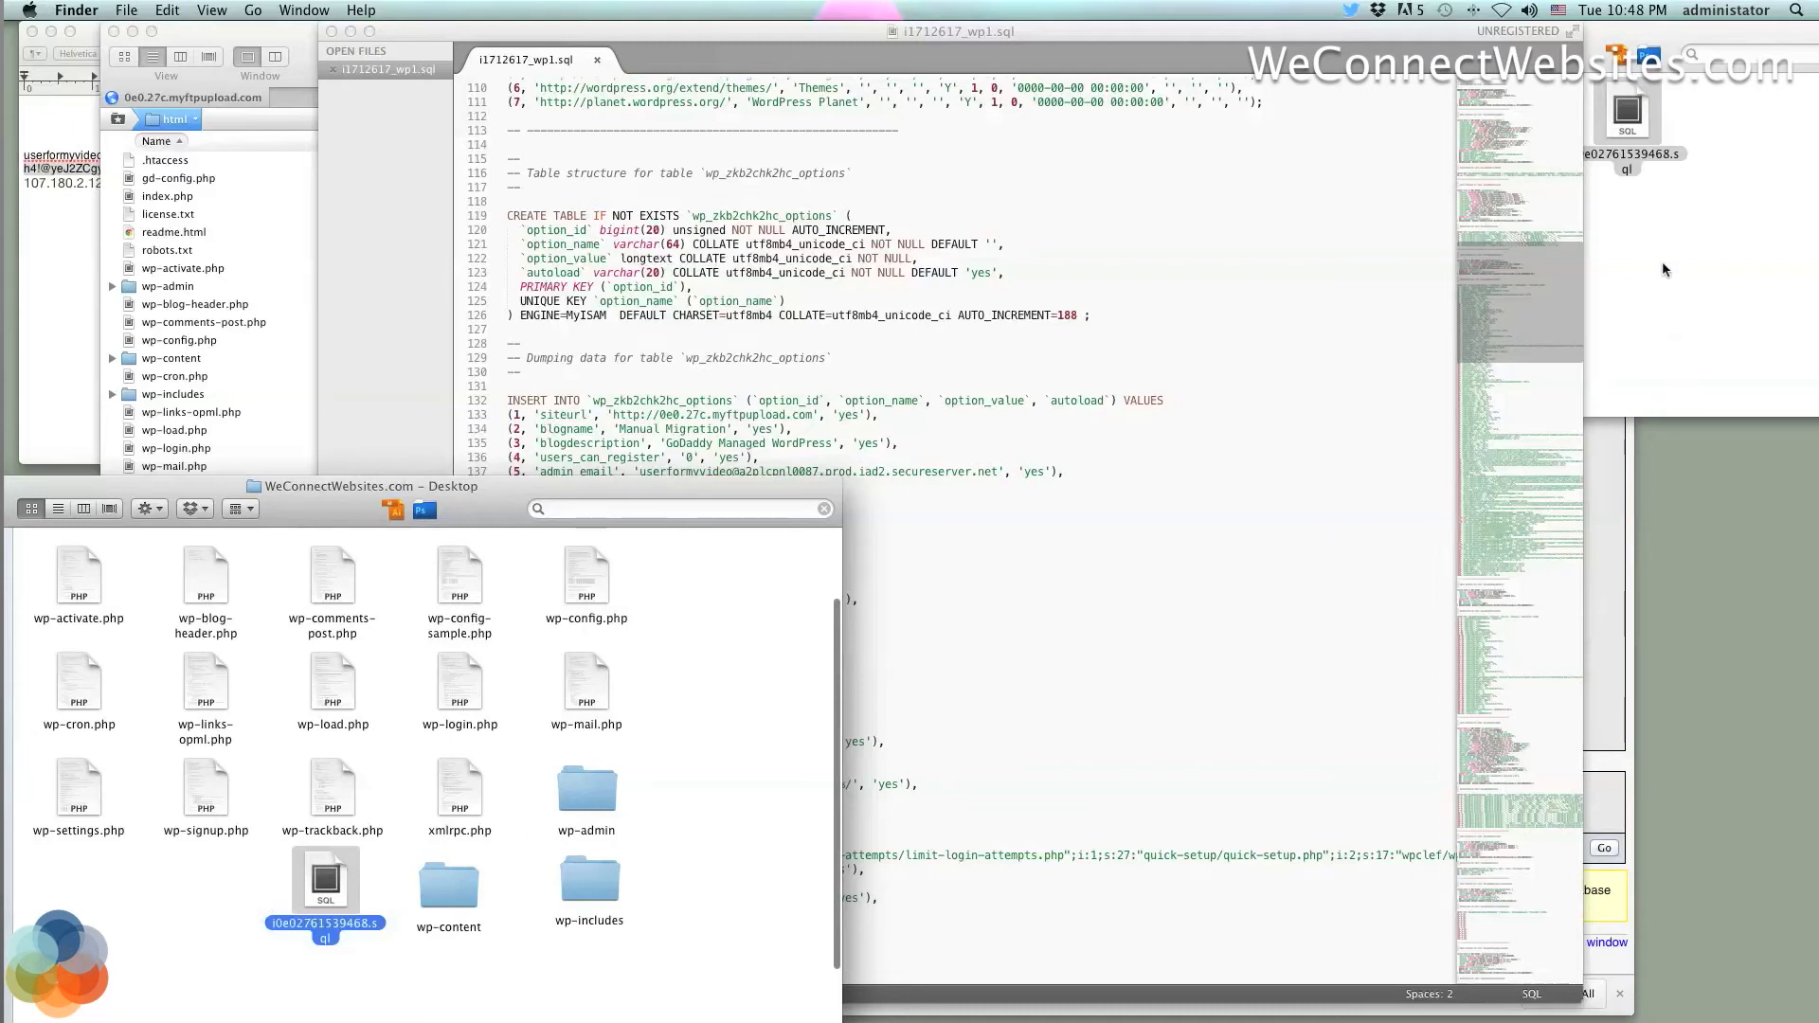
Compare with Downloads and confirm the renamed i0e02761539468.sql file name unchanged
click(1650, 210)
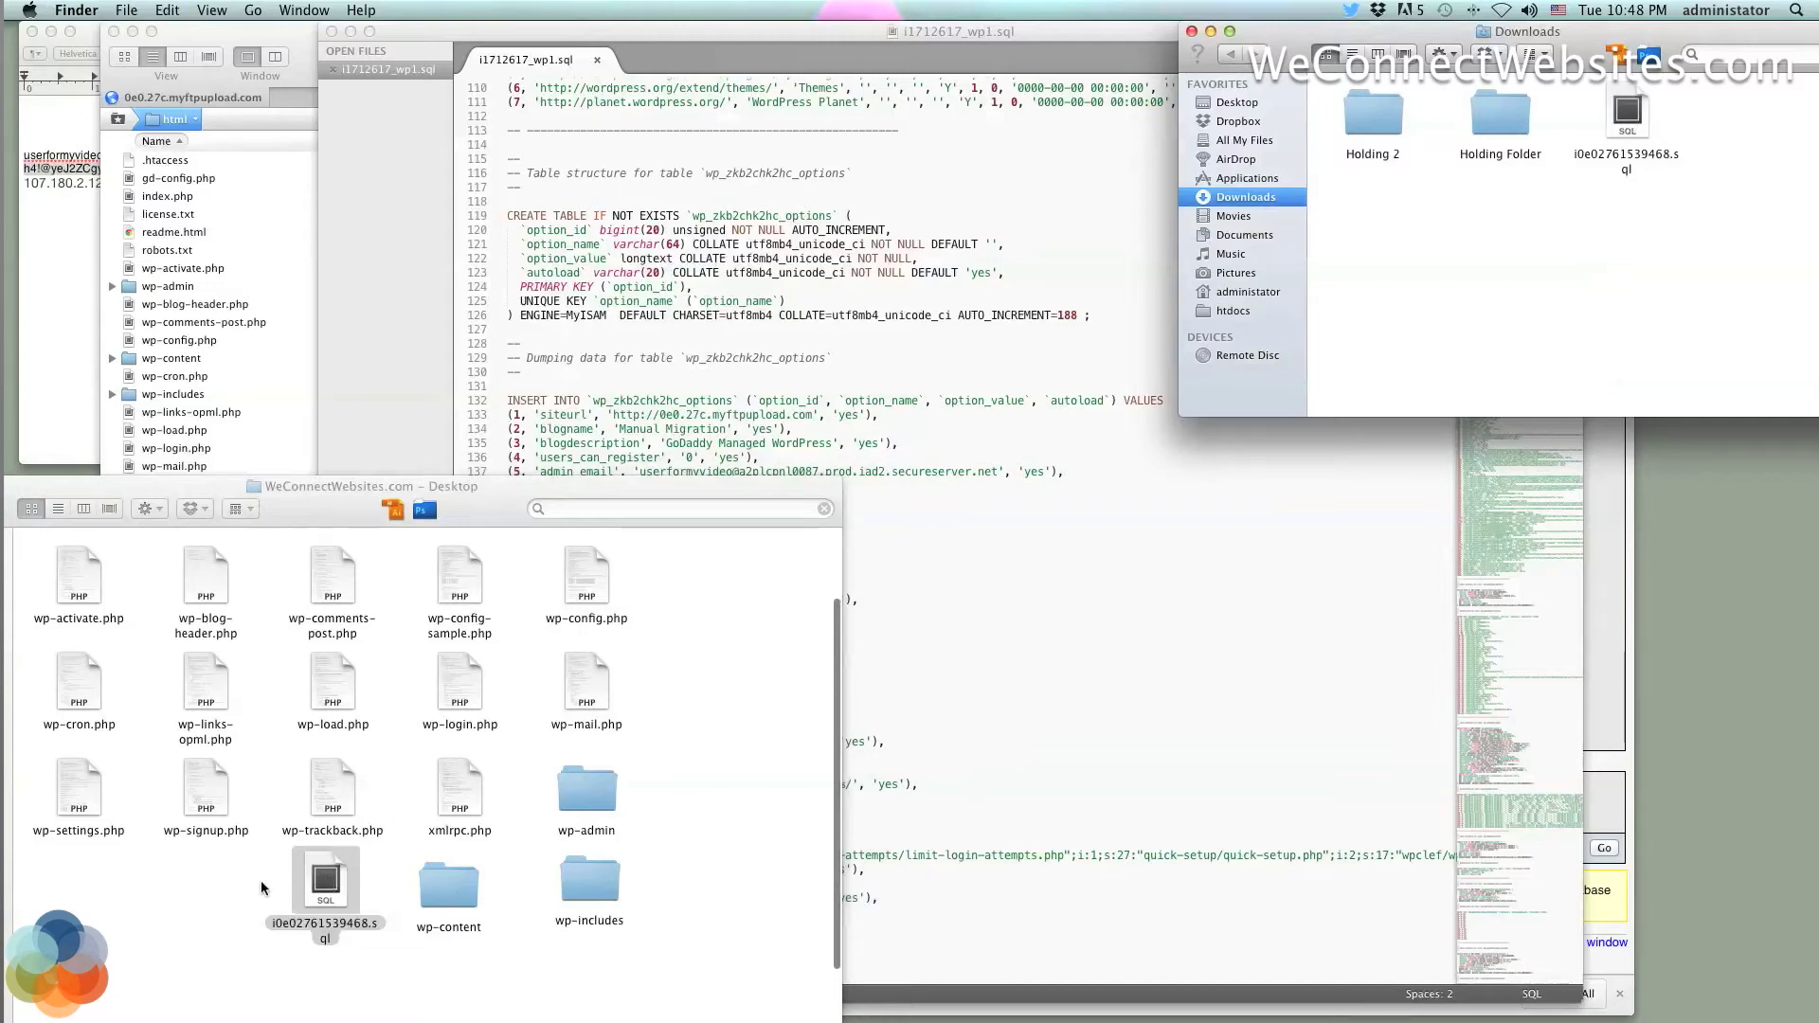
click(262, 881)
click(328, 885)
click(369, 873)
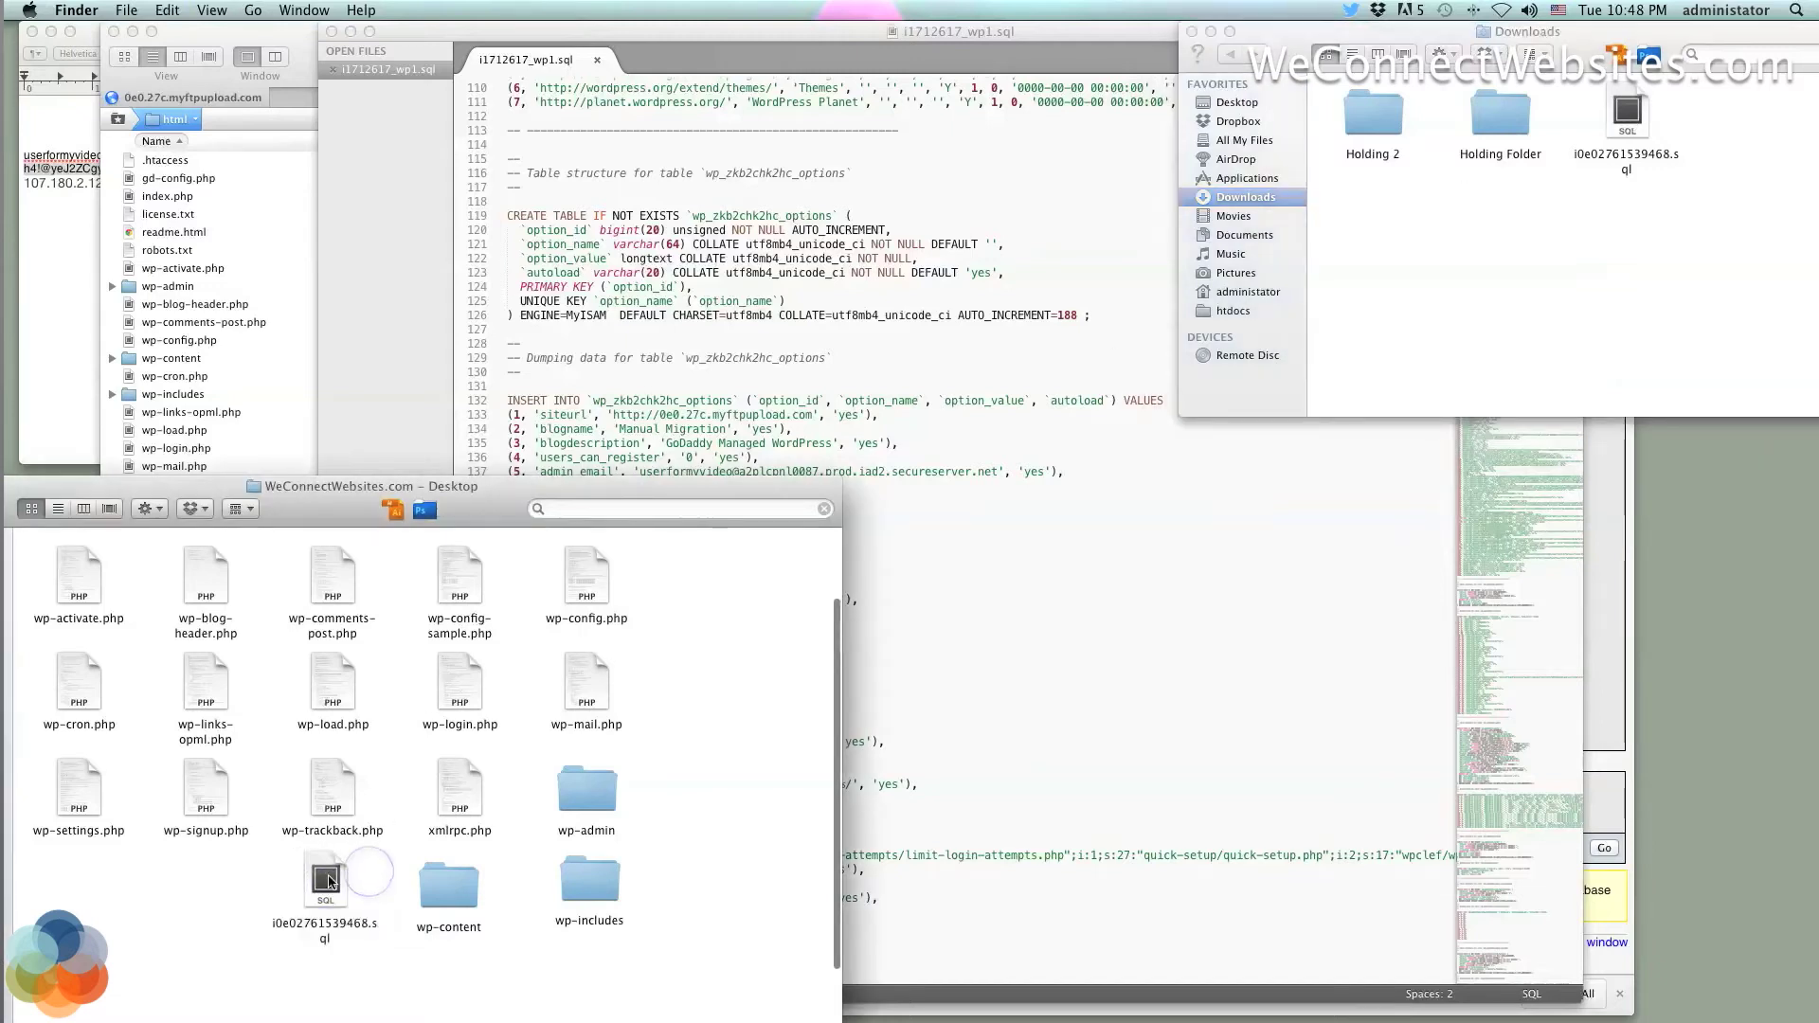
click(326, 879)
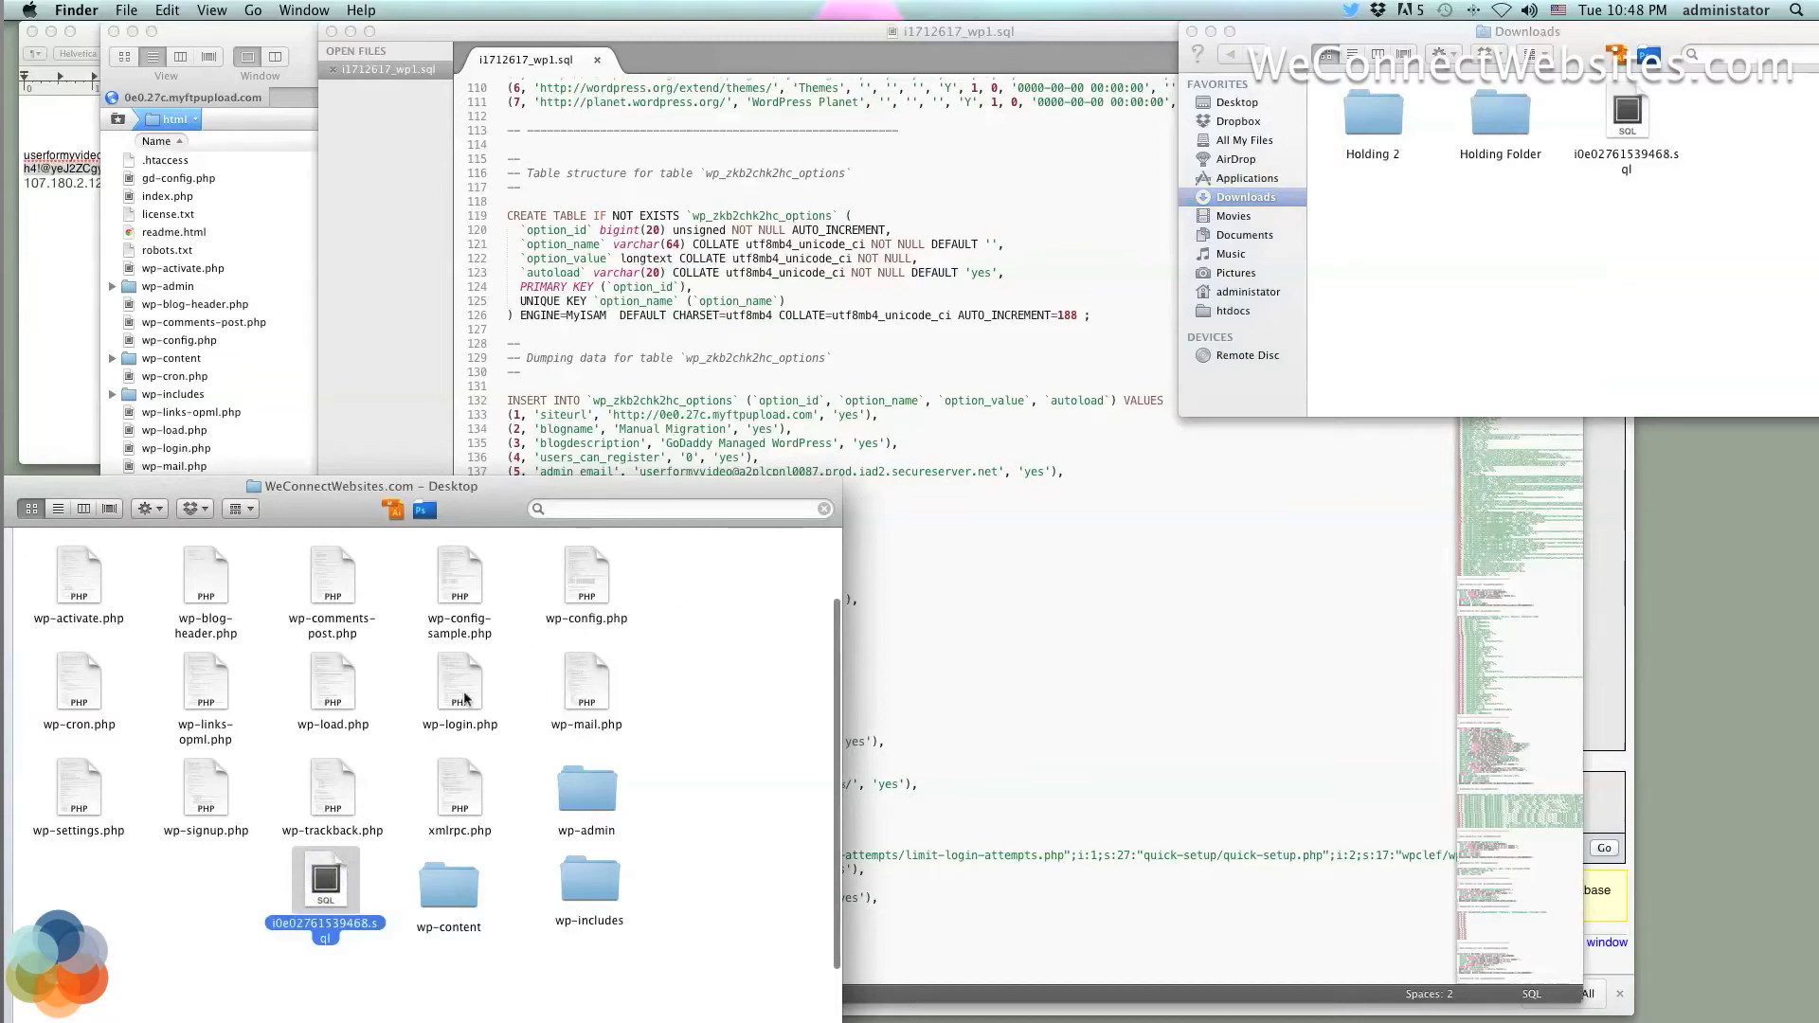
click(956, 588)
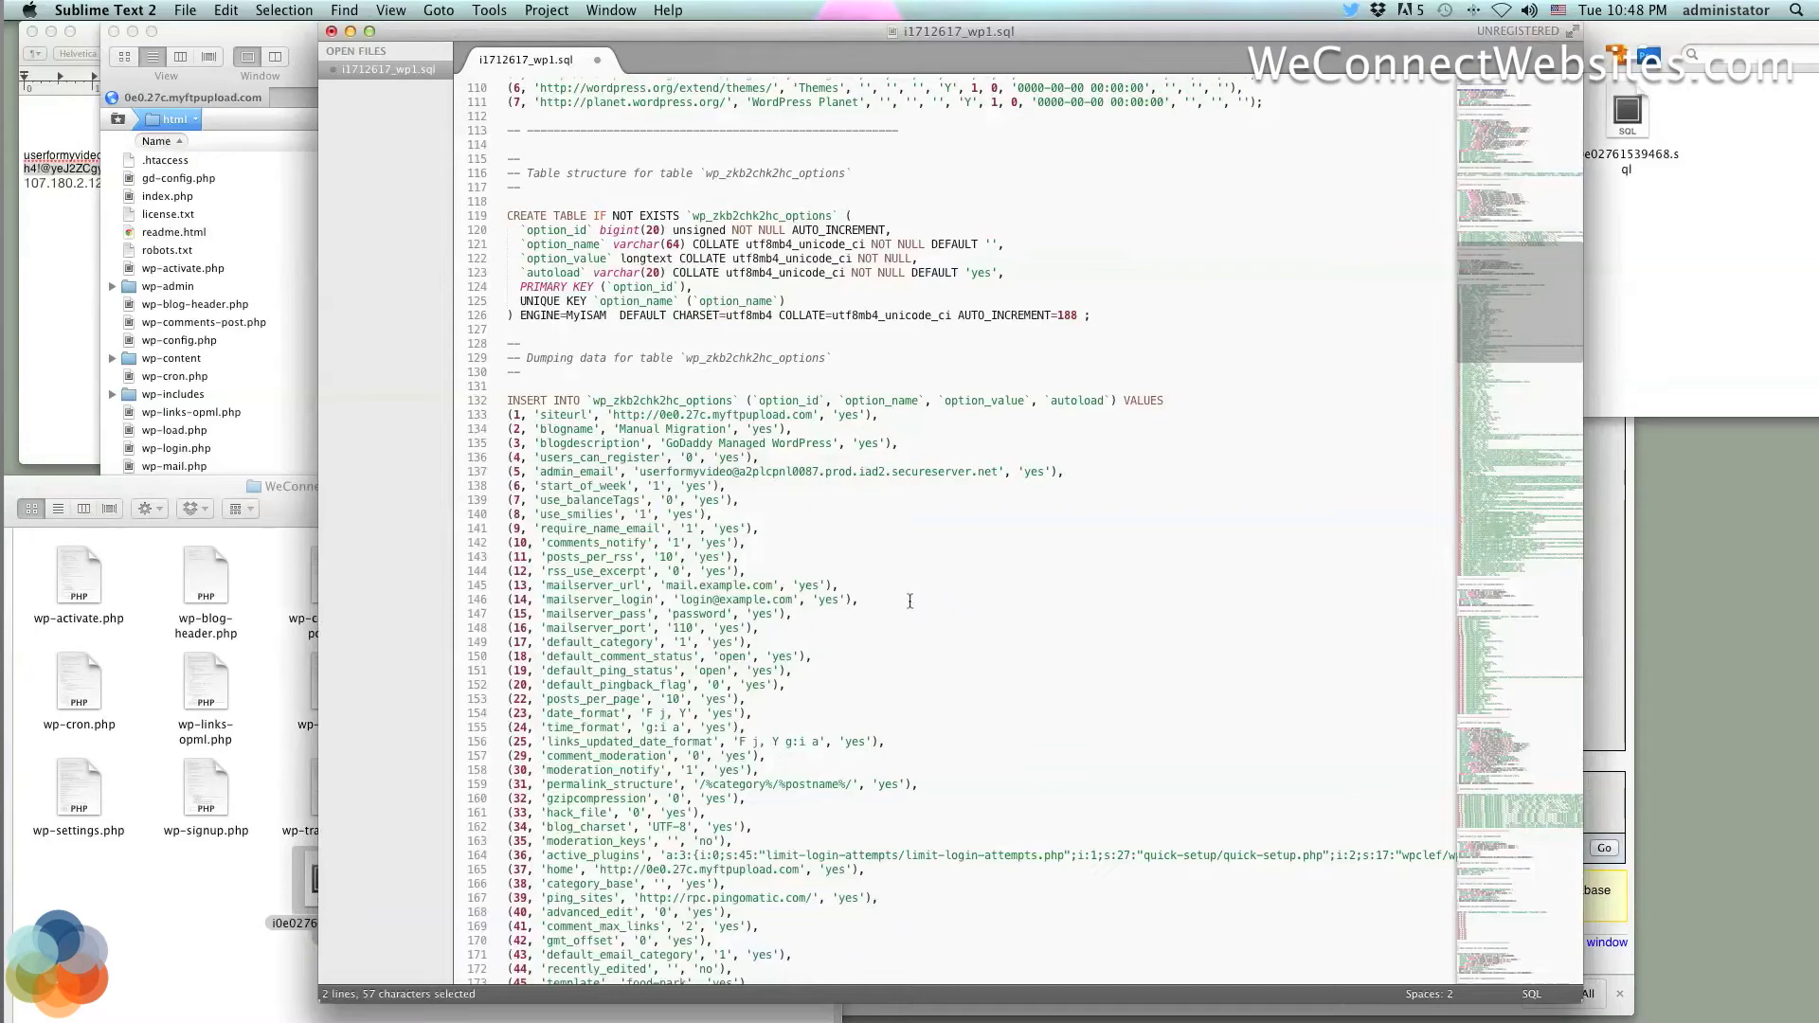
click(258, 866)
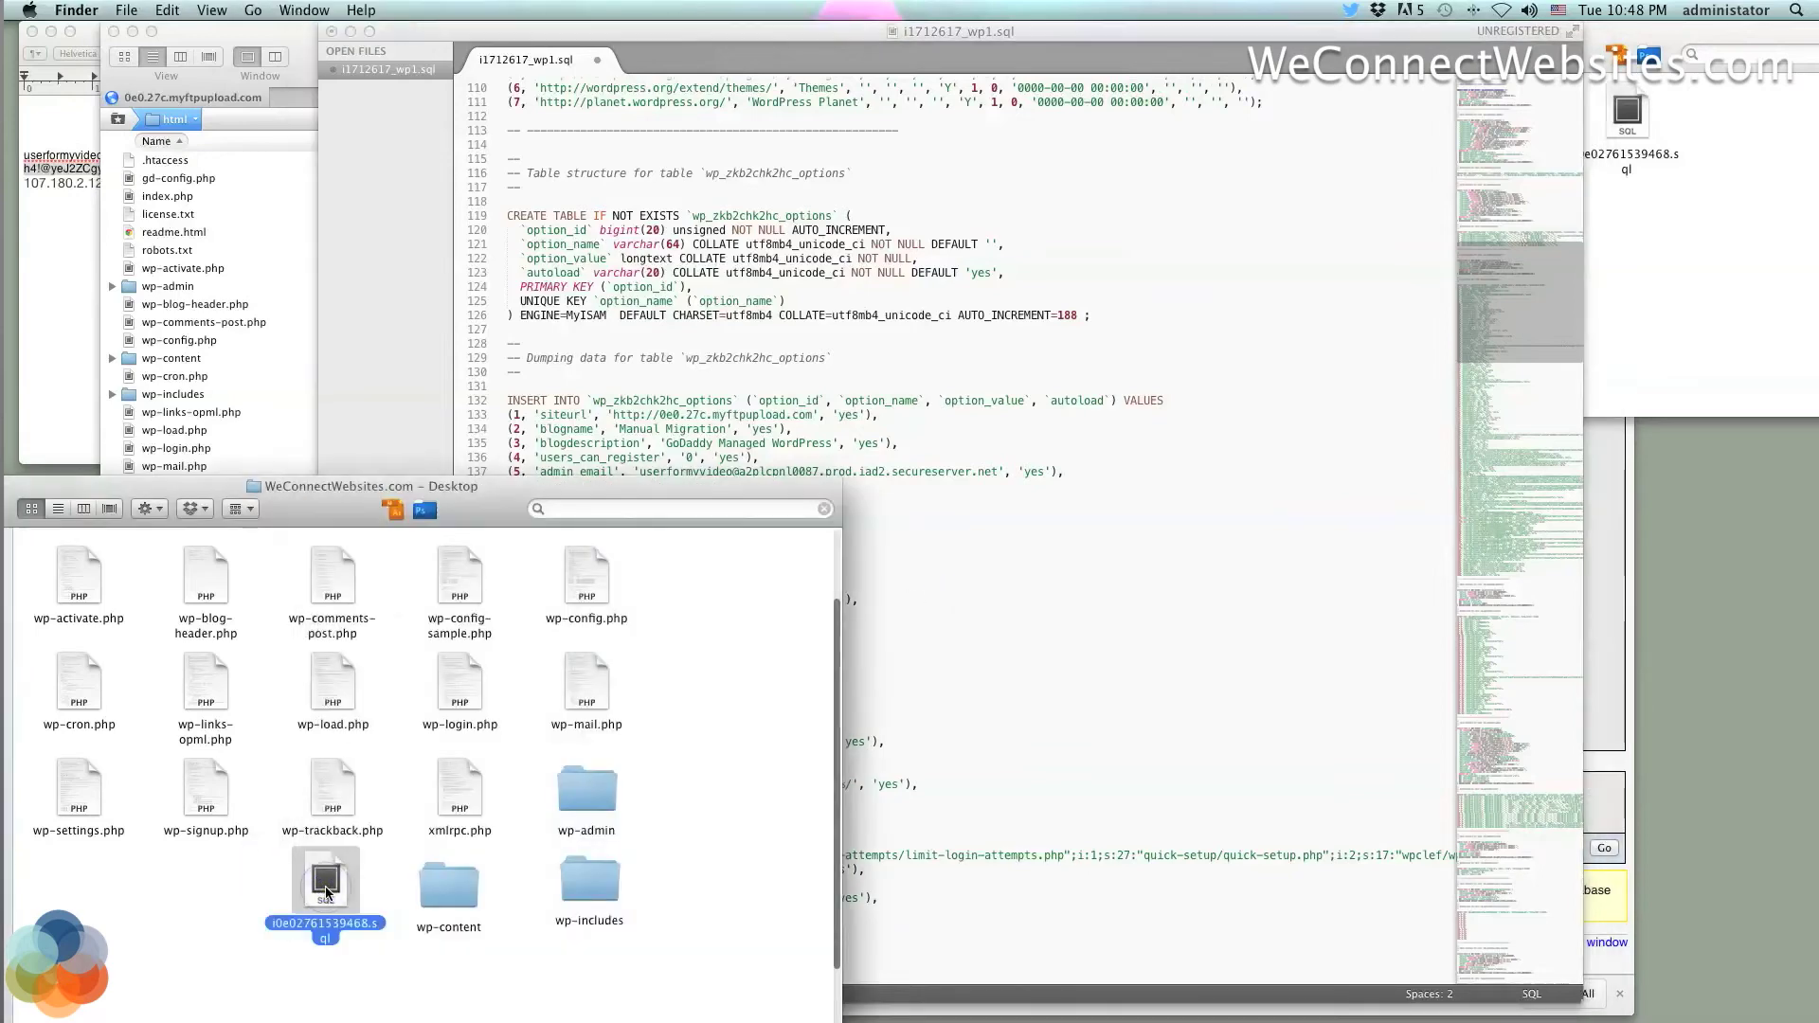
click(316, 926)
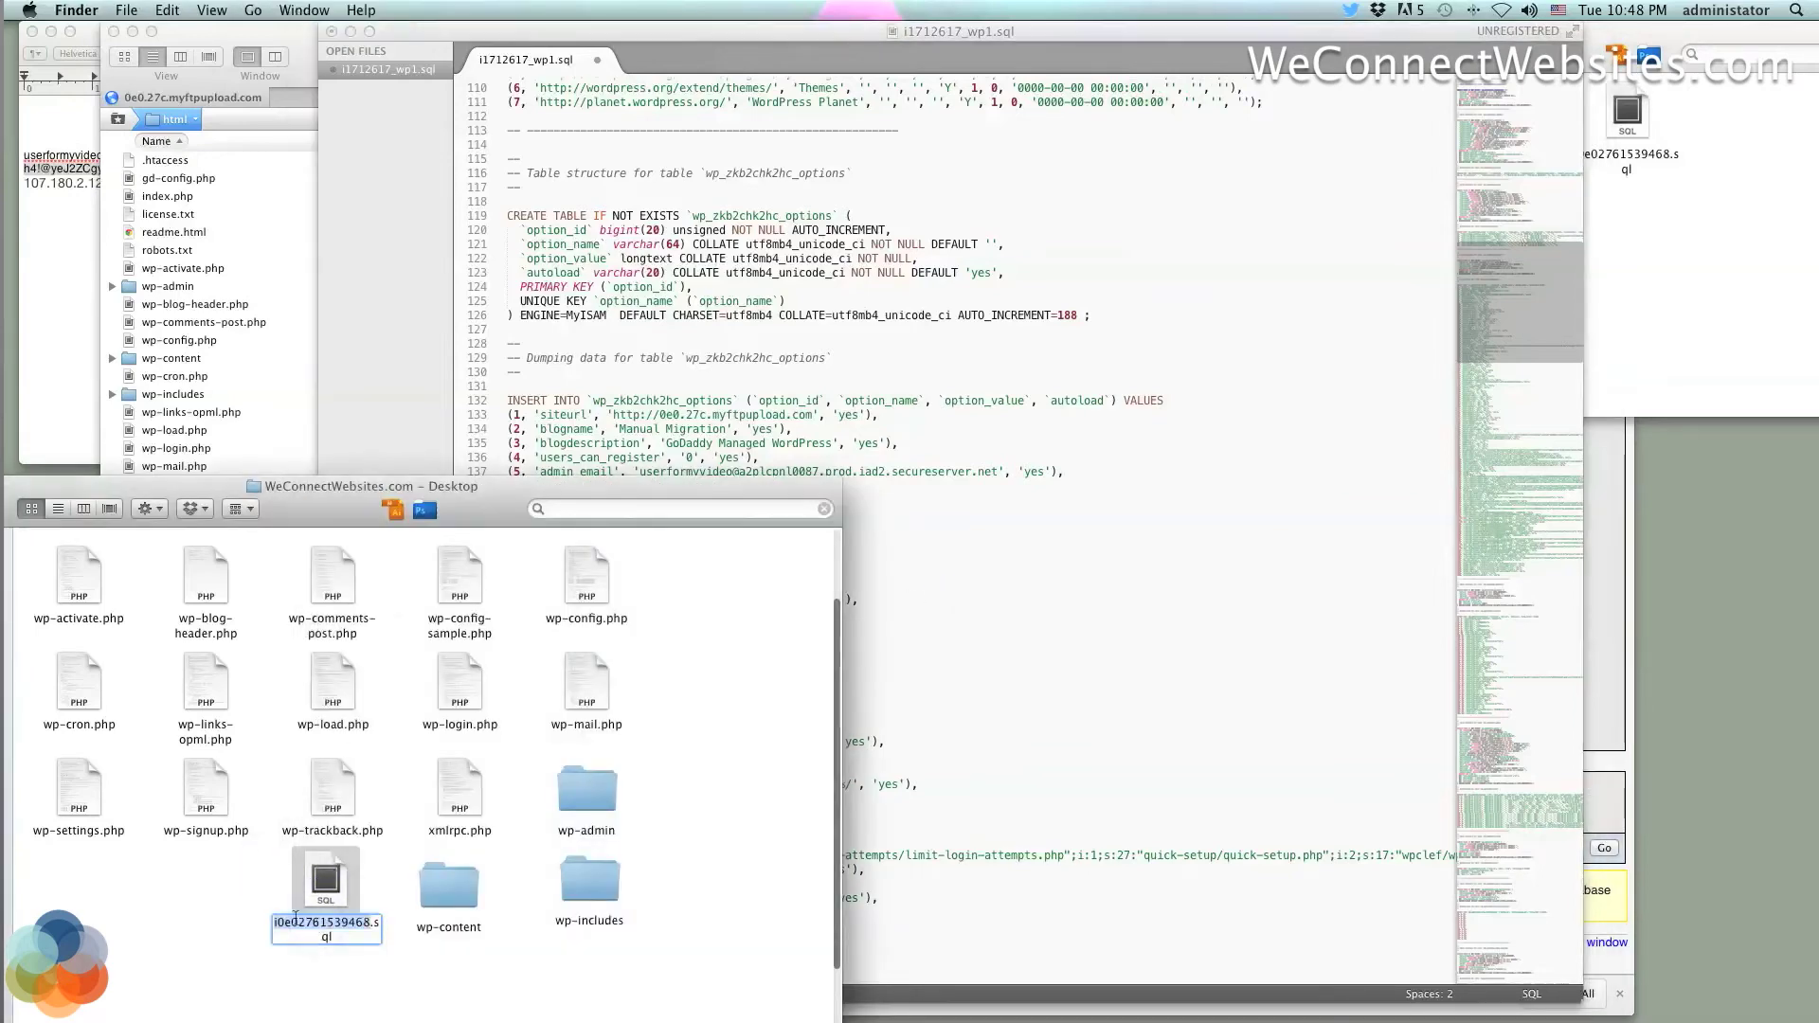
key(Return)
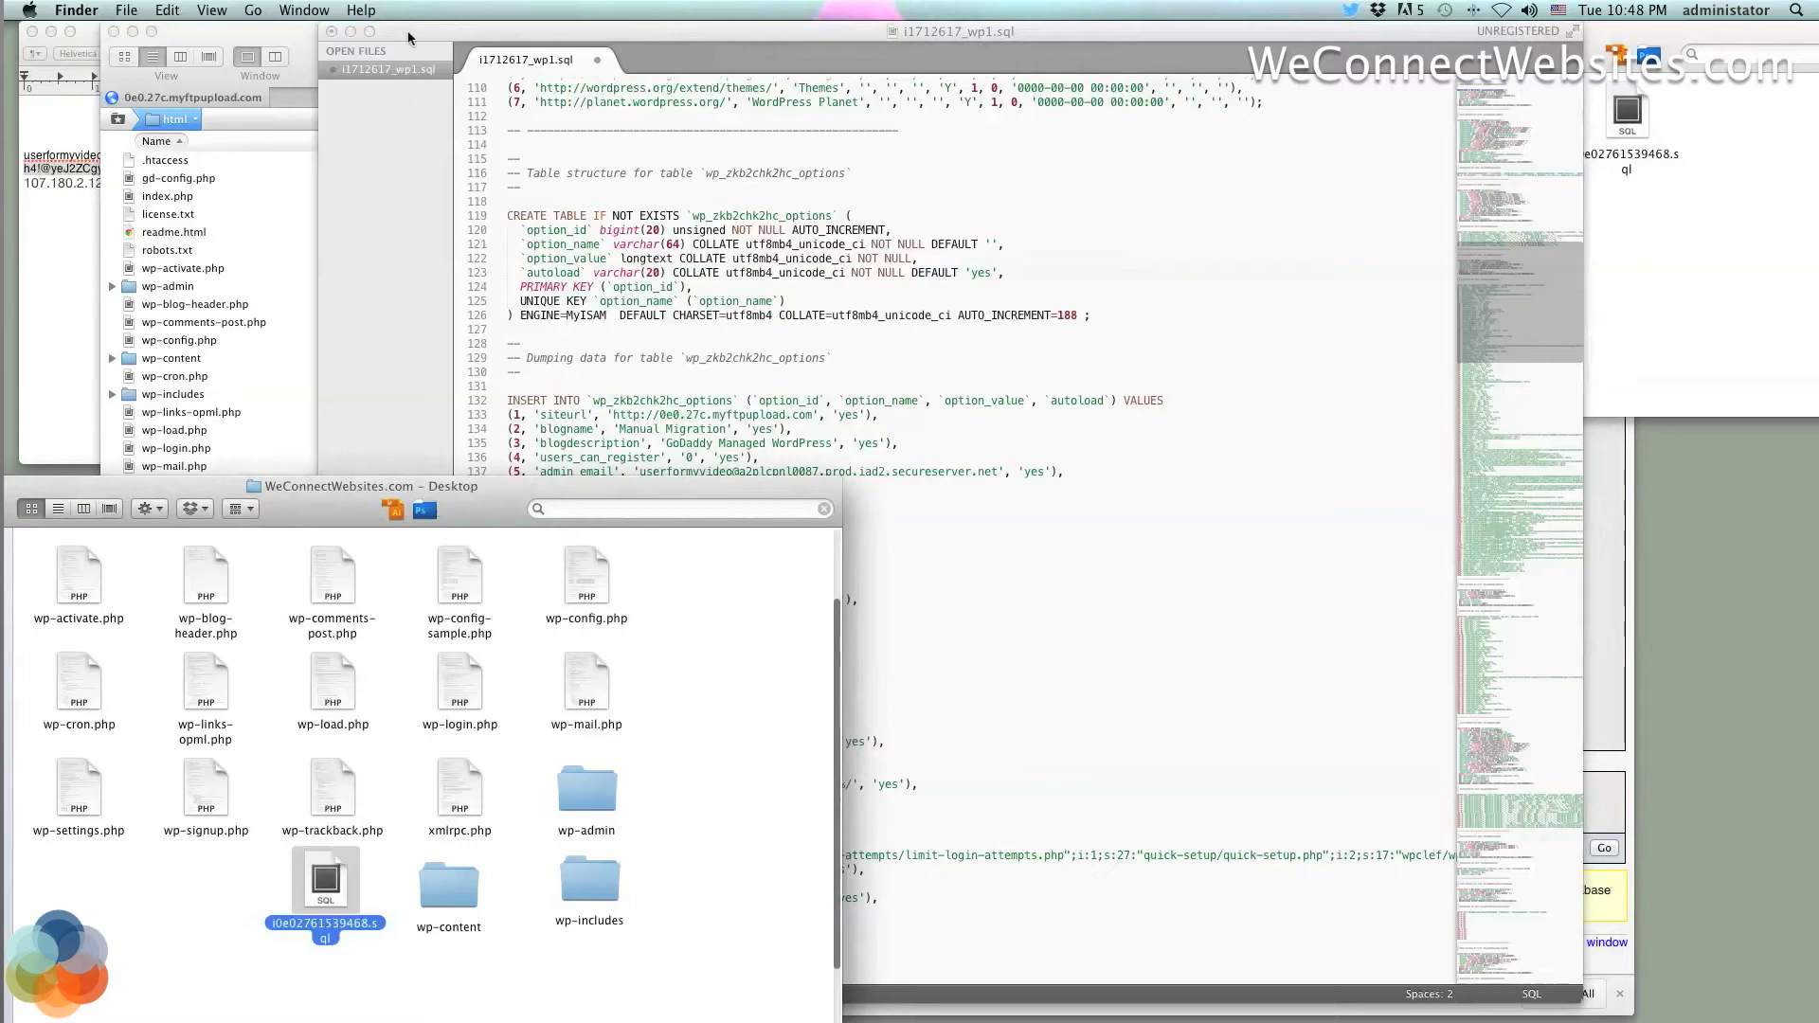
drag(409, 37, 1355, 769)
click(992, 353)
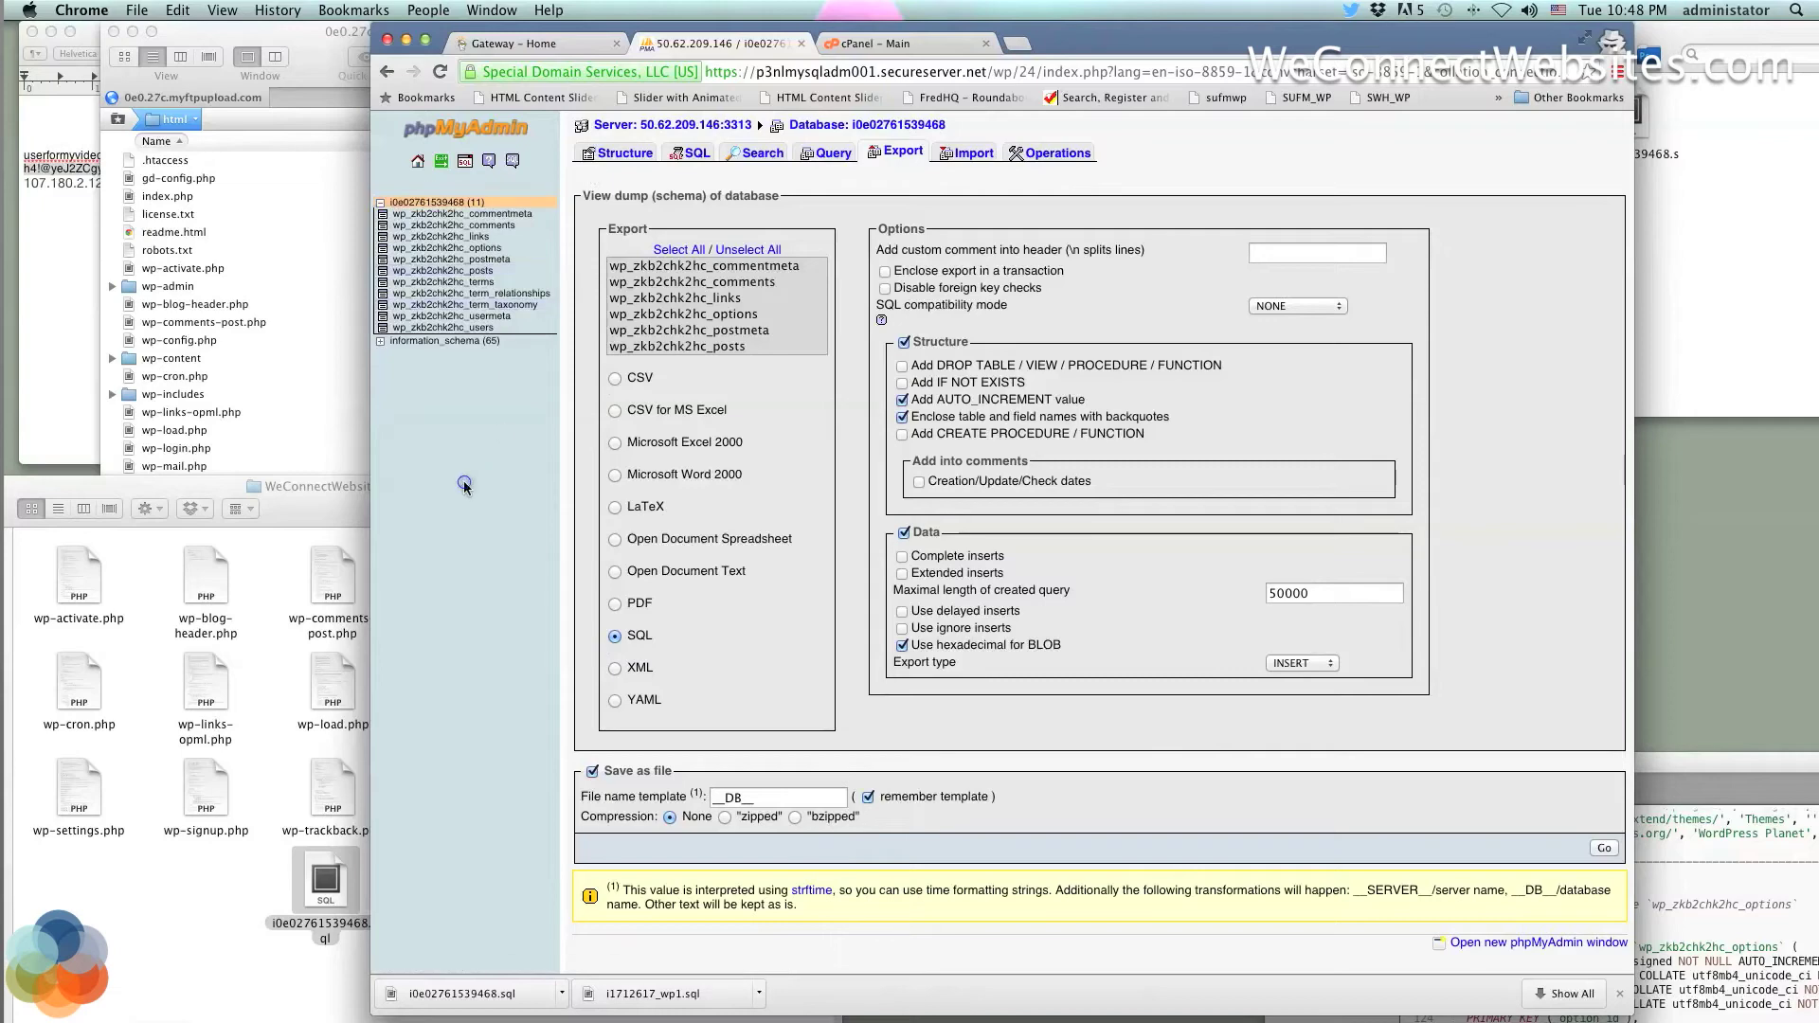
click(423, 204)
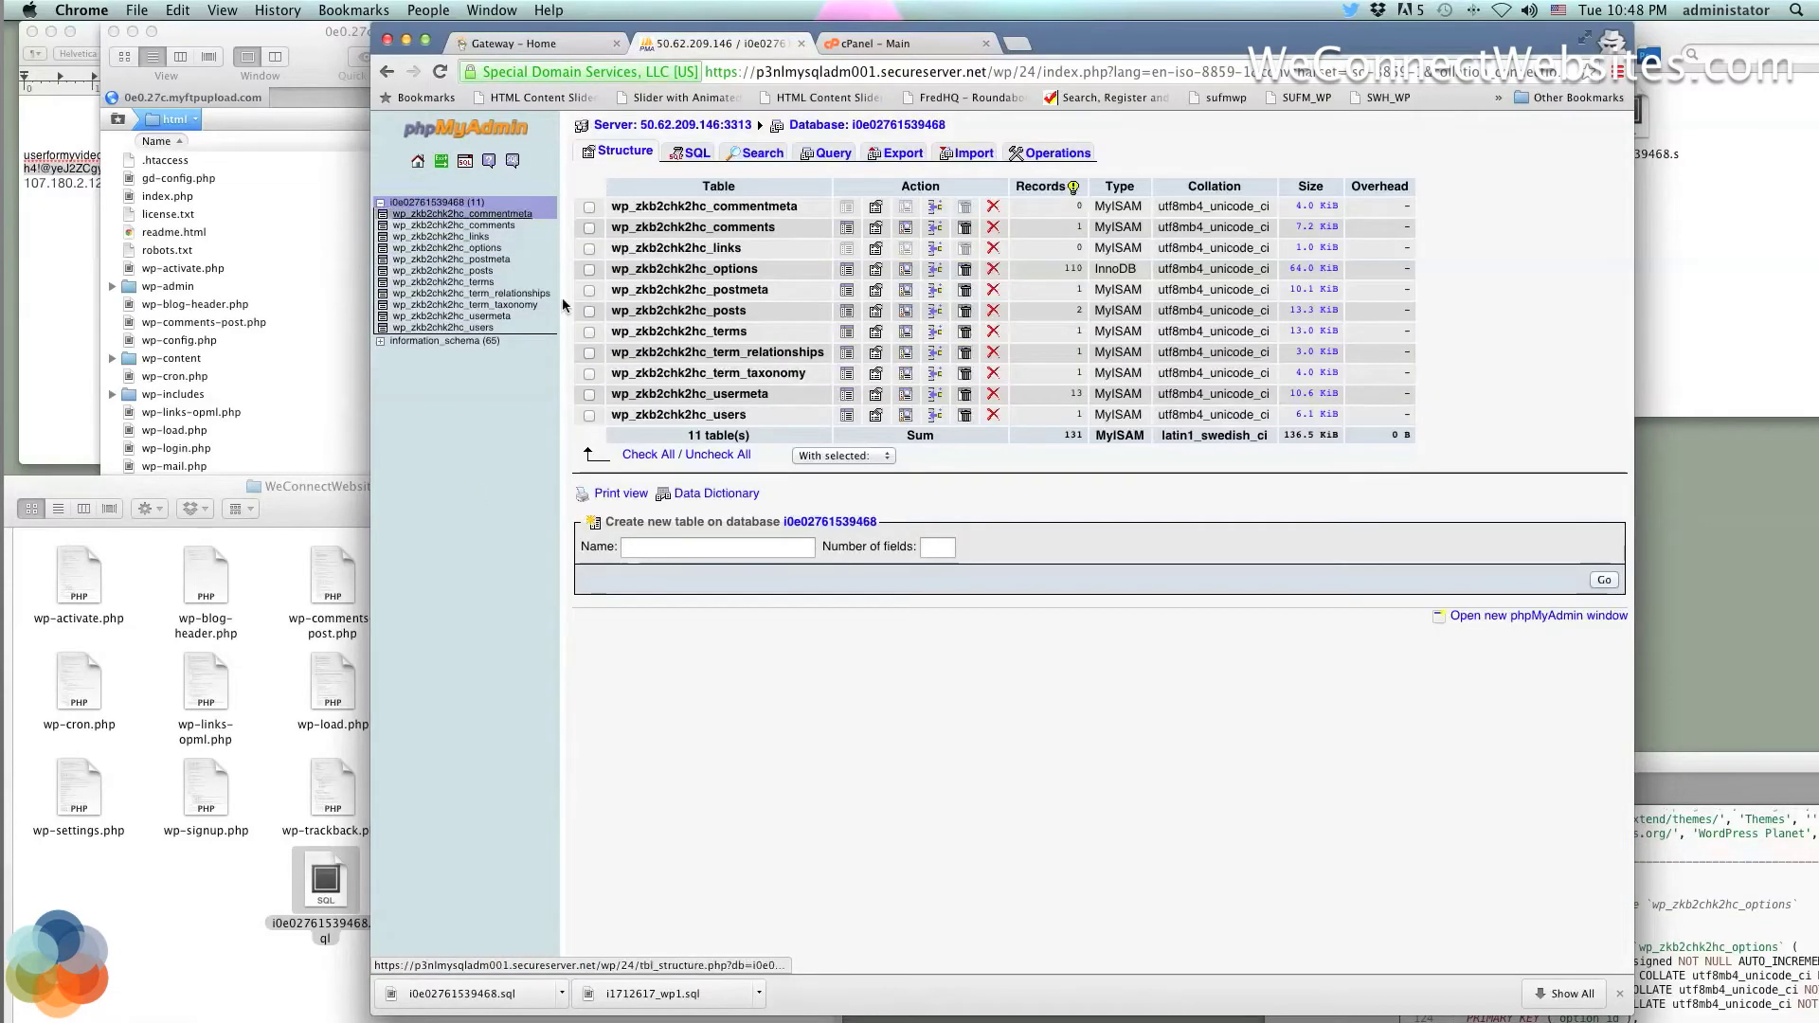
click(641, 455)
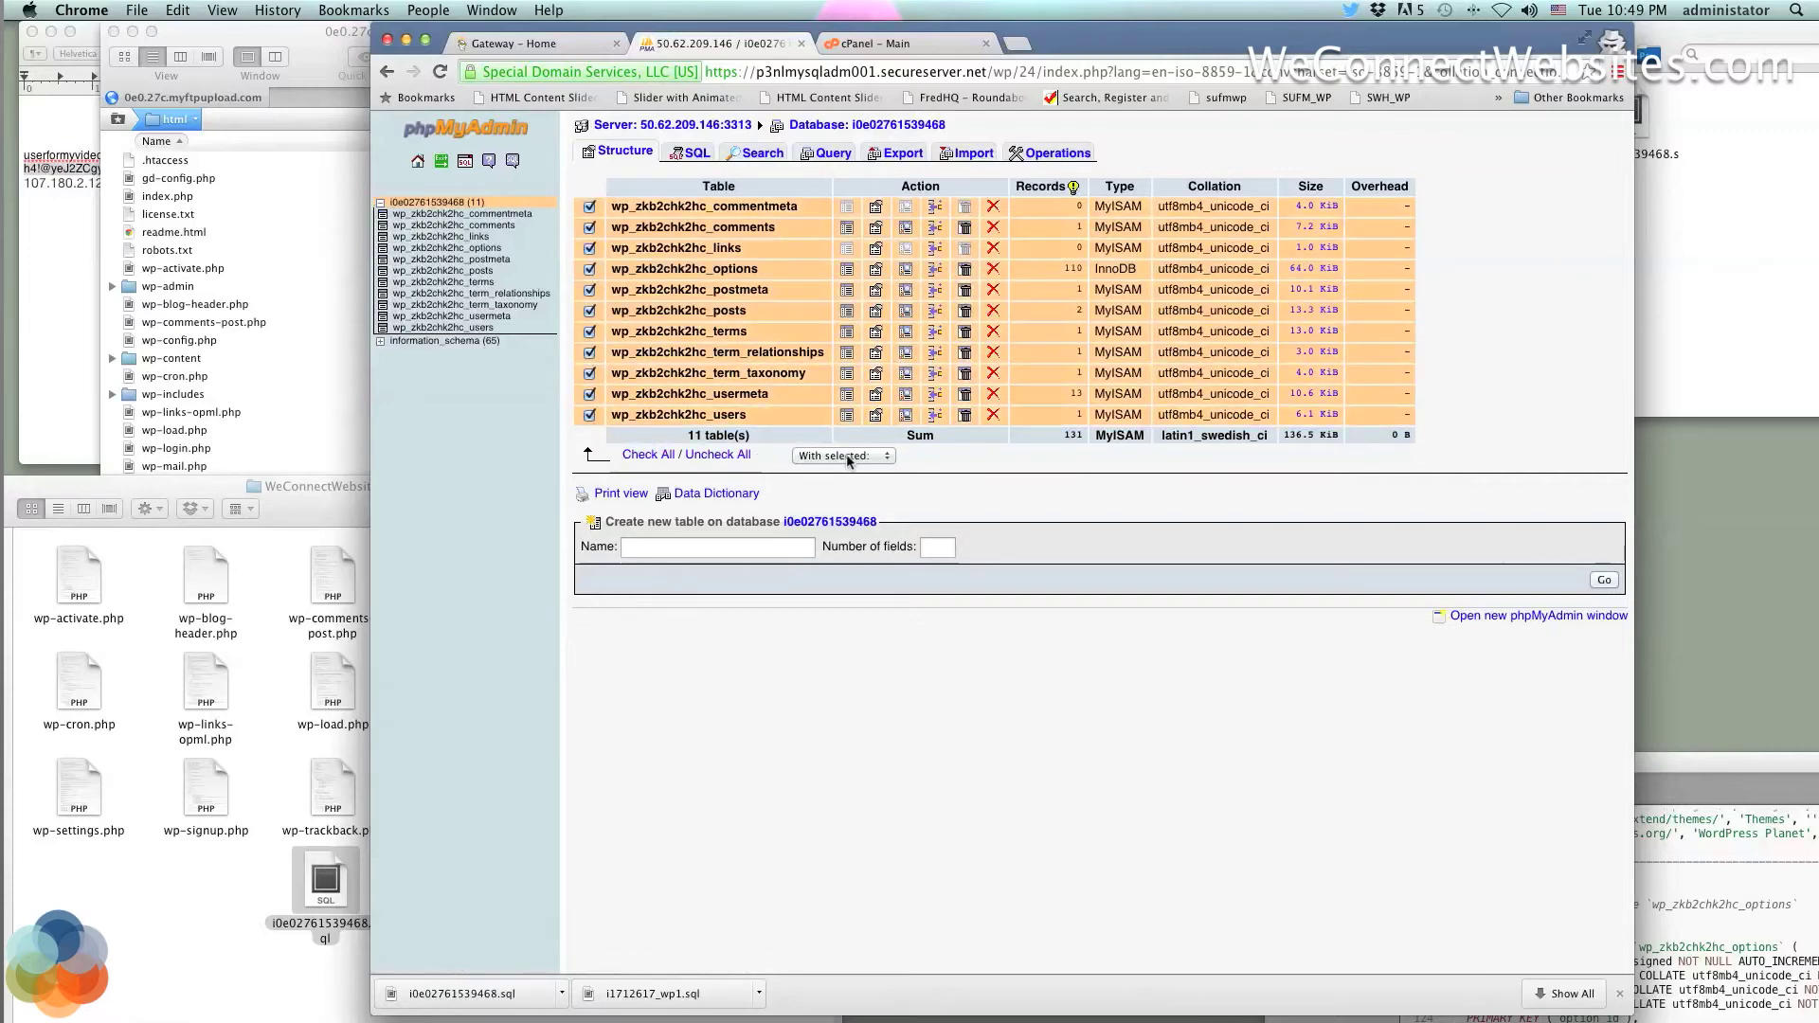
click(846, 456)
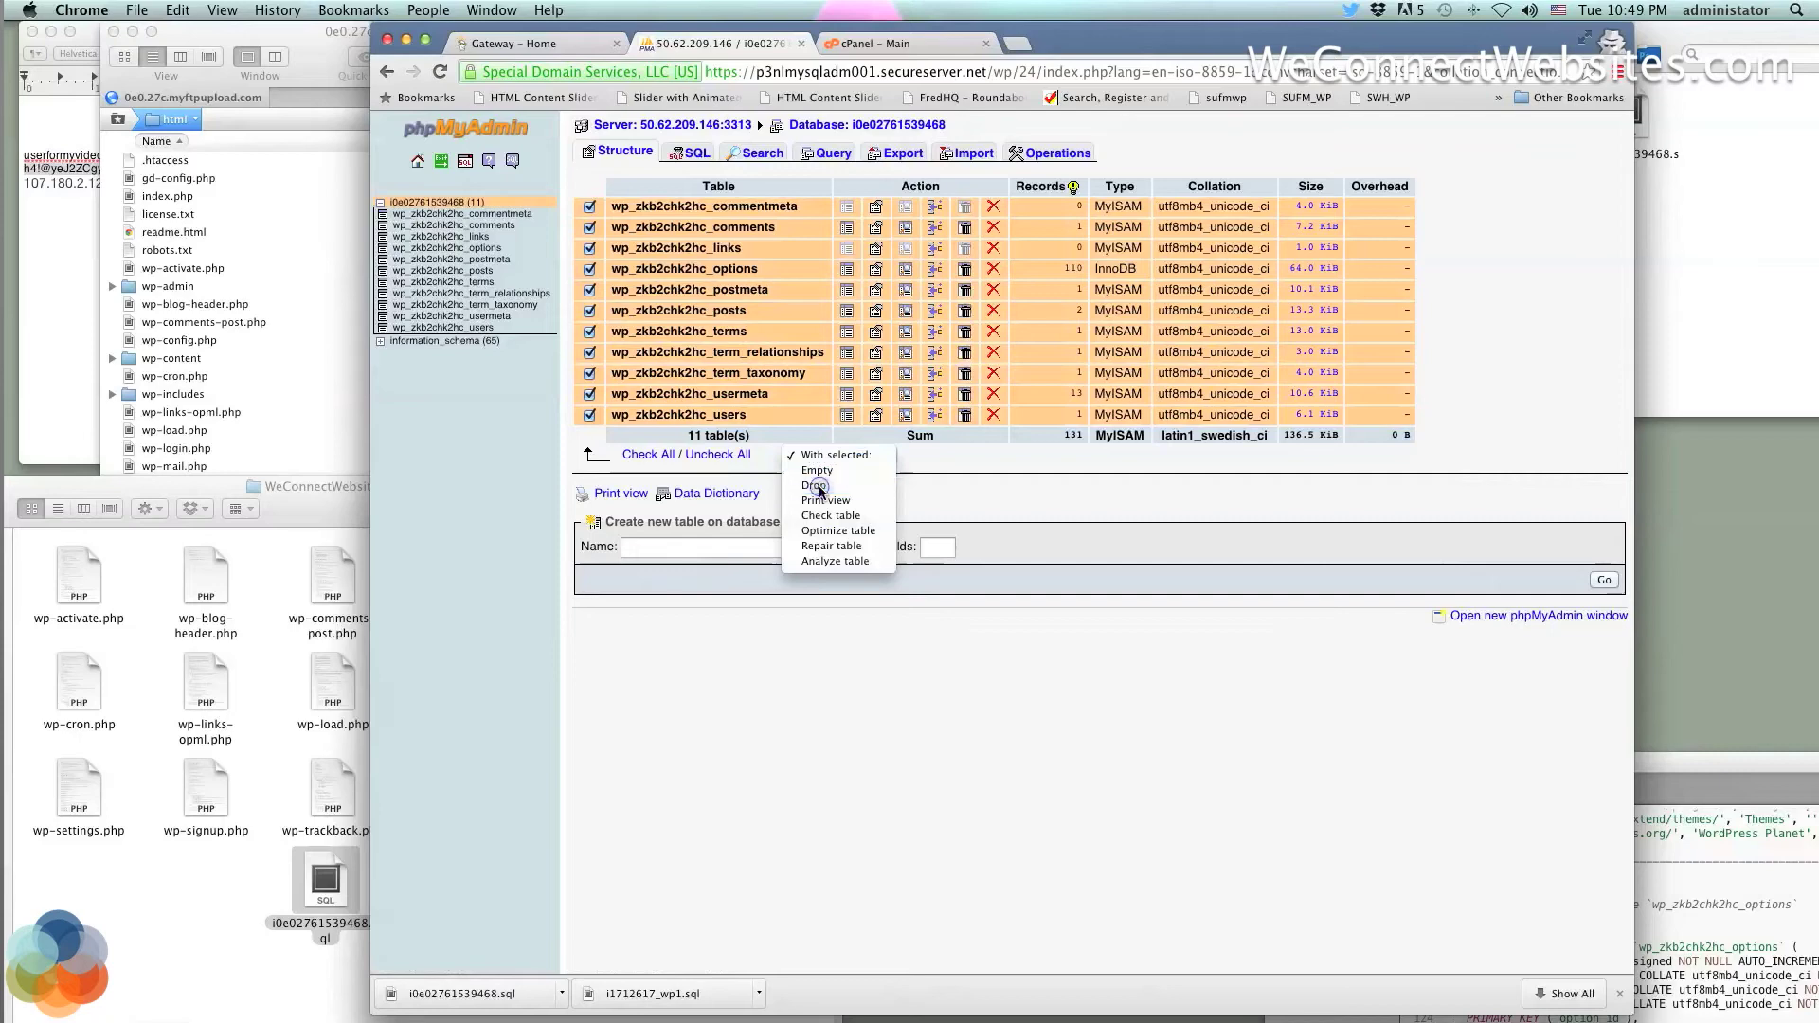
click(818, 486)
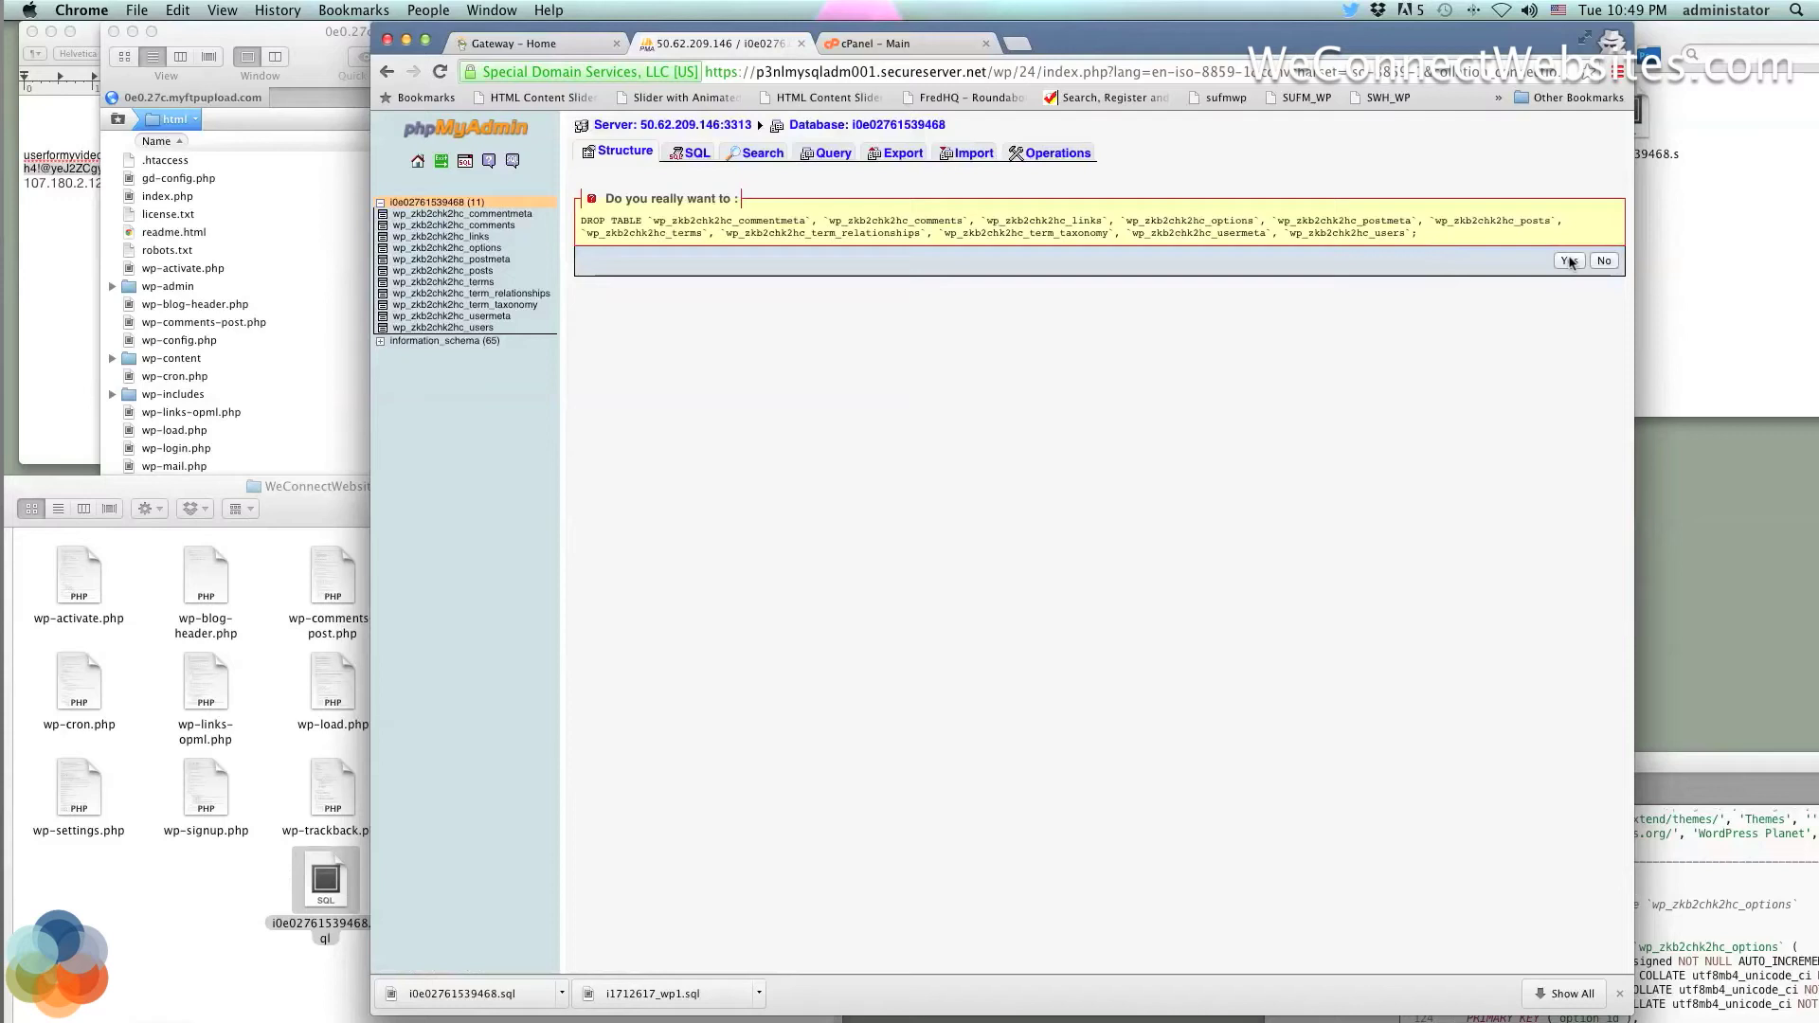
click(1568, 261)
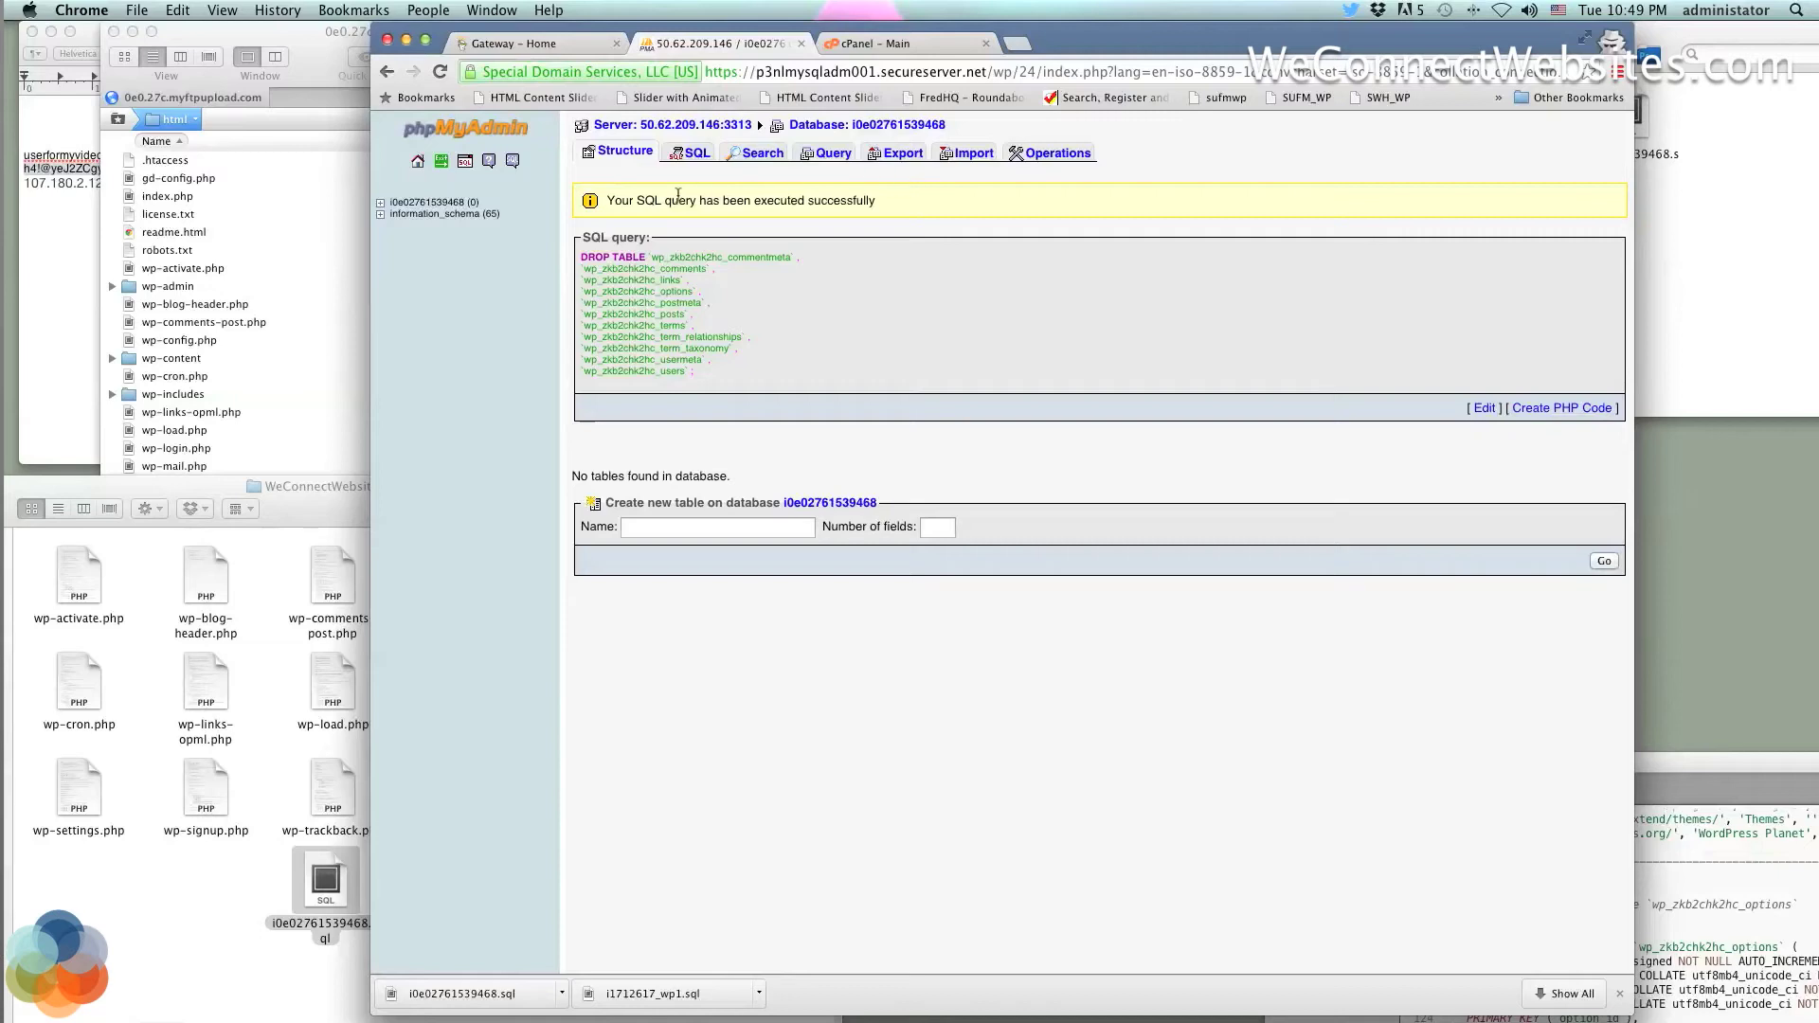
drag(606, 201, 761, 193)
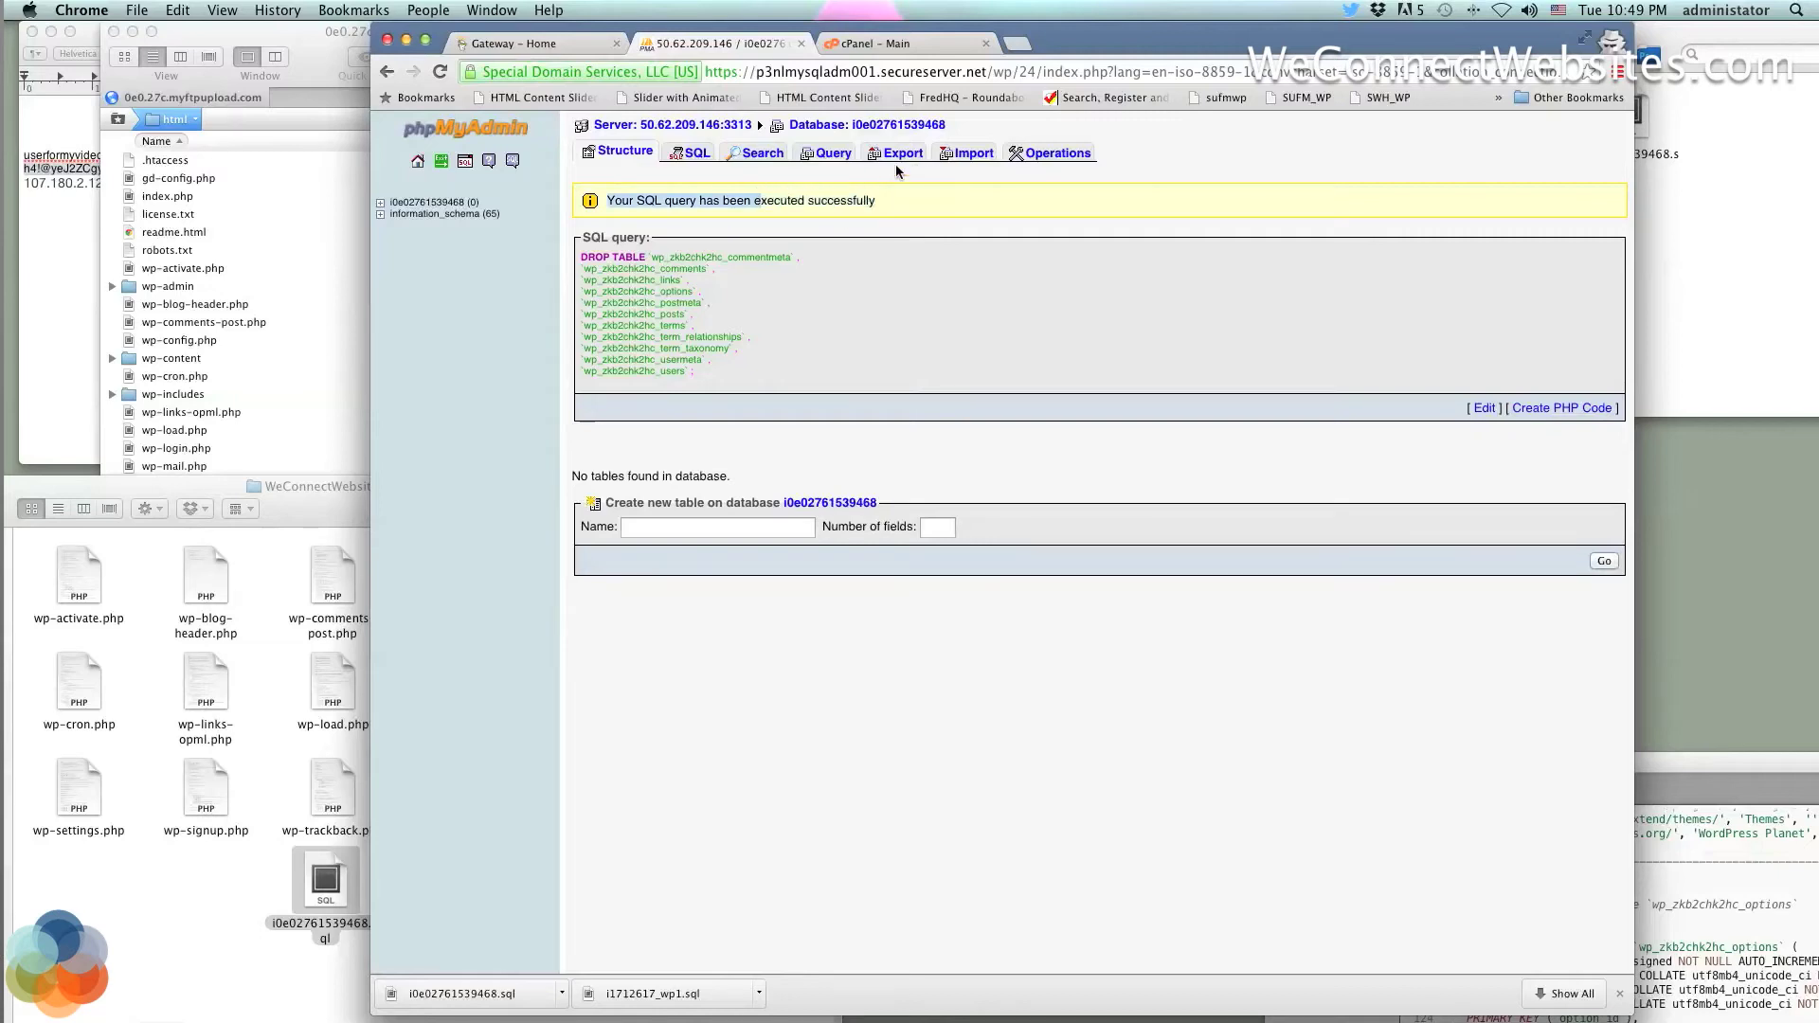
Open the Import page for the empty database and select the renamed Desktop dump file
click(968, 155)
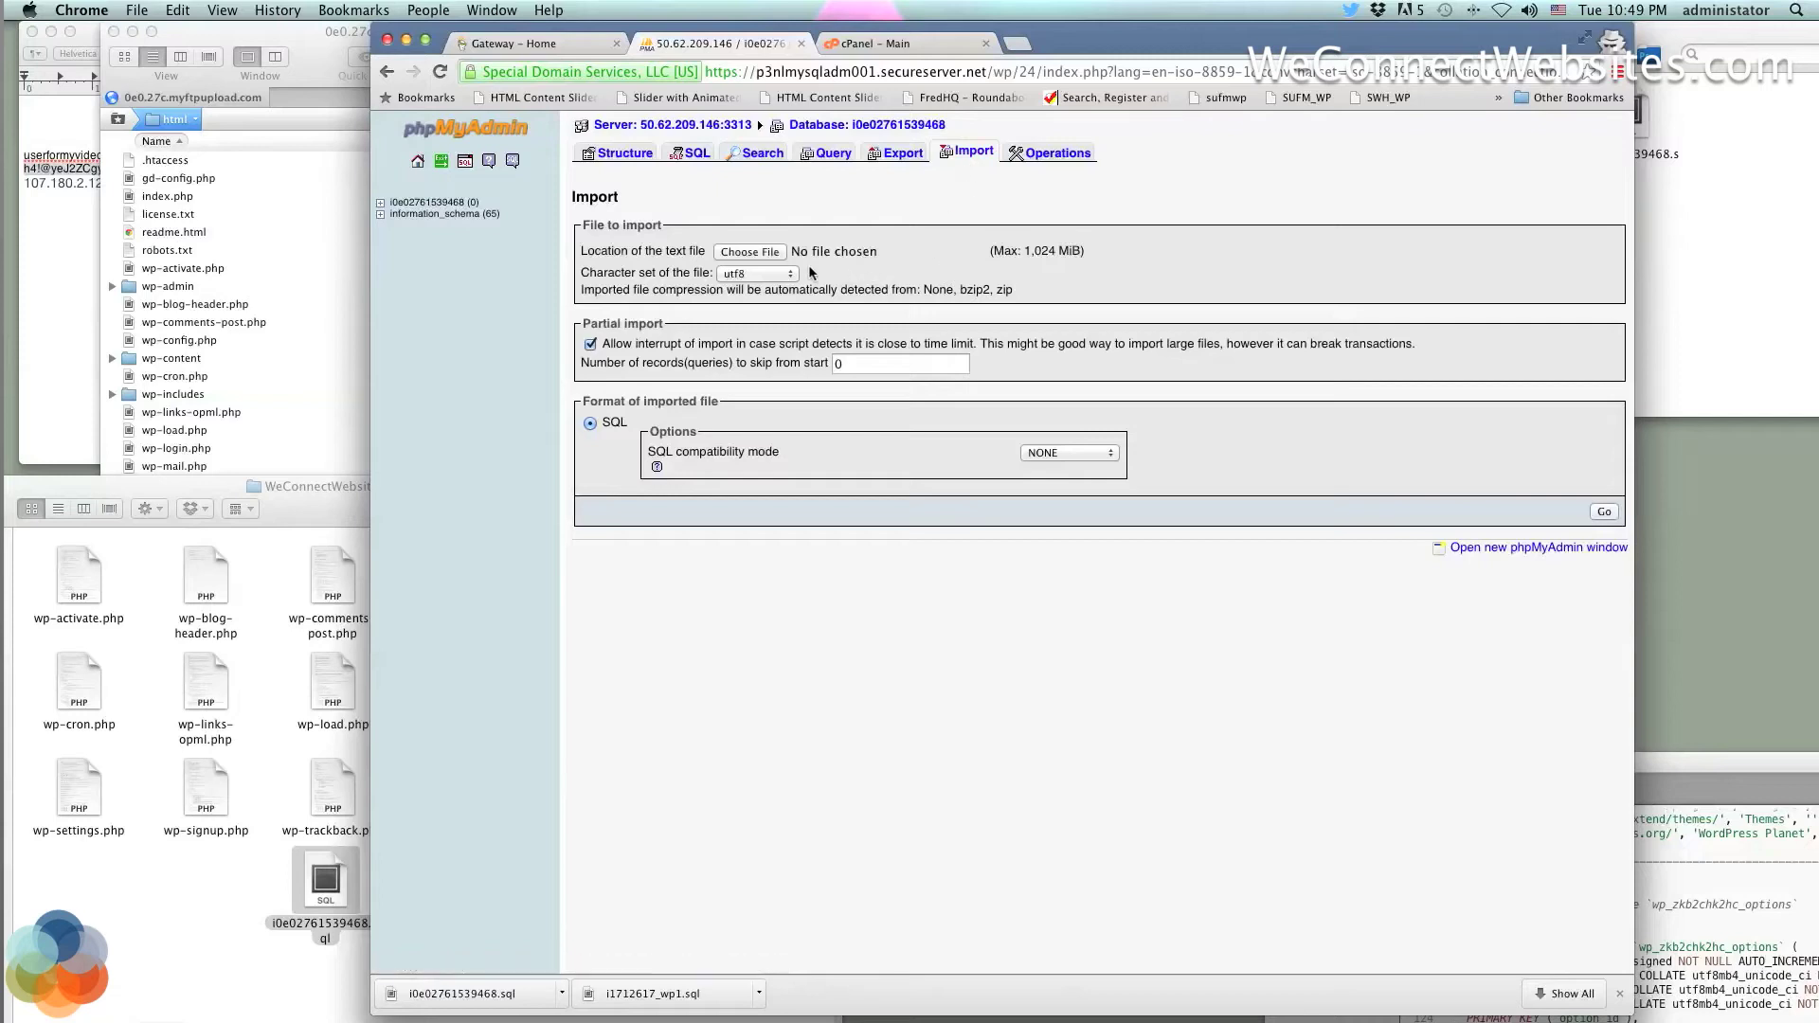
click(275, 881)
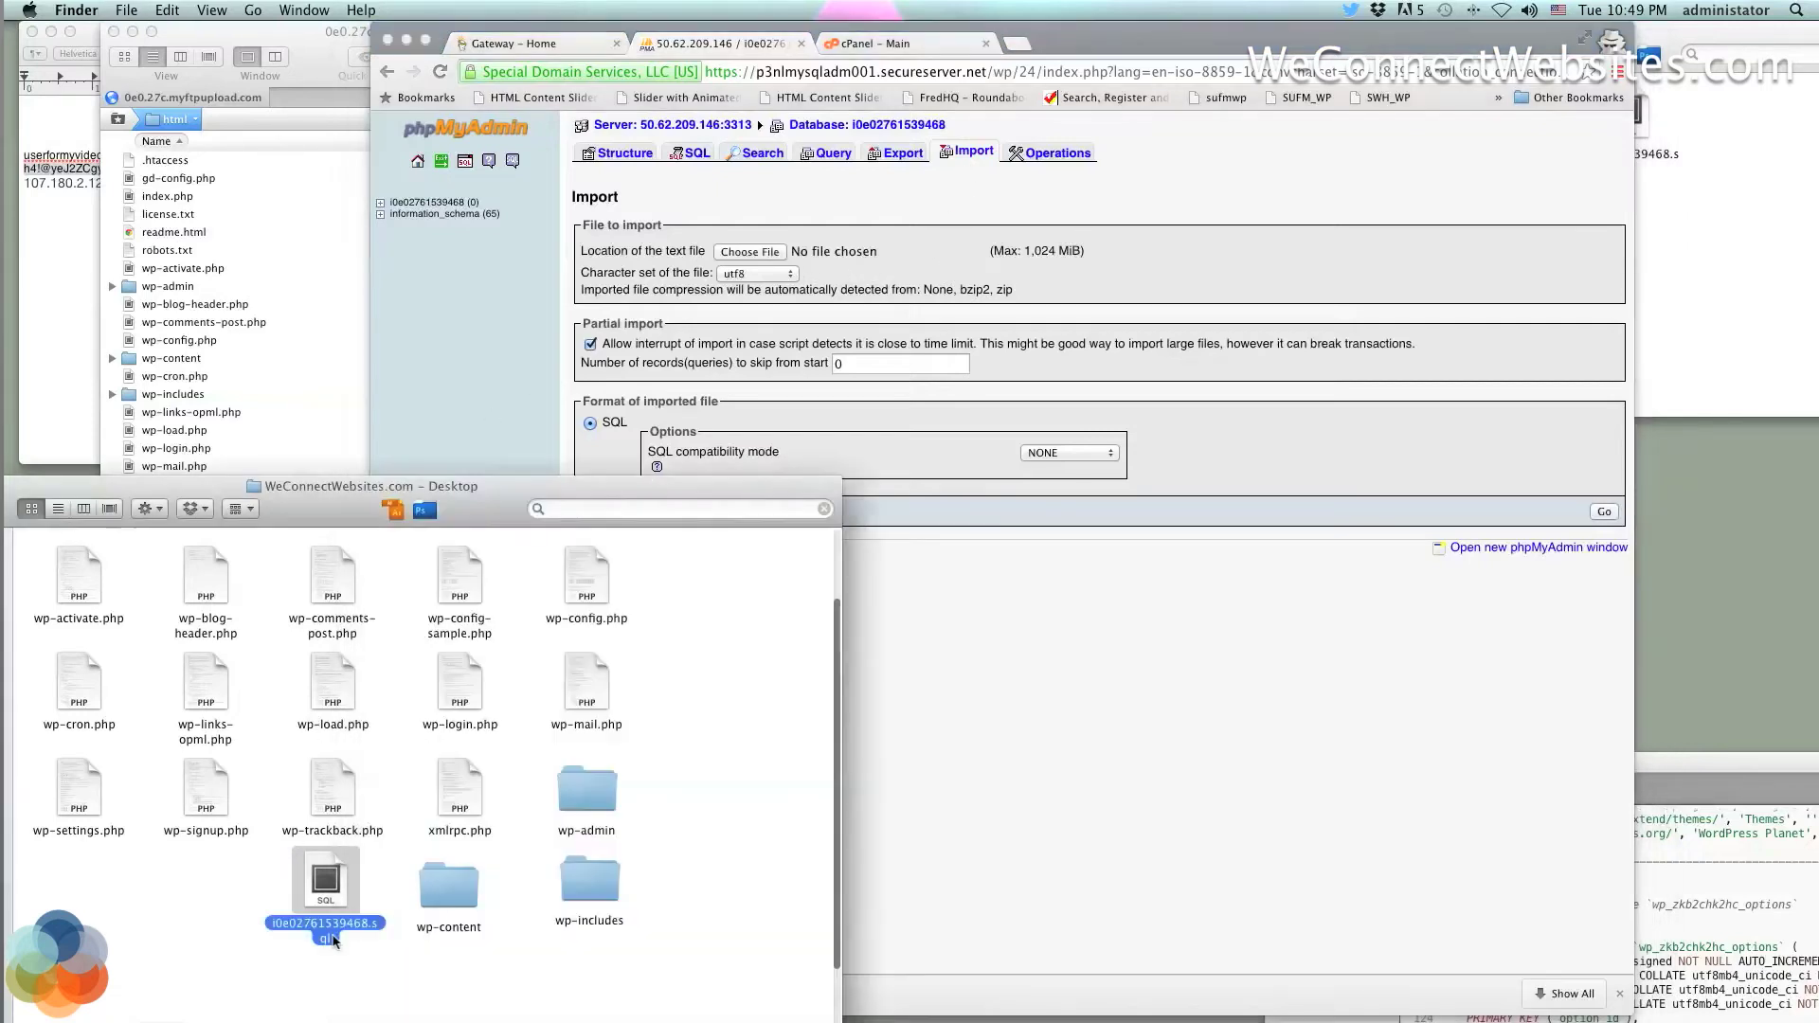
click(357, 952)
click(324, 881)
In the import file chooser, search for i0e02761539468.sql and inspect the two matches
click(756, 252)
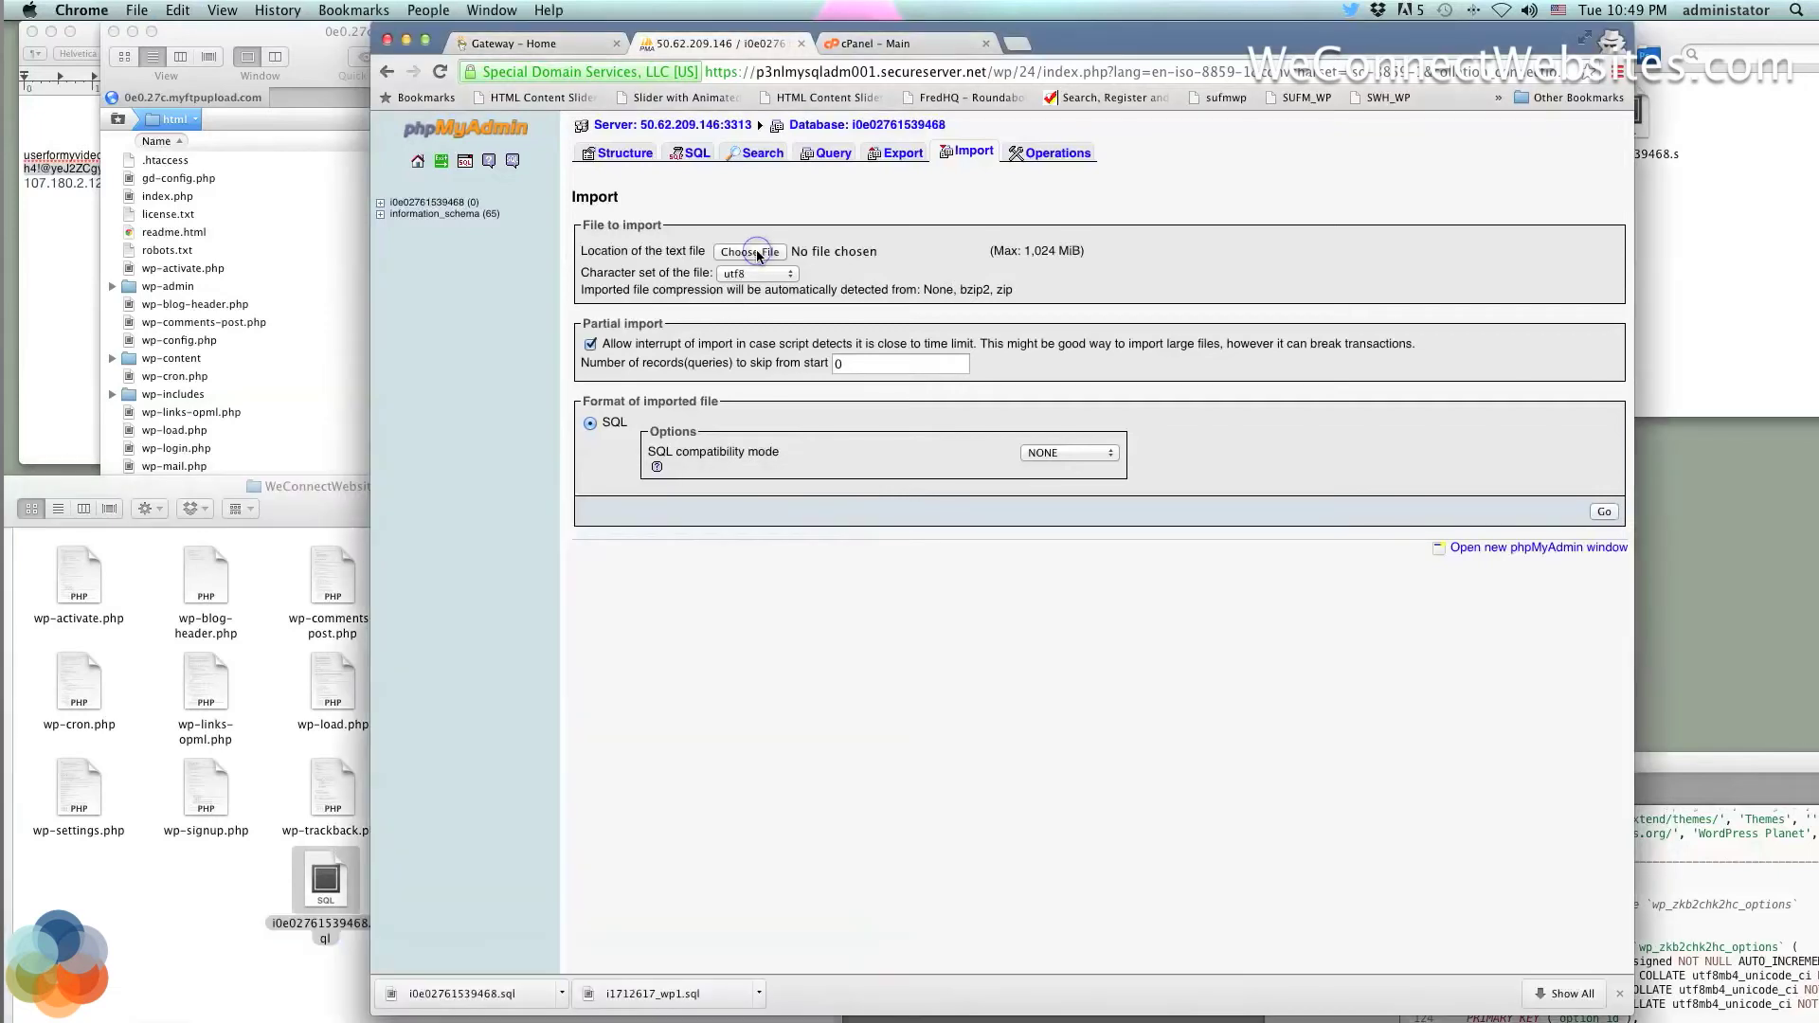
click(756, 252)
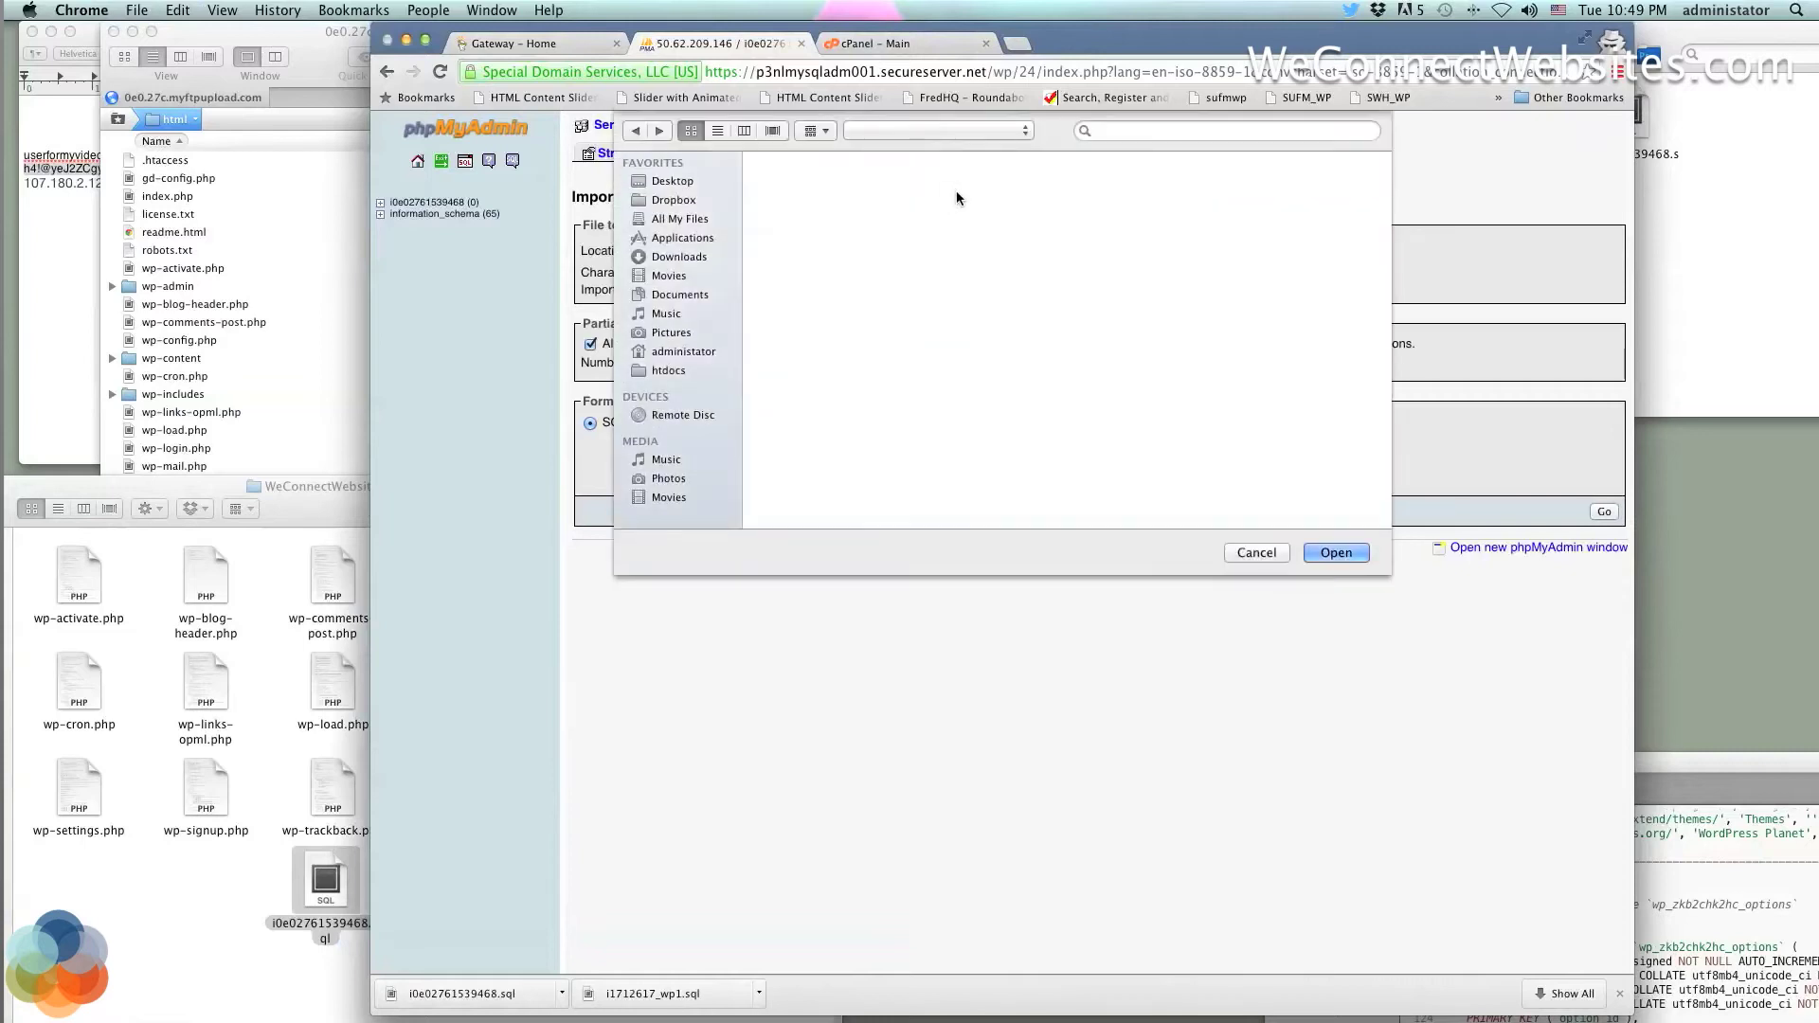
click(1124, 131)
text(i0e02761539468.sql)
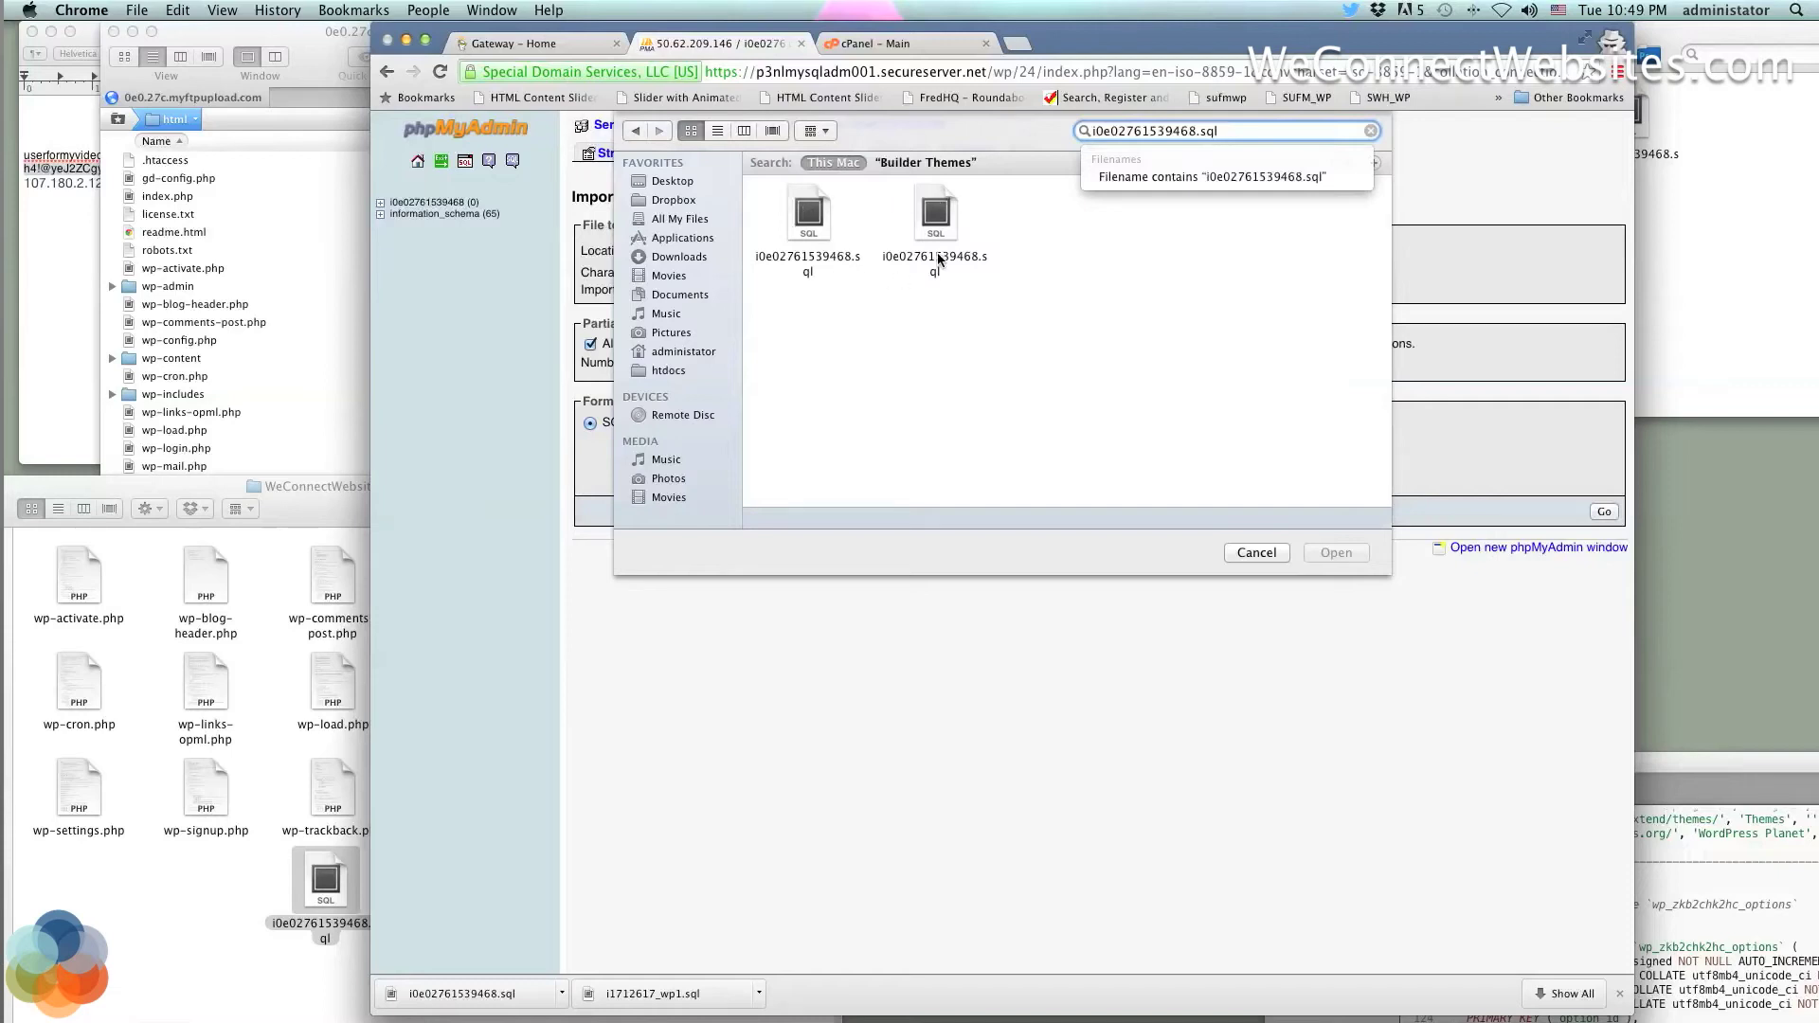
click(980, 233)
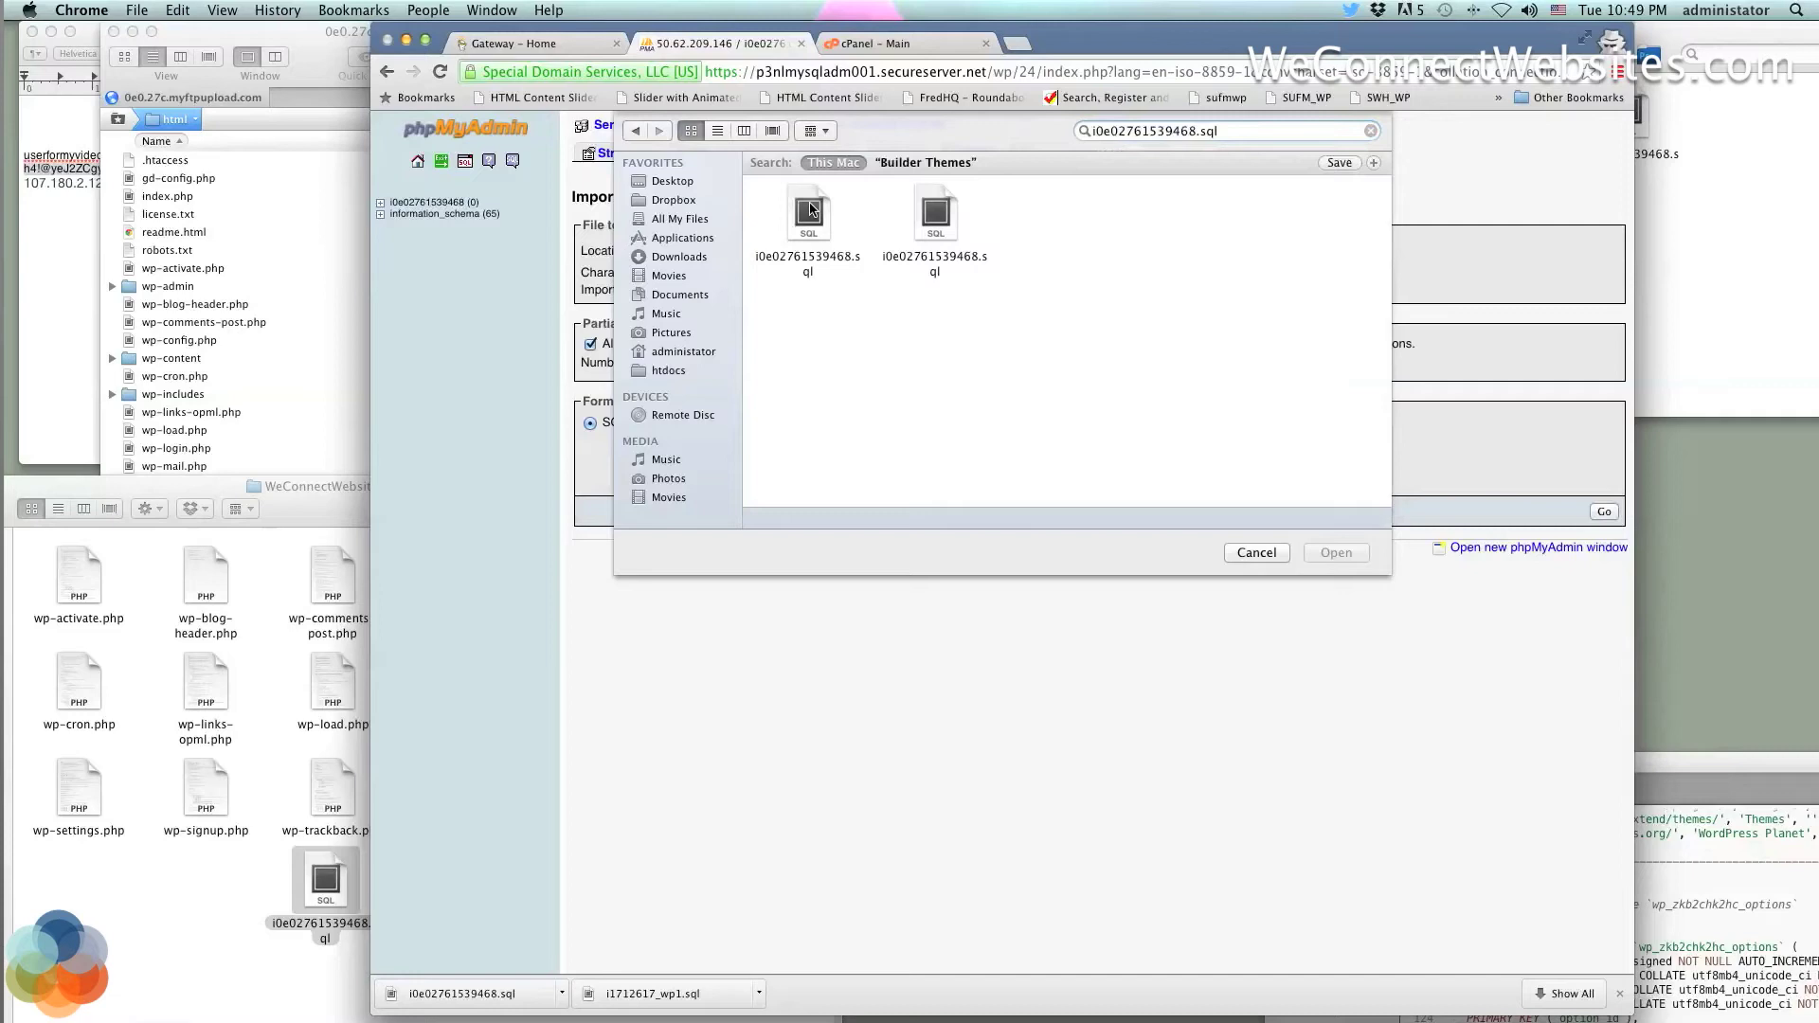
click(811, 209)
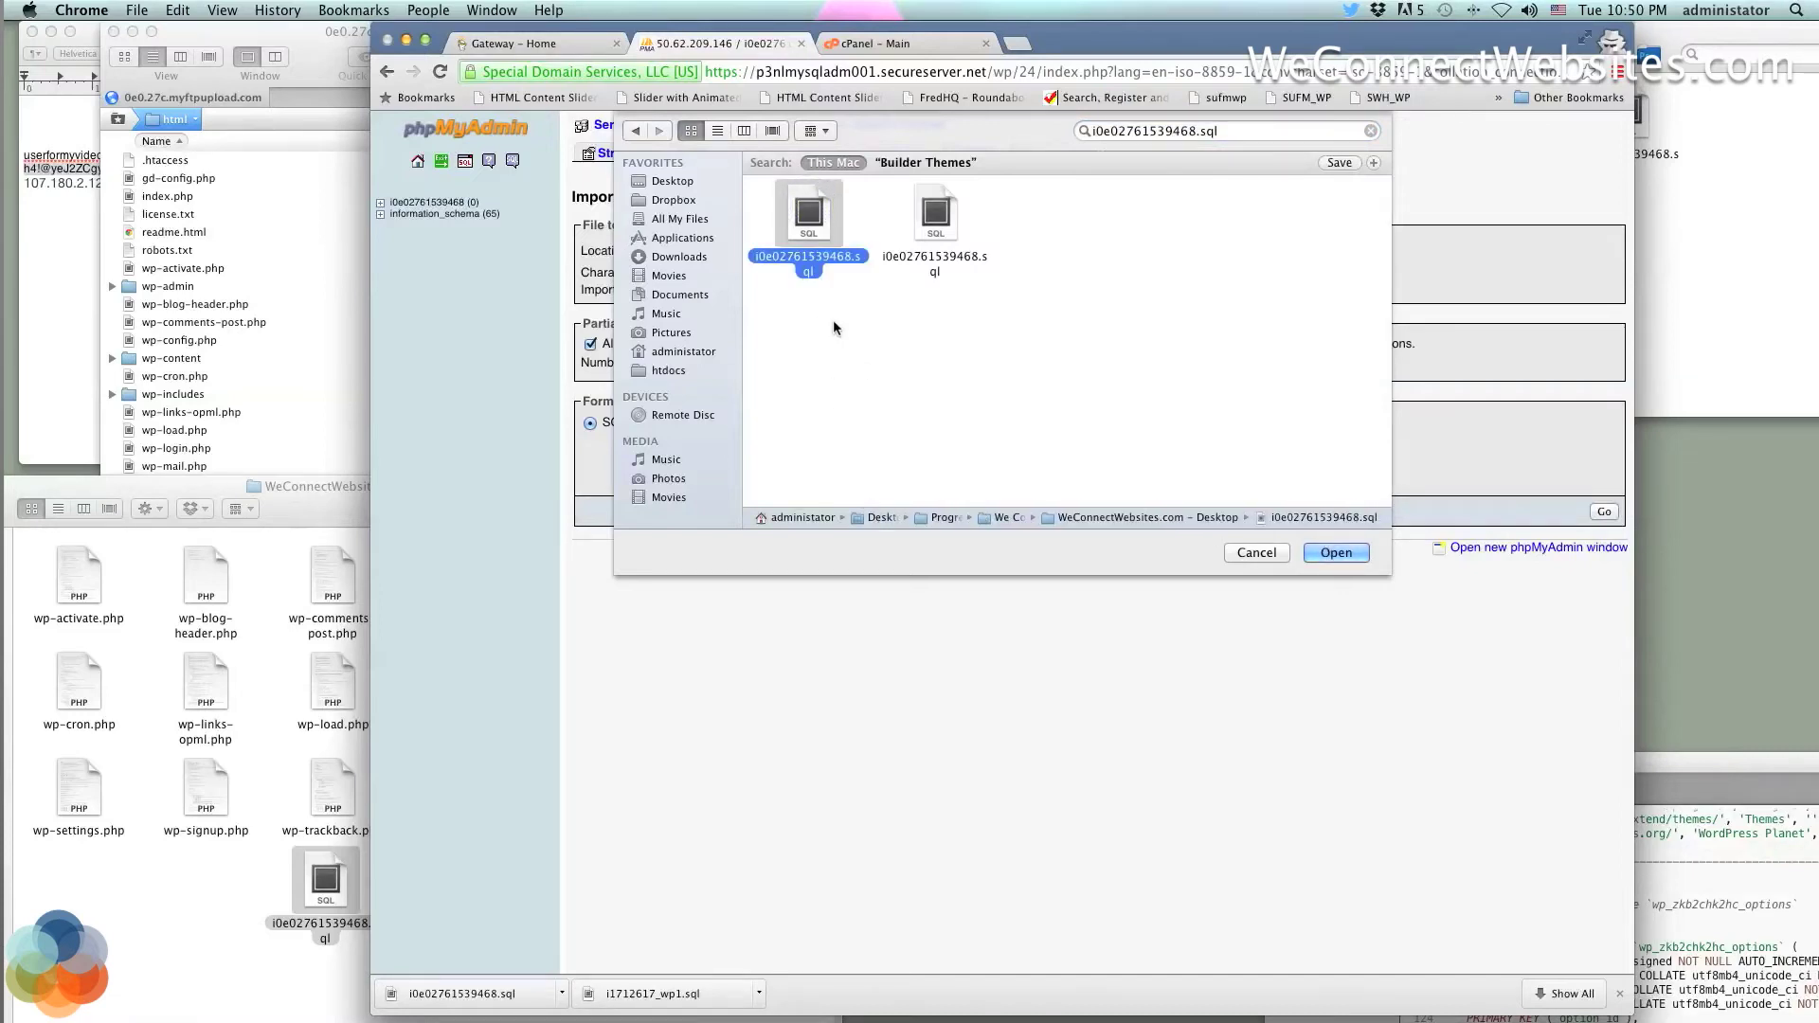
click(941, 222)
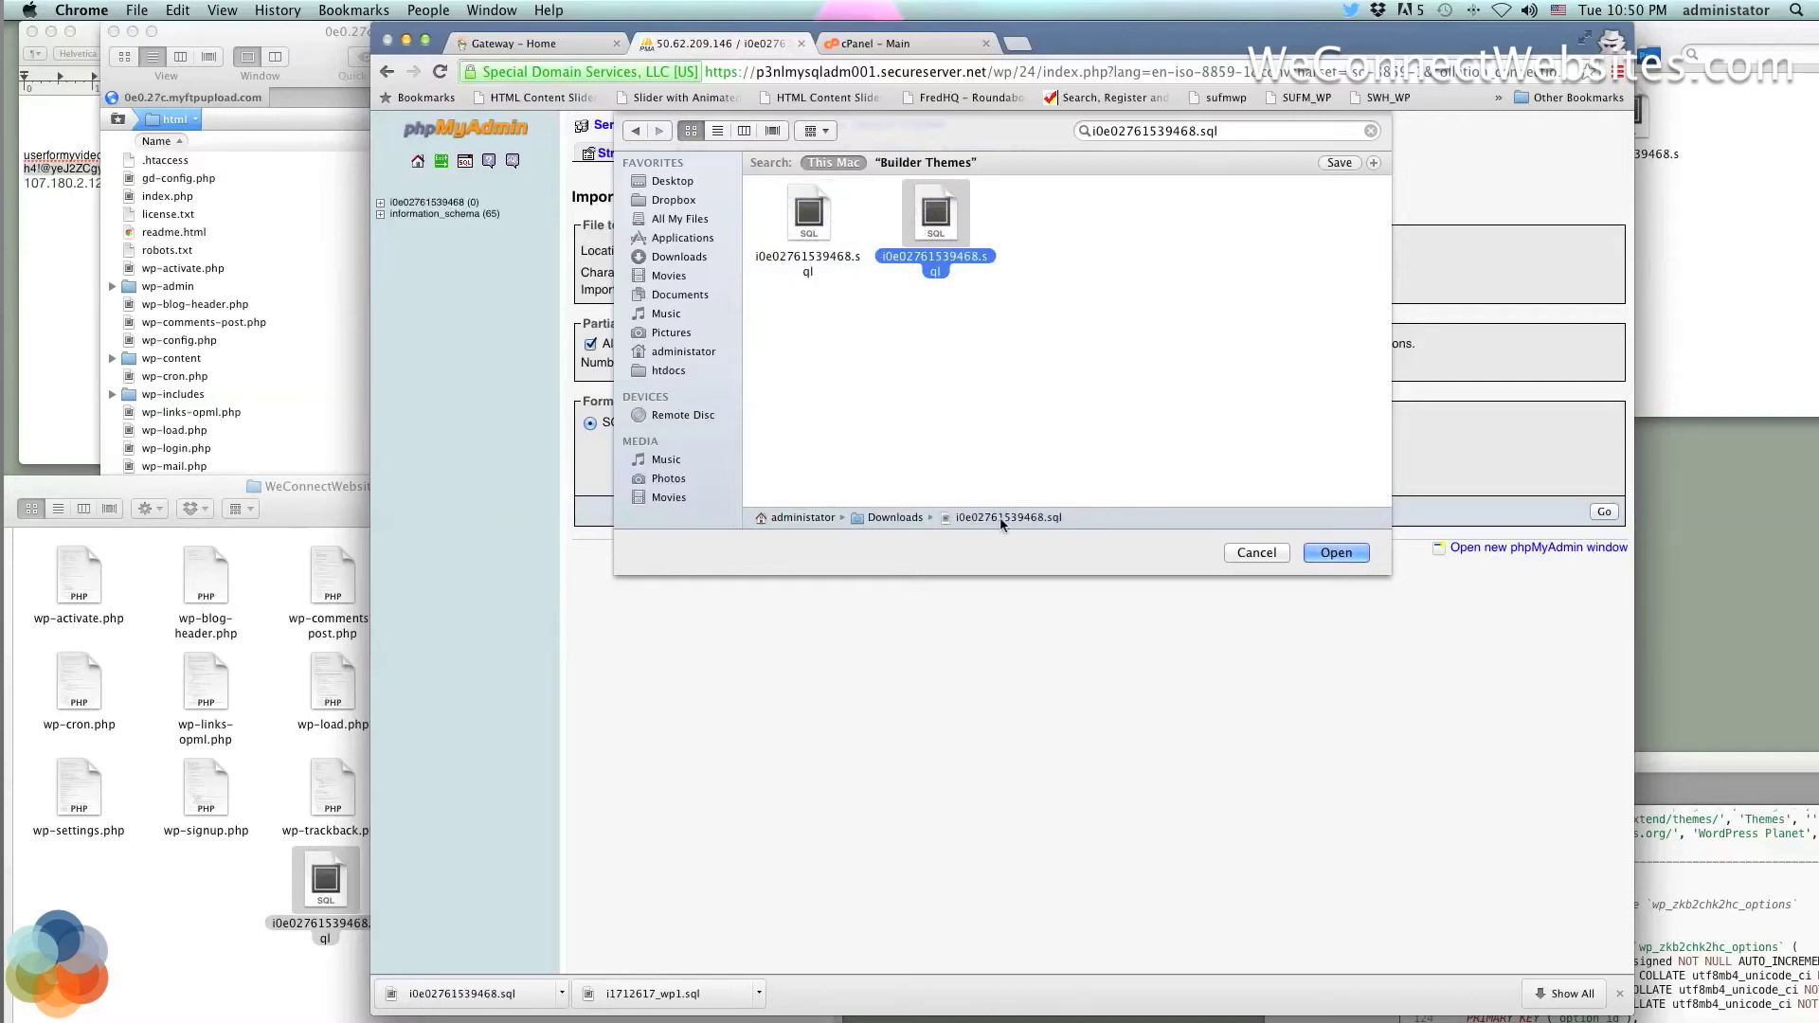
Check the Downloads and Desktop folders to tell which match is the Desktop copy
click(1759, 264)
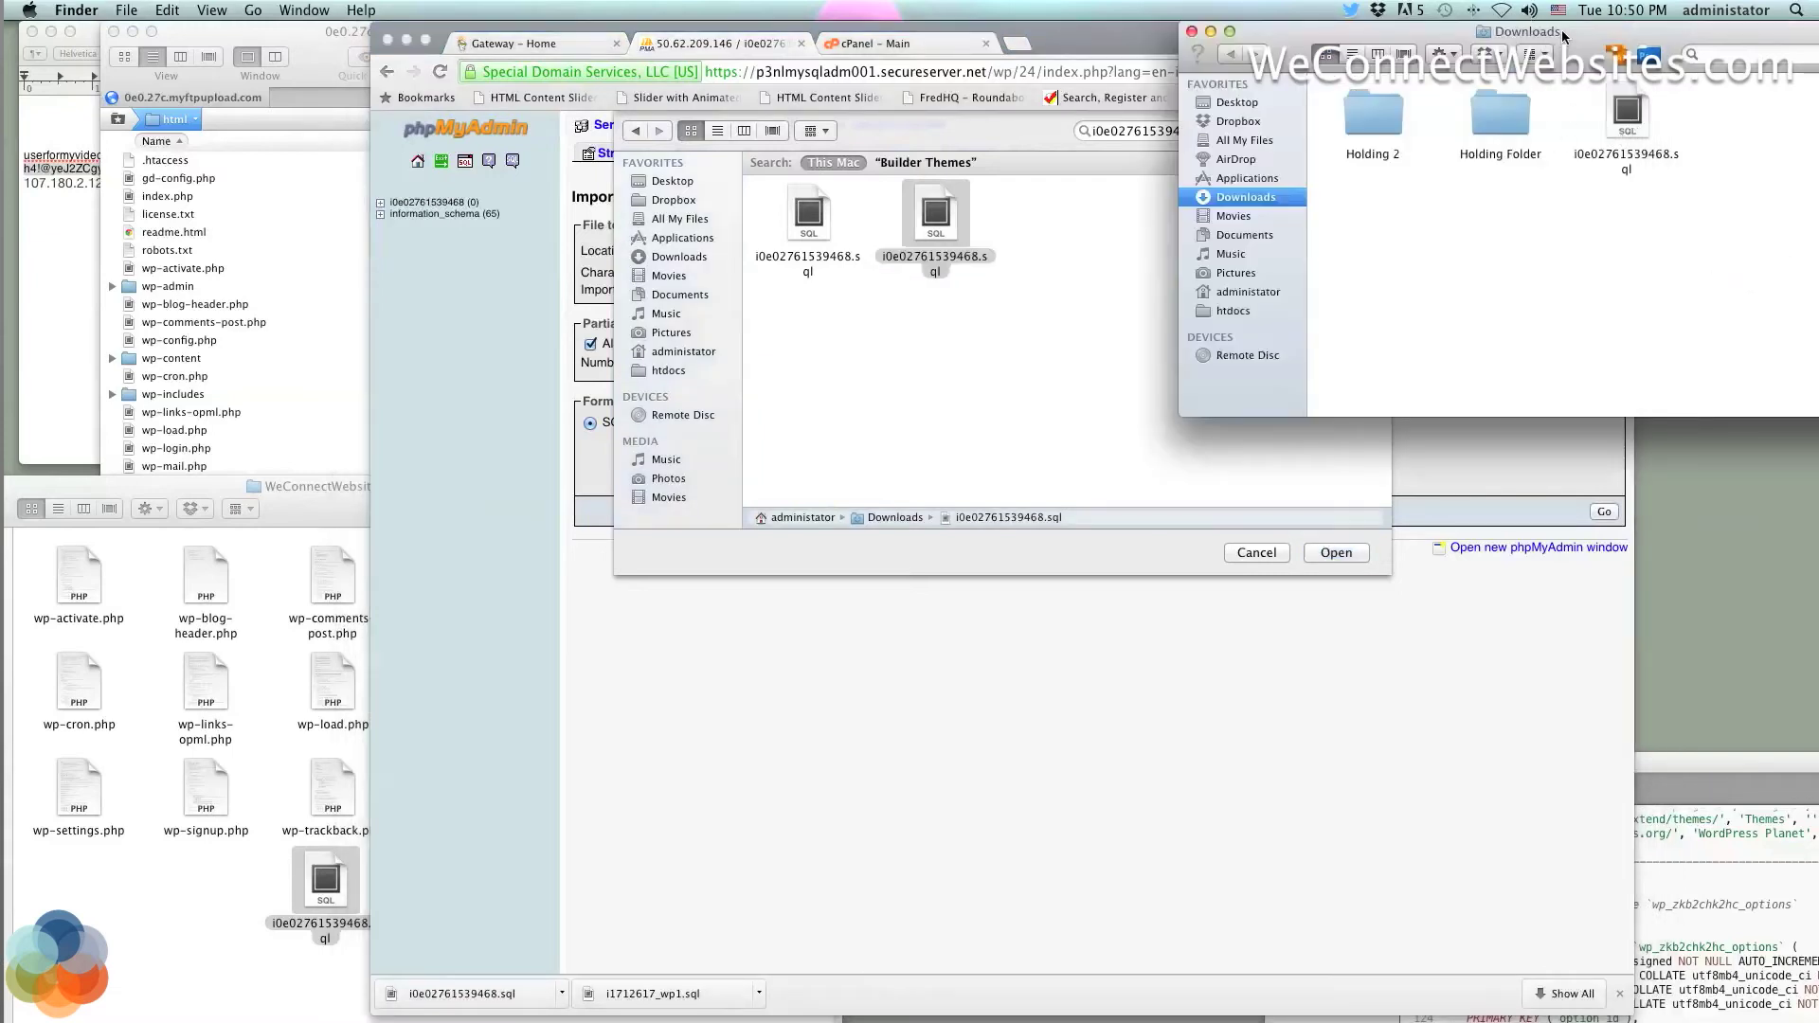
click(970, 368)
click(808, 216)
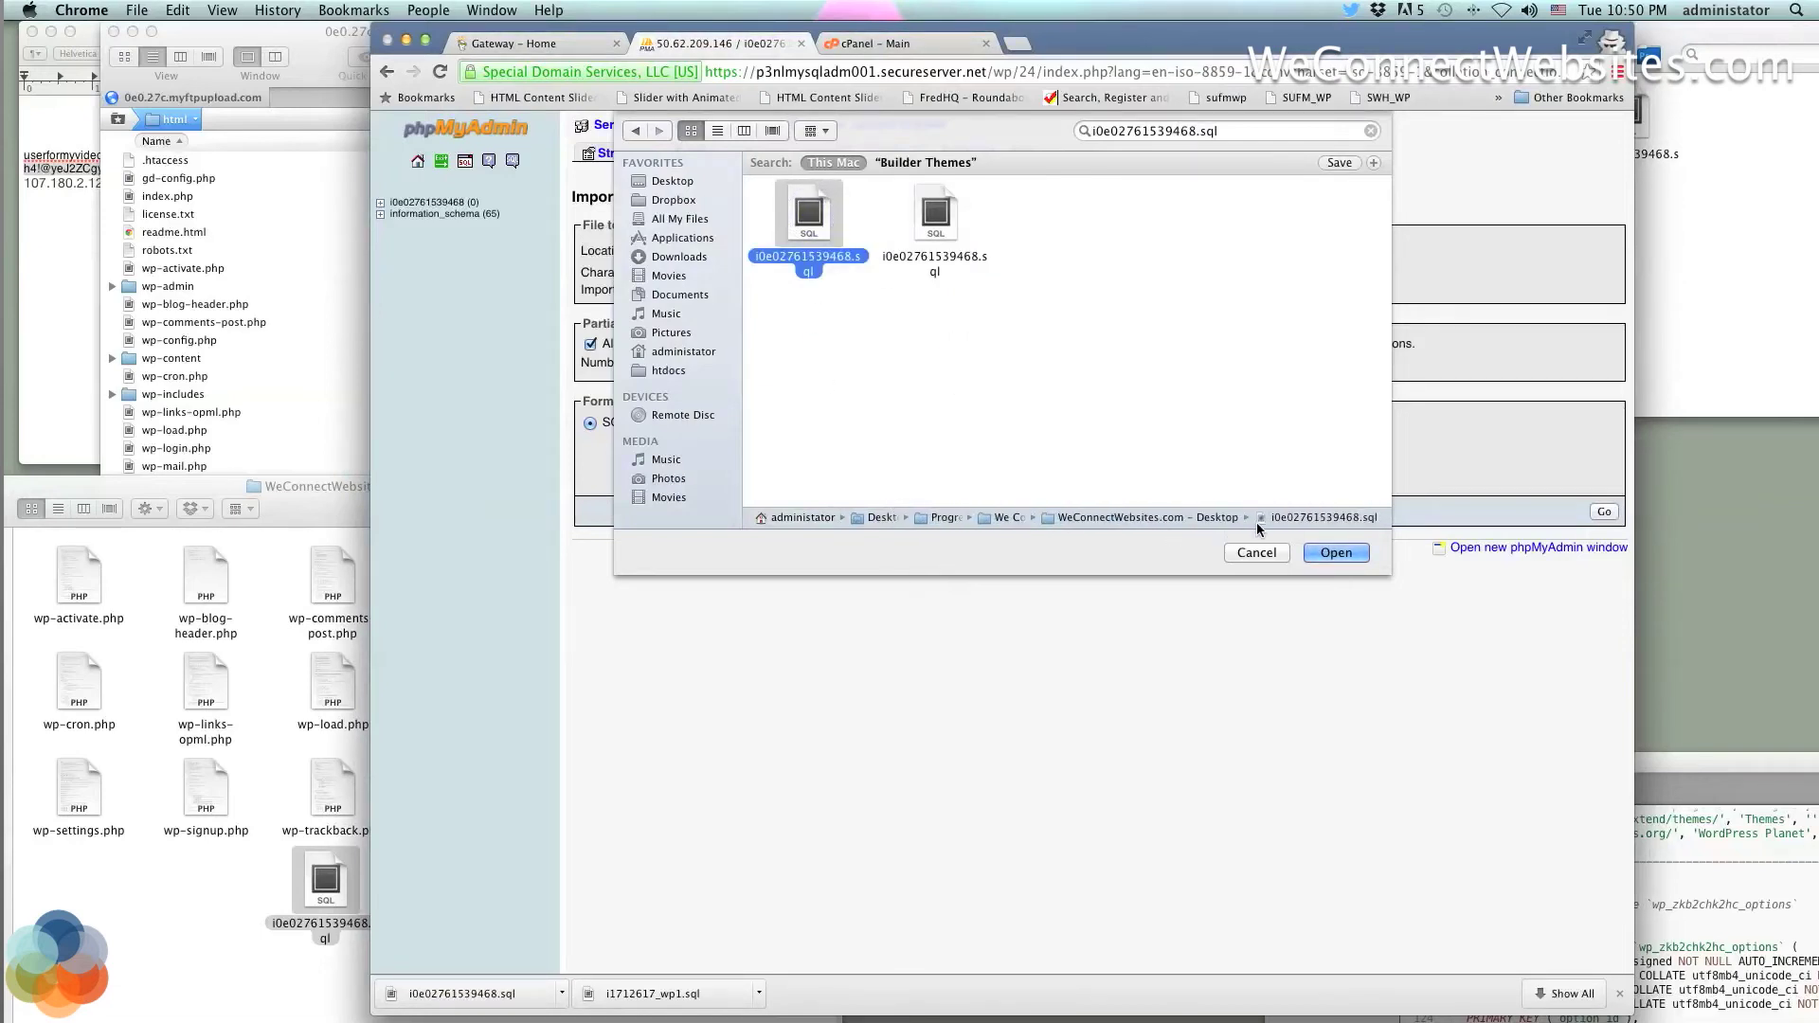
click(287, 580)
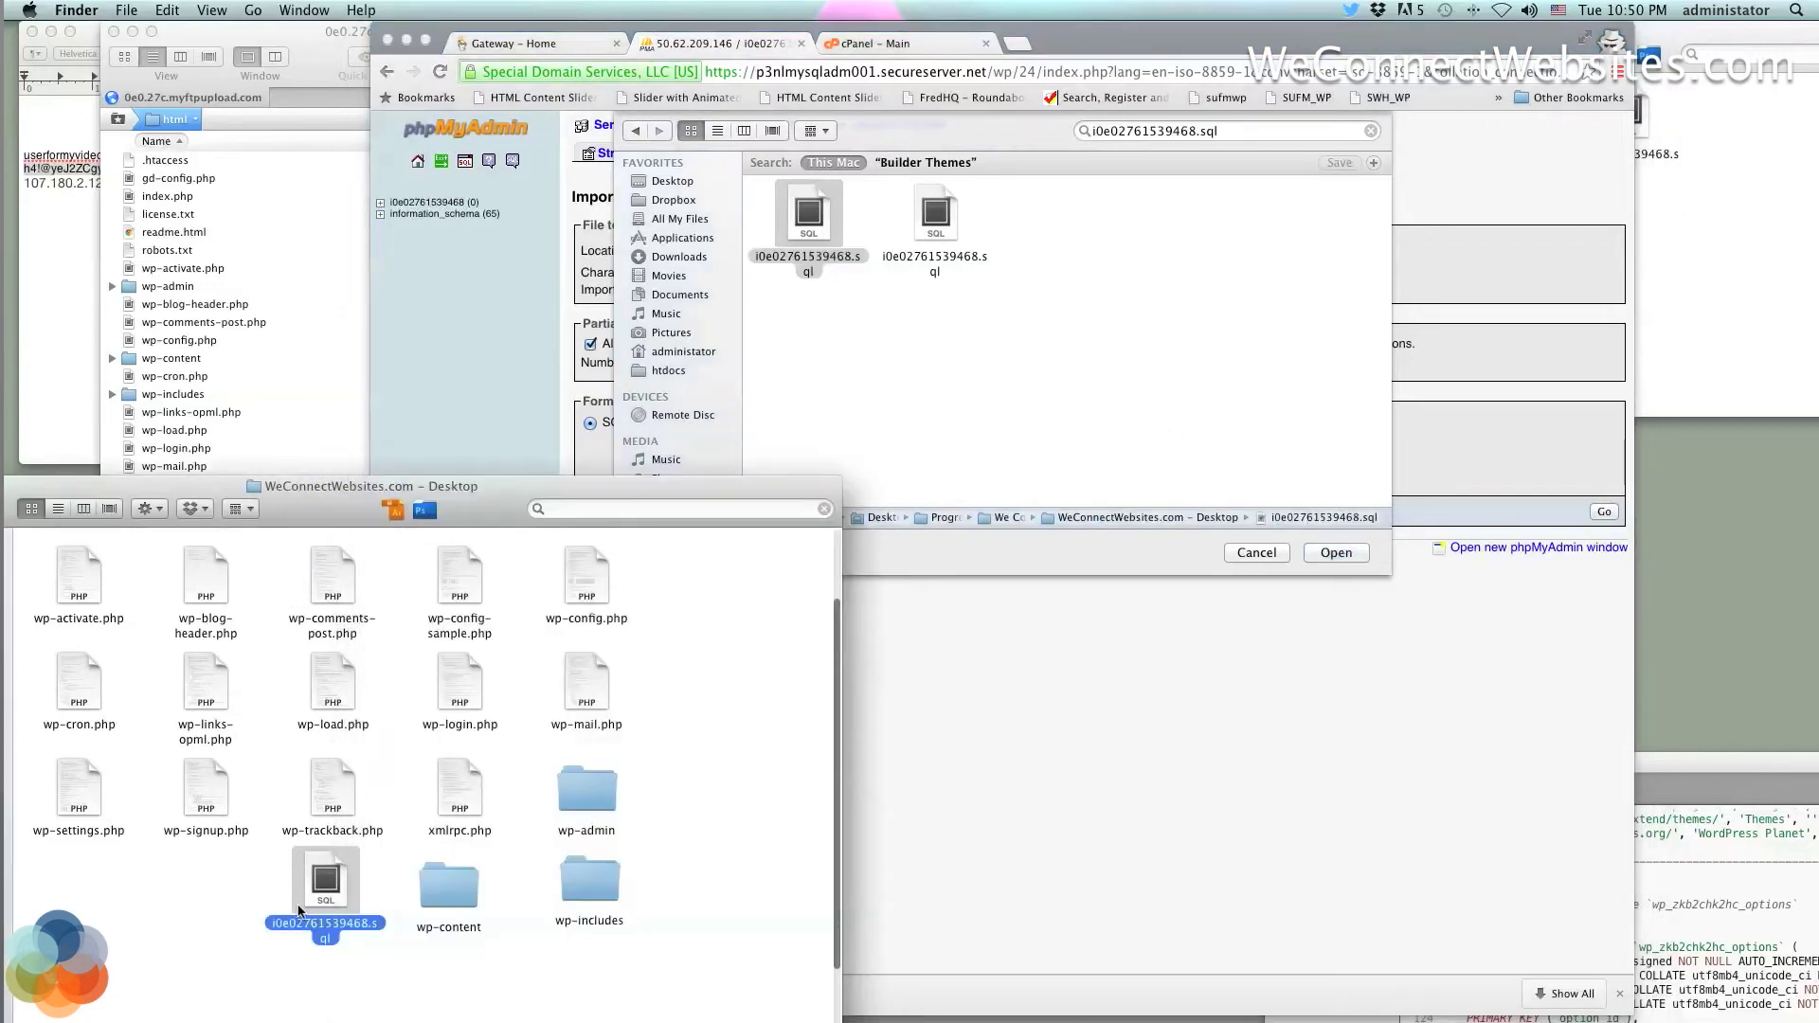
click(932, 435)
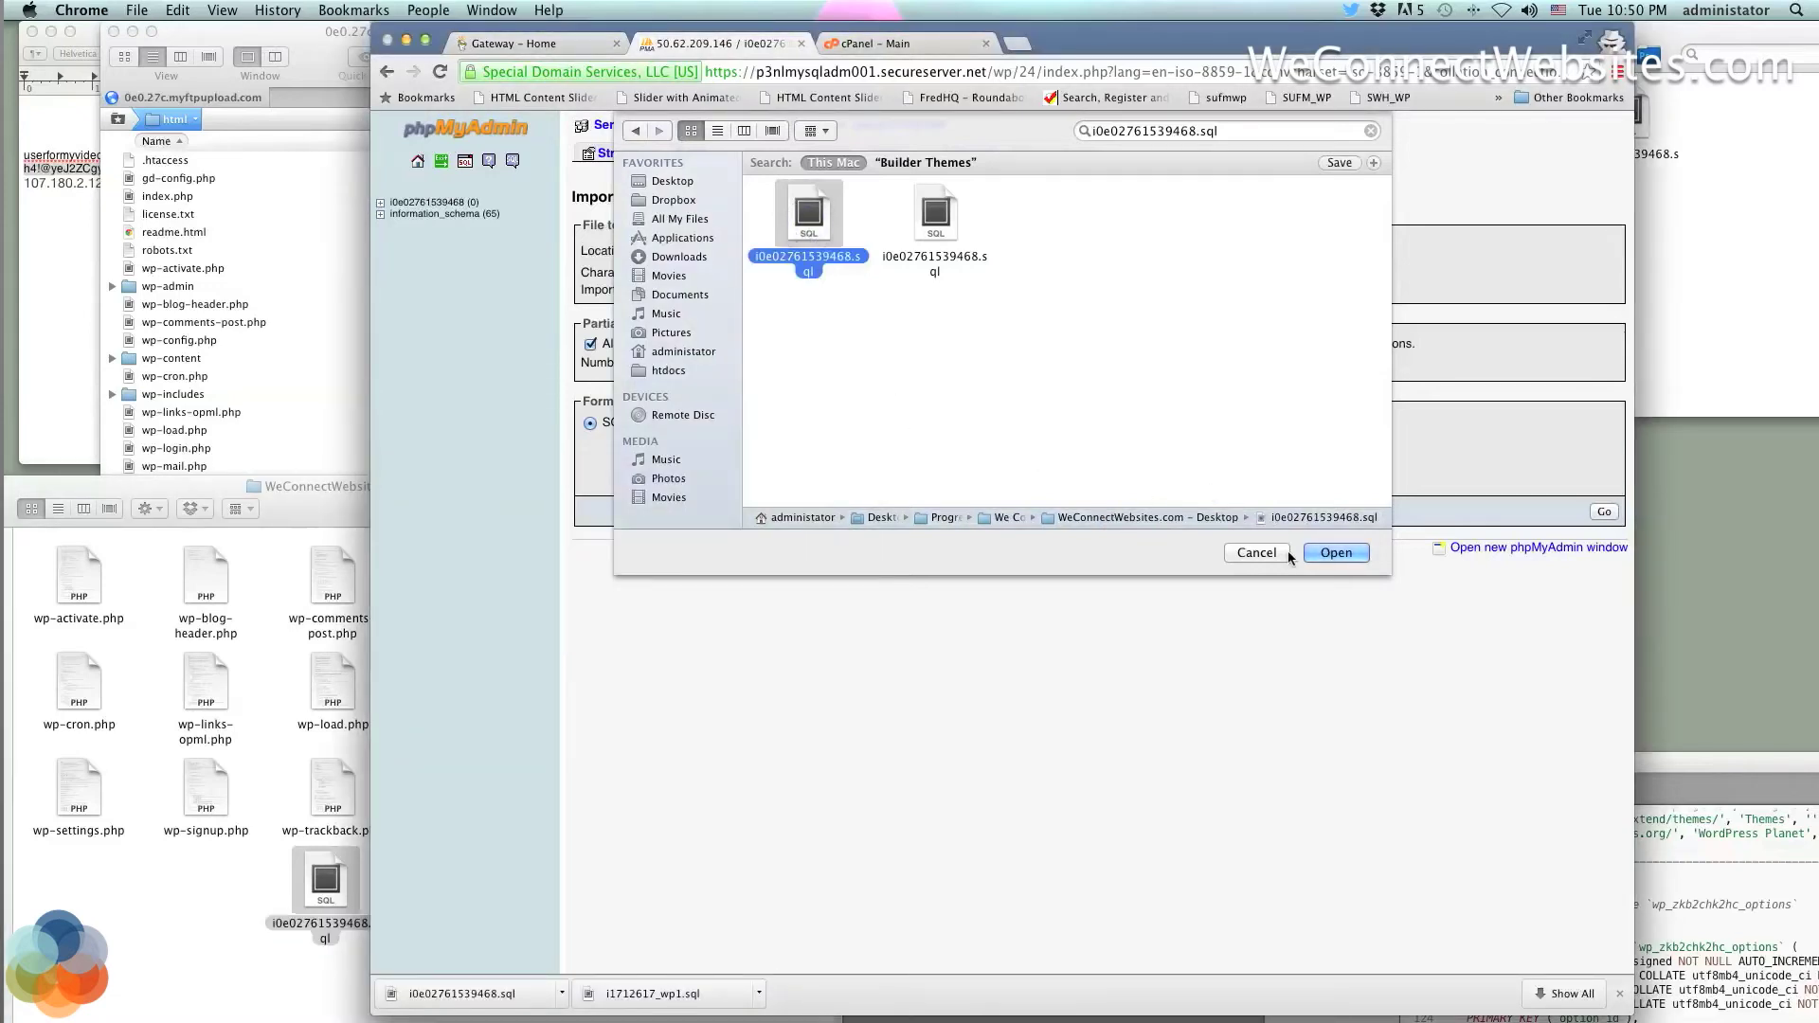
Search the chooser again and open the WeConnectWebsites.com Desktop copy of i0e02761539468.sql
click(1321, 555)
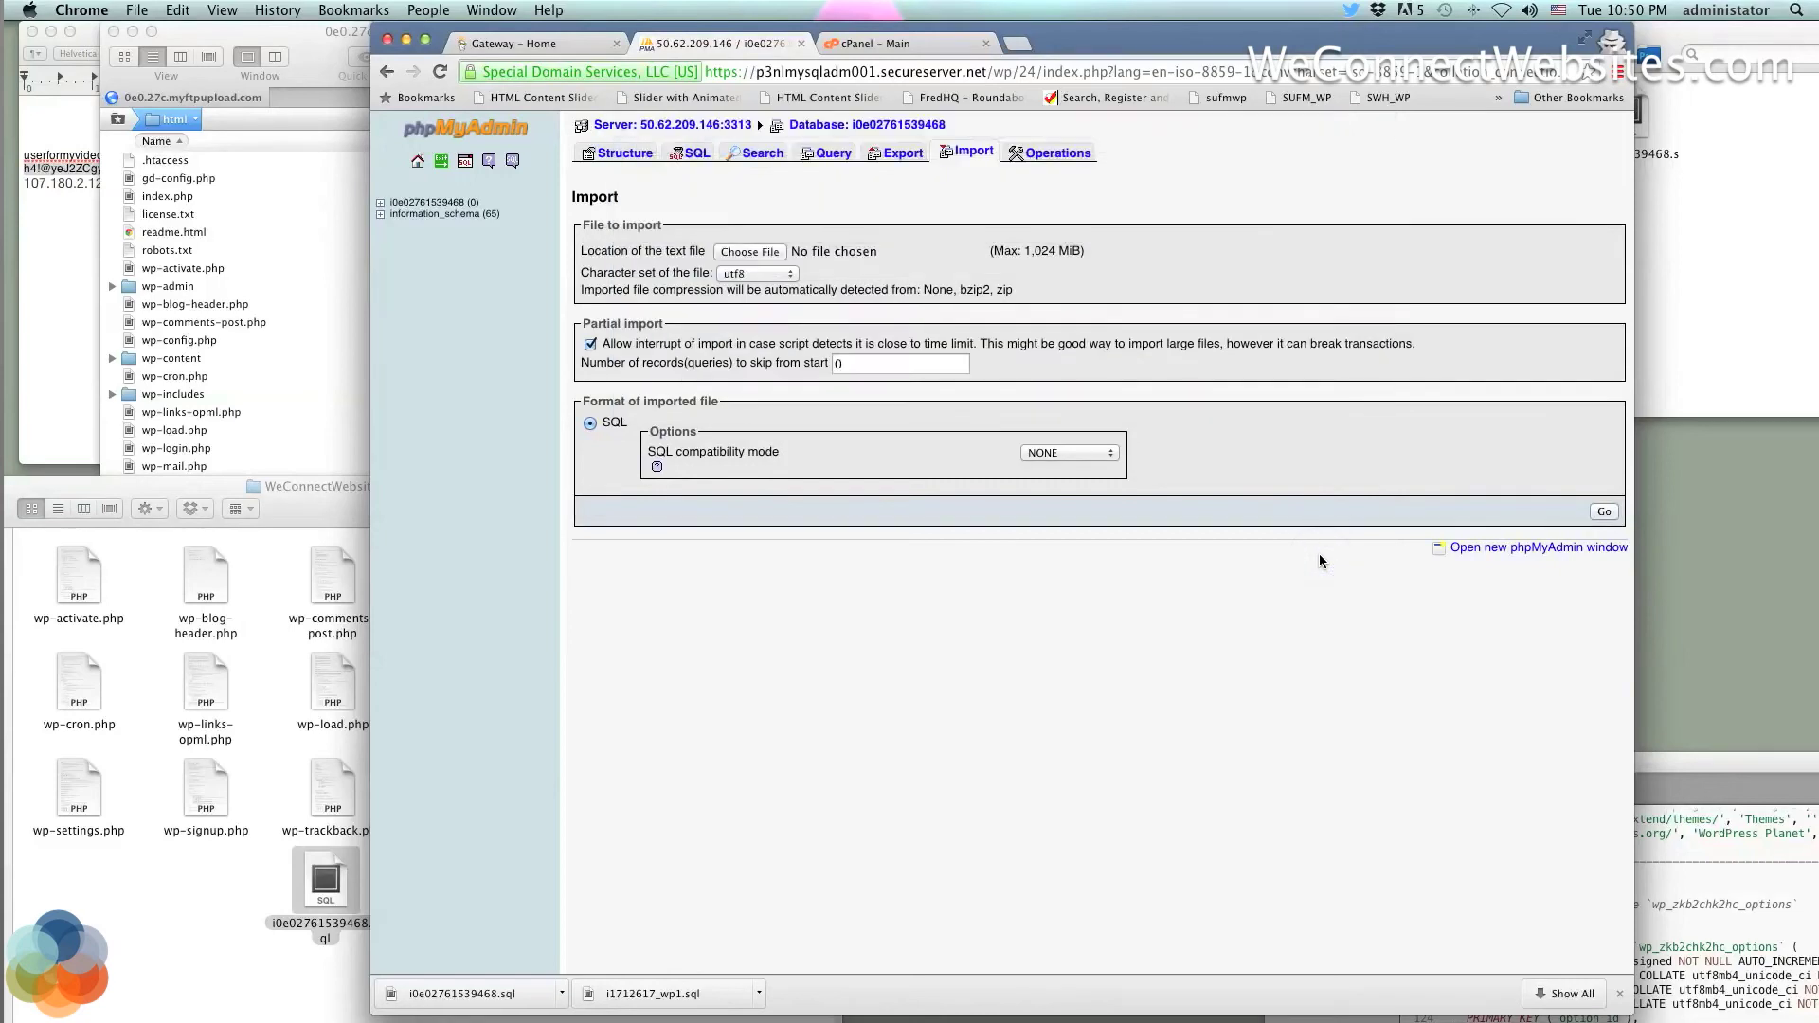
click(824, 254)
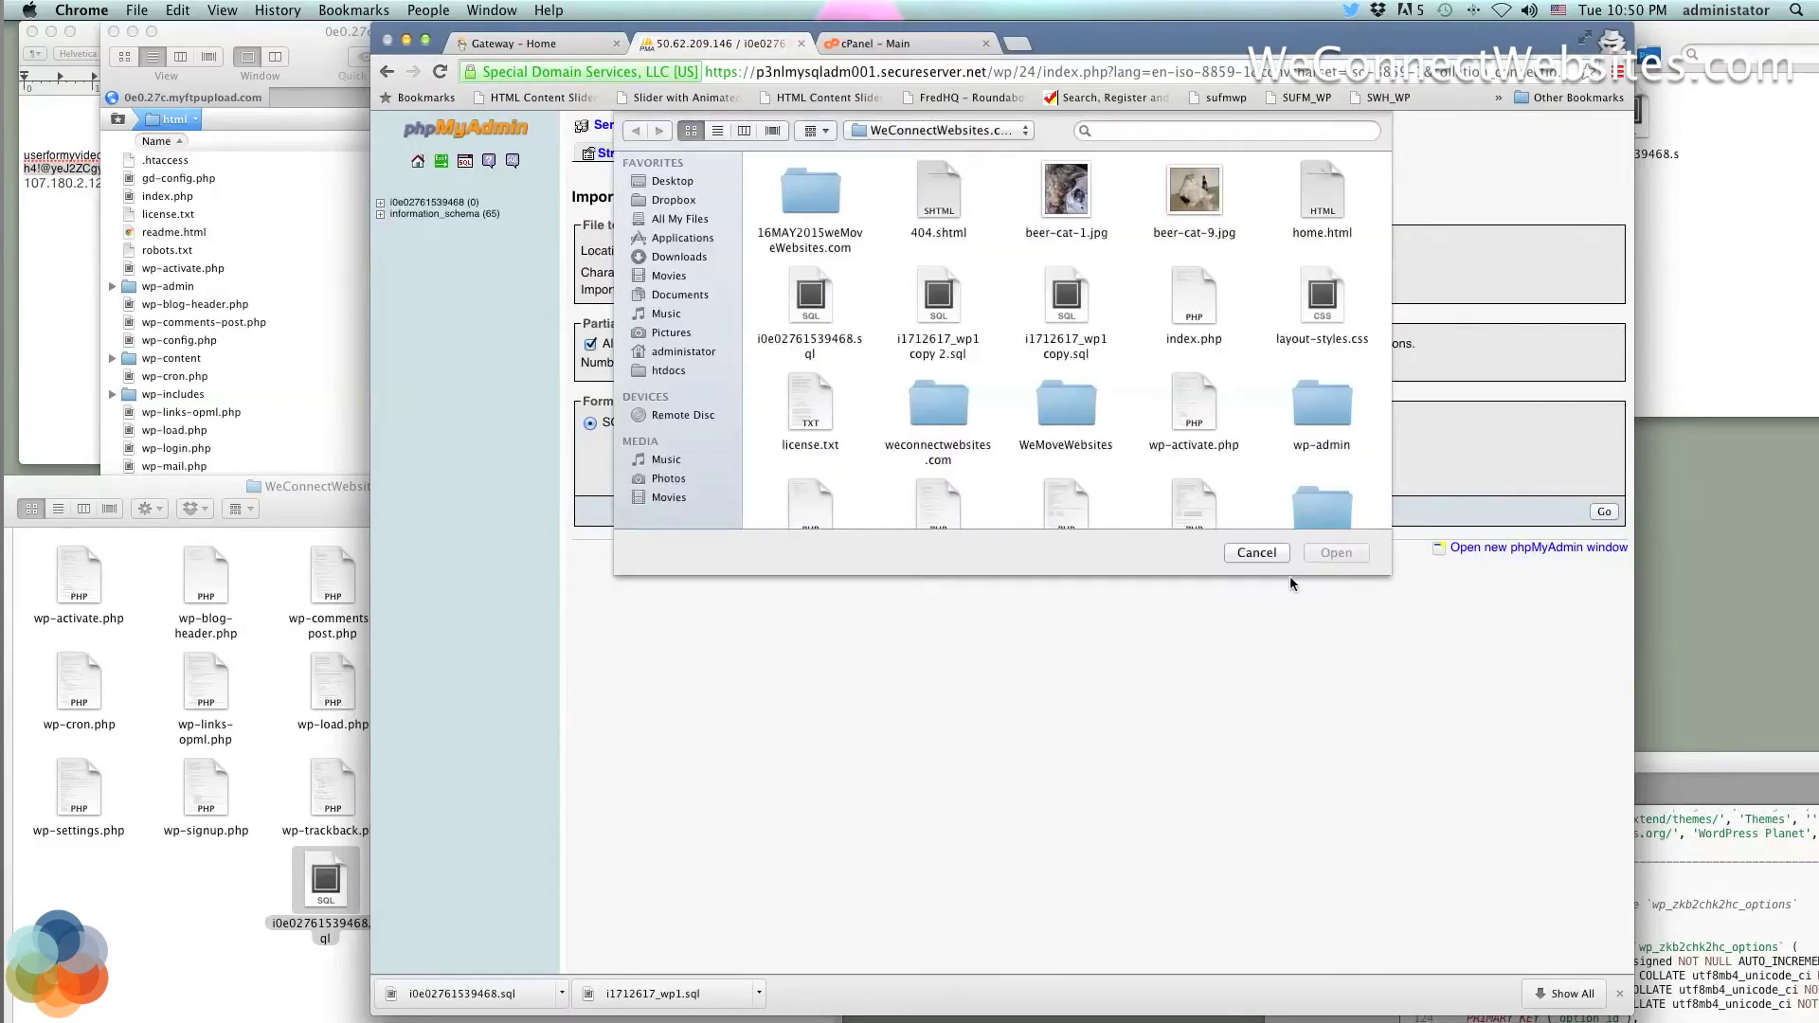
click(1256, 553)
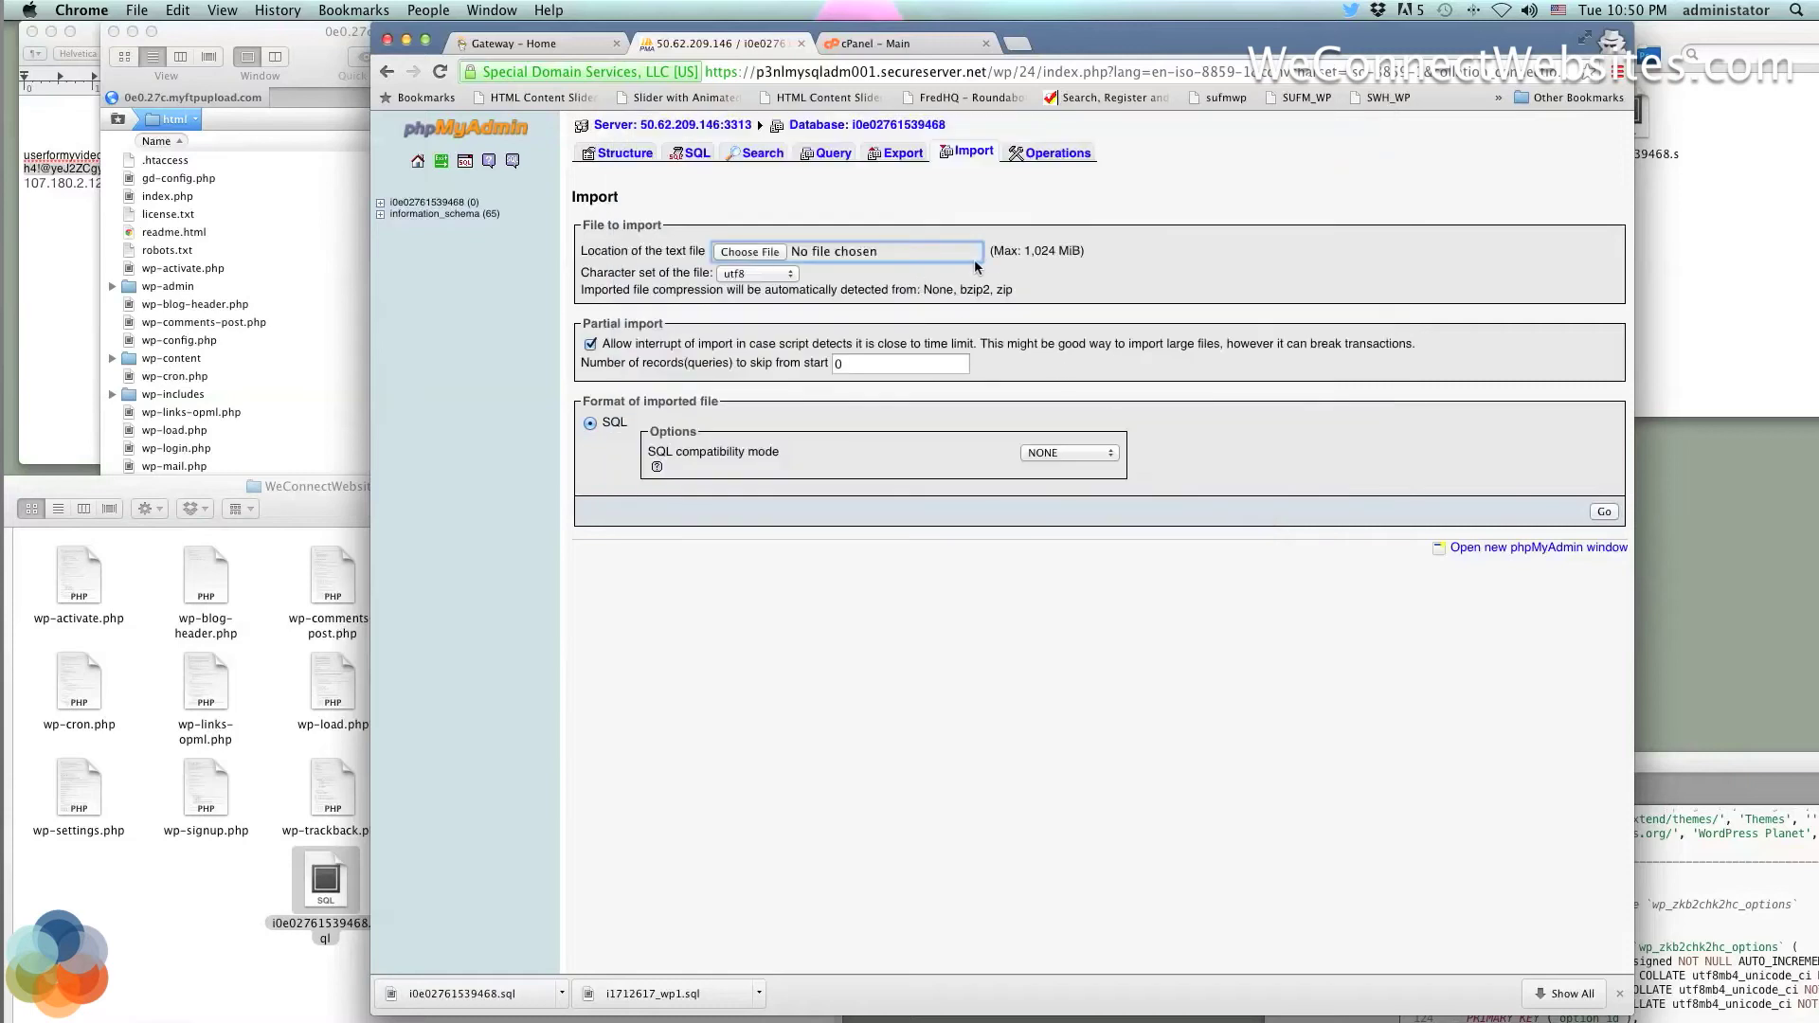
click(760, 250)
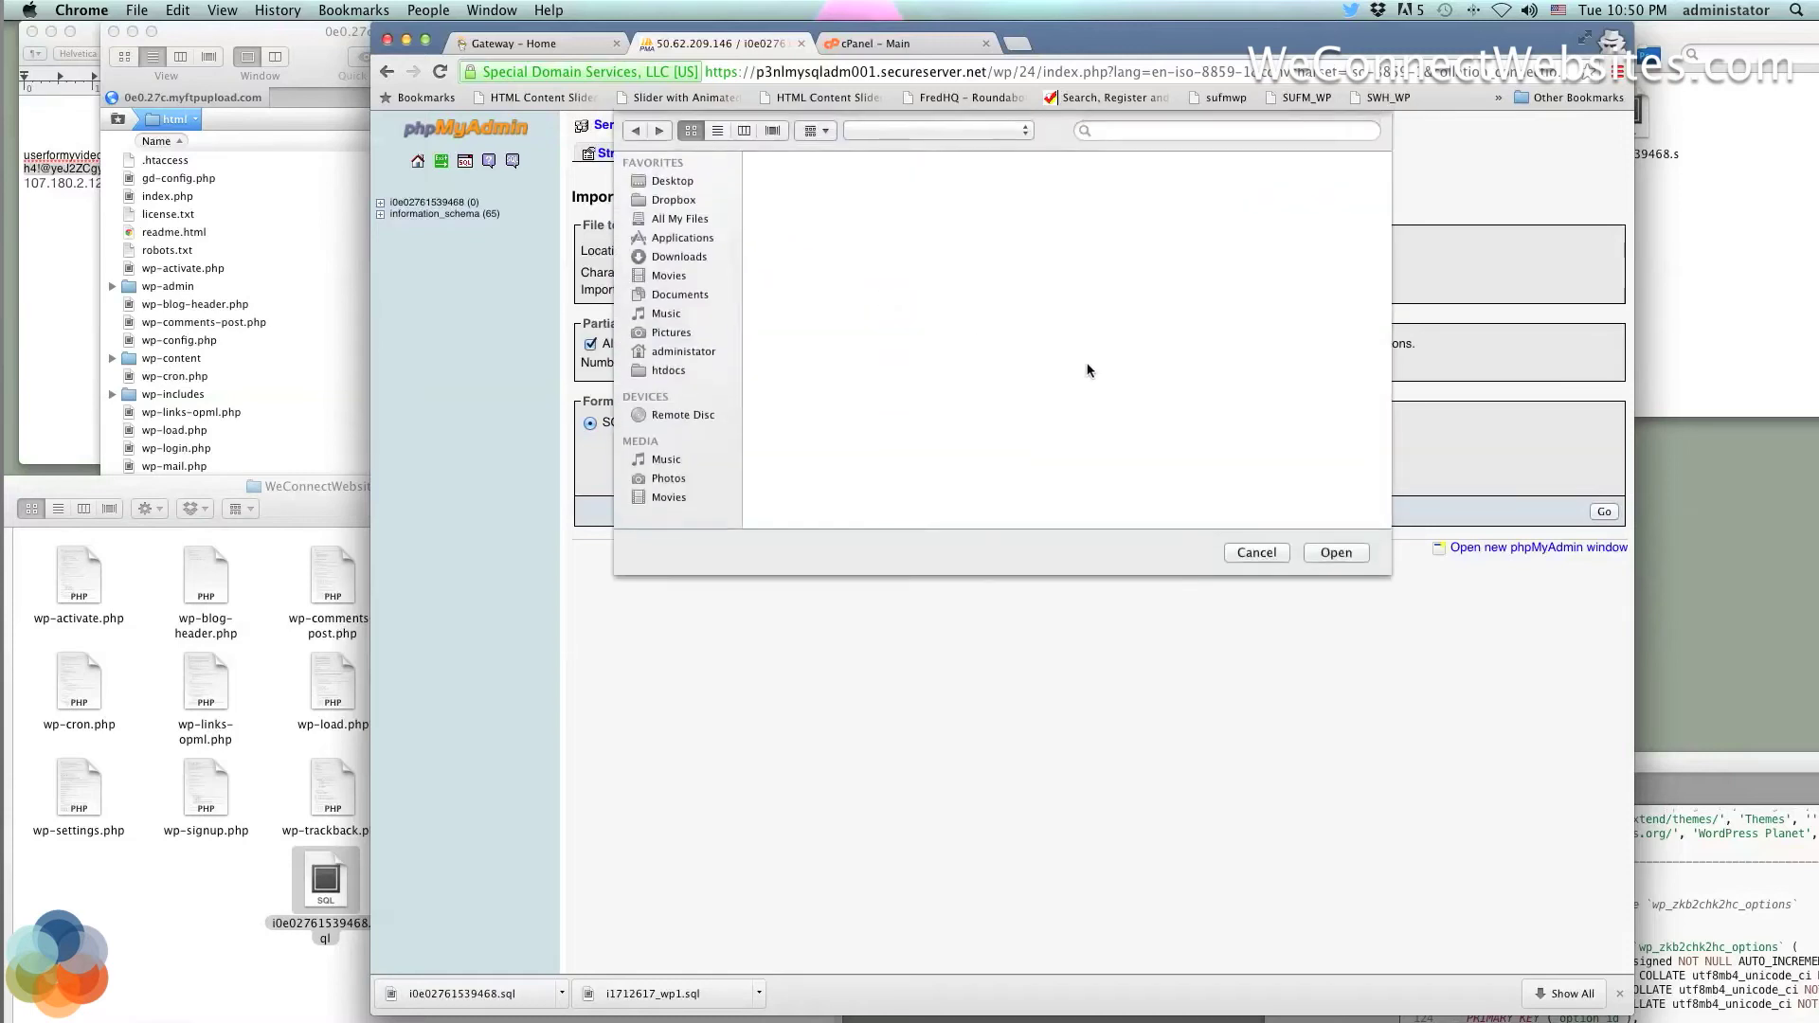
click(1202, 131)
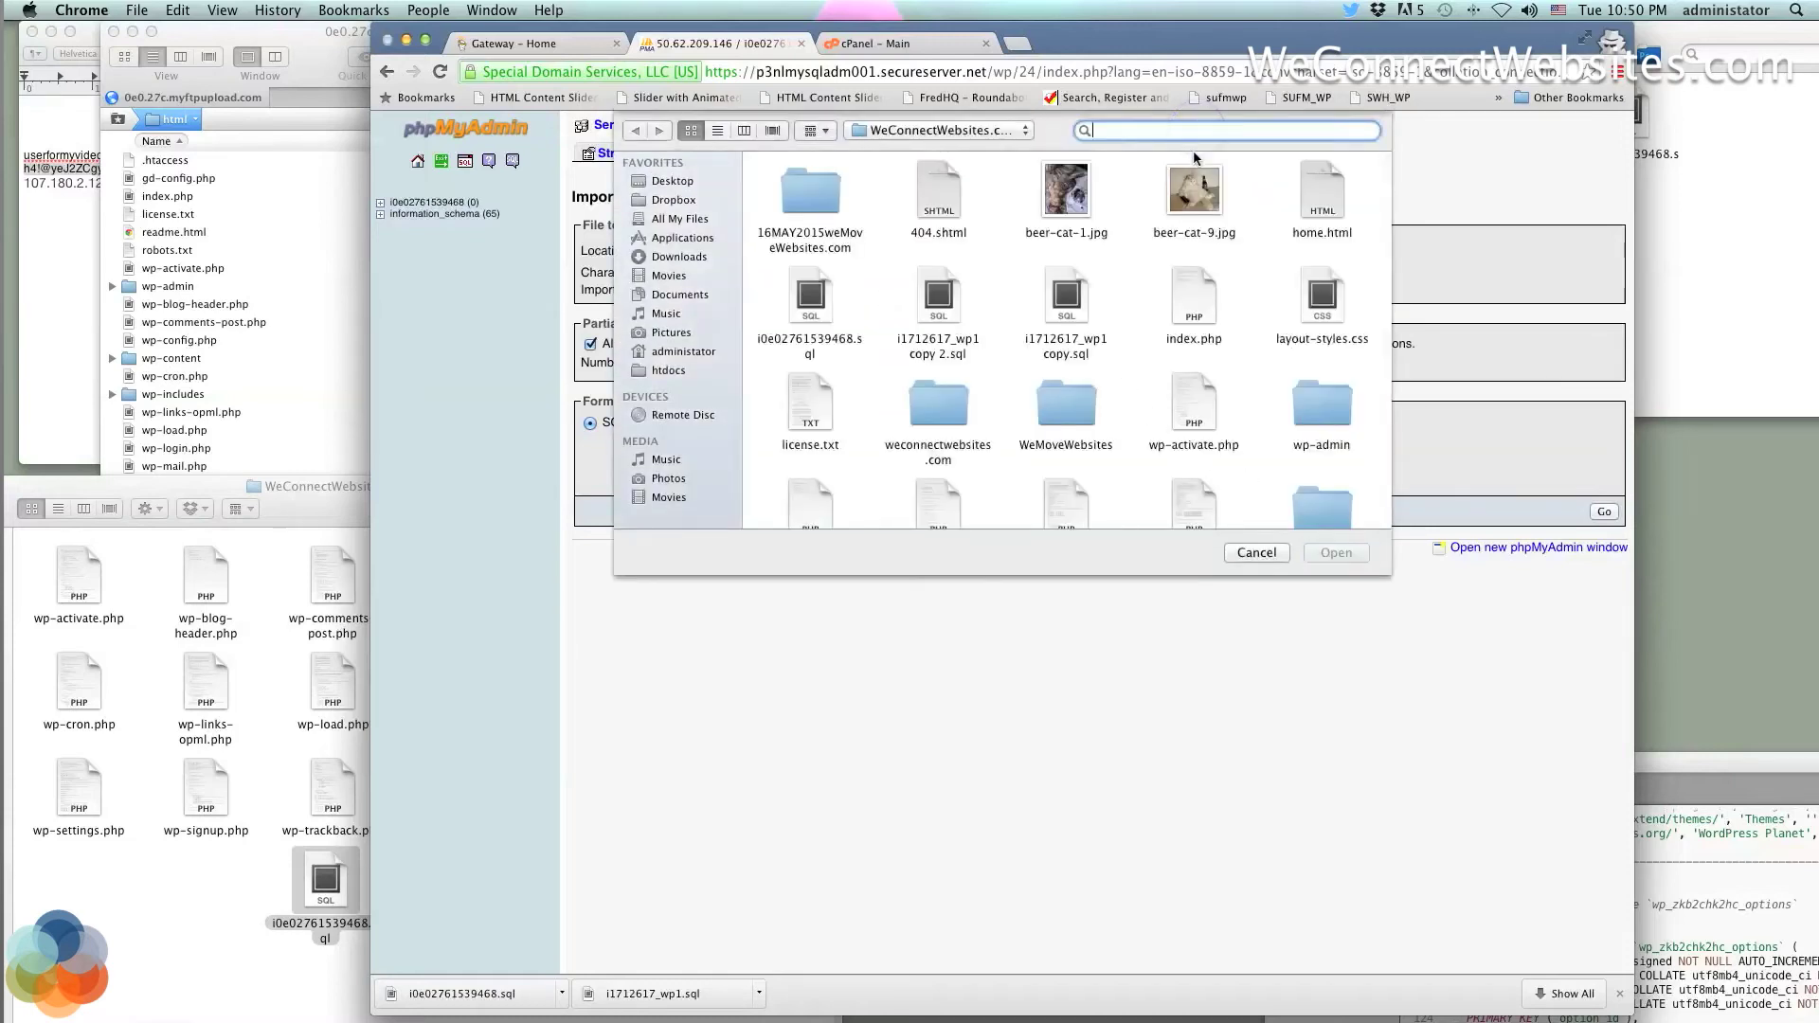
text(i0e02761539468.sql)
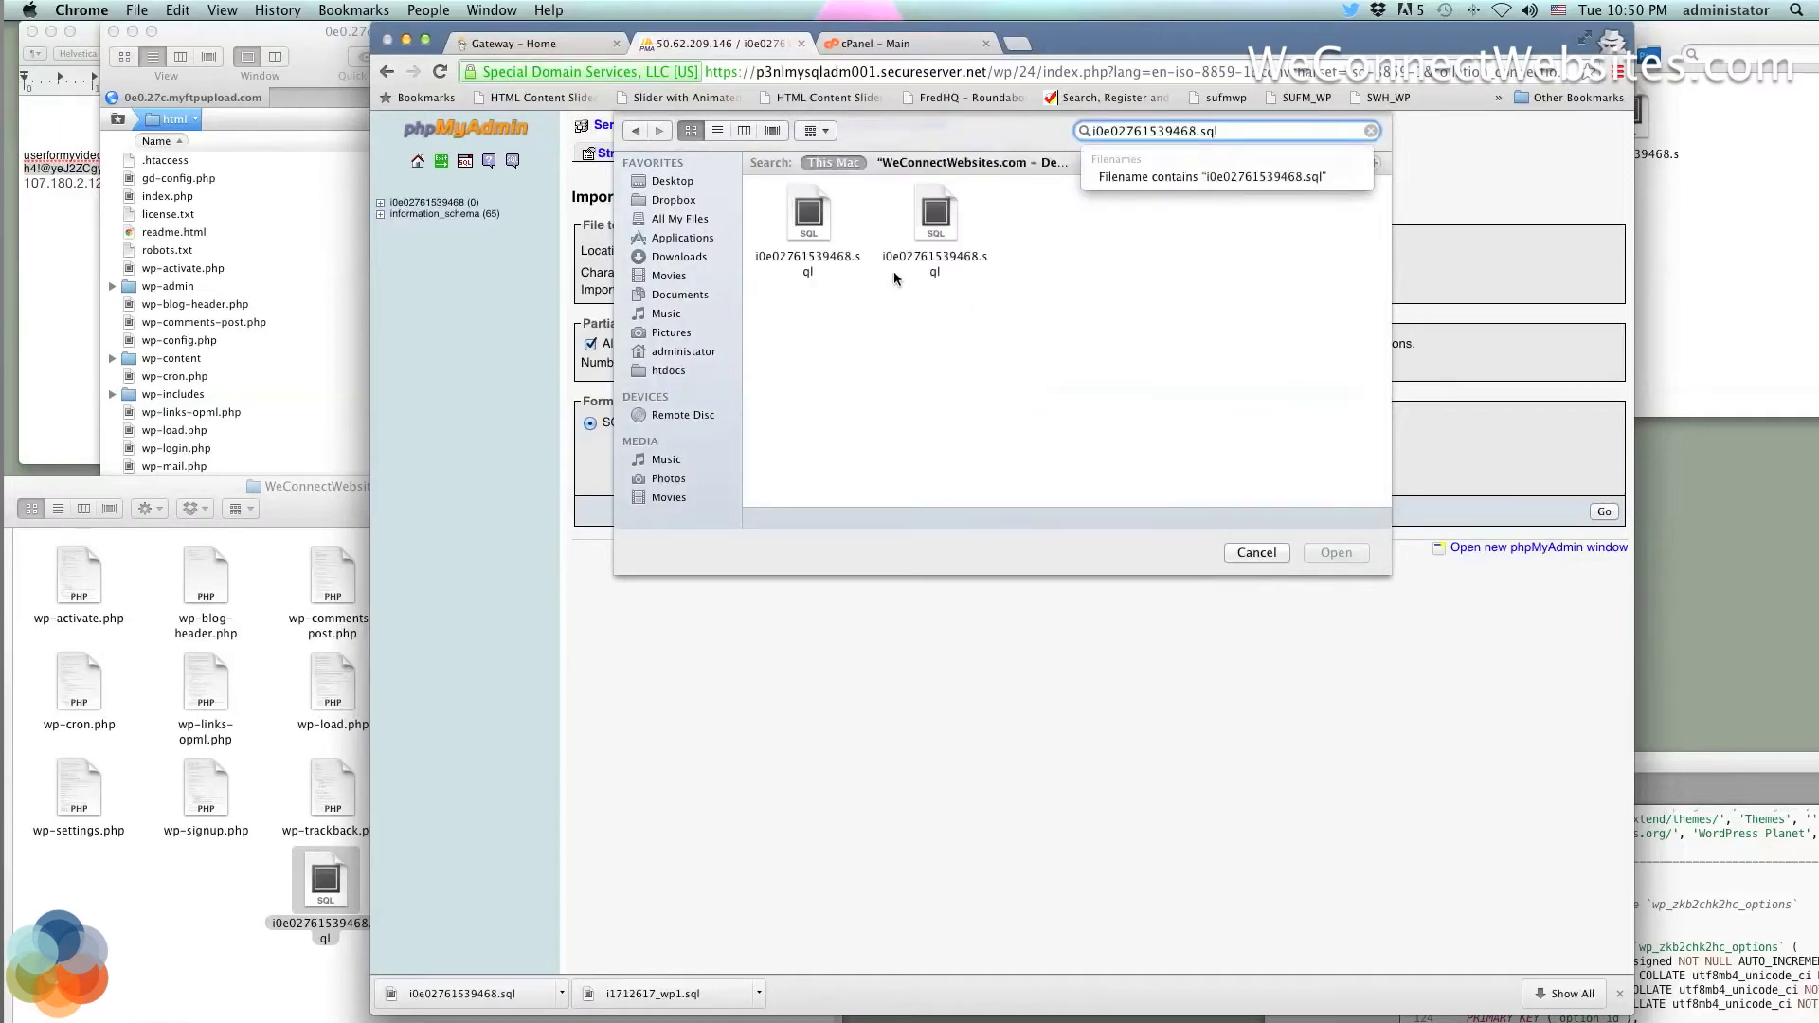
click(784, 200)
click(810, 216)
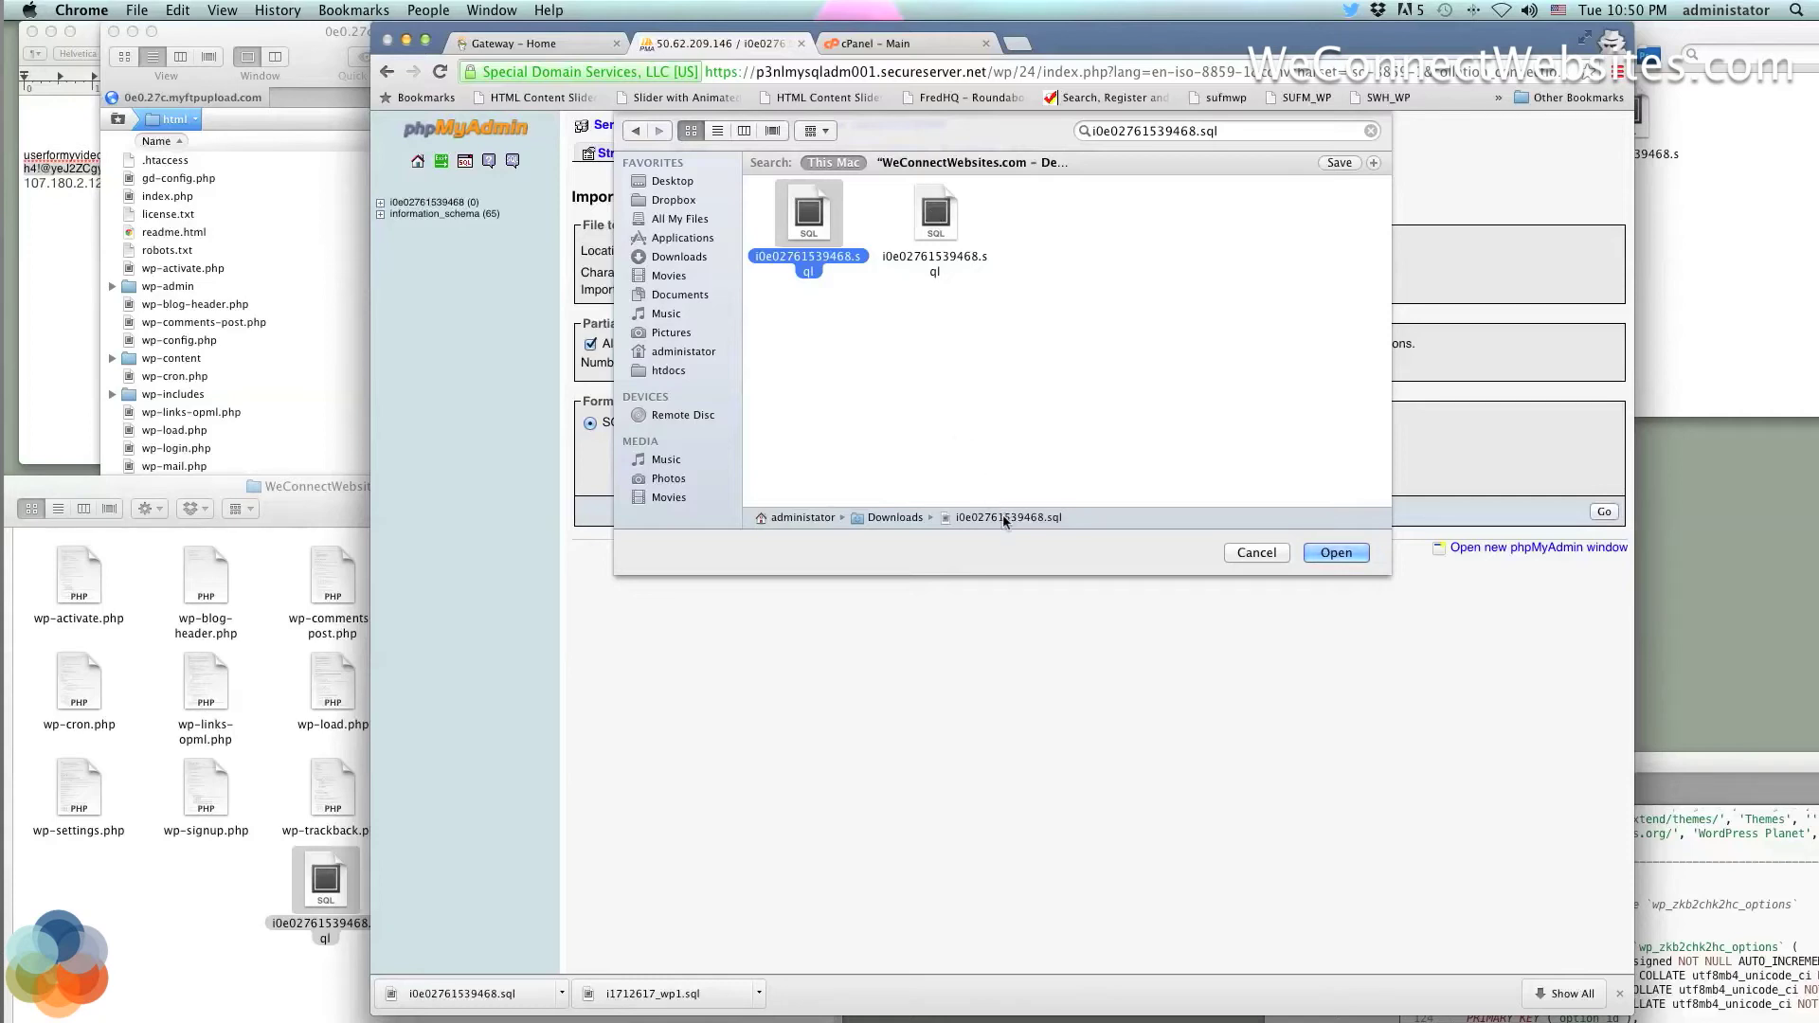
click(936, 216)
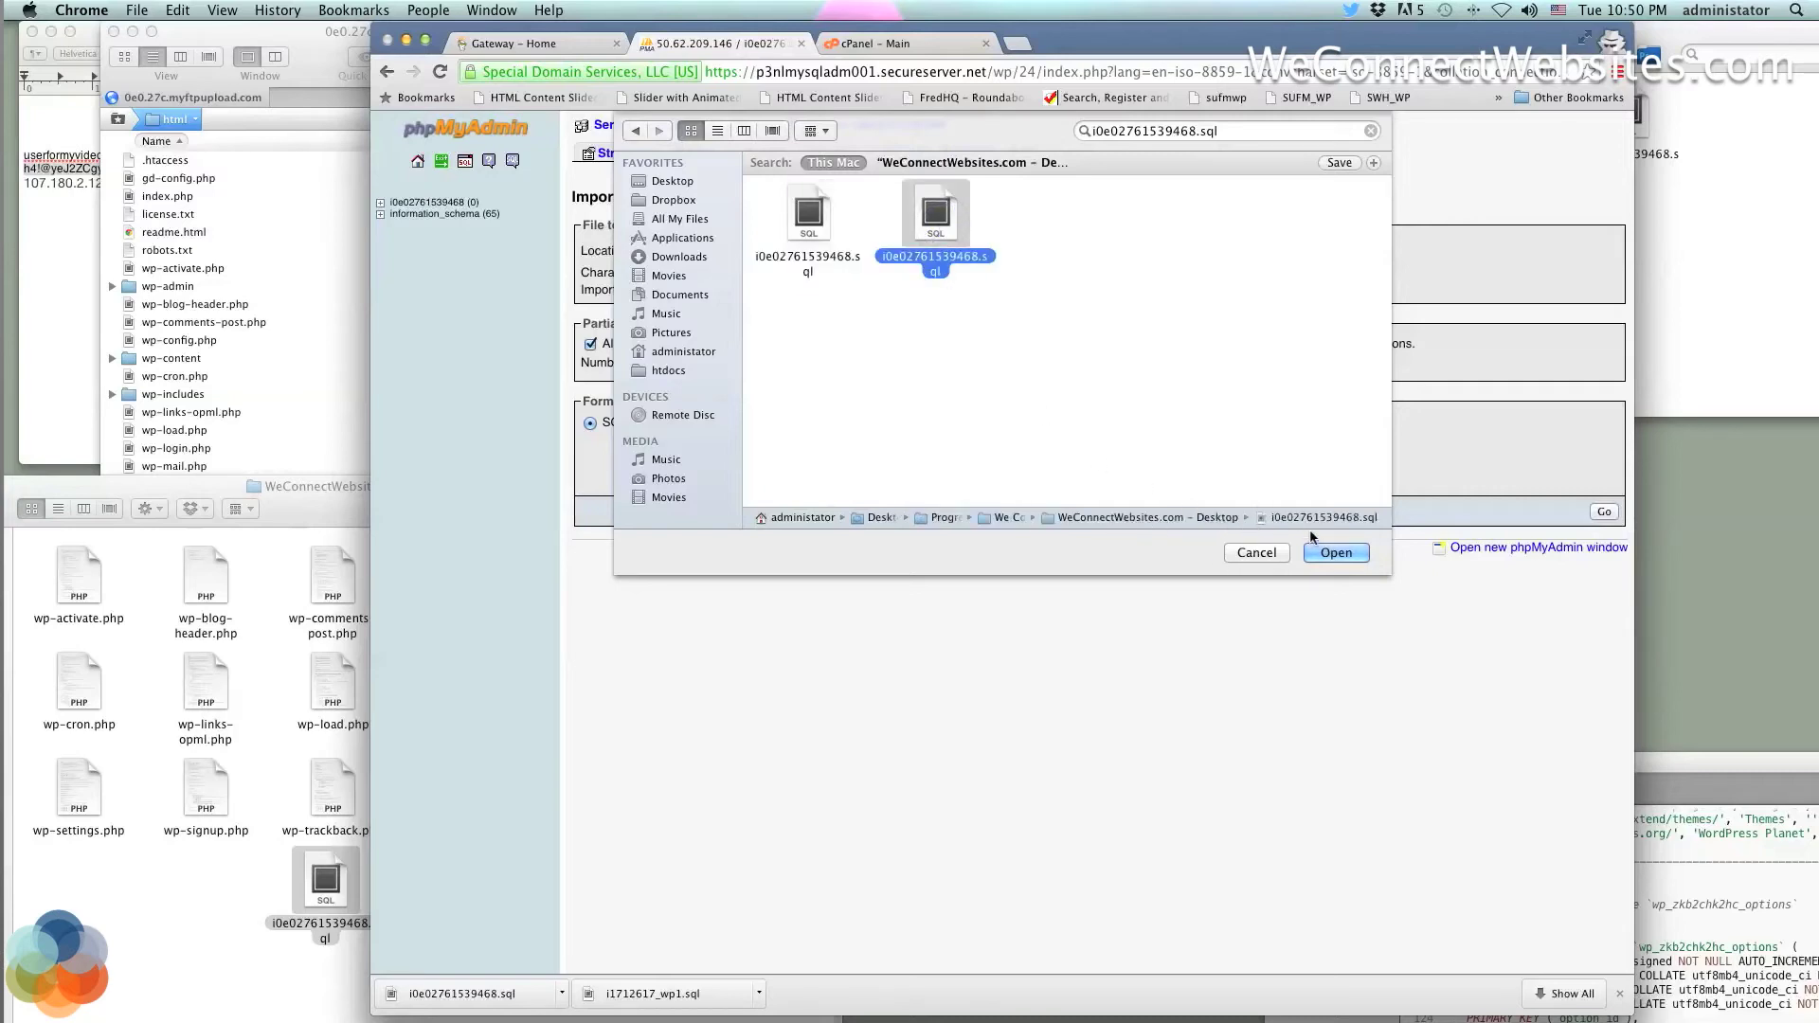
click(1326, 554)
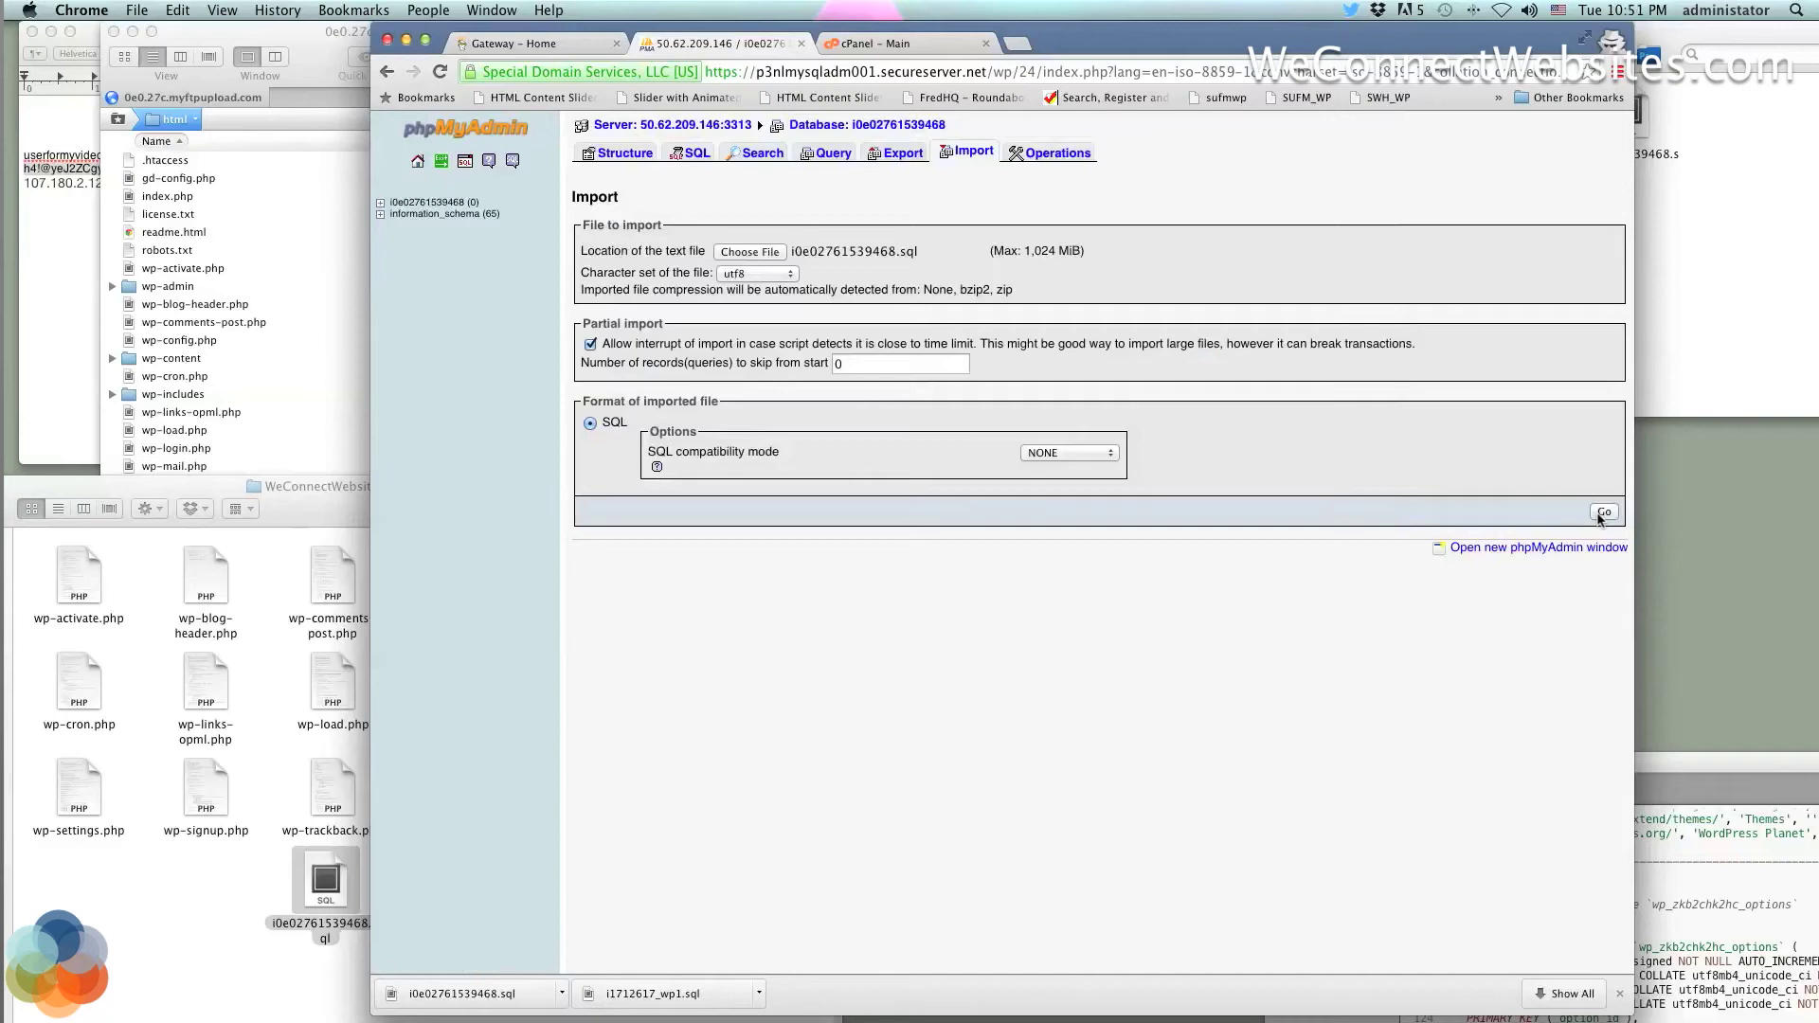
click(1603, 513)
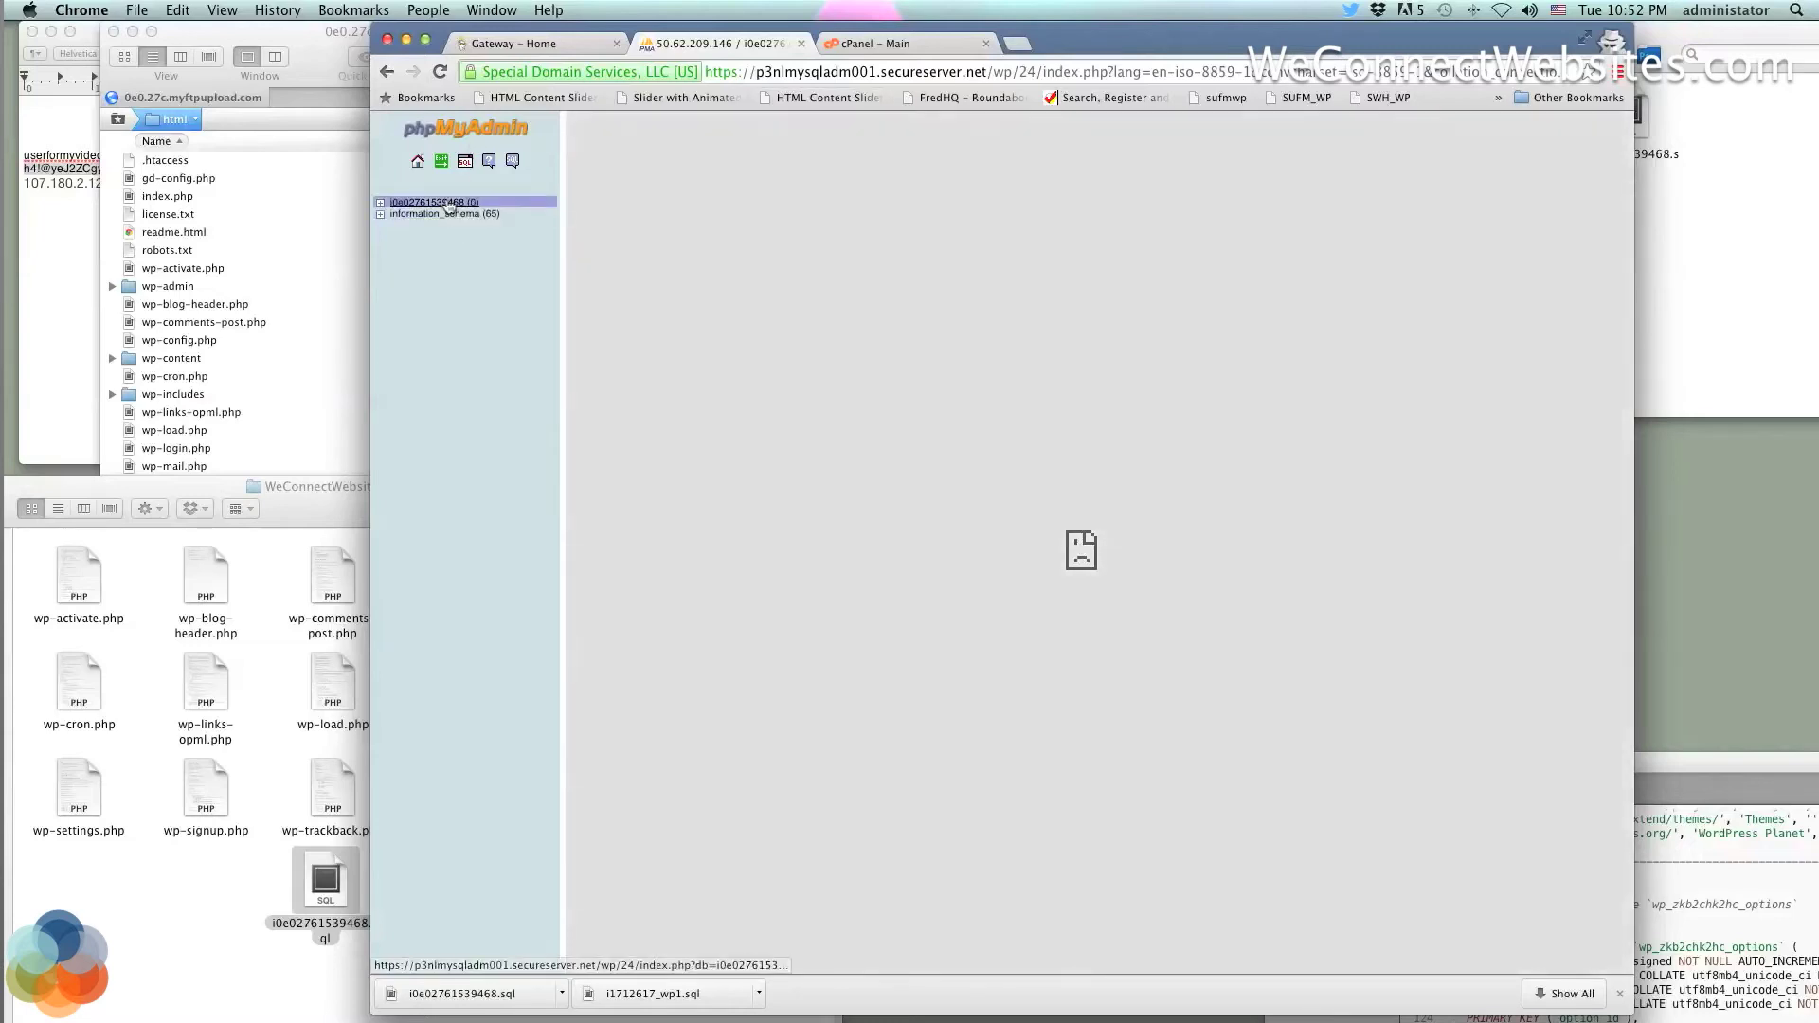
click(450, 204)
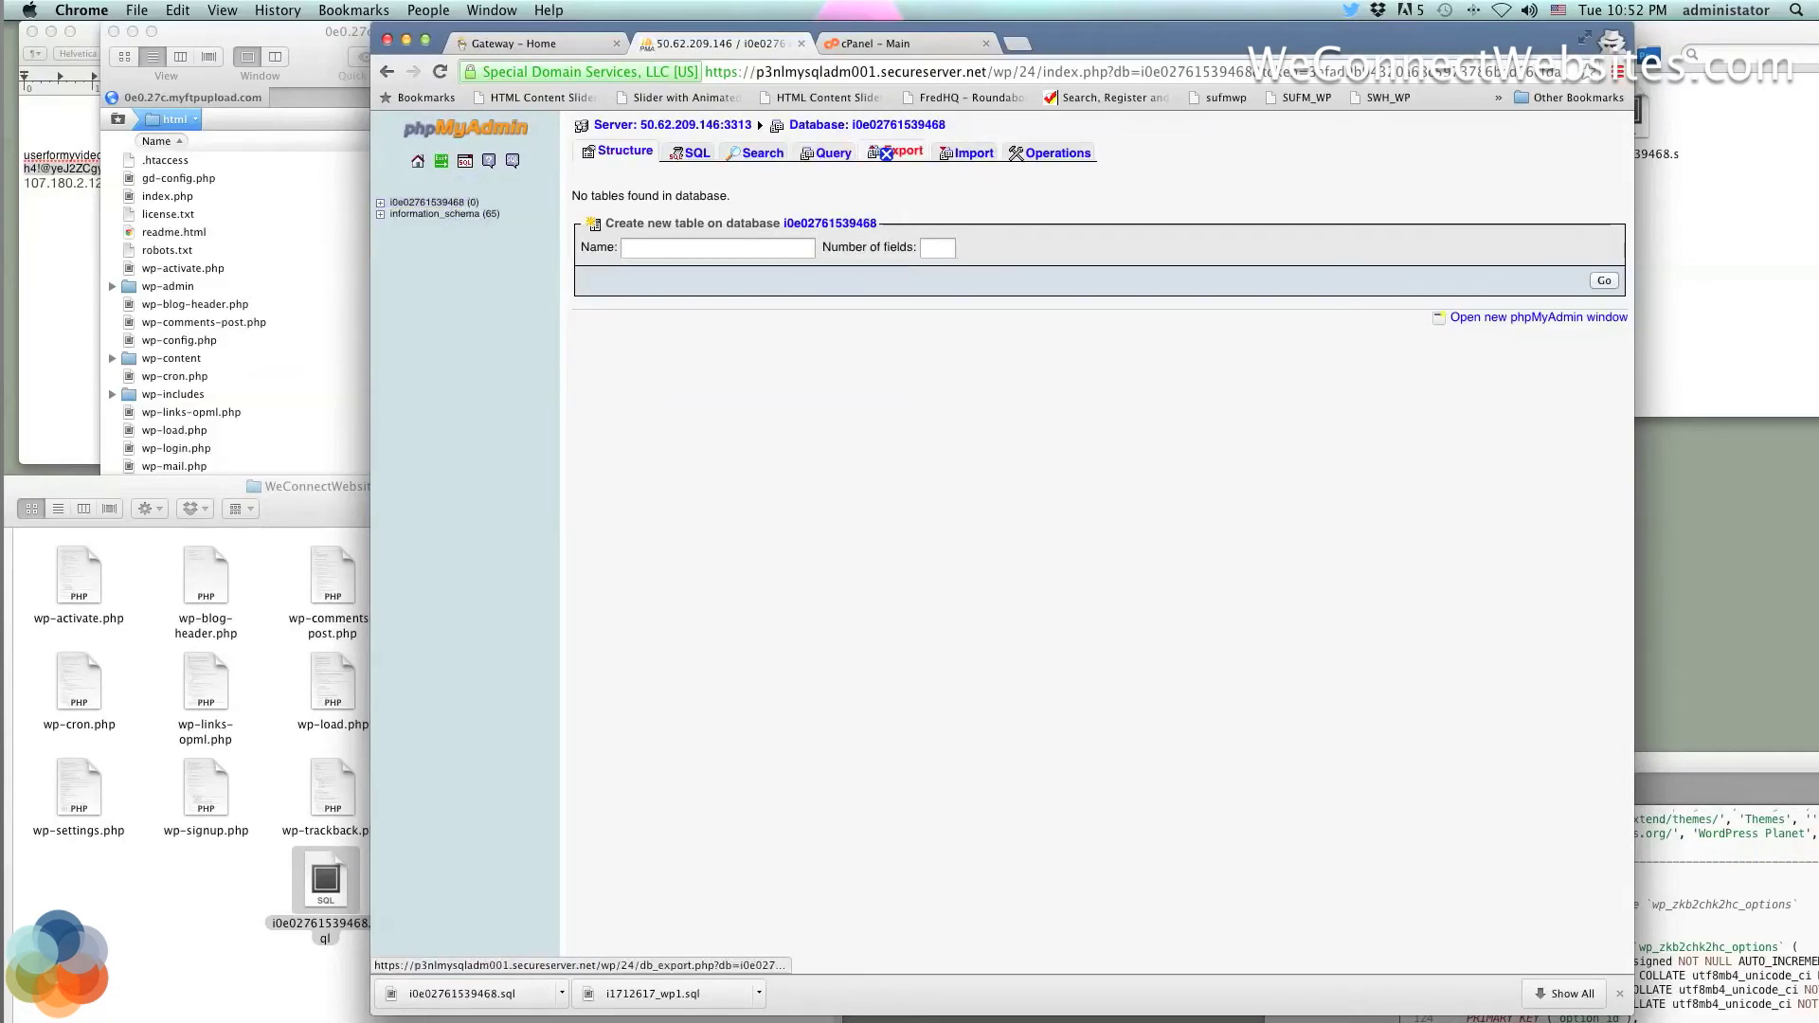
Import i0e02761539468.sql, completing 34 queries and restoring 11 tables
click(962, 154)
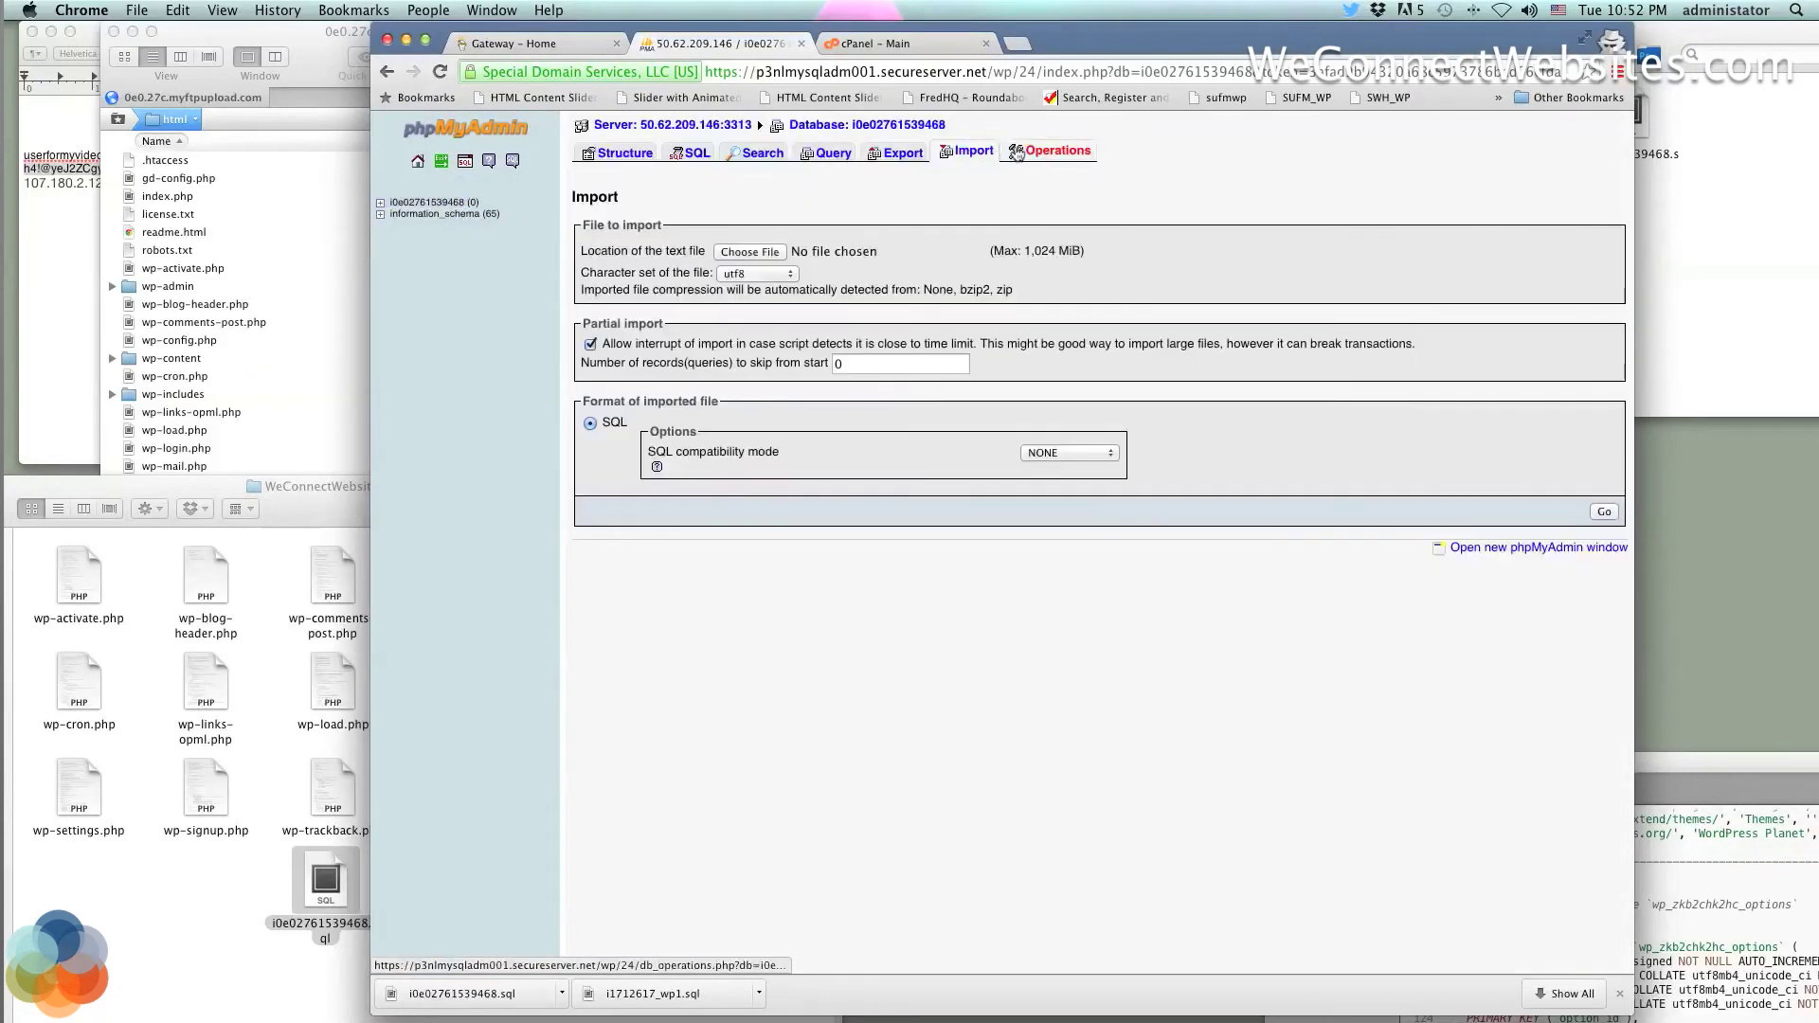
click(759, 251)
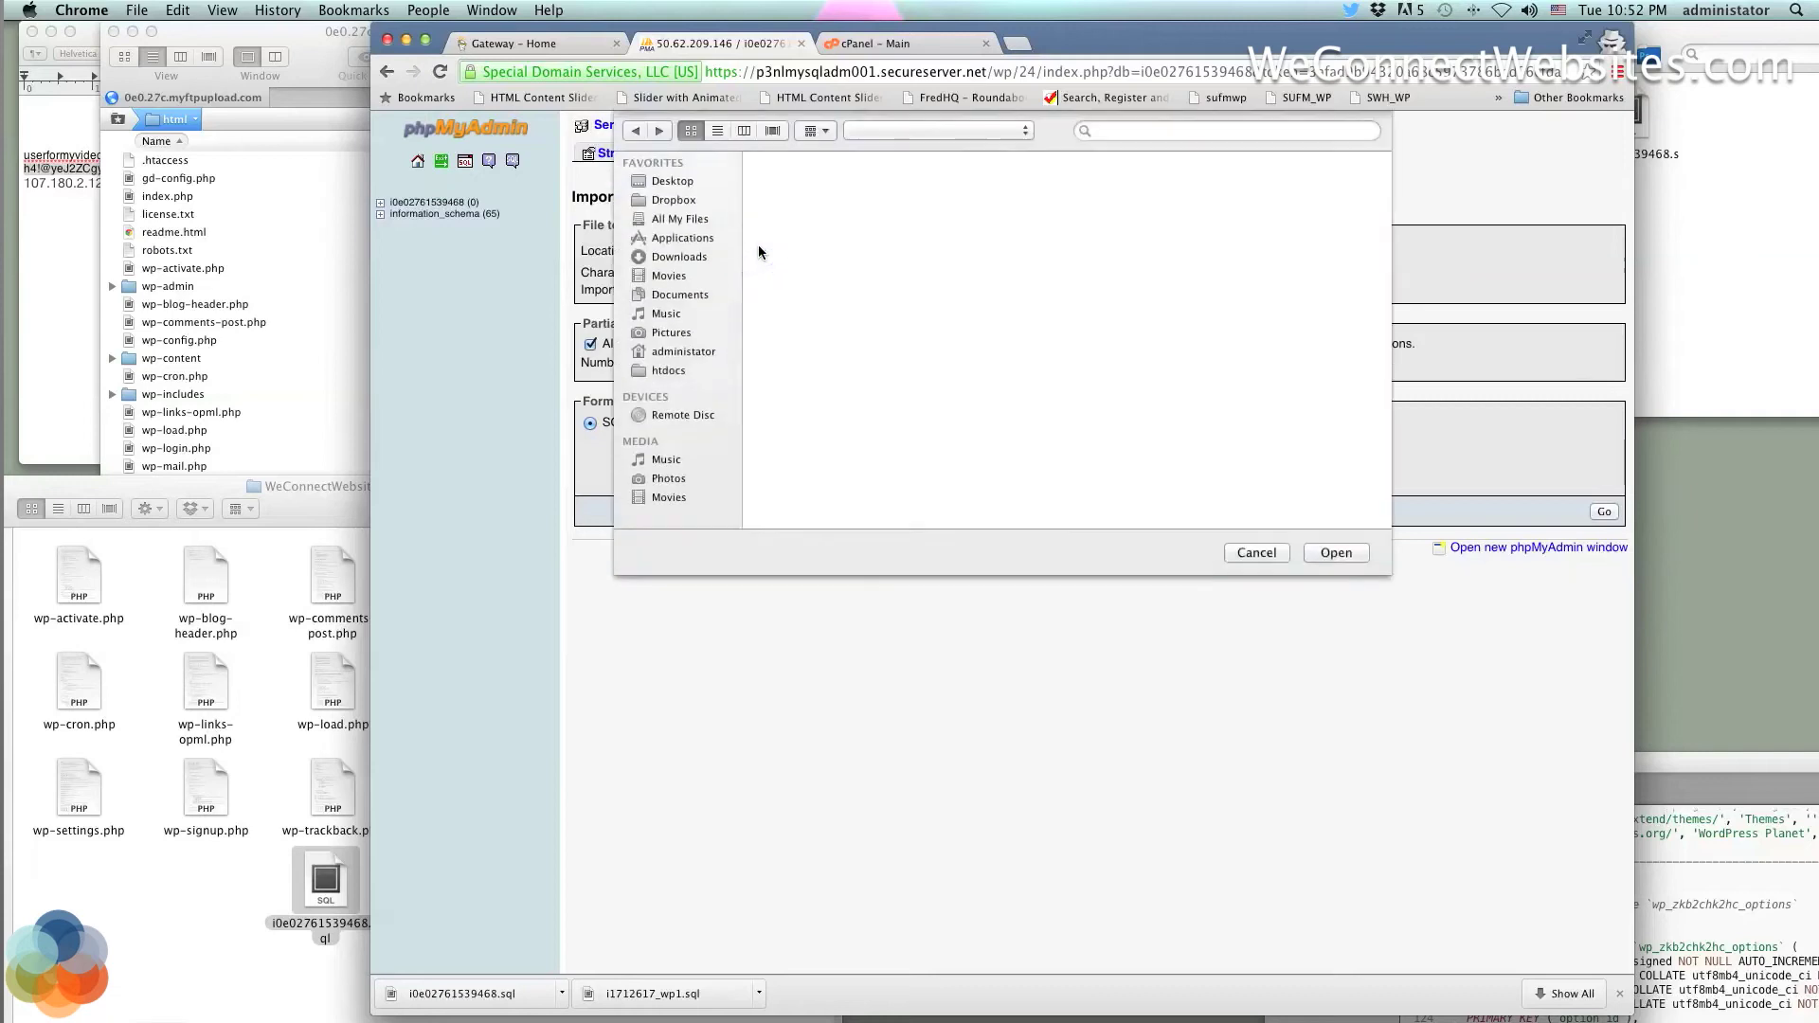
click(1204, 130)
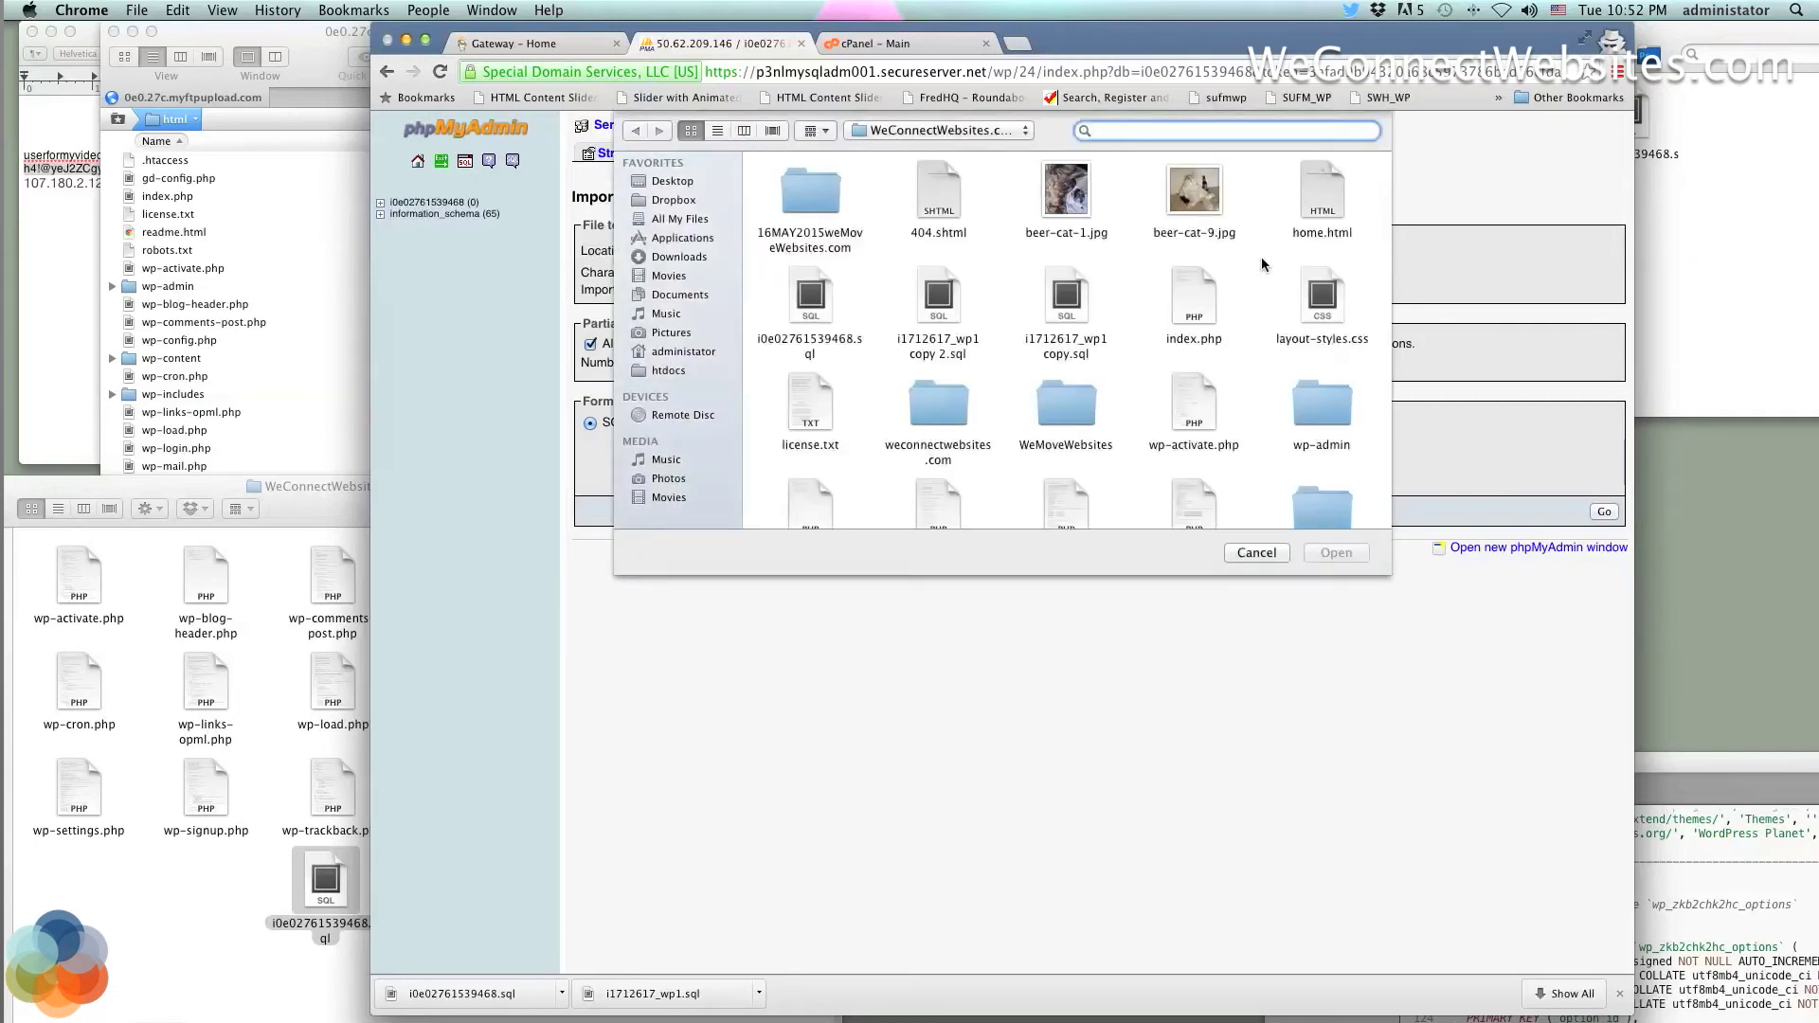
scroll(1261, 262, down, 1)
click(810, 289)
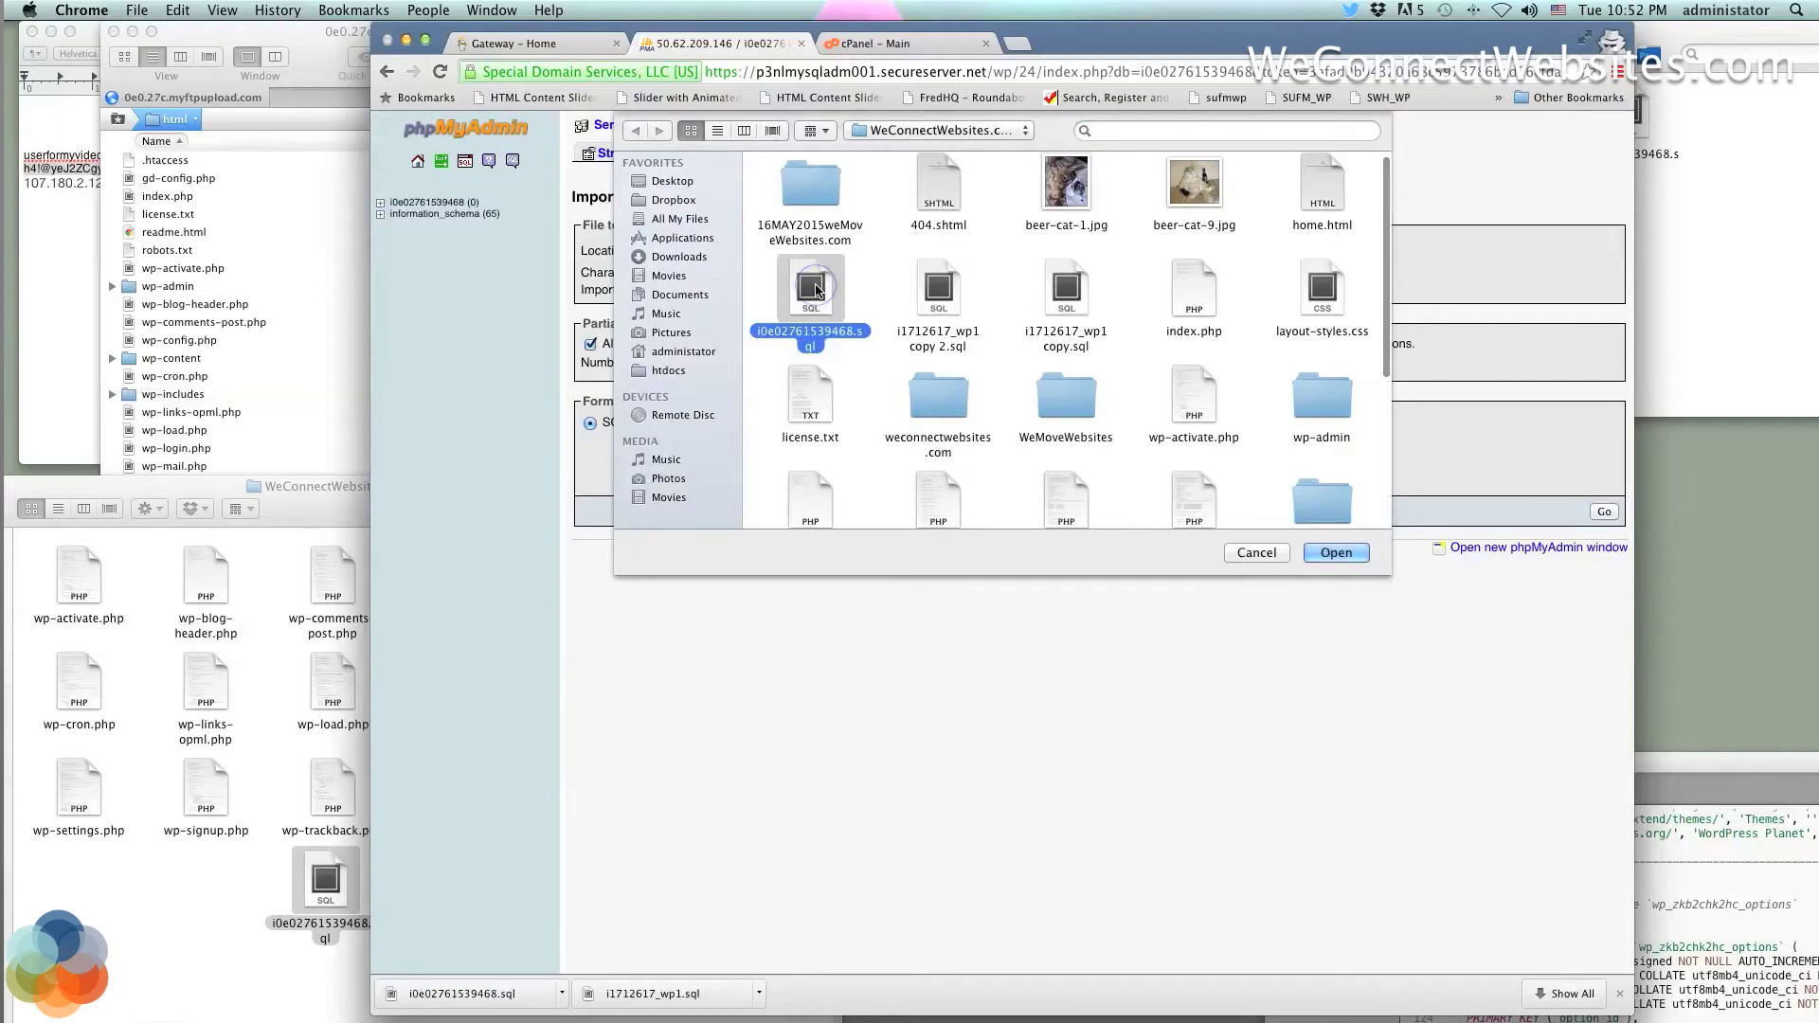
click(1338, 552)
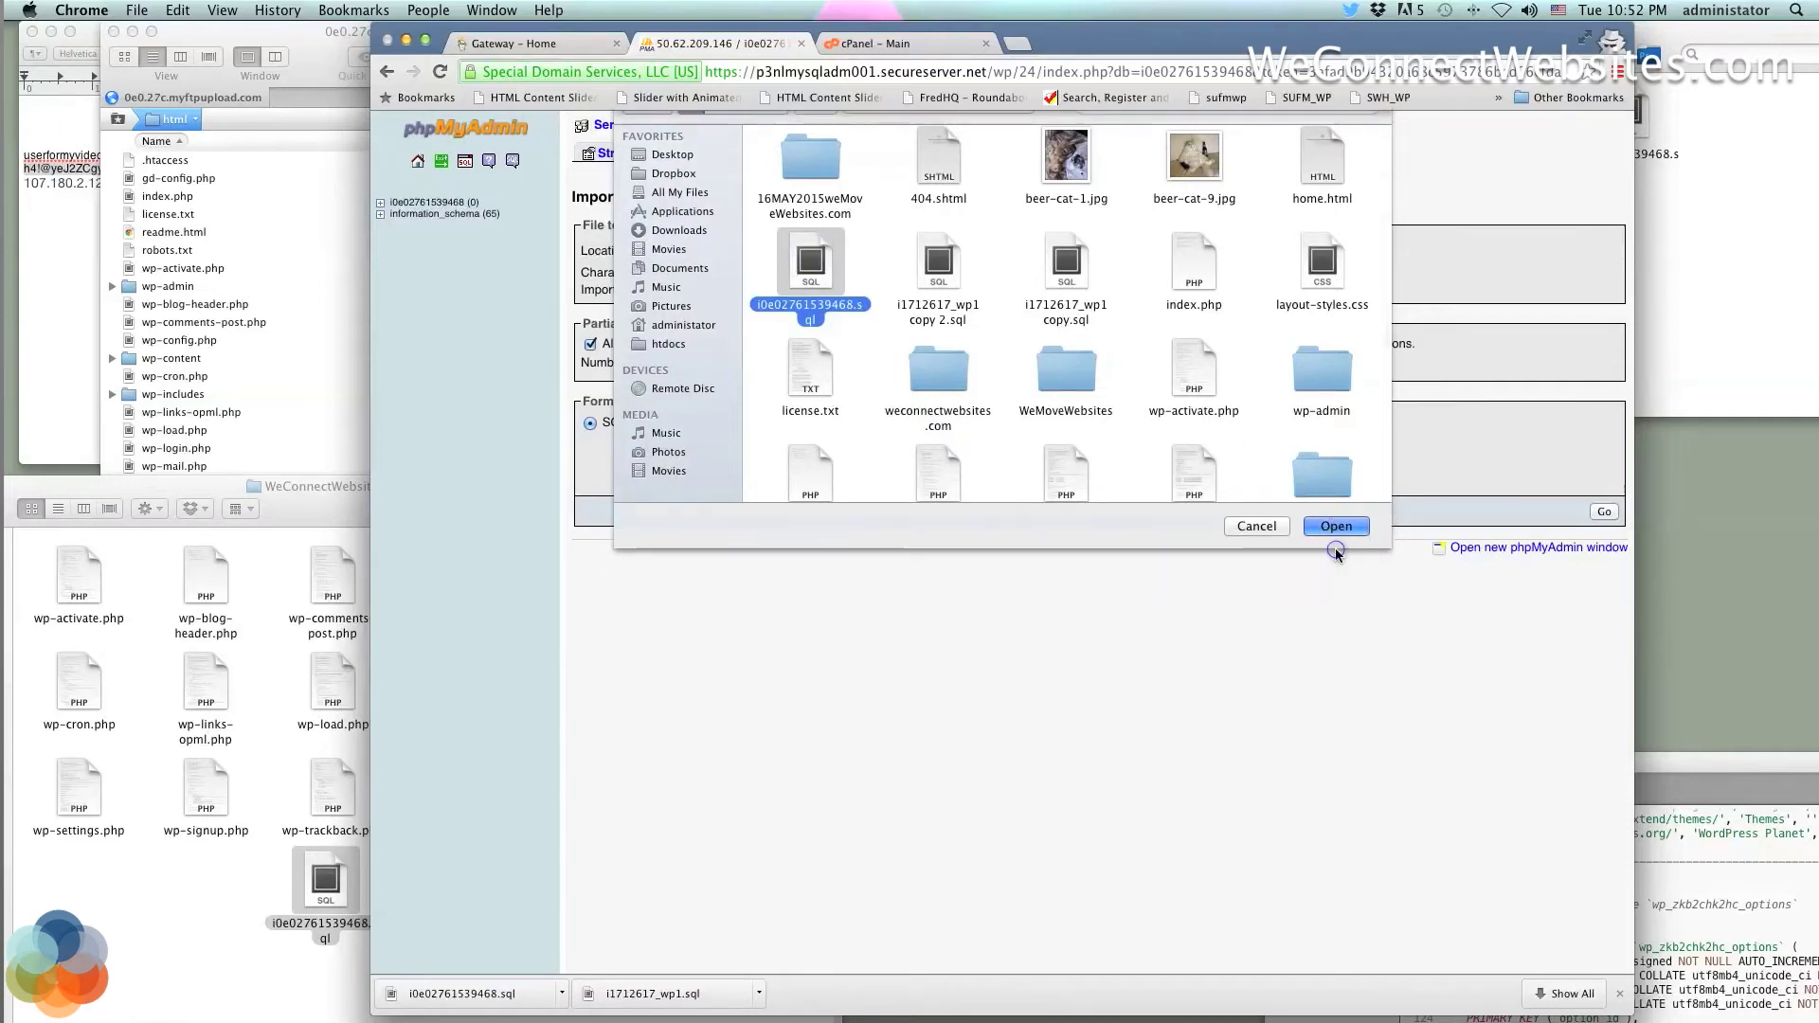
click(1604, 512)
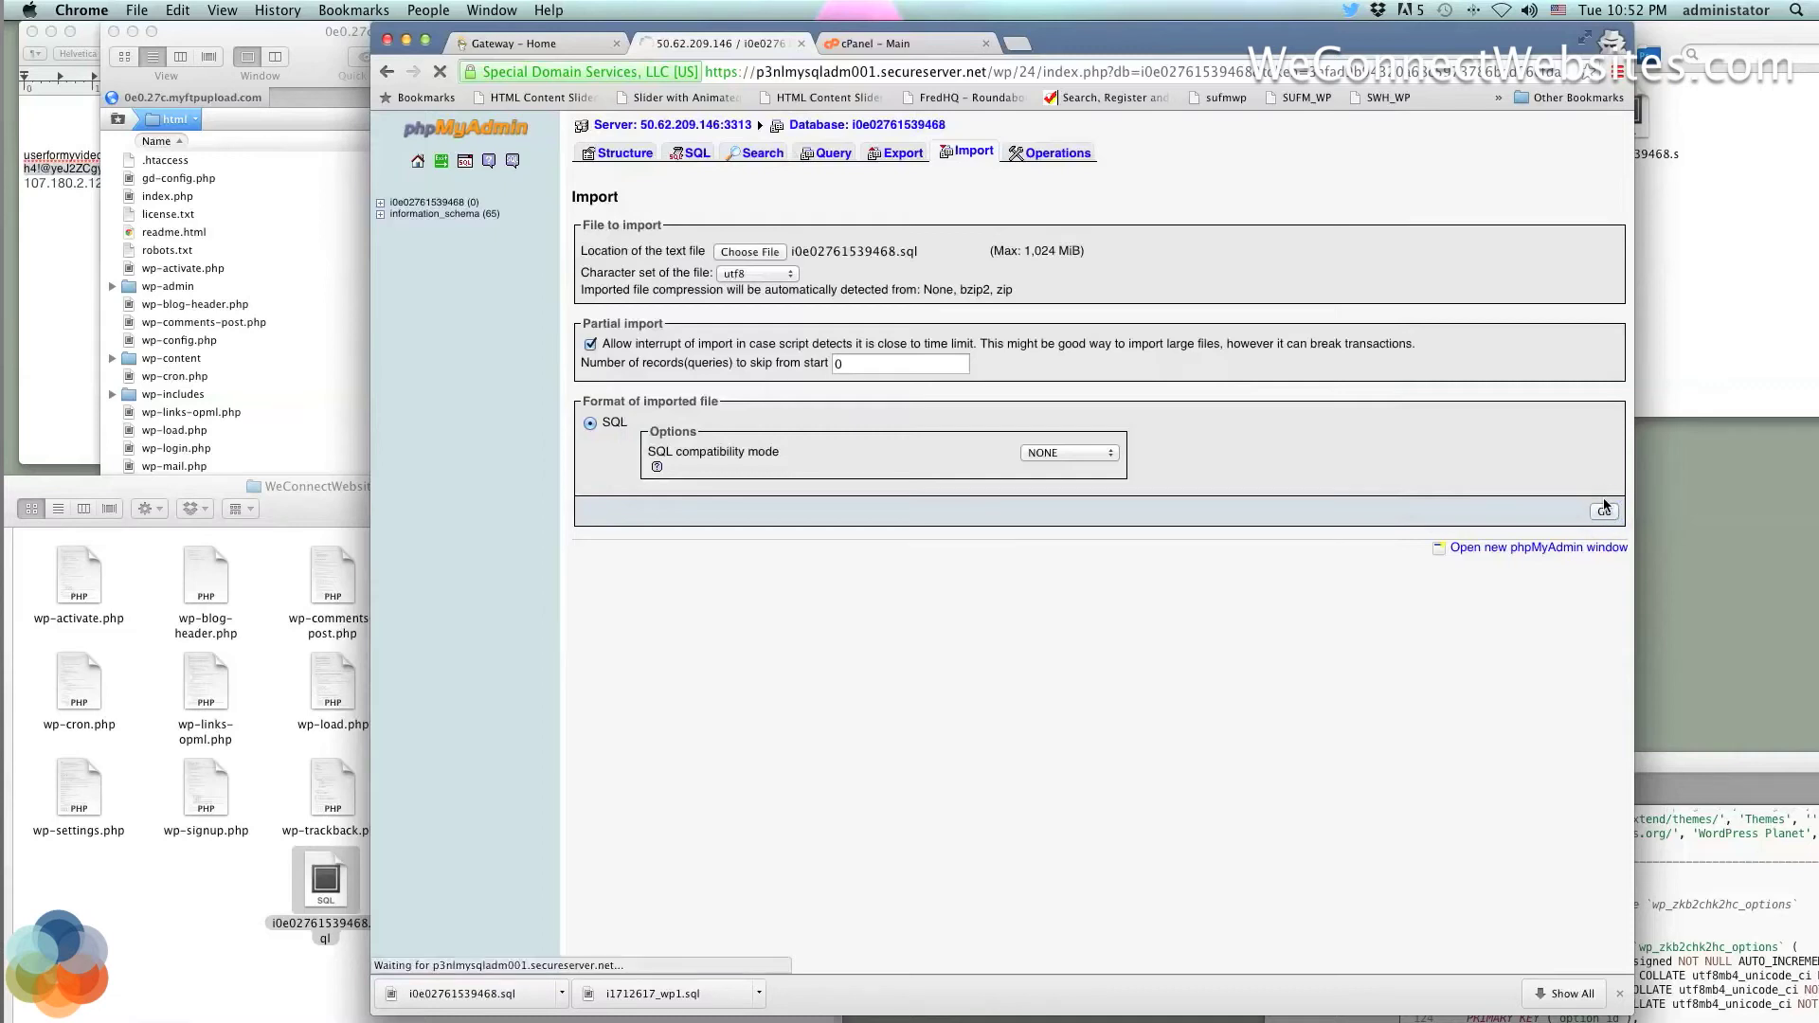
drag(945, 199, 606, 194)
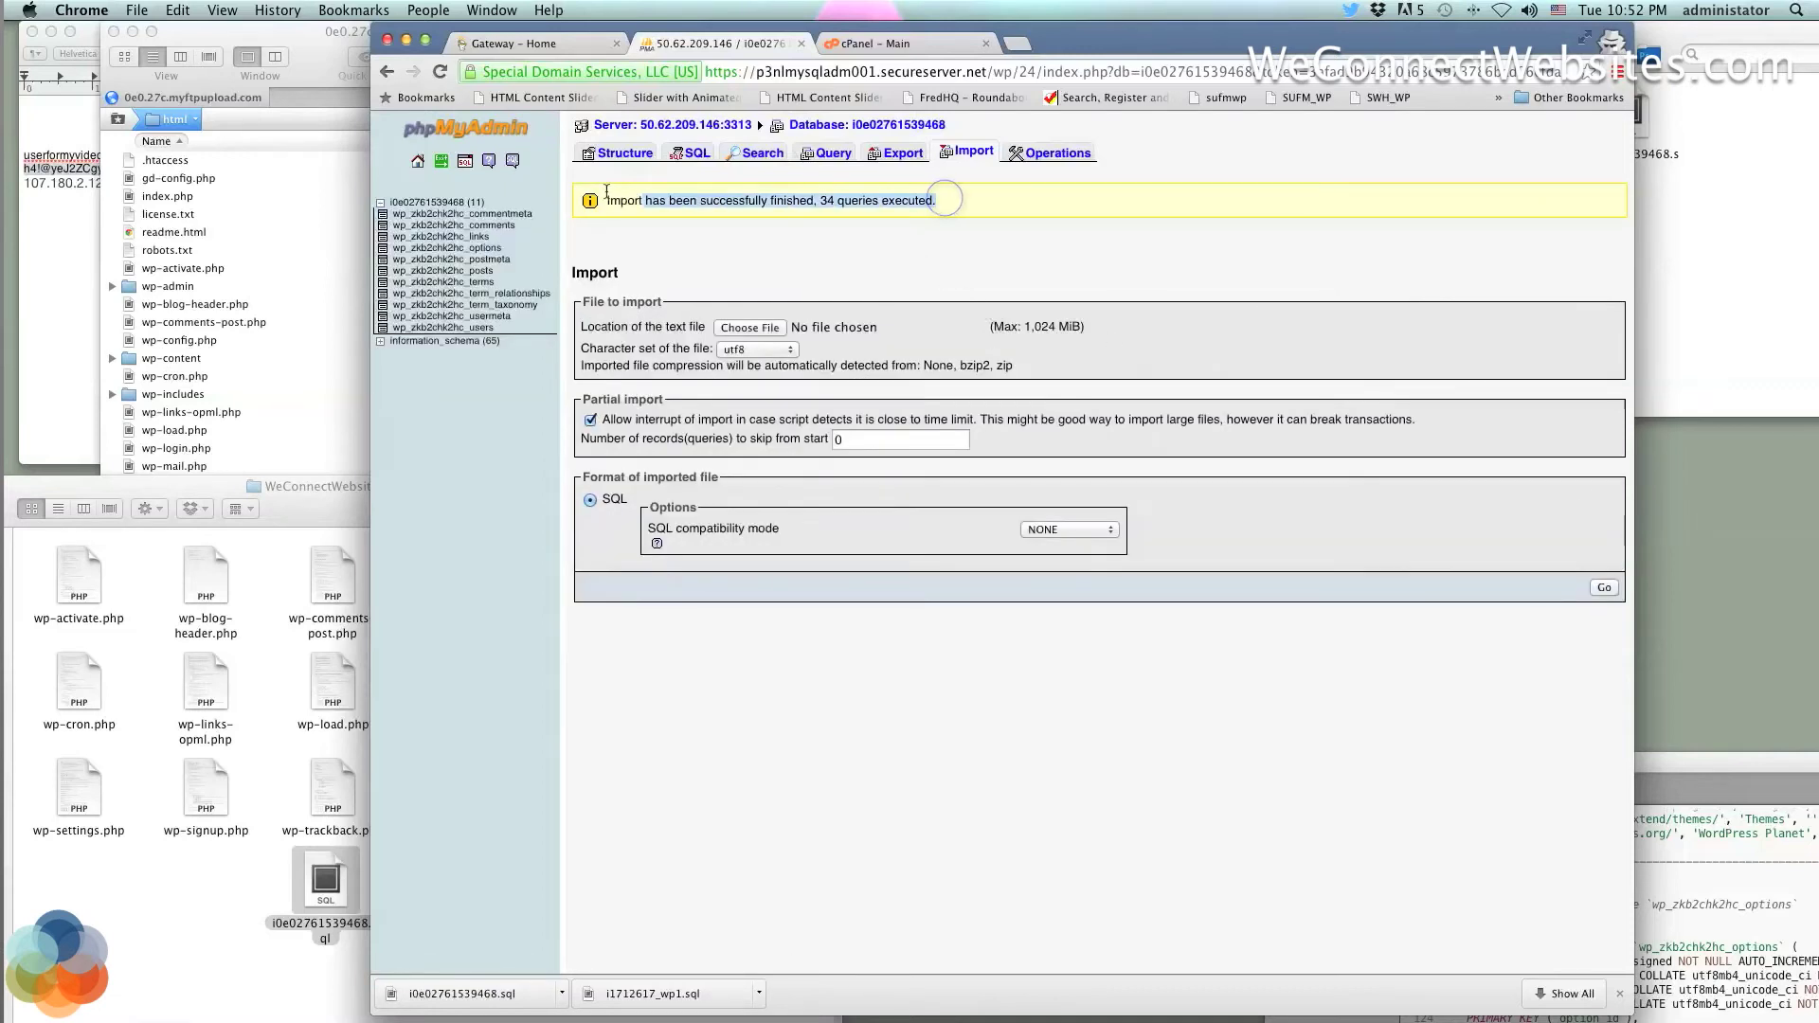
click(739, 254)
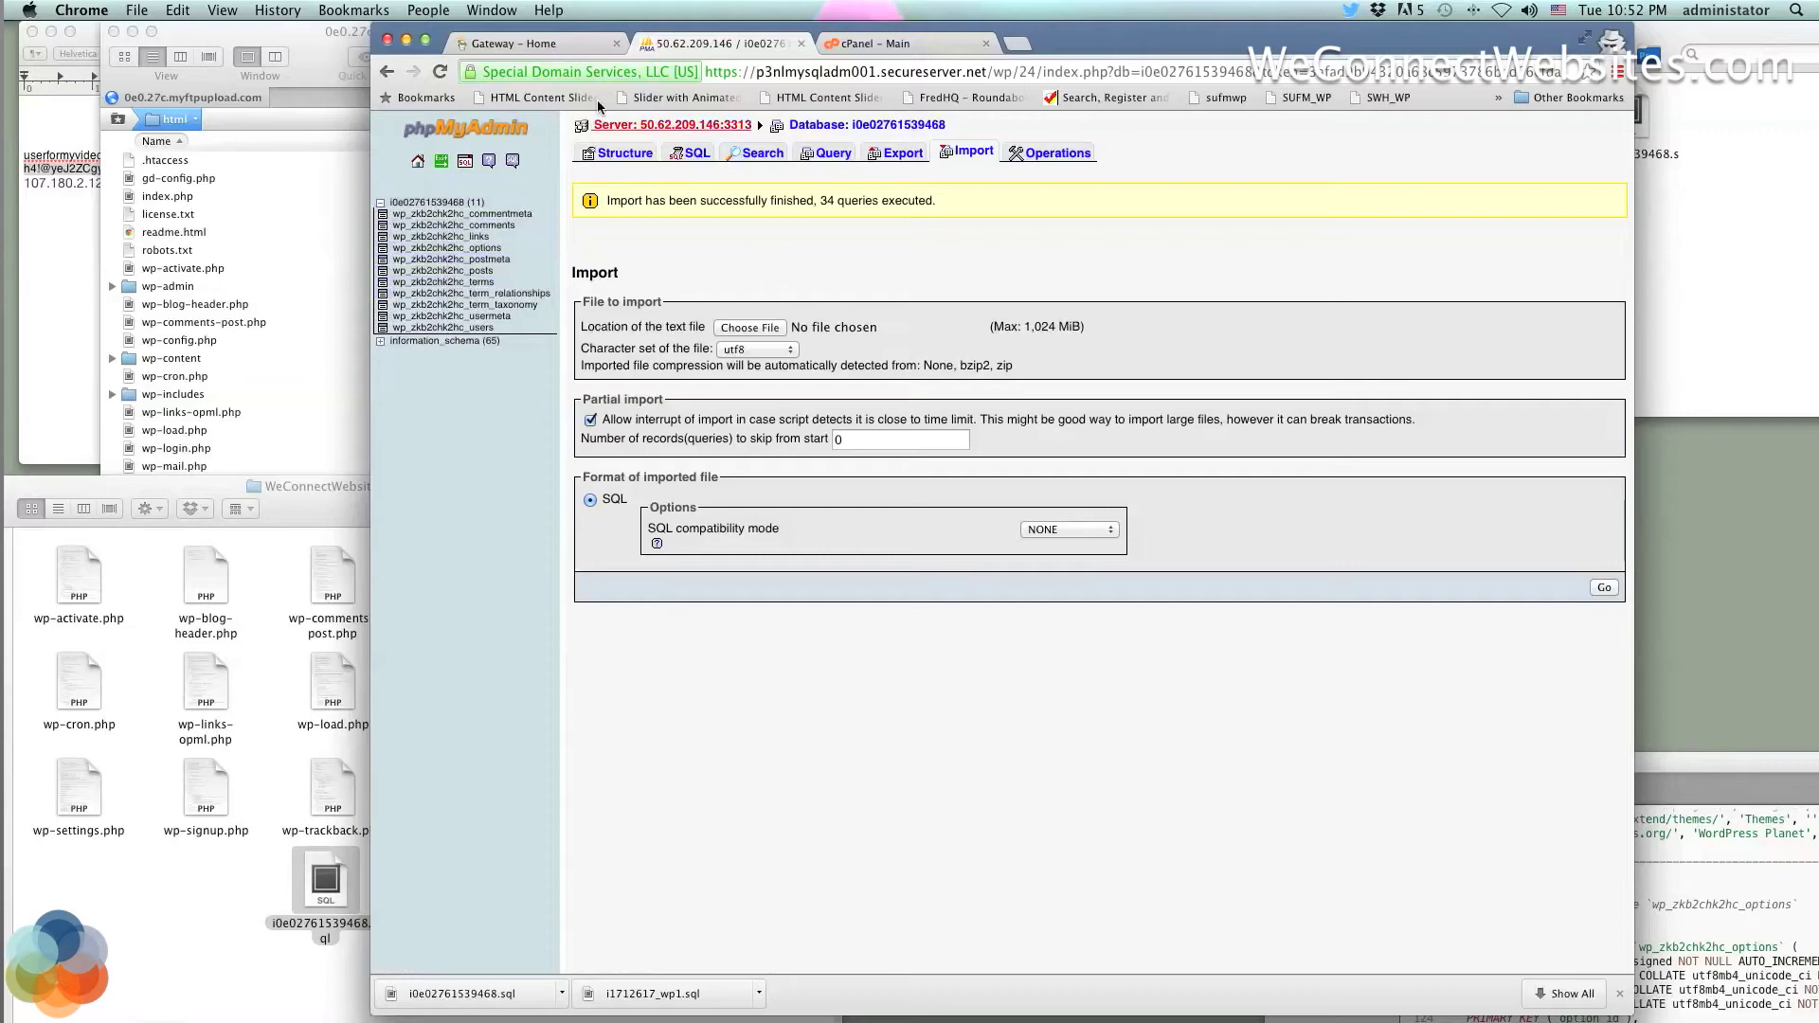
Return to the GoDaddy hosting accounts page and close the database connection settings
drag(584, 29, 774, 11)
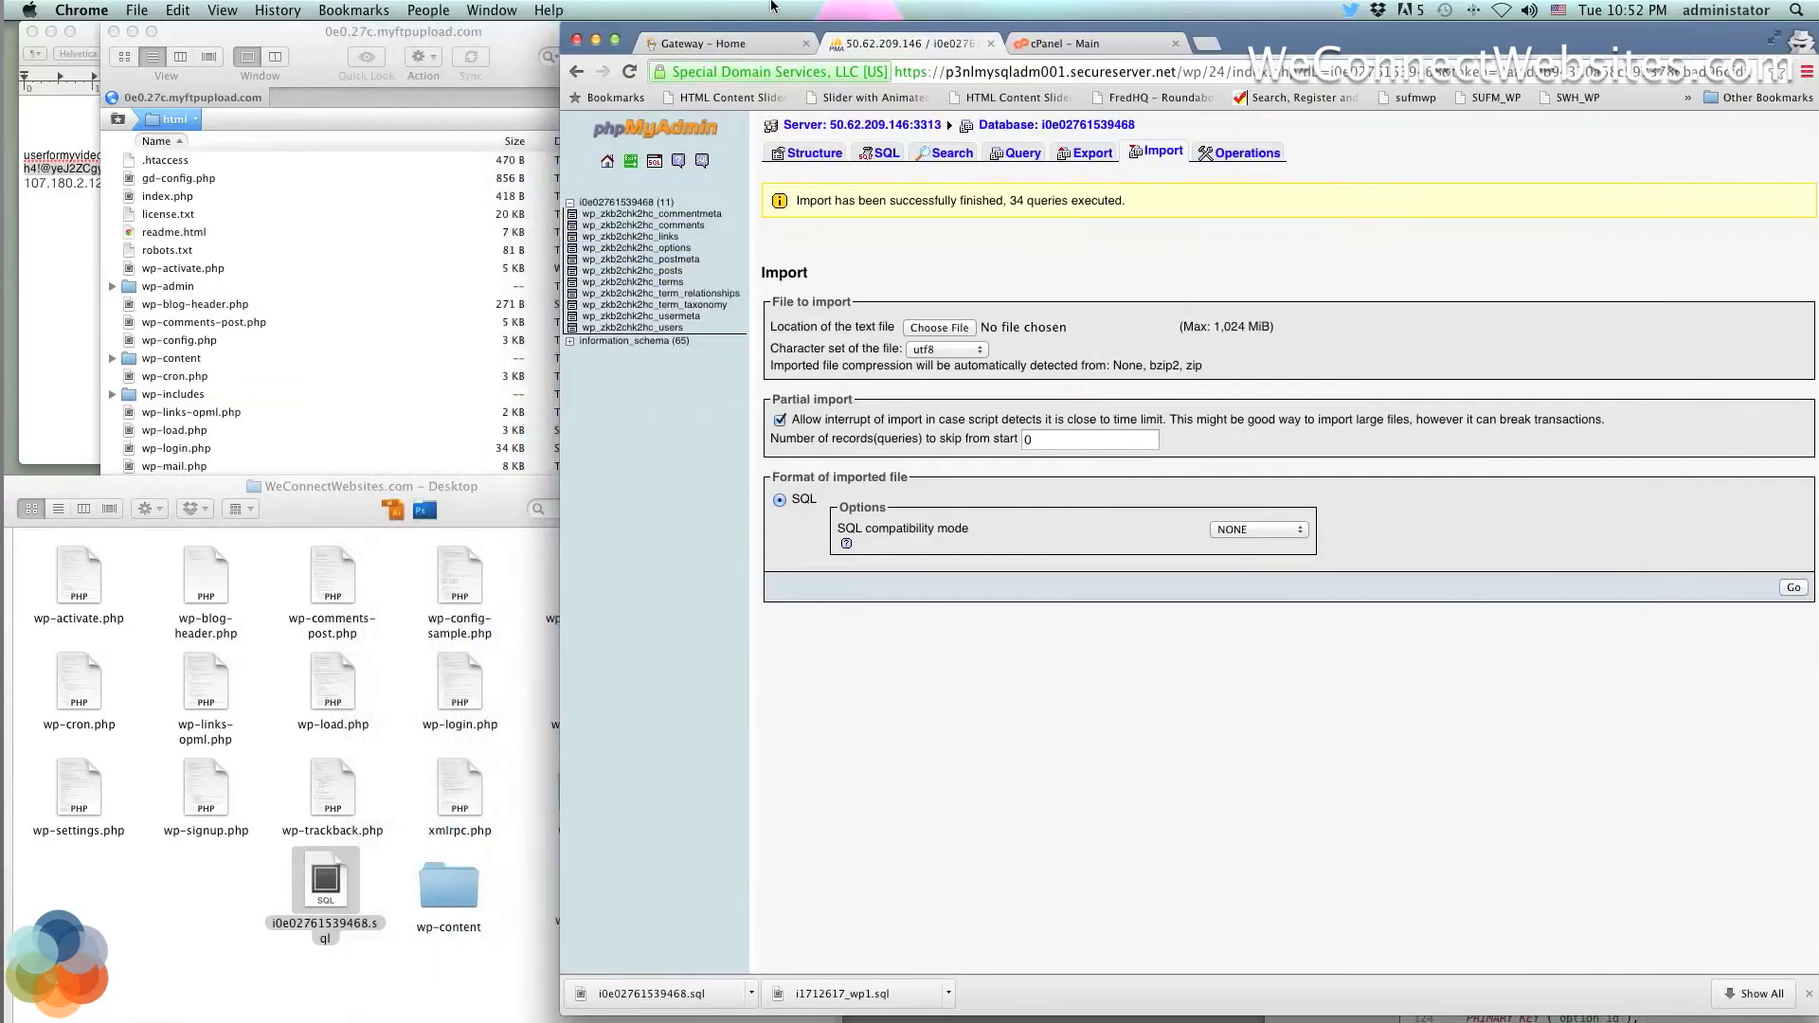
click(294, 150)
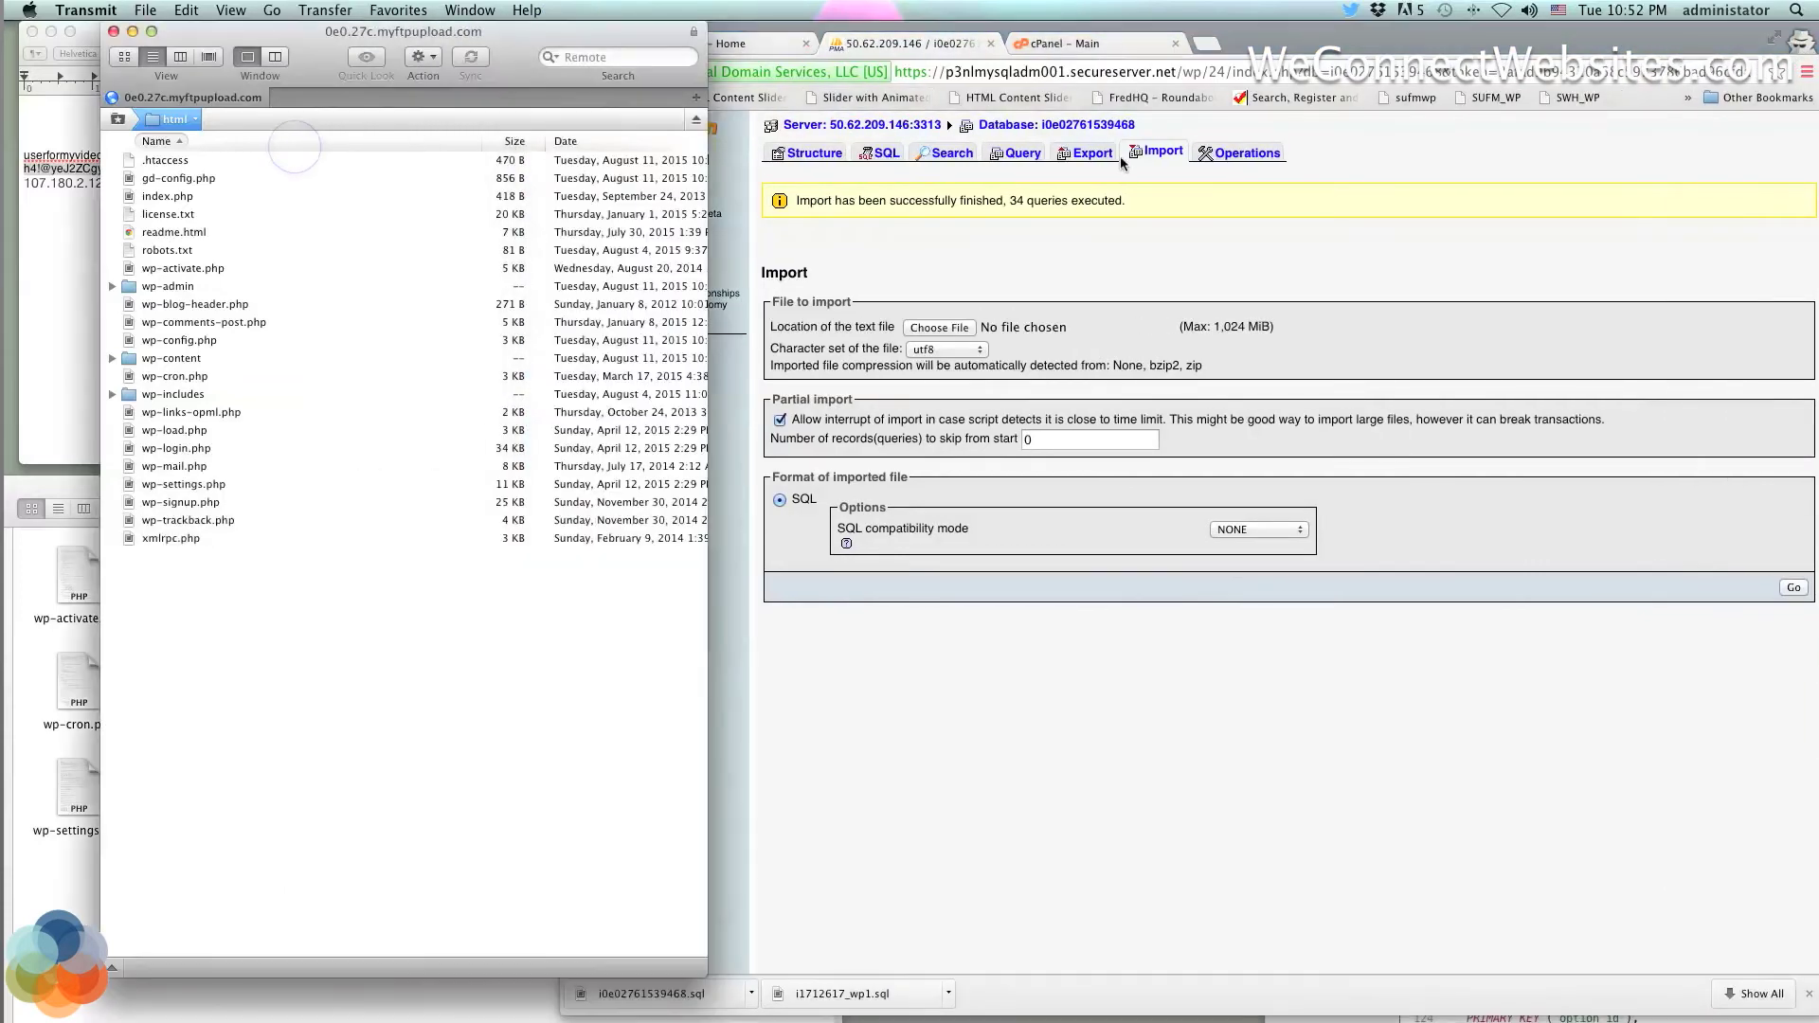
click(1080, 43)
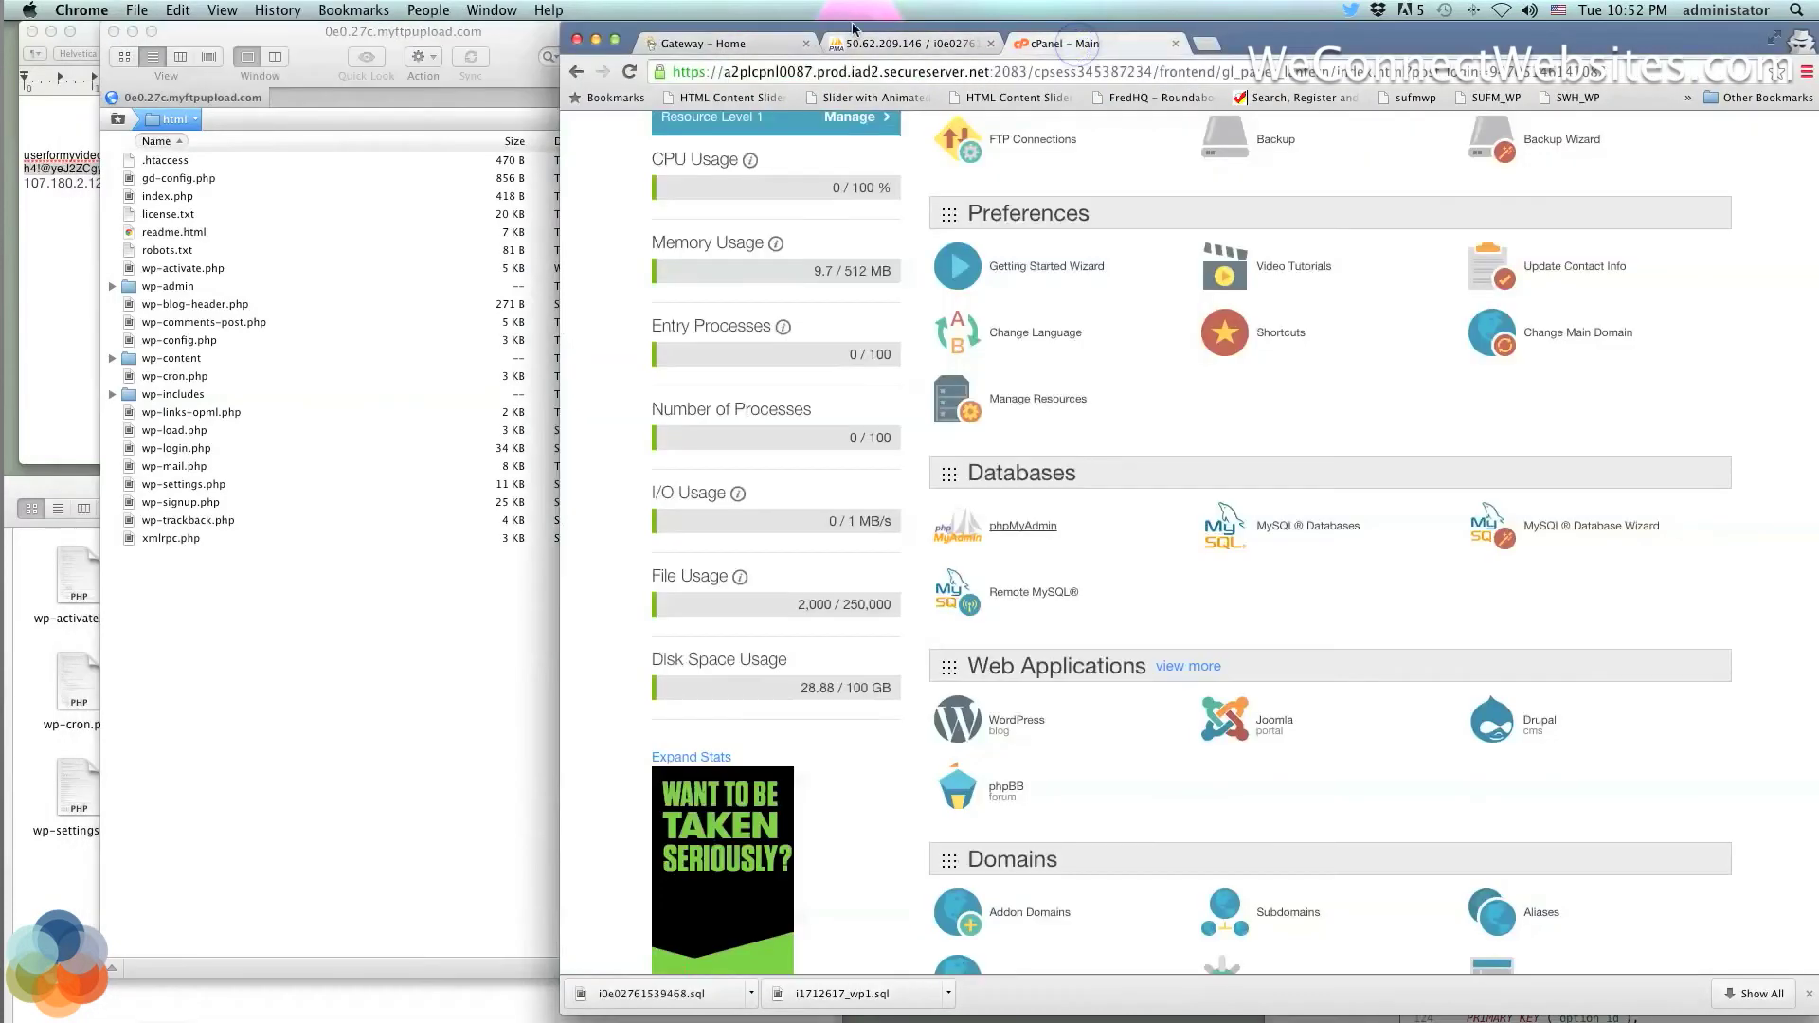
click(755, 45)
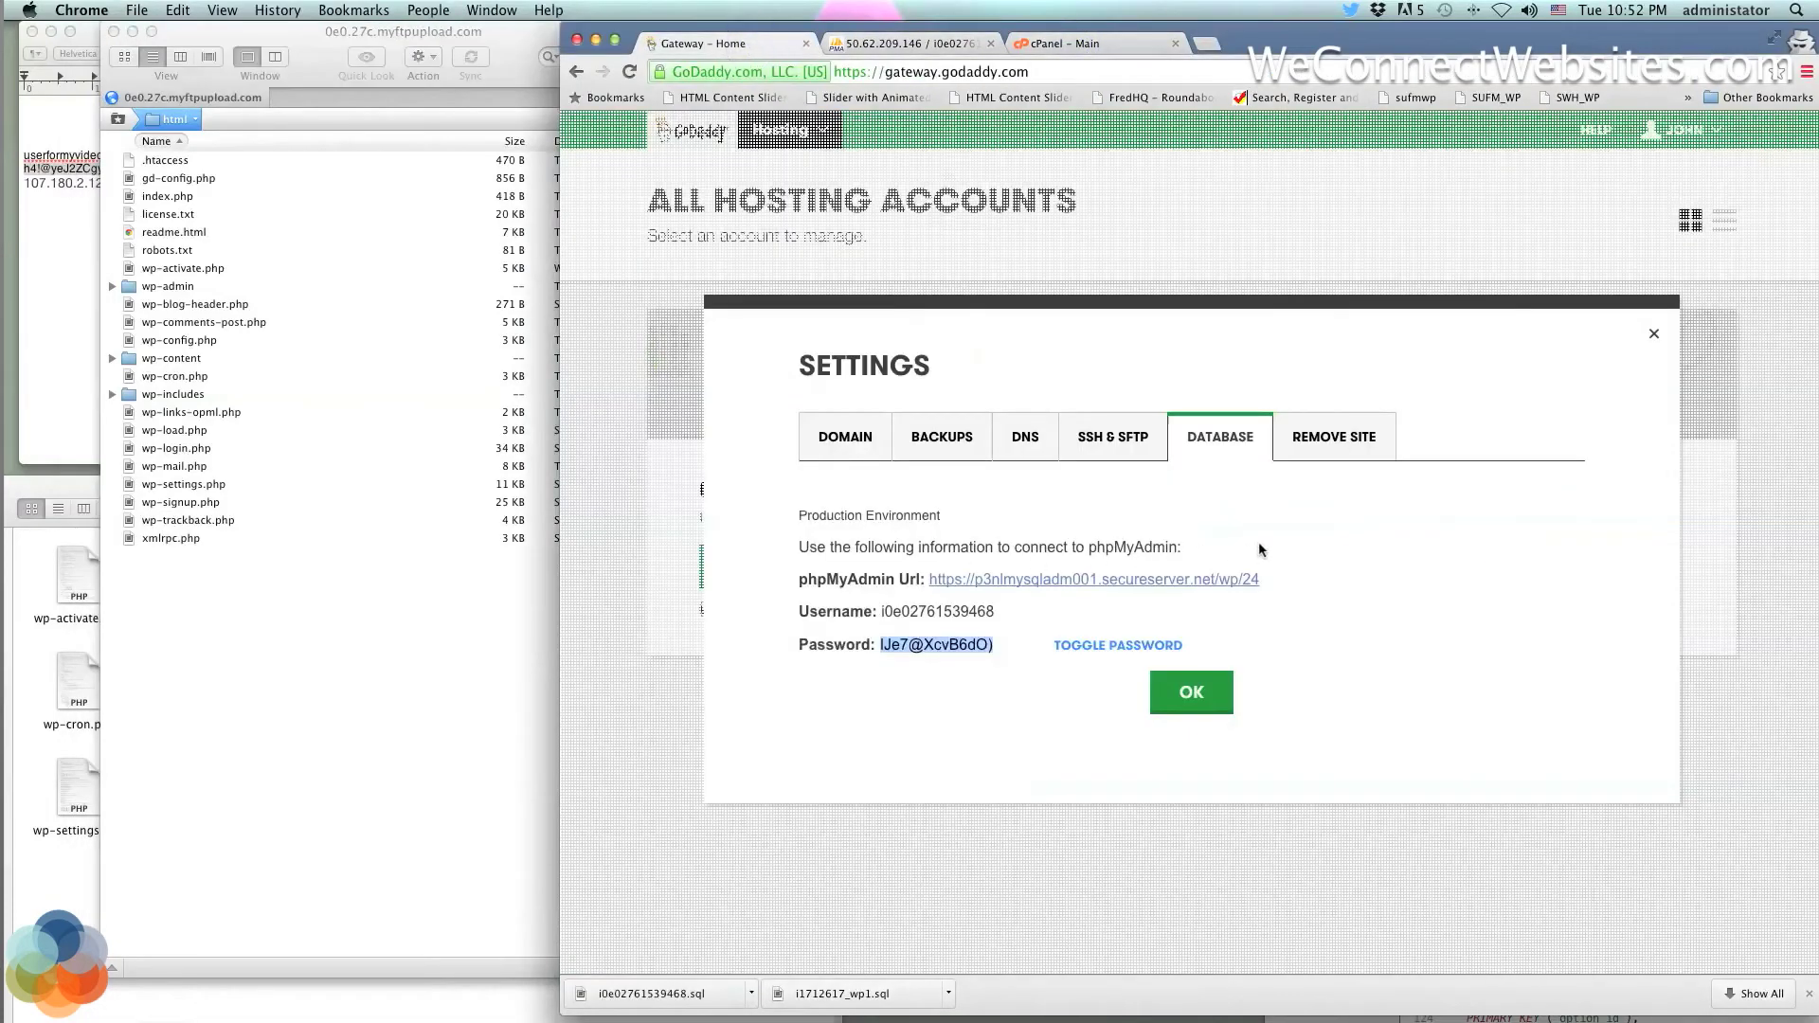
click(1198, 700)
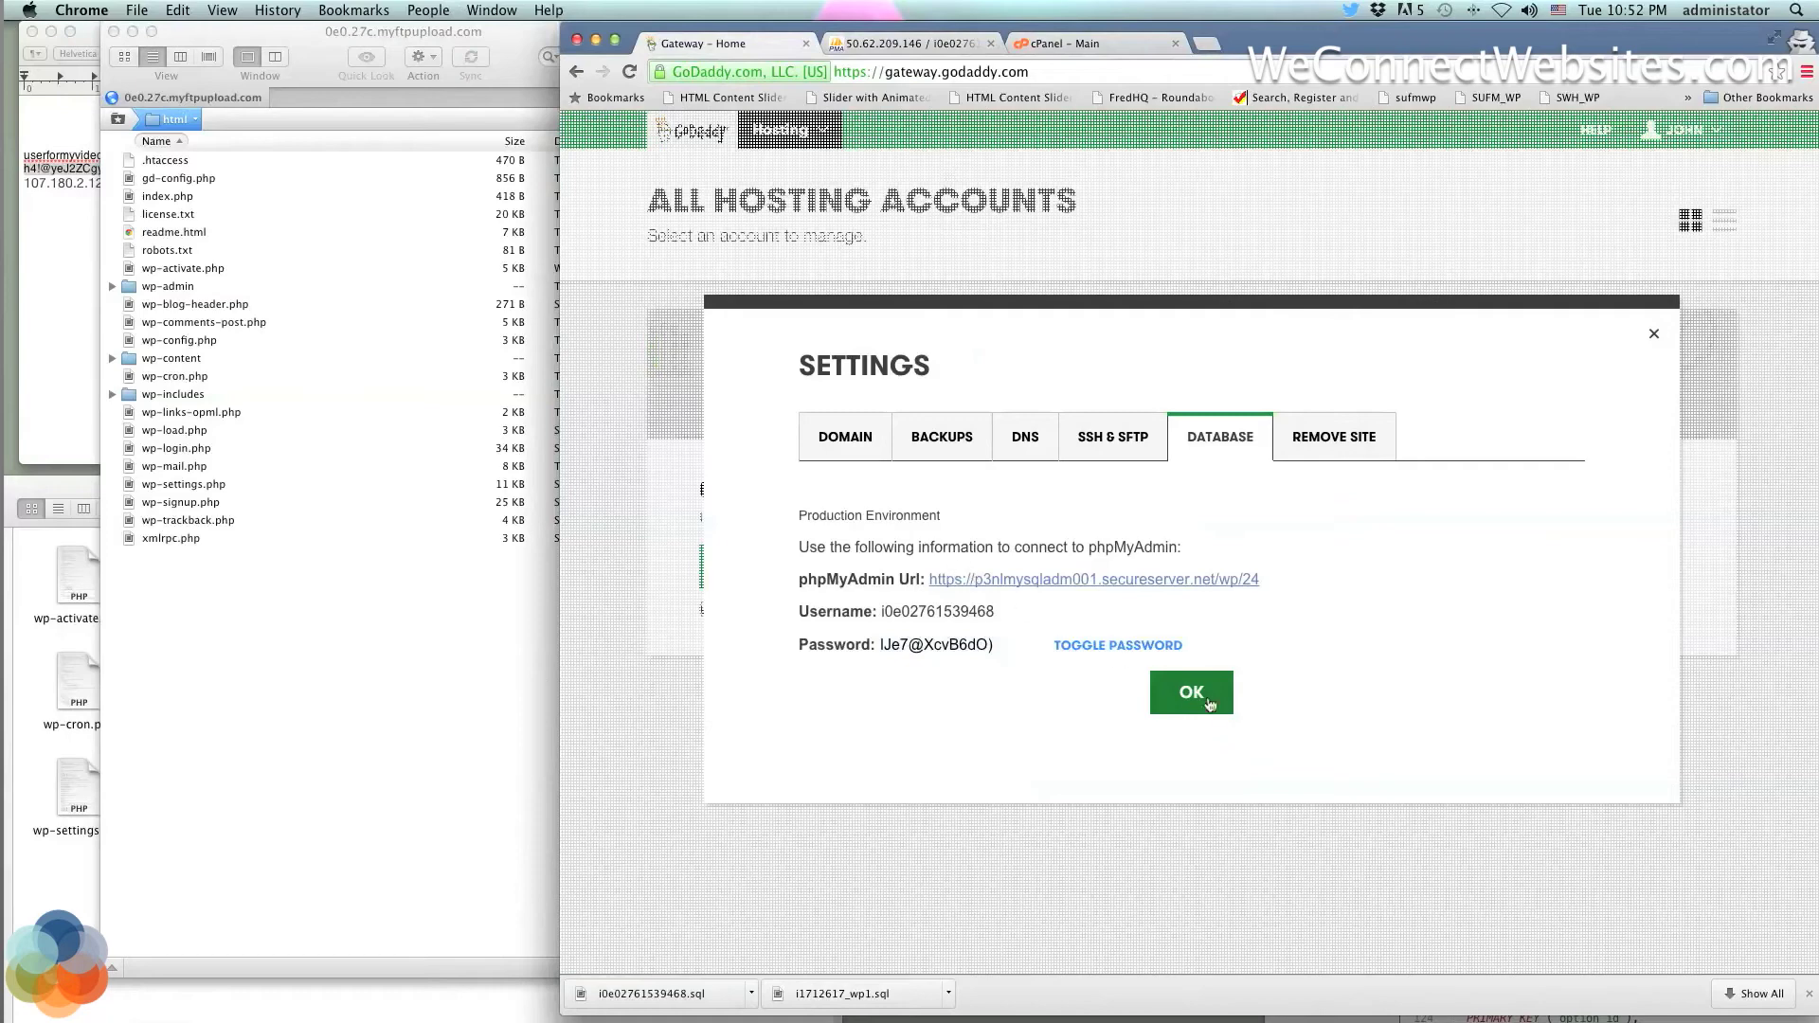
click(1654, 339)
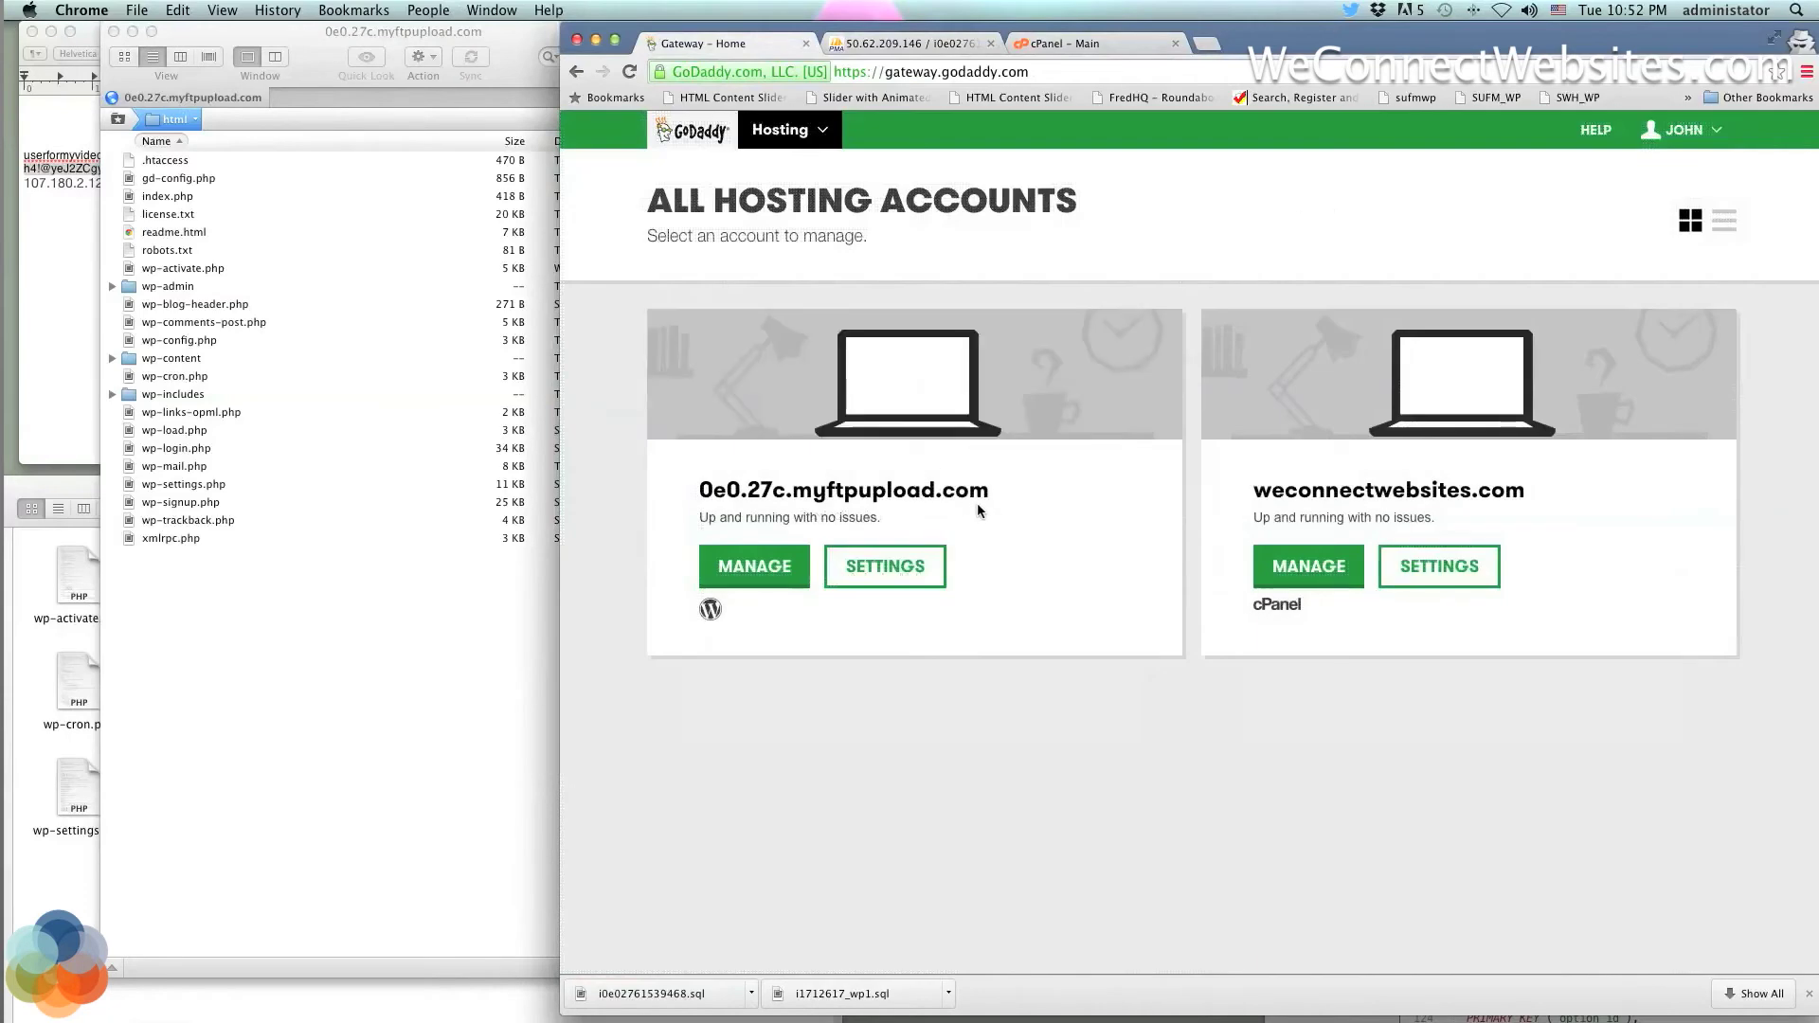
Load 0e0.27c.myftpupload.com in a new tab, find it blank, and close that tab
drag(993, 493, 655, 478)
key(super+c)
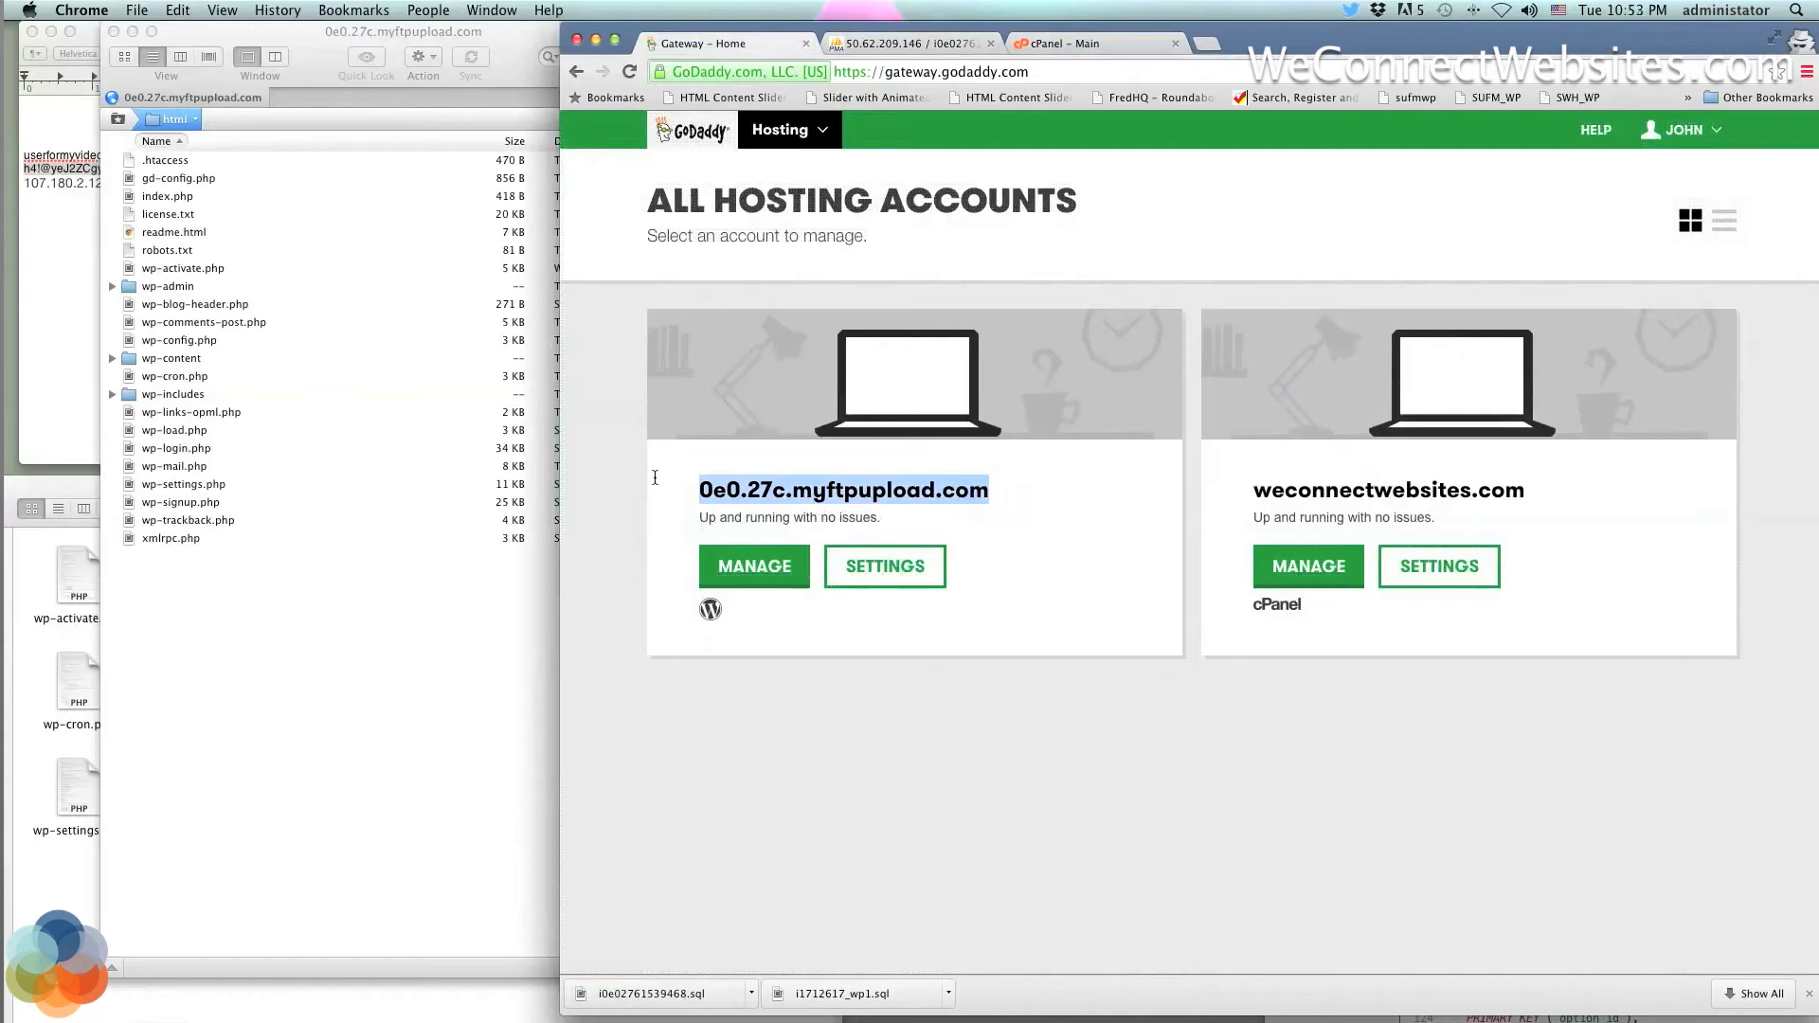
click(1213, 43)
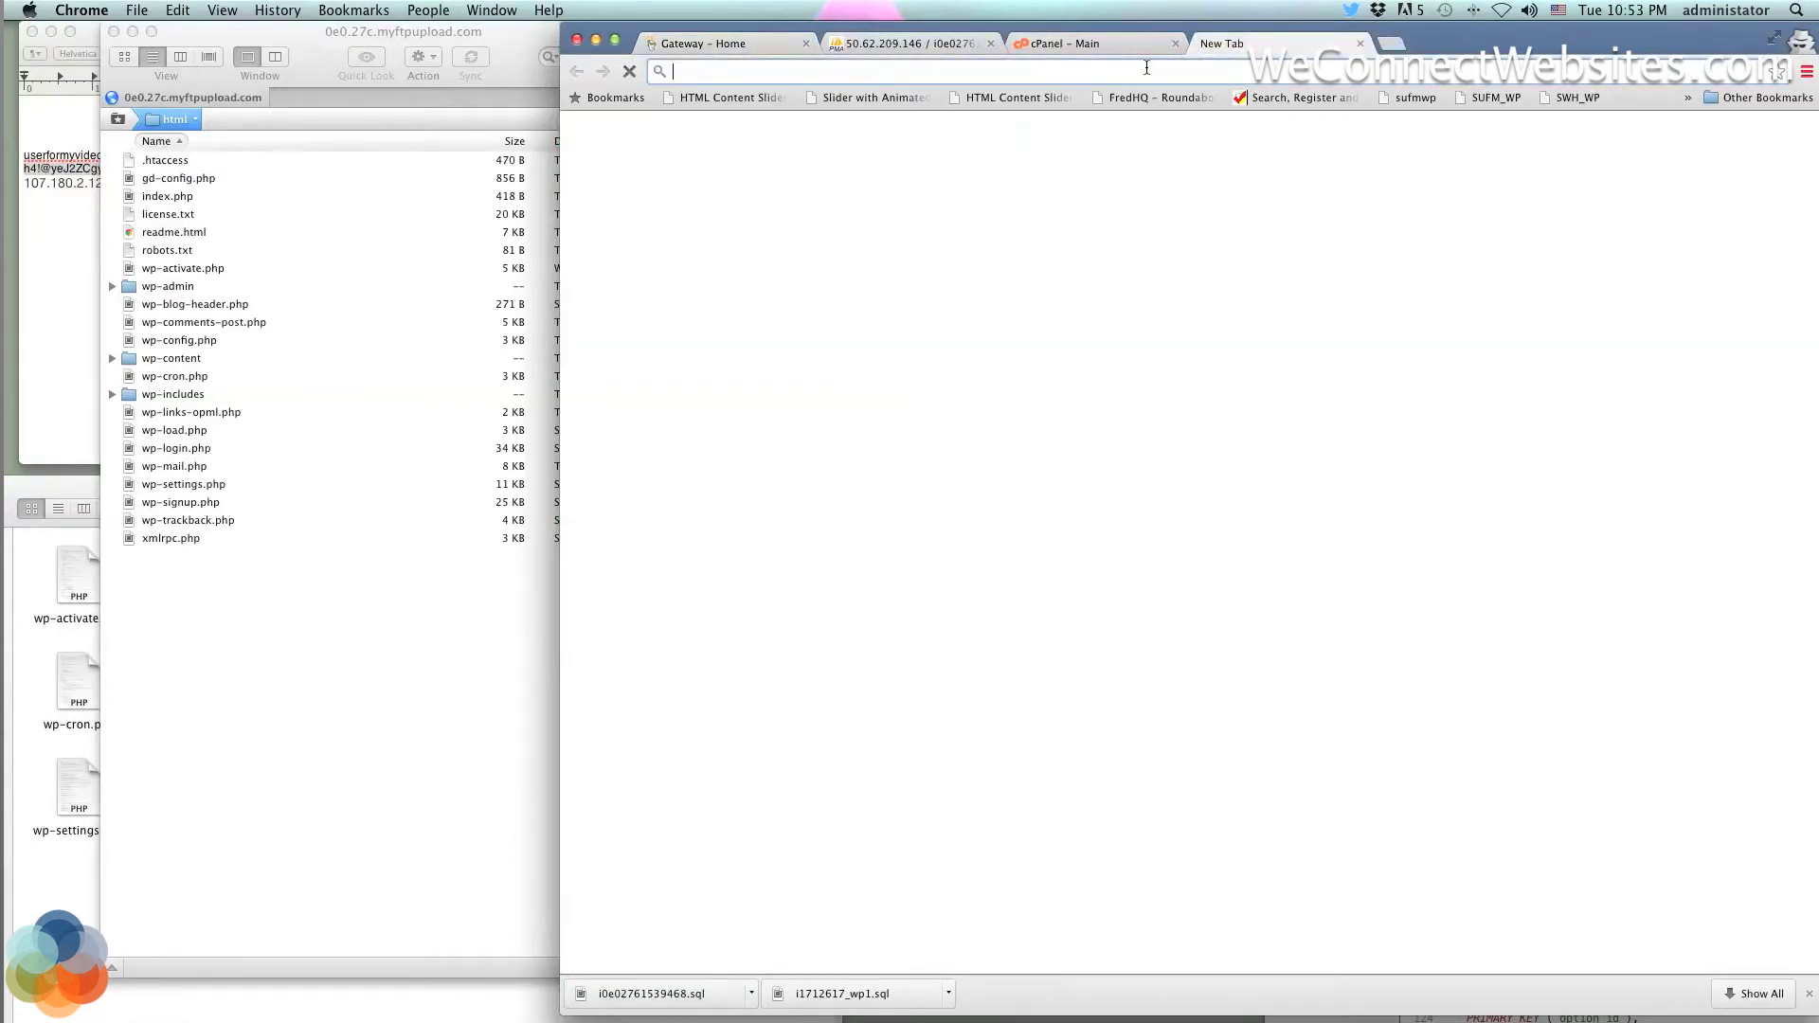
key(super+v)
key(Return)
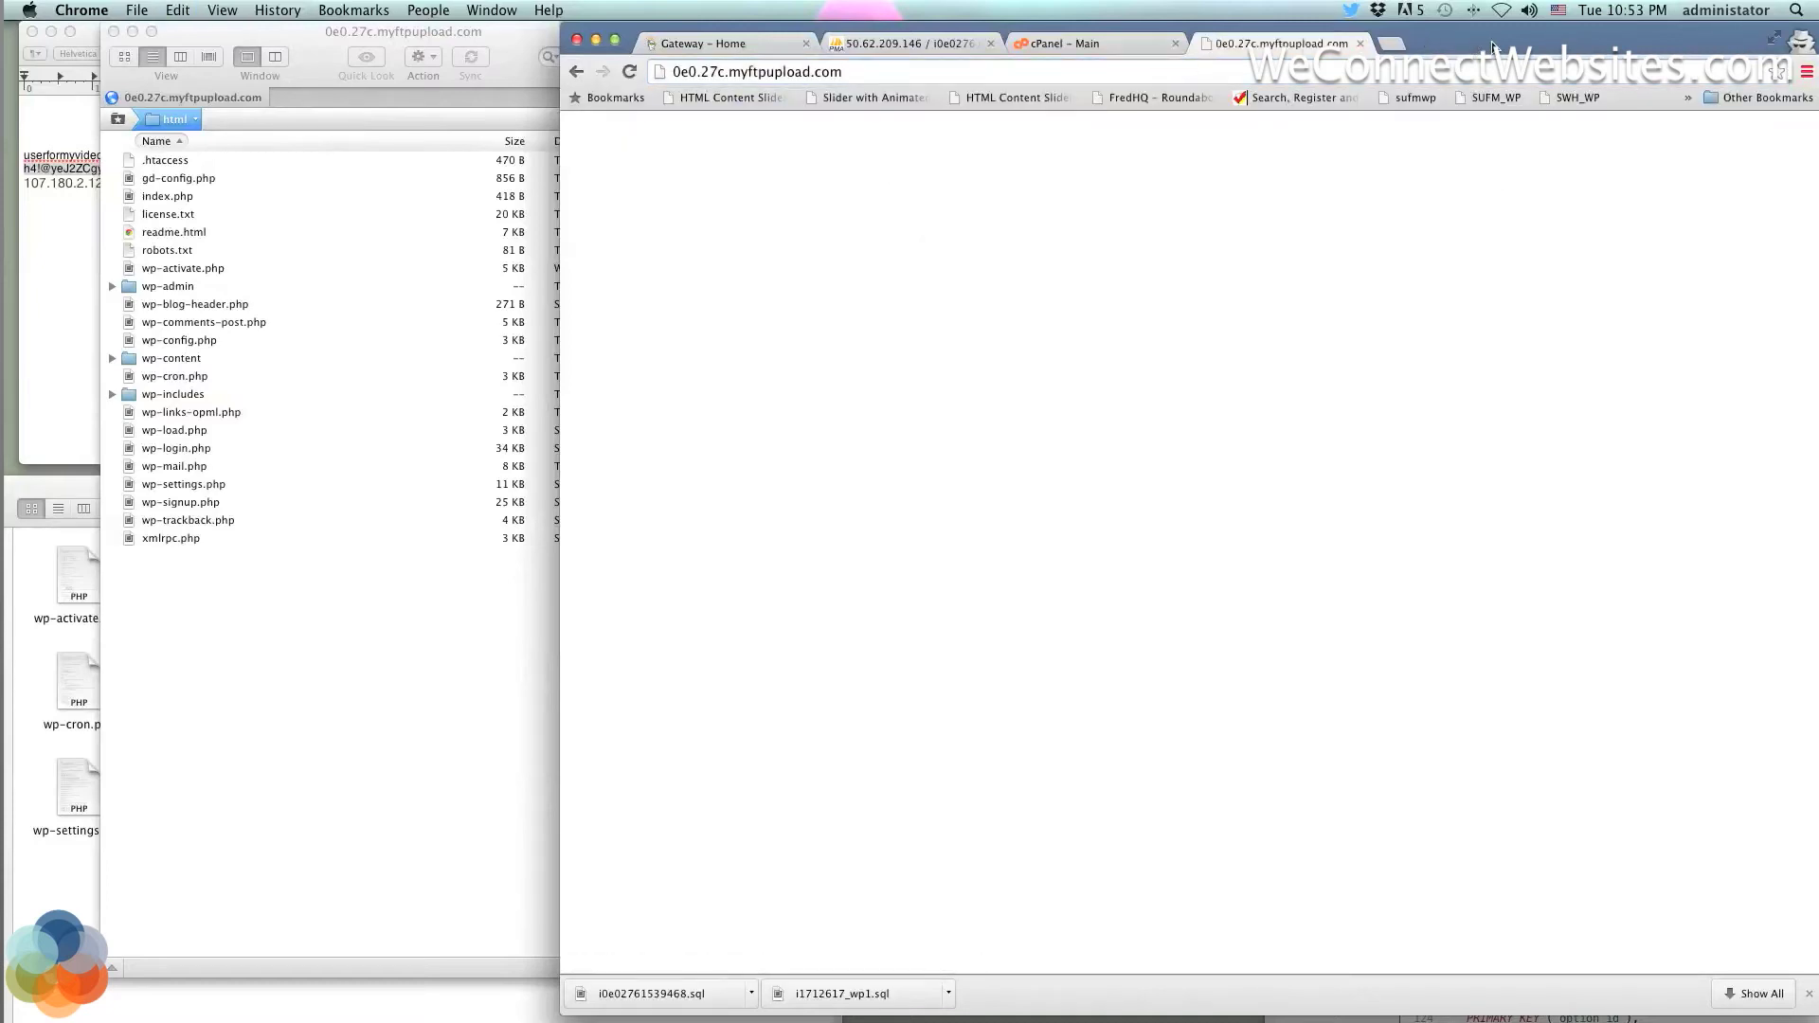
drag(1474, 42, 1309, 38)
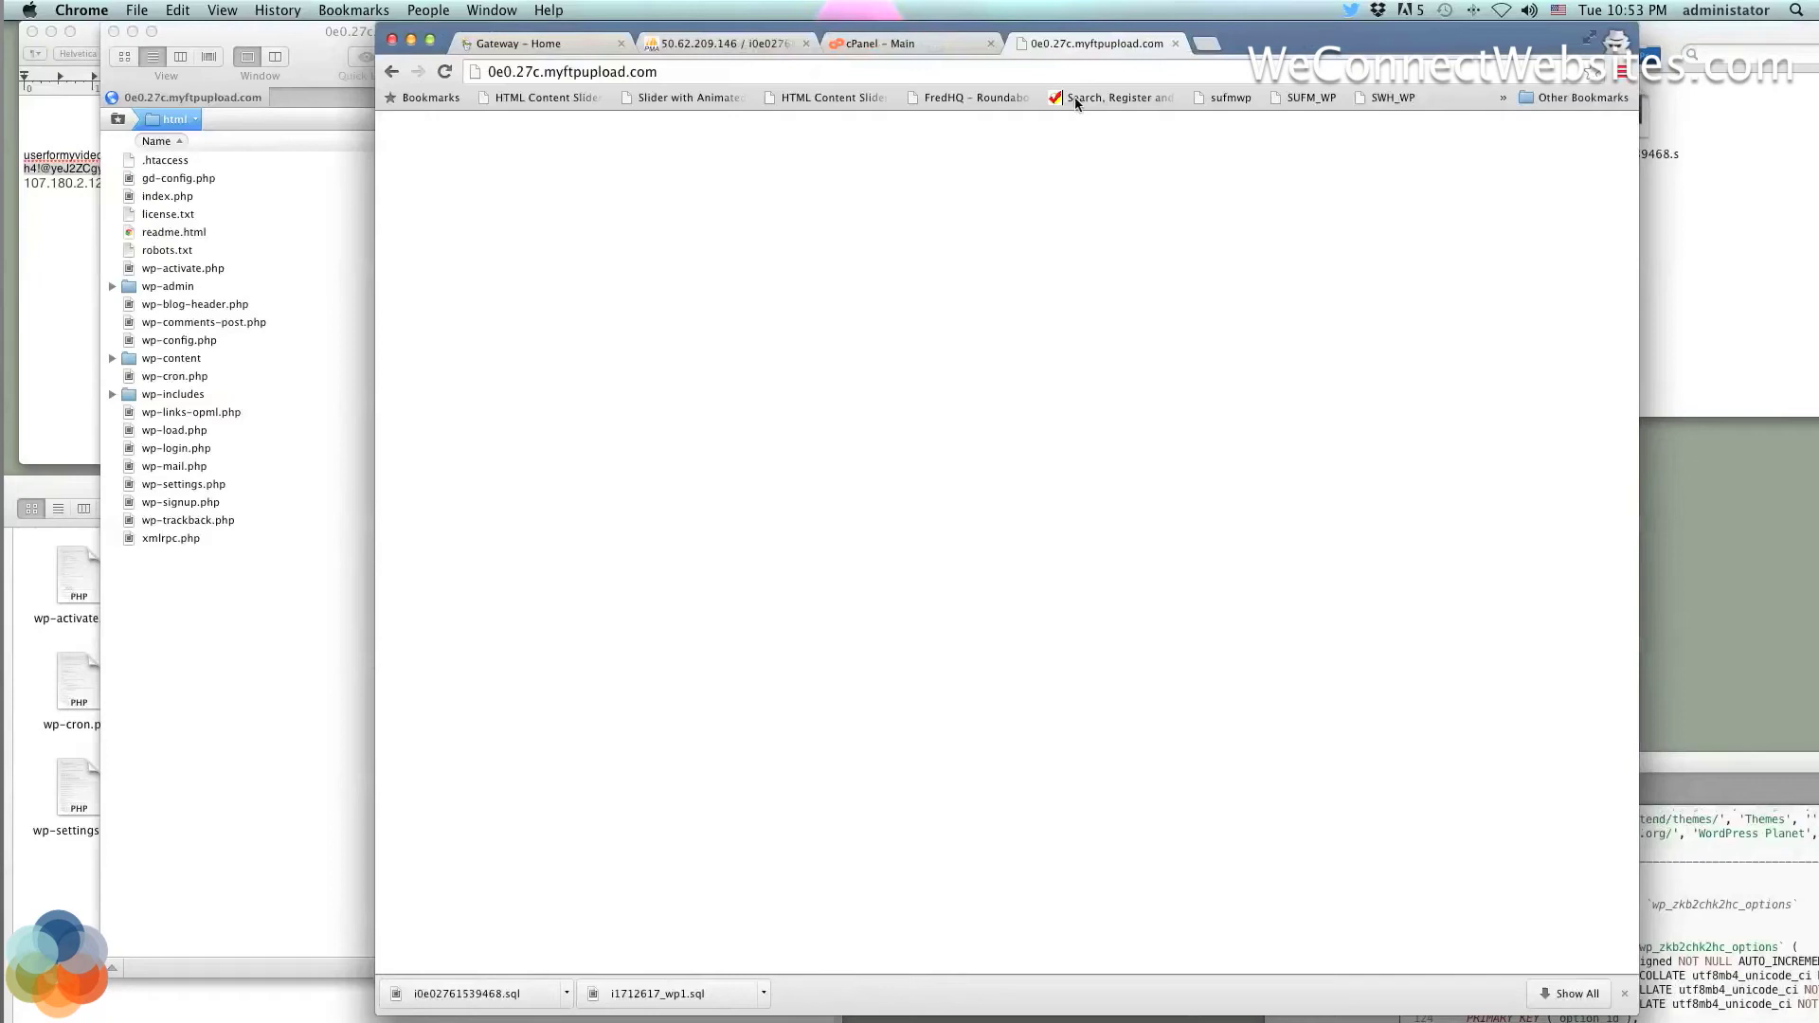
drag(1263, 43, 1364, 42)
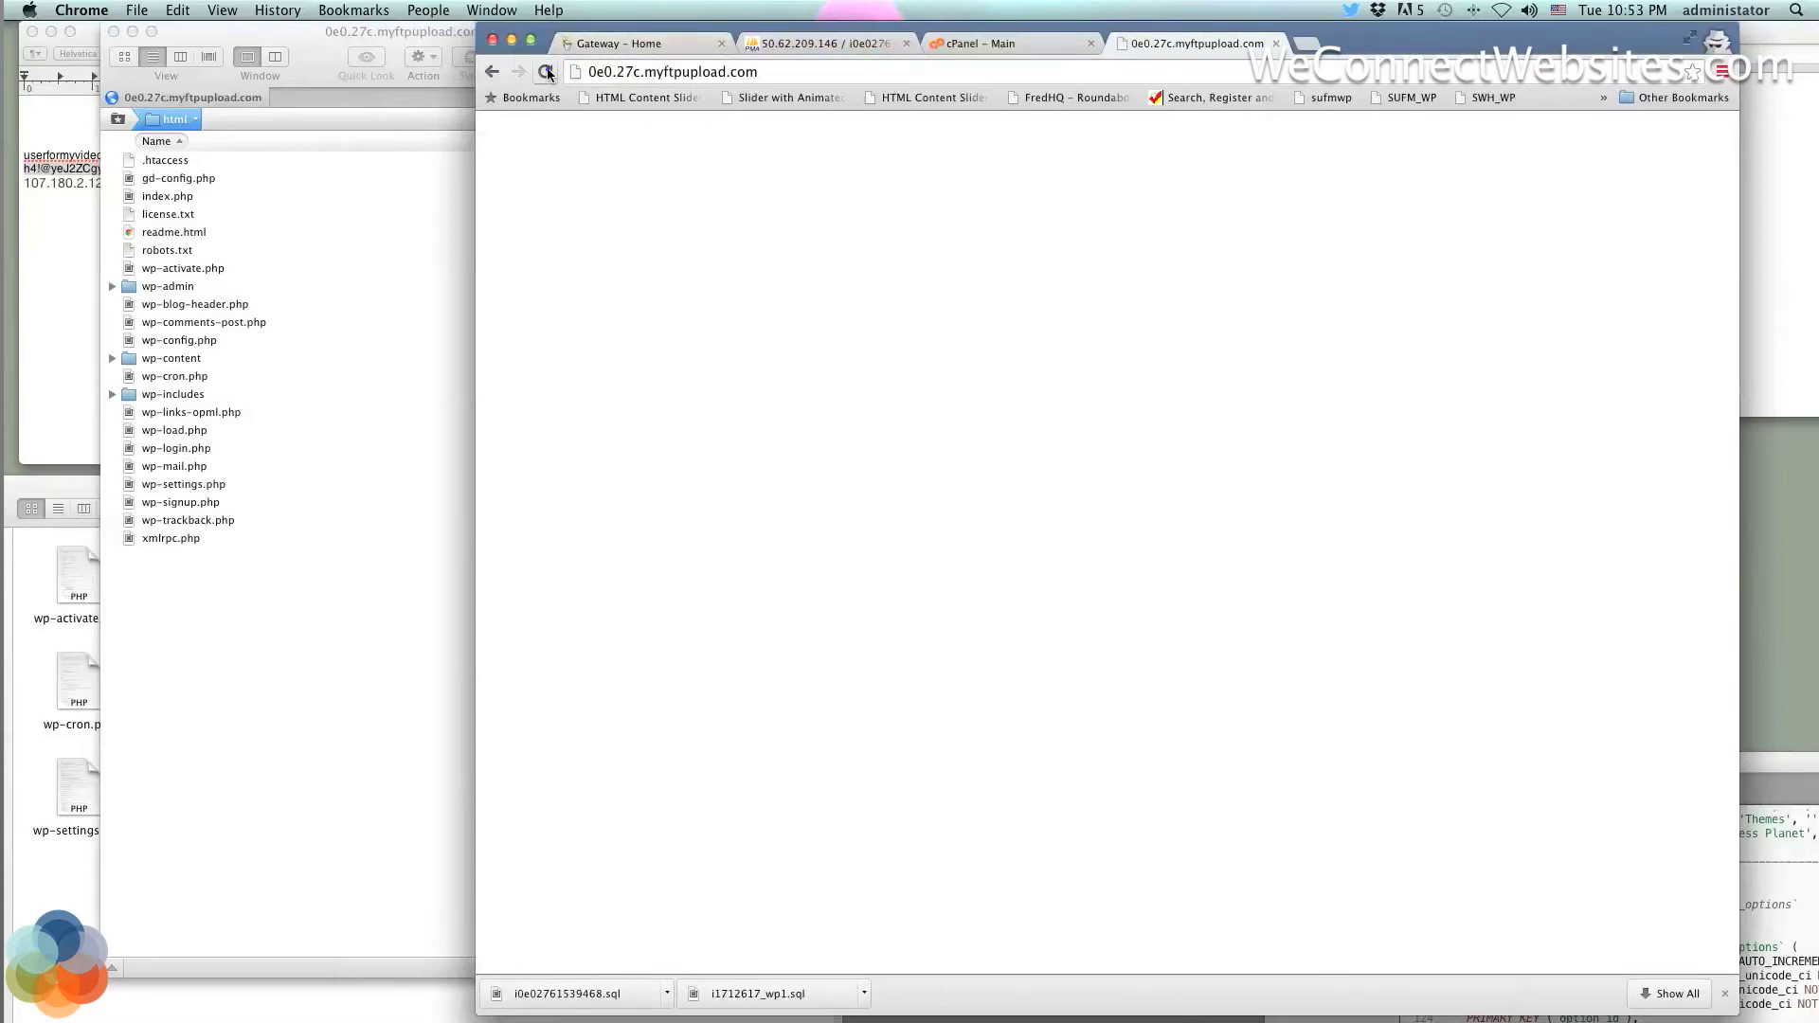
drag(1381, 48, 1361, 47)
click(1256, 43)
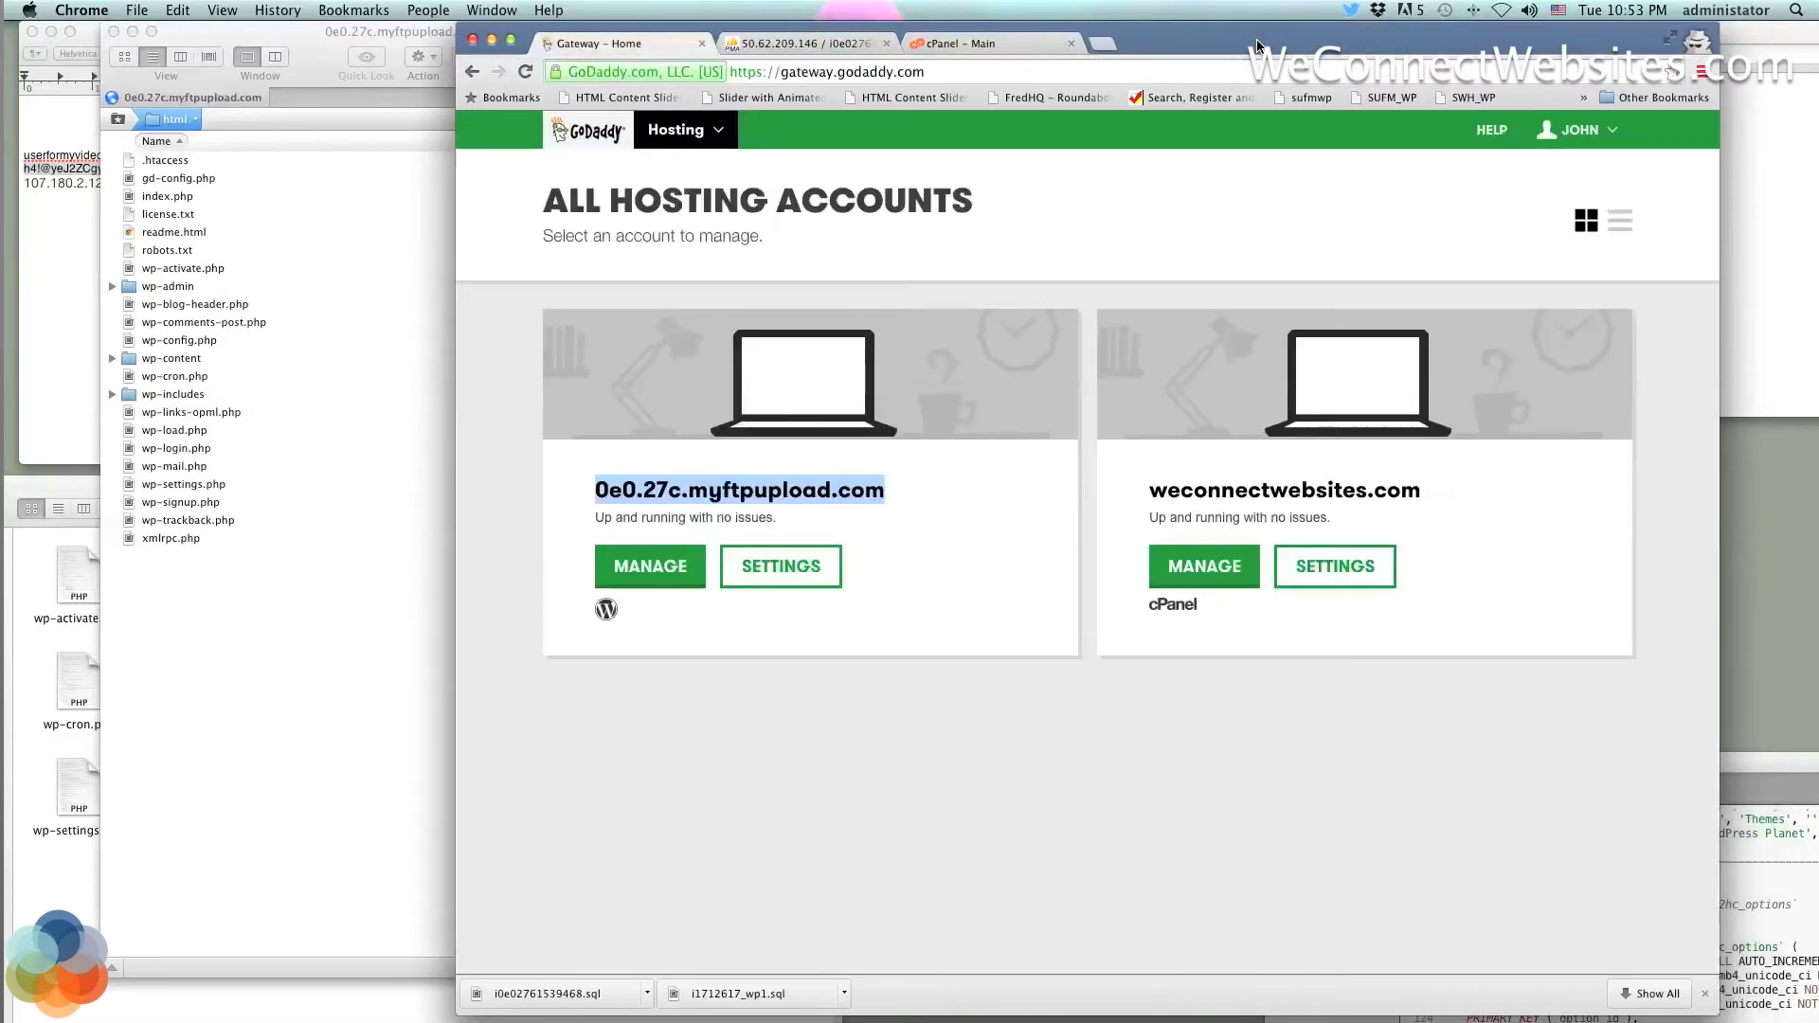
click(359, 348)
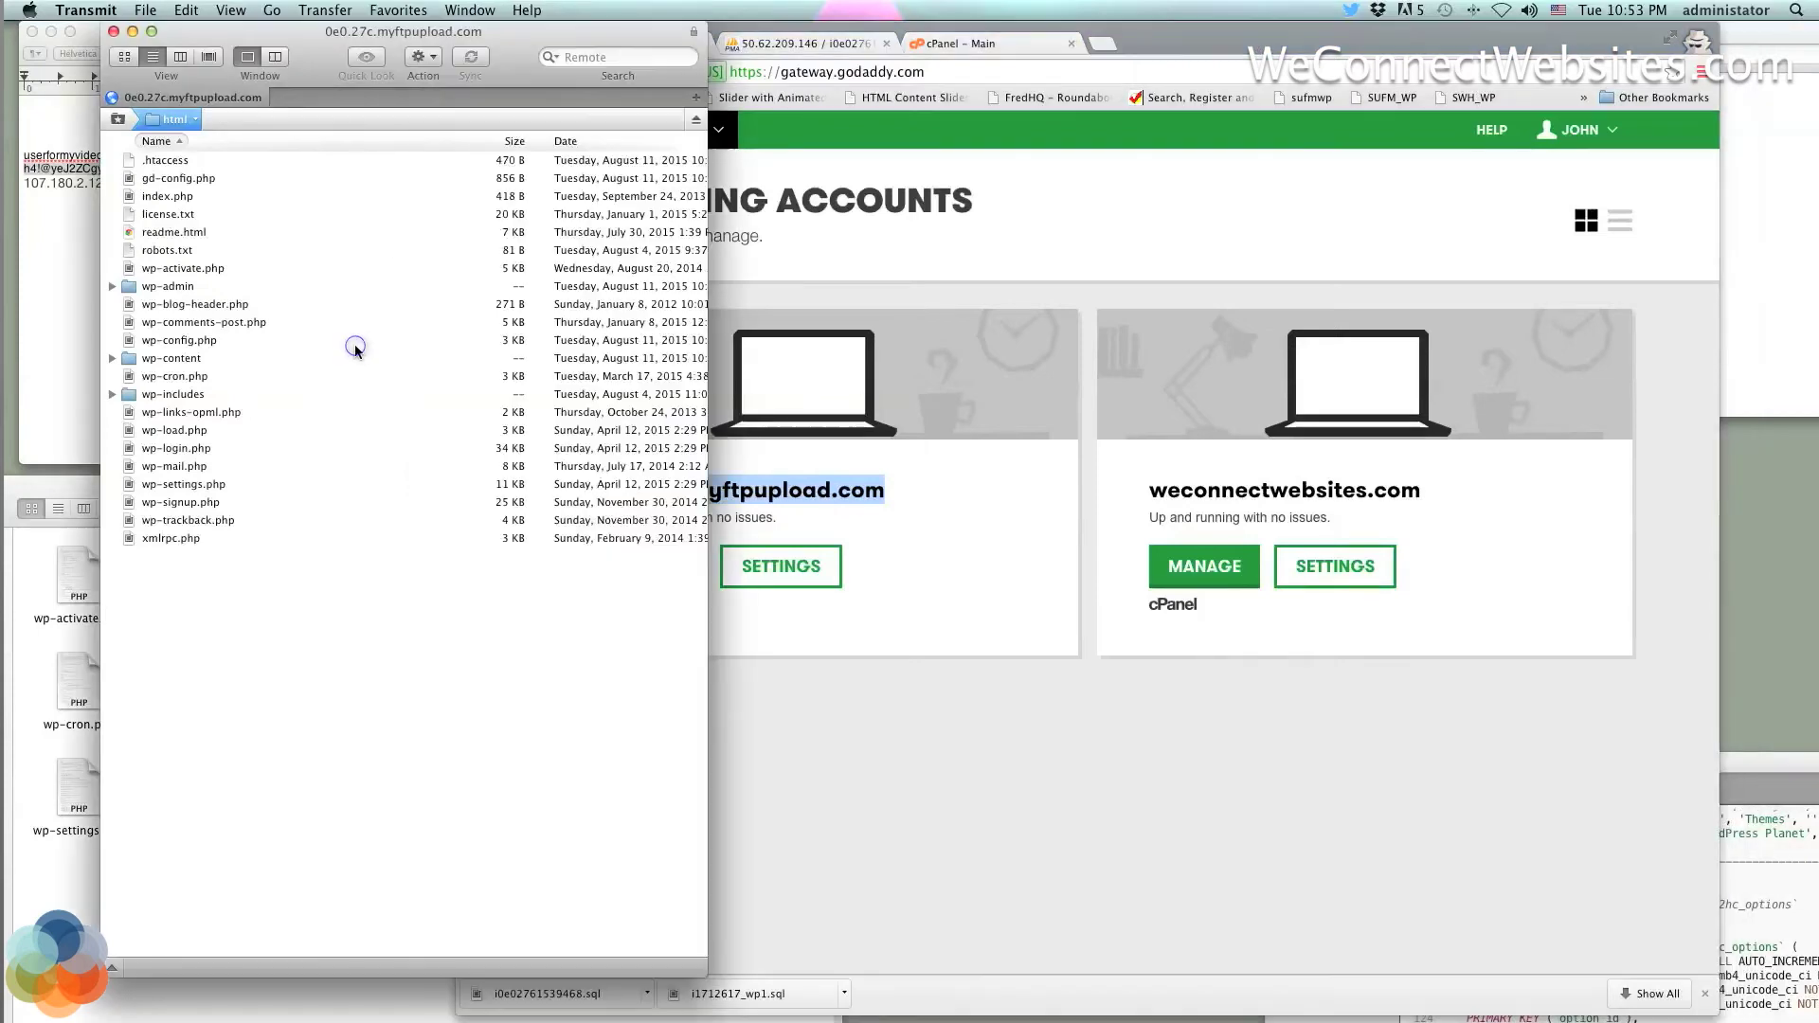
Inspect the server's wp-admin, wp-content and wp-includes folders while staying logged in to hosting
click(112, 360)
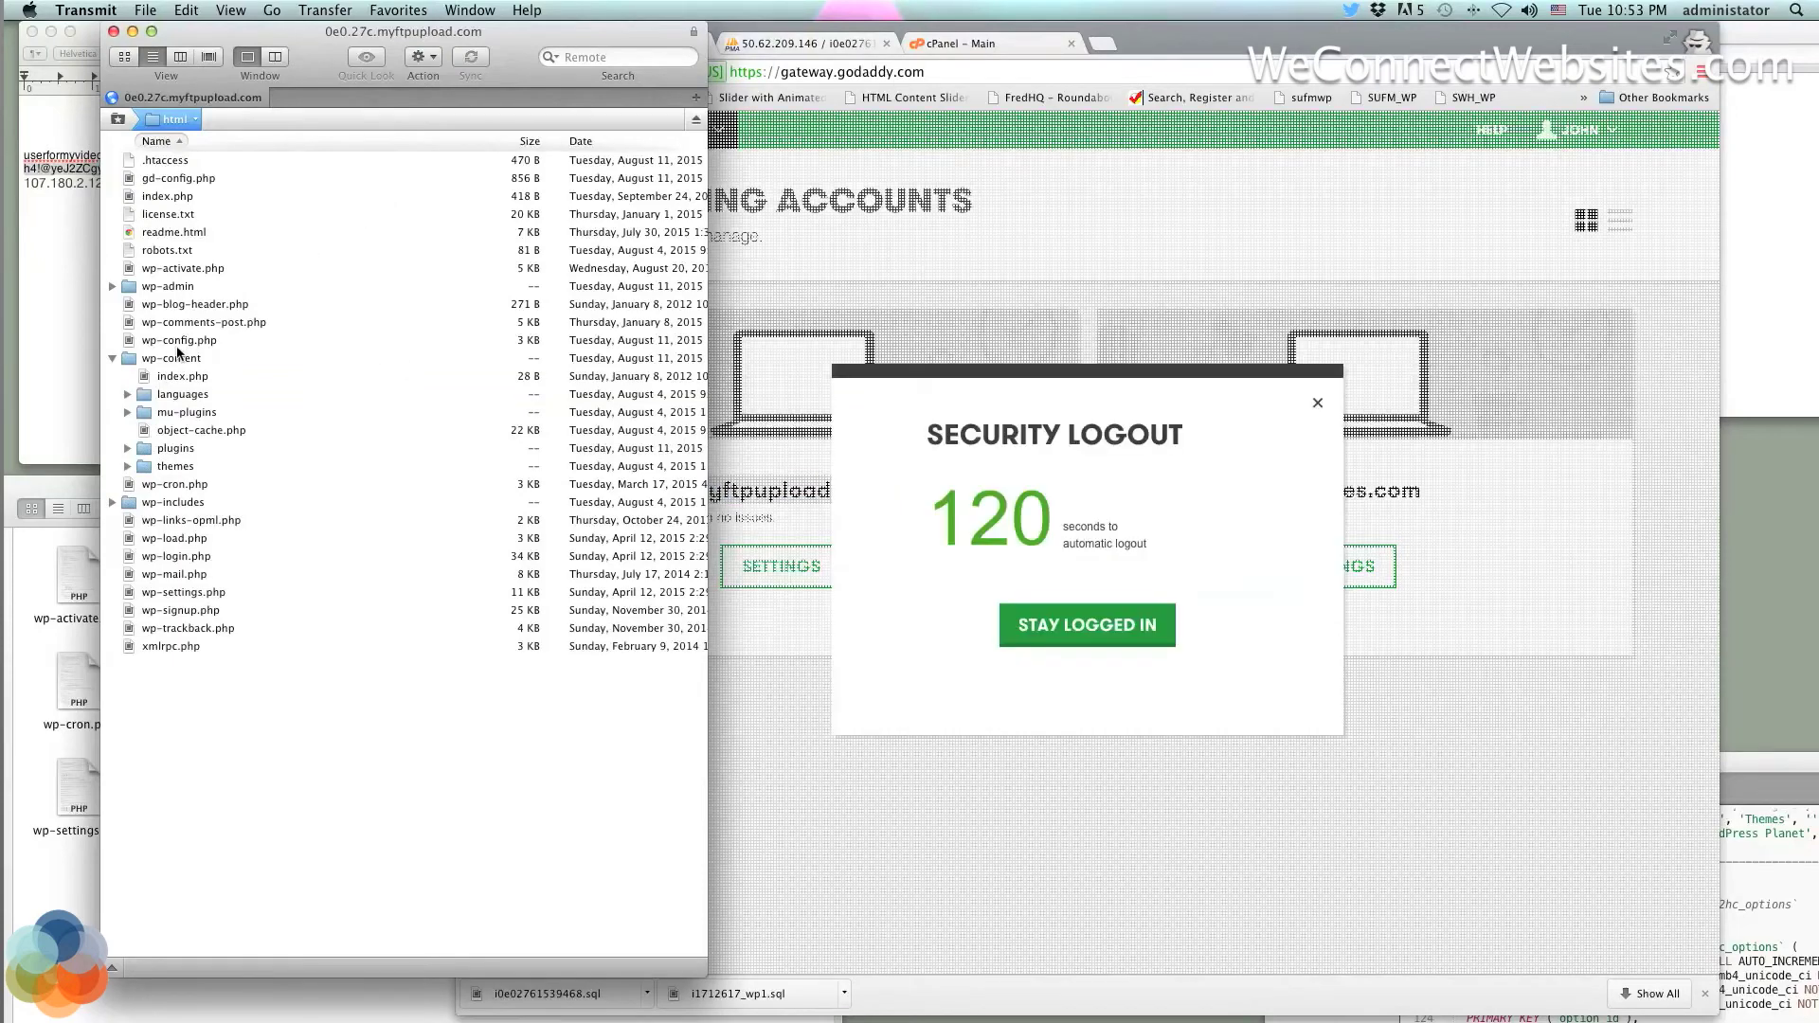
click(1105, 628)
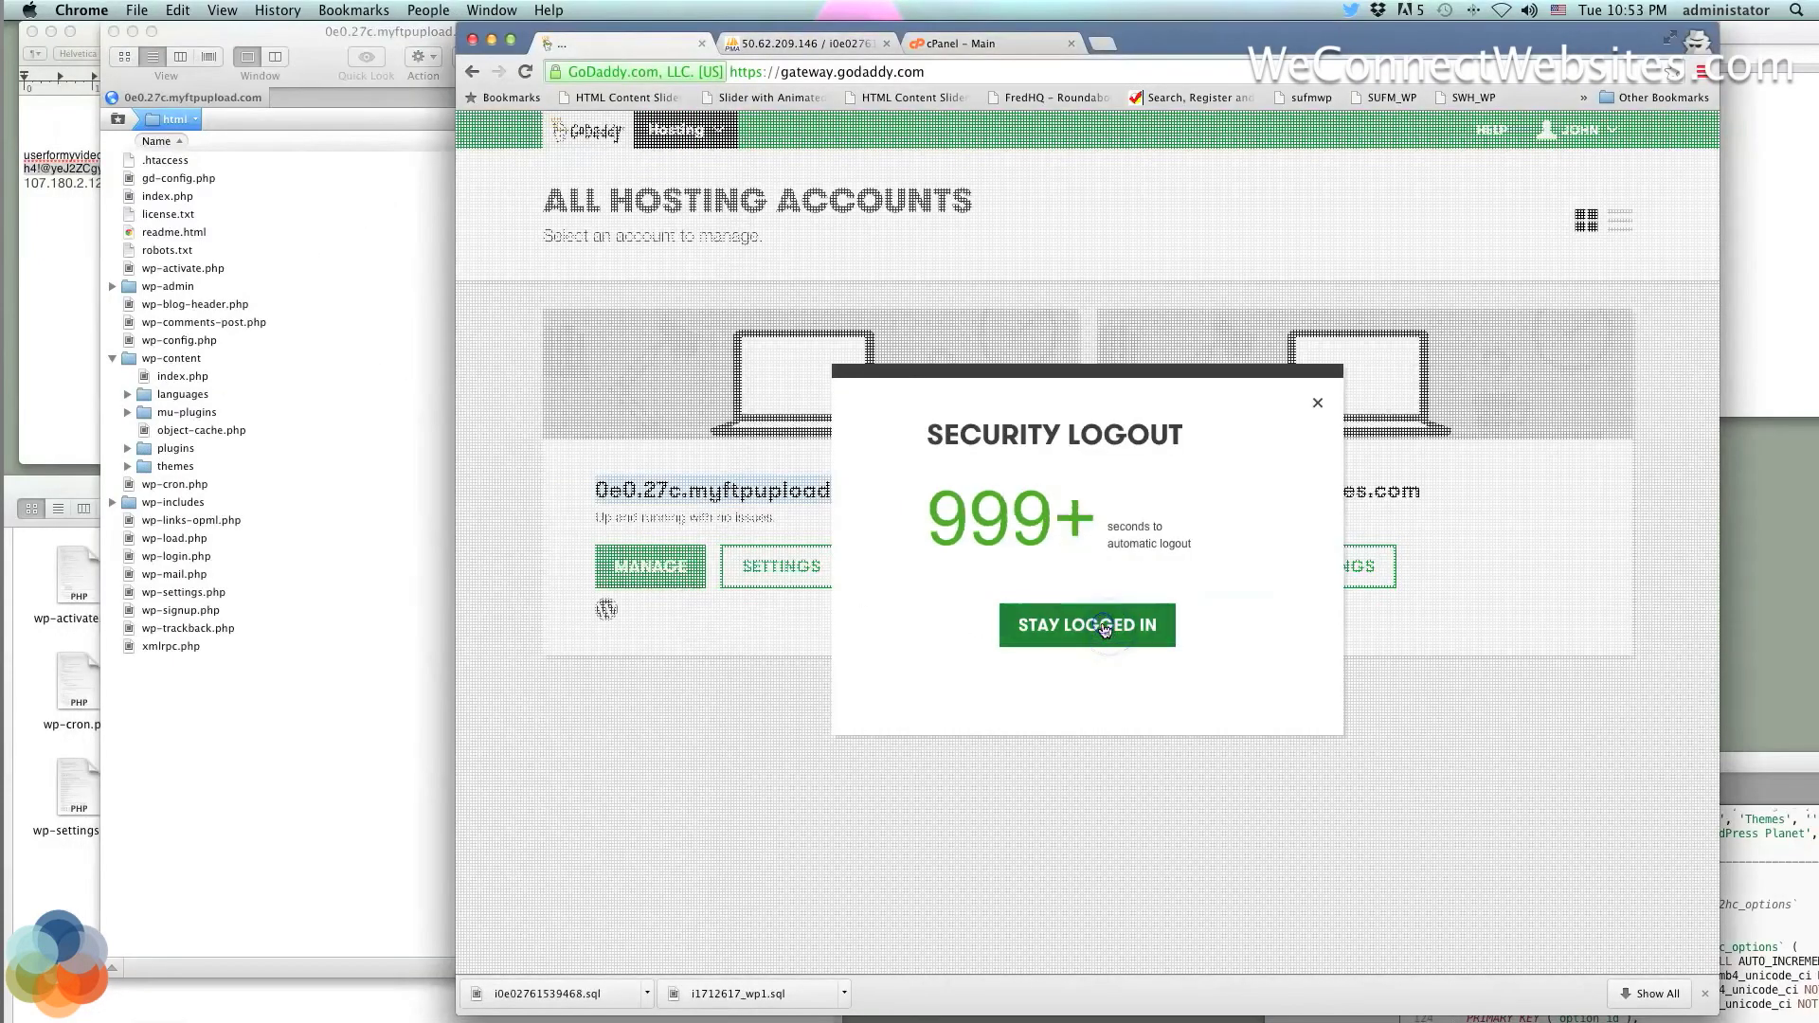
click(269, 371)
click(196, 361)
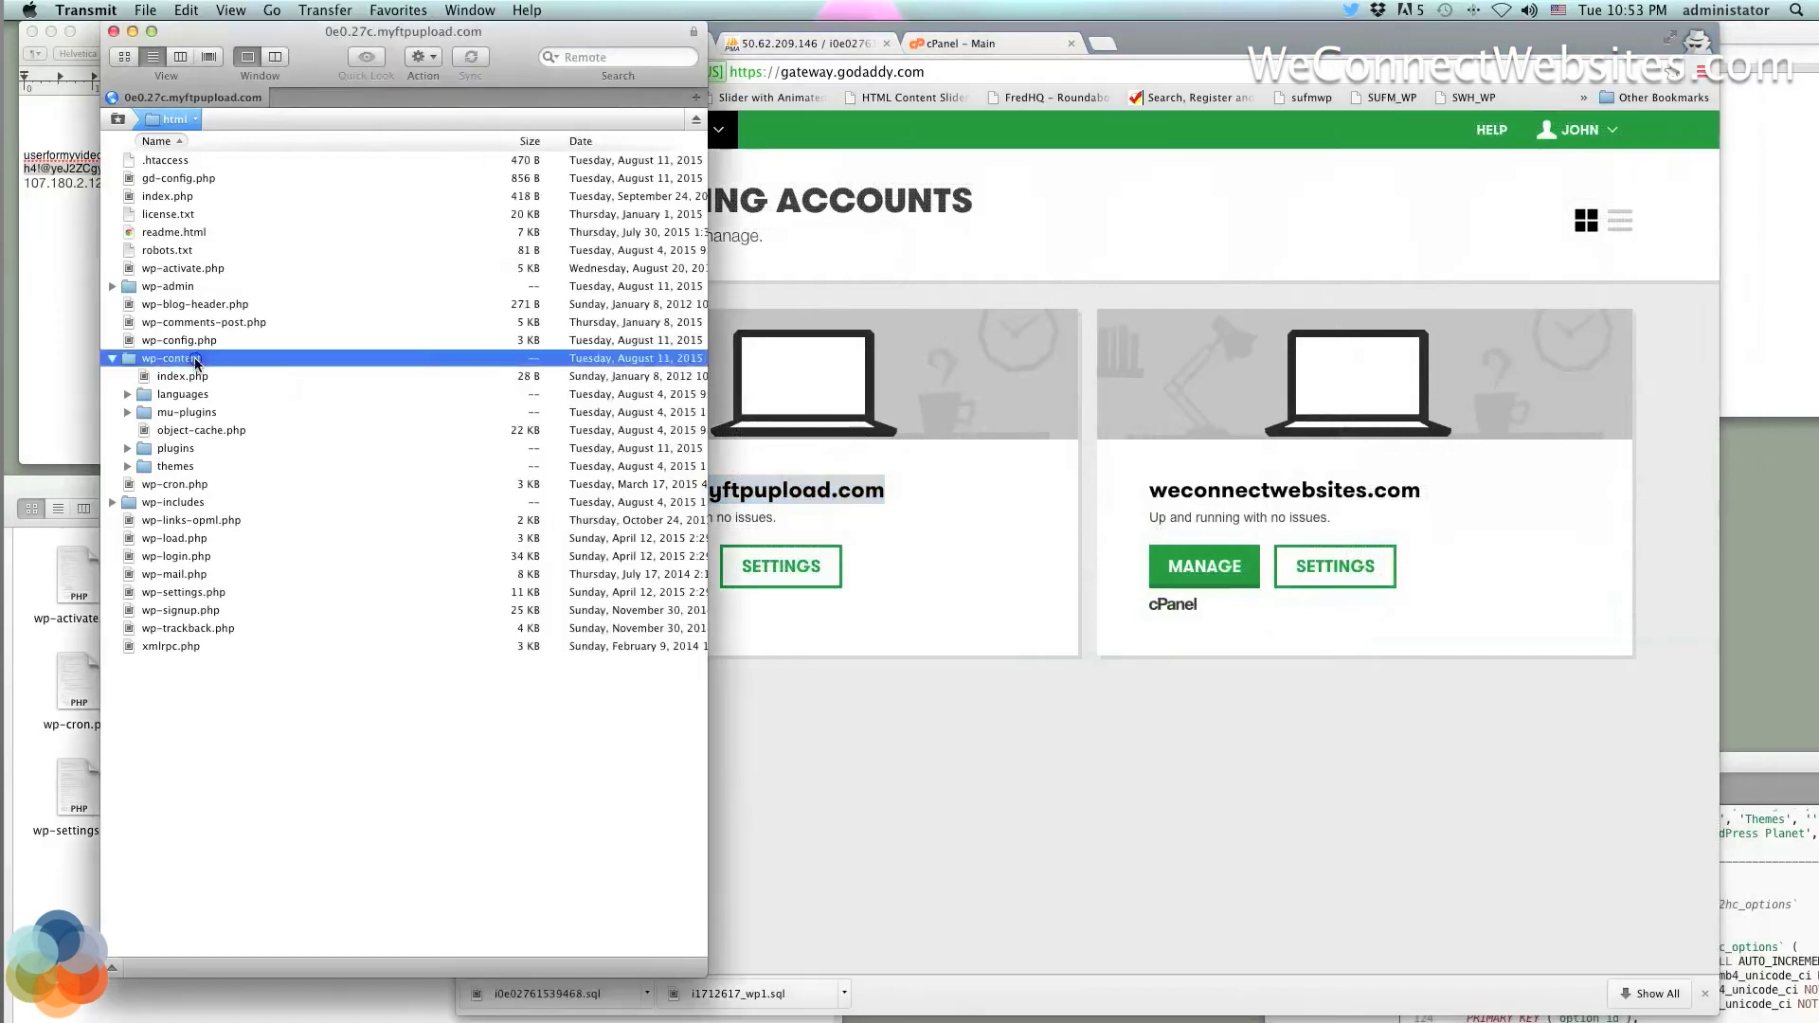
click(112, 358)
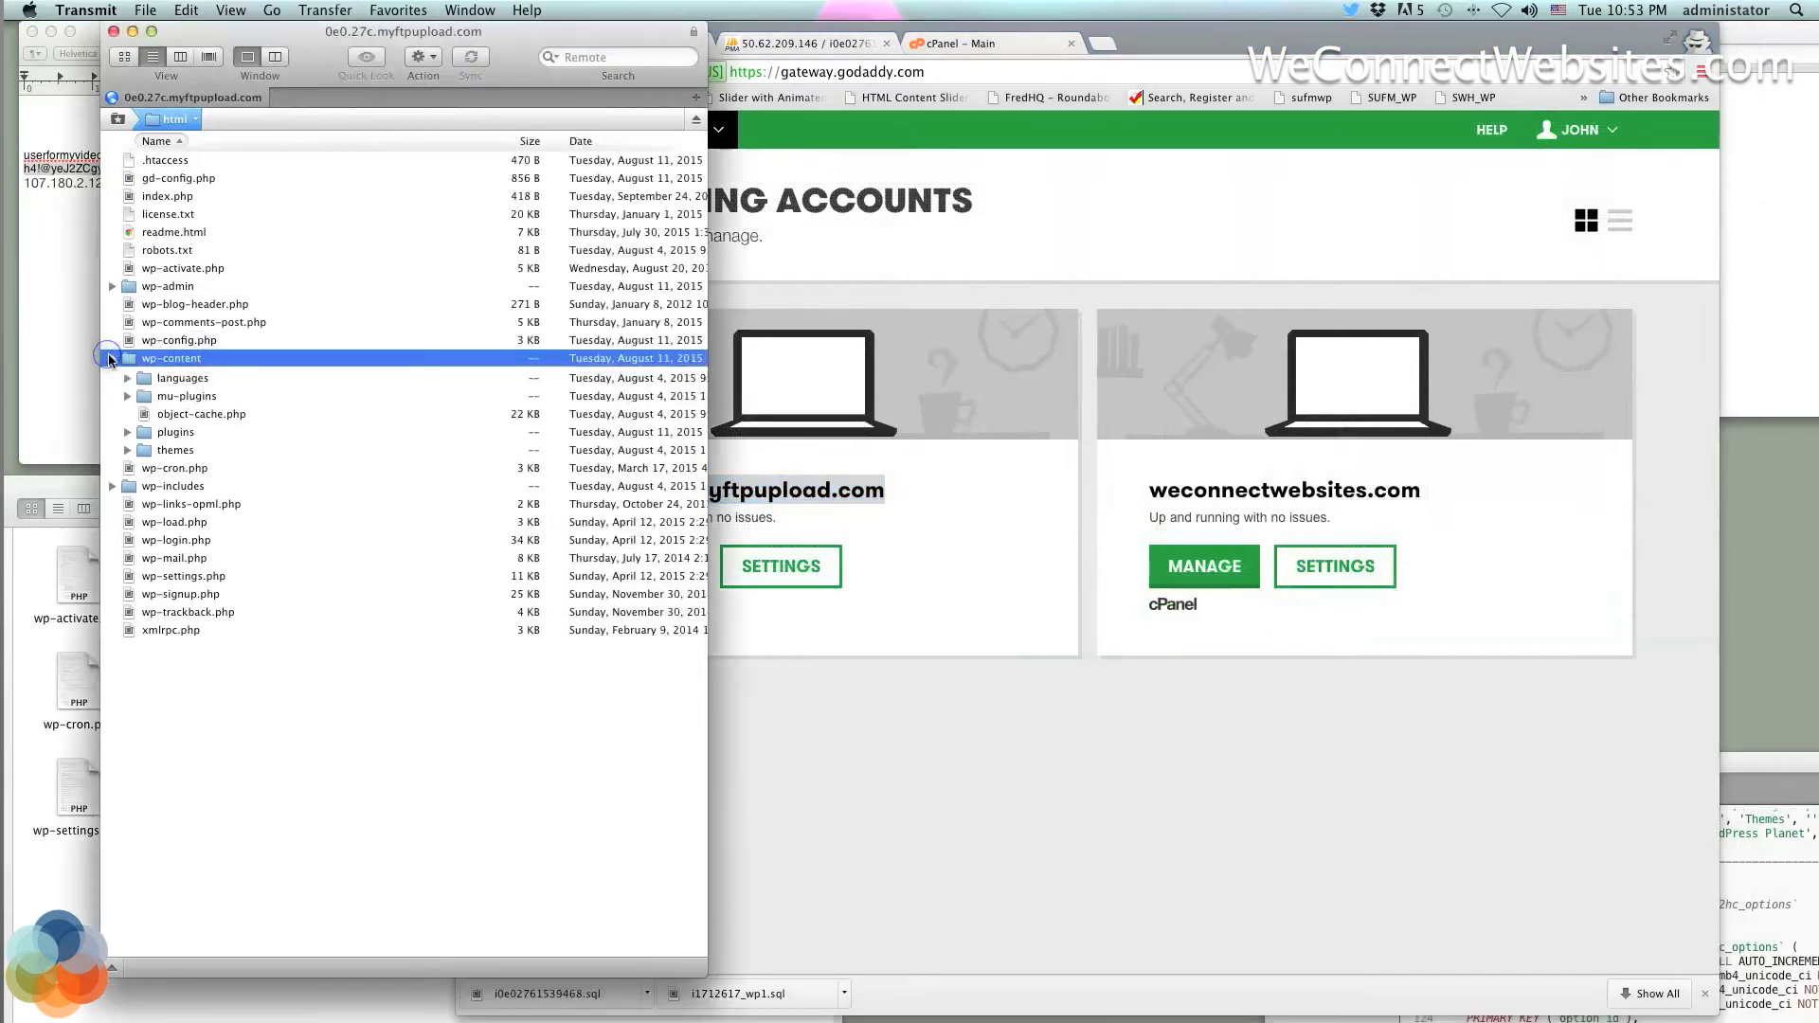
click(169, 286)
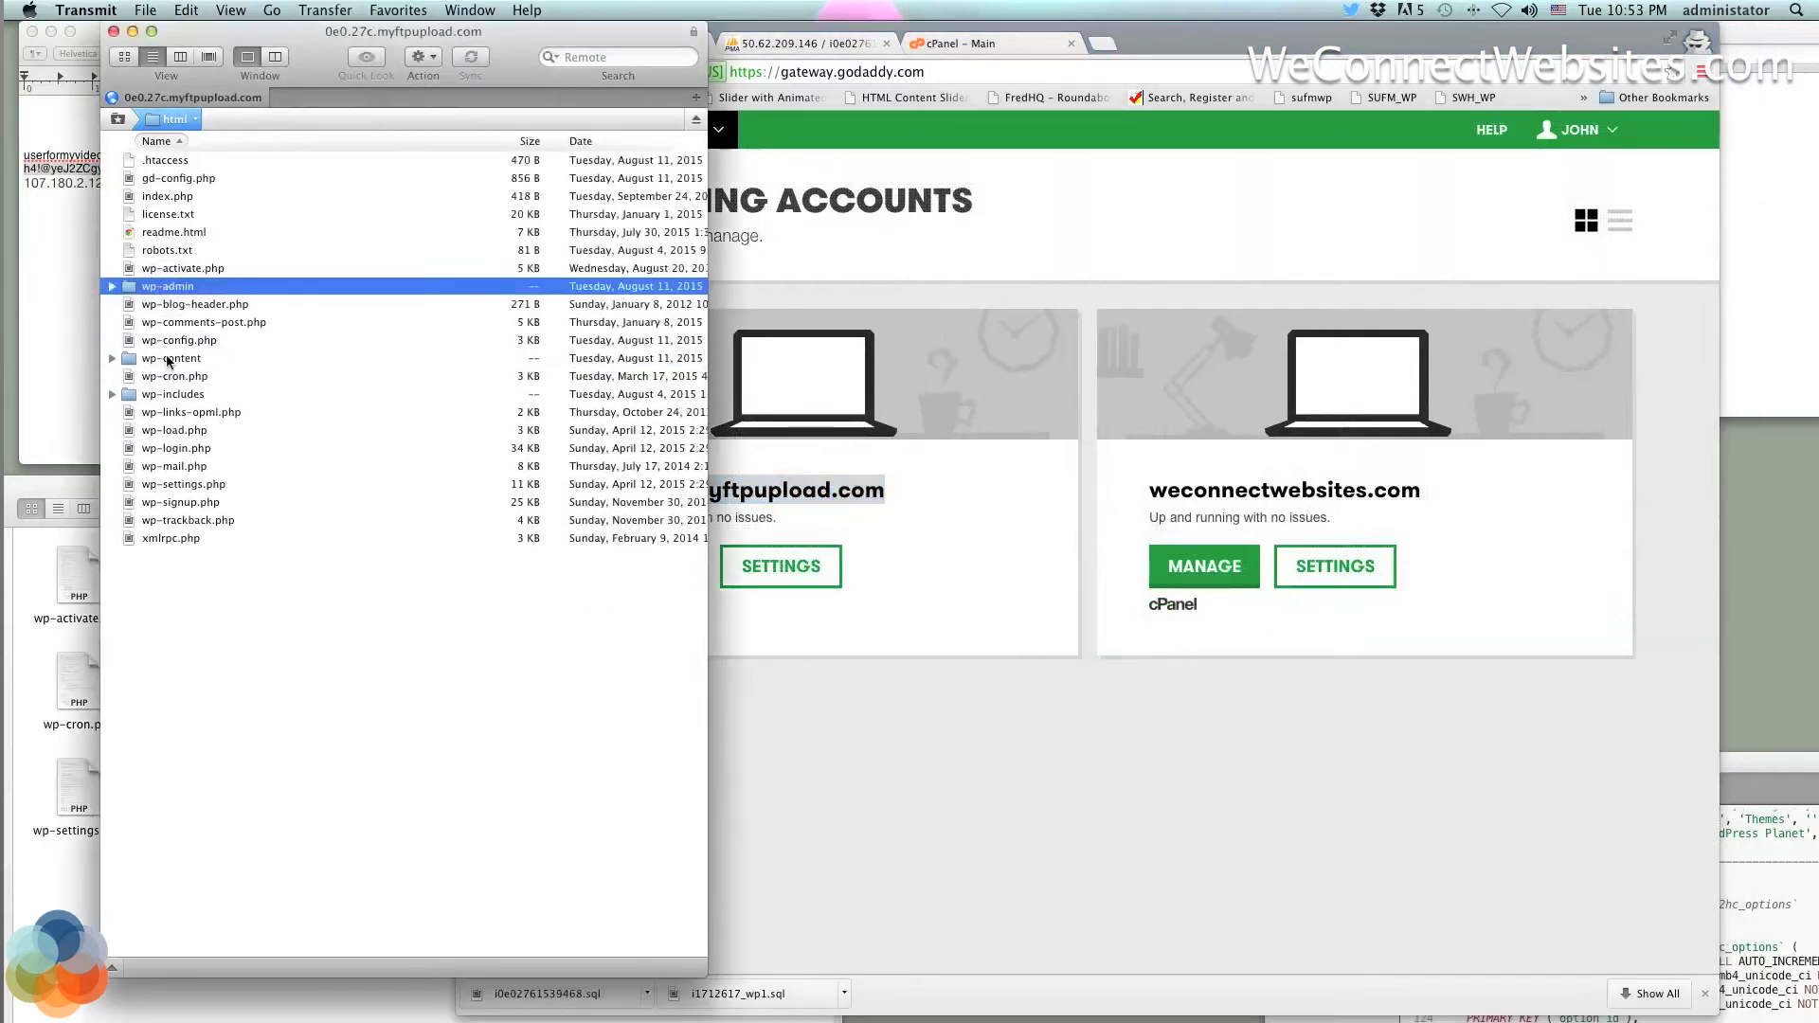
click(169, 364)
click(171, 394)
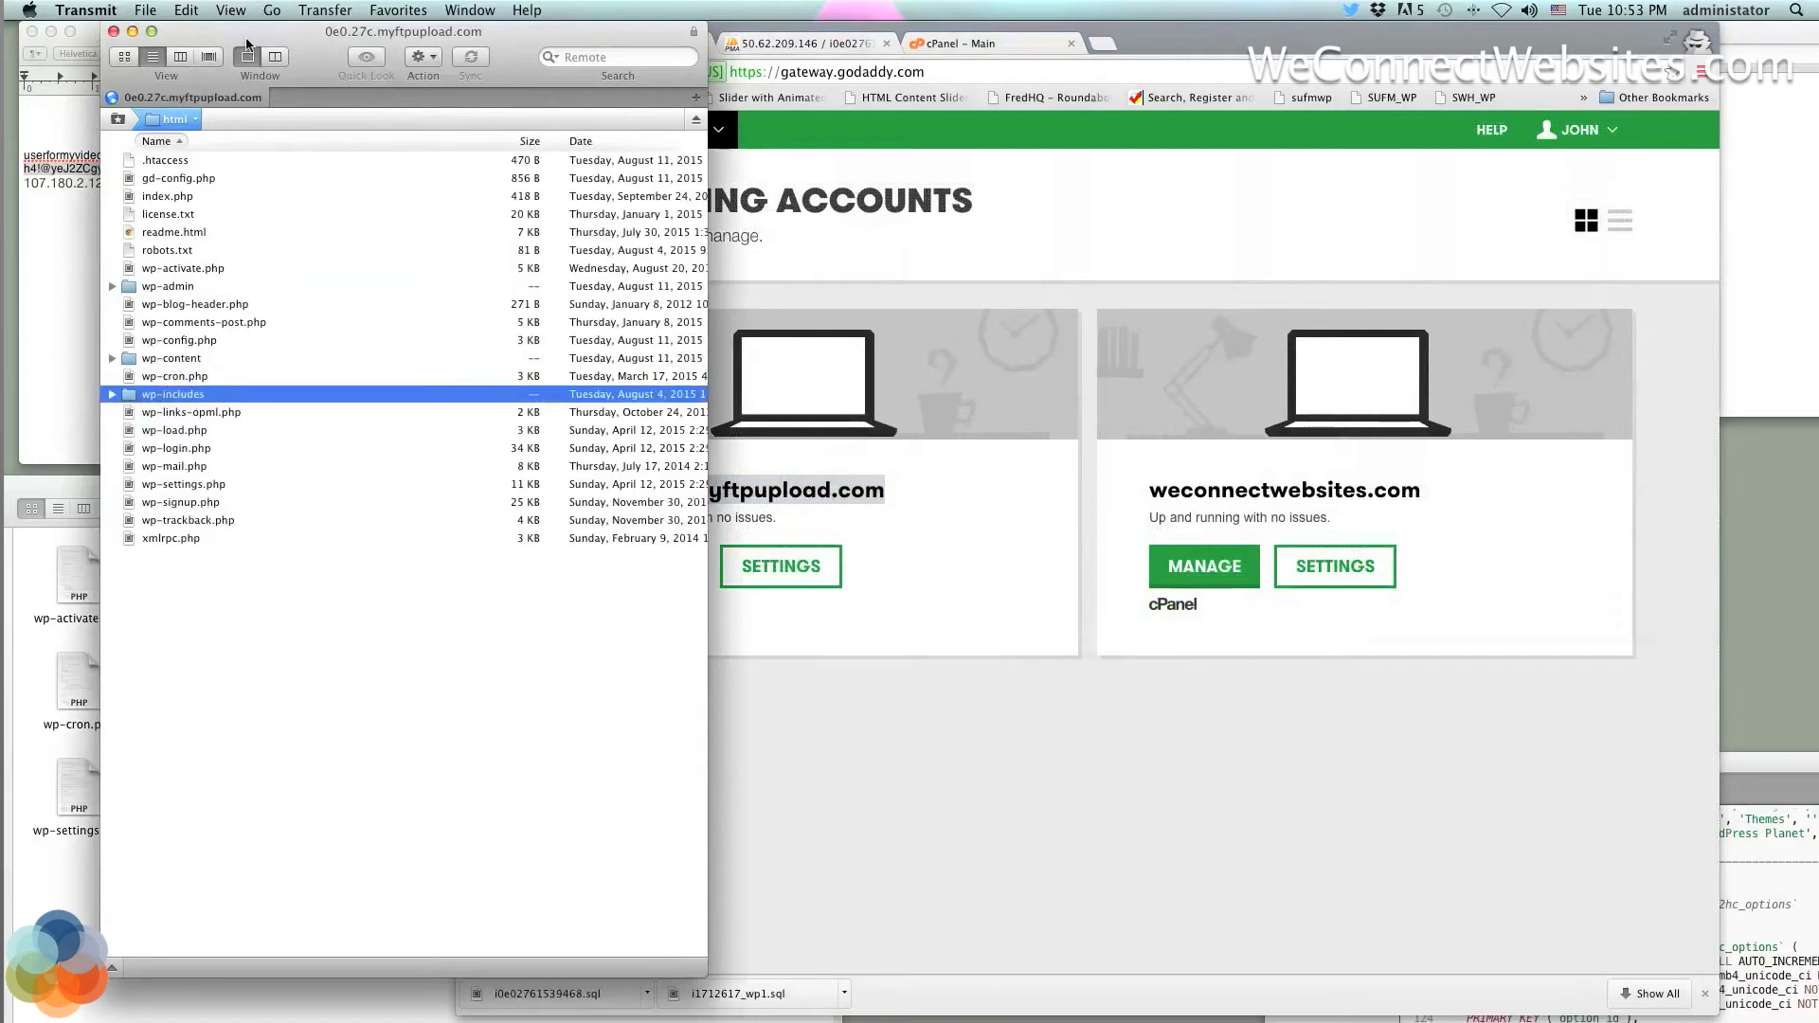
Arrange Transmit beside the local Desktop folder holding wp-admin and wp-content
drag(247, 29, 496, 29)
drag(293, 481, 201, 372)
click(353, 794)
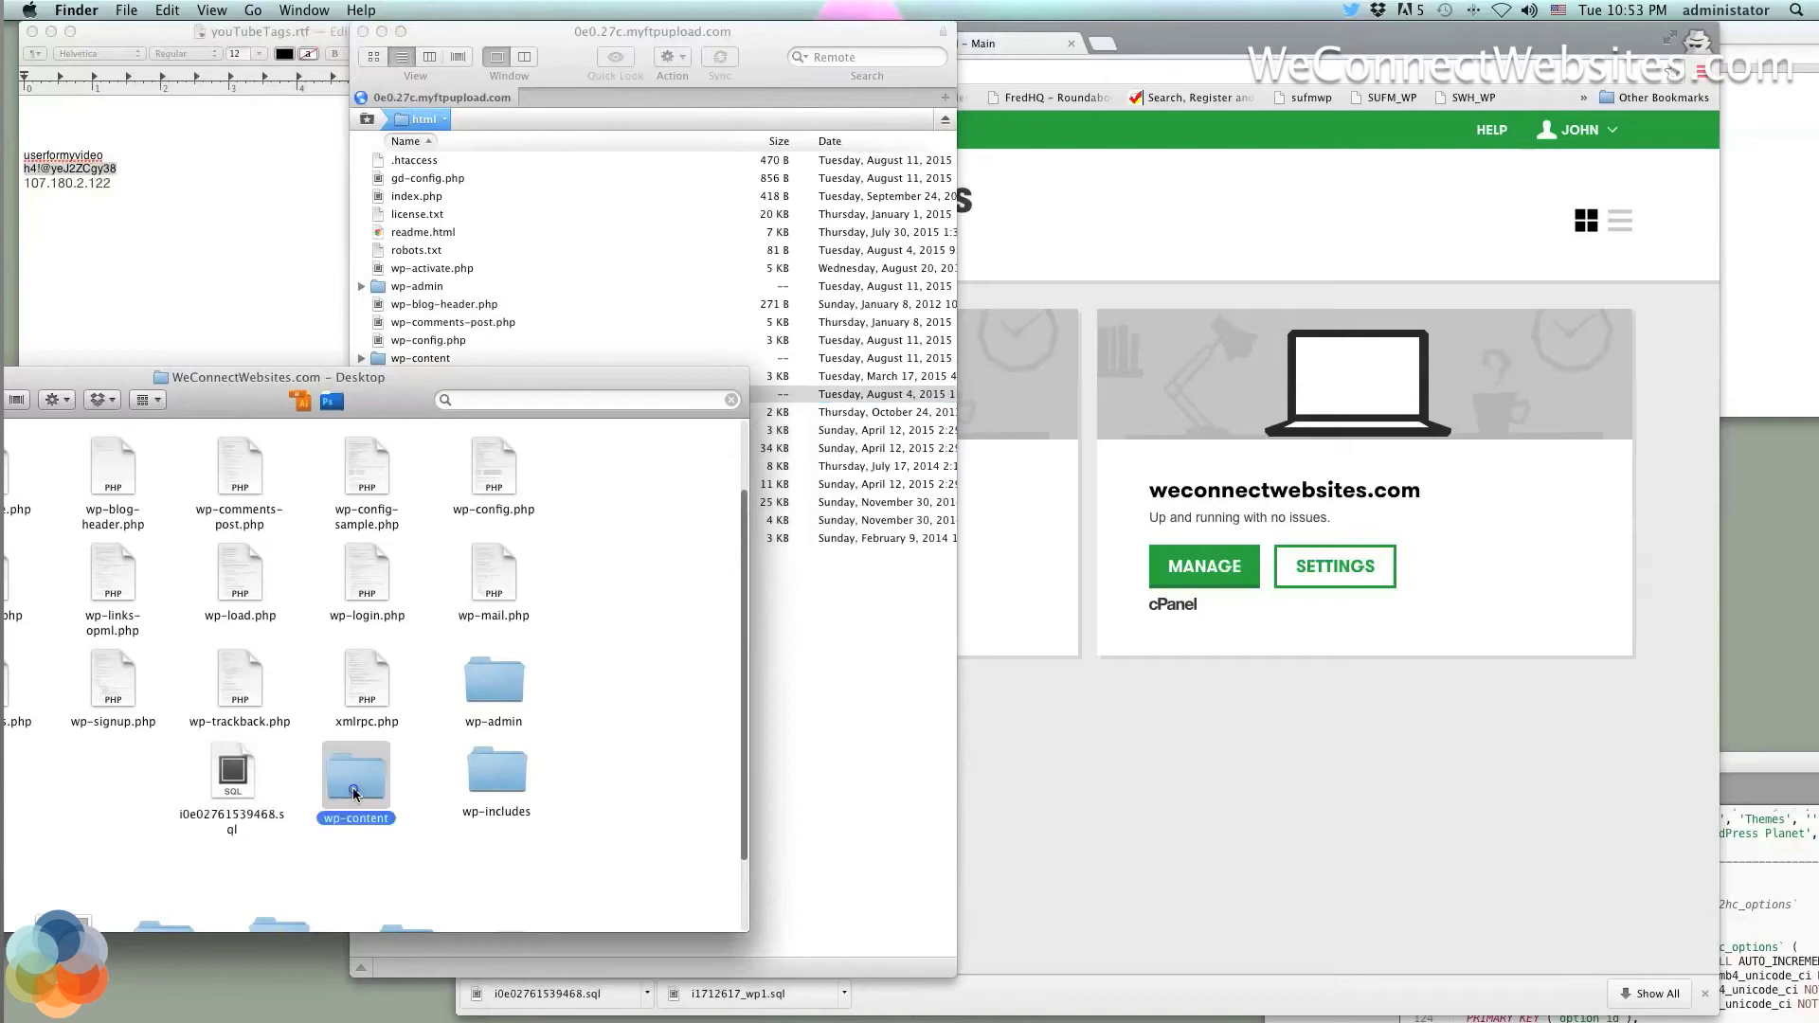
click(497, 695)
click(498, 795)
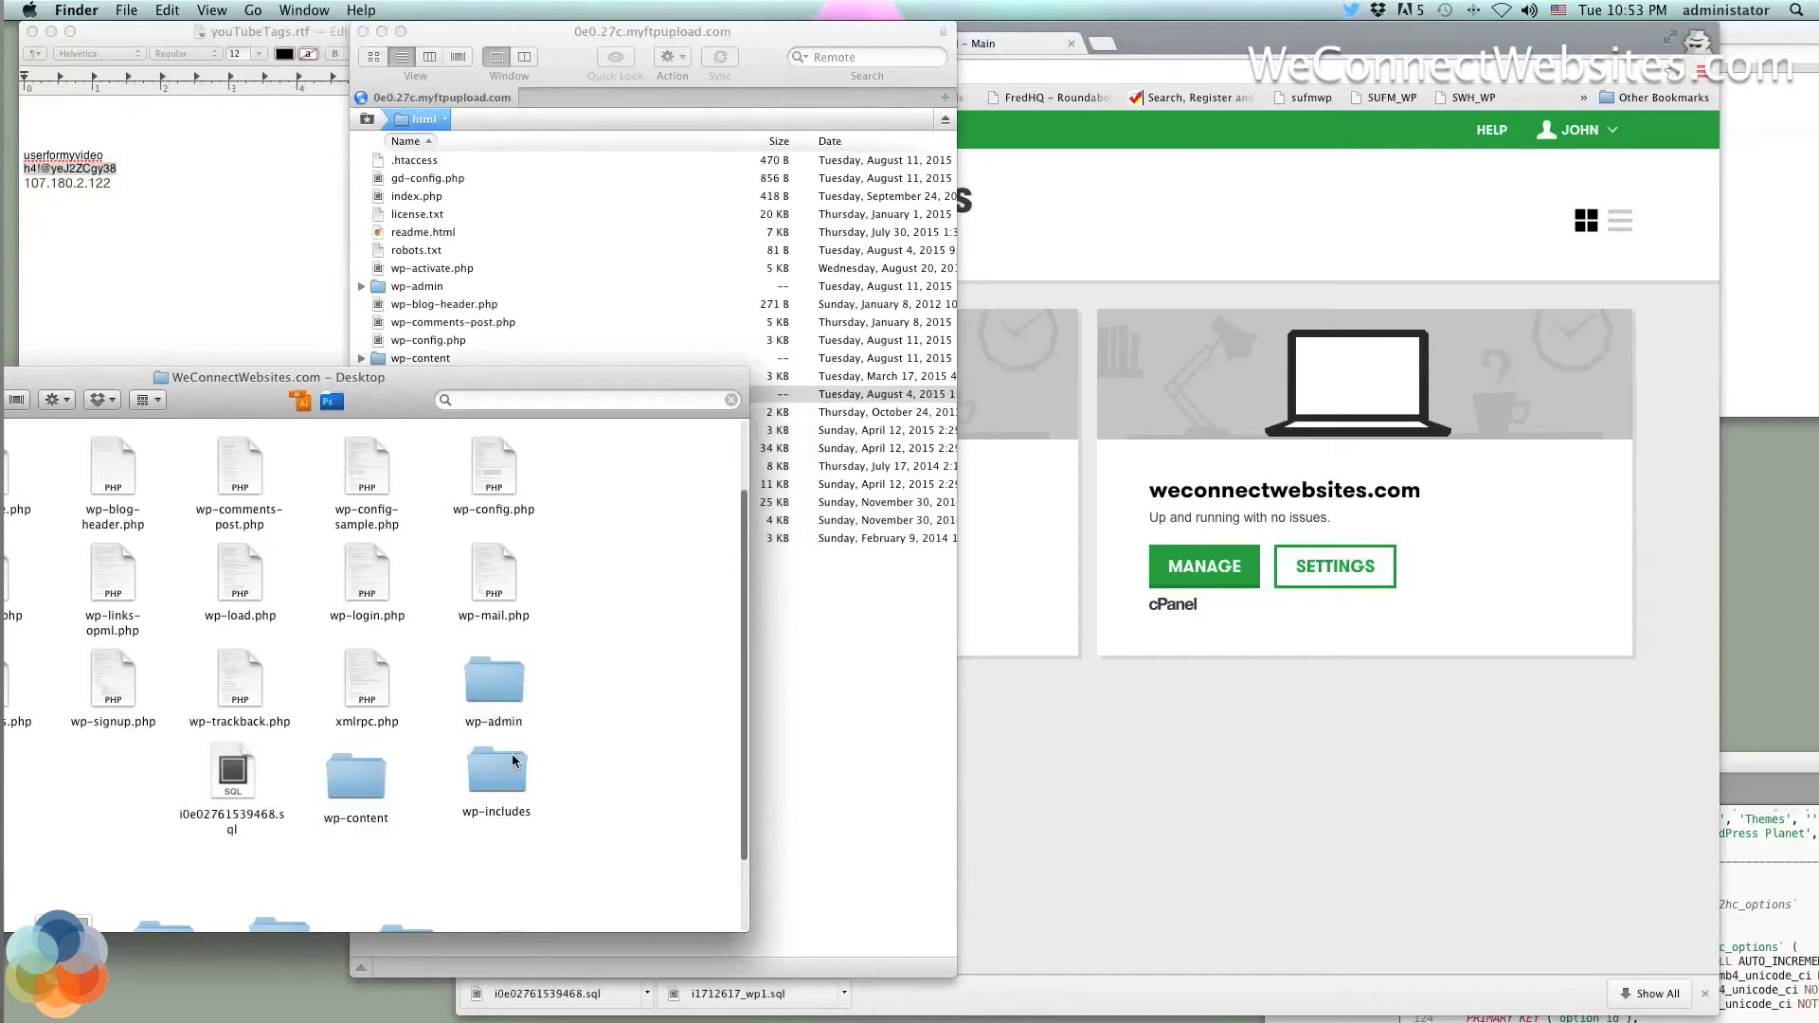
drag(536, 748, 668, 284)
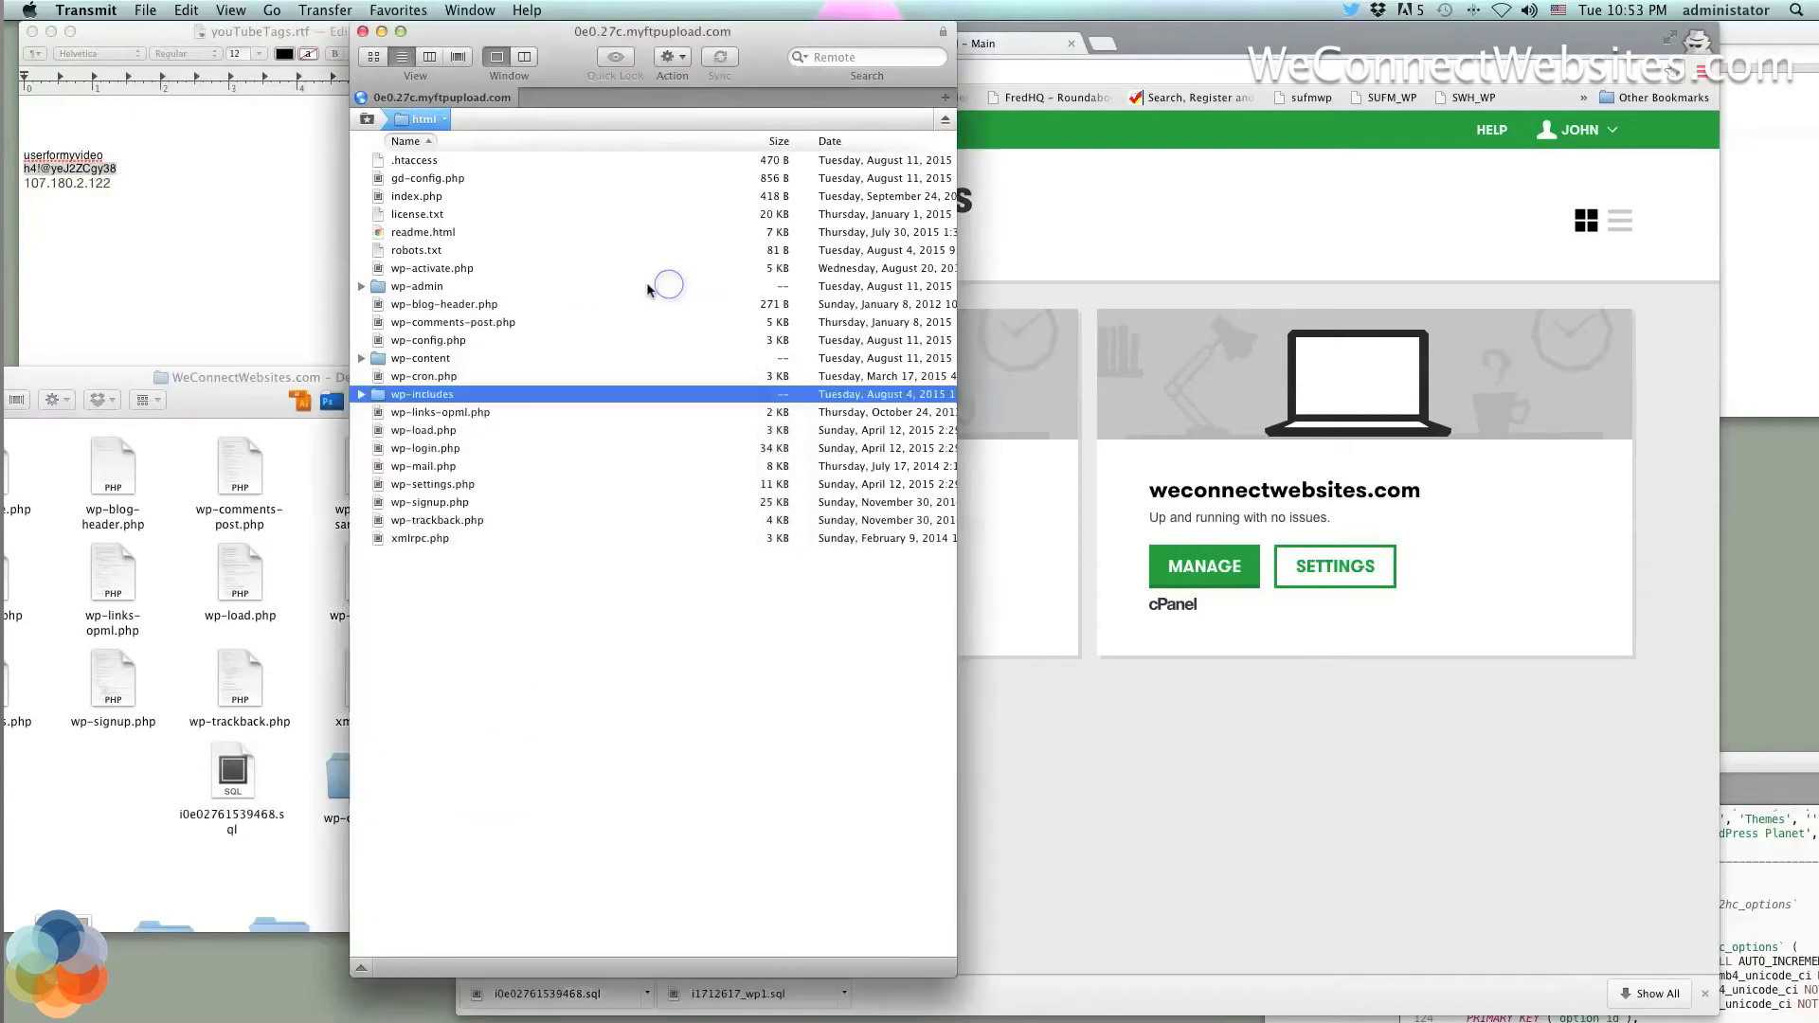
right_click(418, 343)
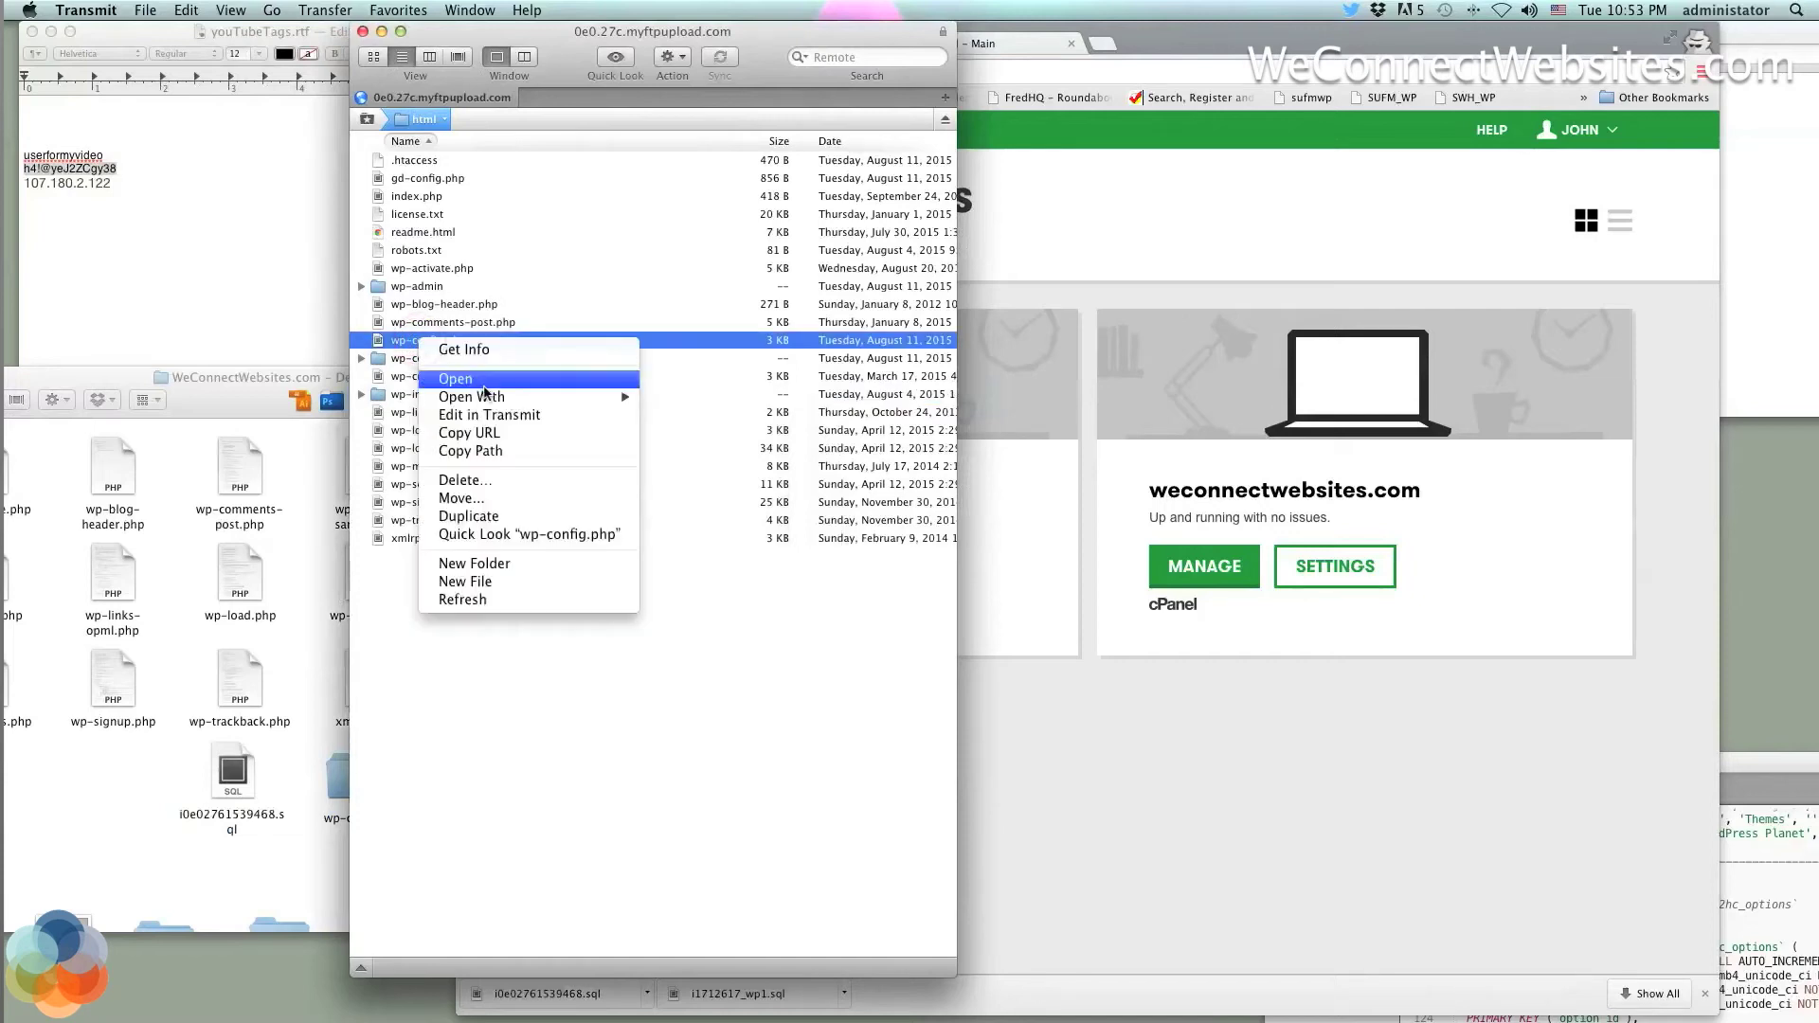
mouse_move(499, 398)
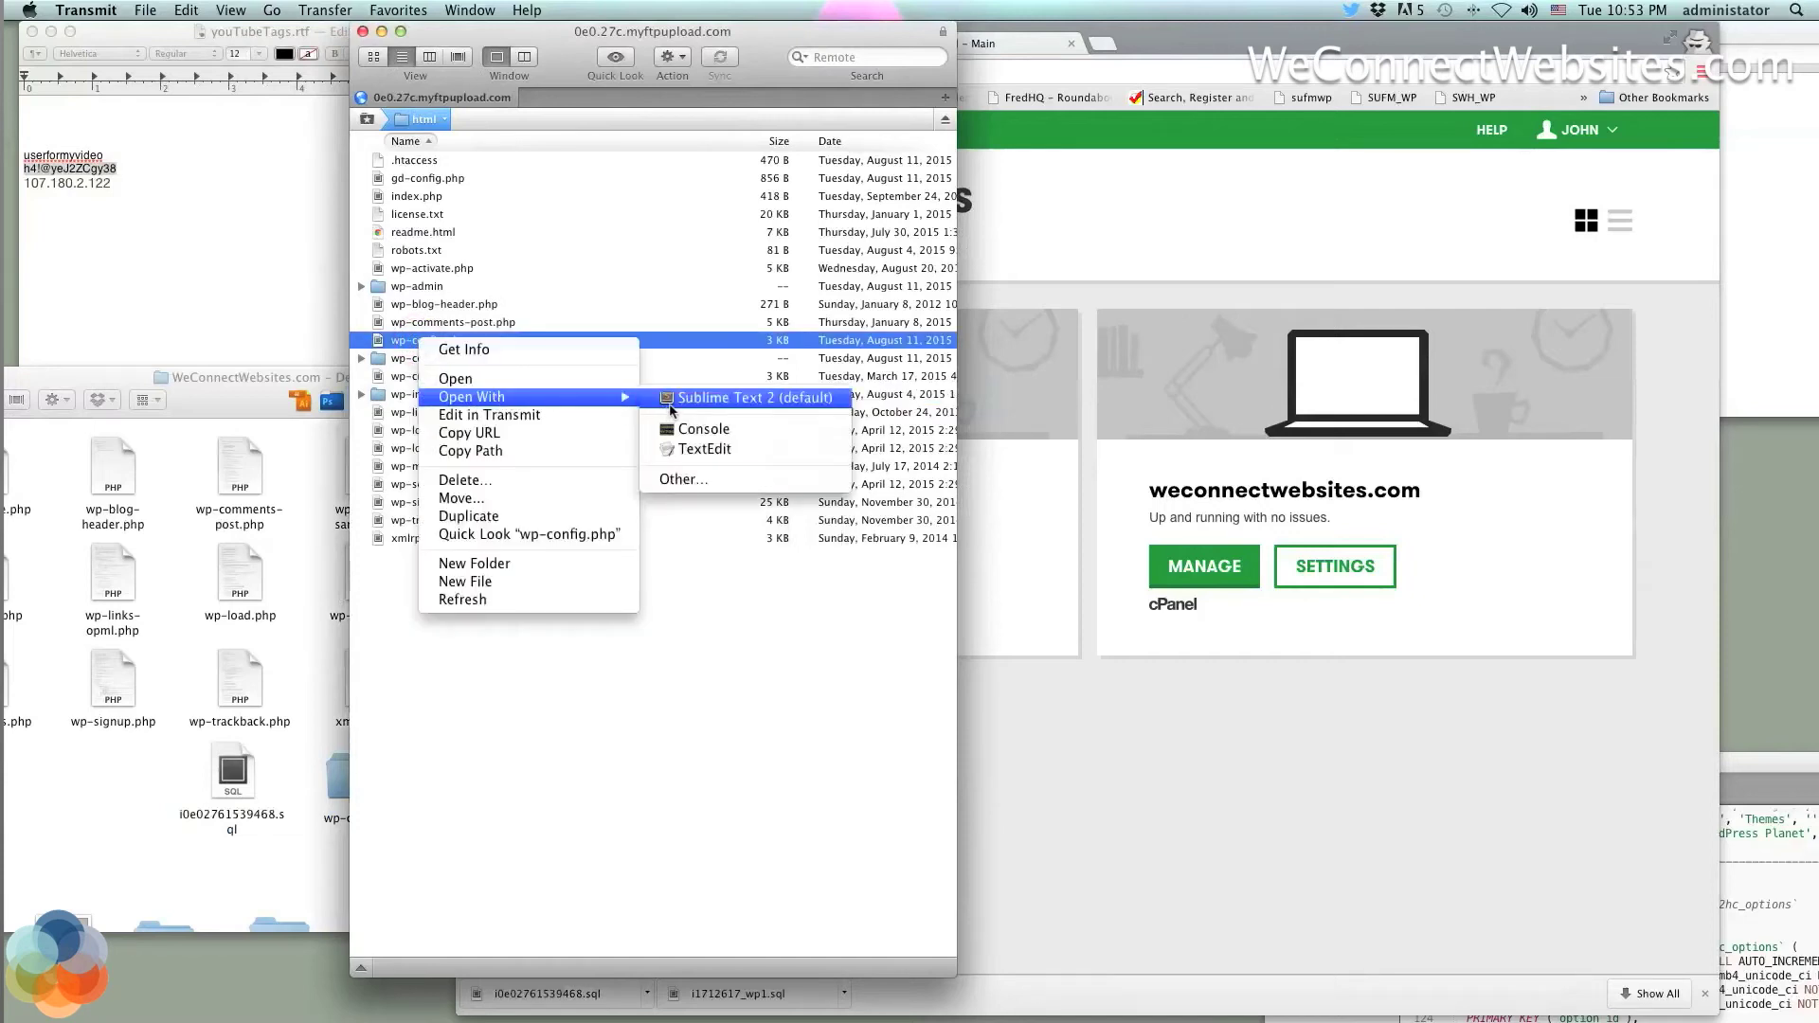
click(669, 407)
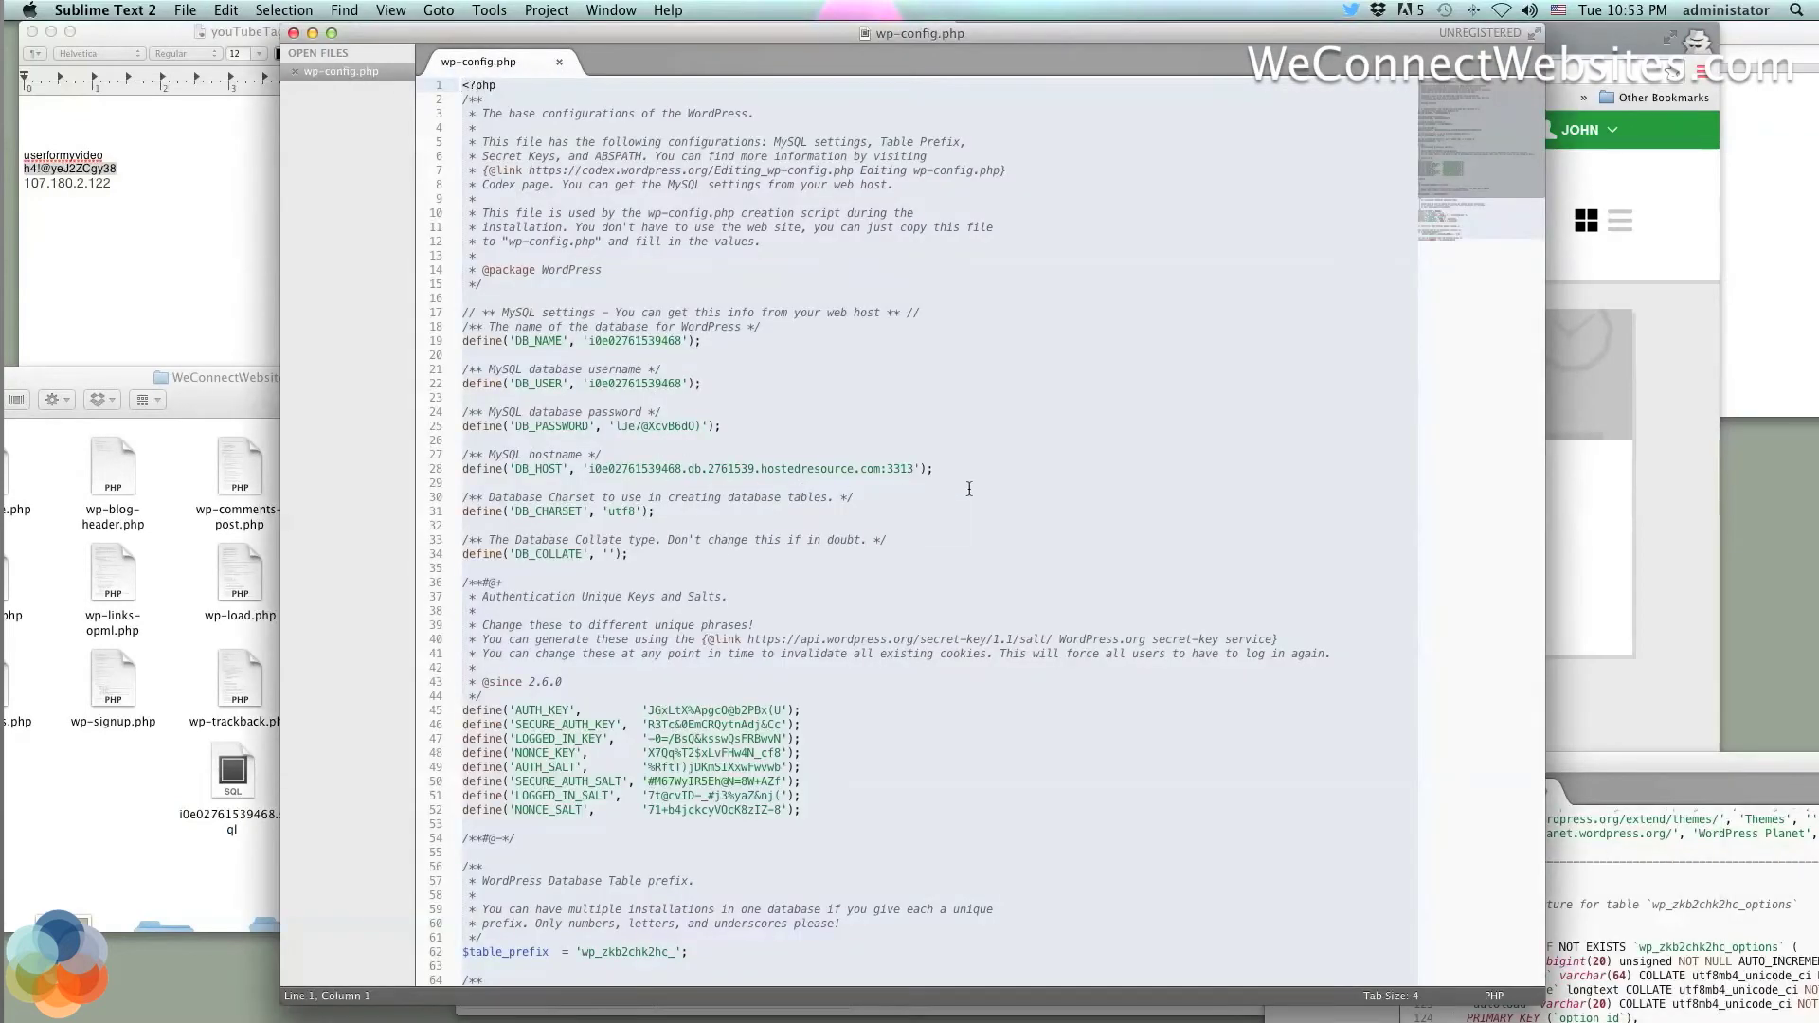
drag(947, 484, 554, 298)
click(599, 567)
click(294, 33)
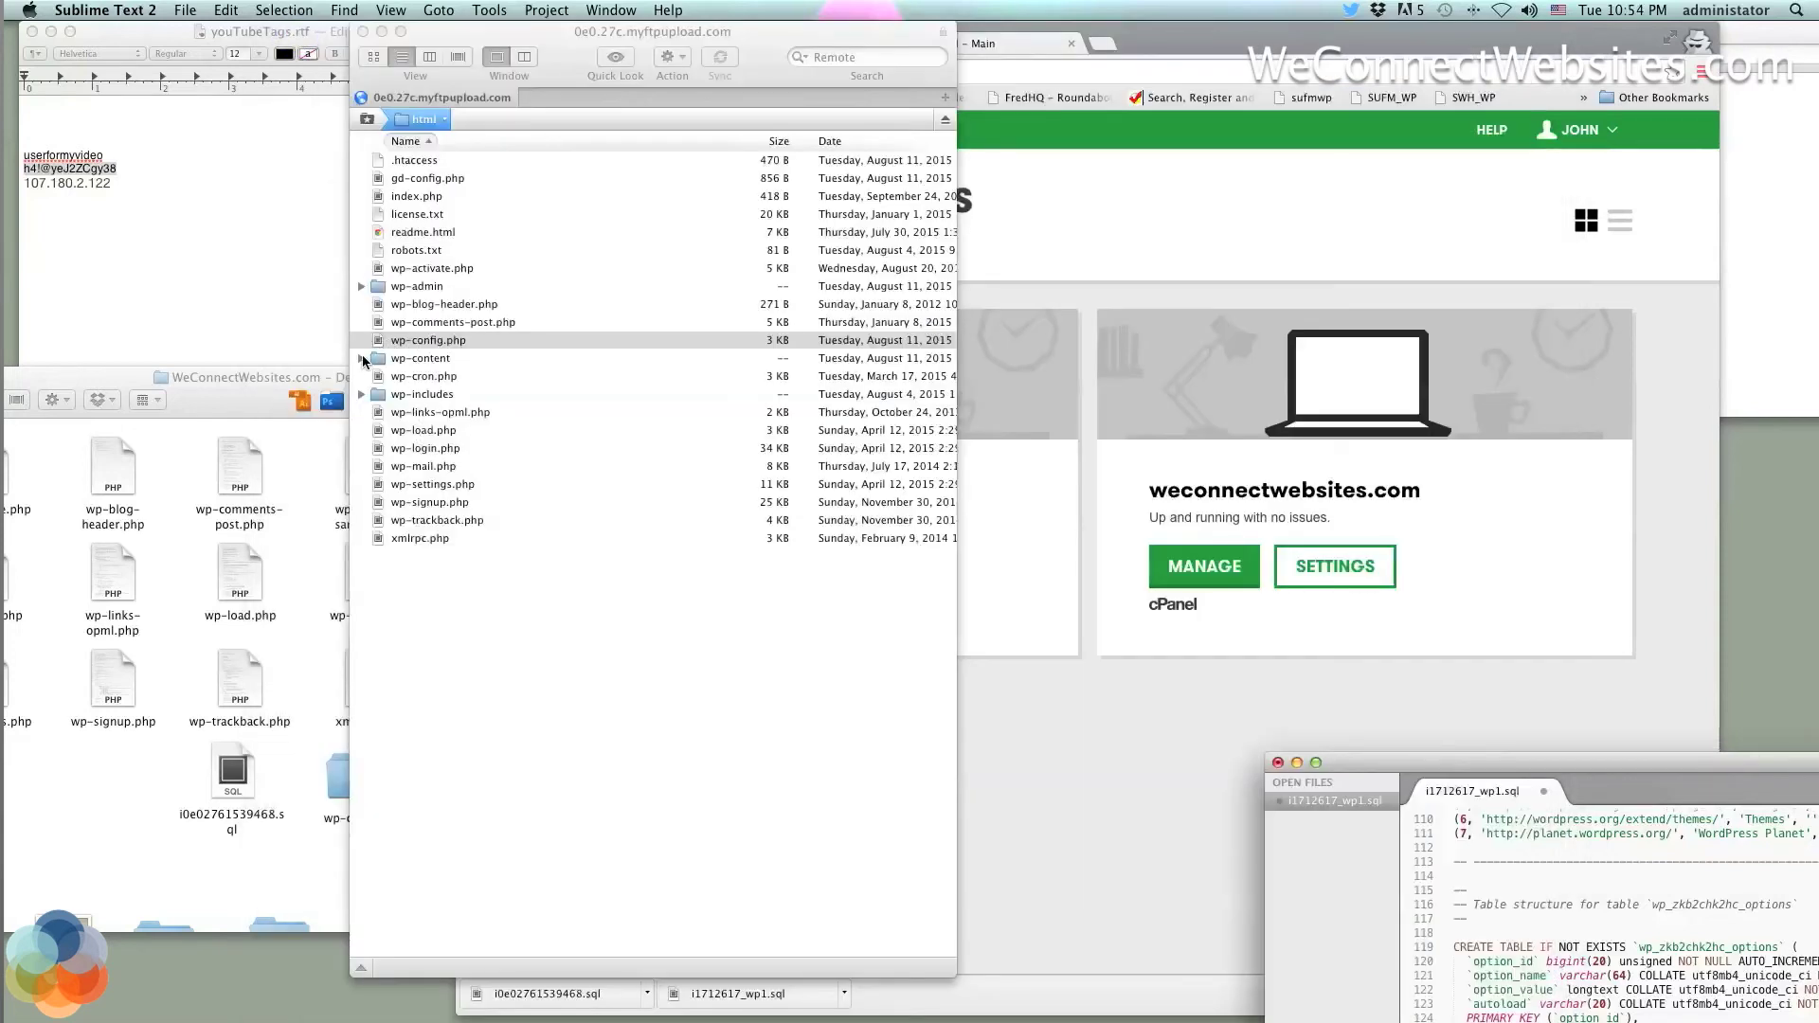
Rename the server's wp-content folder to -wp-content
click(361, 359)
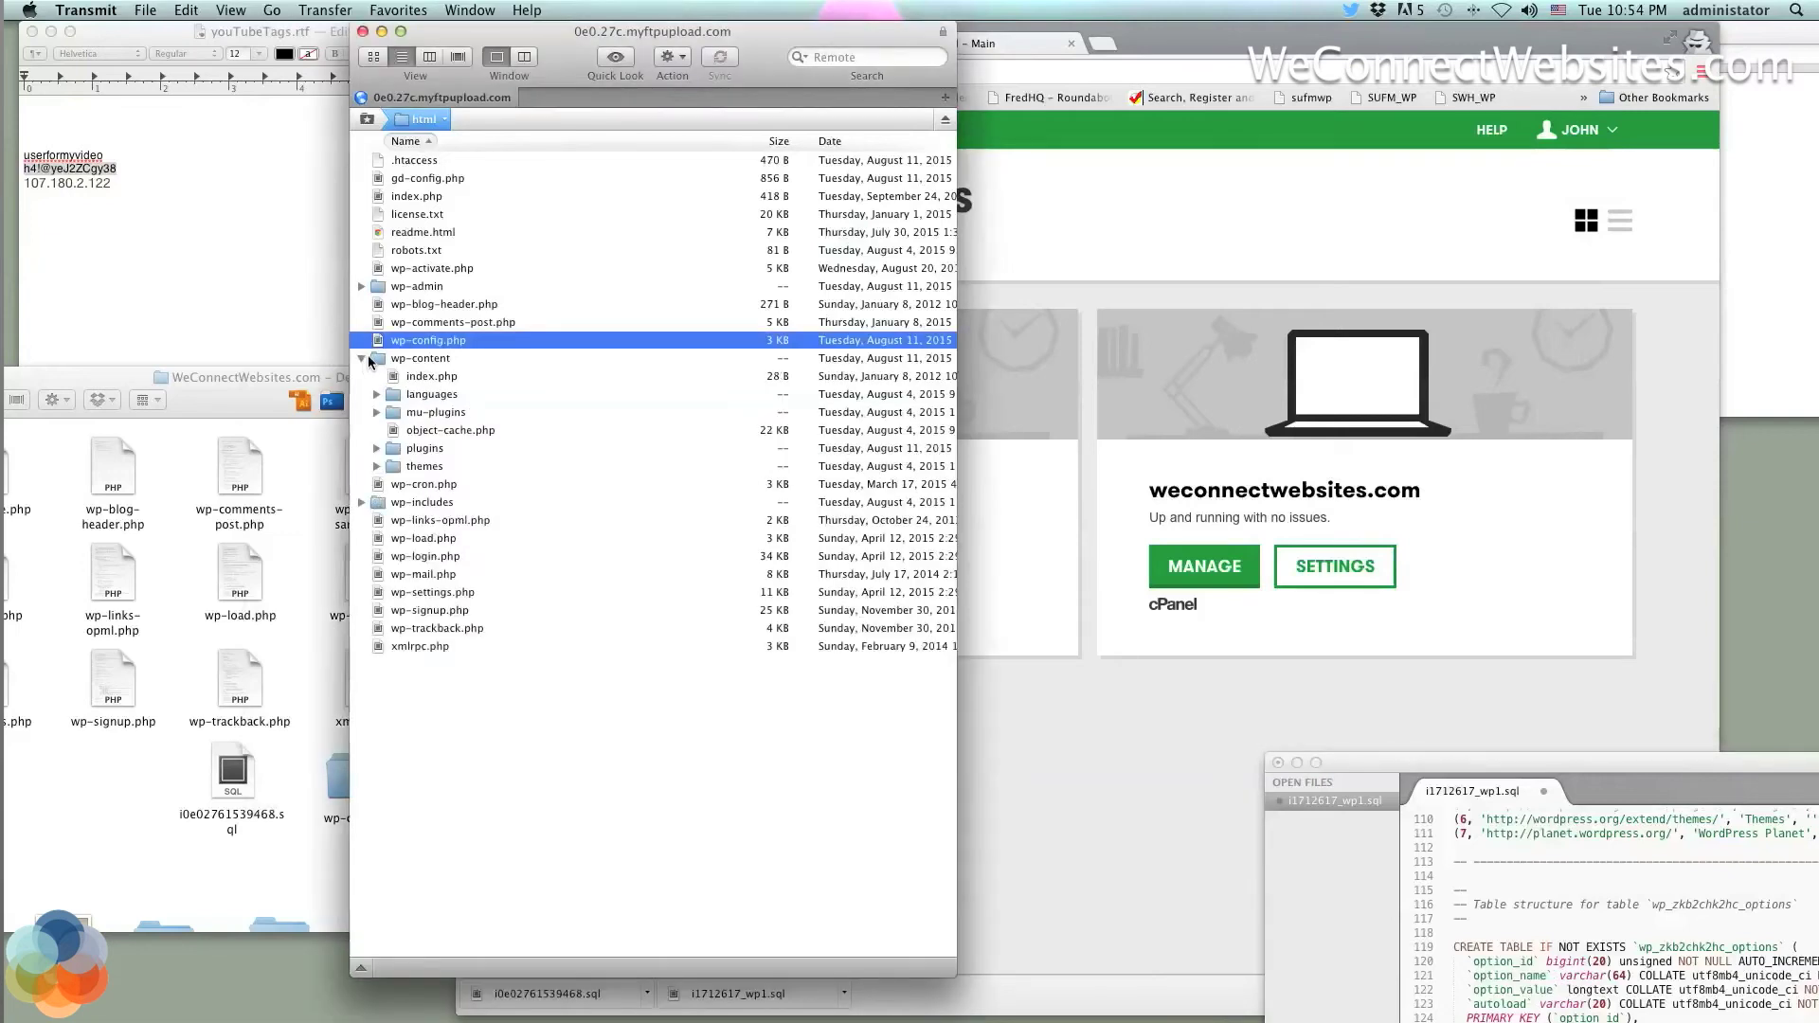
click(367, 357)
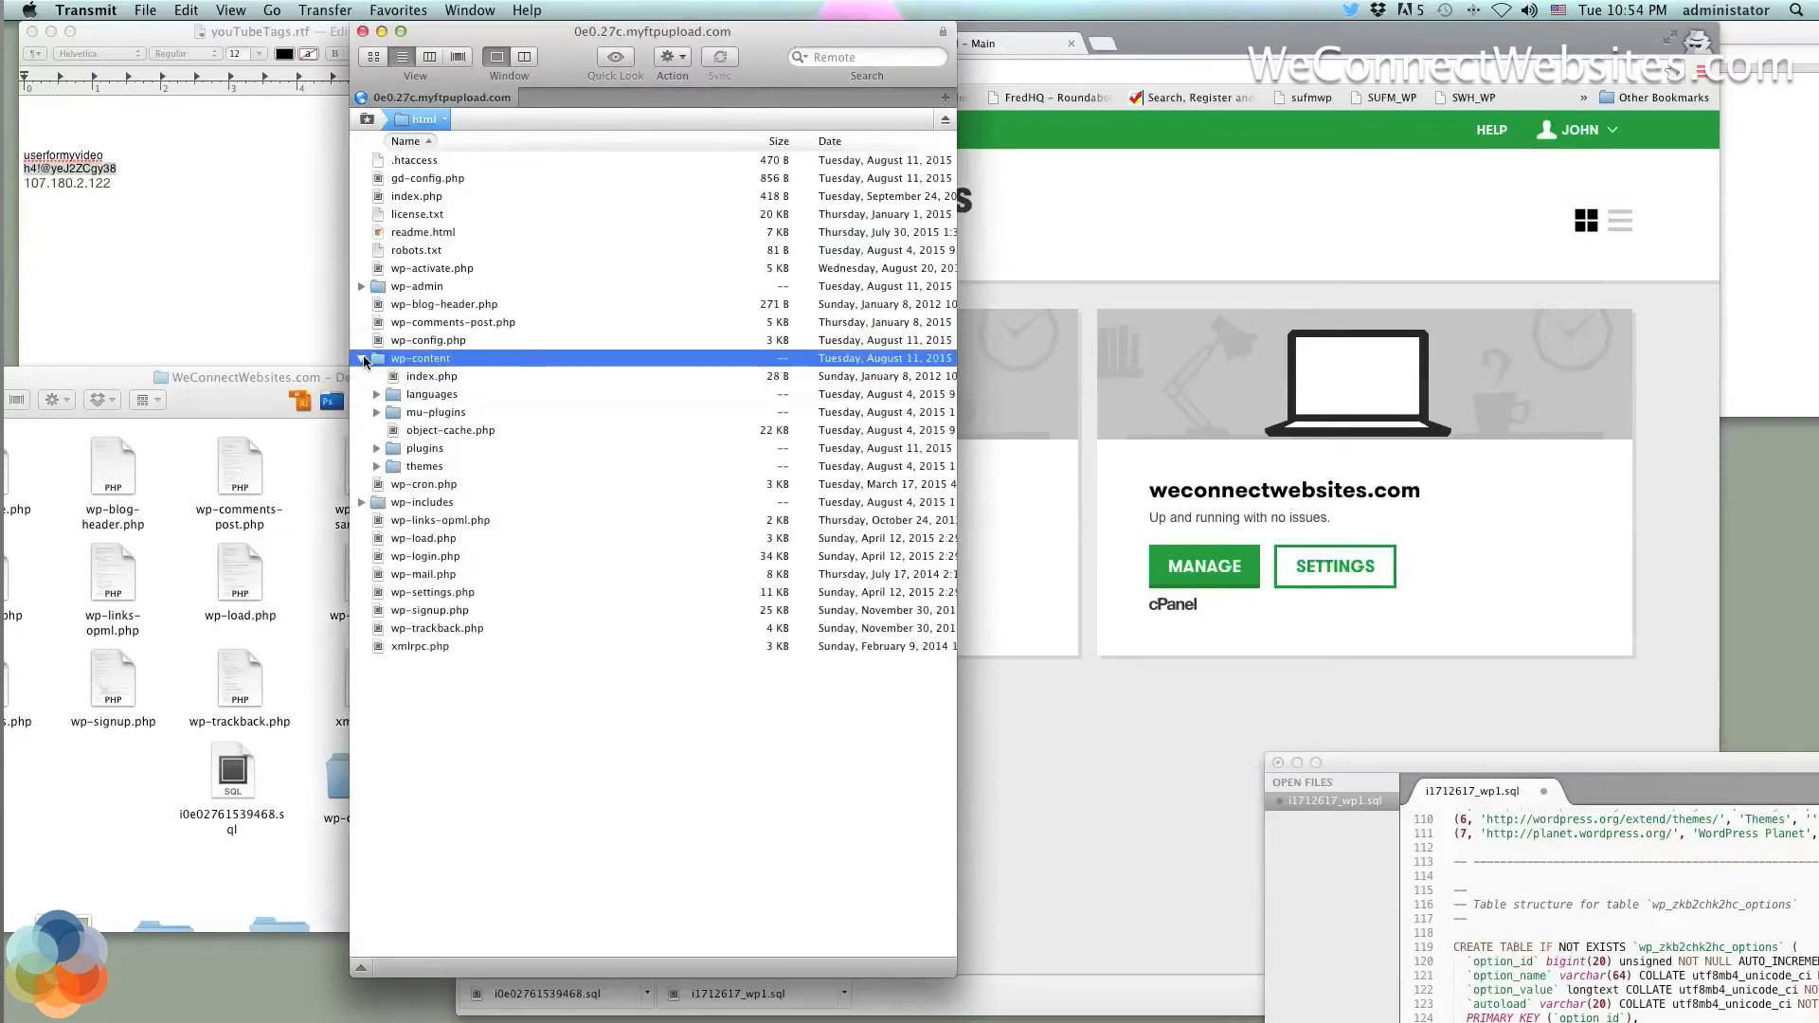
click(366, 358)
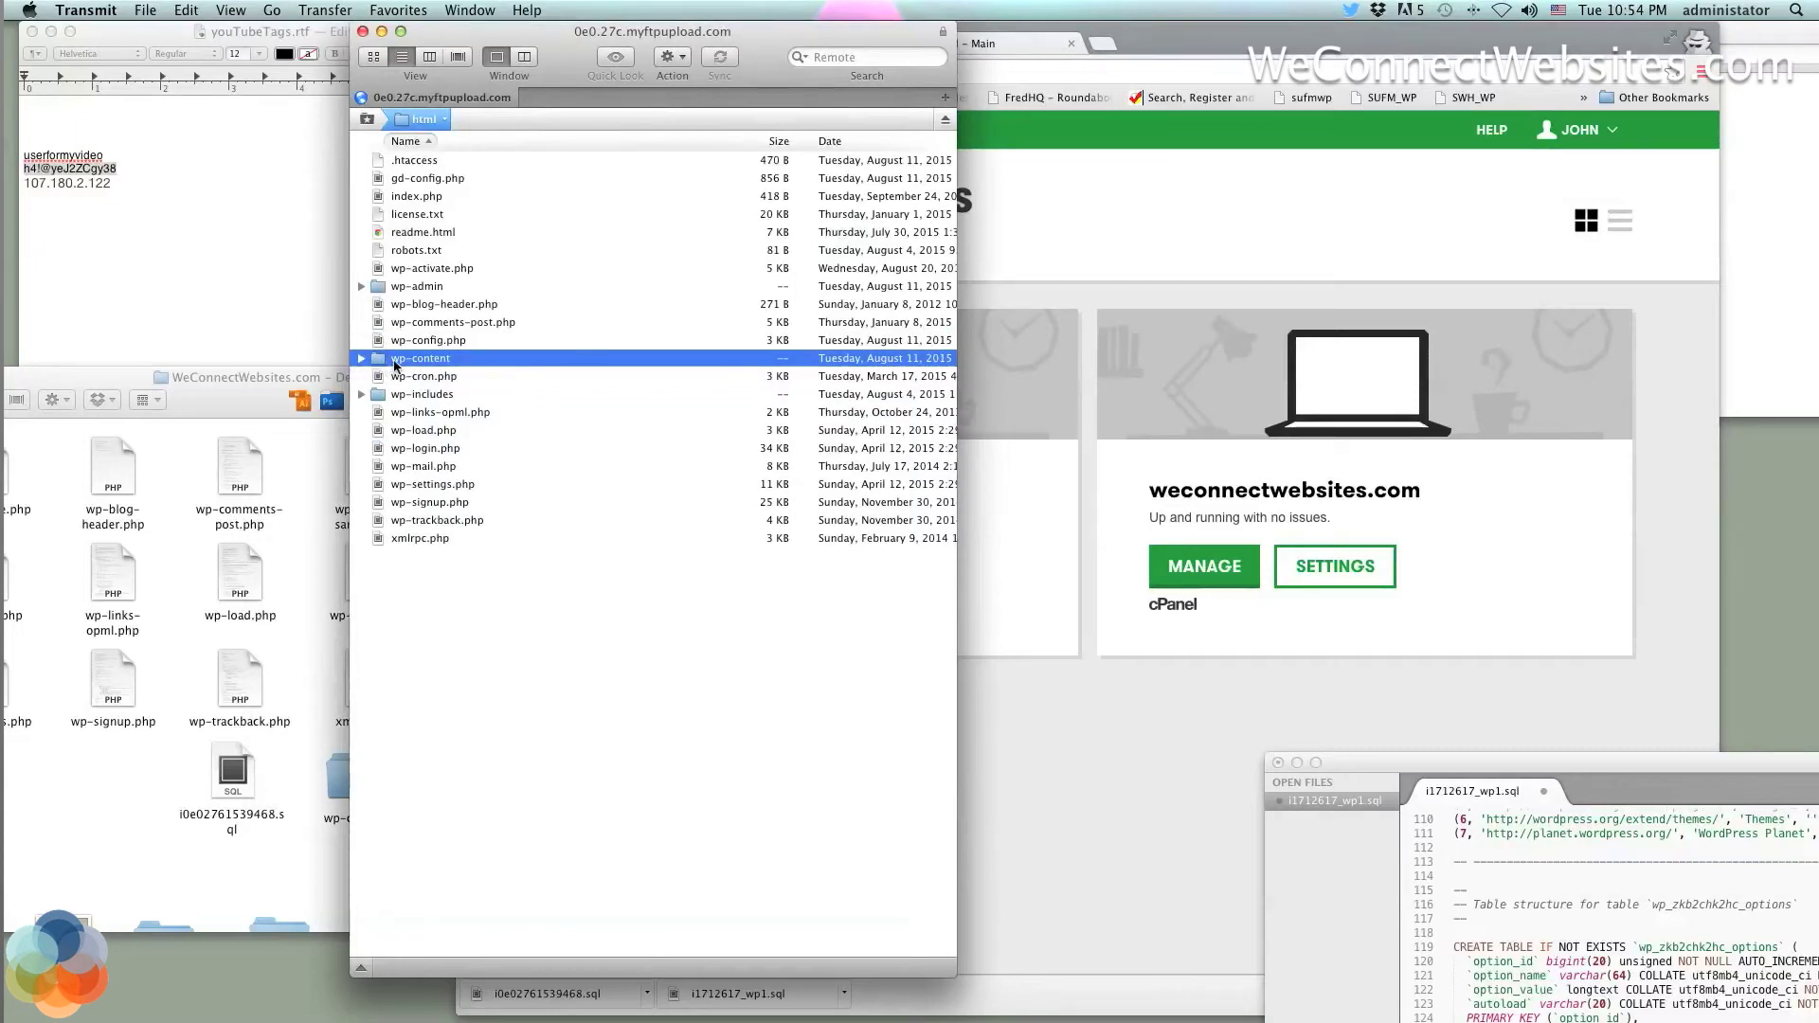
click(396, 362)
click(396, 360)
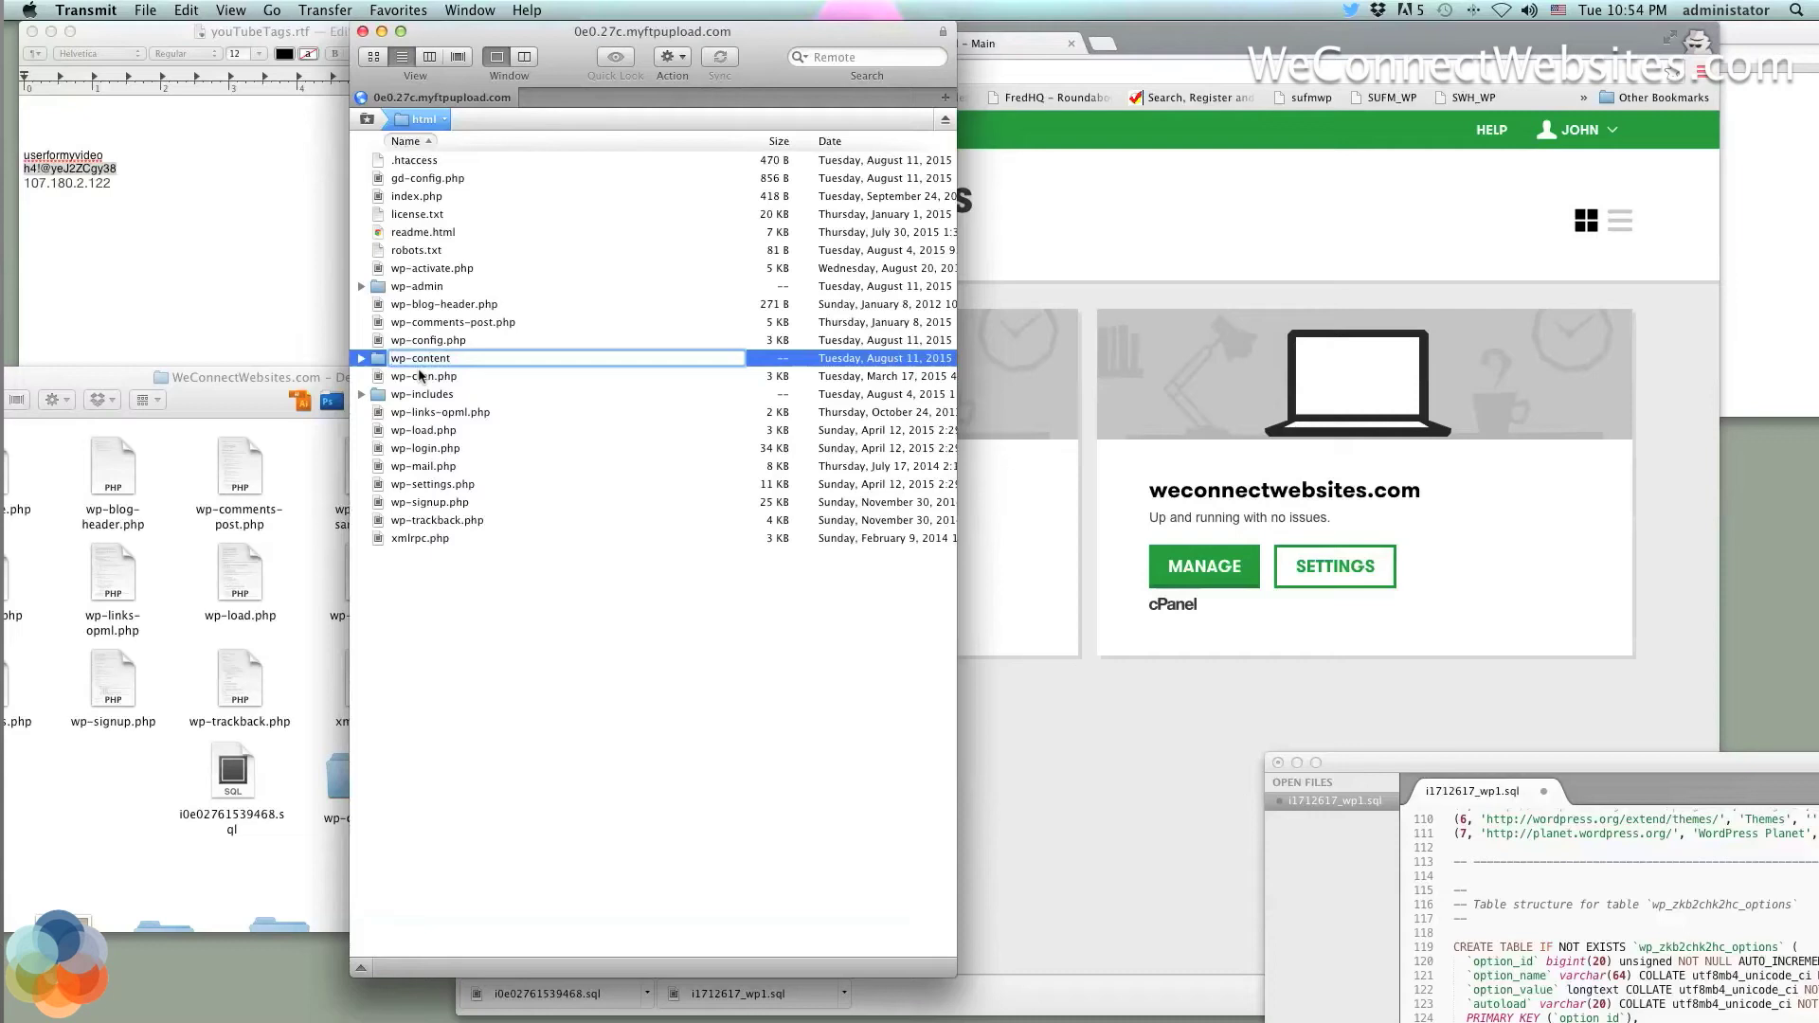
text(-)
click(385, 380)
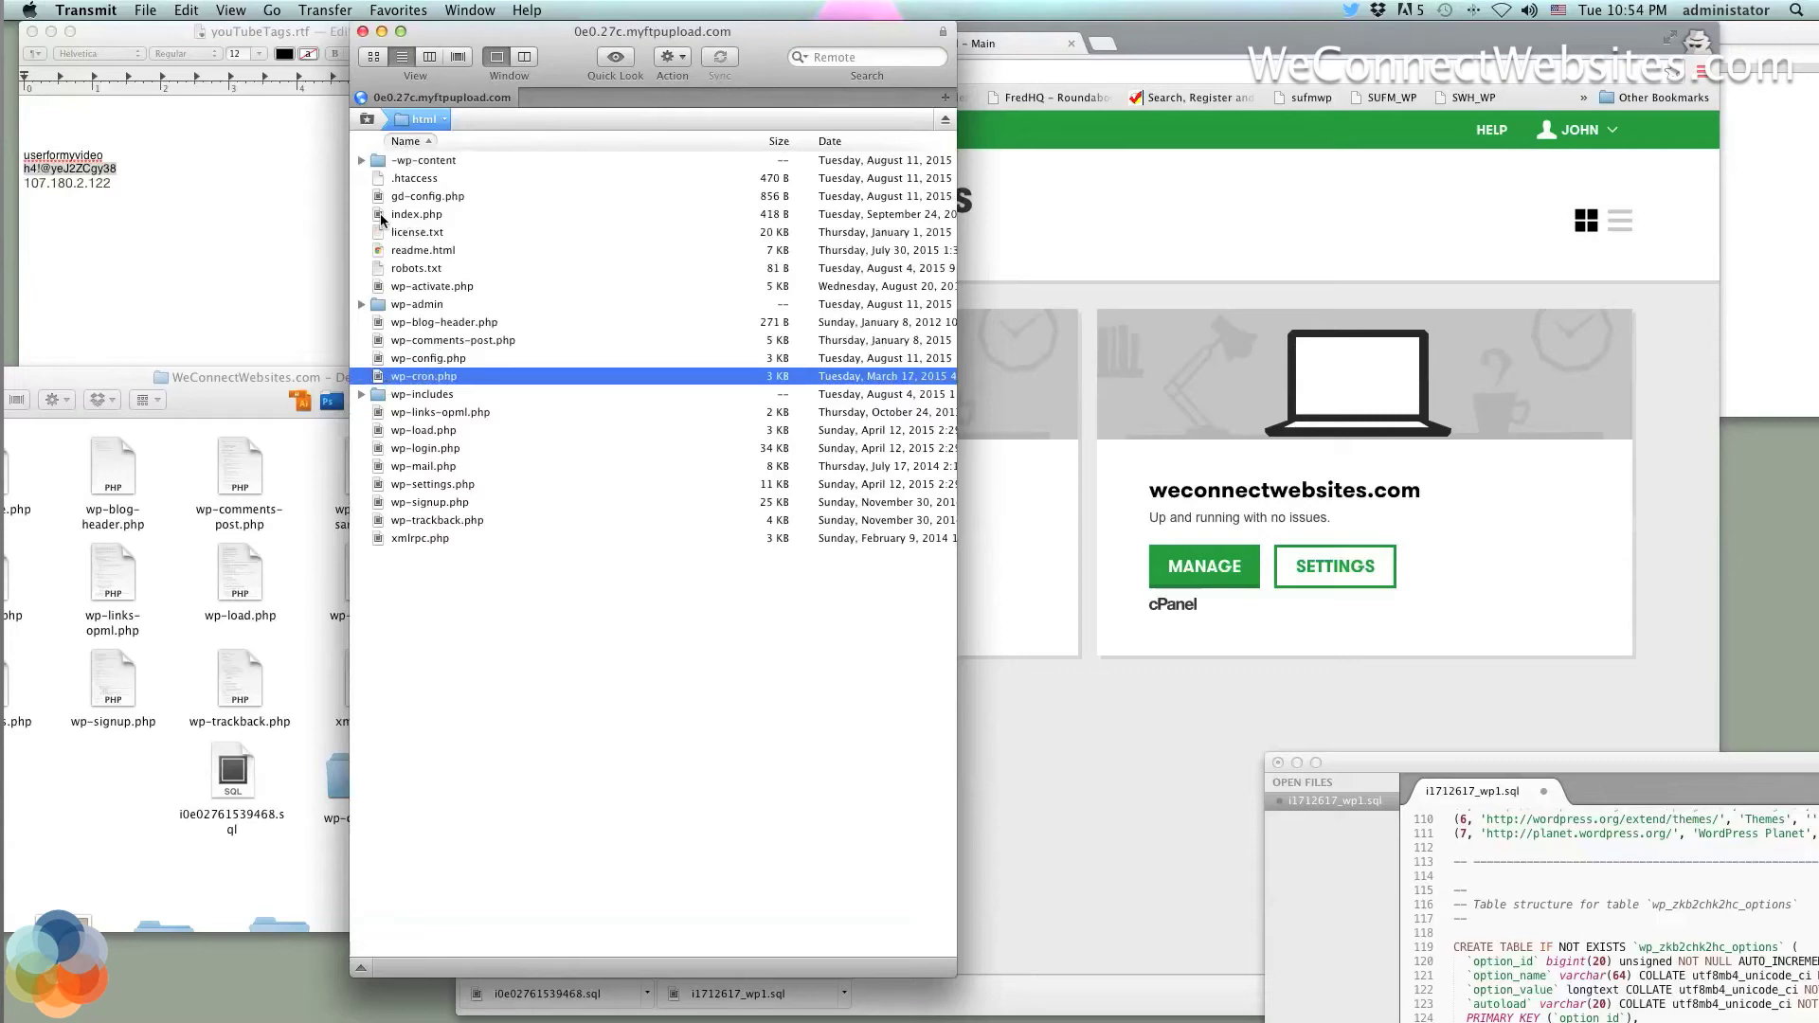
Upload the local wp-content folder into the server's html folder
click(244, 415)
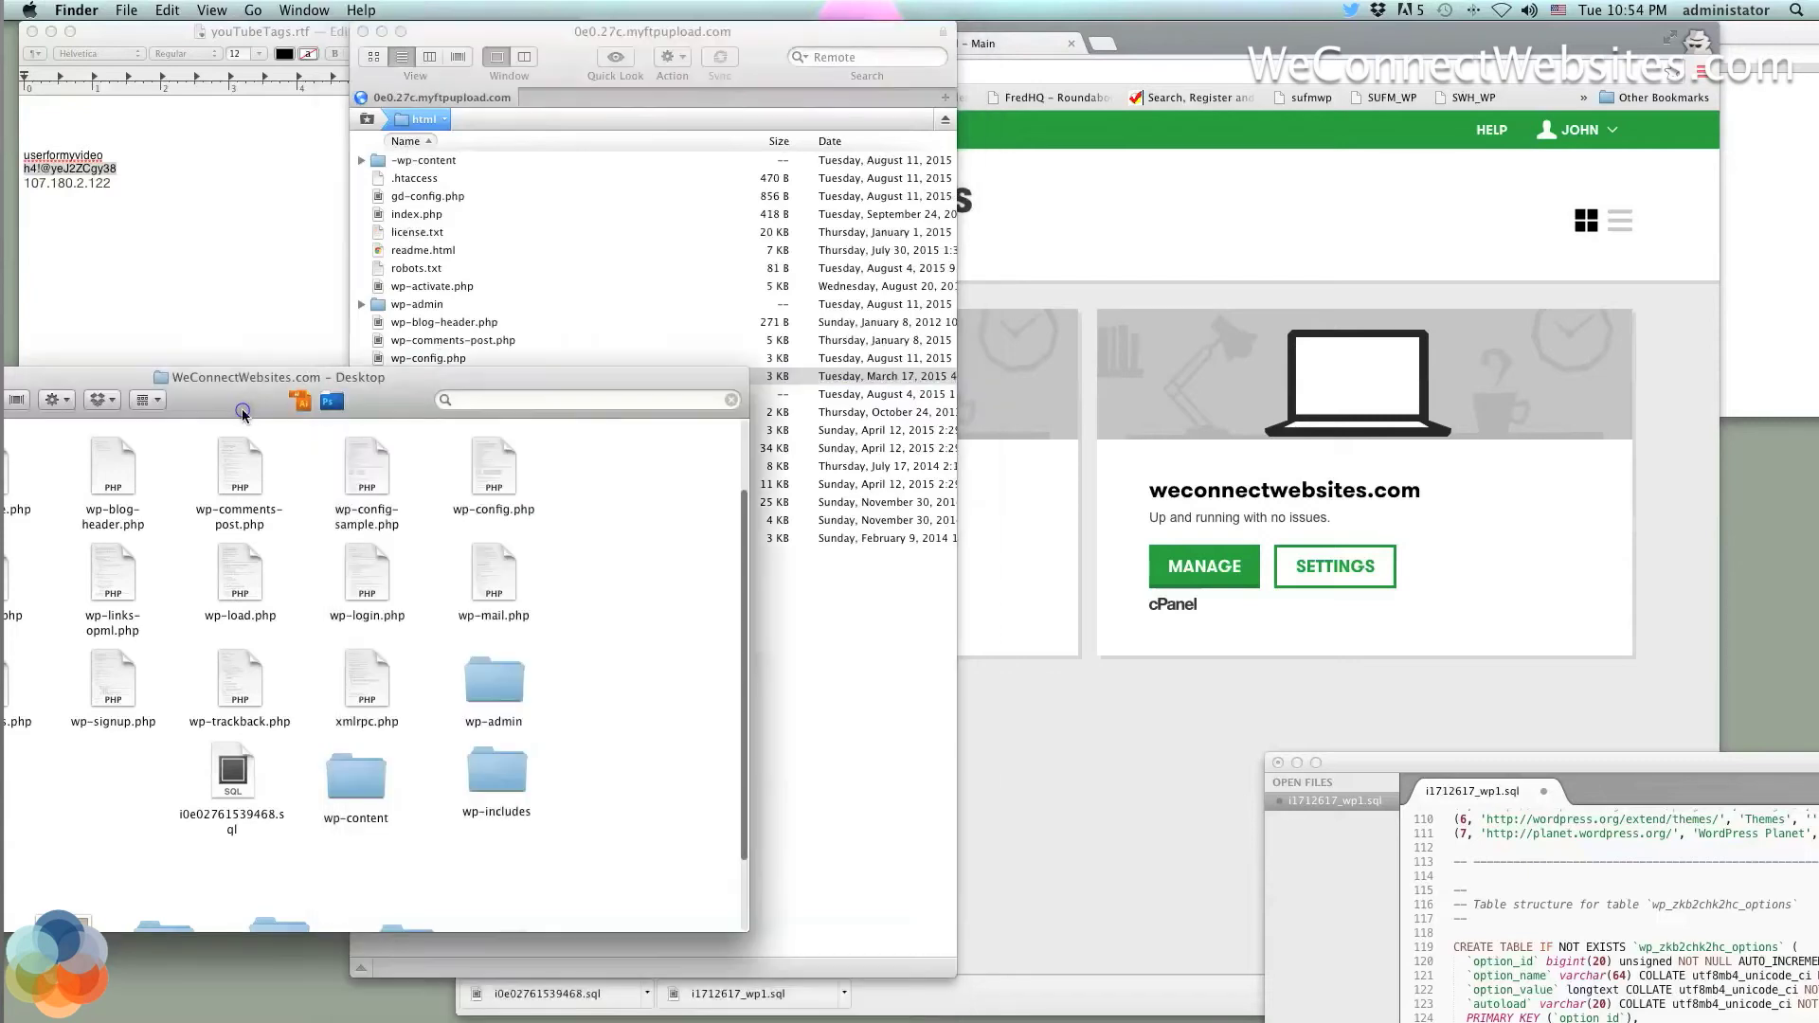
drag(358, 824, 477, 355)
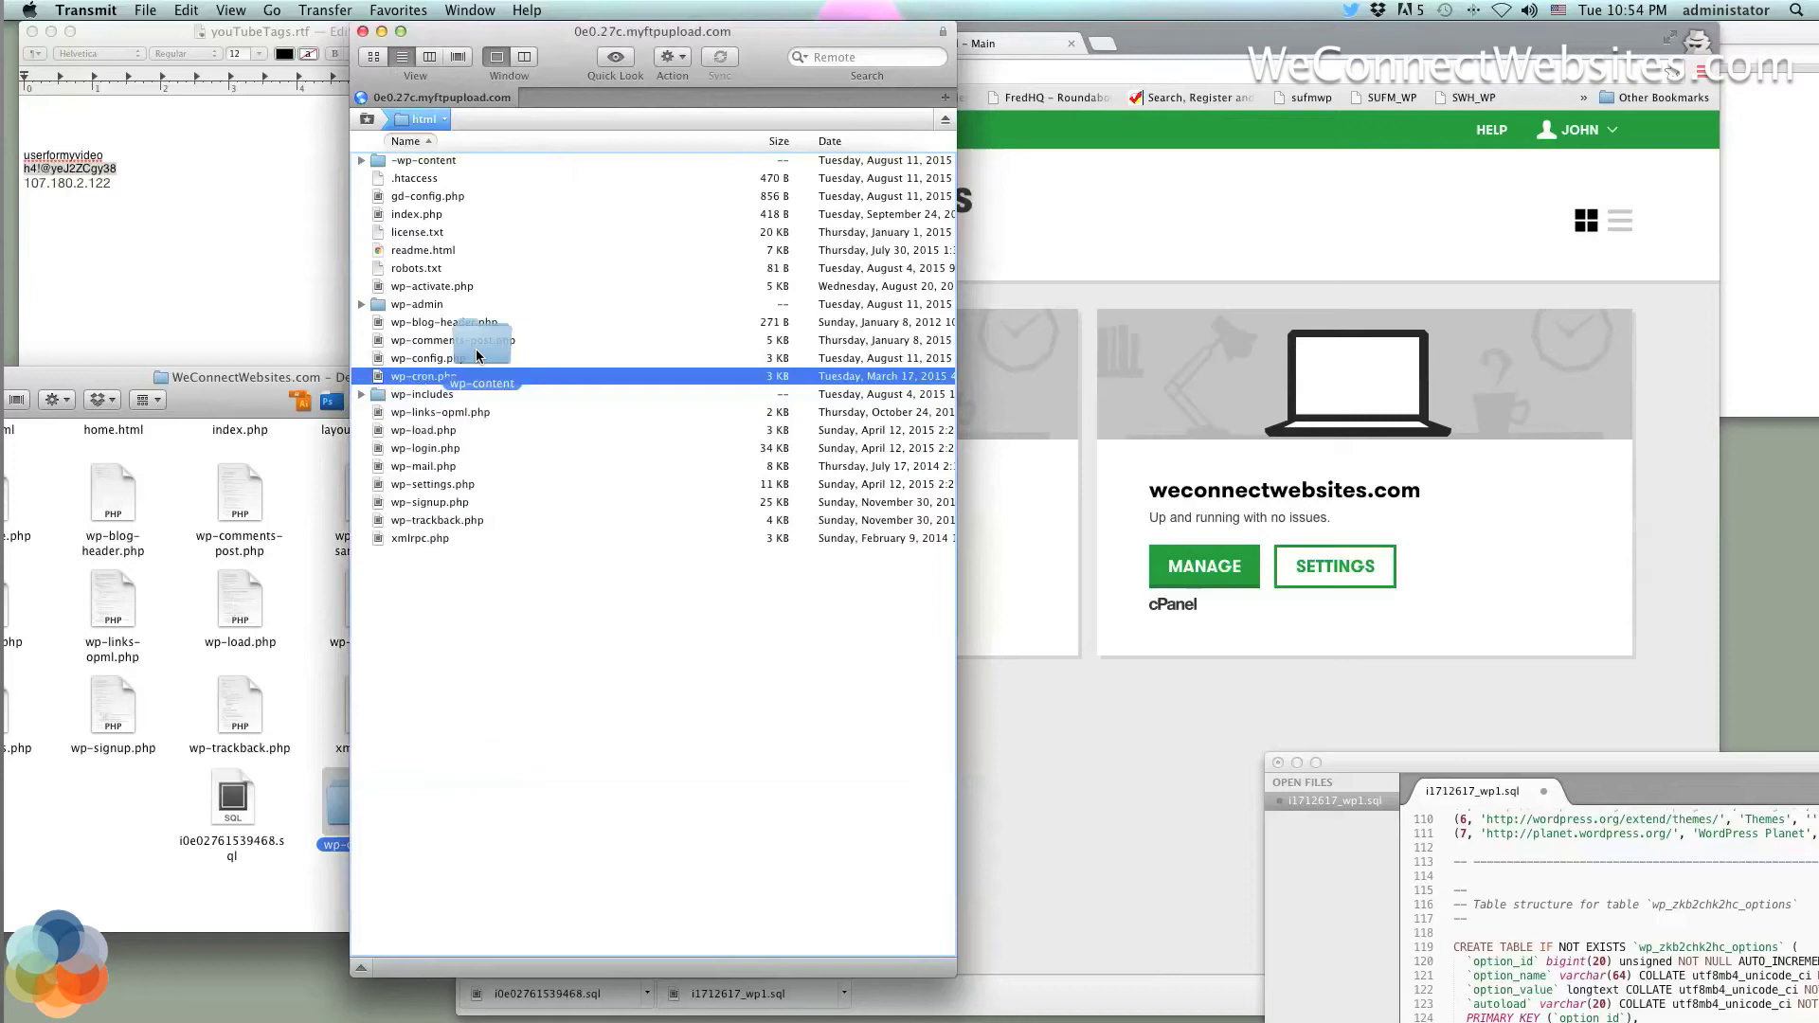
drag(476, 355, 475, 352)
drag(475, 356, 422, 355)
drag(424, 355, 423, 355)
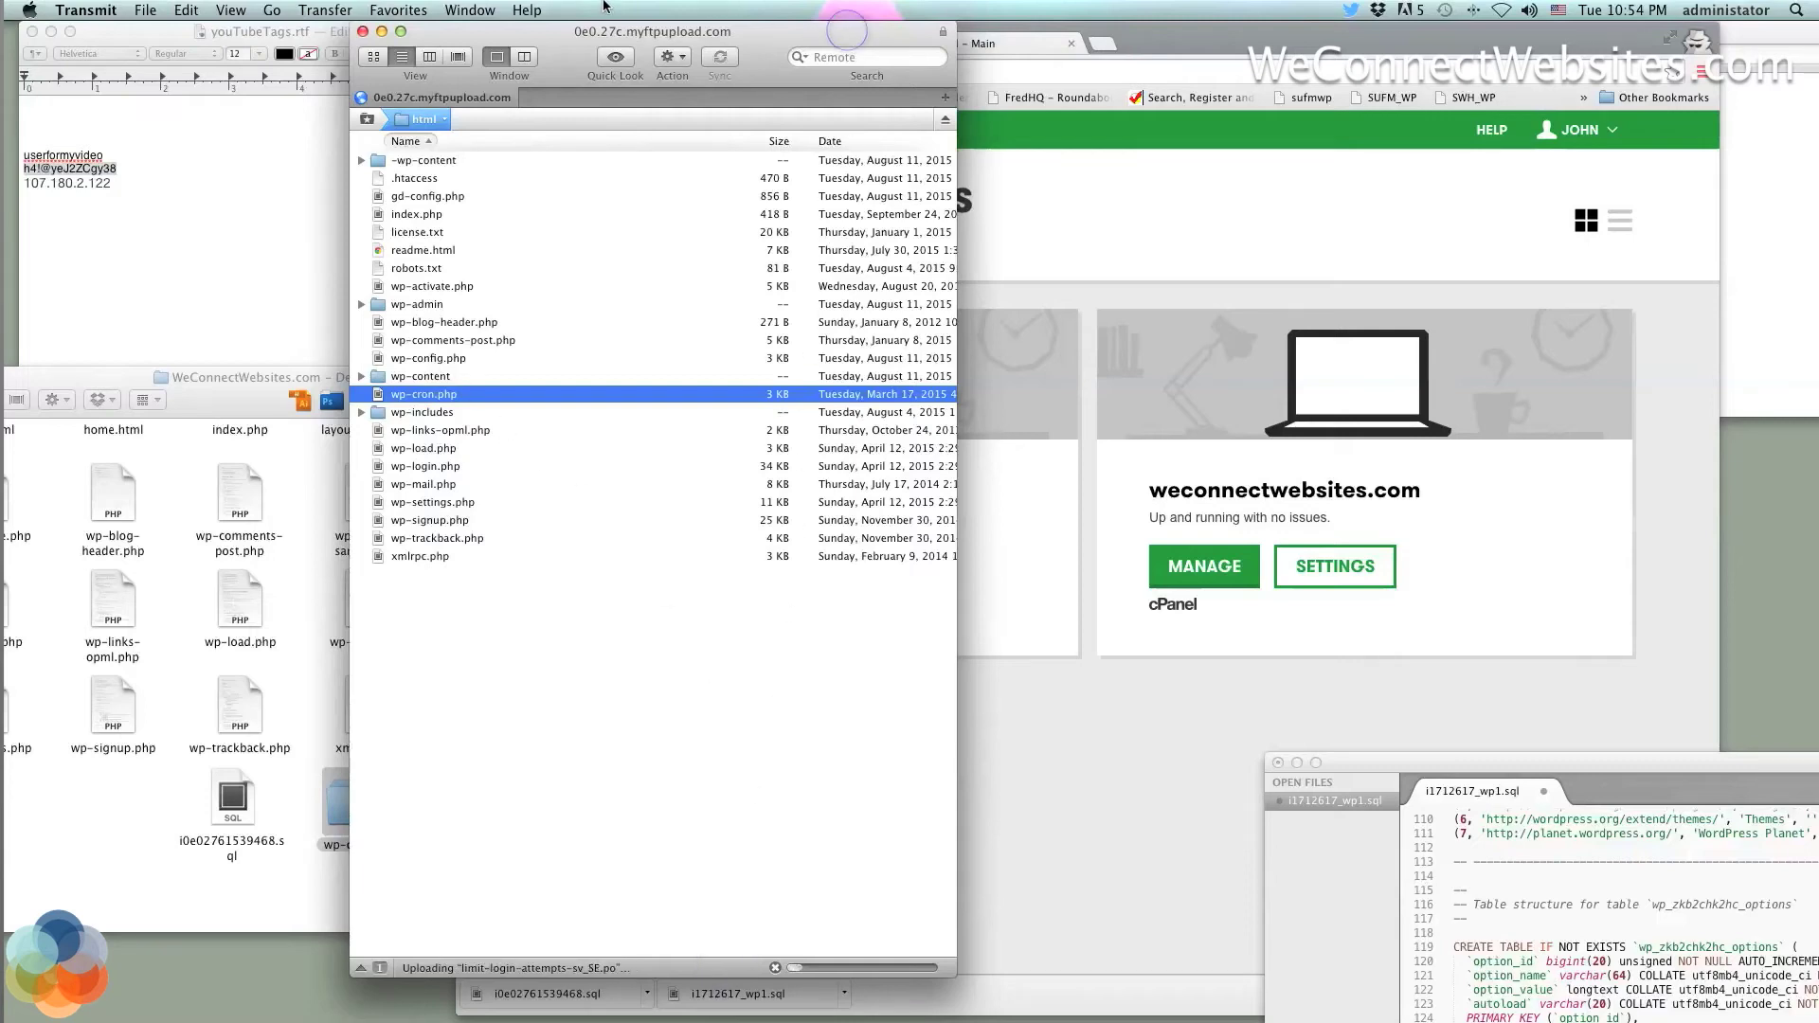
drag(848, 36, 523, 36)
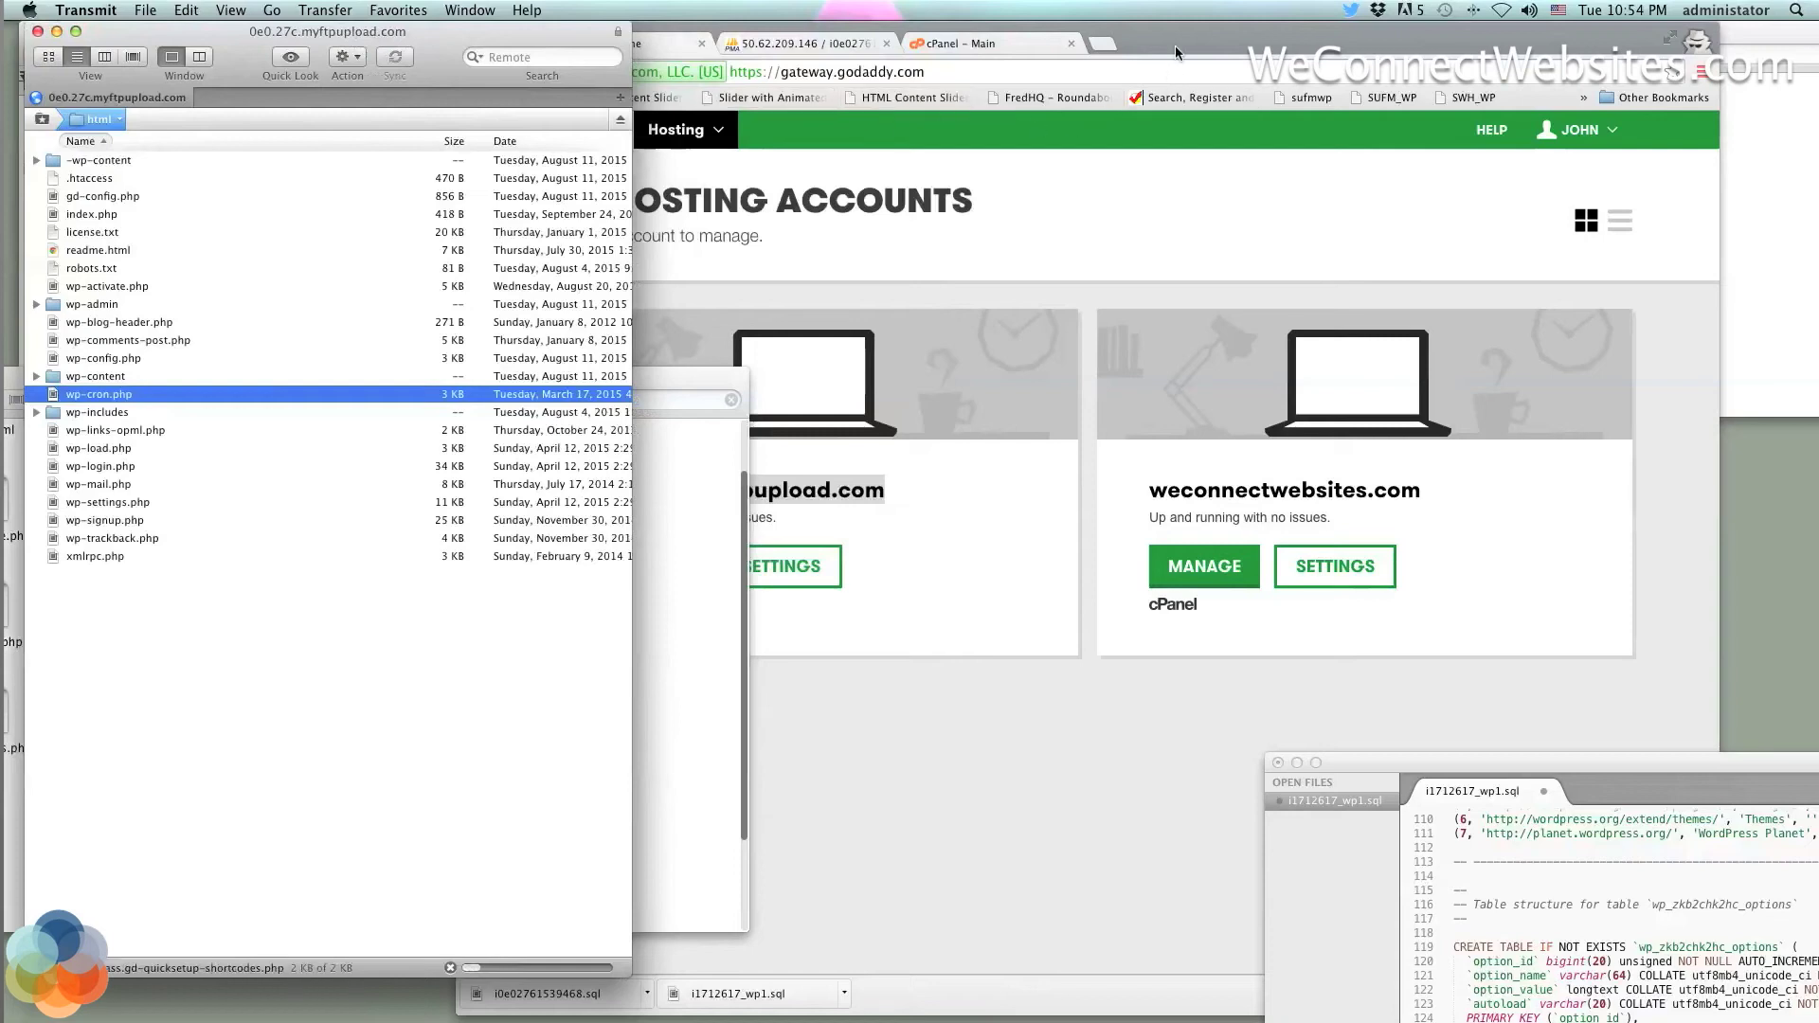
Load weconnectwebsites.com in a new tab, then close it to return to hosting accounts
drag(1175, 45, 1157, 46)
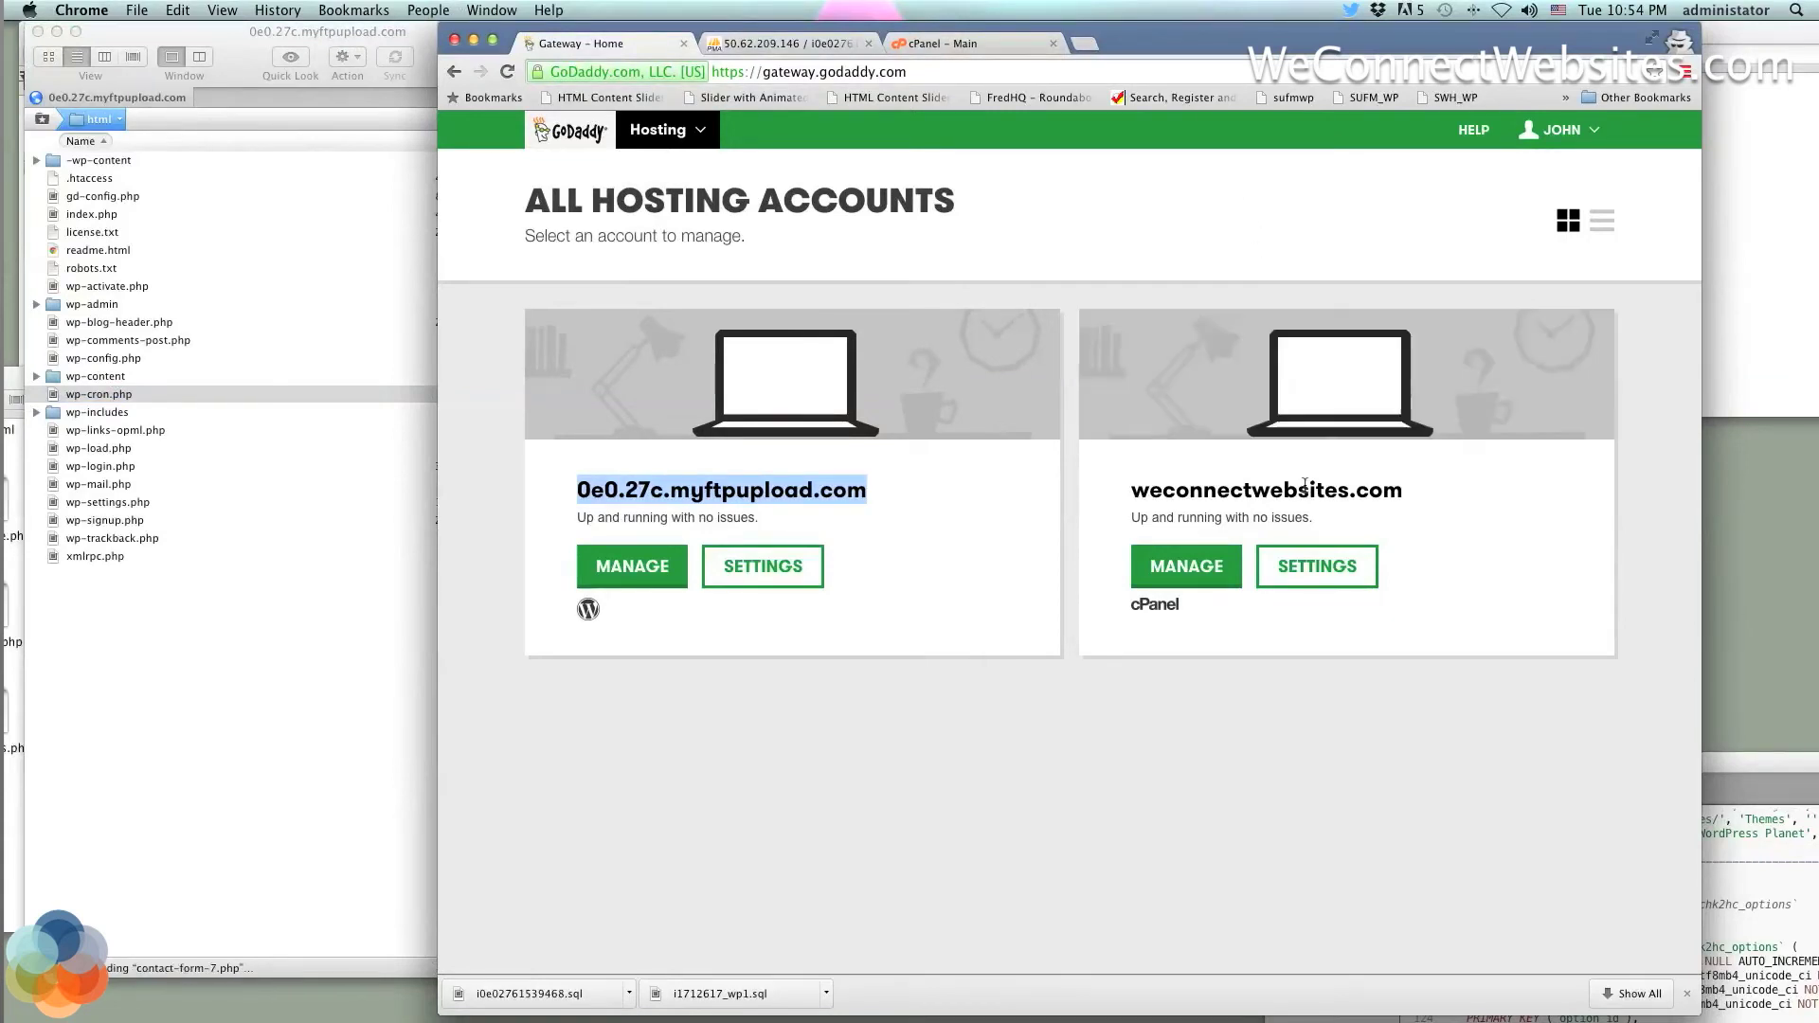
drag(1413, 492, 1138, 480)
key(super+c)
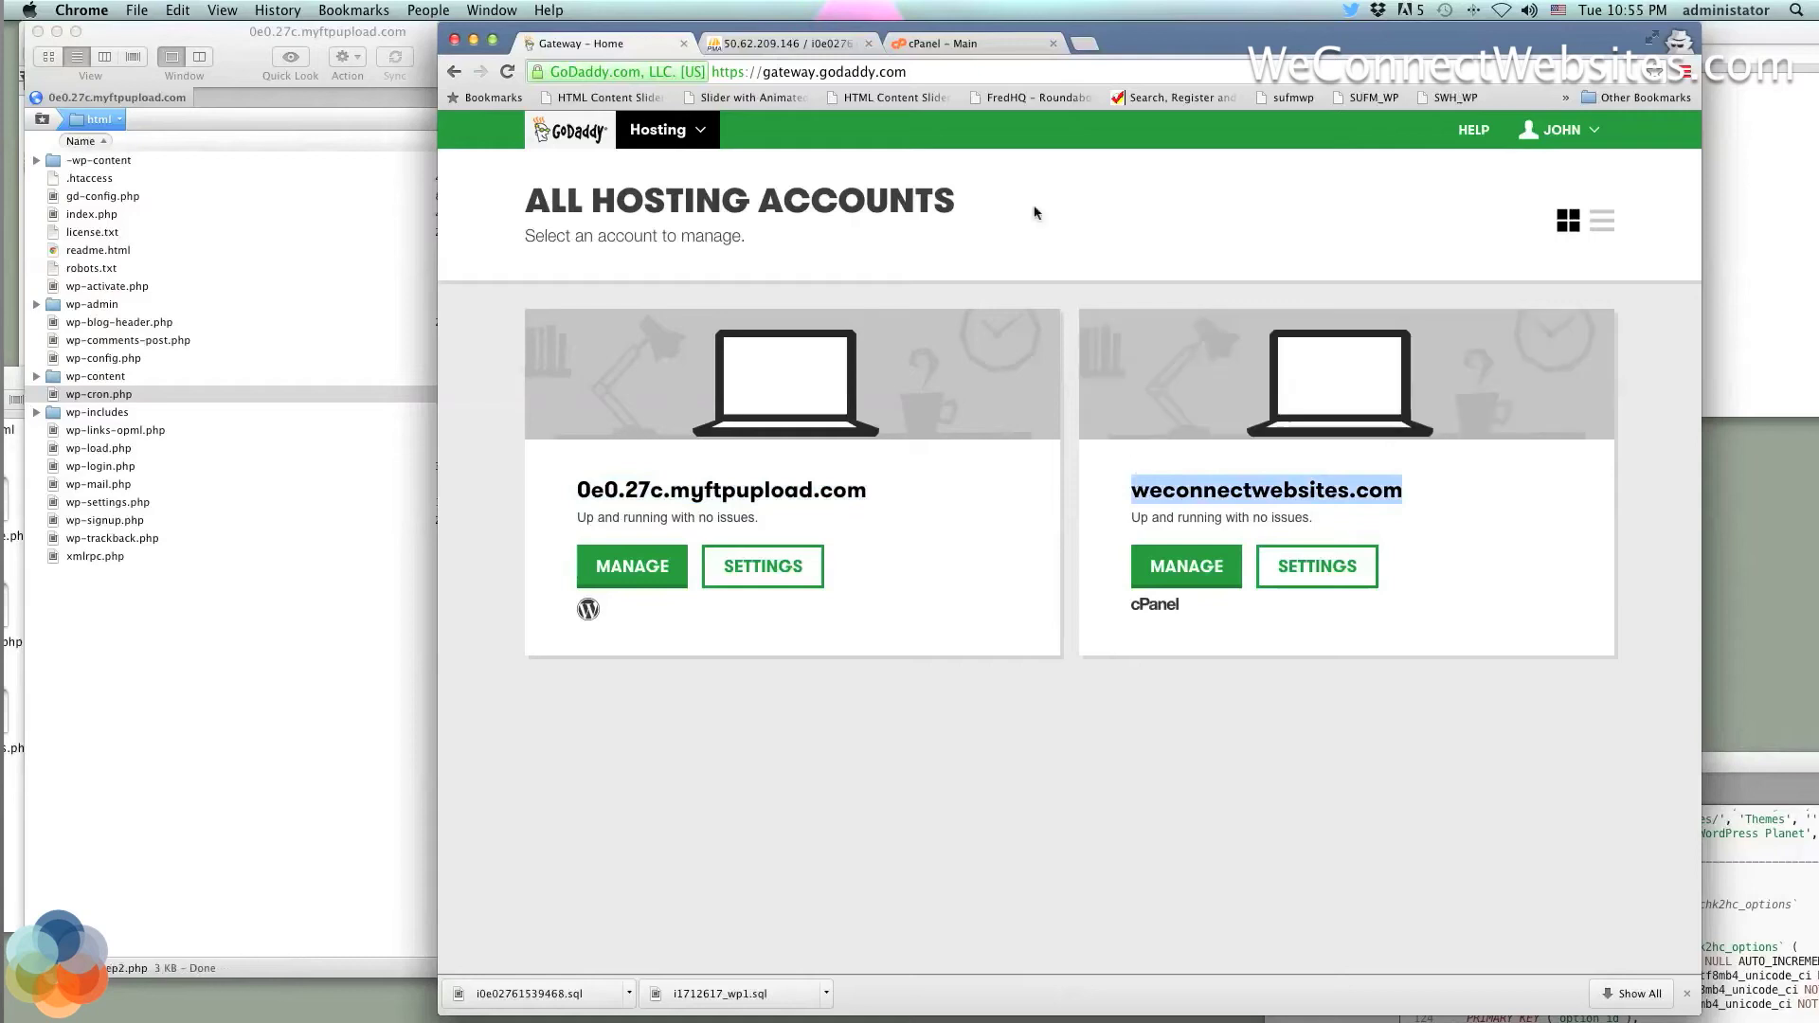
click(1082, 44)
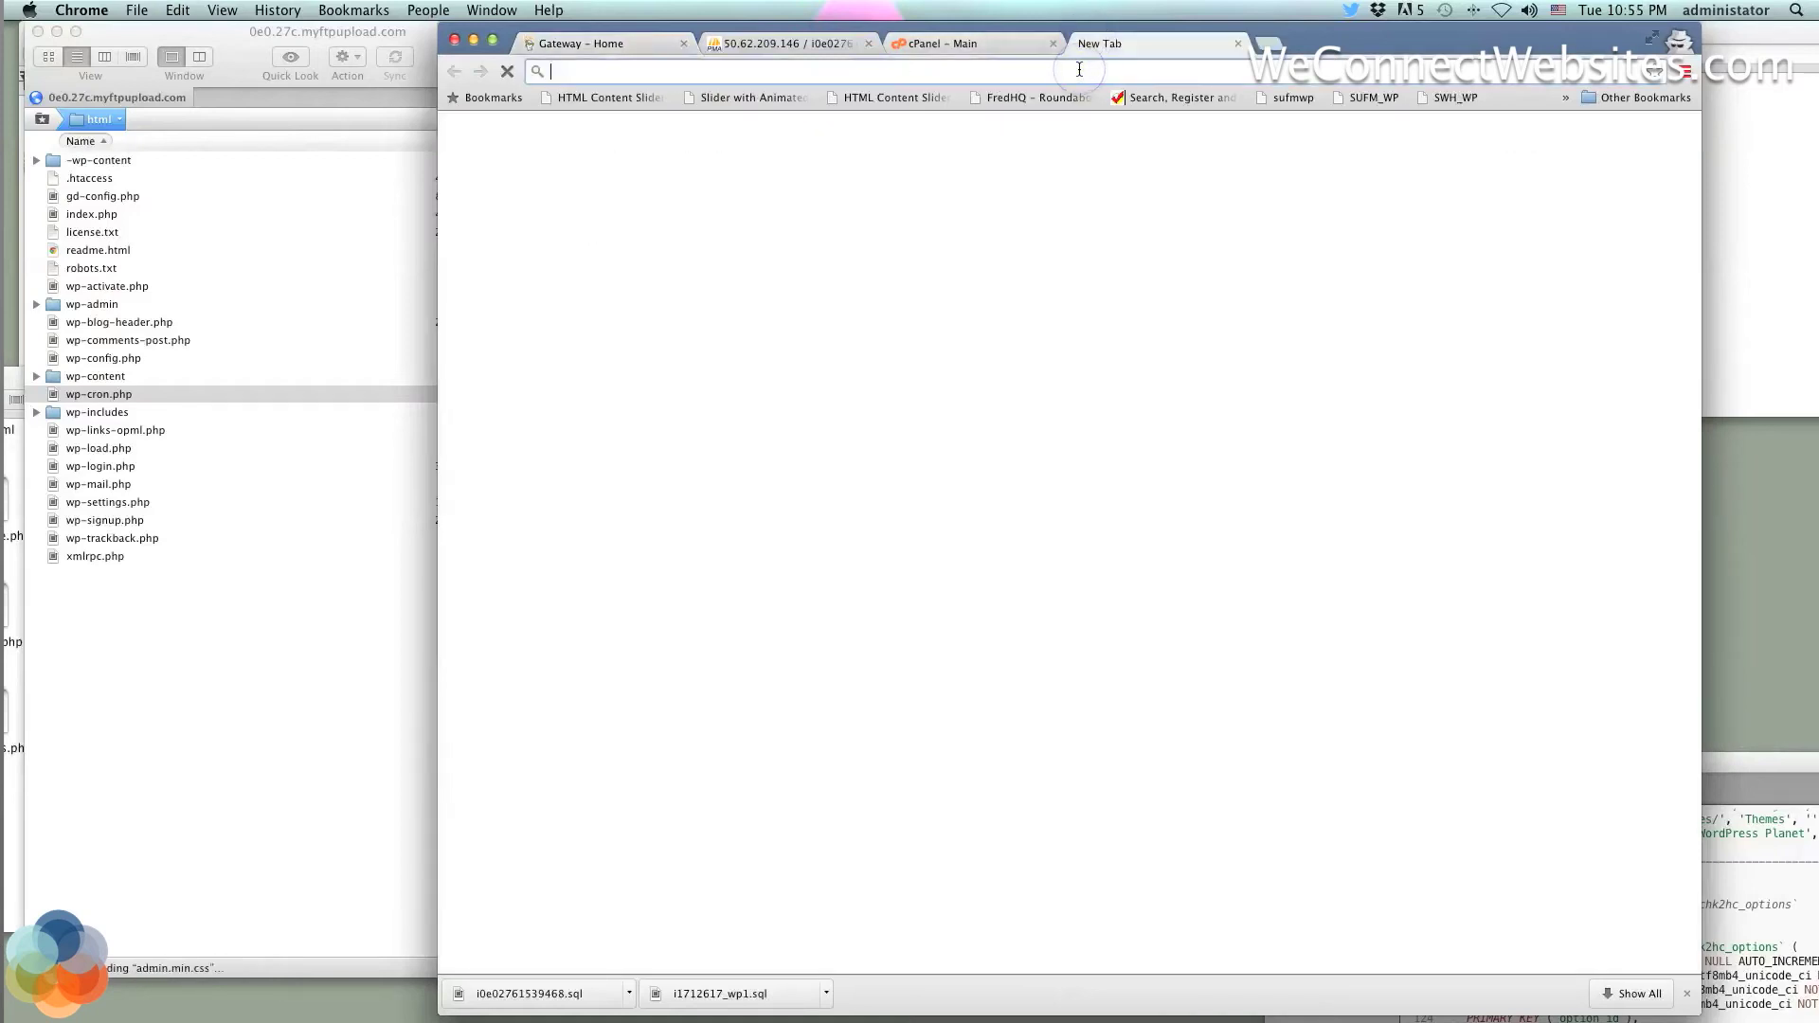
key(super+v)
key(Return)
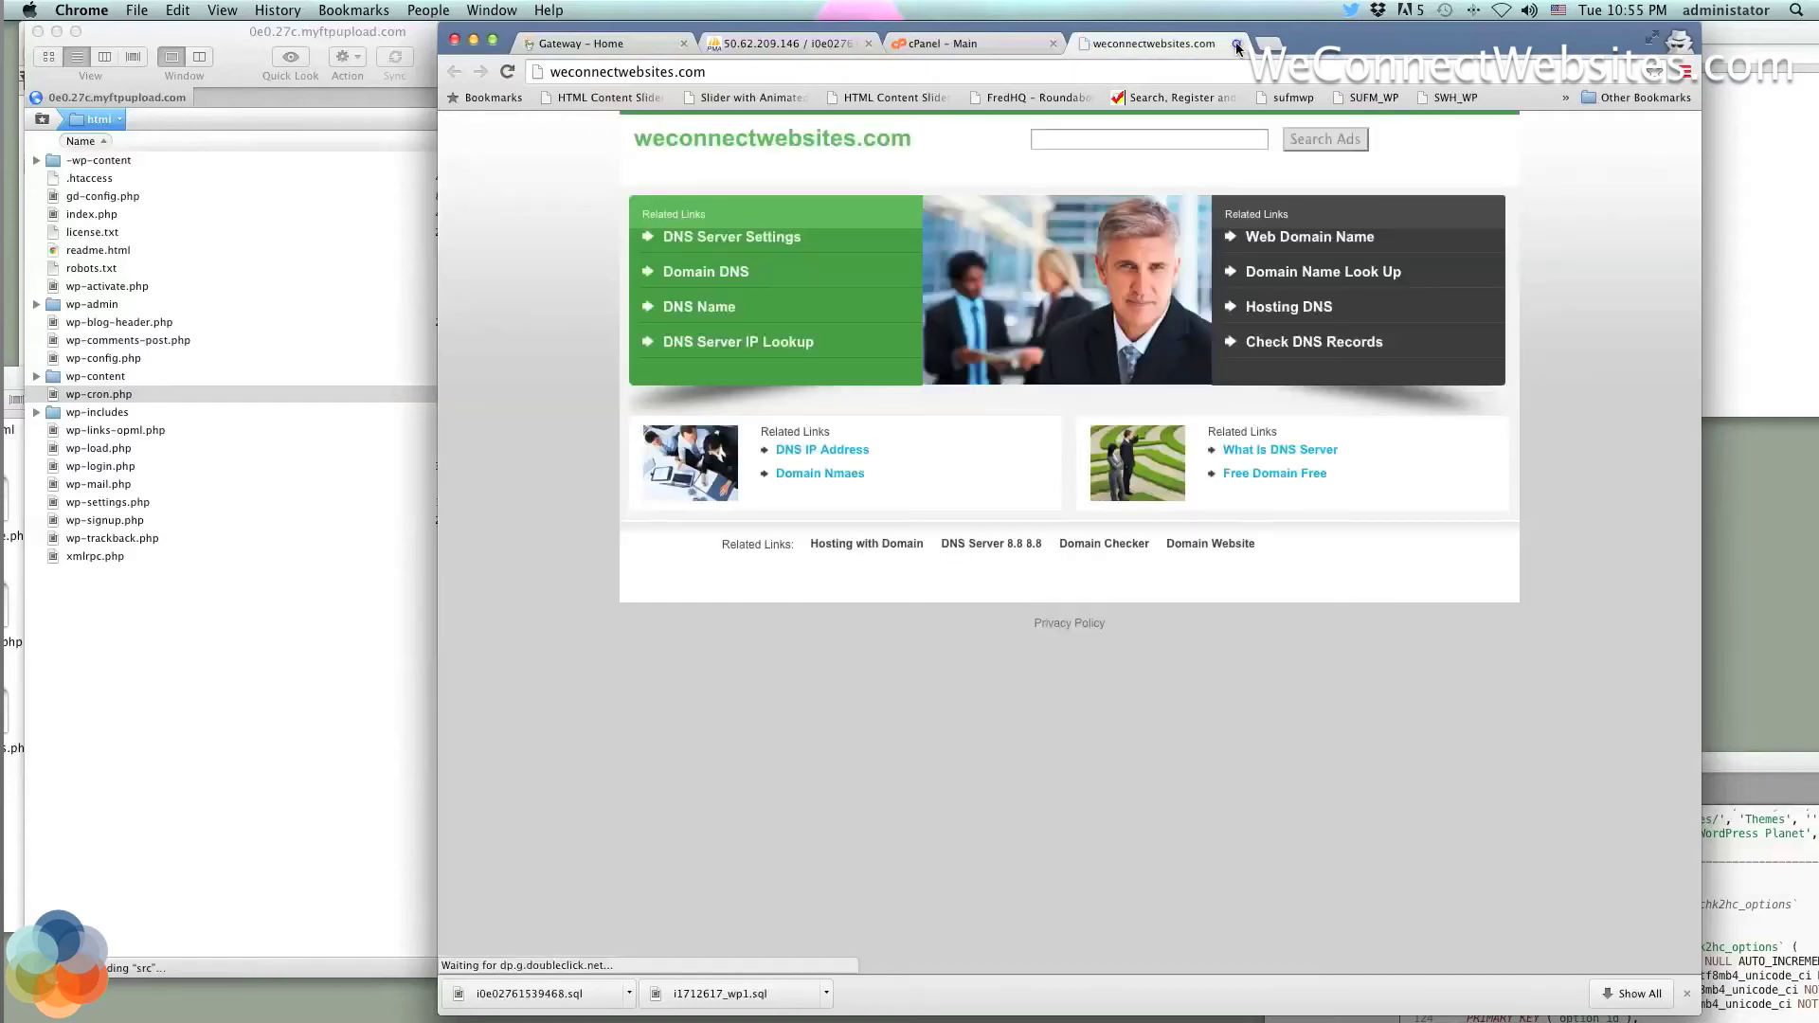
click(1236, 45)
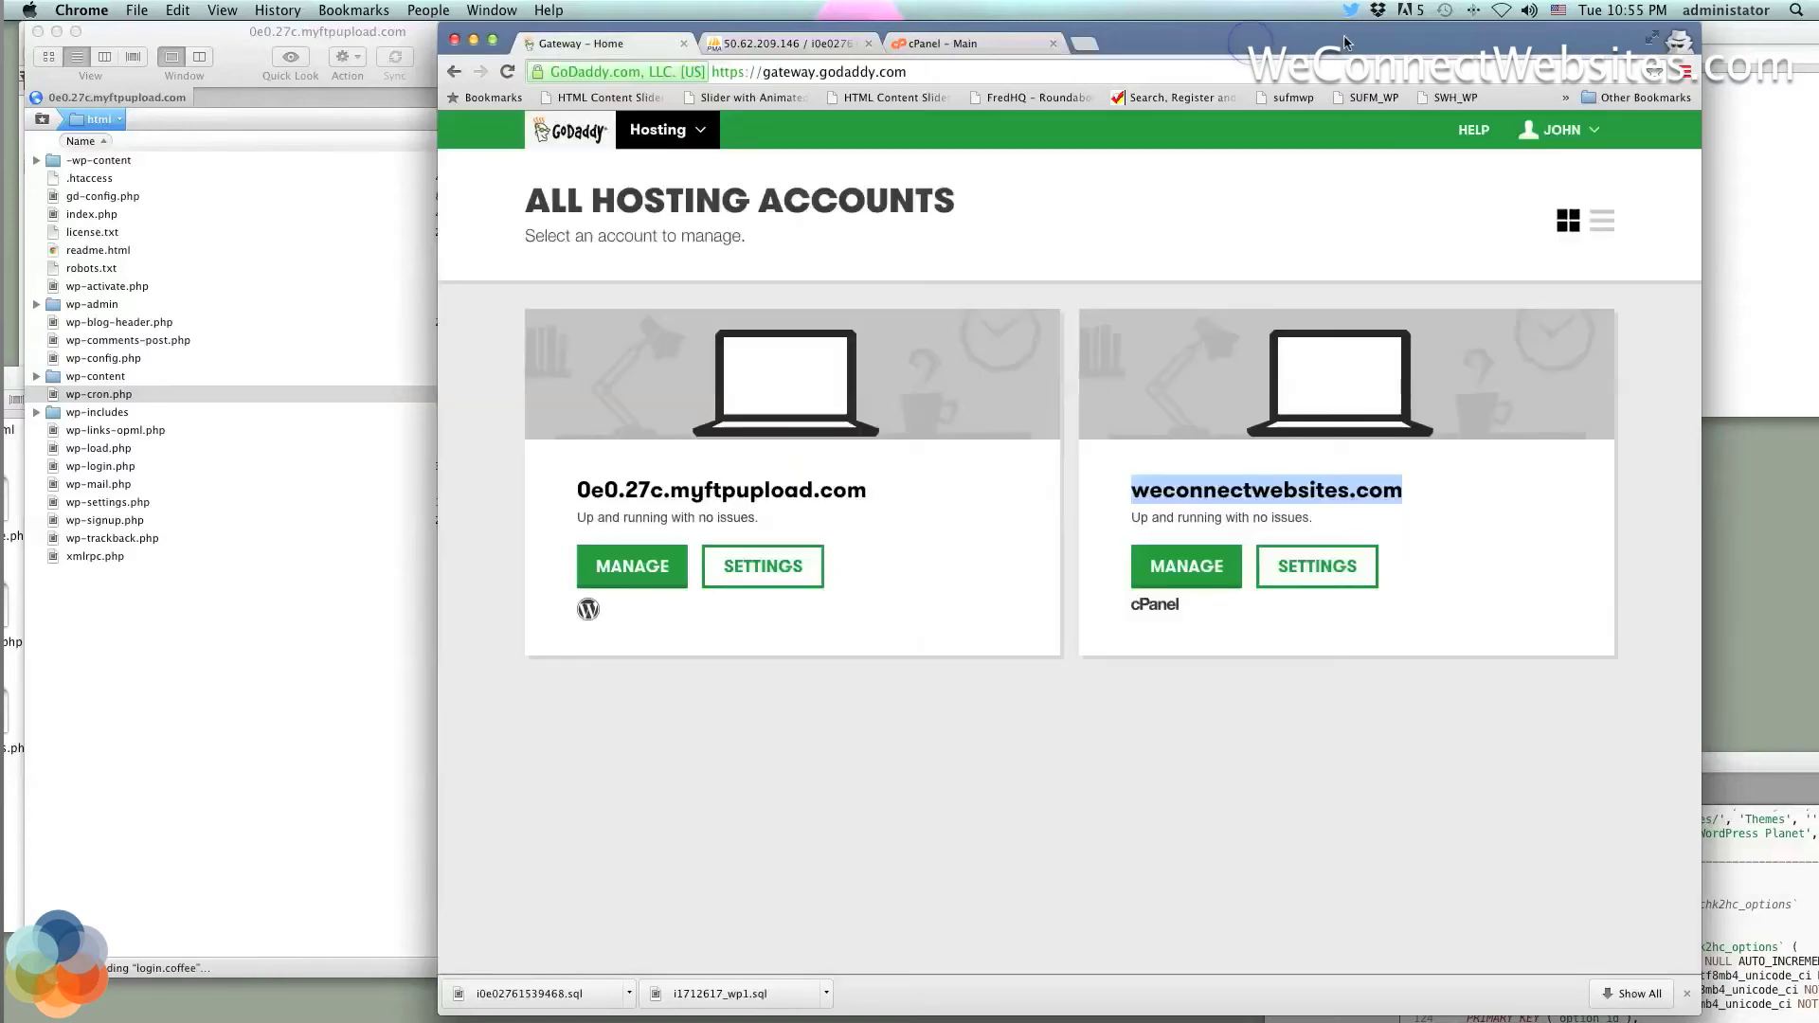
drag(1252, 31, 1339, 31)
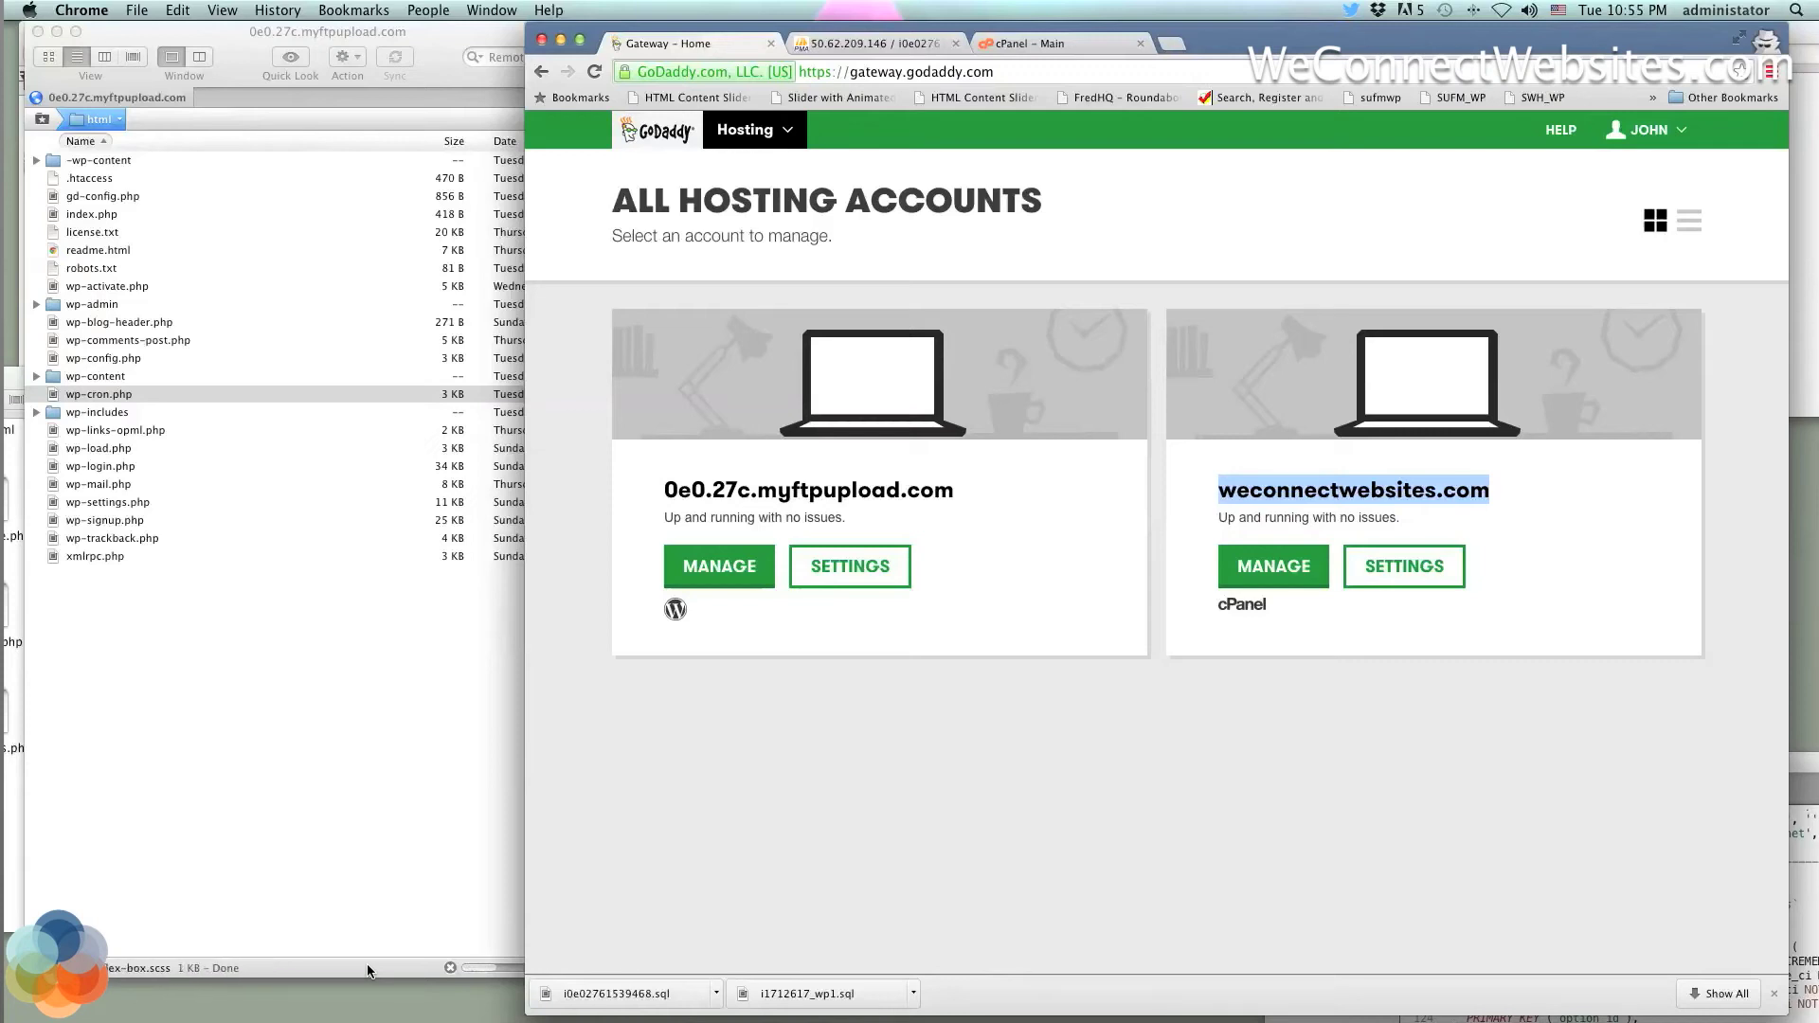
key(F12)
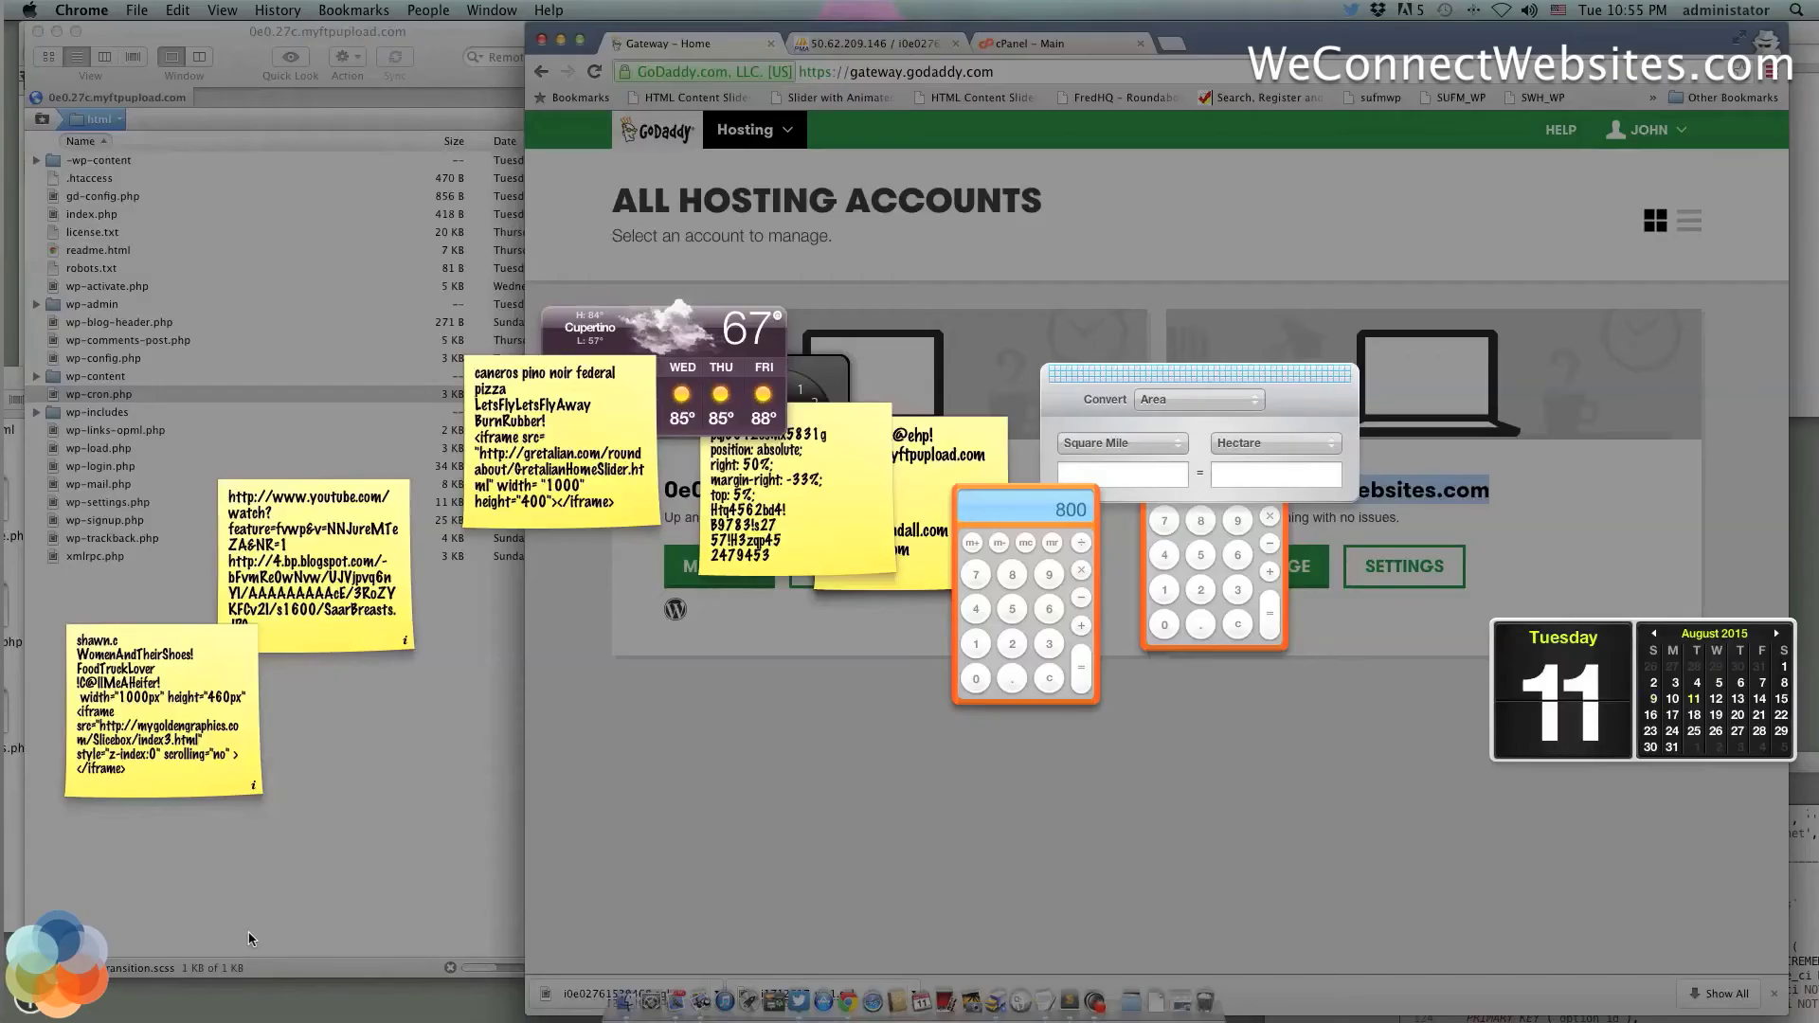
key(F12)
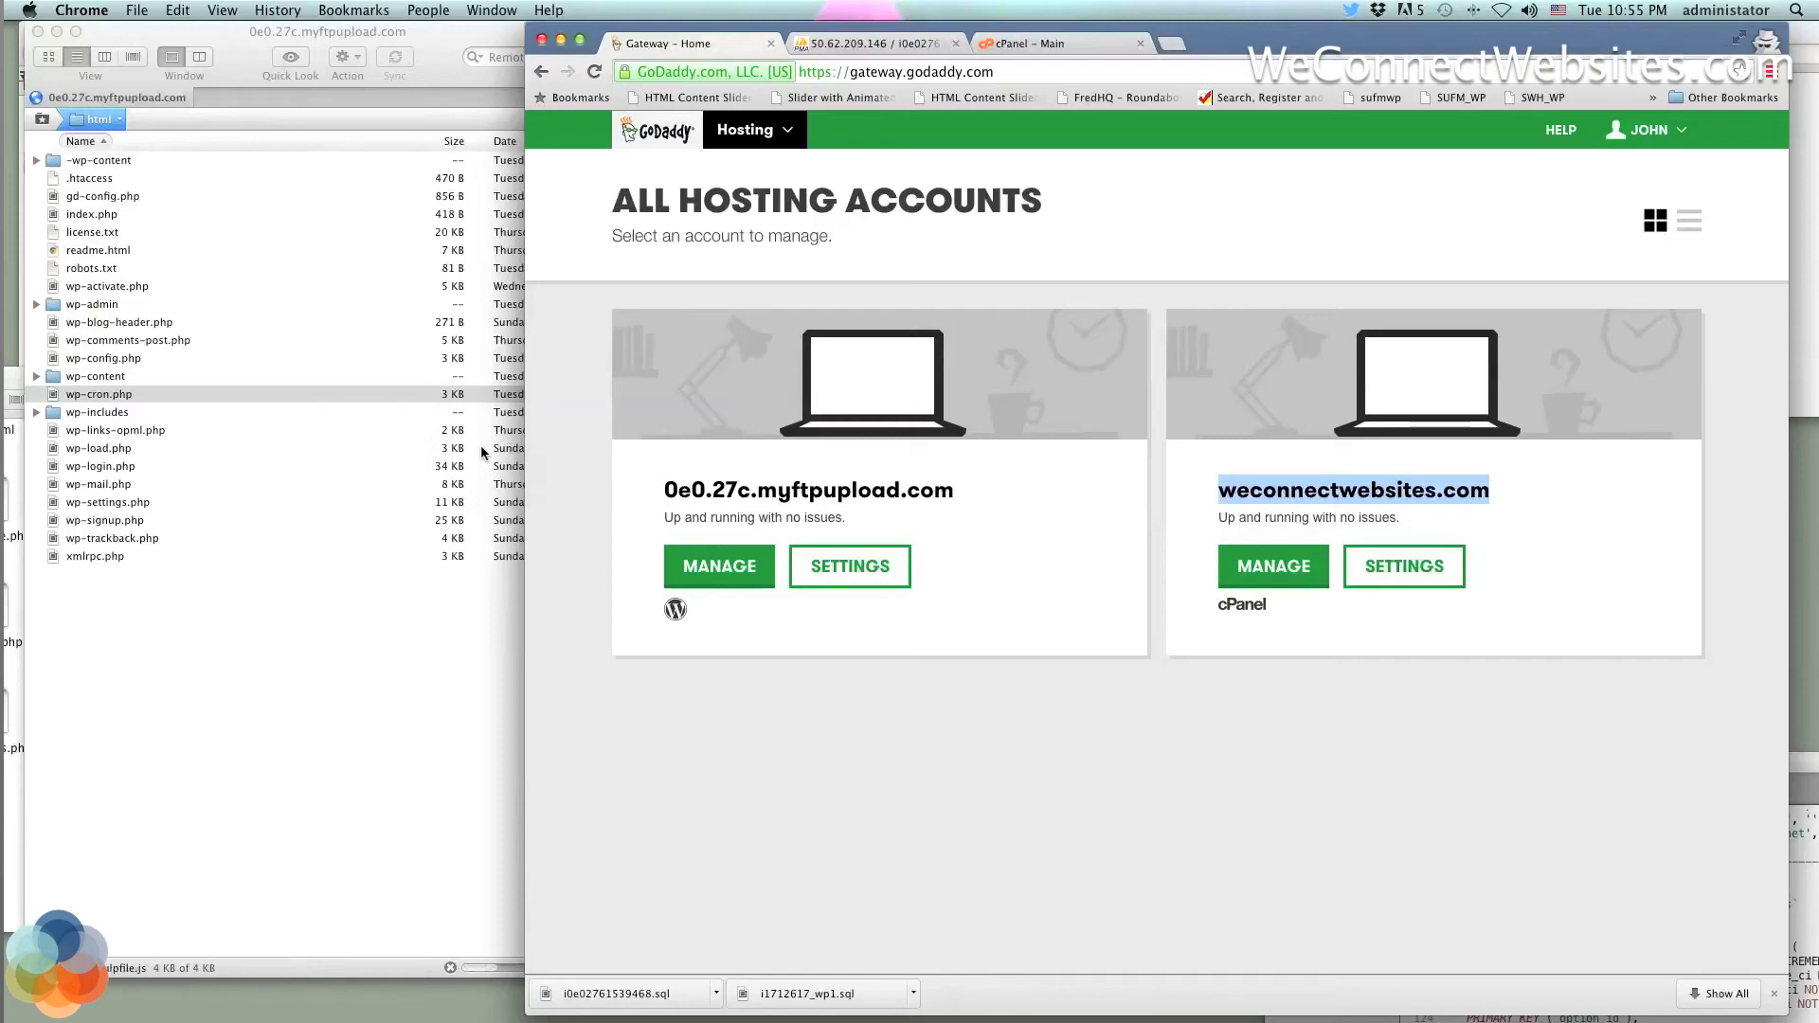
Toggle GoDaddy's hosting accounts between list and card views
click(1311, 361)
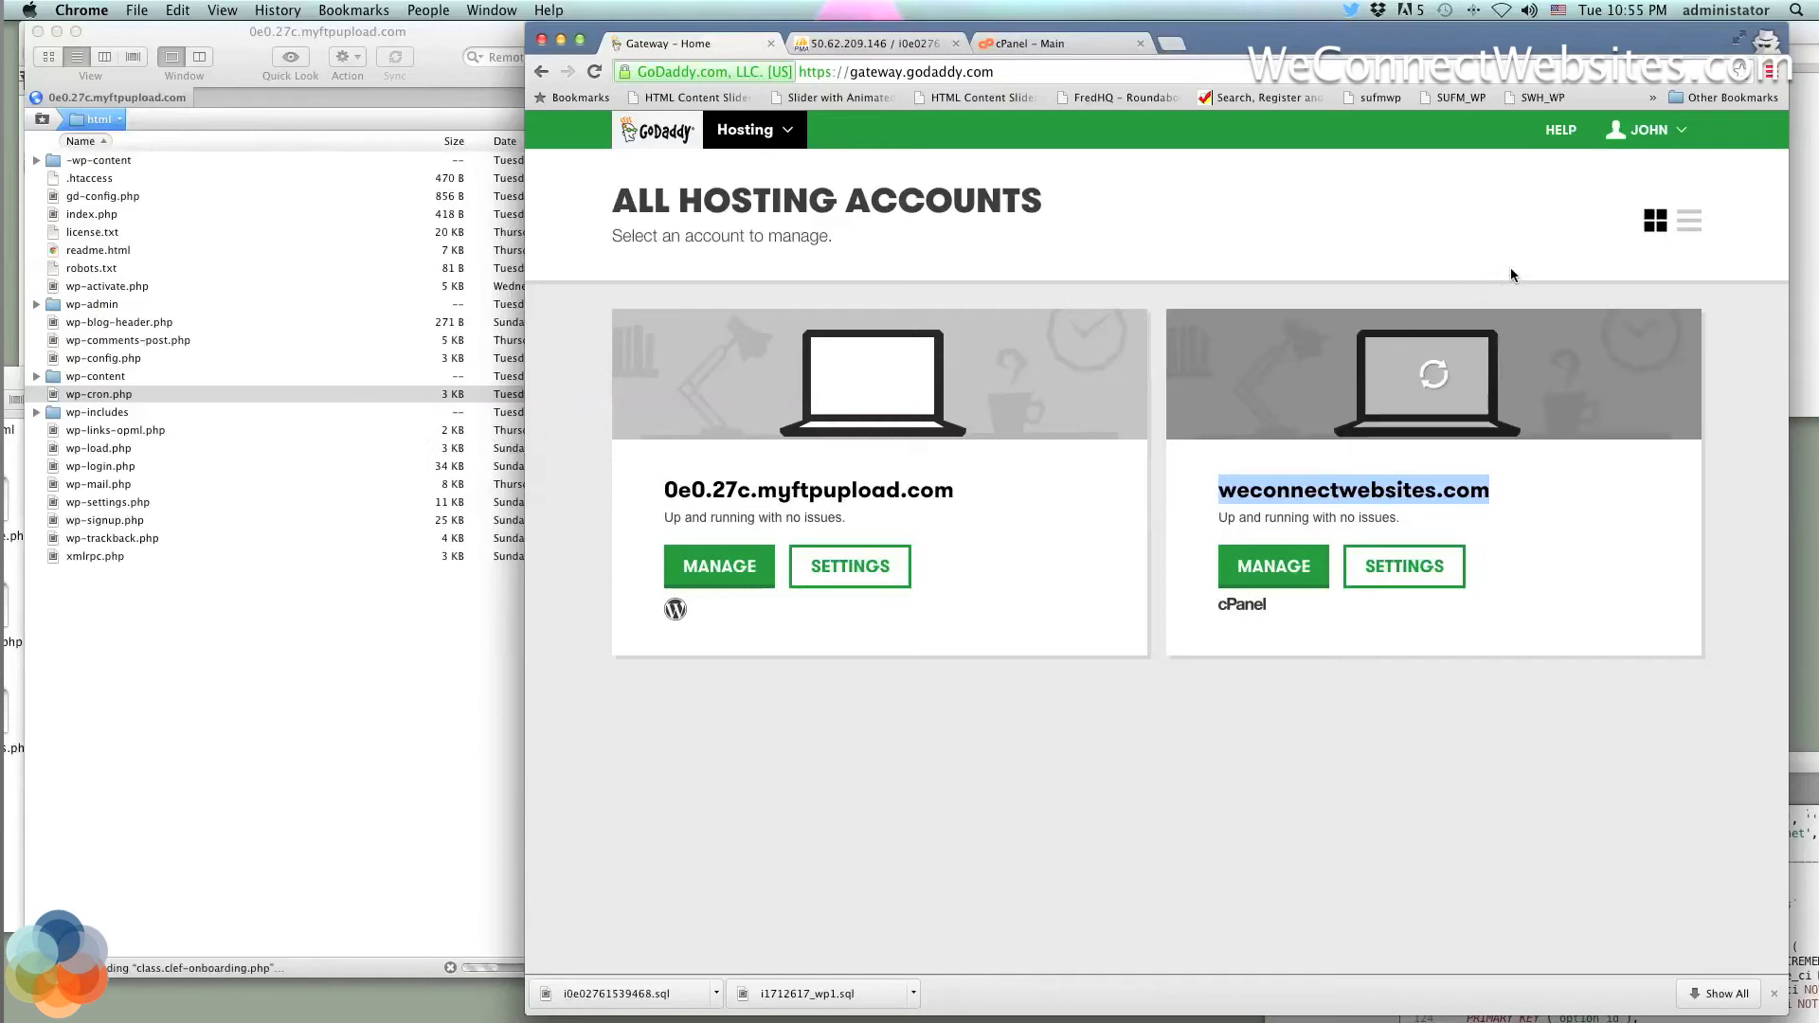
click(1687, 231)
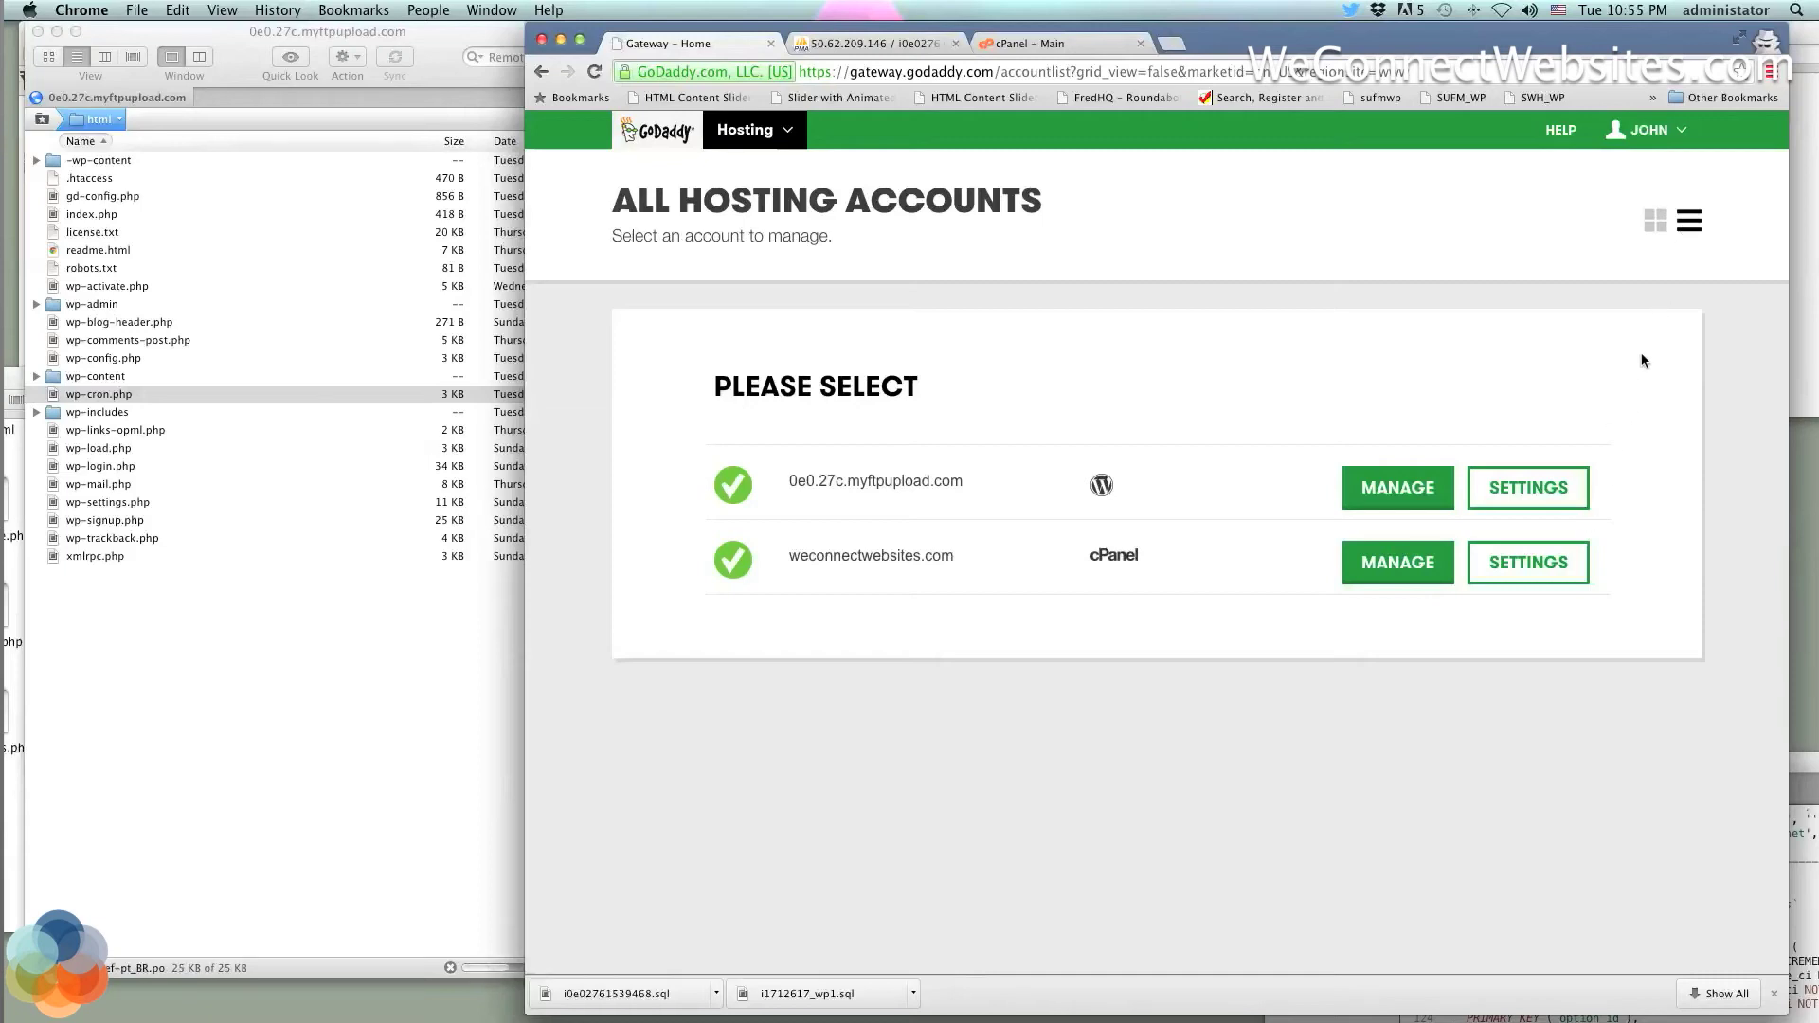
click(1657, 220)
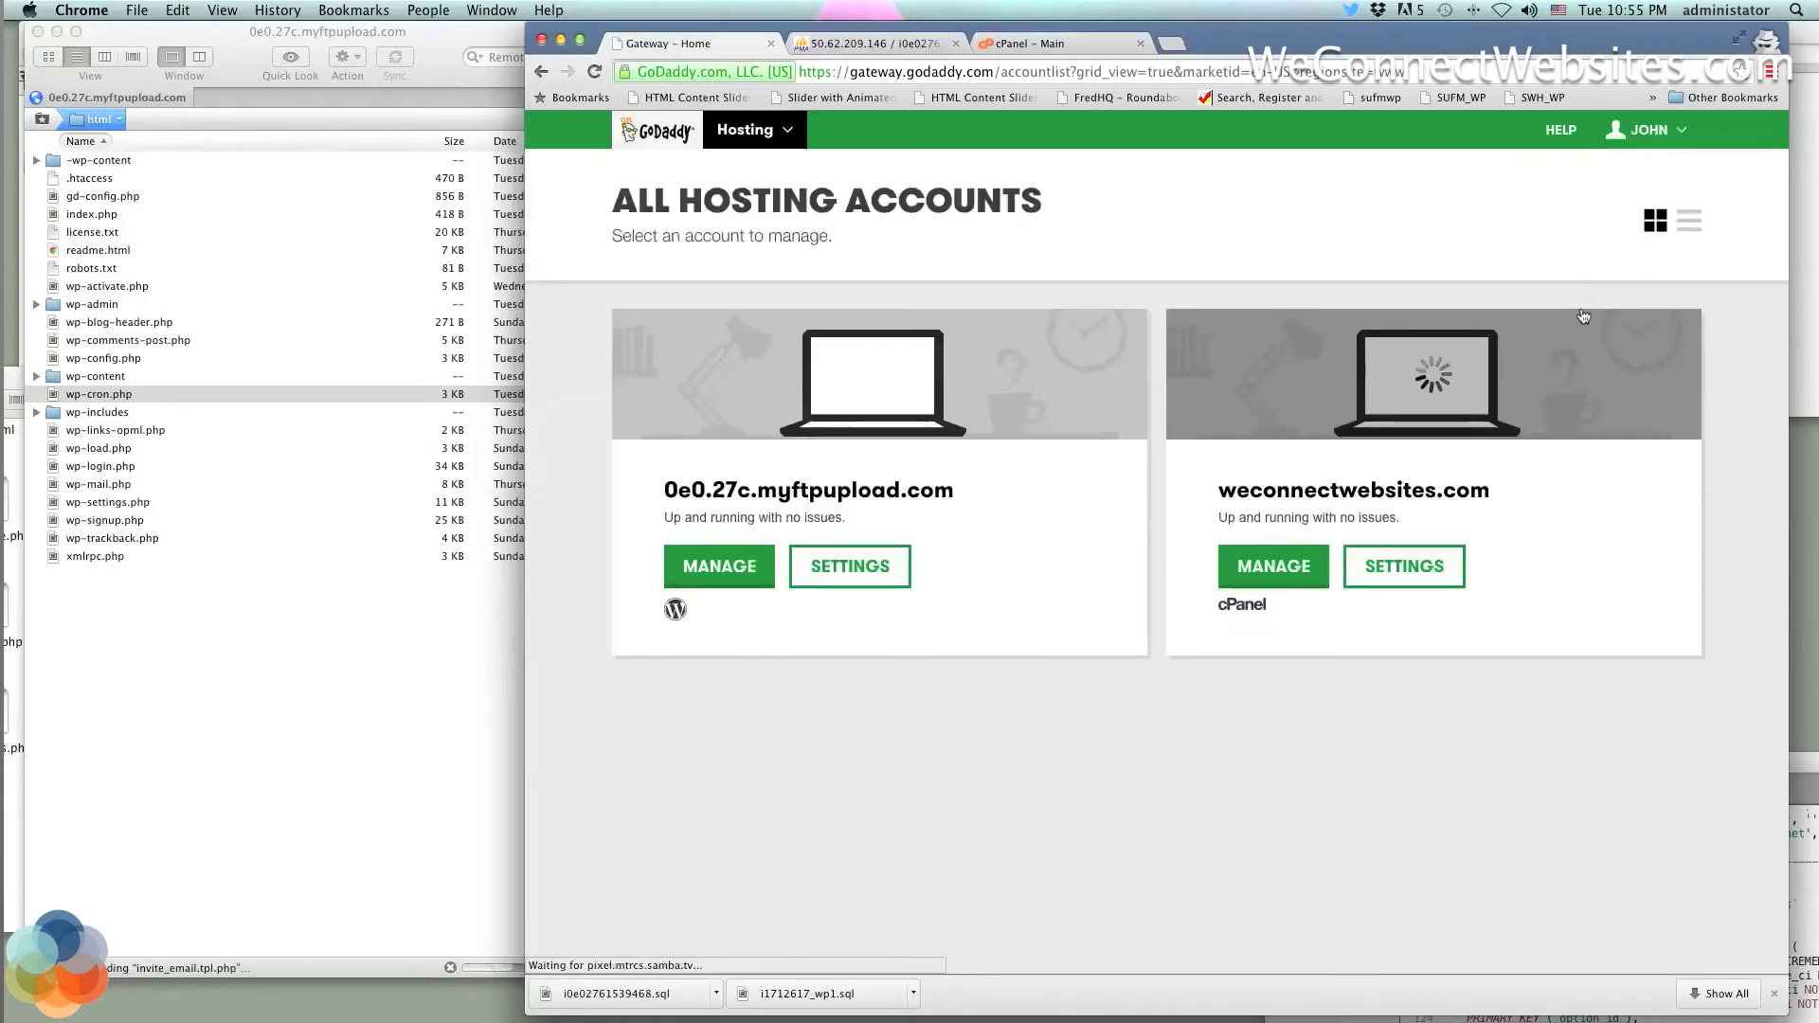
click(1690, 223)
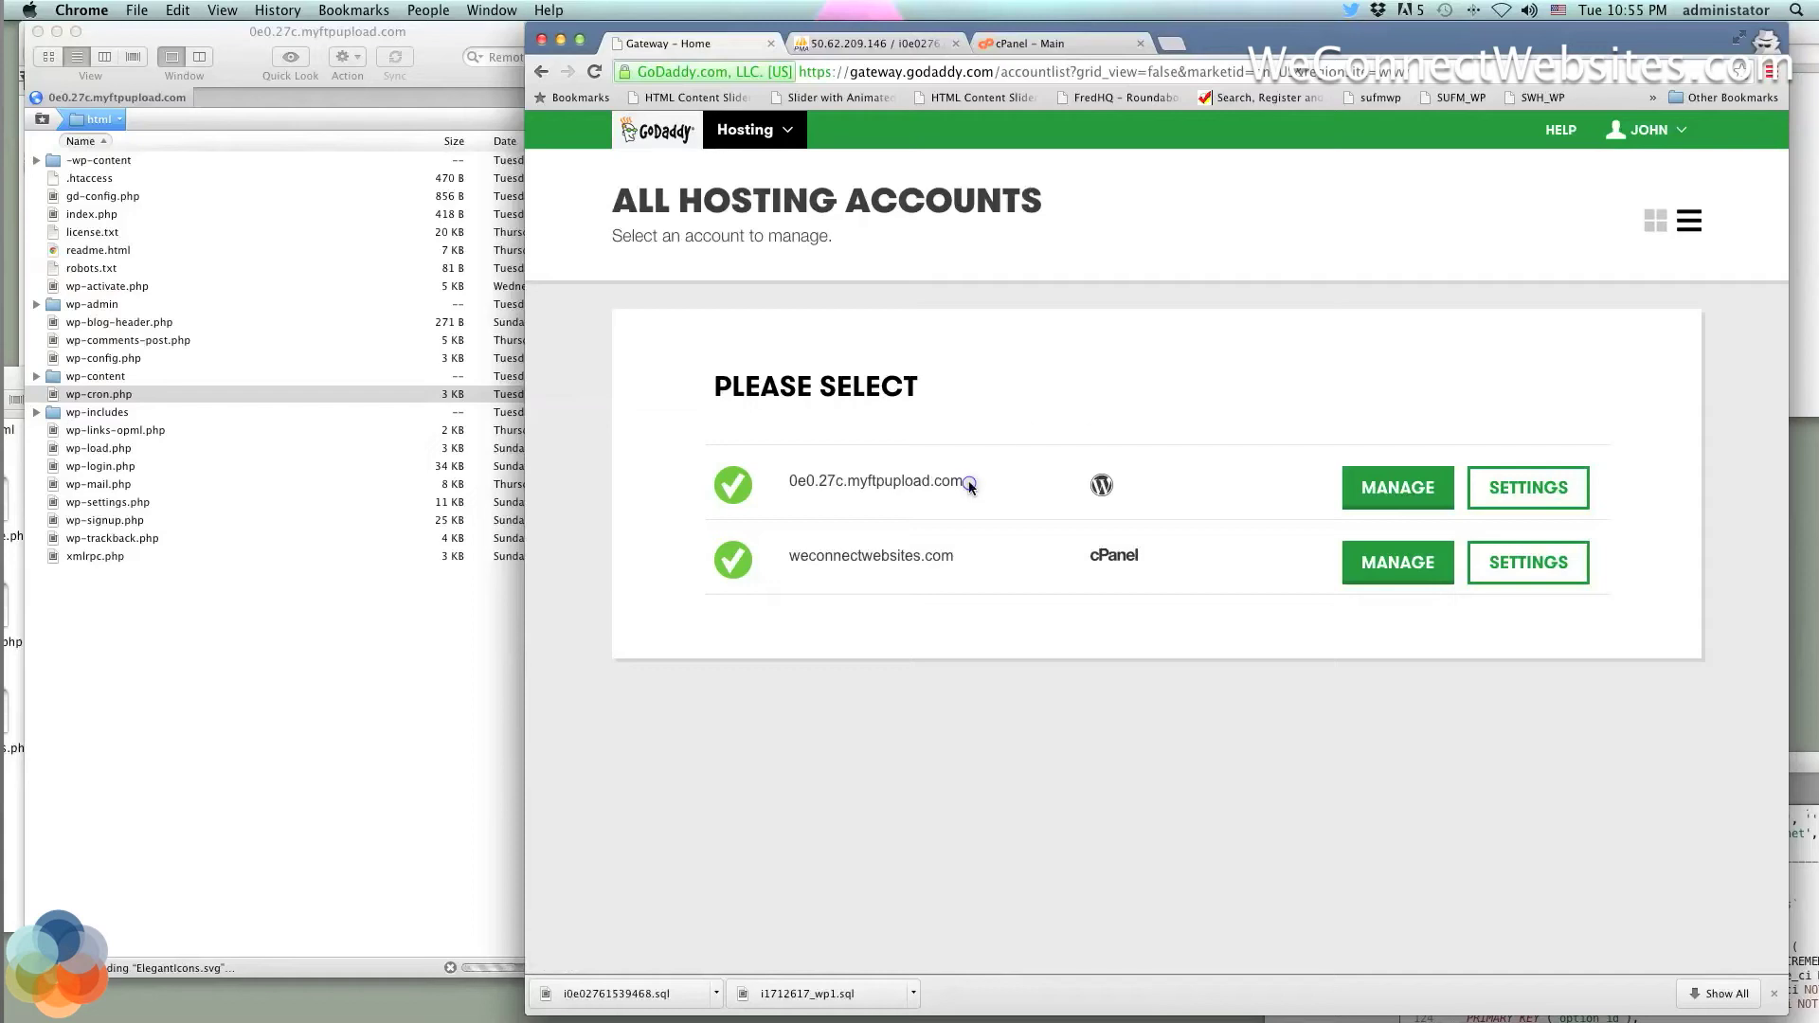
drag(968, 483, 790, 484)
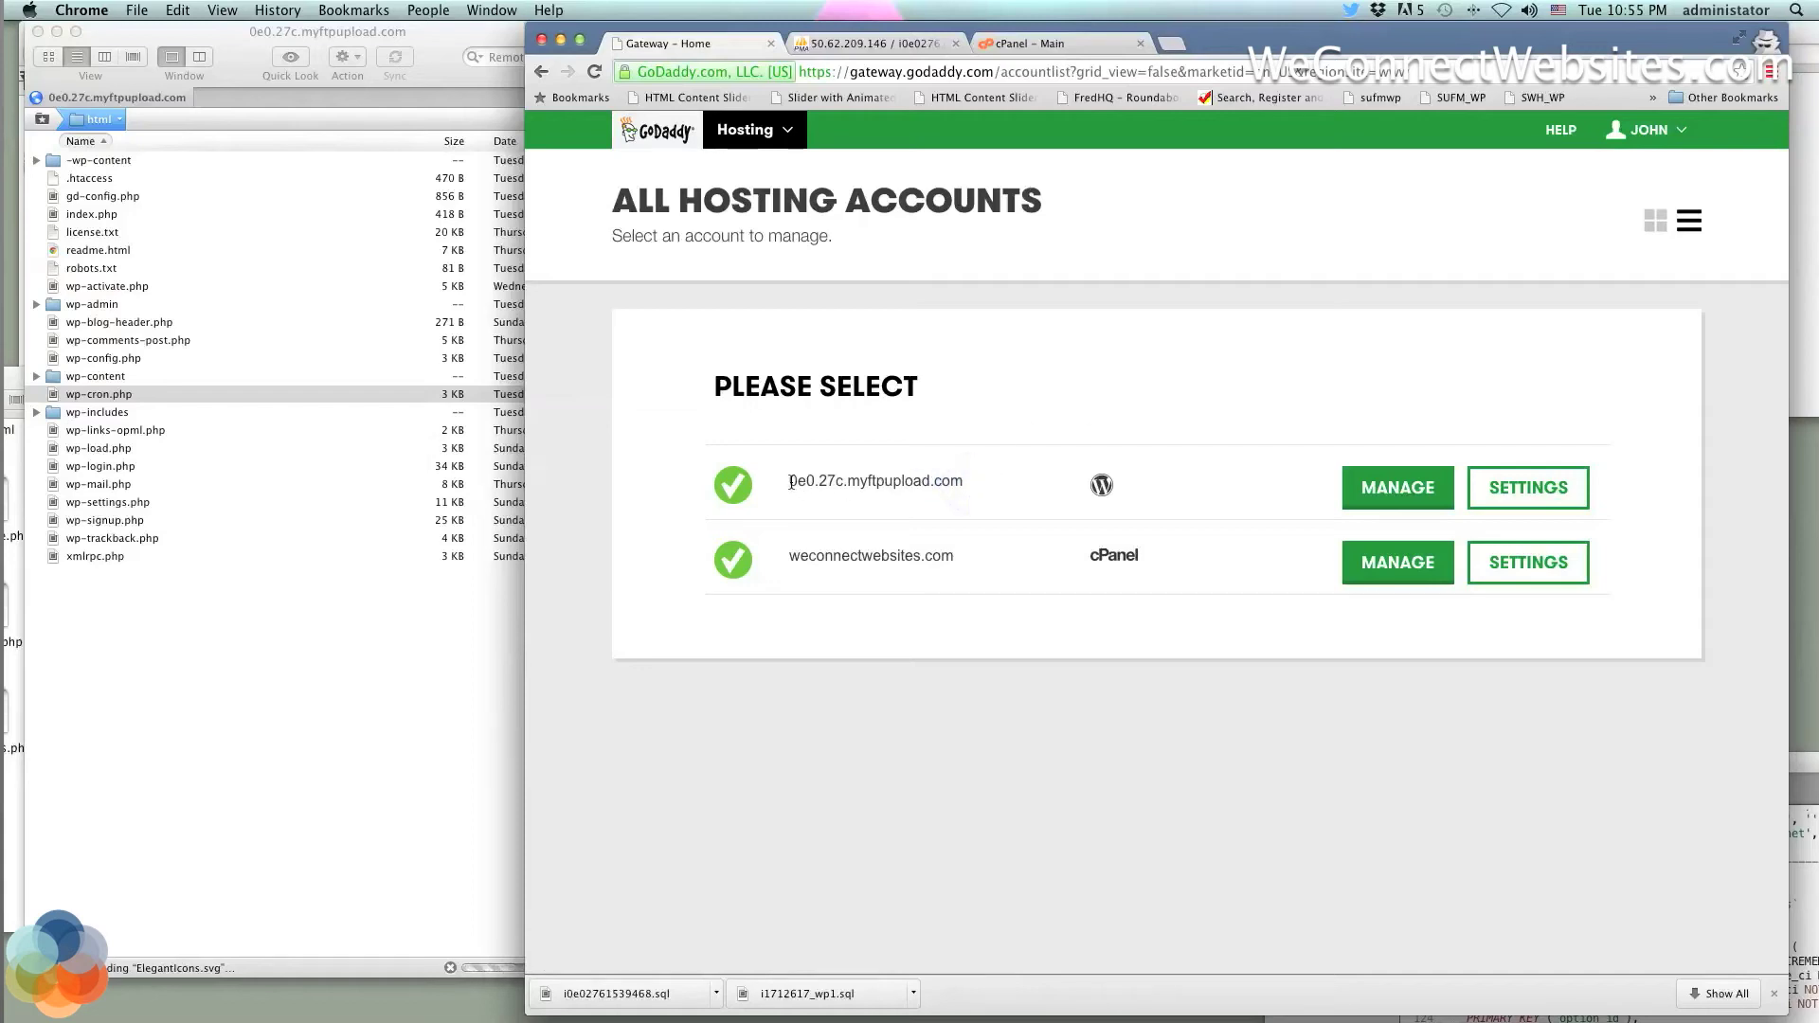
click(1665, 223)
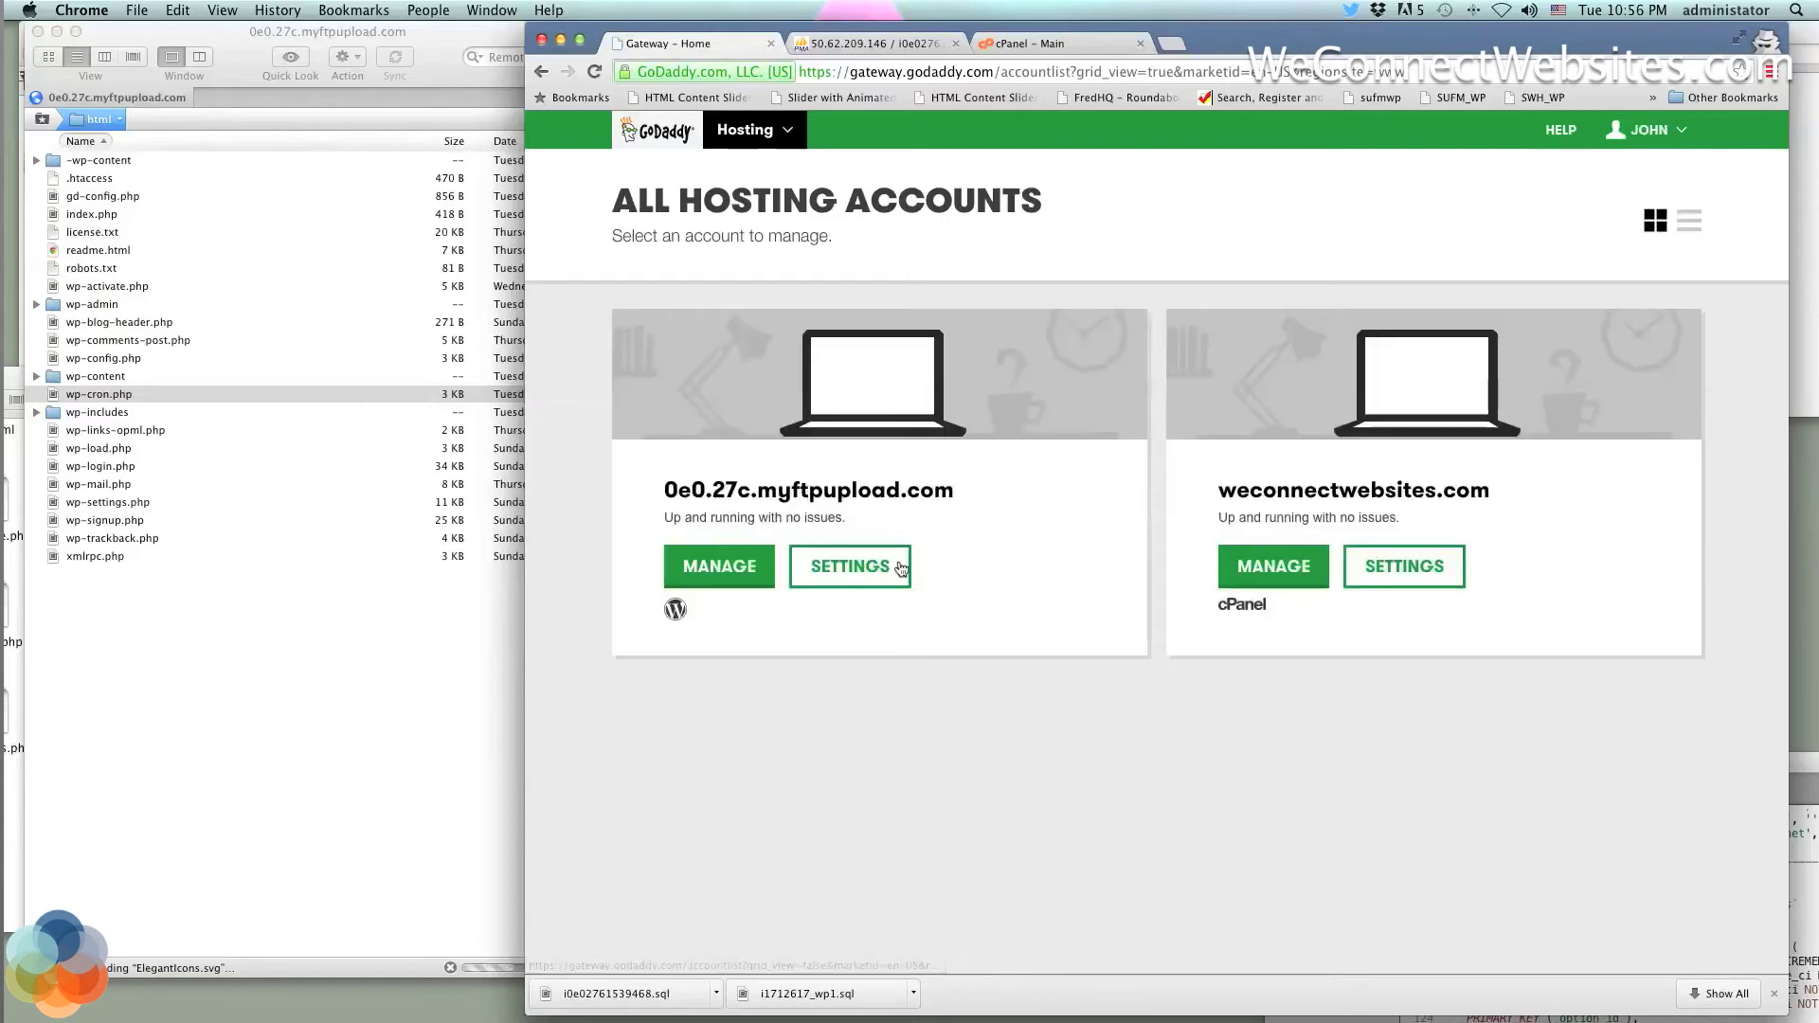
click(313, 959)
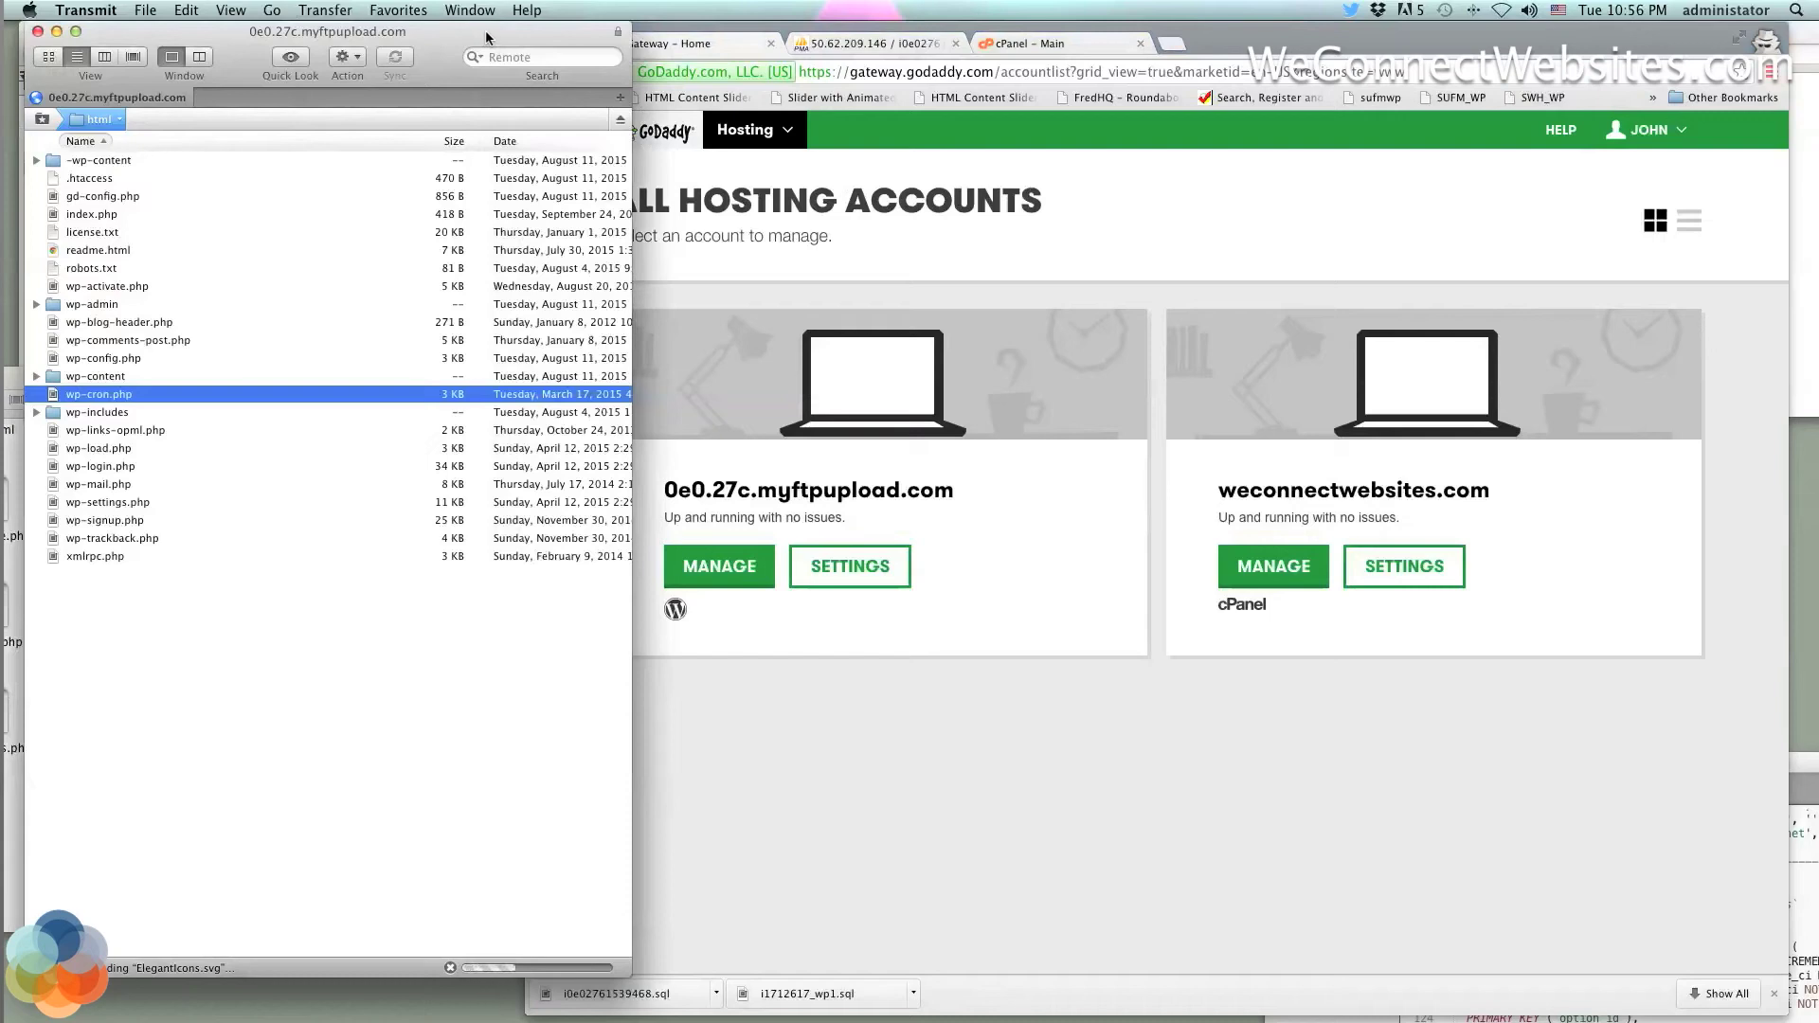
drag(486, 36, 472, 36)
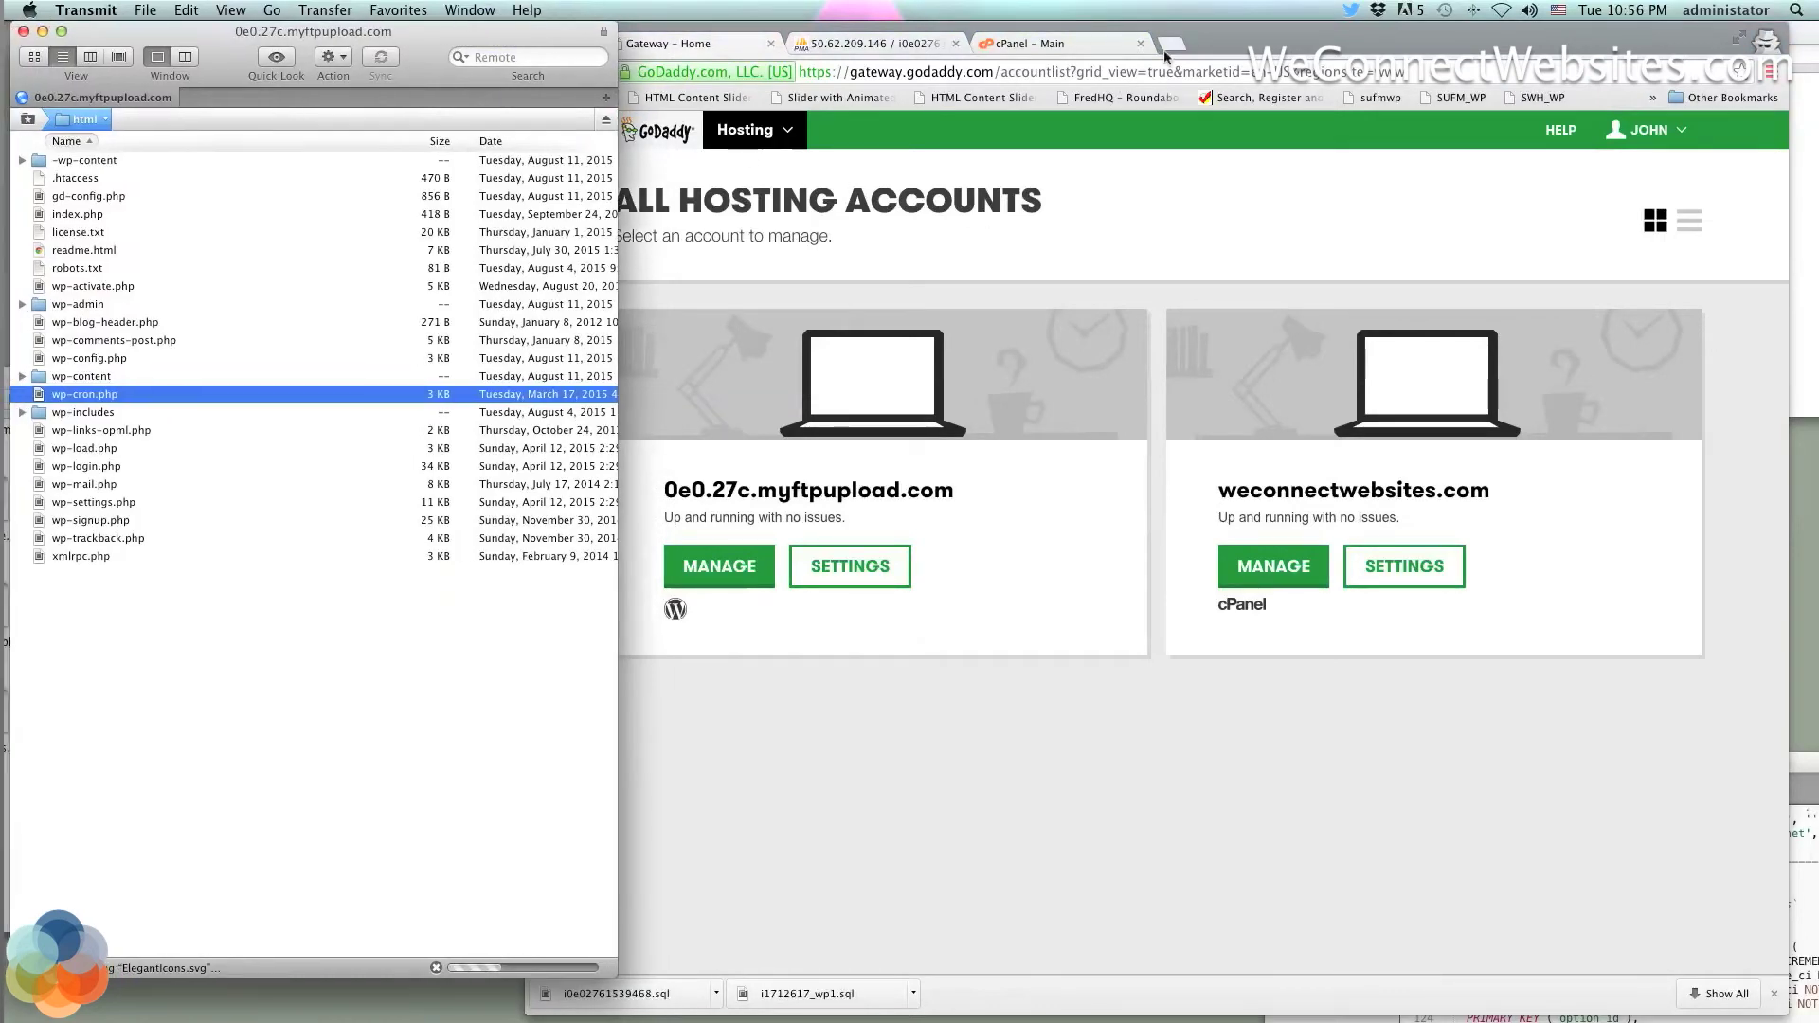
click(897, 44)
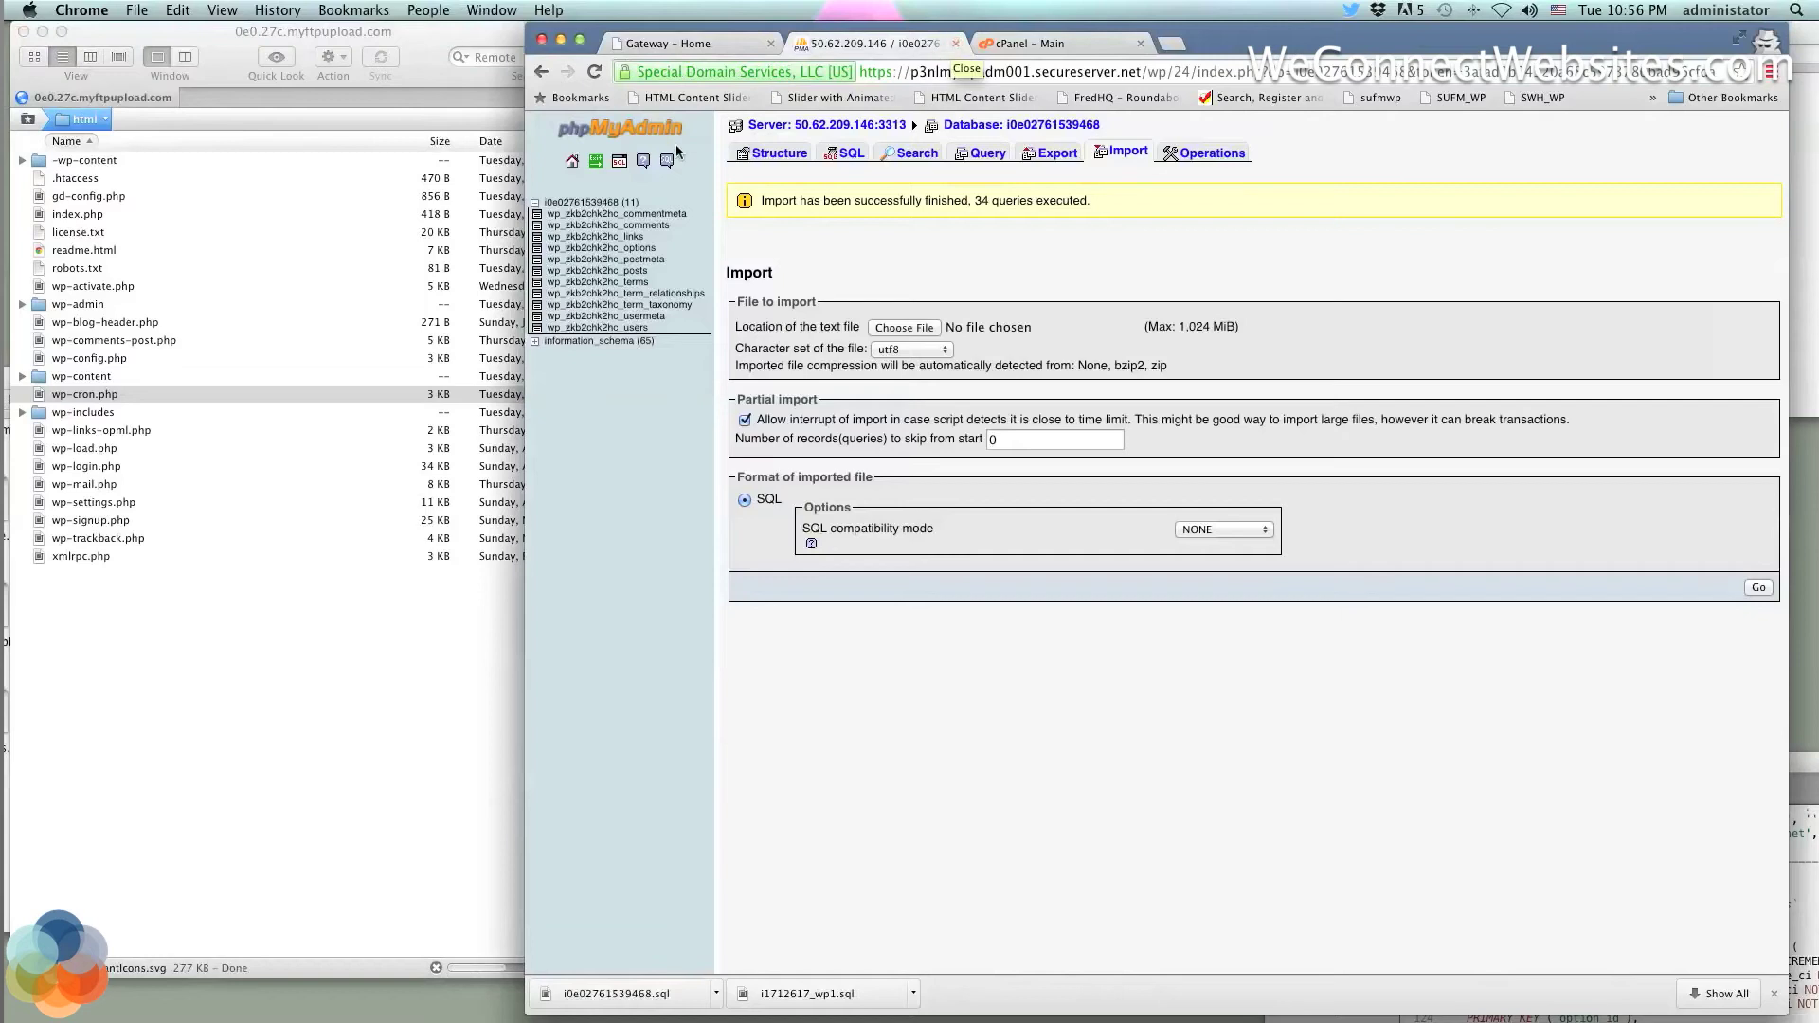
click(578, 201)
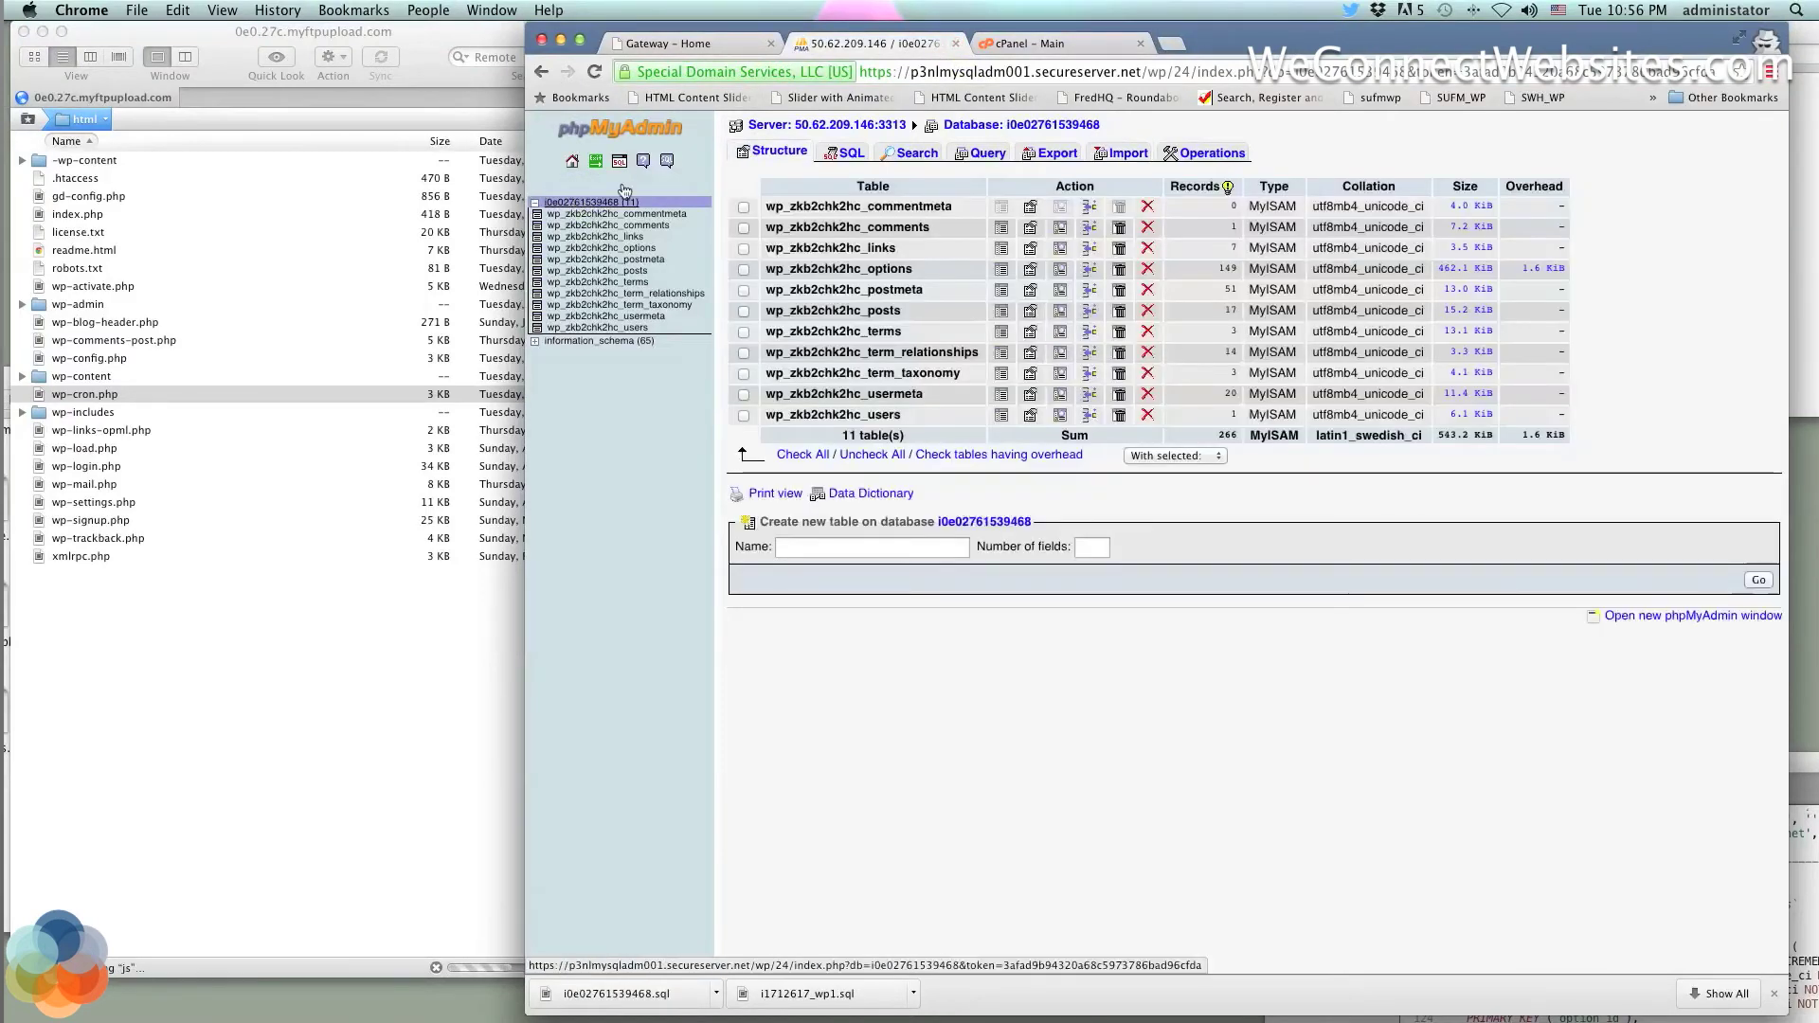
Close phpMyAdmin and browse the weconnectwebsites.com cPanel dashboard's Files, Preferences and Databases tools
click(956, 44)
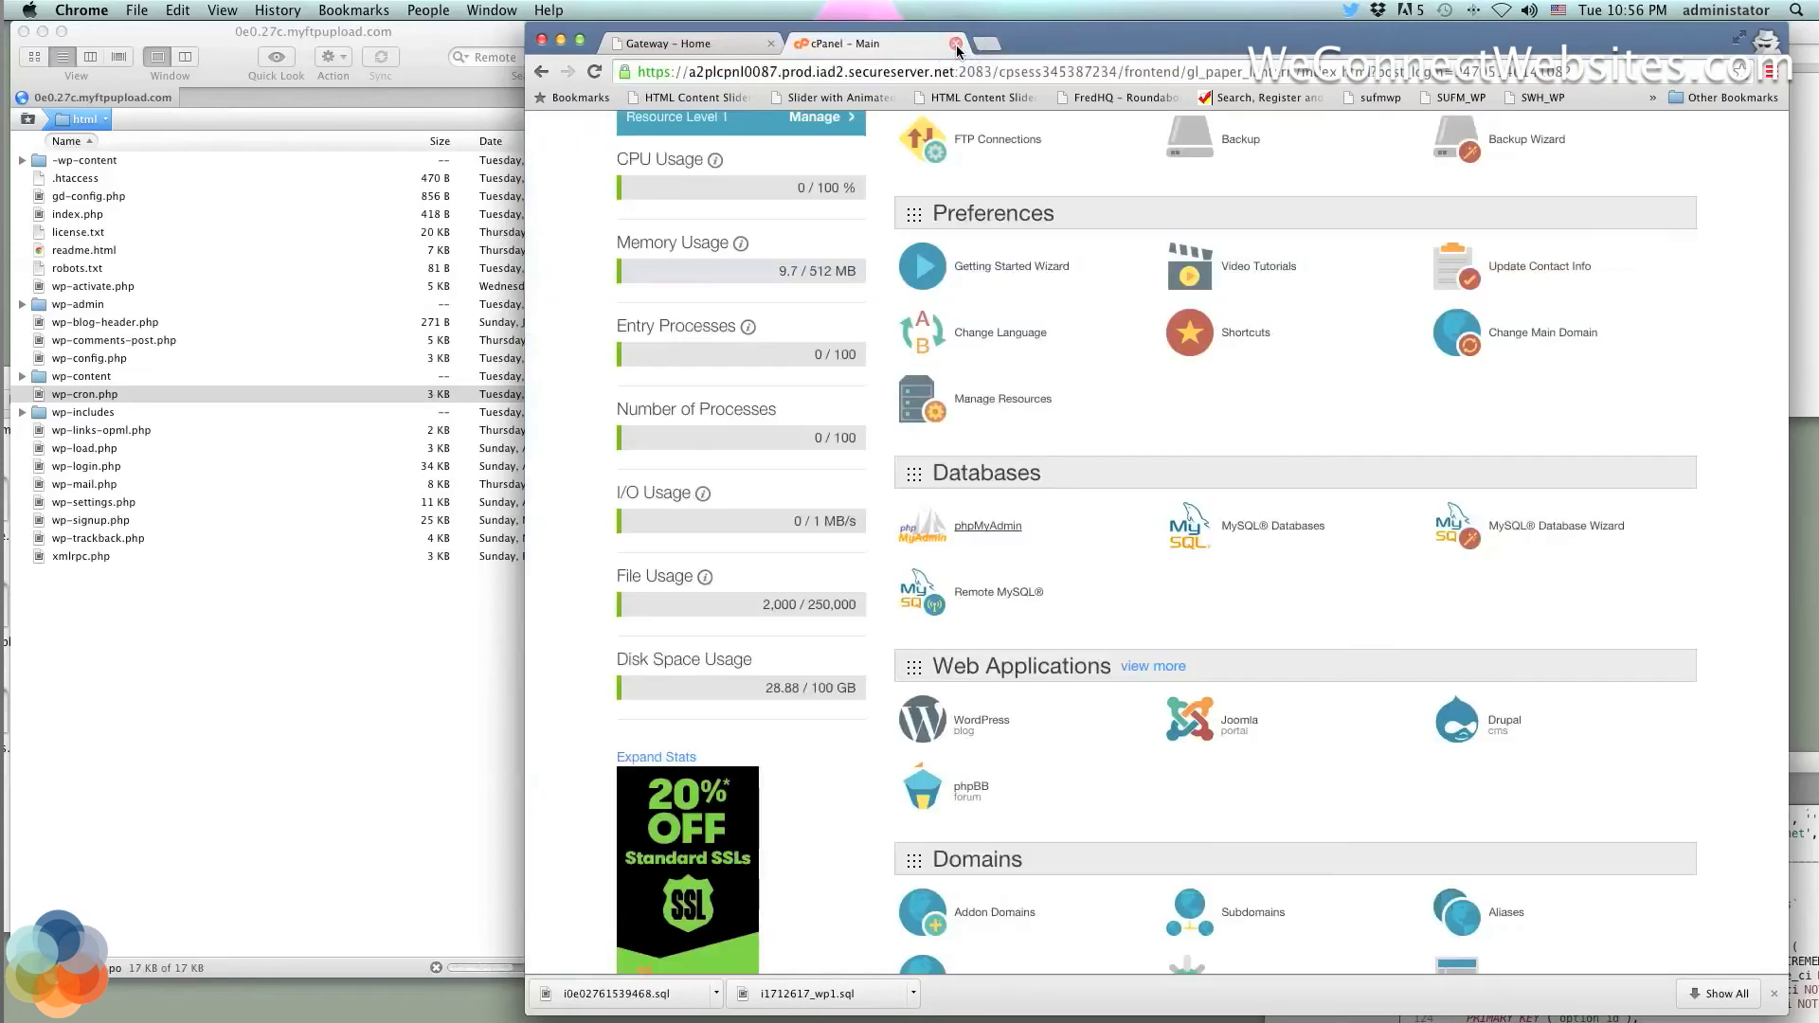
scroll(1099, 298, down, 10)
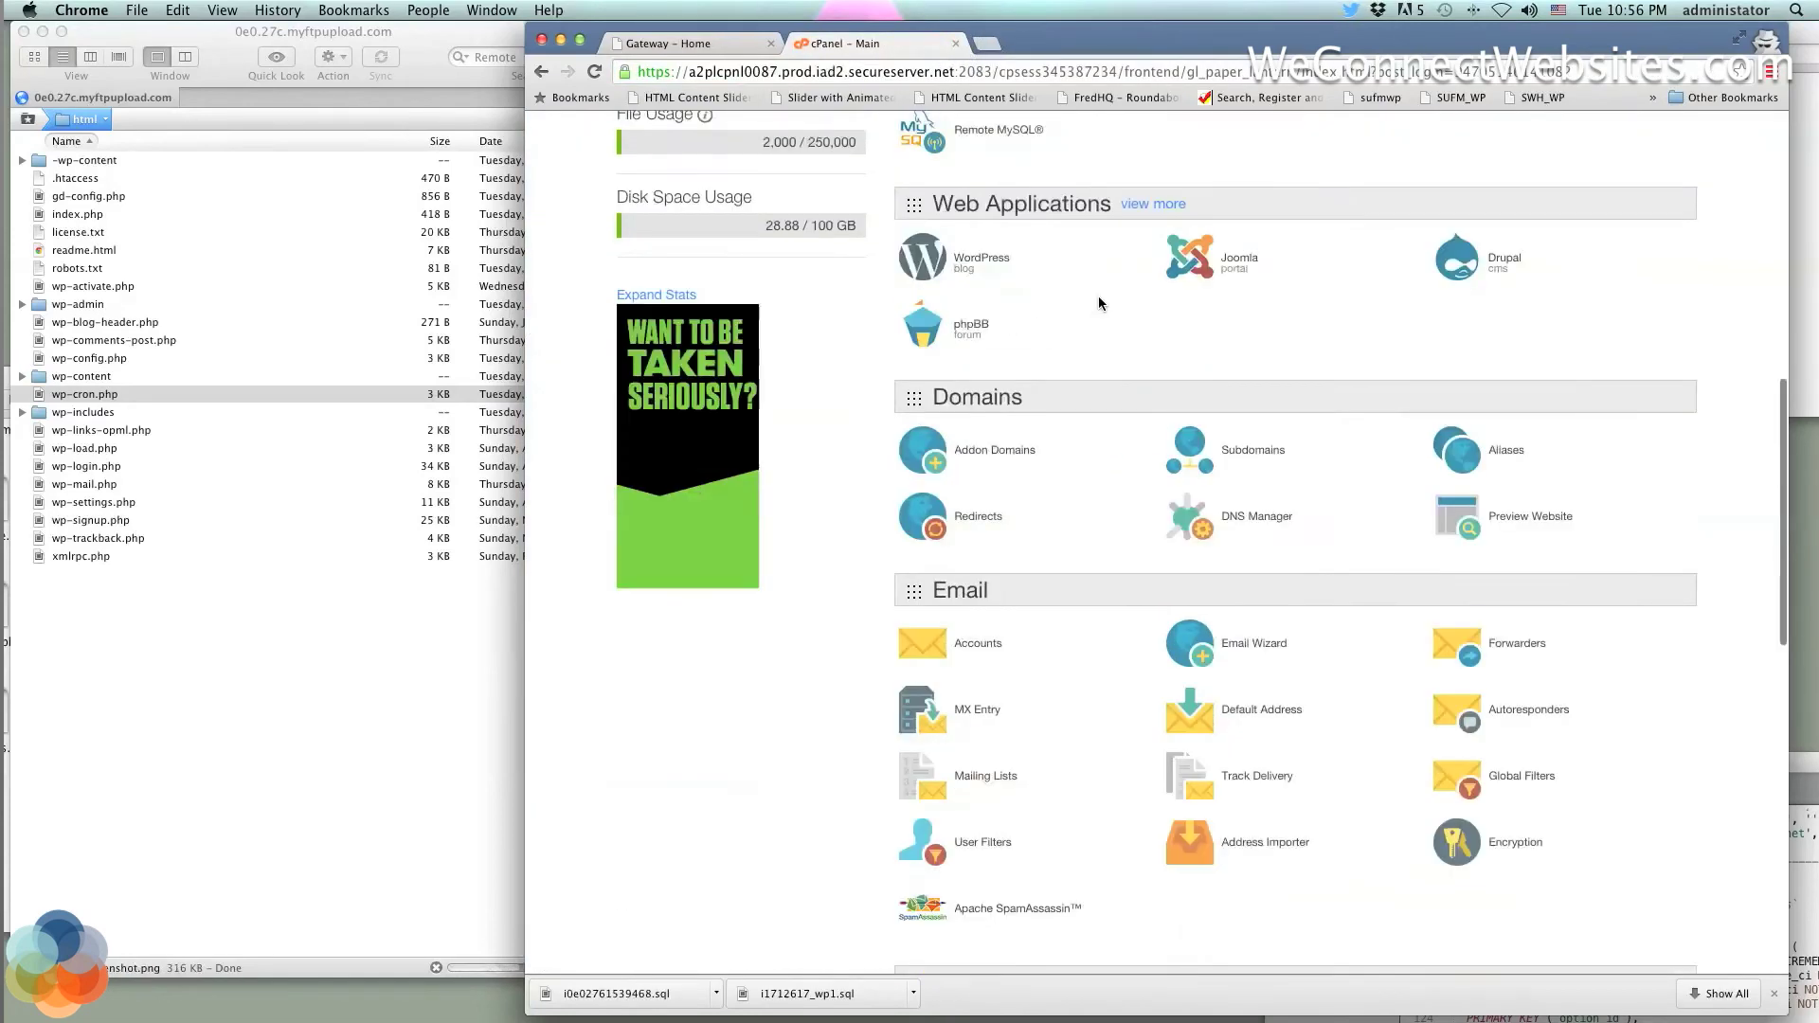
scroll(1099, 298, up, 15)
scroll(1099, 300, up, 3)
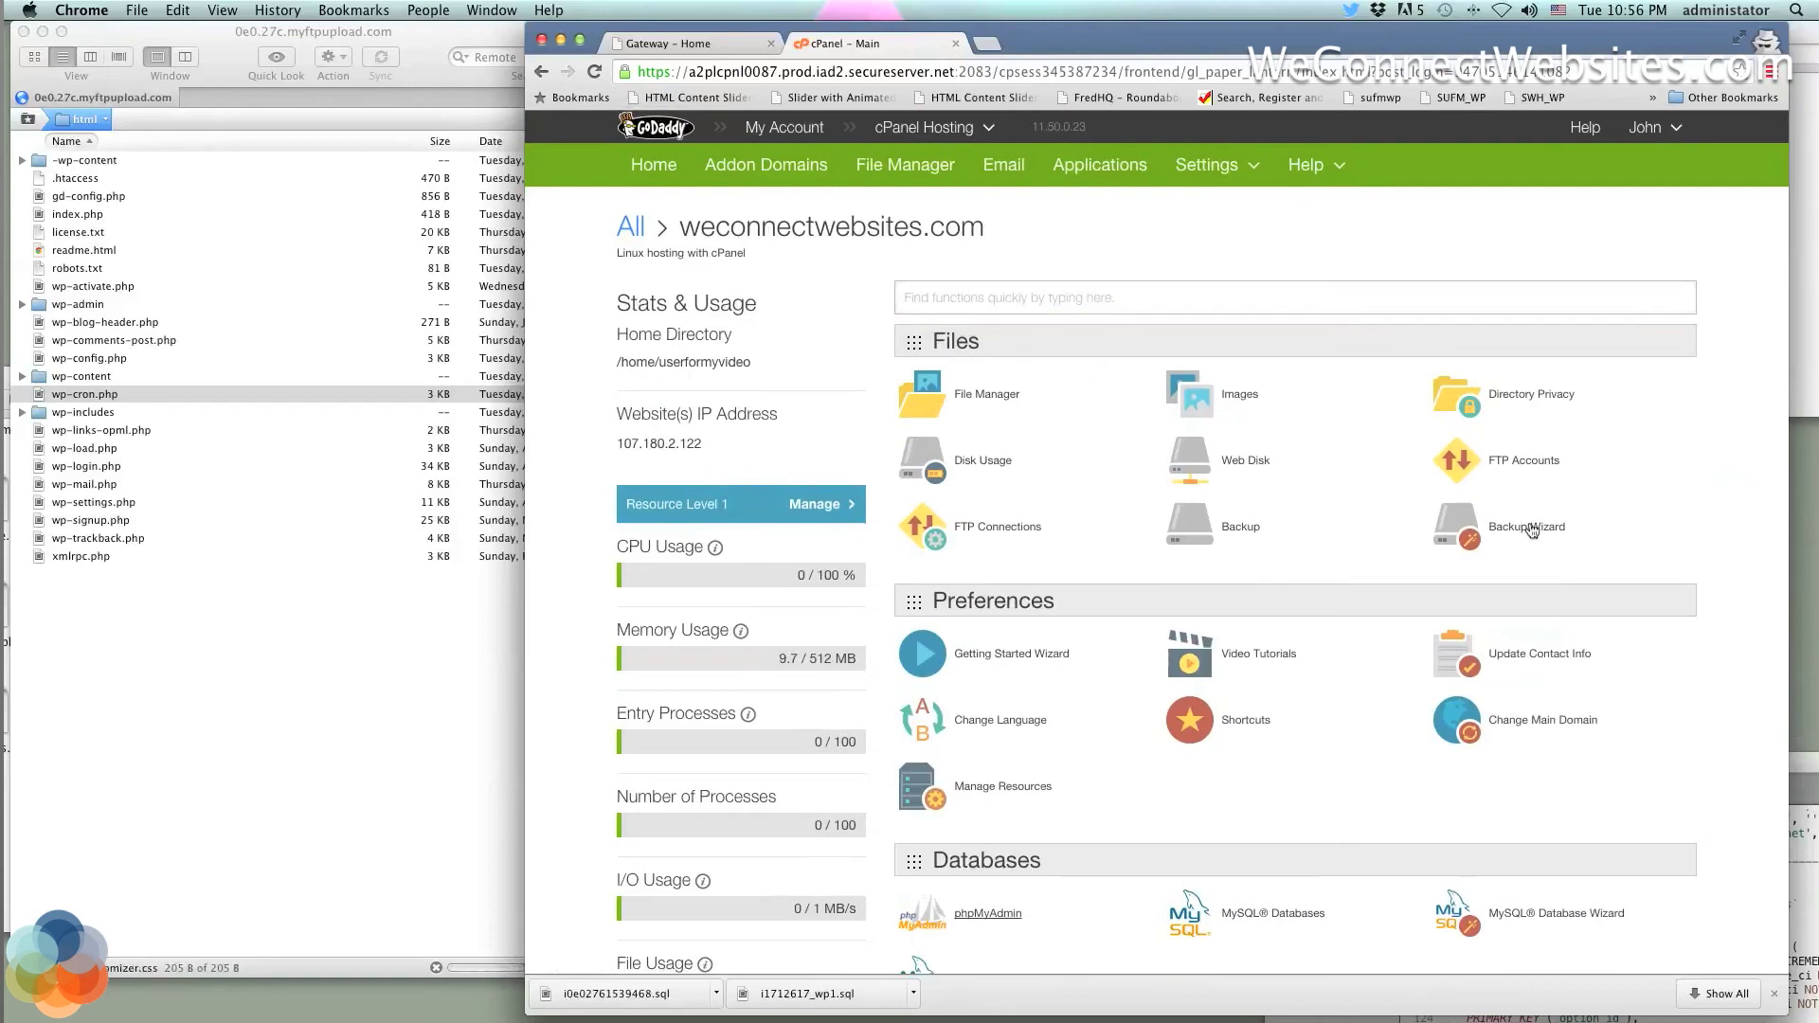
scroll(1554, 527, down, 2)
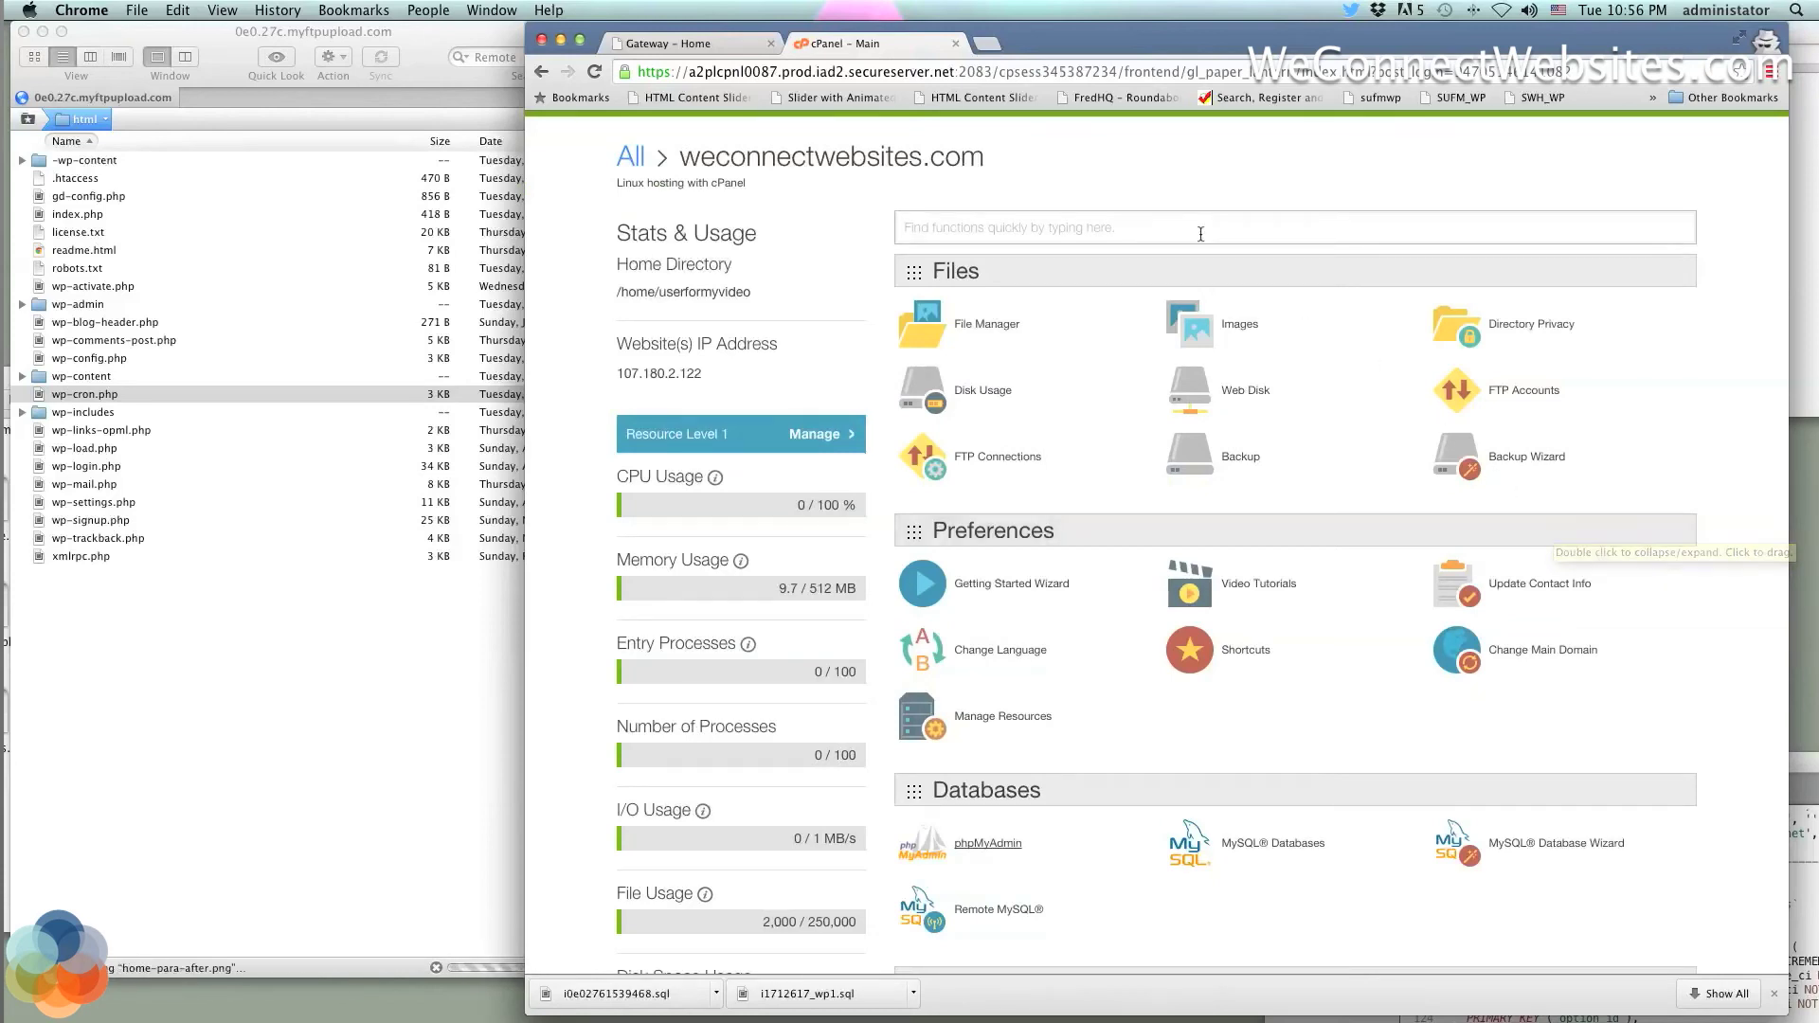
scroll(1109, 171, up, 2)
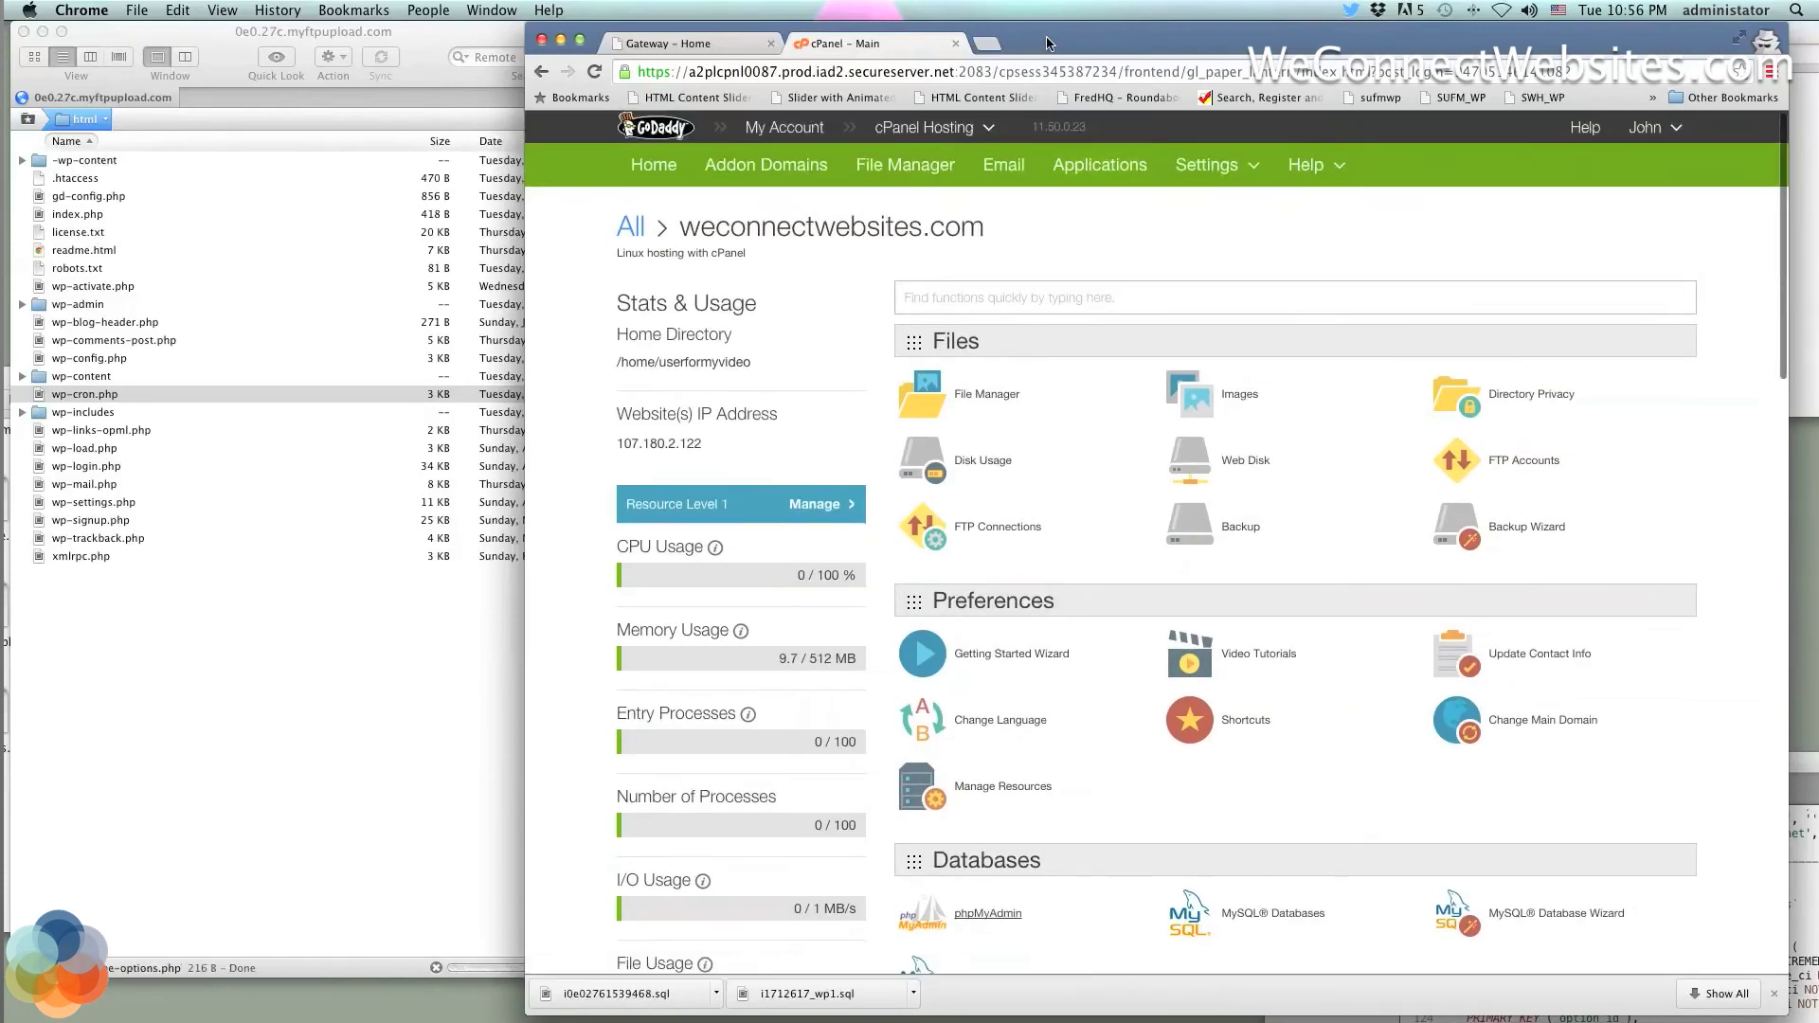
drag(1053, 47, 1103, 47)
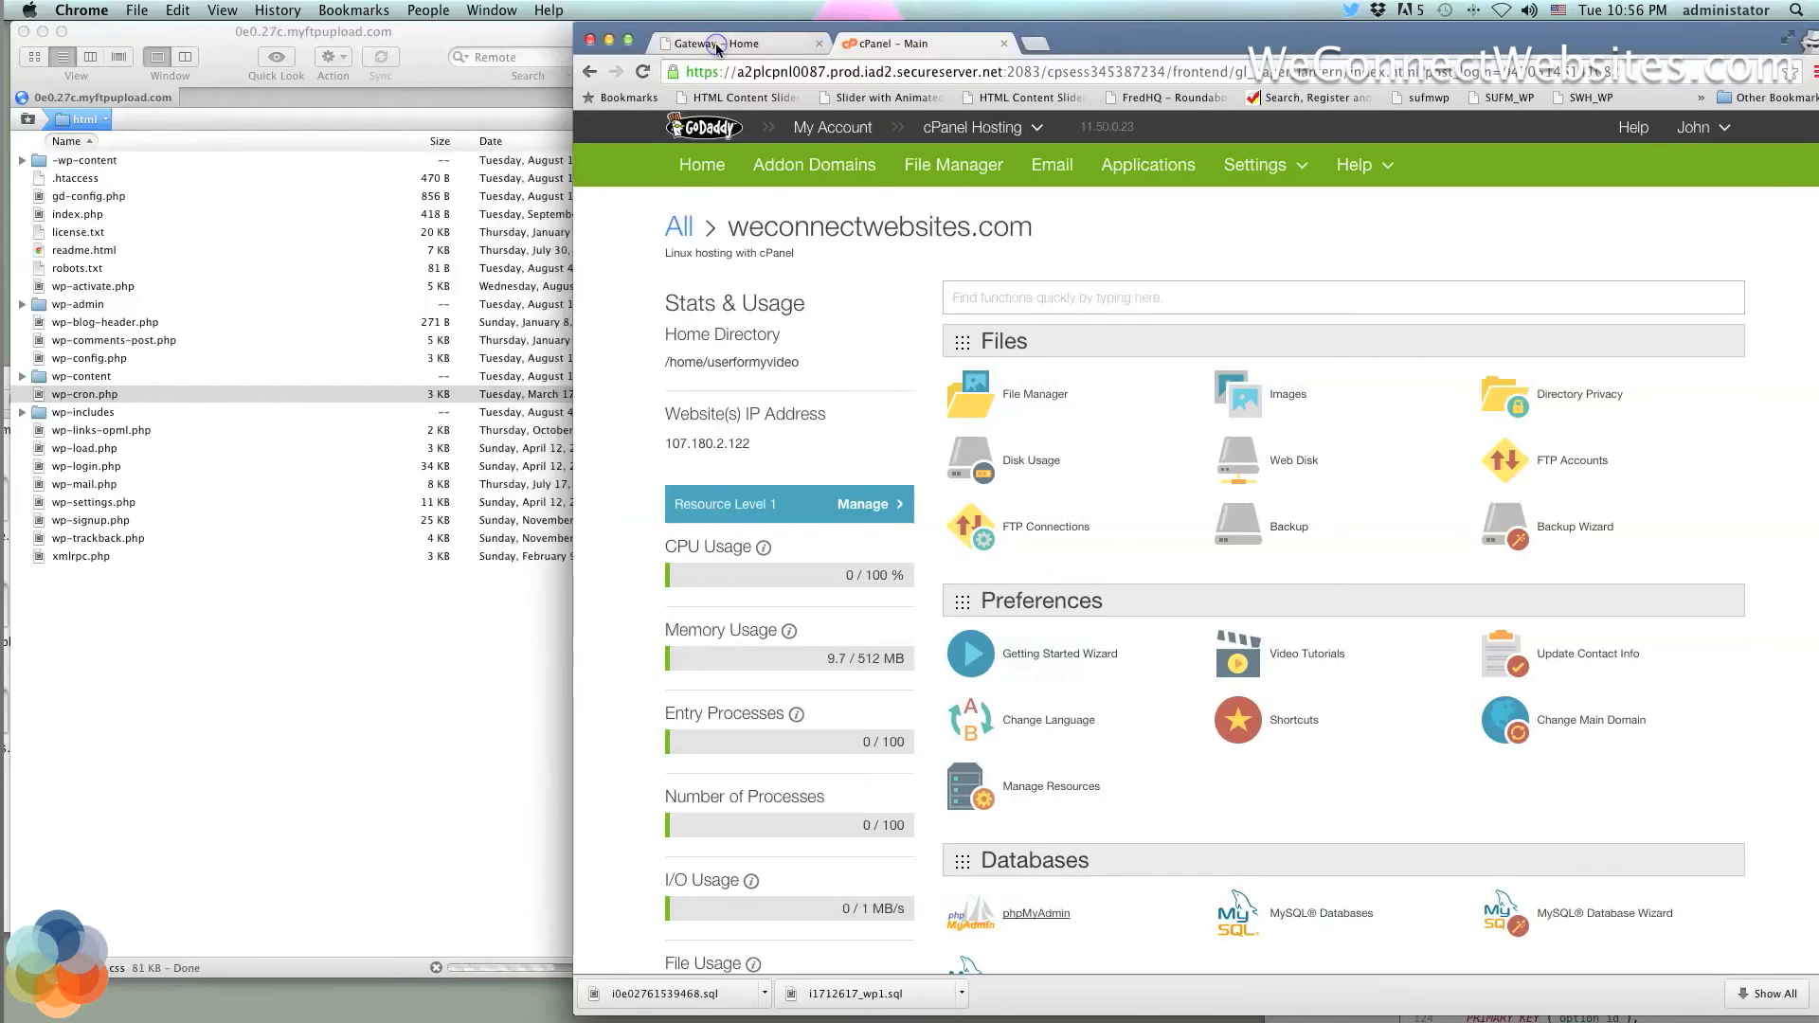
Copy 0e0.27c.myftpupload.com from the hosting accounts page and load it in a new tab
click(716, 45)
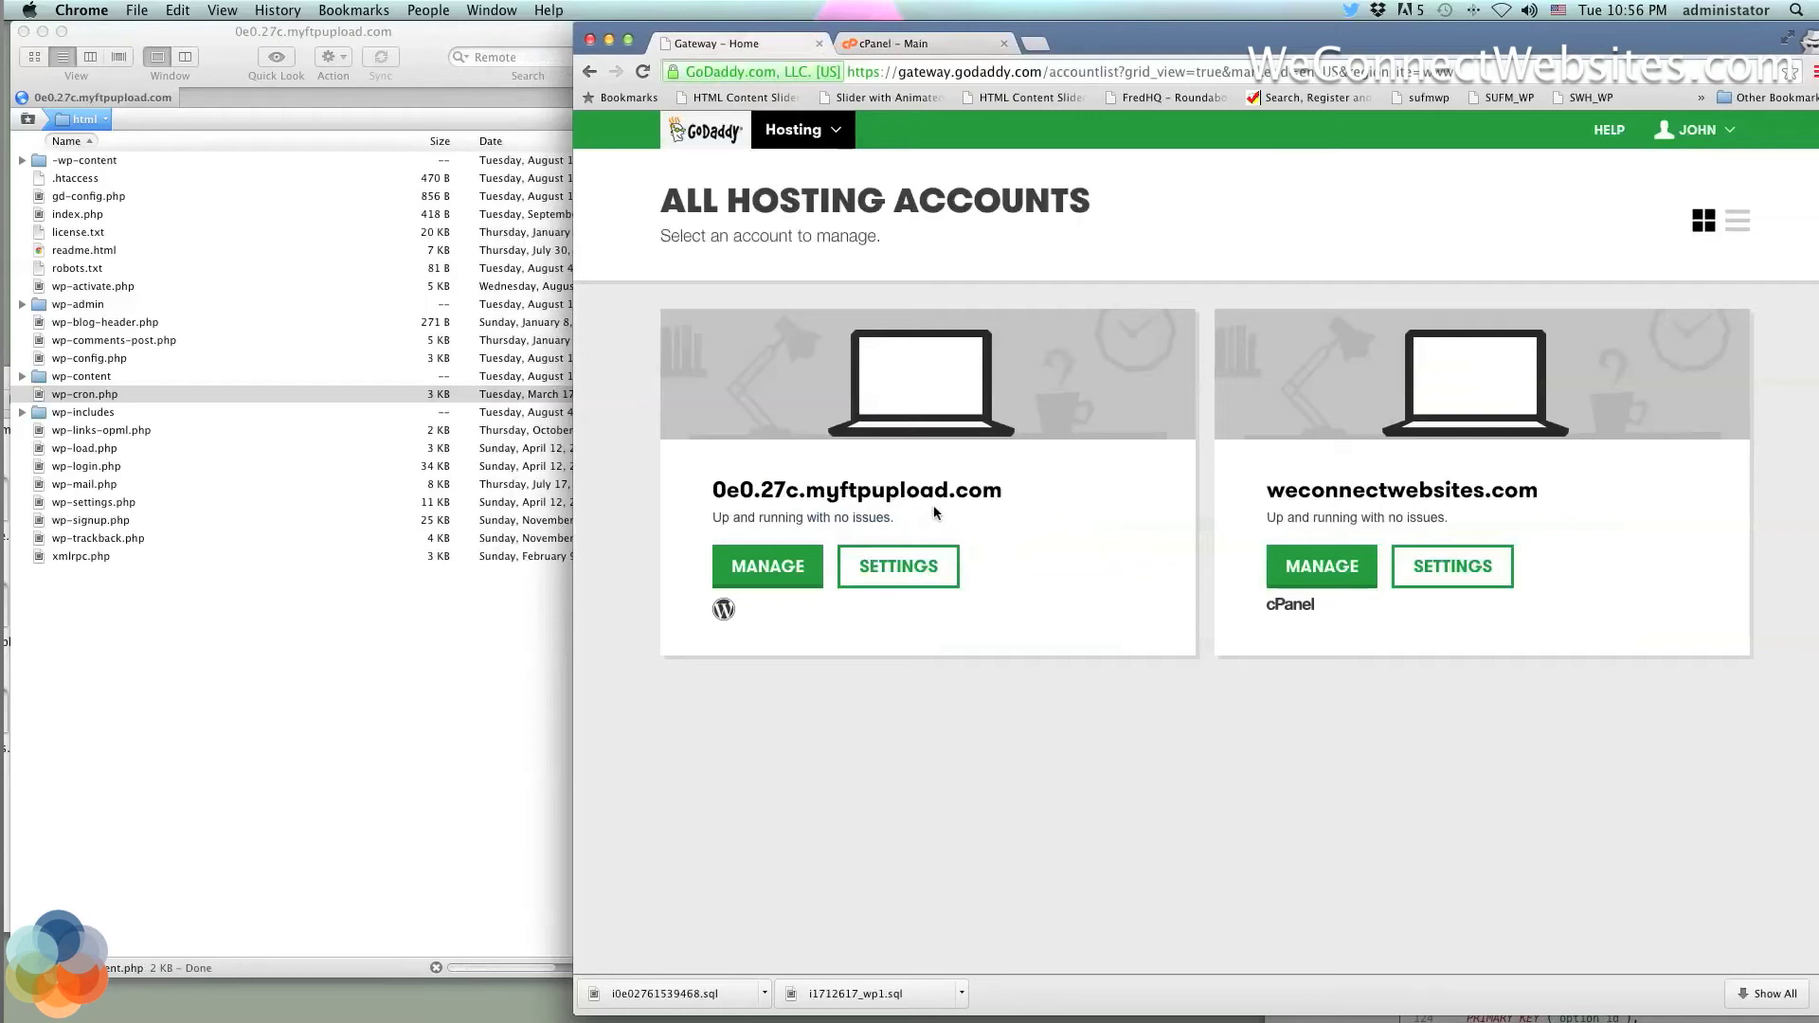
drag(1008, 490, 707, 494)
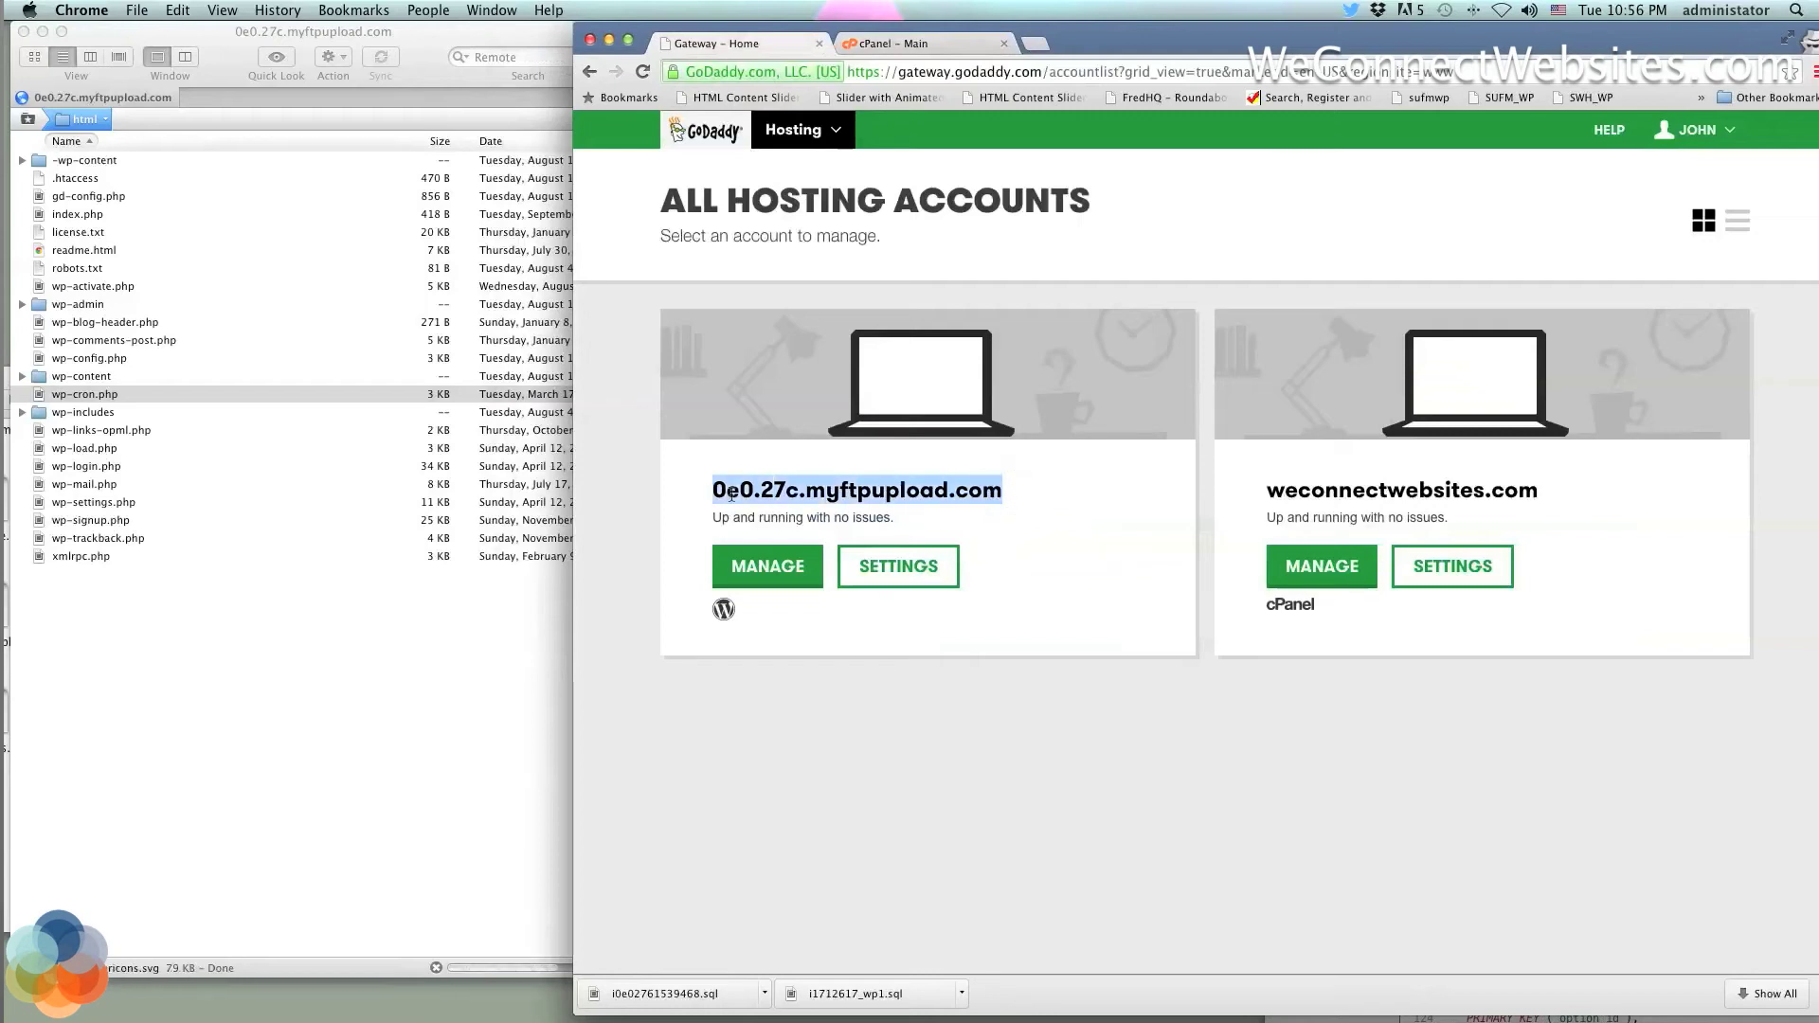
right_click(732, 494)
click(756, 506)
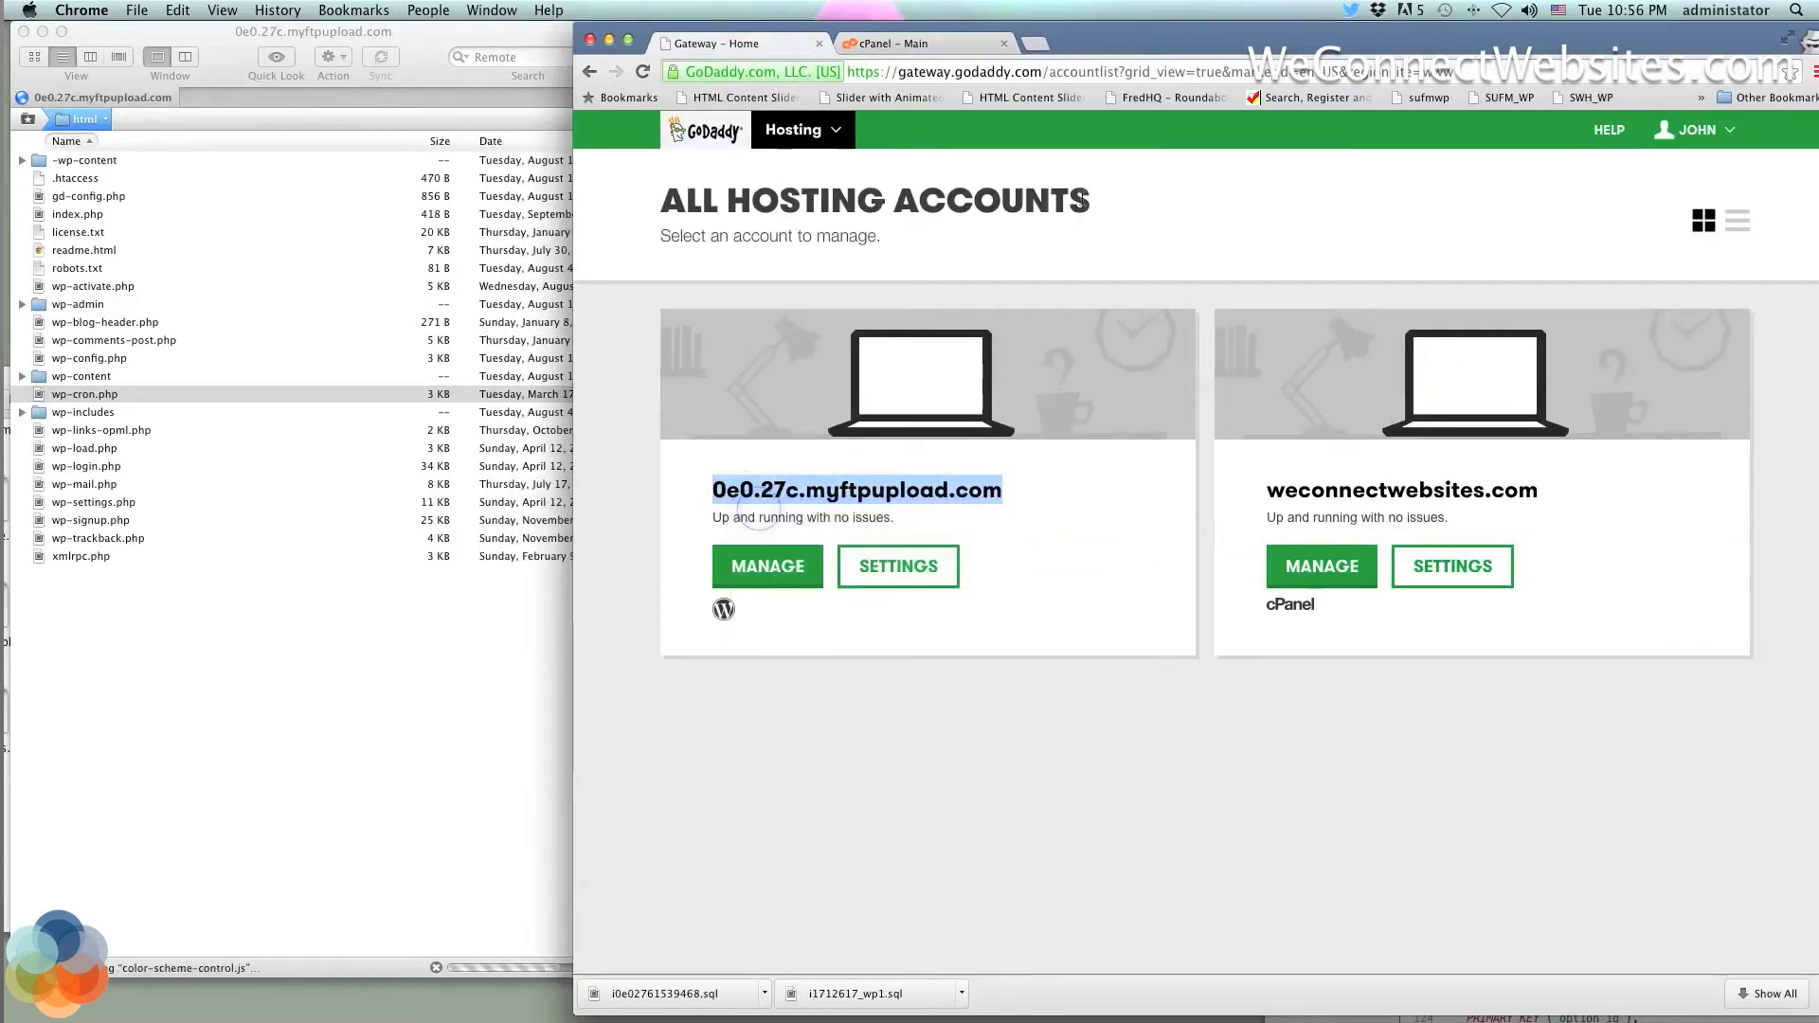
click(1042, 44)
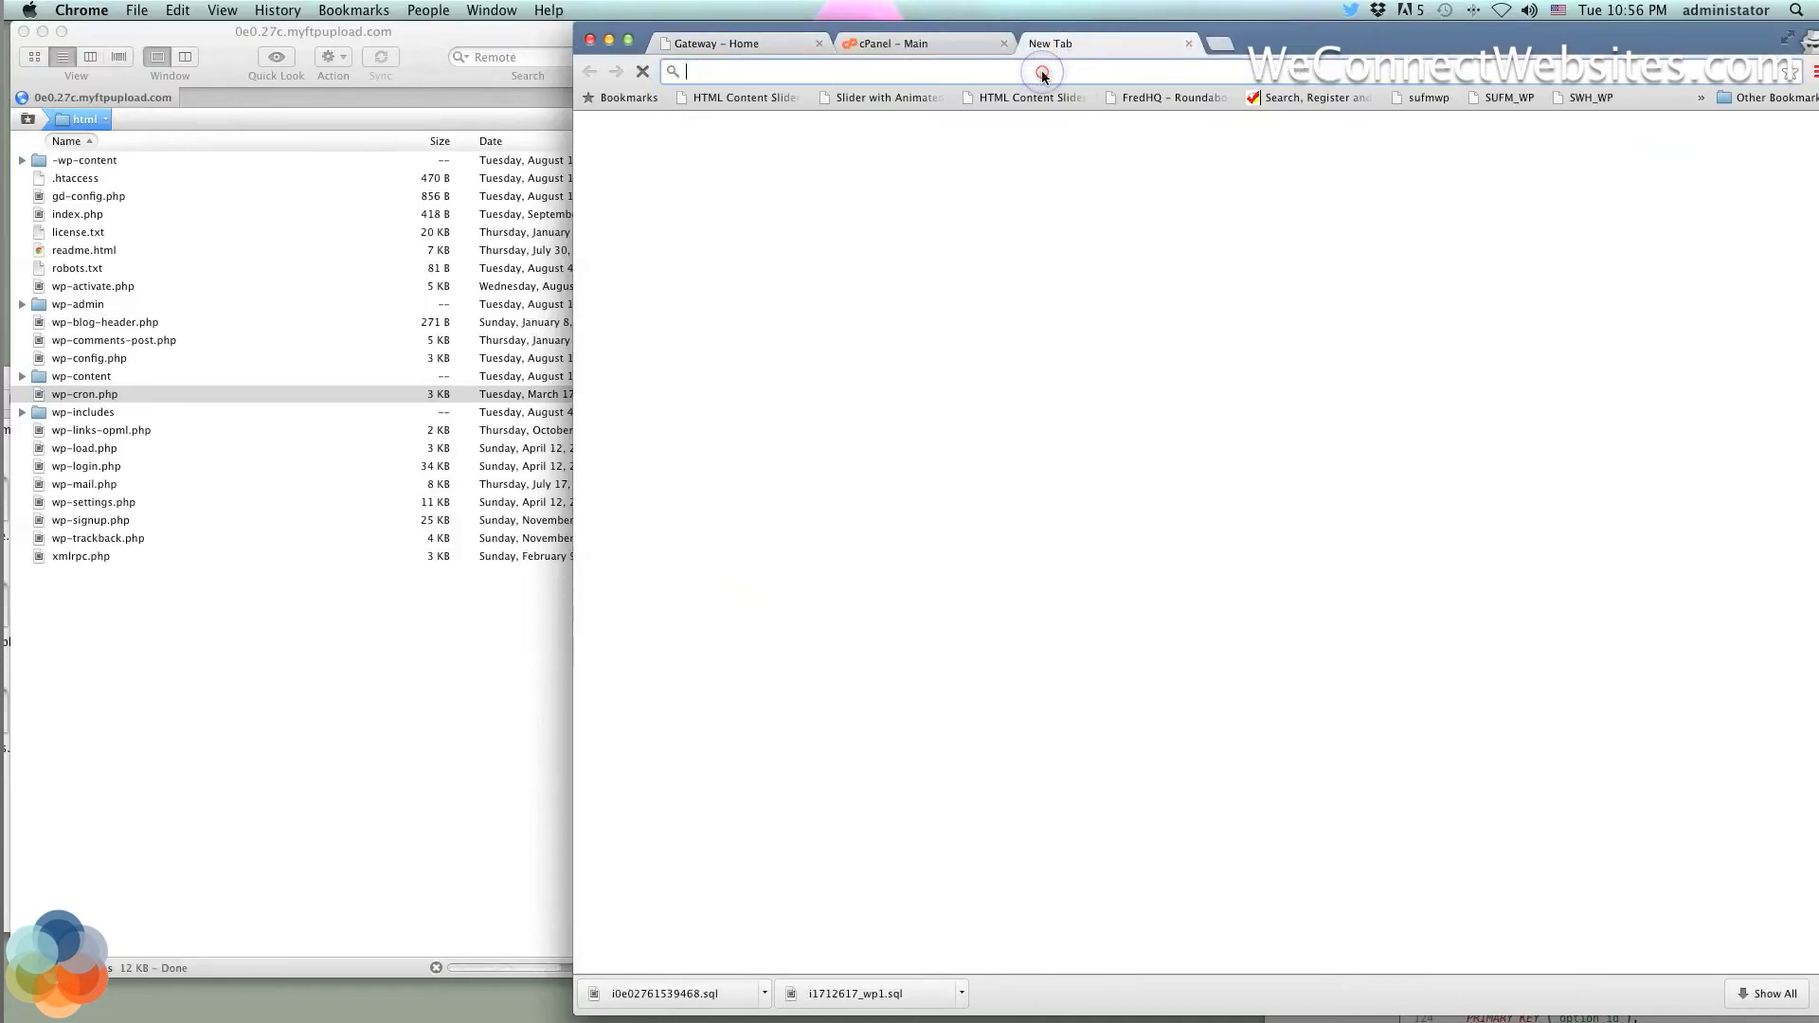
right_click(1043, 72)
click(1079, 134)
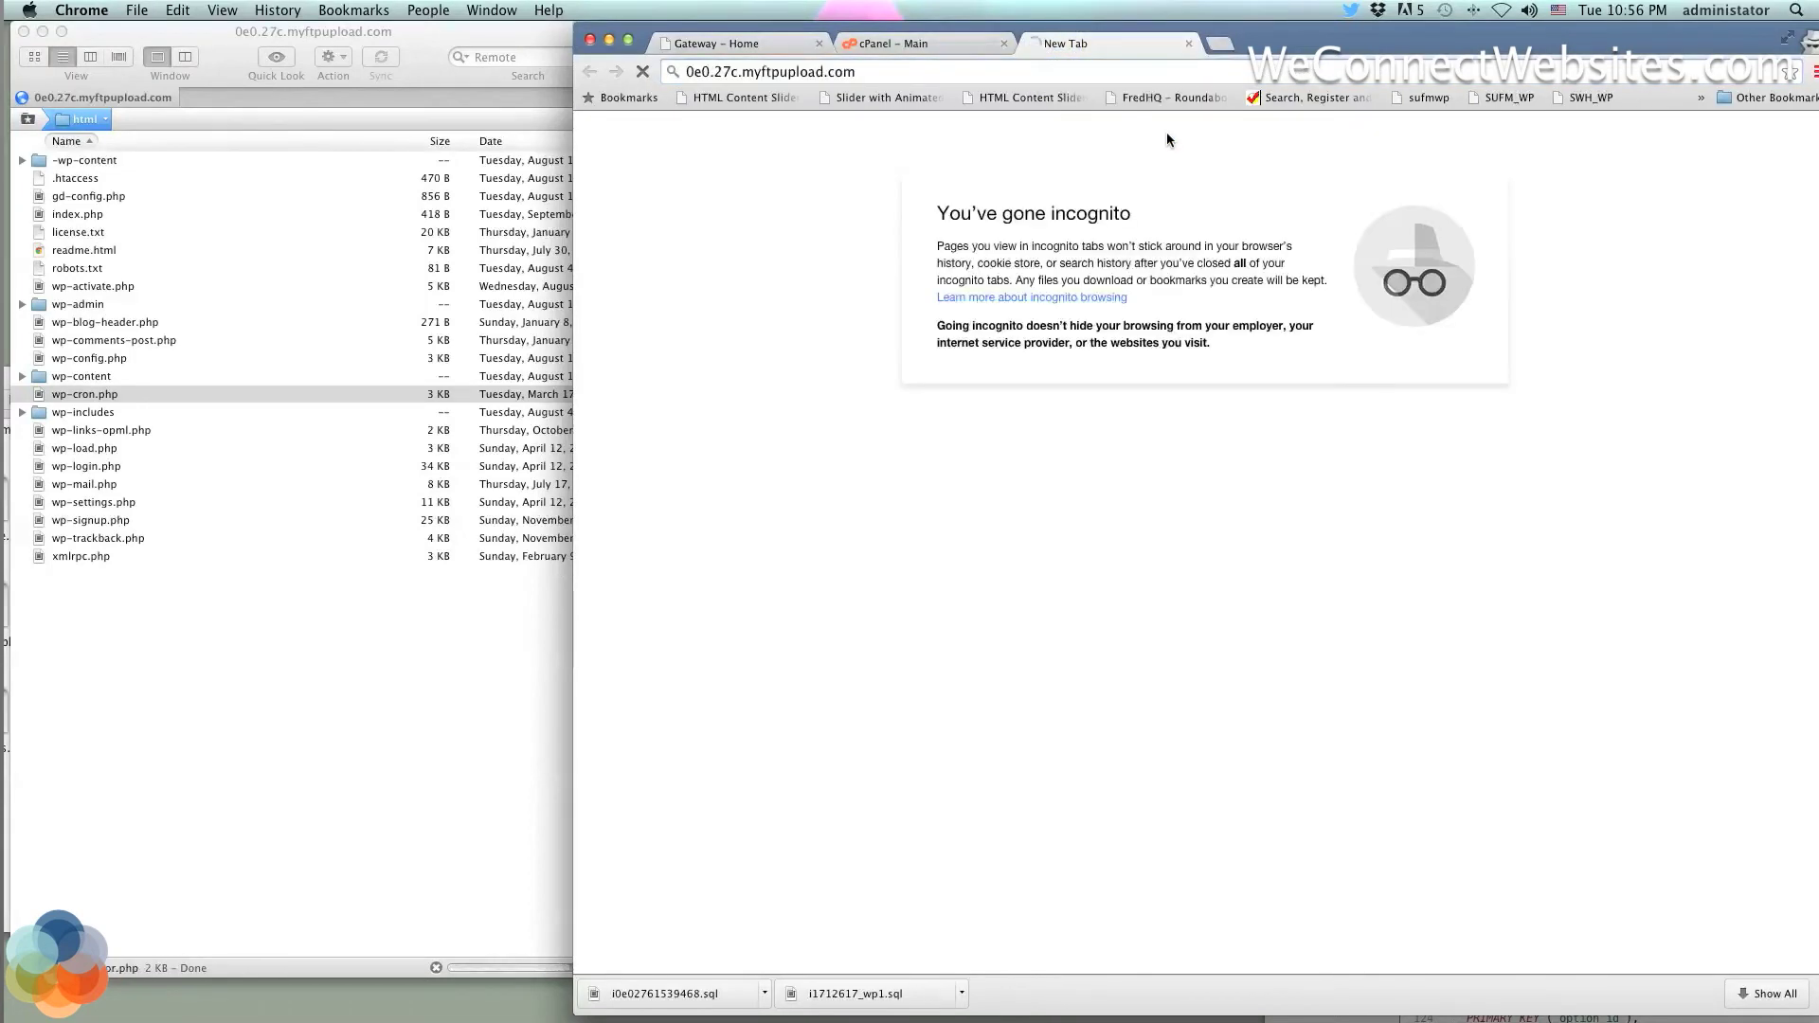
drag(1311, 44, 1163, 40)
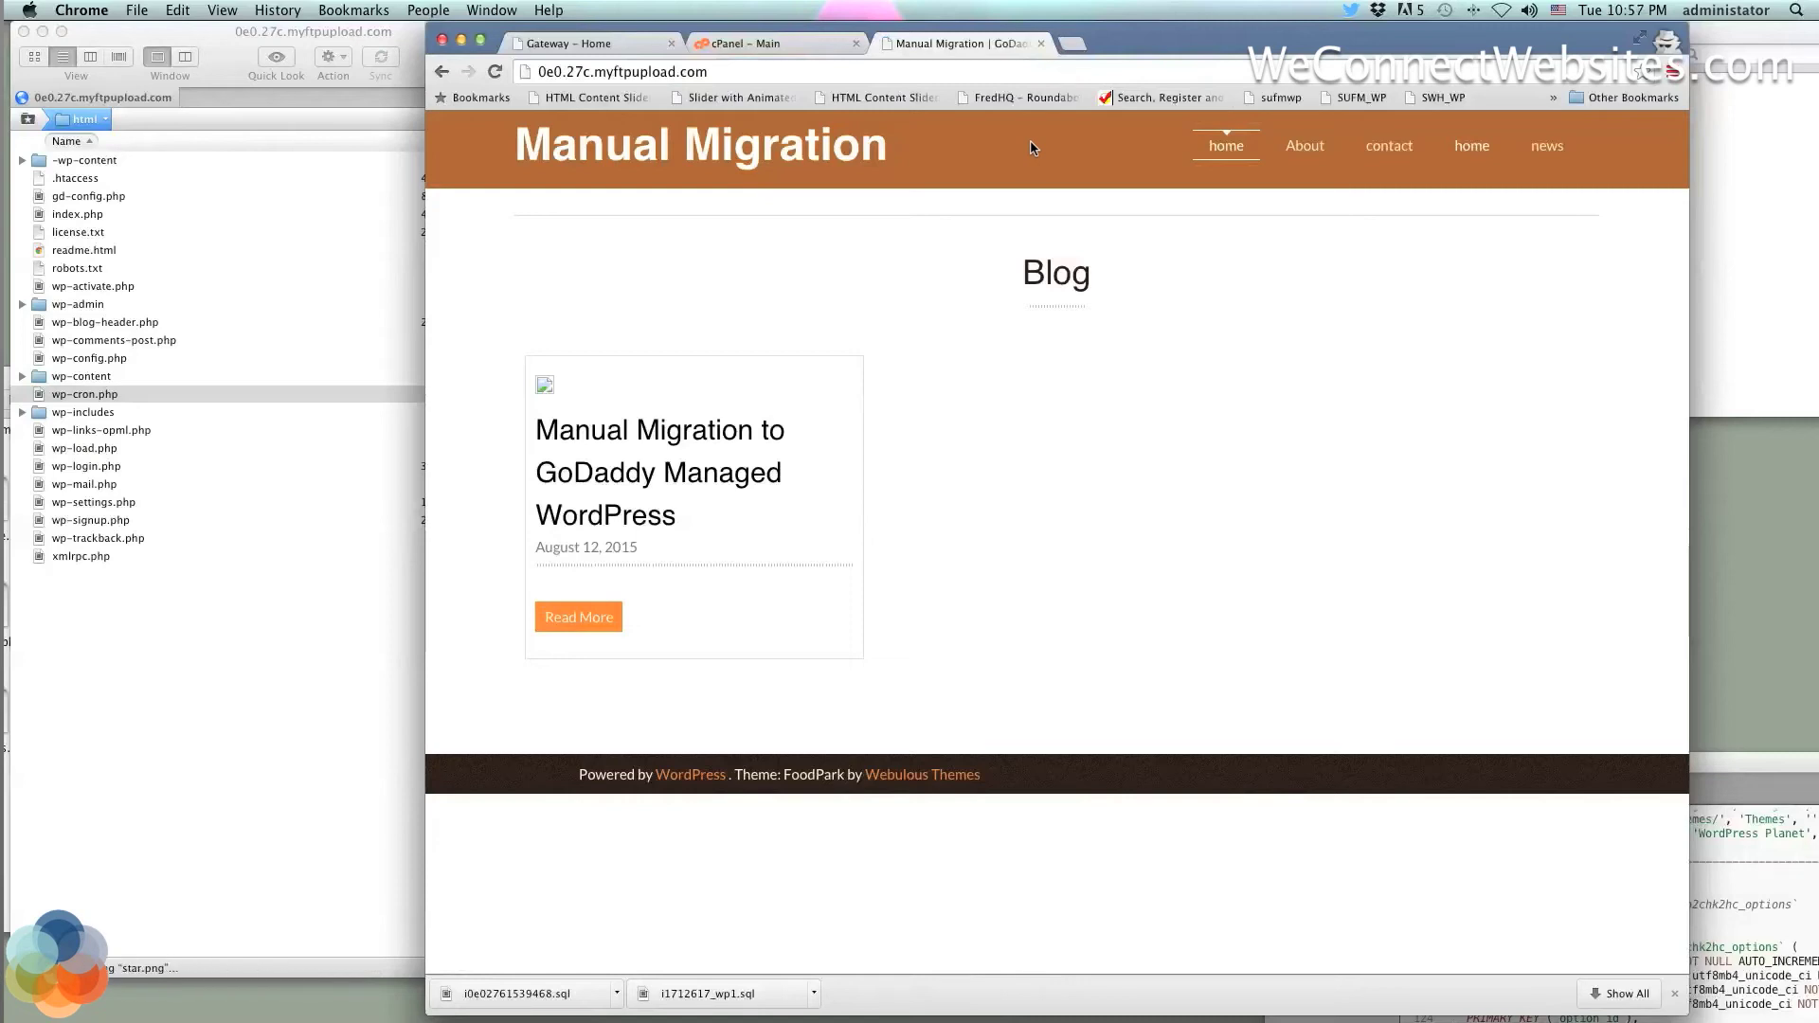
click(218, 27)
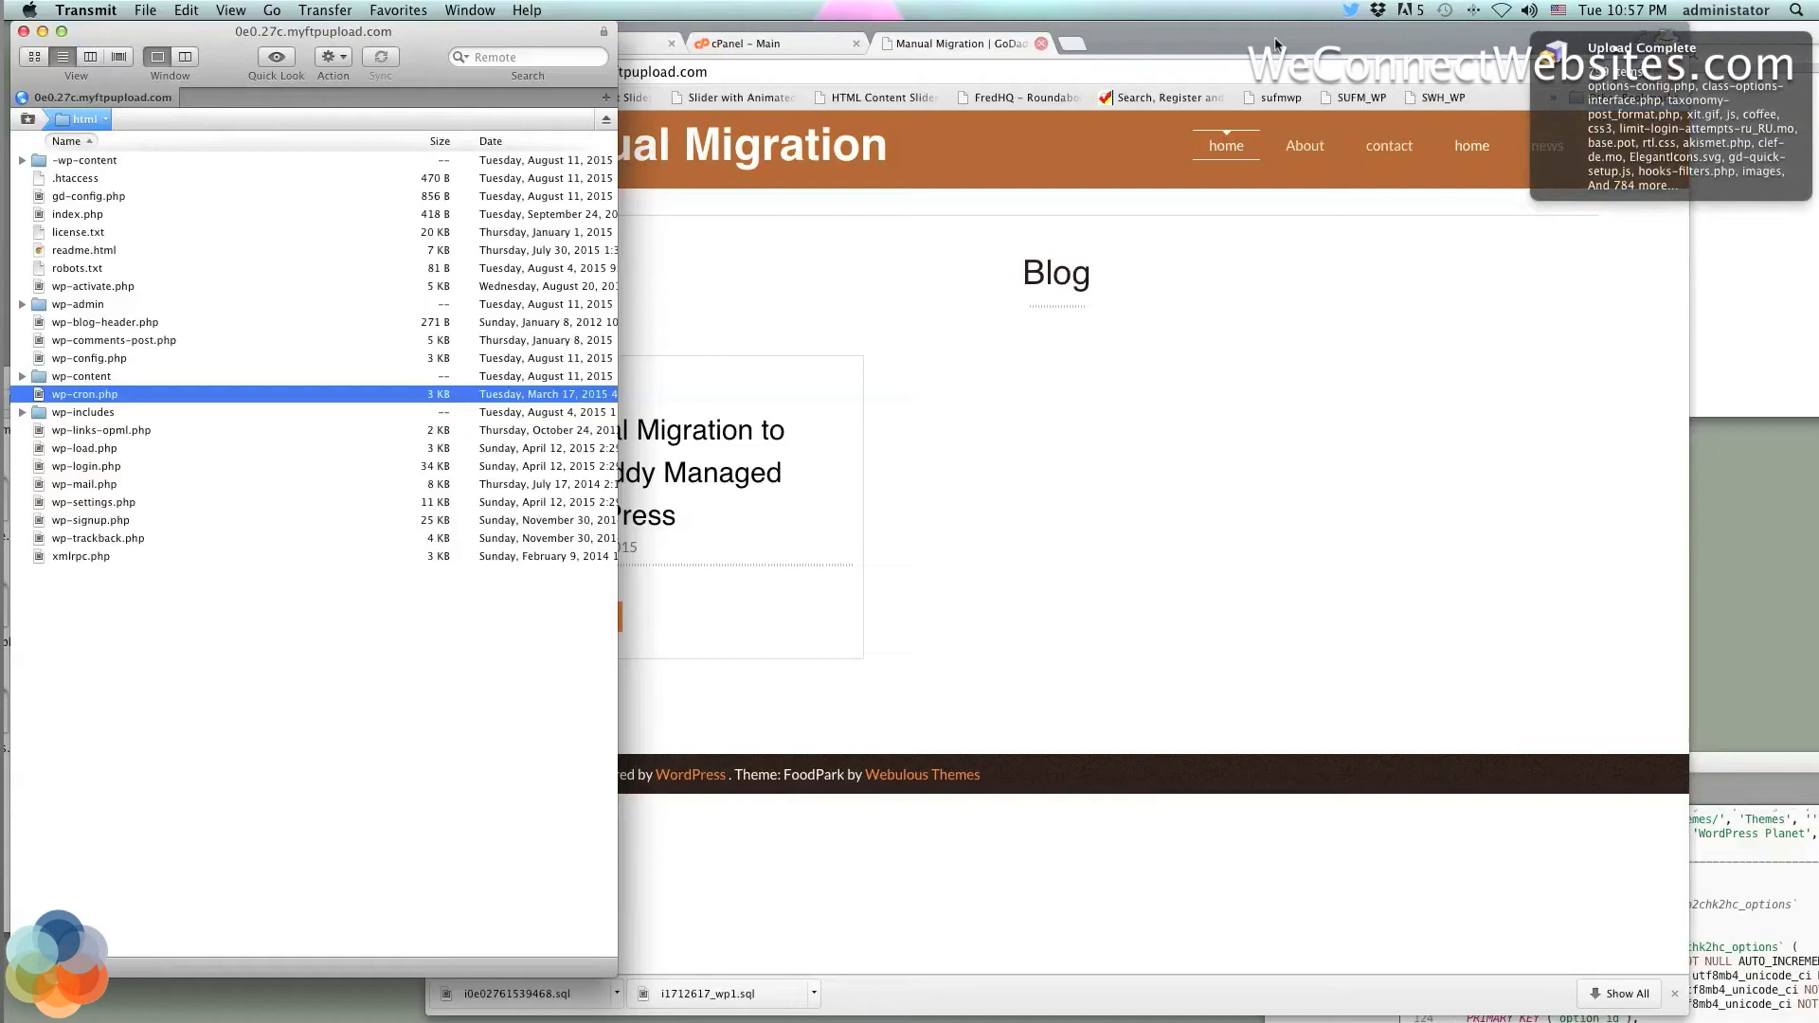
mouse_move(1625, 38)
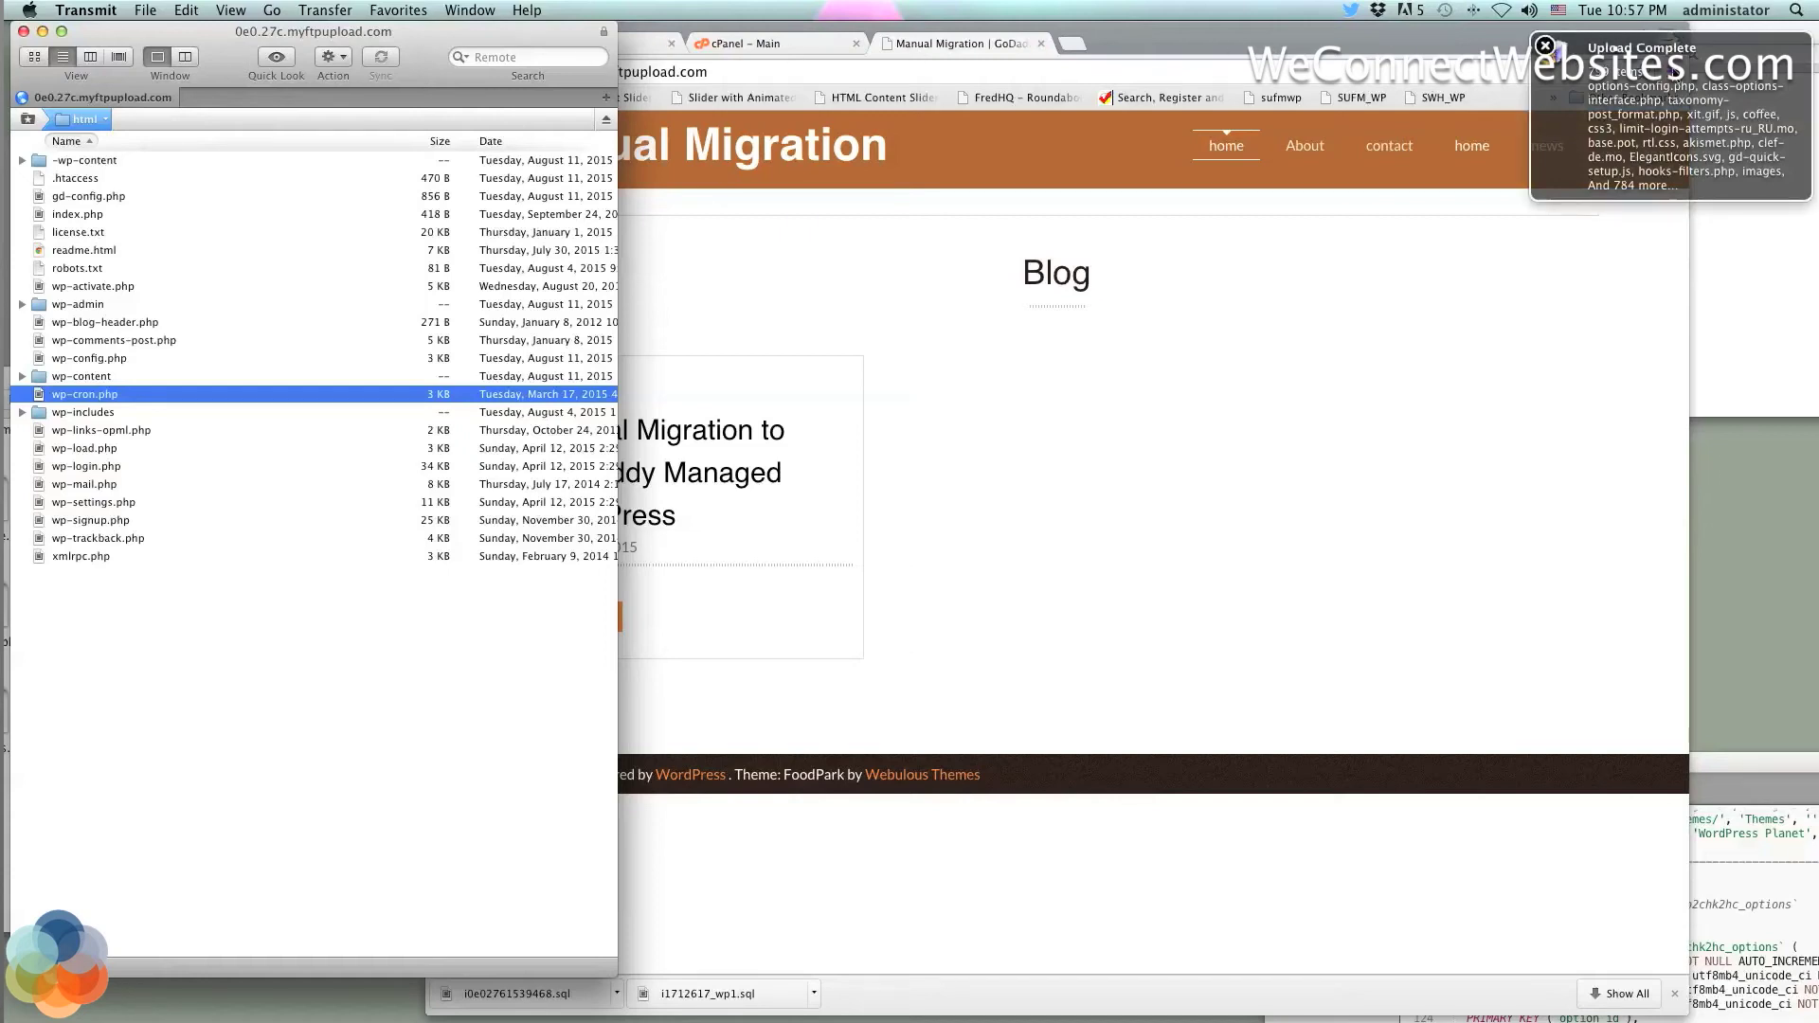
click(1545, 45)
click(1064, 186)
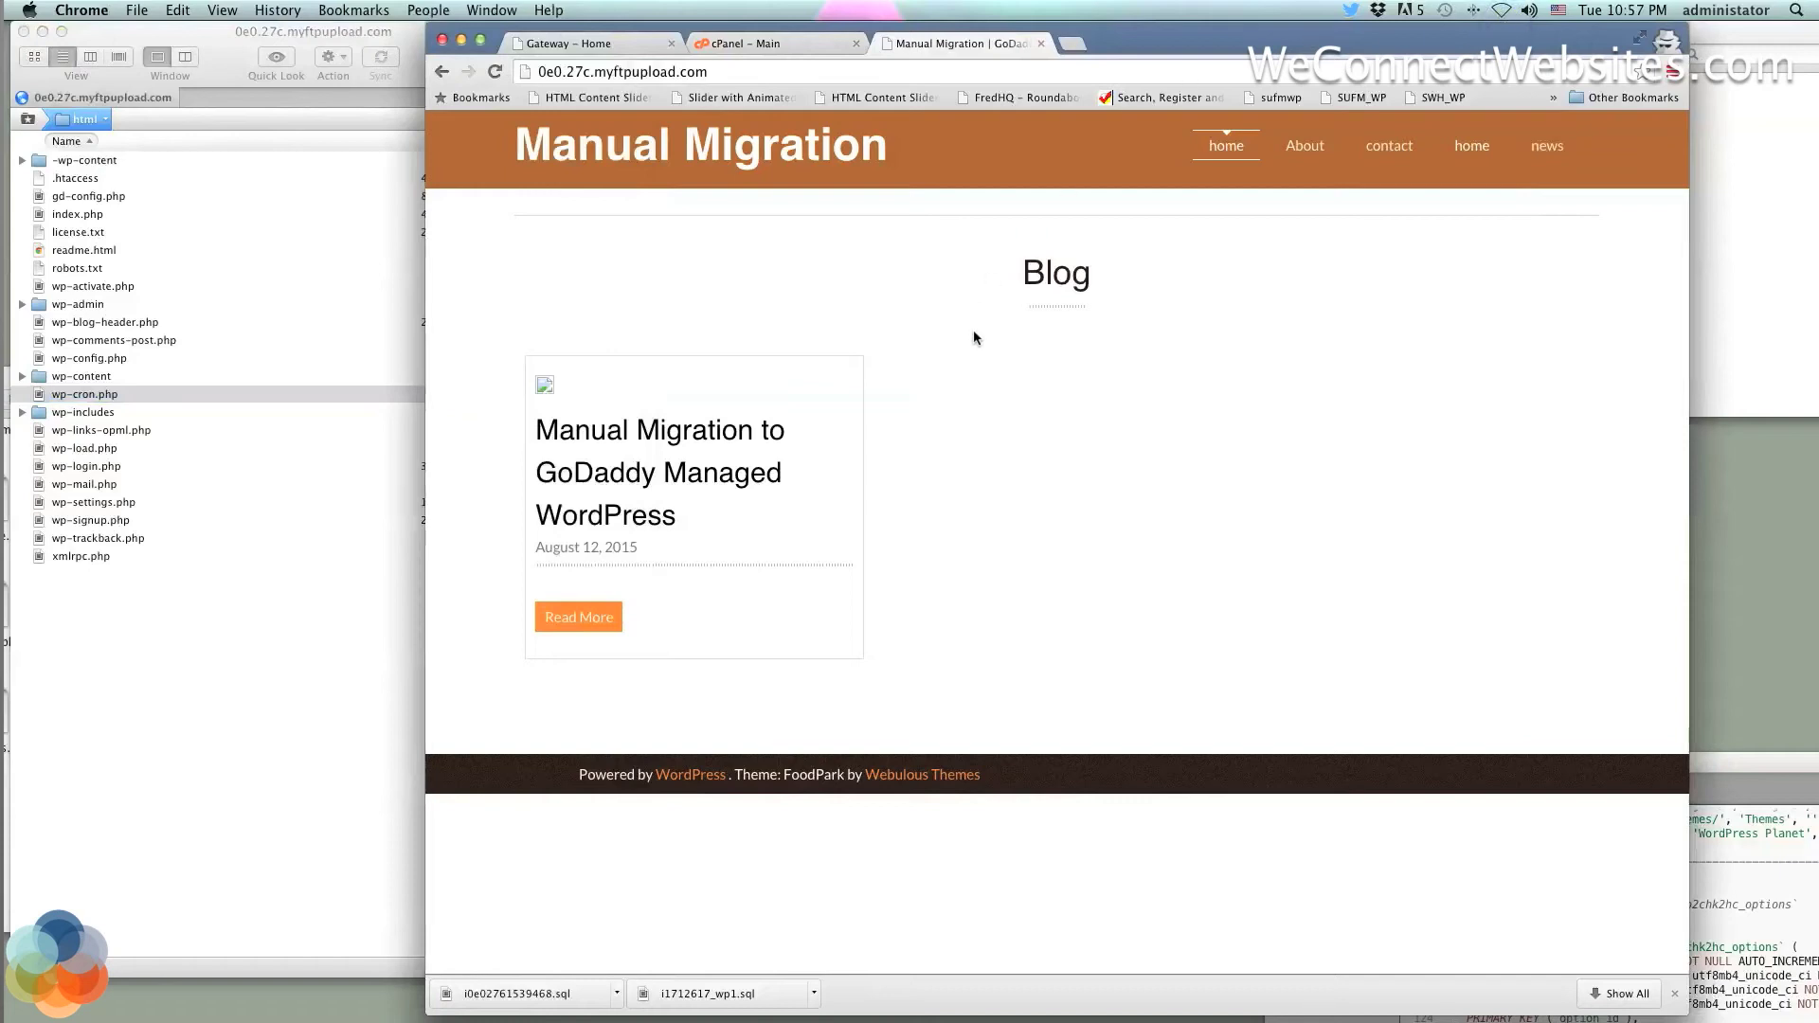
scroll(995, 359, up, 1)
scroll(994, 358, down, 1)
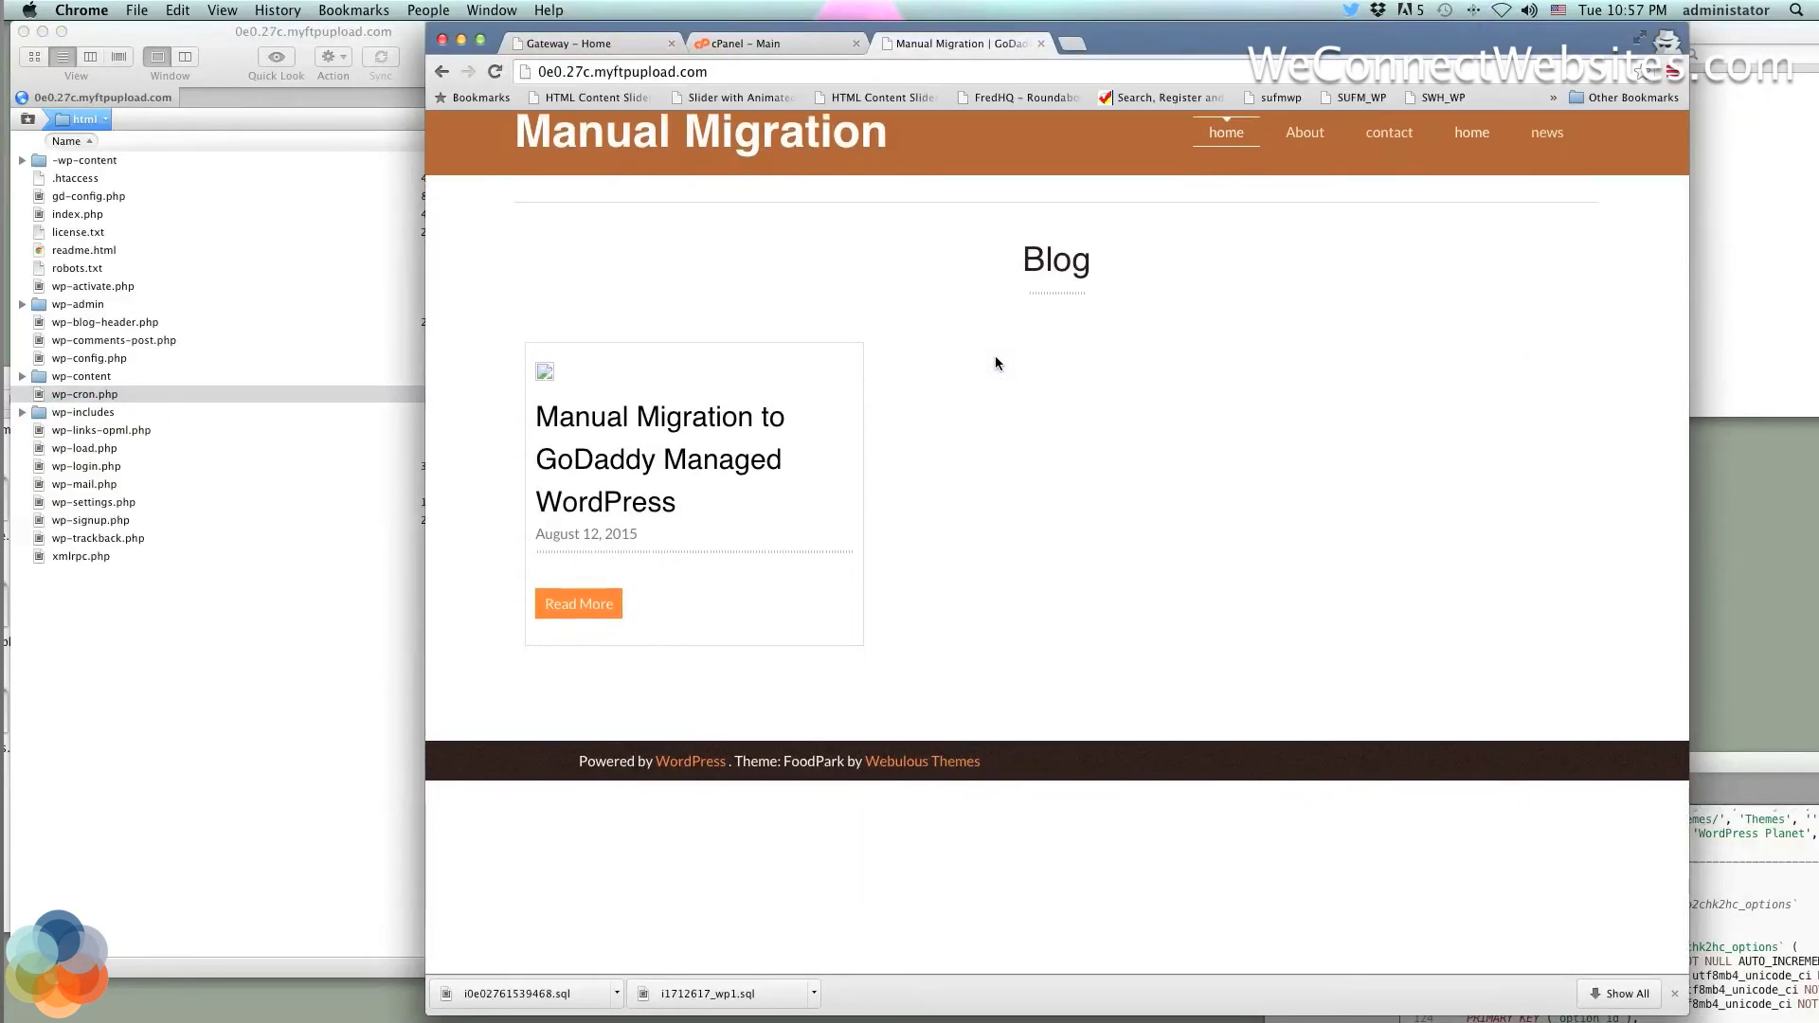
drag(908, 151, 566, 176)
click(732, 239)
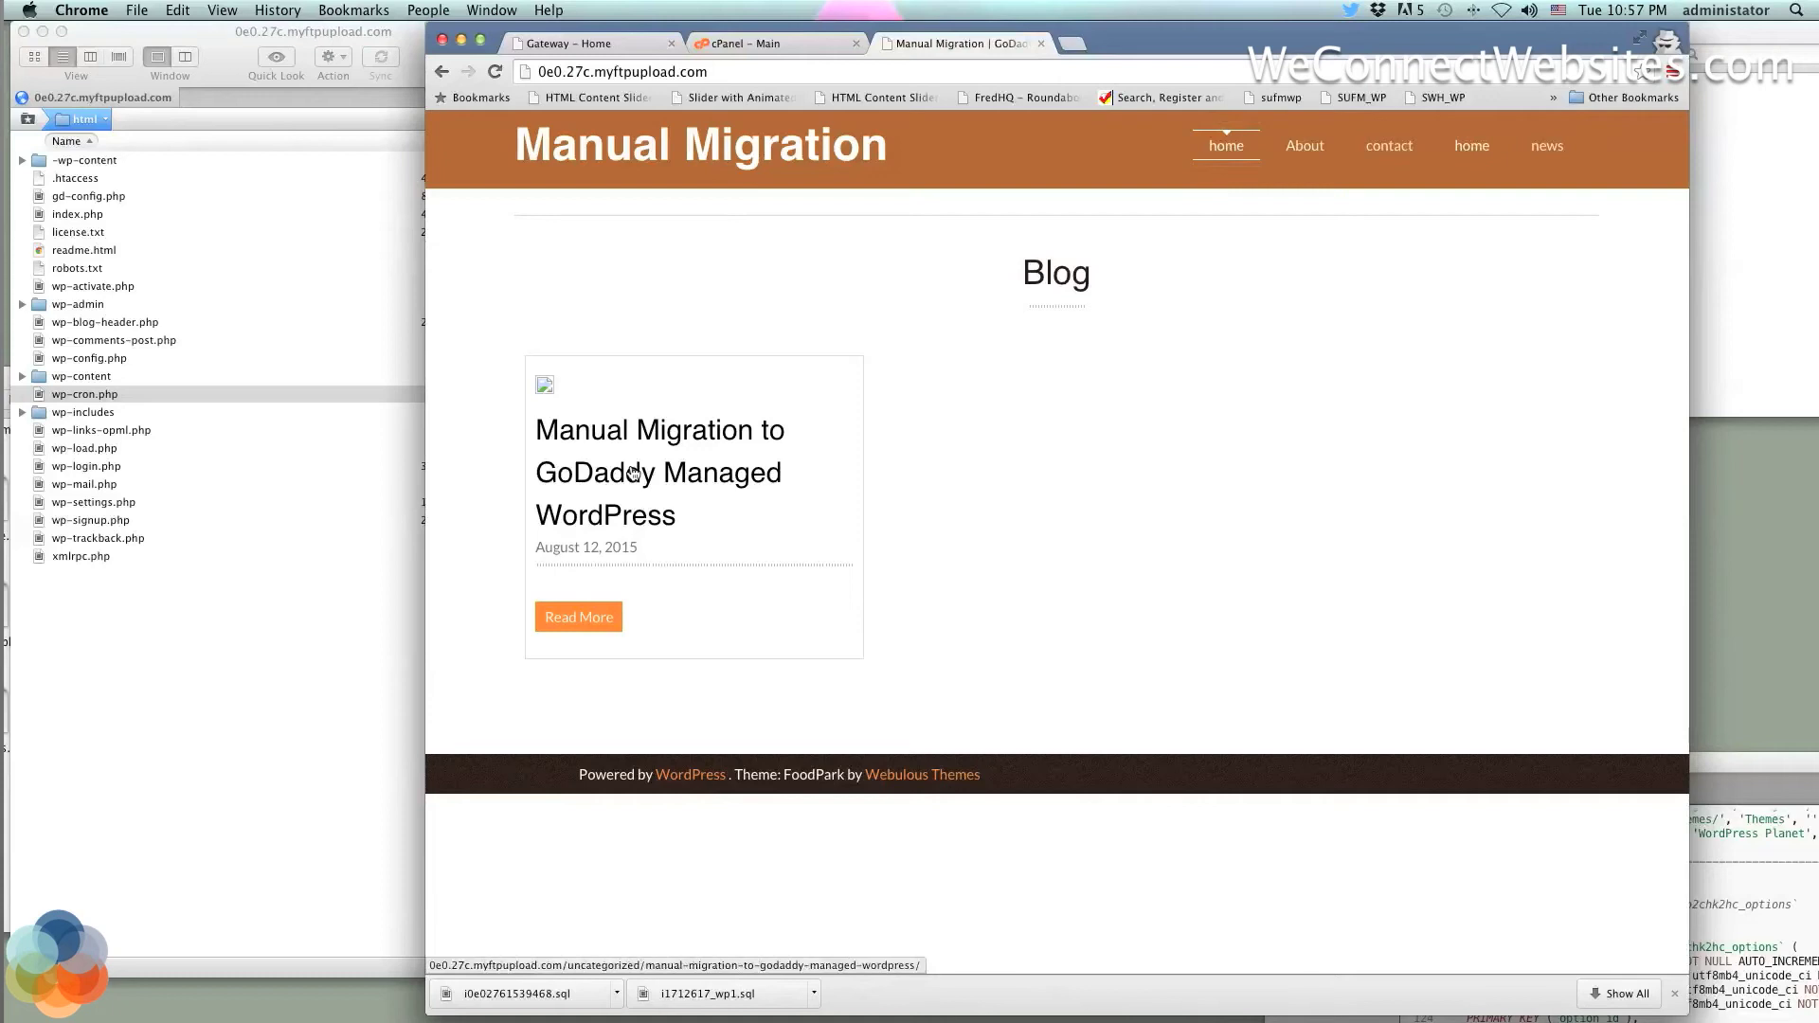
Open the 'Manual Migration to GoDaddy Managed WordPress' post and select the domain in its address
click(632, 471)
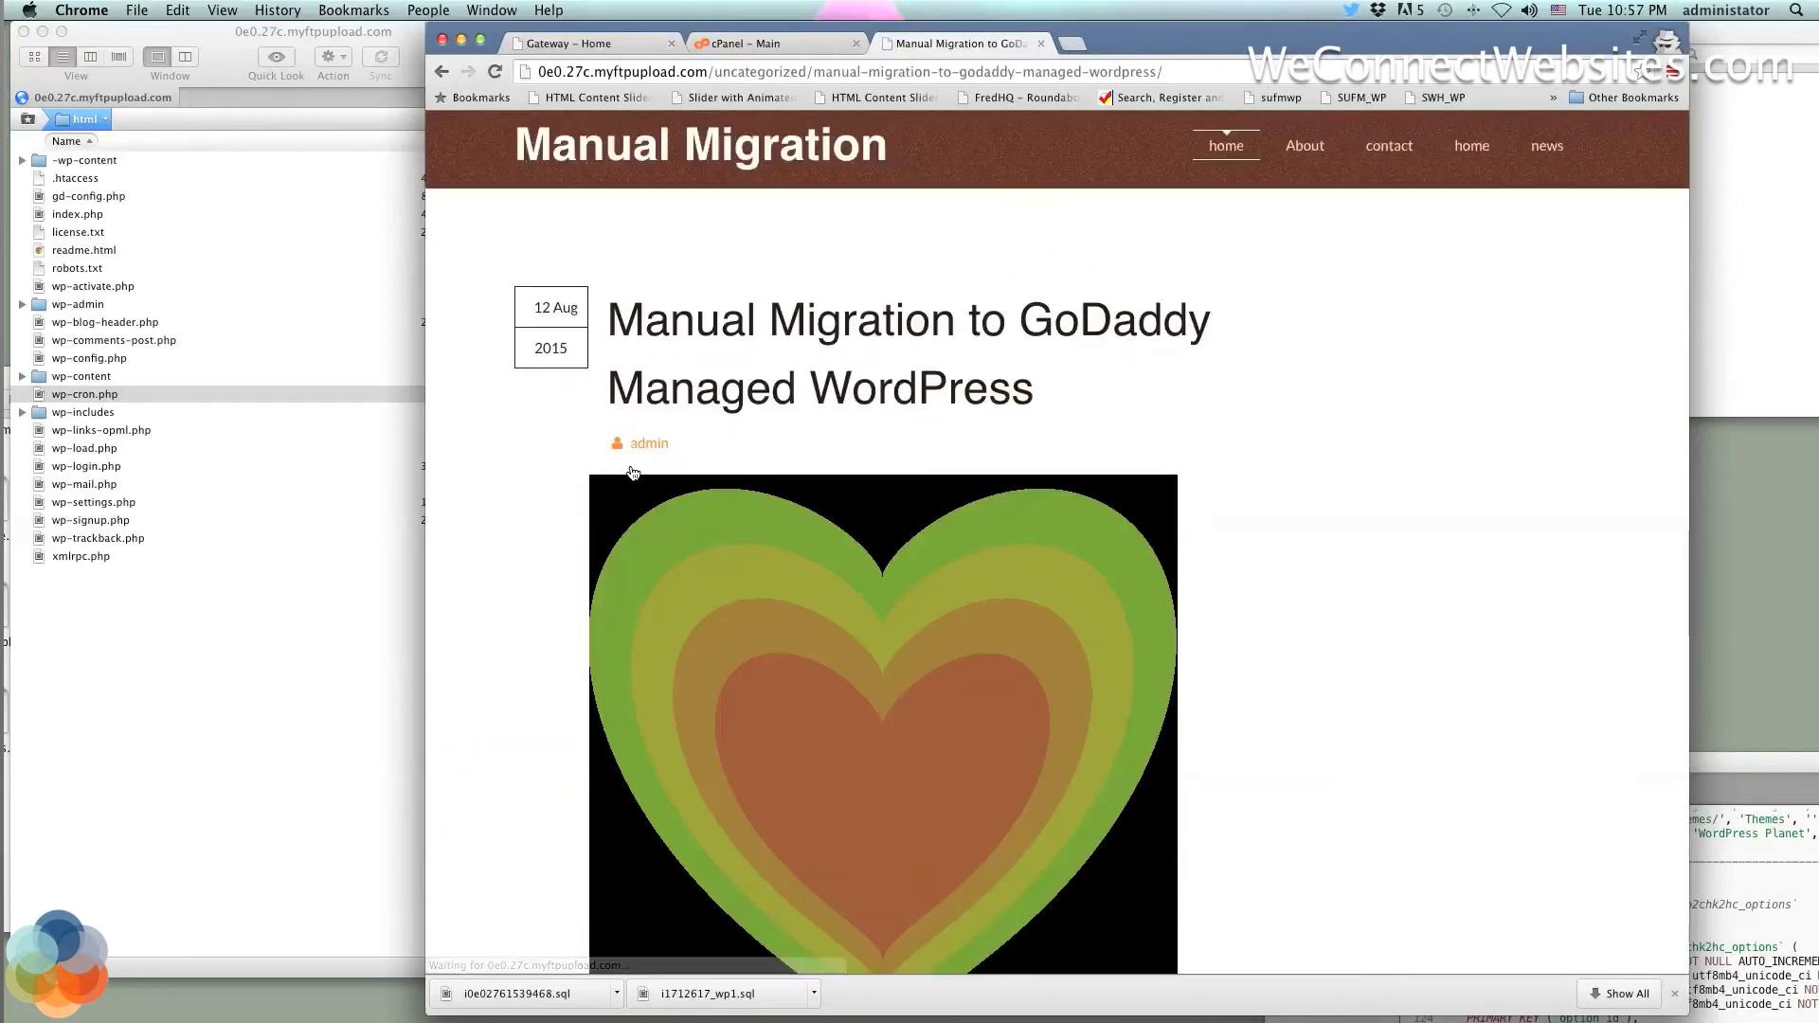
scroll(631, 471, down, 7)
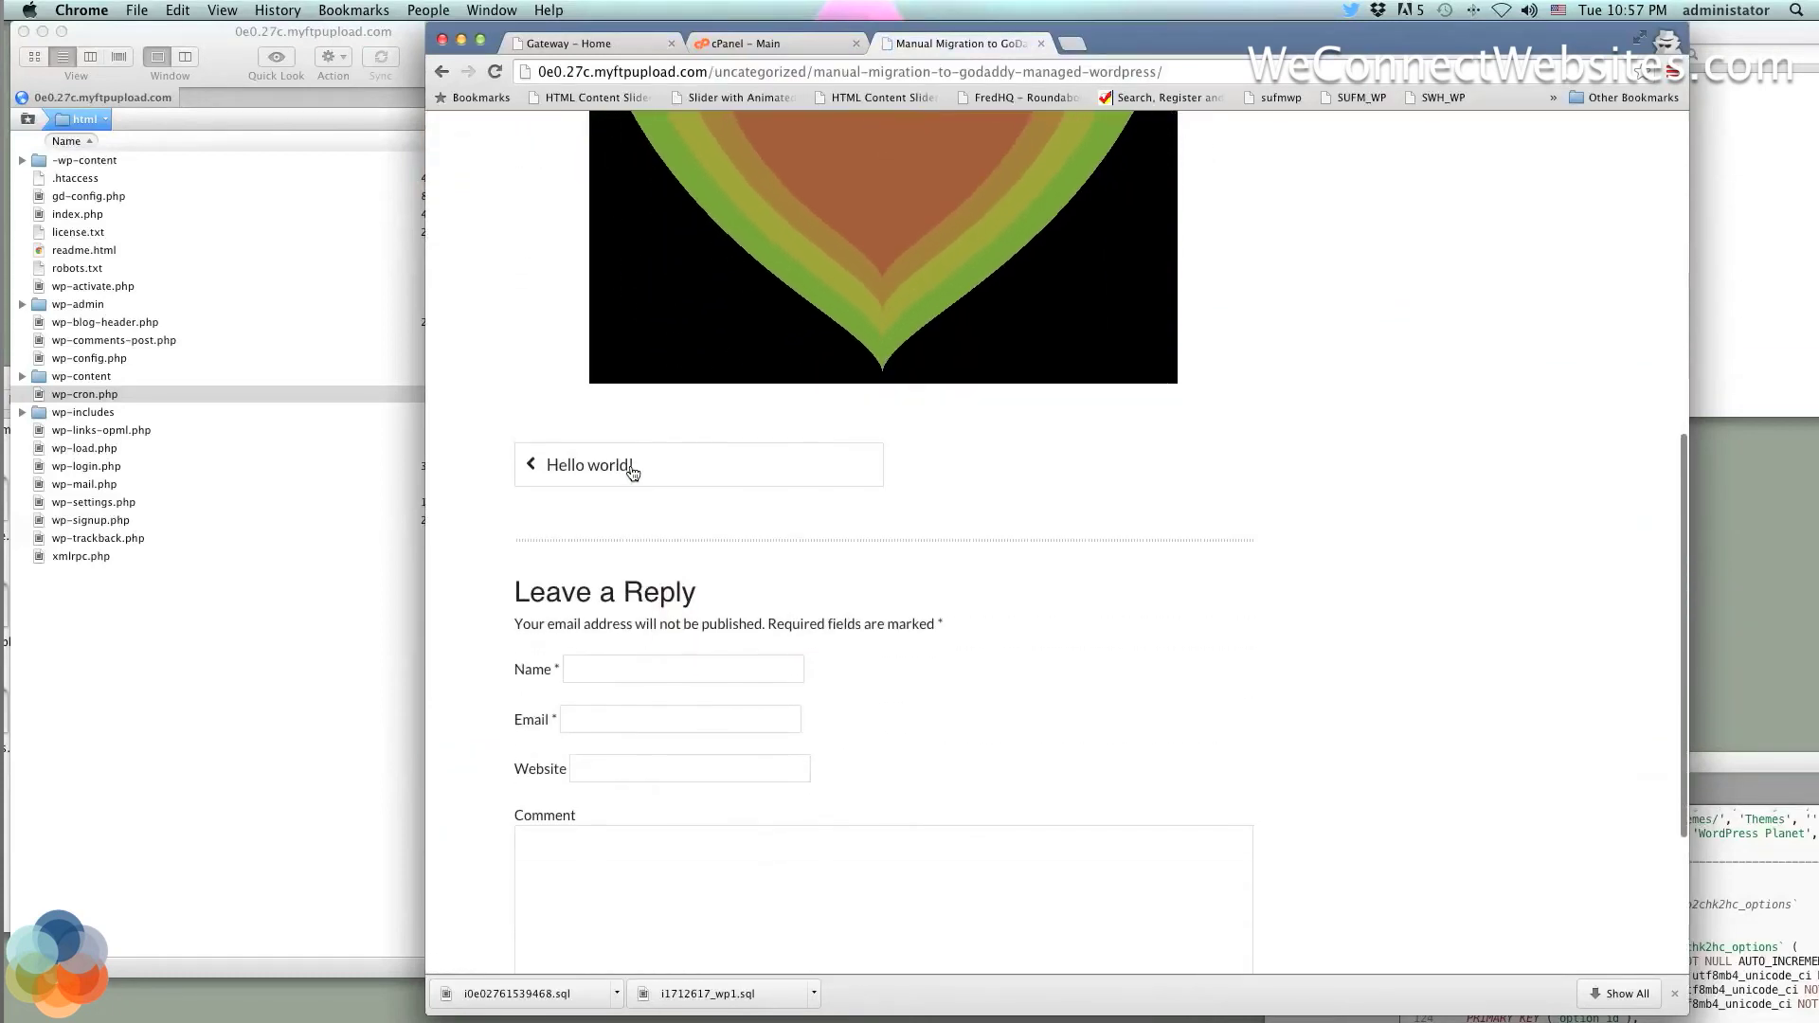
scroll(1234, 629, up, 3)
scroll(1233, 629, up, 1)
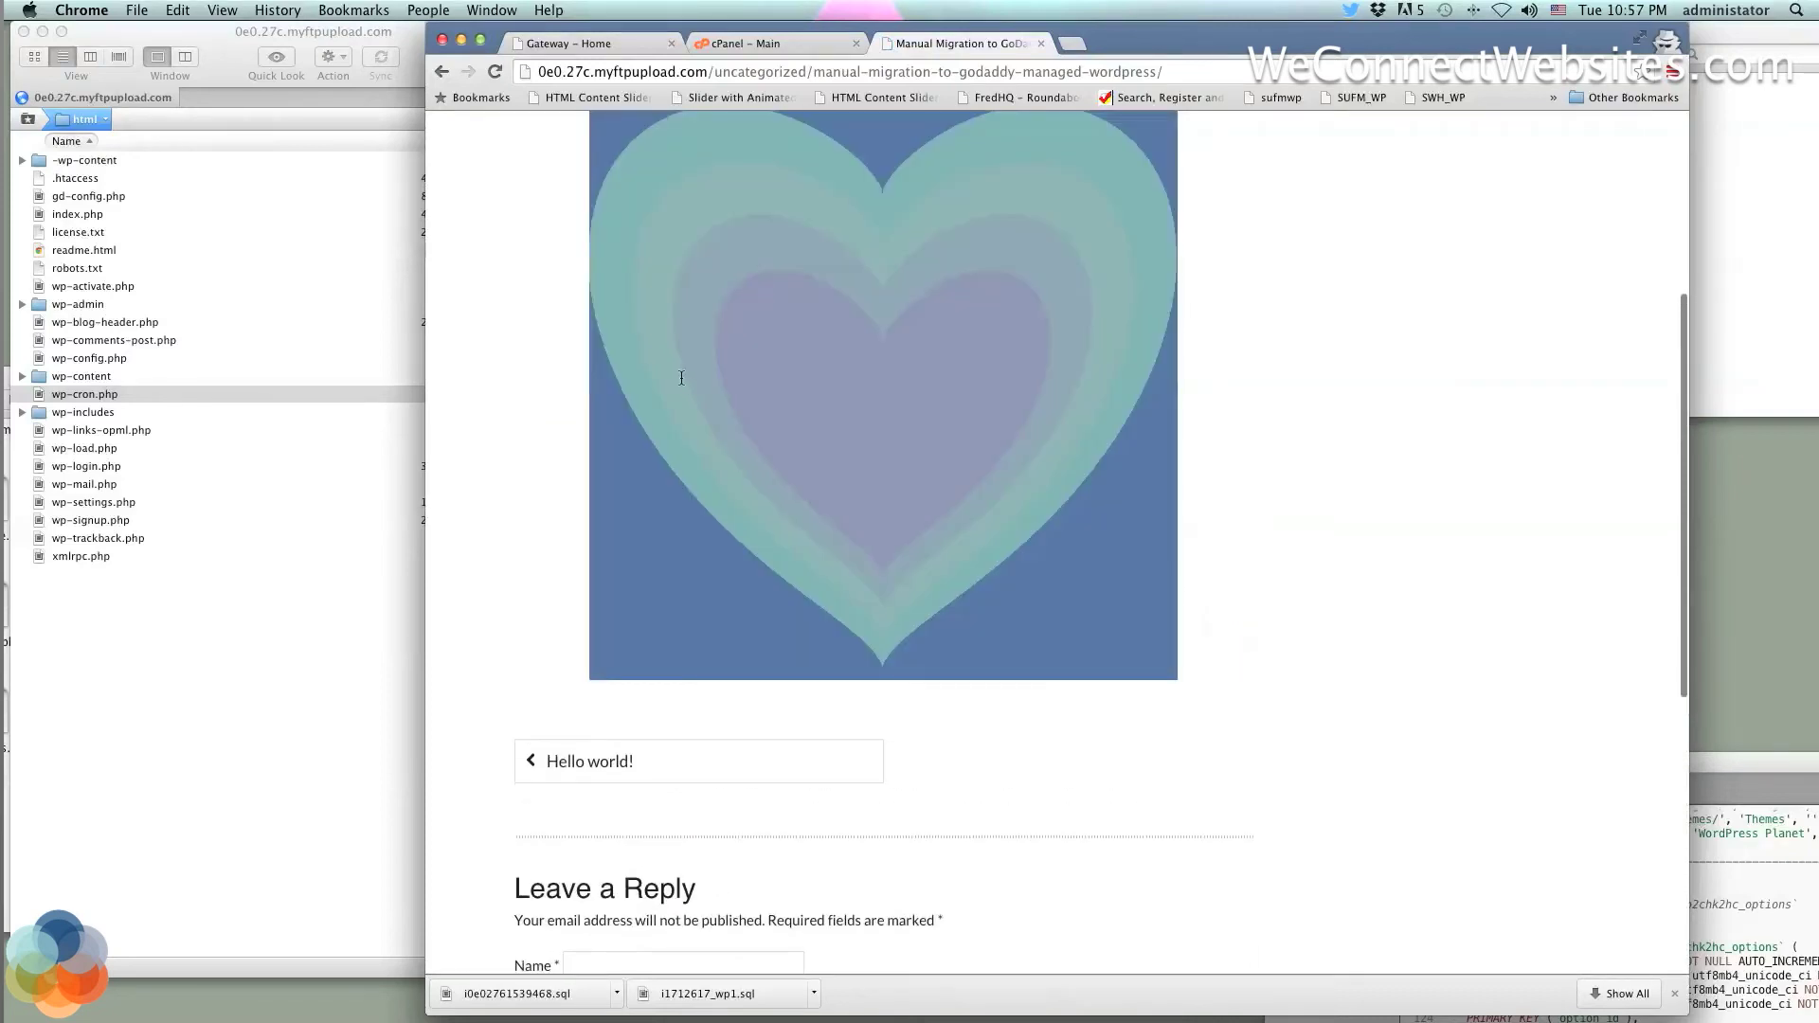
scroll(950, 491, up, 10)
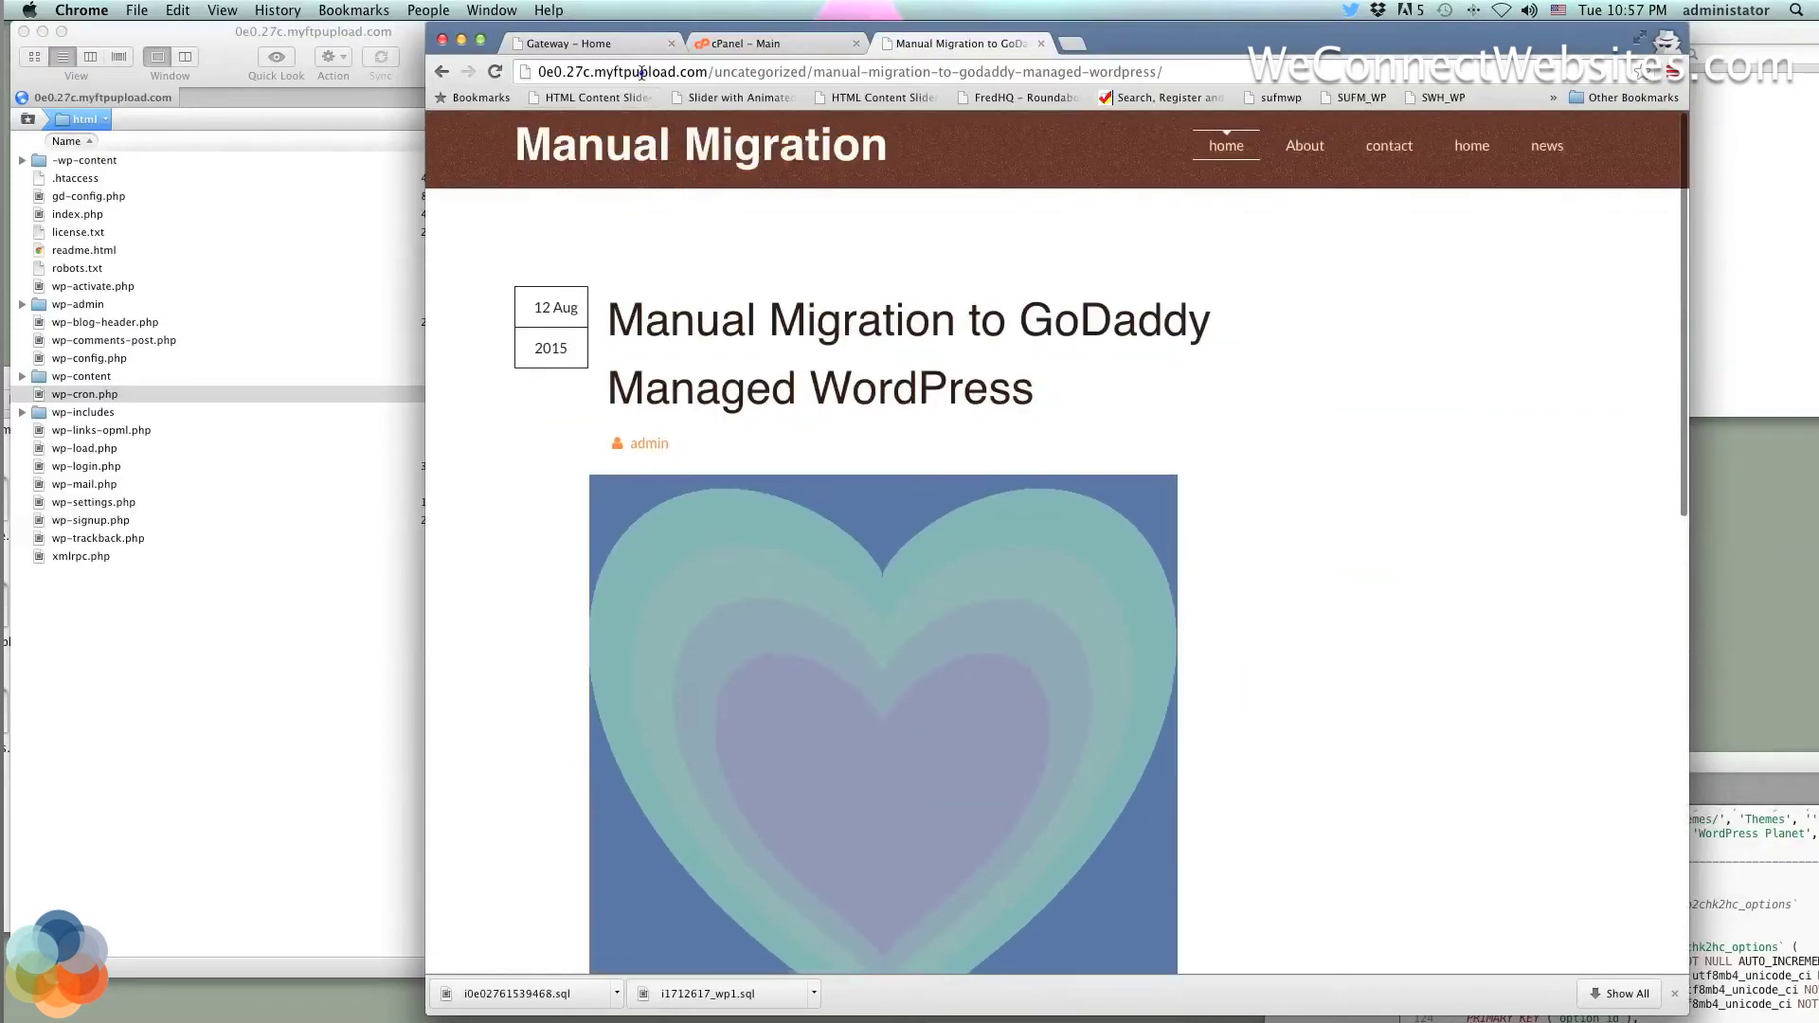
click(674, 73)
click(675, 73)
drag(709, 72, 521, 68)
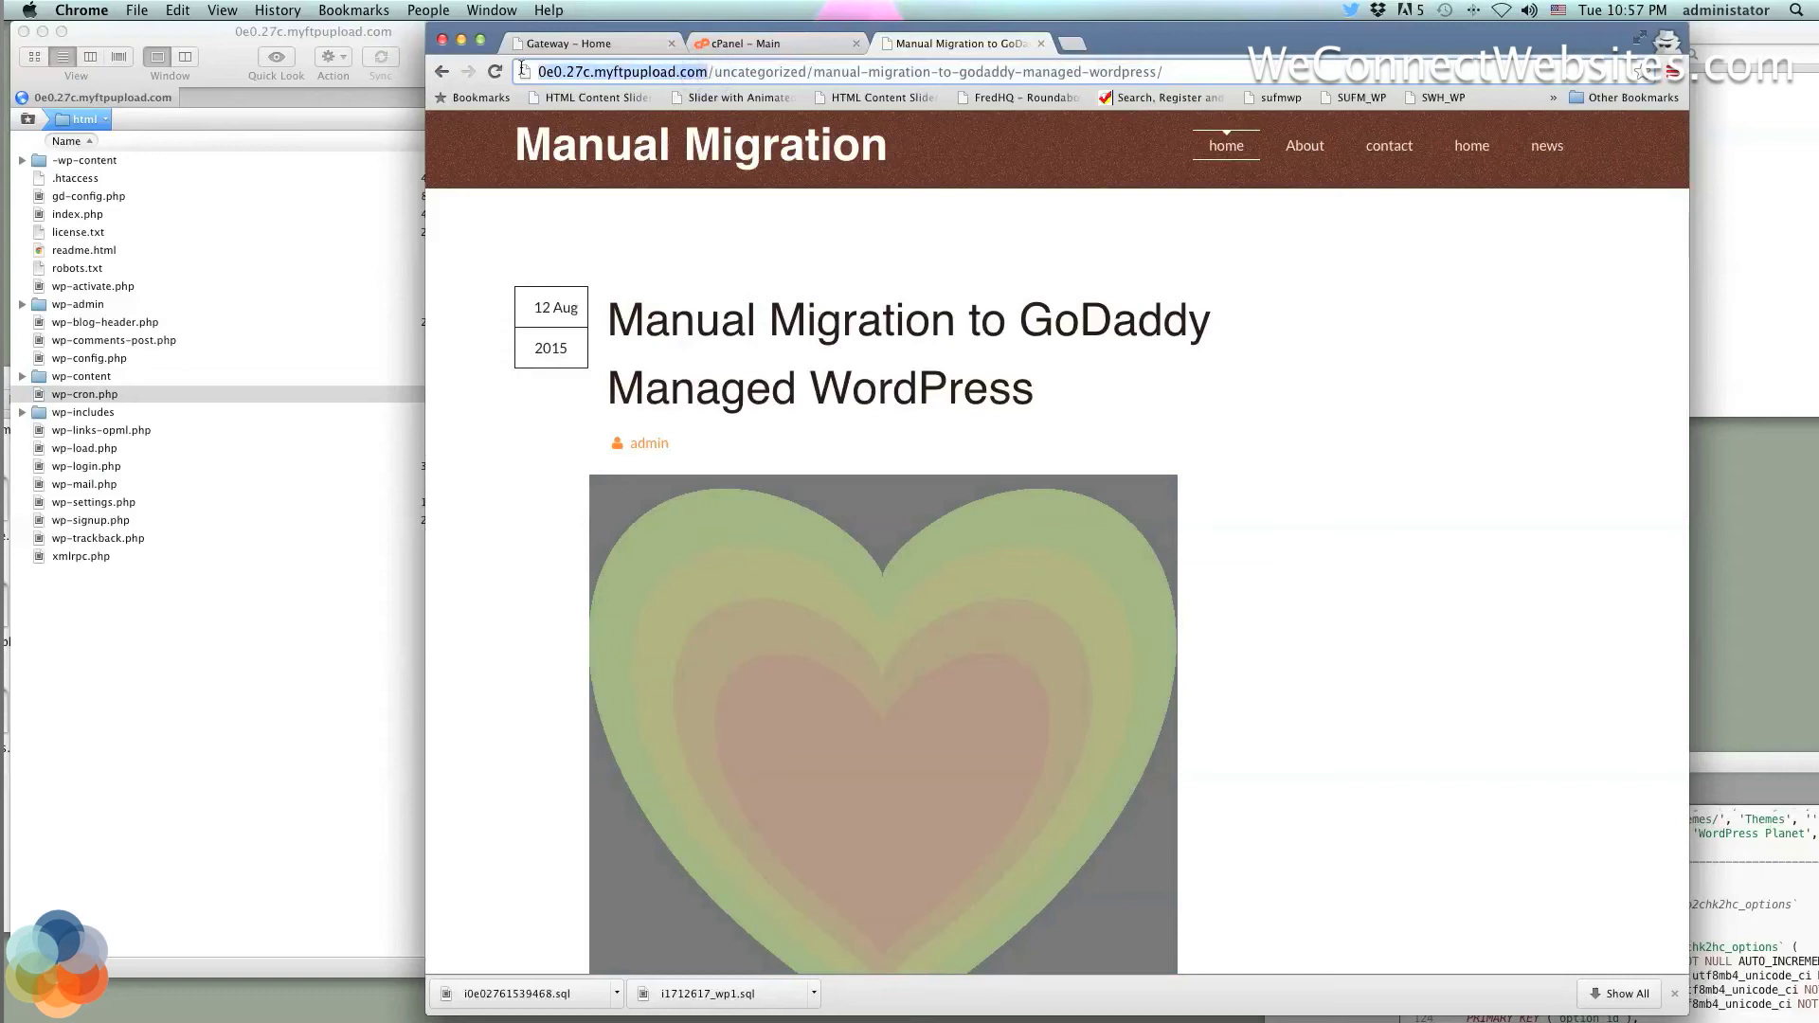
click(710, 69)
drag(708, 69, 517, 57)
Visit the About, contact, home and news pages, then return to GoDaddy's hosting accounts list
click(1318, 161)
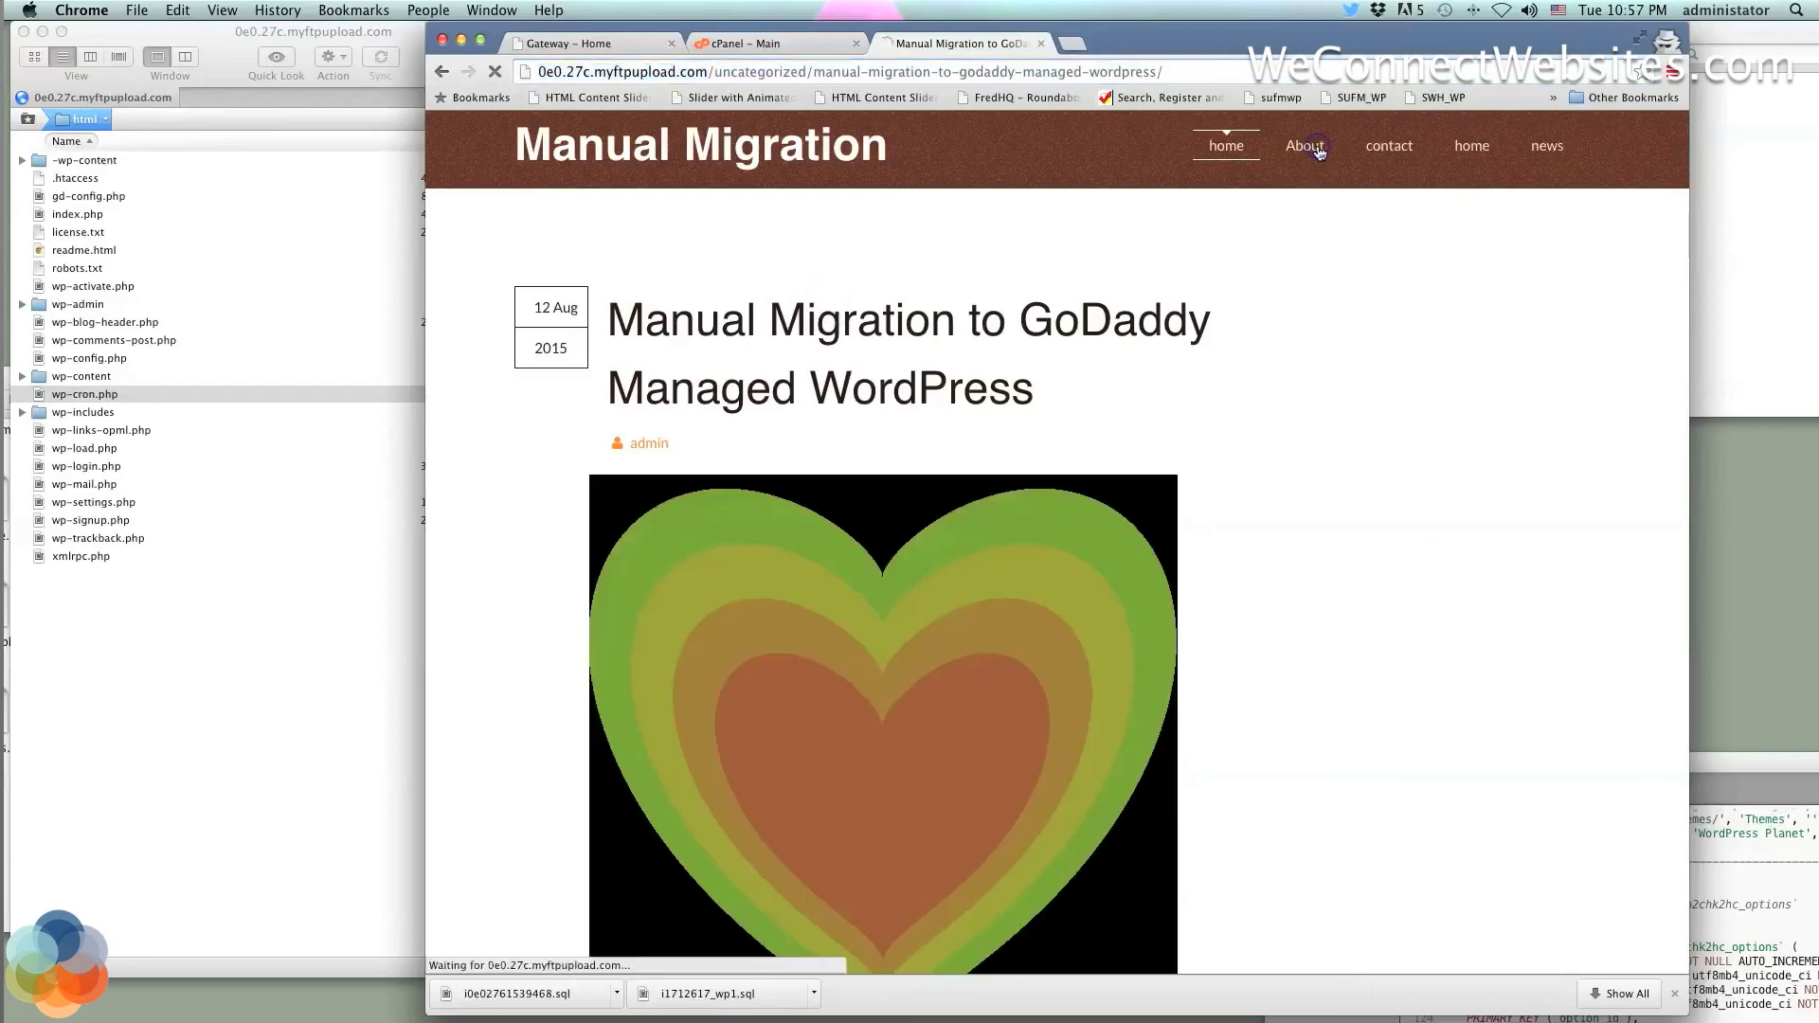
click(1386, 159)
click(1477, 161)
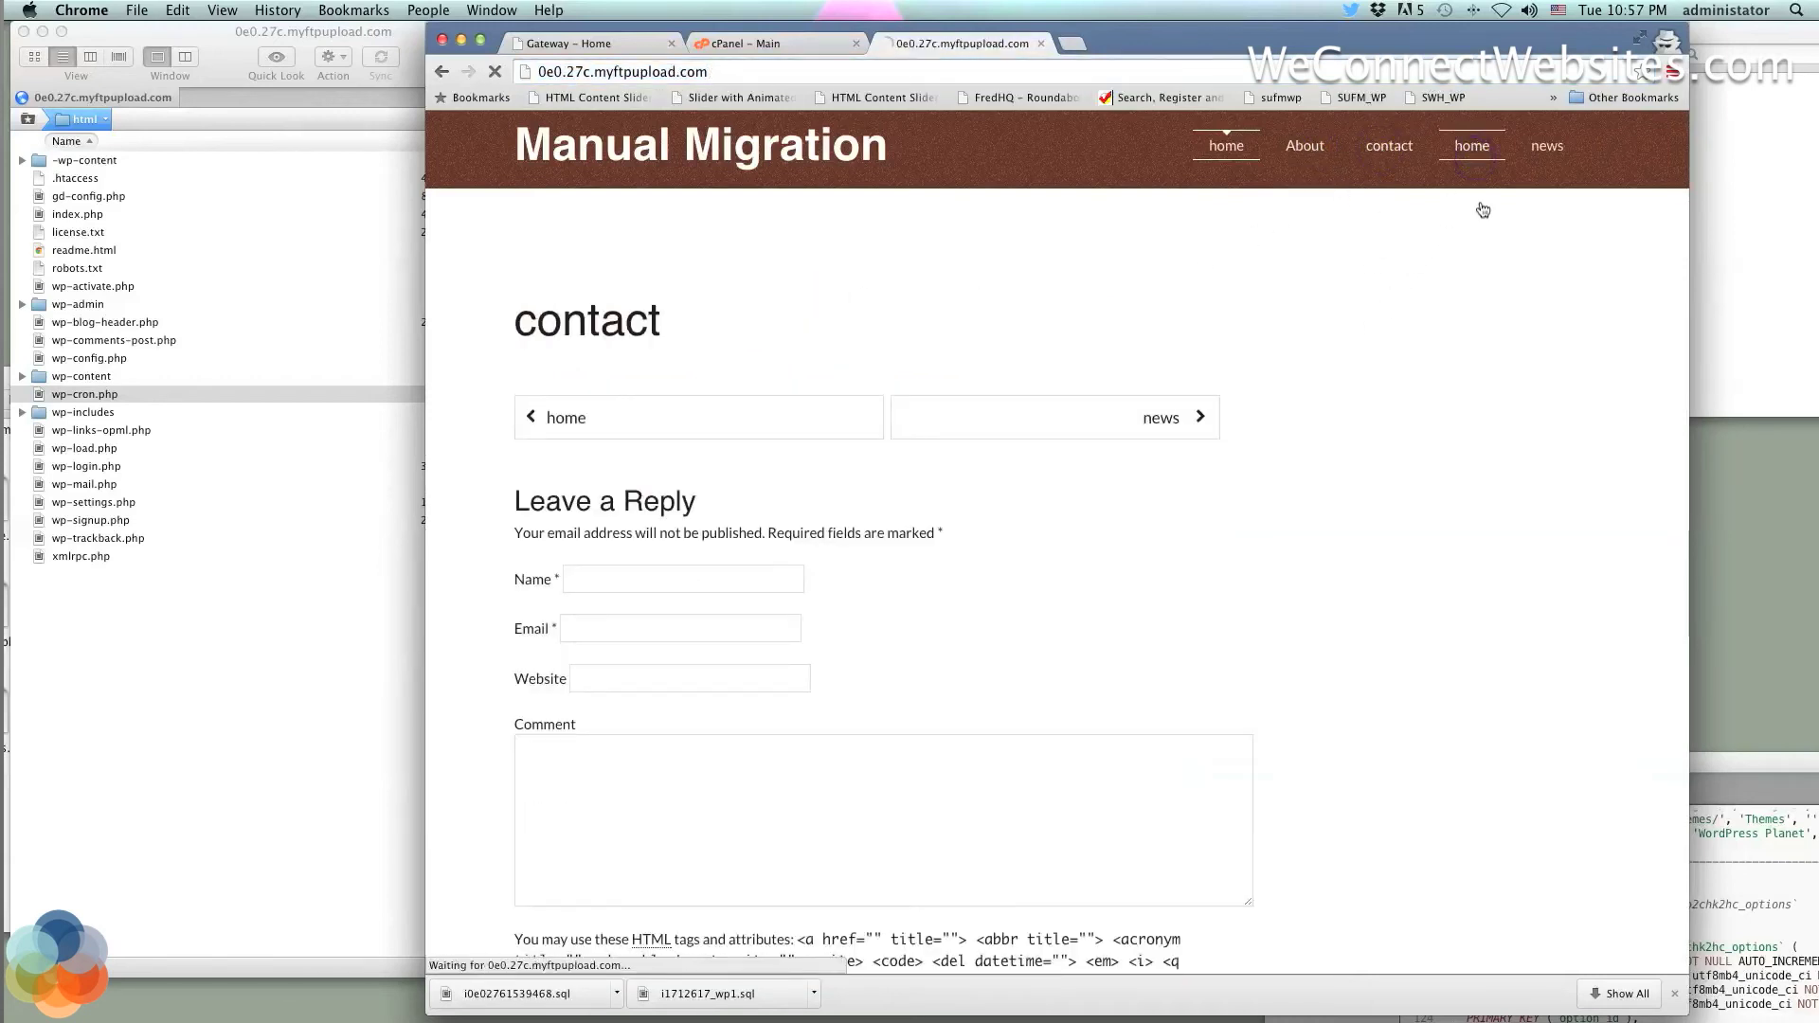
click(1544, 148)
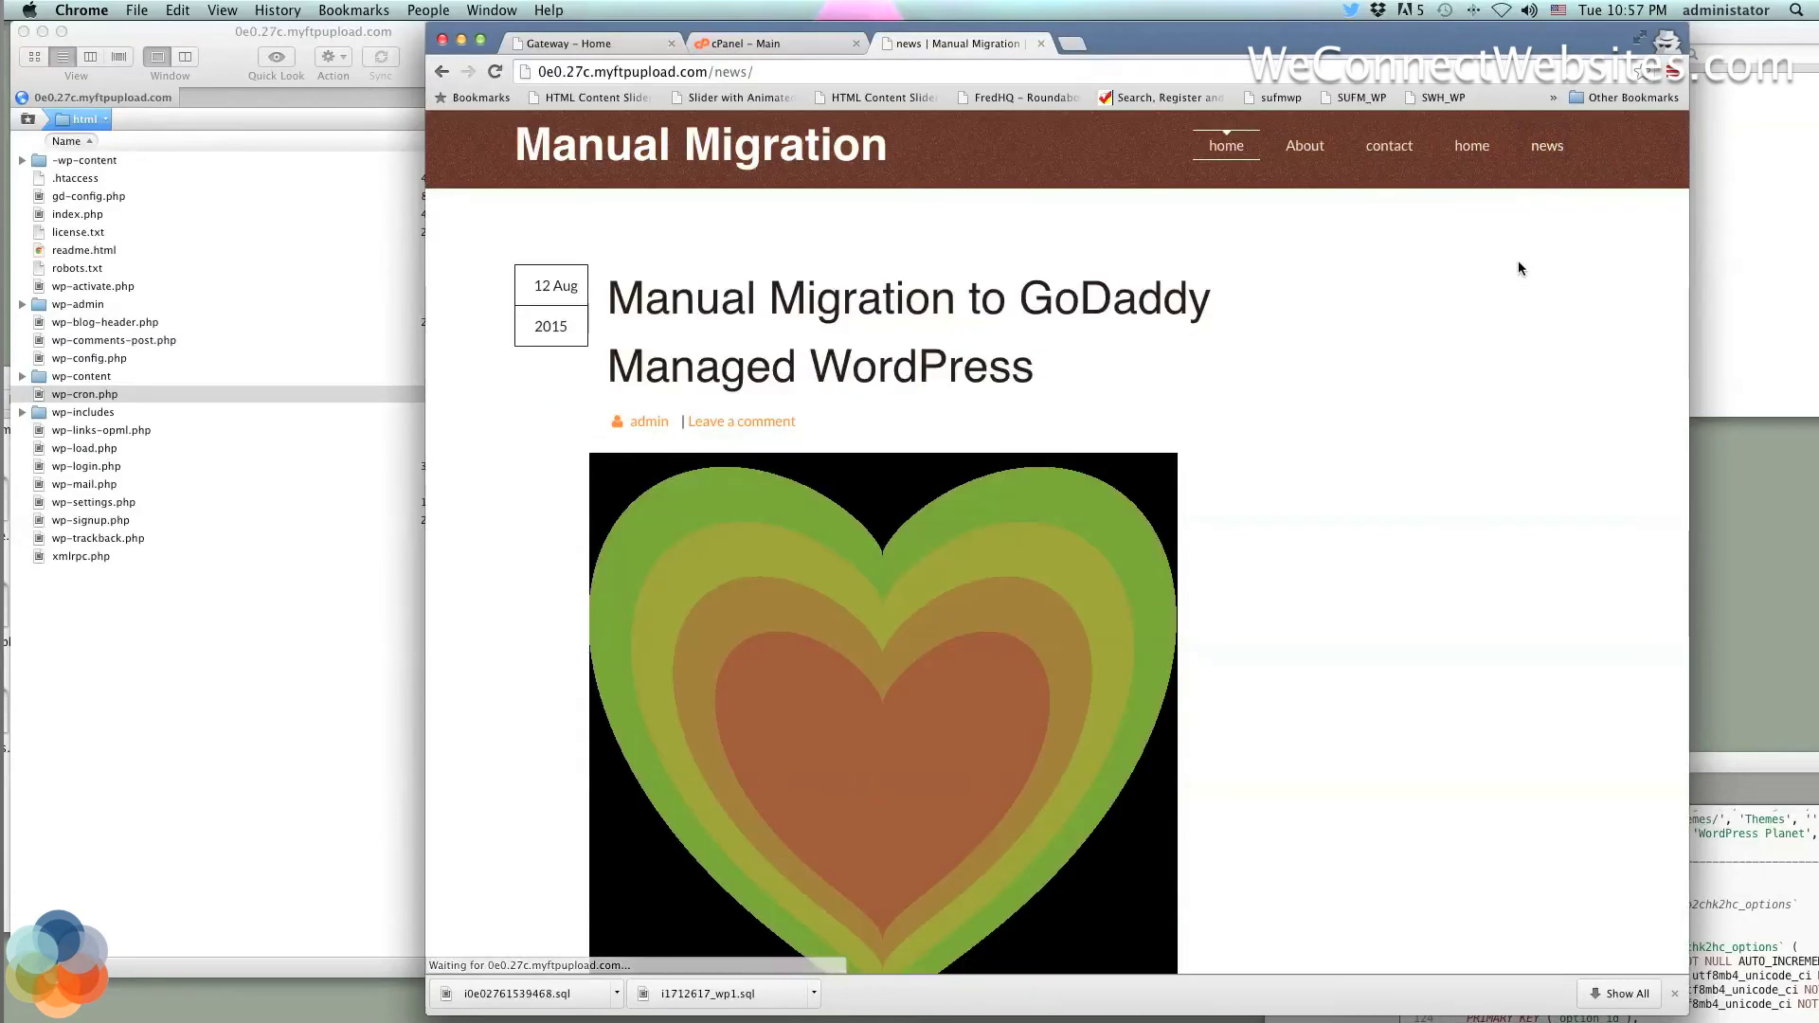
click(1268, 155)
click(1294, 156)
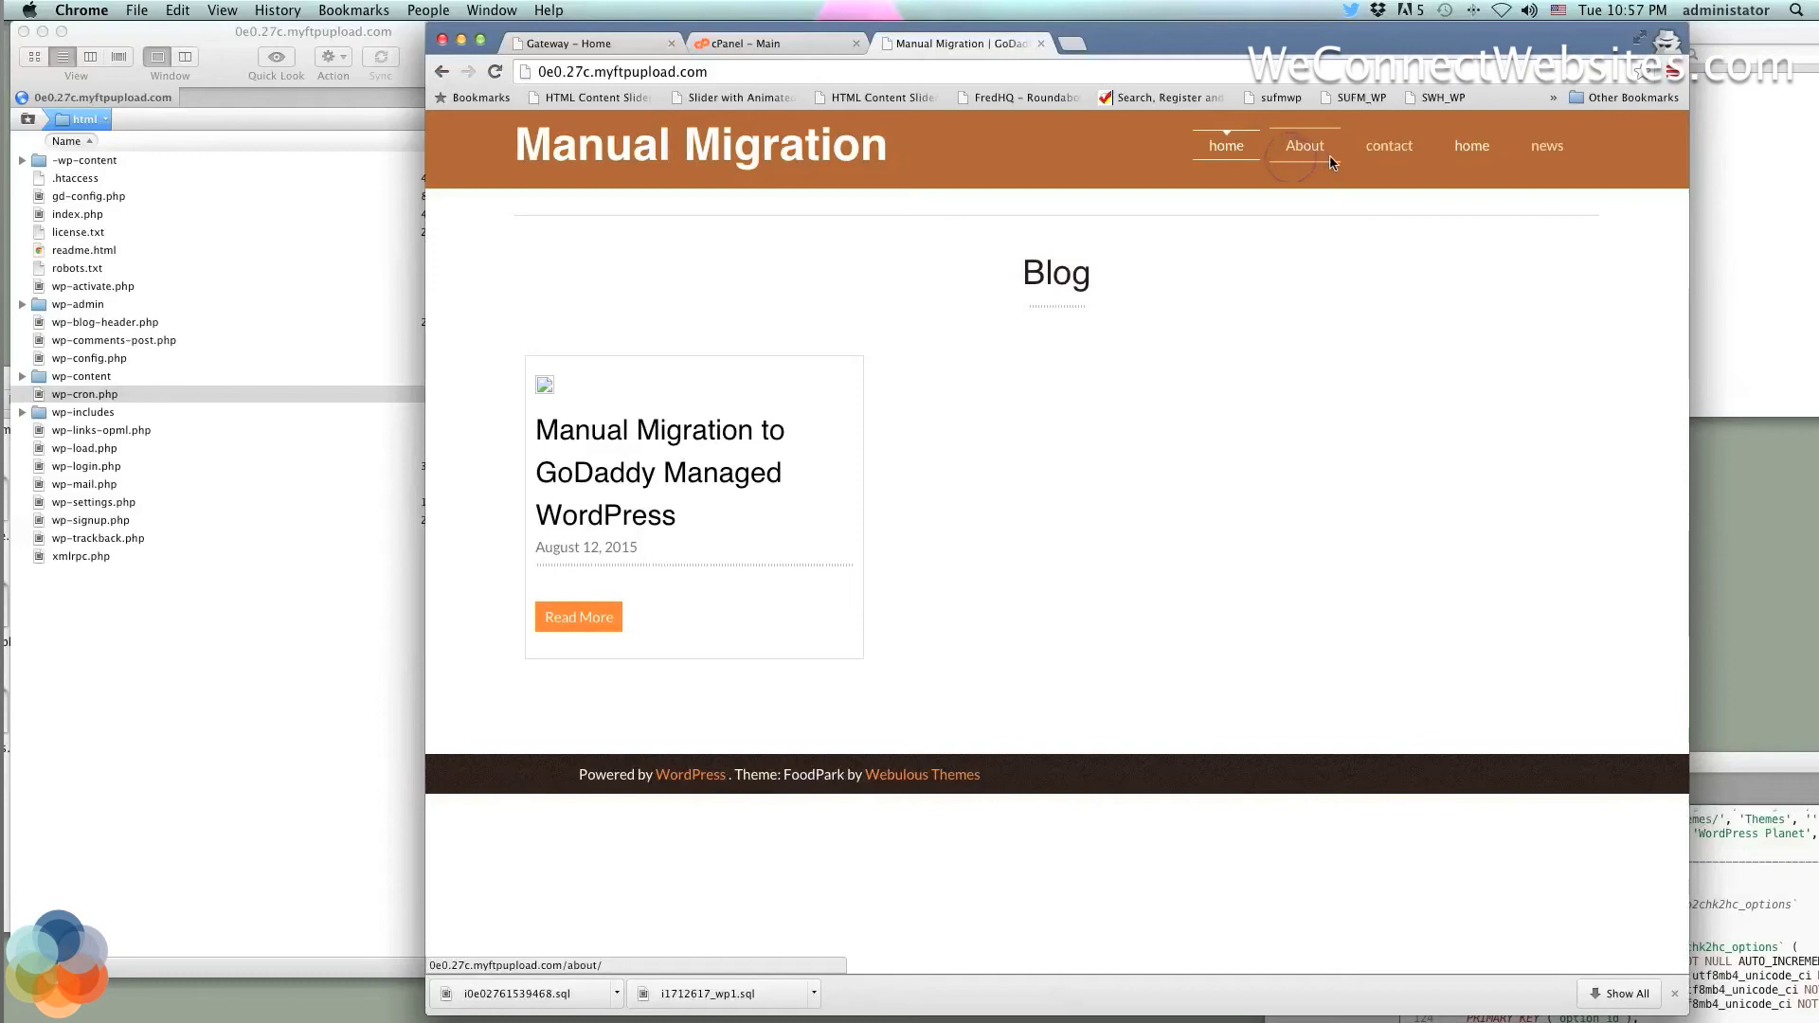
click(1367, 159)
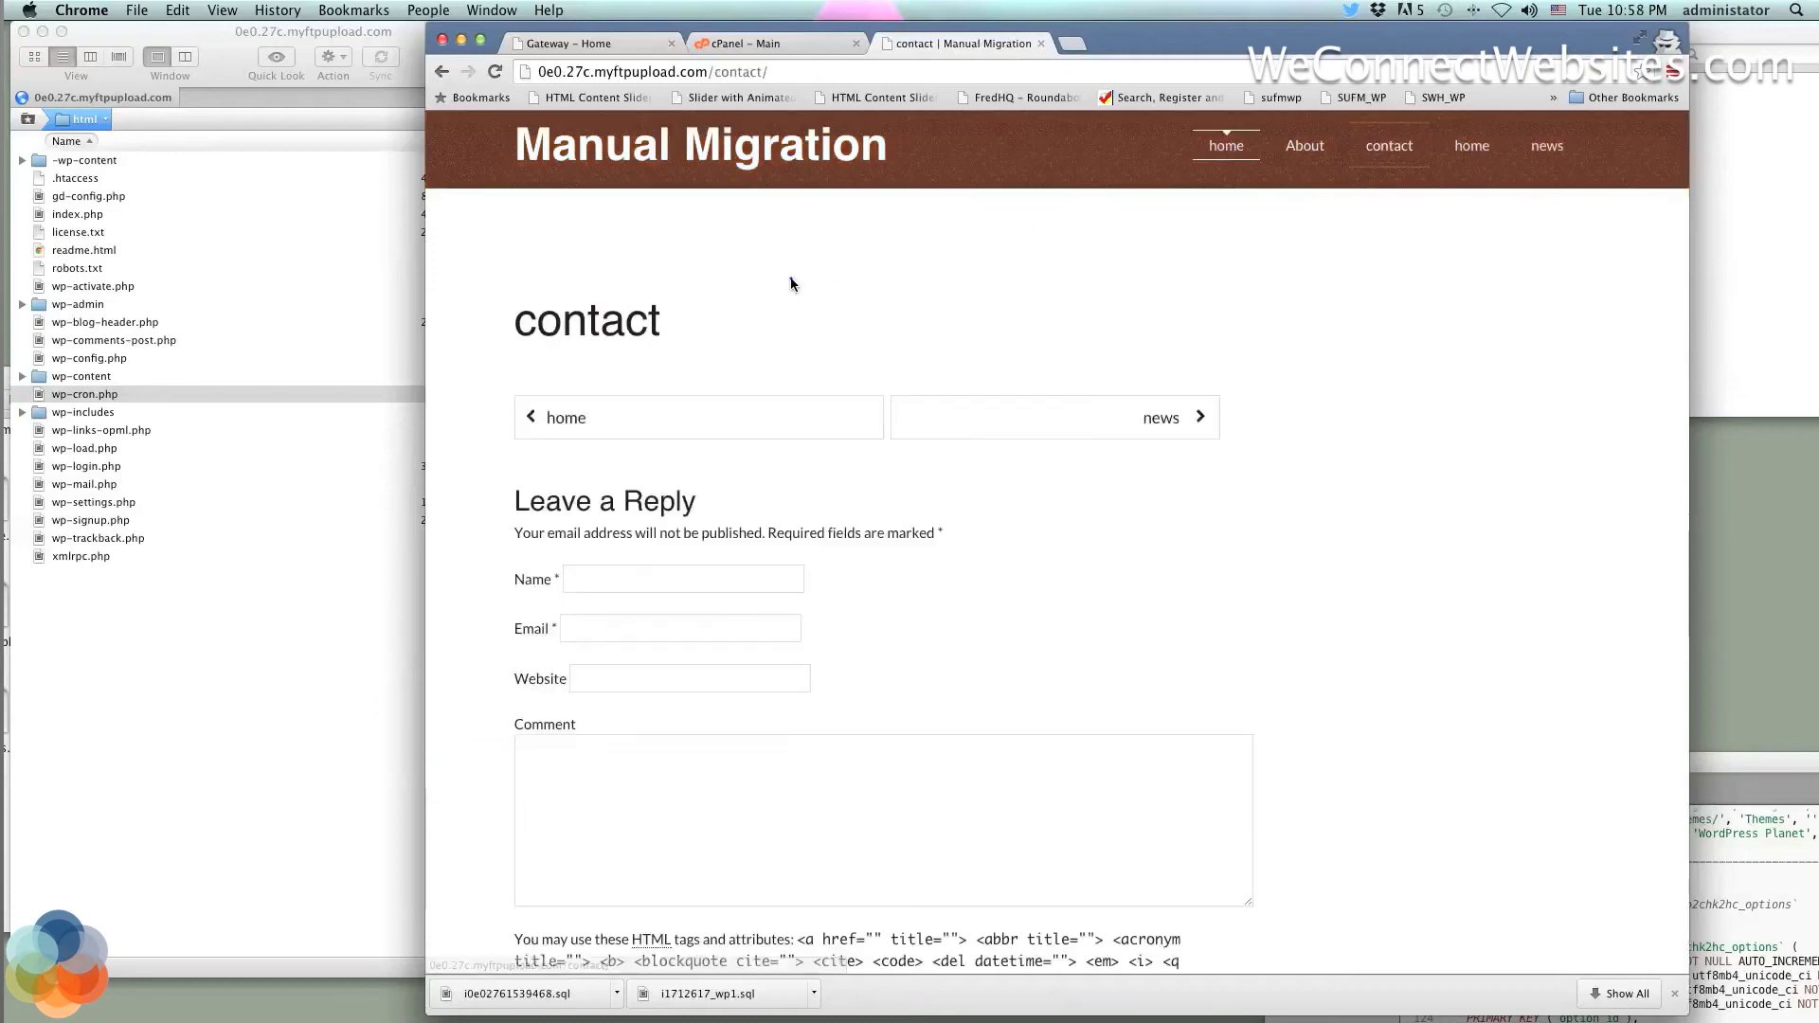
click(797, 51)
click(599, 44)
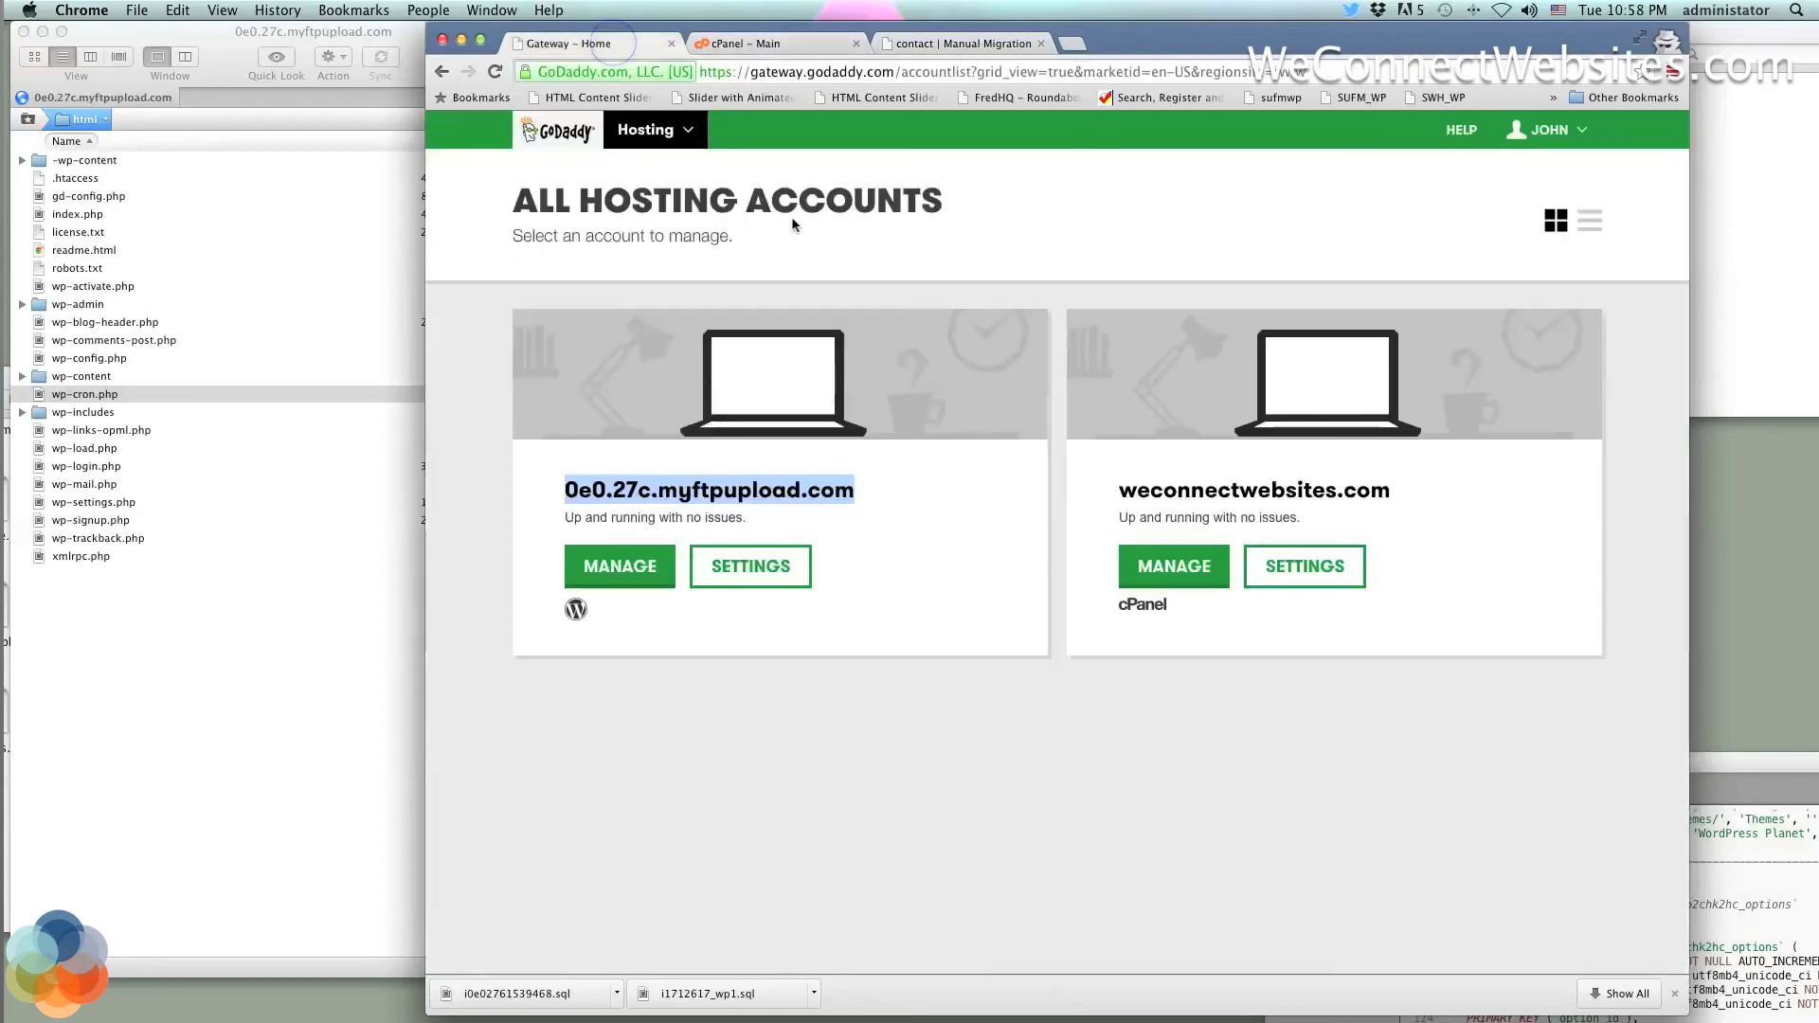
Open the 0e0.27c.myftpupload.com WordPress blog via MANAGE, returning to the accounts list and reopening it
click(607, 565)
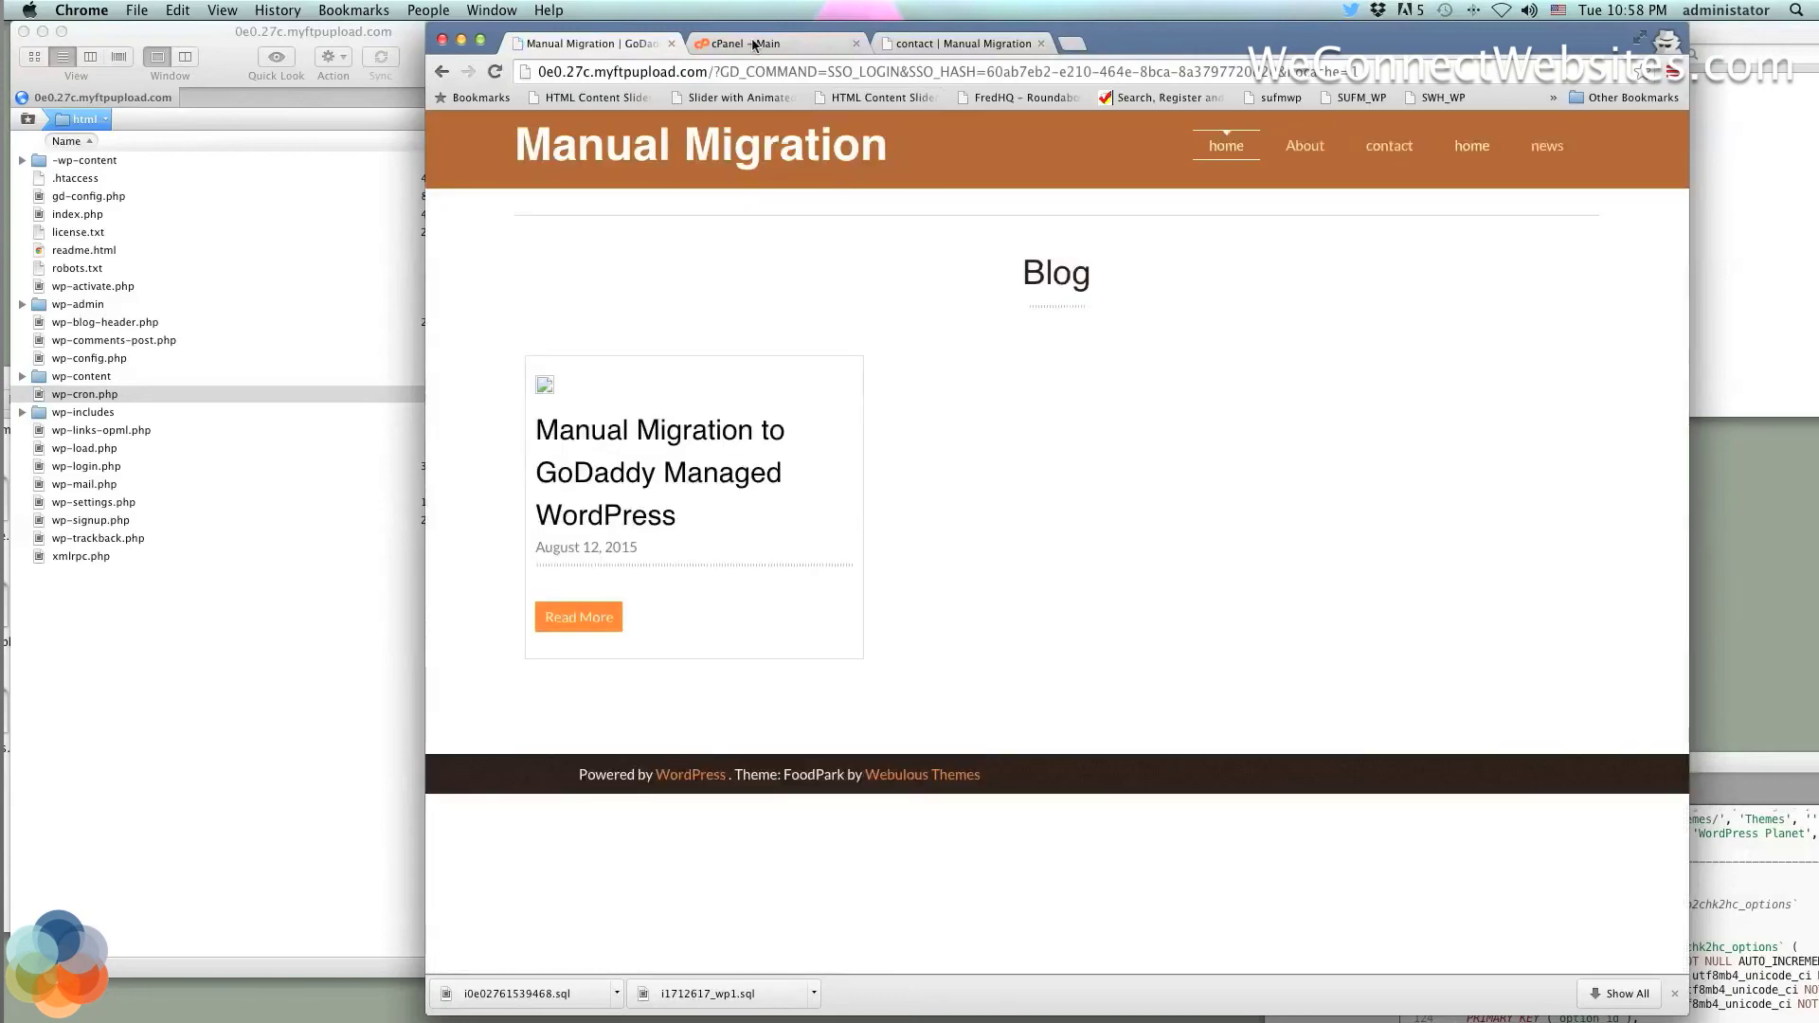
mouse_move(1147, 40)
mouse_down()
mouse_move(1196, 40)
mouse_move(1172, 40)
mouse_up()
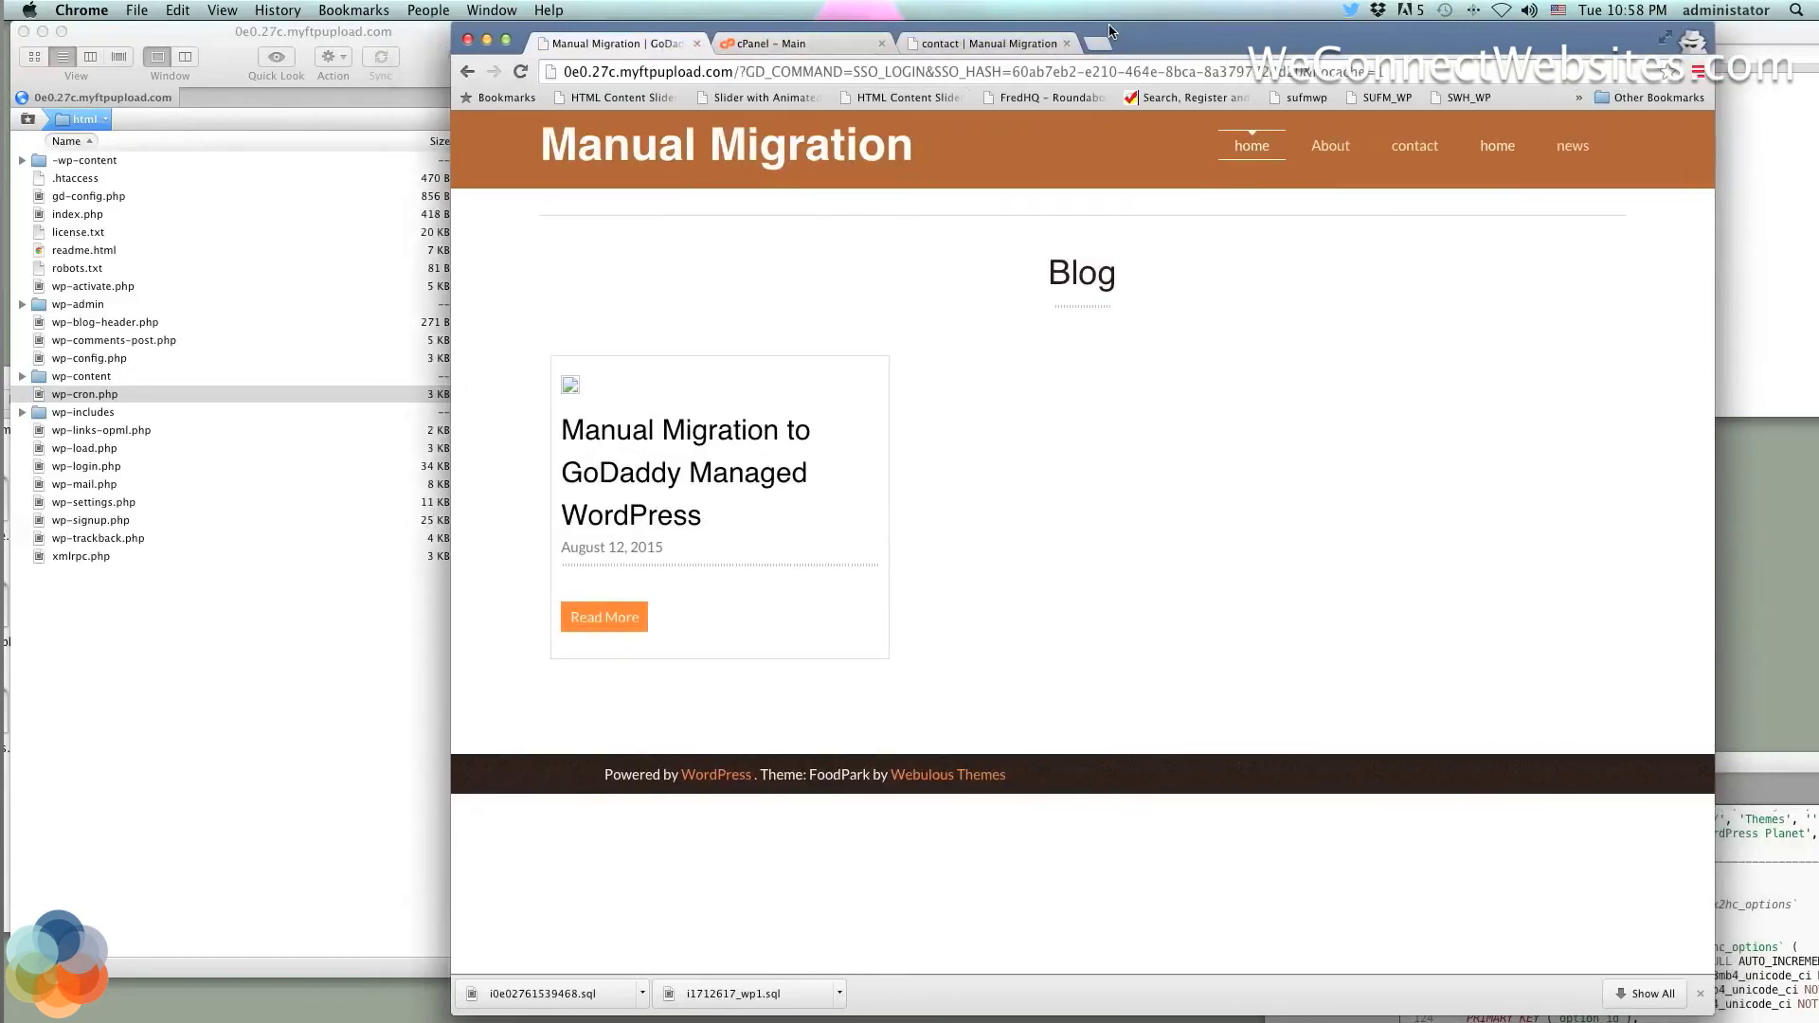
click(957, 39)
click(626, 43)
click(467, 72)
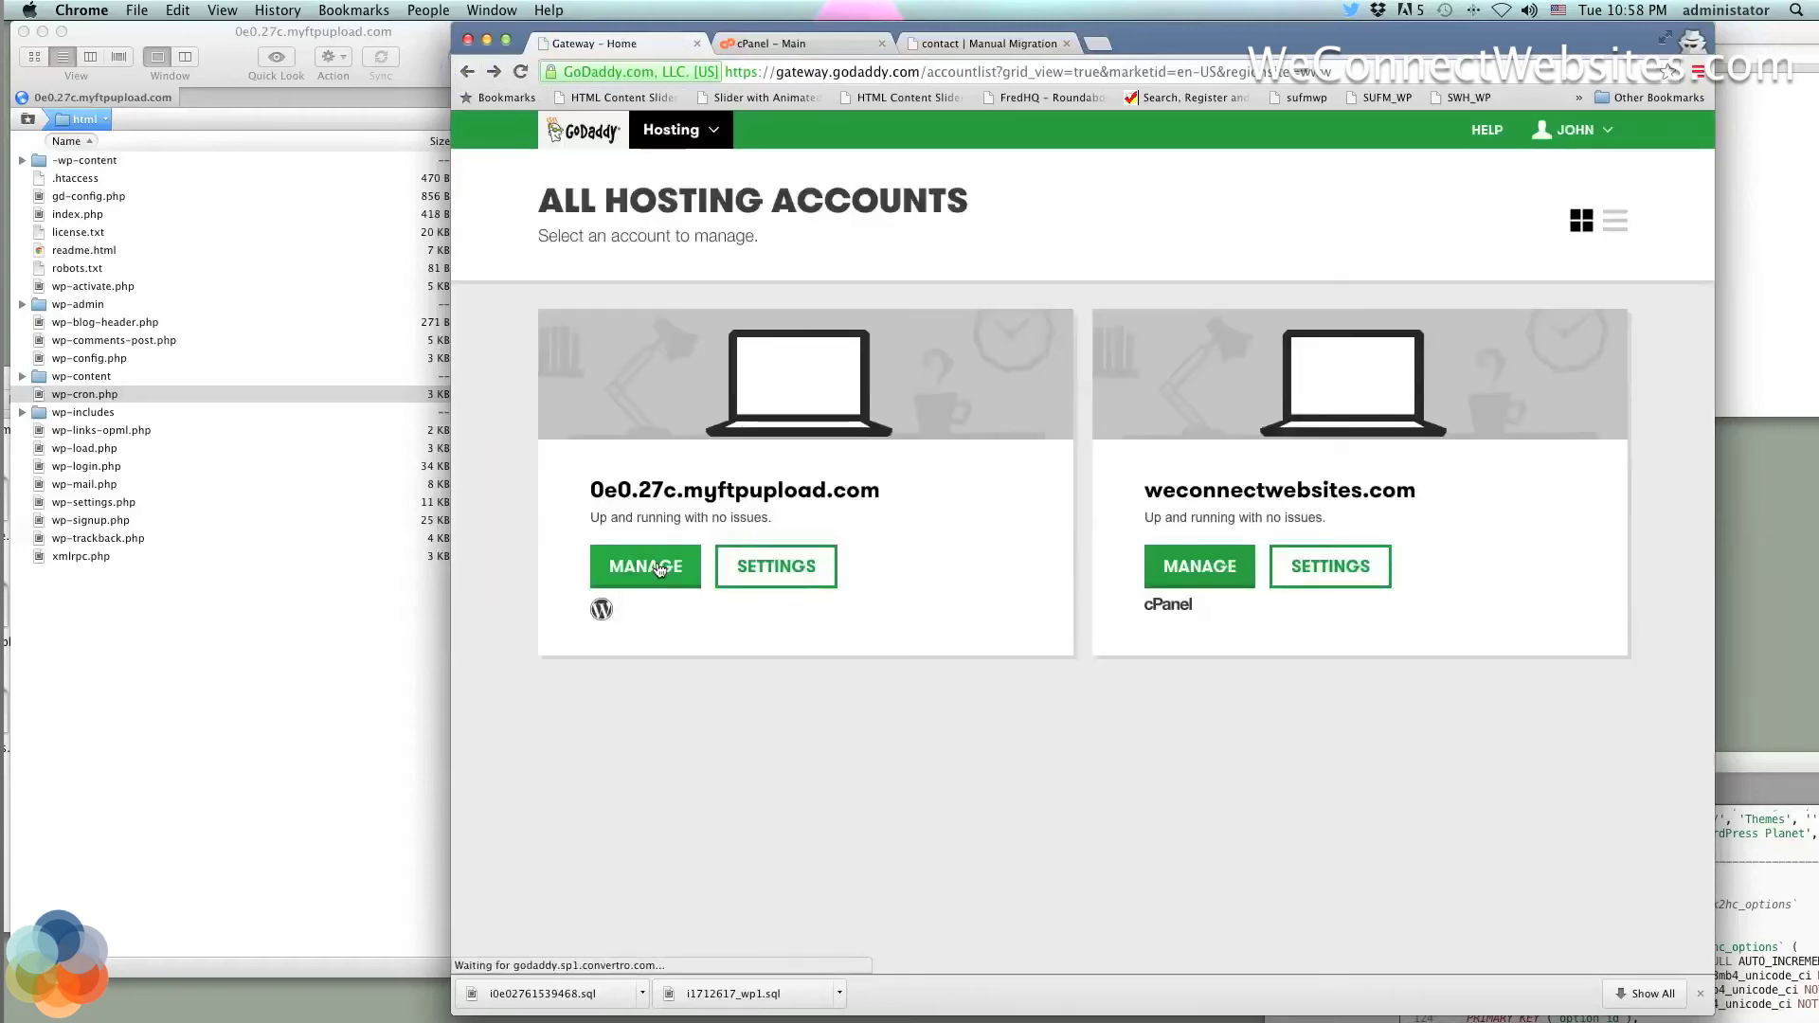
click(652, 569)
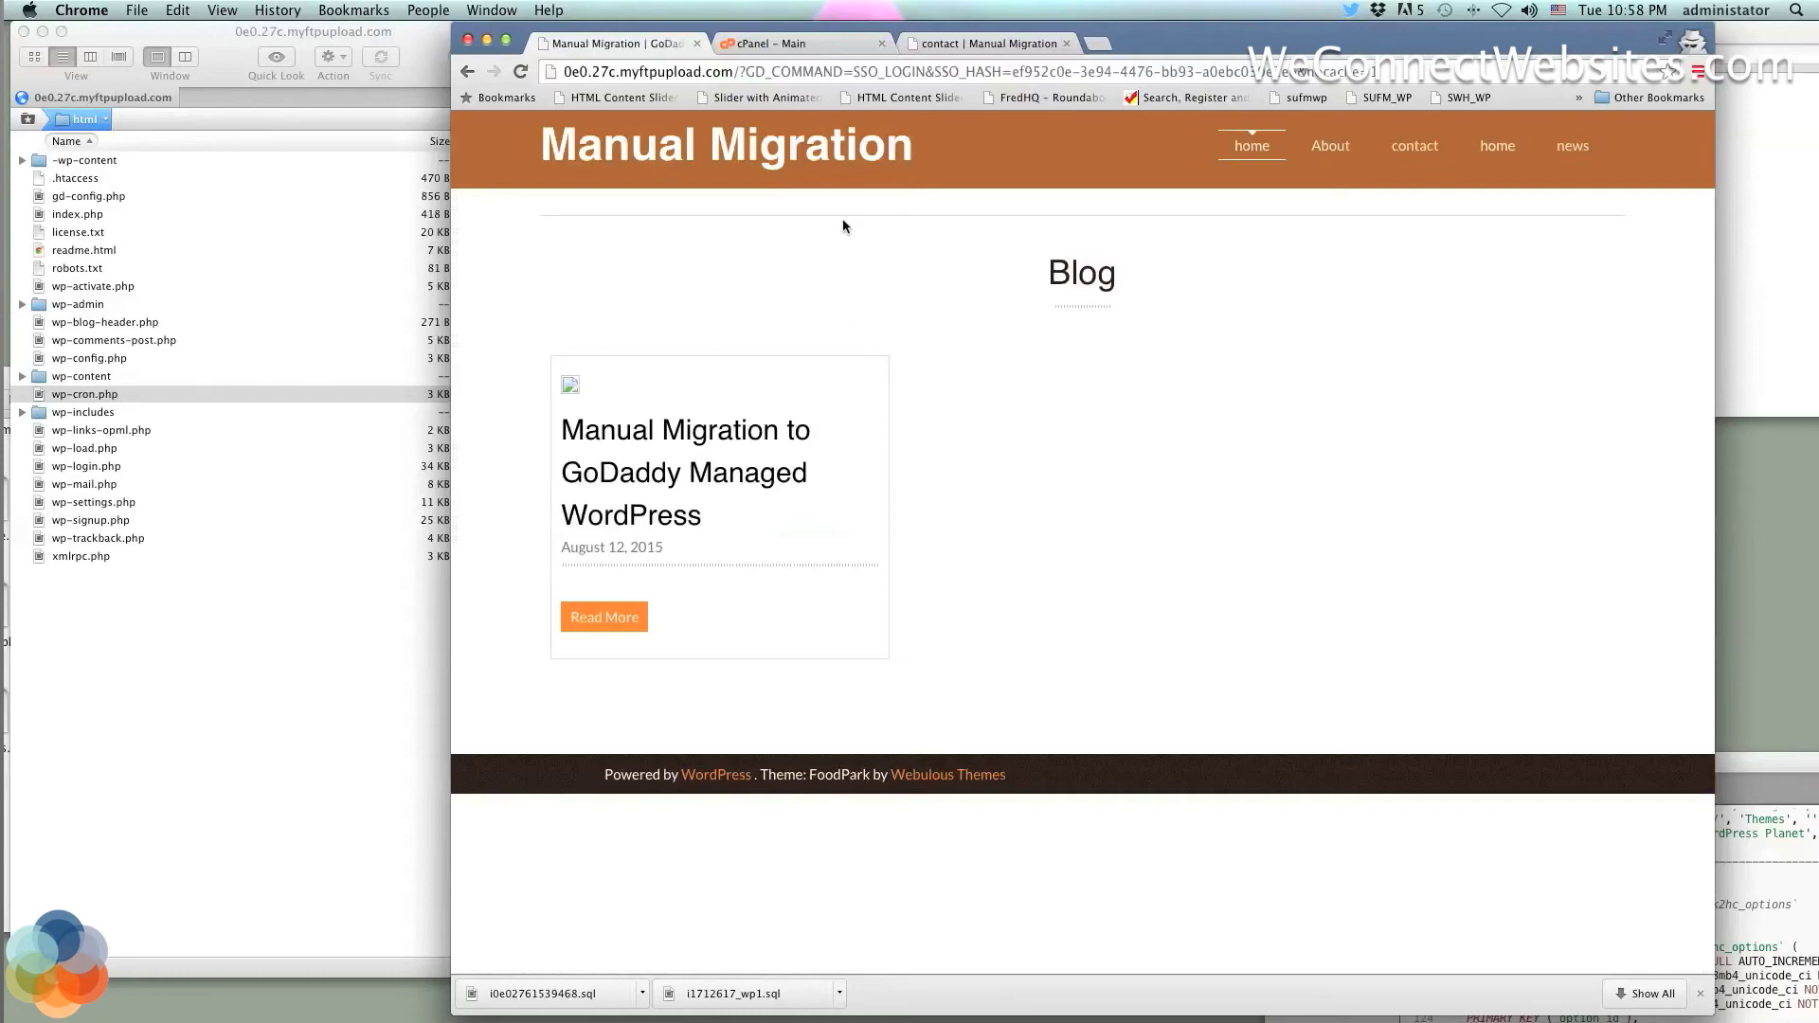
click(813, 44)
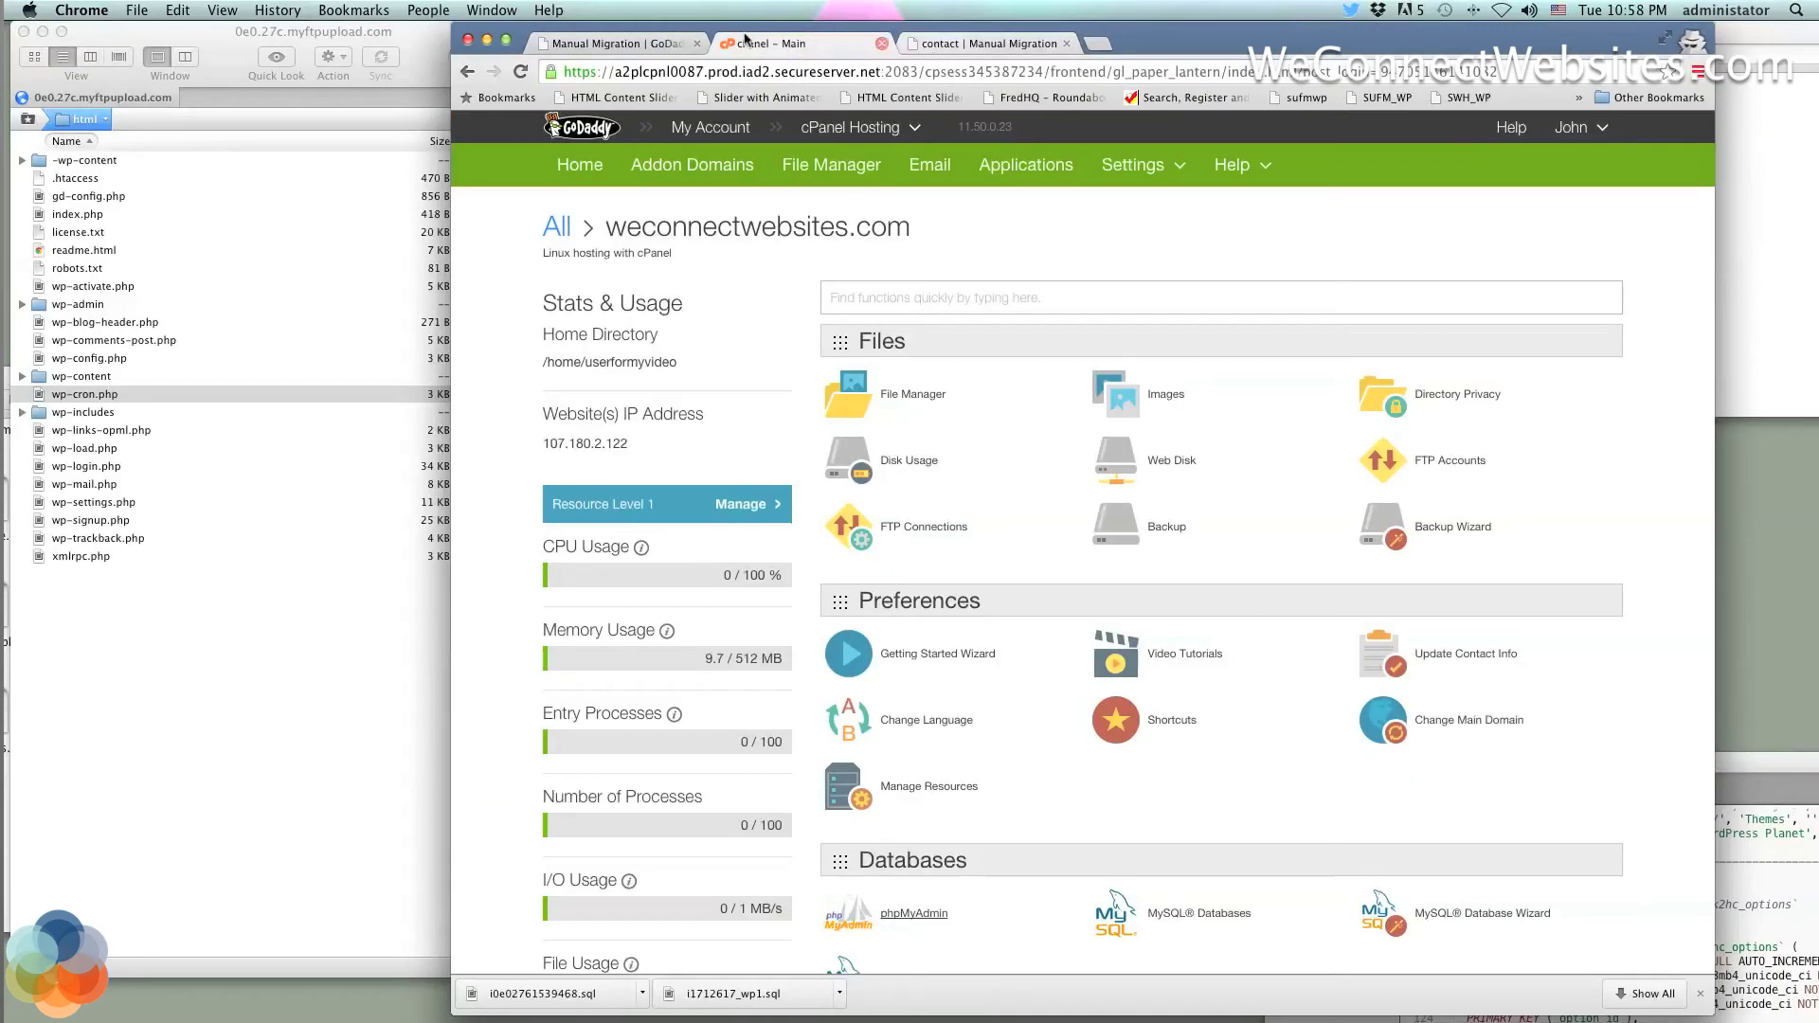
click(621, 44)
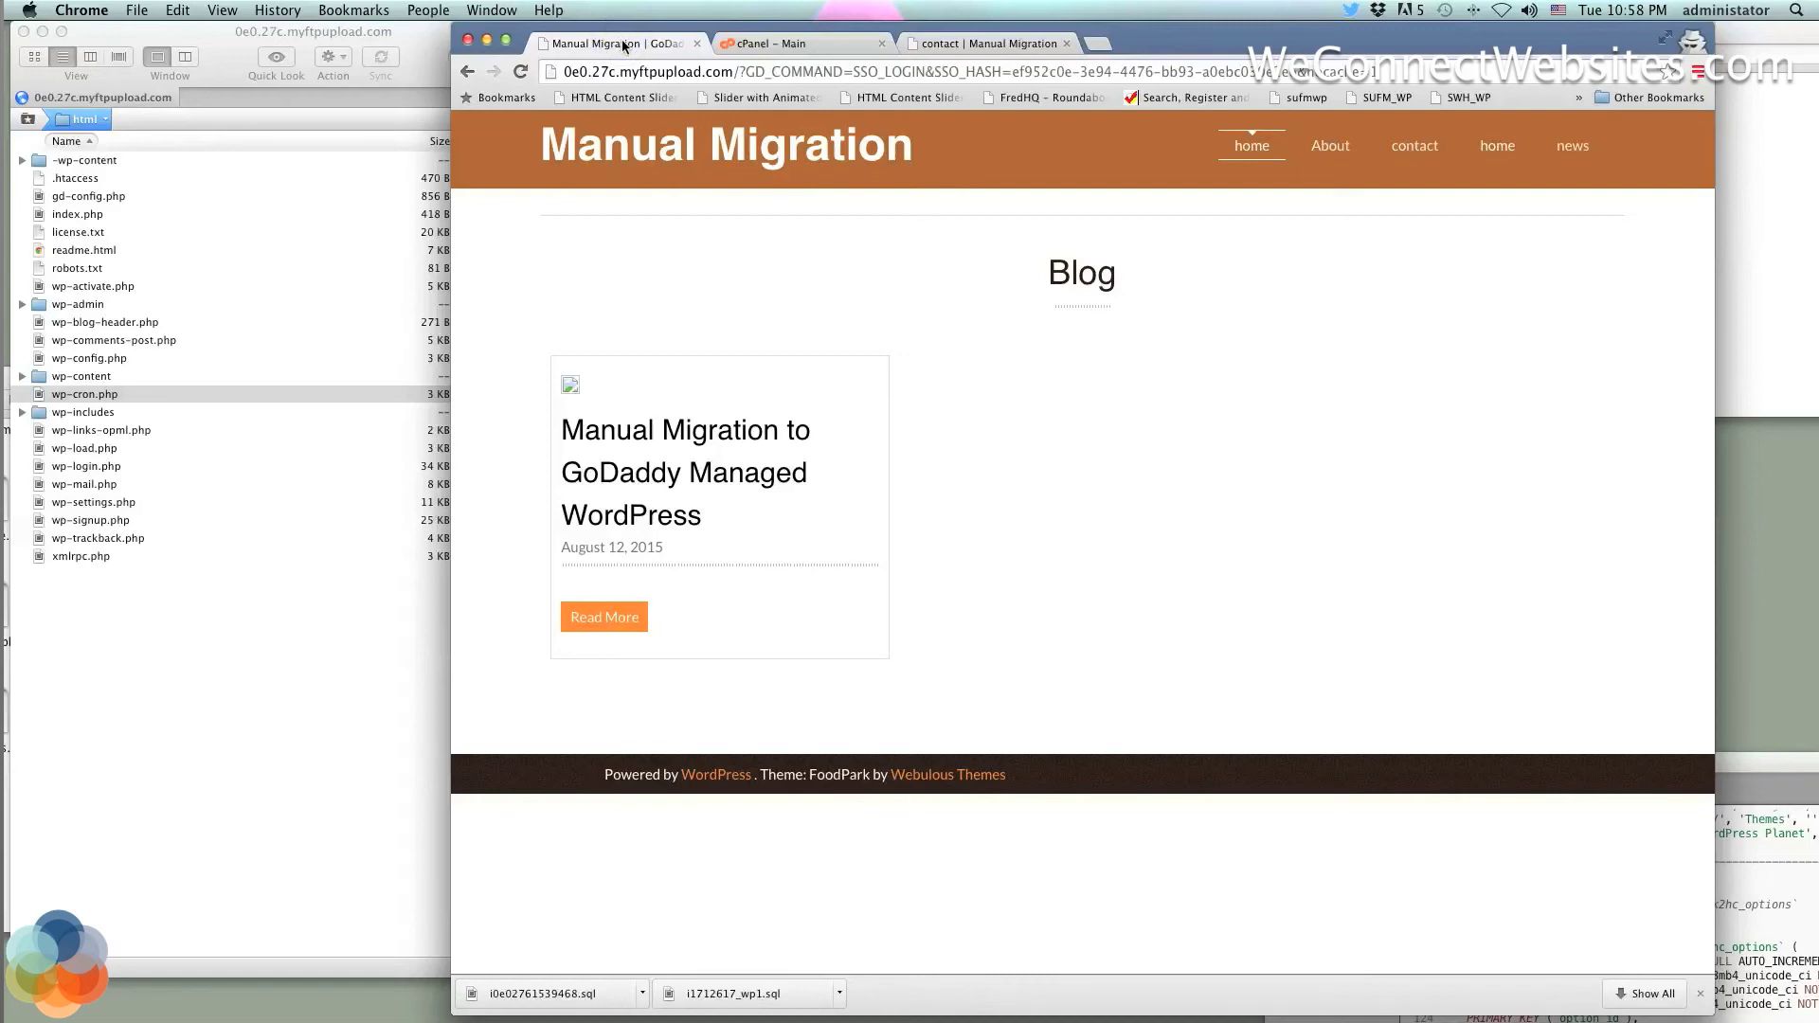
click(465, 74)
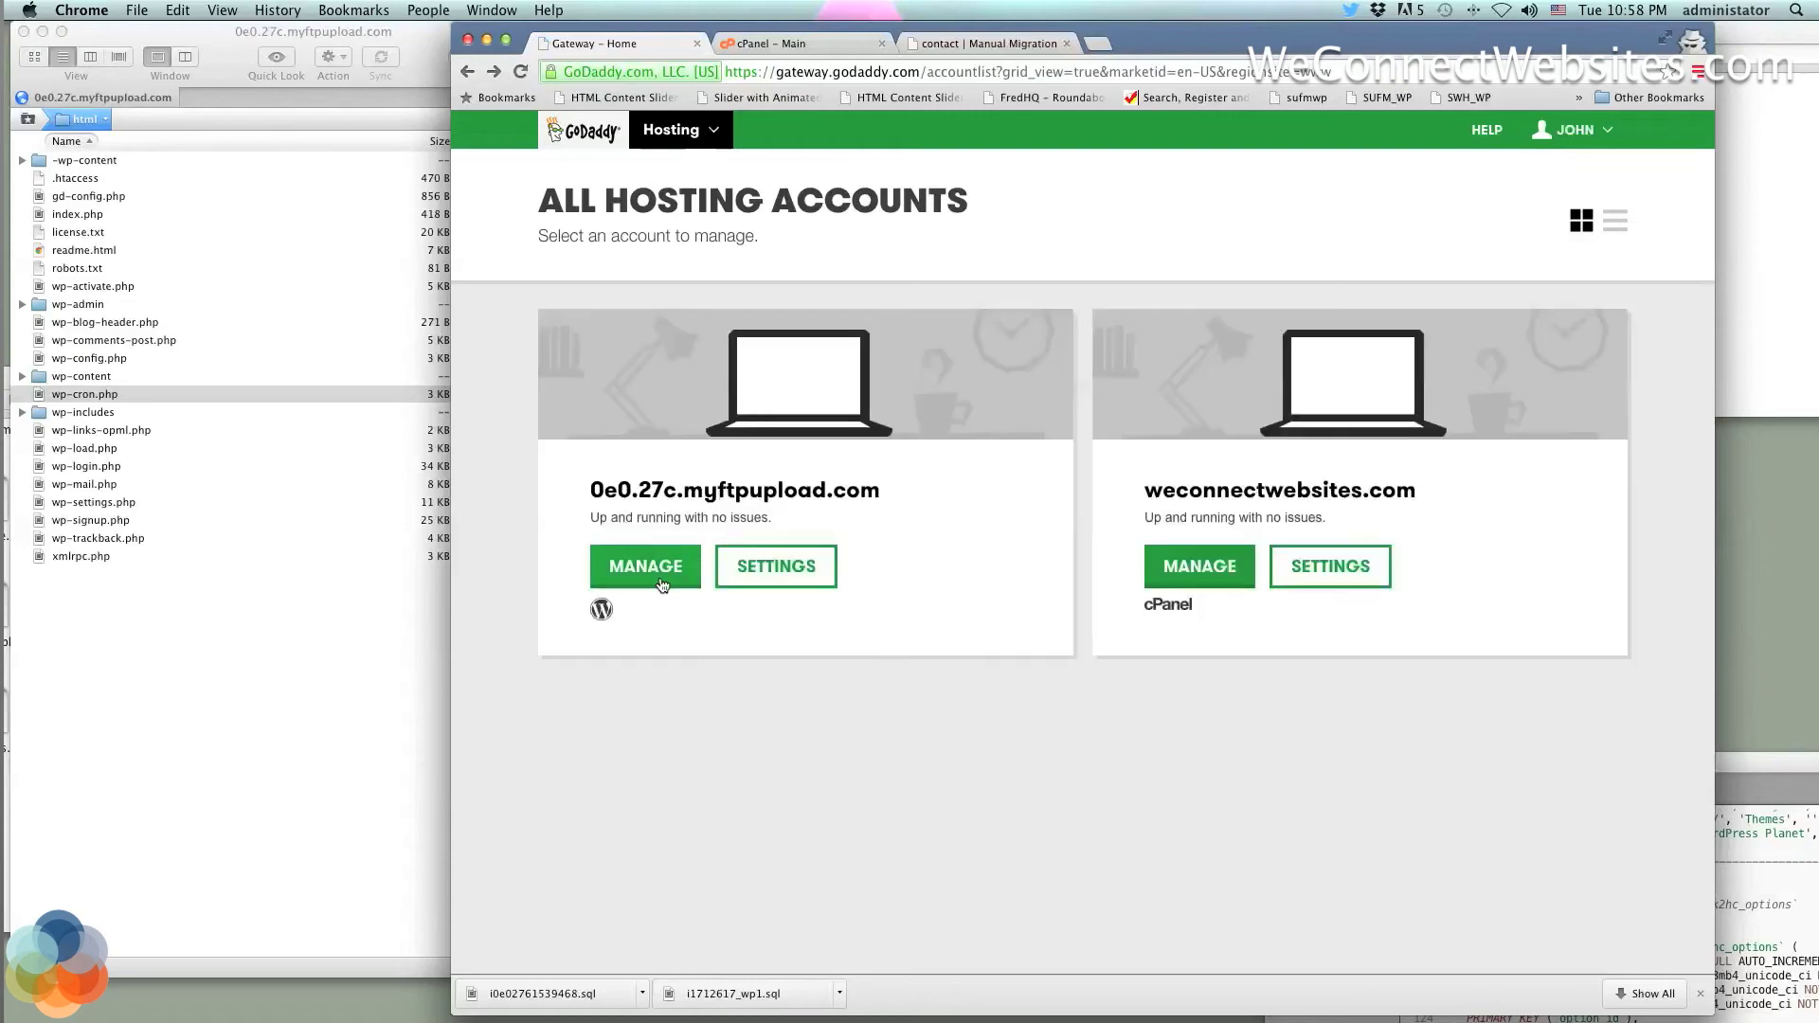
click(646, 567)
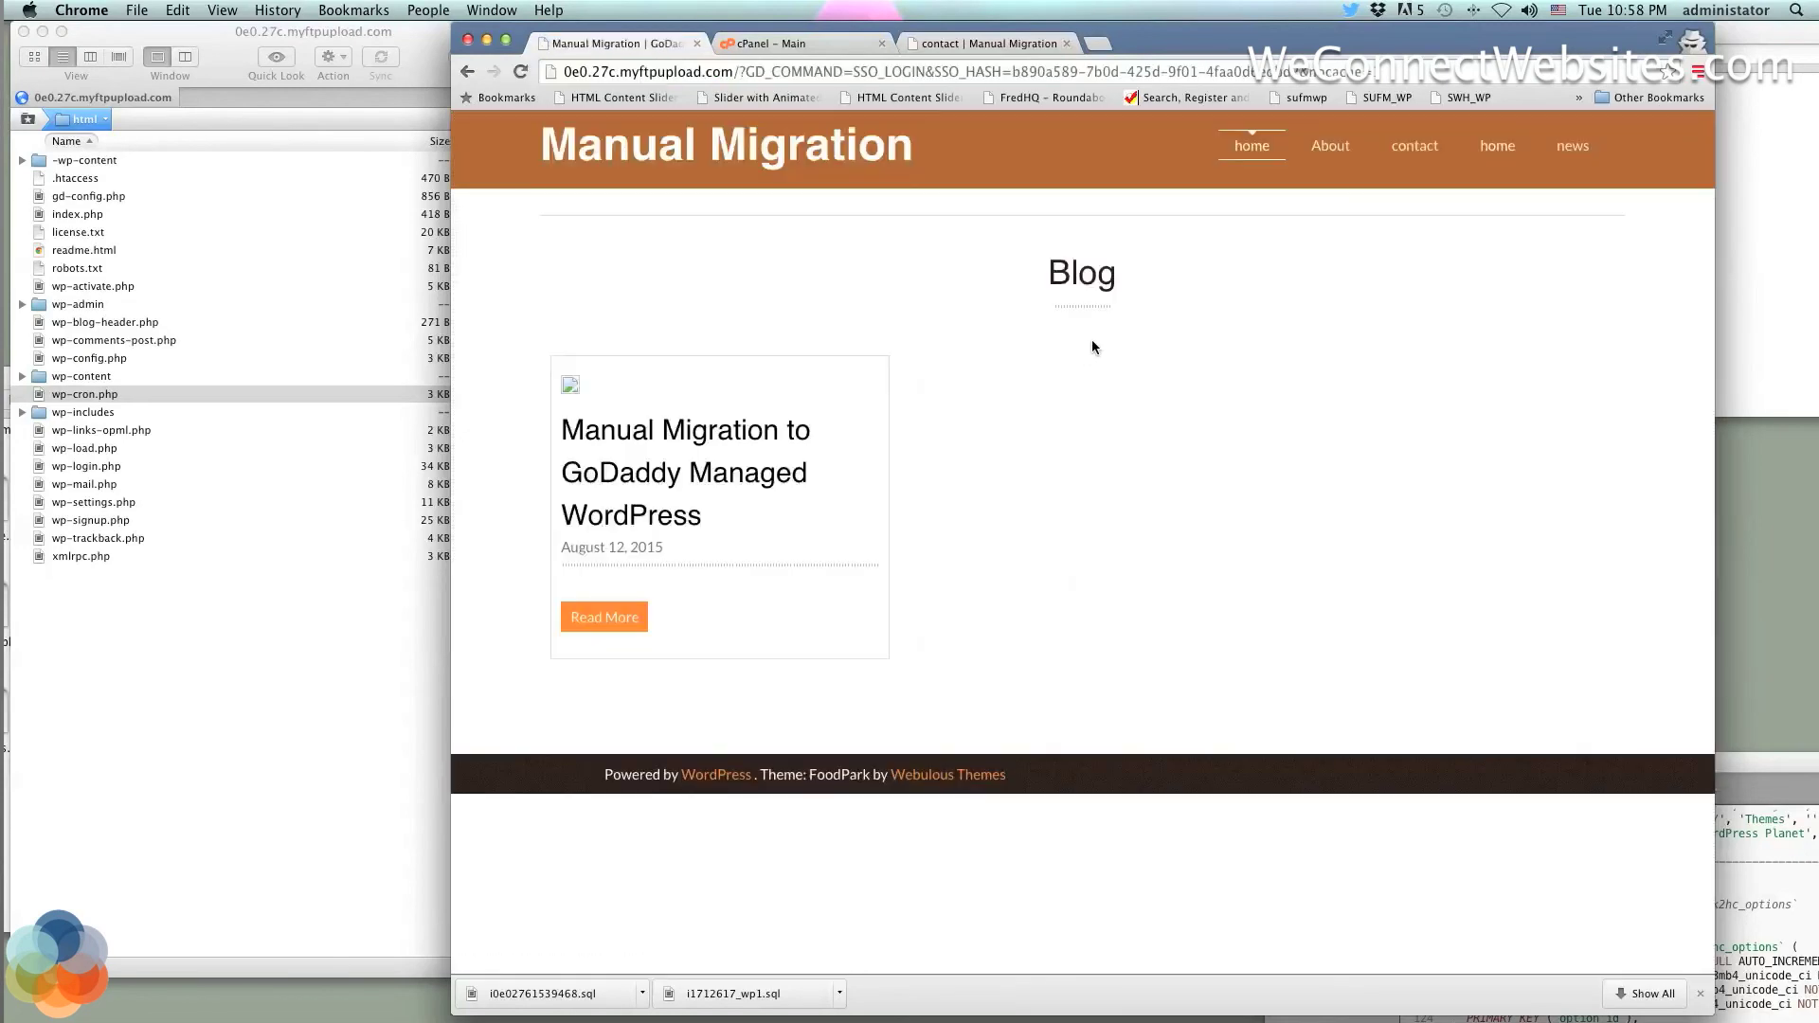
click(679, 432)
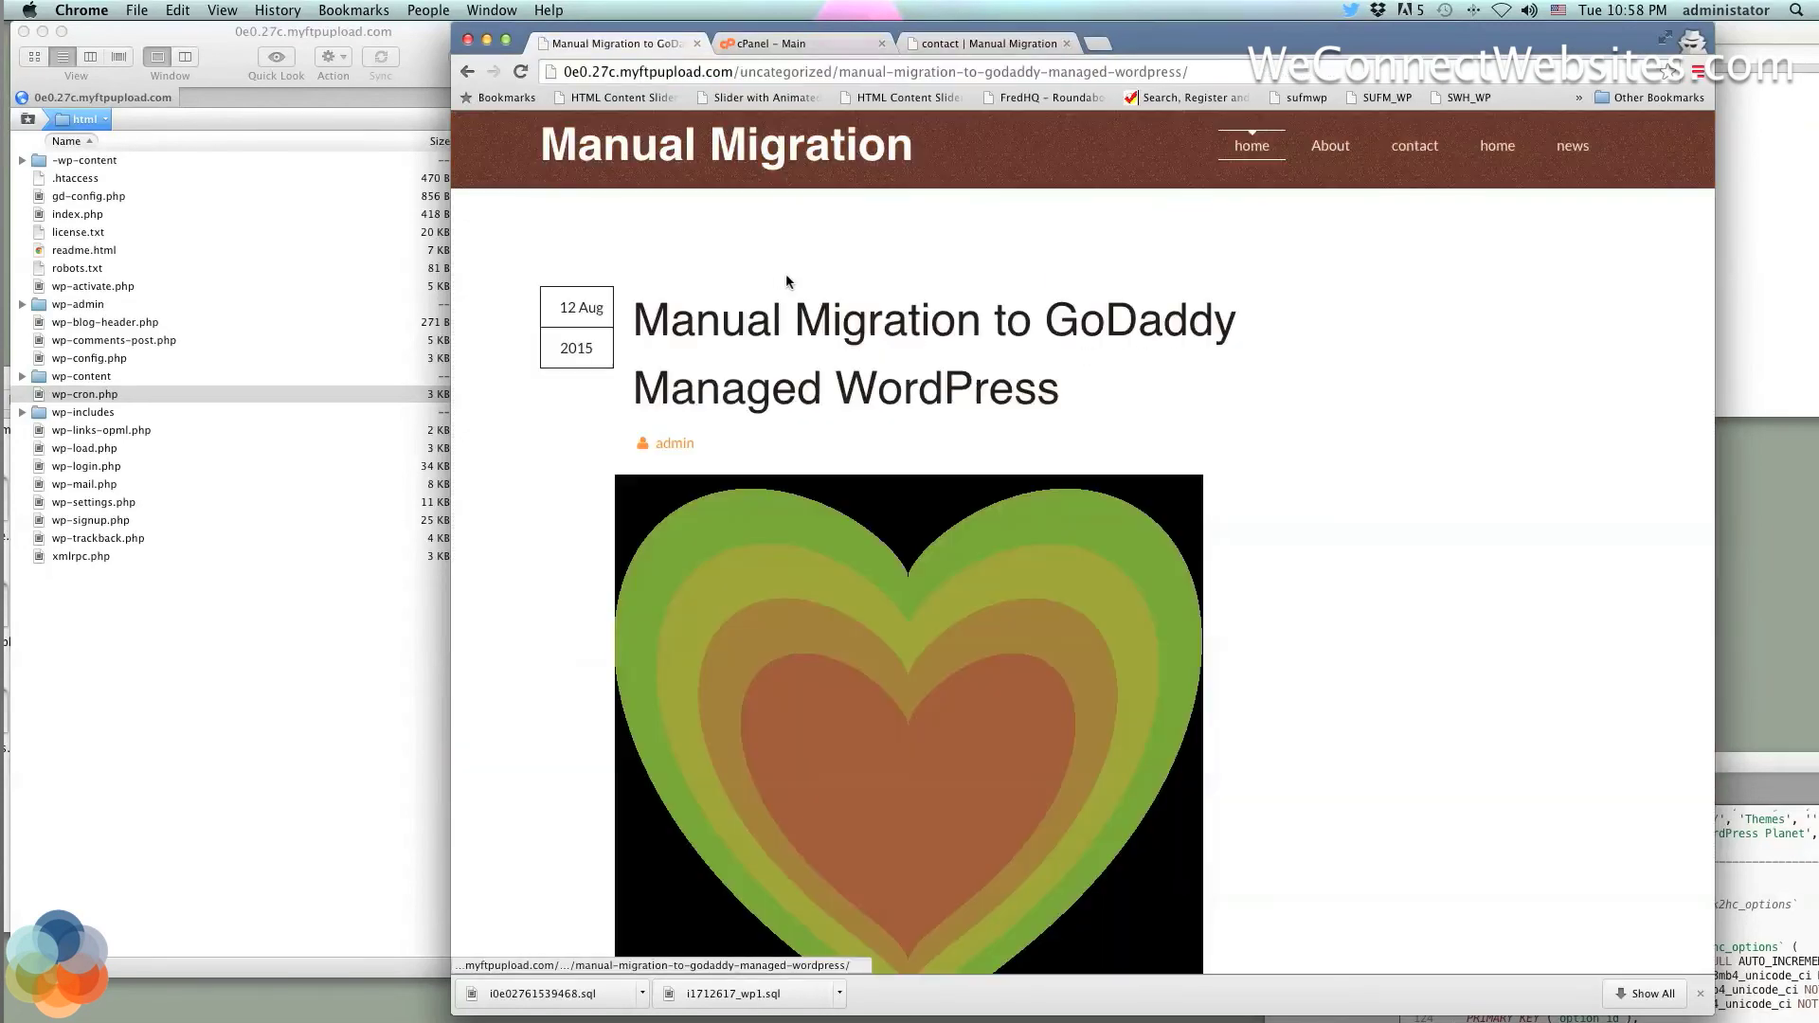
click(467, 72)
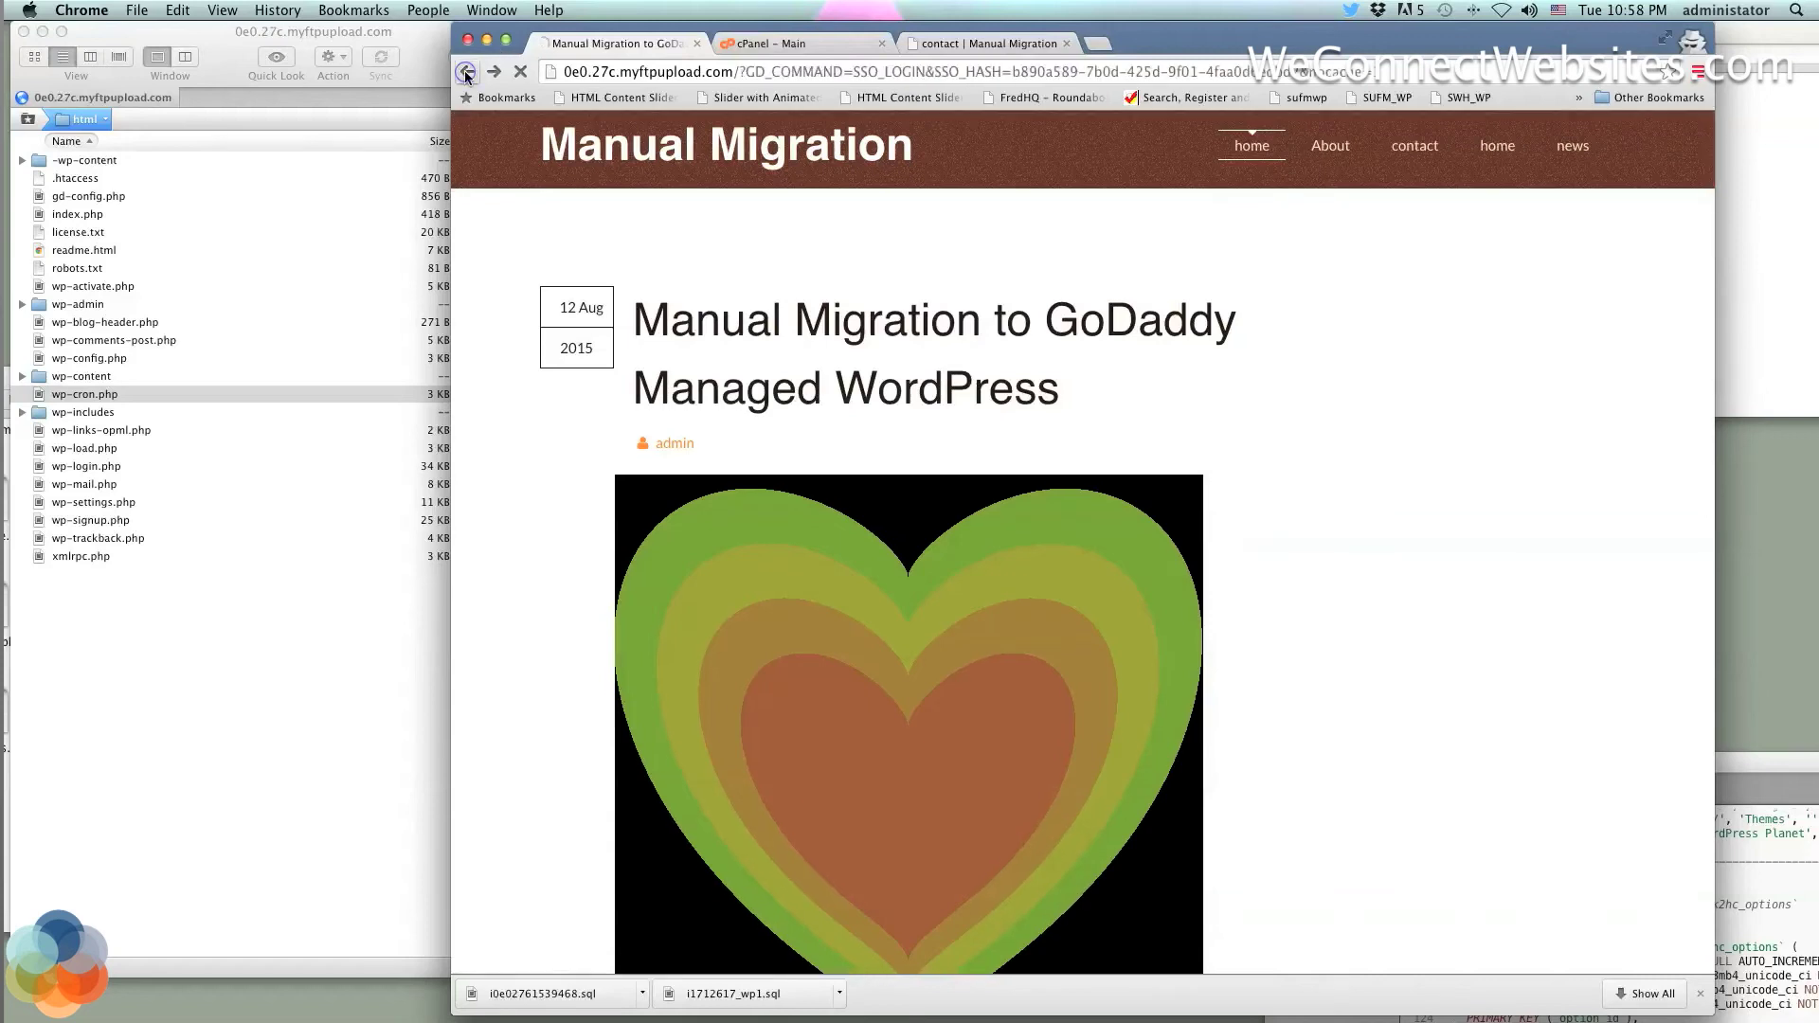
click(654, 423)
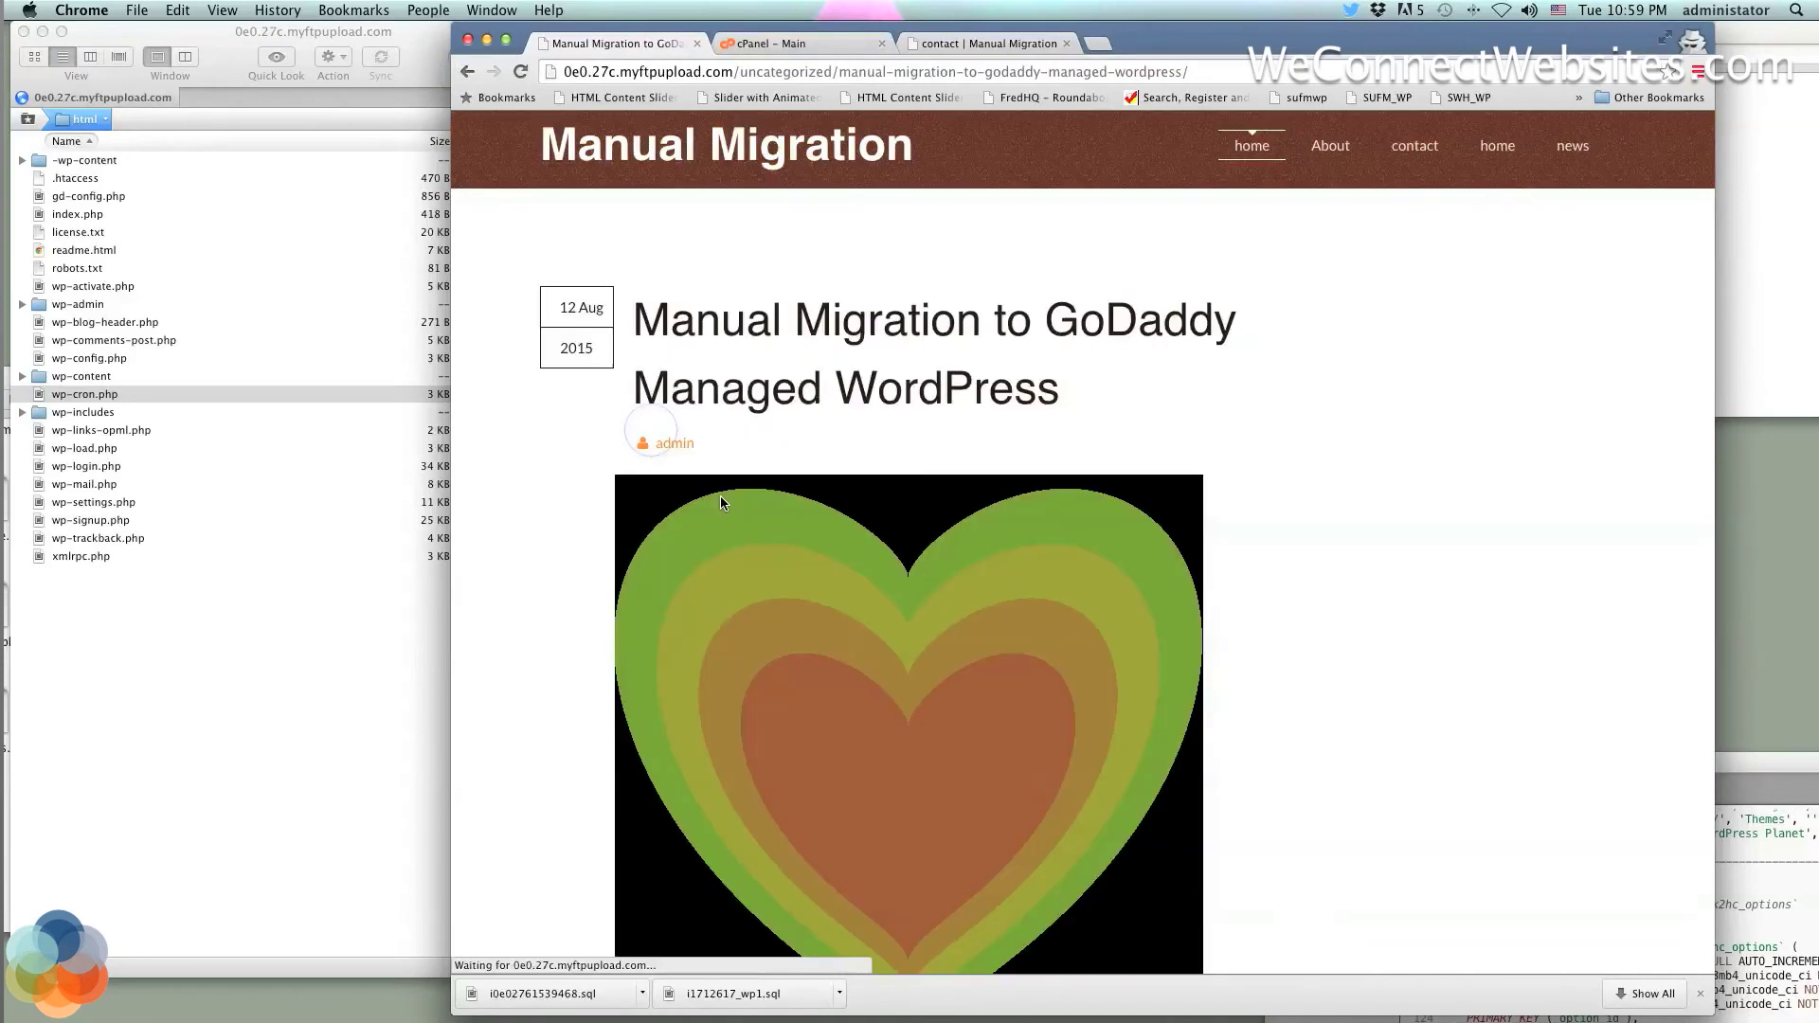
click(474, 72)
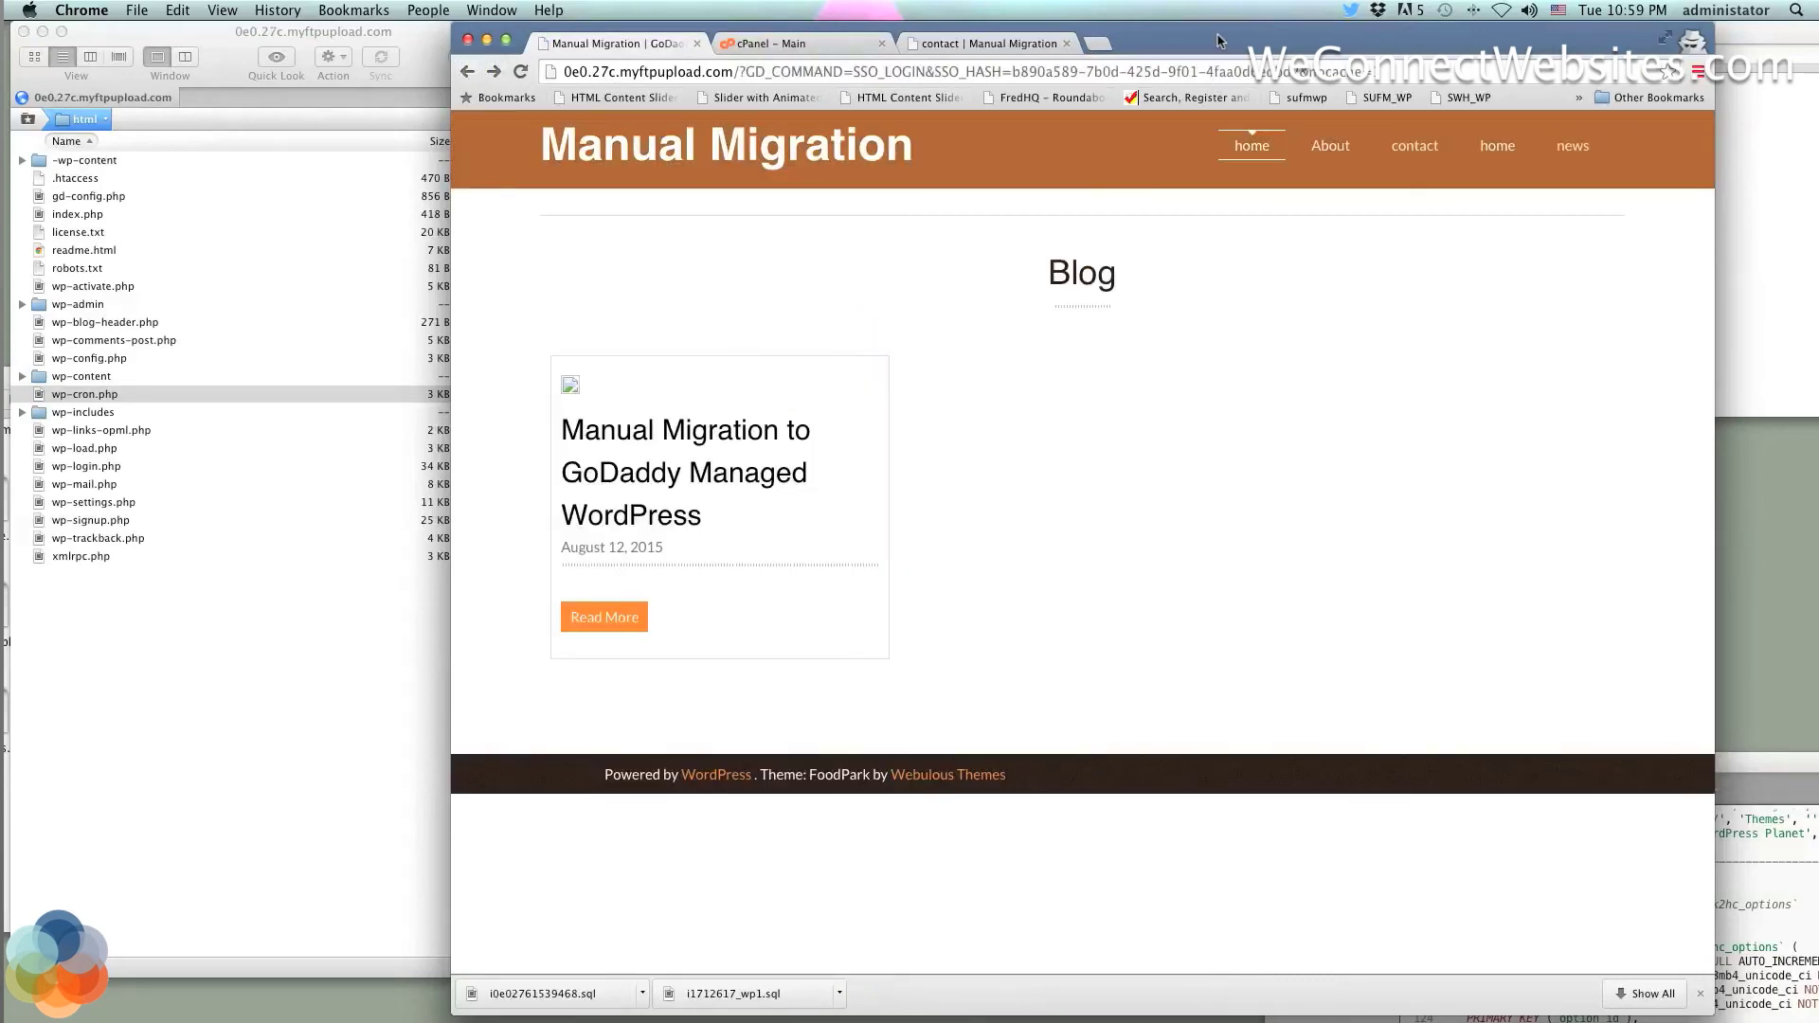
drag(1218, 43, 1181, 43)
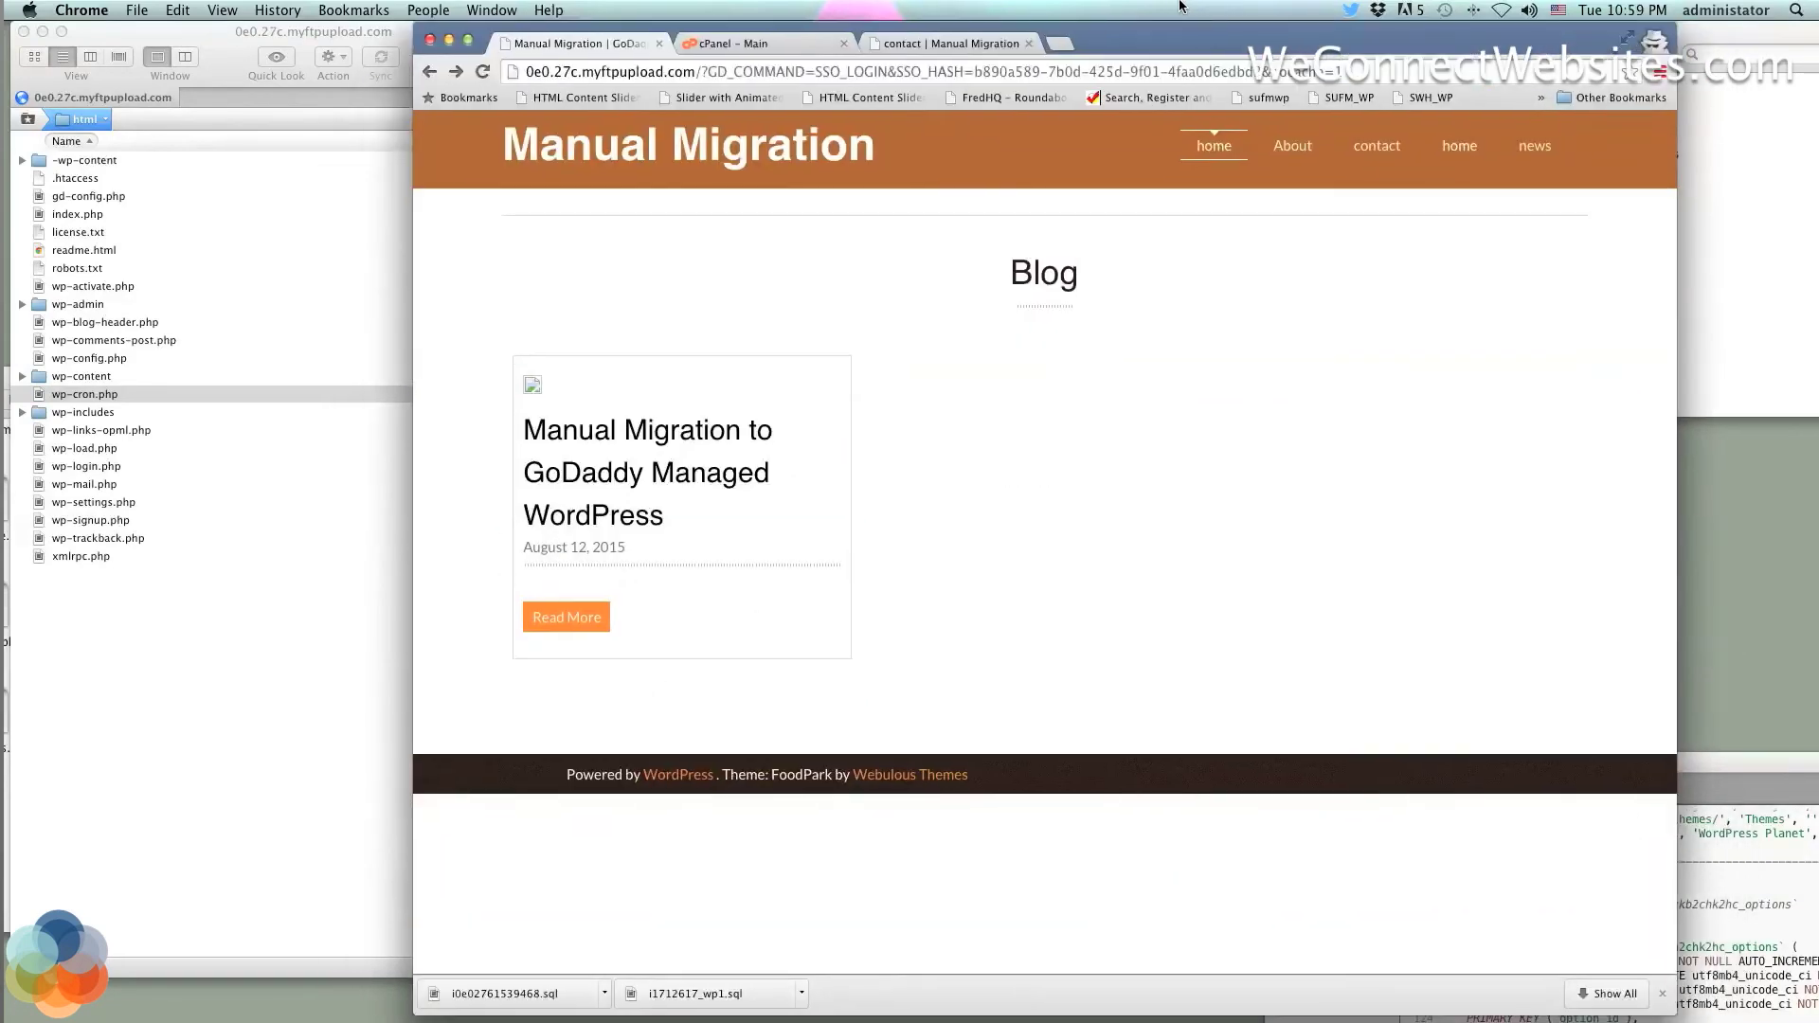
click(729, 42)
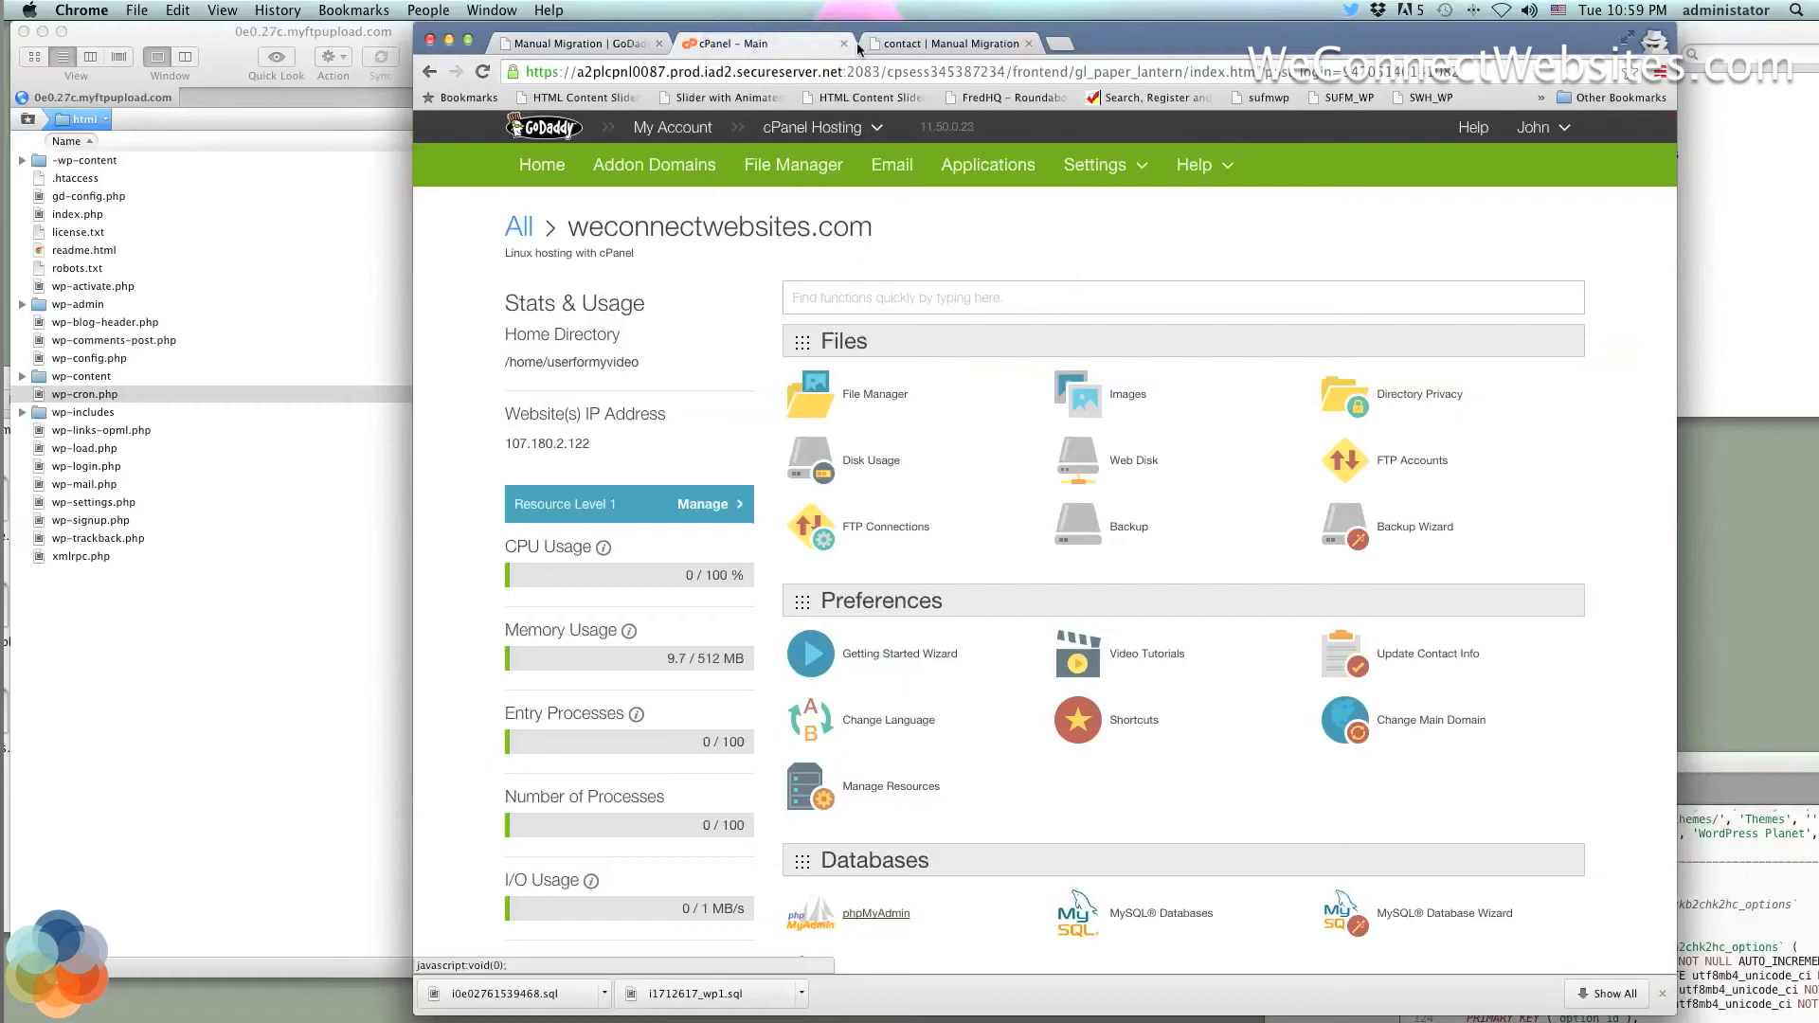
Close cPanel and launch phpMyAdmin from the 0e0.27c account's DATABASE settings
click(840, 44)
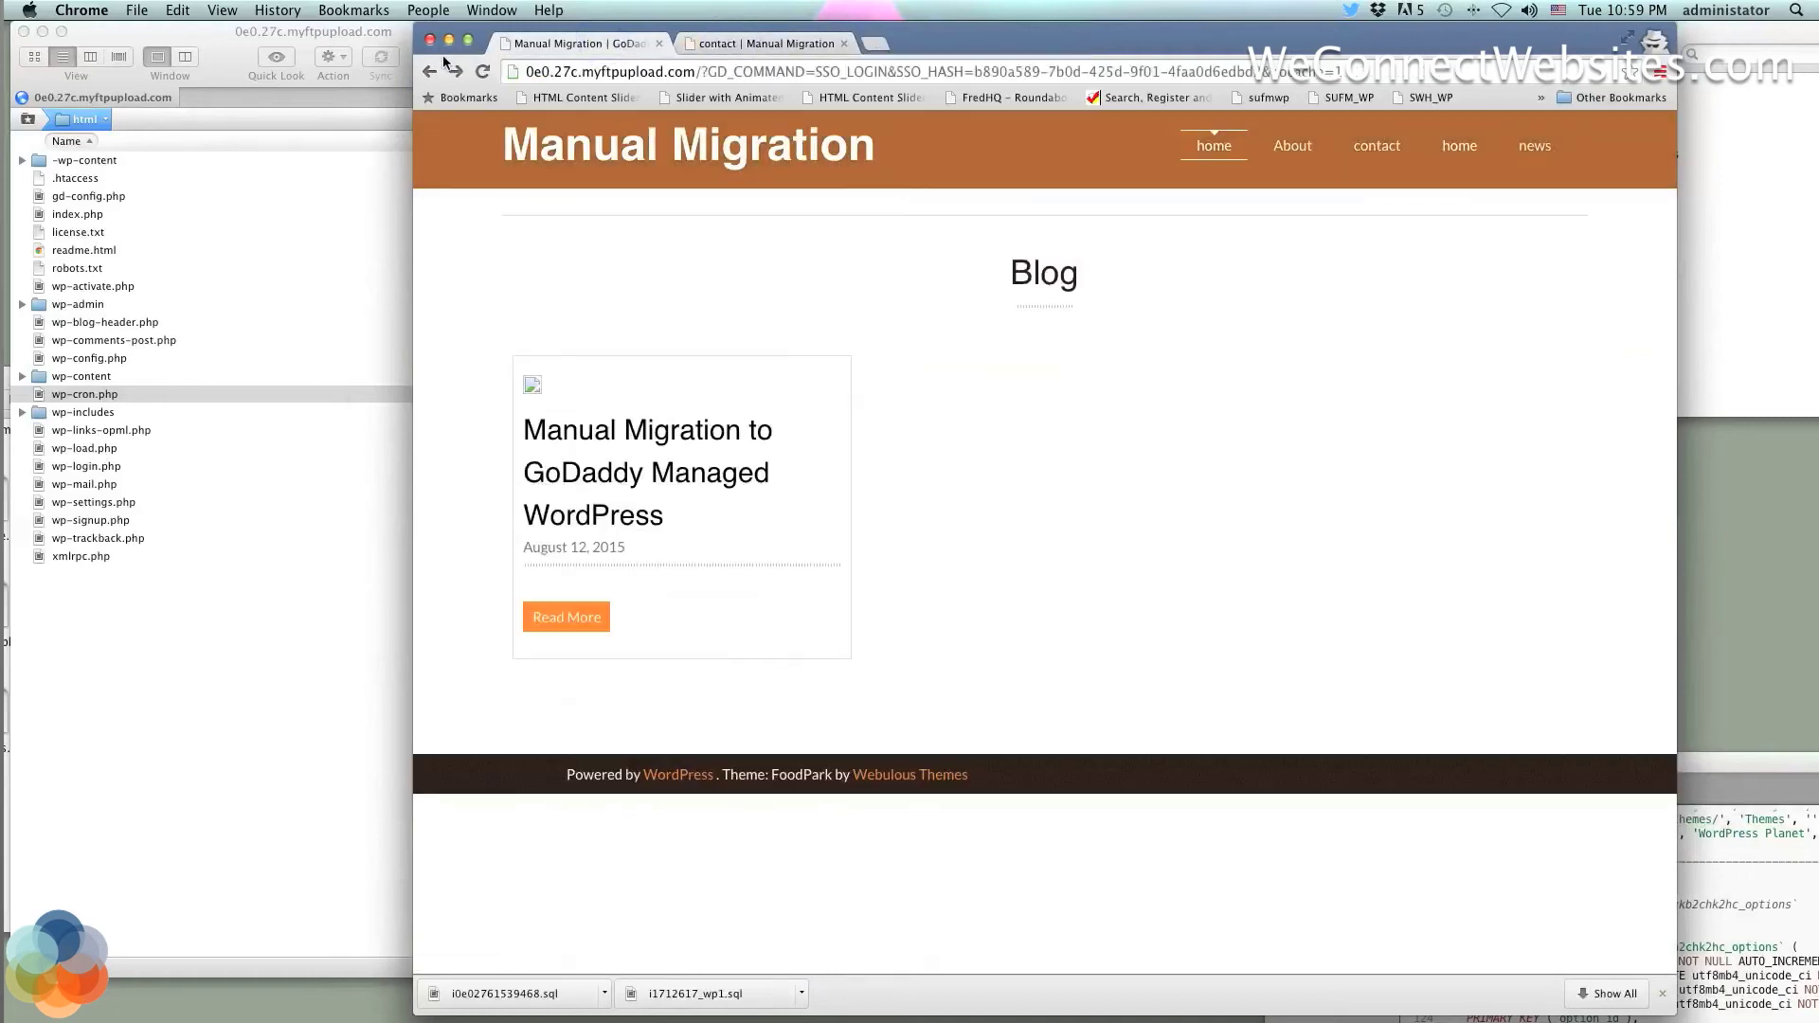
click(431, 72)
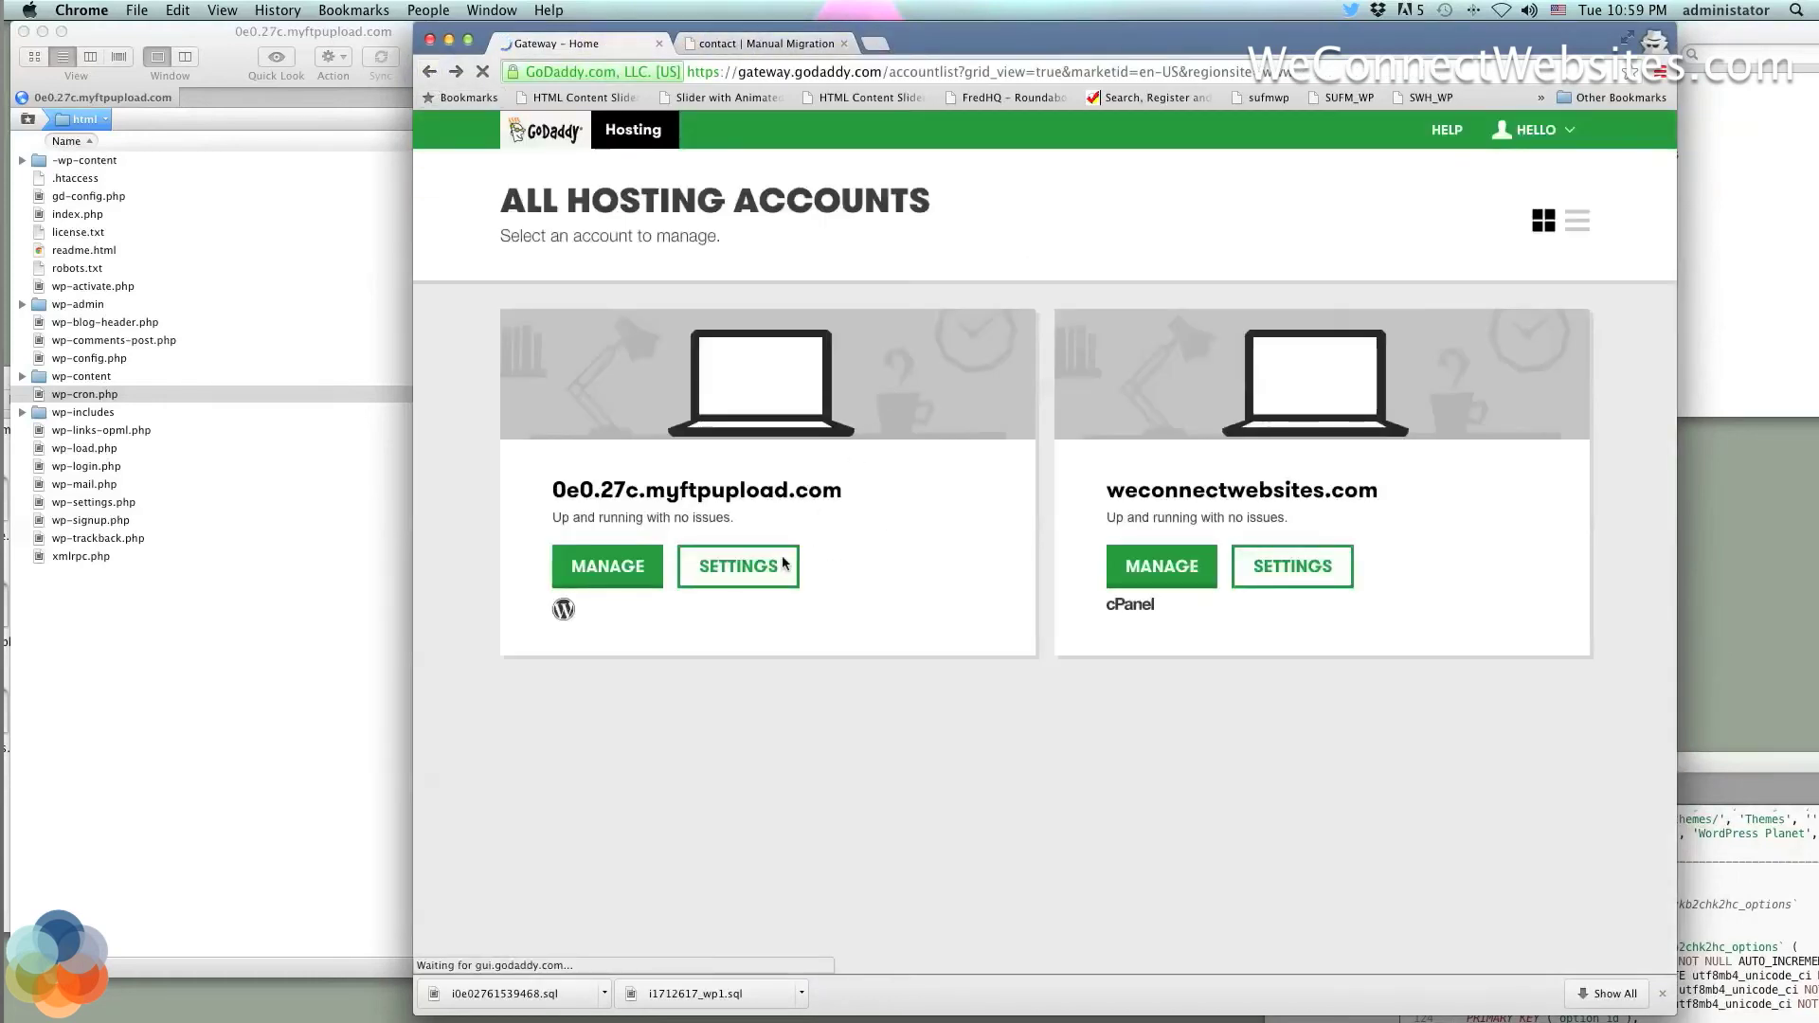
click(726, 574)
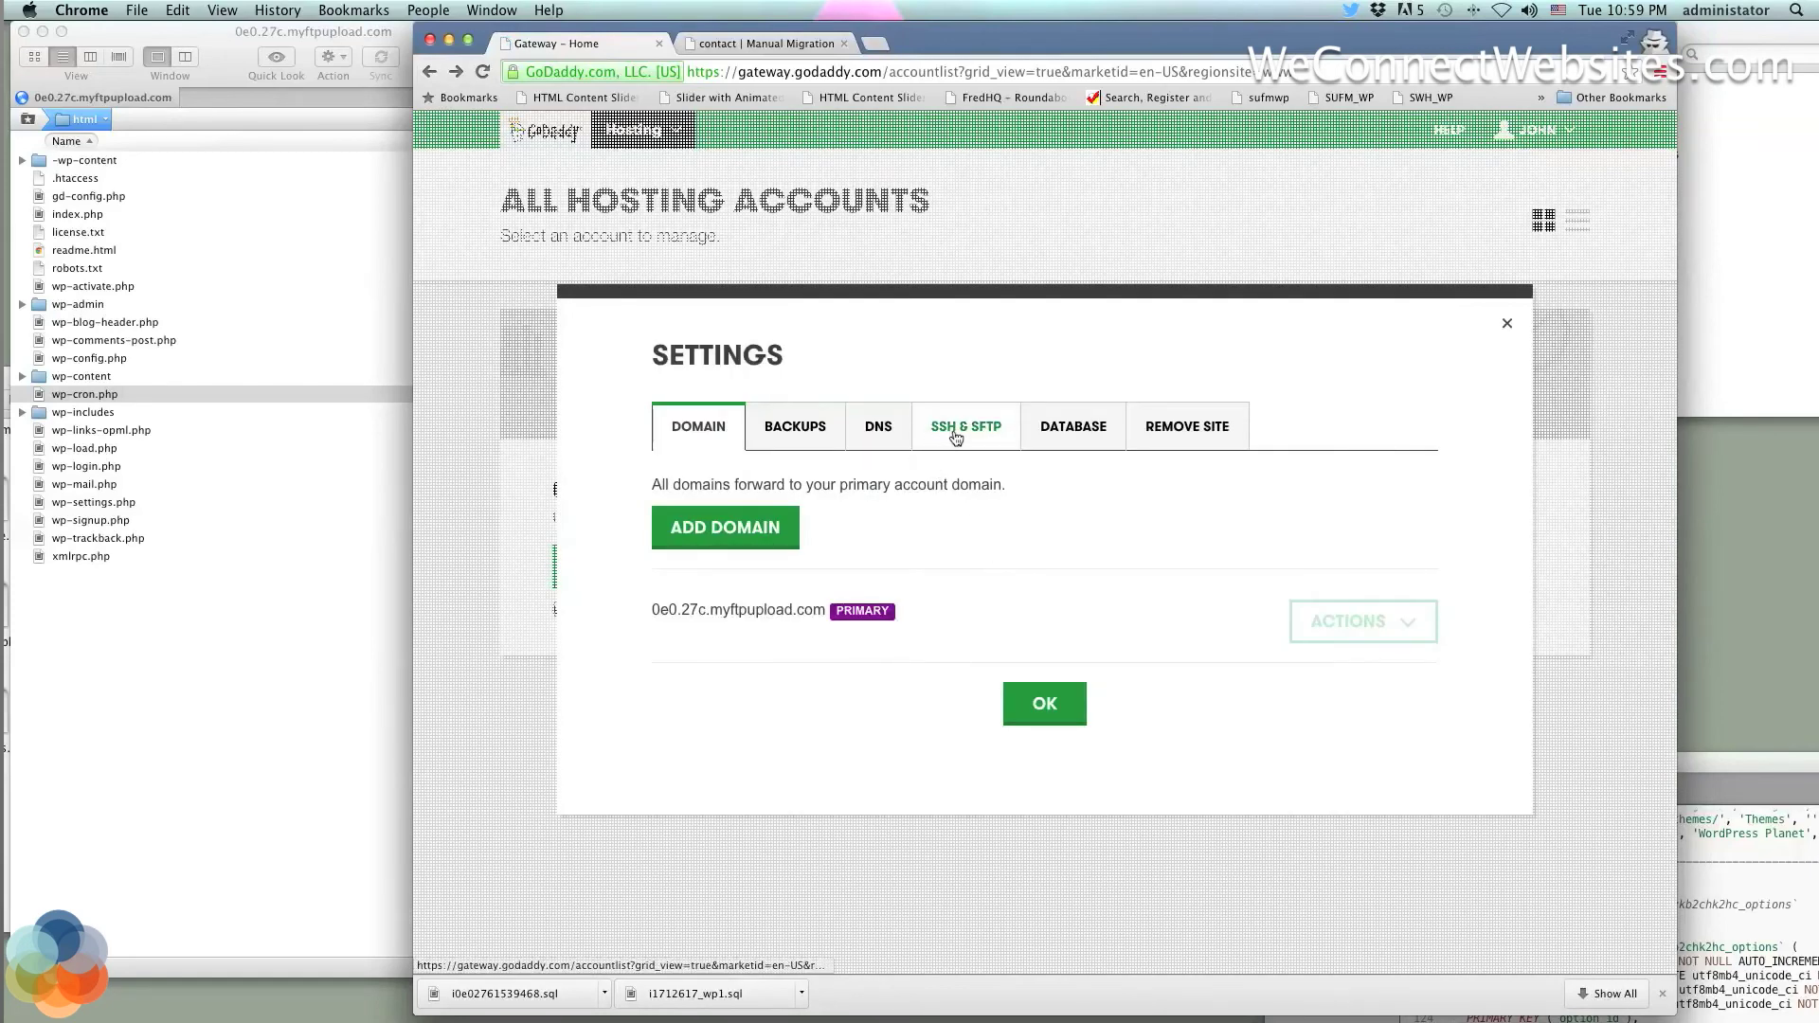
click(1038, 436)
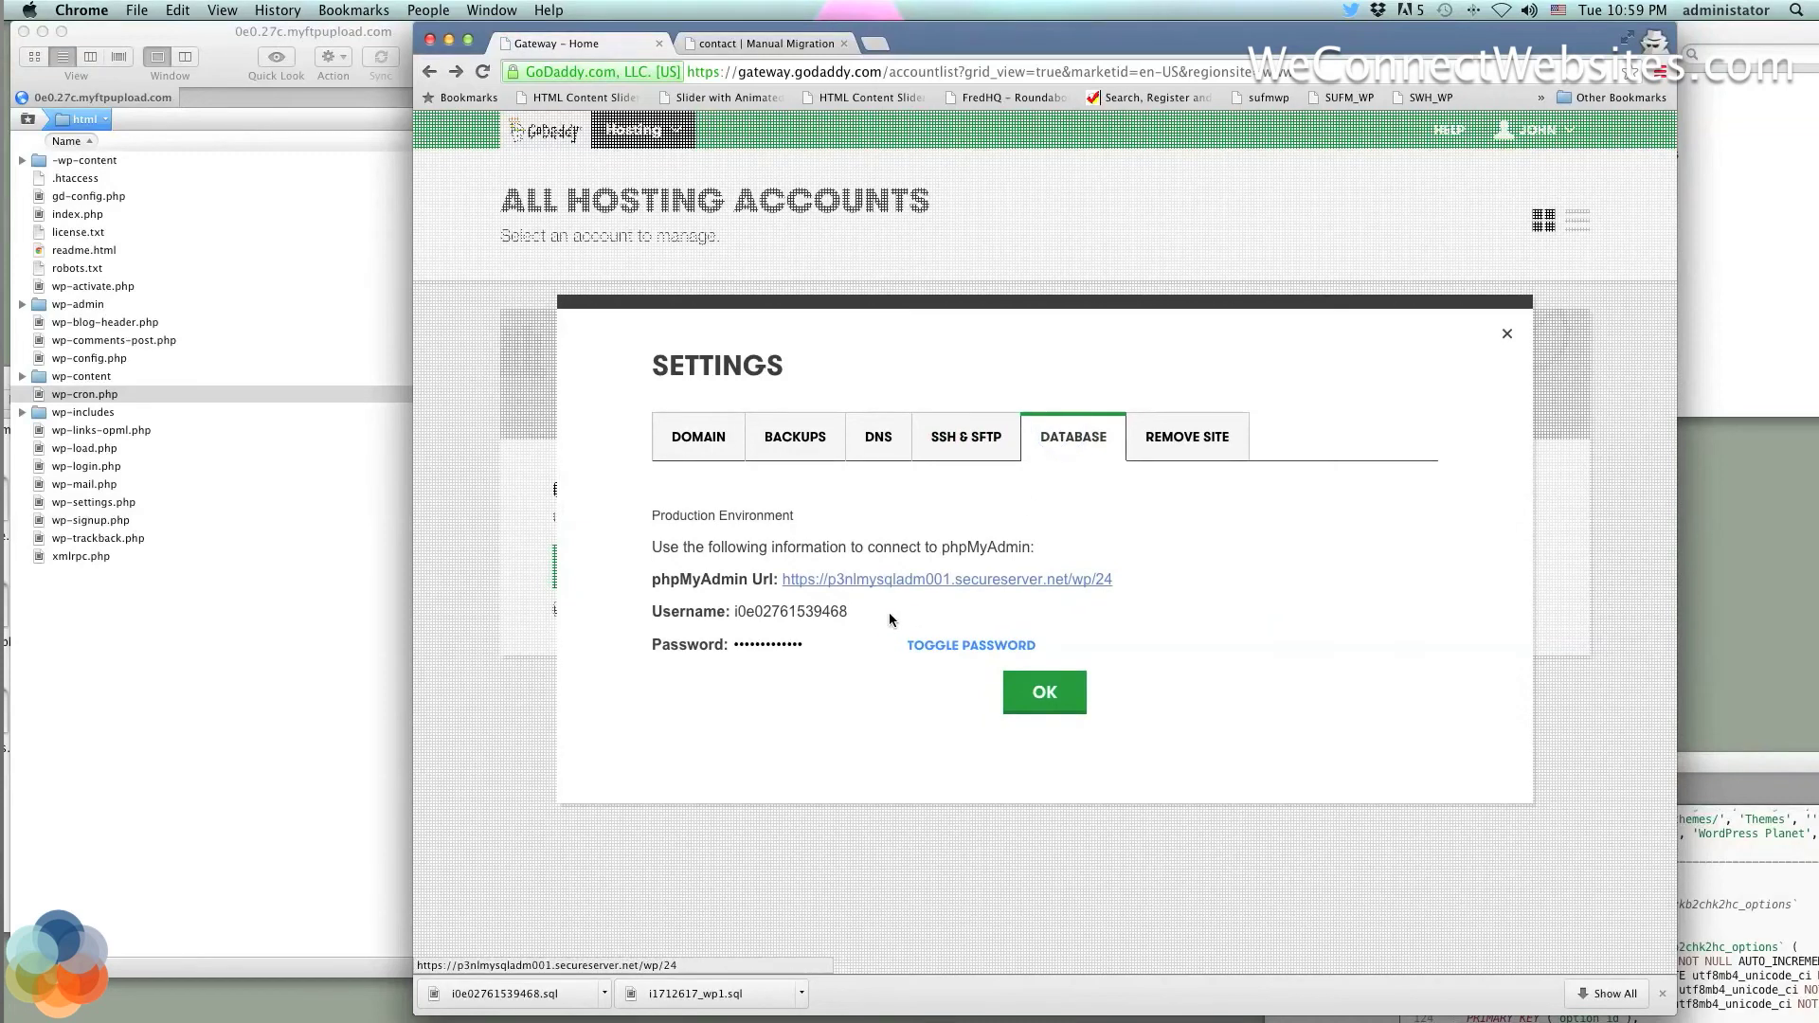
click(903, 570)
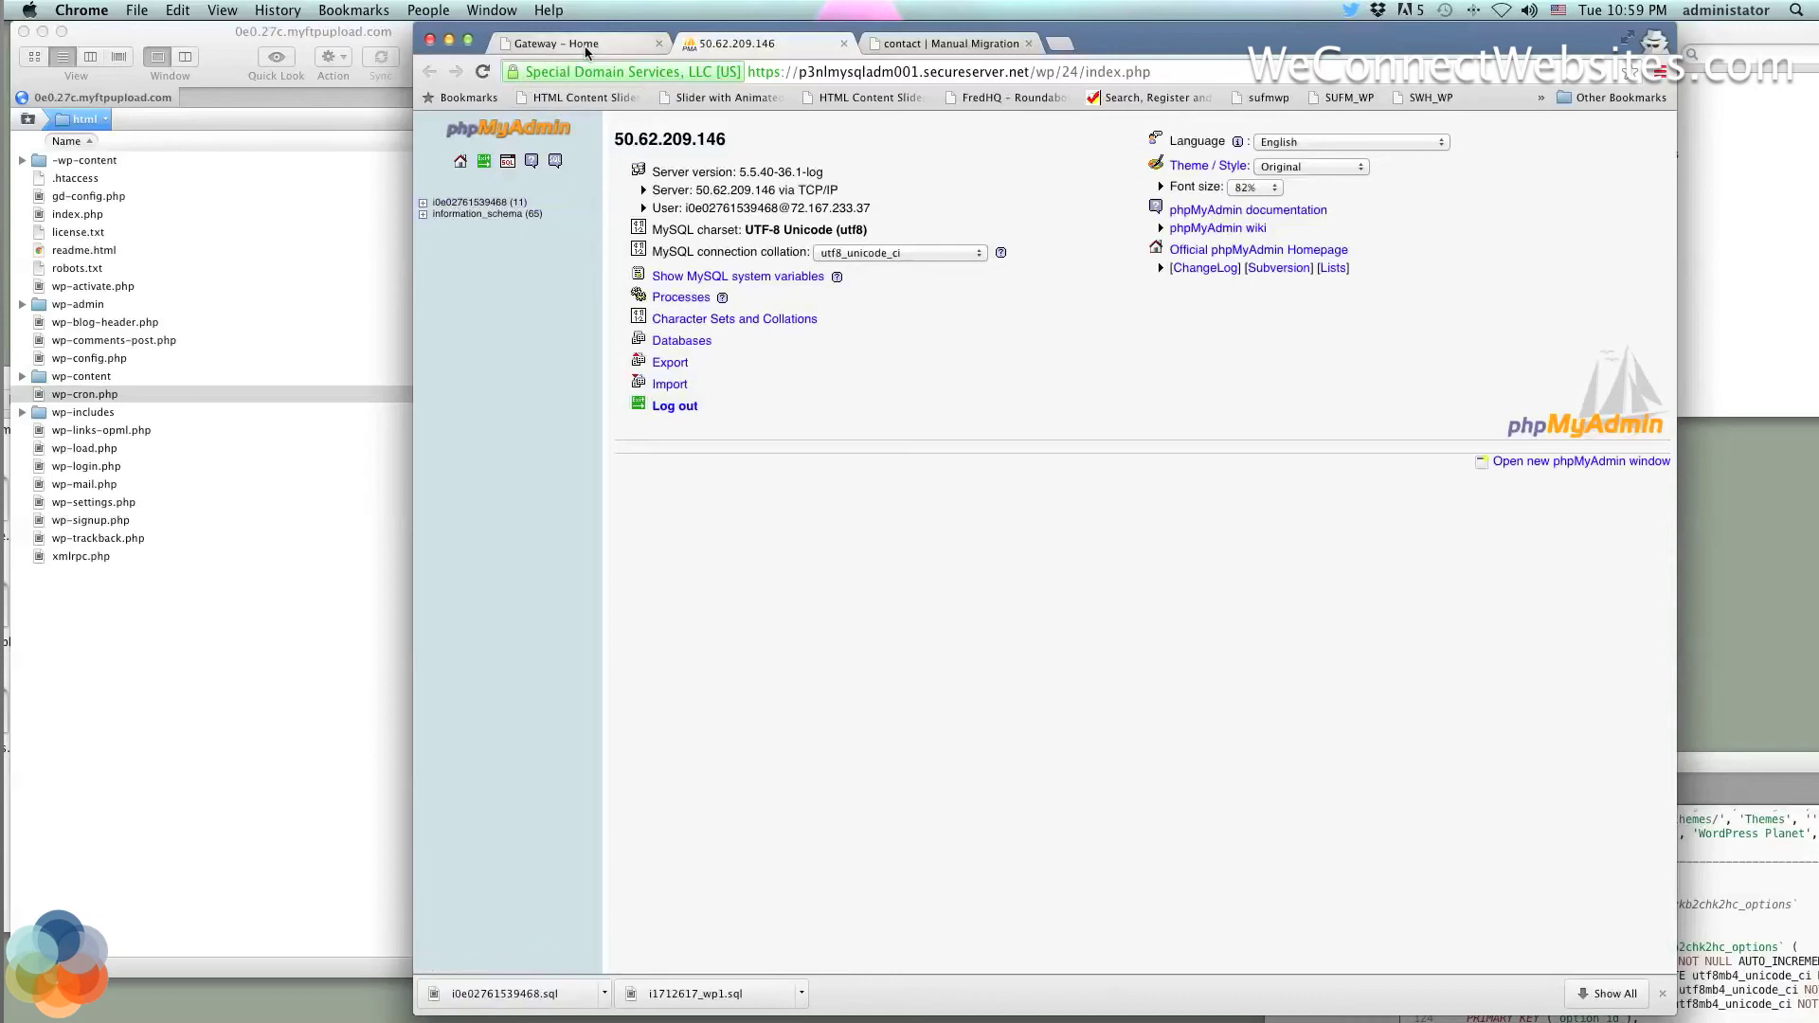
Browse the wp_zkb2chk2hc_users table rows in phpMyAdmin, showing a single admin account
click(500, 204)
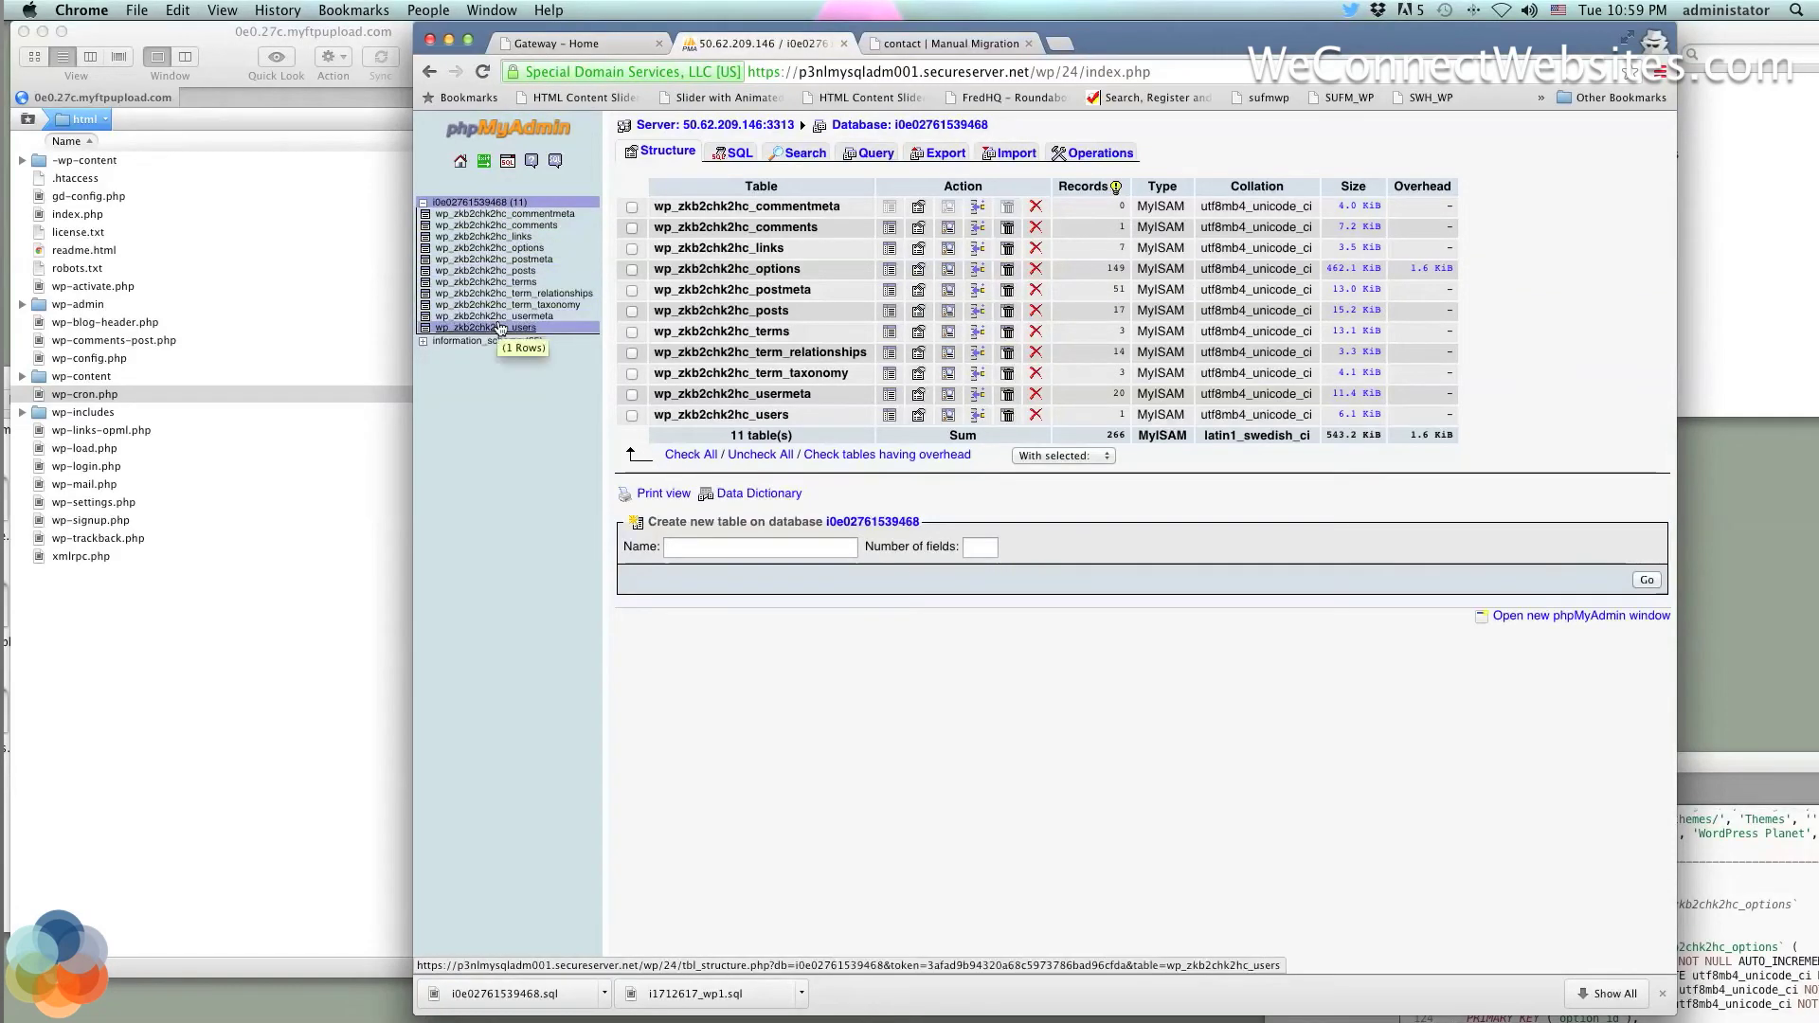
click(500, 327)
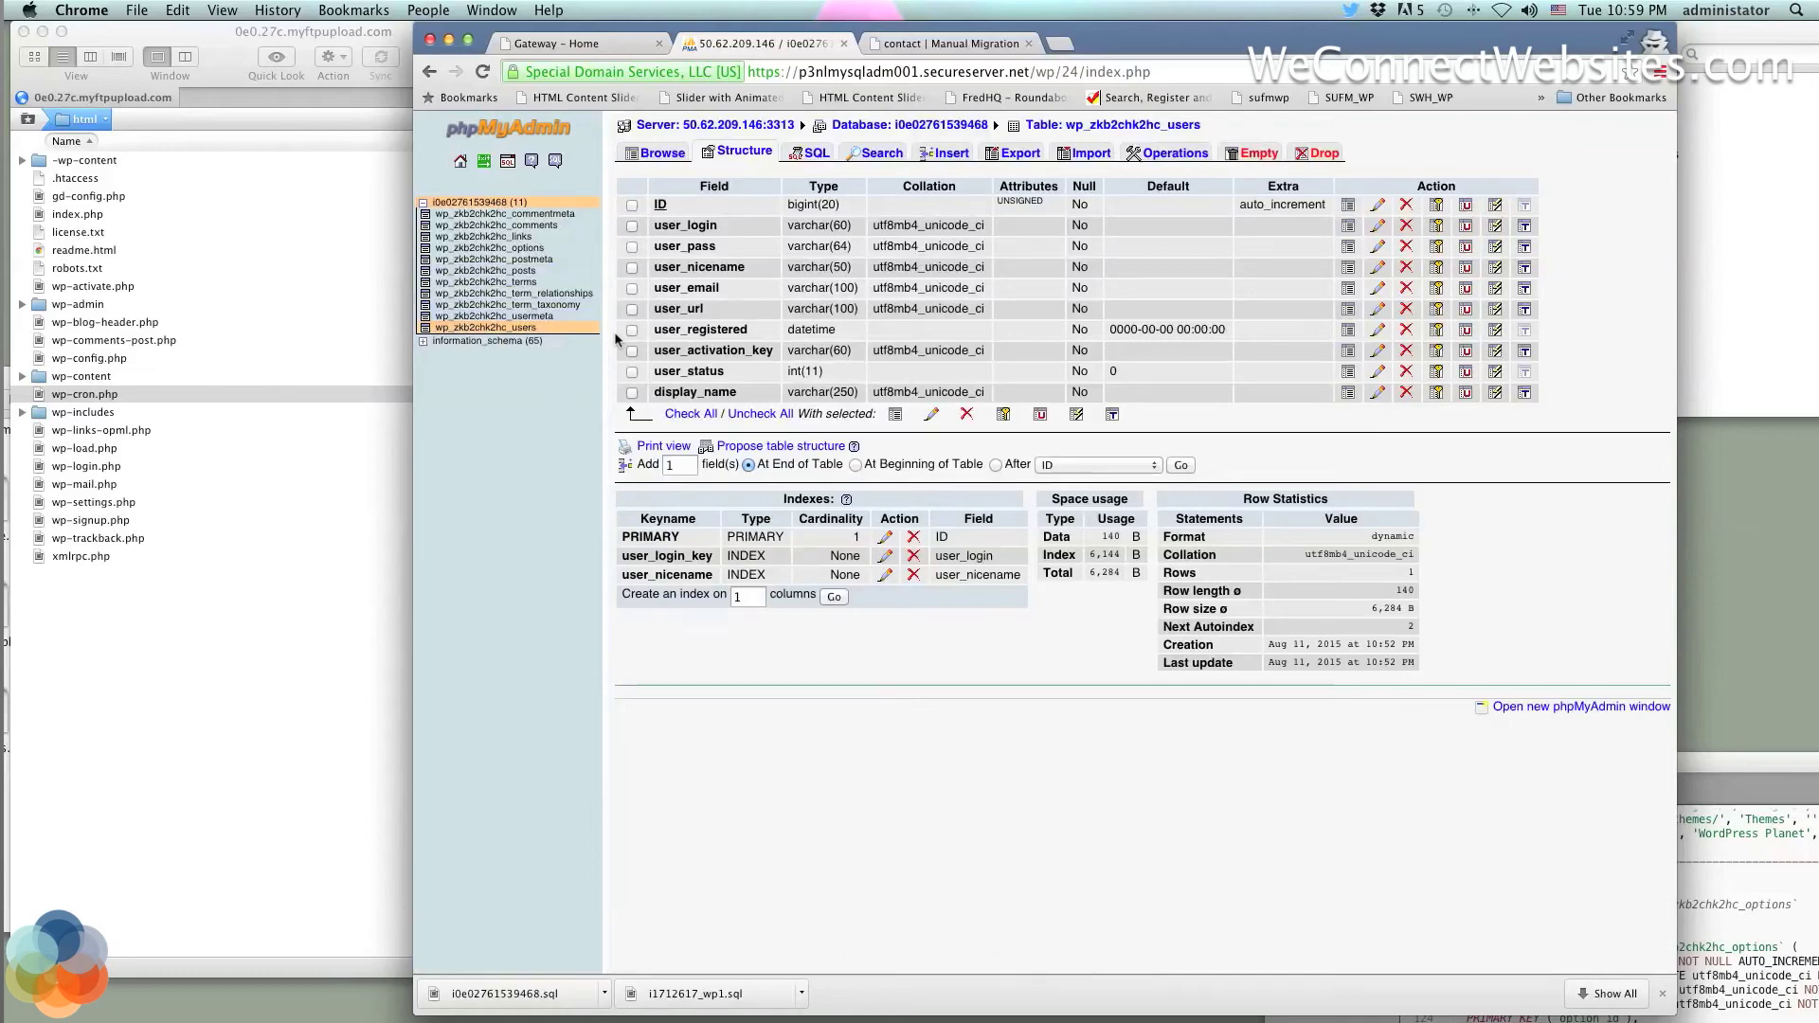
click(663, 155)
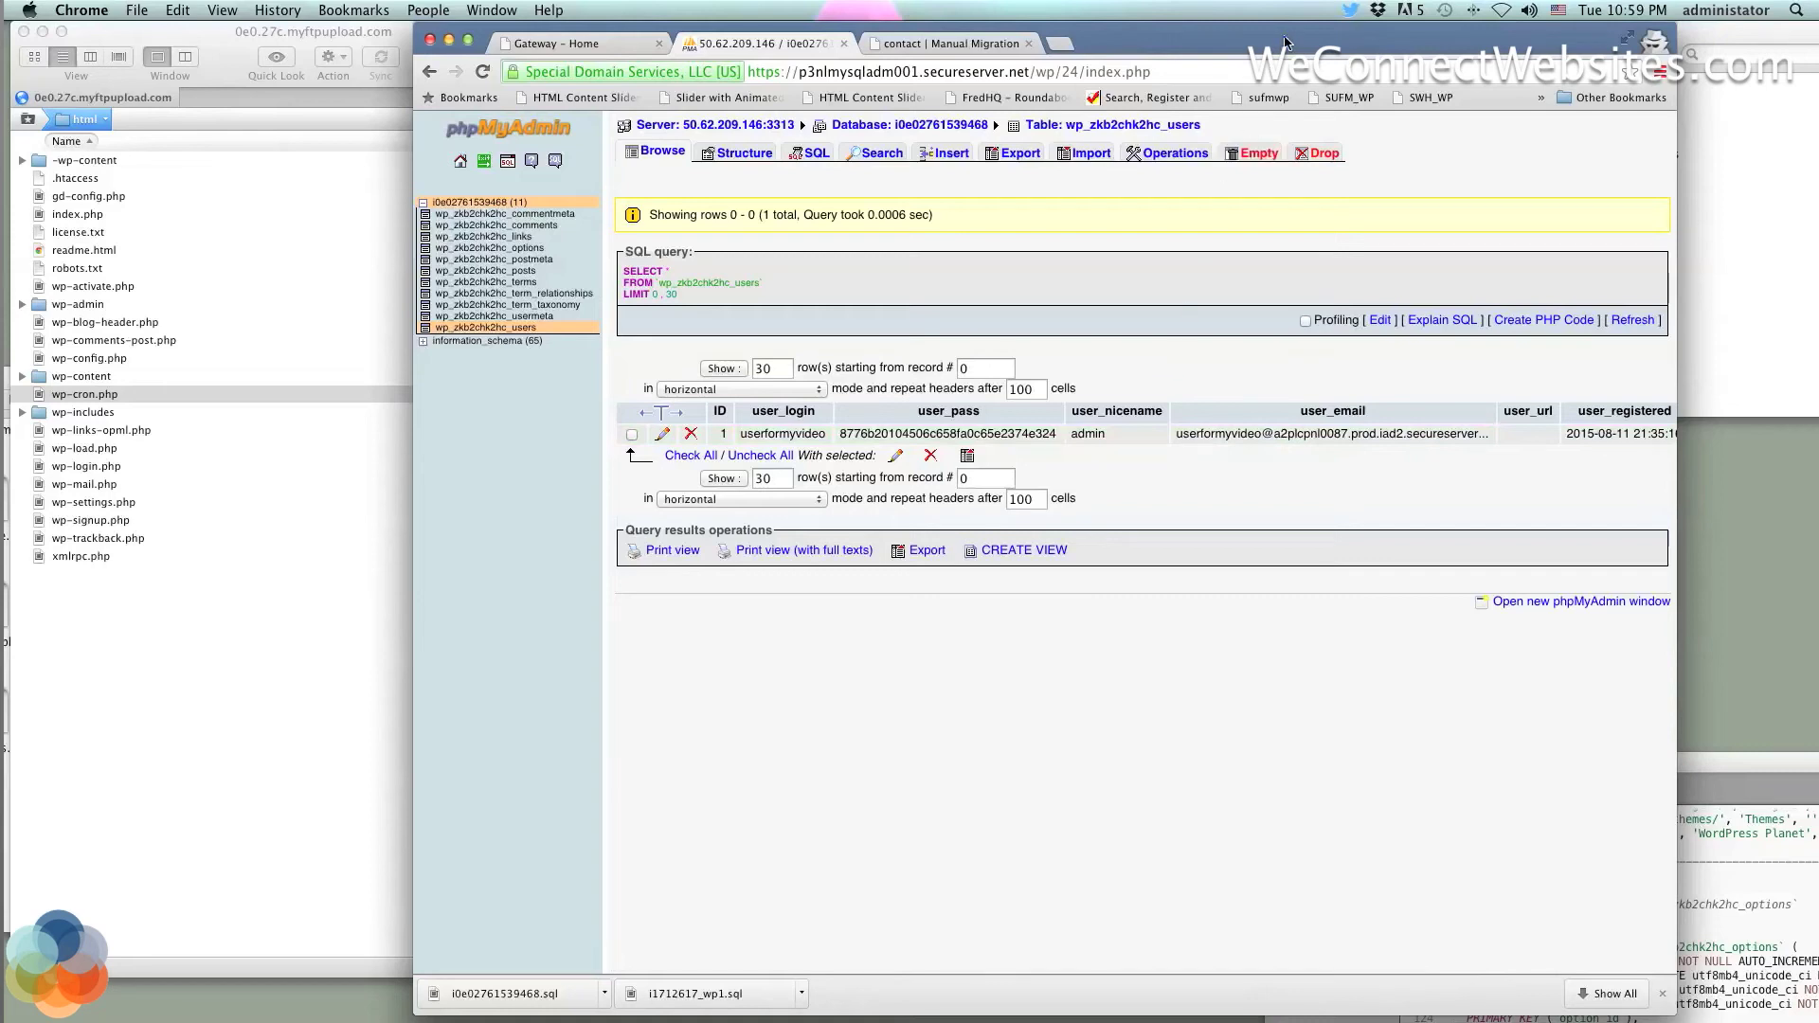
drag(1286, 43, 1210, 24)
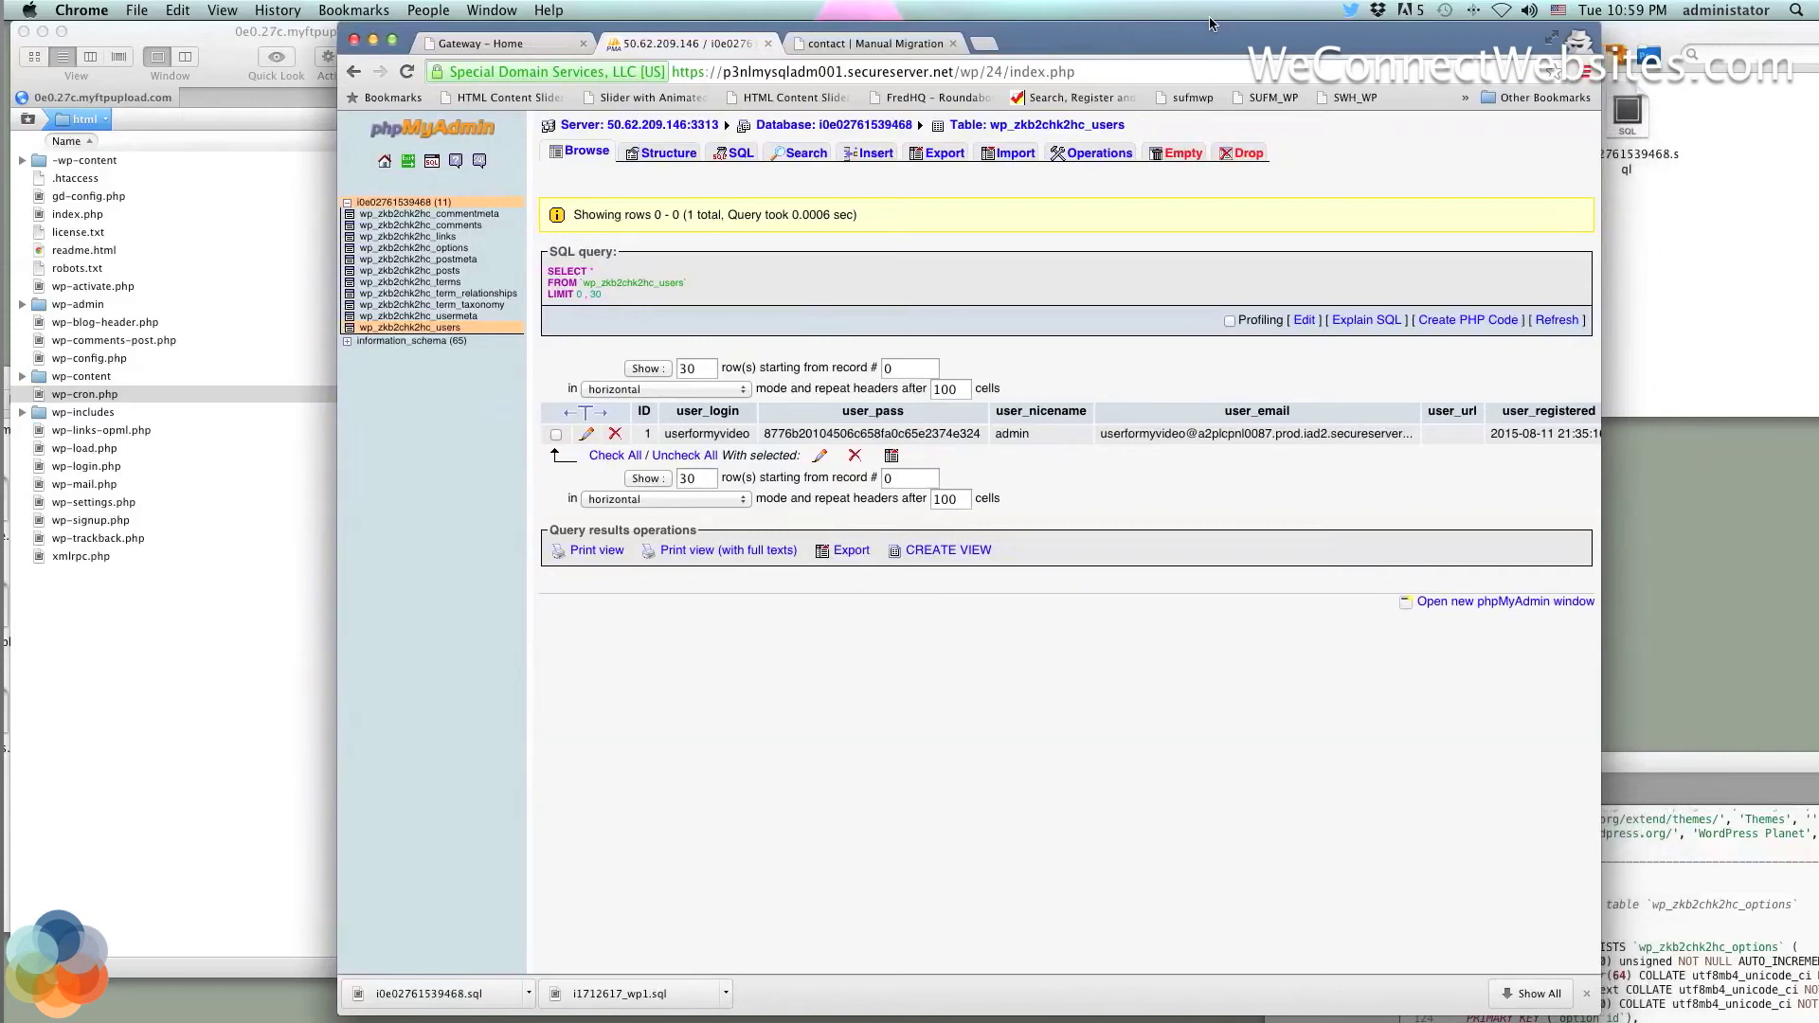
scroll(1308, 418, right, 5)
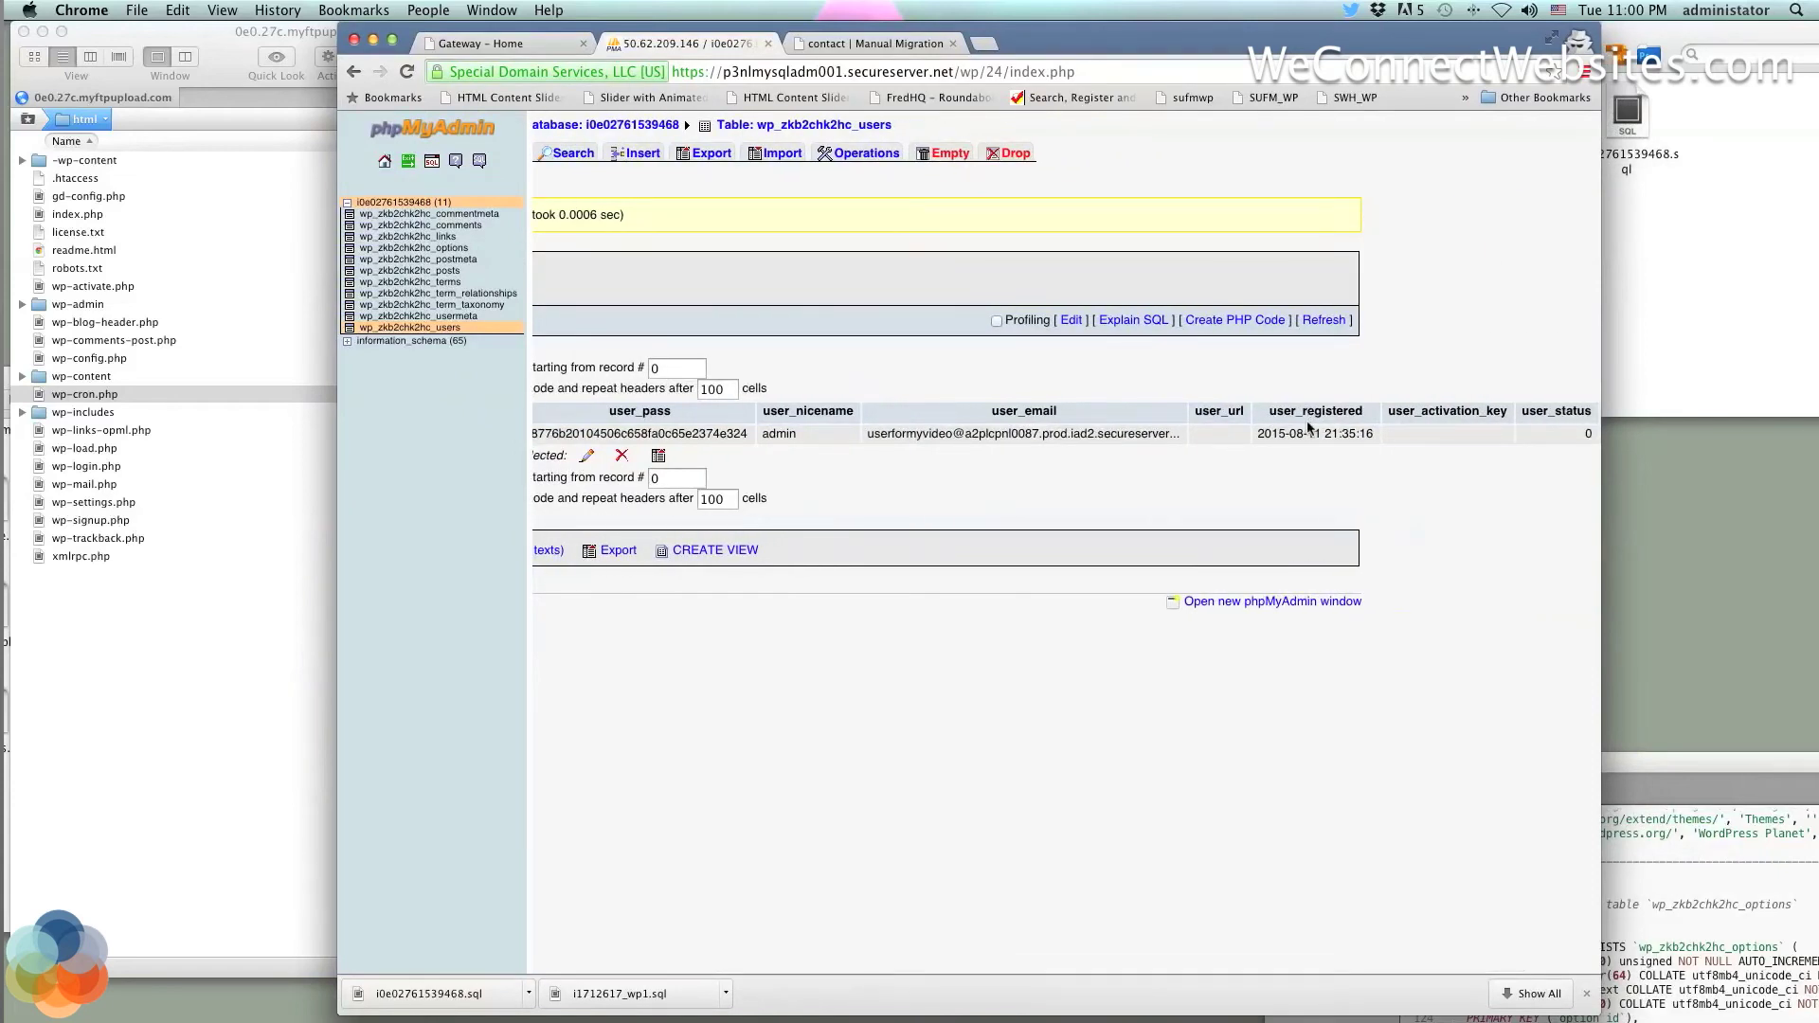
scroll(1307, 427, left, 5)
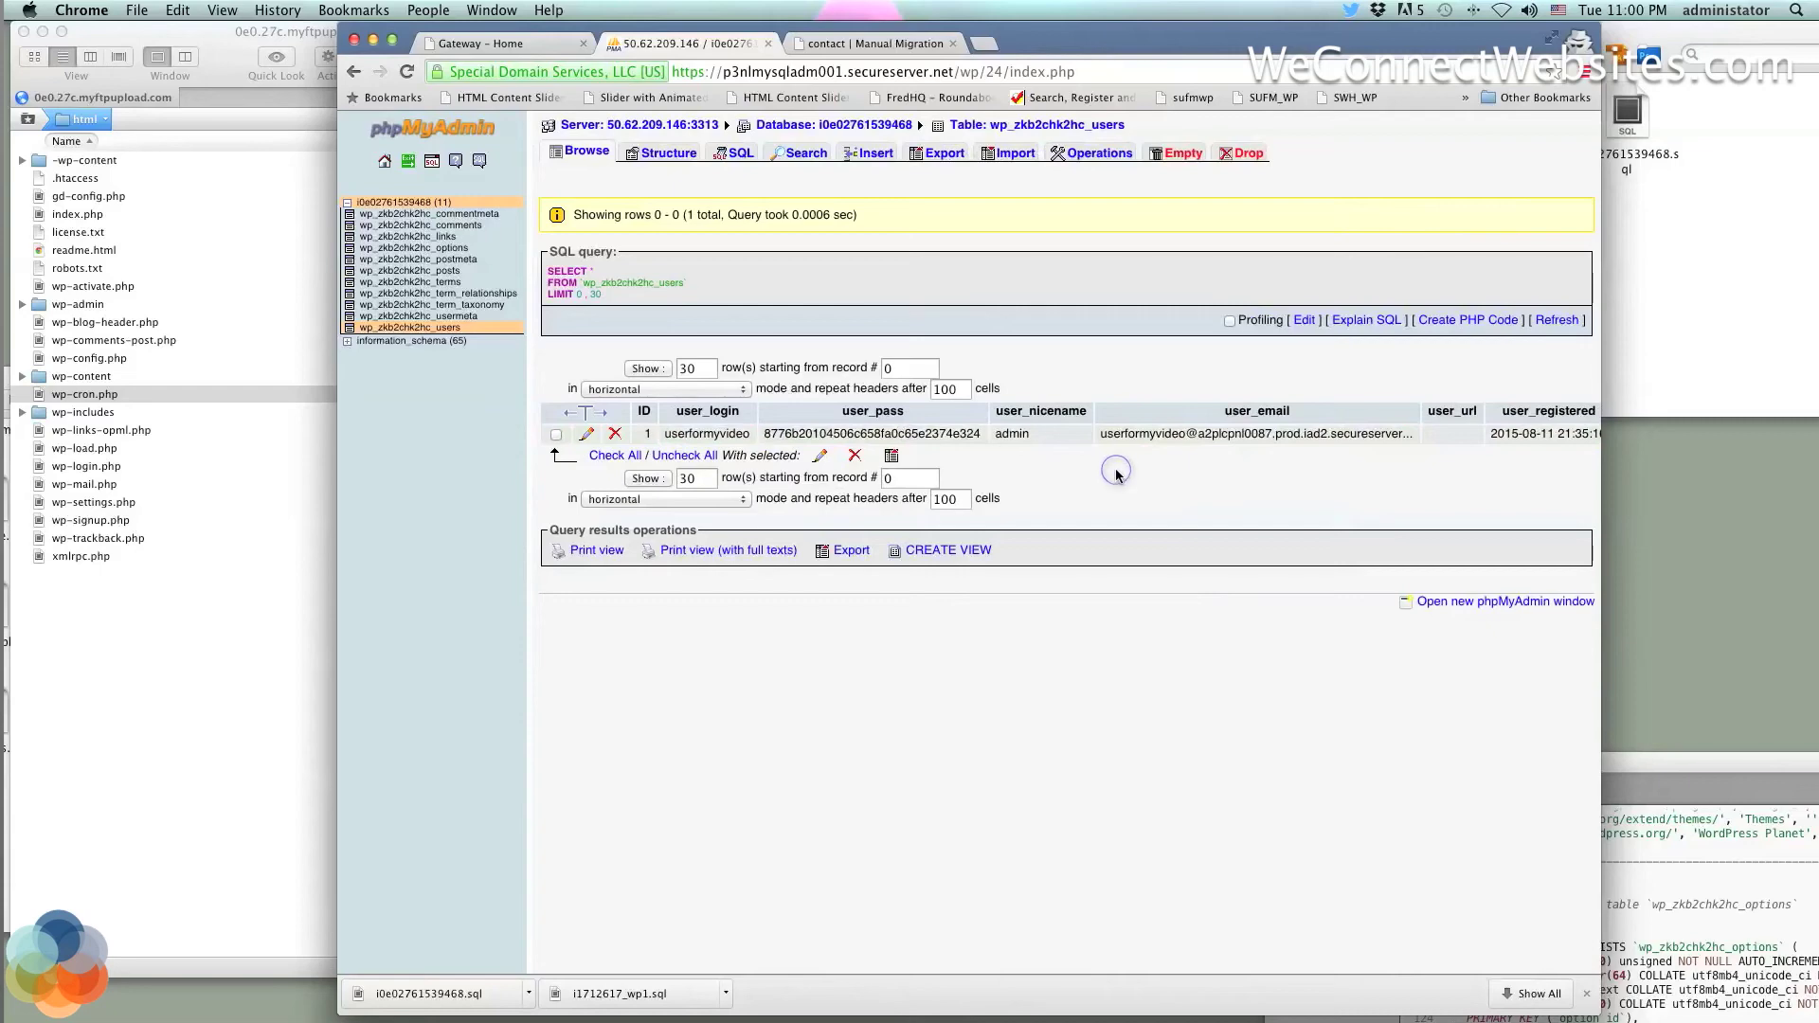
Open the downloaded i0e02761539468.sql dump from the Downloads folder in Sublime Text 2
click(1647, 288)
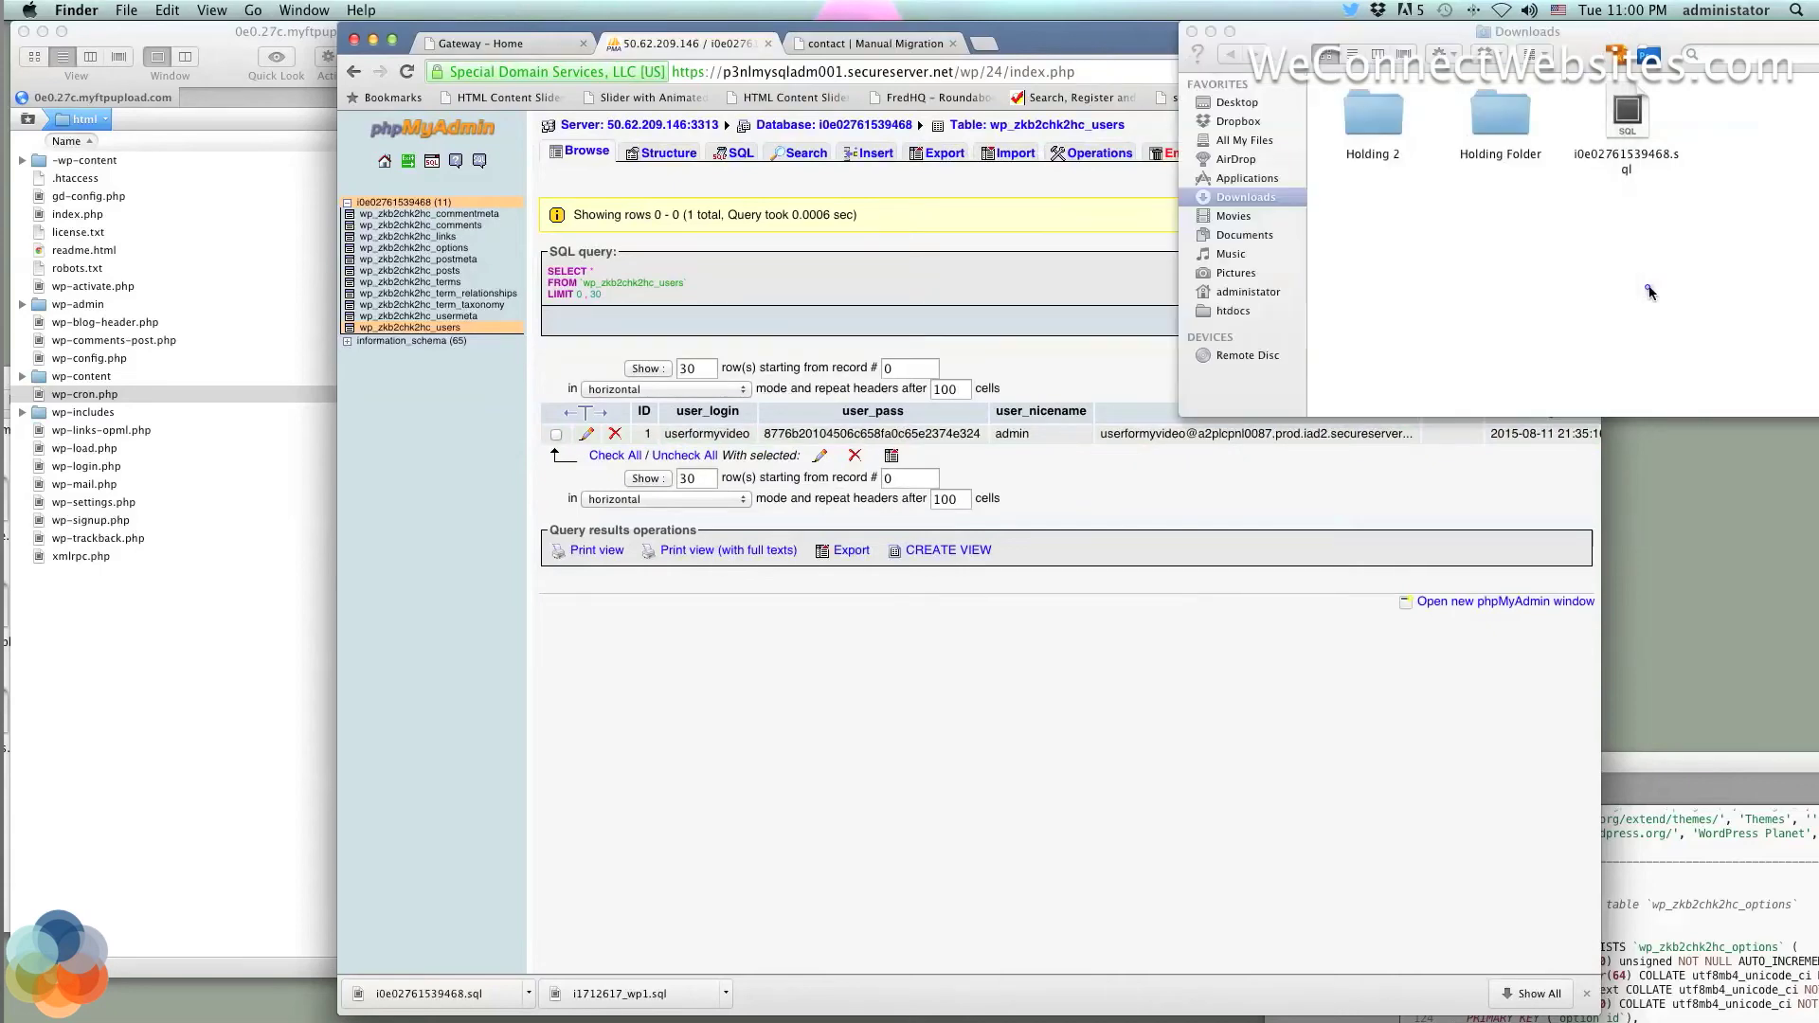
right_click(1626, 140)
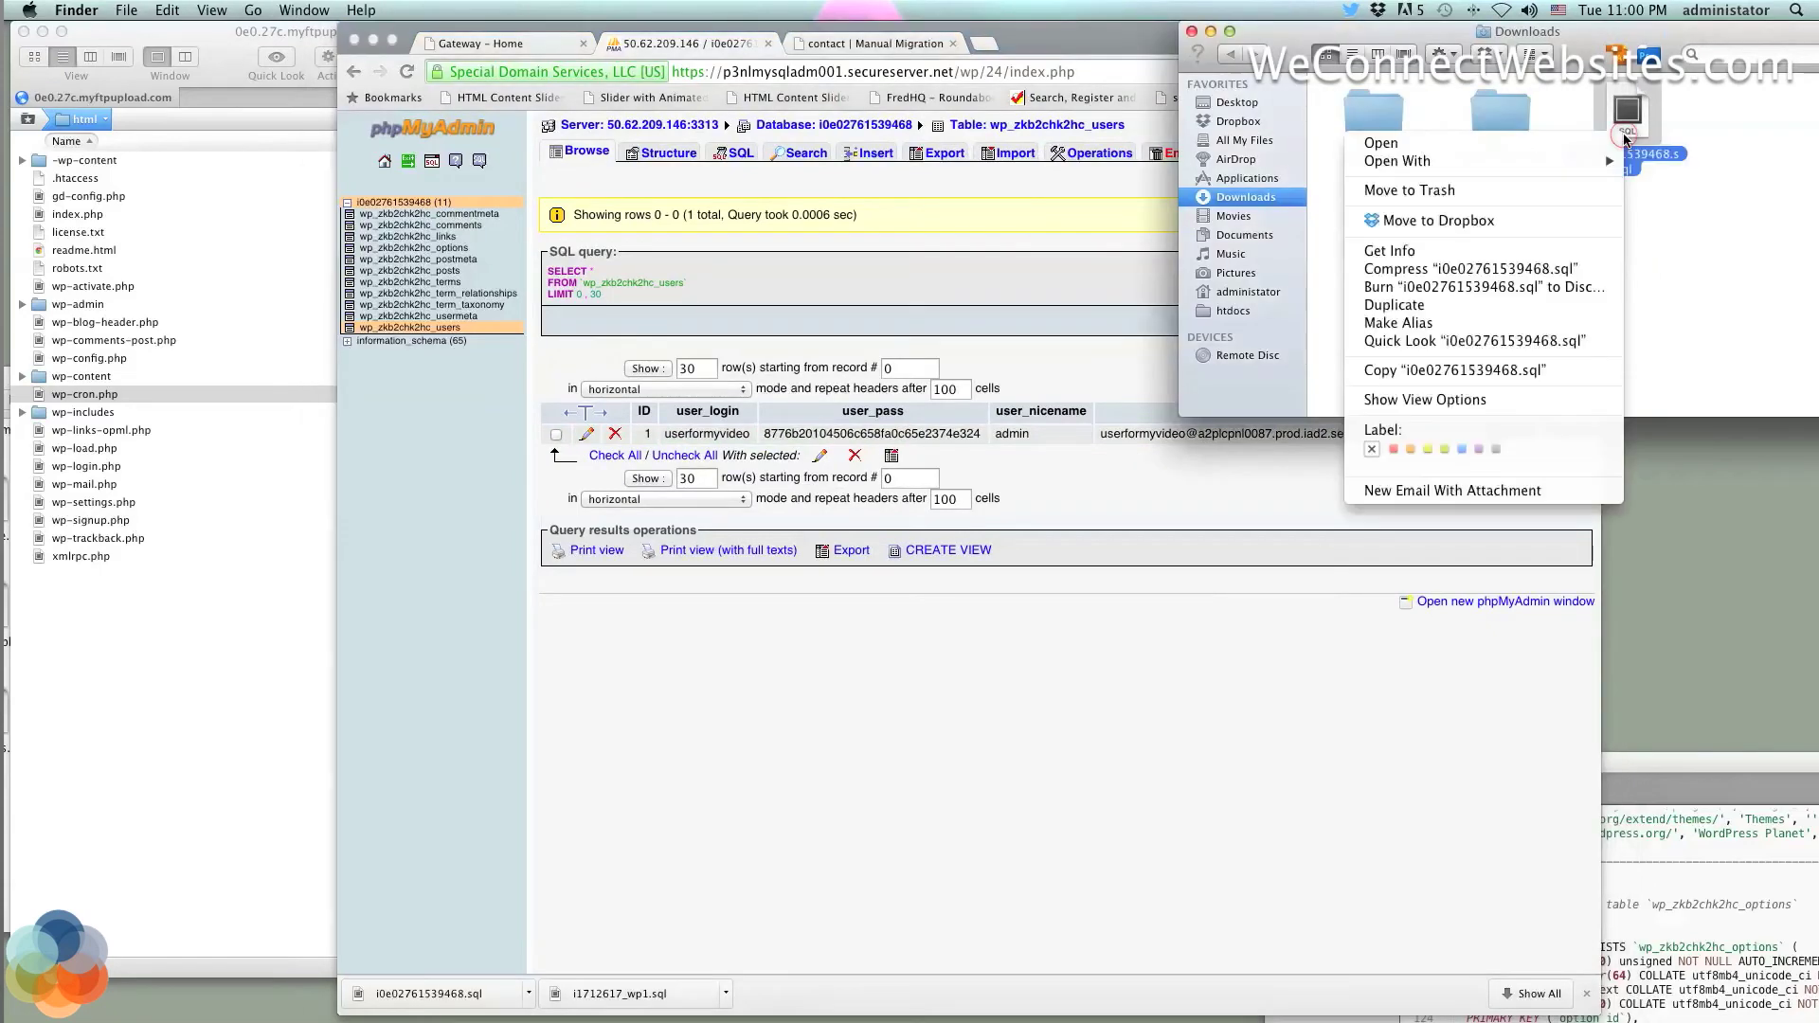
click(1537, 156)
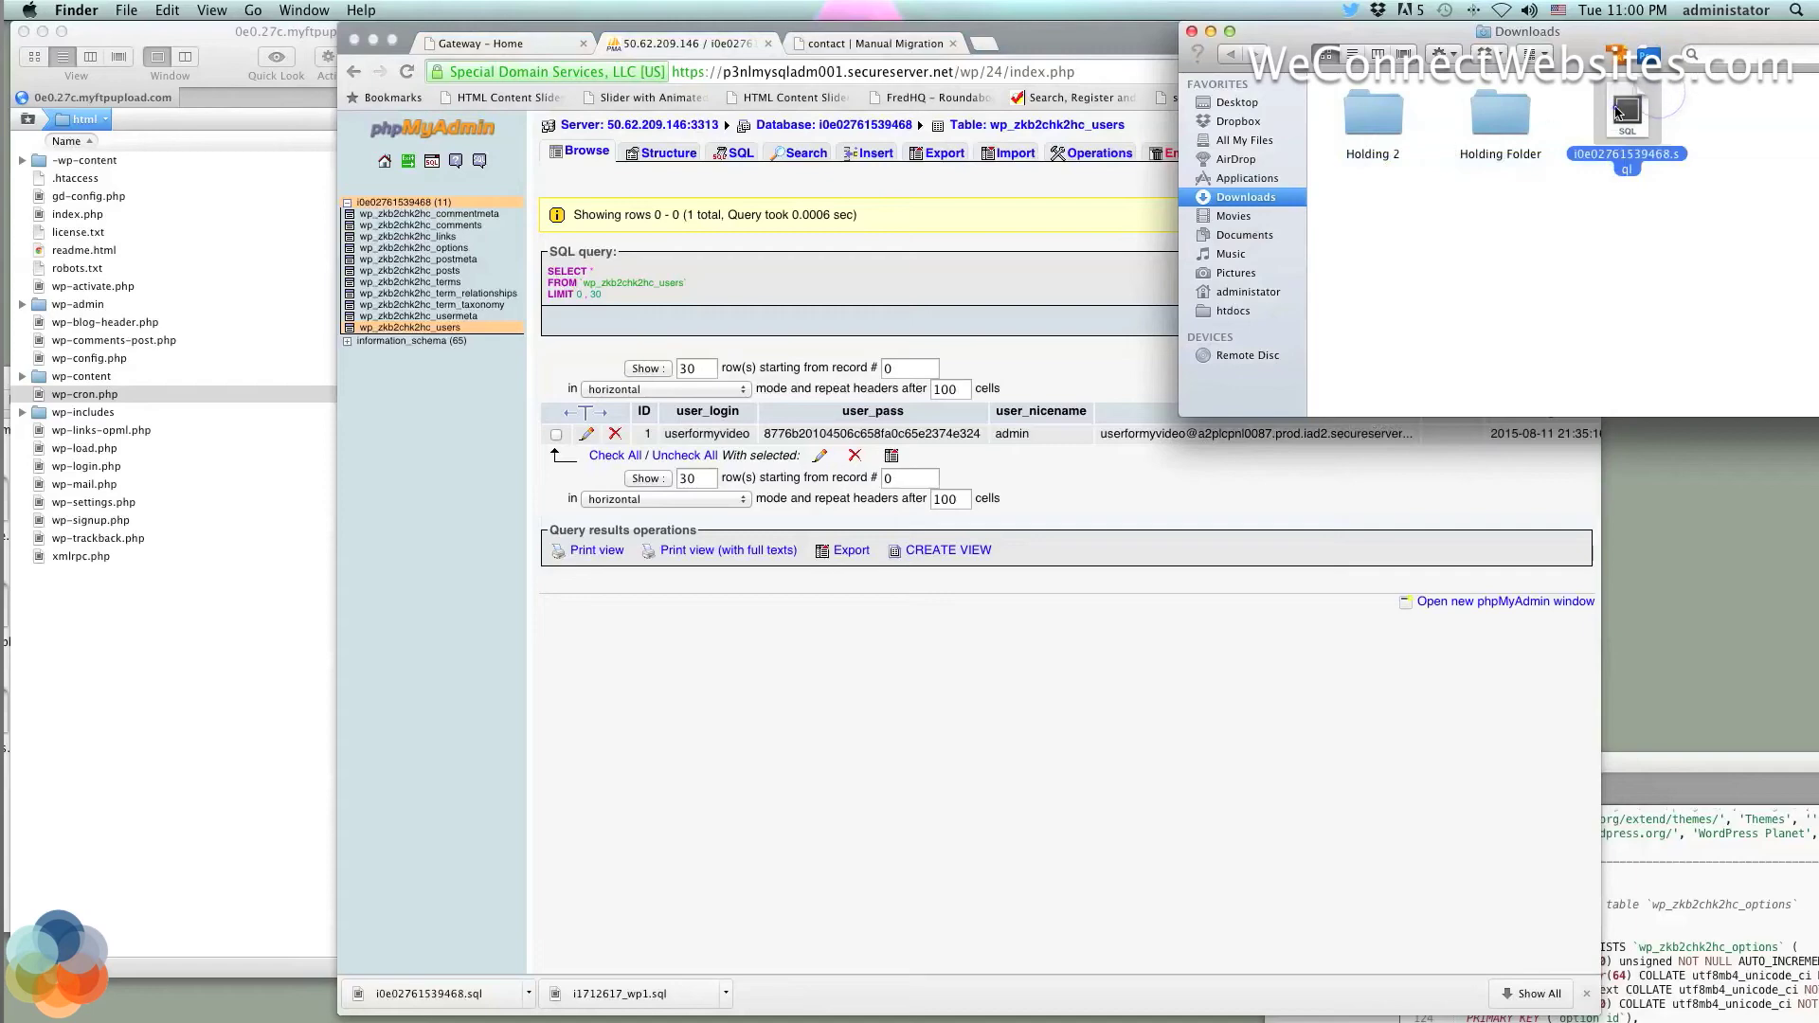
click(1616, 110)
double_click(1616, 110)
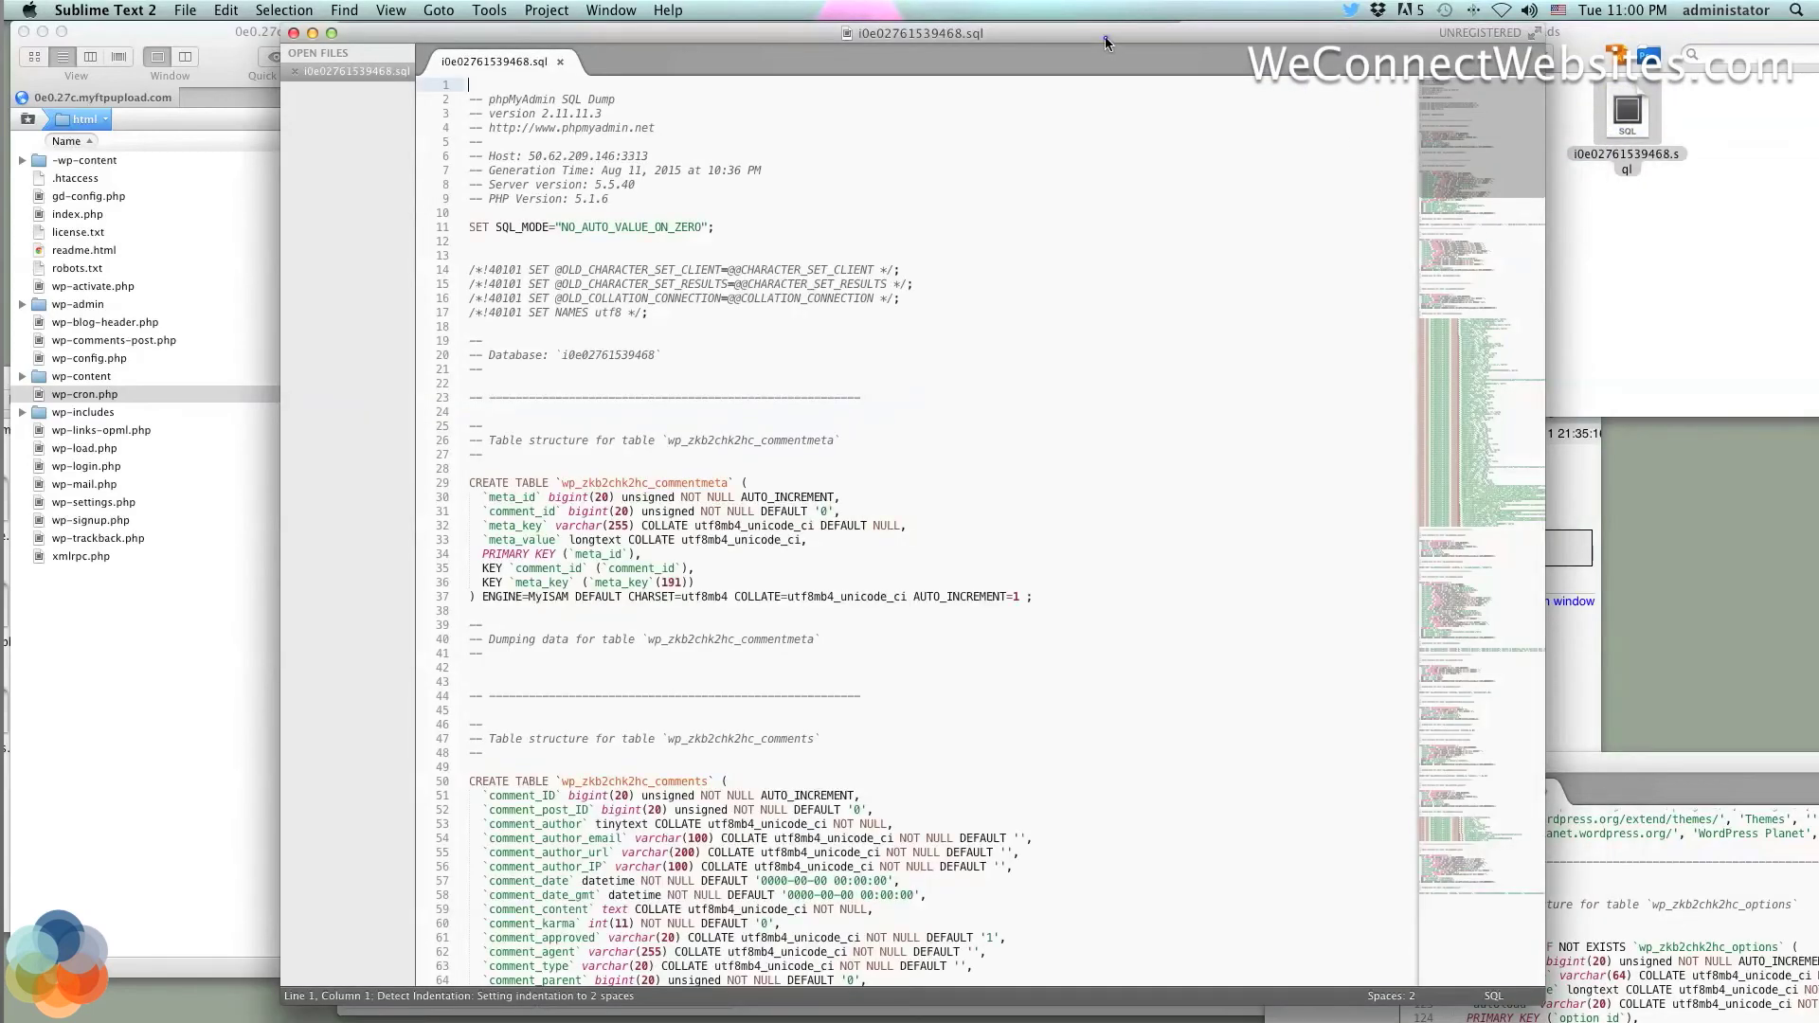
Find 'user' in the i0e02761539468.sql dump, scan the hits, then refine the query to '_user'
drag(1104, 41, 1312, 39)
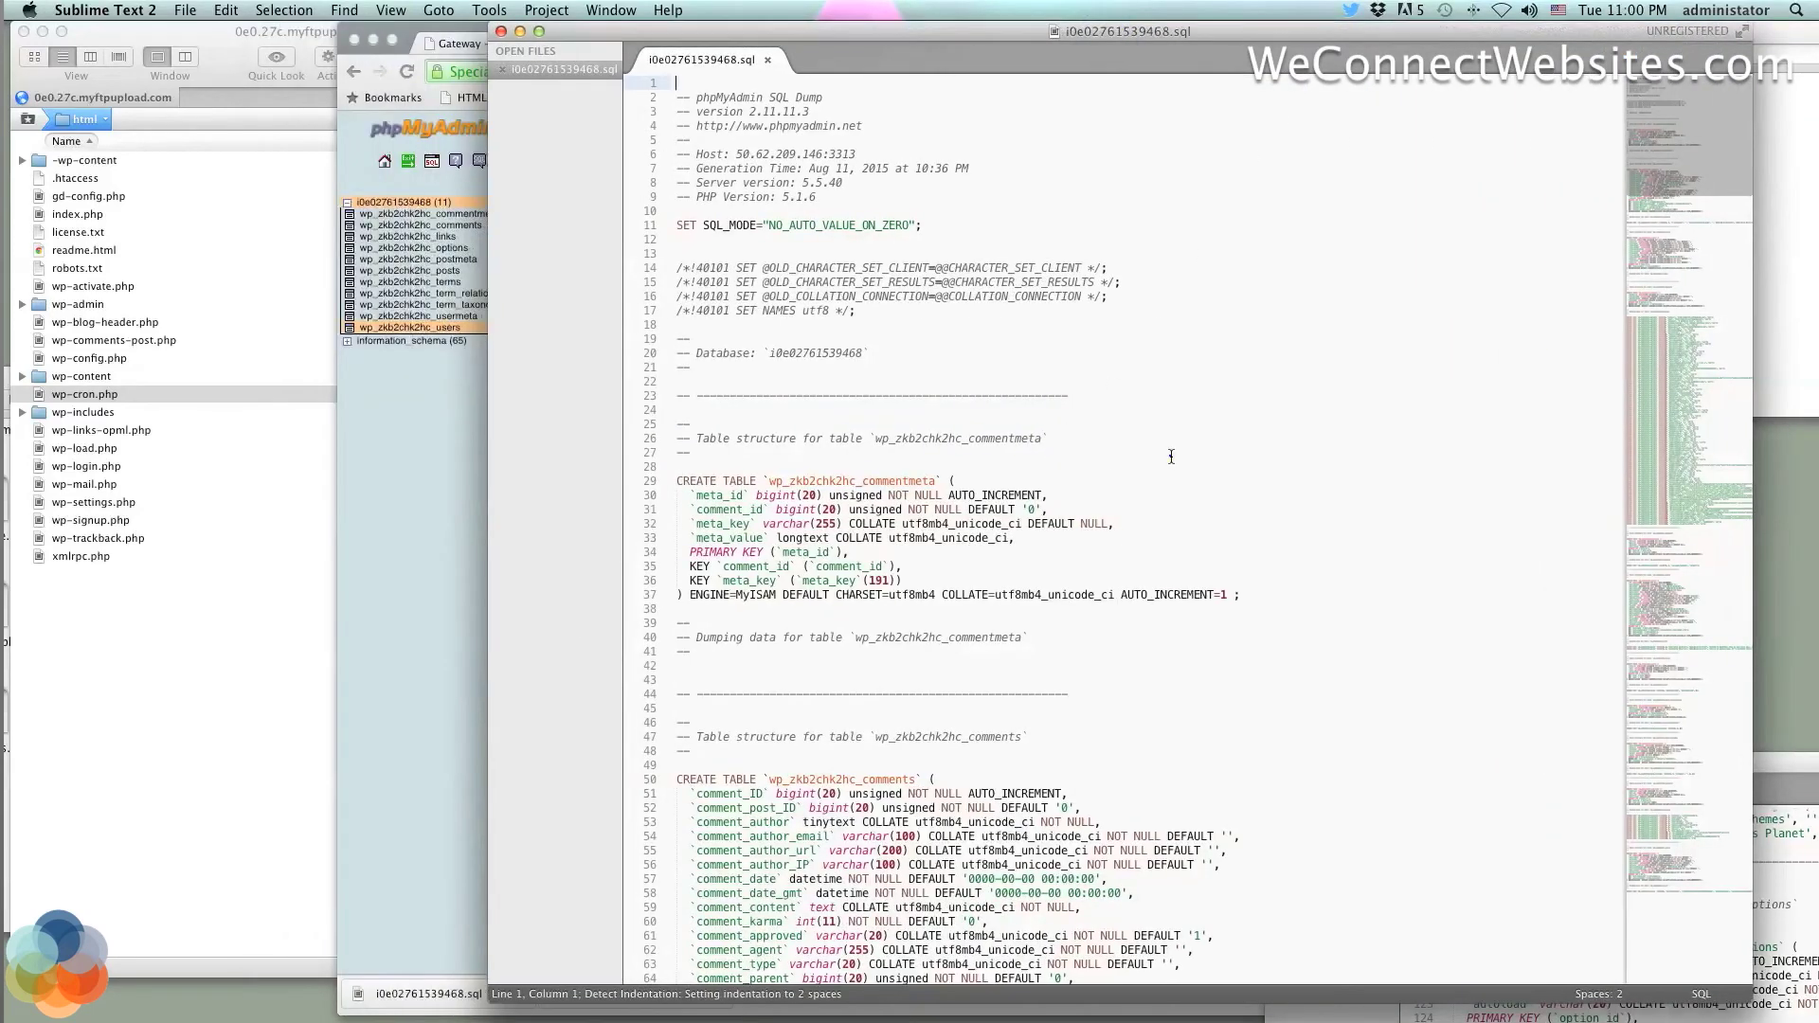
key(super+f)
text(u)
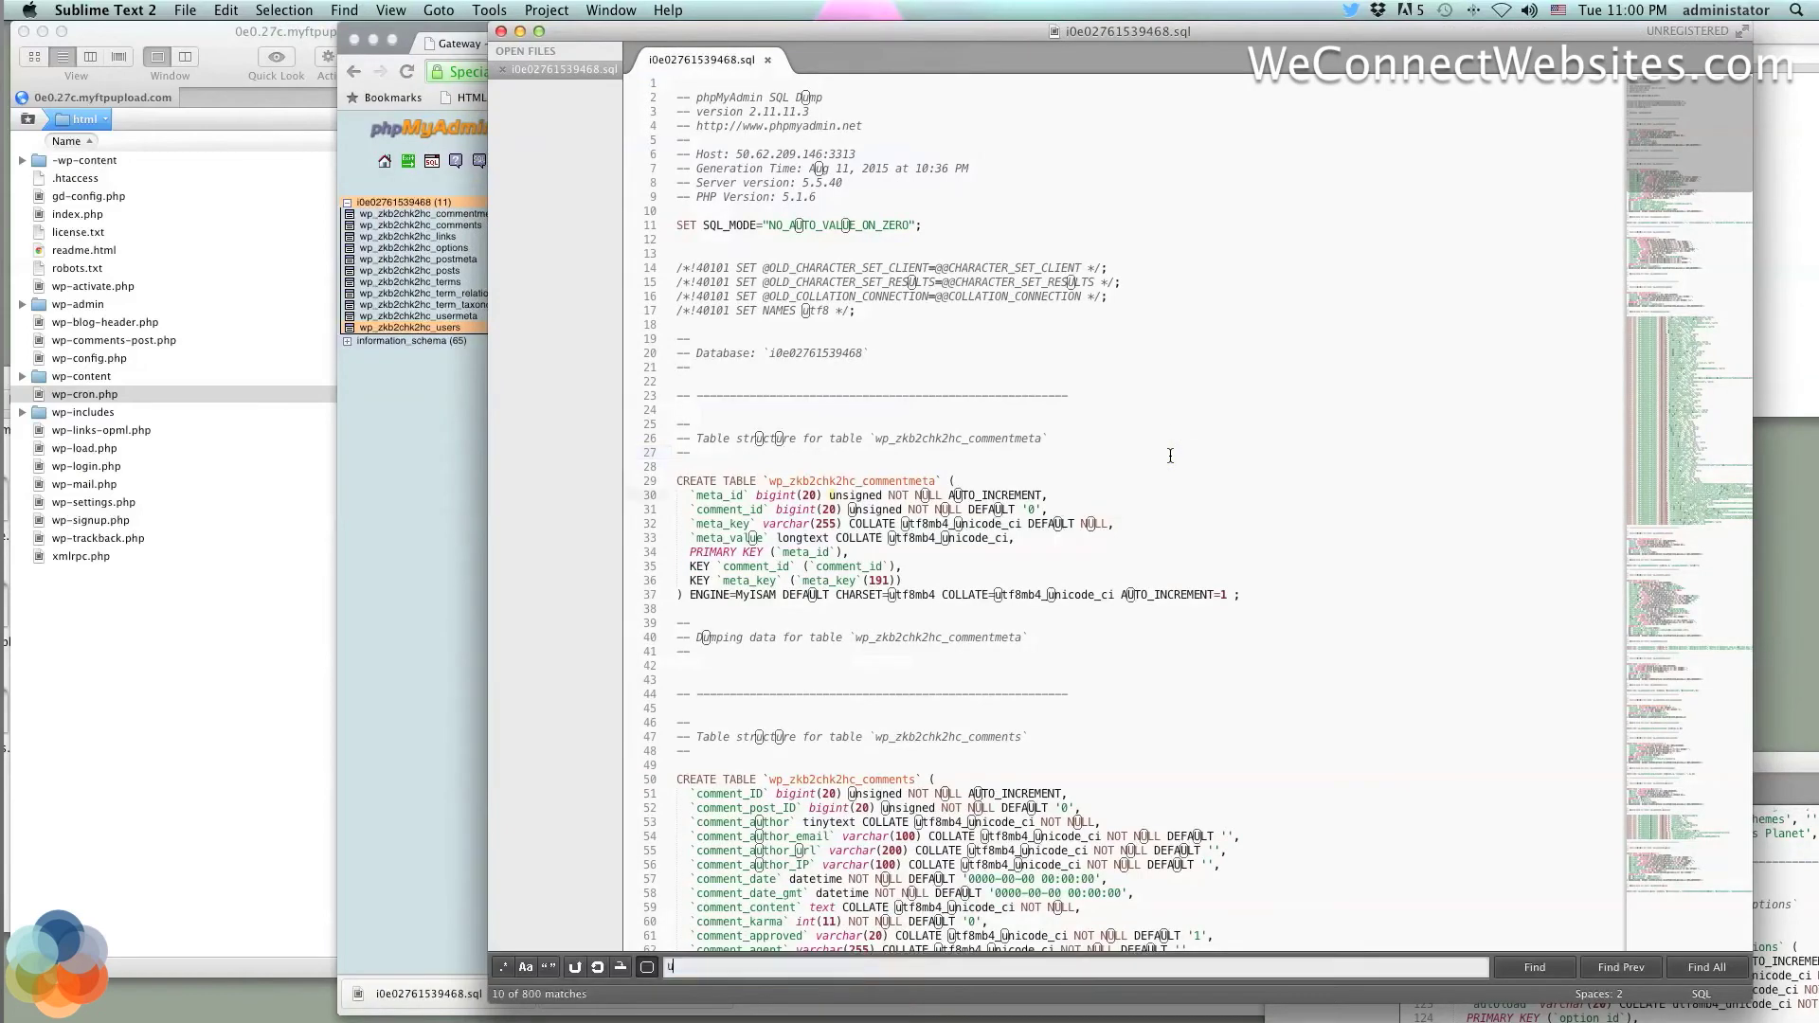
text(ser)
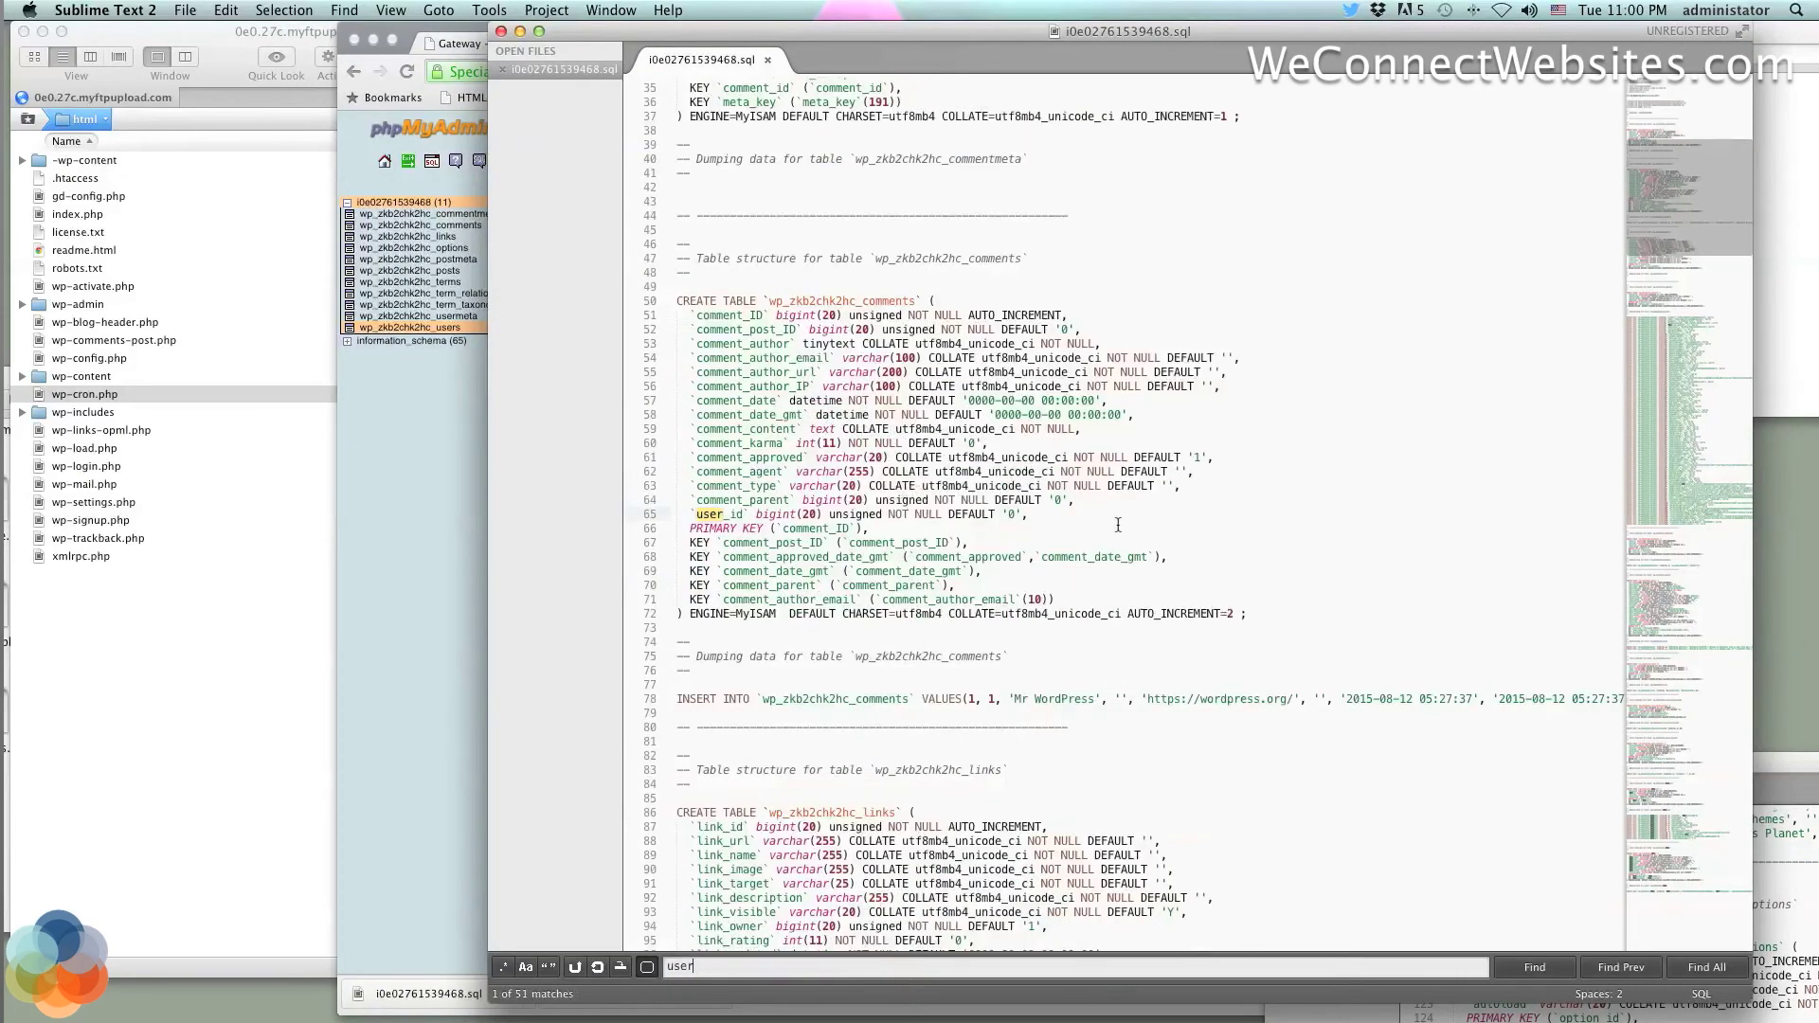
scroll(1117, 525, down, 5)
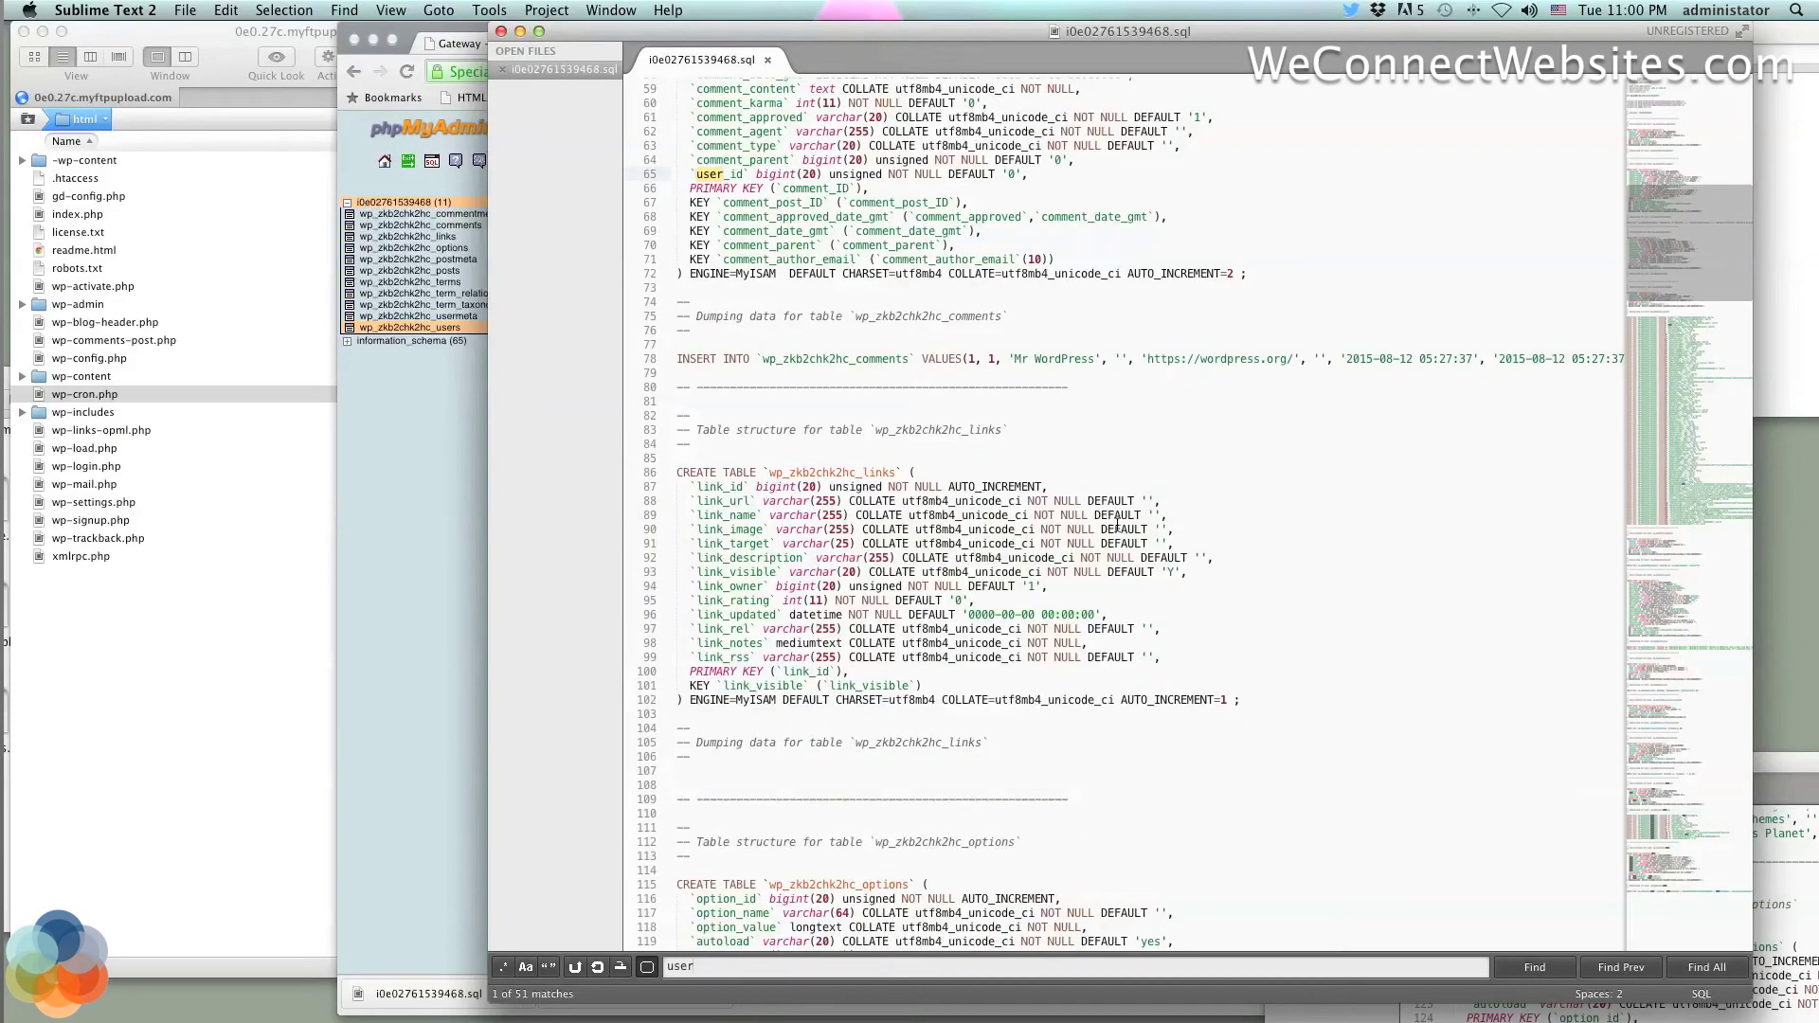
scroll(1118, 525, down, 10)
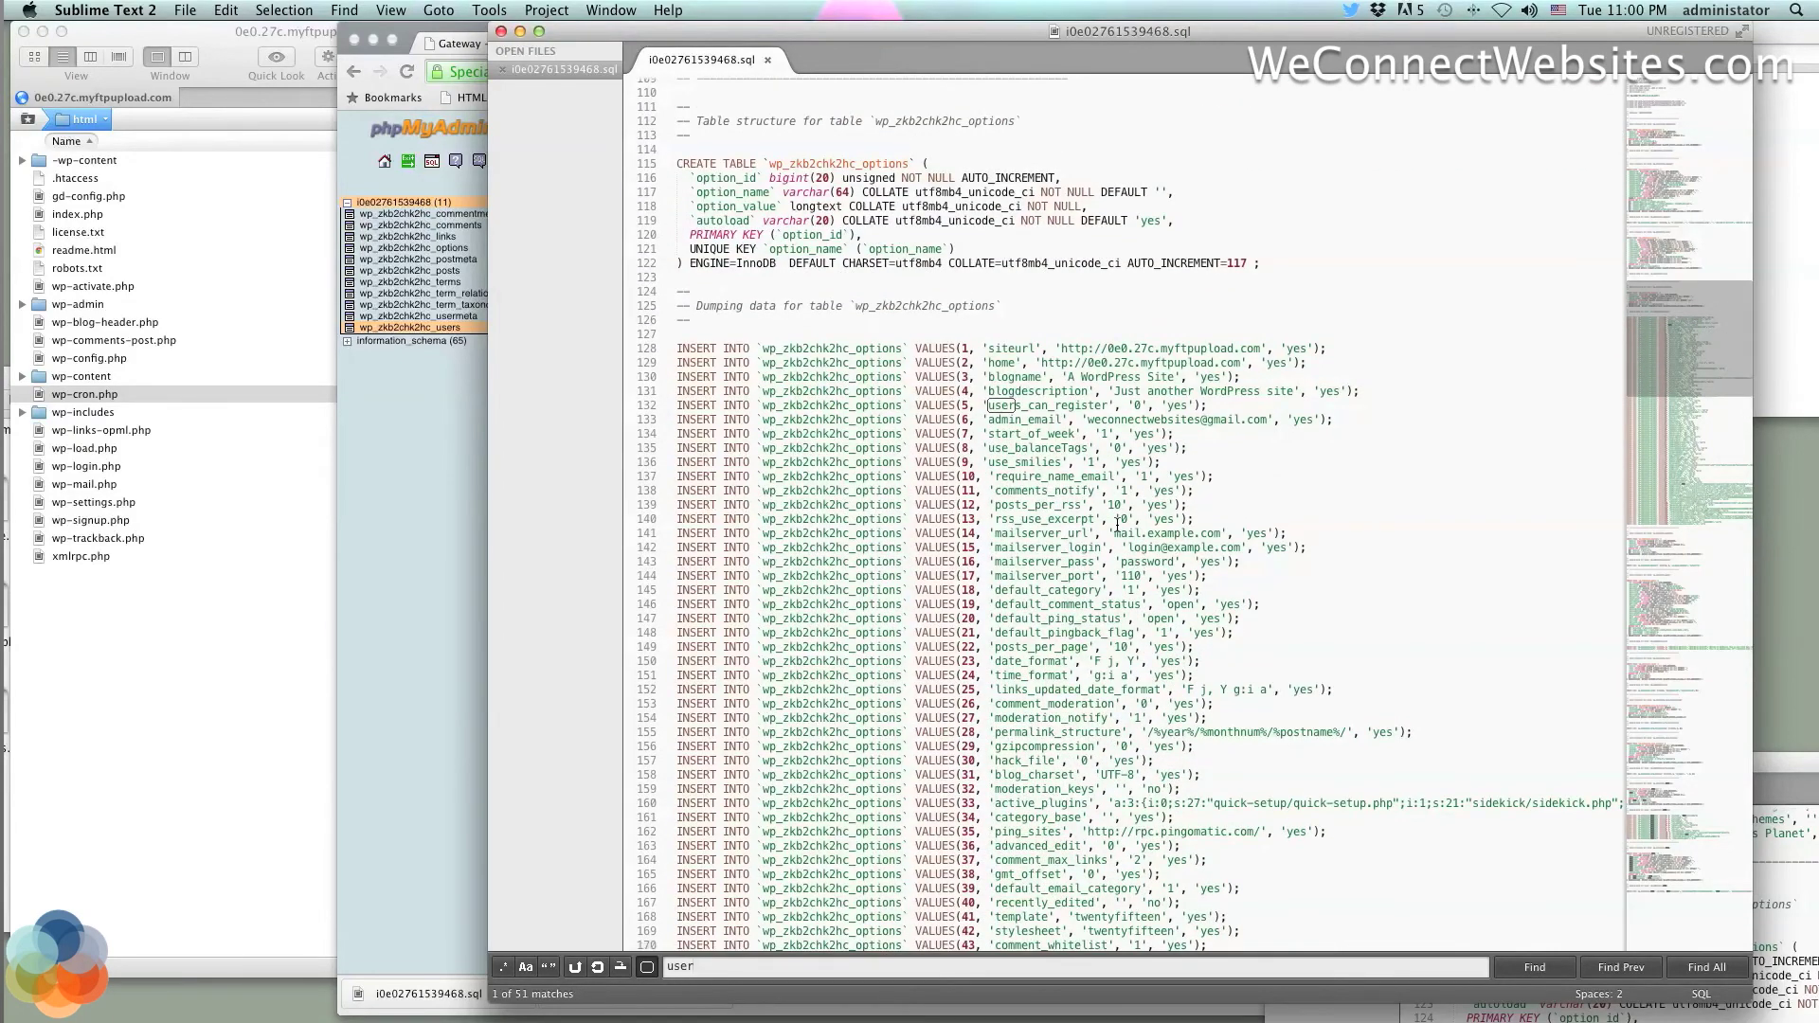
scroll(1117, 525, down, 2)
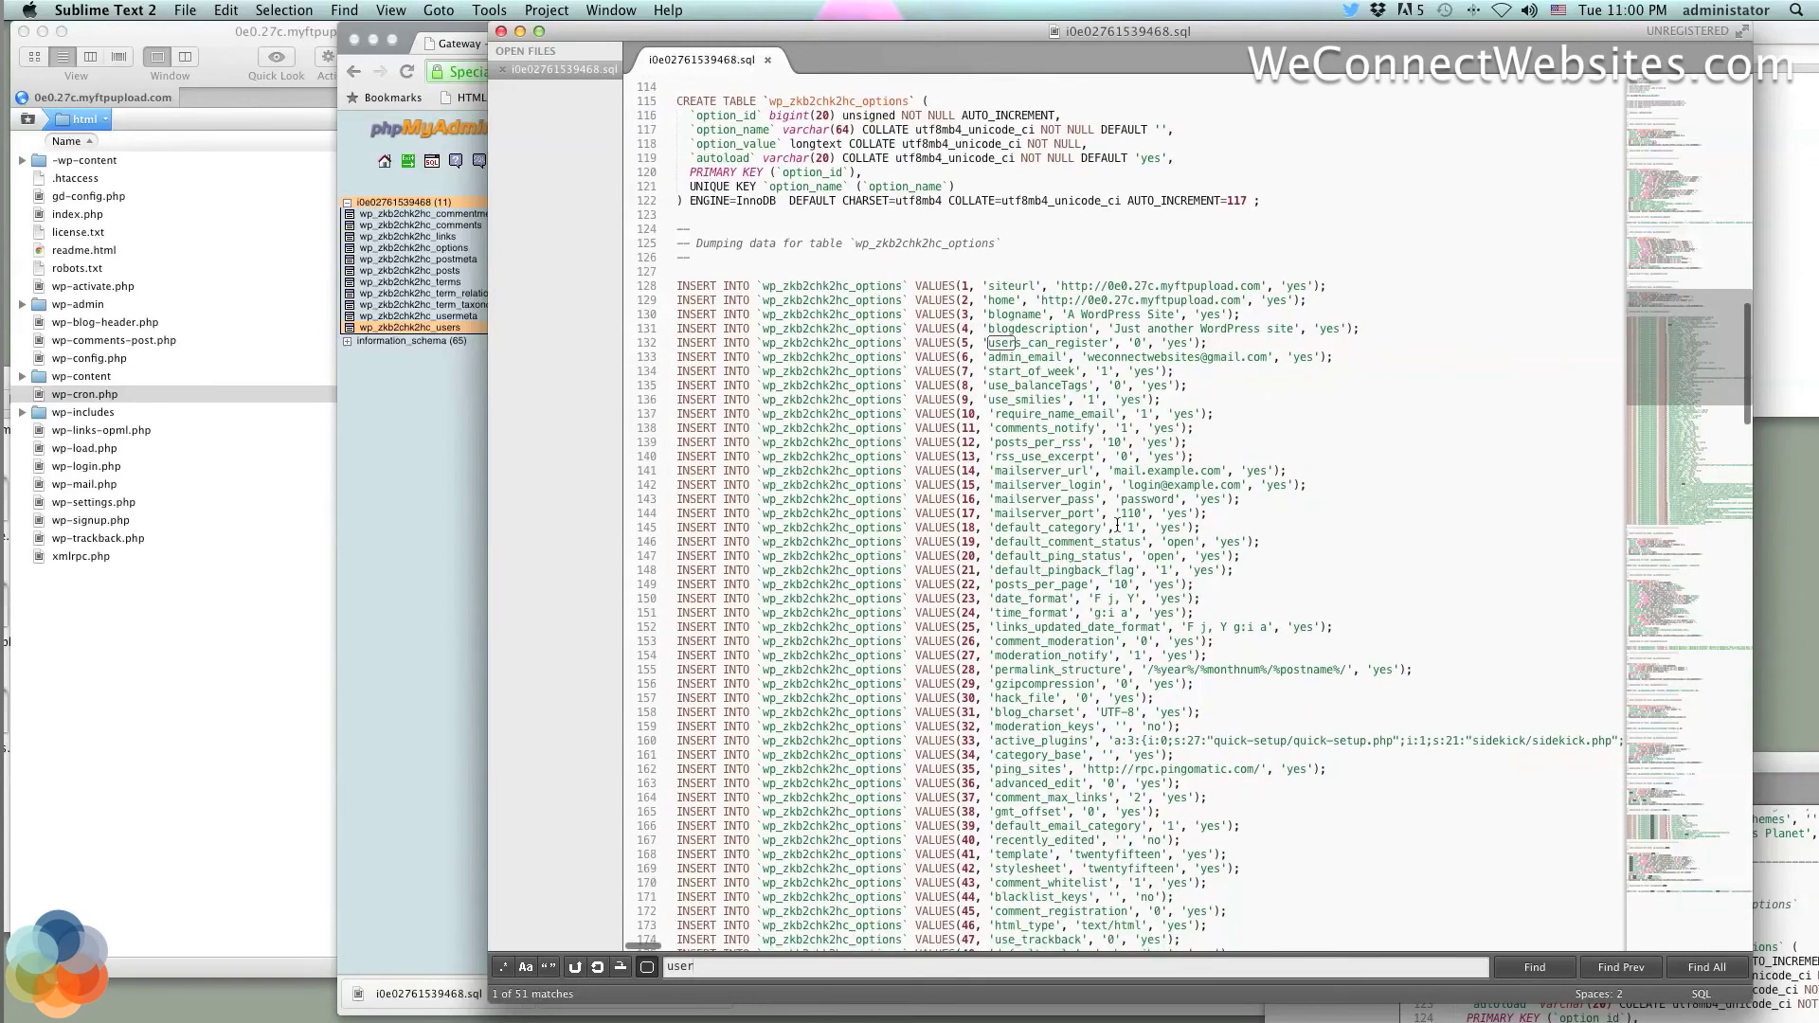
scroll(1118, 525, down, 7)
scroll(1118, 524, down, 8)
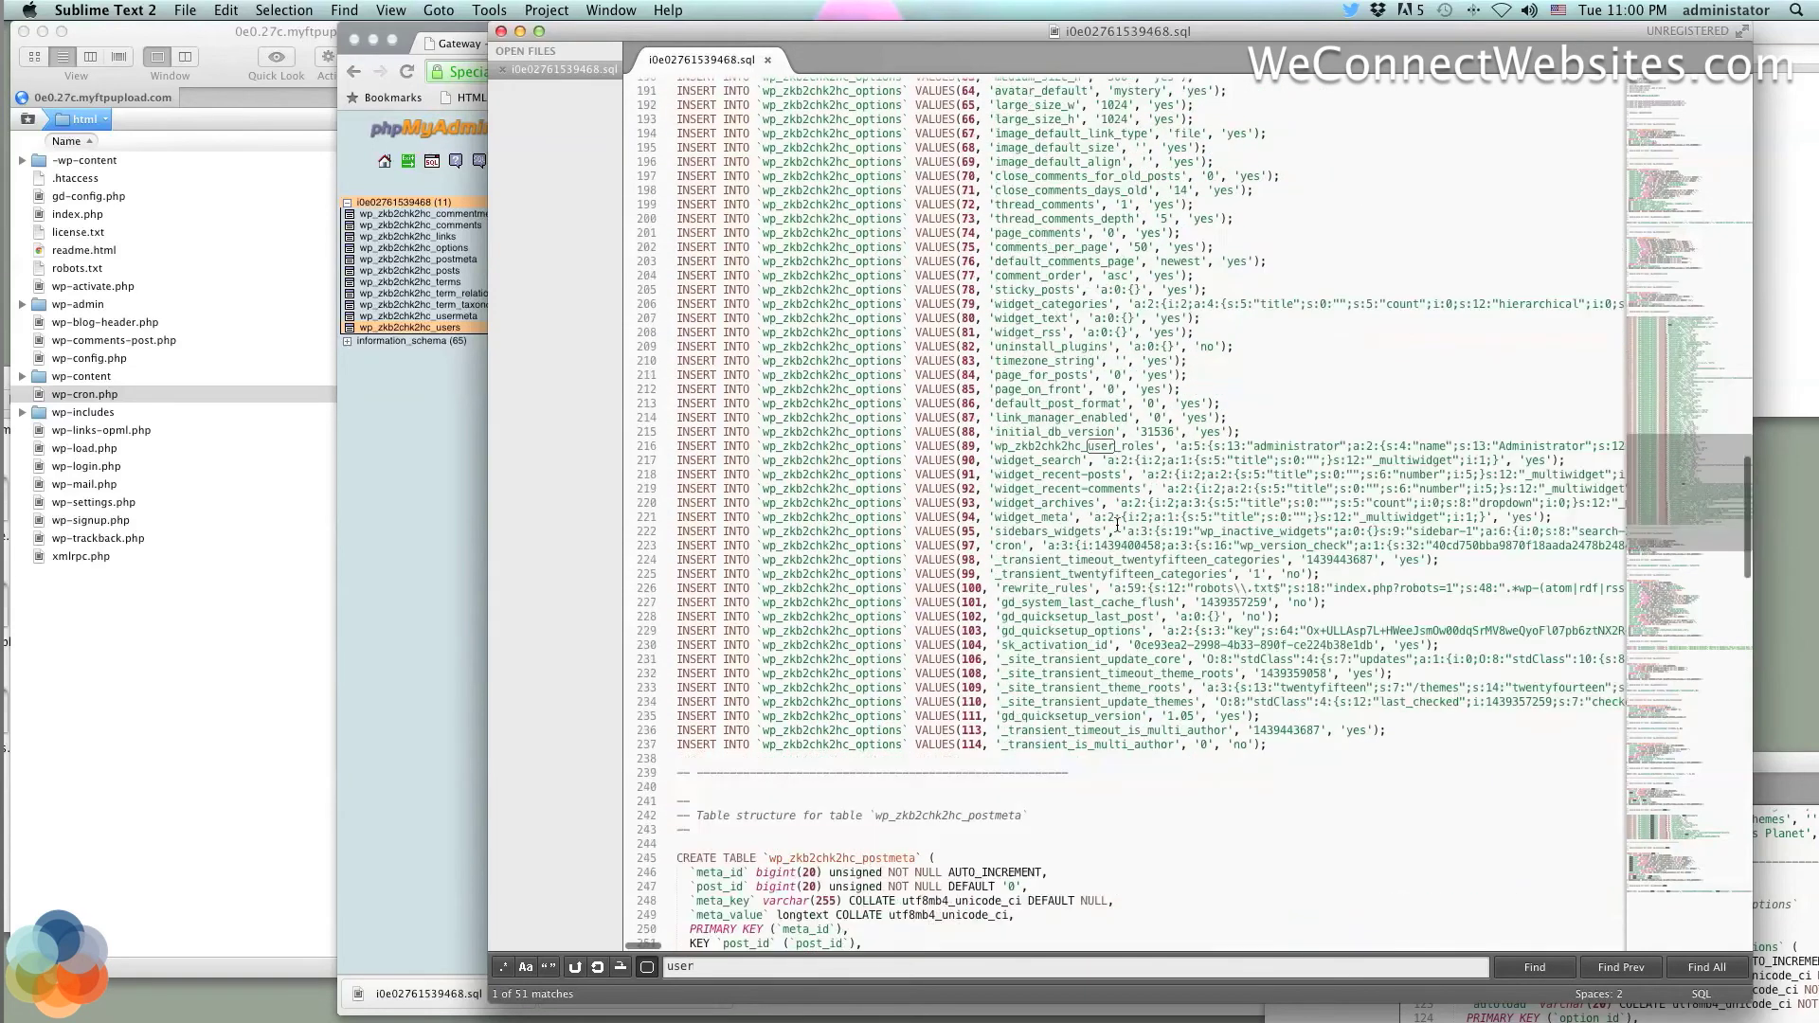
scroll(1117, 524, down, 1)
scroll(1117, 524, down, 8)
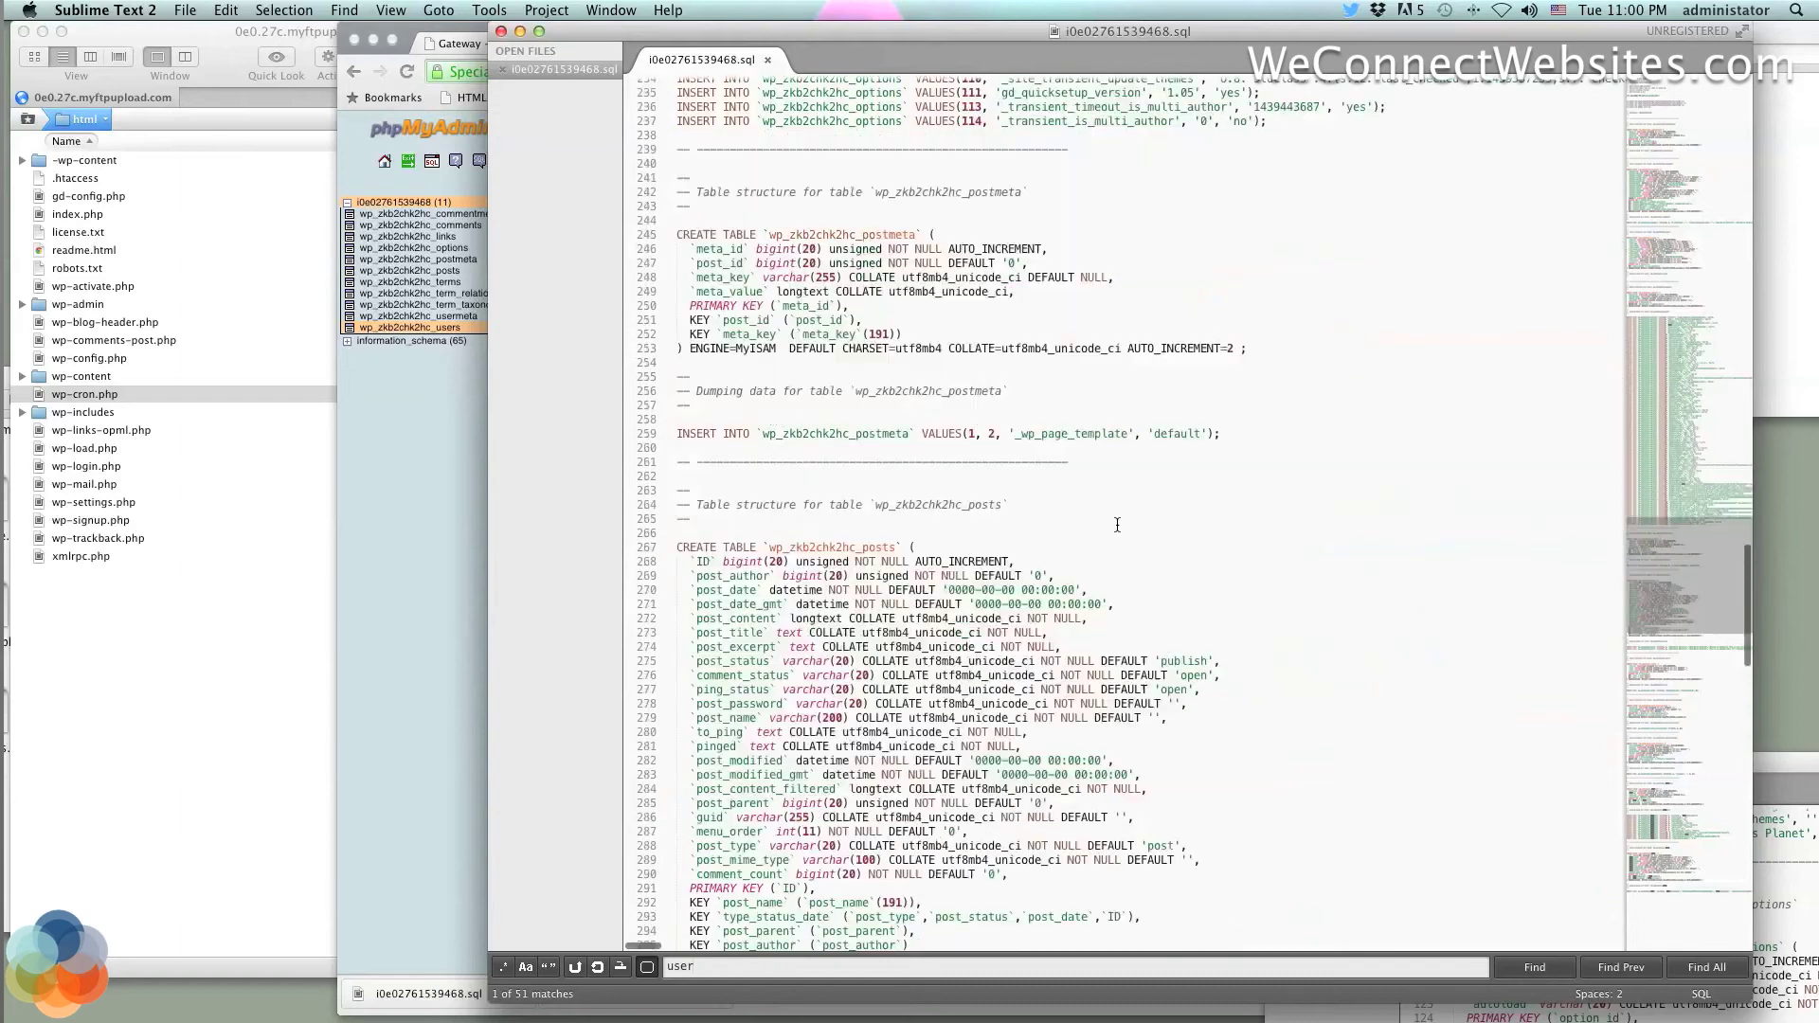
scroll(1117, 525, down, 1)
scroll(1117, 525, down, 4)
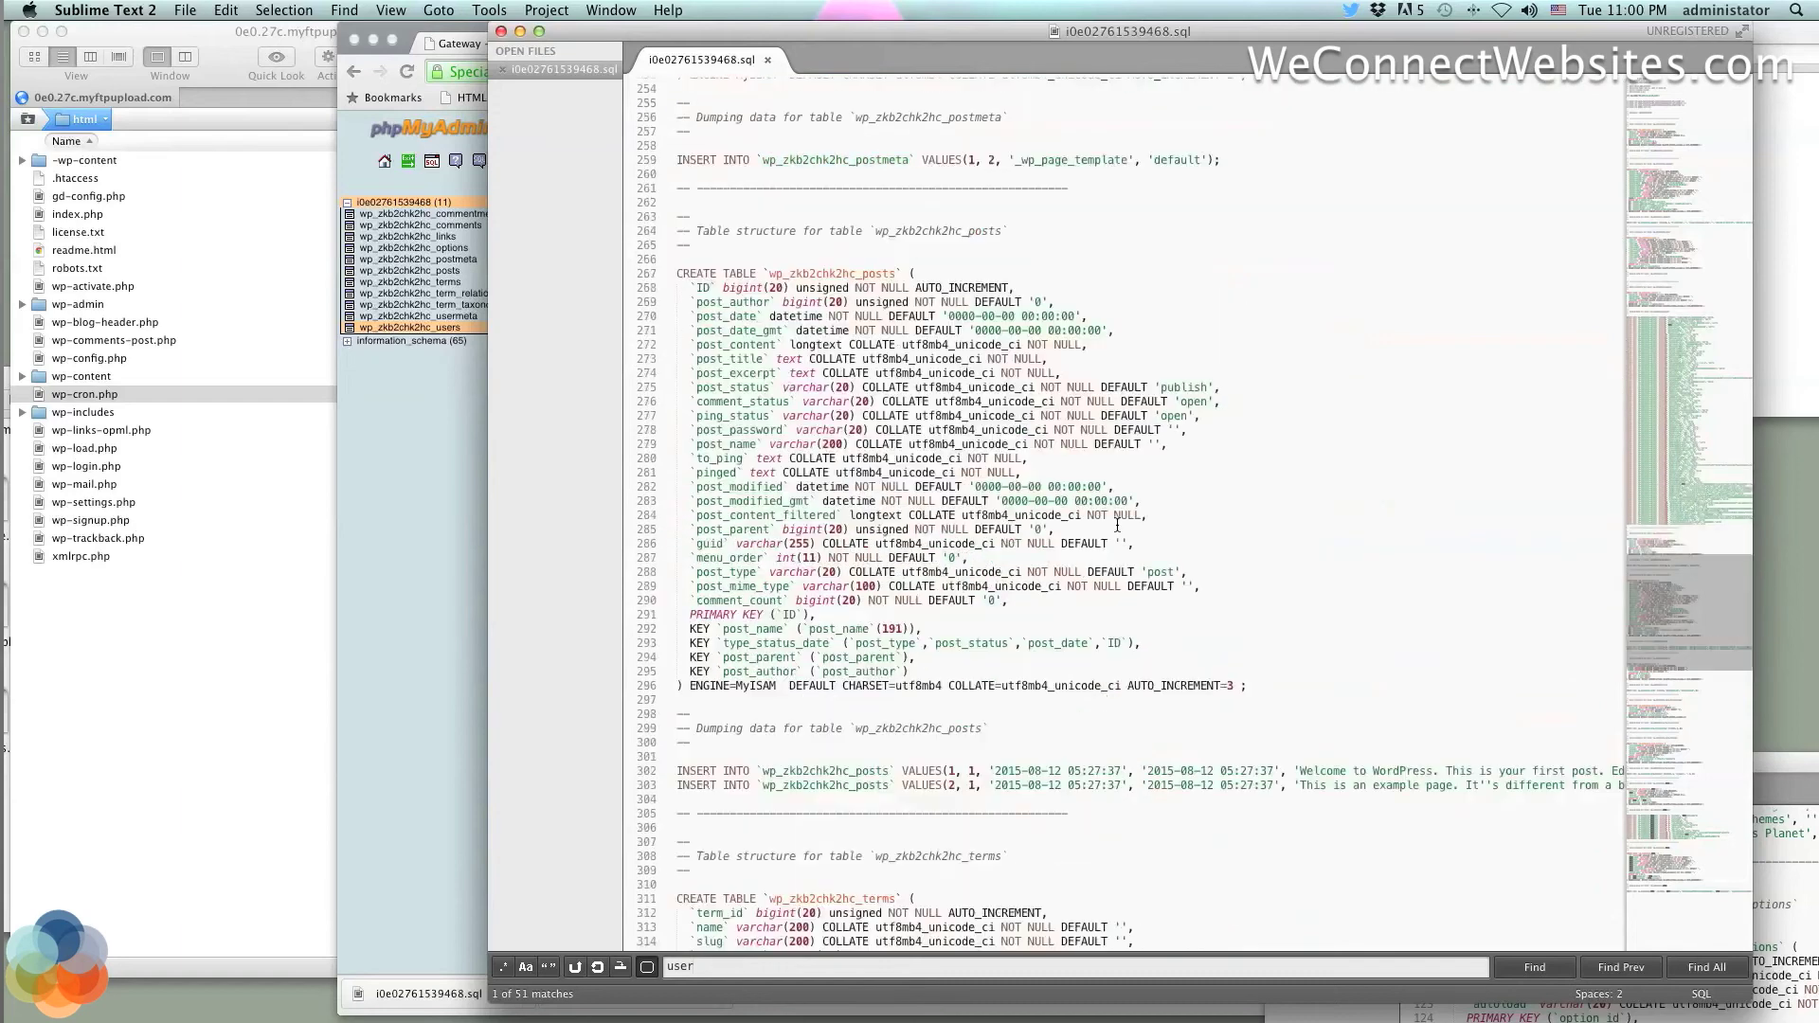
scroll(1117, 525, down, 7)
scroll(1117, 525, down, 1)
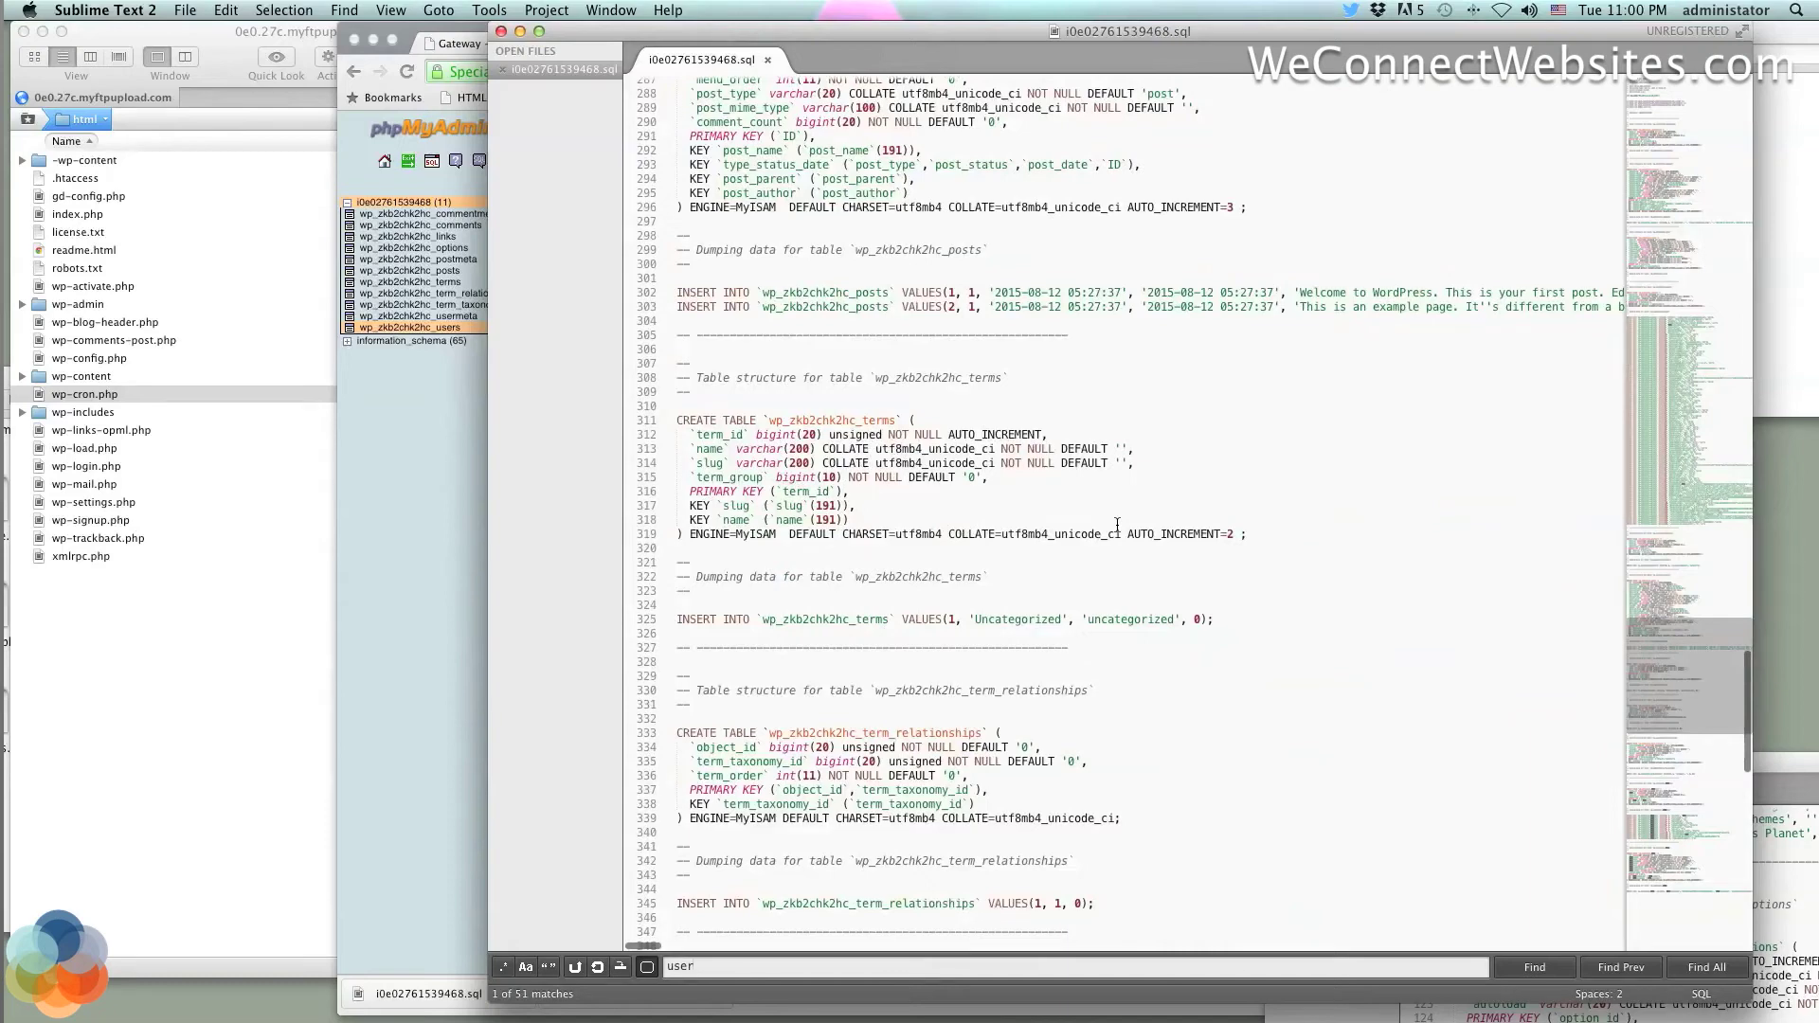
scroll(1117, 525, down, 3)
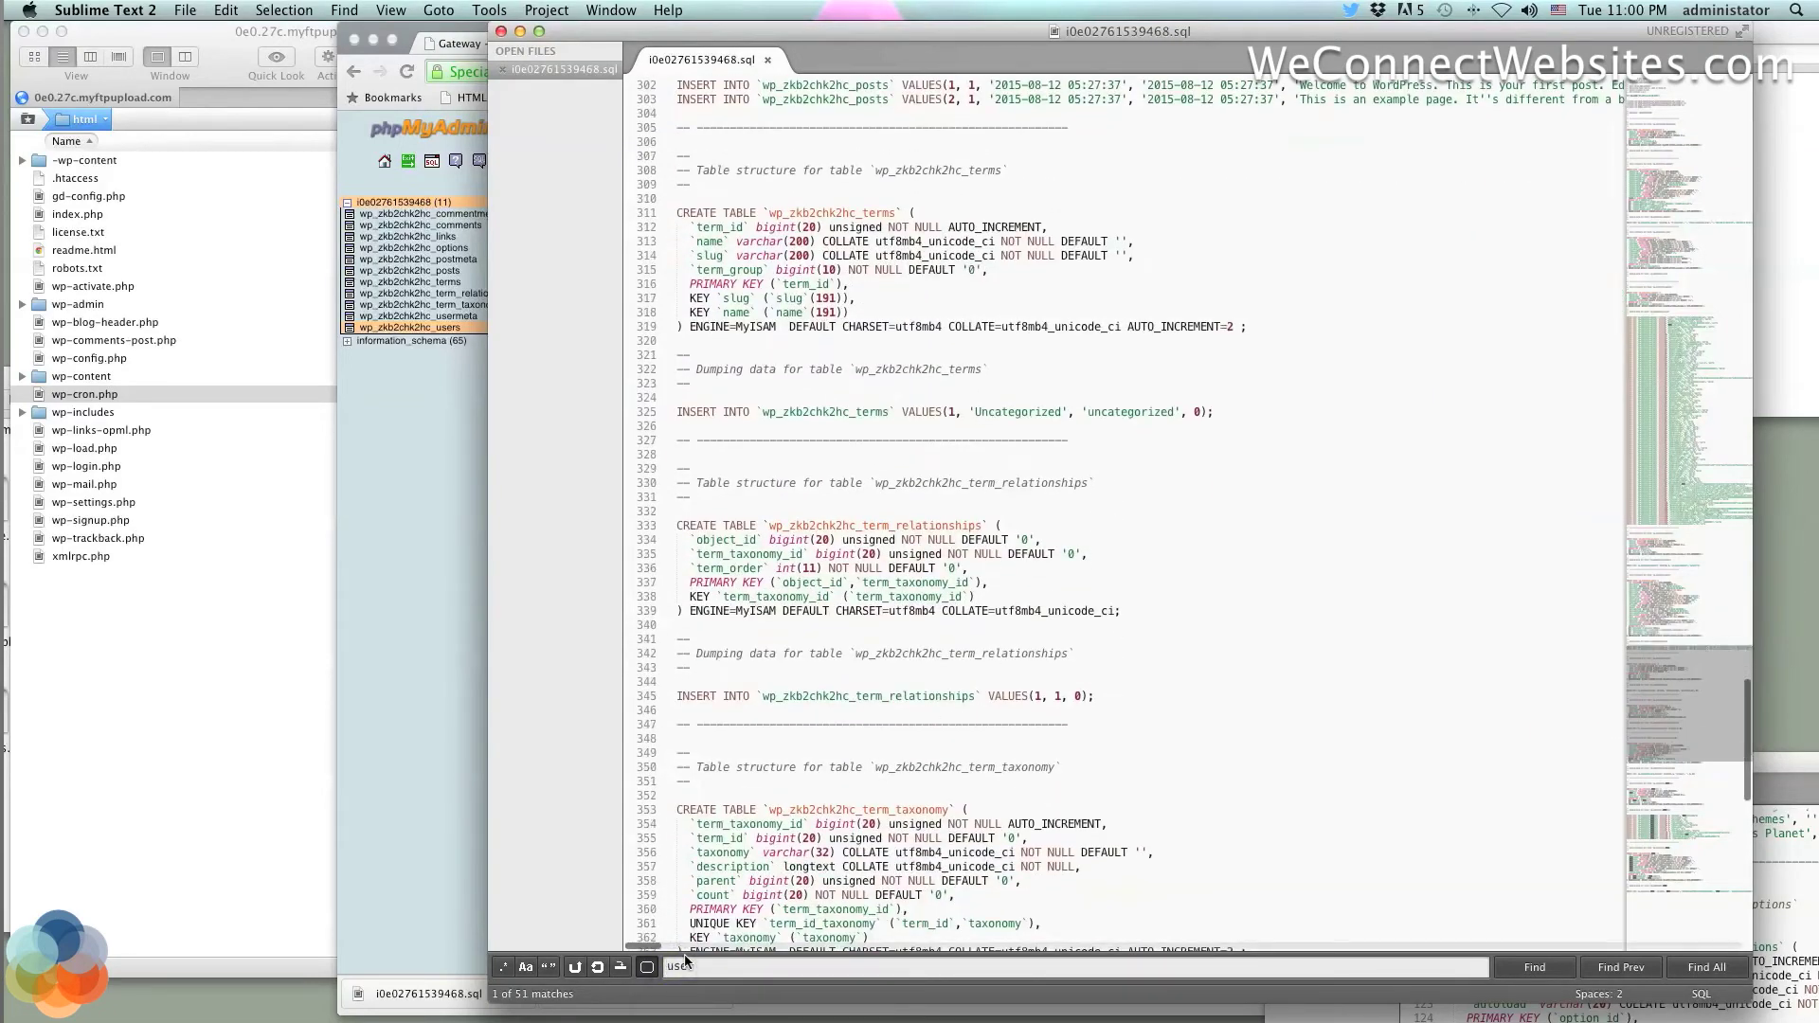
text(_)
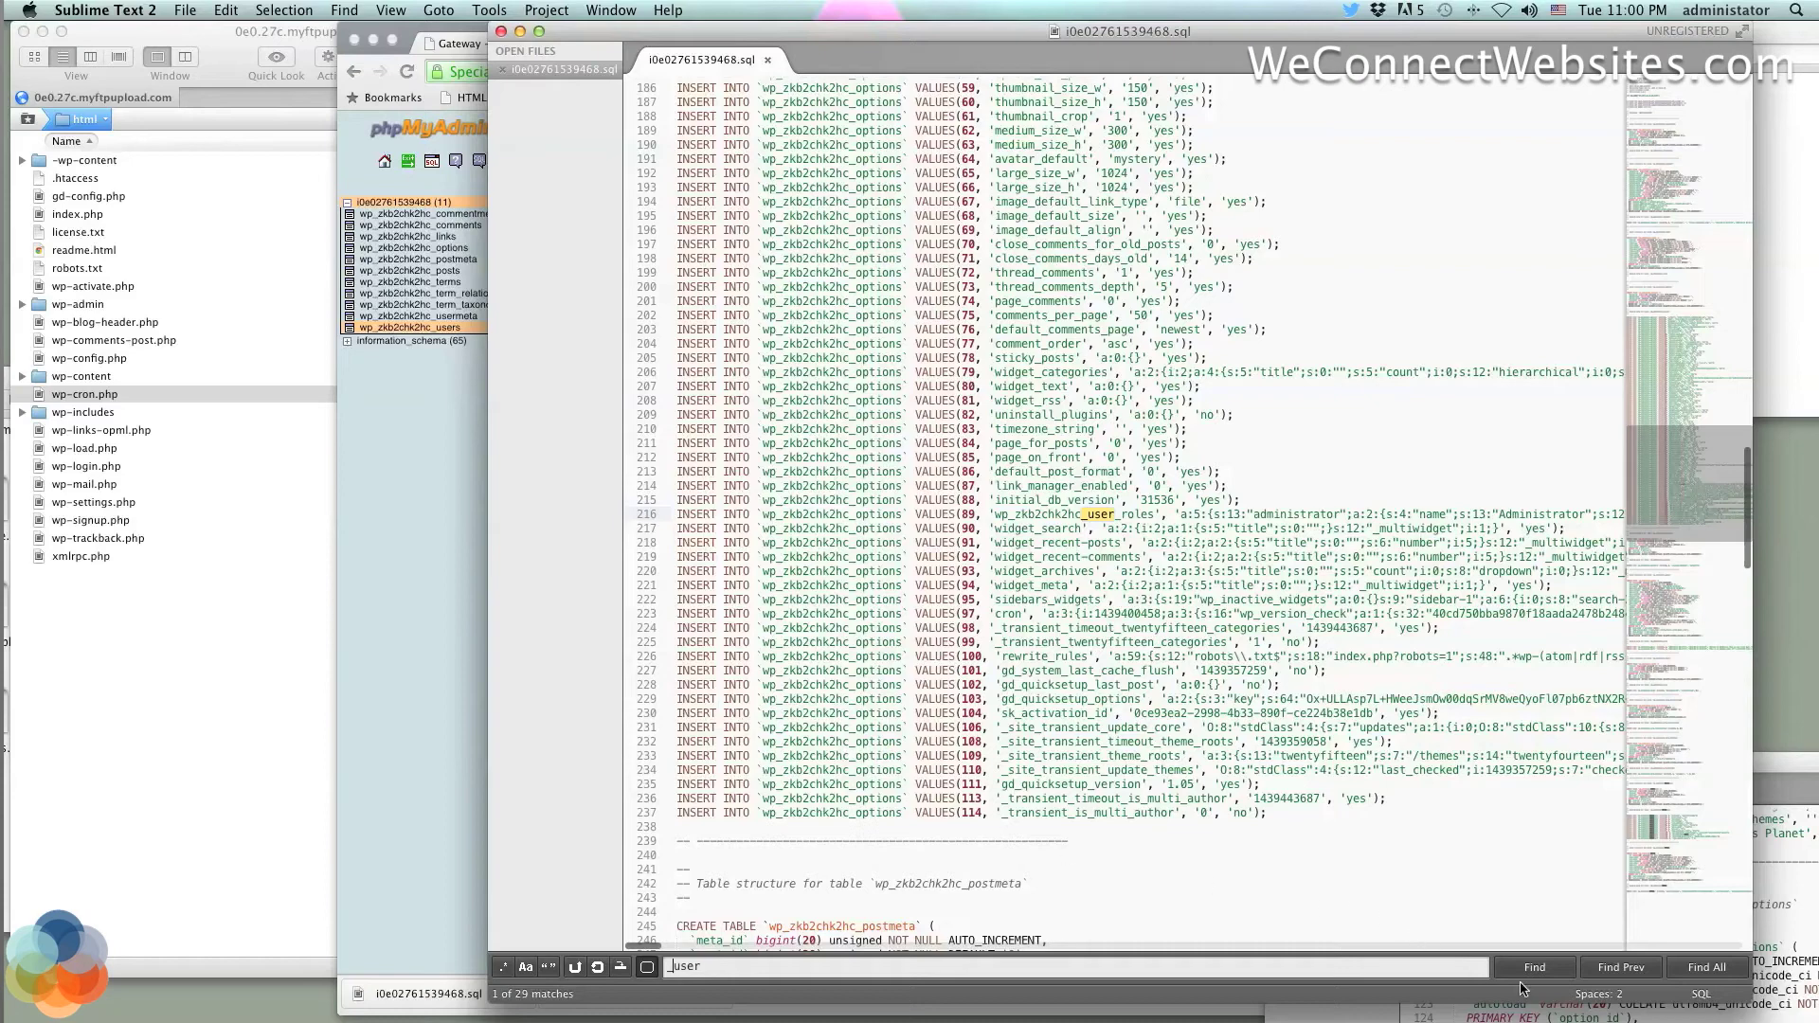
Advance through the '_user' matches to match 11 of 29 in the wp_zkb2chk2hc_usermeta data
click(1561, 976)
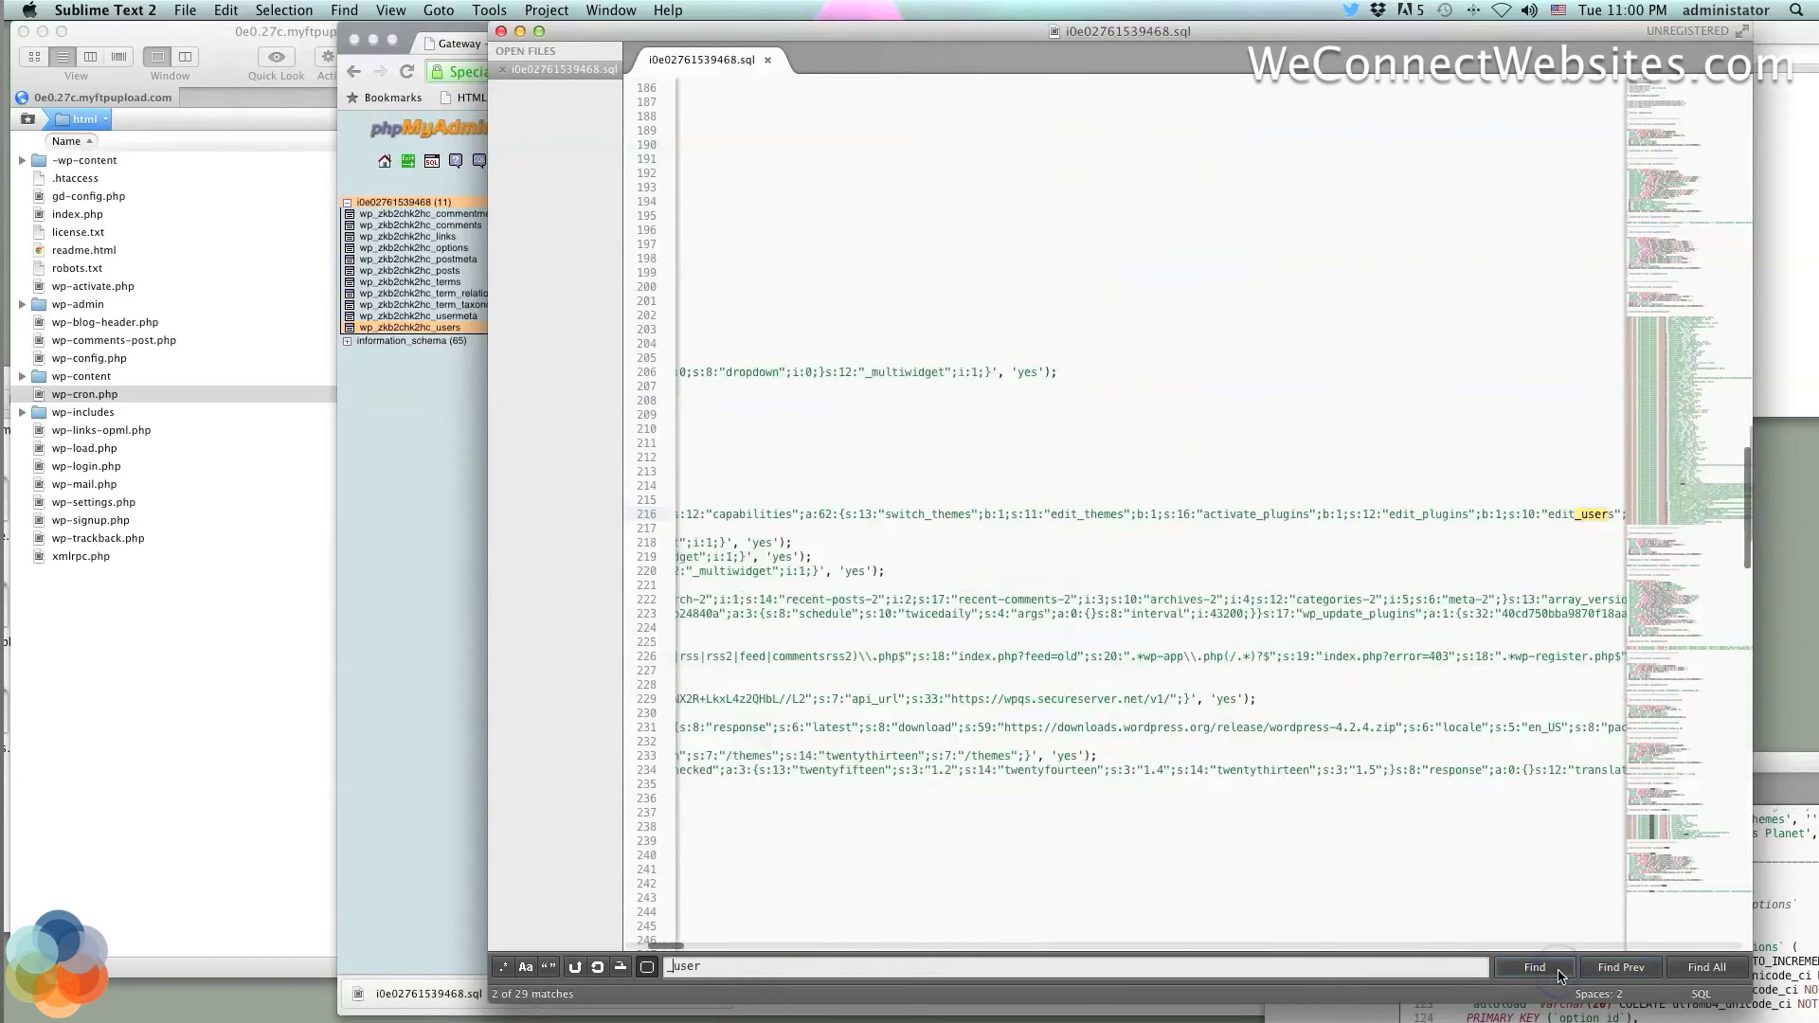
click(1562, 976)
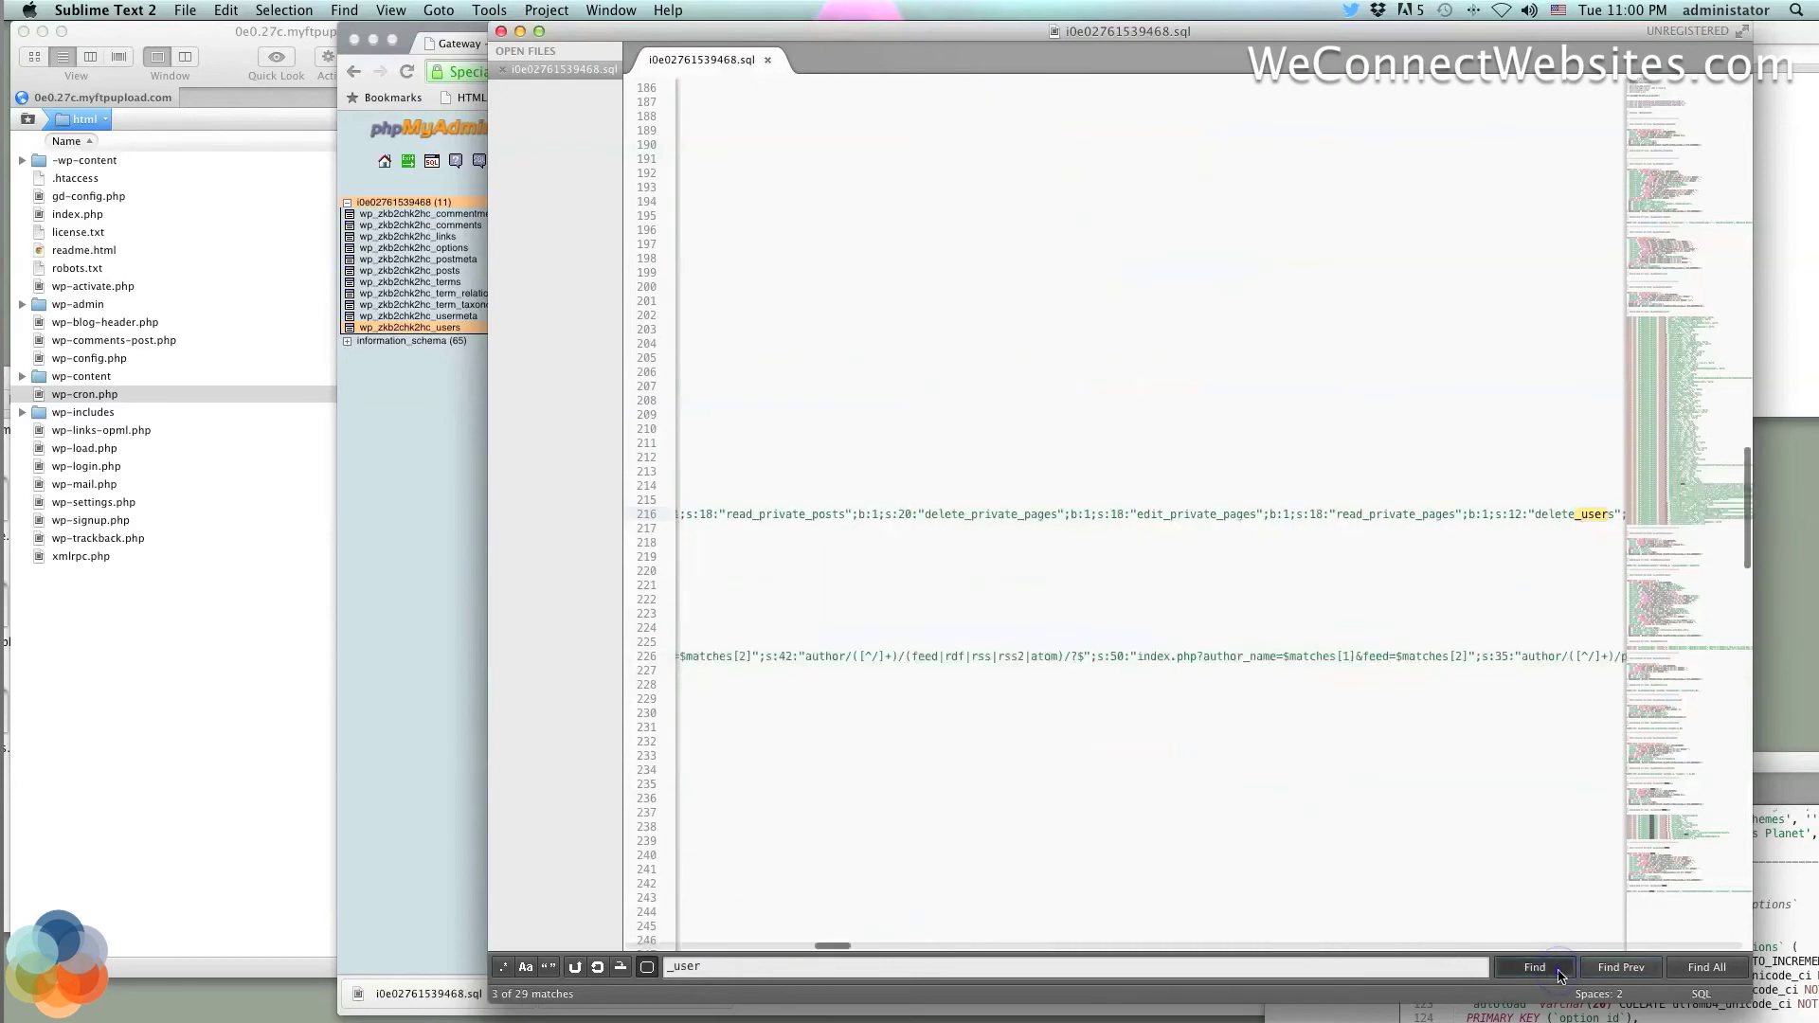
click(1562, 976)
click(1562, 976)
click(1561, 976)
click(1562, 976)
click(1561, 976)
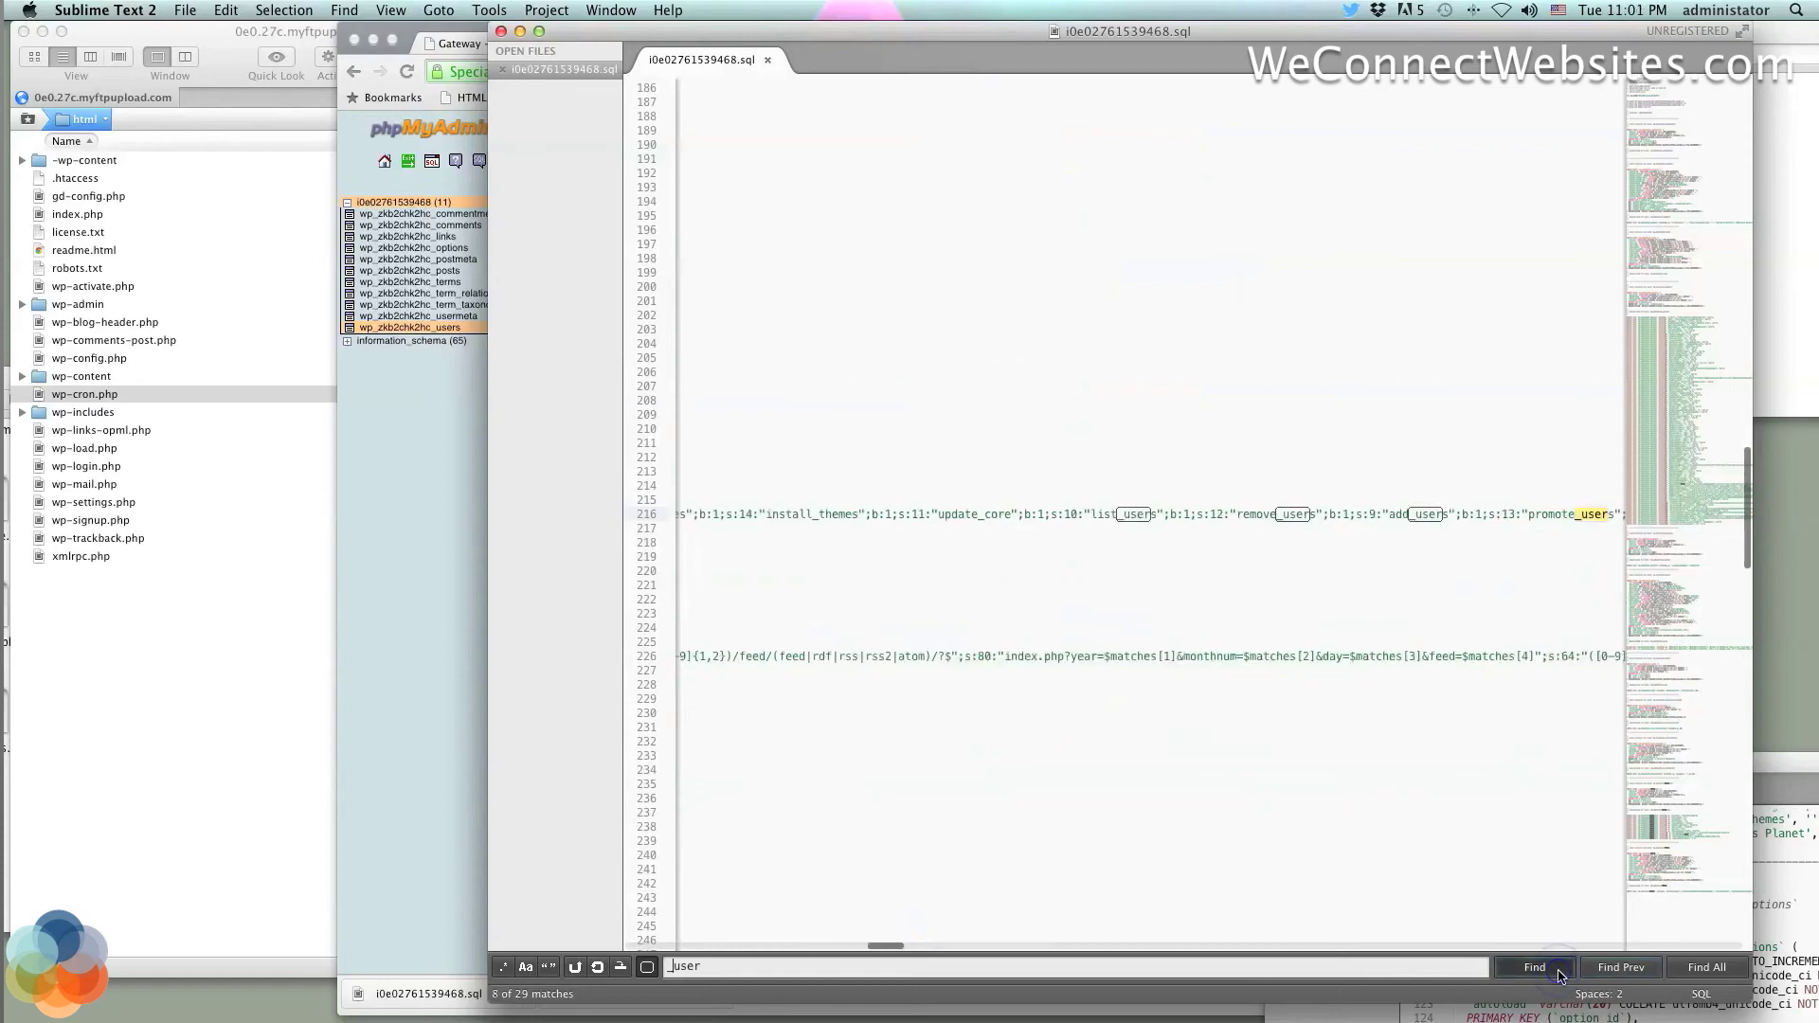
click(1561, 976)
click(1562, 976)
click(1561, 976)
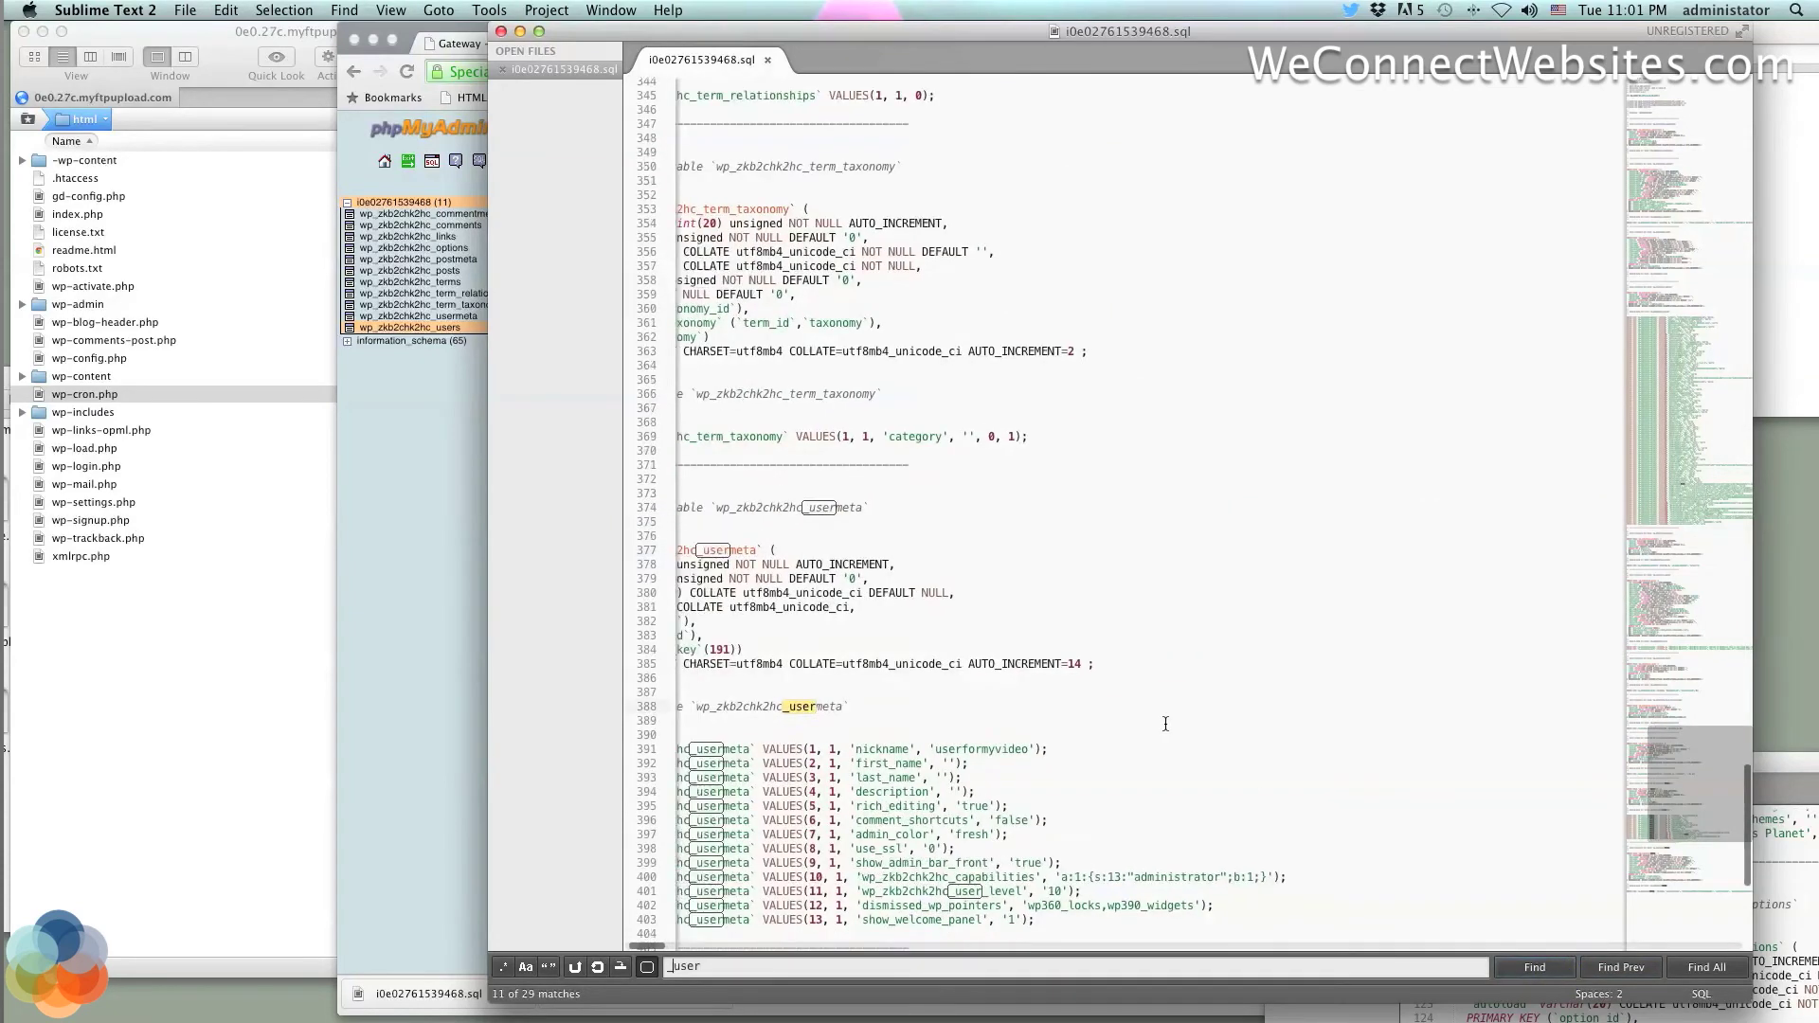
Scroll down to the users table definition and show phpMyAdmin's users table alongside the editor
scroll(1166, 724, down, 3)
scroll(1166, 724, left, 3)
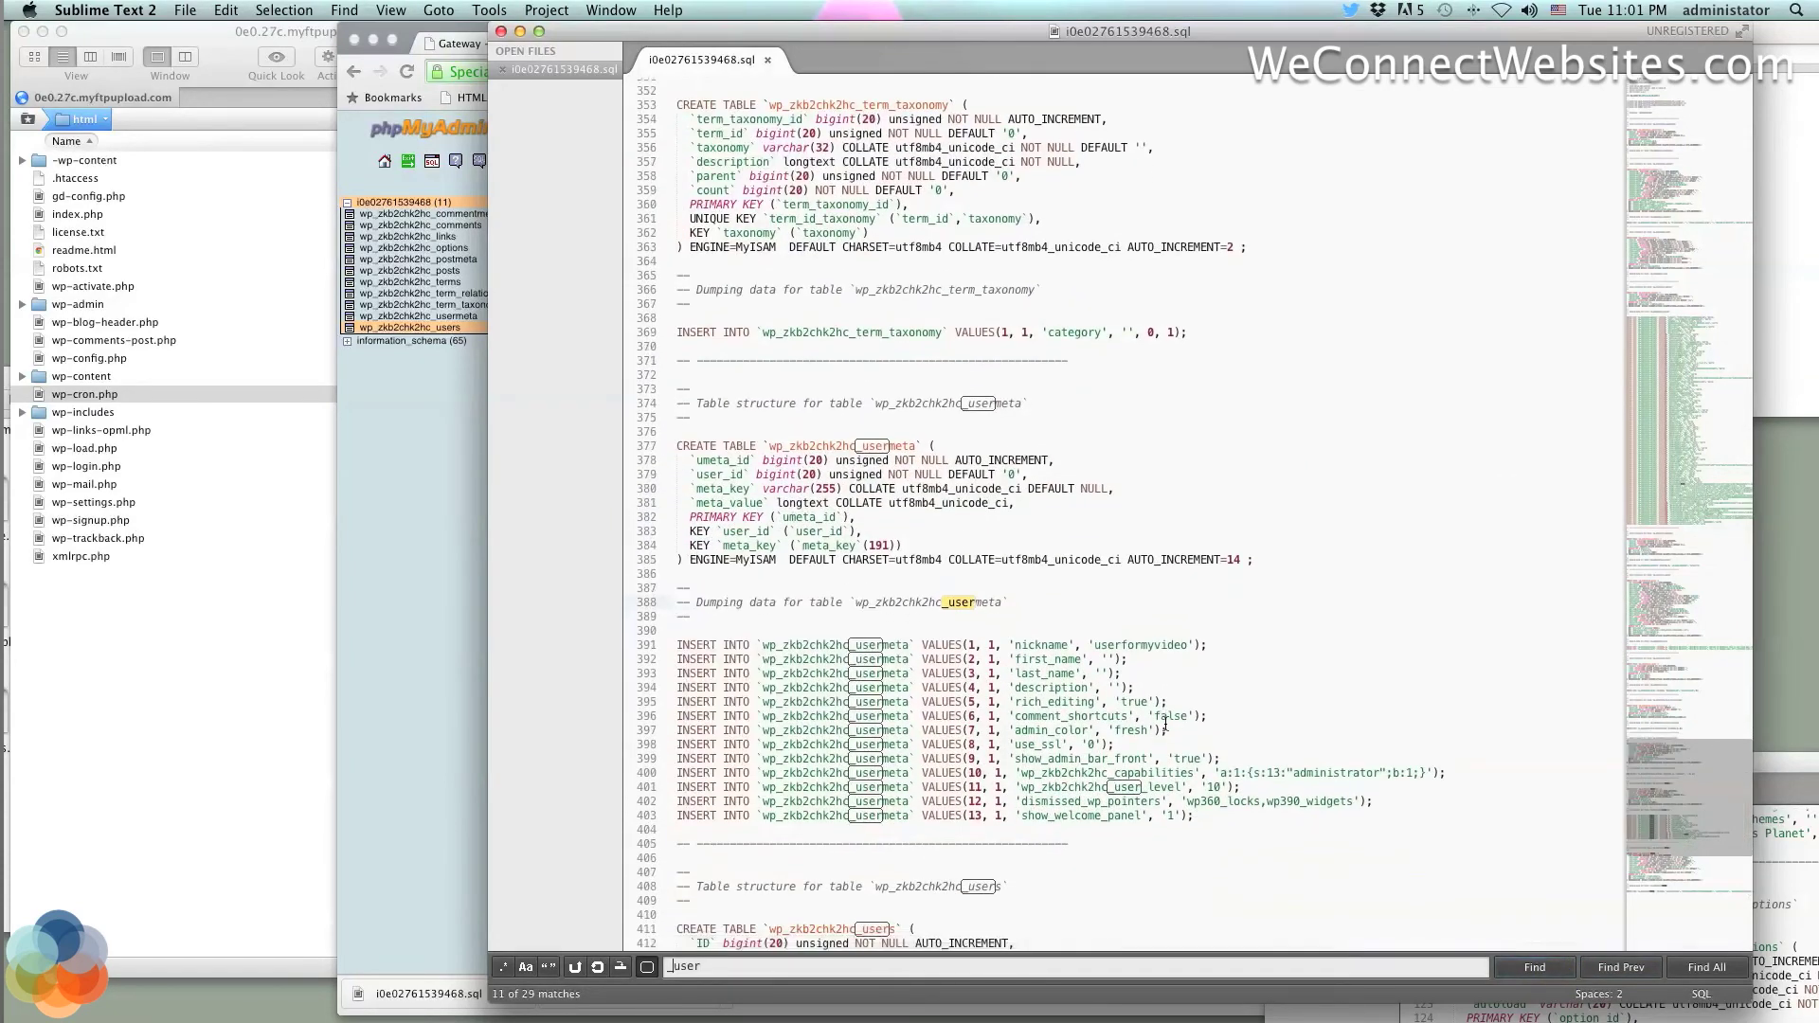
scroll(1165, 724, down, 2)
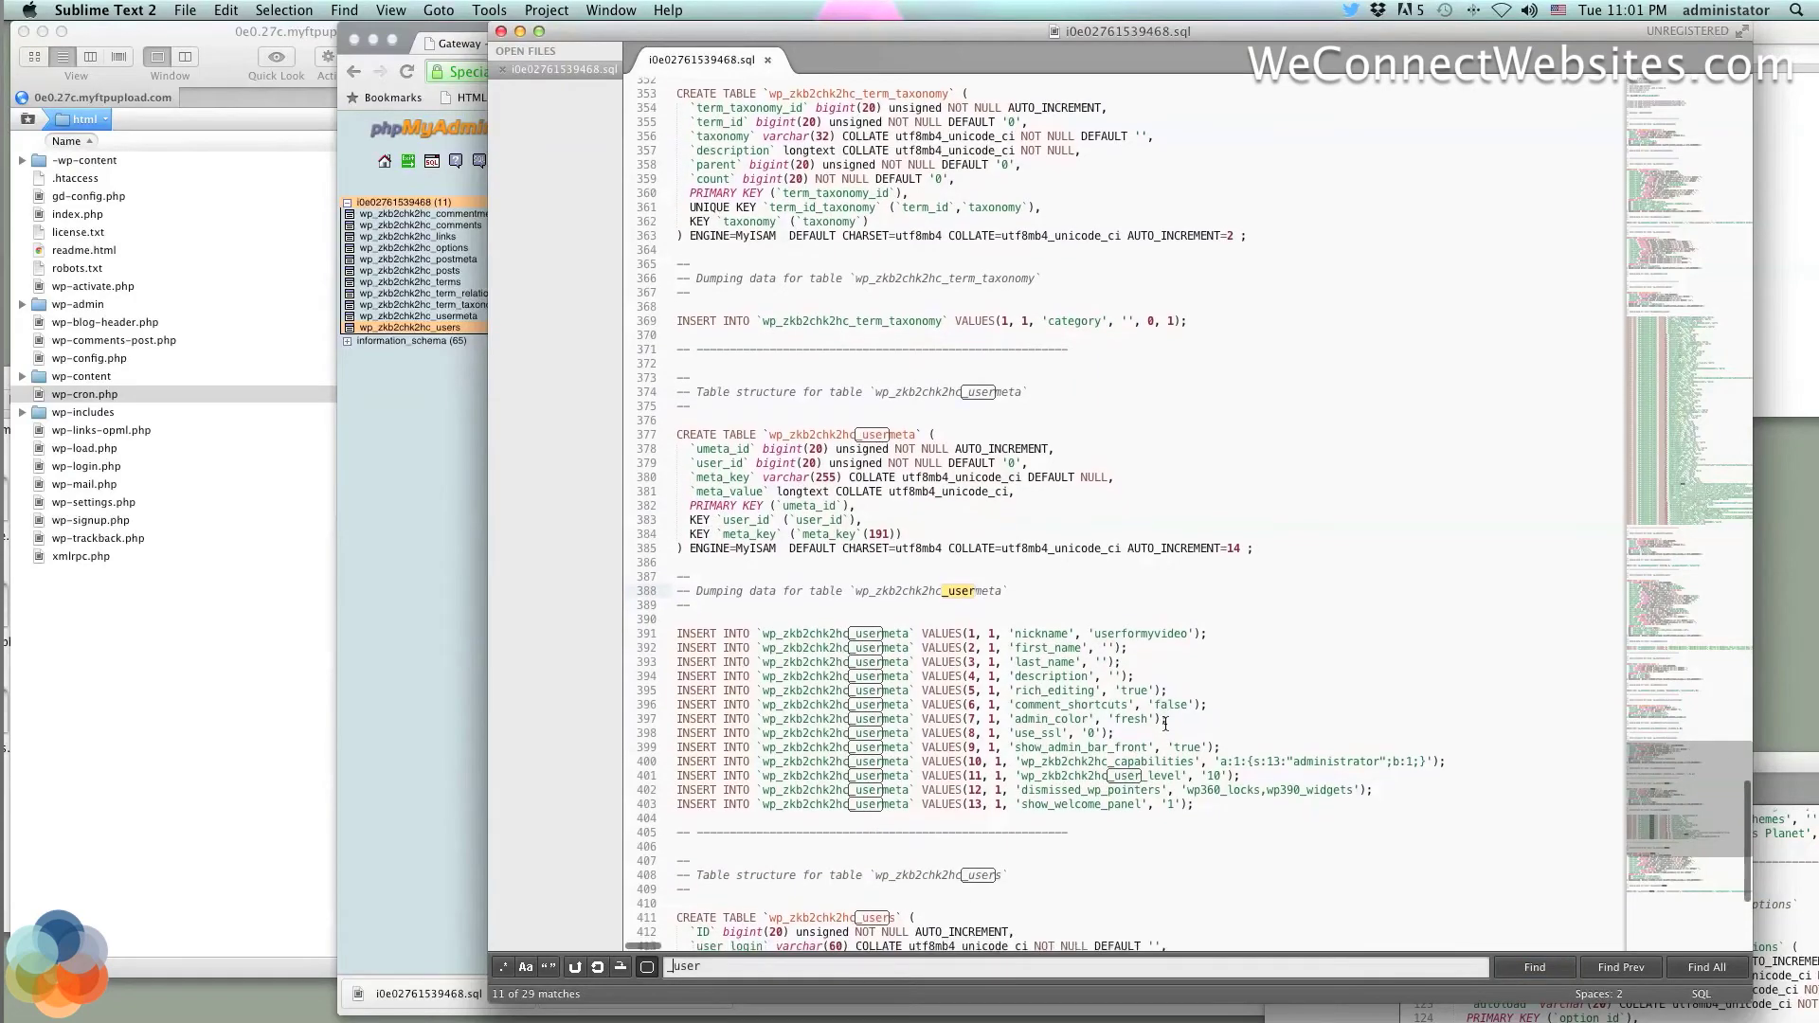
scroll(1166, 724, down, 1)
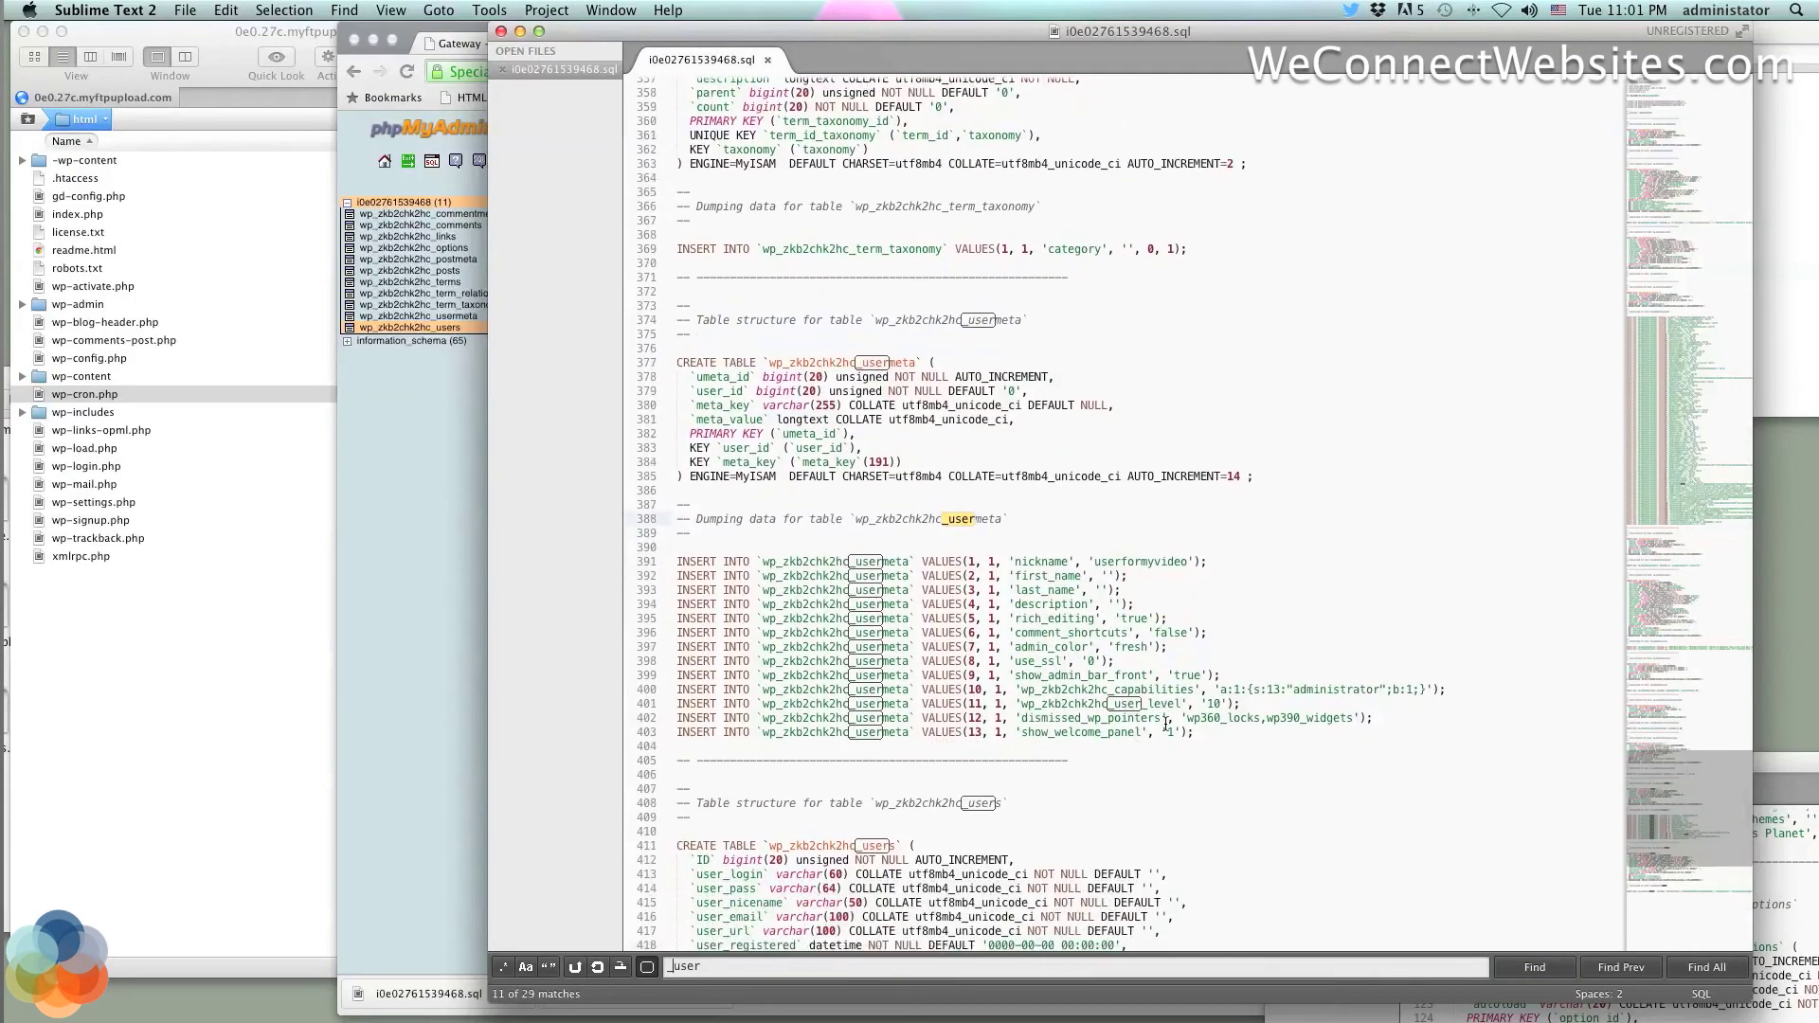
scroll(1165, 724, down, 1)
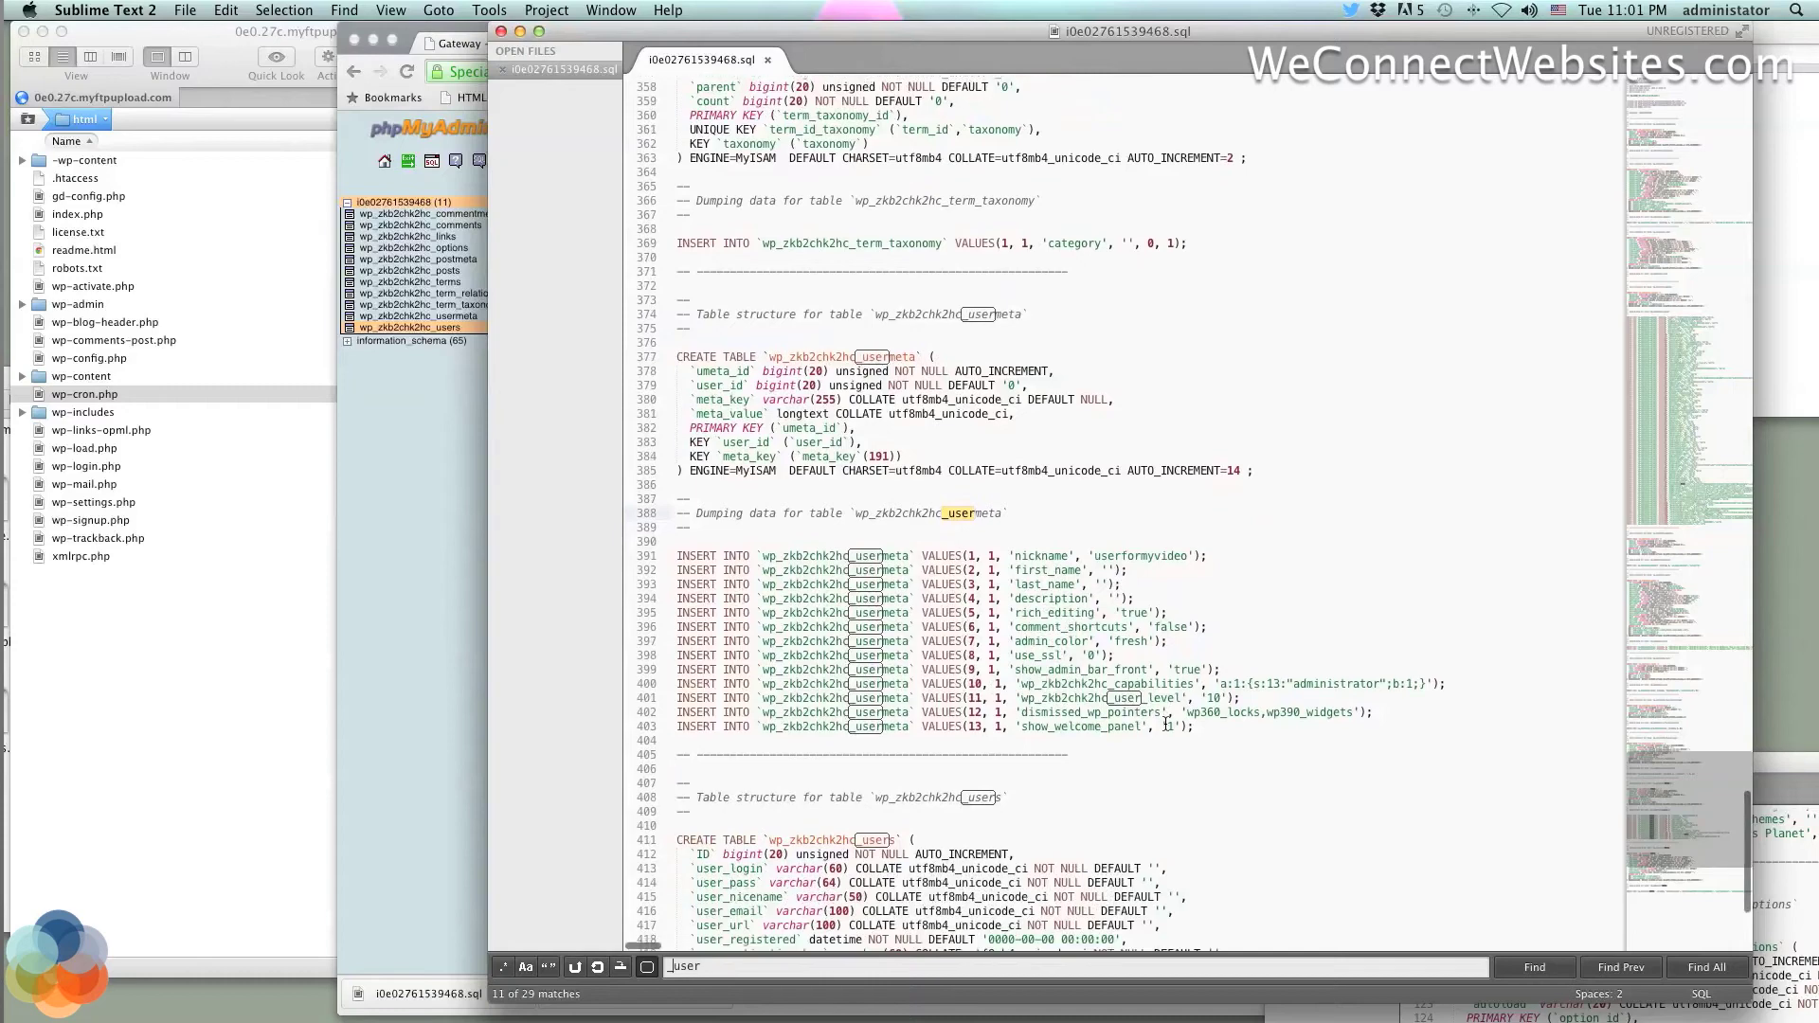
scroll(1165, 724, down, 1)
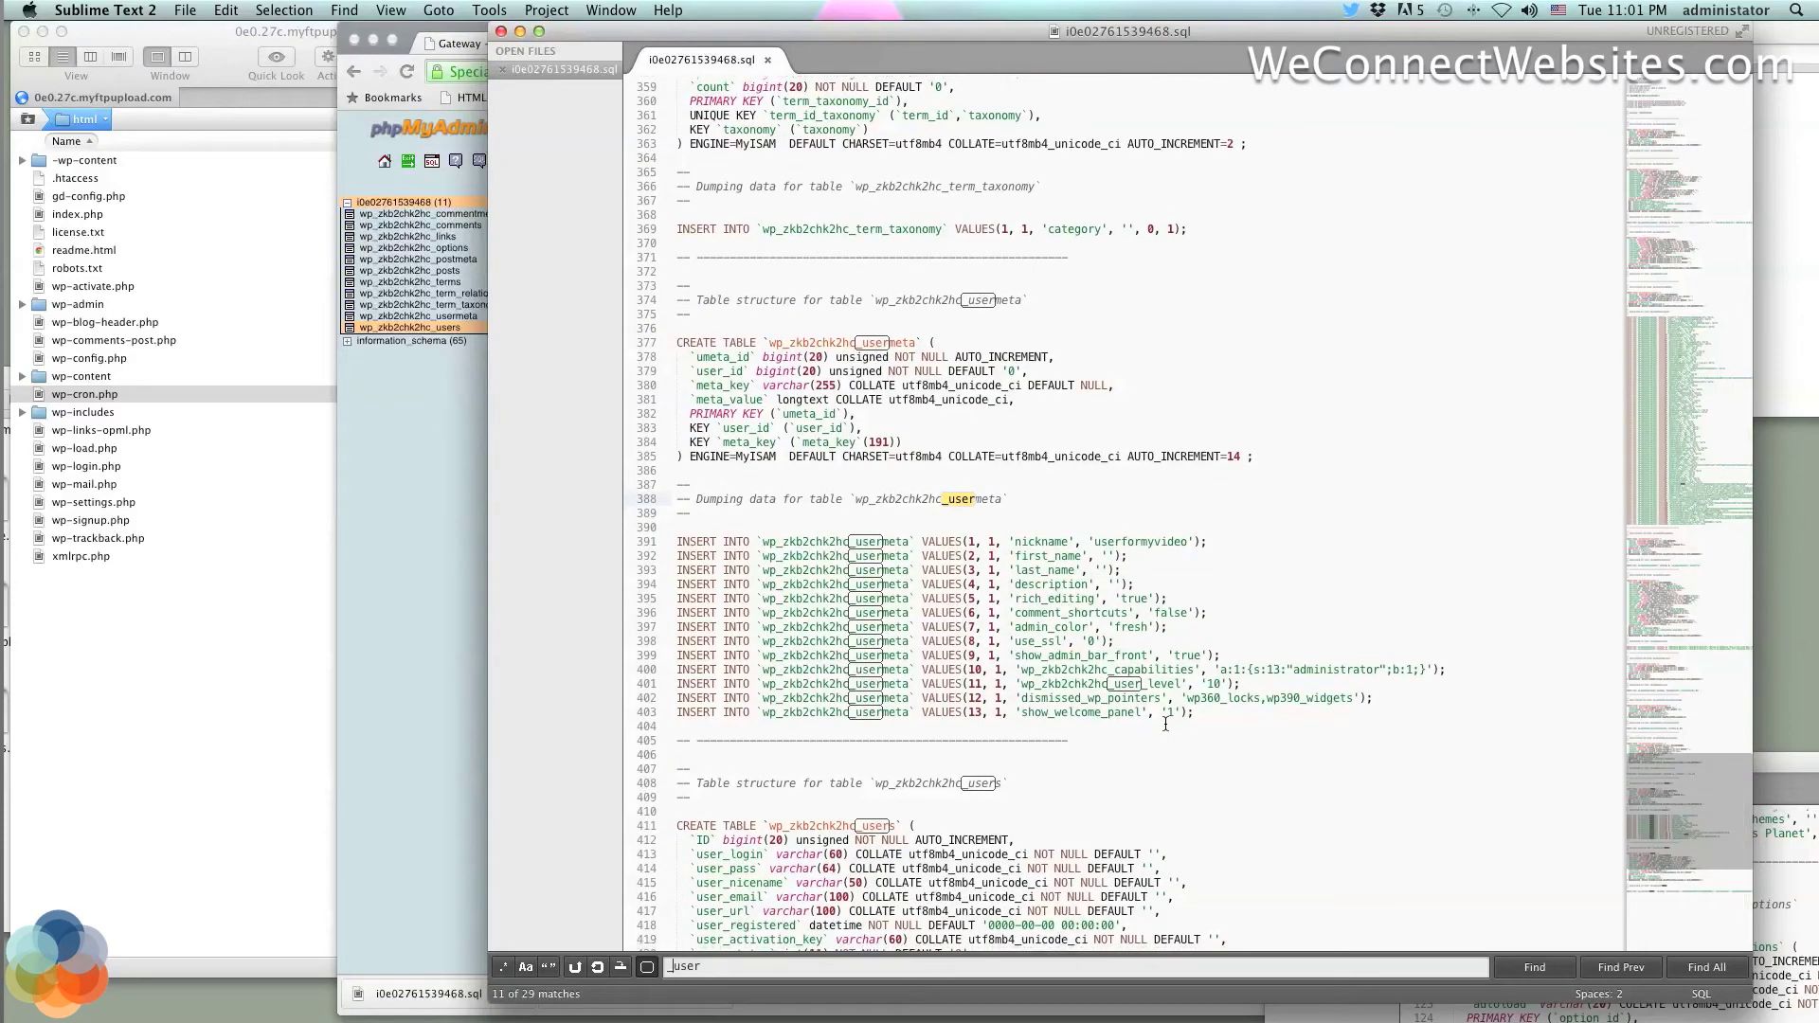
scroll(1165, 724, down, 1)
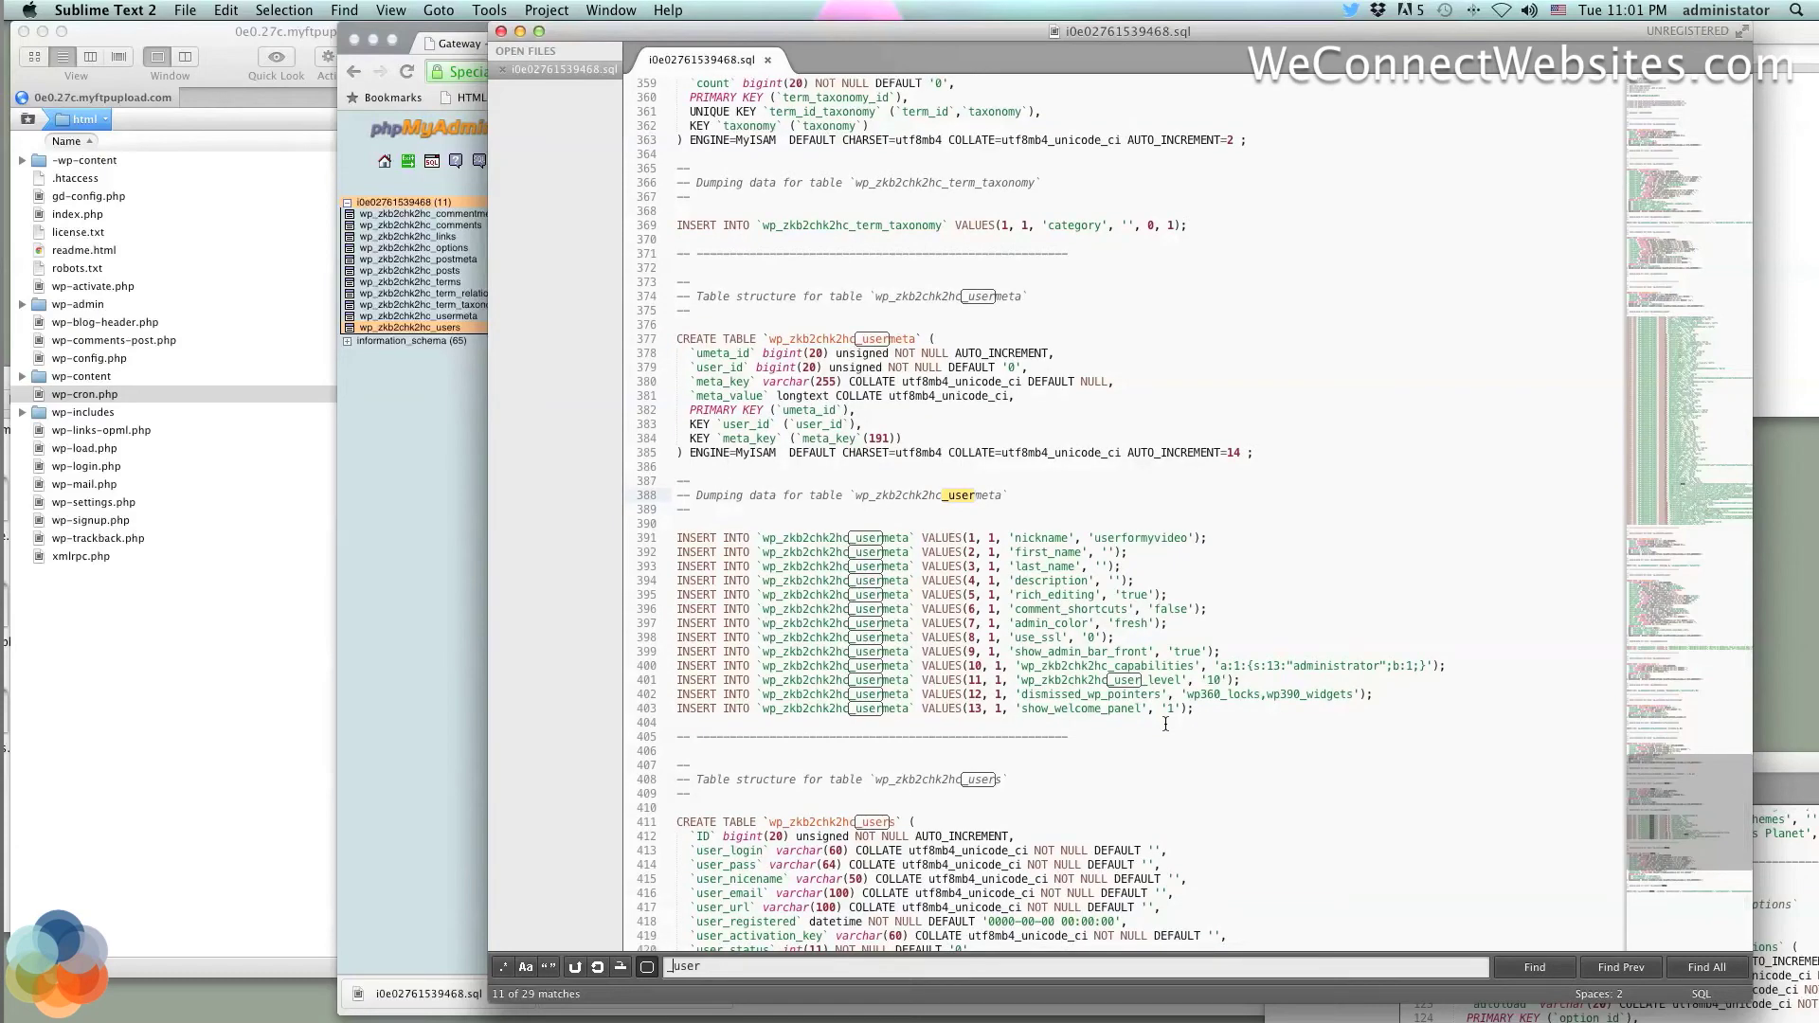
scroll(1165, 724, down, 3)
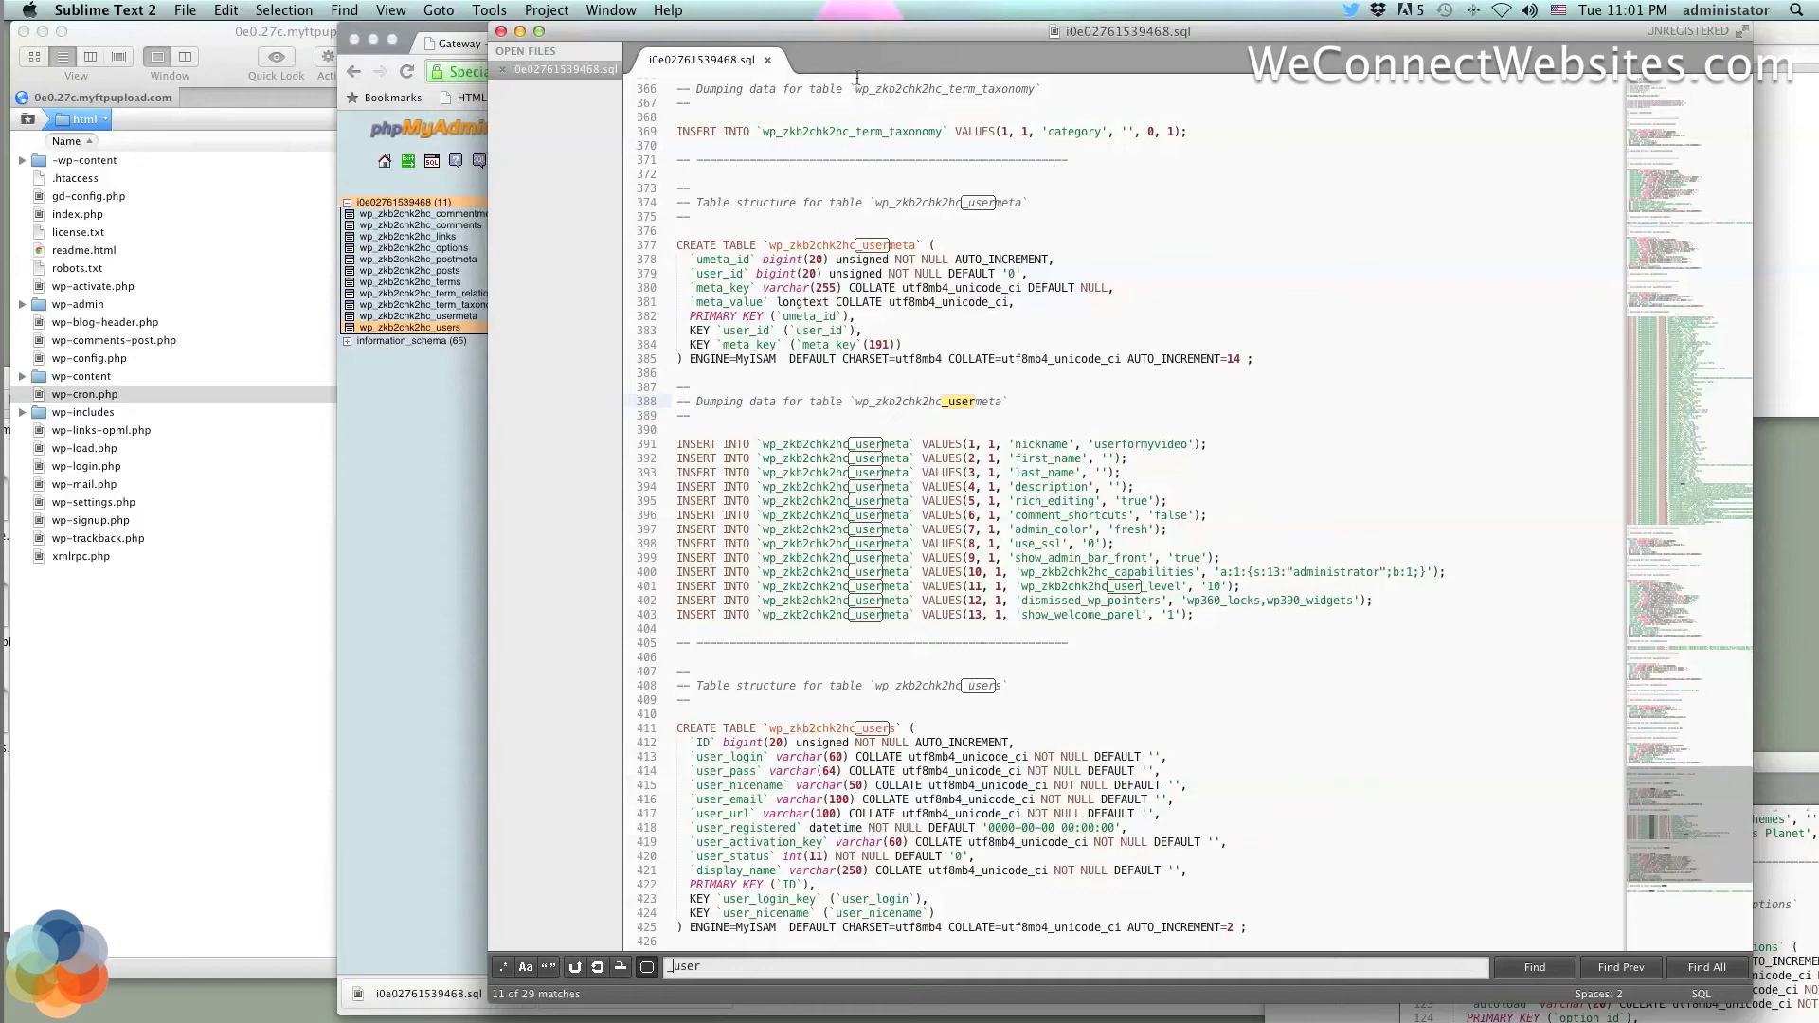
drag(821, 34, 1454, 34)
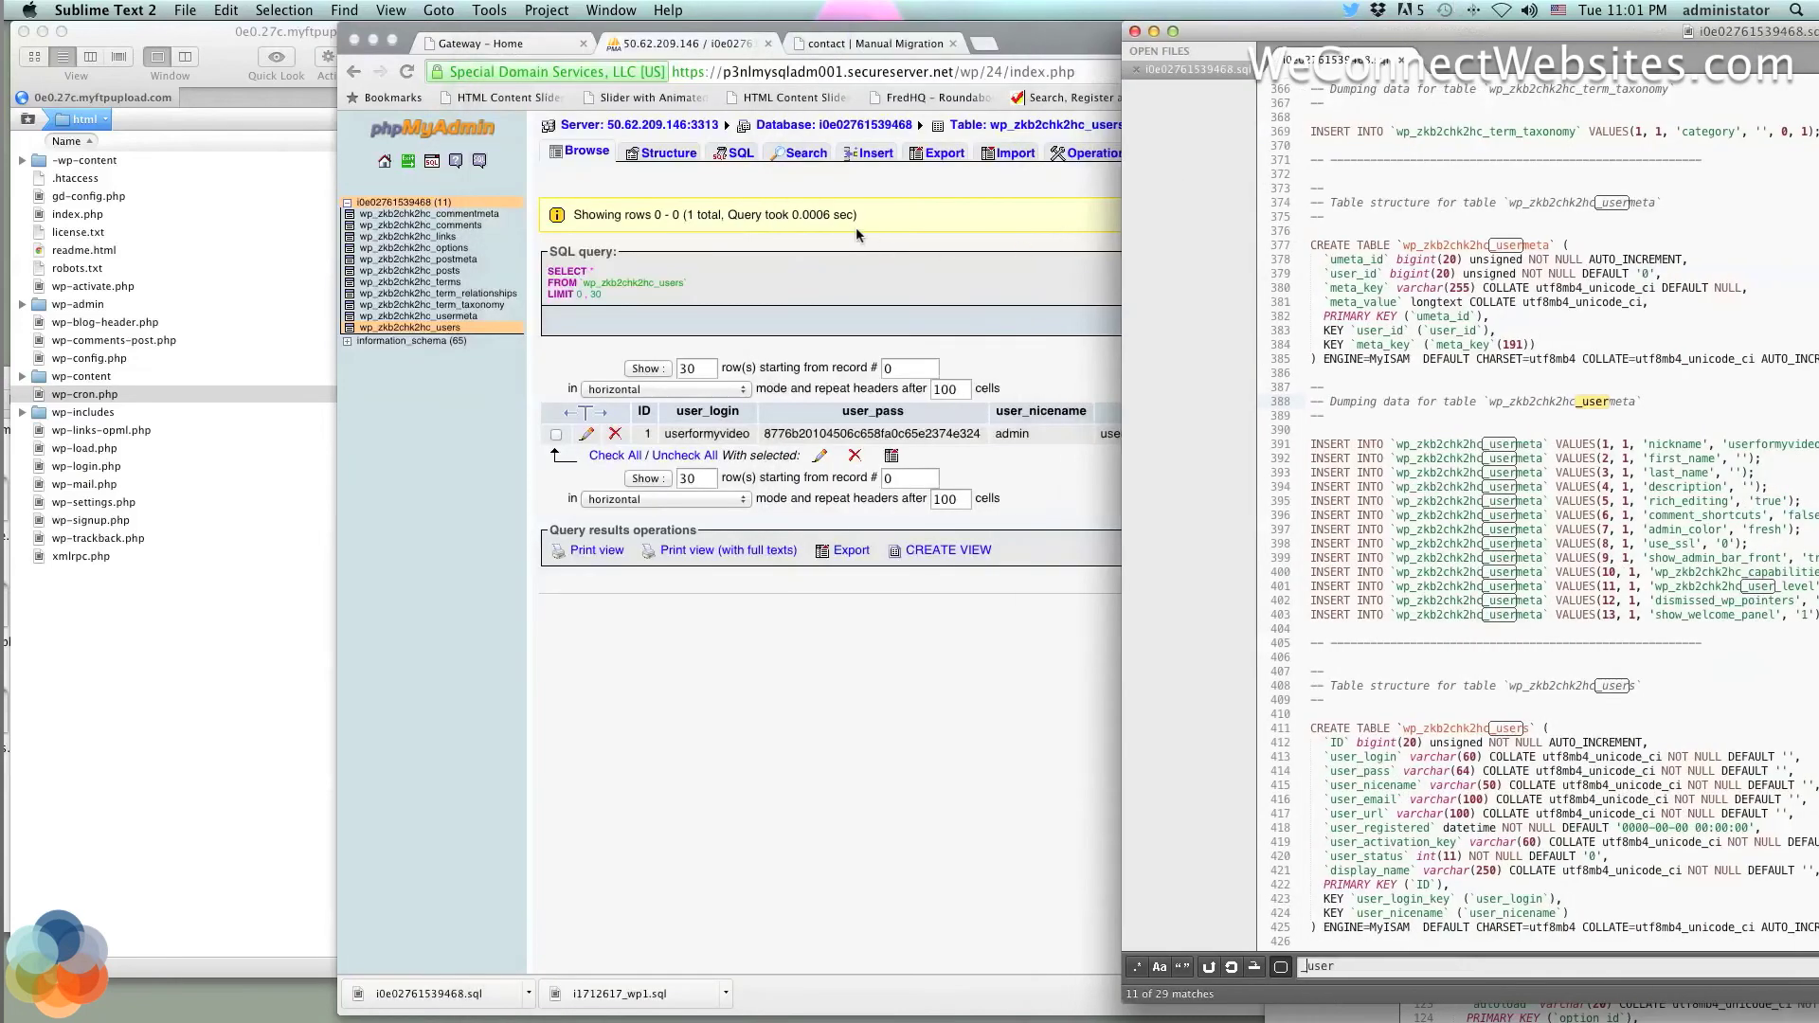
click(856, 271)
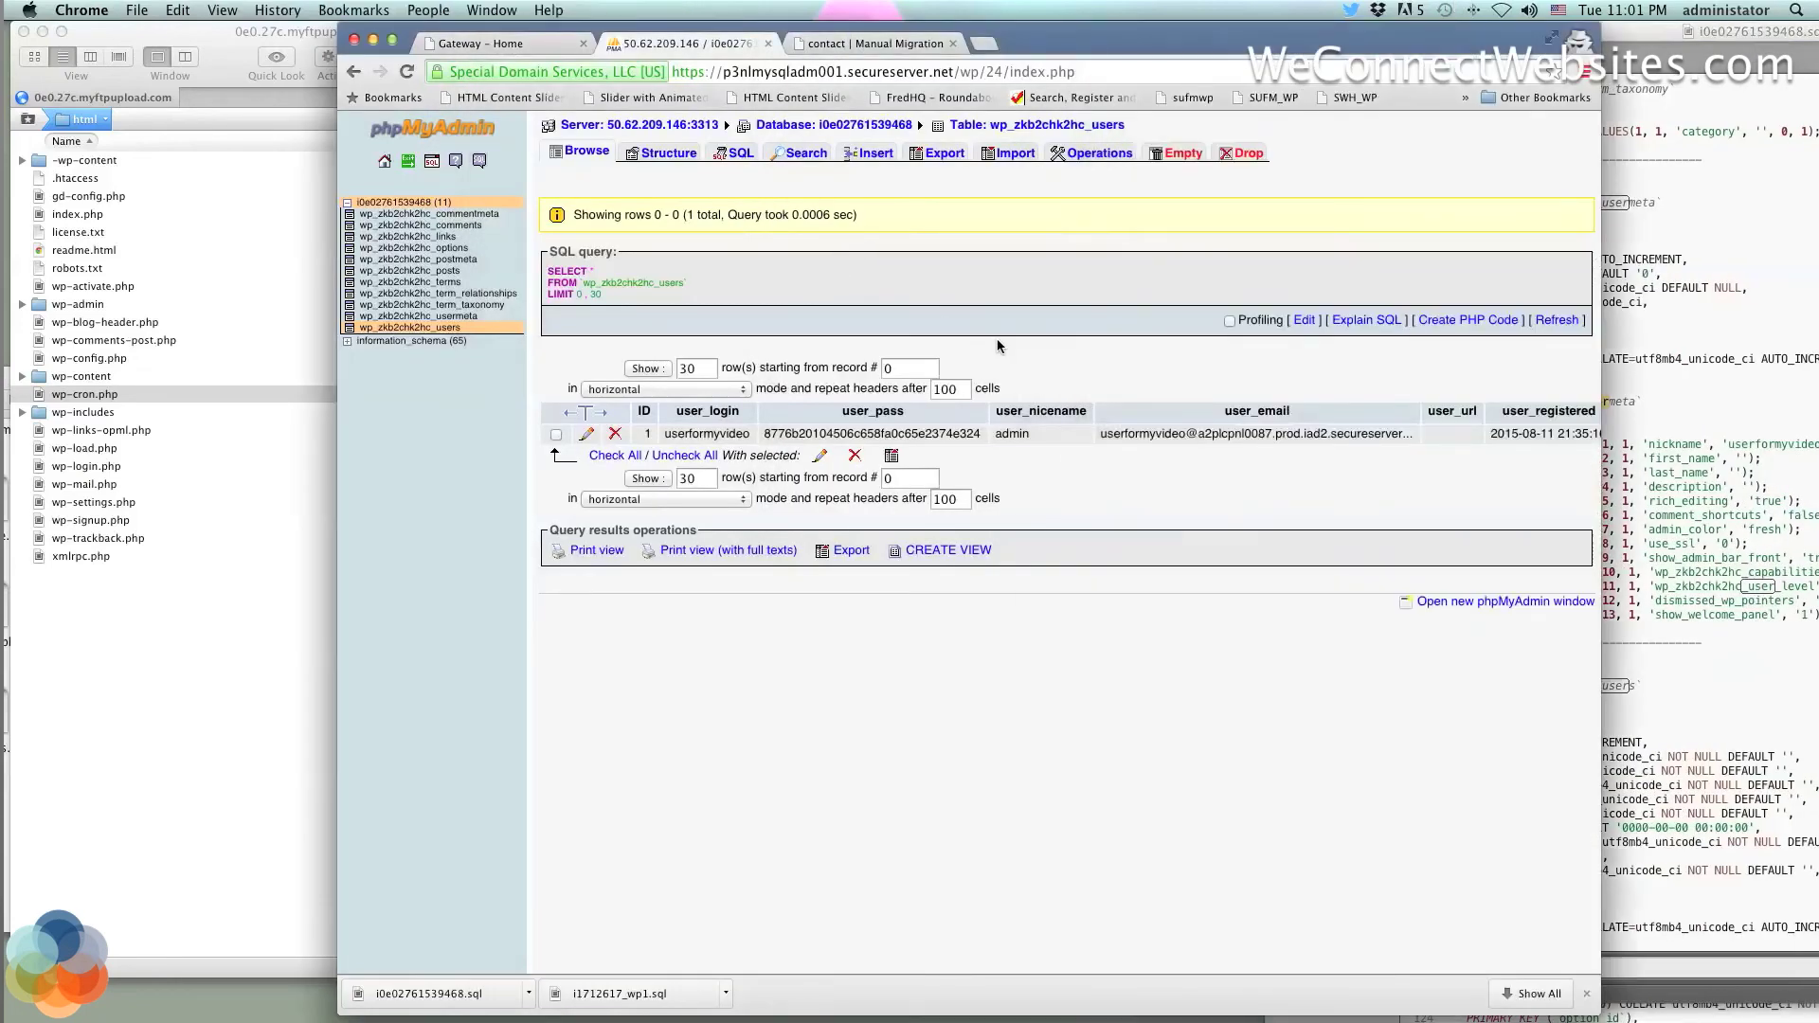
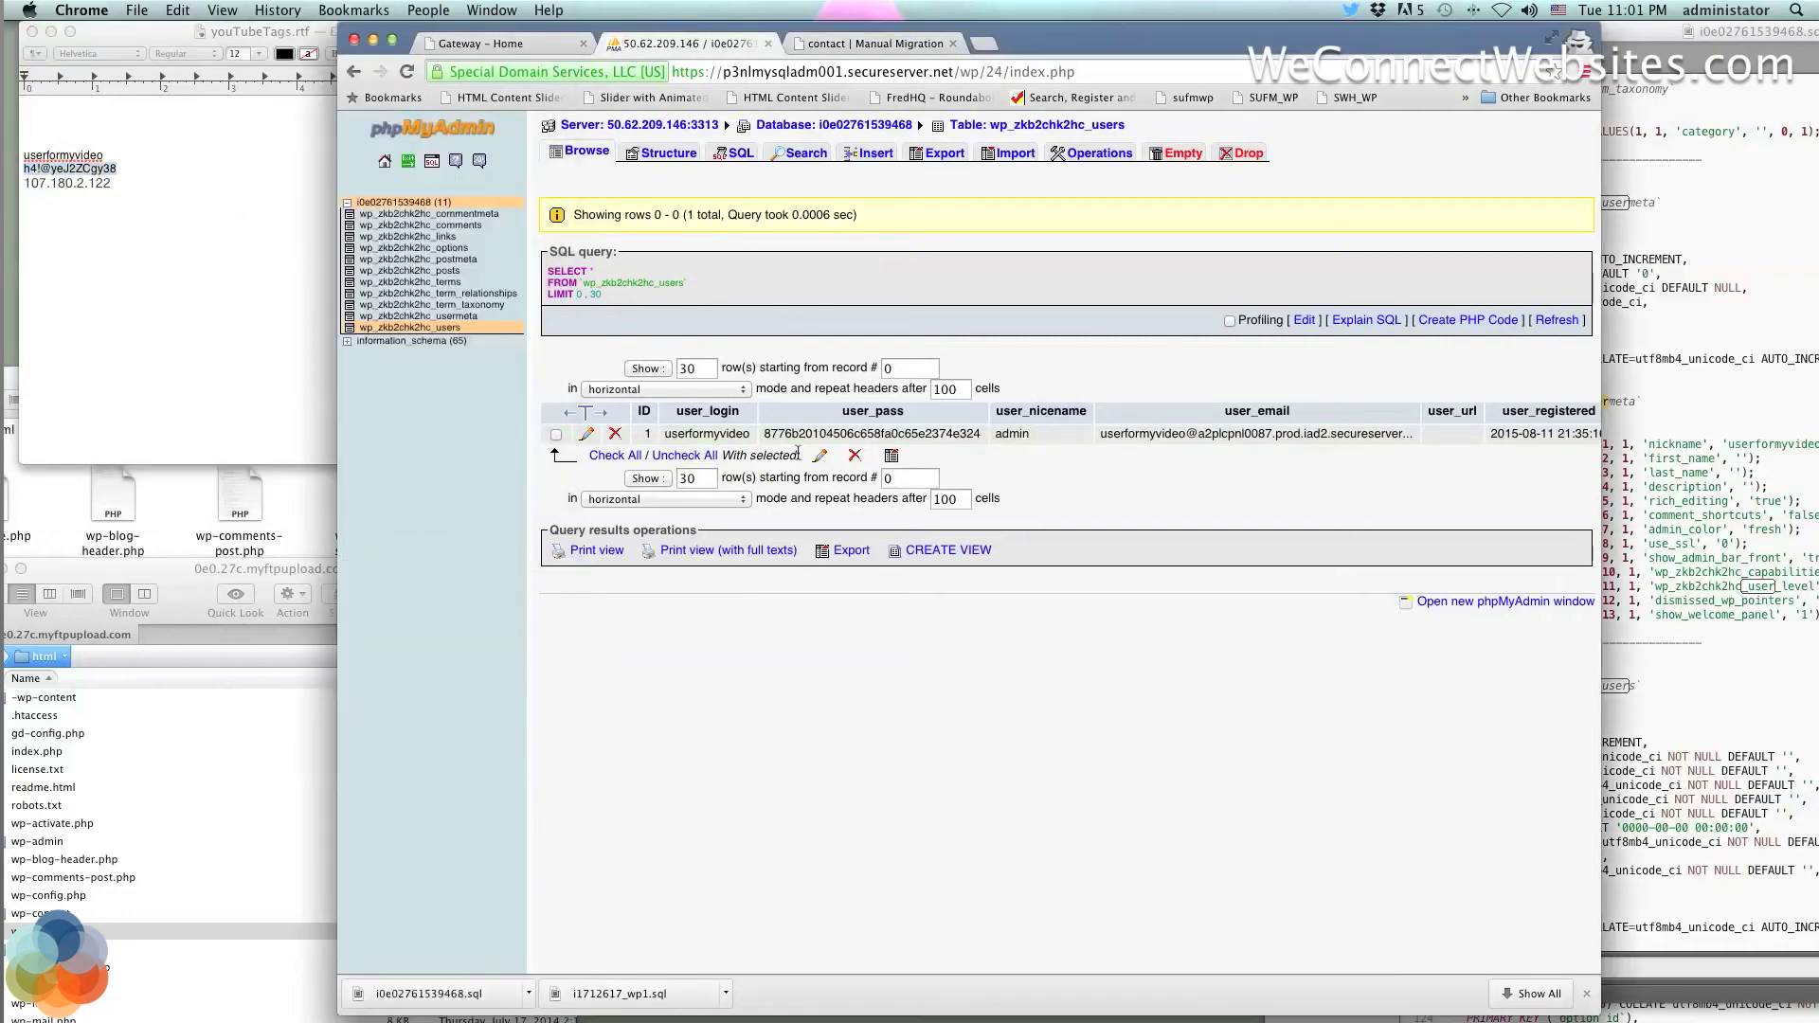
Open the admin user's row in wp_zkb2chk2hc_users for editing via its Edit link
click(587, 433)
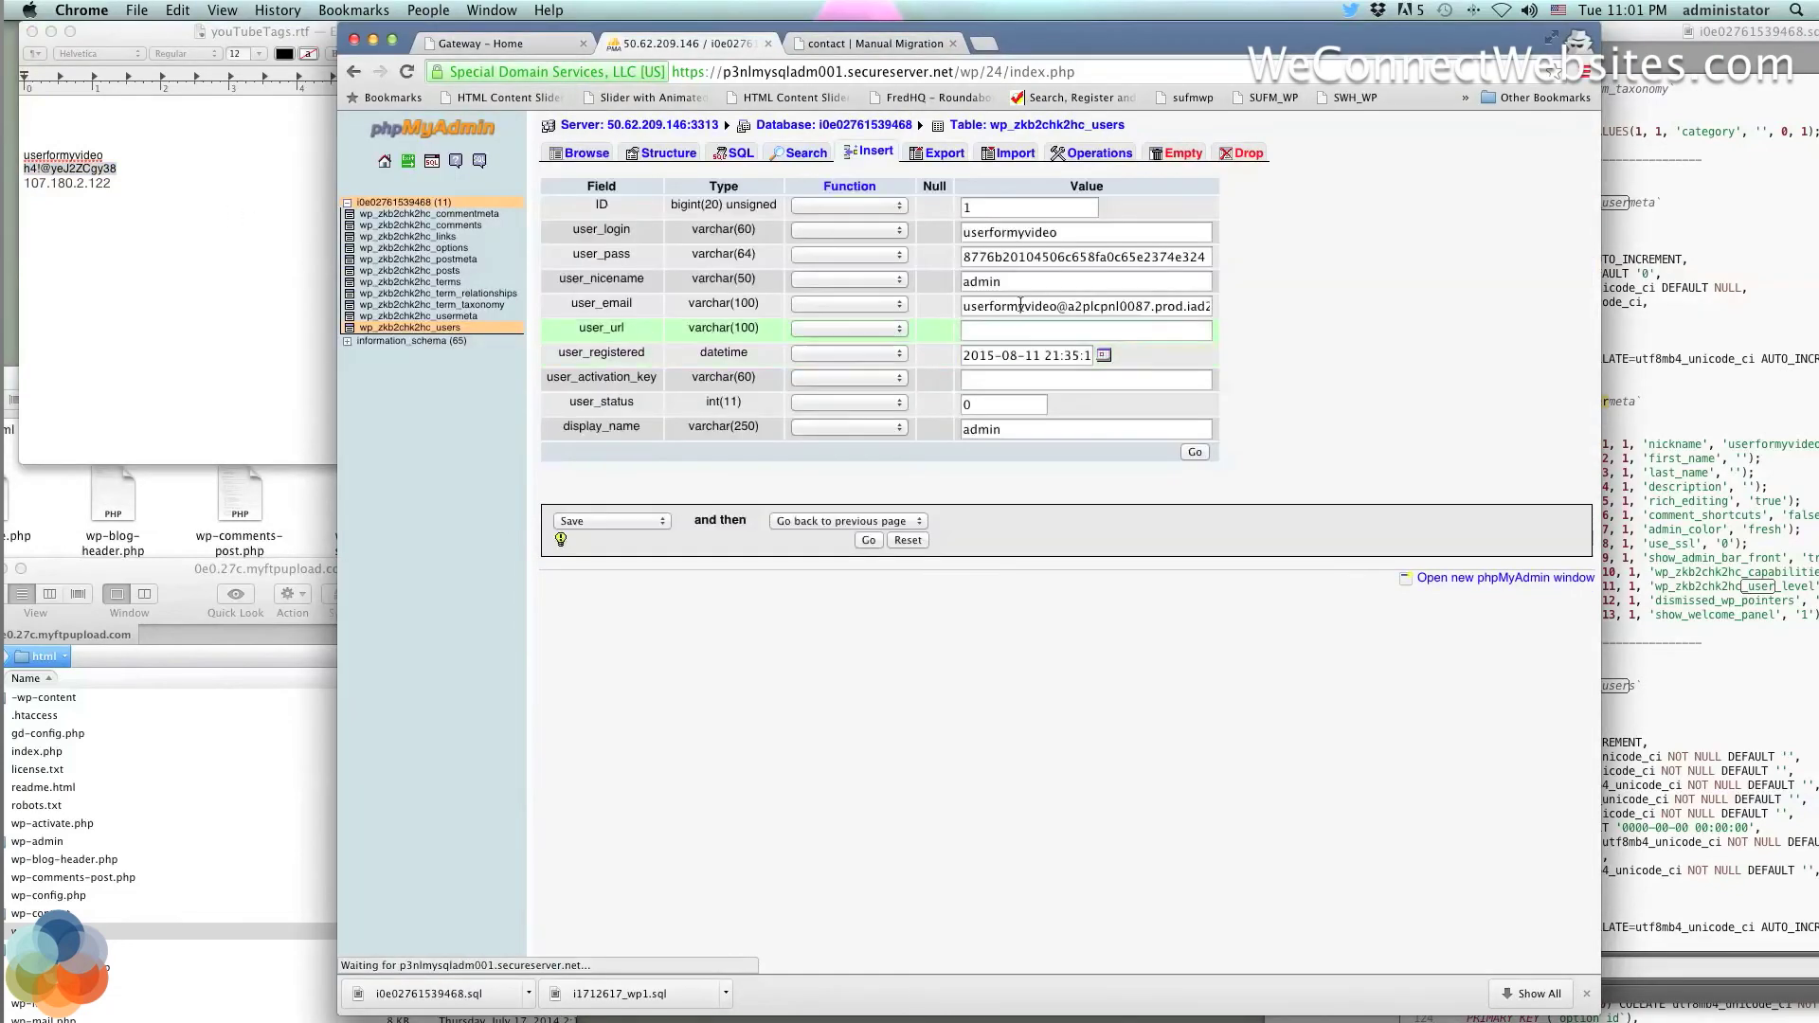
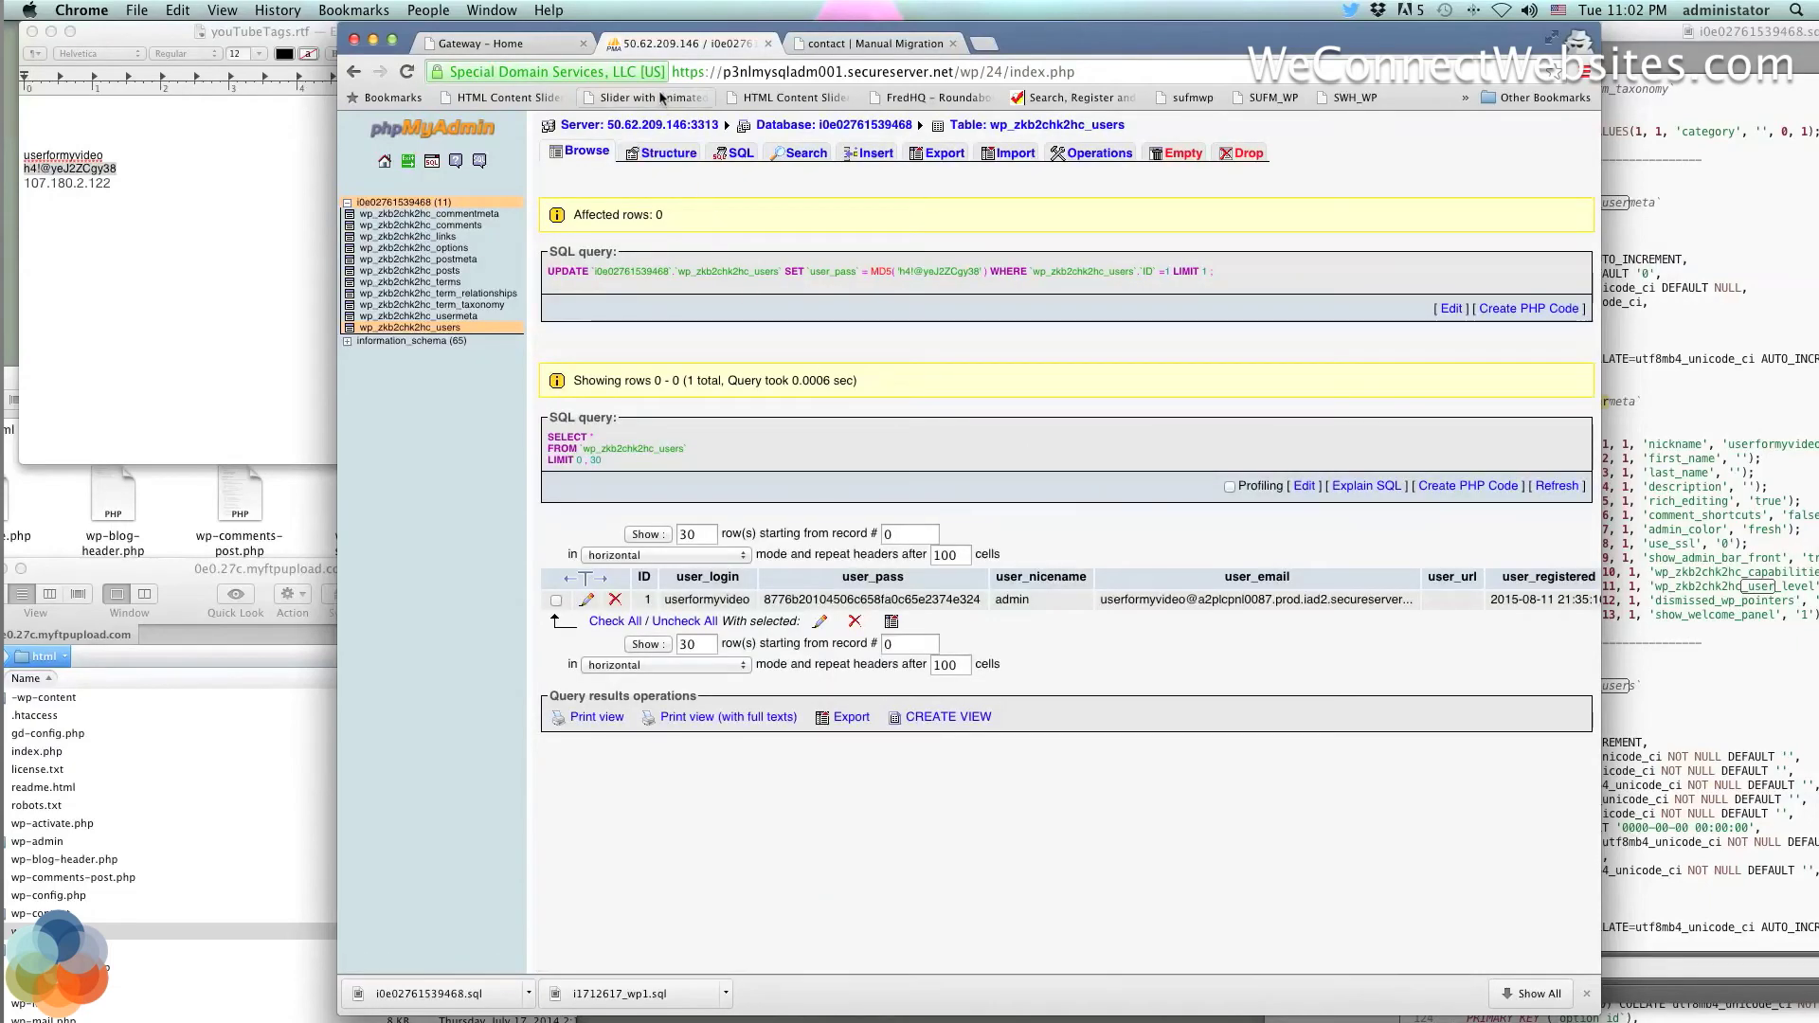
Dismiss the database settings and open MANAGE for the 0e0.27c.myftpupload.com site in GoDaddy Hosting
click(534, 44)
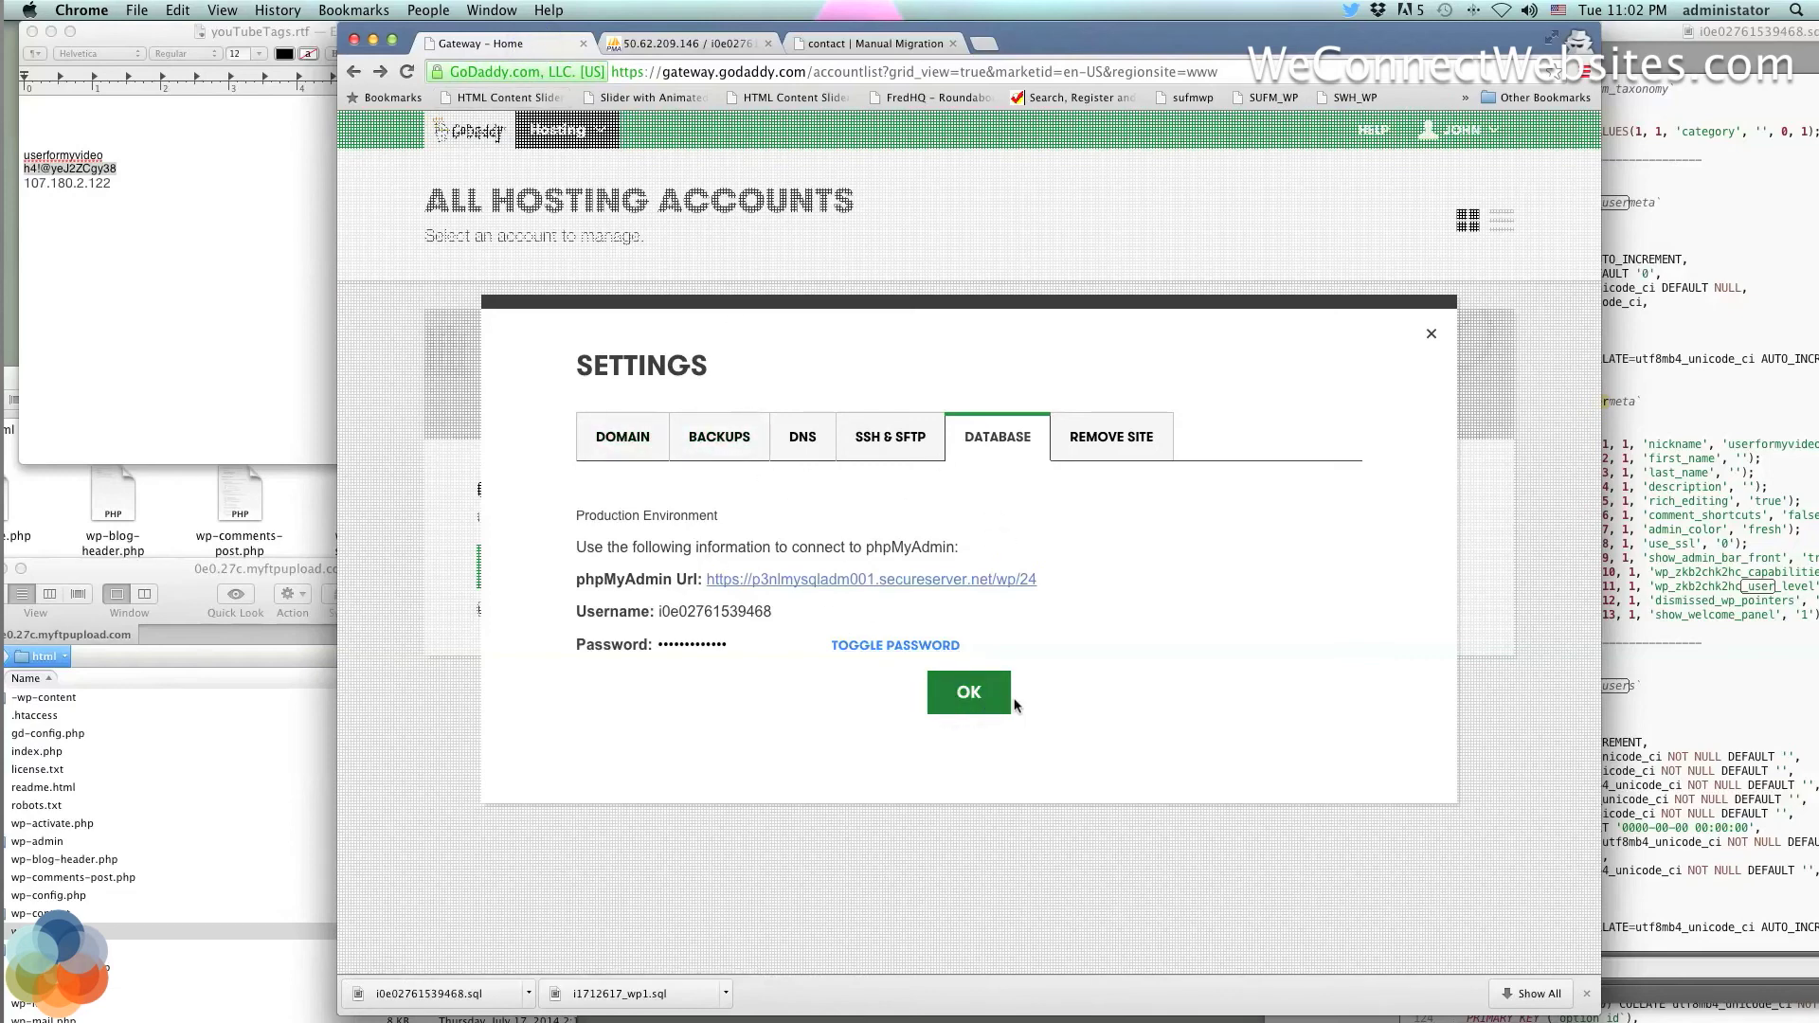
click(982, 698)
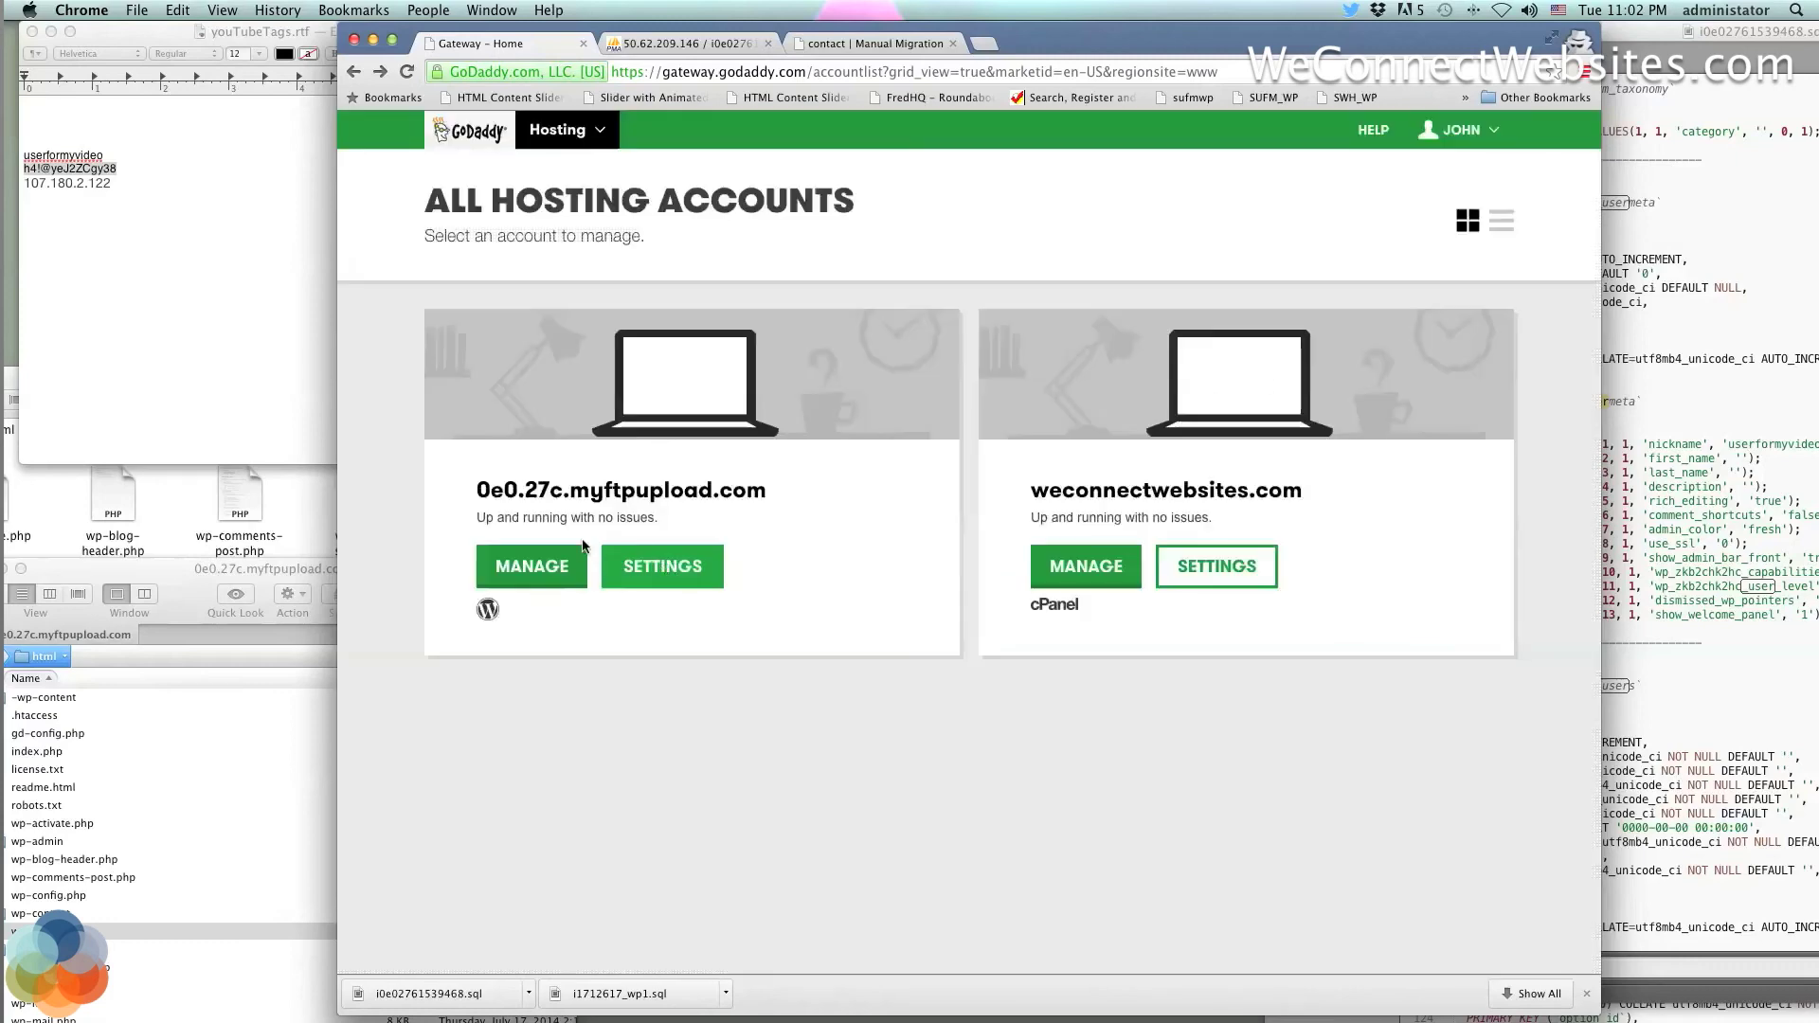
click(532, 567)
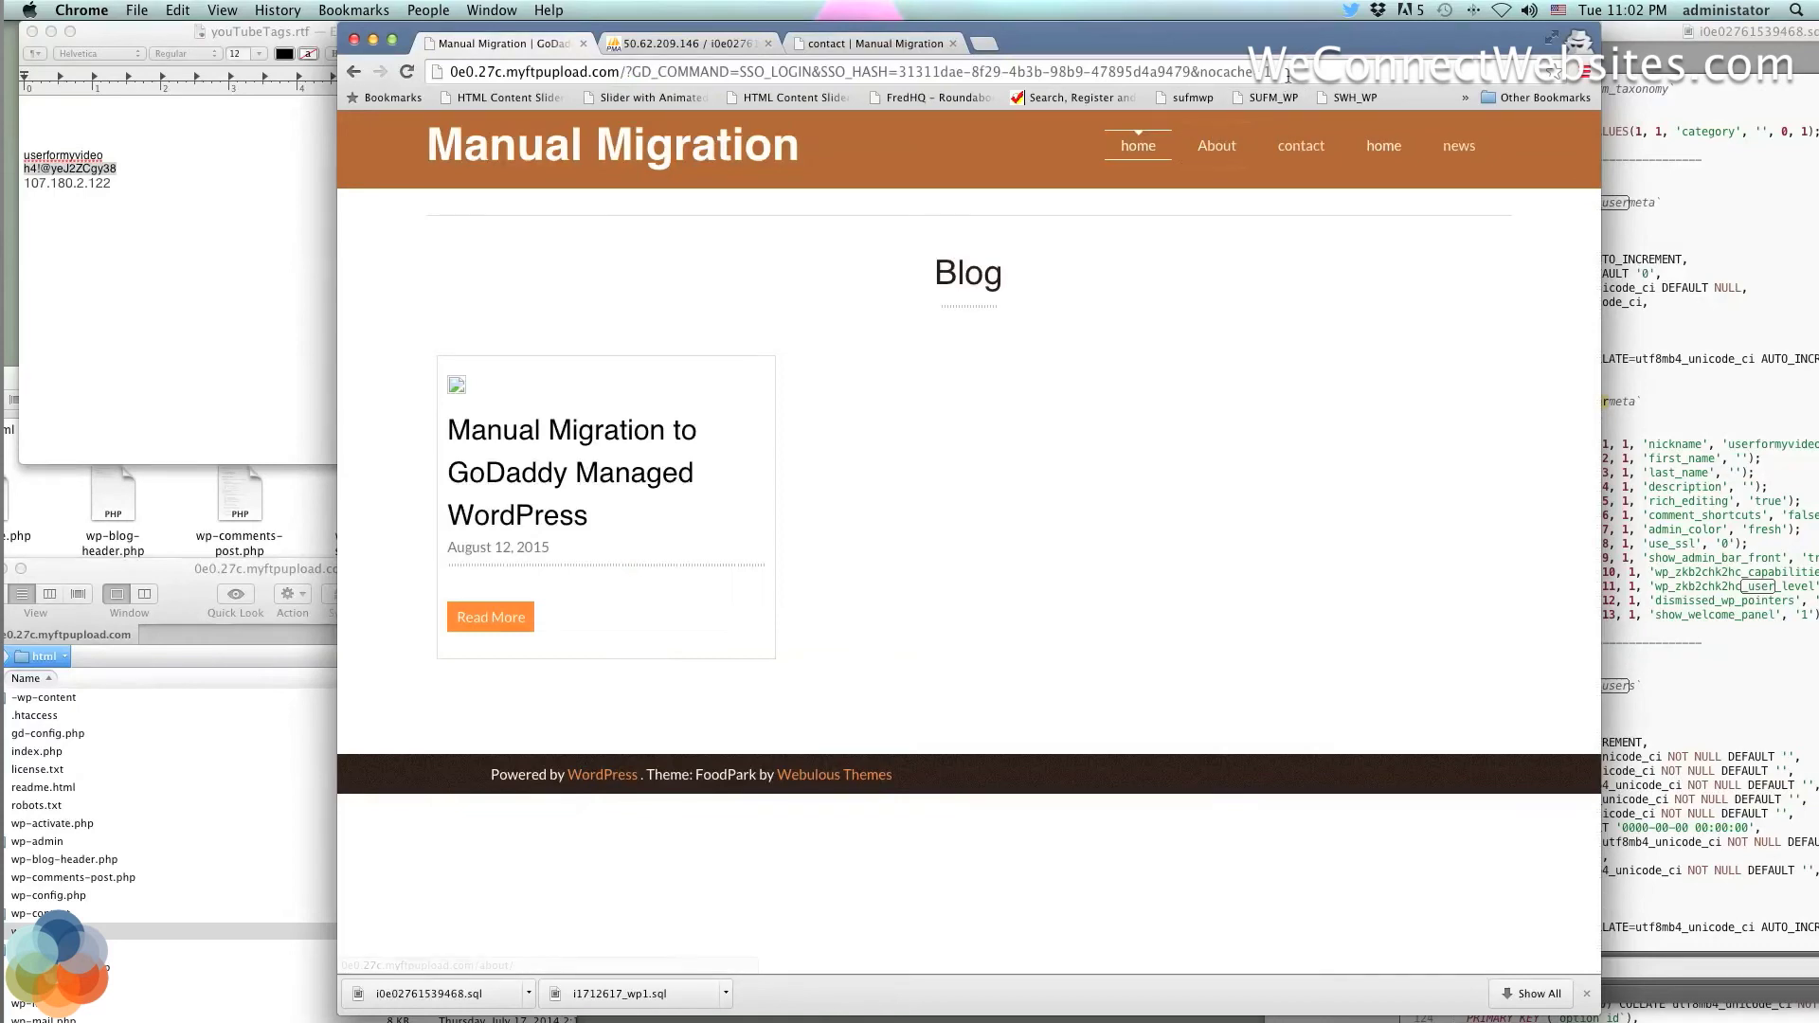
Change the site address to end in /wp-login.php and load the WordPress login page
drag(1265, 72, 627, 78)
key(BackSpace)
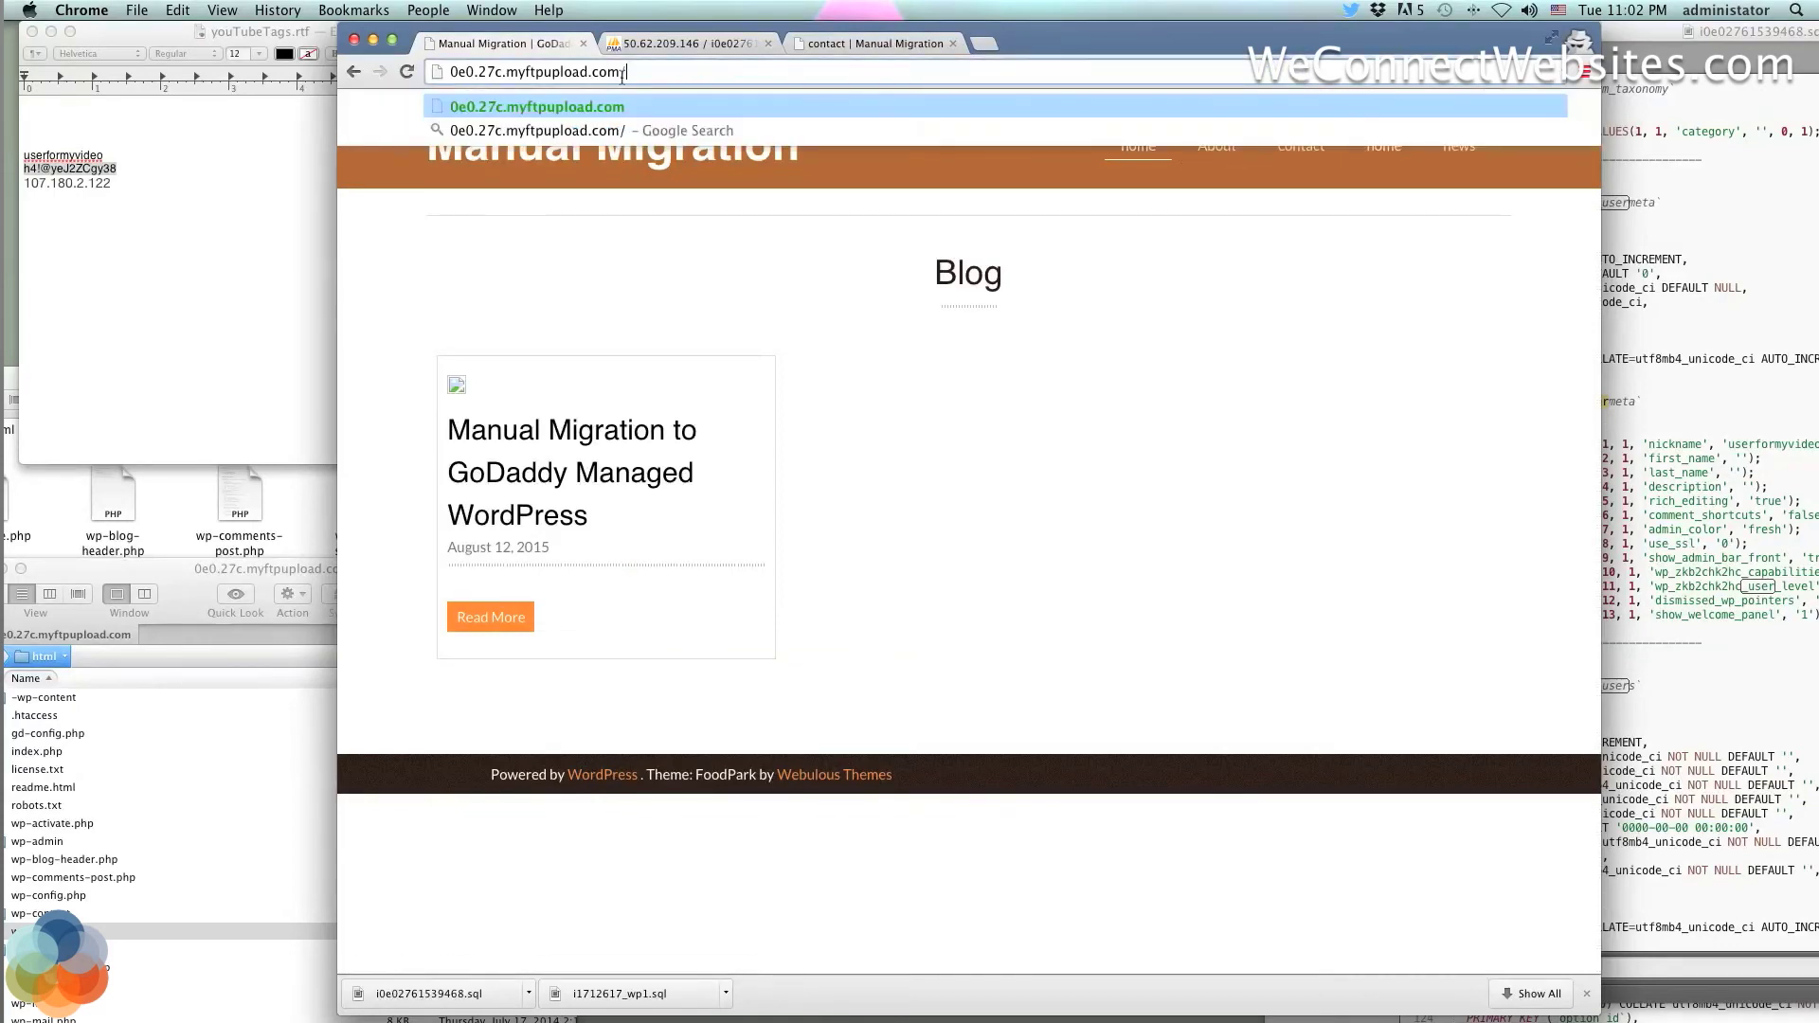
text(wp-login.ph)
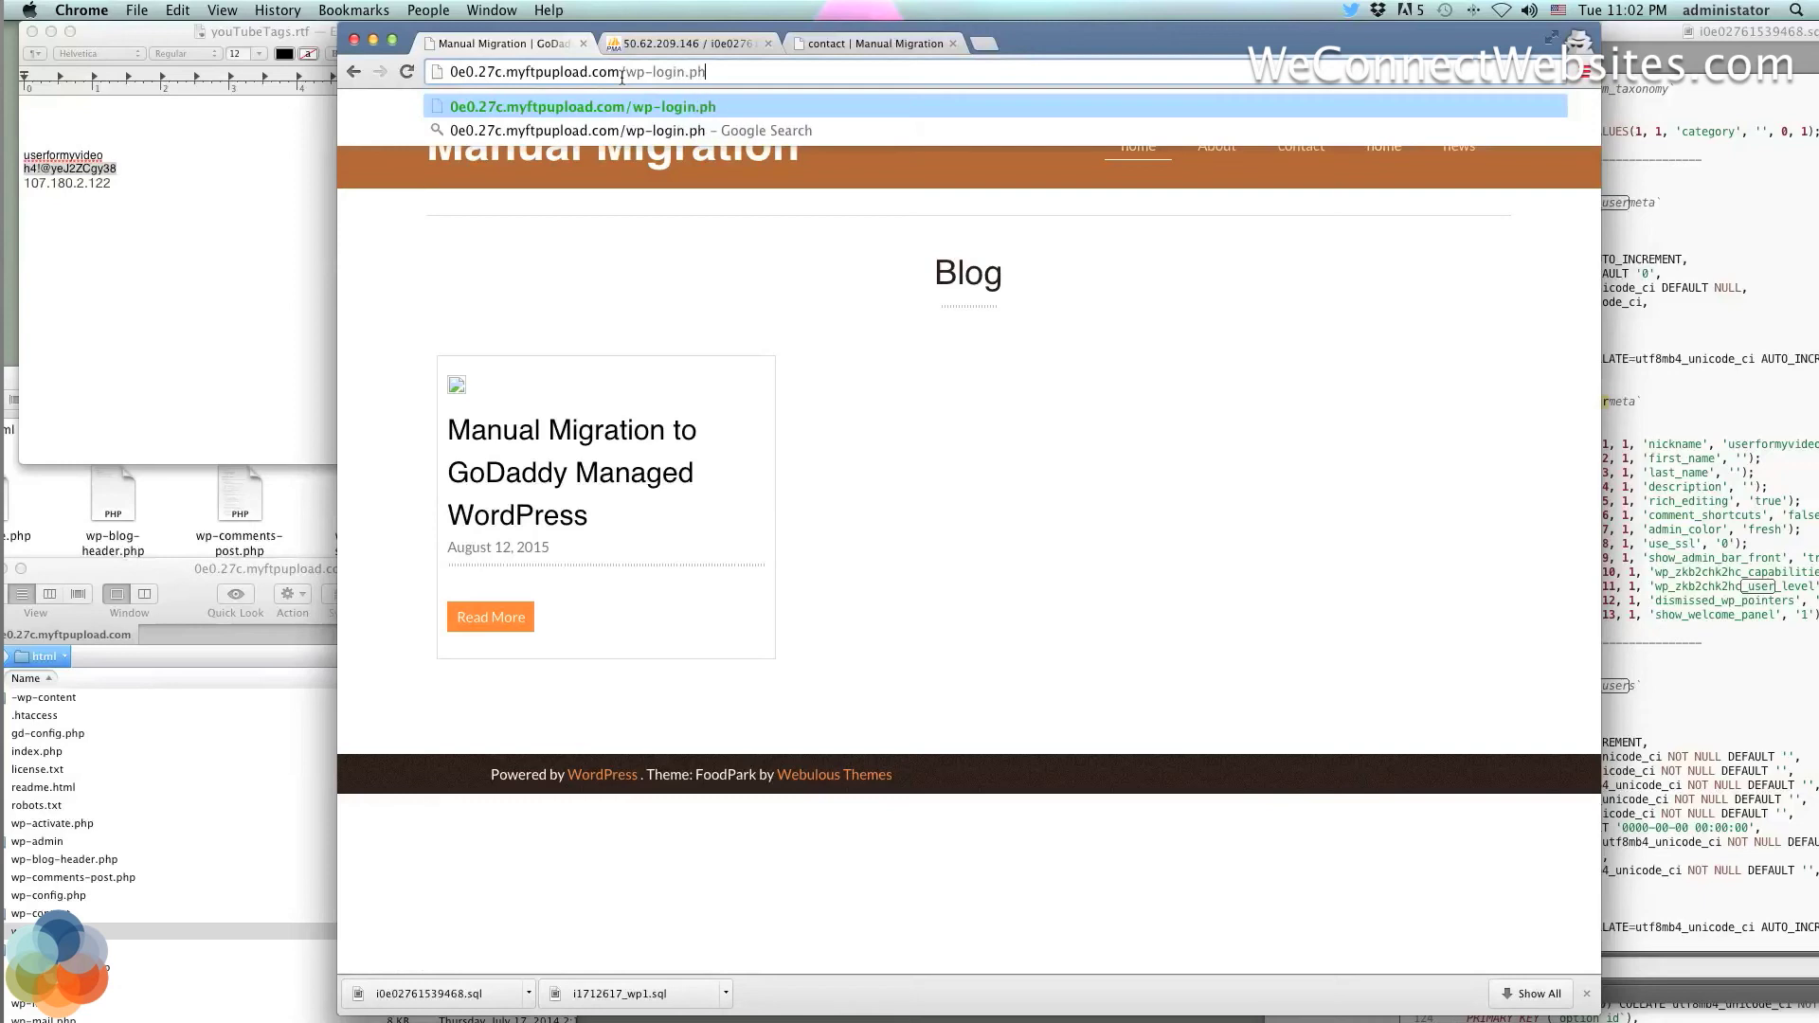
text(p)
key(Return)
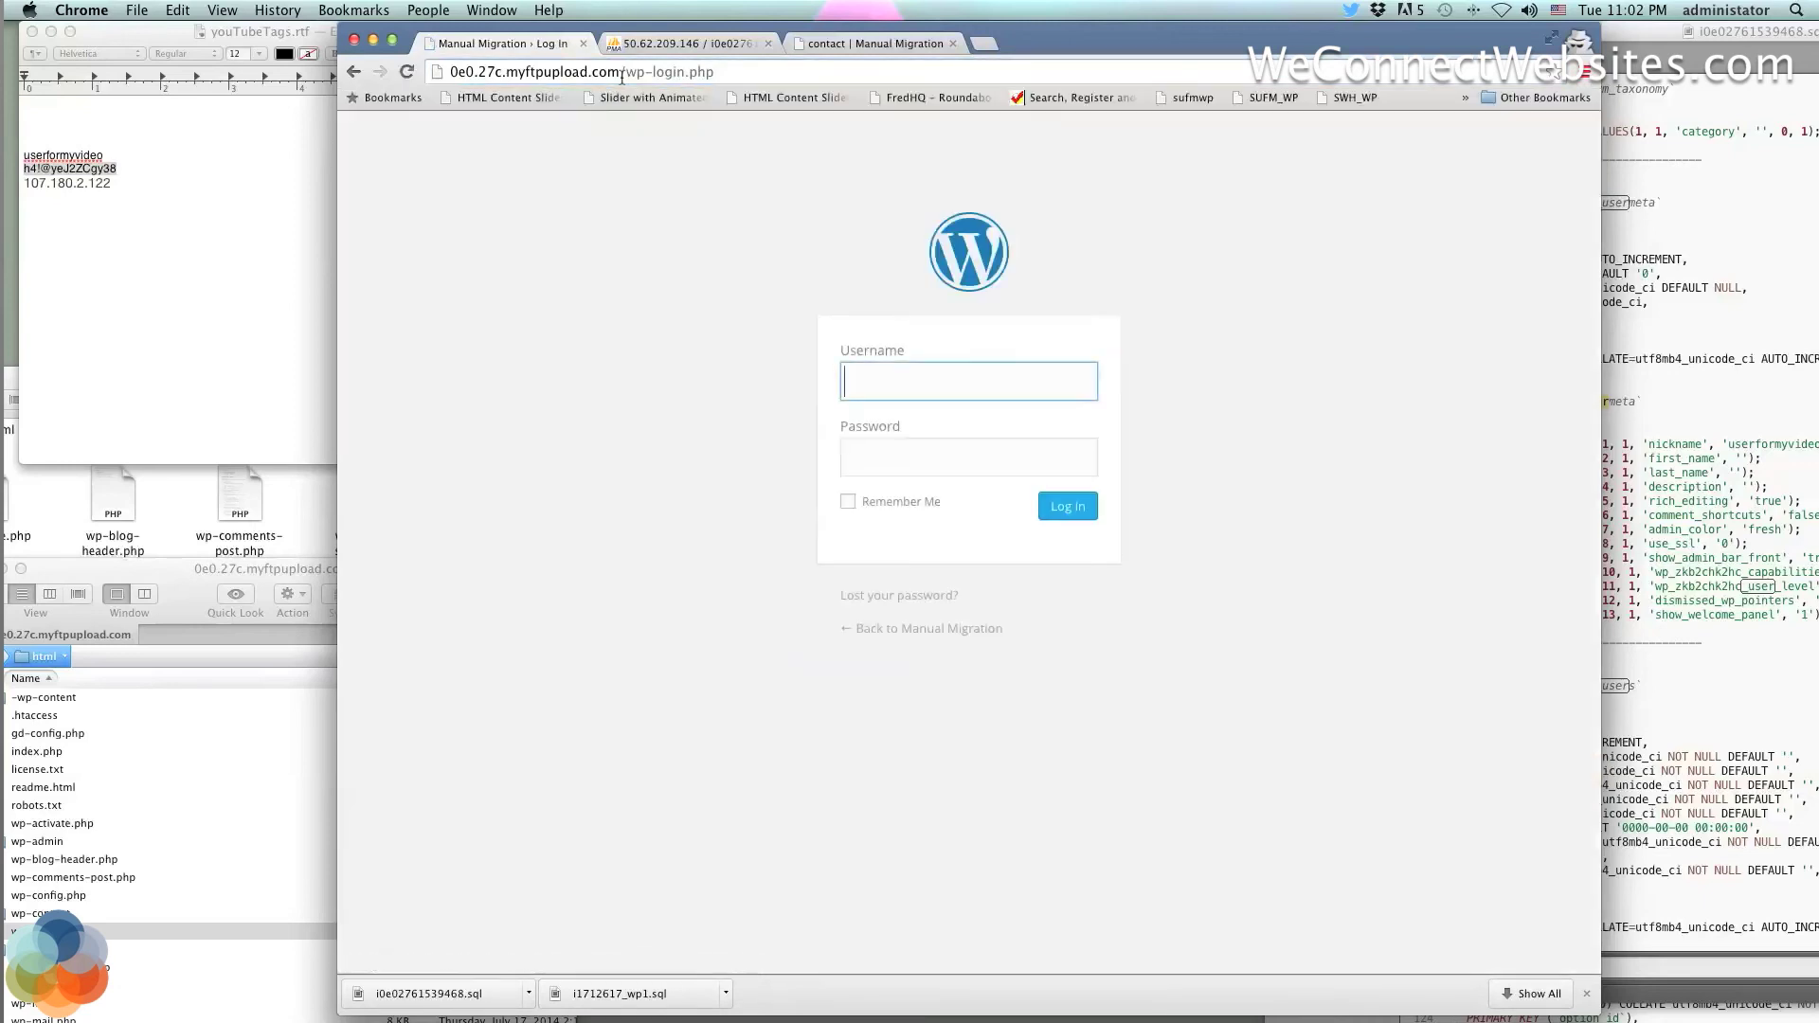
Copy the saved admin username from TextEdit into the login form's username field
click(121, 169)
triple_click(118, 168)
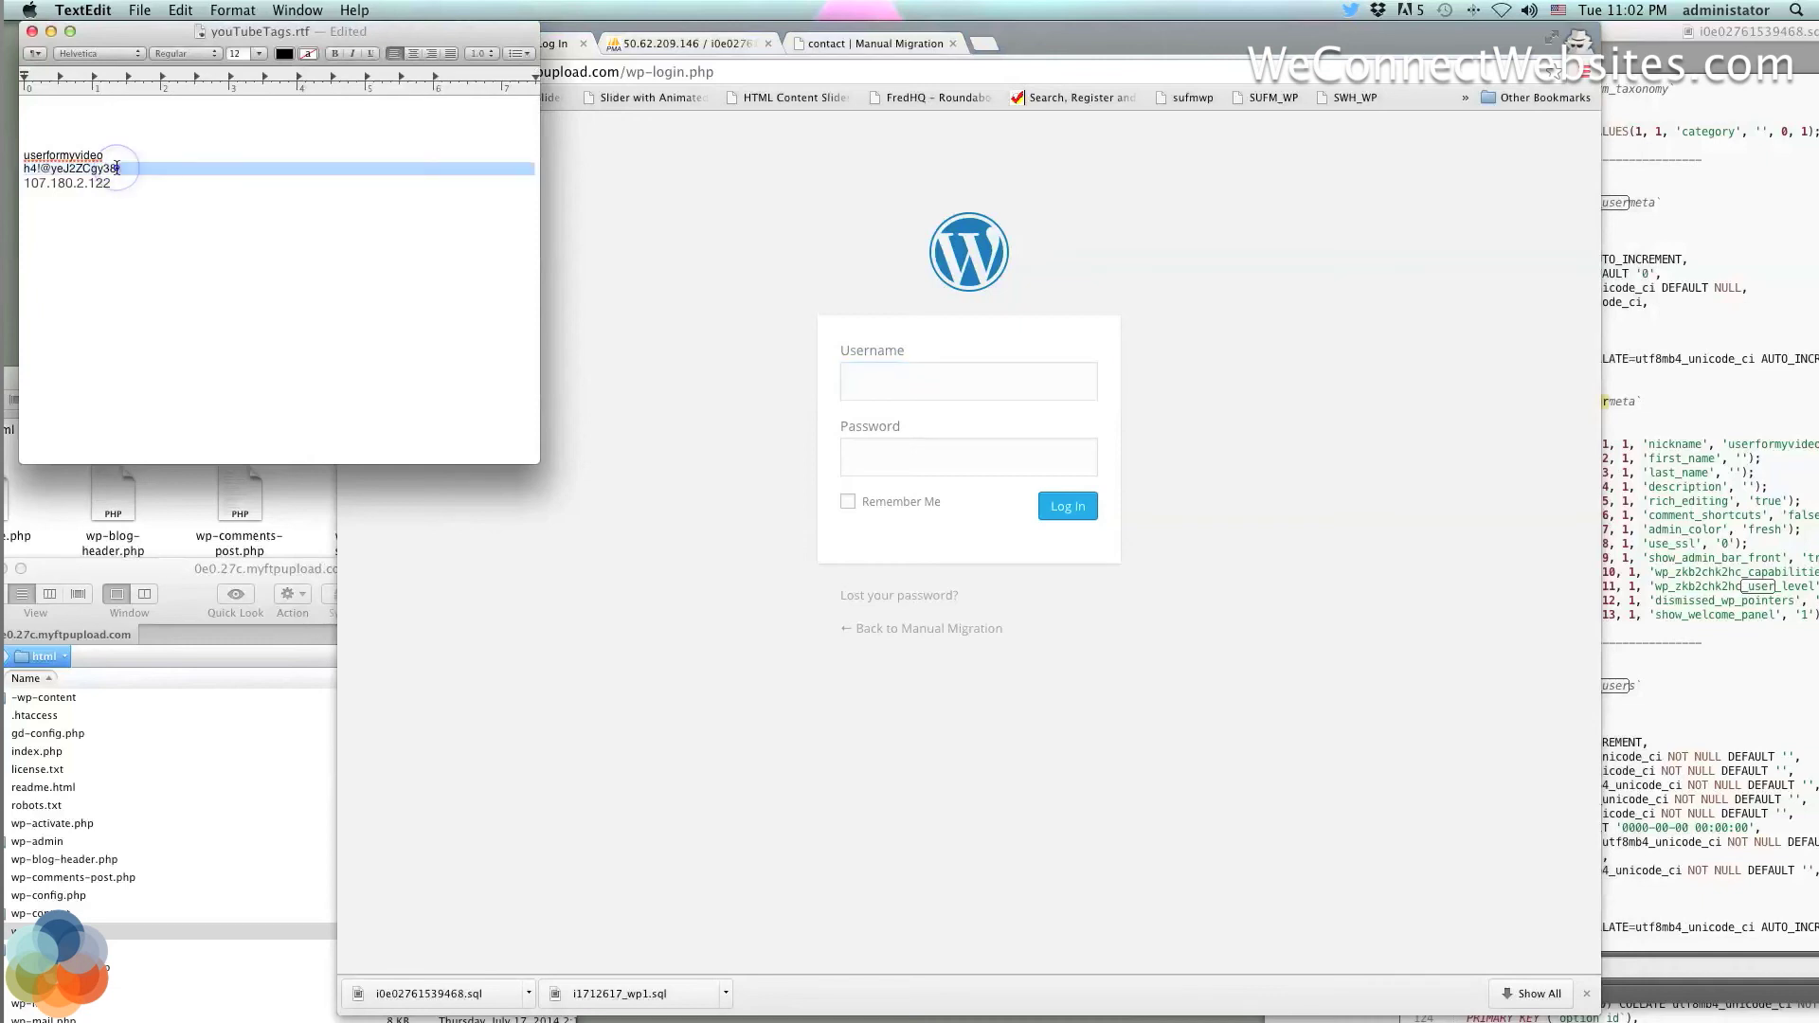
double_click(46, 154)
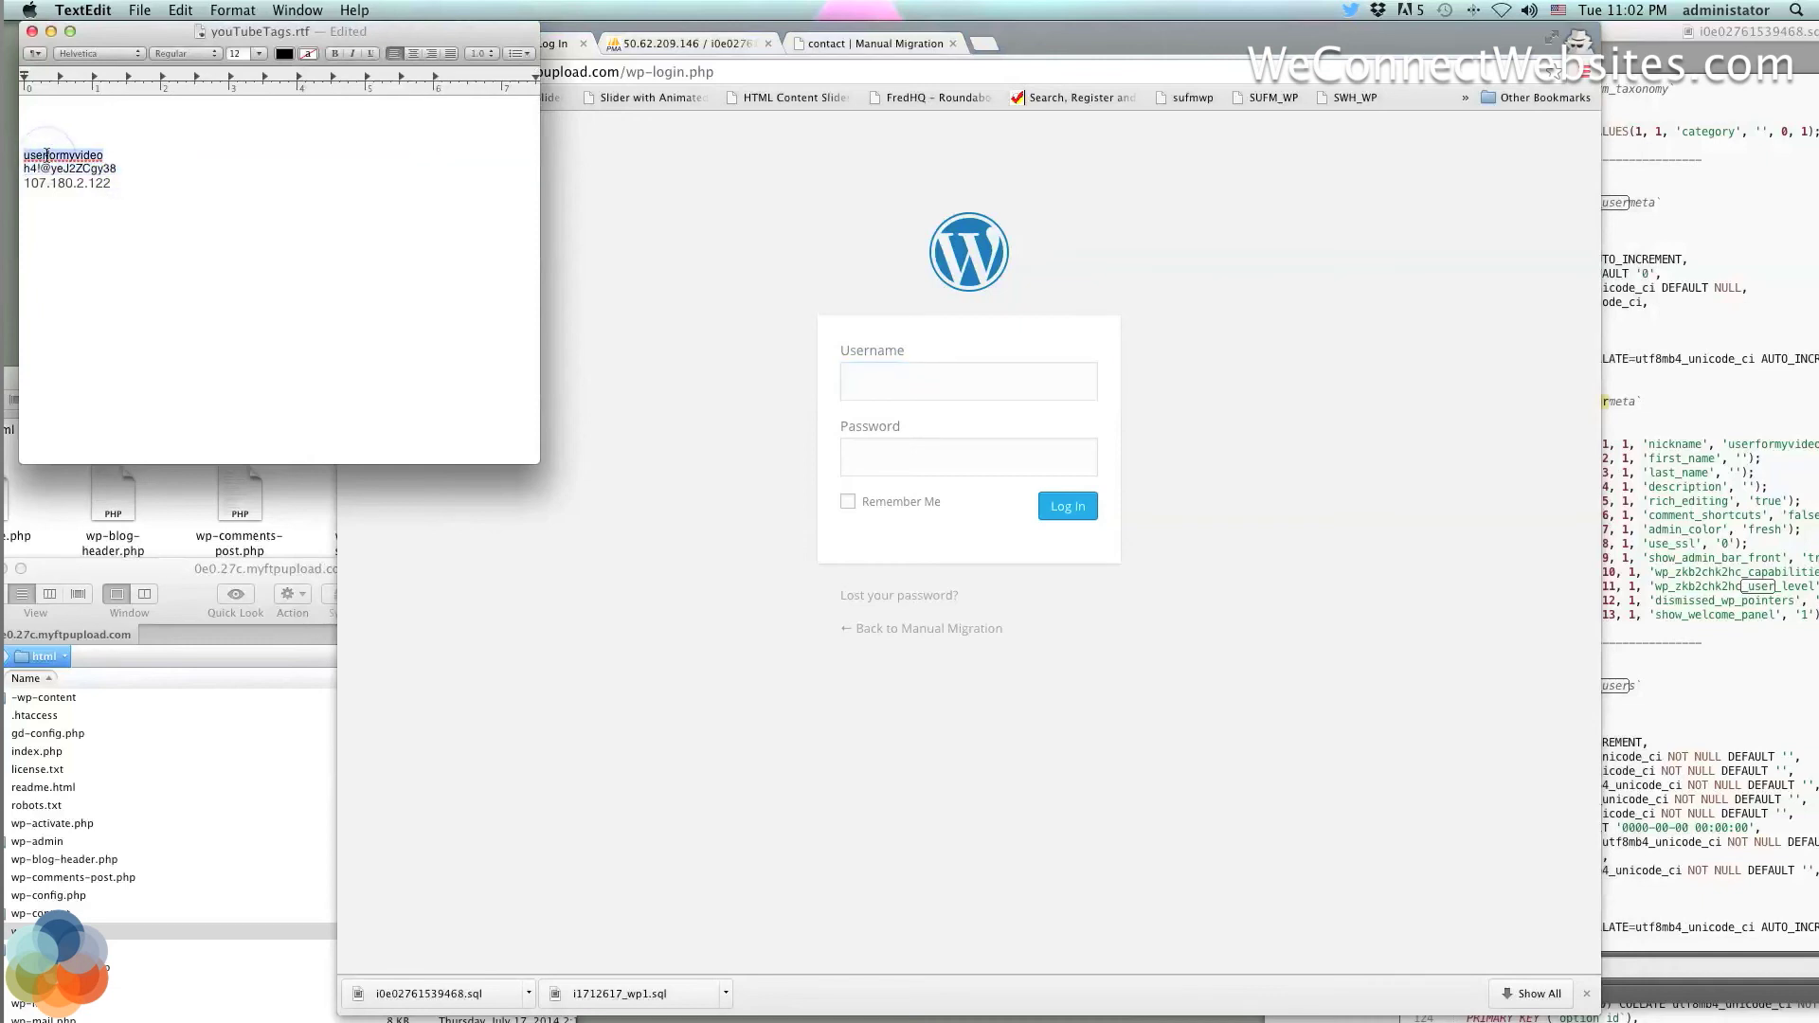
key(super+c)
click(915, 388)
key(super+v)
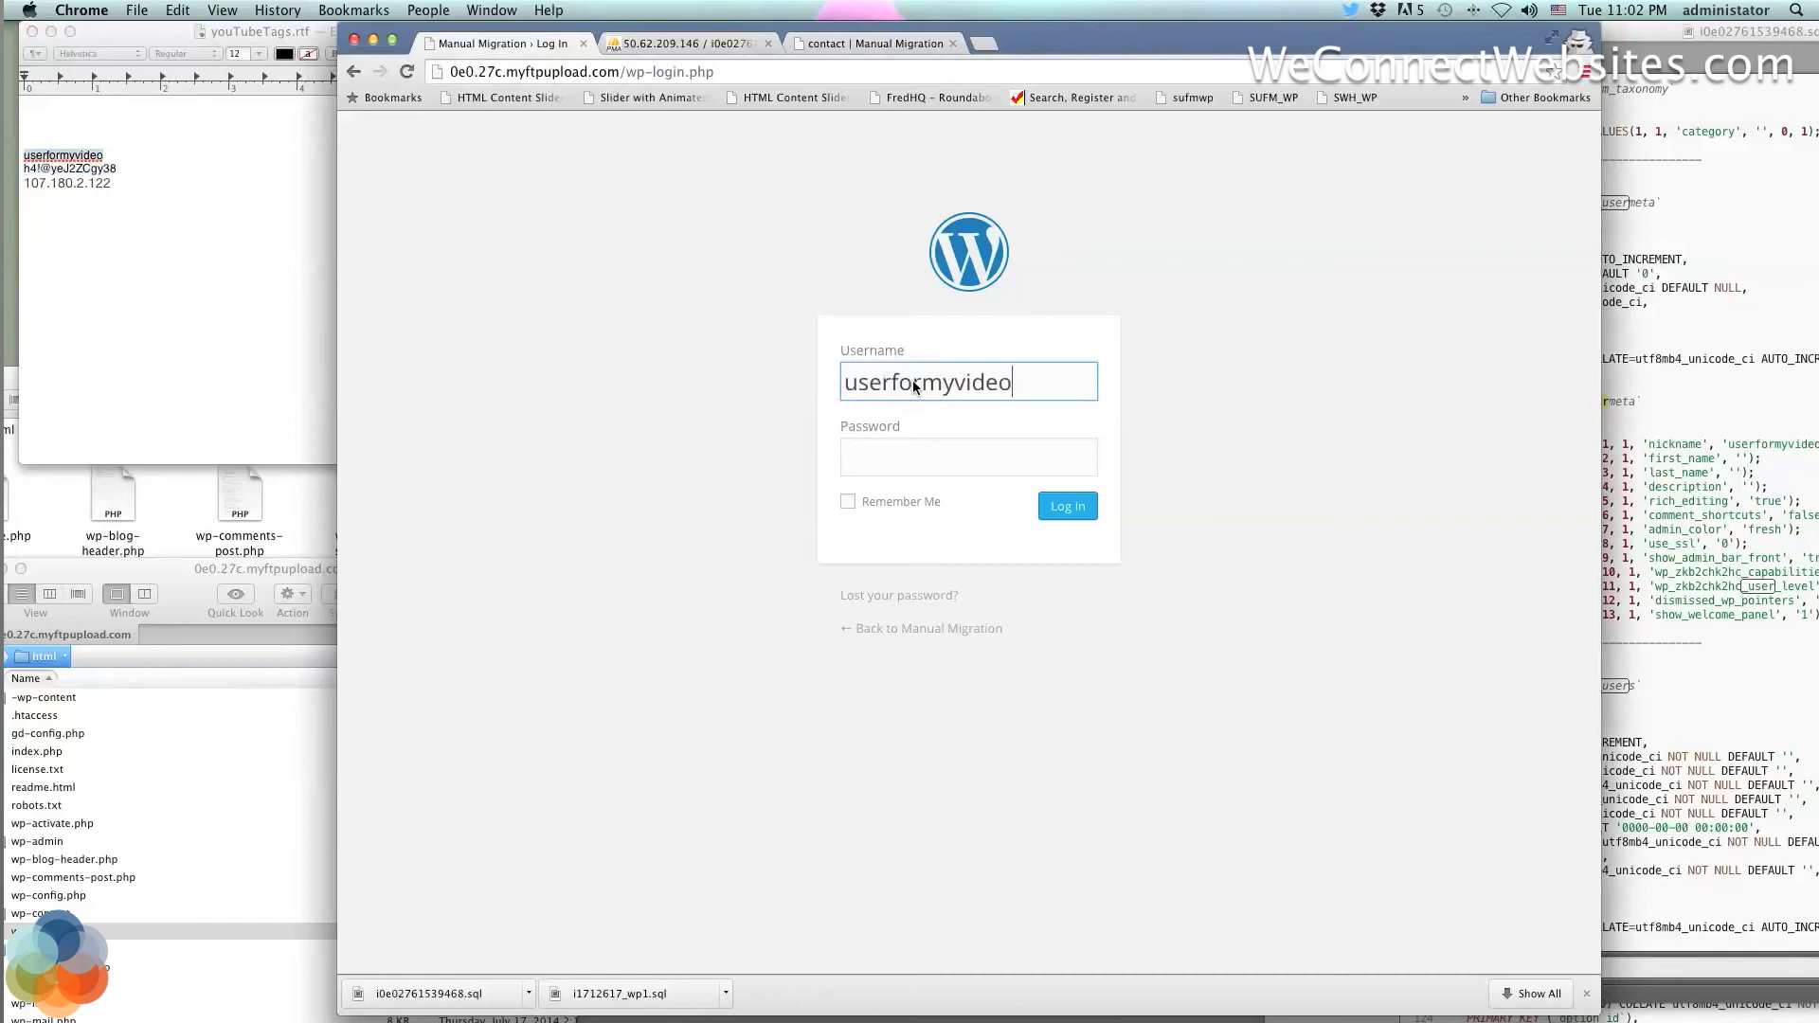
Paste the reset password from TextEdit into the password field and log in
click(100, 180)
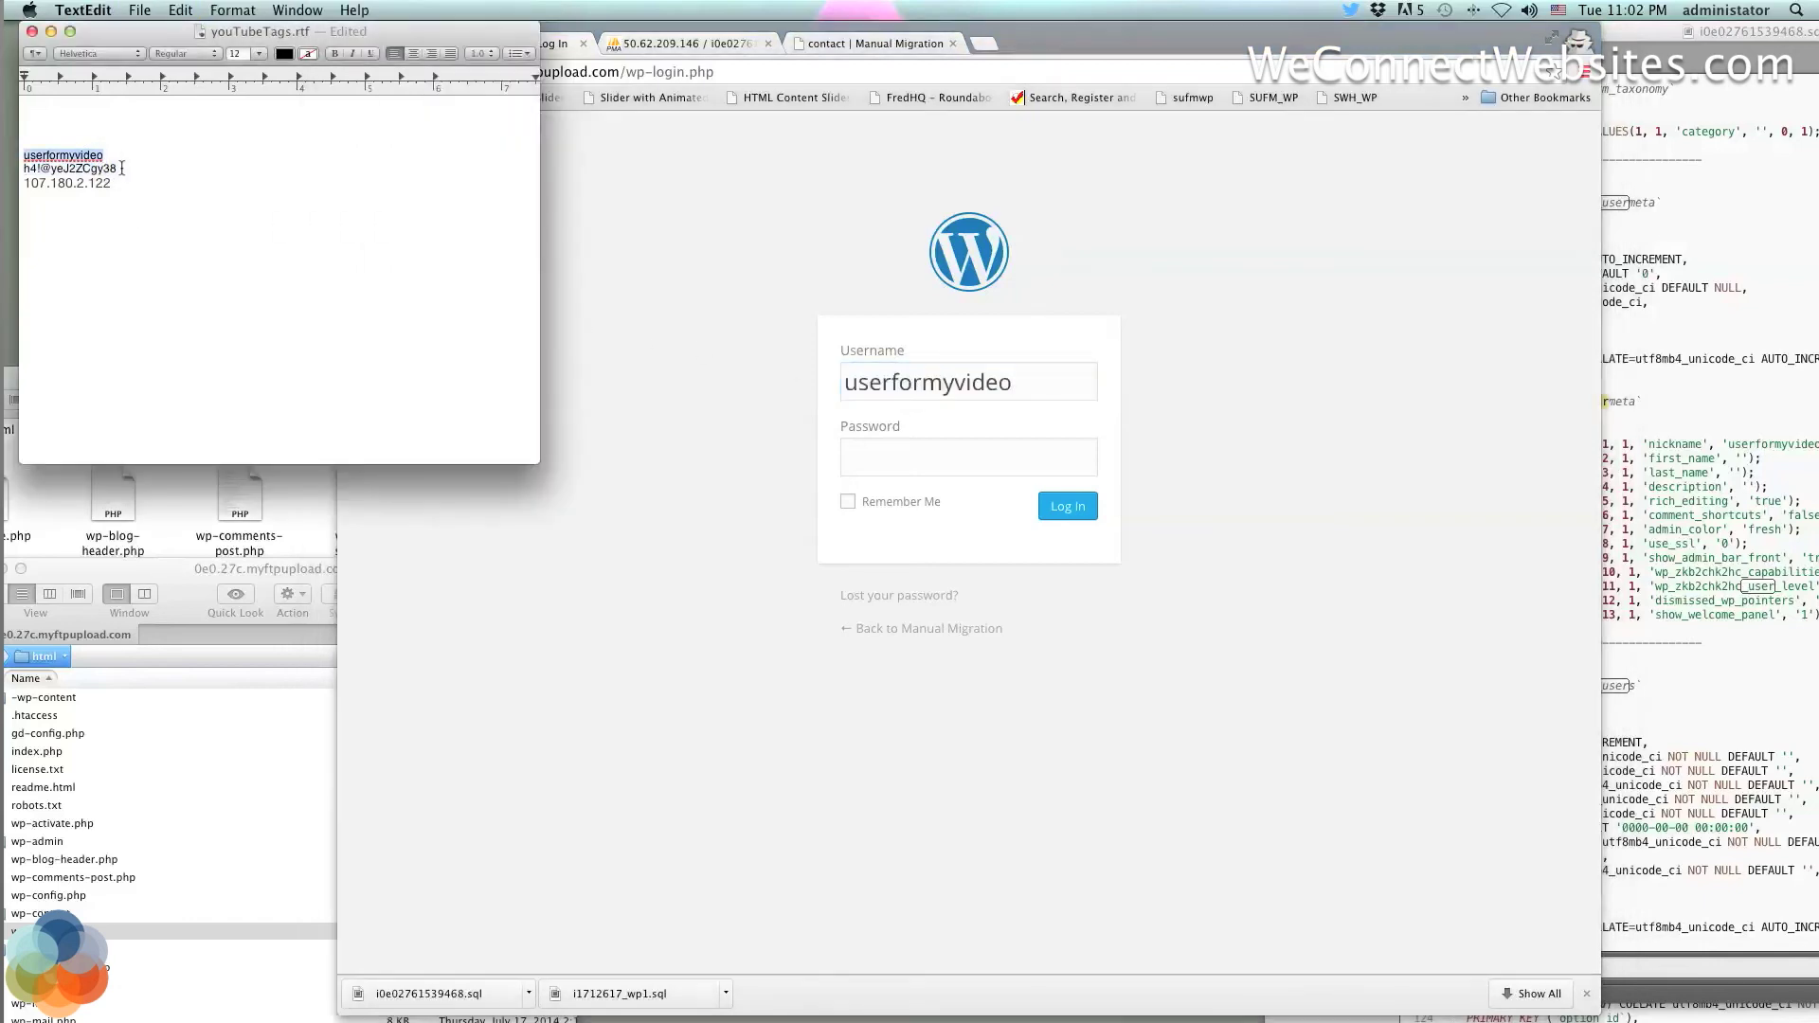
drag(116, 169, 24, 168)
key(super+c)
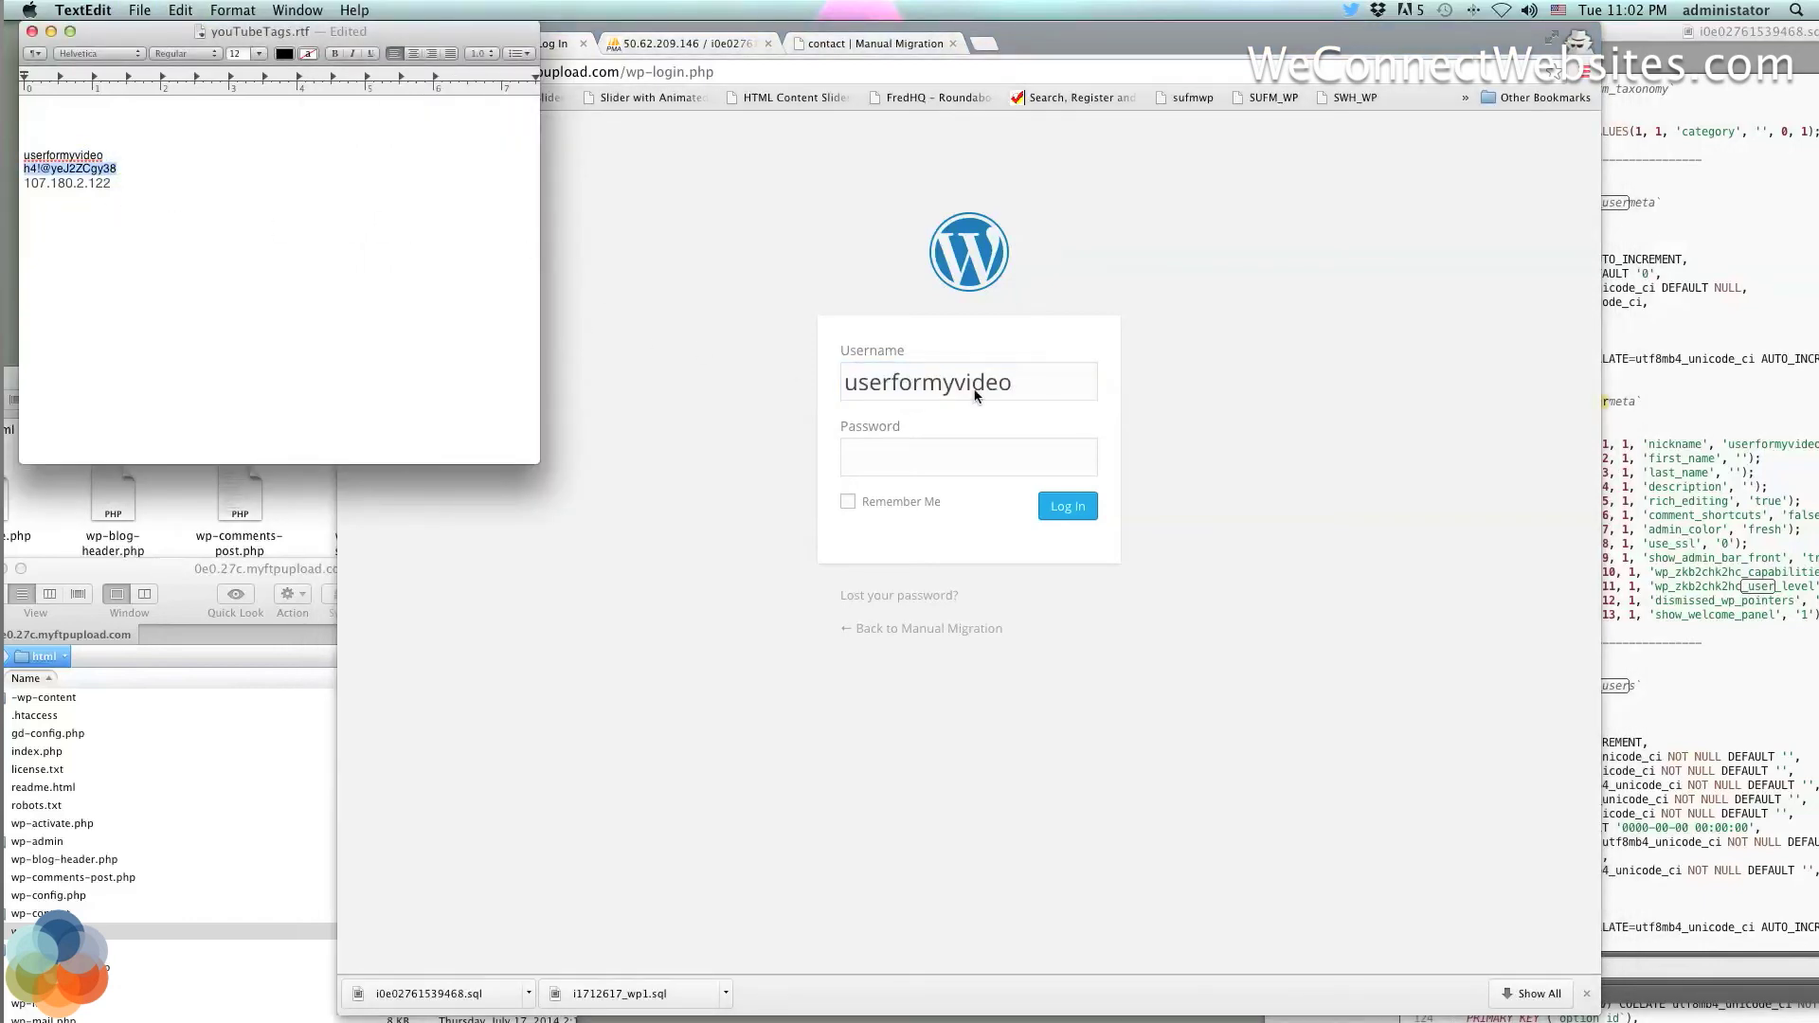
click(935, 448)
key(super+v)
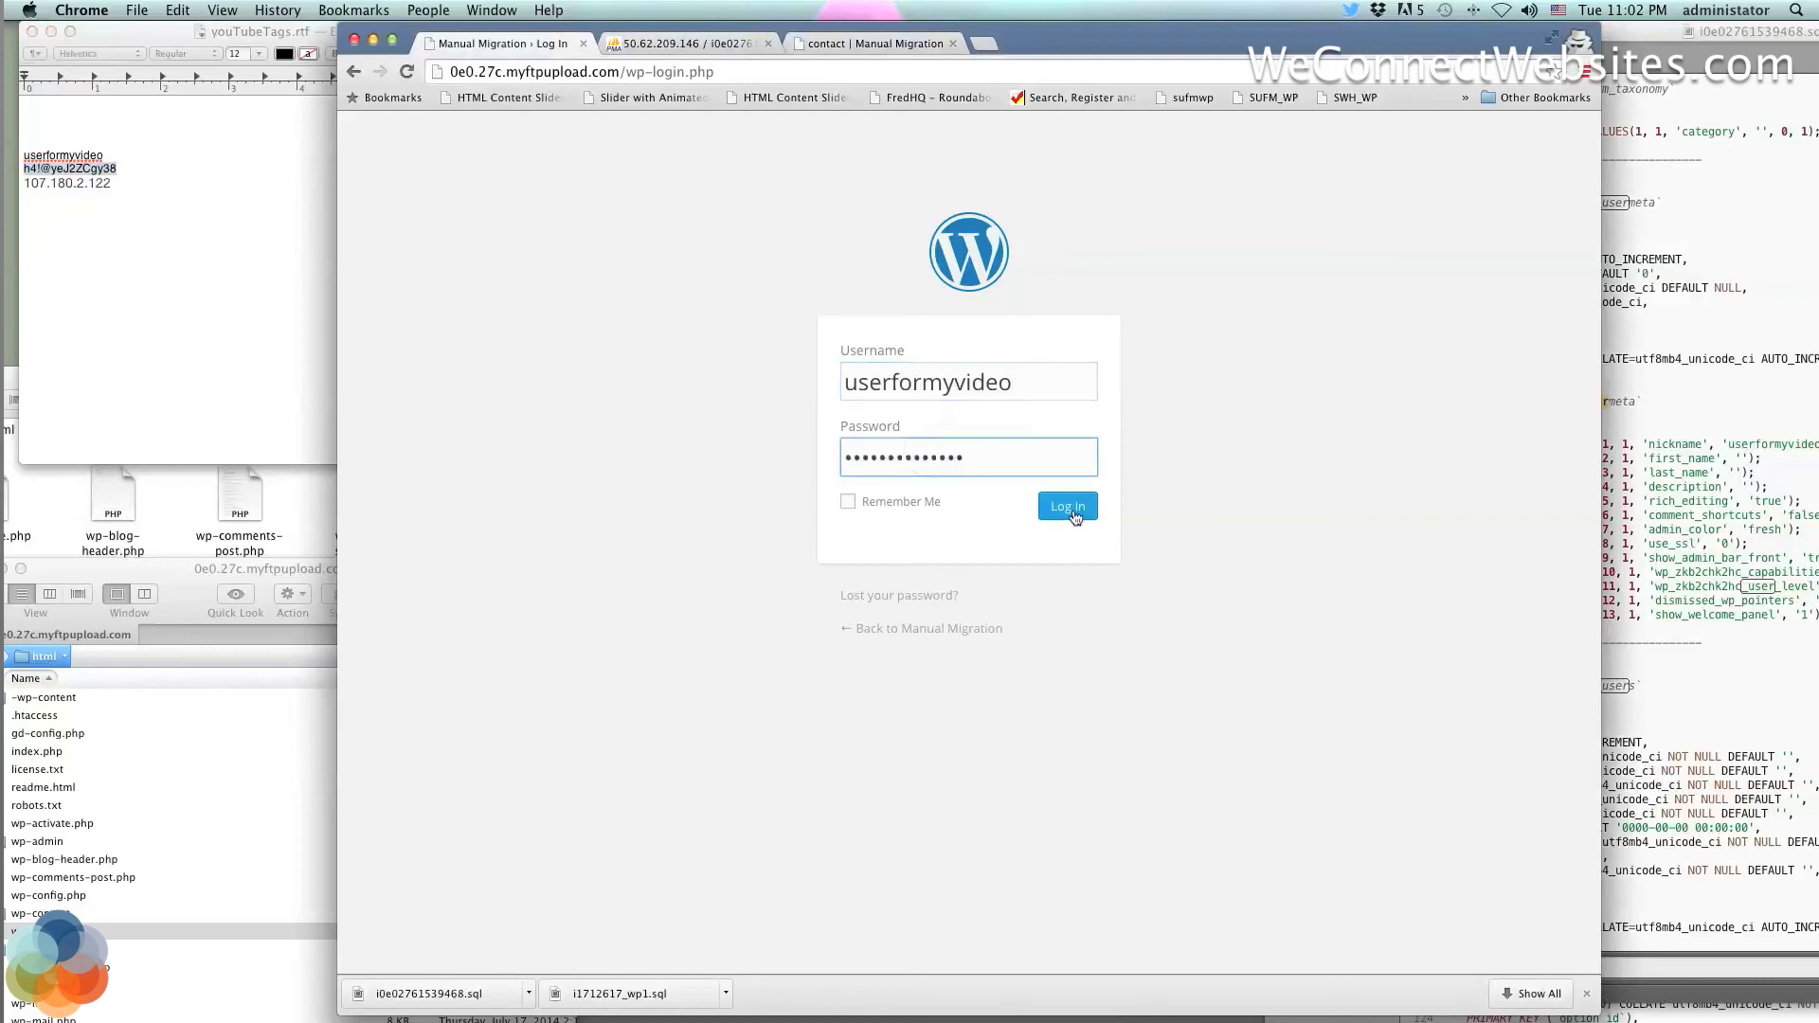
click(1068, 506)
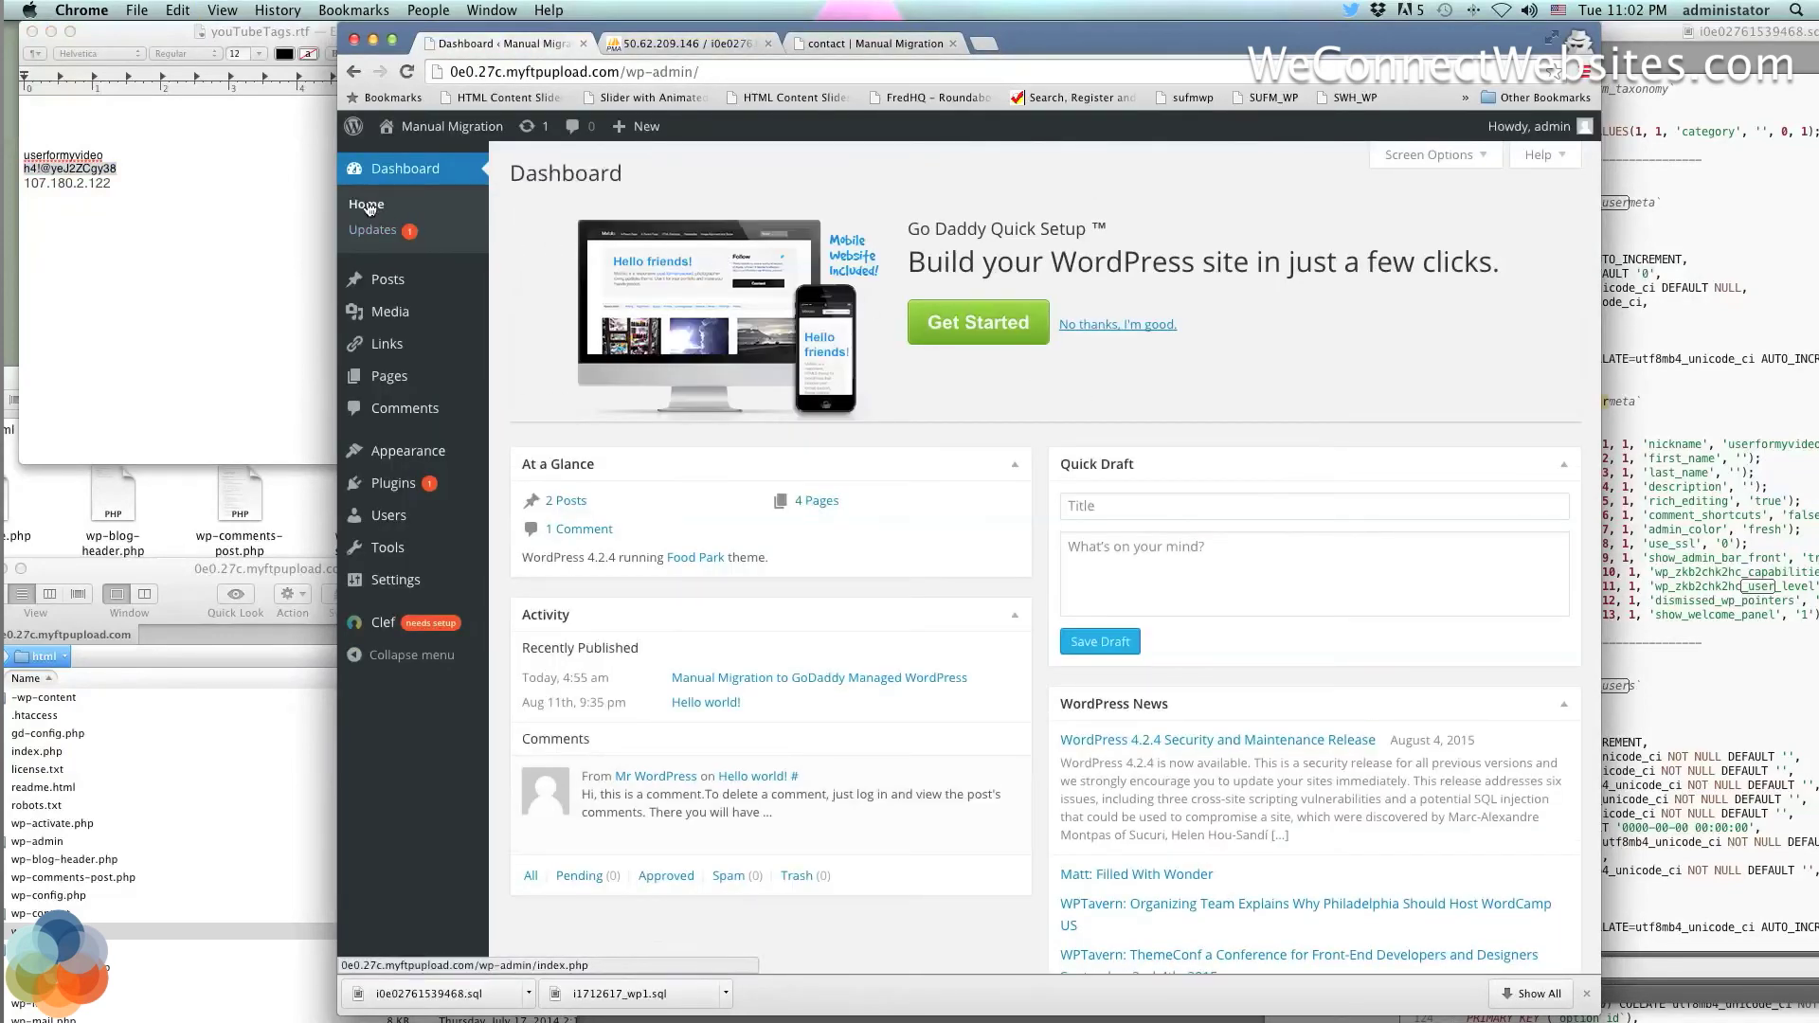
Look over the loaded Dashboard, then view the site's contact page and its address
mouse_move(383, 289)
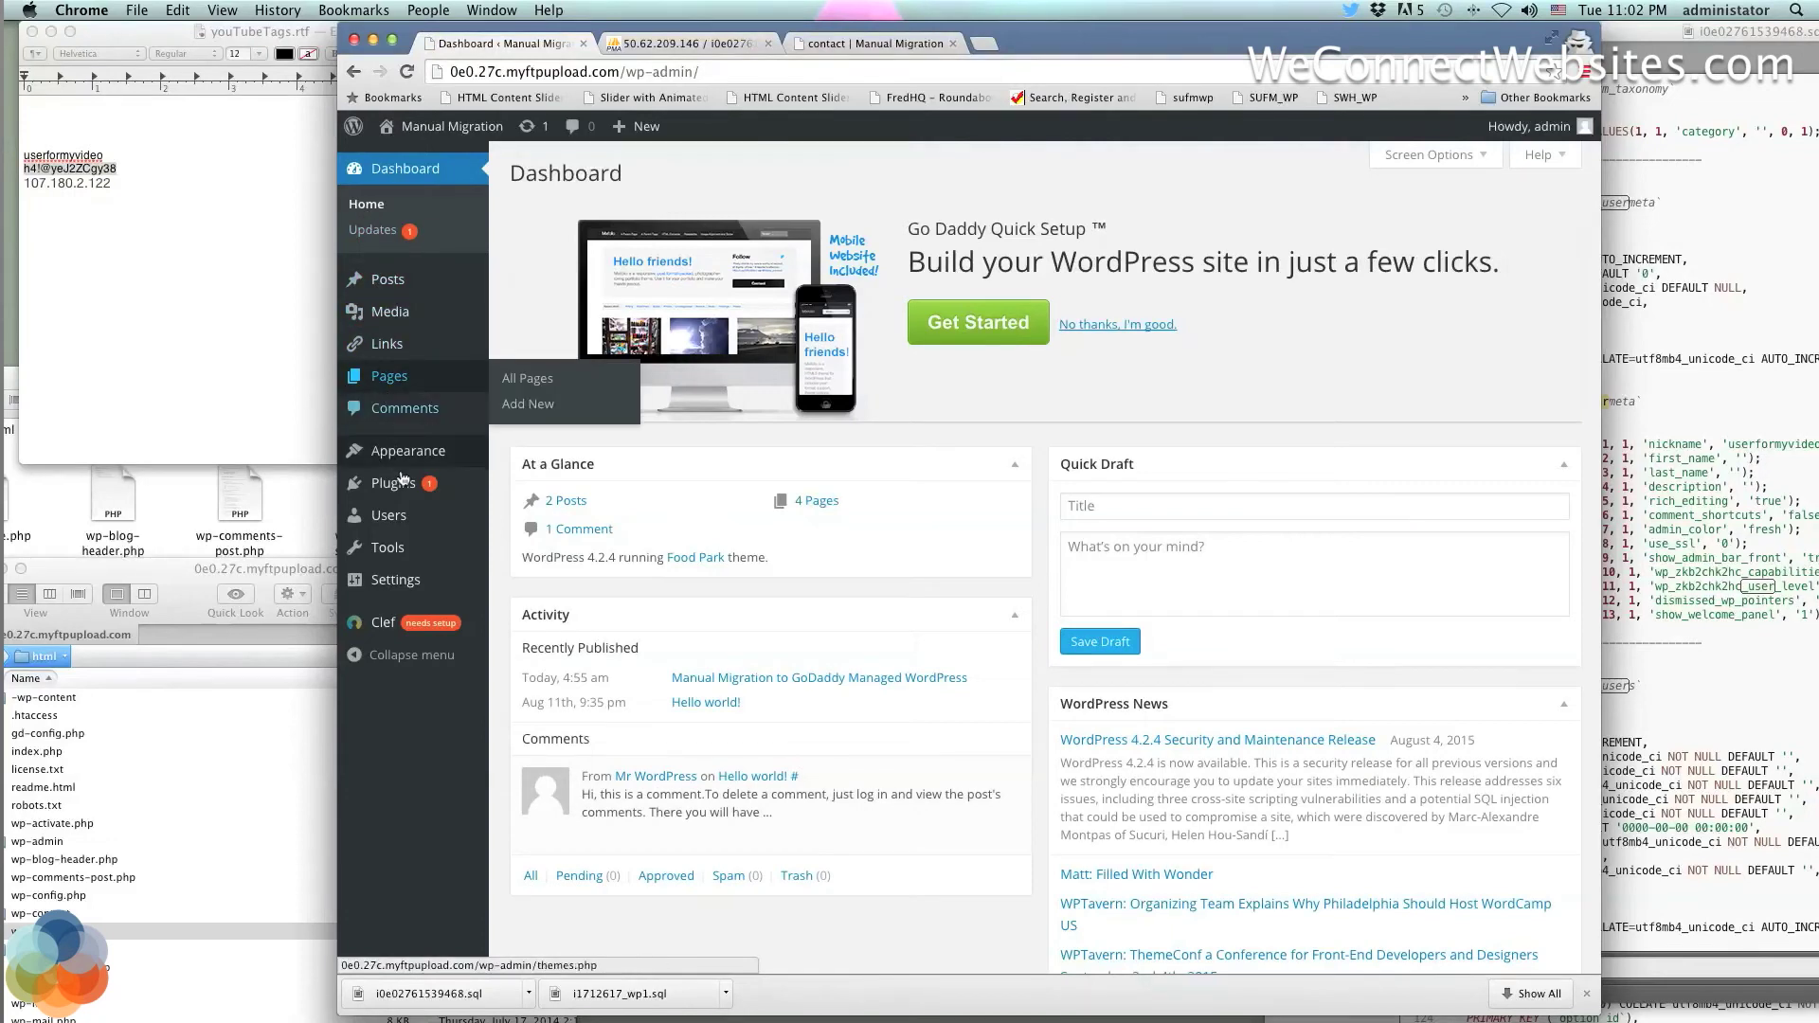
mouse_move(419, 464)
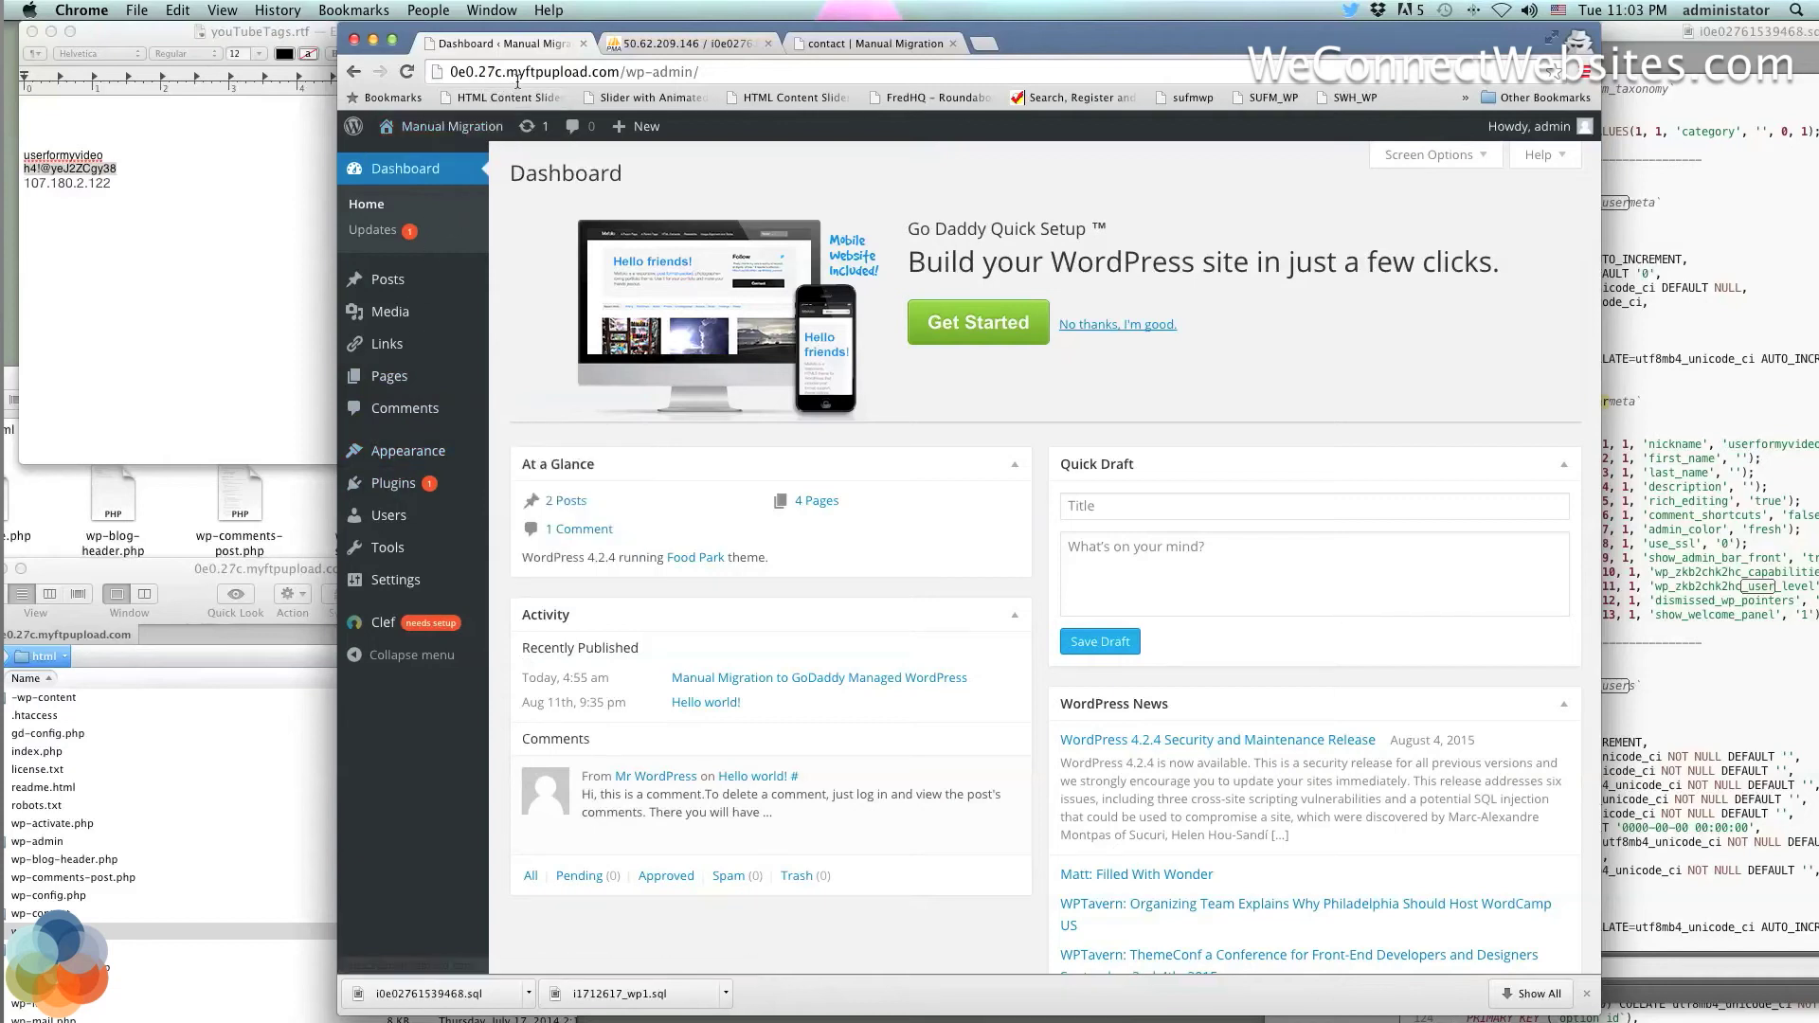
mouse_move(1531, 126)
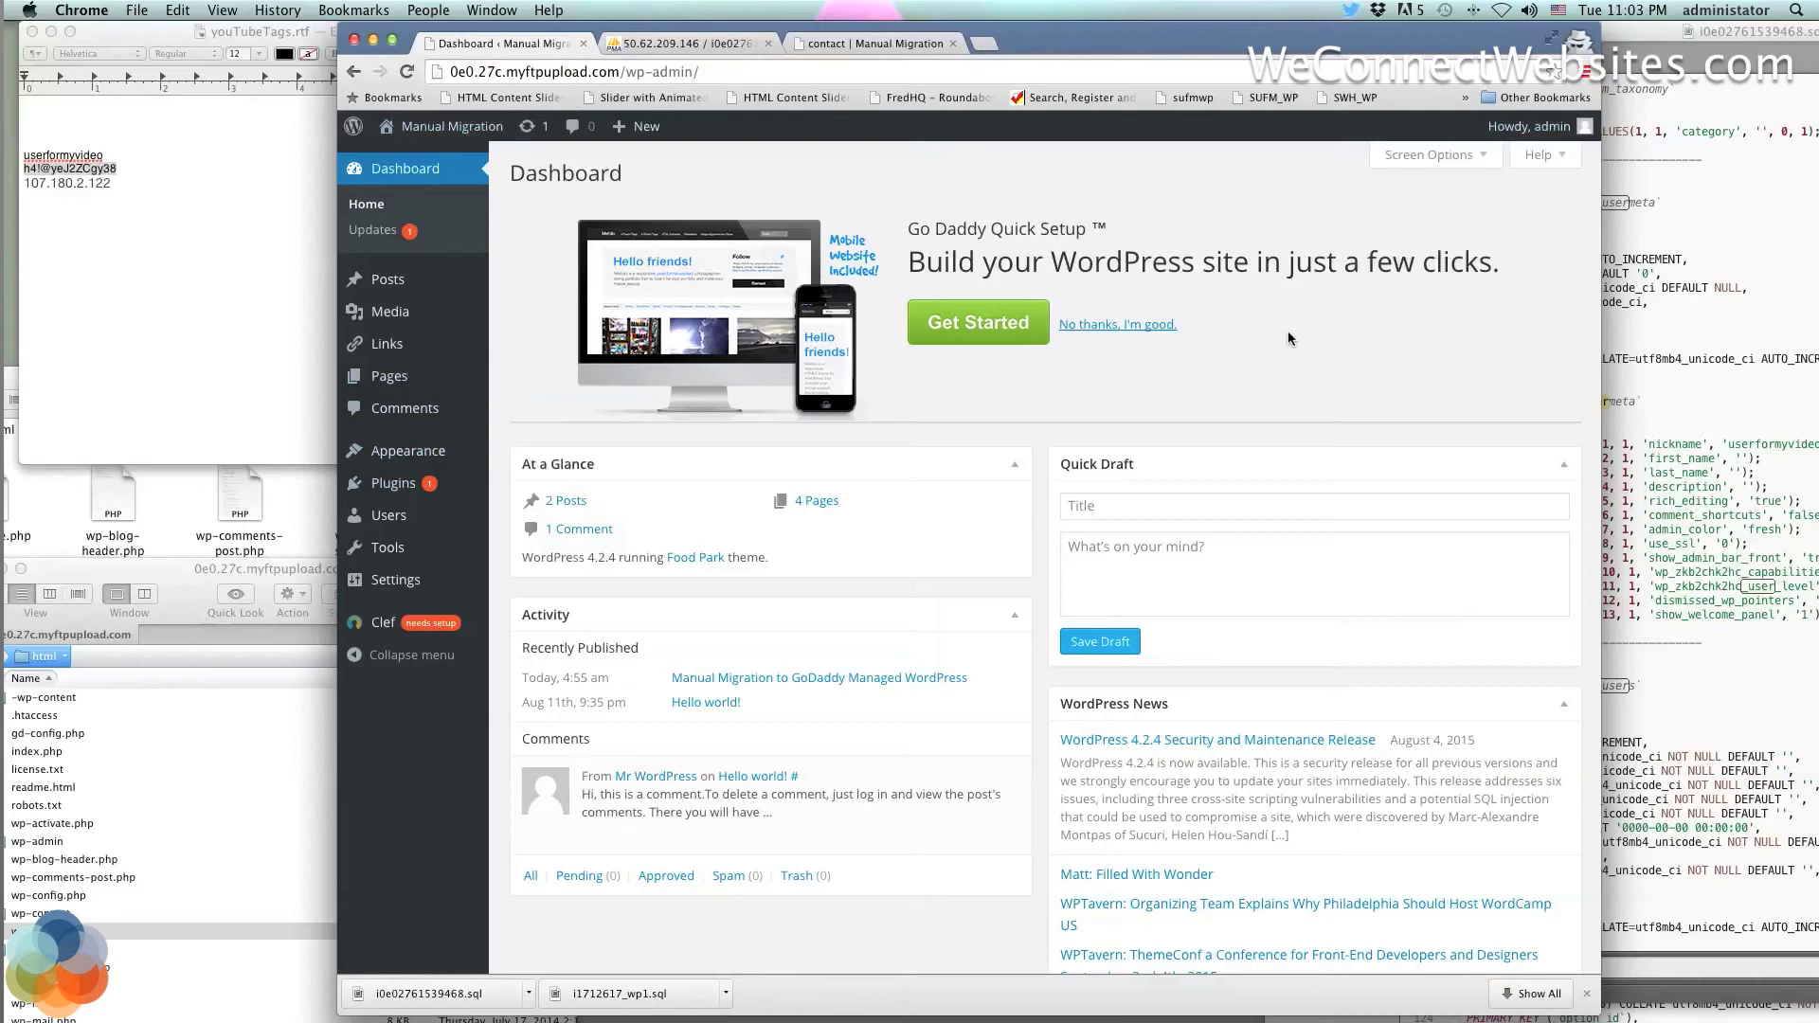
click(870, 44)
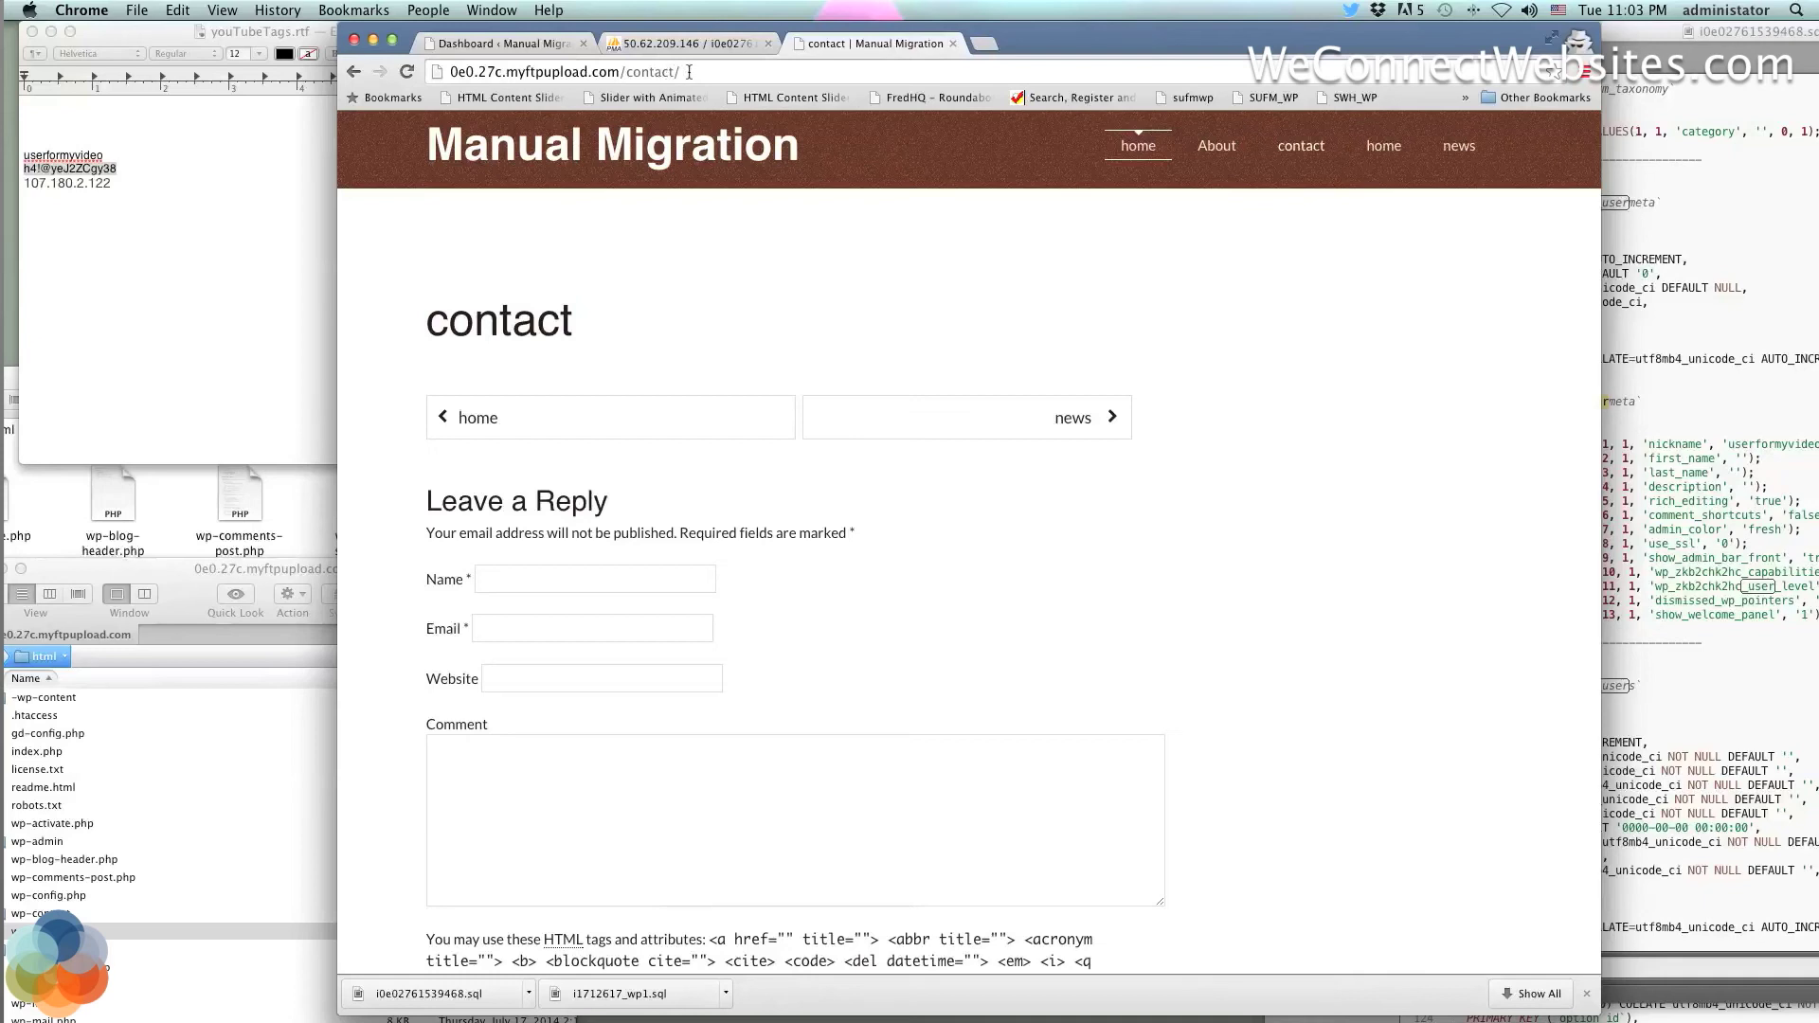
click(689, 72)
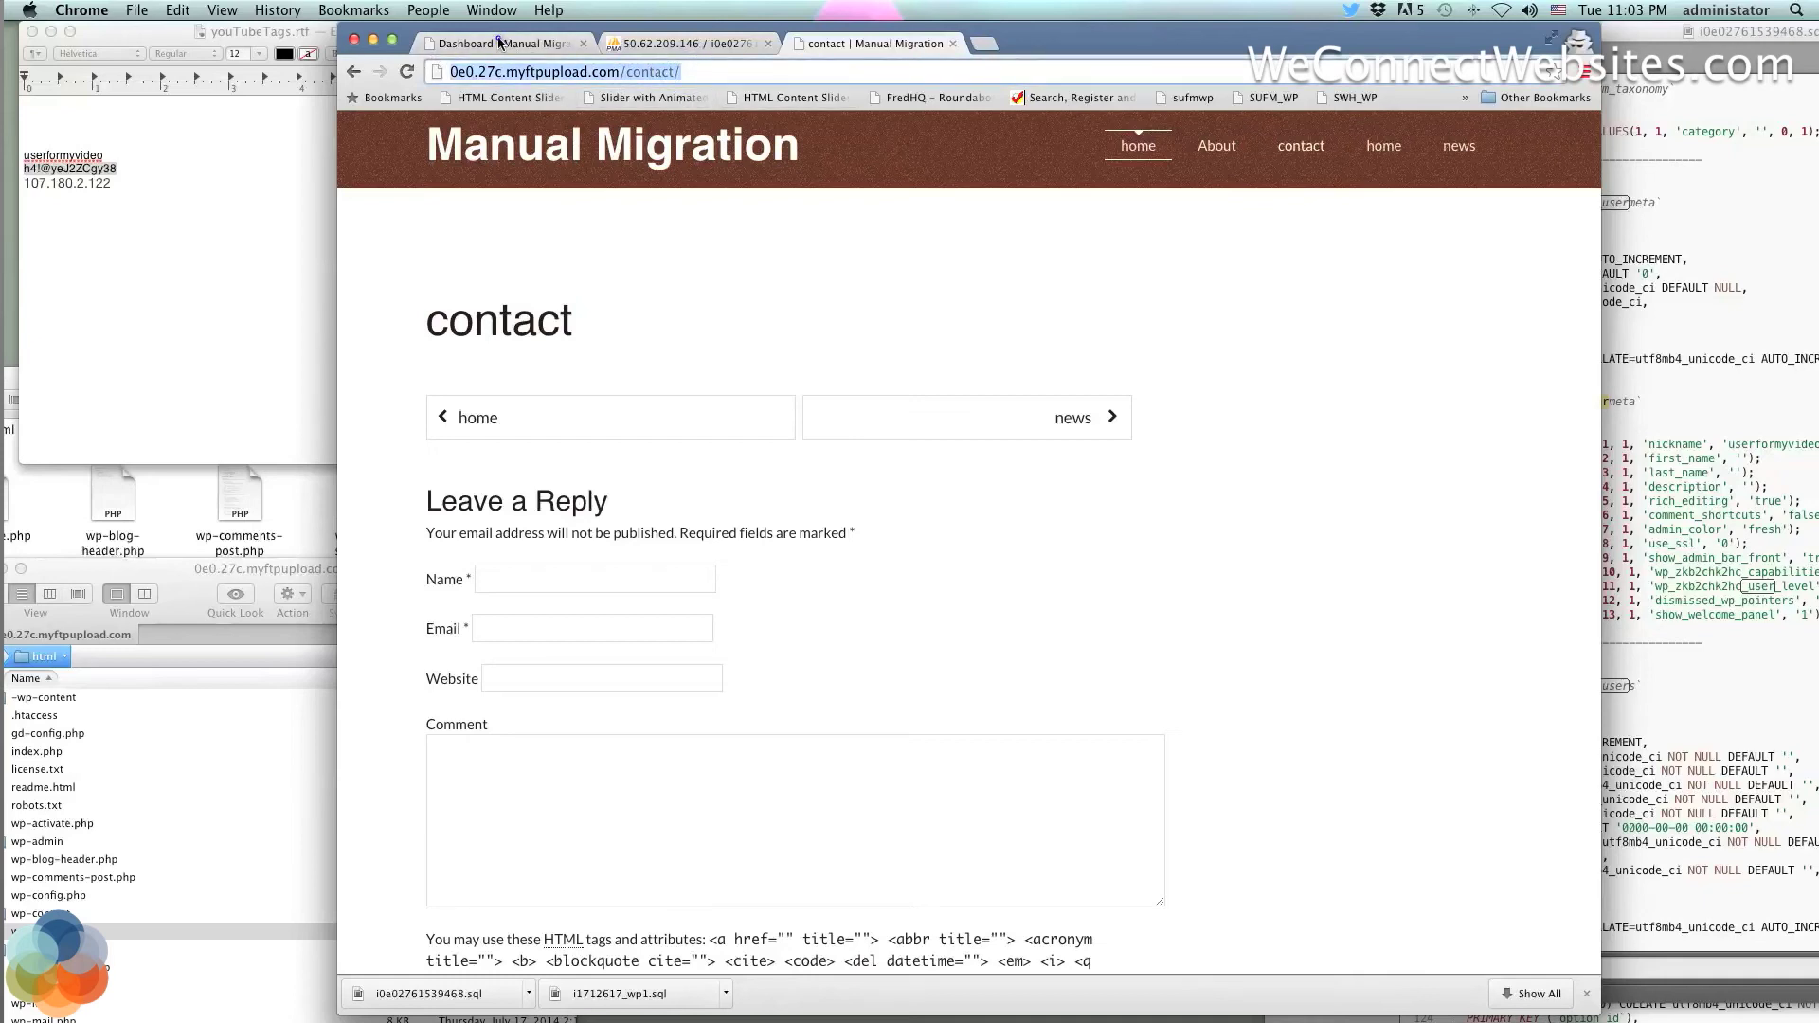
Switch among the Dashboard, contact page and phpMyAdmin, ending on the wp_zkb2chk2hc_users table
click(502, 44)
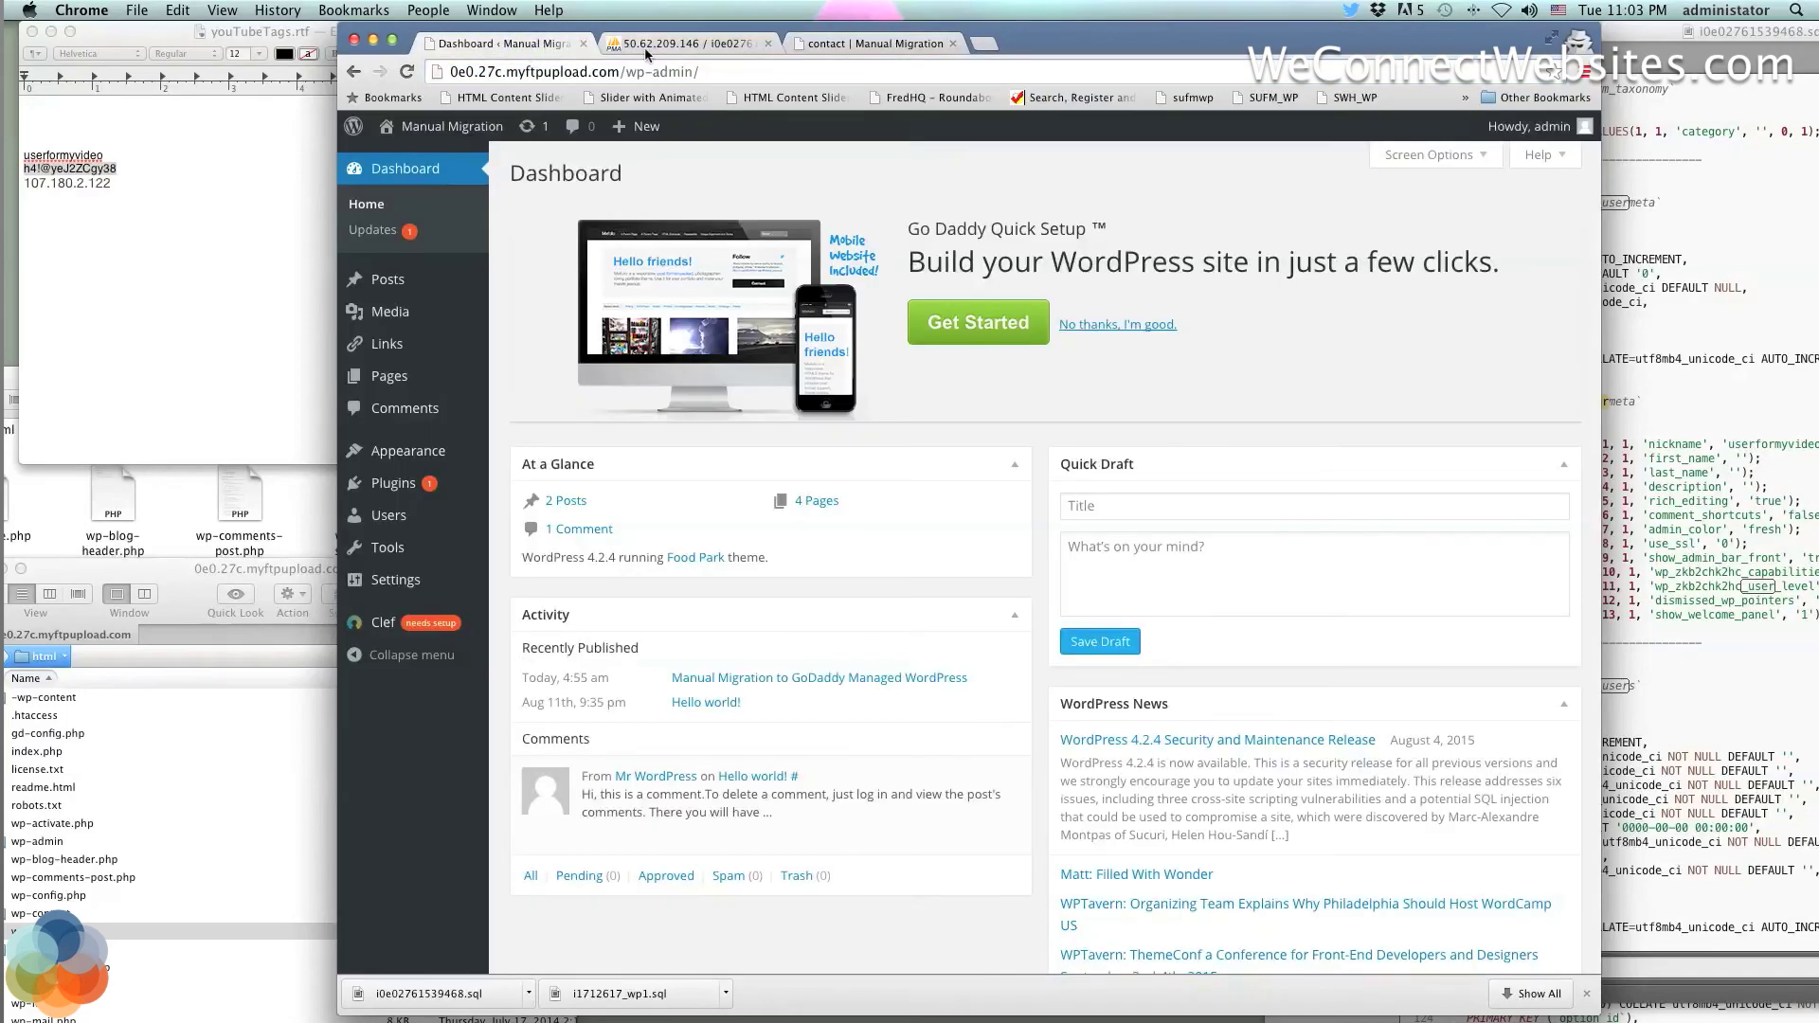
click(647, 48)
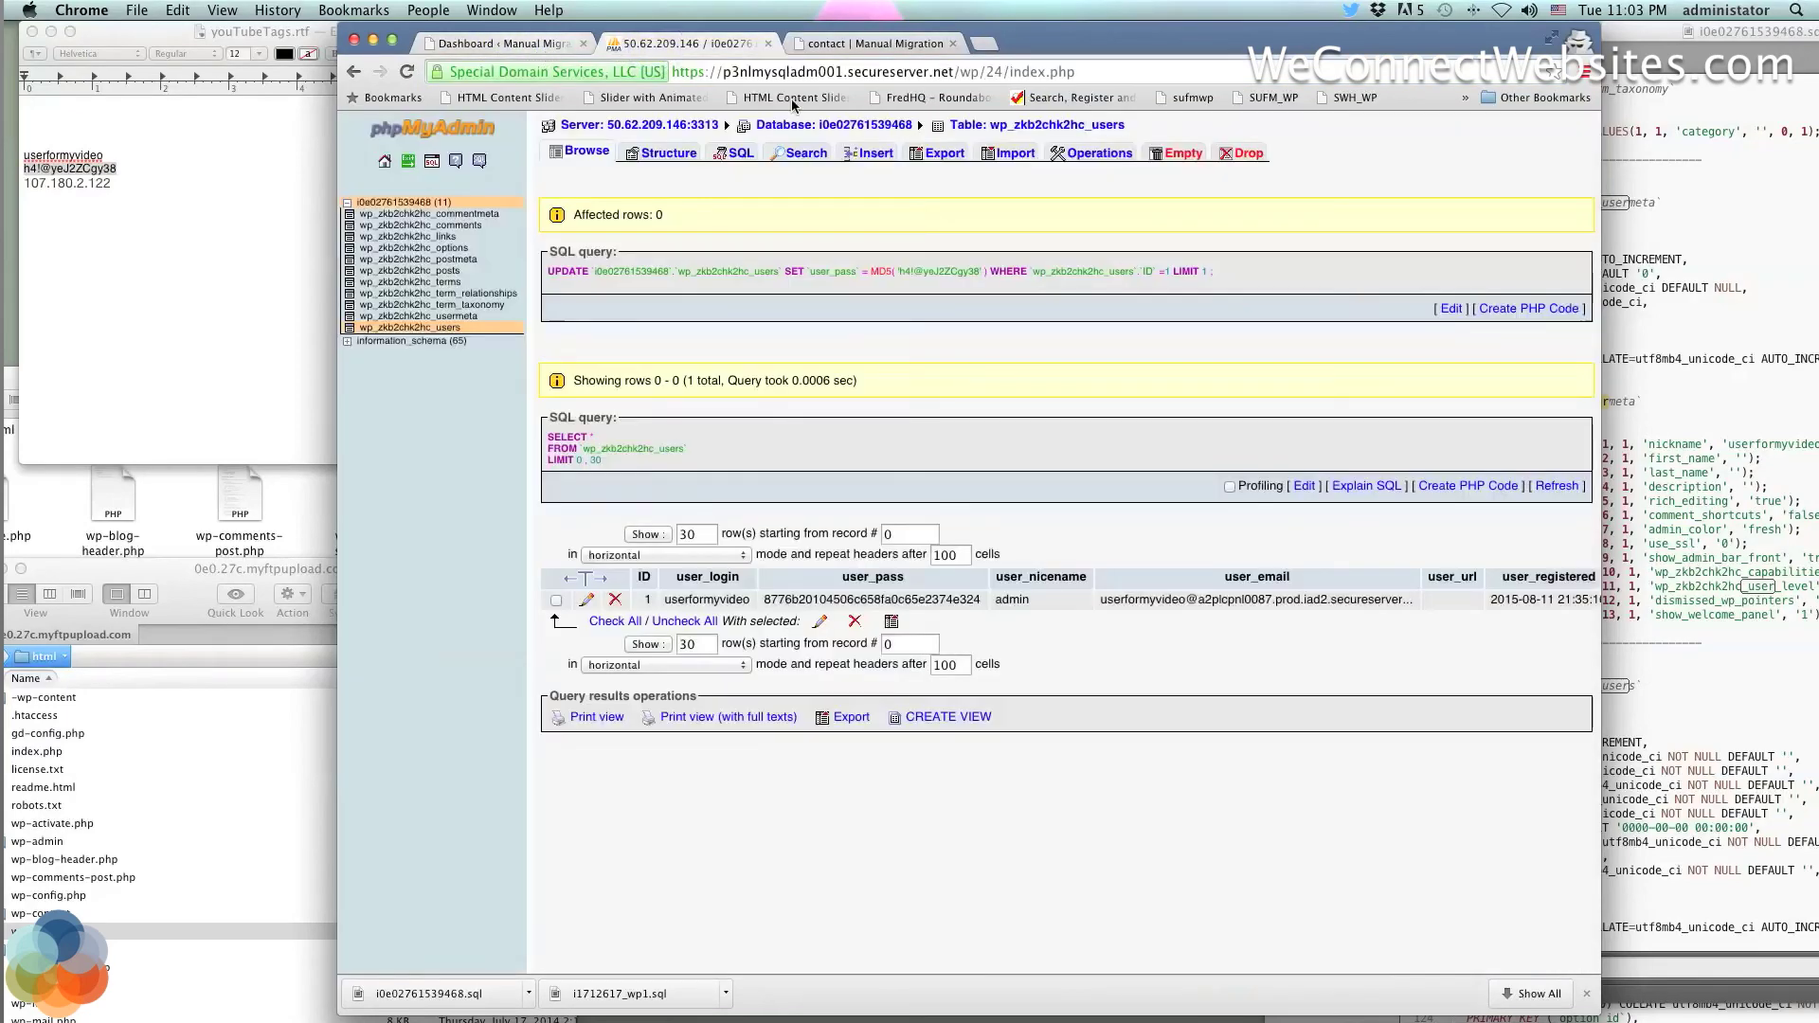
click(868, 44)
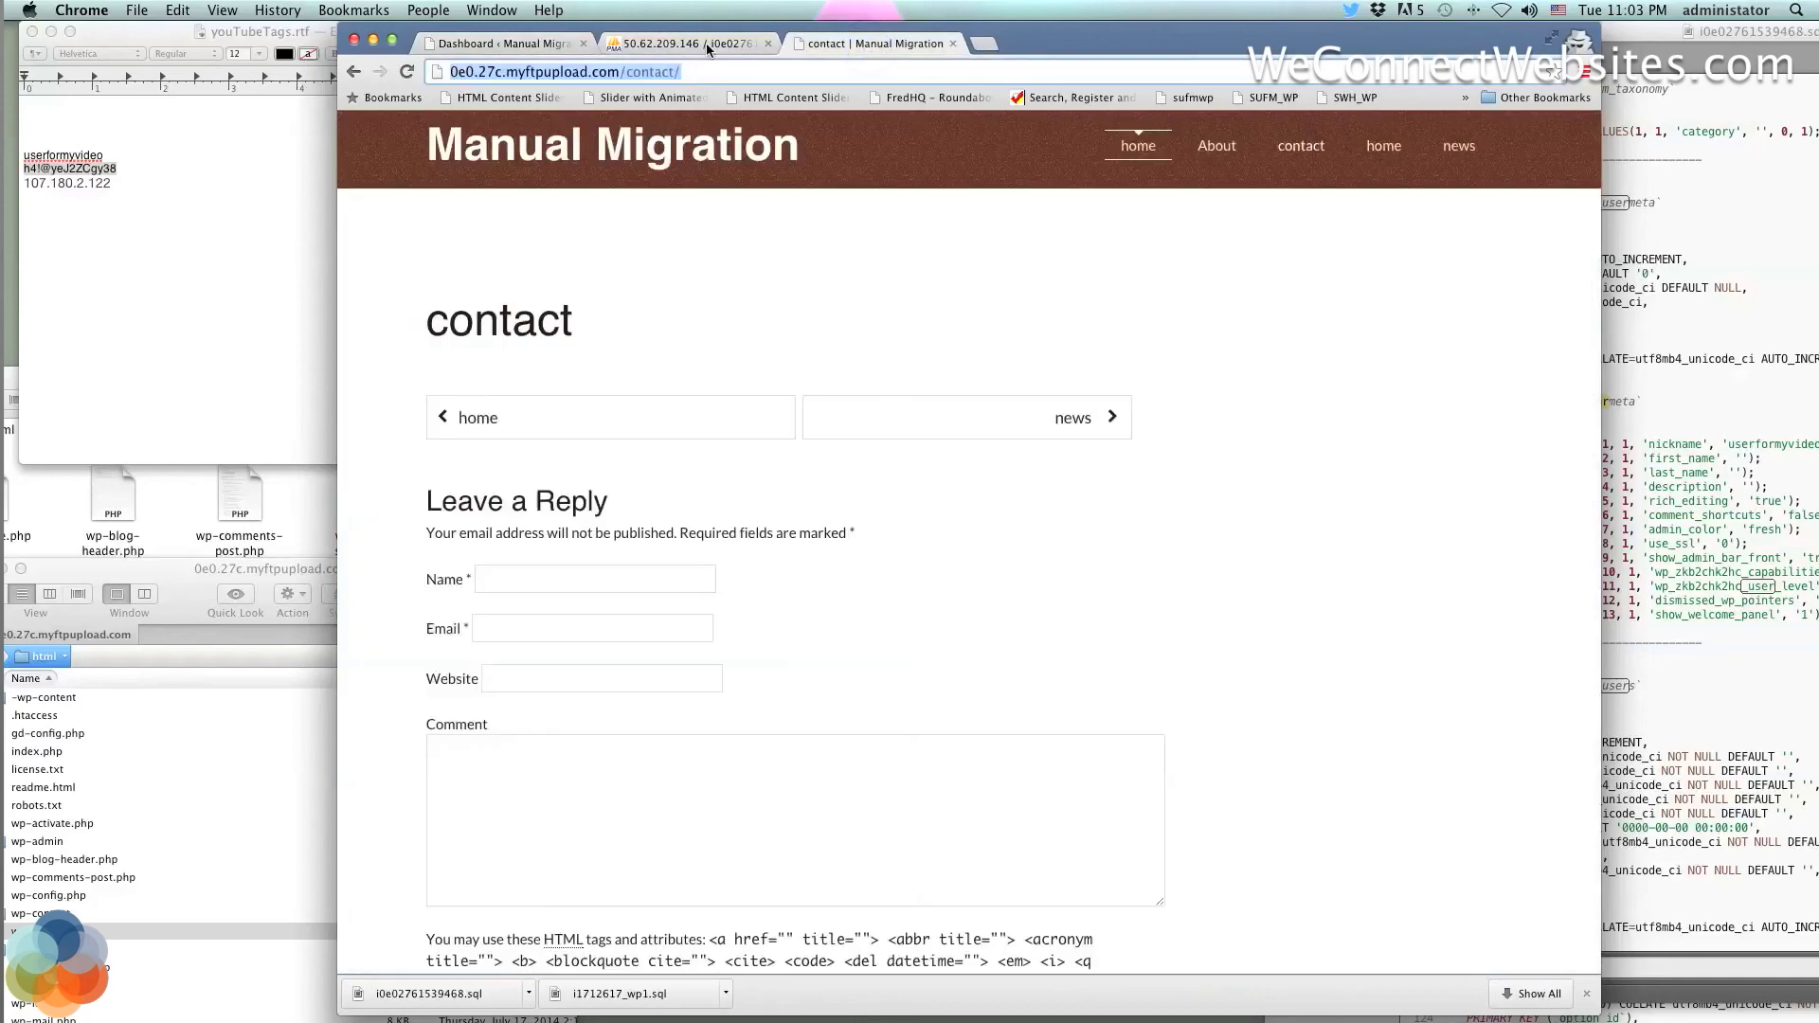
click(707, 47)
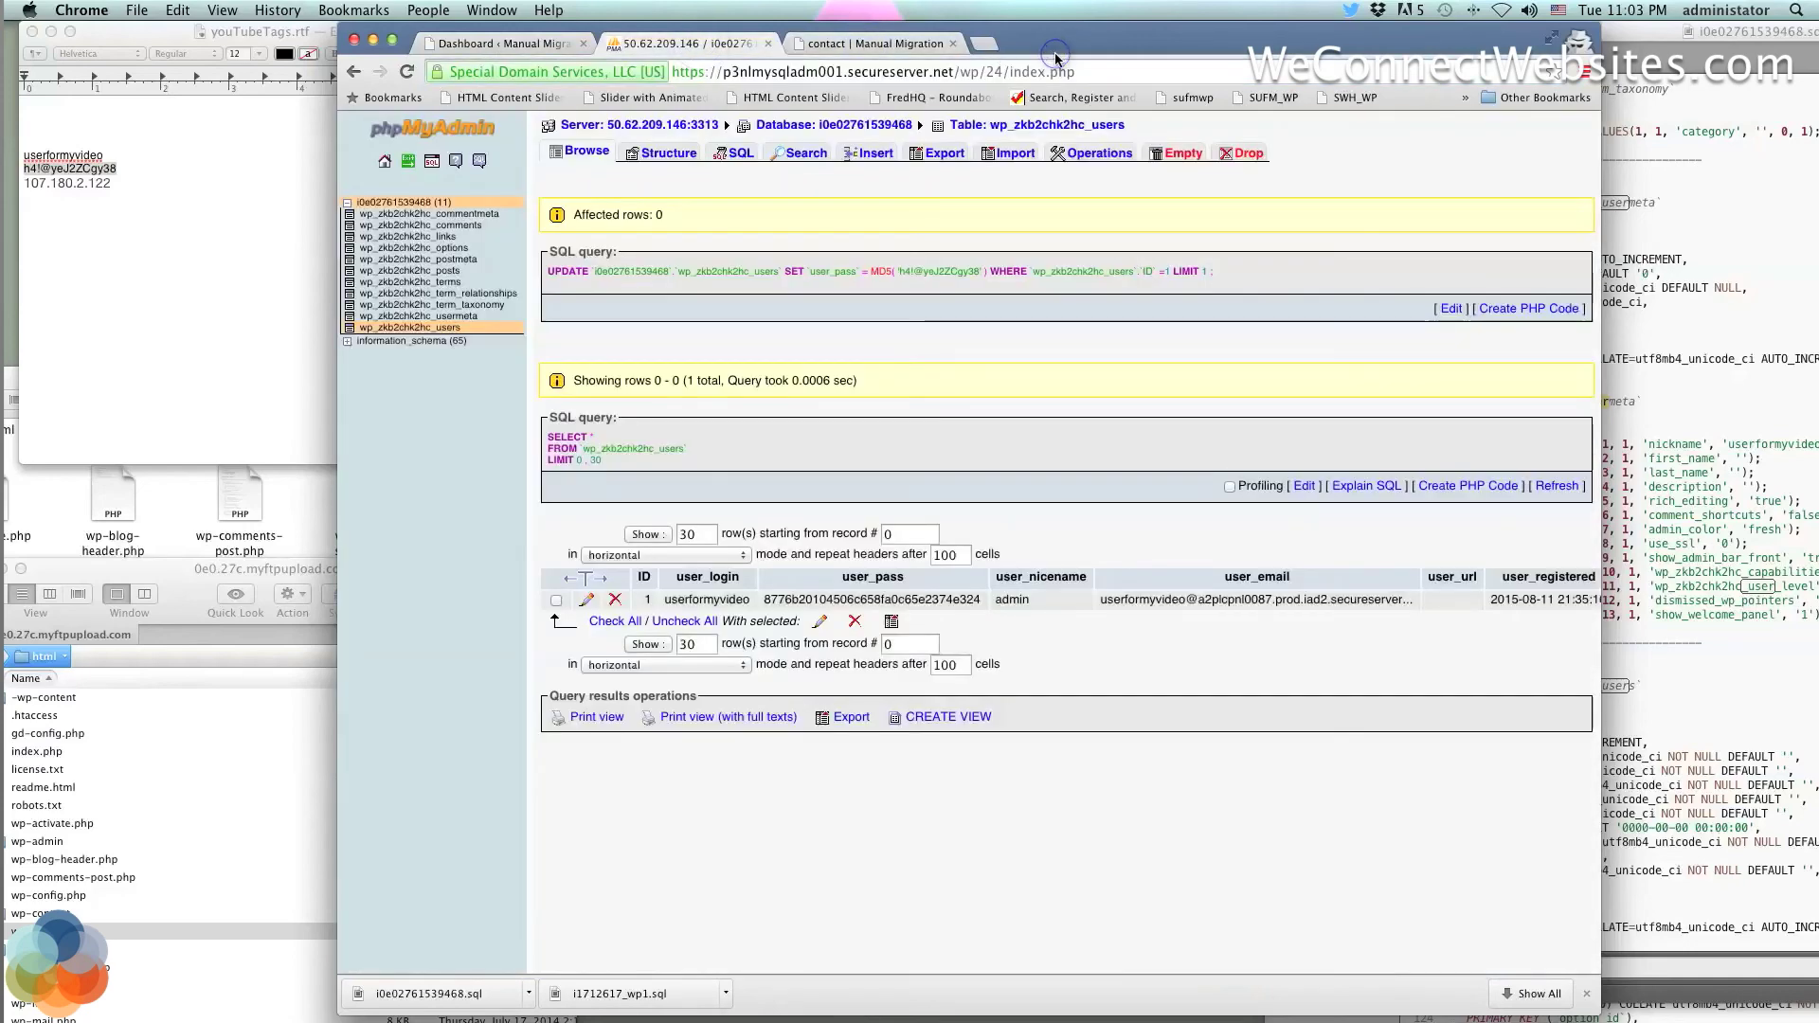
In the i0e02761539468.sql dump, change the Find text to _users
click(1644, 34)
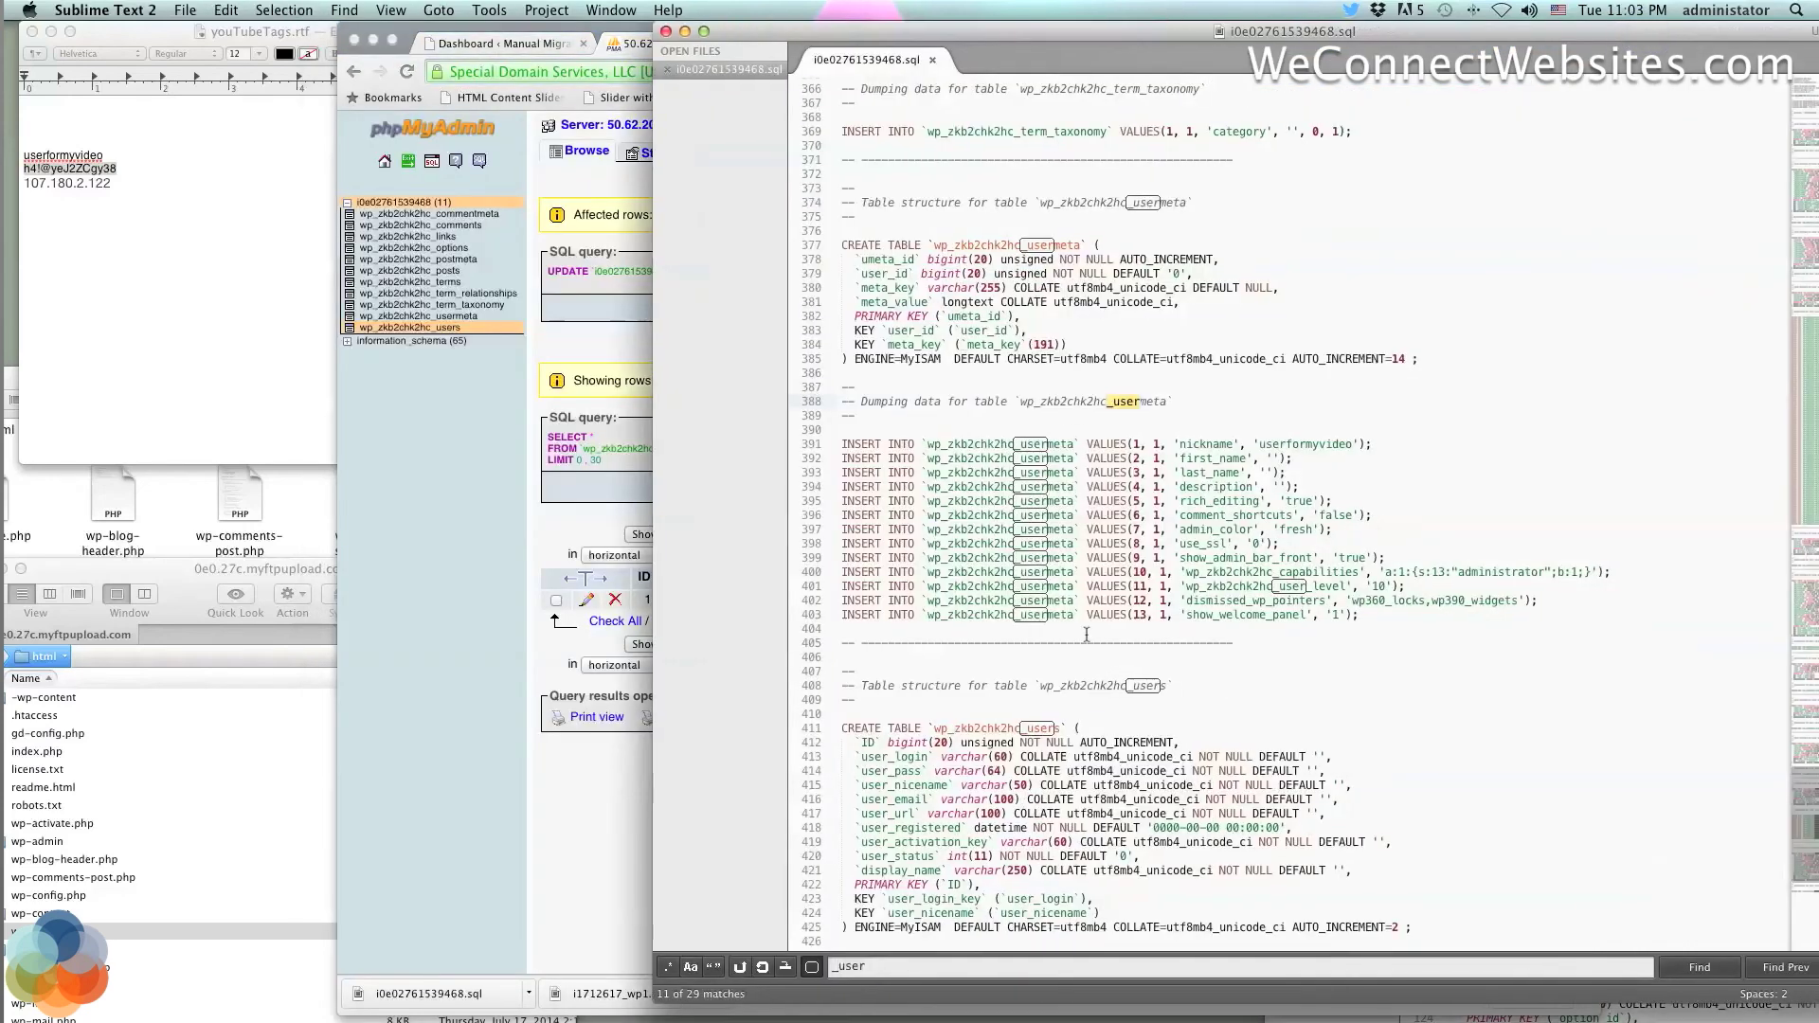
scroll(1079, 650, down, 2)
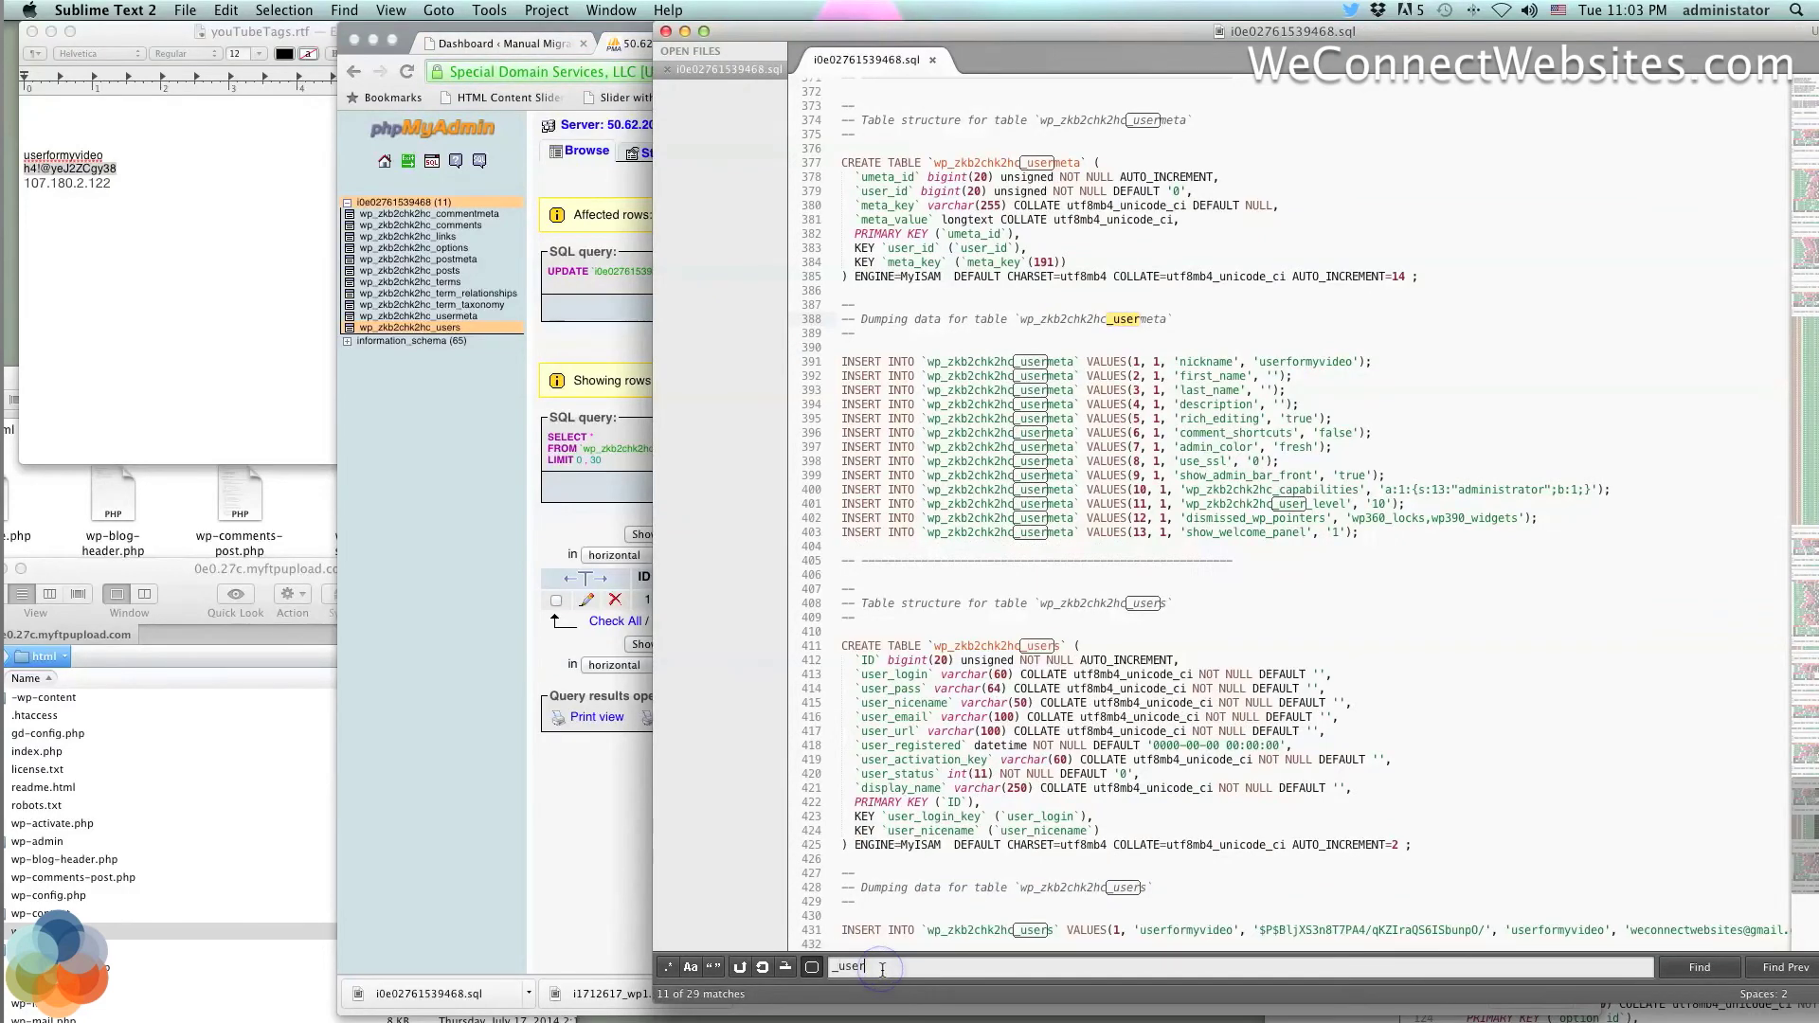
text(s)
scroll(983, 818, left, 10)
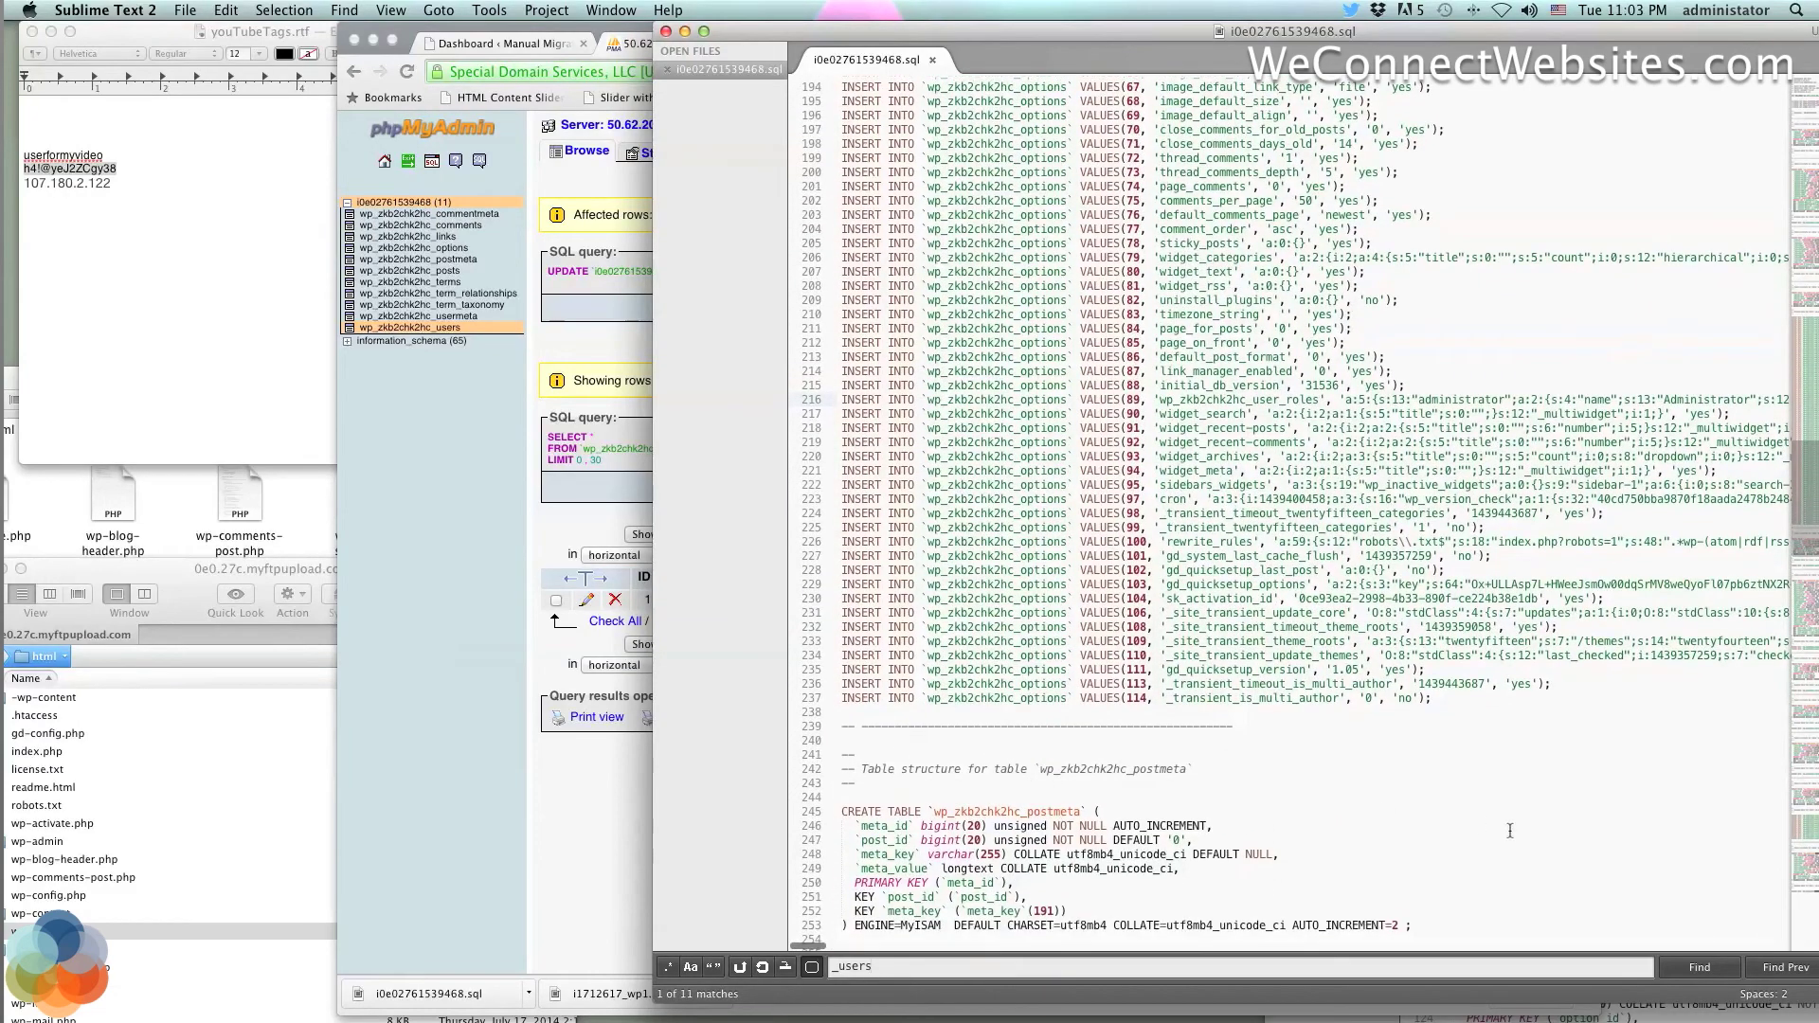
Step through the _users matches to reach the wp_zkb2chk2hc_users table definition
click(1732, 971)
click(1732, 971)
click(1732, 972)
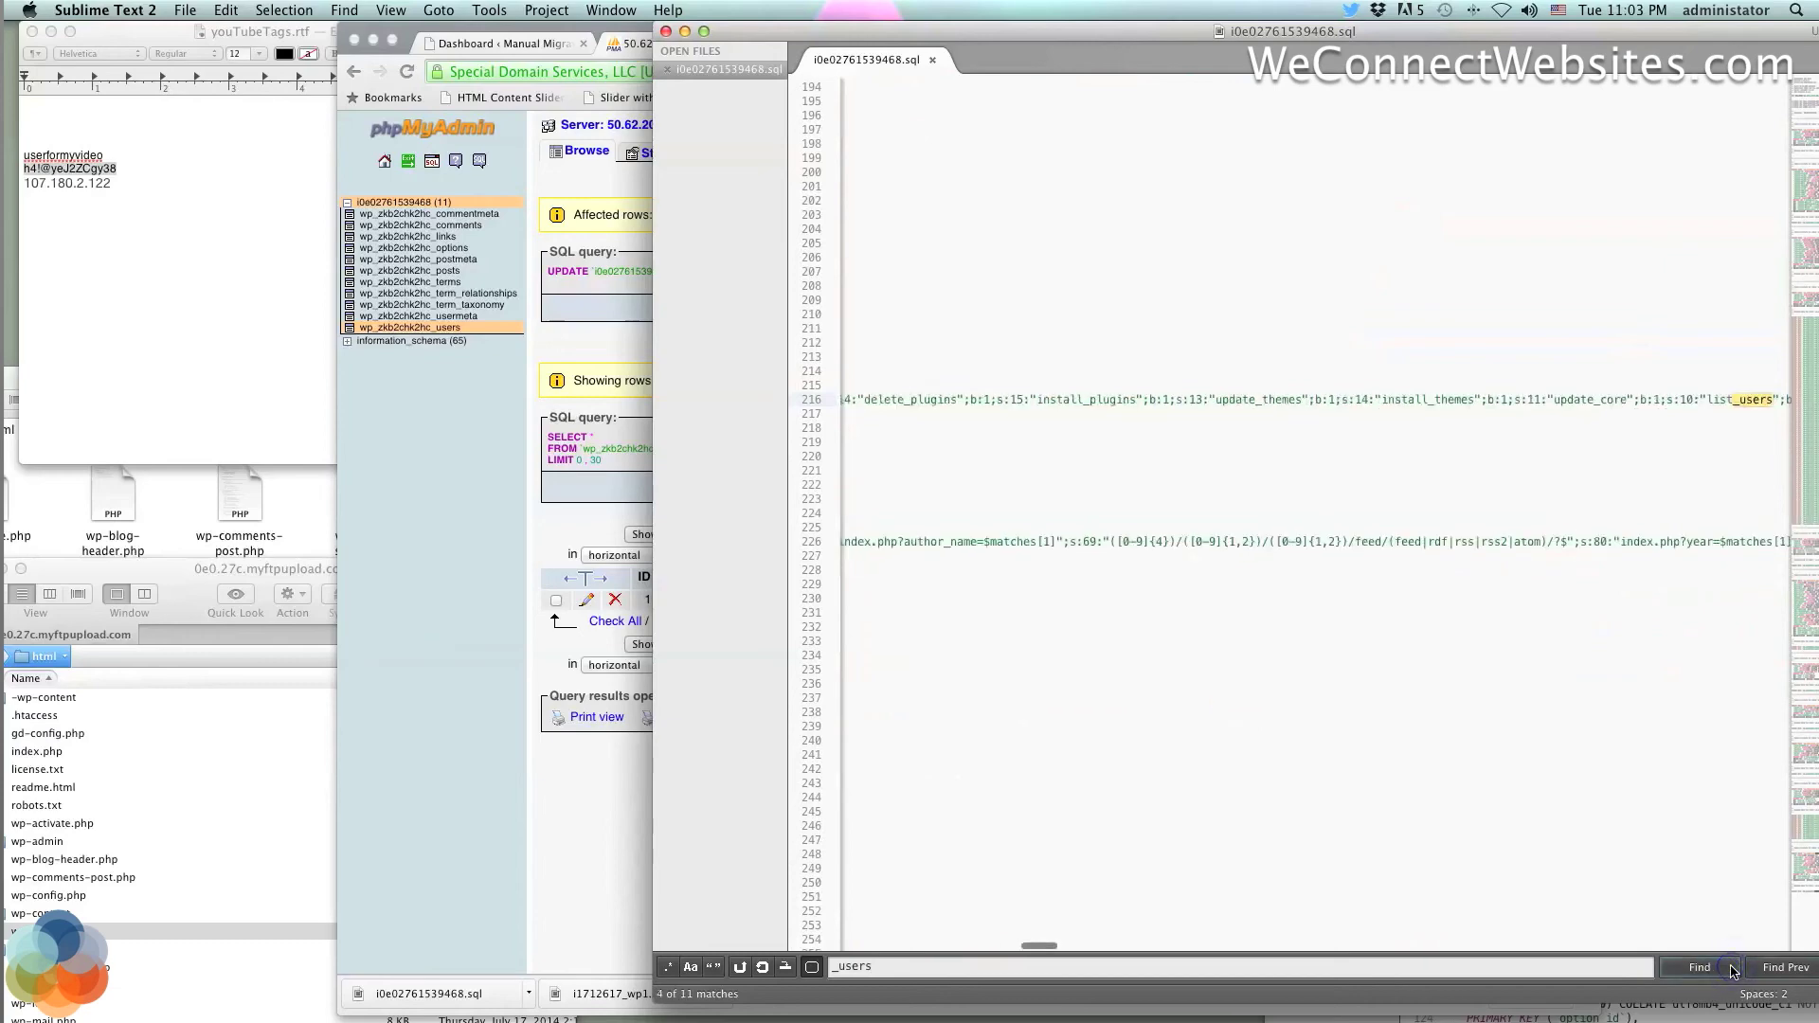
click(1732, 971)
click(1732, 971)
click(1732, 971)
click(1732, 971)
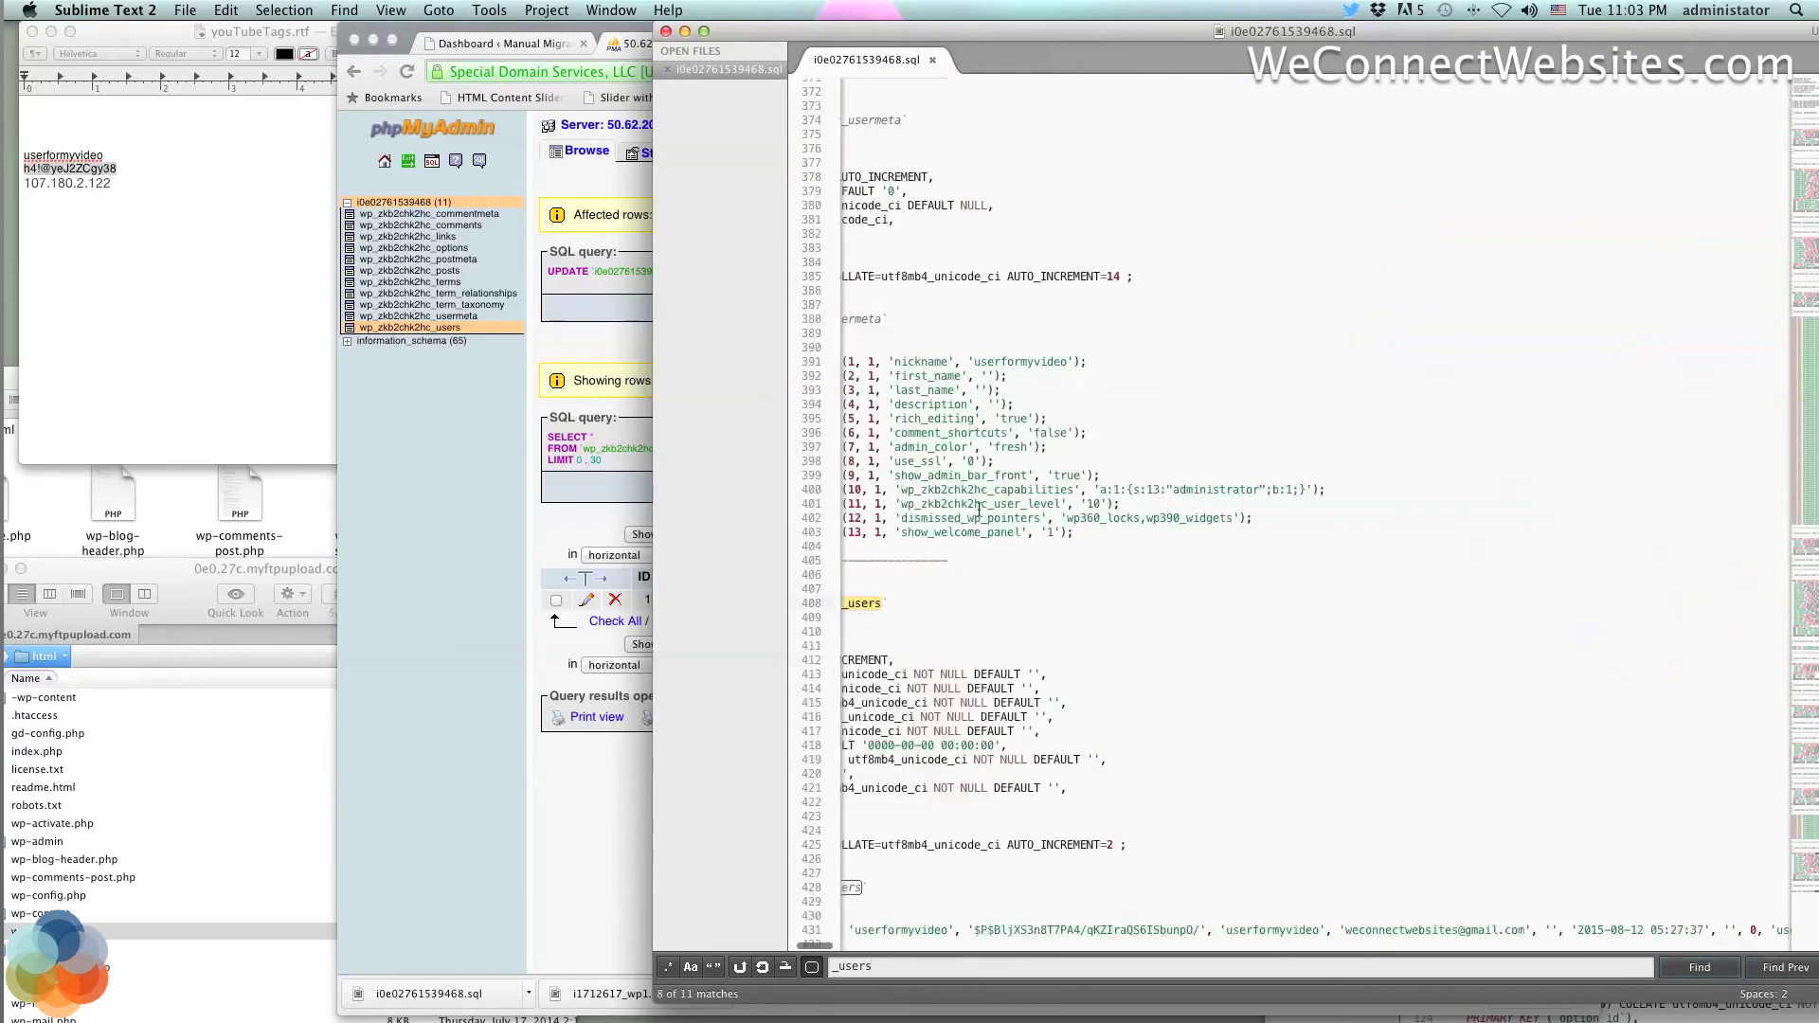
scroll(1049, 523, left, 1)
scroll(1049, 523, left, 3)
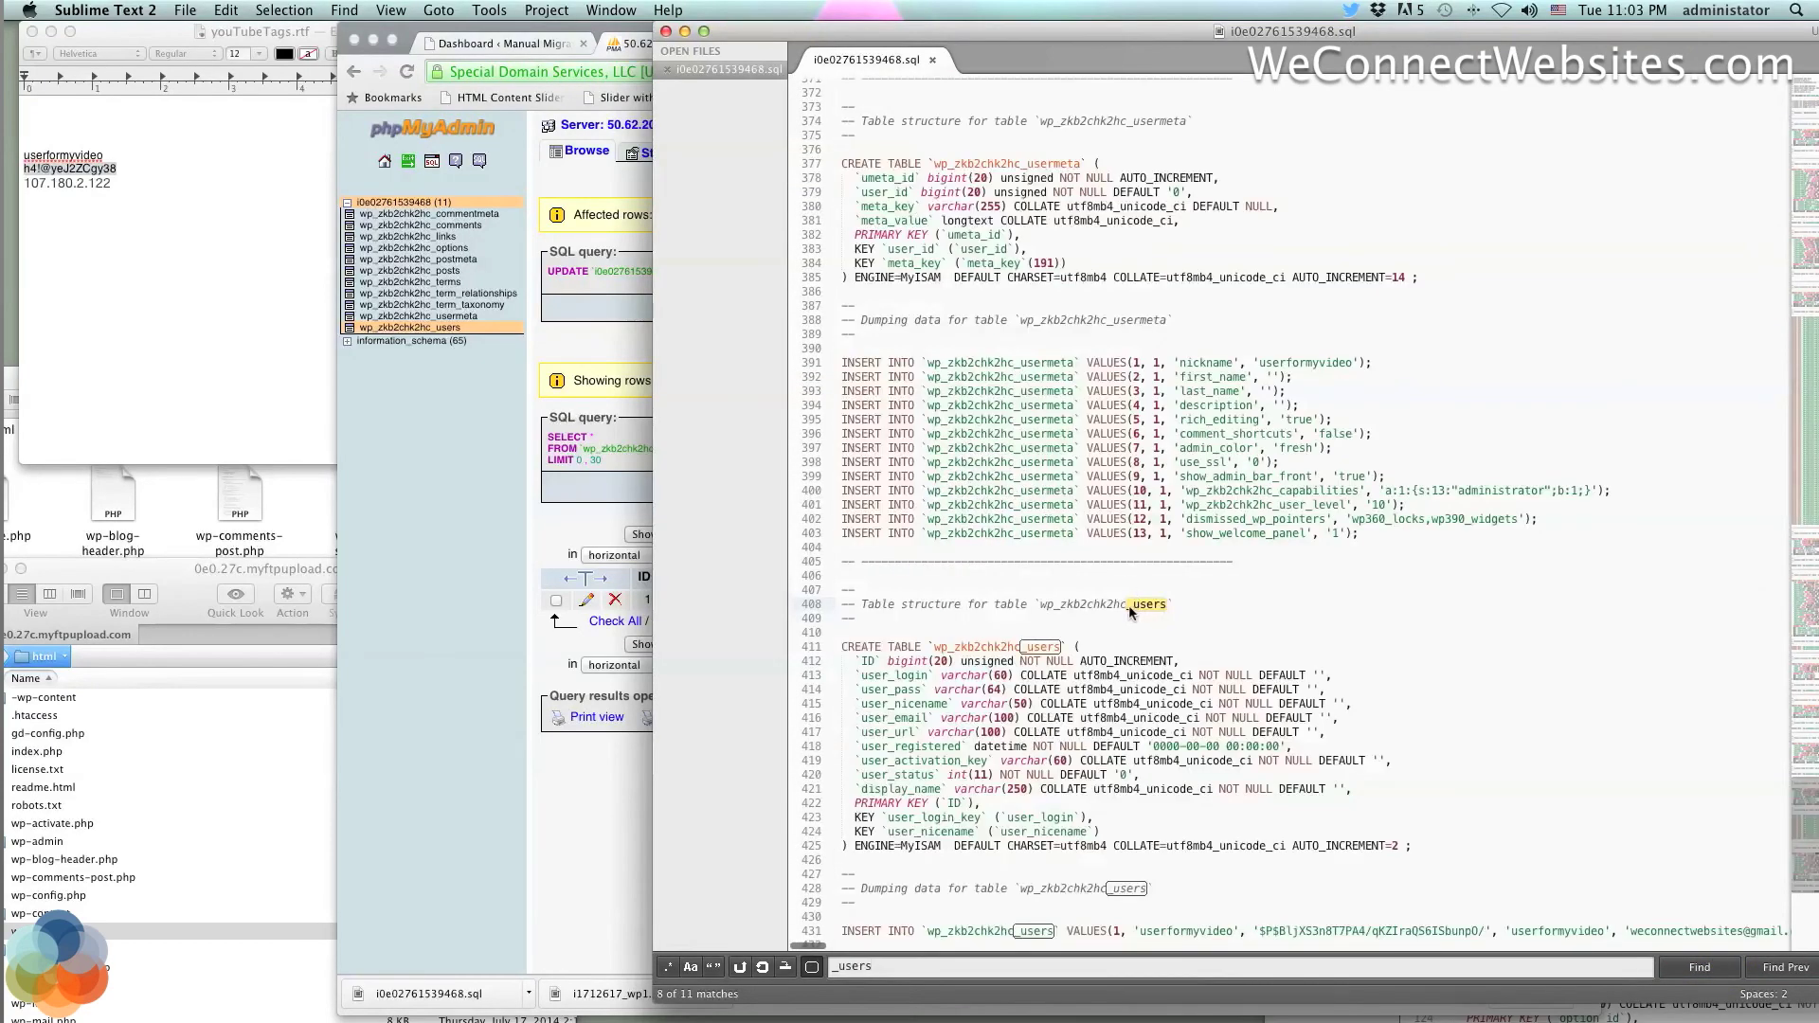
scroll(1066, 633, down, 1)
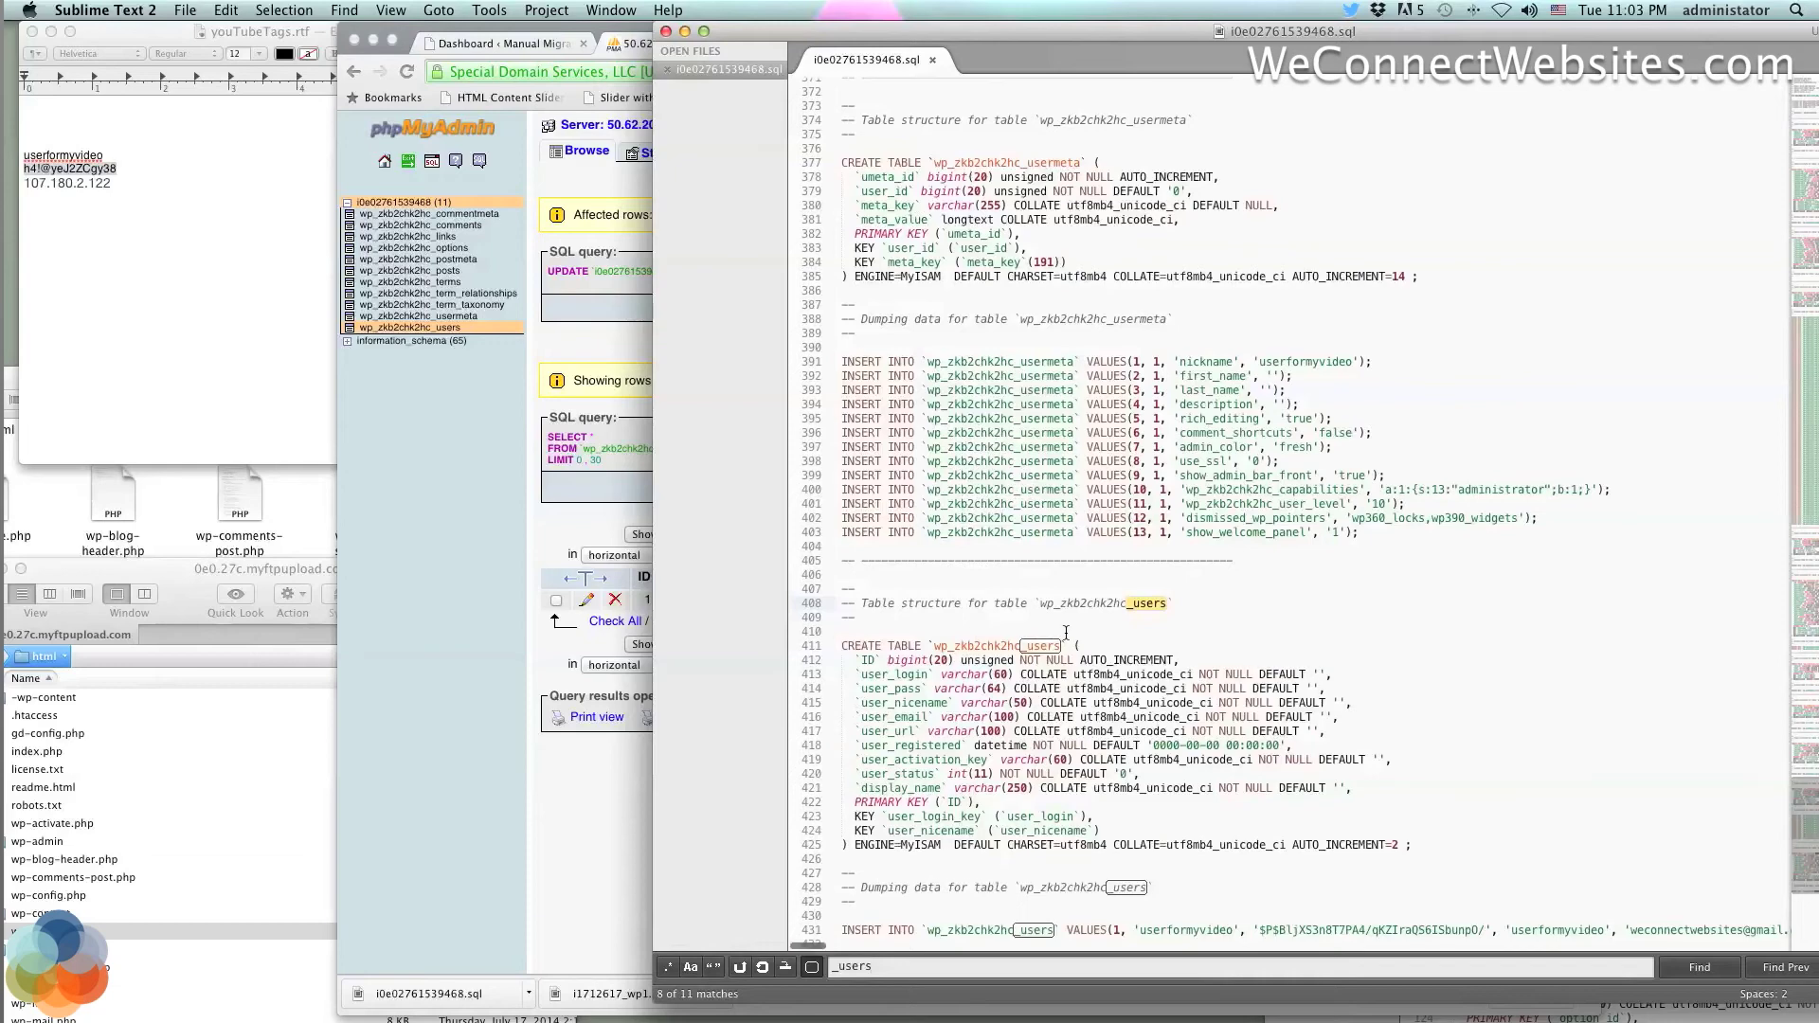
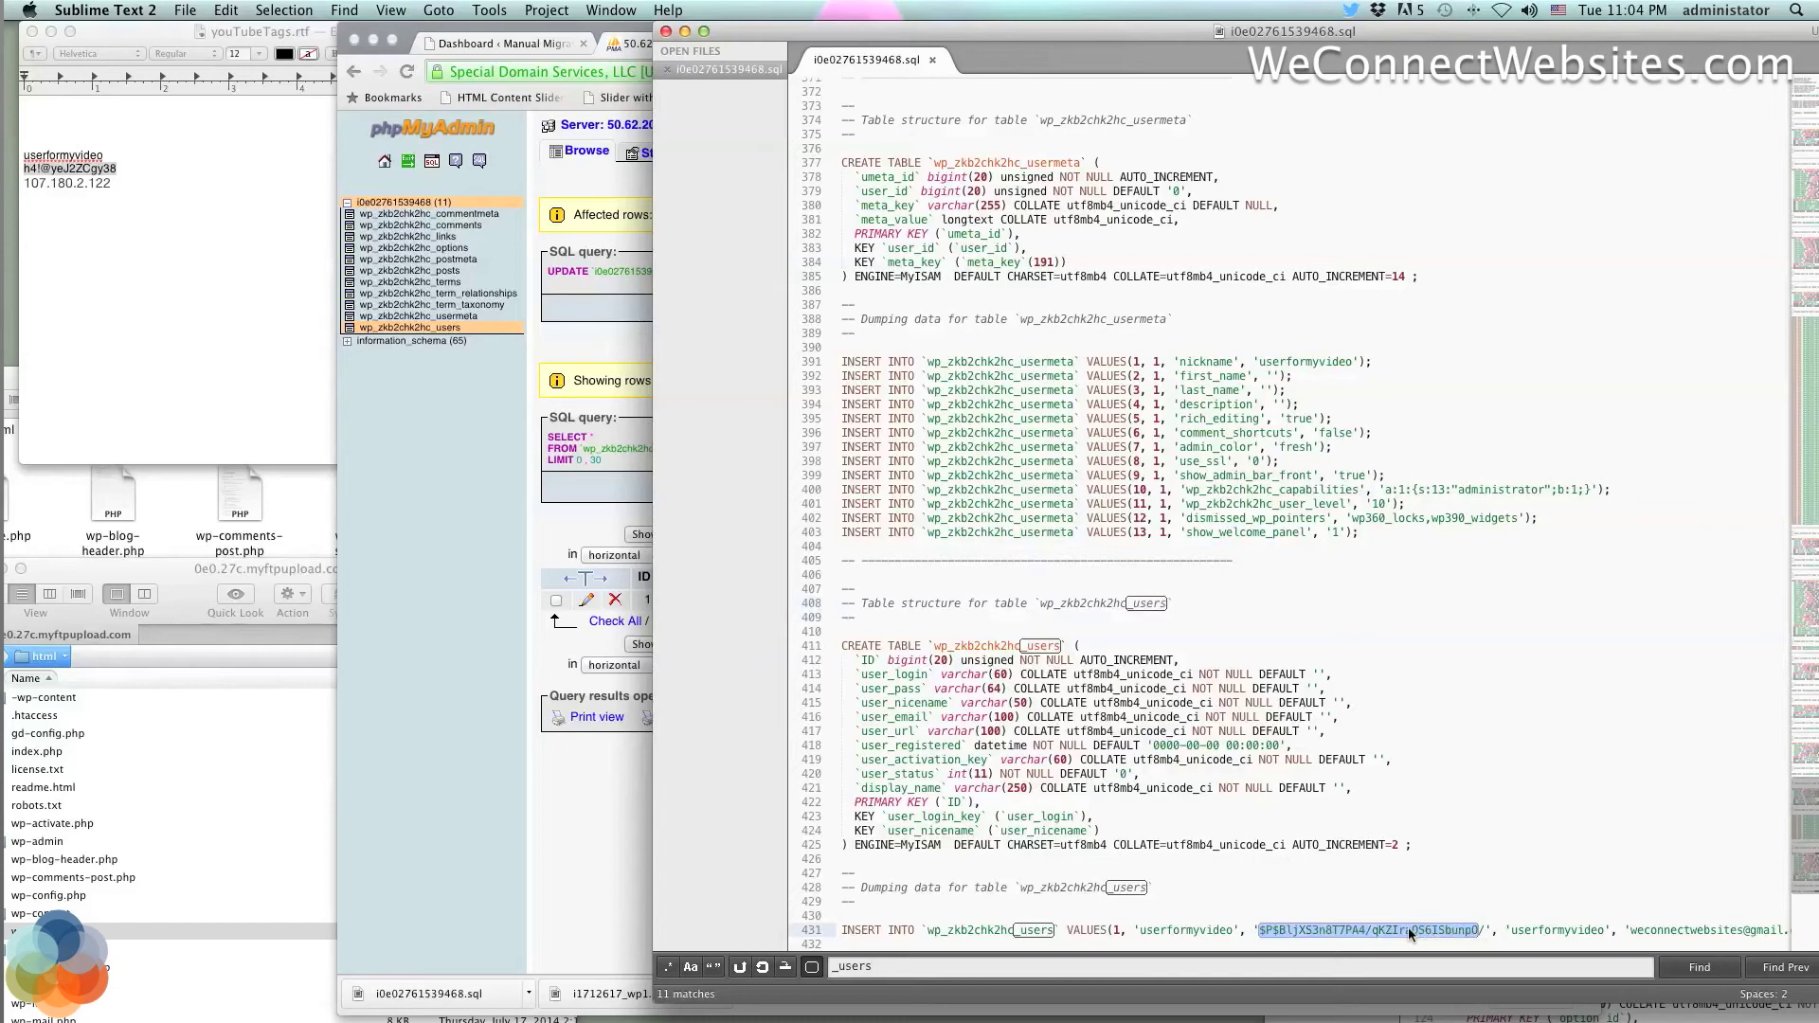
Select the values after the password hash on the users insert row, including nickname and email
click(1408, 929)
drag(1444, 929, 1697, 925)
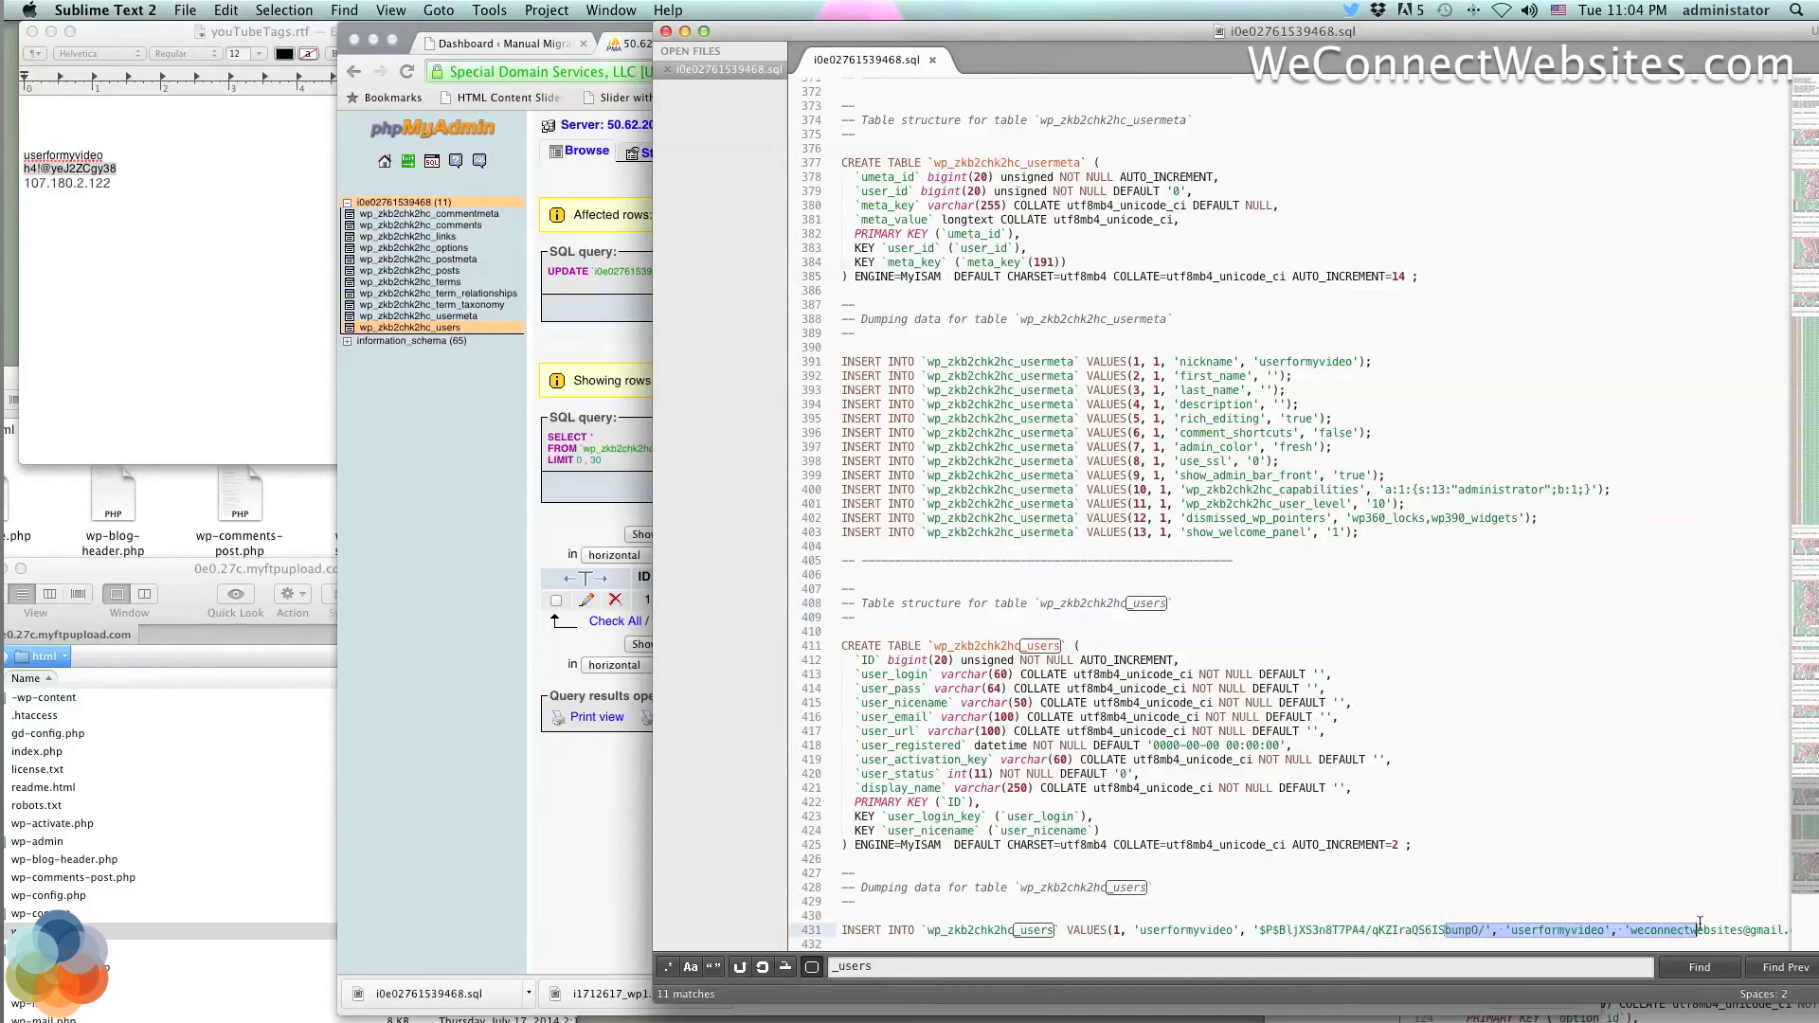
click(1529, 873)
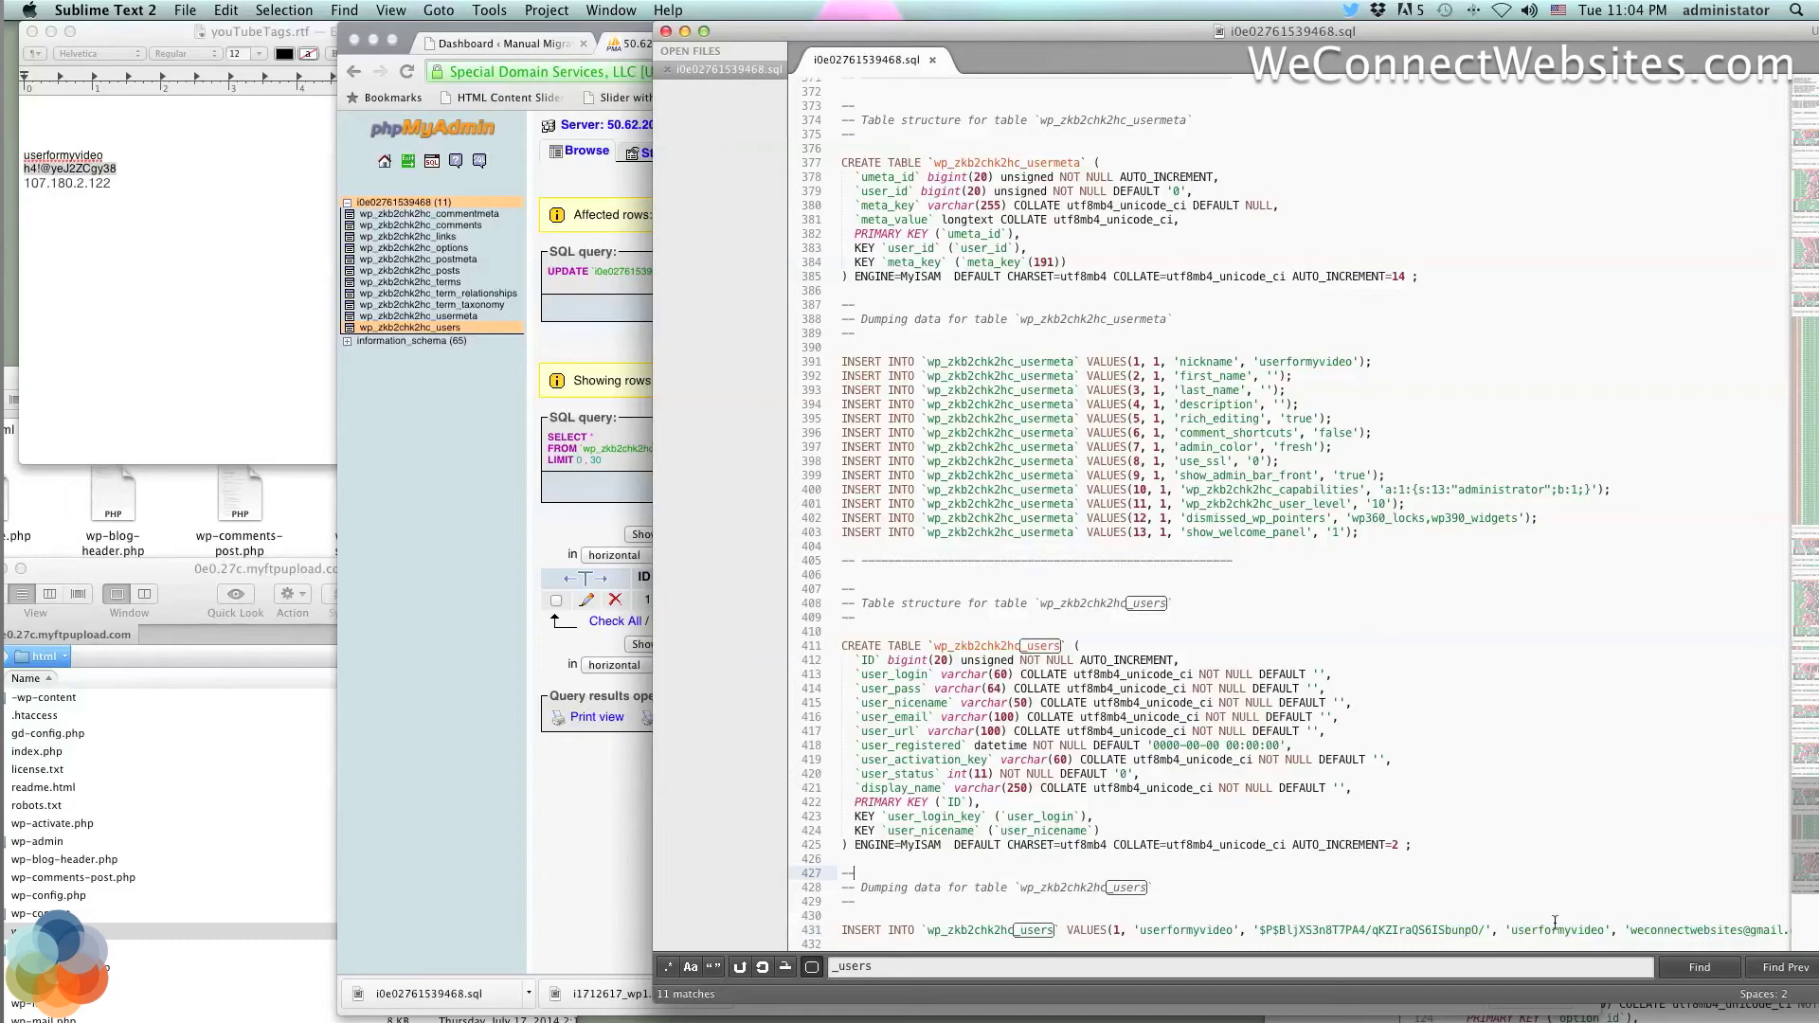
drag(1541, 930, 1586, 941)
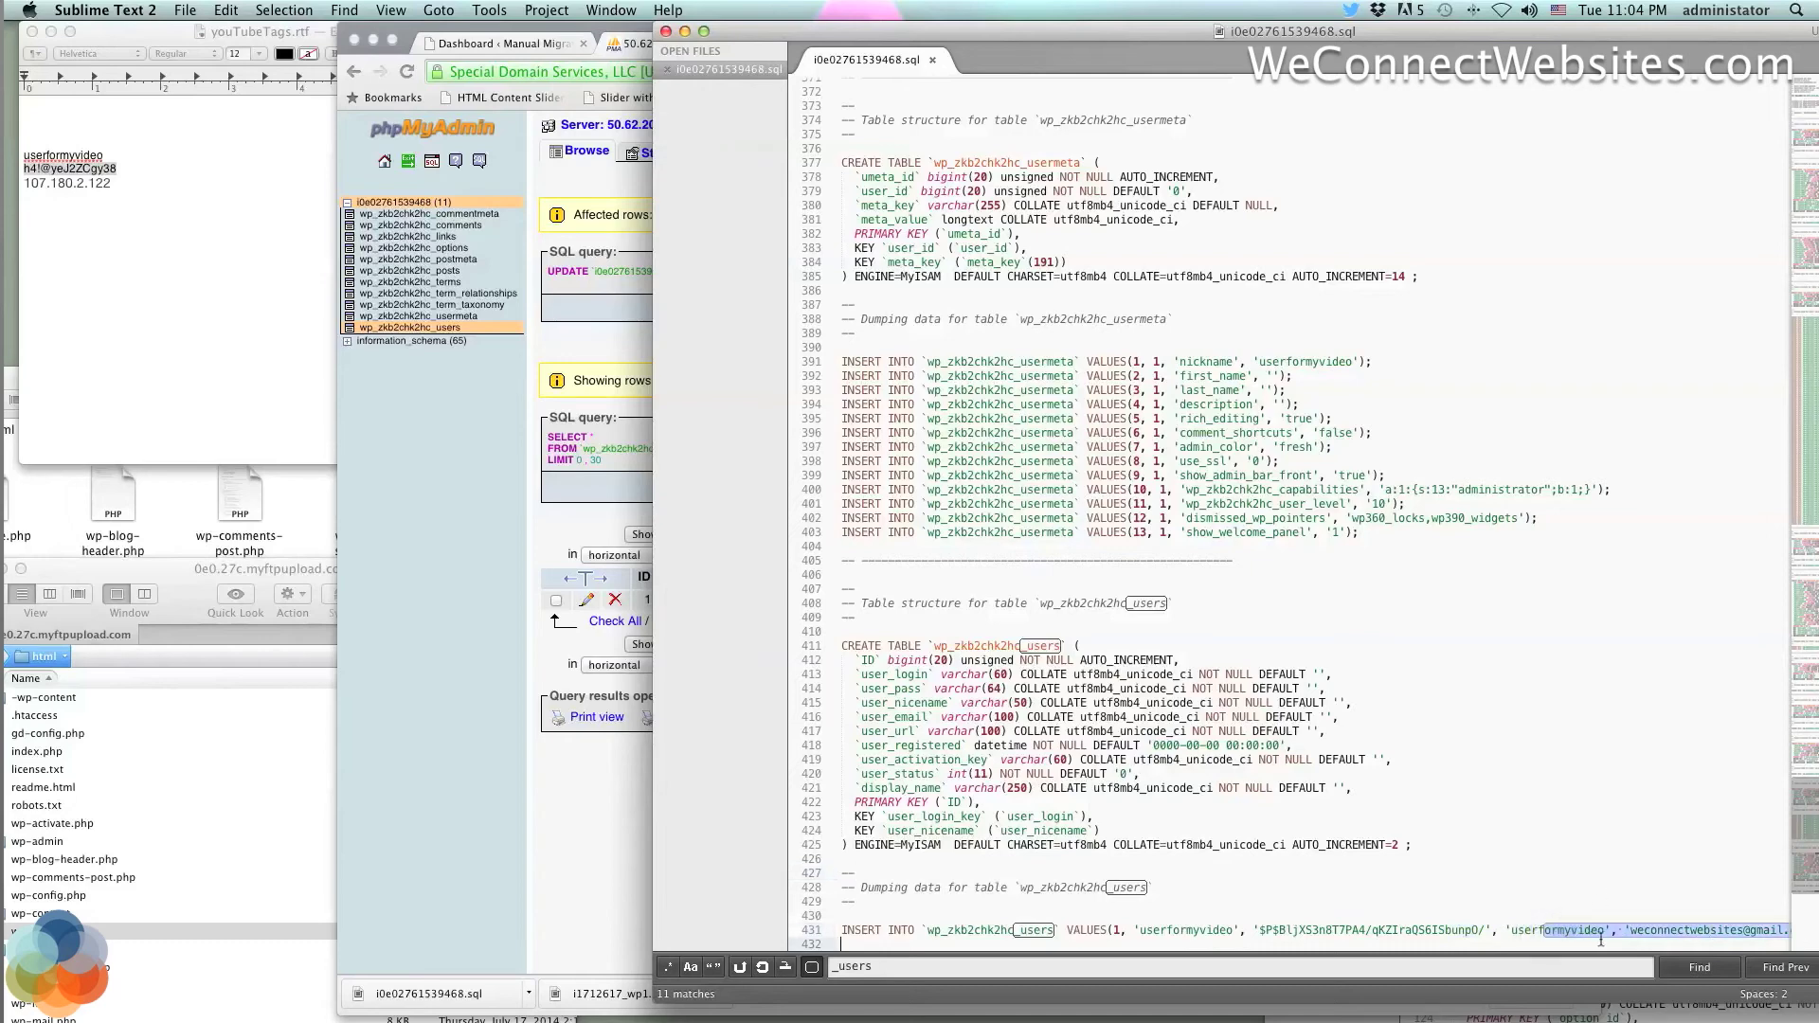
Close i0e02761539468.sql and review wp_zkb2chk2hc_users in i1712617_wp1.sql, keeping it open unsaved
click(665, 31)
click(1774, 323)
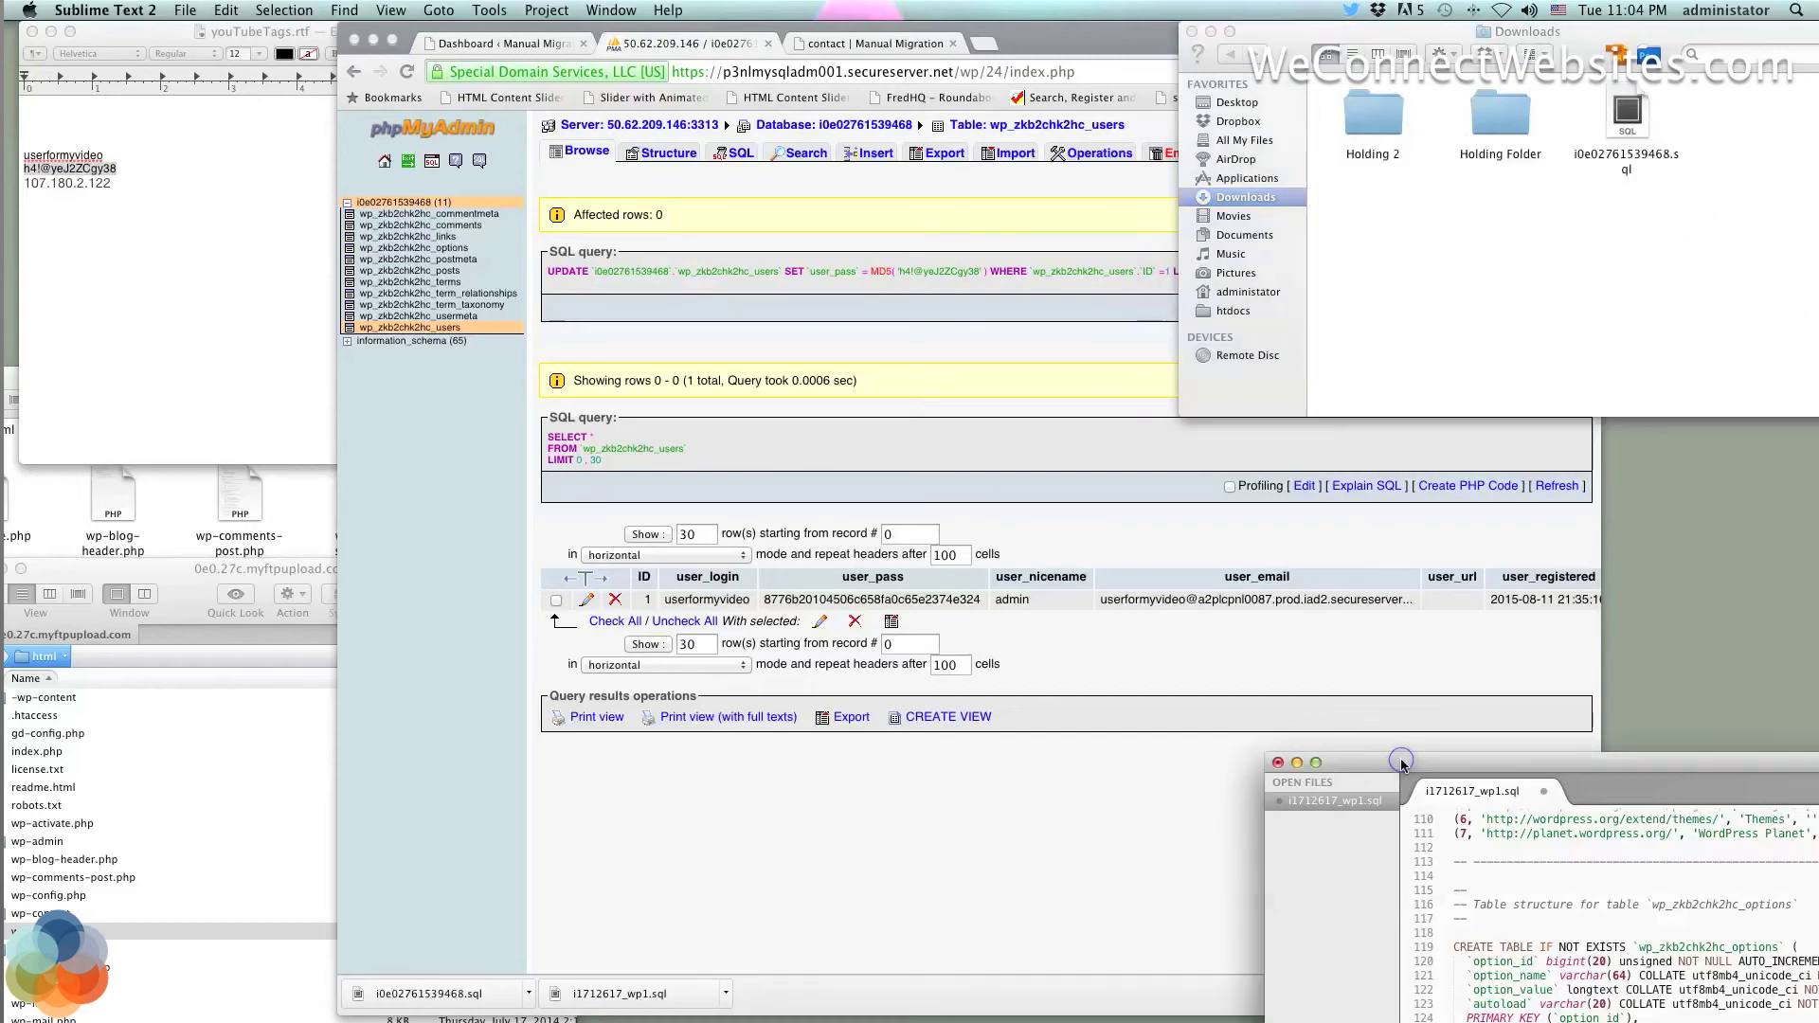
drag(1405, 764, 667, 7)
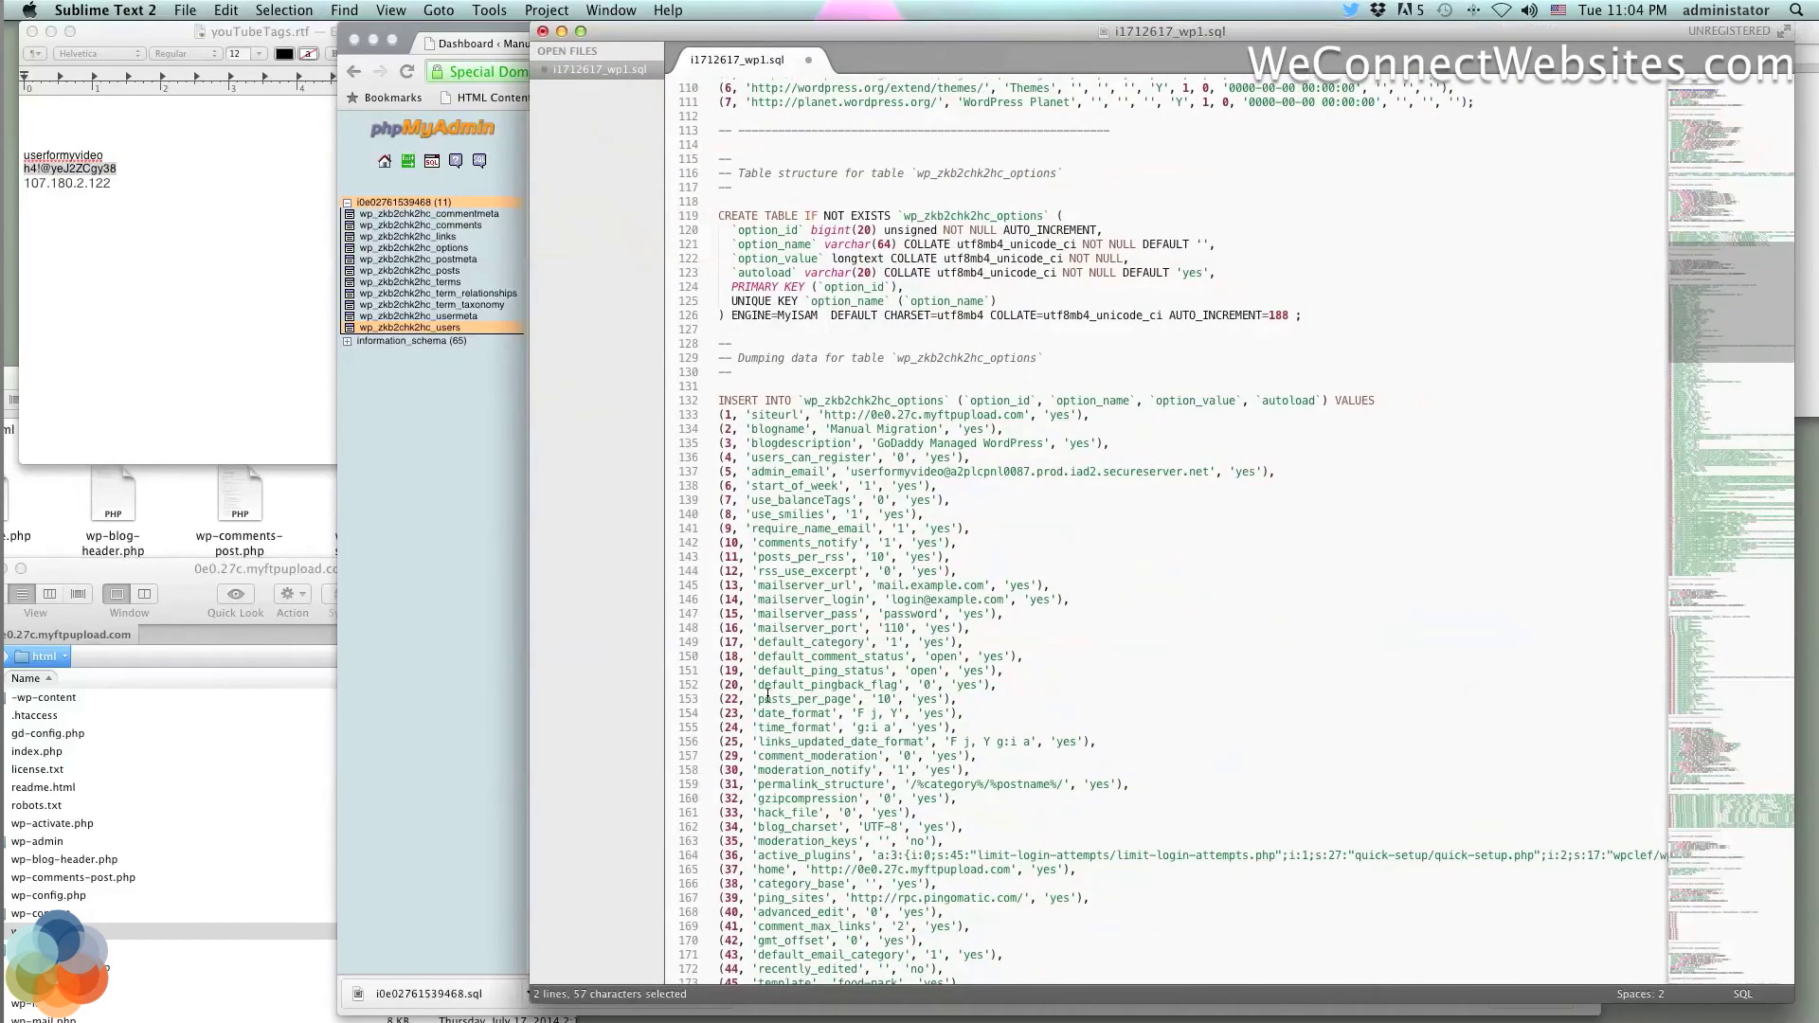
scroll(767, 696, down, 20)
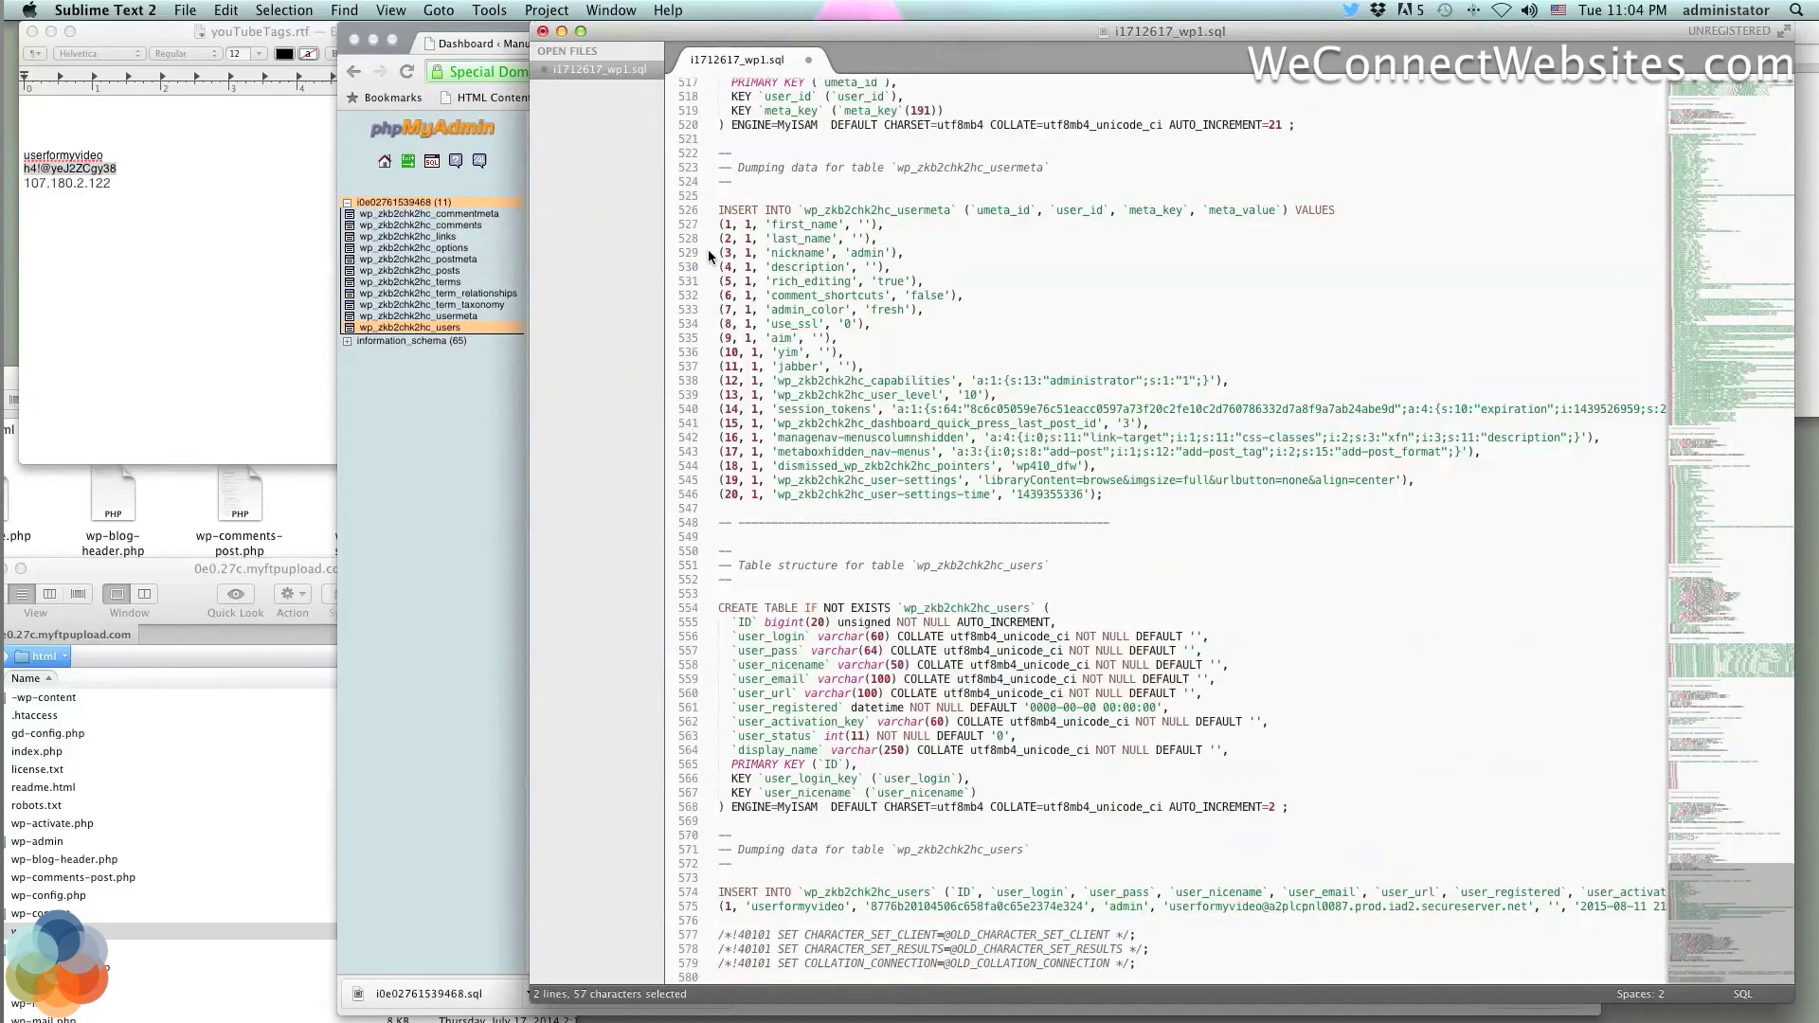
click(542, 31)
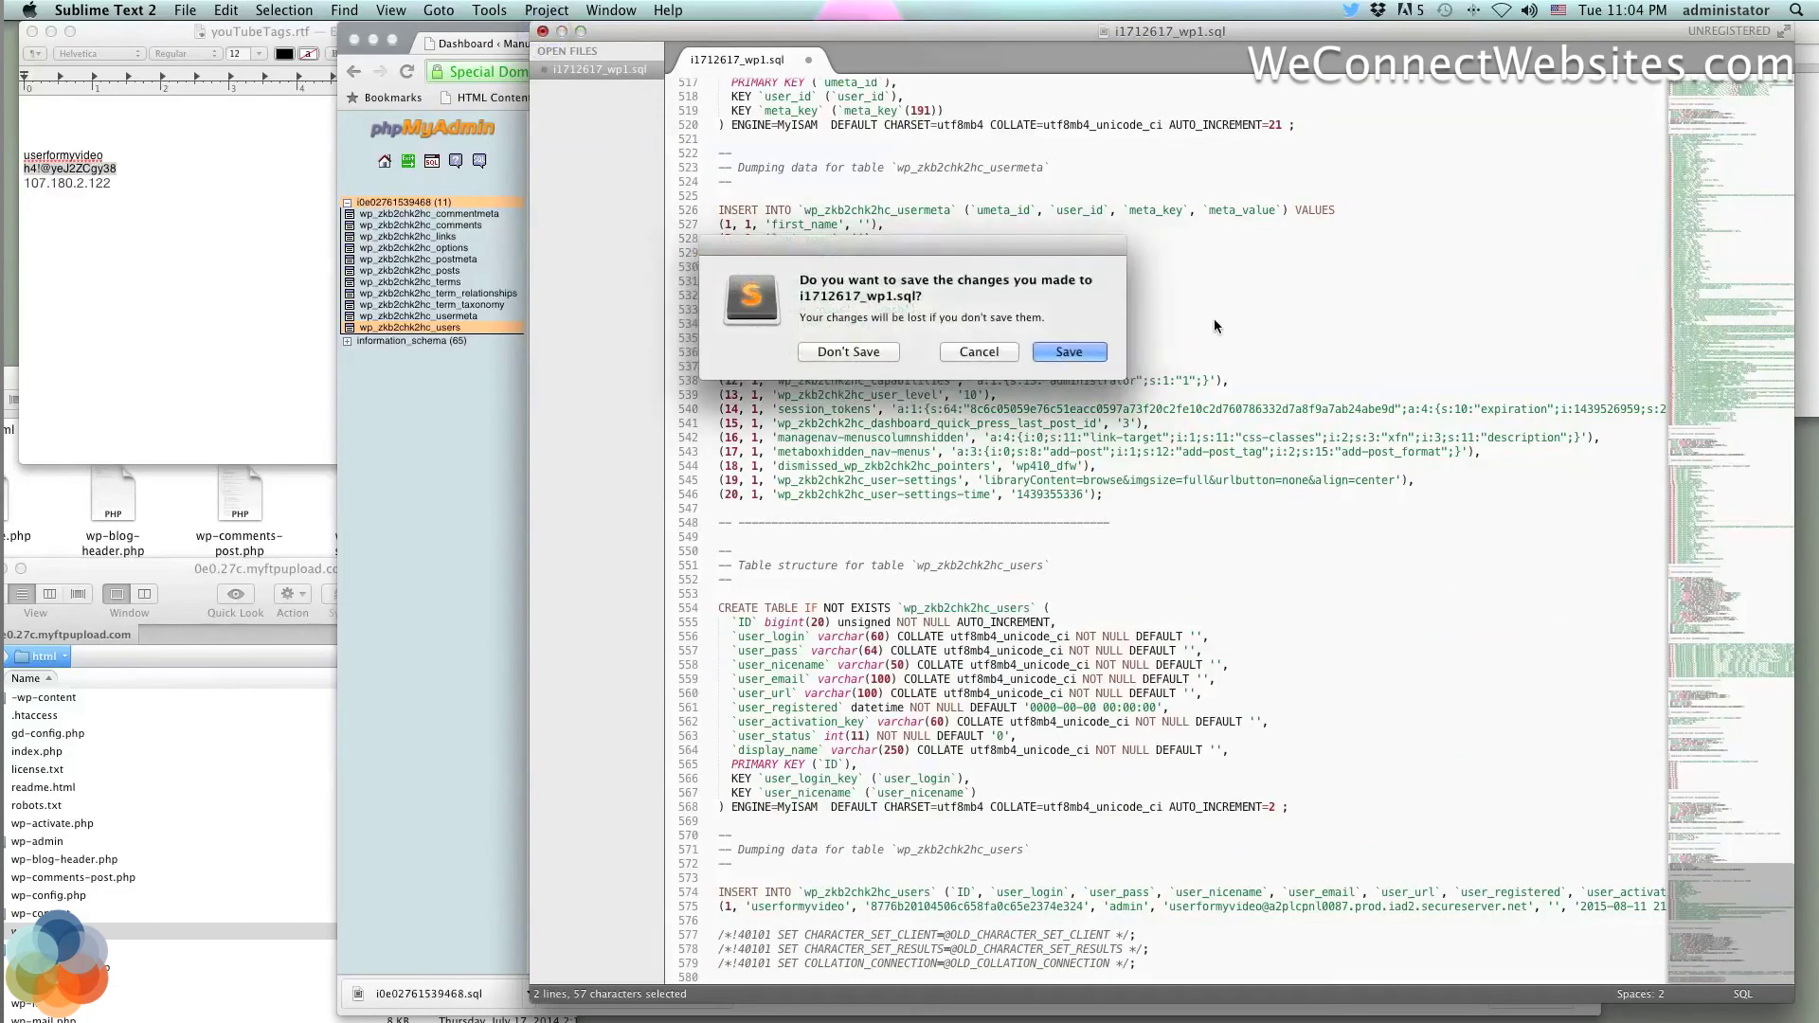
click(981, 351)
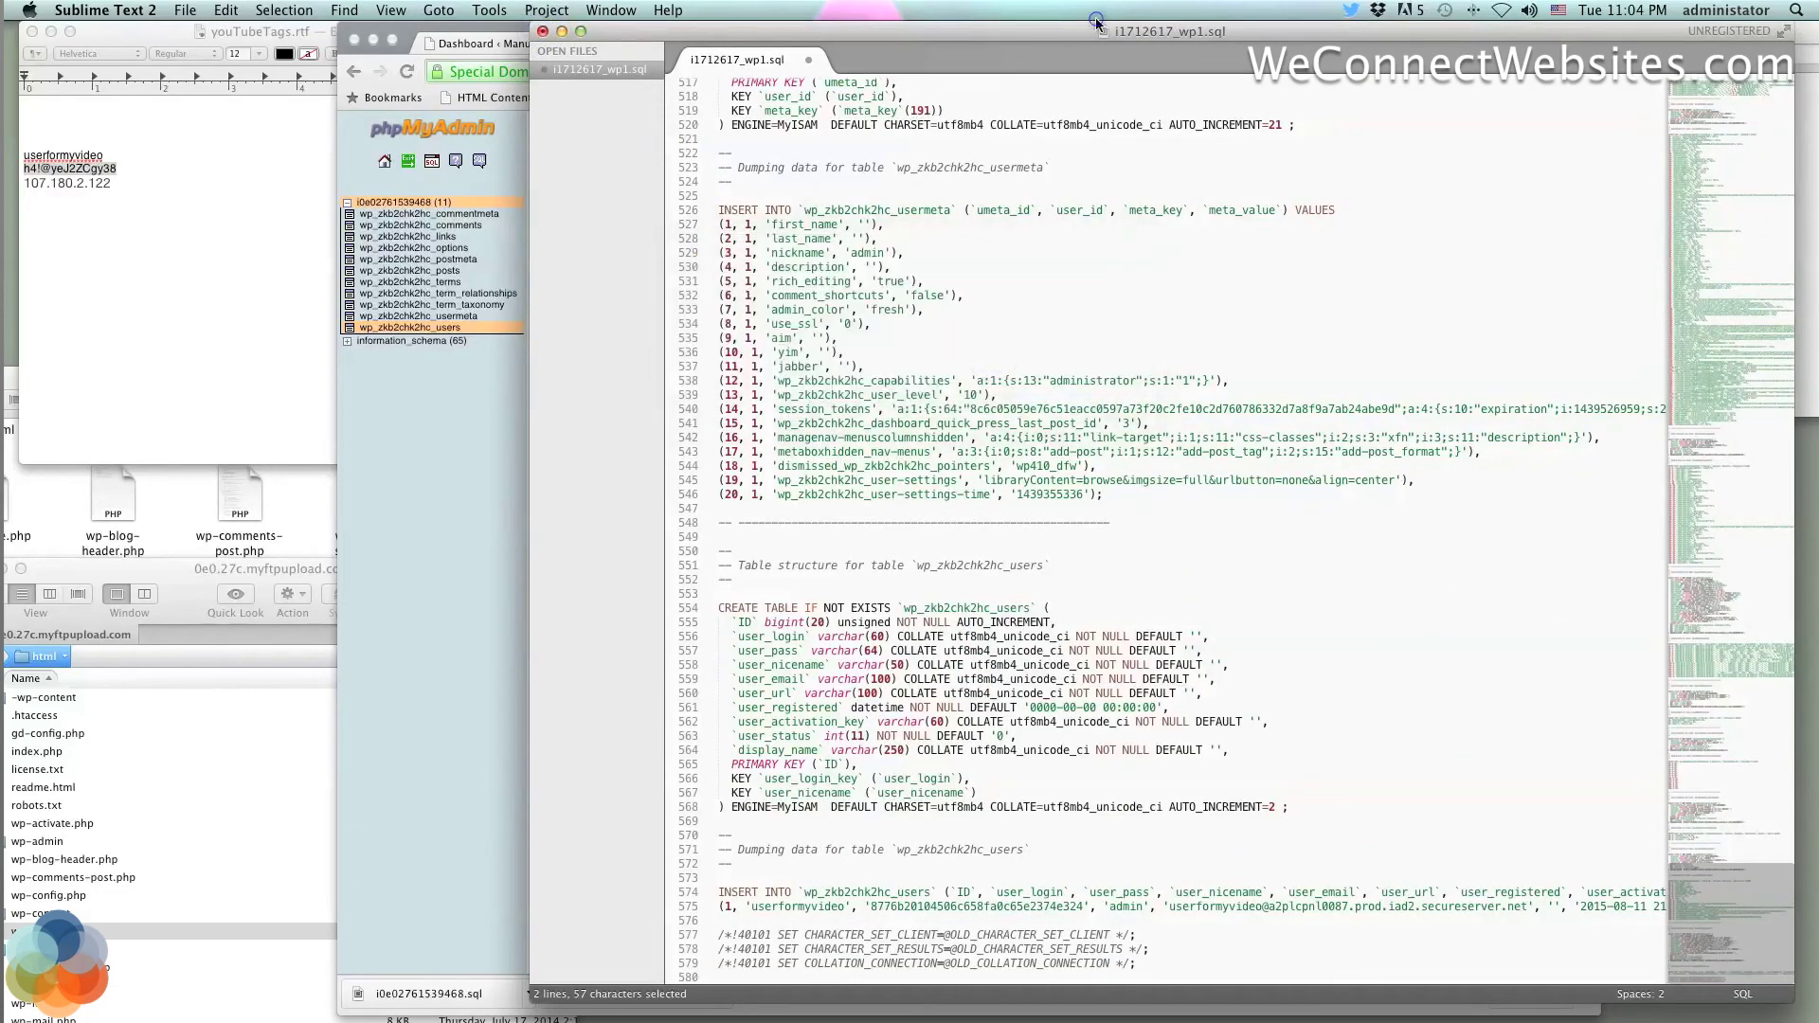
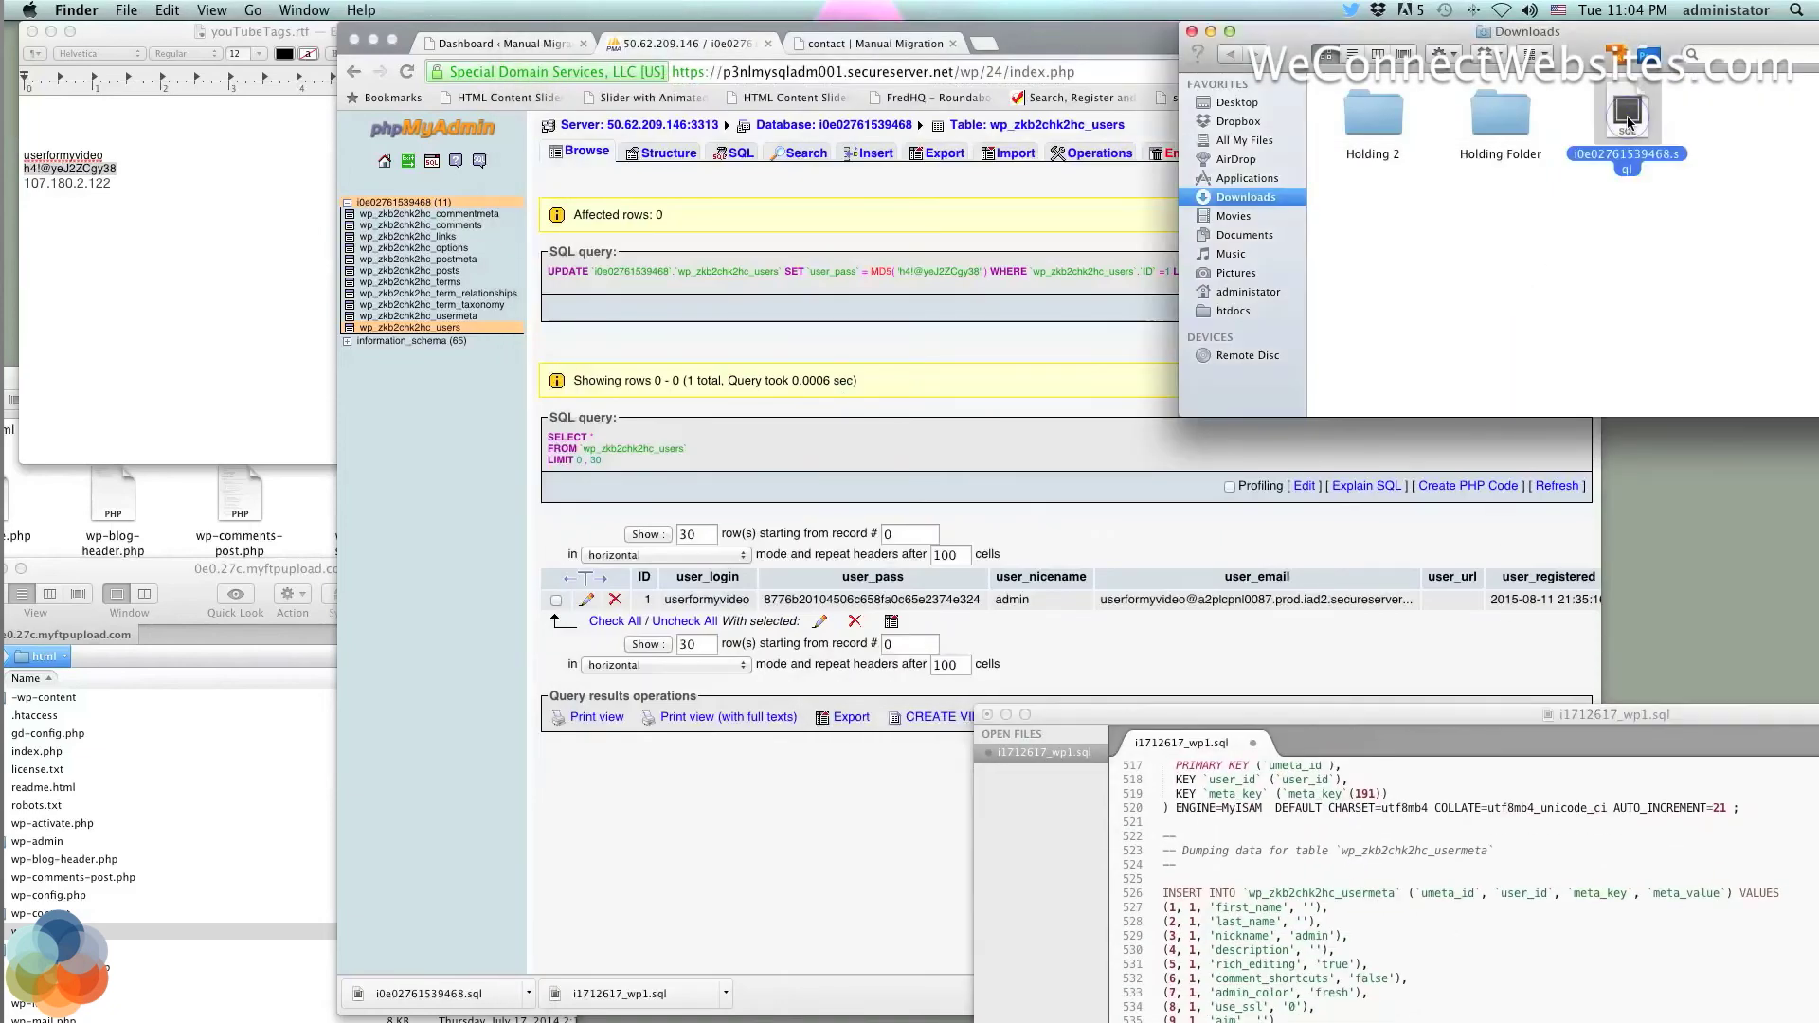
Open i0e02761539468.sql from the Downloads folder in Sublime Text 2
double_click(1626, 126)
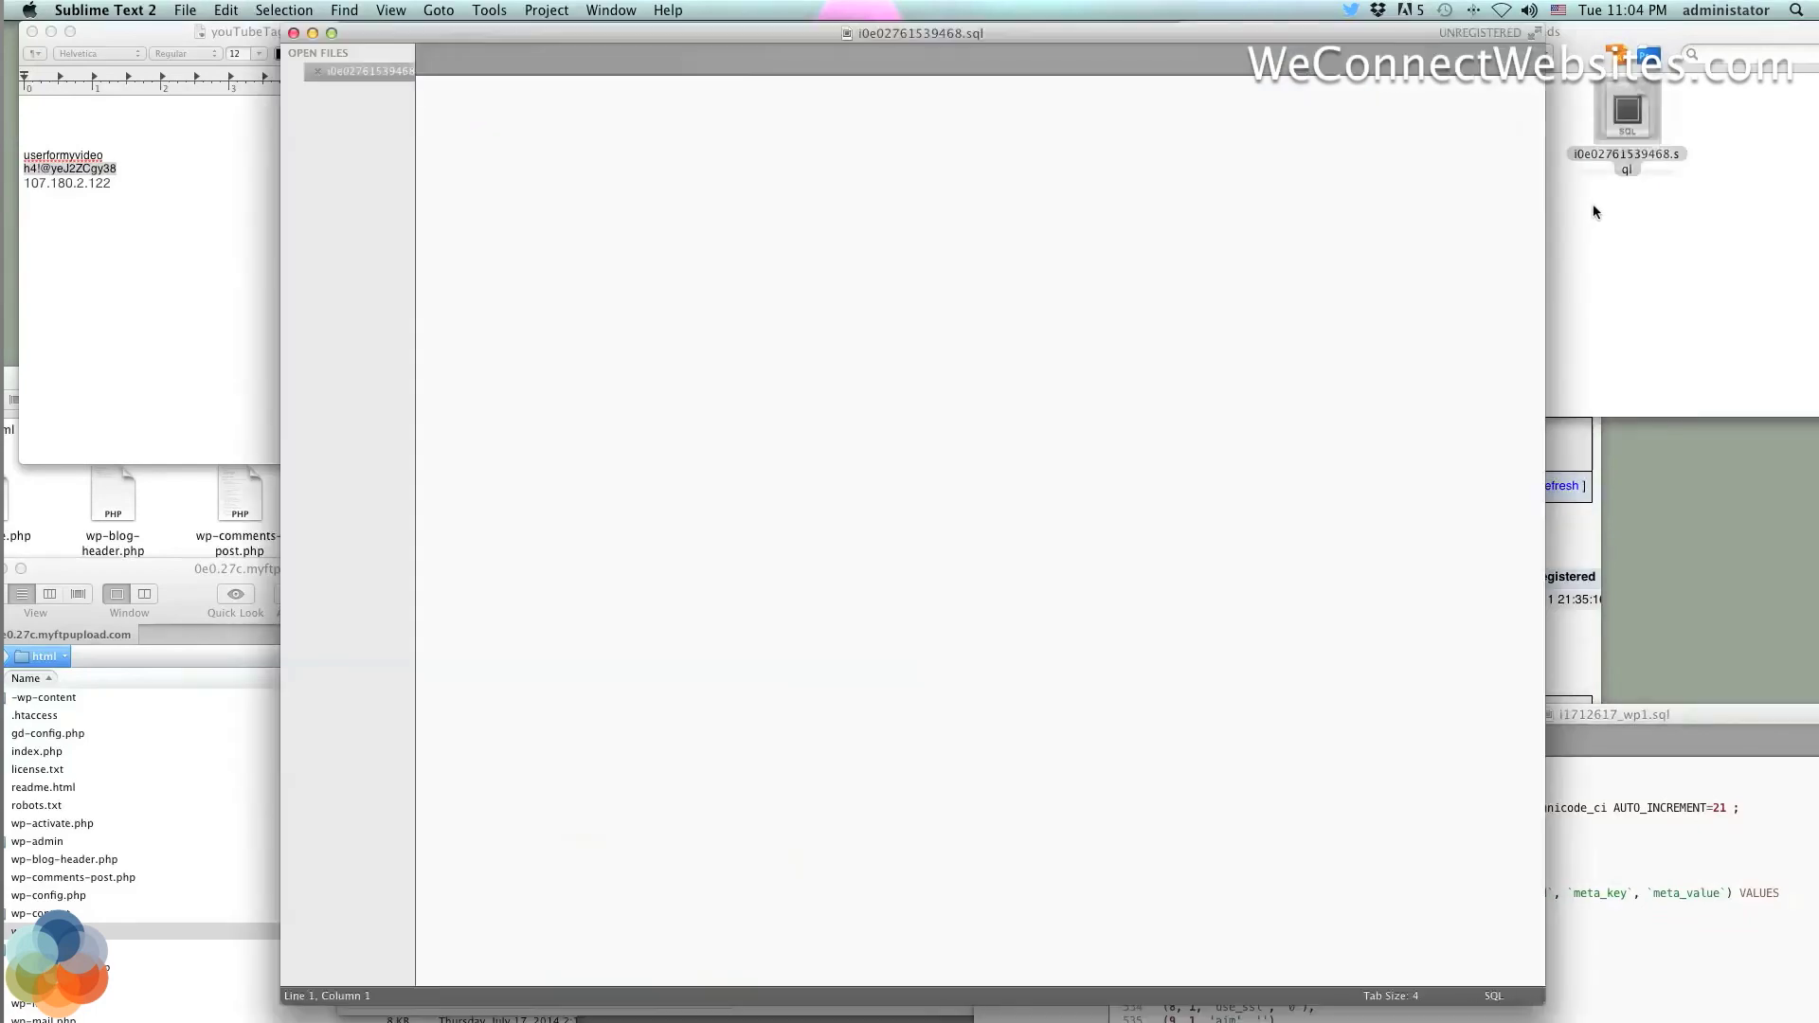
Scroll the dump to the wp_zkb2chk2hc_users table definition and admin insert row, around lines 410–431
scroll(909, 595, down, 20)
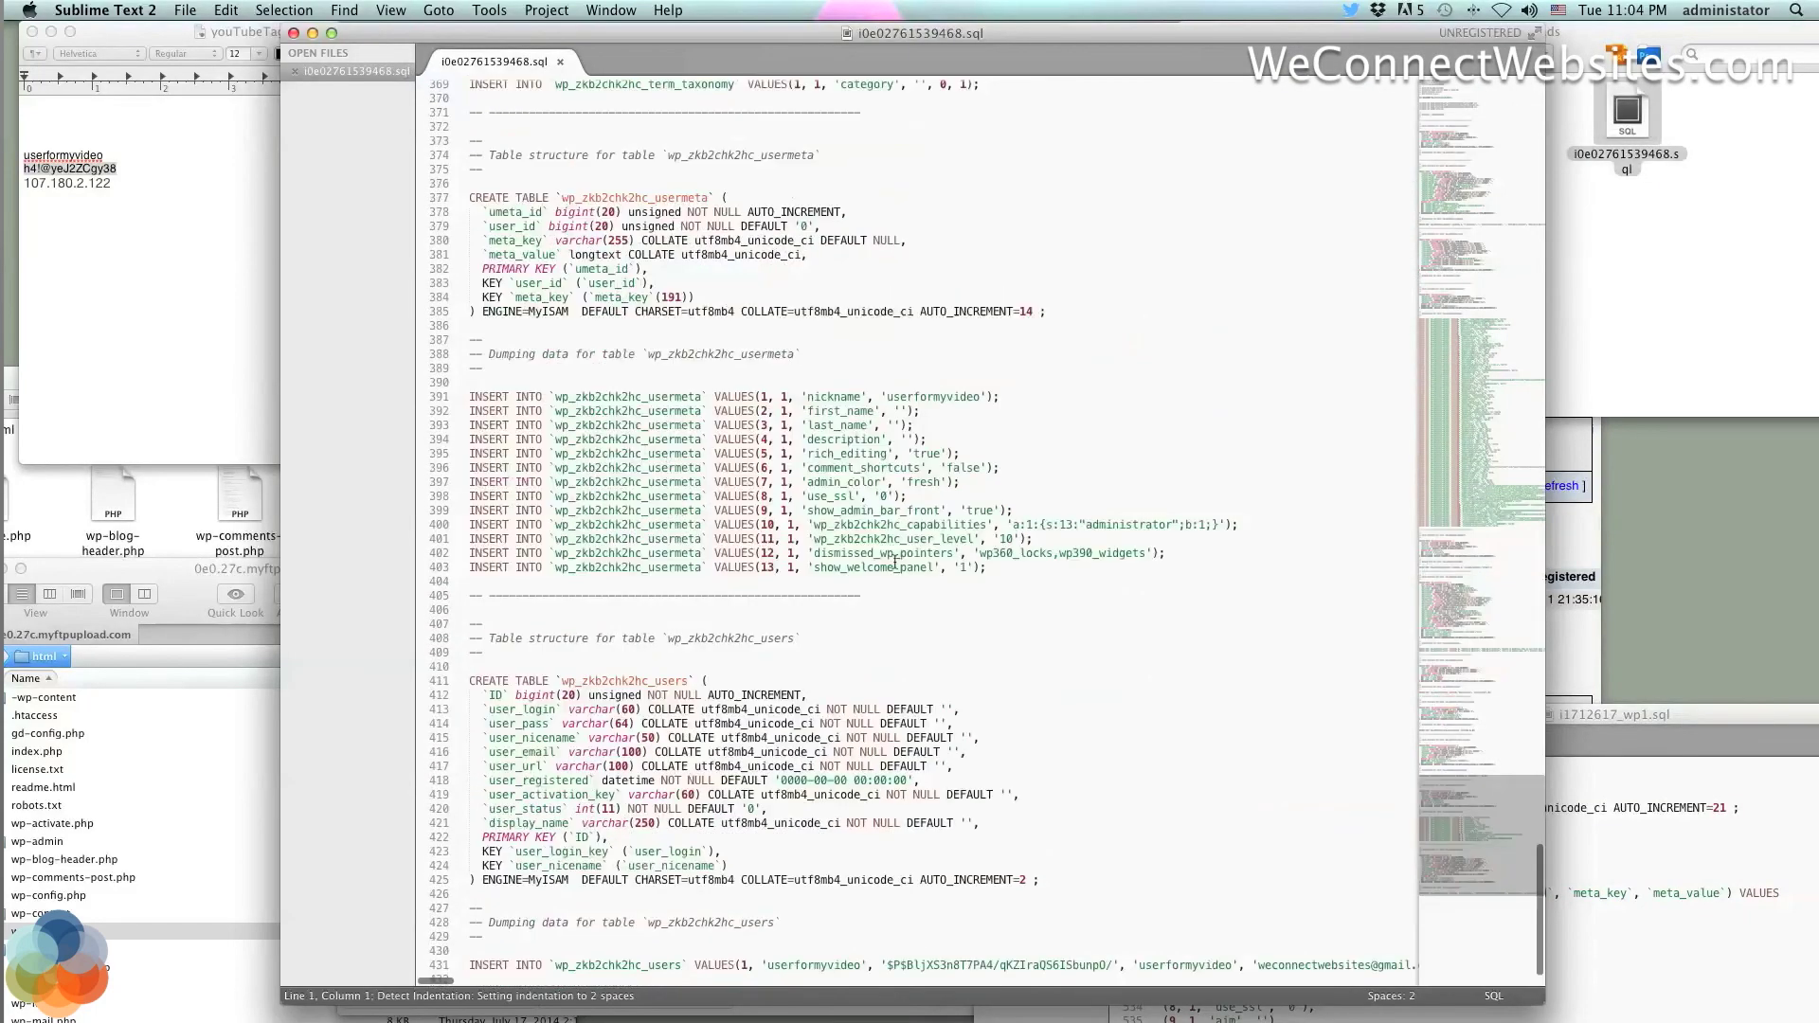
scroll(895, 562, right, 2)
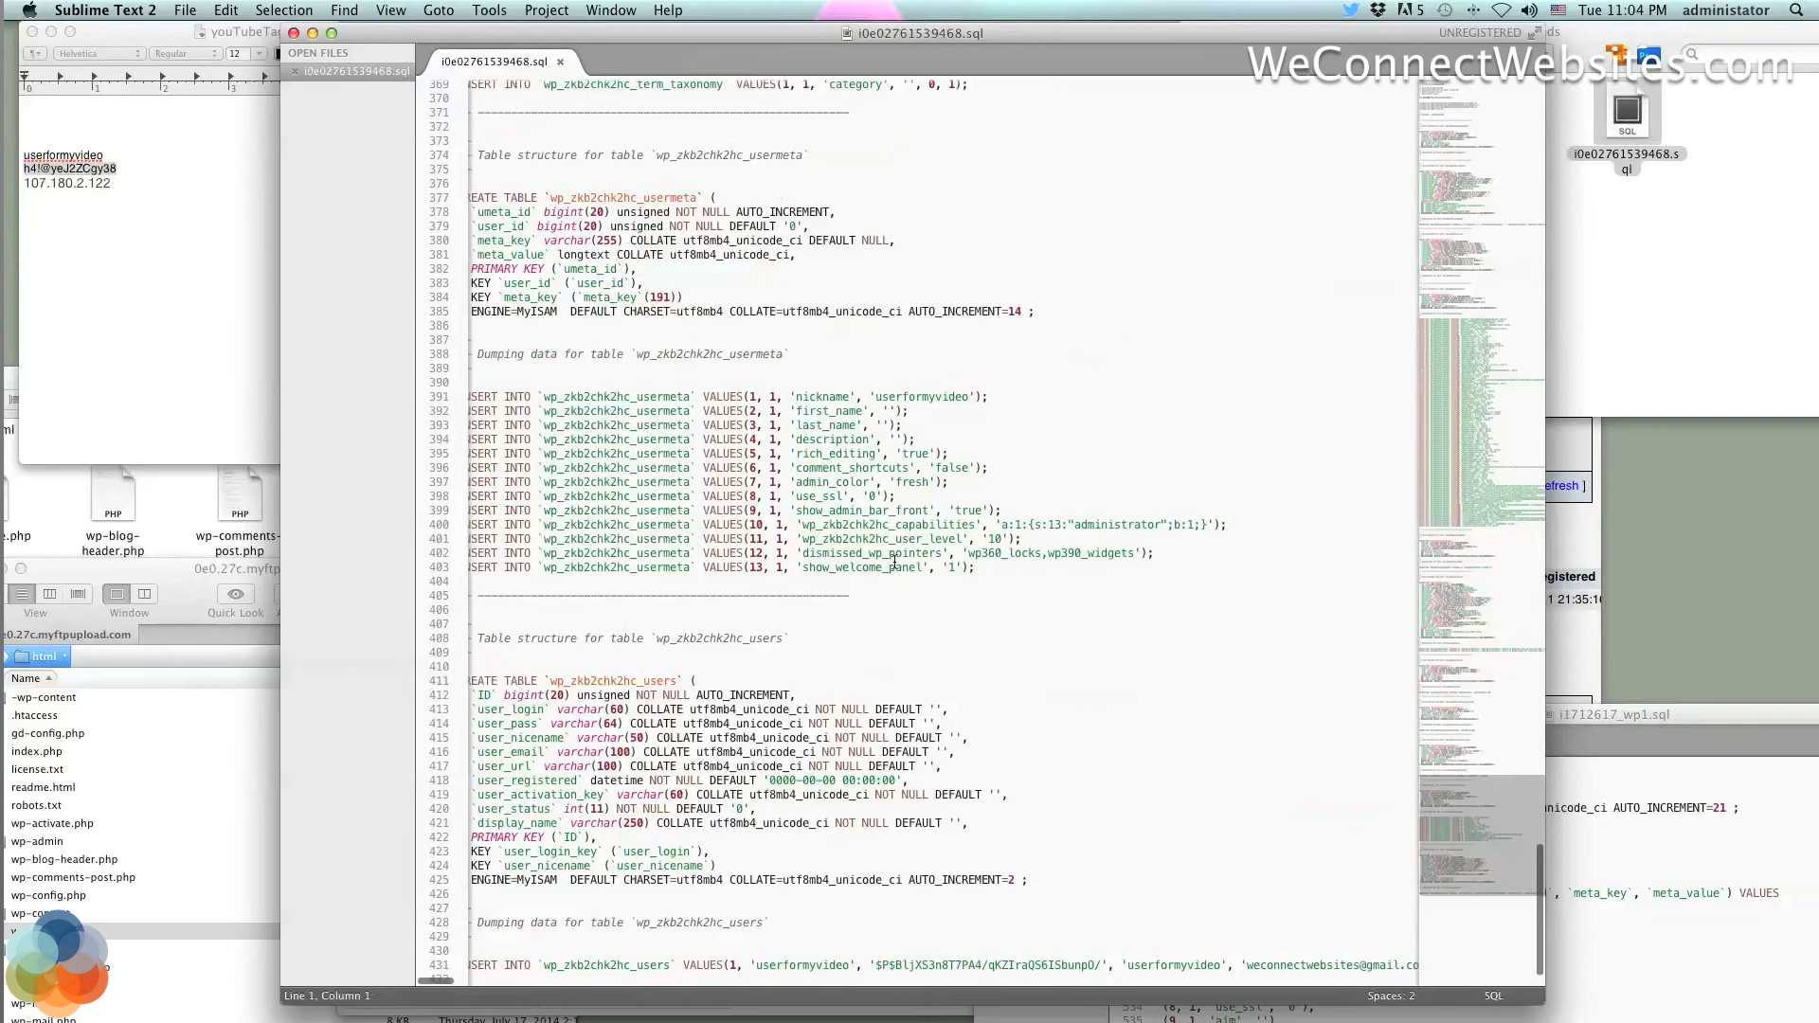
scroll(895, 562, right, 10)
scroll(895, 561, left, 10)
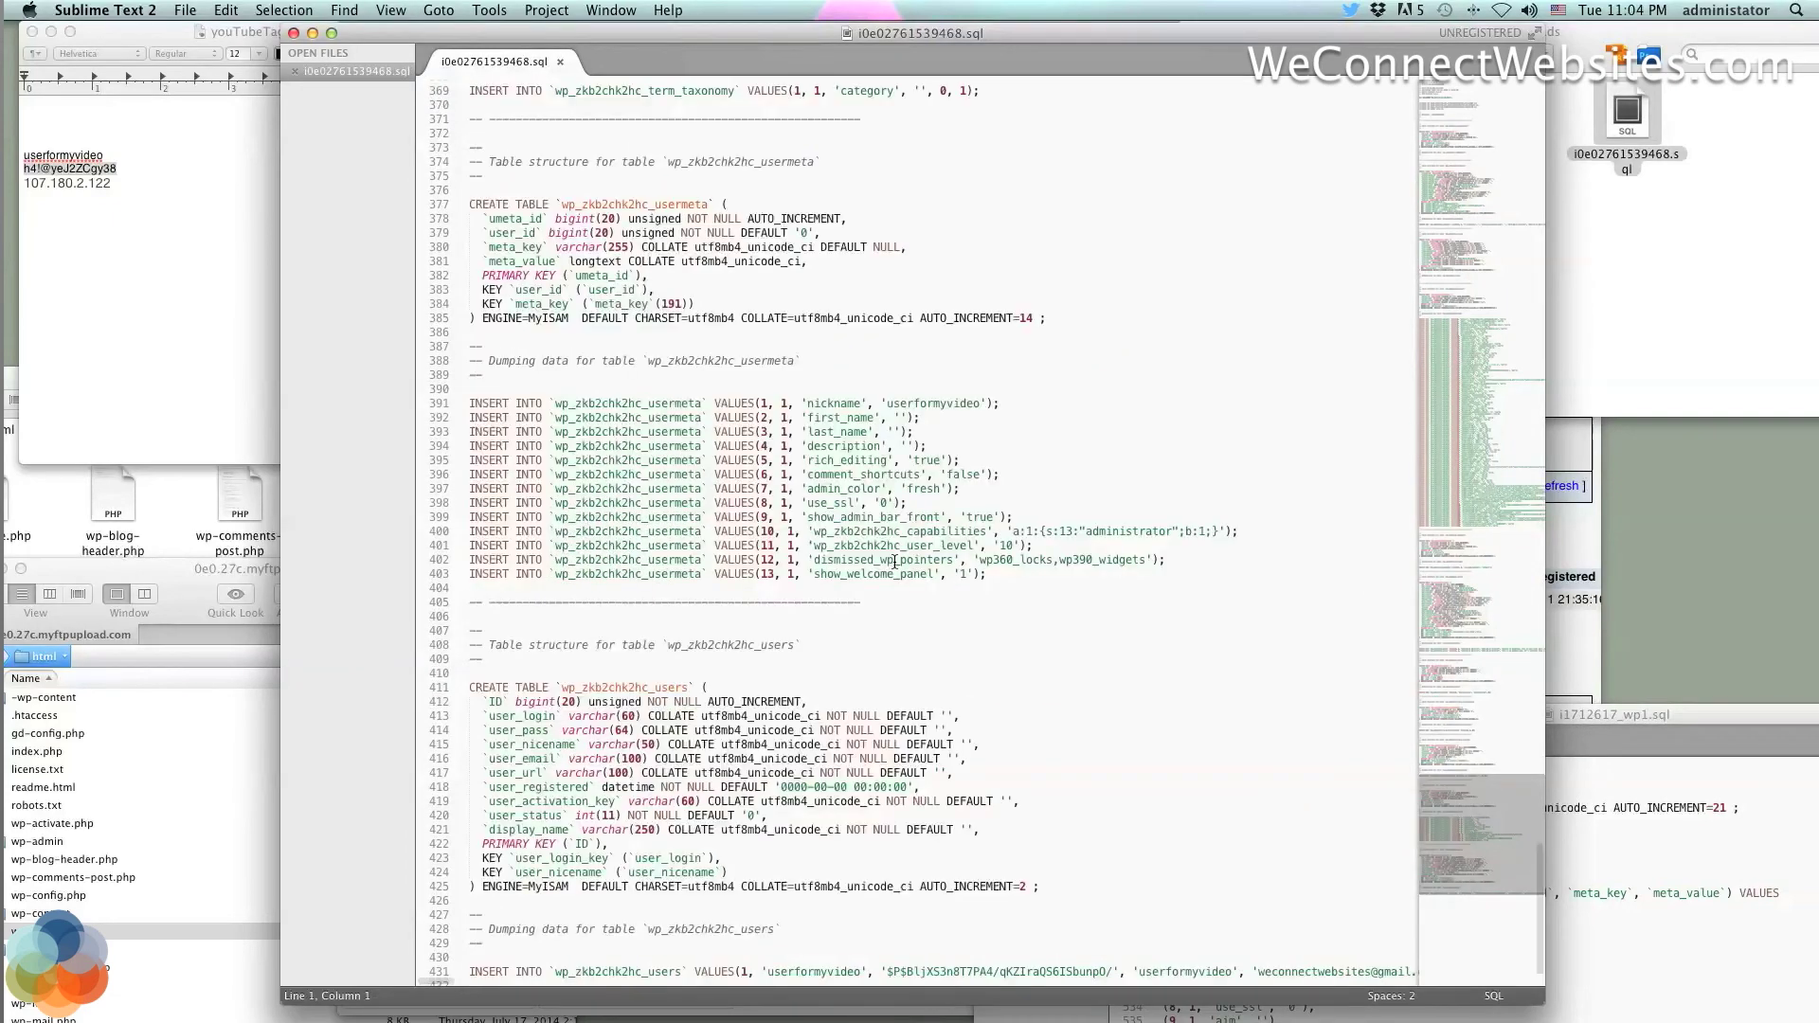
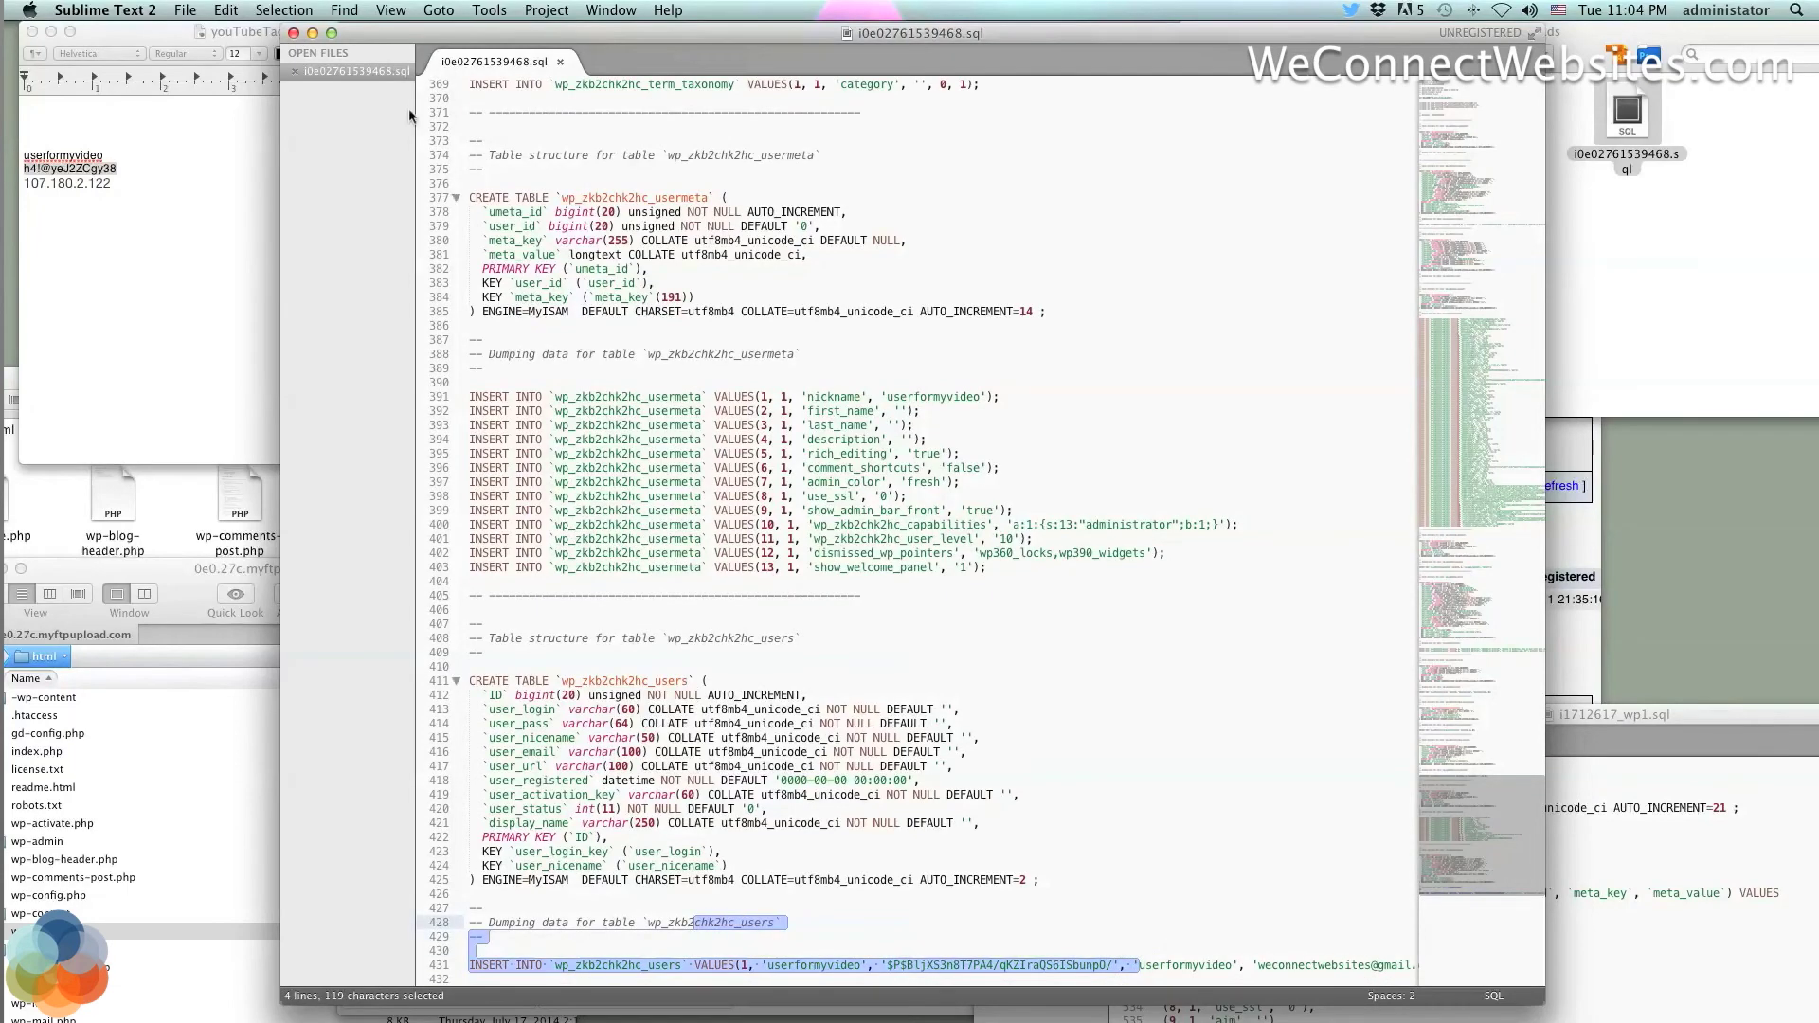
Minimize the Sublime Text SQL dump and switch back to the browser's WordPress tab
click(313, 33)
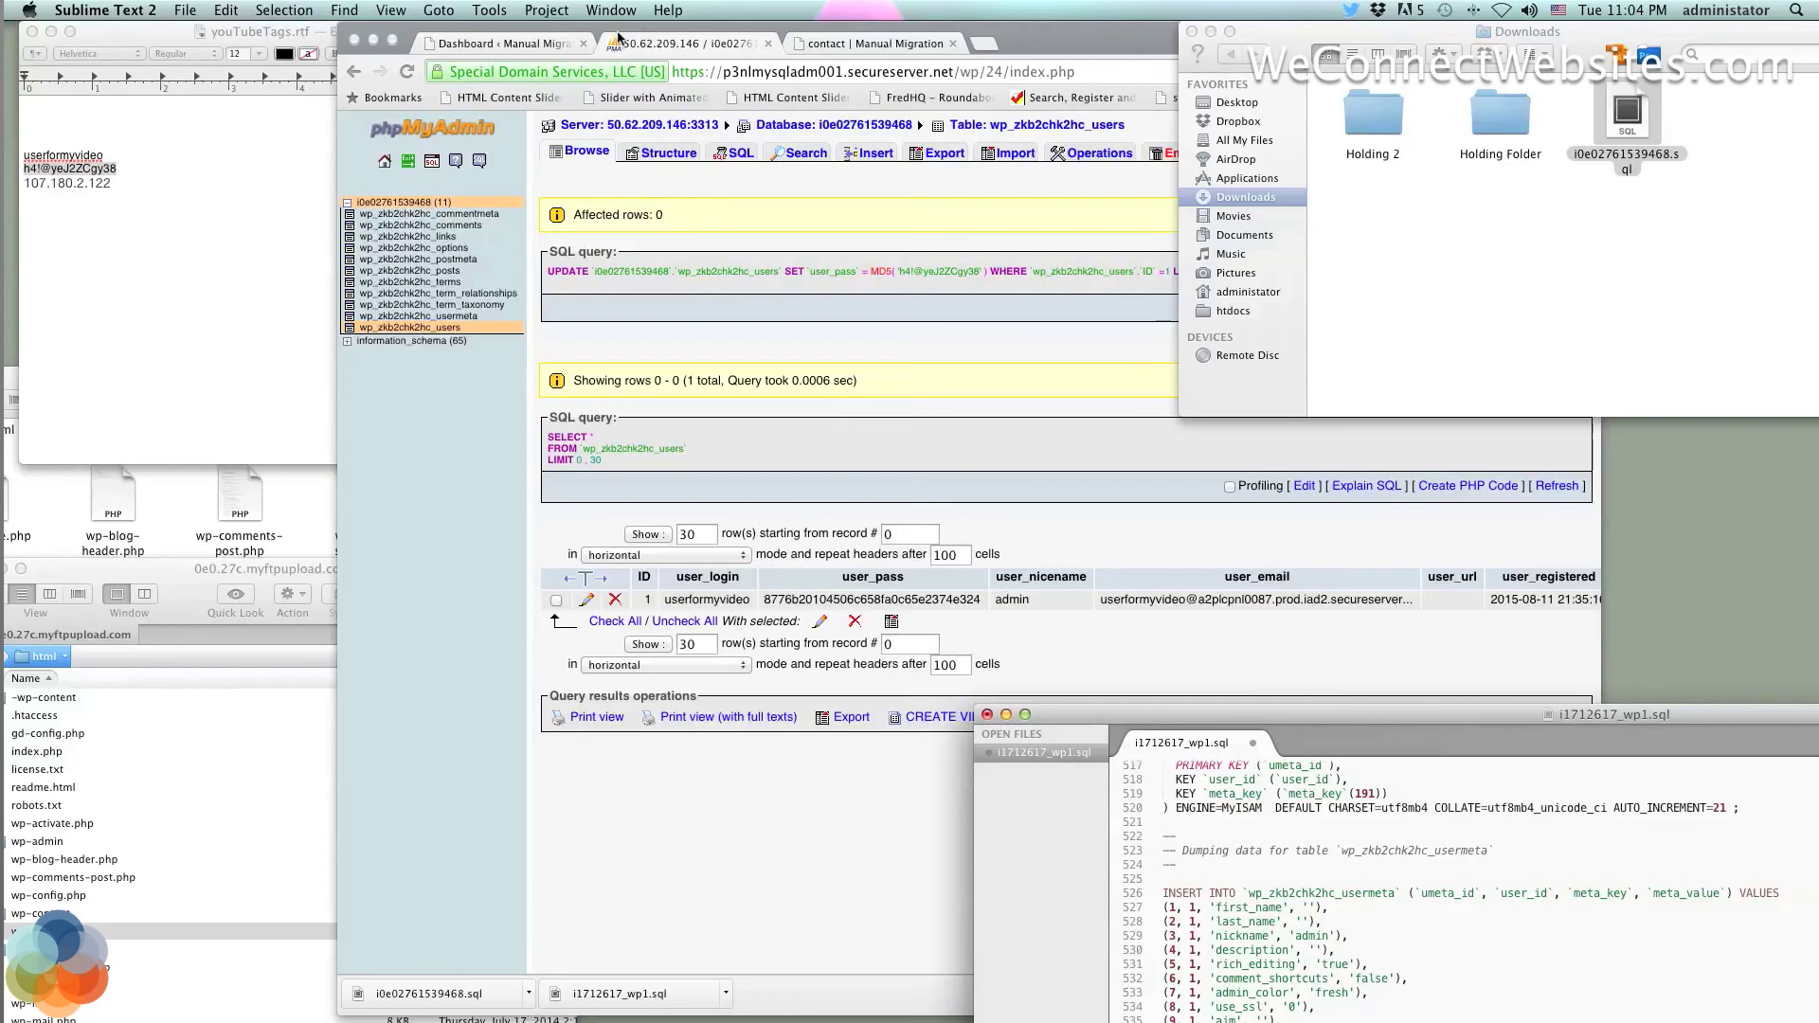
click(502, 43)
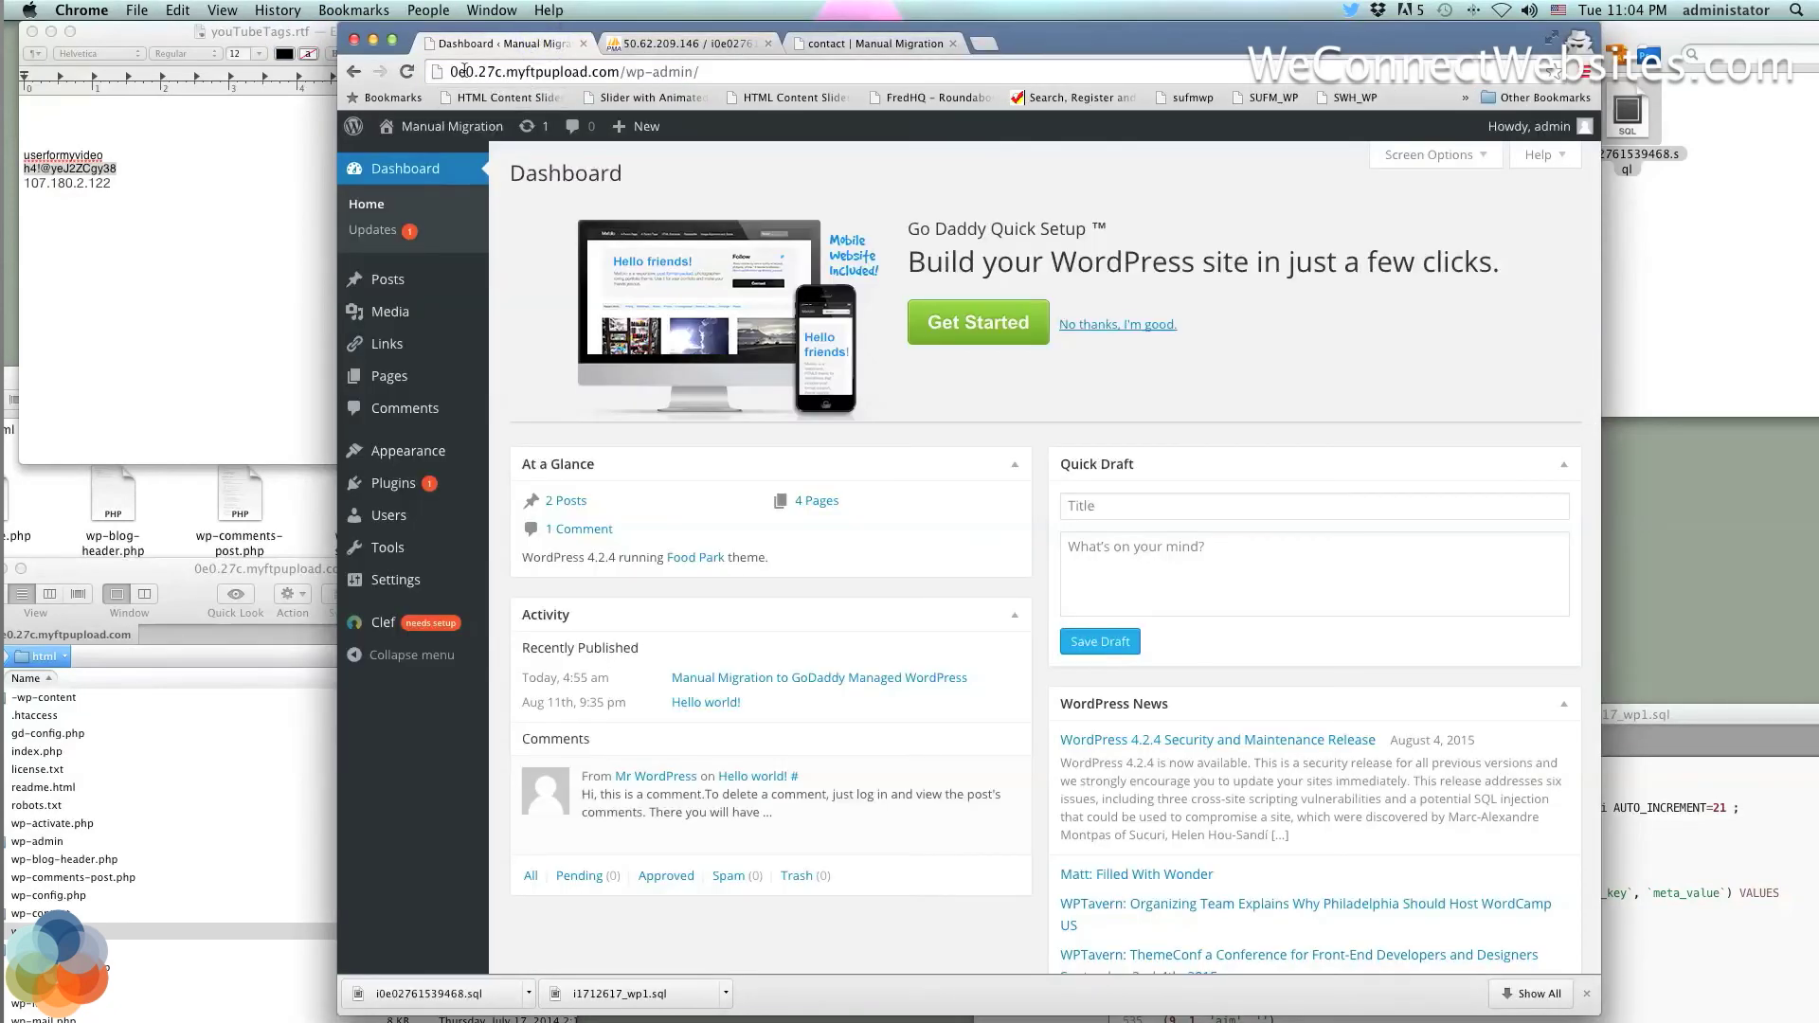
Load gateway.godaddy.com in the contact page tab and open the managed WordPress site from hosting
click(360, 72)
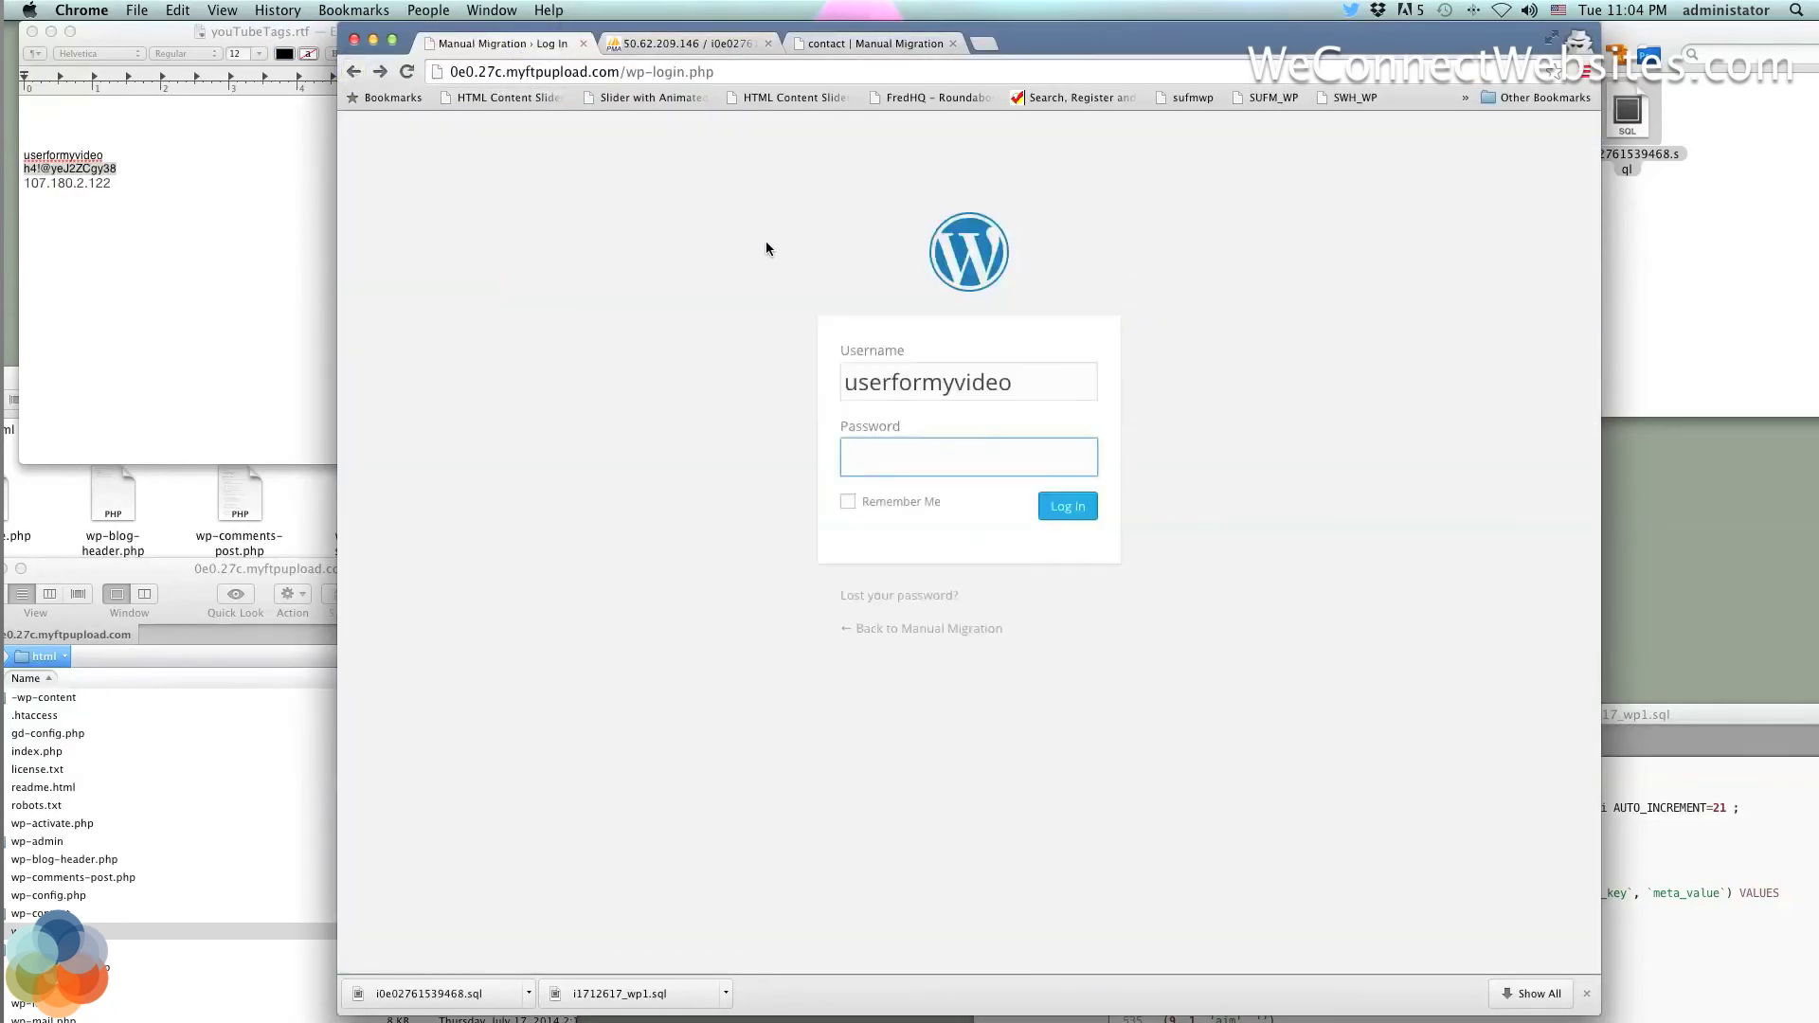
click(378, 72)
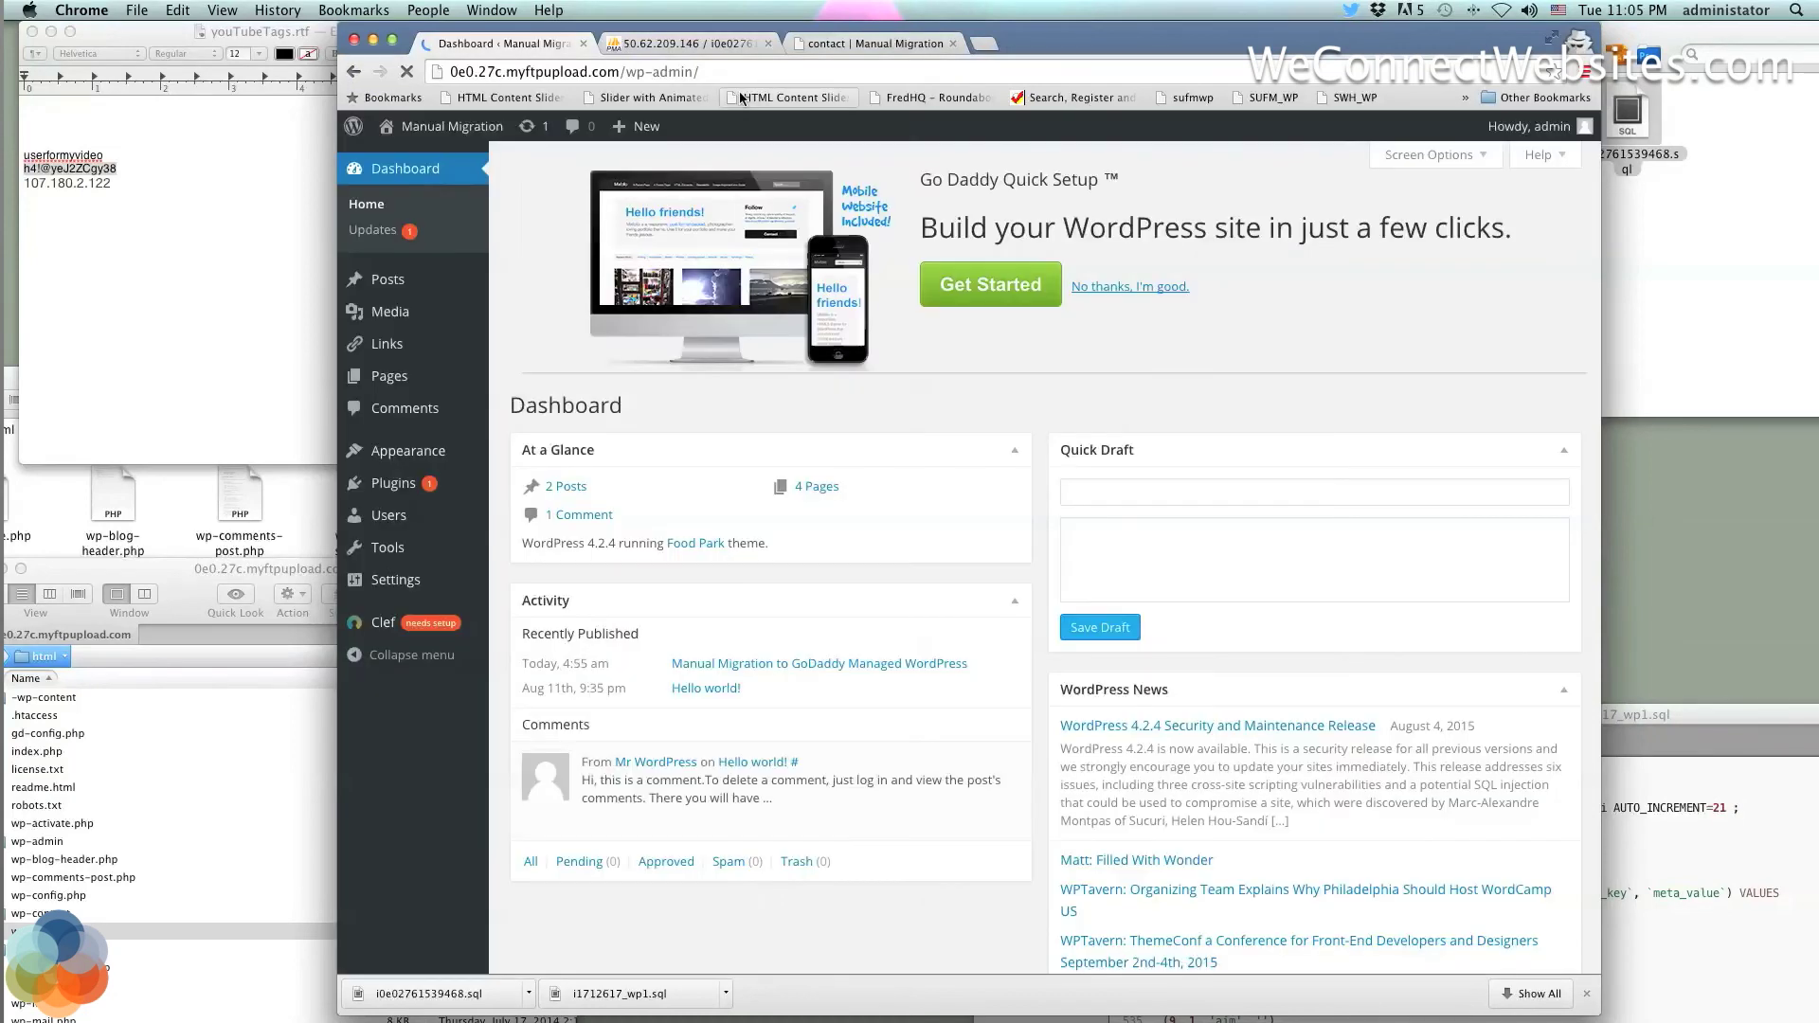
click(859, 46)
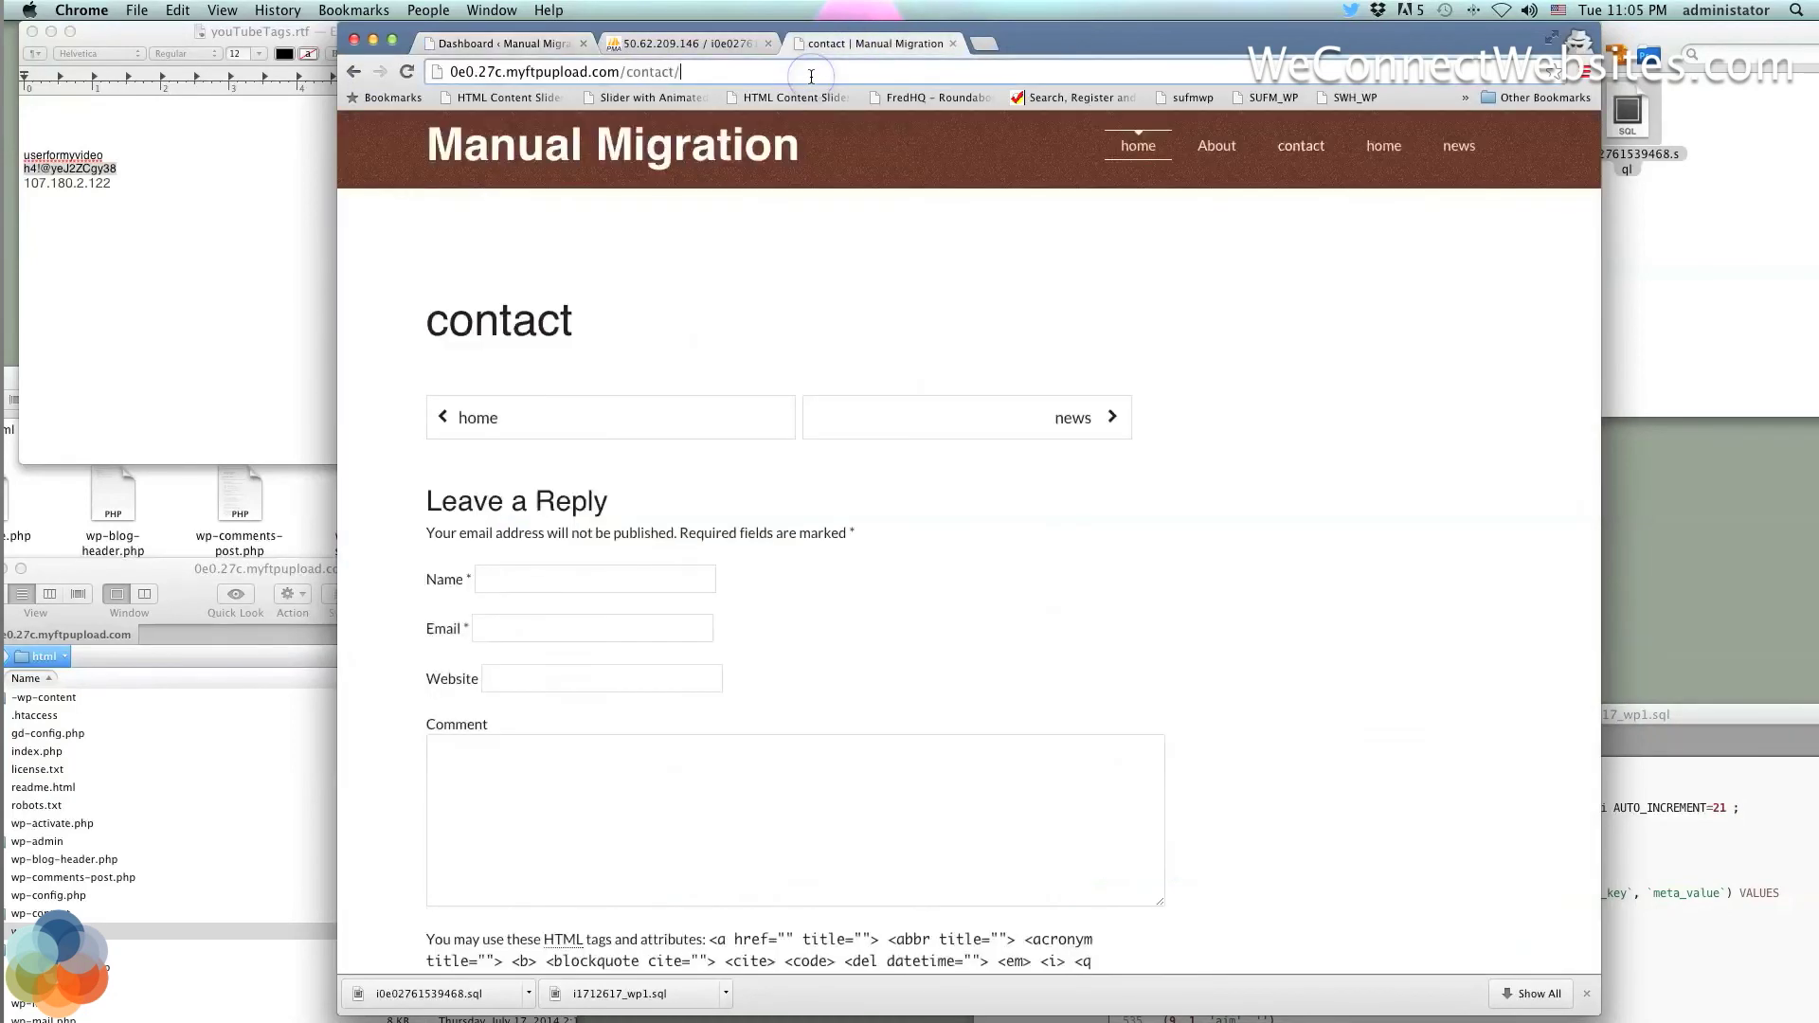
click(811, 75)
text(gateway.godaddy.com)
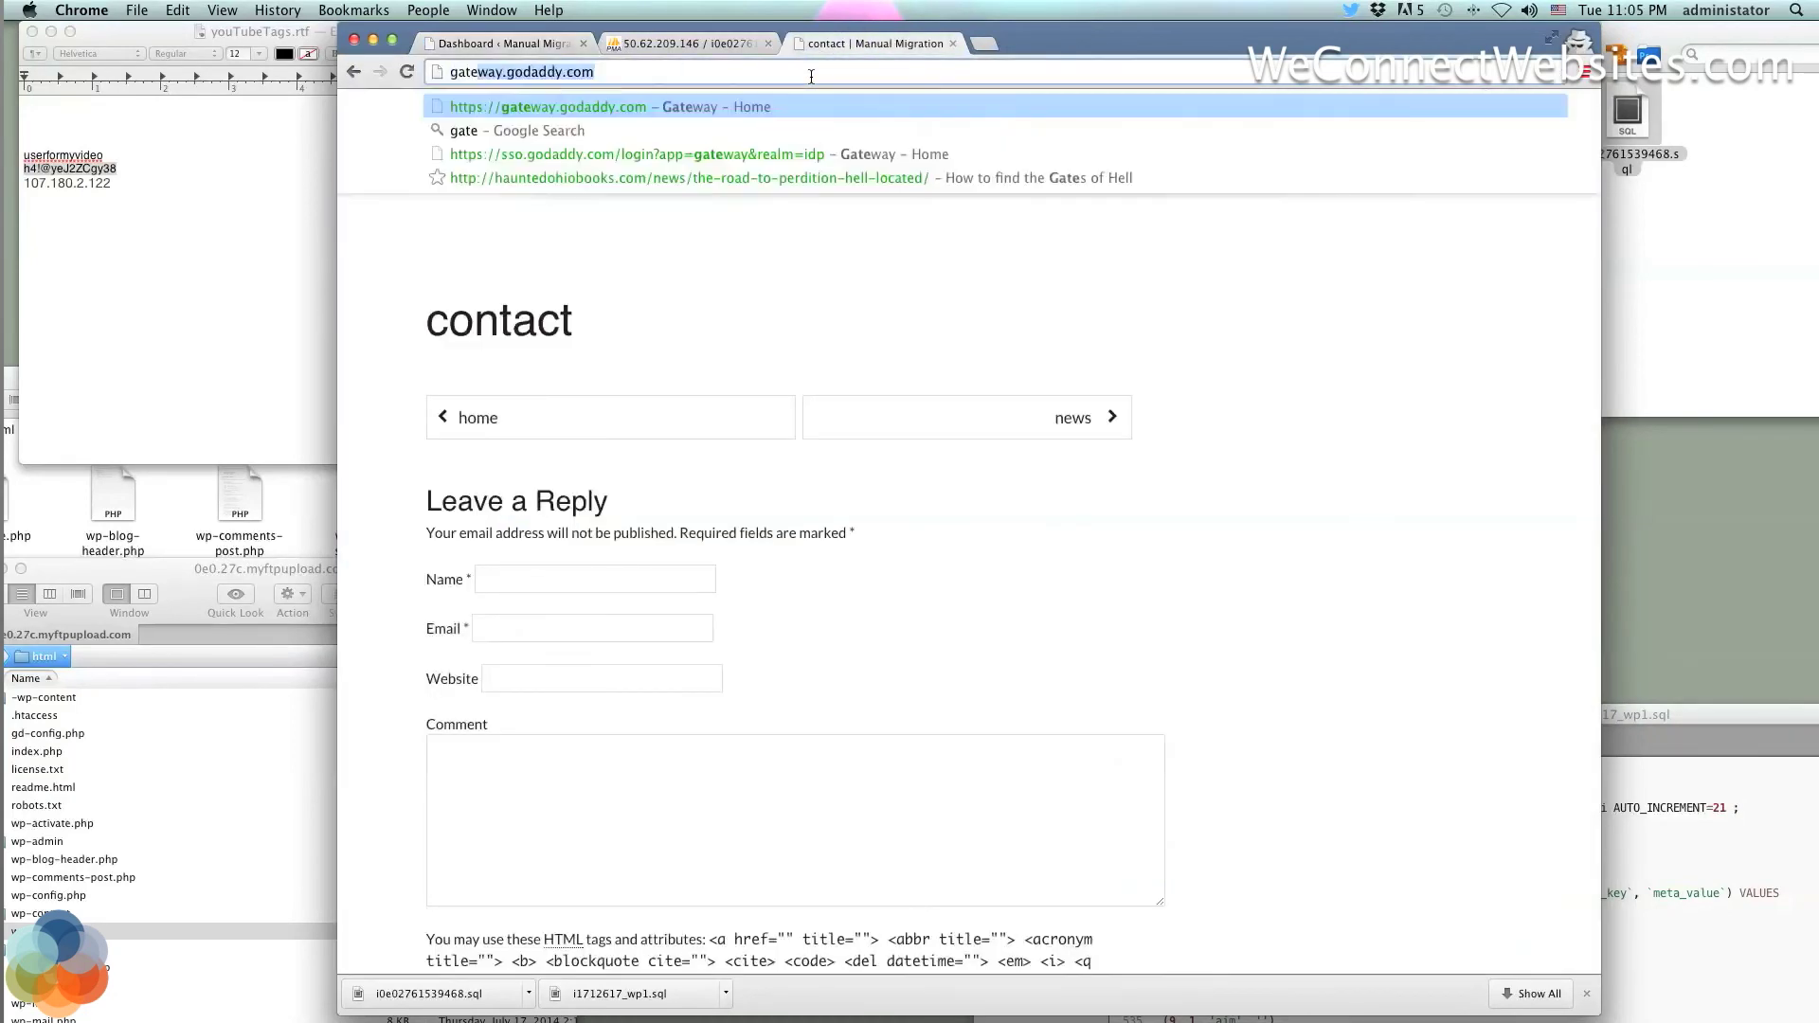
key(Return)
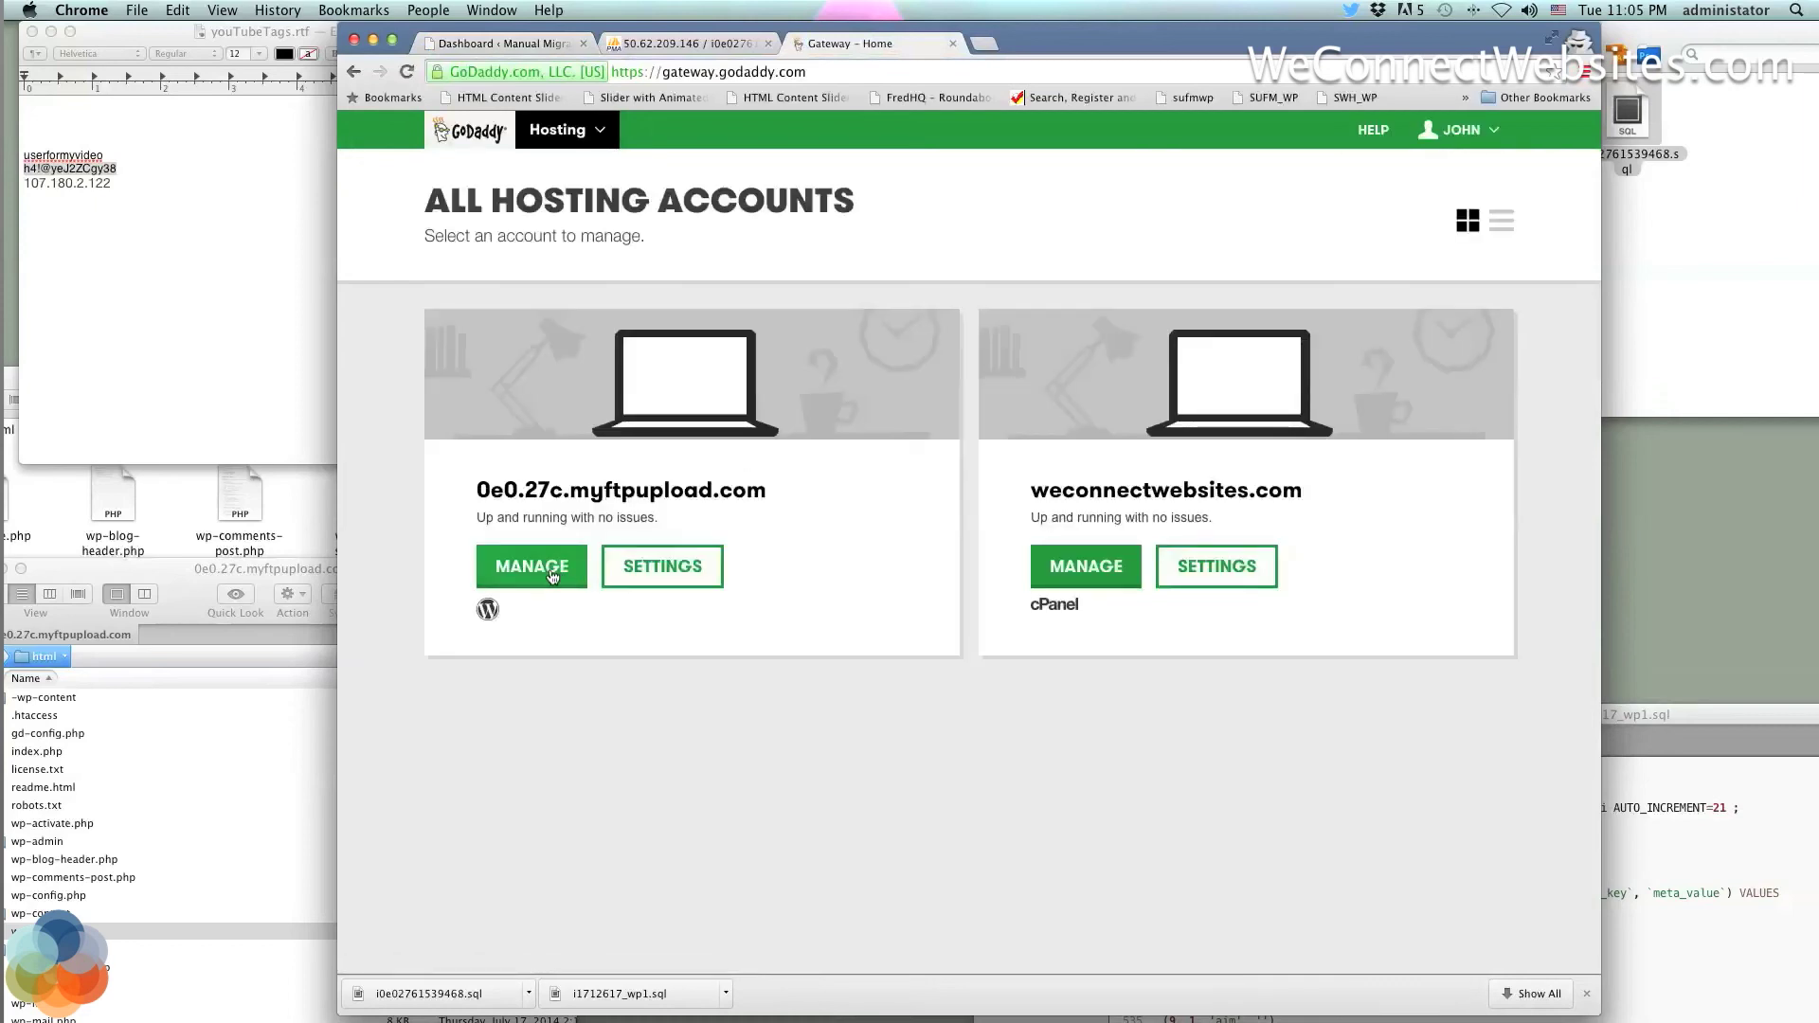
click(549, 571)
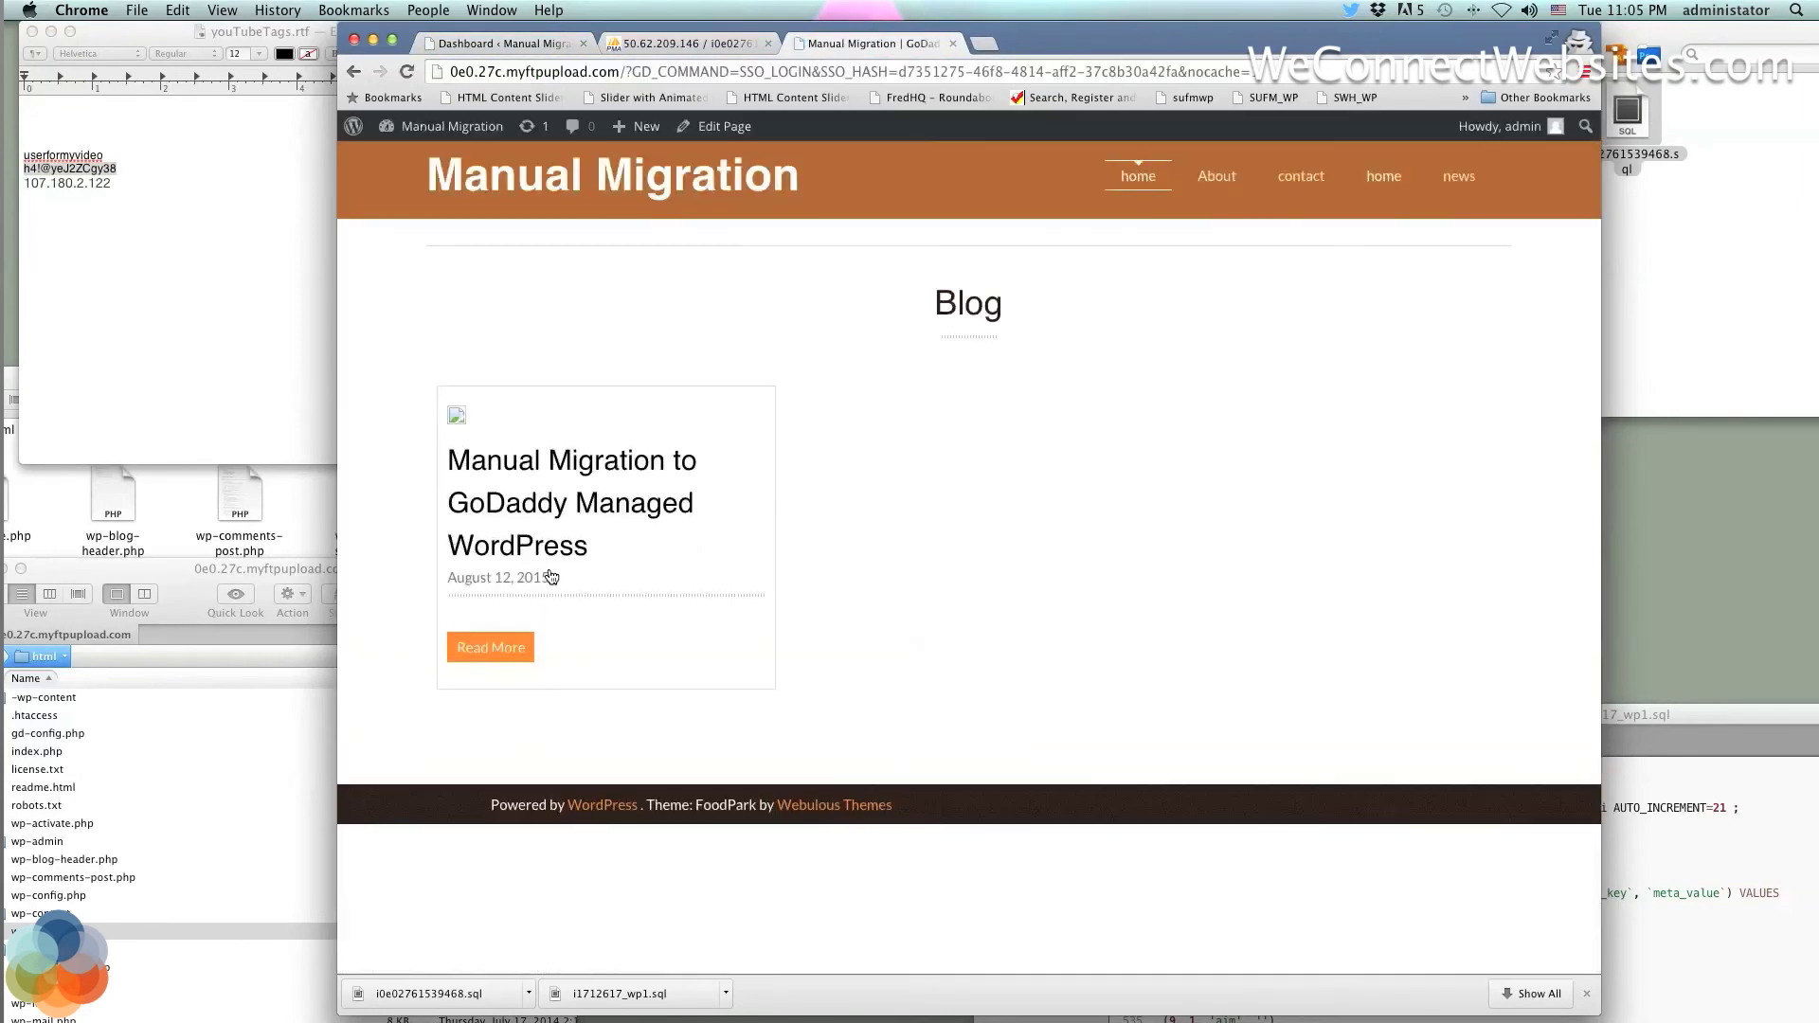
Log out of WordPress via the Howdy, admin menu and close the login tab
click(417, 127)
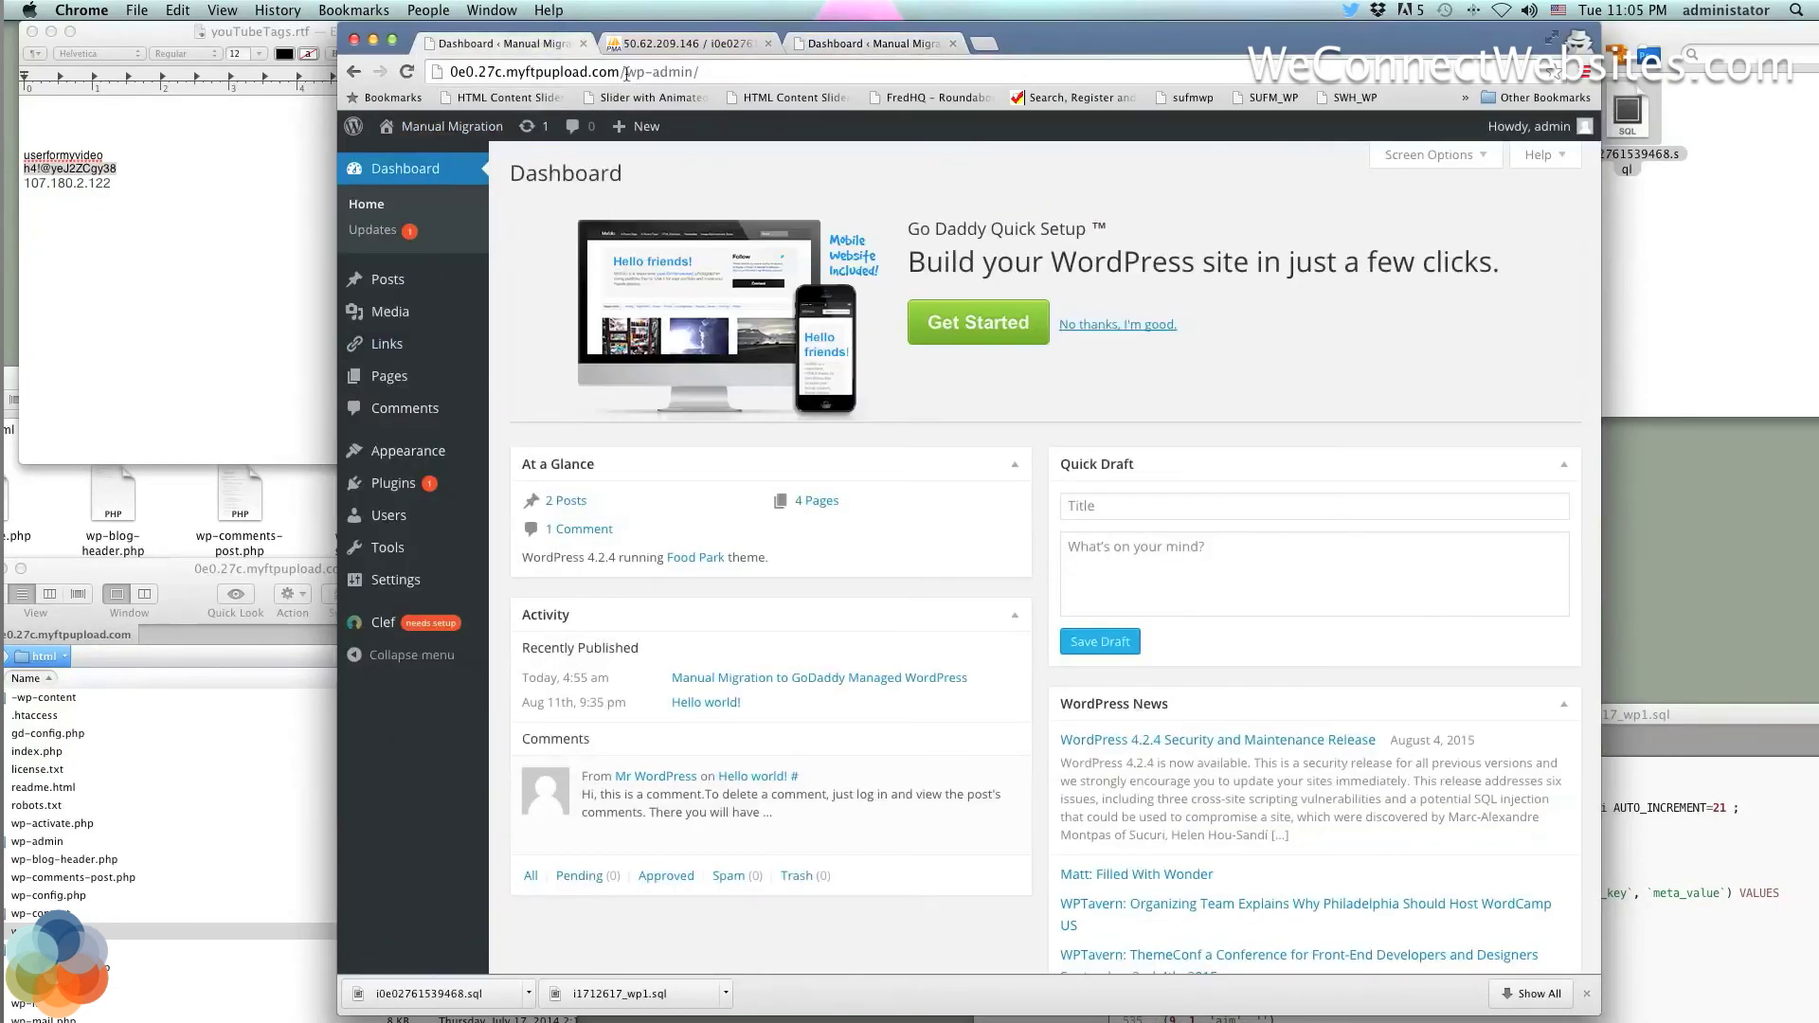
mouse_move(1497, 137)
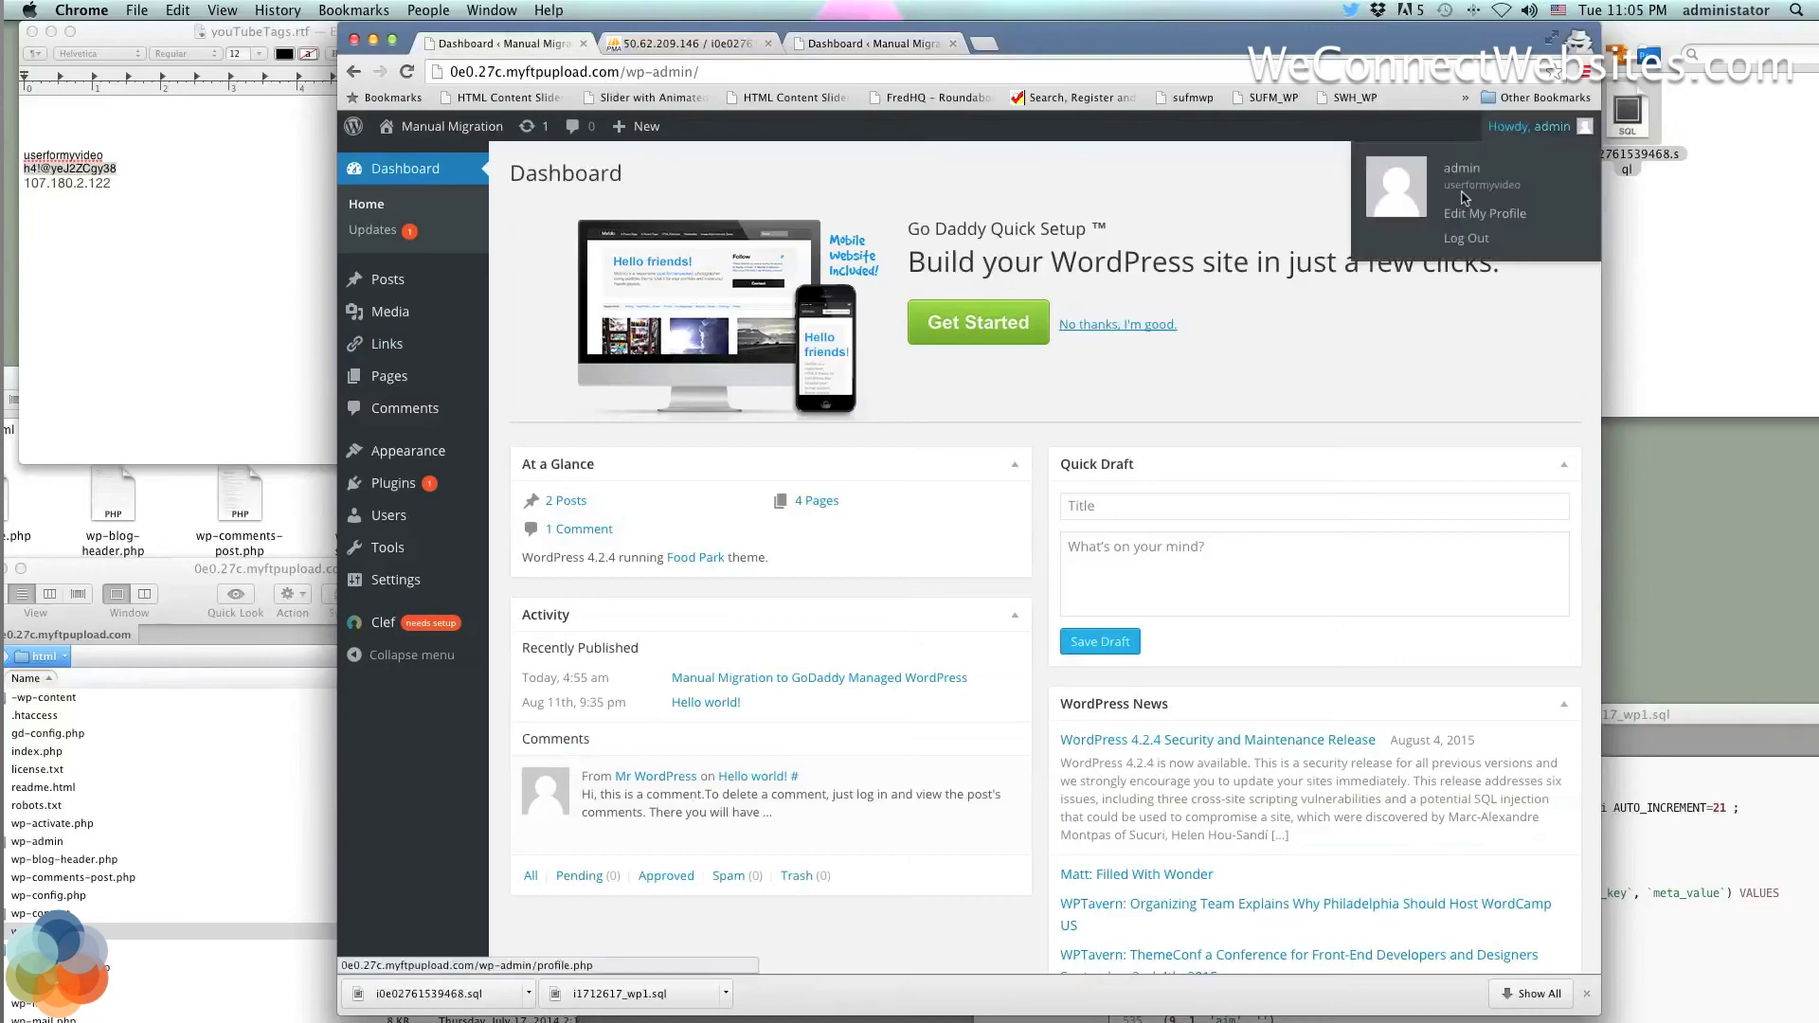
click(1460, 241)
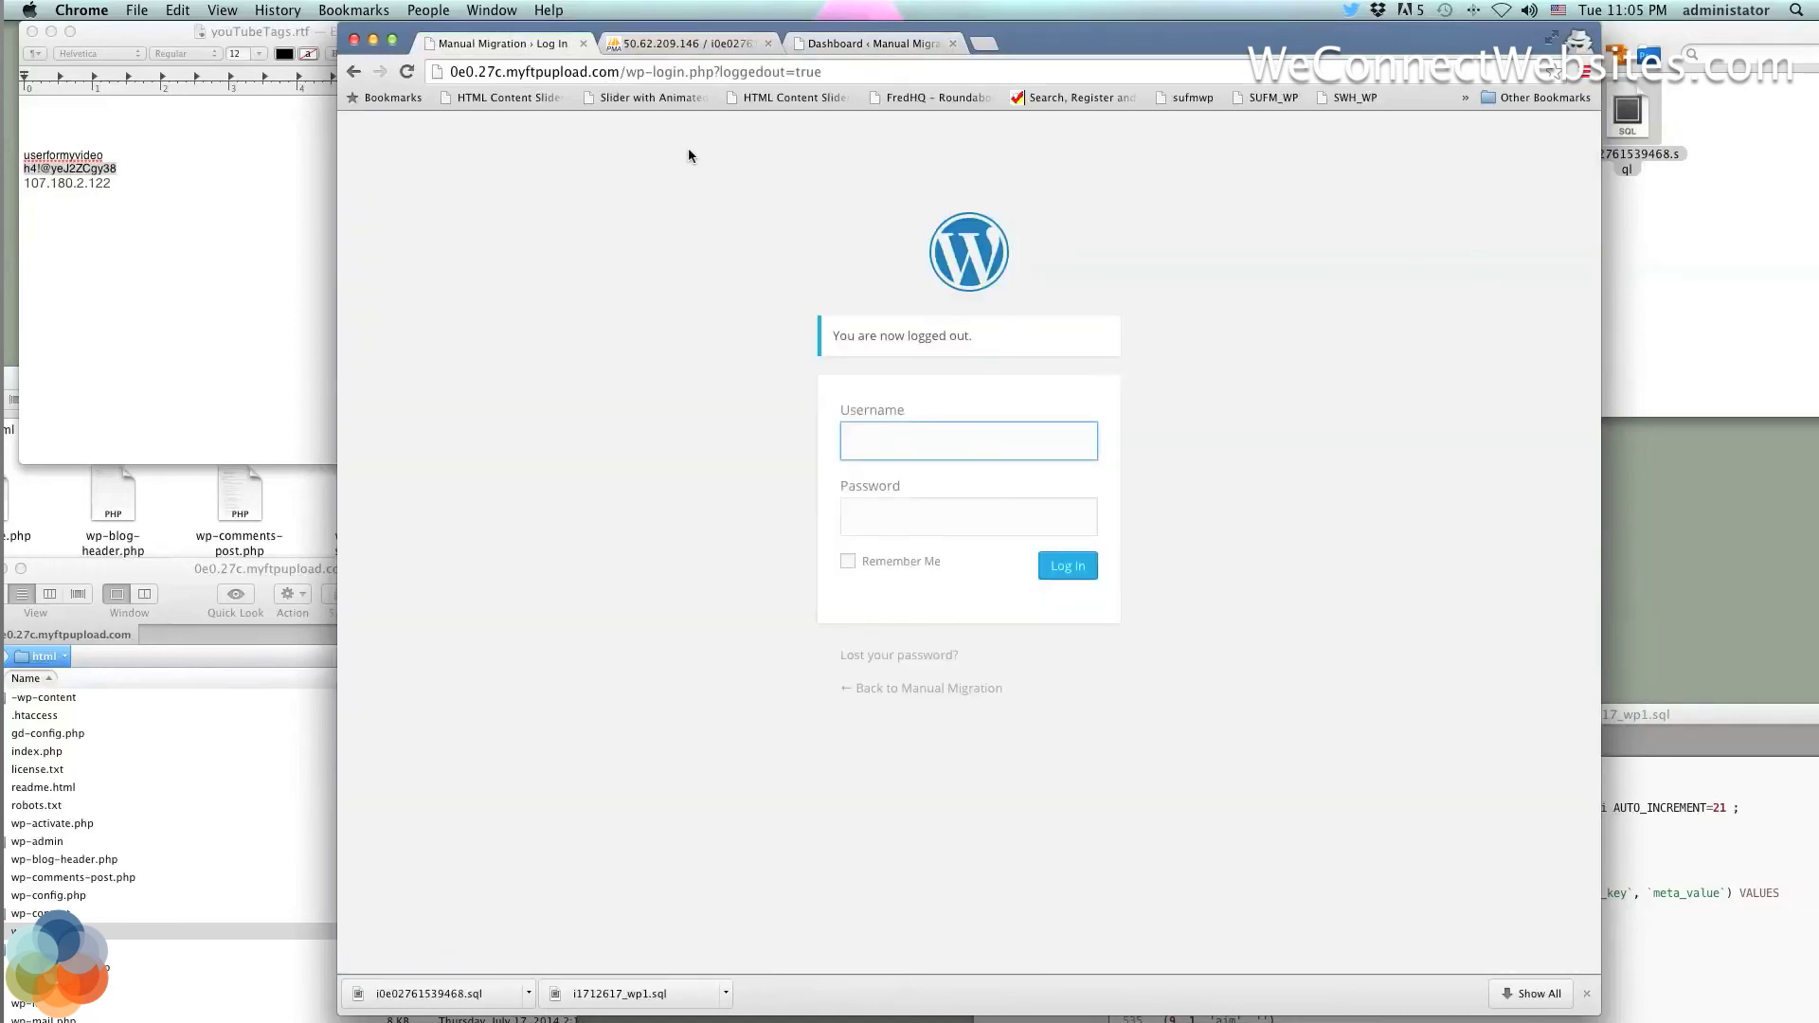
click(583, 43)
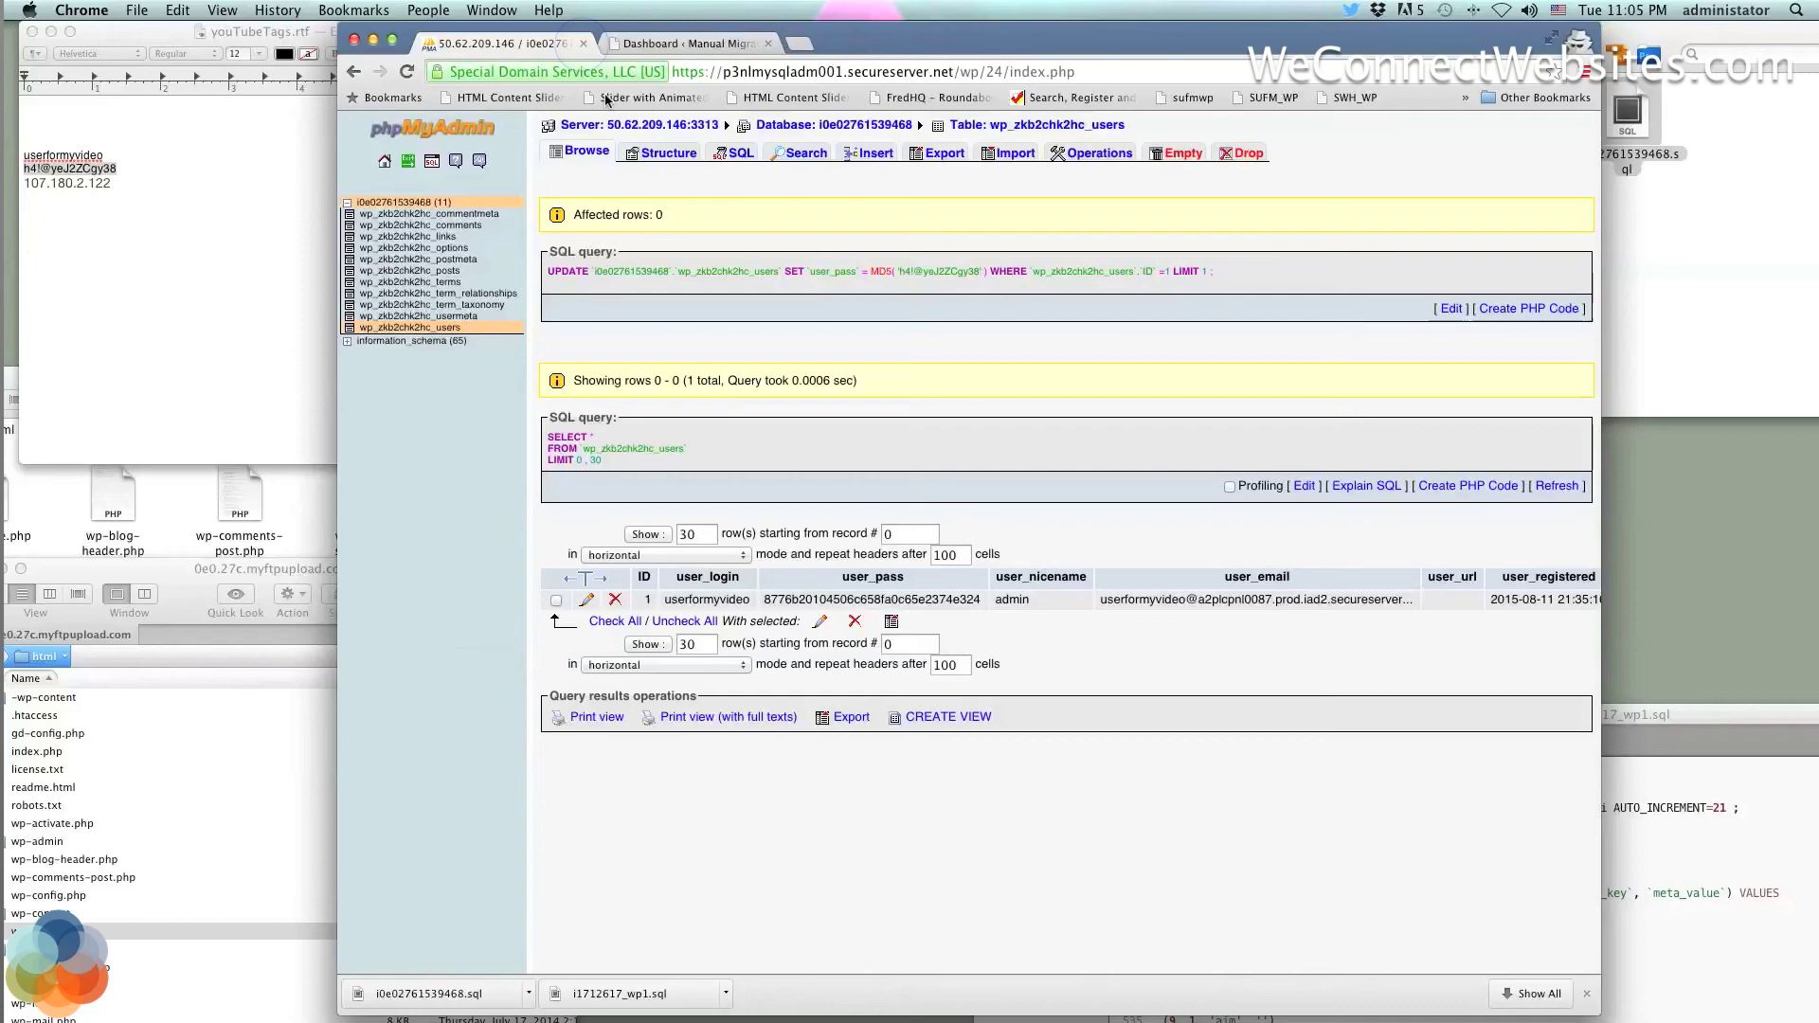
click(680, 43)
Reload gateway.godaddy.com and reopen the Manual Migration site from the hosting accounts page
click(666, 73)
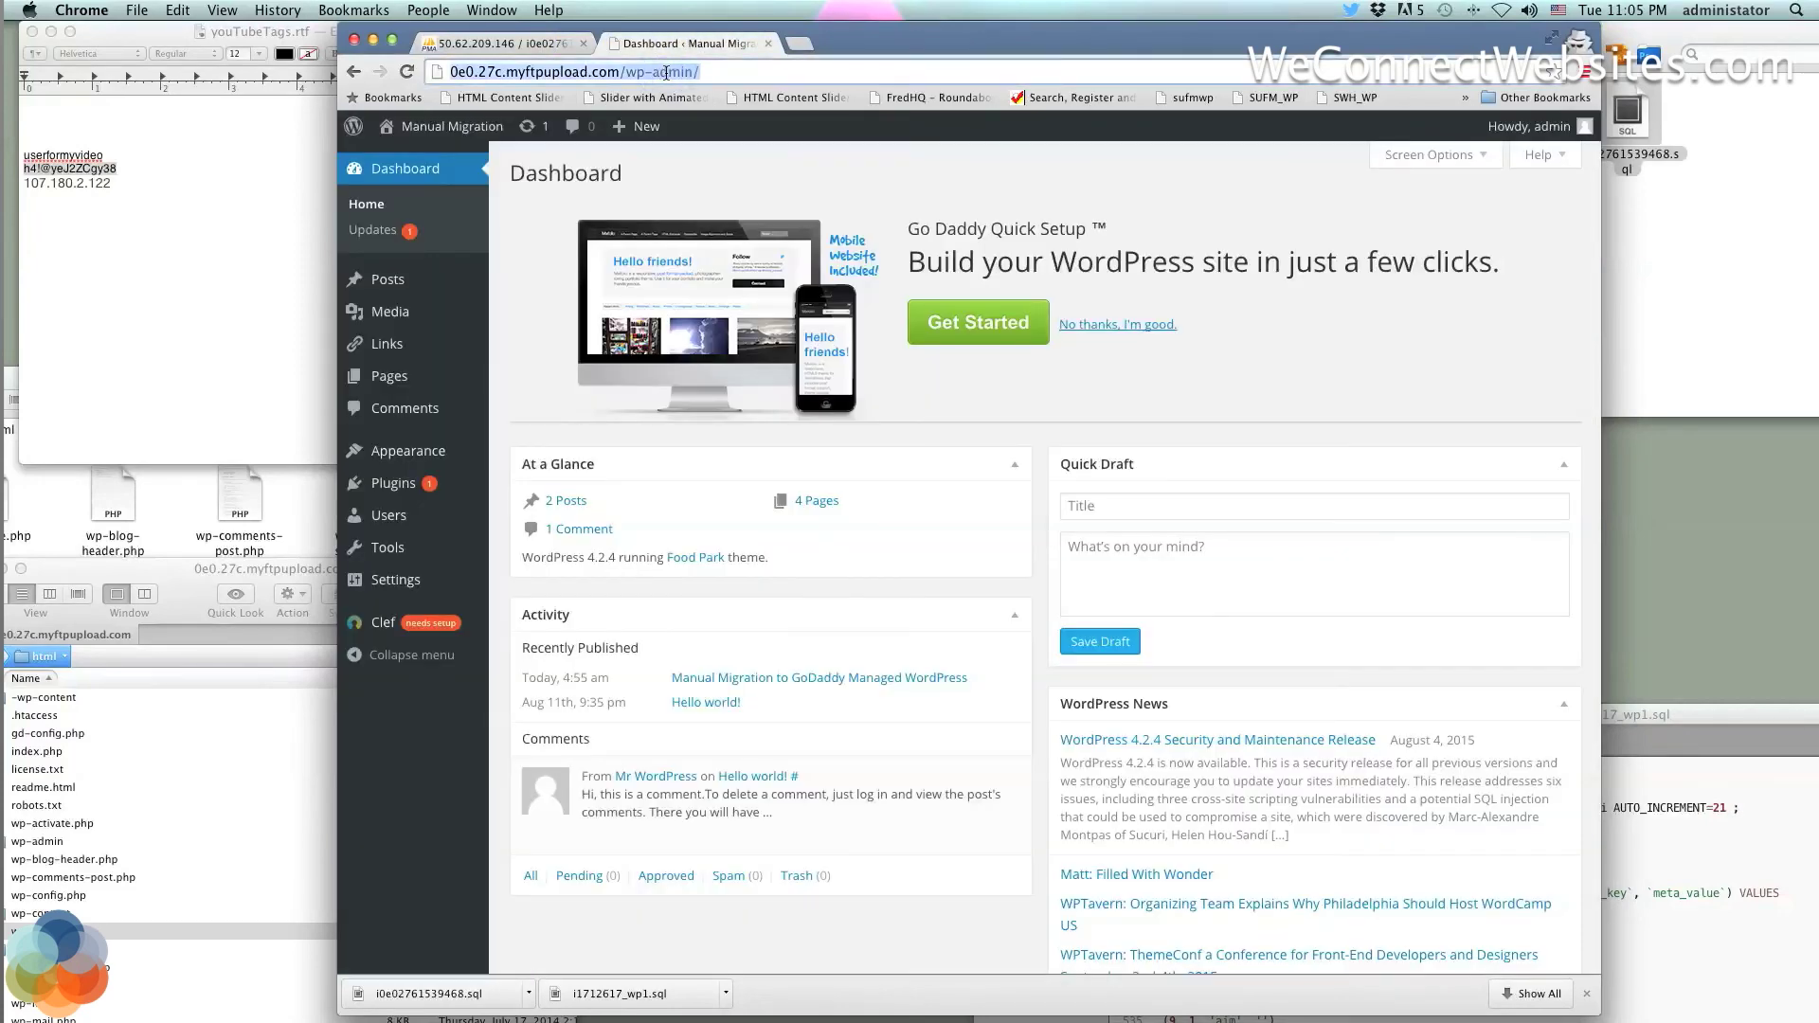
text(gateway.godaddy.com)
key(Return)
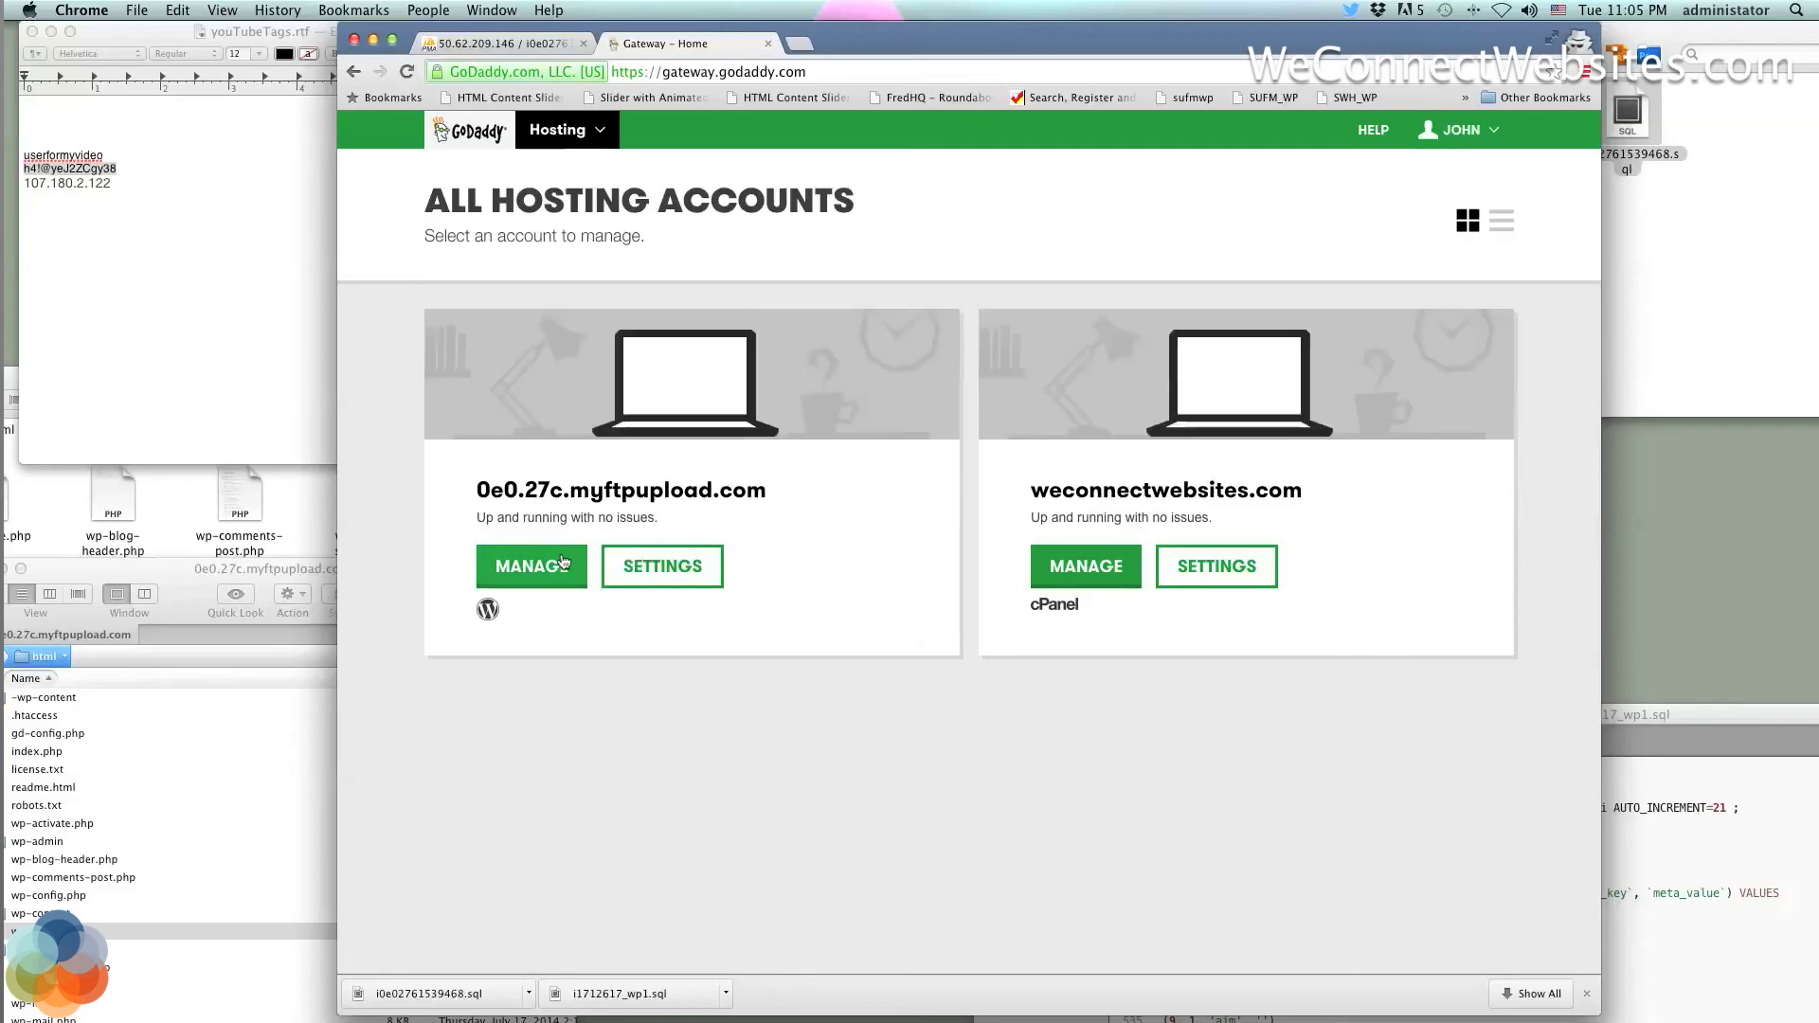
click(531, 568)
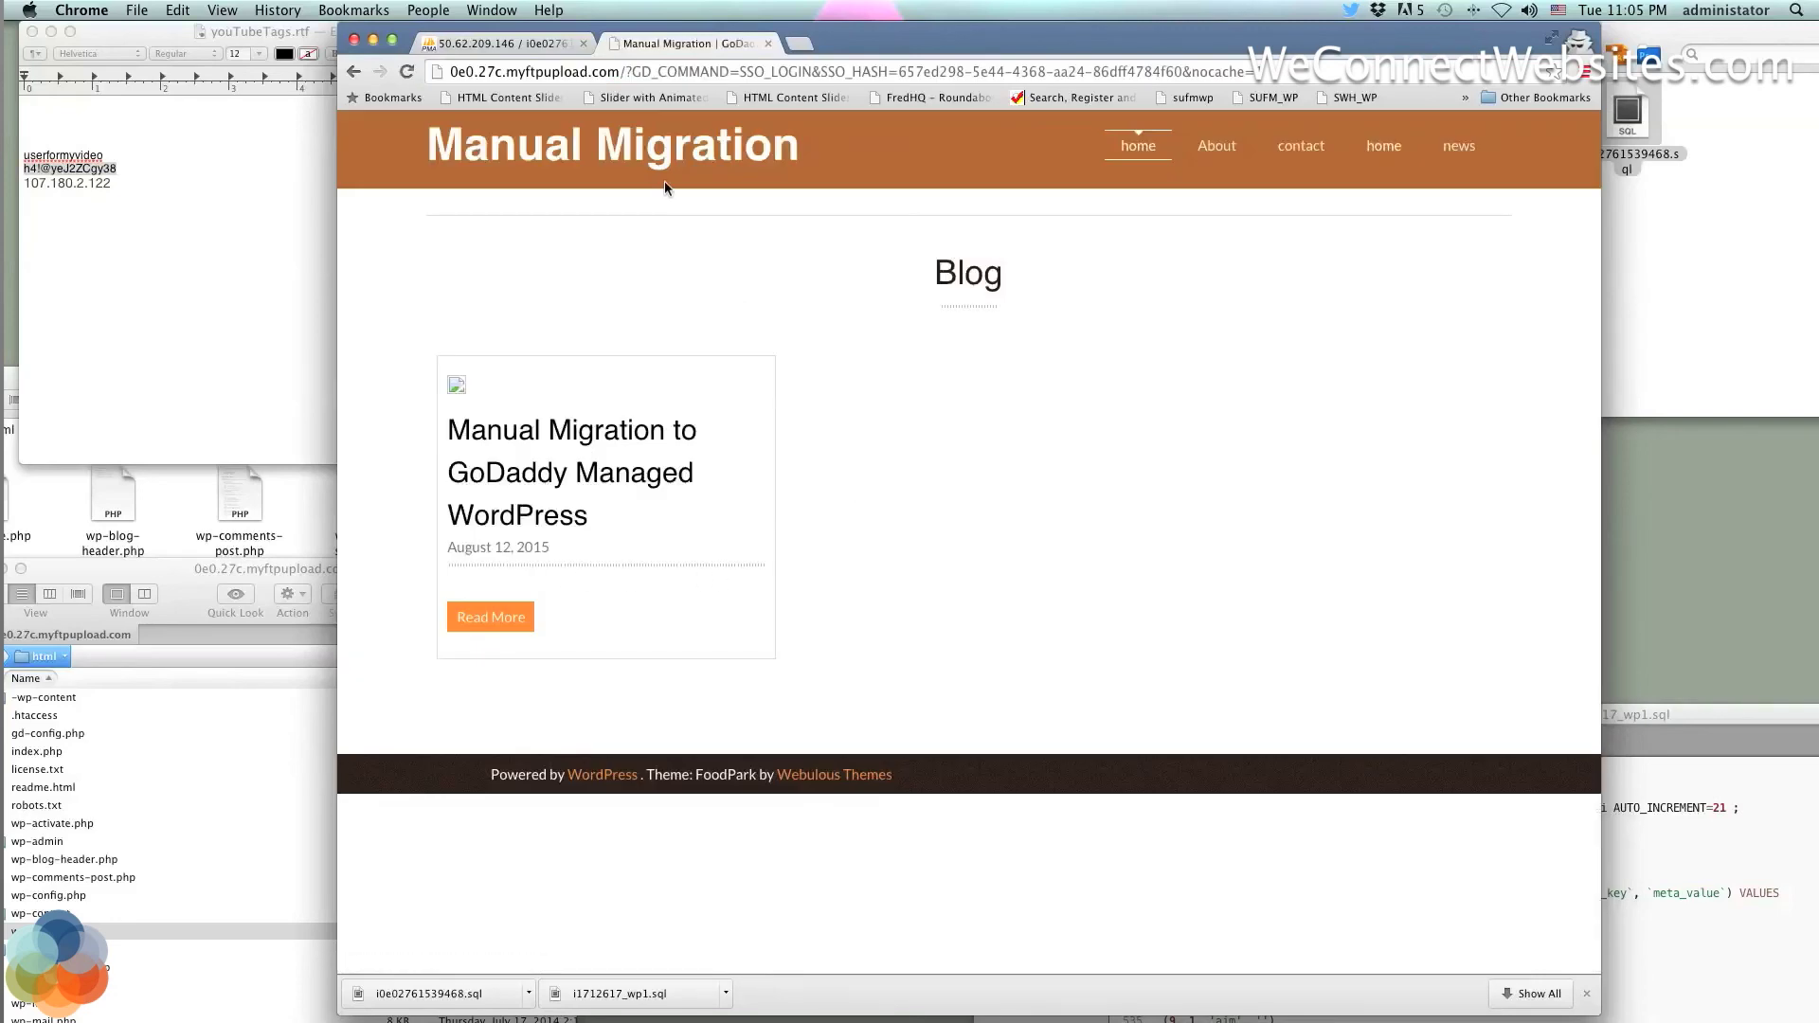
click(353, 73)
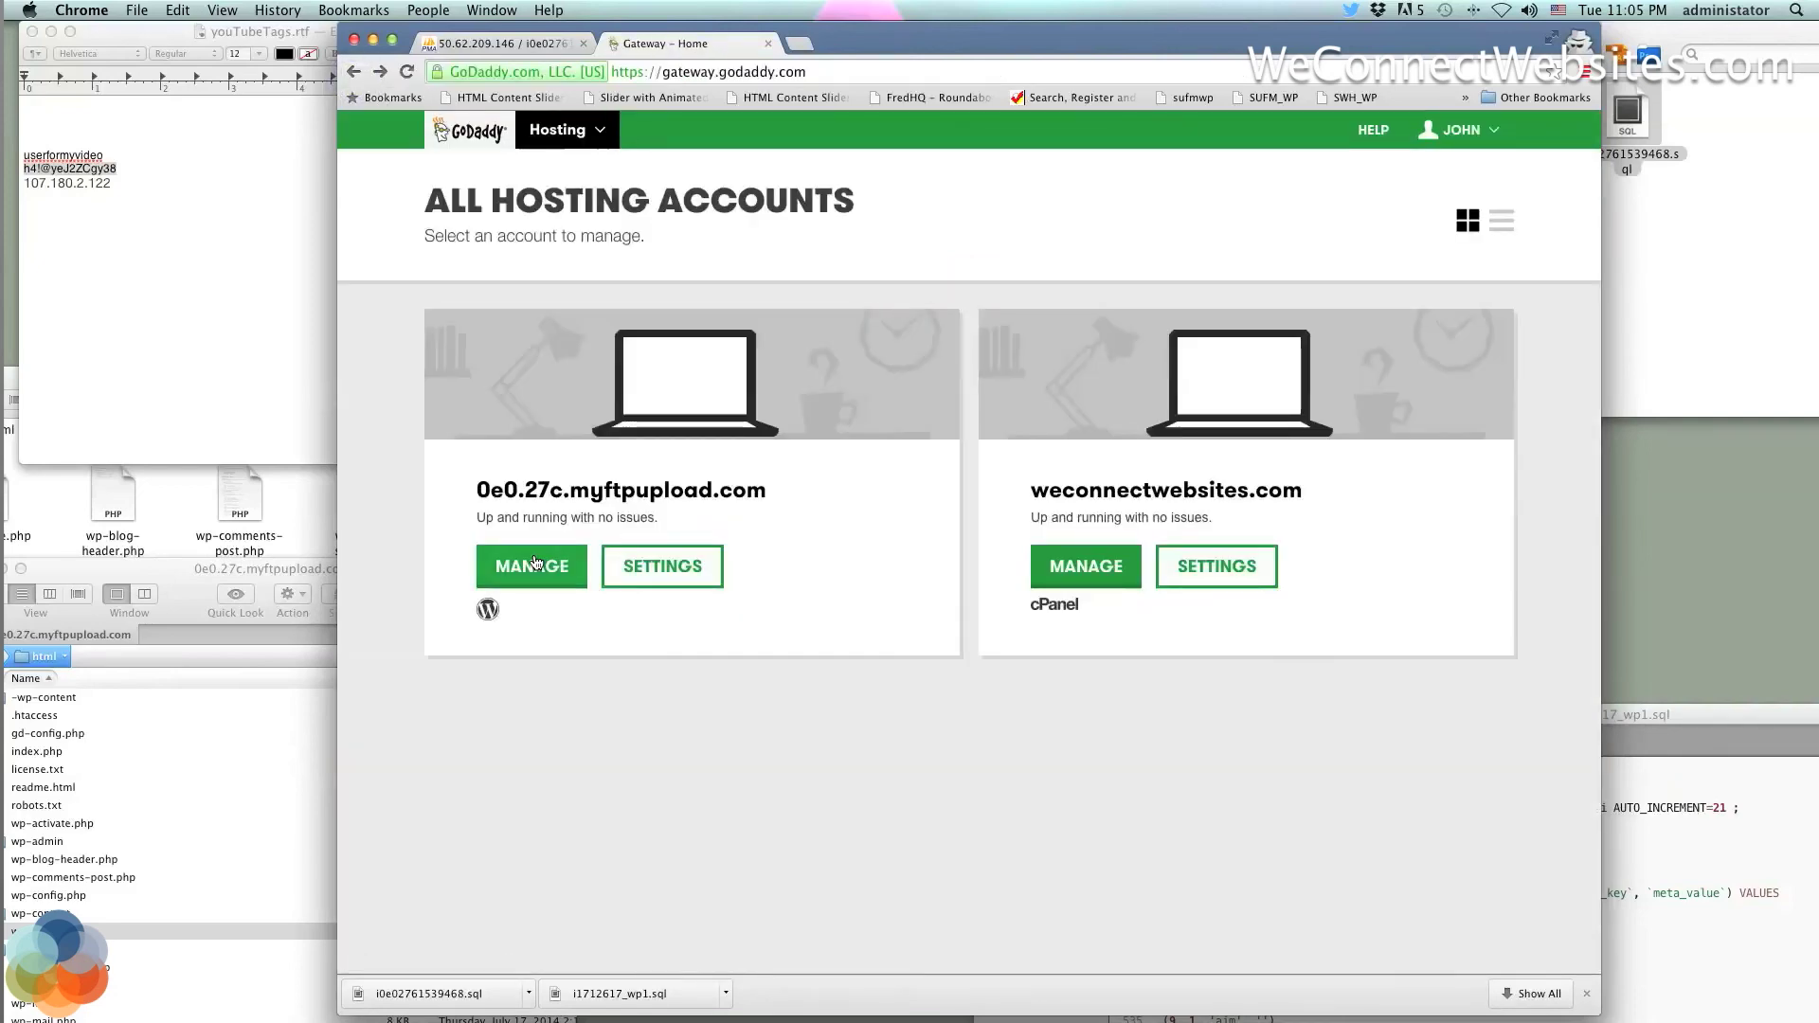
click(535, 563)
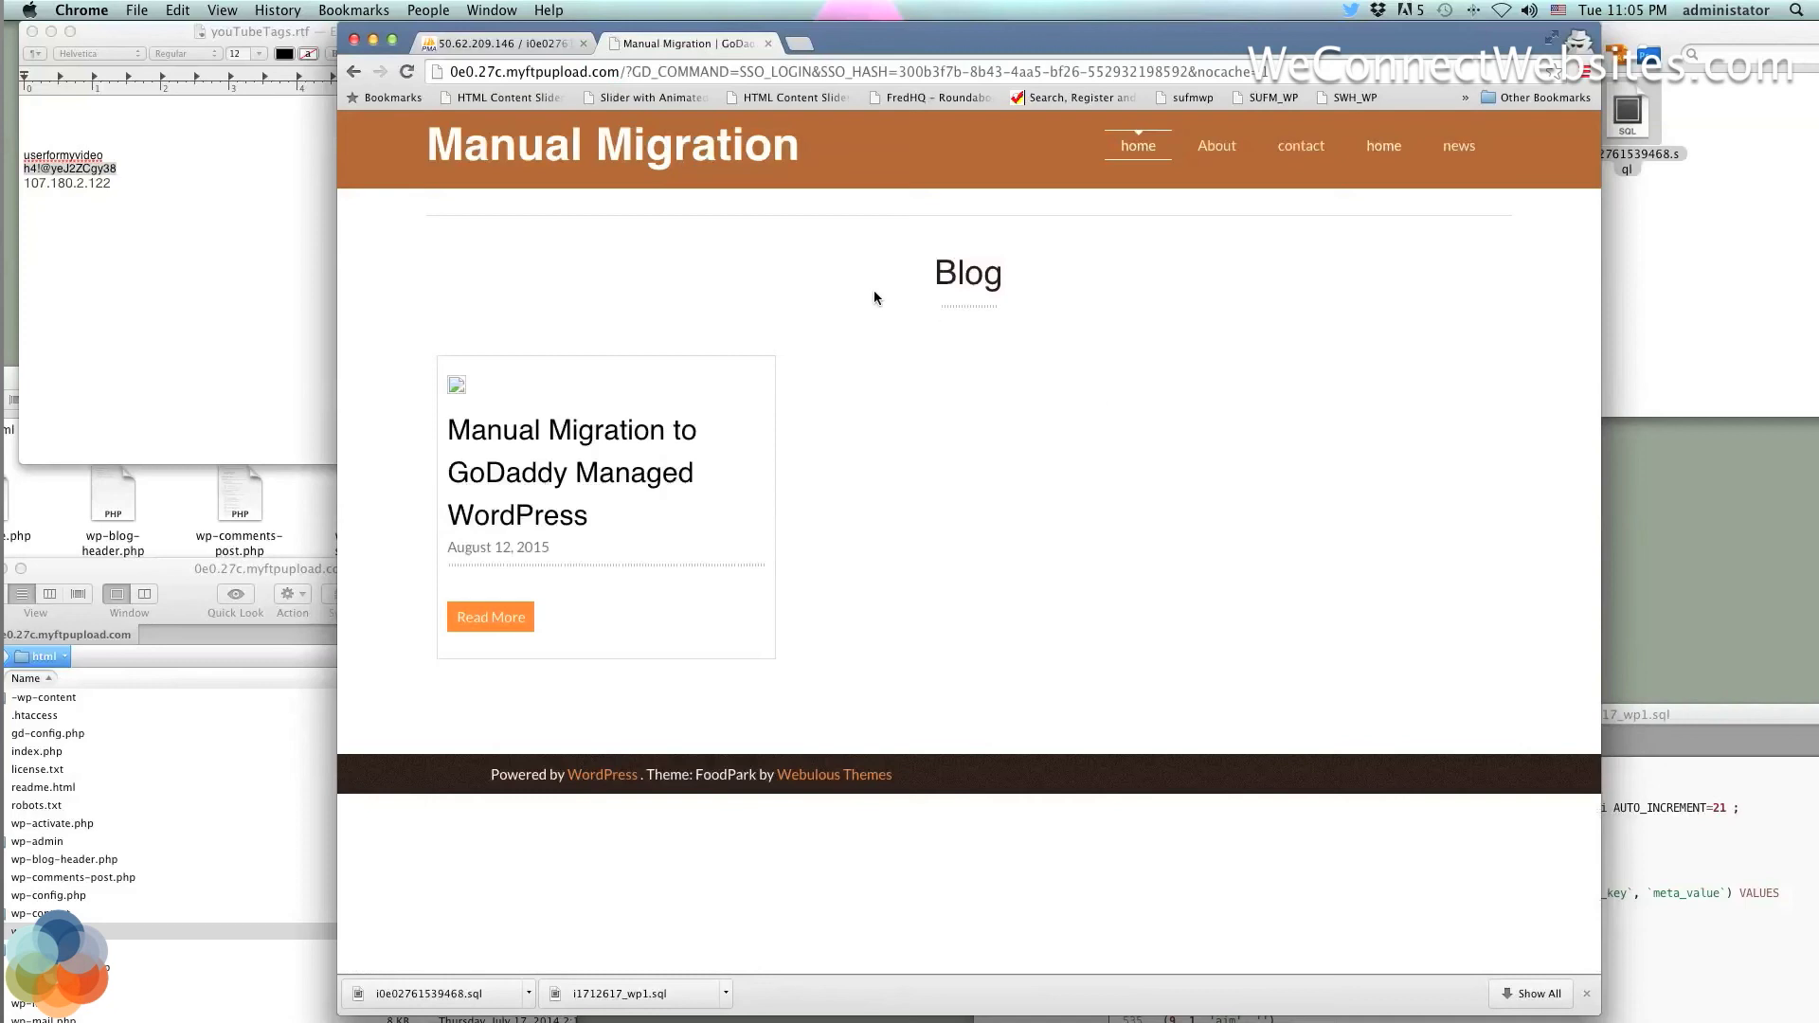
click(132, 170)
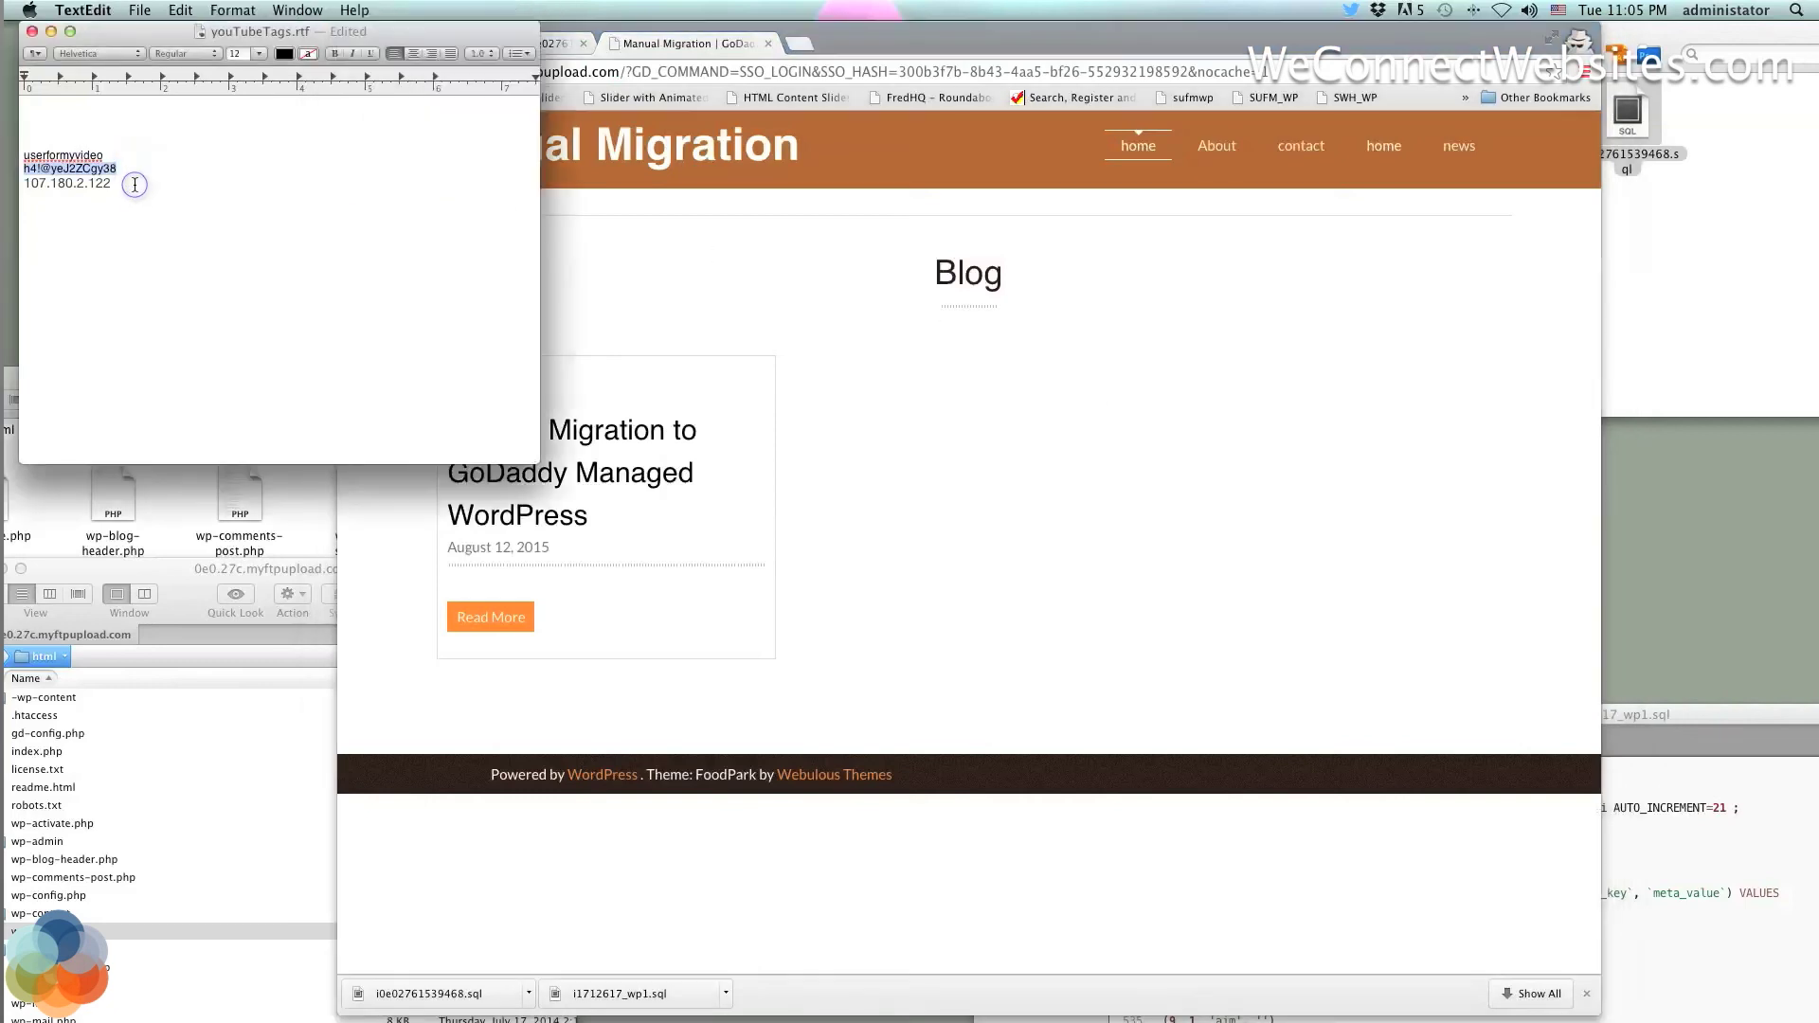
click(138, 186)
key(super+a)
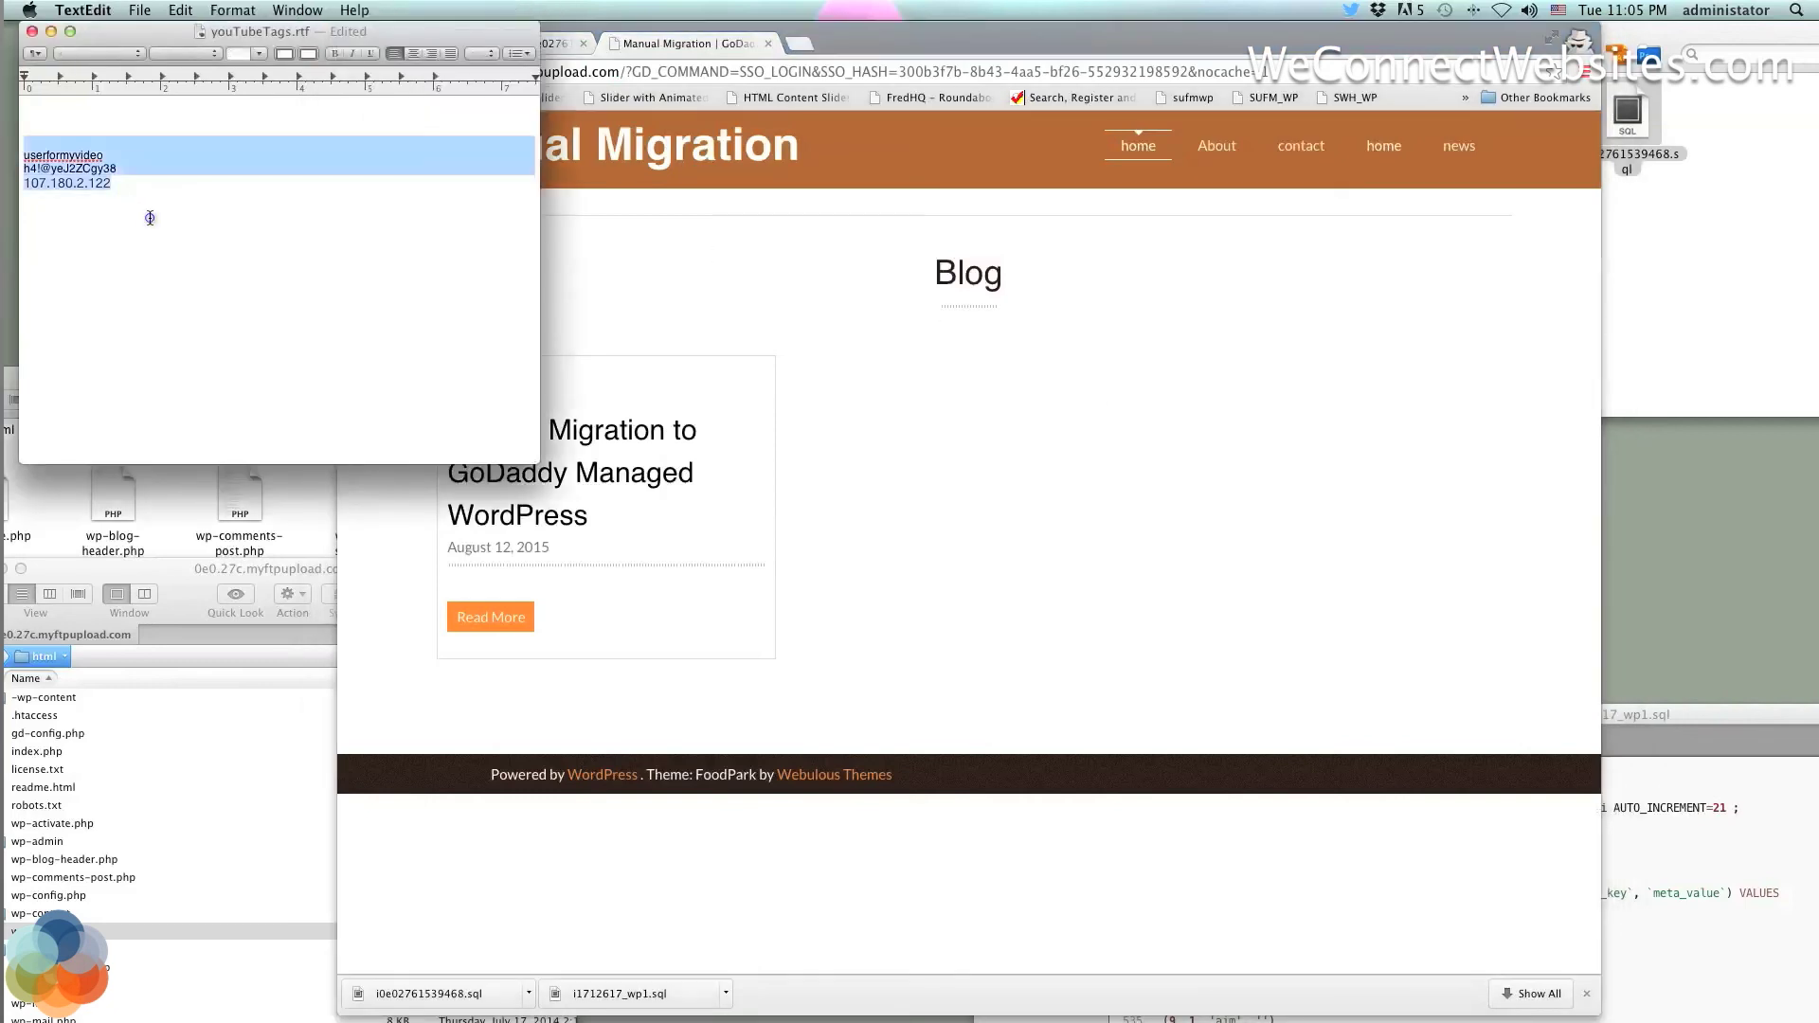
drag(45, 151, 36, 144)
click(138, 210)
drag(130, 190, 20, 147)
click(131, 190)
drag(130, 190, 14, 154)
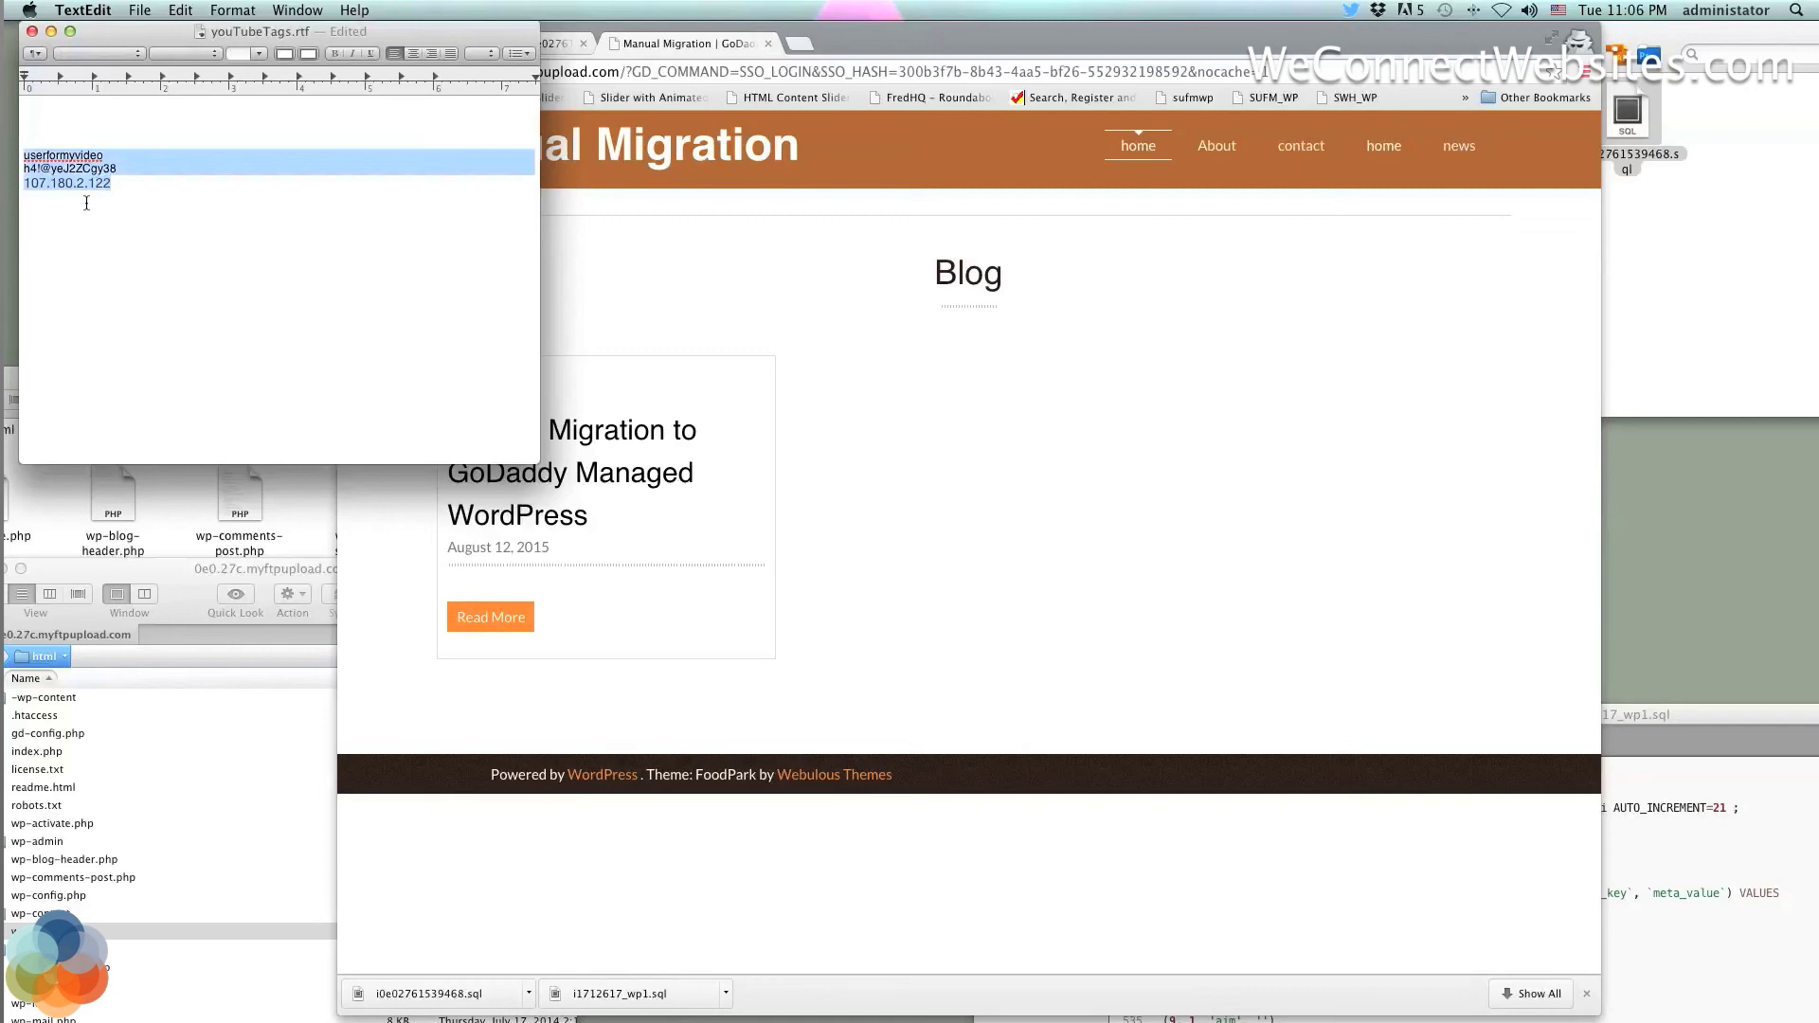
click(136, 194)
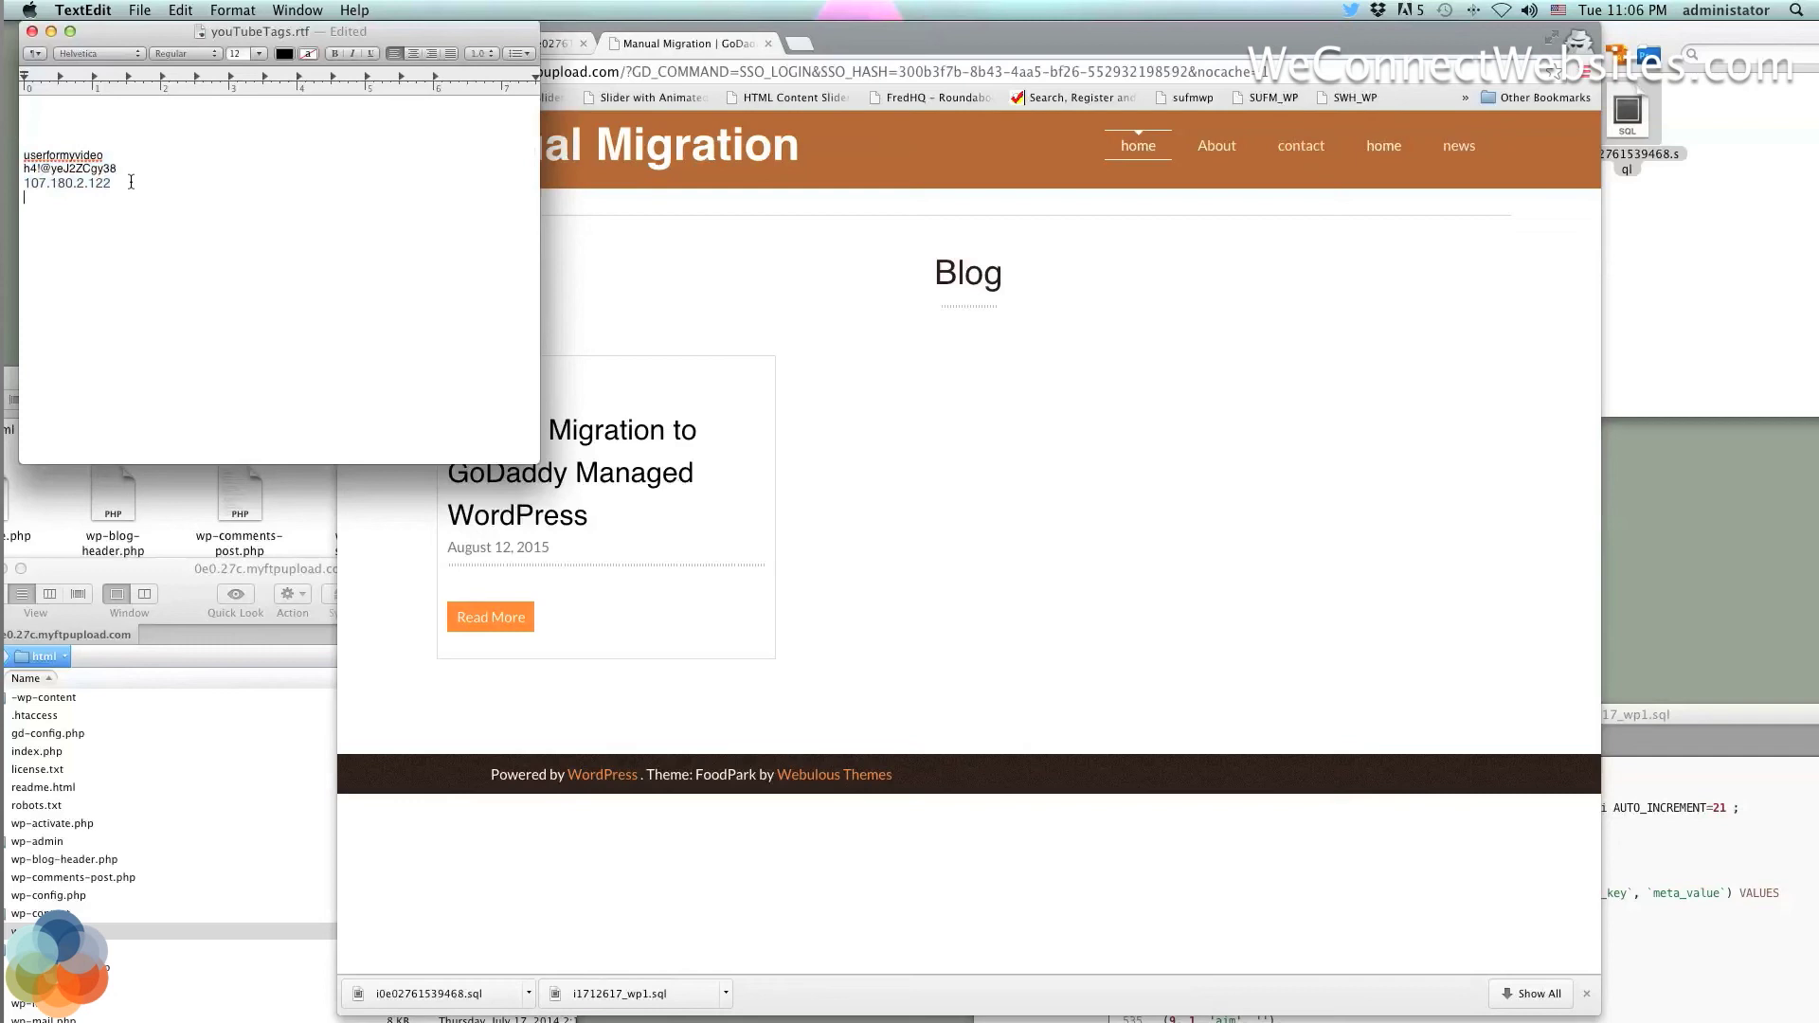
drag(114, 183, 25, 152)
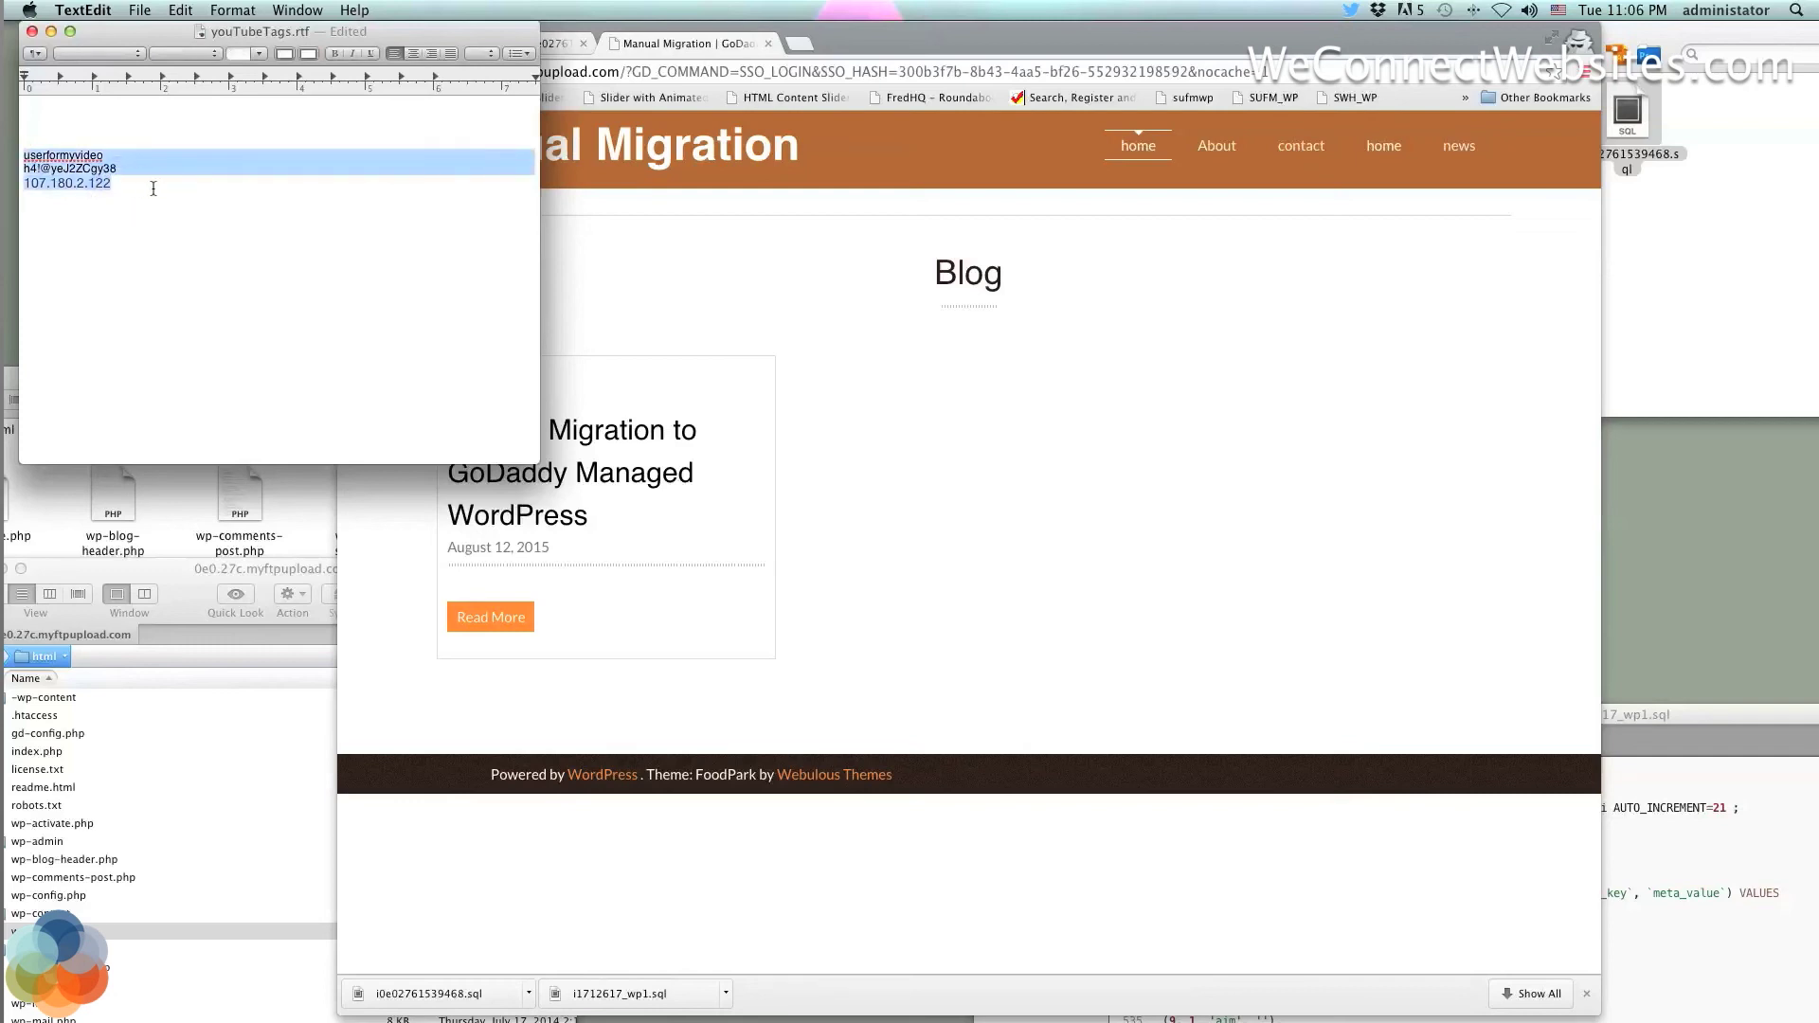
click(118, 186)
drag(118, 185, 25, 154)
click(124, 179)
click(121, 187)
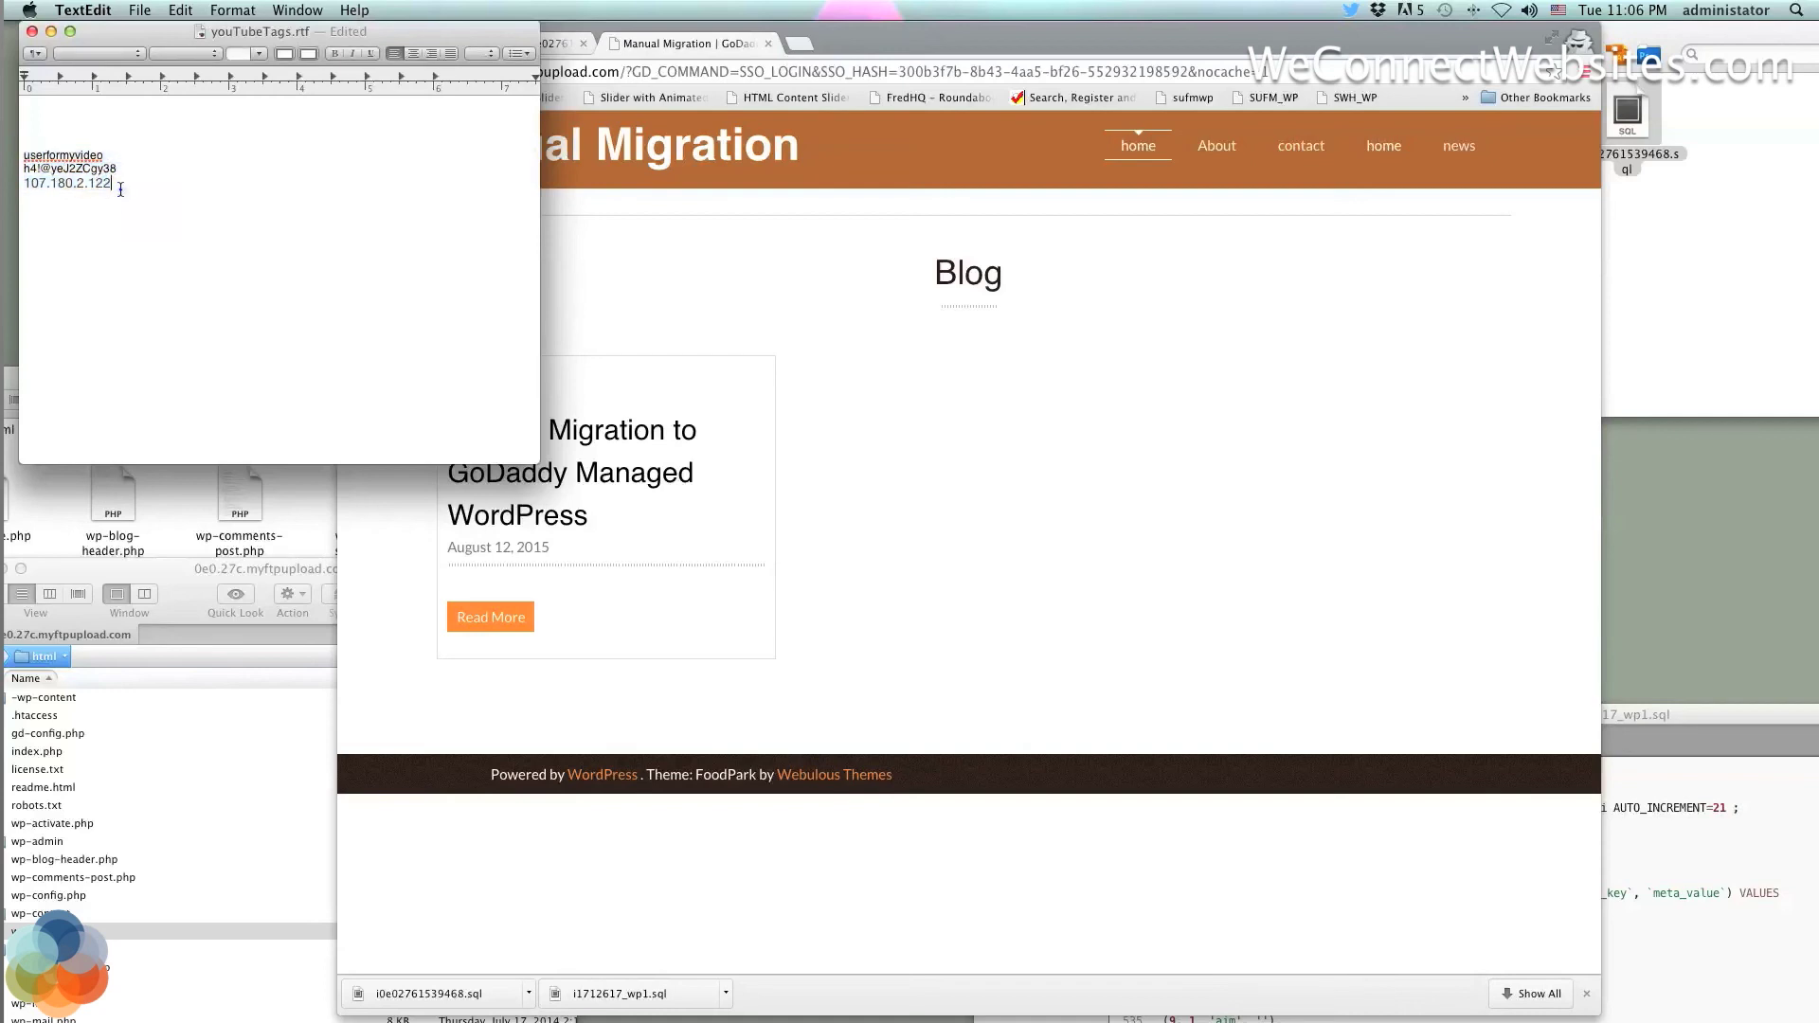
drag(121, 186, 42, 149)
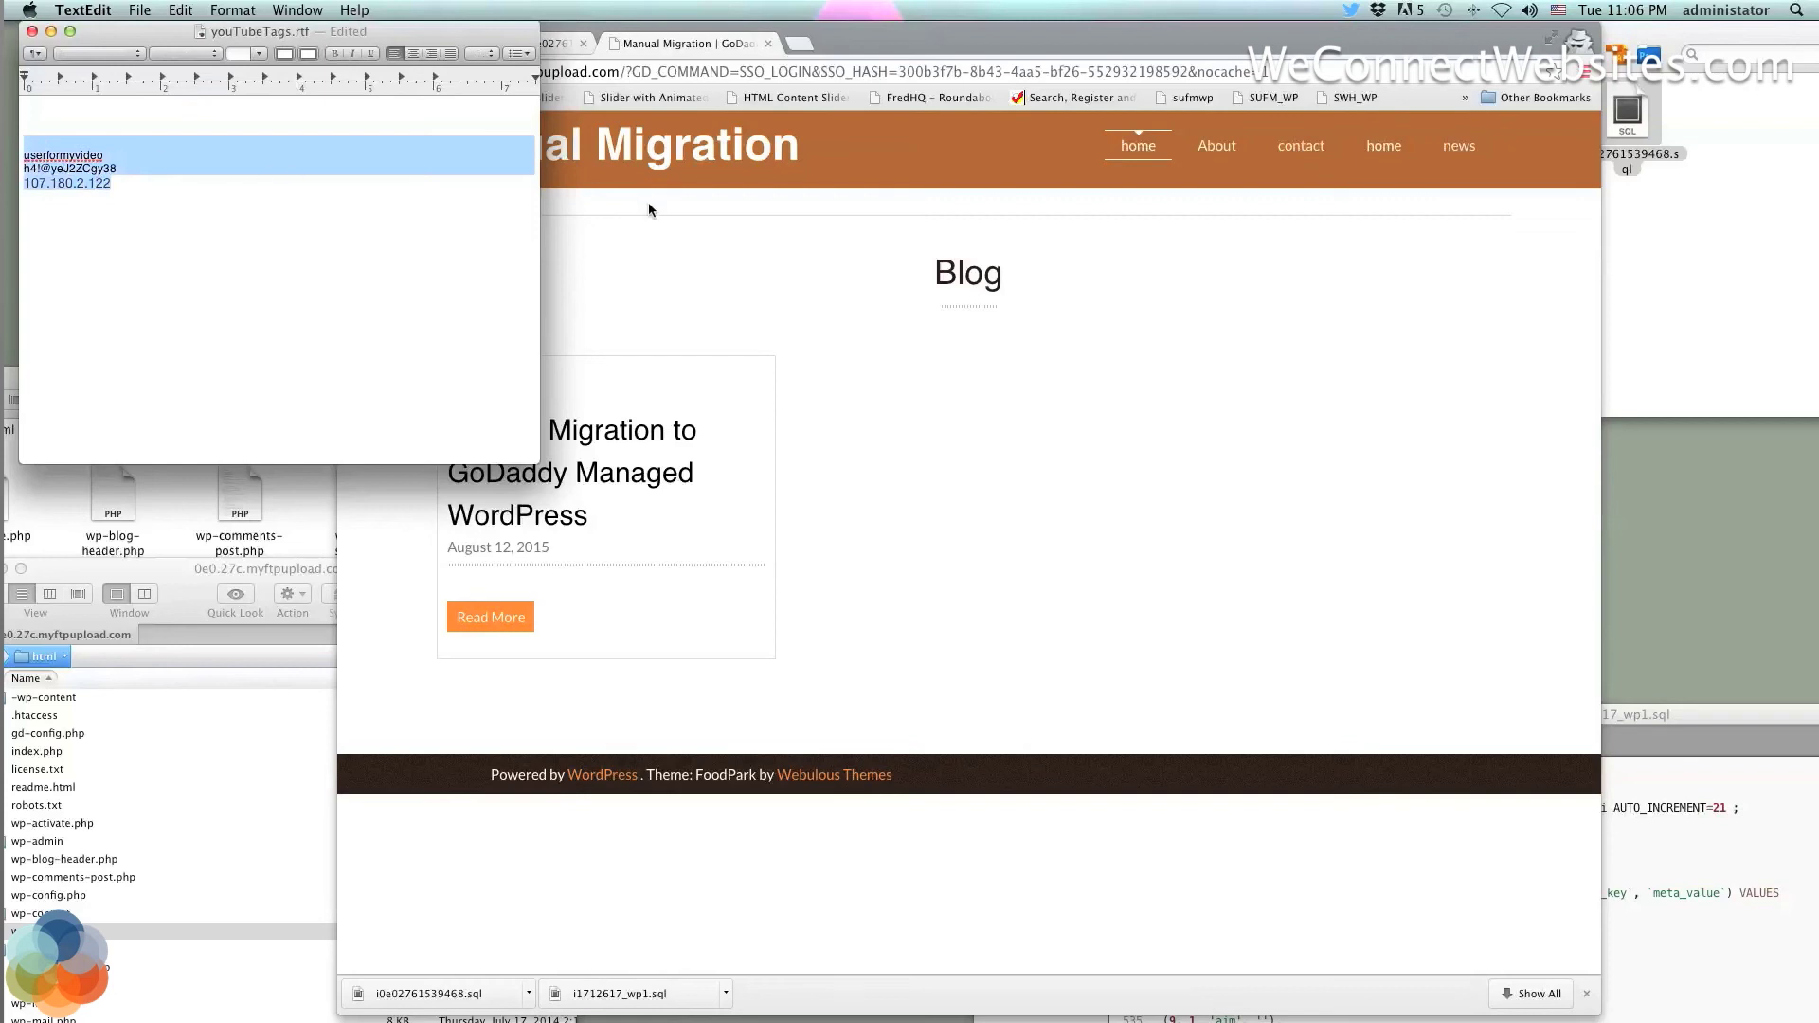
click(749, 235)
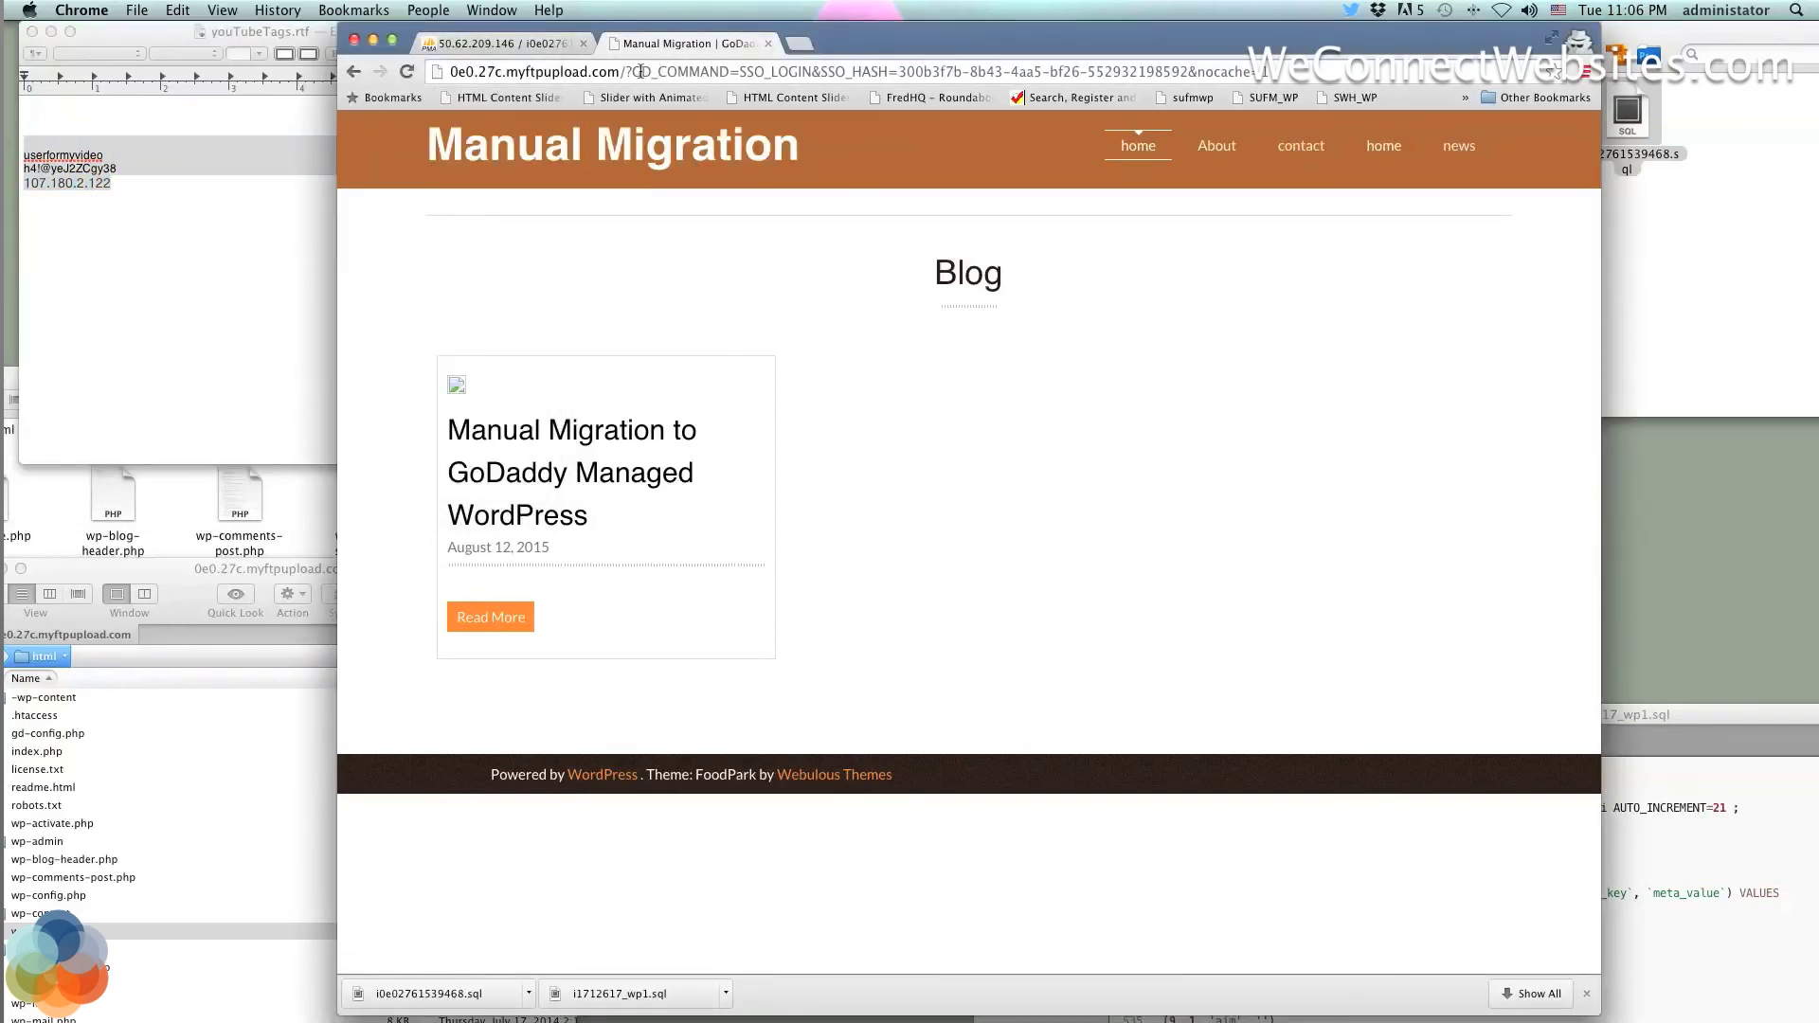
Replace the login query in the site address with /wp-login.php to reach the login page
drag(628, 71, 1130, 92)
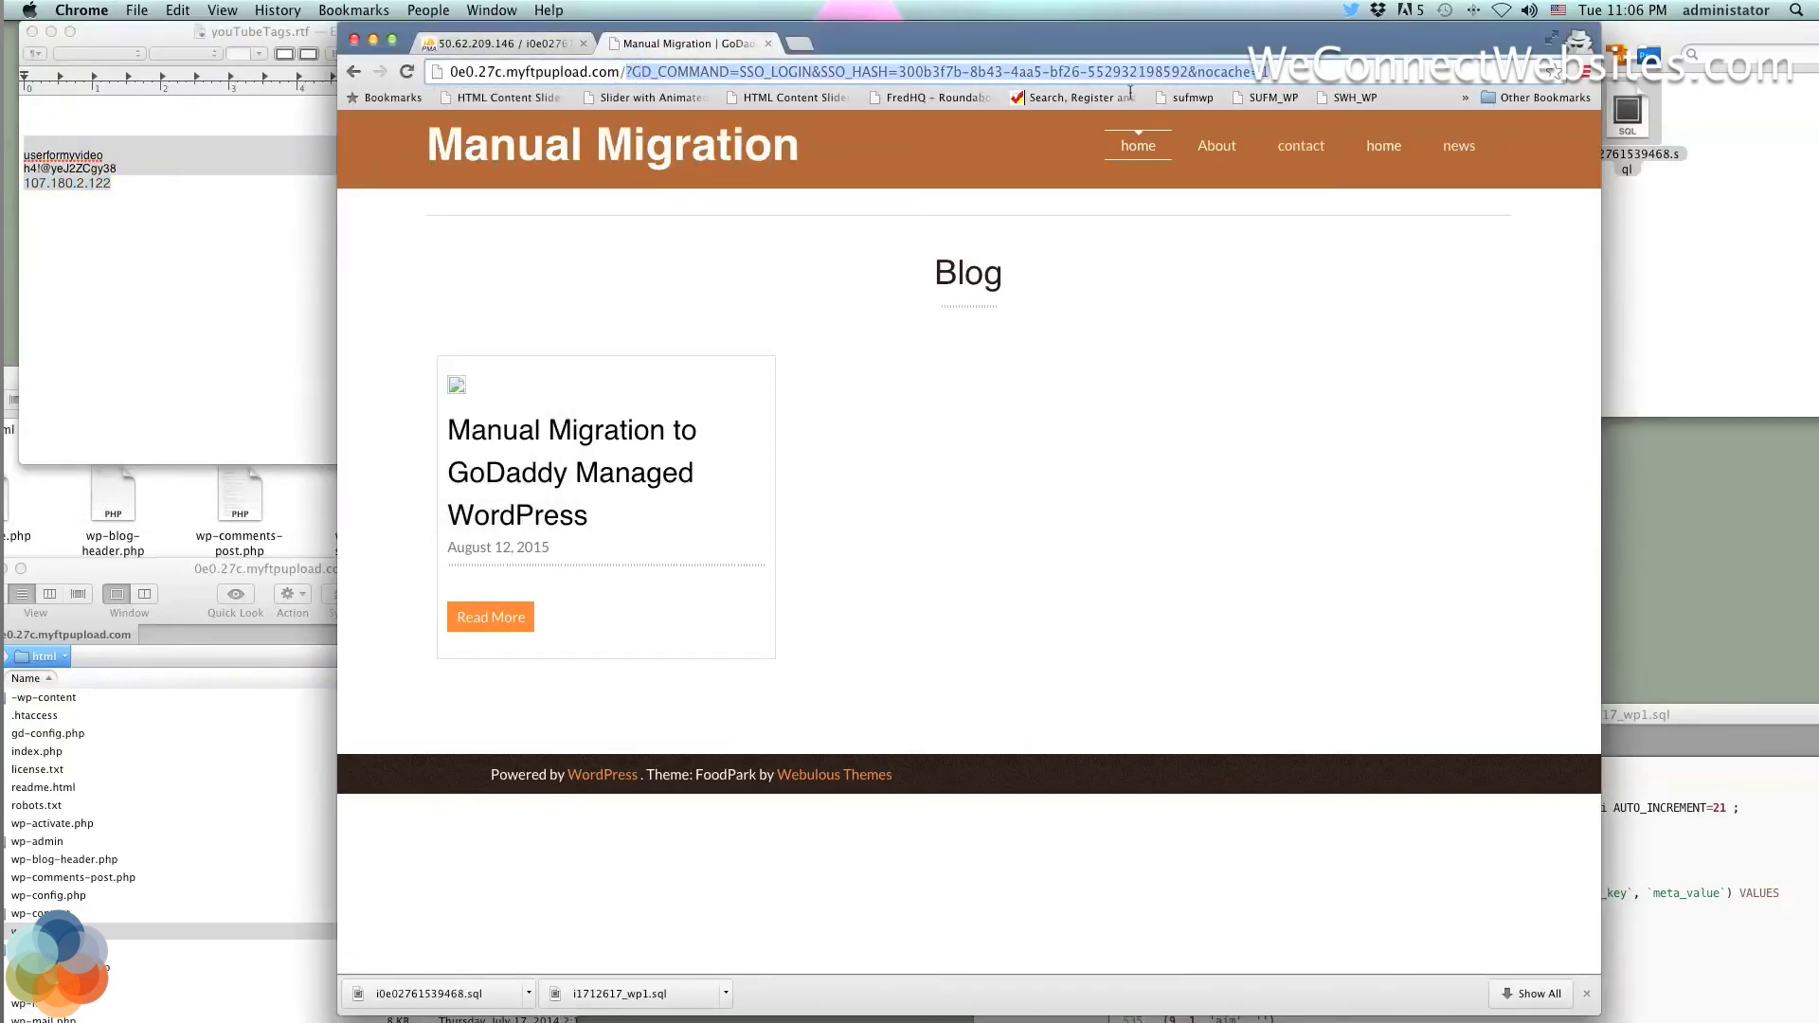
key(BackSpace)
text(wp-login)
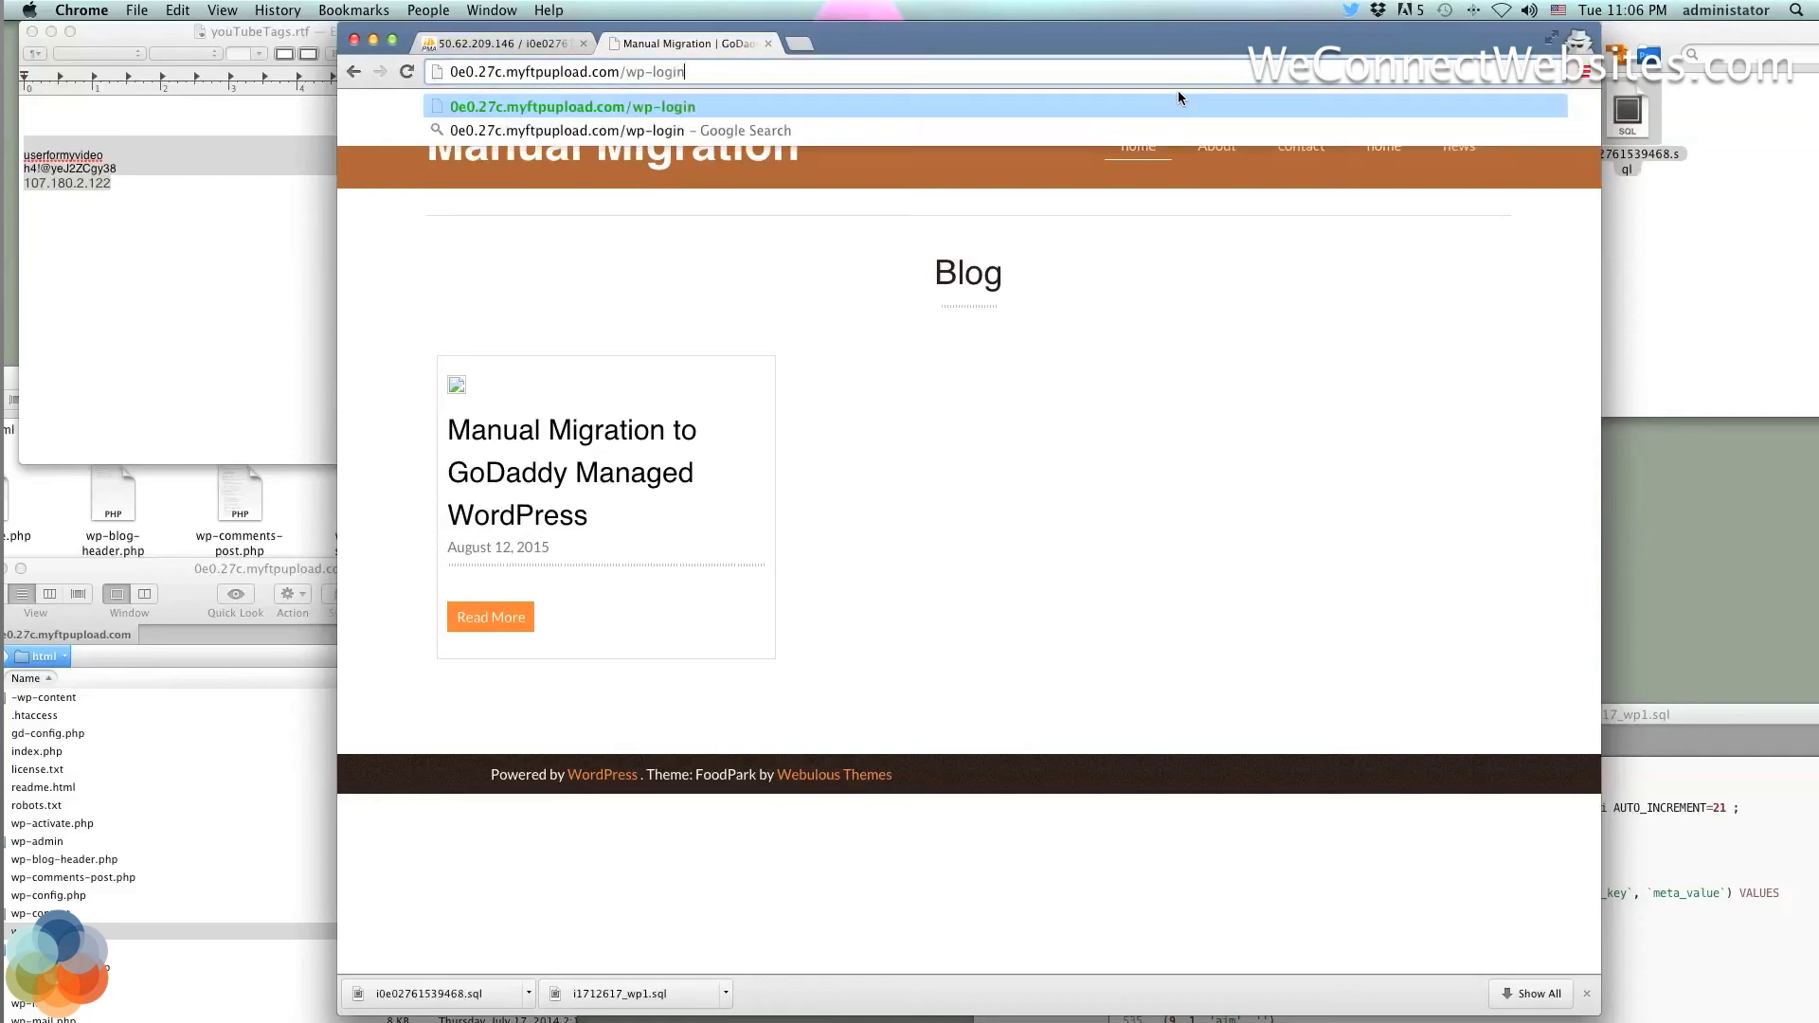
text(.php)
key(Return)
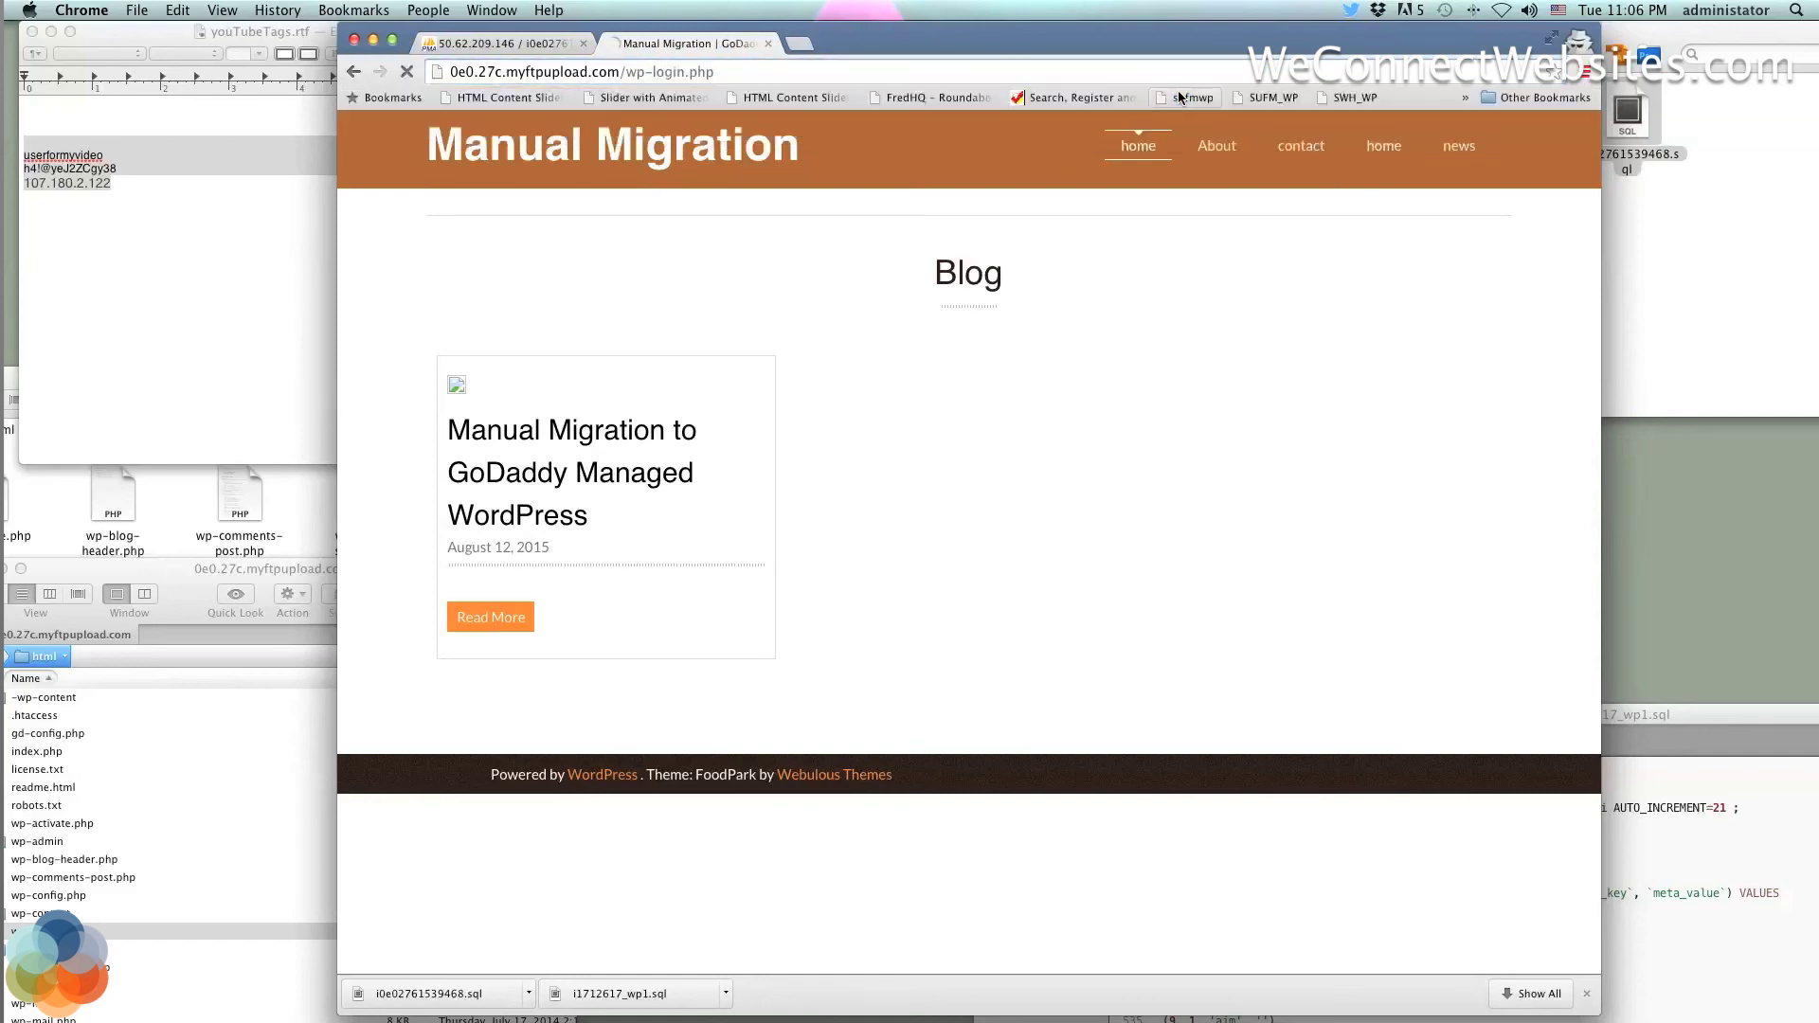
Fill the login form's username with the one stored in the TextEdit notes
click(118, 154)
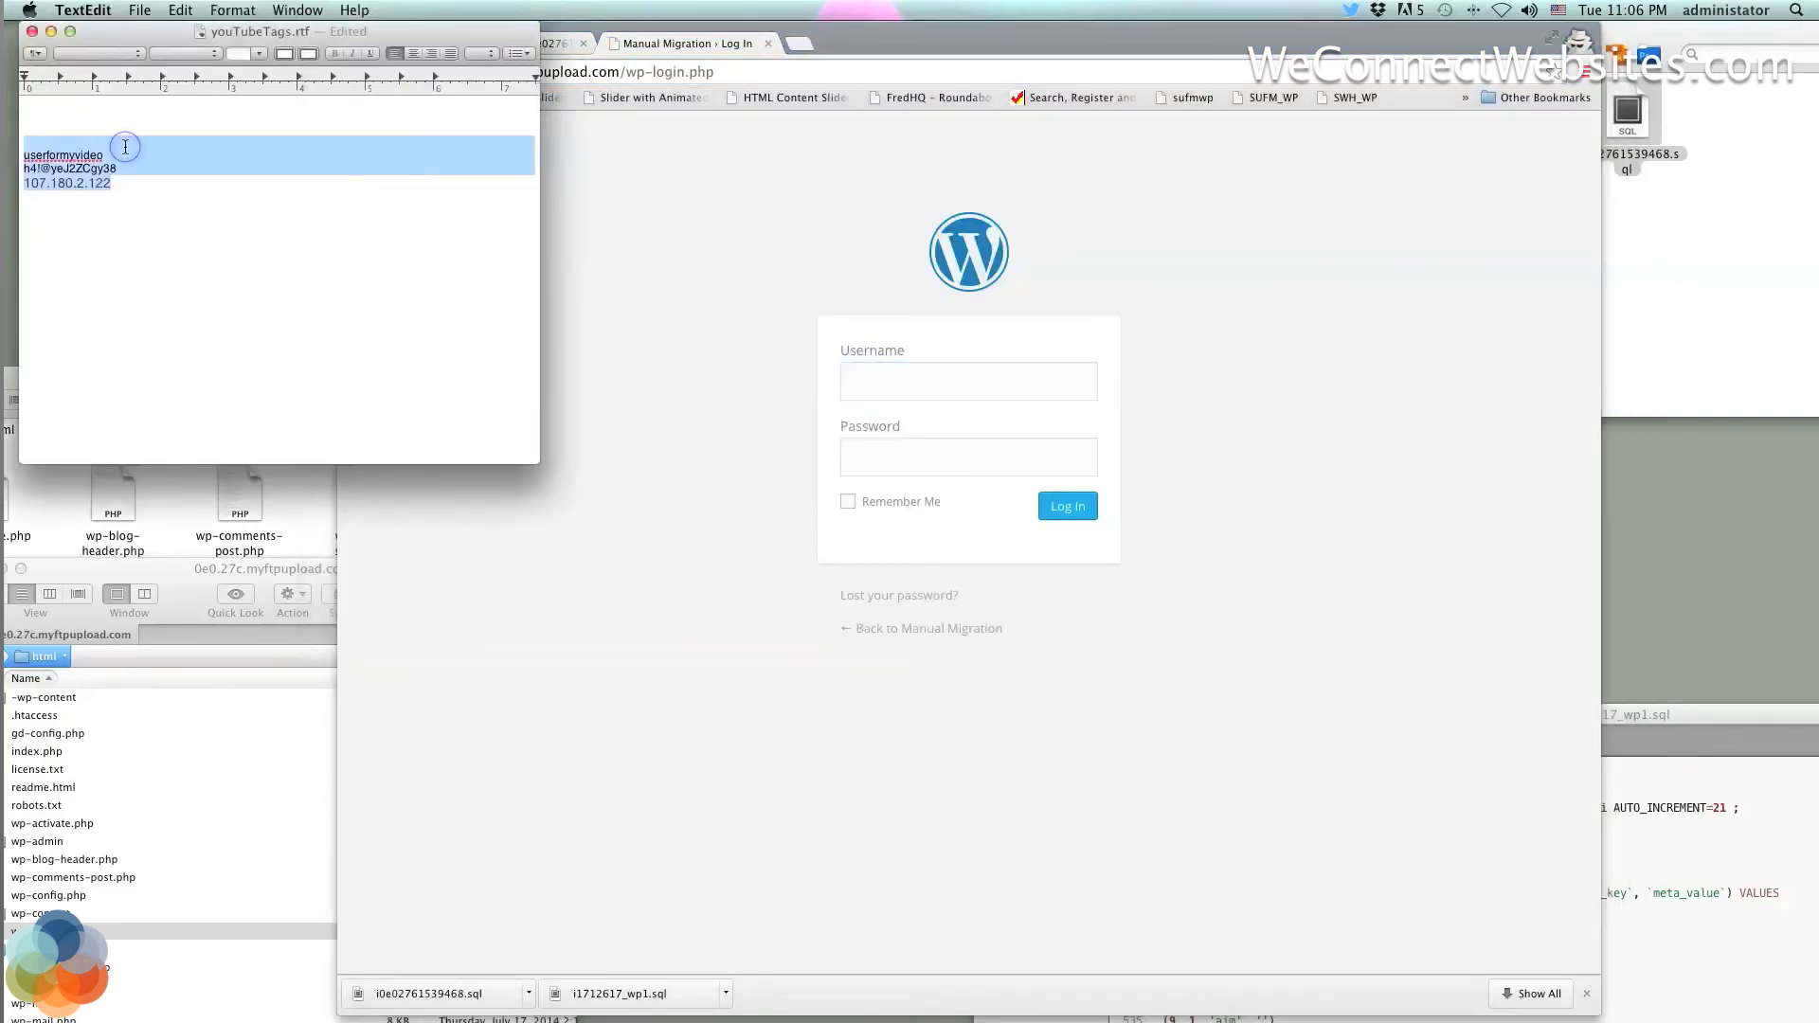
click(61, 152)
double_click(60, 154)
key(super+c)
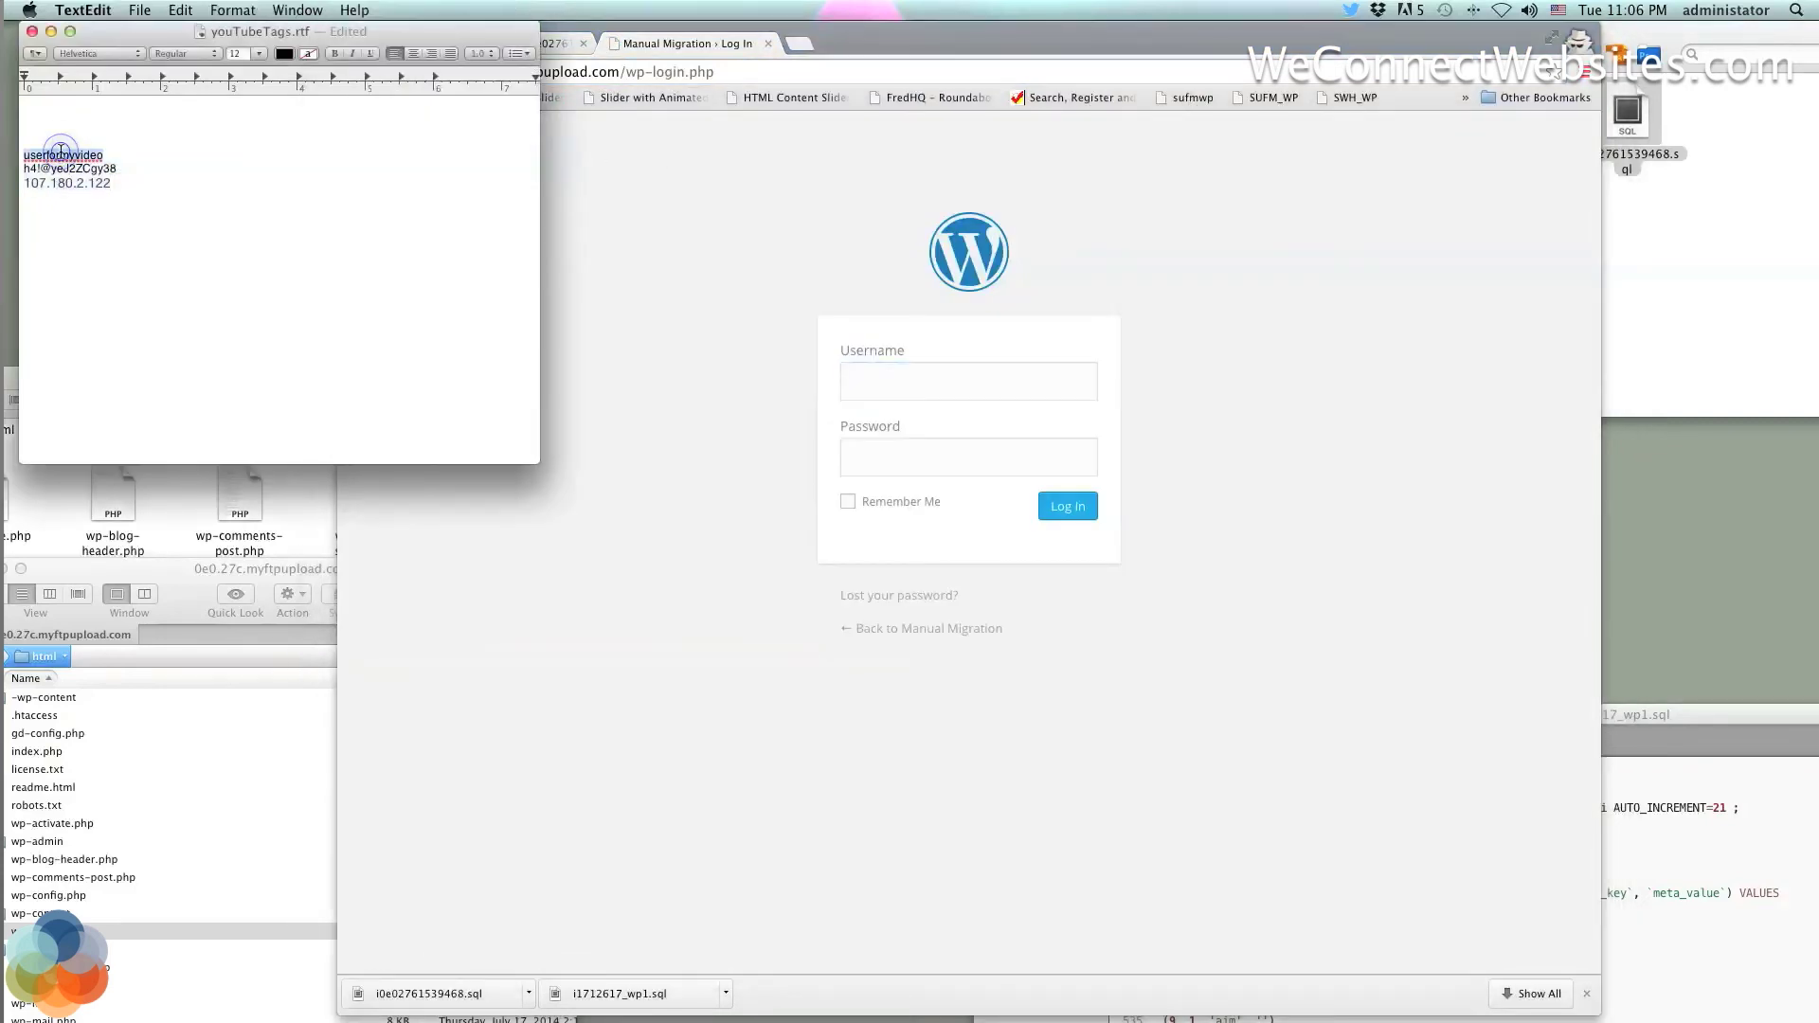
click(931, 379)
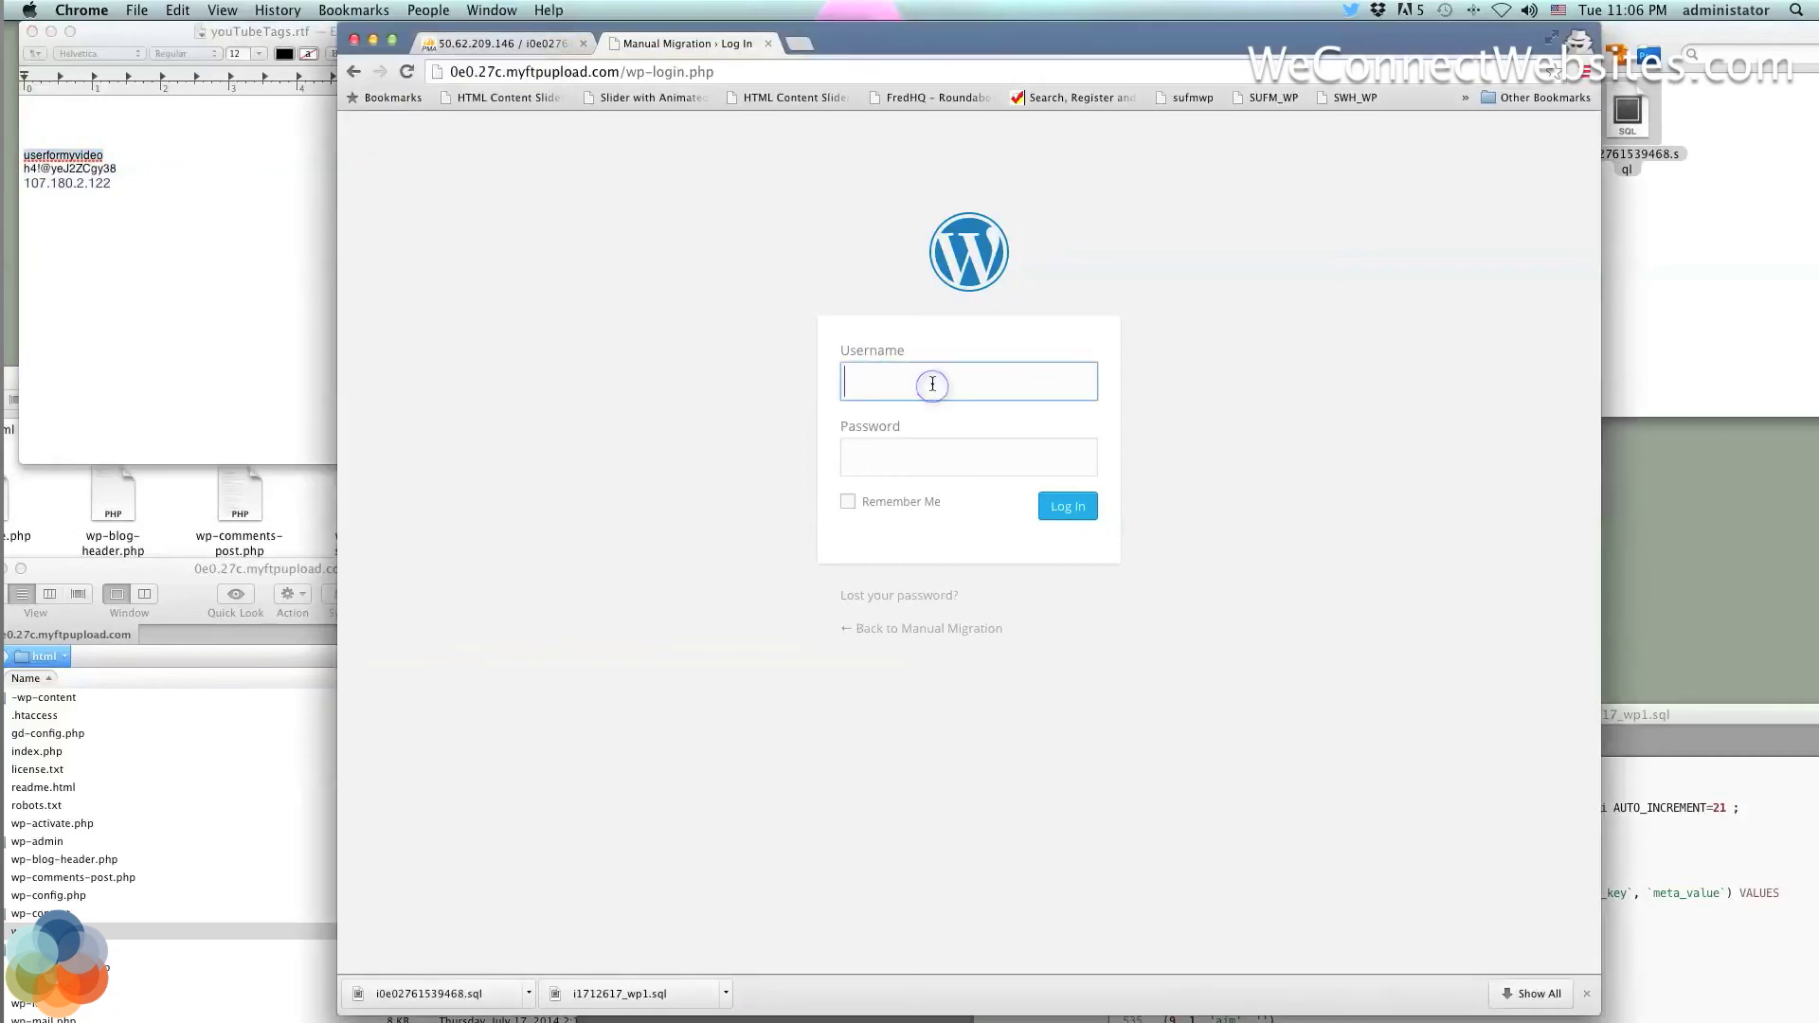
key(super+v)
Copy the stored password from the notes into the login form and log in
click(71, 168)
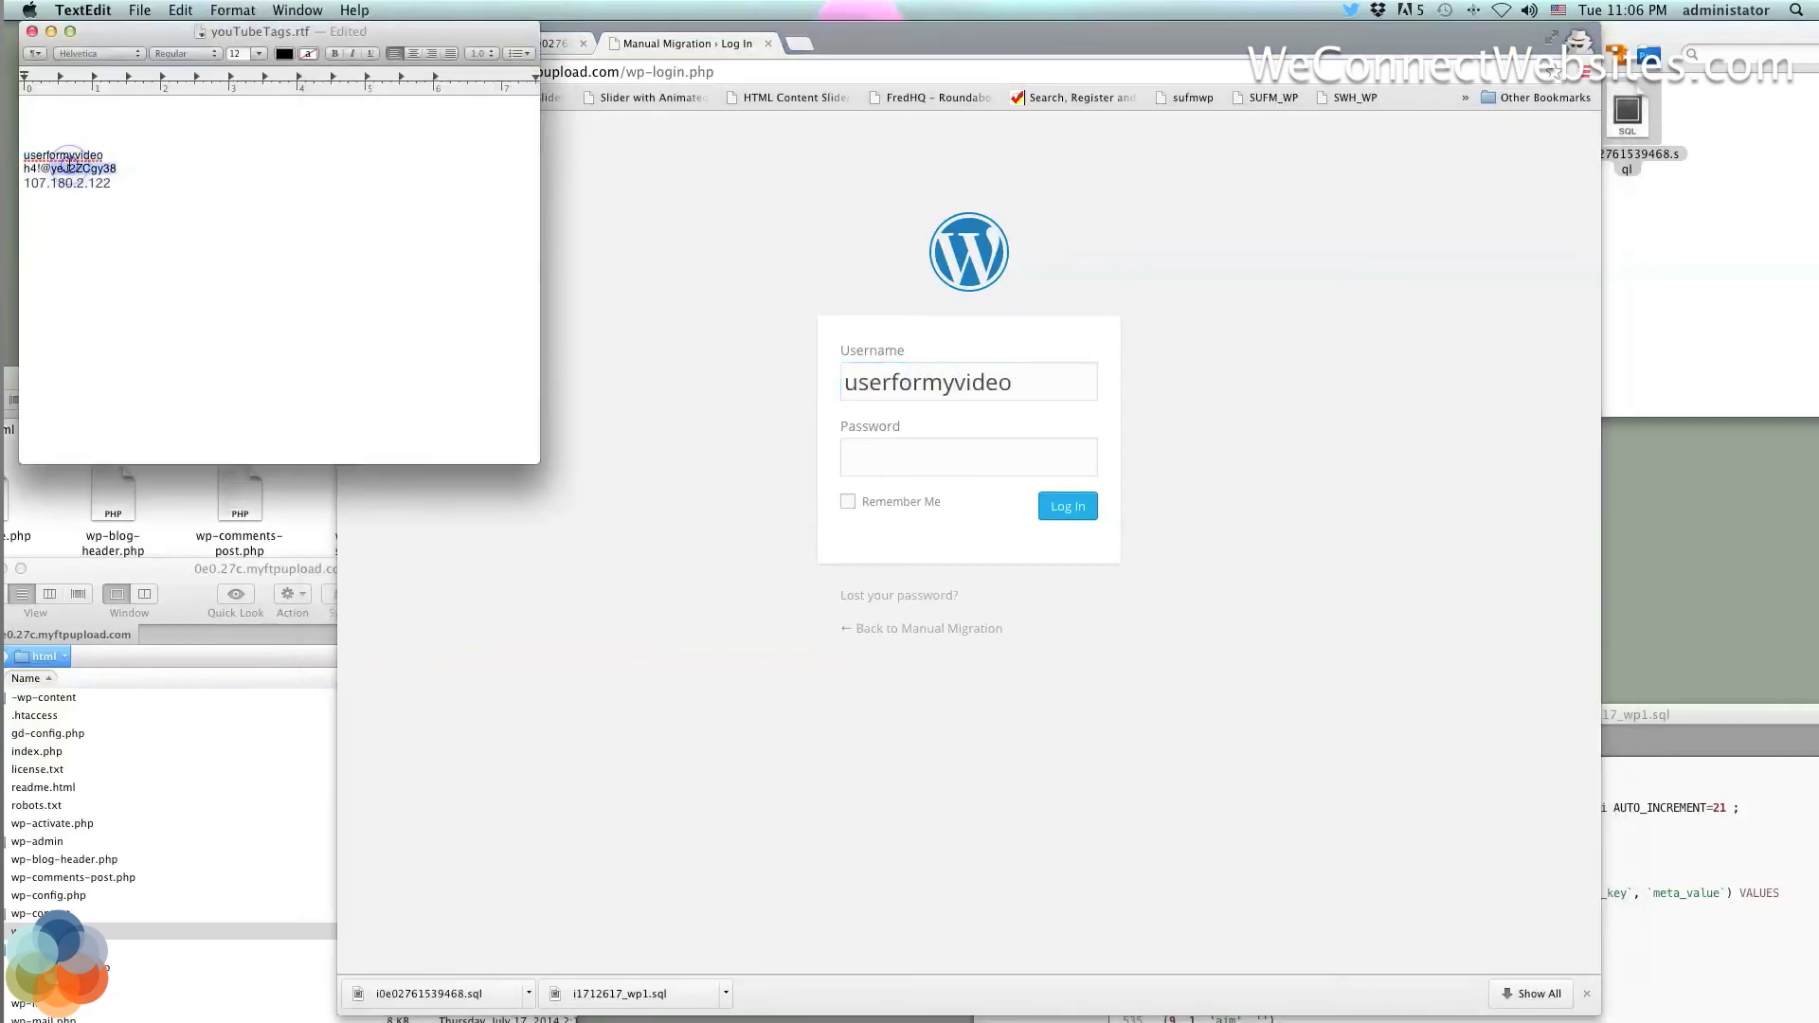
drag(120, 168, 24, 169)
key(super+c)
click(893, 456)
key(super+v)
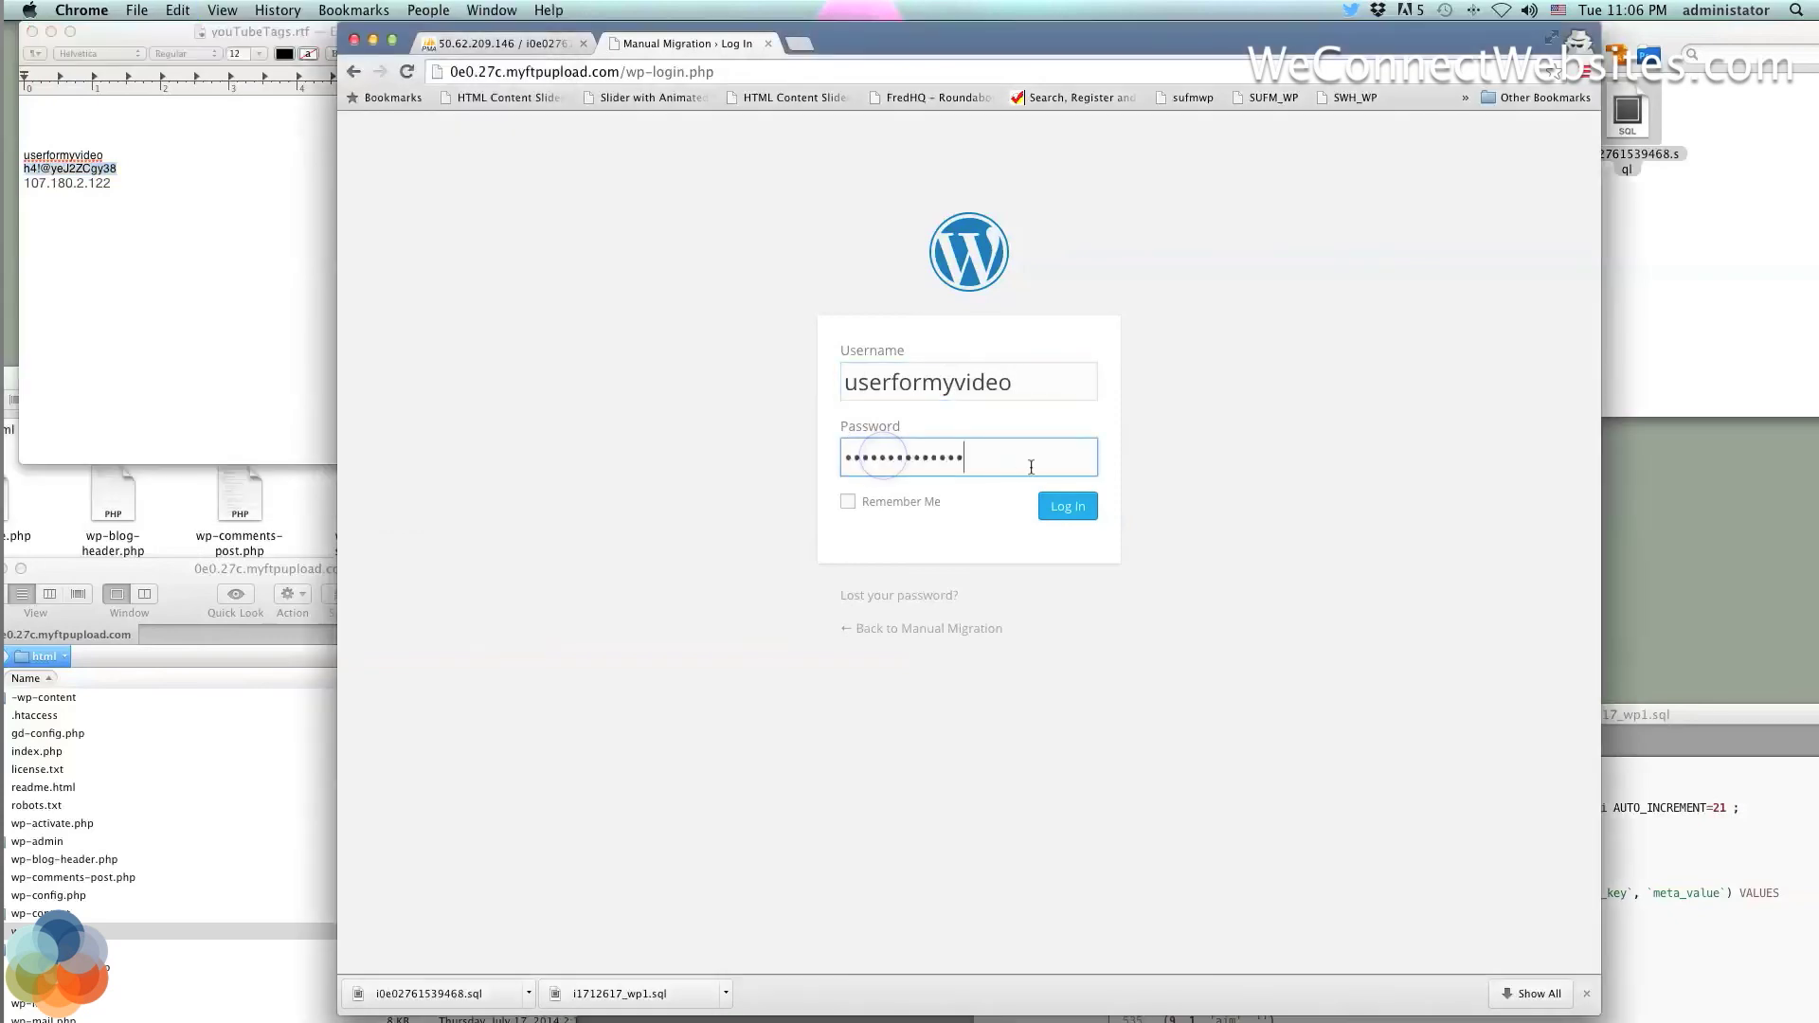
click(1068, 506)
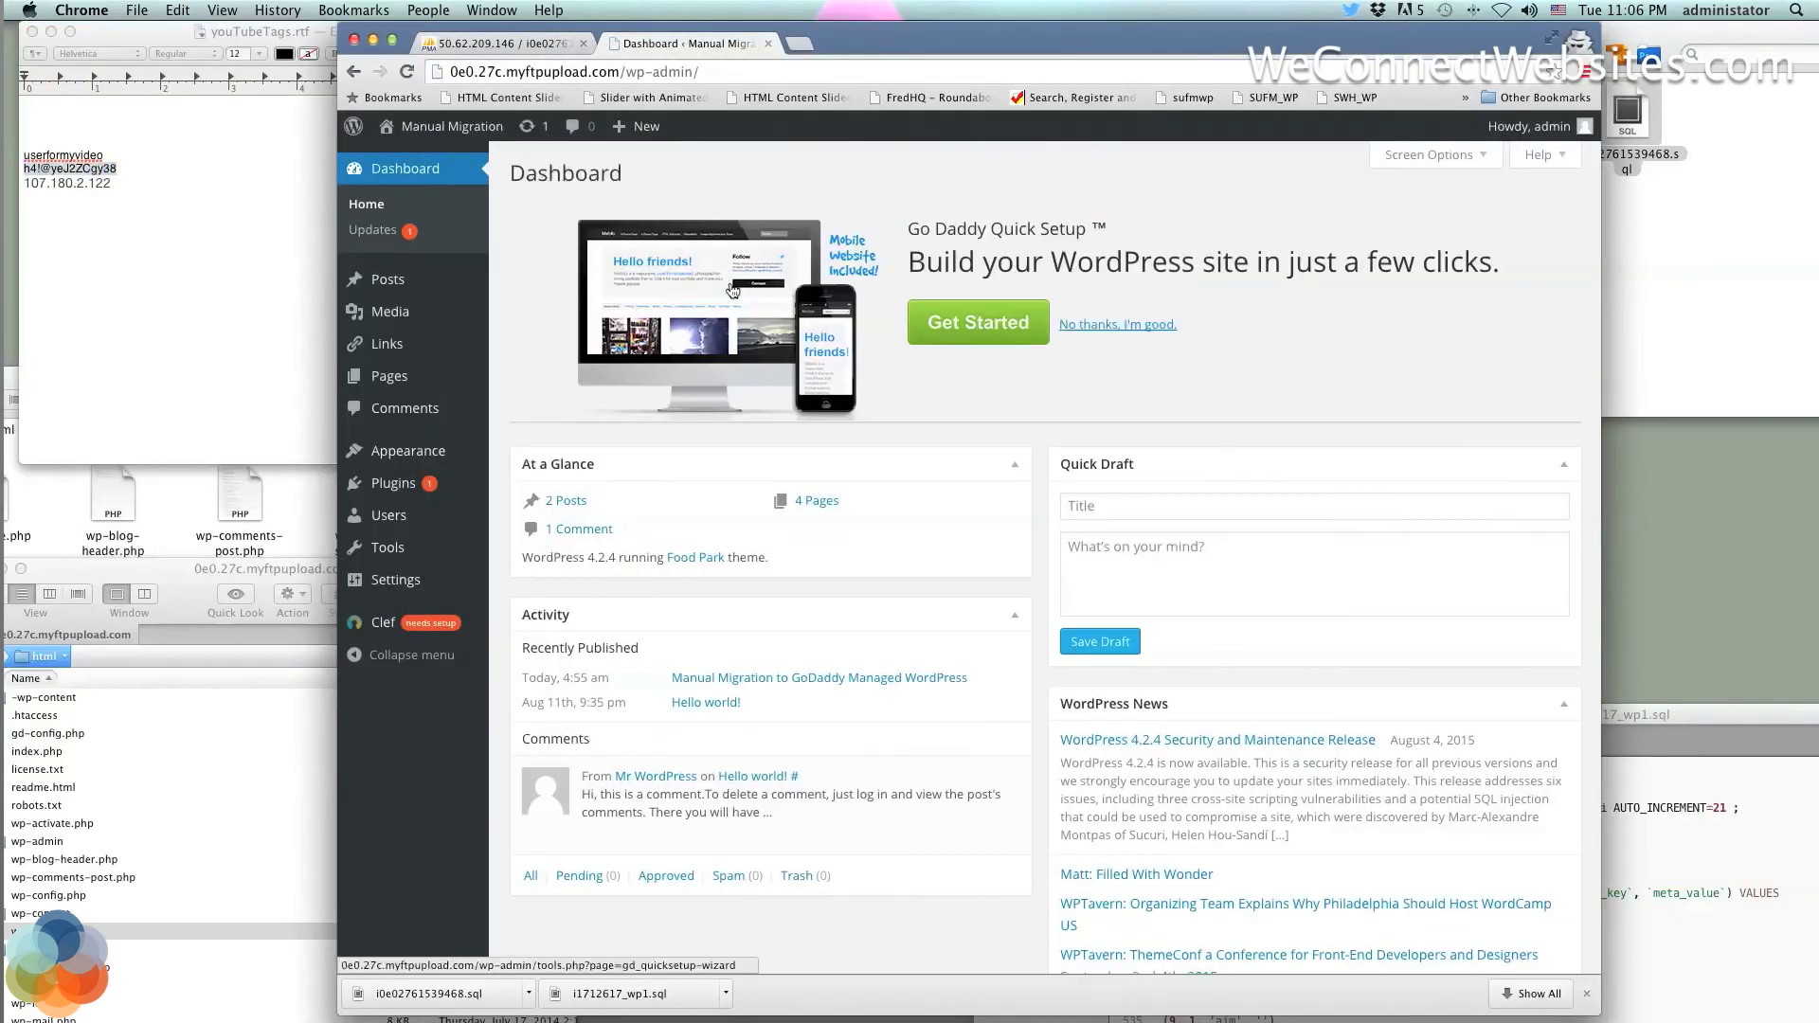
mouse_move(386, 325)
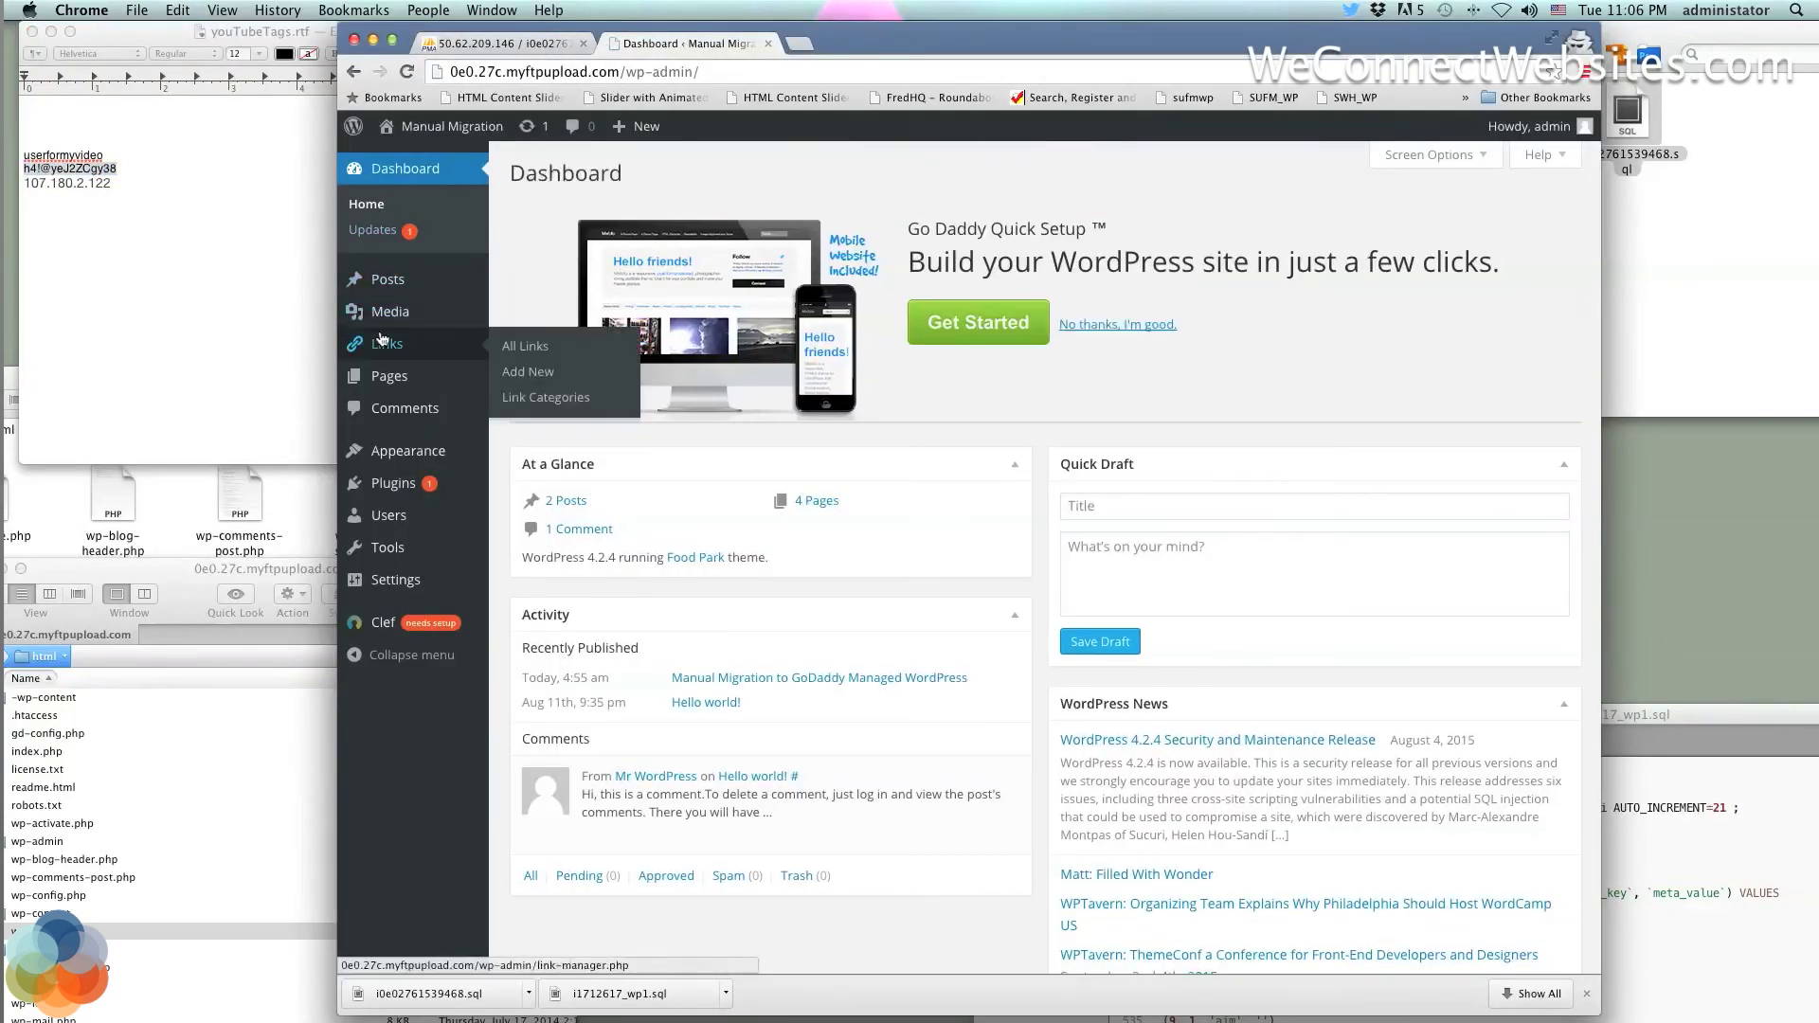
Create a new post titled 'This is my new post on Managed WordPress!' and move into its body
click(387, 282)
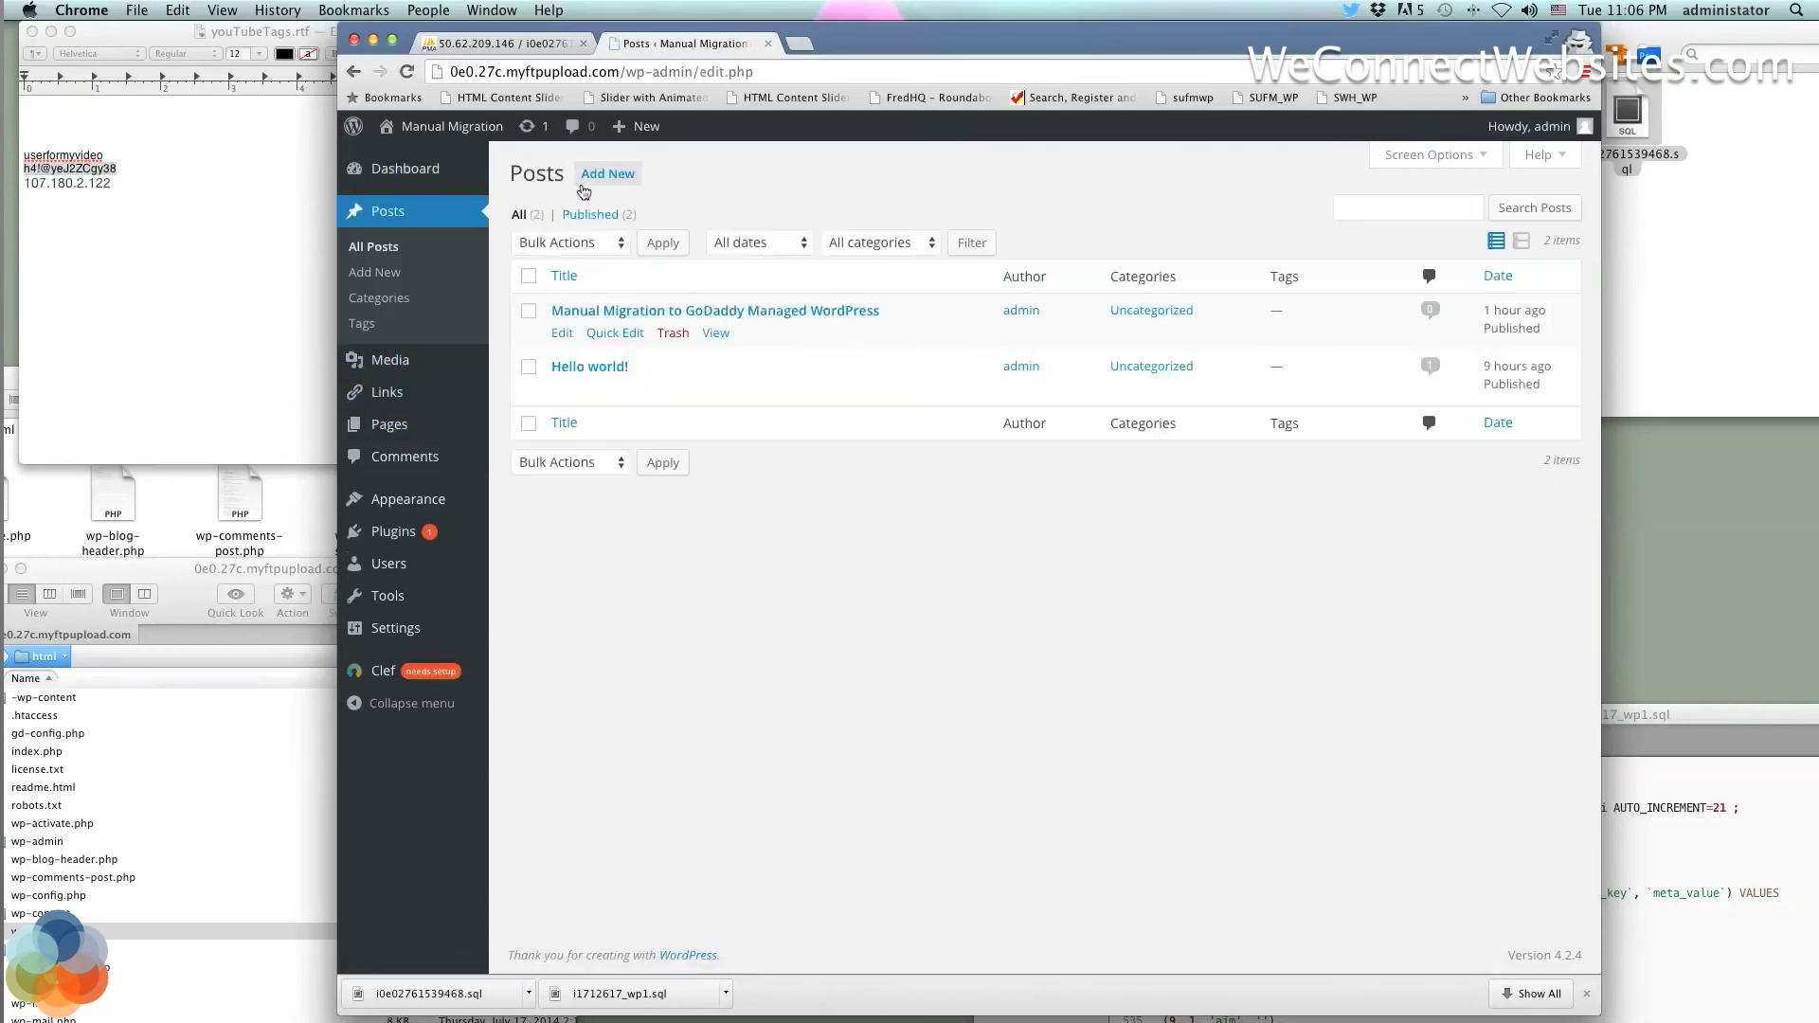
click(602, 182)
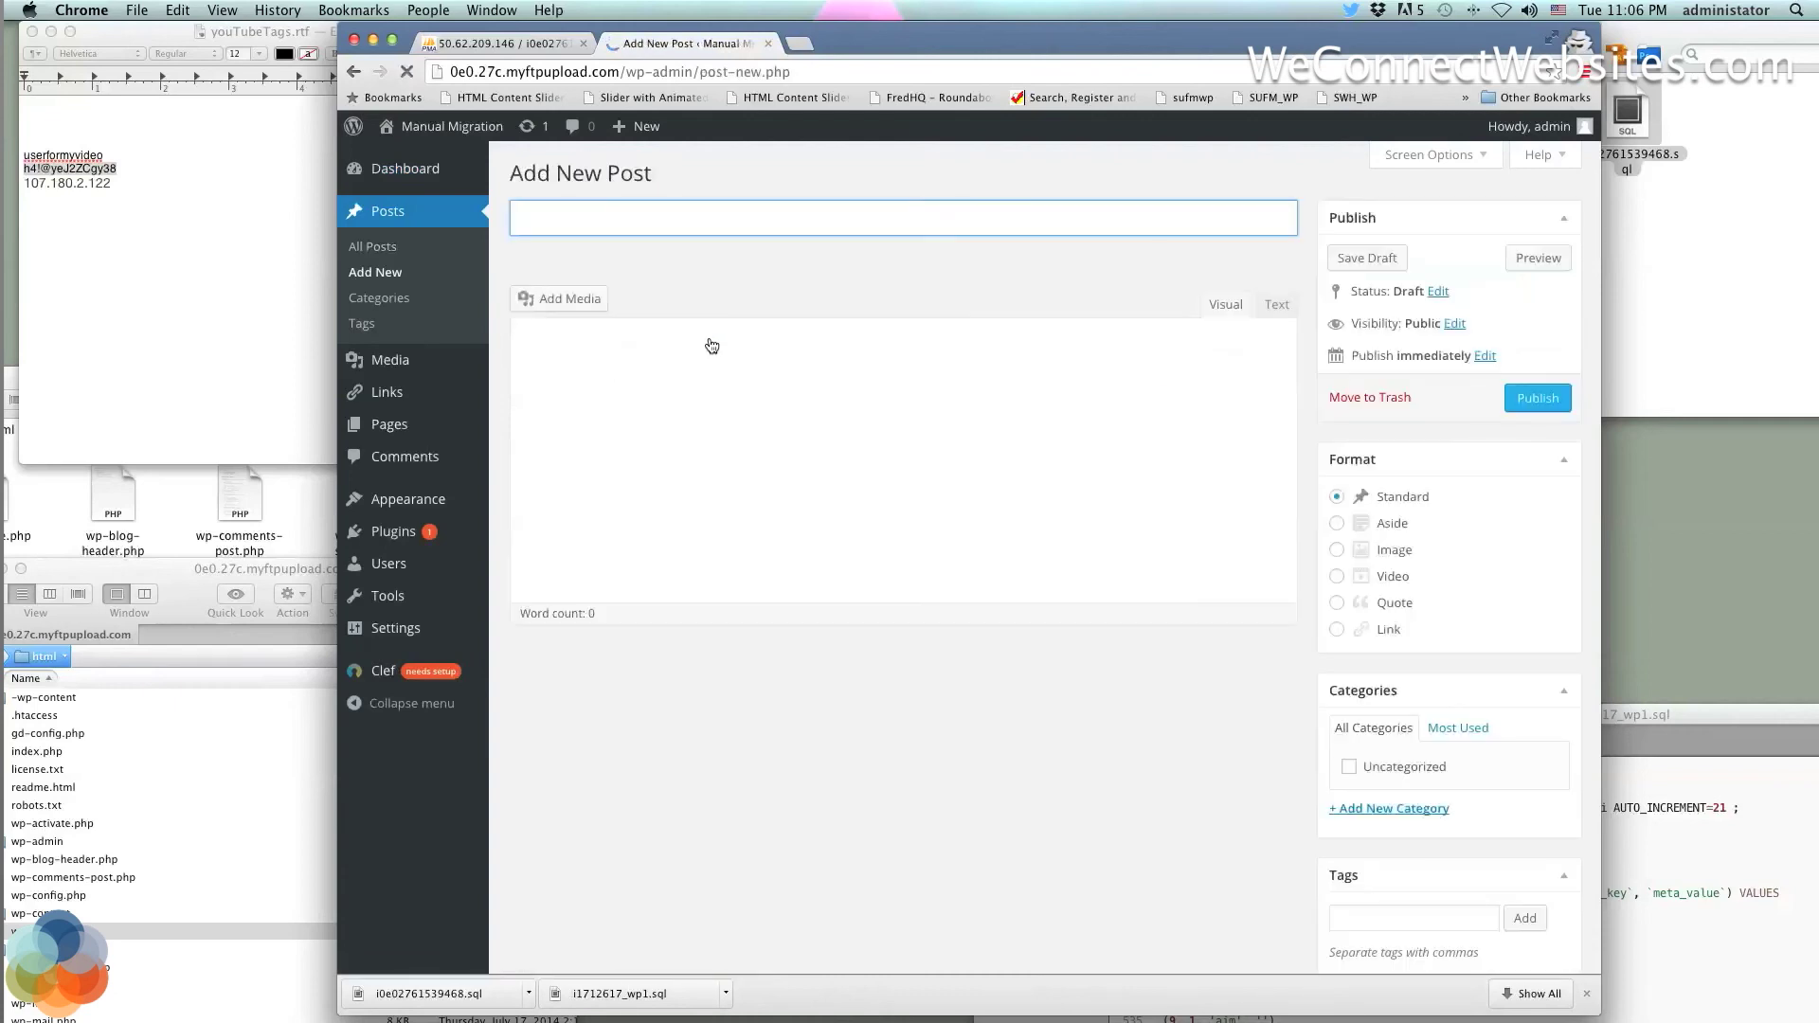
text(This is my)
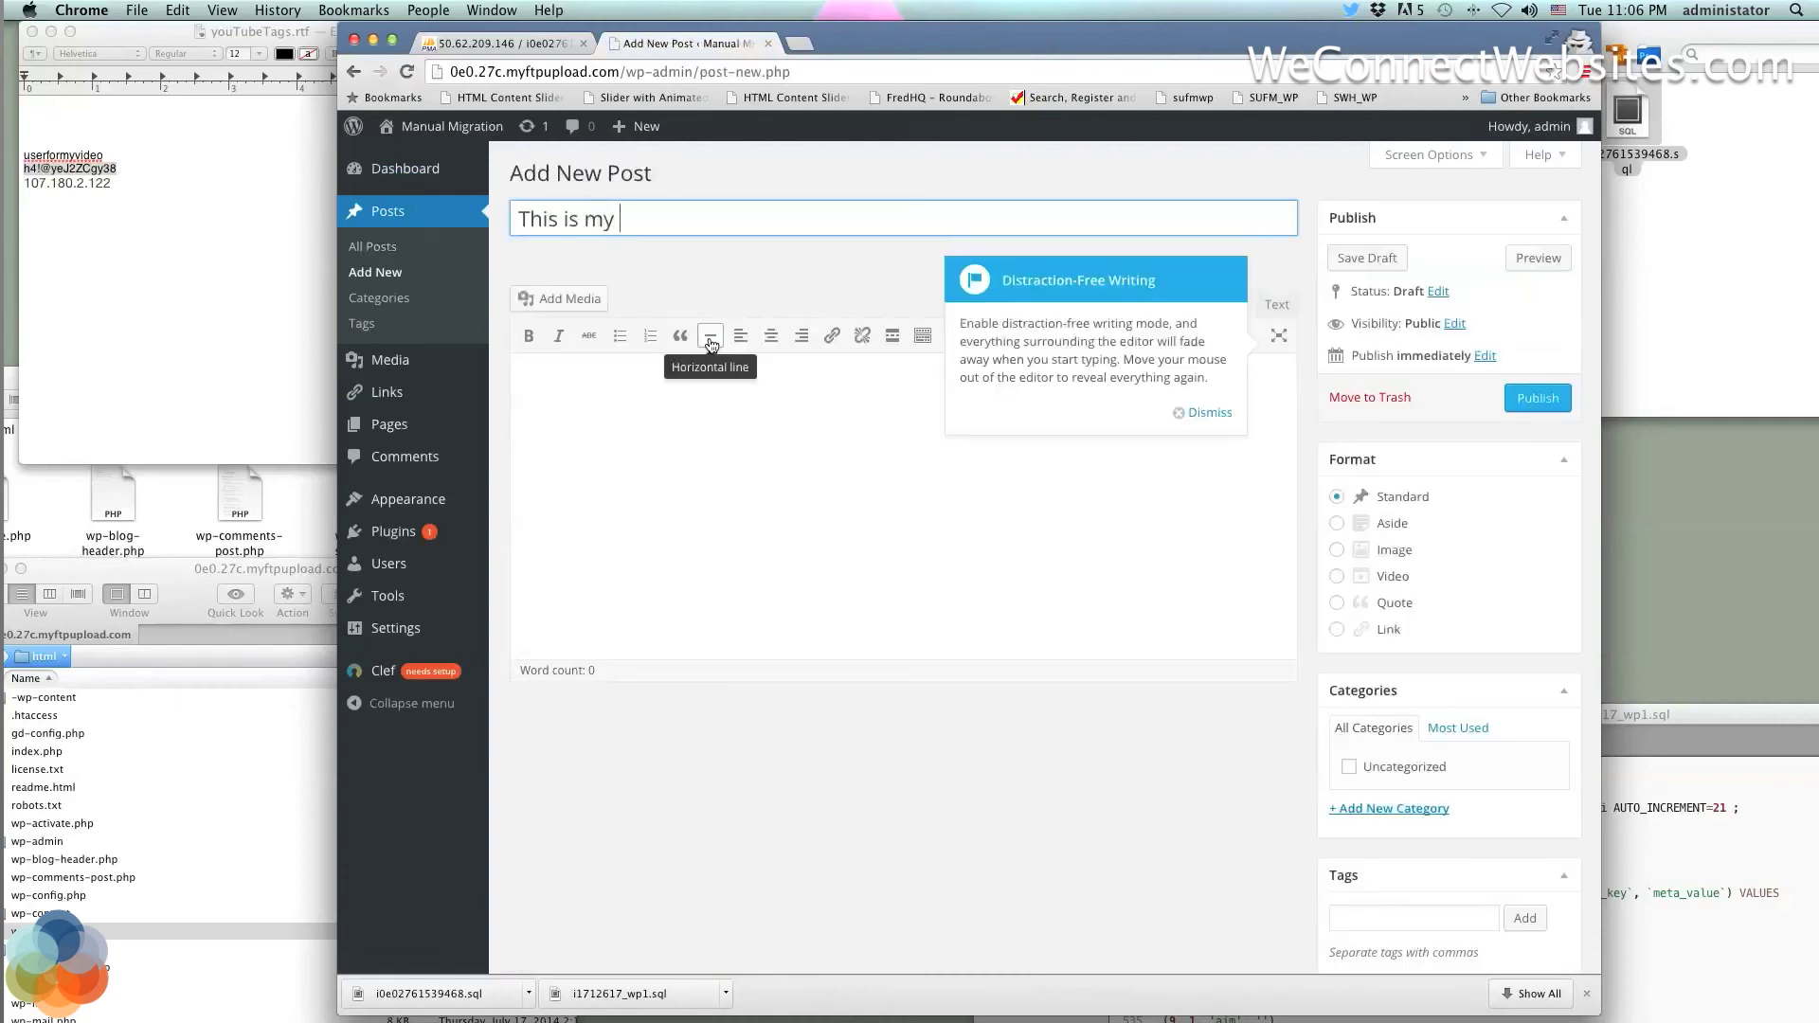
text( new post on Managed)
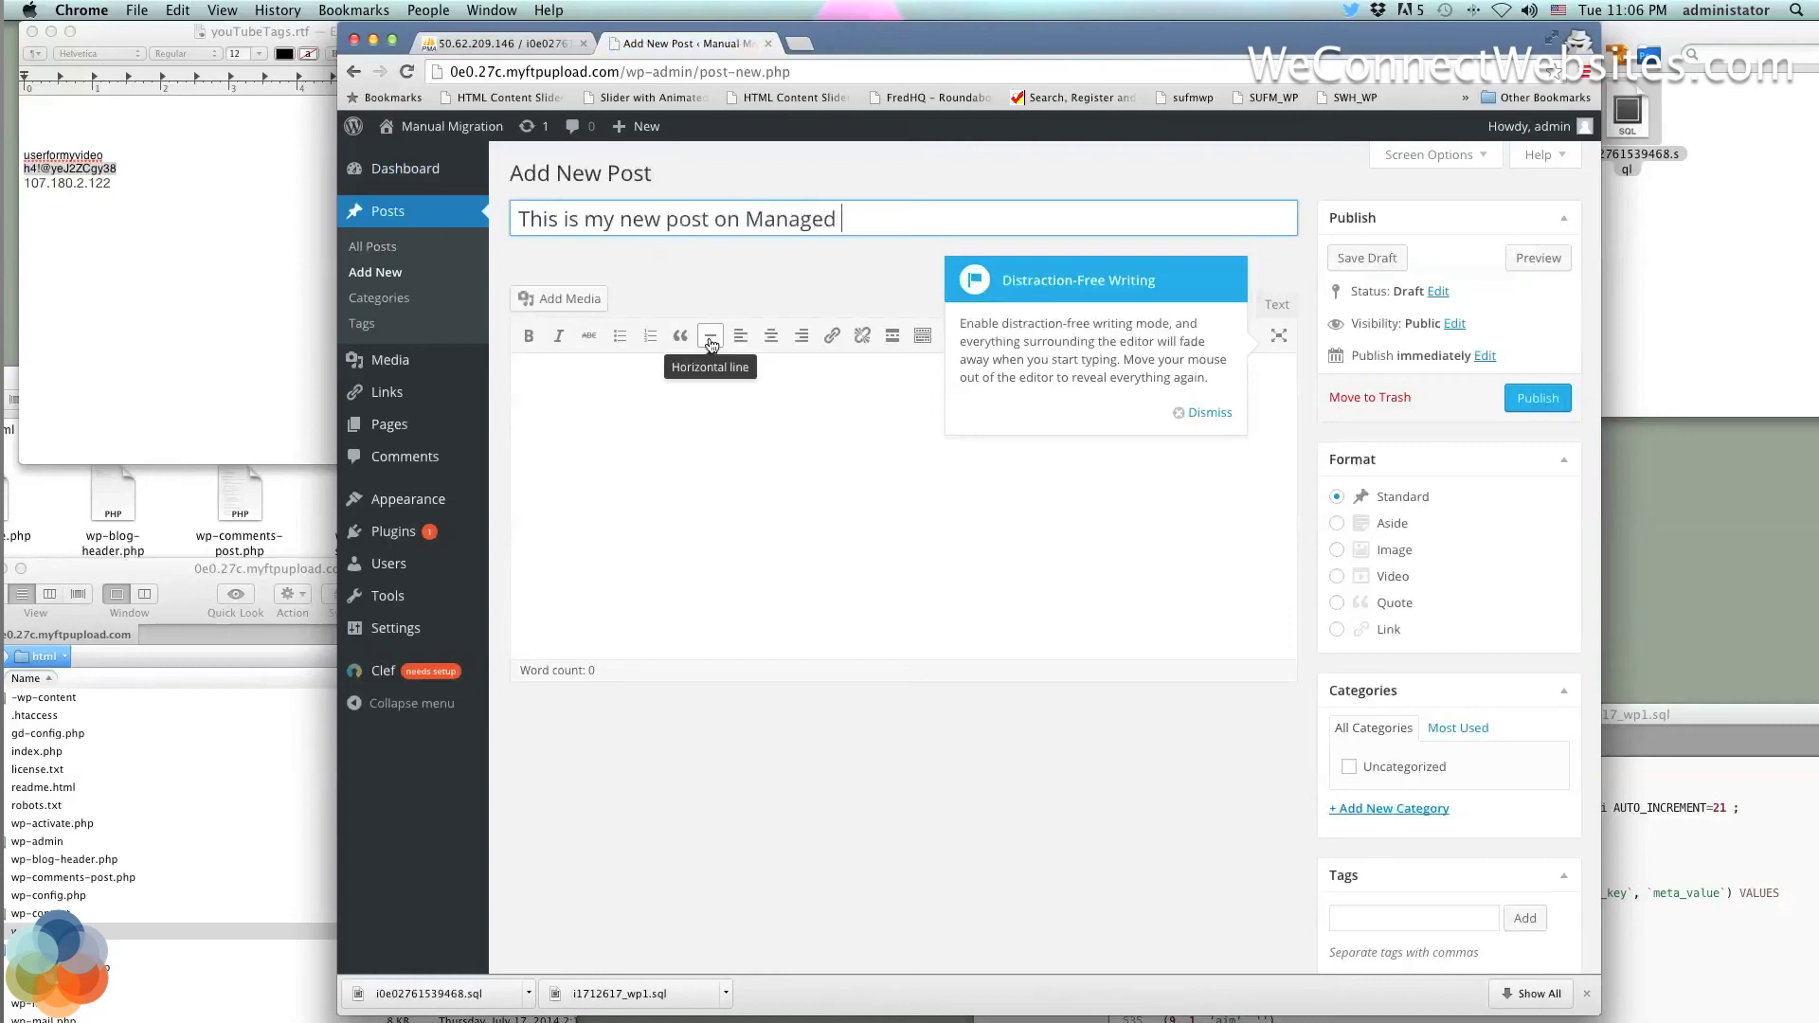
text( w)
key(BackSpace)
text(WordPRess!)
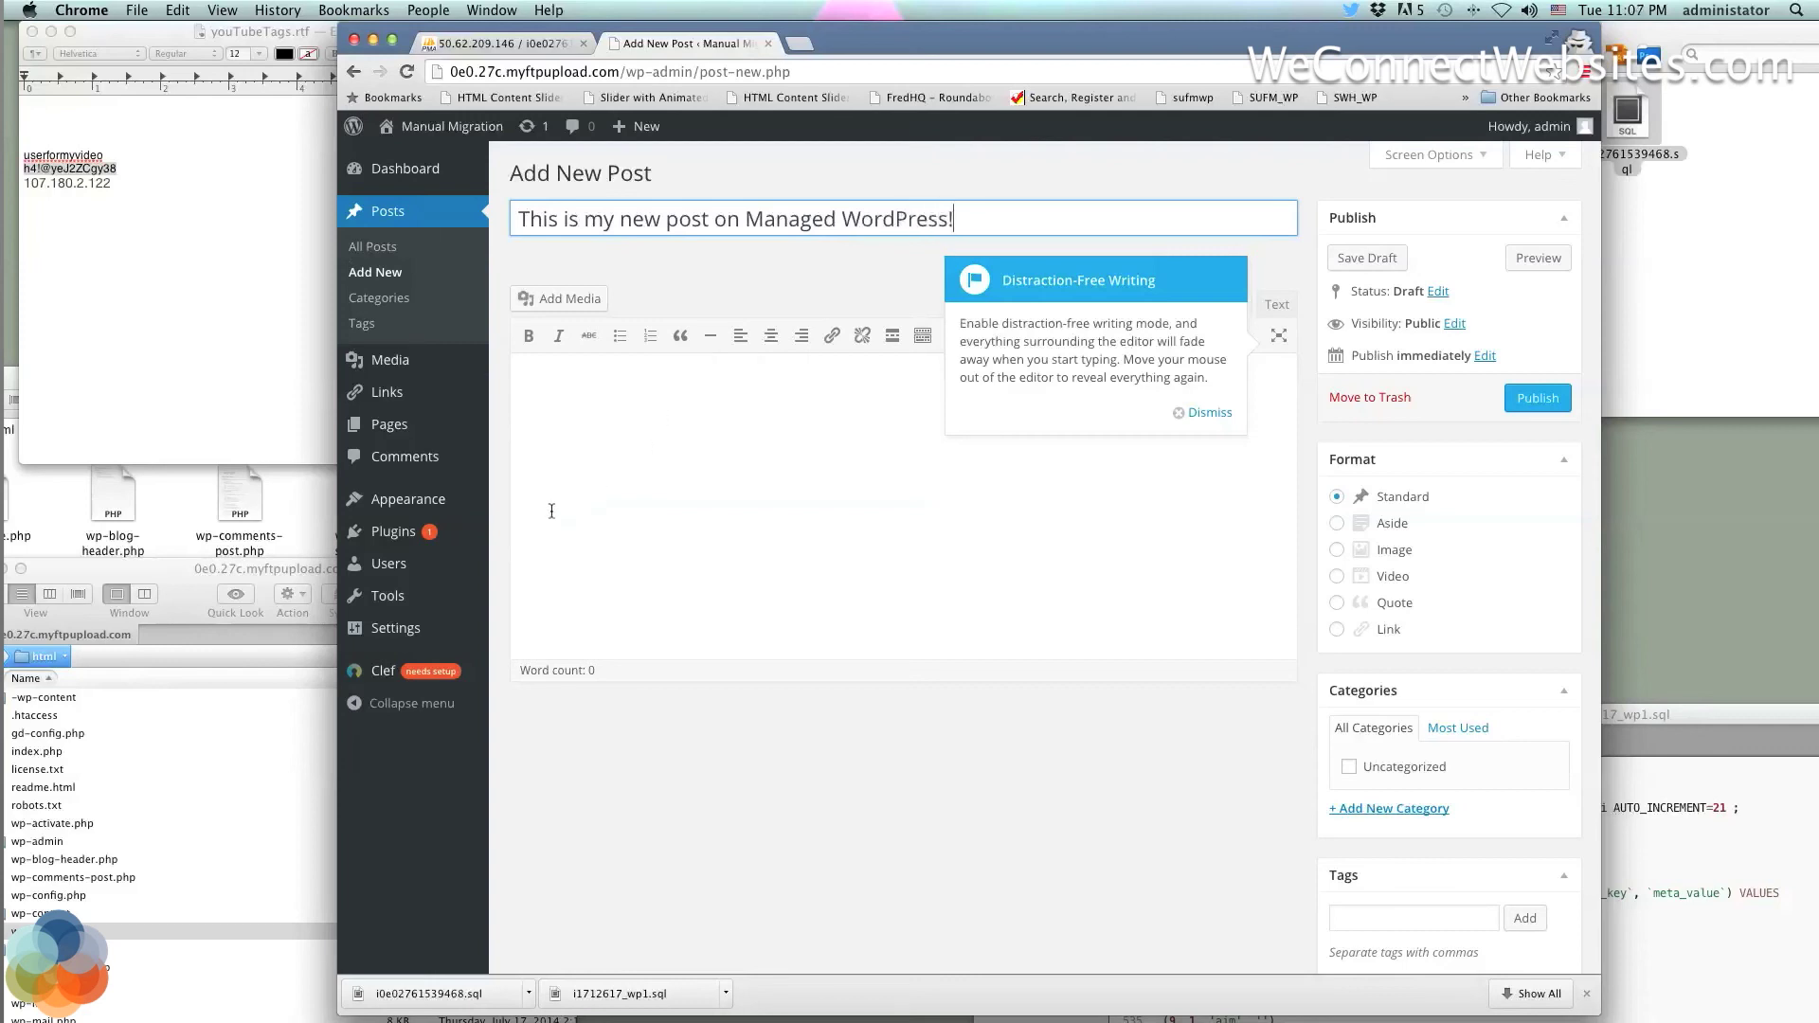
click(597, 508)
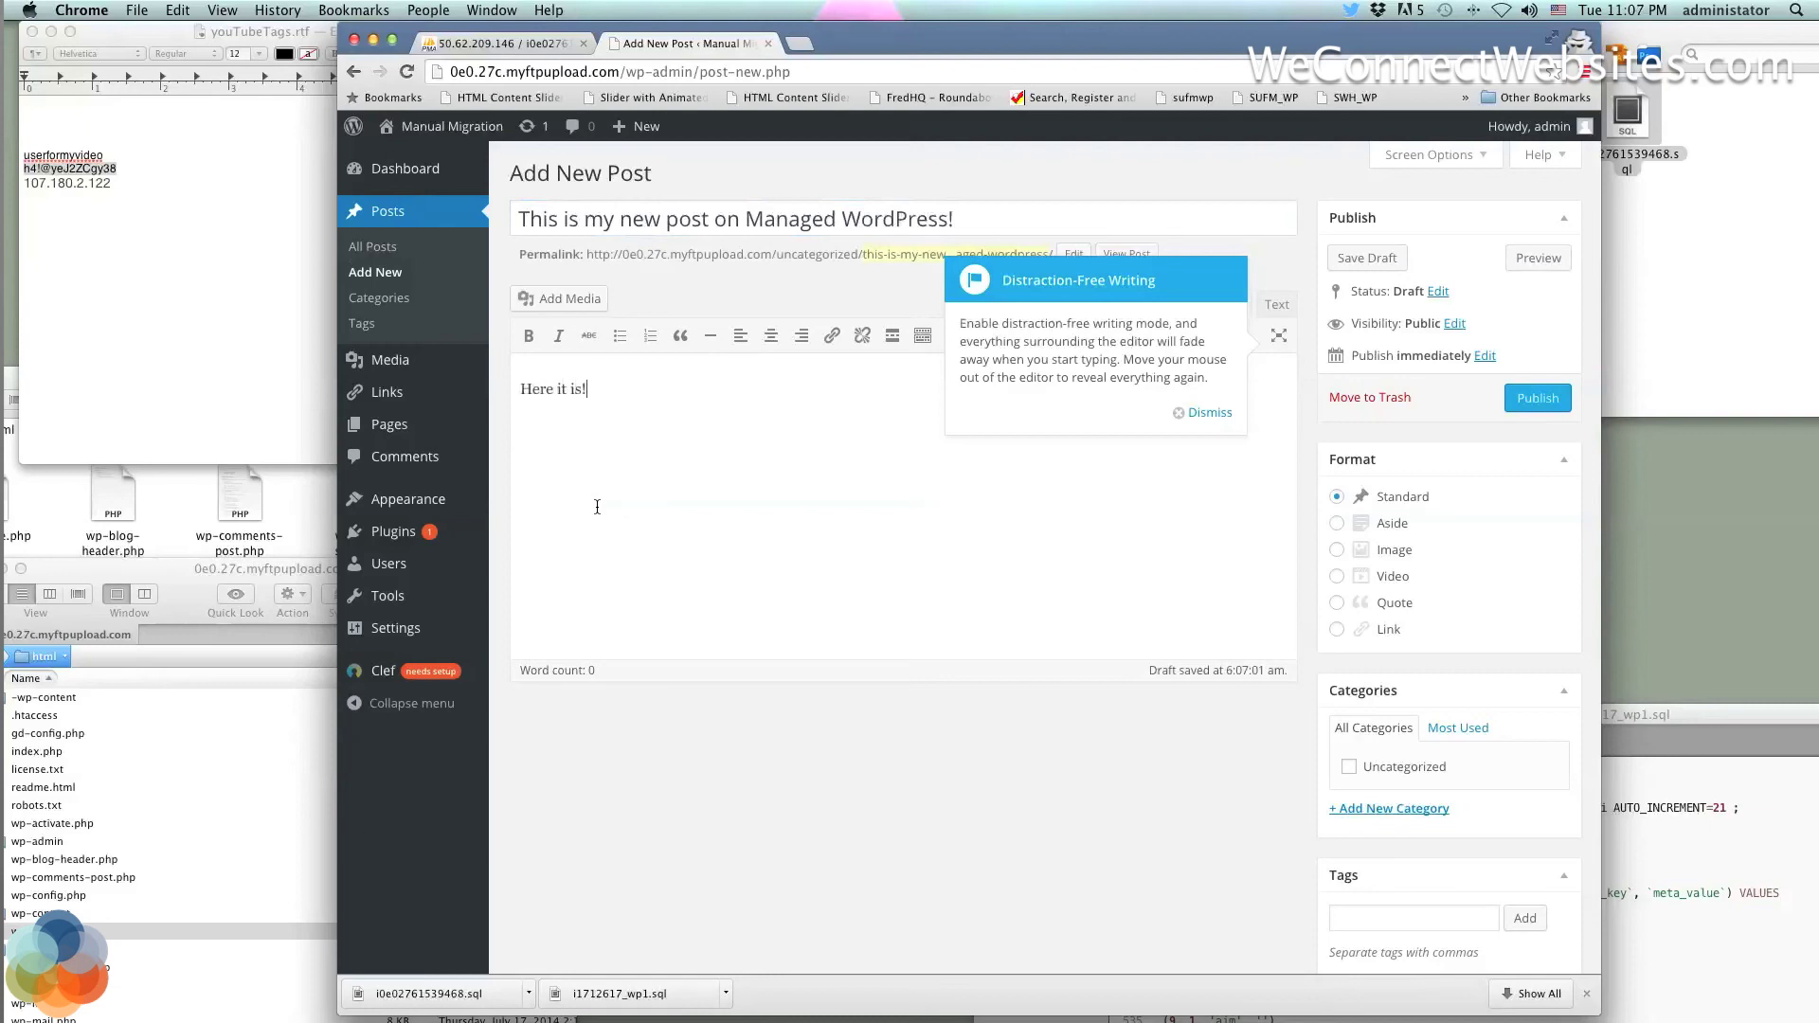
click(312, 513)
Drag beer-cat-9.jpg into the post's media window, then close it and dismiss the writing tip
scroll(310, 514, down, 3)
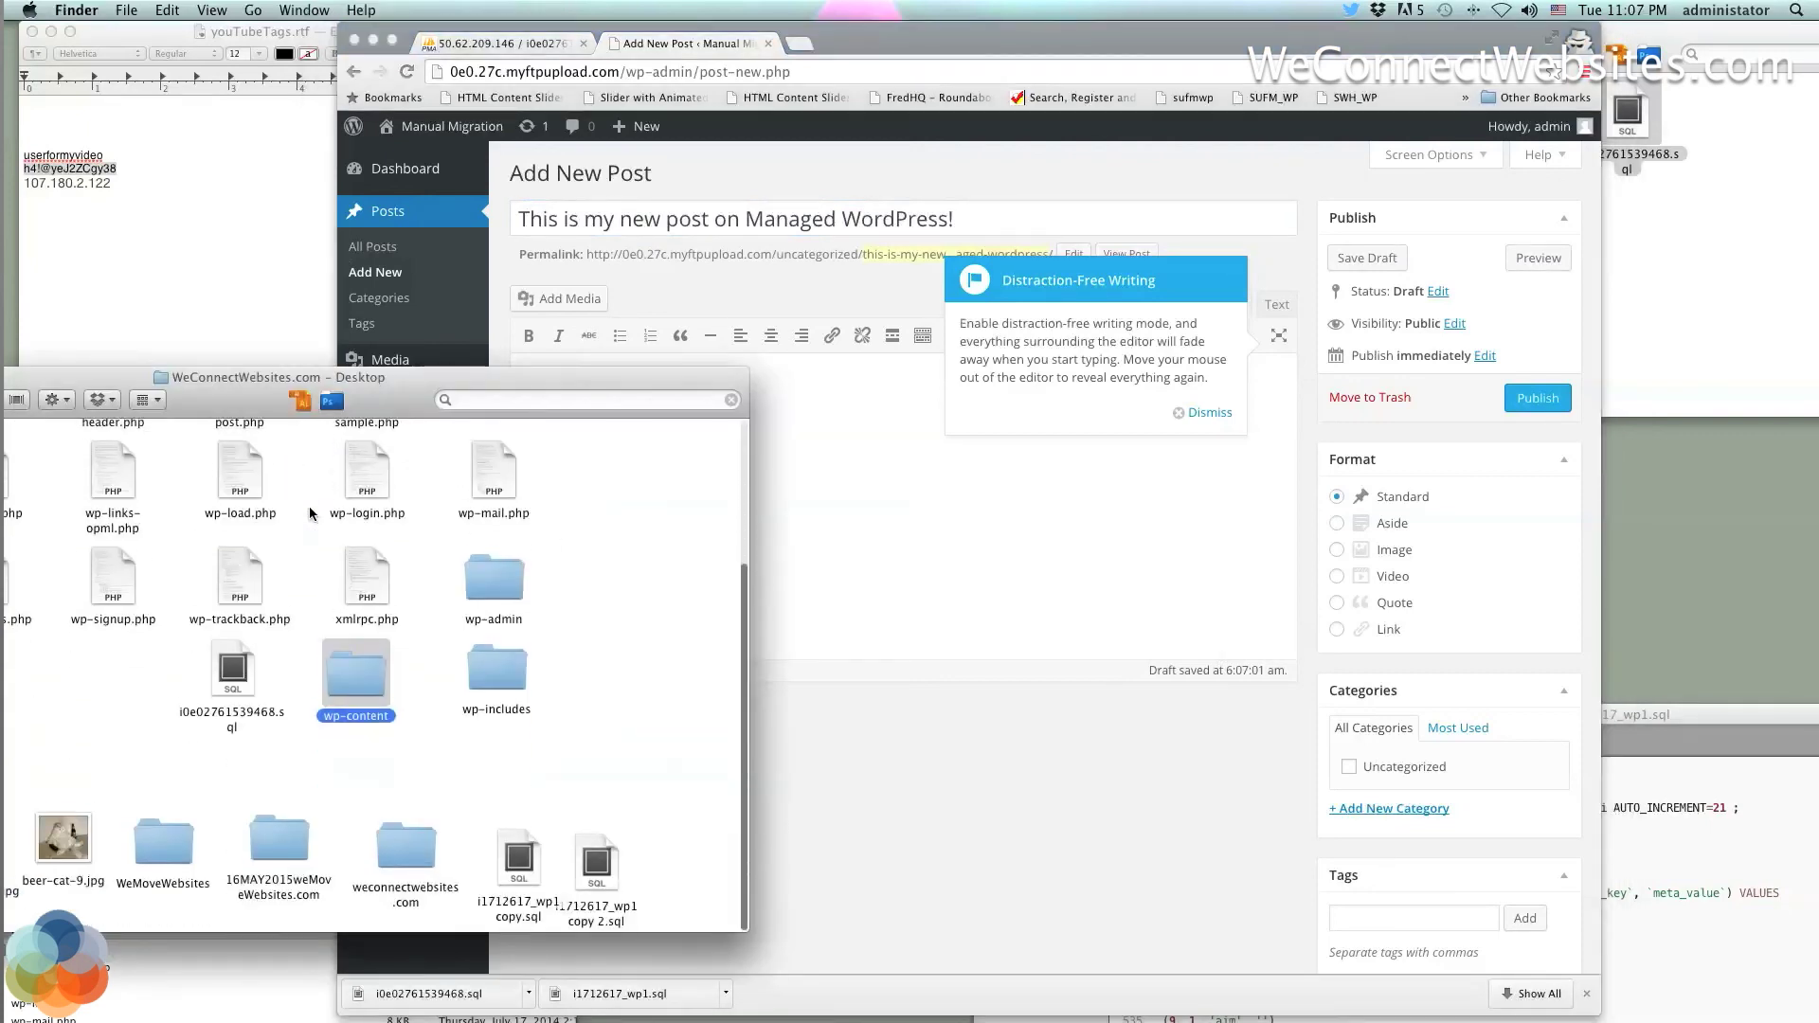
drag(62, 838, 900, 559)
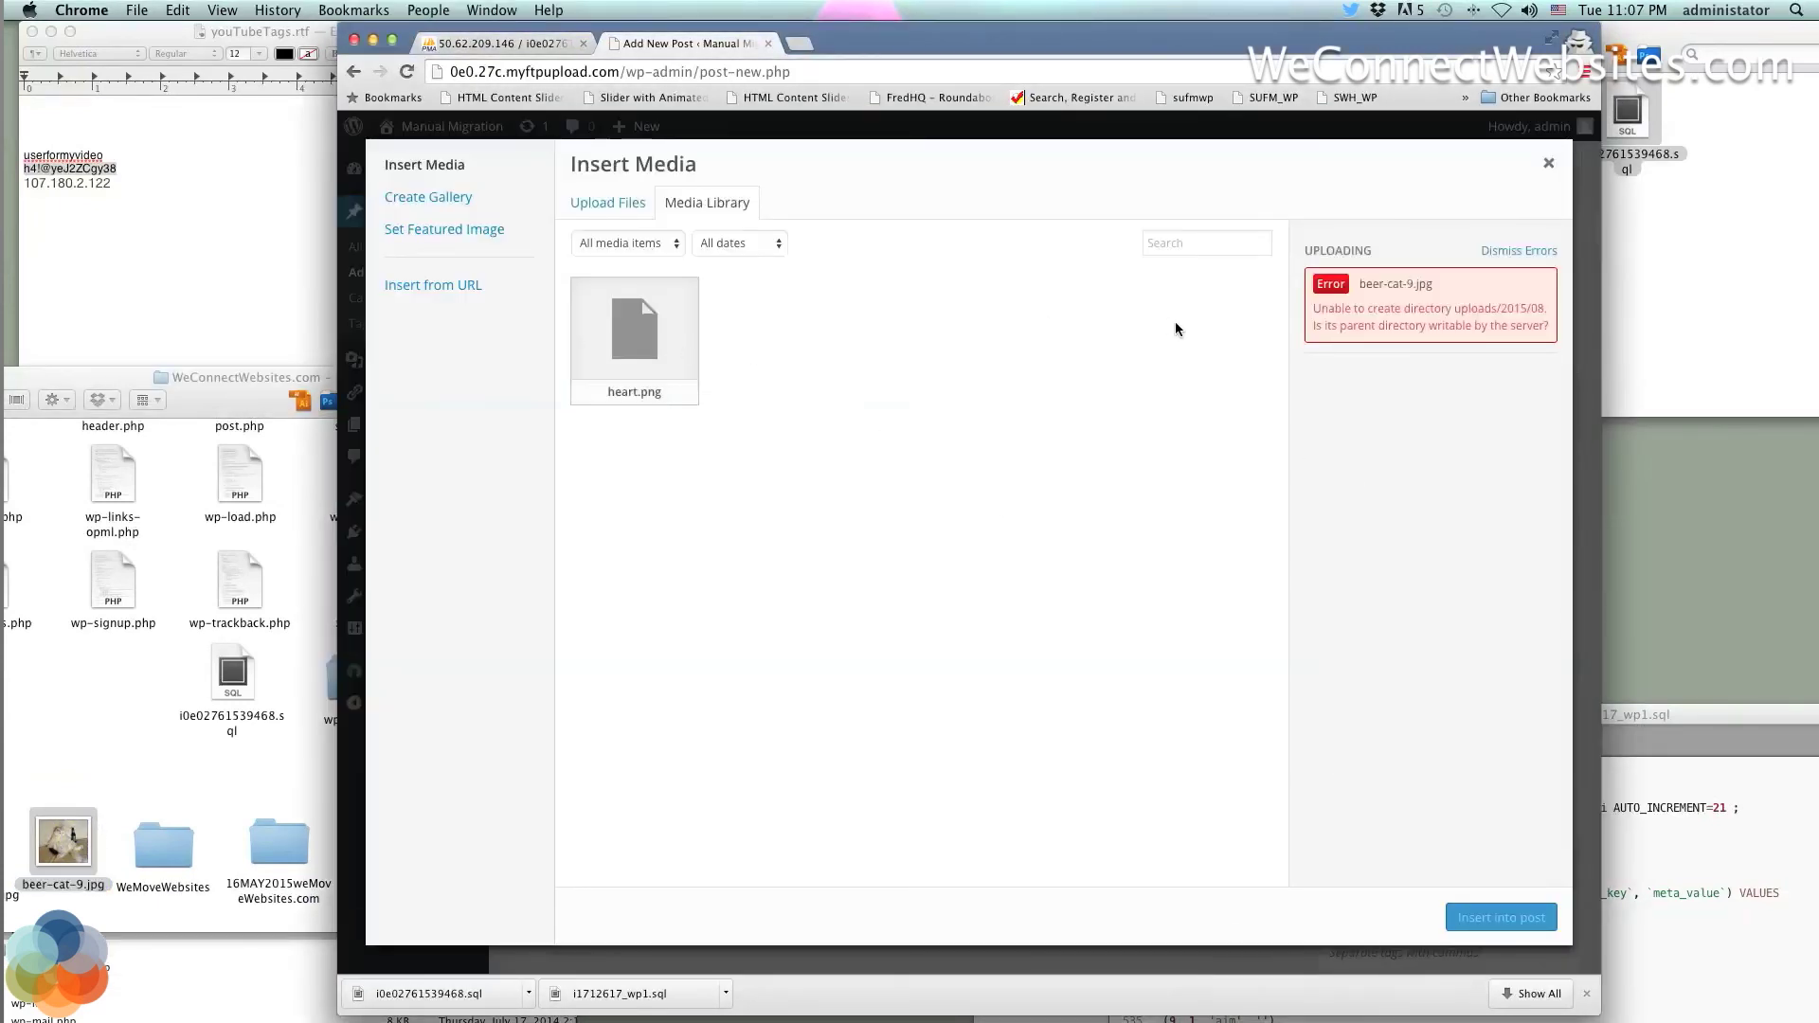
click(1206, 329)
click(1449, 401)
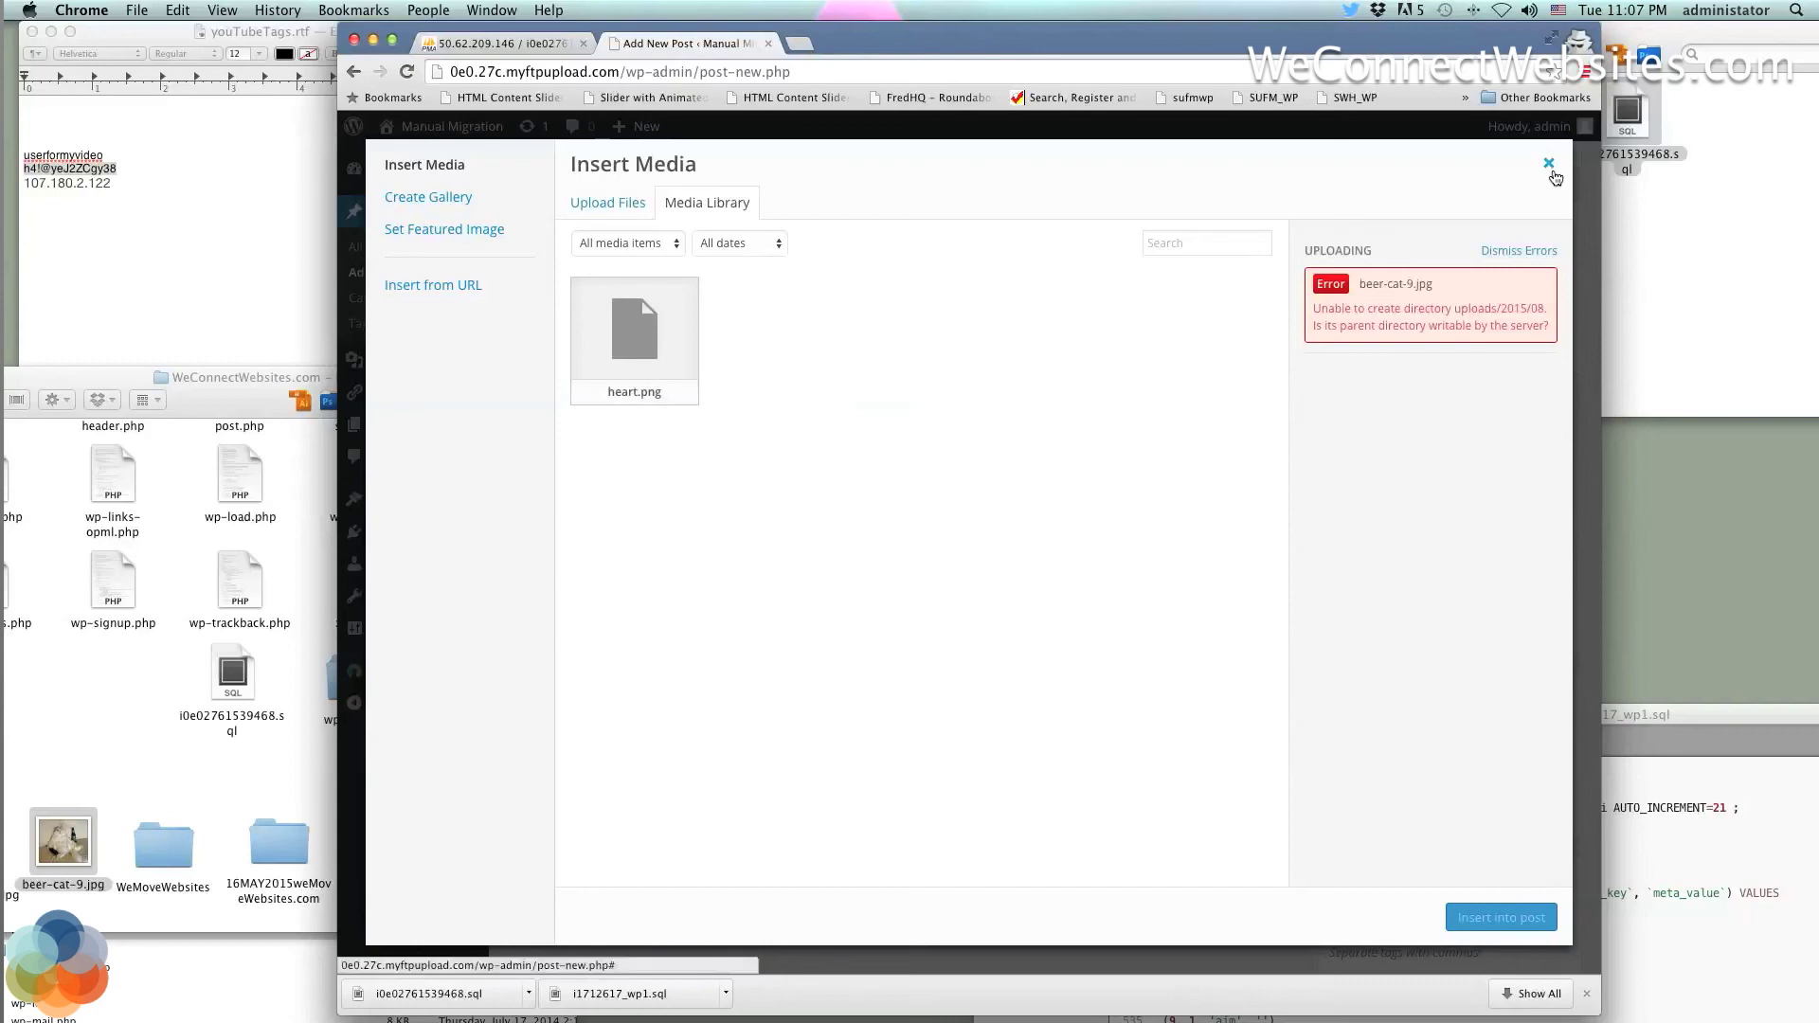
click(1548, 166)
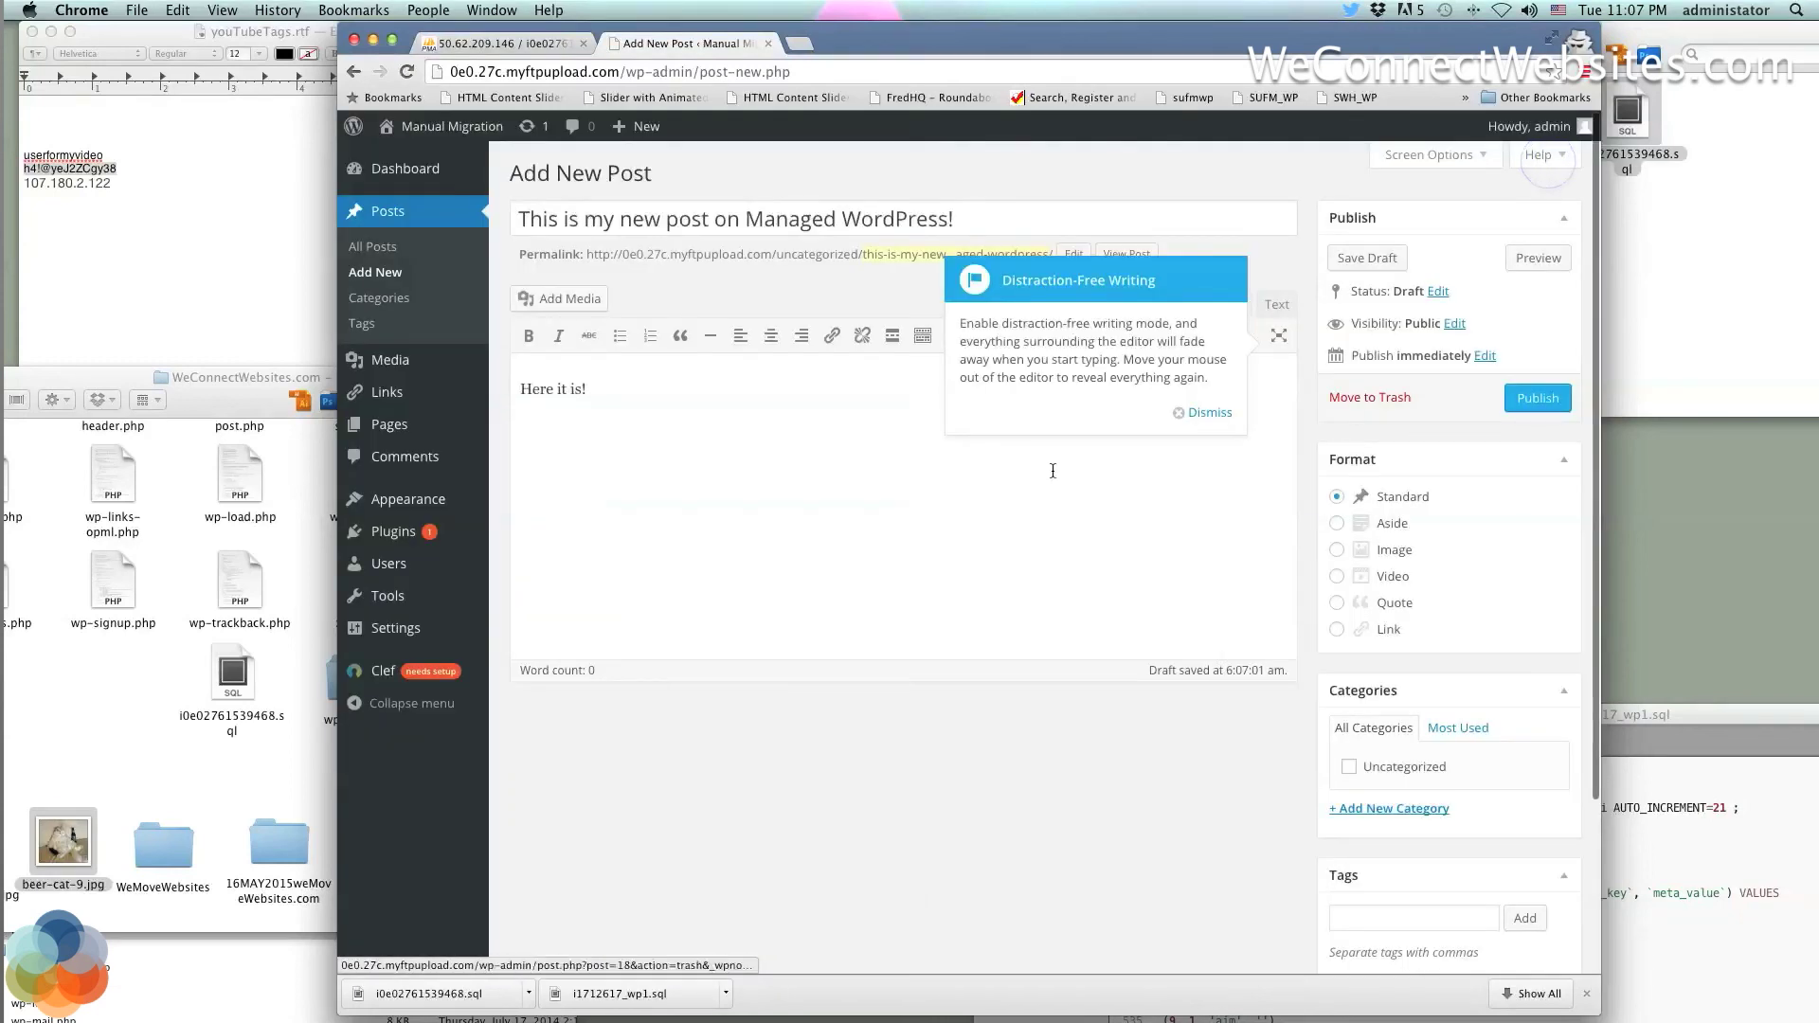
click(1217, 413)
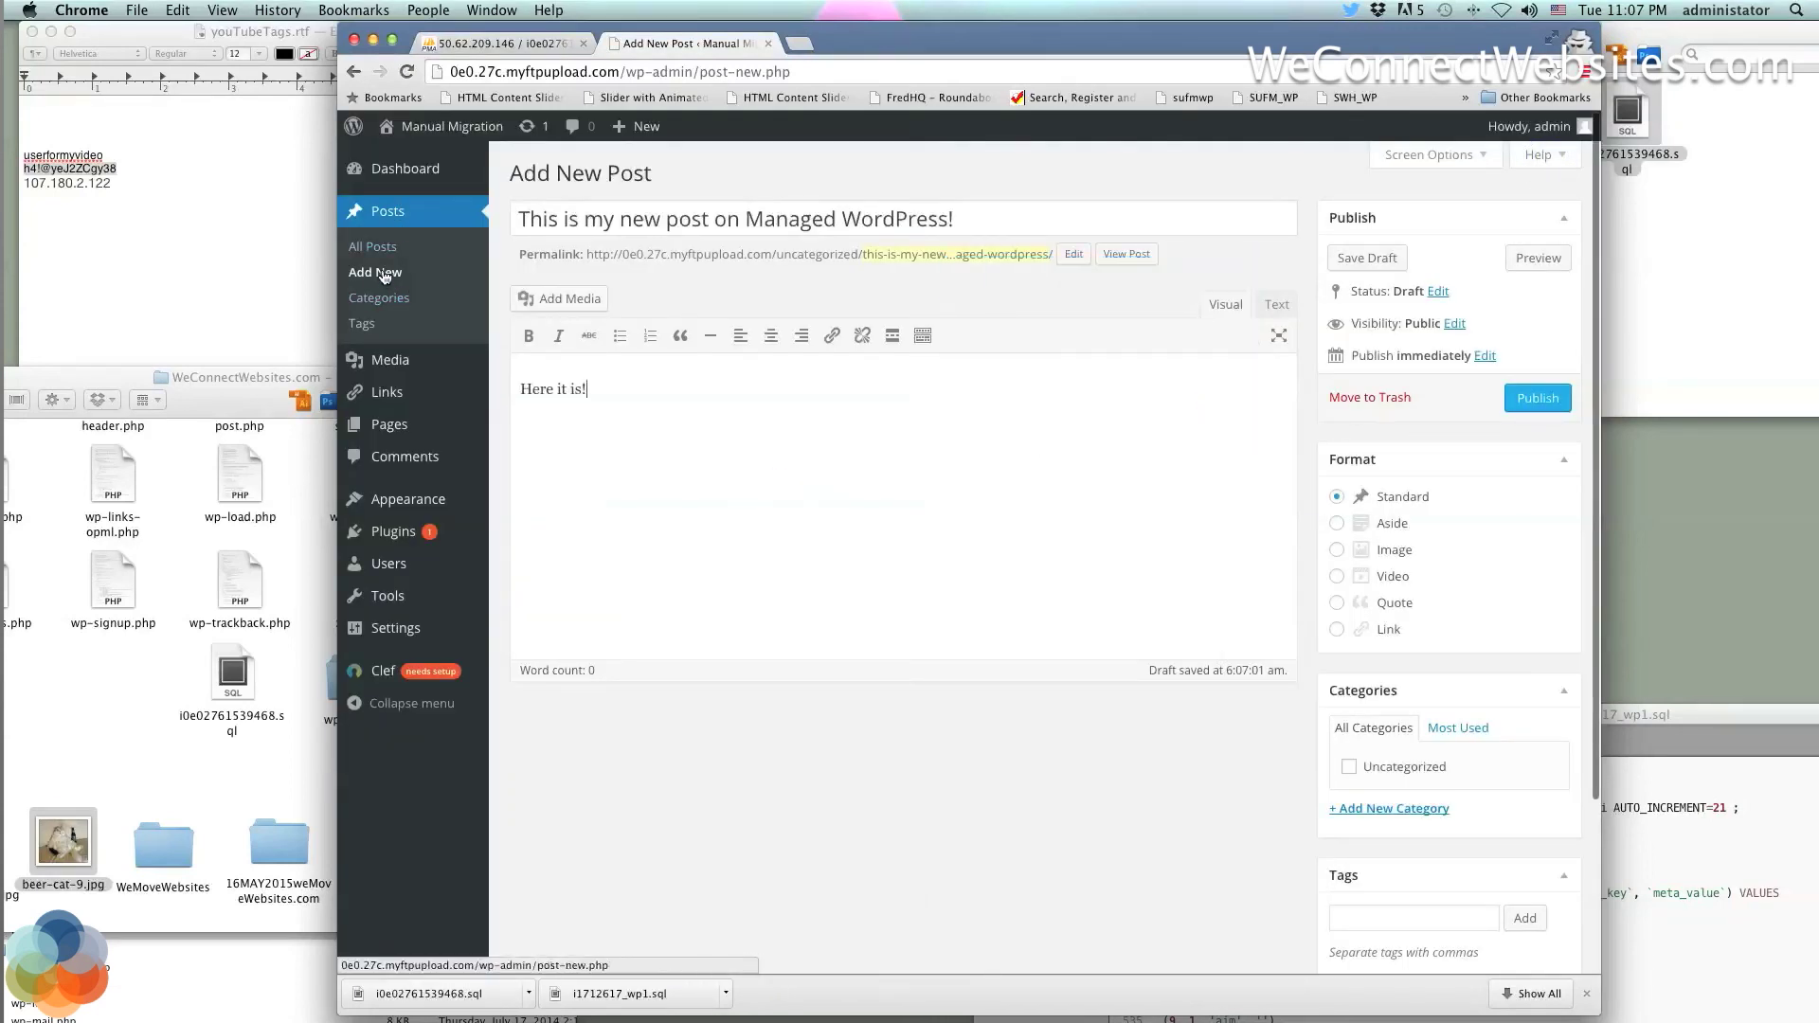
Publish the new post, staying on it instead of leaving for the Media Library
mouse_move(398, 179)
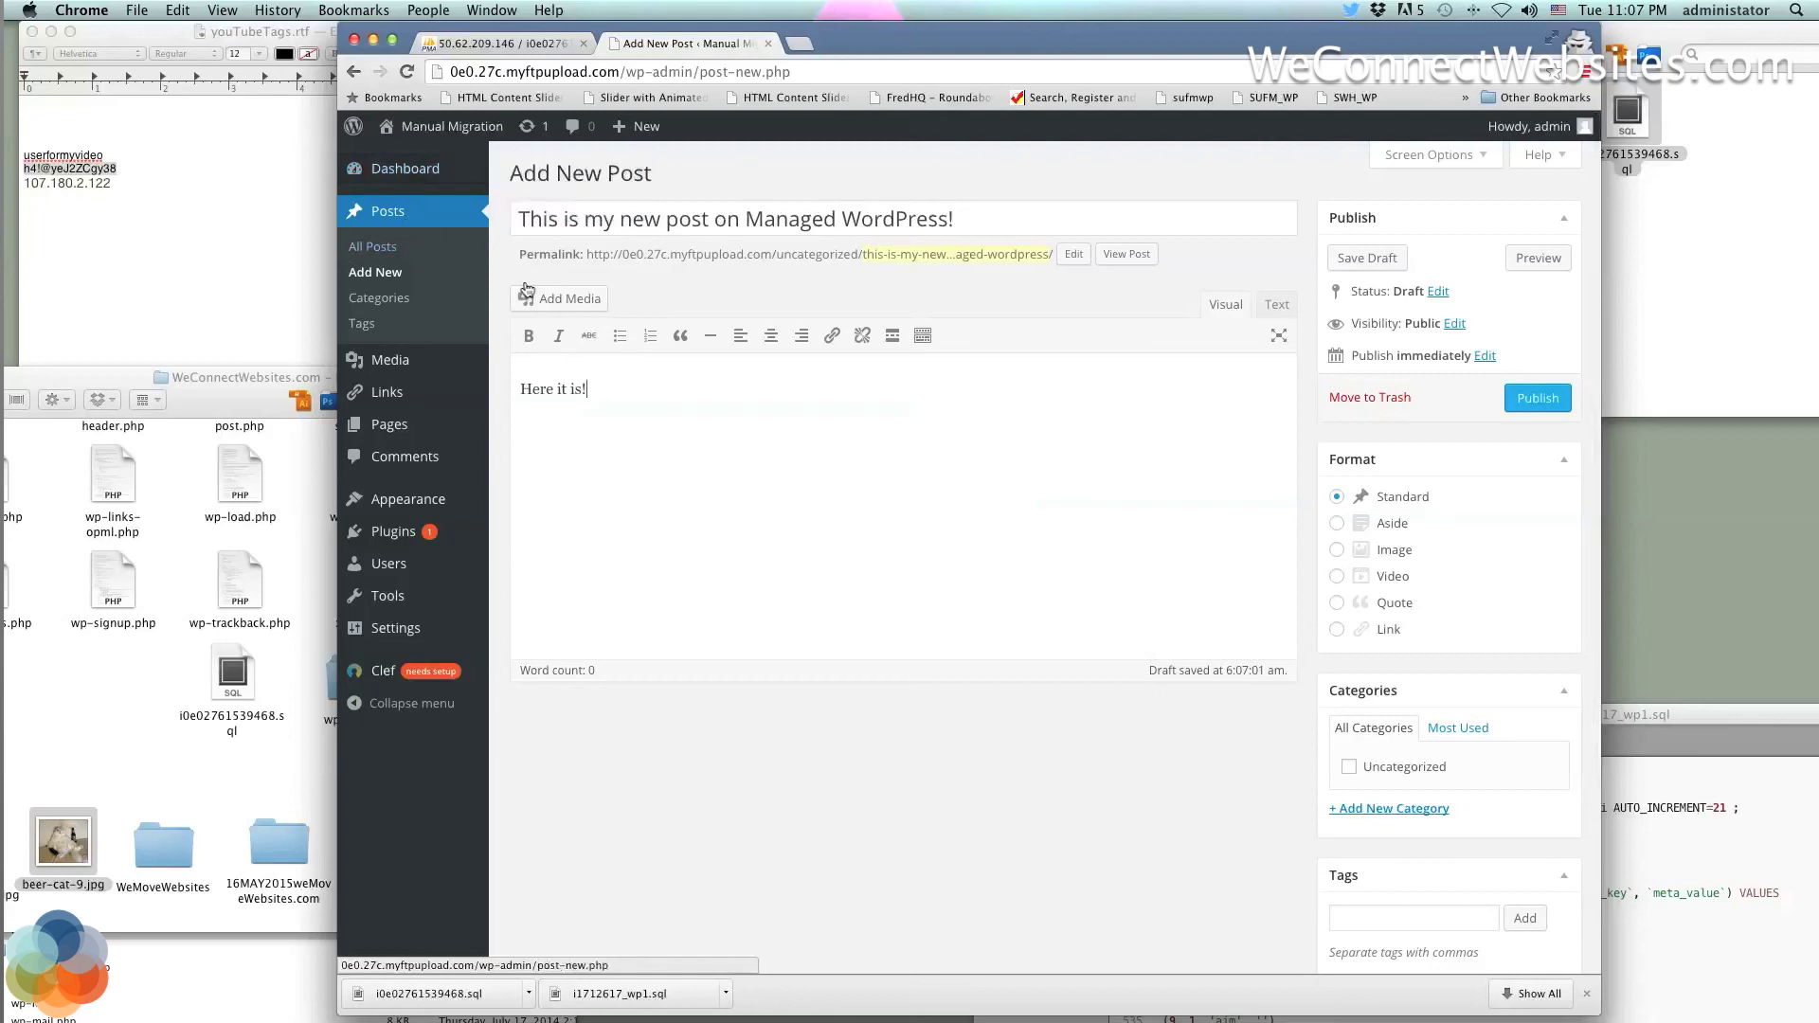
click(676, 273)
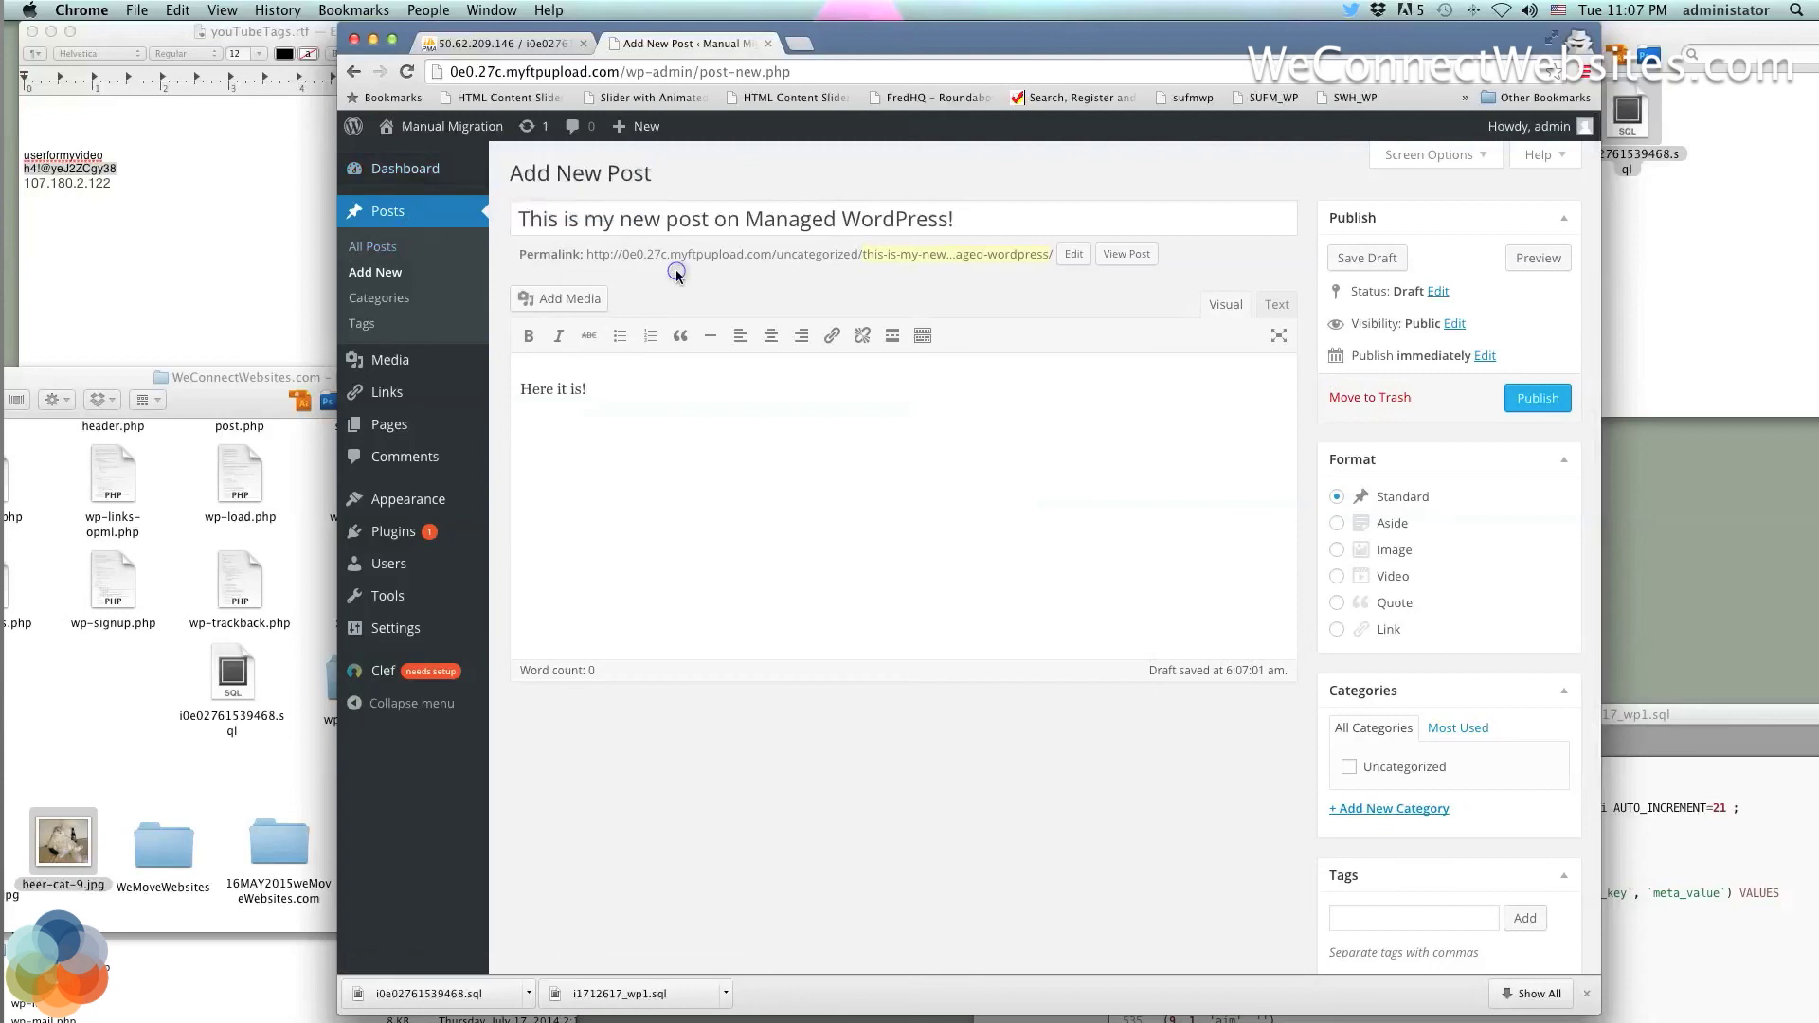
click(400, 362)
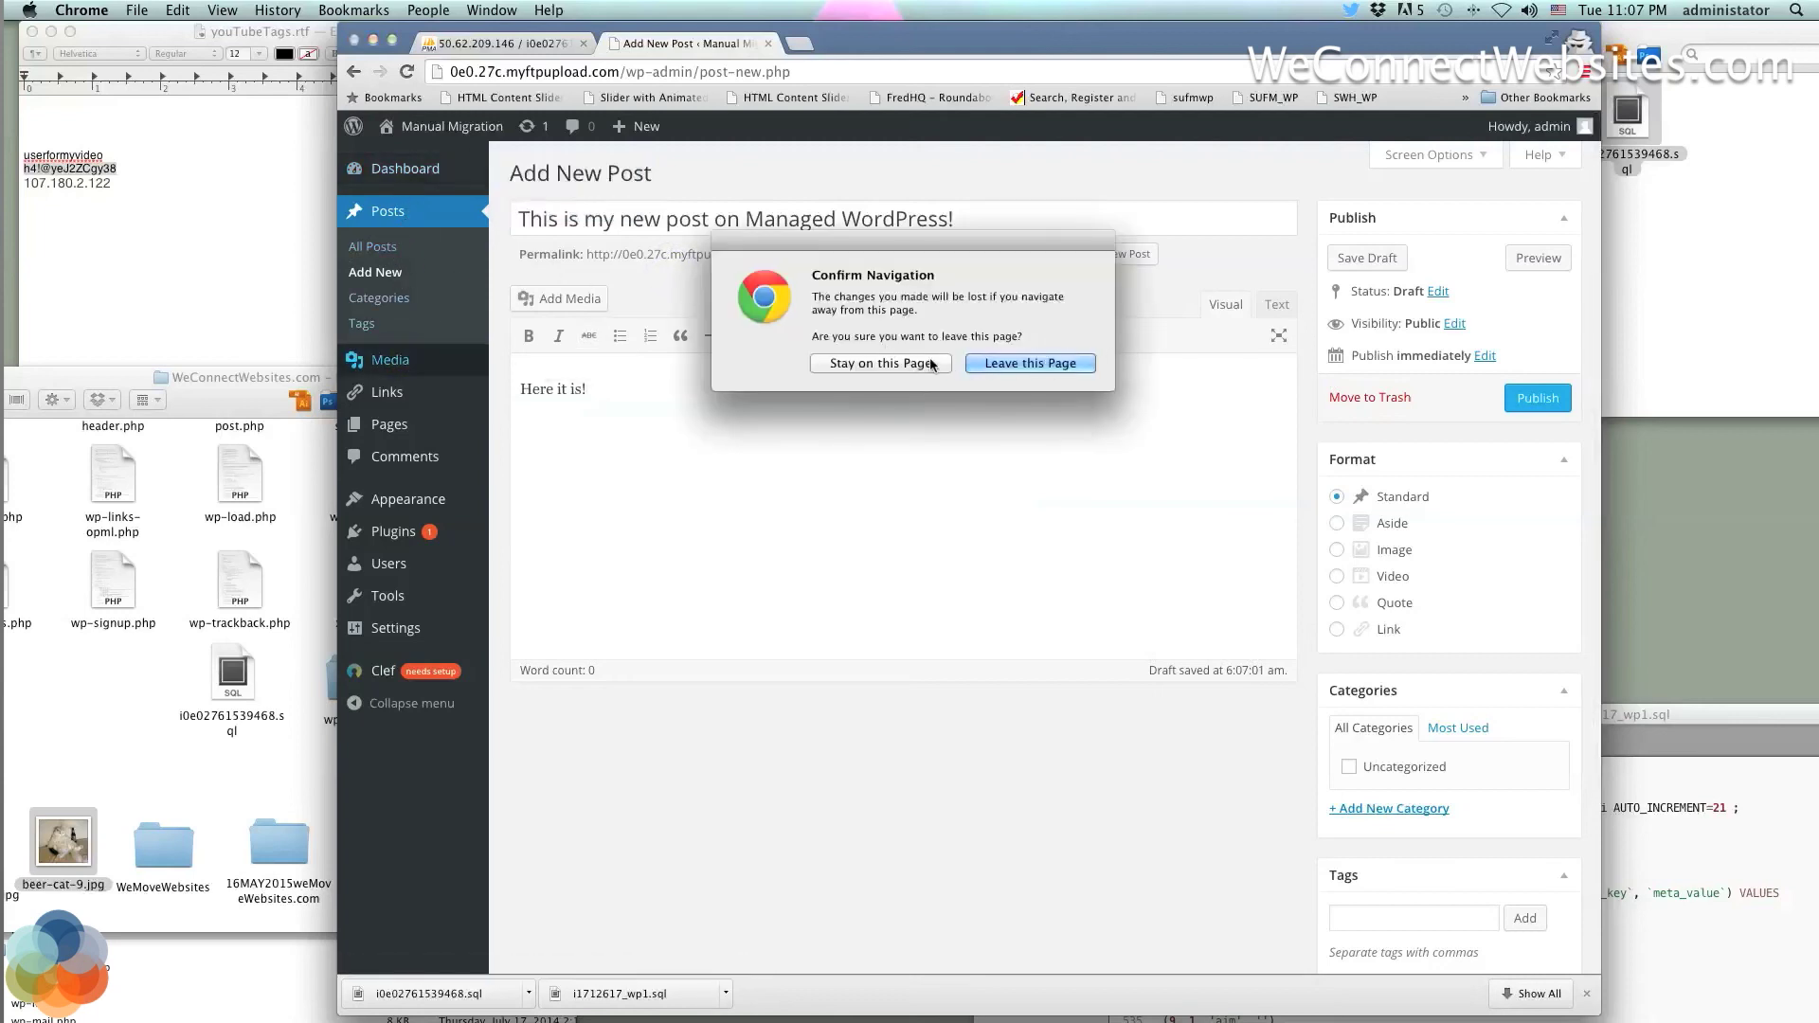
click(913, 364)
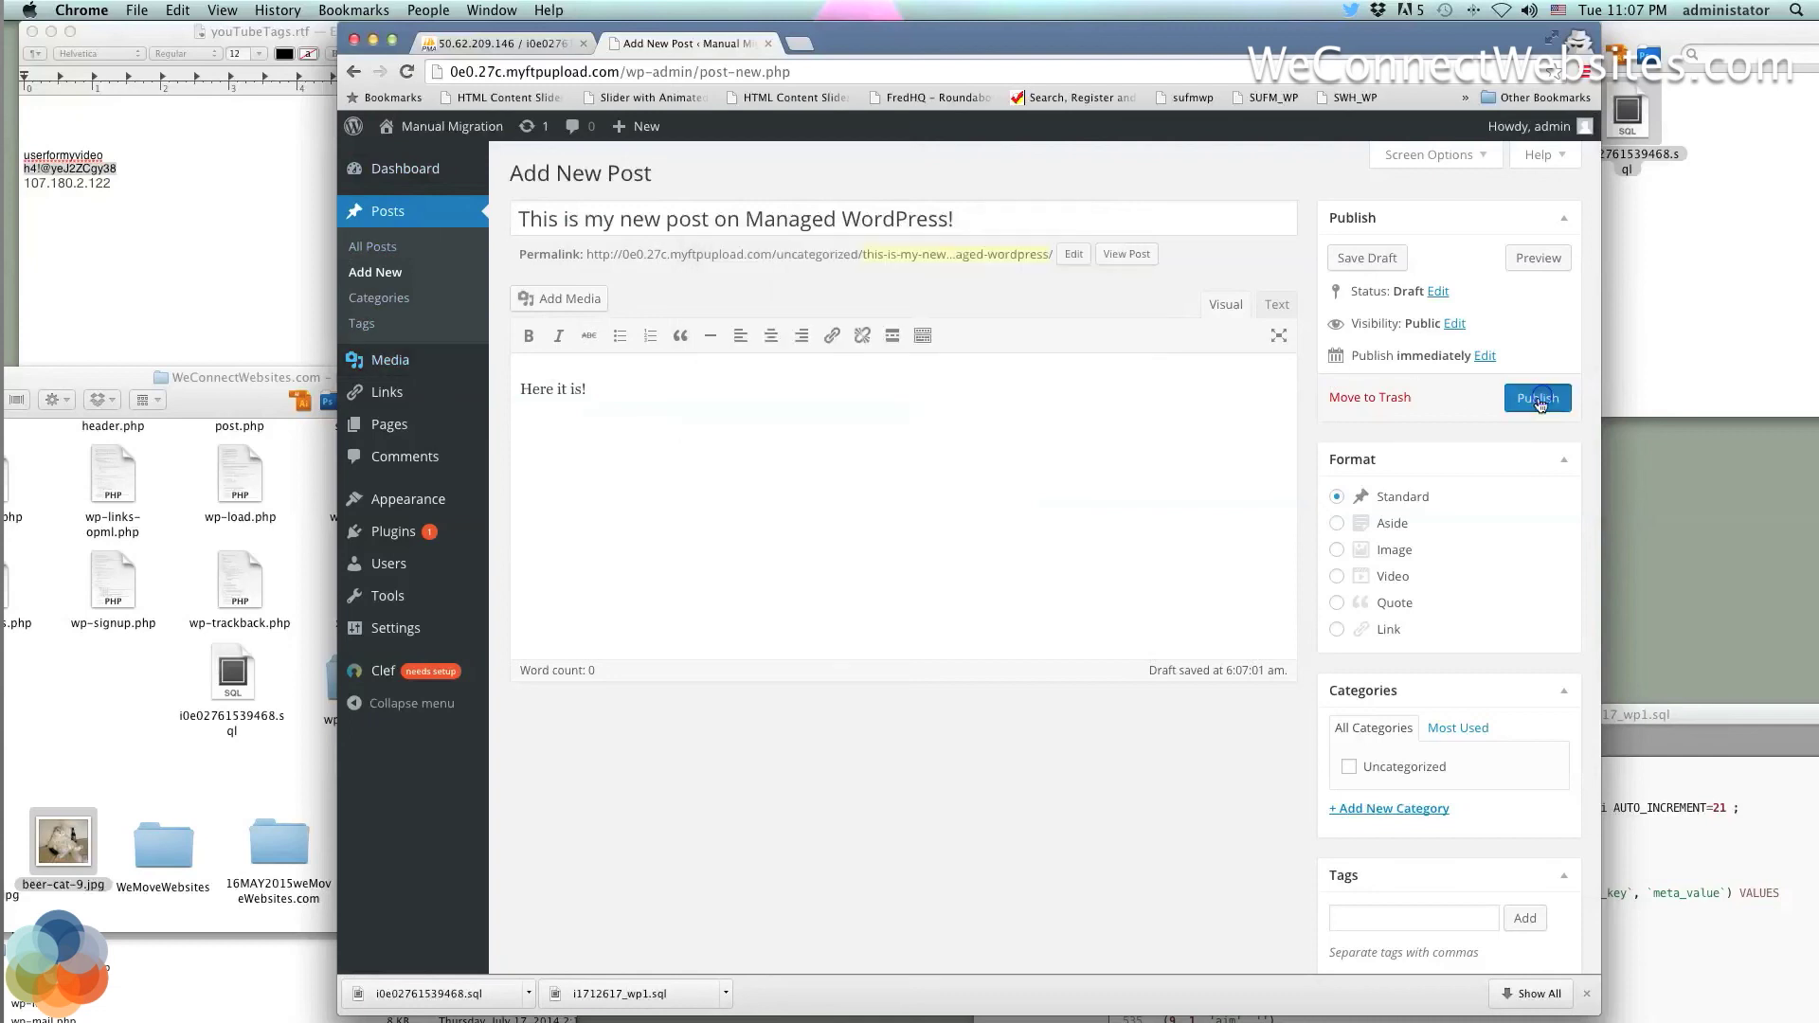
click(1538, 398)
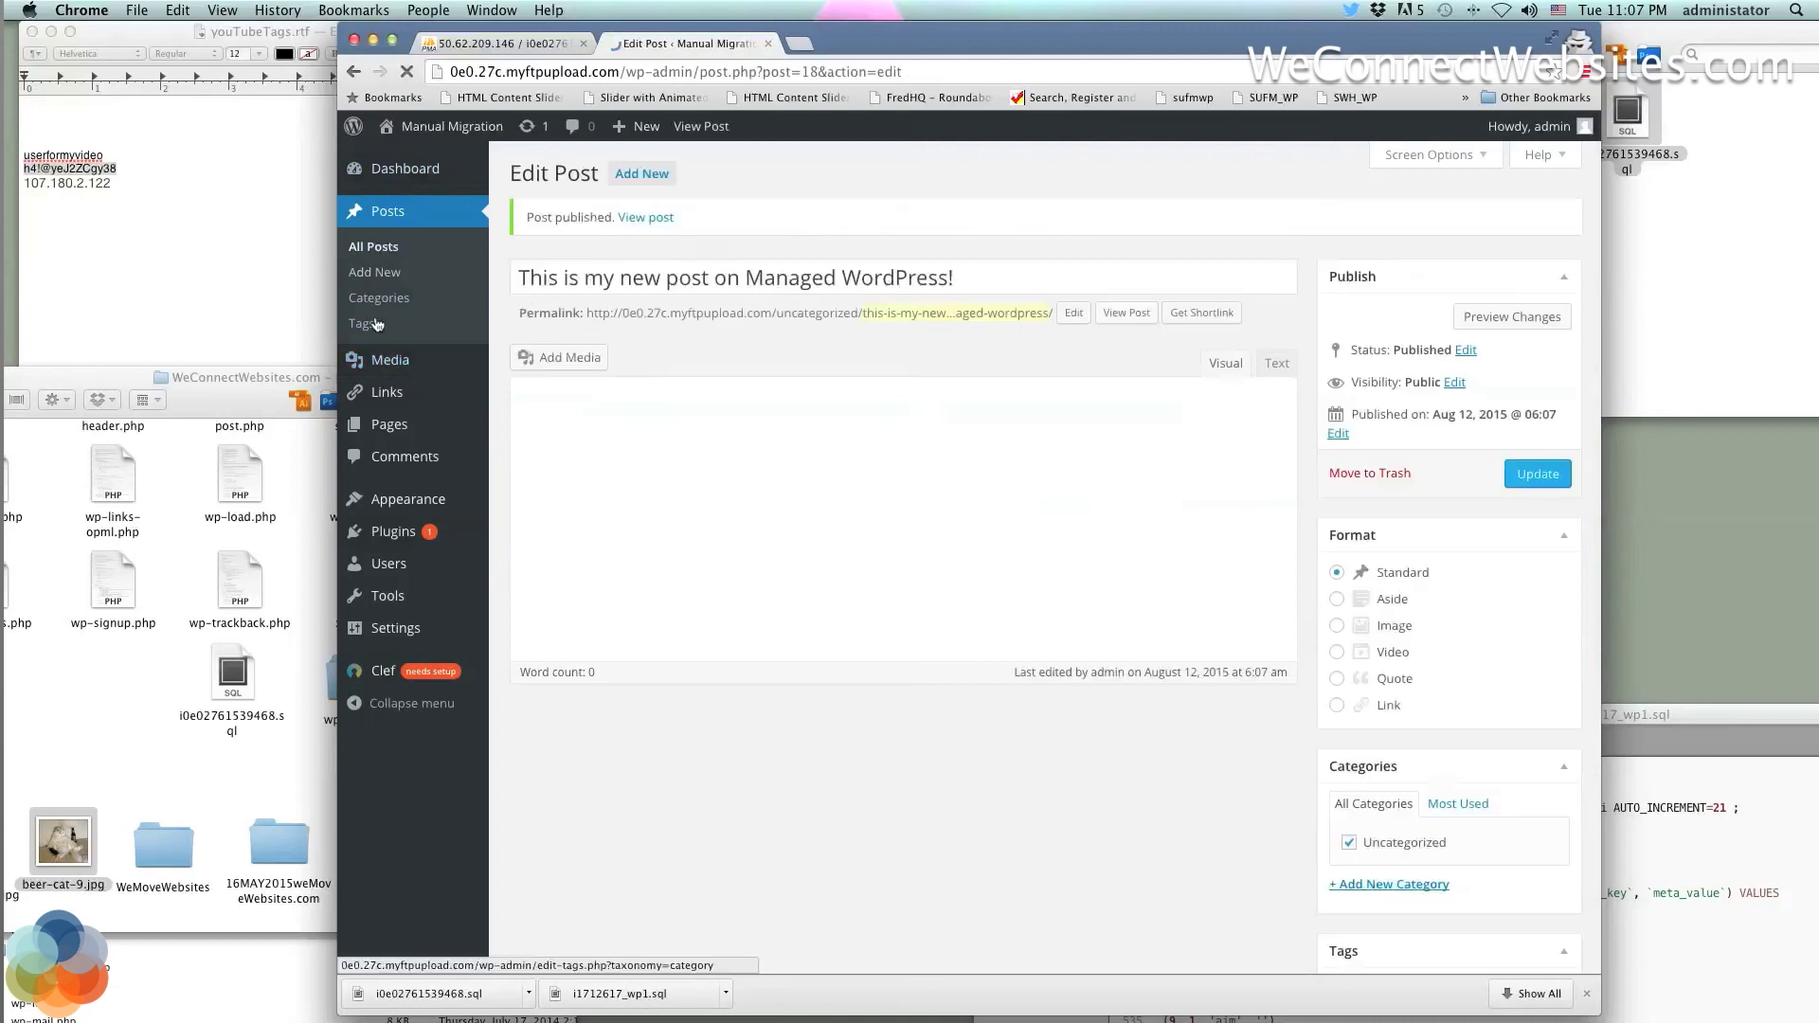
Try uploading beer-cat-9.jpg to the Media Library, which fails, and move the browser aside
click(374, 370)
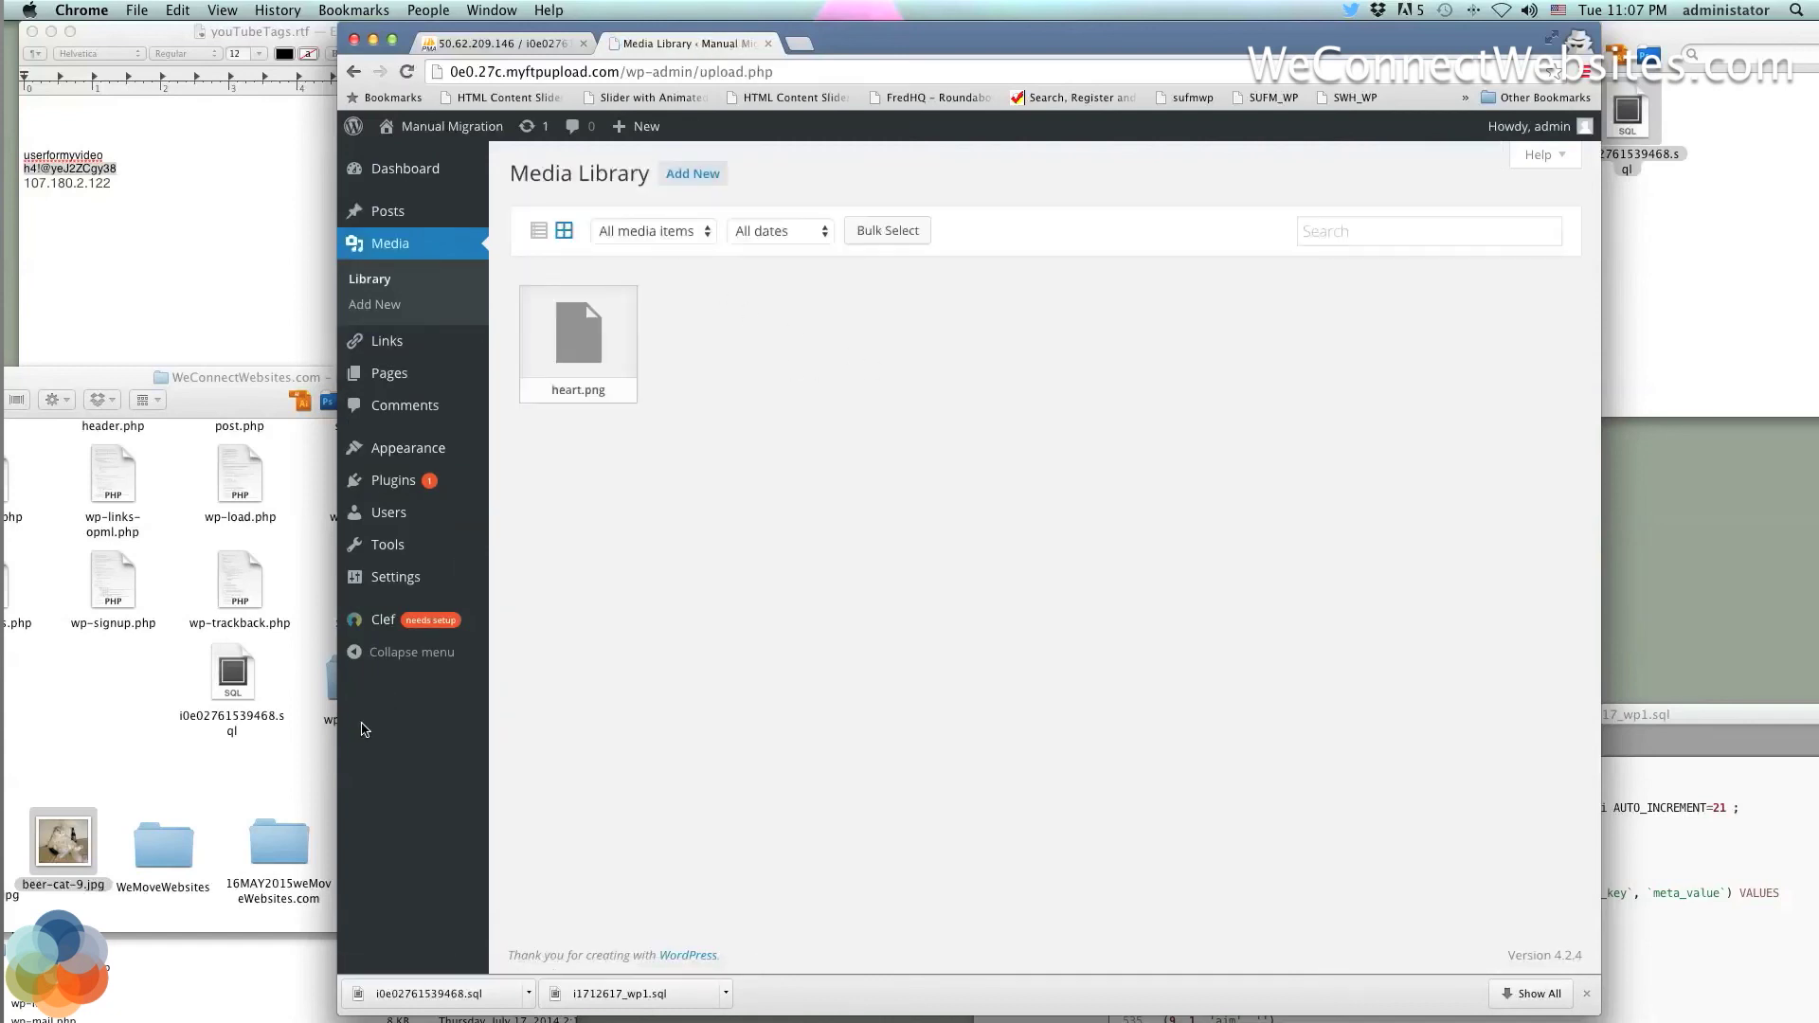
click(208, 744)
drag(65, 838, 1031, 499)
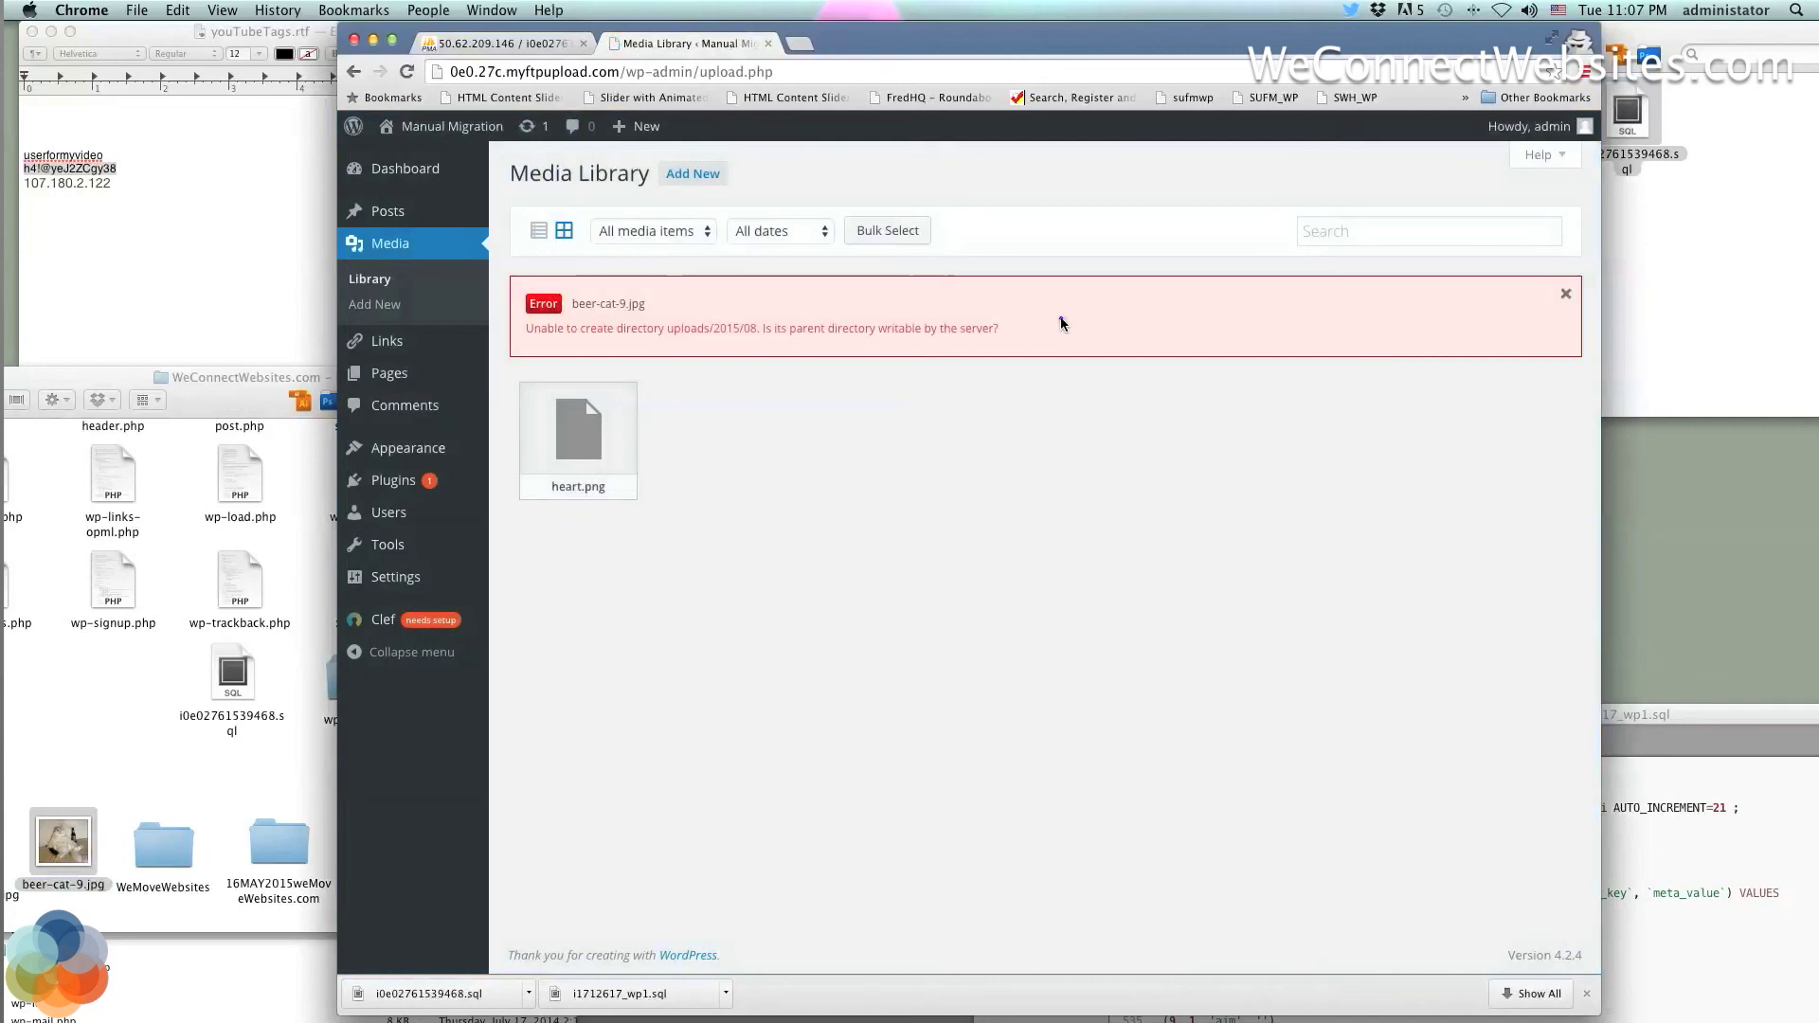
drag(850, 38, 1219, 34)
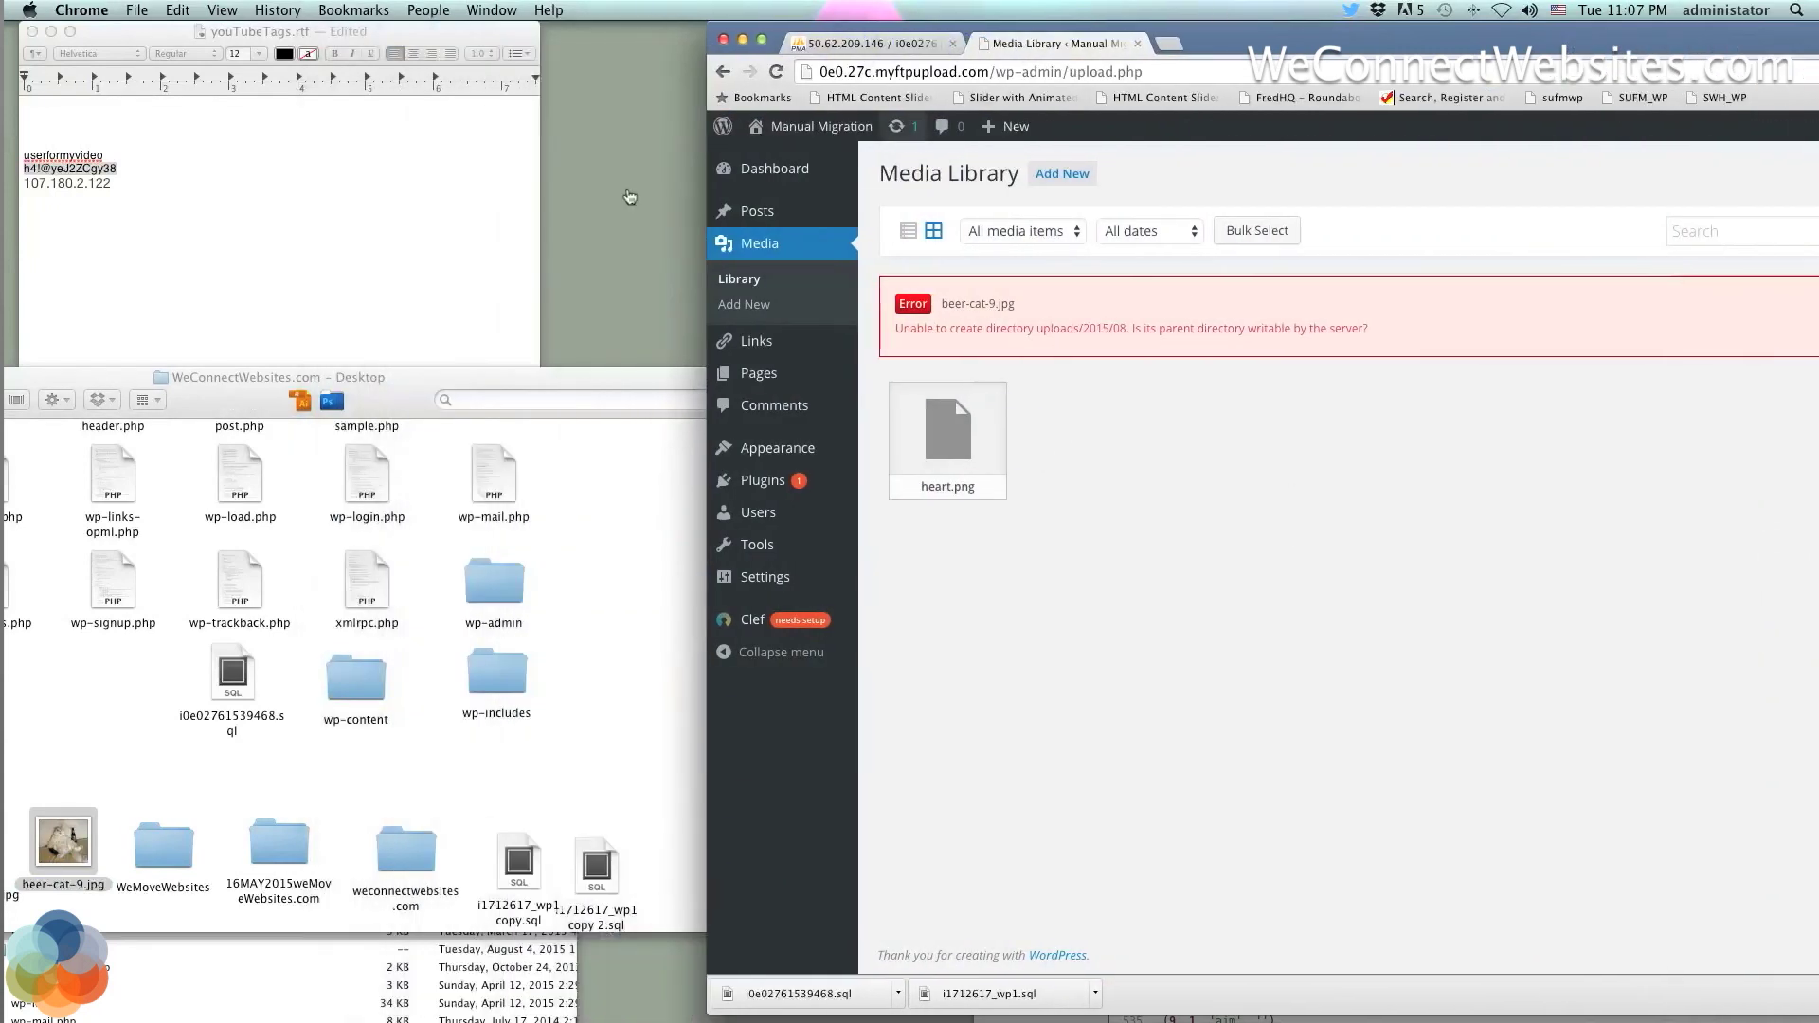
Bring Transmit forward, raise its window, and expand wp-content to show the uploads folder
click(300, 990)
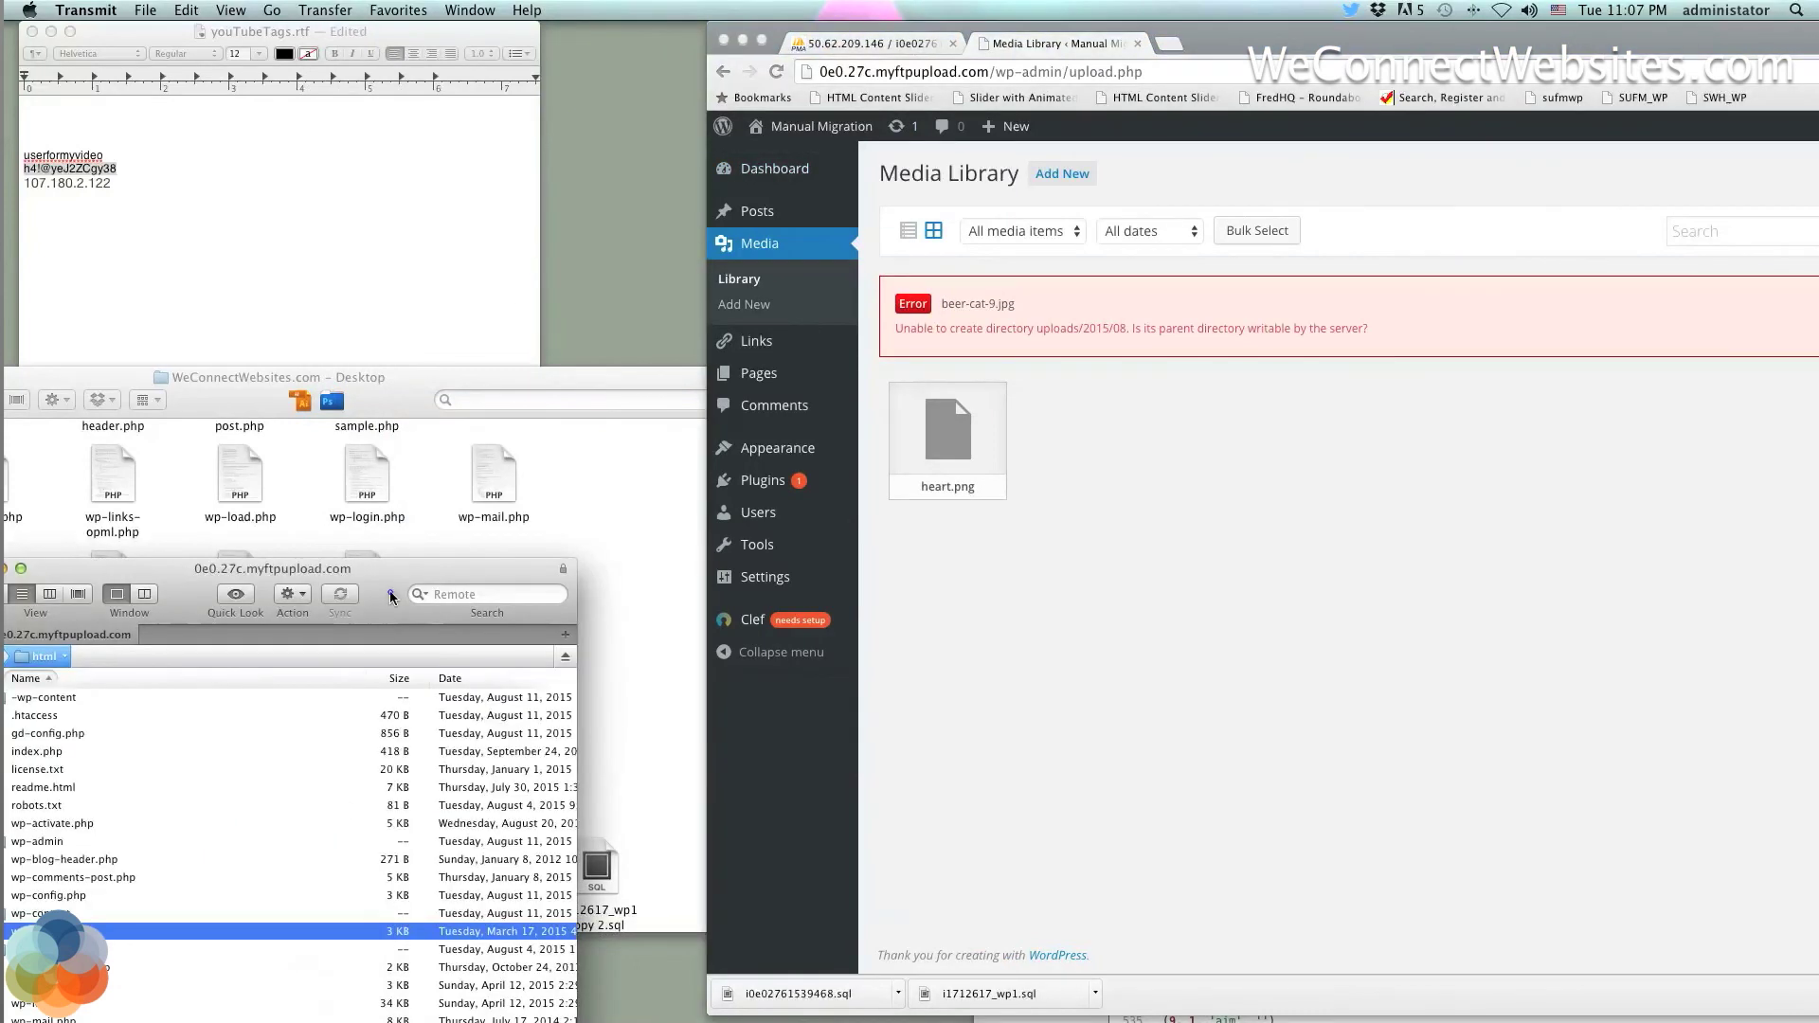
drag(390, 591, 522, 9)
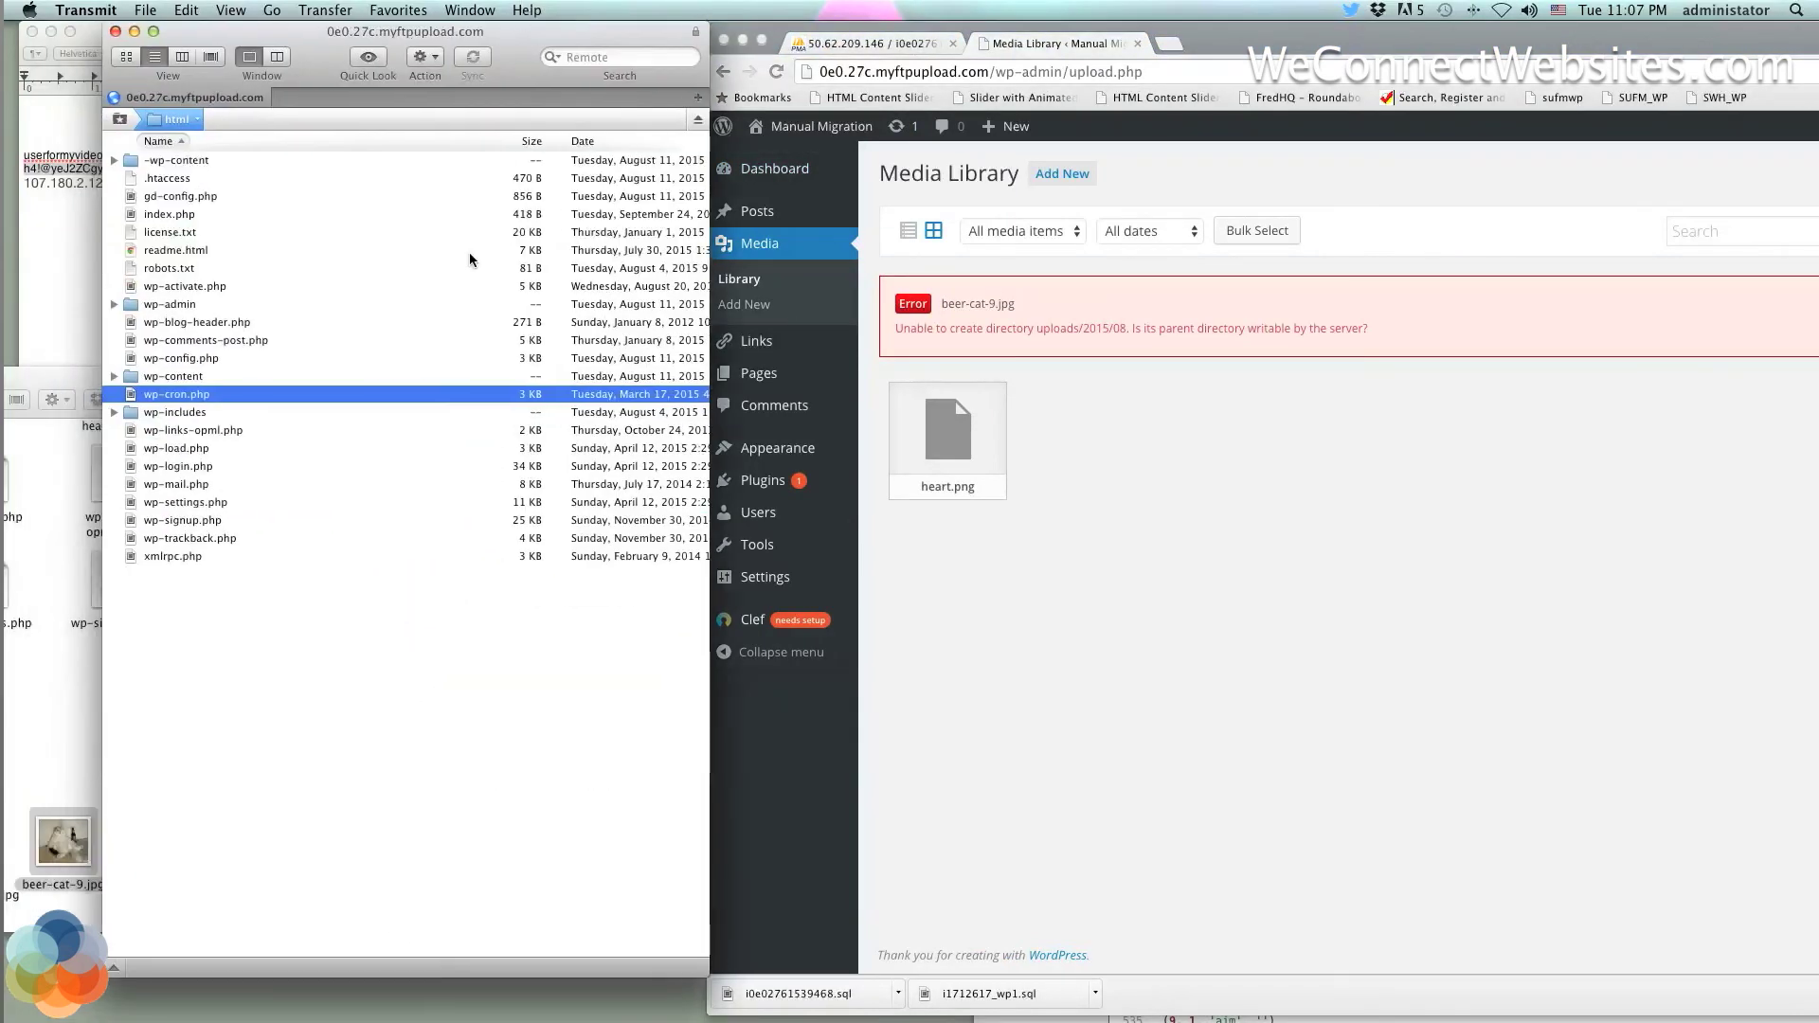
click(115, 377)
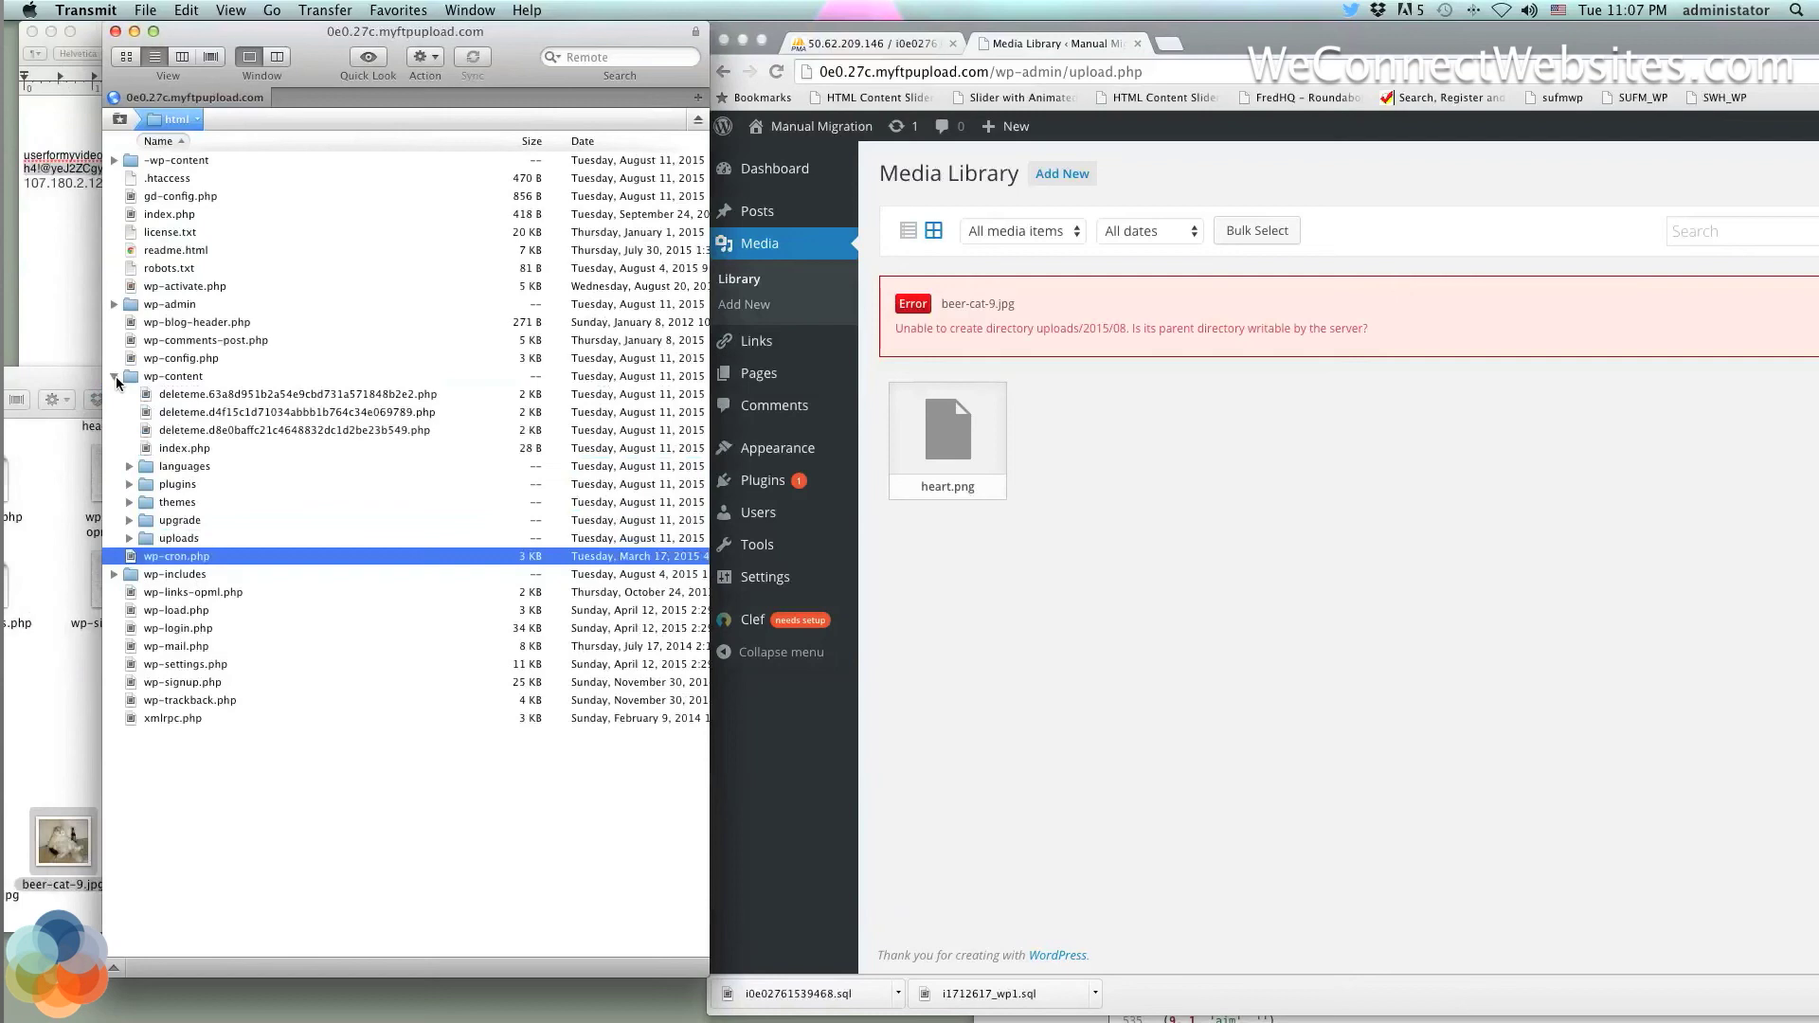
click(115, 377)
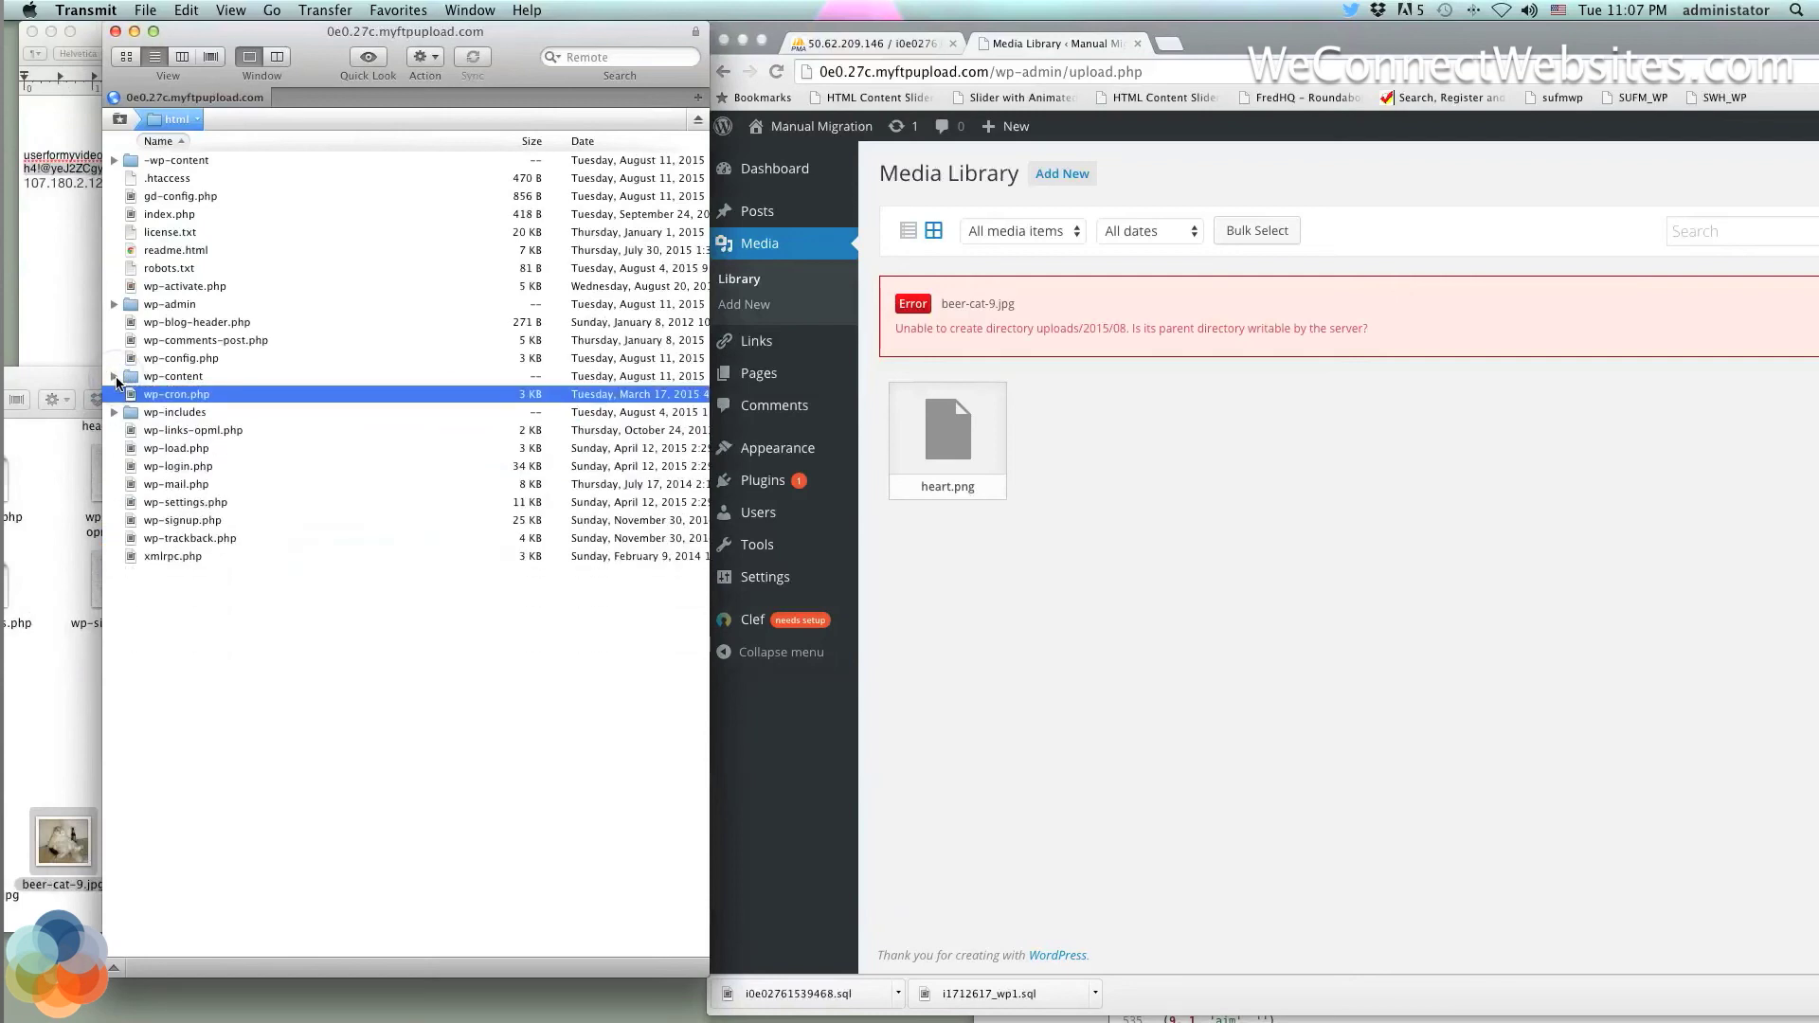
click(115, 377)
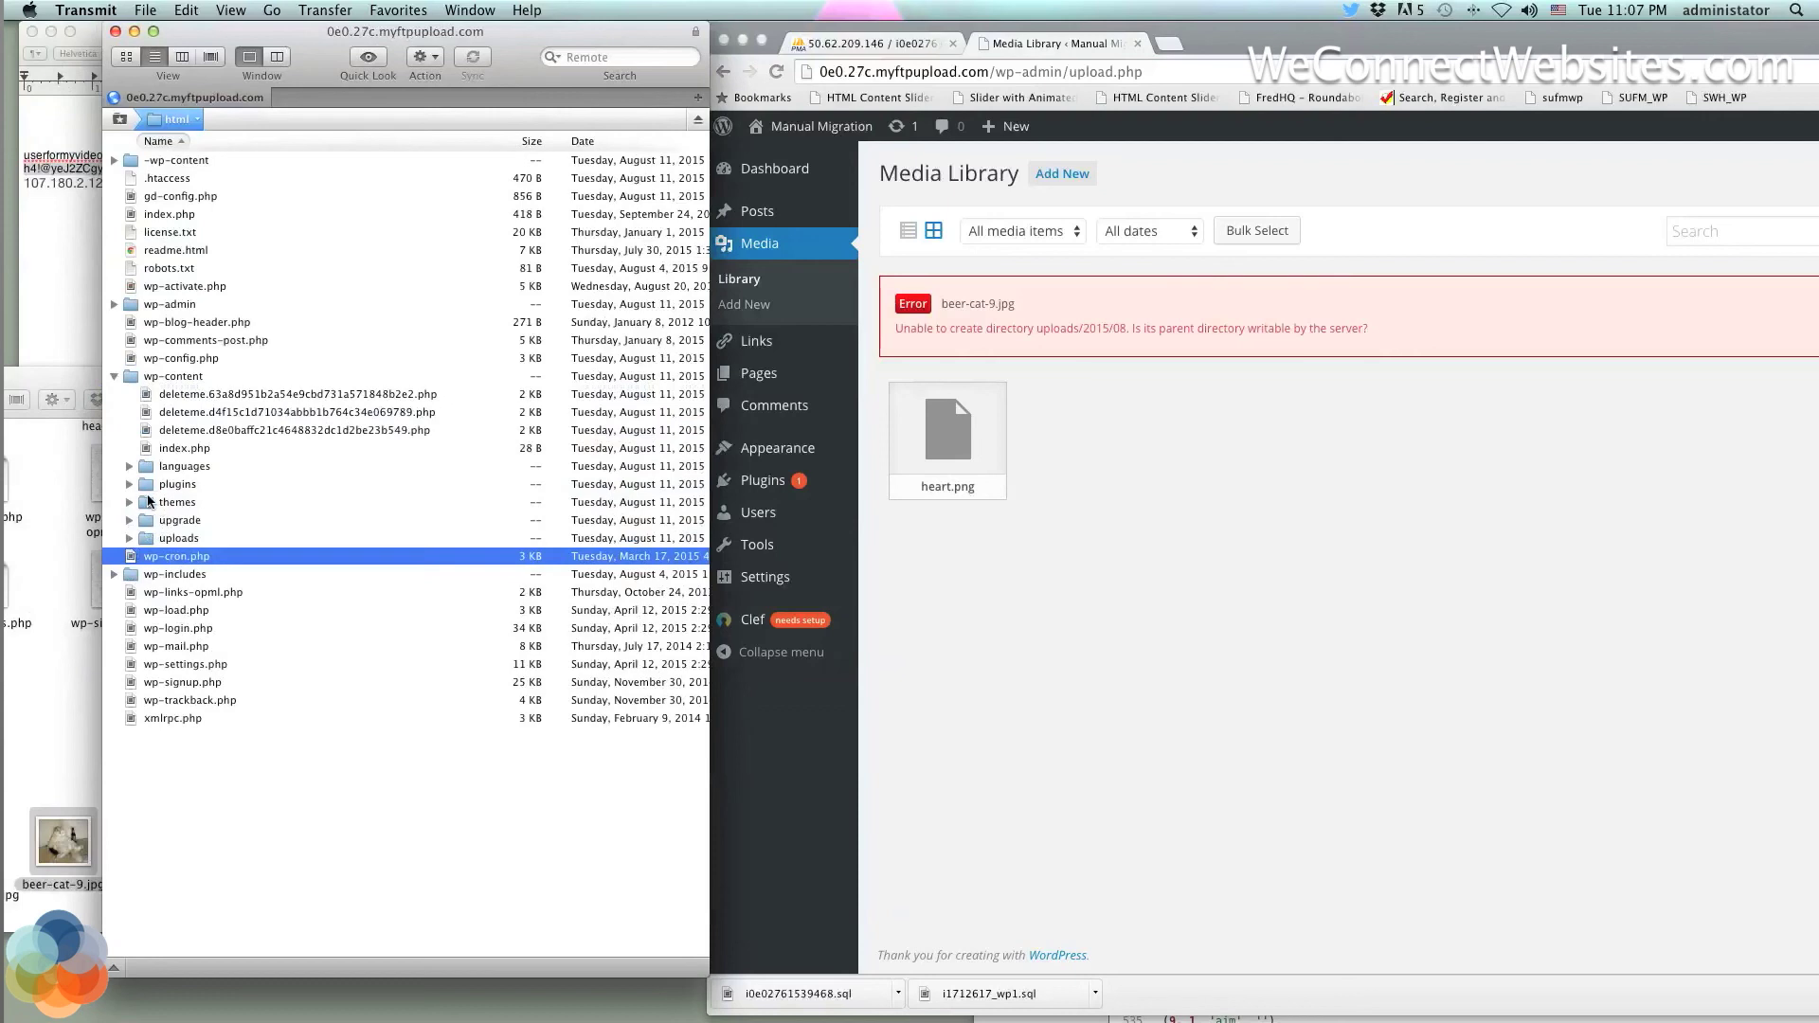
right_click(162, 540)
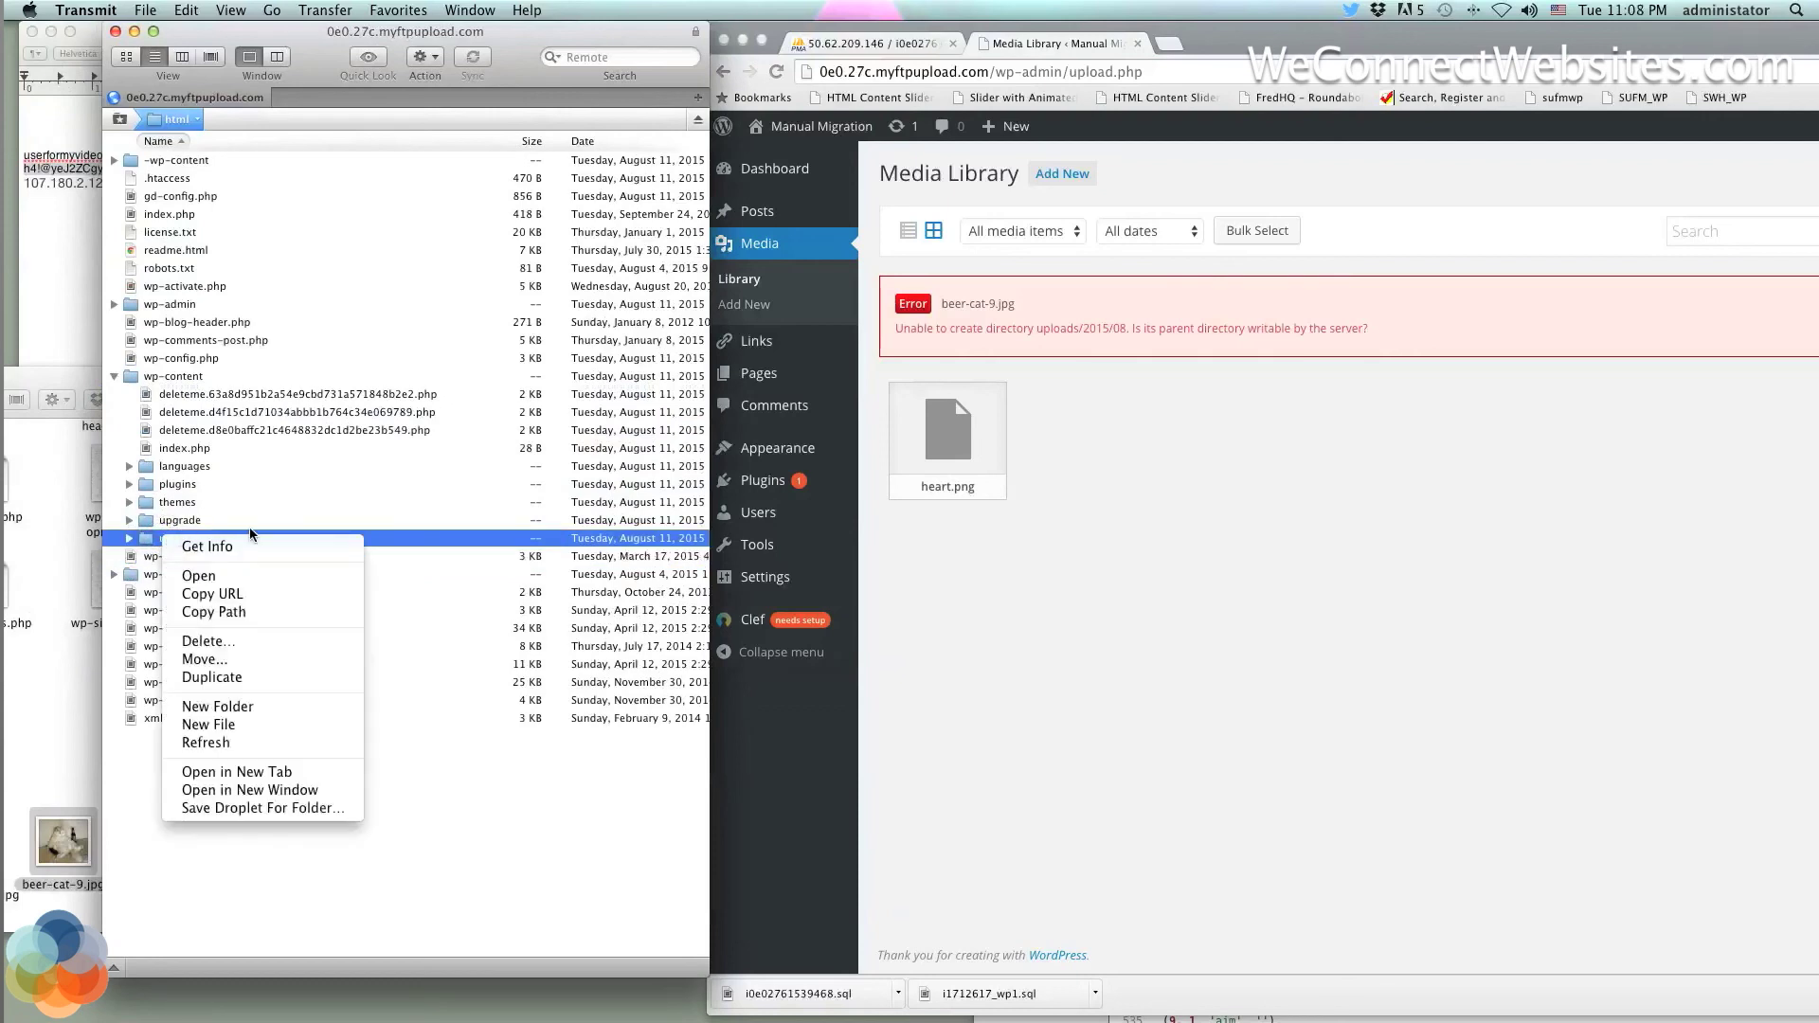
click(430, 538)
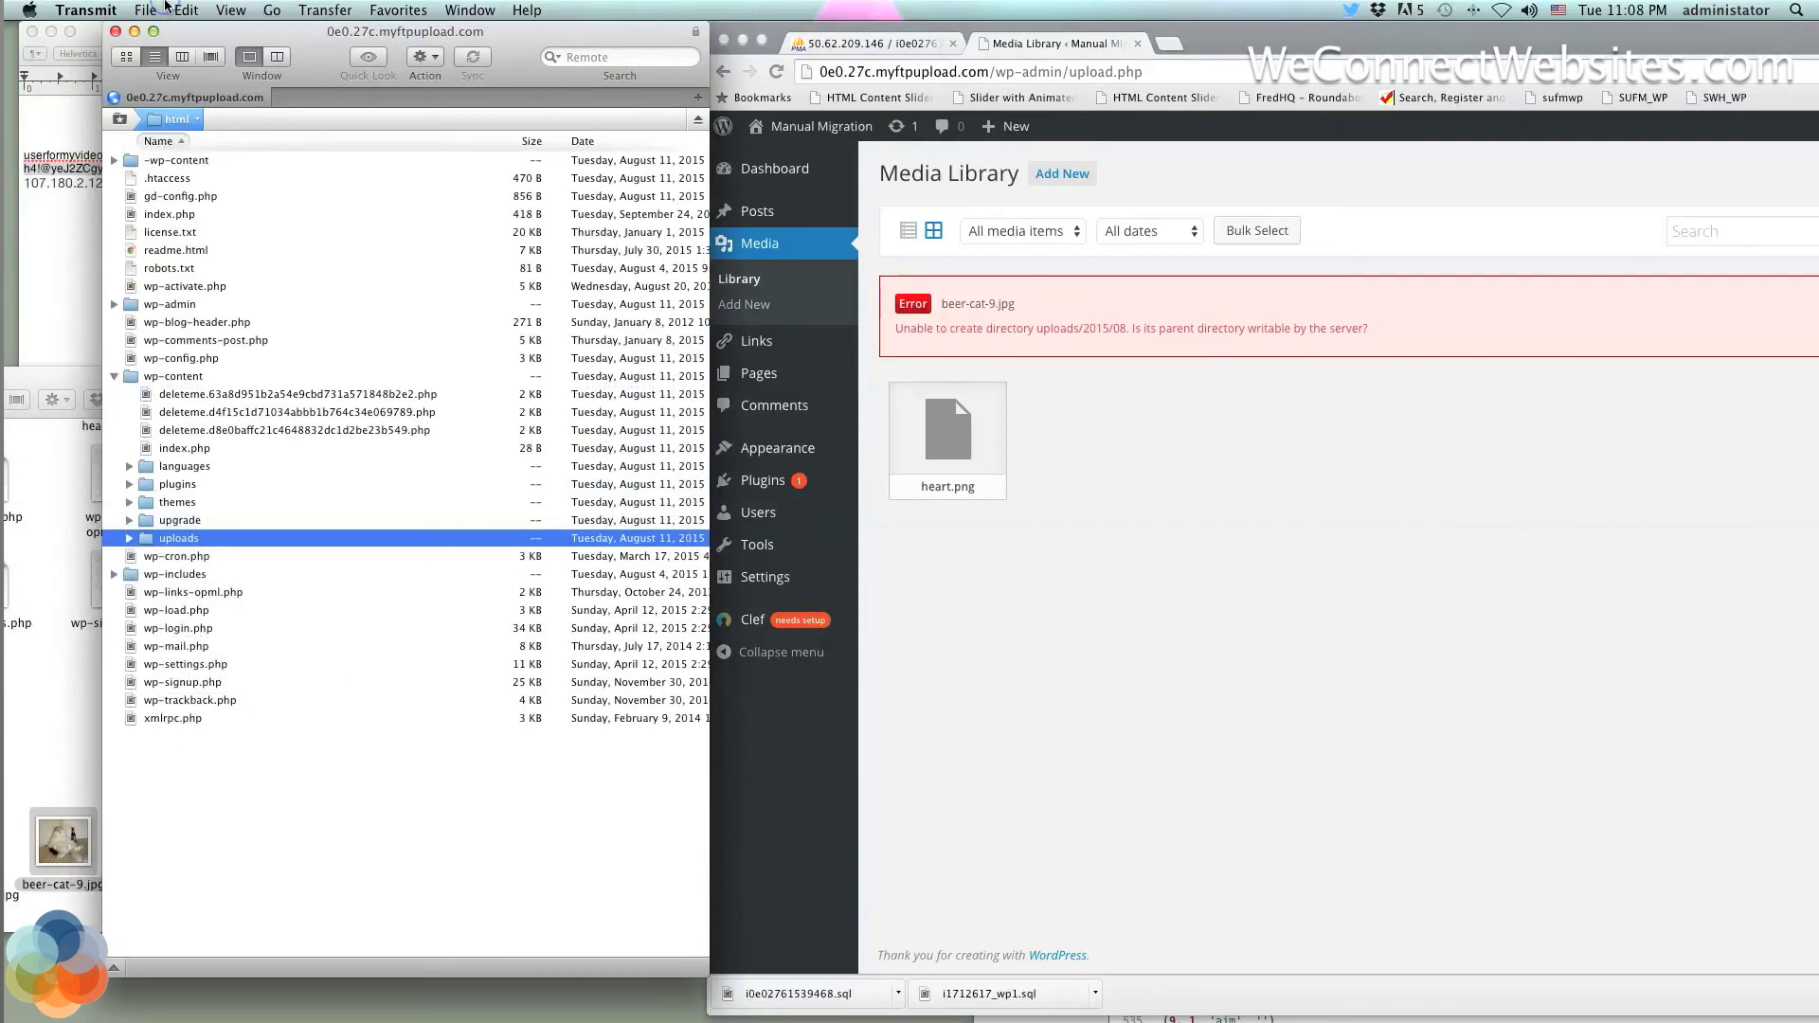
Check the permission Rules in Transmit's Preferences, then close them
click(165, 6)
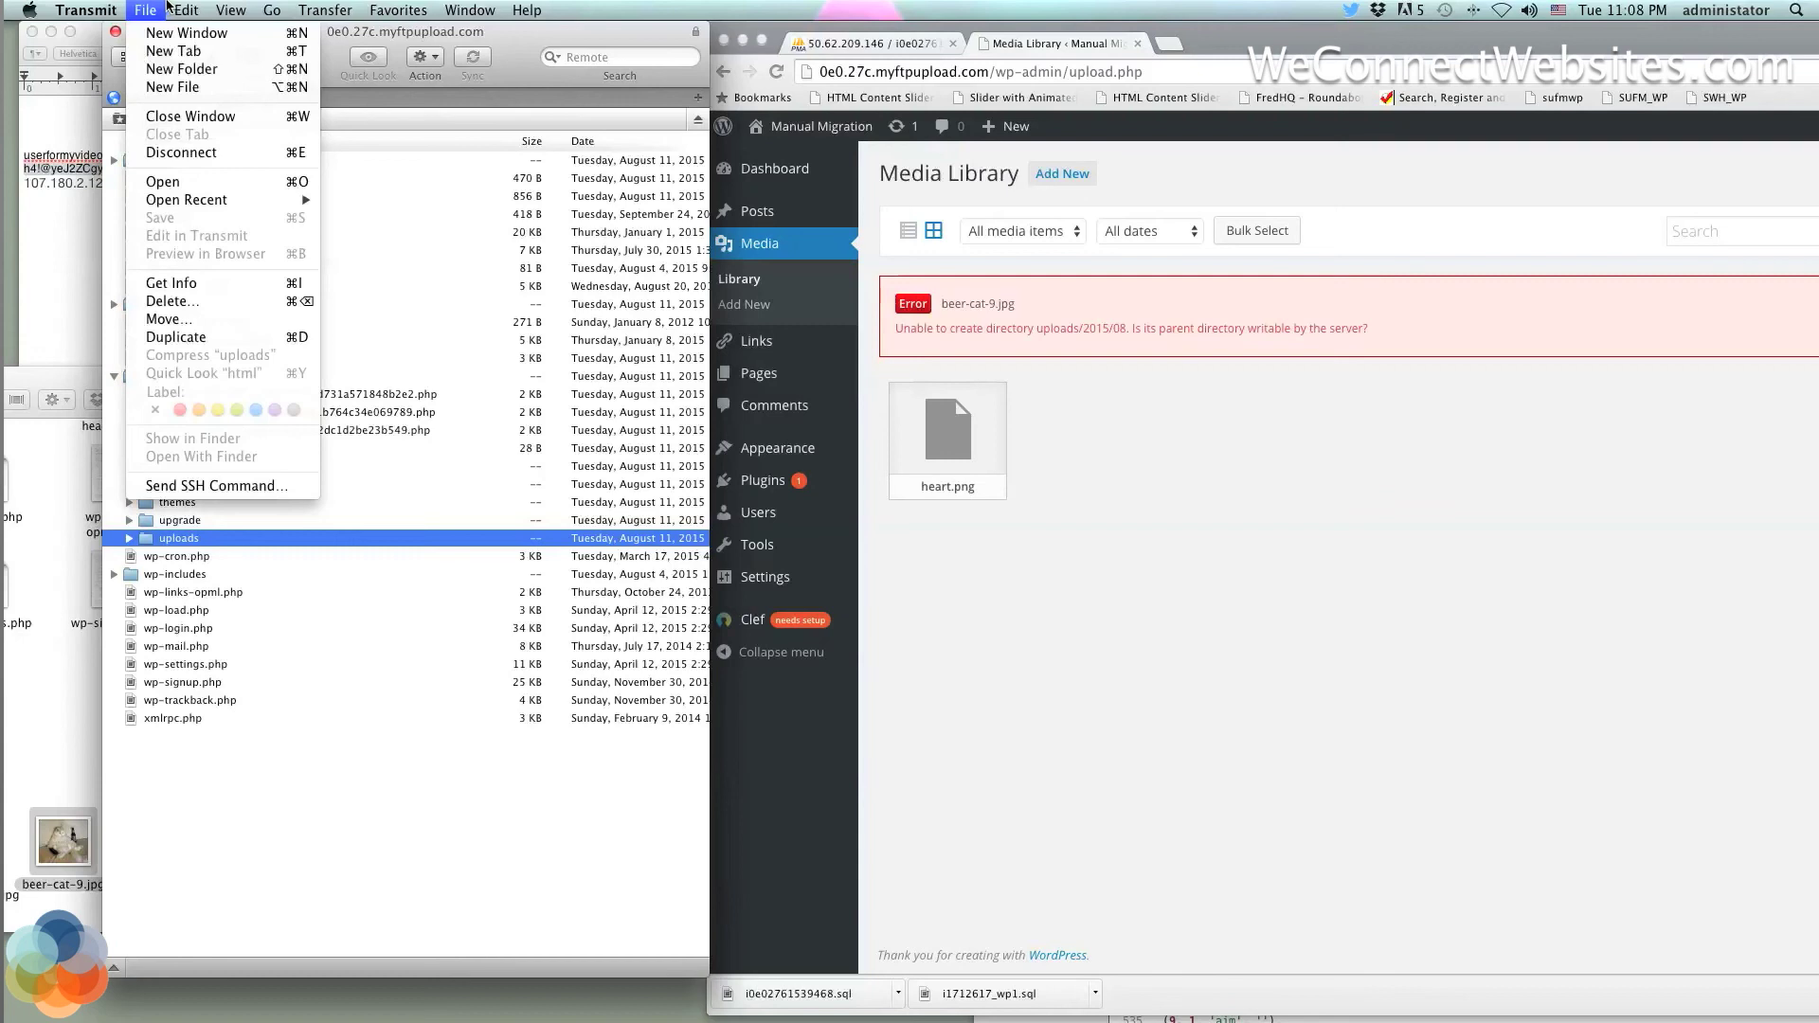
mouse_move(187, 6)
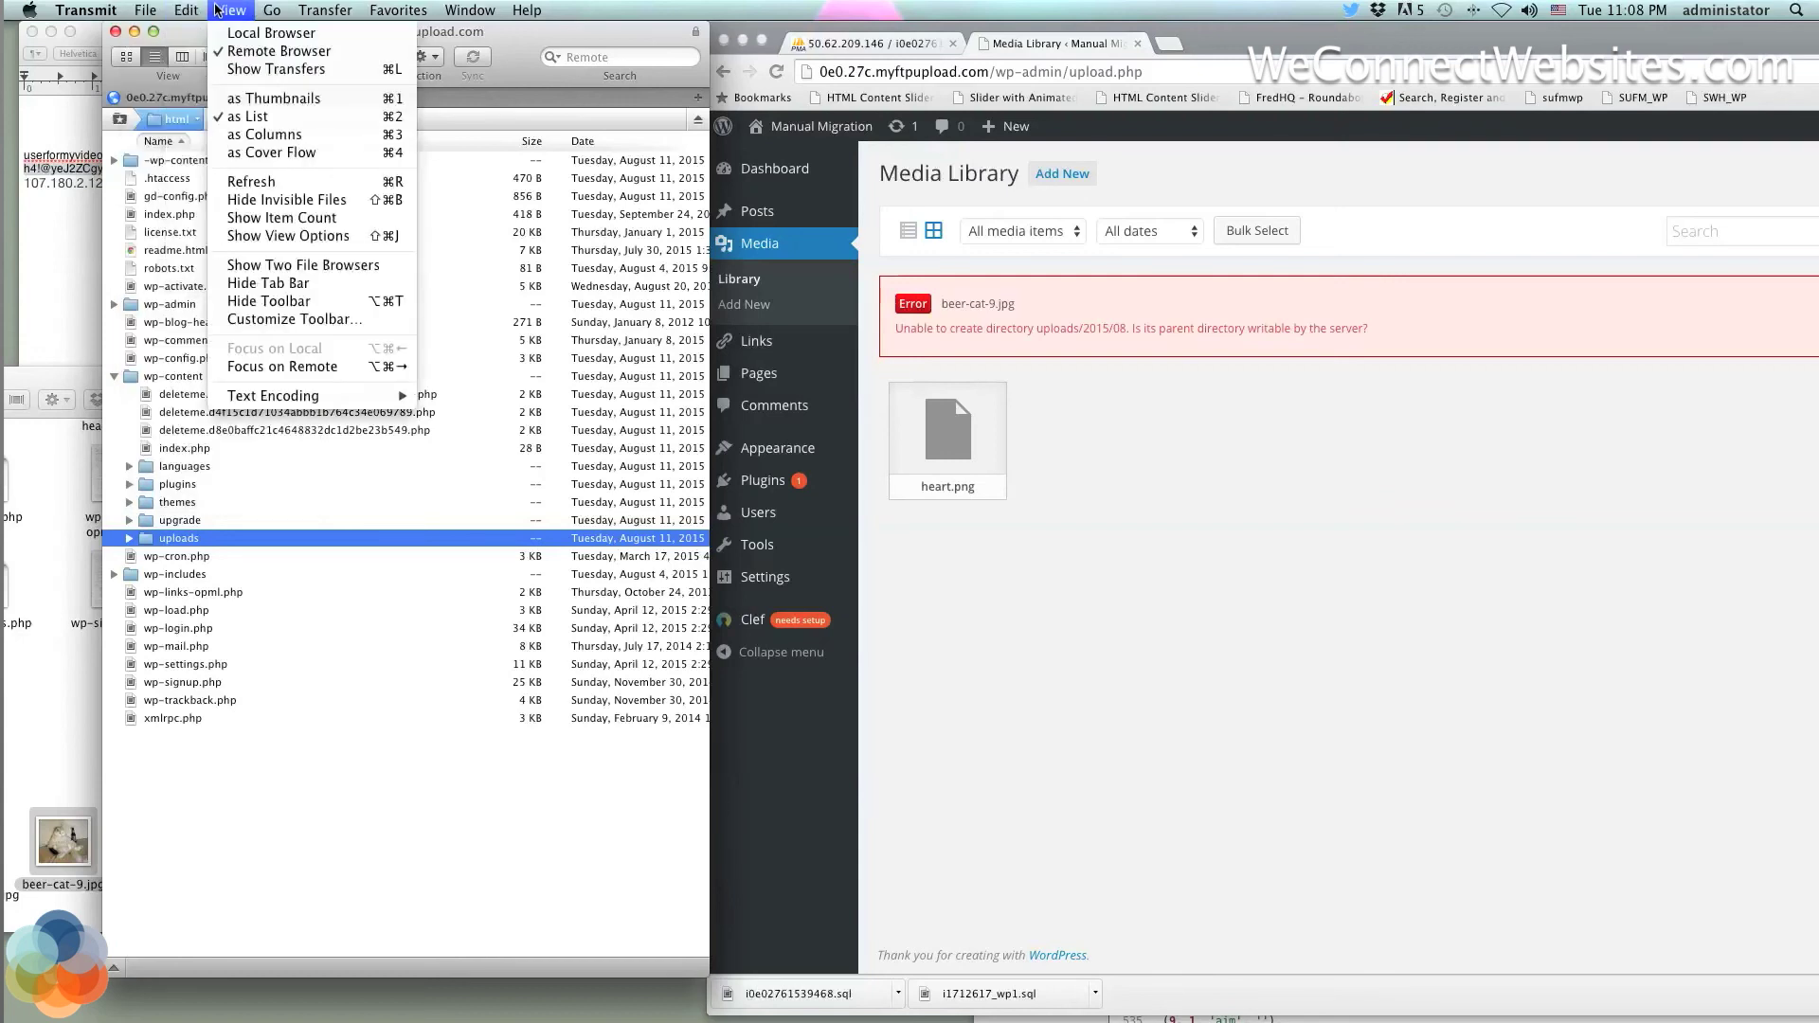
mouse_move(271, 13)
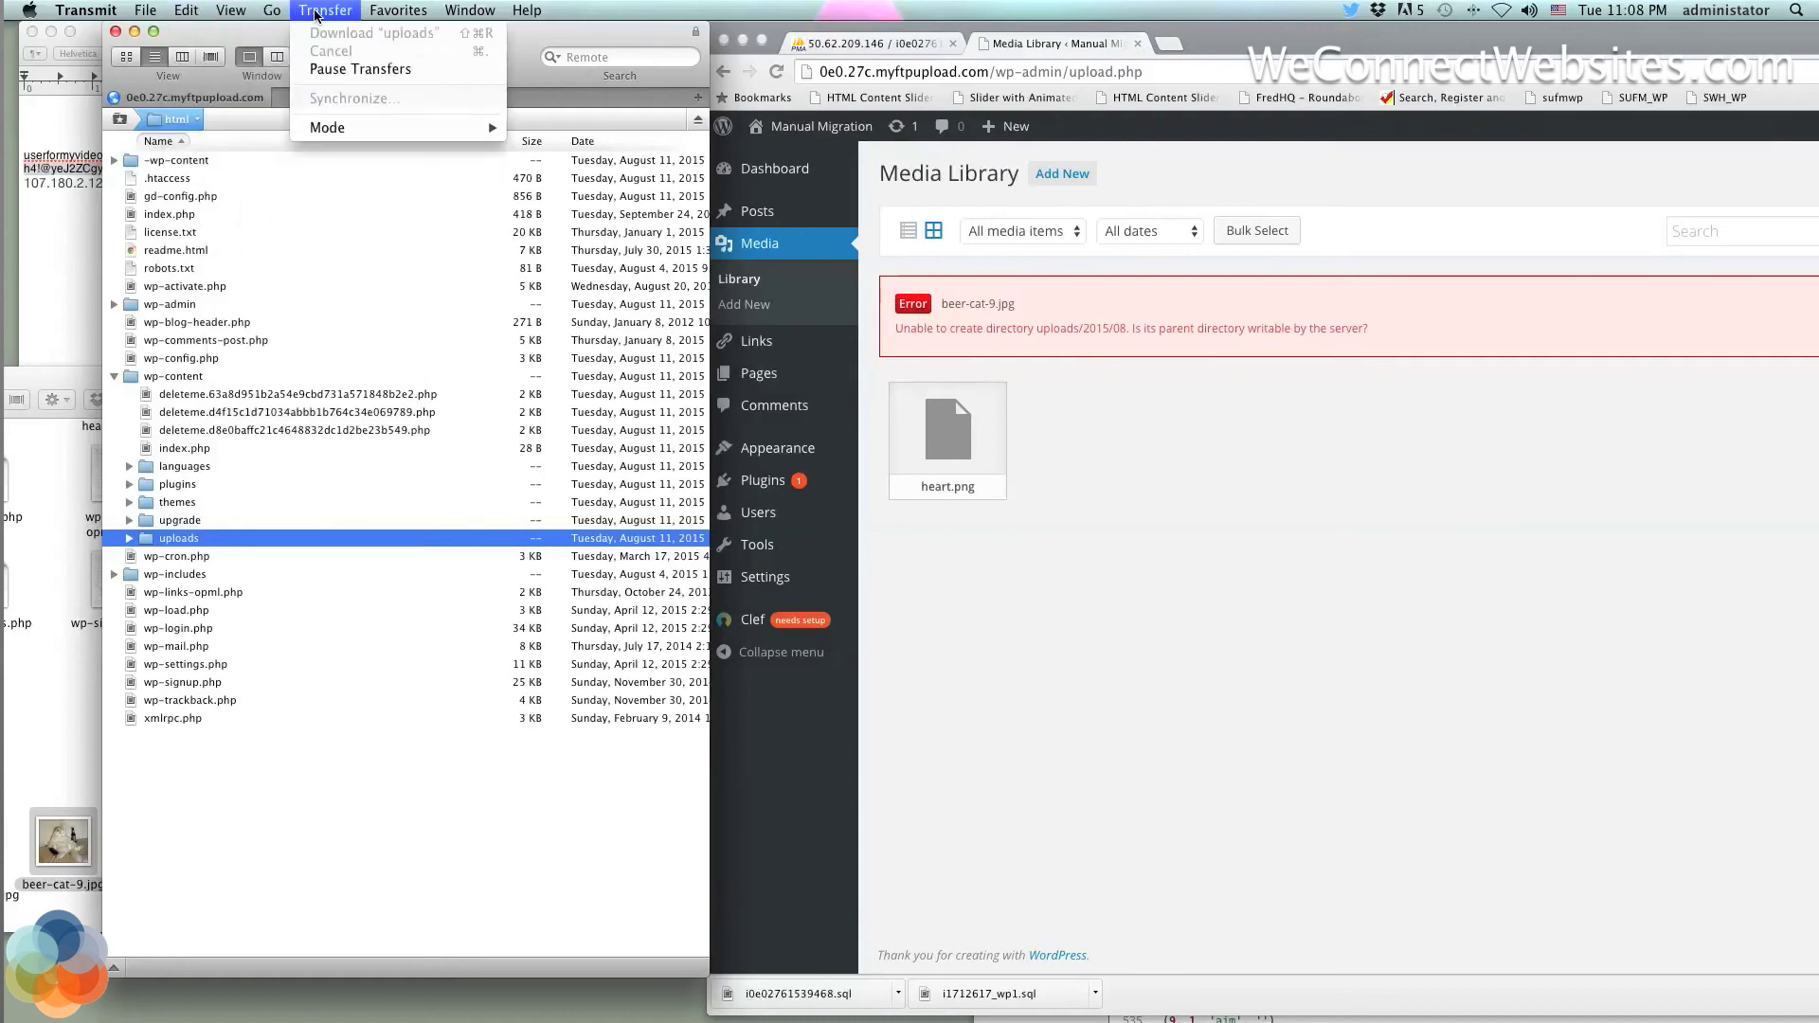
mouse_move(114, 11)
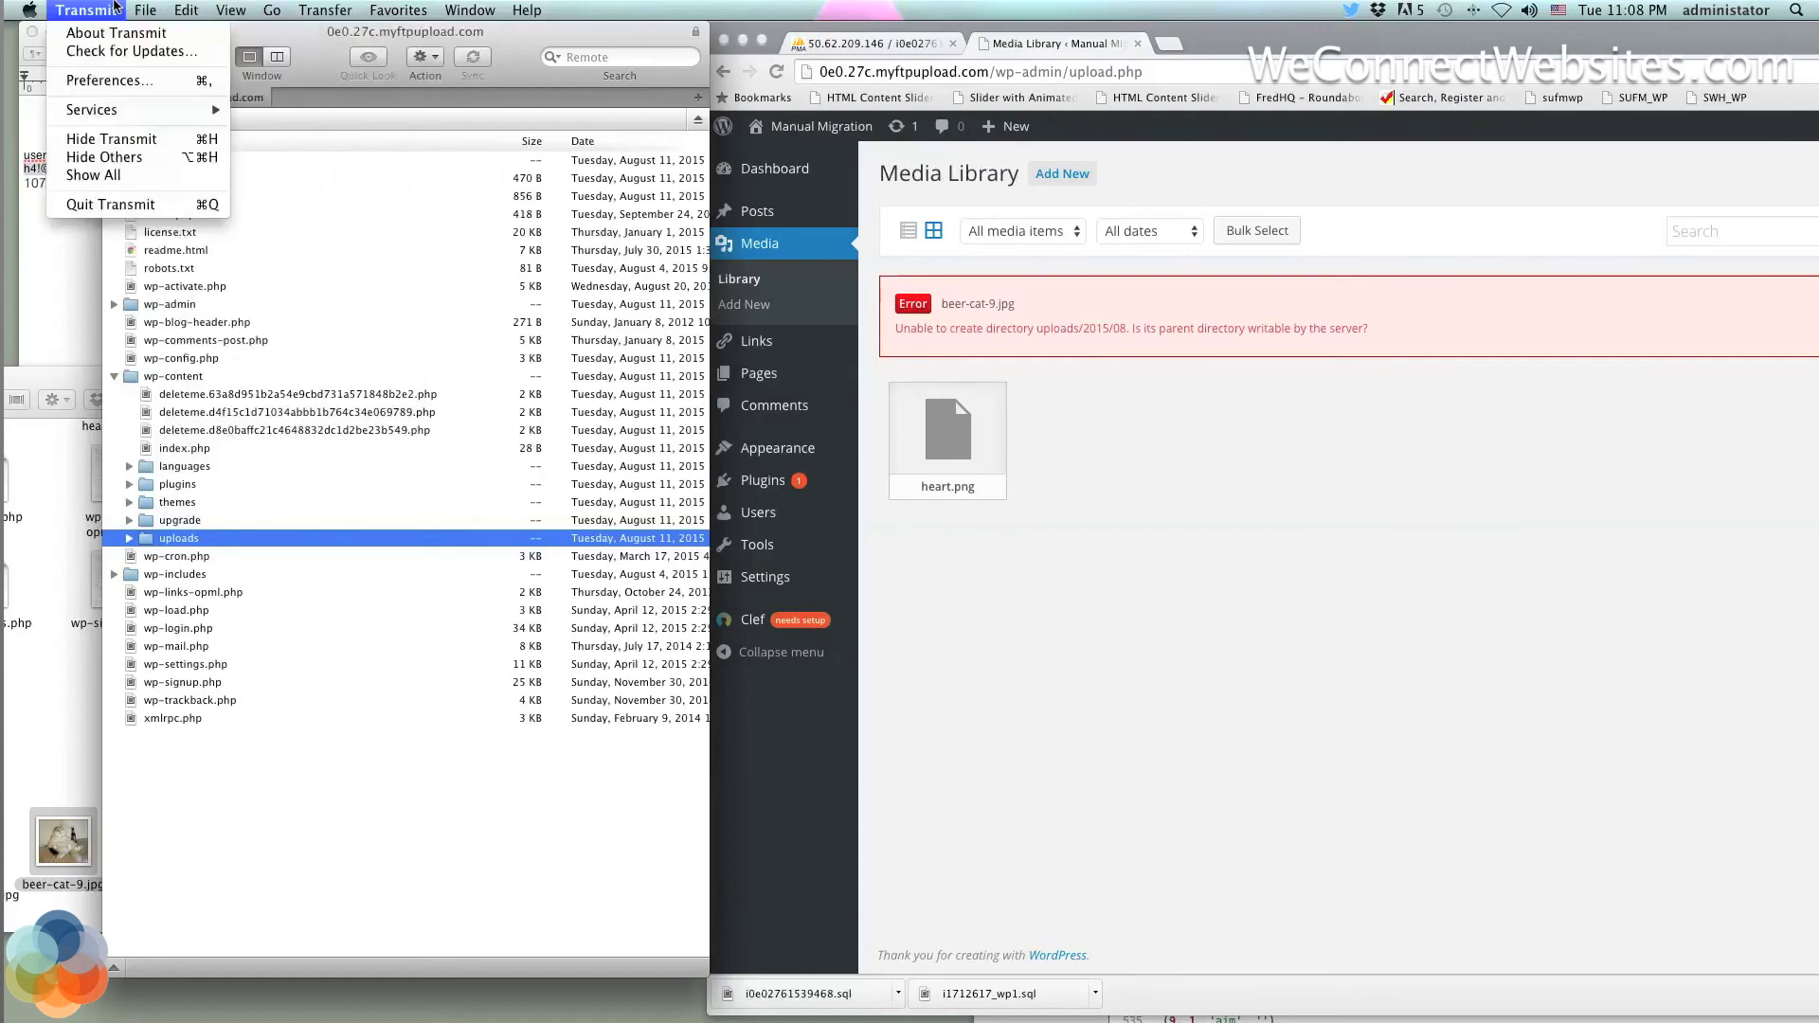
click(123, 83)
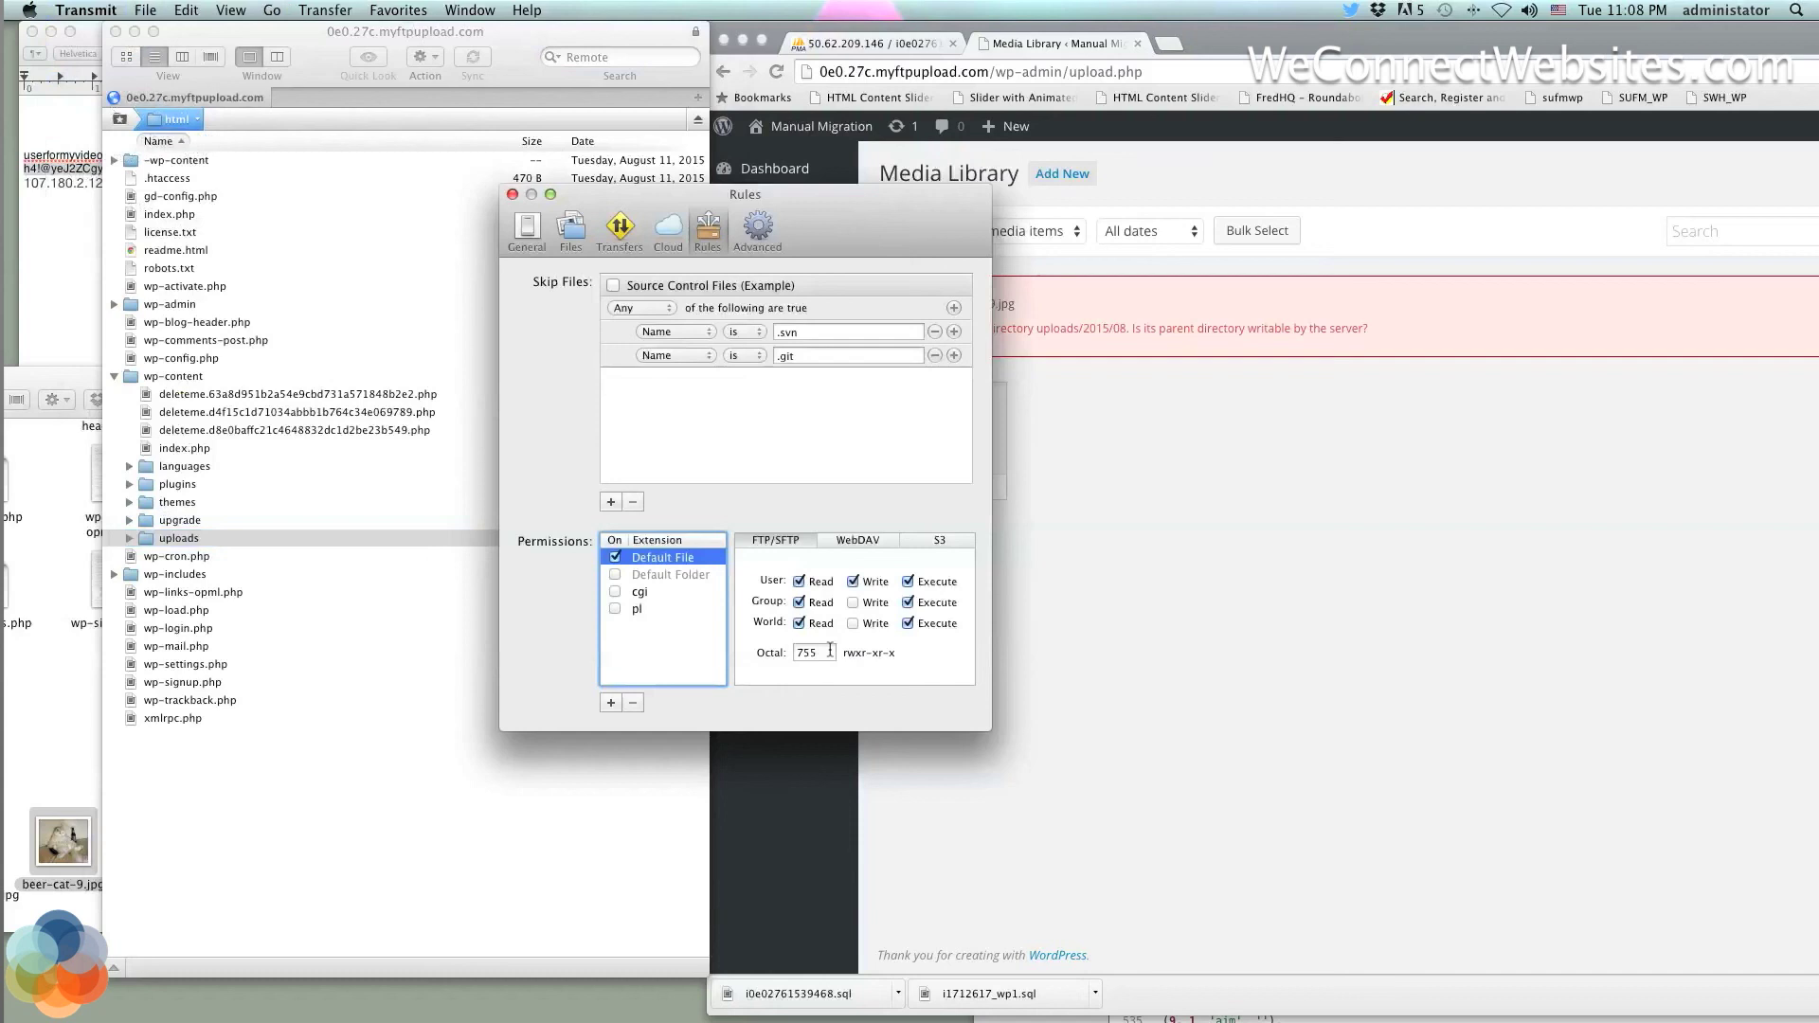
click(512, 195)
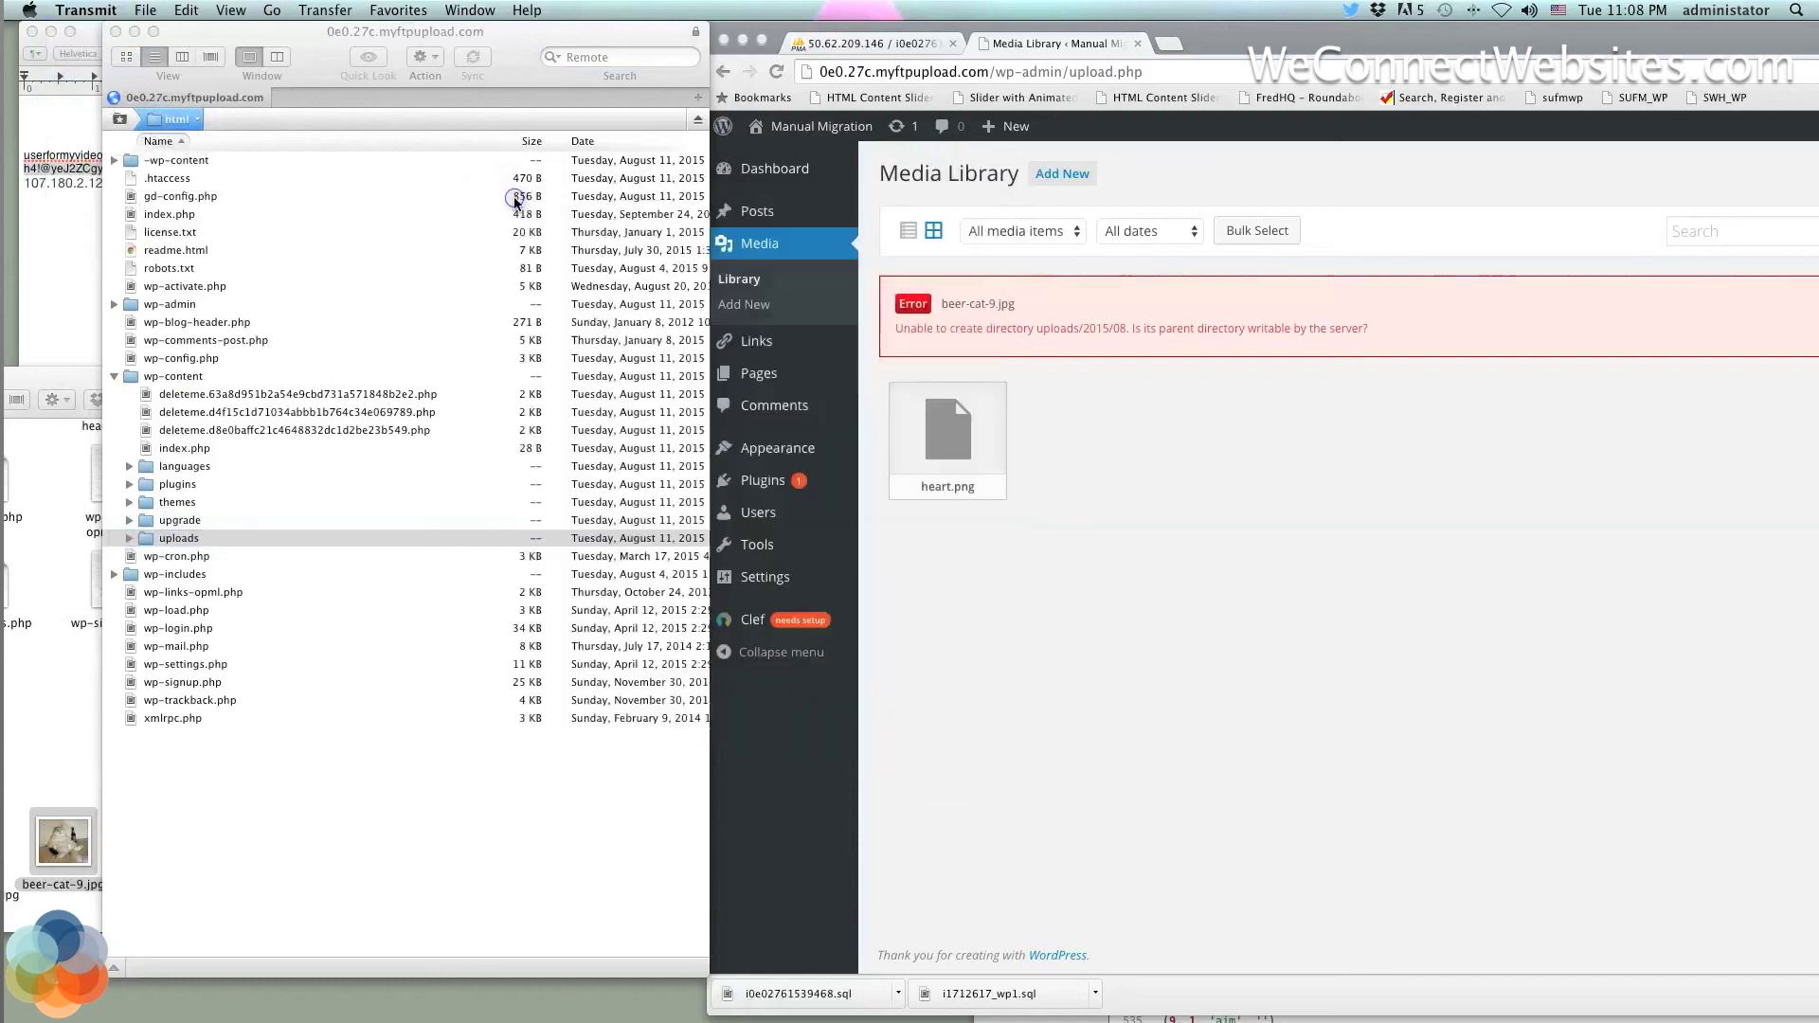
Set the uploads folder's Octal permissions to 775 in Get Info, without applying to enclosed items
right_click(180, 541)
click(205, 550)
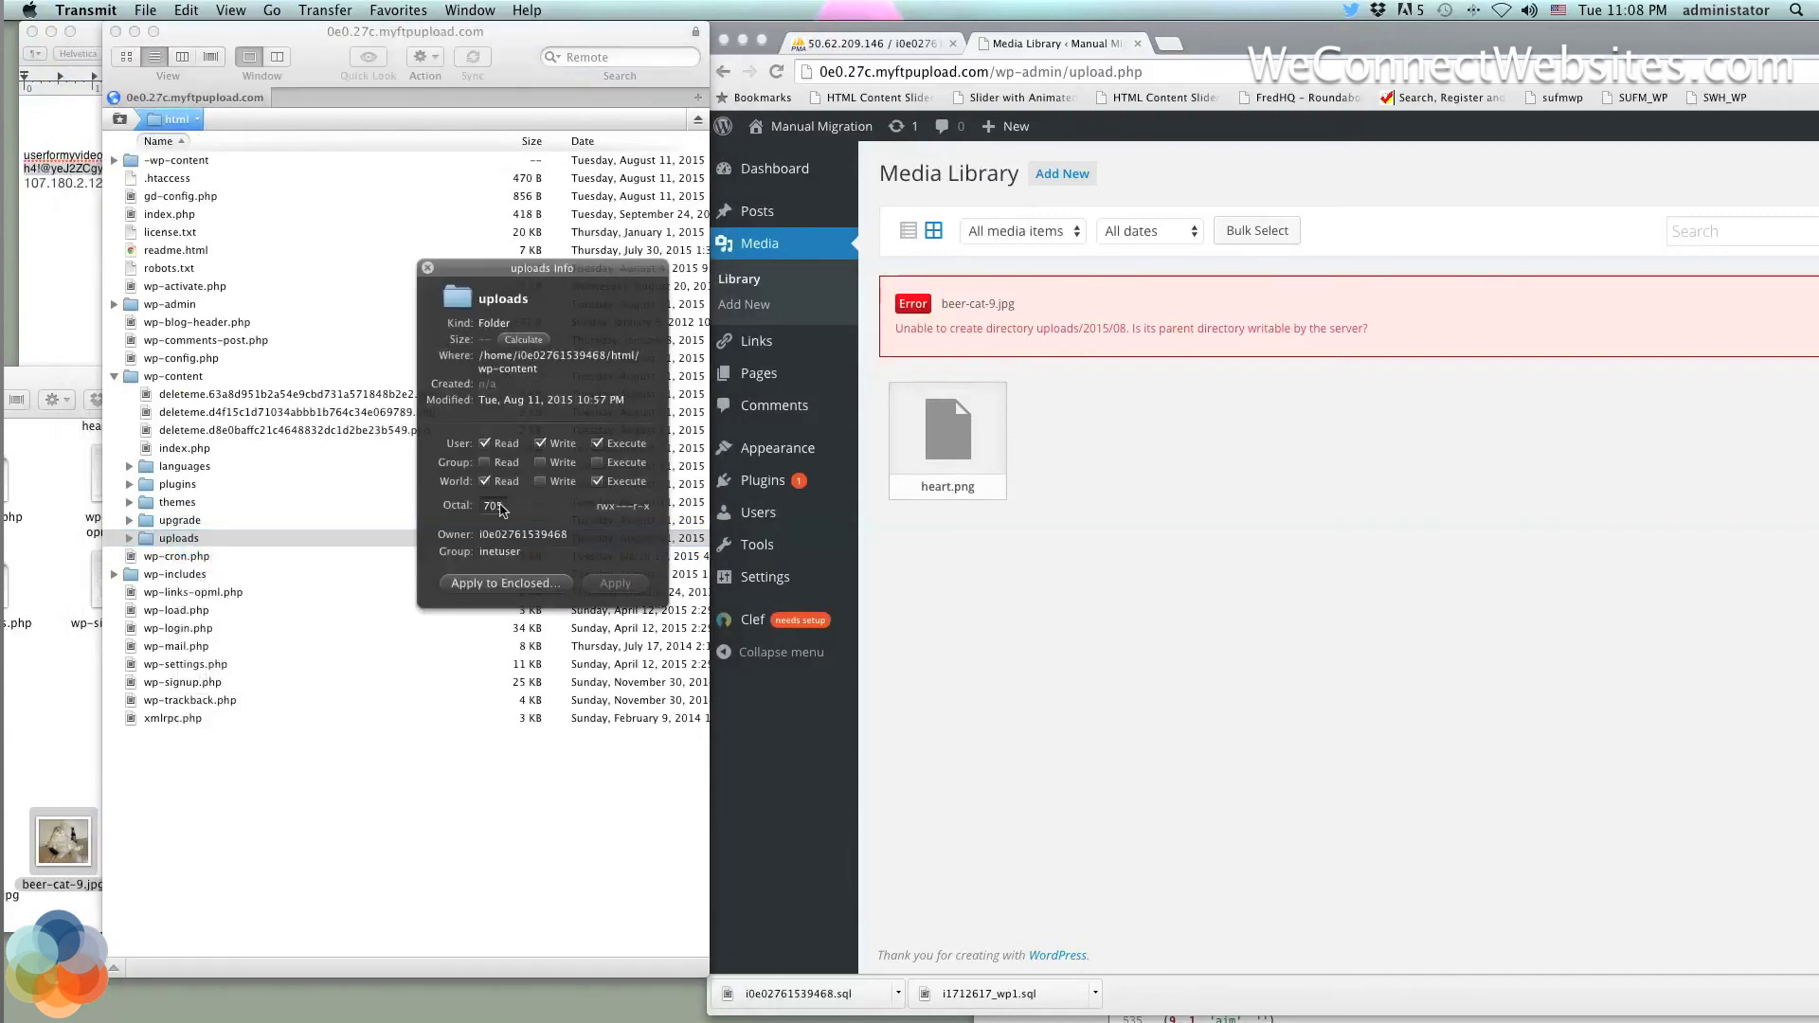
click(496, 507)
key(BackSpace)
text(7)
click(618, 584)
click(498, 582)
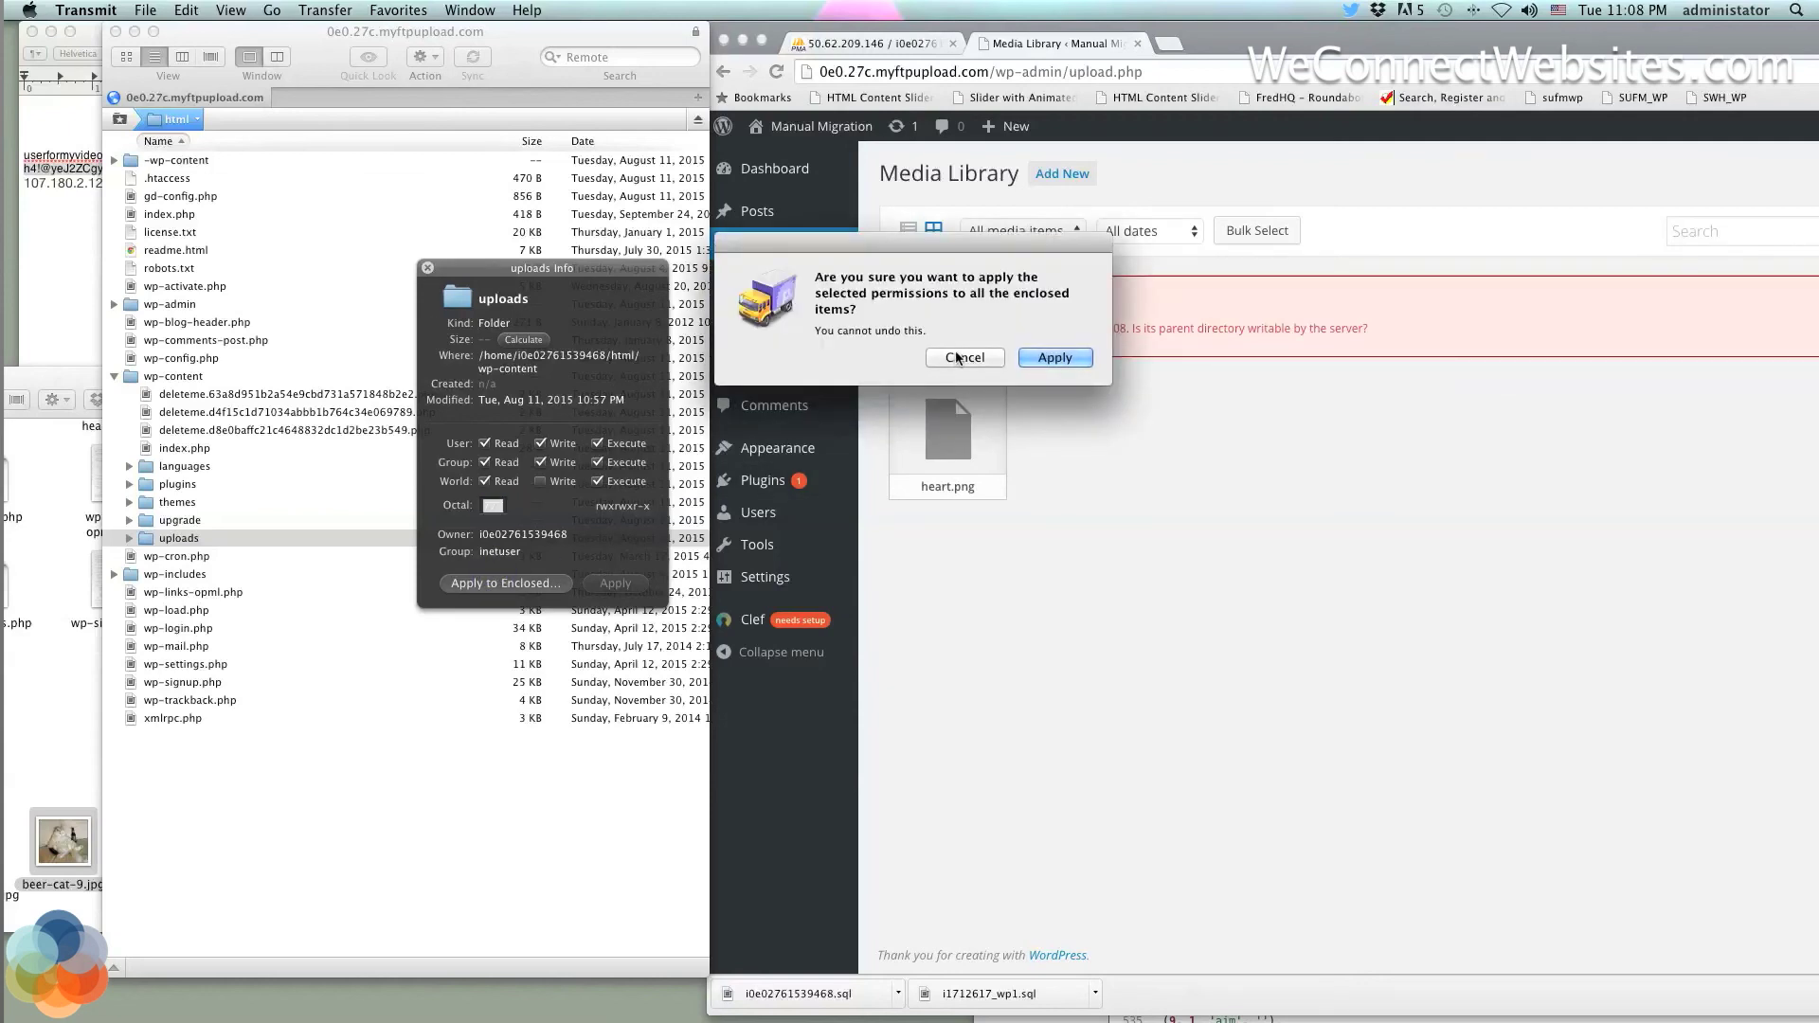
click(965, 358)
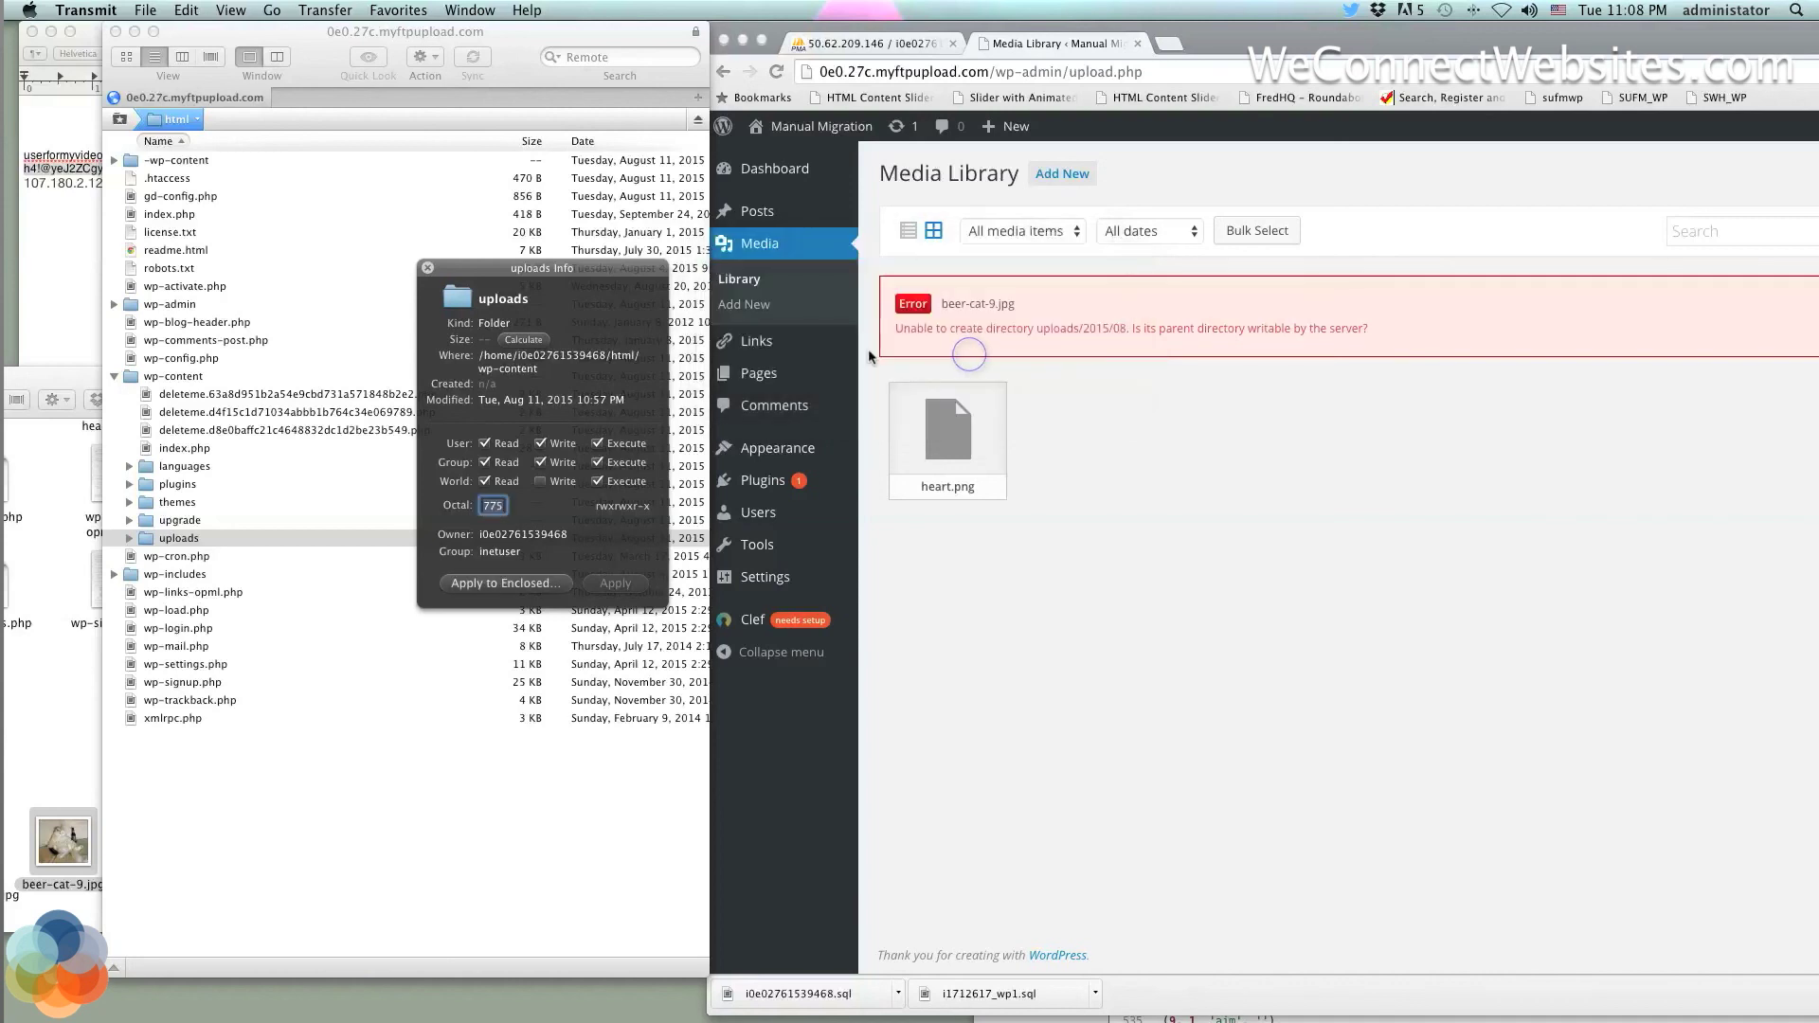
Re-upload beer-cat-9.jpg to the Media Library, hitting the same uploads/2015/08 error, and reposition the browser
click(1019, 394)
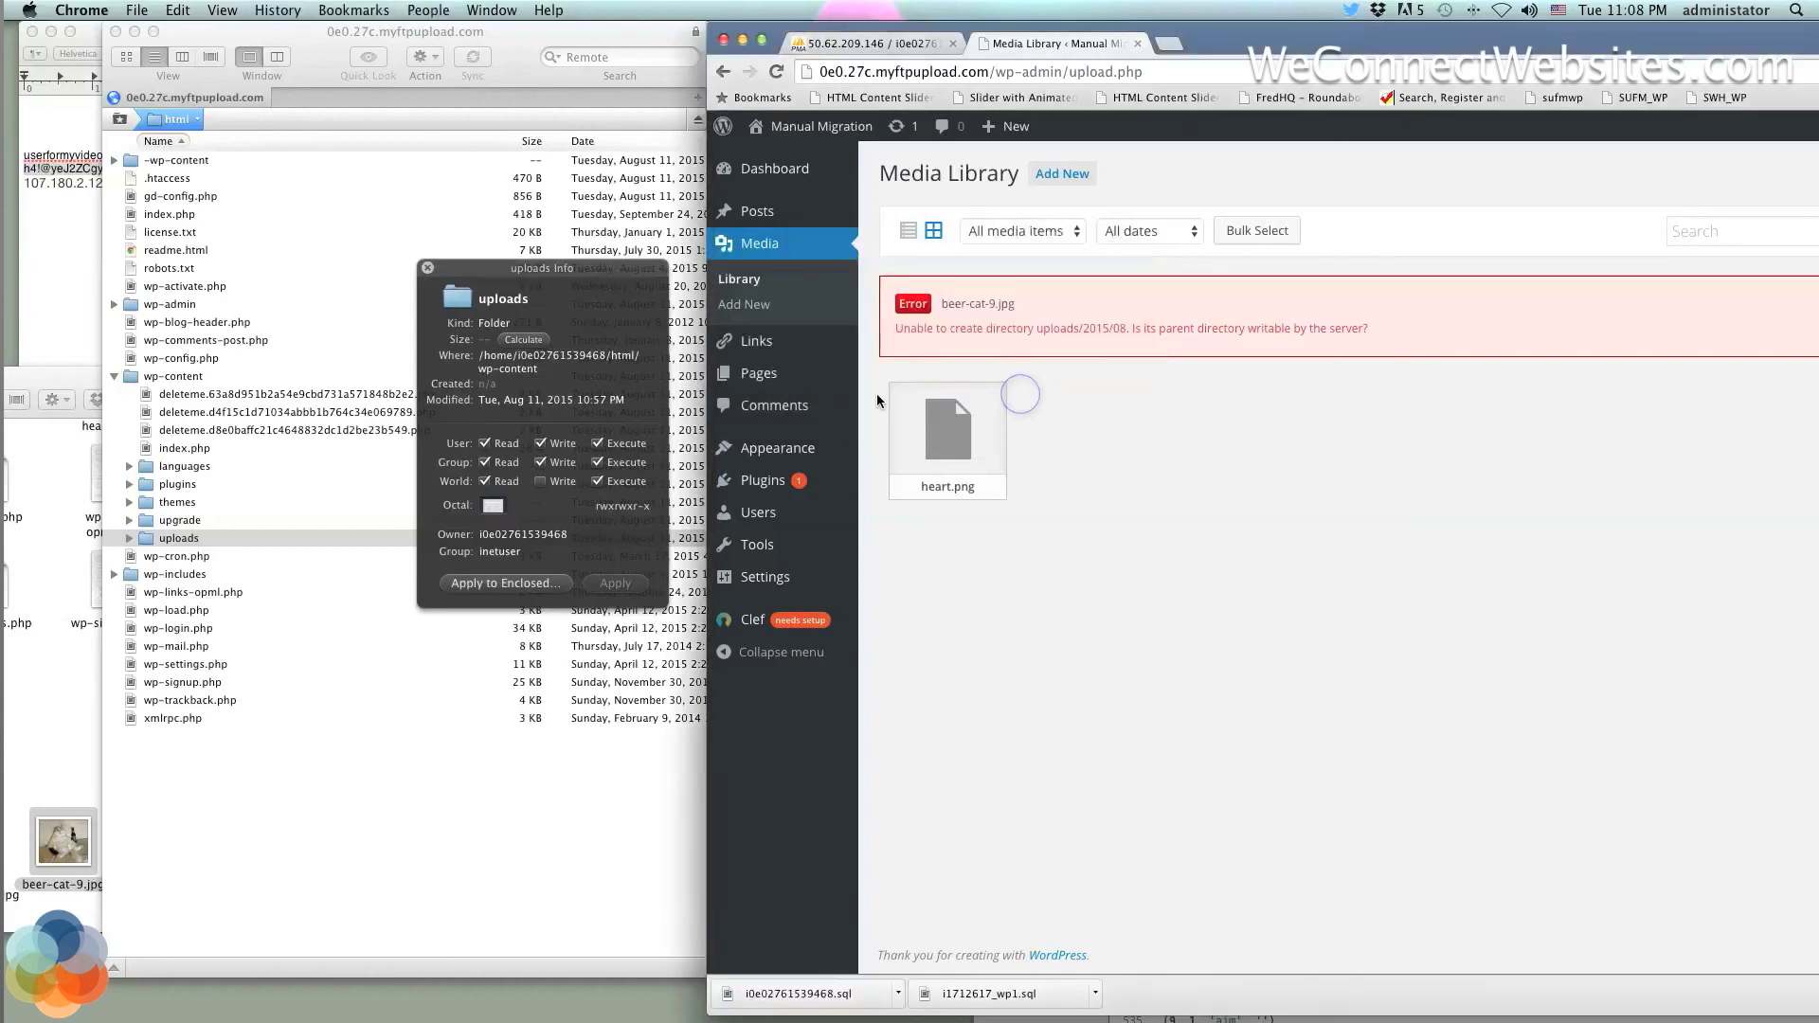
drag(57, 829, 1314, 585)
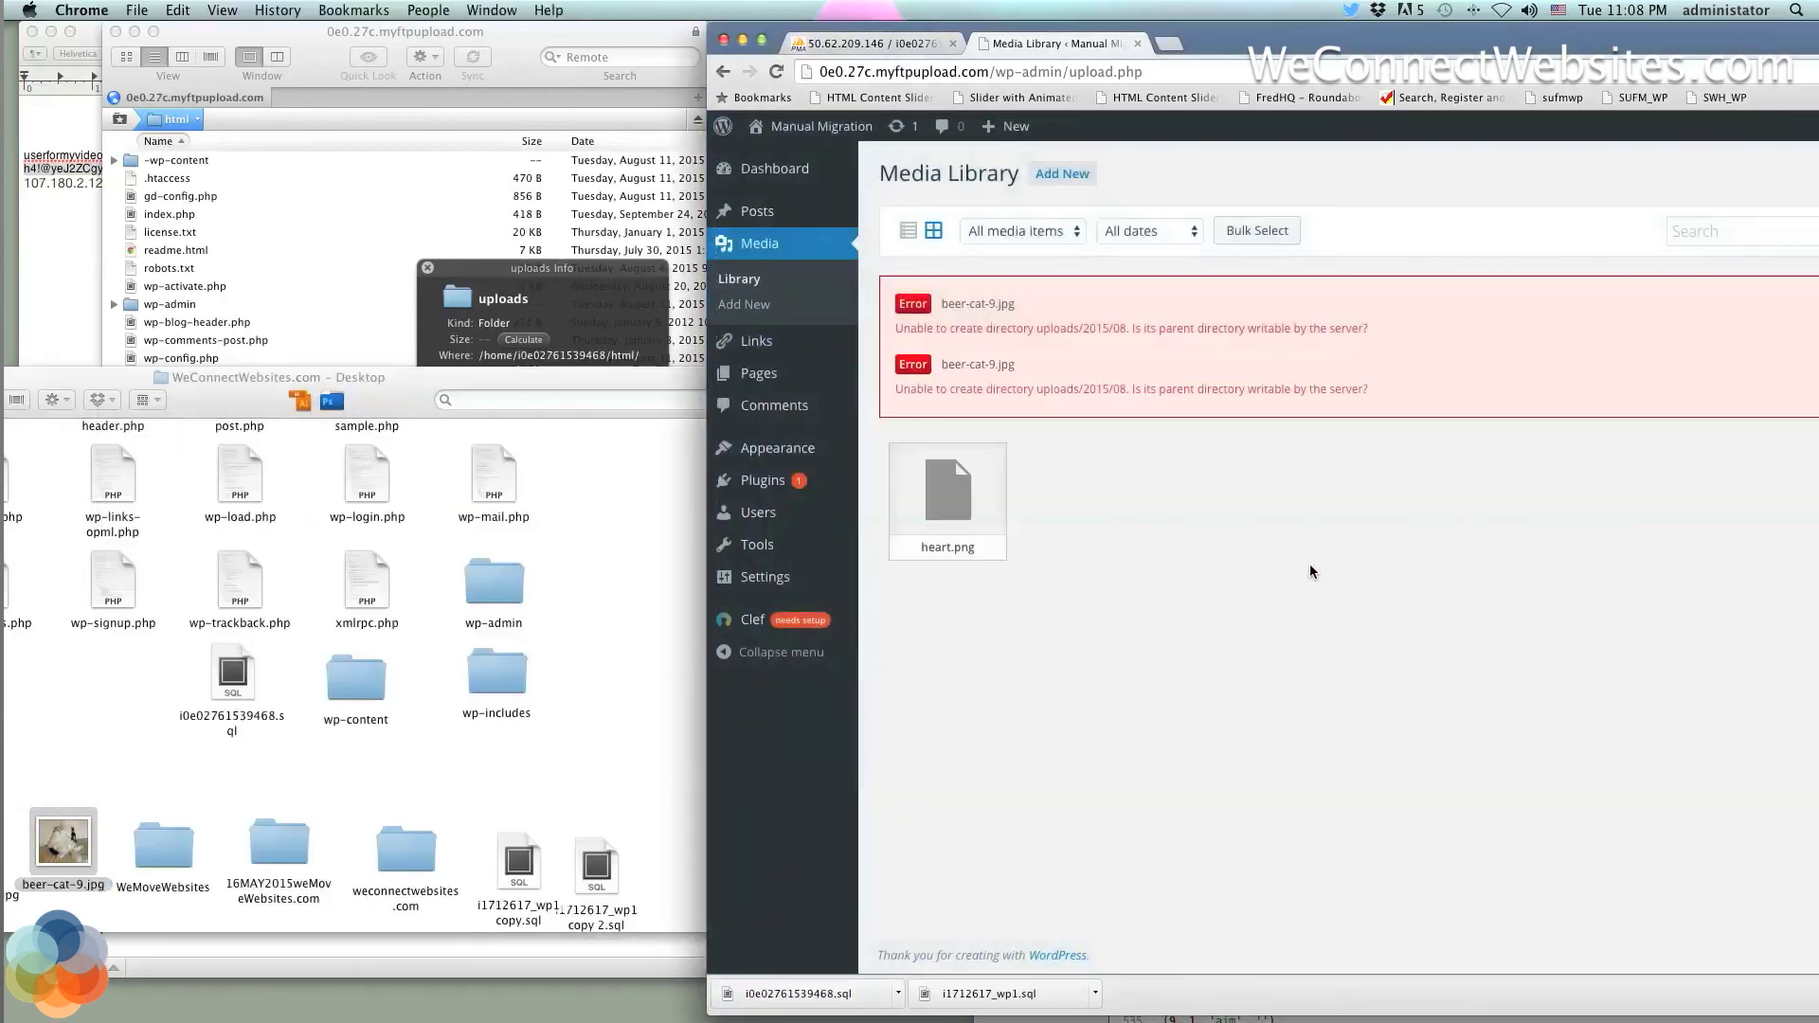
mouse_move(876, 128)
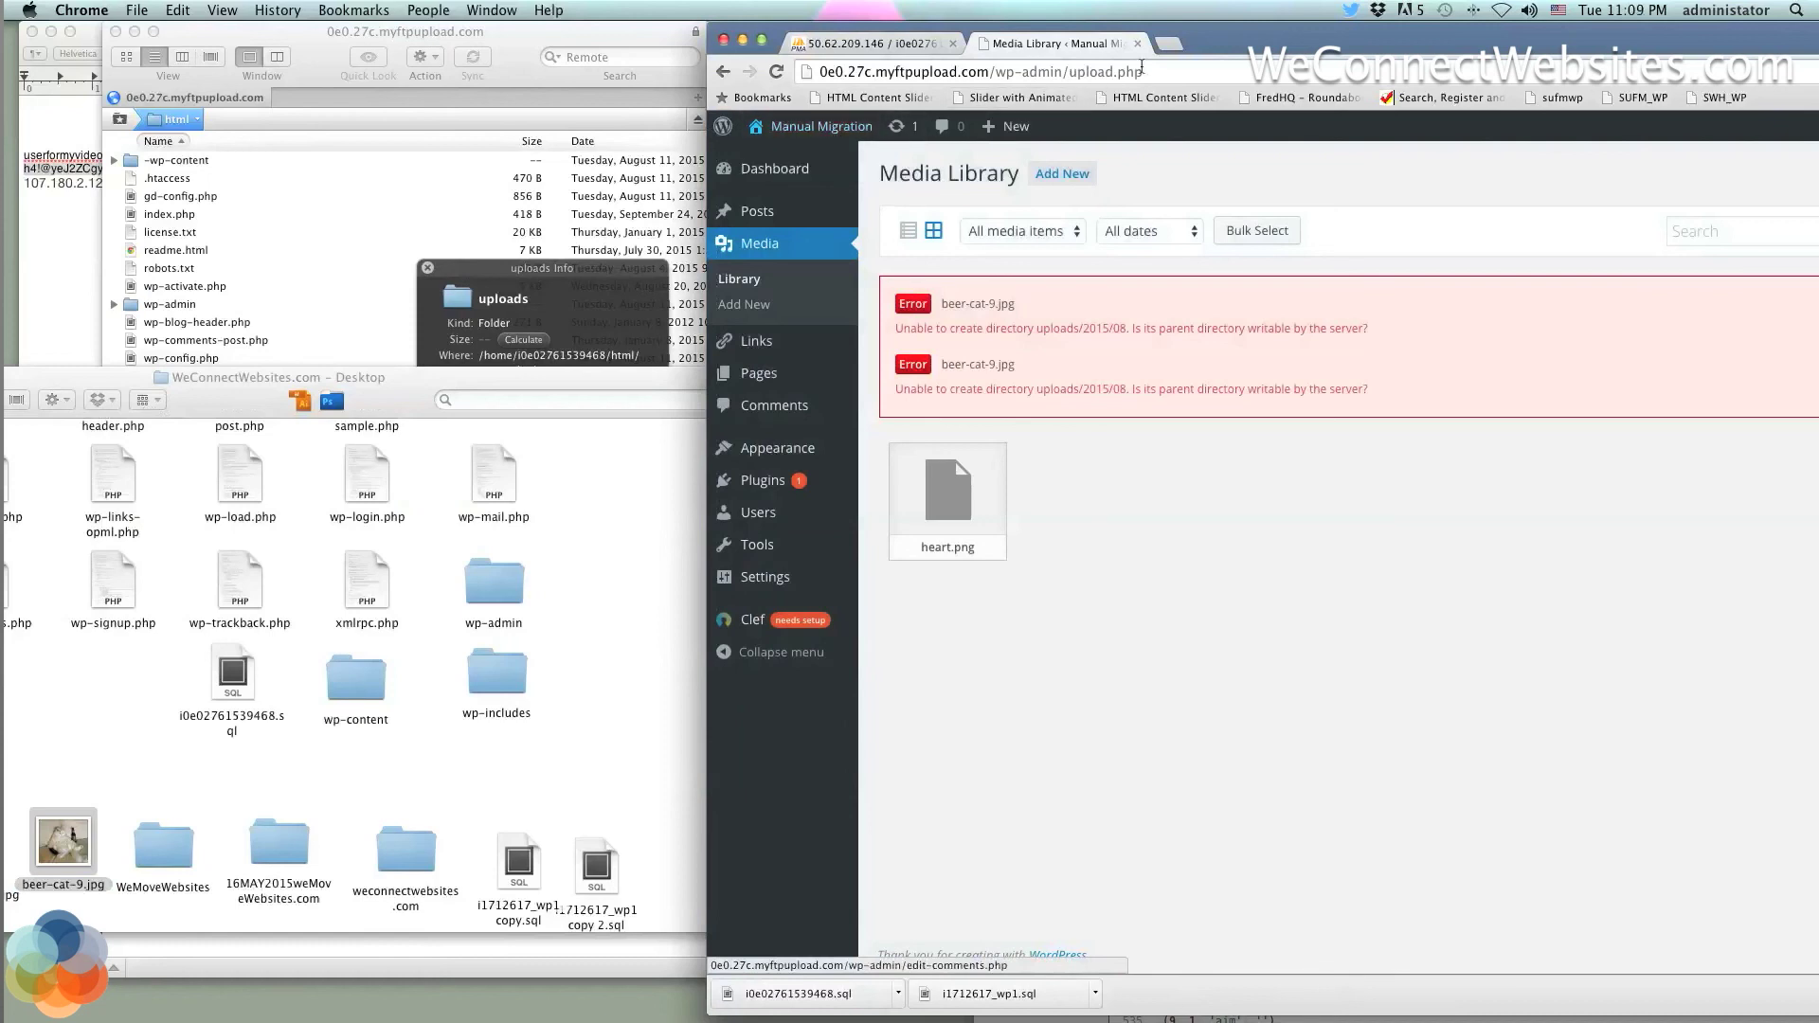
double_click(889, 29)
drag(889, 21, 1009, 21)
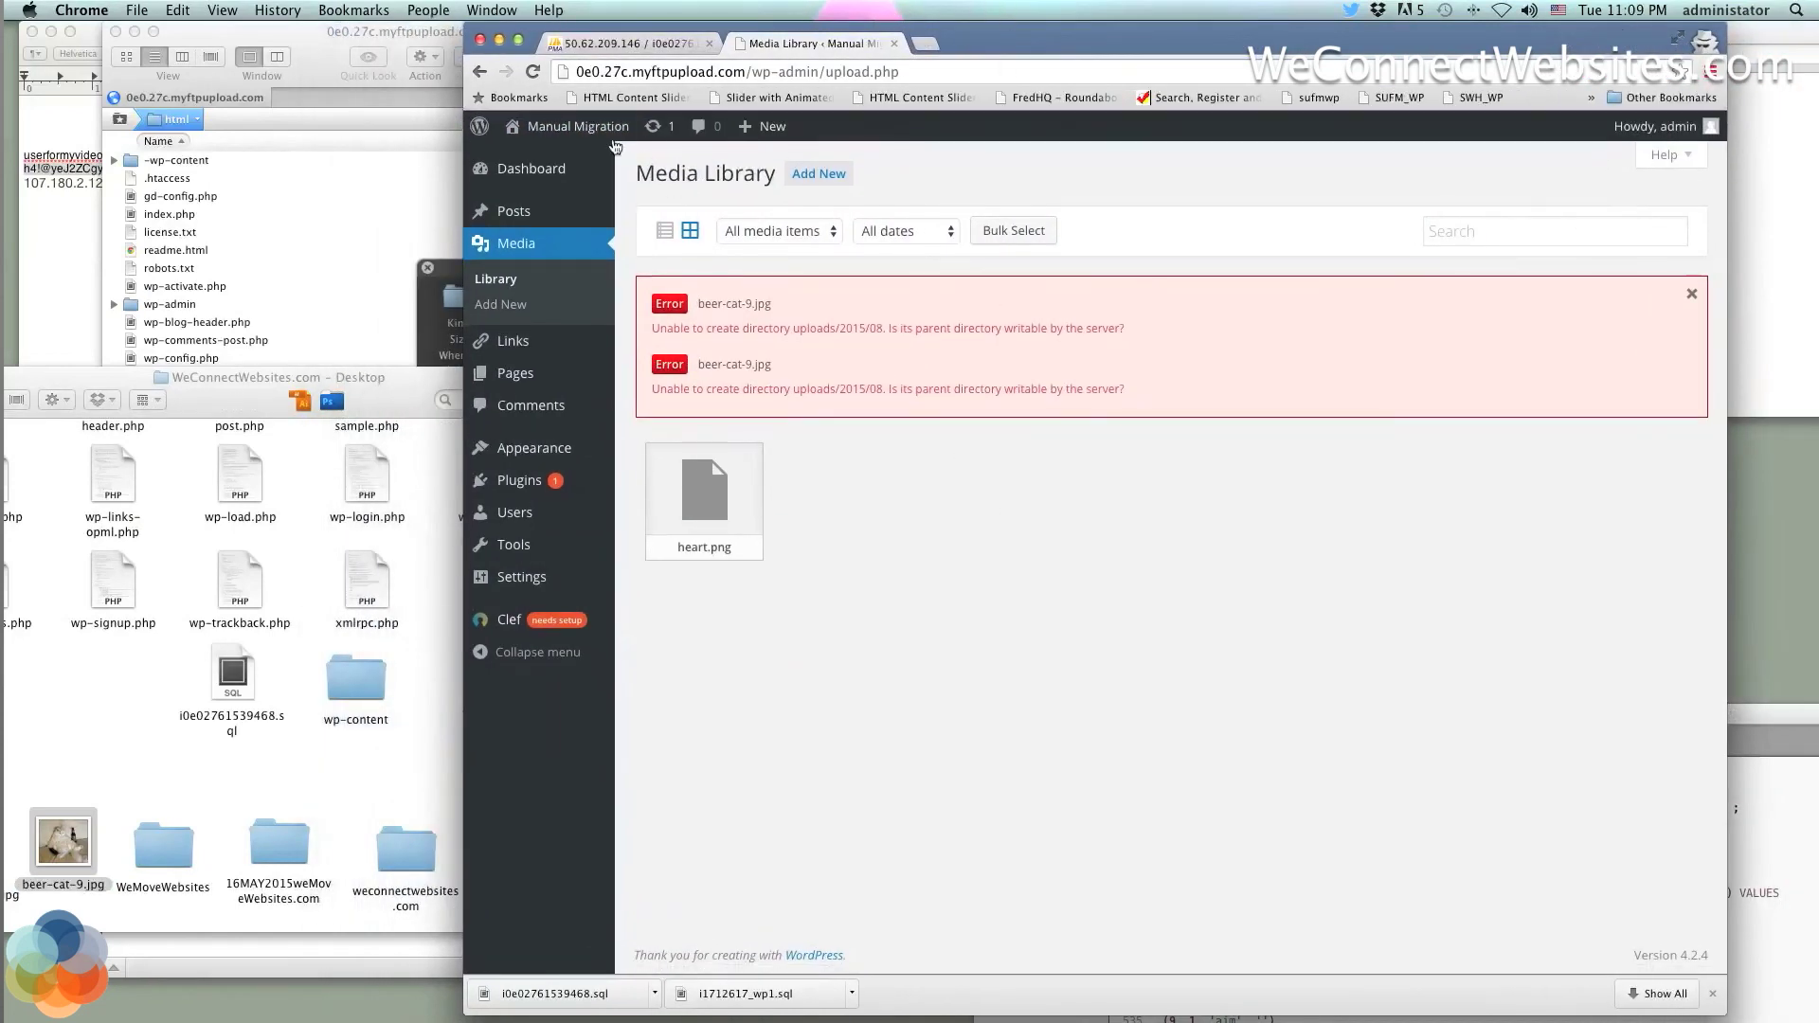
Visit the Manual Migration site's Blog front page from the admin bar, then go back to the Dashboard
click(585, 132)
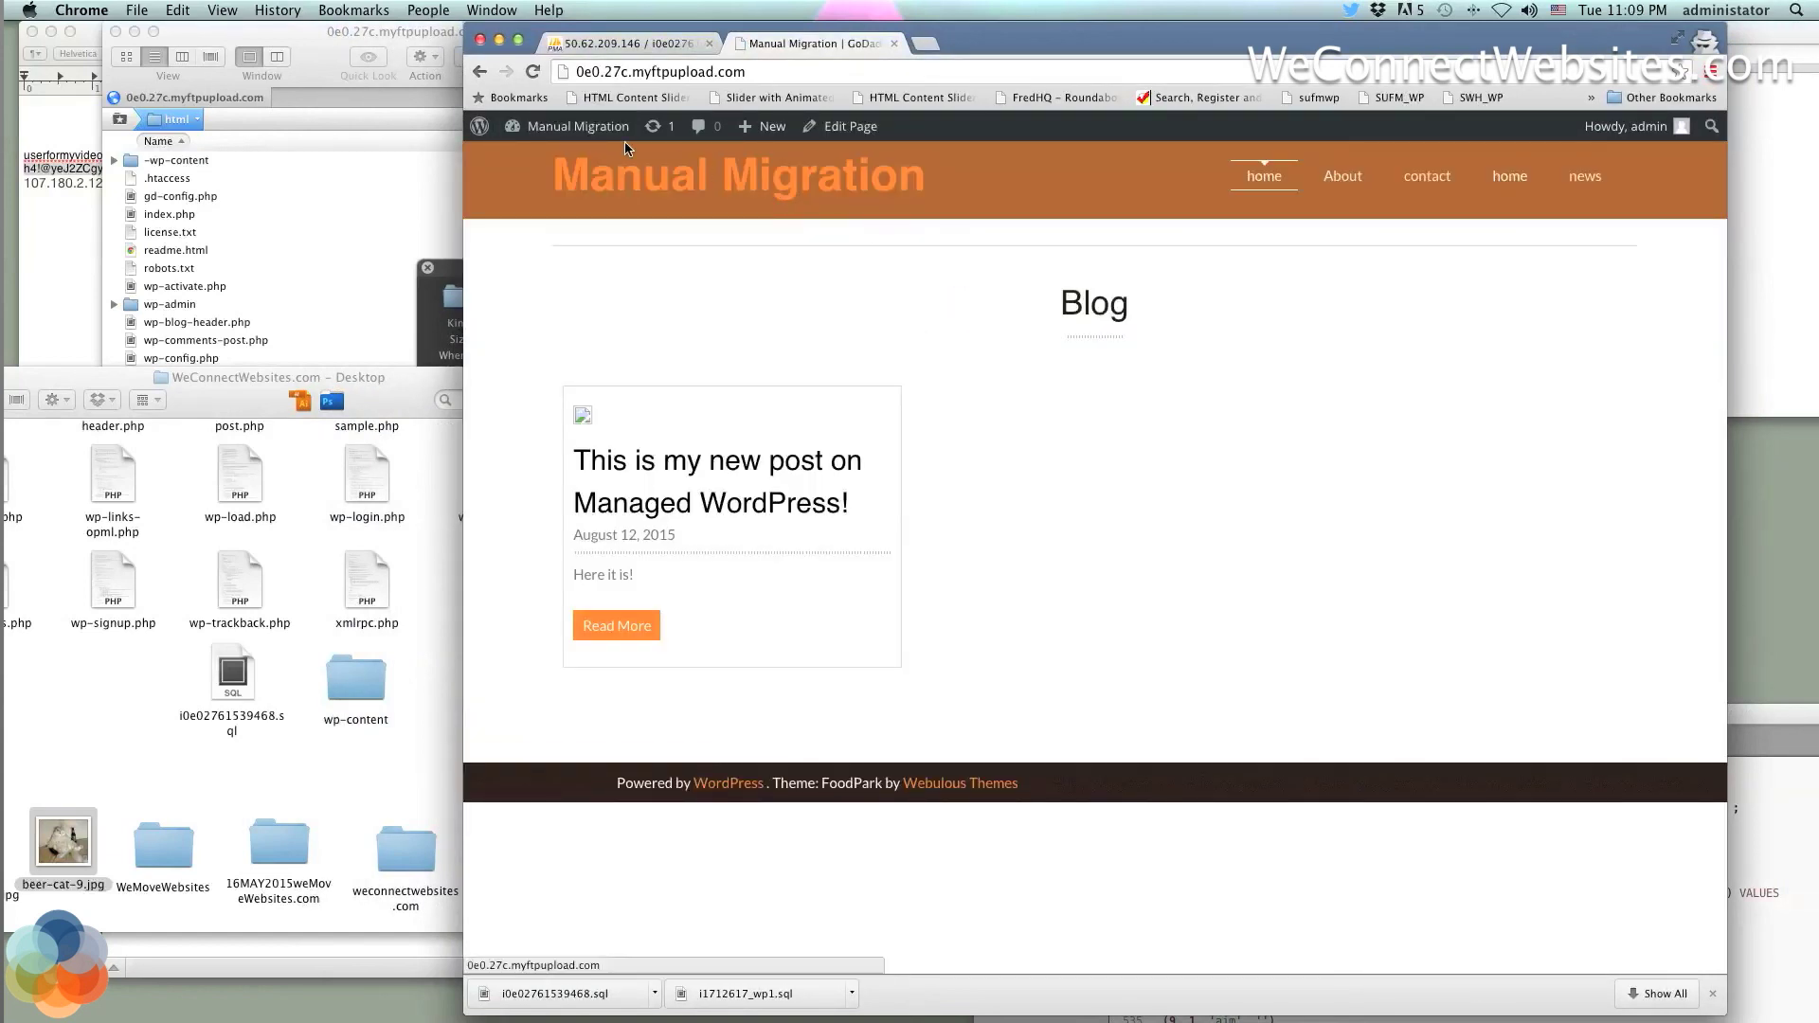
mouse_move(578, 133)
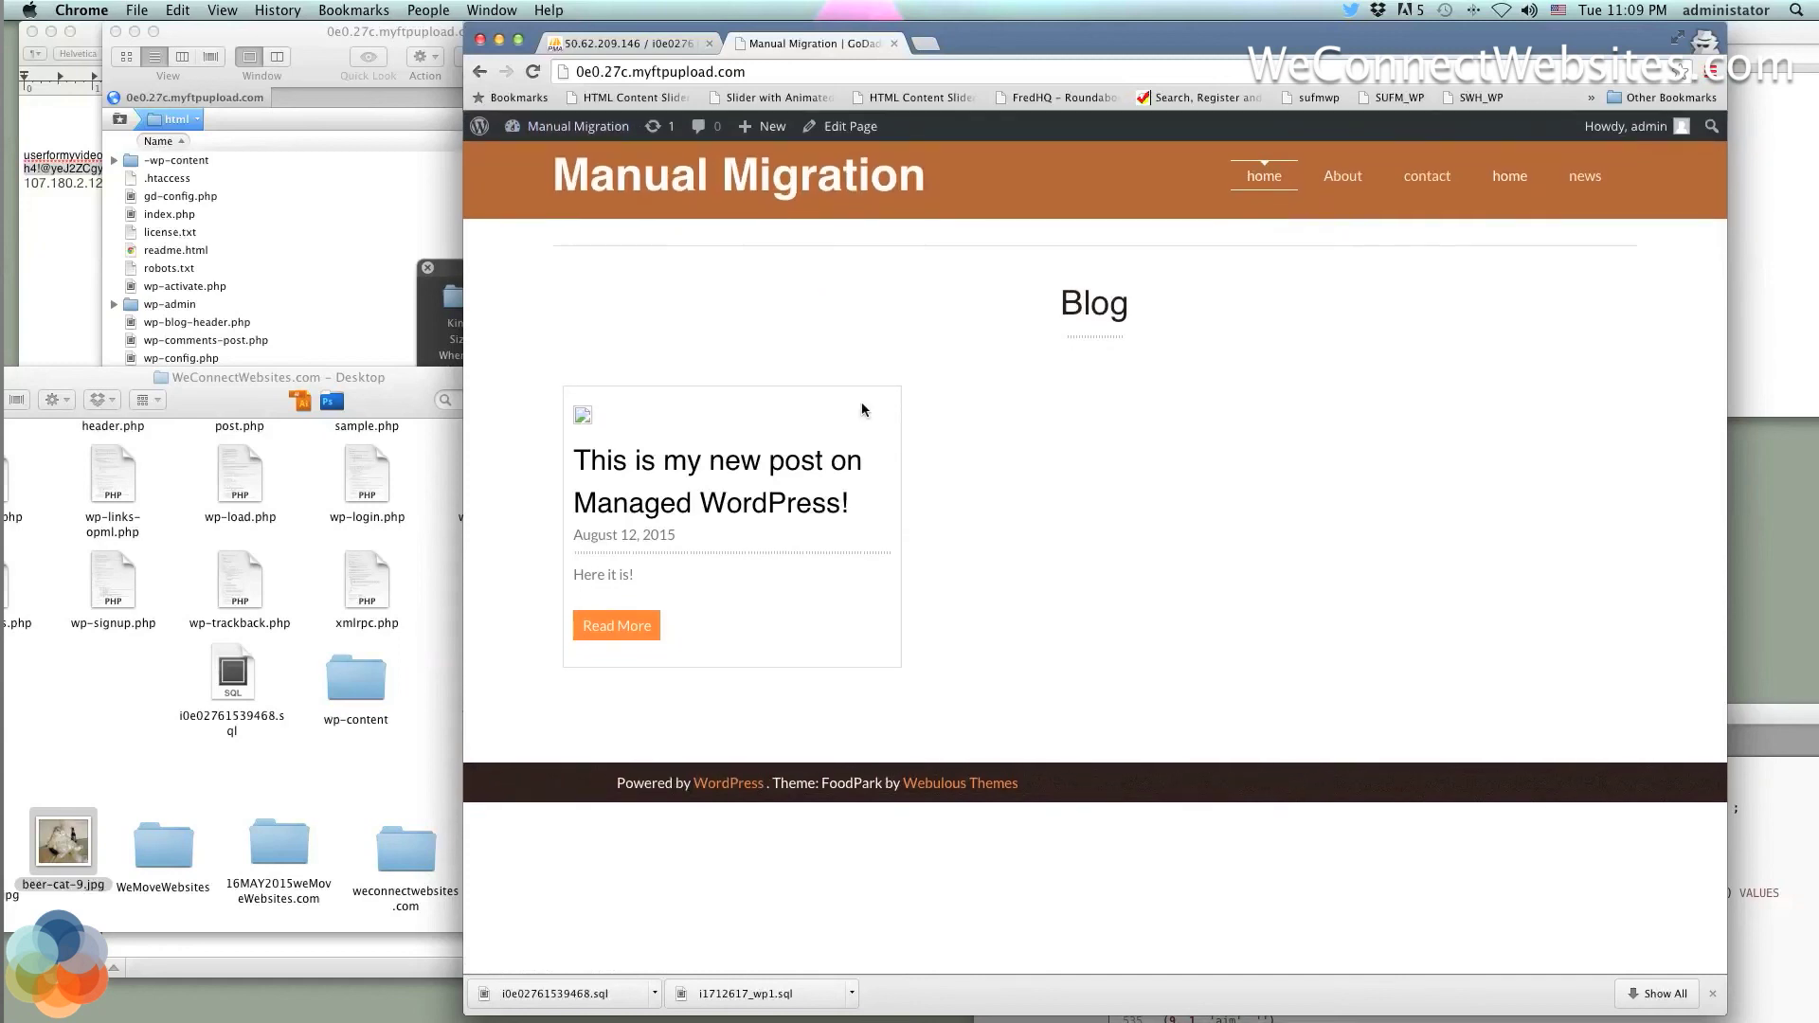
mouse_move(1030, 42)
mouse_down()
mouse_move(913, 502)
mouse_move(1061, 43)
mouse_up()
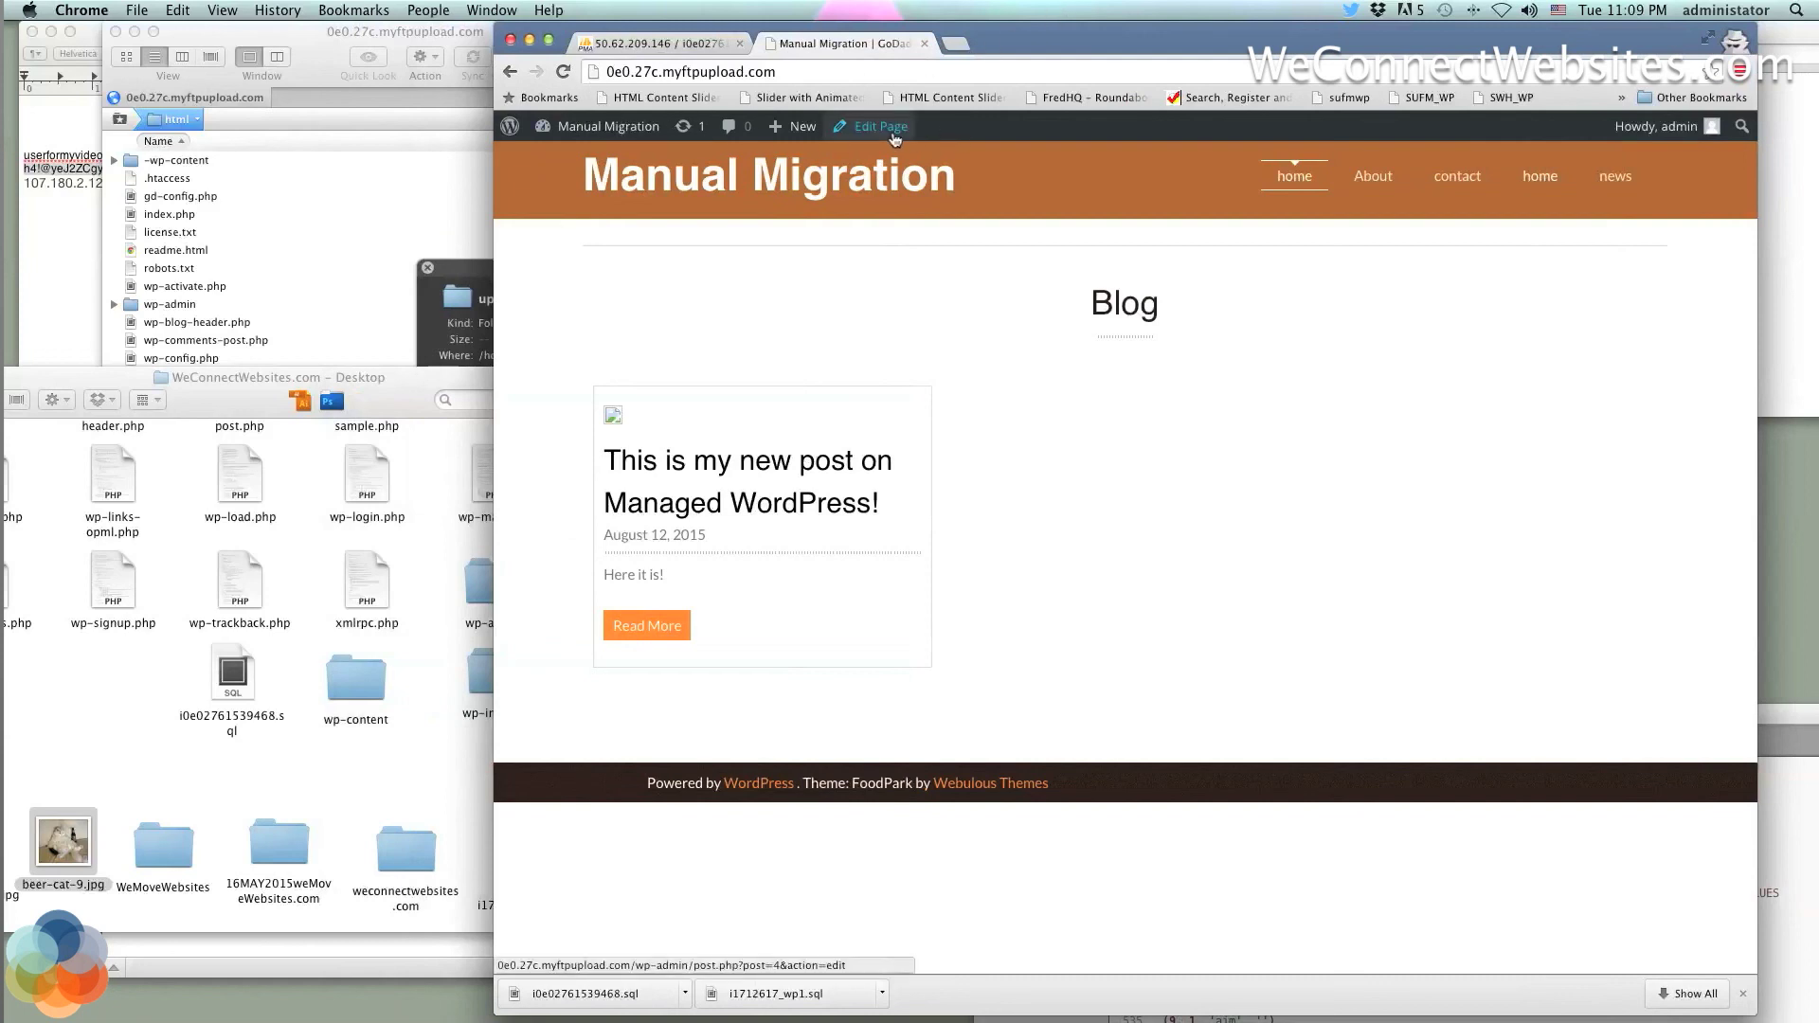
click(602, 135)
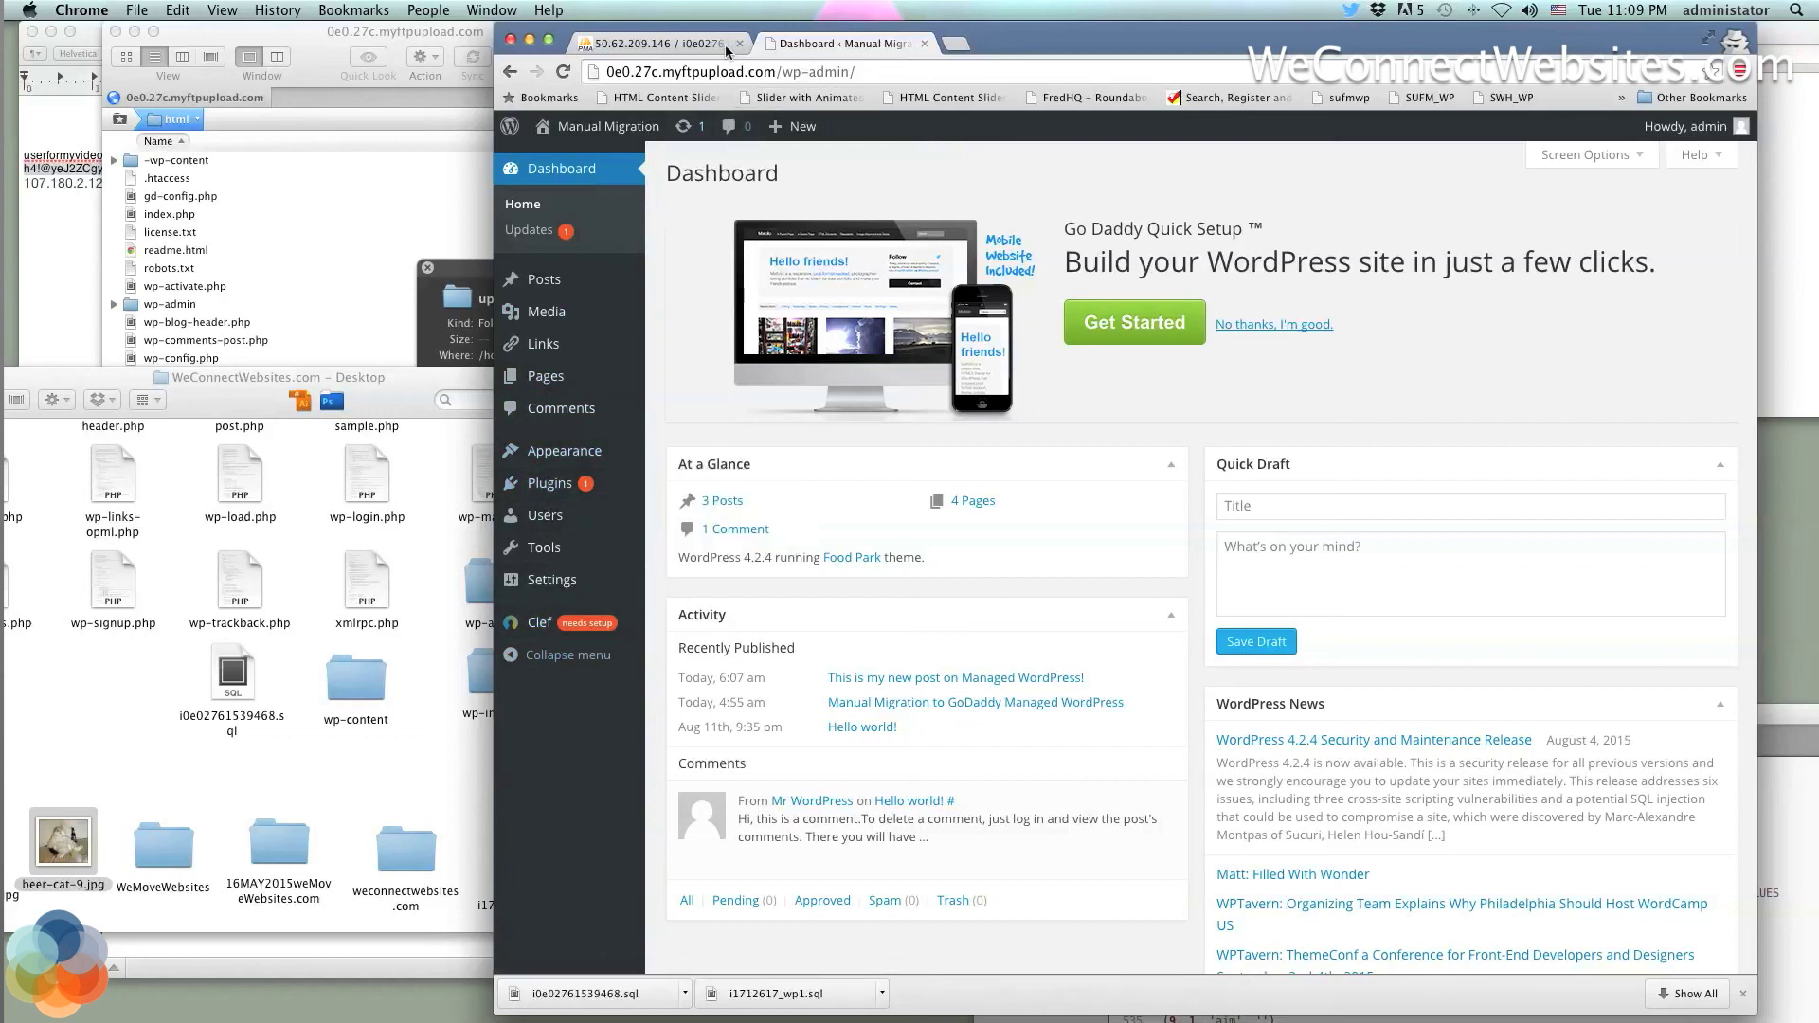
Open gateway.godaddy.com and view the 0e0.27c.myftpupload.com account's Backups and Domain settings
click(955, 44)
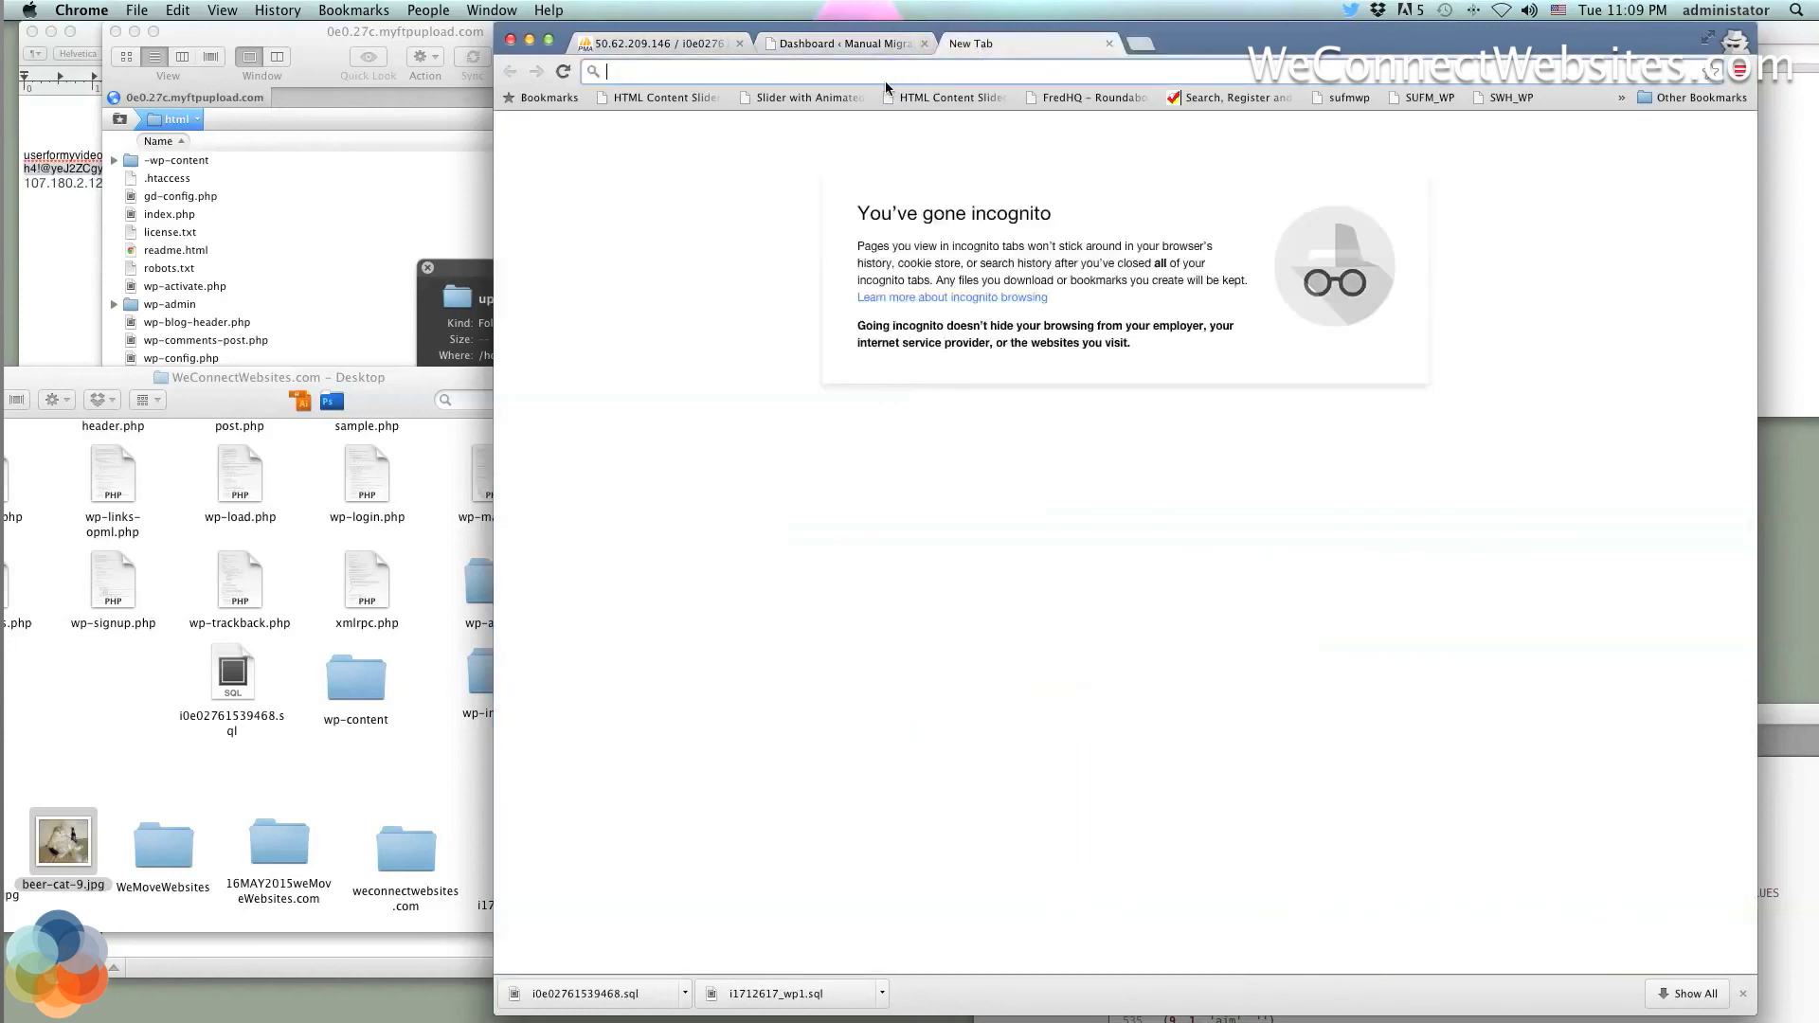
text(gateway.godaddy.com)
key(Return)
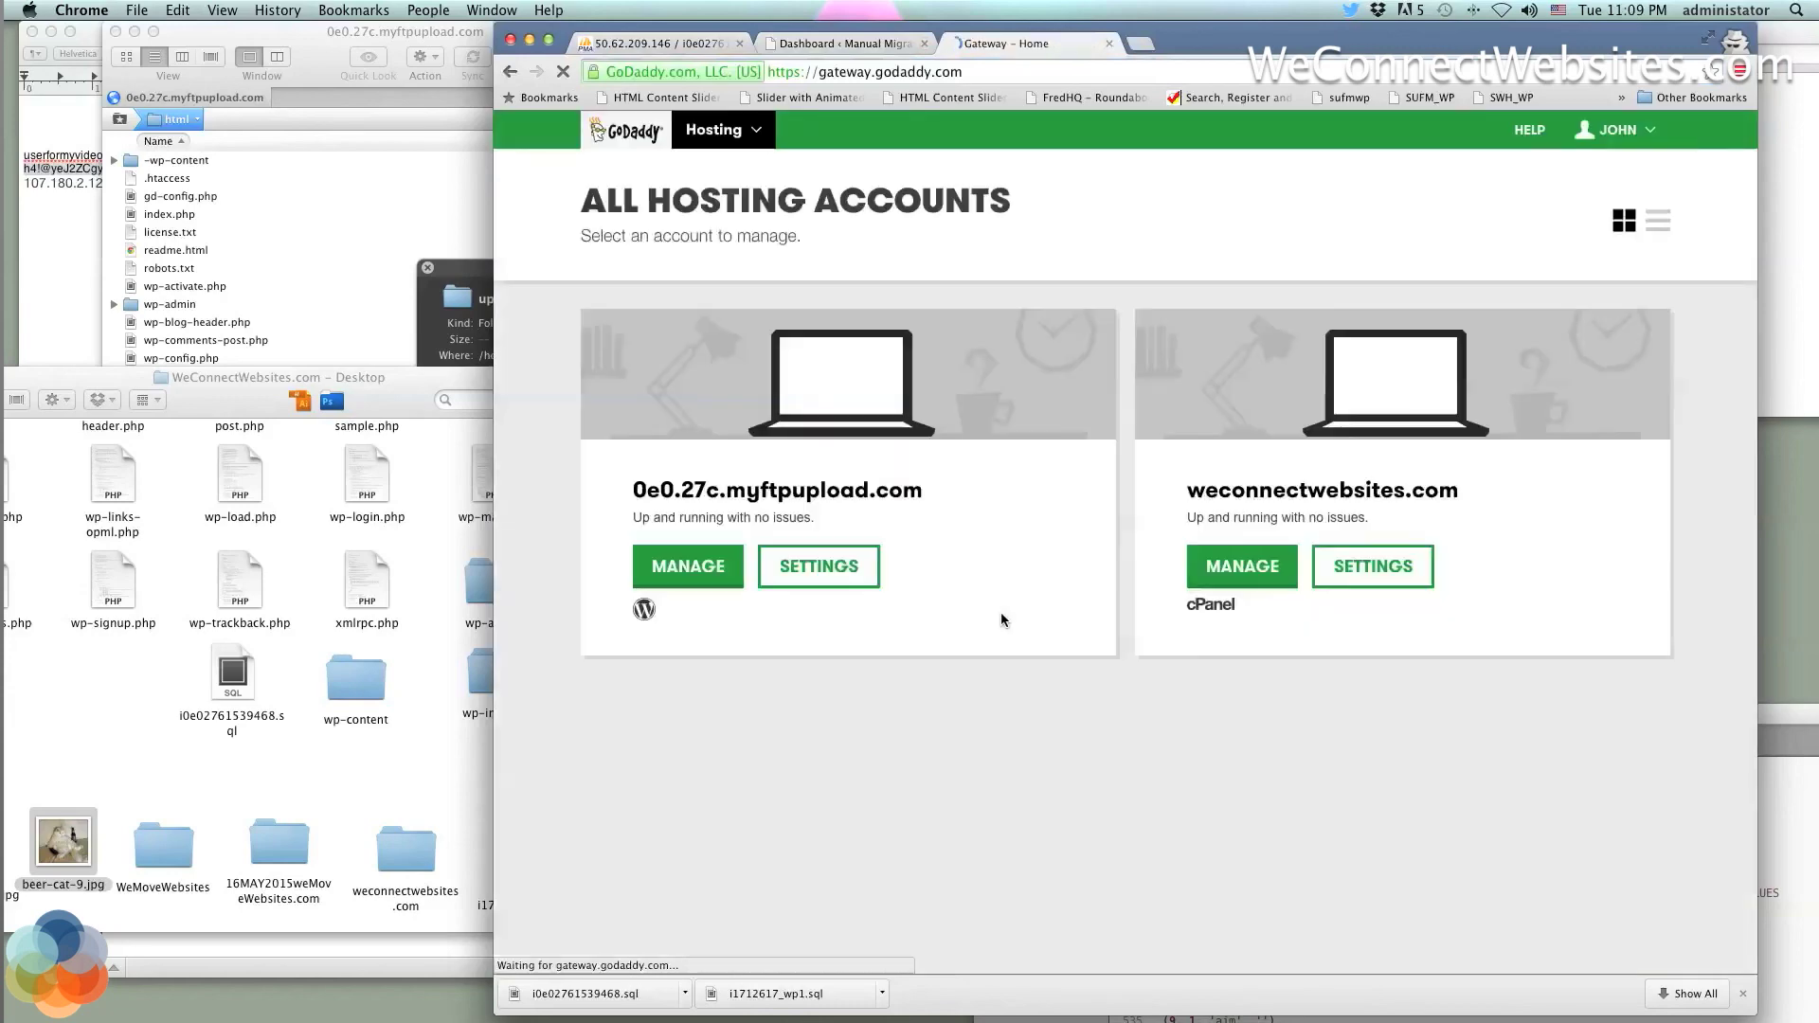
click(820, 587)
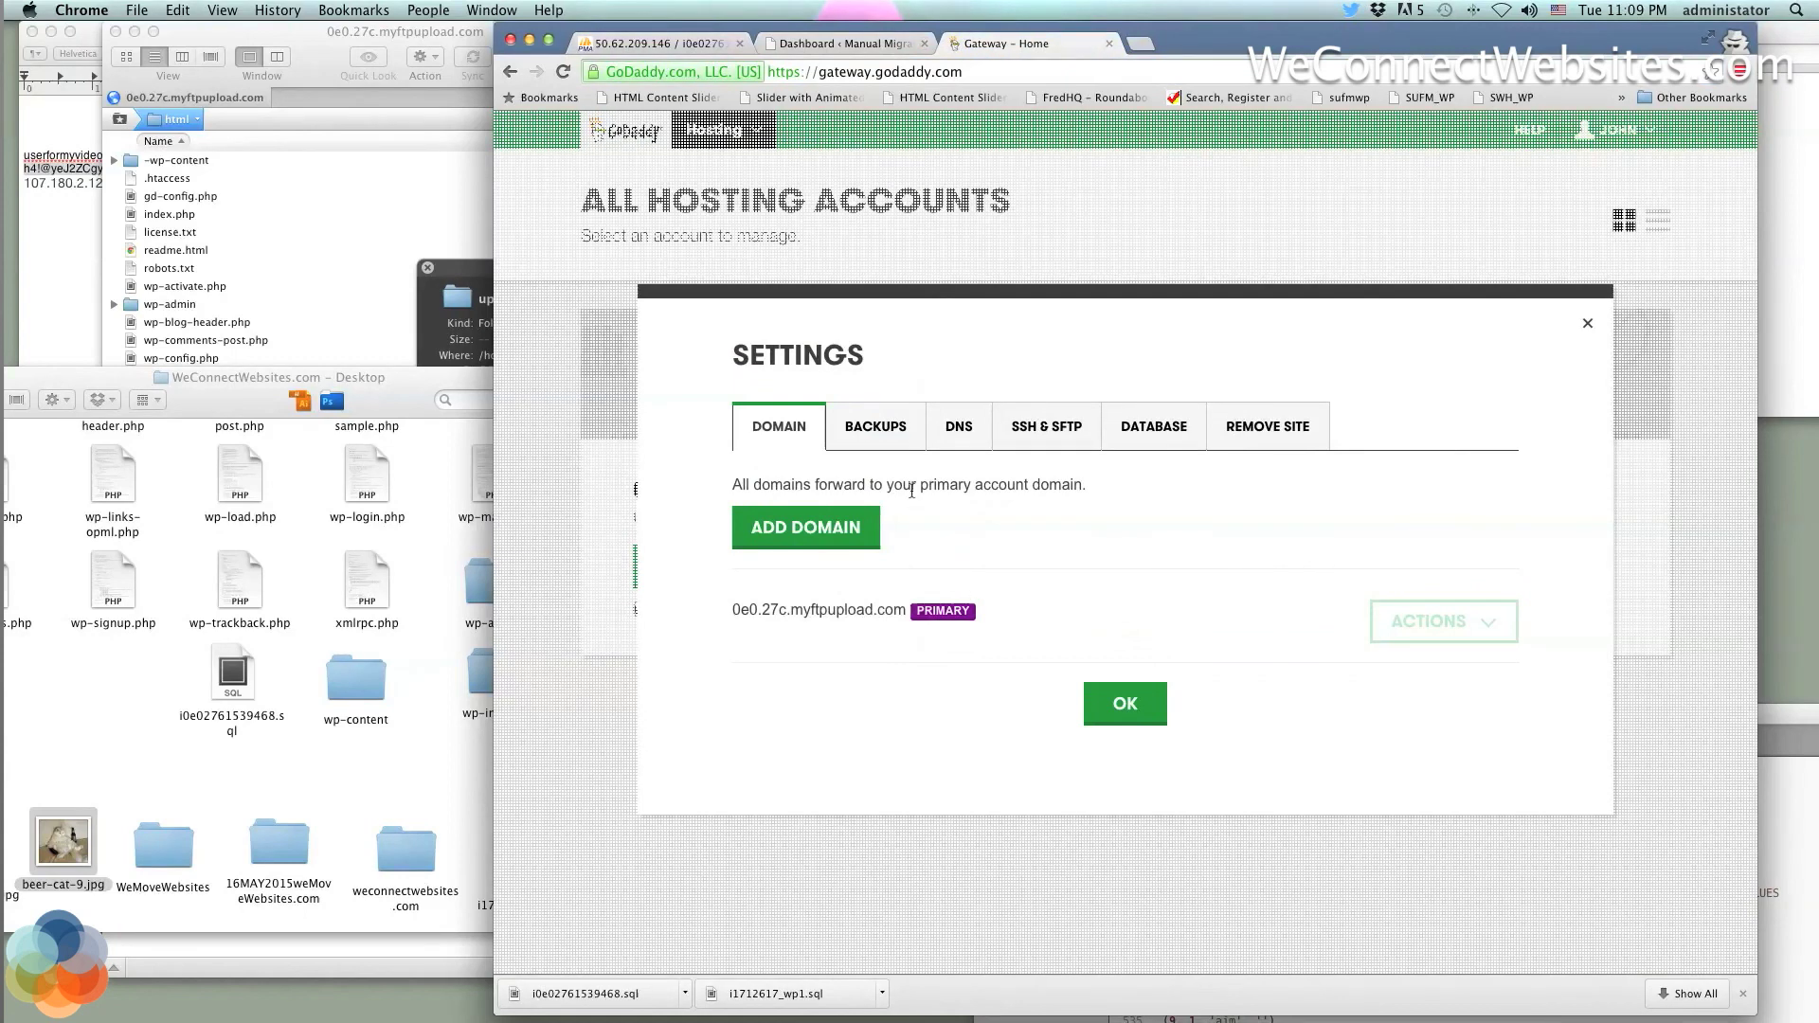
click(897, 434)
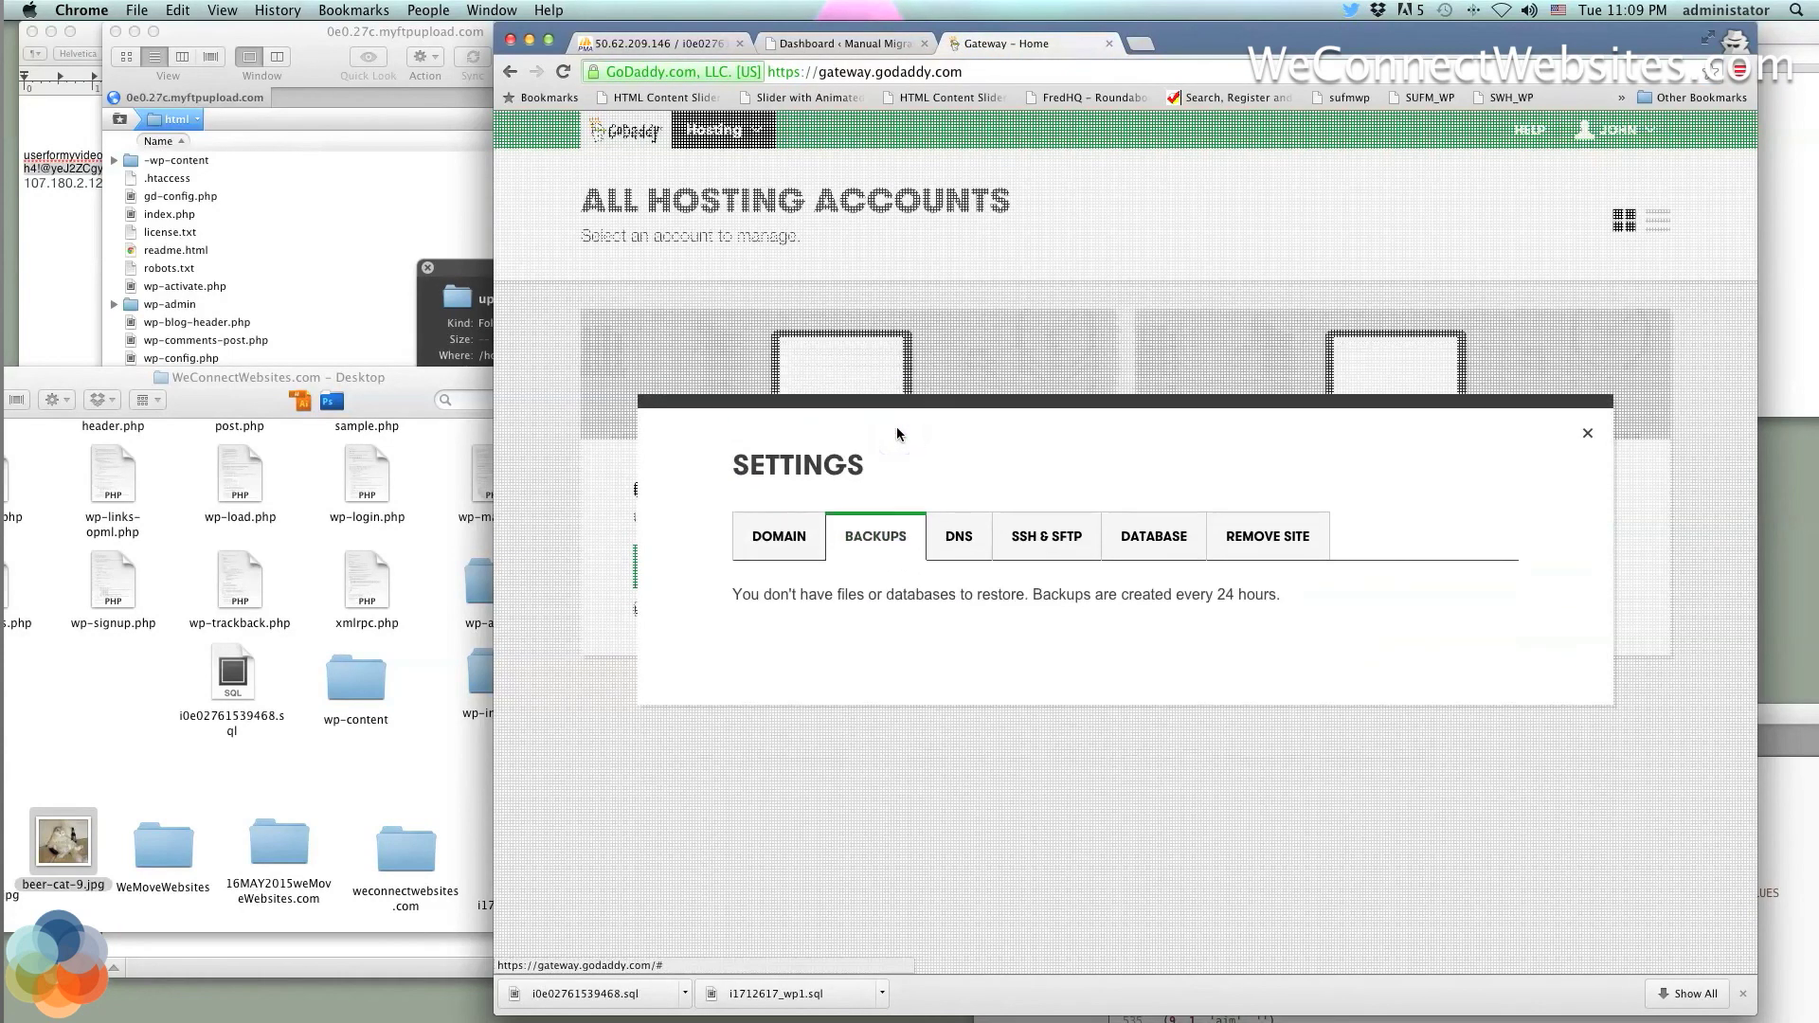
click(777, 552)
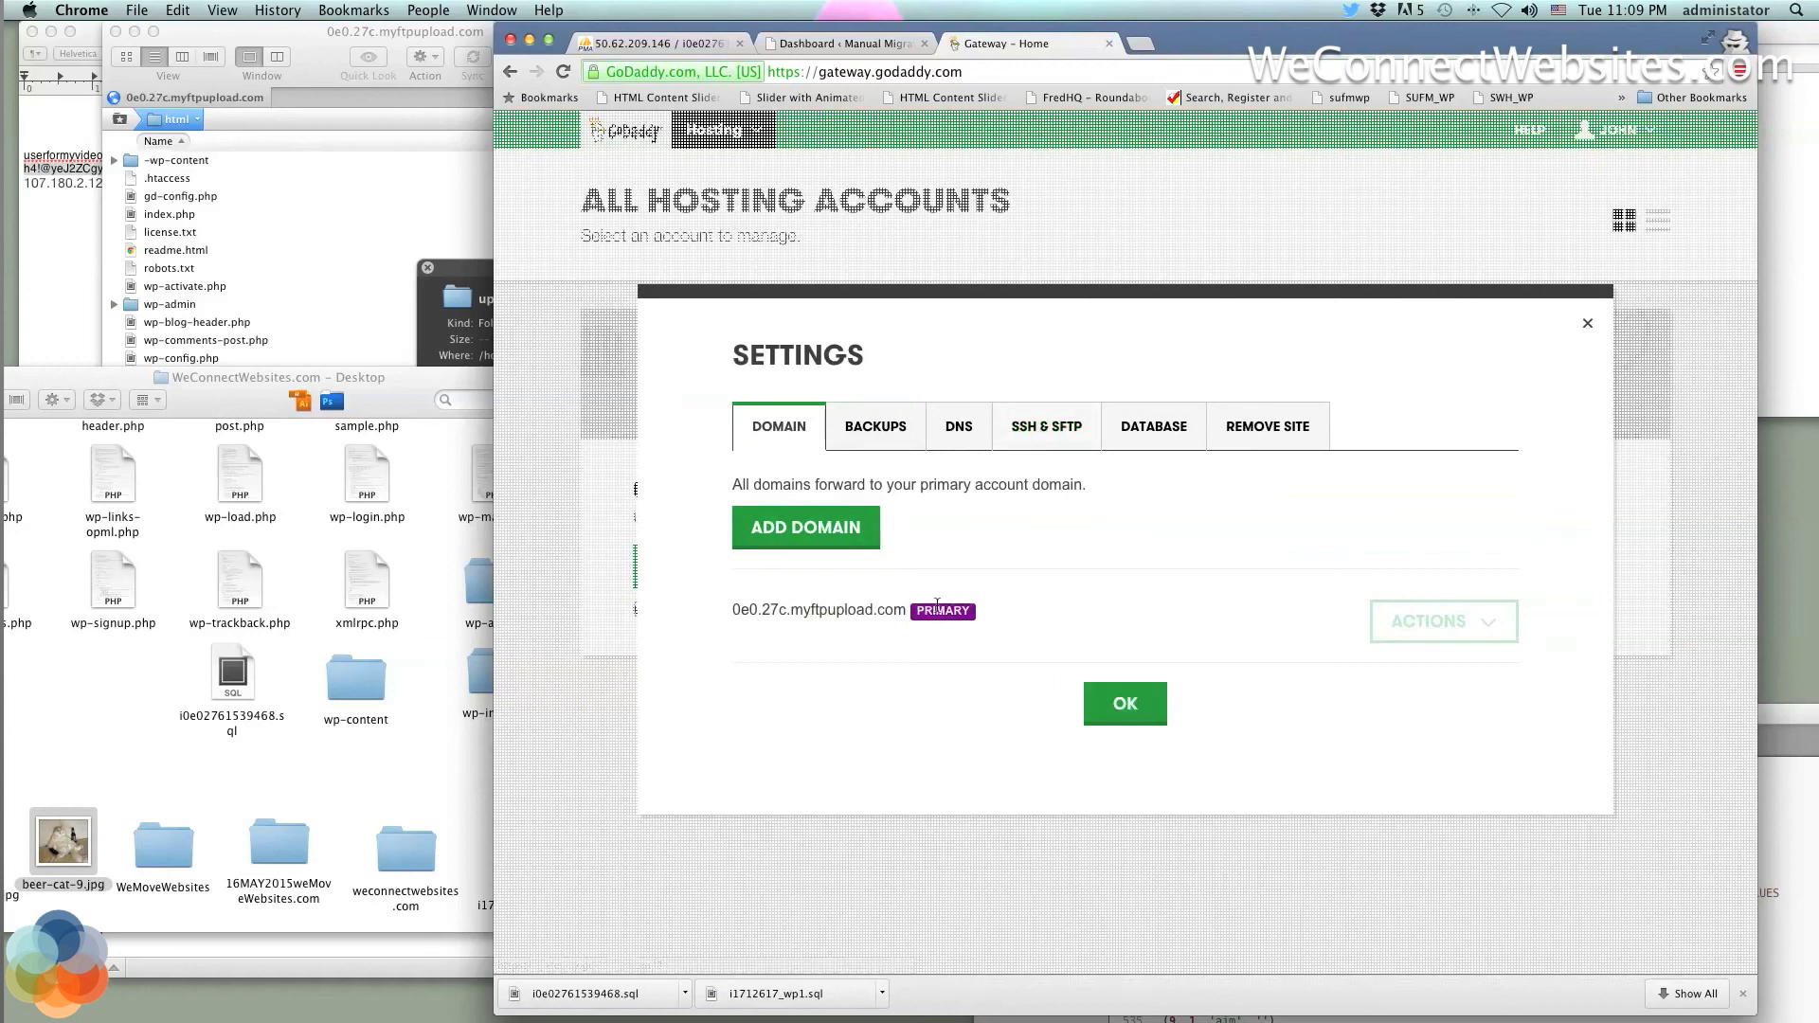
Start adding wemovewebsites.com as a domain, then cancel and close the account settings
click(839, 526)
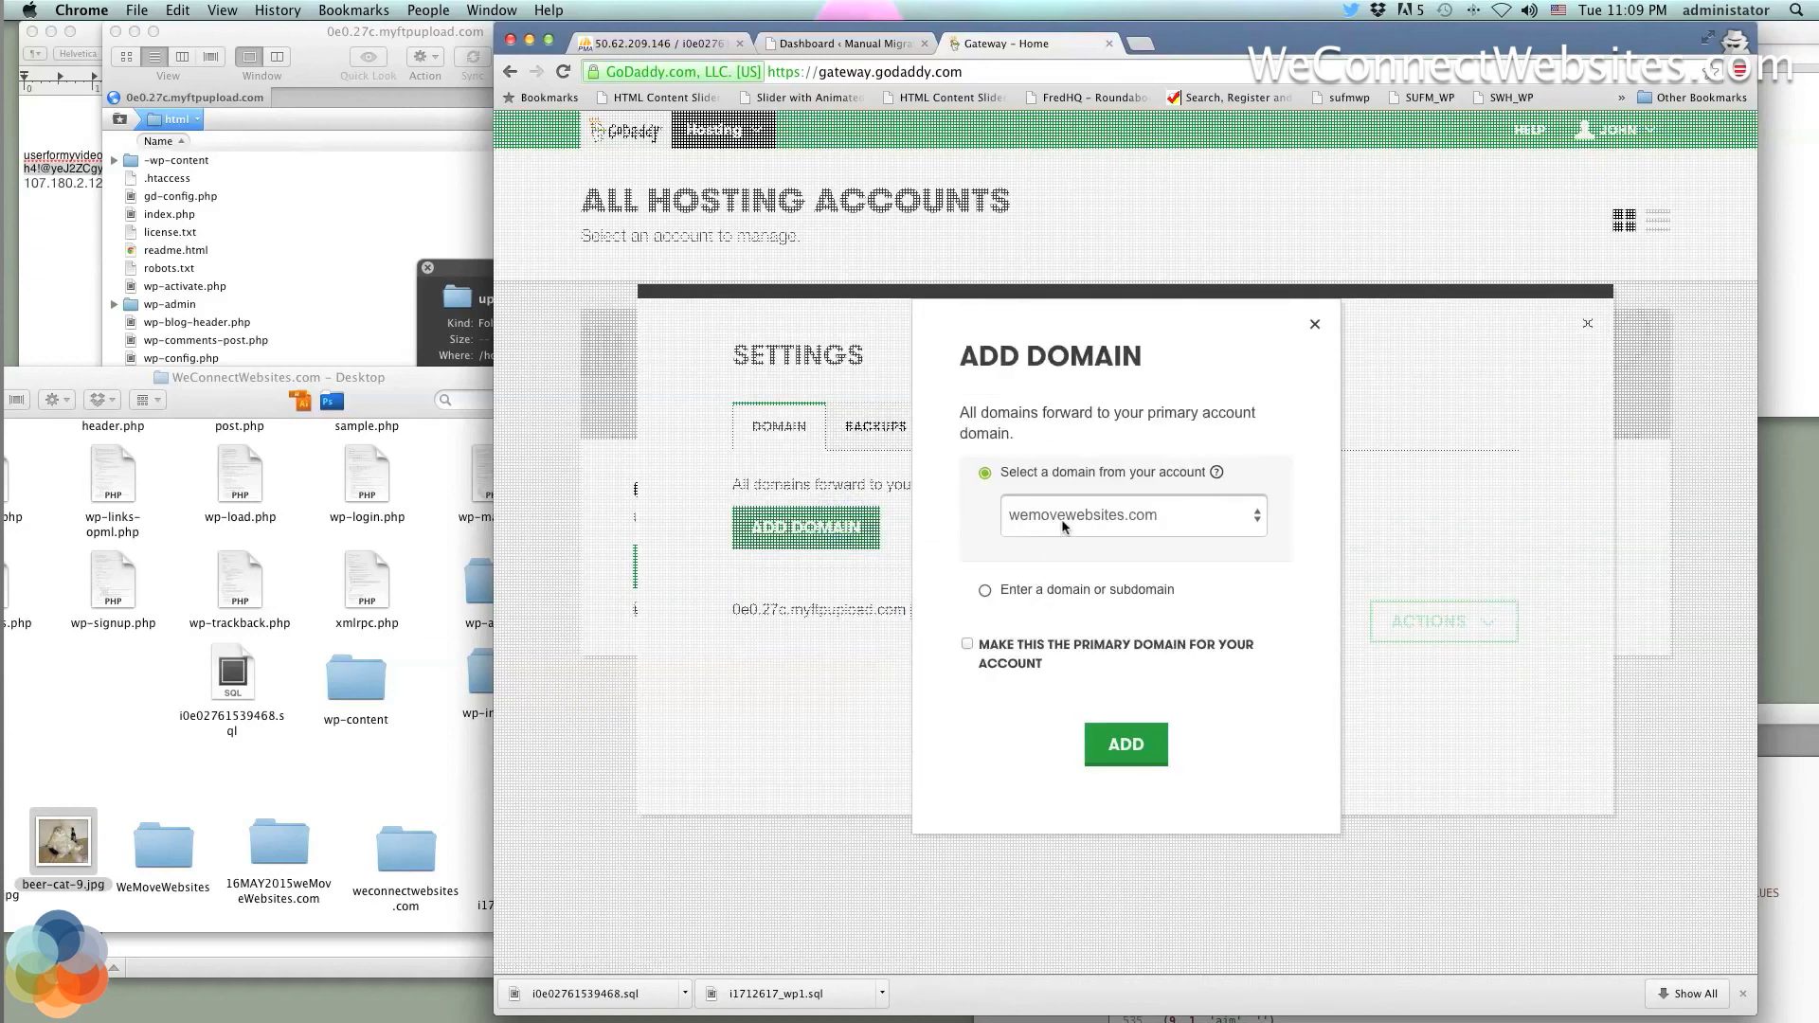
click(1062, 523)
click(1062, 521)
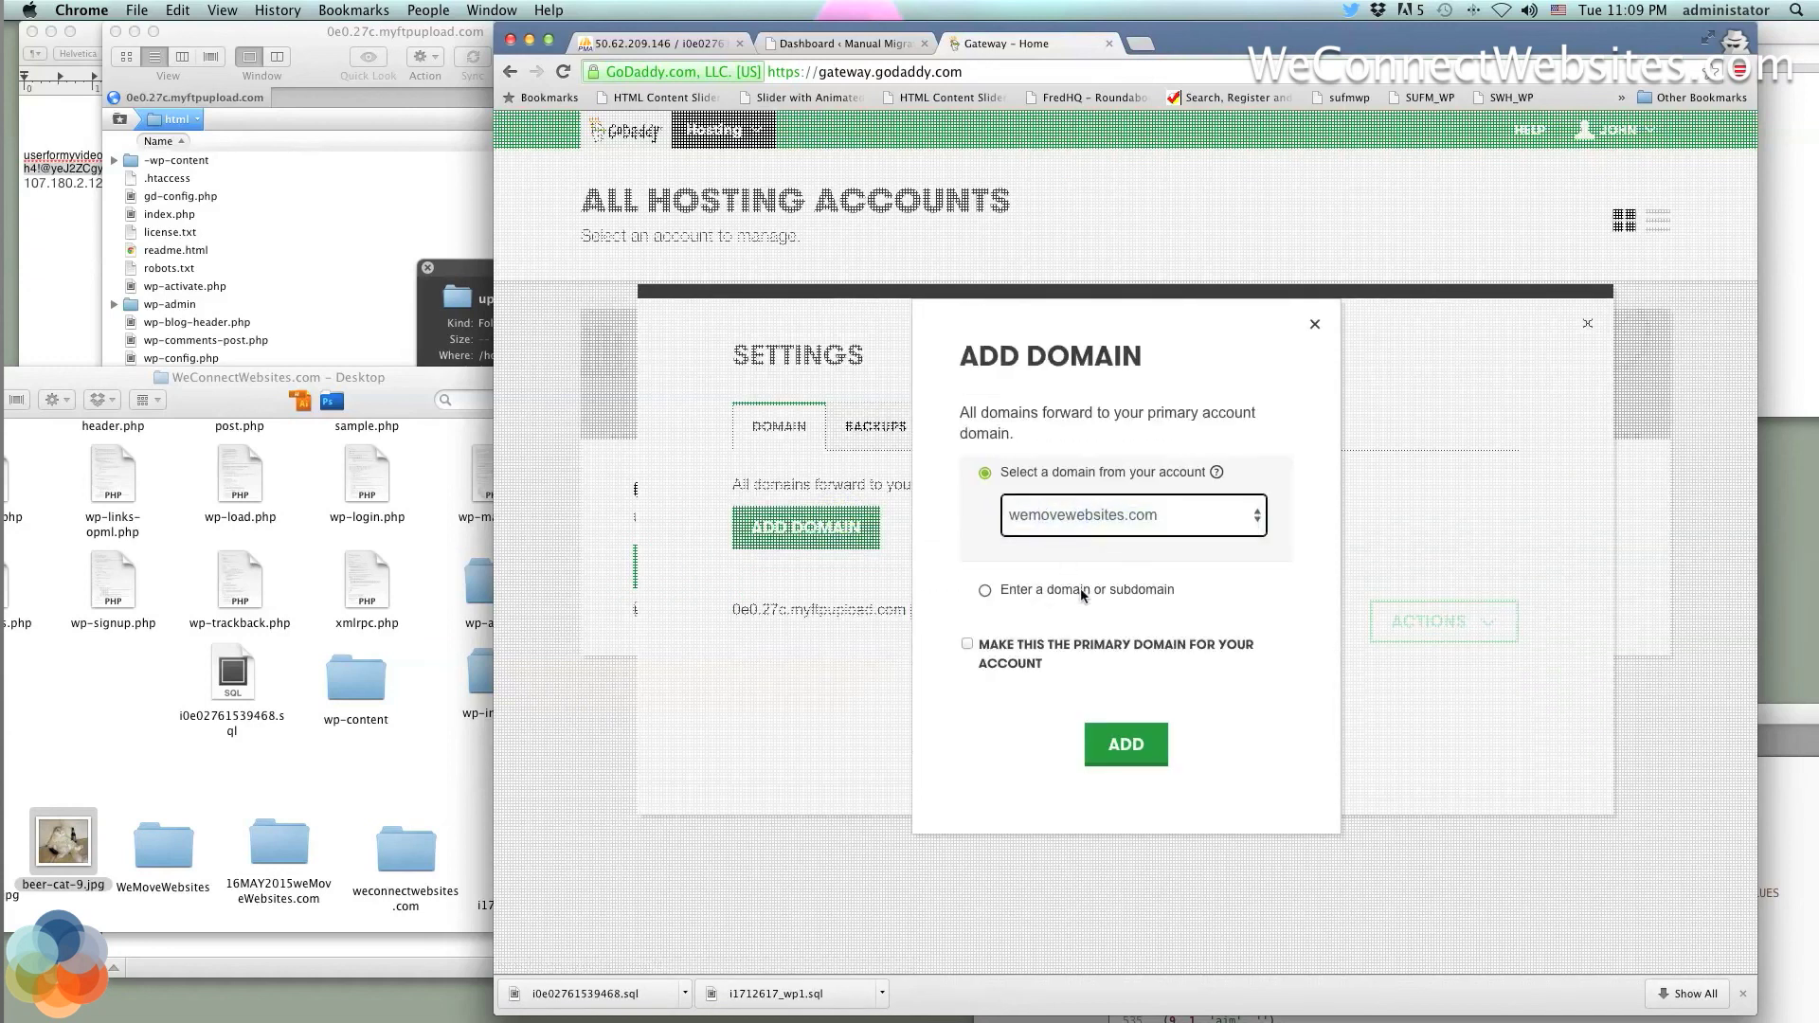
click(1315, 324)
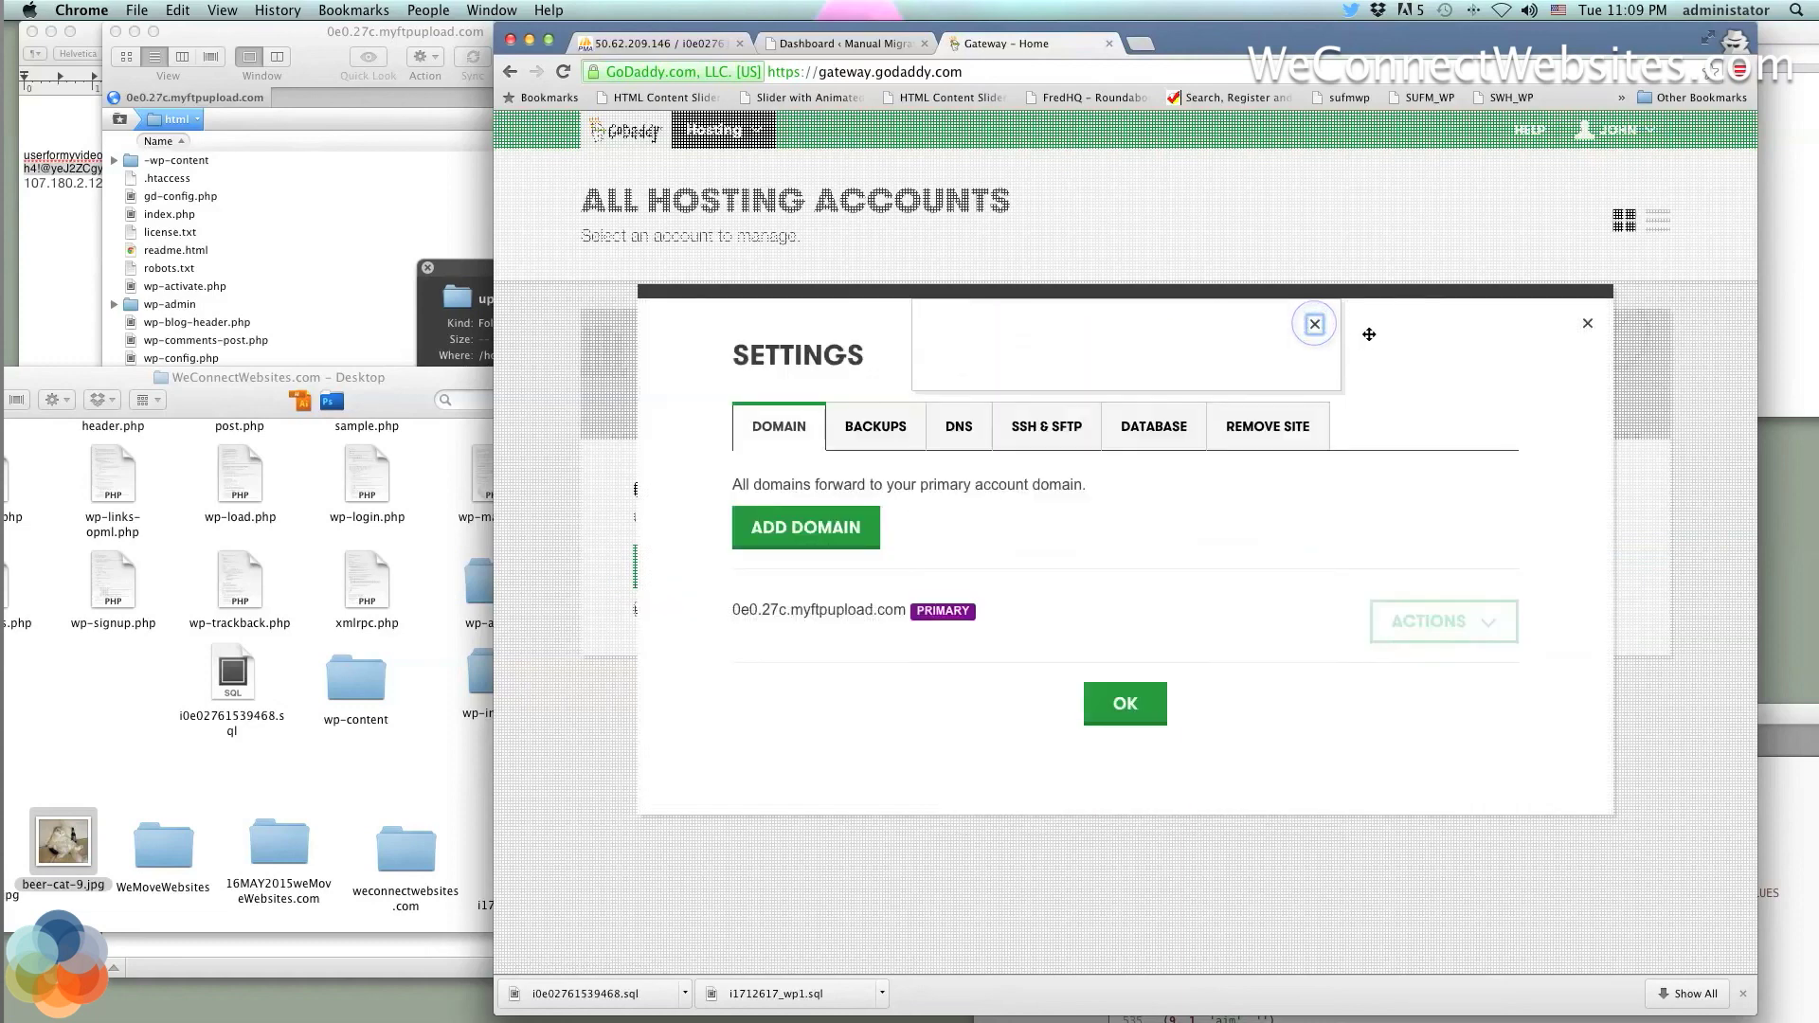
click(1589, 327)
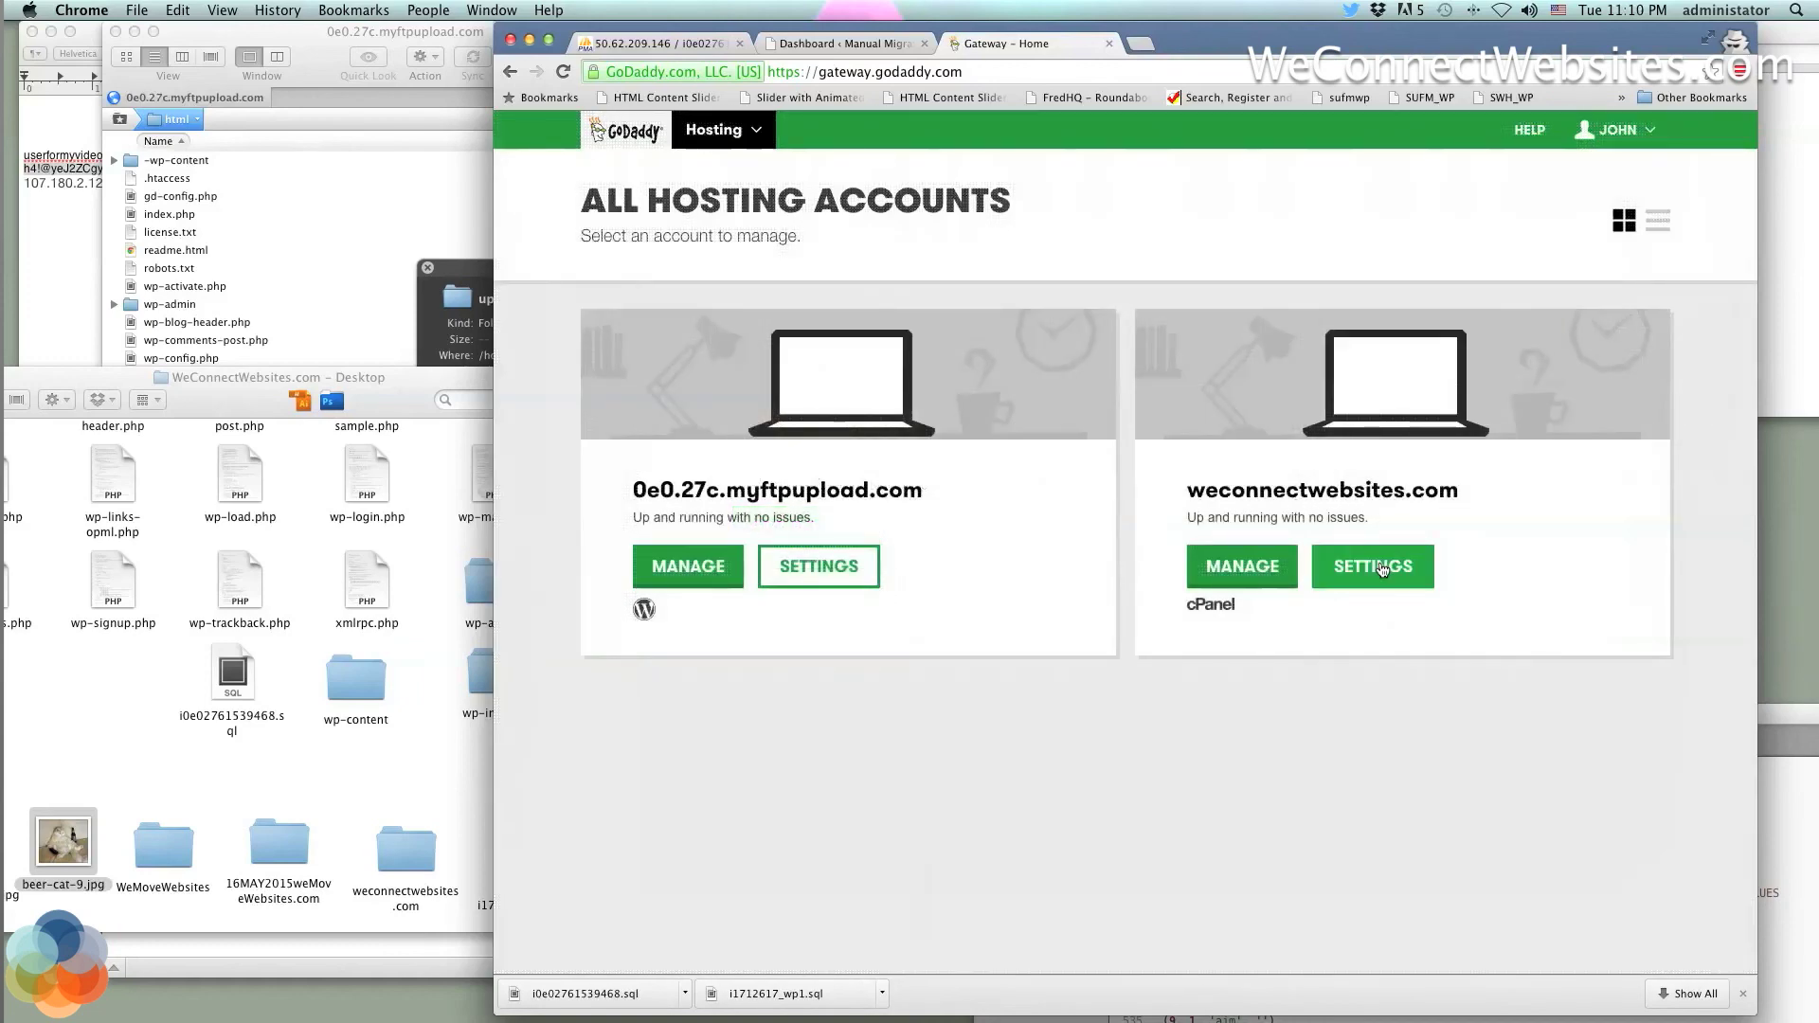
Glance at the weconnectwebsites.com account settings, then return to the WordPress Dashboard tab
click(1360, 567)
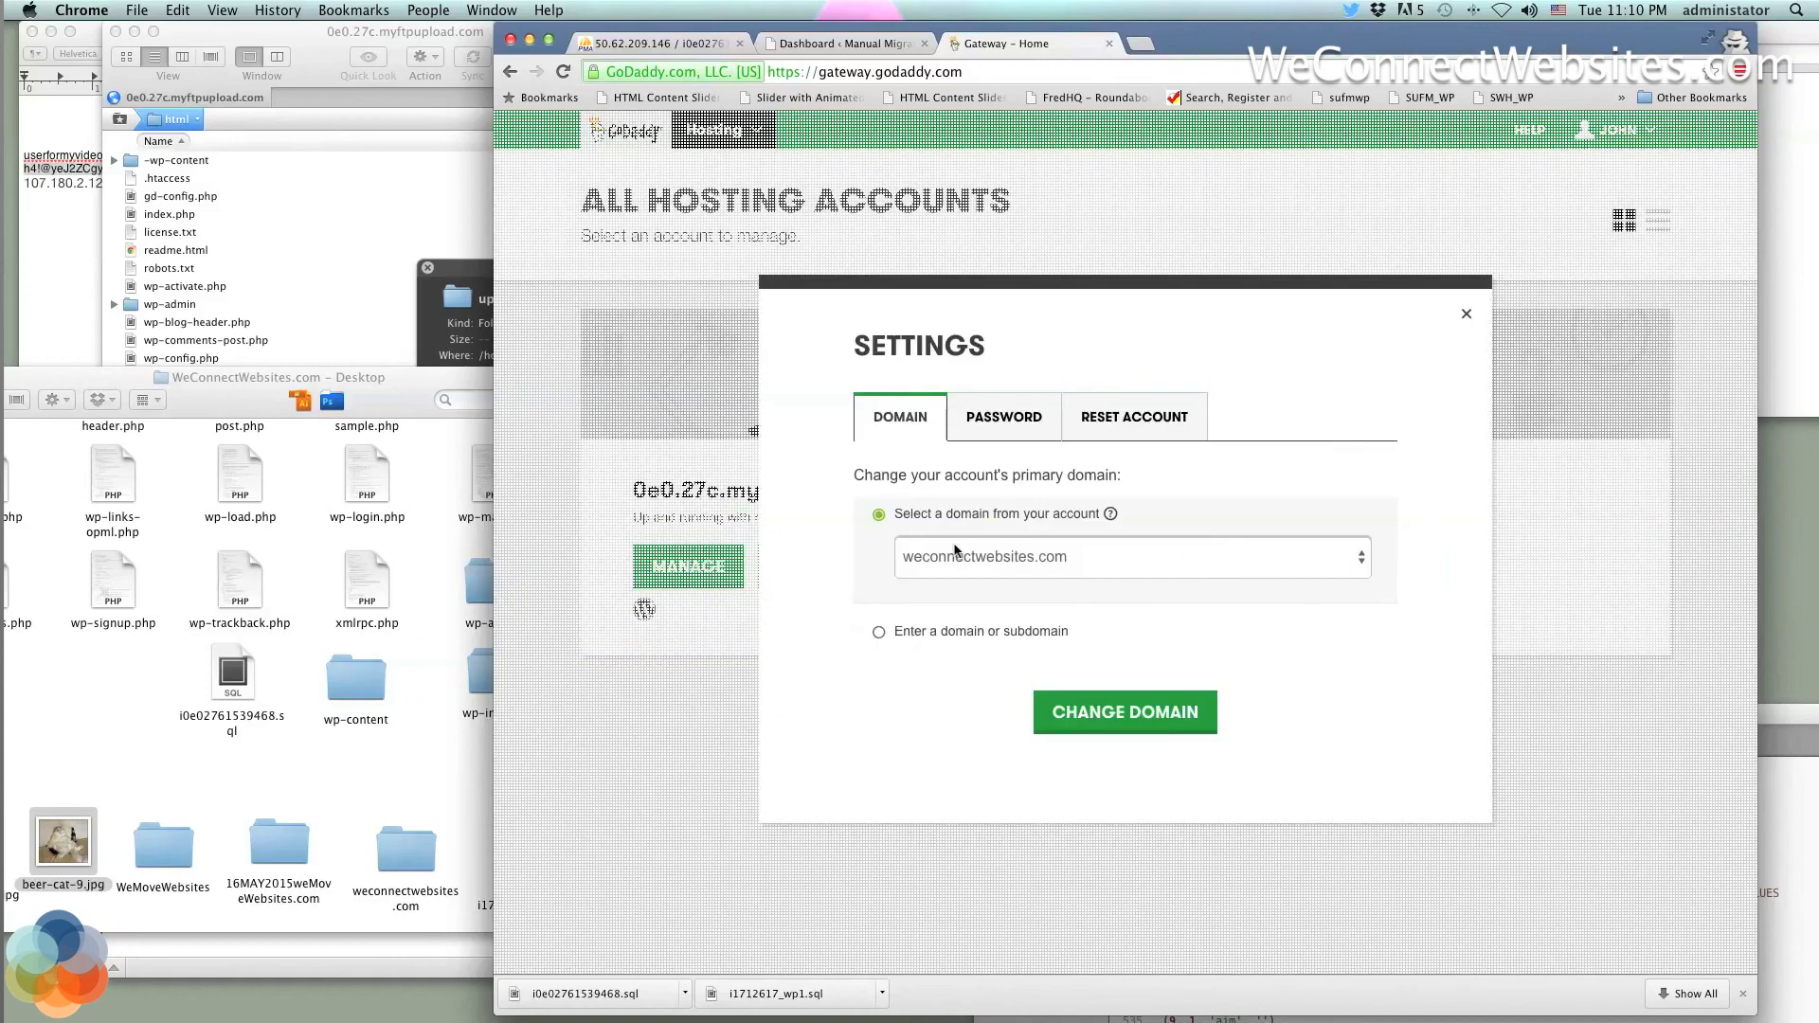
click(1467, 314)
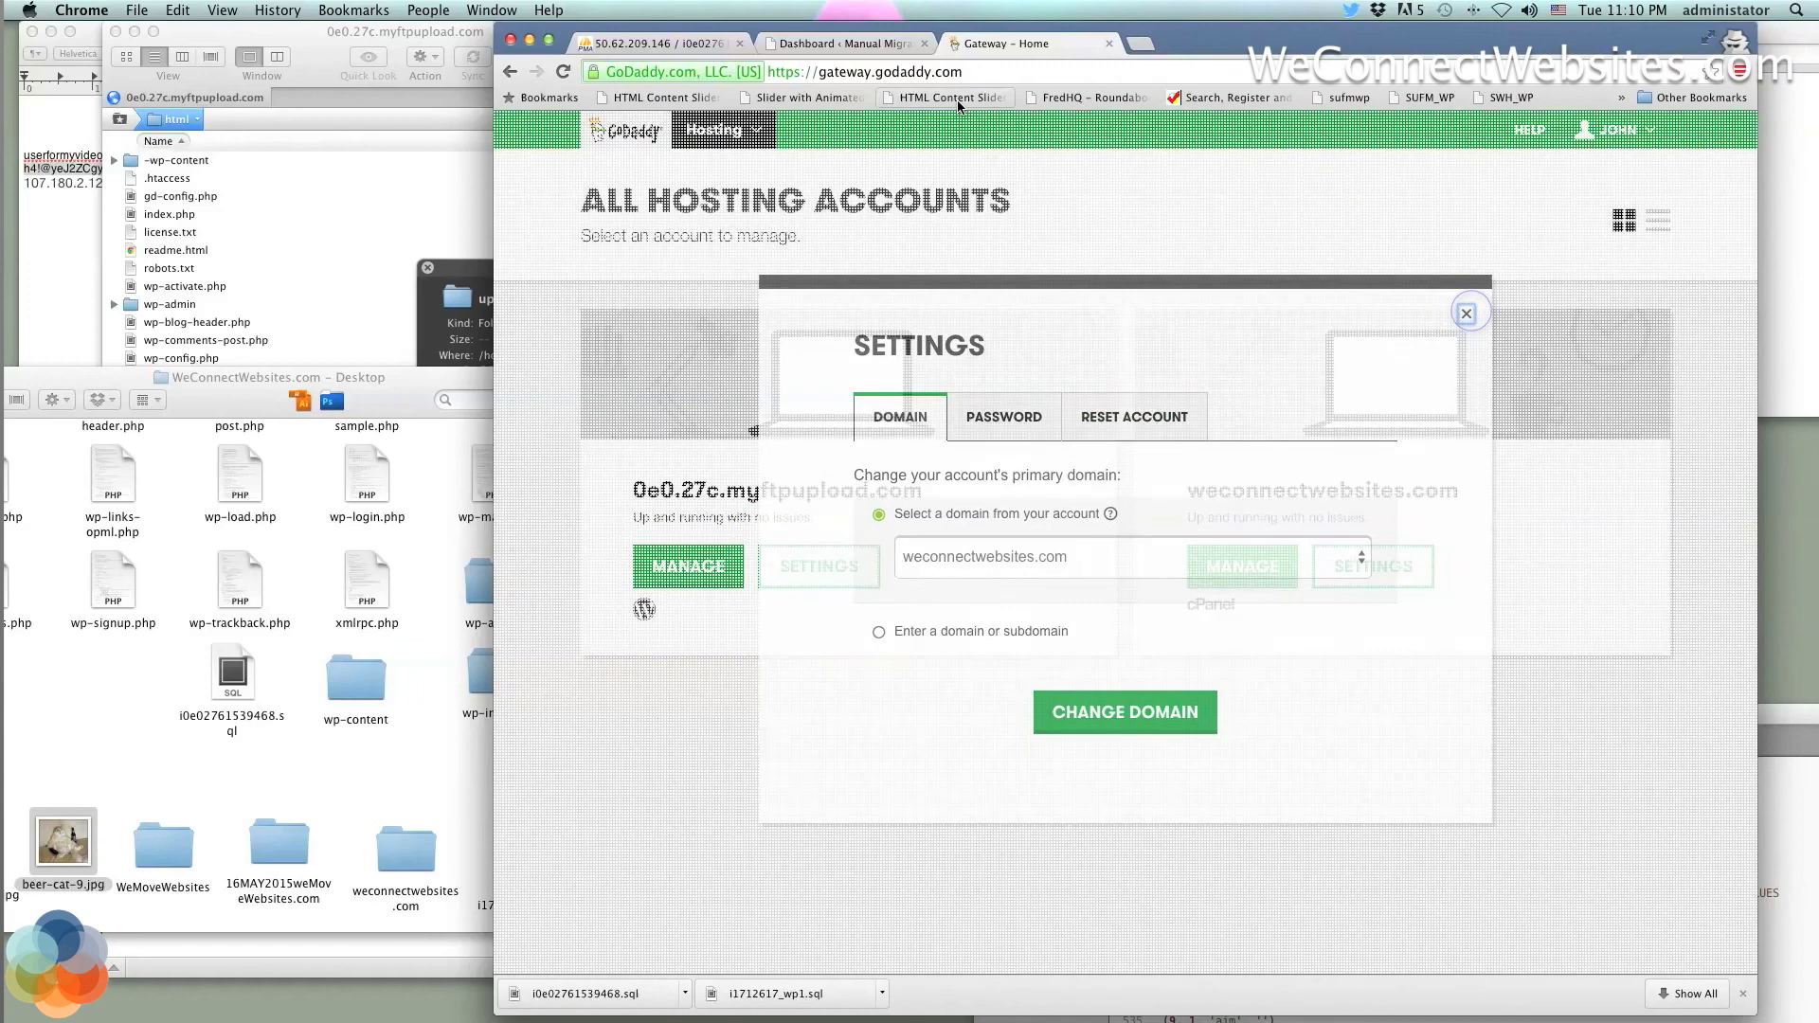
click(874, 46)
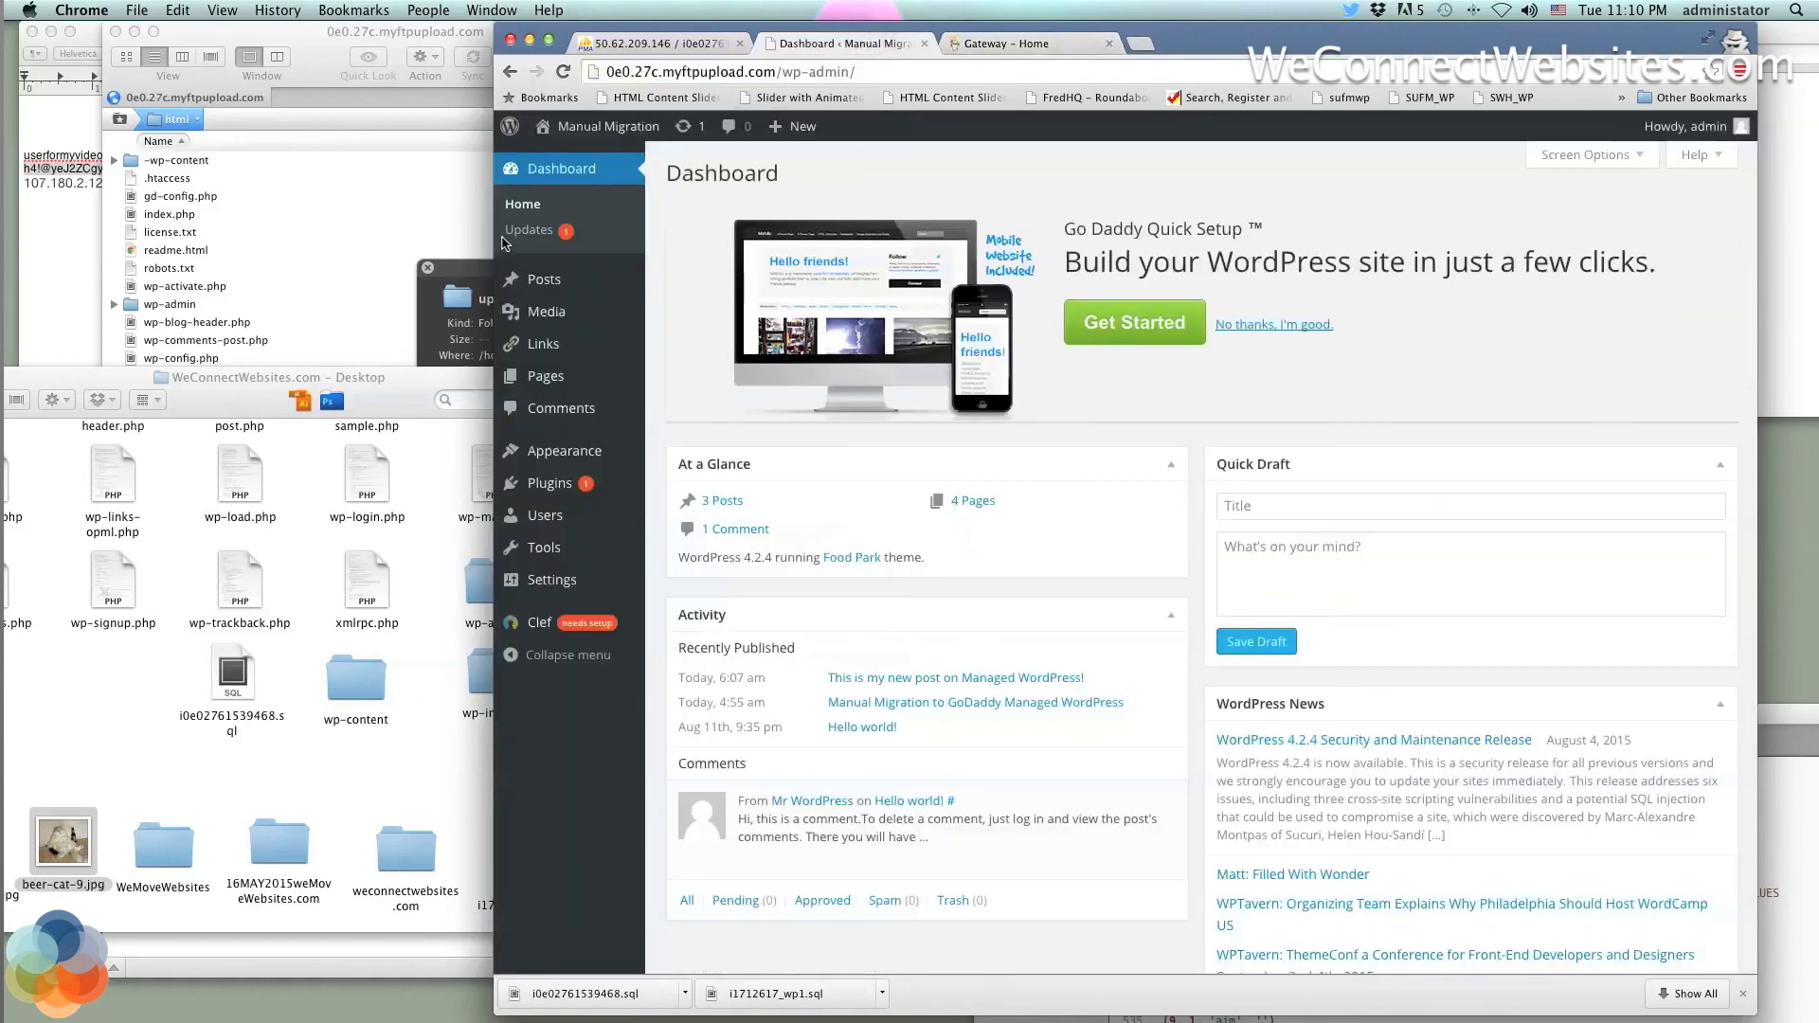
Attempt the WordPress 4.2.4 reinstall, which fails with permission denied, then return to Transmit's remote listing
click(536, 228)
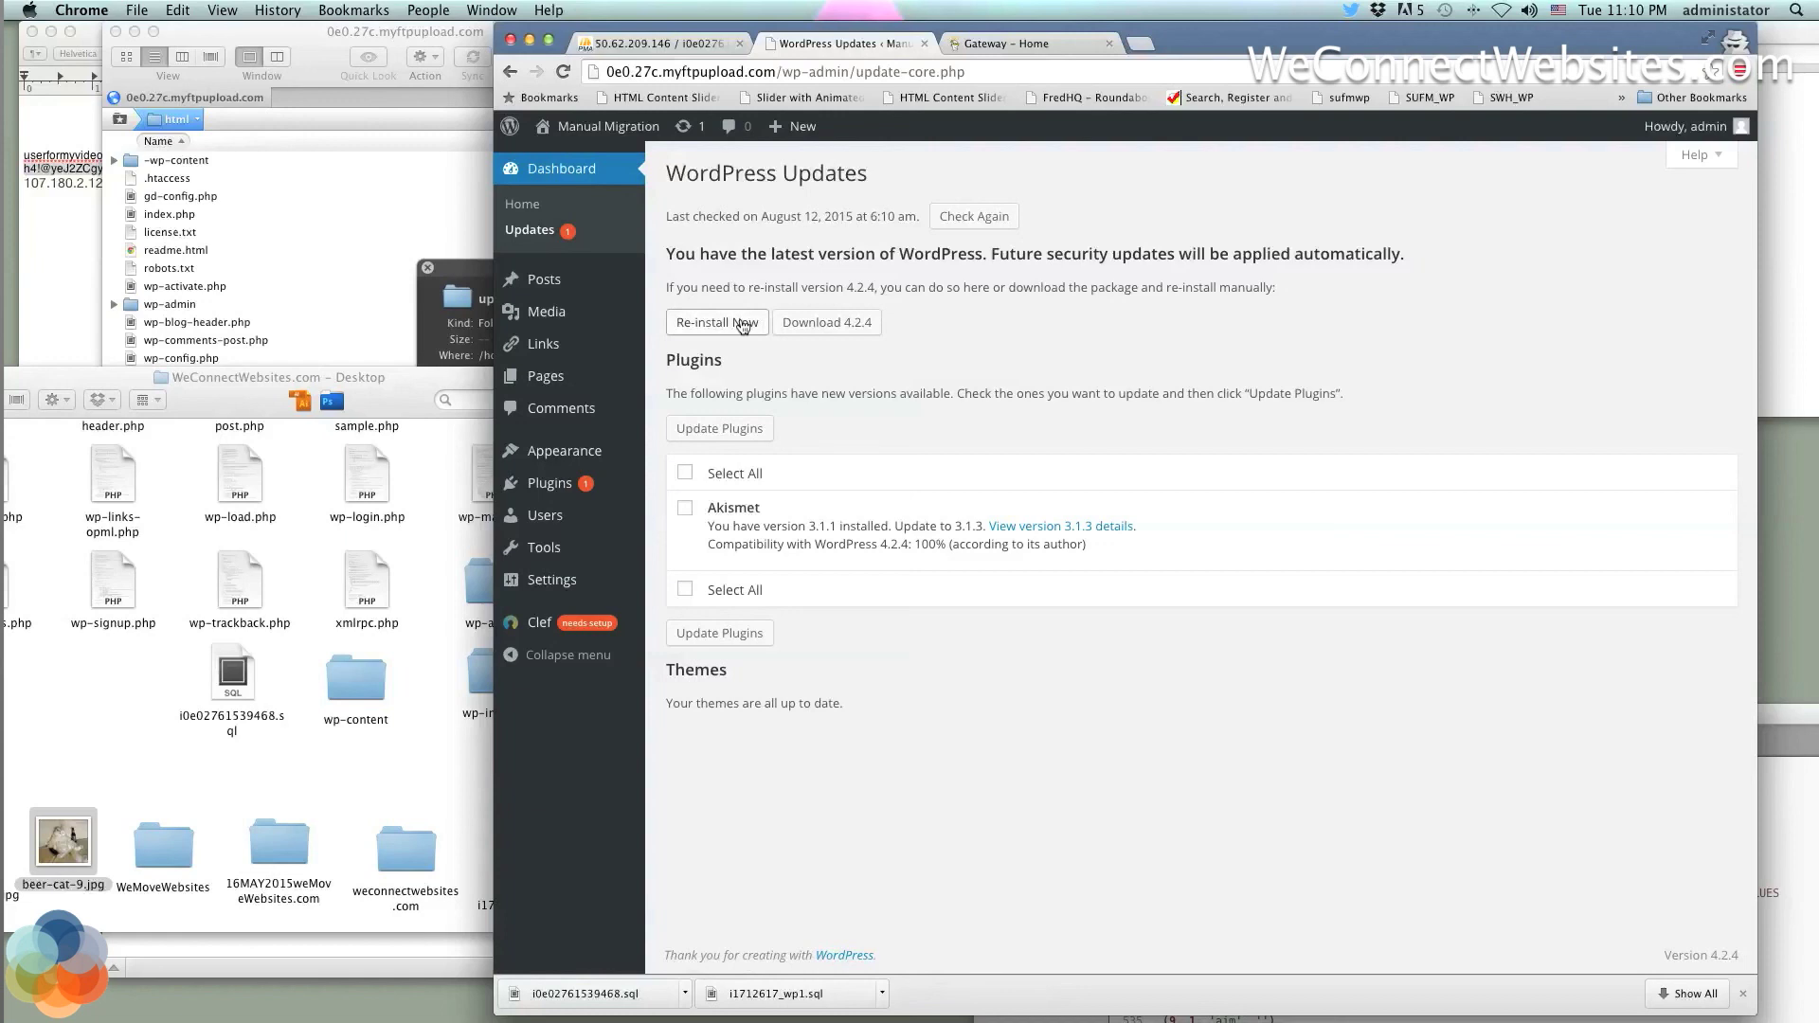
click(744, 324)
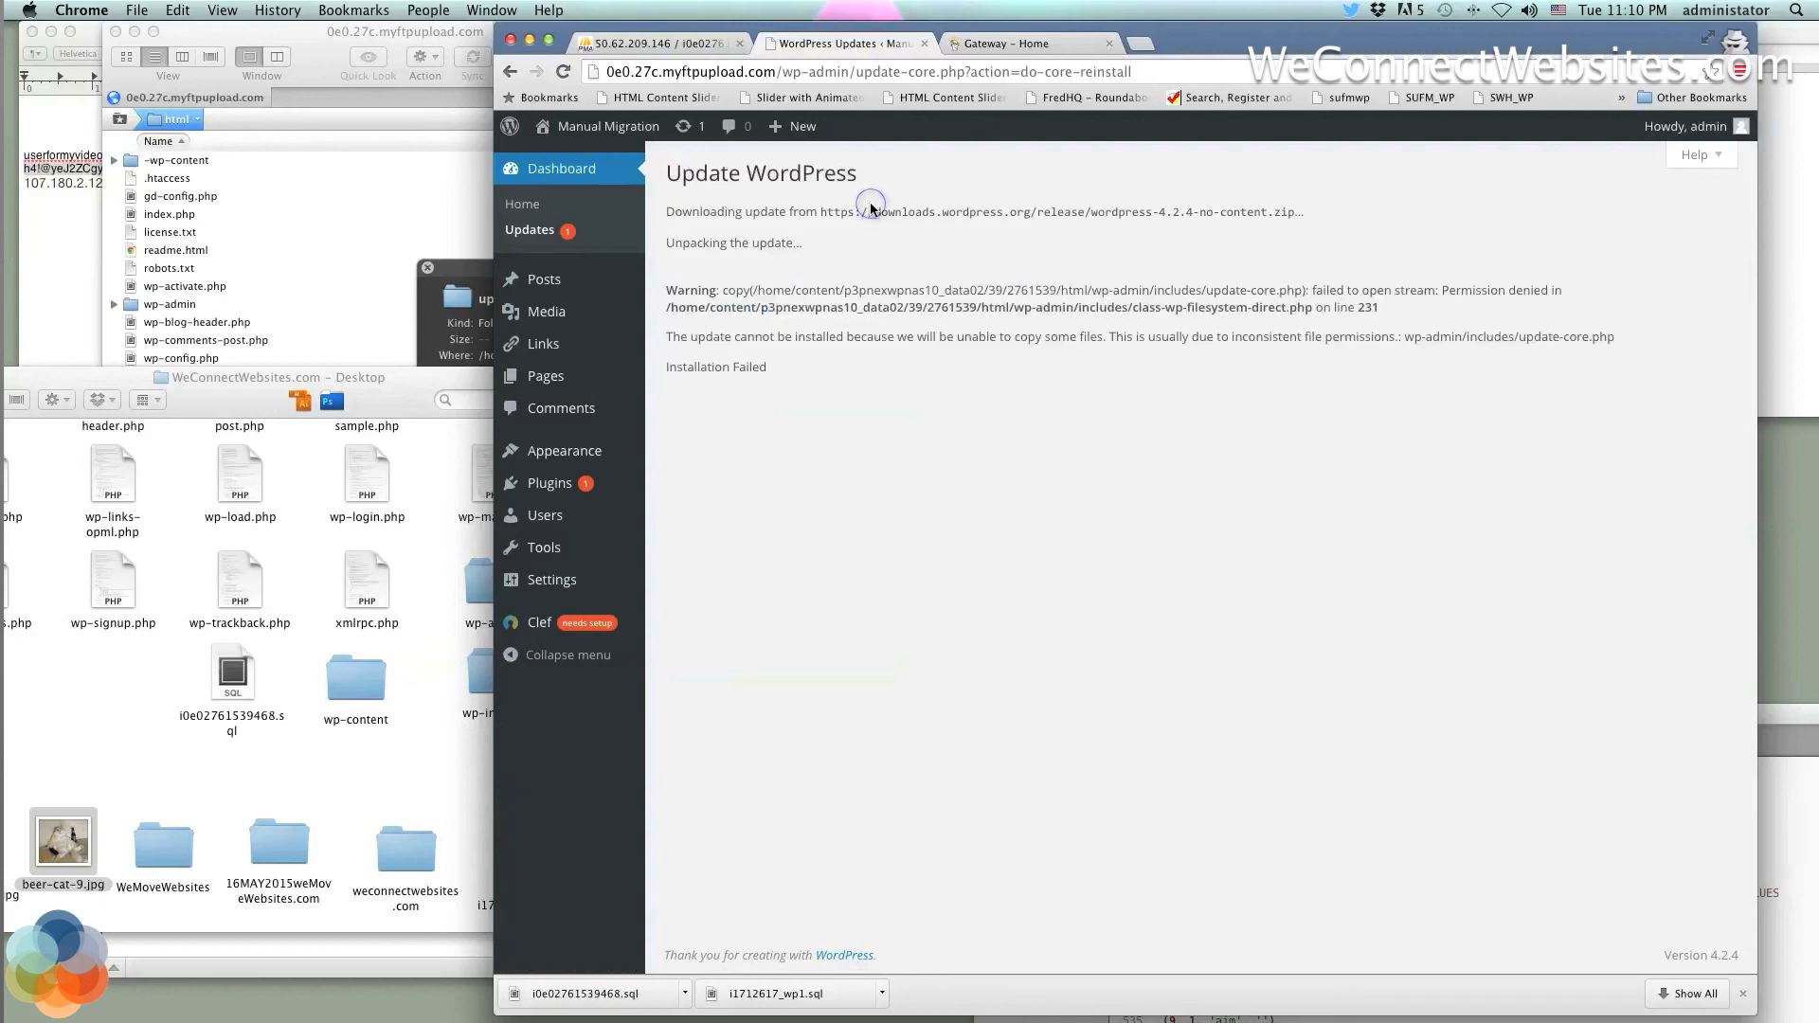
click(427, 269)
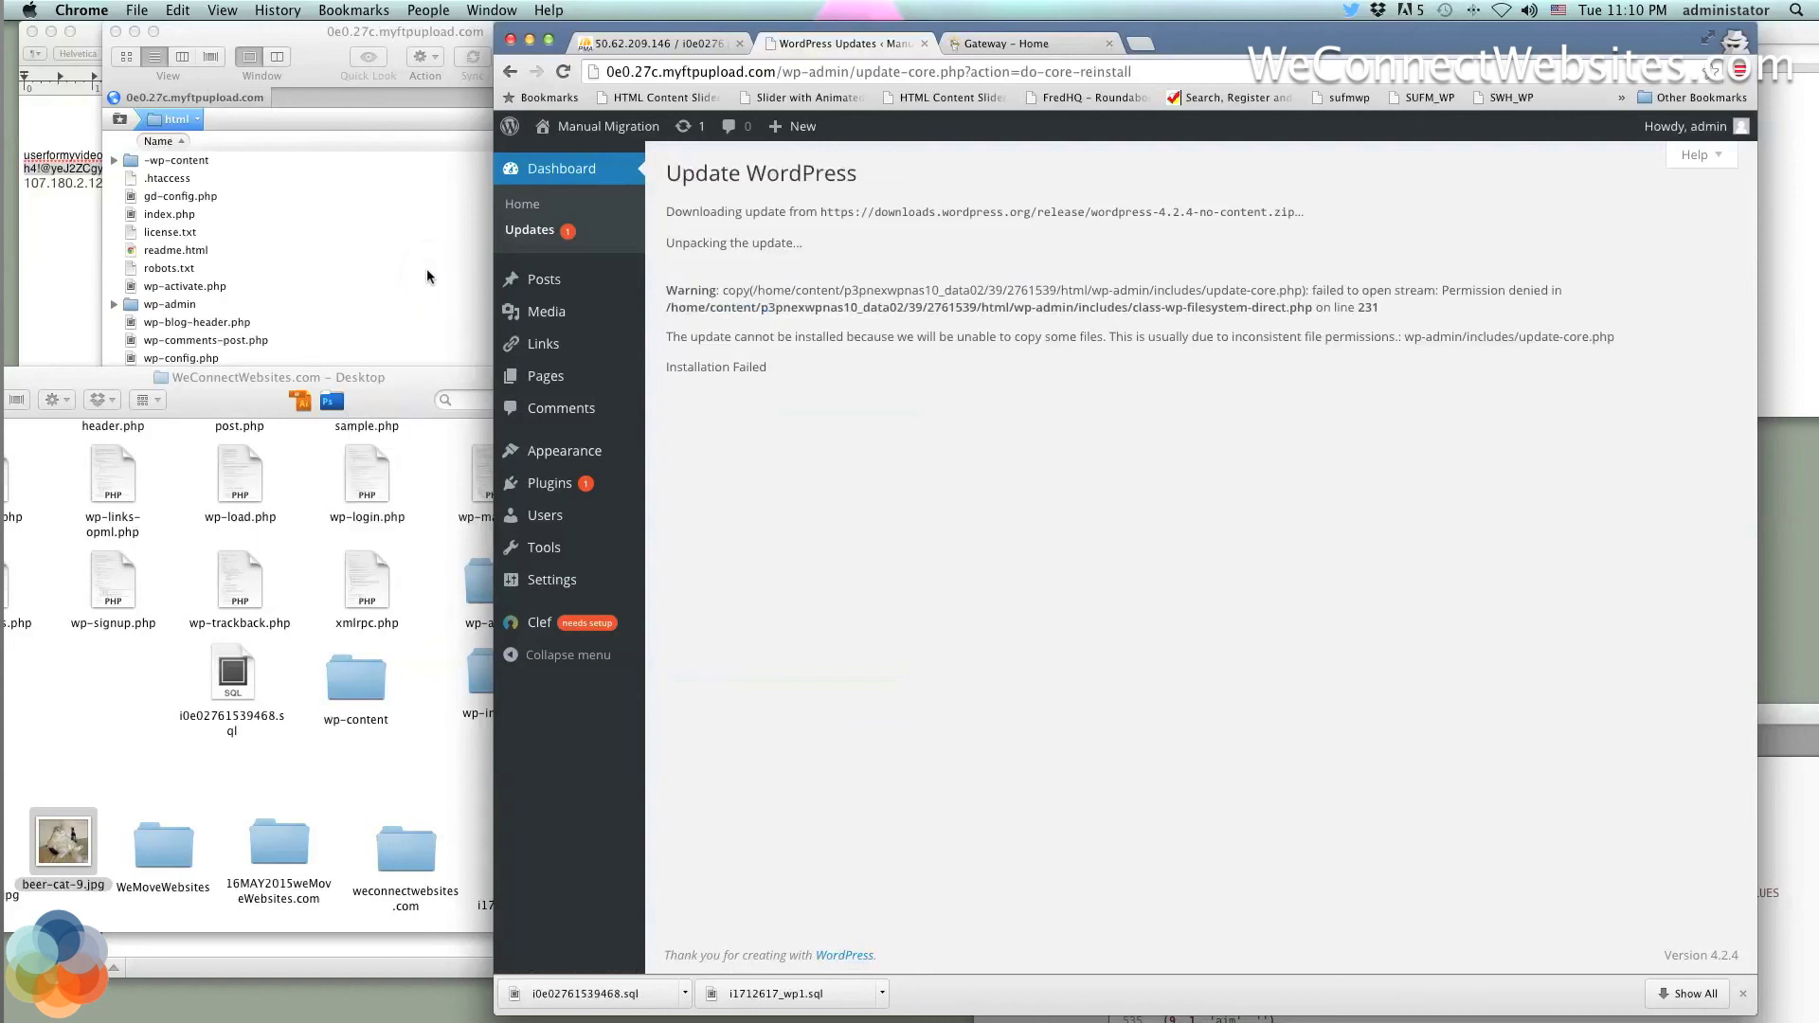
drag(398, 405, 429, 648)
scroll(549, 925, up, 3)
Expand wp-content in Transmit and view the second deleteme PHP file's info and permissions
click(395, 507)
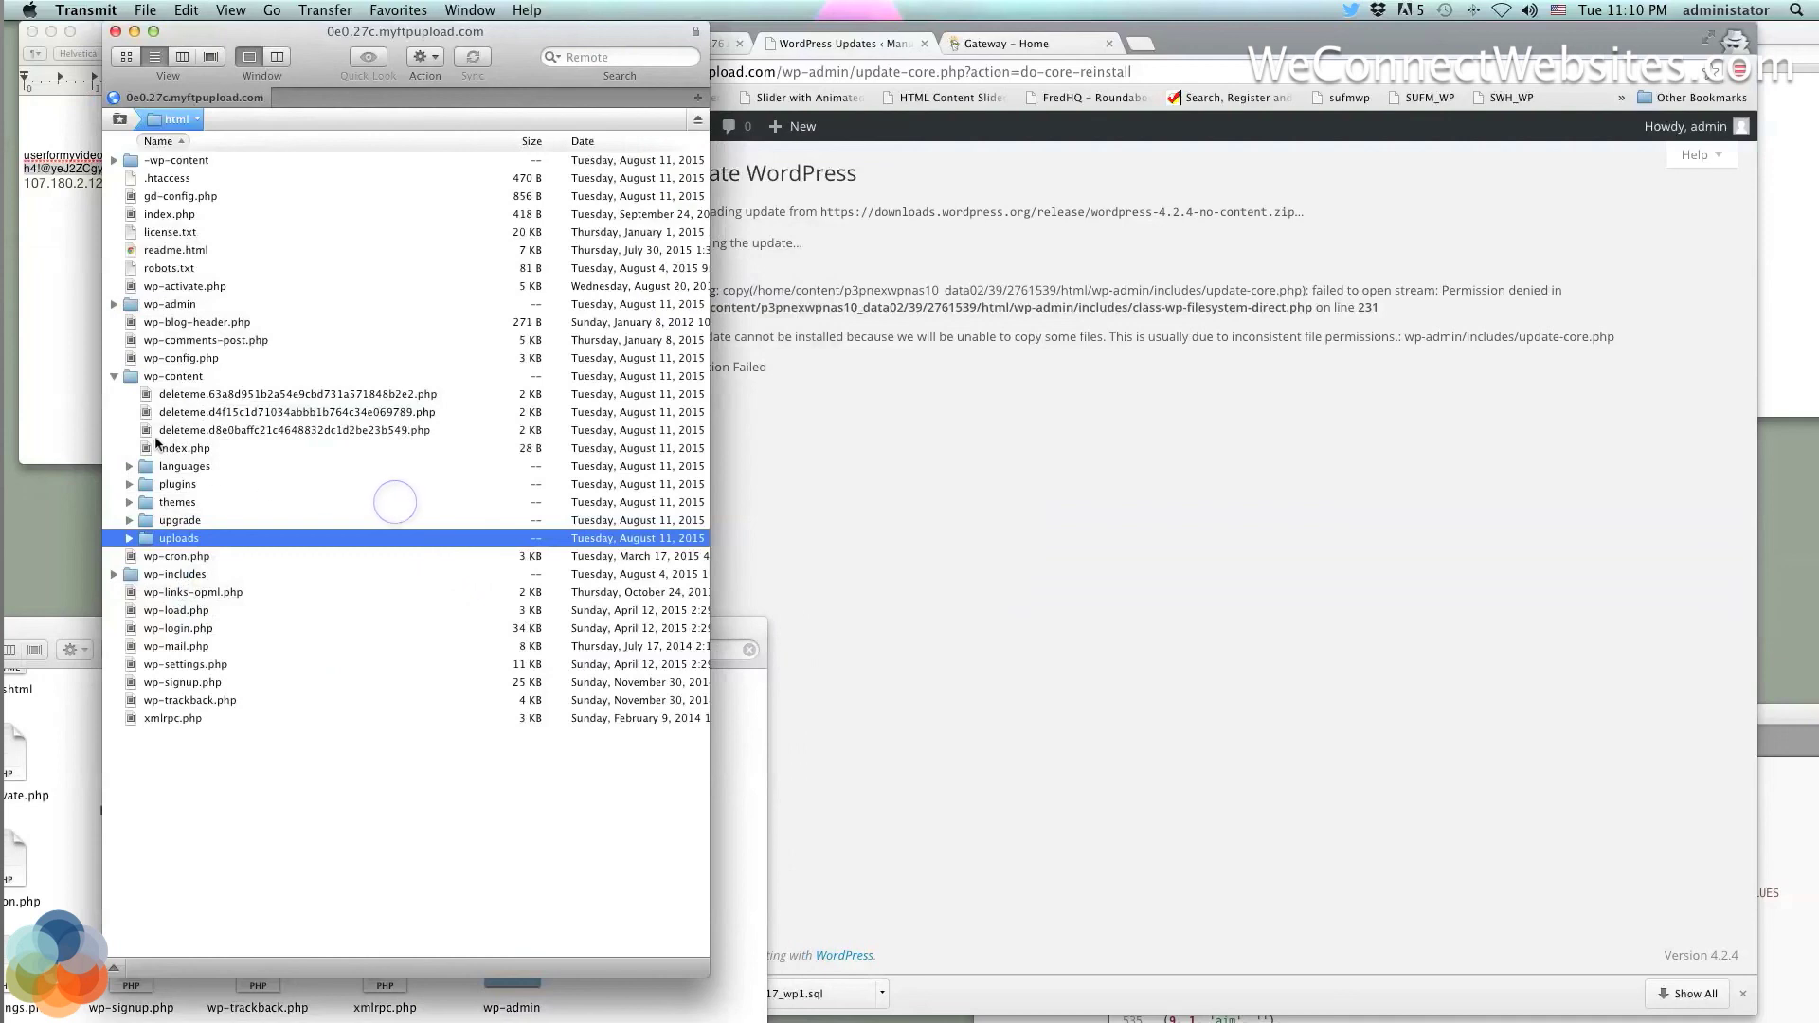
click(113, 376)
click(113, 376)
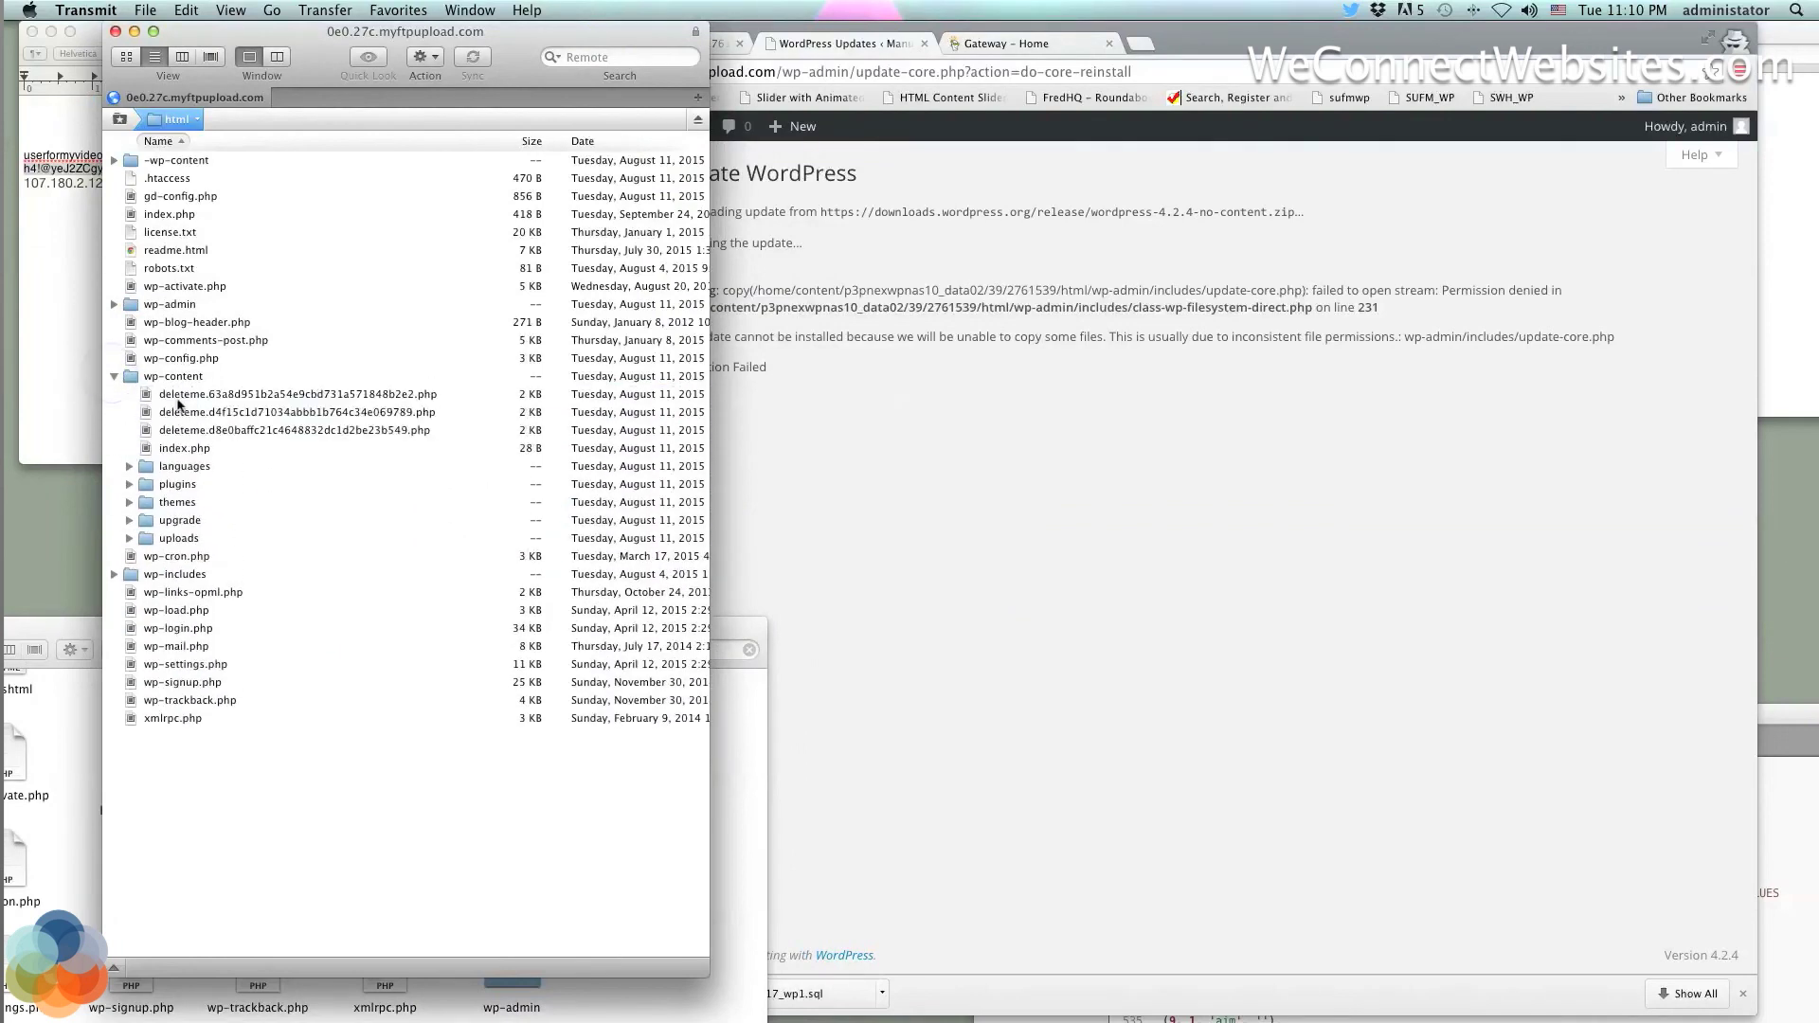
click(191, 398)
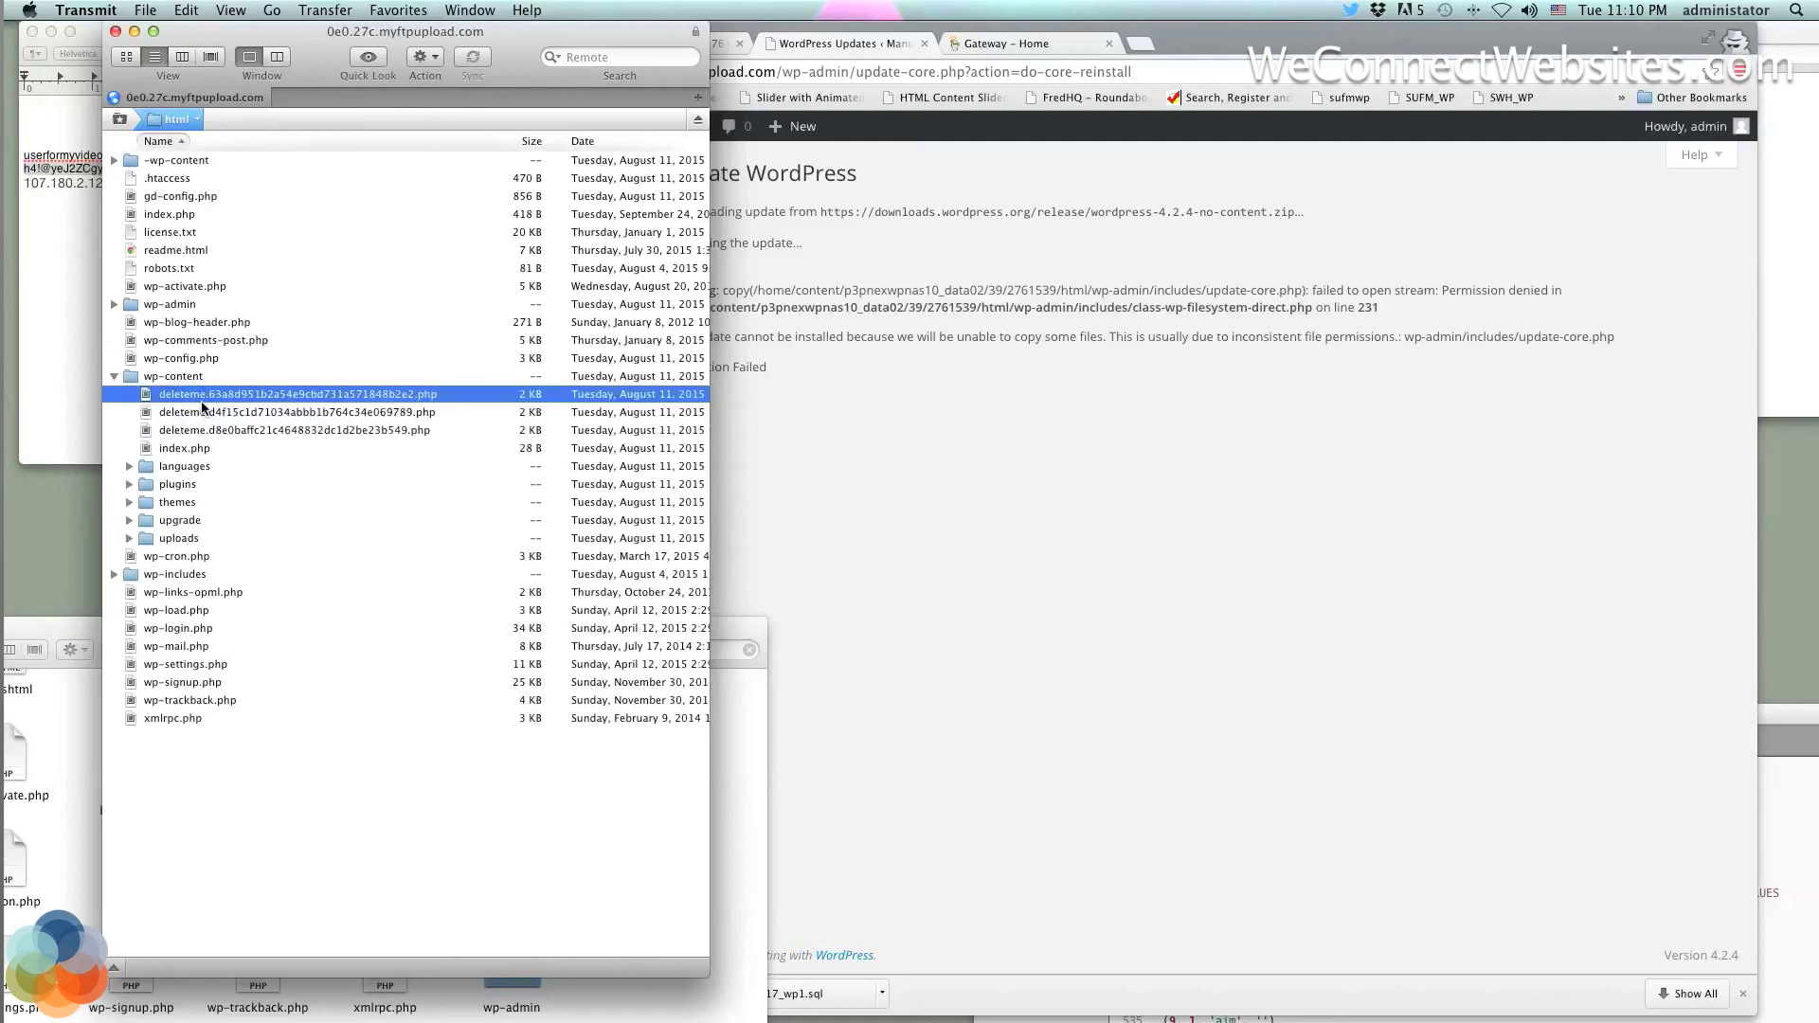
right_click(201, 409)
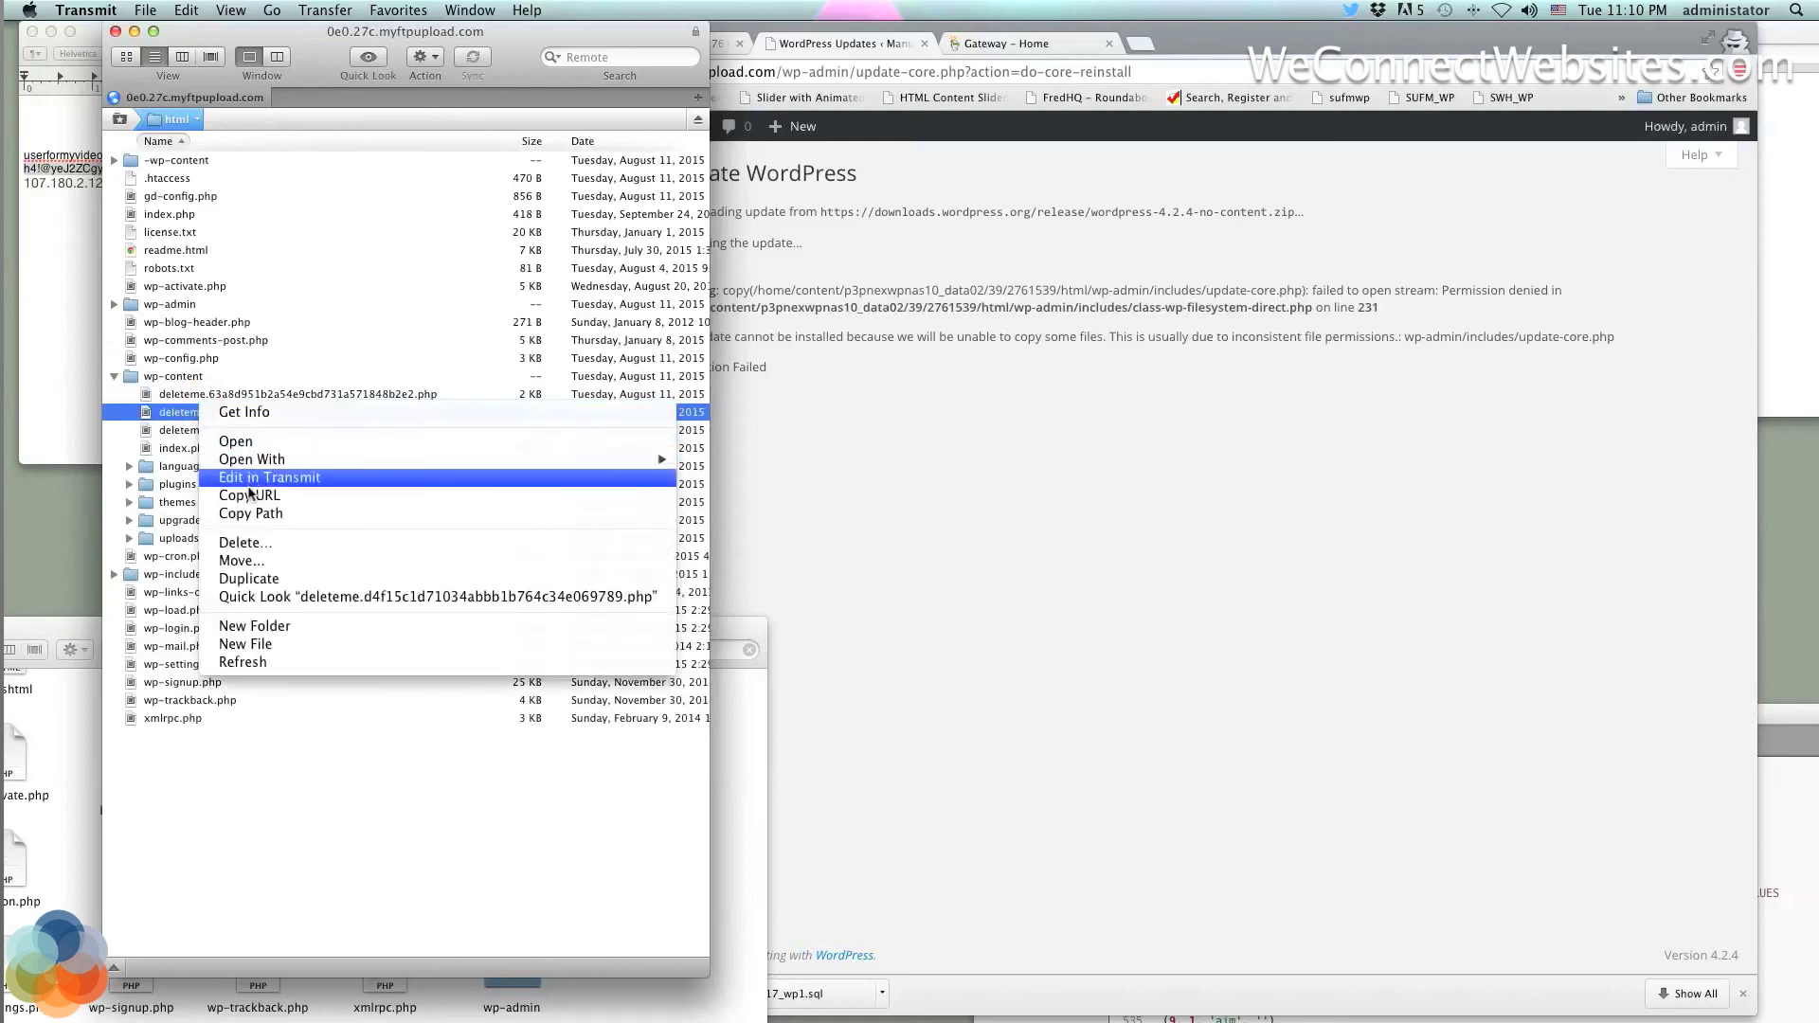
click(252, 413)
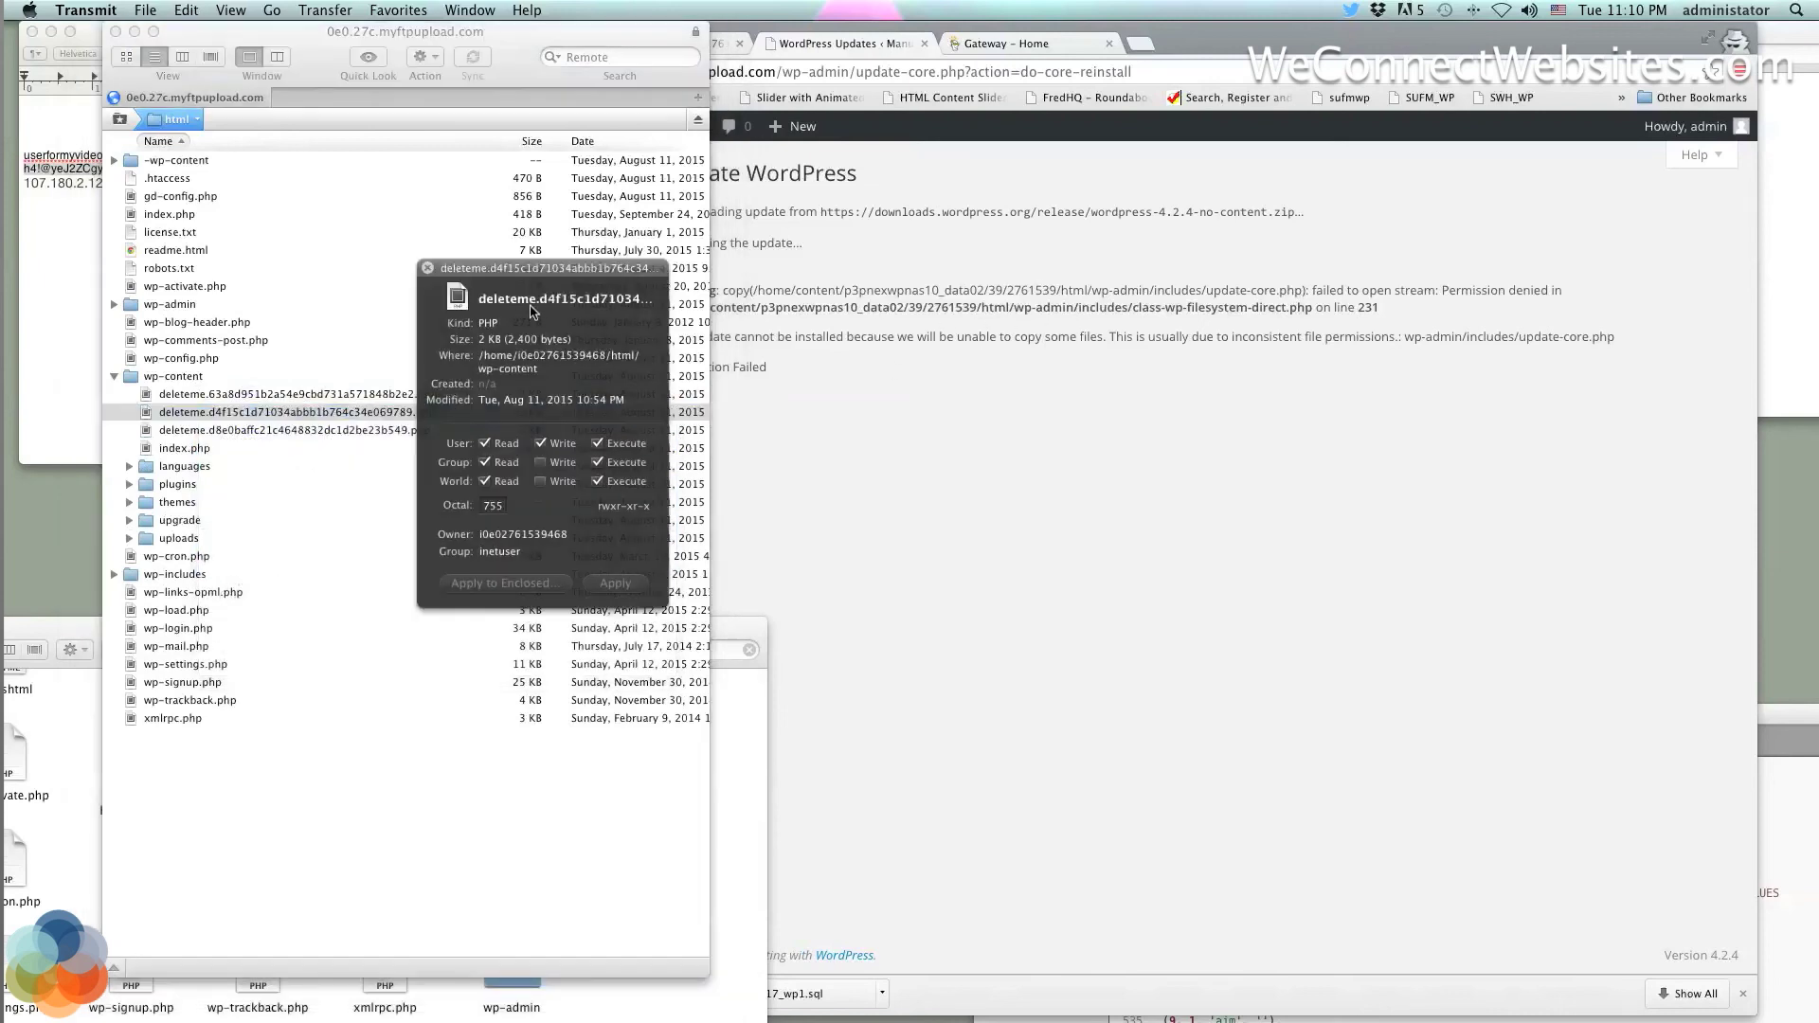
click(428, 268)
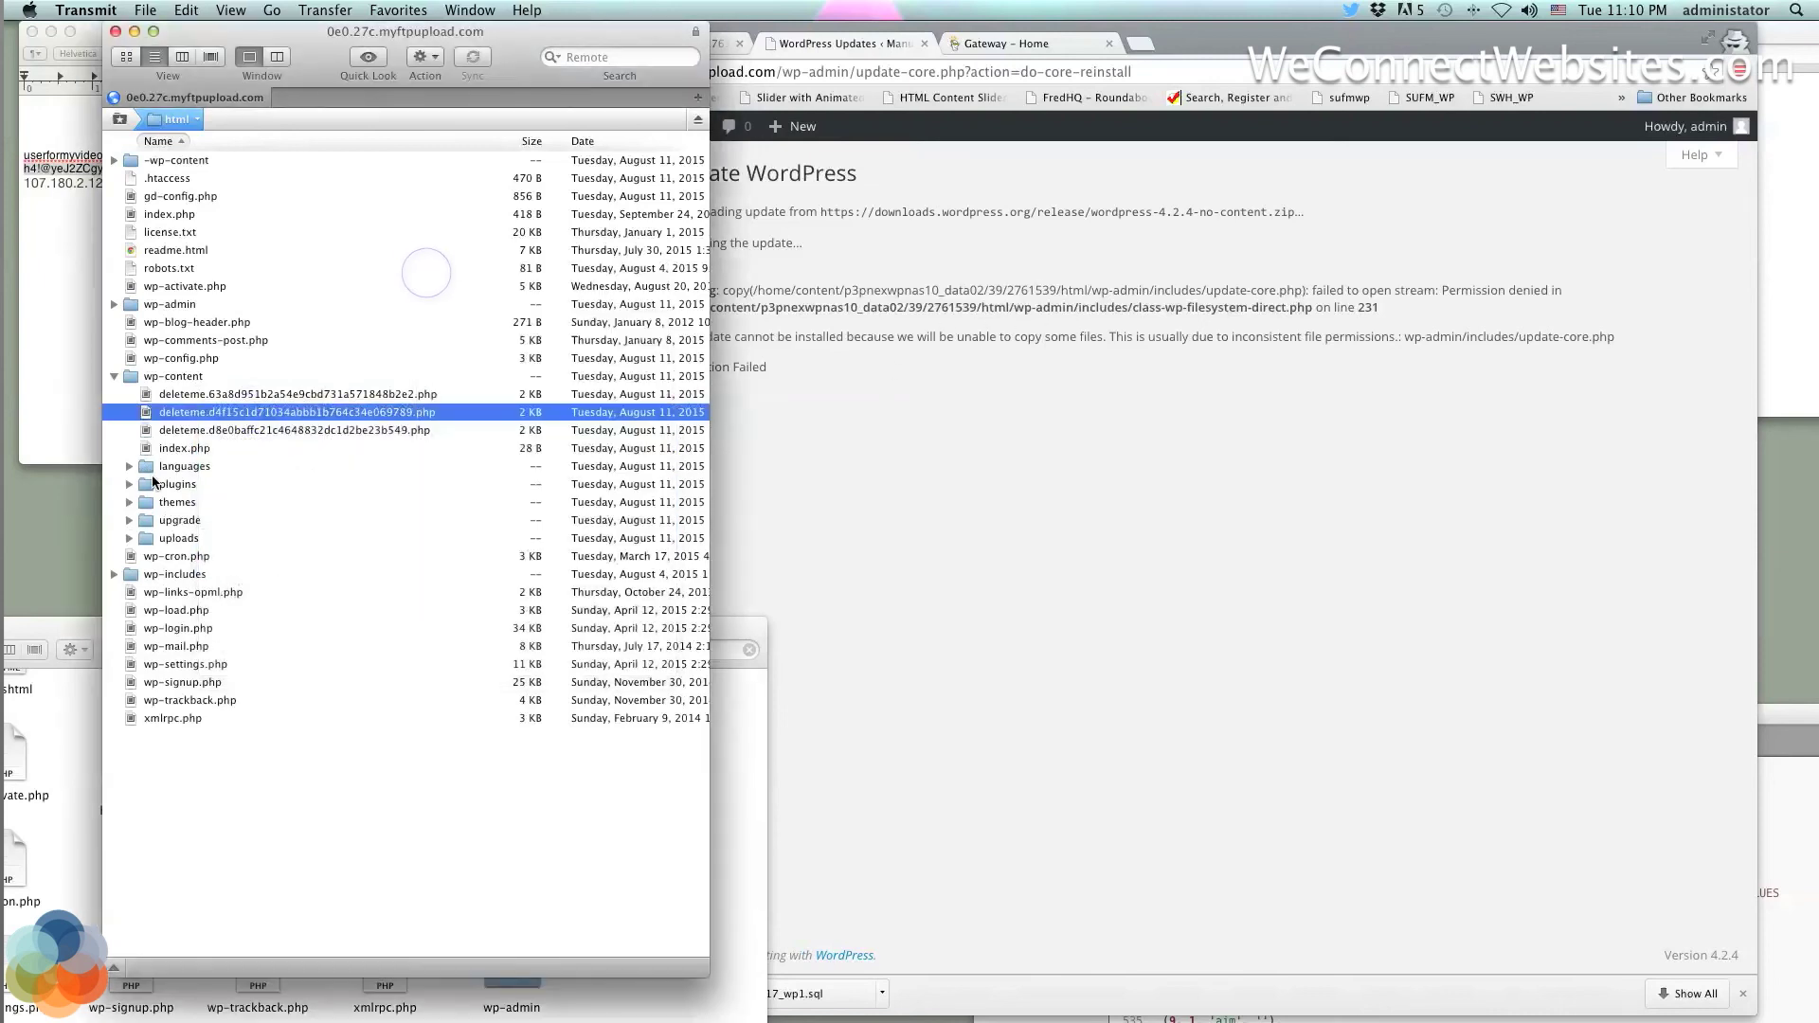
Open the deleteme PHP file in Sublime Text 2
right_click(177, 414)
mouse_move(635, 464)
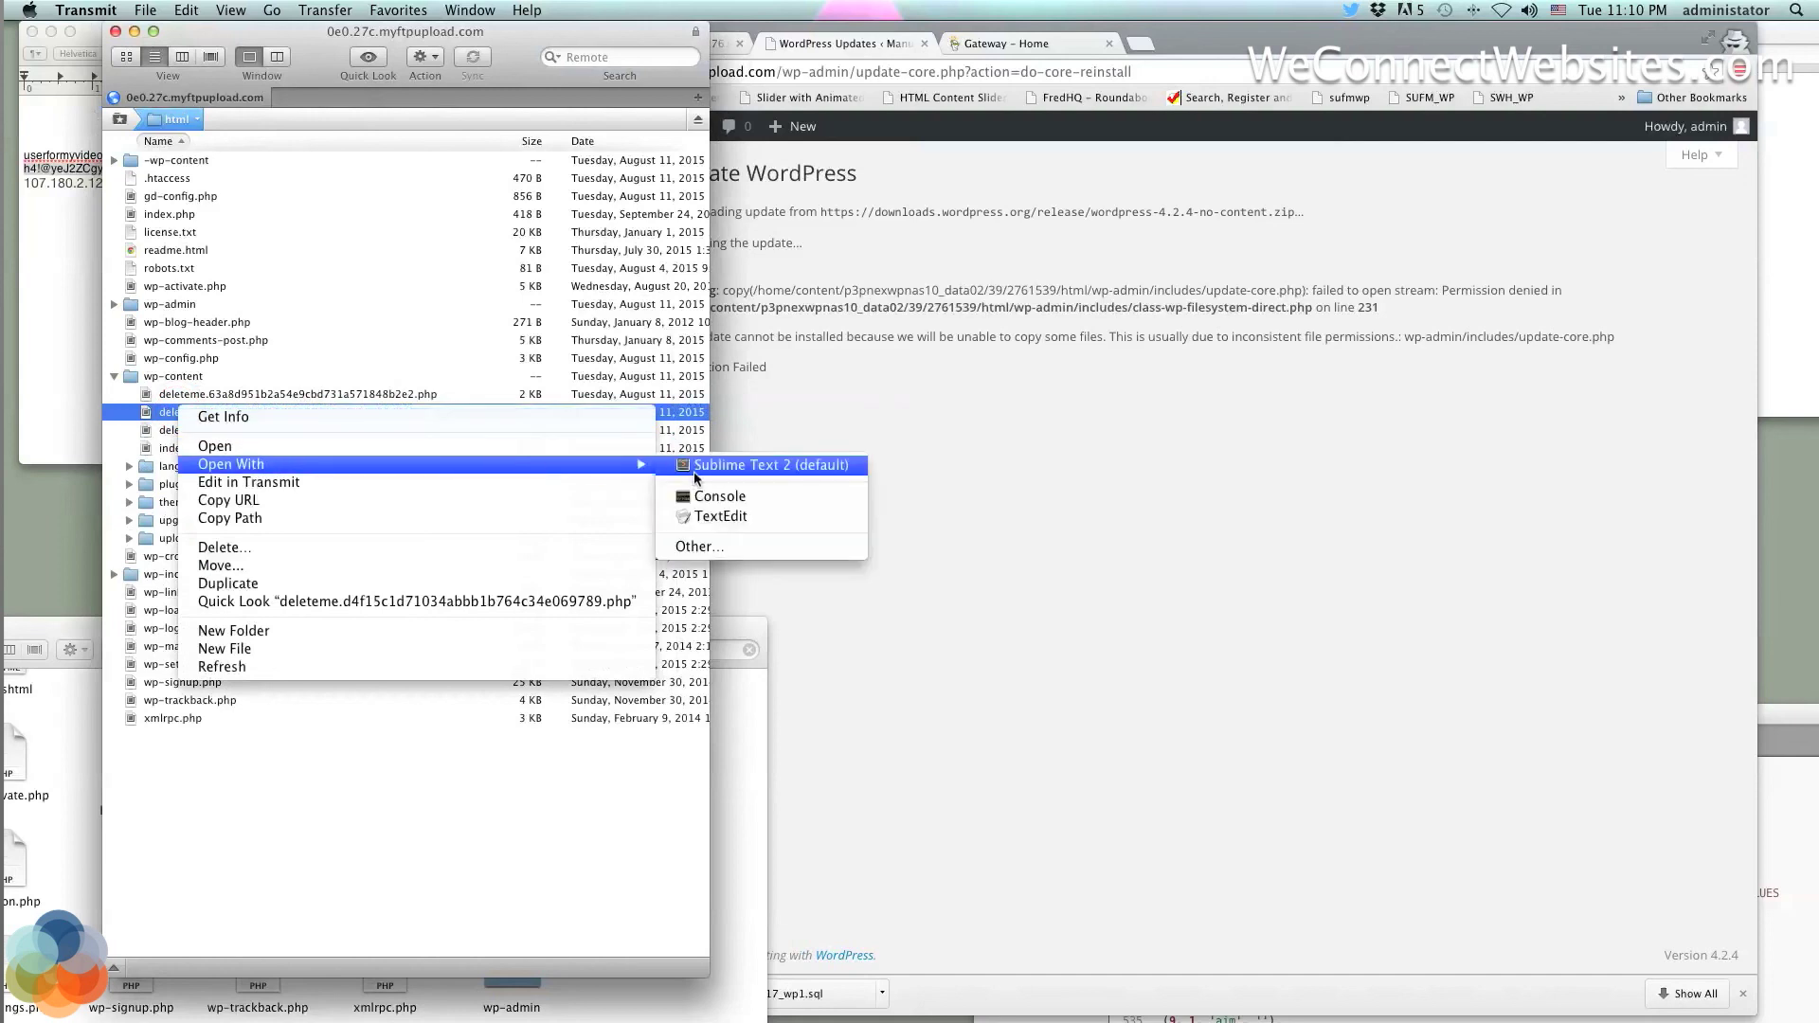
click(695, 473)
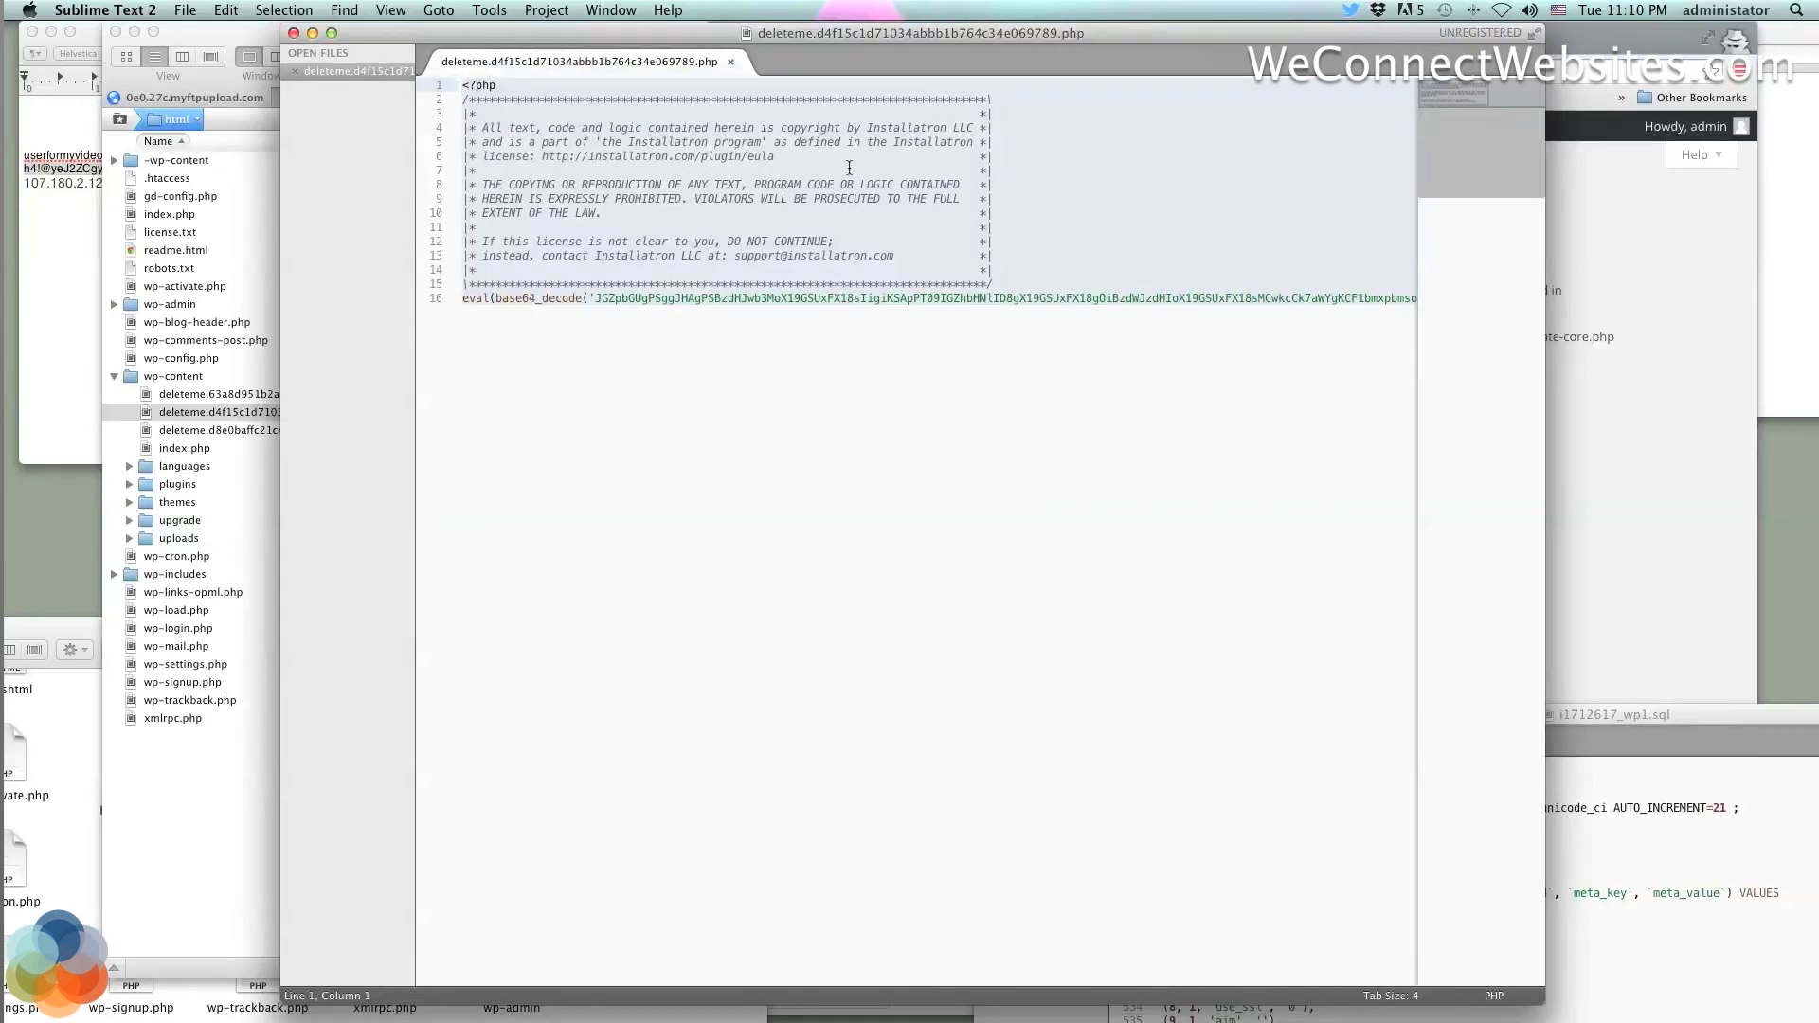
Review the deleteme file's Installatron license header, close it, and return to the browser
drag(895, 216, 476, 121)
scroll(908, 260, right, 10)
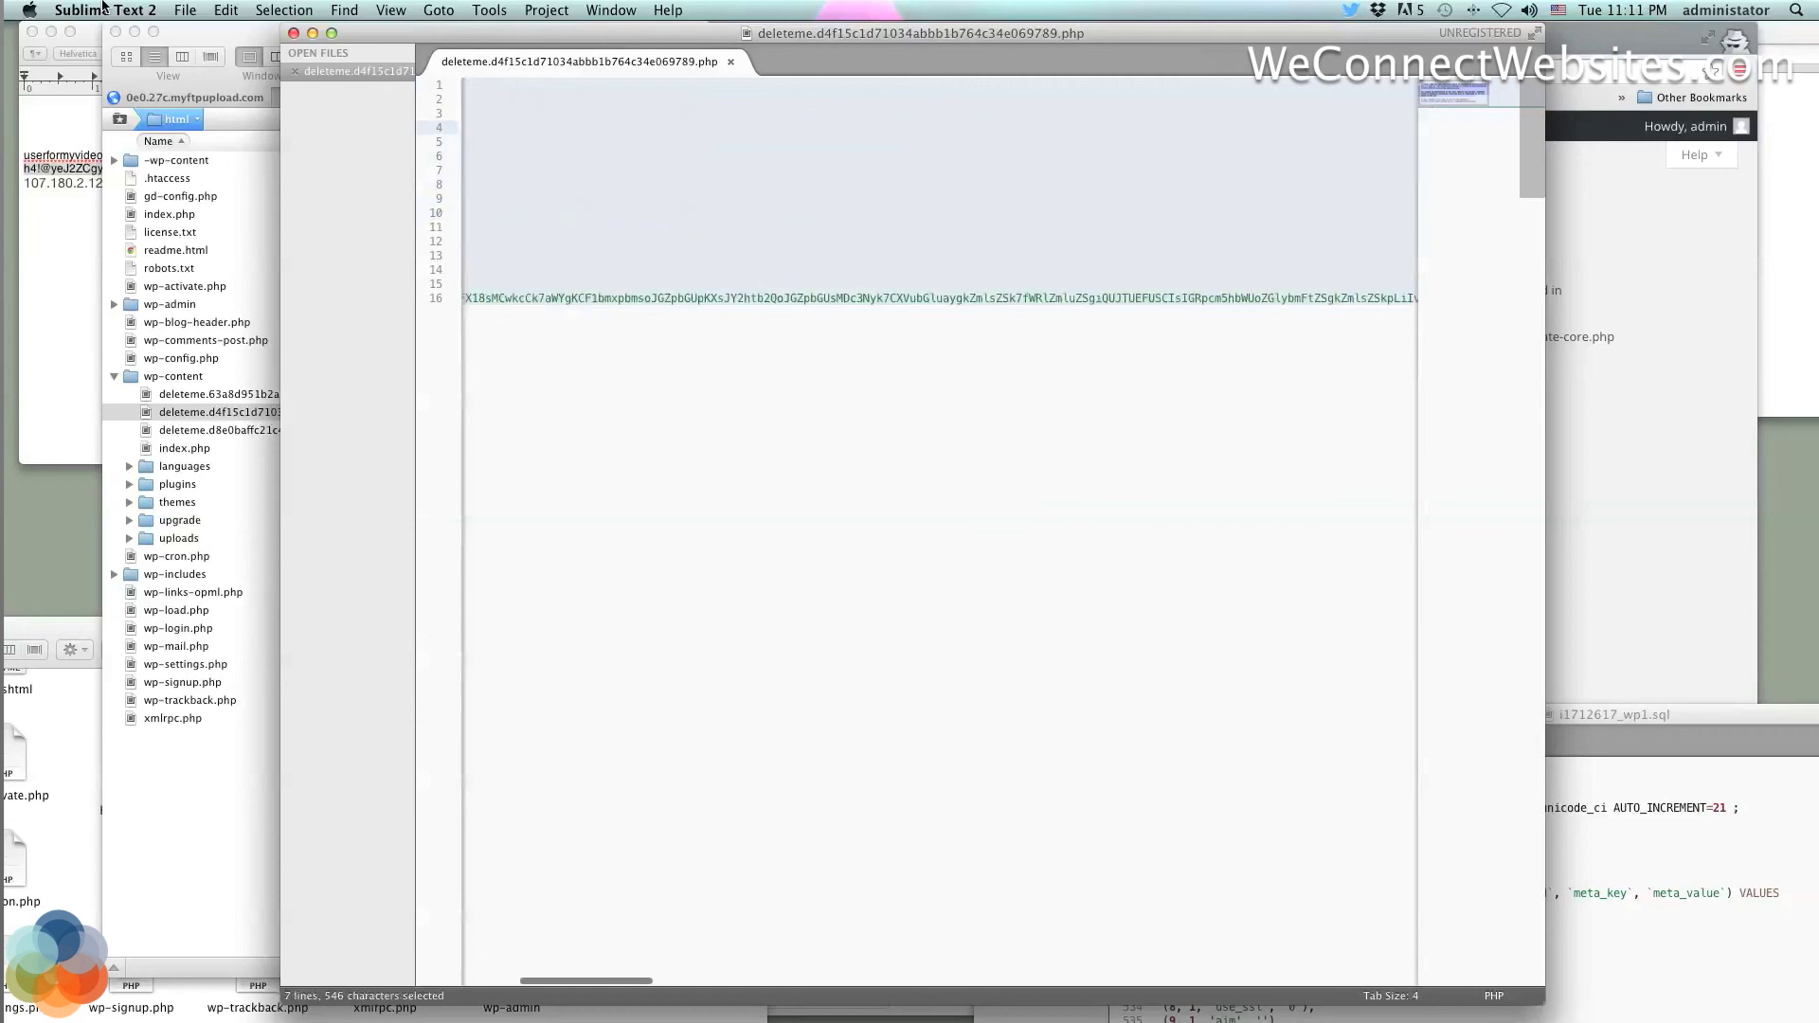
click(294, 32)
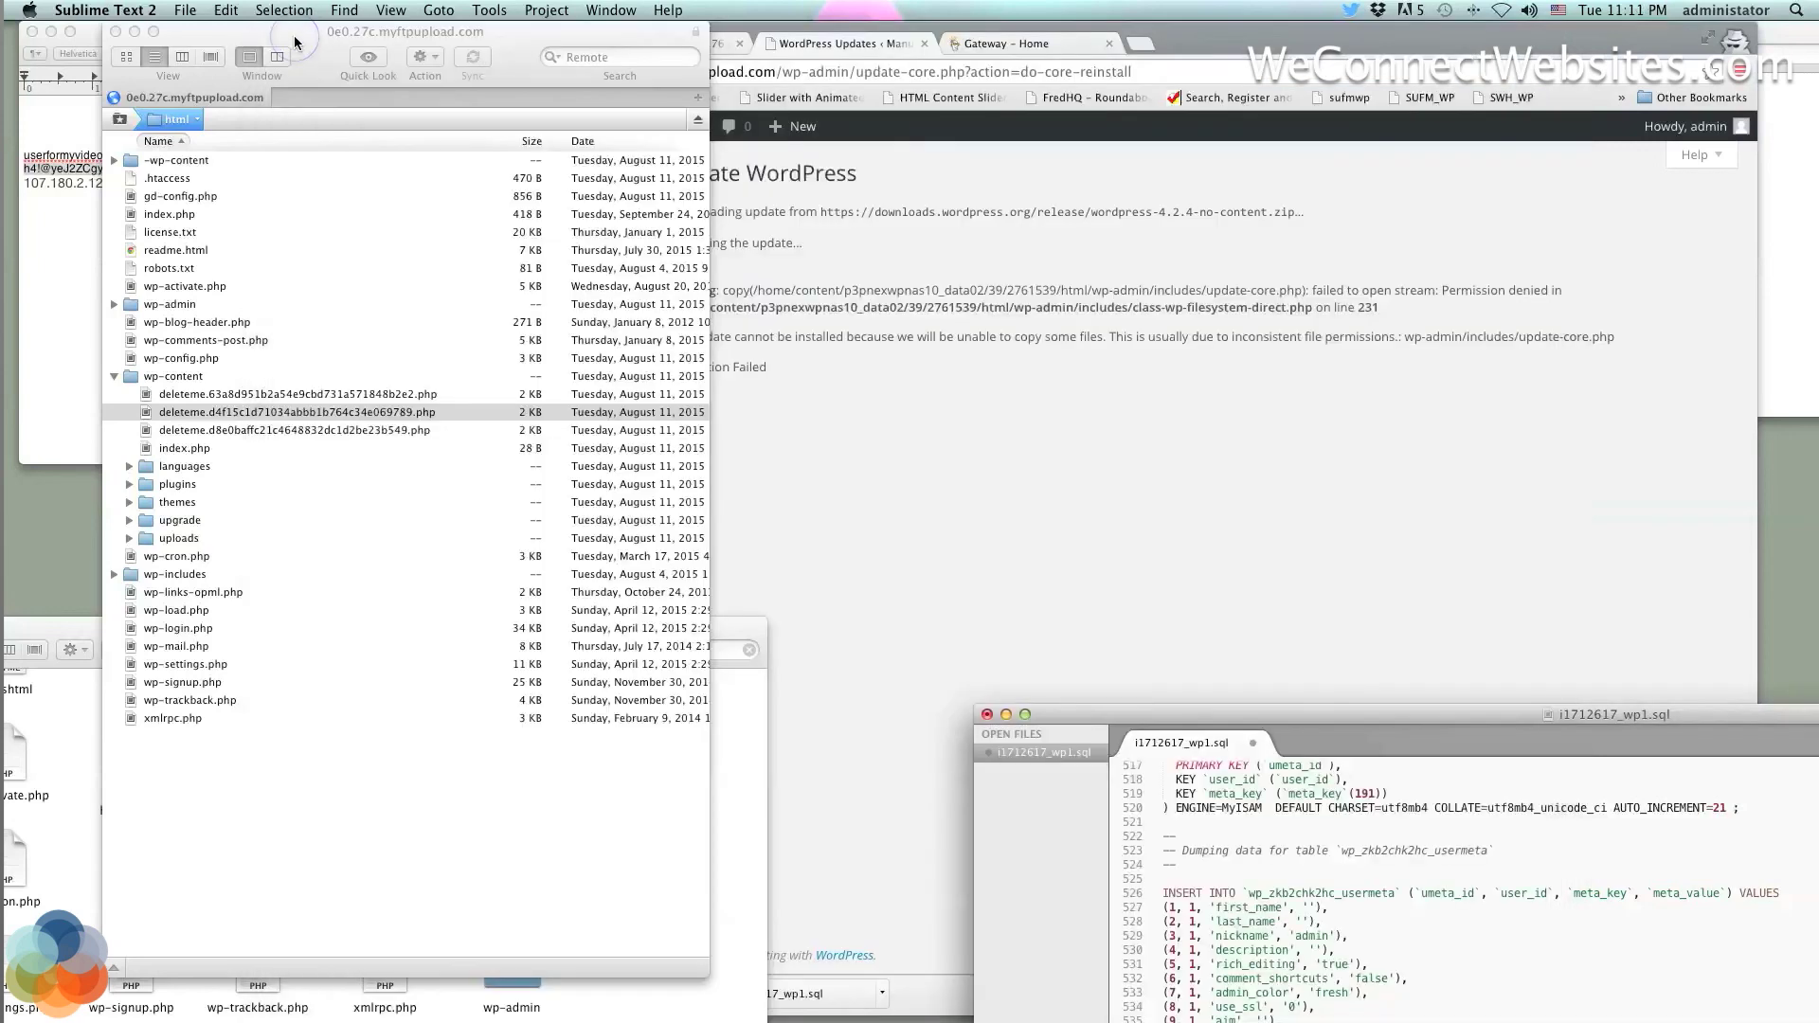
click(280, 36)
click(768, 454)
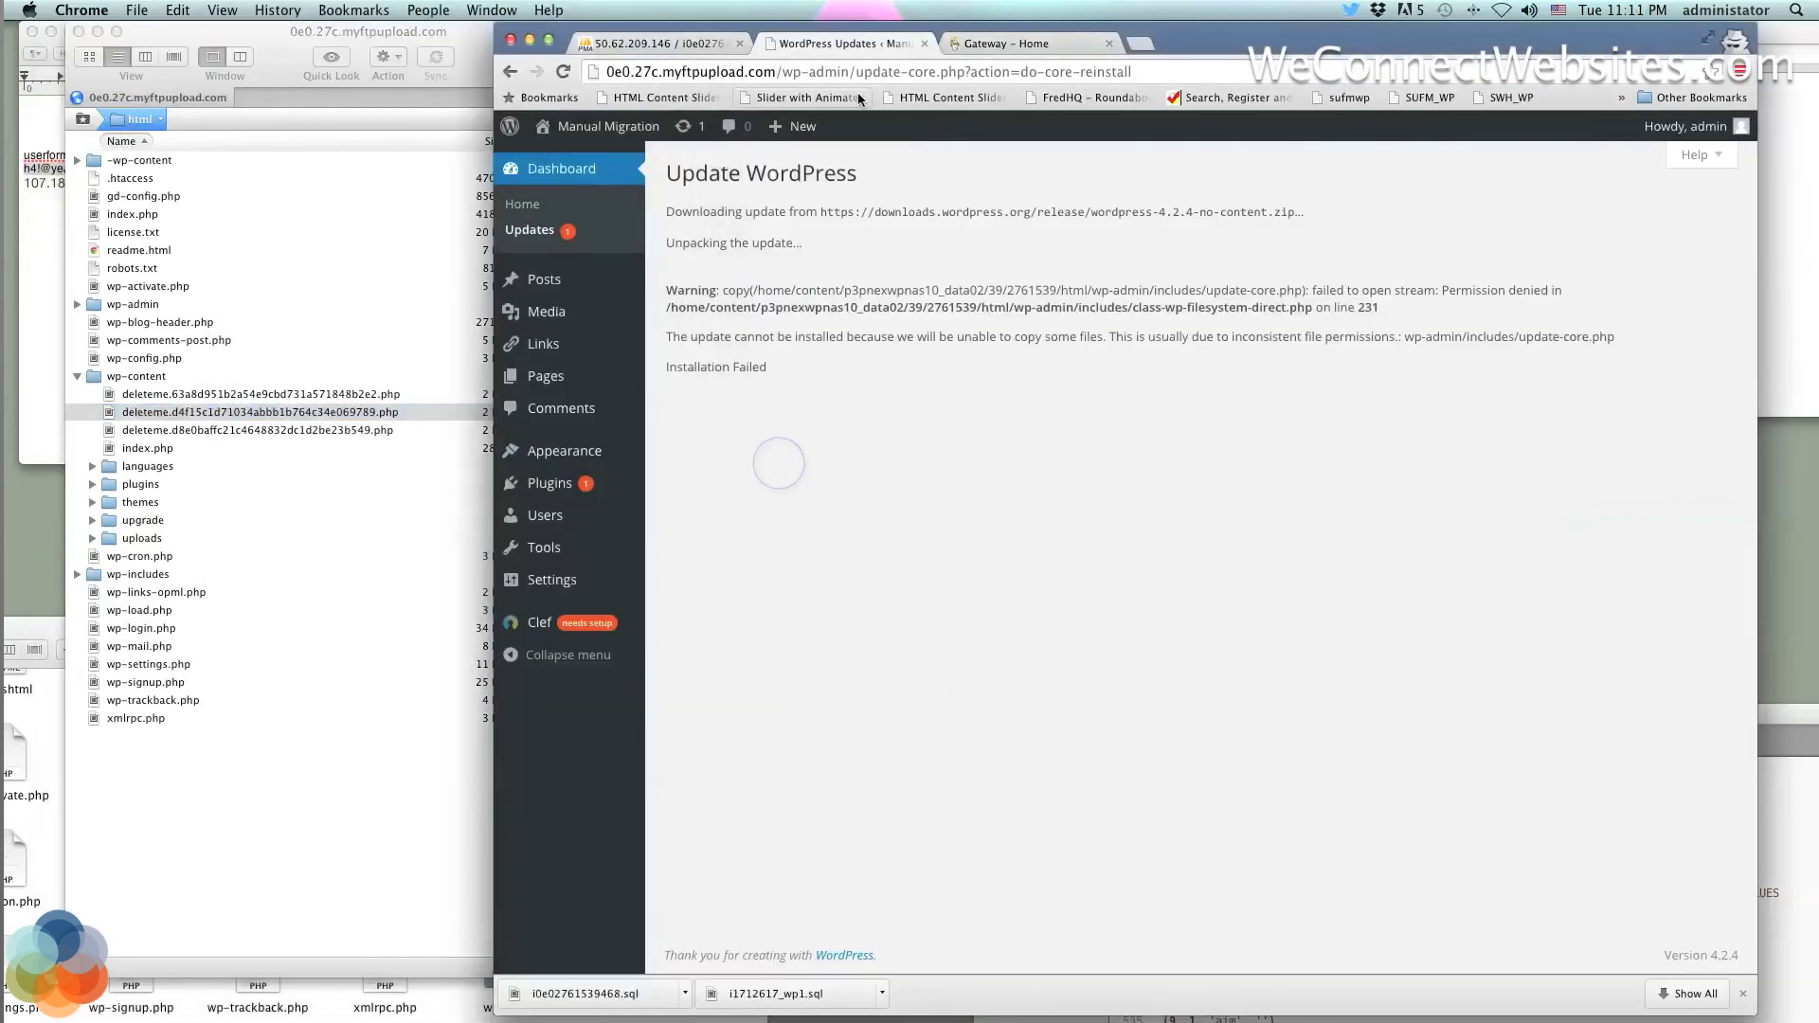
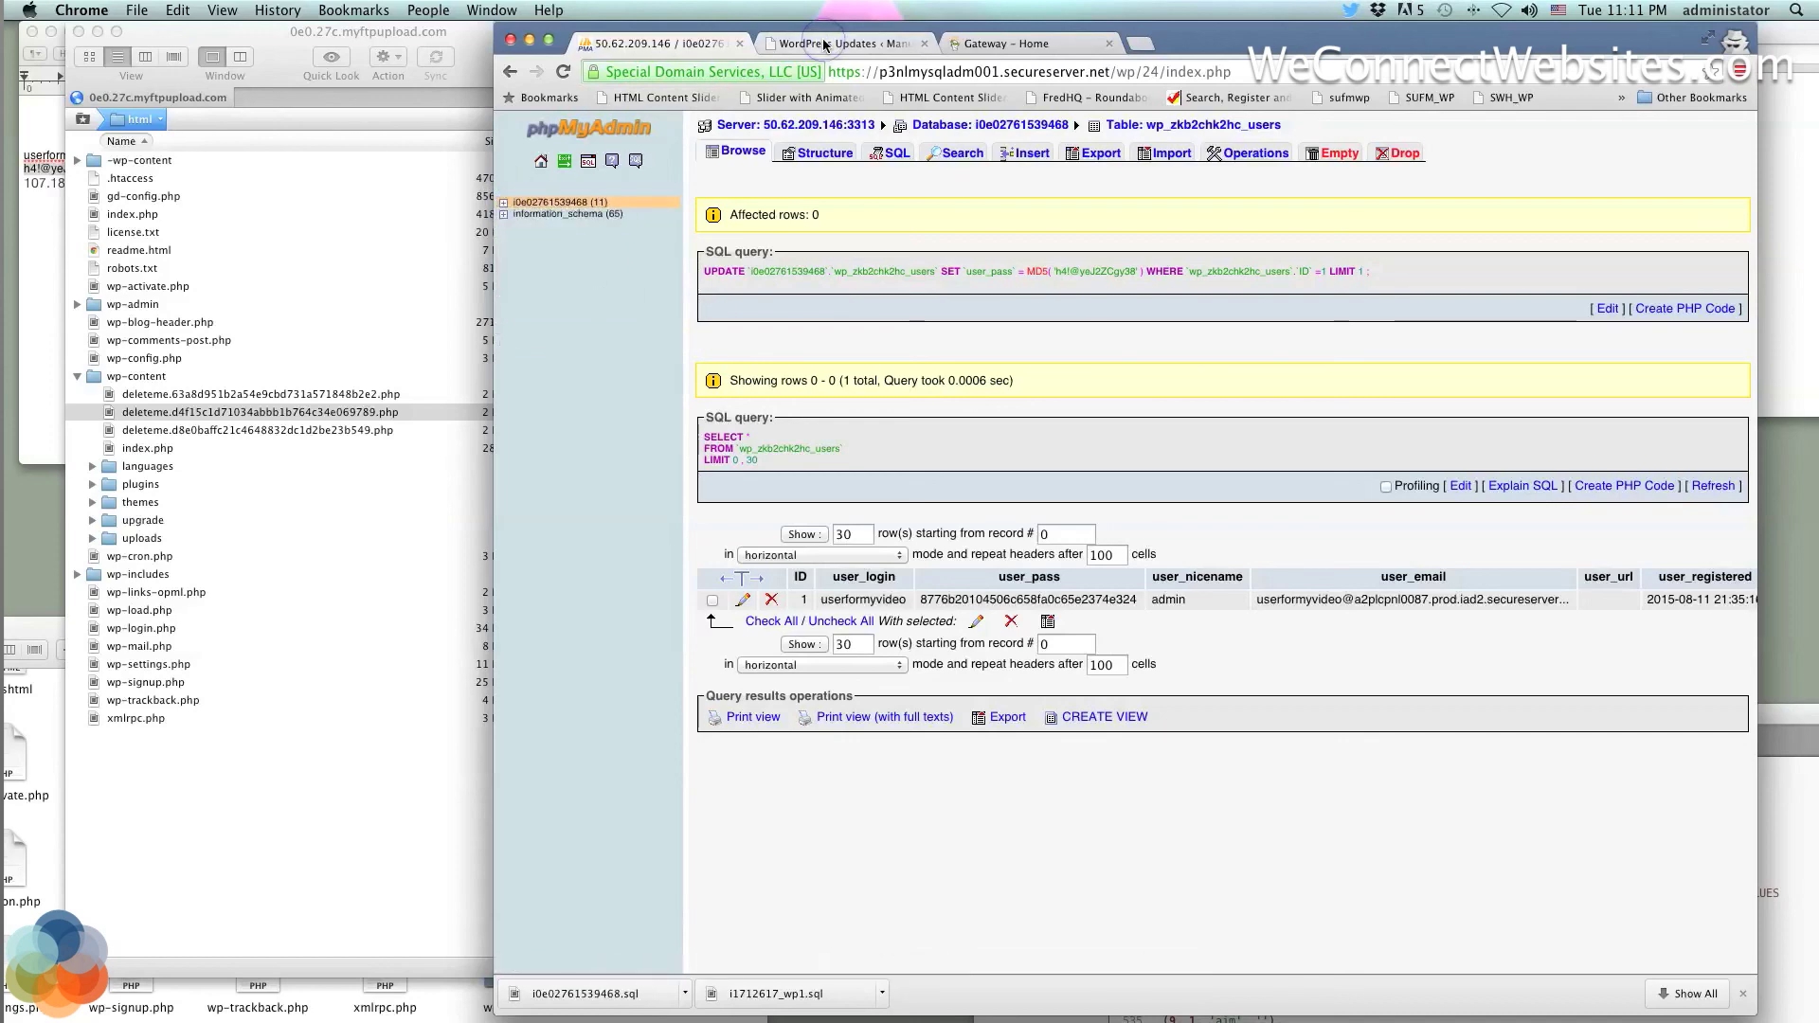
Check the failed WordPress 4.2.4 reinstall notice, then view GoDaddy's hosting accounts list
click(825, 45)
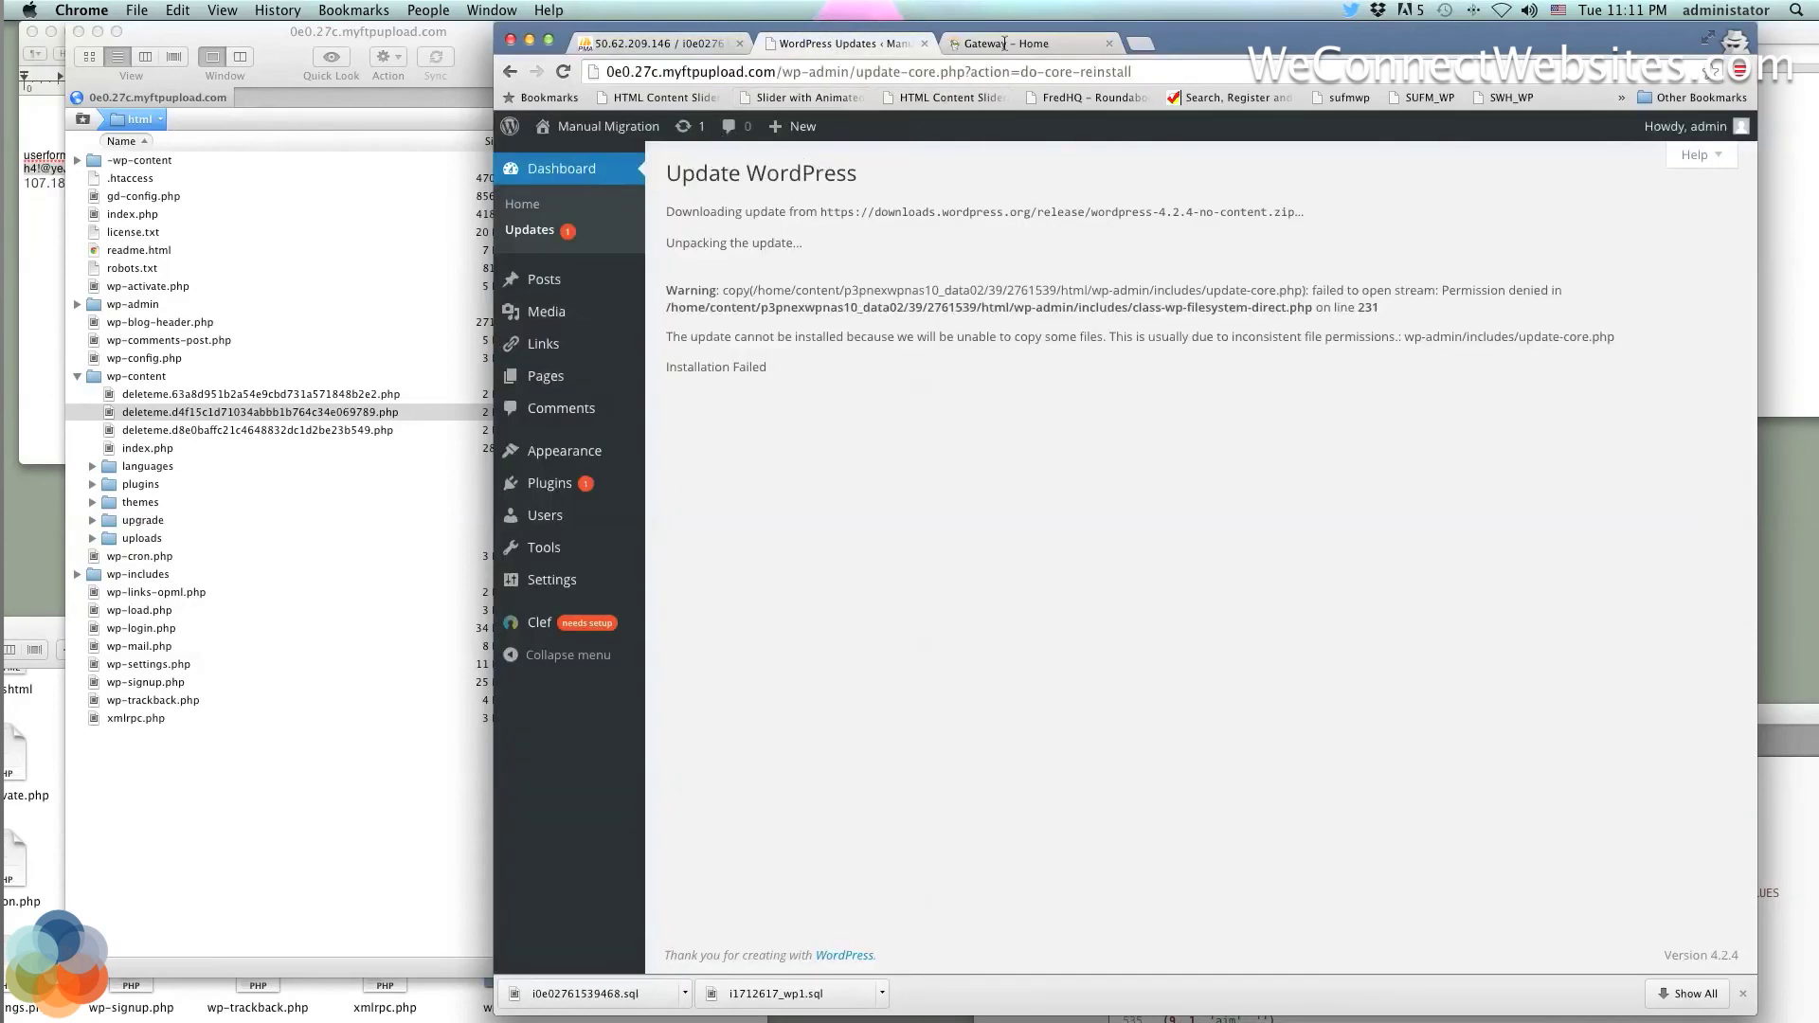
click(1004, 45)
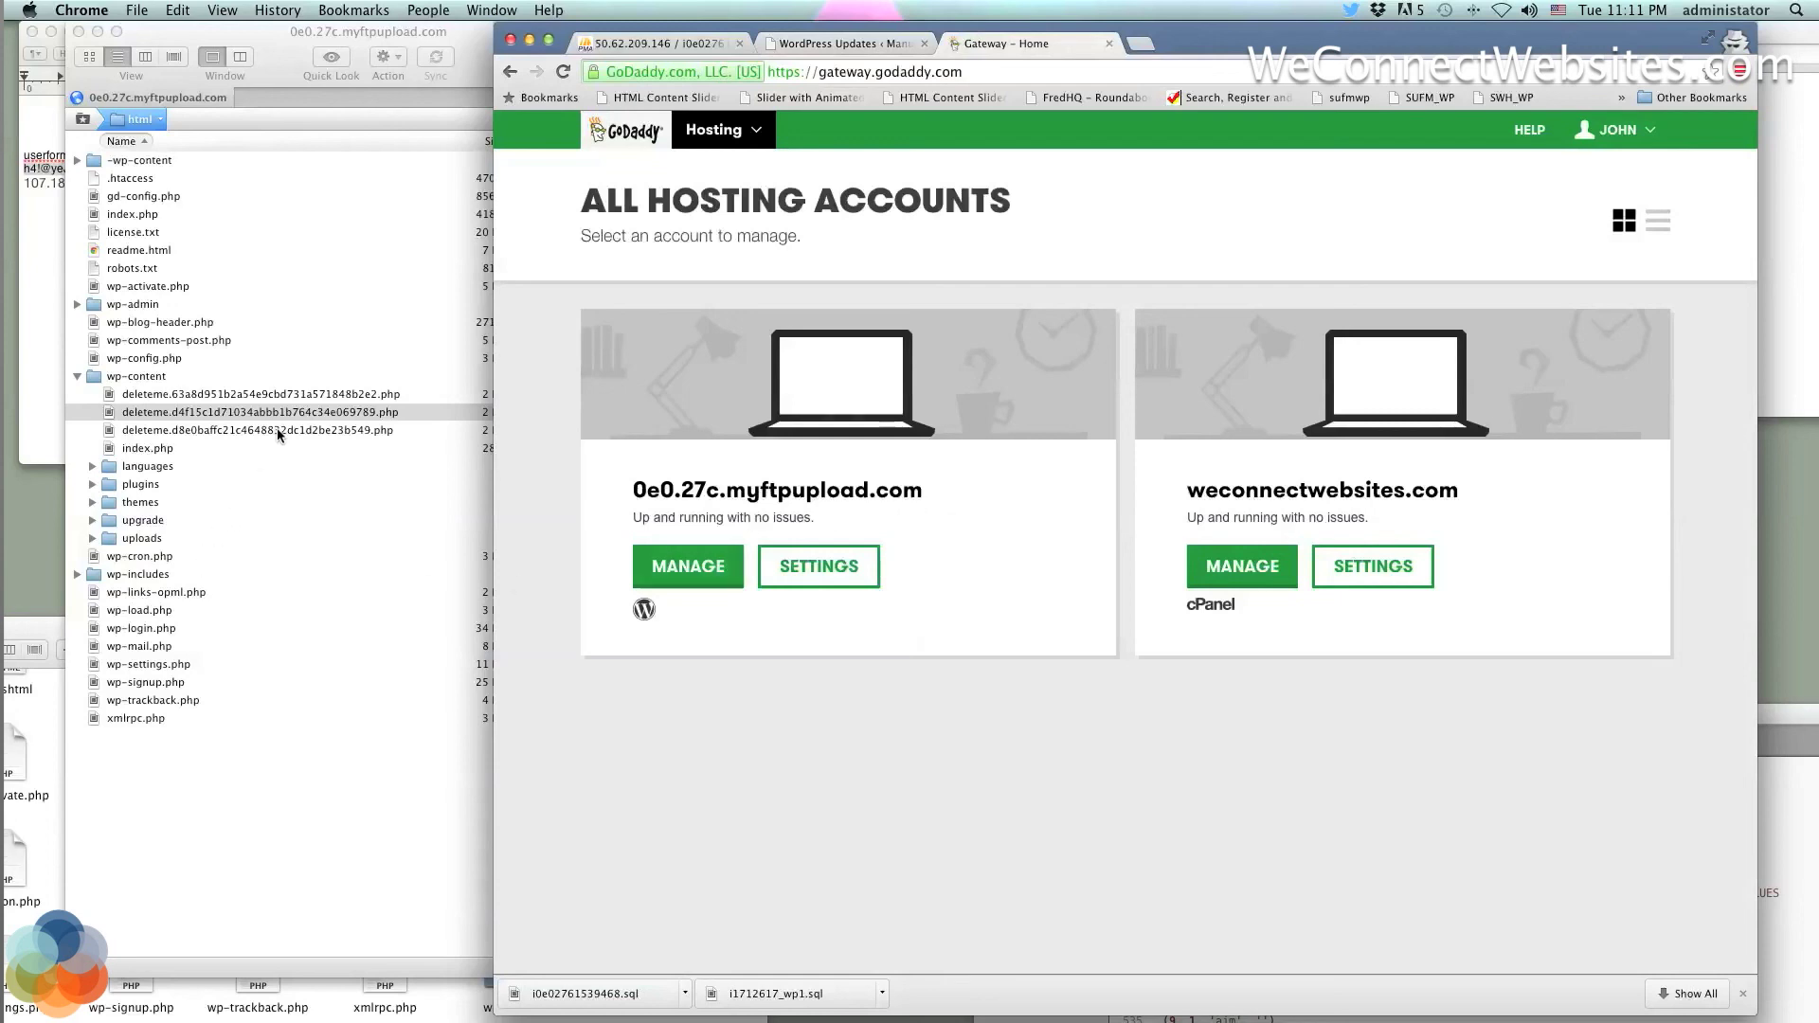
Collapse the wp-content folder in Transmit and bring the GoDaddy hosting accounts page back to the front
click(77, 377)
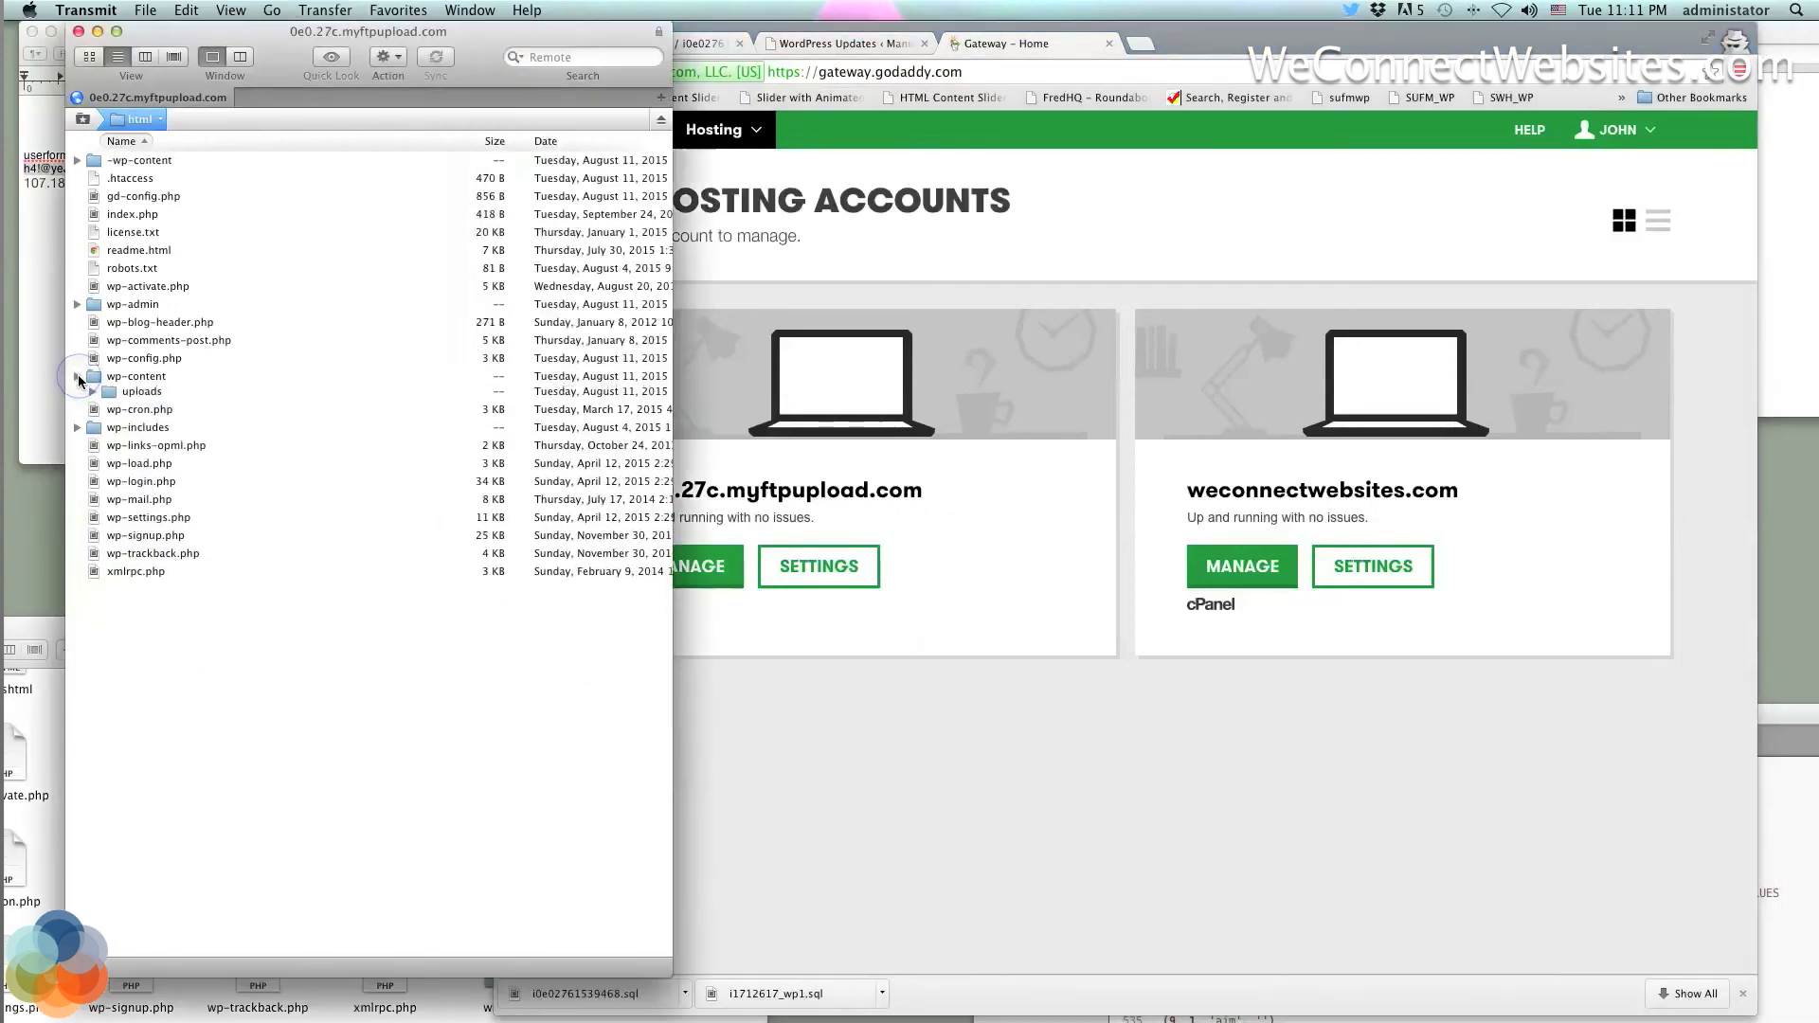
click(821, 301)
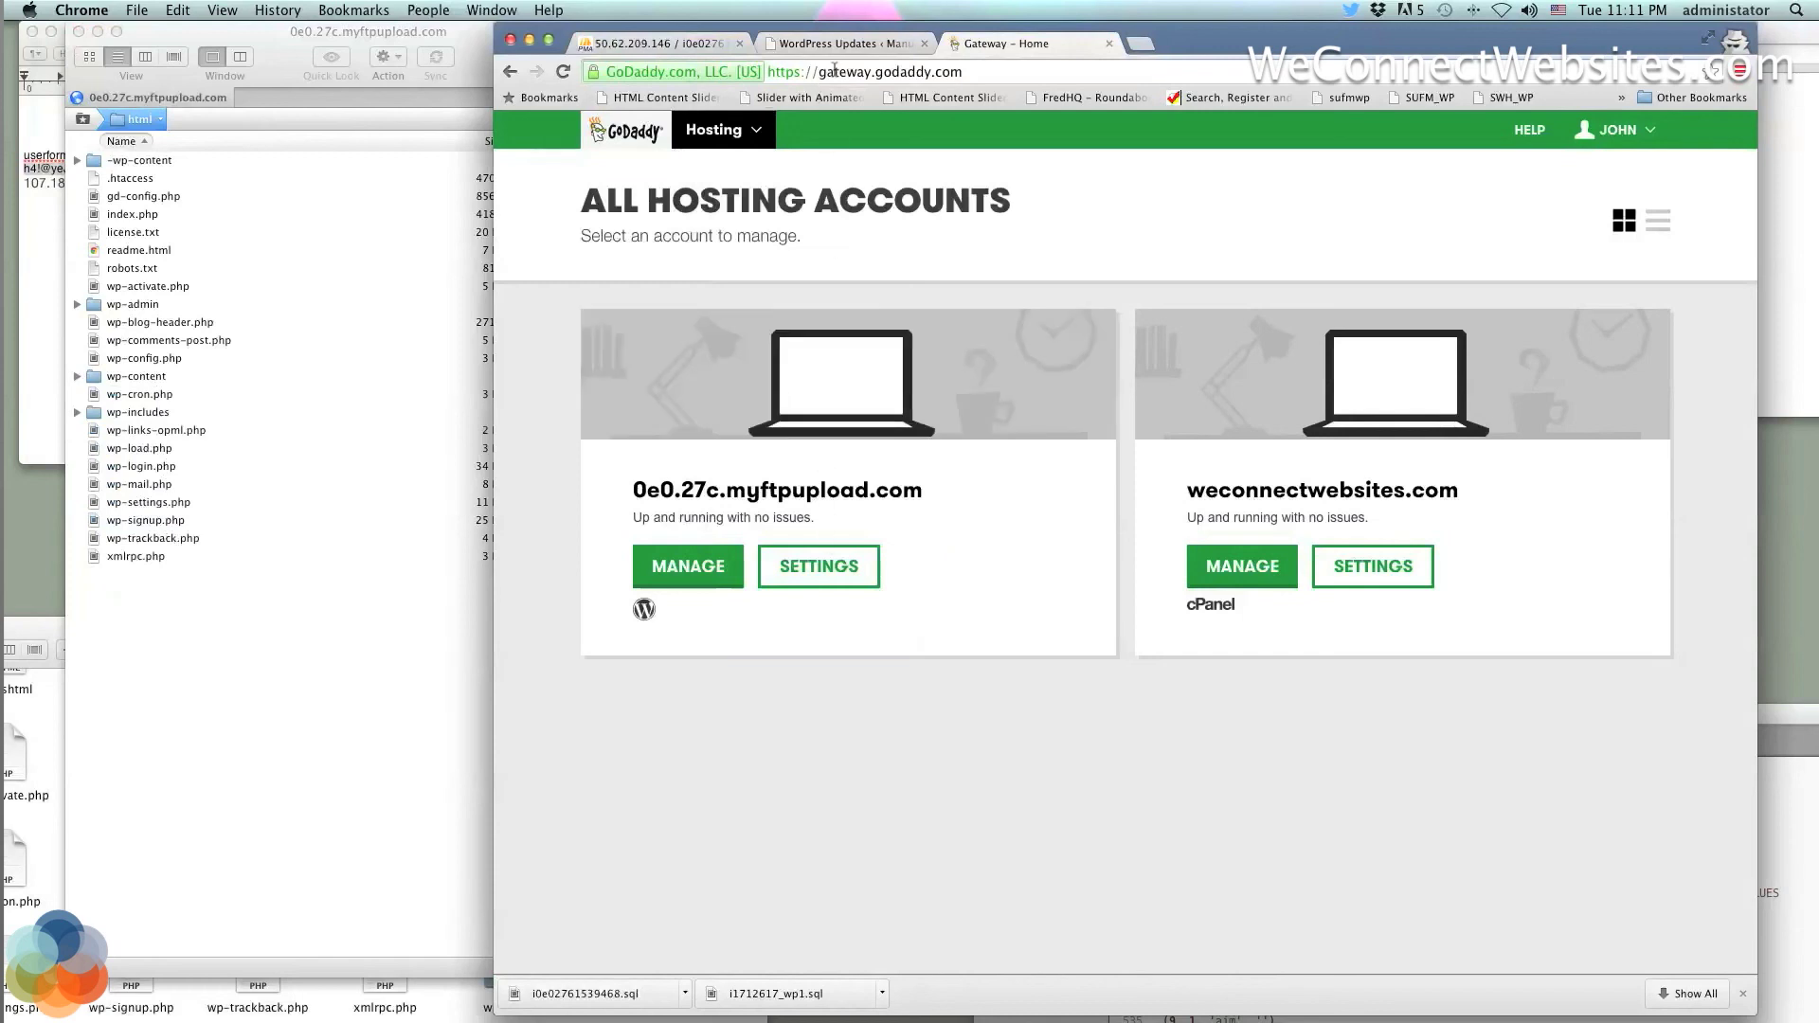
Revisit the hosting accounts and phpMyAdmin tabs, return to the failed 4.2.4 update page, and shift the browser left
click(853, 42)
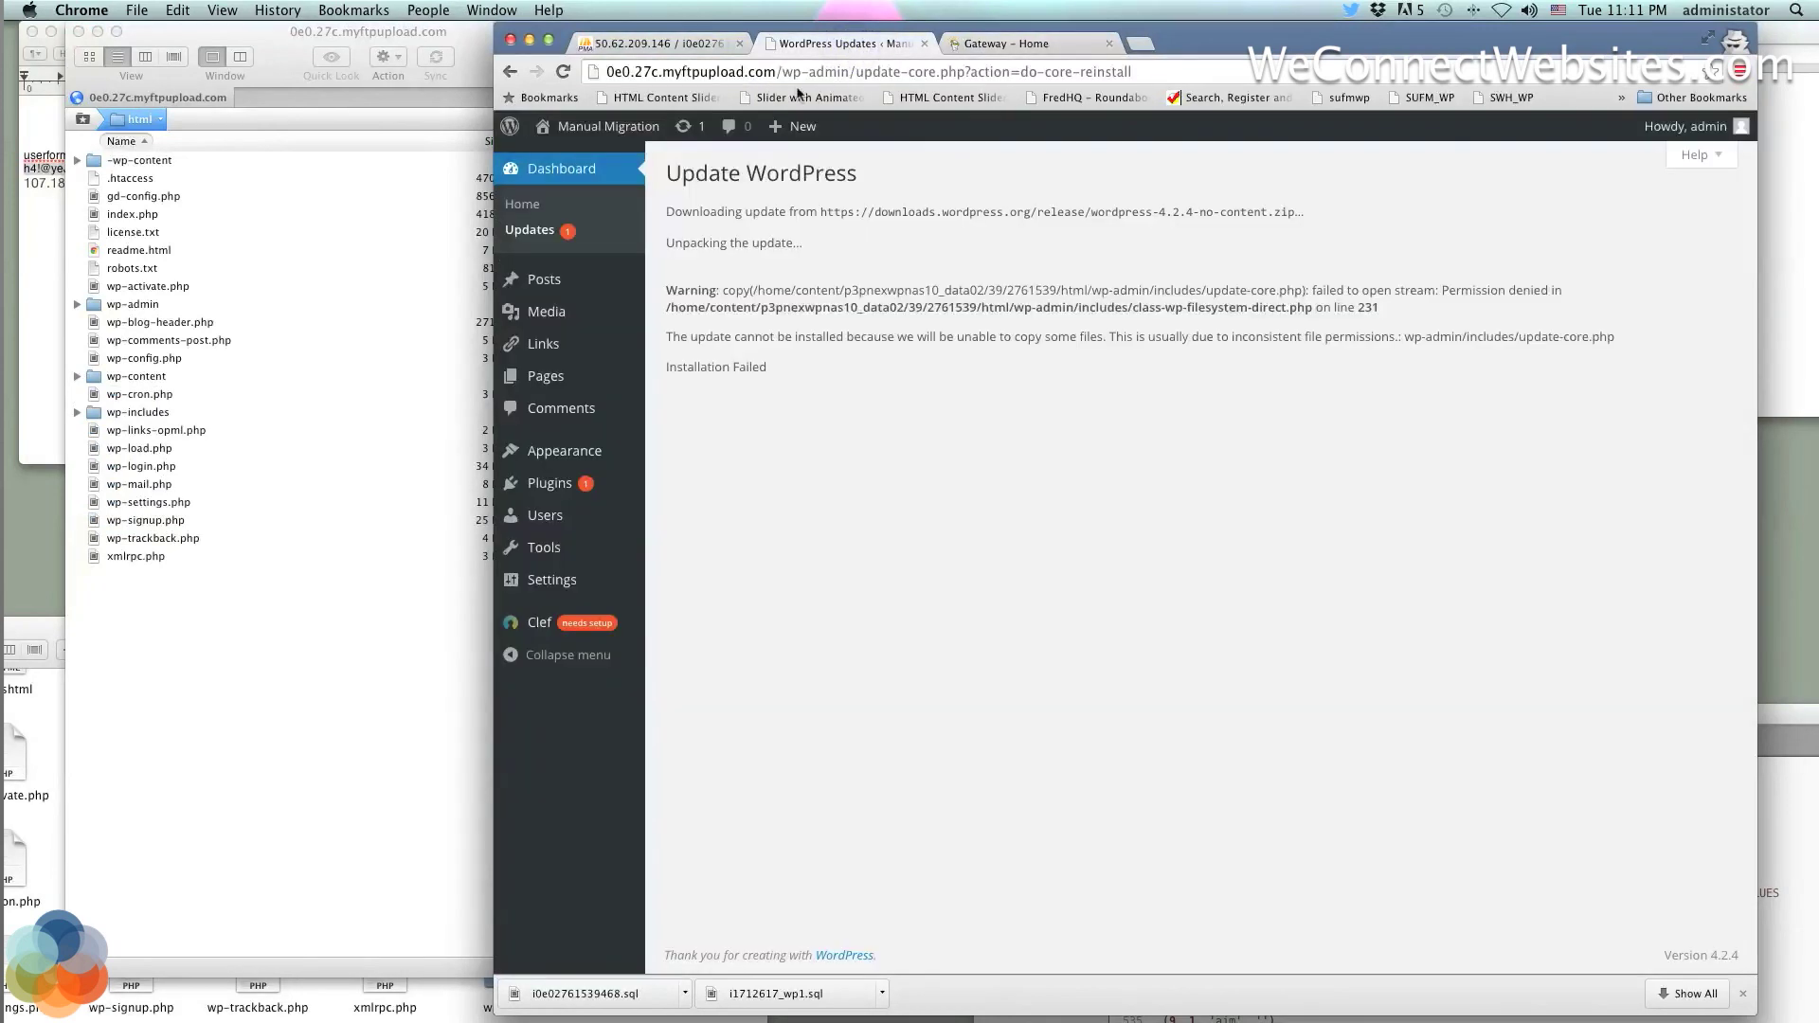
mouse_move(556, 316)
click(1036, 44)
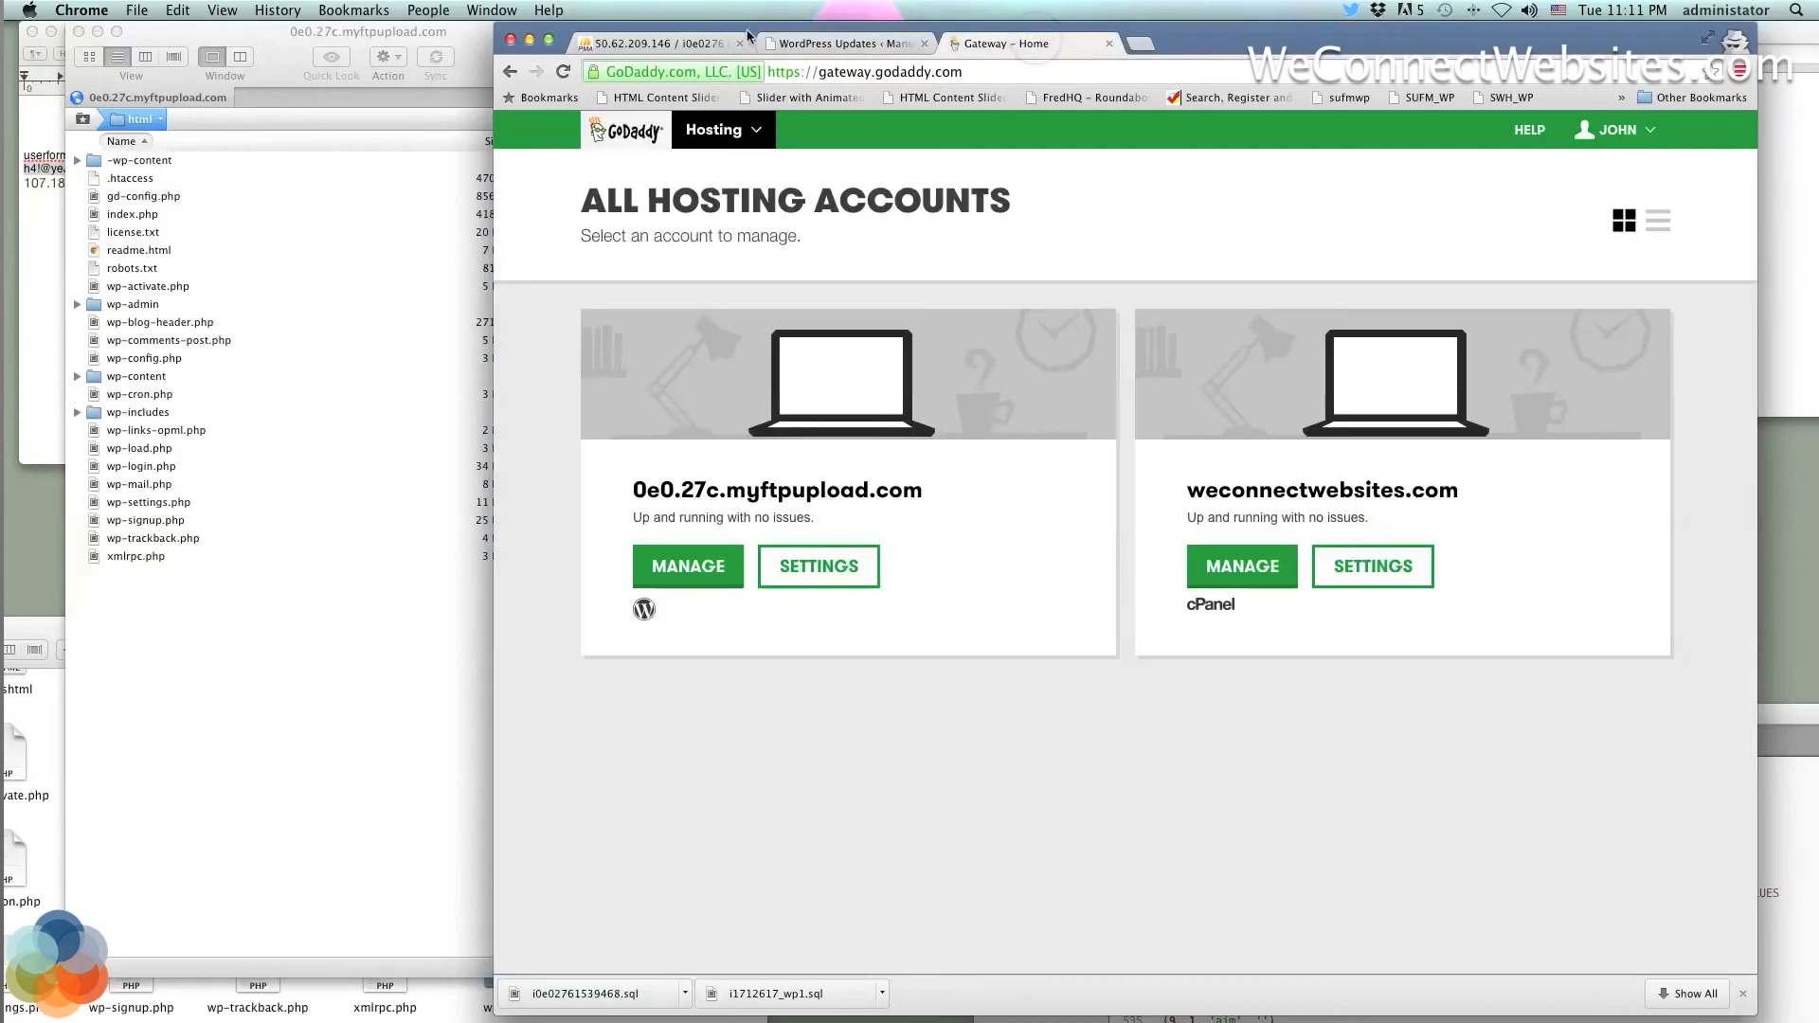
click(680, 44)
click(844, 44)
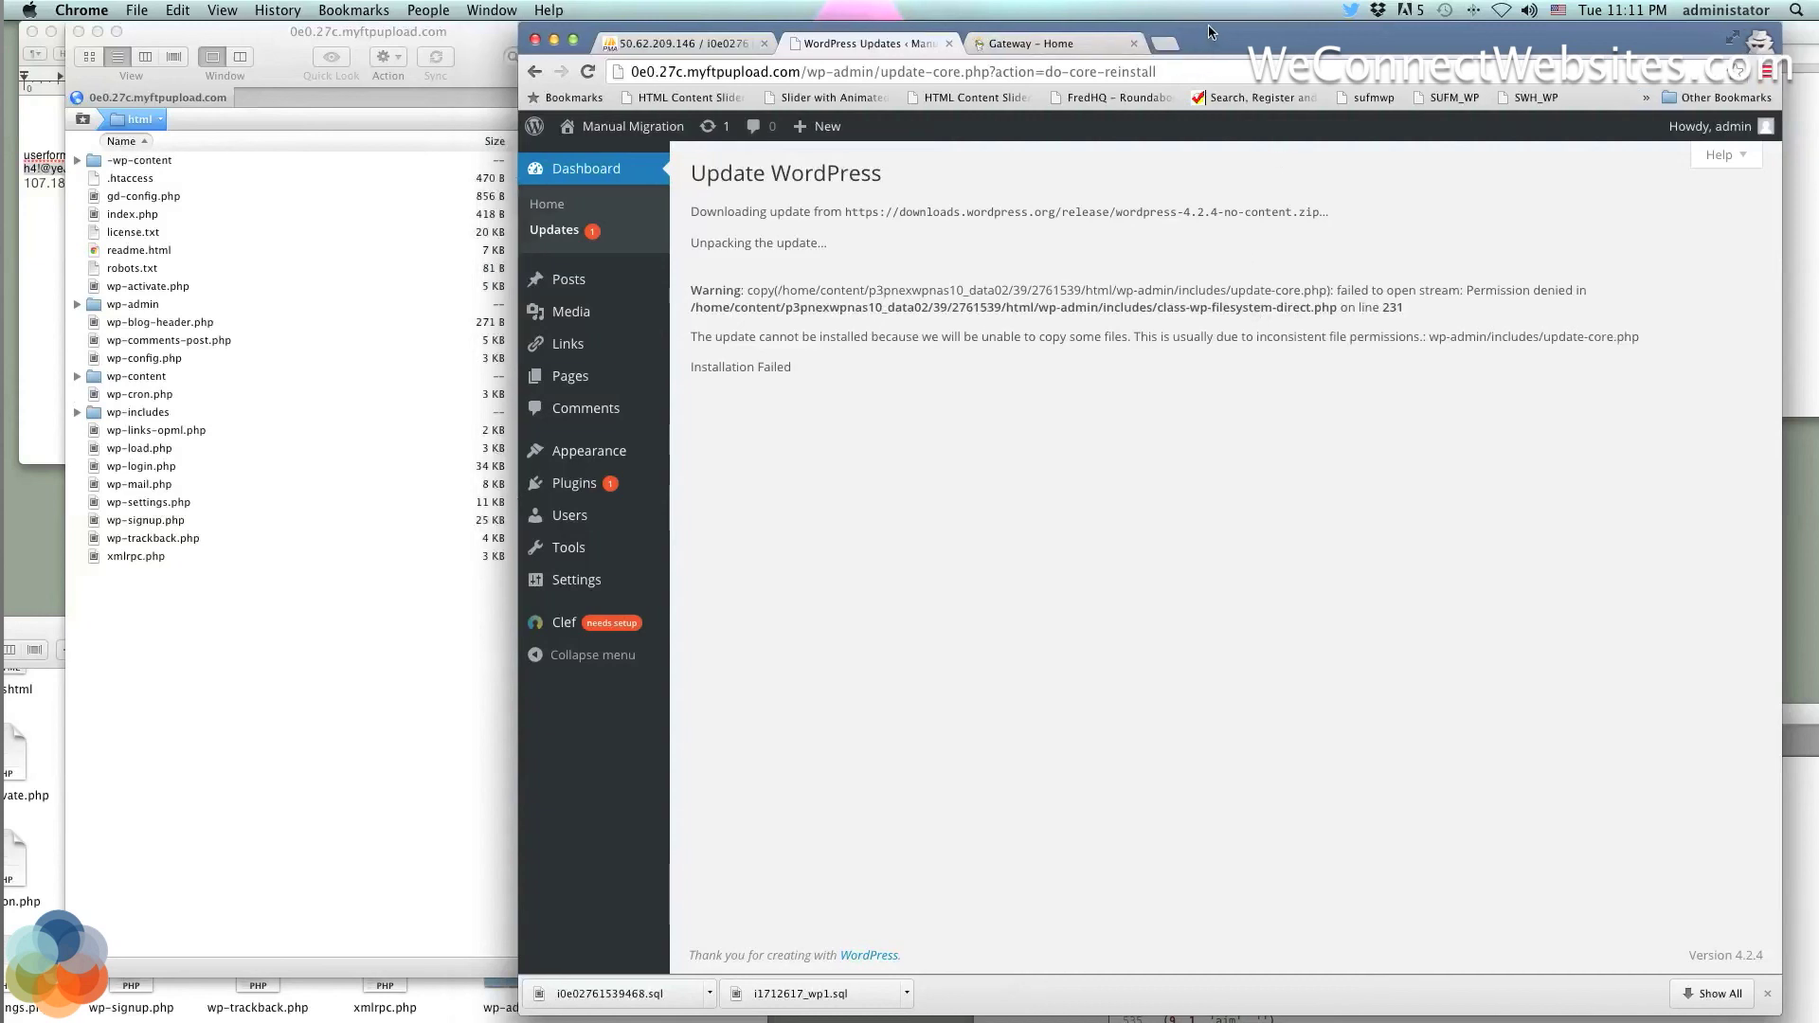
drag(1032, 25, 918, 25)
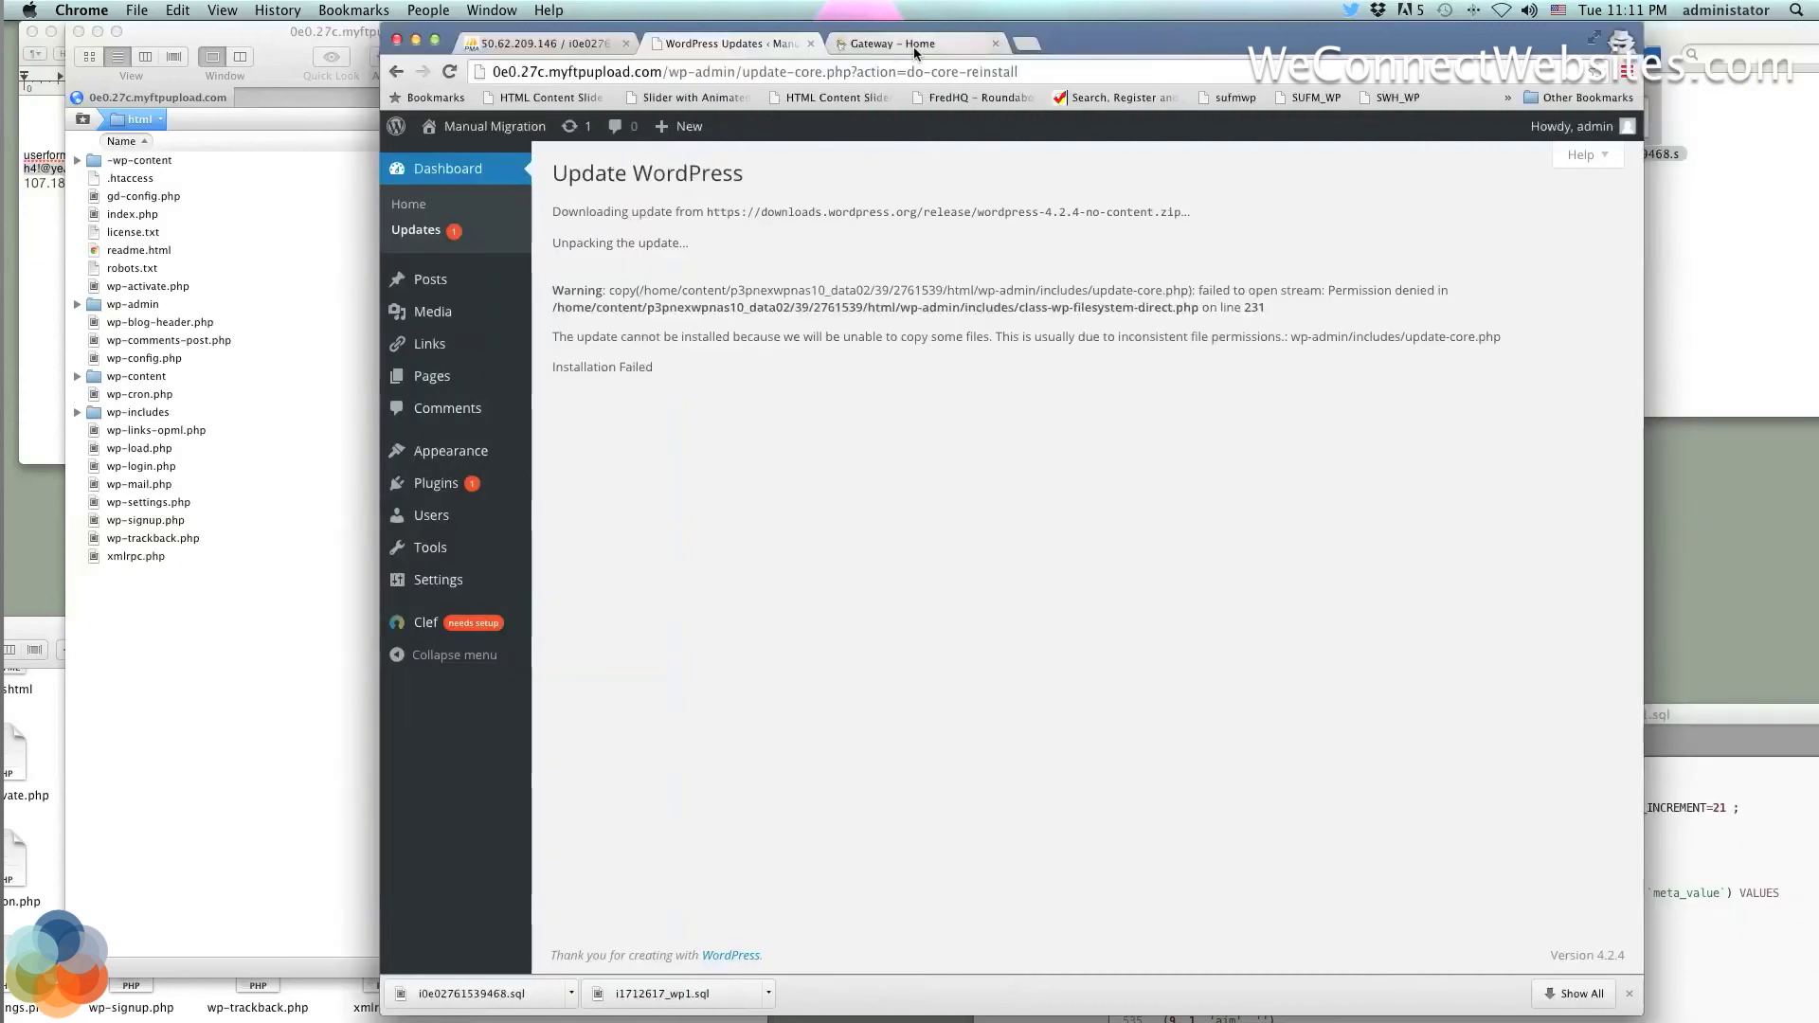